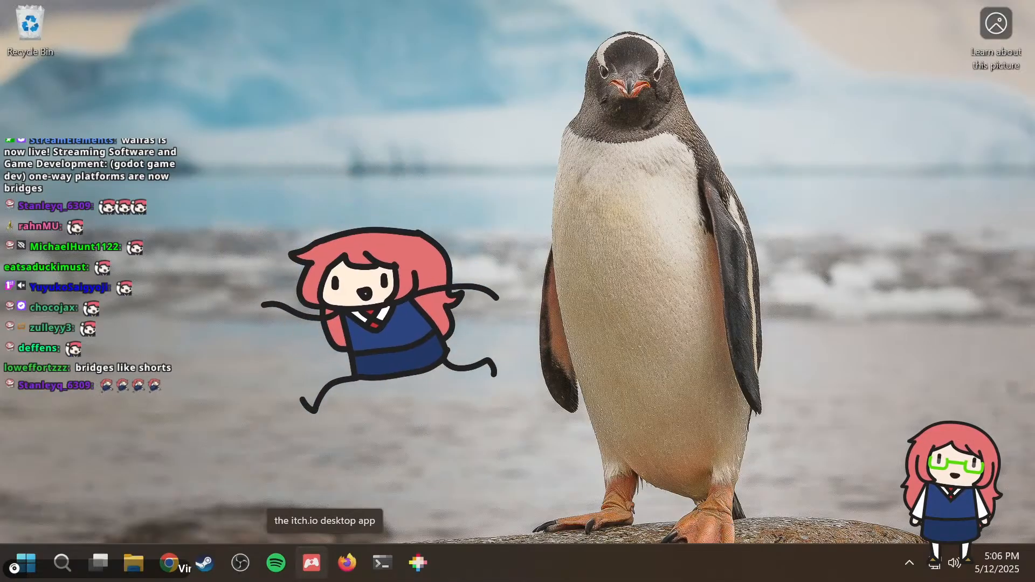
Open the web page about the penguin desktop picture, look it over and close the browser window.
left_click(991, 28)
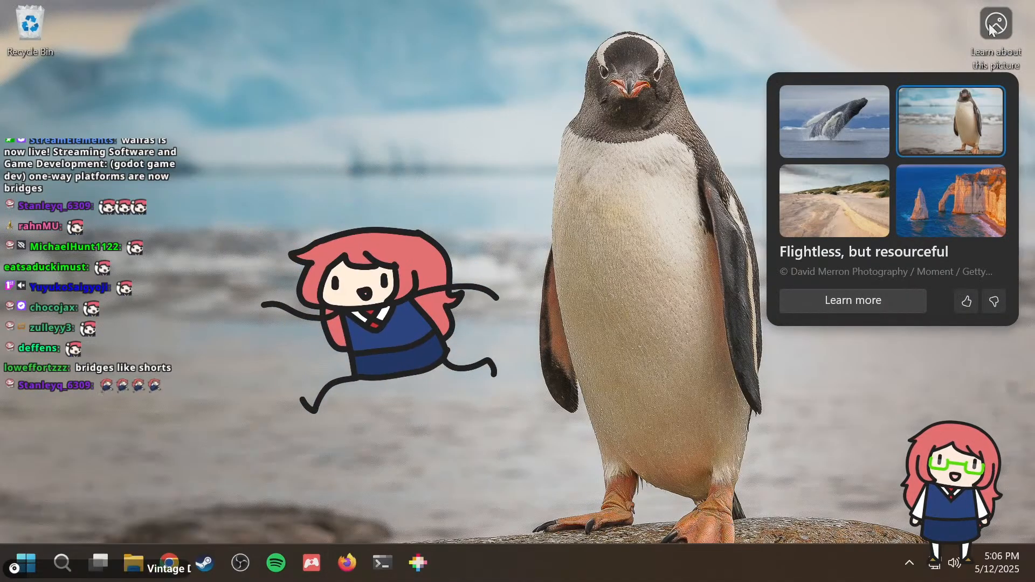
left_click(991, 28)
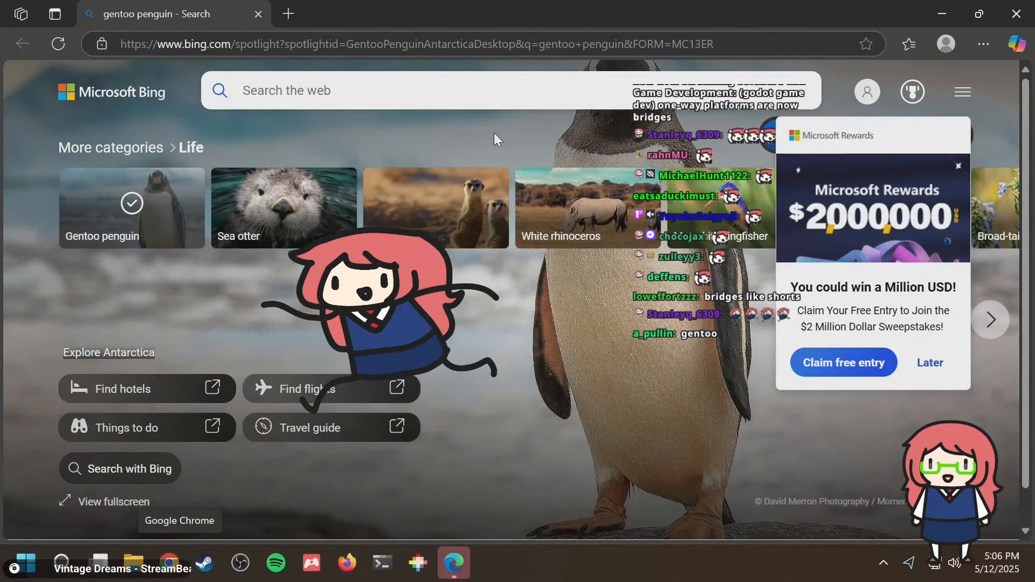
scroll(495, 136, "down", 1)
scroll(93, 240, "up", 1)
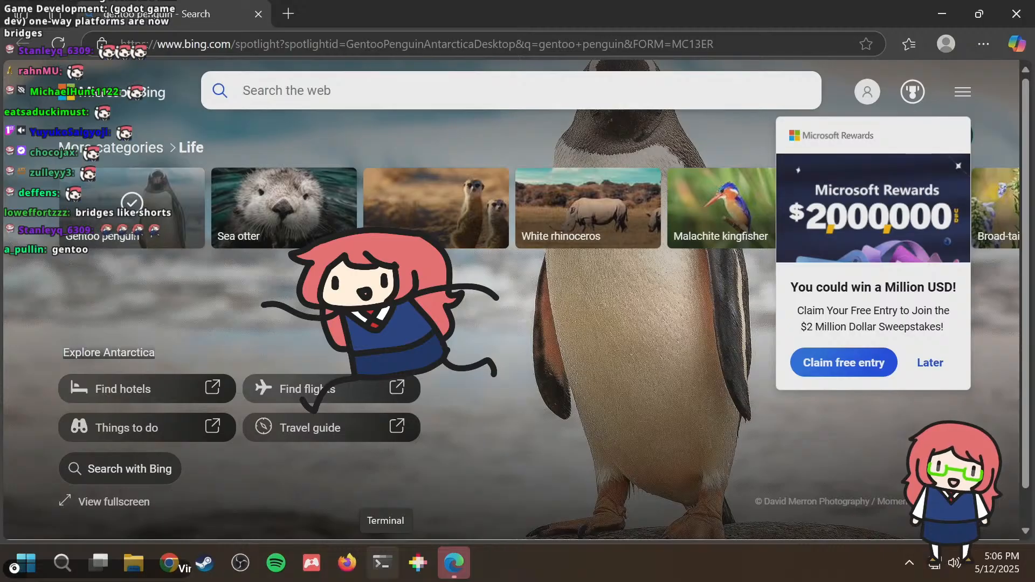
left_click(1016, 13)
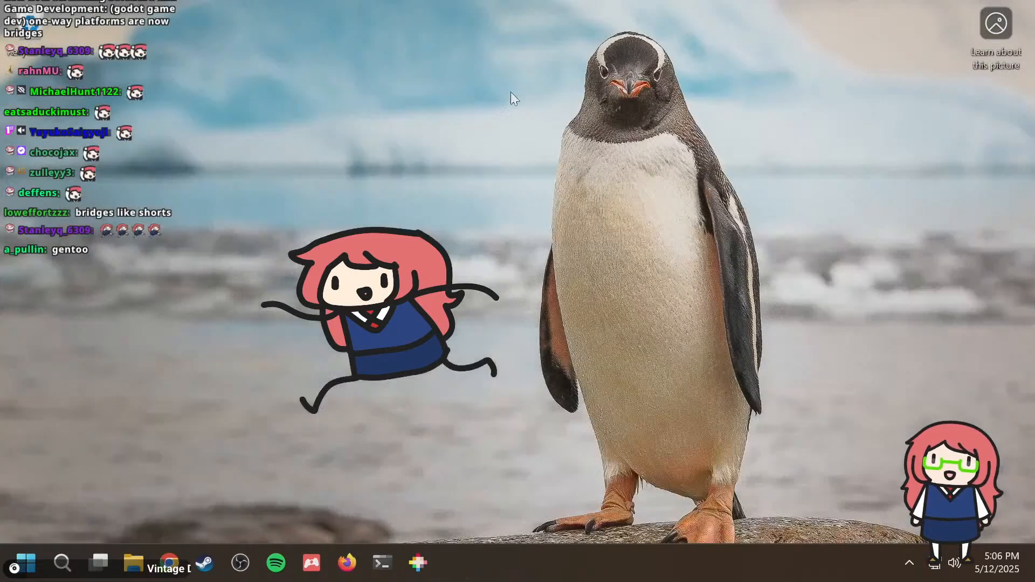
Launch Godot and open the celeste project from the Project Manager.
key("super")
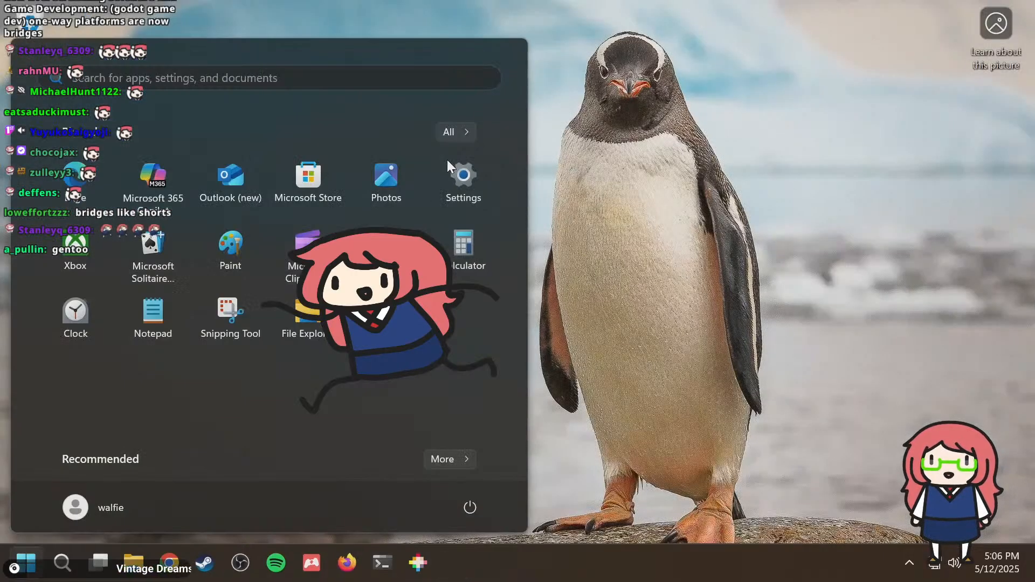
type("godot")
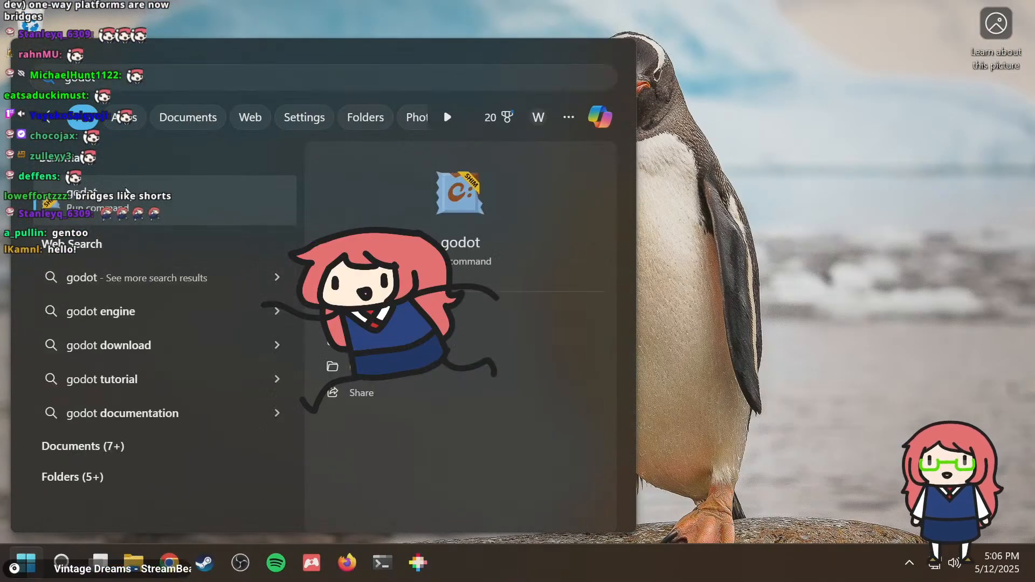
key("Return")
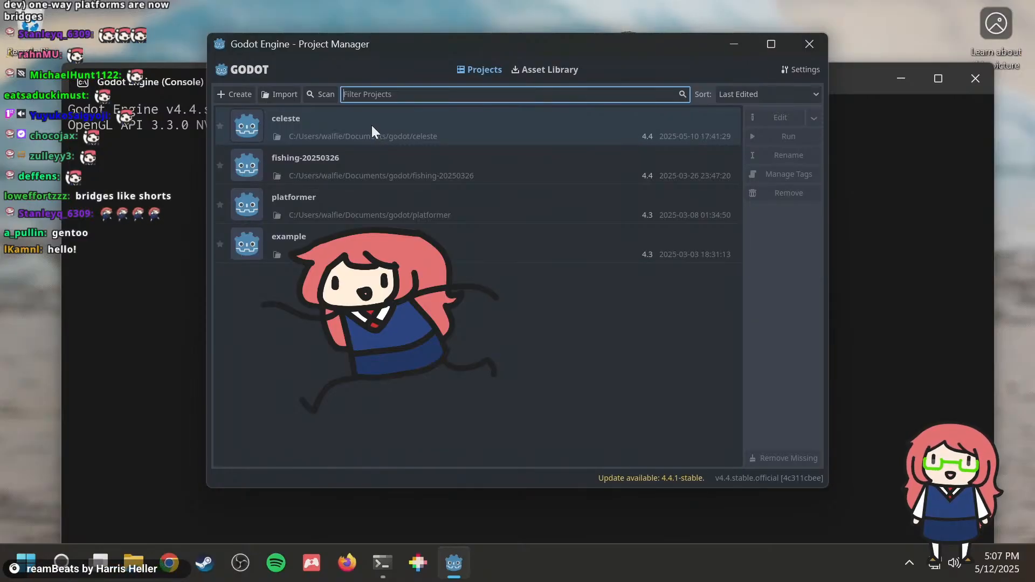
double_click(371, 125)
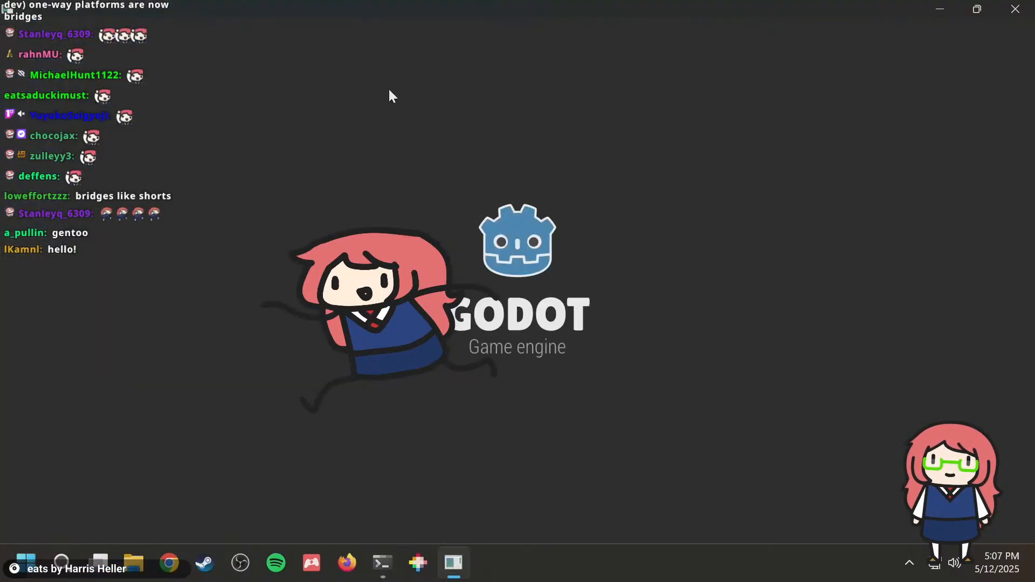
Examine the startup messages in the maximized Godot console and in the editor's output log.
left_click(377, 556)
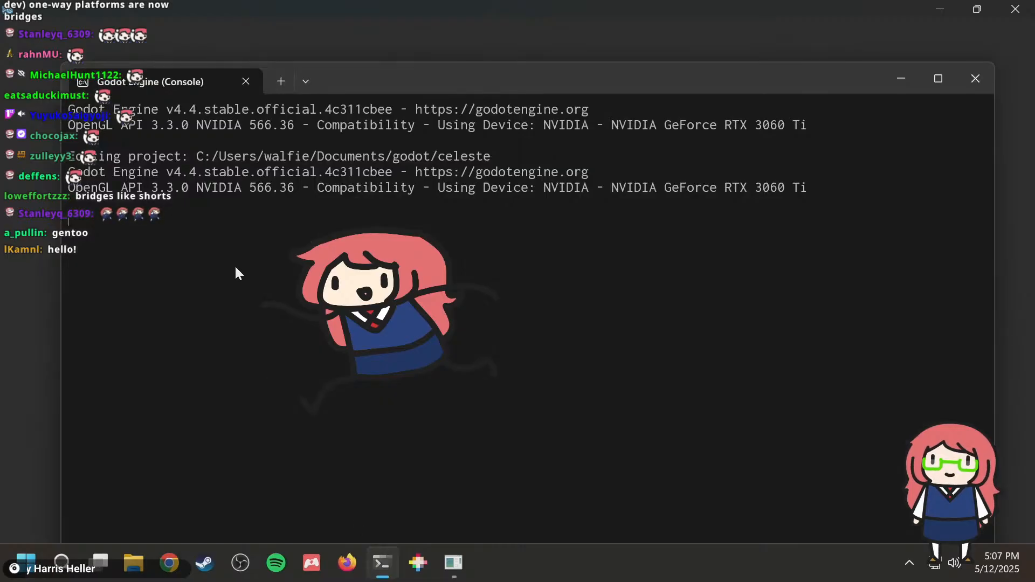
double_click(442, 81)
mouse_move(383, 562)
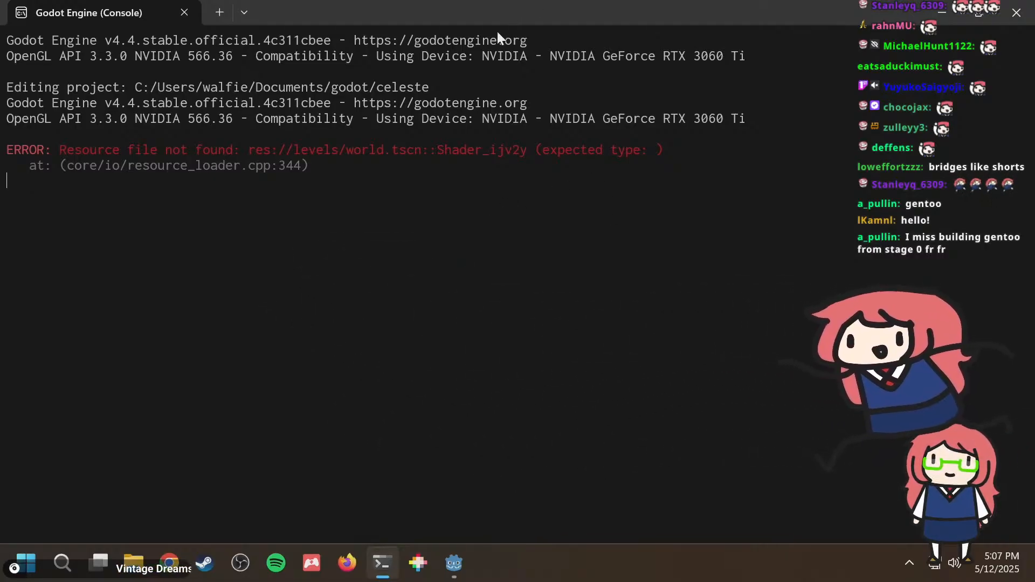
left_click(458, 565)
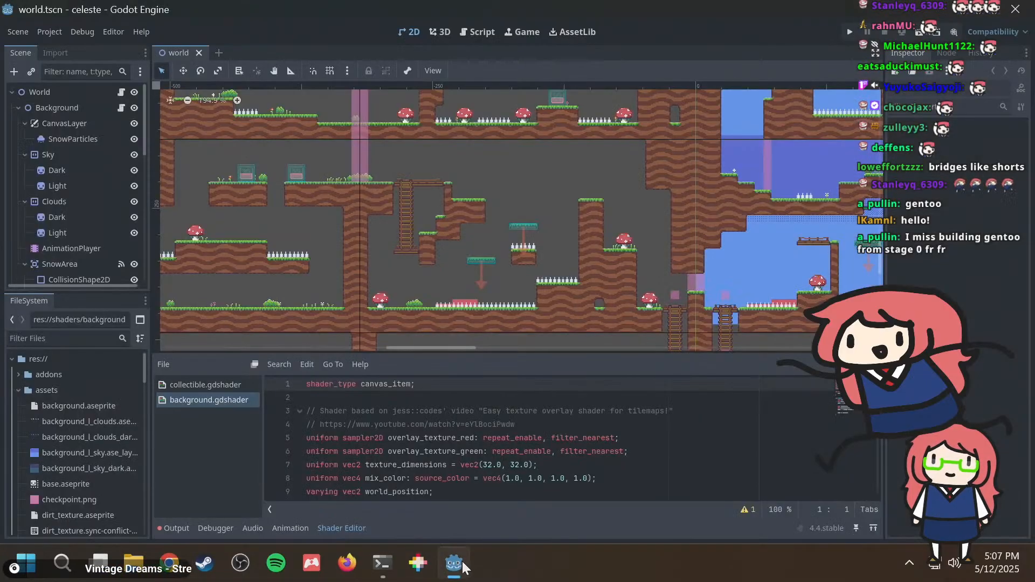
left_click(164, 535)
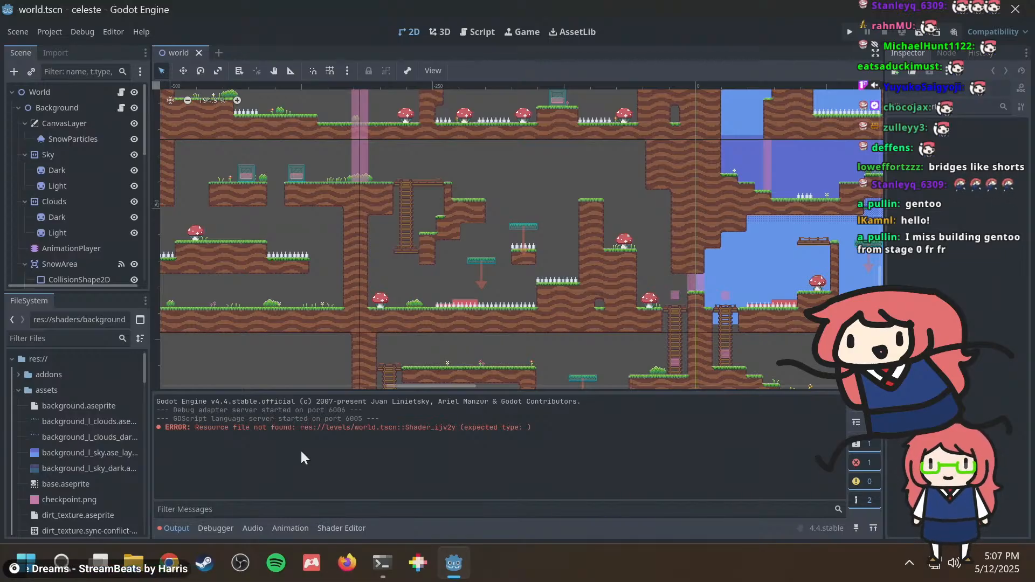
Switch to the terminal, add a new PowerShell tab and start wsl in it.
left_click(382, 563)
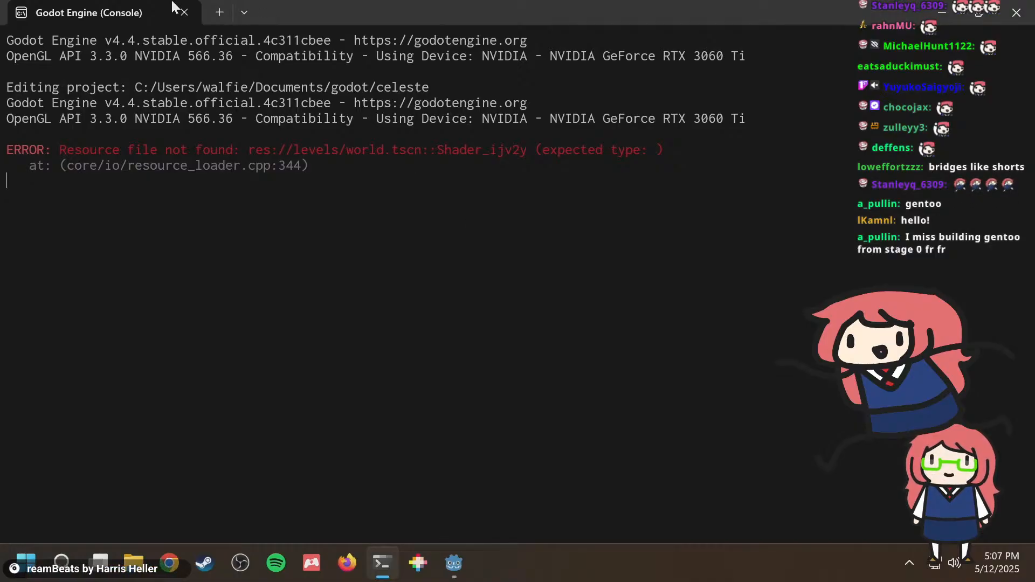
left_click(219, 12)
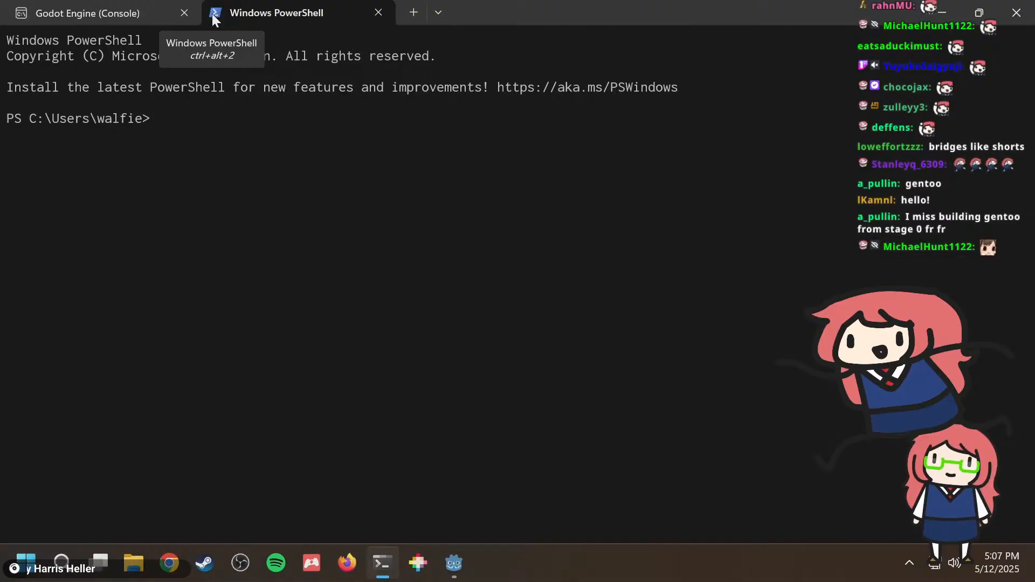
type("tm")
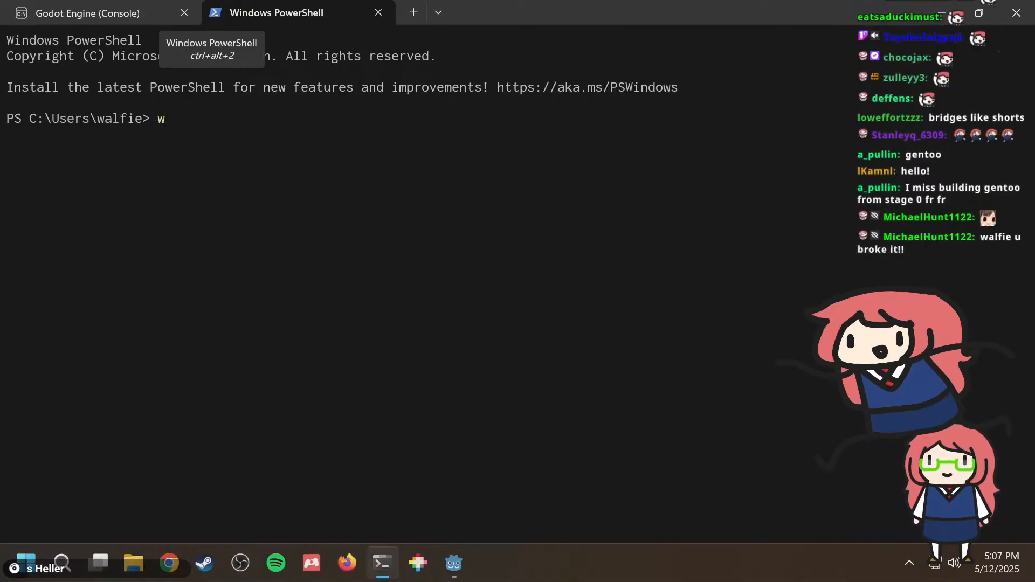
key("Return")
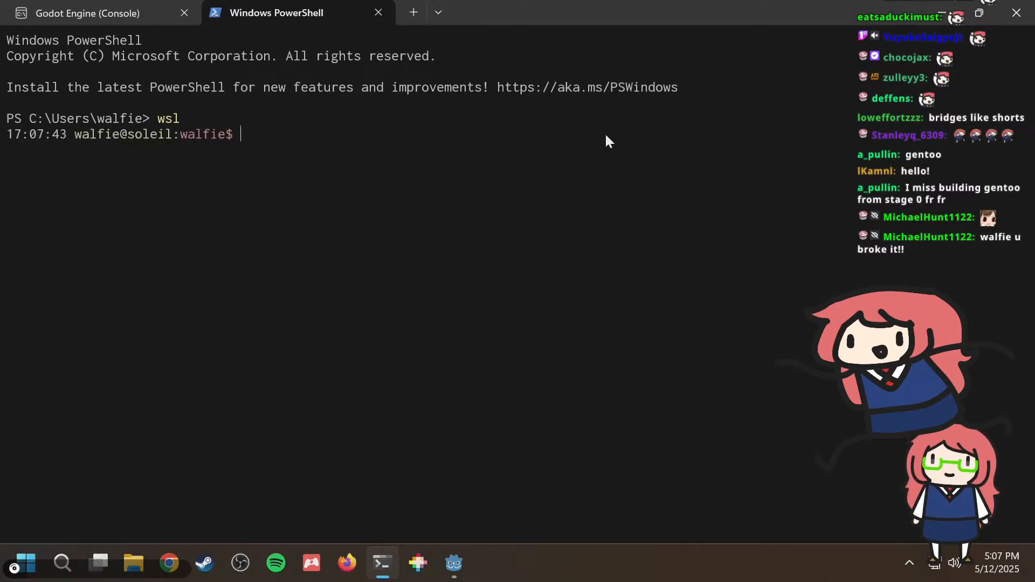
Attach to the existing tmux session with tmux at and check the celeste repository with git status.
type("tmux at")
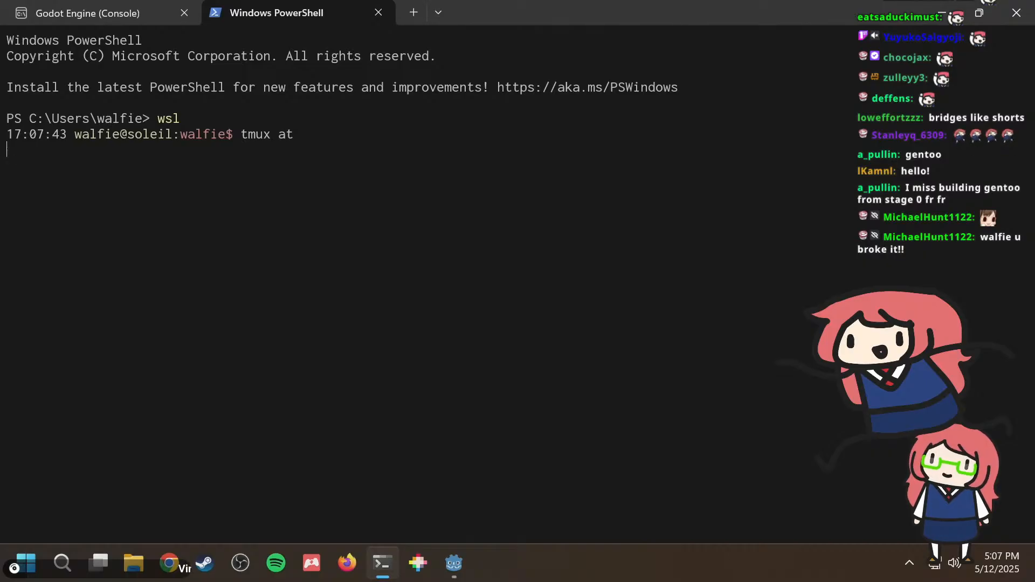
key("Return")
type("git status")
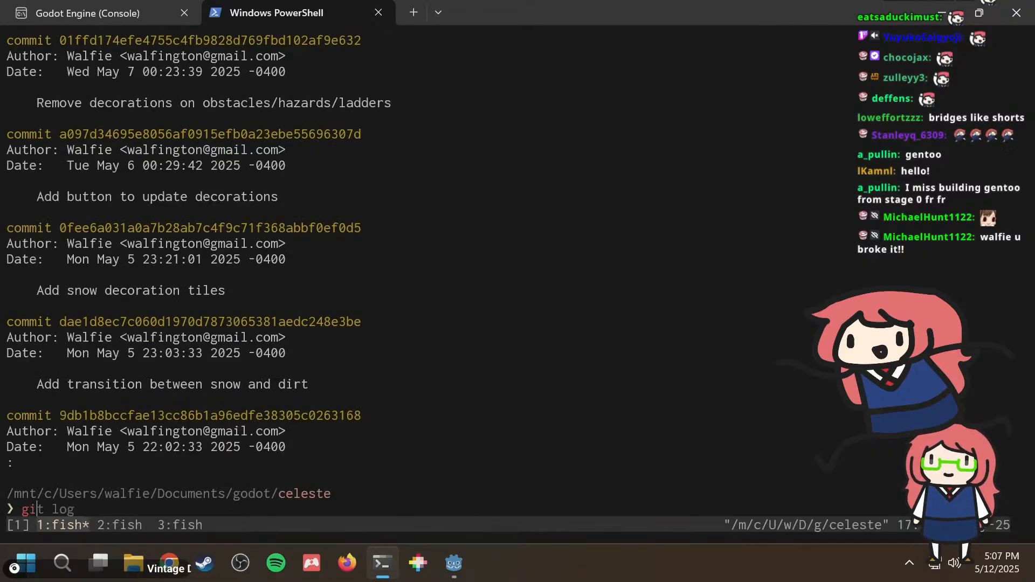
key("Return")
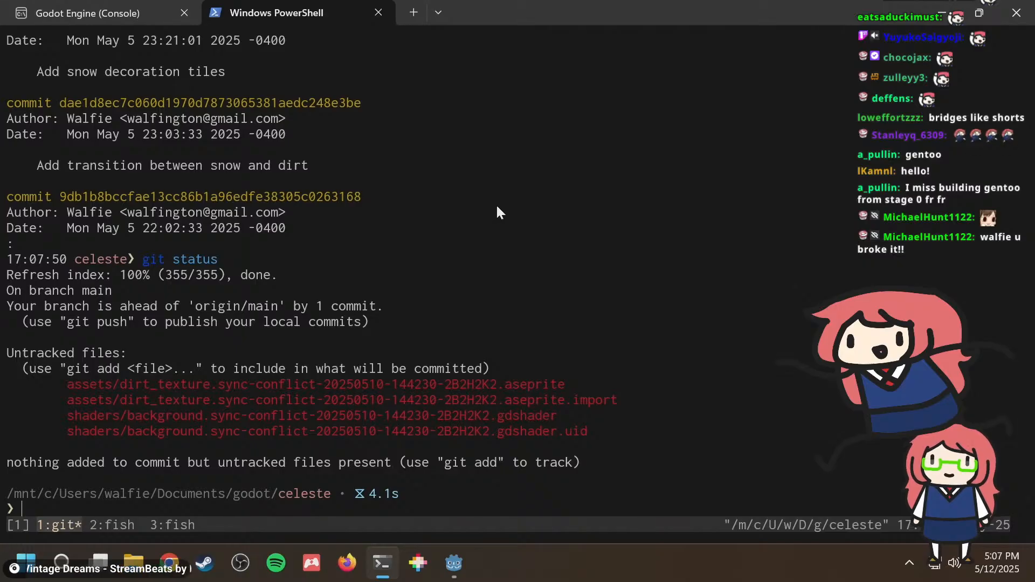
type("rm a")
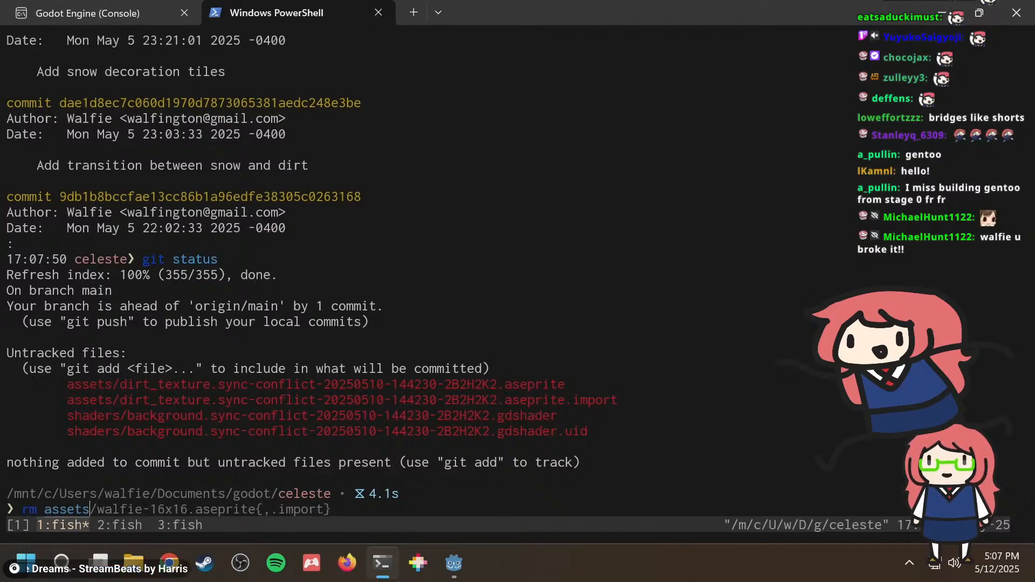
type("ssets")
key("BackSpace")
key("BackSpace")
key("BackSpace")
key("BackSpace")
key("BackSpace")
key("BackSpace")
key("BackSpace")
key("BackSpace")
key("BackSpace")
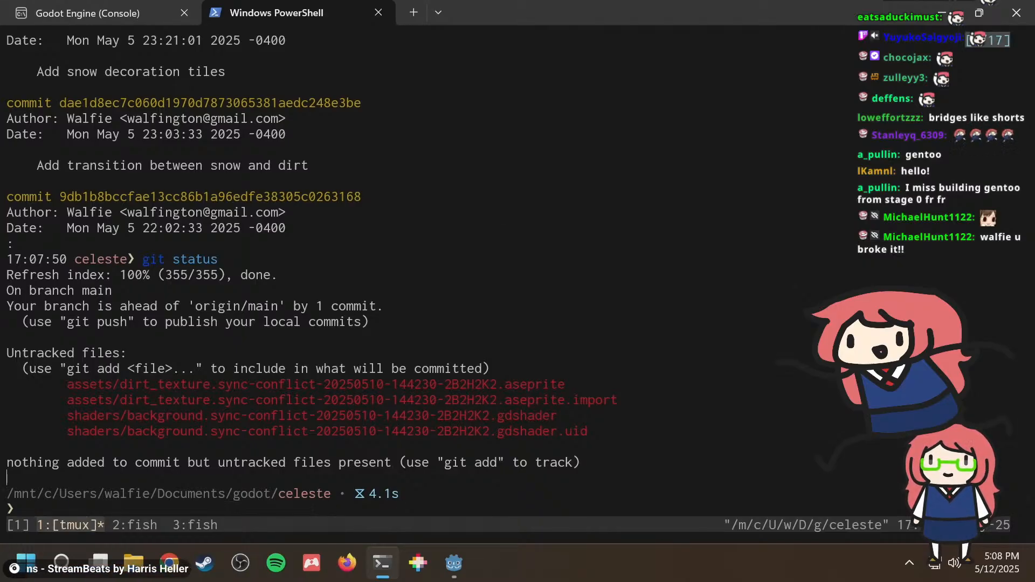
Copy the four untracked sync-conflict file paths from the git output and paste them into the shell's command-line editor, nvim.
left_click_drag(588, 431, 67, 384)
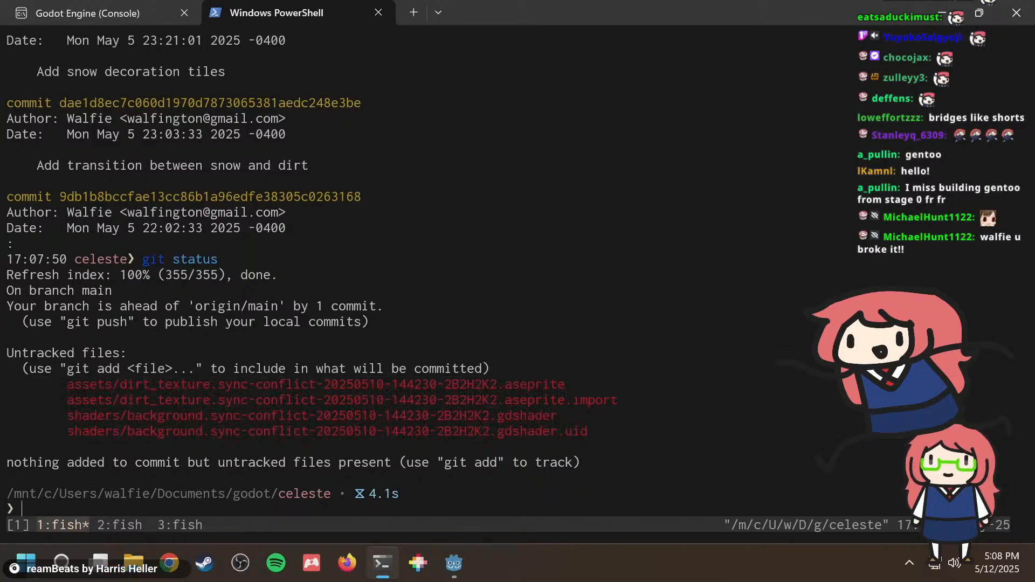
key("alt+e")
key("i")
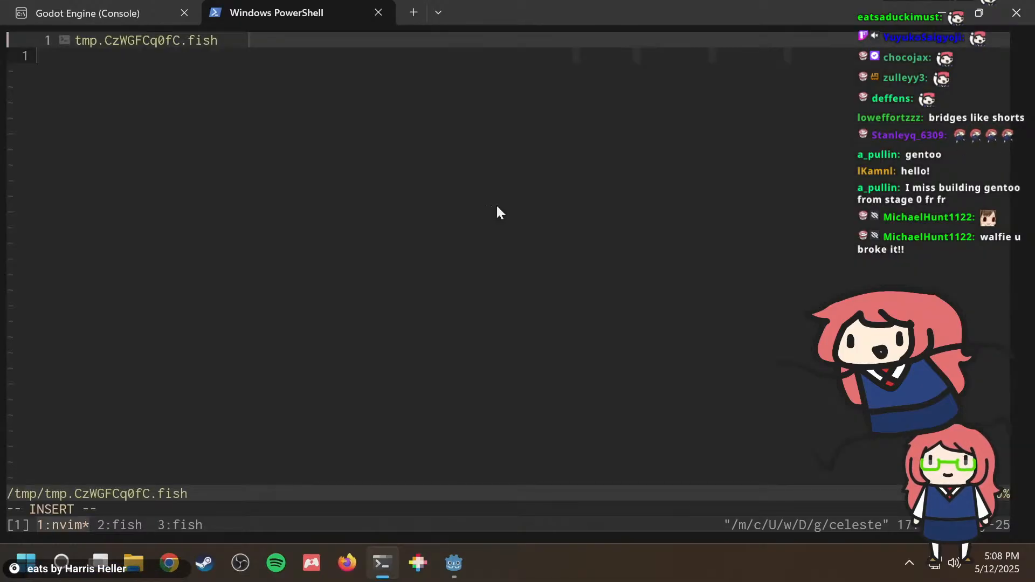
key("Escape")
key("v")
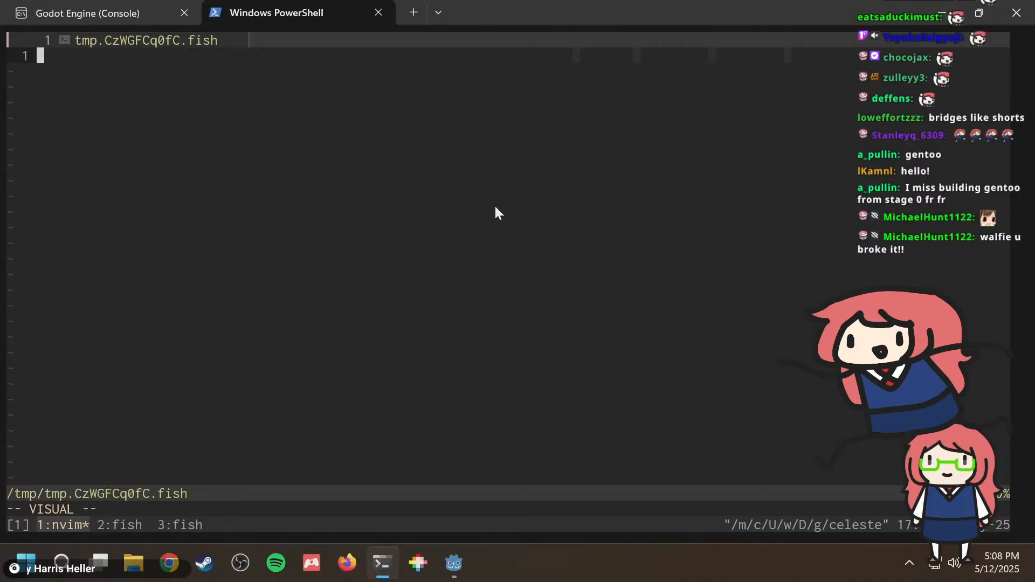
key("ctrl+shift+v")
key("i")
key("Escape")
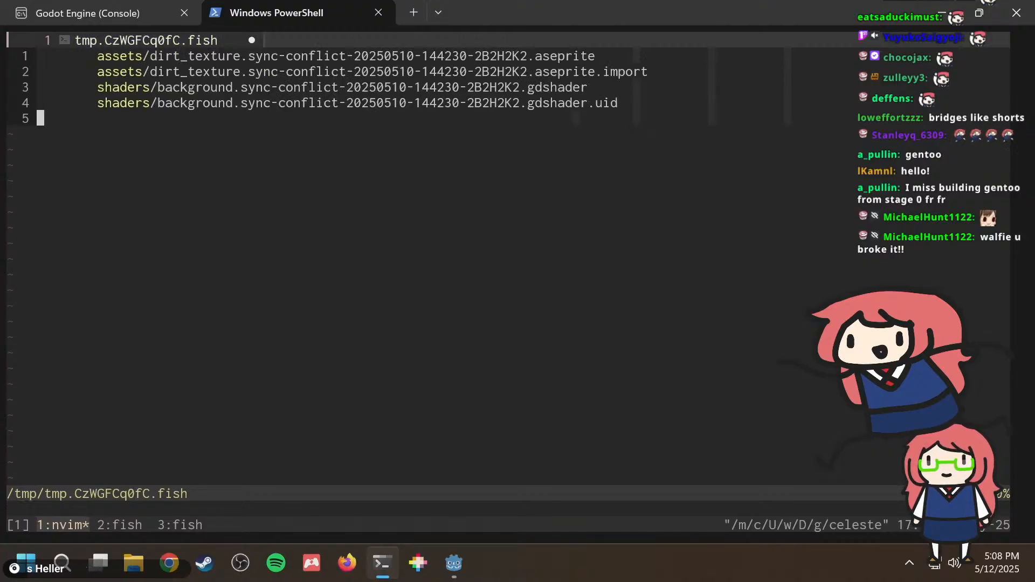
Replace the indentation before all four sync-conflict paths with rm, then save and quit the editor to run the deletions.
key("k")
key("k")
key("k")
key("k")
key("ctrl+v")
key("j")
key("j")
key("j")
key("w")
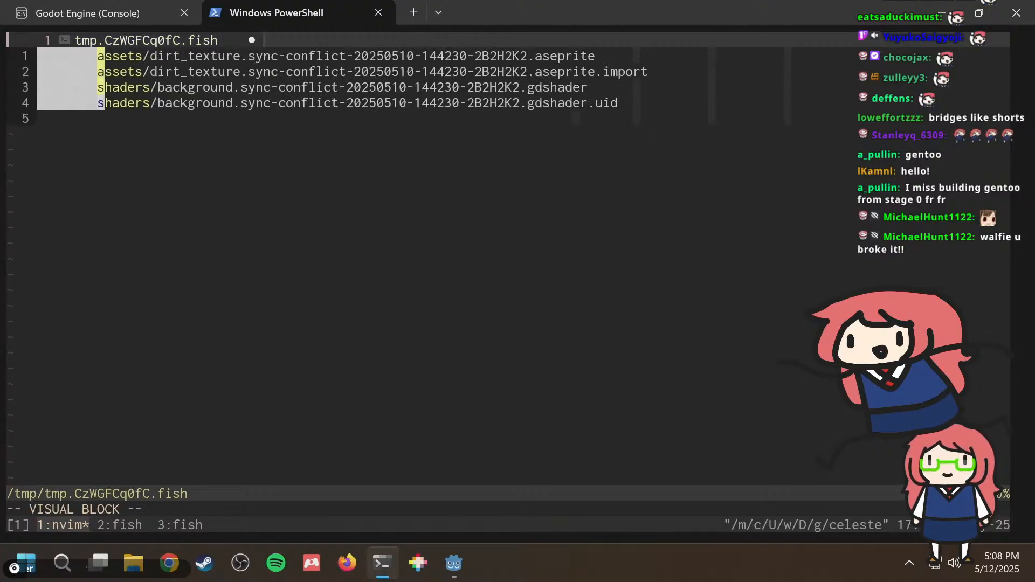
key("h")
key("h")
type("crm")
key("Escape")
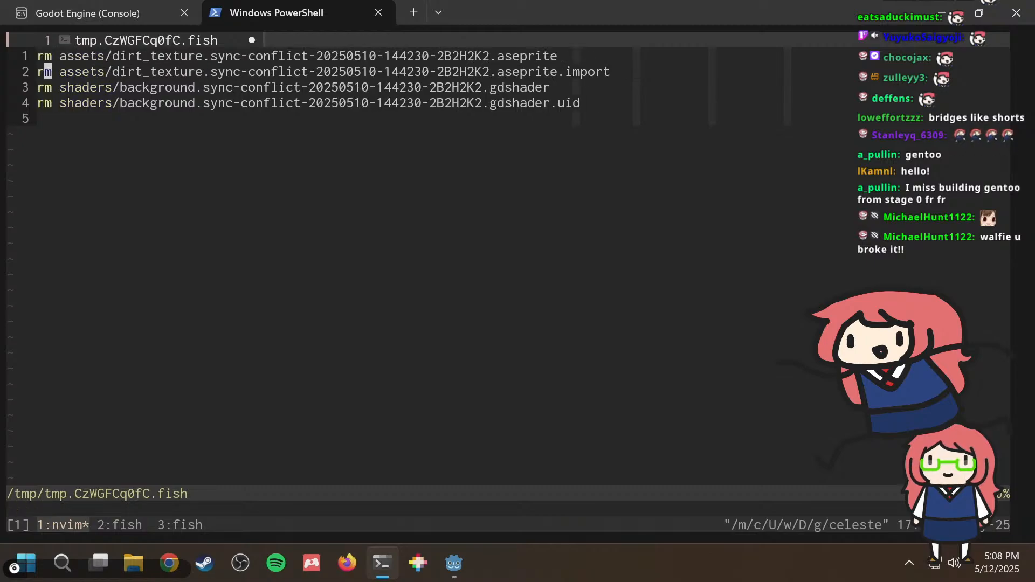
type(":wq")
key("Return")
Switch to Godot, run the celeste project as a test and close the game window.
key("alt+Tab")
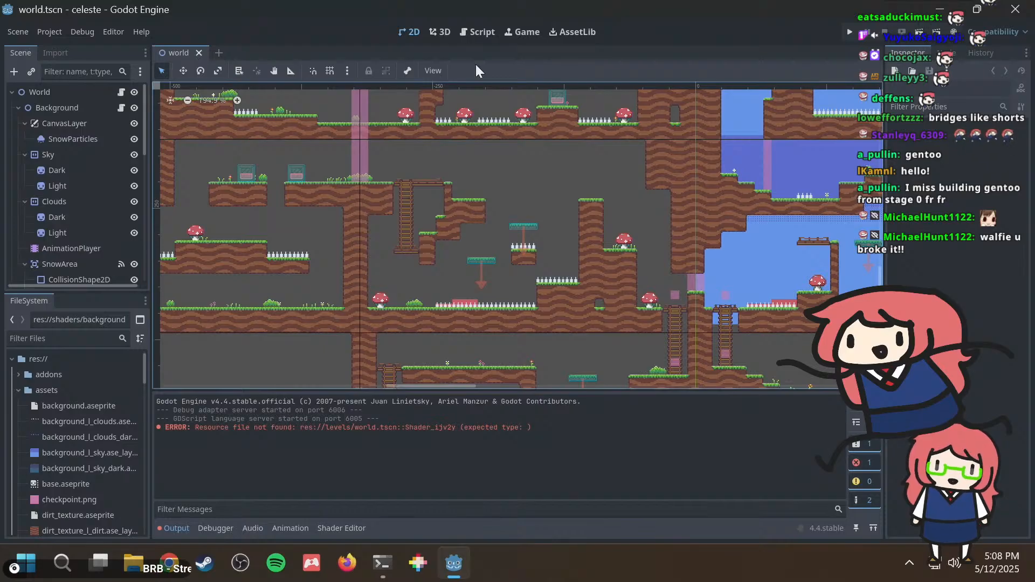
key("F5")
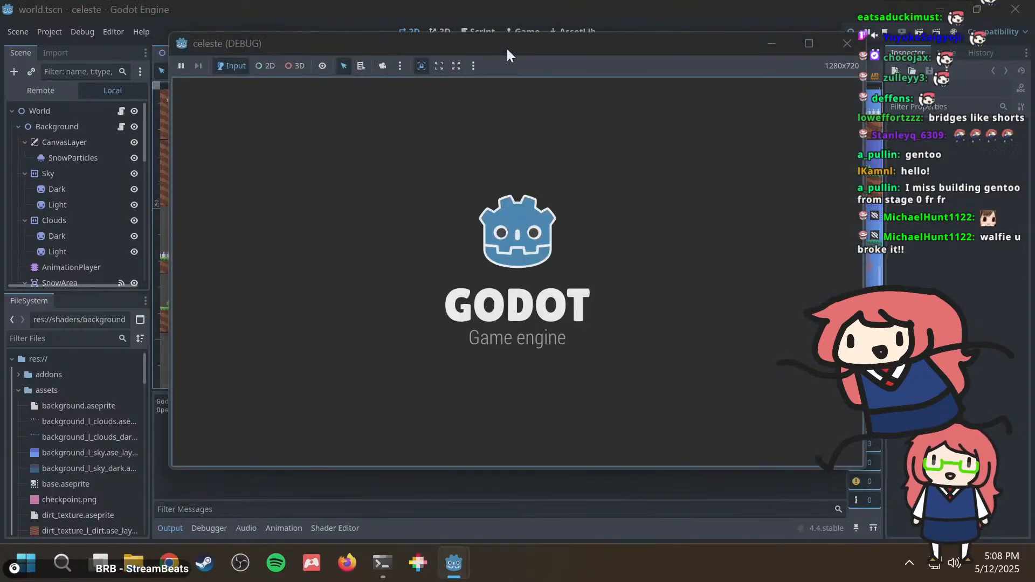
left_click_drag(506, 47, 408, 54)
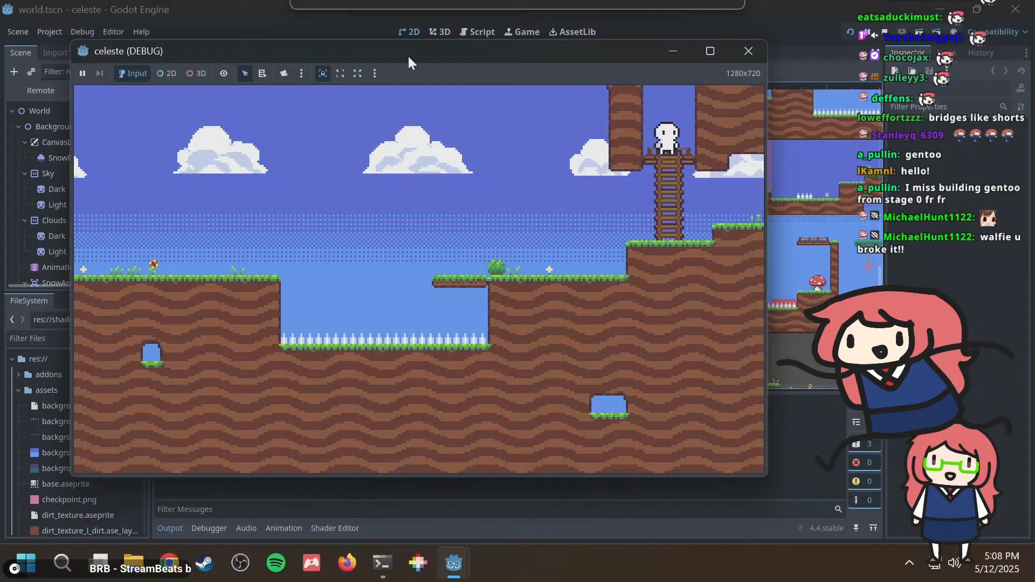
left_click(749, 50)
Switch to the terminal and show the repository's commit history with git log.
key("alt+Tab")
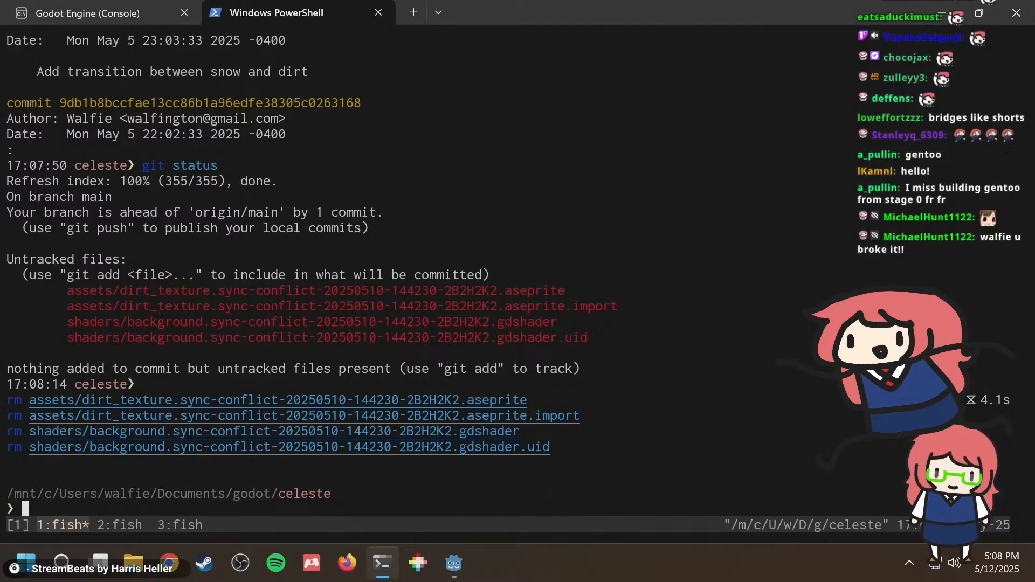
key("alt+Tab")
key("alt+Tab")
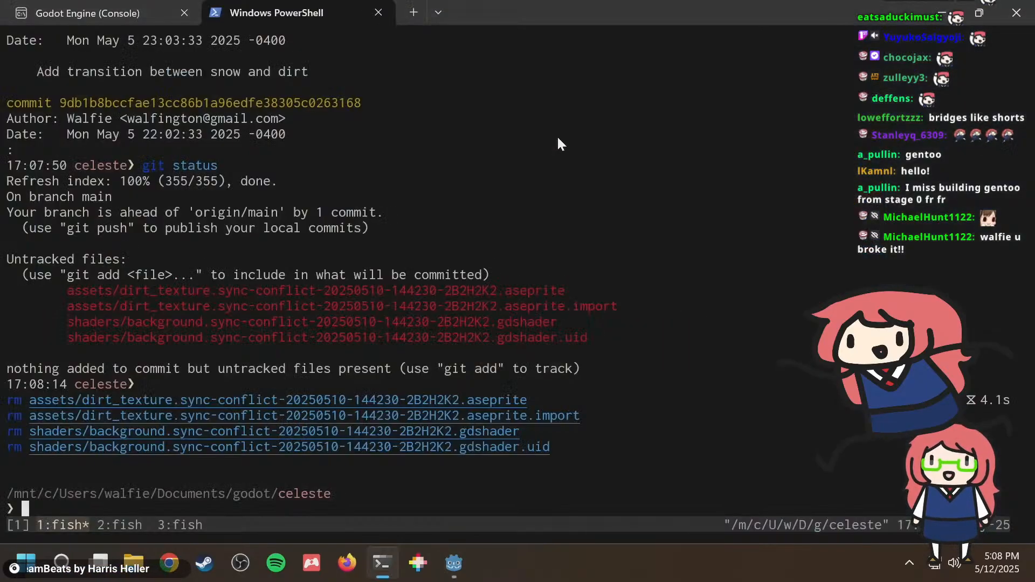
type("git log")
key("Return")
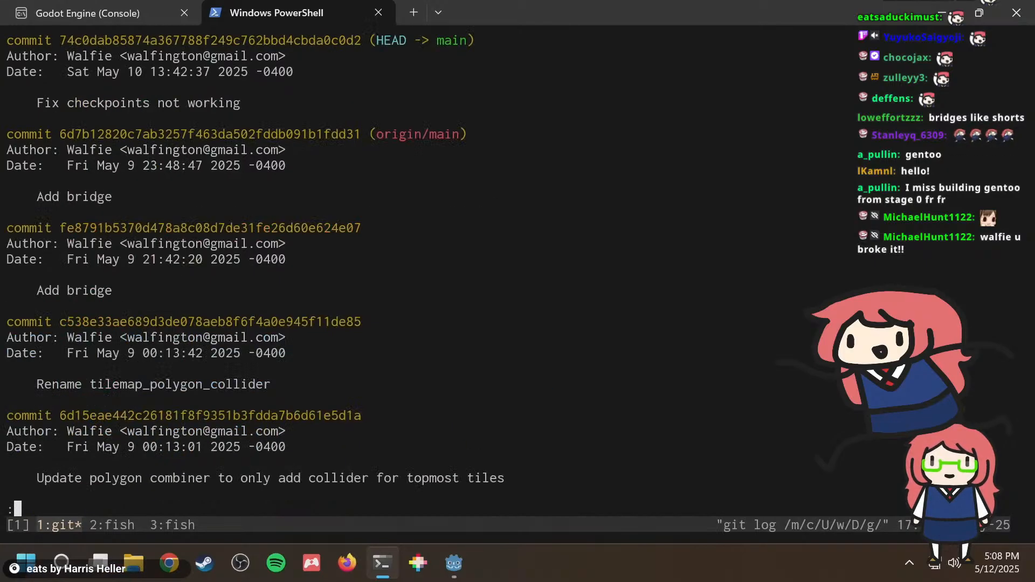
Switch to Godot and examine the bridges, ladders and platforms in the world scene's level layout.
key("alt+Tab")
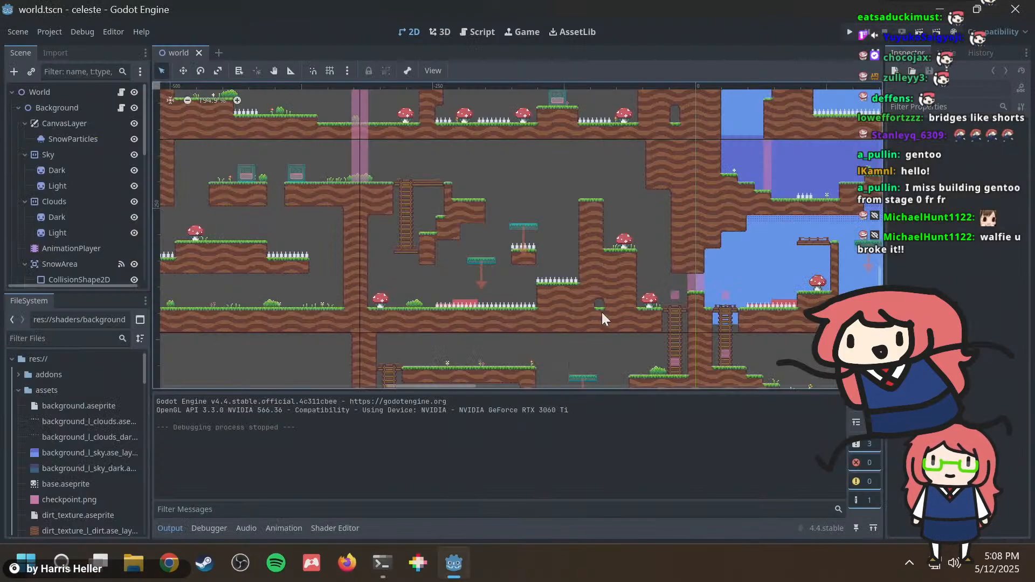
middle_click_drag(438, 231, 336, 282)
scroll(452, 269, "up", 4)
middle_click_drag(442, 277, 469, 213)
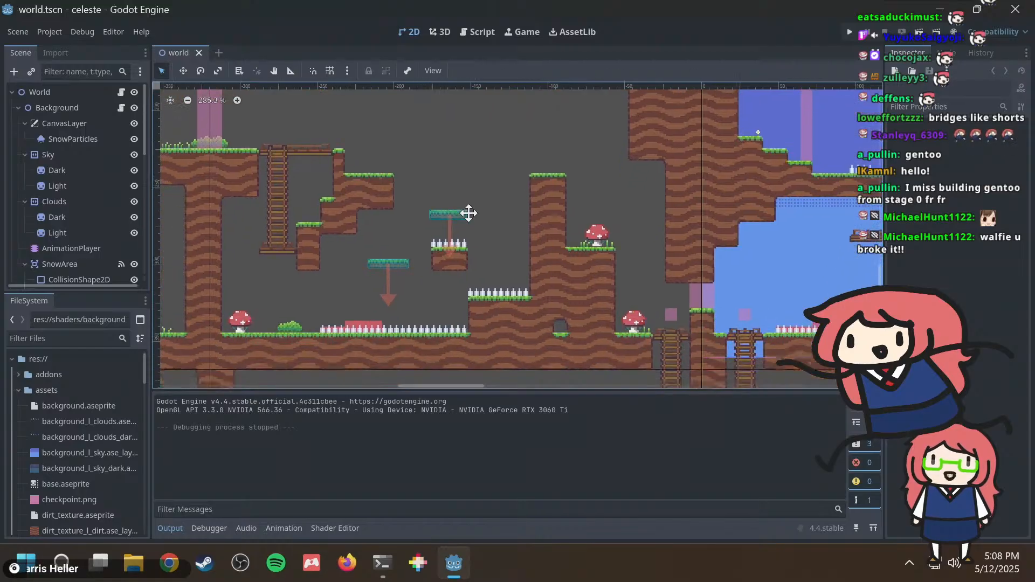
scroll(315, 231, "up", 7)
middle_click_drag(366, 241, 464, 245)
scroll(431, 206, "down", 7)
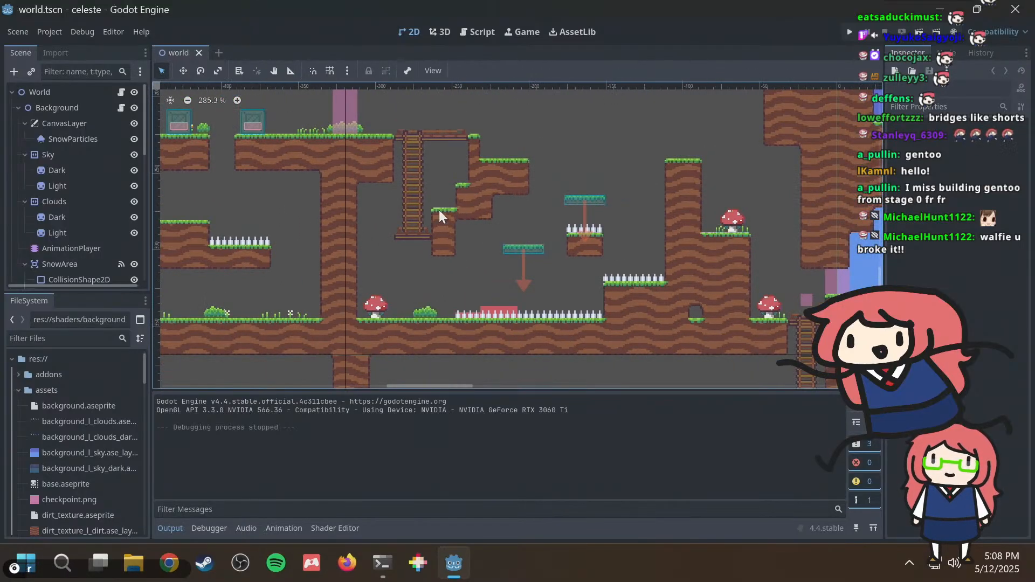
middle_click_drag(469, 209, 473, 231)
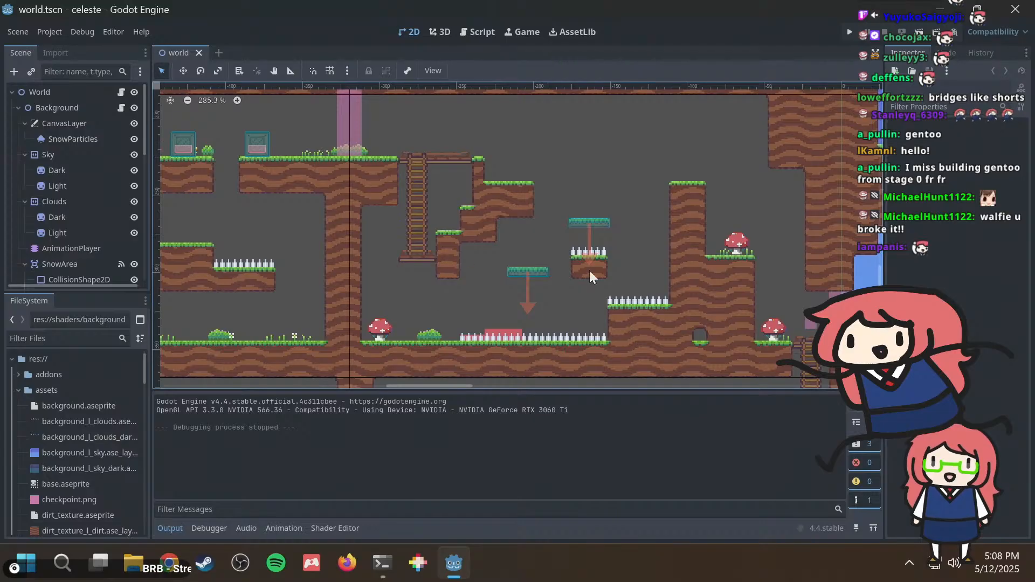
middle_click_drag(589, 270, 561, 270)
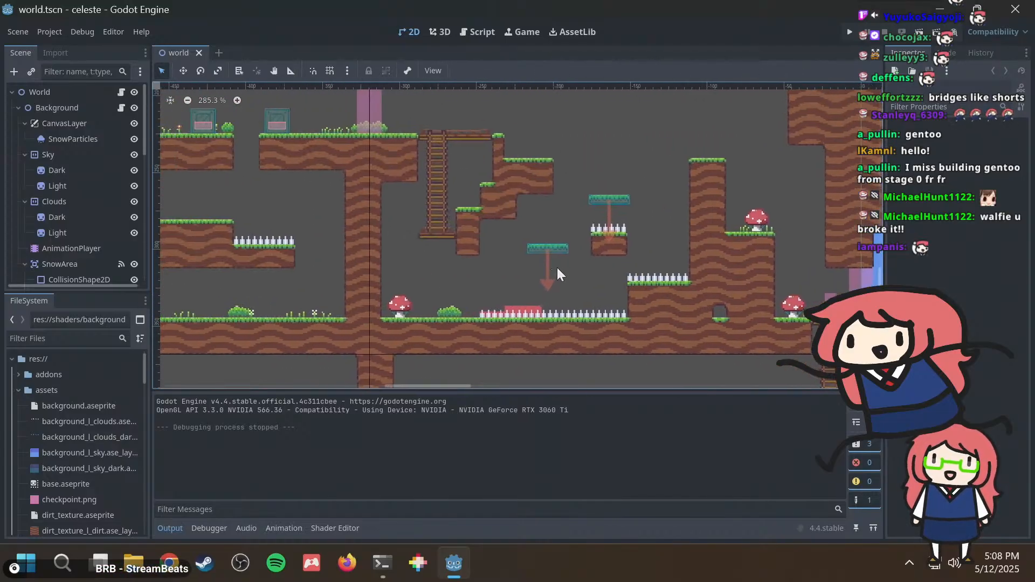
scroll(555, 265, "up", 8)
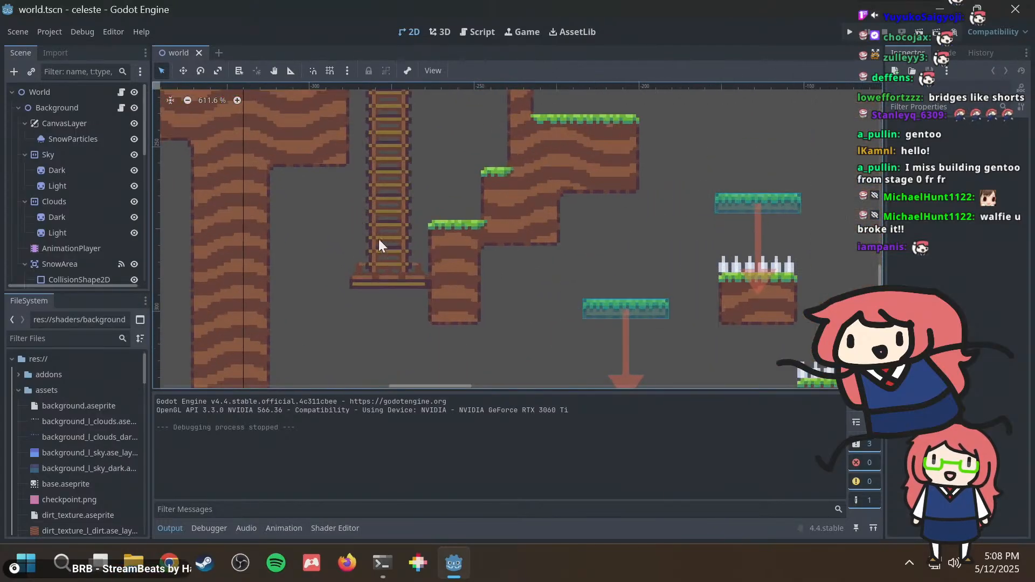
scroll(500, 286, "down", 2)
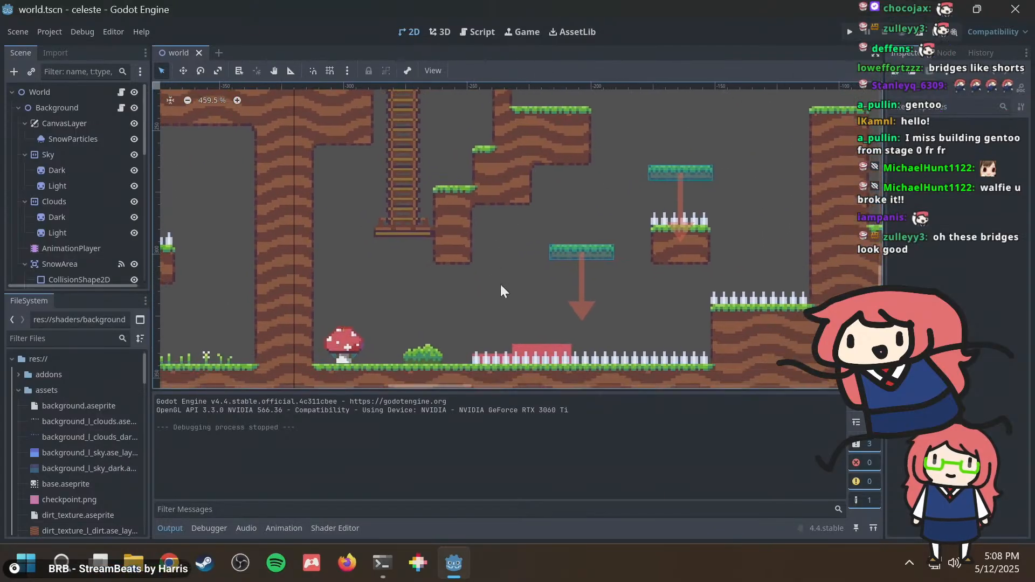
scroll(533, 261, "down", 3)
middle_click_drag(538, 252, 477, 255)
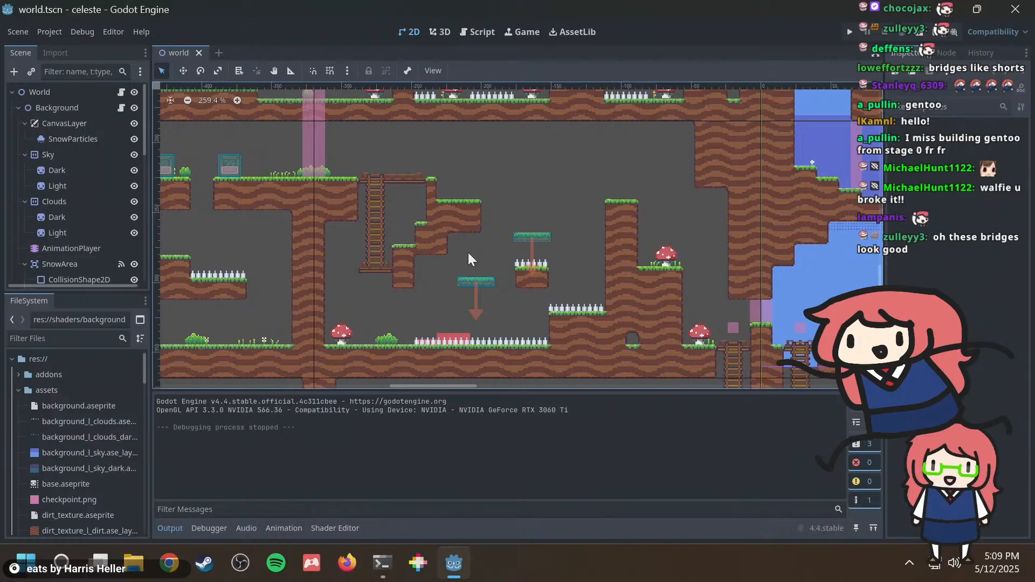
middle_click_drag(506, 301, 479, 244)
key("alt+Tab")
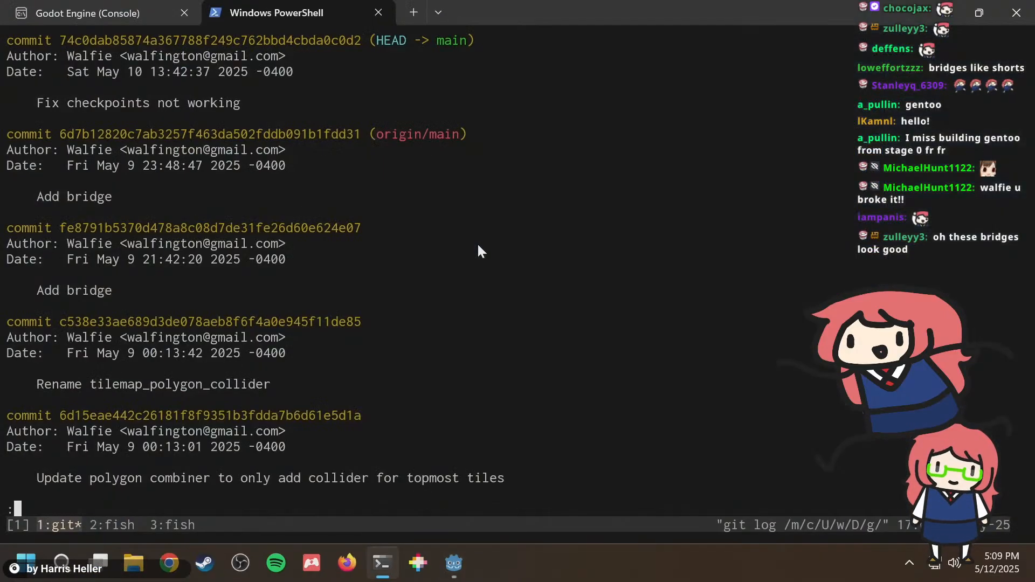
key("alt+Tab")
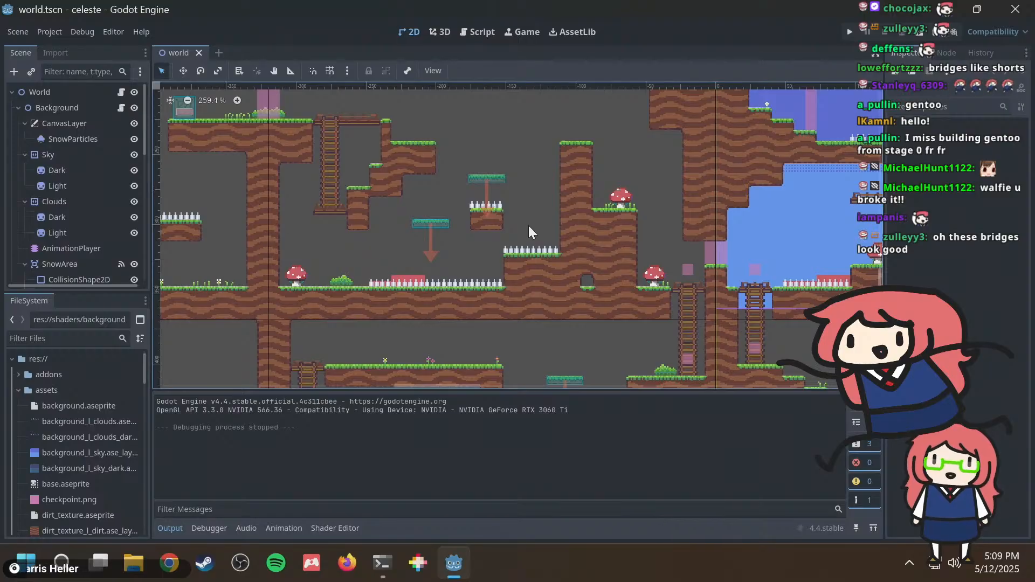
Run the celeste project and walk the character right, past the starting ladder to the ledge before the large spike pit.
key("F5")
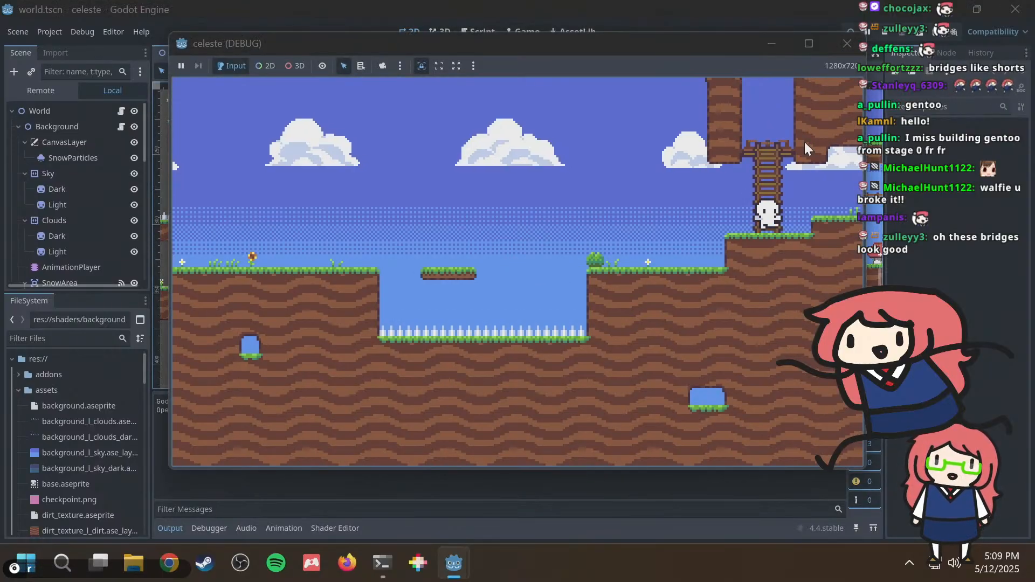
key("Left")
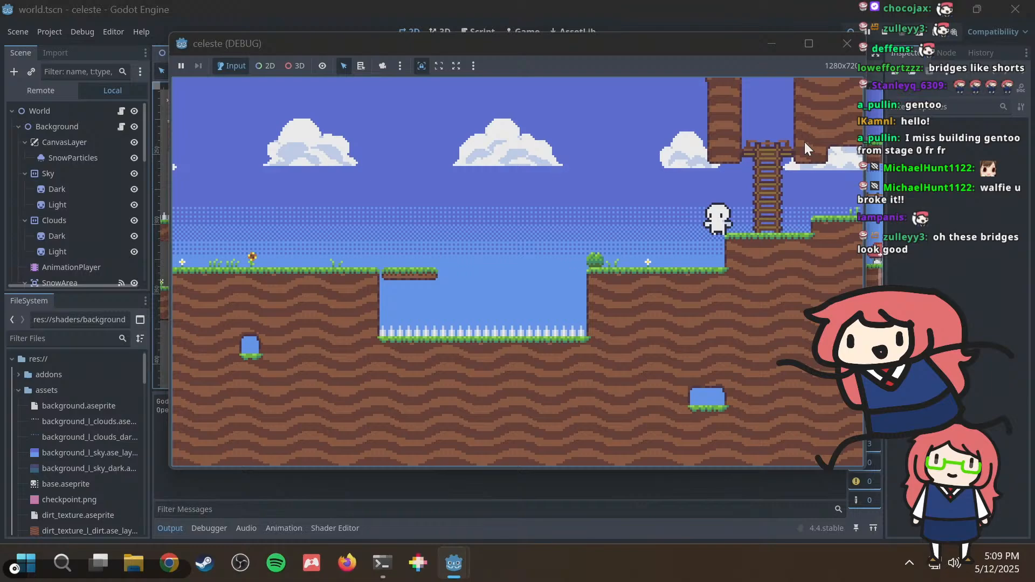
double_click(684, 33)
double_click(683, 5)
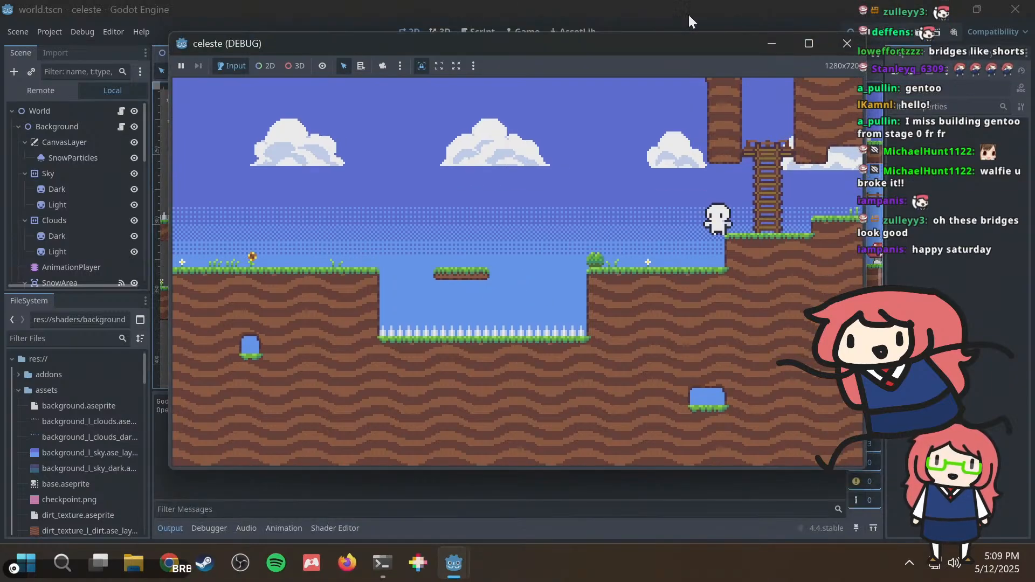
left_click(772, 146)
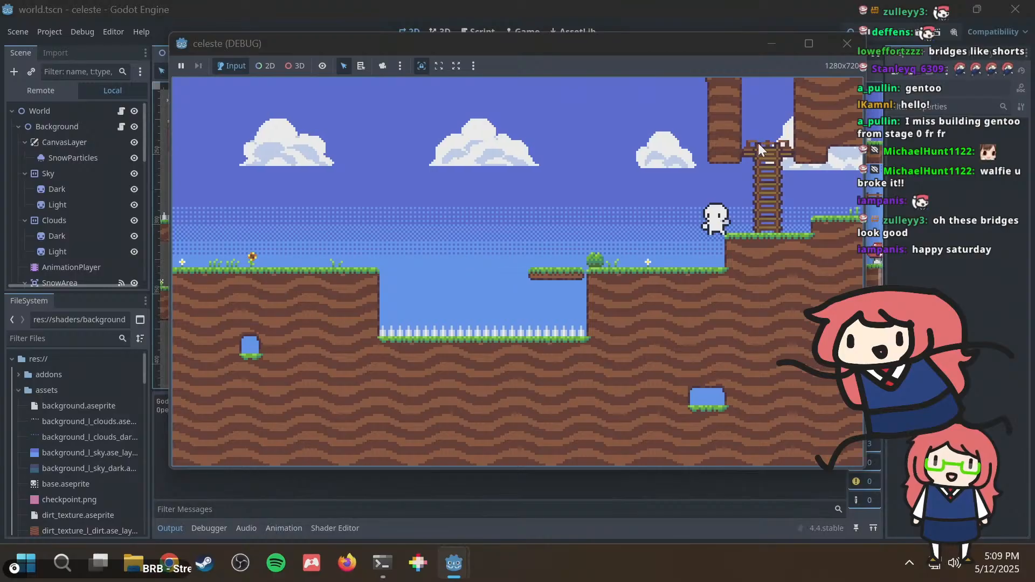
key("Right")
key("Right")
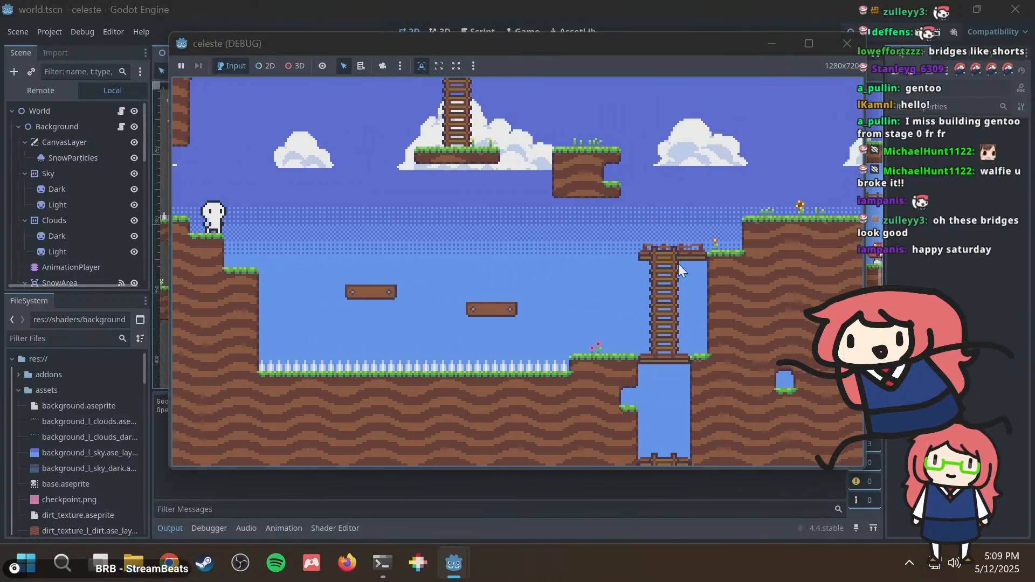
Bring the character back left and cross the smaller spike pit using the moving grass platform.
key("Left")
key("space")
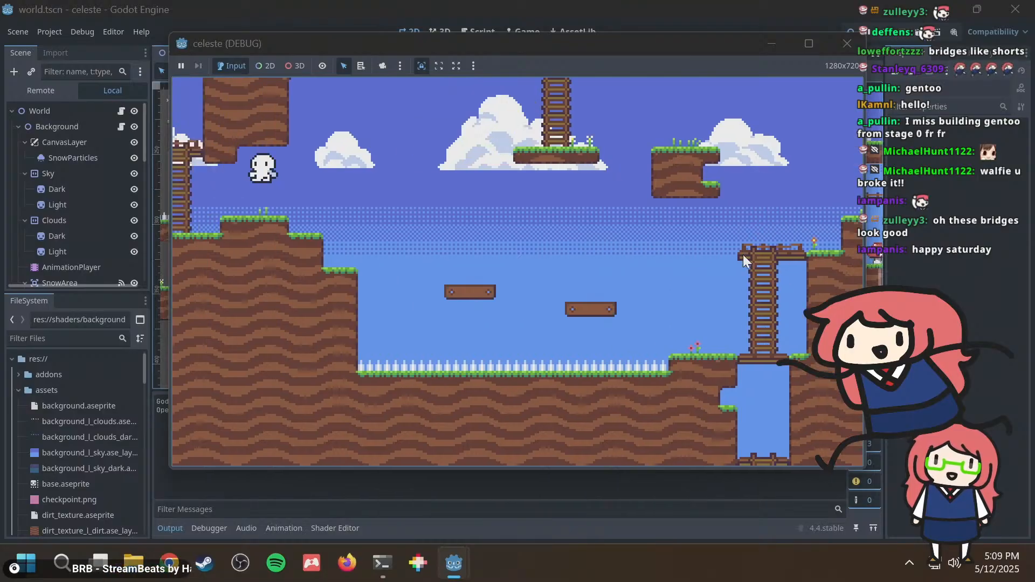
key("Left")
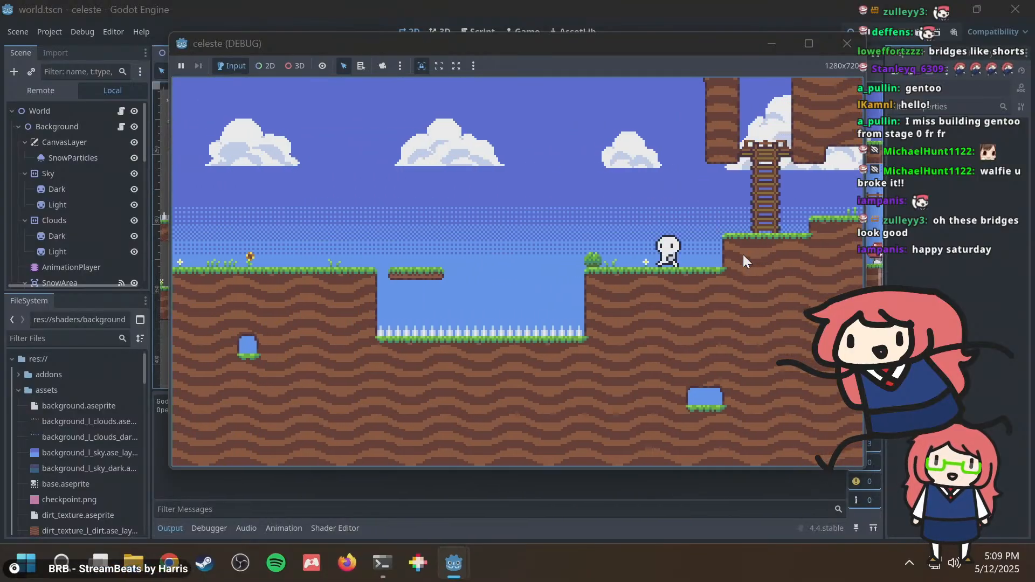
key("Left")
key("space")
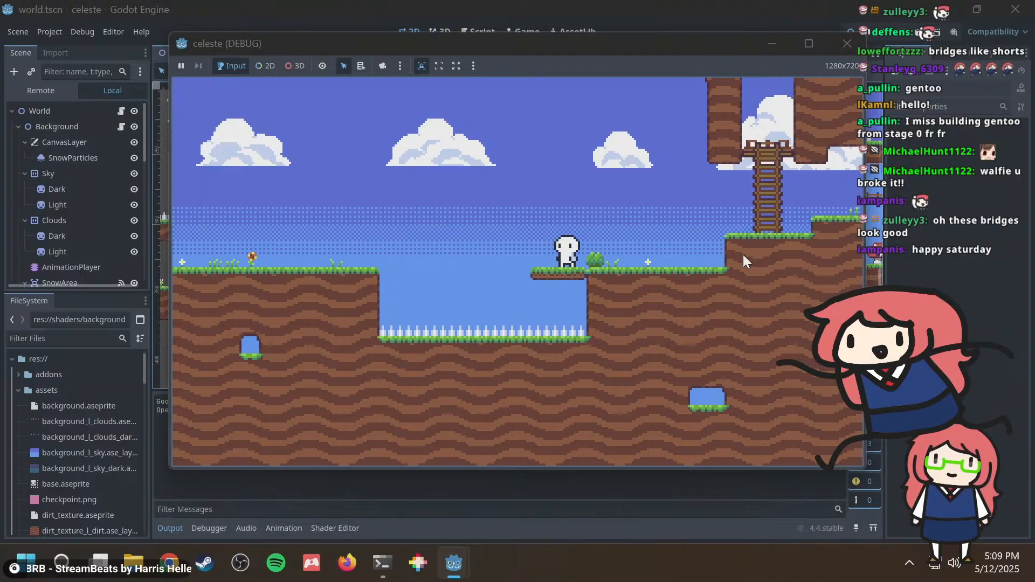
key("space")
key("Left")
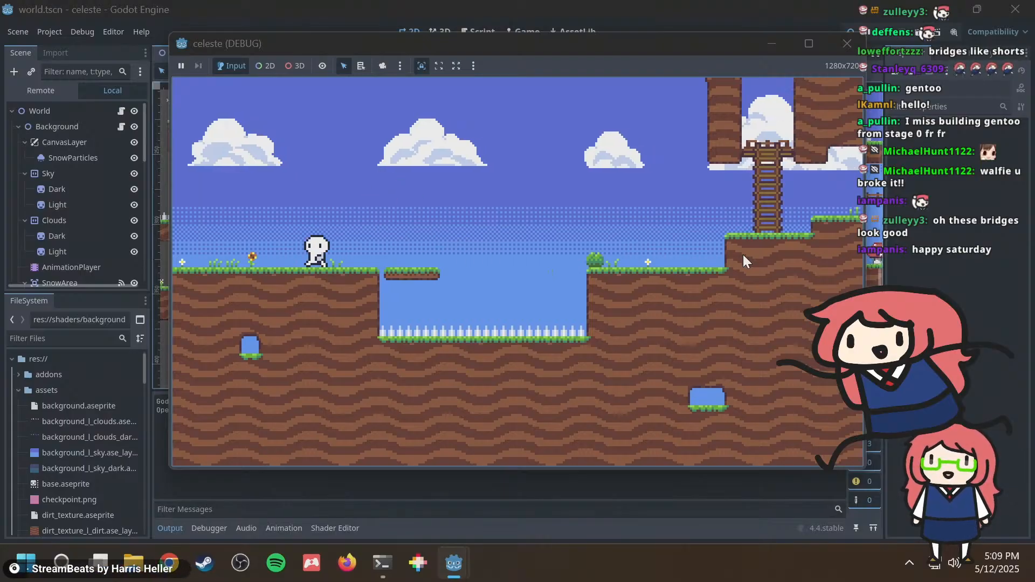
Playtest the mushroom room by reaching the short bridge via the moving platform, crouching on it and descending to the ladder below.
key("Left")
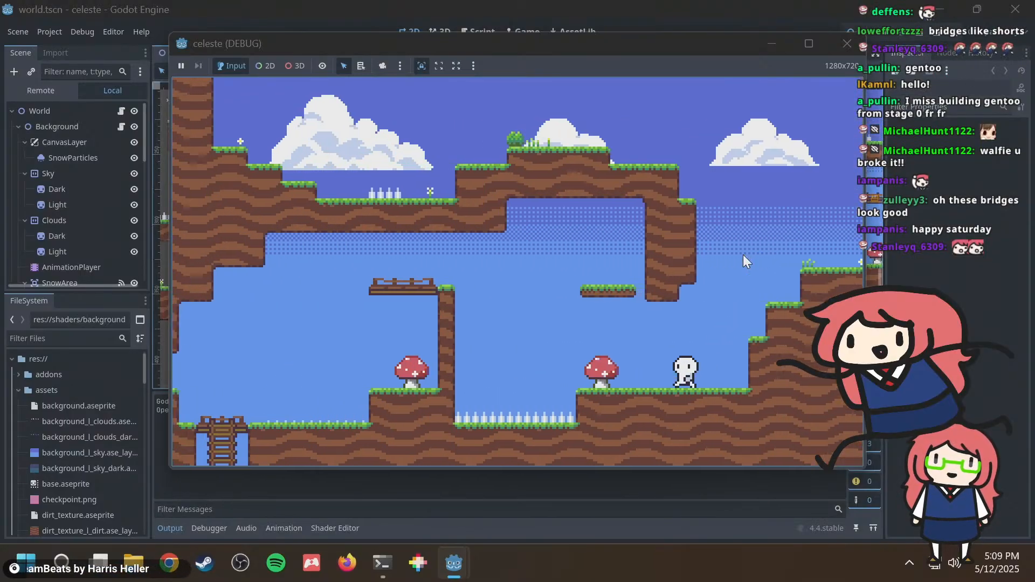
key("space")
key("Left")
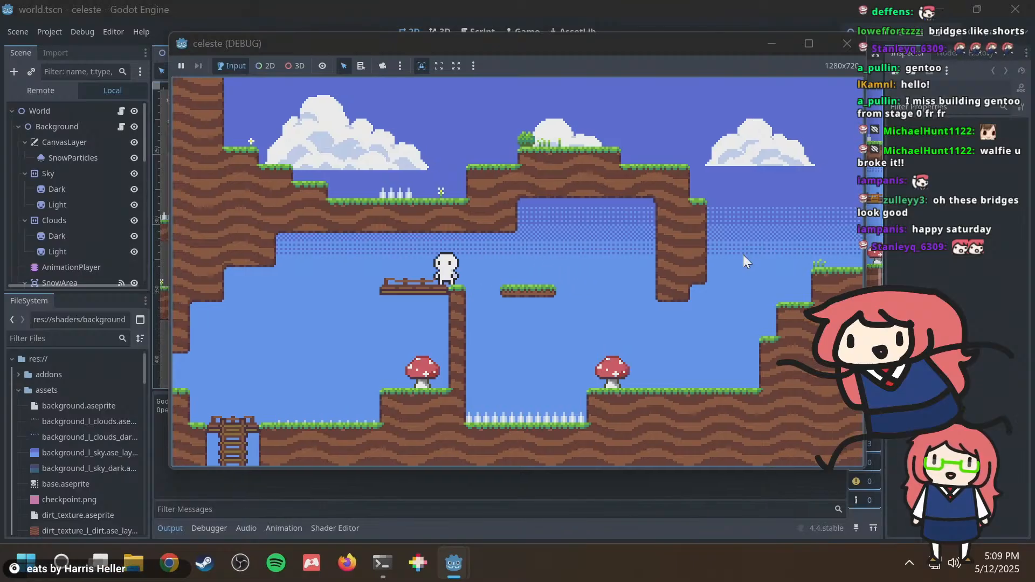
key("Left")
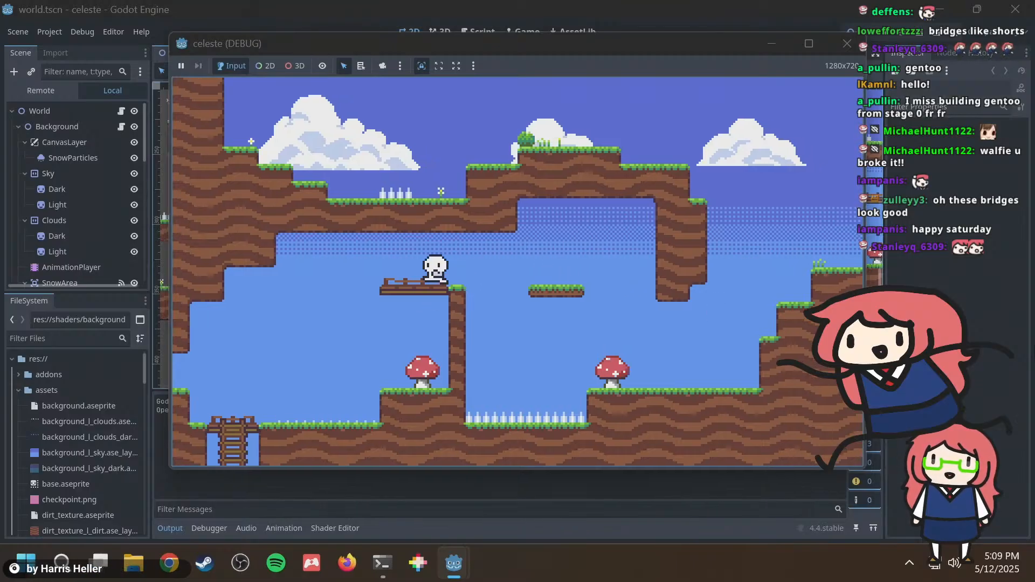
key("Down")
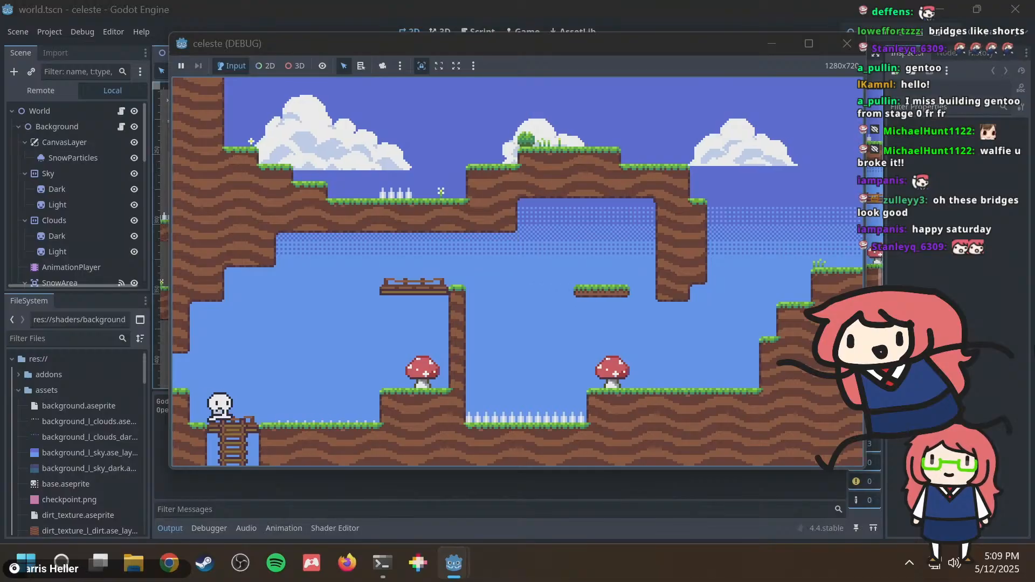
Take the character through the wooden crate room and down its lower ladder to the clover room.
key("Right")
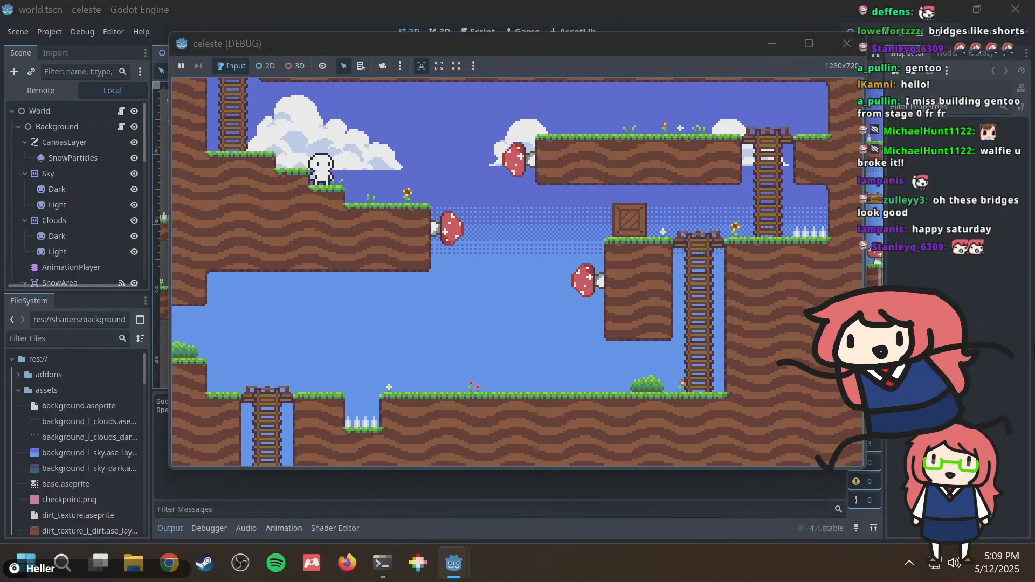
key("Left")
key("space")
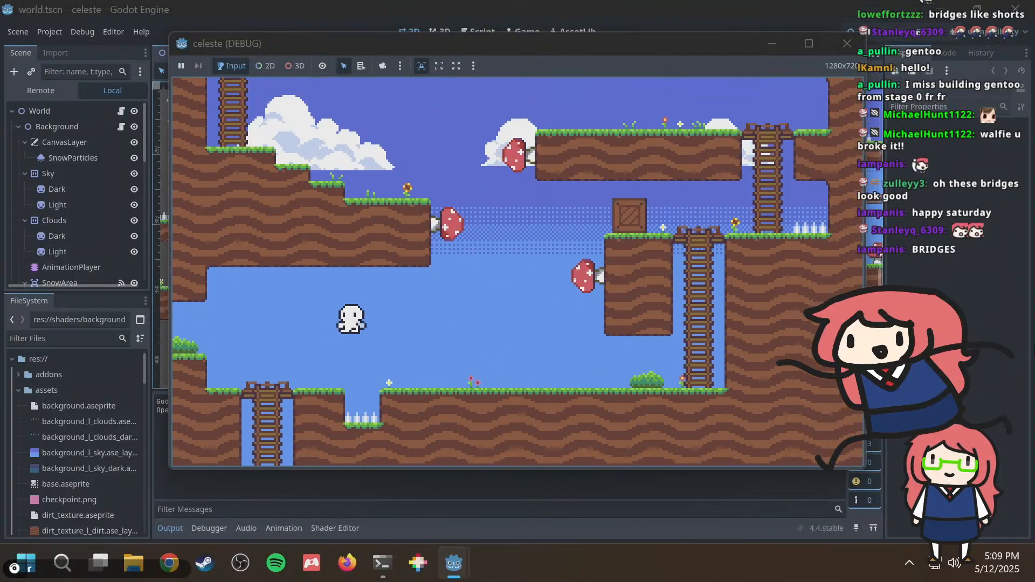
key("Down")
key("Down")
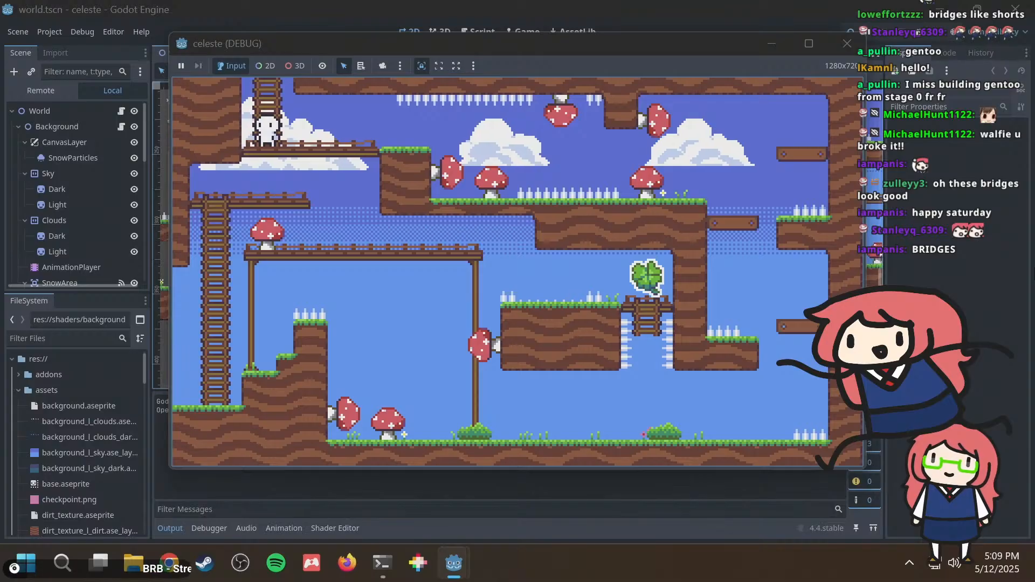
Playtest the clover room by crossing its upper mushroom path, dropping to the floor and returning left to the tall ladder.
key("Right")
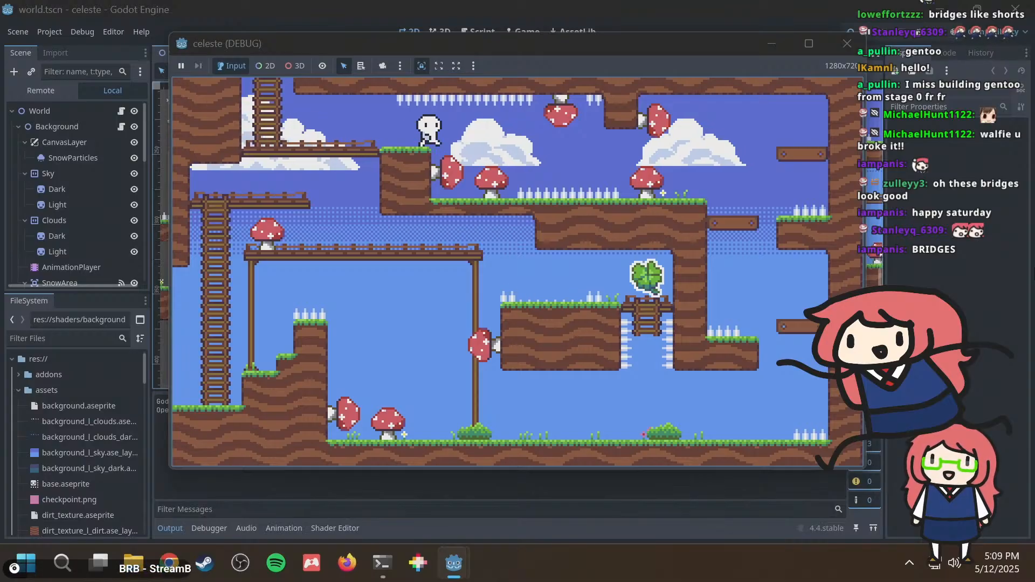
key("Right")
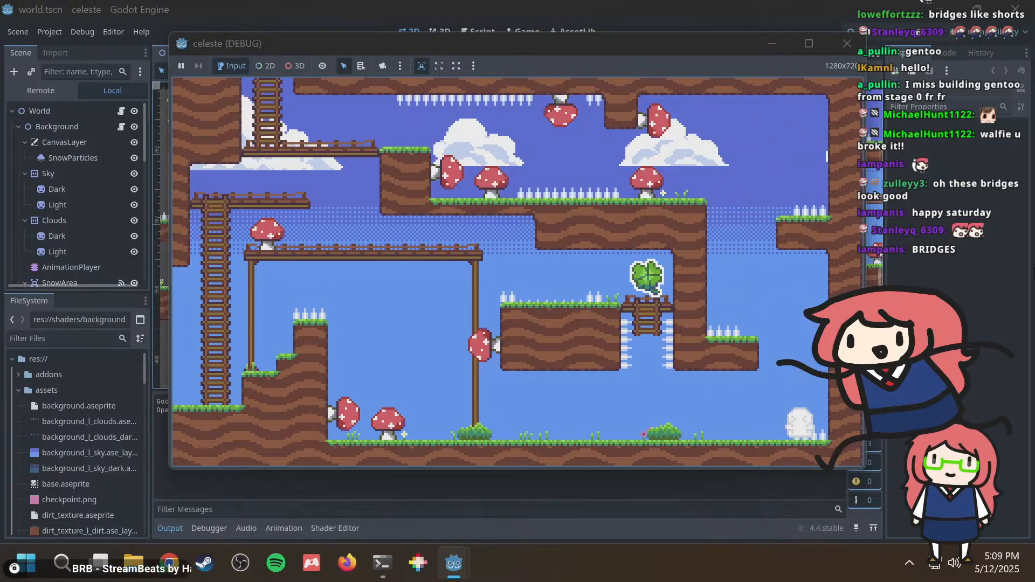
key("Right")
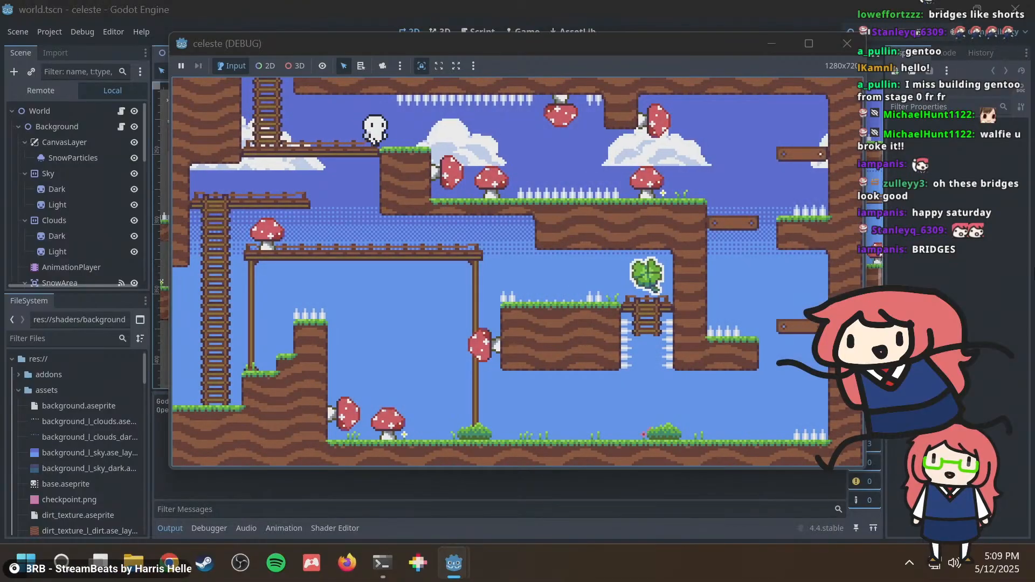
key("Right")
key("Left")
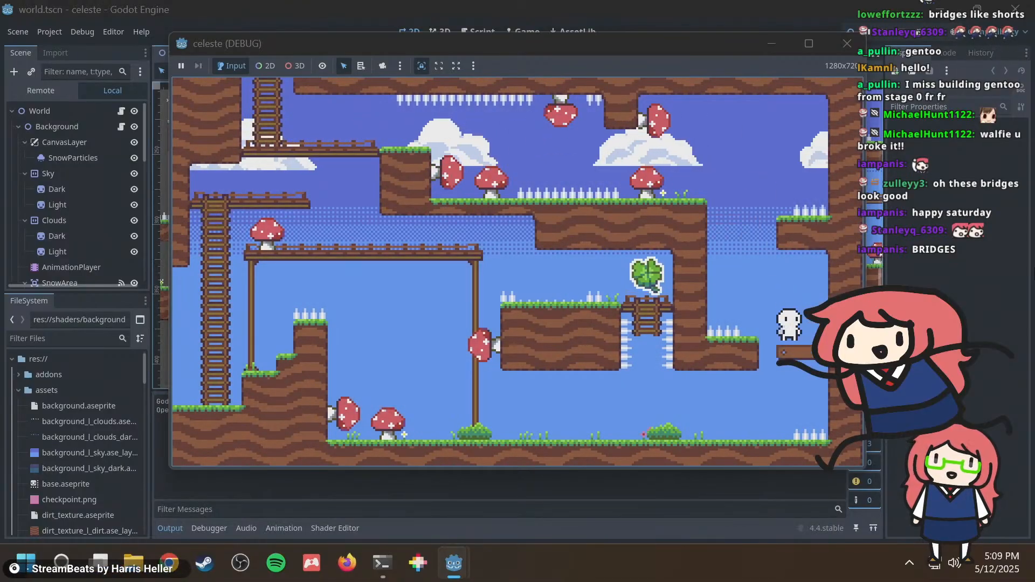
key("Left")
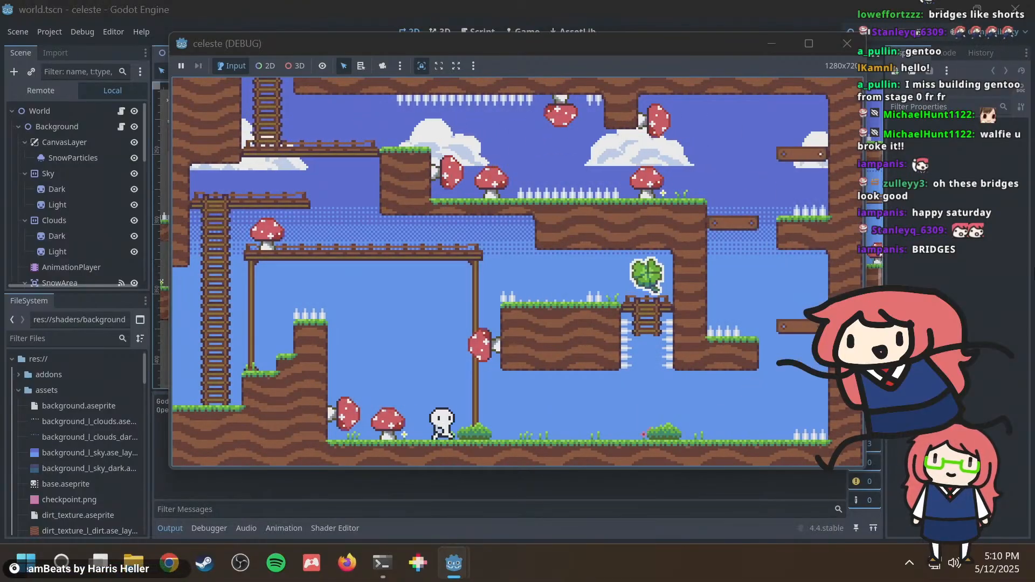
key("Left")
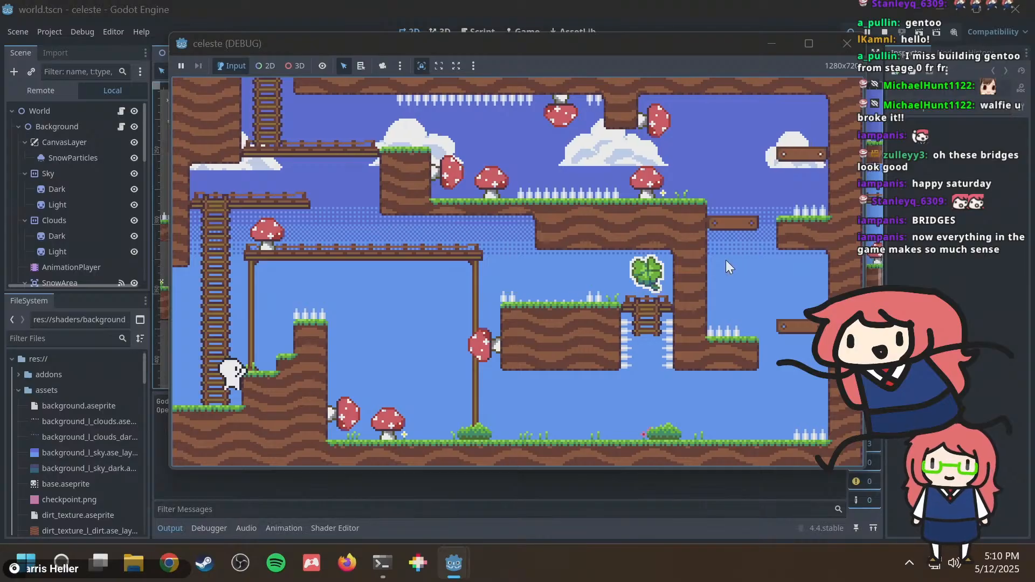
Test jumping around the spiked steps and climbing the tall ladder beside them.
key("space")
key("Right")
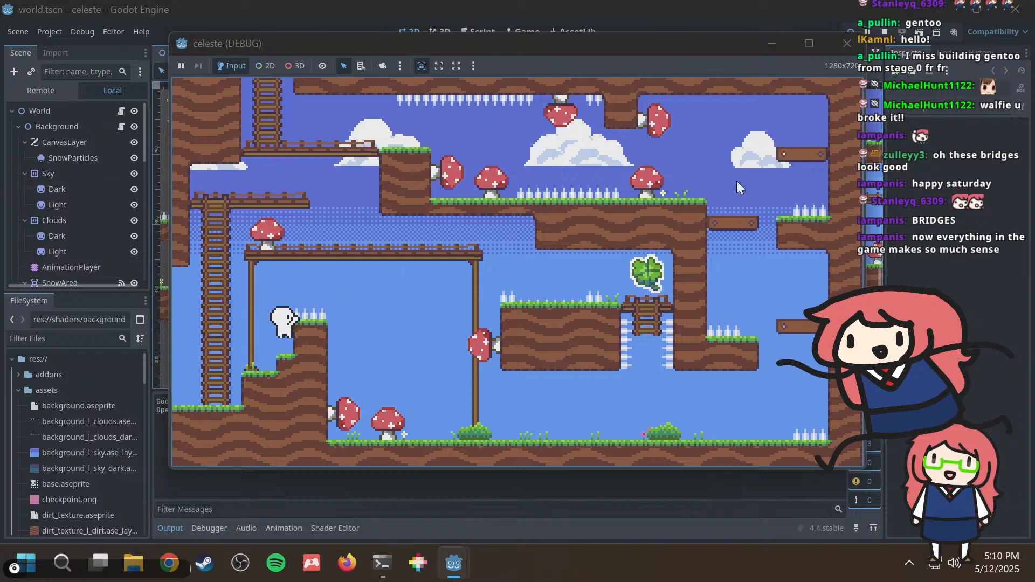
key("Left")
key("space")
key("Up")
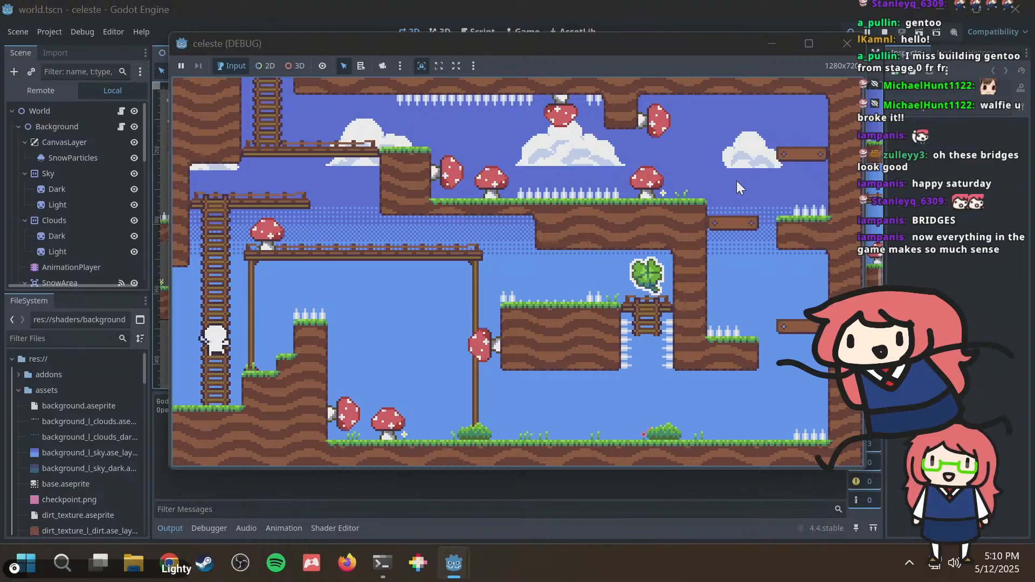
key("Right")
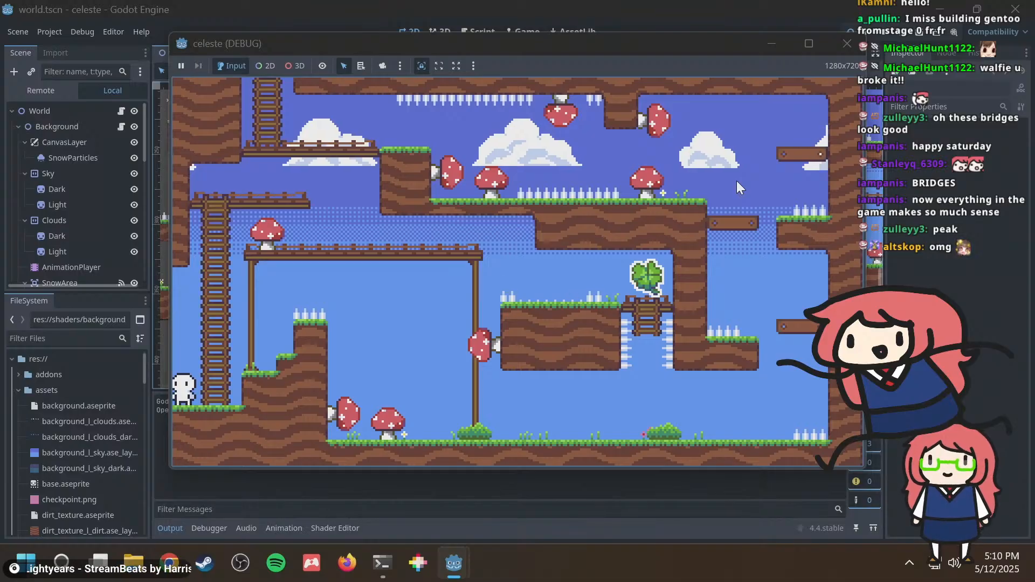
Take the character left into the sign room, push the lower mushroom crate against the ledge and climb the ladder to the sign bridge.
key("Left")
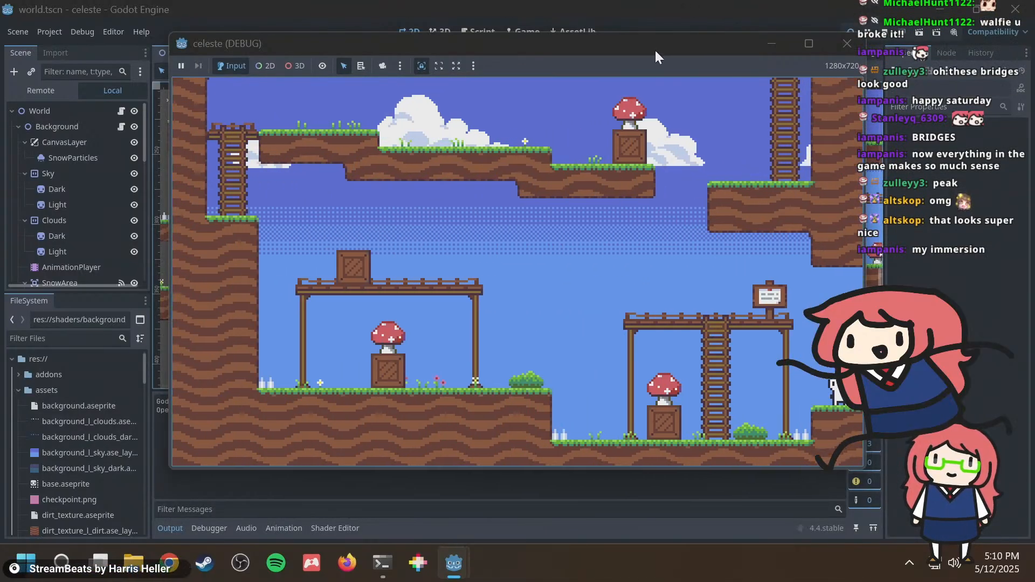
left_click_drag(654, 49, 607, 48)
key("Left")
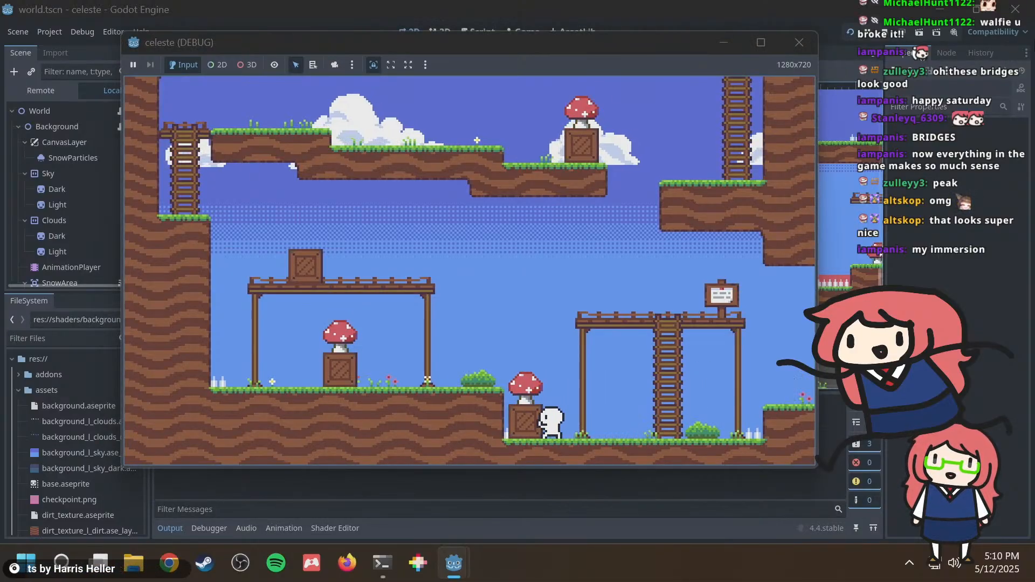
key("Right")
key("Up")
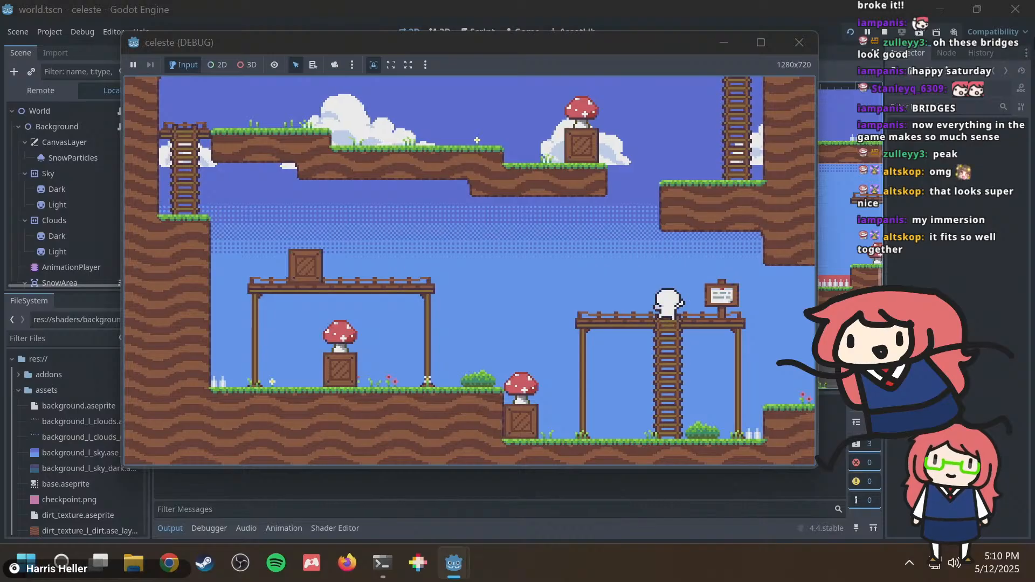
Playtest jumping to the far bridge, pushing its crate off and dropping to the ground, and close the running game.
key("Right")
key("Left")
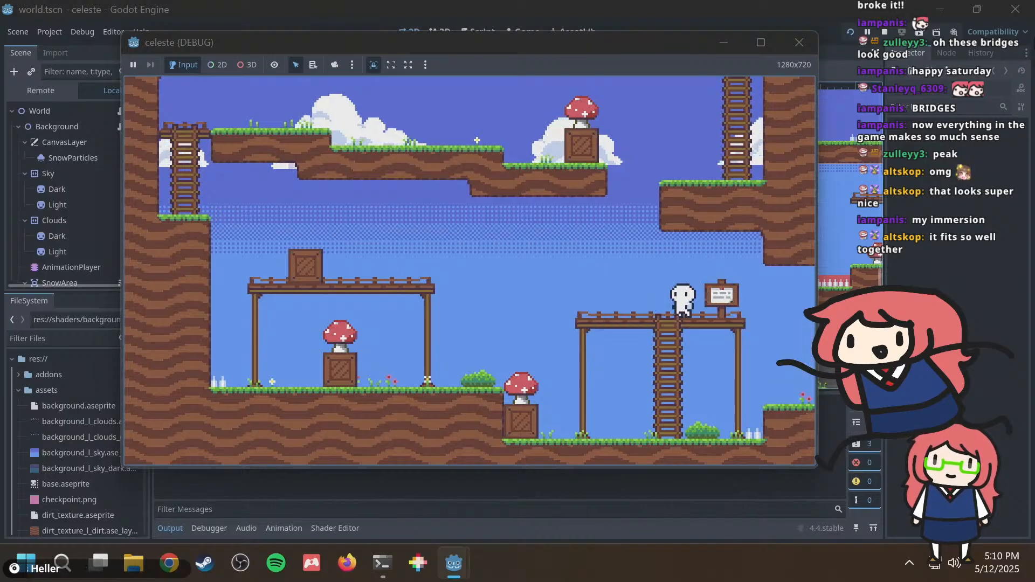
key("space")
key("Left")
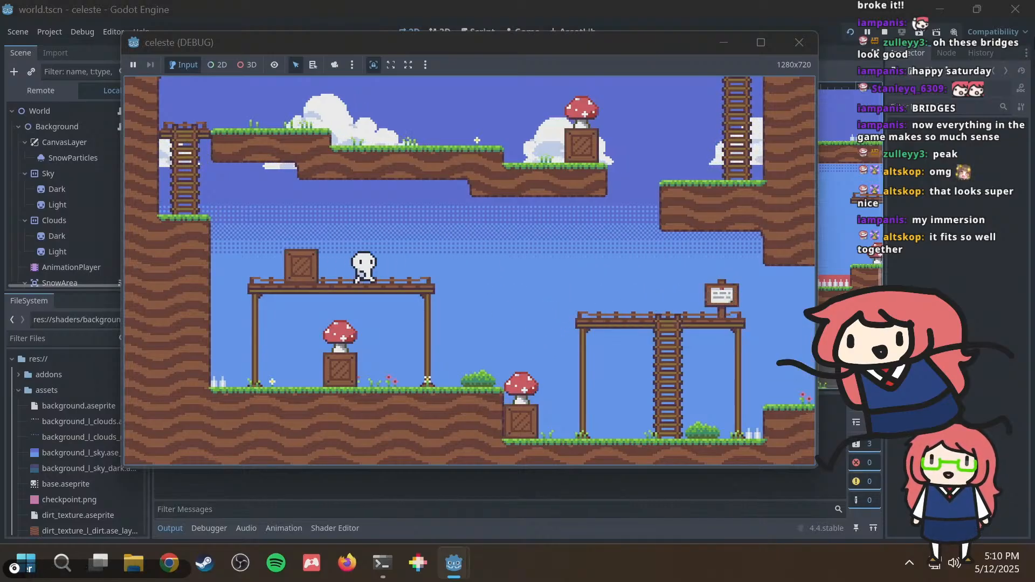
key("Left")
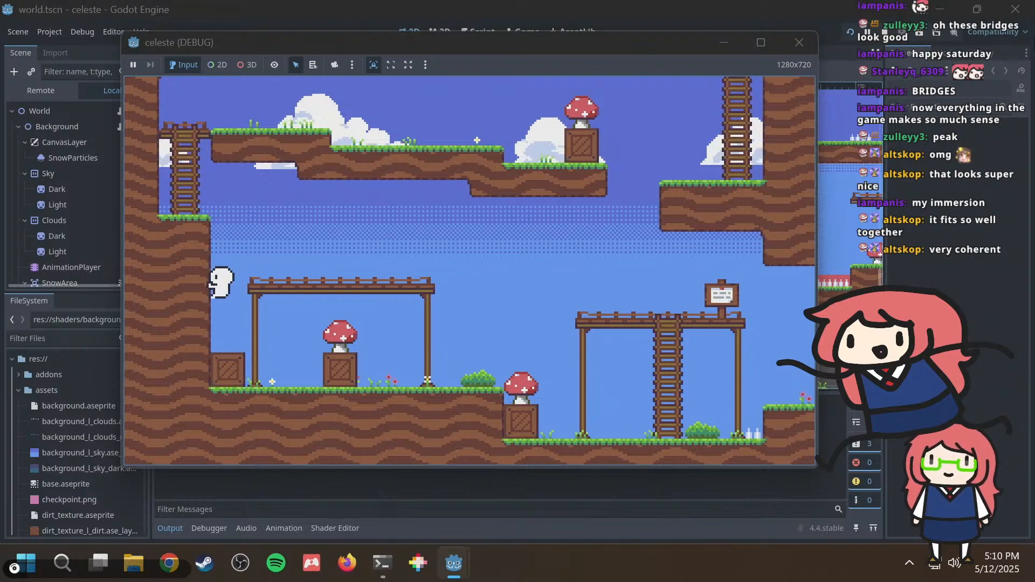
key("space")
key("Right")
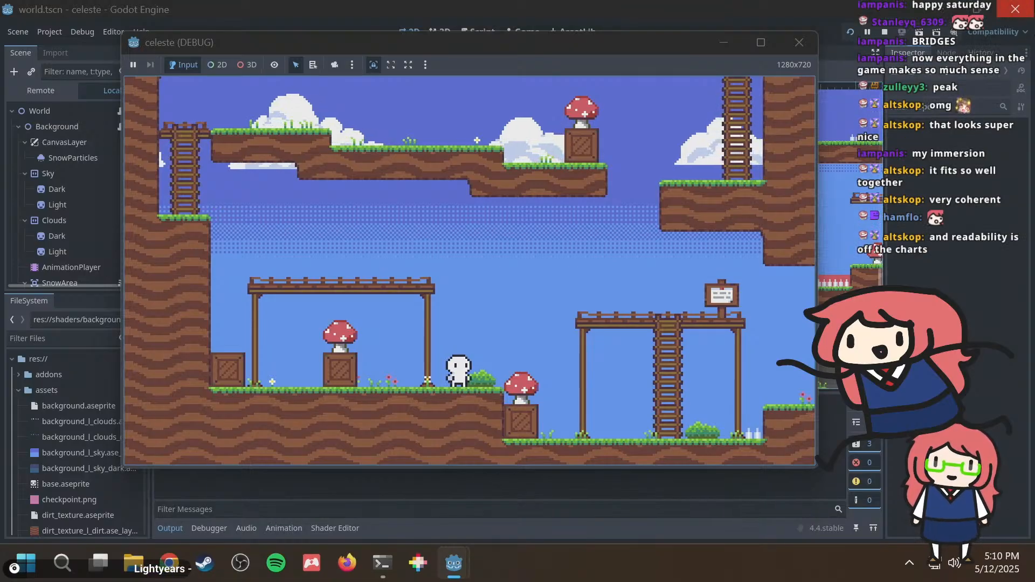
left_click(784, 44)
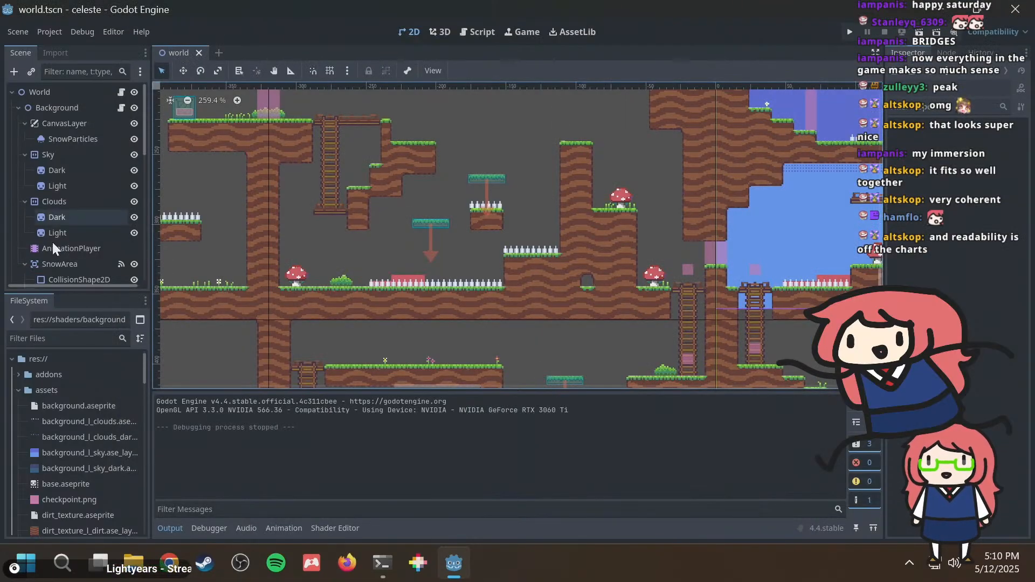
Set up the OneWayPlatforms layer for painting with the Bridge terrain in the room with the raised spiked block.
scroll(76, 251, "down", 5)
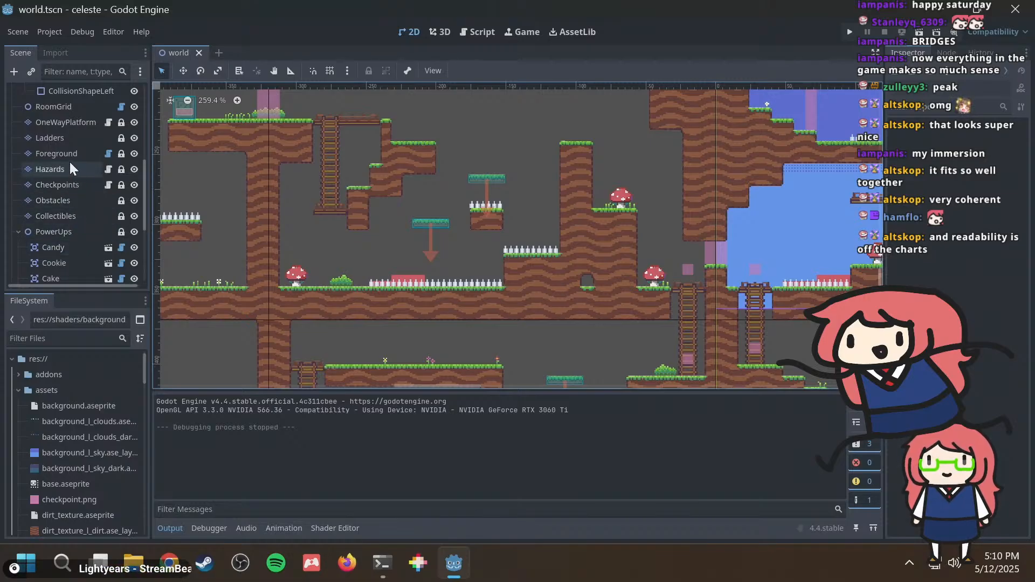
left_click(61, 123)
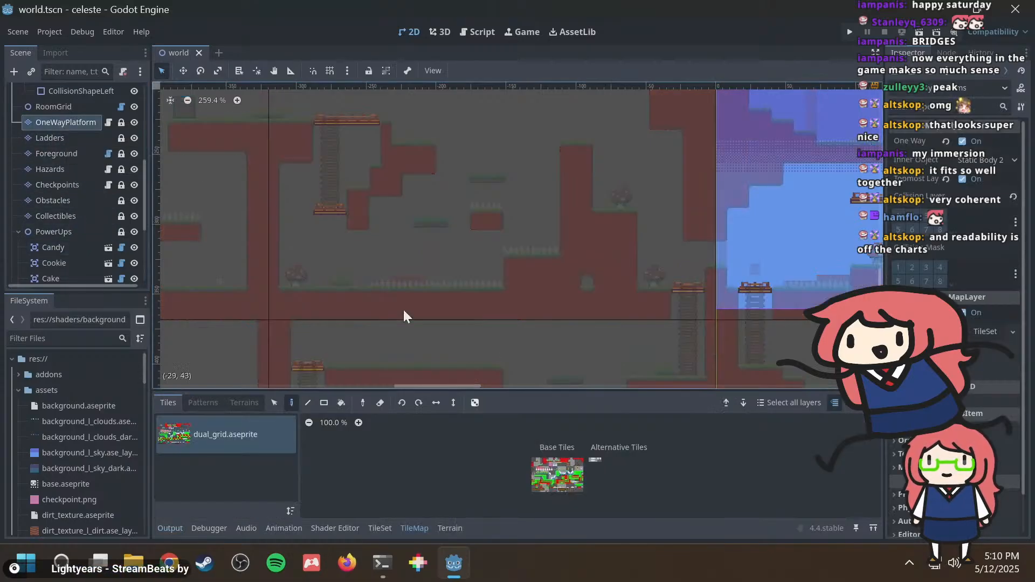
left_click(460, 530)
scroll(273, 460, "down", 4)
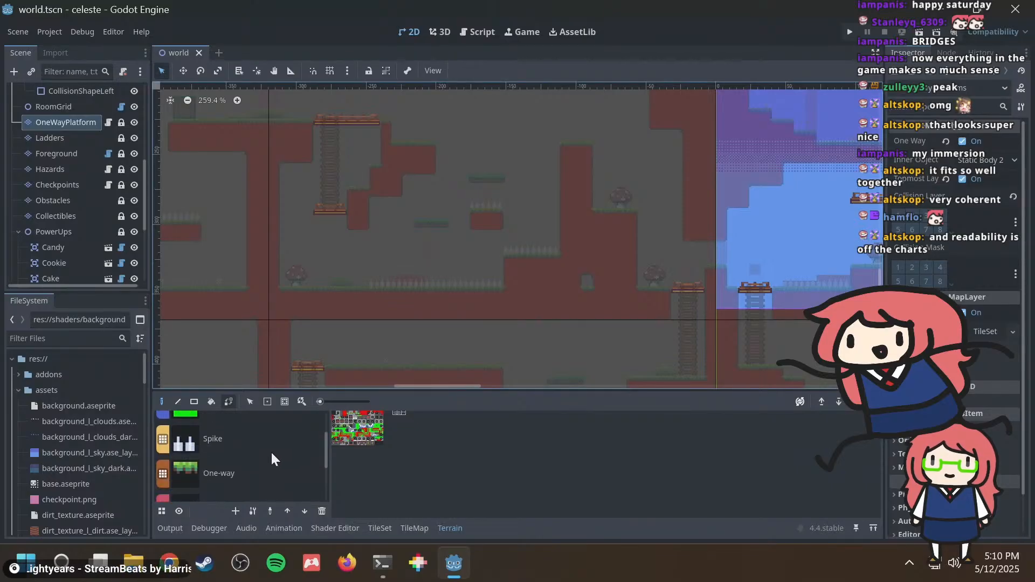
left_click(232, 459)
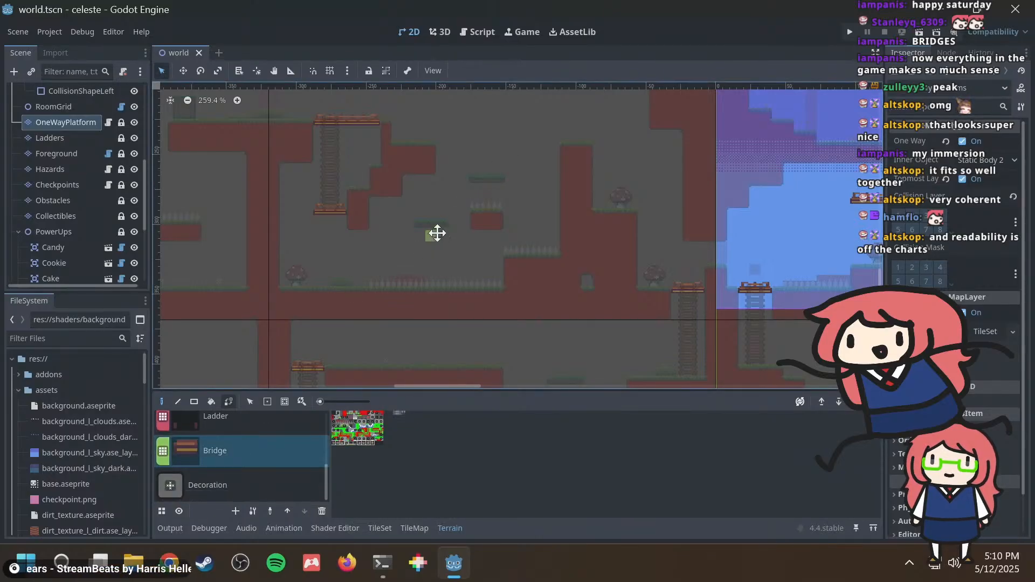
middle_click_drag(437, 233, 538, 142)
middle_click_drag(403, 250, 340, 224)
scroll(567, 264, "up", 4)
middle_click_drag(485, 312, 445, 262)
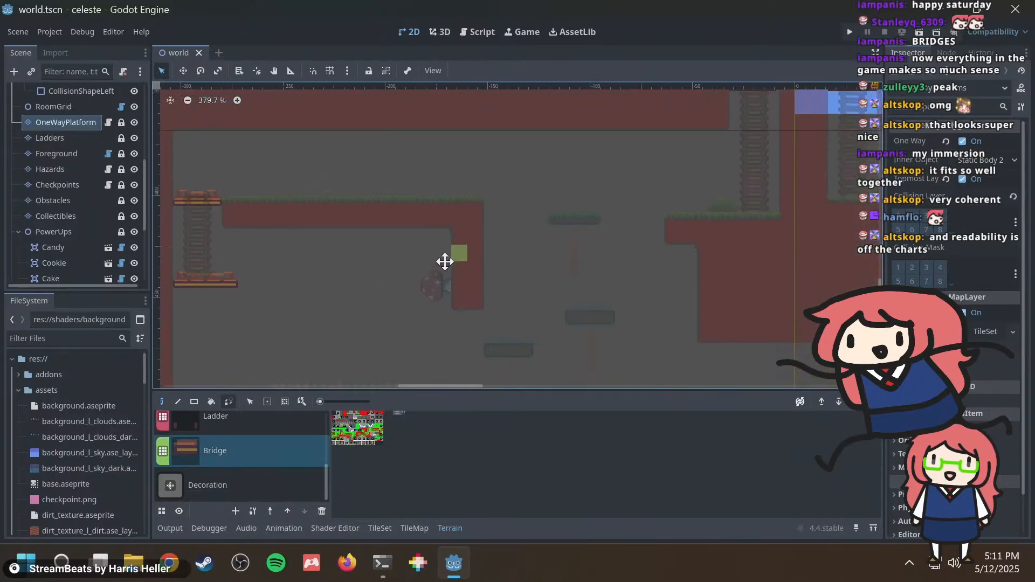
middle_click_drag(508, 297, 441, 188)
middle_click_drag(454, 266, 632, 279)
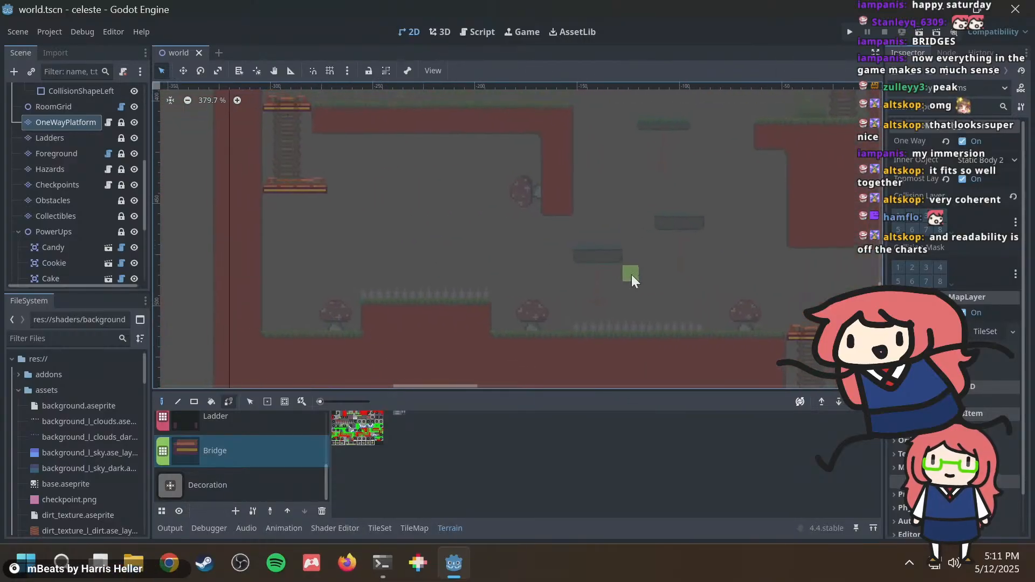
left_click_drag(399, 229, 457, 219)
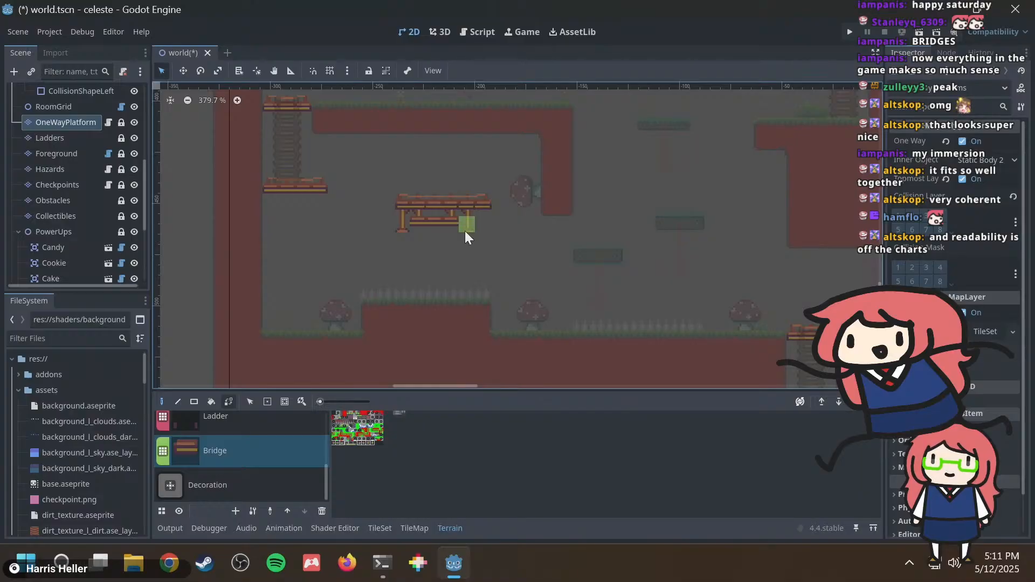
key("ctrl+z")
key("ctrl+z")
left_click_drag(399, 203, 482, 201)
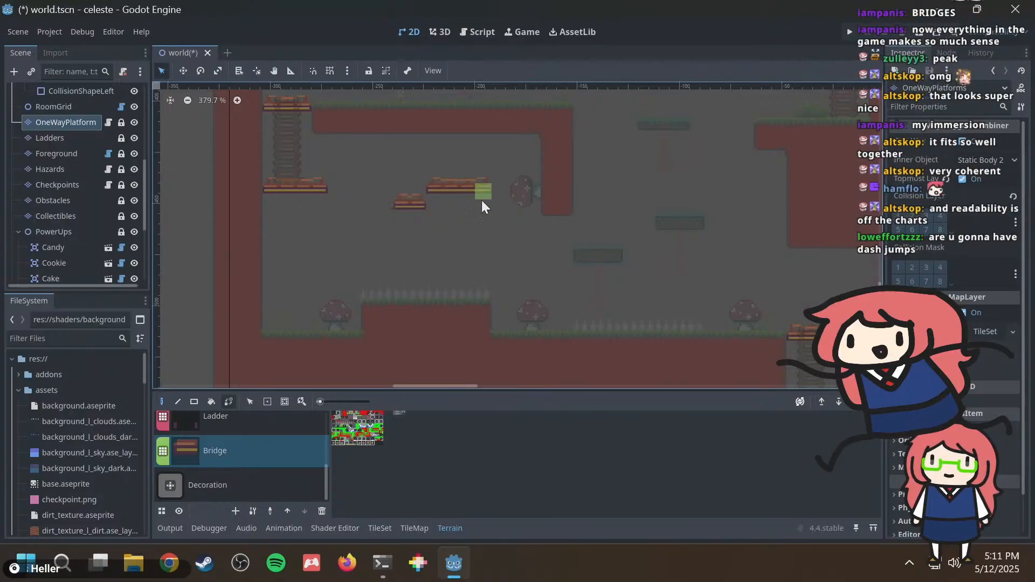
key("ctrl+z")
Paint a straight horizontal bridge above the raised spiked block using the Rectangle tool, matching the block's width.
left_click(191, 399)
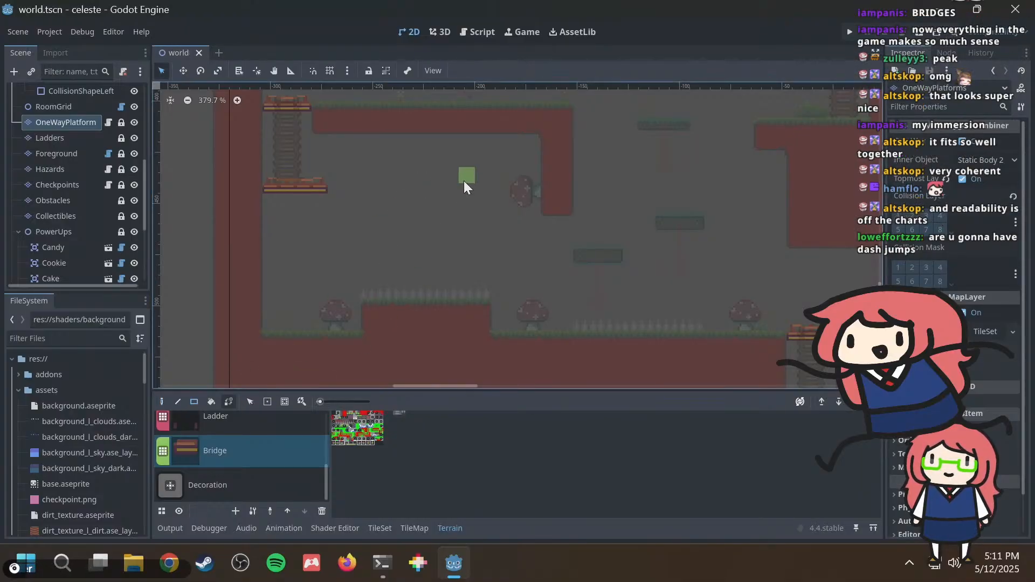
left_click_drag(402, 192, 487, 241)
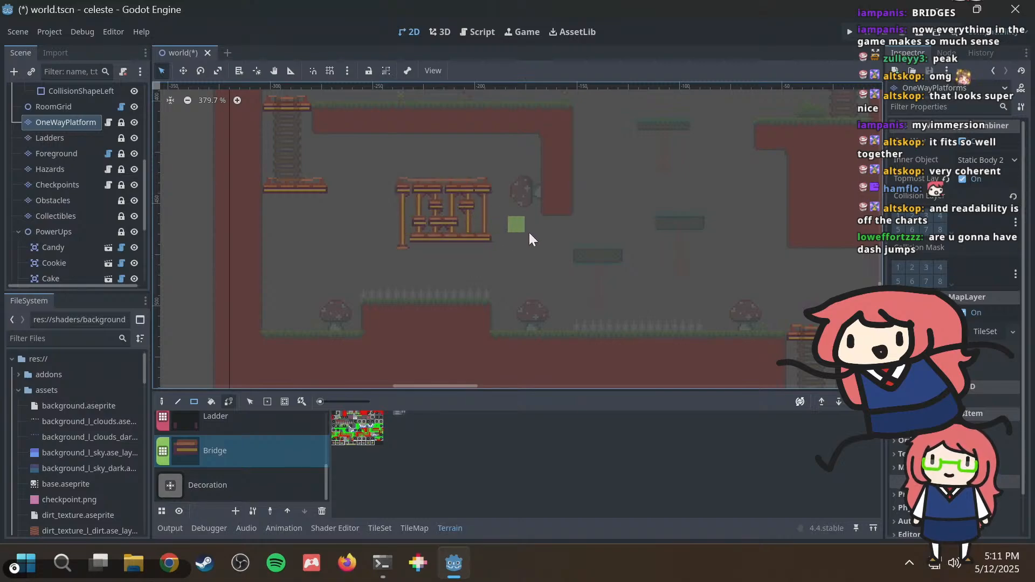
key("ctrl+z")
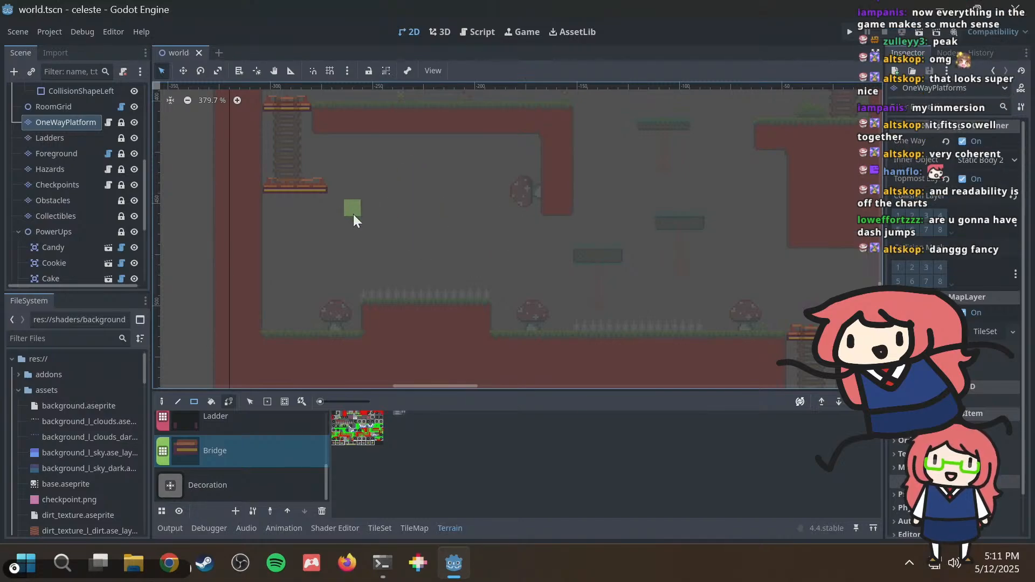
left_click_drag(368, 225, 489, 221)
scroll(372, 209, "up", 5)
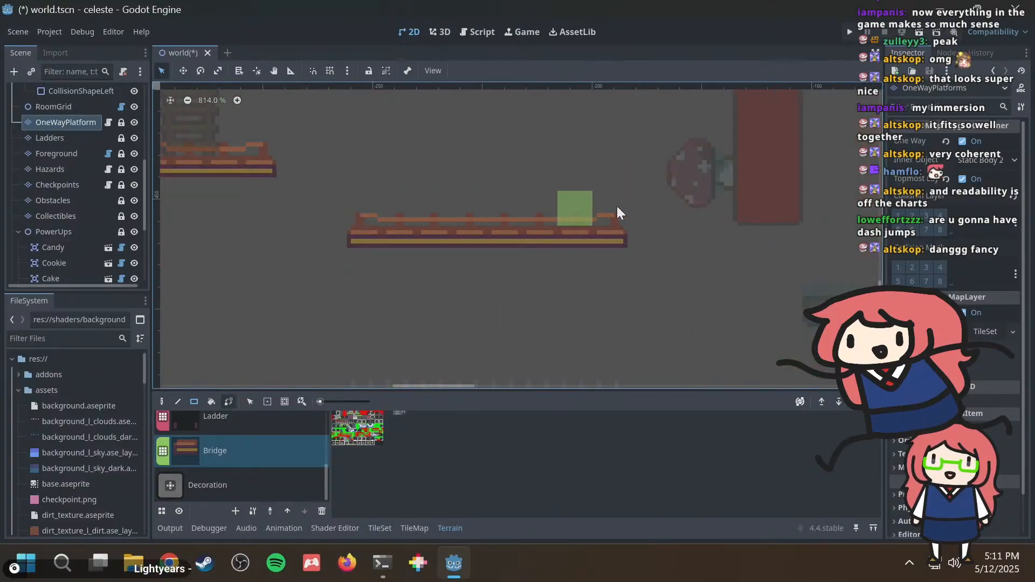
scroll(617, 206, "down", 3)
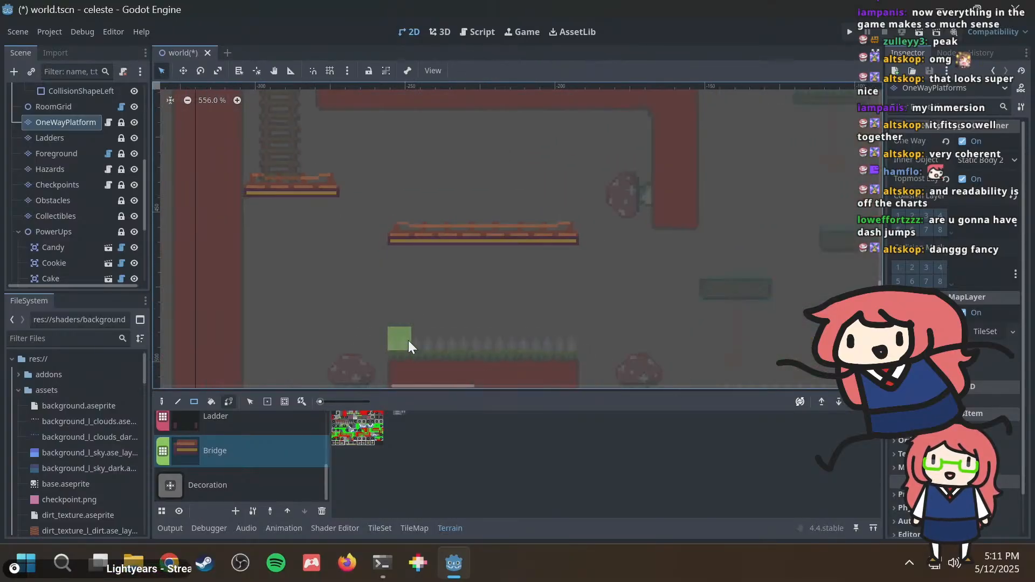
Add a vertical support post under each end of the new bridge, reaching down to the spiked block.
left_click_drag(408, 260, 408, 259)
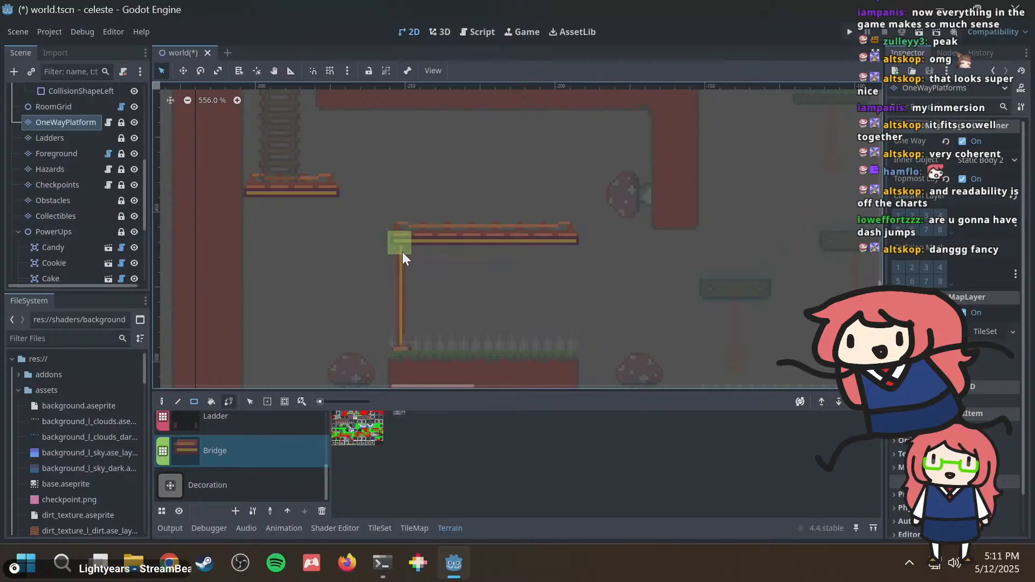
left_click_drag(483, 323, 485, 321)
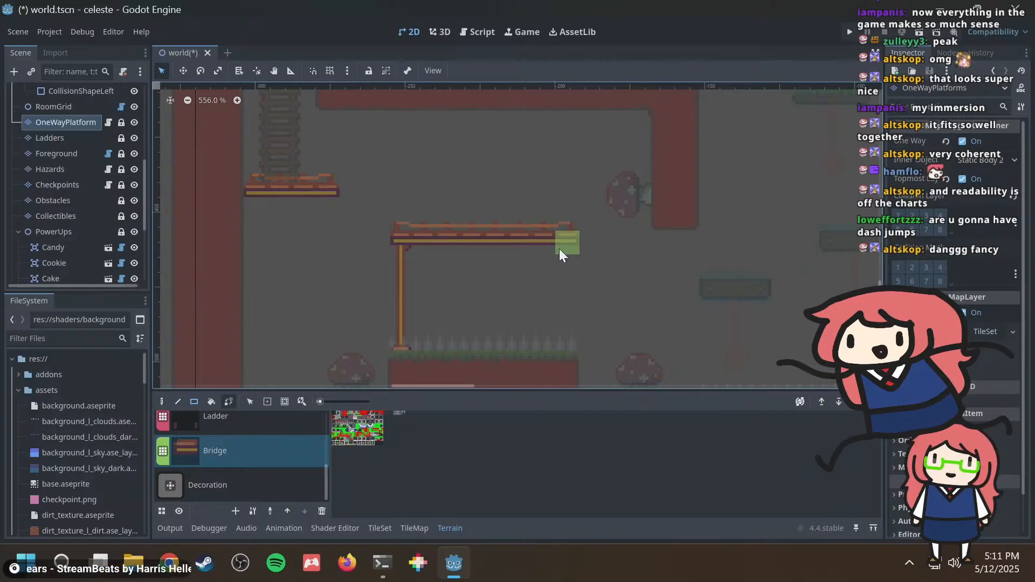
left_click_drag(567, 328, 567, 344)
scroll(637, 240, "down", 3)
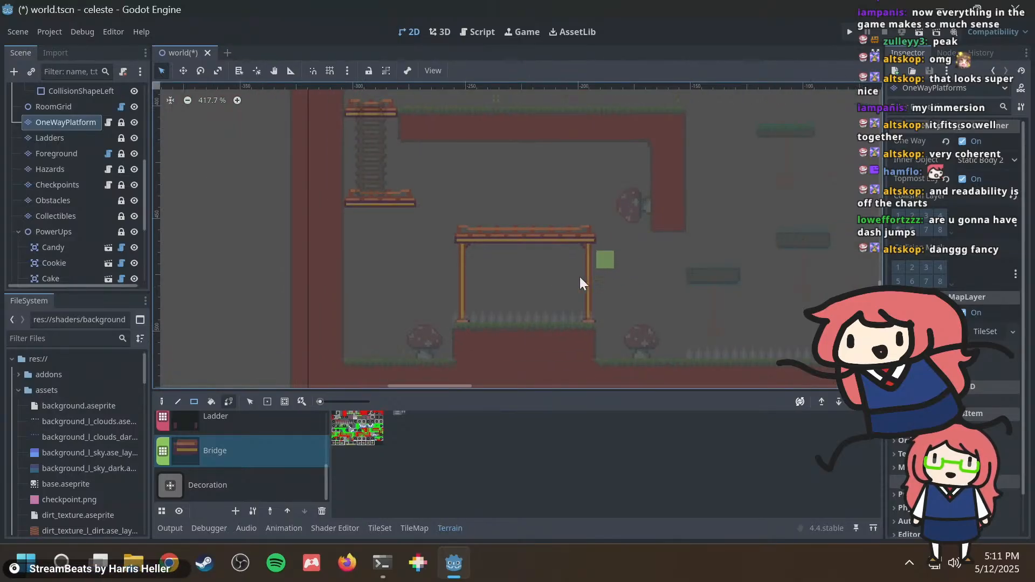
scroll(389, 267, "up", 2)
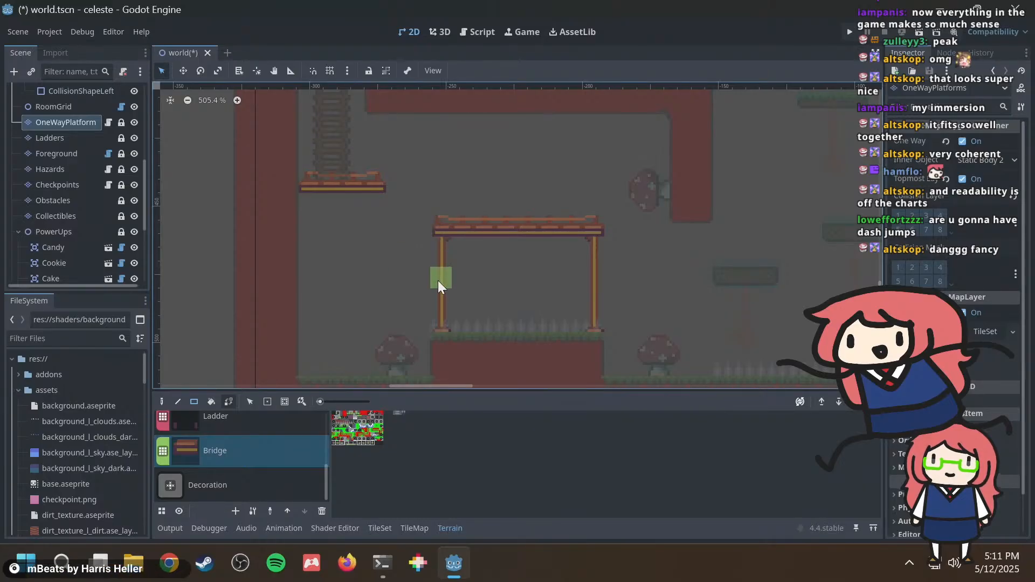
scroll(448, 242, "up", 2)
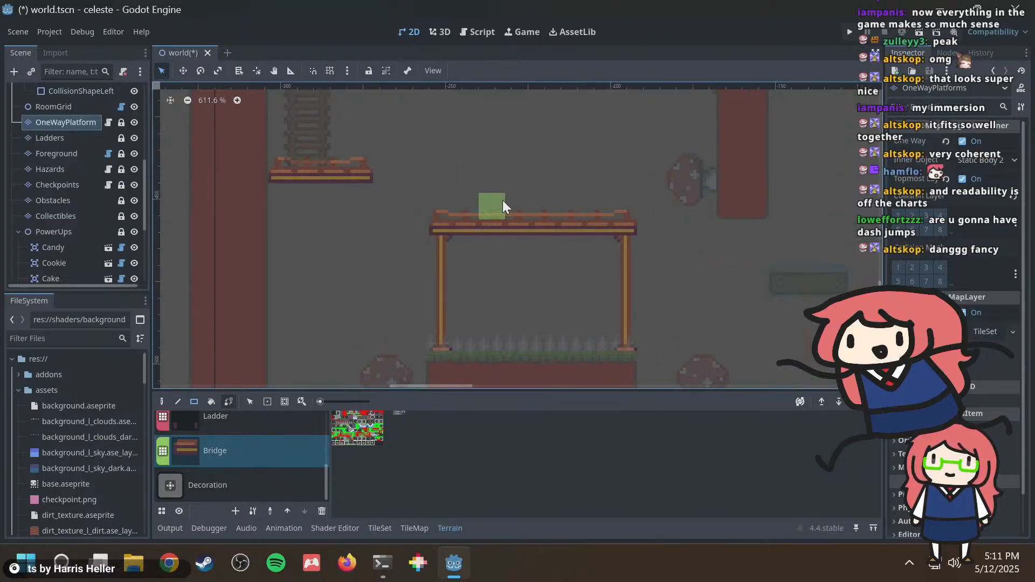
Enable Visible Collision Shapes for debugging and run the project.
left_click(79, 32)
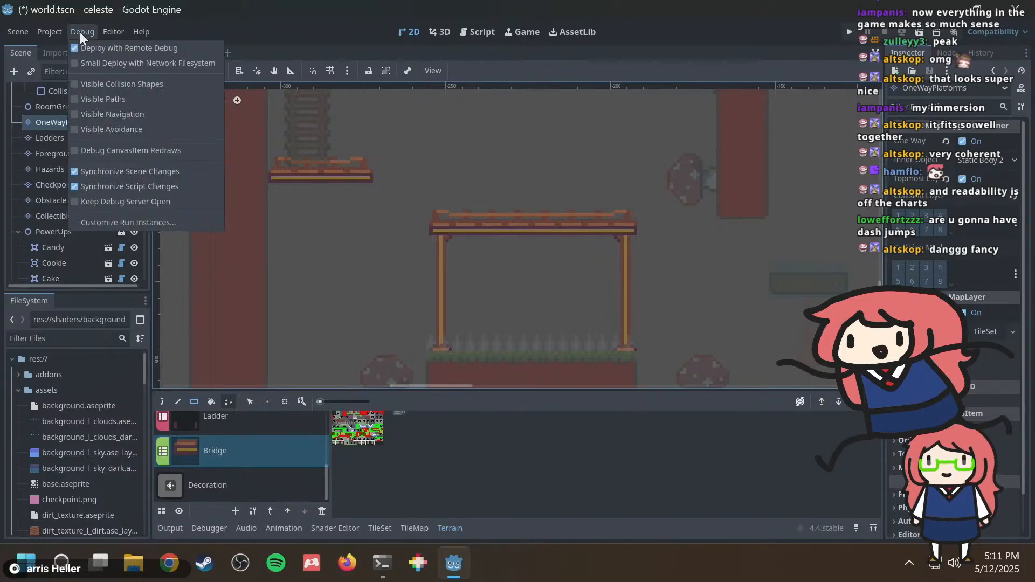
left_click(99, 84)
key("F5")
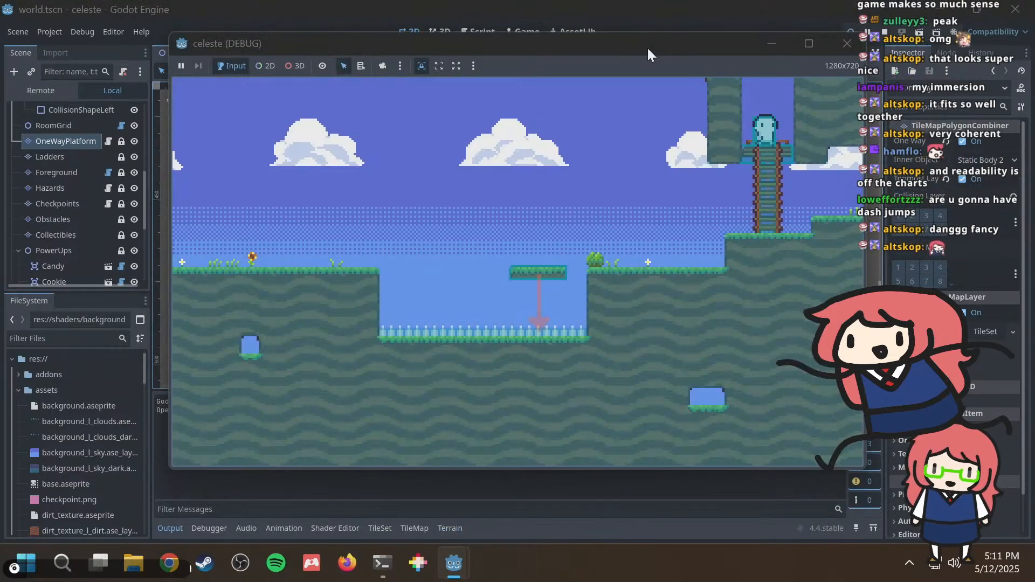
Take the character down the starting ladder and left over the spike pit into the mushroom room, with collision shapes shown.
key("Down")
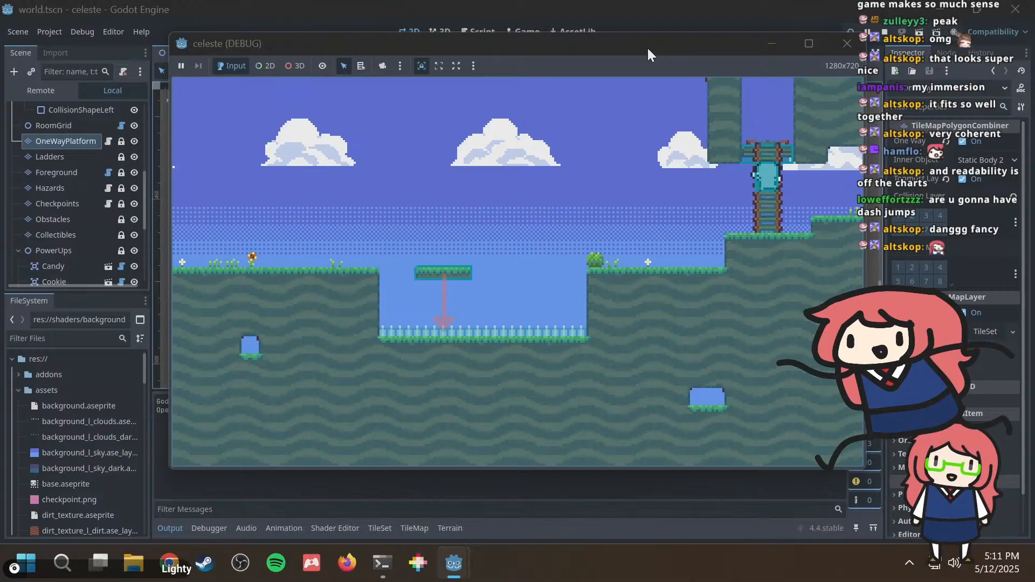
key("Left")
key("space")
key("Left")
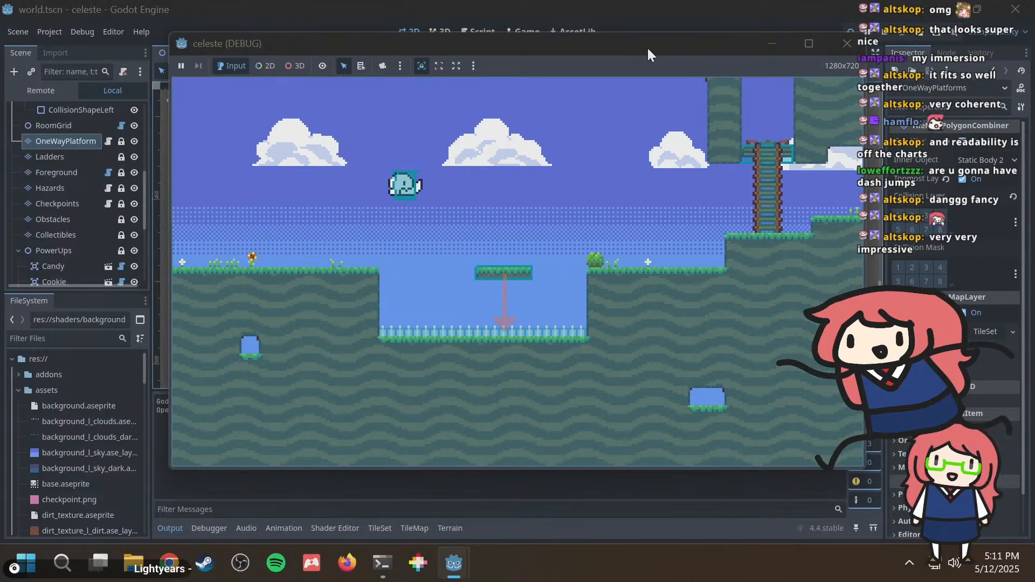
key("Left")
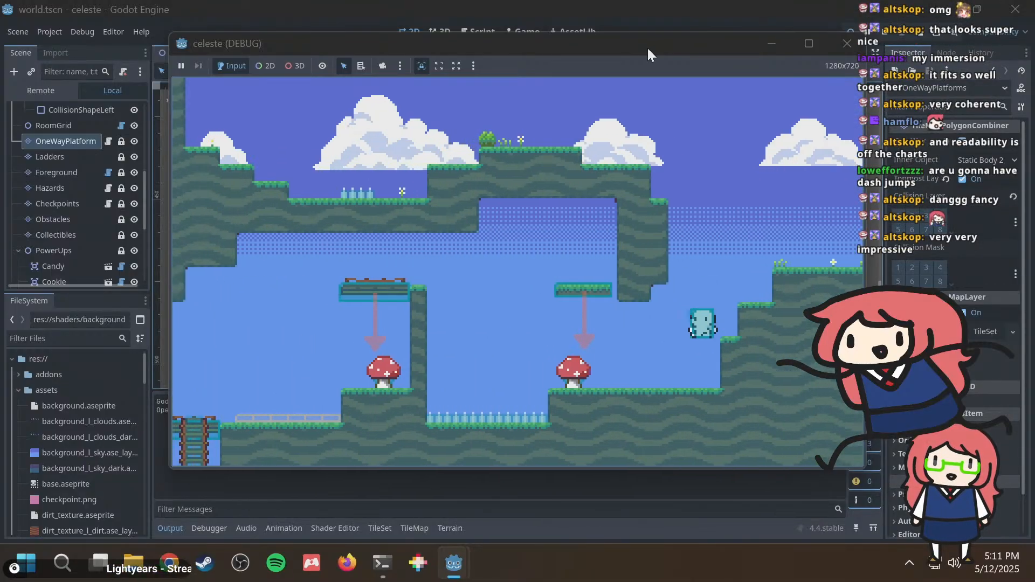
Cross the mushroom room via the moving platform and short bridge, and descend the ladder at its far end.
key("space")
key("Left")
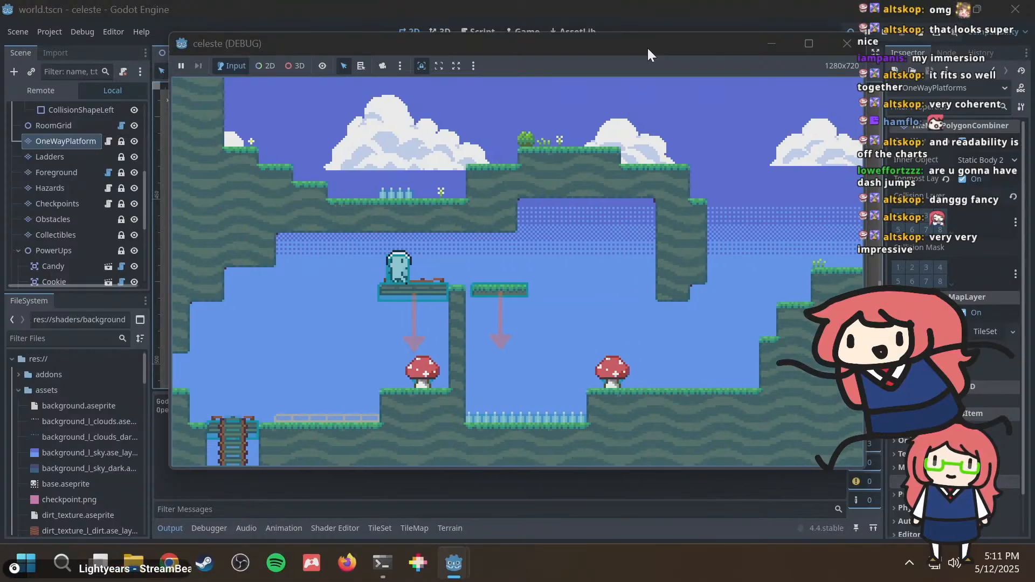
key("space")
key("Left")
key("Down")
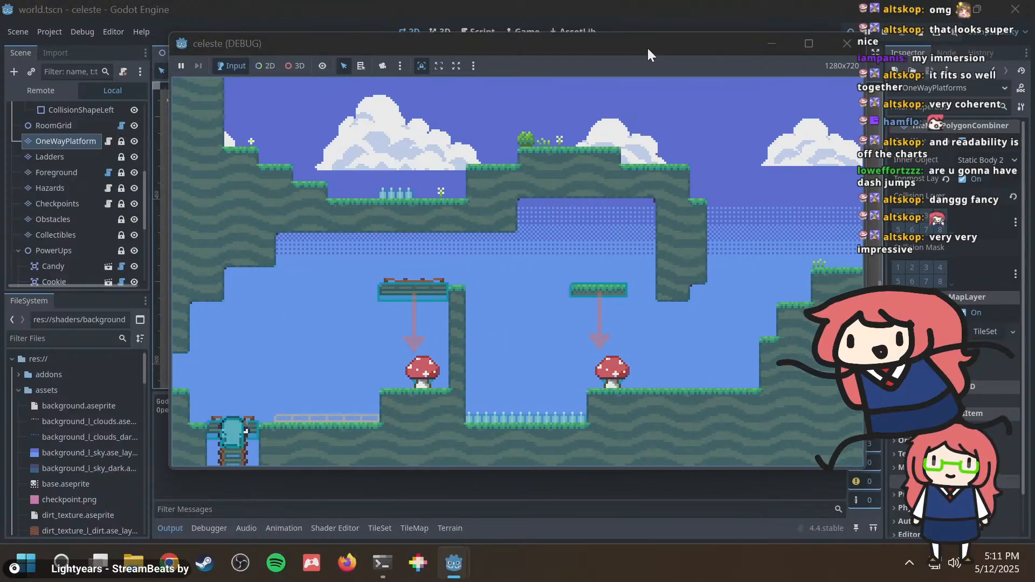
Jump around the upper part of the crate room and descend its lower ladder into the clover room.
key("Right")
key("space")
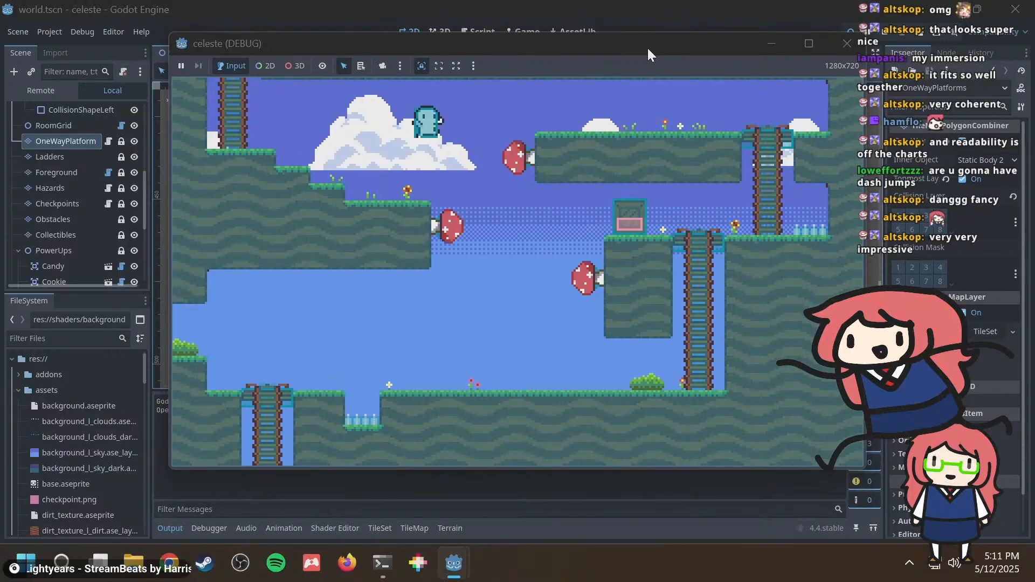
key("Left")
key("space")
key("Left")
key("Down")
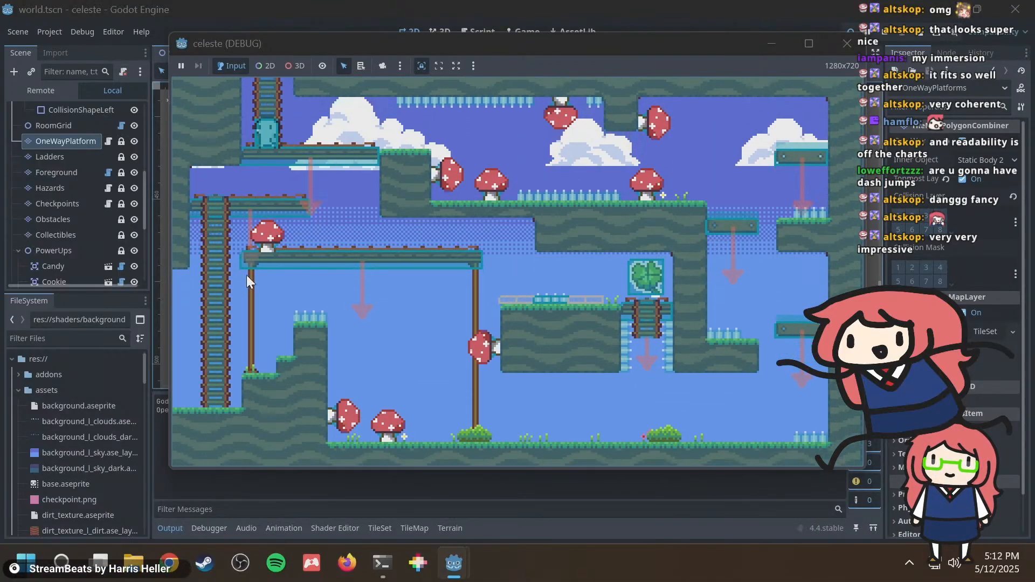
Walk the character back and forth along the clover room's upper bridge, with collision shapes shown.
key("Right")
key("space")
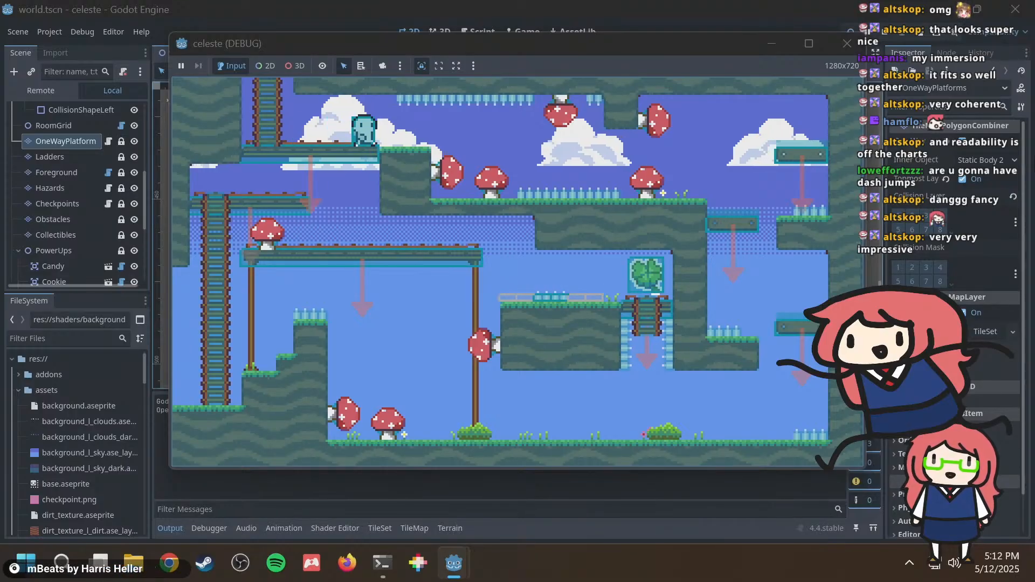
key("Down")
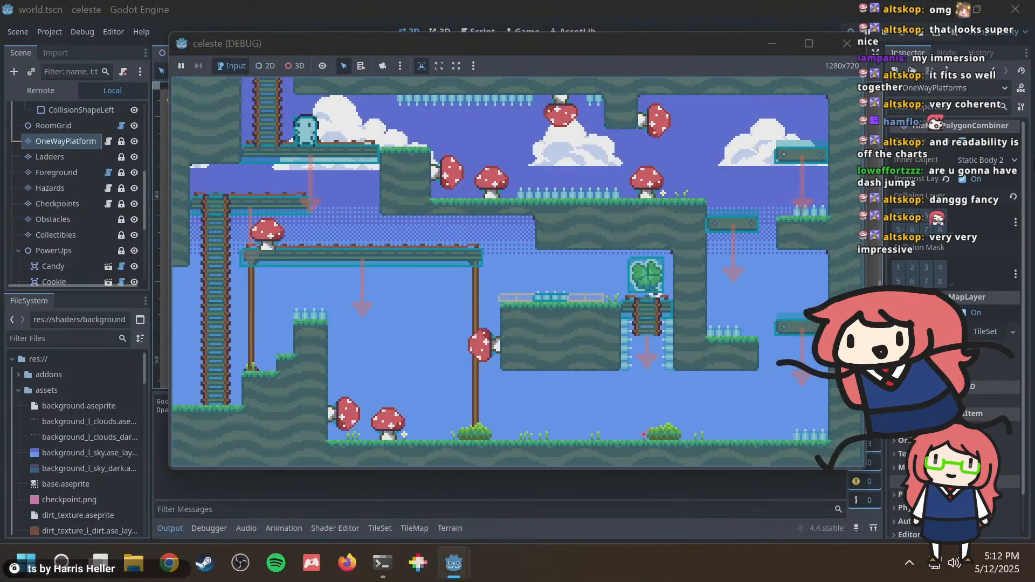
Stop the running game and turn off Visible Collision Shapes for debugging.
left_click(846, 43)
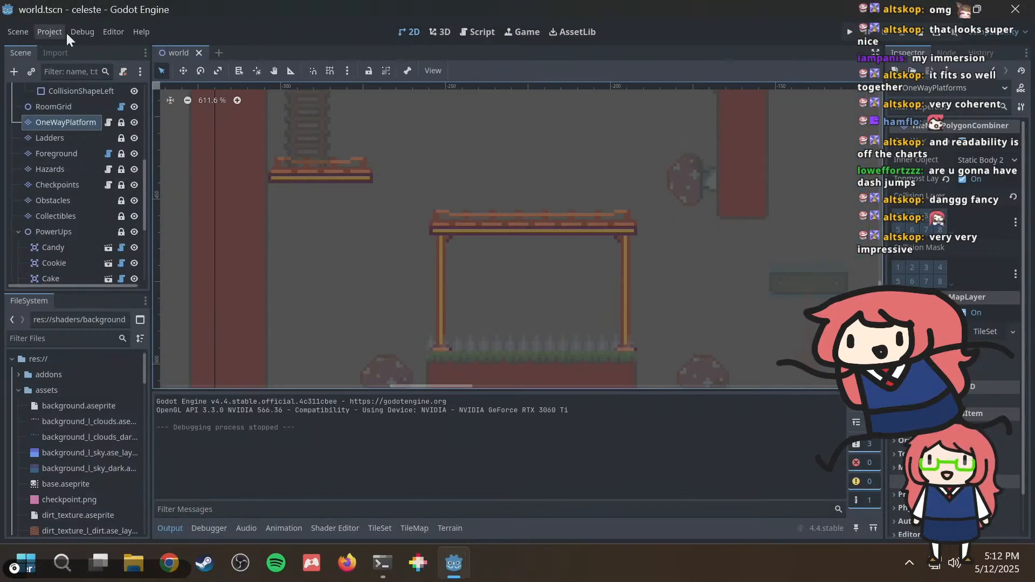
left_click(80, 32)
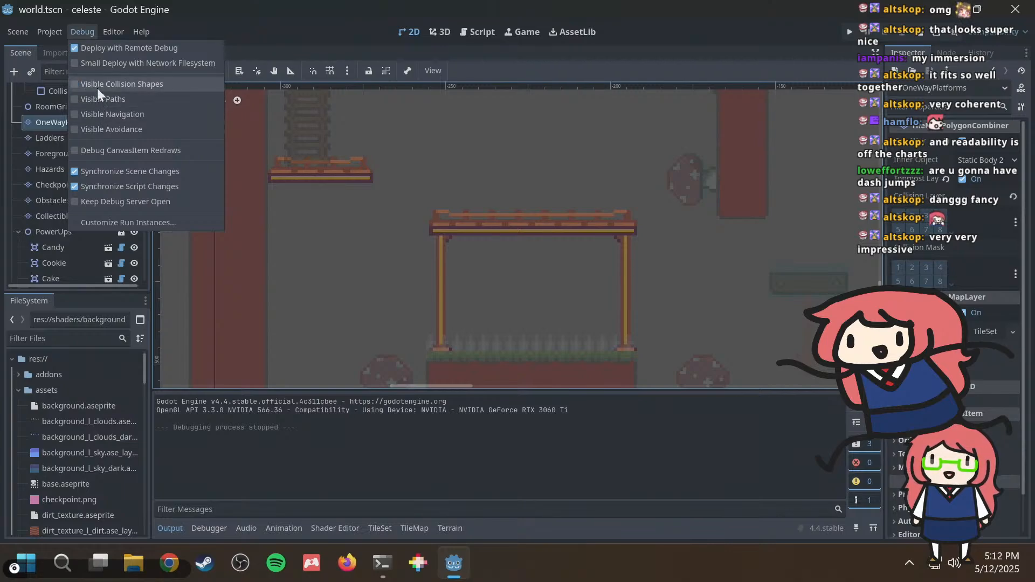
left_click(556, 520)
Switch to the PowerShell terminal and read through the recent commits in the celeste project's git log.
left_click(386, 563)
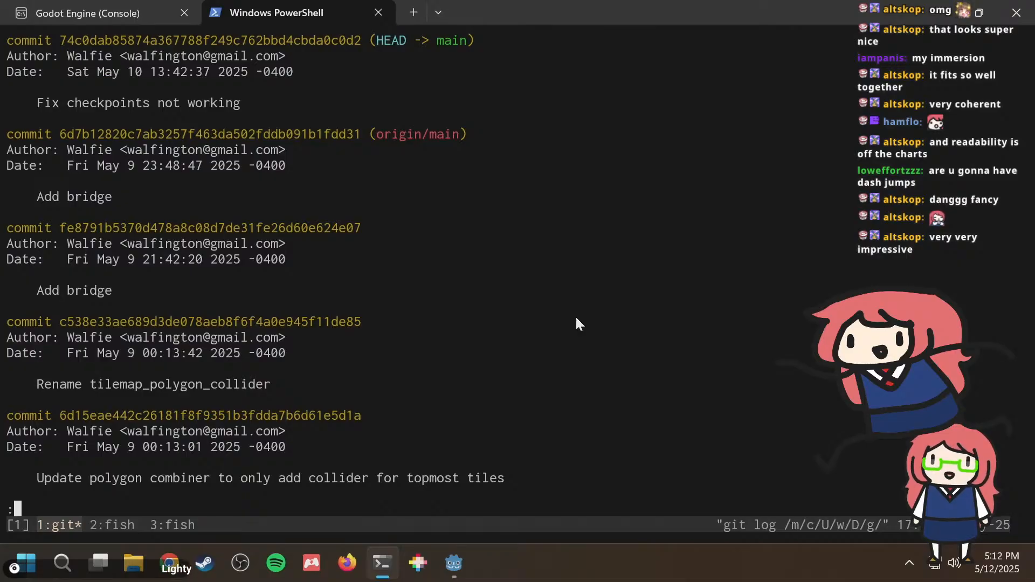
key("q")
key("Return")
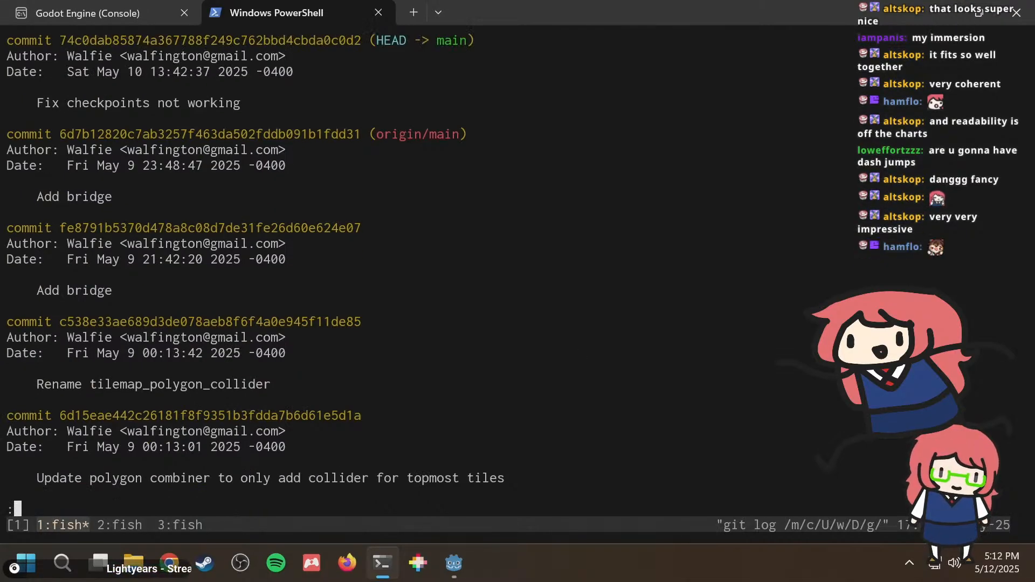
key("j")
key("j")
key("j")
key("j")
key("j")
key("j")
key("j")
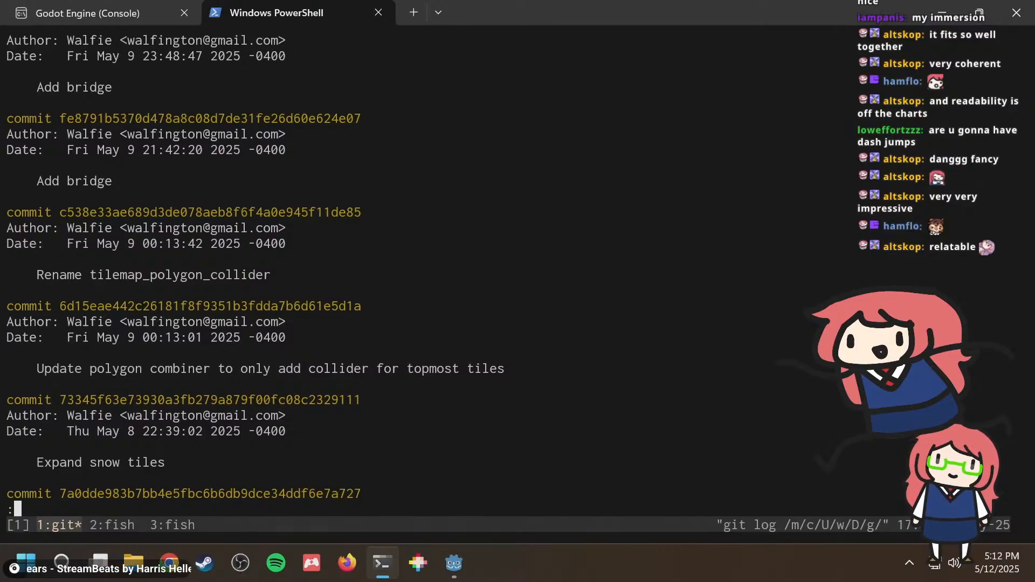
key("q")
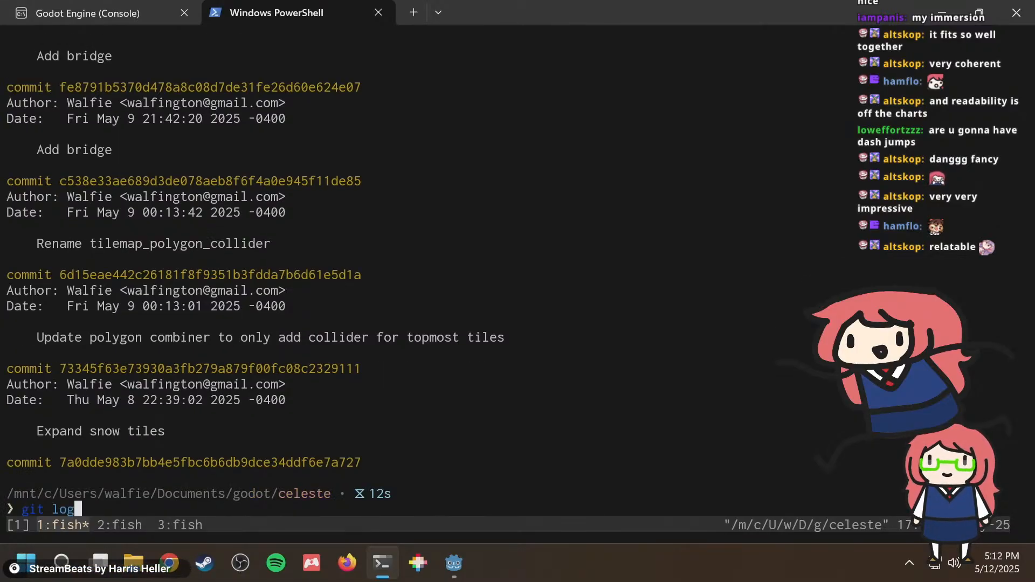
Run git log again to review the latest commits, and return to the Godot editor.
key("Return")
key("alt+Tab")
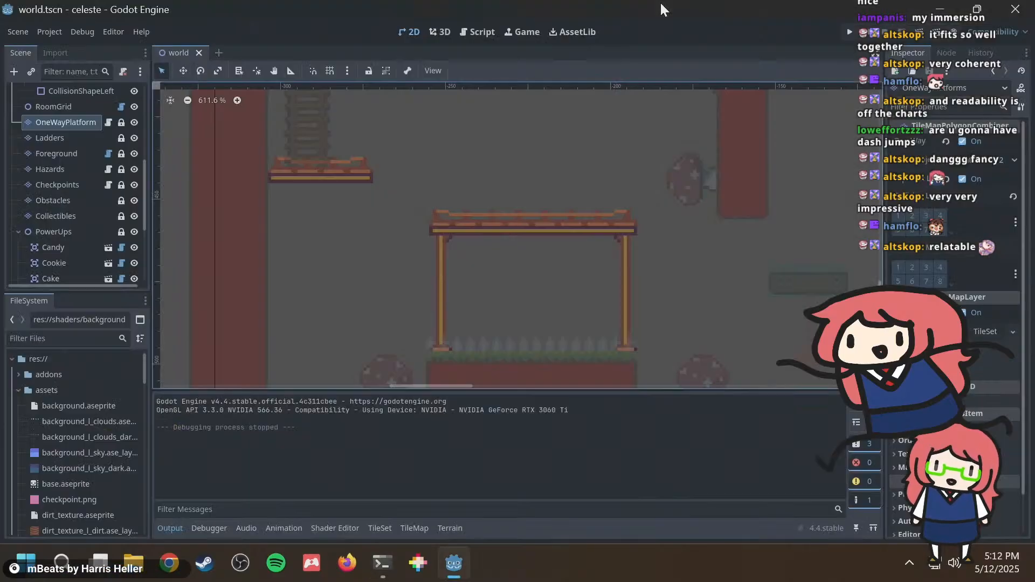
key("alt+Tab")
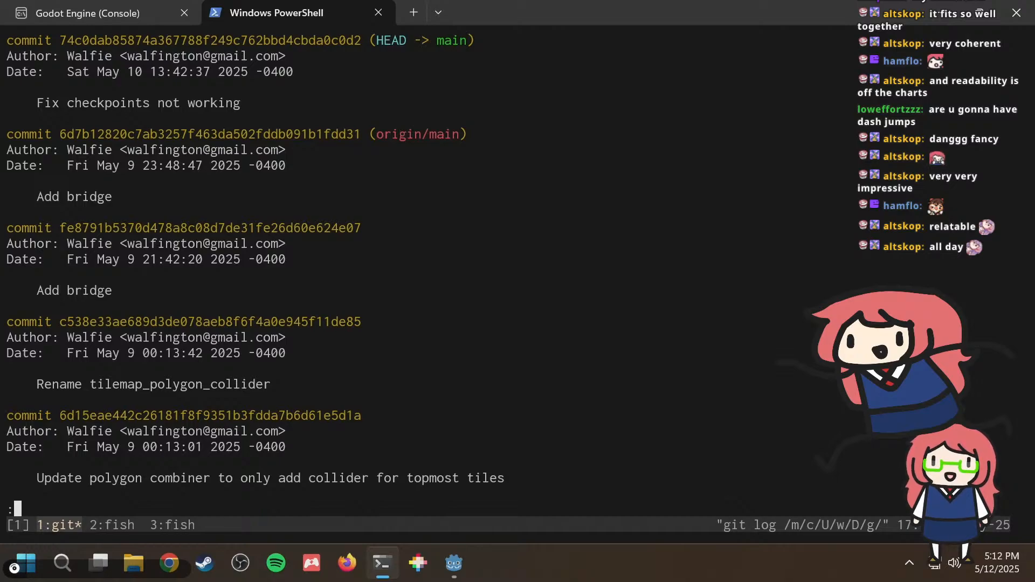
key("alt+Tab")
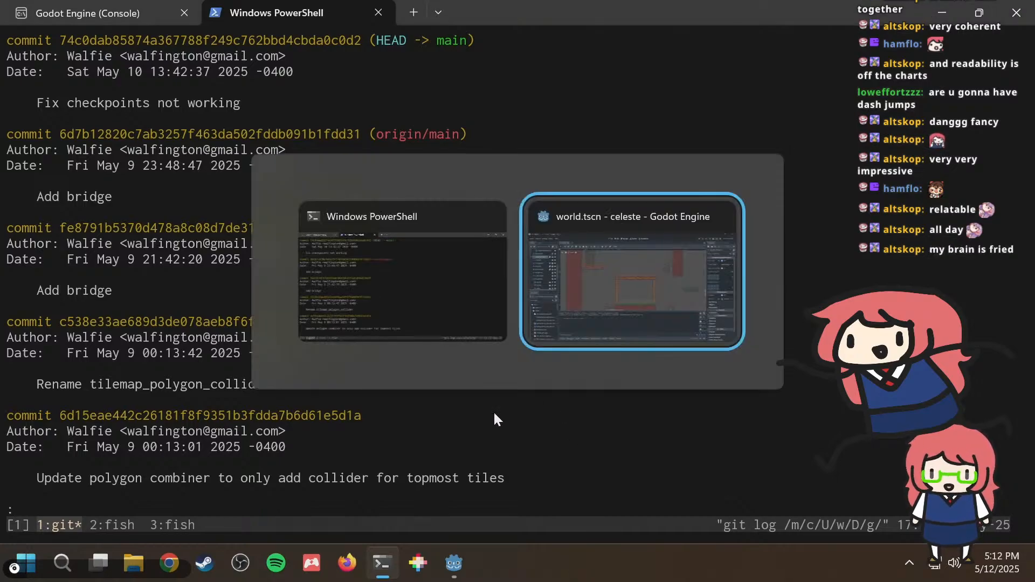
Undo the three terrain rectangles that drew the demo bridge above the spikes, and save the world scene.
scroll(549, 199, "down", 5)
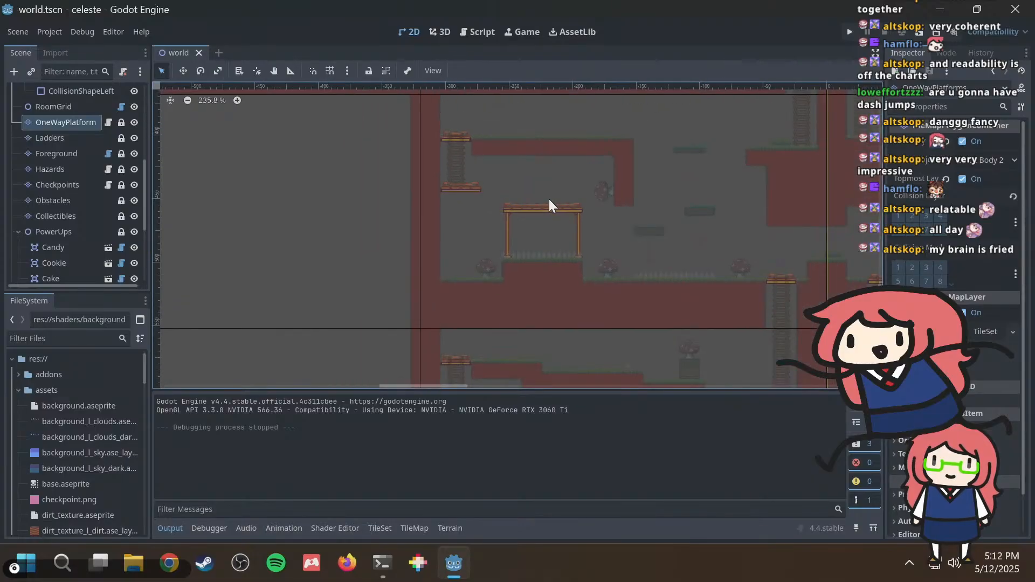
key("ctrl+z")
key("ctrl+z")
key("ctrl+z")
key("ctrl+s")
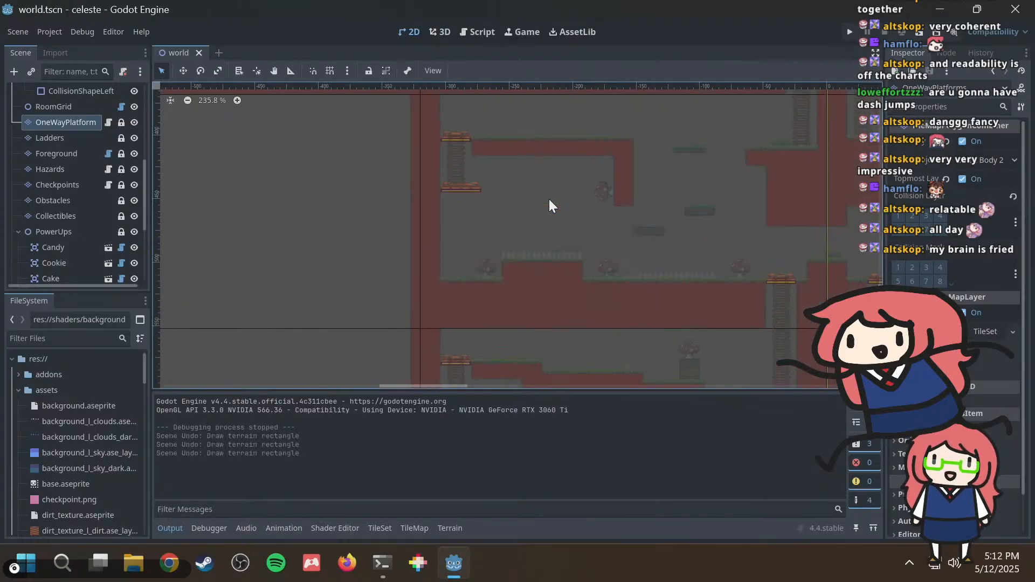
Select the World node and examine the rooms from the grassy platform area across to the snow area.
scroll(549, 198, "down", 6)
scroll(95, 132, "up", 10)
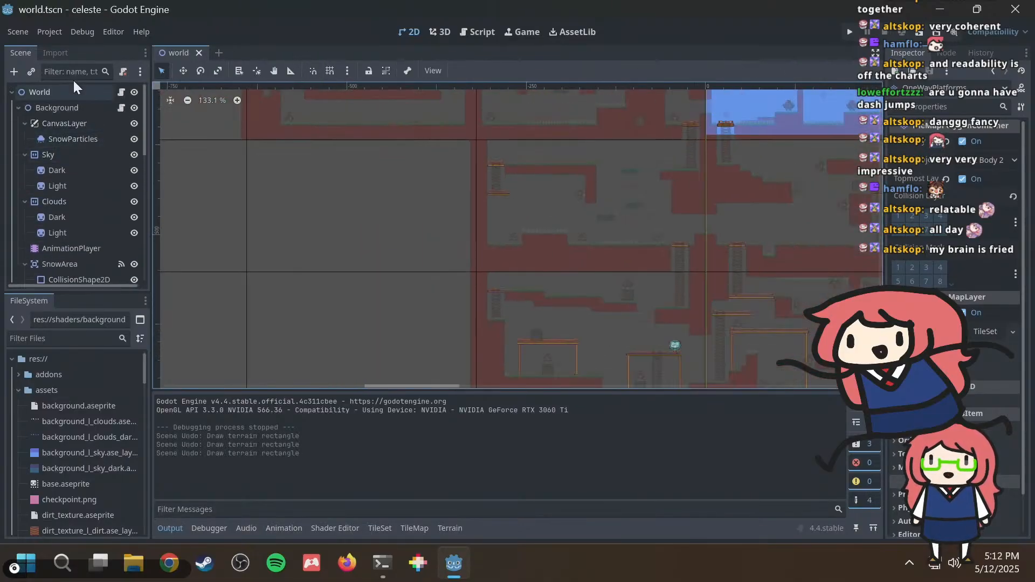
left_click(70, 88)
scroll(80, 147, "down", 8)
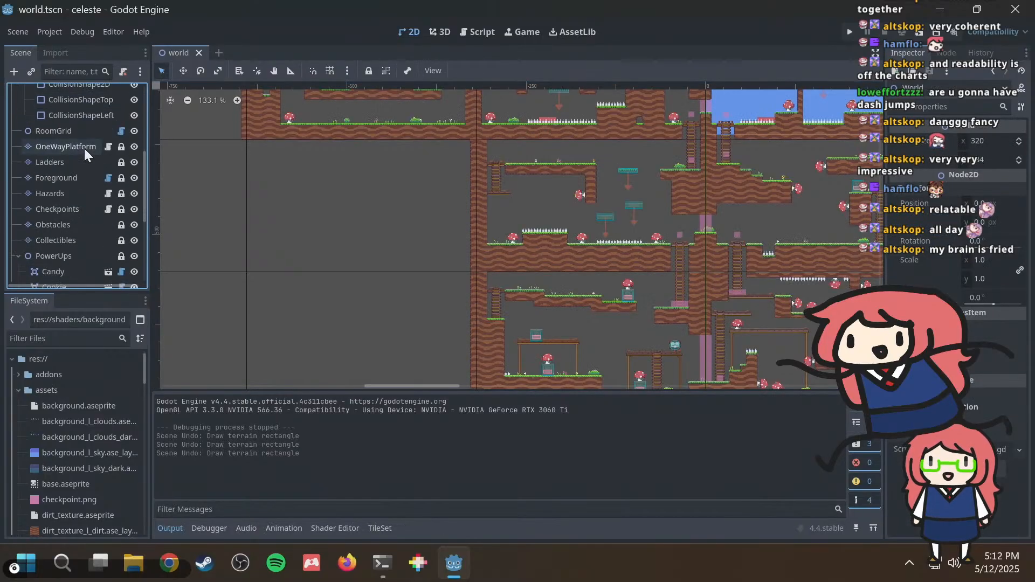
middle_click_drag(467, 171, 312, 224)
scroll(386, 224, "up", 3)
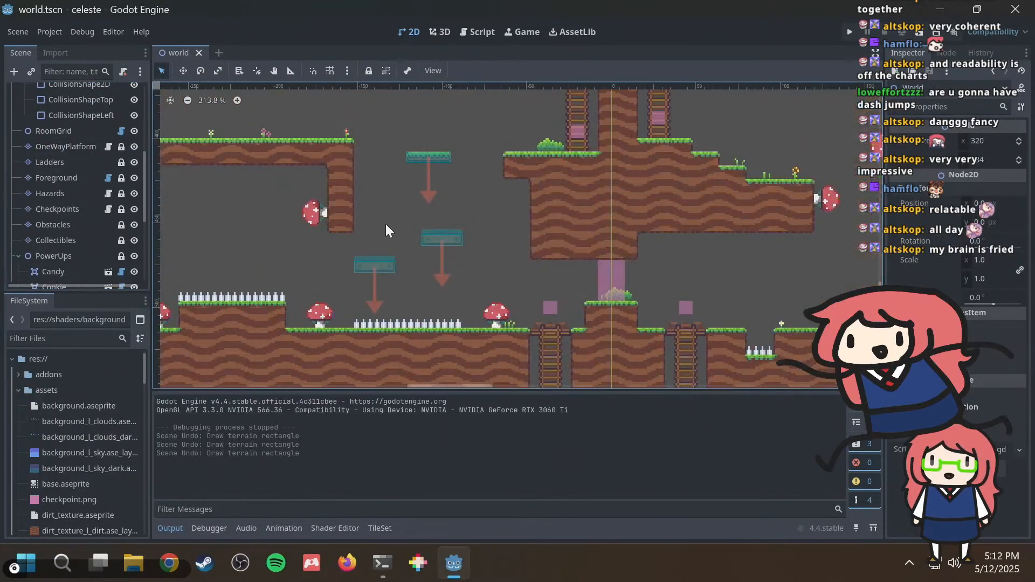
scroll(386, 215, "down", 3)
scroll(386, 211, "up", 3)
scroll(433, 196, "down", 3)
middle_click_drag(434, 197, 619, 268)
scroll(53, 230, "down", 5)
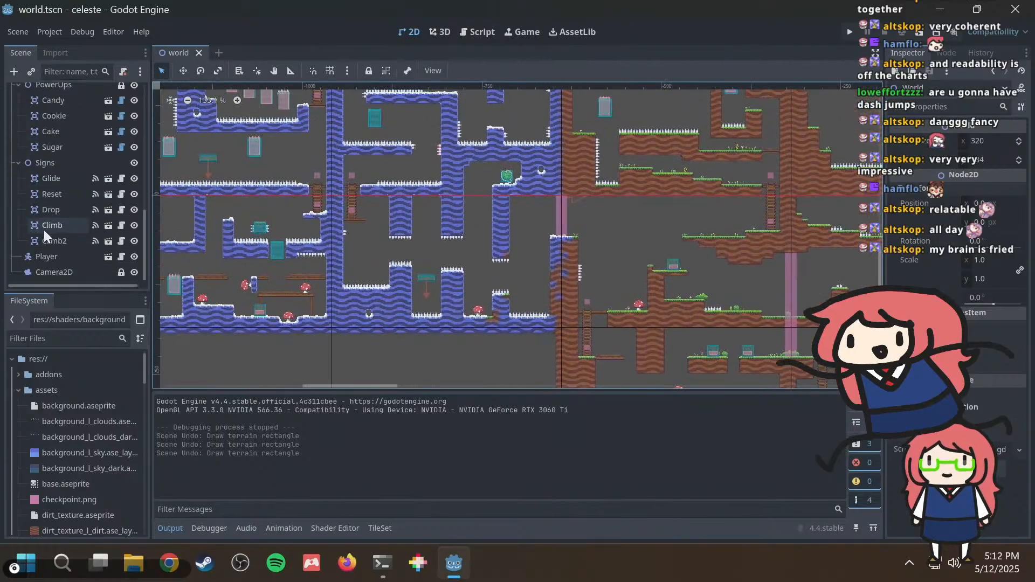
Move the Player node to the ledge at the border between the snowy and grassy rooms, and run the project.
left_click(41, 254)
middle_click_drag(538, 238, 428, 172)
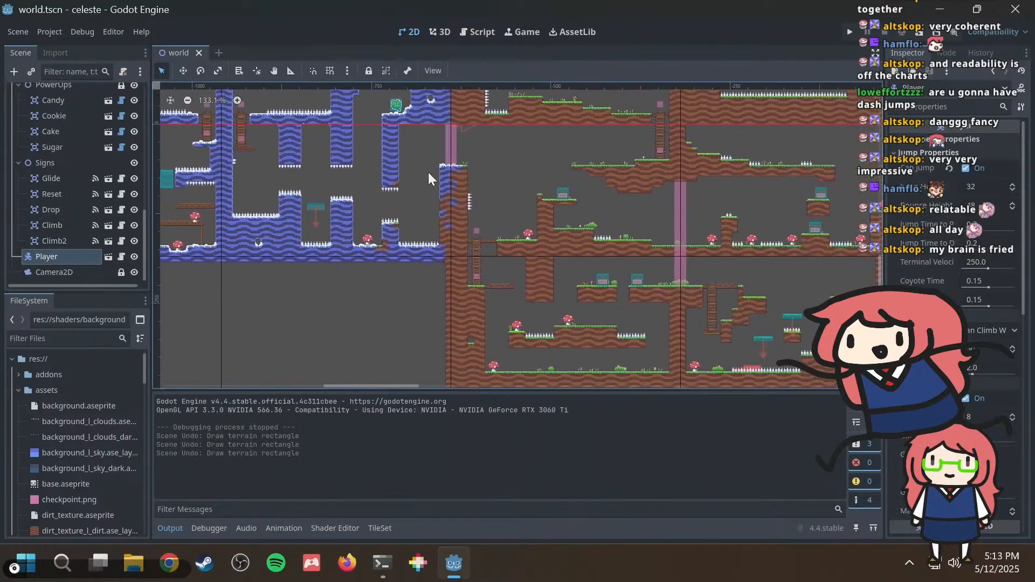
scroll(454, 192, "down", 6)
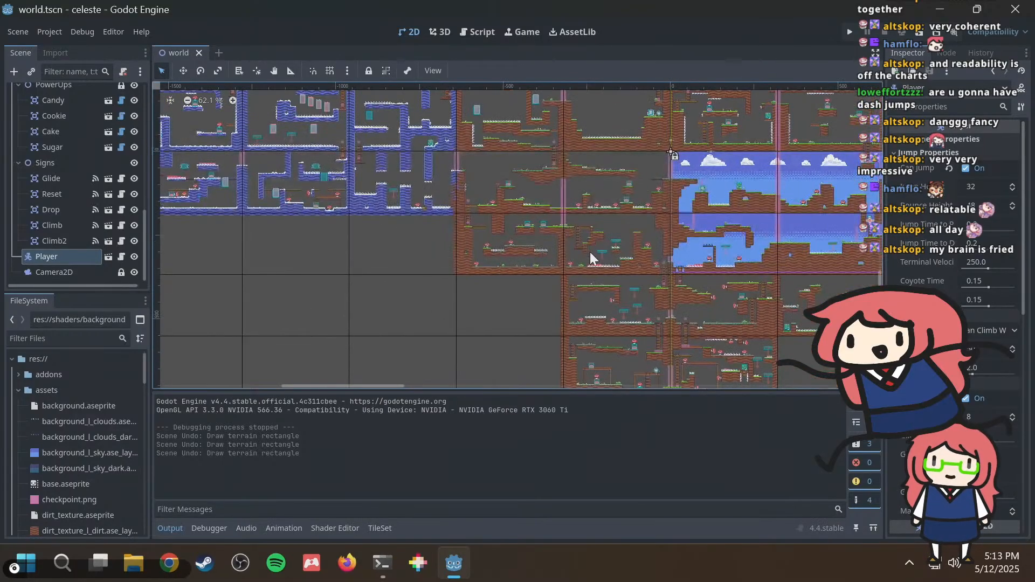
middle_click_drag(590, 252, 447, 181)
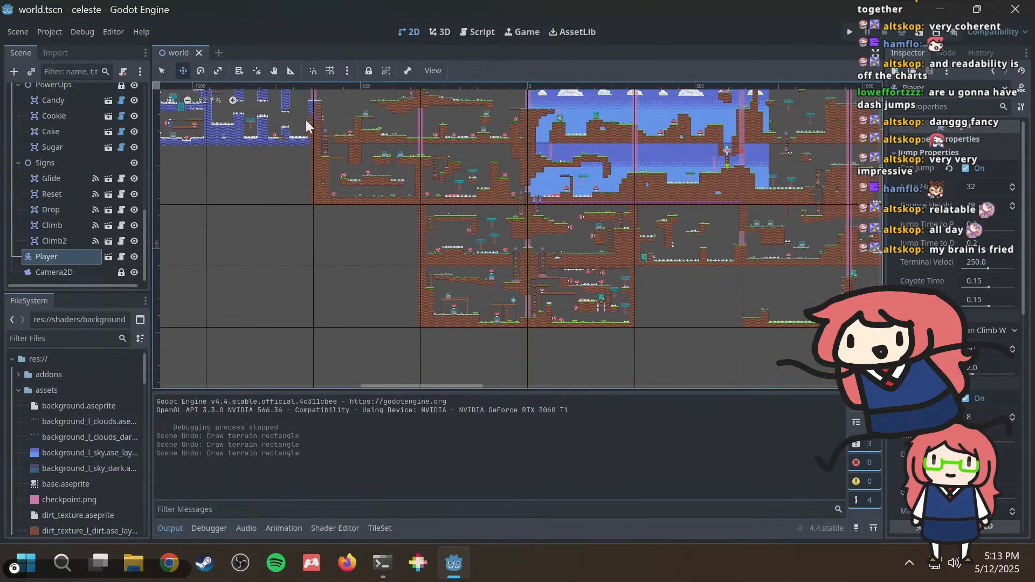
left_click_drag(308, 125, 434, 104)
left_click_drag(306, 169, 238, 105)
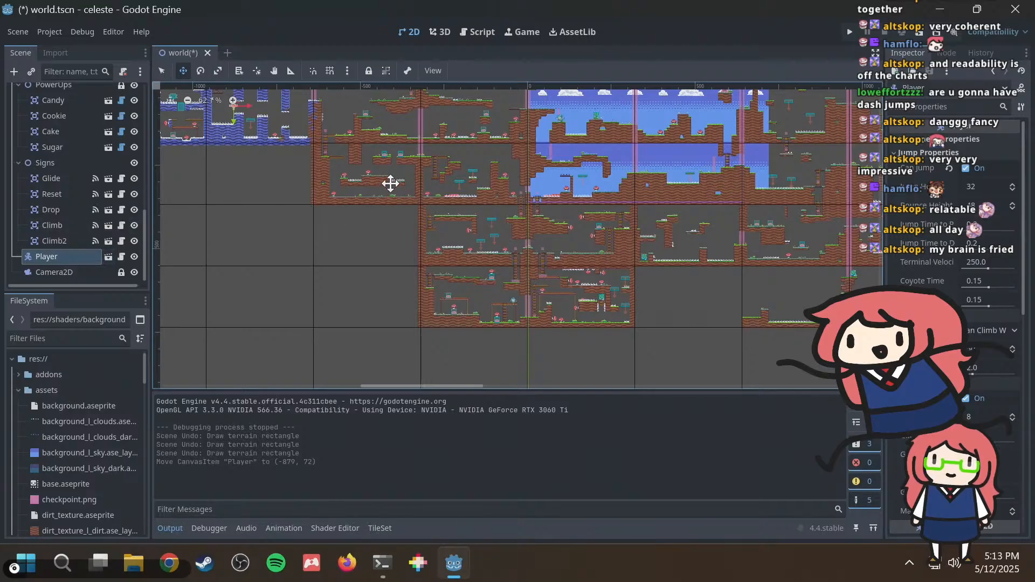
middle_click_drag(390, 184, 447, 346)
left_click_drag(394, 293, 475, 278)
scroll(475, 277, "up", 3)
key("F5")
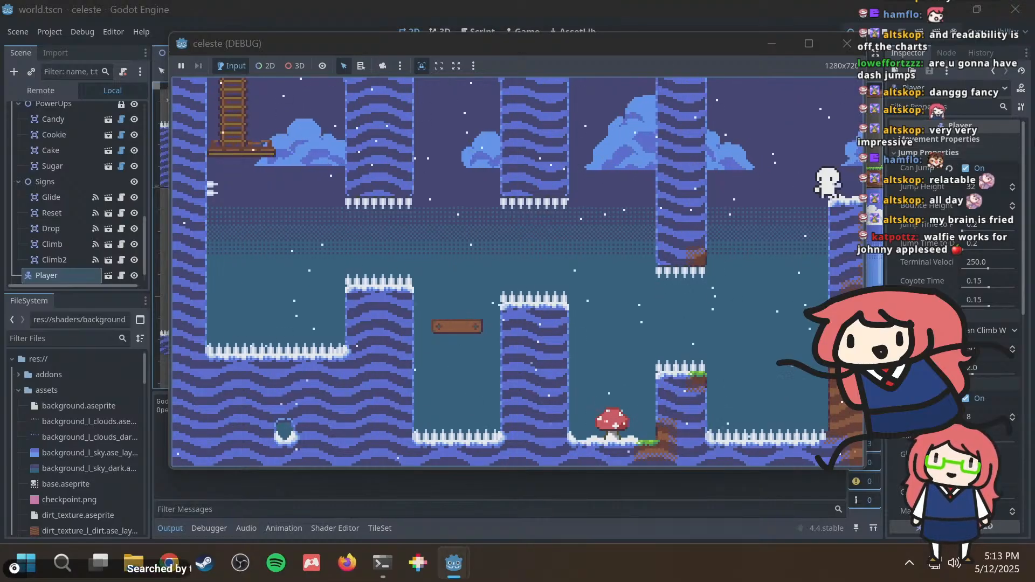
Walk the character back and forth across the border ledge to check the background change between snowy and grassy rooms.
key("Right")
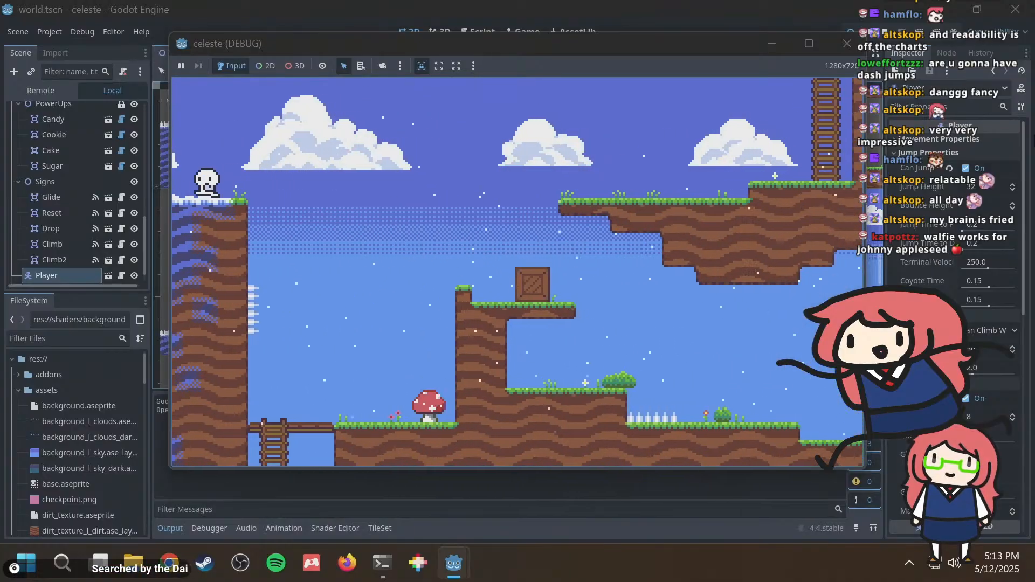
key("Left")
key("Right")
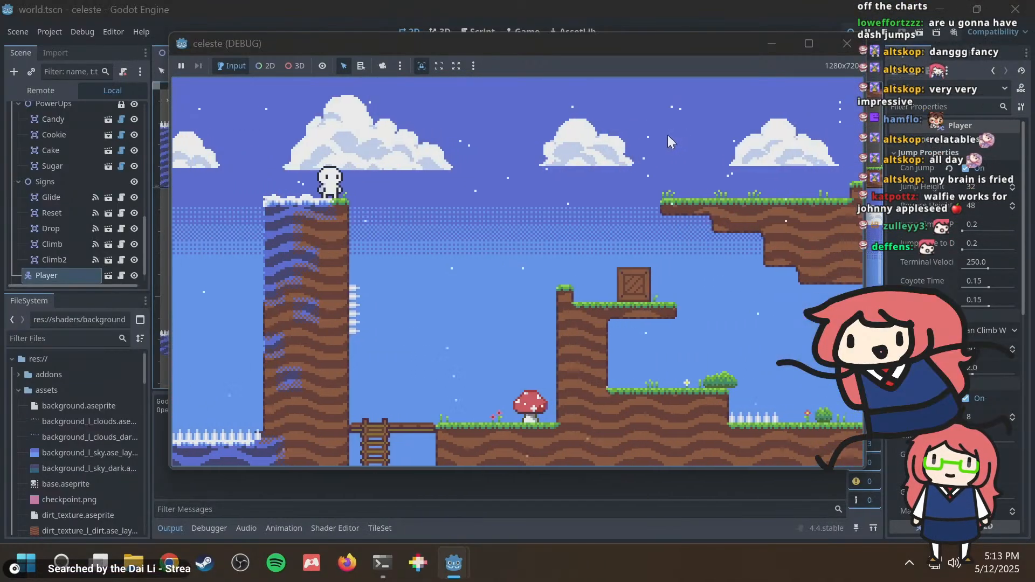
key("Left")
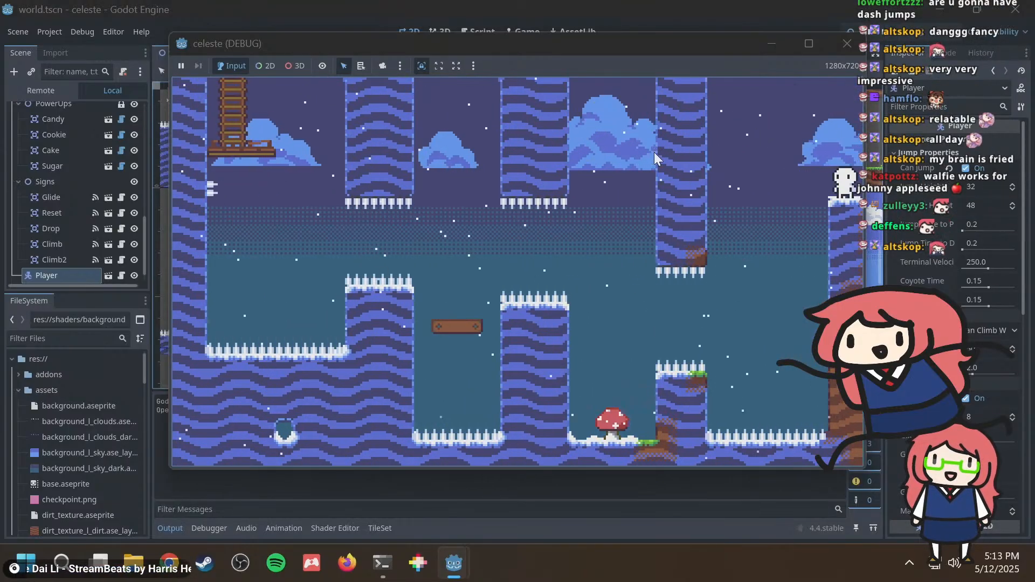
key("Right")
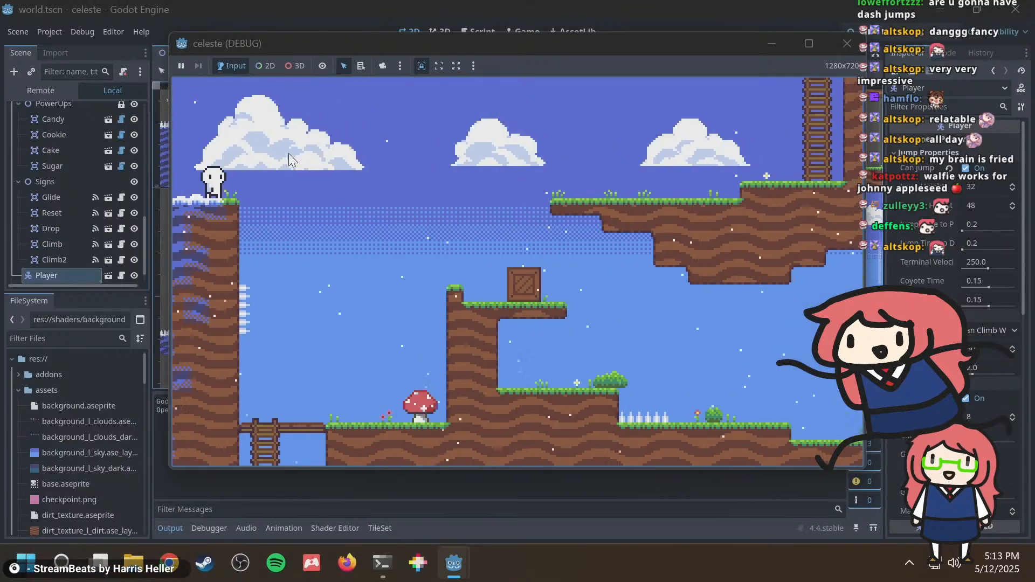
key("Left")
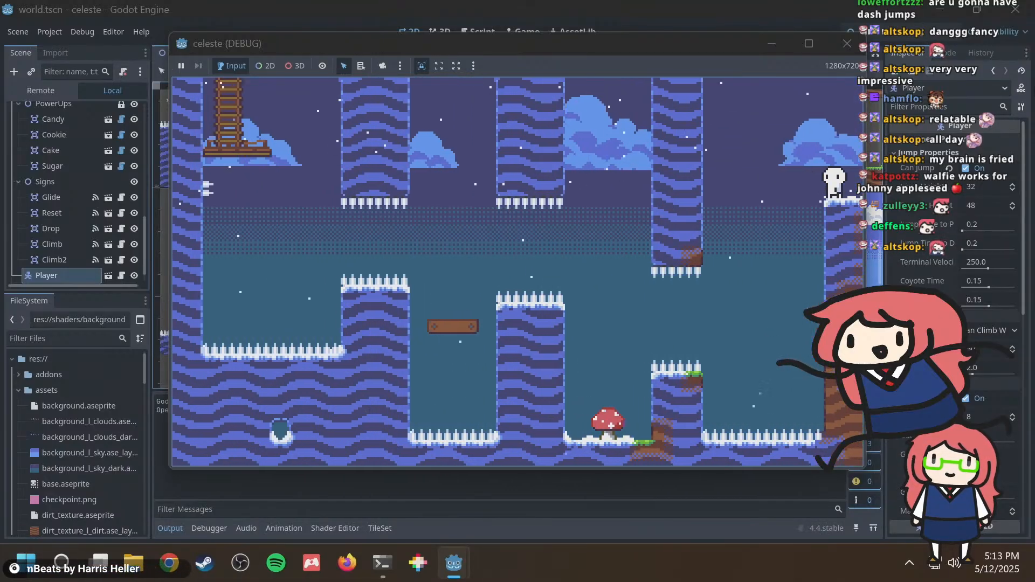
Playtest the spiked snow room by jumping left off the border ledge and between the pillars toward the wooden platform.
key("Left")
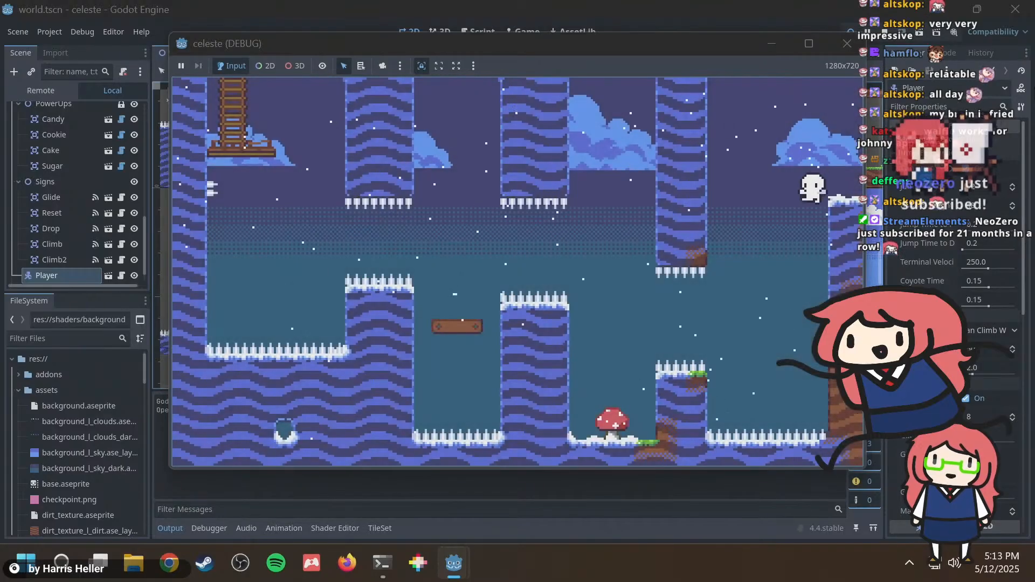
key("Left")
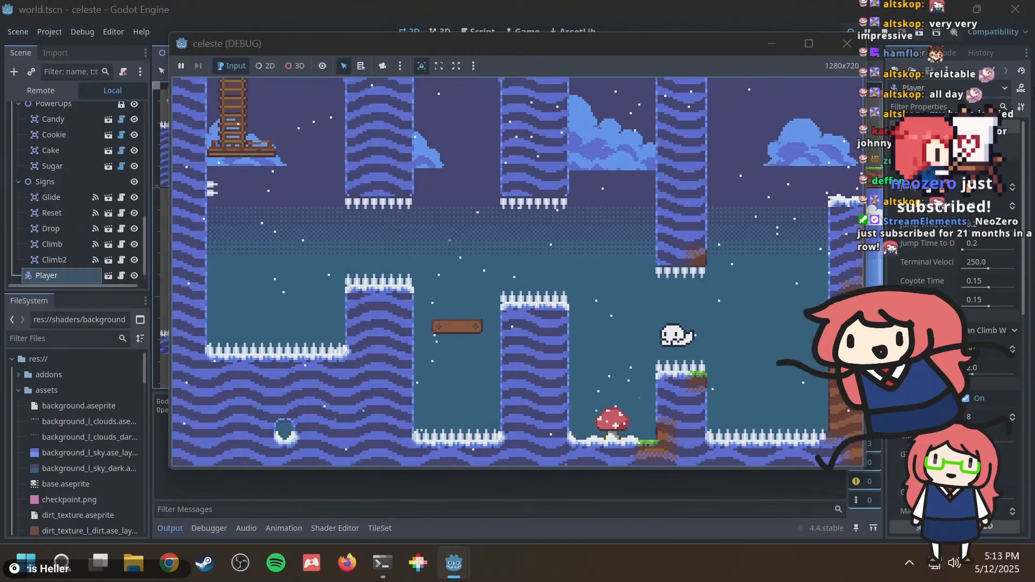
key("Left")
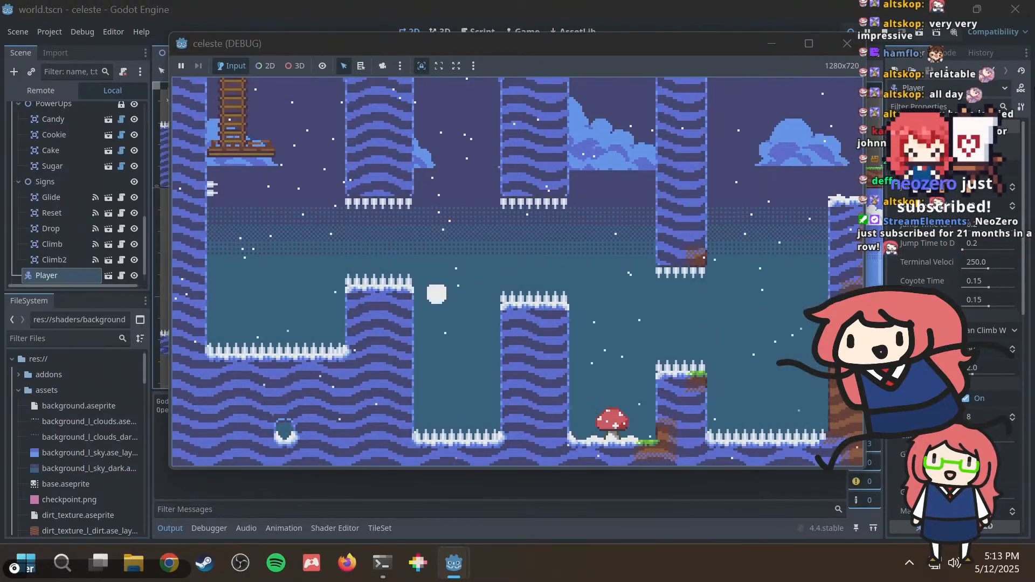
key("Left")
key("Left")
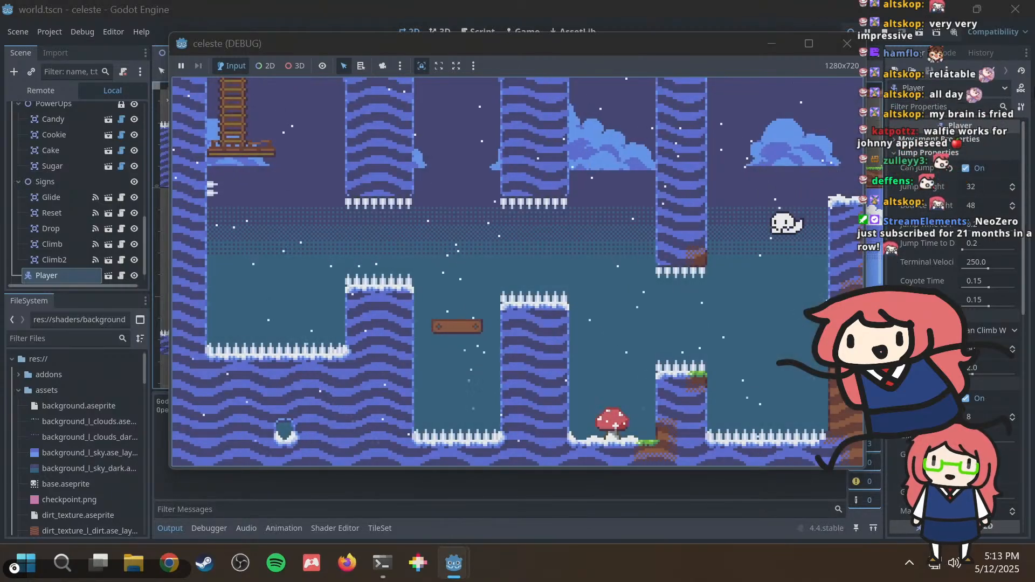
Return the character to the border ledge and retry the snow room, landing on the wooden platform and continuing left.
key("space")
key("Right")
key("space")
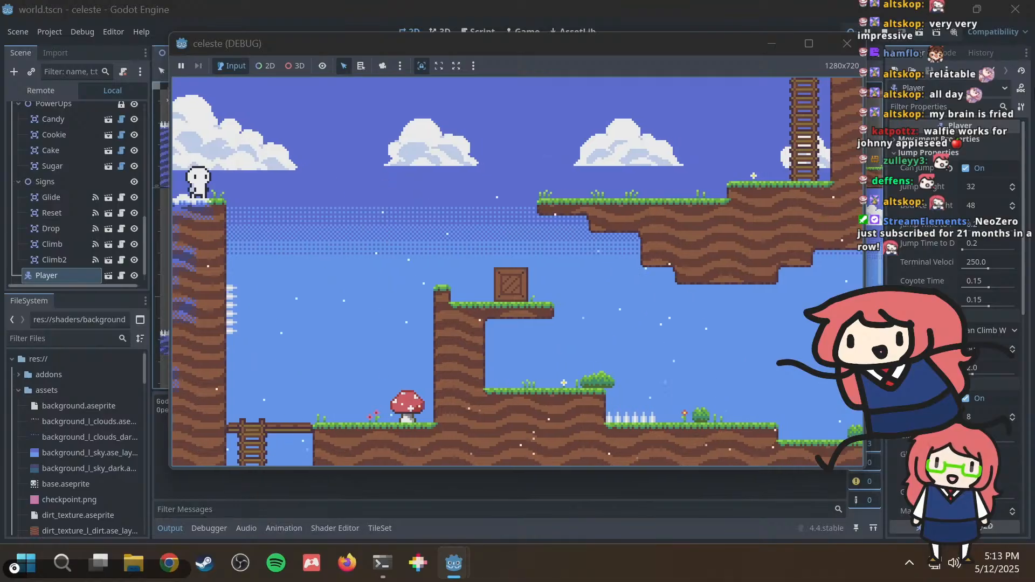
key("Right")
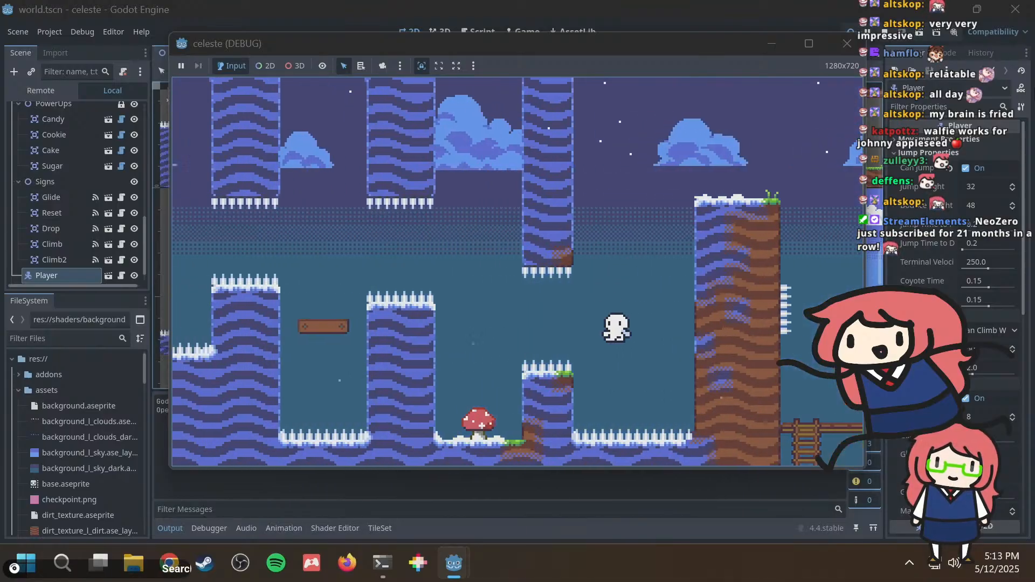
key("Left")
key("space")
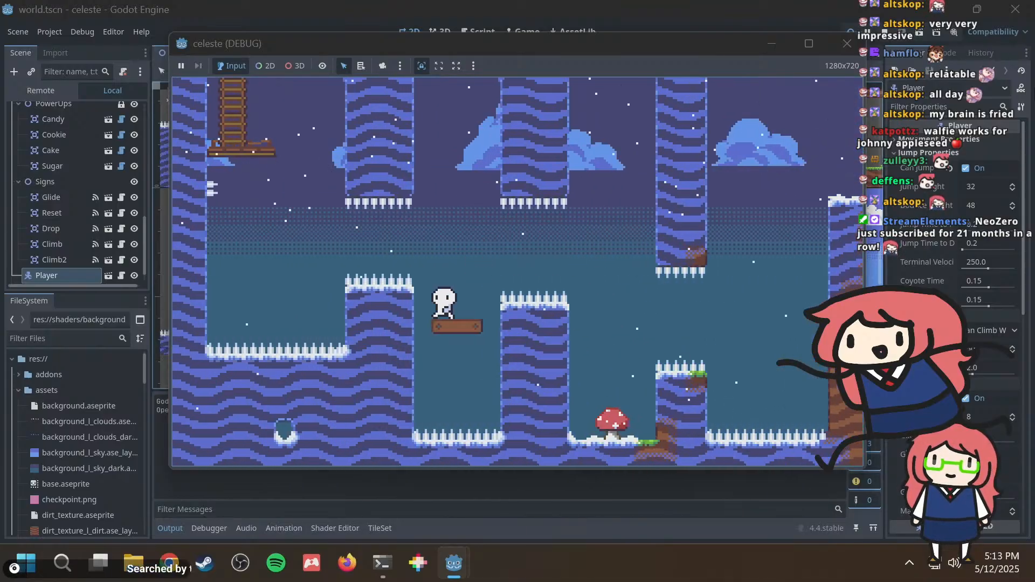
key("Left")
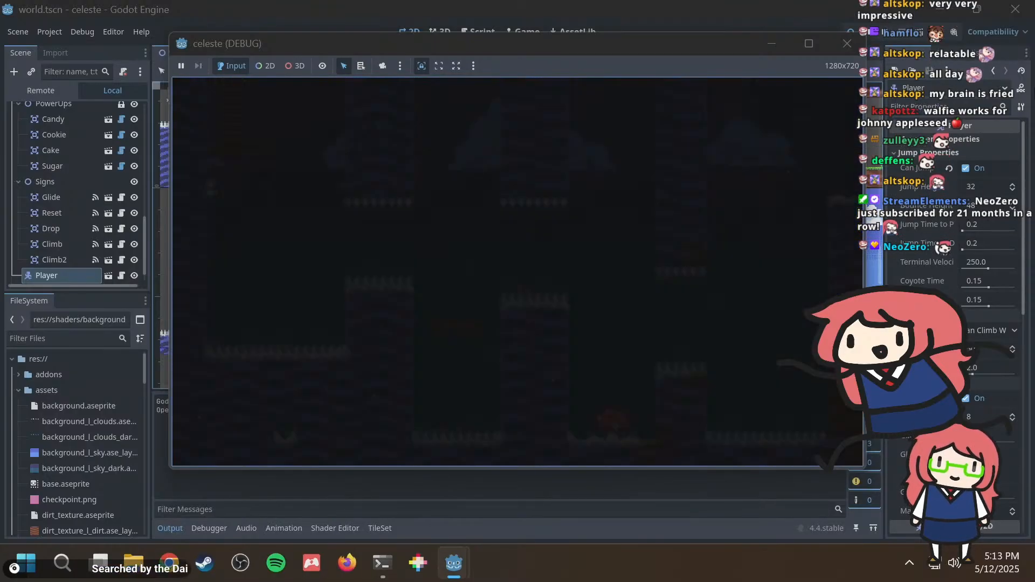
Playtest the spiked snow room by crossing left to the wooden ladder and climbing into the room above.
key("Left")
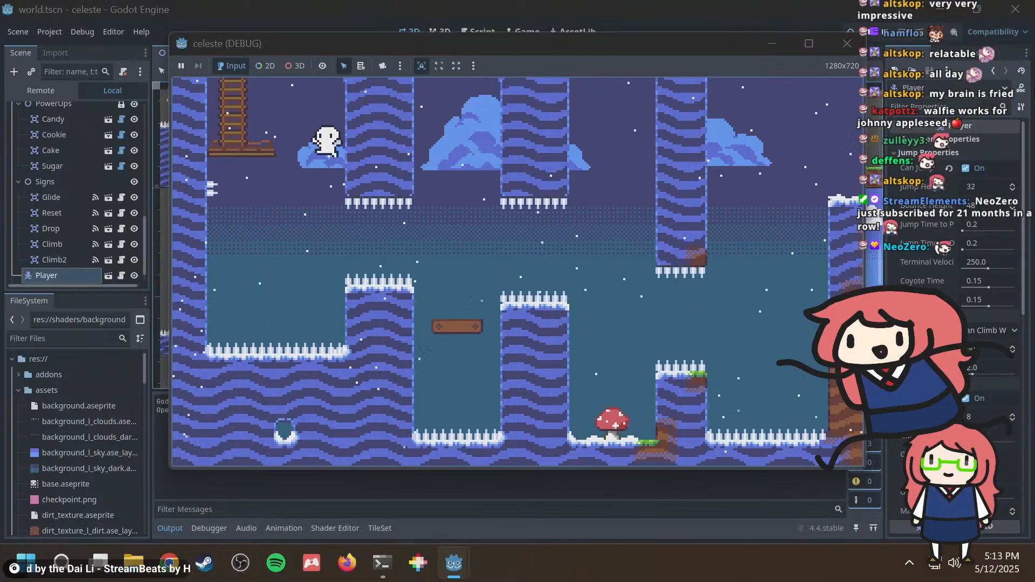
key("Up")
key("Right")
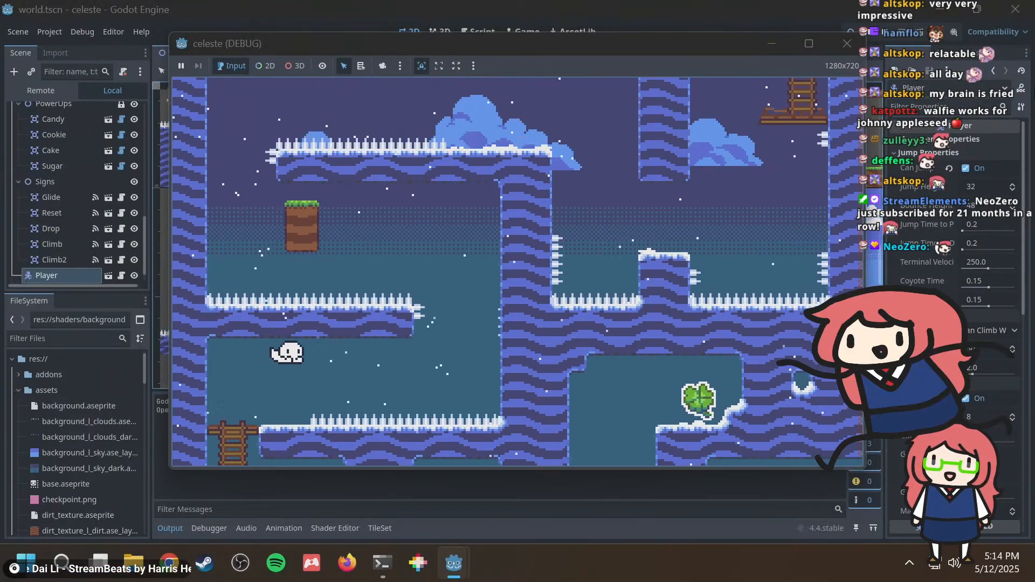
Playtest the snow room above the ladder, jumping right around the spiked ledge and continuing through the room.
key("Right")
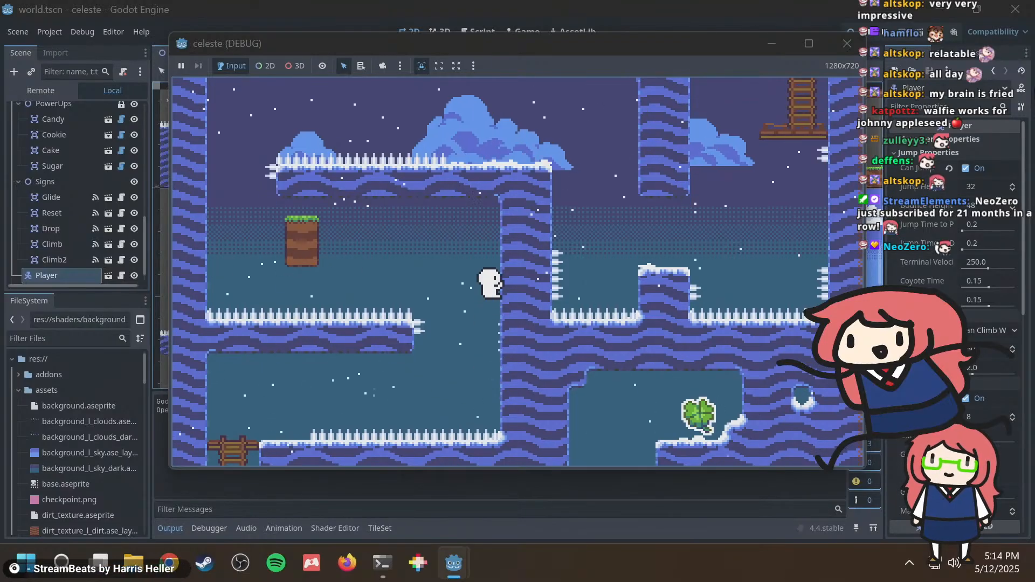
key("Left")
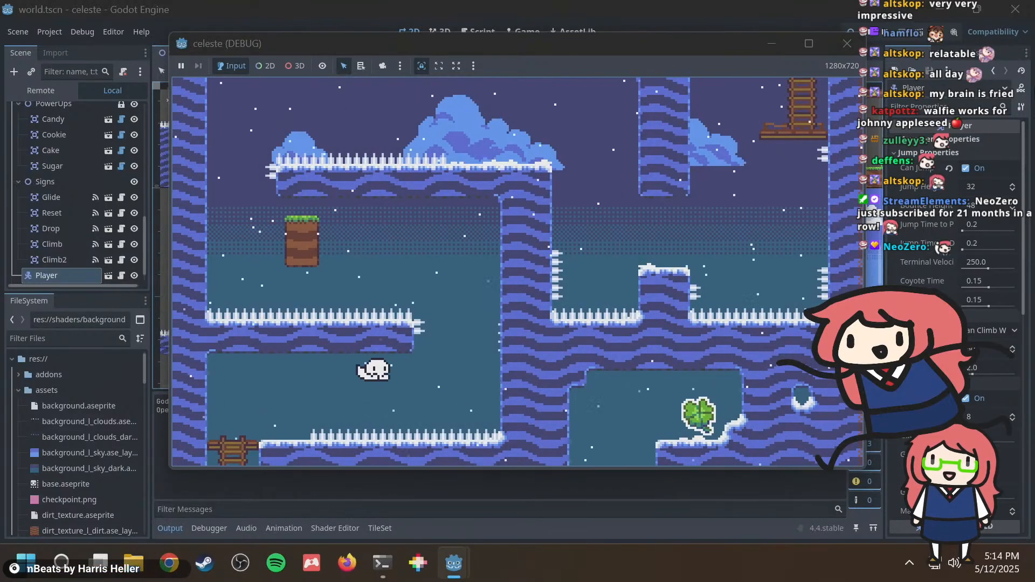
key("Right")
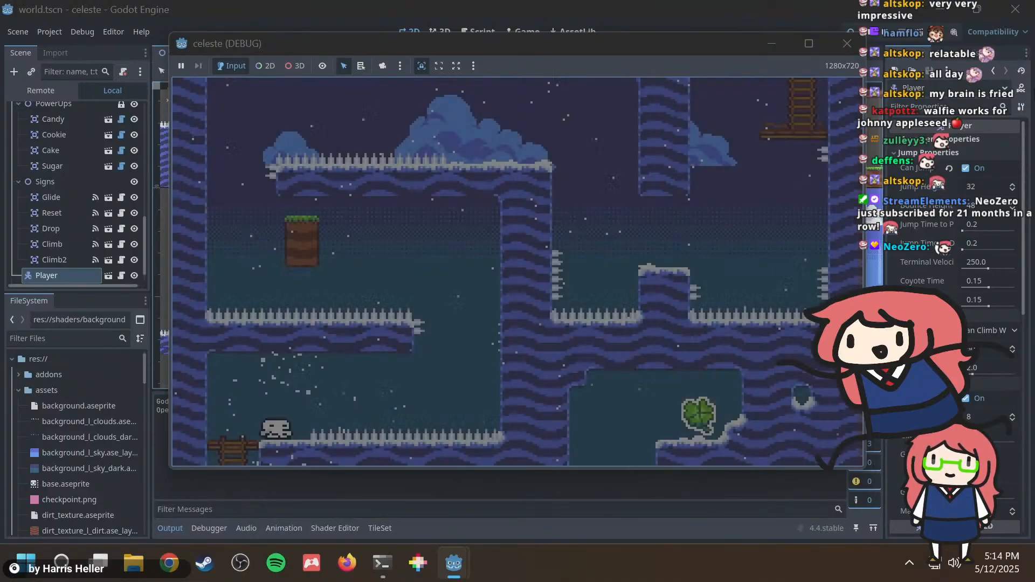
key("Right")
key("space")
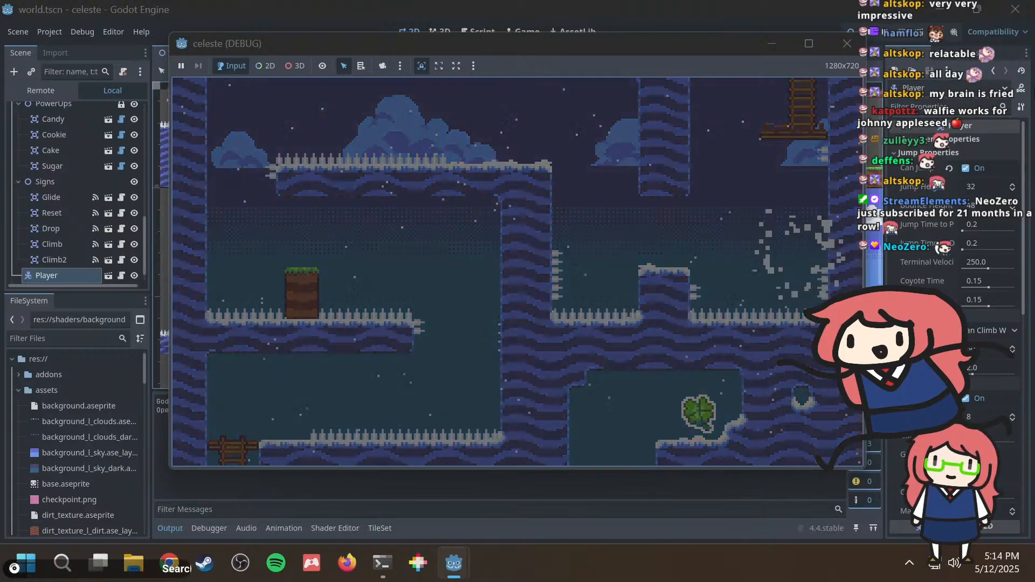
Retry the room by climbing the central pillar and jumping left past the grassy falling block to the far wall, and stop the game.
key("Right")
key("space")
key("Right")
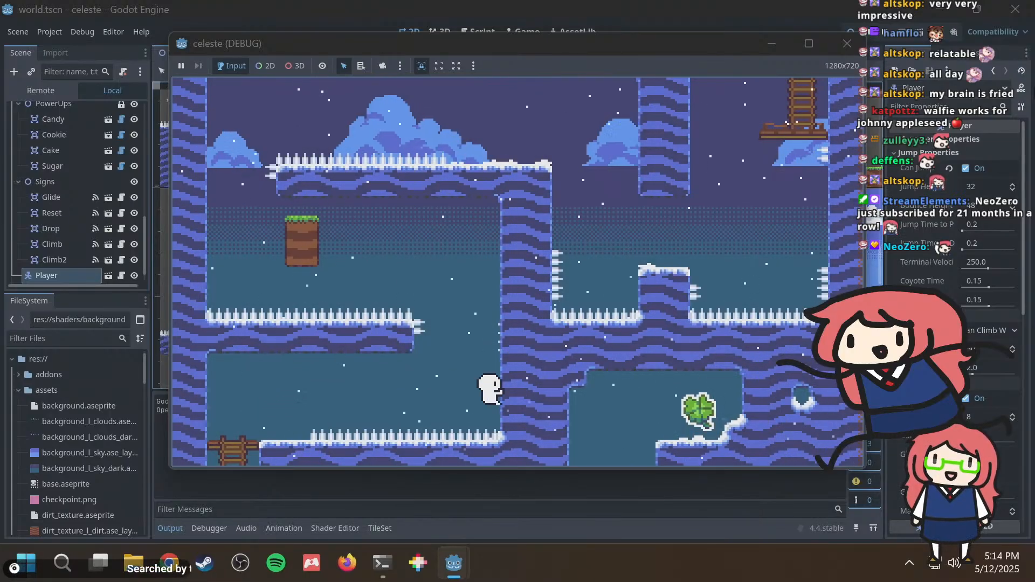
key("space")
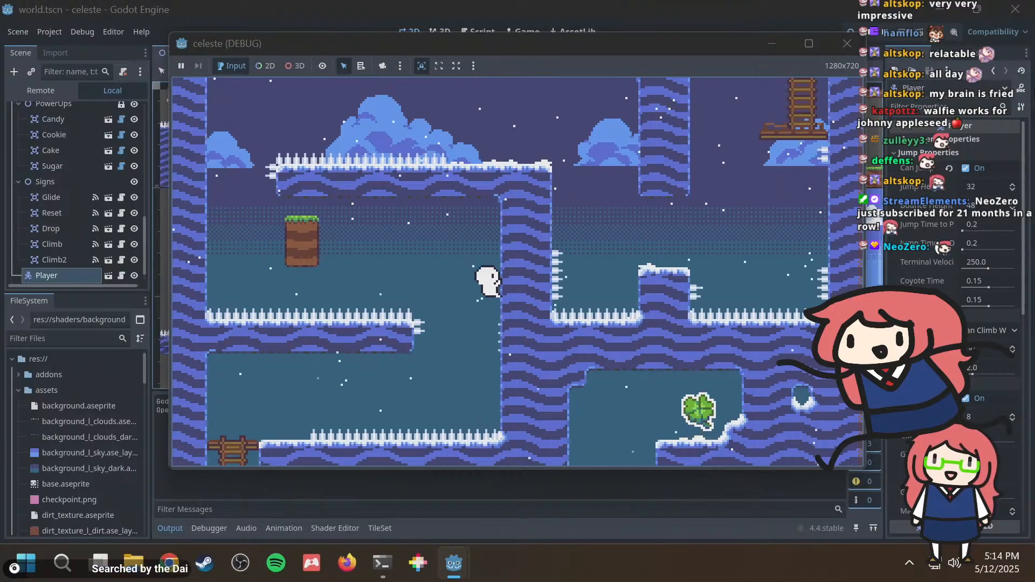
key("Left")
key("space")
key("space")
key("Left")
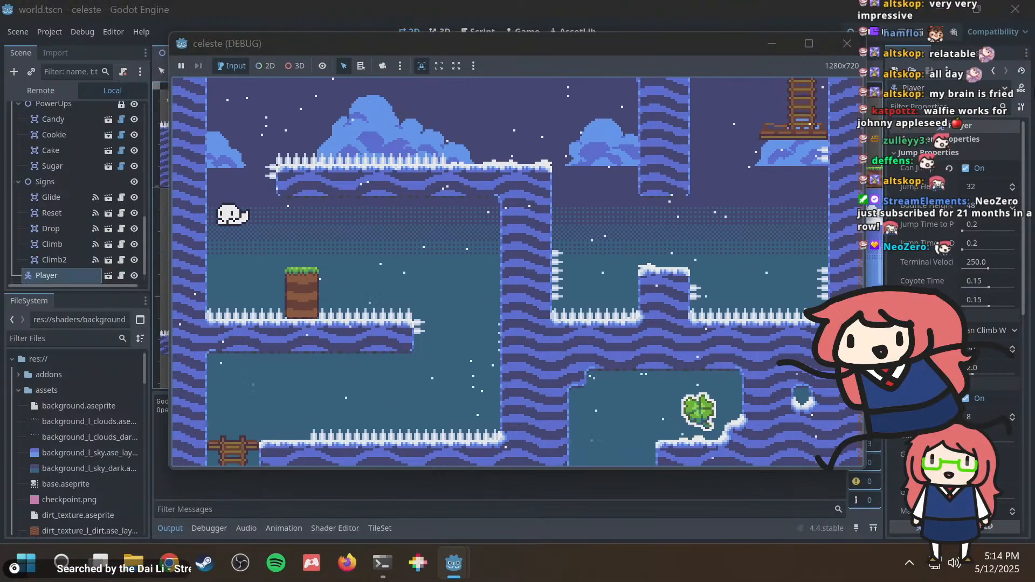
key("Up")
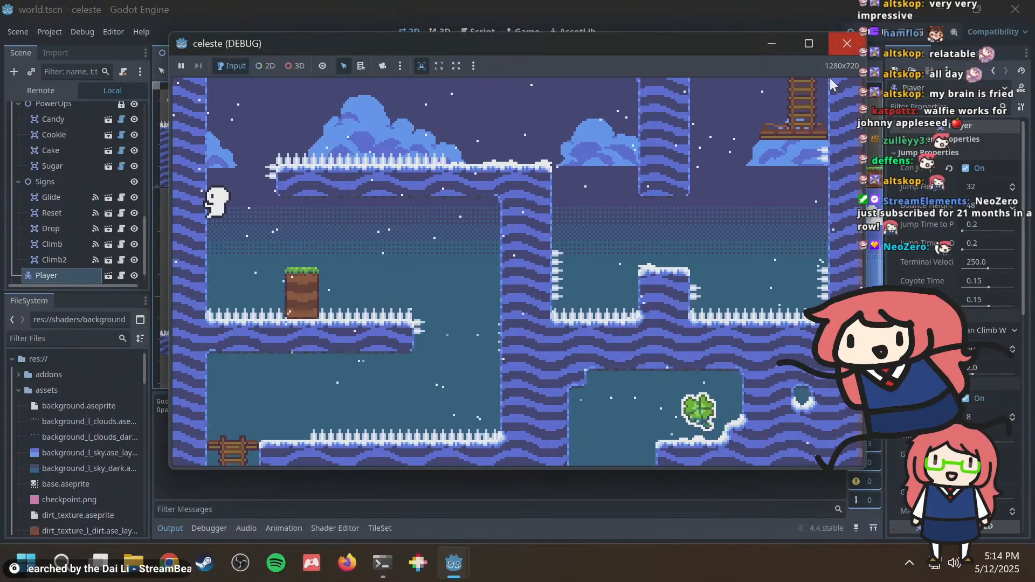
key("F8")
Survey the grassy cave rooms and the blue-sky rooms of the world map in the 2D editor.
scroll(571, 234, "down", 2)
scroll(563, 239, "right", 2, "shift")
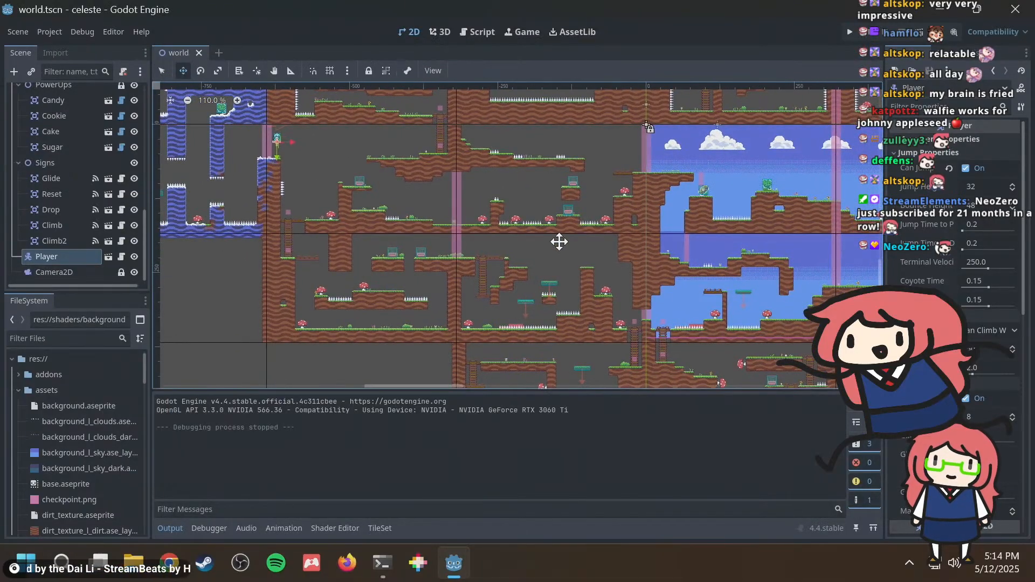
scroll(259, 302, "up", 5, "ctrl")
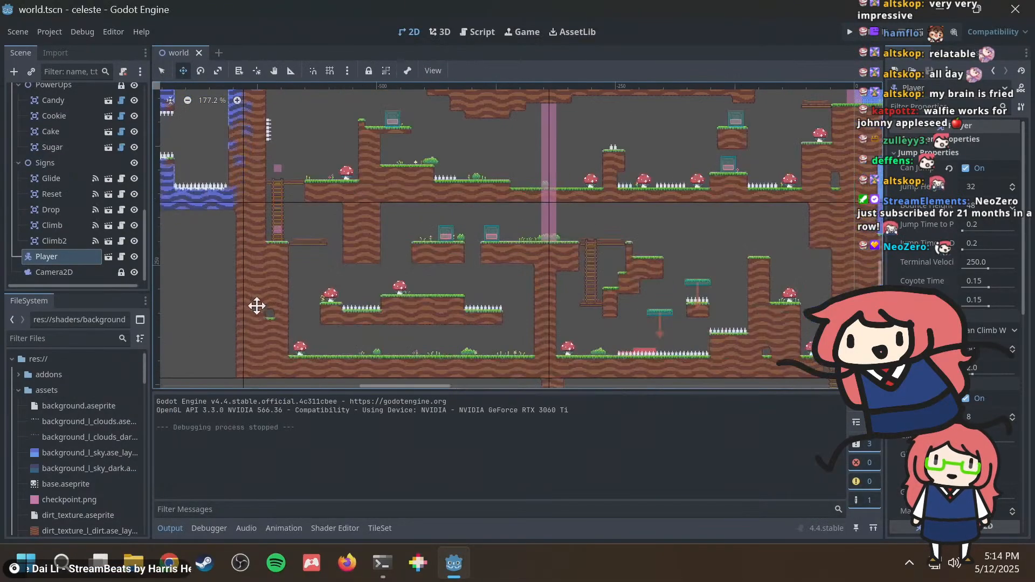
middle_click_drag(258, 303, 451, 163)
scroll(547, 213, "down", 5)
middle_click_drag(587, 264, 430, 181)
middle_click_drag(461, 222, 393, 280)
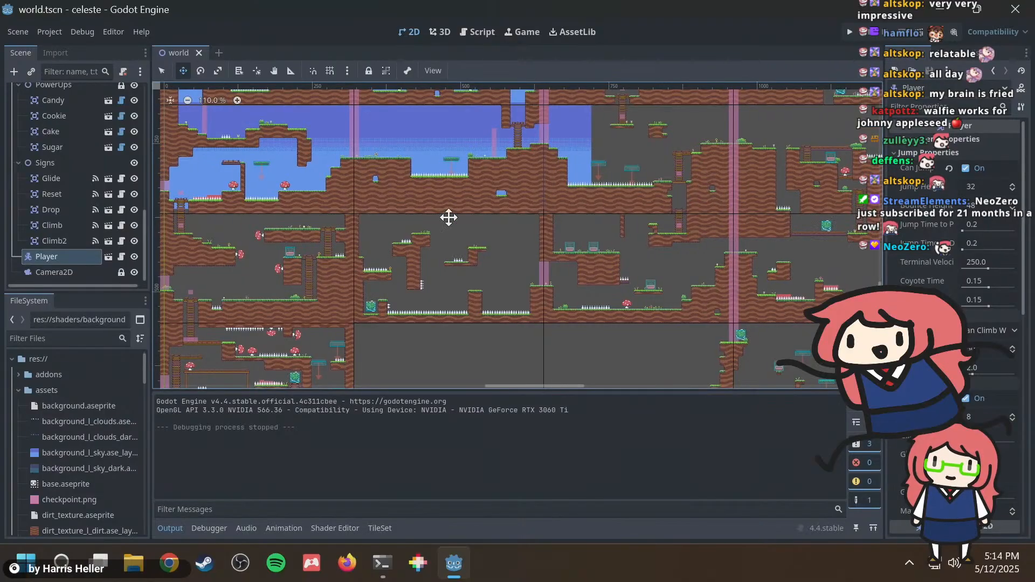
middle_click_drag(490, 239, 489, 309)
scroll(511, 263, "down", 6)
scroll(551, 238, "up", 5)
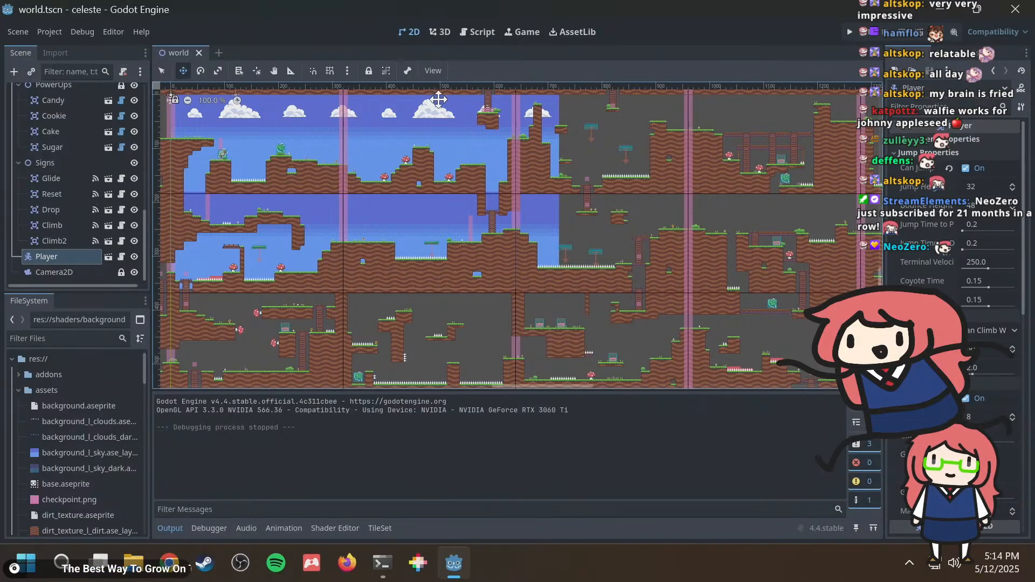
Examine the snow room with the falling platforms and spiked moving blocks, west of the grassy border.
middle_click_drag(213, 197, 603, 167)
scroll(506, 157, "up", 4)
middle_click_drag(237, 171, 718, 276)
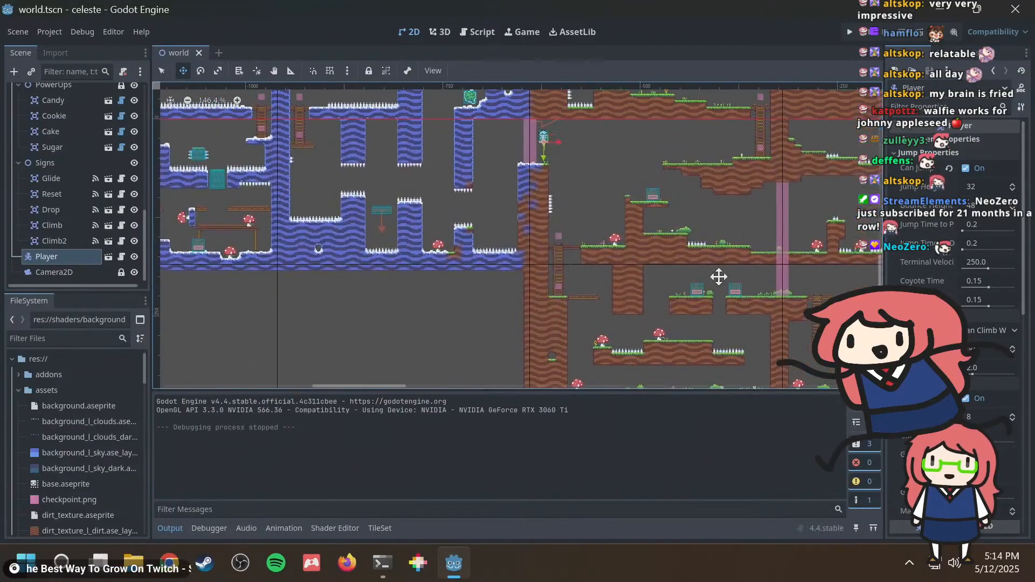
scroll(418, 240, "up", 6)
middle_click_drag(286, 179, 674, 296)
middle_click_drag(532, 222, 594, 311)
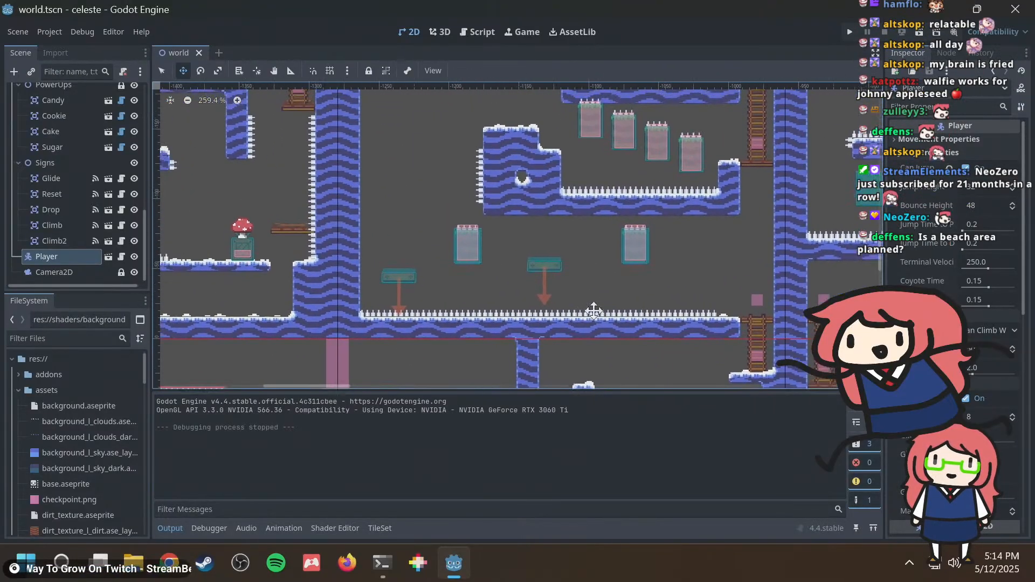
middle_click_drag(527, 261, 431, 285)
scroll(442, 272, "up", 4)
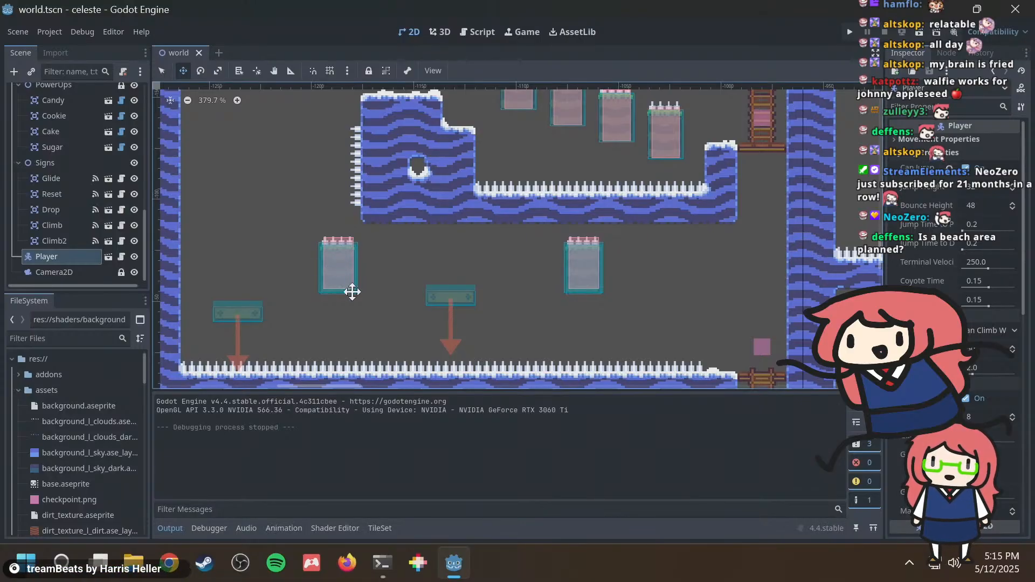
Inspect the upper-left snow rooms, including the one with three spiked floating blocks, and their surroundings.
scroll(451, 291, "down", 8)
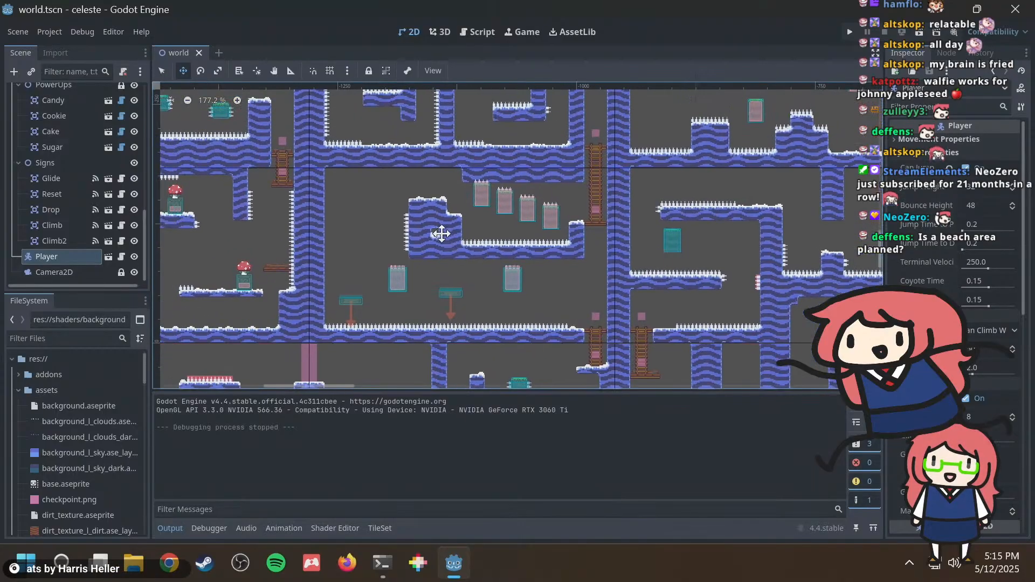
middle_click_drag(441, 234, 515, 243)
middle_click_drag(492, 205, 555, 286)
scroll(480, 235, "up", 2)
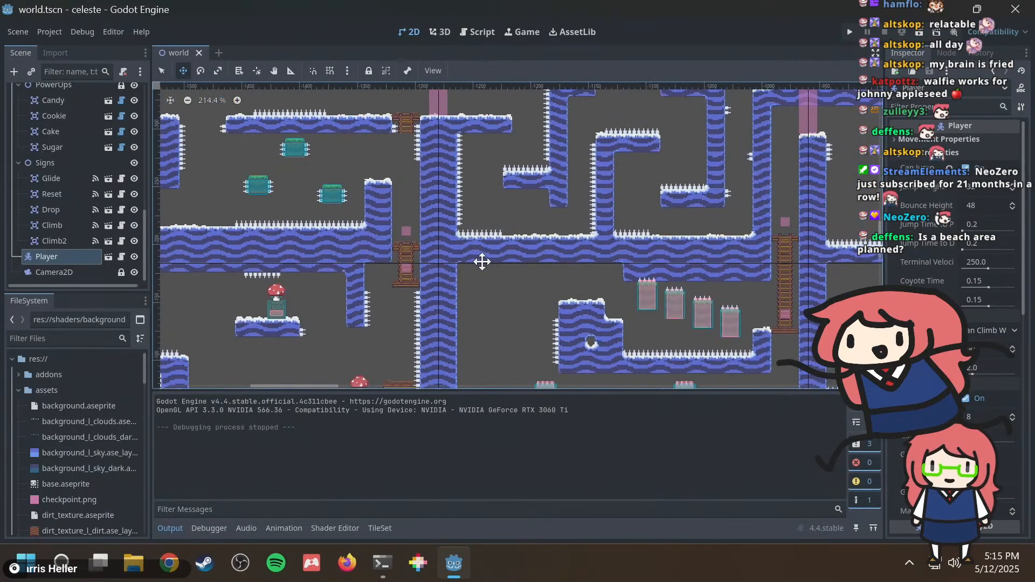
middle_click_drag(482, 261, 671, 249)
scroll(362, 210, "up", 5)
middle_click_drag(346, 151, 372, 251)
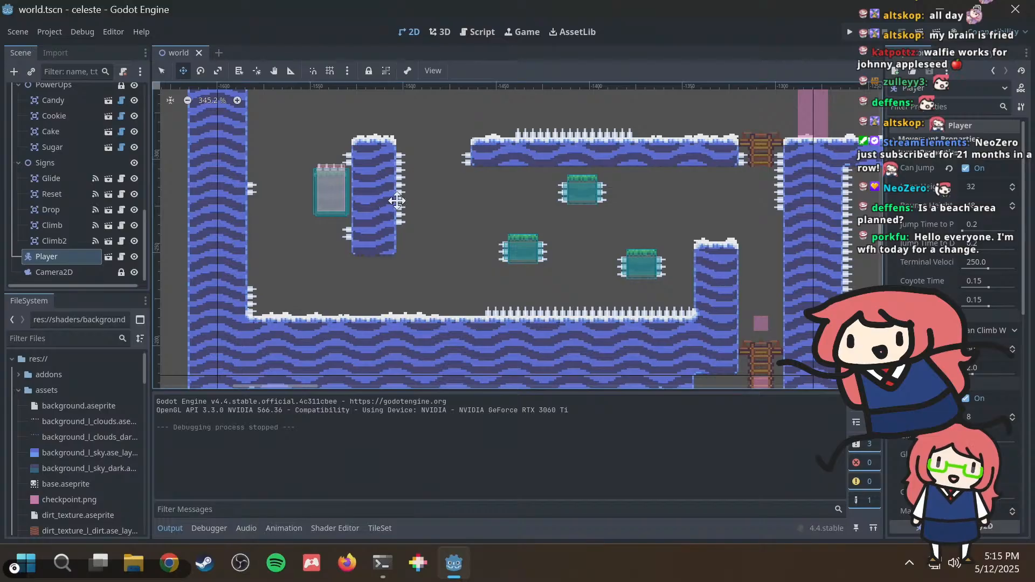
scroll(538, 224, "down", 3)
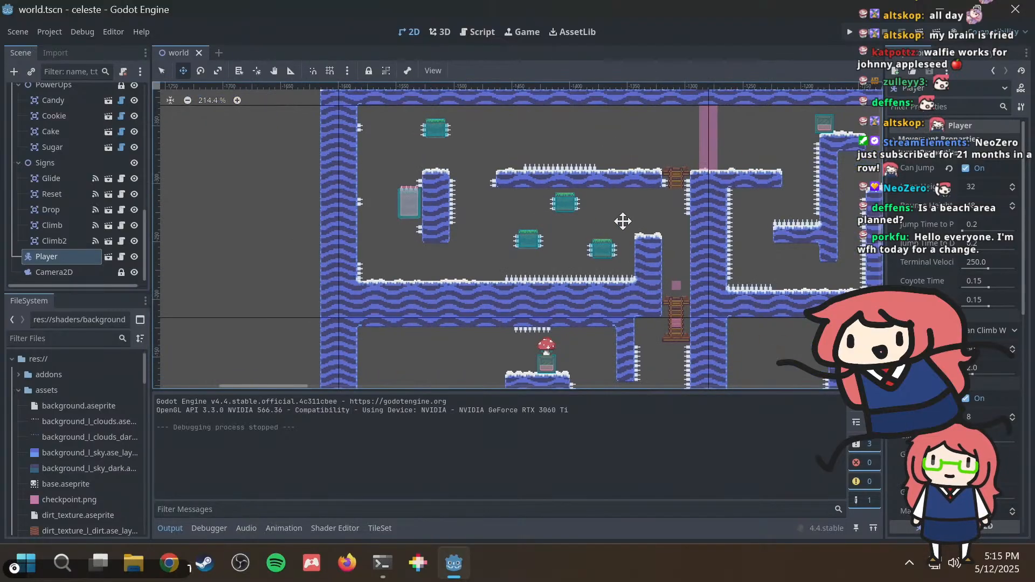
middle_click_drag(714, 285, 447, 211)
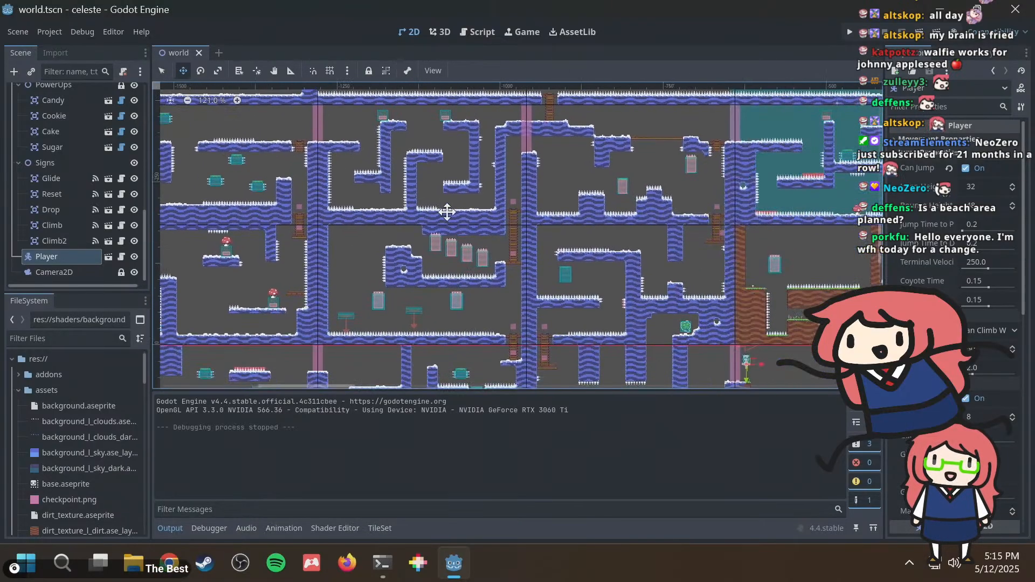
Examine the border between the snowy and grassy rooms and the snow rooms to its west.
scroll(592, 250, "right", 8)
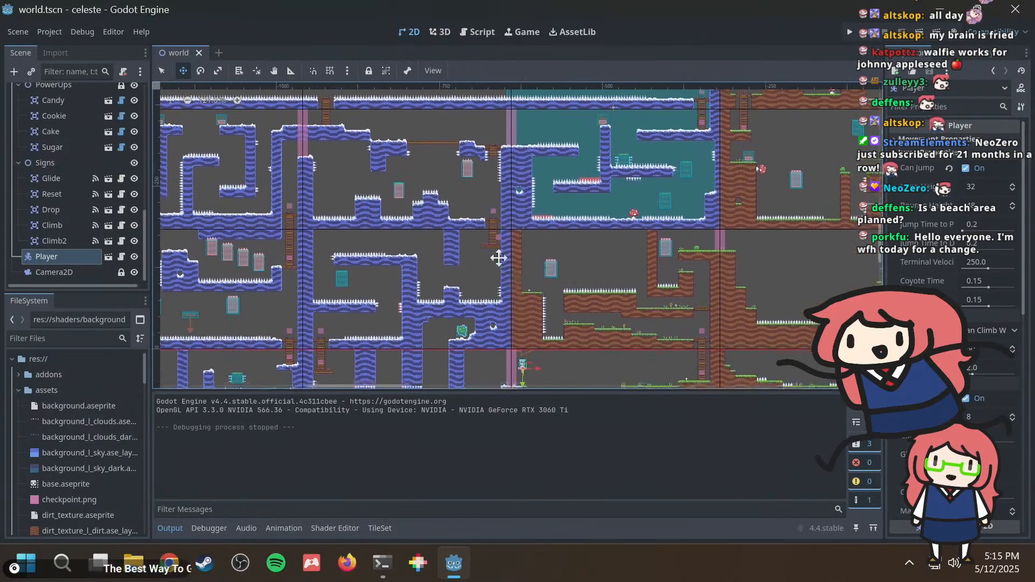
scroll(538, 237, "up", 4)
scroll(538, 237, "up", 5)
middle_click_drag(545, 241, 613, 282)
scroll(474, 221, "down", 13)
scroll(296, 226, "up", 14)
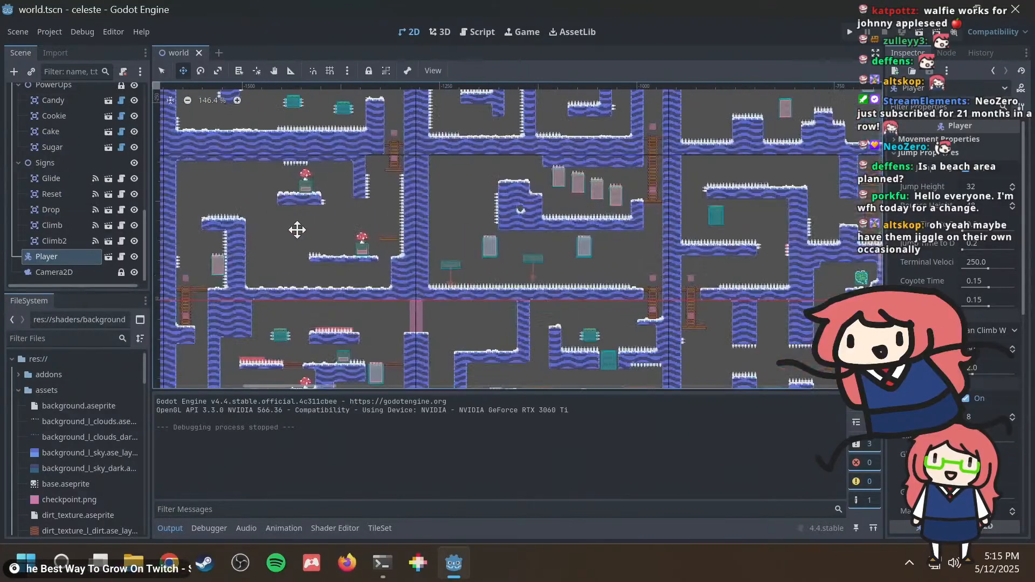
scroll(455, 227, "down", 9)
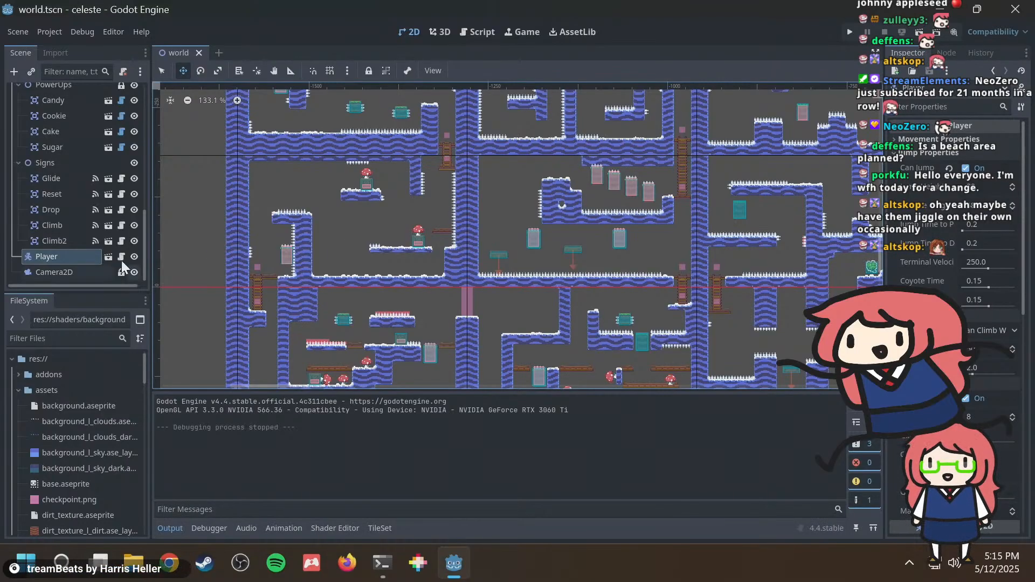
Move the Player node to the small wooden platform beside the spiked block in the lower middle snow room, and run the project.
left_click_drag(490, 291, 76, 181)
left_click_drag(448, 235, 195, 291)
middle_click_drag(351, 316, 318, 286)
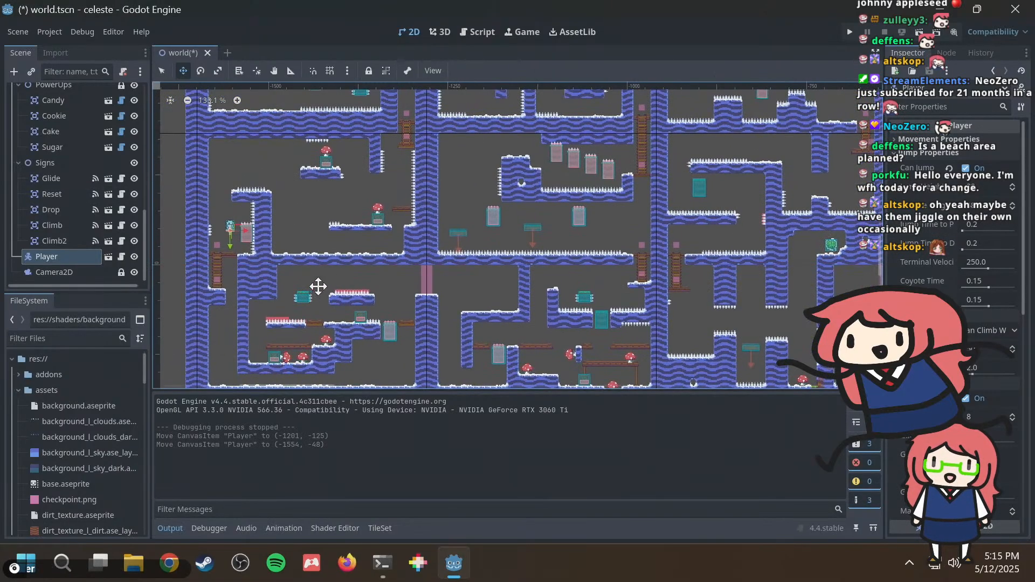
left_click_drag(318, 286, 620, 237)
middle_click_drag(613, 221, 483, 168)
left_click_drag(484, 169, 453, 299)
scroll(437, 302, "up", 5)
key("F5")
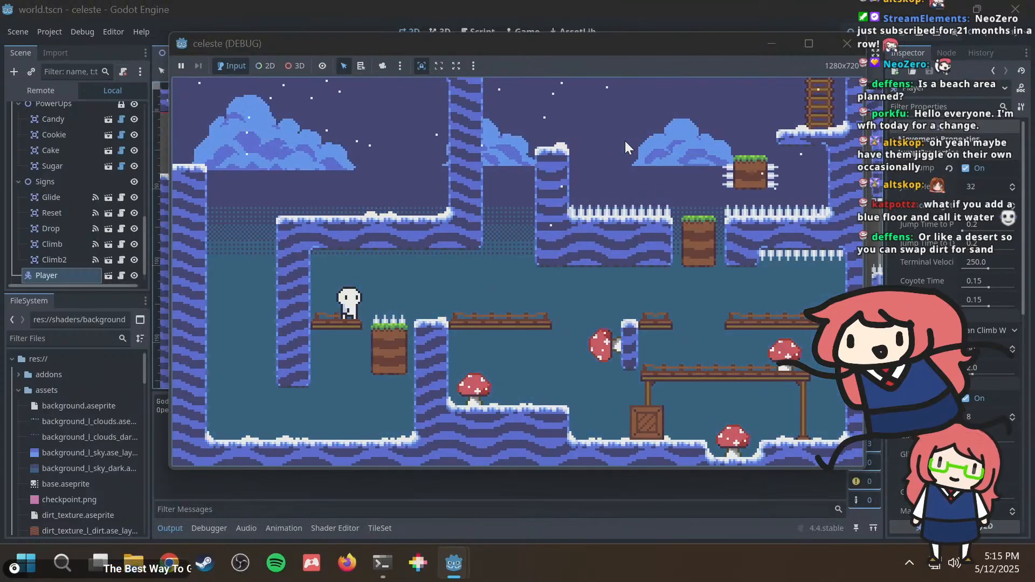
Playtest the mushroom snow room by jumping right over the spiked block and up the shaft between the tall pillars.
key("Right")
key("space")
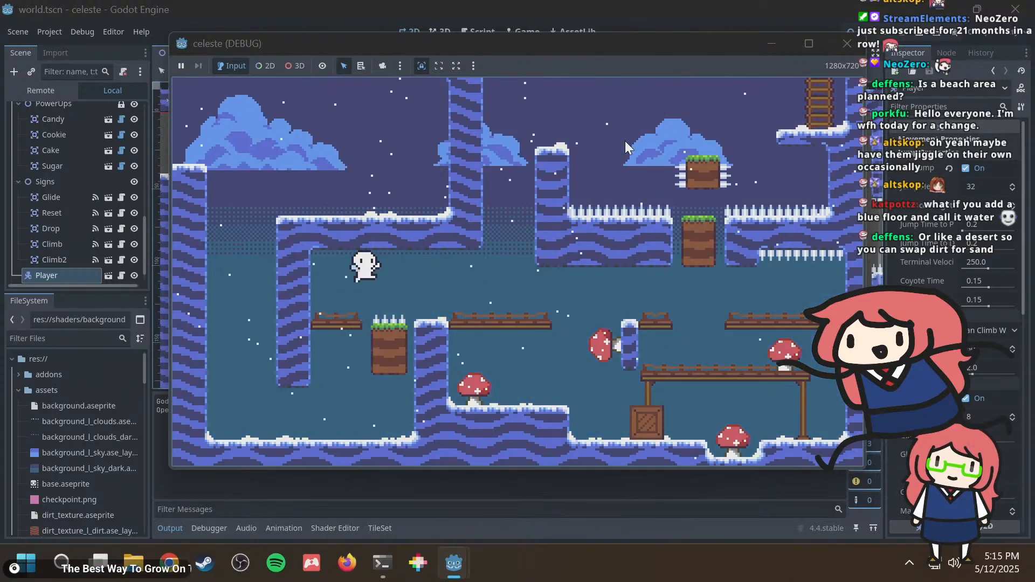
key("Right")
key("space")
key("space")
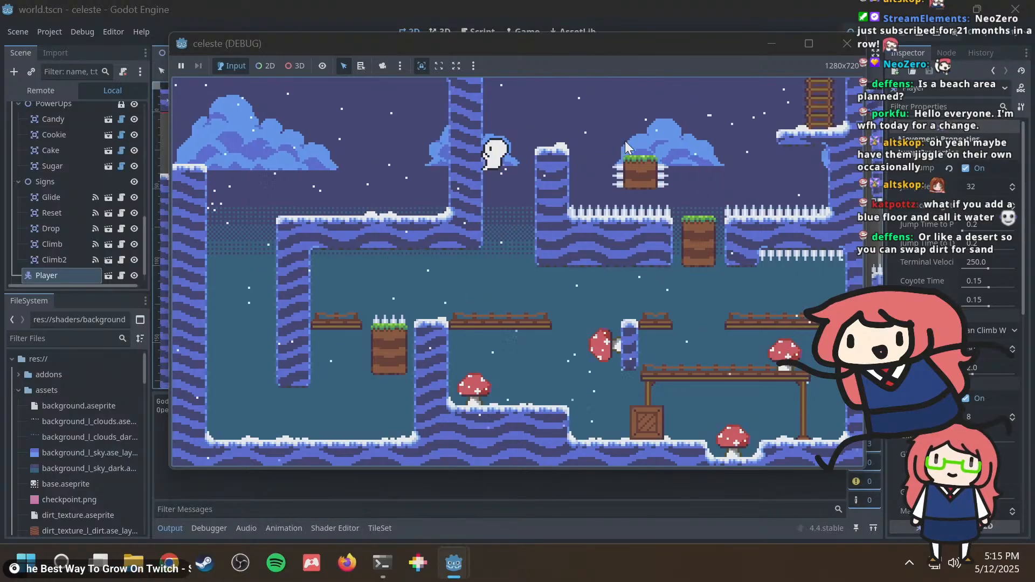
key("Right")
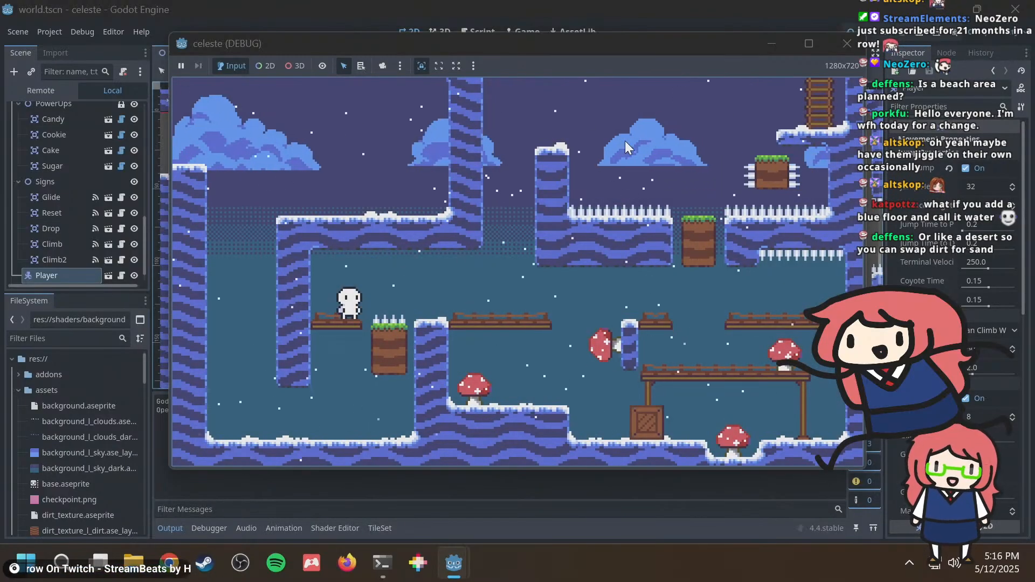
Retry the jump from the starting platform, wall-jumping between the two pillars, and return to the longer wooden platform.
key("space")
key("Right")
key("space")
key("Left")
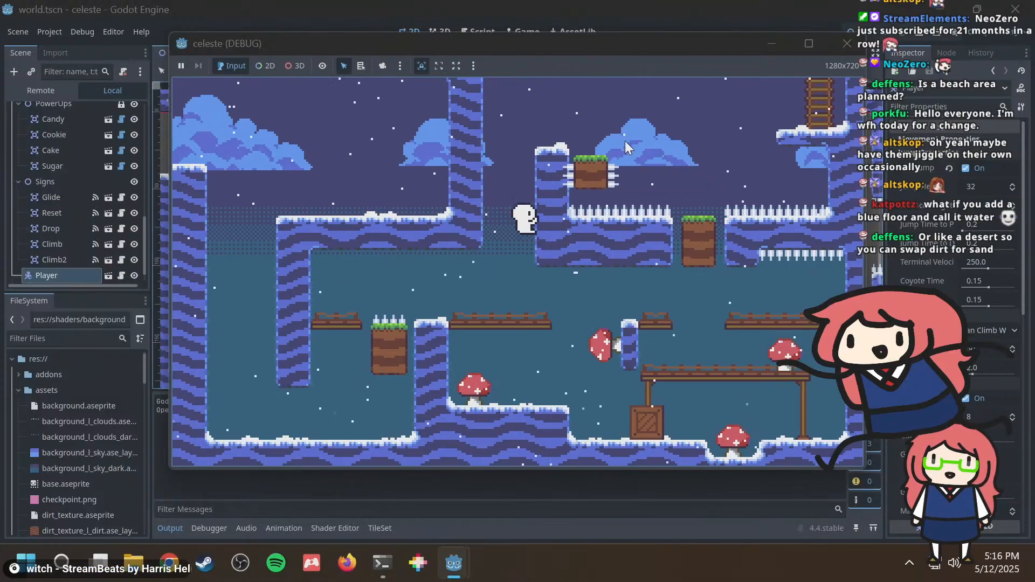
key("Right")
key("Left")
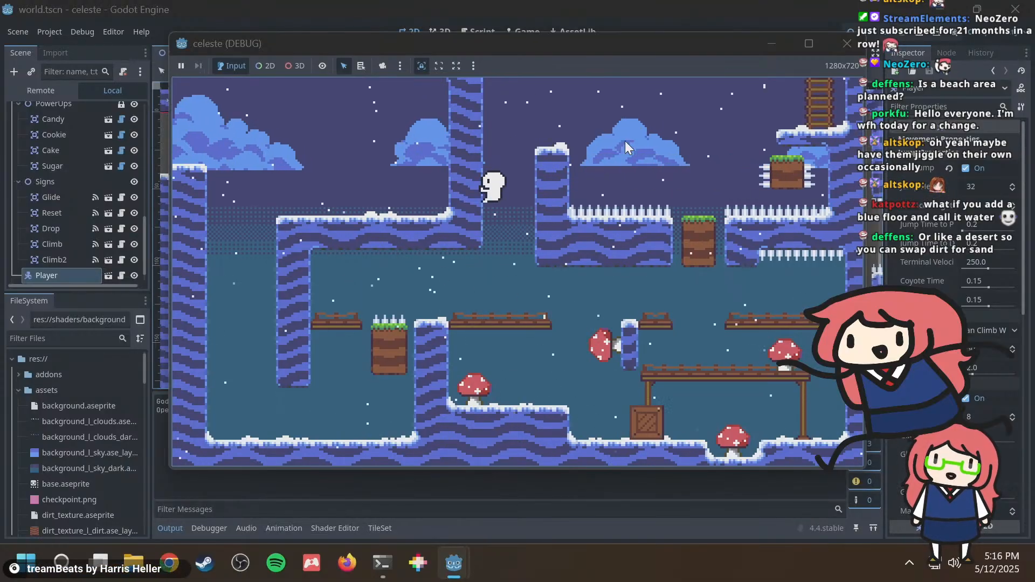
key("space")
key("Right")
key("Left")
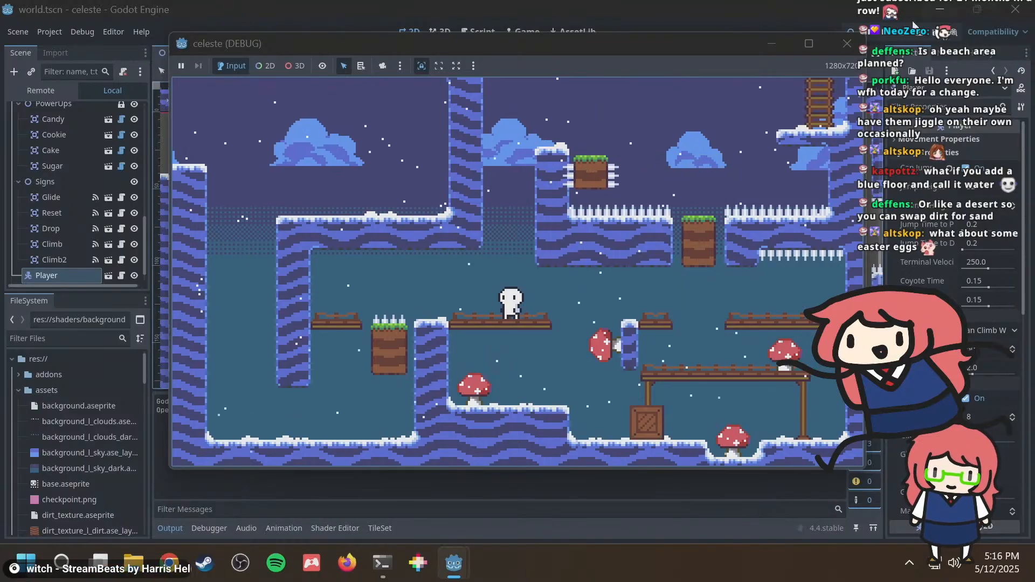
Stop the running game and survey the grassy dirt rooms from the snow border east to the area below the sky background.
left_click(847, 43)
scroll(505, 304, "down", 5)
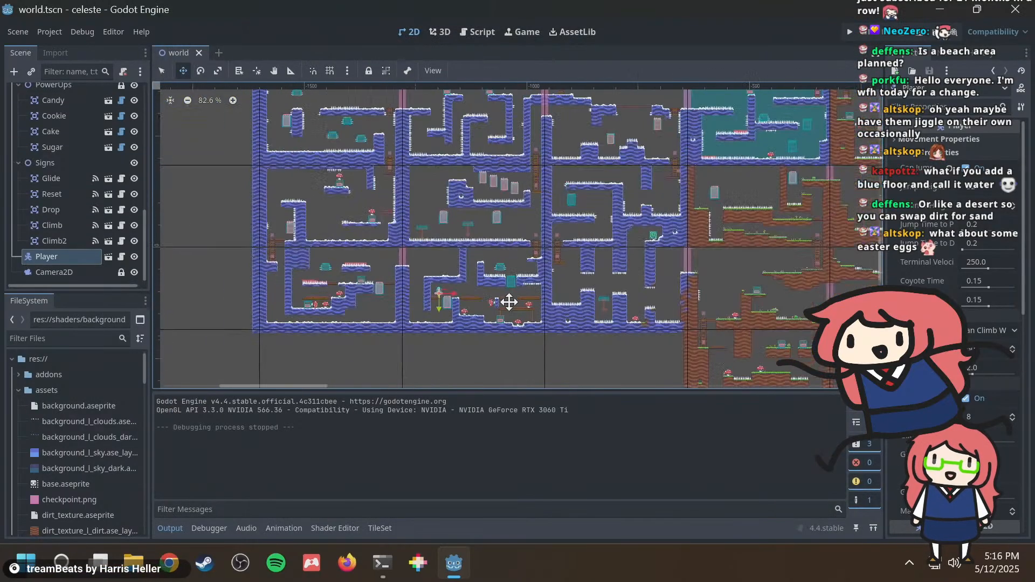
middle_click_drag(647, 319, 465, 276)
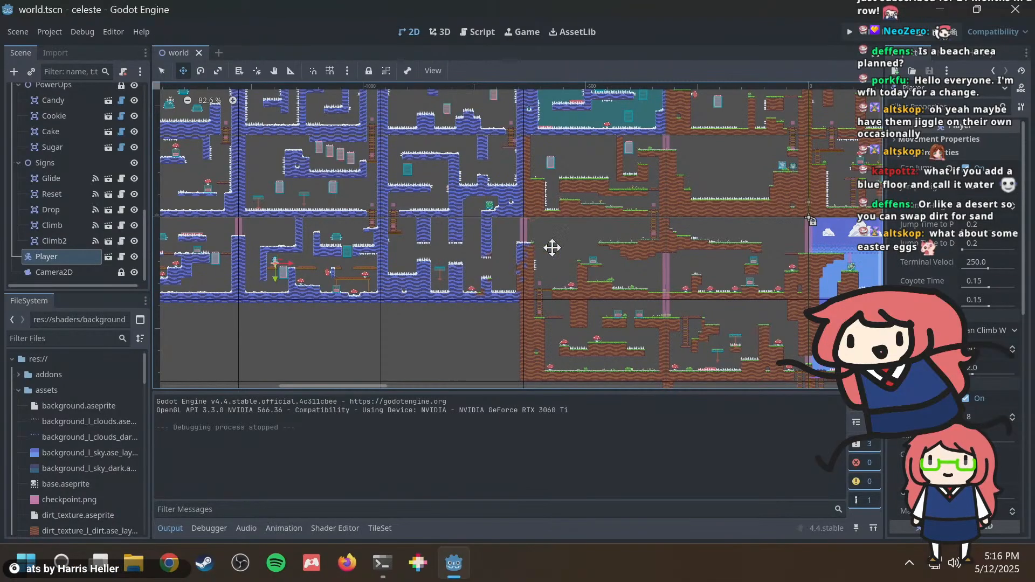
middle_click_drag(552, 253, 402, 215)
scroll(466, 241, "up", 5)
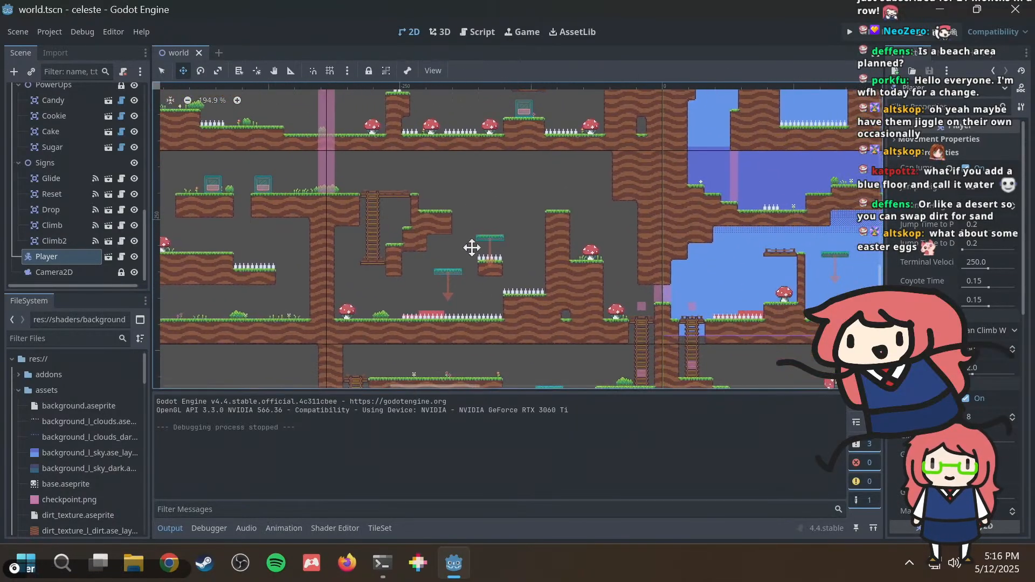
middle_click_drag(506, 261, 341, 183)
middle_click_drag(622, 307, 421, 208)
scroll(515, 265, "down", 7)
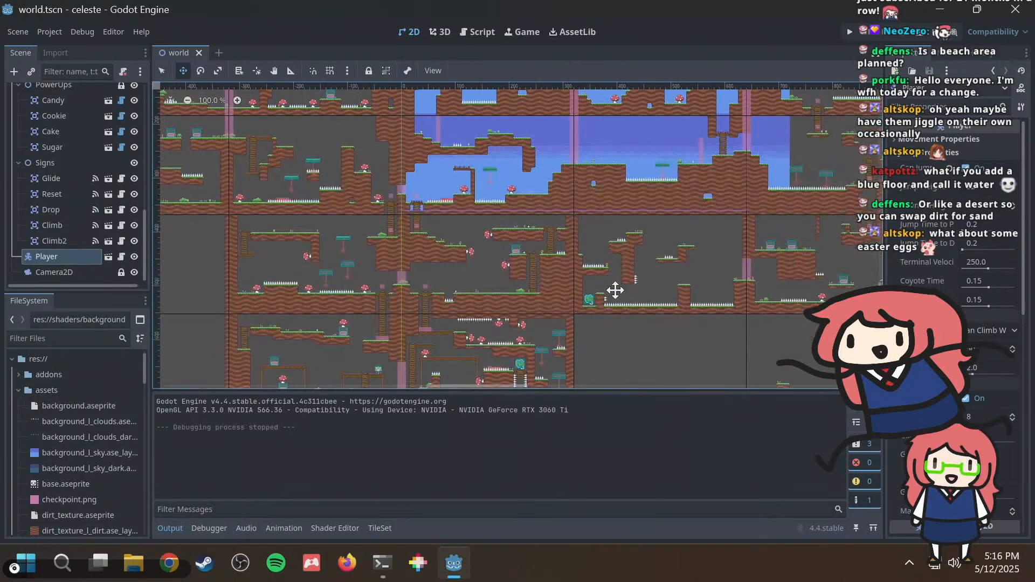
middle_click_drag(615, 291, 397, 182)
middle_click_drag(612, 235, 502, 224)
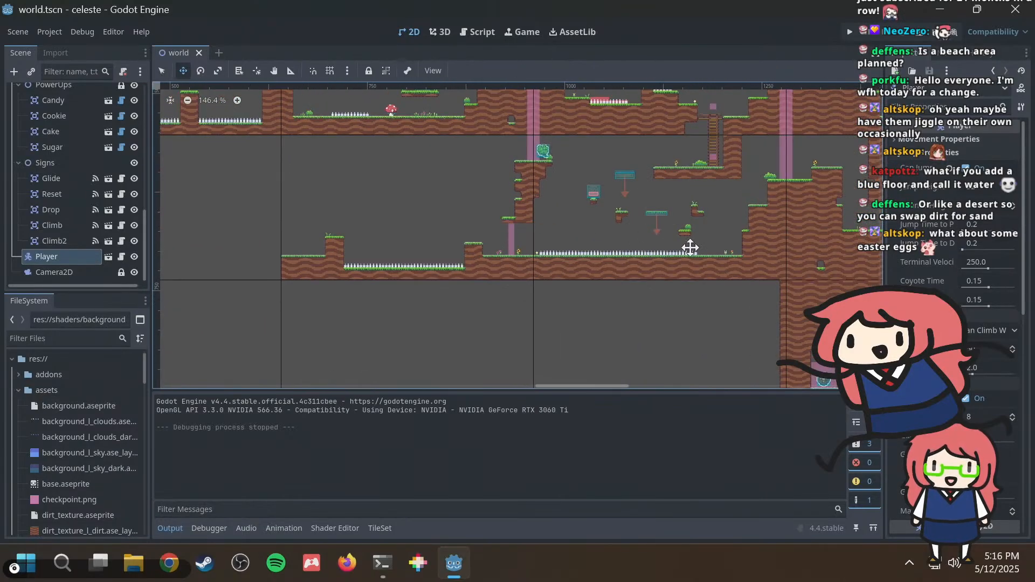
Examine the unfinished grassy room with the spike pit, west of the room with the downward-arrow platforms.
scroll(532, 268, "up", 4)
middle_click_drag(531, 268, 804, 273)
scroll(557, 256, "up", 2)
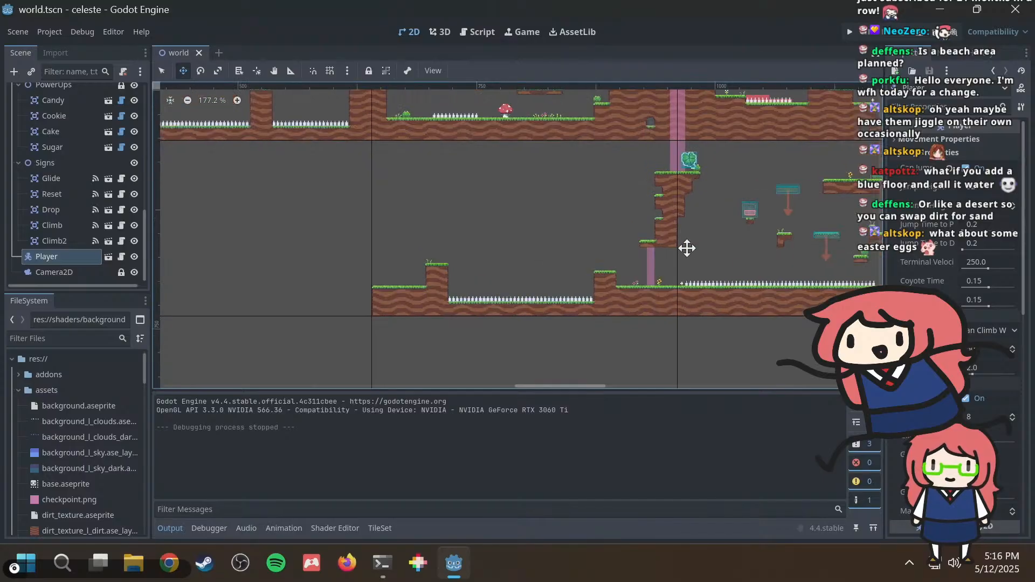
scroll(690, 247, "up", 4)
scroll(651, 237, "down", 5)
scroll(647, 235, "up", 3)
scroll(639, 229, "down", 3)
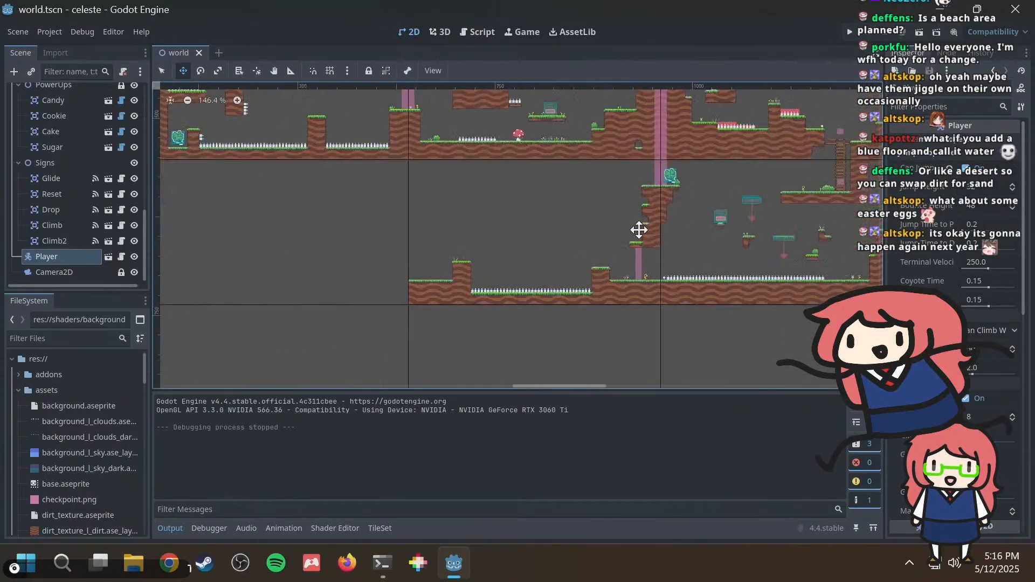
scroll(639, 230, "up", 2)
scroll(639, 231, "down", 1)
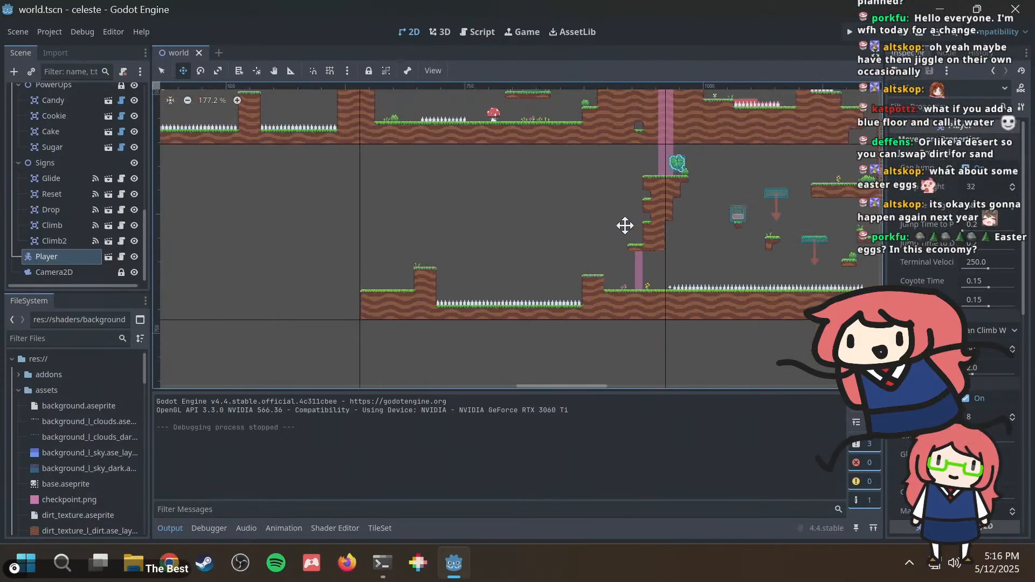
middle_click_drag(625, 227, 546, 240)
middle_click_drag(568, 272, 663, 253)
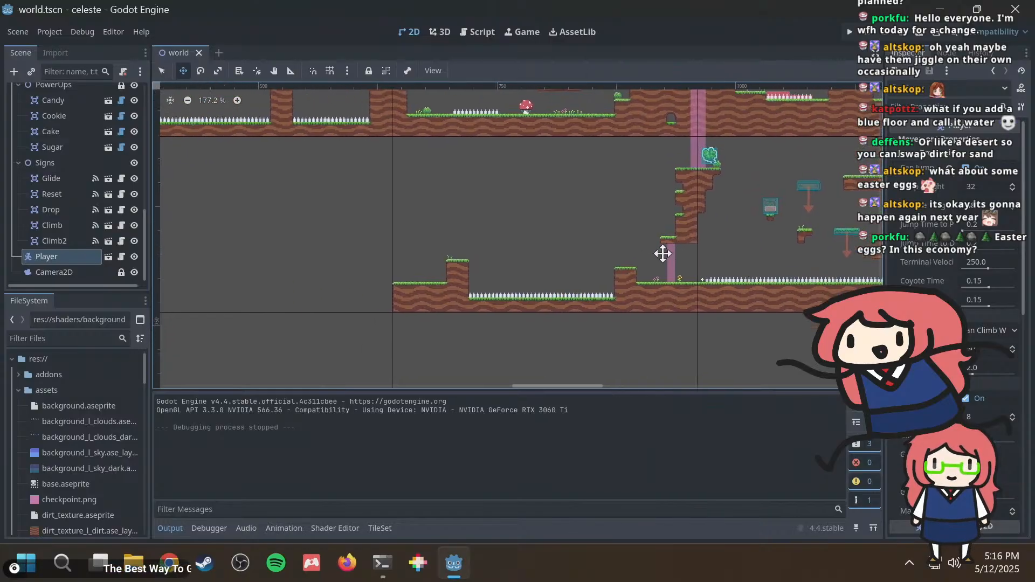
Survey the lower edge of the world map and the empty room cells around the unfinished spike-pit room.
scroll(663, 243, "down", 8)
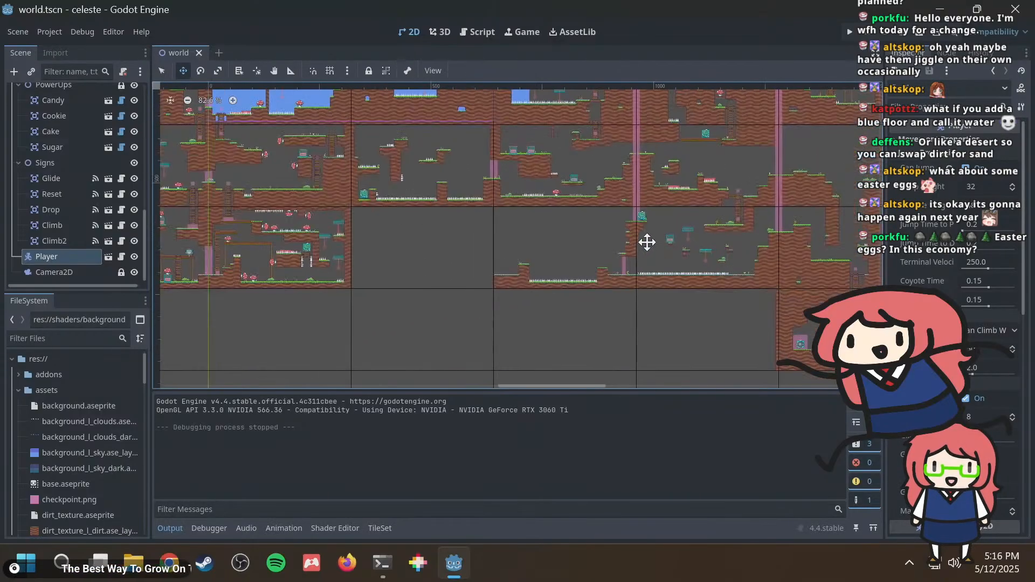
middle_click_drag(629, 205, 613, 235)
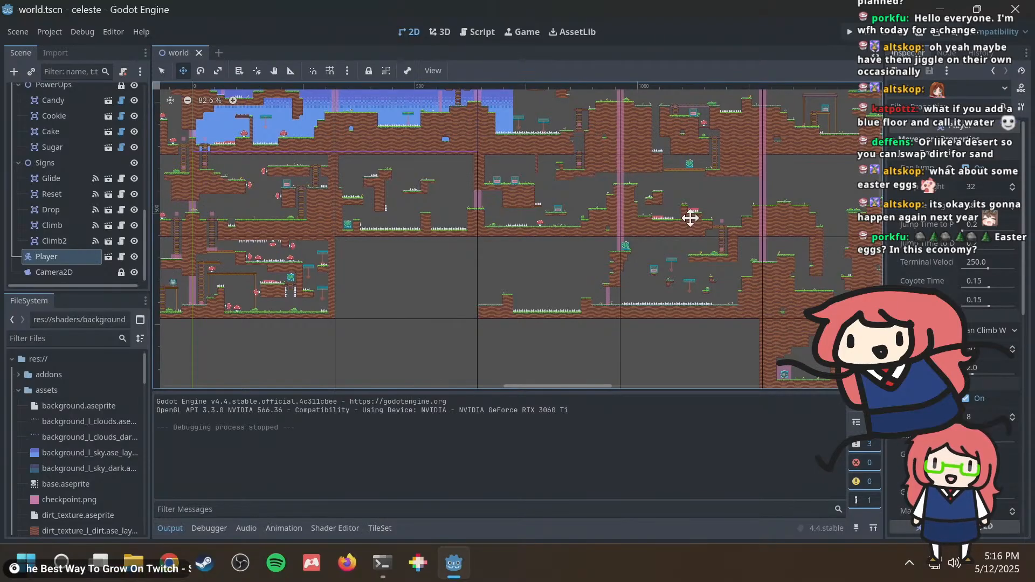
scroll(690, 217, "down", 6)
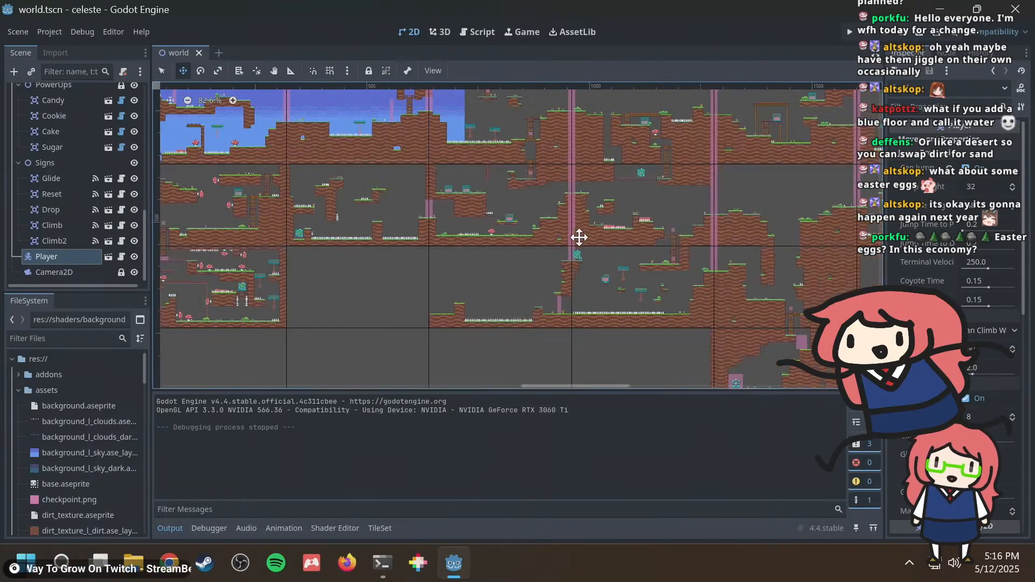
scroll(583, 204, "up", 7)
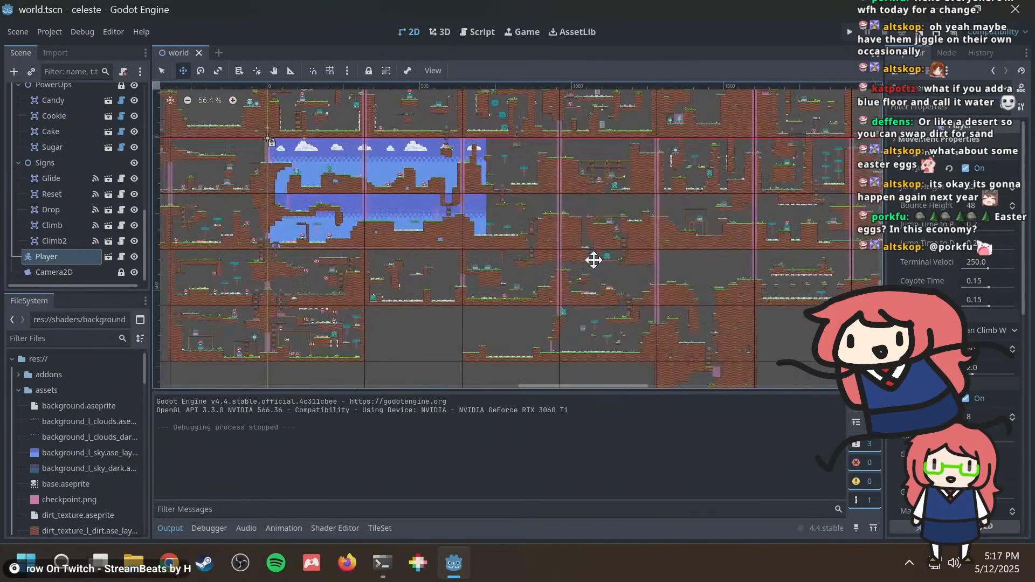
middle_click_drag(602, 286, 598, 203)
scroll(540, 273, "up", 8)
scroll(490, 273, "down", 9)
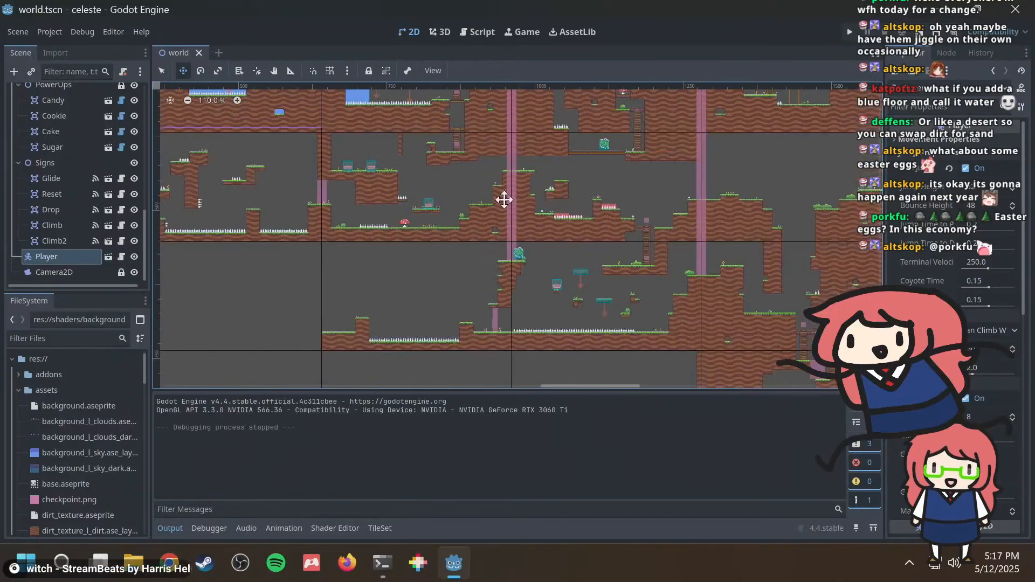
scroll(506, 198, "down", 10)
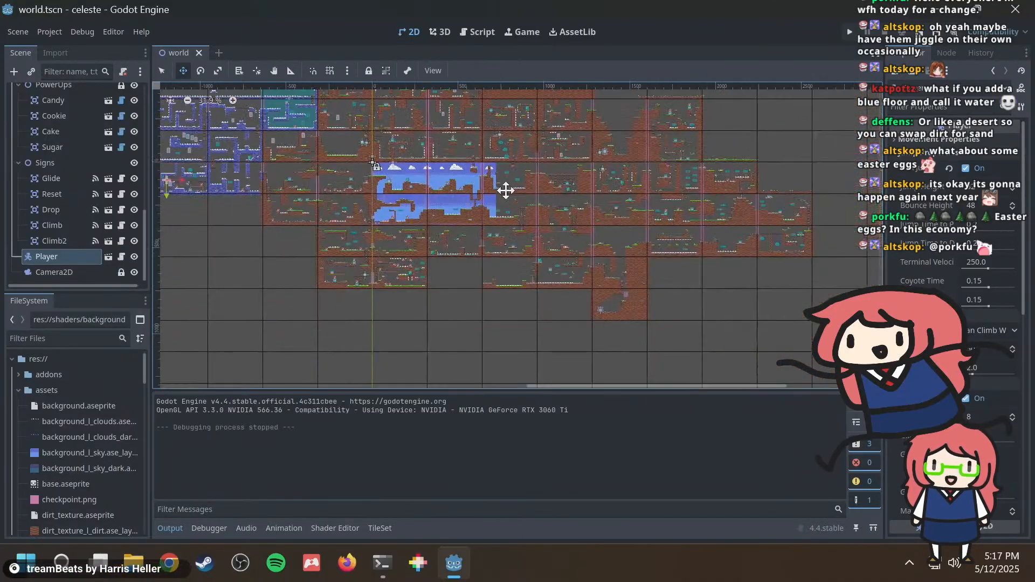
scroll(367, 203, "up", 2)
scroll(620, 282, "up", 3)
scroll(561, 228, "up", 2)
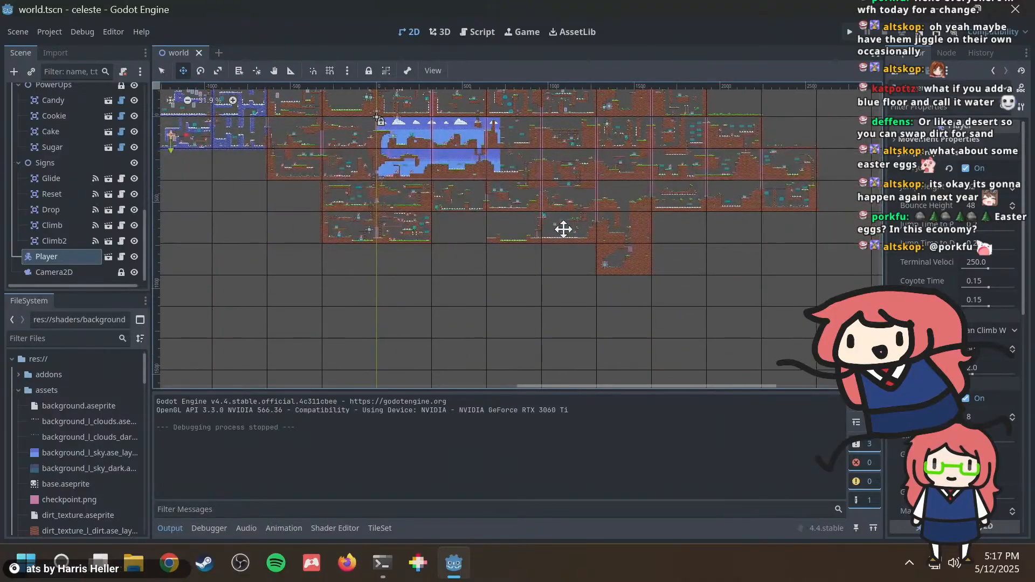
Inspect the passage between the spike-pit room and the neighbouring room with the downward-arrow platforms.
scroll(555, 231, "up", 3)
scroll(555, 231, "up", 6)
scroll(474, 221, "up", 4)
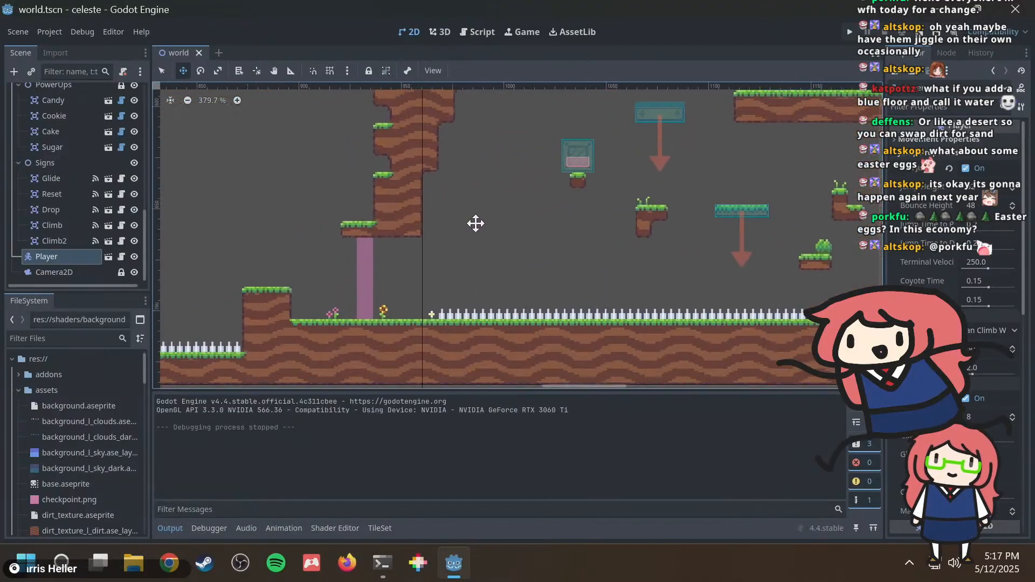
scroll(448, 240, "down", 1)
scroll(428, 241, "down", 1)
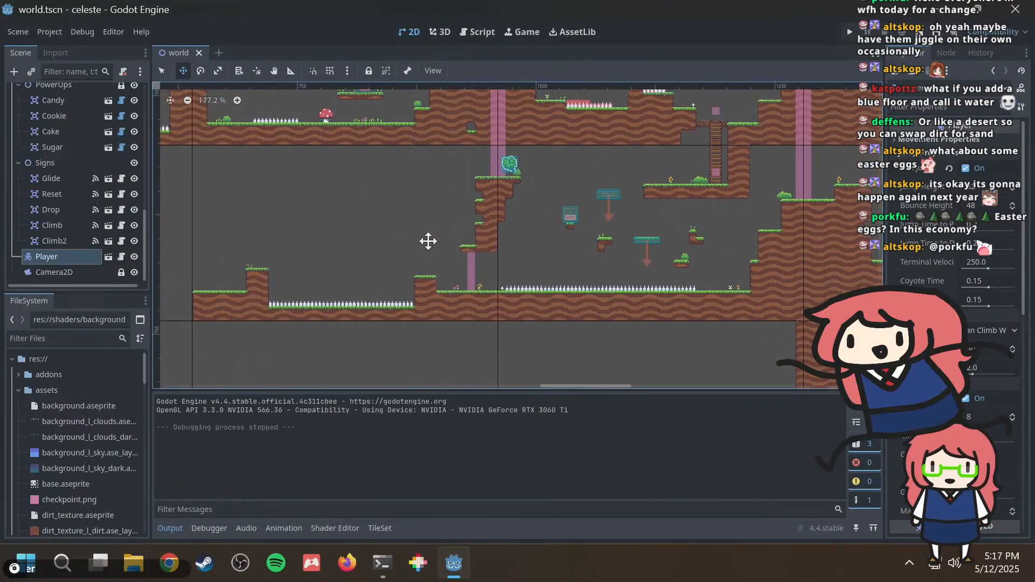
scroll(393, 282, "down", 1)
scroll(529, 224, "down", 2)
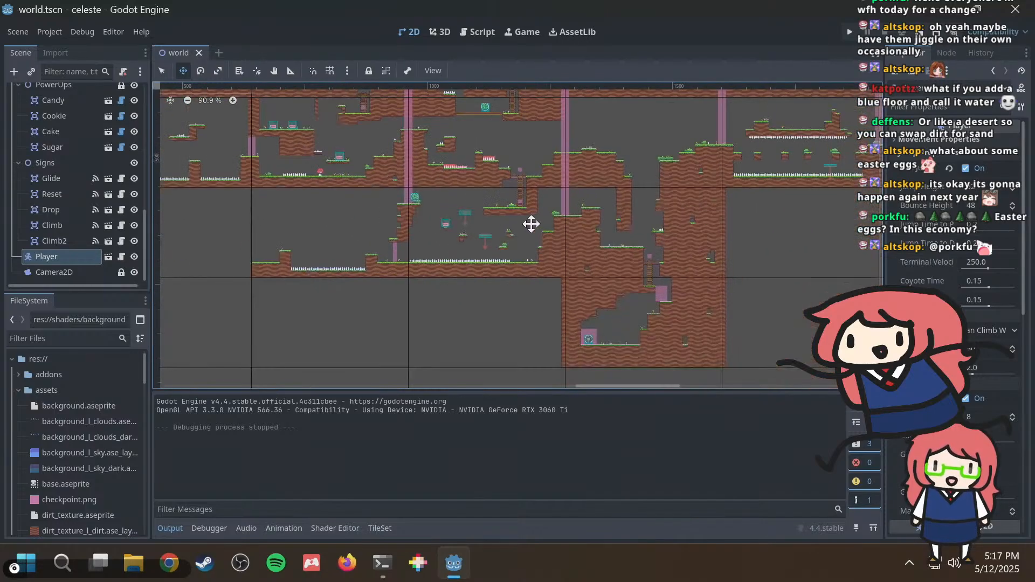
Examine the two grassy rooms above the empty cell, from the mushroom room west to the long spiked floor.
scroll(814, 254, "down", 2)
scroll(558, 231, "down", 2)
scroll(558, 231, "up", 3)
scroll(493, 257, "up", 2)
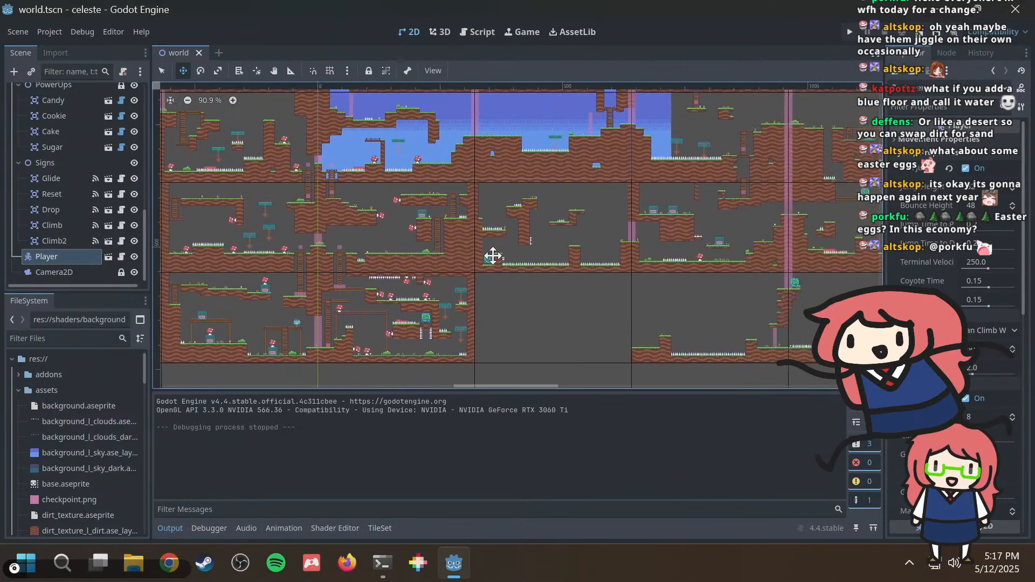
scroll(593, 261, "up", 3)
scroll(644, 198, "up", 2)
middle_click_drag(644, 198, 405, 280)
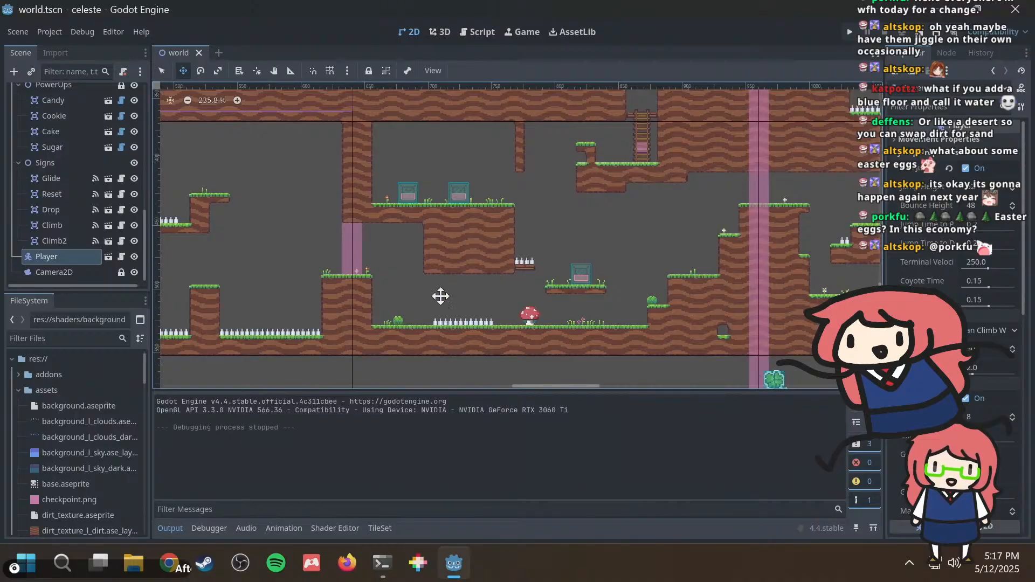
scroll(429, 209, "left", 5)
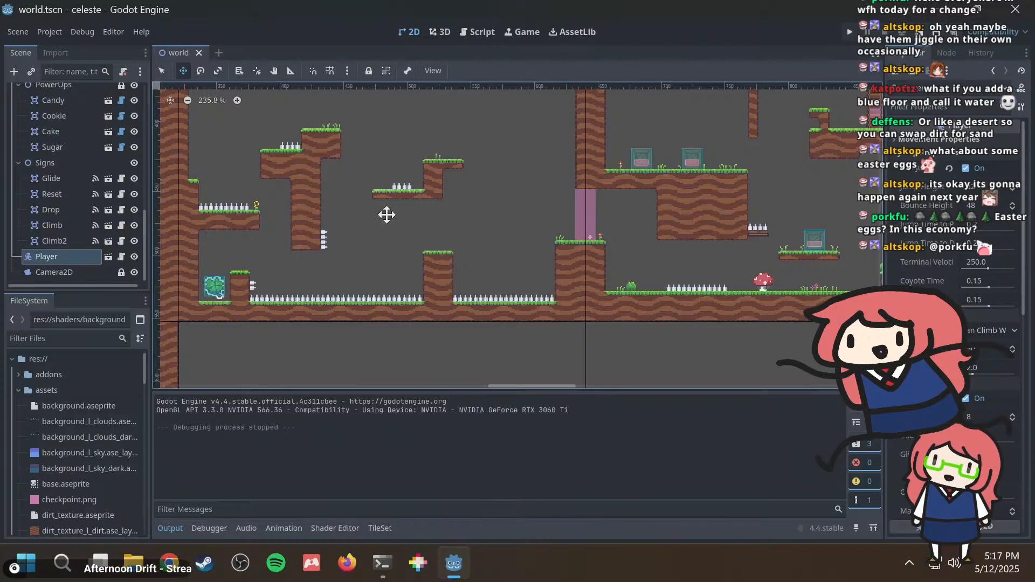
Survey the rooms with the blue sky background and the grassy rooms surrounding them.
scroll(505, 181, "down", 6)
scroll(543, 185, "down", 5)
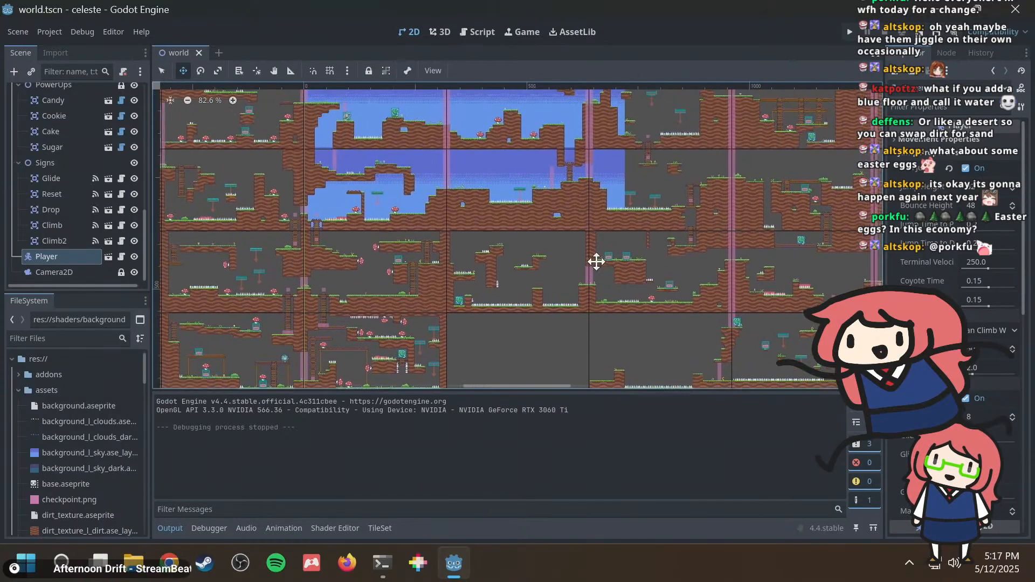
scroll(541, 185, "up", 3)
scroll(540, 186, "left", 4)
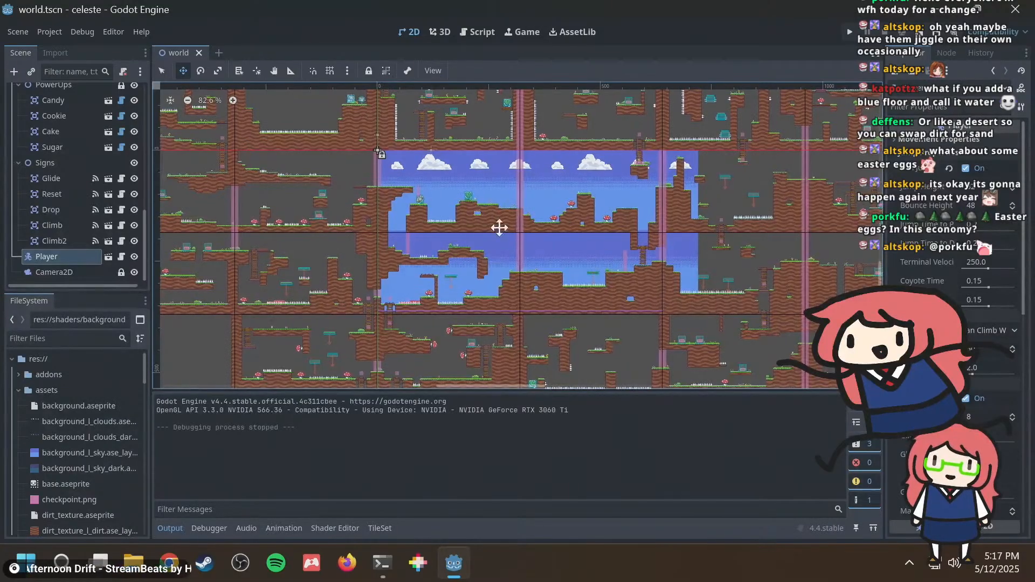
scroll(497, 225, "left", 2)
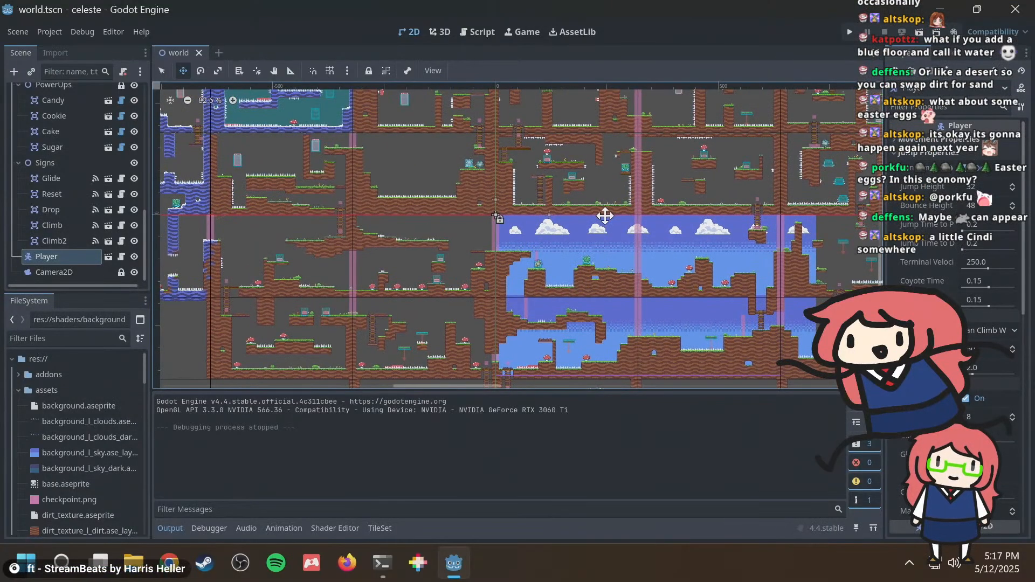
scroll(609, 224, "right", 5)
scroll(550, 220, "down", 1)
scroll(614, 237, "down", 1, "ctrl")
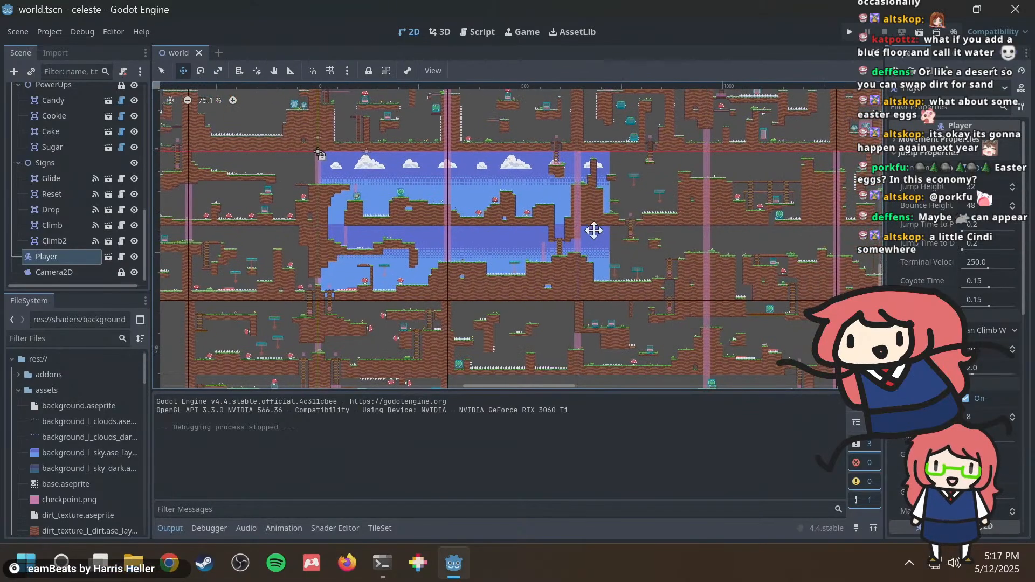
Examine the empty cell beside the unfinished spike-pit room and the walls of the rooms bordering it.
scroll(595, 261, "up", 6, "ctrl")
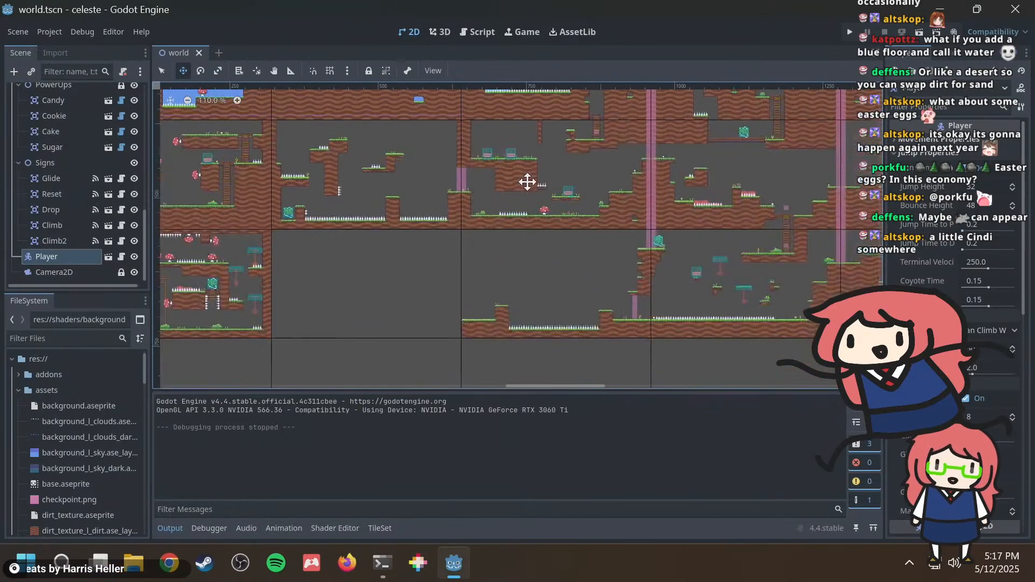
scroll(625, 236, "up", 9, "ctrl")
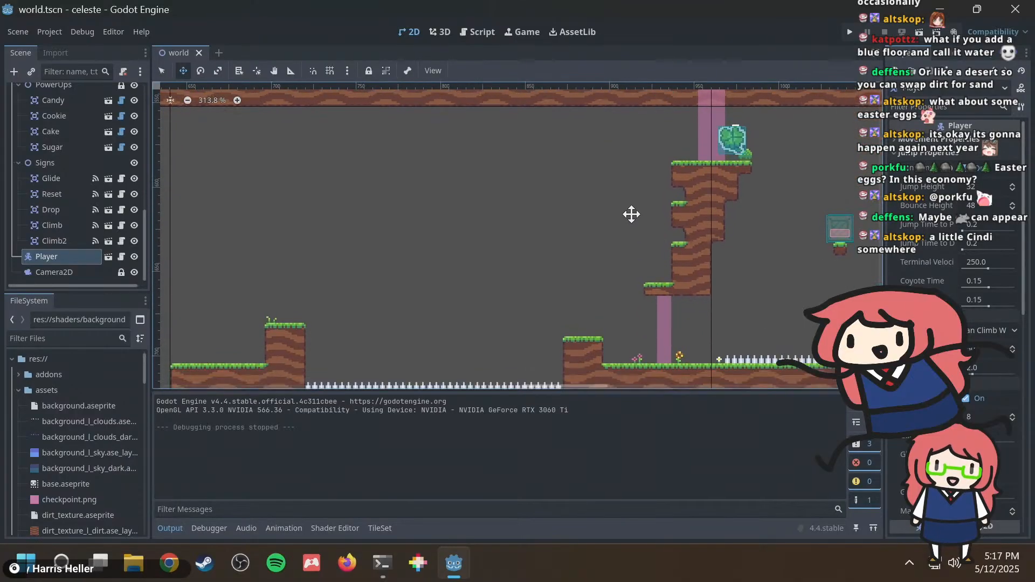
scroll(781, 241, "down", 6, "ctrl")
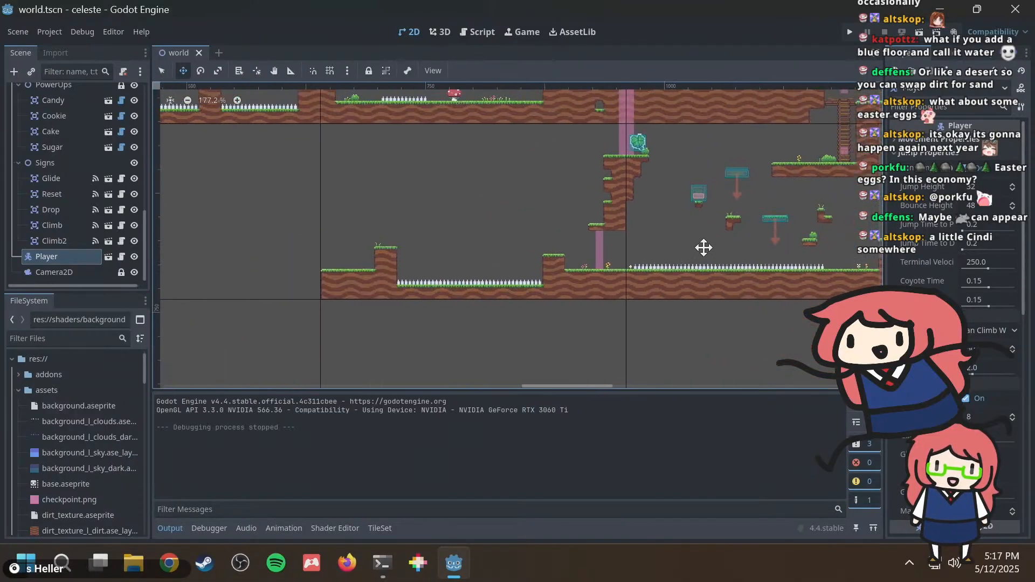
middle_click_drag(479, 247, 609, 248)
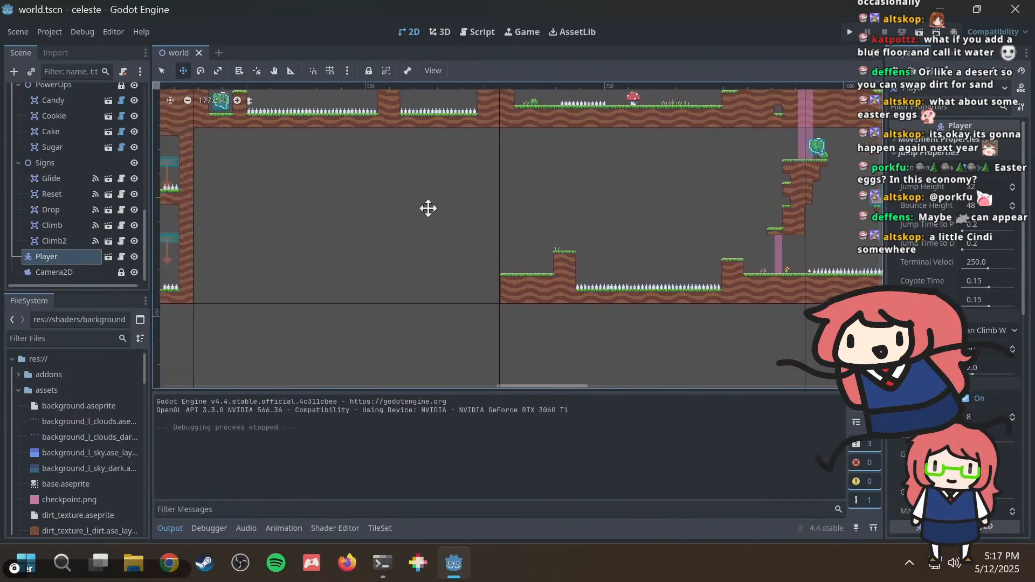
middle_click_drag(787, 198, 321, 225)
scroll(608, 219, "down", 6)
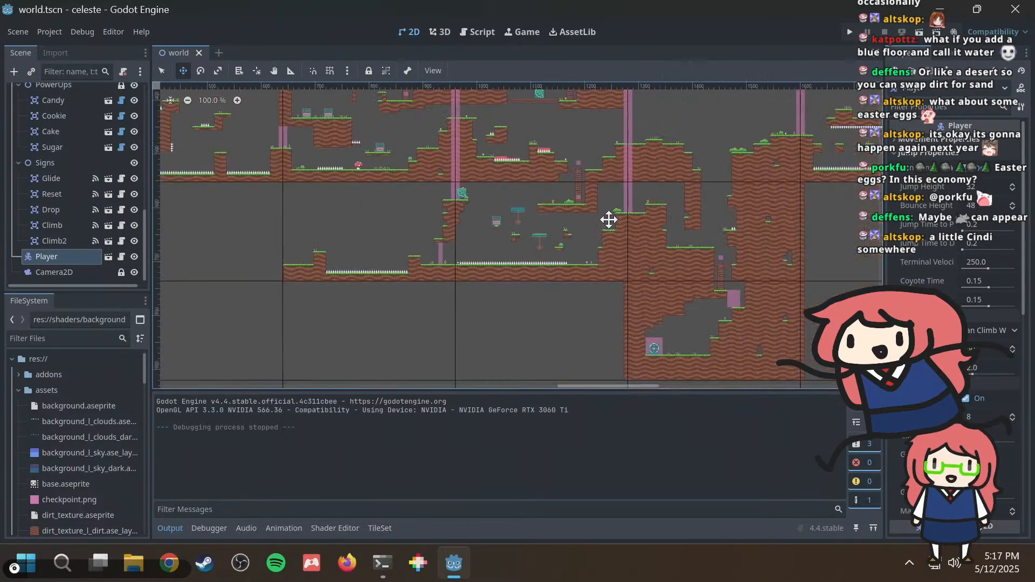
Survey the tall snowy mountain and its floating islands above the grassy rooms, and return to the lower map.
scroll(445, 188, "down", 13)
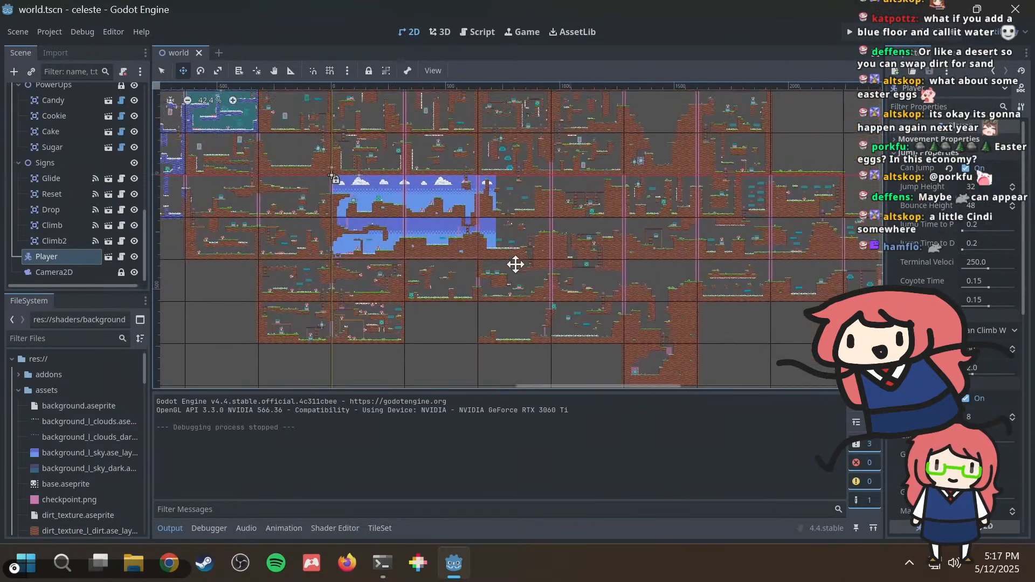
middle_click_drag(481, 183, 531, 302)
middle_click_drag(512, 243, 471, 385)
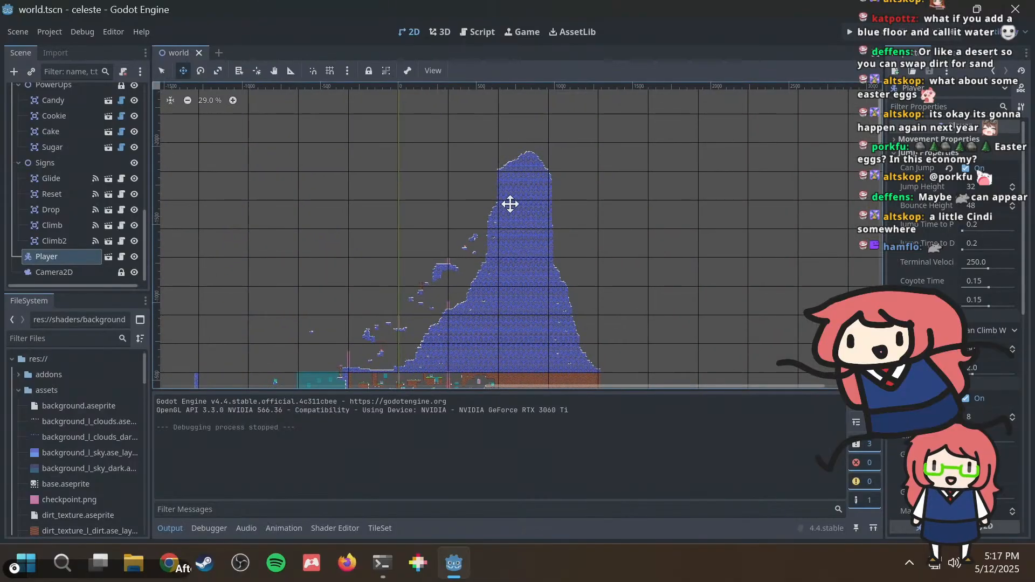
scroll(523, 175, "up", 7)
scroll(524, 175, "up", 2)
scroll(522, 199, "down", 3)
middle_click_drag(530, 261, 533, 146)
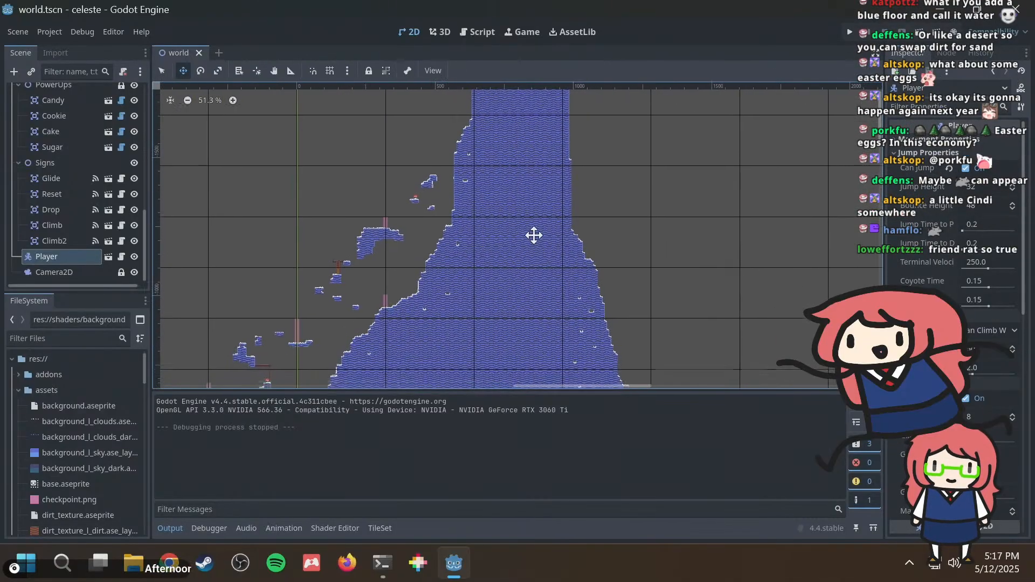
middle_click_drag(532, 336, 526, 124)
middle_click_drag(509, 309, 520, 185)
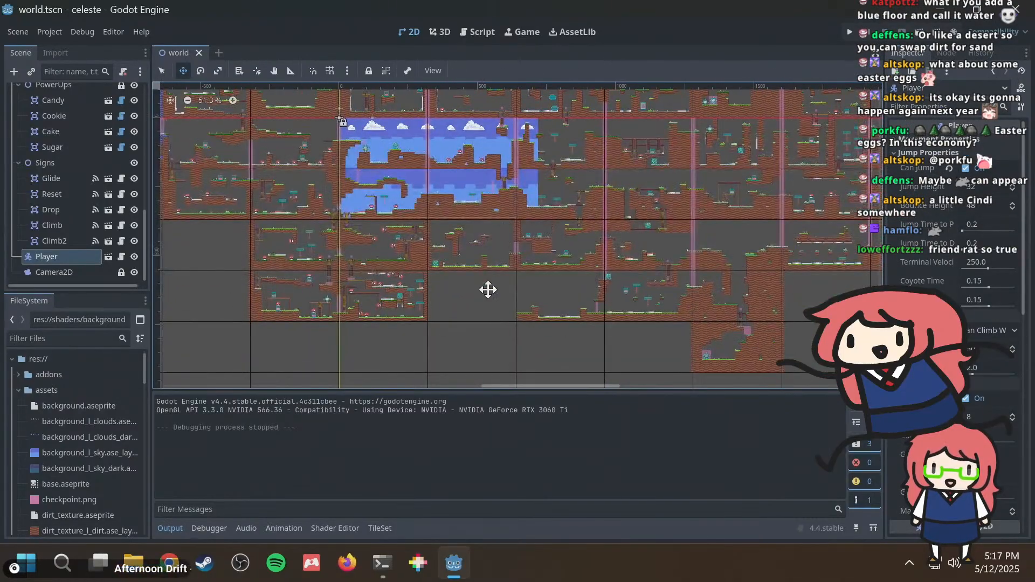
Survey the empty cell beside the unfinished spike-pit room, the rooms around it and the tall snowy mountain above the map.
scroll(518, 289, "up", 10)
scroll(382, 270, "up", 3)
middle_click_drag(323, 302, 312, 201)
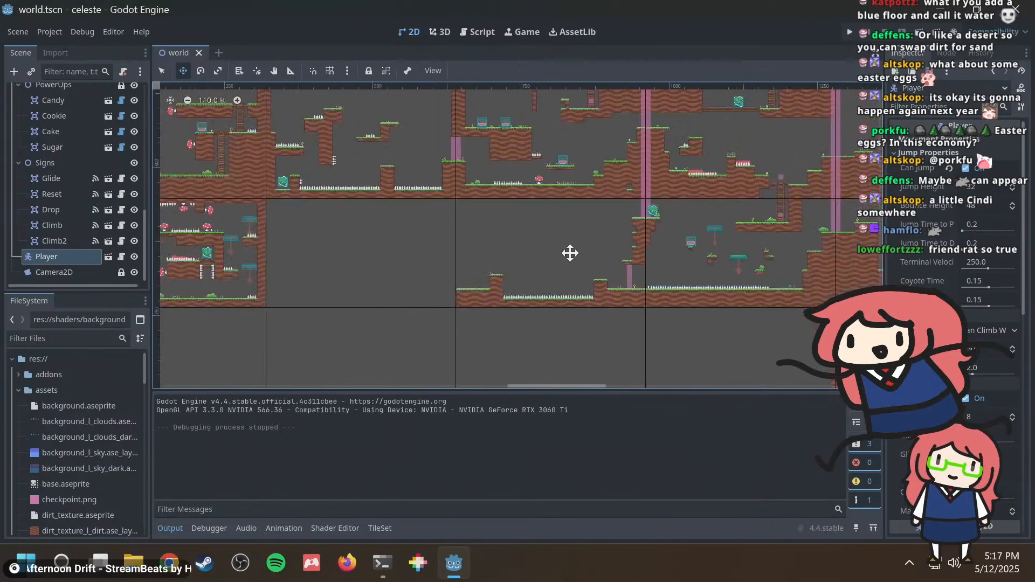
middle_click_drag(653, 197, 546, 297)
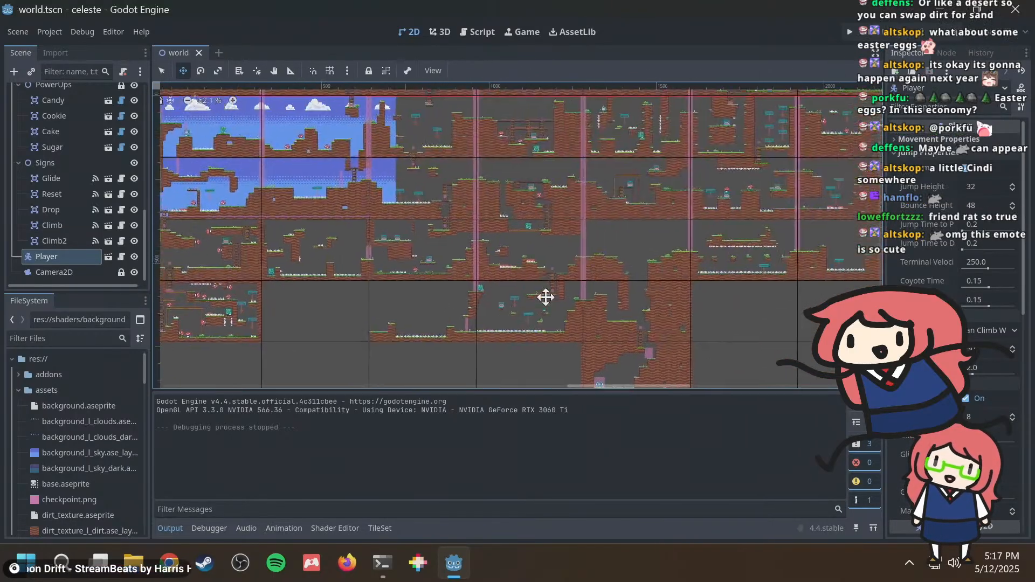
scroll(546, 219, "up", 10, "ctrl")
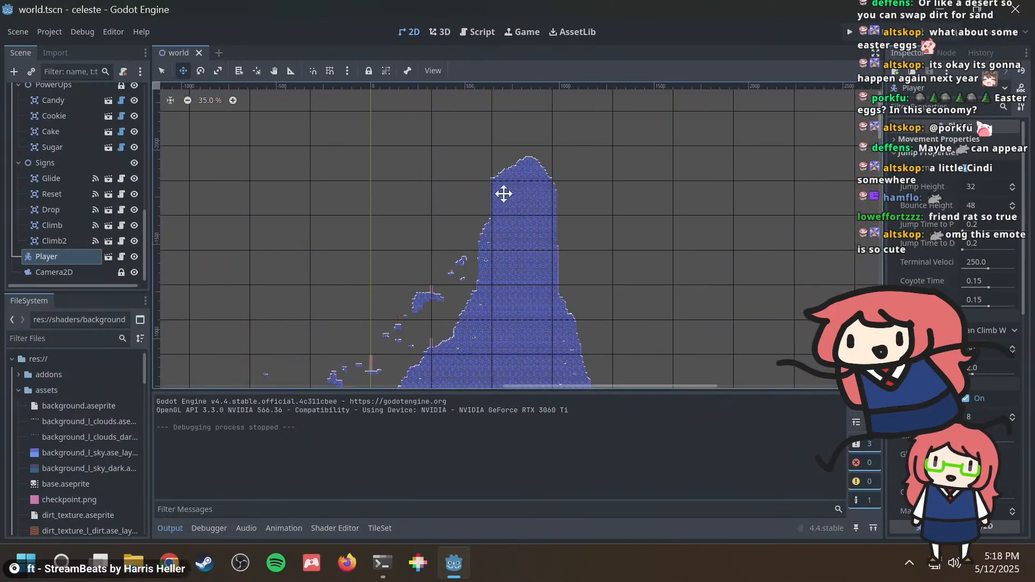
scroll(523, 171, "down", 3, "ctrl")
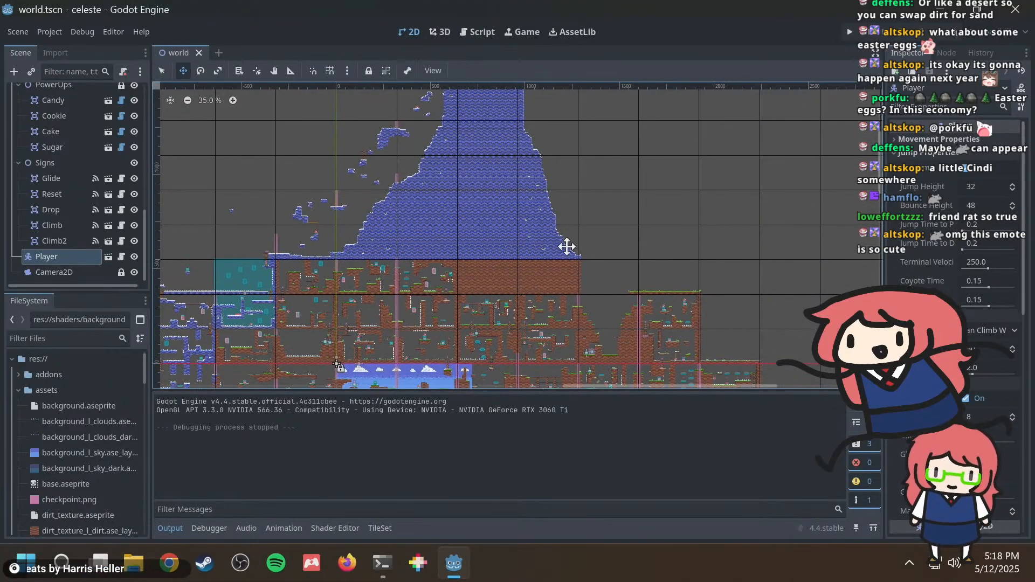
scroll(610, 121, "down", 3, "ctrl")
Examine the grassy room with small platforms over a long spiked floor and the dirt shafts to its west.
scroll(610, 224, "up", 5)
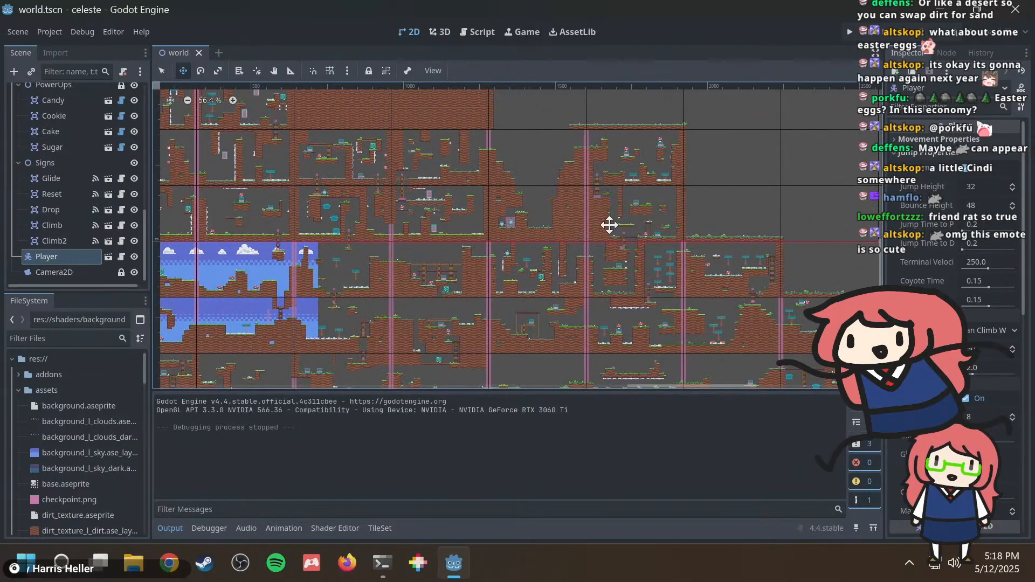
scroll(584, 220, "up", 8)
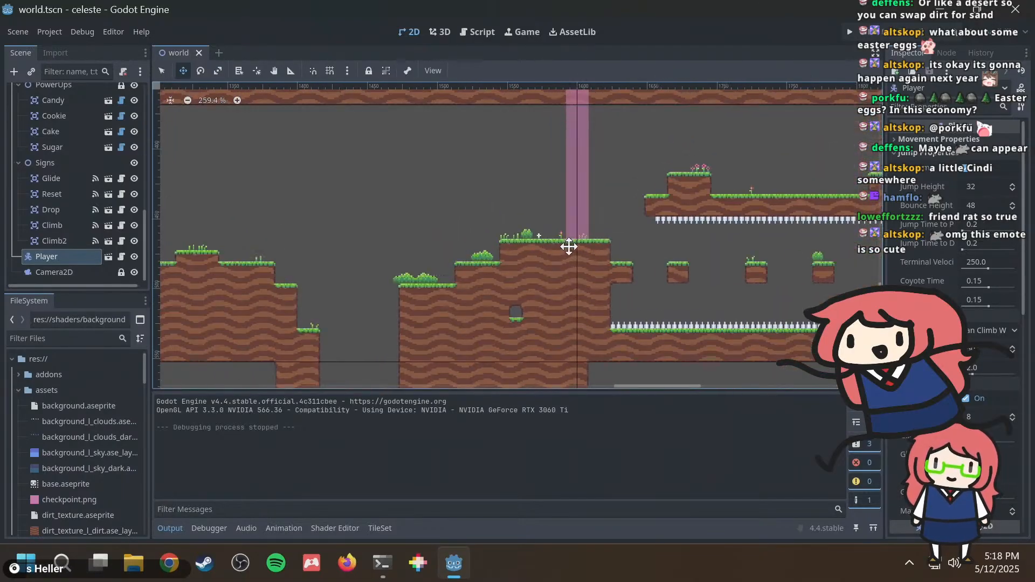
scroll(643, 217, "right", 3, "shift")
scroll(522, 225, "down", 1)
scroll(579, 230, "up", 2)
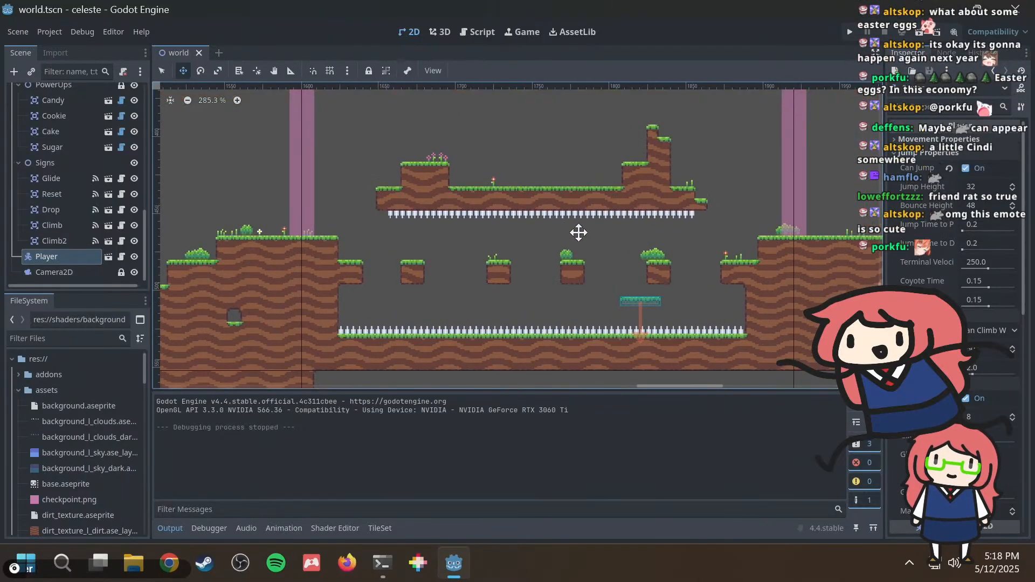
scroll(530, 225, "right", 1, "shift")
scroll(529, 226, "down", 2)
scroll(661, 194, "left", 10, "shift")
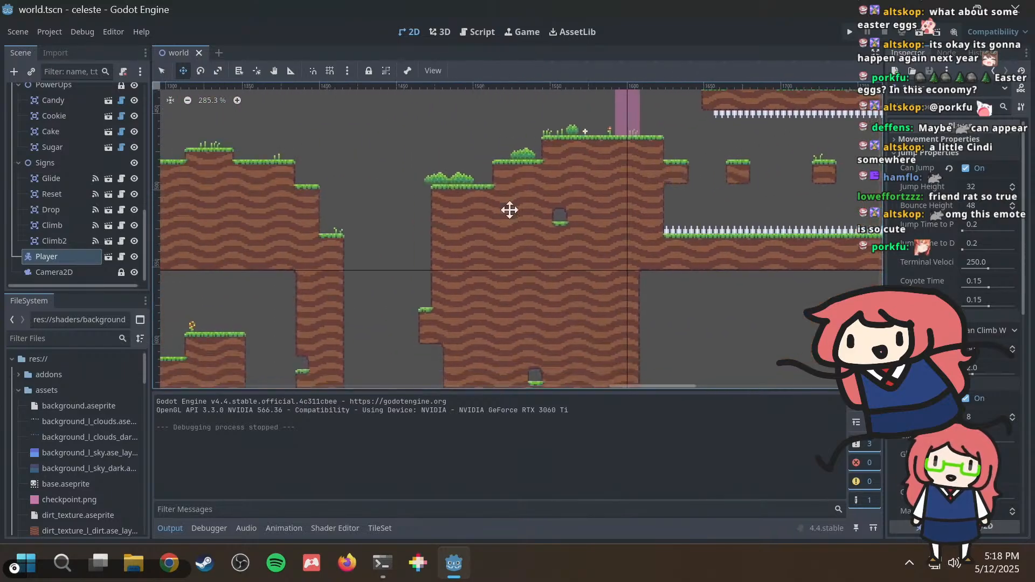
scroll(539, 173, "left", 1, "shift")
key("alt+Tab")
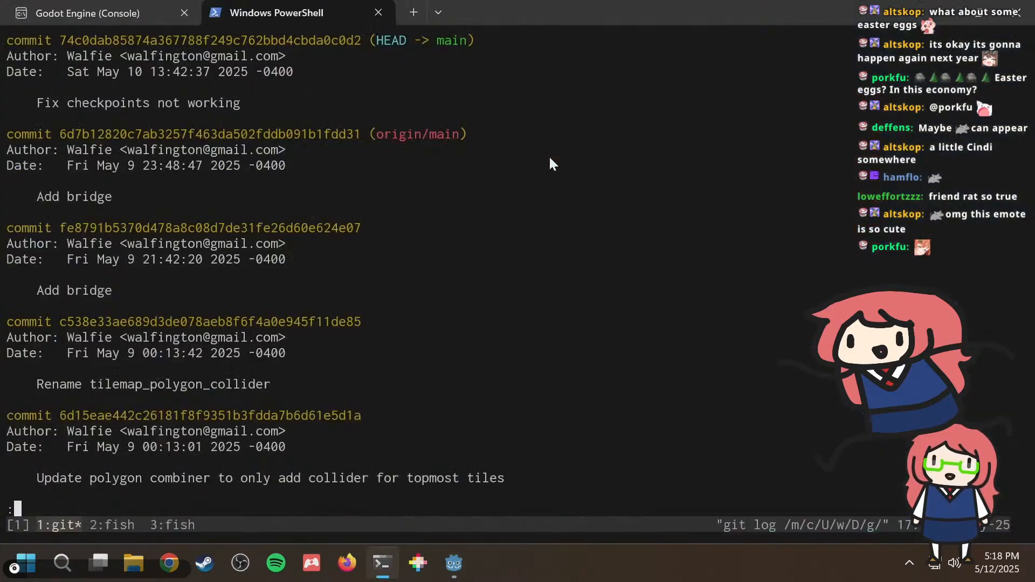
key("alt+Tab")
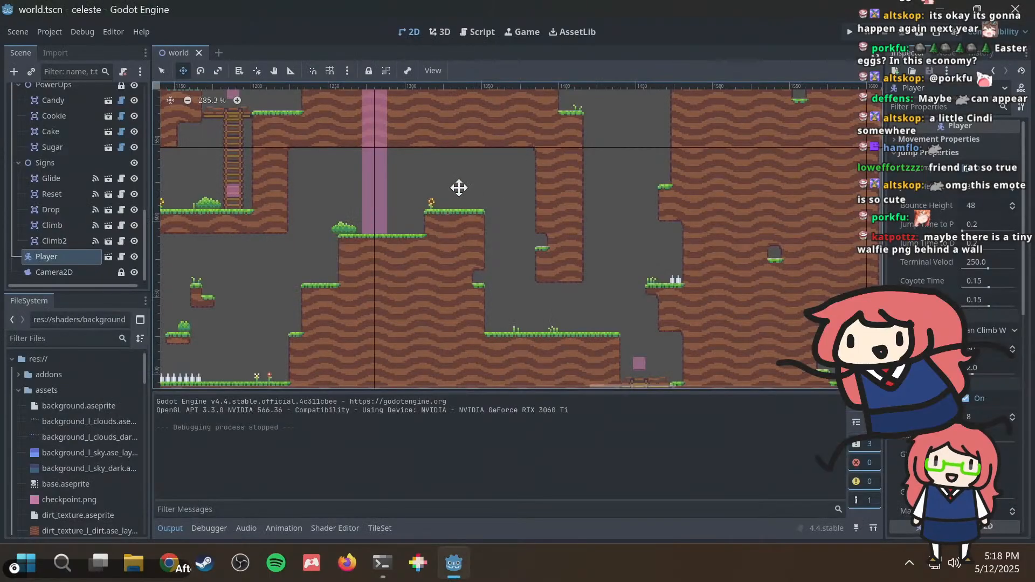
Survey the map westward to the snow area and examine the snowy room with the hanging spiked platforms.
scroll(458, 187, "down", 7)
middle_click_drag(439, 174, 776, 312)
scroll(501, 210, "down", 6)
middle_click_drag(501, 210, 785, 316)
middle_click_drag(453, 215, 627, 275)
middle_click_drag(312, 195, 522, 252)
scroll(521, 252, "up", 6)
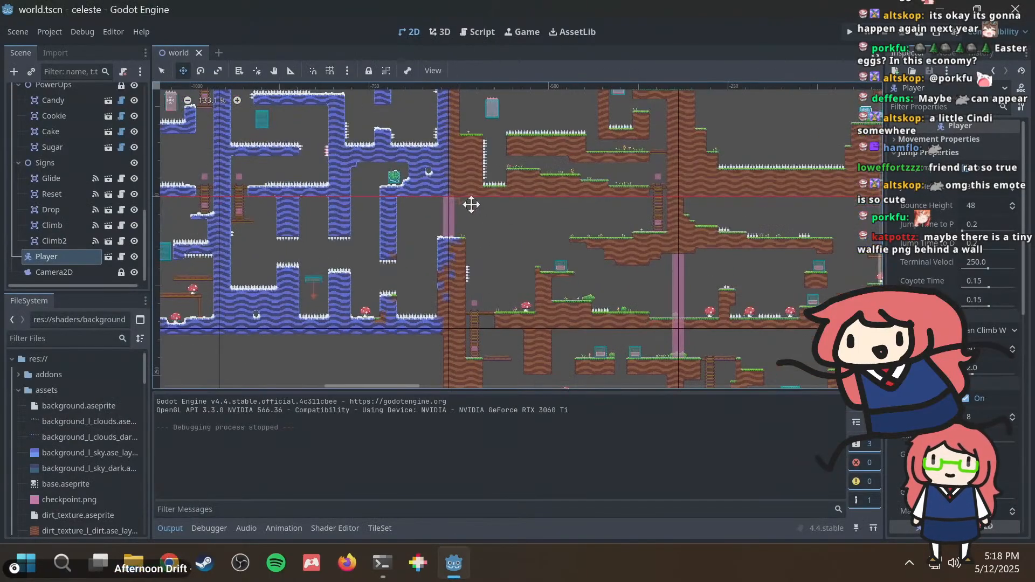
middle_click_drag(416, 182, 656, 264)
middle_click_drag(578, 244, 644, 273)
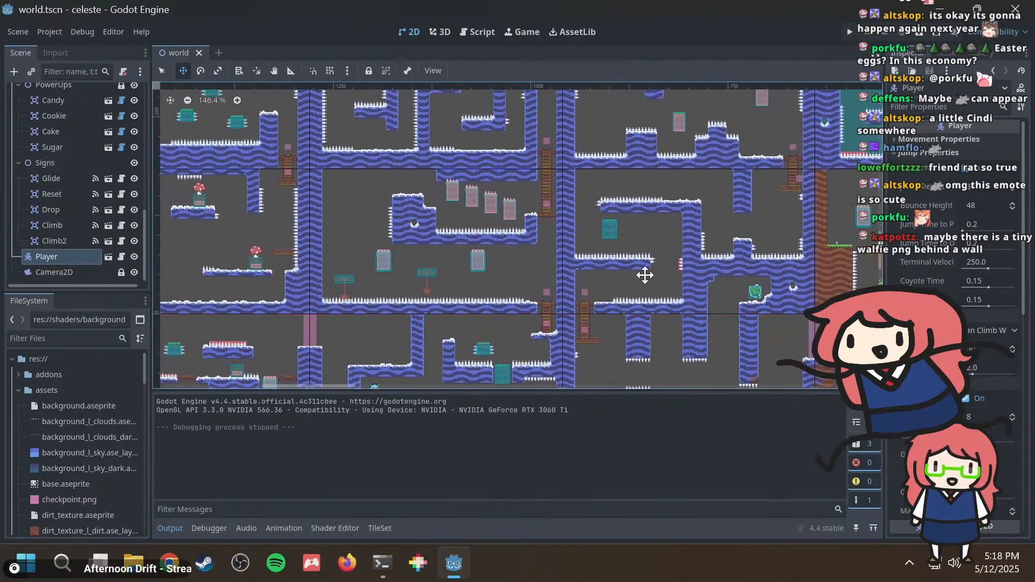
scroll(429, 242, "up", 8)
scroll(430, 238, "up", 4)
middle_click_drag(429, 238, 730, 268)
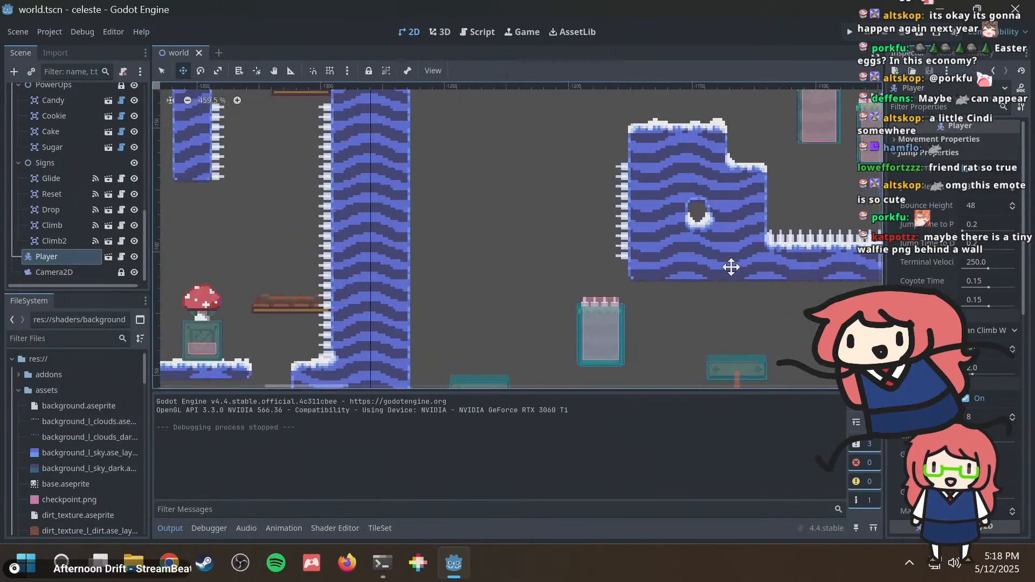
Place the Player at (-1197, 103) in the snow area and run the game.
scroll(730, 268, "down", 7)
key("ctrl+s")
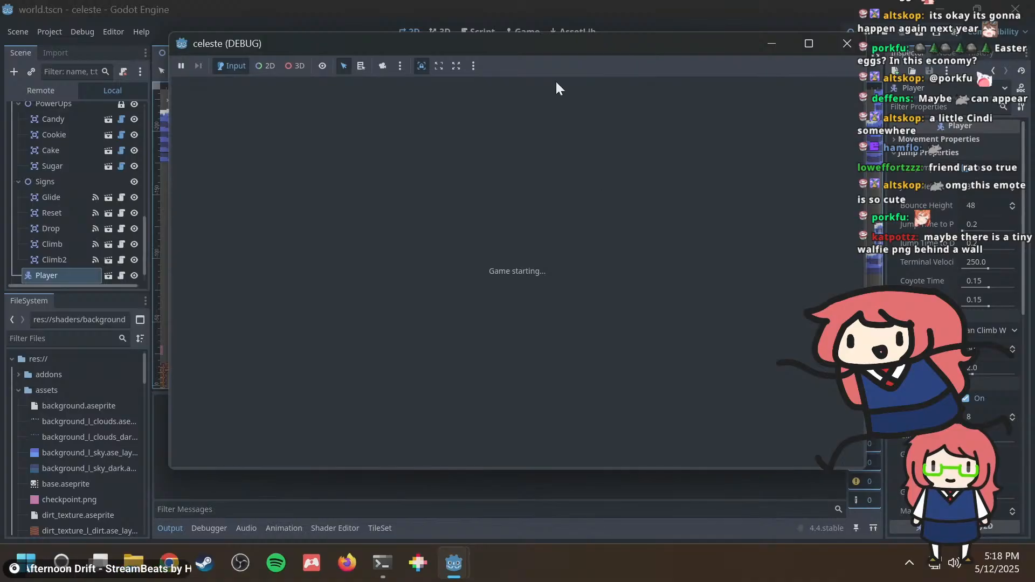
left_click_drag(559, 44, 471, 54)
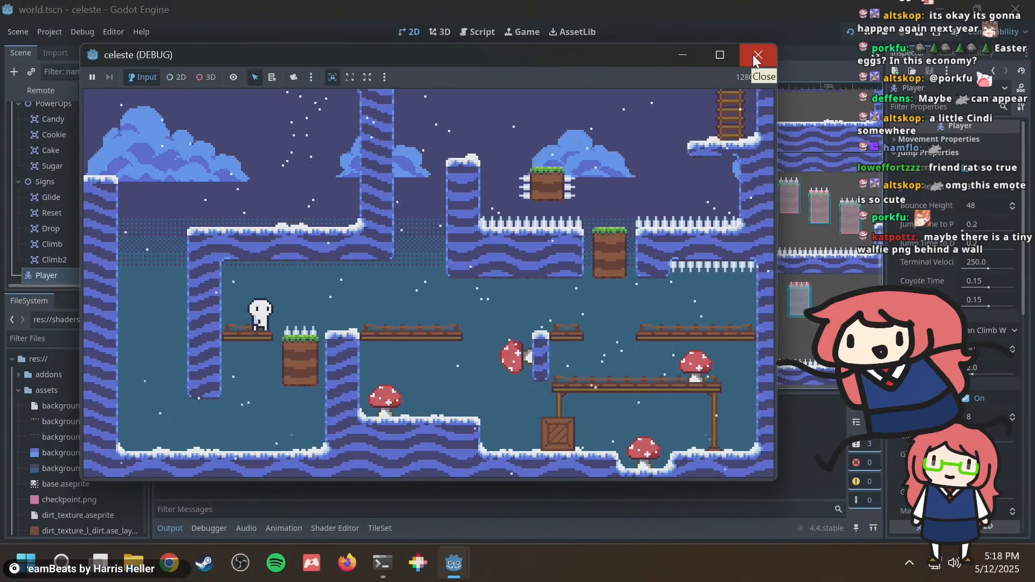
Playtest the snowy mushroom room across the wooden planks and up the snow pillar beside the moving spiked block, and stop the game.
key("Right")
left_click(722, 195)
key("space")
key("Right")
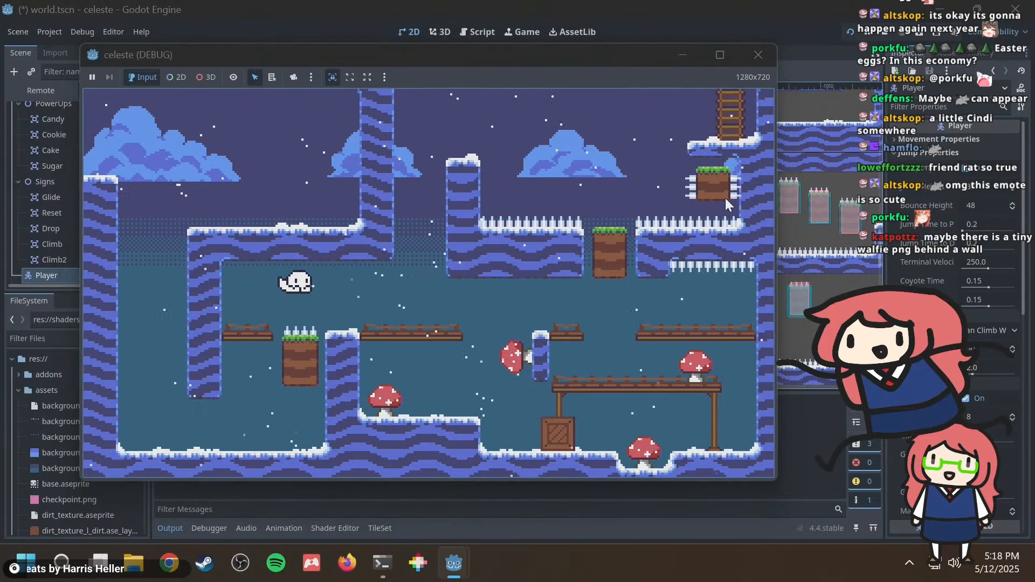
key("Right")
key("space")
key("Left")
key("space")
key("space")
key("Right")
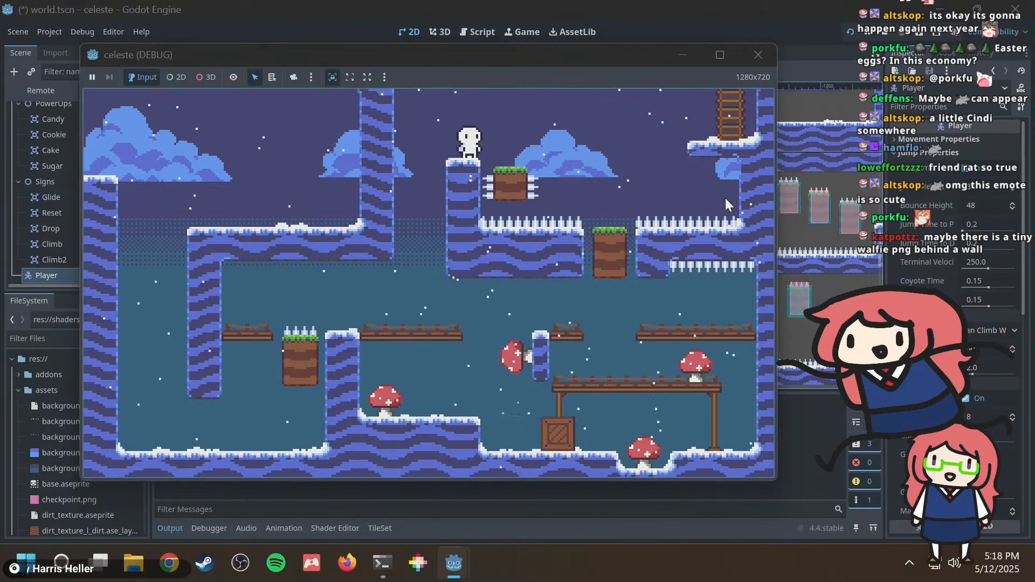
key("Left")
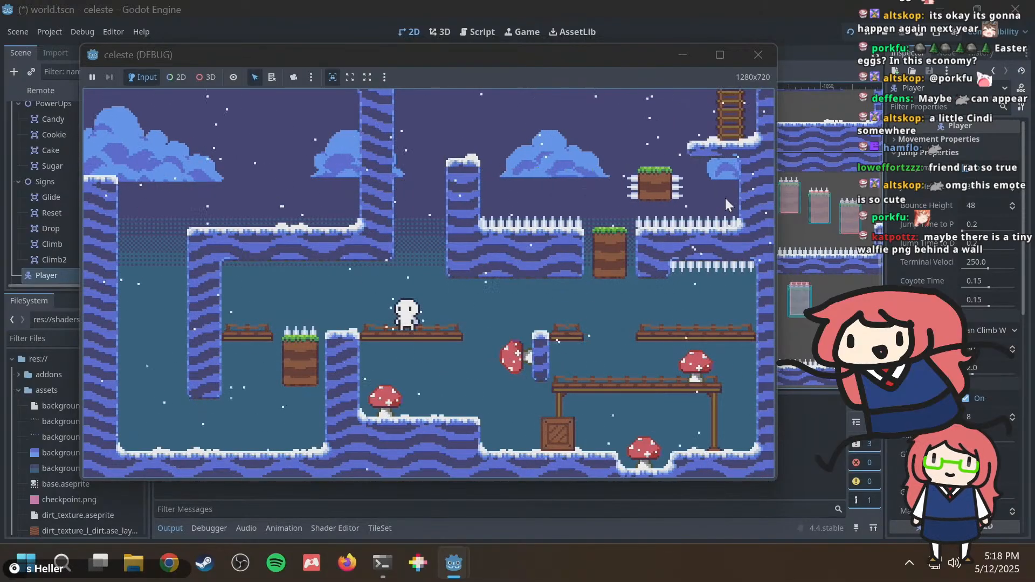
left_click(758, 55)
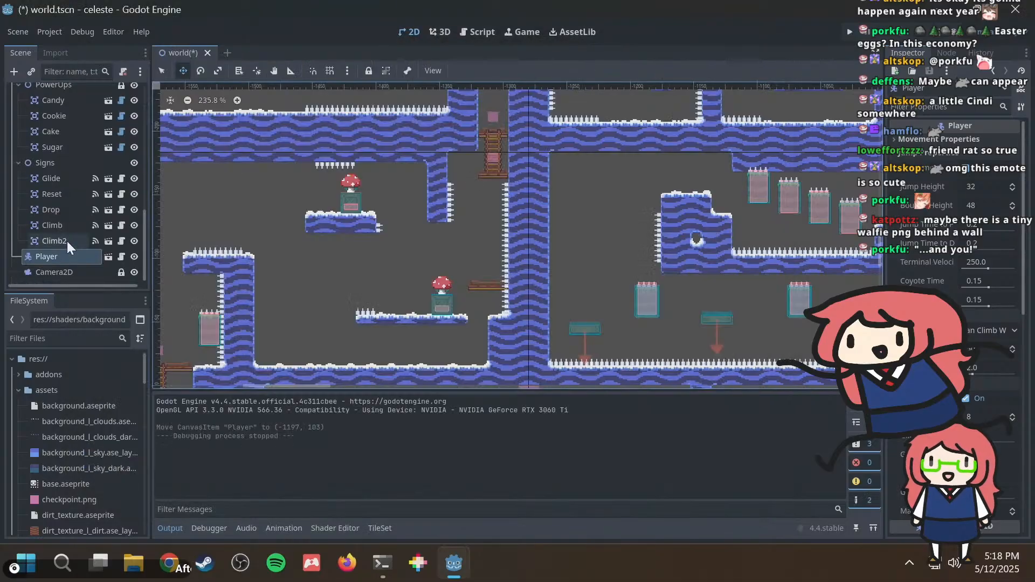
Open the climbable_falling_platform.tscn scene from the platform entities and select its AnimationPlayer.
scroll(57, 187, "up", 5)
scroll(103, 488, "down", 3)
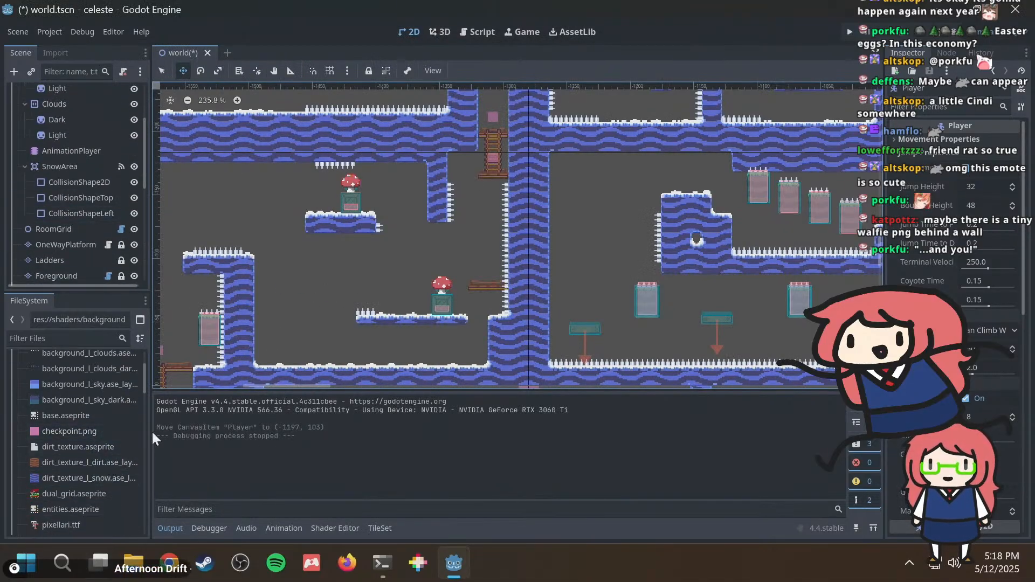
scroll(66, 465, "down", 4)
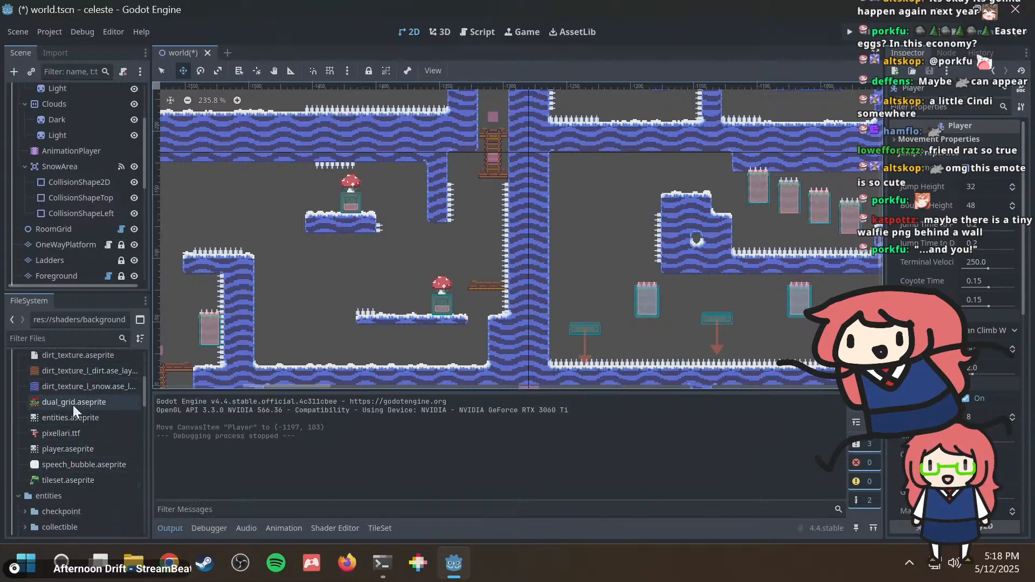
scroll(79, 451, "down", 8)
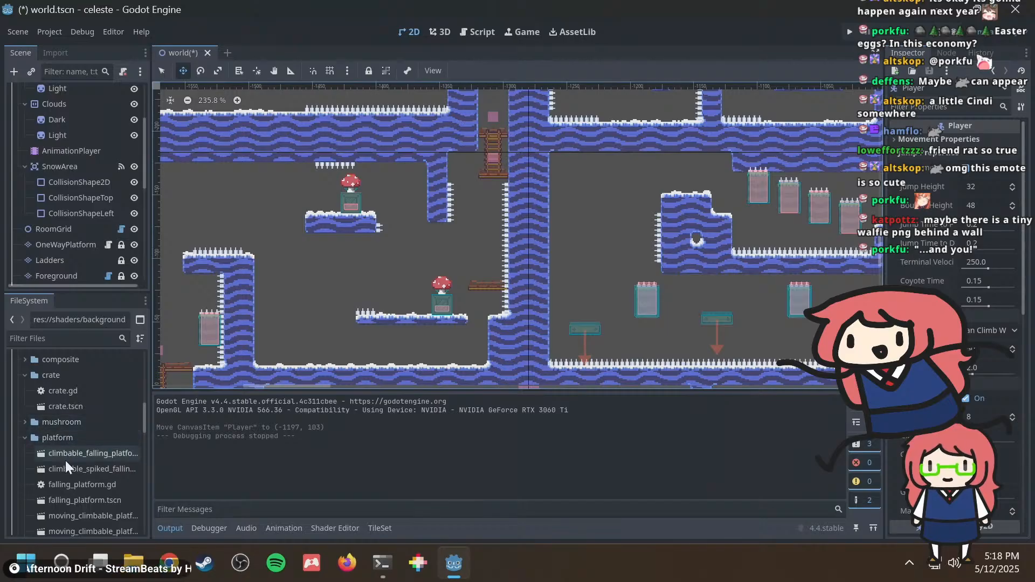
left_click(74, 484)
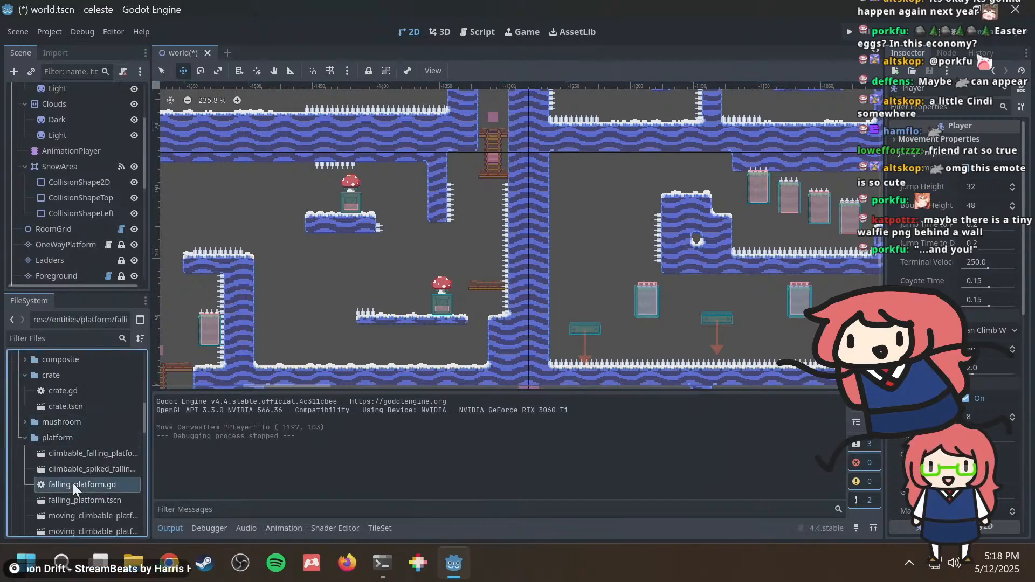
scroll(72, 491, "down", 5)
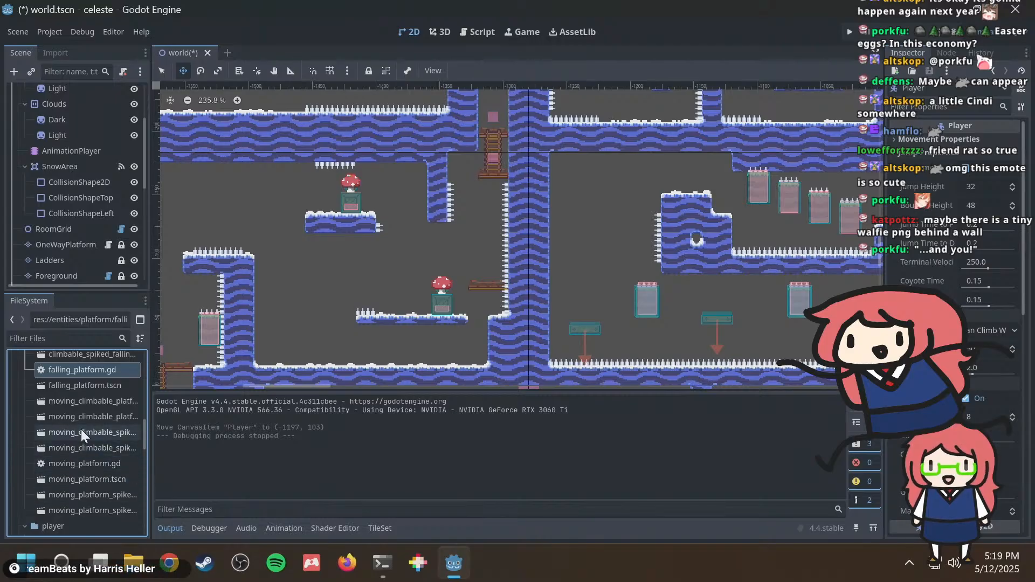
scroll(65, 450, "up", 3)
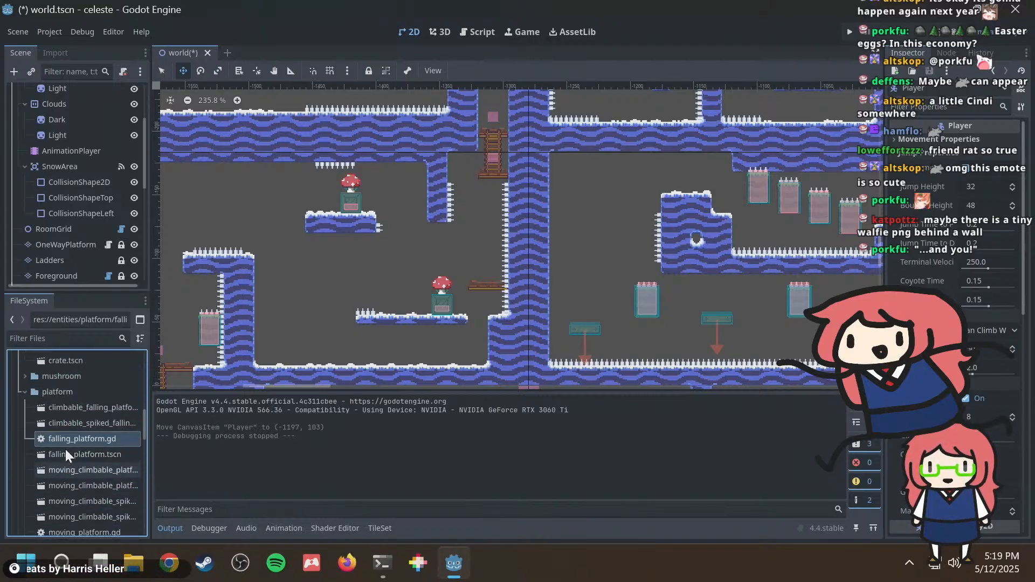
double_click(76, 408)
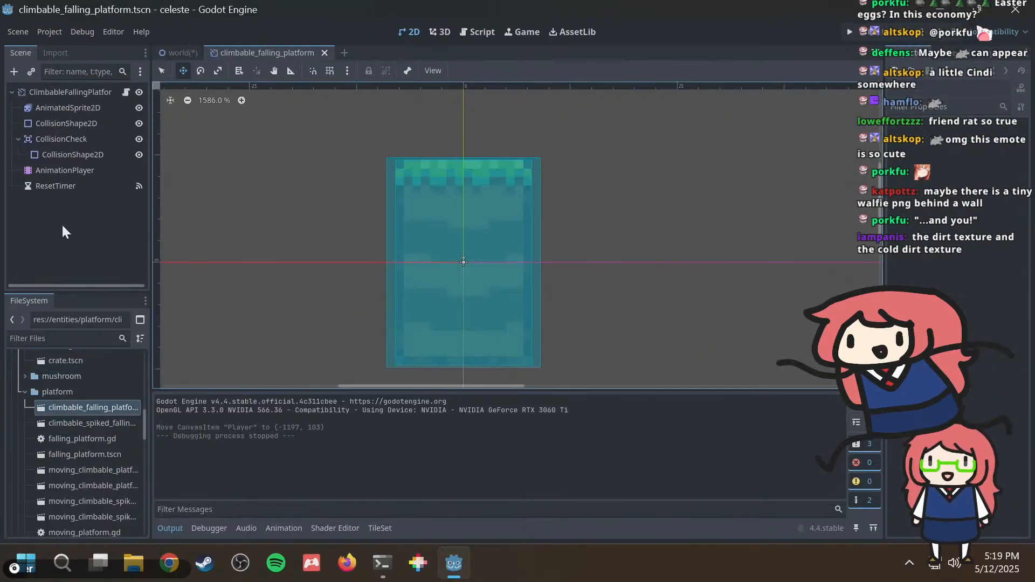
left_click(77, 170)
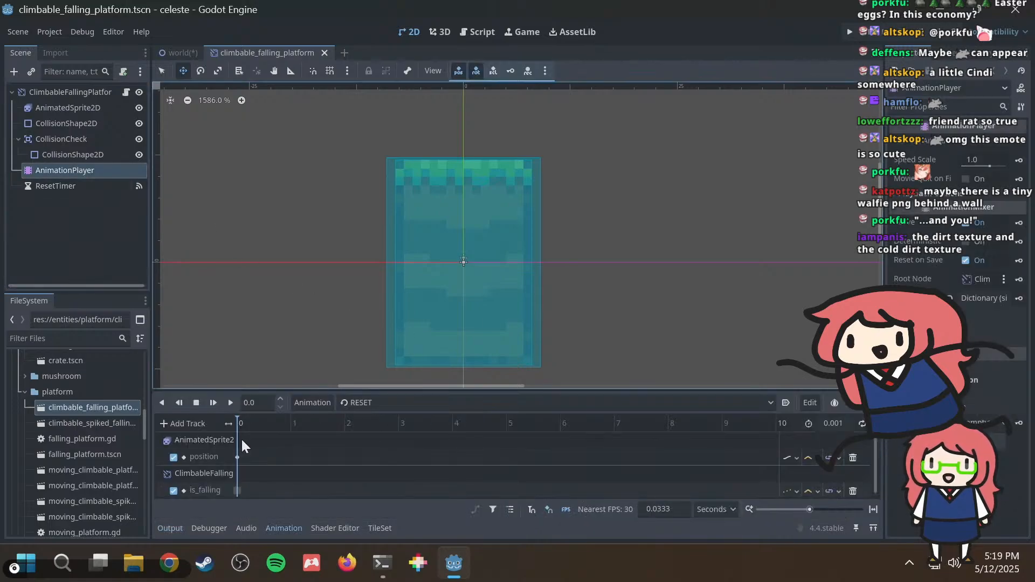
Check which animations the climbable falling platform's AnimationPlayer contains.
left_click(376, 401)
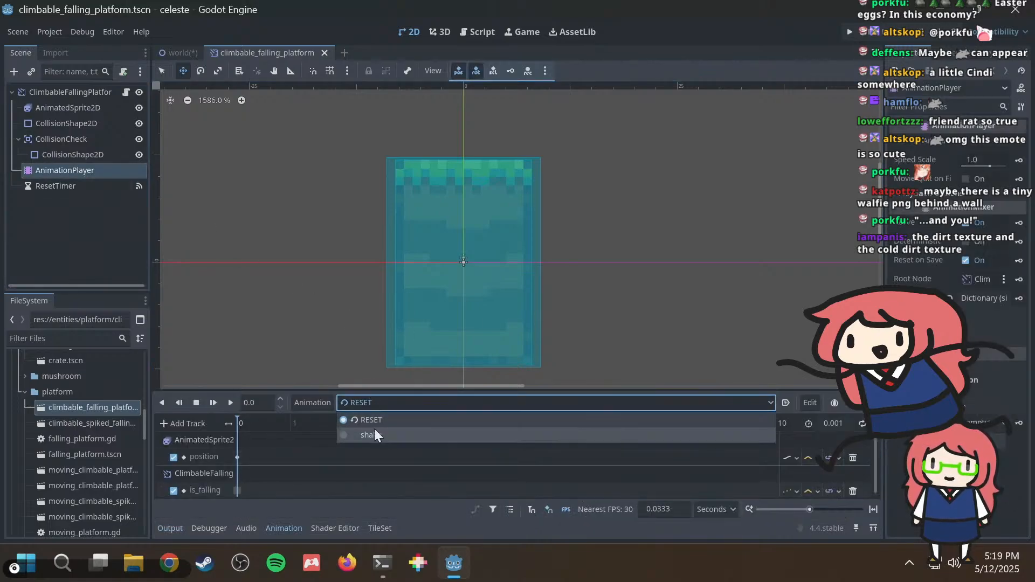
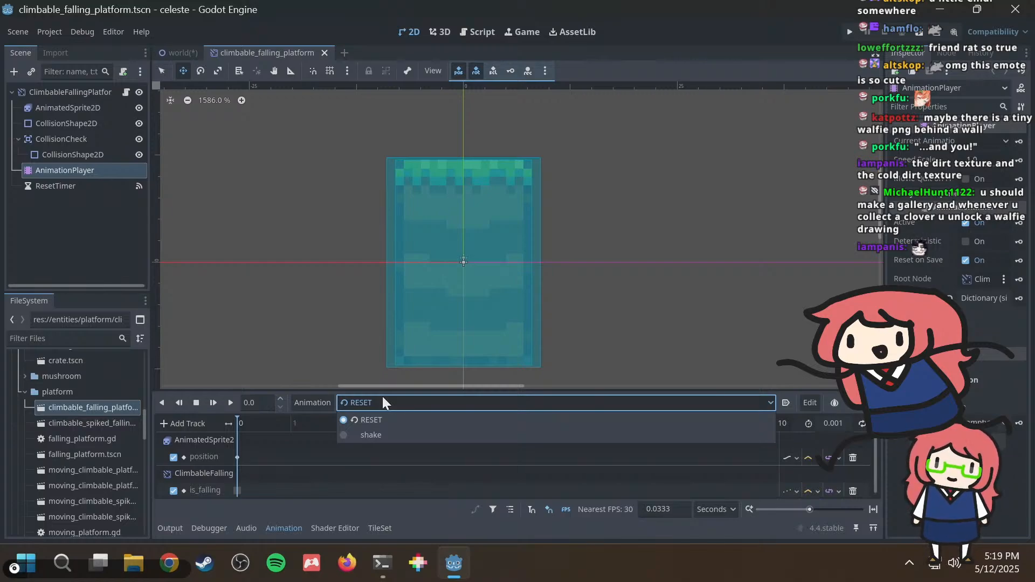
left_click(383, 401)
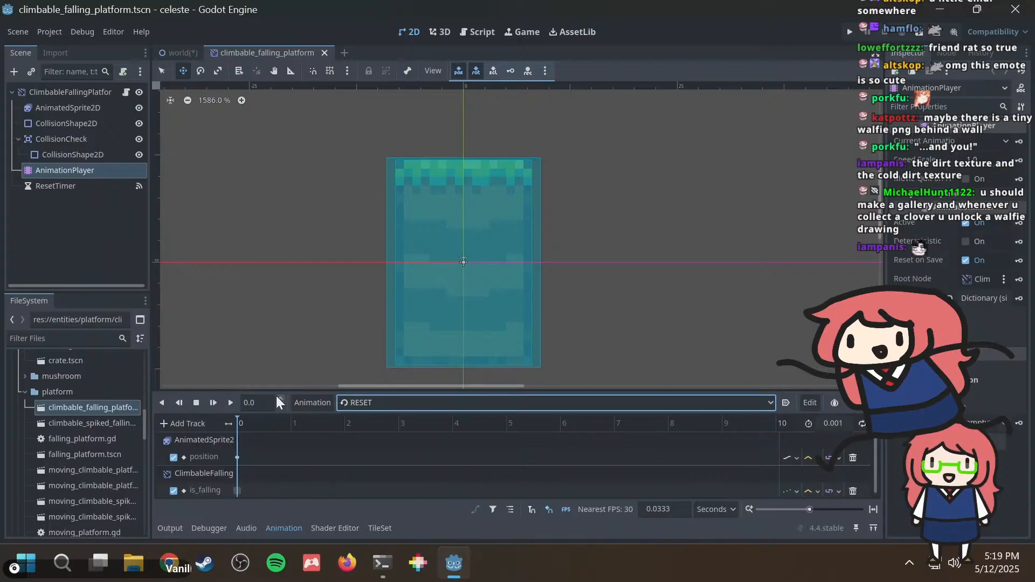
left_click(423, 403)
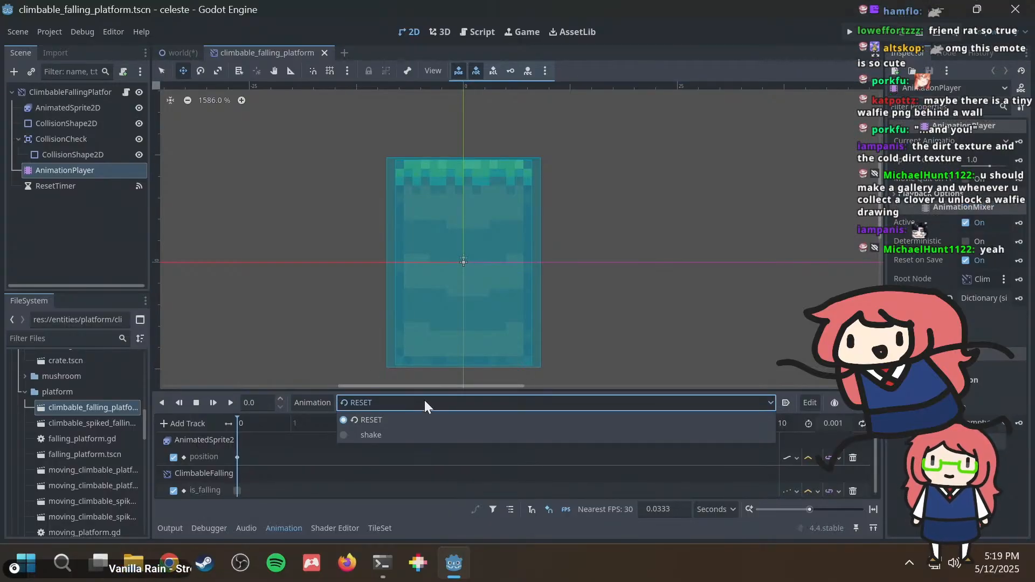
left_click(425, 400)
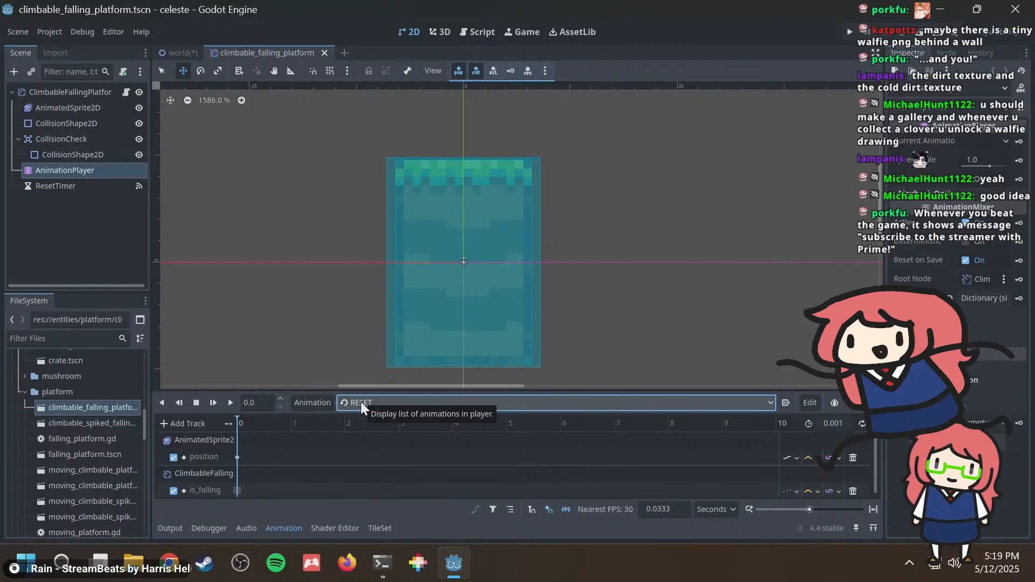
left_click(419, 404)
left_click(423, 403)
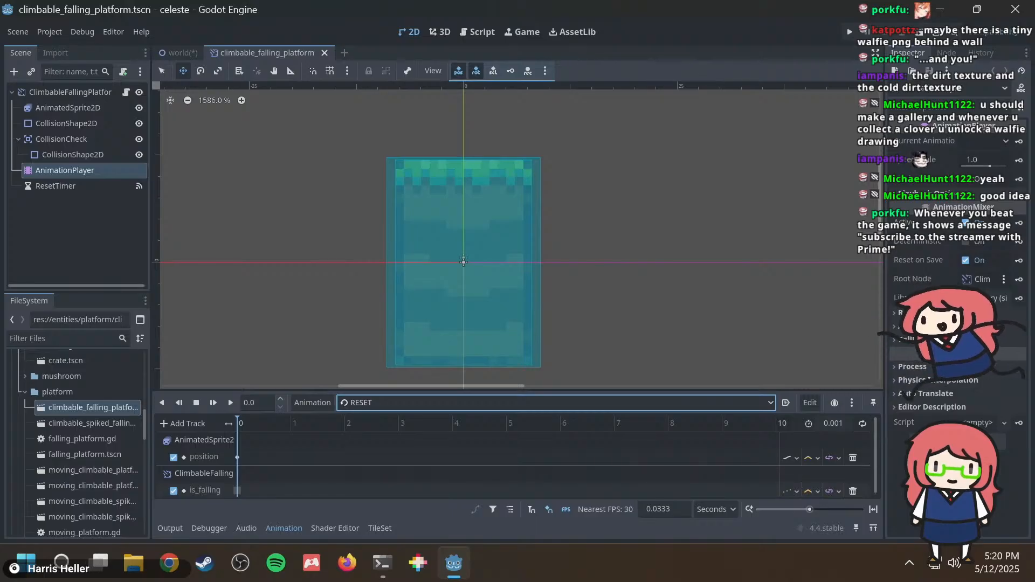
Create a new animation named idle in the climbable falling platform's AnimationPlayer.
left_click(312, 403)
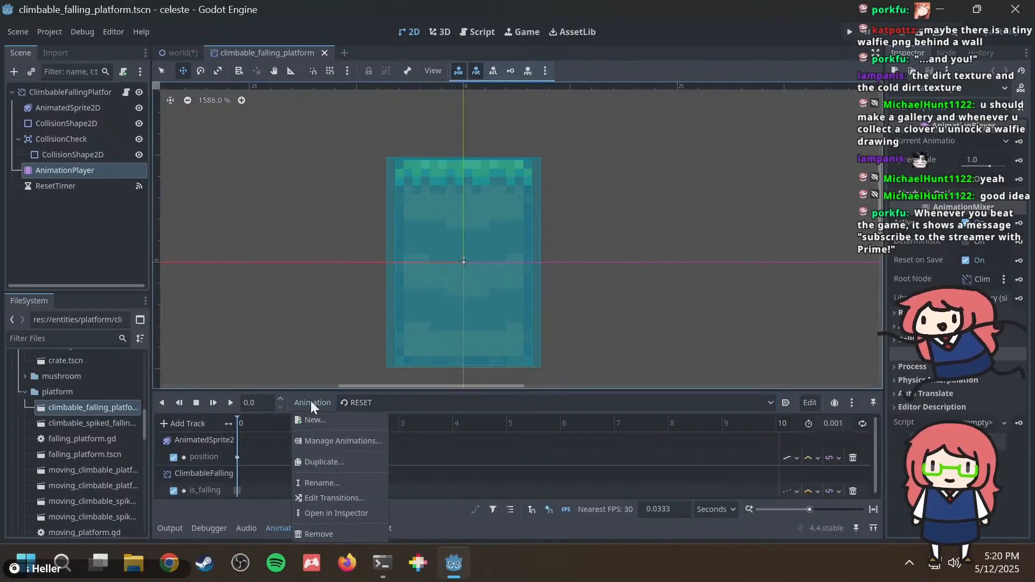
left_click(314, 421)
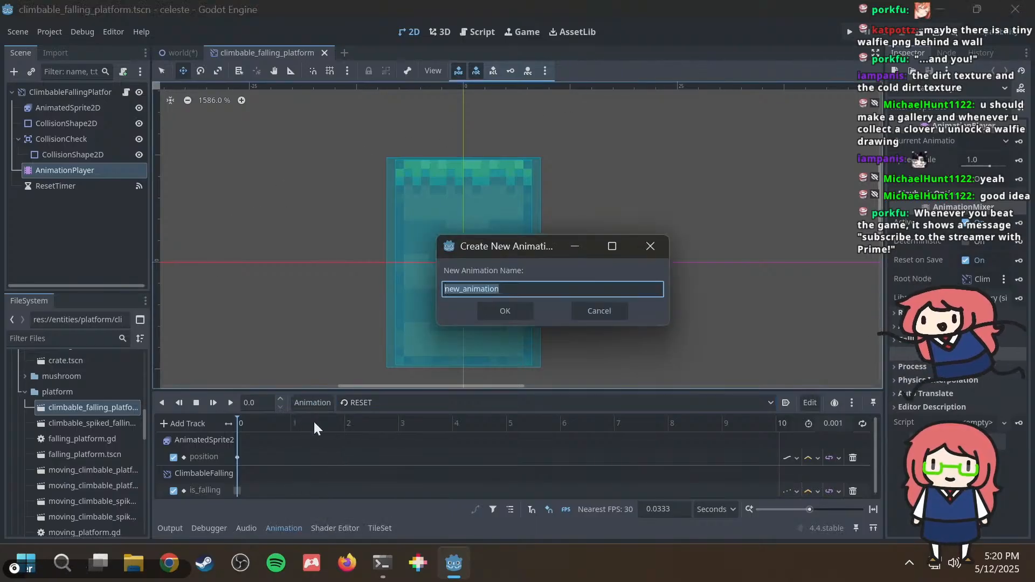
type("idle")
key("Return")
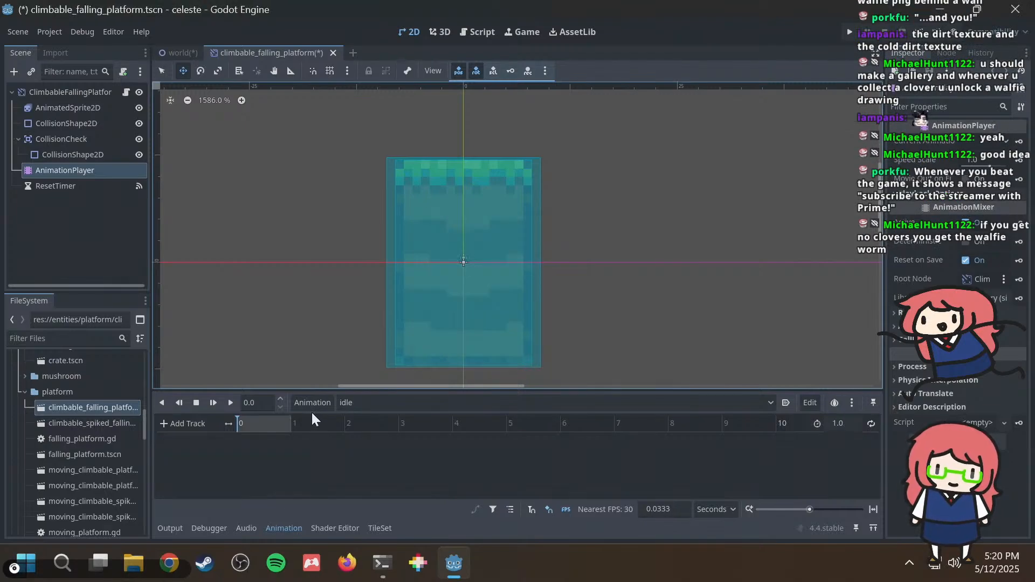
Examine the shake animation's position and is_falling tracks and return to the idle animation.
left_click(415, 403)
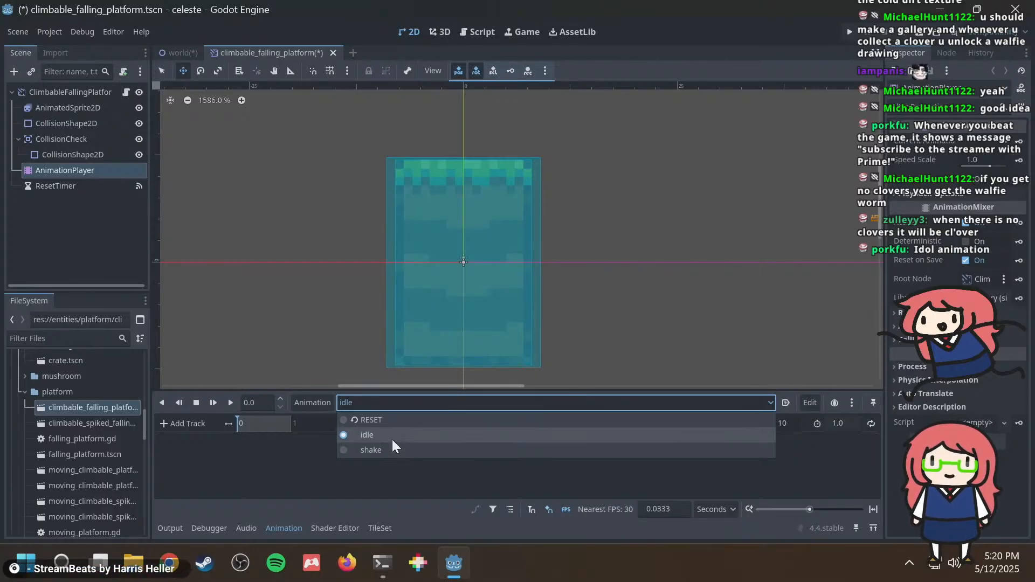
left_click(375, 450)
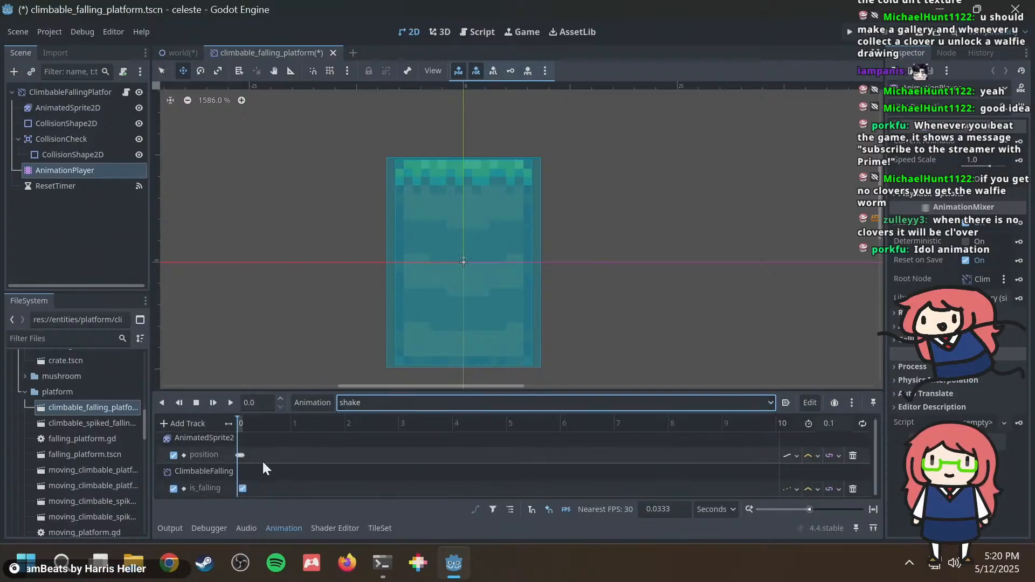
left_click(209, 455)
right_click(209, 455)
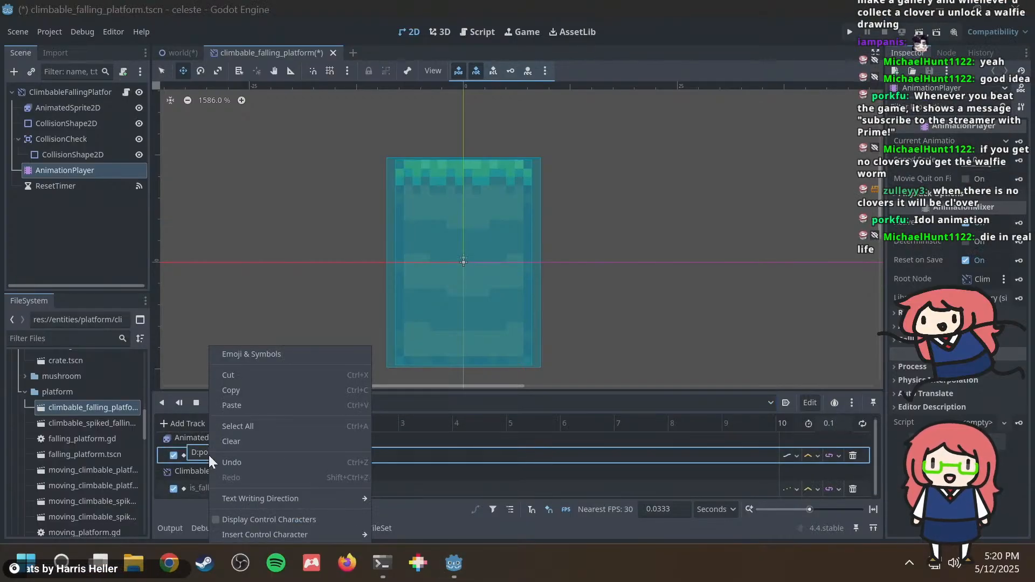
left_click(170, 466)
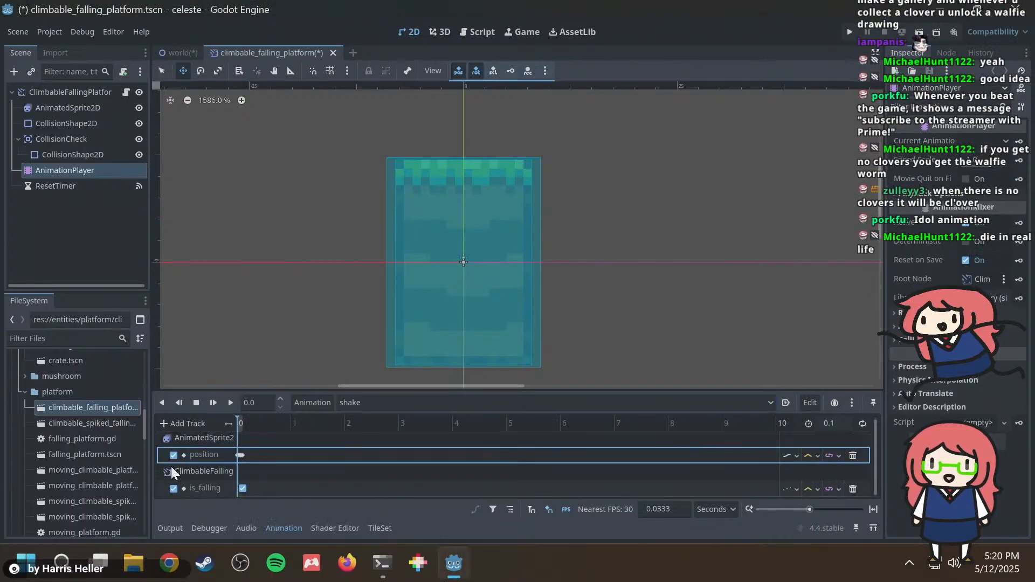
left_click(396, 401)
left_click(373, 434)
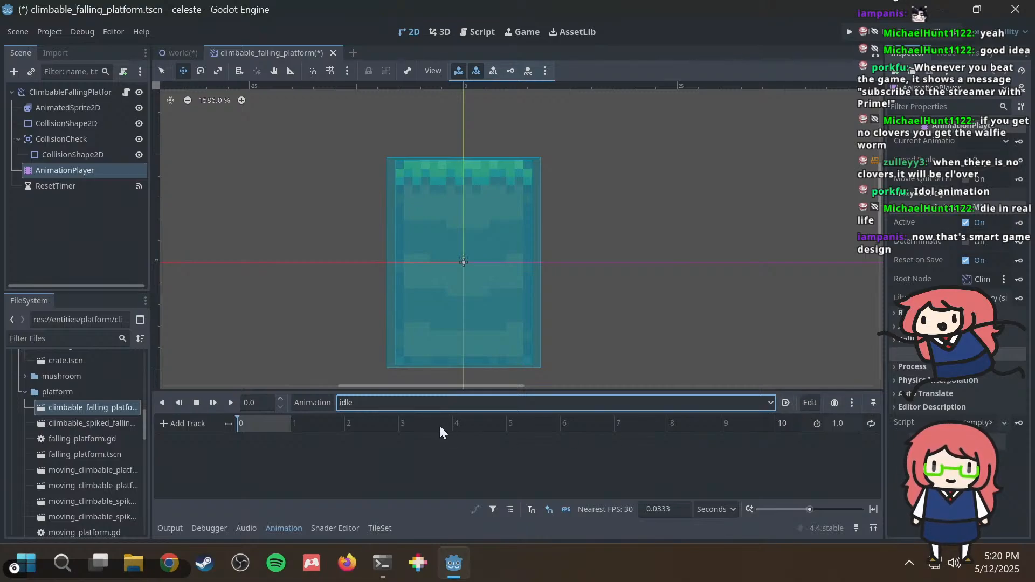
Add a position track for AnimatedSprite2D to the 1-second idle animation, with a key at 0 seconds and RESET track creation enabled.
left_click(841, 424)
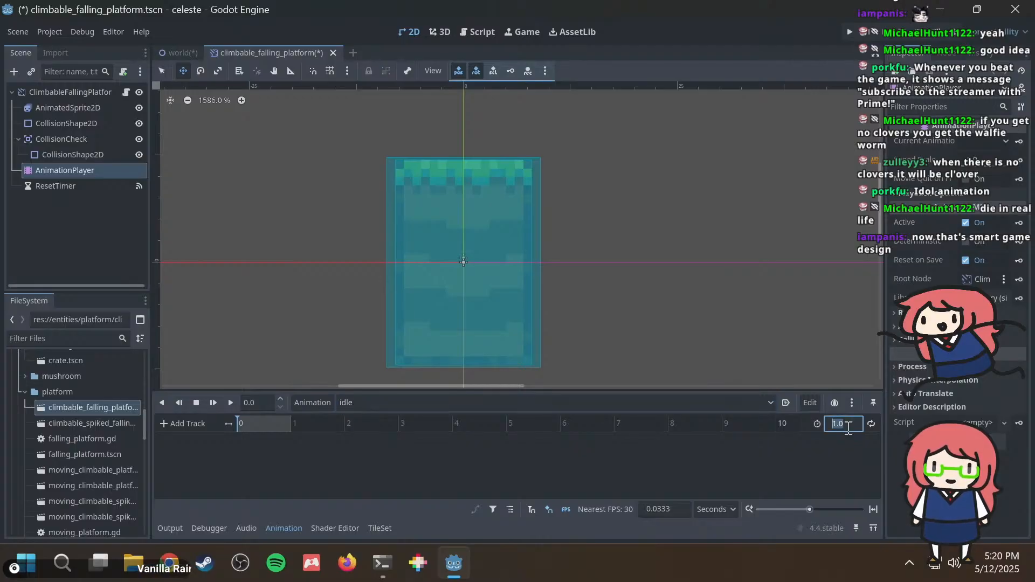
key("Return")
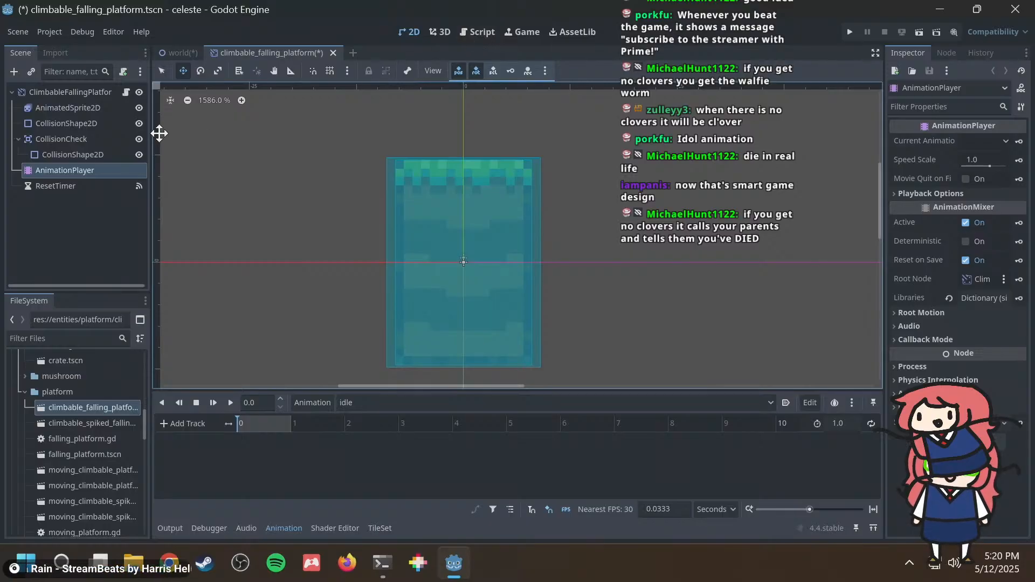
left_click(63, 108)
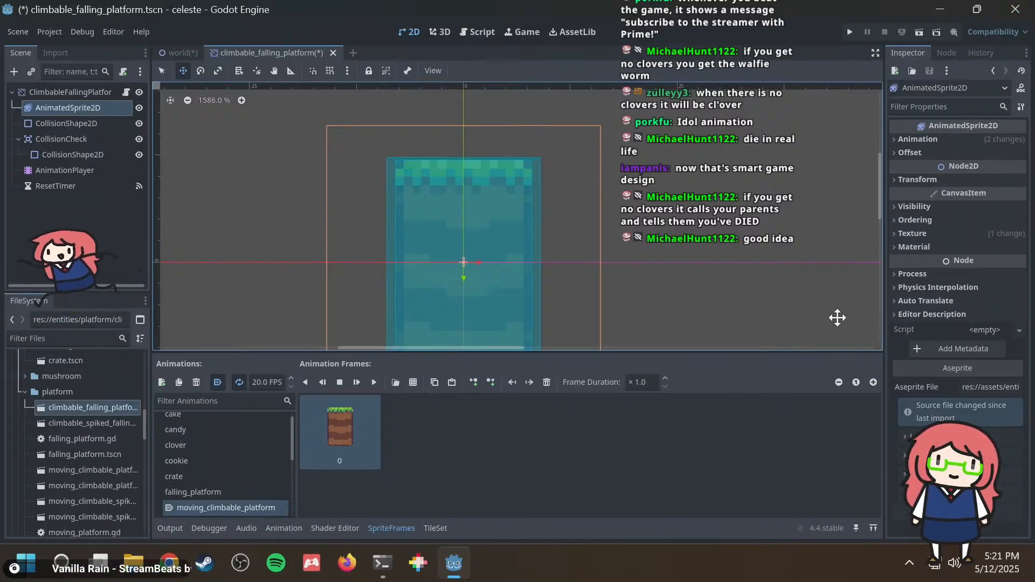
left_click(918, 179)
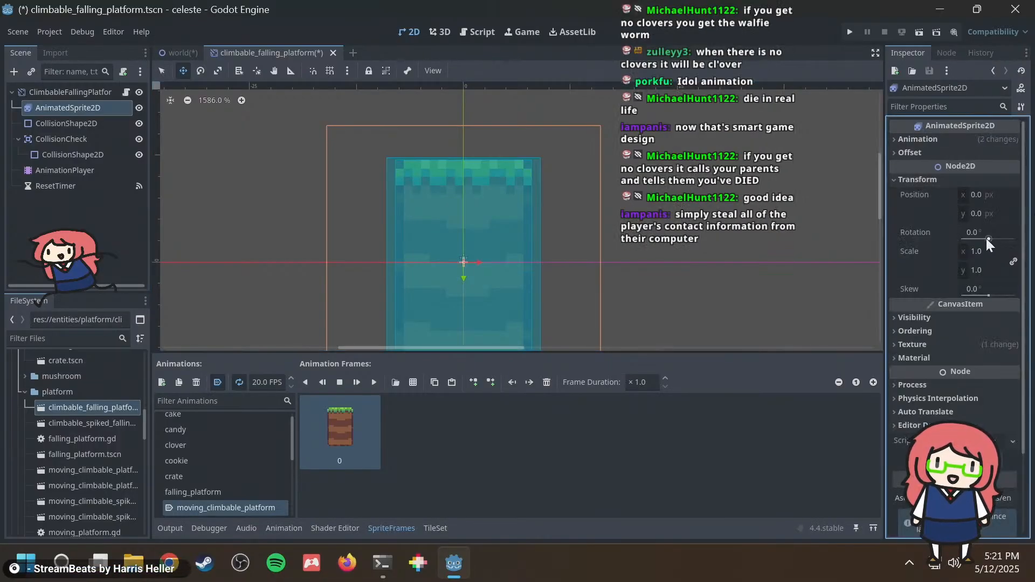
left_click(284, 528)
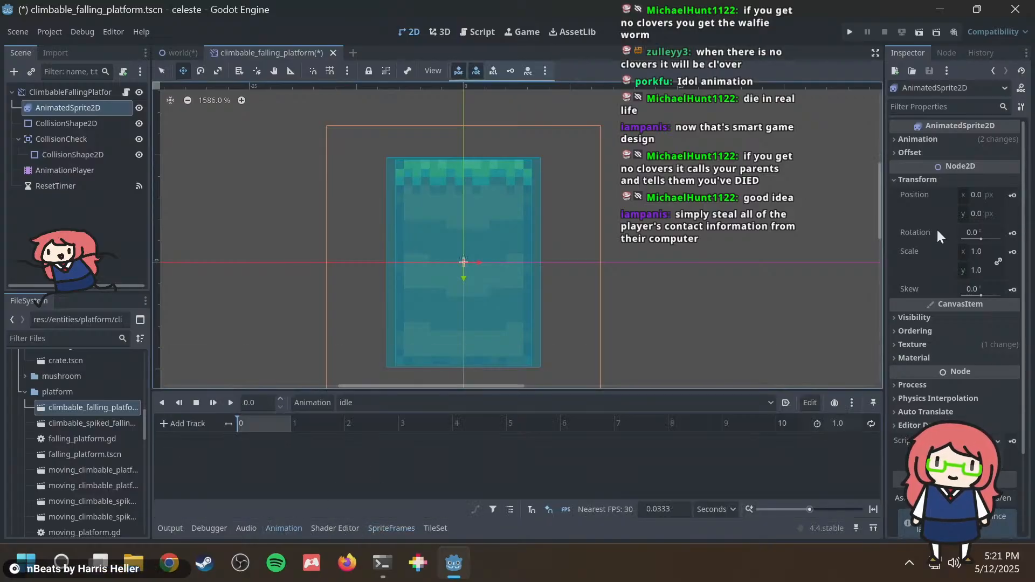
left_click(1012, 195)
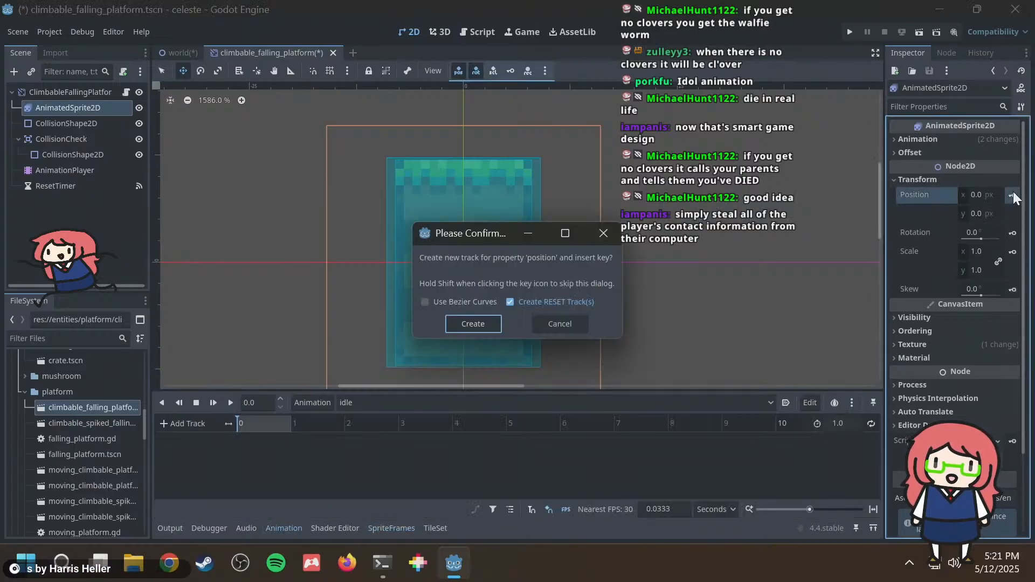
left_click(455, 328)
Check which tracks the RESET animation contains.
left_click(379, 403)
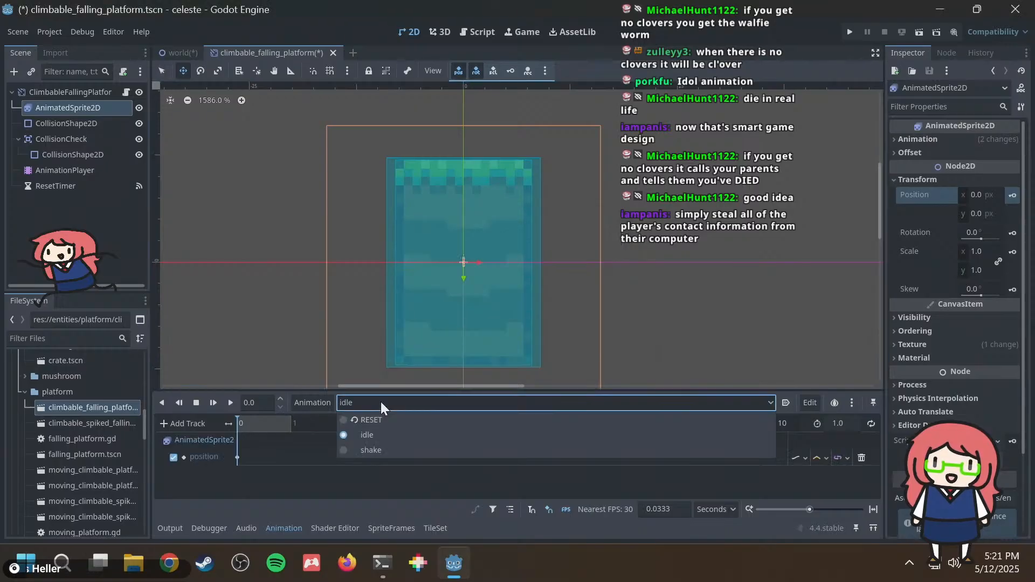
left_click(376, 422)
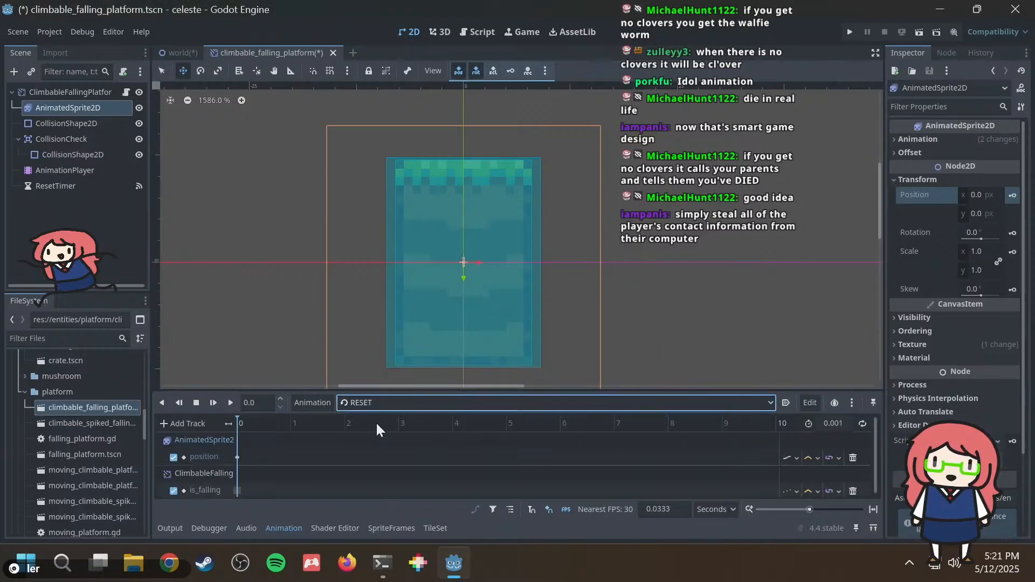
scroll(364, 475, "down", 1)
Switch back to the idle animation and key the AnimatedSprite2D position at the 1-second mark.
left_click(400, 405)
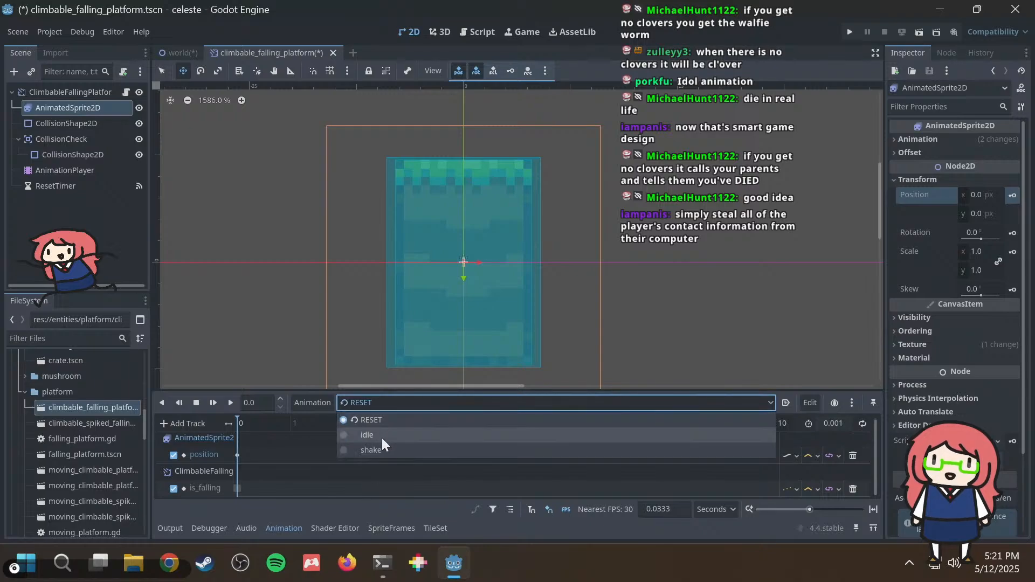
left_click(382, 436)
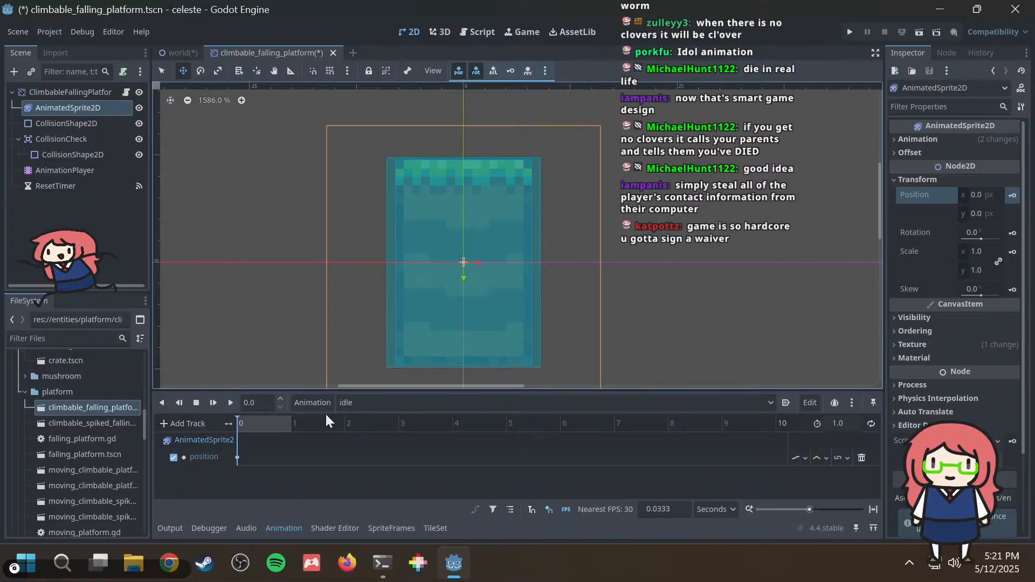
left_click(305, 422)
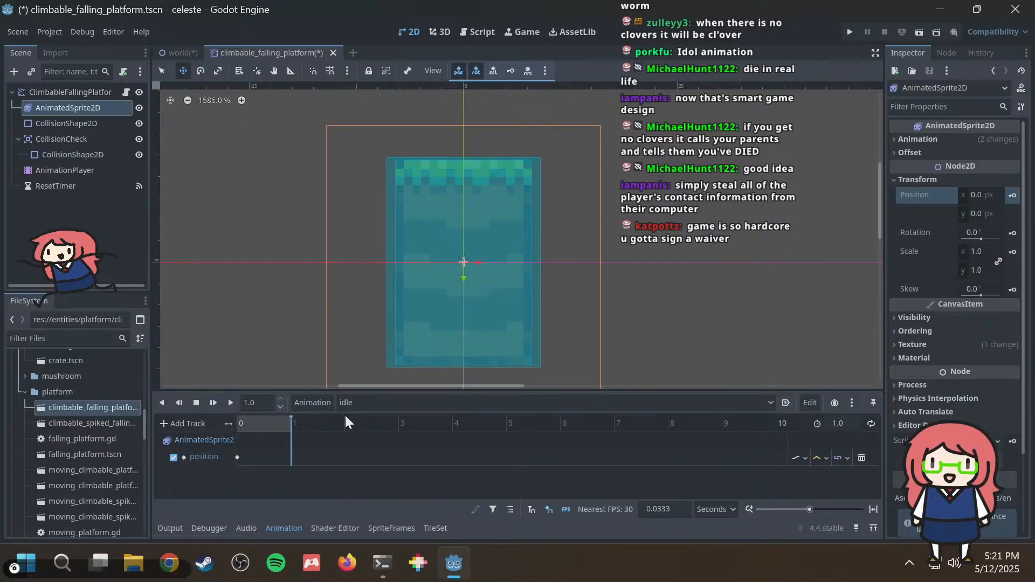
left_click(1013, 195)
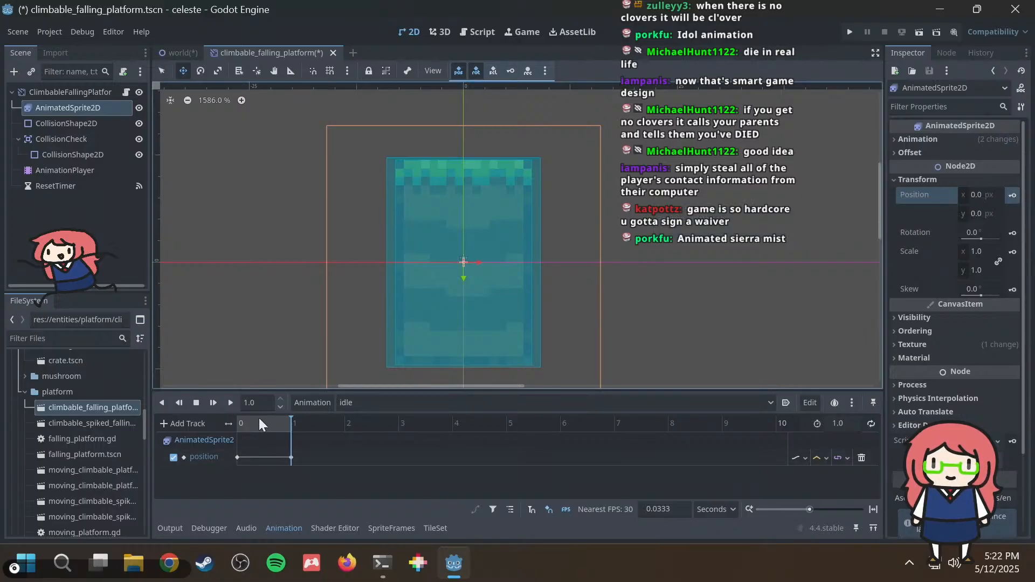
Try to key the AnimatedSprite2D position with x set to 1 px at 0.3 seconds.
left_click_drag(259, 418, 253, 418)
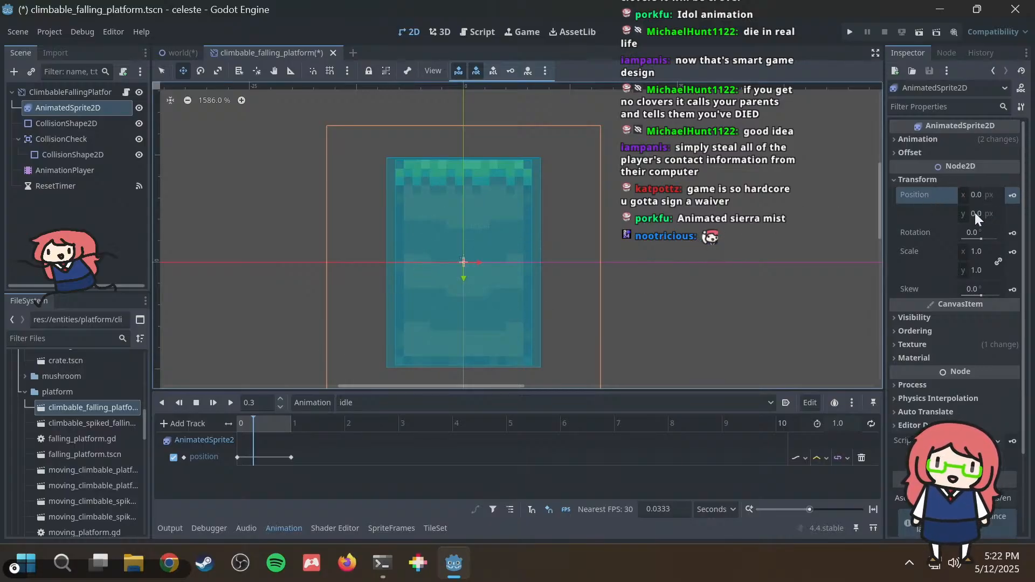
left_click(981, 196)
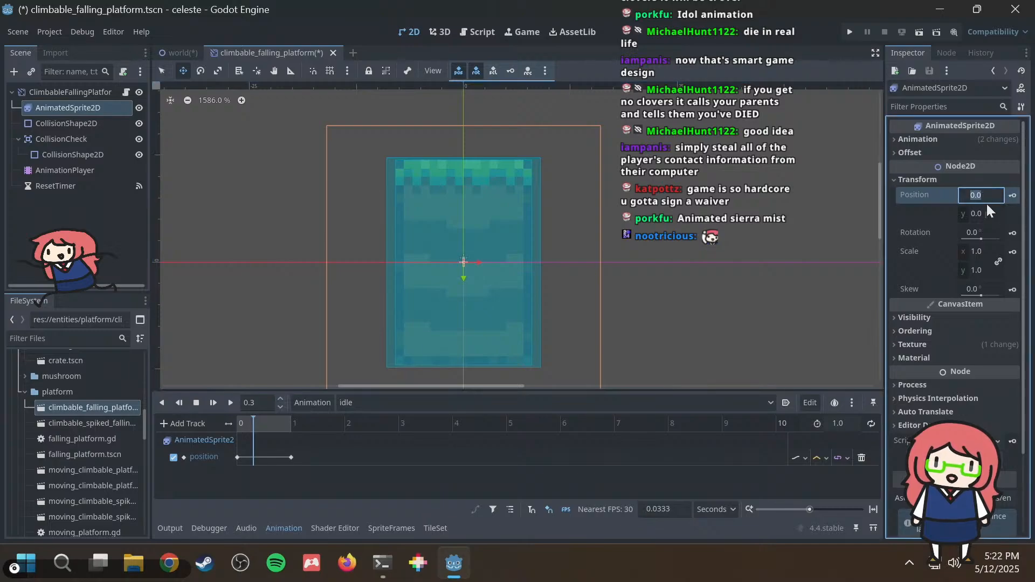
type("1")
key("Return")
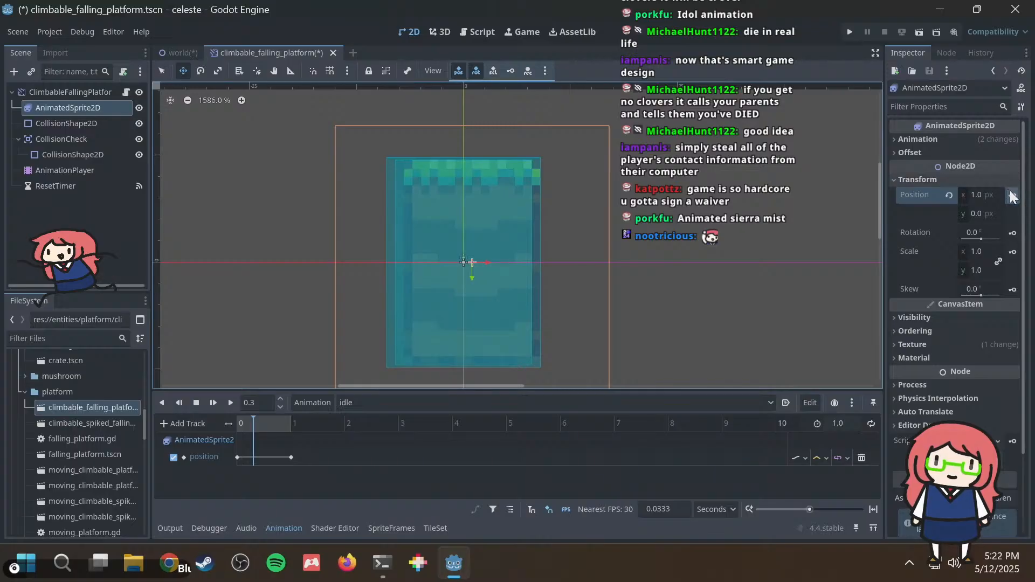
left_click(1012, 196)
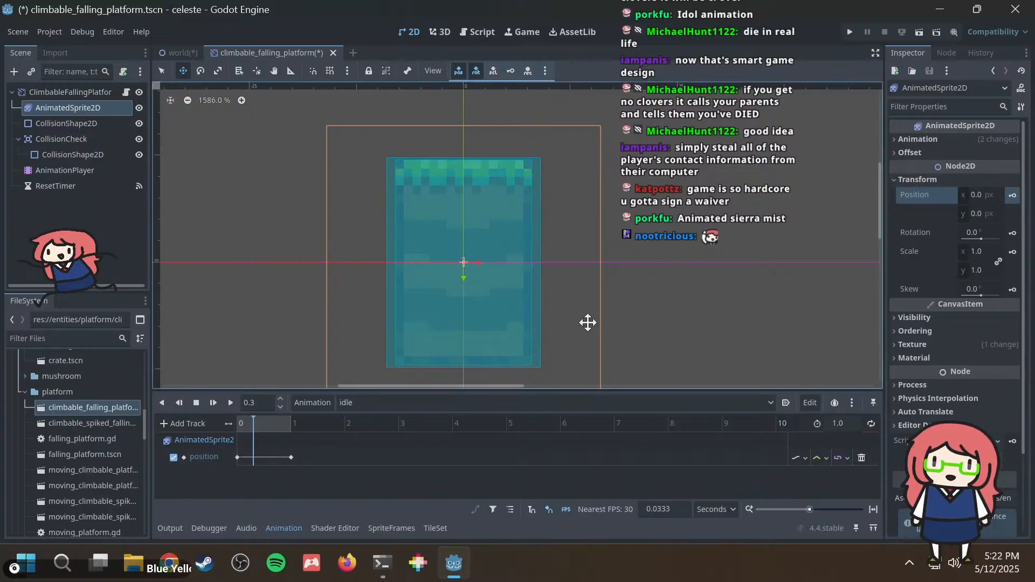
Insert three position keys between the start and end keys of the idle animation, the earliest at 0.3 seconds.
right_click(254, 459)
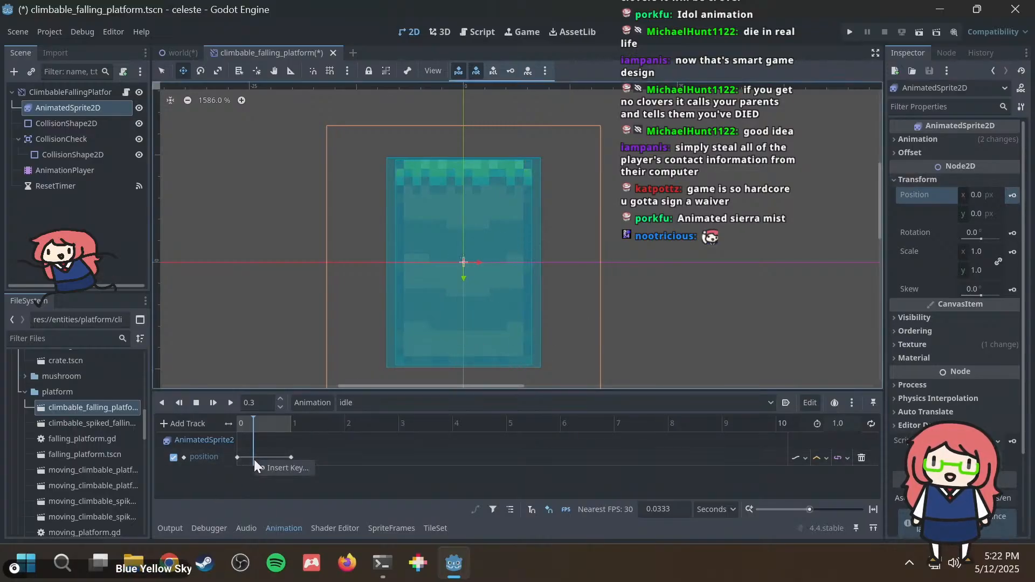
left_click(266, 464)
right_click(271, 457)
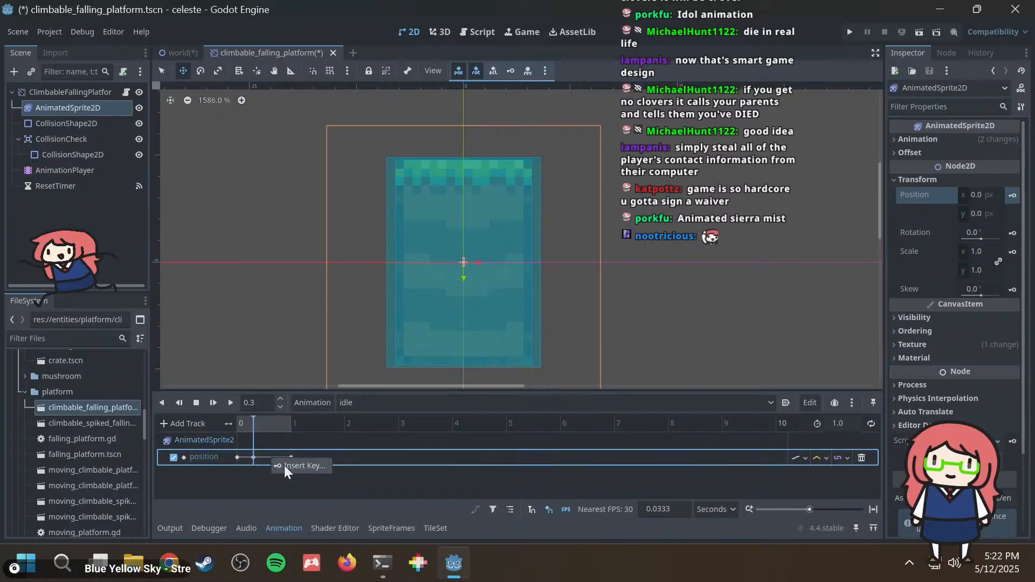
left_click(285, 466)
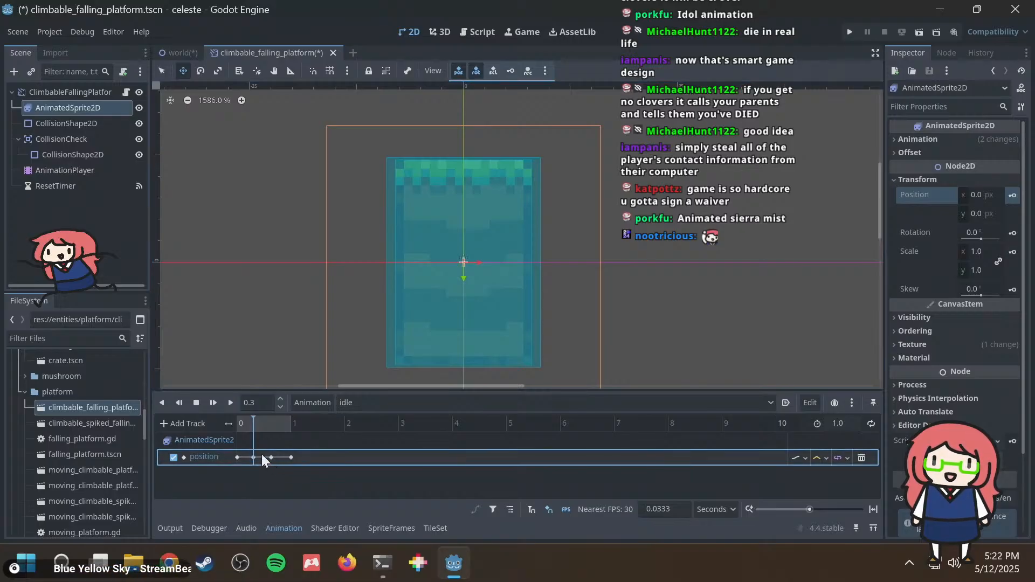
right_click(262, 456)
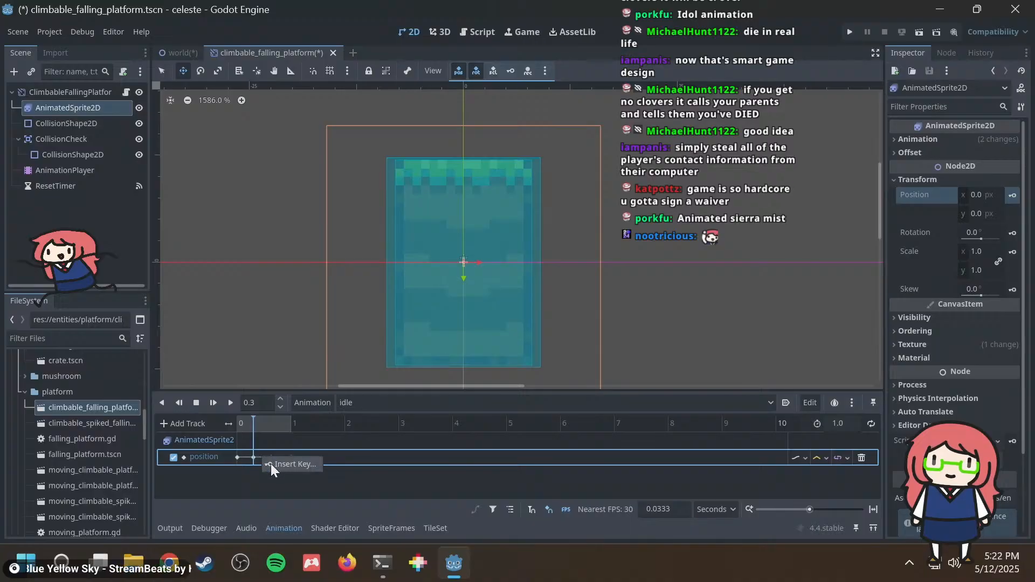
left_click(271, 465)
Return the playhead to 0 and set the idle animation's length to 2 seconds.
mouse_move(254, 424)
left_mouse_down()
mouse_move(204, 426)
mouse_move(250, 420)
left_mouse_up()
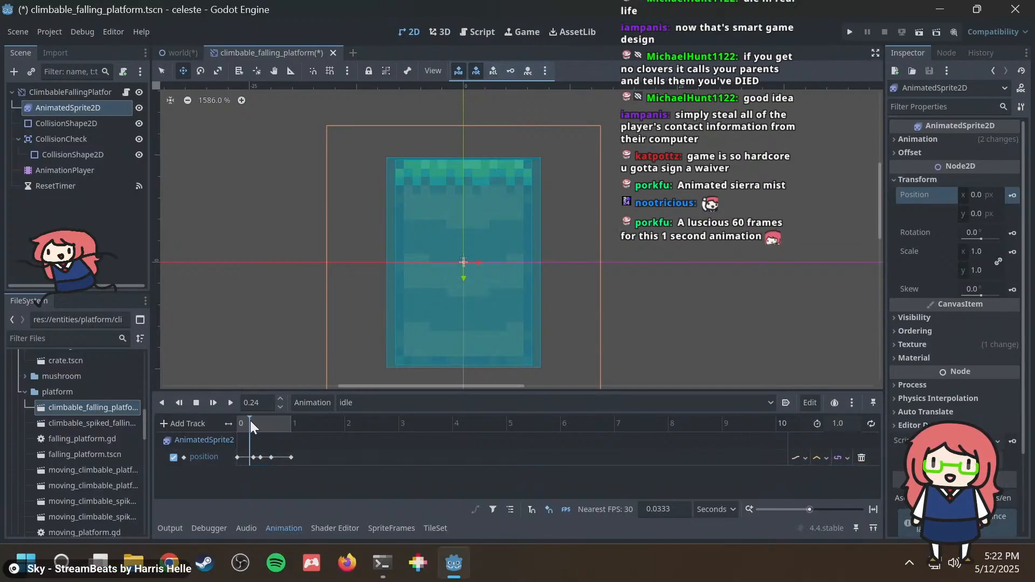
left_click(251, 458)
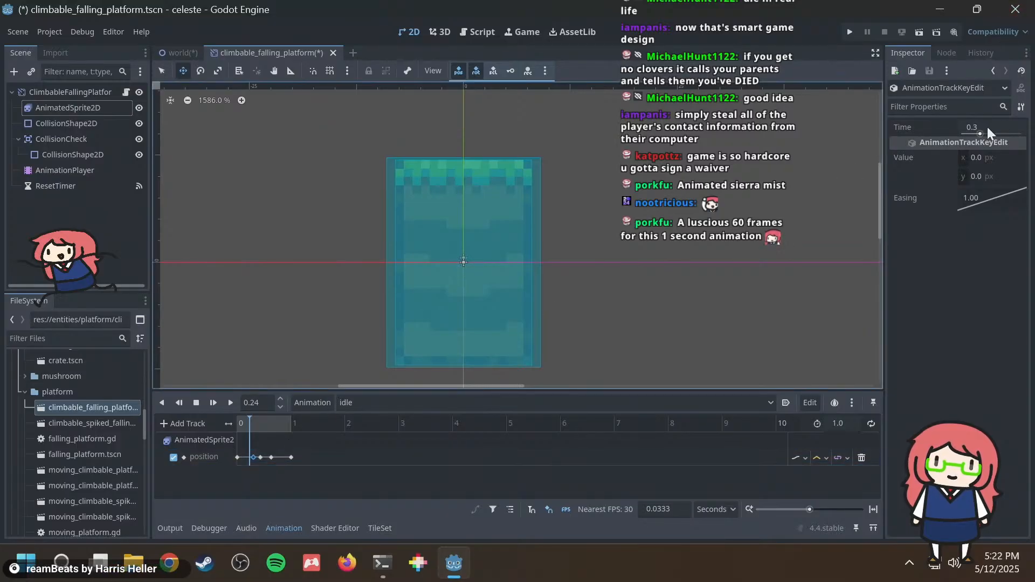
left_click_drag(262, 423, 225, 426)
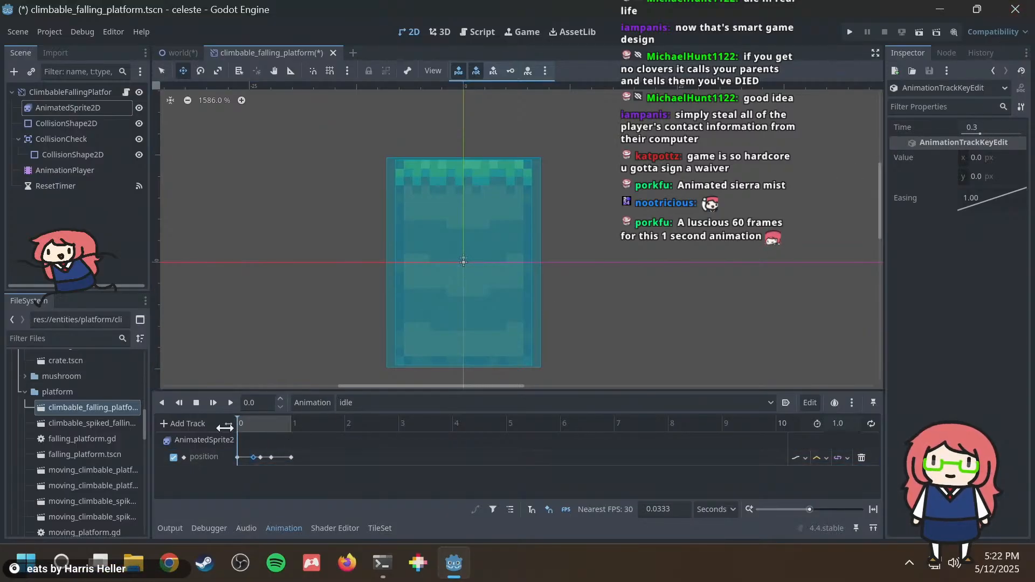
left_click(842, 423)
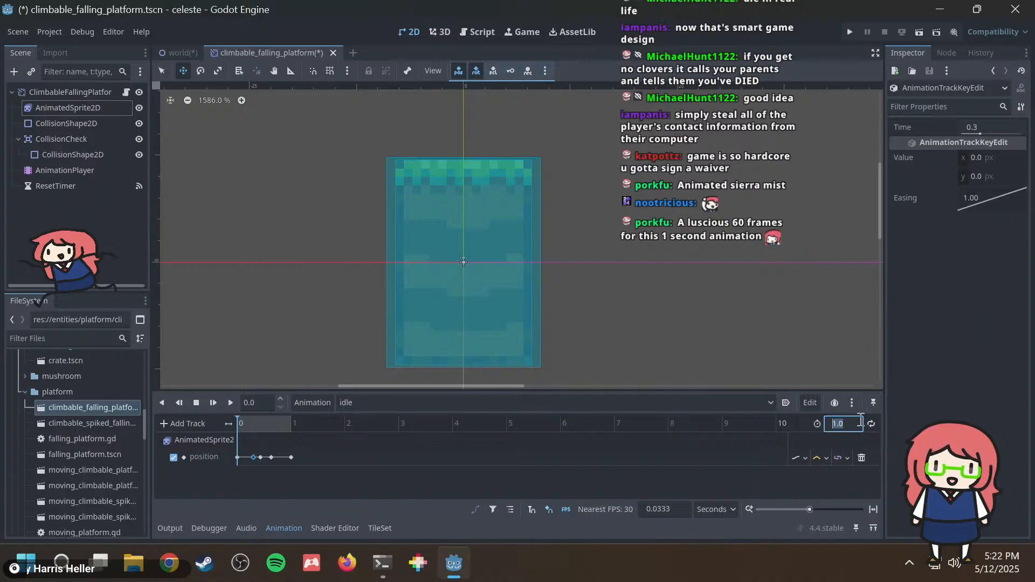
type("2")
key("Return")
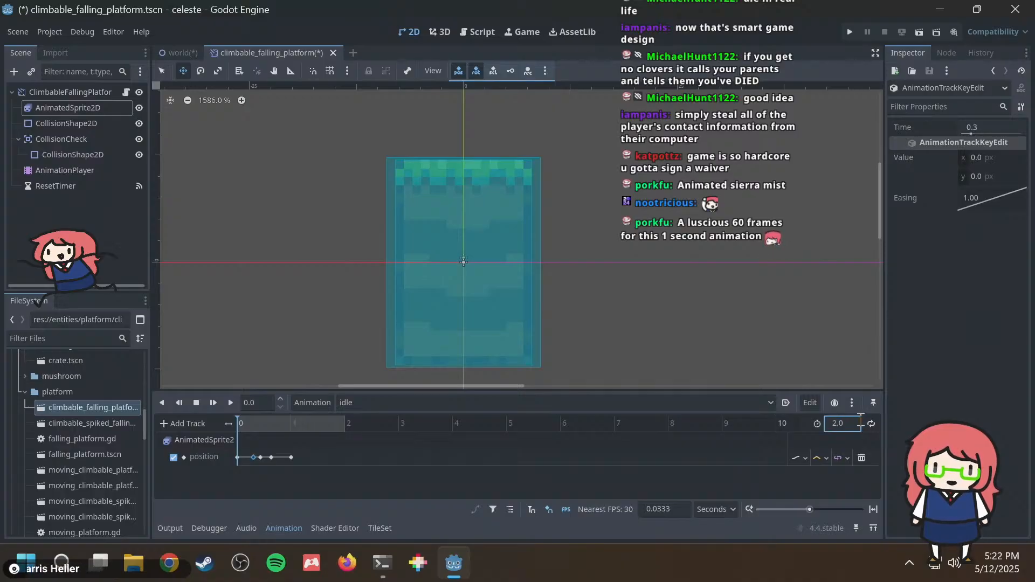
Move the idle animation's position key at 0.3 seconds to 0.5 seconds.
left_click(251, 424)
left_click(254, 460)
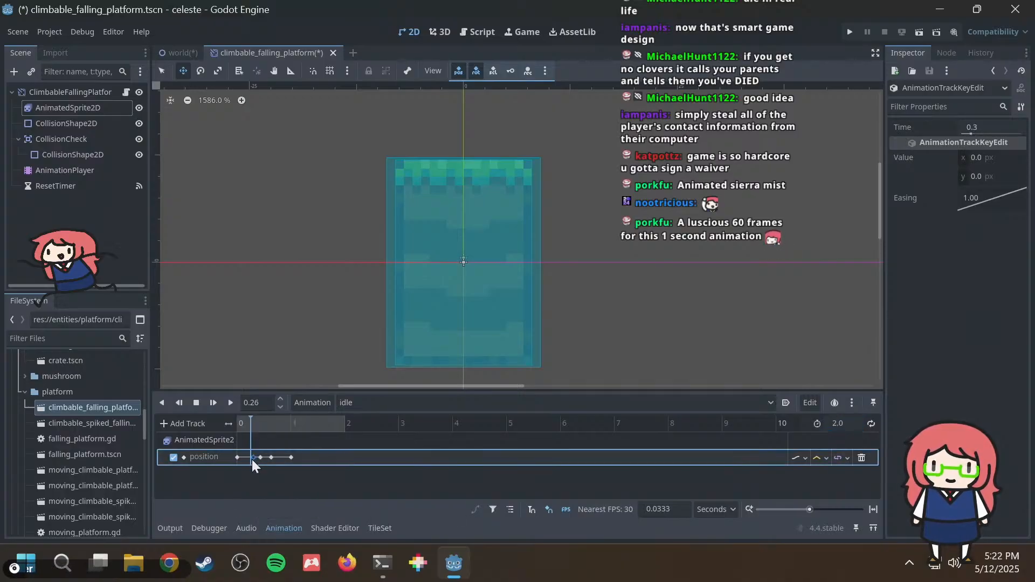
left_click(981, 124)
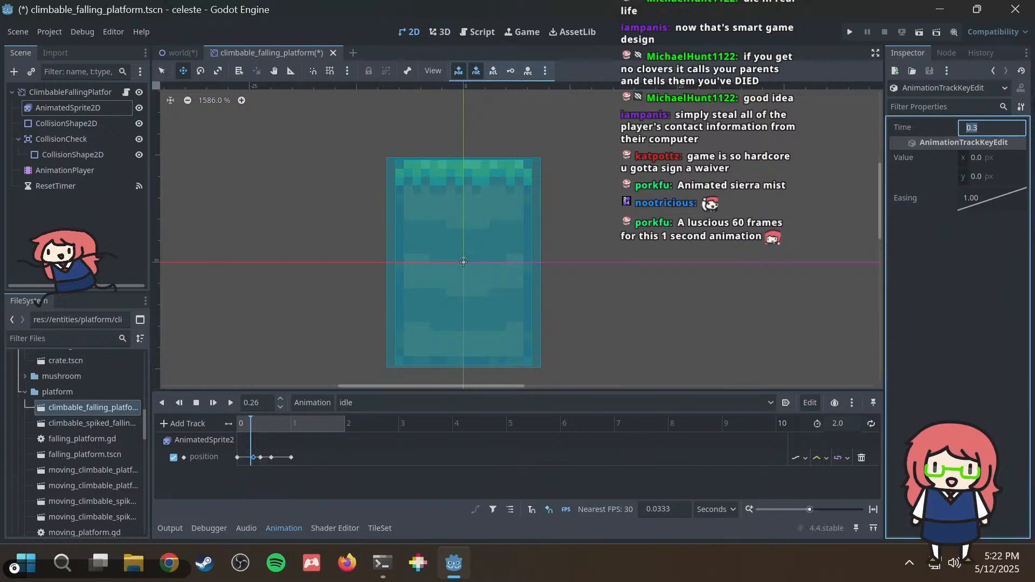
type(".")
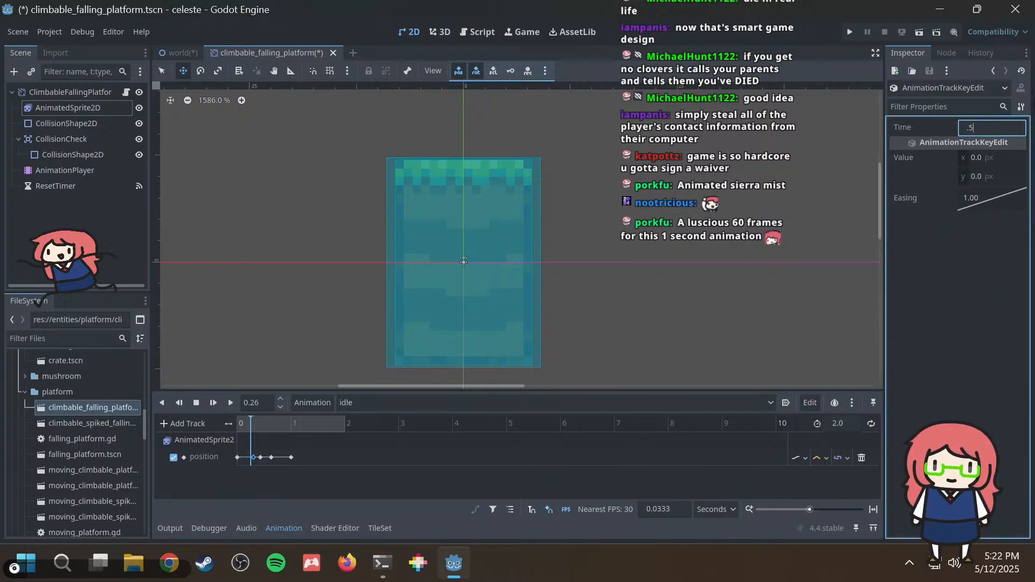
type("5")
key("Return")
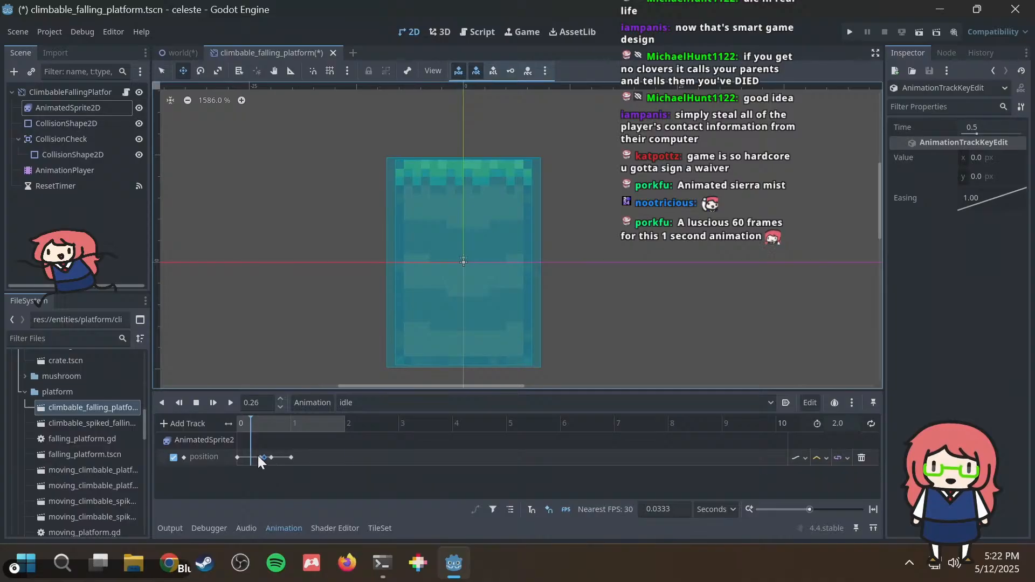
Set the times of the next two idle position keys to 1 second and 1.5 seconds.
left_click_drag(258, 455, 261, 455)
left_click(998, 124)
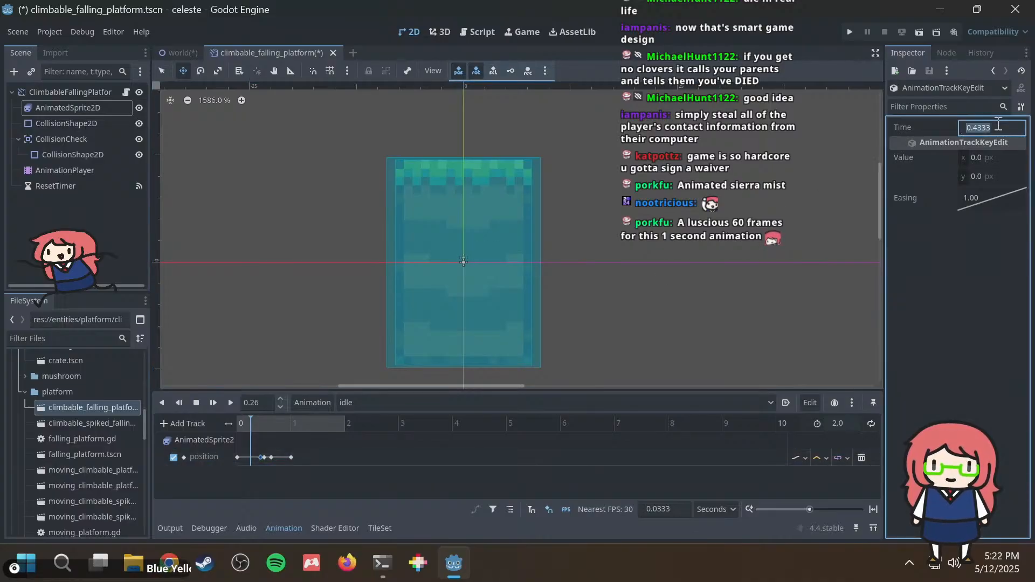
type("1")
key("Return")
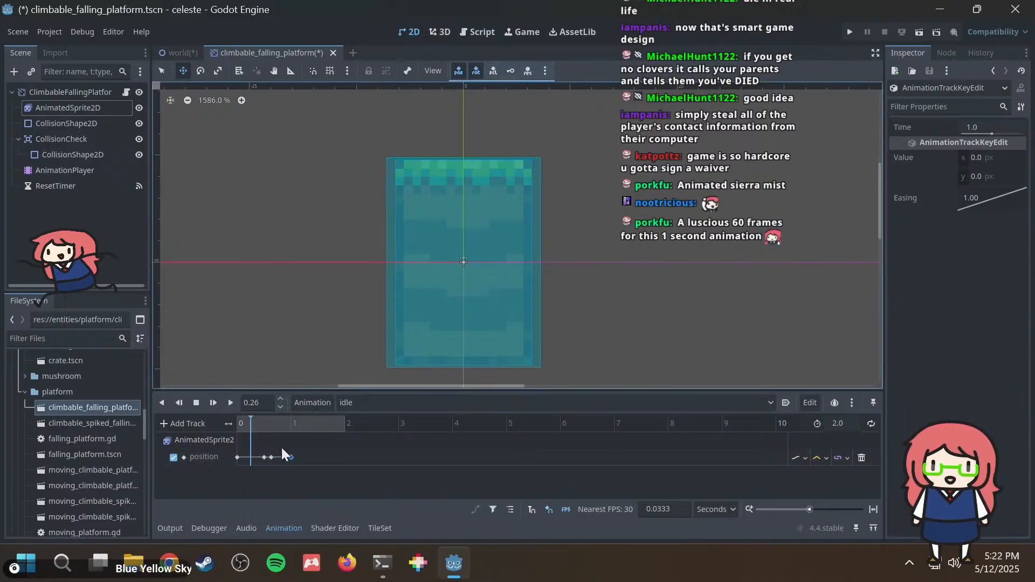
left_click(270, 456)
left_click(1000, 128)
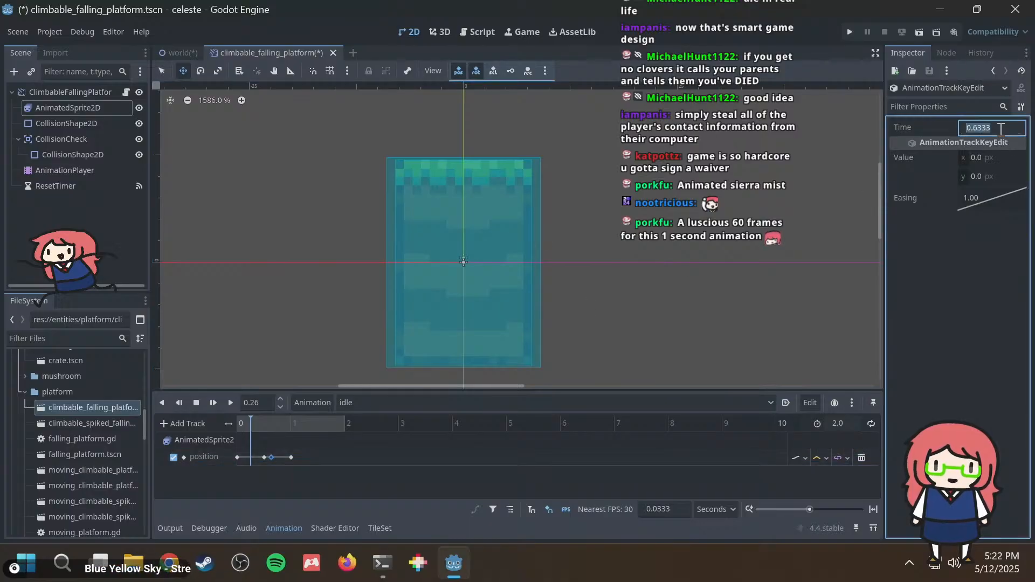
type("1.5")
key("Return")
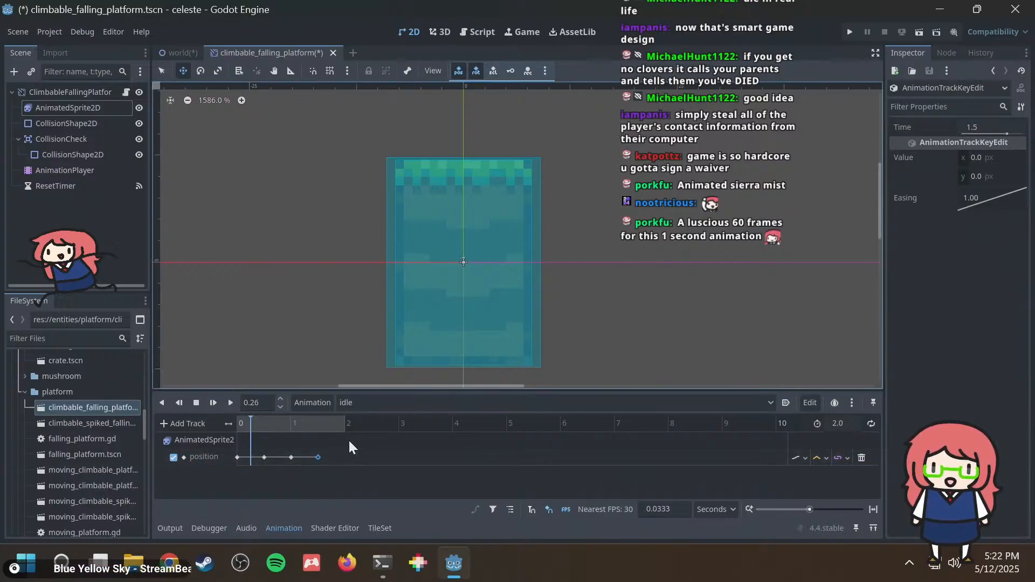
Insert a position key at the end of the idle animation and set its time to 2 seconds.
left_click(340, 454)
right_click(347, 458)
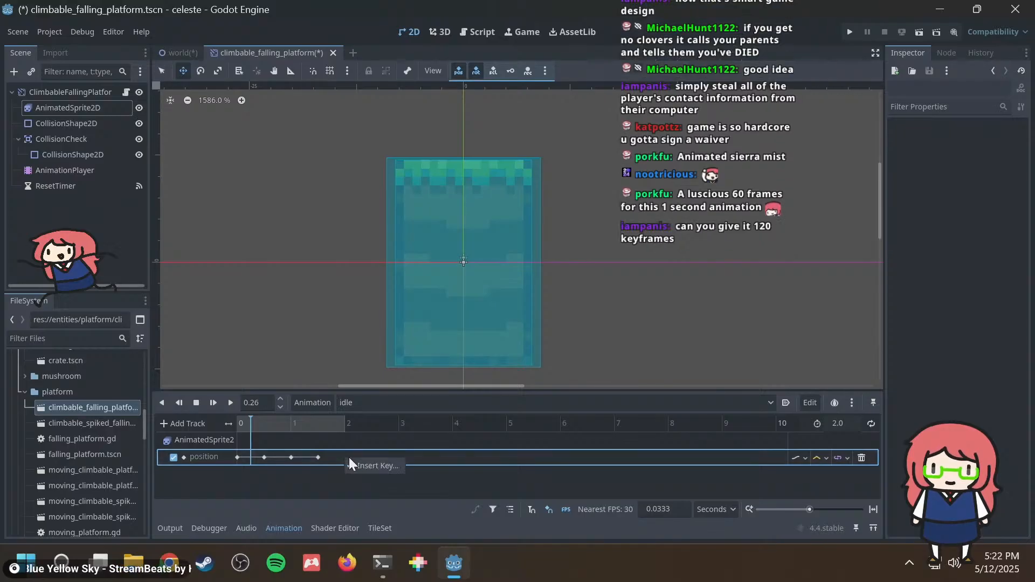
left_click(357, 465)
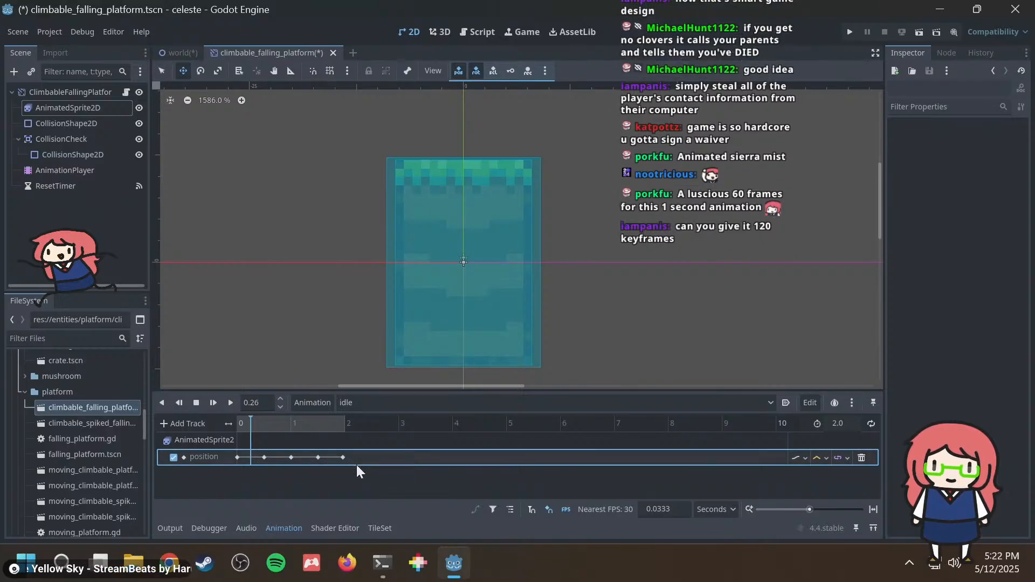
left_click(345, 423)
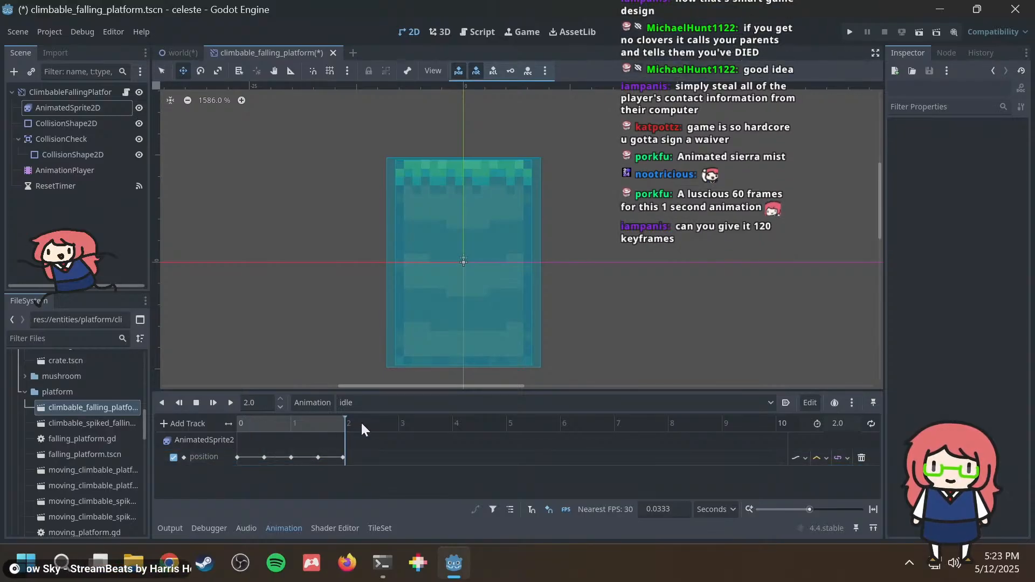
left_click(343, 458)
left_click(1017, 128)
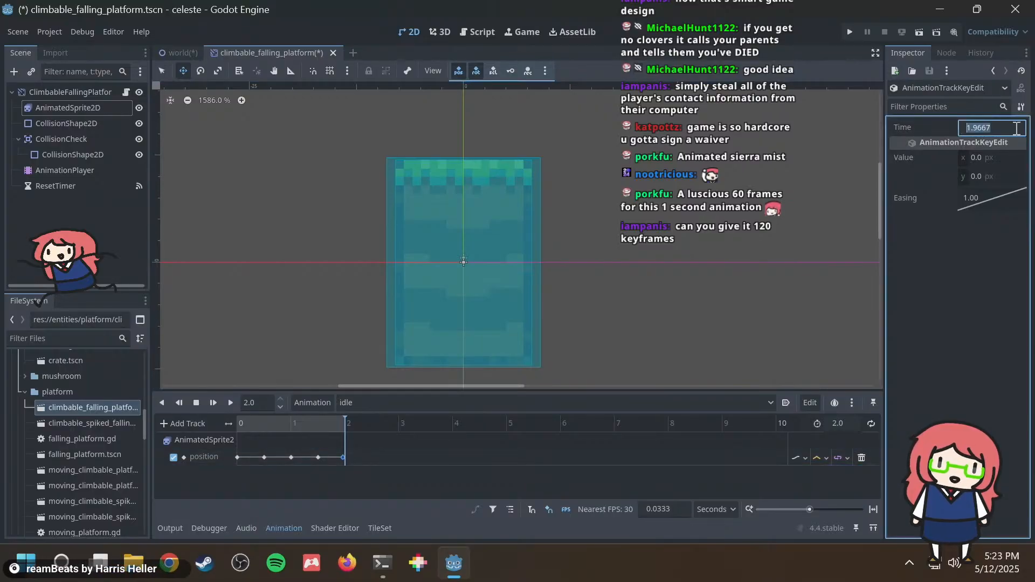
type("2")
key("Return")
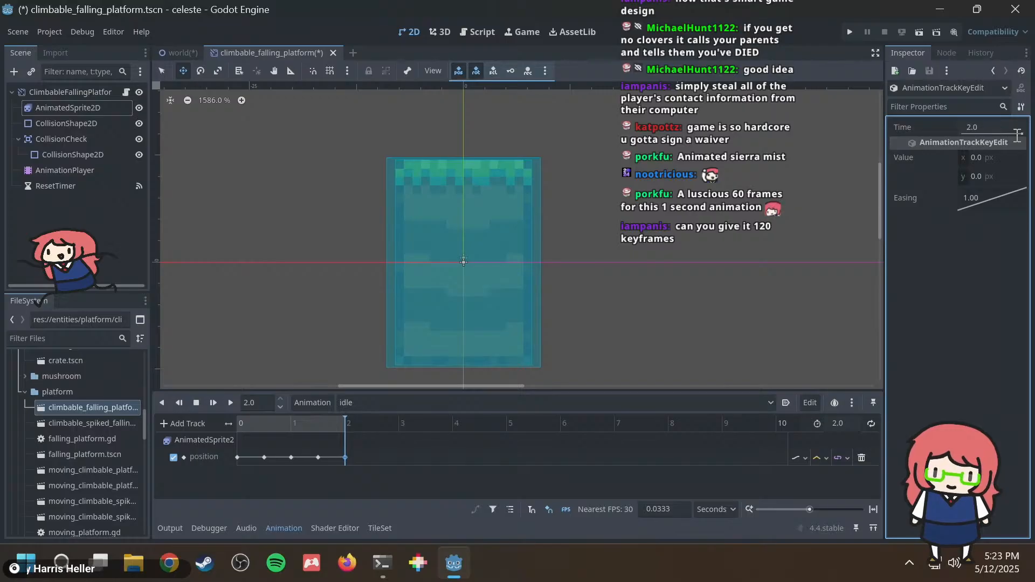
Return the playhead to 0 and set the 0.5-second position key's x value to -1 px.
left_click(238, 426)
left_click(264, 457)
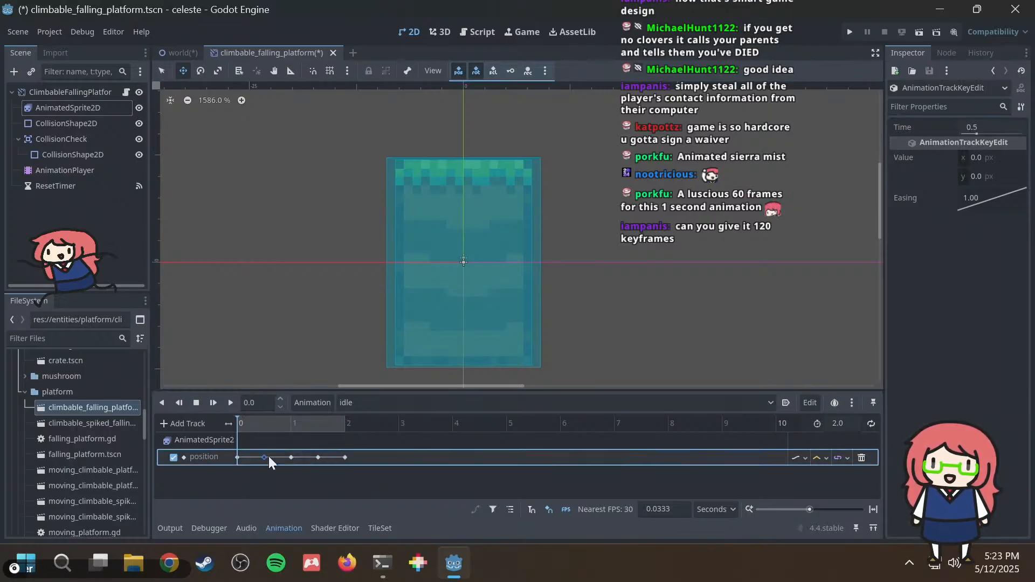
left_click(991, 157)
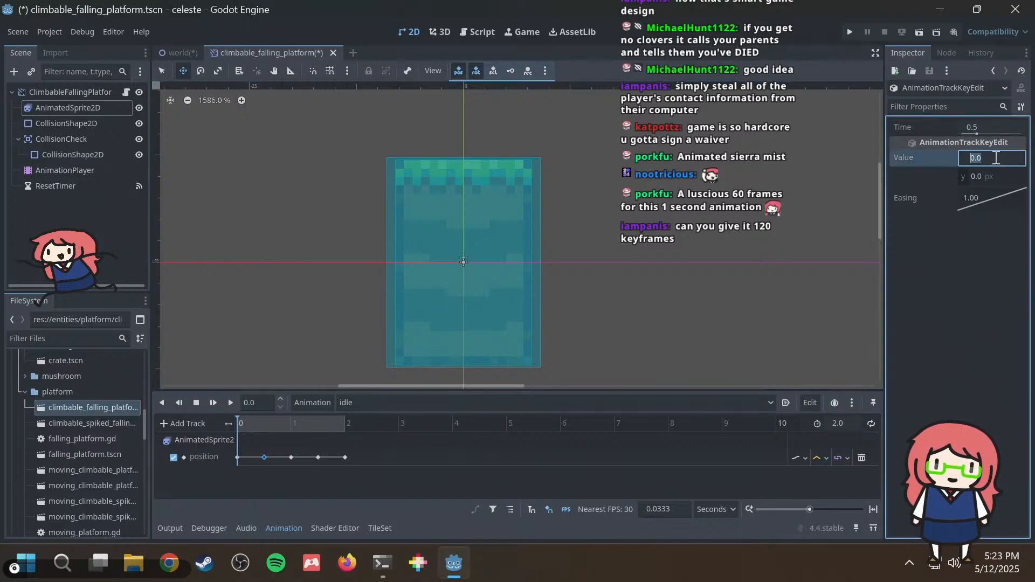
type("-1.0")
key("Return")
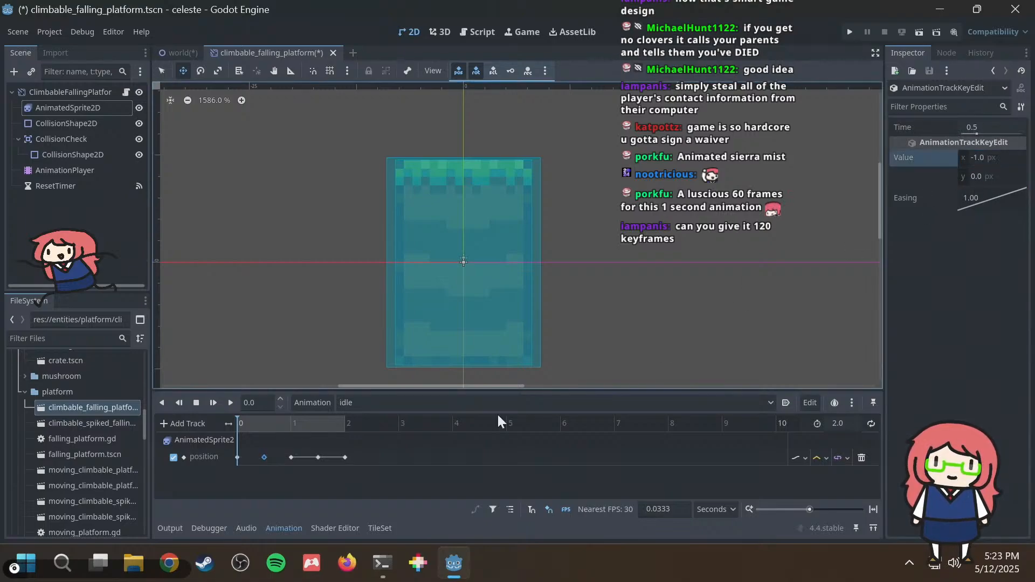
Set the 1.5-second position key's x value to 1 px and scrub through the idle animation.
left_click(318, 457)
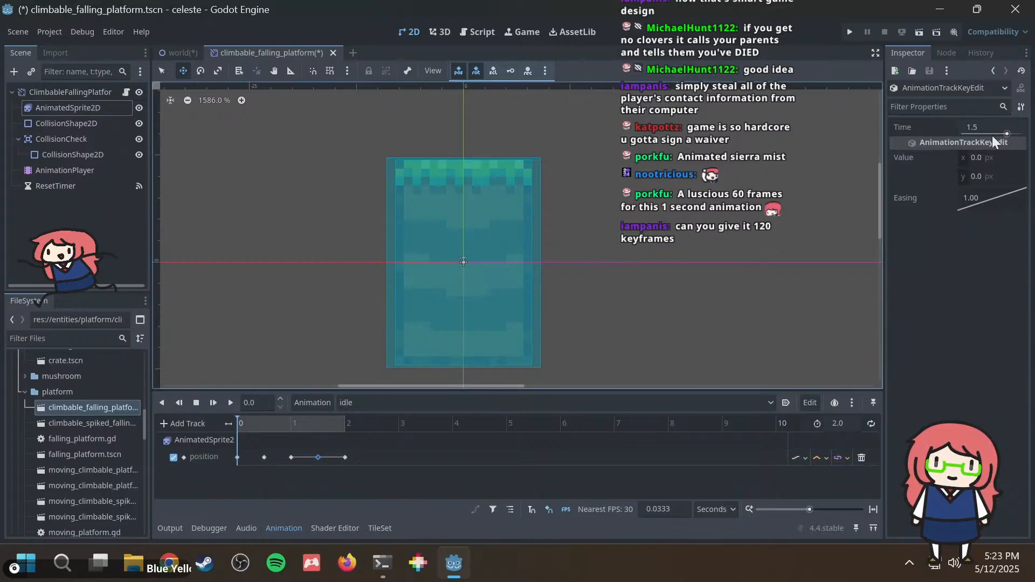
left_click(989, 161)
type("1.0")
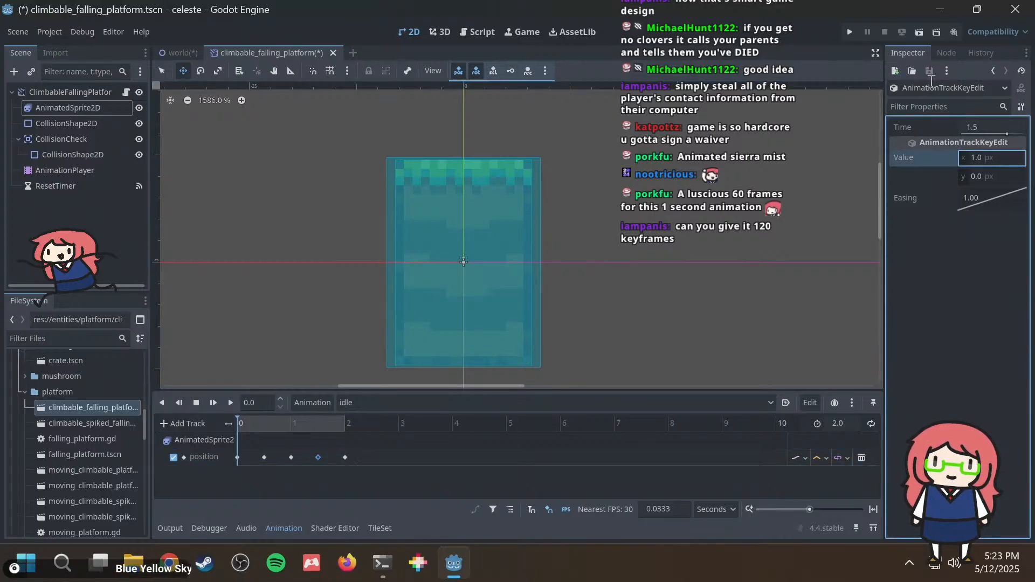
key("Return")
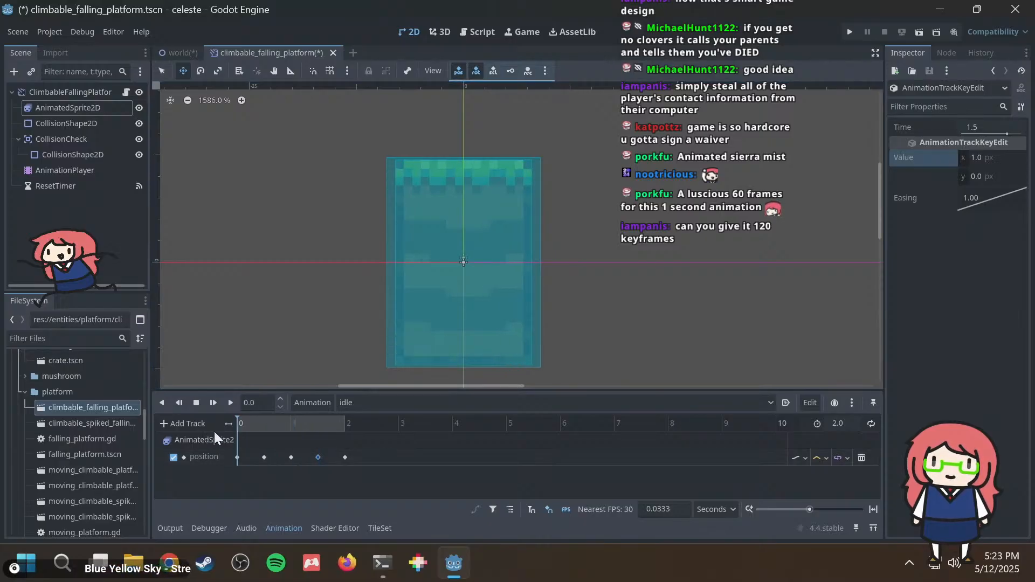
left_click(308, 423)
left_click(281, 425)
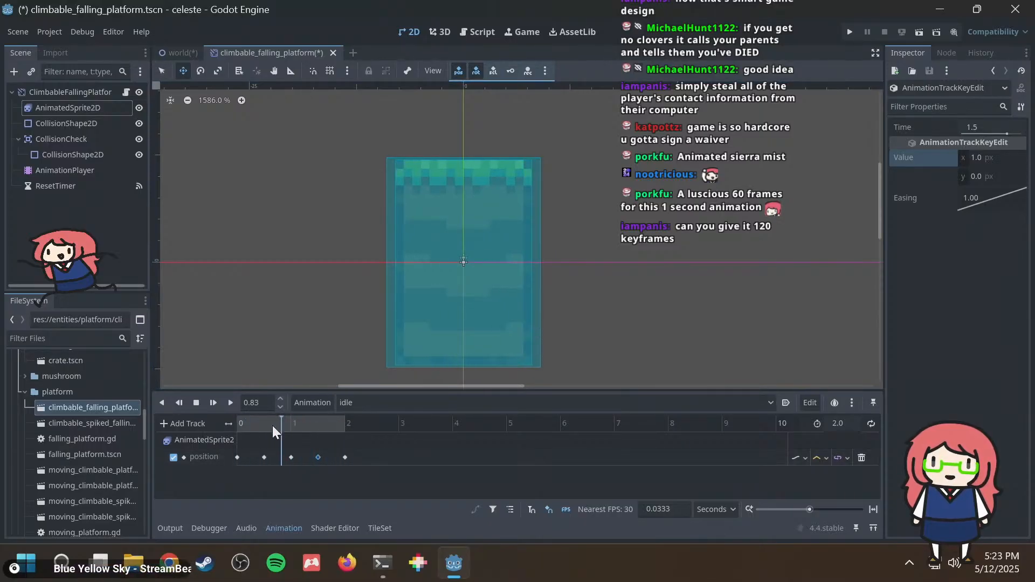
Open the falling platform script and add animation_player.play("idle") as the first line of _ready().
left_click(126, 92)
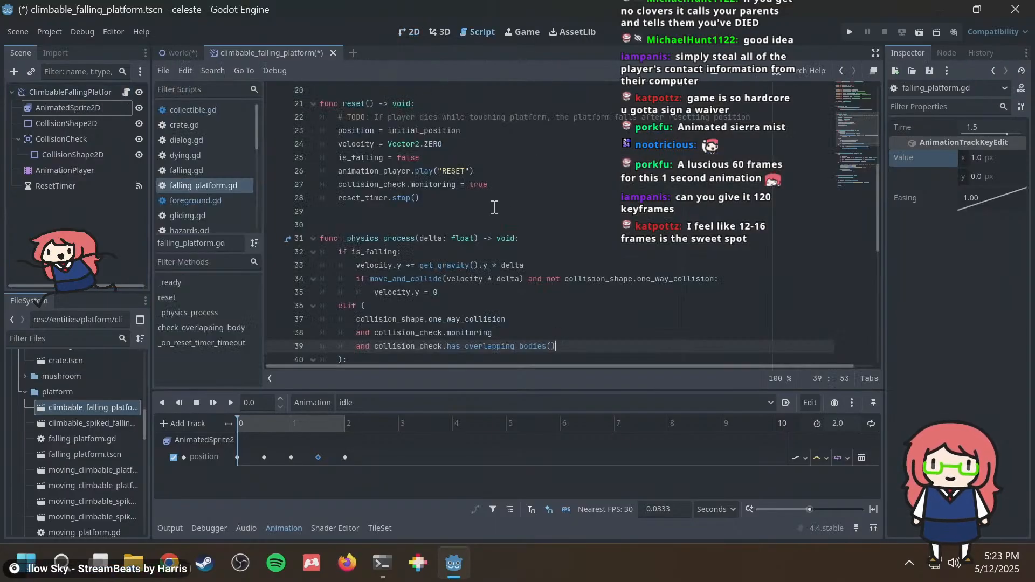
scroll(494, 207, "up", 6)
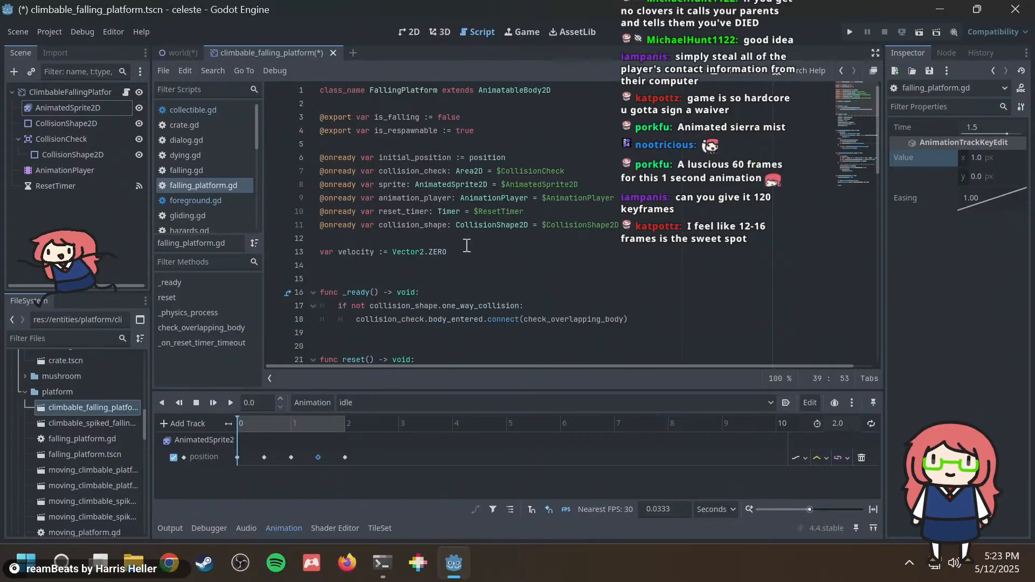
scroll(462, 275, "down", 2)
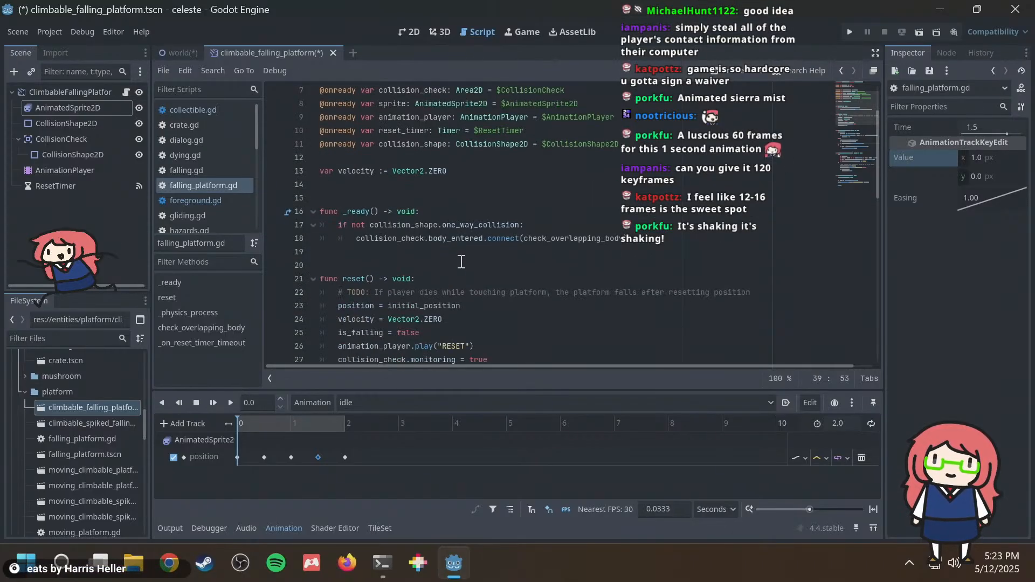
left_click(450, 211)
key("Return")
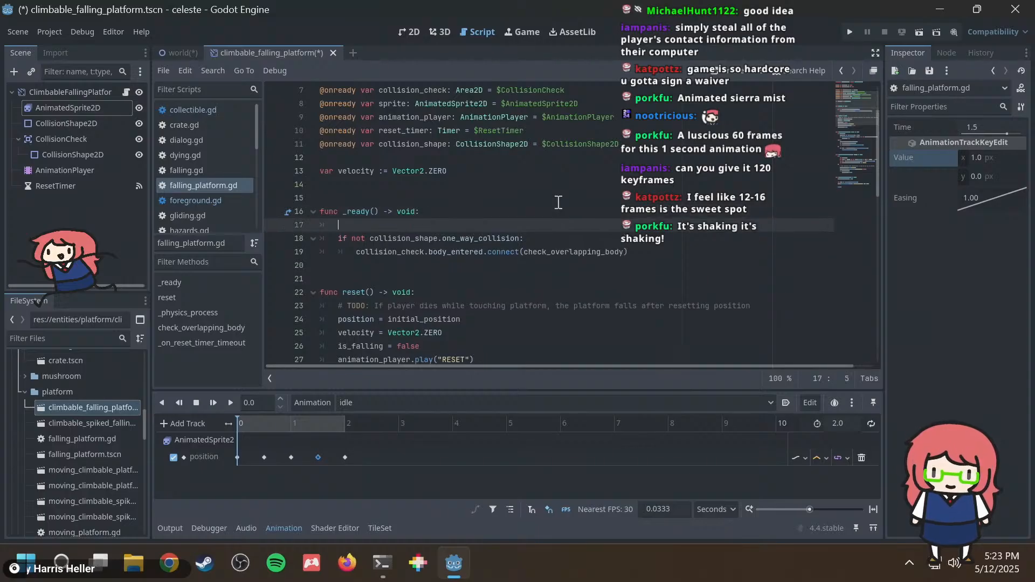
type("animation_player")
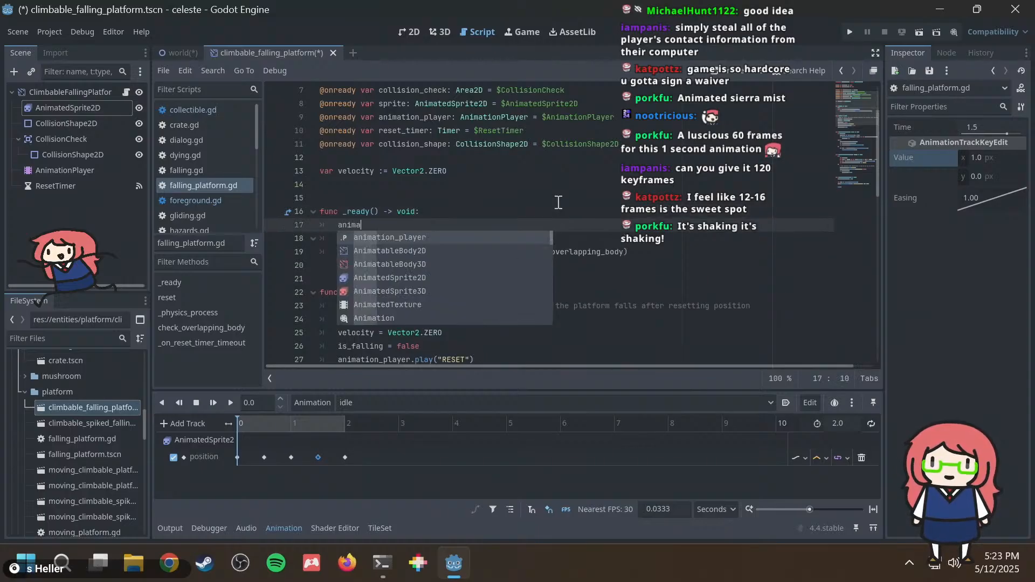
key("Return")
type(".")
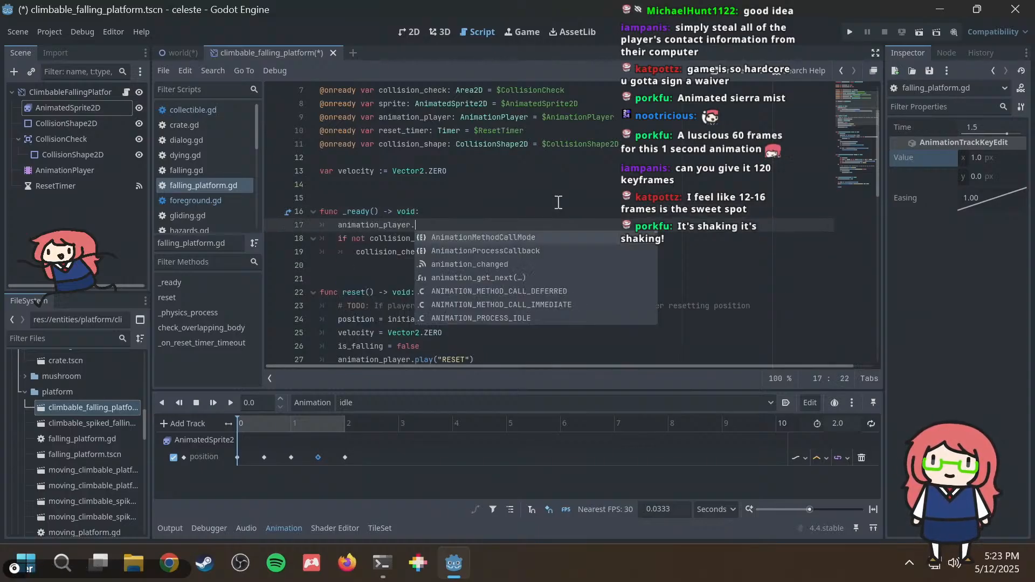
type("play(\"")
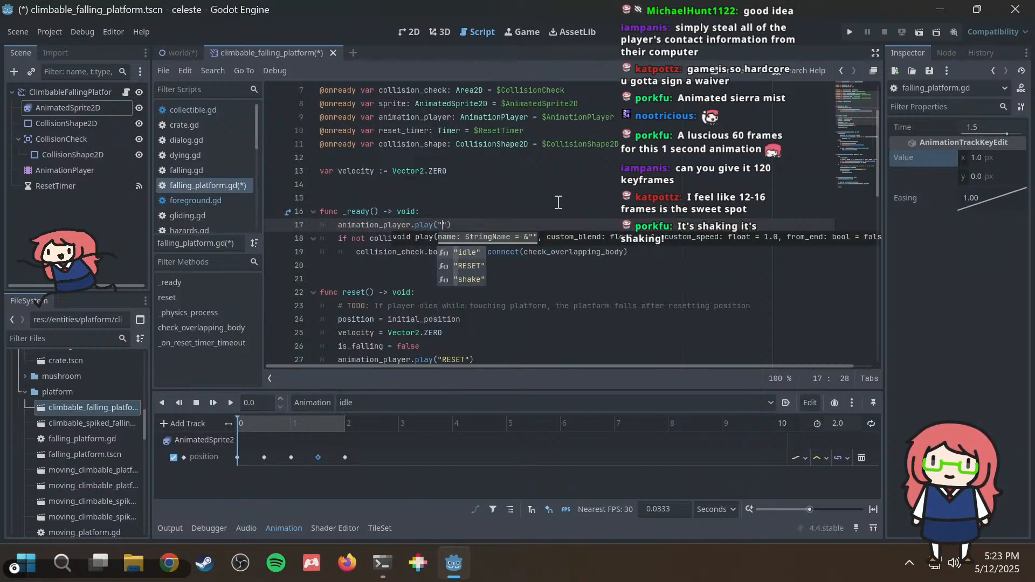
key("Return")
left_click(526, 216)
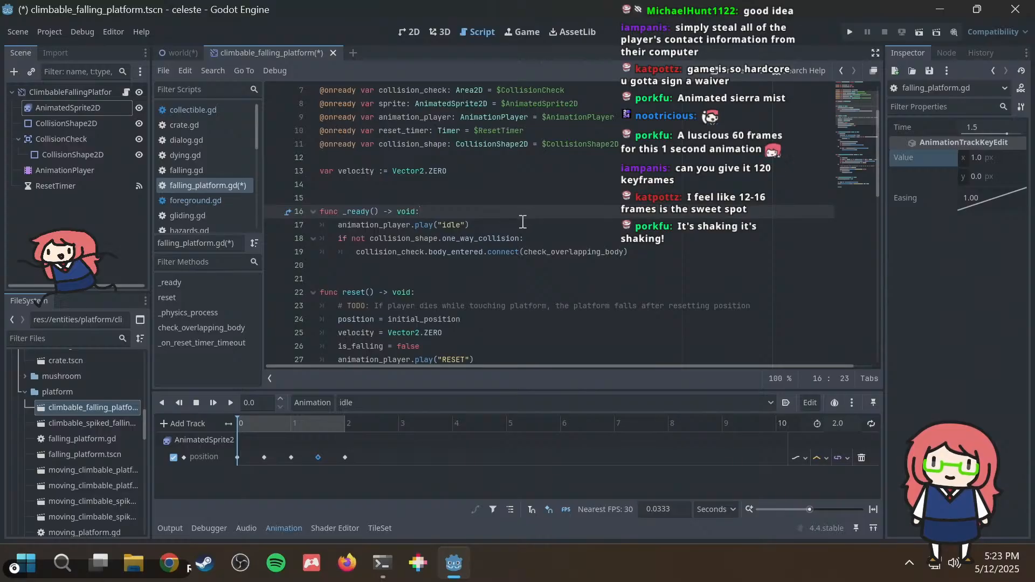
Copy the idle play call from _ready() into reset(), directly below the line that plays "RESET".
left_click(515, 227)
key("shift+Home")
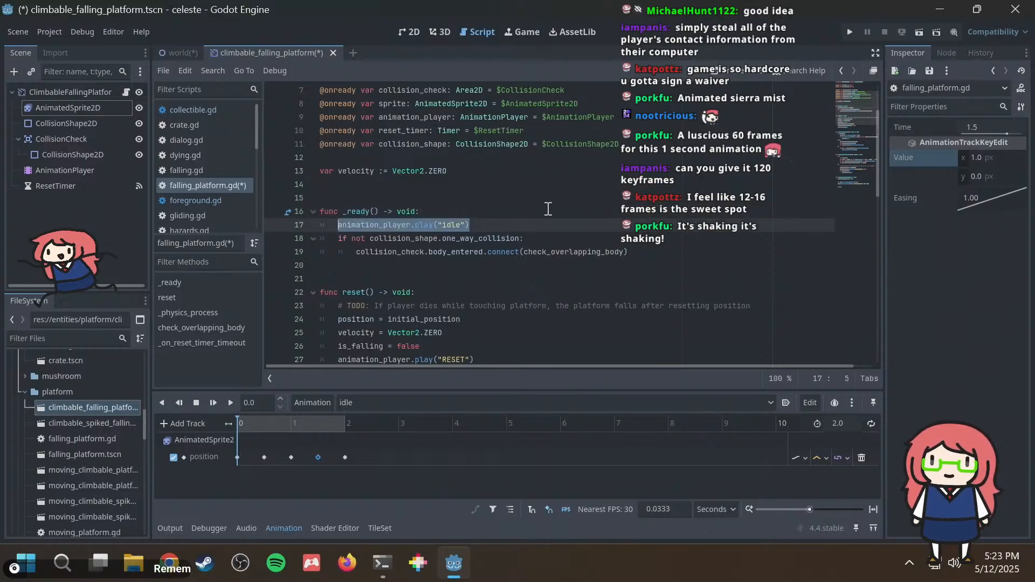
scroll(544, 215, "down", 2)
key("ctrl+c")
left_click(508, 277)
key("Return")
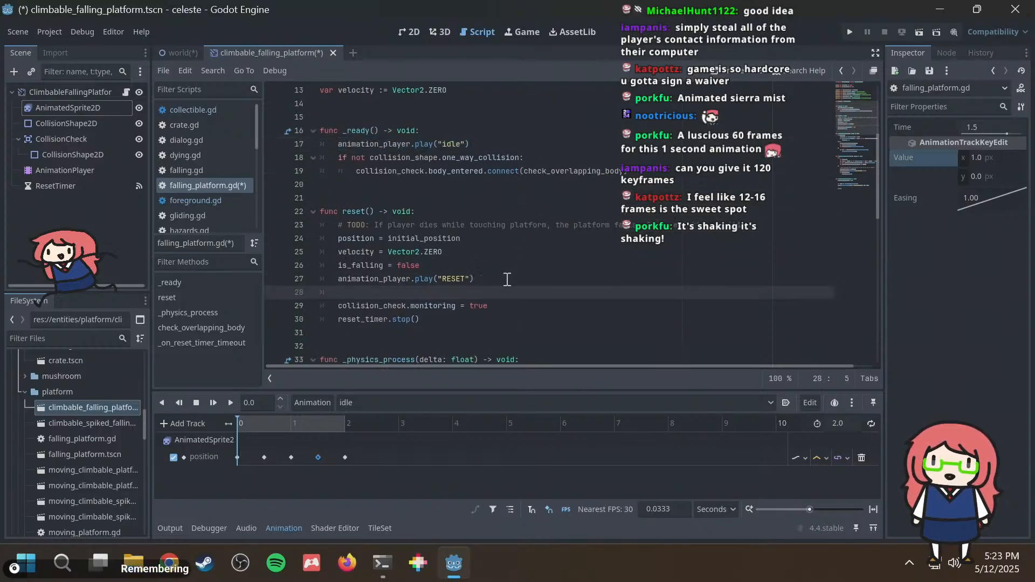
key("ctrl+v")
Review the rest of the script, including the shake call in check_overlapping_body() and the reset timer timeout function.
scroll(508, 279, "down", 2)
scroll(507, 279, "down", 6)
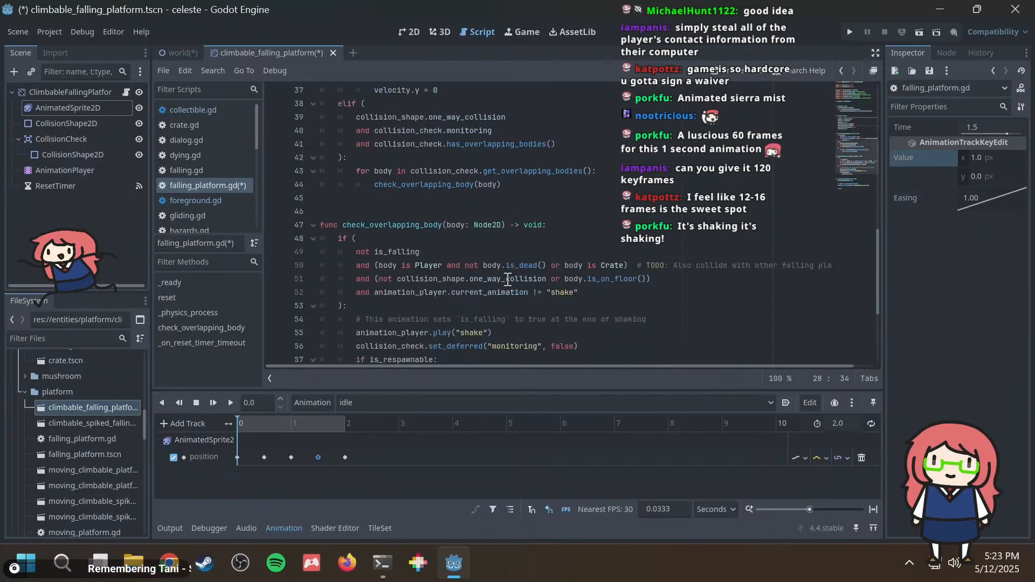
scroll(507, 278, "down", 2)
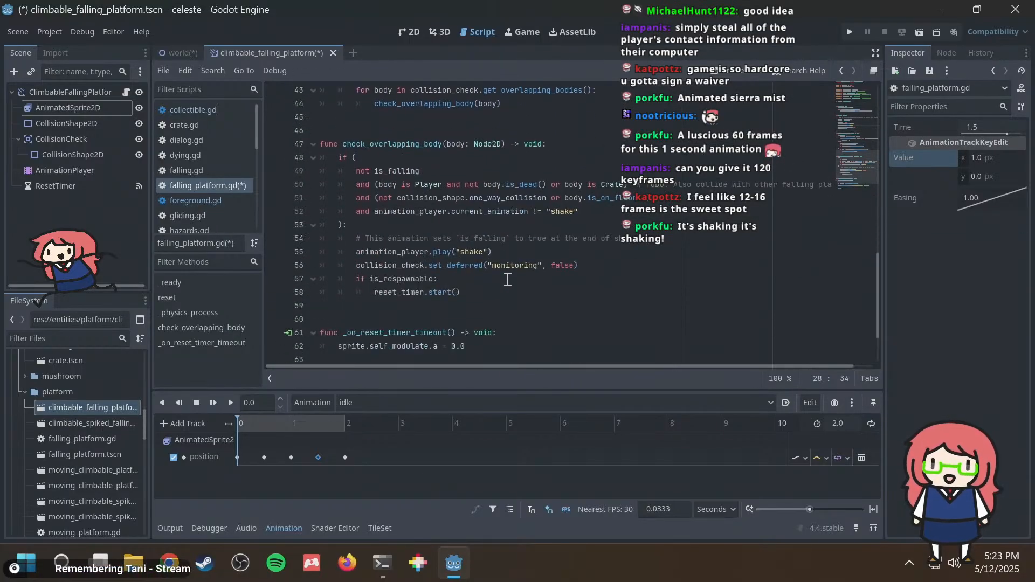
scroll(508, 279, "up", 1)
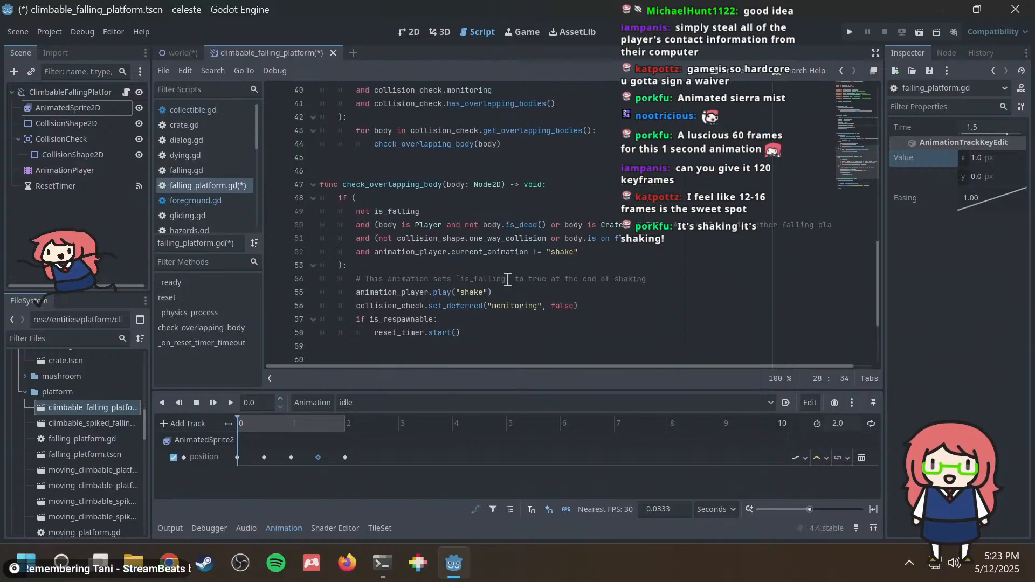
left_click(496, 291)
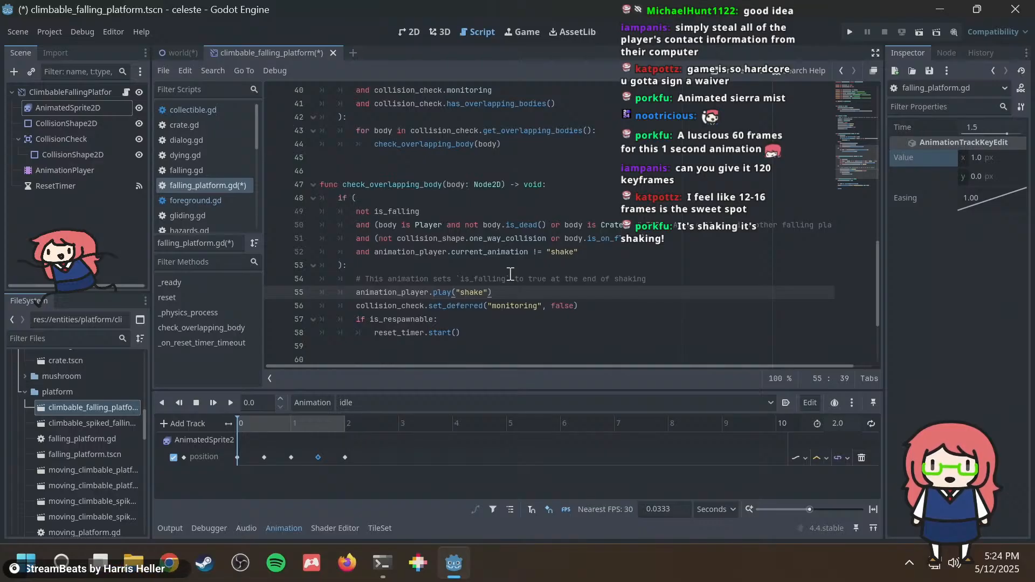
scroll(510, 274, "down", 3)
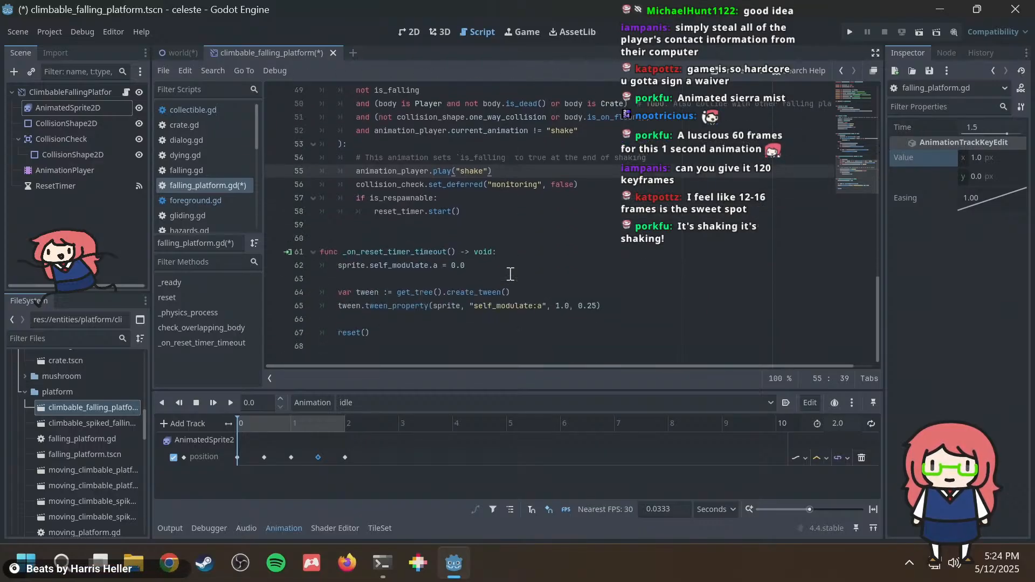
Save the falling platform script and scene, and test-run the game to check the platform's idle animation.
scroll(510, 274, "up", 3)
key("ctrl+s")
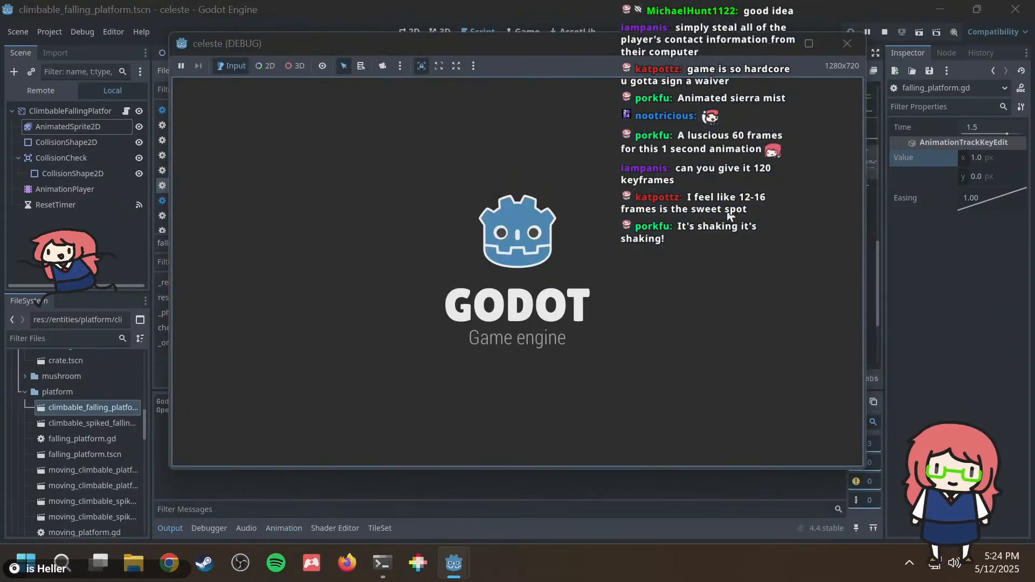
key("Left")
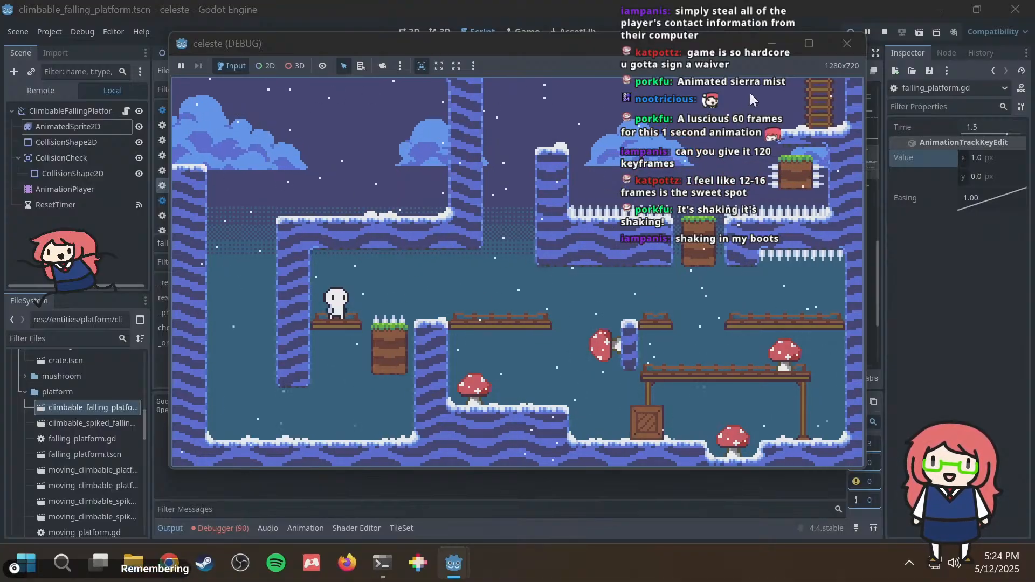
left_click(846, 45)
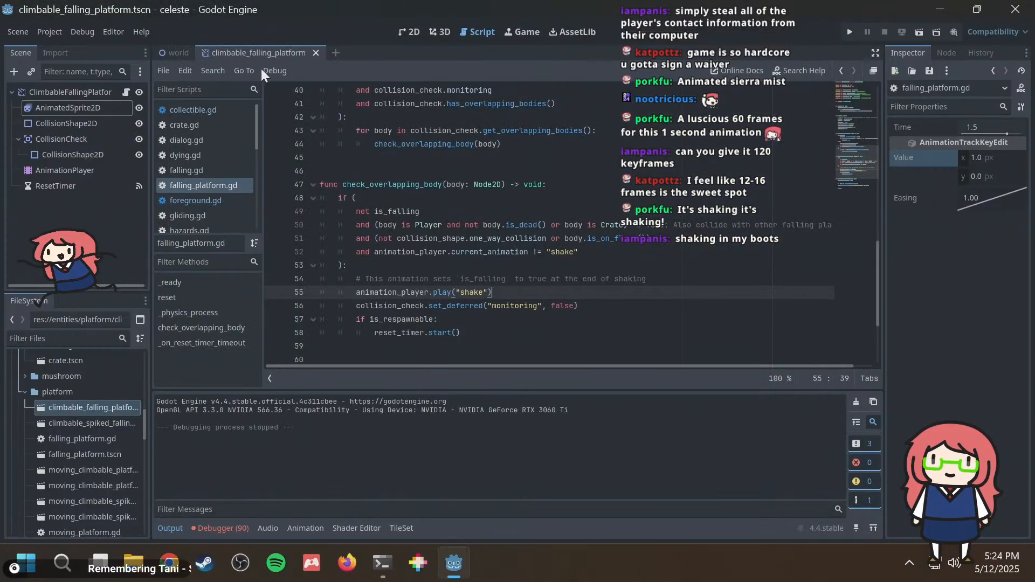
Read the debugger errors and check the animation list of the climbable falling platform's AnimationPlayer.
left_click(217, 525)
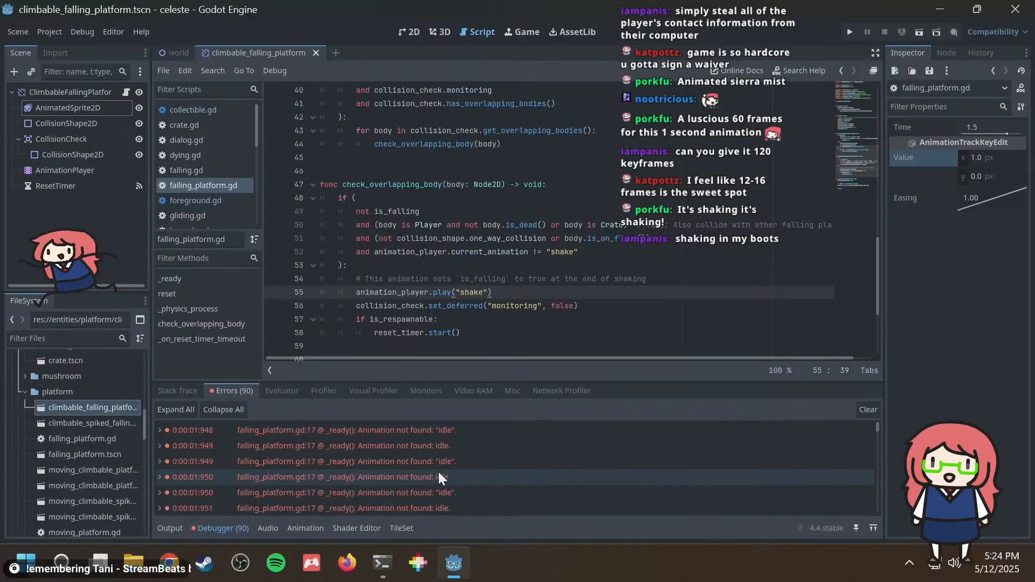
scroll(428, 271, "up", 13)
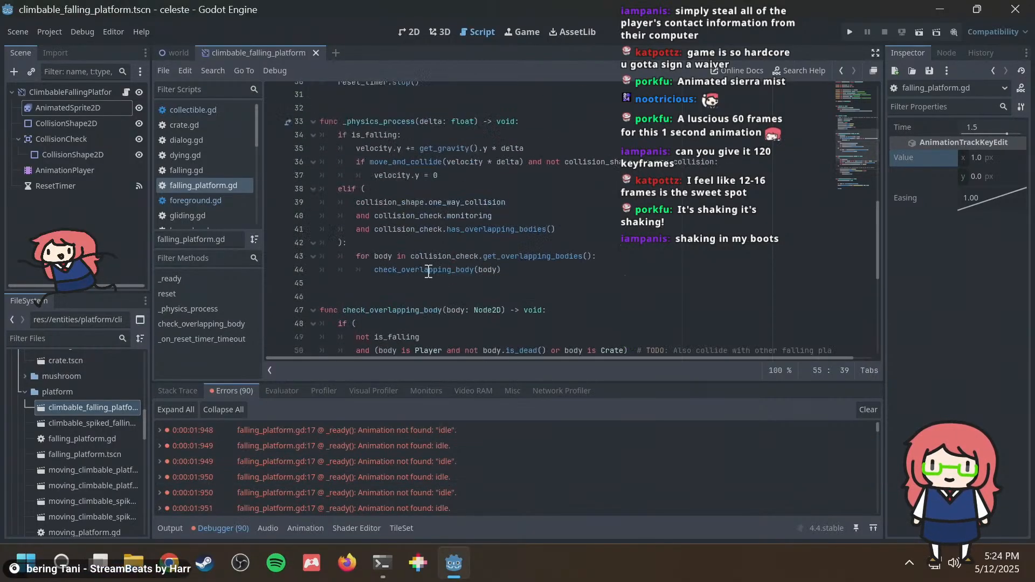
left_click(42, 172)
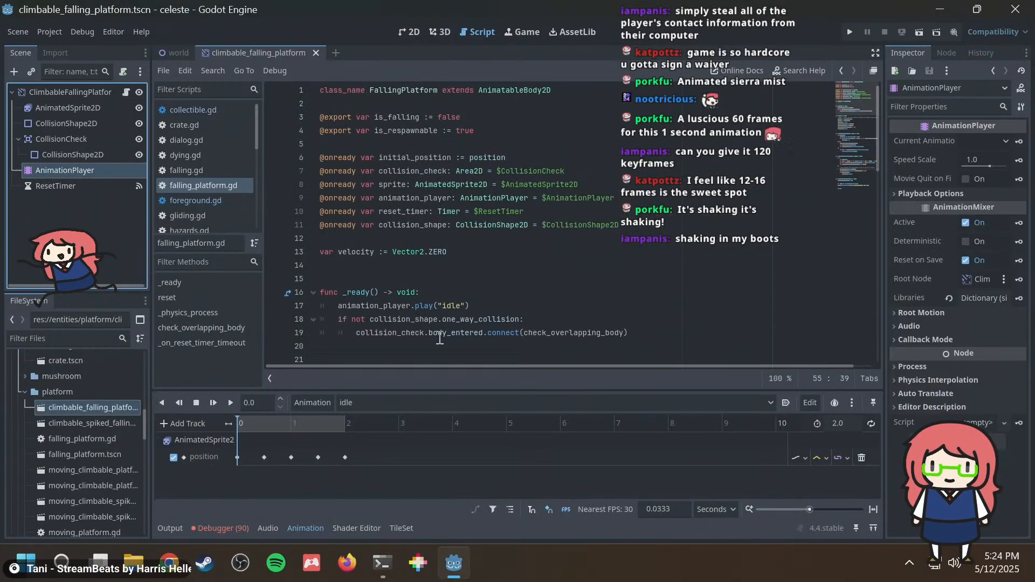
left_click(413, 400)
left_click(414, 403)
left_click(425, 212)
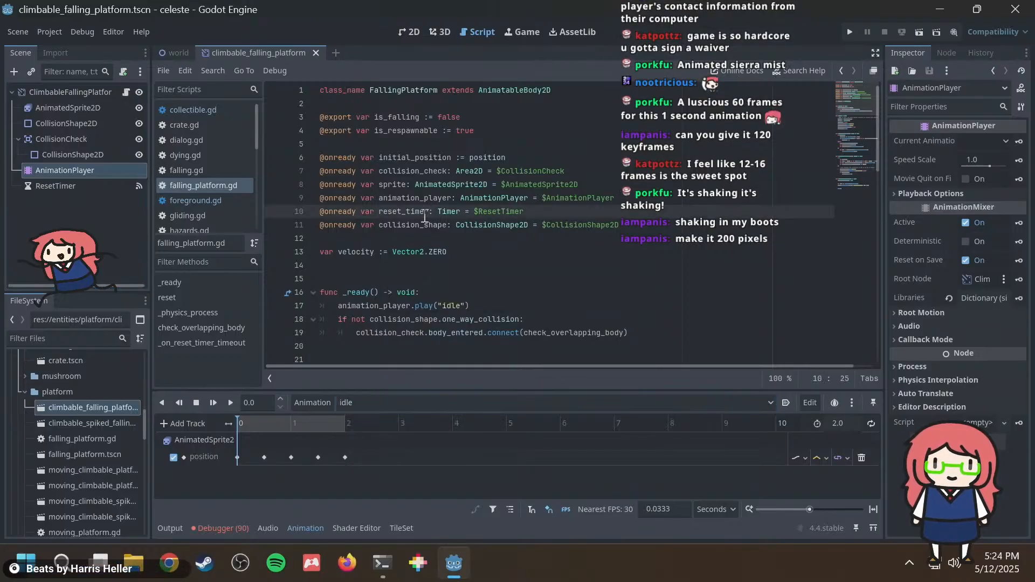
Run the game again and compare the animation name in the AnimationPlayer with the play call in _ready().
key("F5")
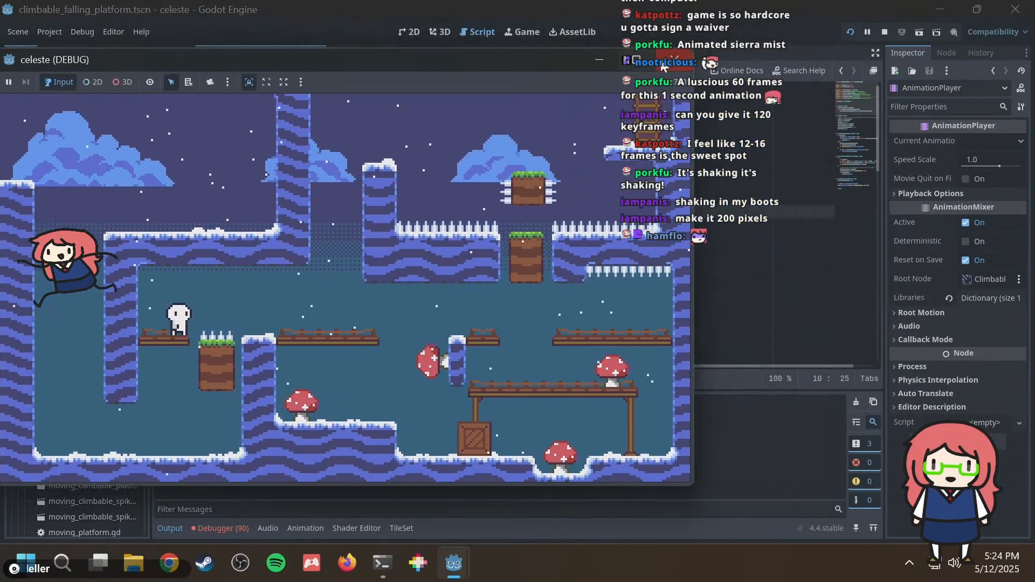
left_click(662, 63)
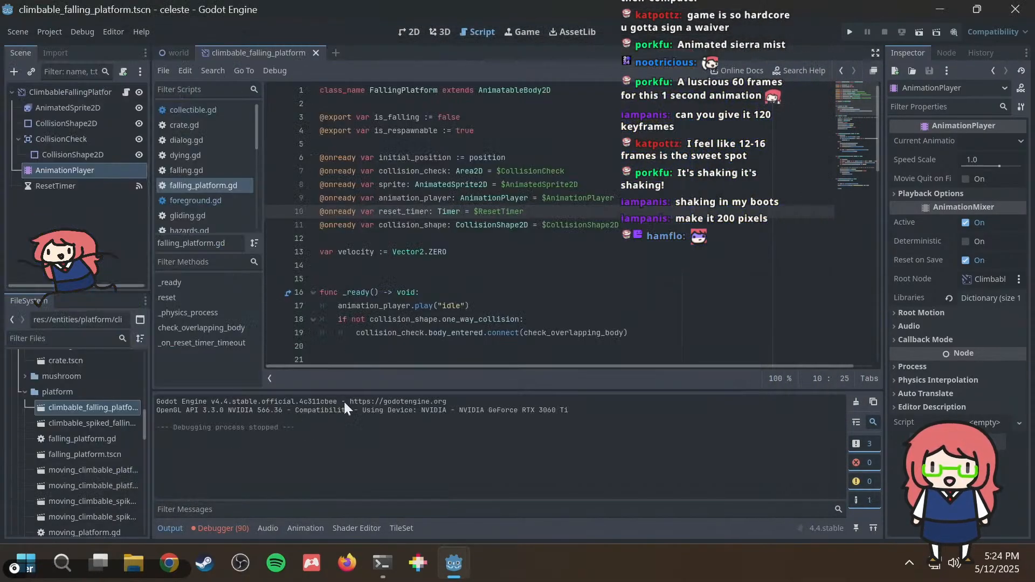
left_click(294, 525)
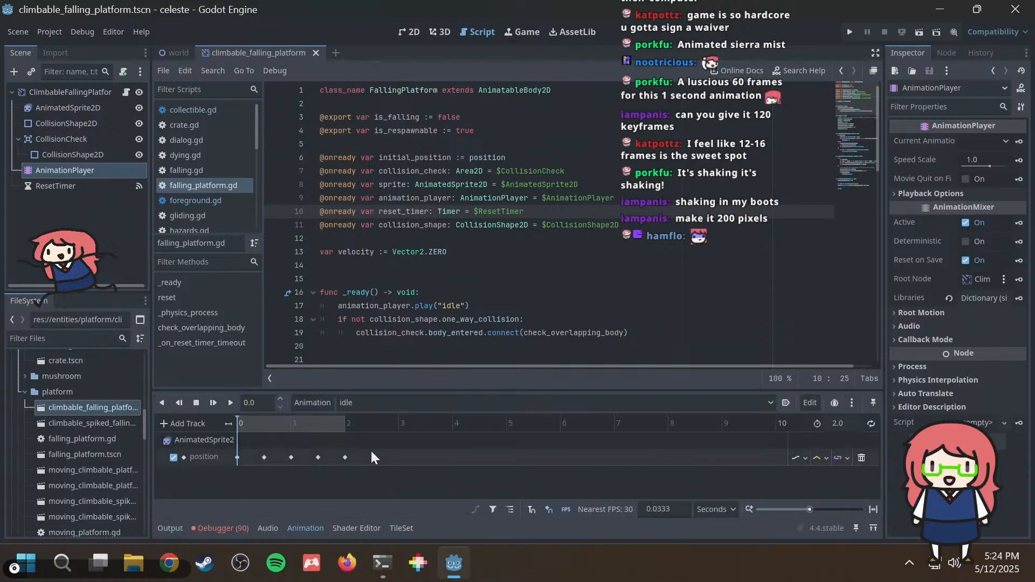
left_click(361, 402)
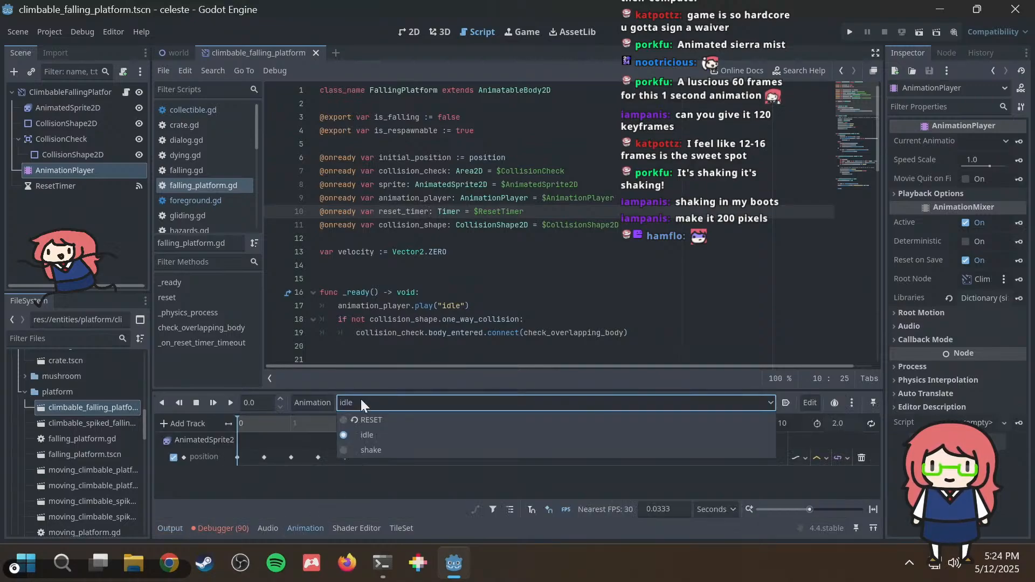
left_click(361, 402)
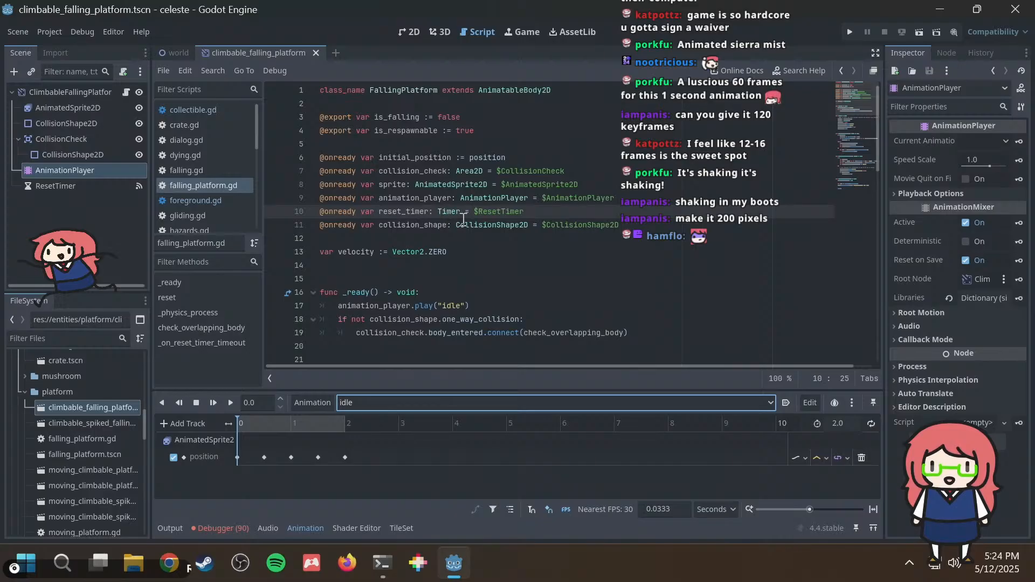
scroll(464, 218, "down", 3)
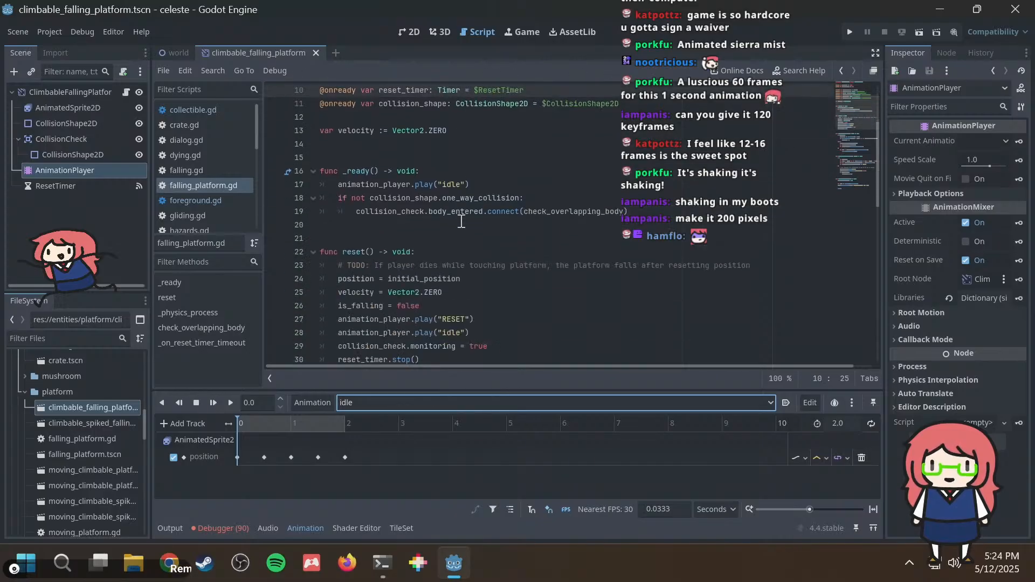
left_click(381, 188)
scroll(539, 196, "up", 3)
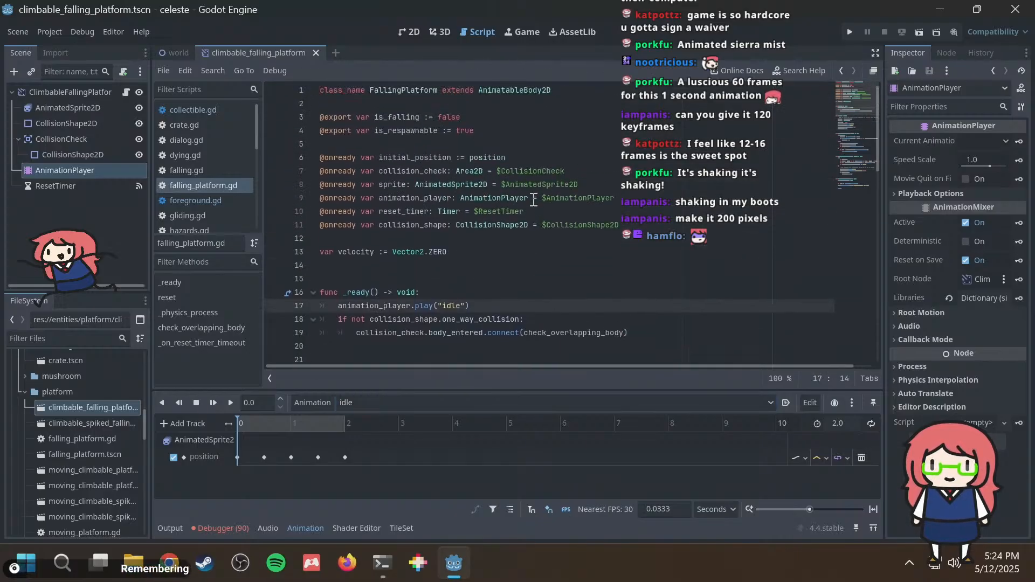
Scrub through the first part of the idle animation on the climbable falling platform's AnimationPlayer timeline.
left_click(51, 170)
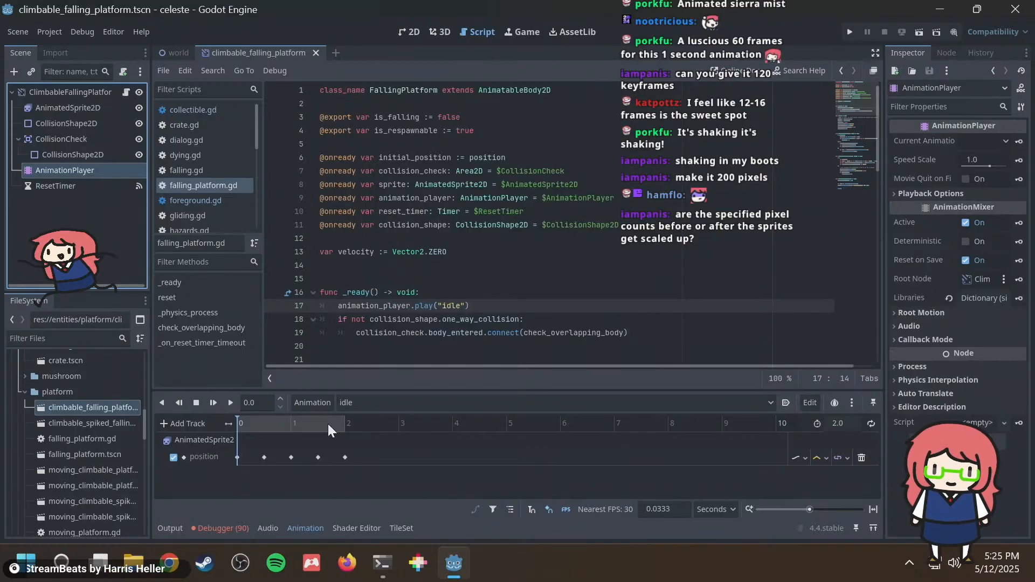
left_click_drag(312, 422, 236, 426)
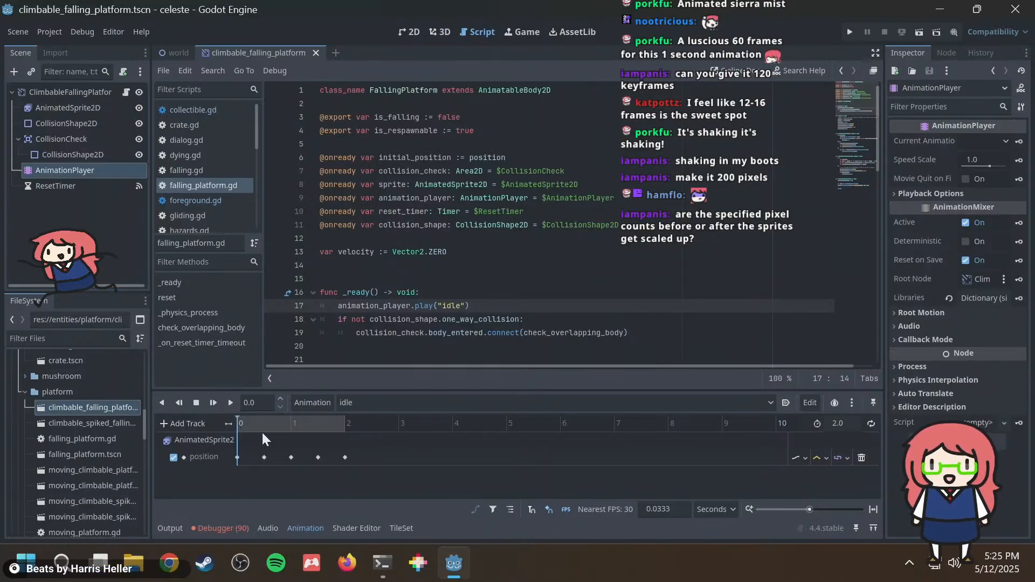
left_click(250, 424)
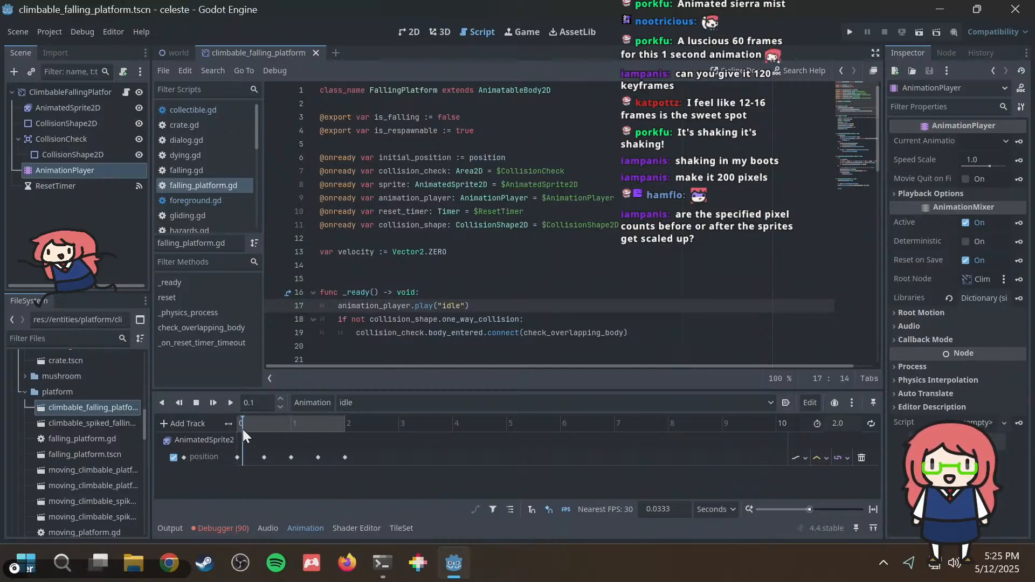
left_click_drag(242, 430, 235, 429)
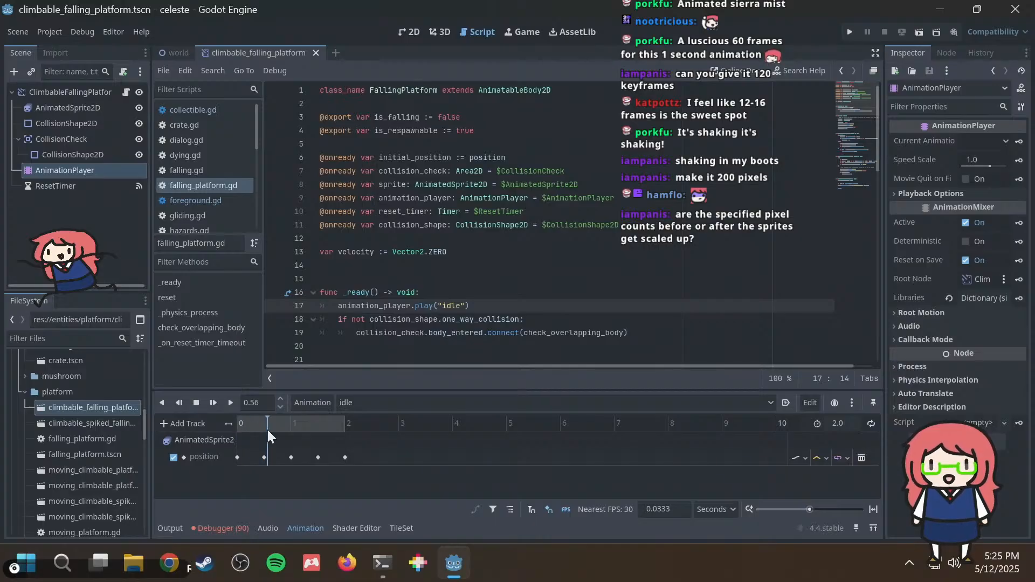
left_click_drag(267, 429, 267, 429)
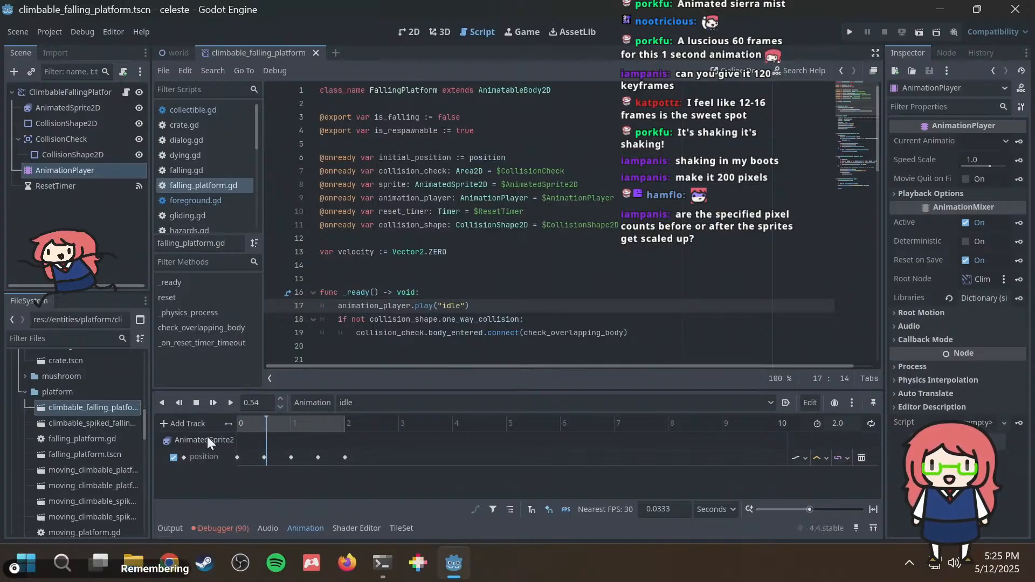
Recheck the available animations and the AnimationPlayer node against the variable declarations and _ready() code in the script.
left_click(355, 403)
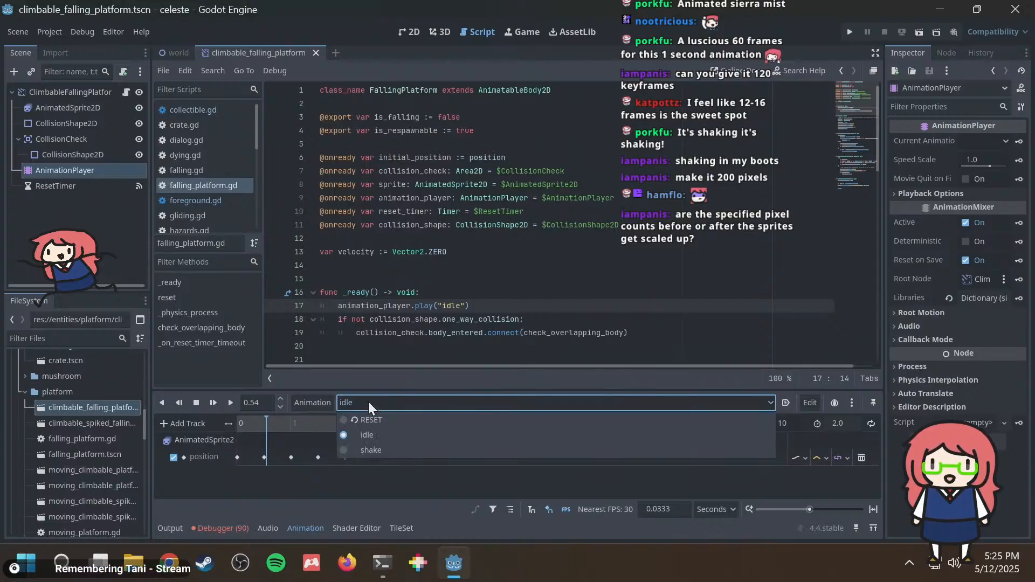
left_click(368, 402)
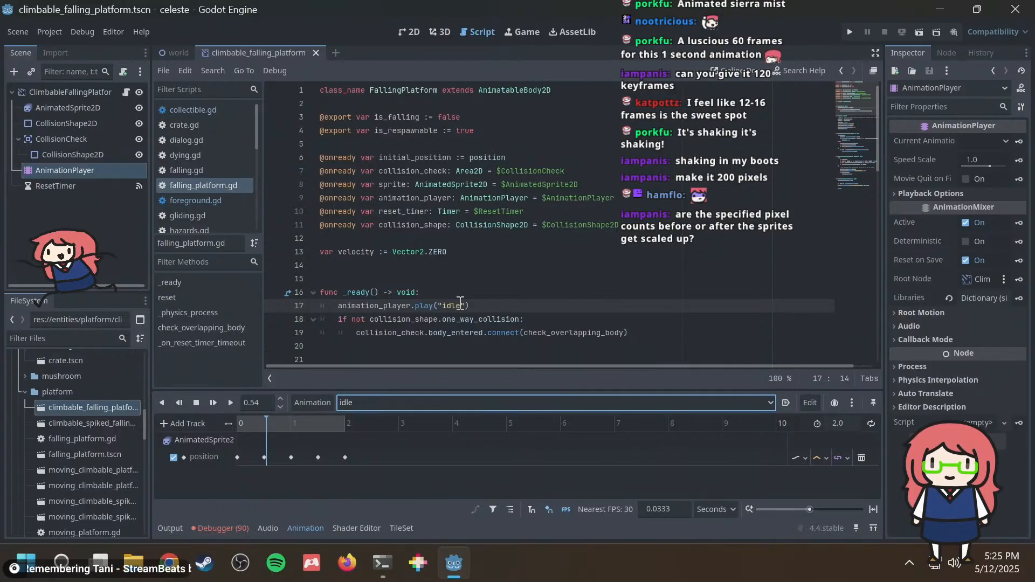
left_click(128, 92)
left_click(63, 169)
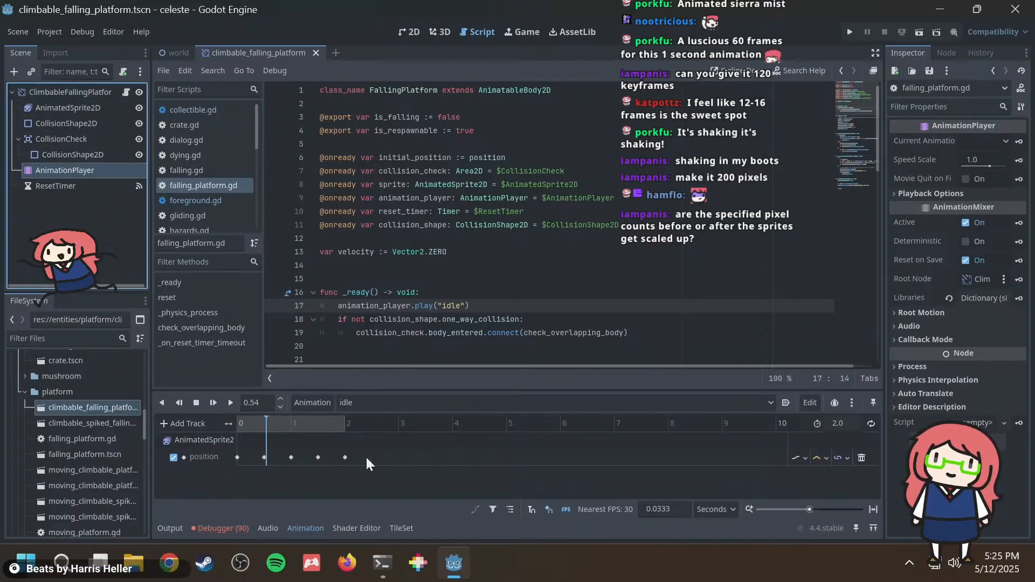
left_click(464, 264)
scroll(460, 284, "down", 1)
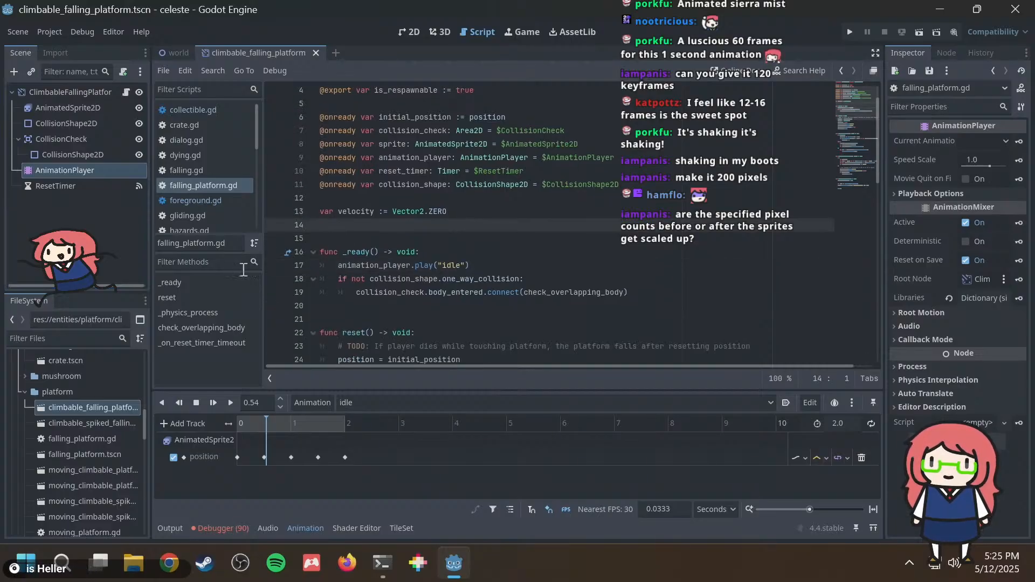
Open the climbable spiked falling platform scene and check which animations its AnimationPlayer contains.
double_click(98, 423)
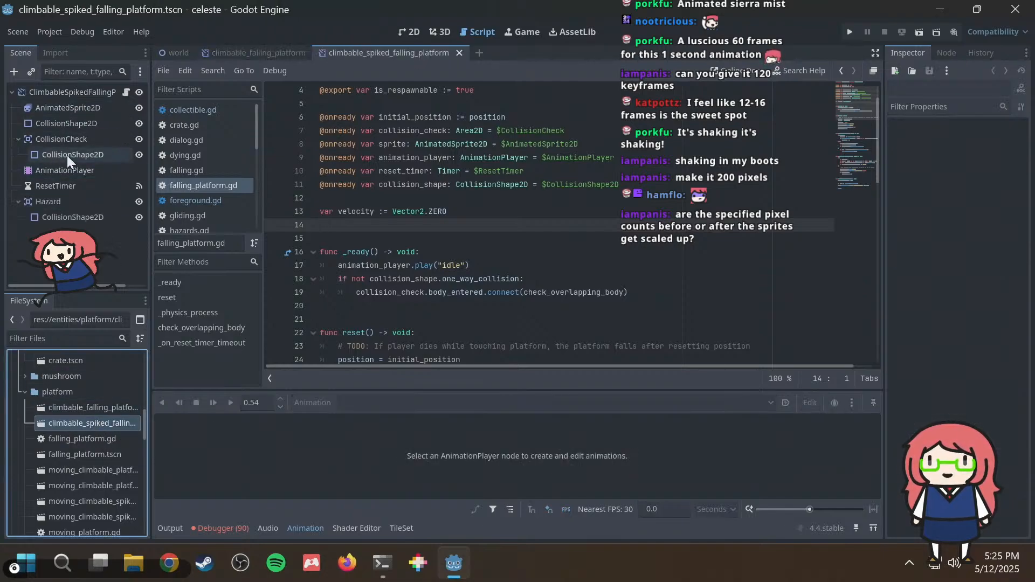
left_click(68, 169)
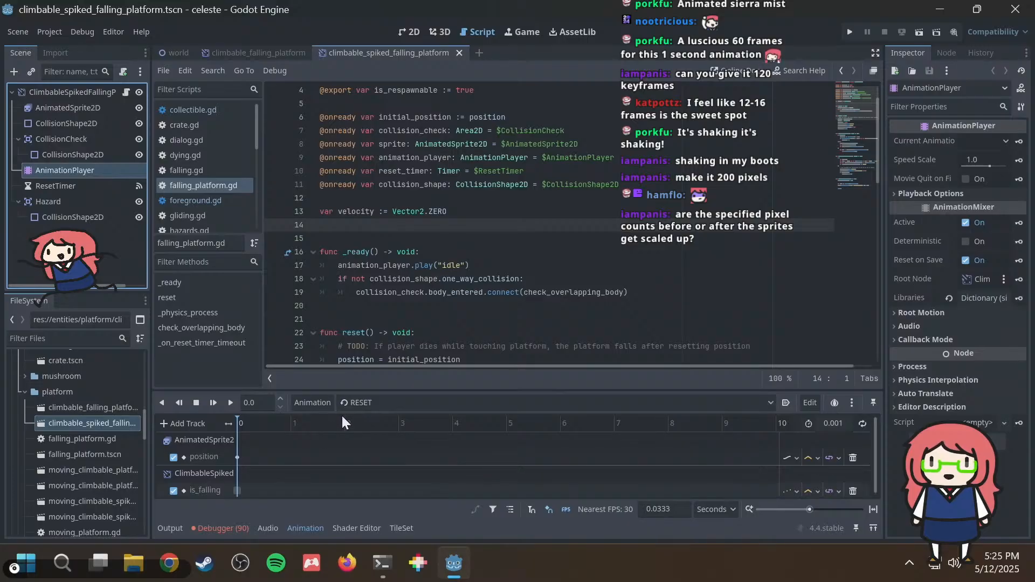
left_click(357, 403)
left_click(383, 399)
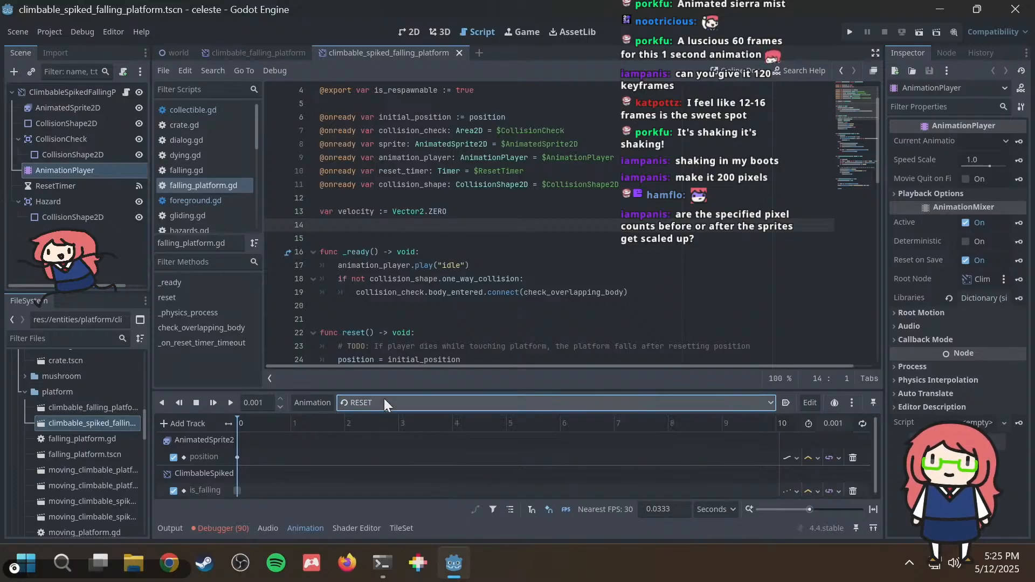
Return to the climbable falling platform scene and review its animation list and the onion skinning options.
double_click(96, 411)
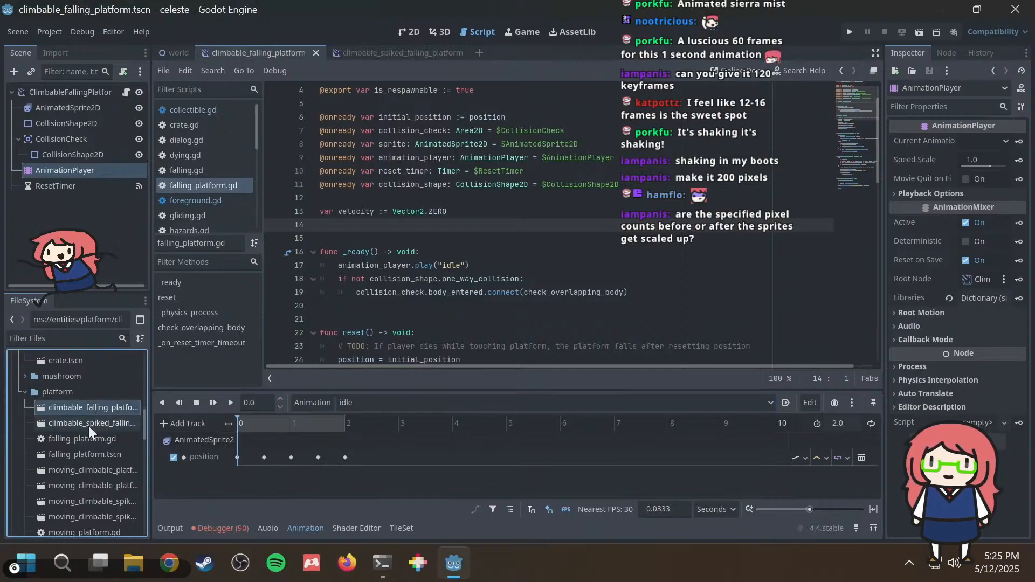
left_click(433, 403)
left_click(506, 399)
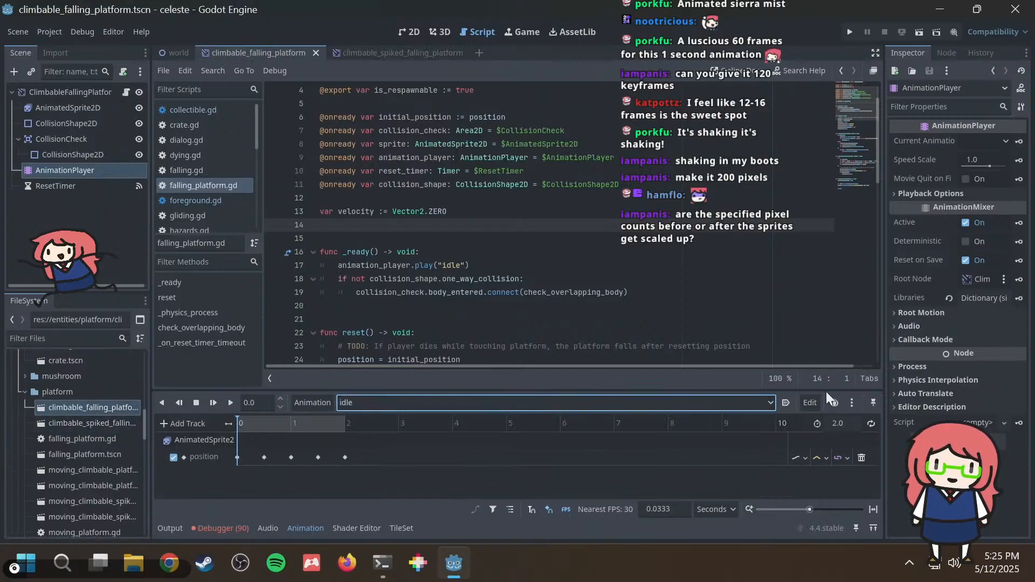
left_click(851, 404)
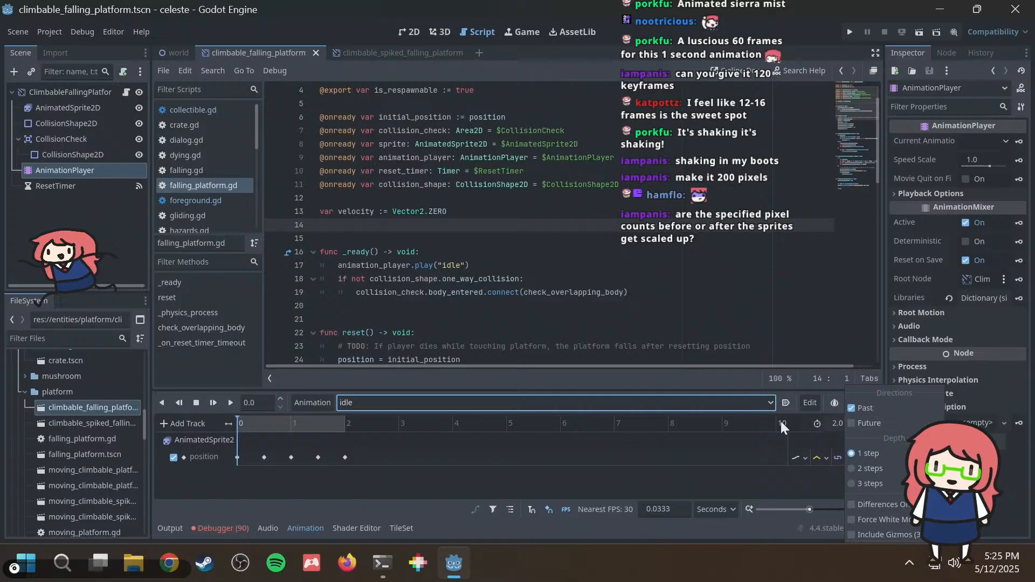
left_click(567, 465)
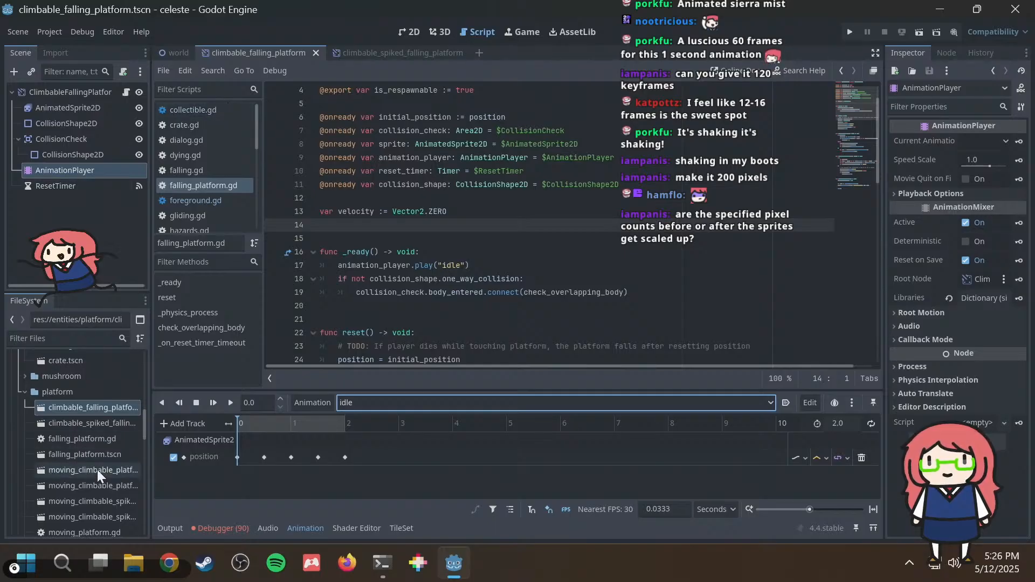
Run the game once more to watch the falling platforms, close it, and review _ready() and reset() in the script.
scroll(496, 184, "up", 1)
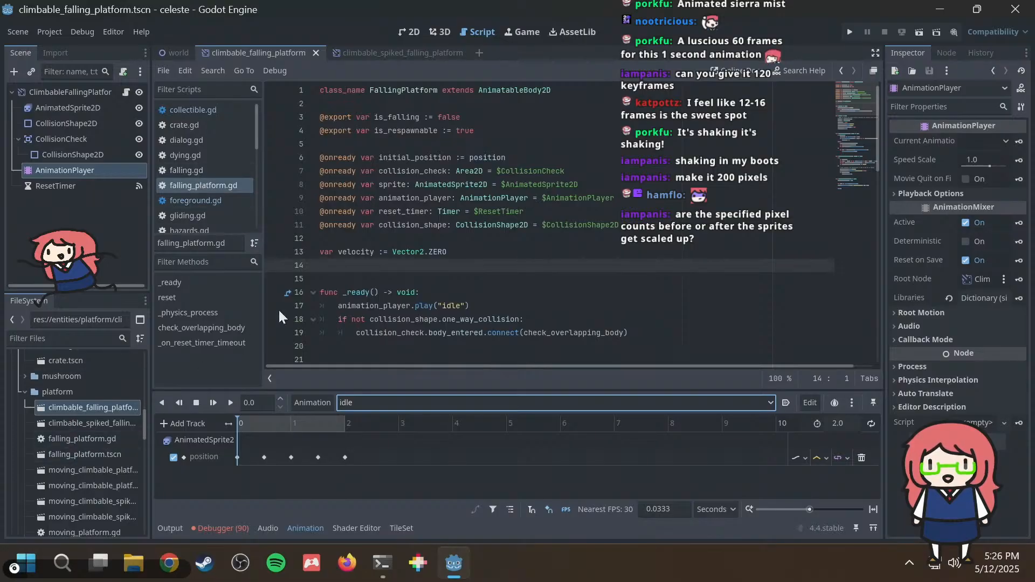
key("F5")
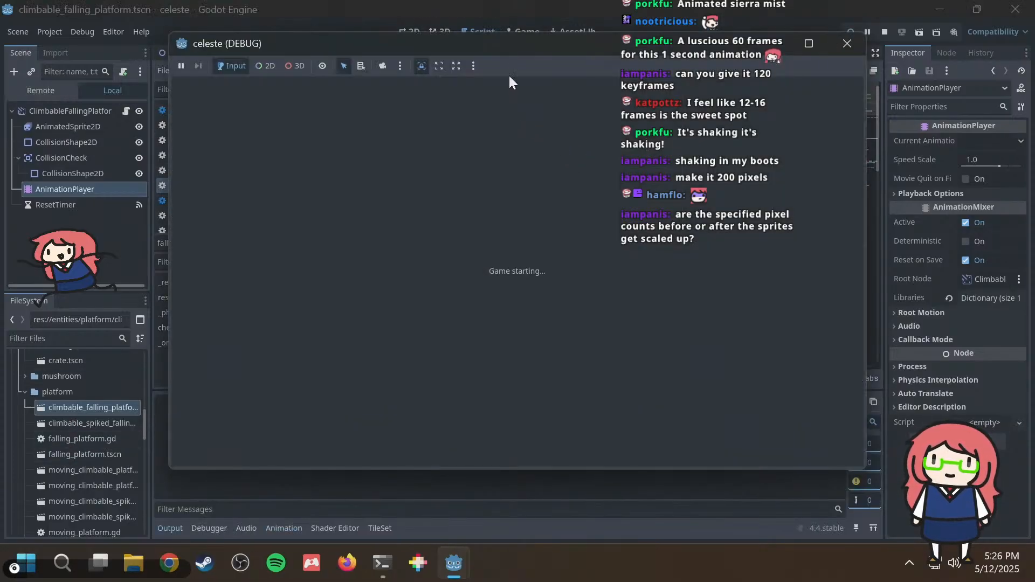
left_click_drag(508, 47, 323, 86)
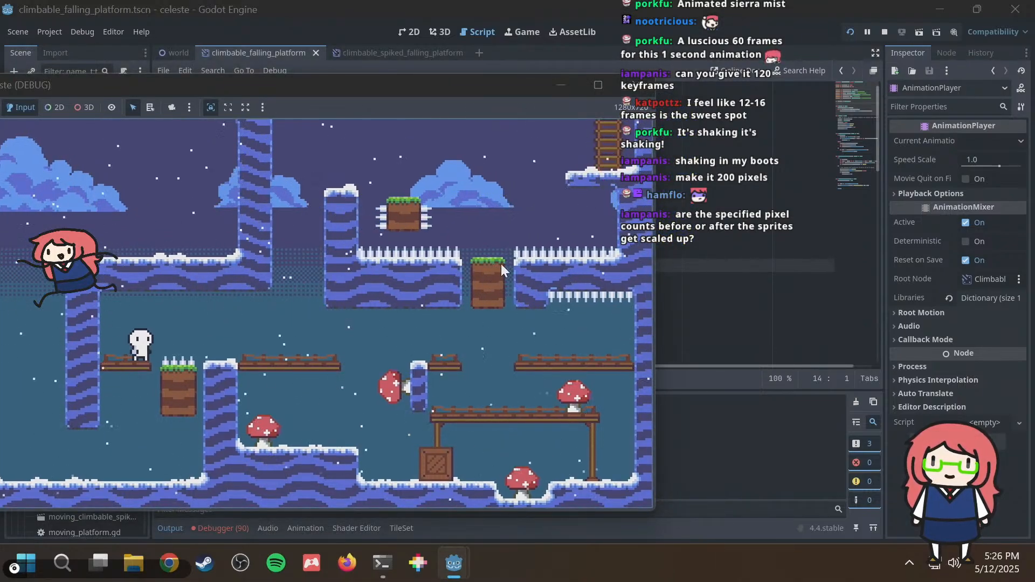
left_click(635, 85)
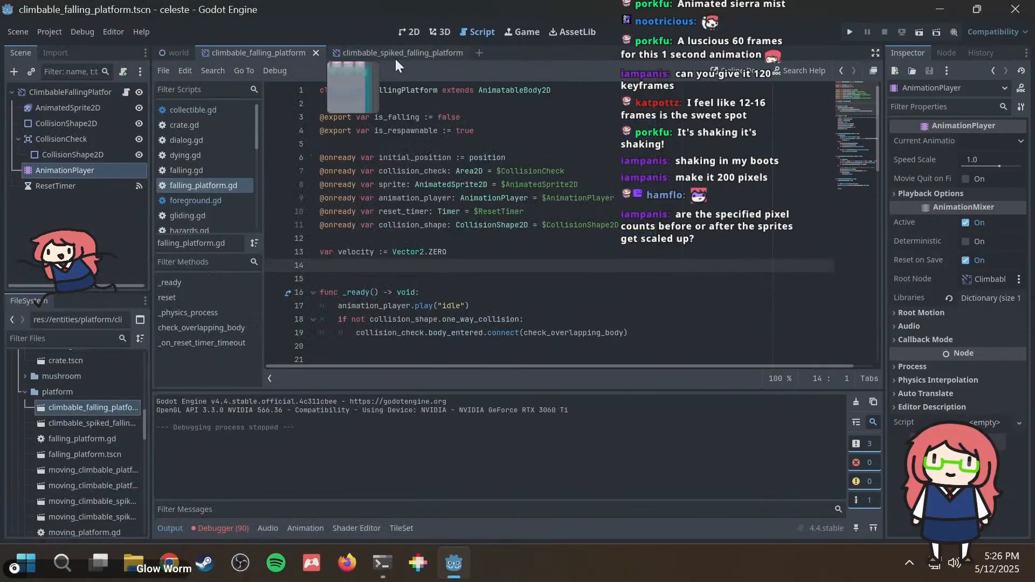
scroll(452, 244, "down", 2)
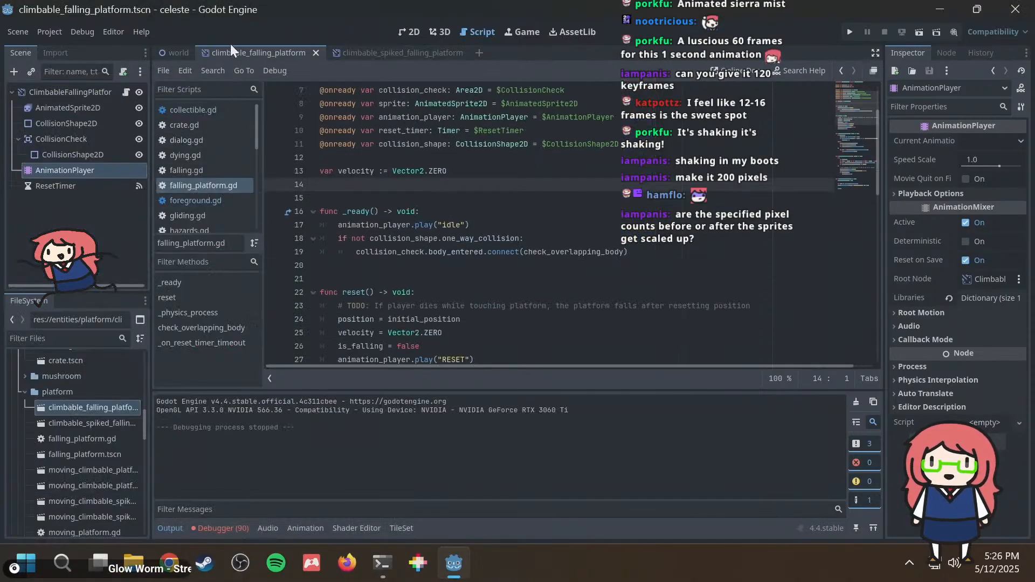
Inspect the idle animation's timeline and onion skinning options for a loop setting, and review the _ready() and reset() code.
left_click(300, 529)
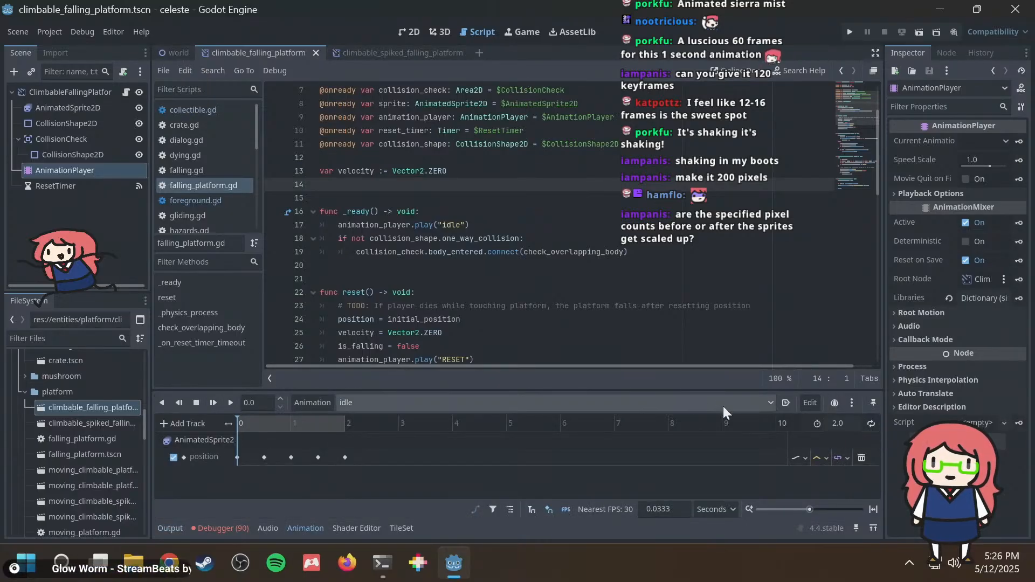
left_click(851, 402)
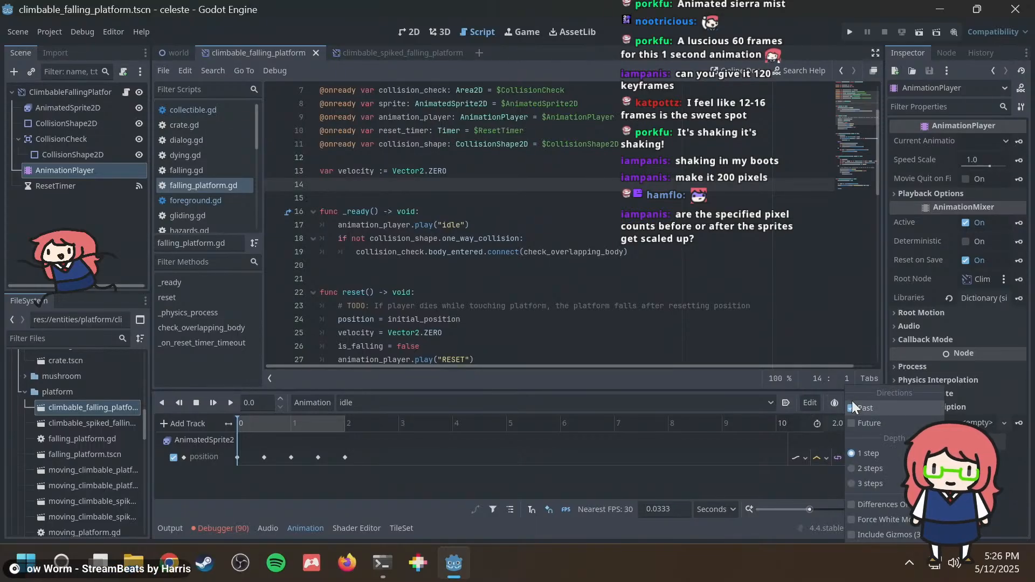
left_click(459, 510)
scroll(414, 188, "down", 3)
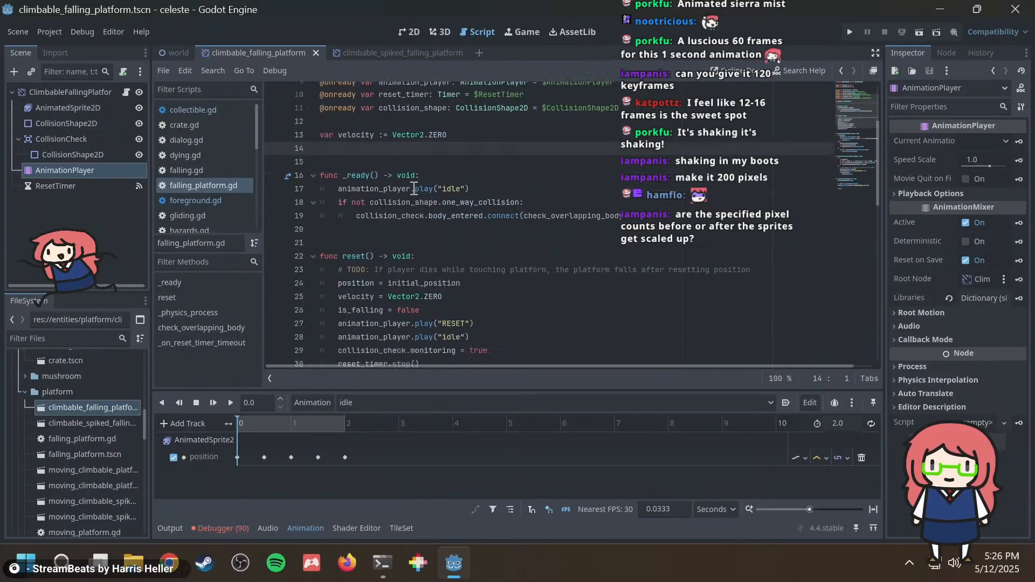
Switch to Firefox, search for "godot loop animation" and read the Stack Overflow answer on looping an AnimationPlayer animation.
left_click(347, 562)
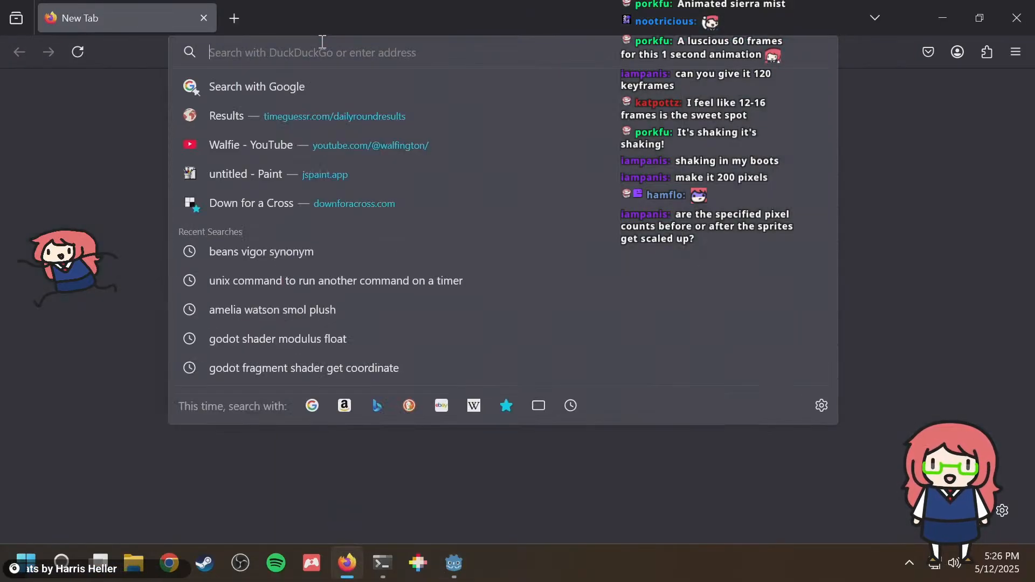
type("godot loo")
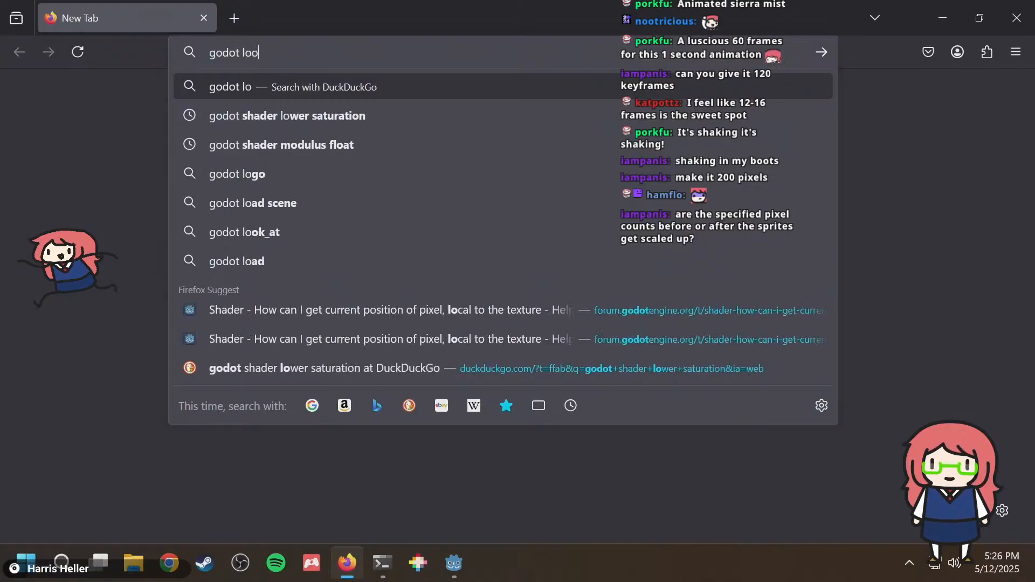
type("p anim")
key("Down")
key("Return")
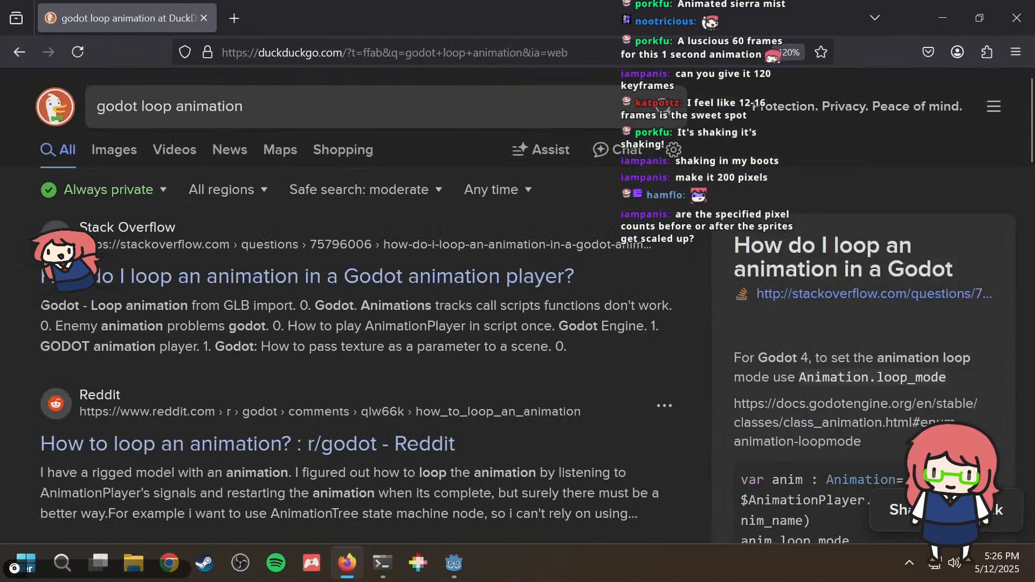
left_click(355, 277)
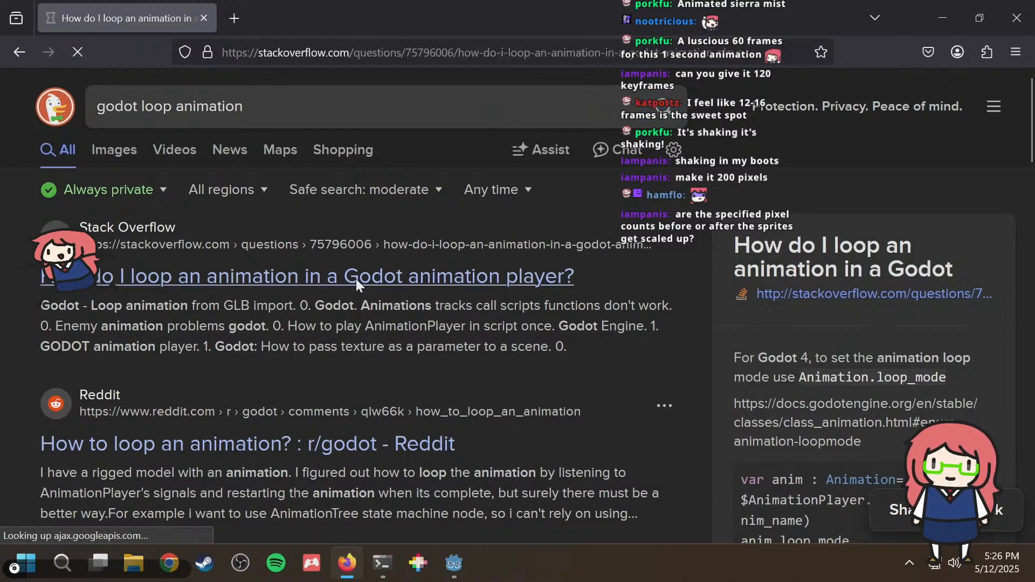
scroll(515, 236, "down", 2)
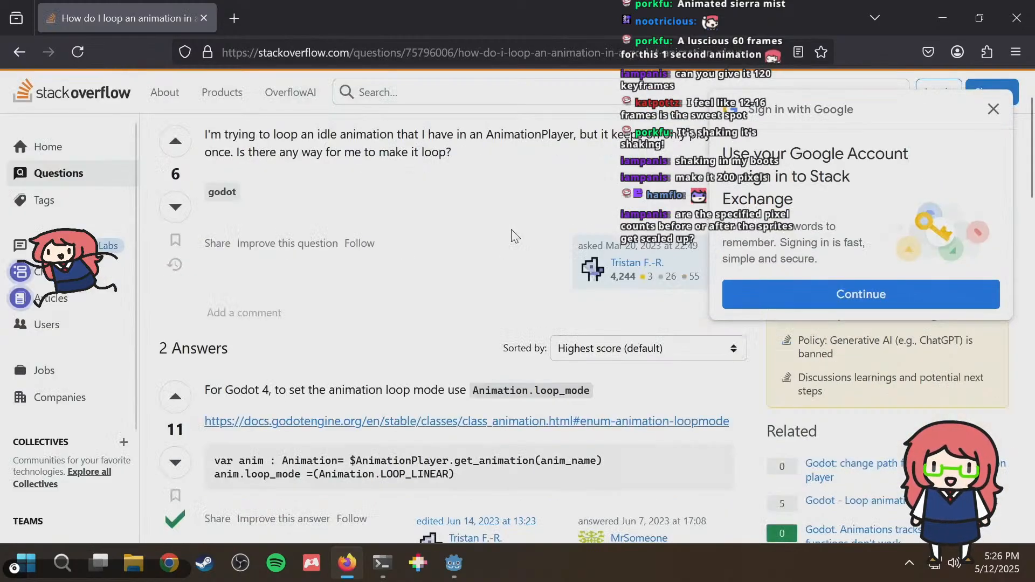
Return to Godot and check the animation list, onion skinning options and the position track's loop interpolation choices for the idle animation.
key("alt+Tab")
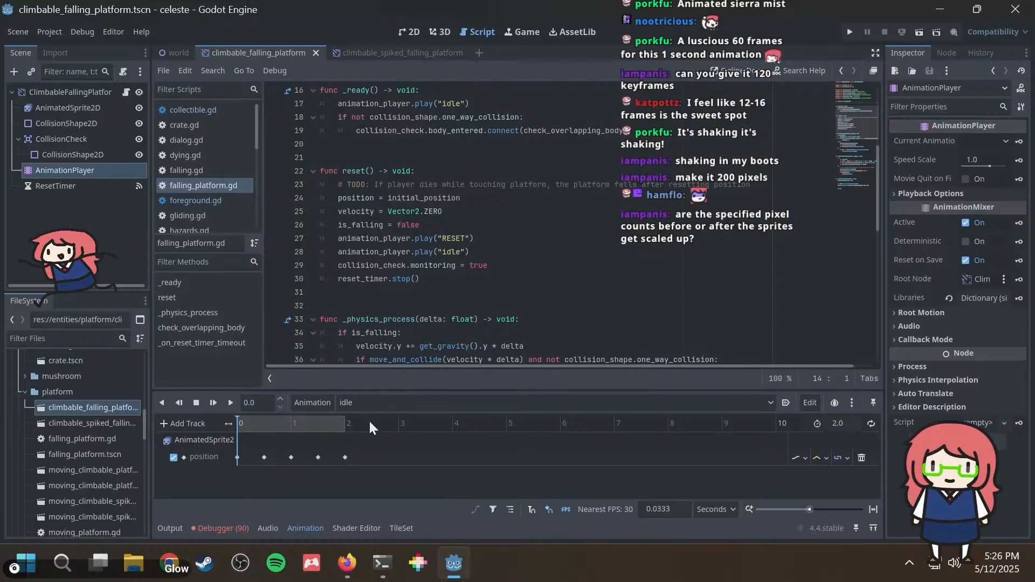
left_click(354, 402)
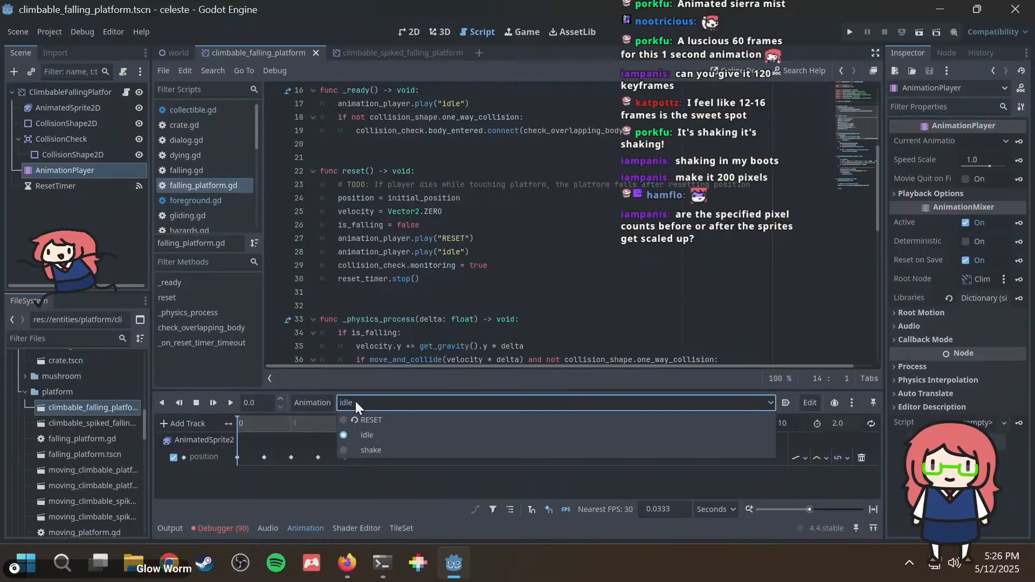
left_click(363, 399)
scroll(462, 265, "up", 3)
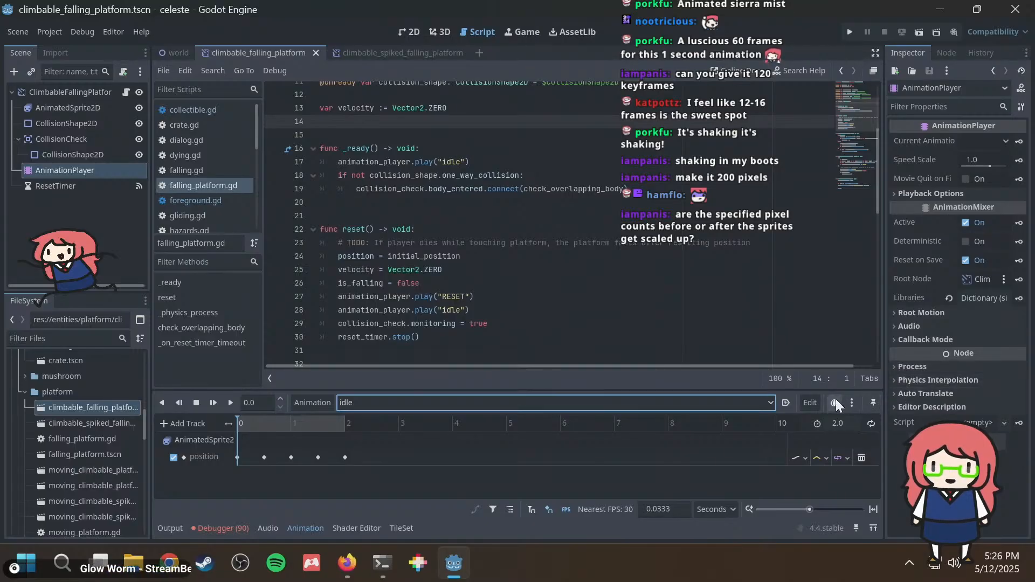
left_click(852, 402)
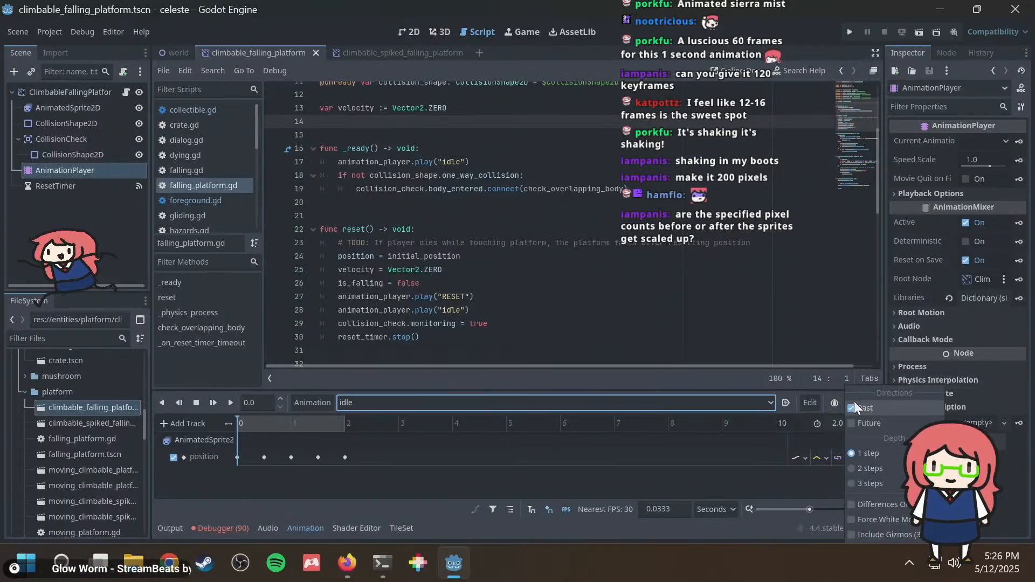
left_click(638, 458)
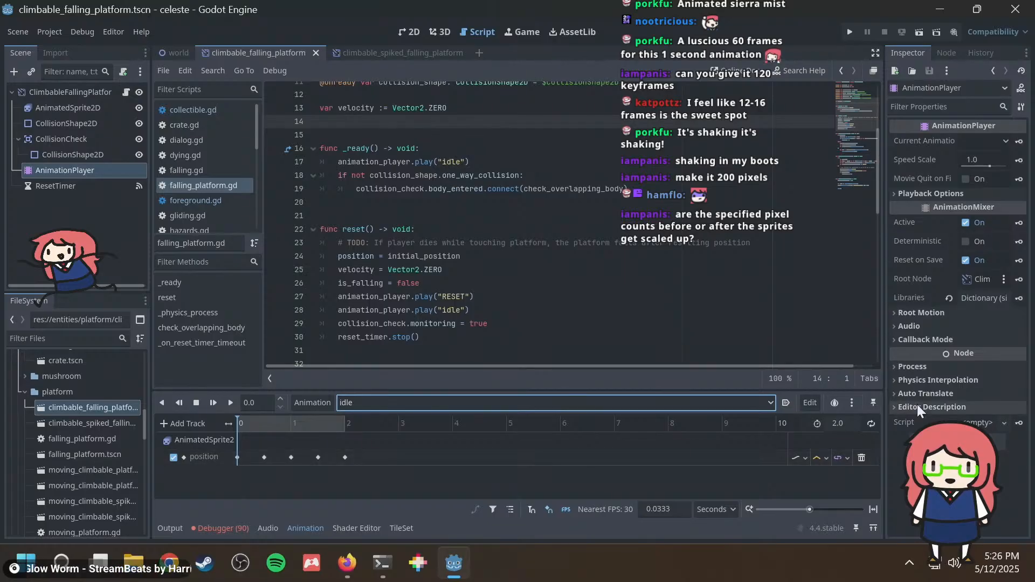
left_click(836, 458)
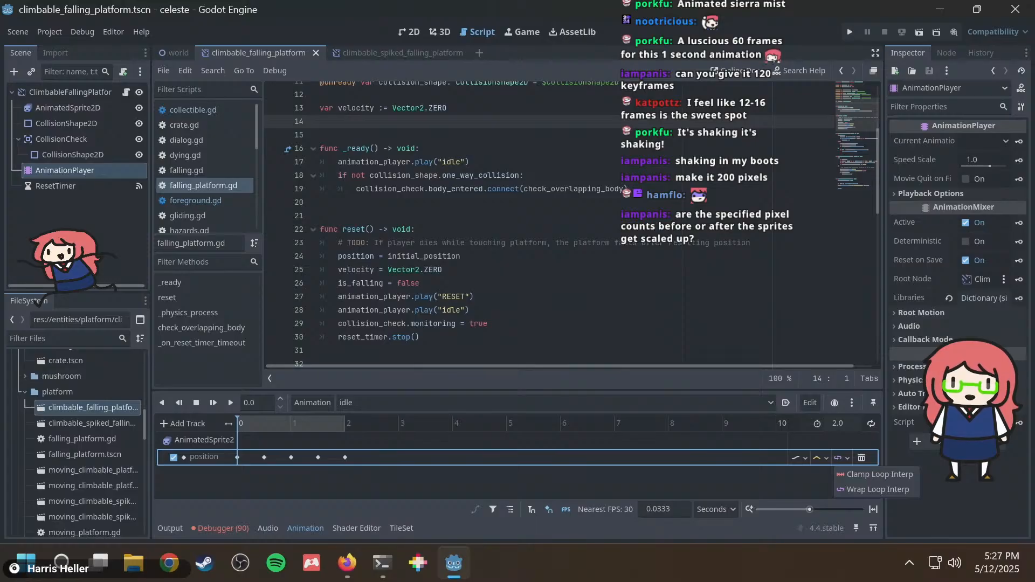
left_click(437, 519)
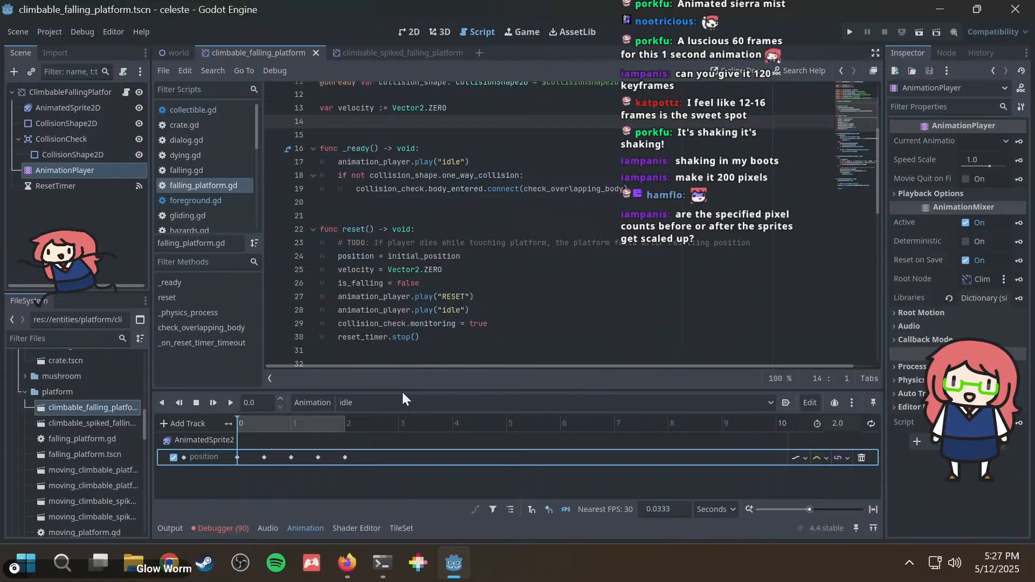
Recheck the Stack Overflow answer in Firefox and place the text cursor at the end of the _ready() declaration in Godot.
key("alt+Tab")
key("alt+Tab")
scroll(456, 202, "up", 2)
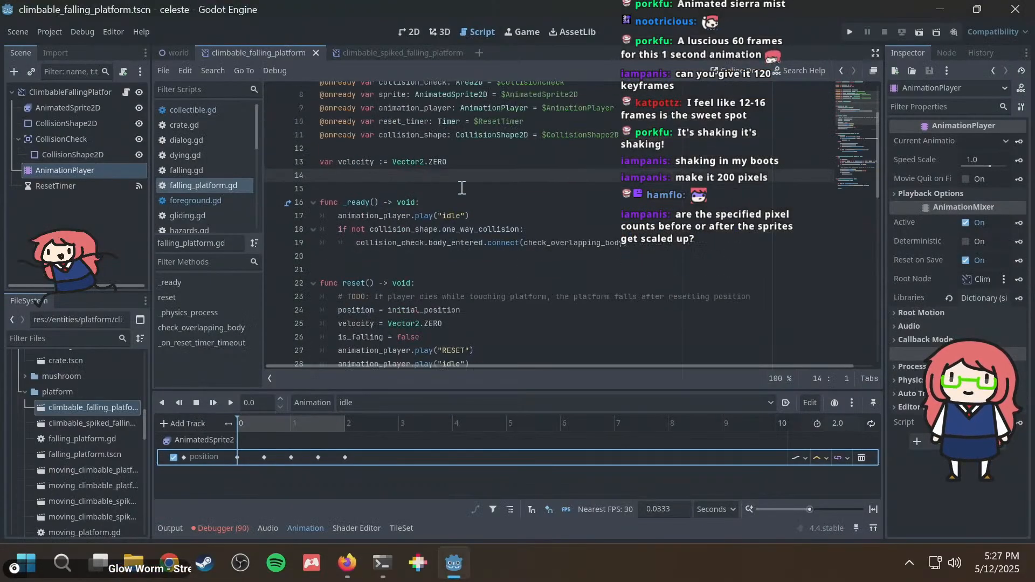
left_click(484, 236)
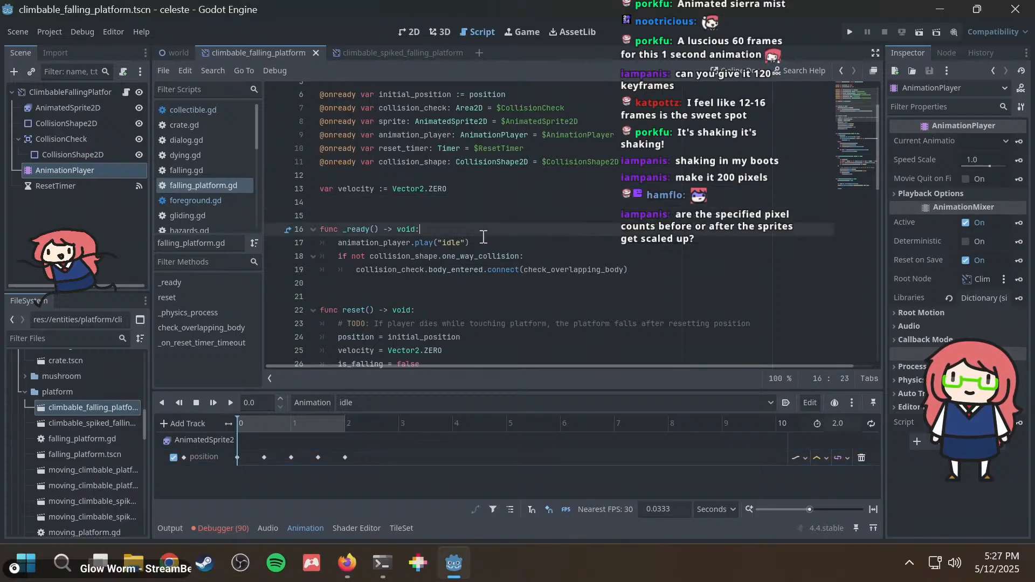
Start a new animation_player statement as the first line of the _ready() function.
key("Return")
type("anim")
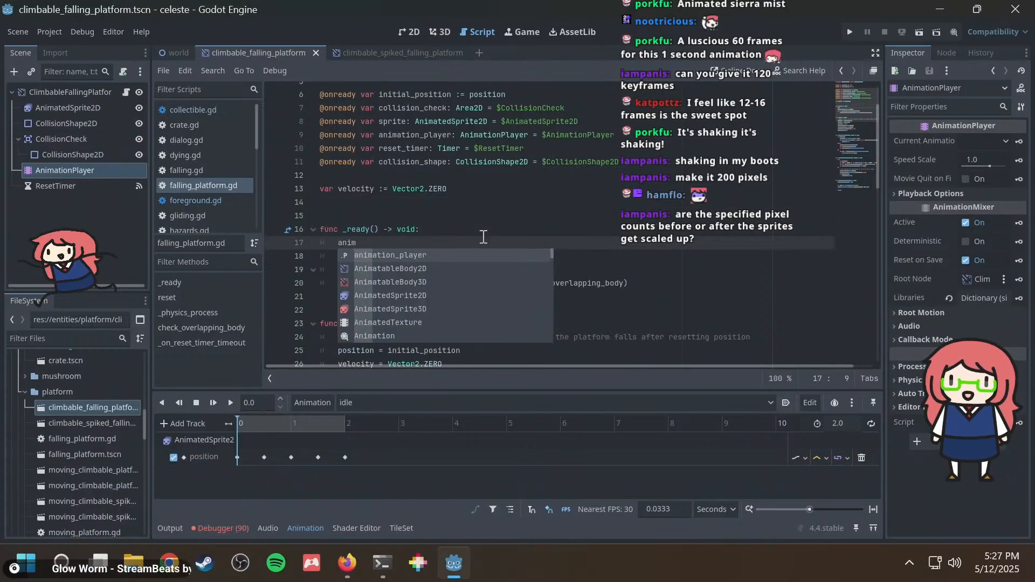
key("Return")
Read the Stack Overflow answers on looping an animation in Firefox, and enable looping for the idle animation in Godot.
key("alt+Tab")
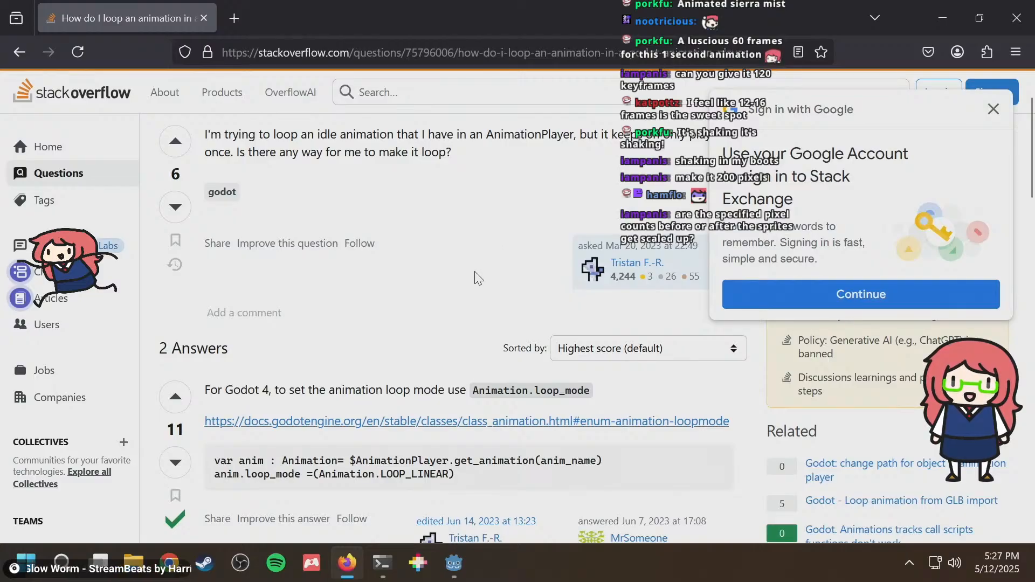
scroll(437, 380, "down", 2)
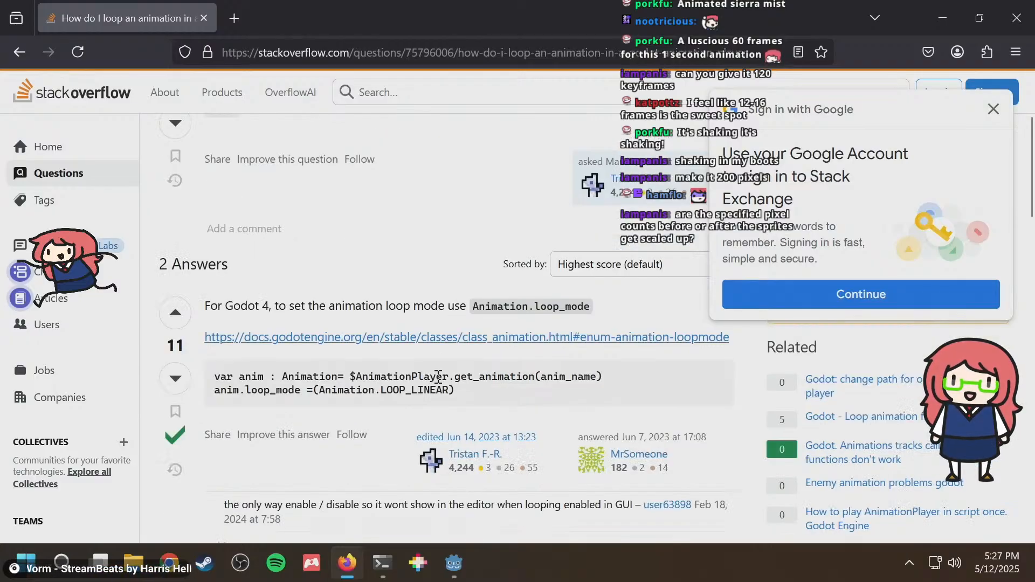
scroll(437, 372, "down", 8)
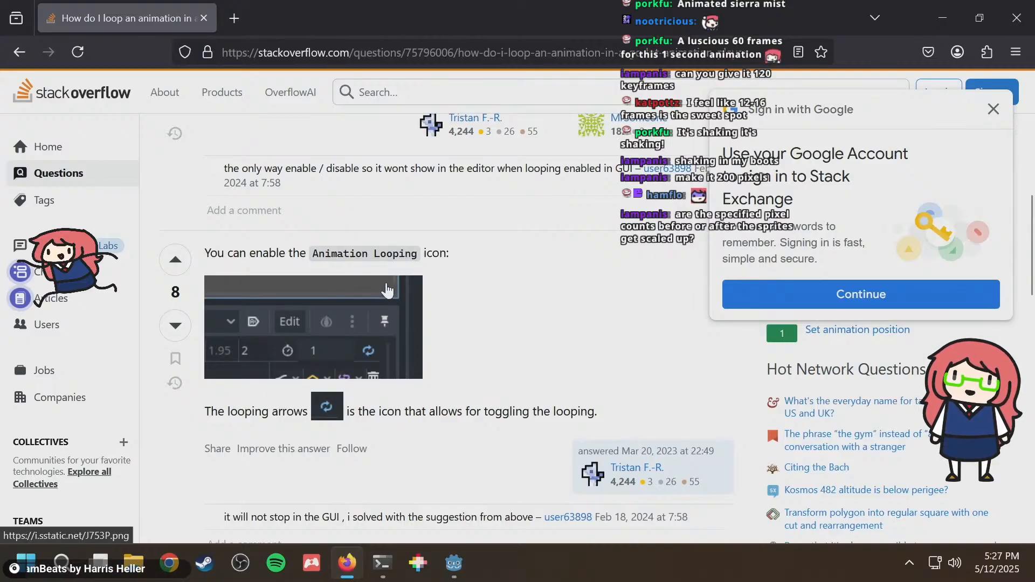
key("alt+Tab")
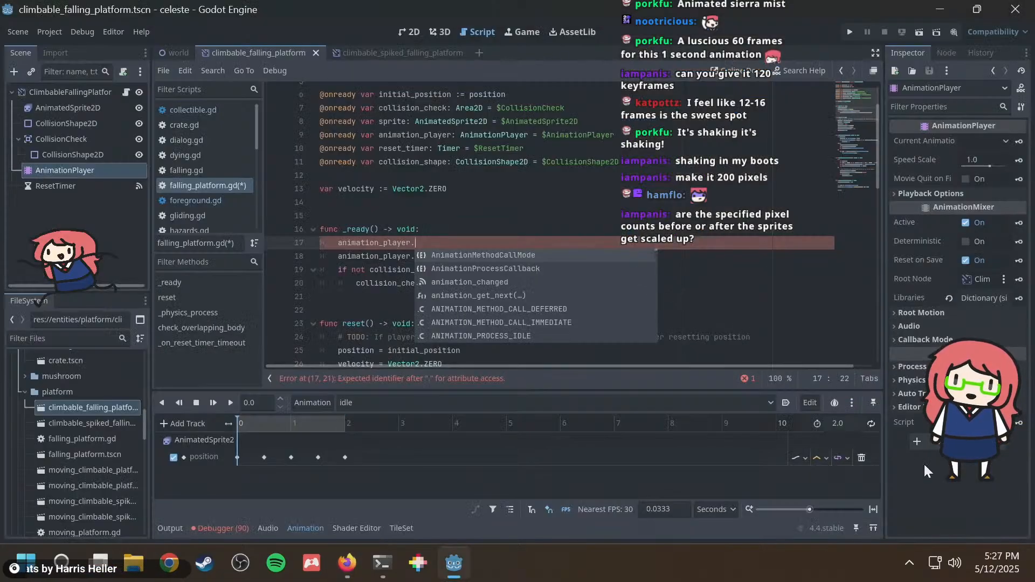
left_click(871, 424)
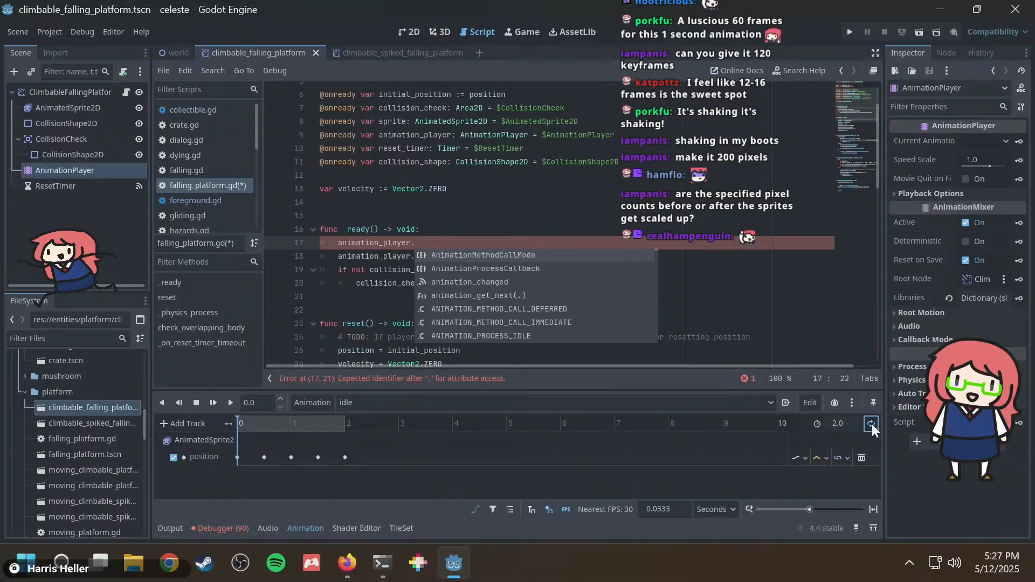
Delete the unfinished animation_player line above the play("idle") call in _ready() and save.
left_click(450, 230)
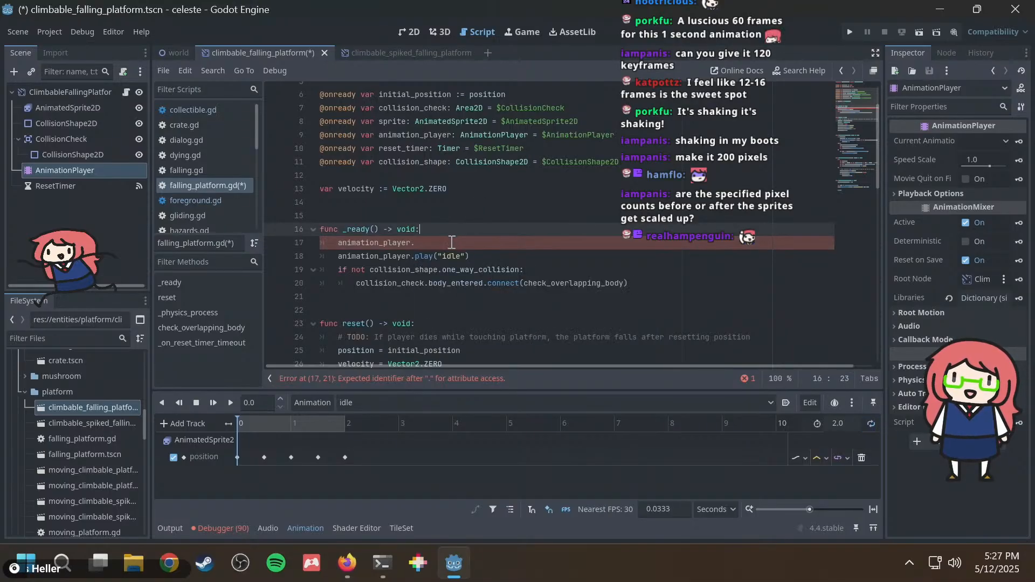
key("shift+Down")
key("BackSpace")
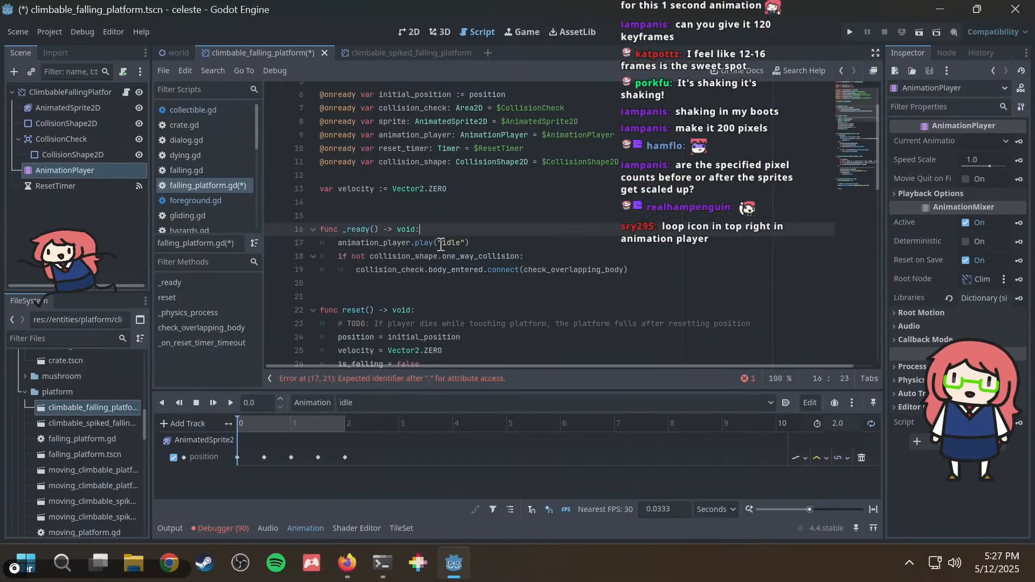
key("ctrl+s")
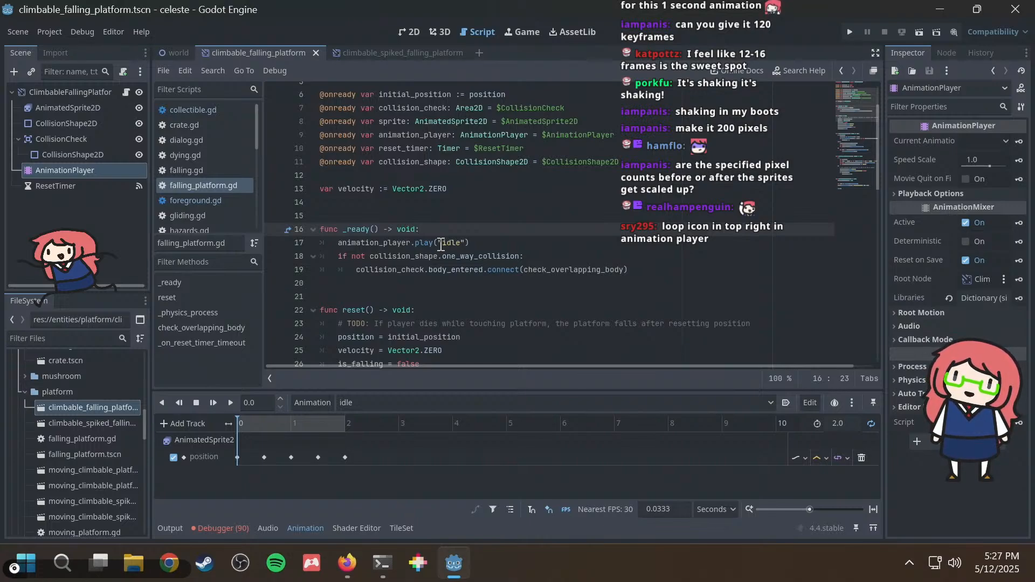
Run the game to check the looping idle animation of the falling platform, and close the game window.
key("F5")
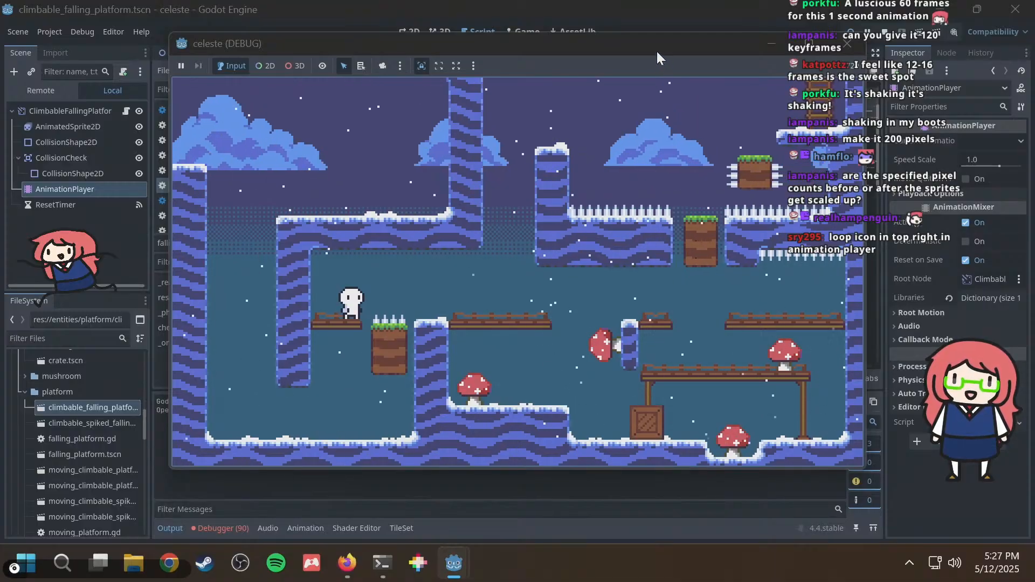
left_click_drag(656, 49, 568, 75)
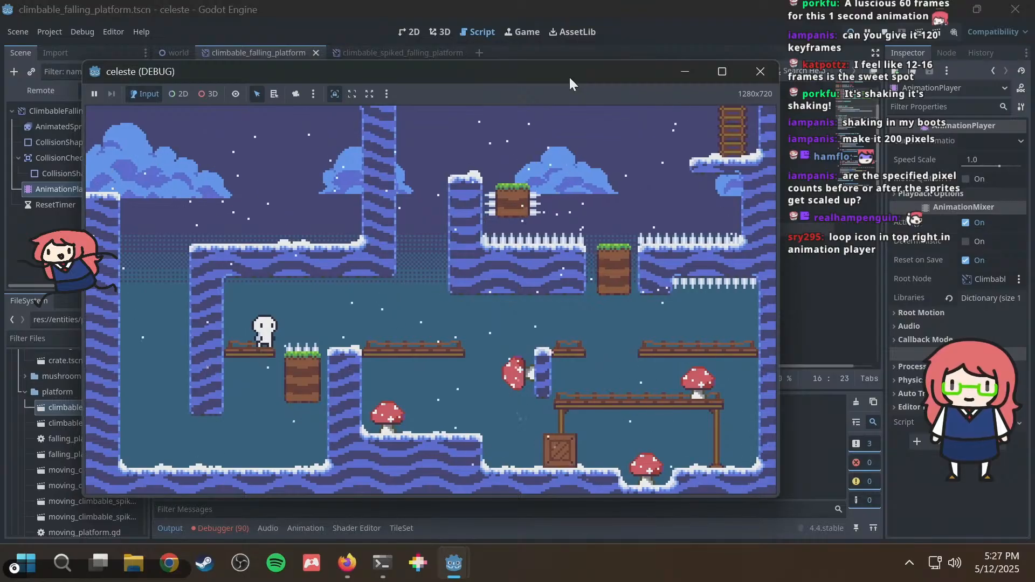
double_click(643, 74)
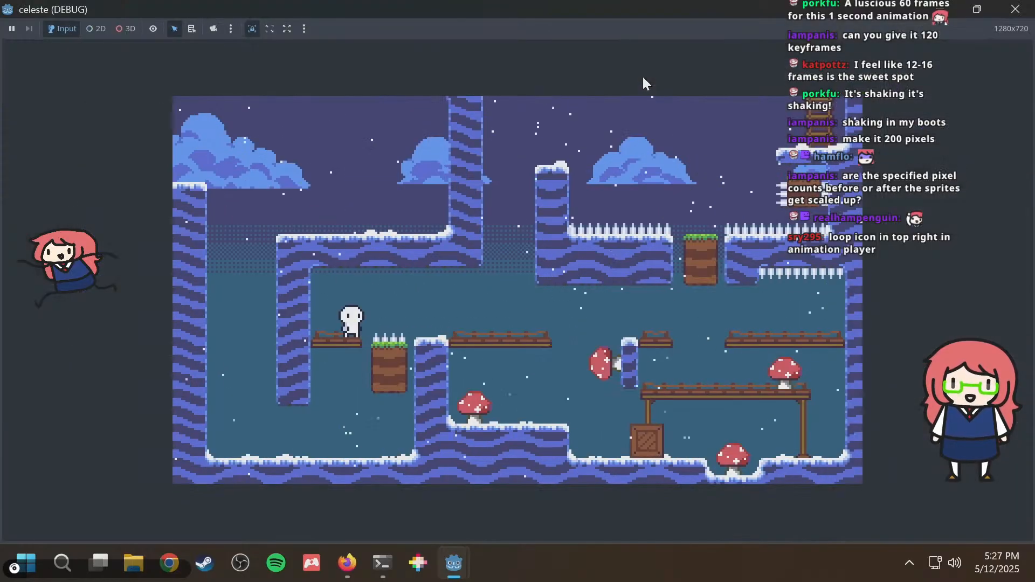
key("super+Down")
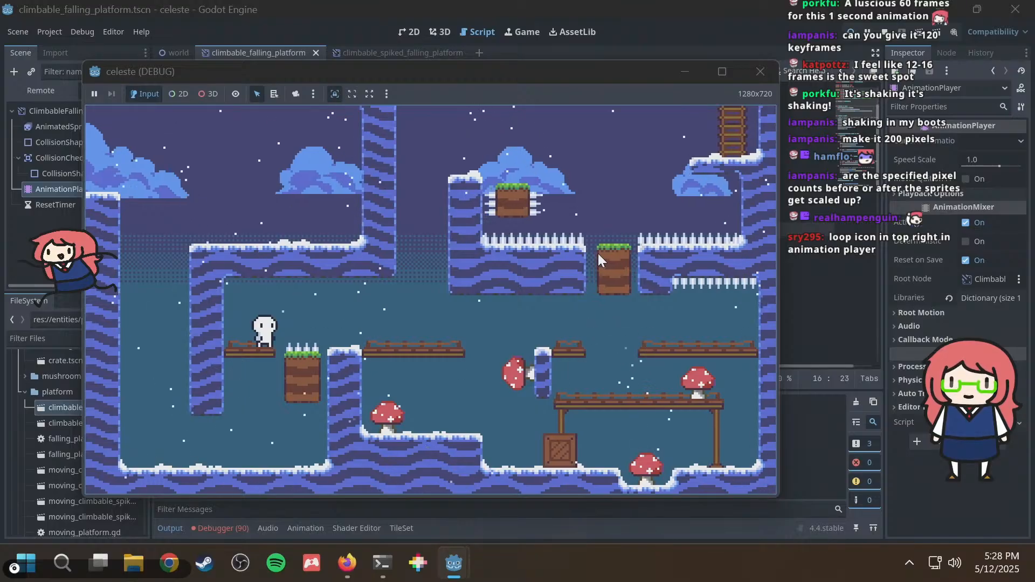
left_click(757, 75)
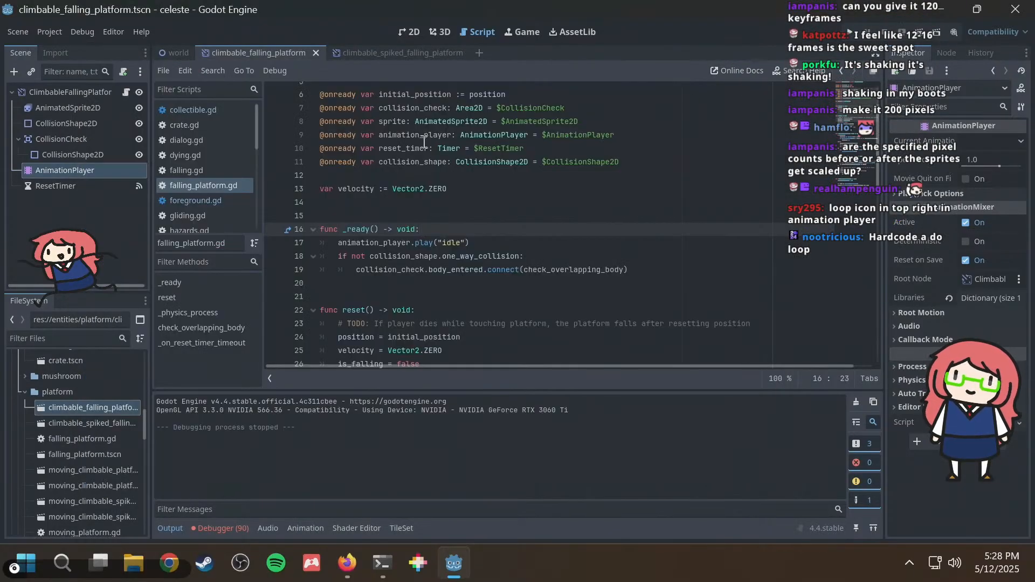
Preview the idle animation's timeline up to about 1 second and set the animation length to 1 second.
left_click(310, 526)
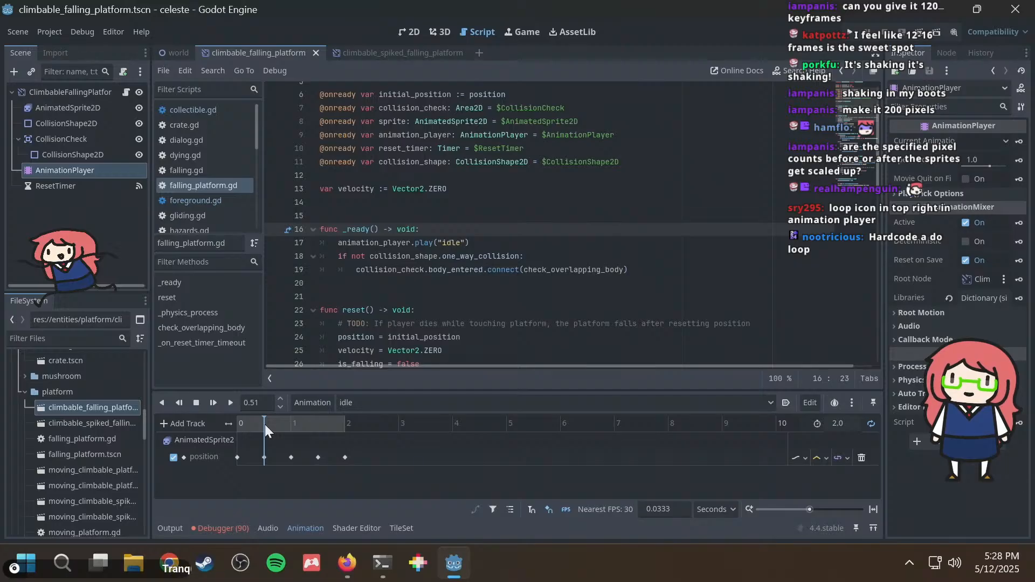
left_click_drag(265, 425, 293, 422)
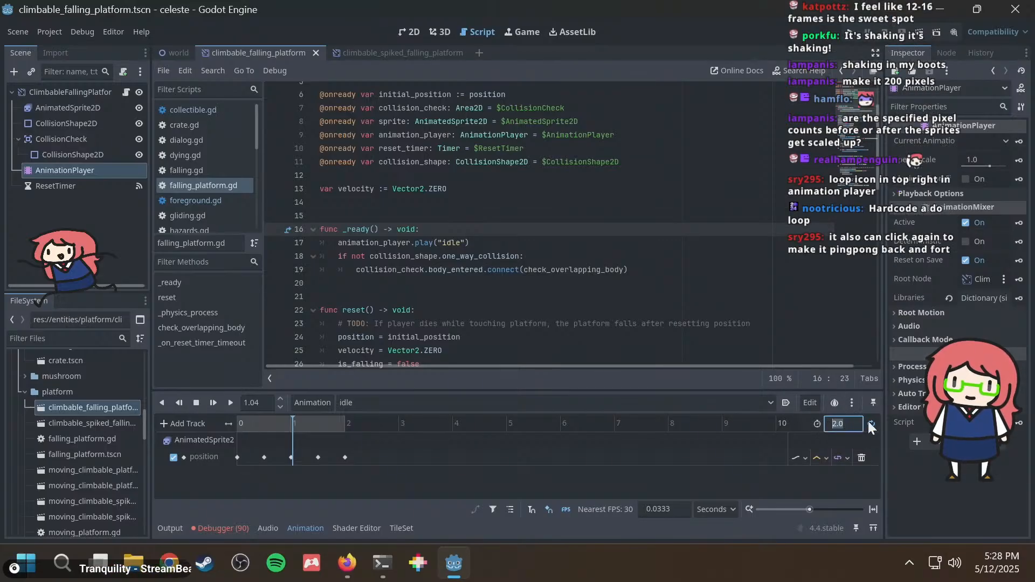
type("1")
key("Return")
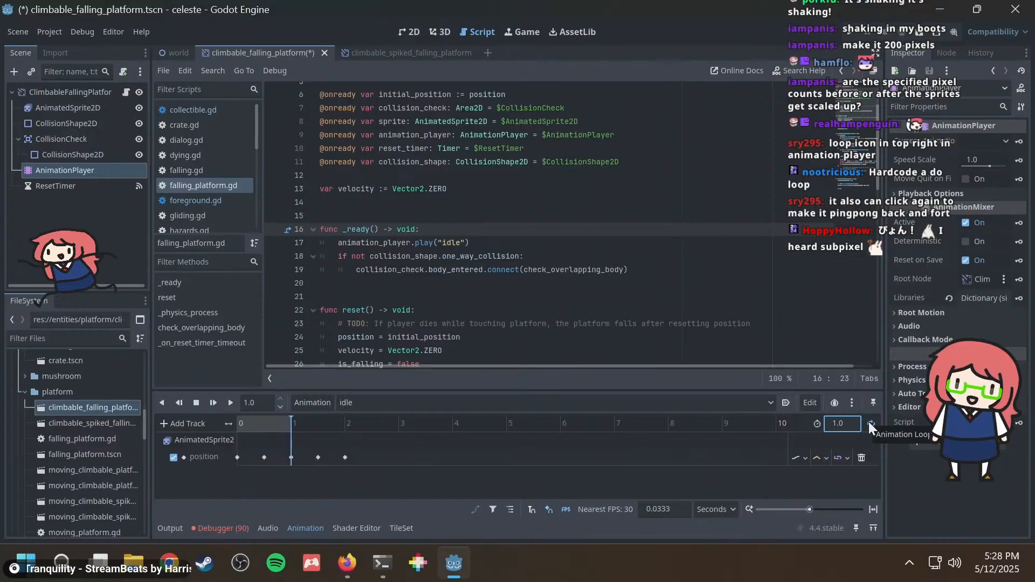
left_click(870, 423)
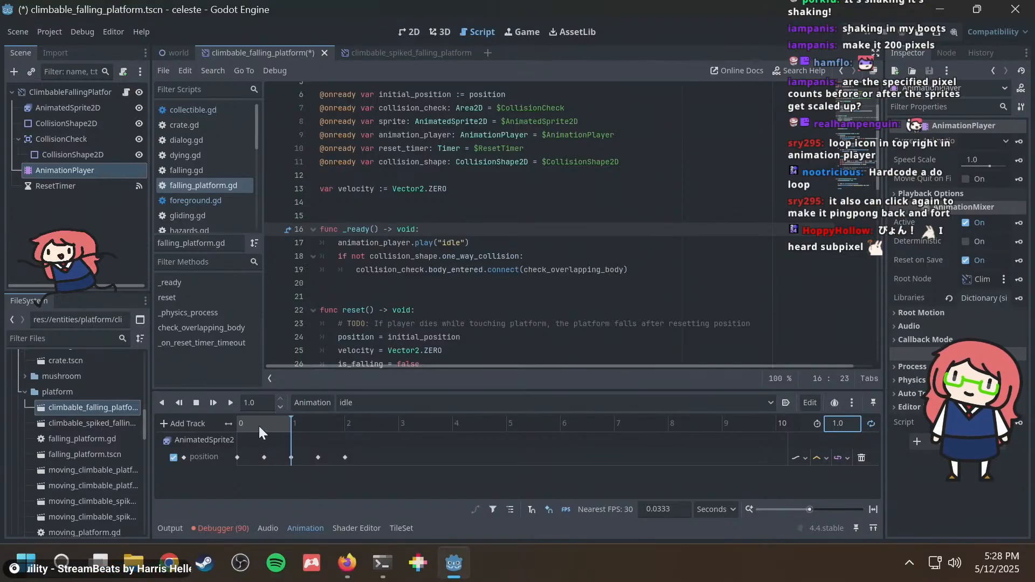
Delete the sprite's position keys at 1.5 and 2.0 seconds from the idle animation.
left_click_drag(244, 426, 301, 422)
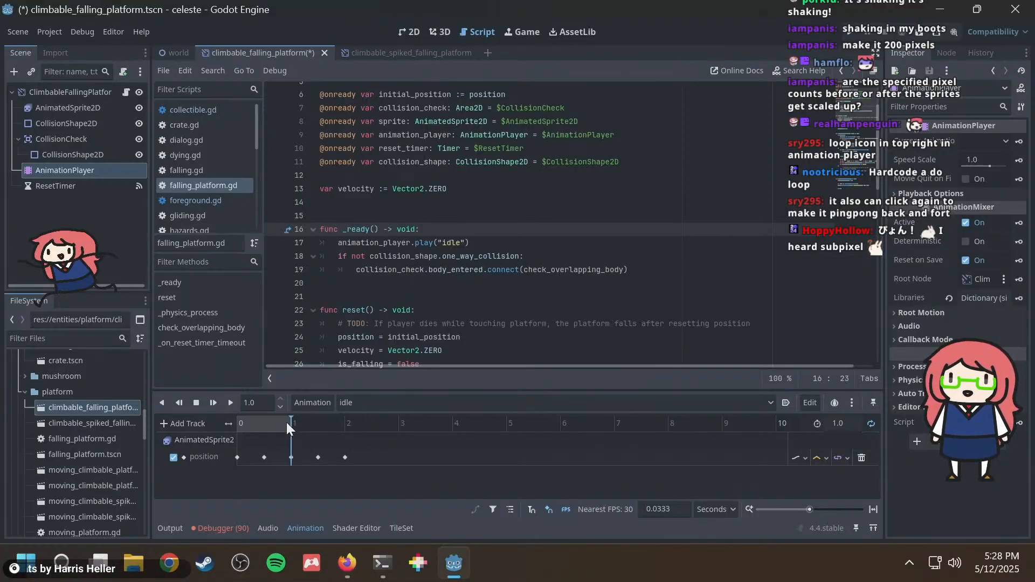
left_click(253, 424)
right_click(319, 458)
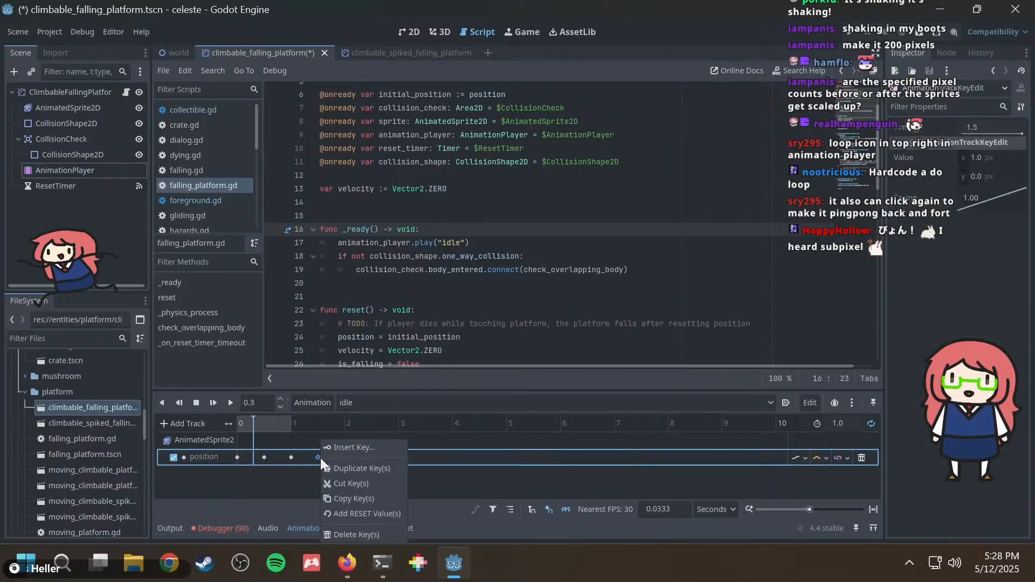
left_click(347, 528)
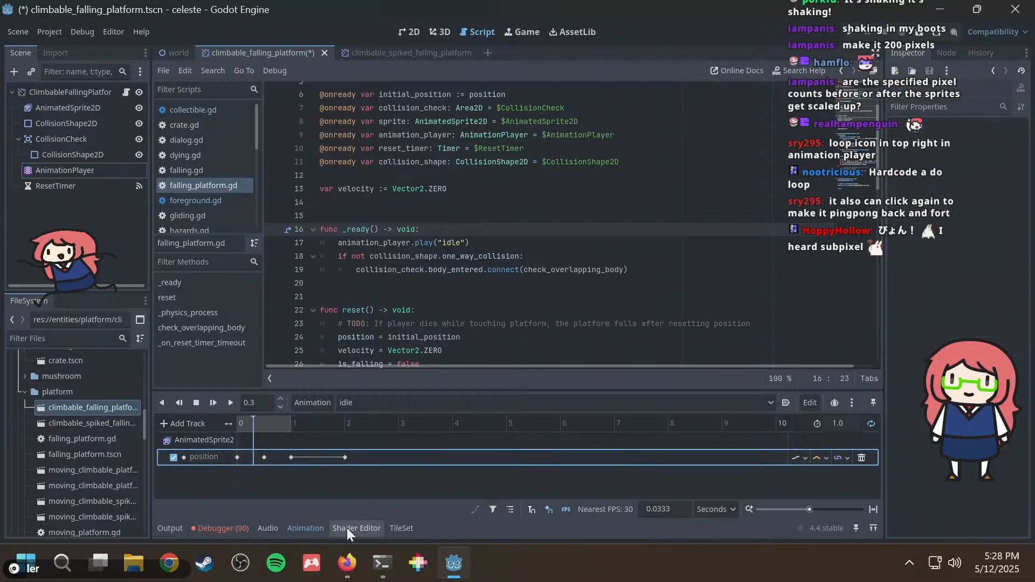
left_click(344, 455)
right_click(343, 455)
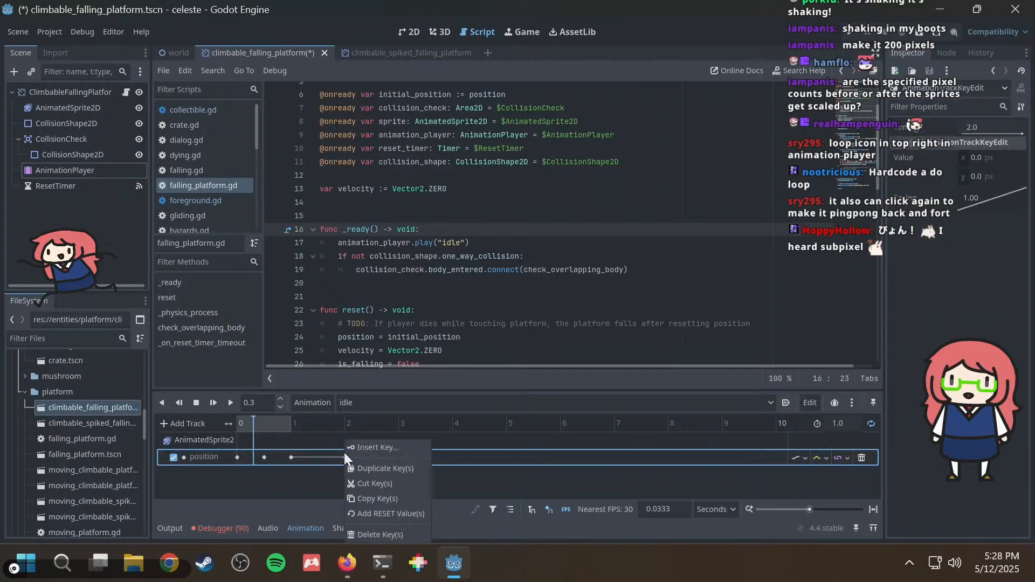
left_click(367, 534)
Save the scene and test-run the game to check the platform's shortened idle animation.
key("ctrl+s")
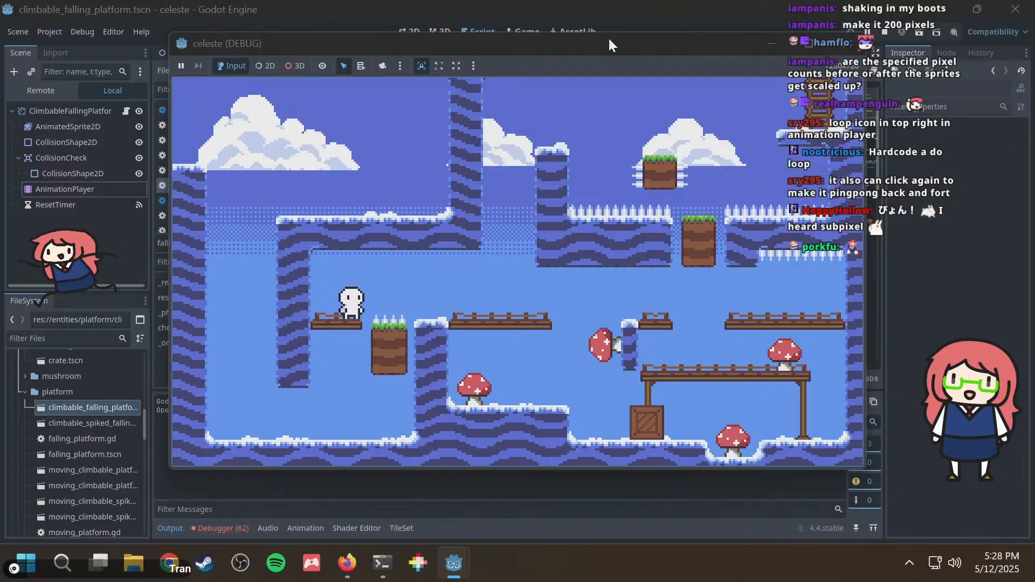
left_click_drag(608, 37, 507, 74)
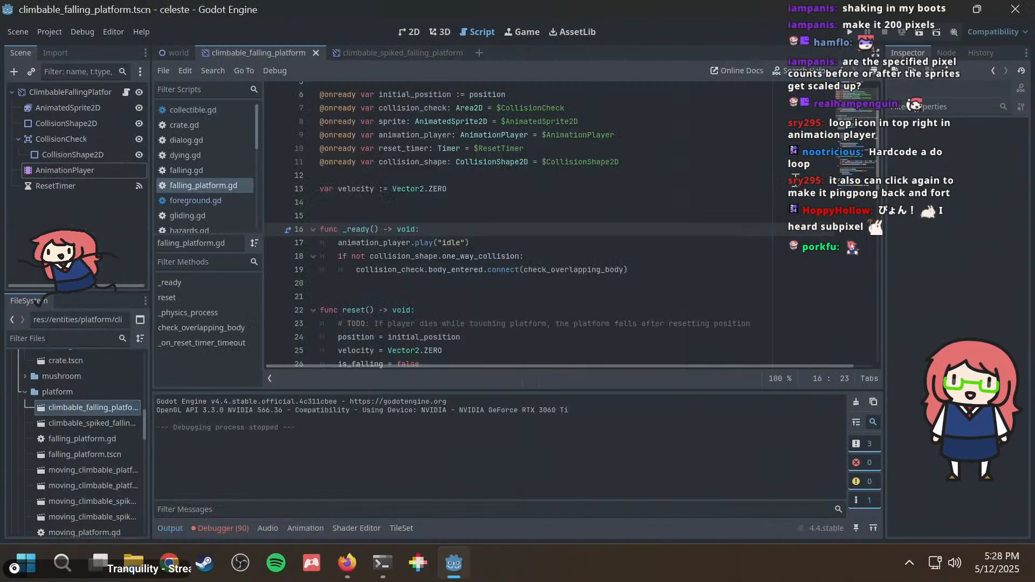
left_click(742, 81)
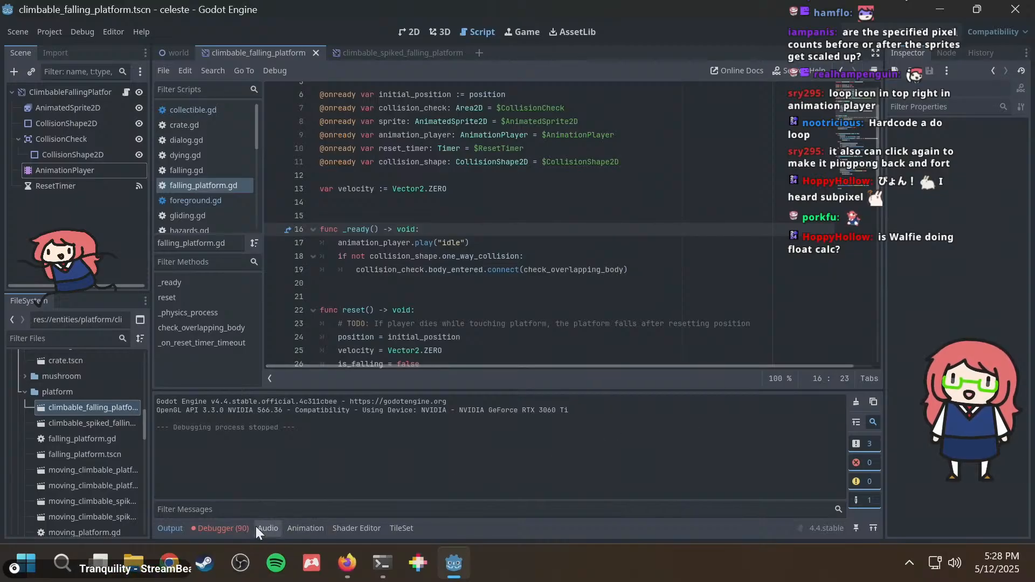
Reopen the idle animation's timeline and set the animation length to 2 seconds.
left_click(301, 528)
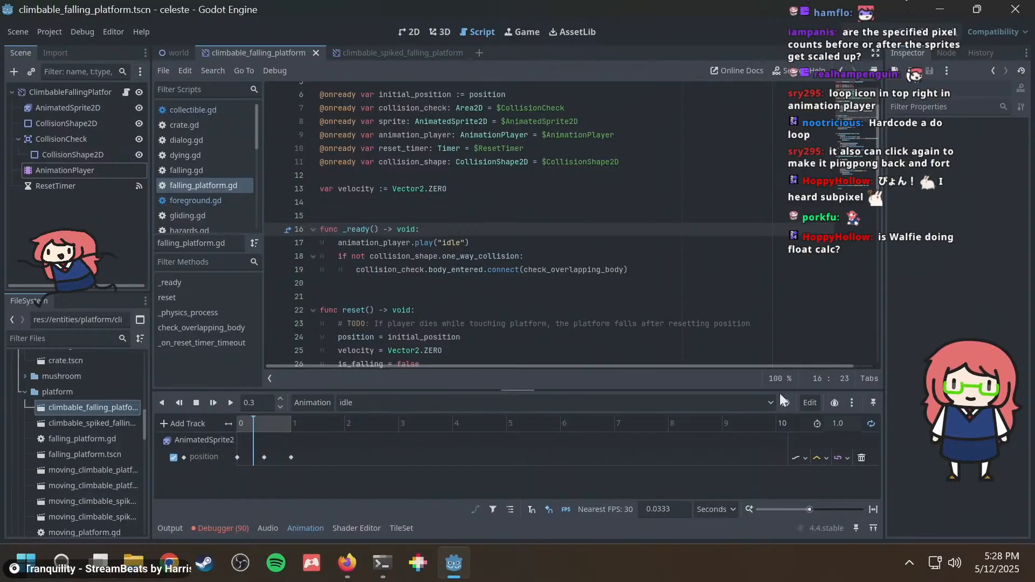
type("2")
key("Return")
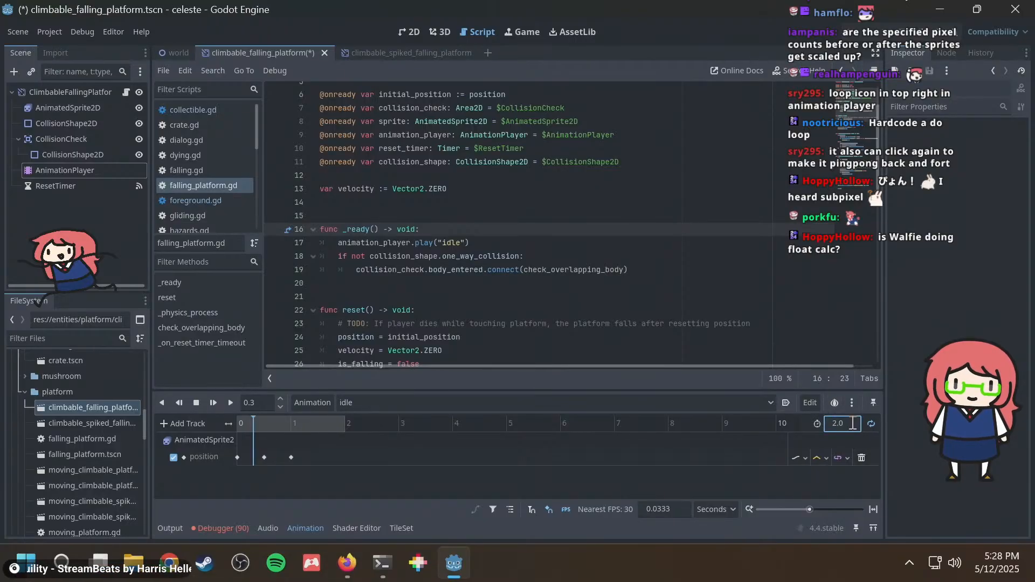
Retime the idle animation's last position key to 2 seconds and its middle key to 1 second, and test-run the game.
left_click(291, 457)
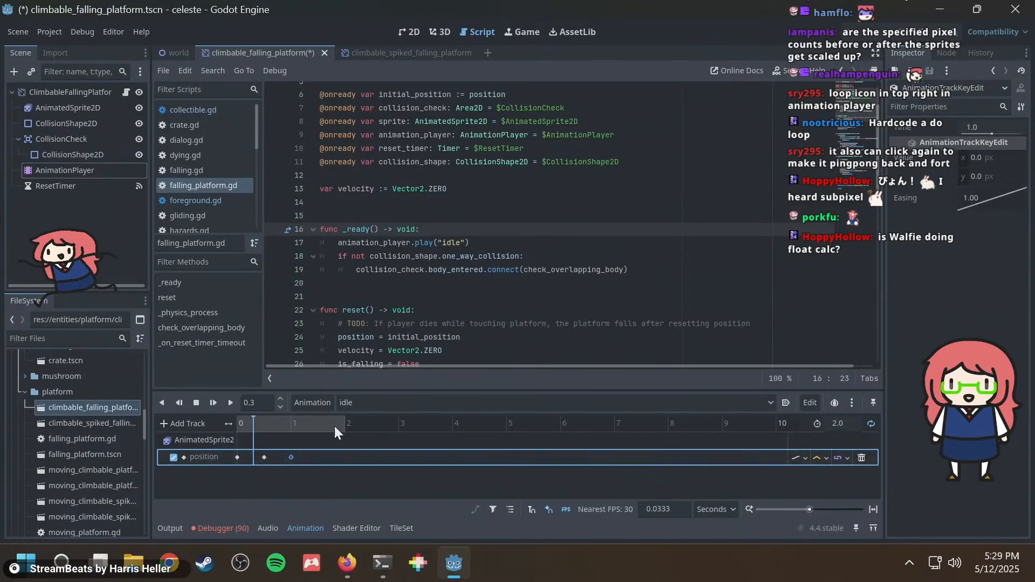
left_click_drag(986, 130, 992, 130)
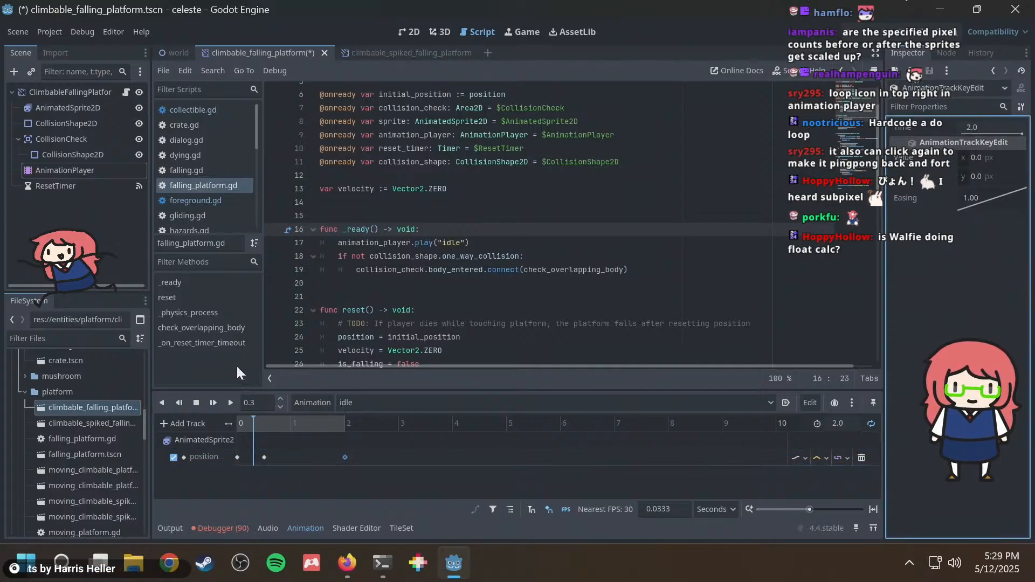
left_click(264, 457)
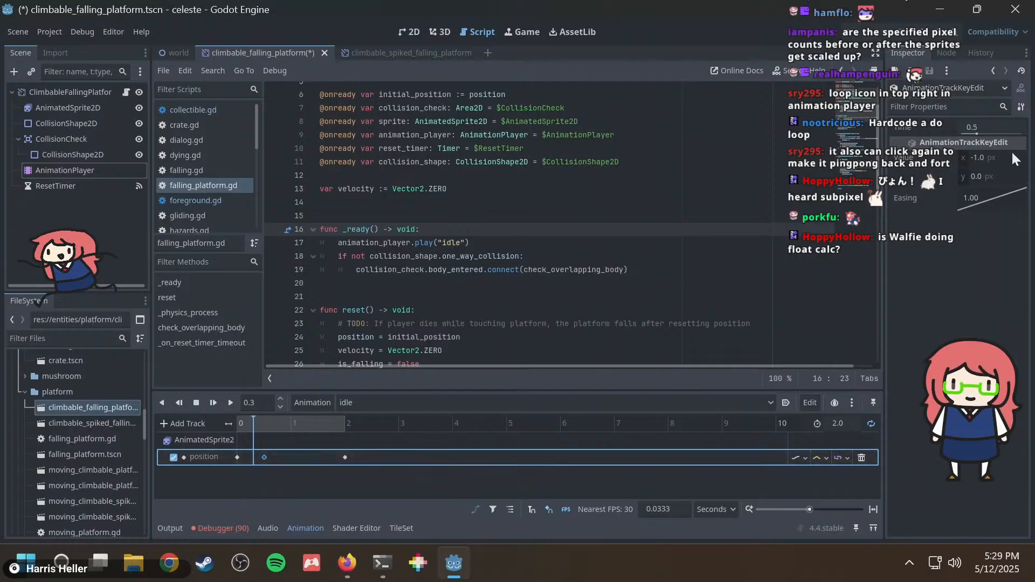
left_click(993, 129)
type("1")
key("Return")
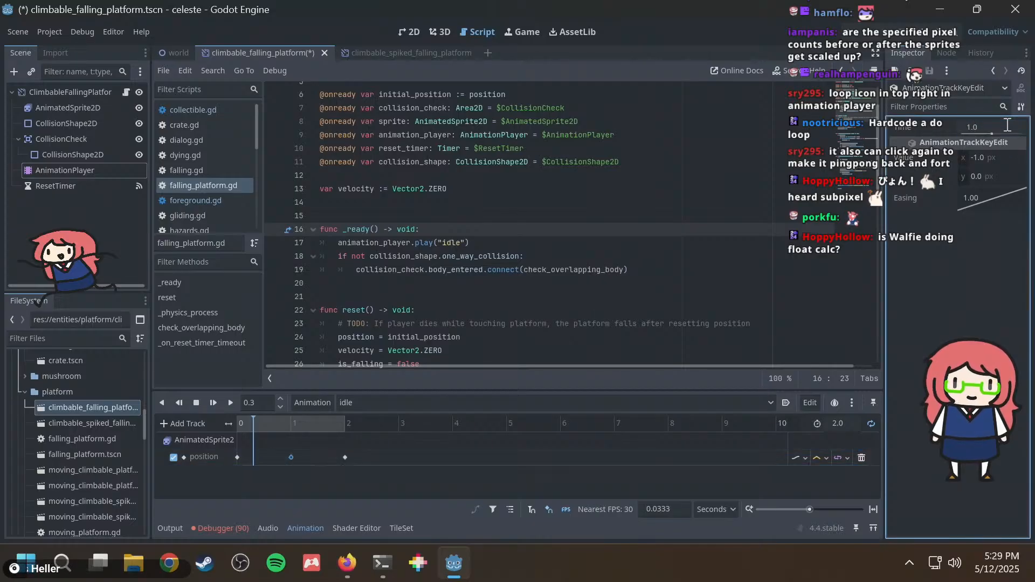
key("F5")
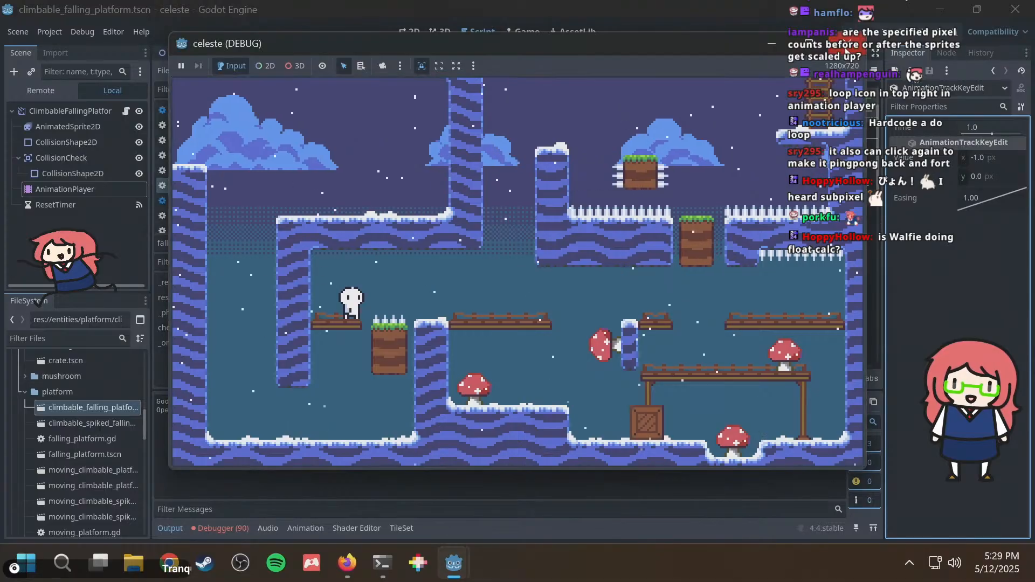
left_click(852, 45)
Lower the easing of the position key at 1 second to about 0.732.
left_click_drag(1016, 199, 995, 179)
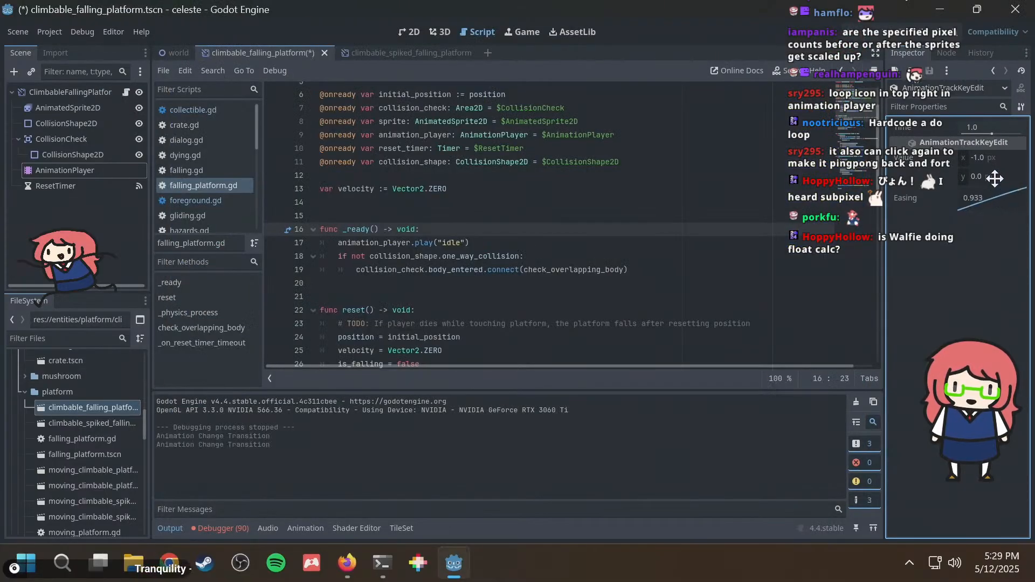
double_click(986, 199)
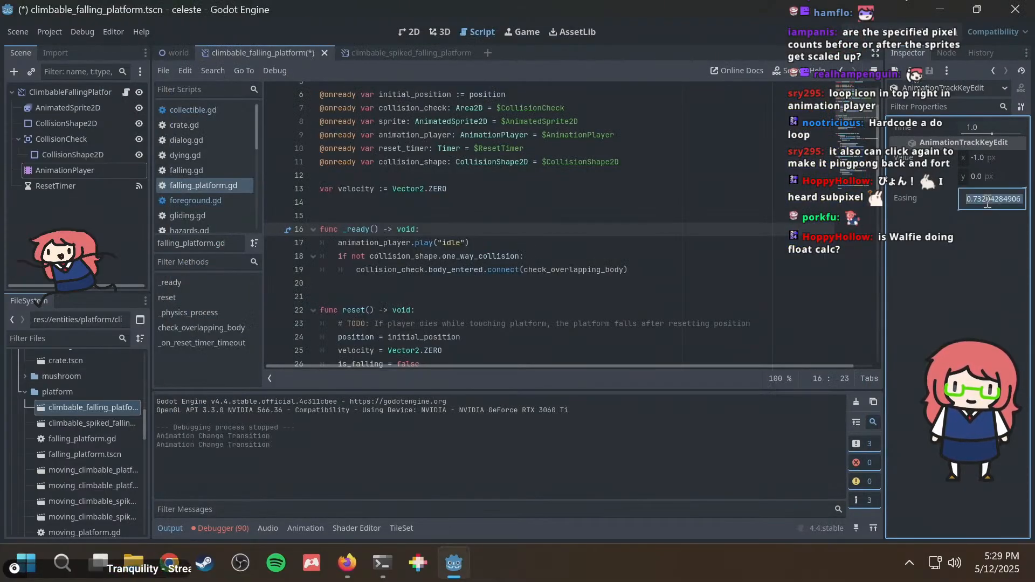
key("Escape")
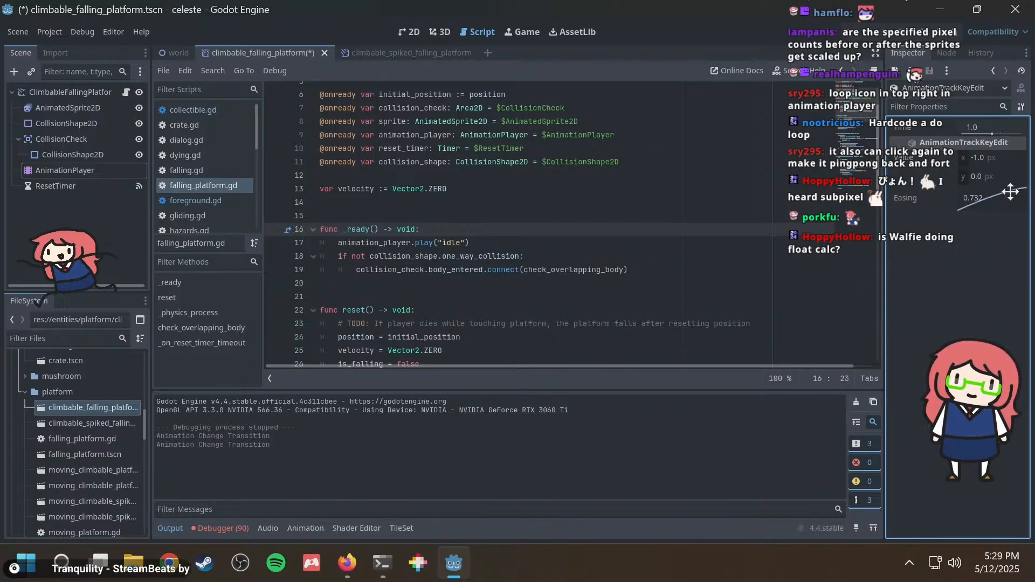
Set the easing of the idle animation's position key at 1 second to 1 and save the scene.
double_click(989, 203)
type("1")
key("Return")
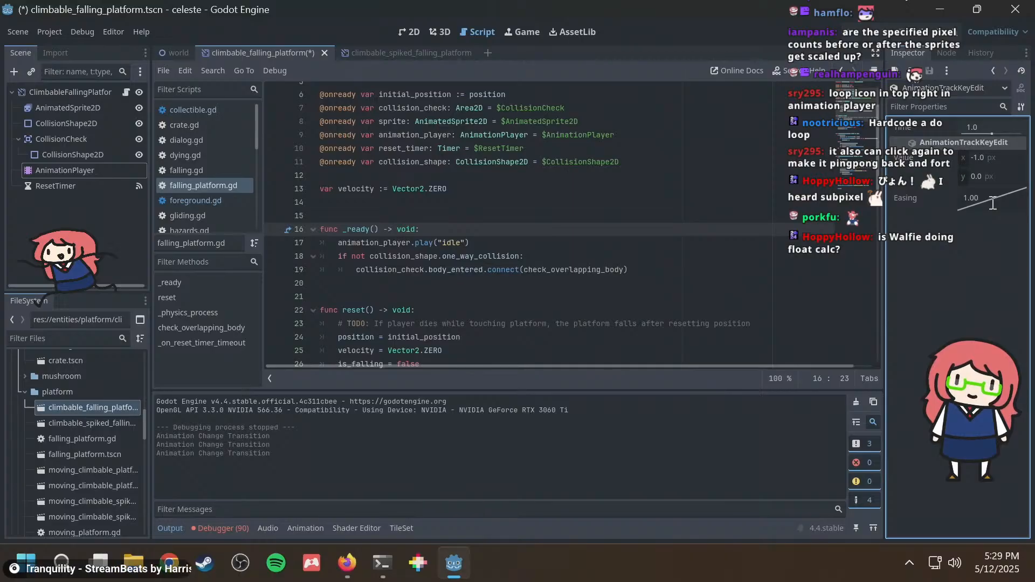
key("ctrl+s")
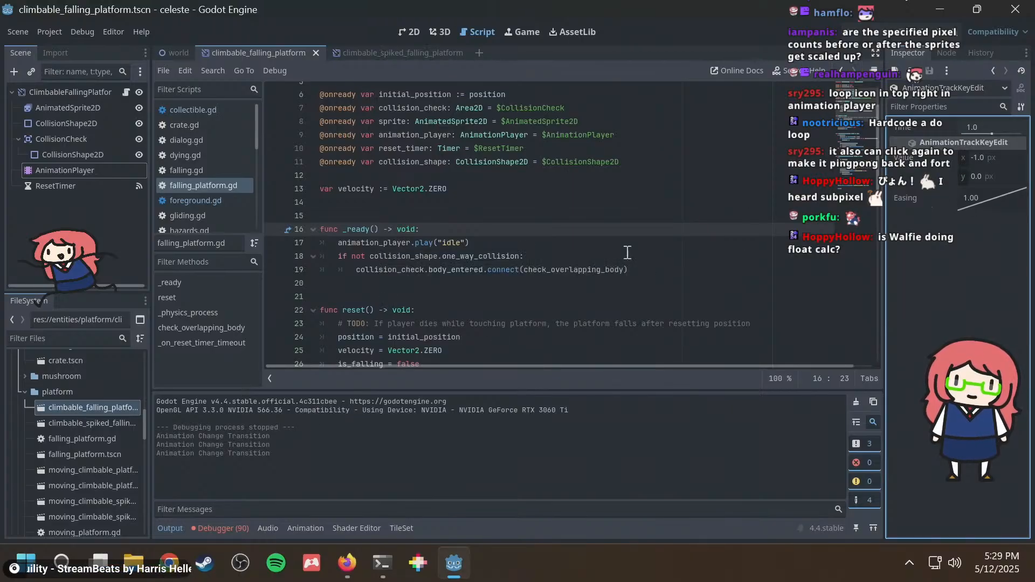
Reopen the idle animation's timeline and check the position track's available update modes and interpolation modes.
left_click(304, 528)
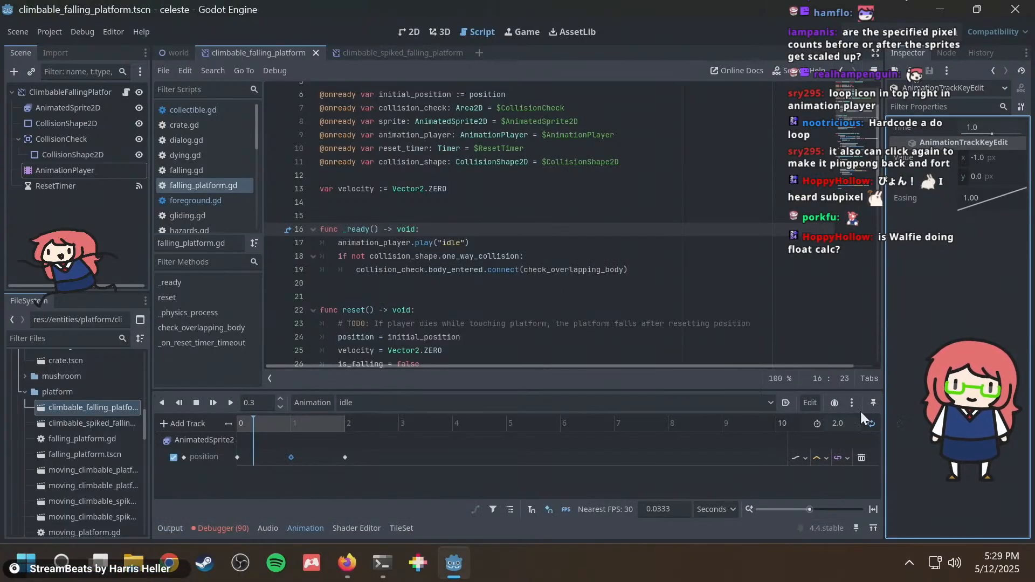
left_click(801, 458)
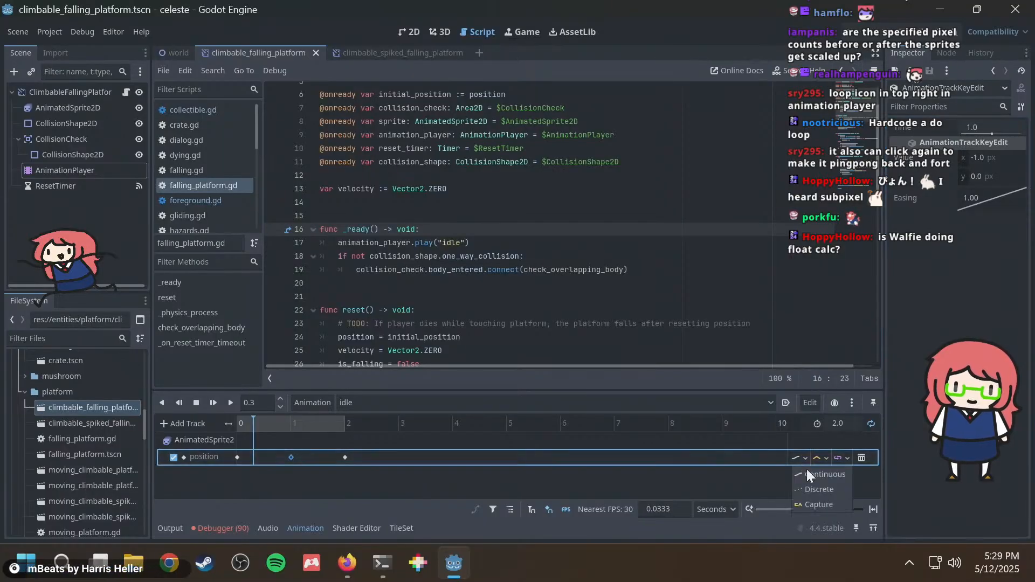
left_click(816, 454)
left_click(820, 458)
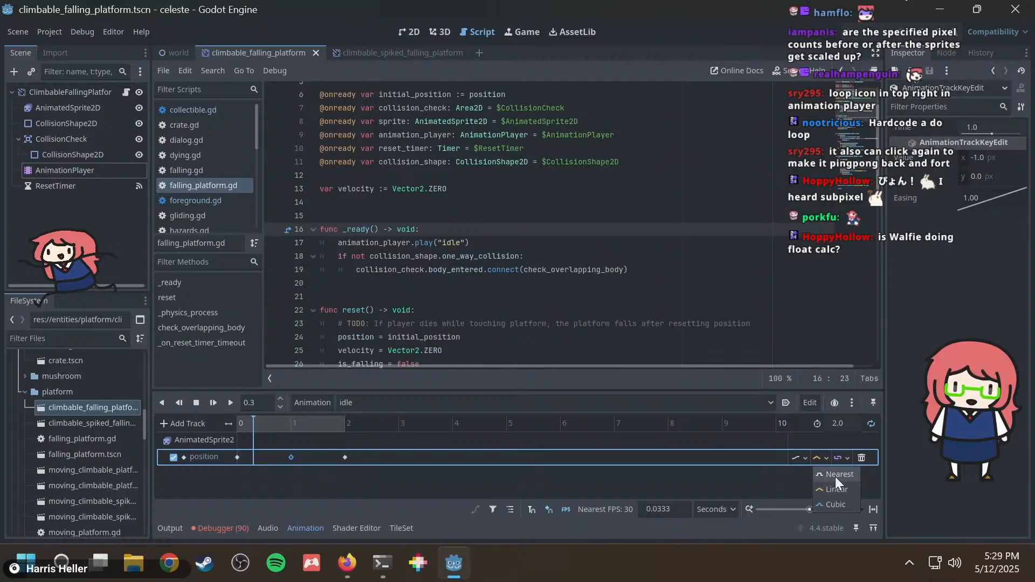
left_click(674, 479)
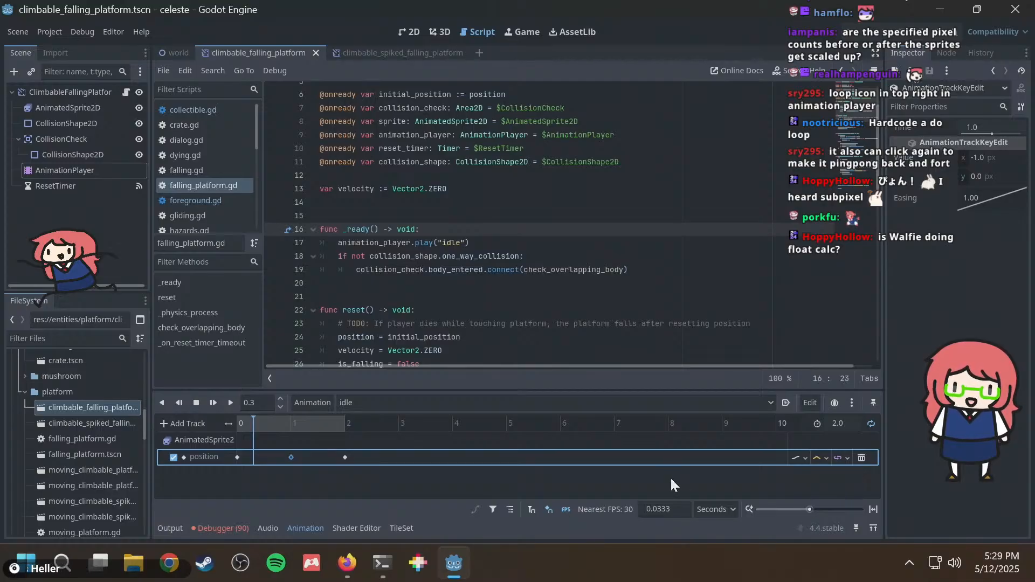
Set the easing of the position key at 1 second to Ease In-Out.
left_click_drag(284, 433, 226, 425)
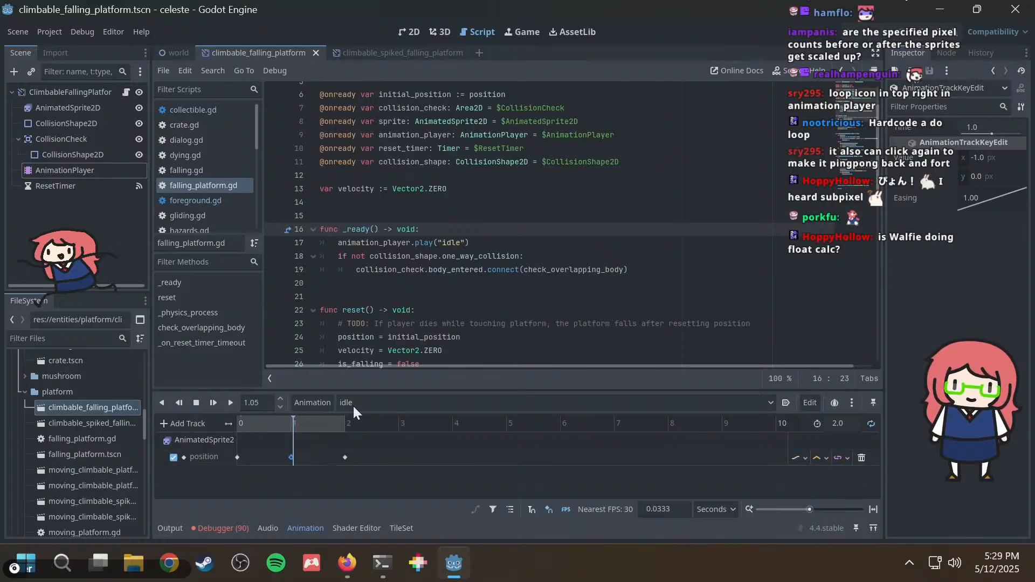
left_click_drag(983, 215, 984, 208)
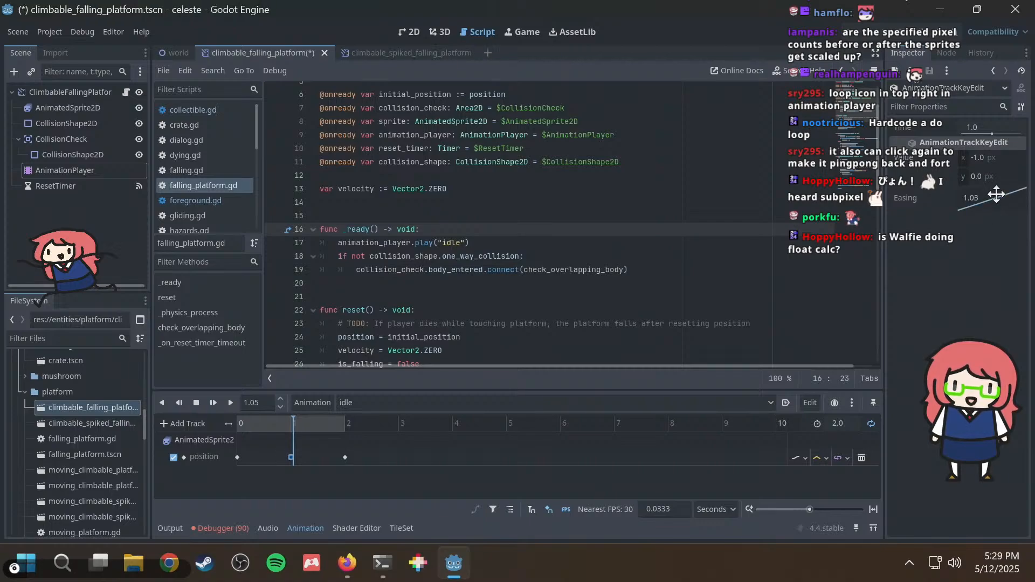
right_click(984, 207)
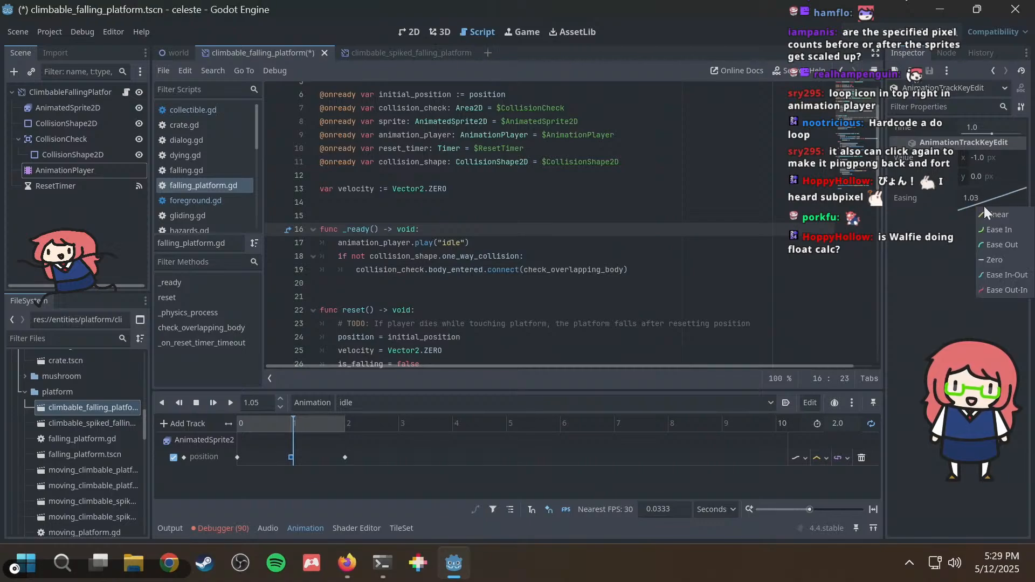
left_click(998, 275)
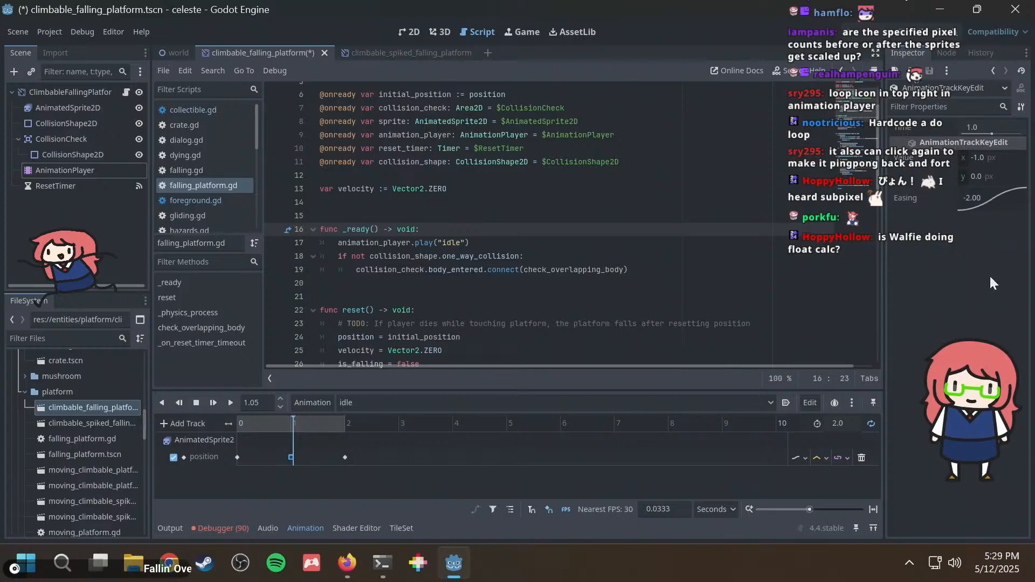
Set the easing of the position keys at 2 seconds and 0 seconds to Ease In-Out.
left_click(345, 458)
right_click(980, 204)
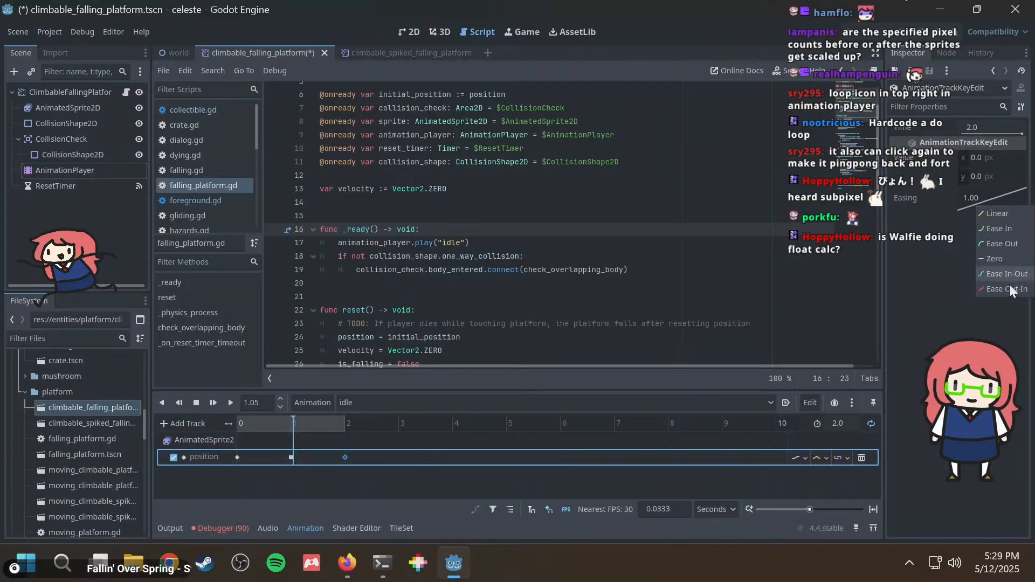
left_click(1007, 274)
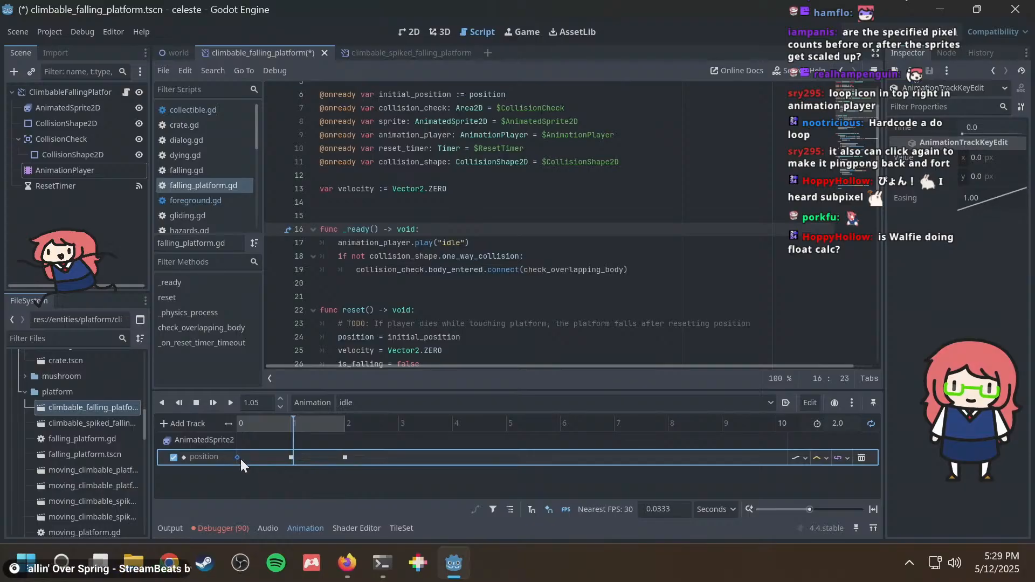
right_click(988, 195)
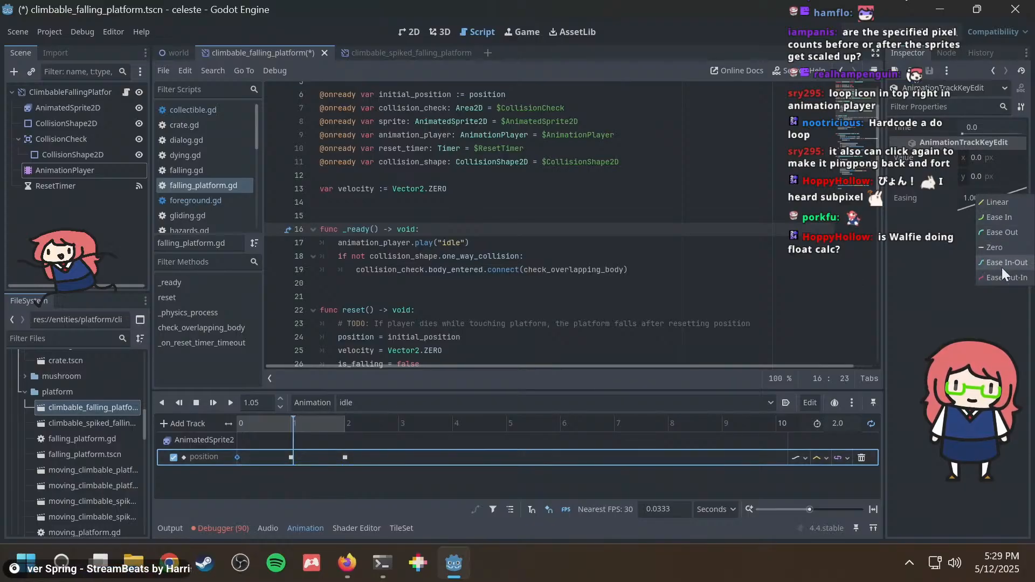
left_click(1002, 274)
right_click(993, 197)
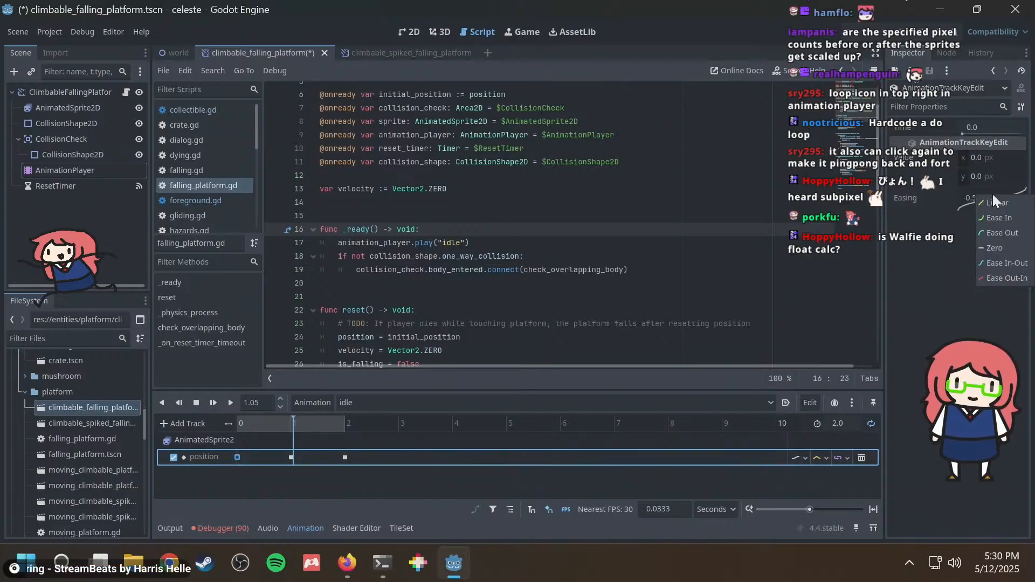
left_click(993, 263)
Test-run the game and guide the character over the wall onto the climbable falling platform to check its eased idle animation and fall.
key("F5")
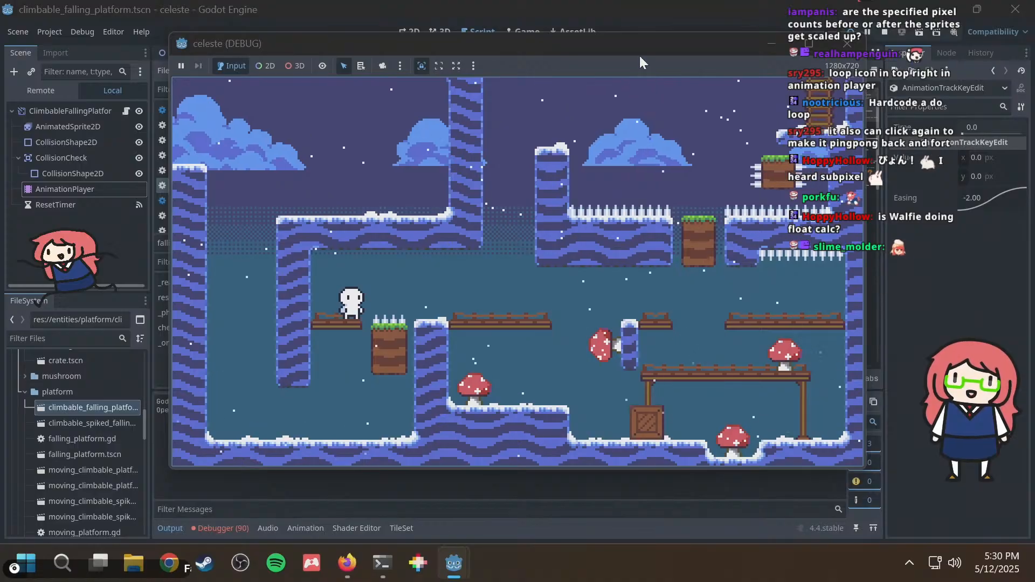
left_click_drag(639, 56, 500, 82)
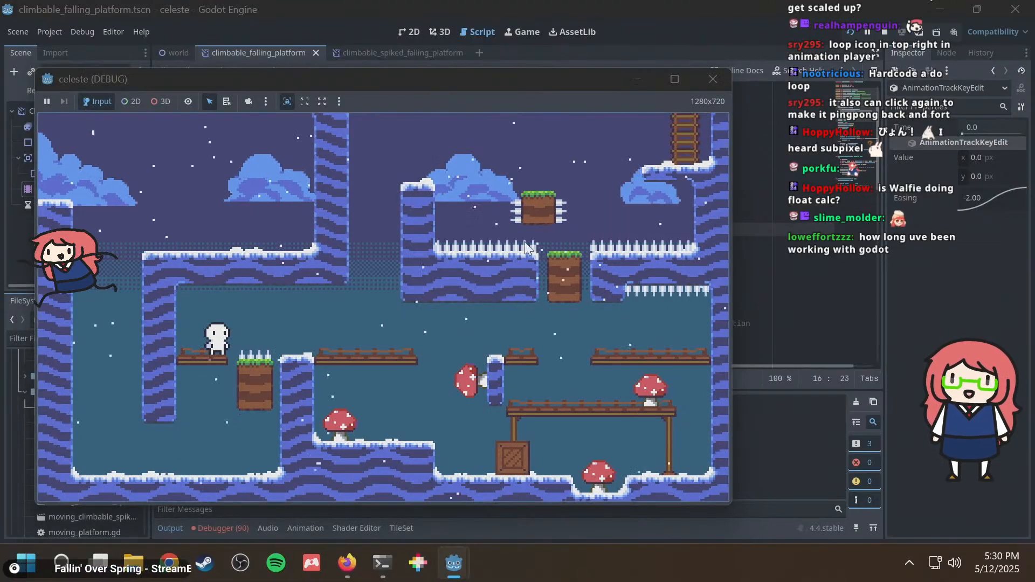
key("Right")
key("space")
key("space")
key("space")
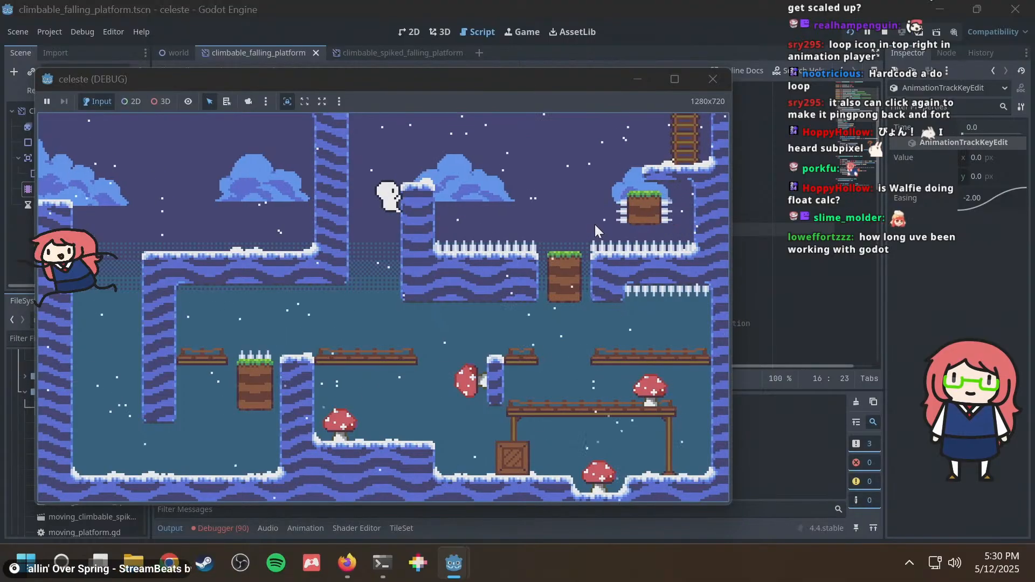
key("Right")
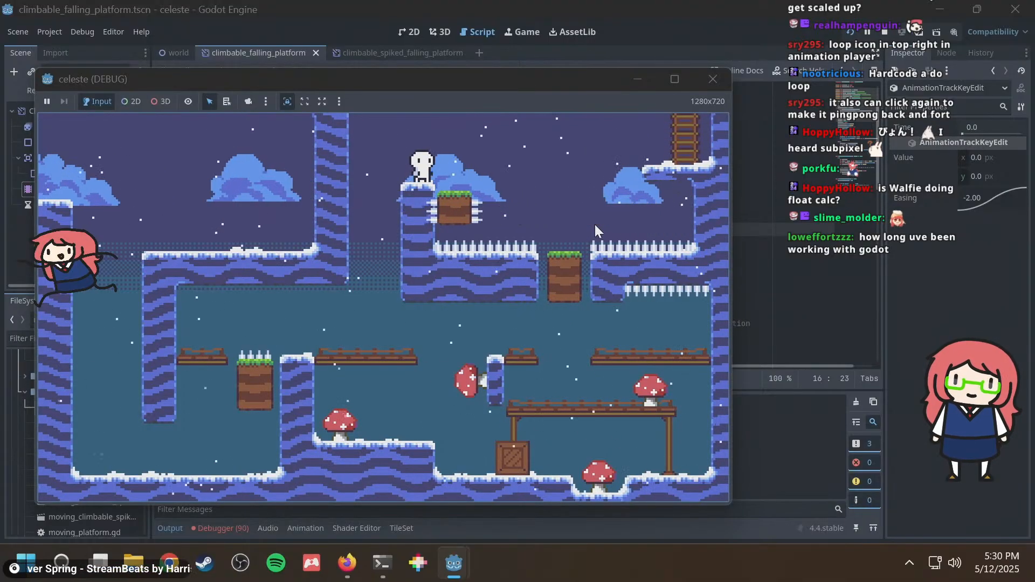
key("Right")
key("space")
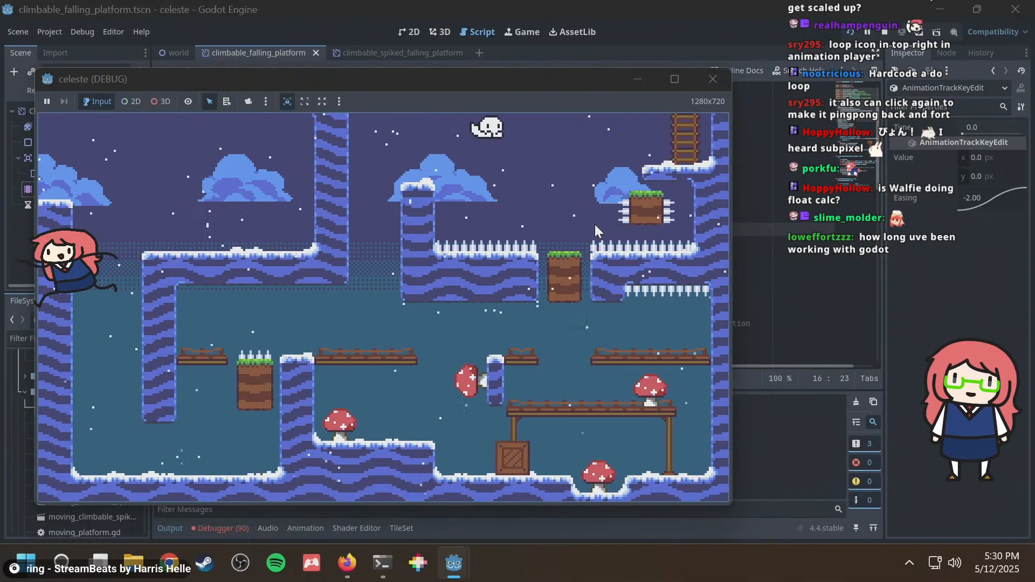
key("Right")
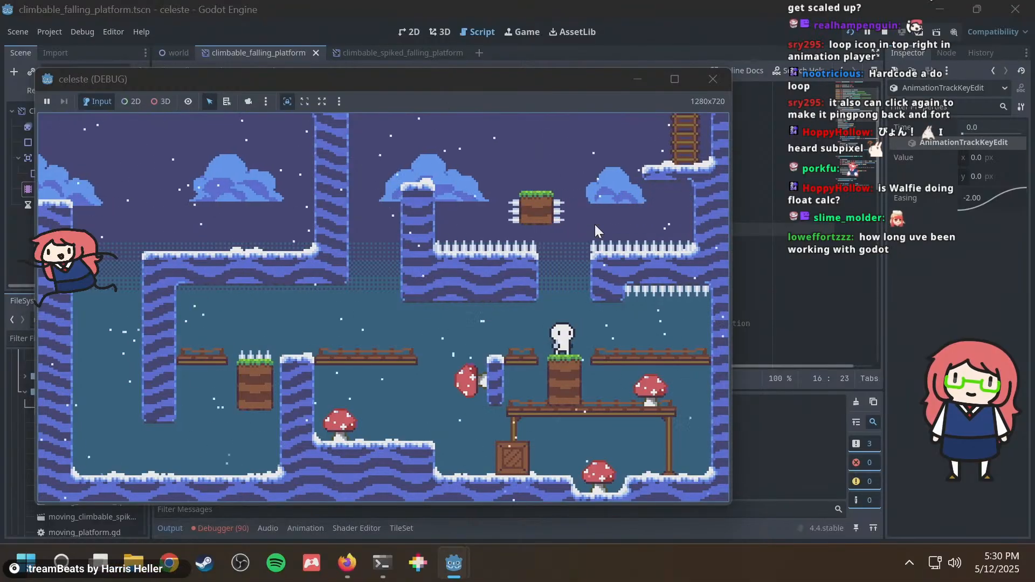
key("Left")
key("Right")
key("Left")
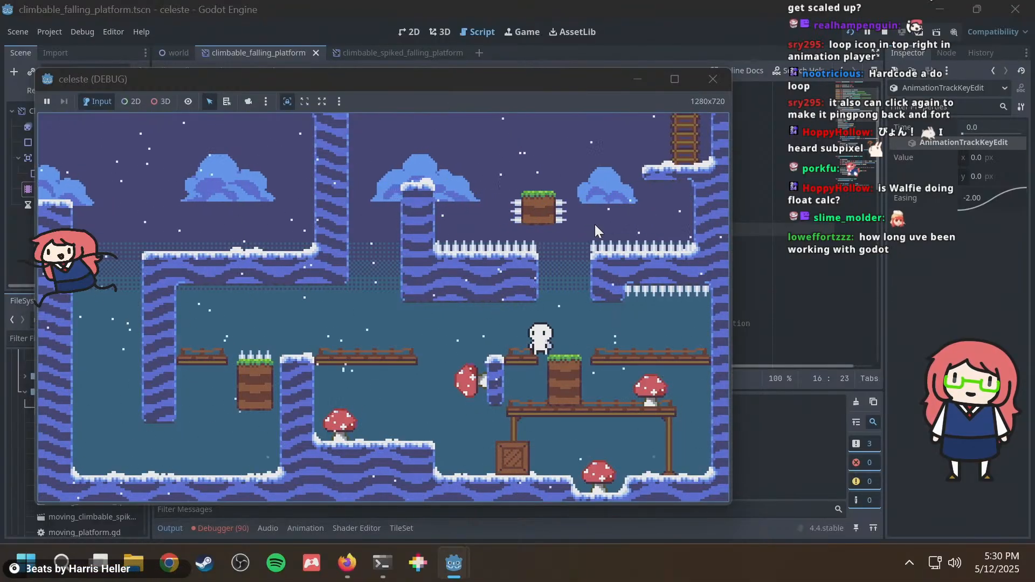
key("Right")
key("space")
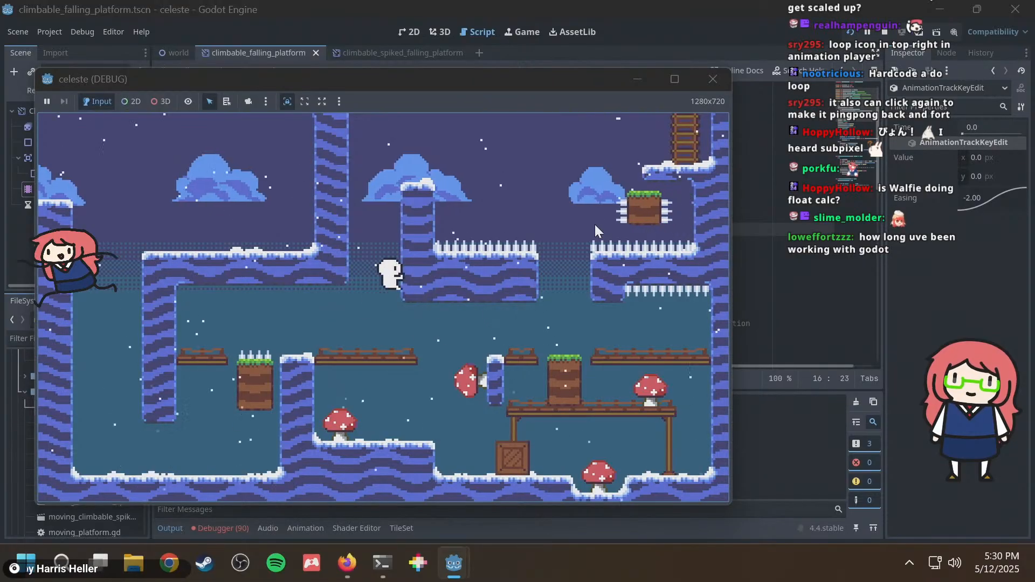
key("space")
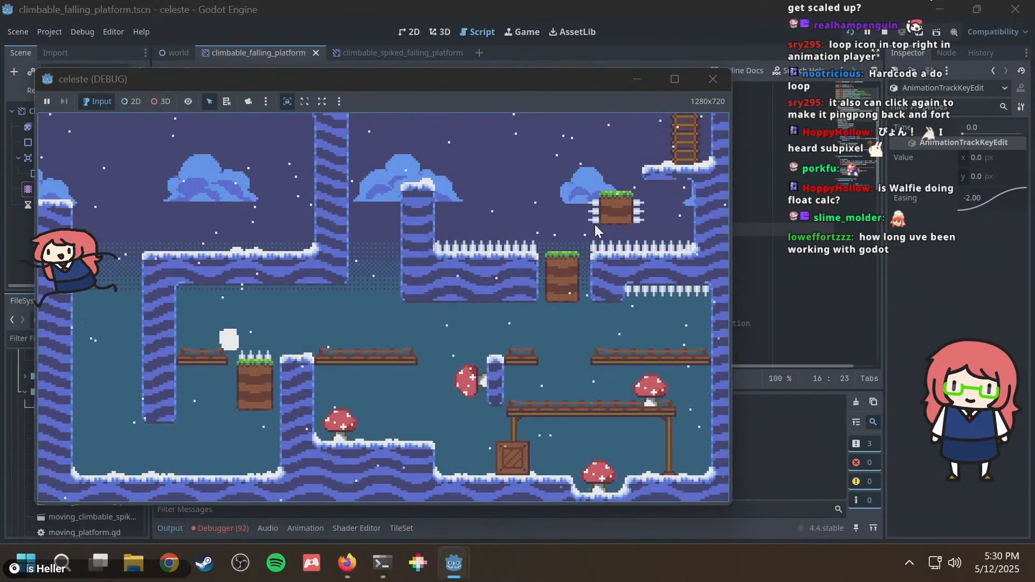
Bring the respawned character back onto the falling platform to recheck its motion, and close the game.
key("Left")
key("space")
key("Right")
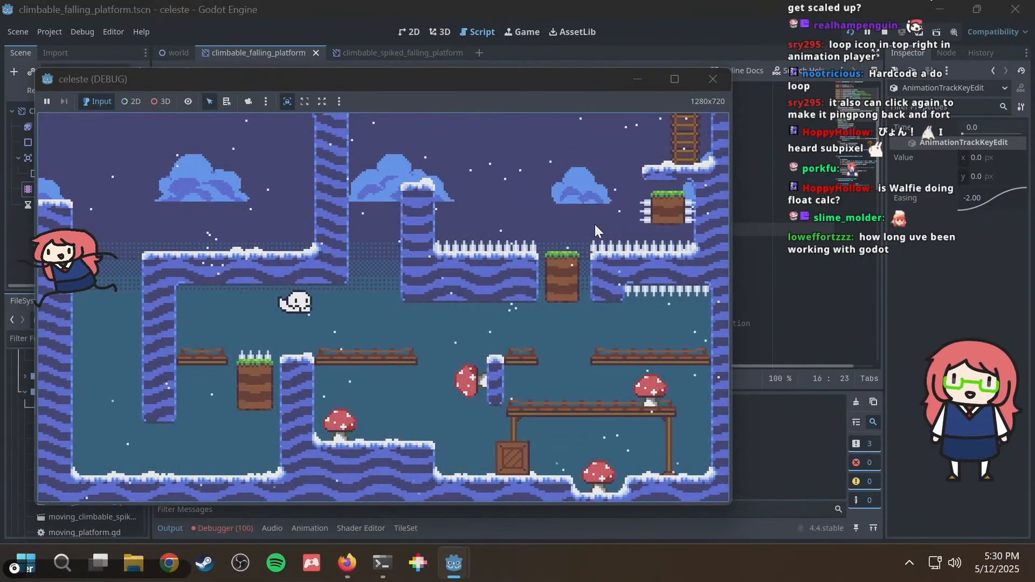
key("Right")
key("space")
key("Up")
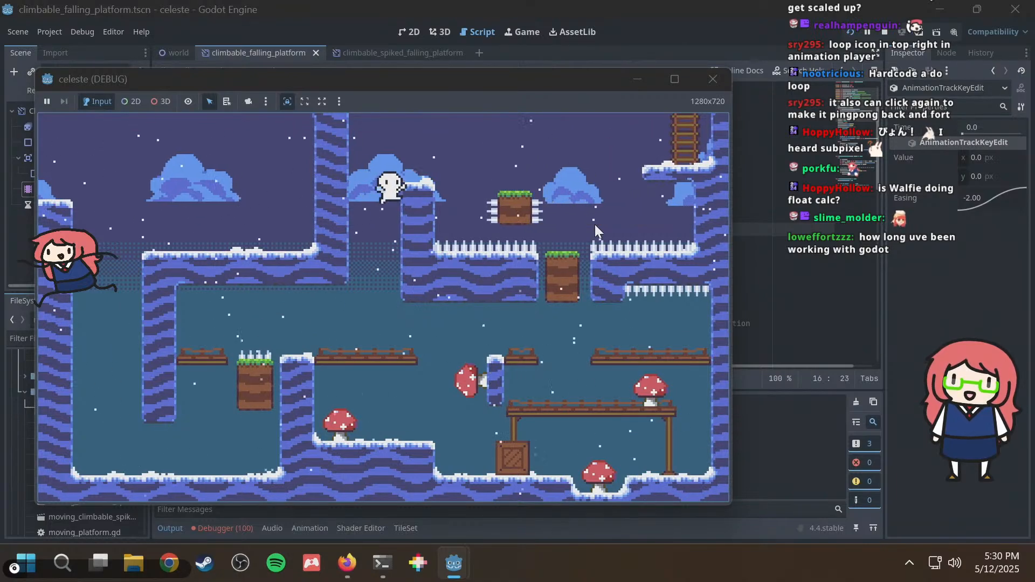
key("Right")
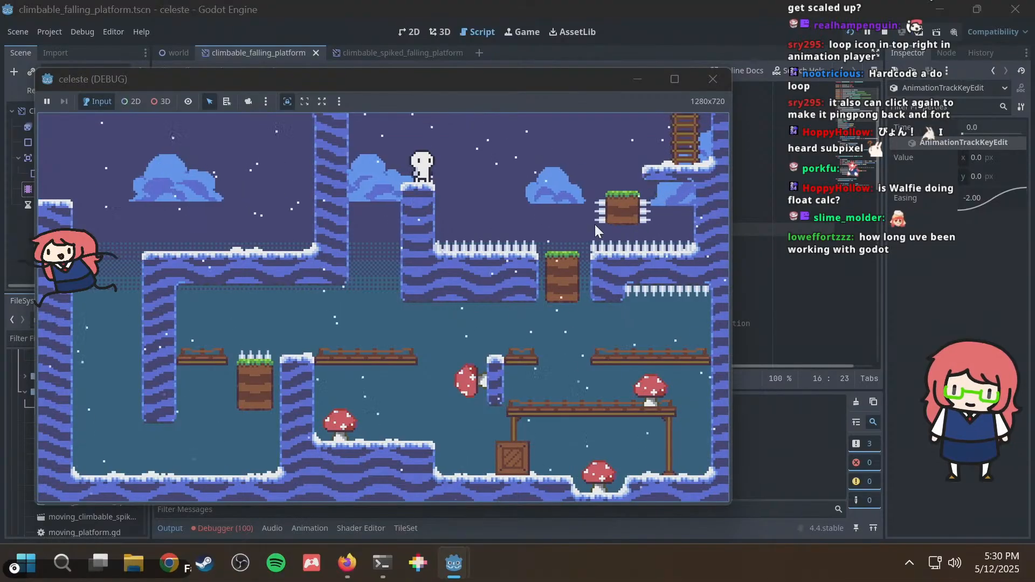
key("space")
key("Right")
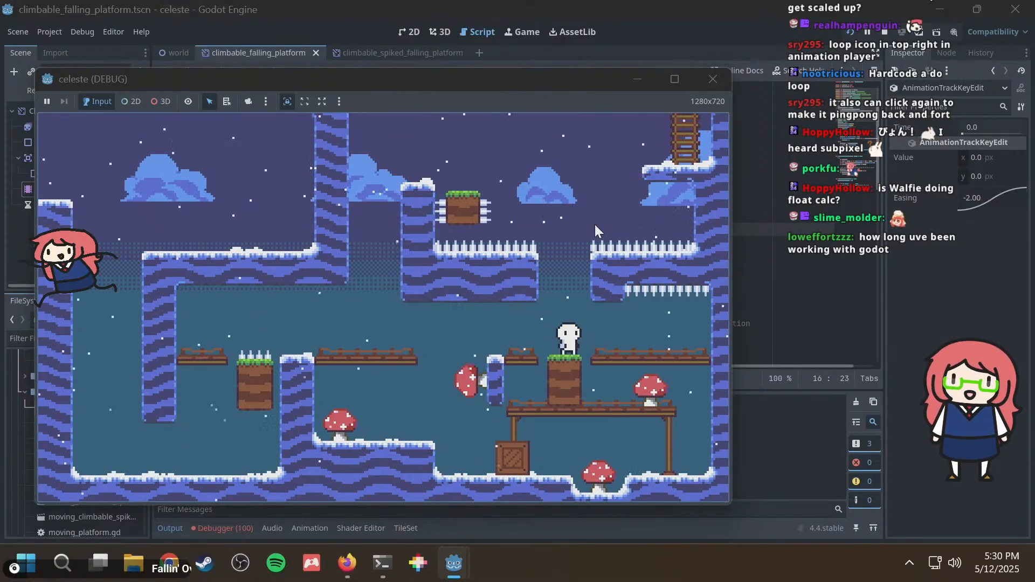
left_click(698, 78)
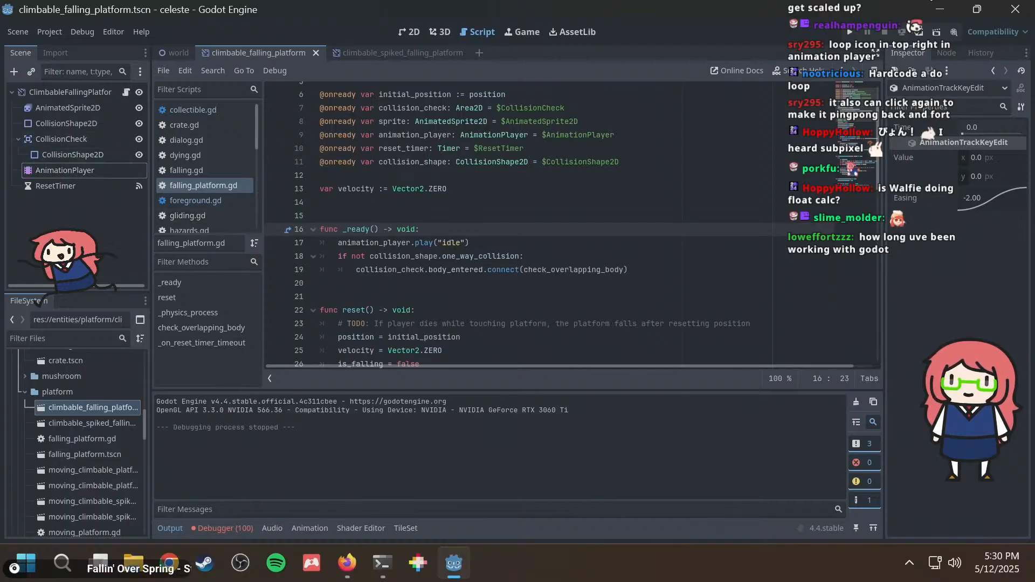
Copy the AnimationPlayer node from the climbable falling platform and open the climbable_spiked_falling_platform scene.
right_click(53, 167)
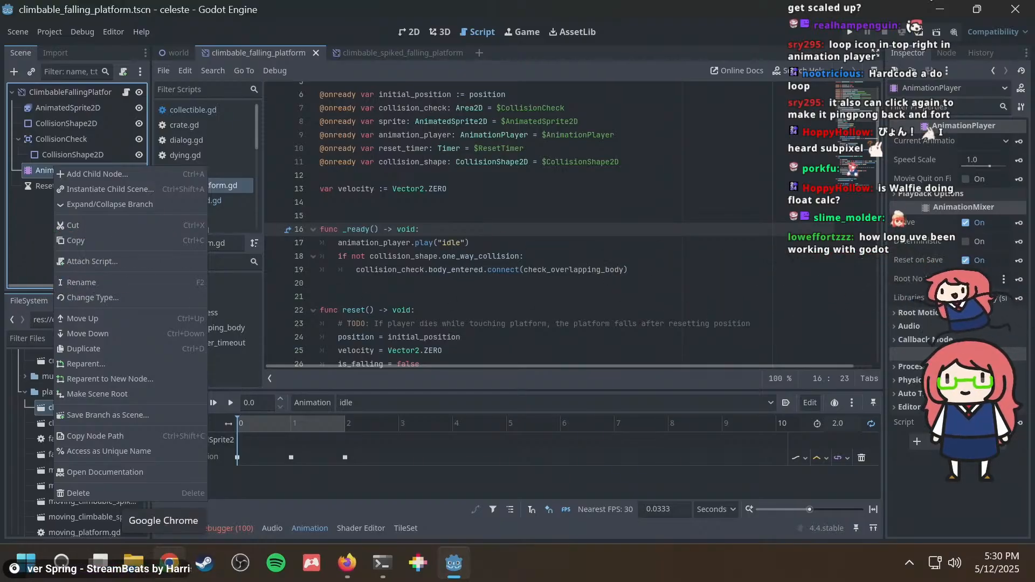
left_click(104, 236)
left_click(68, 421)
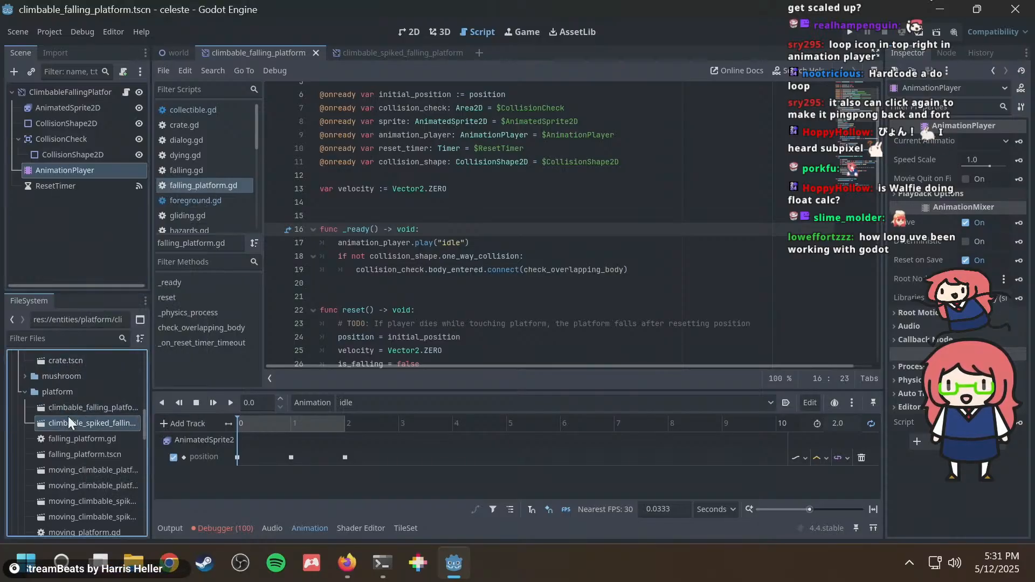
double_click(68, 416)
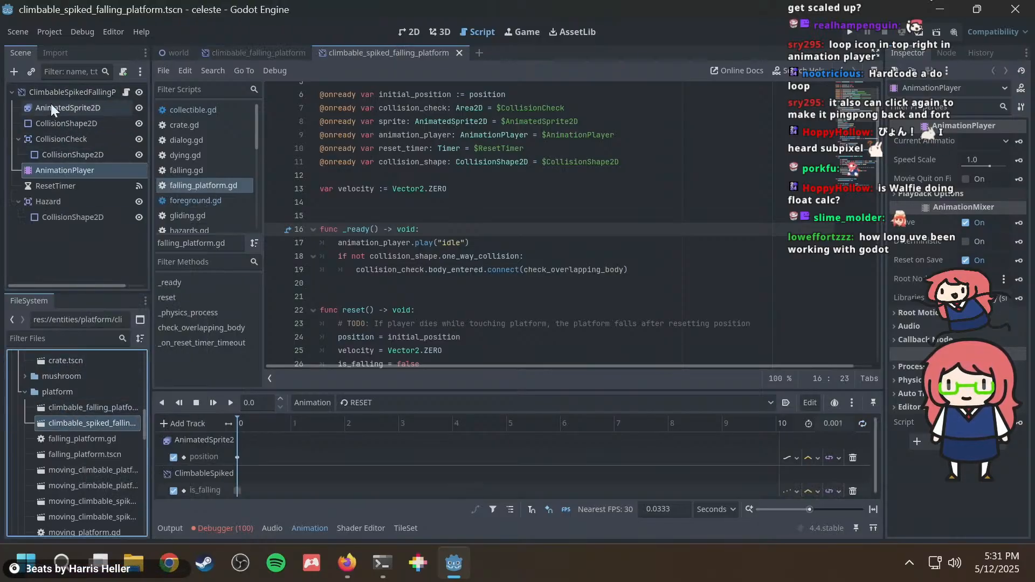
Replace the spiked platform's AnimationPlayer by deleting it and pasting the copied one under the scene's root node.
right_click(55, 165)
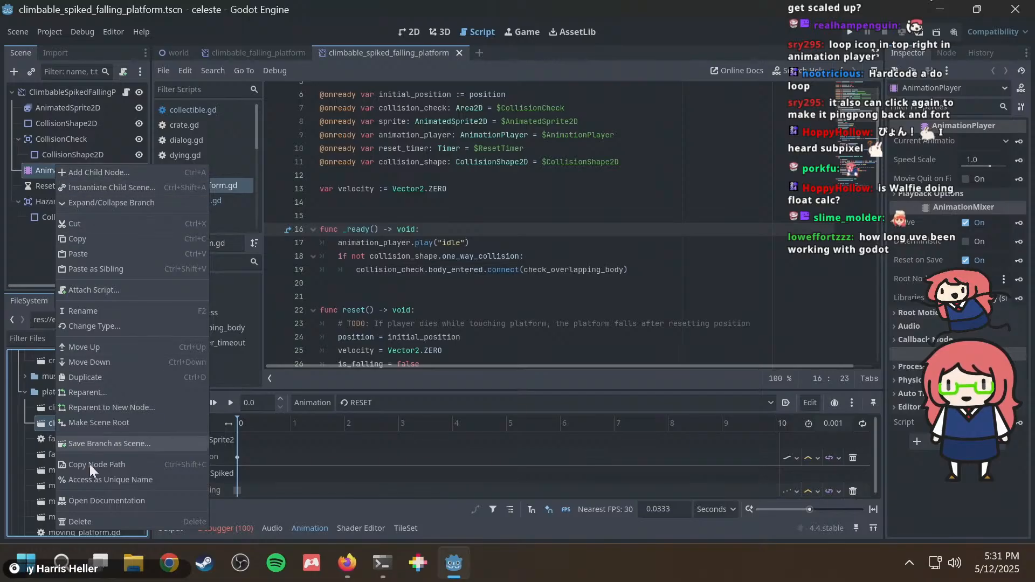
left_click(86, 521)
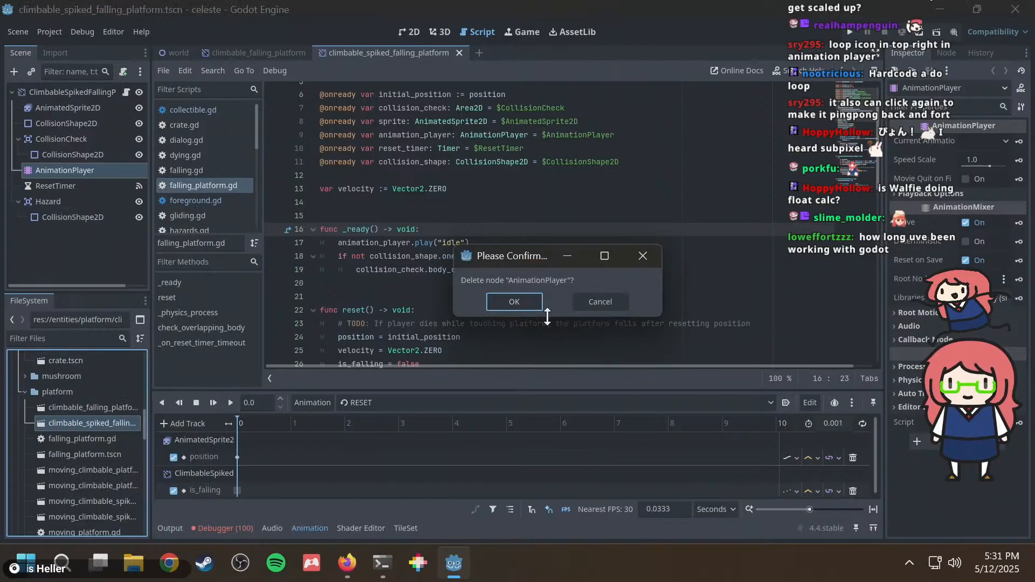
left_click(530, 305)
right_click(42, 91)
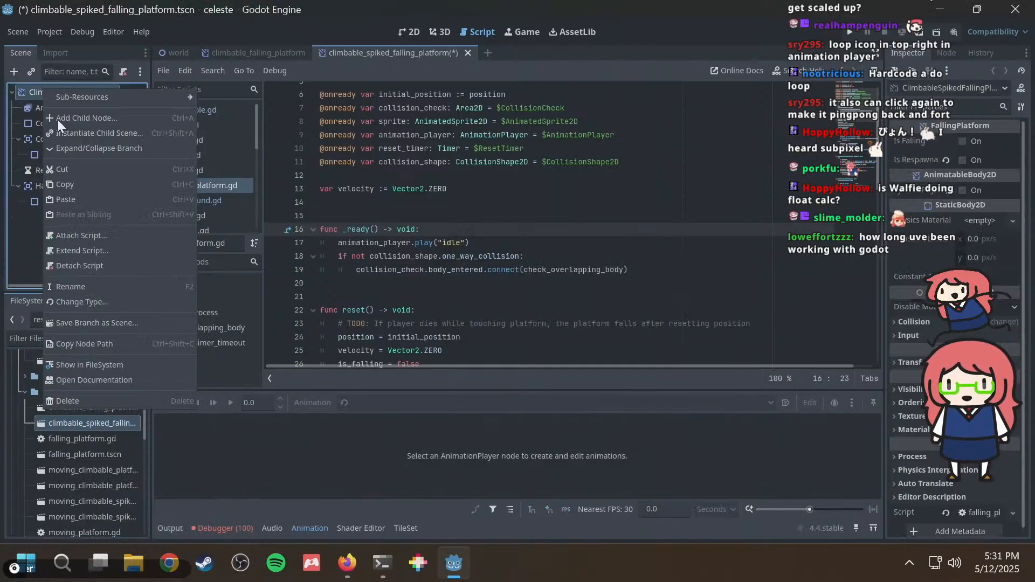
left_click(90, 200)
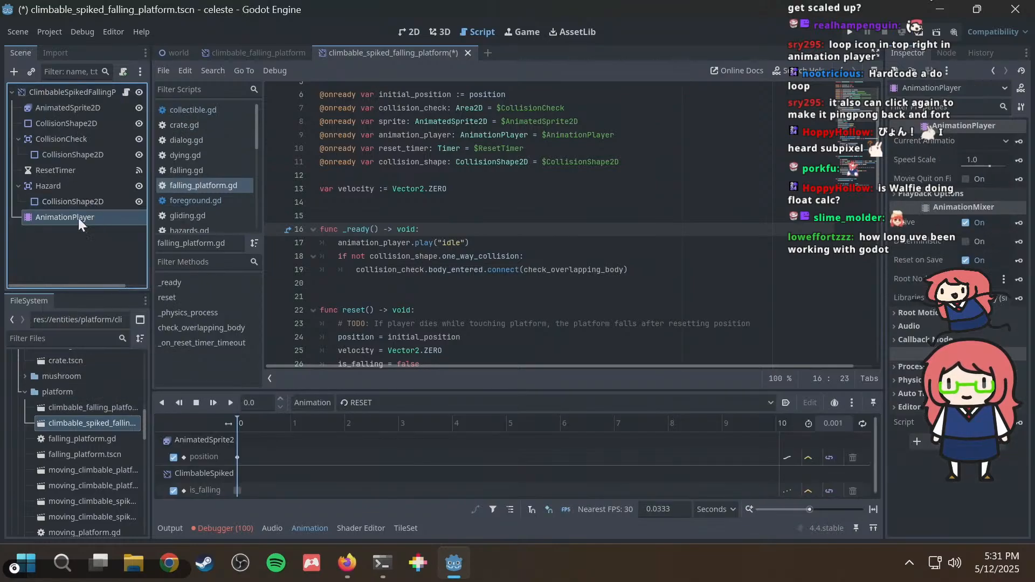
Move the AnimationPlayer node directly below ResetTimer in the spiked platform's scene tree and save the scene.
left_click_drag(78, 218, 73, 174)
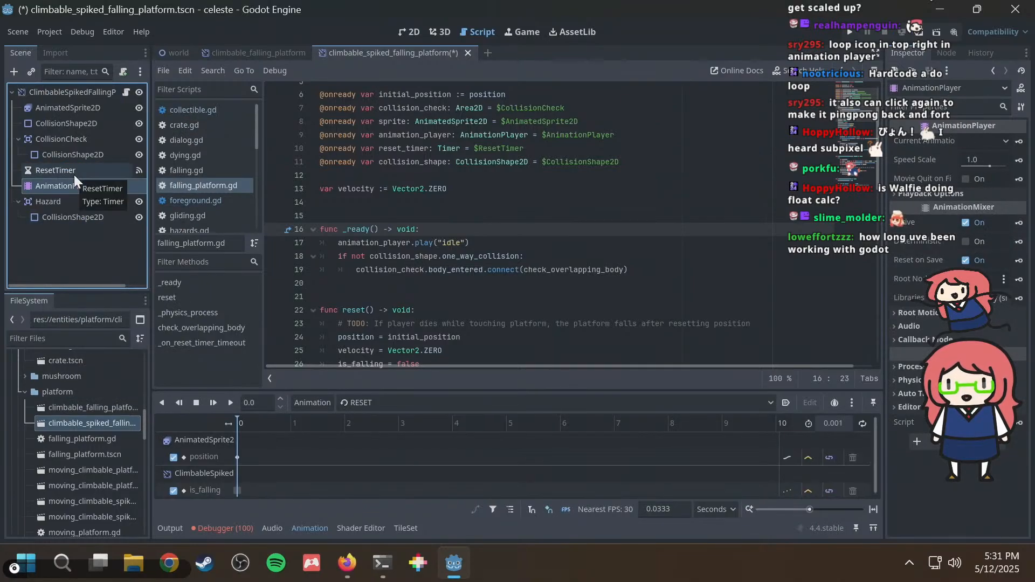
key("ctrl+s")
Test-run the game to check the spiked platform's idle motion, close it, and review the errors logged in the debugger.
key("F5")
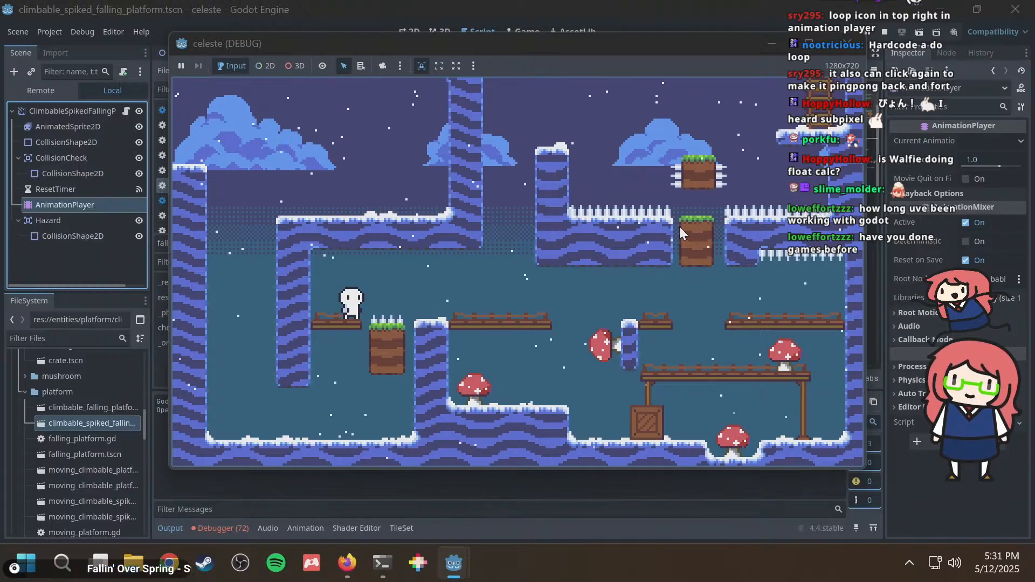
left_click(839, 52)
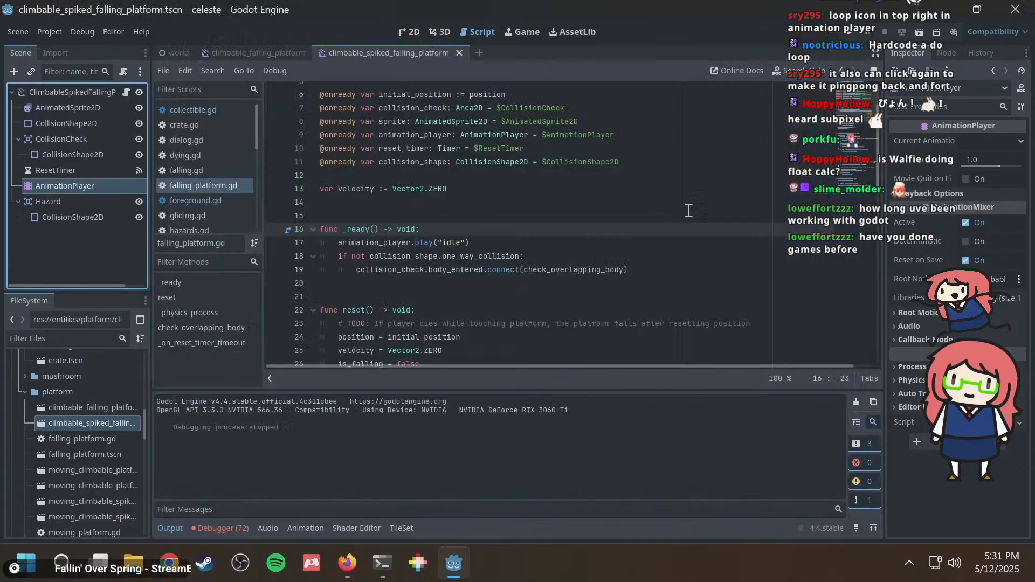
left_click(345, 562)
key("alt+Tab")
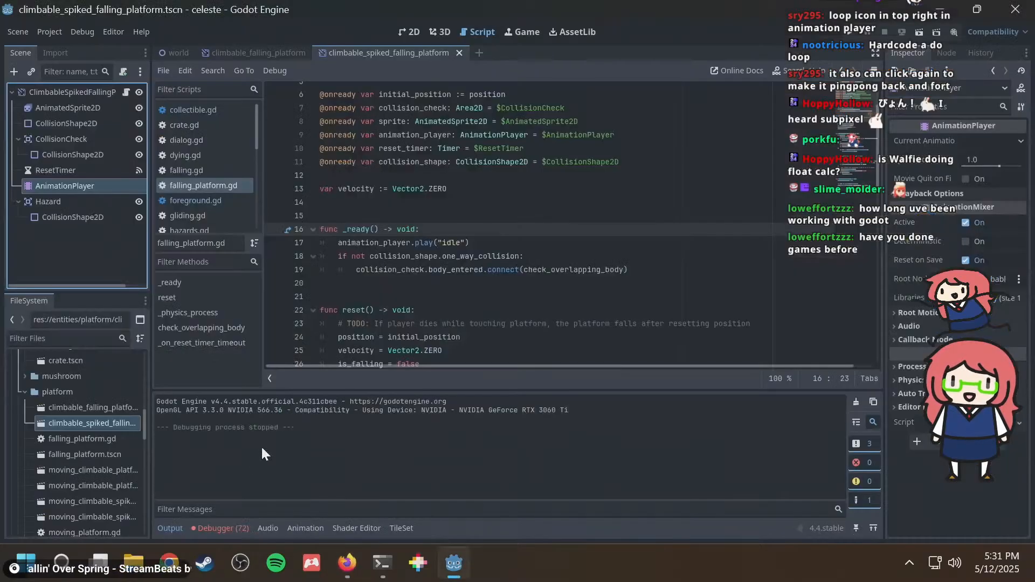
left_click(230, 527)
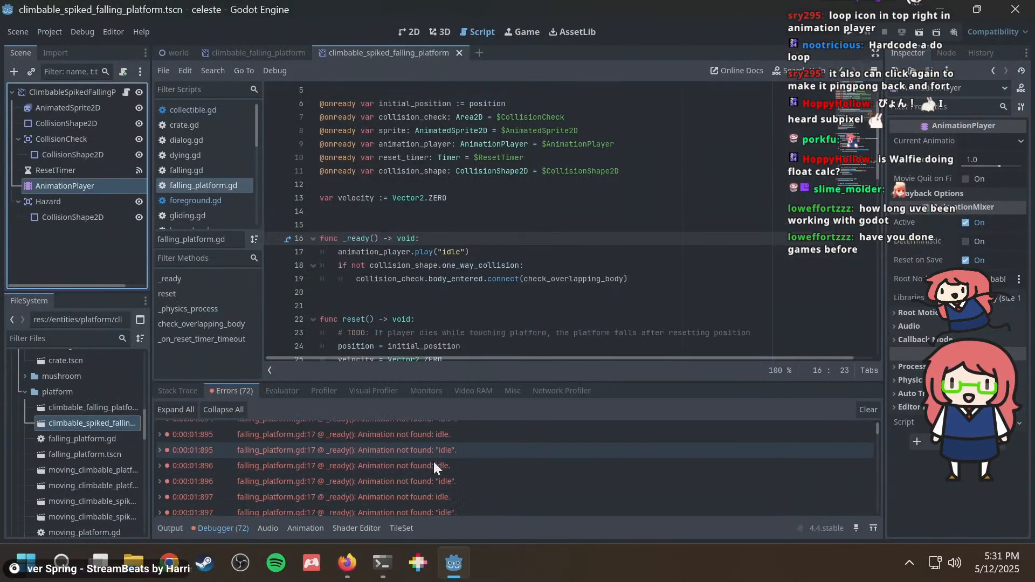
scroll(433, 461, "down", 3)
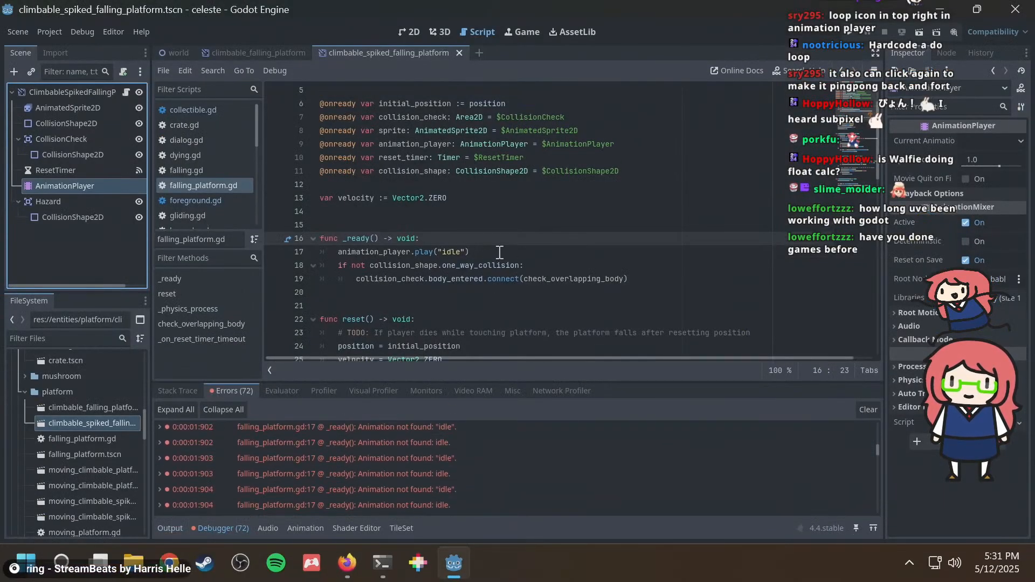
Run the game again to watch the platforms' motion, close it, and reread the _ready and reset functions in falling_platform.gd.
key("F5")
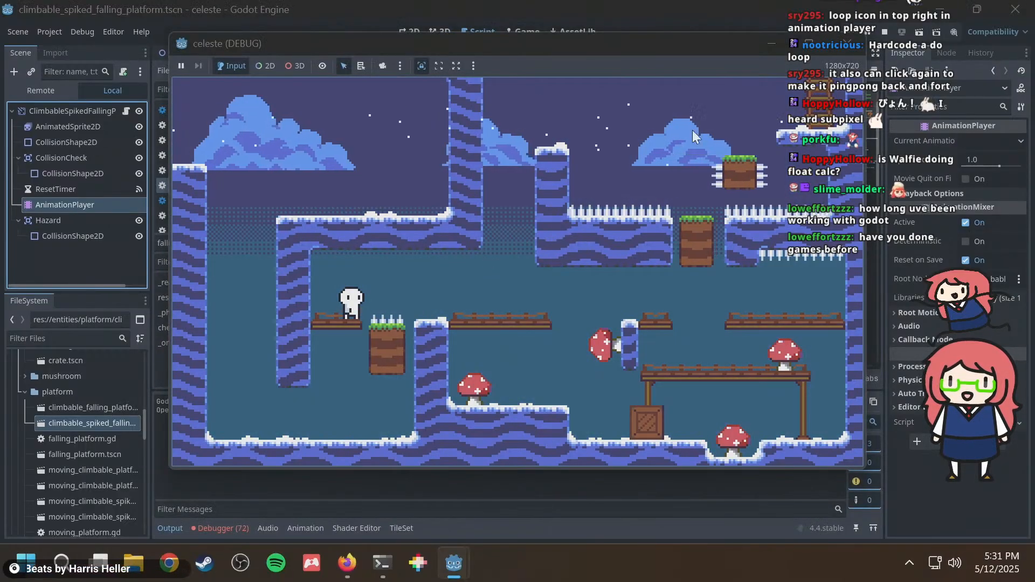
left_click(848, 49)
scroll(419, 255, "down", 4)
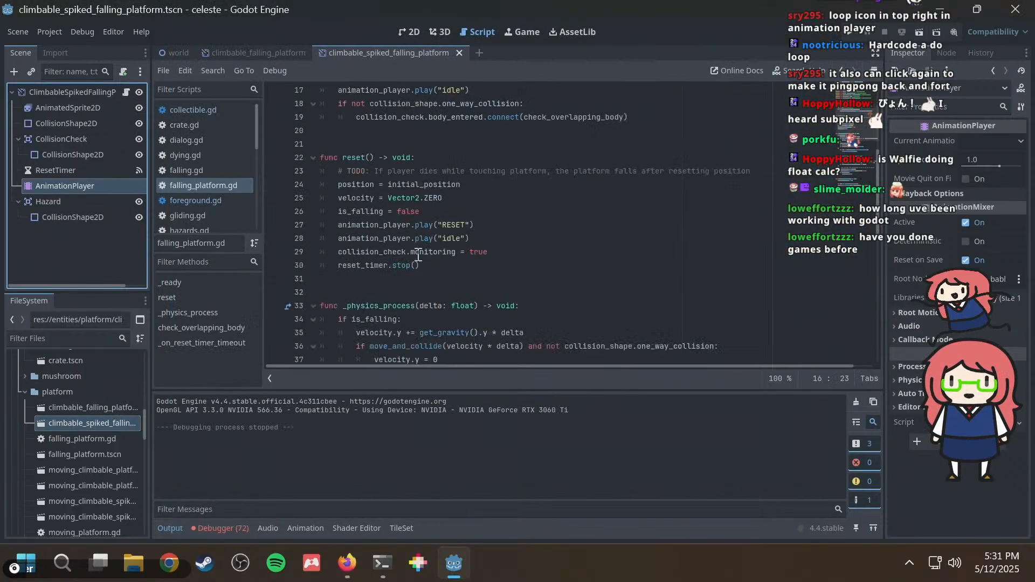
scroll(485, 237, "up", 2)
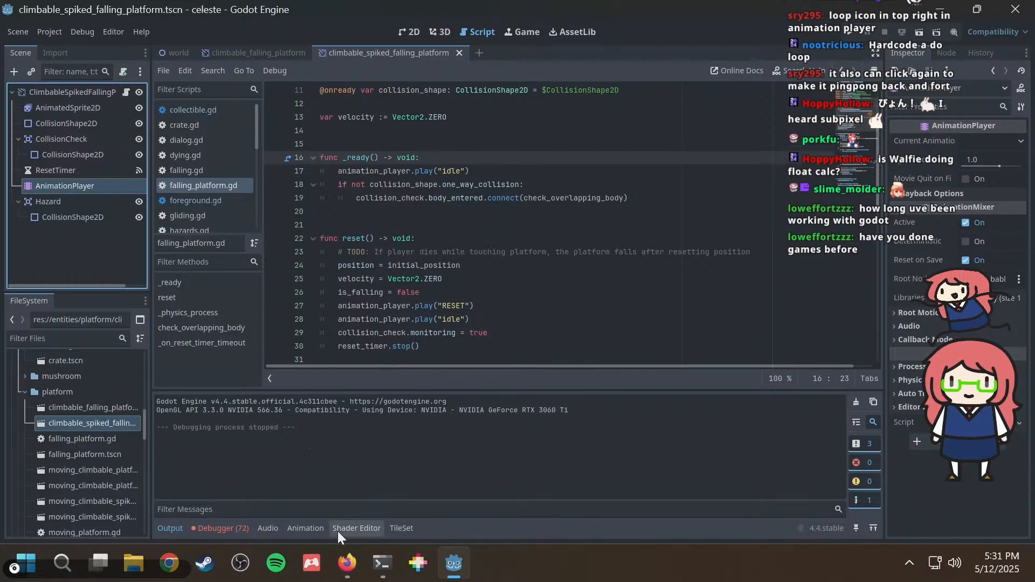
left_click(347, 563)
left_click(448, 49)
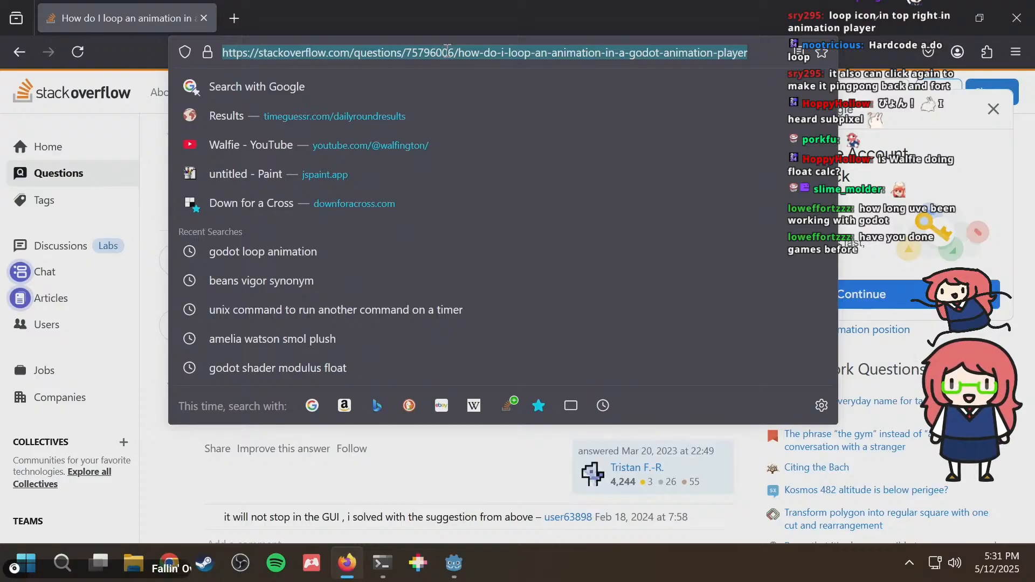
key("alt+Tab")
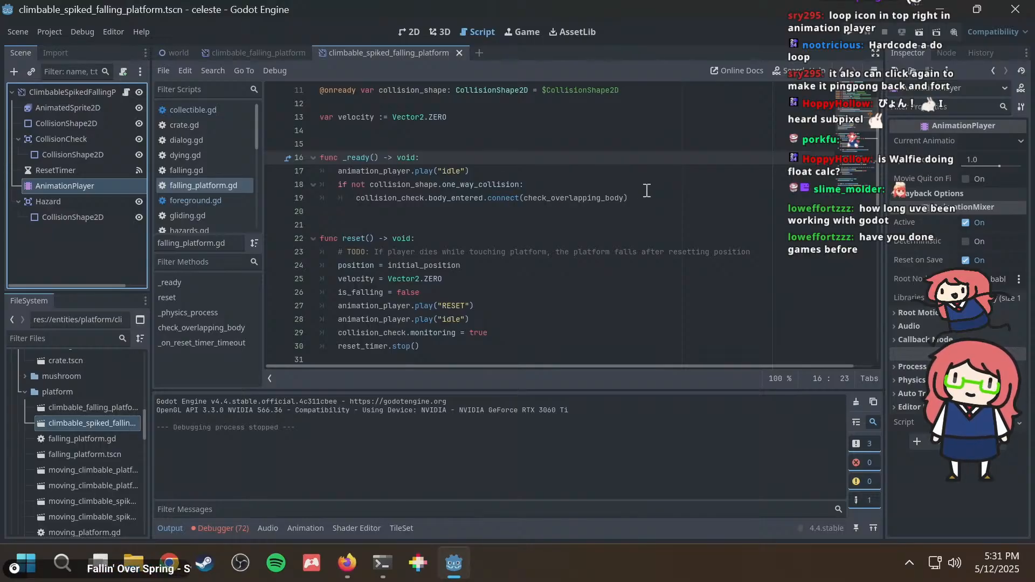
left_click(581, 169)
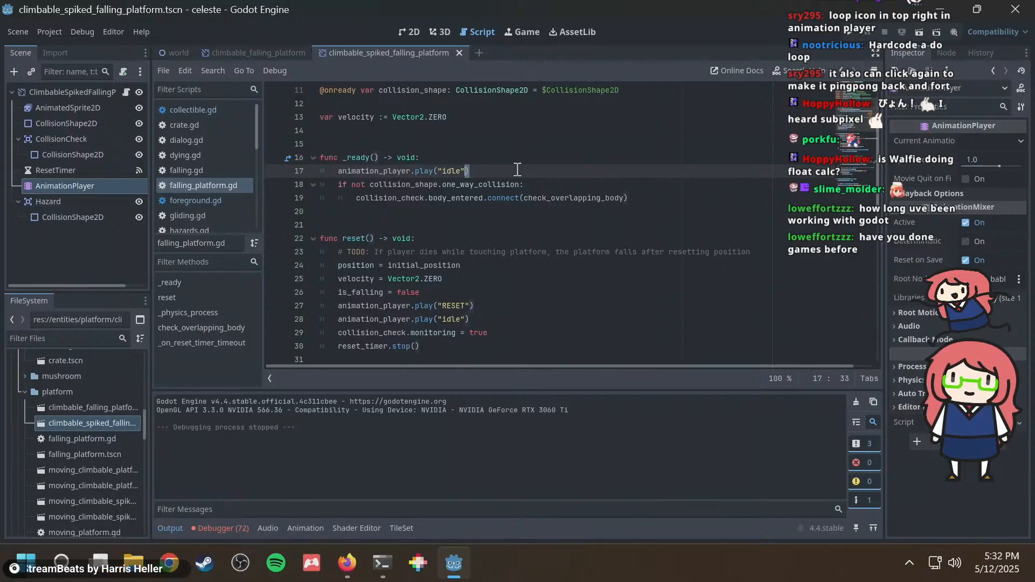
key("Left")
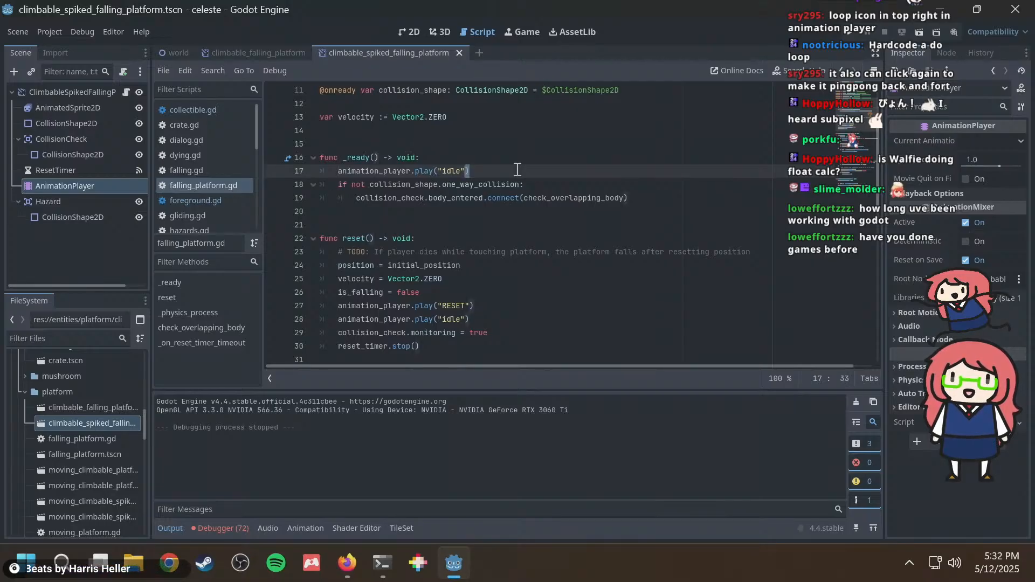
key("Right")
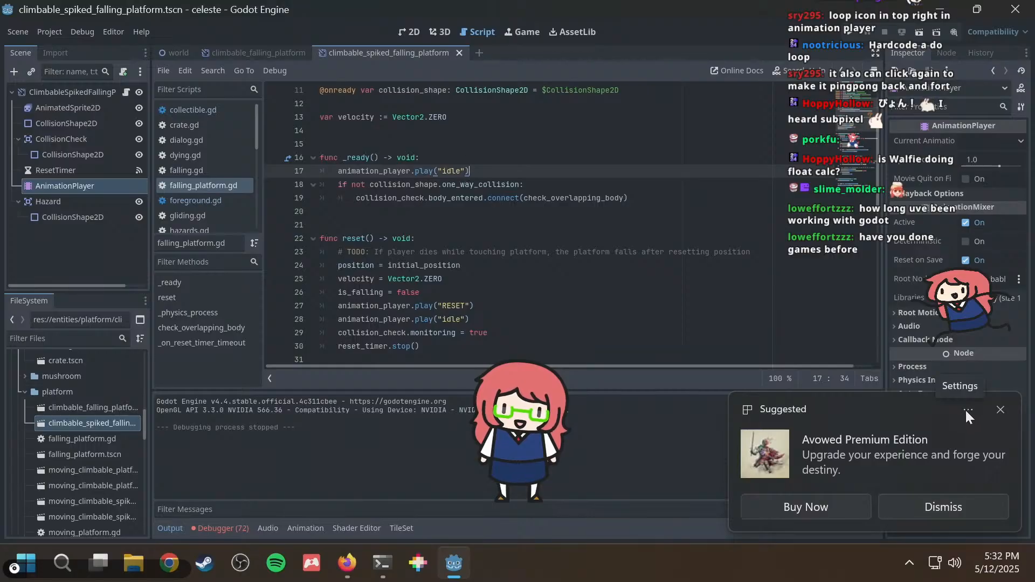
Turn off all Windows notifications for Suggested from the Avowed advert's pop-up.
left_click(968, 411)
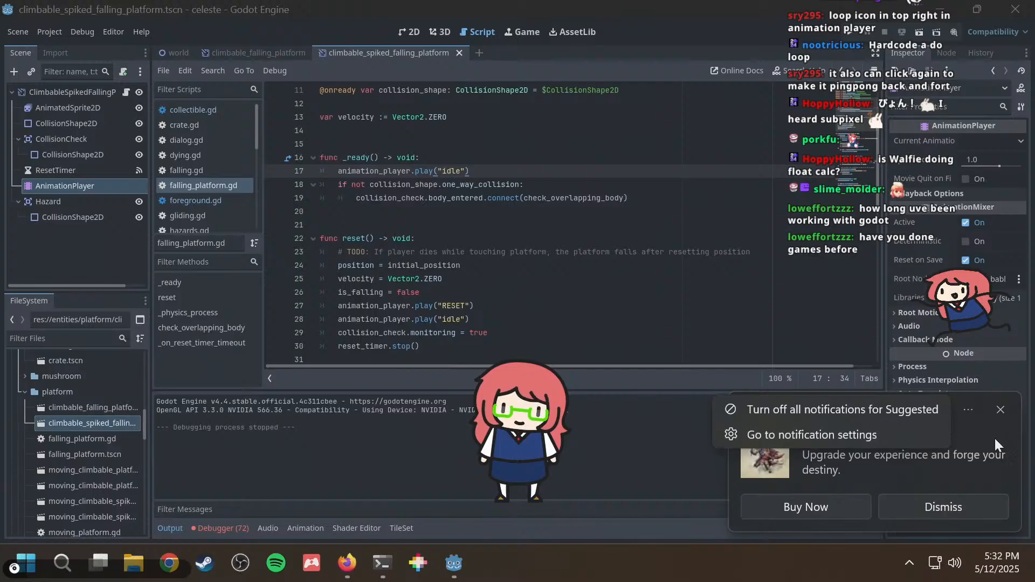
left_click(584, 553)
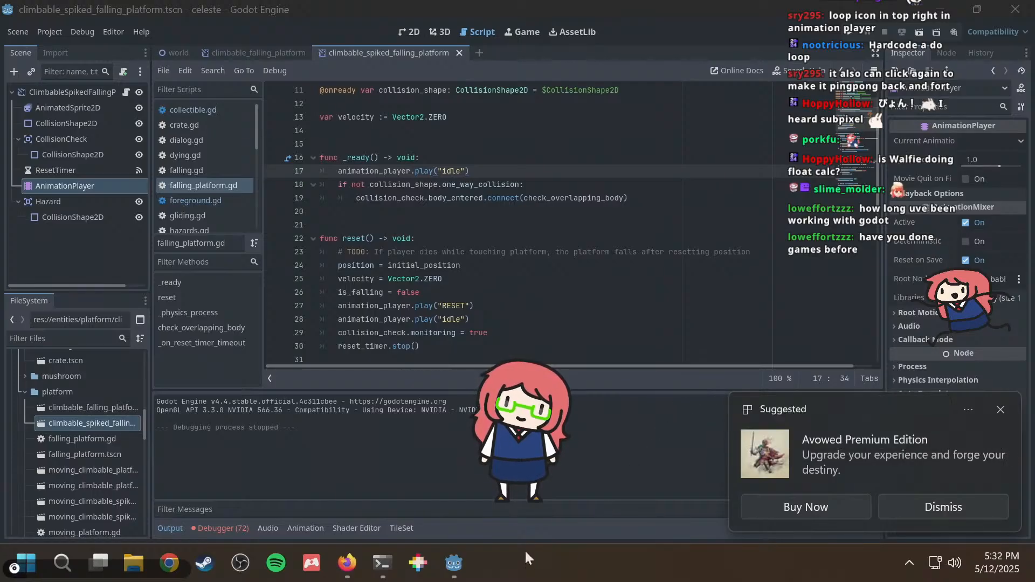
left_click(966, 408)
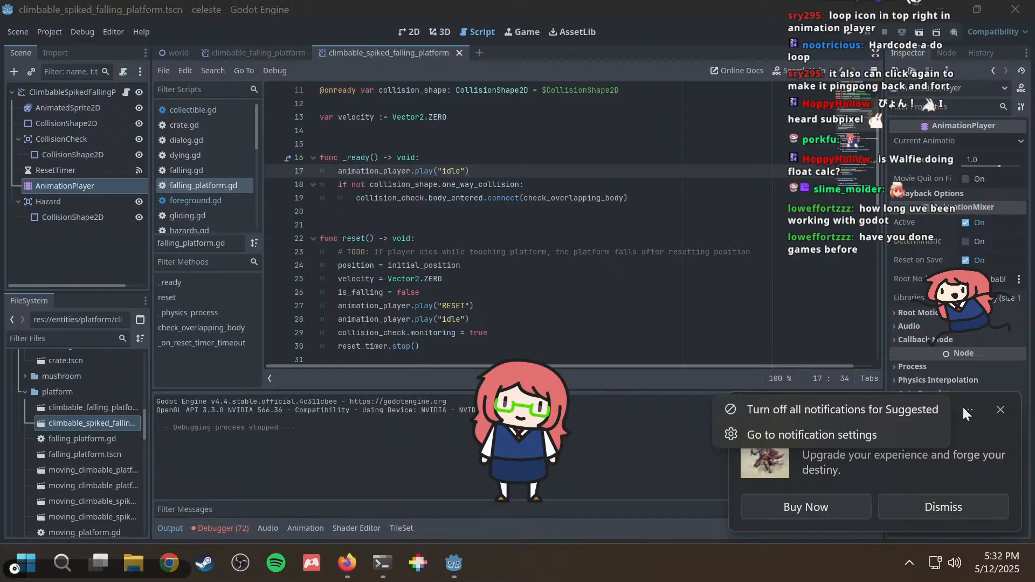
left_click(868, 418)
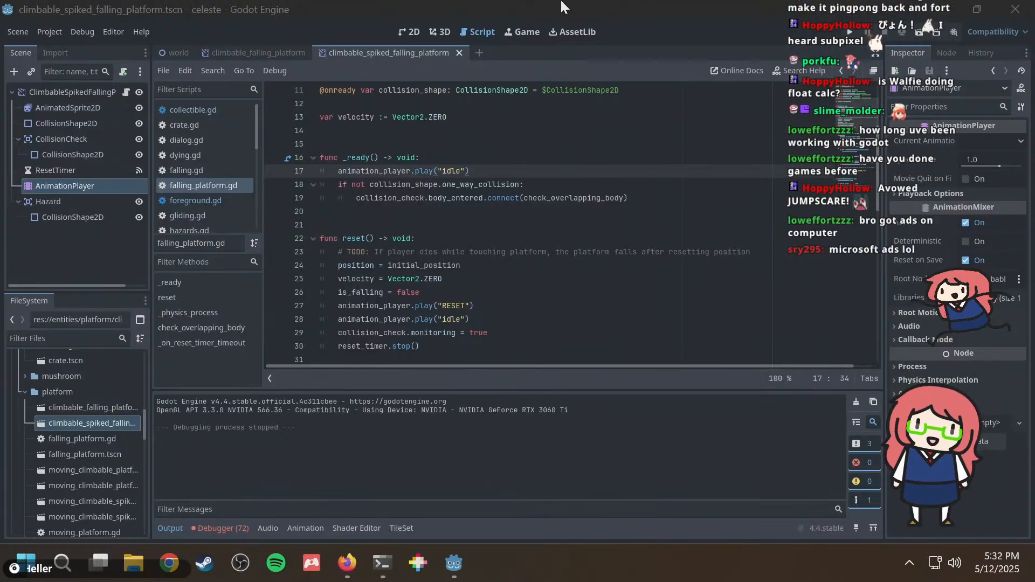
Switch to Firefox and search the web in a new tab for "windows 11 avowed ad".
left_click(636, 229)
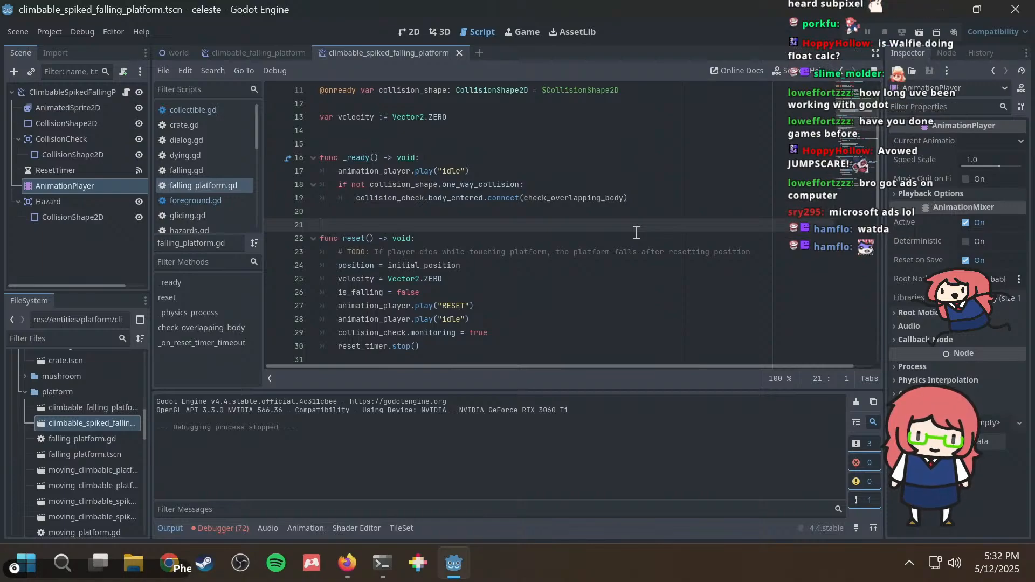
left_click(346, 565)
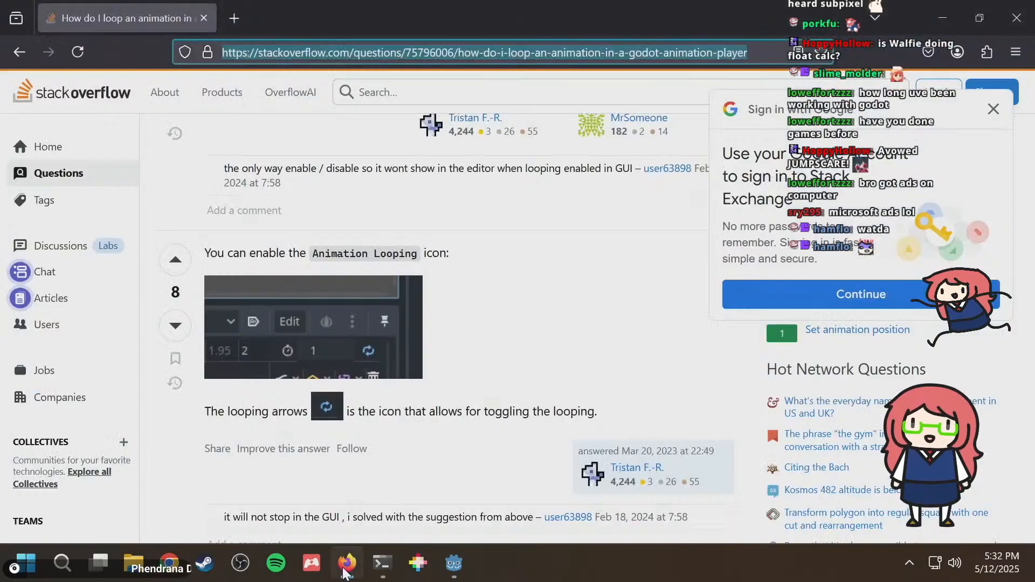
key("ctrl+t")
type("wiond")
key("BackSpace")
key("BackSpace")
key("BackSpace")
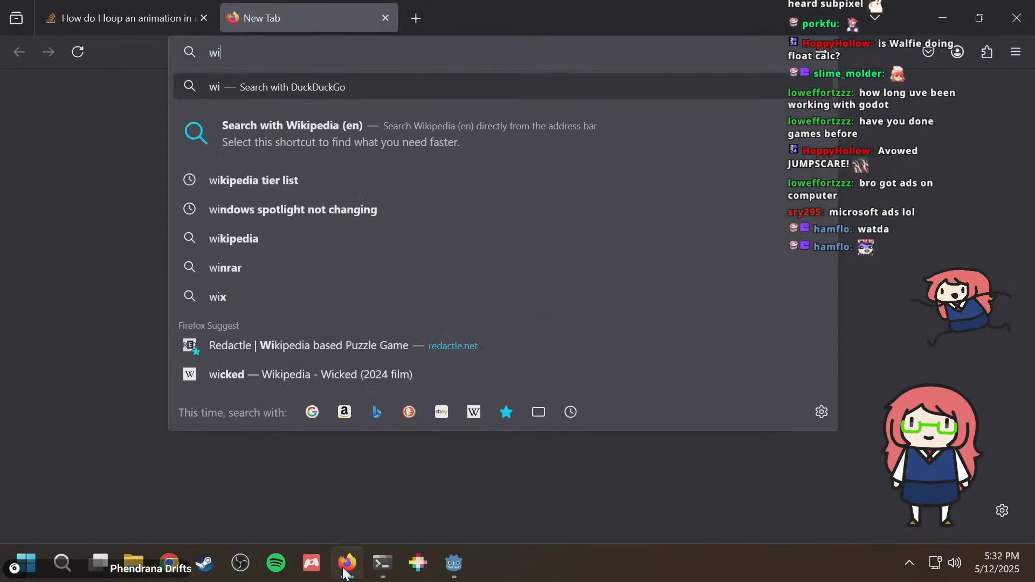
type("ndows 11 avoweed")
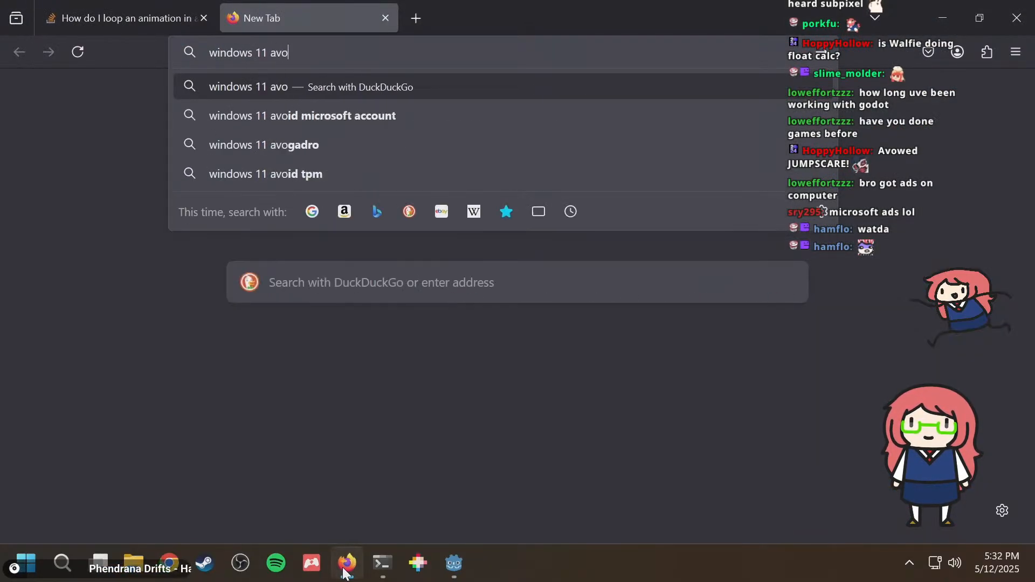
key("BackSpace")
key("BackSpace")
type("d ad")
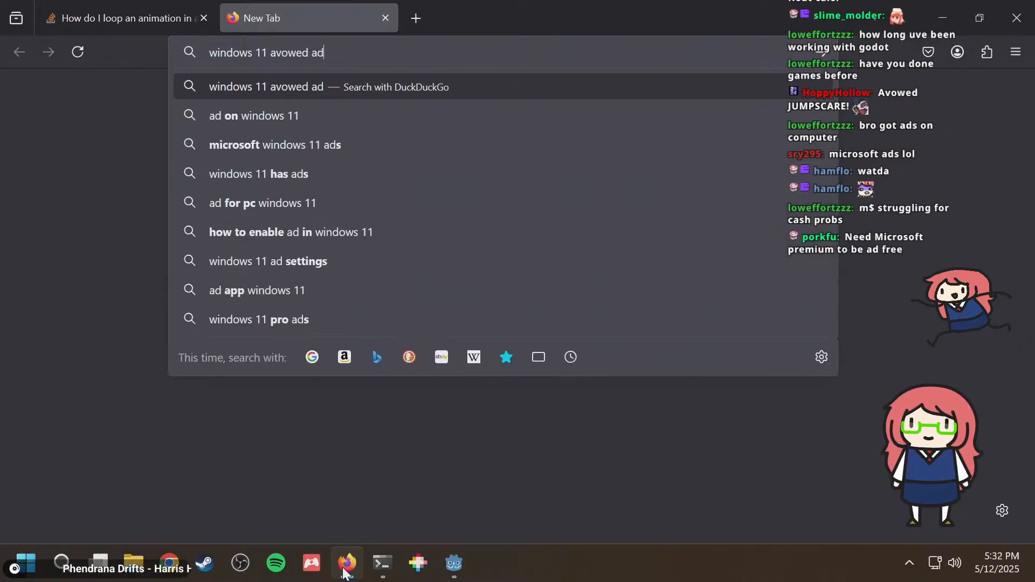
key("Return")
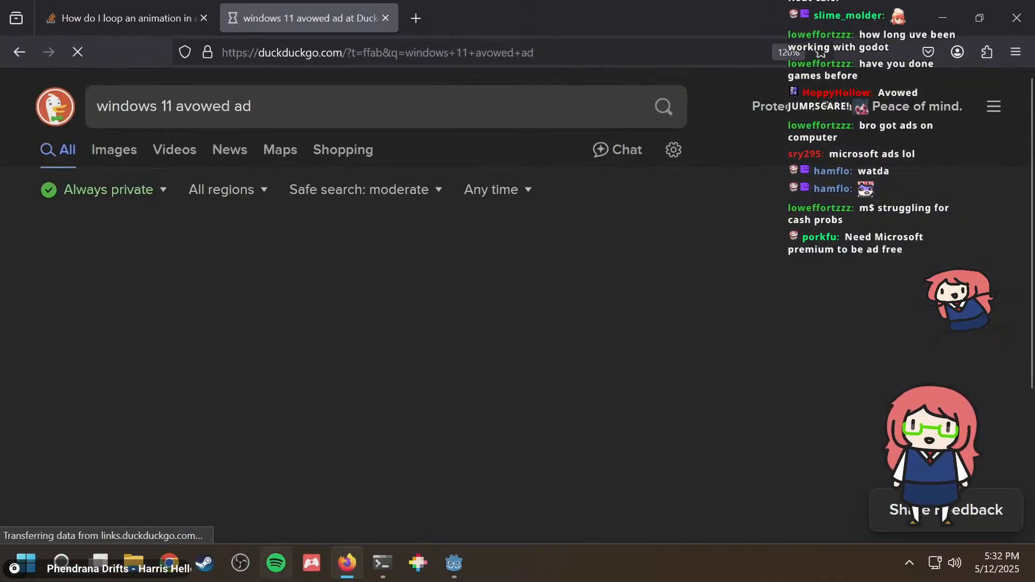
Skim the search results about Avowed adverts in Windows 11 and return to the falling_platform.gd script in Godot.
scroll(705, 387, "down", 3)
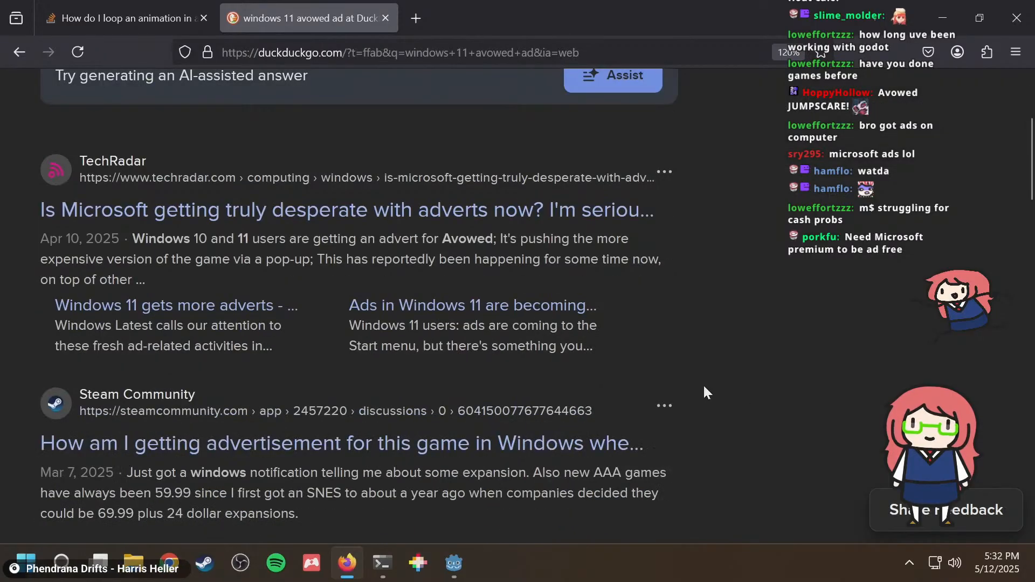
scroll(708, 310, "down", 5)
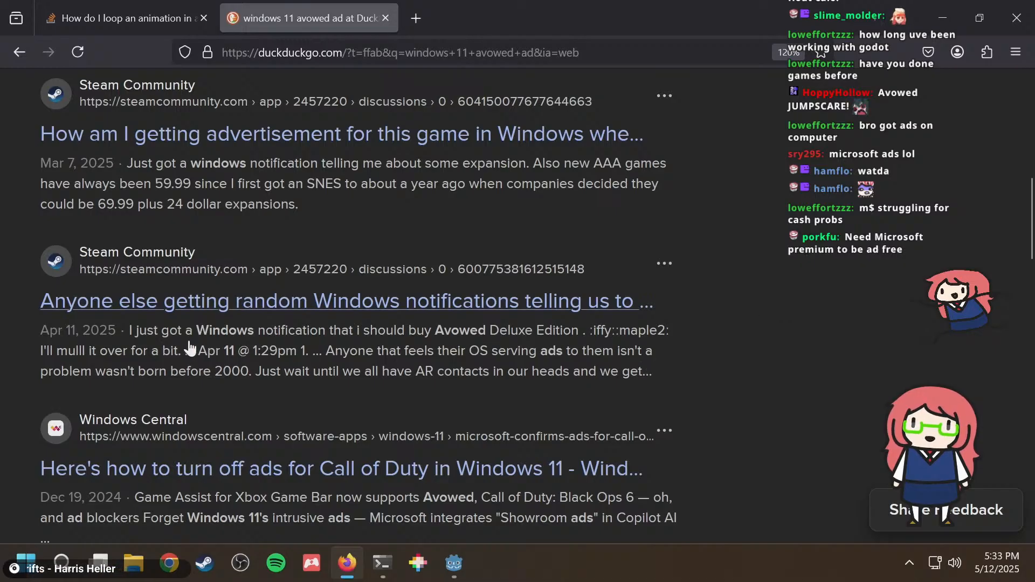
scroll(798, 319, "down", 2)
scroll(798, 323, "down", 10)
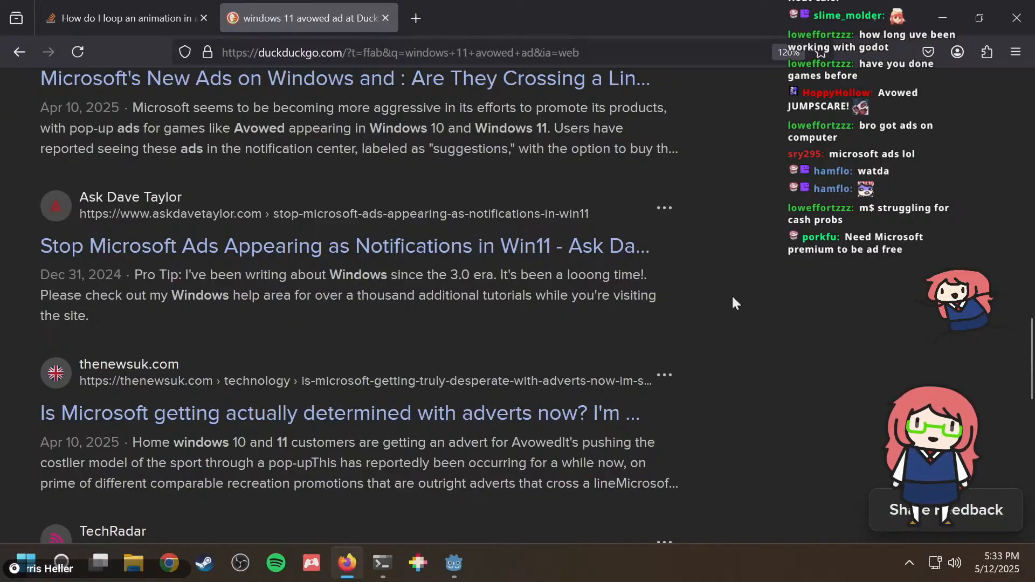
key("alt+Tab")
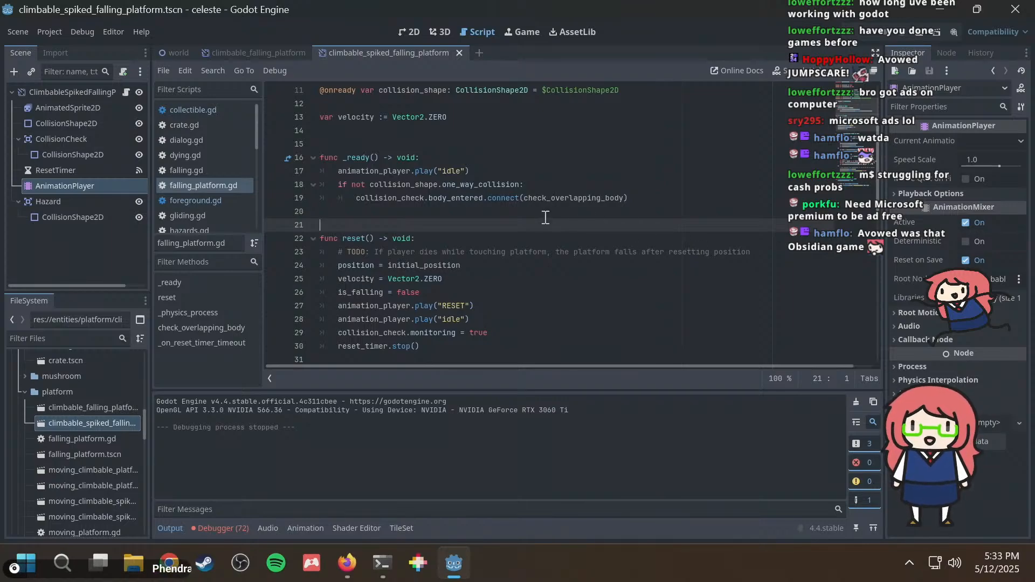
key("alt+Tab")
key("alt+Tab")
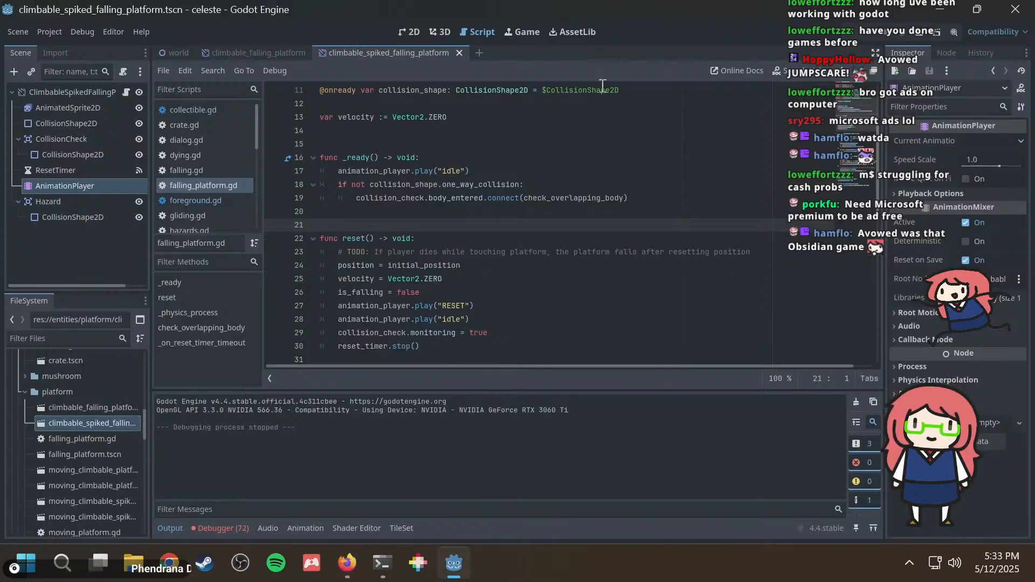
key("alt+Tab")
scroll(350, 323, "up", 5)
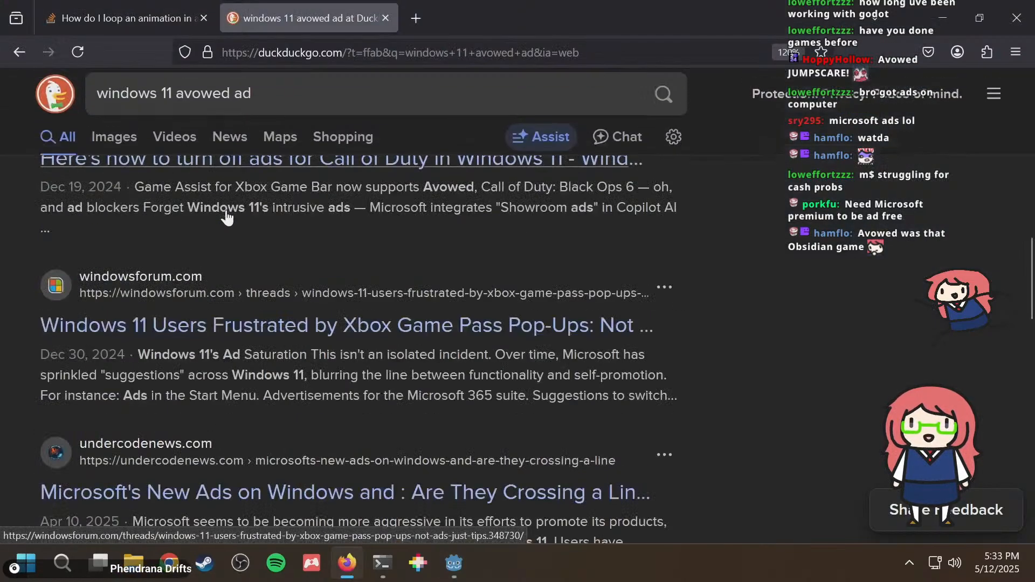
scroll(350, 323, "down", 10)
left_click(138, 17)
key("alt+Tab")
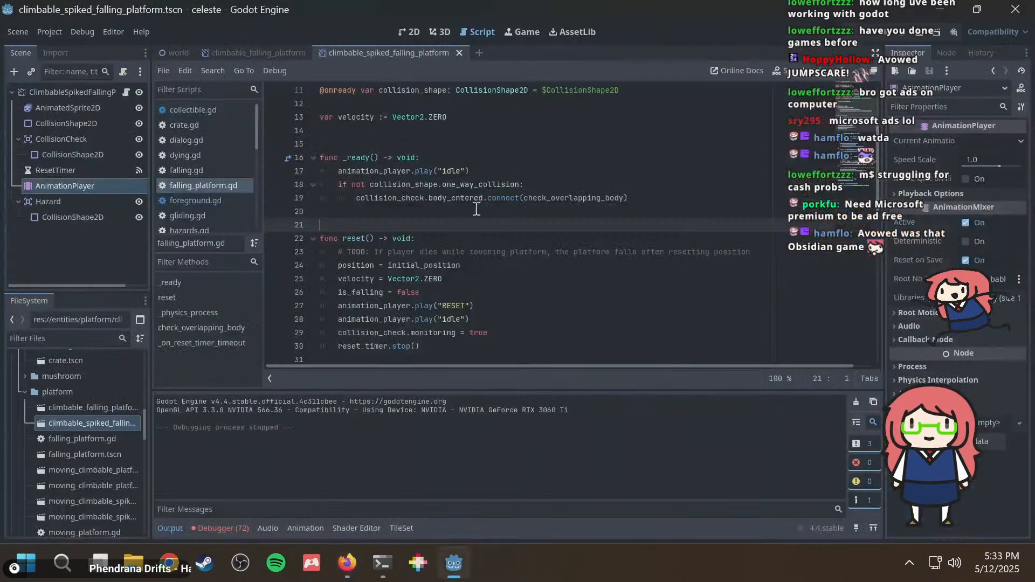
Try to add an animation progress property of animation_player on a new line below the idle play call in _ready.
scroll(469, 222, "up", 1)
left_click(508, 214)
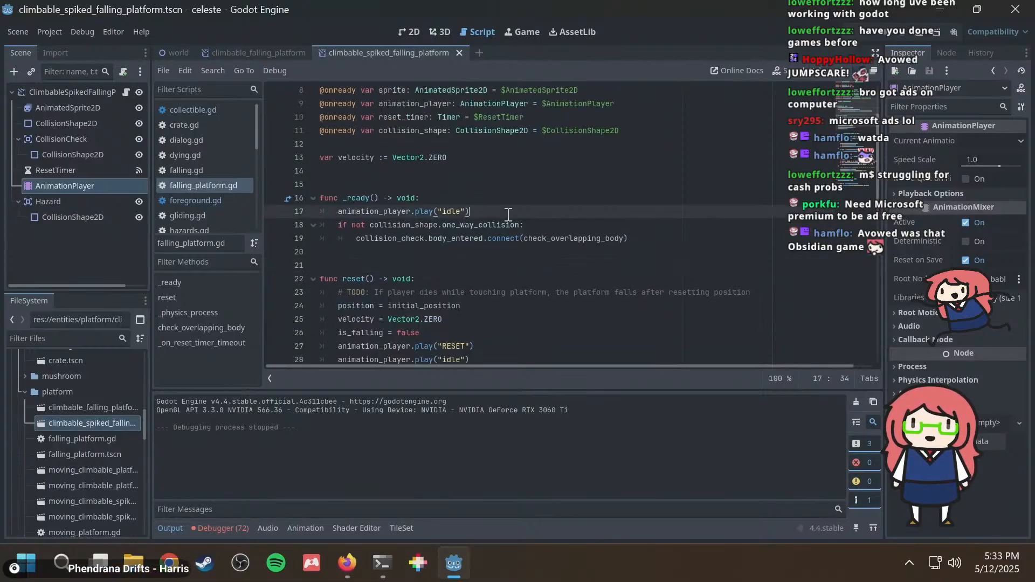
key("Return")
type("animation_")
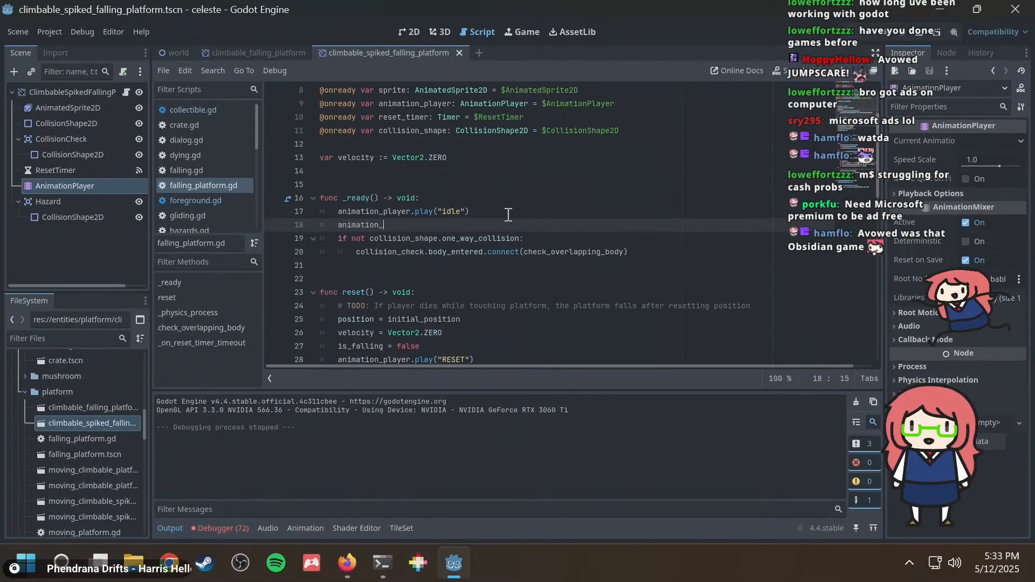
type("pro")
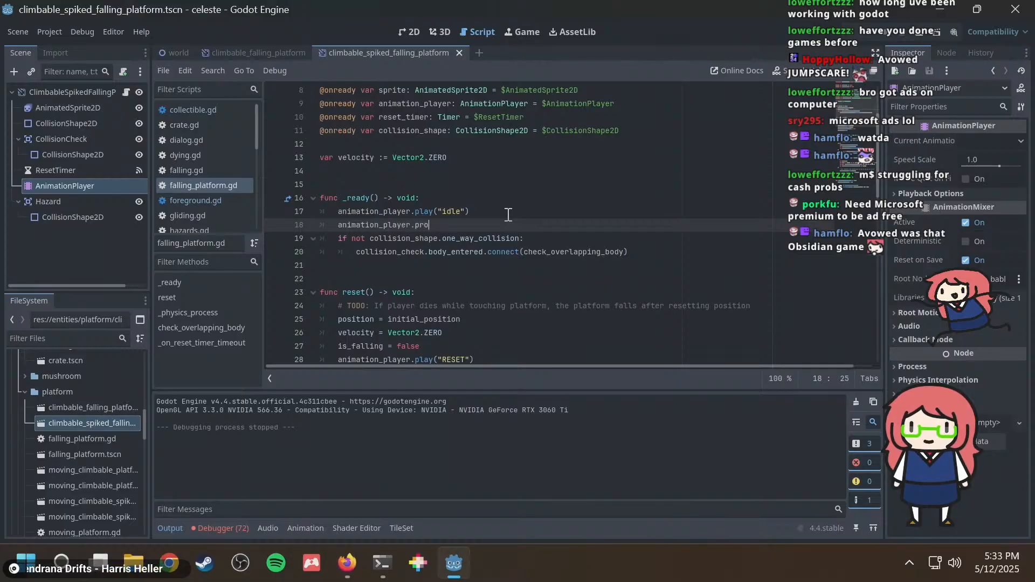
key("ctrl+space")
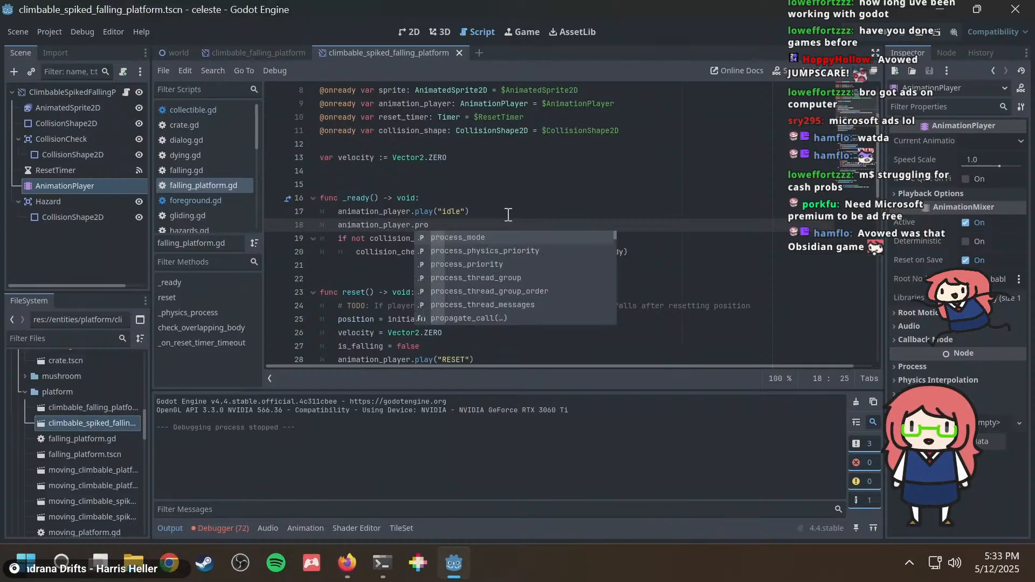
type("gress")
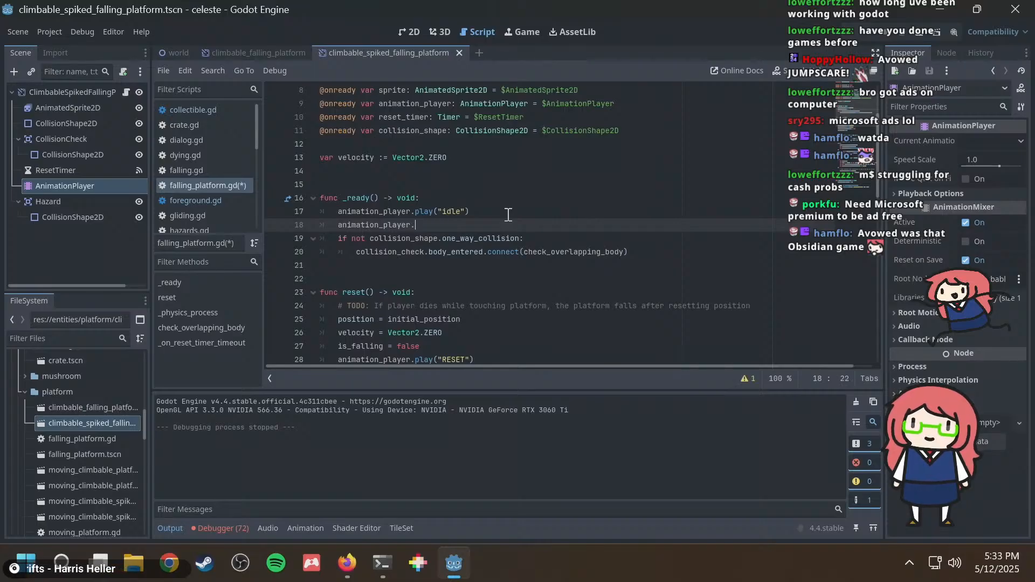
type("ro")
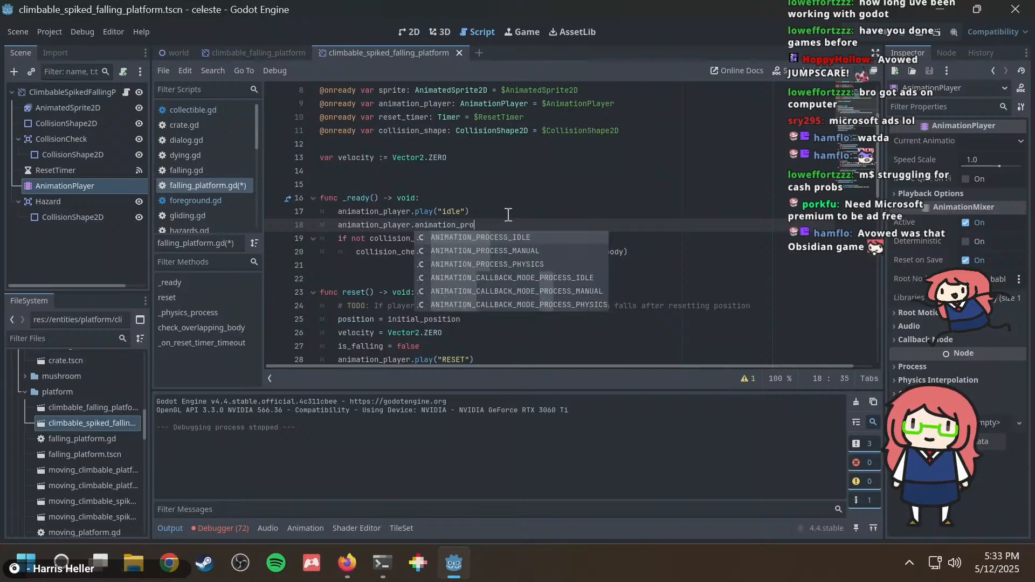
key("Return")
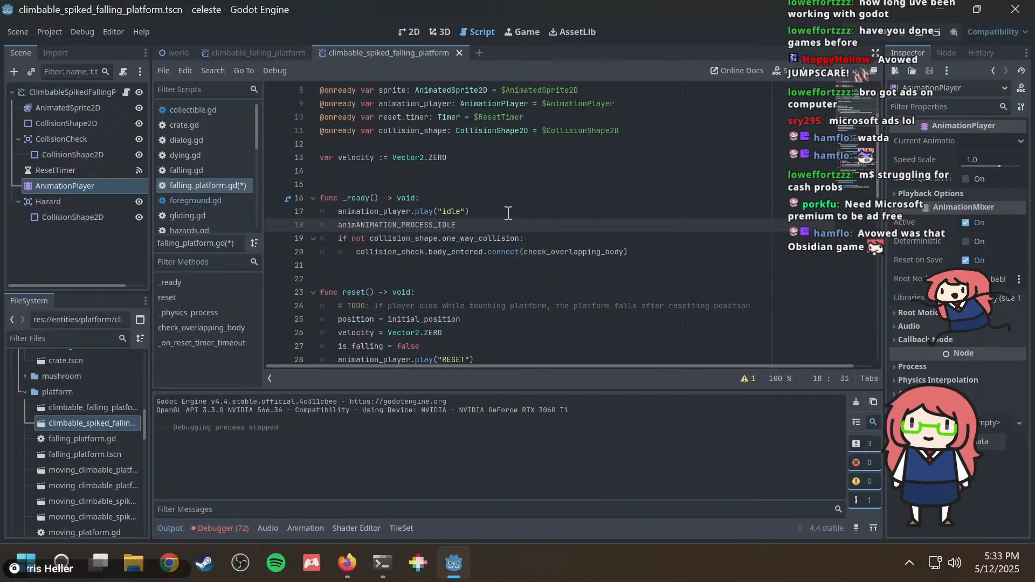
Switch to Firefox, search the web in a new tab for "godot animation progress" and skim the results.
key("alt+Tab")
key("ctrl+t")
type("g")
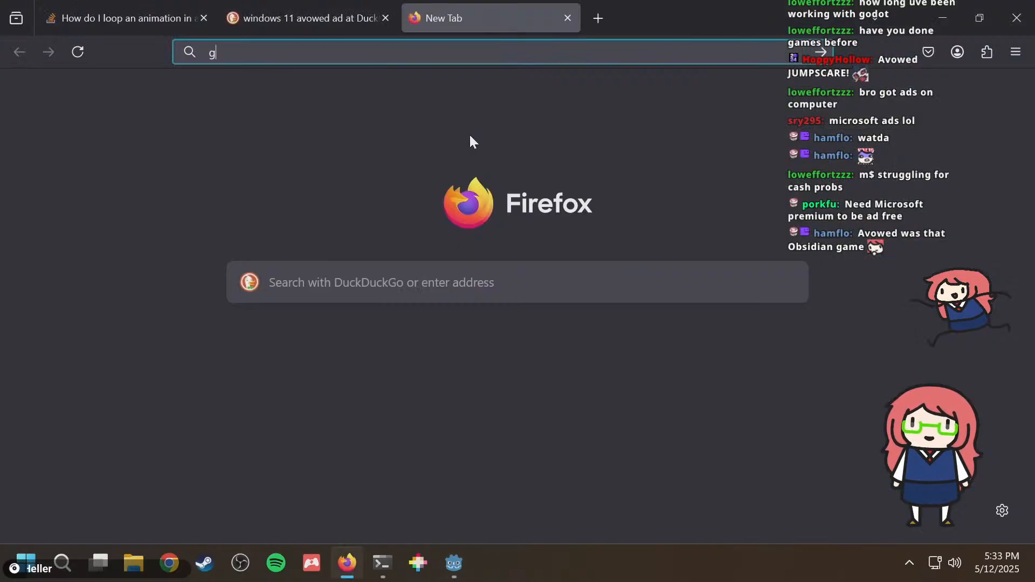
type("odot animation pro")
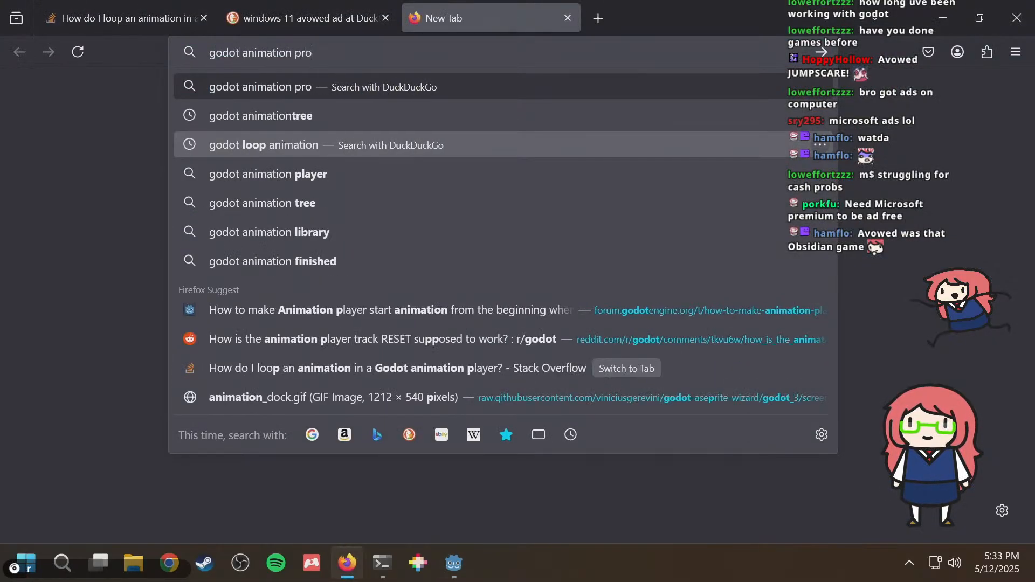
type("gress")
key("Return")
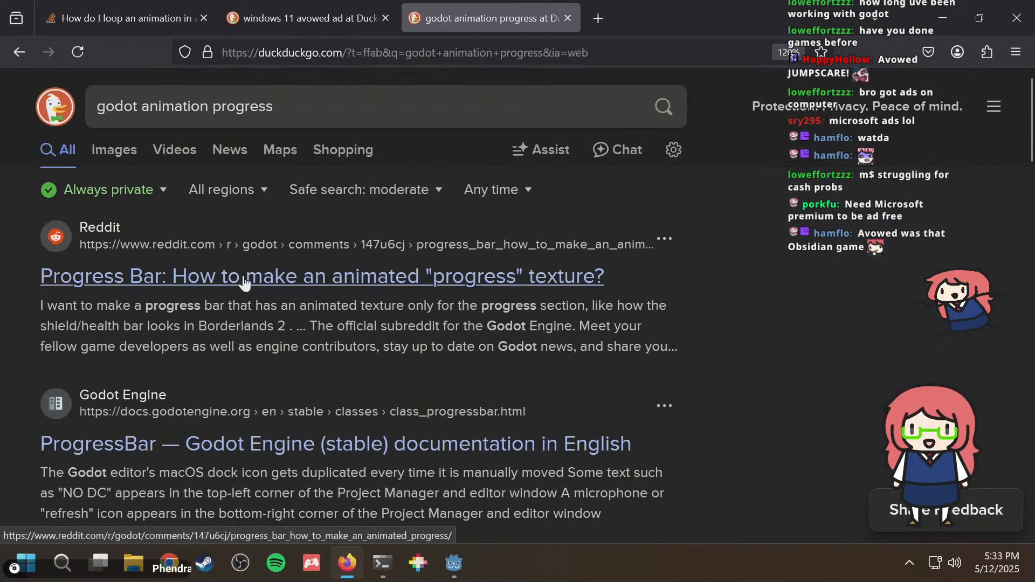
scroll(248, 437, "down", 2)
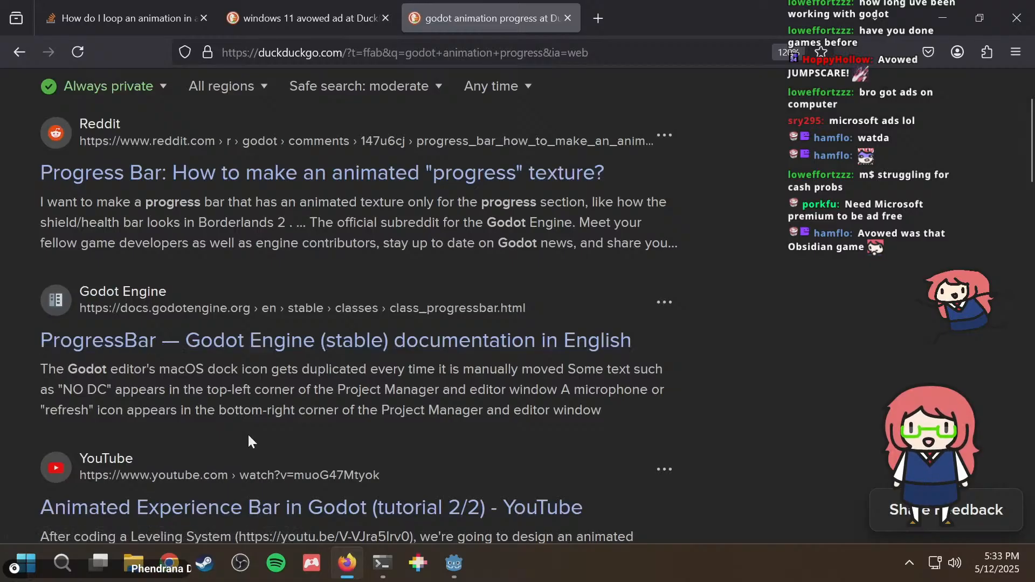
scroll(249, 439, "down", 7)
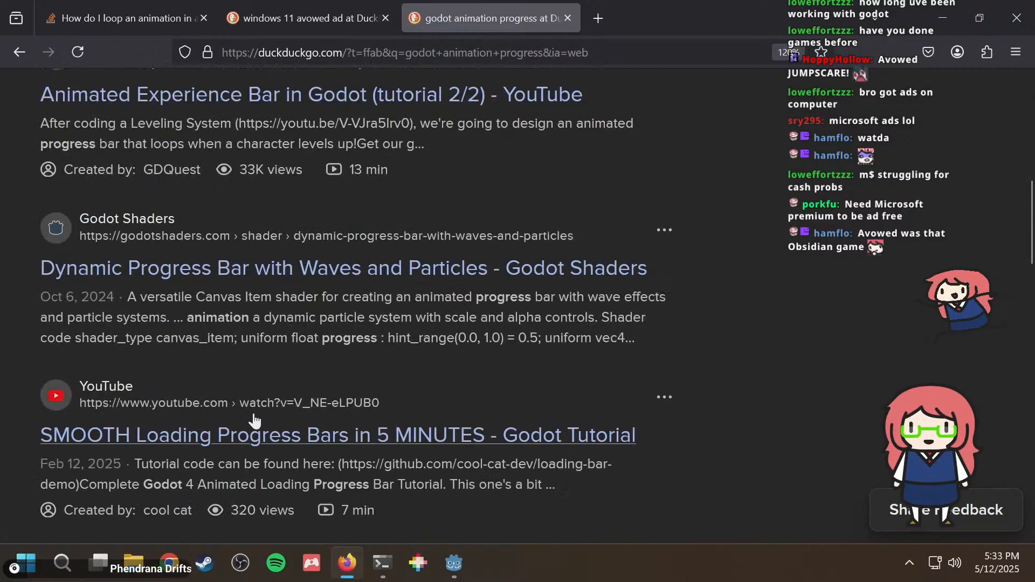
Switch to the terminal, leave the git log and search the celeste project for "progress" with rg.
left_click(382, 563)
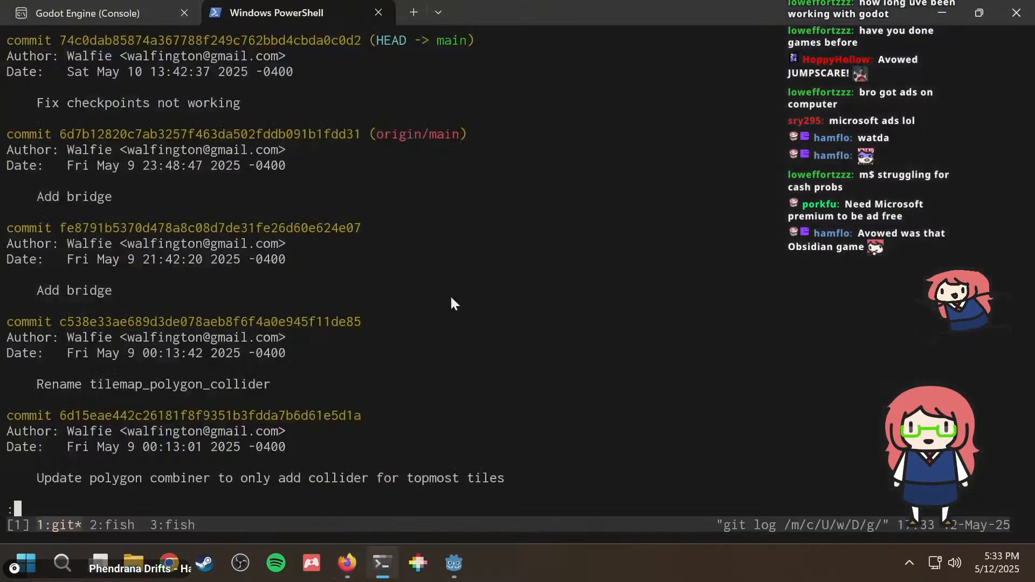
type("qrg pro")
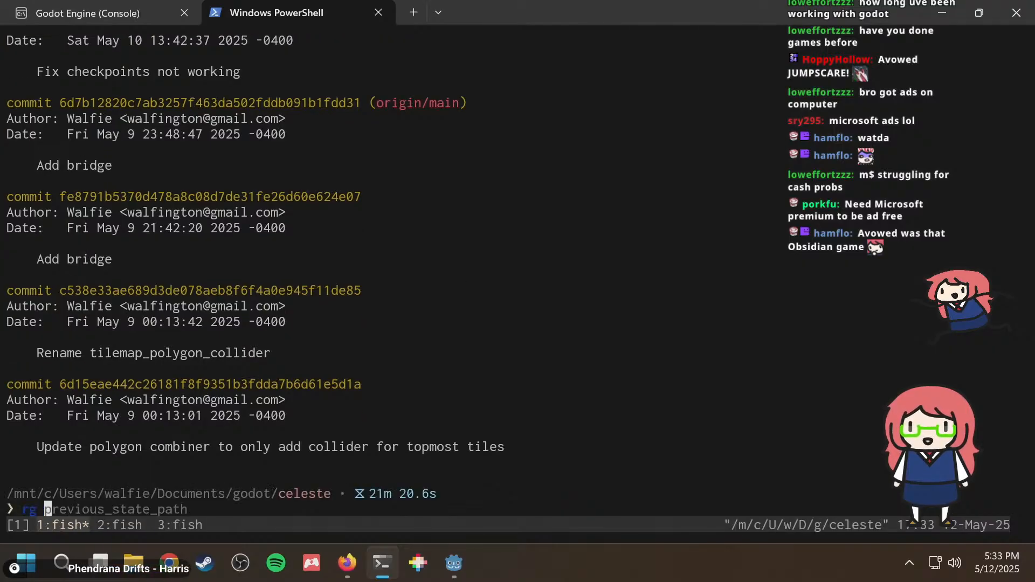
type("gress")
key("Return")
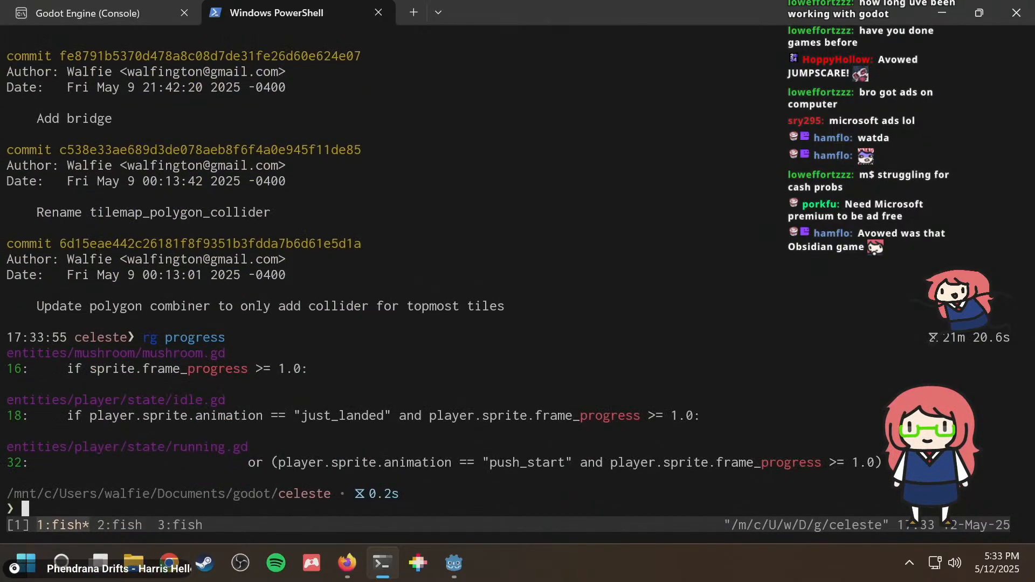
Return to Firefox and change the web search to "godot start mid-animation".
key("alt+Tab")
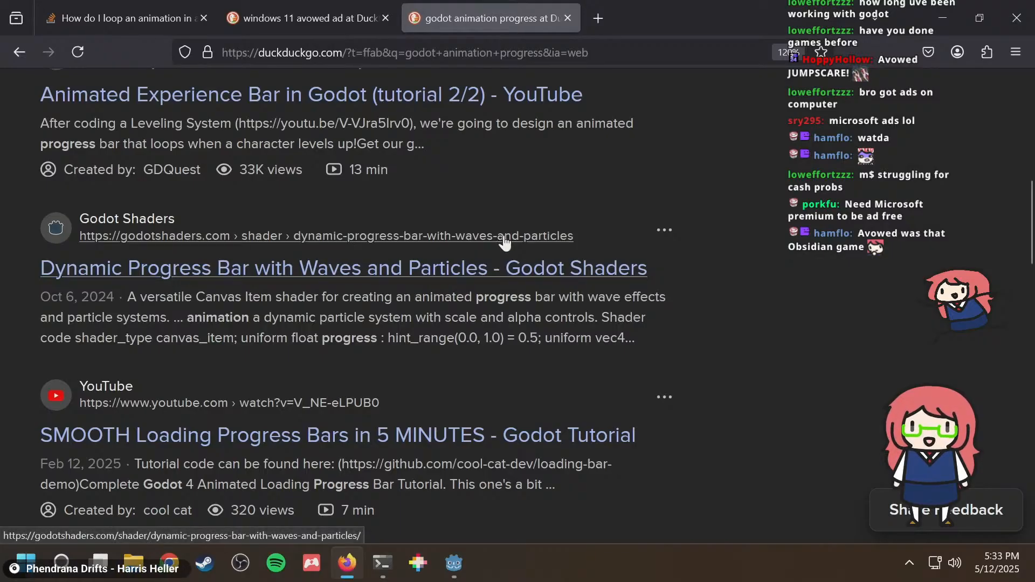
key("alt+Tab")
key("alt+Tab")
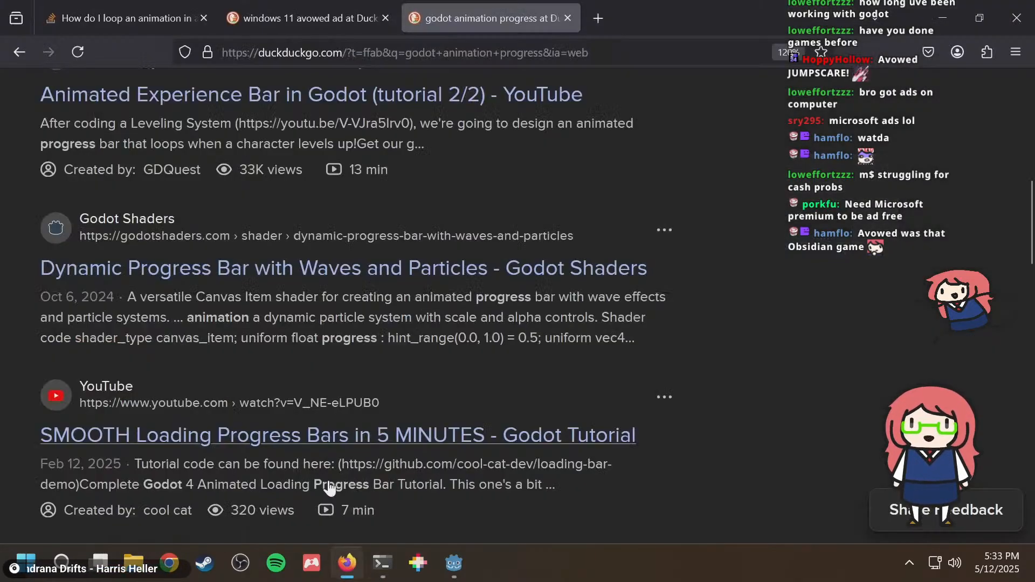
key("alt+Tab")
key("alt+Tab")
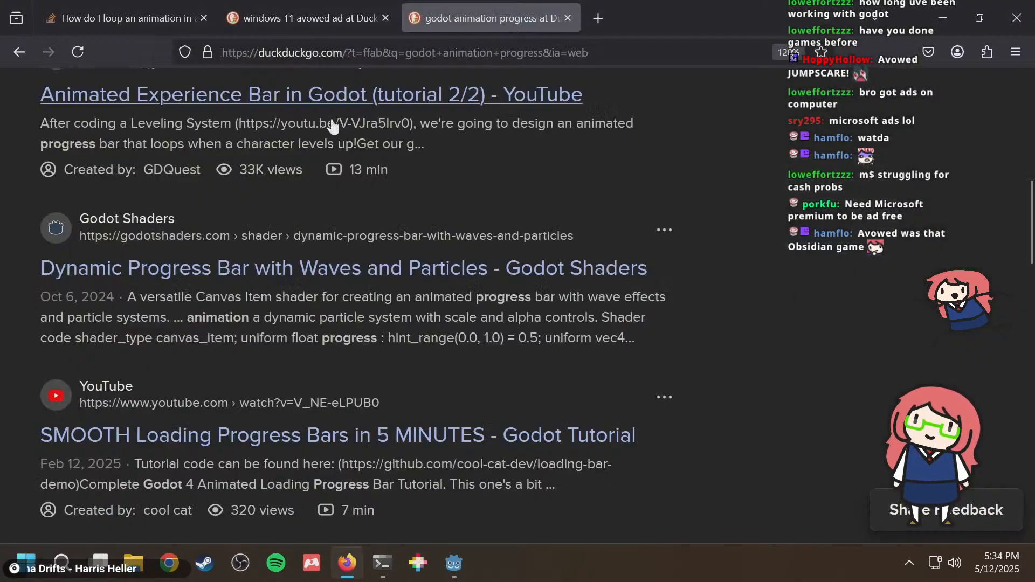
scroll(153, 162, "up", 10)
left_click_drag(141, 108, 857, 106)
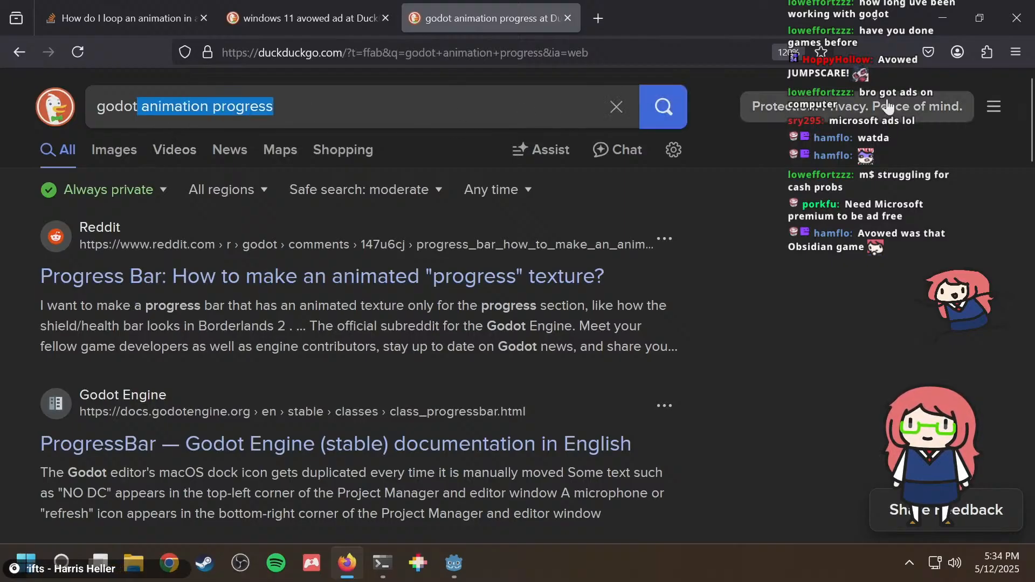
type("start mid-animation")
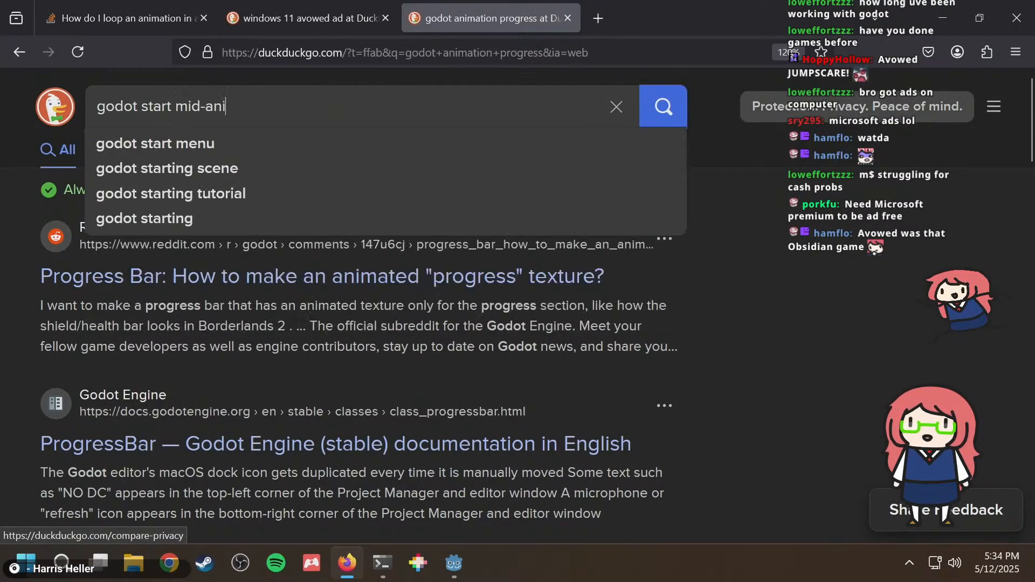
key("Return")
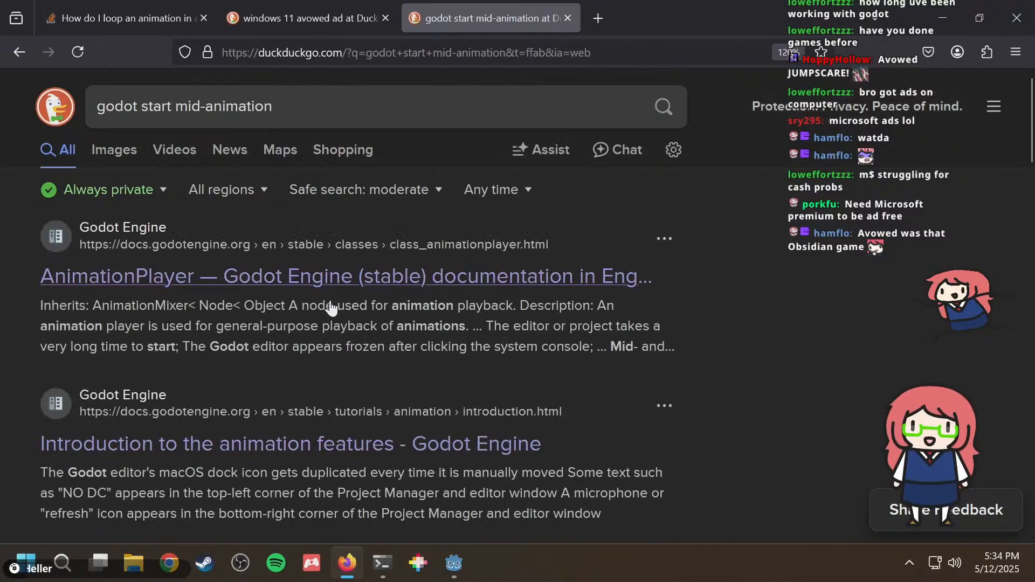
Open the AnimationPlayer documentation, look through its methods and read the description of seek.
left_click(319, 282)
scroll(580, 245, "down", 10)
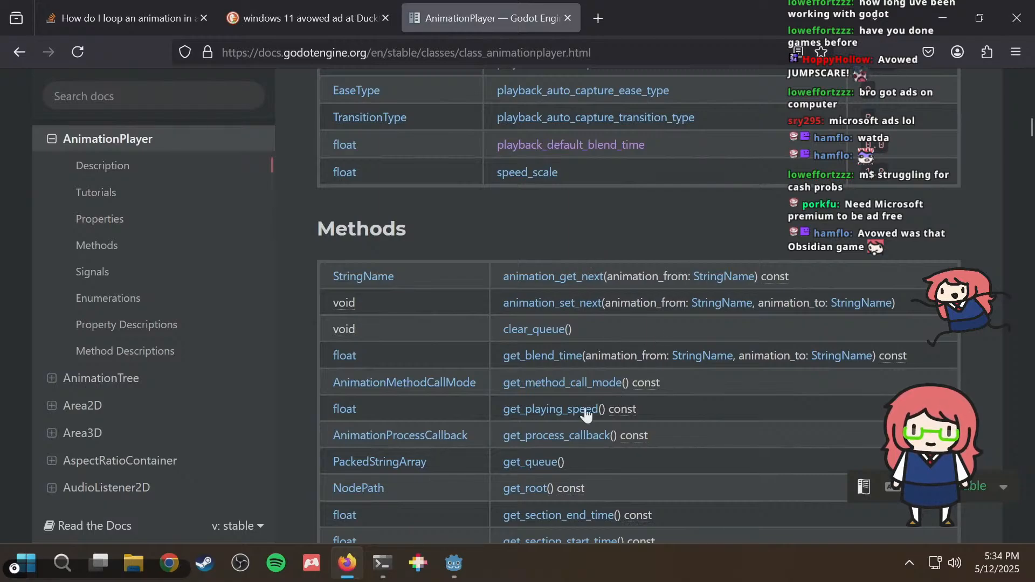
scroll(689, 418, "down", 3)
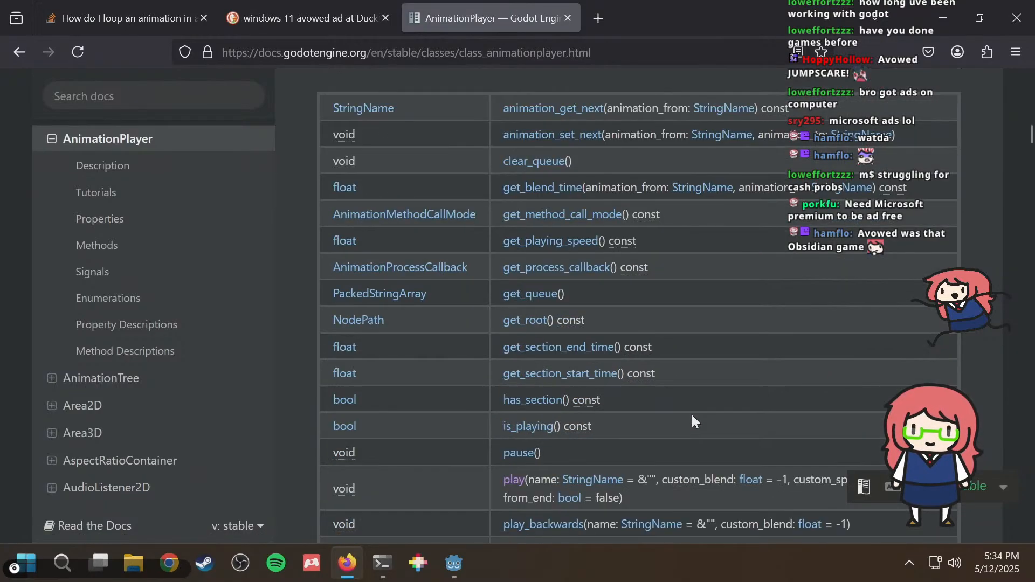
scroll(693, 421, "down", 2)
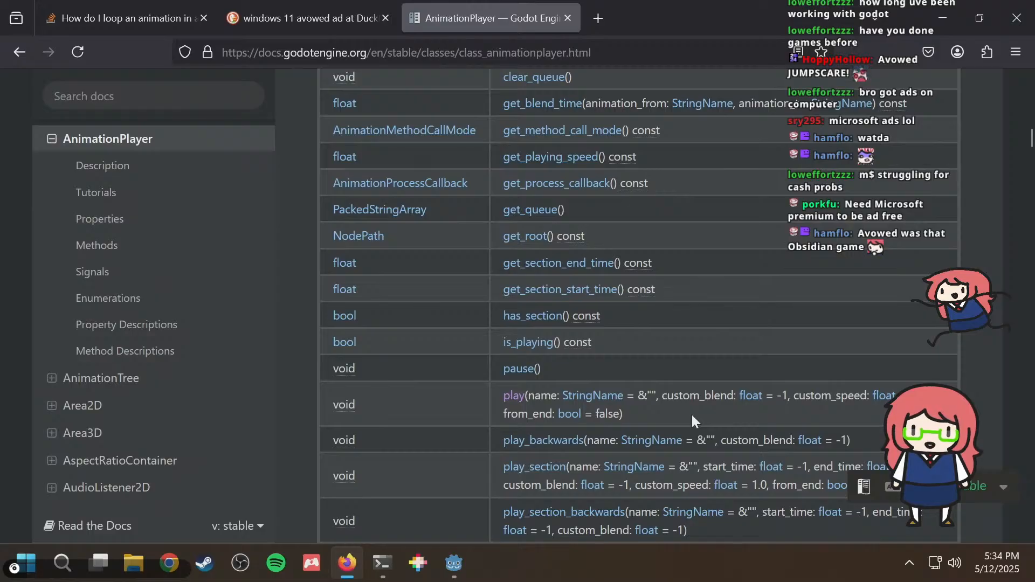
scroll(691, 415, "down", 2)
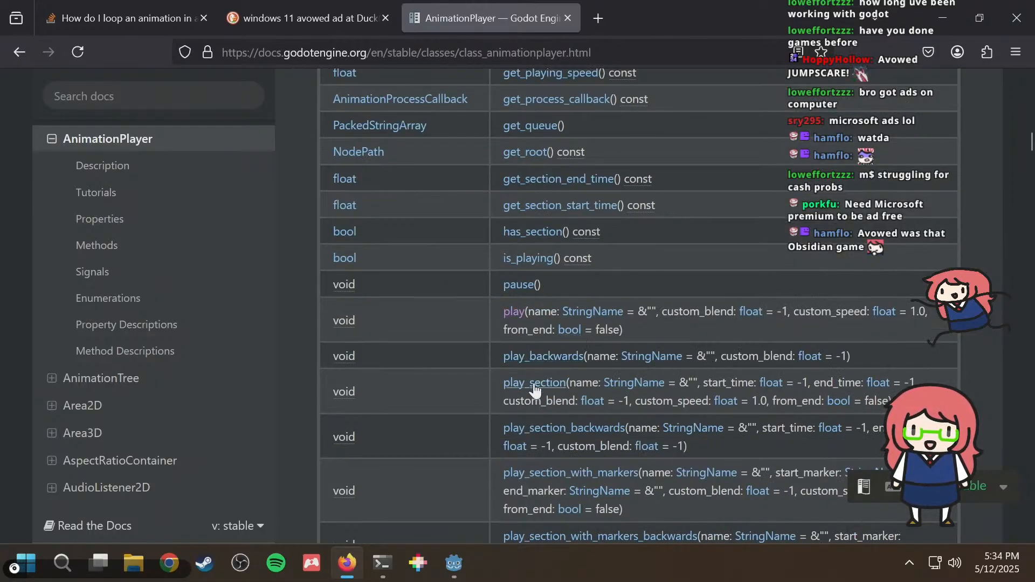
scroll(457, 411, "down", 2)
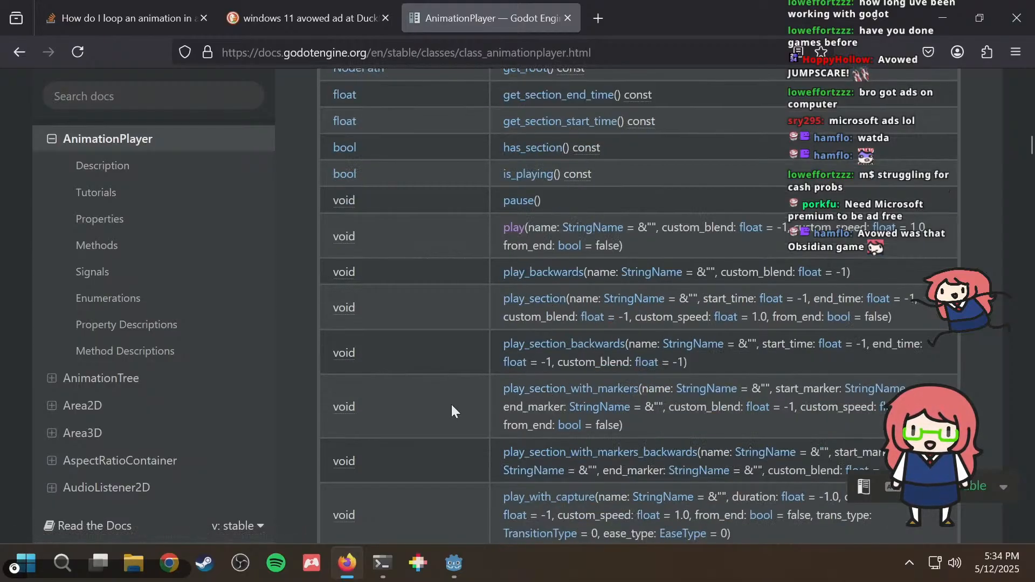
scroll(452, 406, "down", 4)
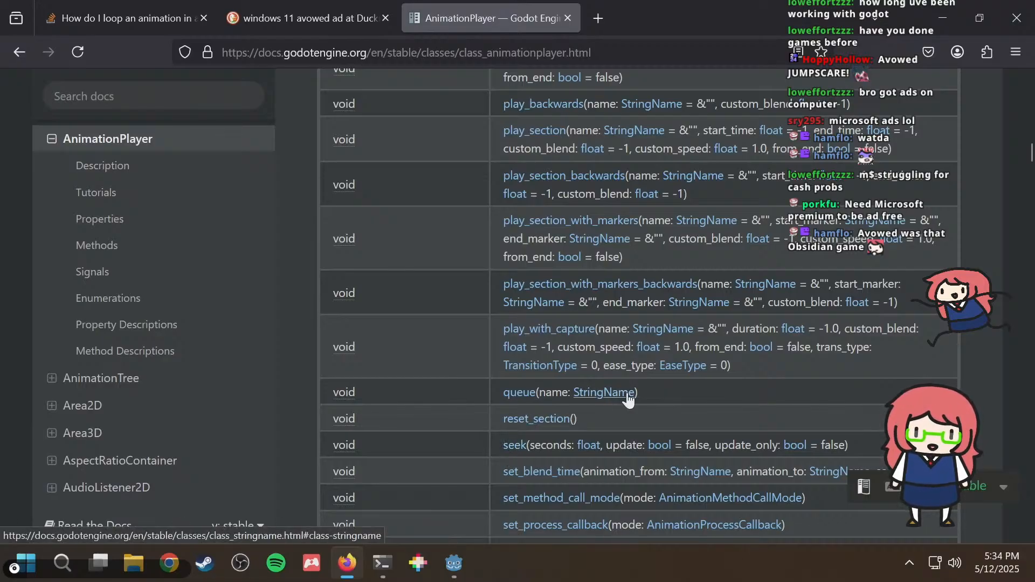
left_click(505, 443)
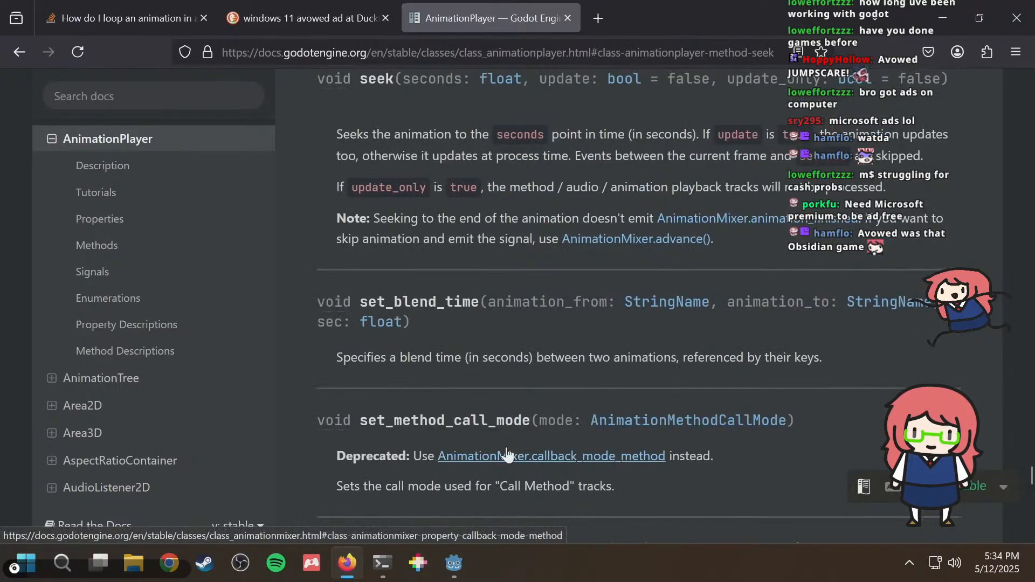
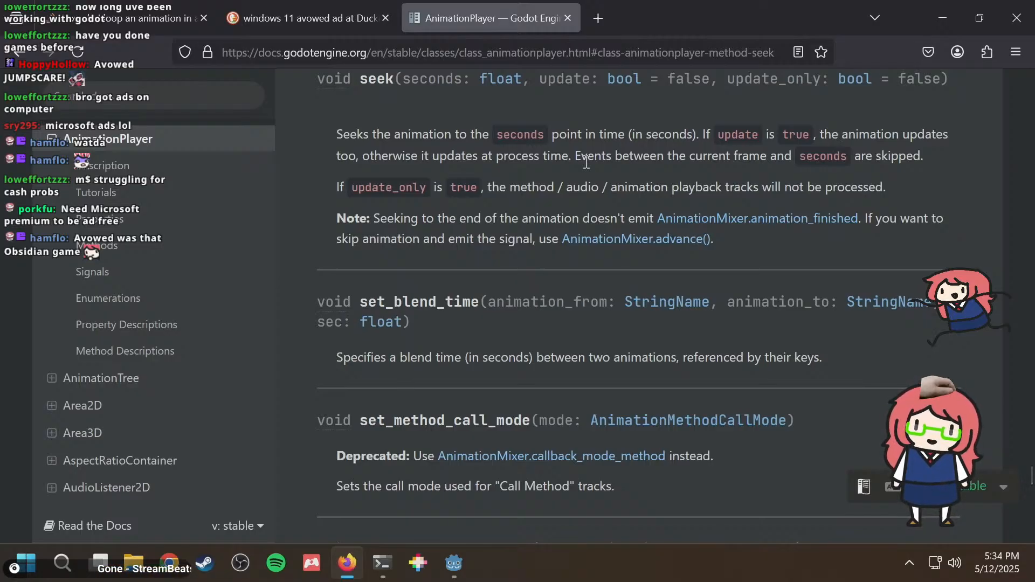
scroll(586, 162, "up", 1)
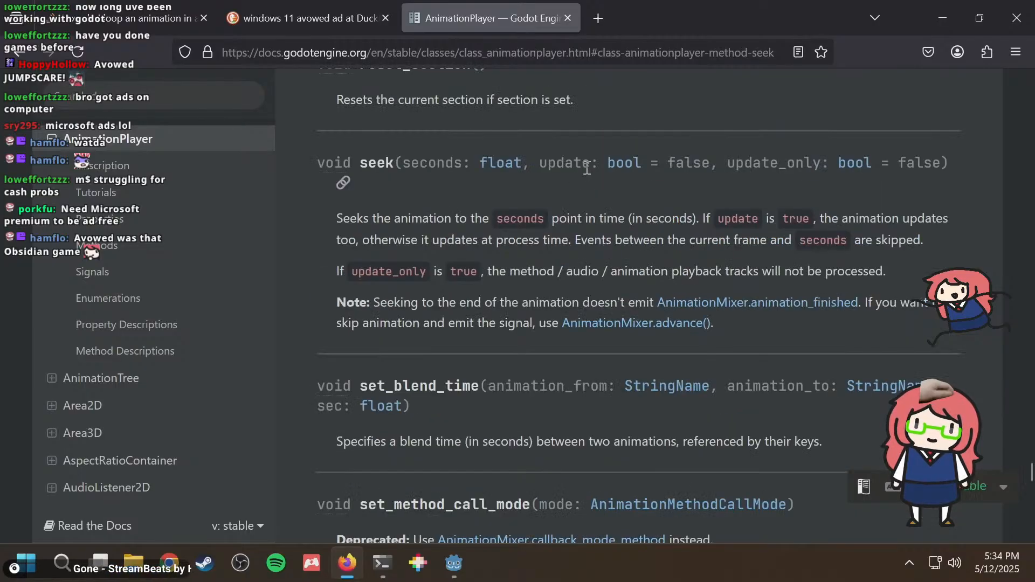
Switch to Godot and replace the unfinished line below the idle play call in _ready() with an animation_player.seek() call.
key("alt+Tab")
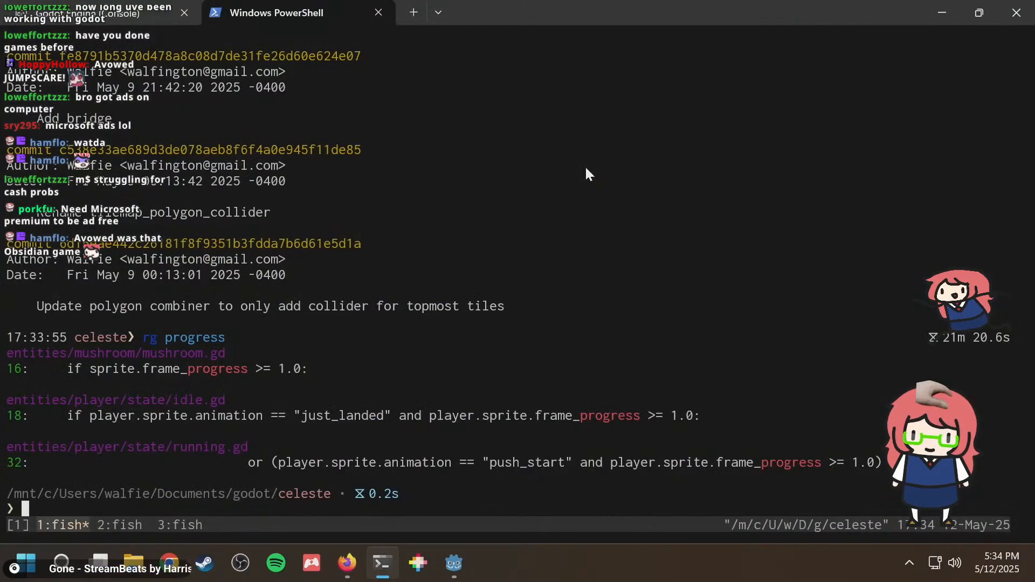
key("alt+Tab")
key("alt+Tab")
key("Tab")
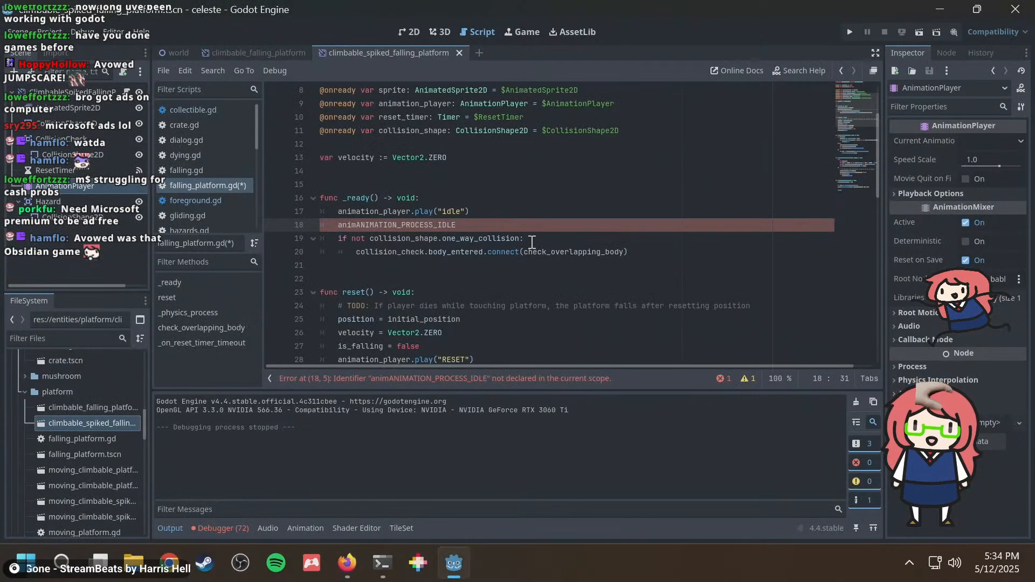
key("super")
key("super")
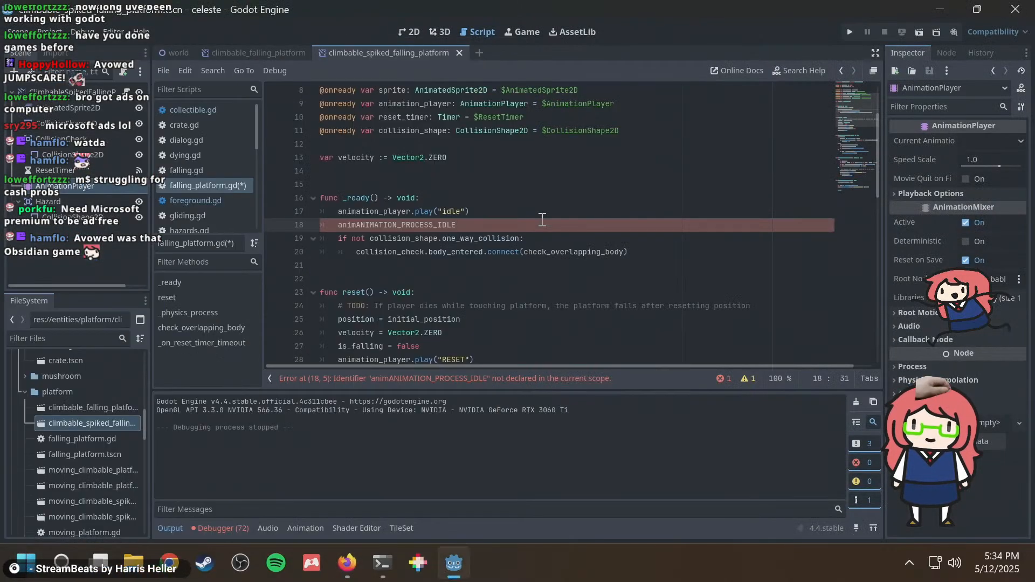
key("ctrl+BackSpace")
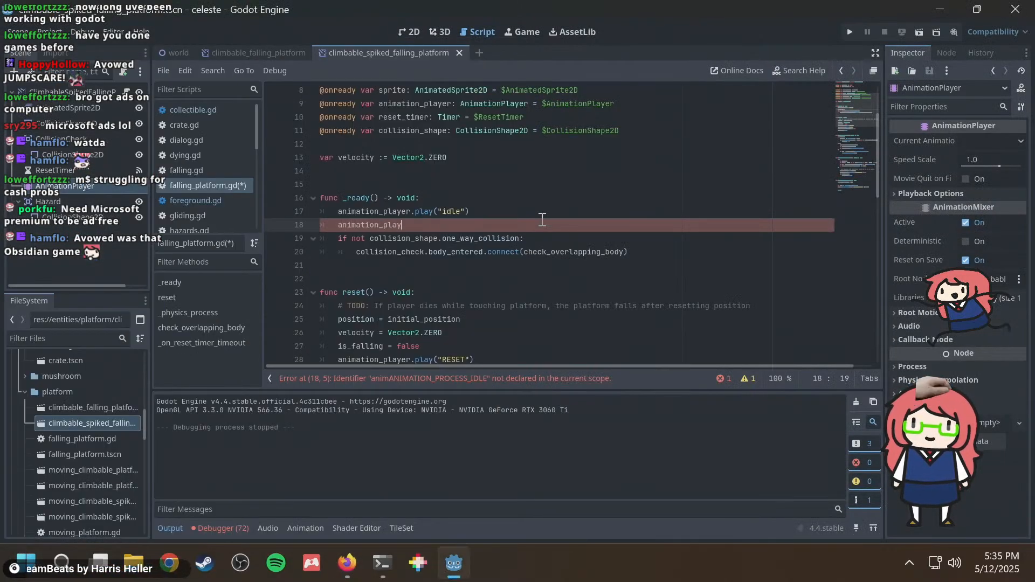
type("animation_player.seek")
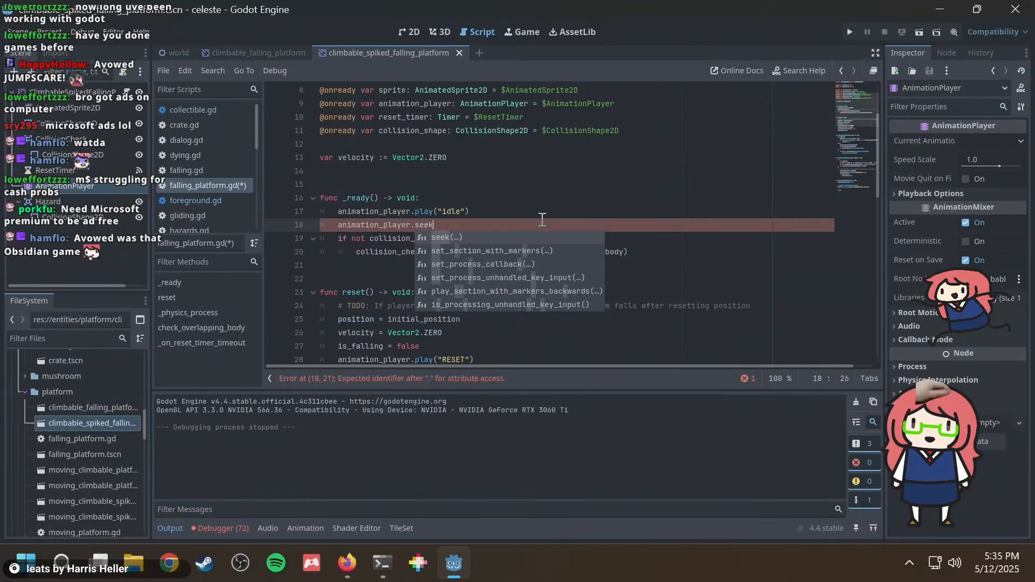
key("Return")
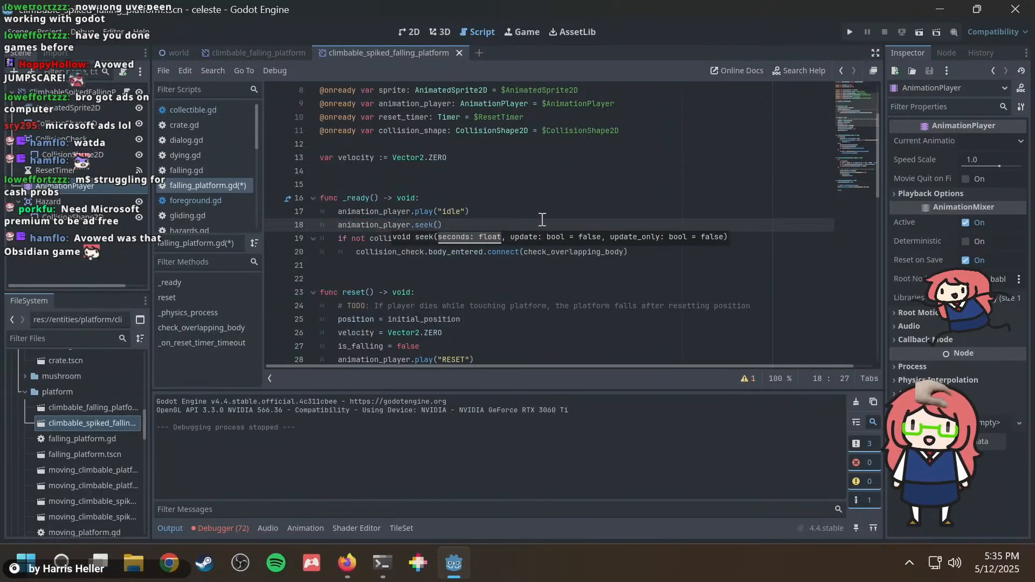
Return to Firefox and look through the AnimationPlayer documentation's method and property descriptions around seek.
key("alt+Tab")
scroll(519, 236, "down", 3)
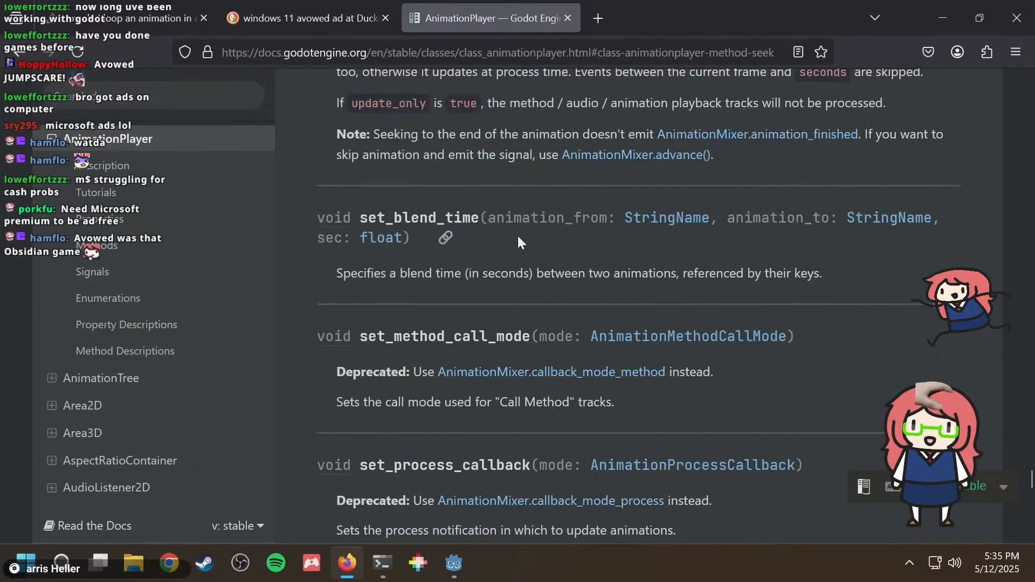
scroll(516, 237, "down", 6)
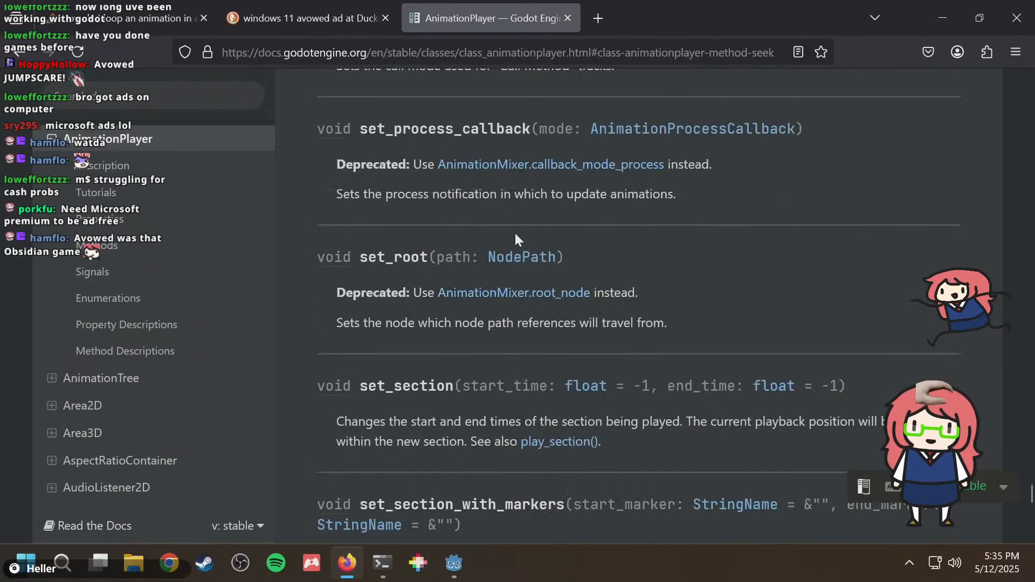
scroll(516, 238, "down", 6)
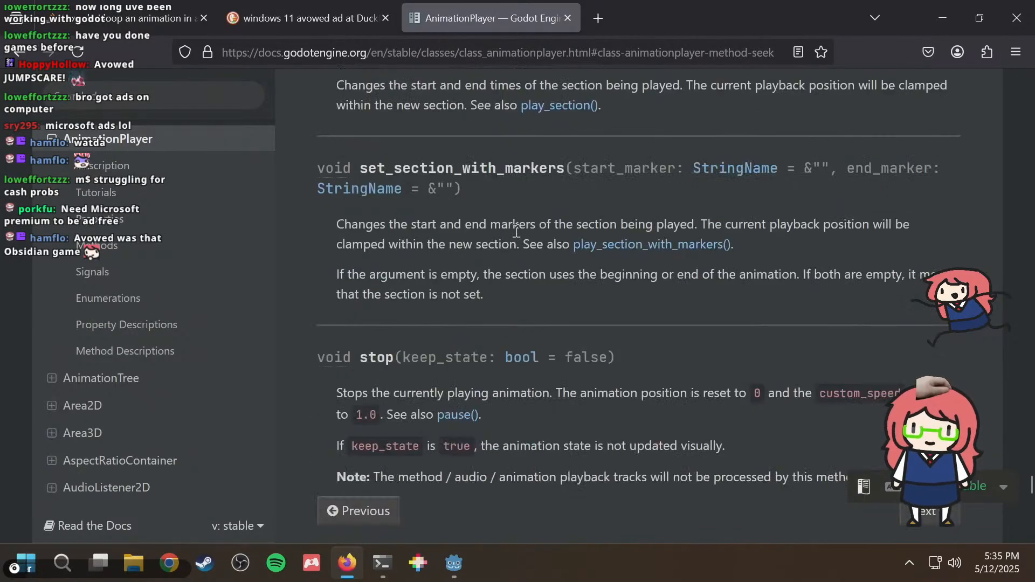
scroll(516, 230, "down", 5)
scroll(515, 228, "up", 20)
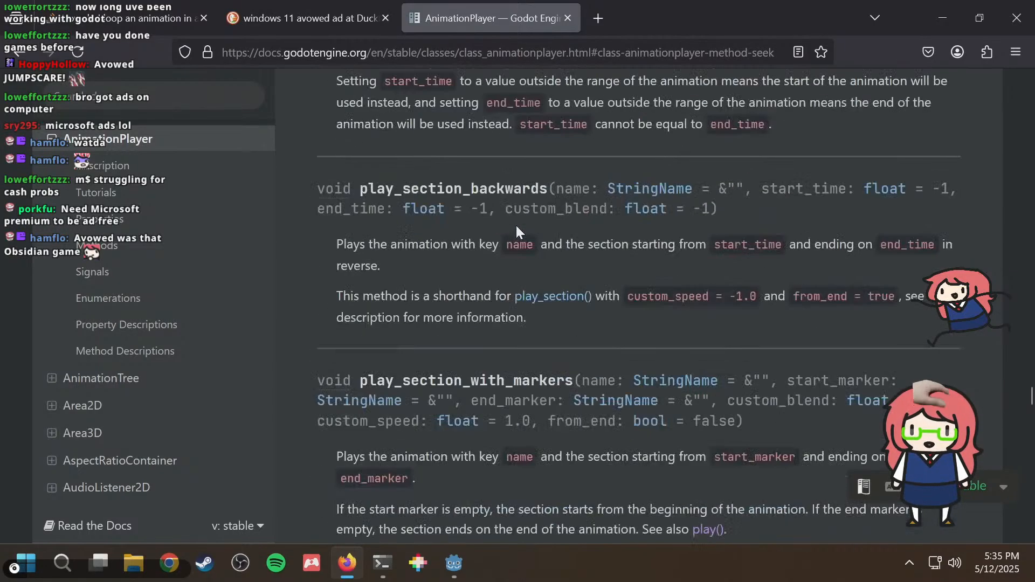
scroll(516, 225, "up", 20)
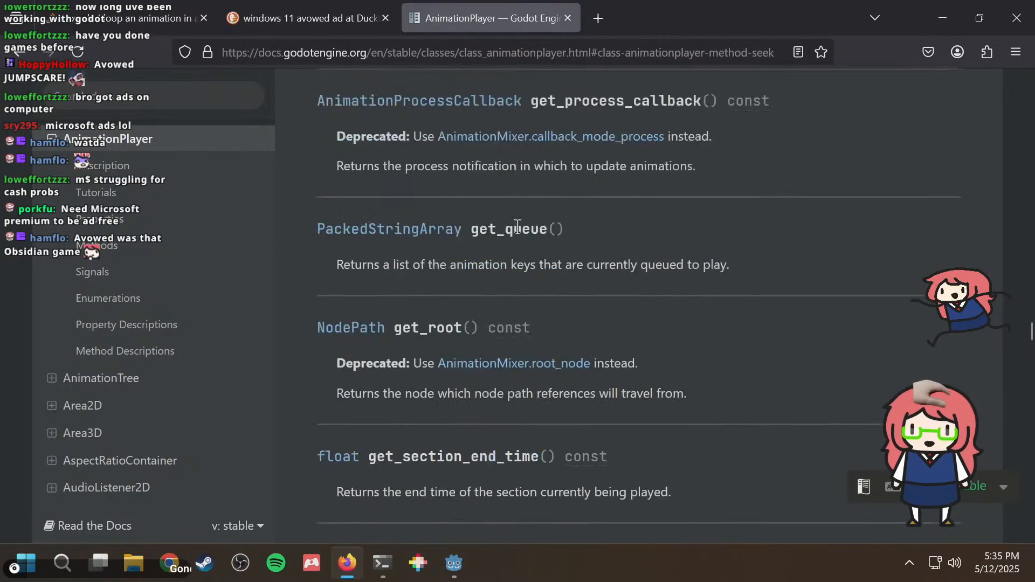
scroll(517, 229, "up", 2)
scroll(517, 231, "up", 10)
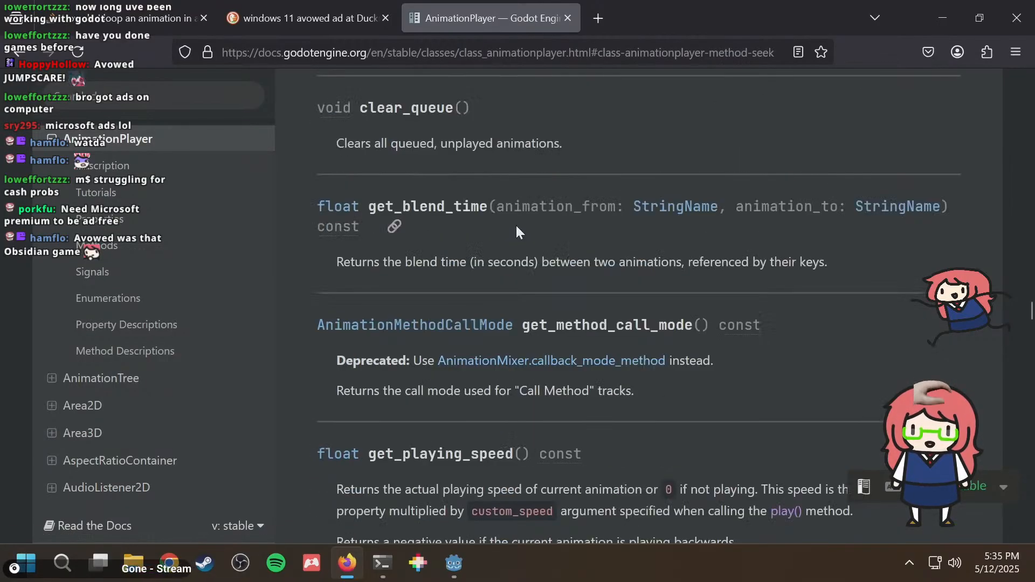
scroll(516, 227, "up", 6)
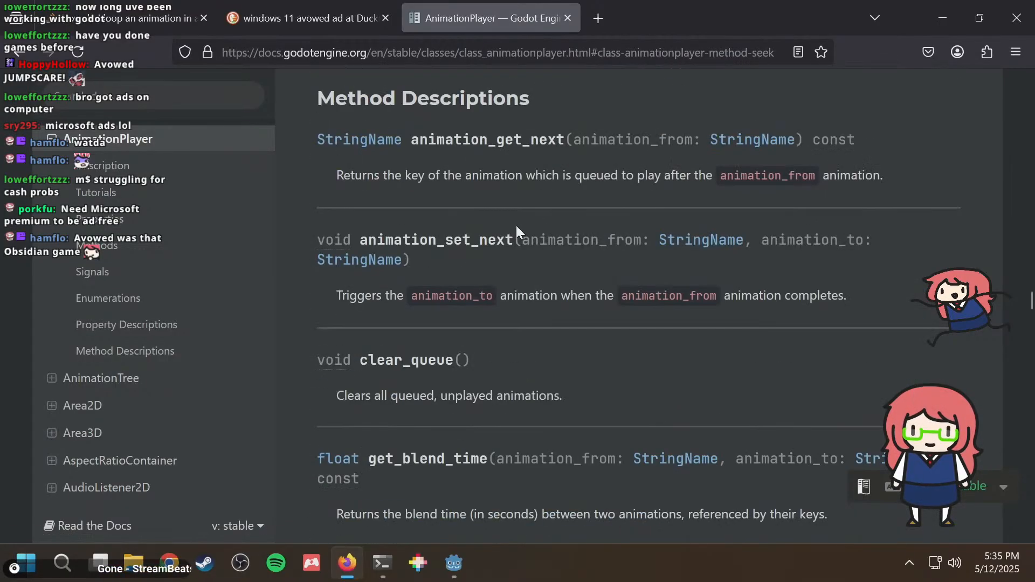
scroll(516, 224, "up", 20)
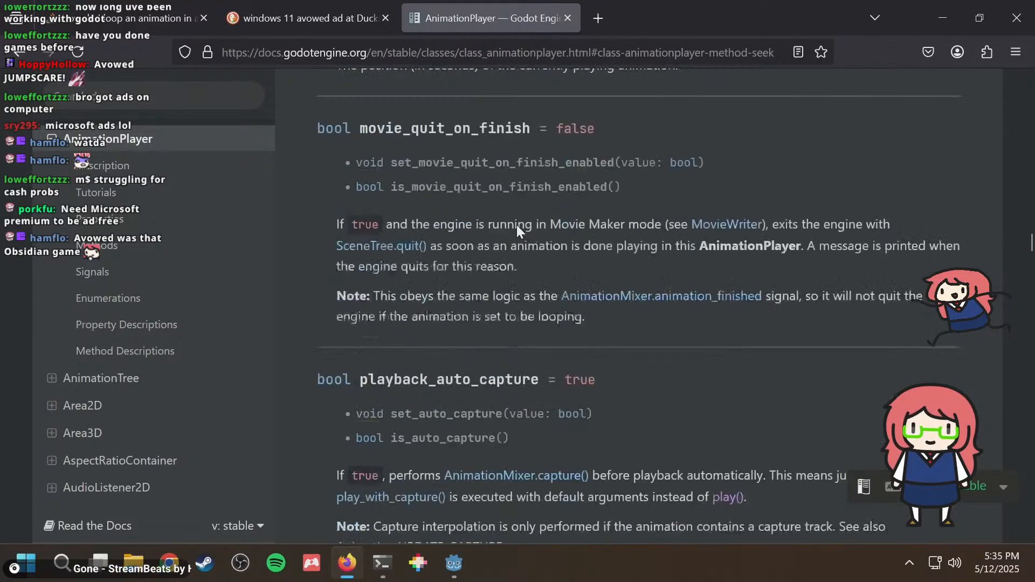
scroll(516, 229, "up", 20)
Search the AnimationPlayer documentation page for "get_anim" and cycle through the matches.
key("ctrl+f")
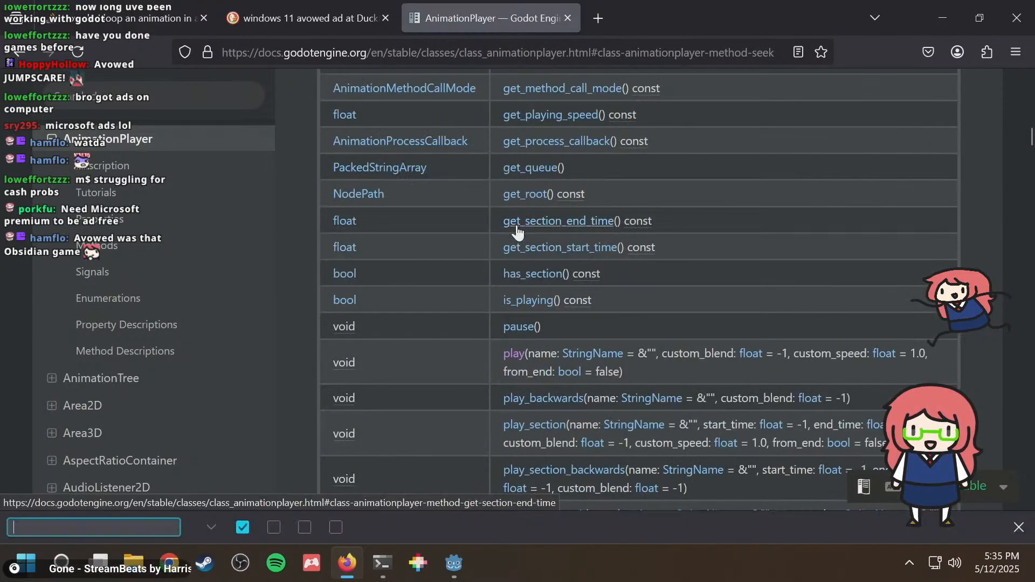
type("get_anim")
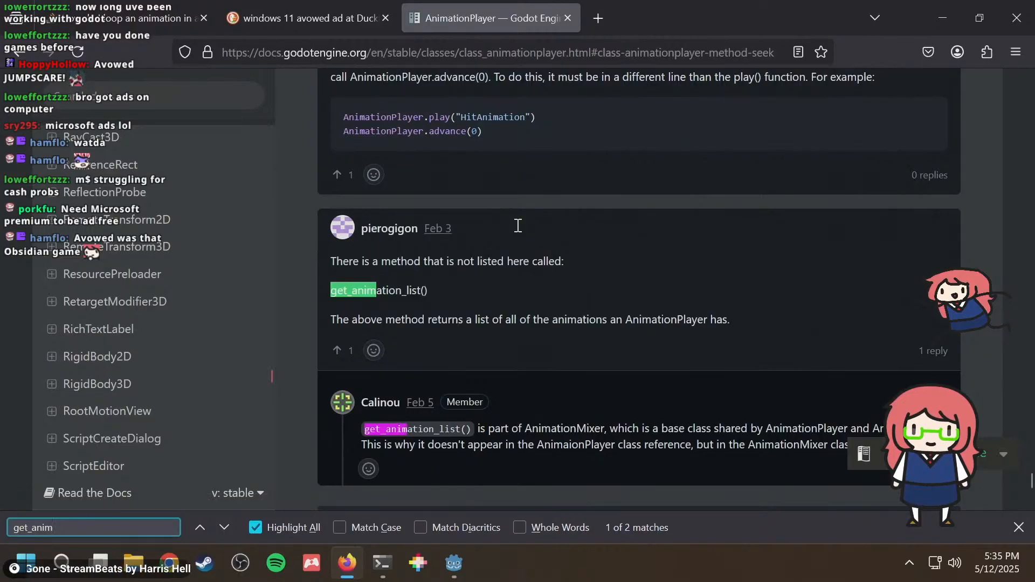
key("Return")
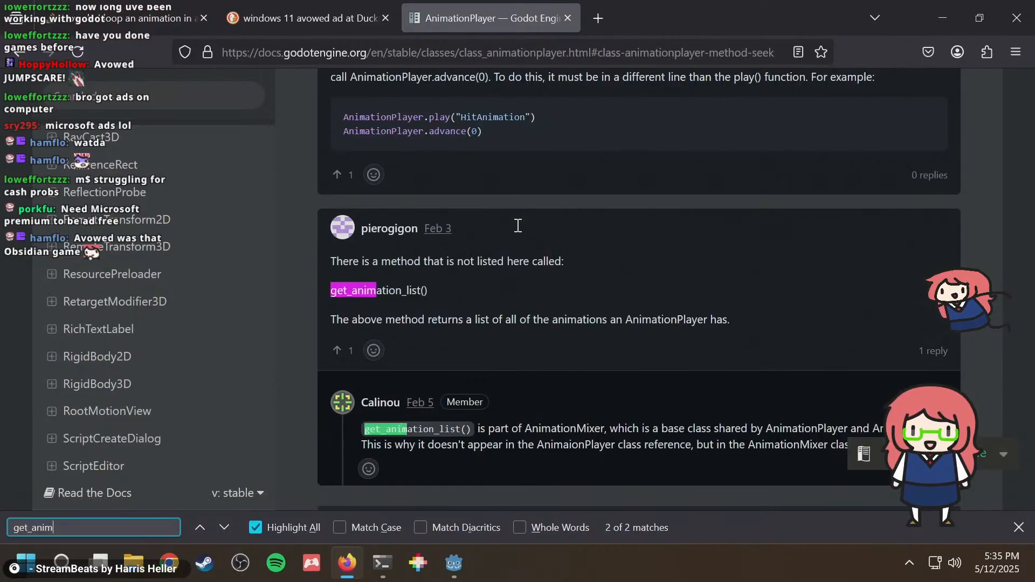
key("Return")
key("Return")
key("Return")
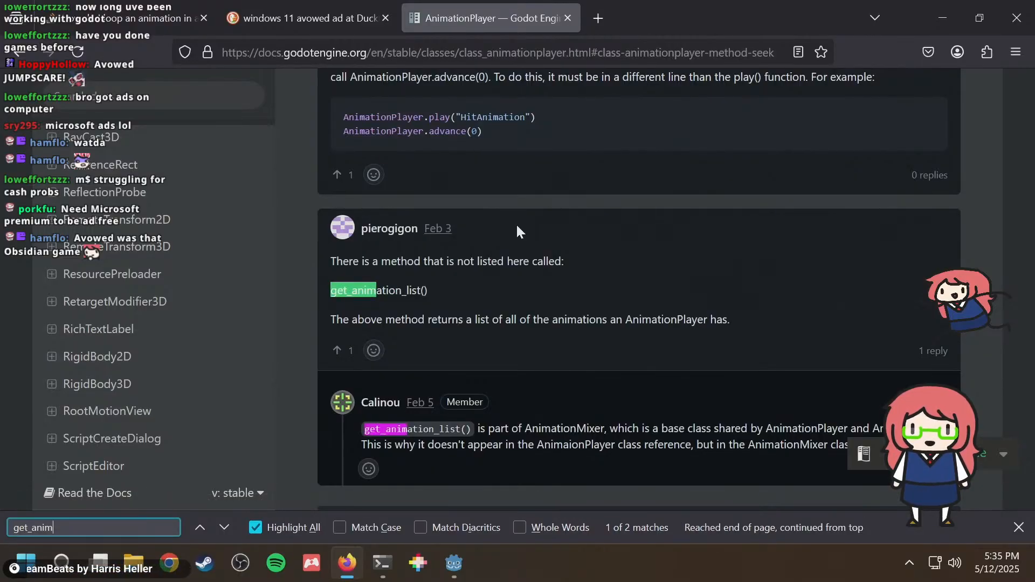
Search the web in a new tab for "godot get animation", check Godot's Animation tutorial index and return to the results.
key("ctrl+t")
type("godot ge")
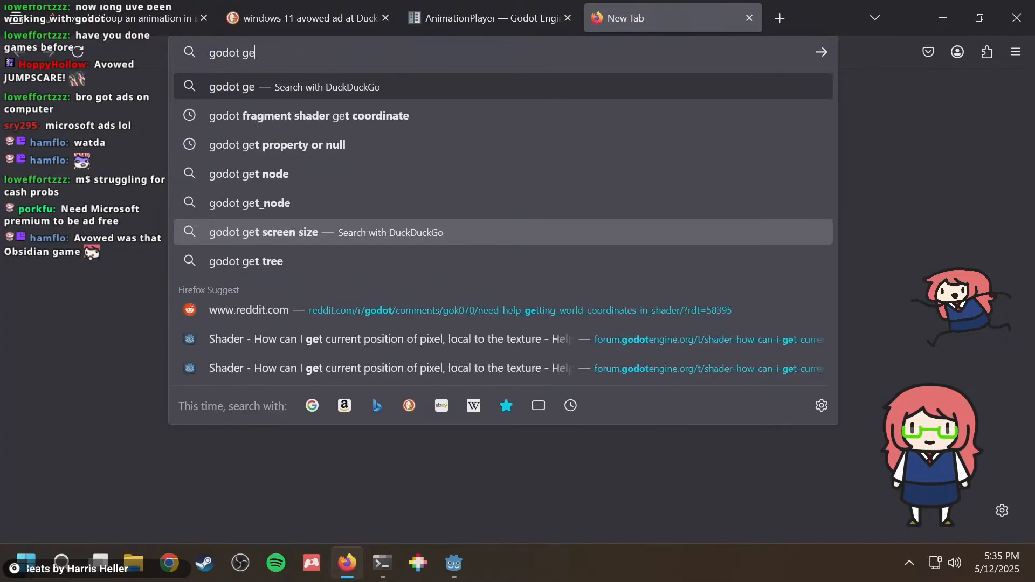
type("t animation")
key("Return")
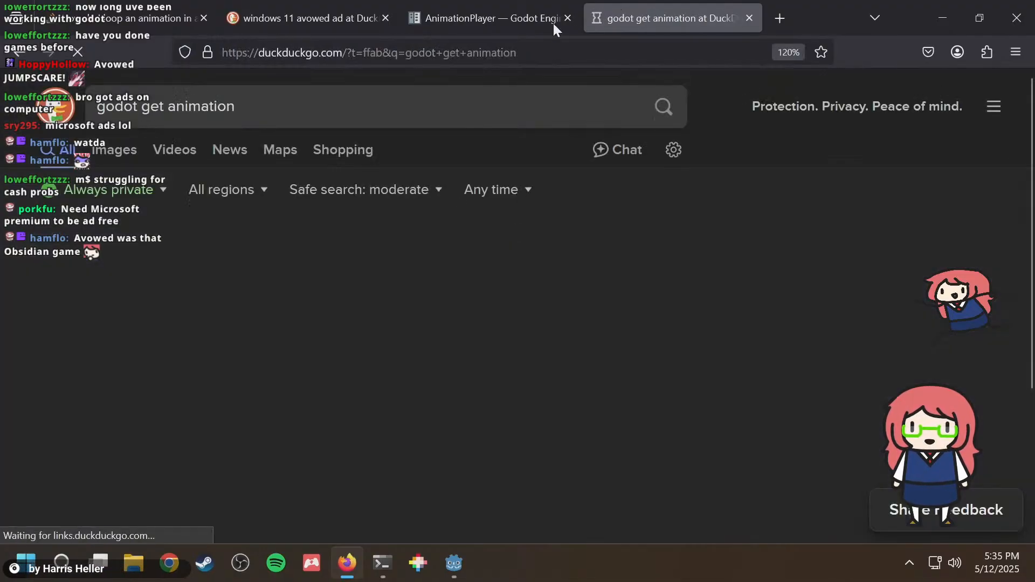
scroll(576, 227, "down", 5)
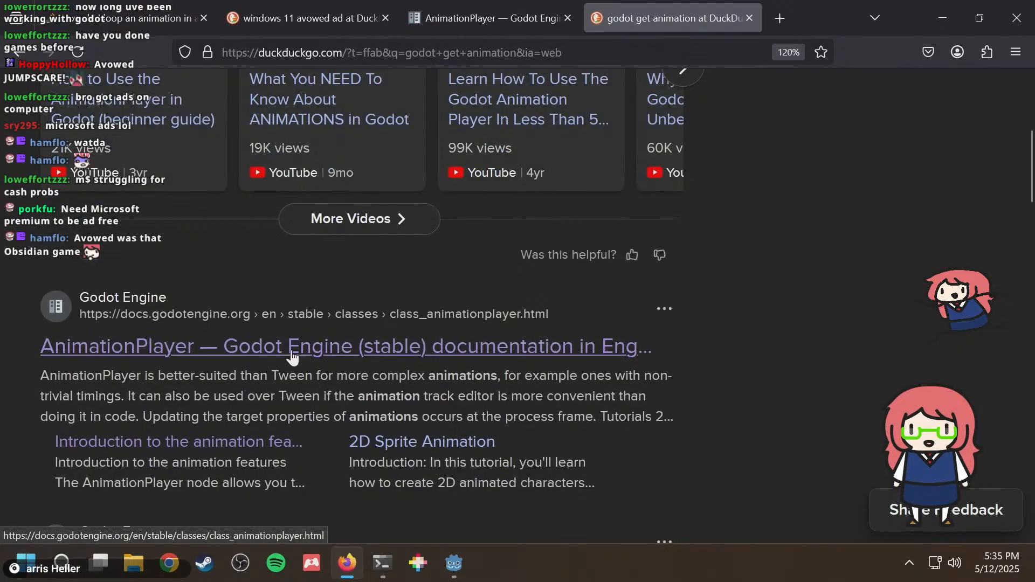
scroll(291, 356, "down", 6)
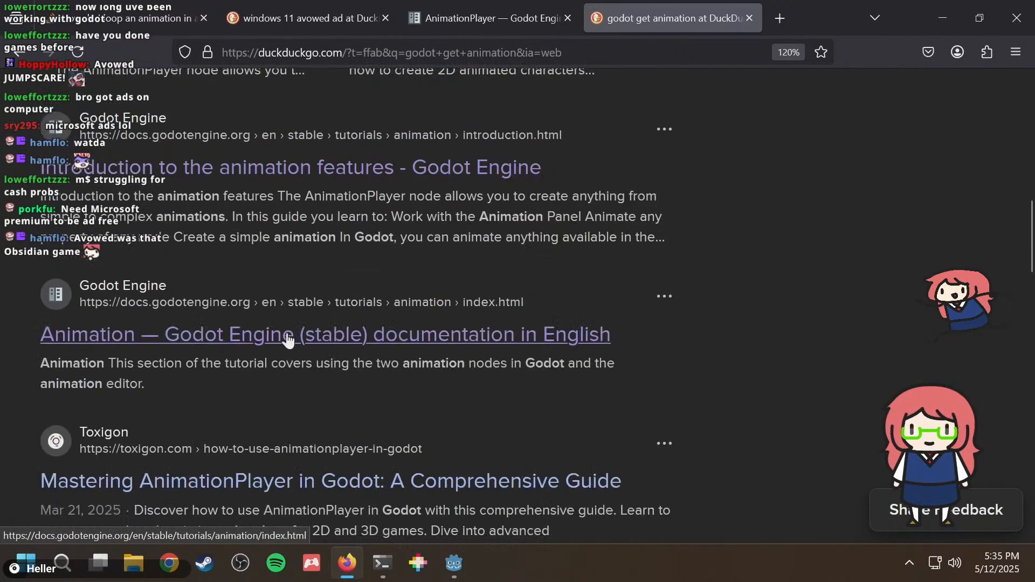
left_click(289, 339)
scroll(543, 218, "down", 3)
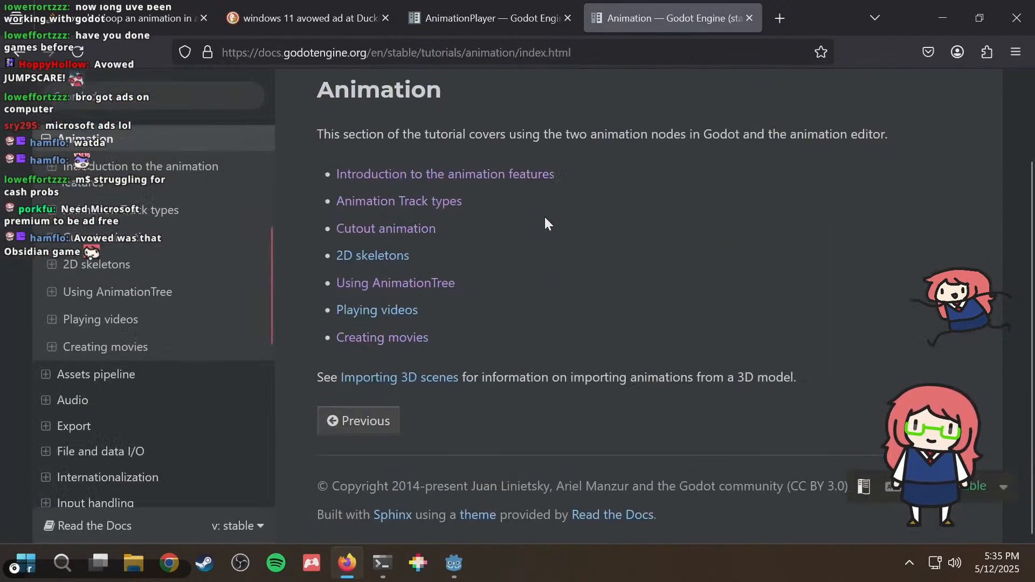
scroll(545, 217, "up", 5)
left_click(16, 54)
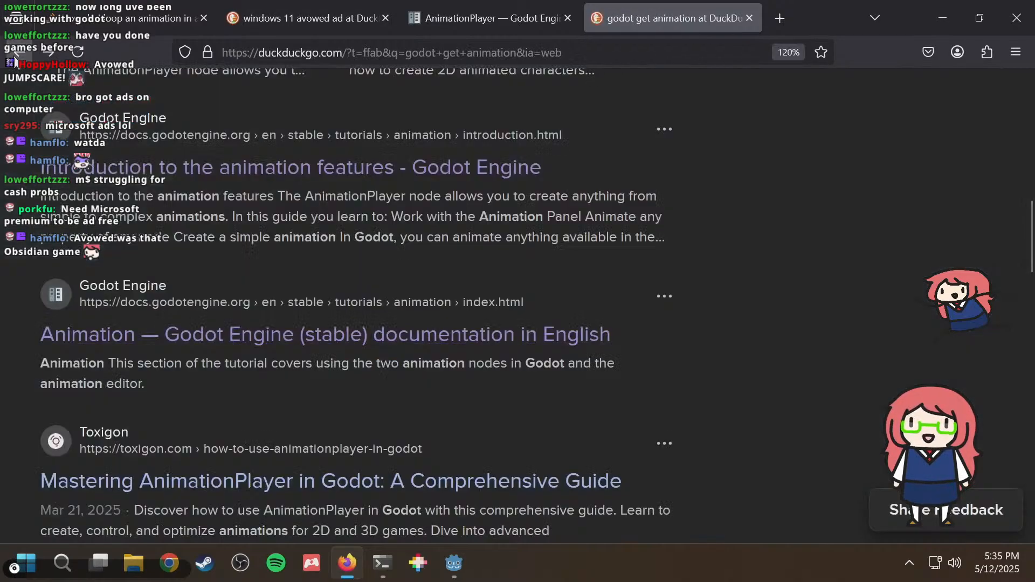
scroll(682, 365, "down", 2)
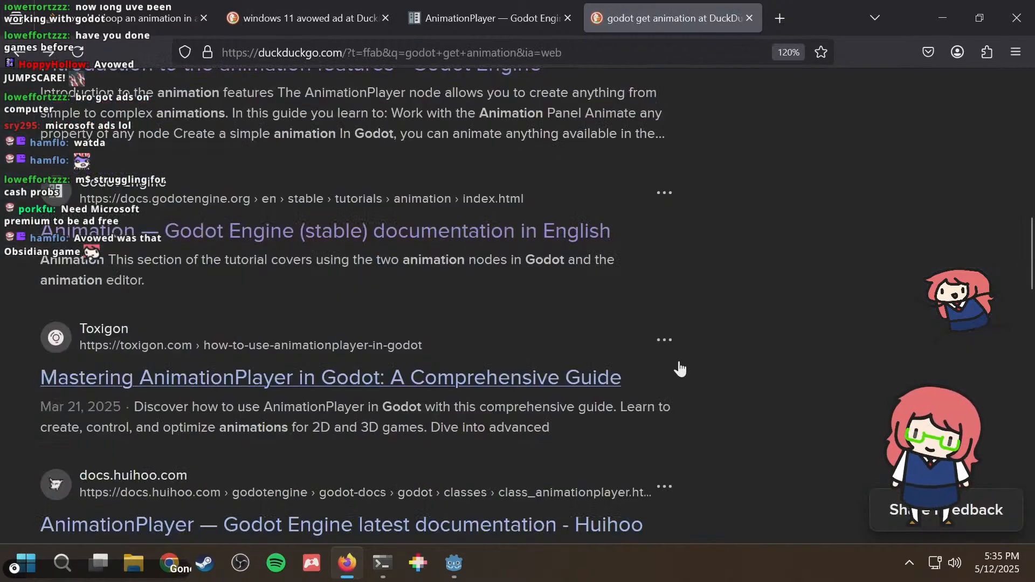
Check the seek call in Godot, return to Firefox, search for "godot rng" and skim the Random number generation documentation.
key("alt+Tab")
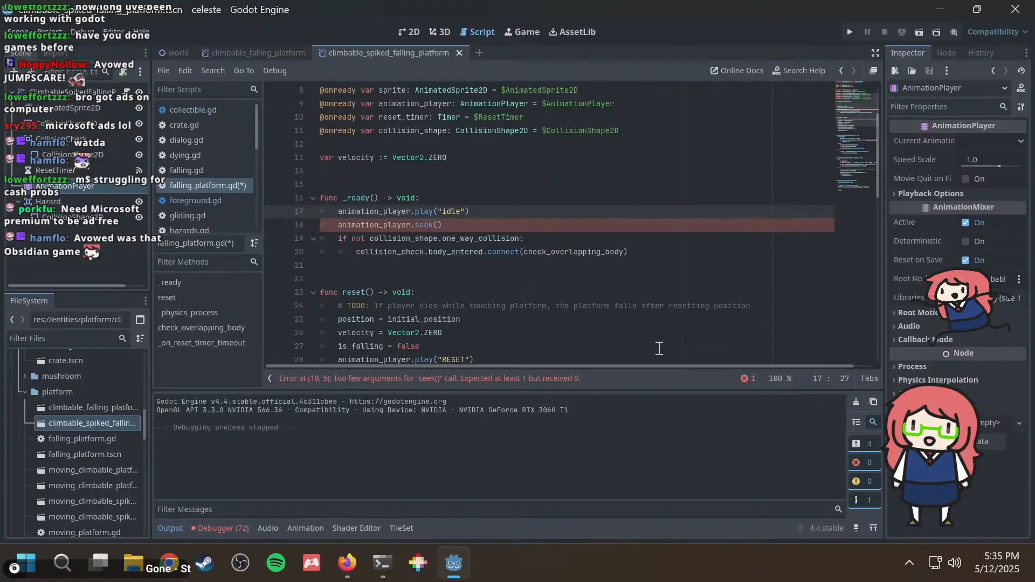
key("Down")
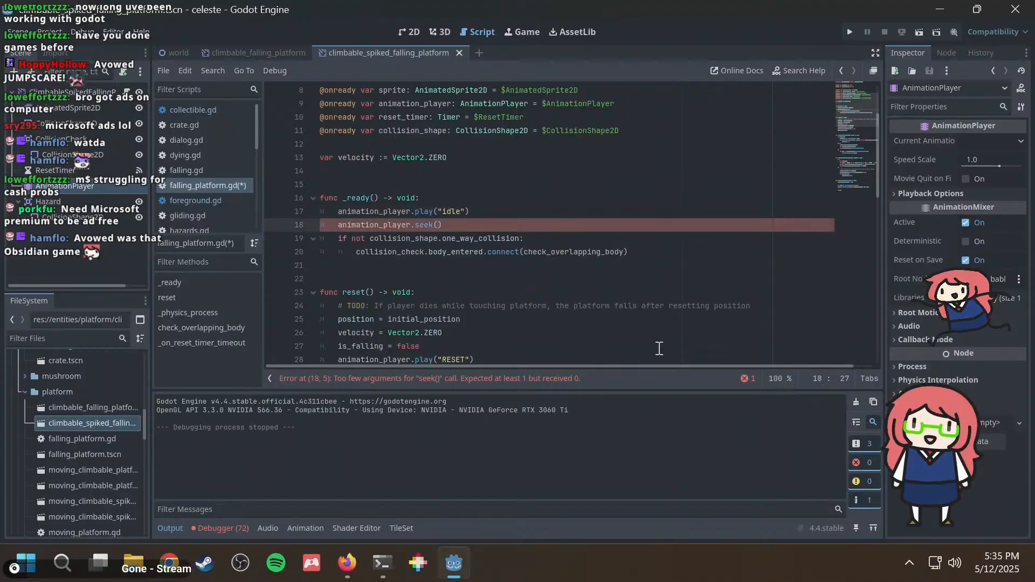
key("alt+Tab")
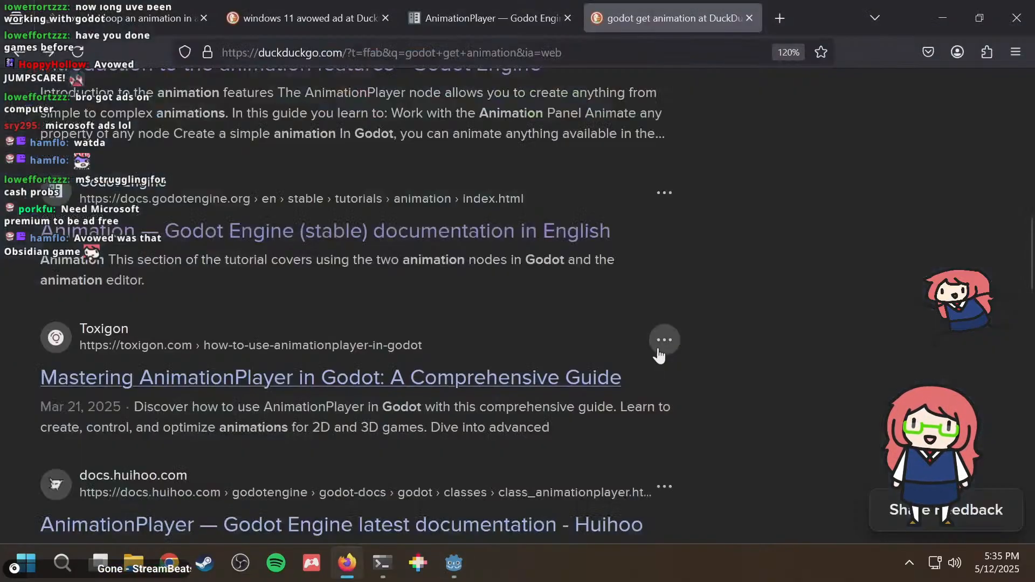
left_click(669, 52)
type("g")
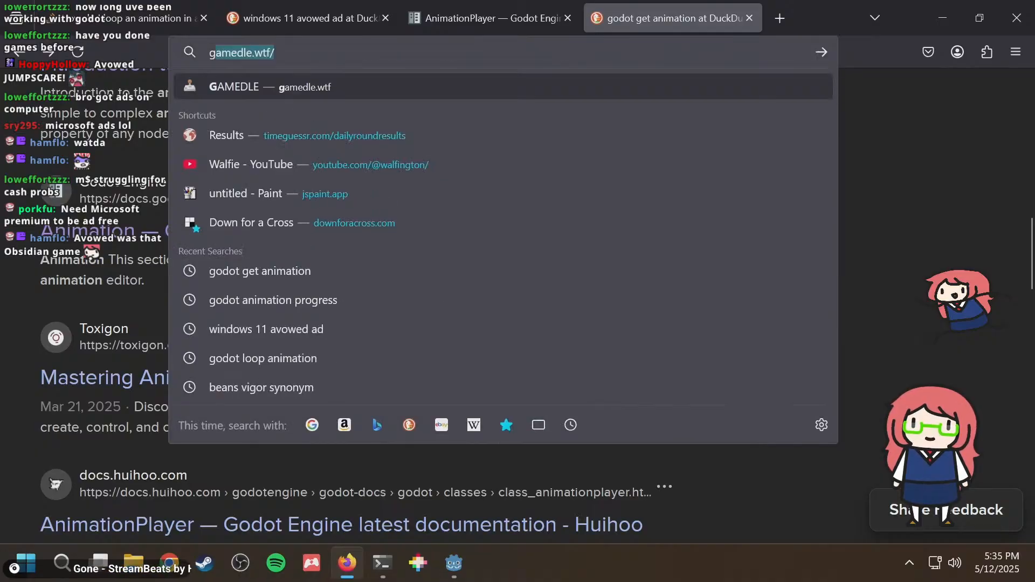
type("odot rng")
key("Return")
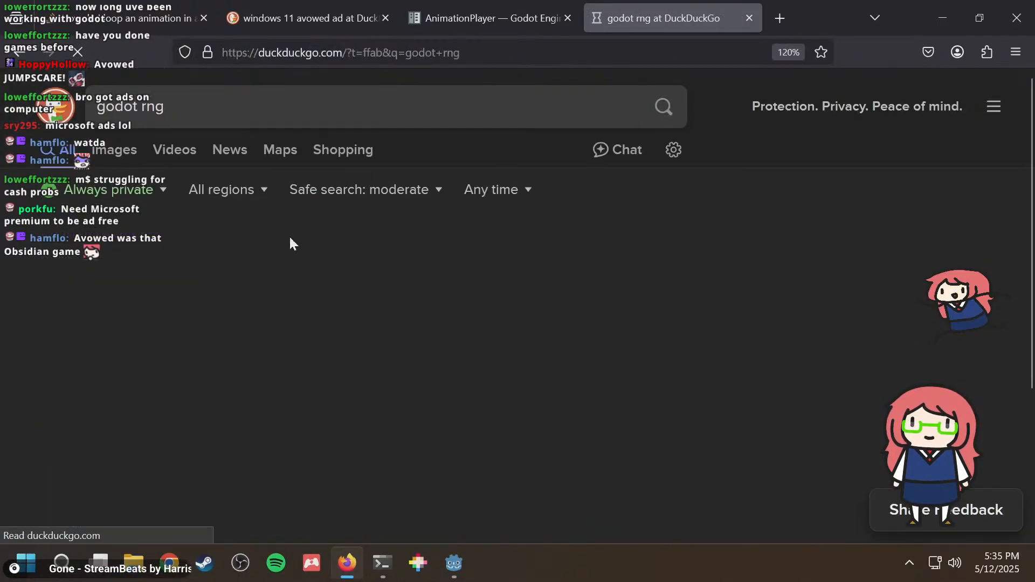
left_click(174, 415)
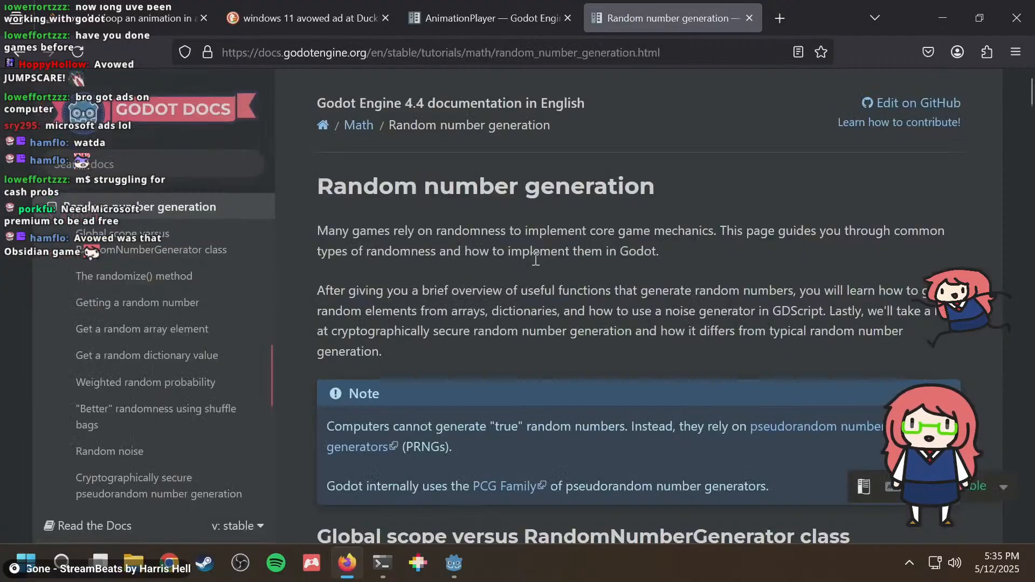
scroll(535, 264, "down", 3)
scroll(535, 264, "down", 10)
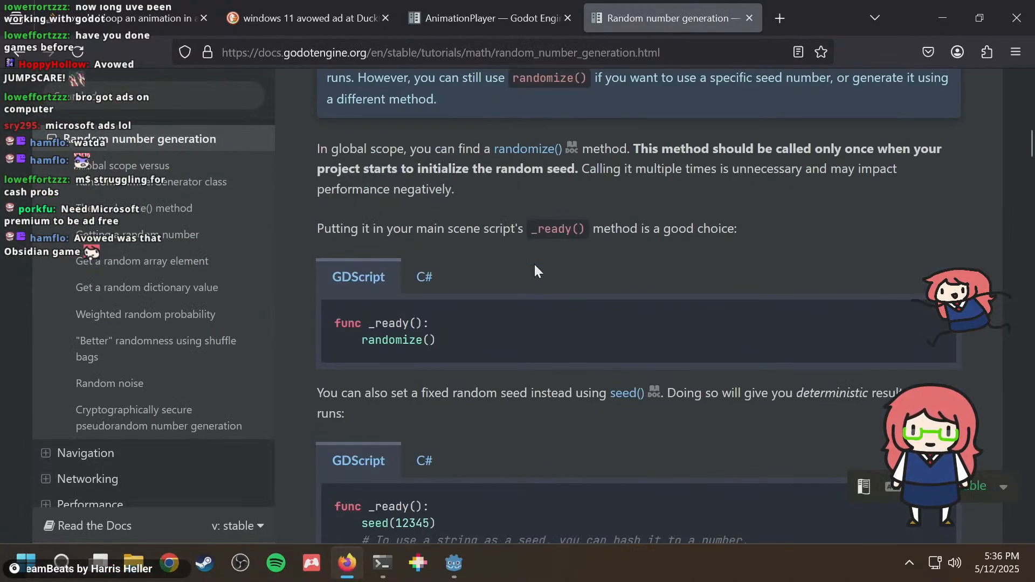
scroll(533, 263, "up", 2)
Return to the AnimationPlayer documentation and skim its property and method descriptions for a way to read the animation's length.
left_click(488, 18)
scroll(646, 212, "up", 15)
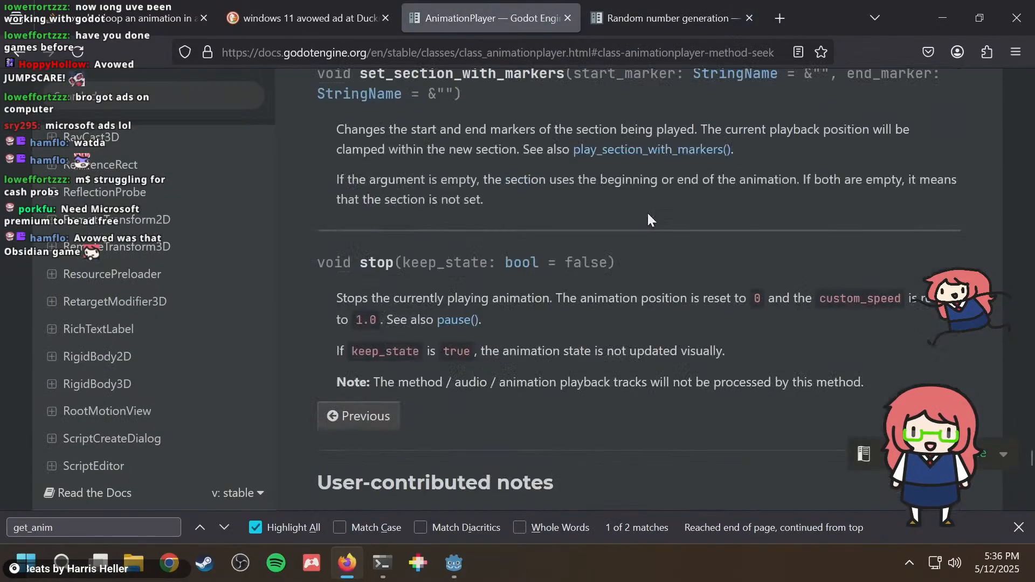
scroll(644, 208, "up", 15)
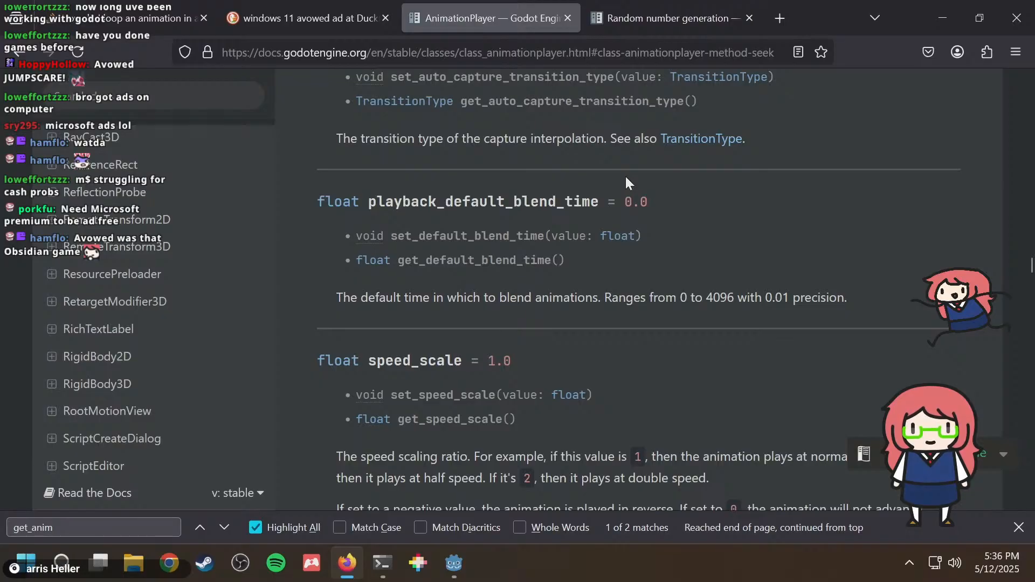
scroll(625, 177, "down", 4)
scroll(625, 177, "down", 5)
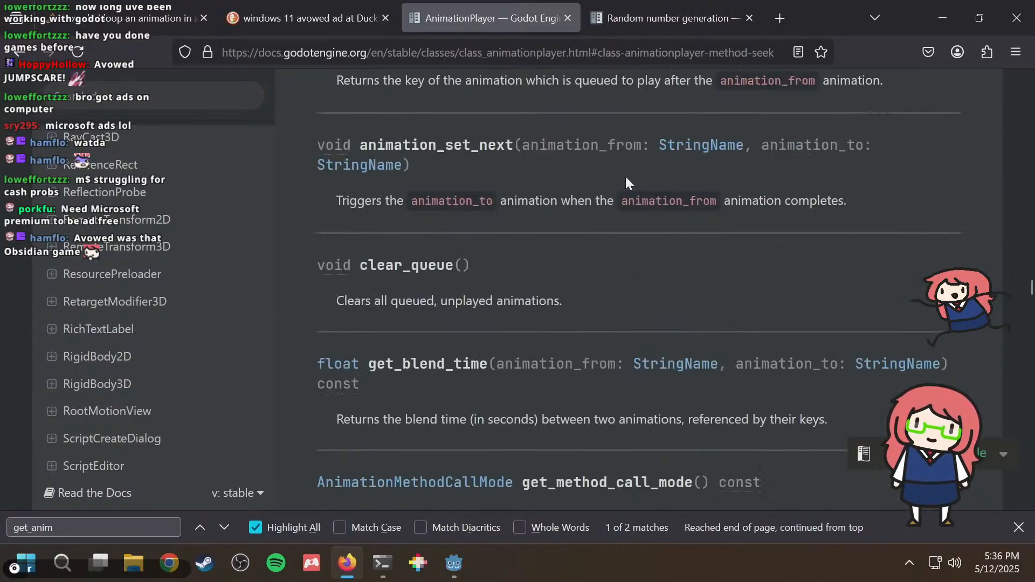
scroll(626, 178, "down", 5)
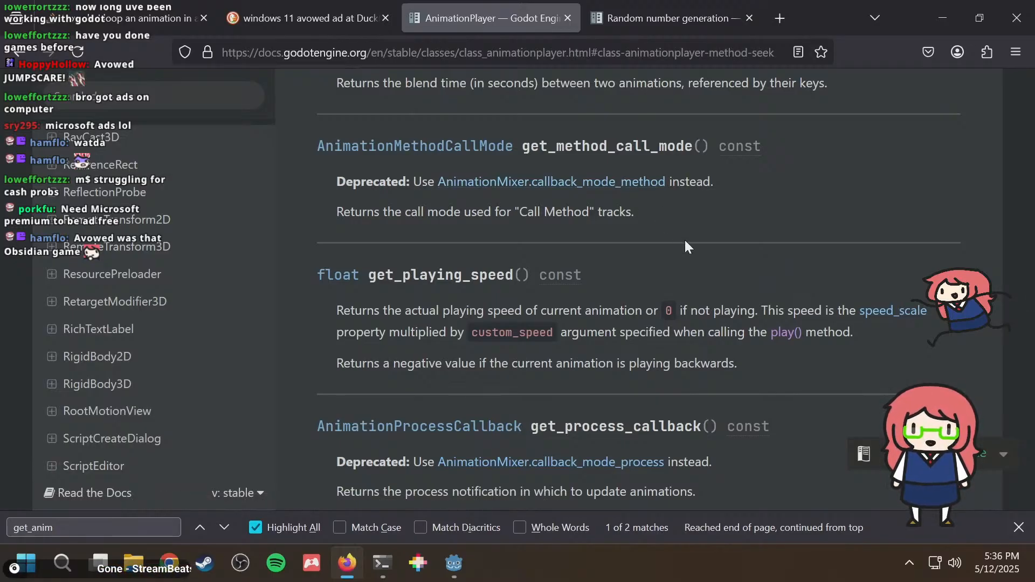
scroll(684, 238, "down", 3)
scroll(603, 292, "down", 10)
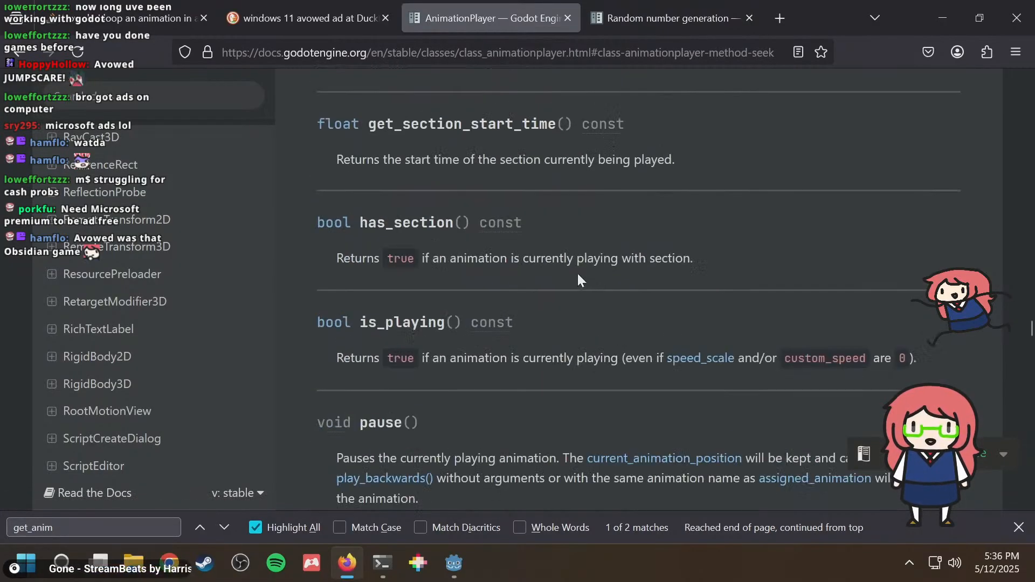
Search the AnimationPlayer documentation page for "play(" and open the play method's description.
key("ctrl+f")
type("play(")
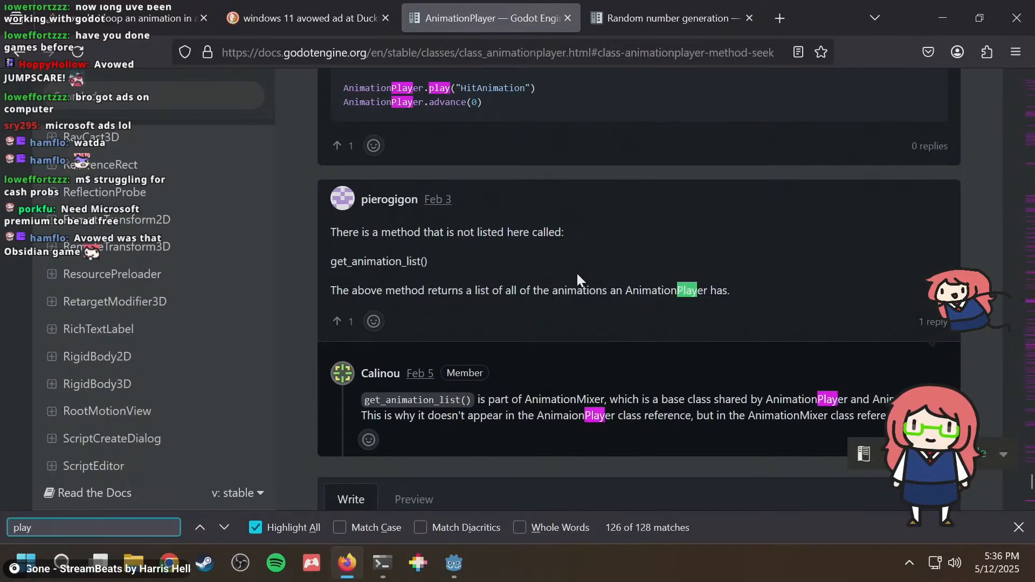
key("Escape")
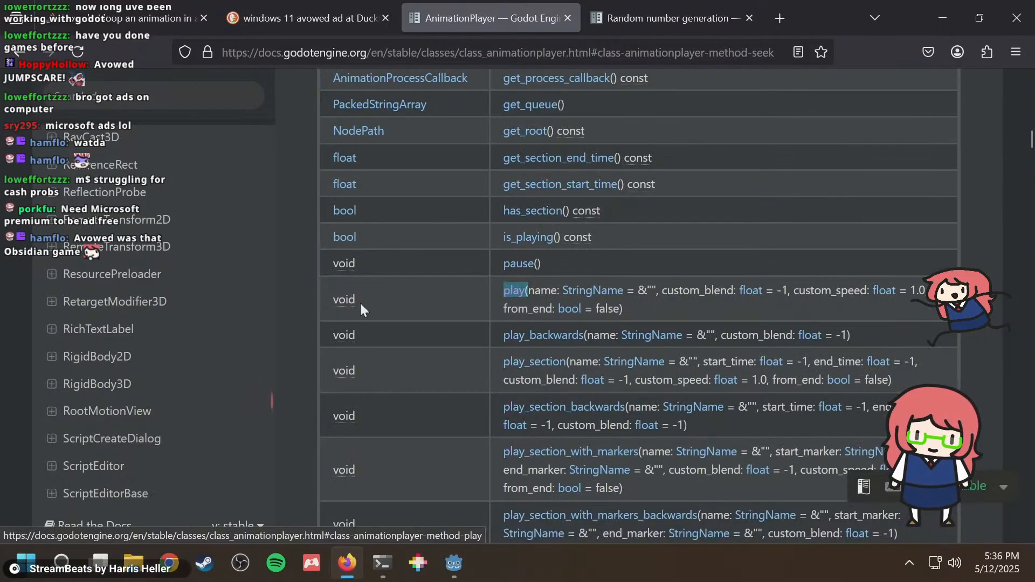
left_click(513, 290)
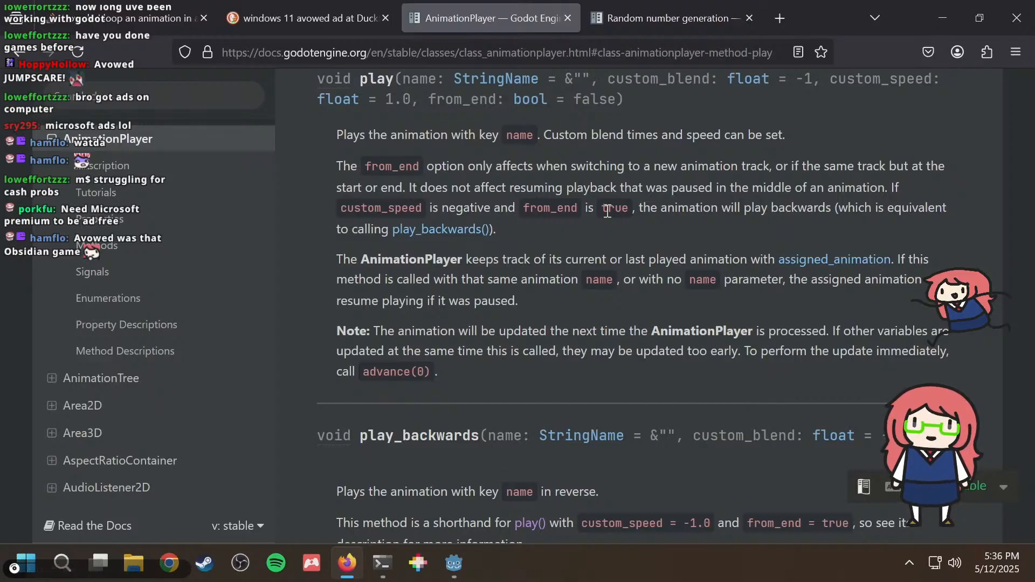
Search the web in a new tab for "godot get length of animation" and read the forum thread on getting an AnimationPlayer's current time.
key("ctrl+t")
type("godot get leng")
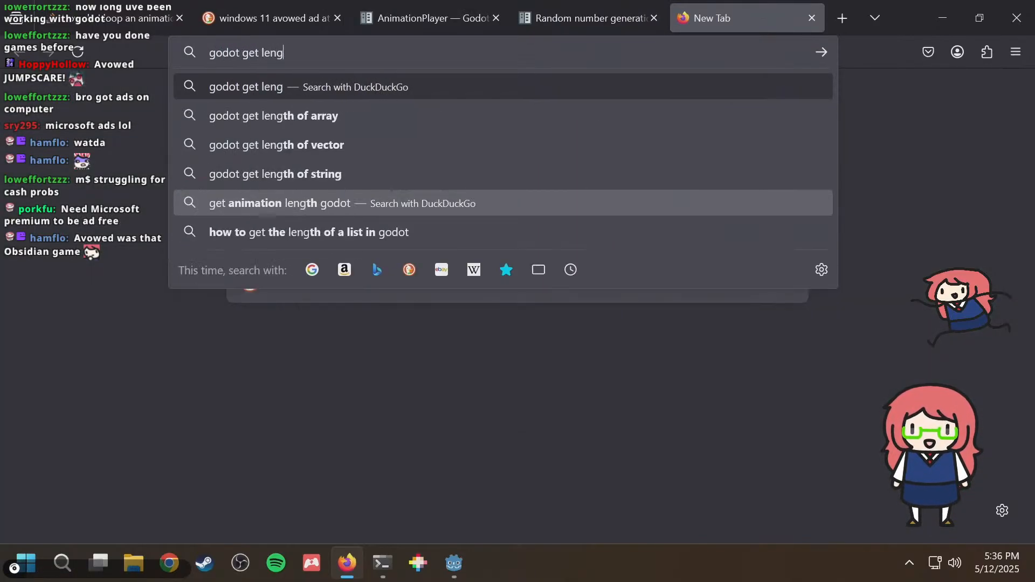
type("th of animation")
key("Return")
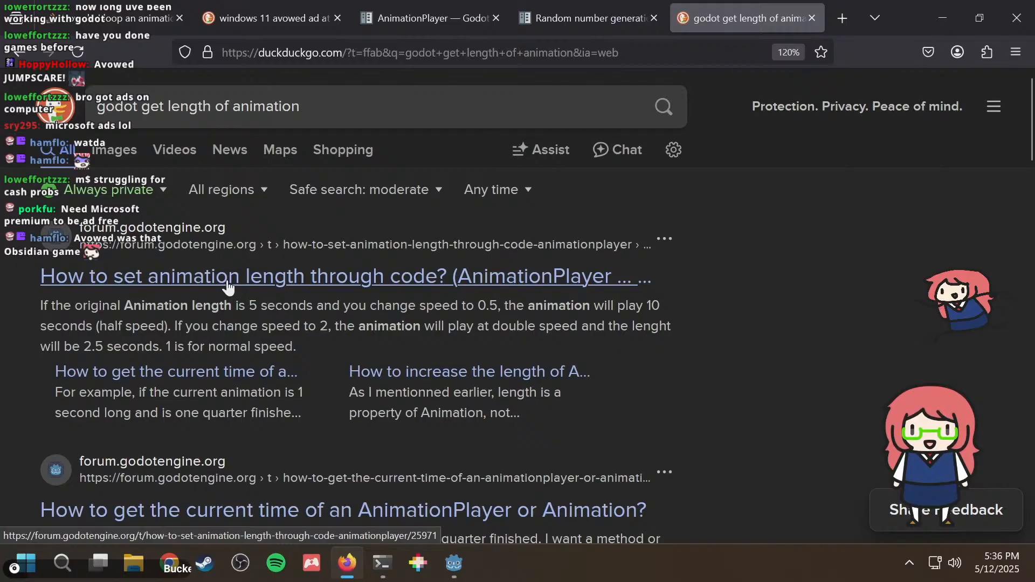
scroll(227, 288, "down", 2)
left_click(278, 408)
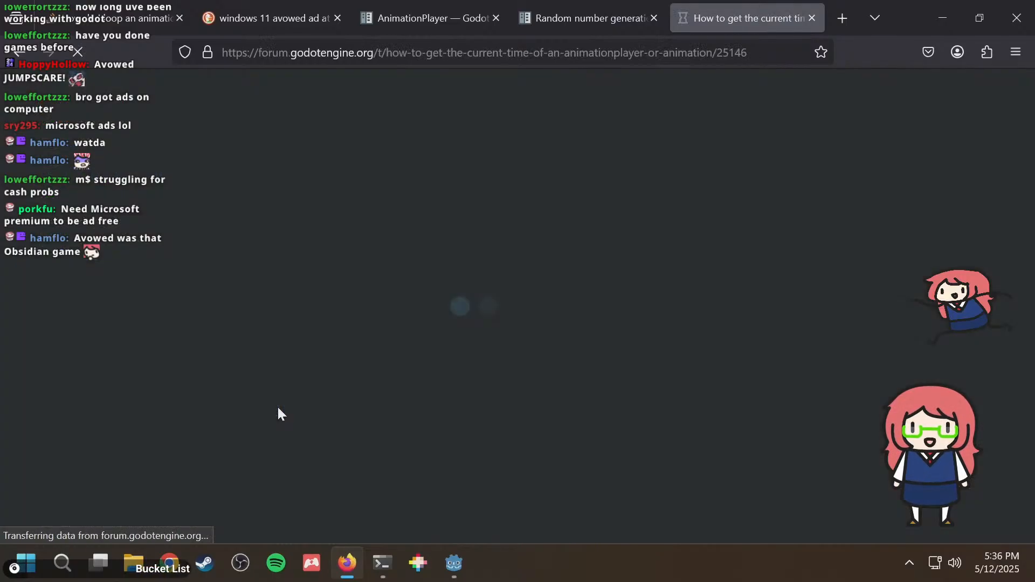
scroll(467, 361, "down", 3)
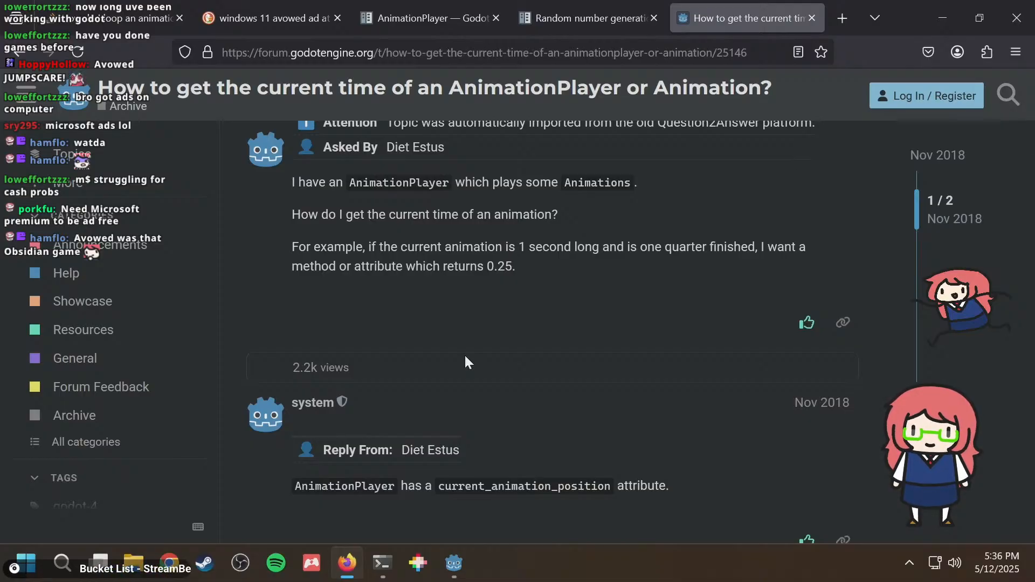
Search the AnimationPlayer documentation for "current_an" and read the current_animation_position, current_animation_length and current_animation property descriptions.
key("ctrl+shift+Tab")
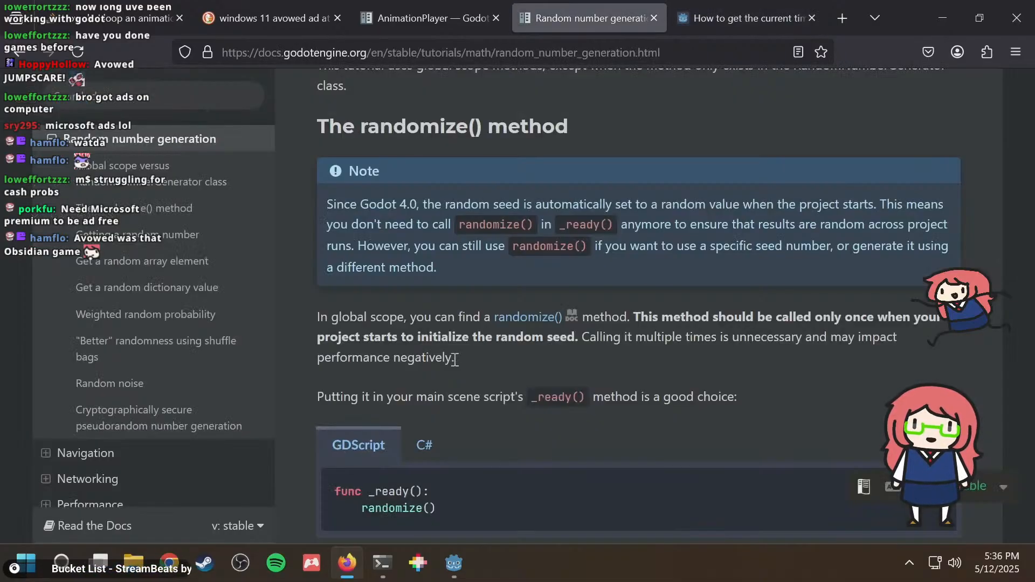
key("ctrl+shift+Tab")
key("ctrl+f")
type("current_an")
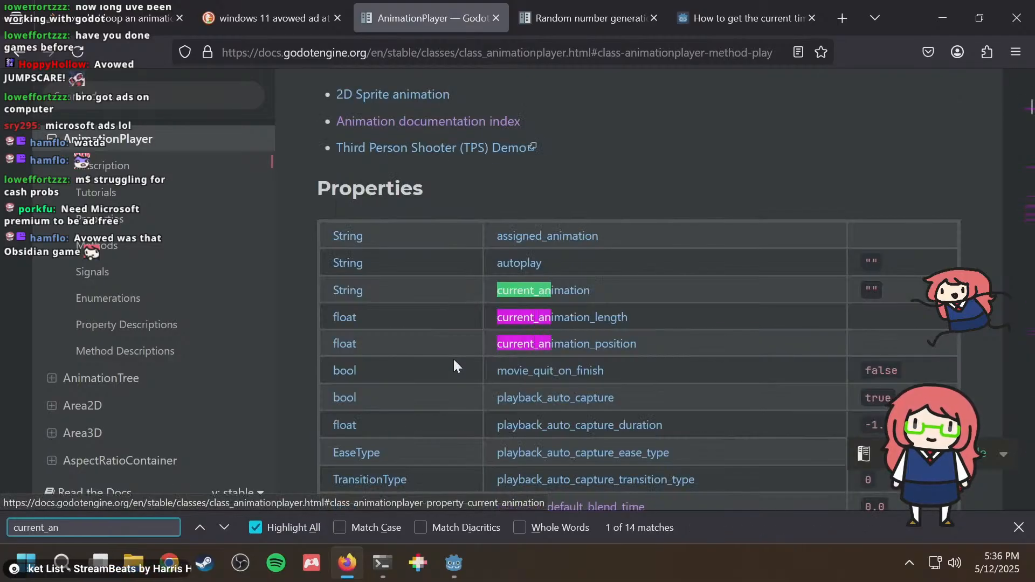
key("Escape")
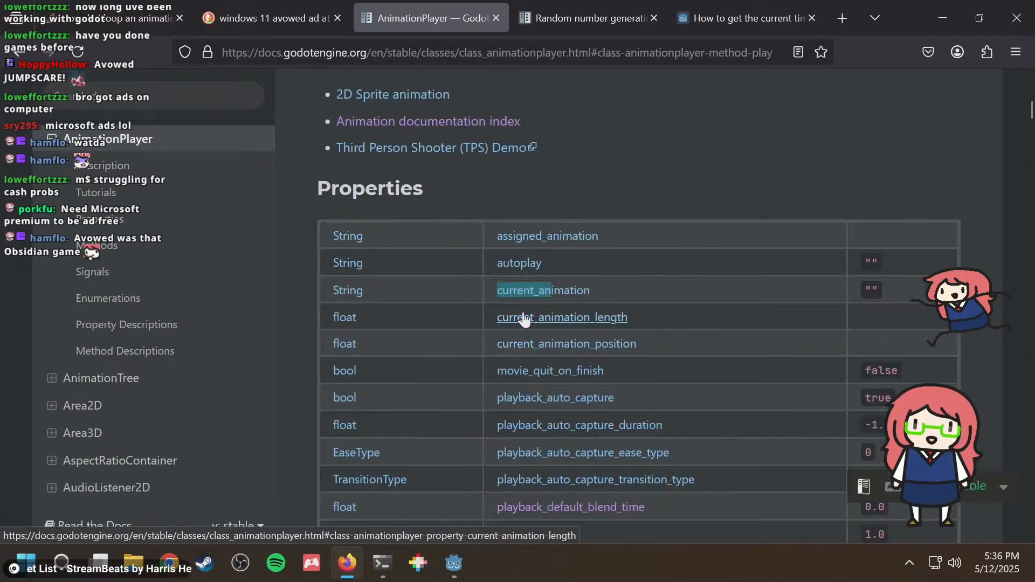
left_click(546, 345)
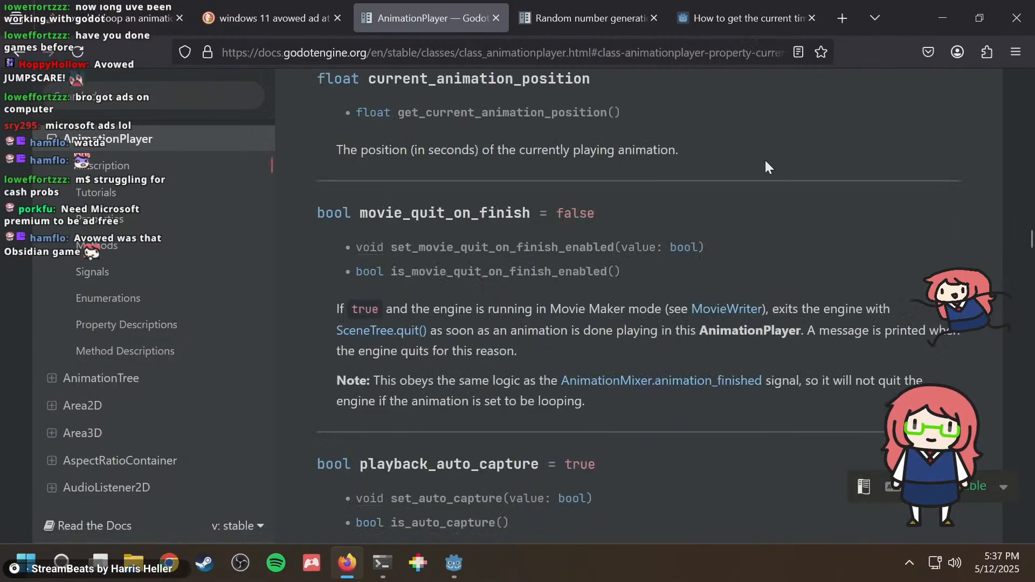
scroll(755, 157, "up", 5)
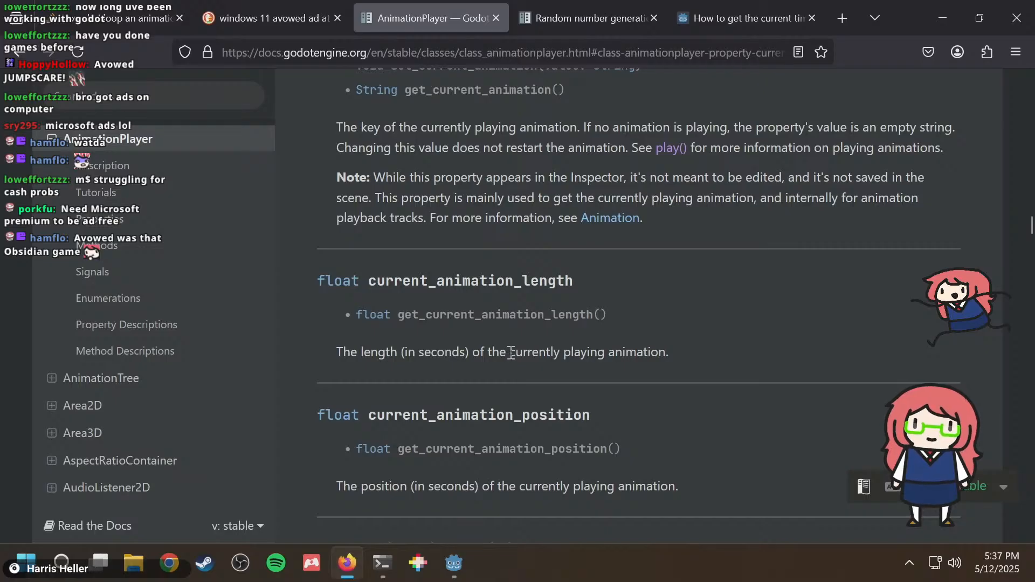
scroll(511, 353, "up", 2)
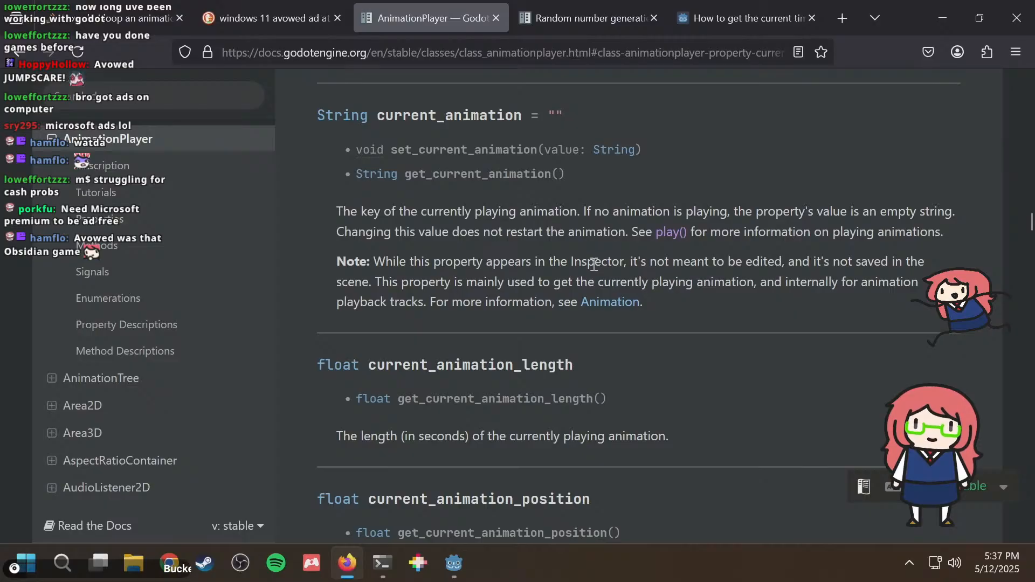
scroll(491, 419, "up", 4)
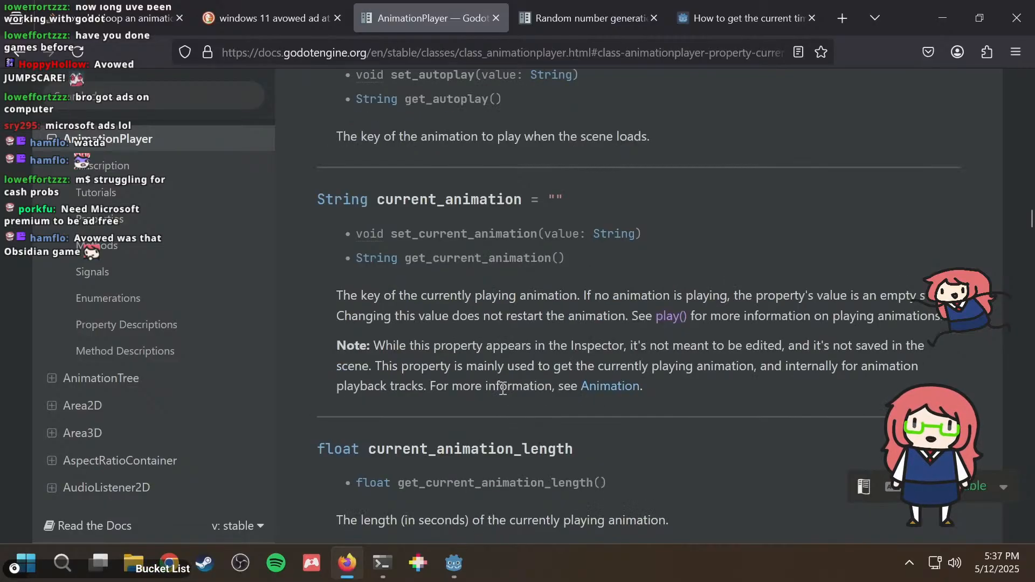
Switch to Godot and pass animation_player.current_animation_length to the seek call in falling_platform.gd's _ready function, checking the property name in the documentation.
key("alt+Tab")
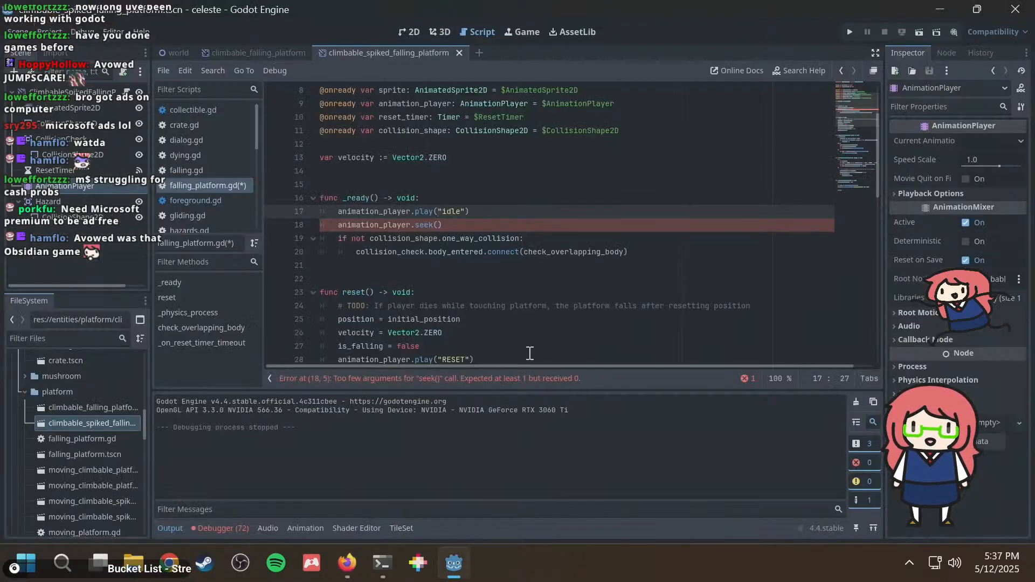
key("Down")
type("animatio")
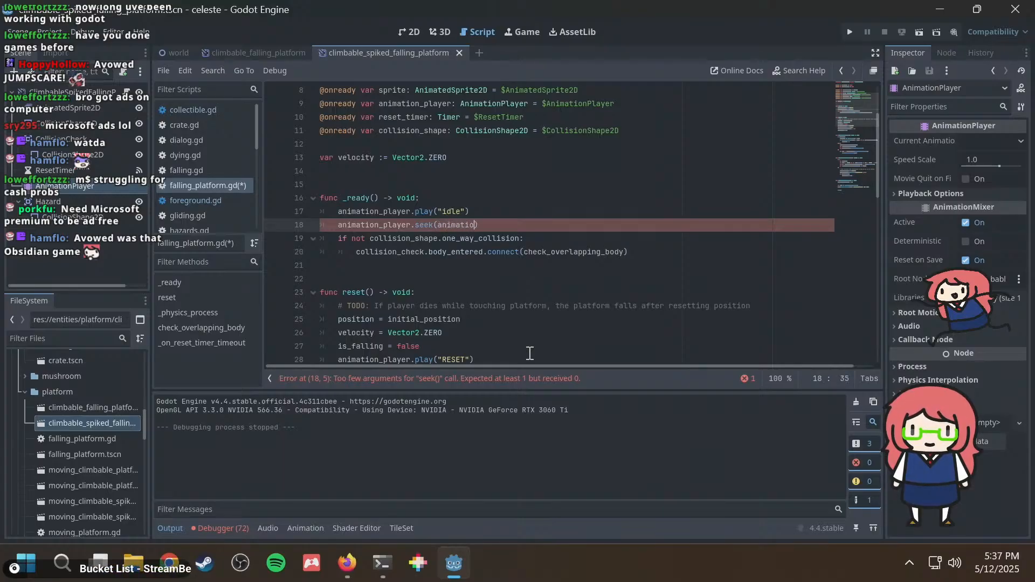
type("n_player.")
key("alt+Tab")
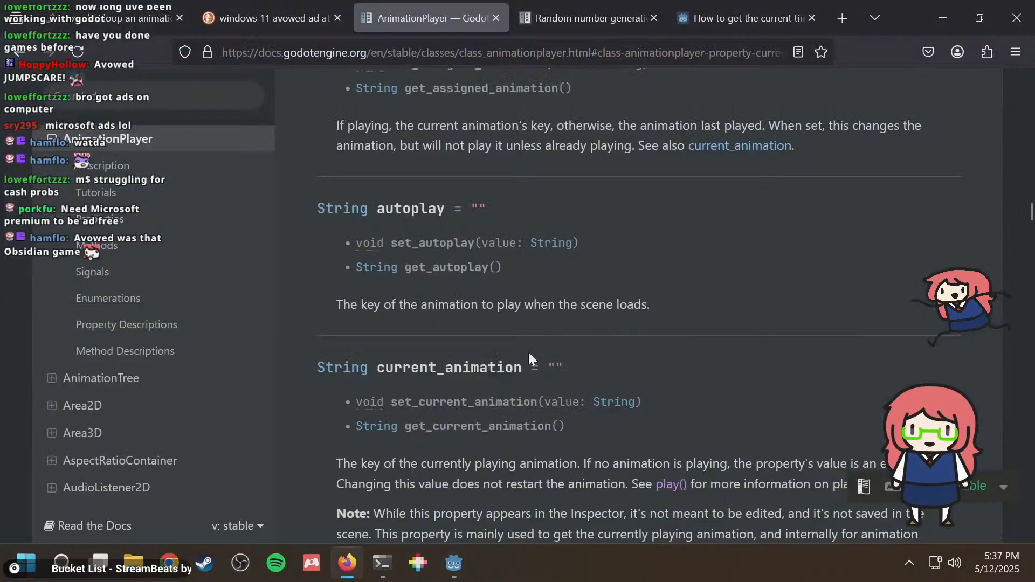
scroll(528, 351, "down", 6)
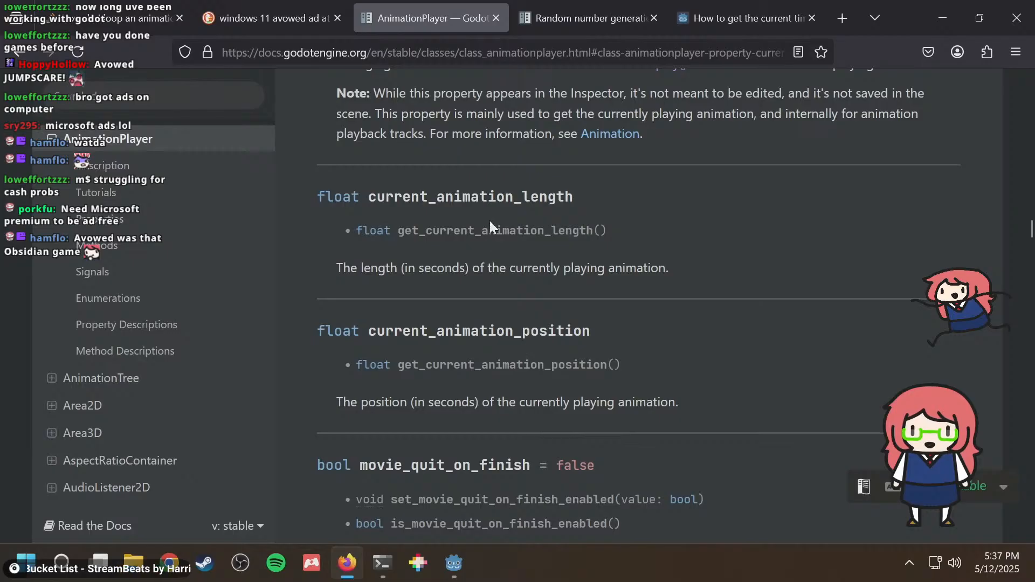
key("alt+Tab")
type("urrent")
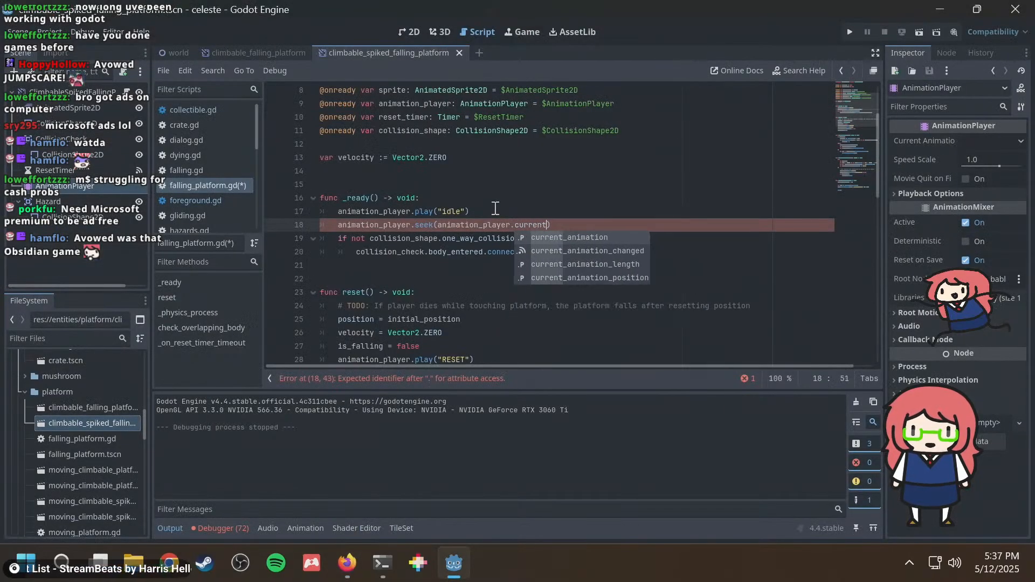
type("_animation_length")
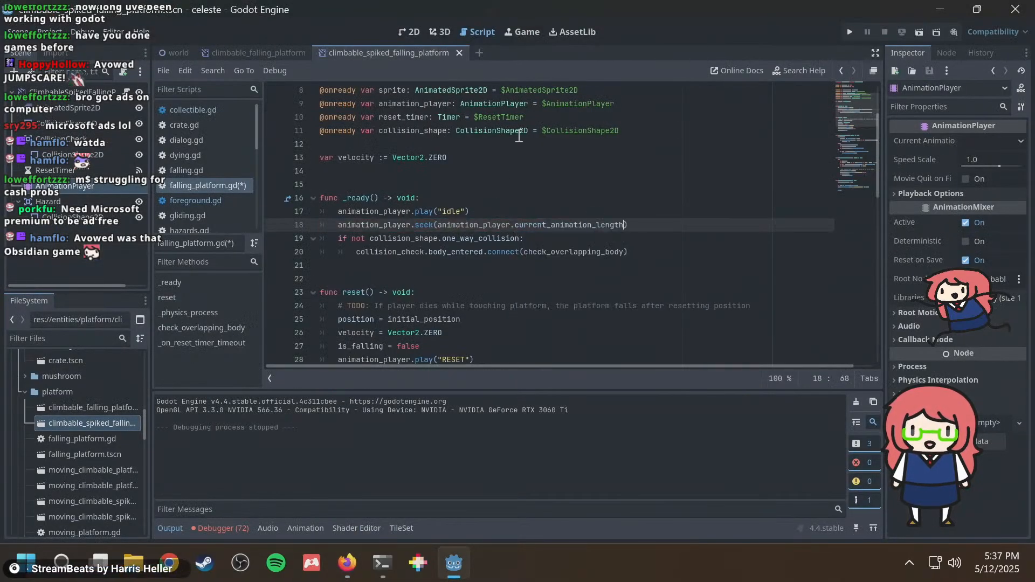
Switch to Firefox and read the Random number generation documentation's randomize() section, including the seed() and RandomNumberGenerator.new() examples.
key("alt+Tab")
key("ctrl+t")
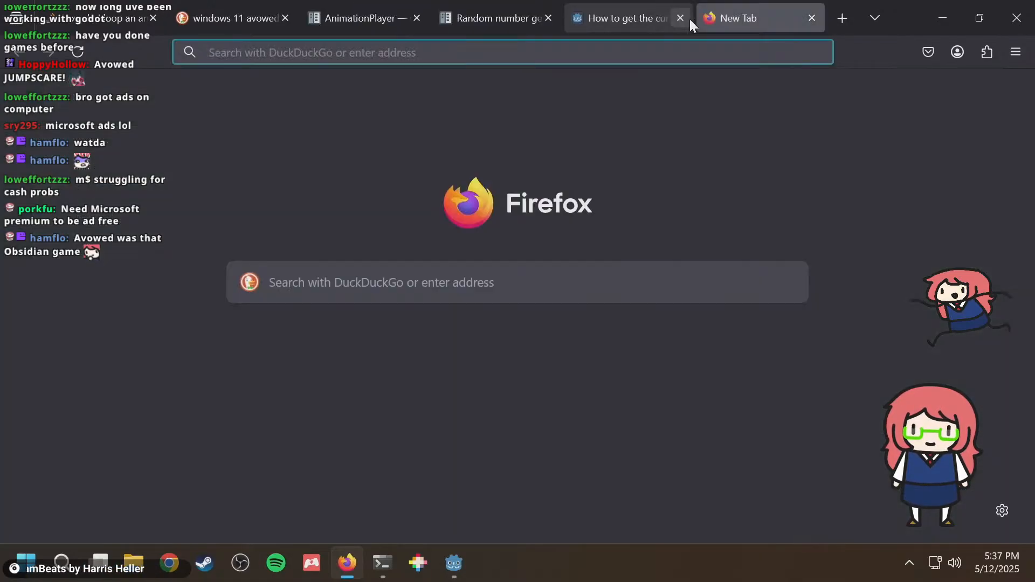
key("ctrl+w")
left_click(586, 12)
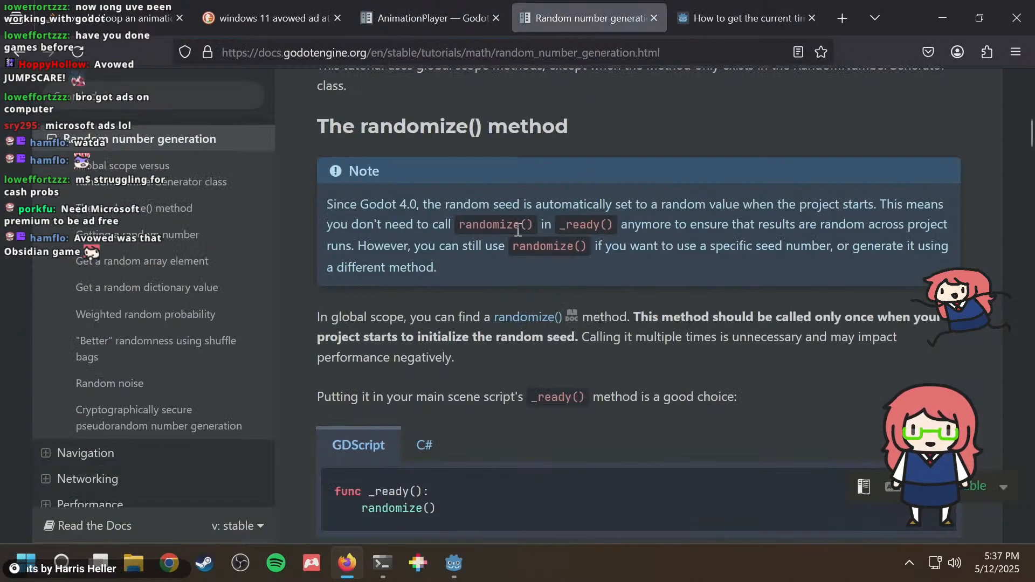
scroll(503, 321, "down", 2)
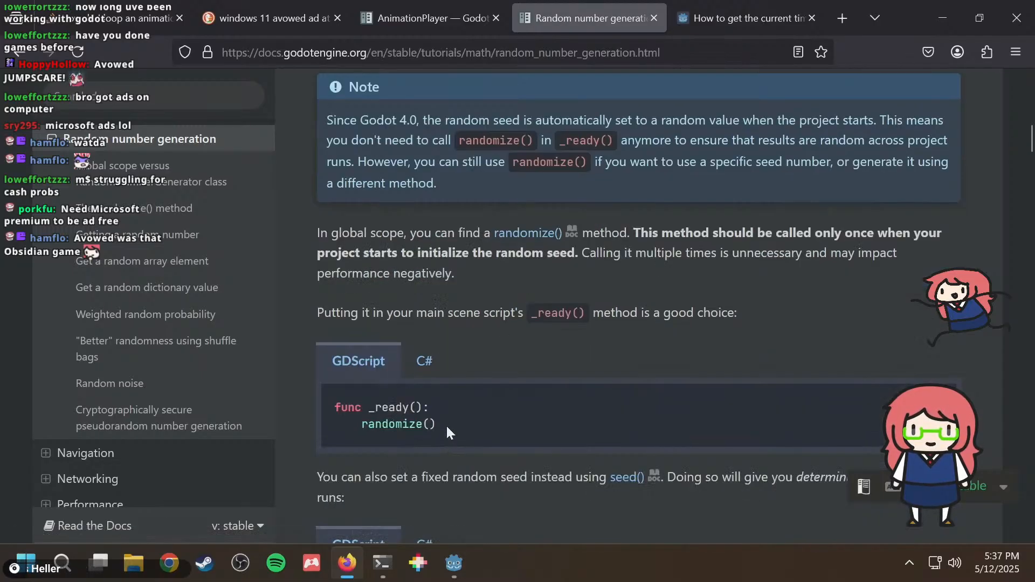
scroll(446, 423, "up", 2)
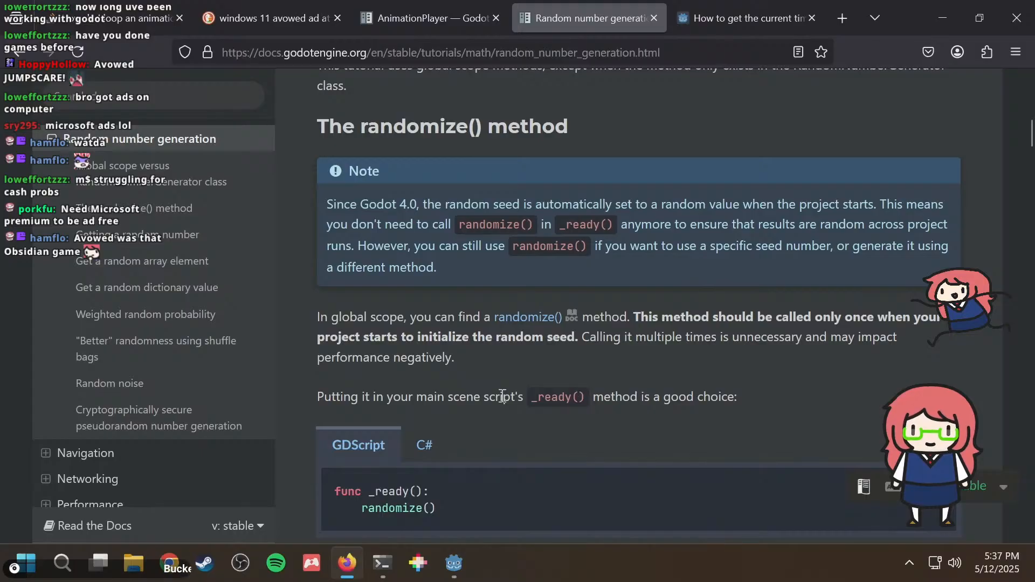
scroll(501, 394, "up", 7)
scroll(501, 399, "down", 5)
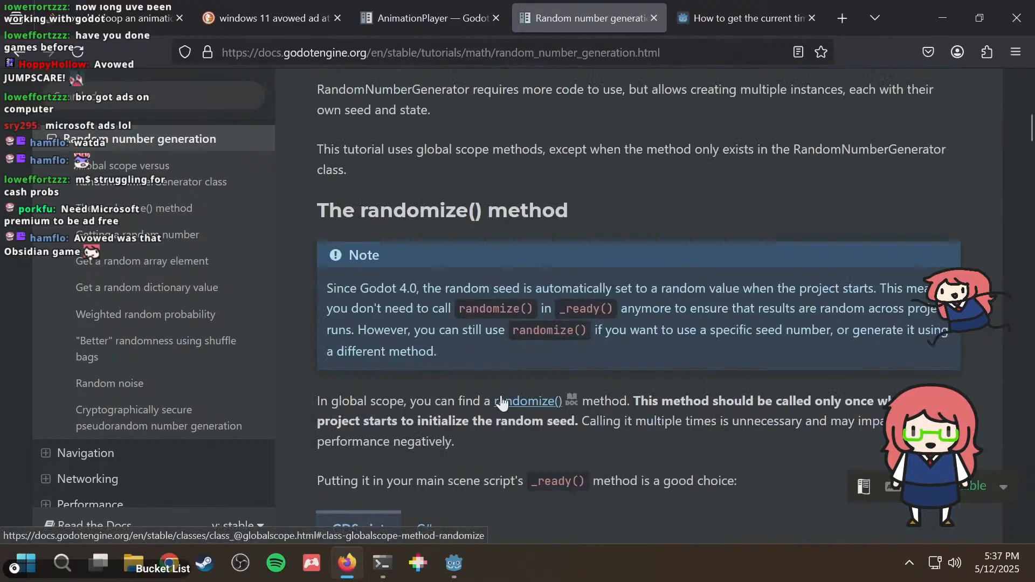
scroll(501, 401, "down", 6)
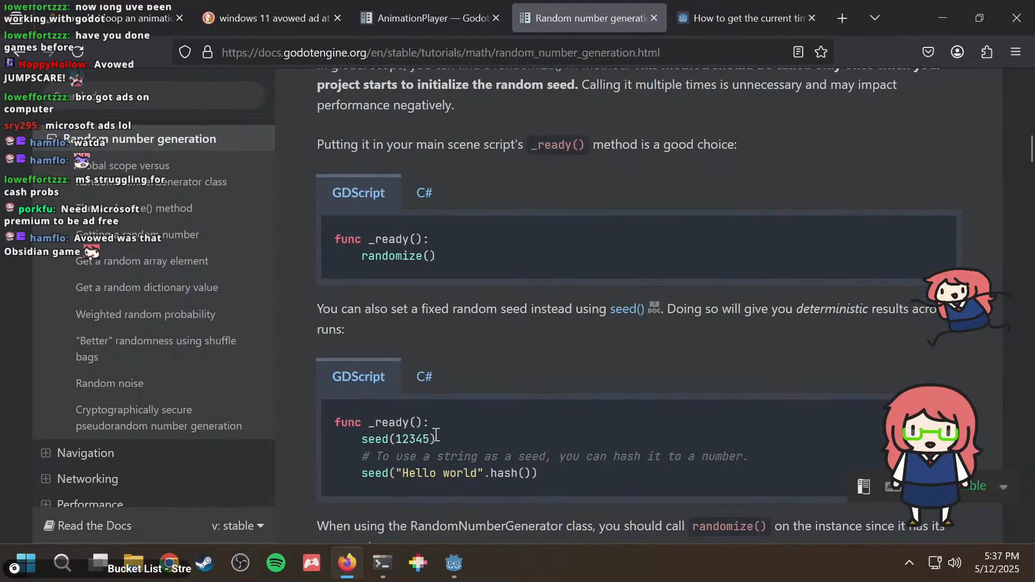
scroll(481, 432, "down", 2)
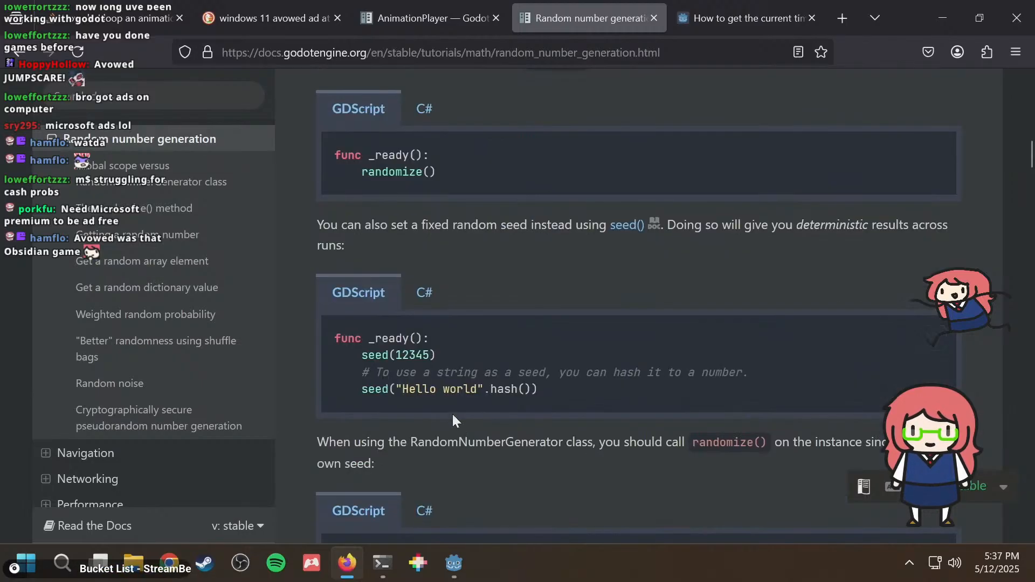
scroll(376, 389, "down", 3)
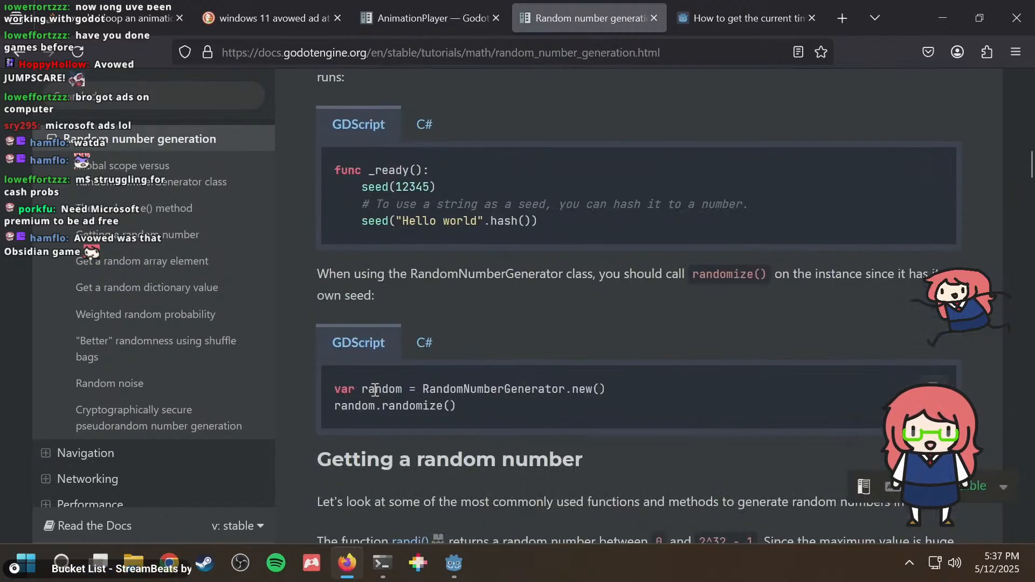
left_click_drag(620, 385, 426, 396)
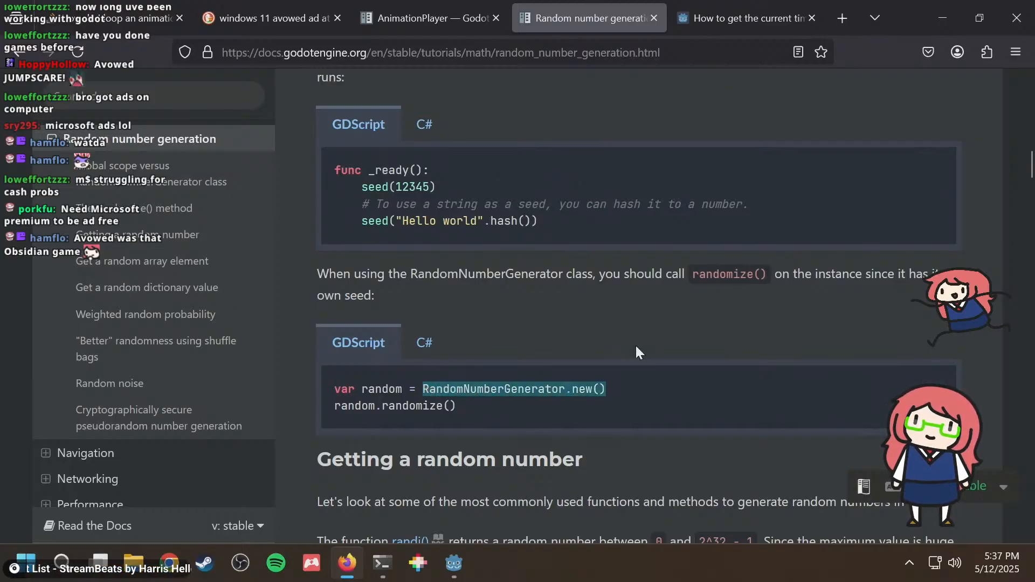
Read the documentation's sections on getting a random number and getting a random array element.
scroll(635, 348, "down", 2)
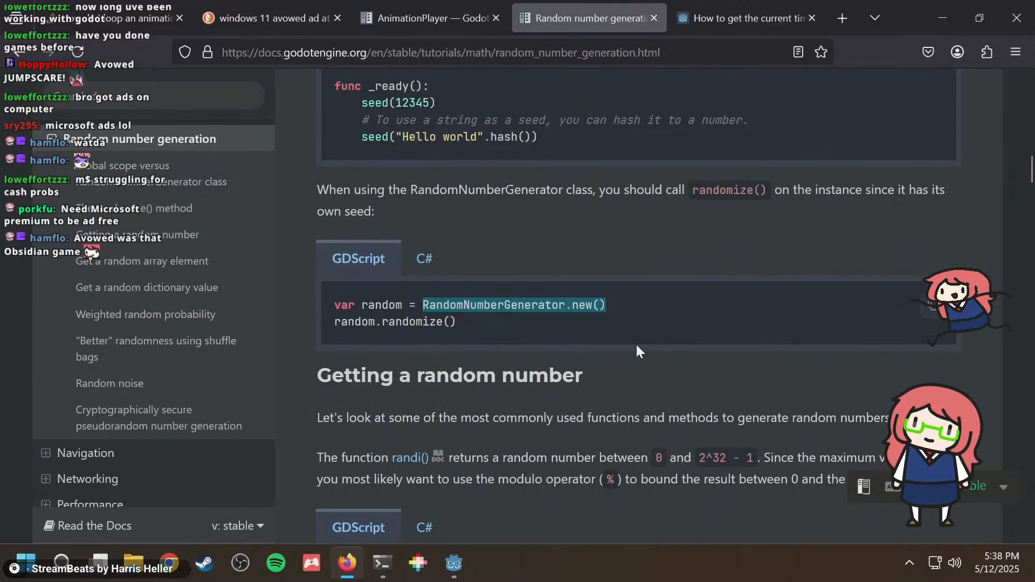
scroll(636, 343, "down", 6)
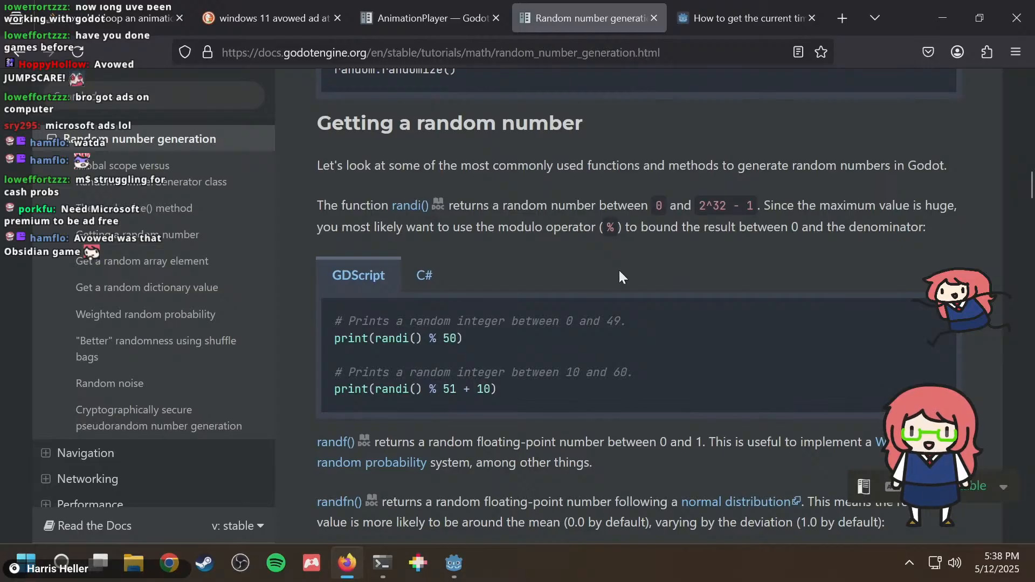
scroll(620, 274, "down", 8)
scroll(619, 268, "down", 12)
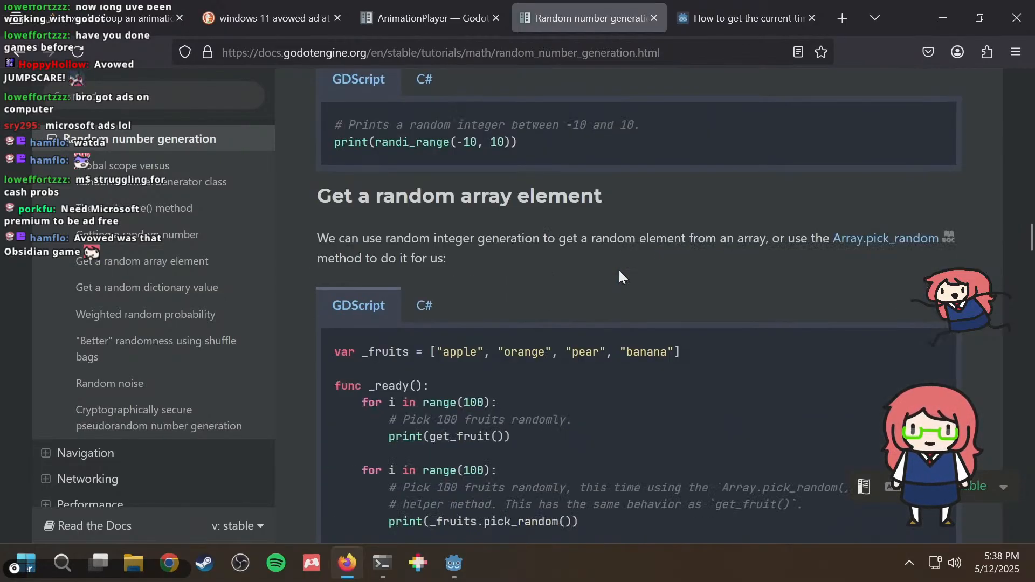
scroll(619, 272, "down", 4)
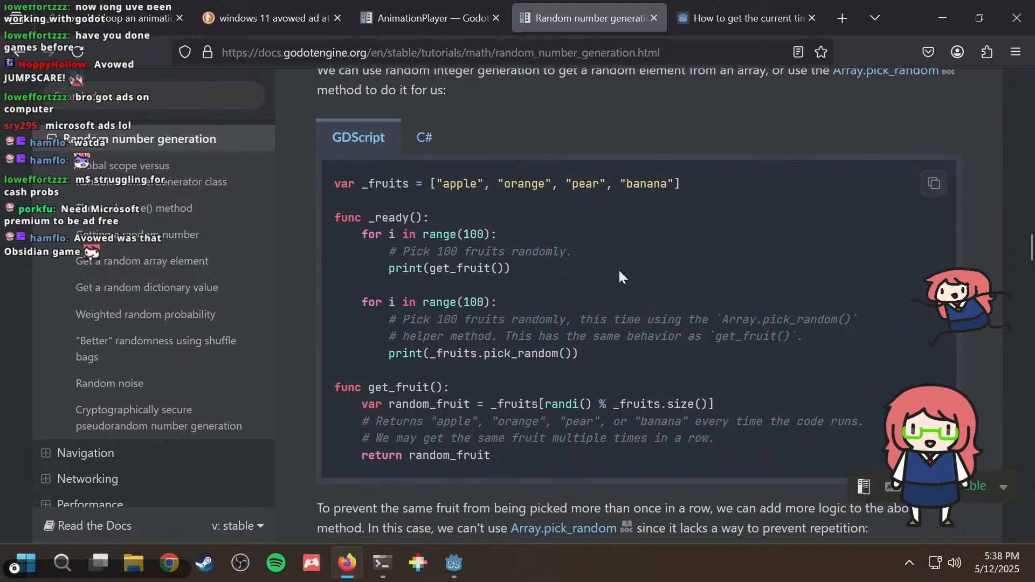
scroll(619, 269, "up", 6)
Search the web in a new tab for "godot global rng" and "godot randi", and look over the results.
left_click(840, 13)
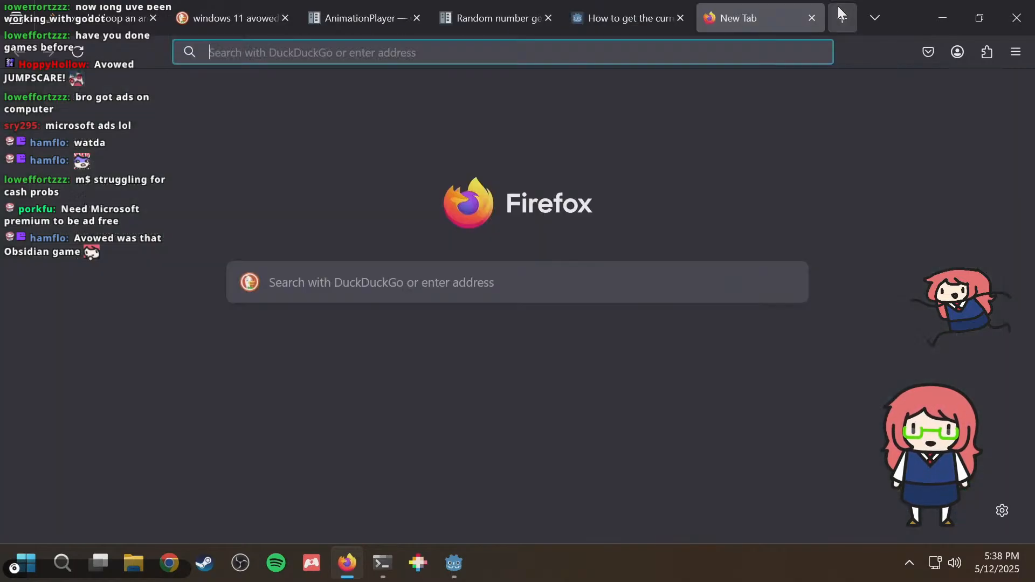
type("godot glo")
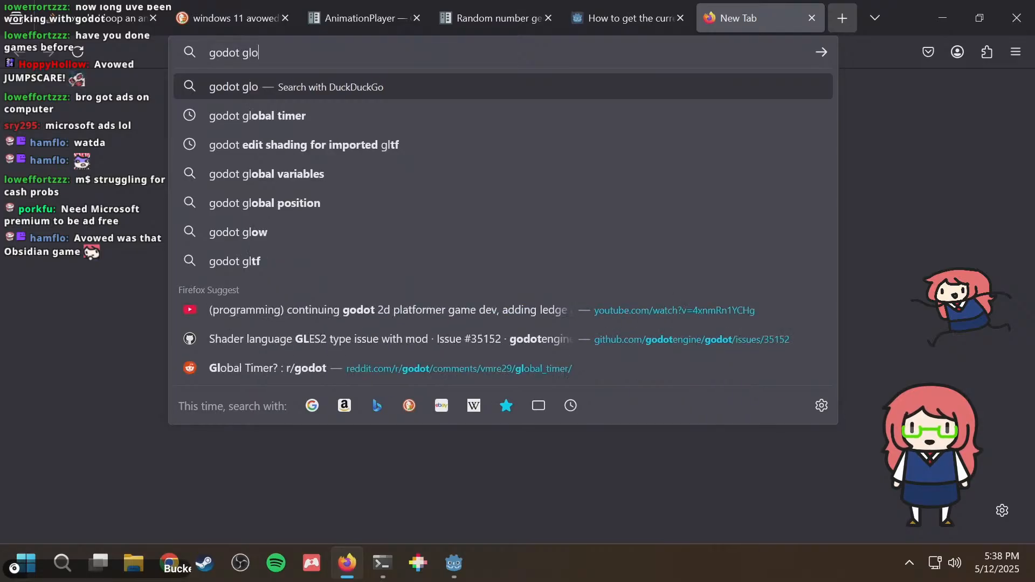
type("bal rng")
key("Return")
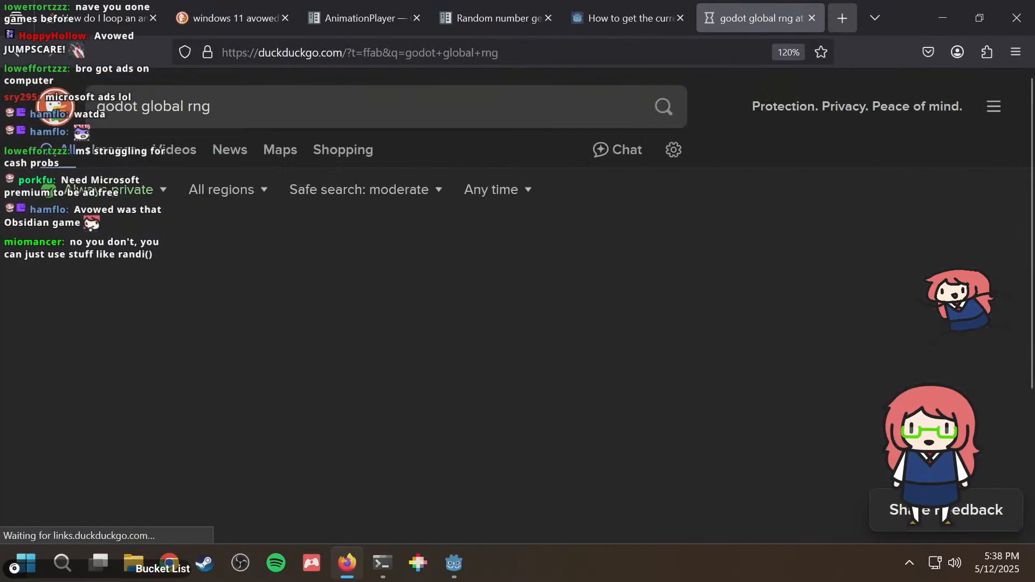
left_click(429, 103)
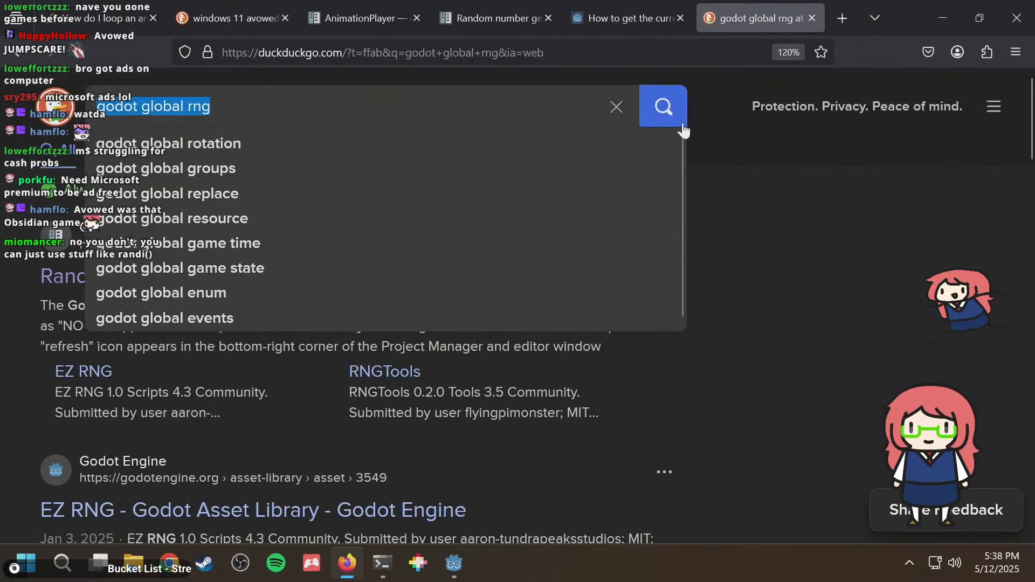
type("godot randi")
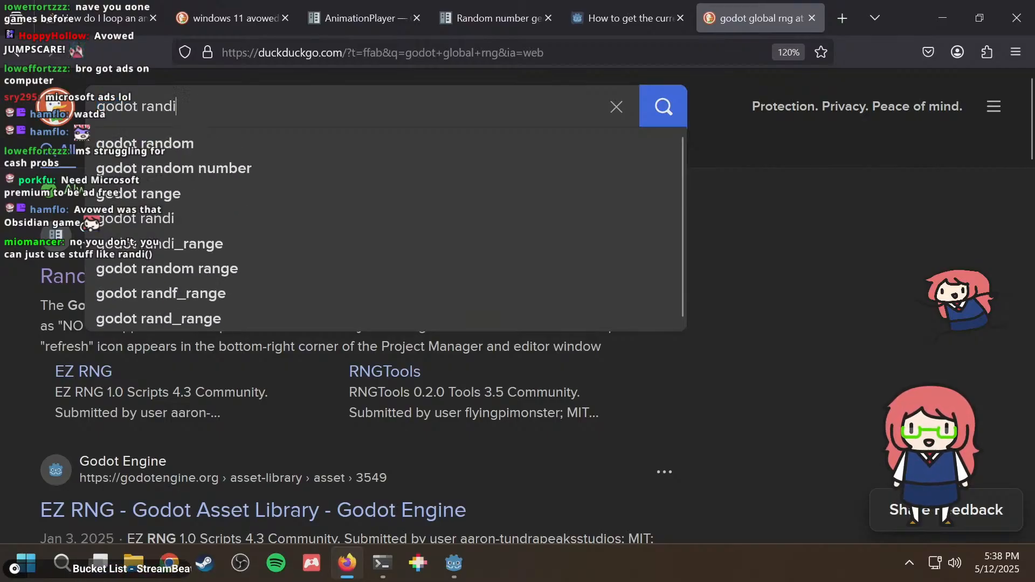
key("Return")
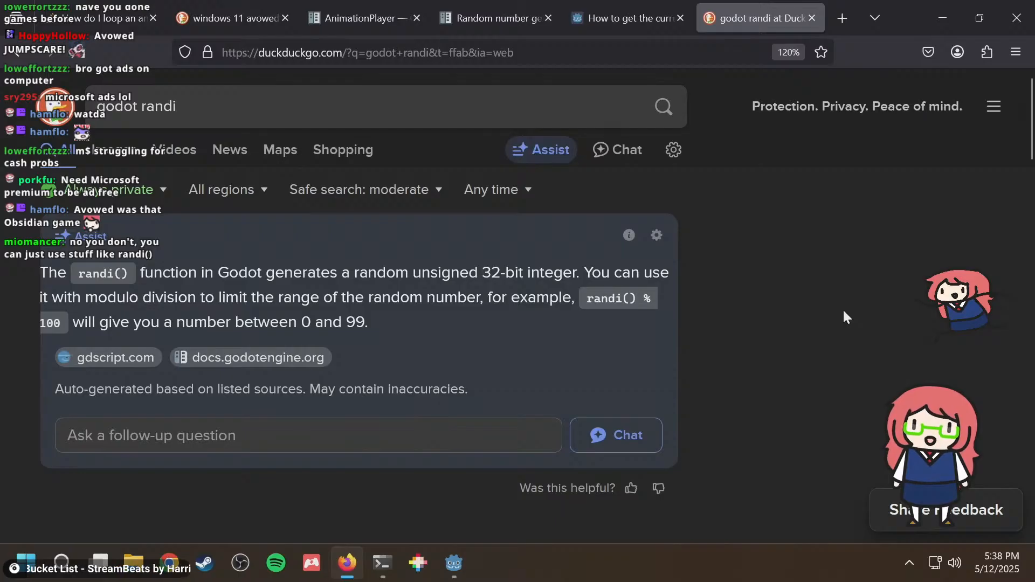
scroll(841, 313, "down", 3)
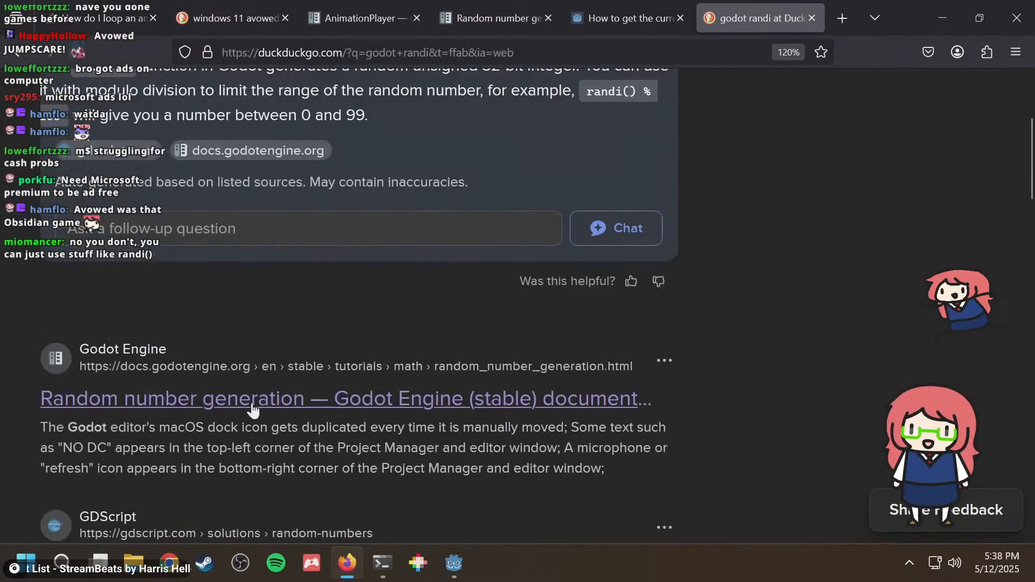
Switch to Godot and insert rand_range( before animation_player.current_animation_length in the seek call of falling_platform.gd's _ready function.
key("alt+Tab")
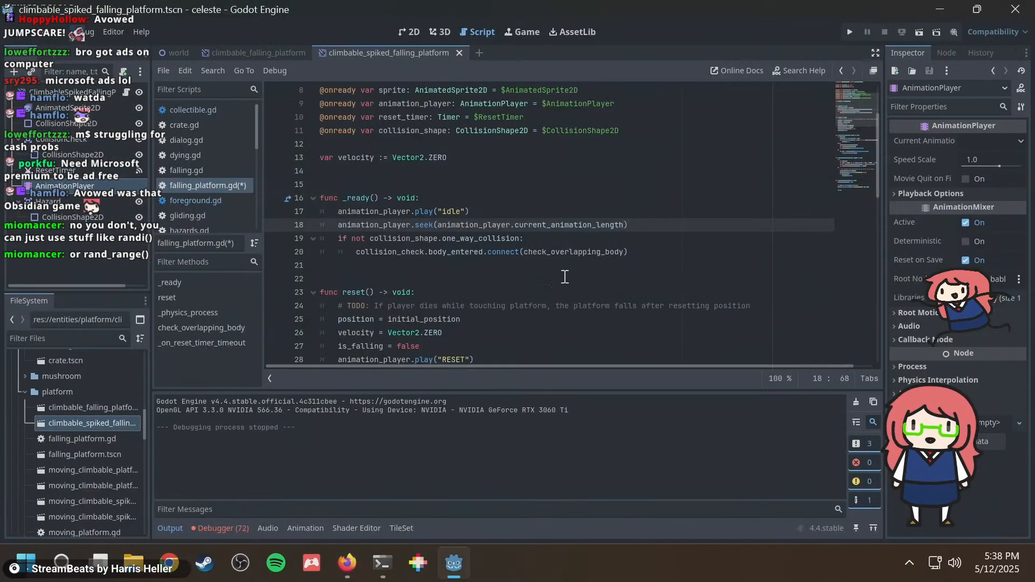
key("alt+Tab")
key("alt+Tab")
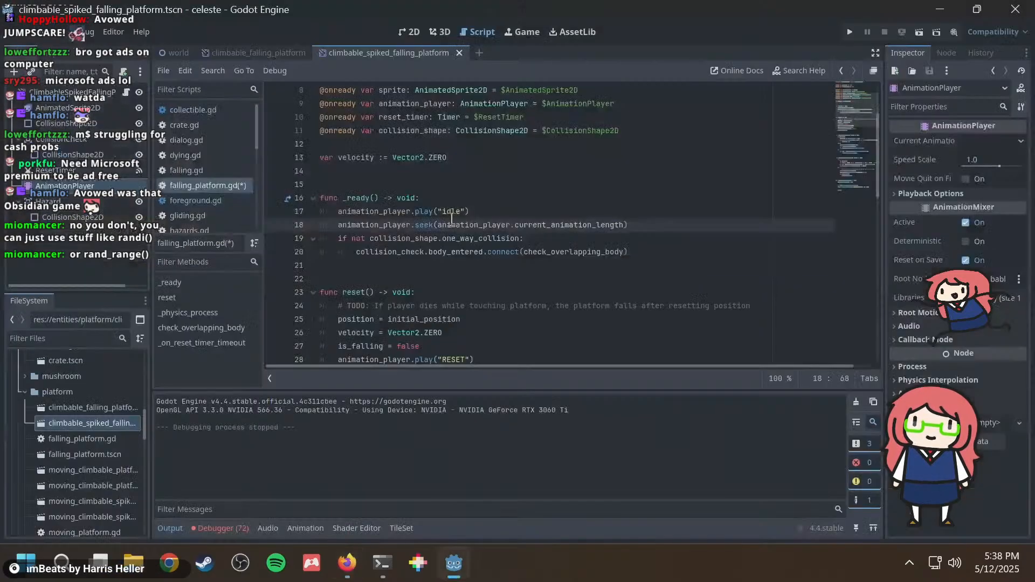
left_click(440, 225)
type("rand_ran")
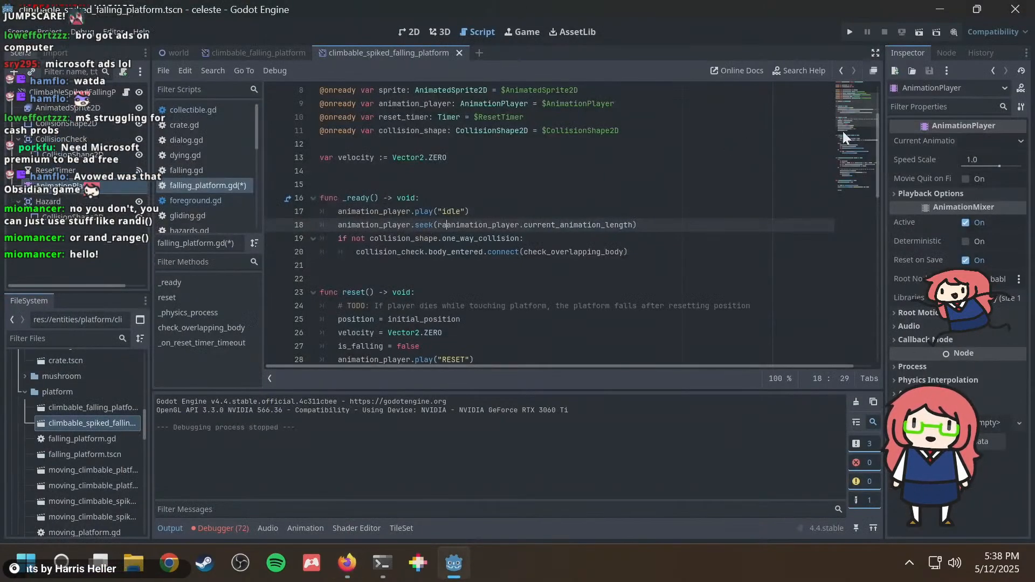
type("ge(")
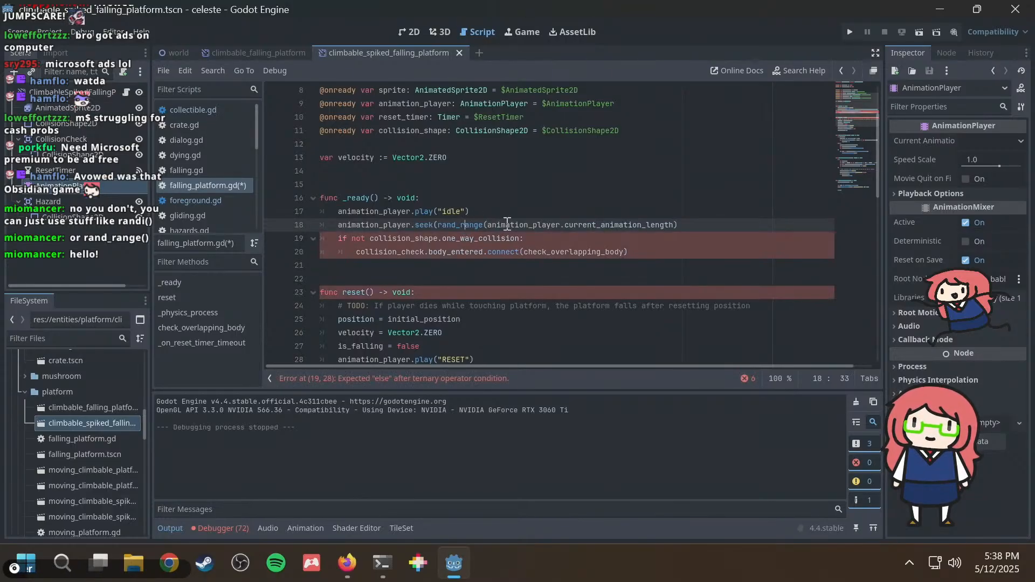
Search the web in a new Firefox tab for "godot rand_range", open the Random number generation documentation and find "rand_range" on the page.
key("alt+Tab")
key("ctrl+t")
type("godot ")
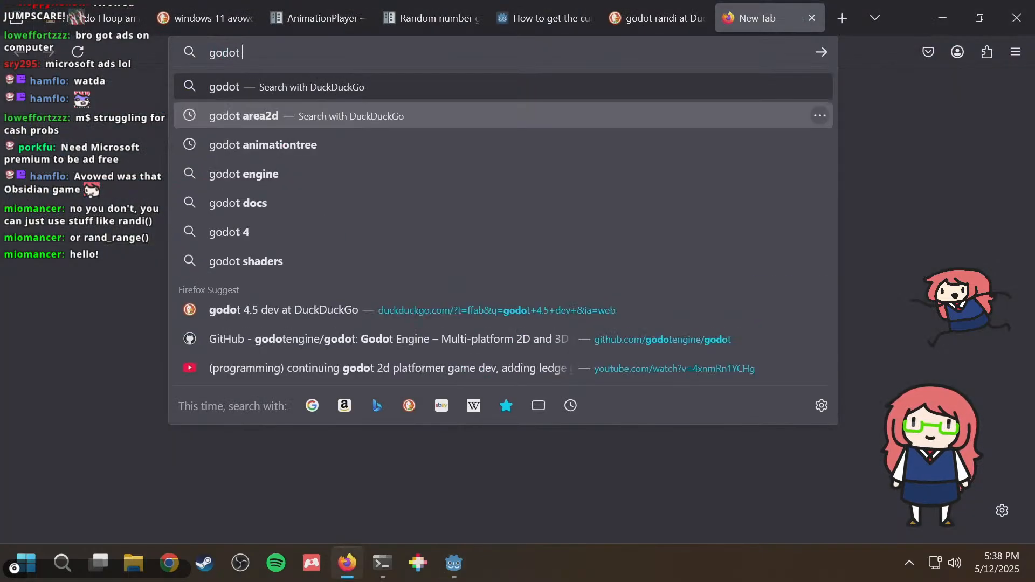
type("rand_range")
key("Return")
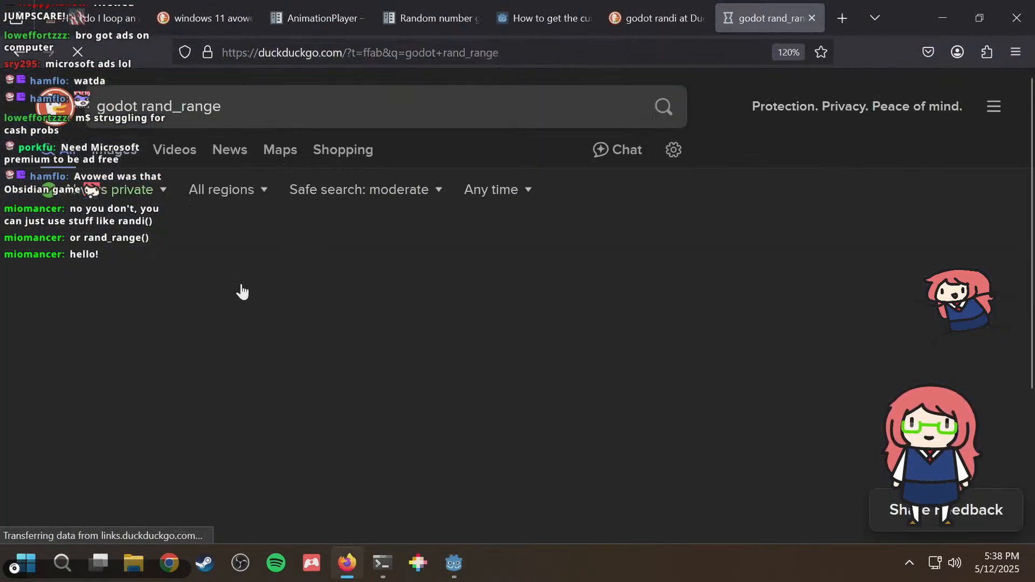
left_click(171, 283)
key("ctrl+f")
type("rand")
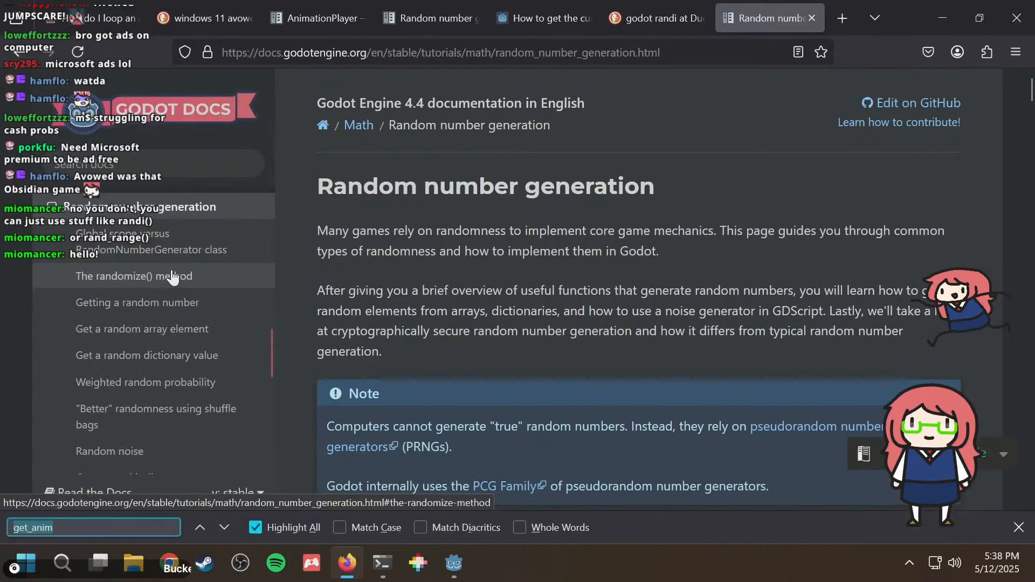
type("_range")
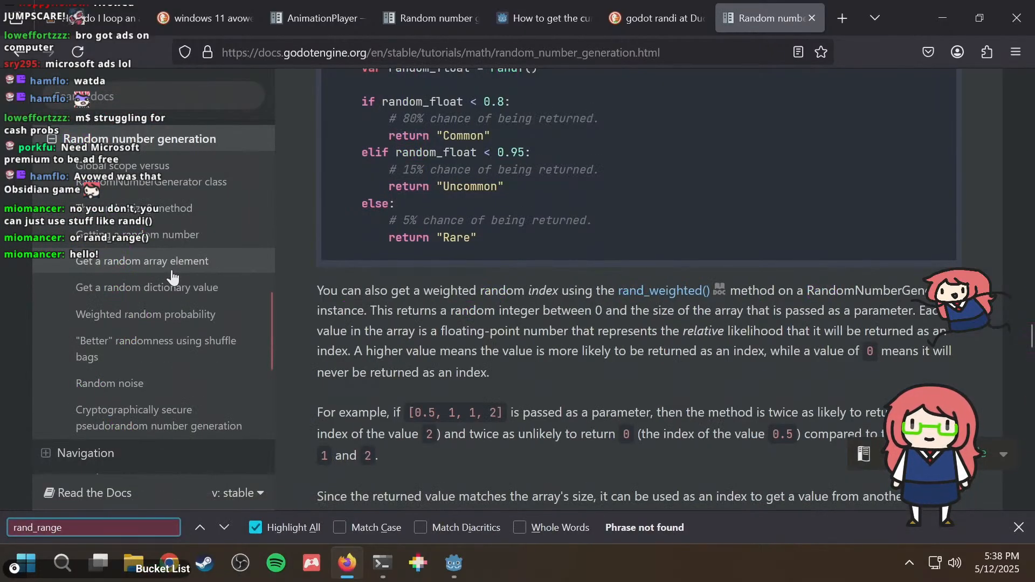
key("BackSpace")
key("shift+F12")
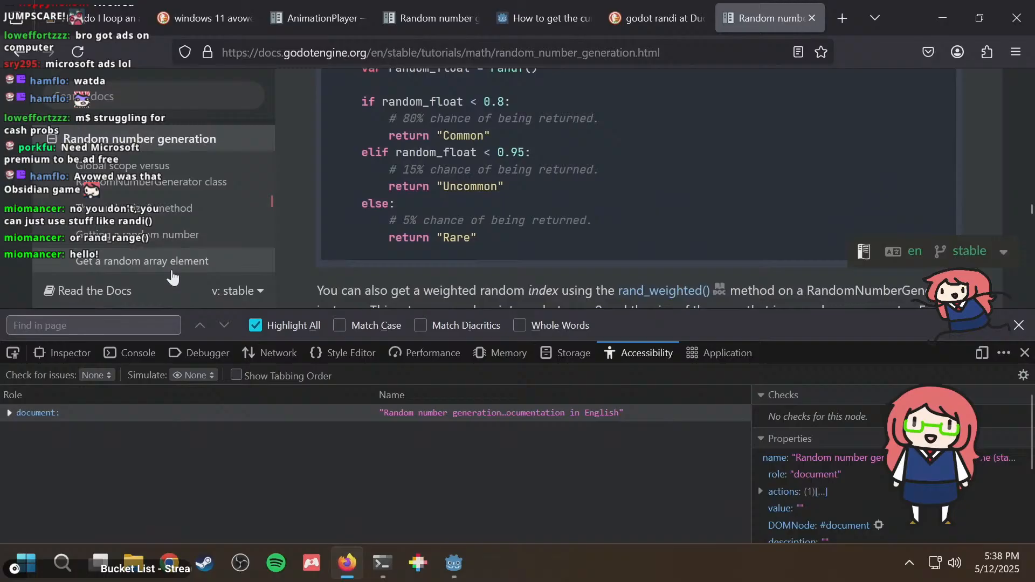
key("F11")
key("Escape")
Return to the search results, close the developer tools and open the Reddit thread about where rand_range() went in Godot 4.
mouse_move(432, 23)
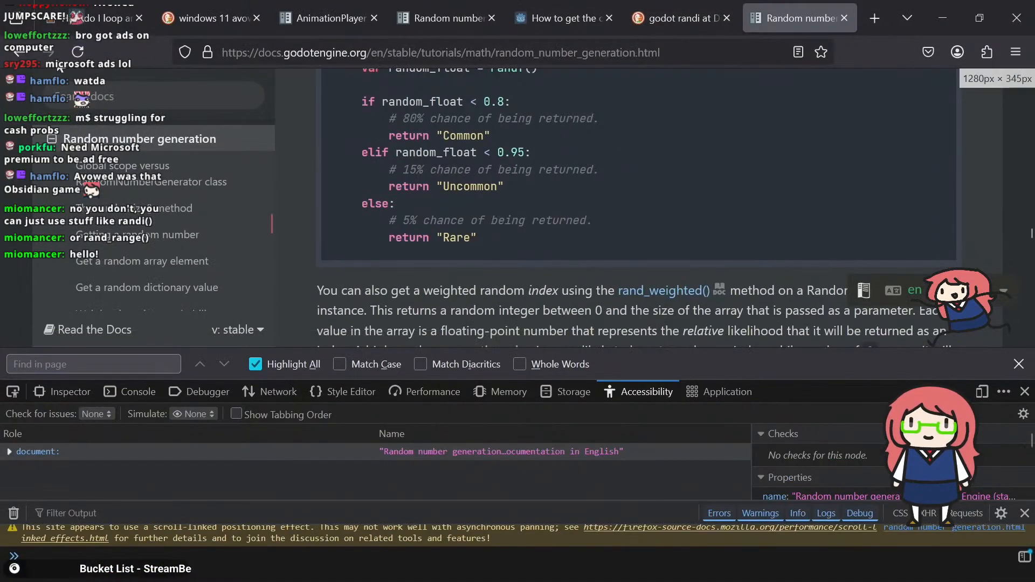
left_click(18, 52)
left_click(1018, 364)
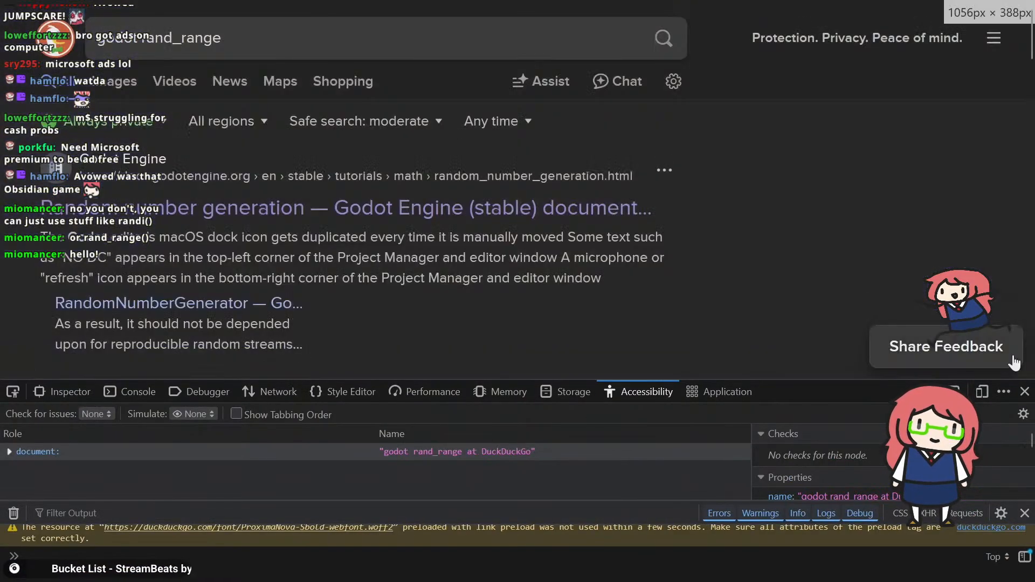
scroll(1026, 361, "down", 5)
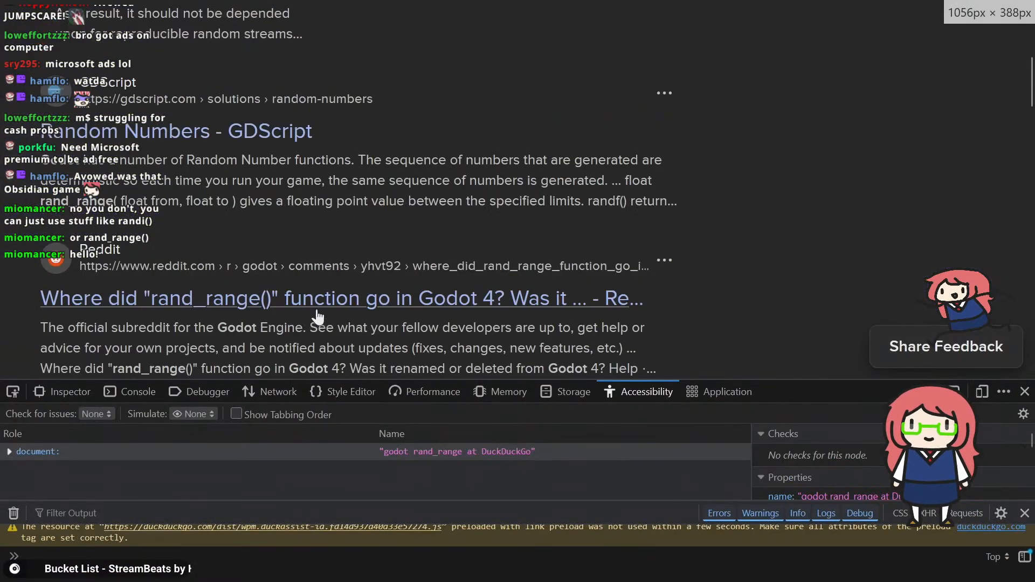
left_click(1025, 398)
left_click(335, 311)
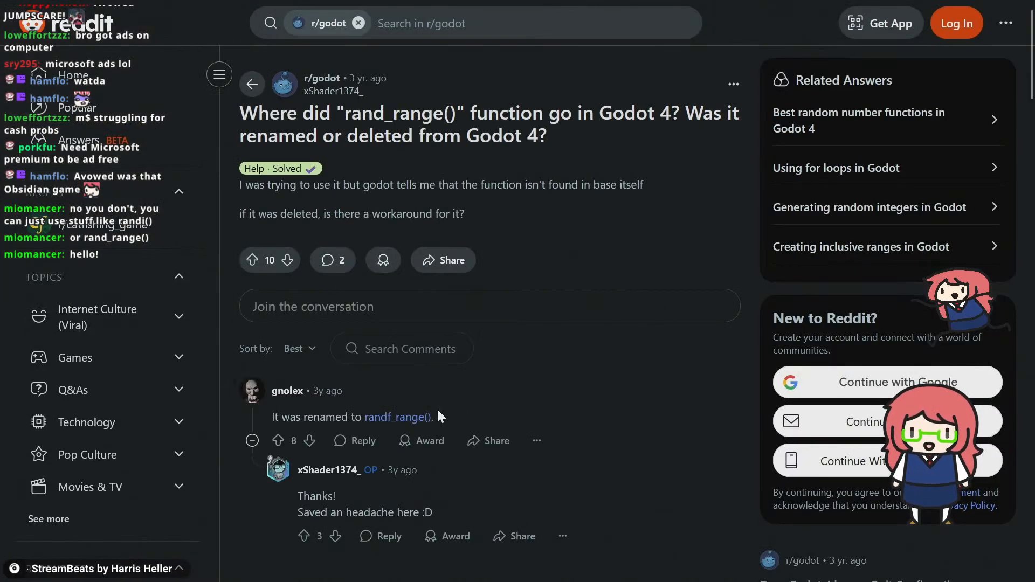
Switch to Godot and change the _ready function's seek call to randf_range(0.0, animation_player.current_animation_length).
key("alt+Tab")
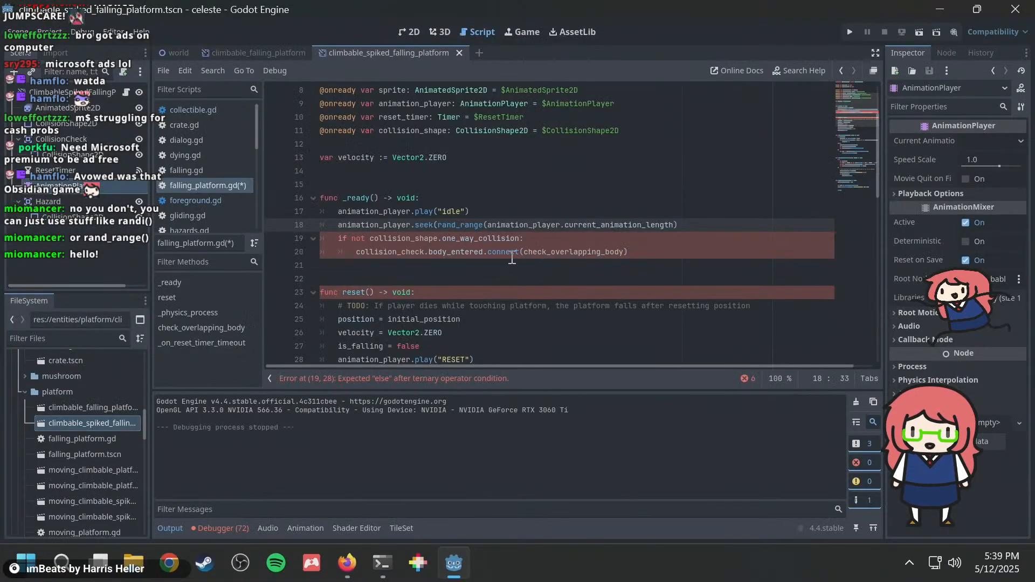
type("f")
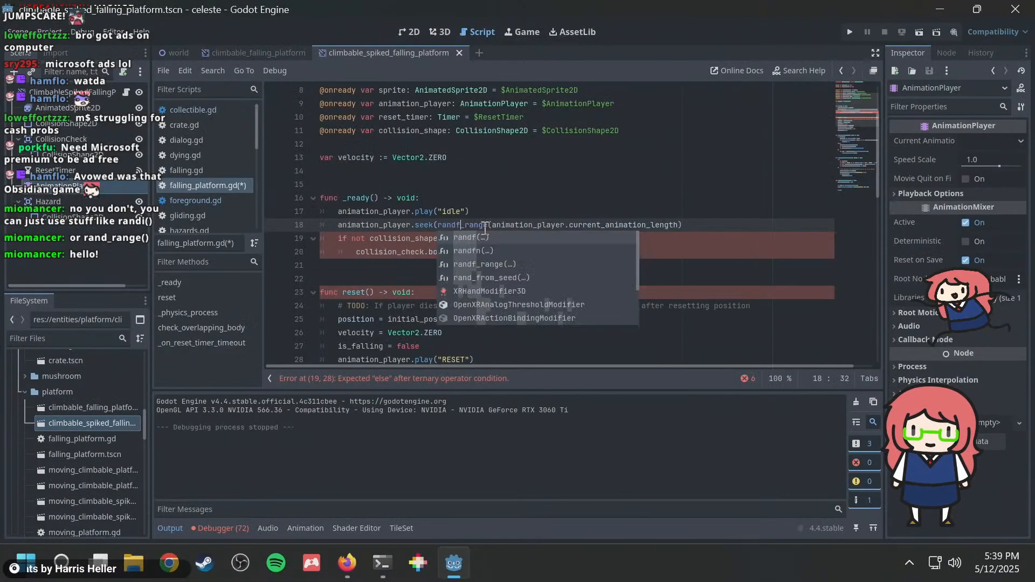
left_click(495, 265)
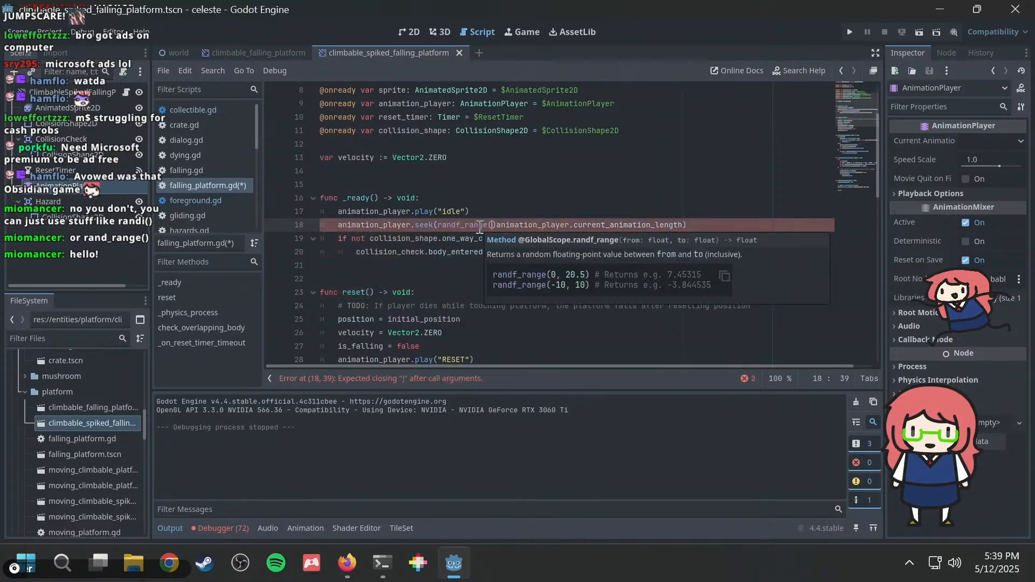
left_click(480, 225)
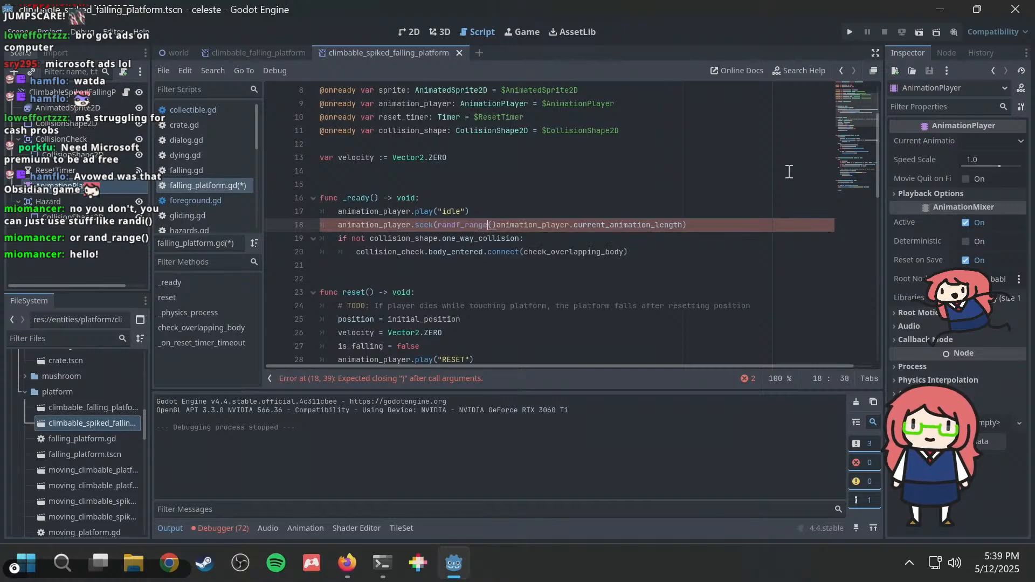
type("0.0,")
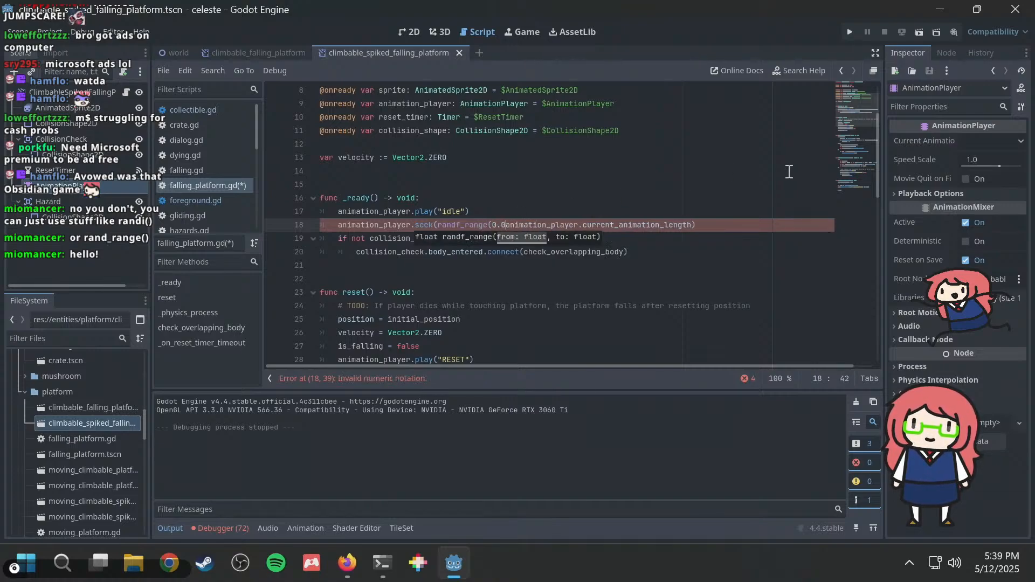
key("End")
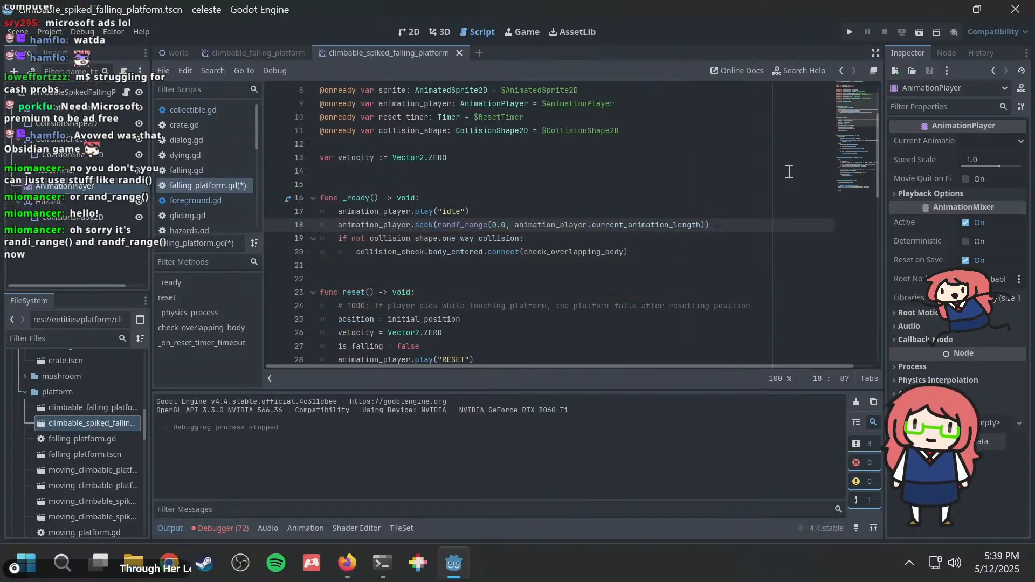
Copy the animation_player.seek line from _ready into the reset function, directly below animation_player.play("idle").
key("shift+Home")
key("End")
key("shift+Home")
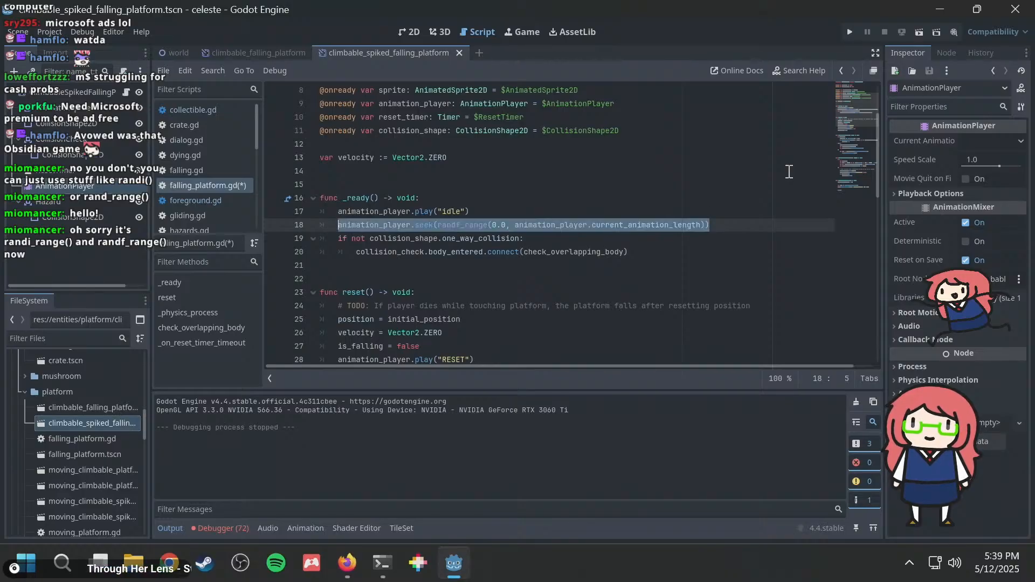
scroll(592, 261, "down", 1)
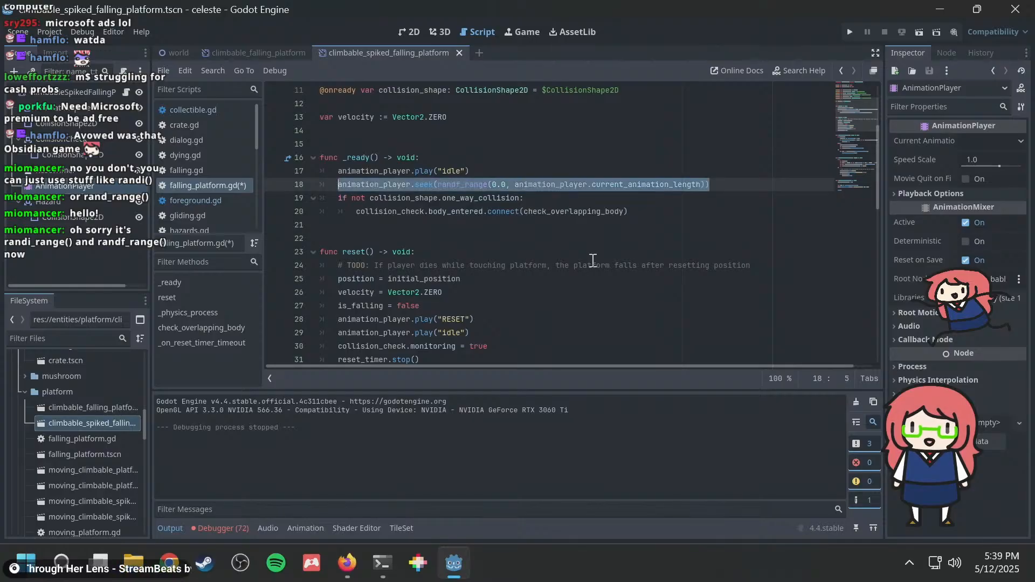
key("ctrl+c")
left_click(492, 334)
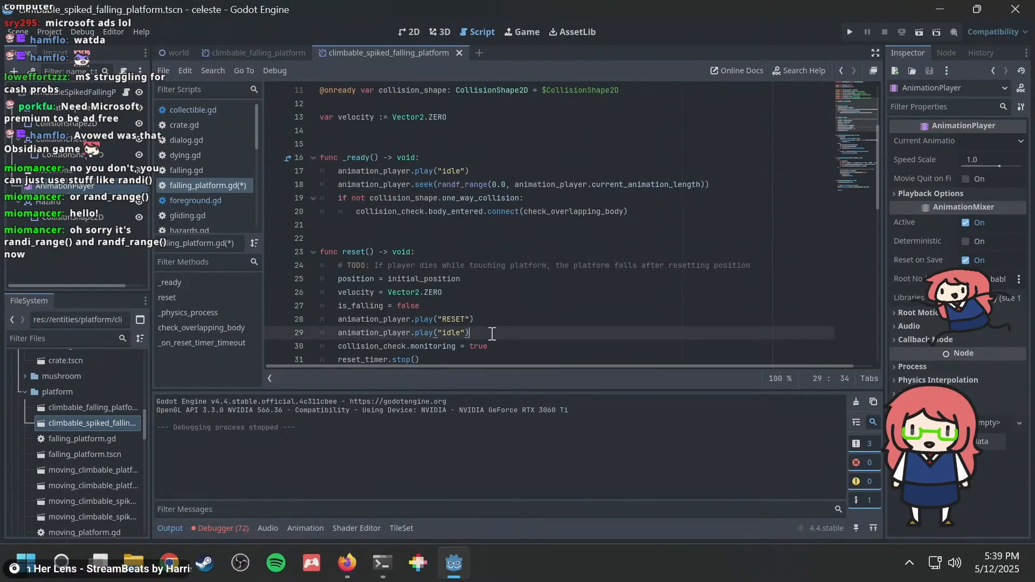
key("Return")
key("ctrl+v")
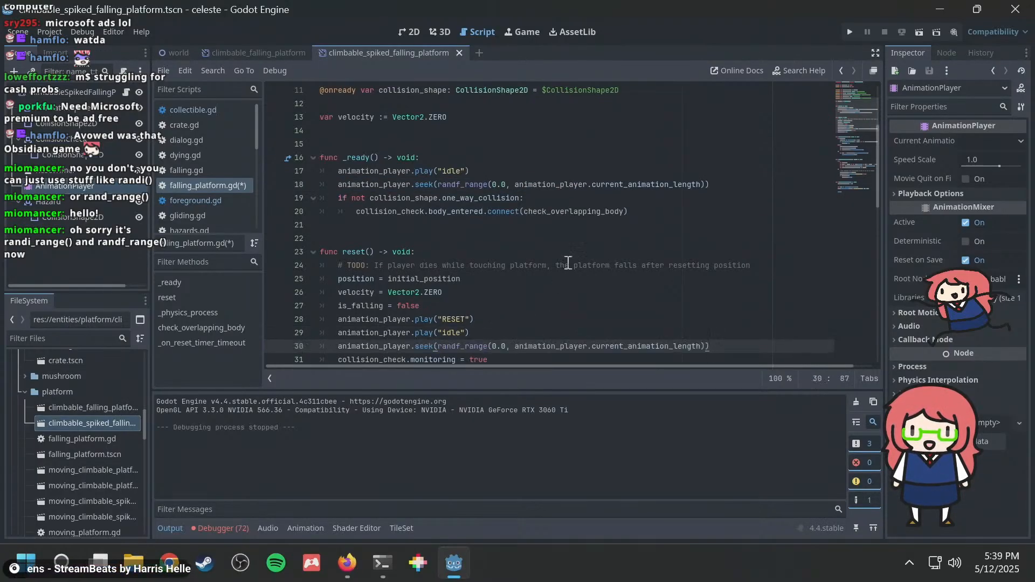
Replace the idle play and seek lines in _ready with a reset() call and save falling_platform.gd.
left_click(418, 171)
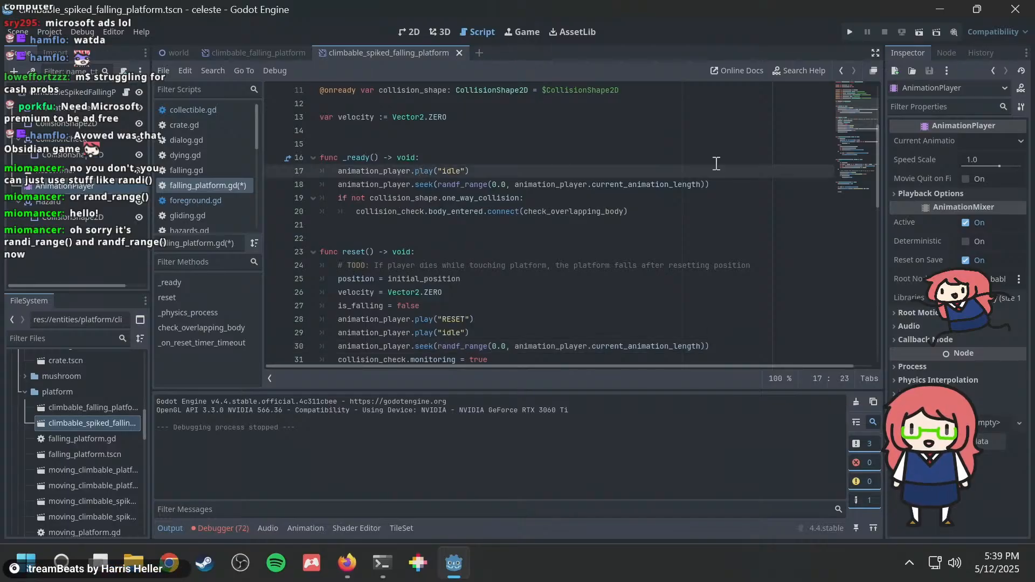
key("Down")
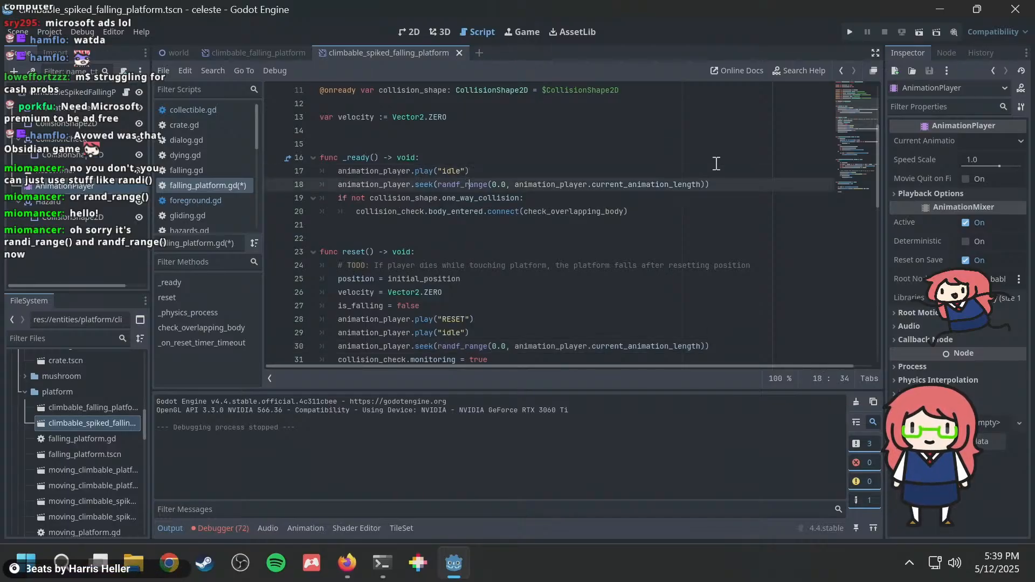
key("shift+Home")
key("shift+Up")
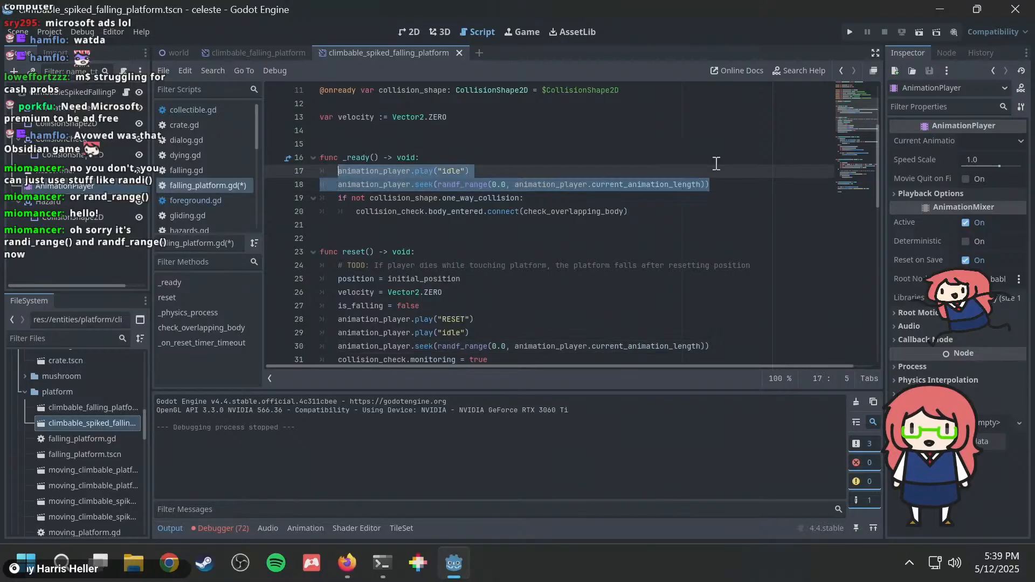
key("BackSpace")
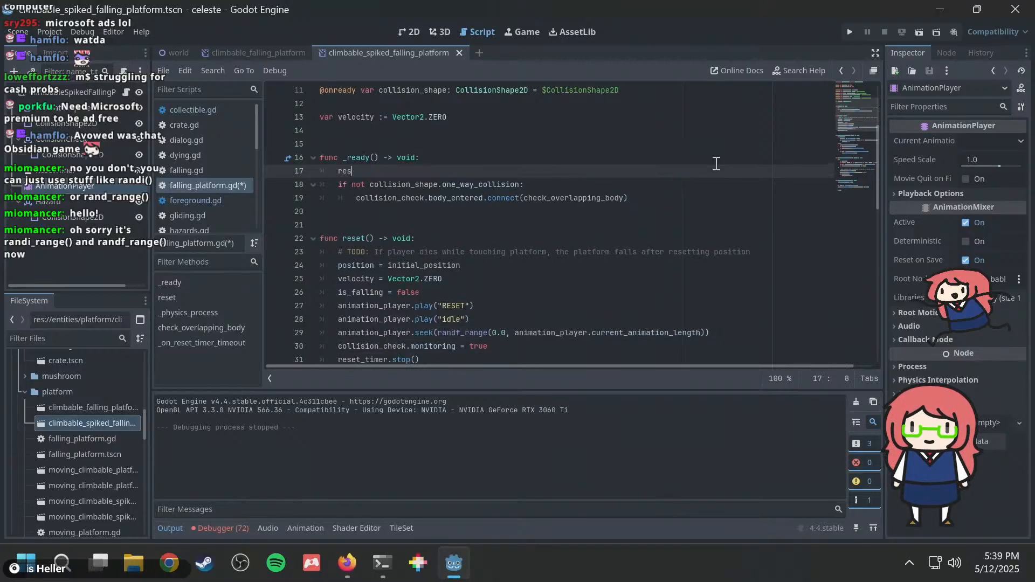
left_click(490, 272)
scroll(494, 269, "down", 1)
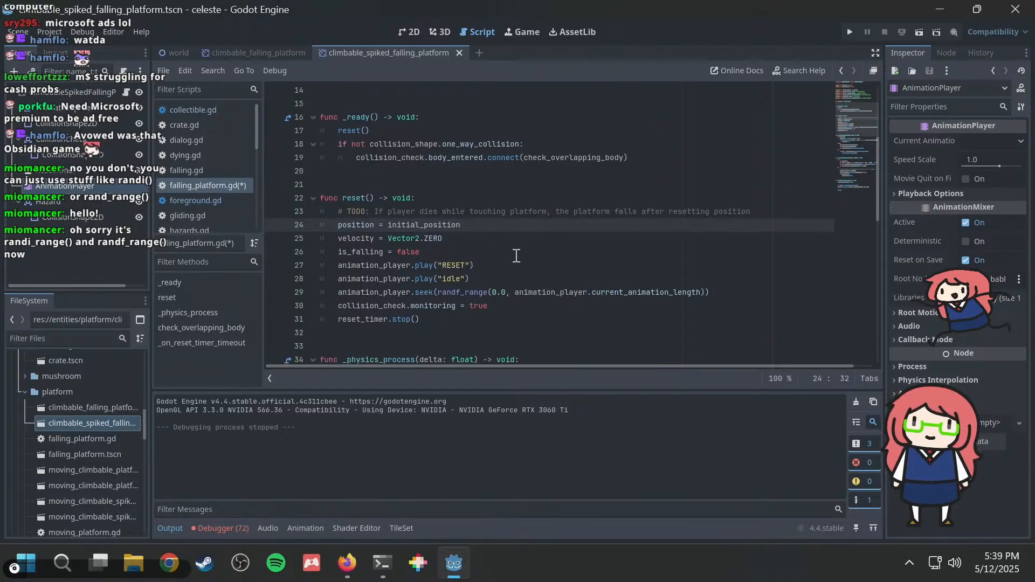
left_click(516, 249)
key("ctrl+s")
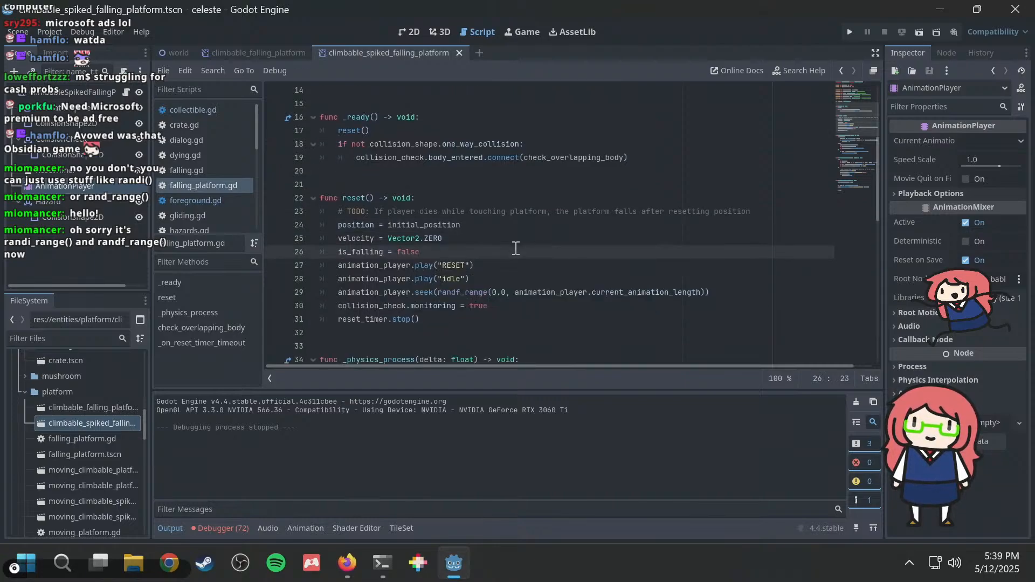
Run the game briefly, close it and look over the errors in the debugger.
key("F5")
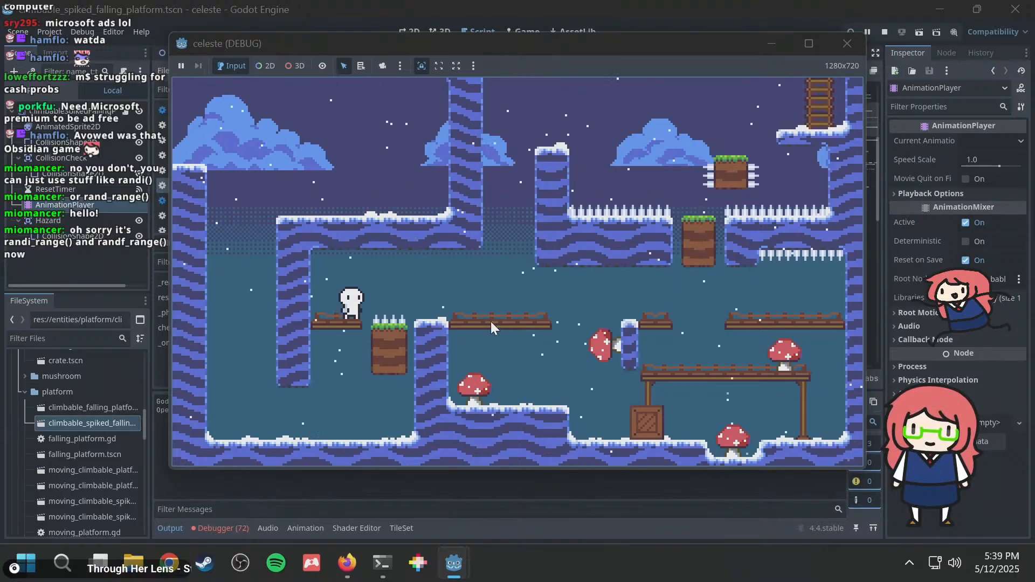
left_click(845, 43)
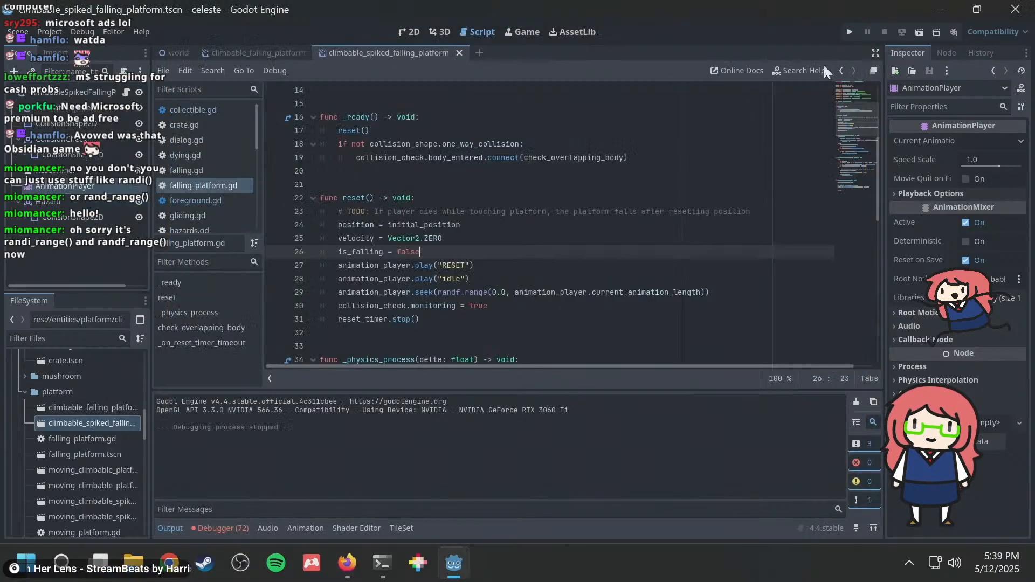
scroll(548, 266, "up", 4)
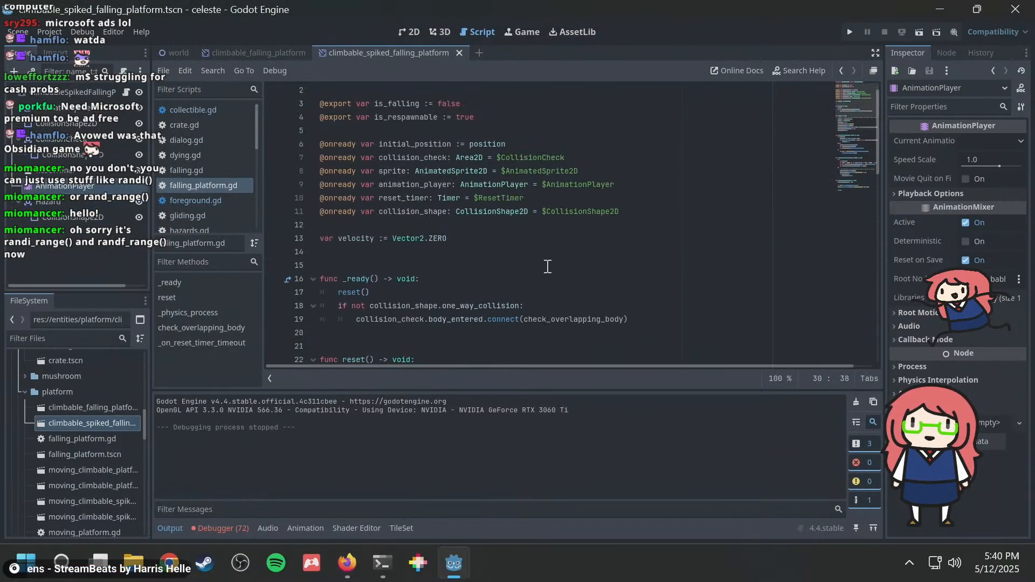
left_click(207, 528)
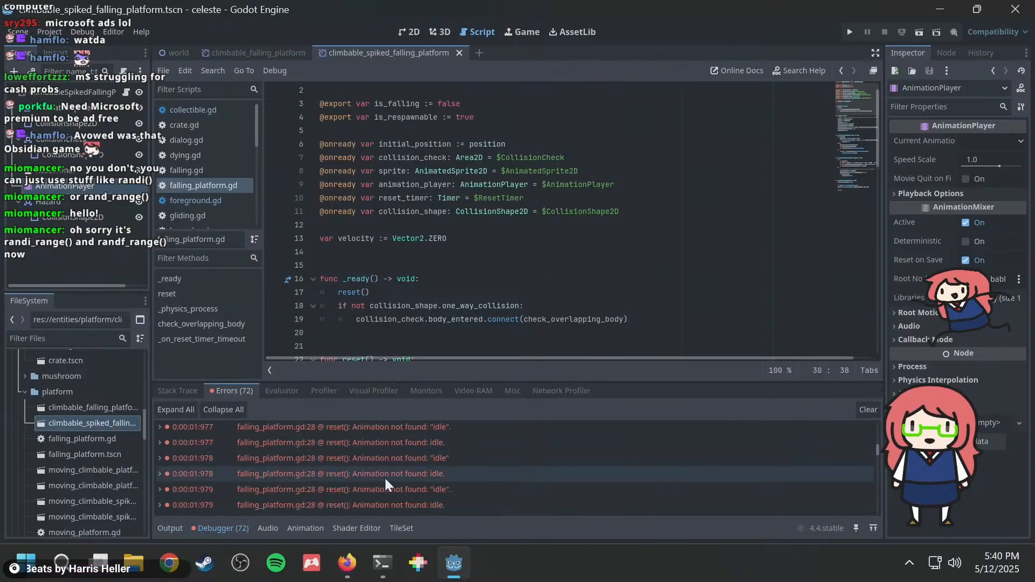
scroll(385, 477, "up", 2)
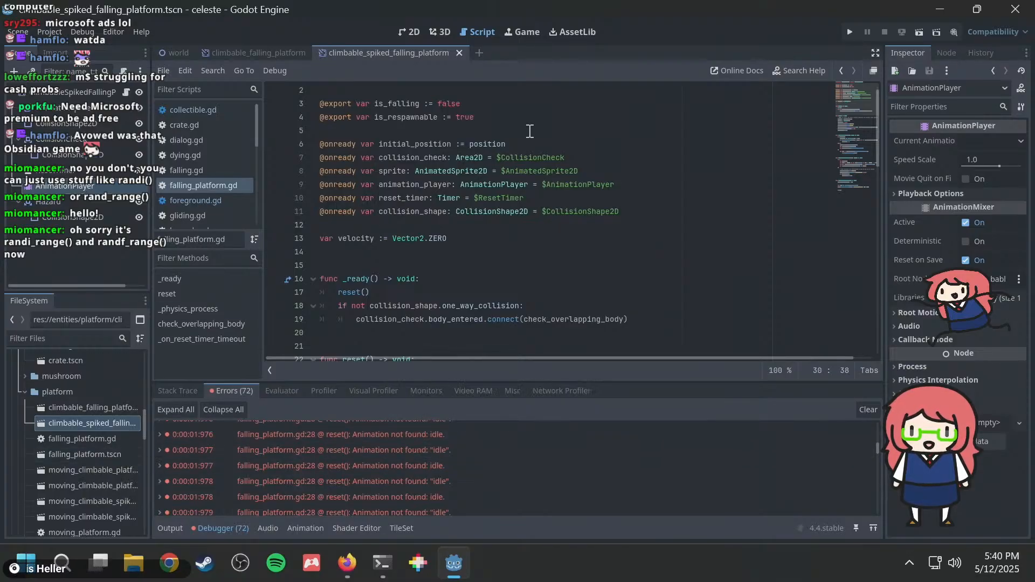
scroll(428, 211, "up", 1)
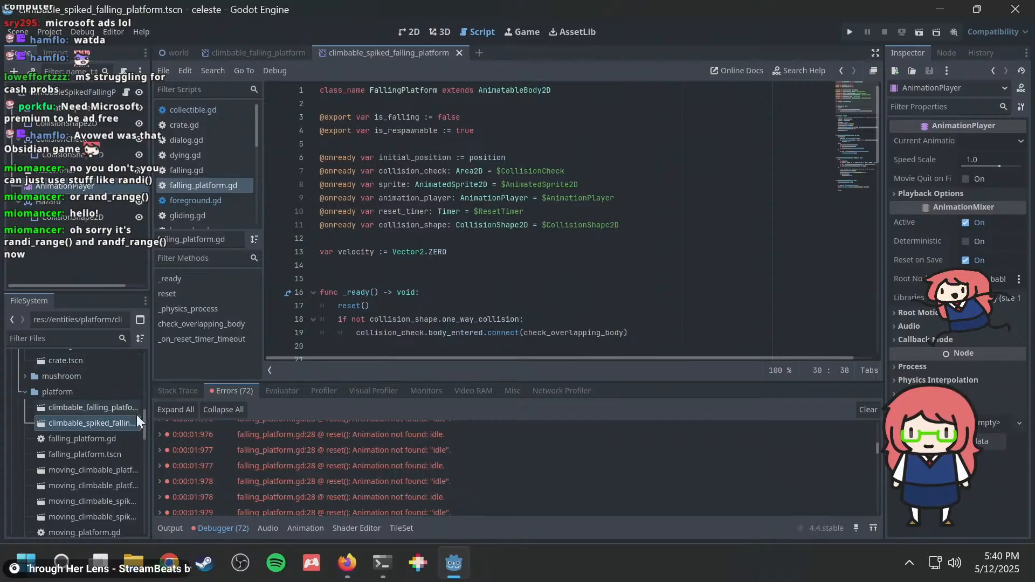
Open falling_platform.tscn and create a new animation named "idle" in its AnimationPlayer.
double_click(72, 455)
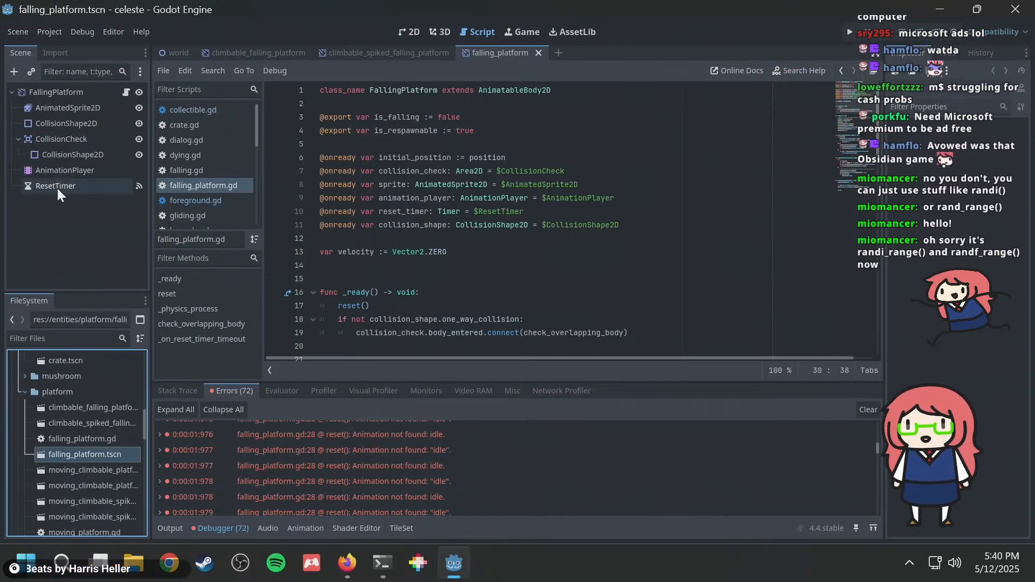
left_click(60, 171)
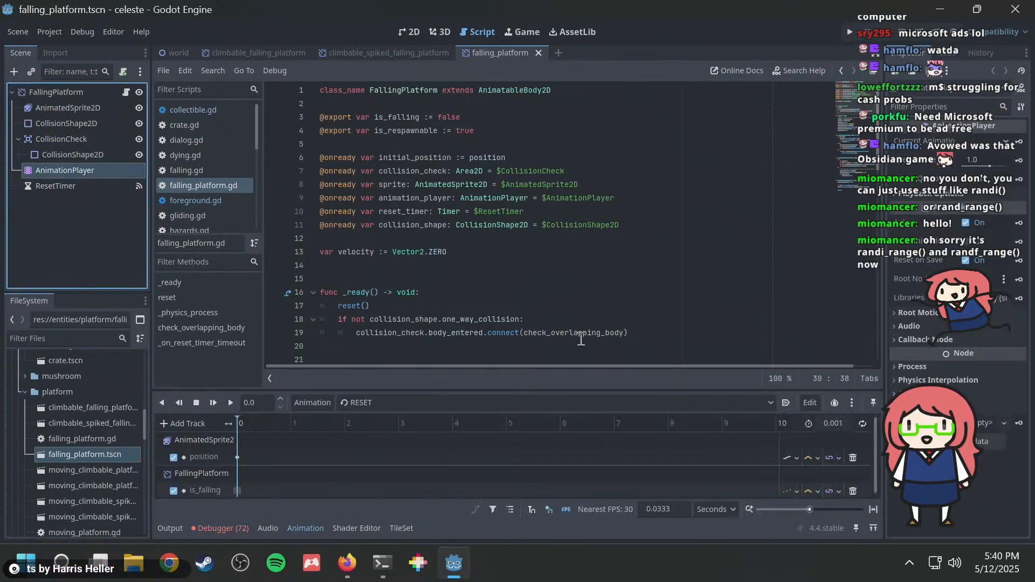
left_click(381, 402)
left_click(381, 402)
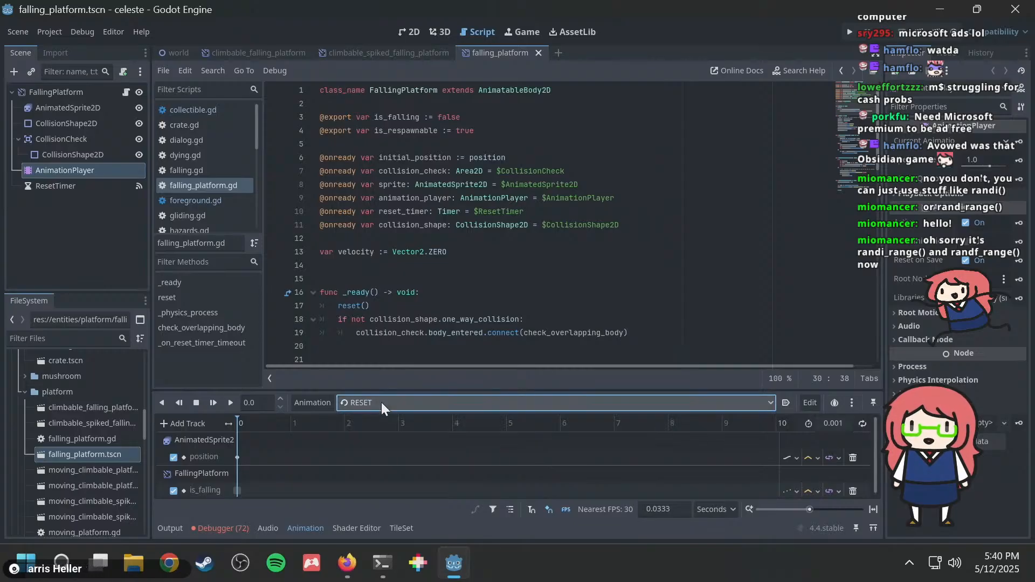
left_click(306, 405)
left_click(318, 419)
type("idle")
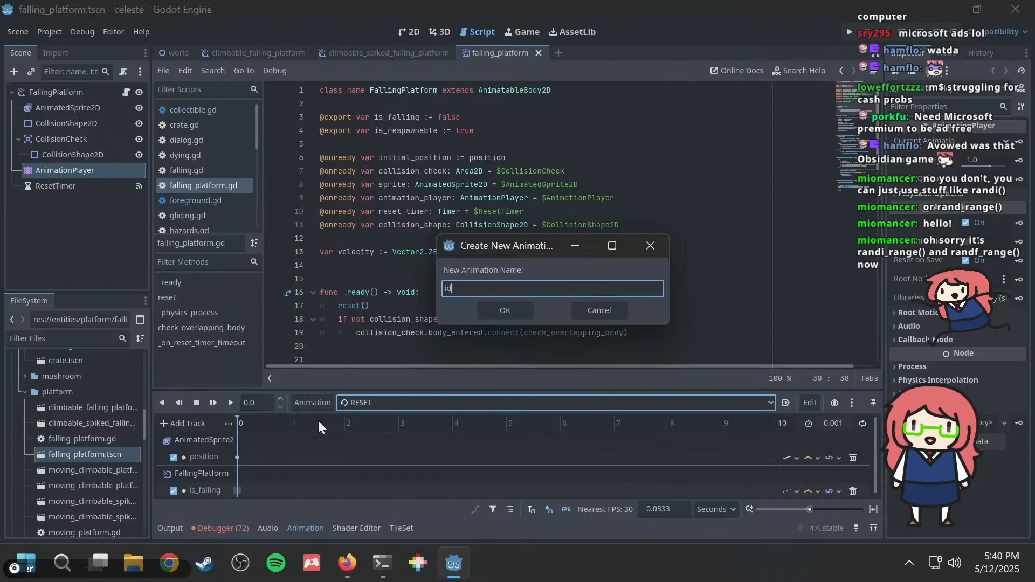
key("Return")
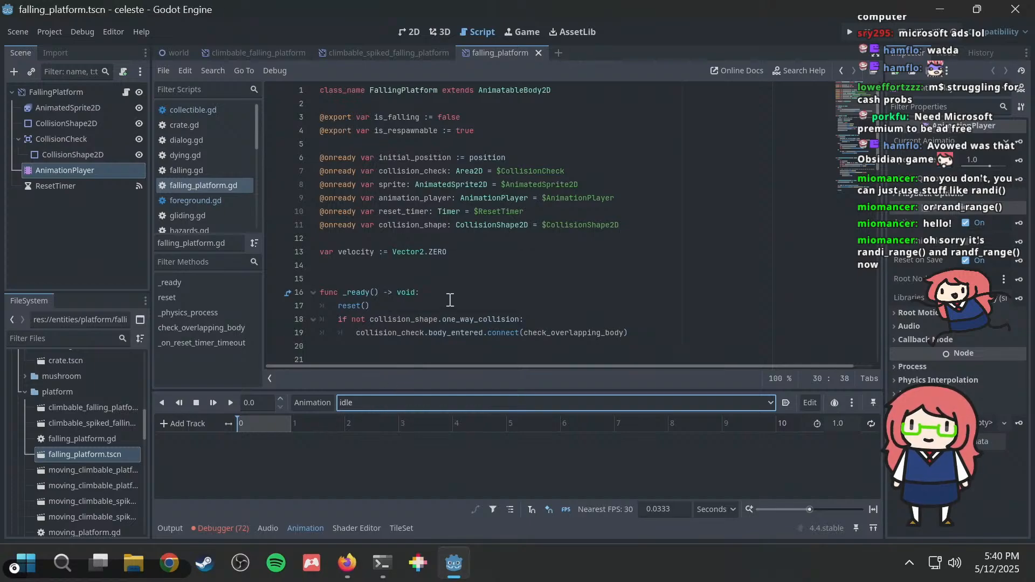
Run the game and take the character through the first room and up the ladder to the room above.
left_click(467, 280)
key("F5")
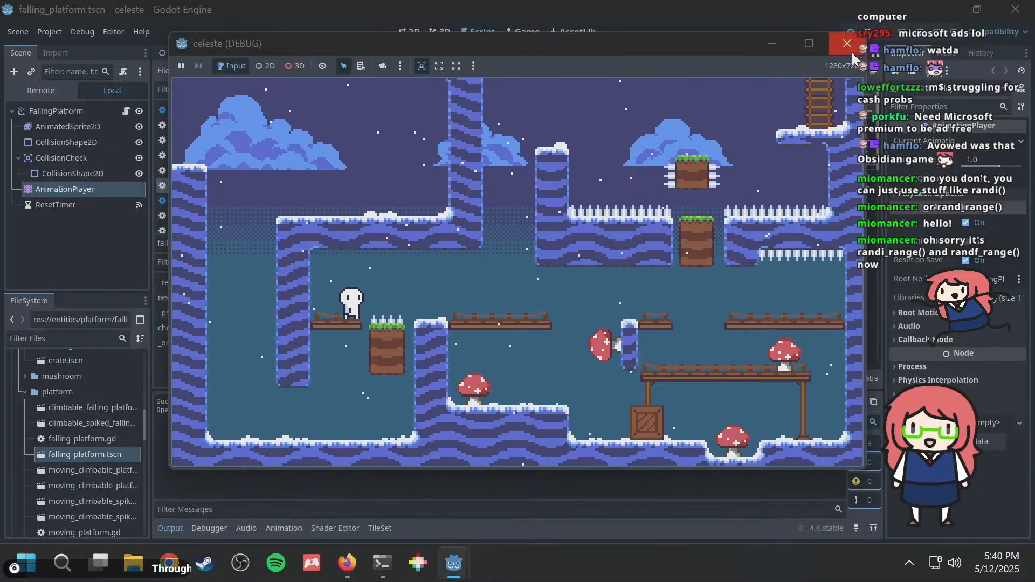
key("Right")
key("space")
key("space")
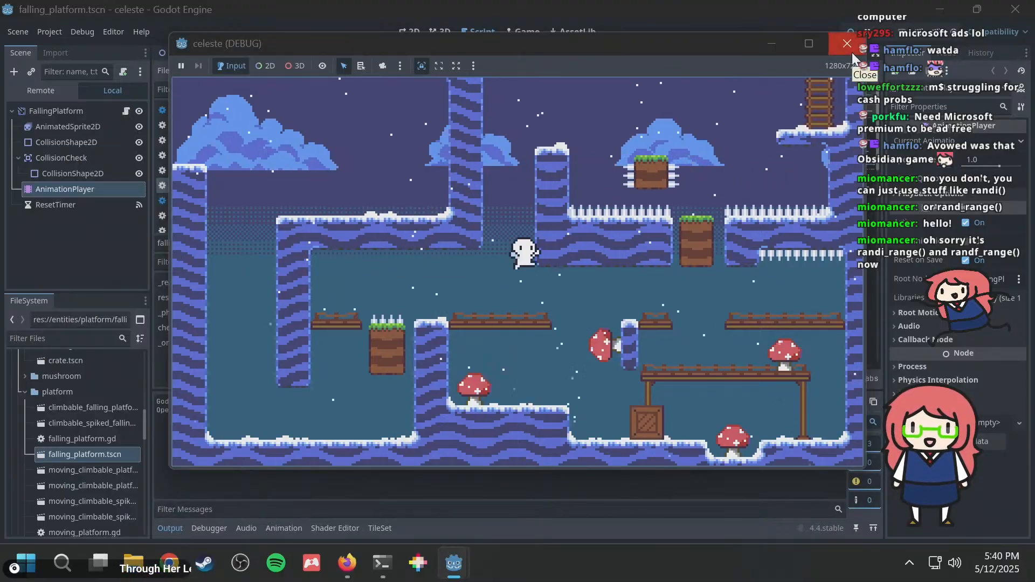
key("space")
key("Right")
key("space")
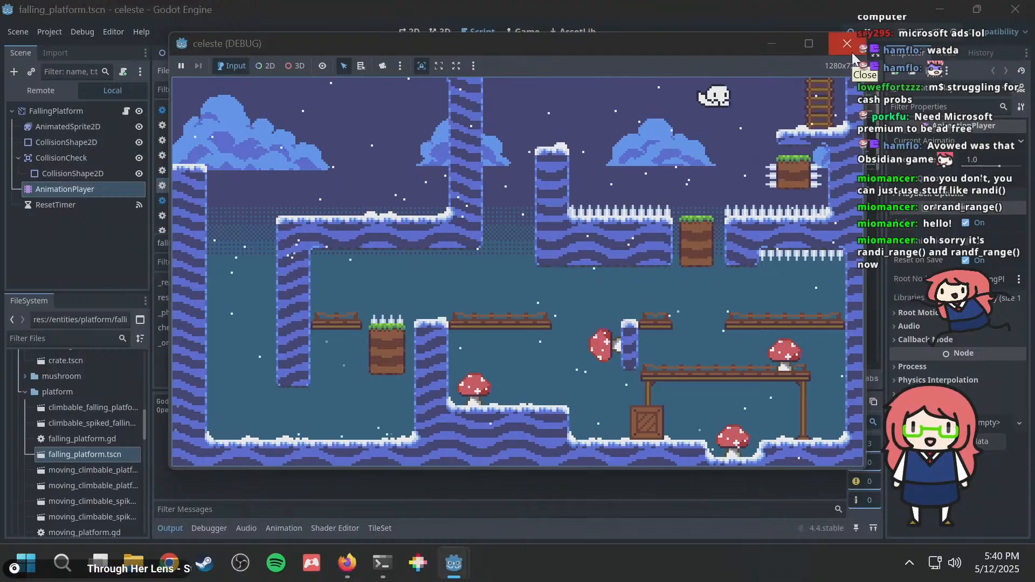
key("Up")
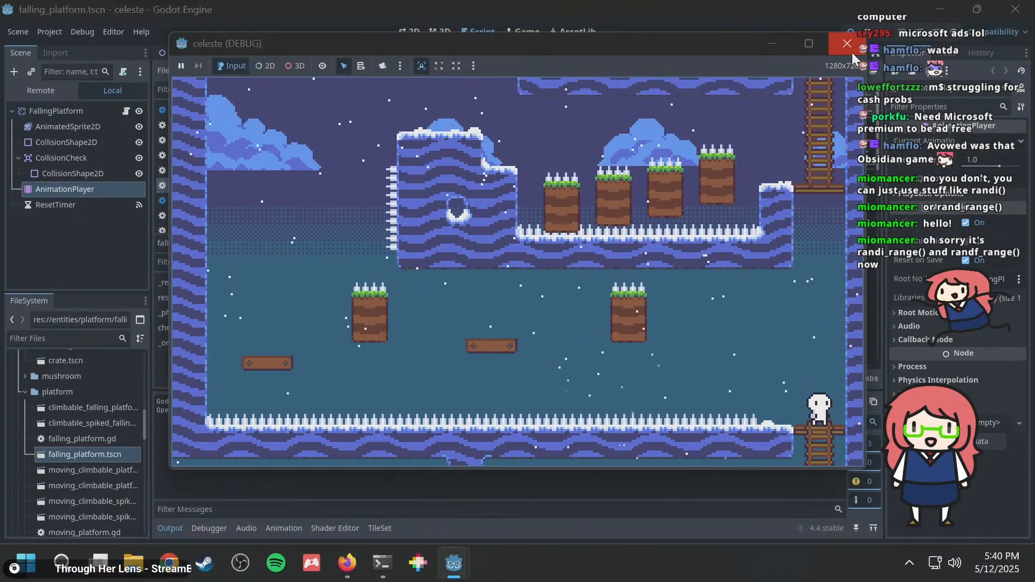
Jump around near the spiked falling platforms to check their idle motion, close the game and save the falling_platform scene.
key("Left")
key("space")
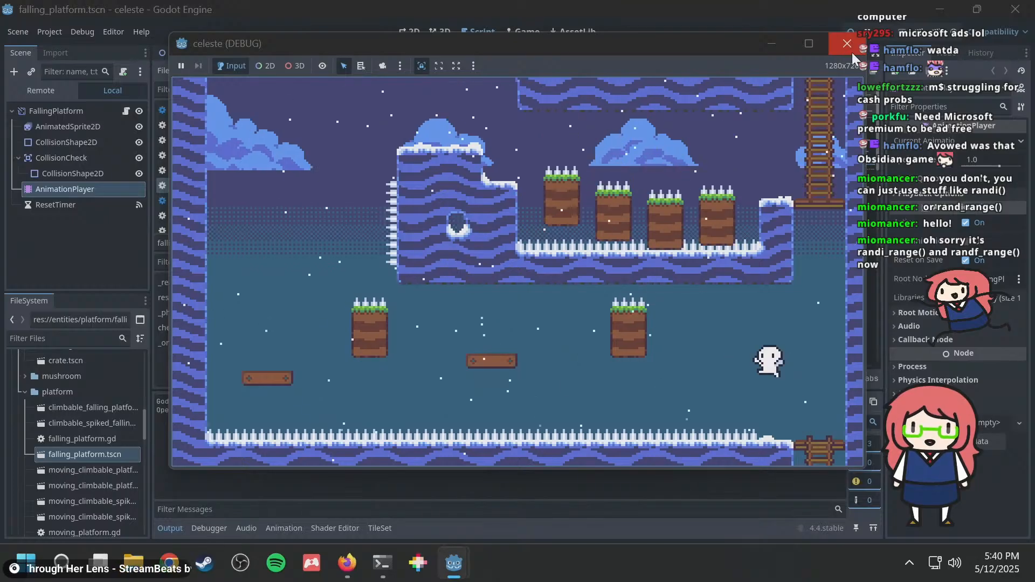
key("Left")
key("space")
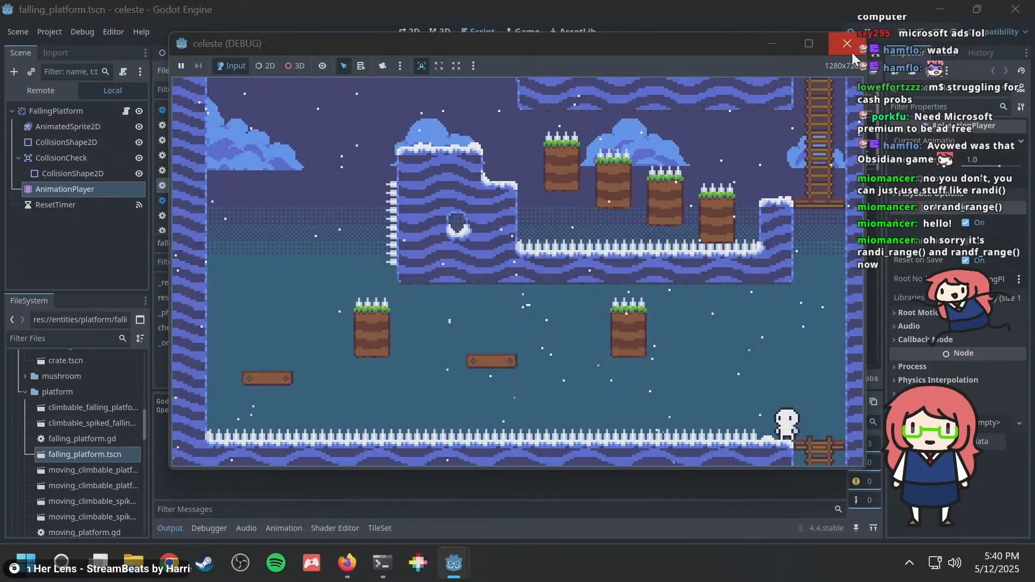
key("space")
key("Right")
key("space")
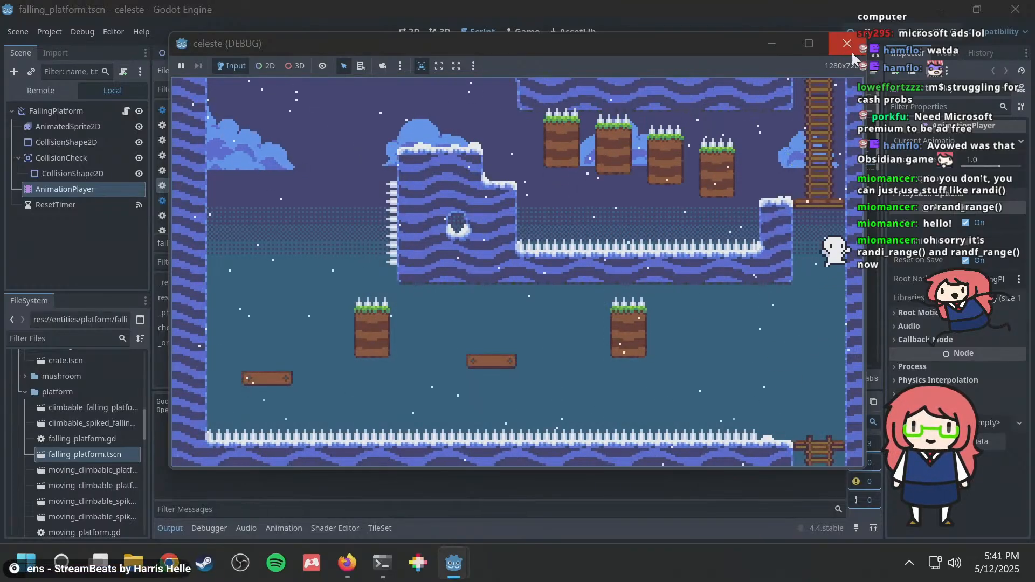
left_click(847, 43)
key("ctrl+s")
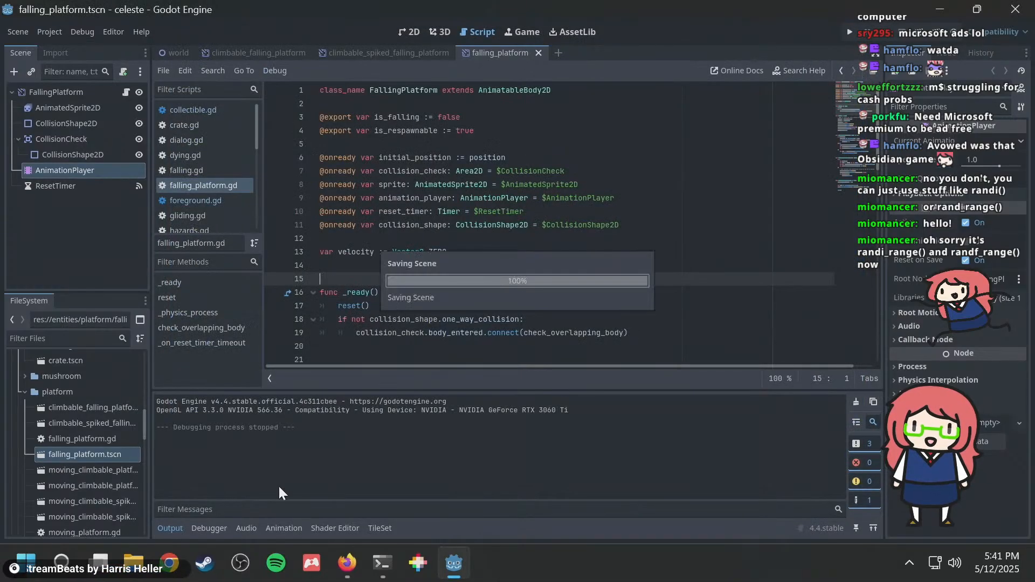
Switch to the PowerShell terminal and review the project's uncommitted changes with git diff.
left_click(377, 552)
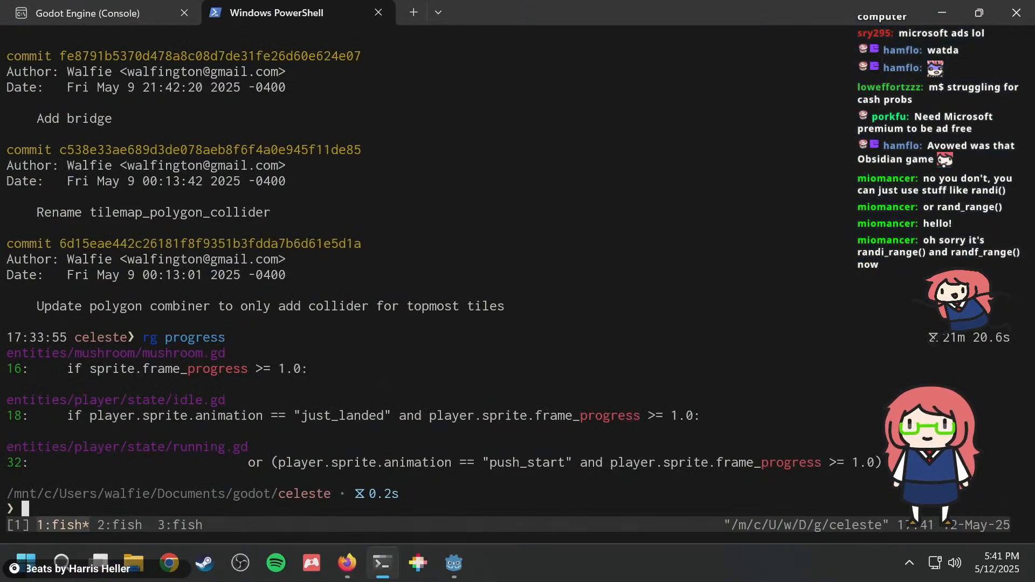
type("git diff")
key("Return")
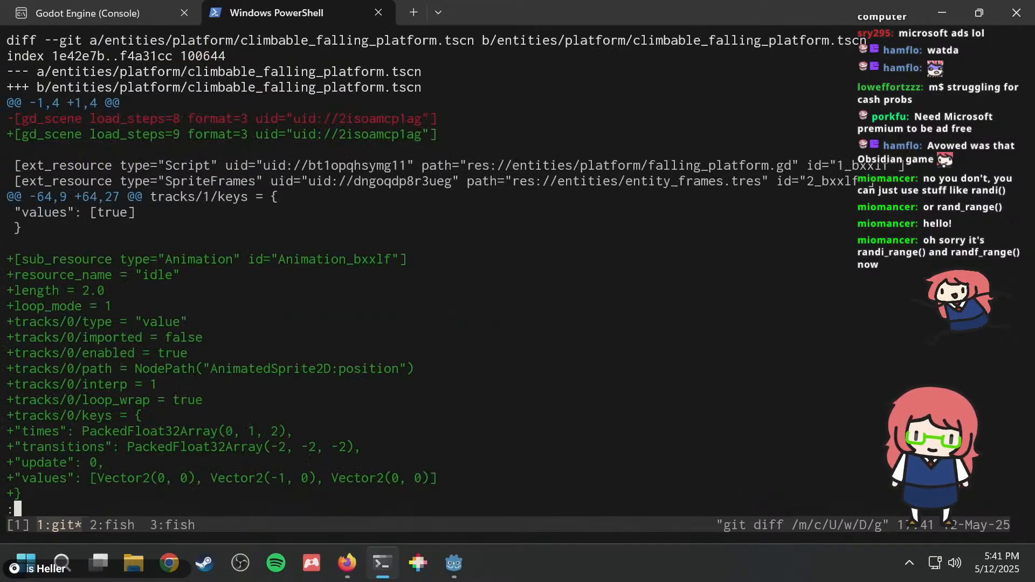
scroll(432, 269, "down", 20)
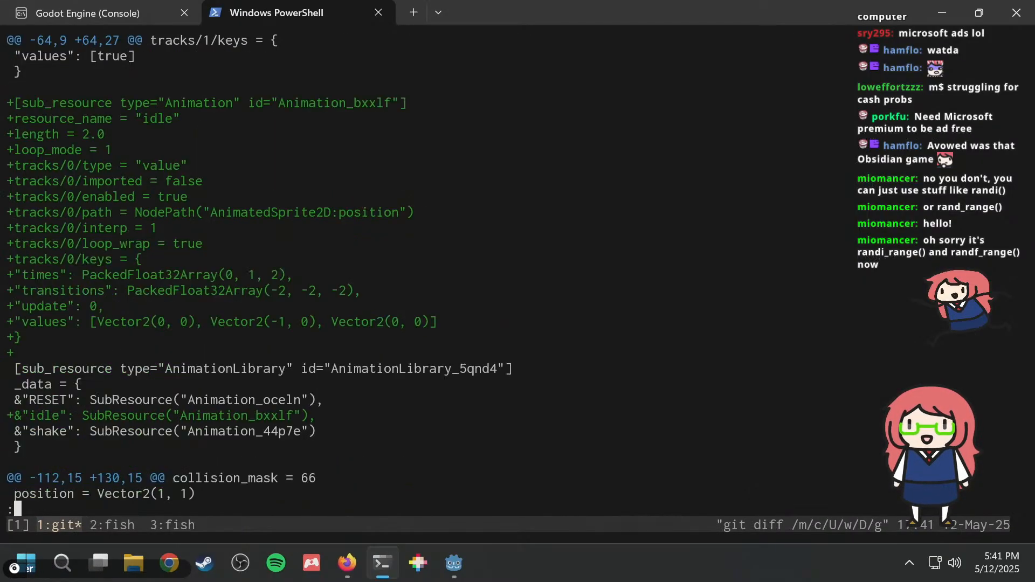
scroll(431, 270, "up", 20)
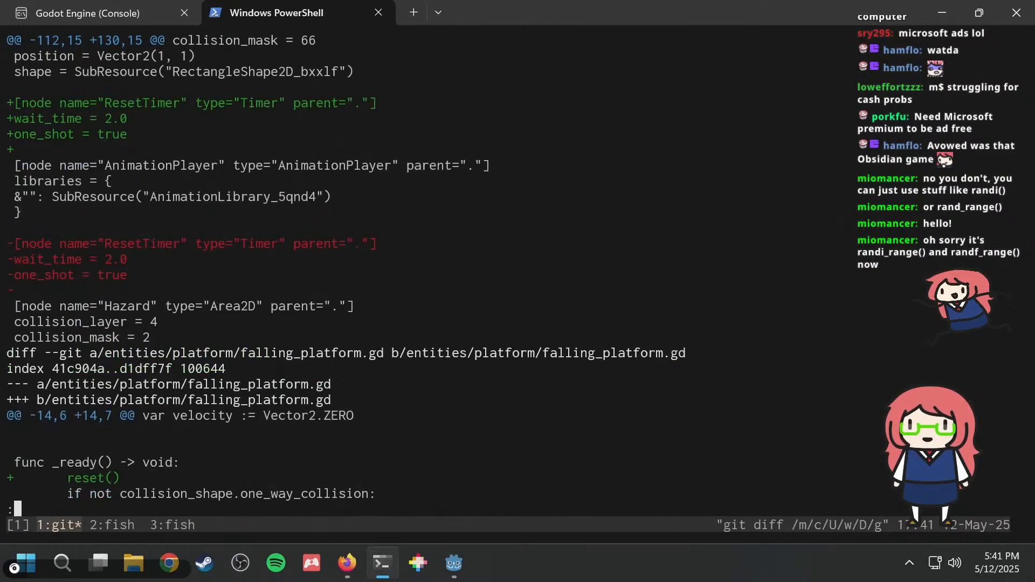
scroll(431, 270, "down", 10)
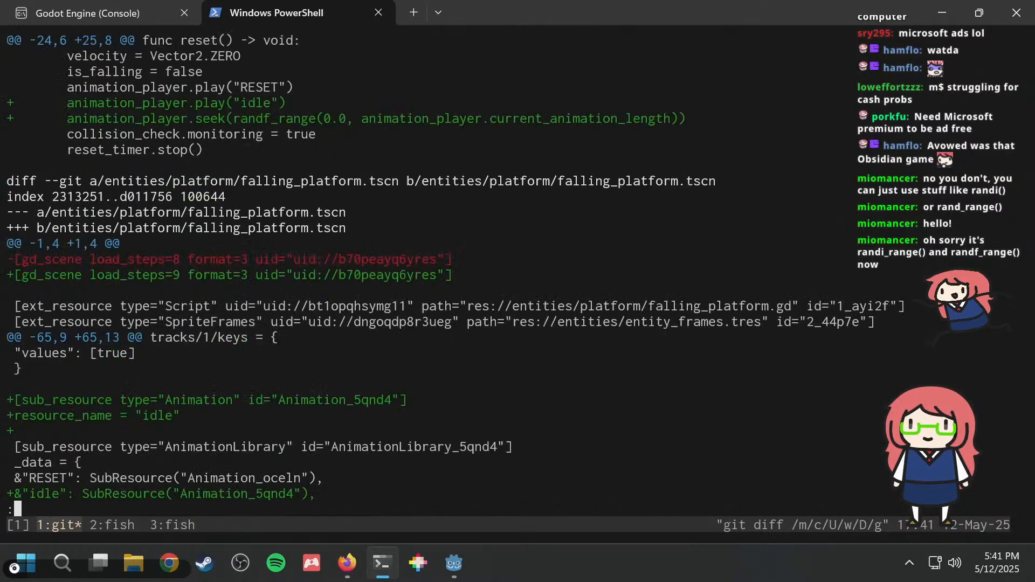
scroll(432, 269, "down", 6)
Leave the diff and list the modified files with git status.
type("qgit stuat")
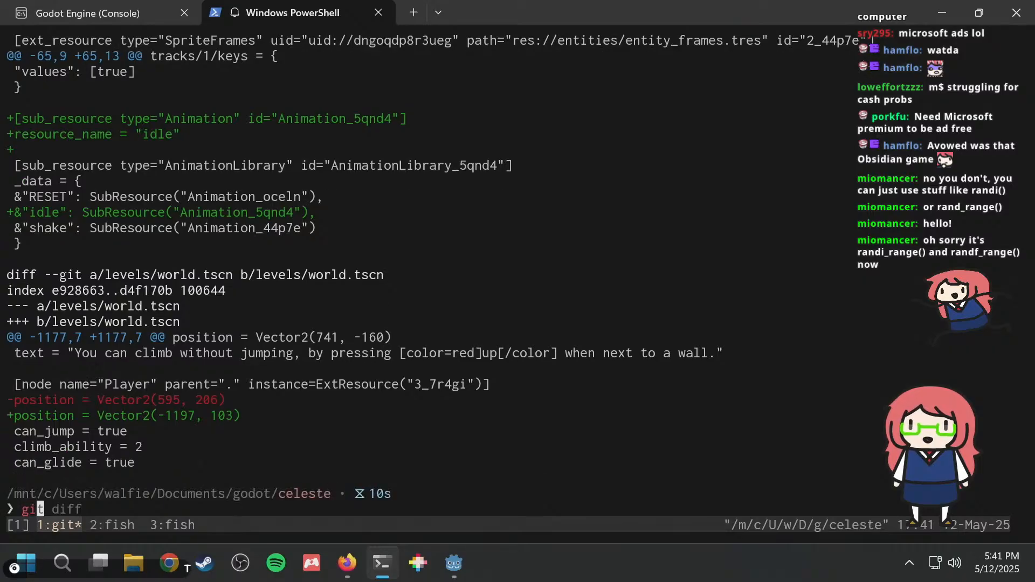
type("atus")
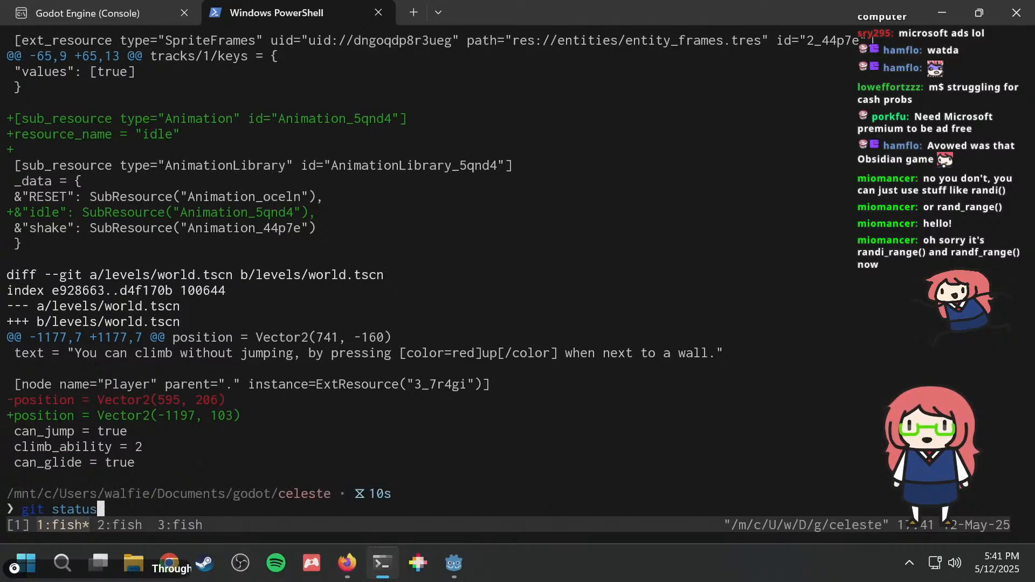
key("Return")
Commit all modified files with the message "Add idle shake animation to falling platforms".
type("git commit -am \"A")
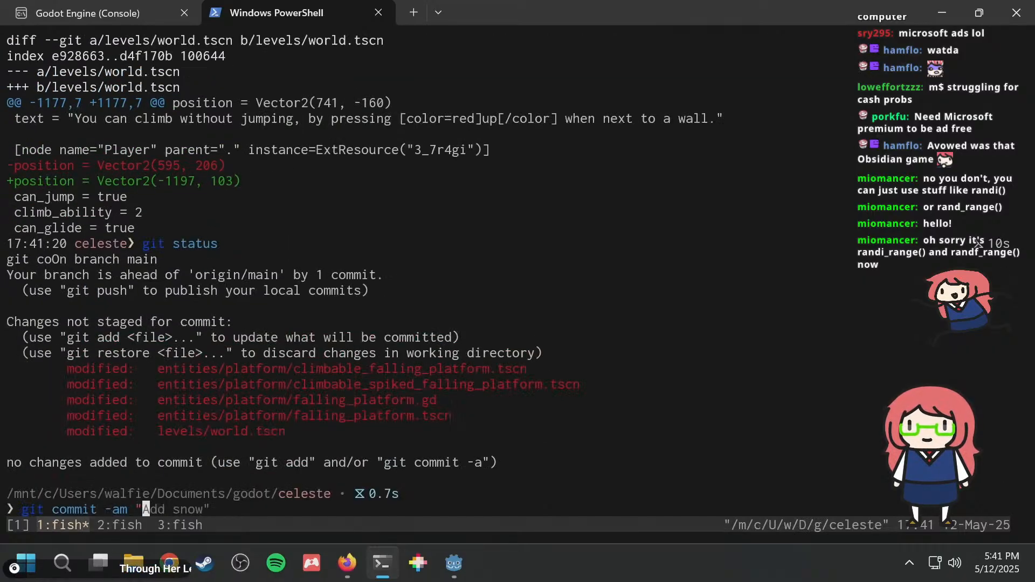
type("dd i")
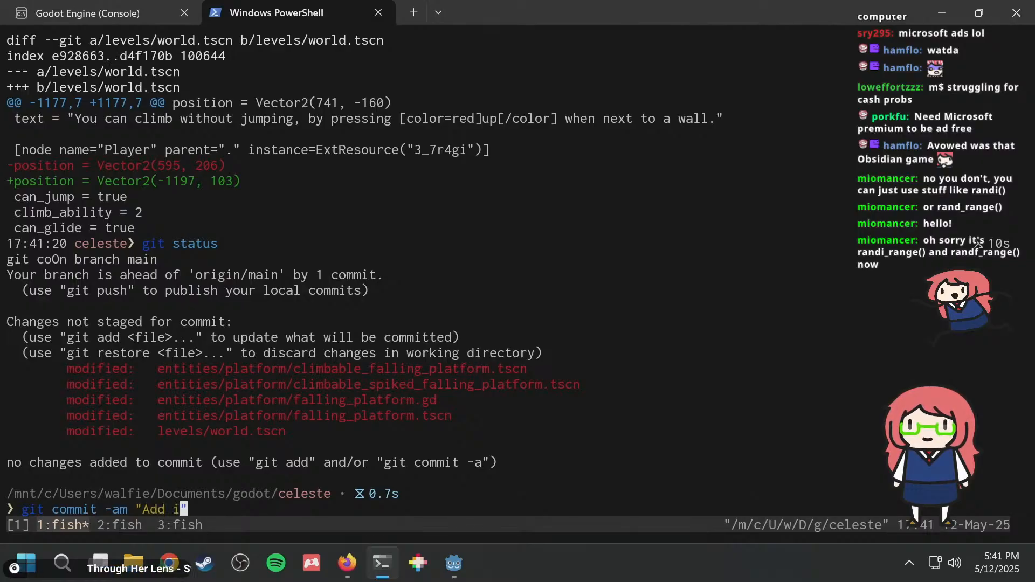
type("dle shake animation")
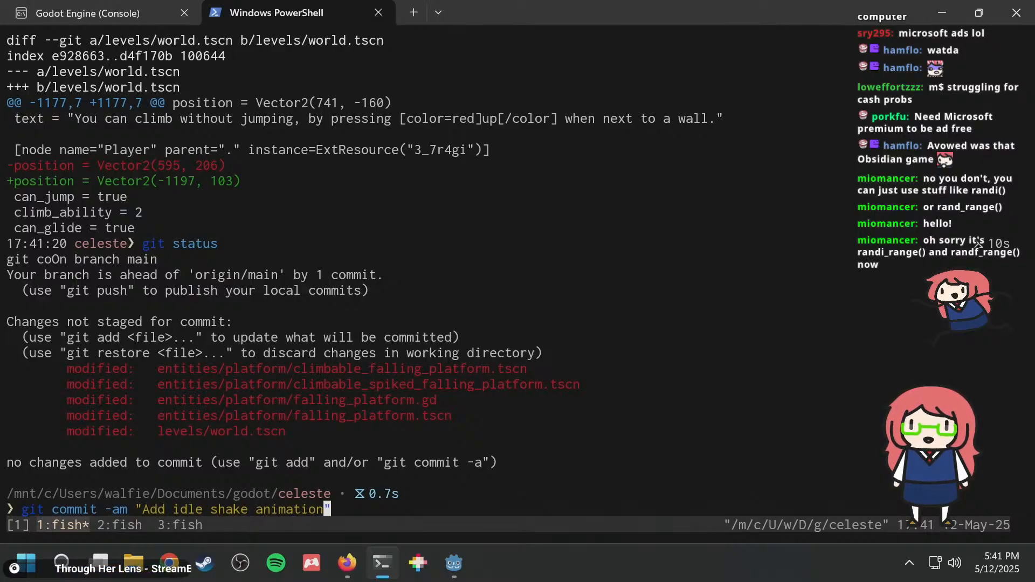
type(" to falling platfro")
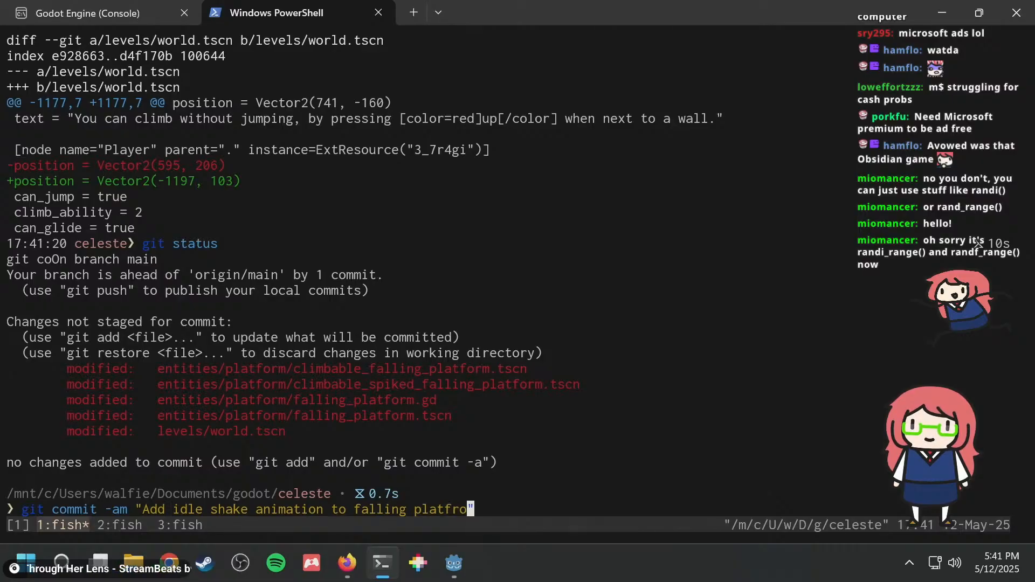
type("orms")
key("Return")
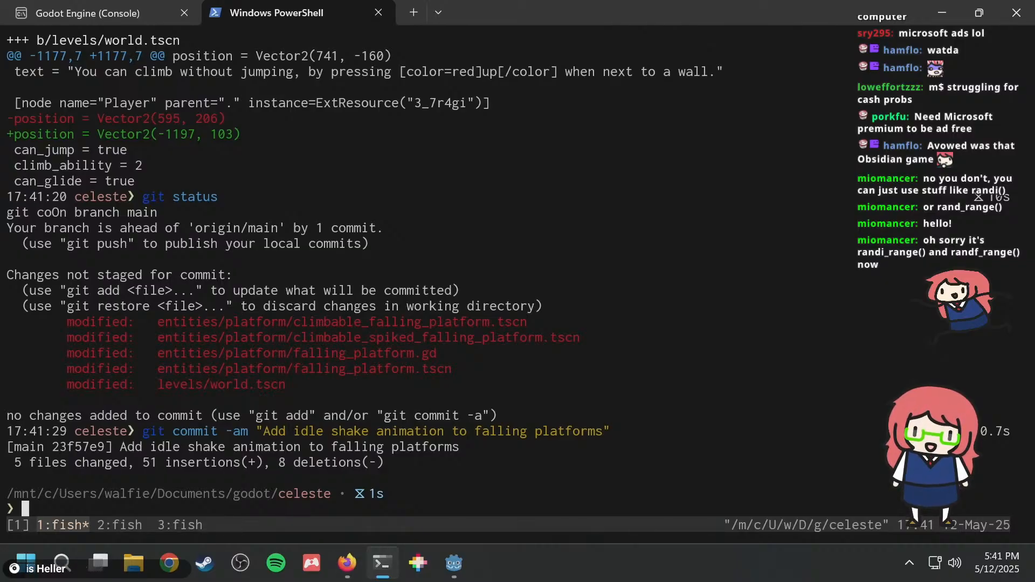
Switch back to Godot, show the world scene in the 2D view and examine the spiked platforms in the upper room.
left_click(454, 564)
left_click(413, 32)
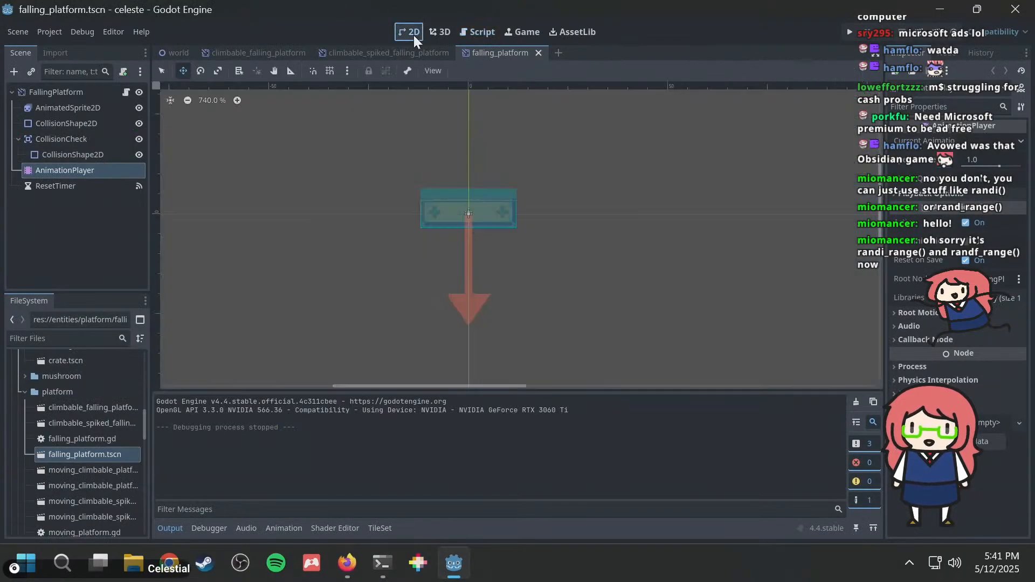
left_click(173, 52)
scroll(653, 216, "down", 5)
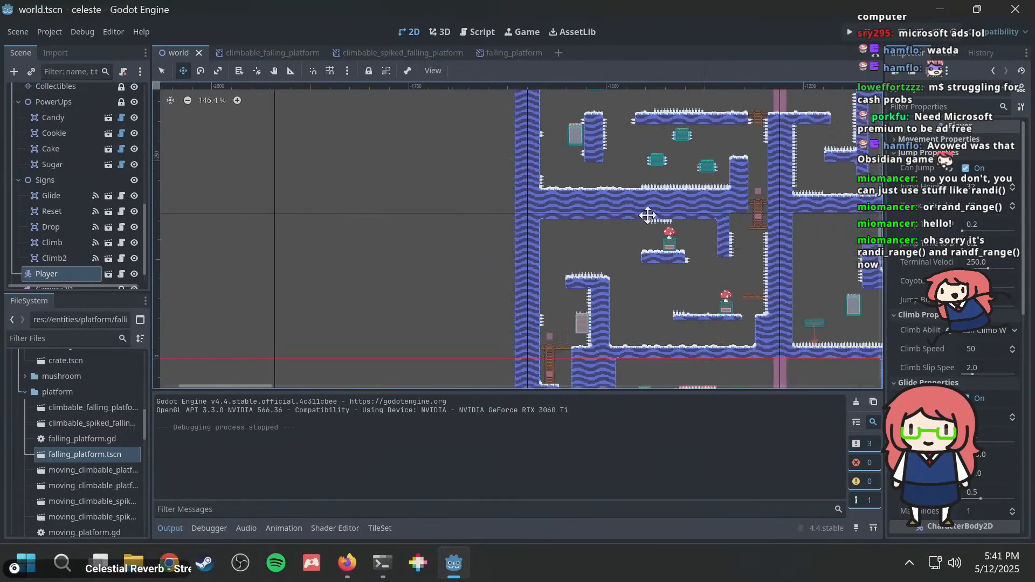
middle_click_drag(659, 208, 541, 342)
scroll(564, 278, "up", 13)
scroll(564, 278, "up", 5)
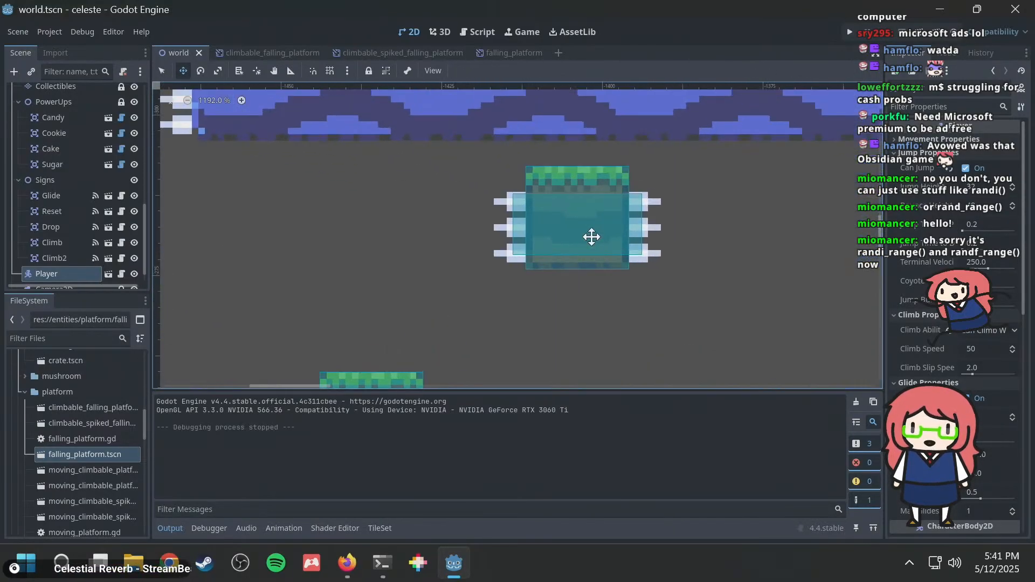
scroll(619, 269, "down", 3)
scroll(619, 270, "down", 11)
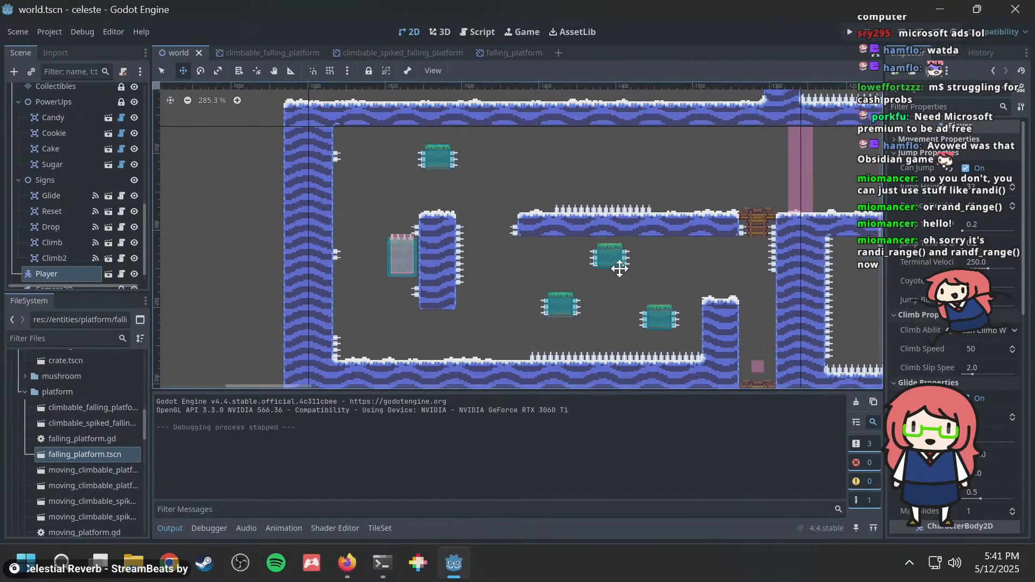
Survey the neighbouring snow rooms of the world level, including the rooms around the player's start position.
middle_click_drag(633, 269, 471, 160)
scroll(482, 173, "down", 6)
mouse_move(589, 243)
middle_mouse_down()
mouse_move(457, 169)
mouse_move(343, 130)
middle_mouse_up()
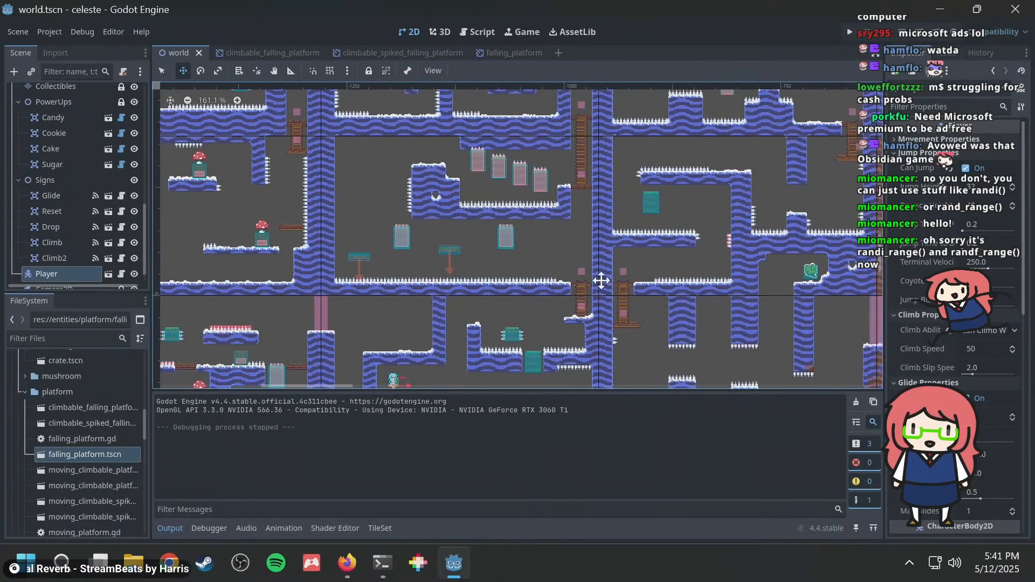
middle_click_drag(606, 284, 332, 173)
mouse_move(570, 246)
middle_mouse_down()
mouse_move(386, 169)
mouse_move(694, 227)
middle_mouse_up()
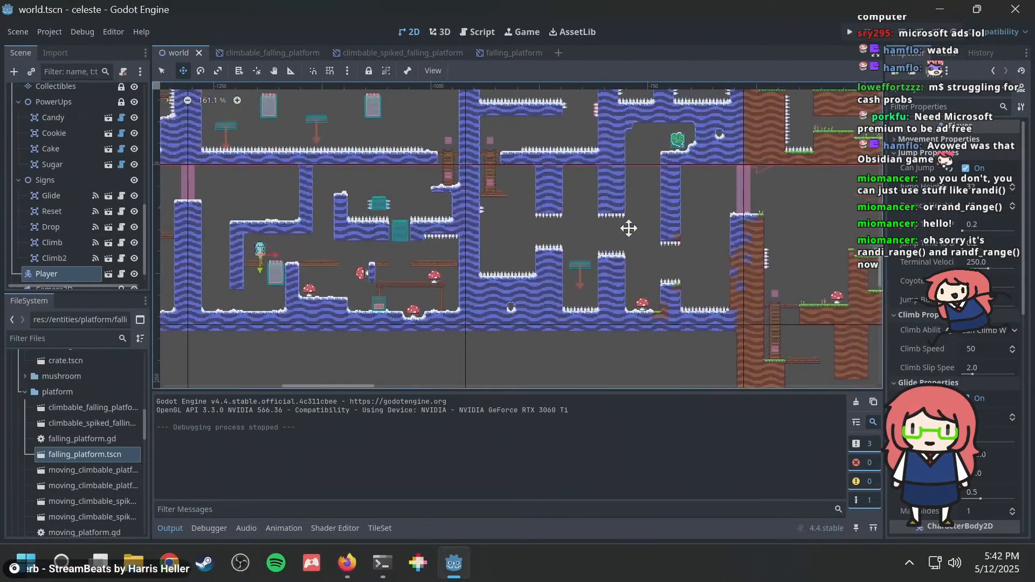
scroll(647, 235, "up", 6)
scroll(647, 236, "down", 10)
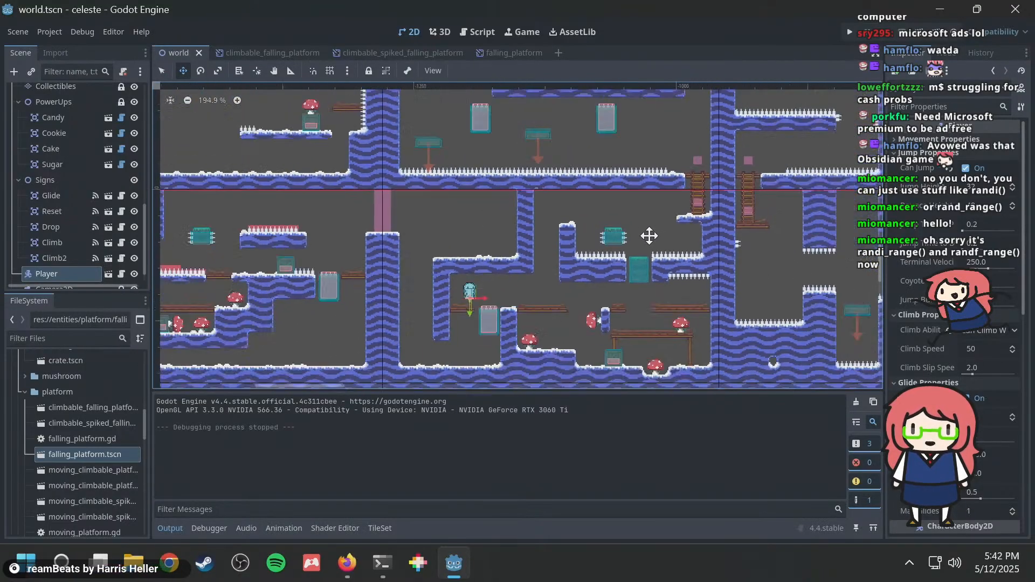
mouse_move(531, 235)
middle_mouse_down()
mouse_move(649, 253)
mouse_move(655, 275)
middle_mouse_up()
scroll(540, 288, "up", 7)
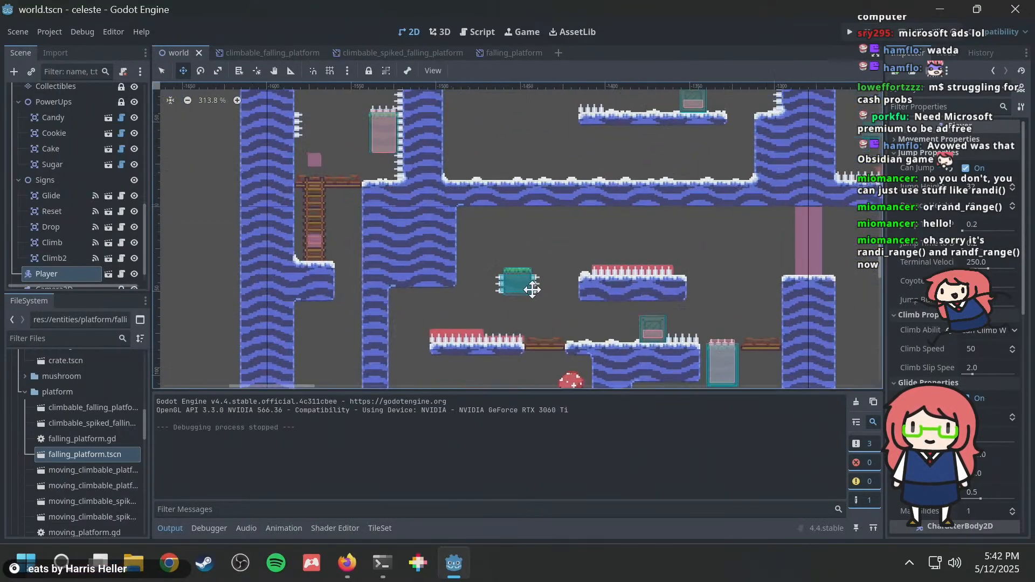
middle_click_drag(532, 291, 513, 151)
scroll(550, 229, "up", 4)
scroll(550, 228, "down", 6)
scroll(550, 228, "down", 1)
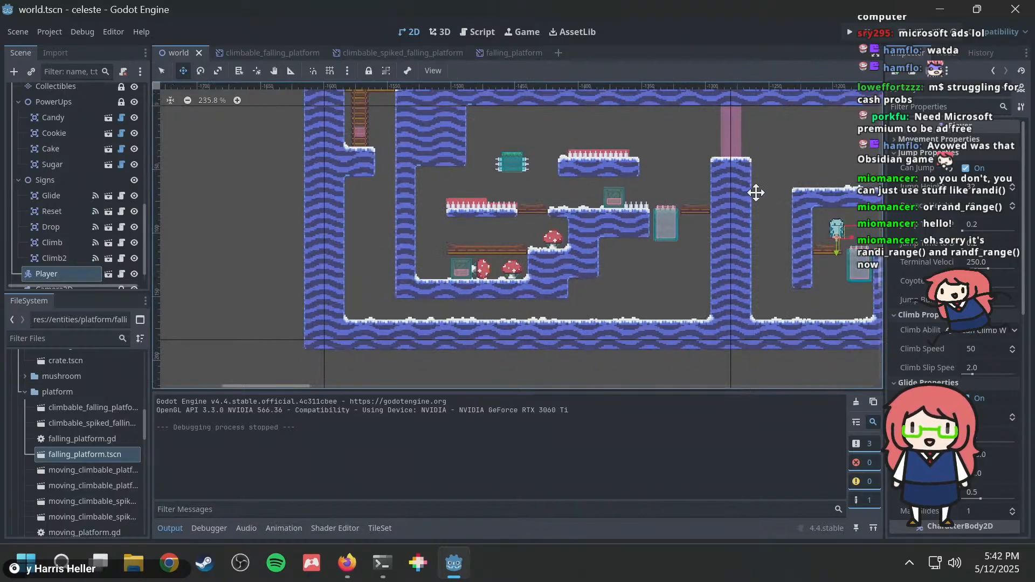
mouse_move(756, 193)
middle_mouse_down()
mouse_move(466, 219)
mouse_move(502, 210)
mouse_move(401, 170)
middle_mouse_up()
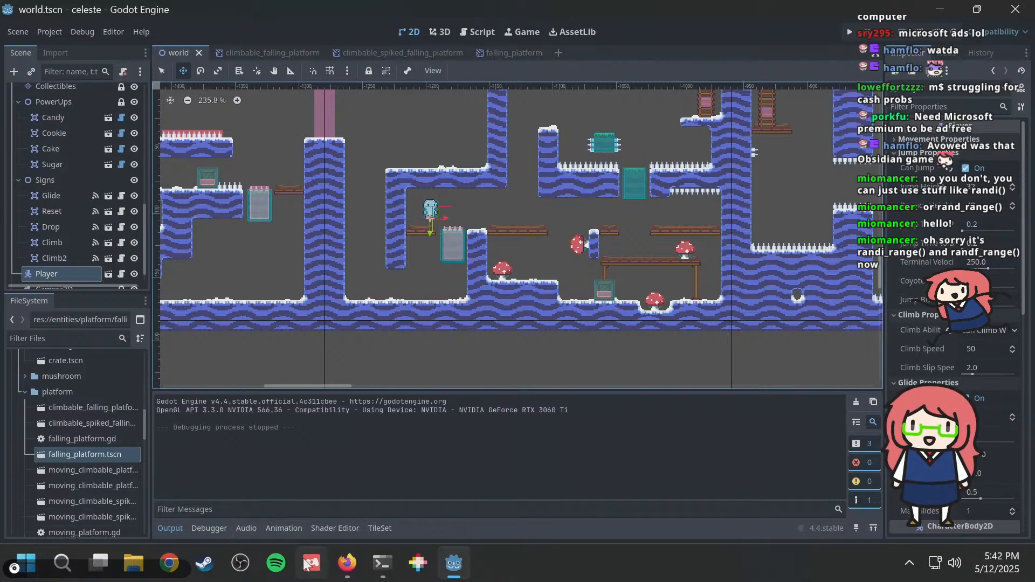
Switch to Steam and launch Aseprite from the game library.
left_click(206, 563)
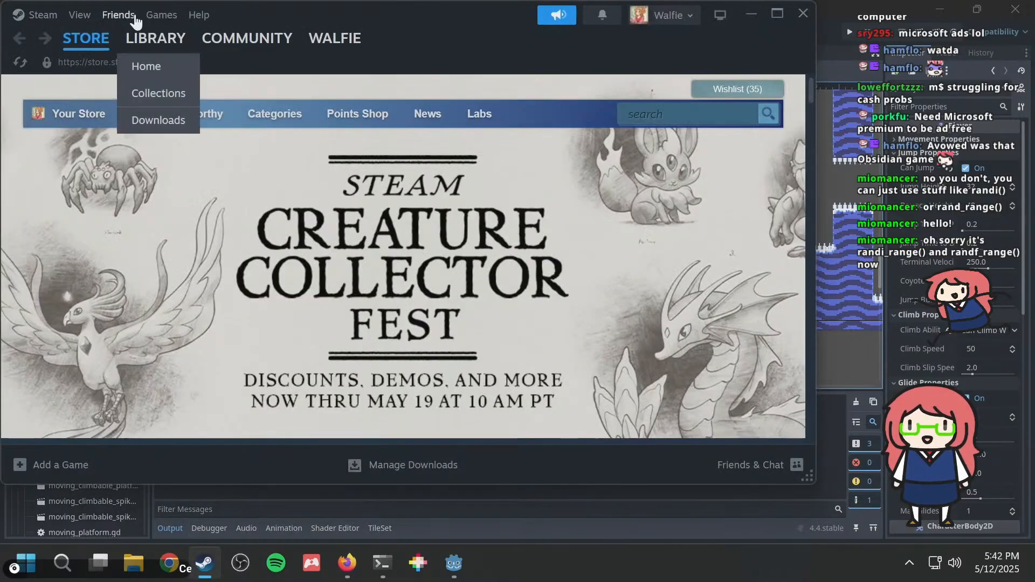
left_click(135, 42)
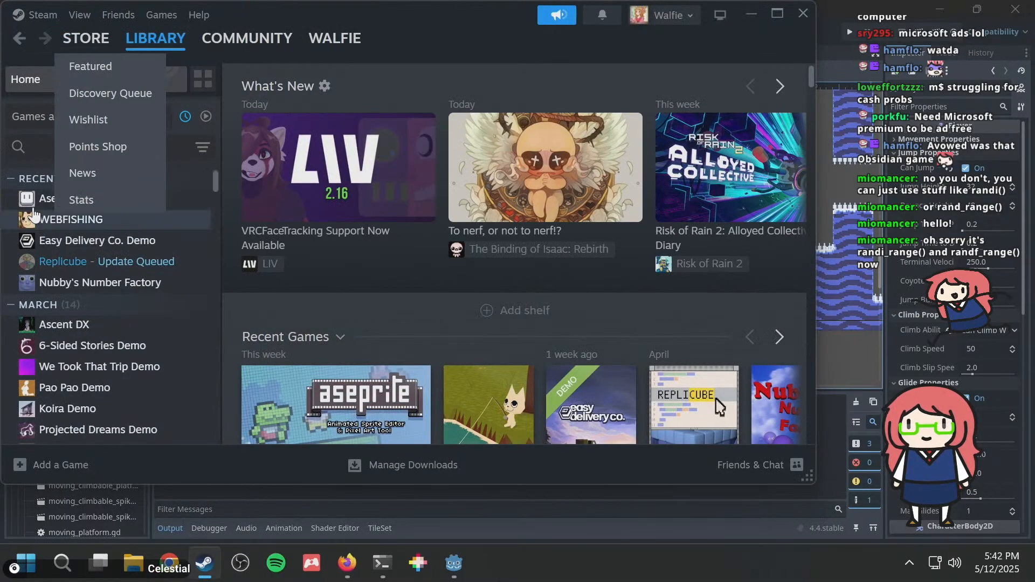
left_click(38, 206)
double_click(38, 206)
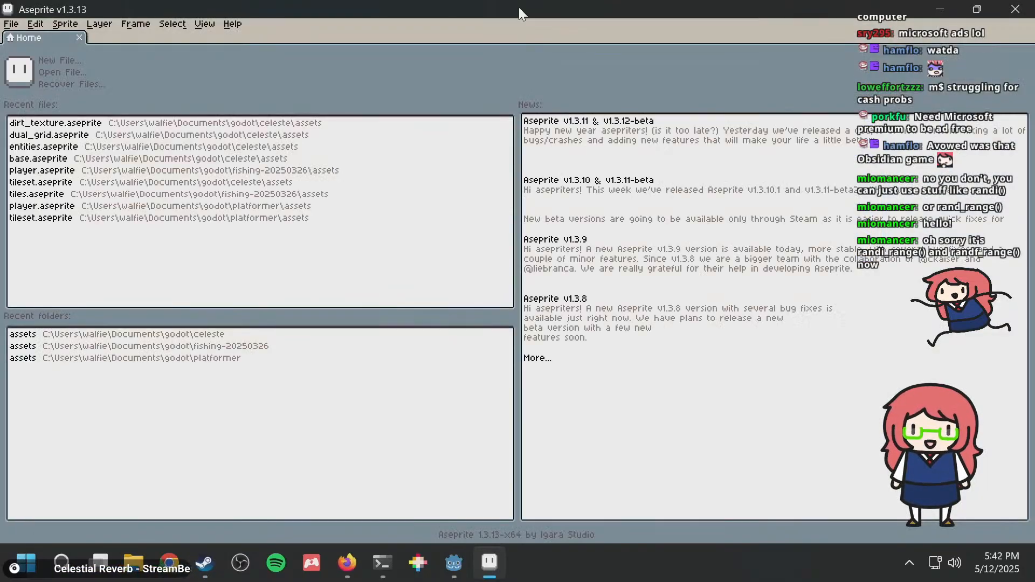
Open the recent file dual_grid.aseprite and look over its grass, snow and spike tiles.
left_click(87, 140)
scroll(399, 143, "up", 4)
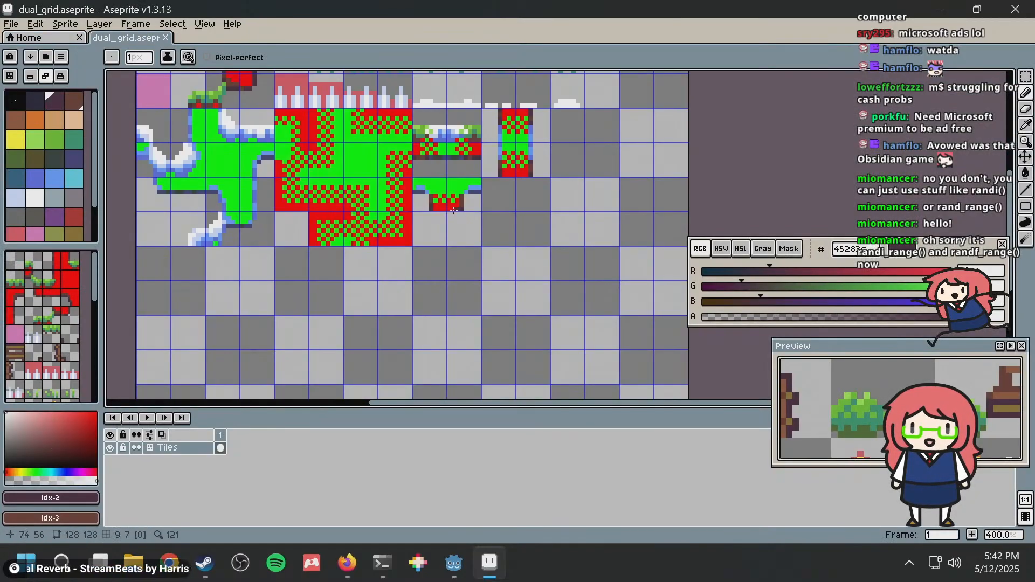
scroll(399, 143, "down", 3)
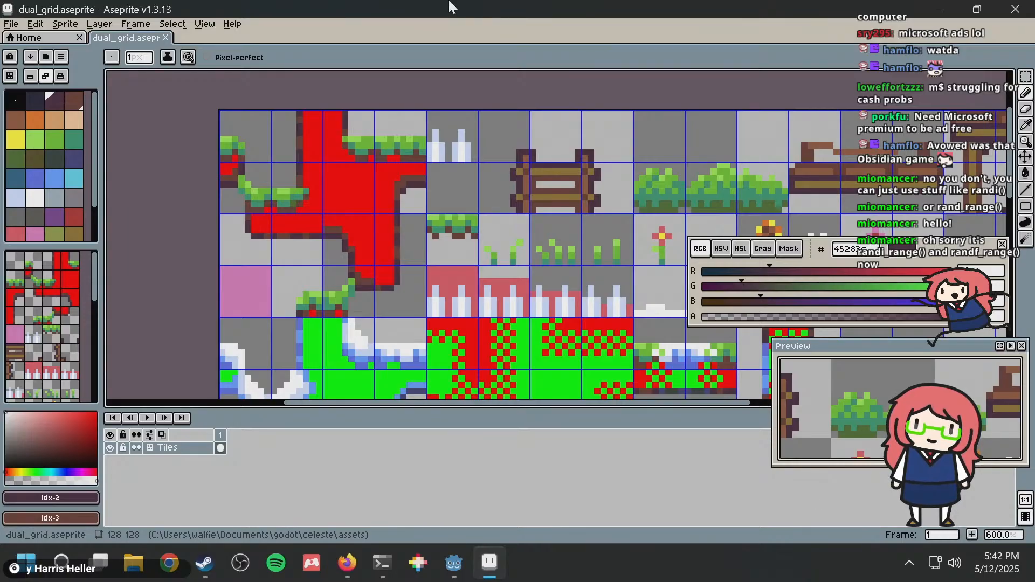
middle_click_drag(377, 269, 291, 173)
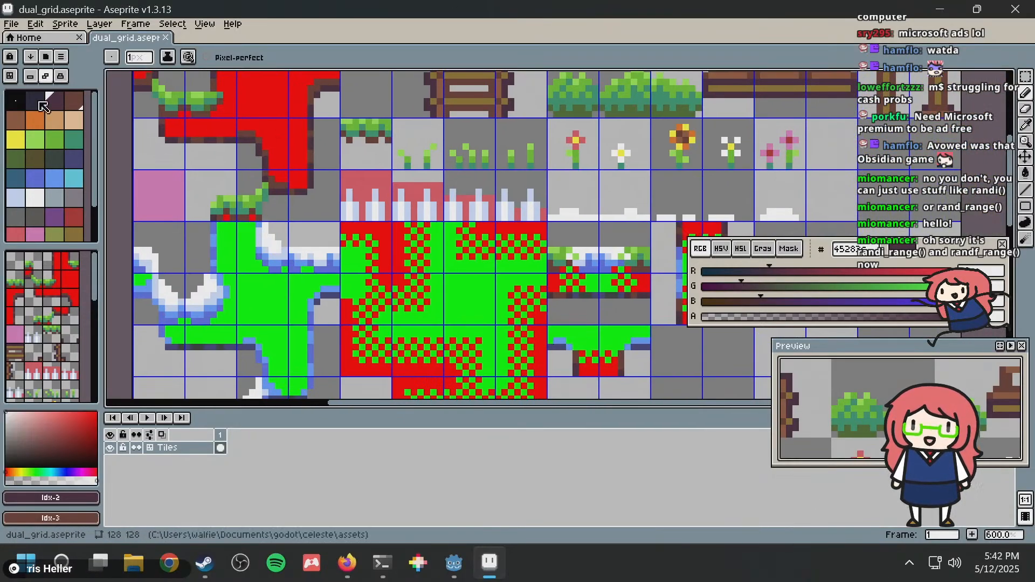
Open the recent file dirt_texture.aseprite.
left_click(11, 23)
mouse_move(75, 71)
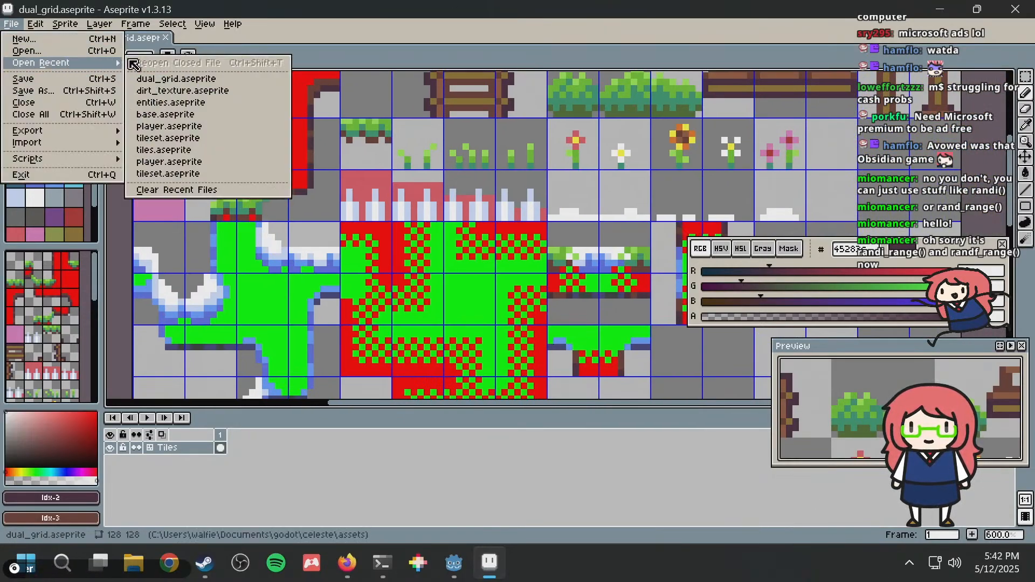
left_click(171, 93)
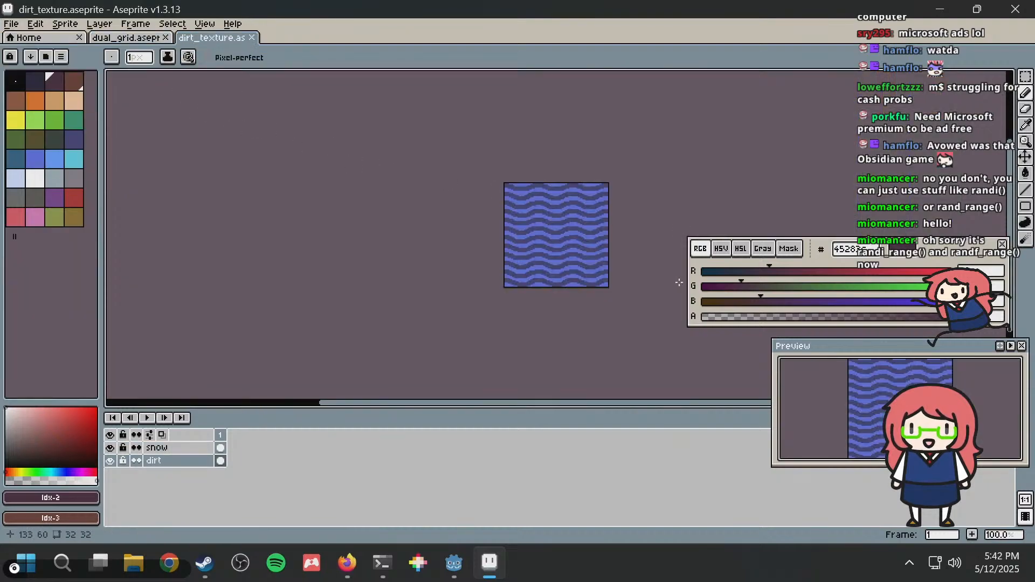
key("plus")
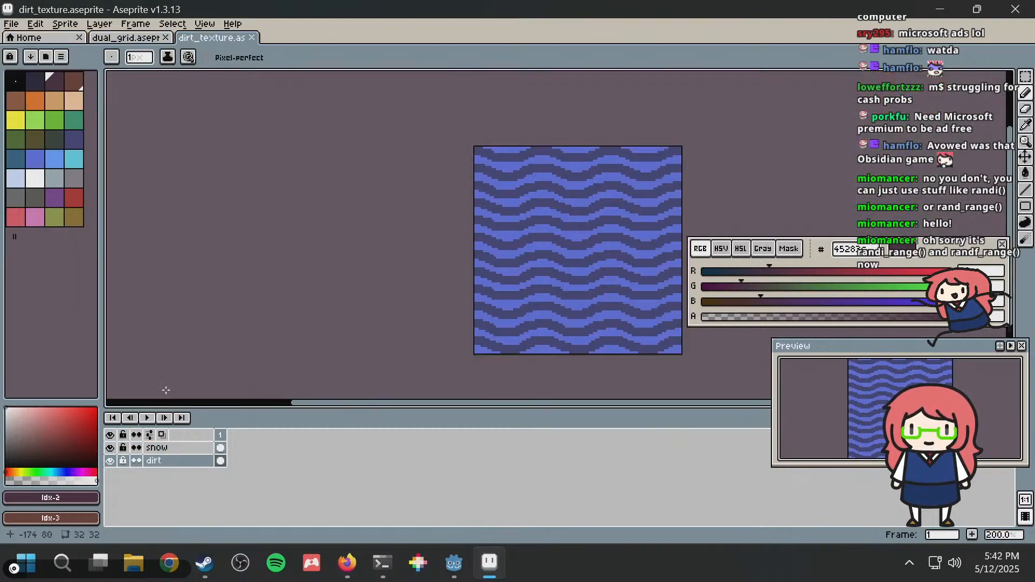
Duplicate the snow layer and rename the copy "rock".
right_click(160, 447)
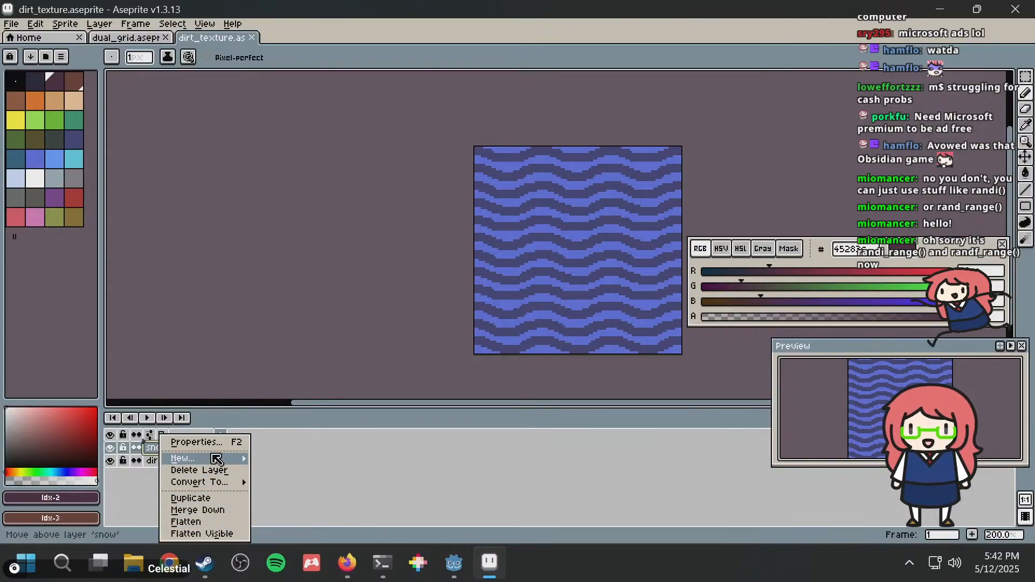
left_click(206, 499)
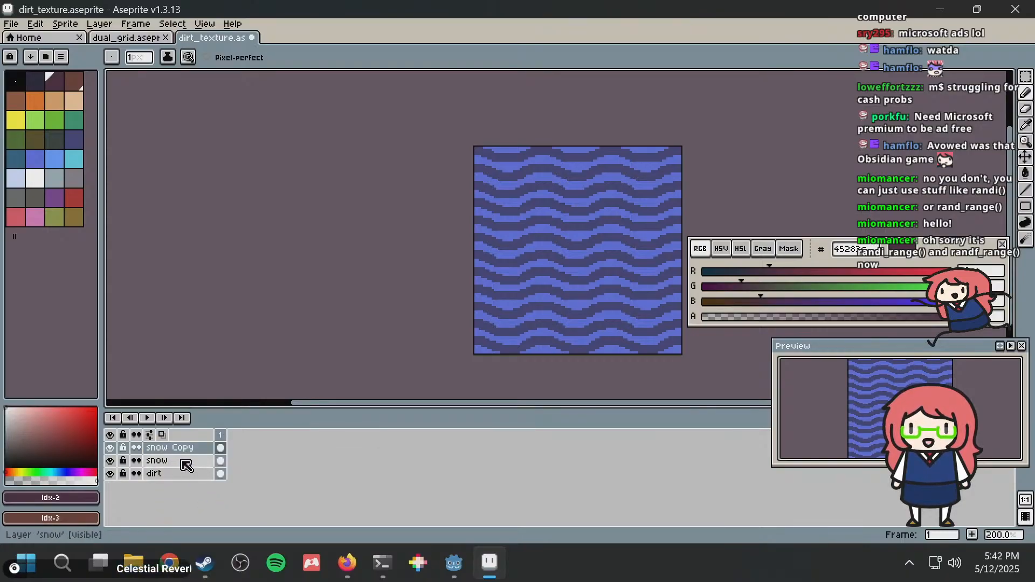
double_click(181, 448)
type("rock")
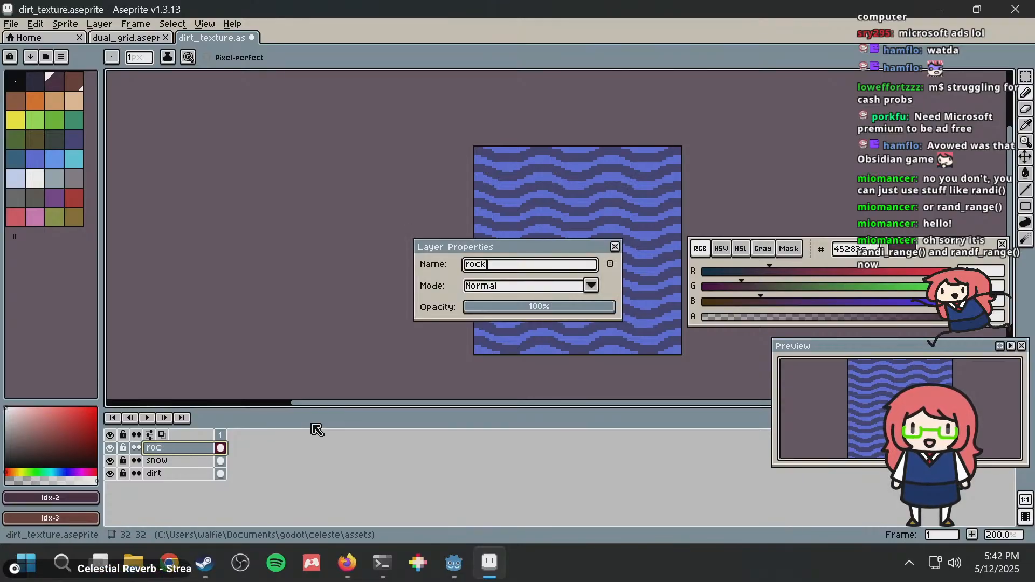
key("Return")
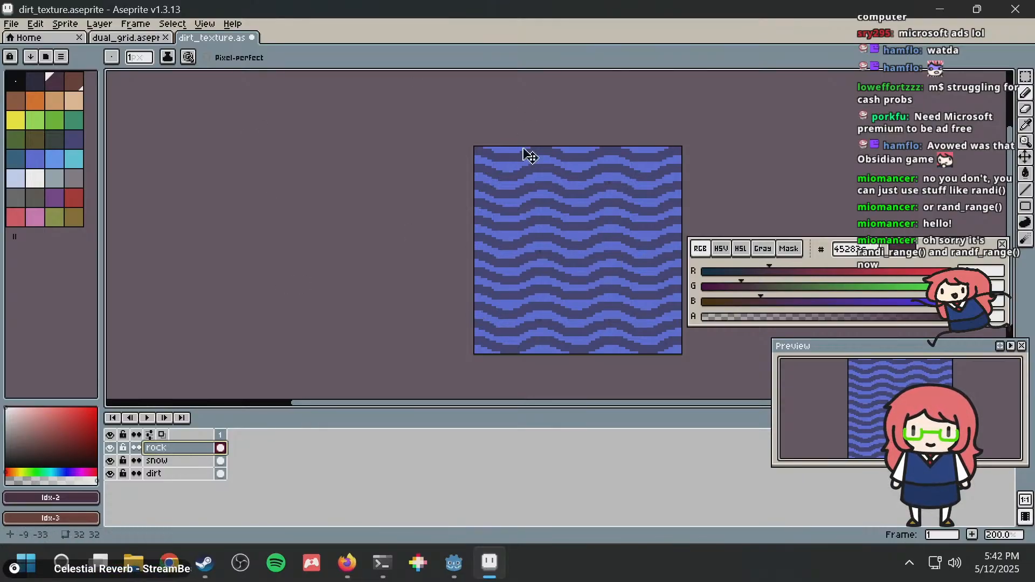
Turn off contiguous filling for the Paint Bucket and fill all dark stripes of the rock layer with the purplish grey of palette index 23.
scroll(423, 157, "up", 1)
scroll(453, 171, "right", 3)
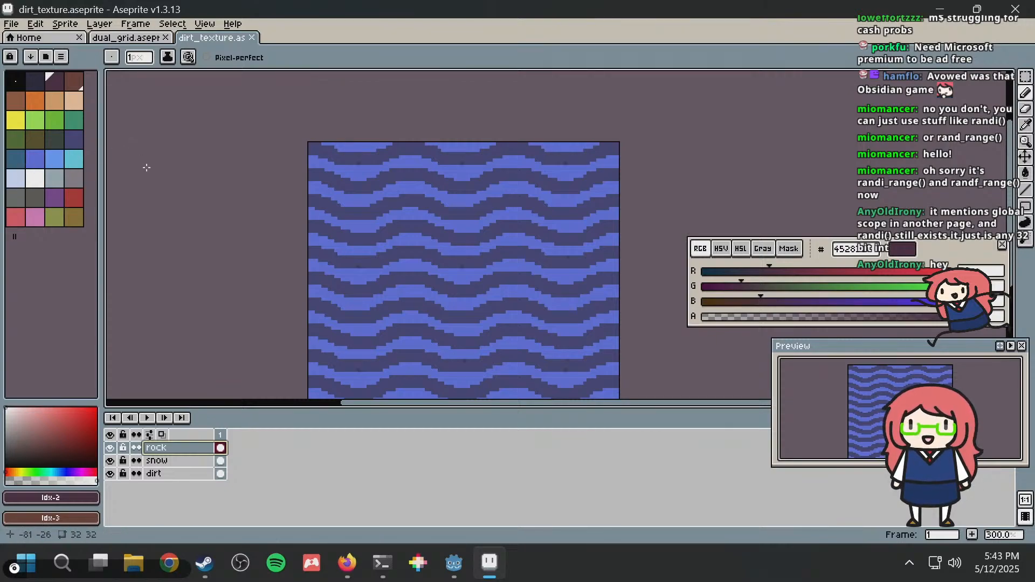
left_click(76, 183)
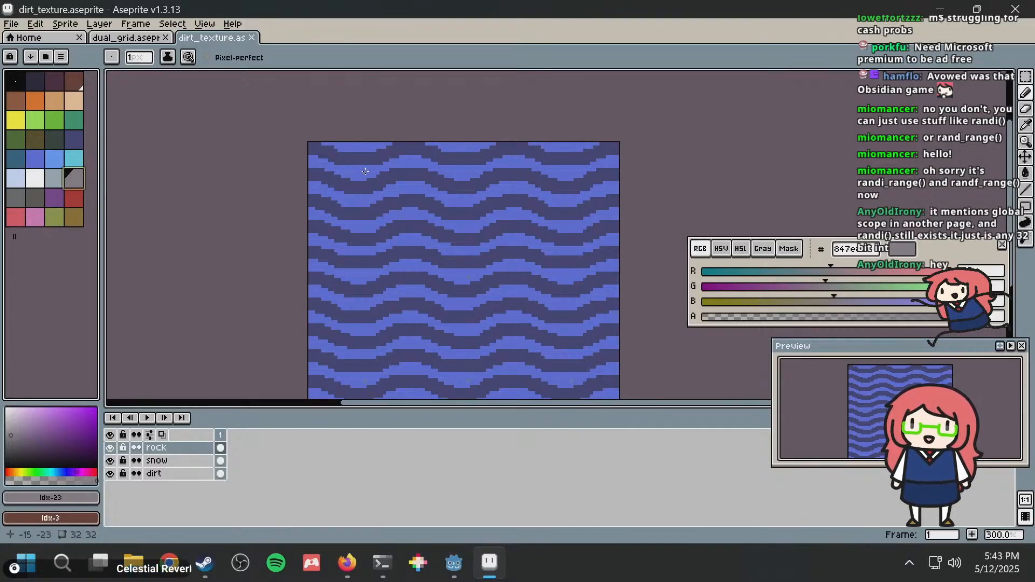
key("g")
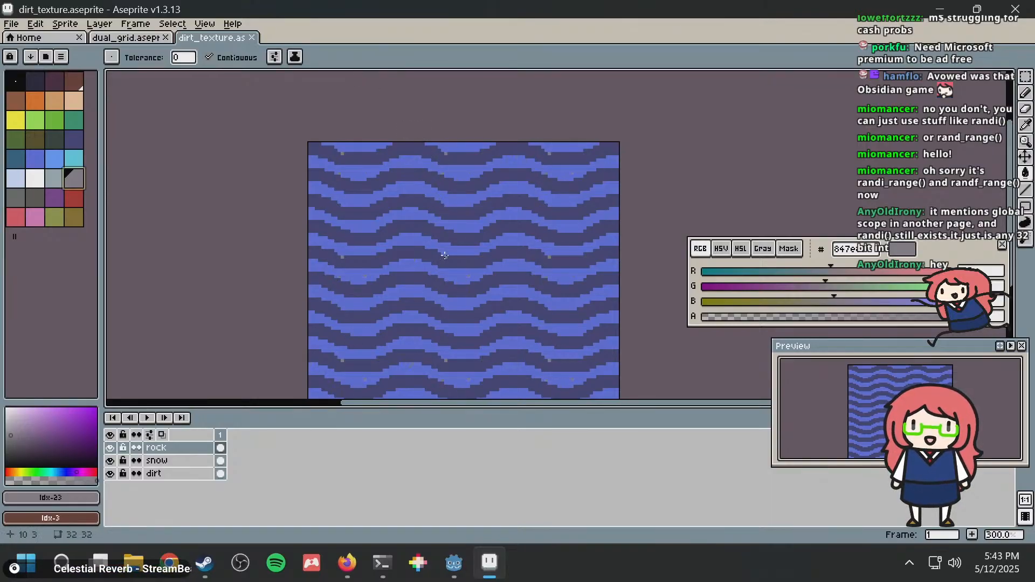
left_click(460, 240)
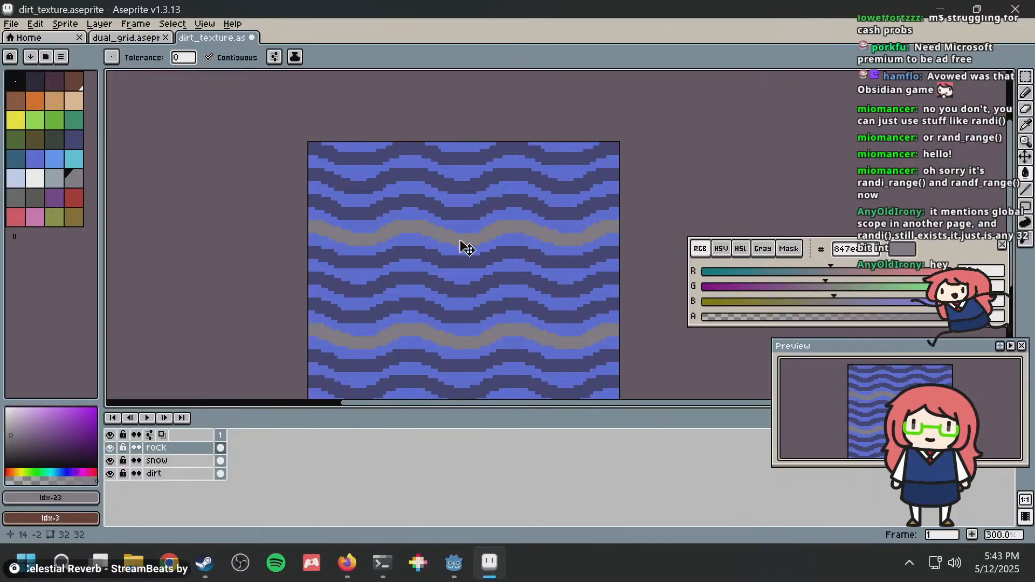
key("ctrl+z")
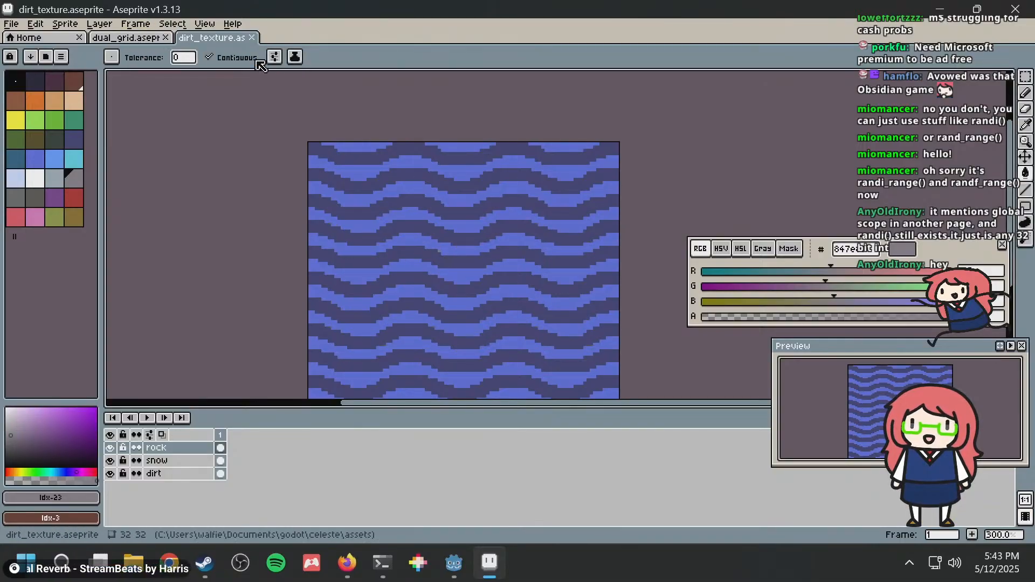
left_click(237, 57)
left_click(459, 238)
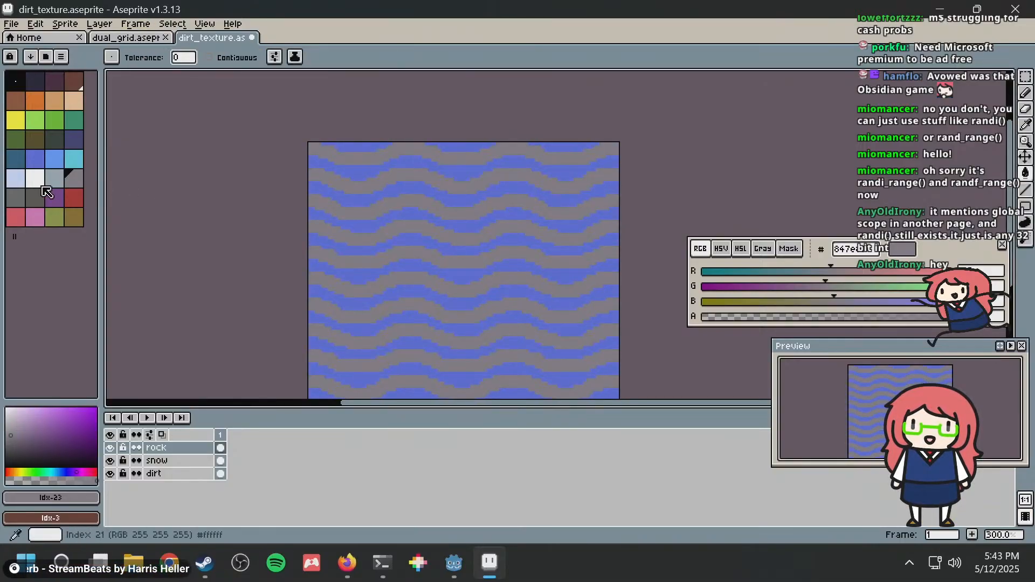
Fill the rock layer's blue stripes with grey #696a6a from palette index 24.
left_click(16, 197)
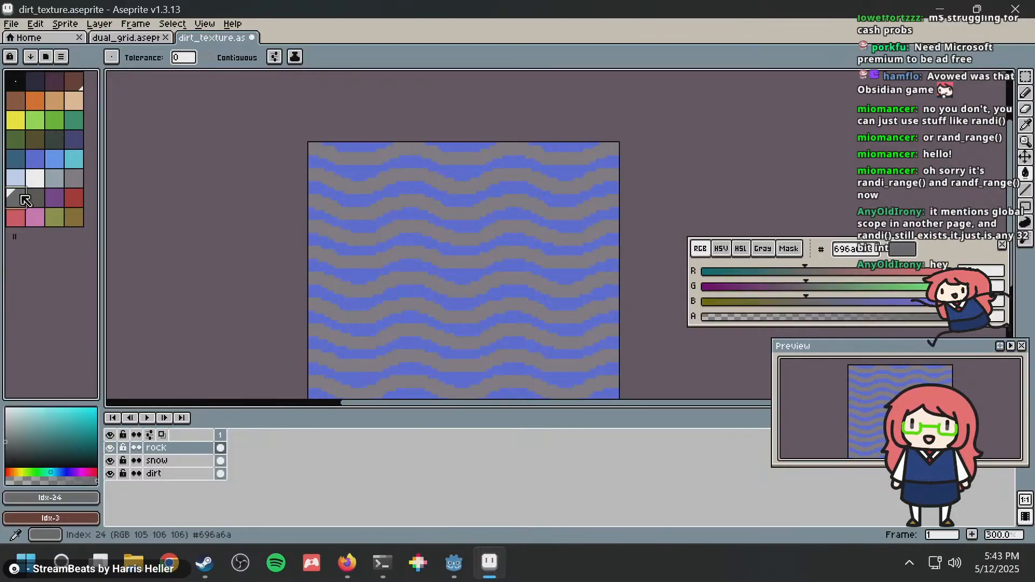
left_click(453, 250)
scroll(488, 233, "down", 2)
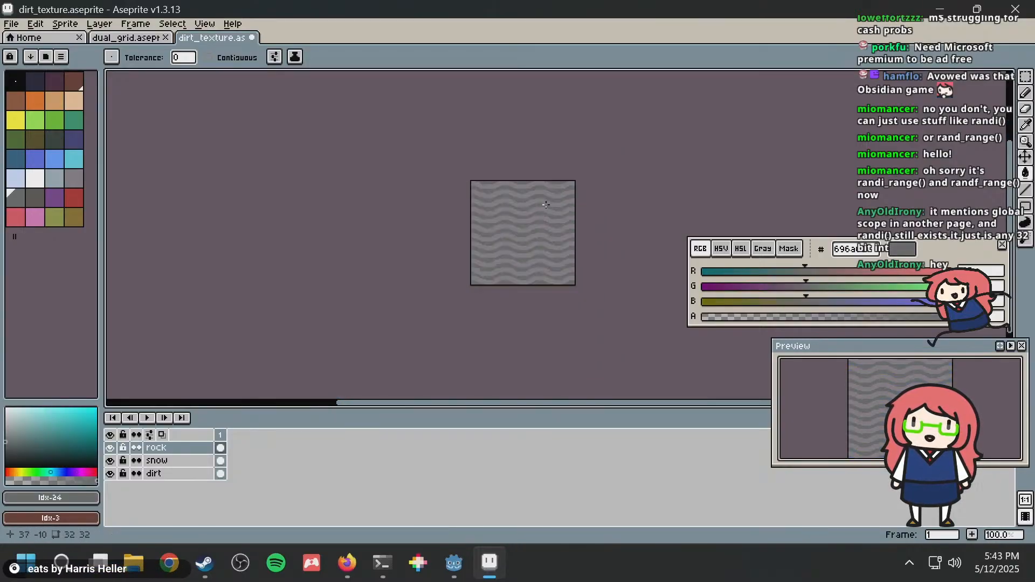
scroll(487, 234, "up", 1)
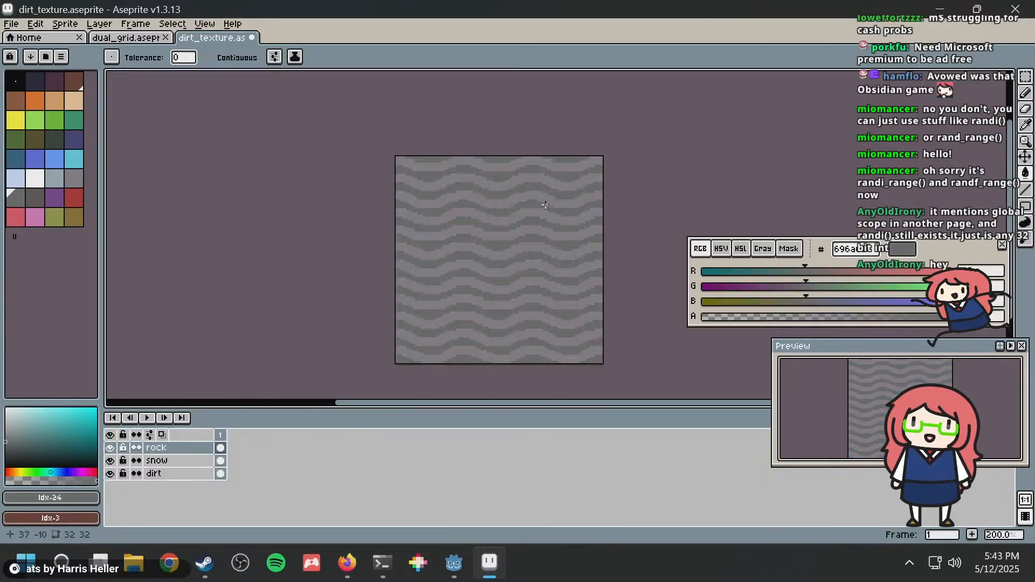
Recolour the rock layer's darker grey stripes with palette index 25 and the lighter ones with grey #696a6a.
left_click(35, 197)
scroll(532, 224, "up", 2)
left_click(530, 266)
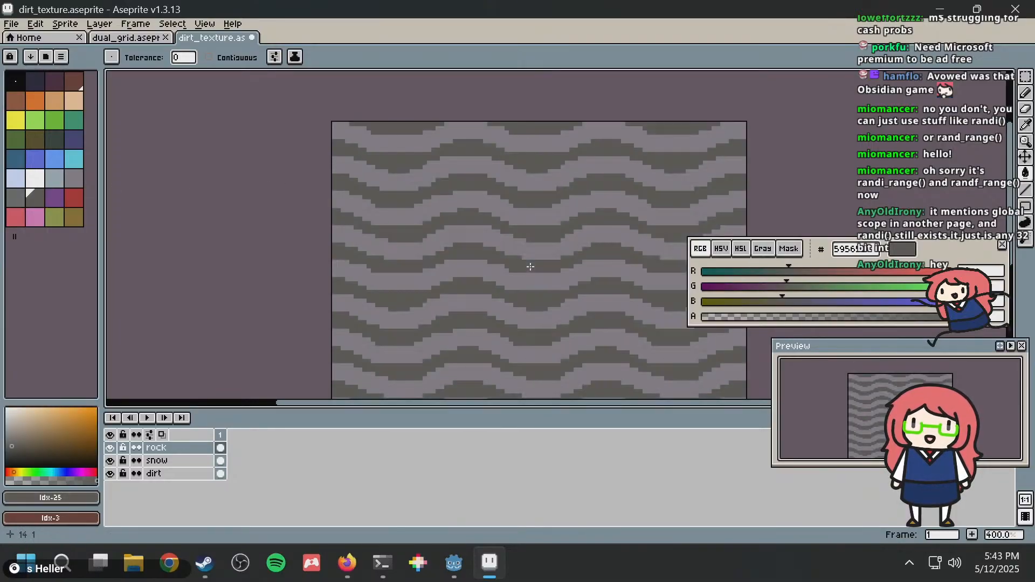
left_click(15, 198)
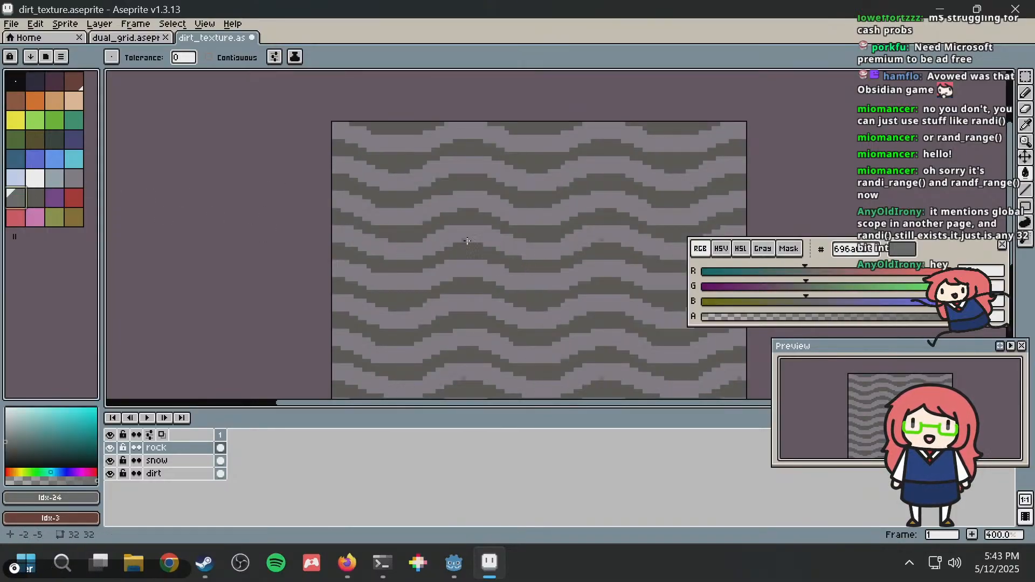
left_click(540, 250)
scroll(566, 210, "down", 4)
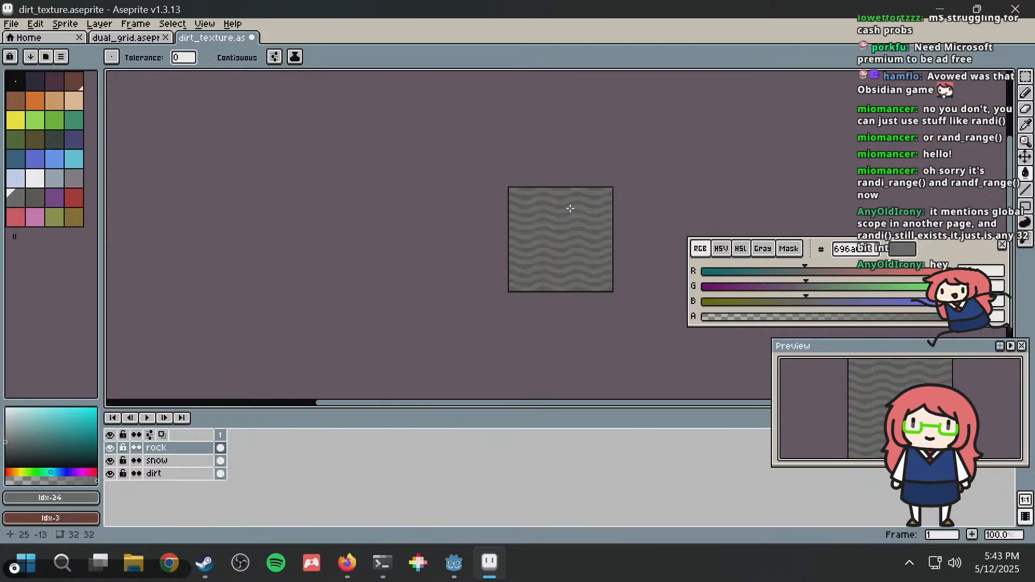
Switch to Godot to glance at the level, and return to the texture in Aseprite.
scroll(570, 208, "up", 2)
key("alt+Tab")
key("alt+Tab")
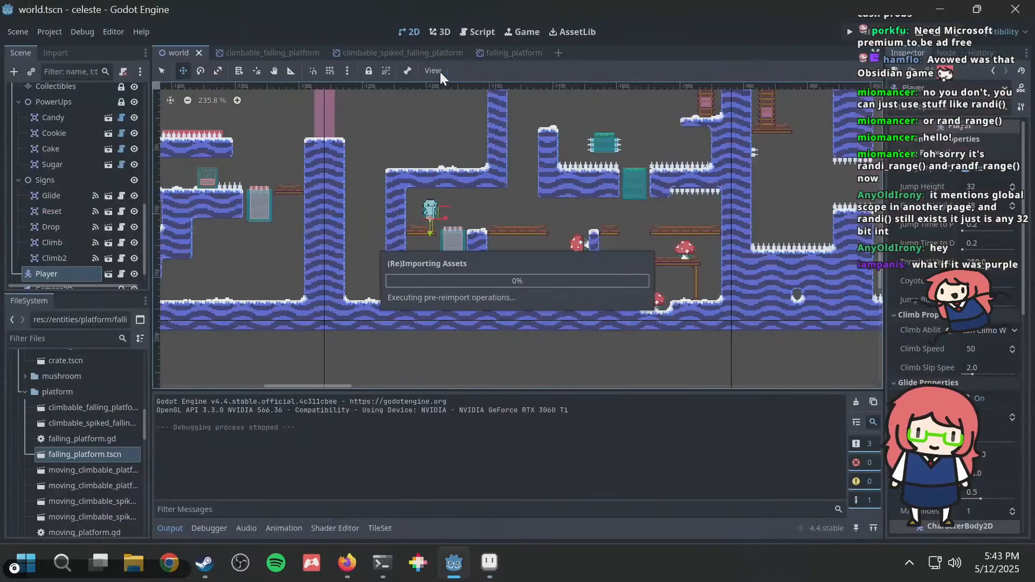
key("alt+Tab")
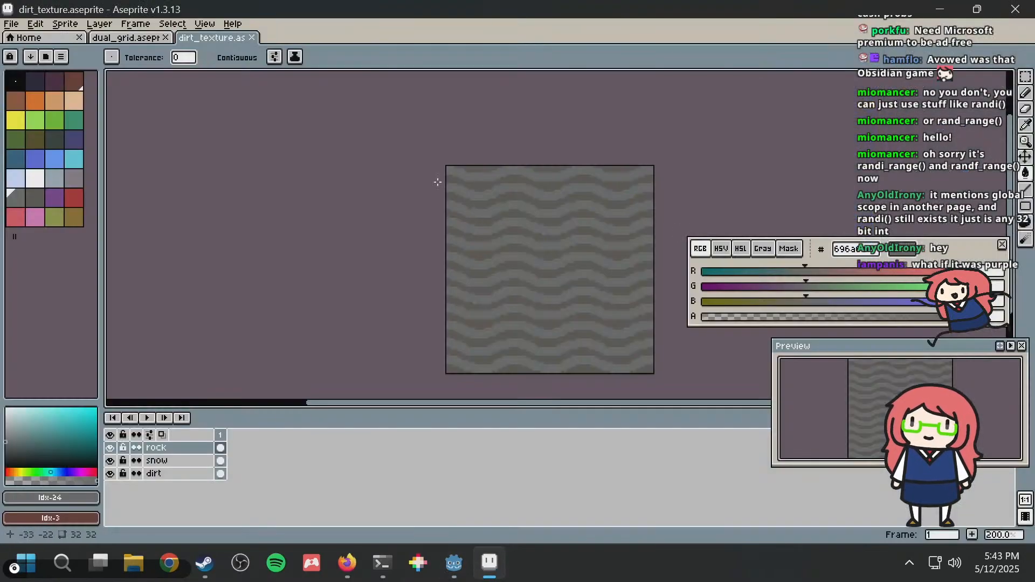
Try purple #76428a on the darker stripes and pink from palette index 29 on the lighter ones, and undo both fills.
left_click(55, 198)
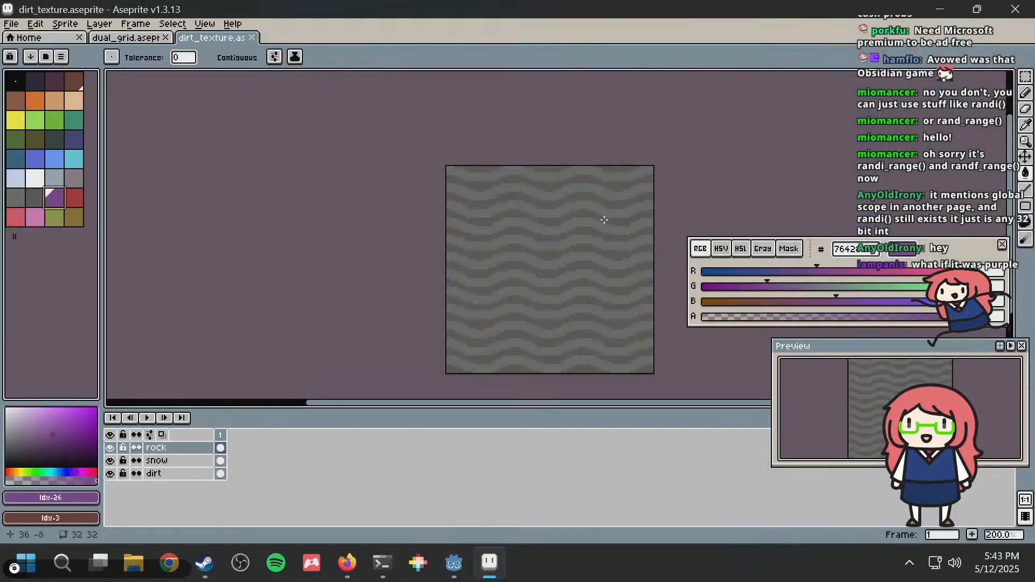
scroll(547, 231, "up", 1)
left_click(548, 241)
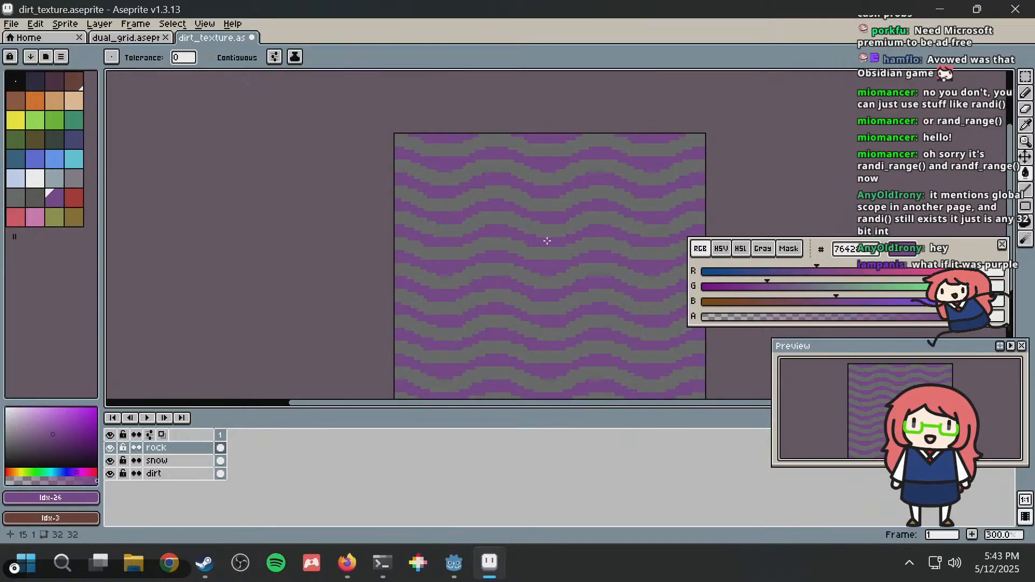
left_click(35, 218)
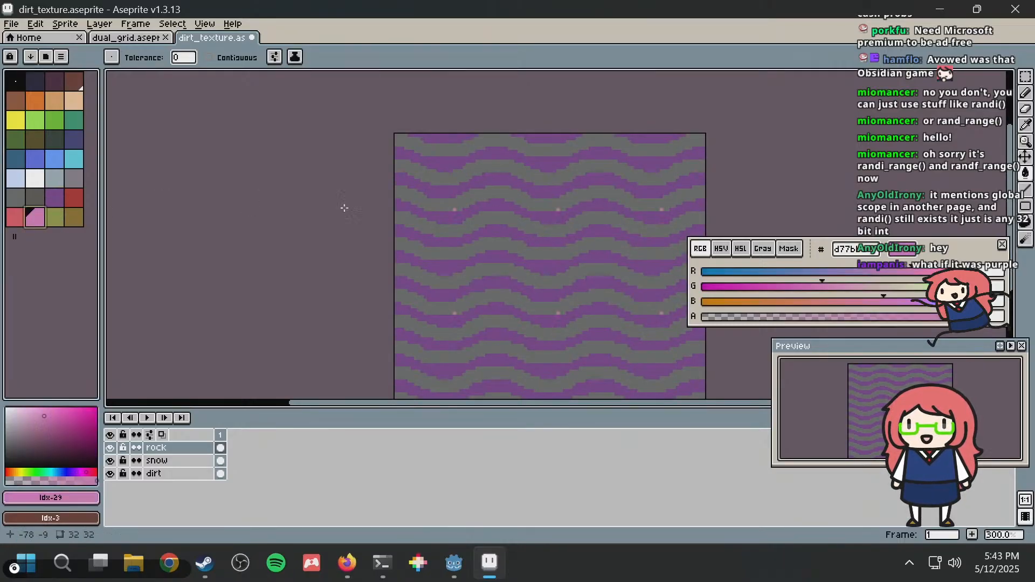
left_click(549, 254)
scroll(611, 217, "down", 2)
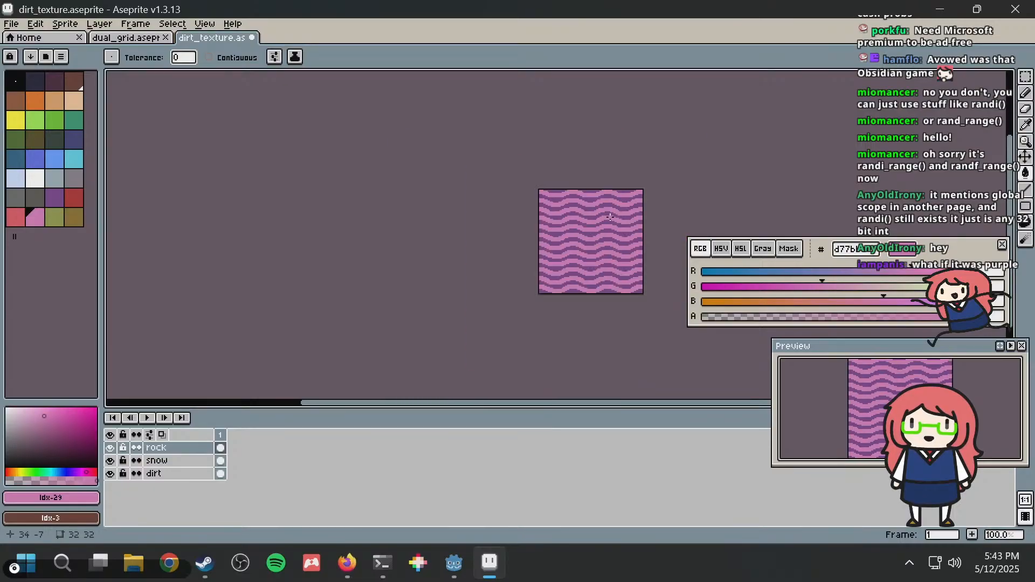
scroll(610, 216, "up", 1)
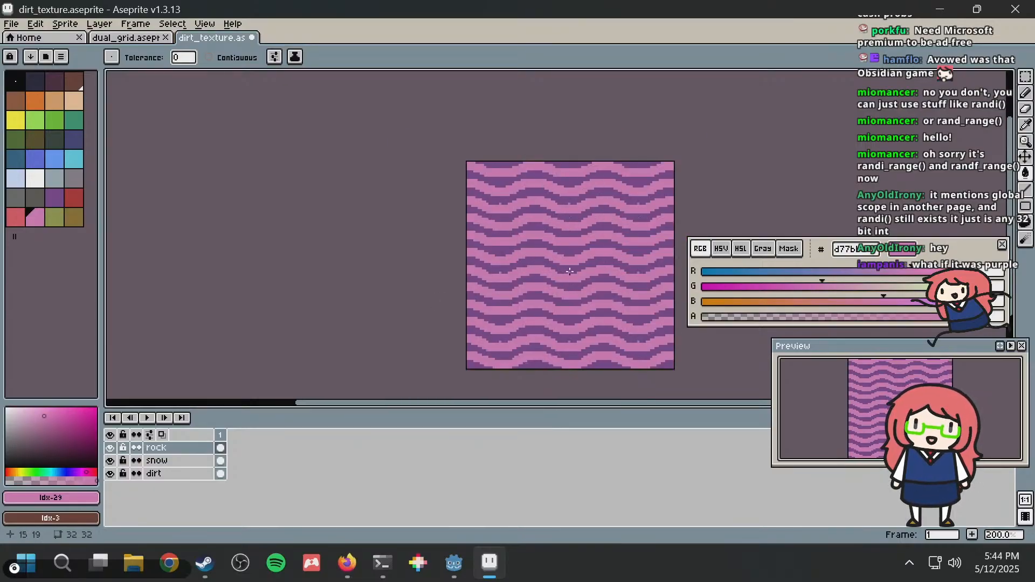
key("ctrl+z")
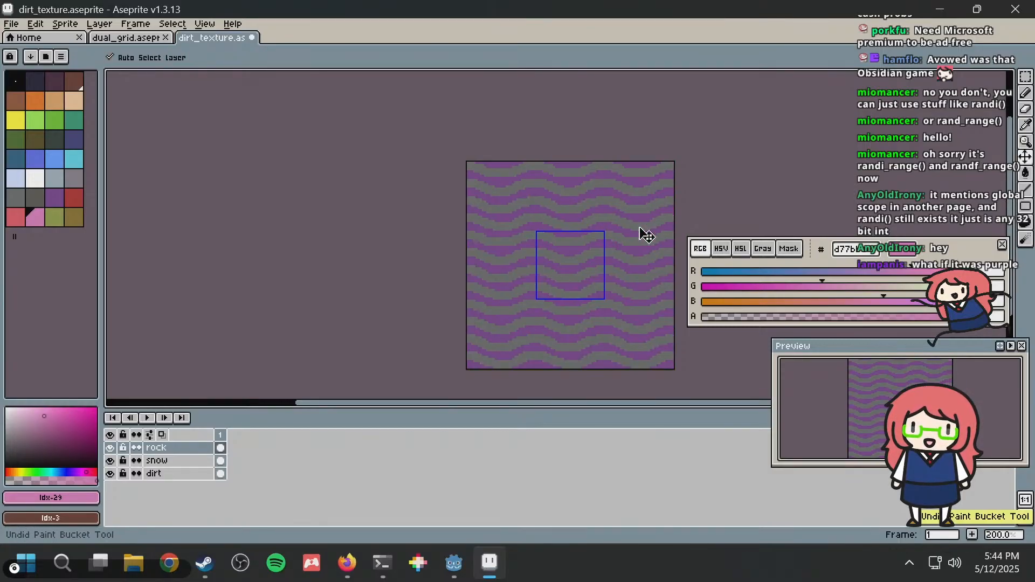
Fill the rock layer's darker stripes with dark navy from palette index 1 and the lighter stripes with #45283c from index 2.
scroll(570, 241, "up", 1)
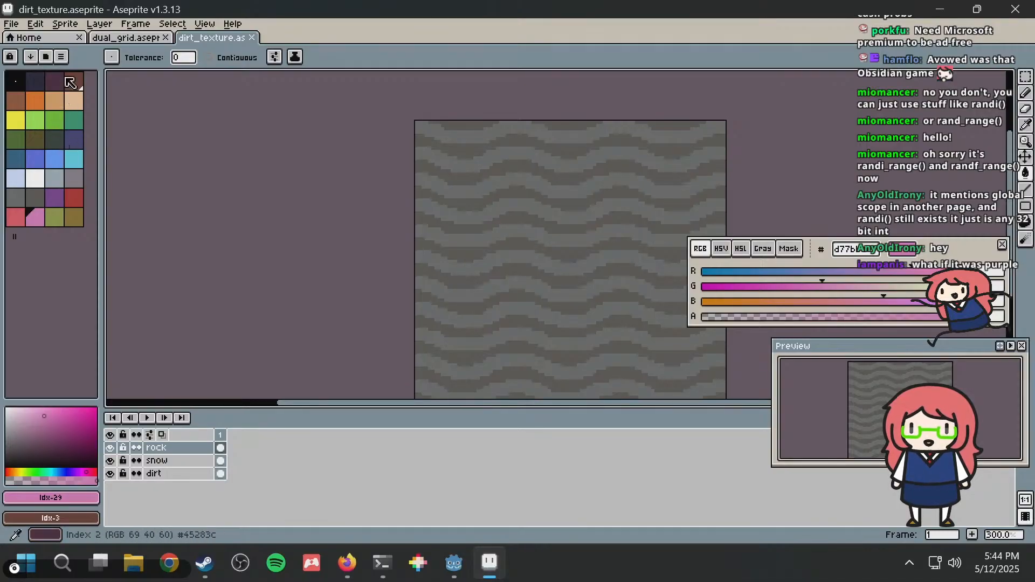
left_click(35, 82)
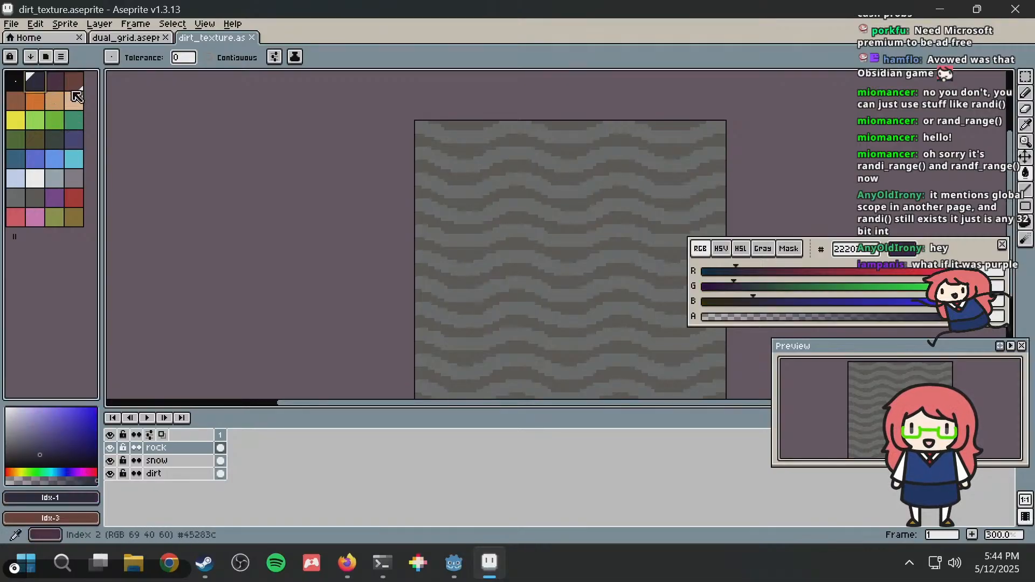
left_click(573, 227)
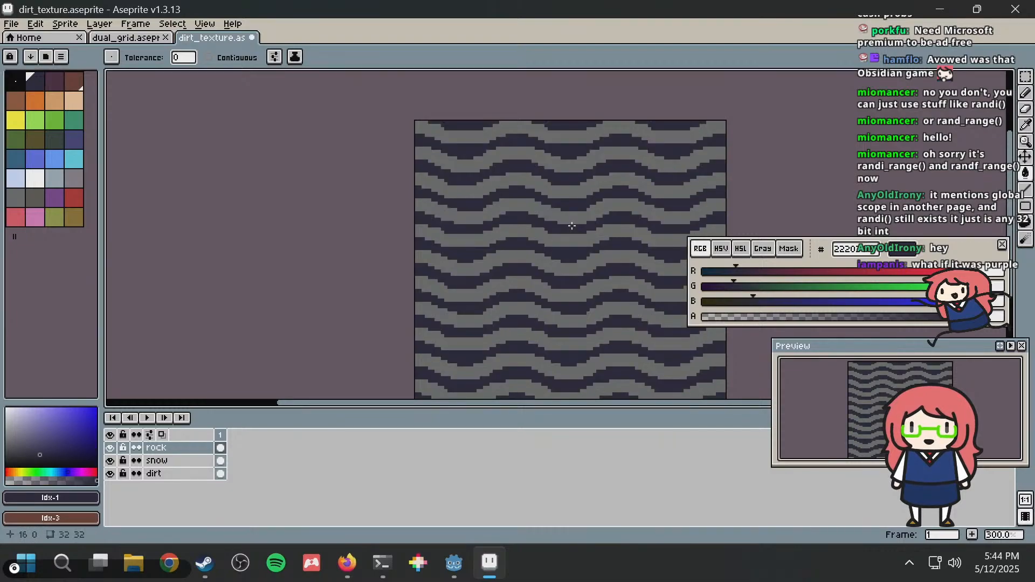
key("]")
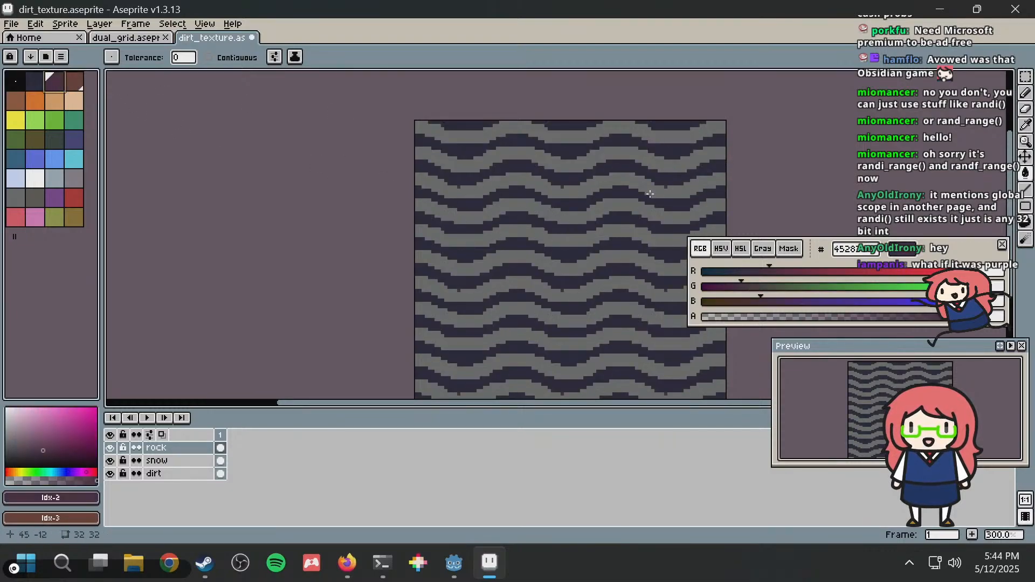
left_click(567, 220)
scroll(636, 253, "down", 2)
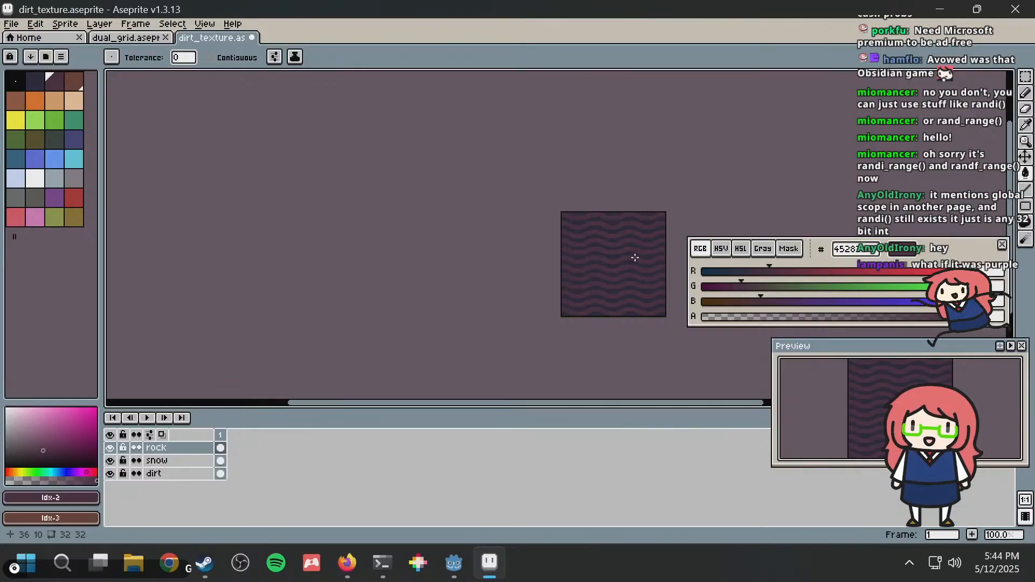
Undo and redo the two dark fills to compare them with the grey version of the texture.
scroll(635, 258, "up", 1)
key("ctrl+z")
key("ctrl+z")
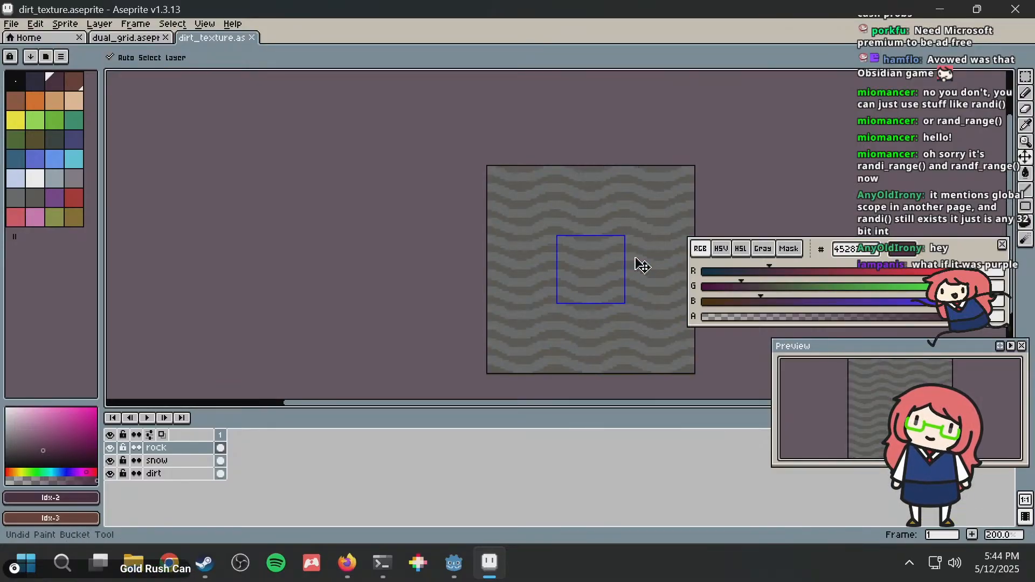
key("ctrl+y")
key("ctrl+y")
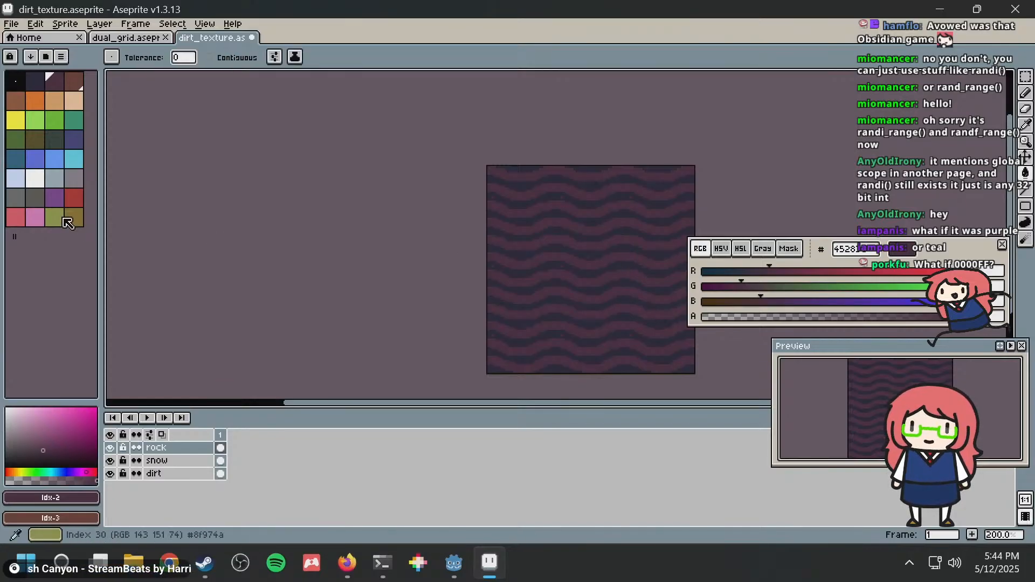
Compare the dark rock texture with the Godot level and with the tiles in dual_grid.aseprite.
key("alt+Tab")
middle_click_drag(354, 211, 492, 257)
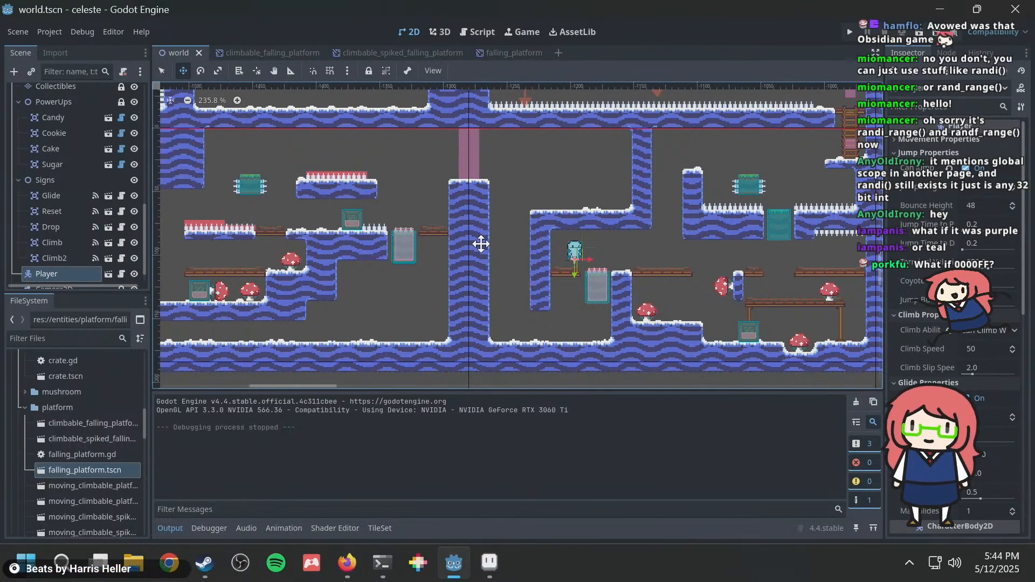
key("alt+Tab")
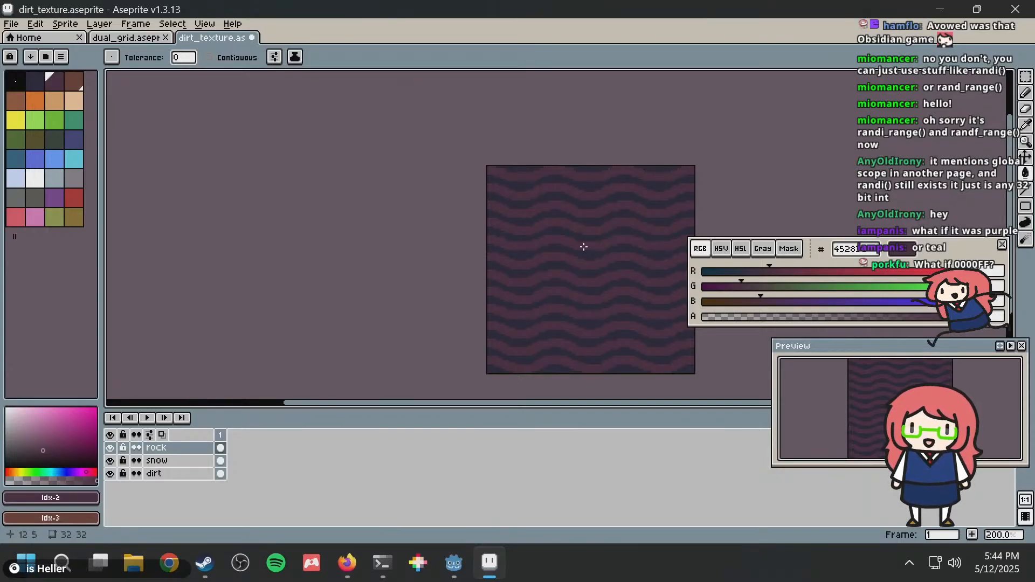
left_click(127, 38)
scroll(432, 296, "down", 1)
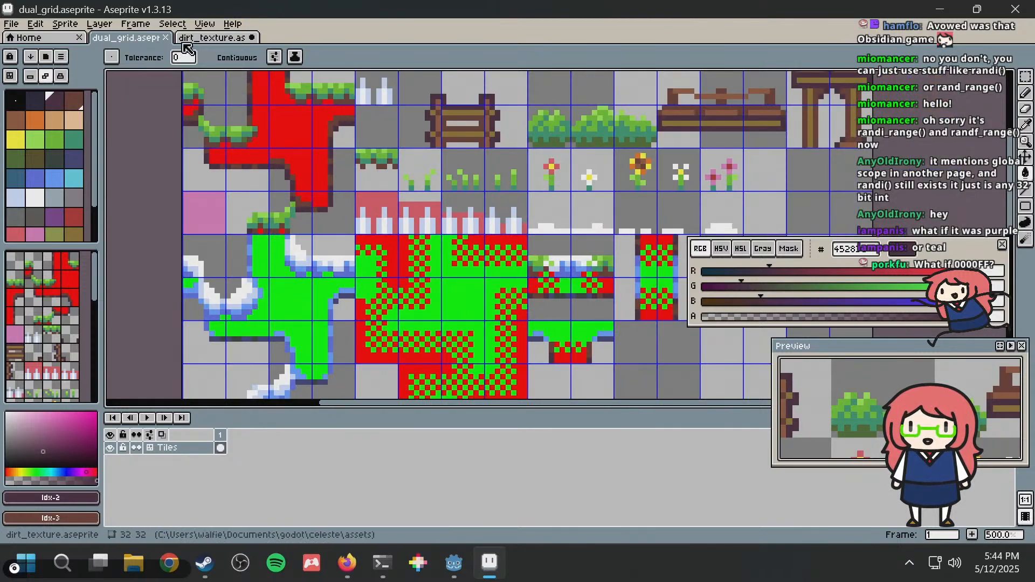
left_click(200, 38)
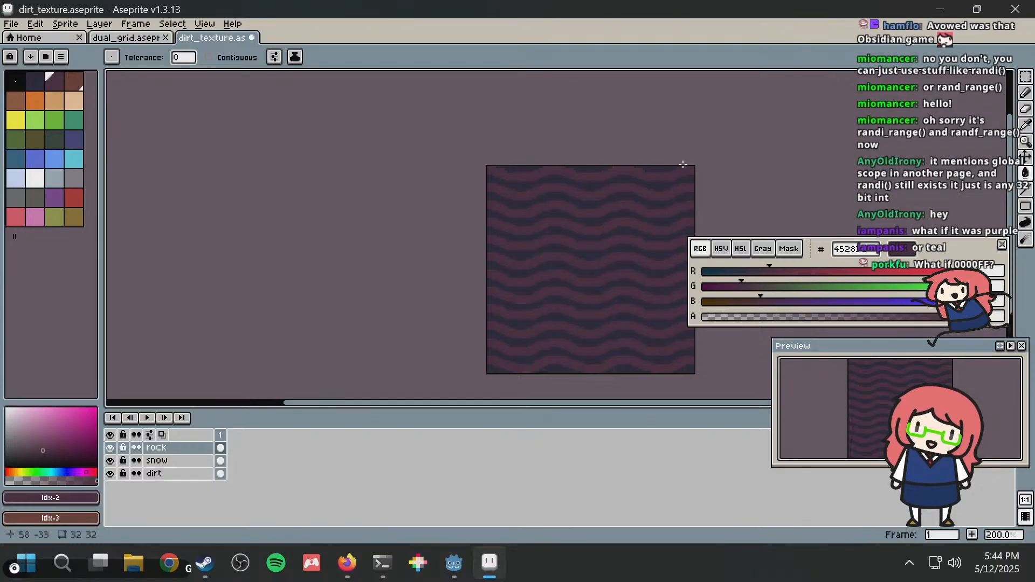
Save dirt_texture.aseprite, glance at the Godot project and return to Aseprite.
key("ctrl+s")
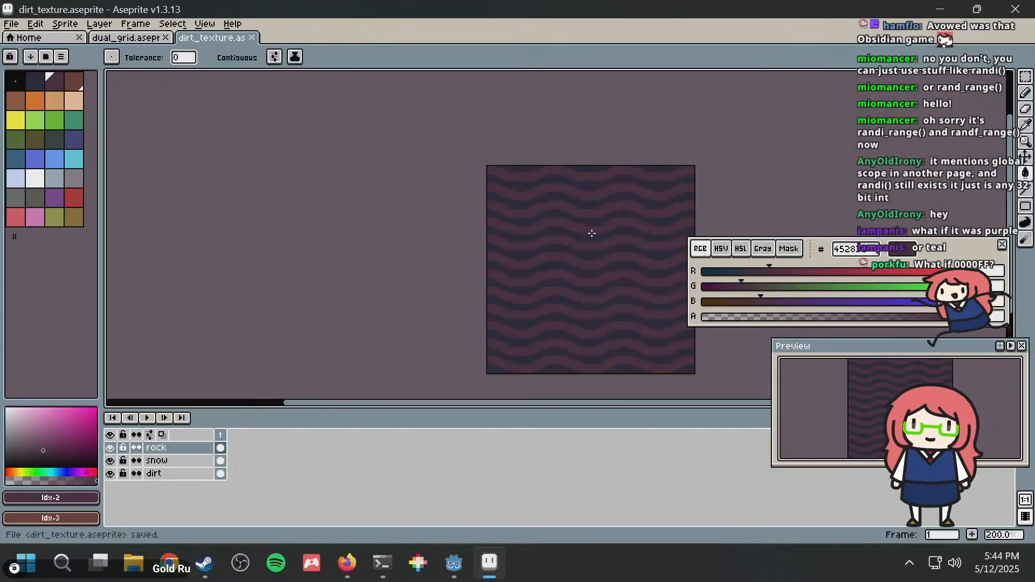
key("alt+Tab")
key("alt+Tab")
In dual_grid.aseprite, copy the 32 x 32 px block of red grass ground tiles and paste it directly below the snow ground tiles.
left_click(143, 39)
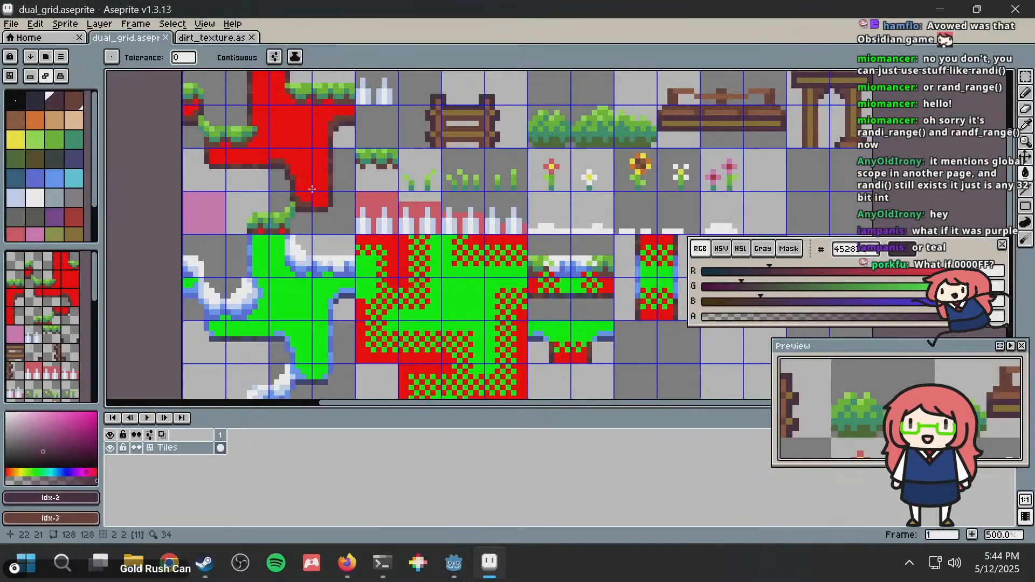
scroll(312, 189, "down", 2)
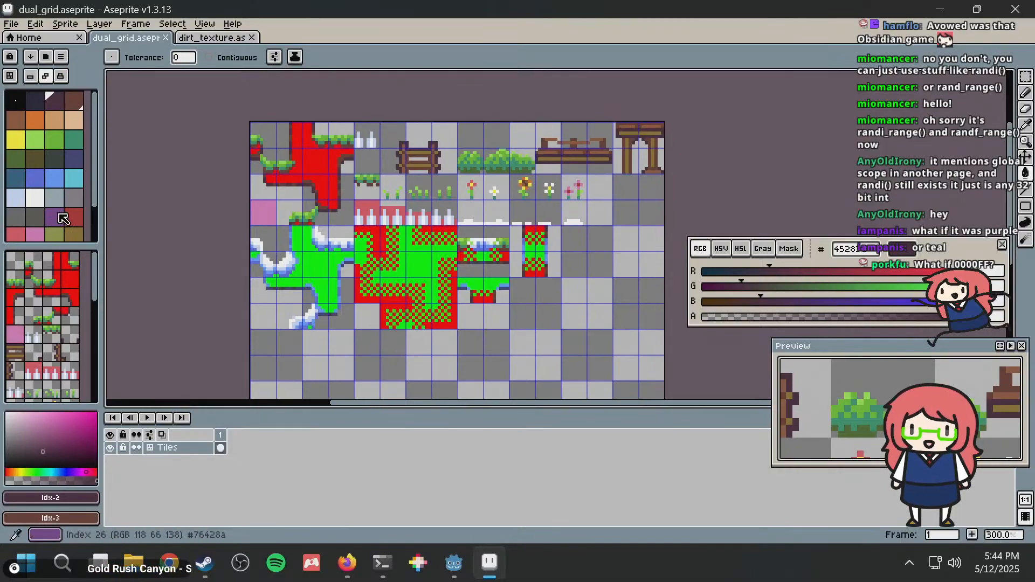
key("m")
scroll(384, 217, "up", 2)
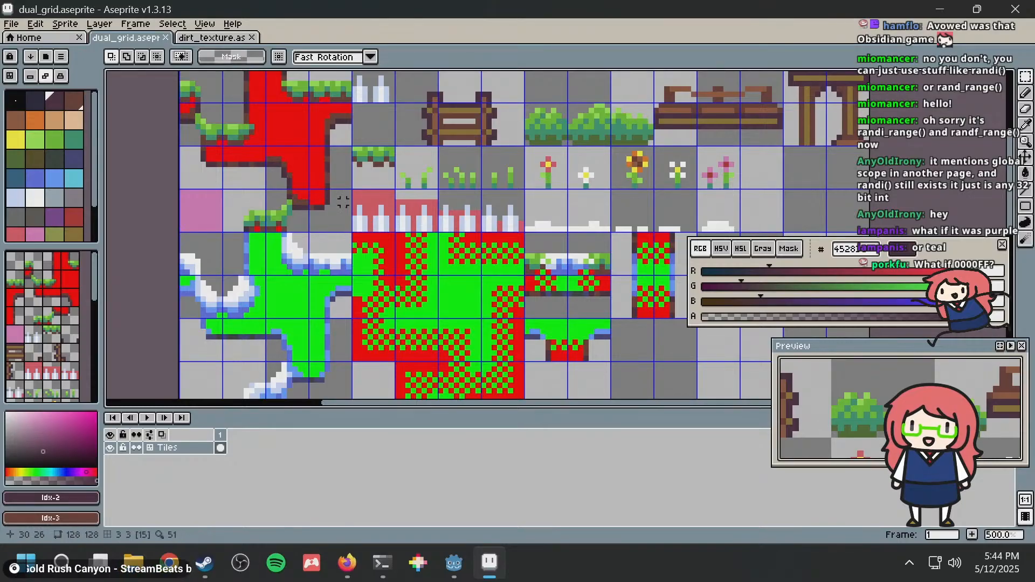
left_click_drag(348, 228, 189, 176)
scroll(530, 279, "down", 2)
middle_click_drag(507, 336, 480, 204)
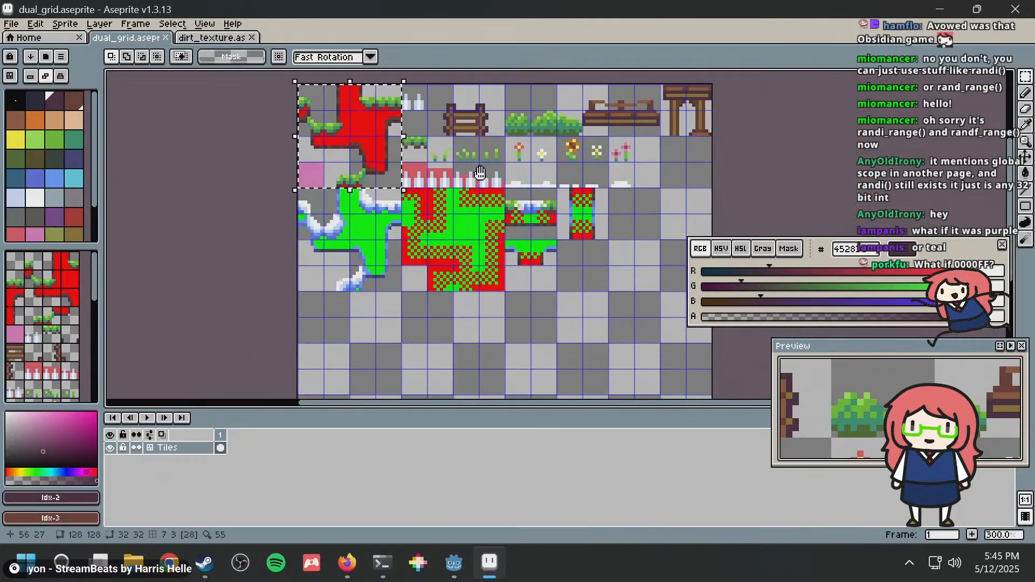
key("ctrl+c")
key("ctrl+v")
left_click_drag(330, 116, 330, 323)
left_click(461, 287)
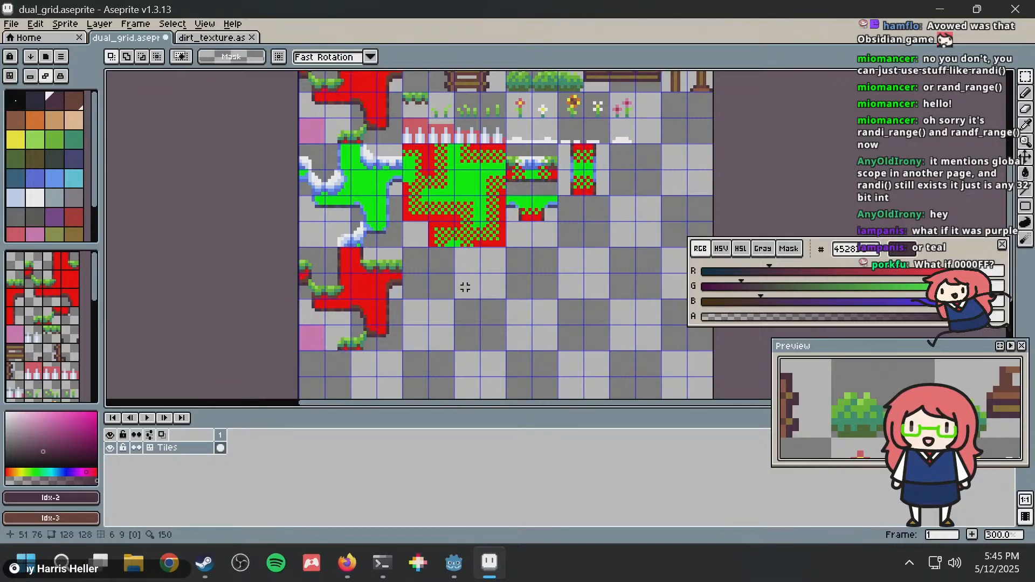
Extend the palette by one entry at index 34 and set its colour to pure blue #0000ff.
scroll(24, 197, "down", 3)
left_click_drag(48, 218, 75, 209)
scroll(69, 203, "down", 3)
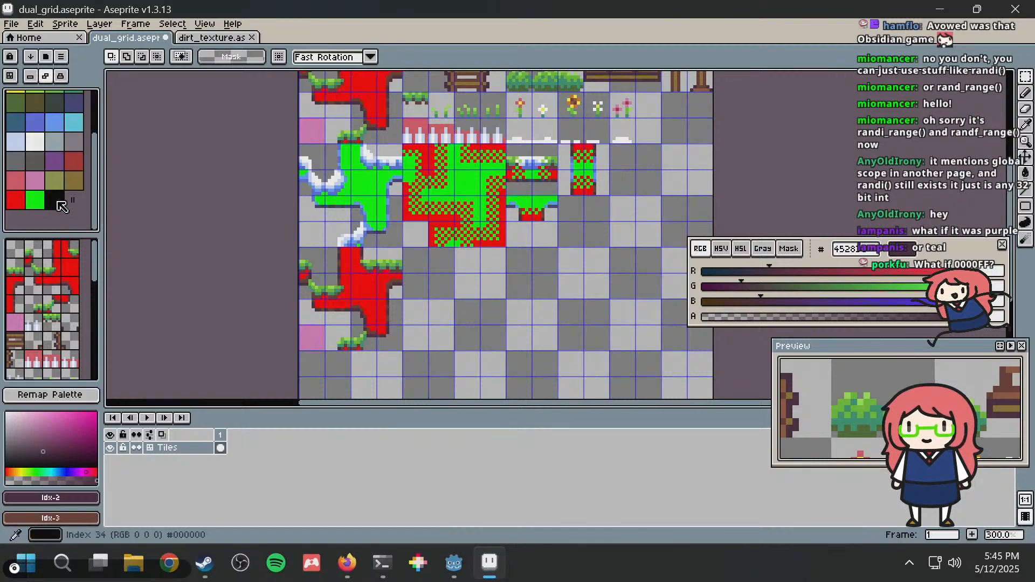
left_click(62, 206)
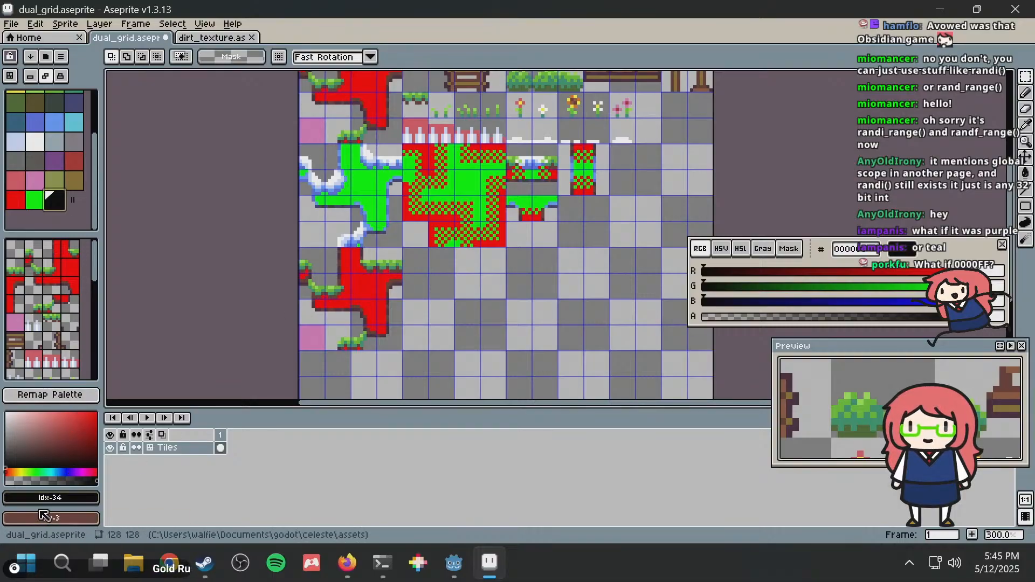
left_click(73, 518)
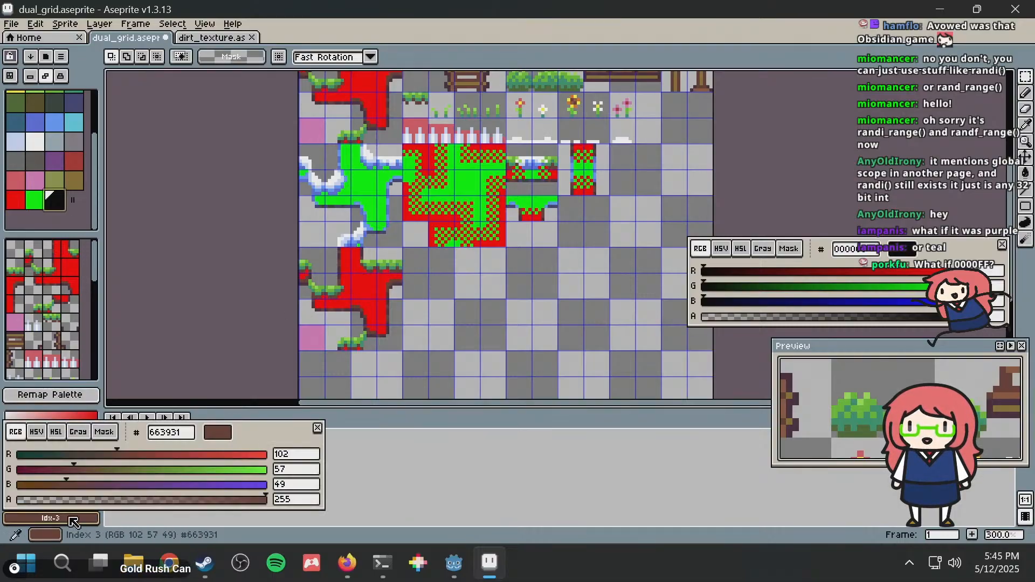
left_click(57, 201)
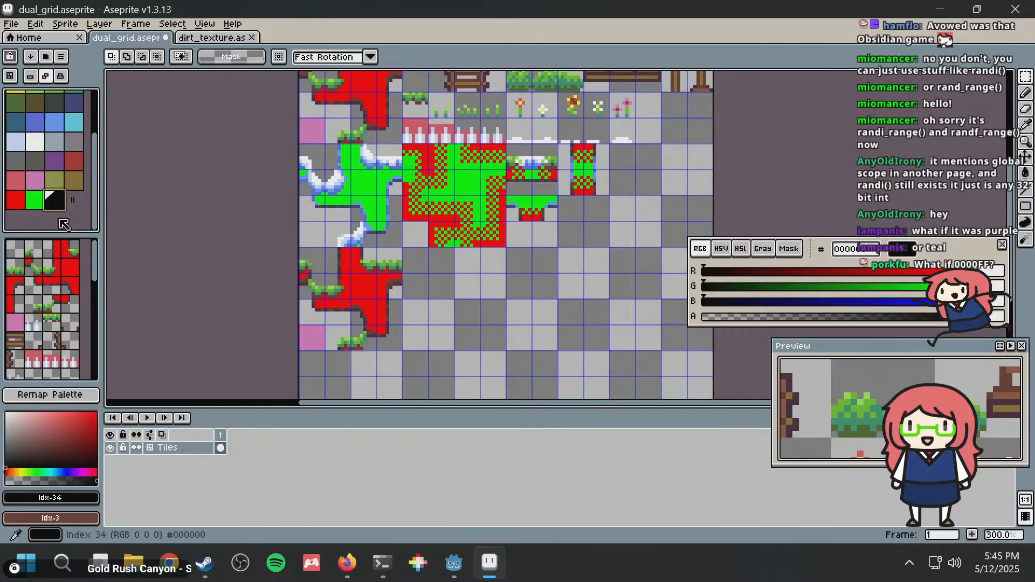
left_click(50, 519)
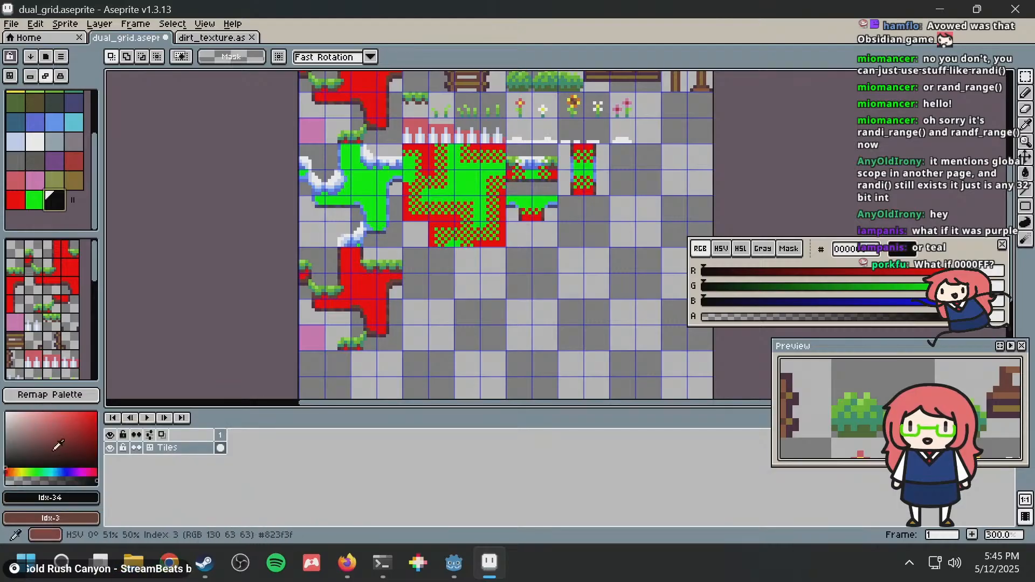
left_click(65, 471)
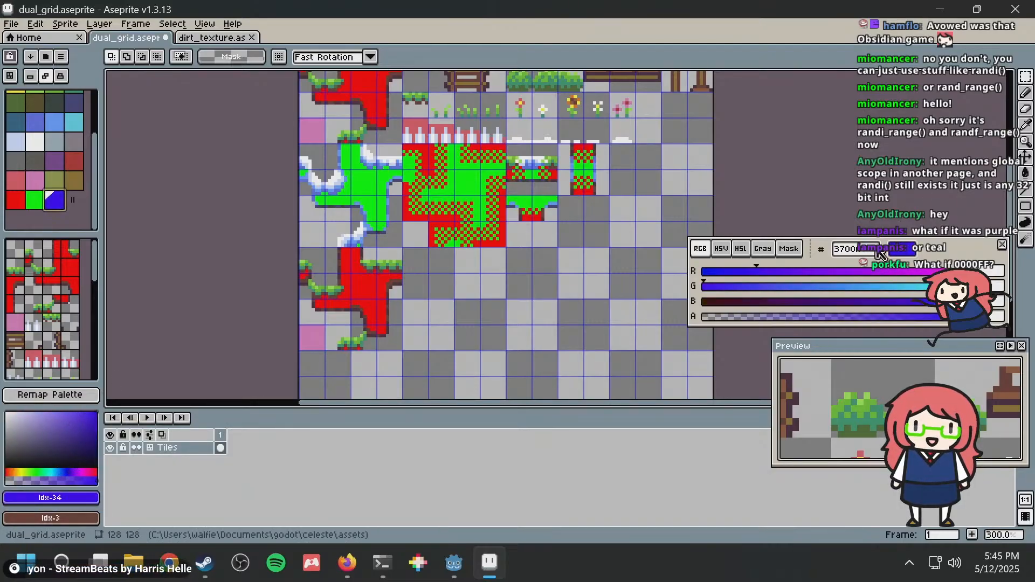
left_click_drag(828, 253, 417, 439)
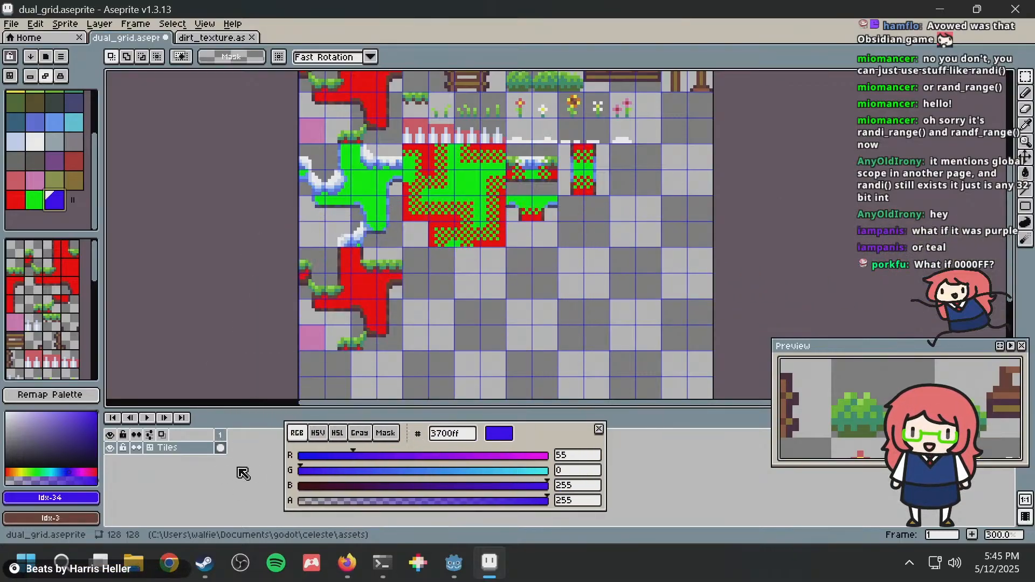
left_click_drag(335, 459, 254, 455)
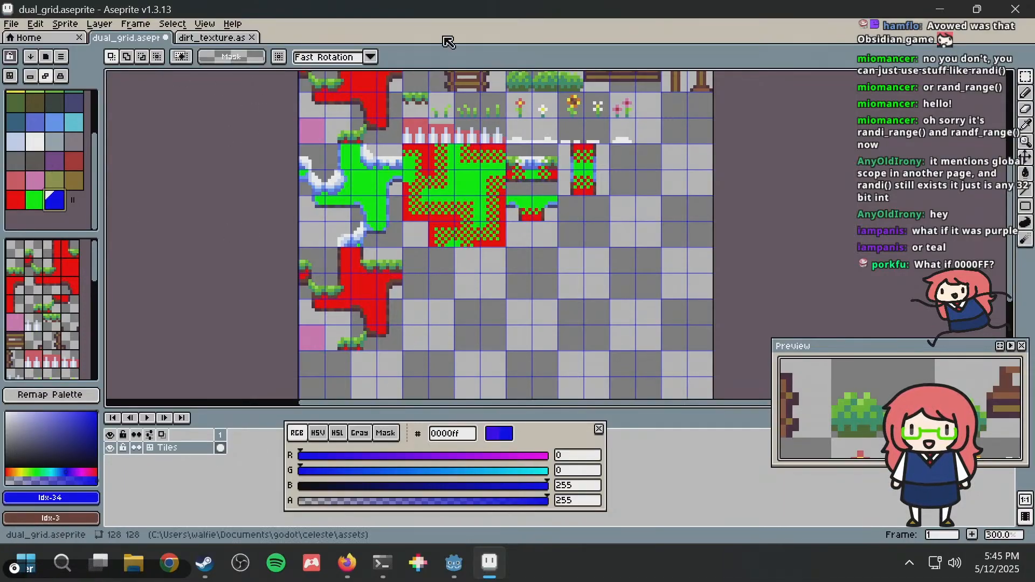
Select the first tile row of the pasted ground block and fill its red areas with blue #0000ff.
scroll(348, 343, "up", 1)
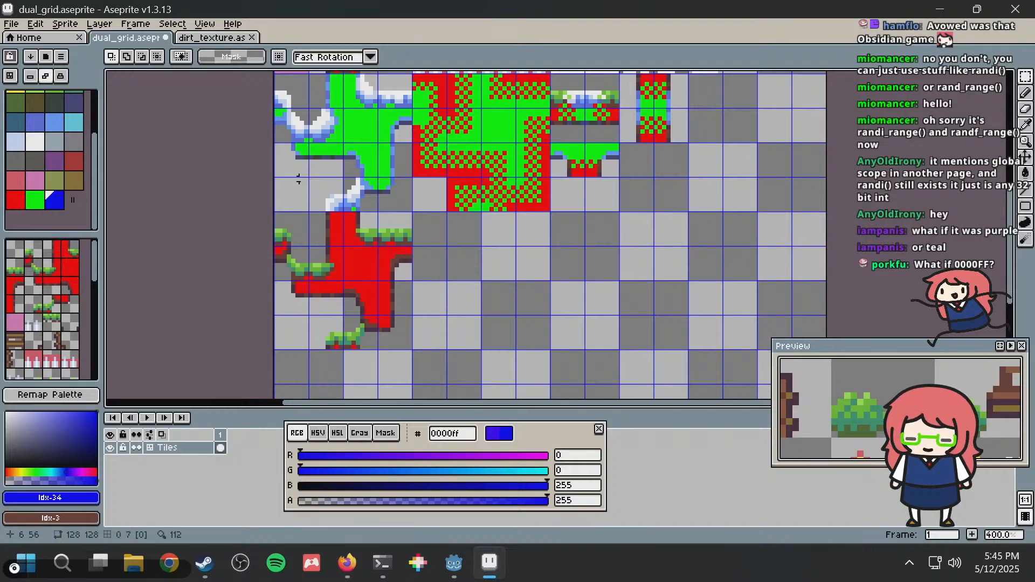
scroll(368, 265, "up", 1)
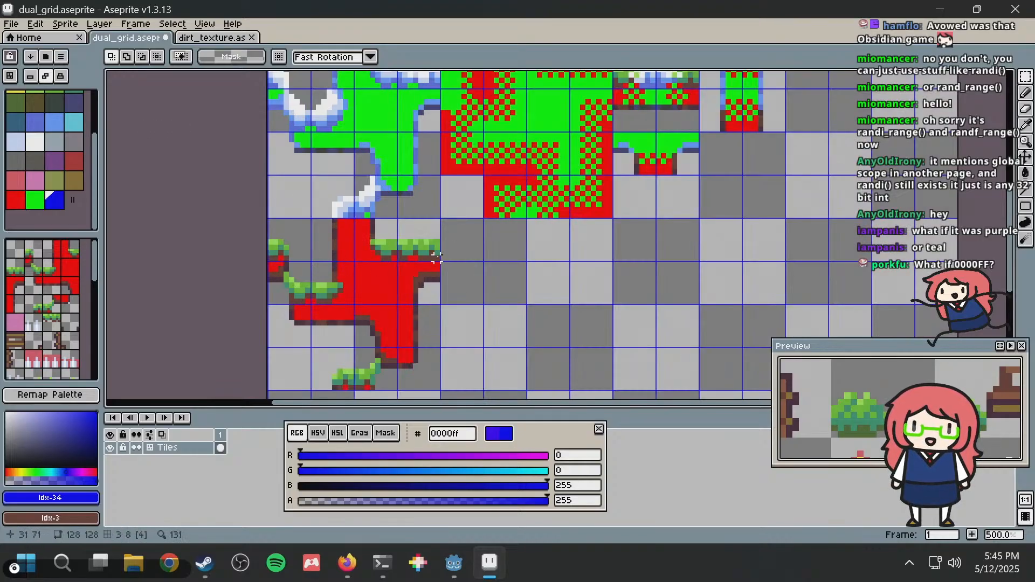
mouse_move(437, 259)
left_mouse_down()
mouse_move(269, 237)
mouse_move(259, 225)
left_mouse_up()
key("g")
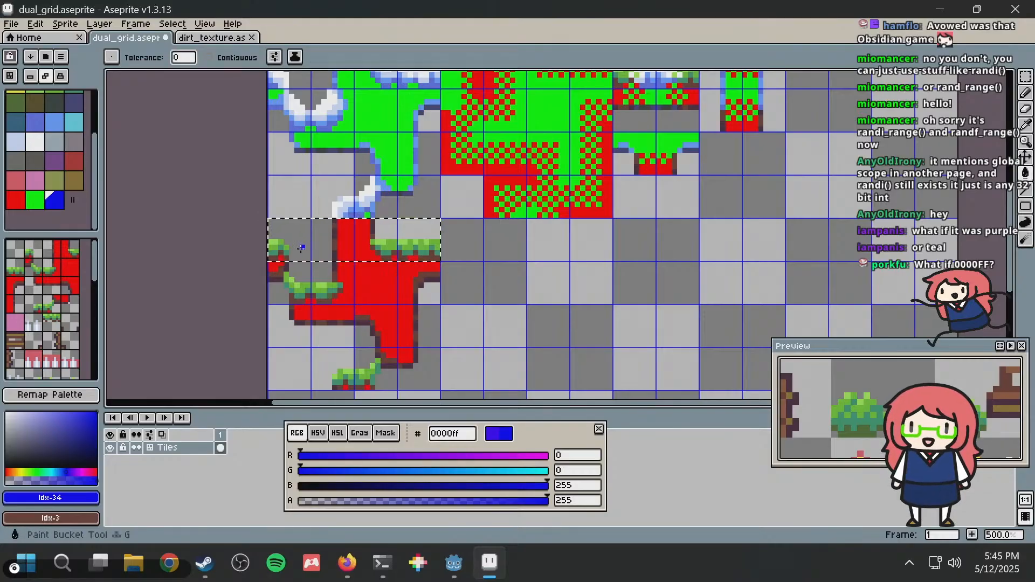
left_click(377, 255)
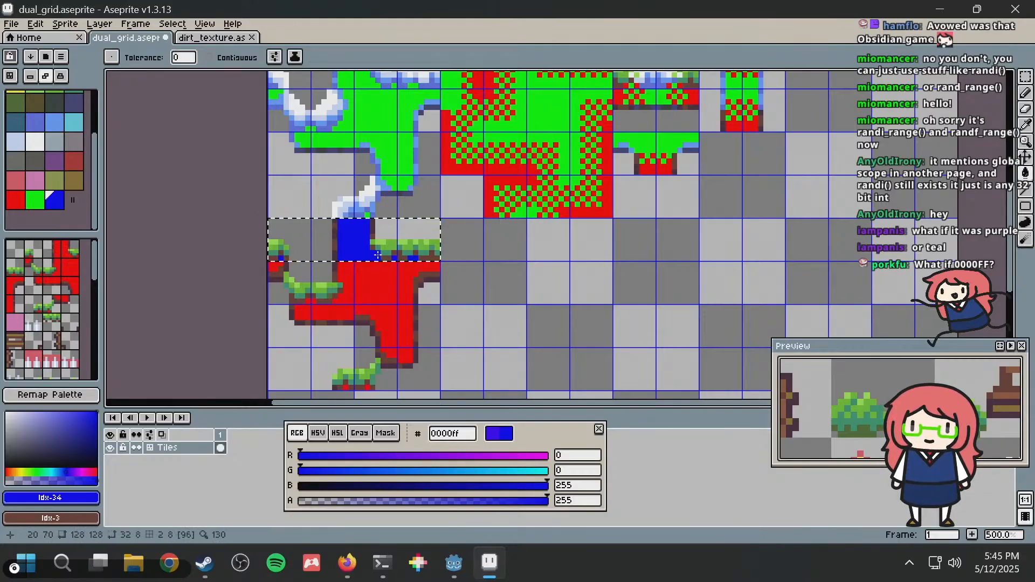
left_click_drag(372, 213, 370, 213)
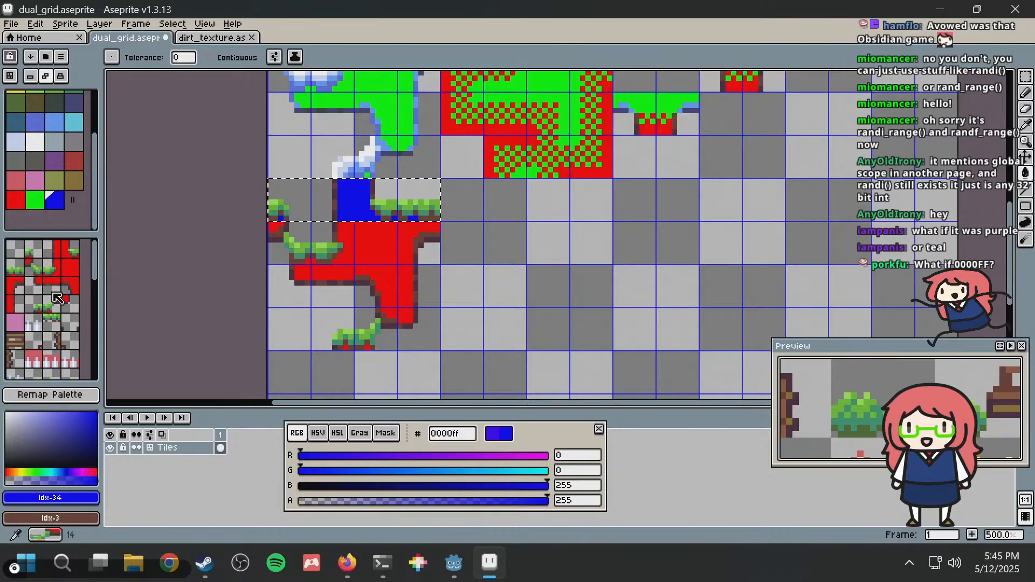
left_click_drag(95, 270, 95, 368)
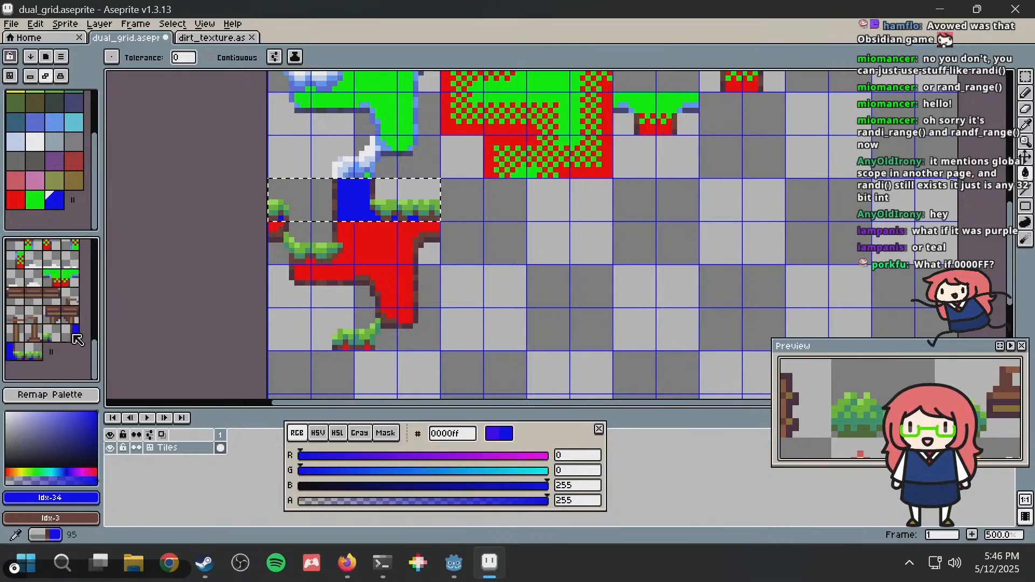
Select the second tile row of the pasted ground block and fill its red areas with blue.
key("m")
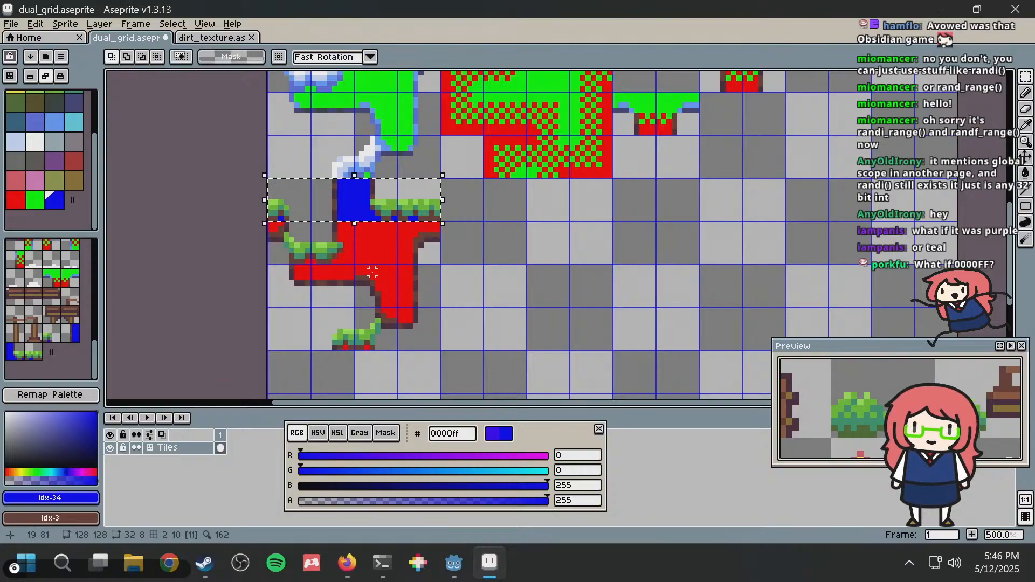
left_click_drag(436, 261, 219, 223)
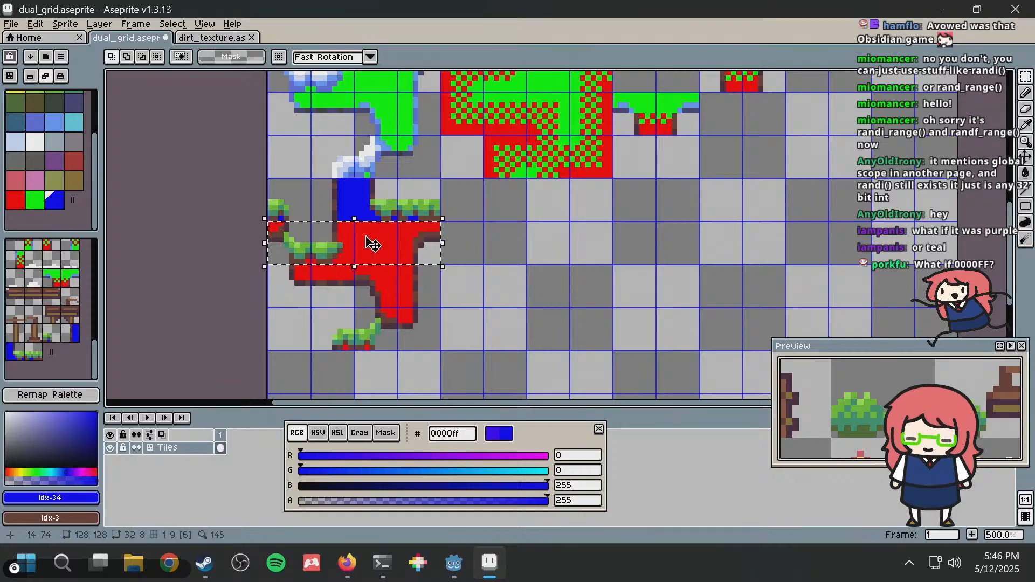
key("g")
left_click(365, 243)
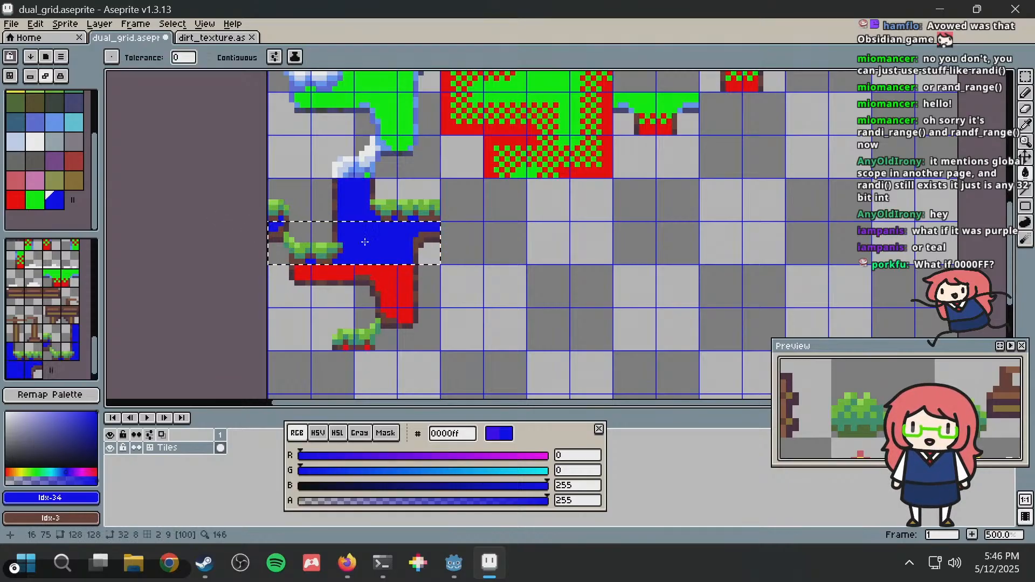
Select the third tile row of the pasted ground block and fill its red areas with blue.
key("m")
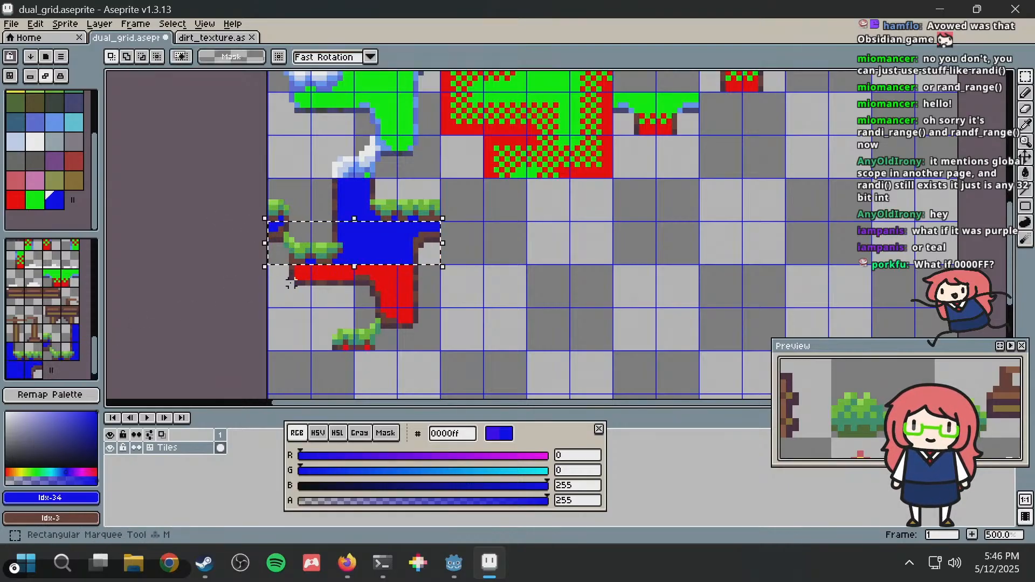
left_click_drag(436, 305, 281, 289)
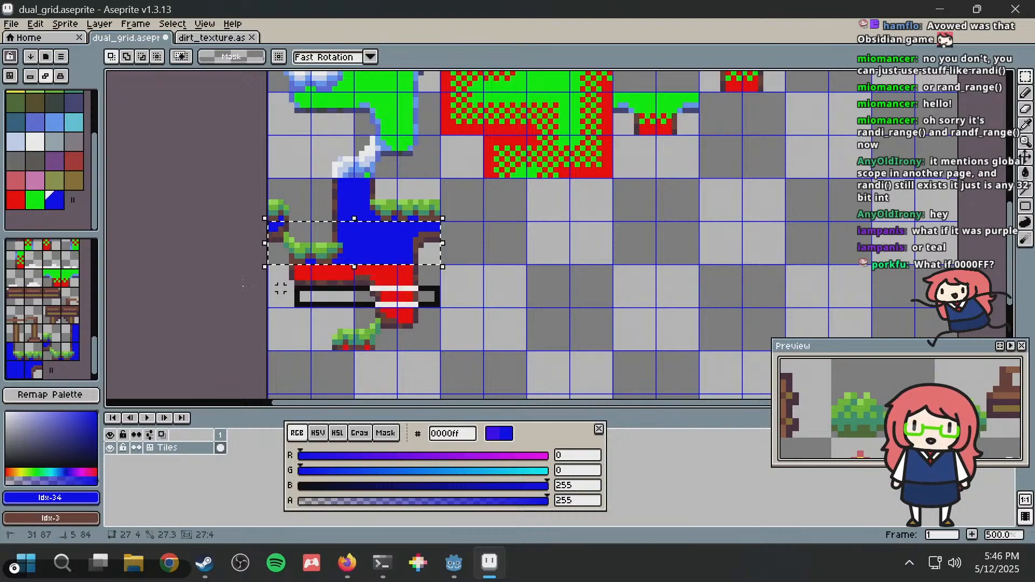
left_click_drag(189, 267, 194, 268)
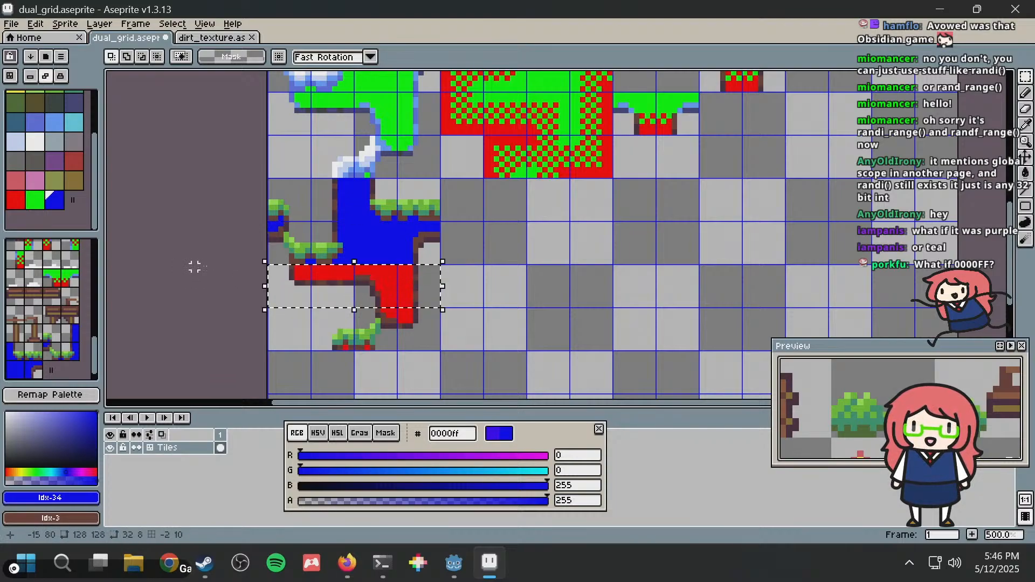
left_click(578, 266)
left_click_drag(437, 304, 437, 304)
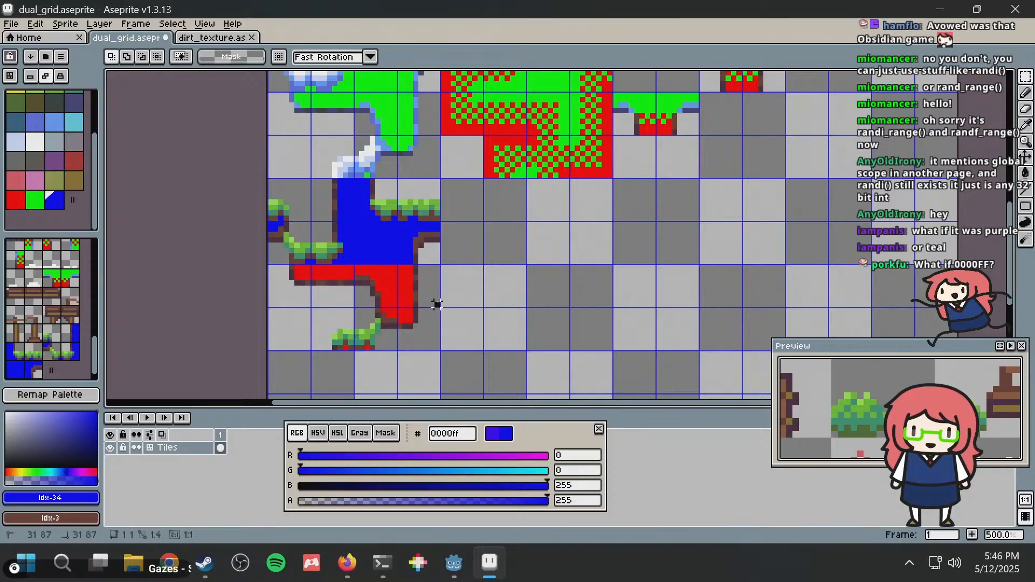
left_click_drag(258, 267, 259, 266)
key("g")
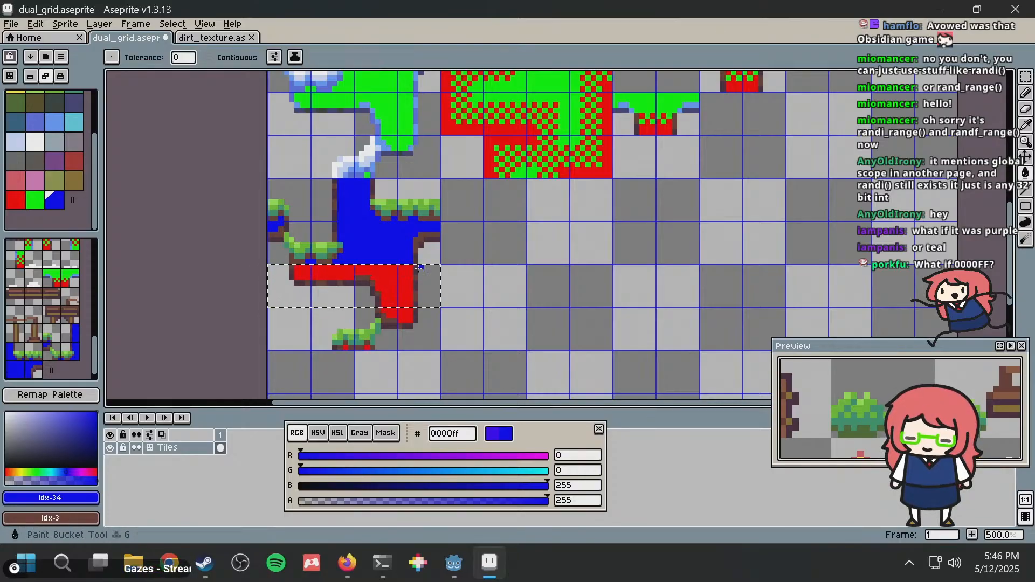
left_click(409, 278)
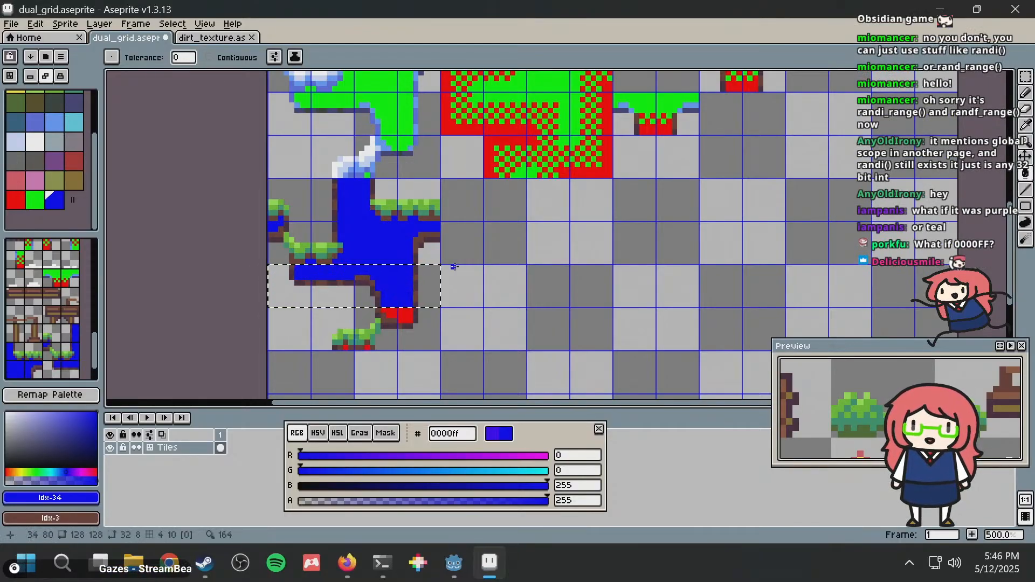
Fill the red areas in the fourth tile row of the pasted block with blue, deselect and save dual_grid.aseprite.
key("m")
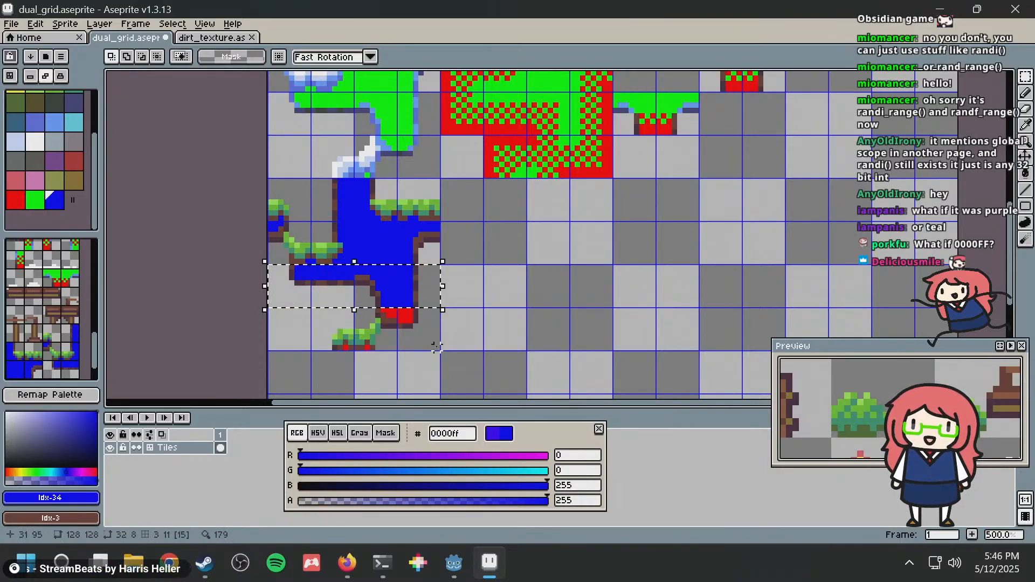
left_click_drag(437, 346, 248, 310)
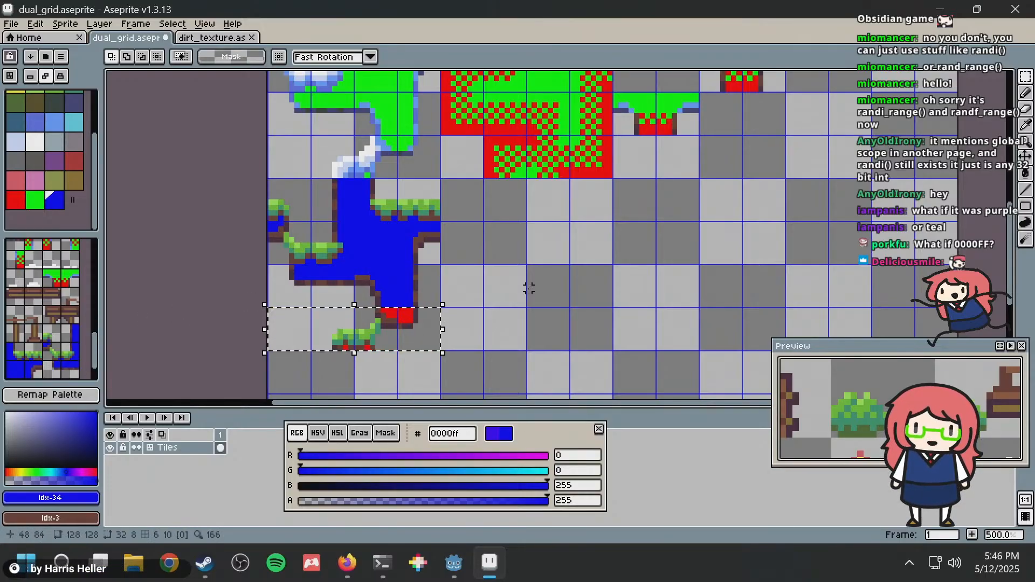
key("g")
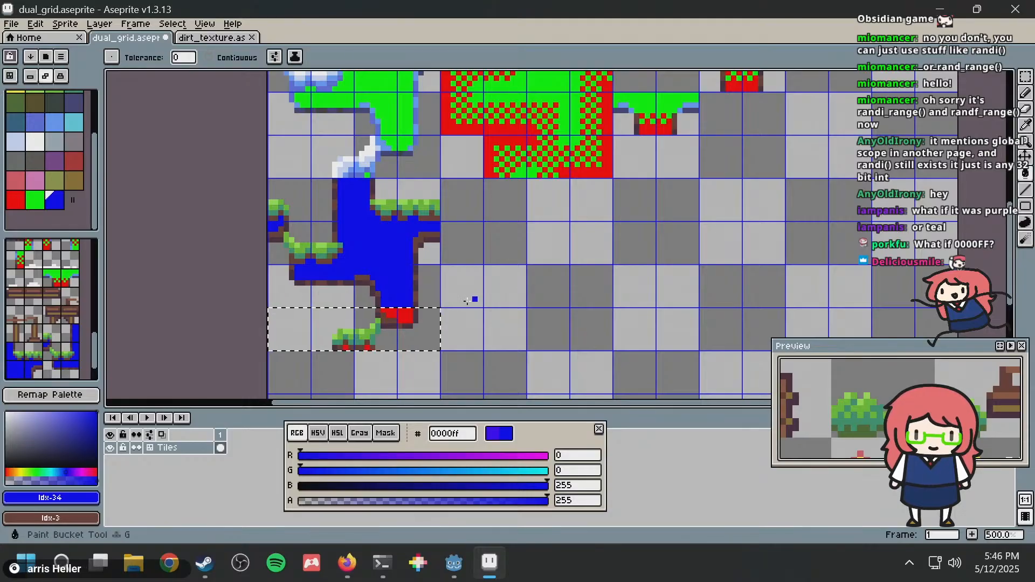
left_click(404, 320)
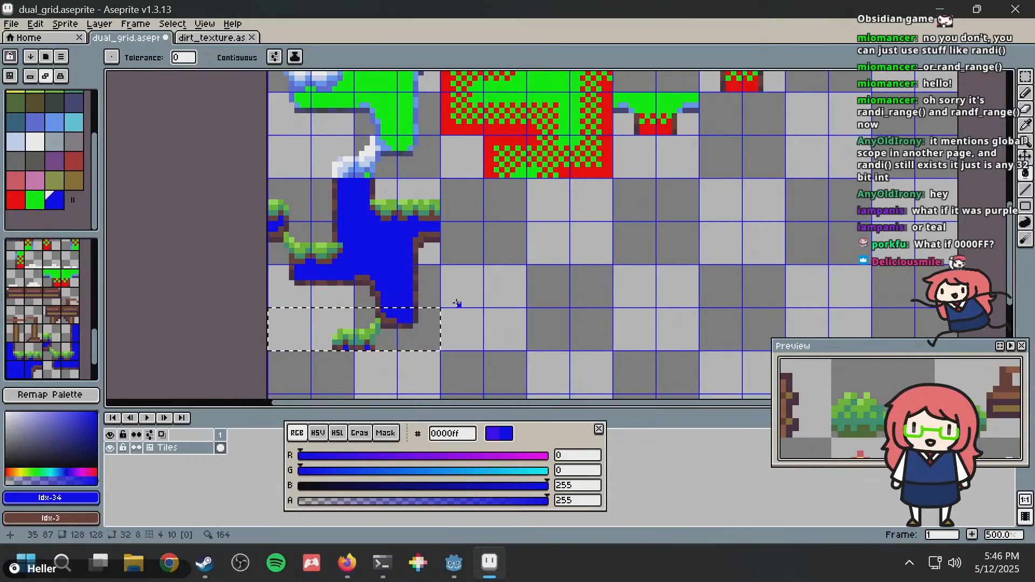
key("ctrl+d")
key("b")
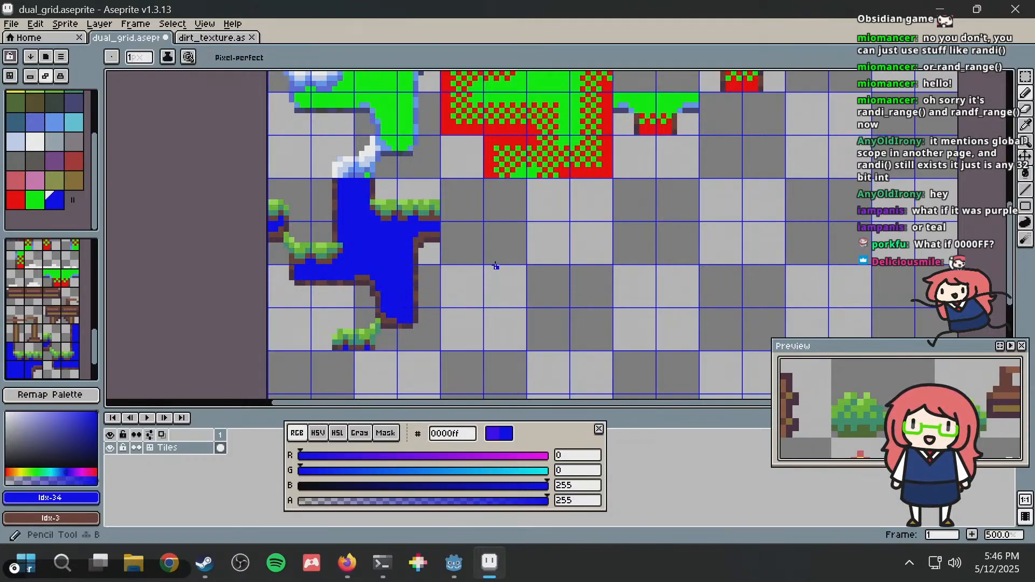
key("ctrl+s")
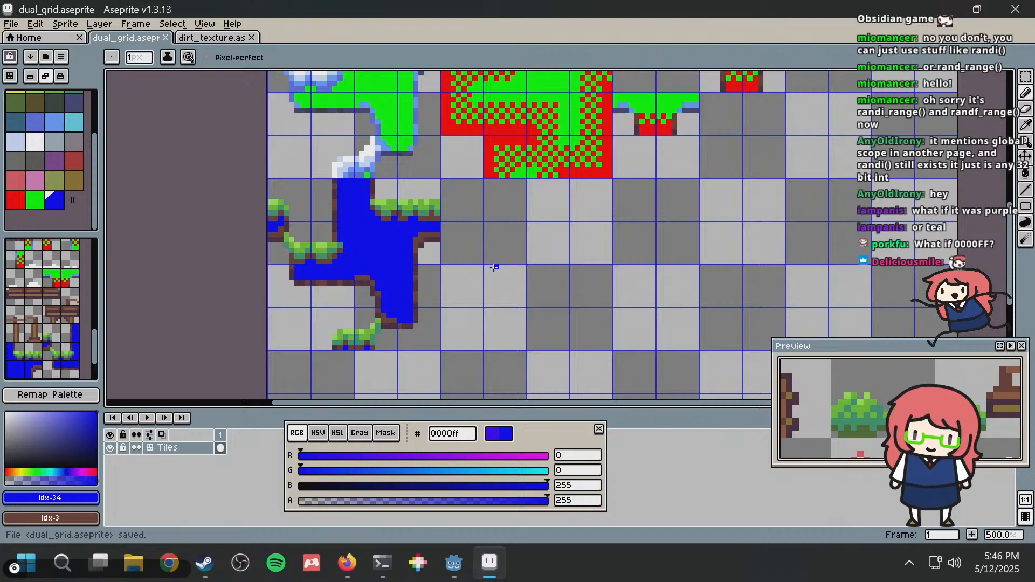
Switch to Godot and open background.gdshader from the shaders folder at its green overlay mixing code.
key("alt+Tab")
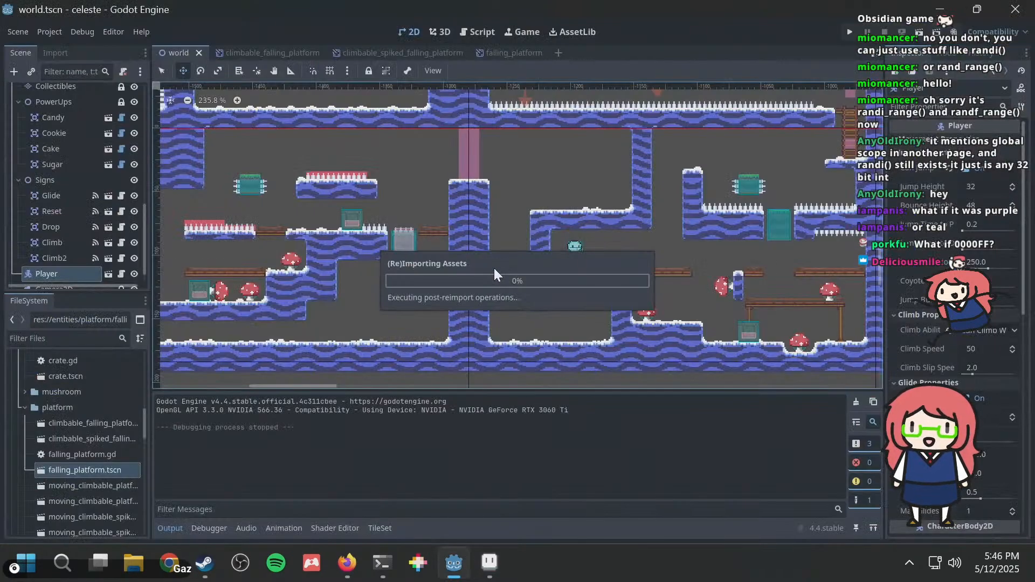
scroll(124, 447, "down", 10)
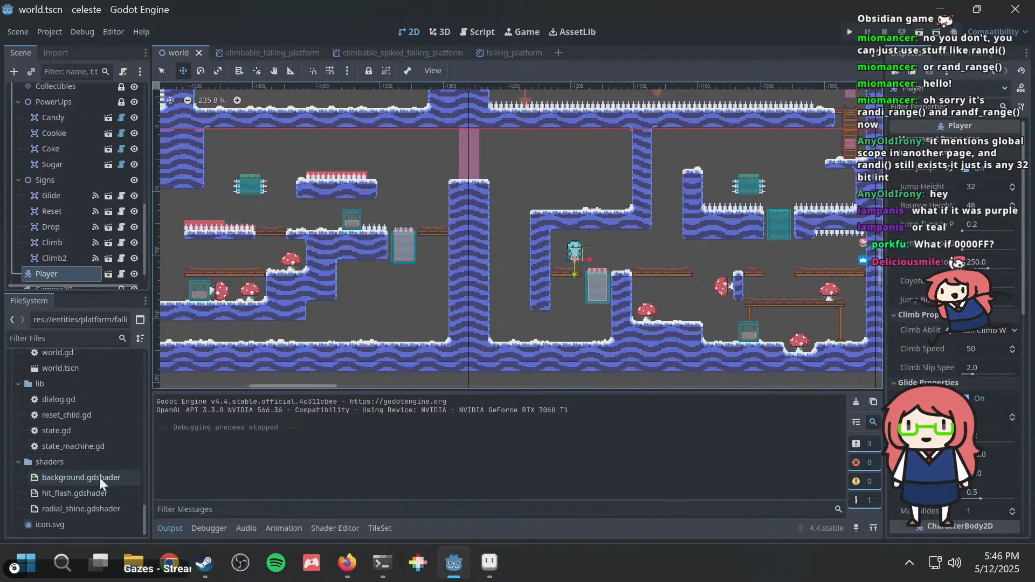
double_click(86, 478)
scroll(424, 443, "down", 6)
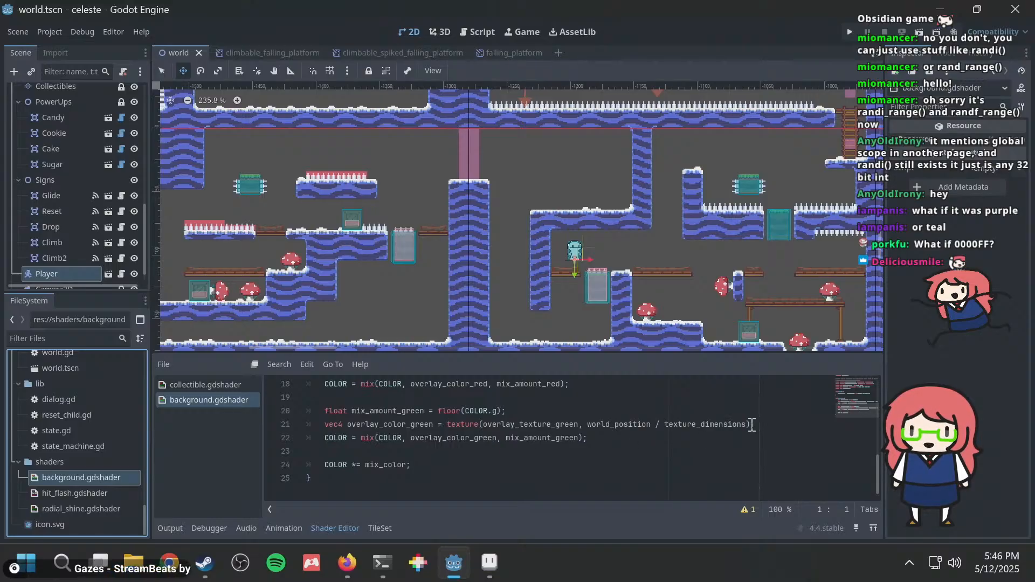
Duplicate the three-line green overlay block in the background shader's fragment code directly below the original, separated by a blank line.
left_click(770, 423)
key("Down")
key("shift+Home")
key("shift+Home")
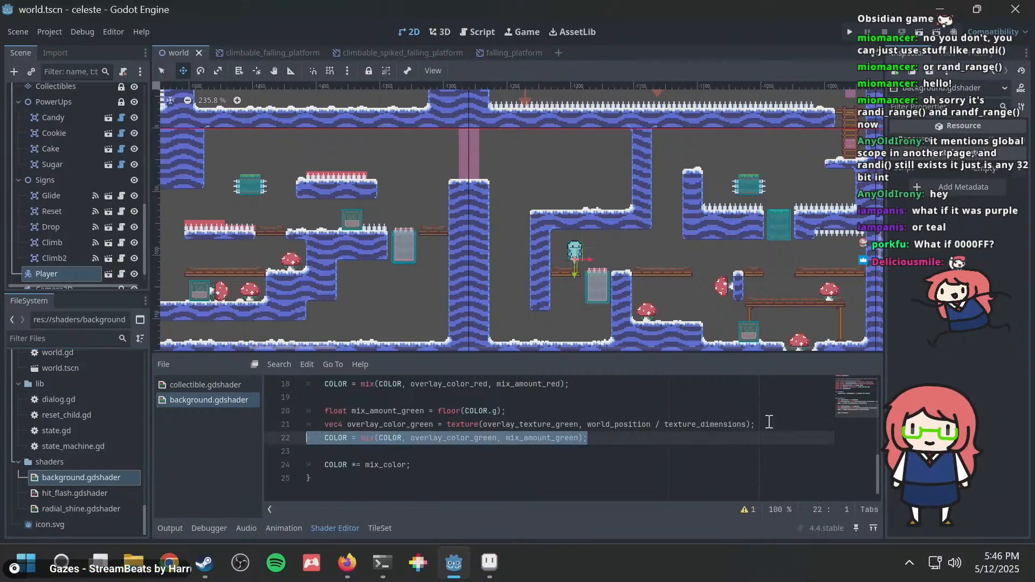
key("shift+Up")
key("shift+Up")
key("ctrl+c")
key("Down")
key("Down")
key("End")
key("Return")
key("Return")
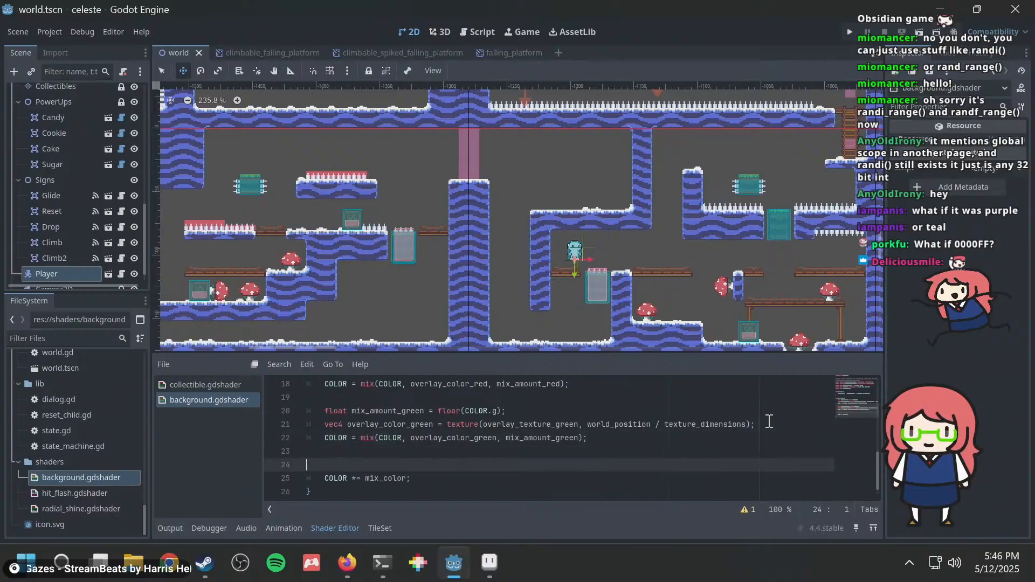
key("ctrl+v")
scroll(568, 457, "down", 1)
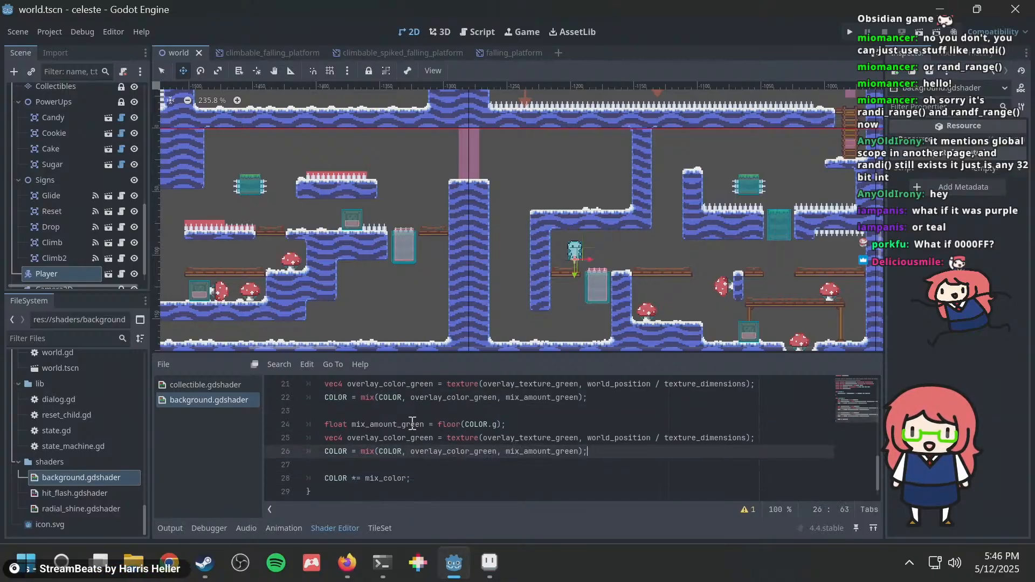
In the copied block, rename the float variable to mix_amount_blue and make it use the floor of COLOR.b.
double_click(411, 423)
key("Right")
key("BackSpace")
key("BackSpace")
key("BackSpace")
key("BackSpace")
key("BackSpace")
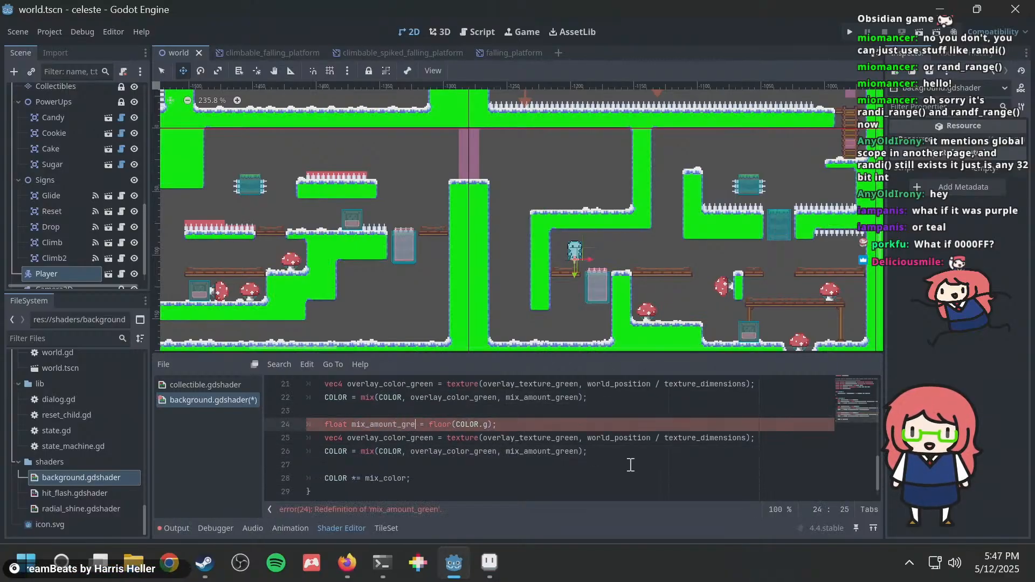
type("blue")
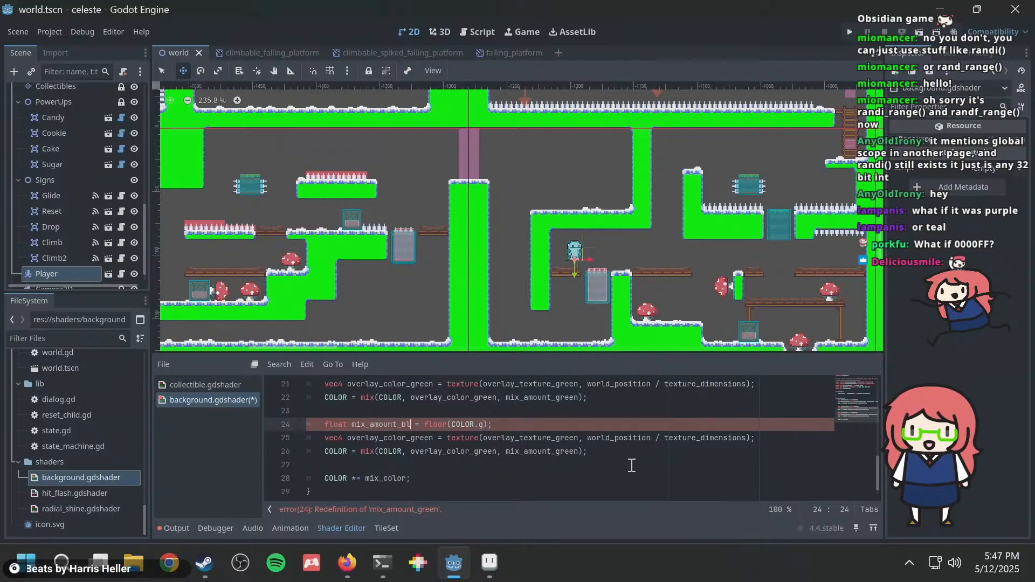
key("BackSpace")
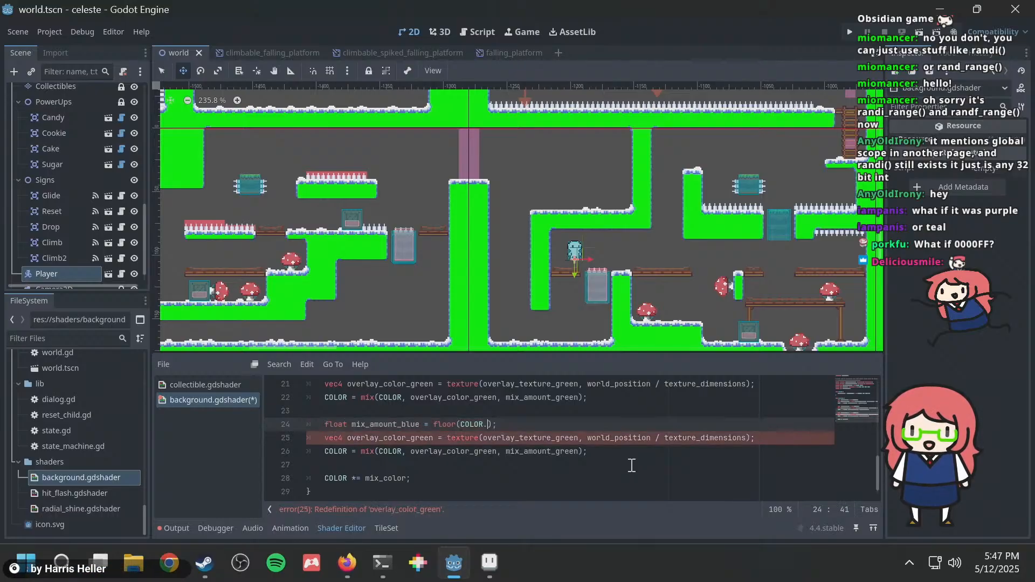
type("b")
Make the copied block sample overlay_texture_blue and its mix line use overlay_color_blue and mix_amount_blue.
left_click(662, 440)
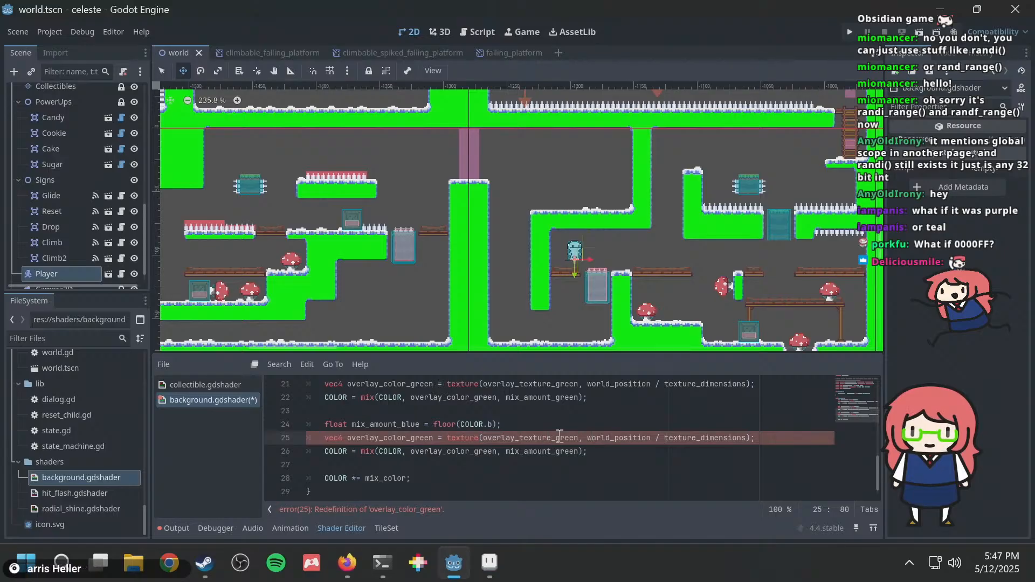
left_click_drag(559, 440, 575, 438)
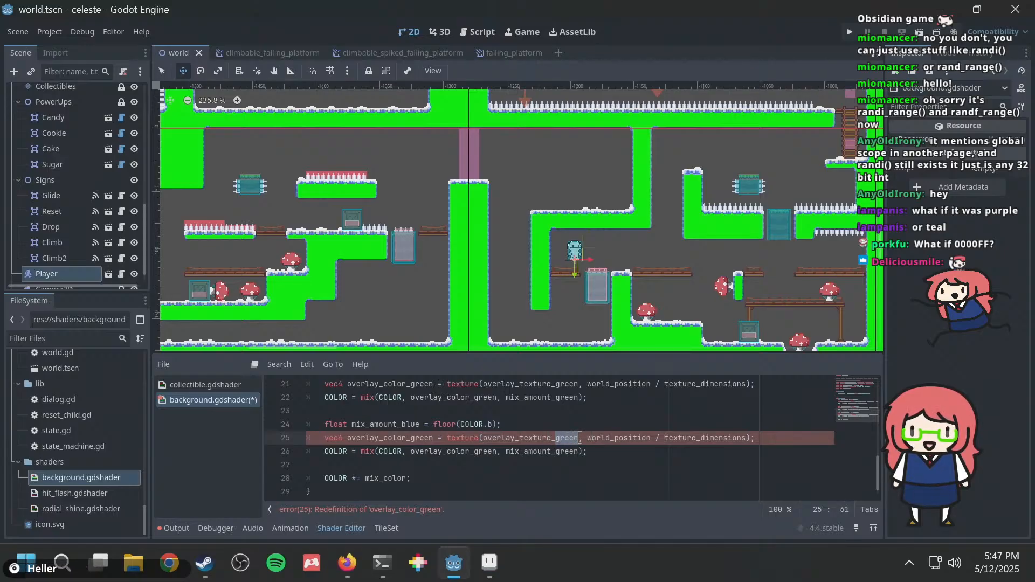
type("blue")
key("Down")
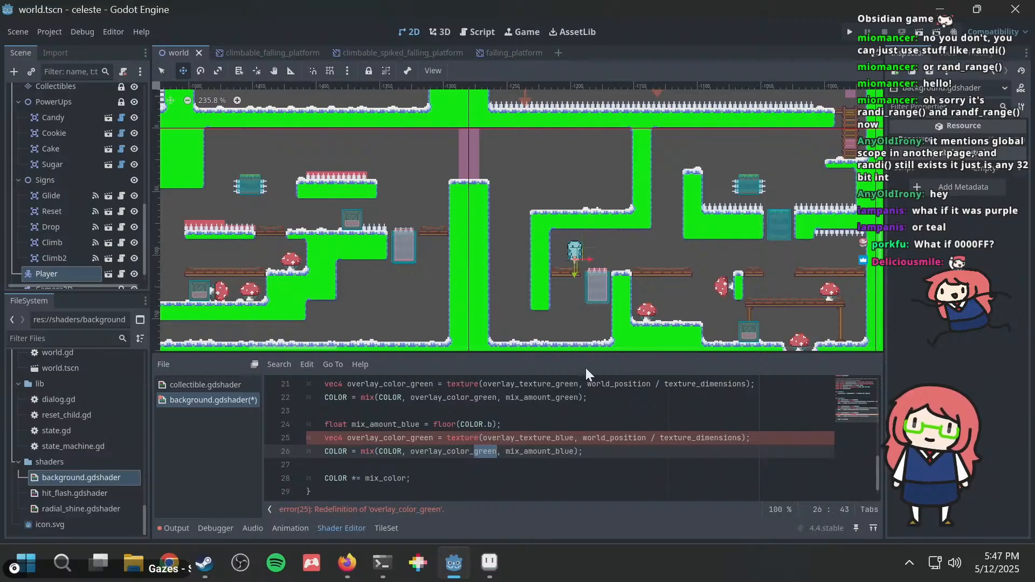
type("blue")
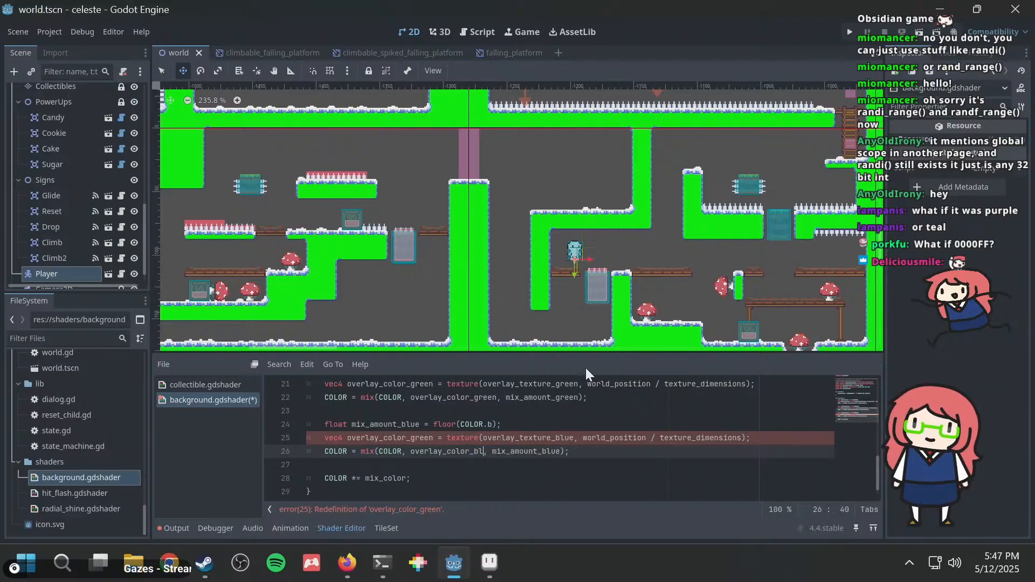
Rename the copied block's vec4 variable to overlay_color_blue.
key("Up")
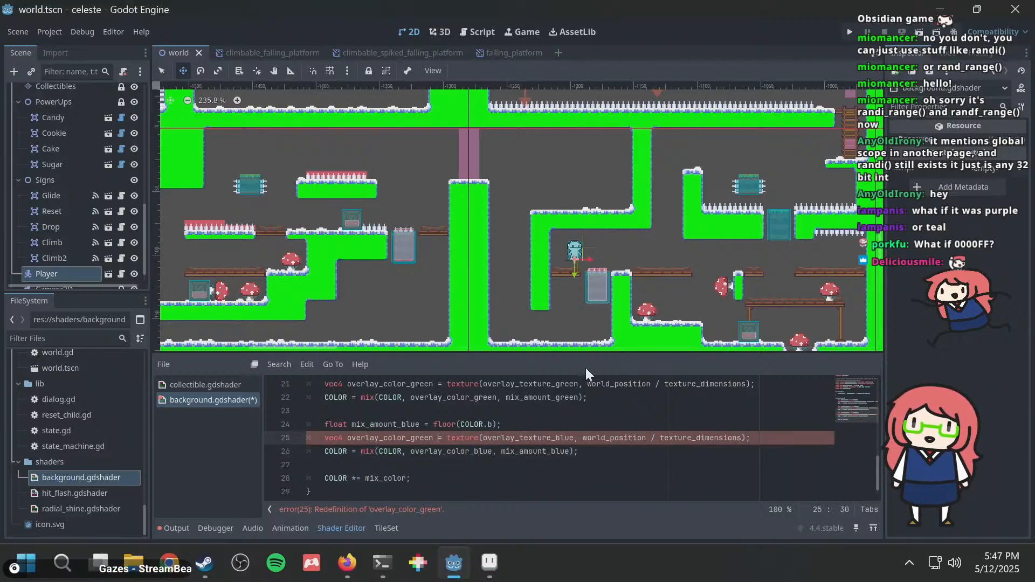
key("Left")
key("BackSpace")
key("BackSpace")
key("BackSpace")
key("BackSpace")
key("BackSpace")
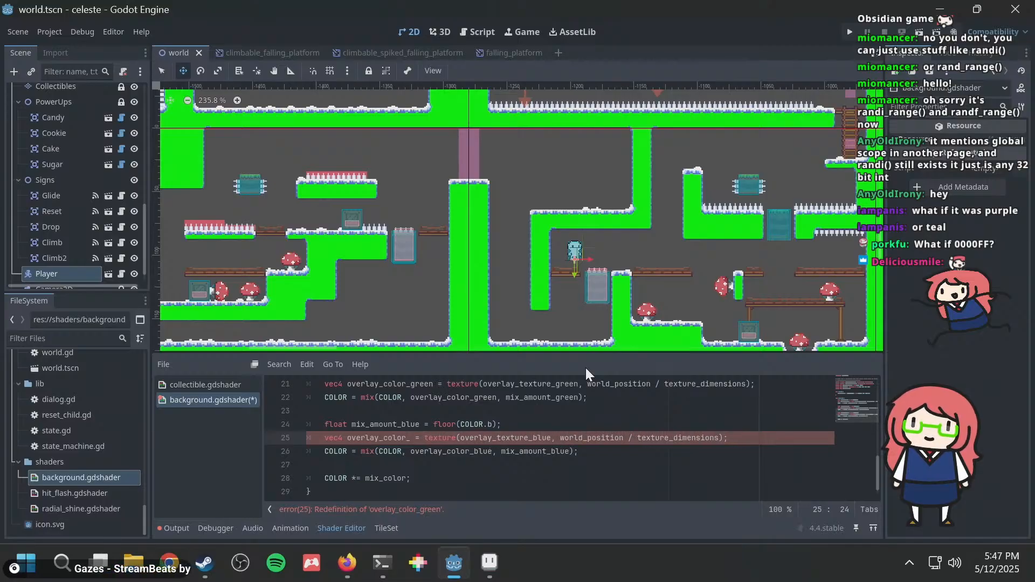
type("blue")
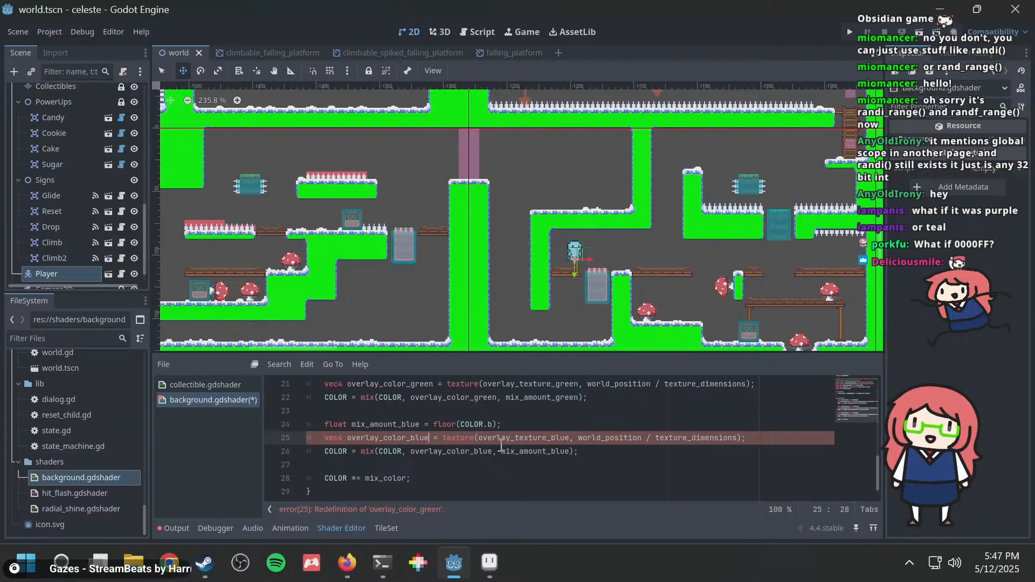
Declare a sampler2D uniform overlay_texture_blue with repeat_enable and filter_nearest below the green one, and save the shader.
left_click(501, 440)
scroll(595, 422, "up", 5)
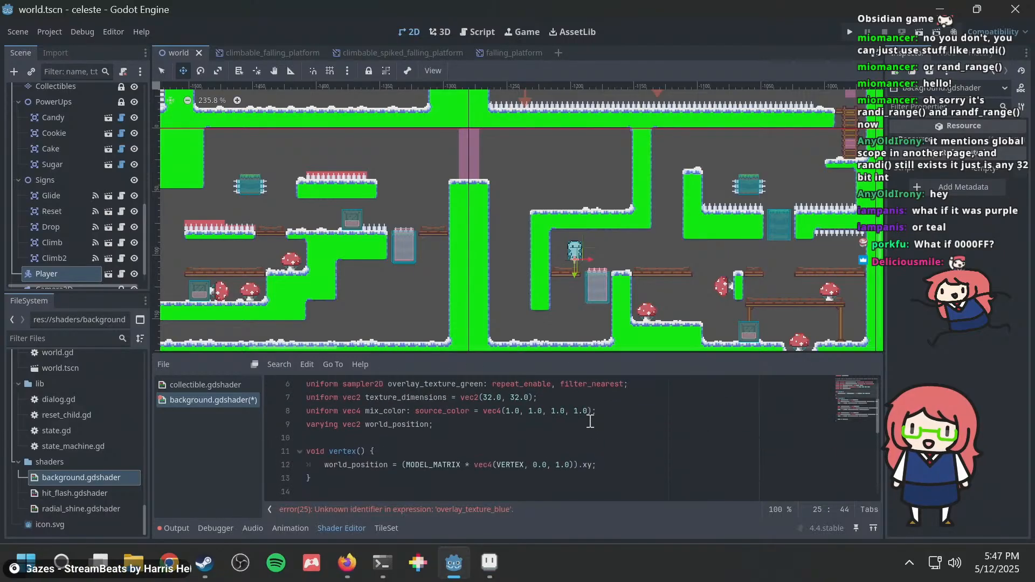
scroll(561, 419, "up", 1)
left_click(652, 425)
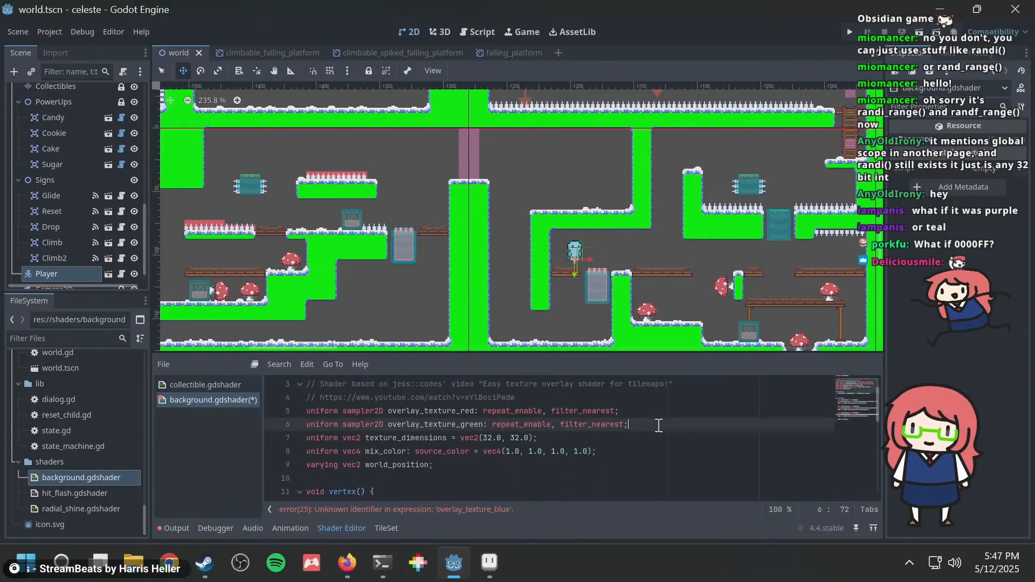
key("shift+Home")
key("ctrl+c")
key("End")
key("Return")
key("ctrl+v")
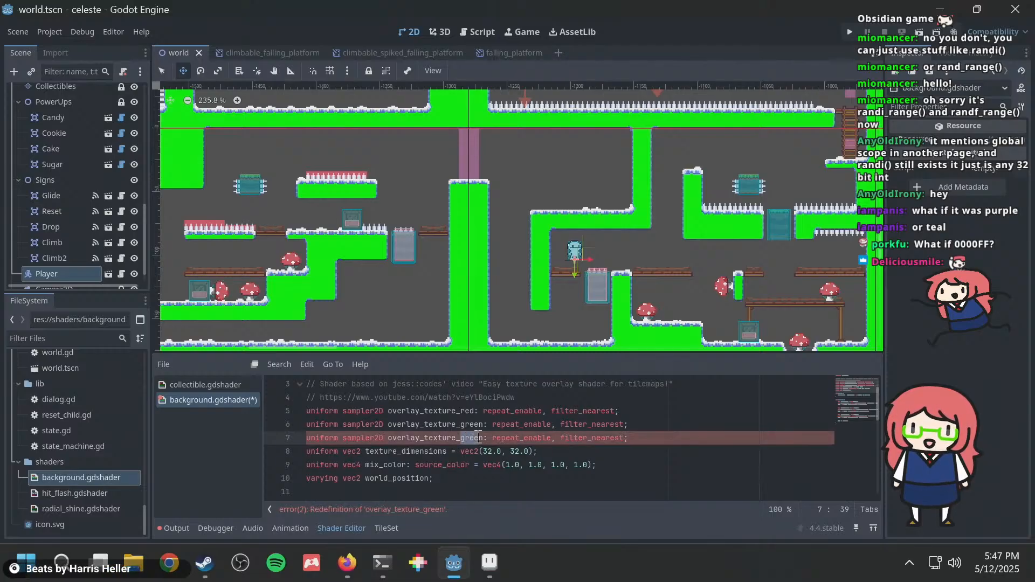
type("g")
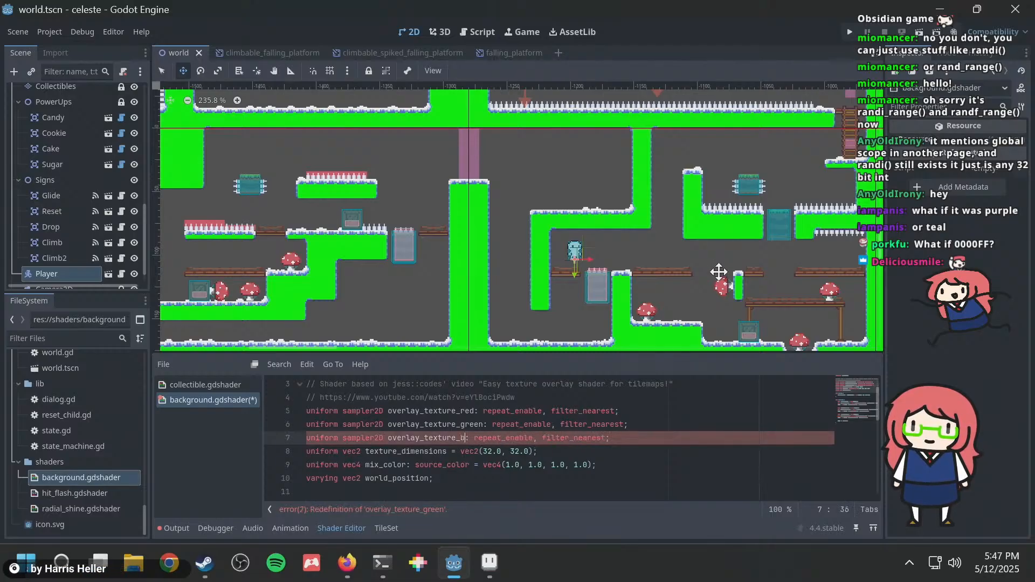
type("lue")
key("ctrl+s")
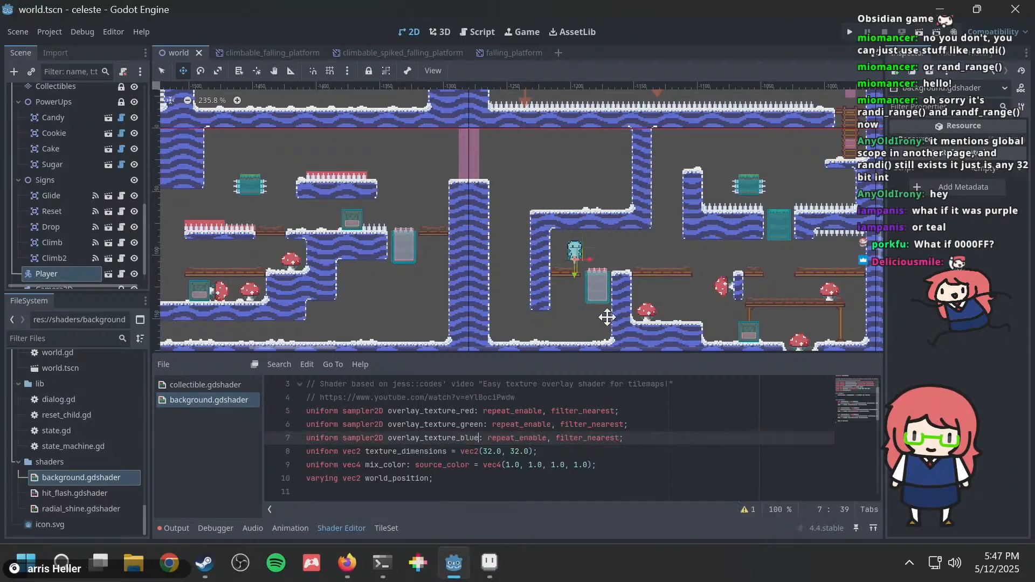
Assign the dirt_texture_l_rock texture to the empty blue overlay parameter of the Foreground layer's shader material, and save the scene.
scroll(73, 205, "down", 1)
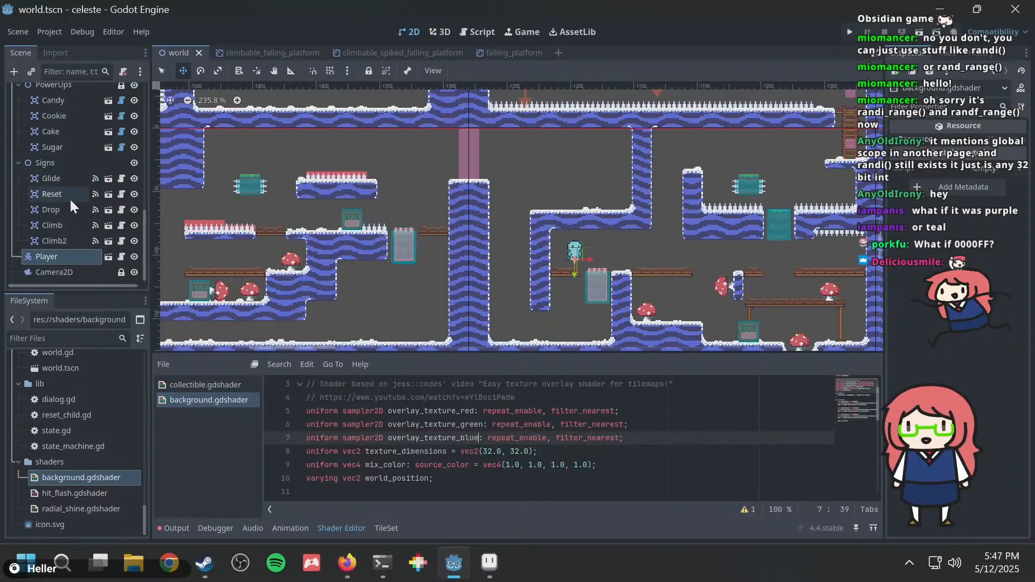
scroll(73, 208, "up", 4)
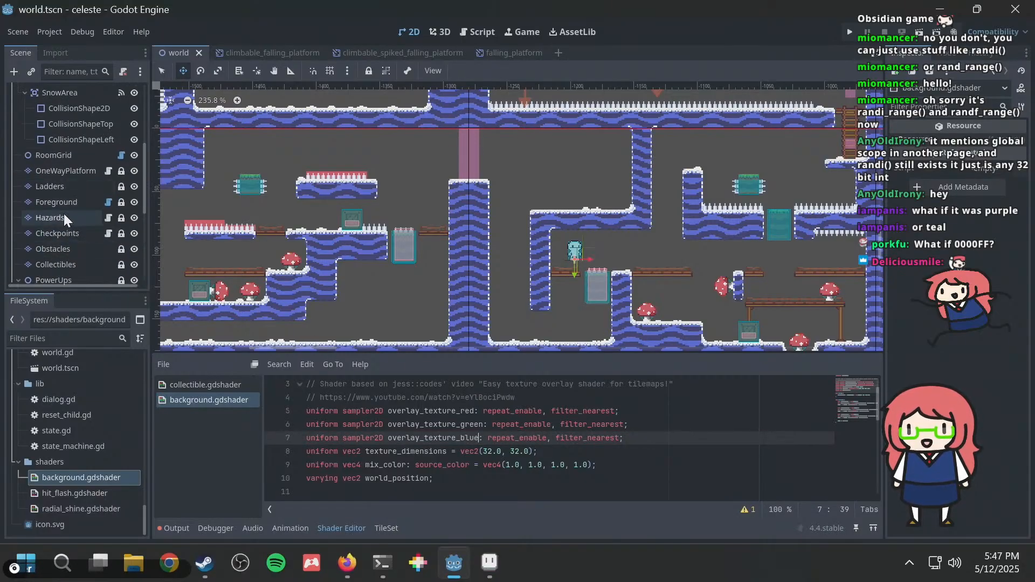
left_click(64, 202)
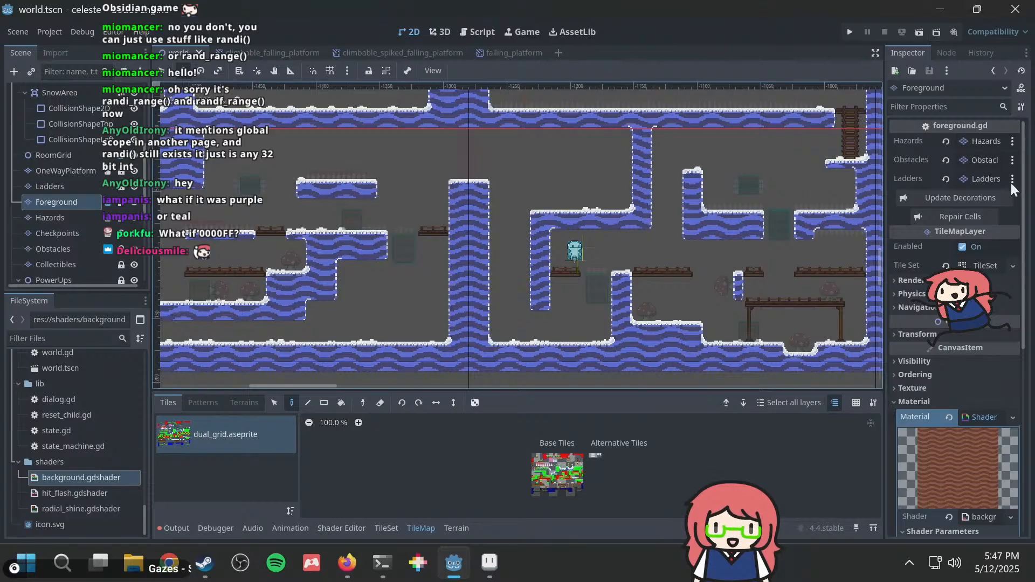
scroll(1024, 193, "down", 5)
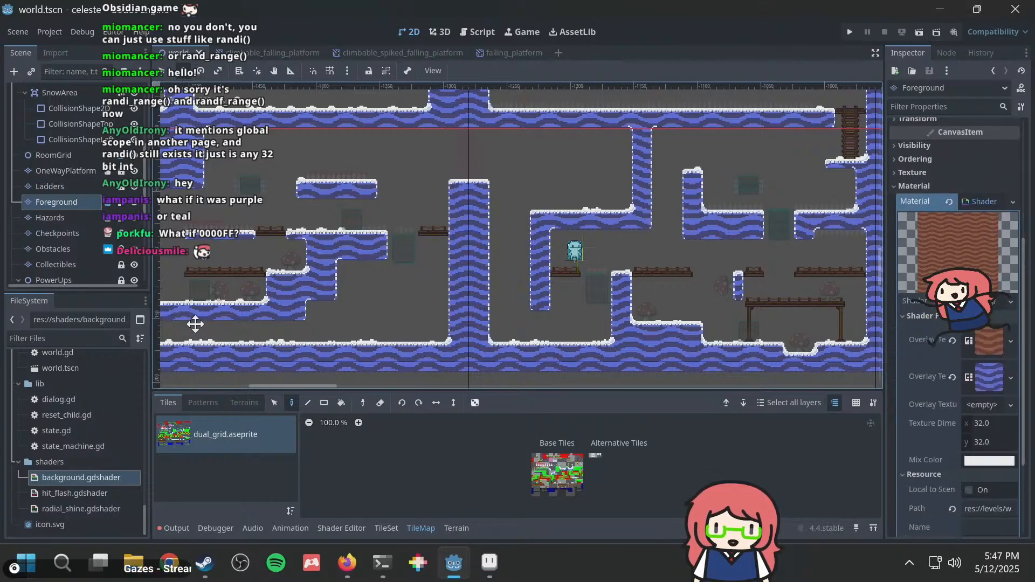
scroll(46, 463, "up", 3)
scroll(46, 463, "up", 10)
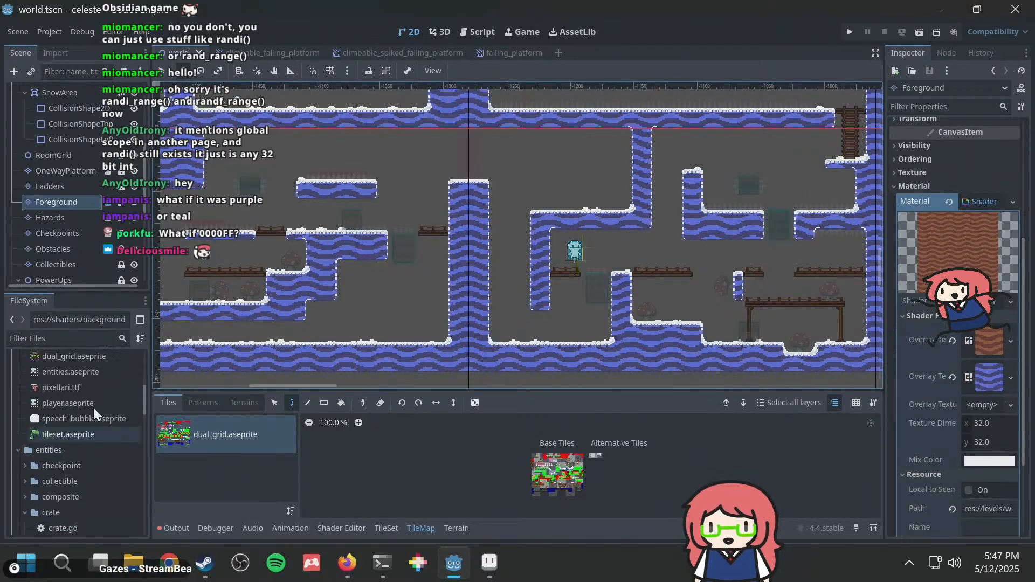
left_click_drag(87, 438, 970, 413)
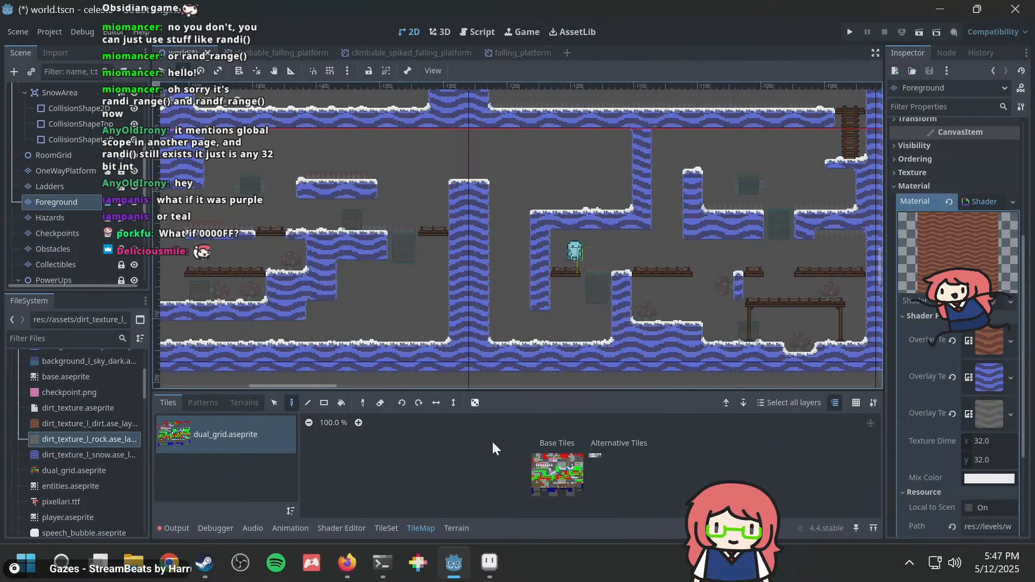
key("ctrl+s")
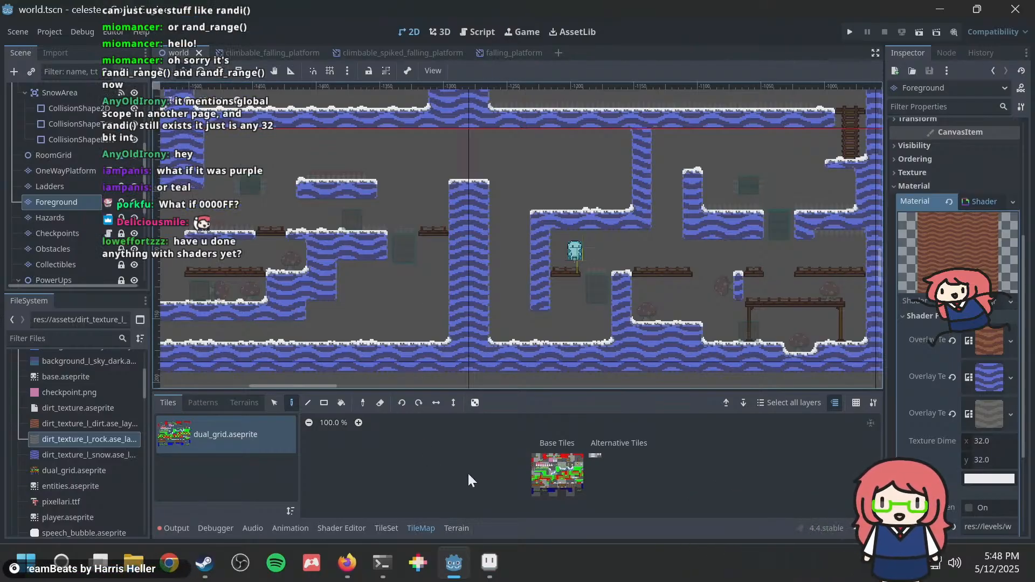
Review the blue overlay code in the background shader, and inspect the blue tiles of dual_grid.aseprite in Aseprite before returning to Godot.
left_click(351, 529)
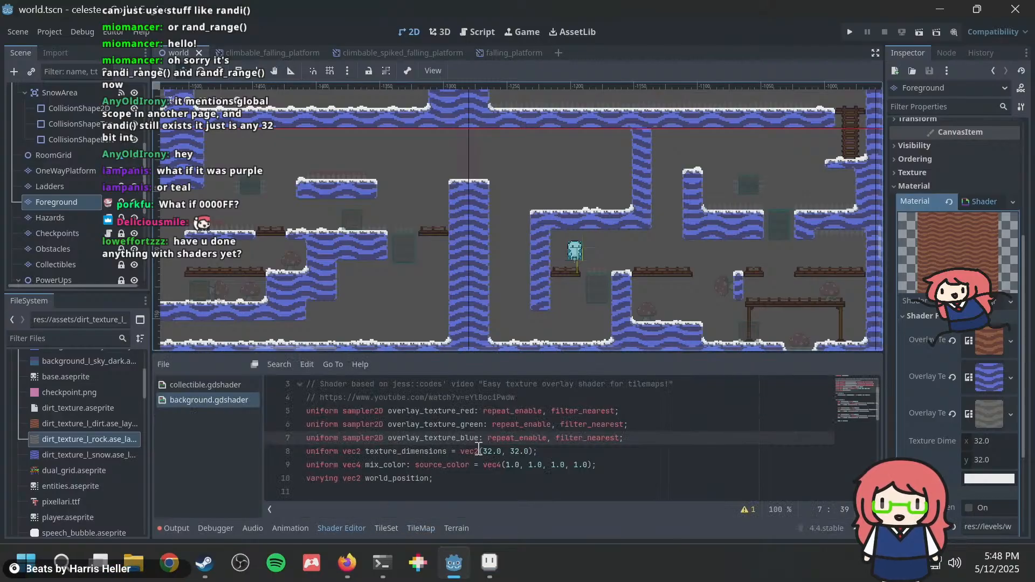
scroll(479, 450, "down", 8)
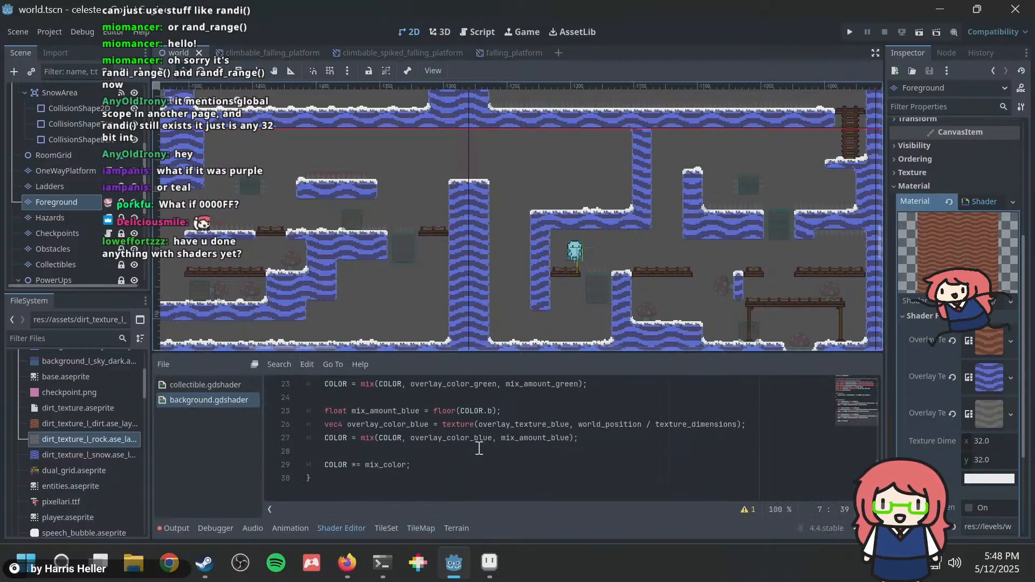
scroll(479, 449, "up", 6)
scroll(479, 448, "up", 3)
scroll(478, 449, "down", 7)
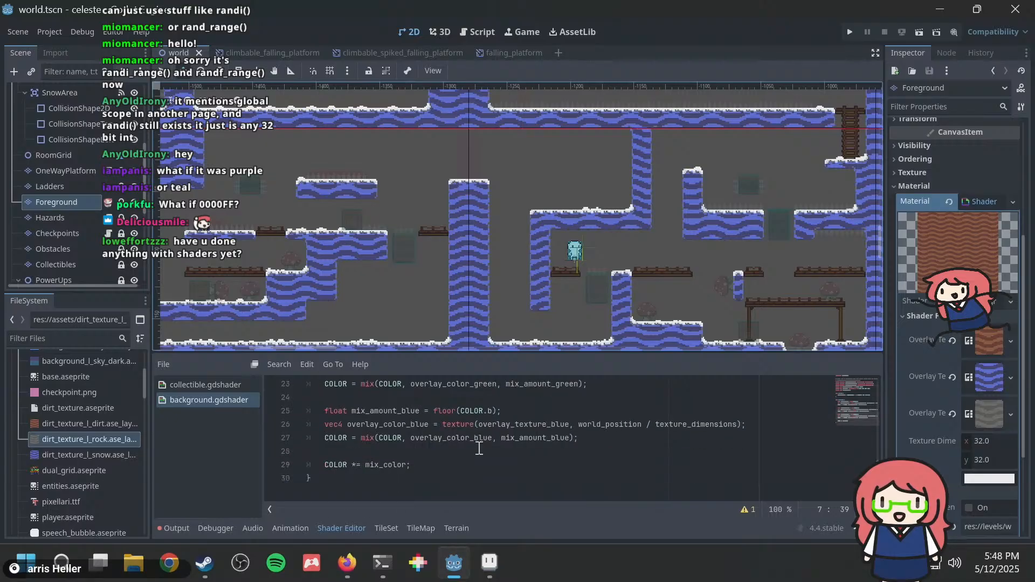
left_click(491, 555)
scroll(382, 233, "up", 5)
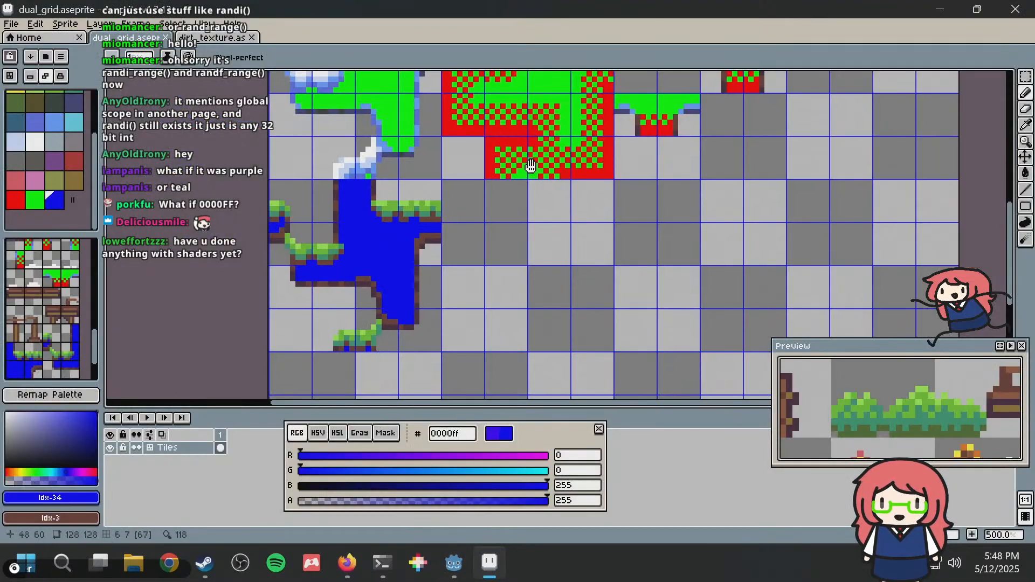
middle_click_drag(494, 231, 500, 96)
scroll(499, 97, "down", 1)
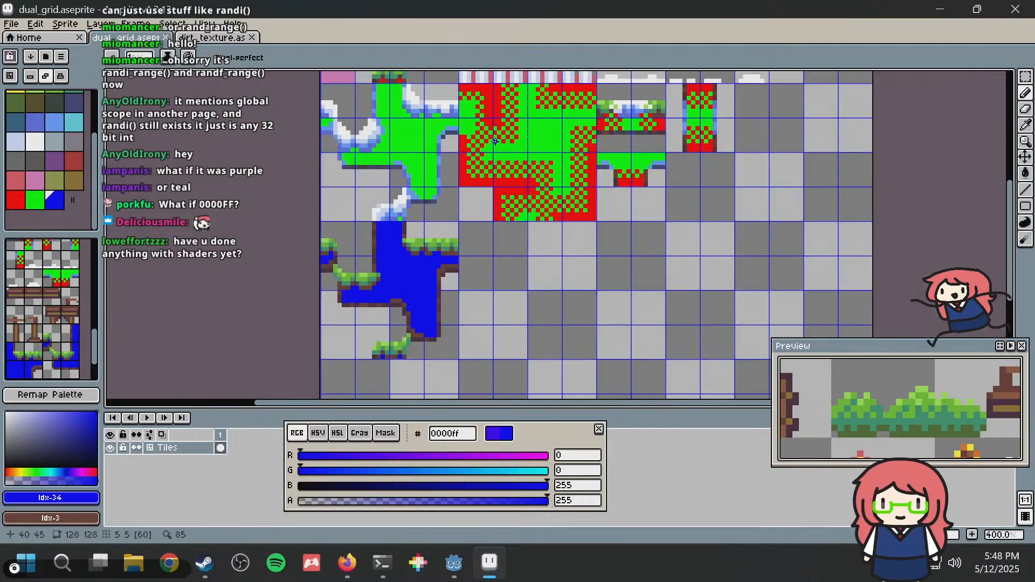
key("alt+Tab")
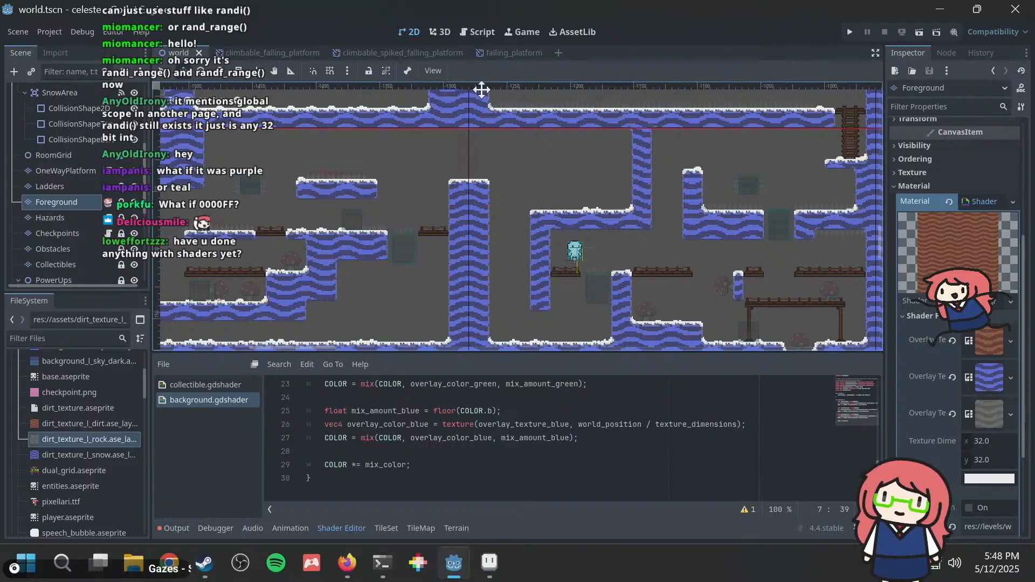
Move the Player beside the four-leaf clover, then run the game to test collecting it and close it.
middle_click_drag(512, 188, 381, 215)
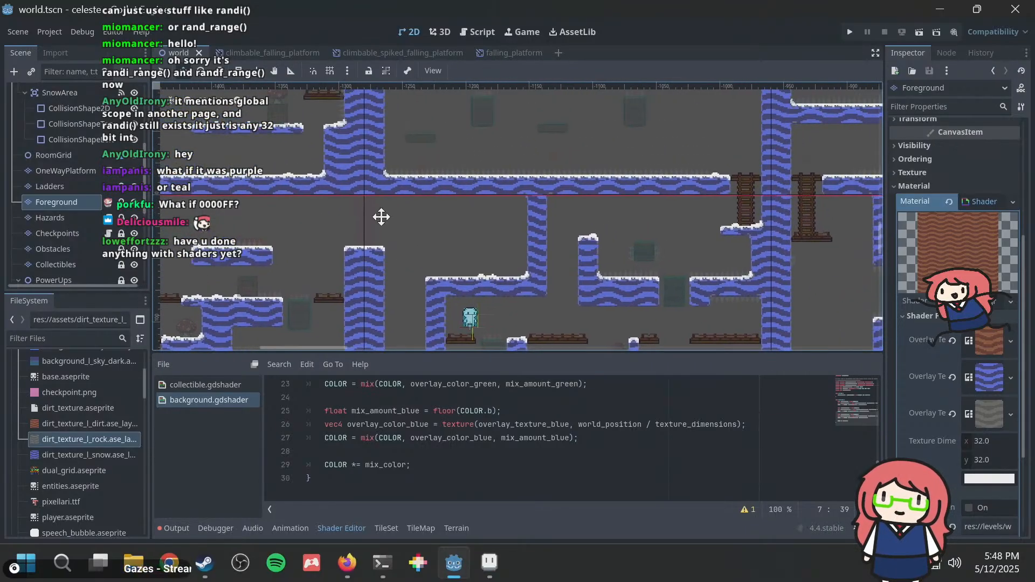
mouse_move(346, 562)
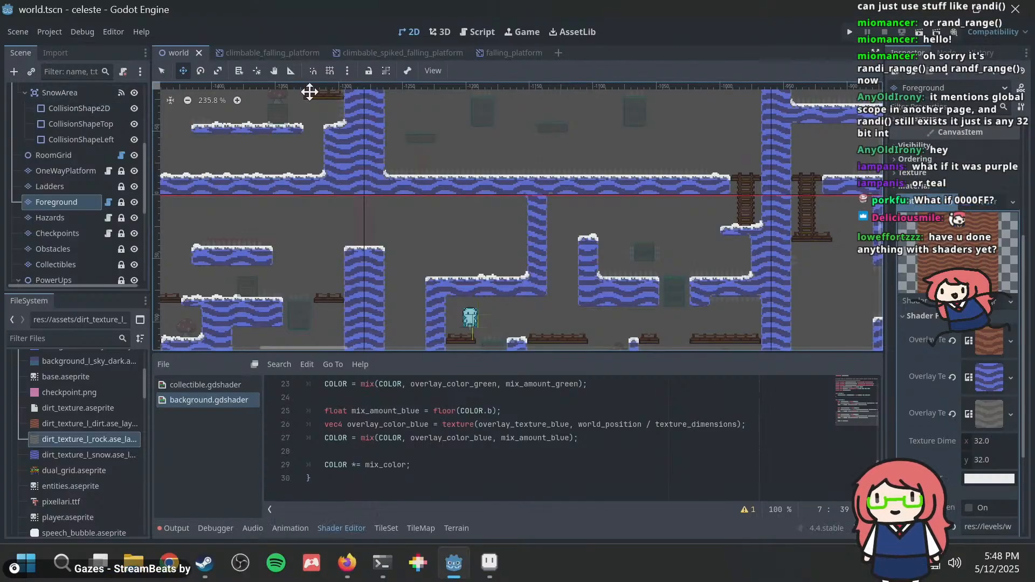
middle_click_drag(469, 254, 190, 278)
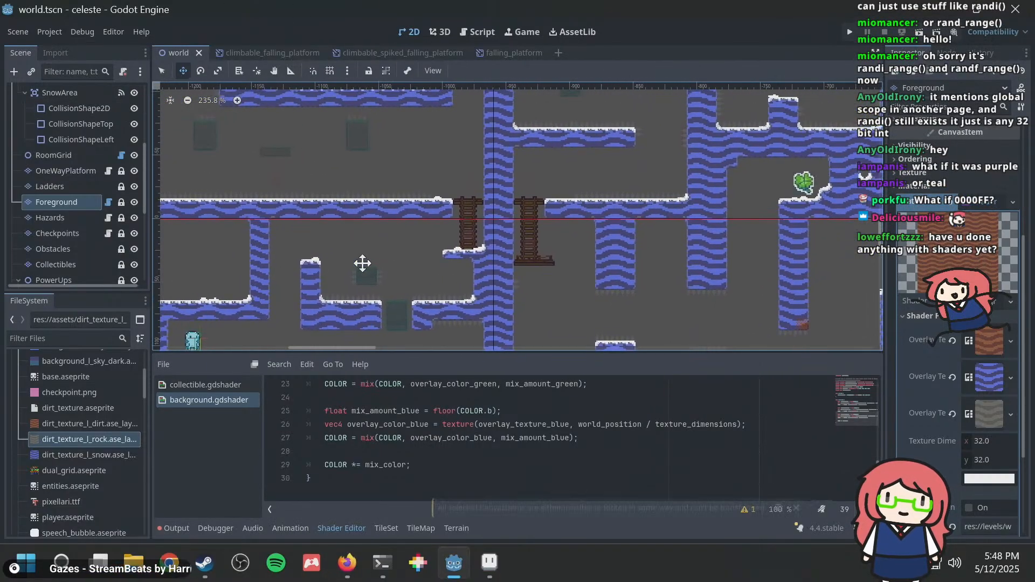
left_click(795, 163)
scroll(75, 217, "down", 2)
scroll(75, 217, "down", 6)
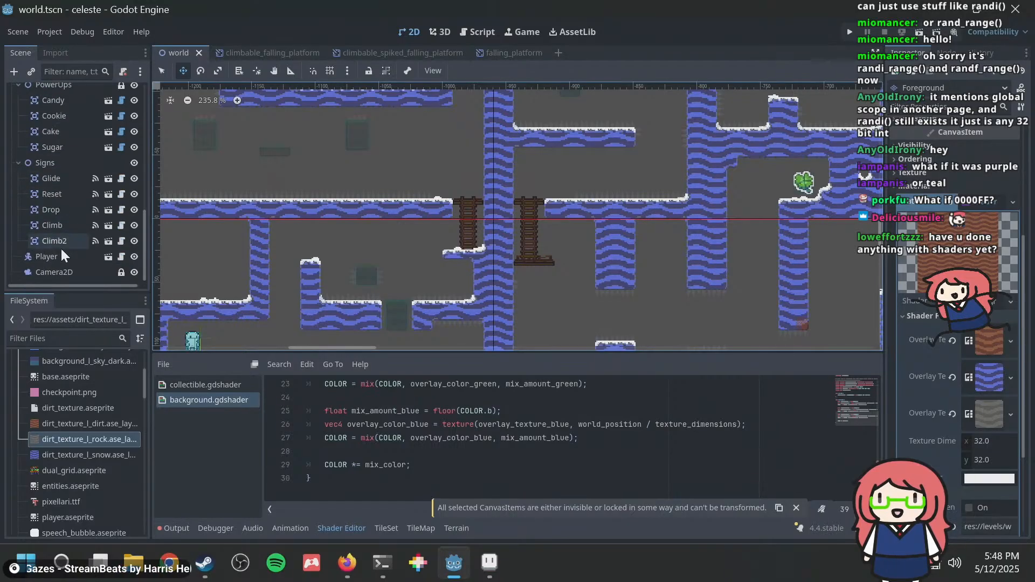
left_click(49, 256)
left_click_drag(402, 285, 744, 162)
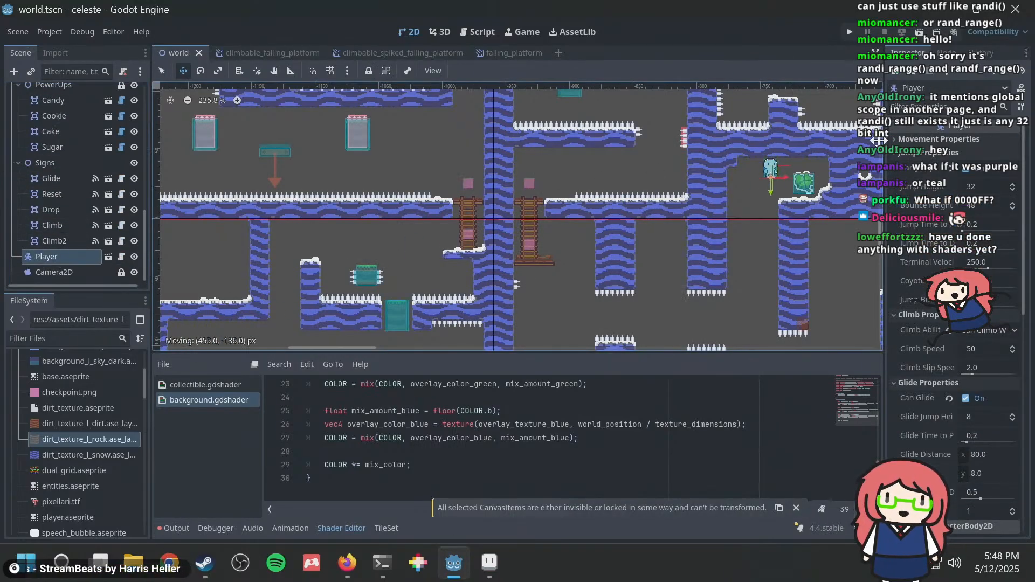
key("F5")
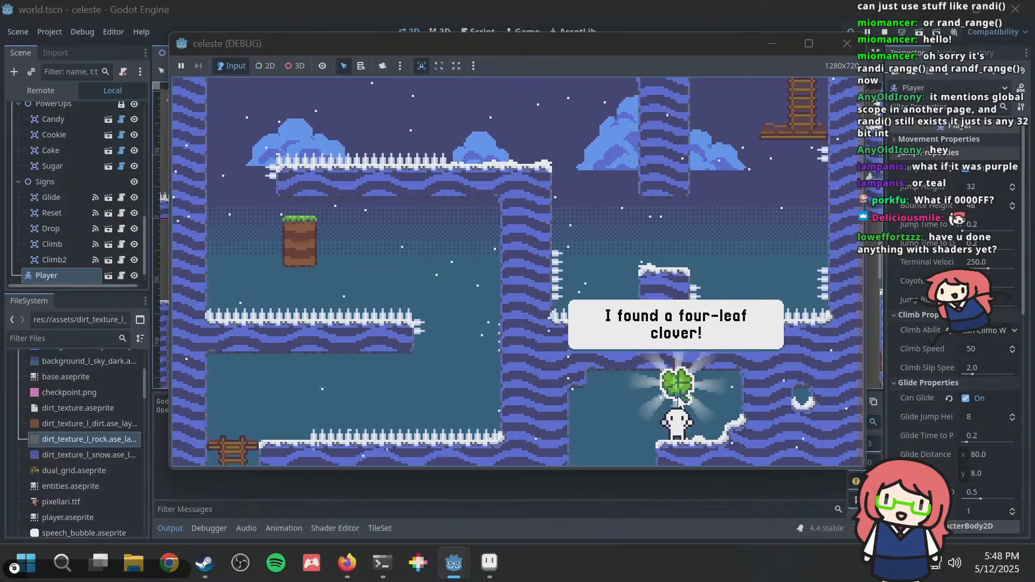
left_click(845, 45)
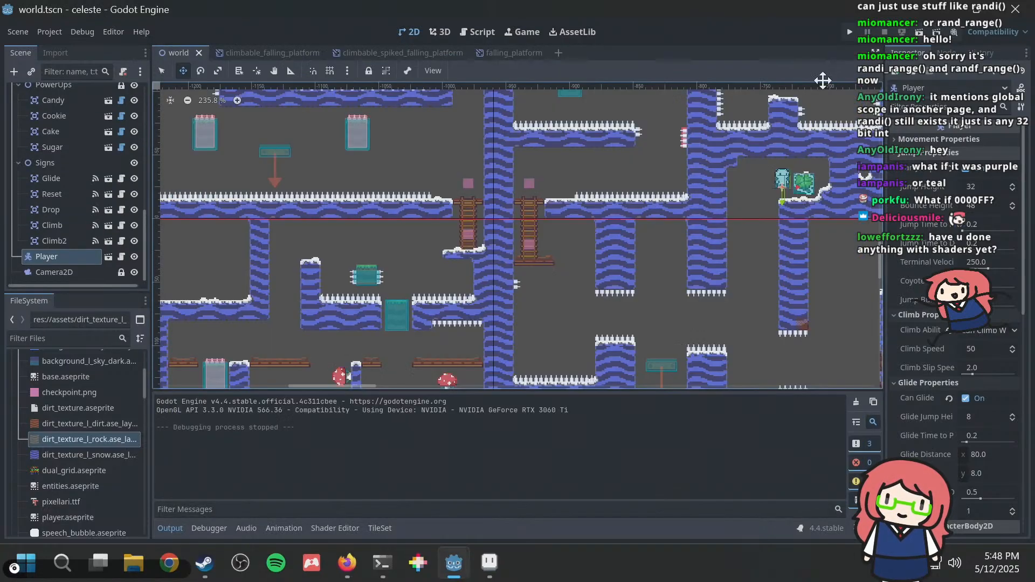
Examine the level around the clover room and the snow-to-dirt transition, and run the game again to view the background.
scroll(734, 203, "up", 8)
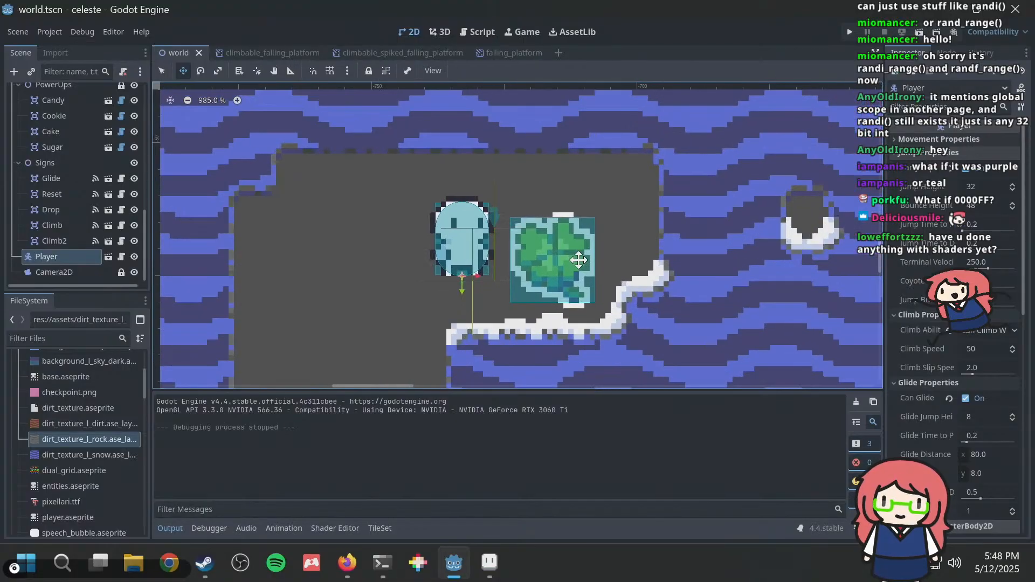
scroll(571, 256, "down", 7)
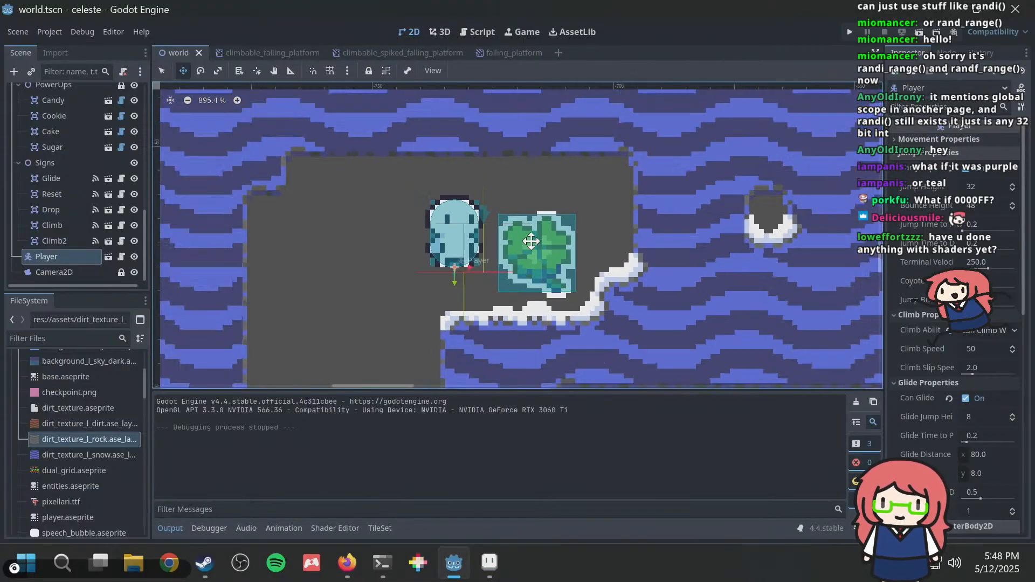
scroll(531, 241, "up", 1)
scroll(531, 241, "down", 4)
middle_click_drag(531, 241, 630, 88)
scroll(595, 200, "down", 5)
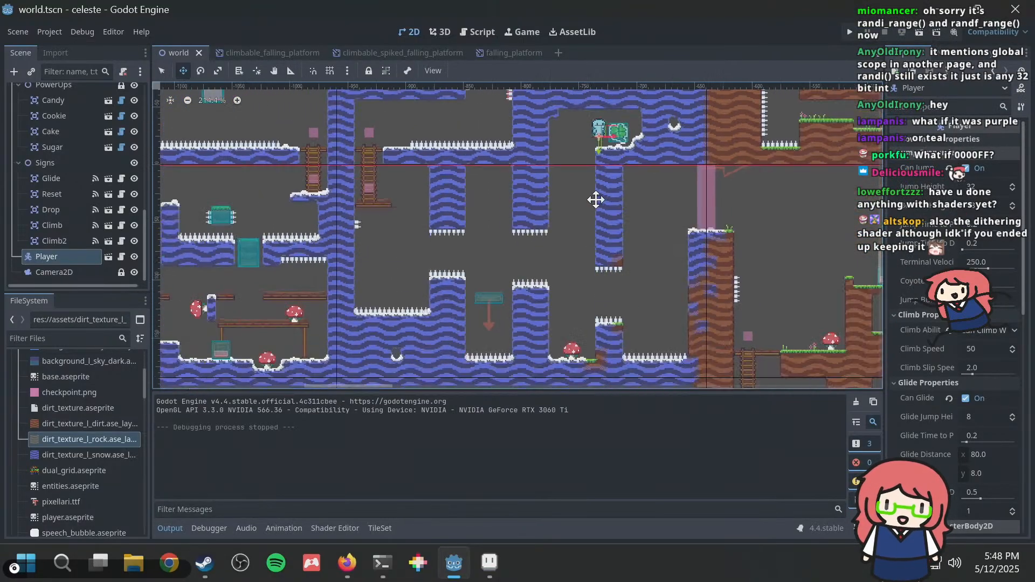
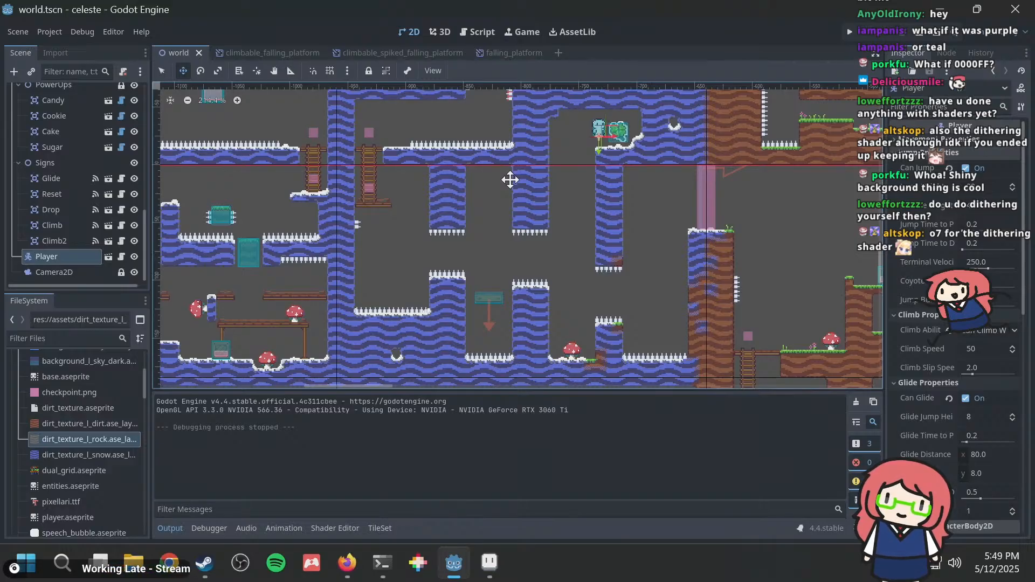
scroll(596, 225, "up", 5)
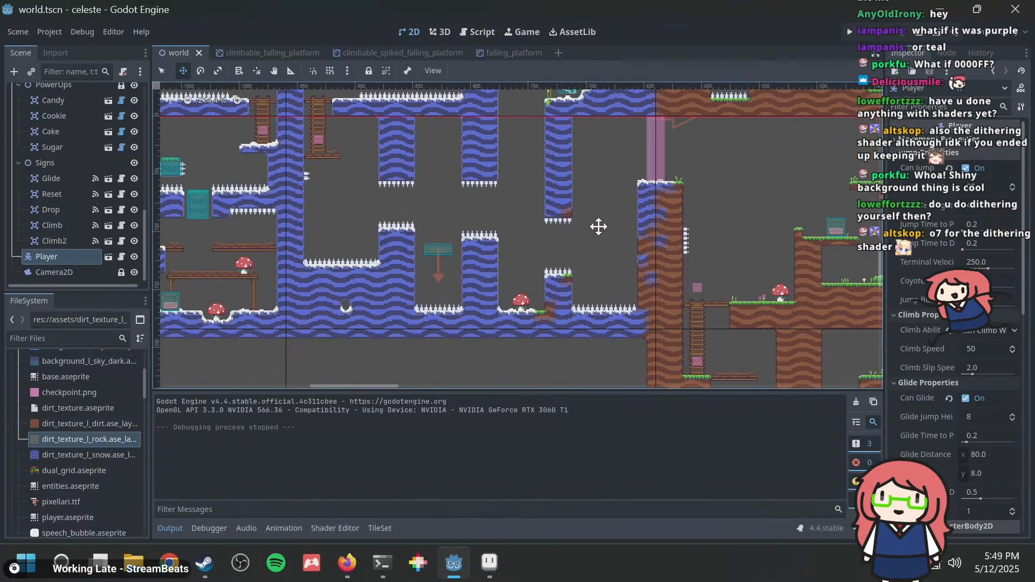
scroll(593, 226, "down", 3)
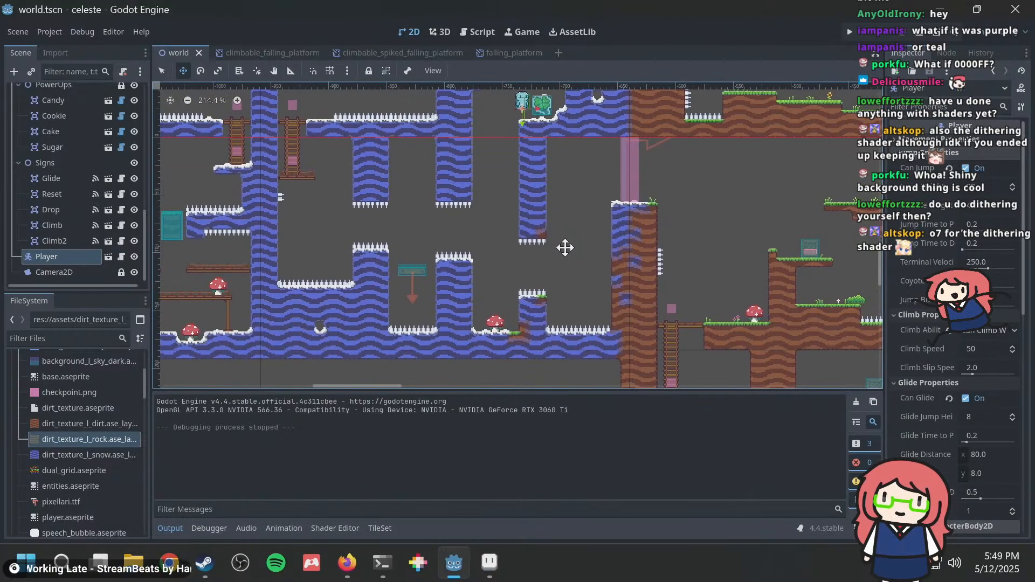
scroll(565, 230, "down", 4)
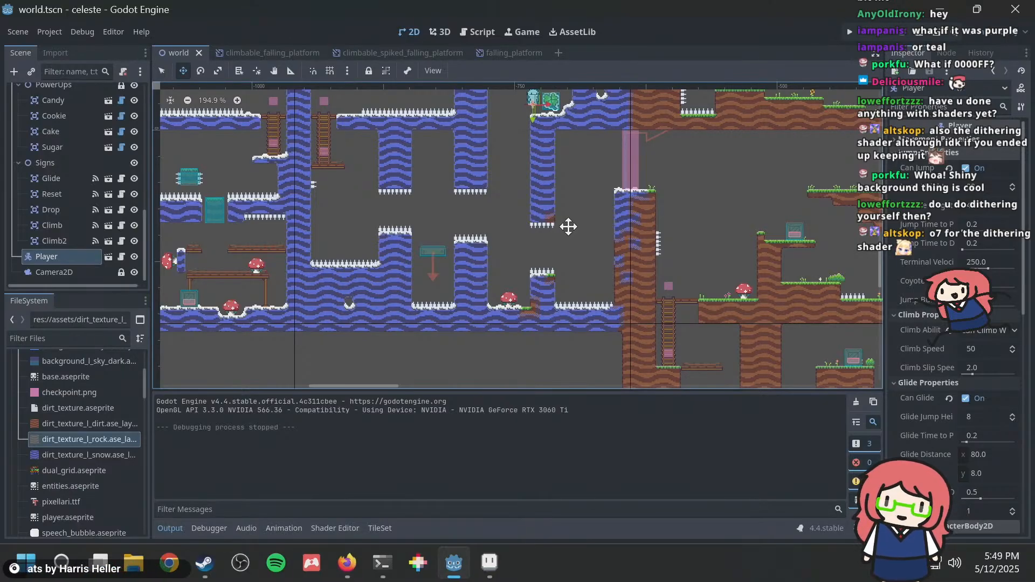
key("F5")
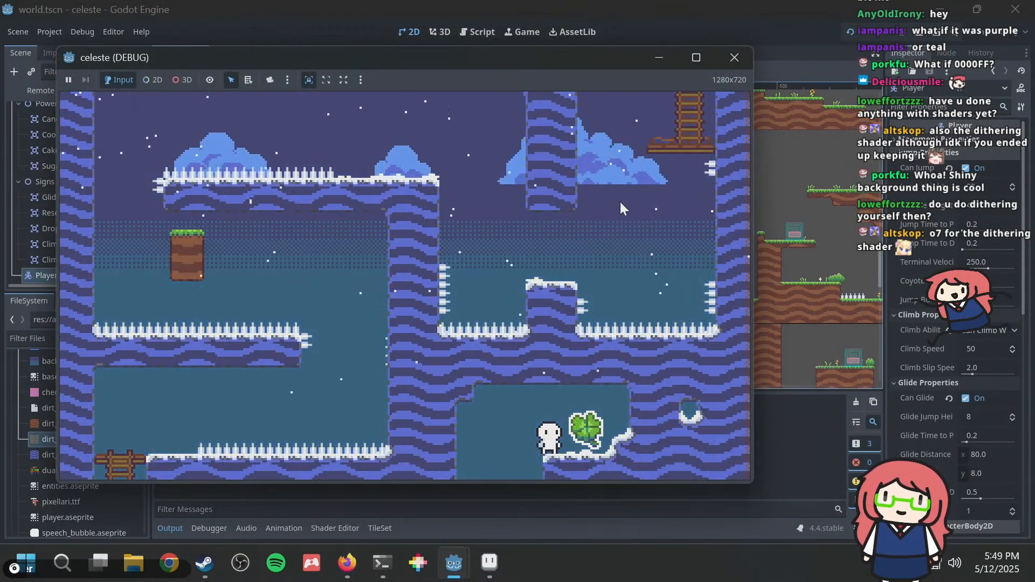
left_click(734, 57)
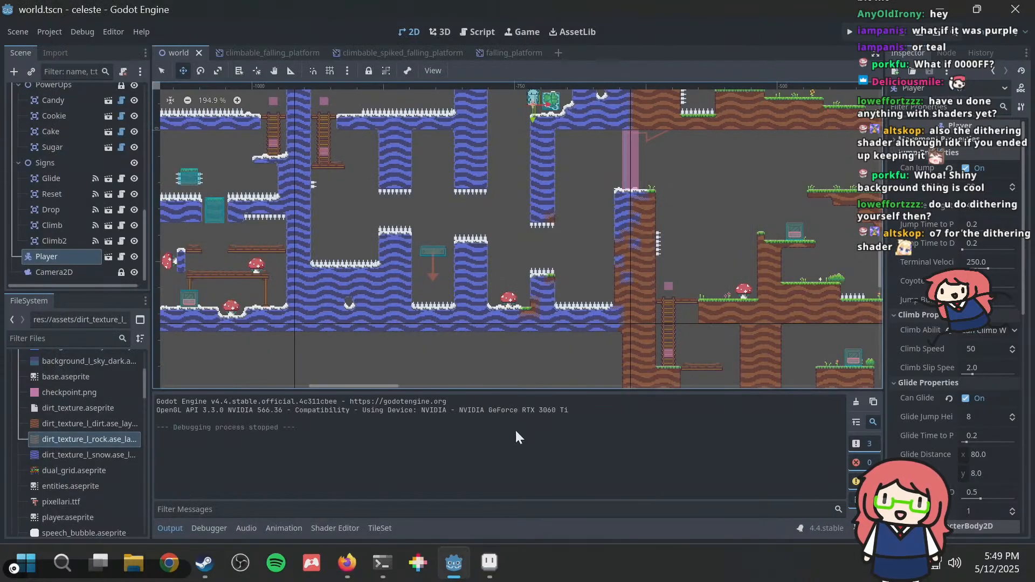
Switch to Aseprite and look through the Filled Rectangle tool and its ink options for dithering settings.
left_click(494, 550)
scroll(555, 248, "right", 4)
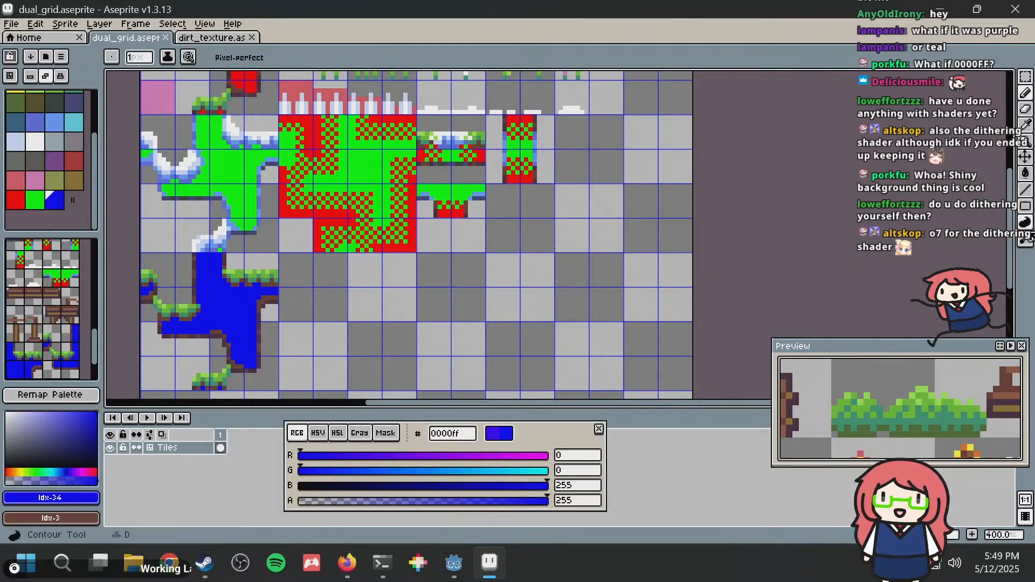
left_click(1027, 209)
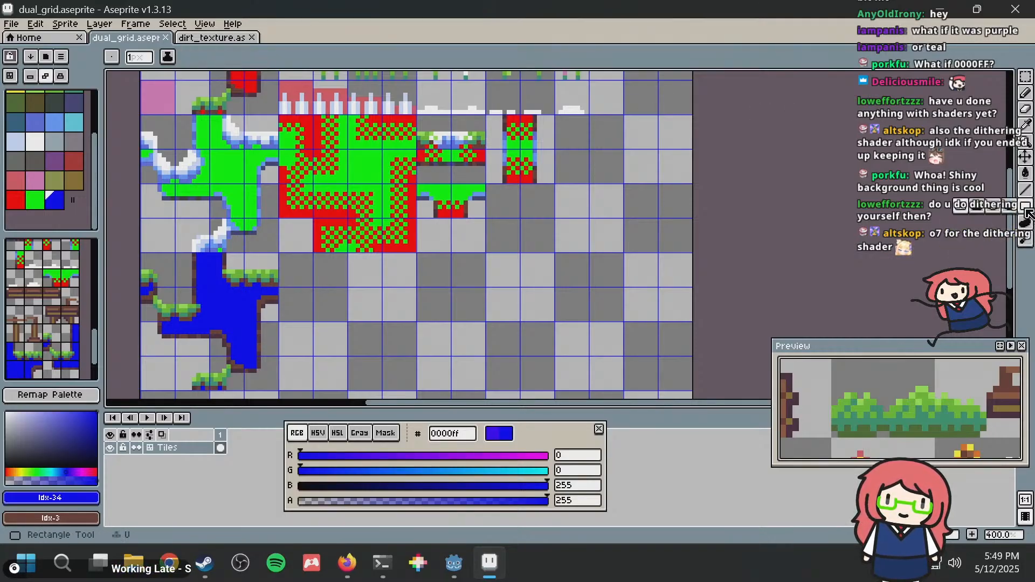
left_click(978, 209)
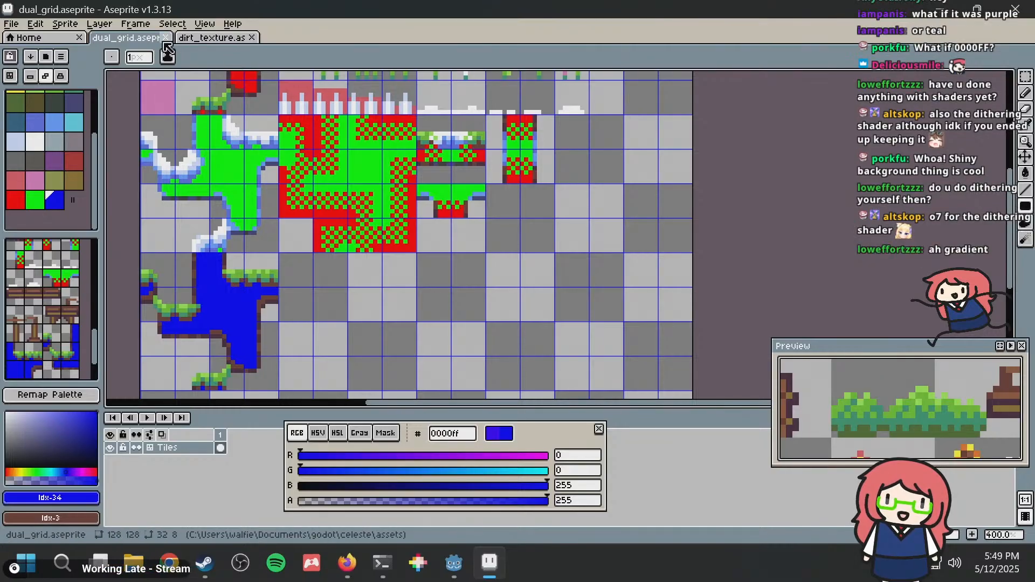
left_click(167, 57)
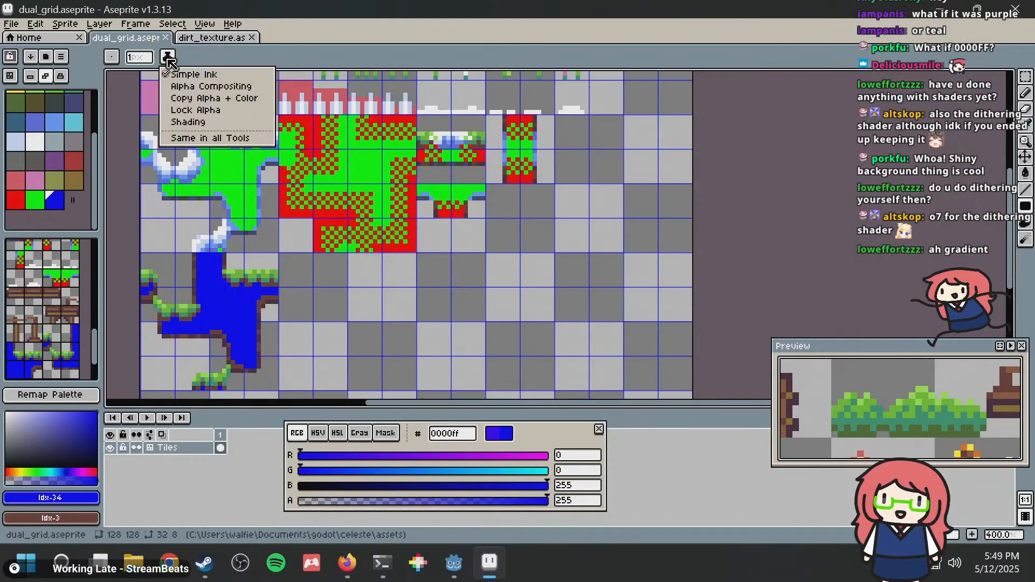
left_click(201, 61)
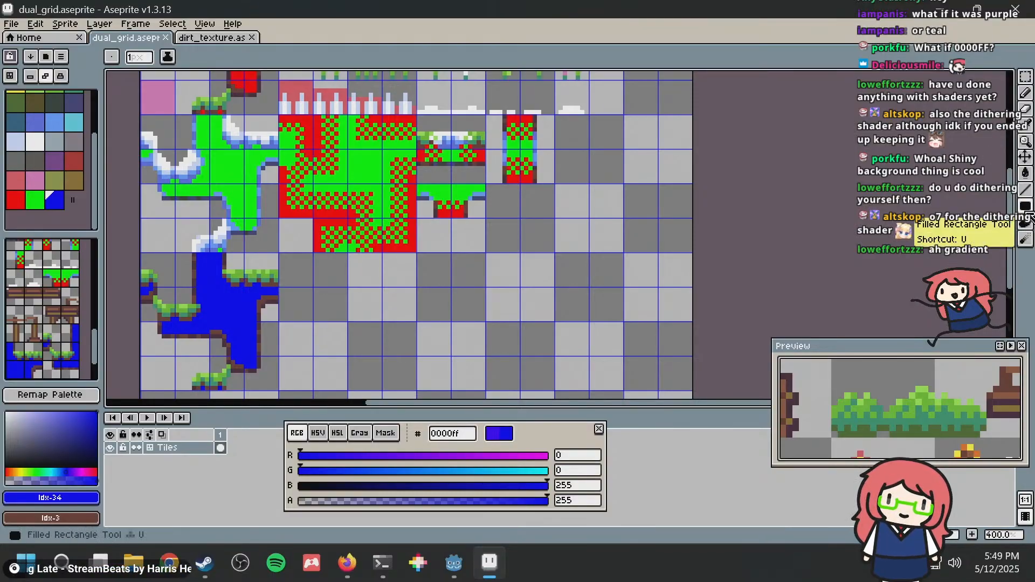
left_click(1023, 207)
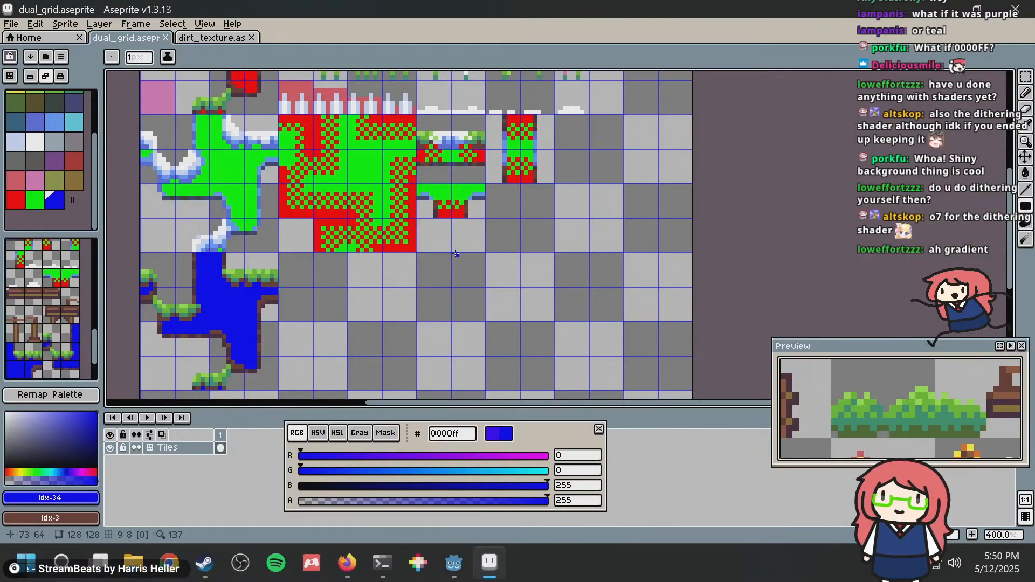
Check the blue tiles in dual_grid.aseprite, save the file, and return to Godot.
scroll(399, 248, "up", 1)
middle_click_drag(209, 340, 528, 205)
scroll(457, 299, "up", 1)
key("ctrl+s")
key("alt+Tab")
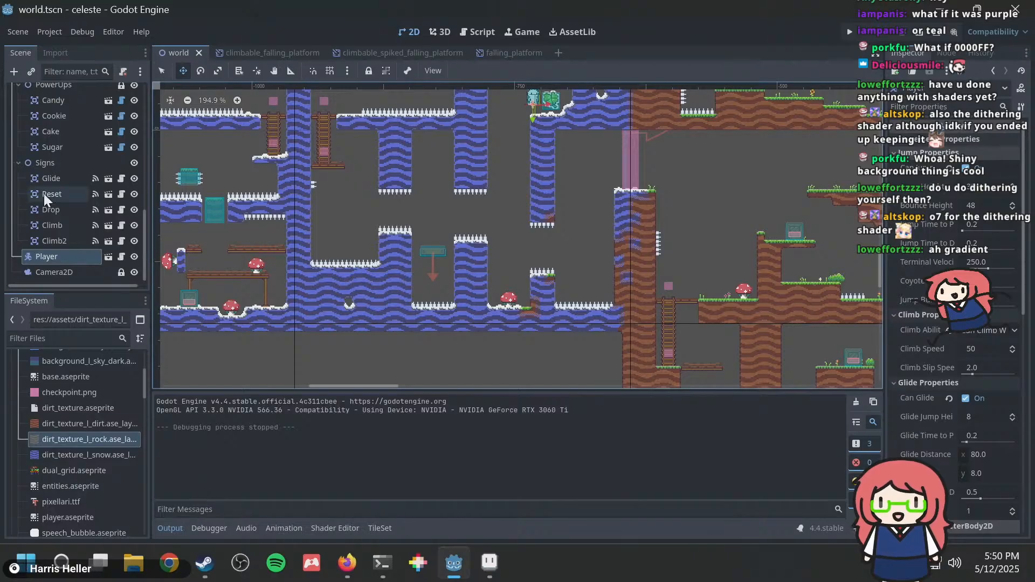
Select the Foreground layer and open its TileSet to examine the dual_grid.aseprite atlas.
scroll(66, 211, "up", 5)
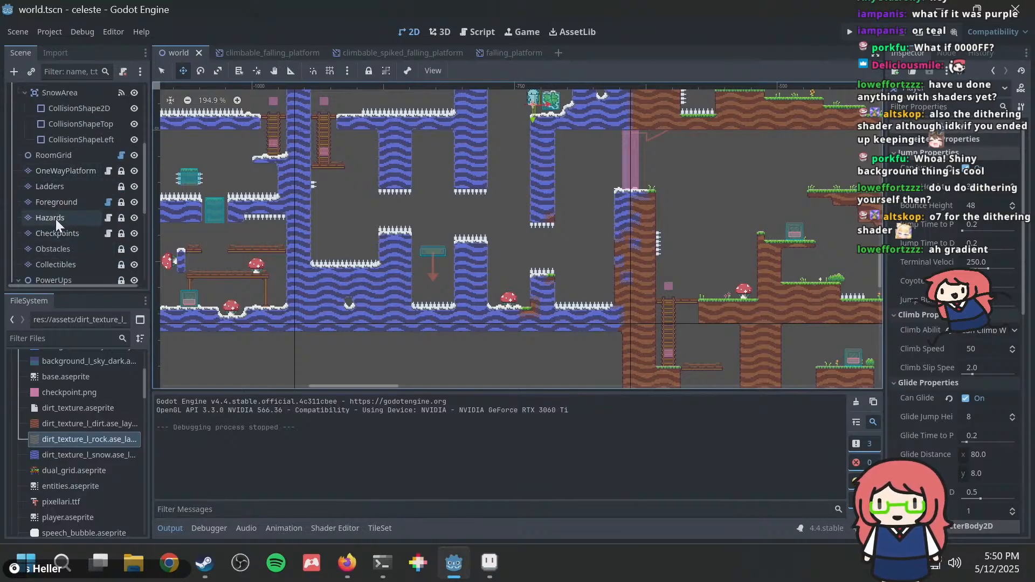
left_click(63, 202)
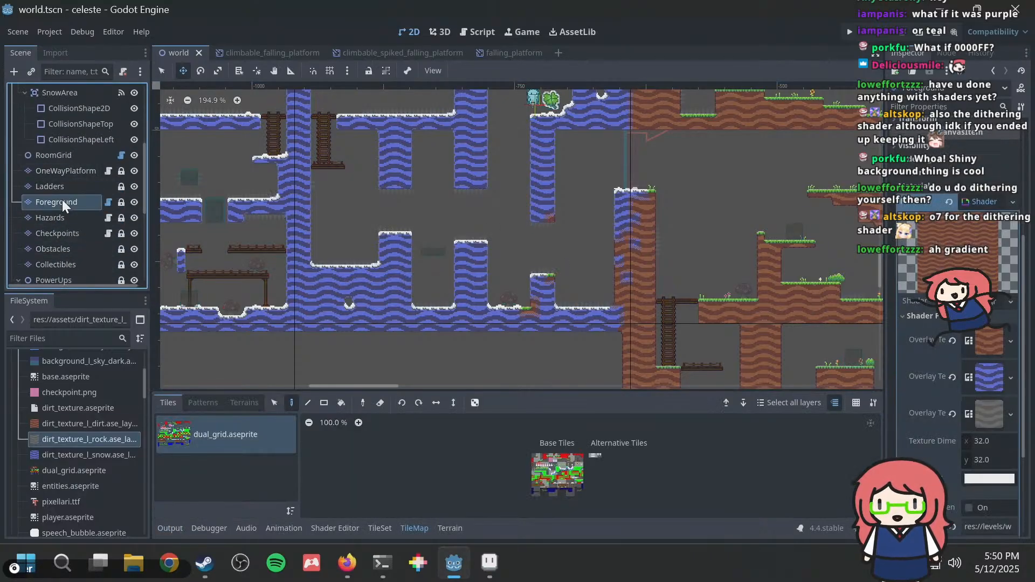
scroll(546, 461, "up", 8)
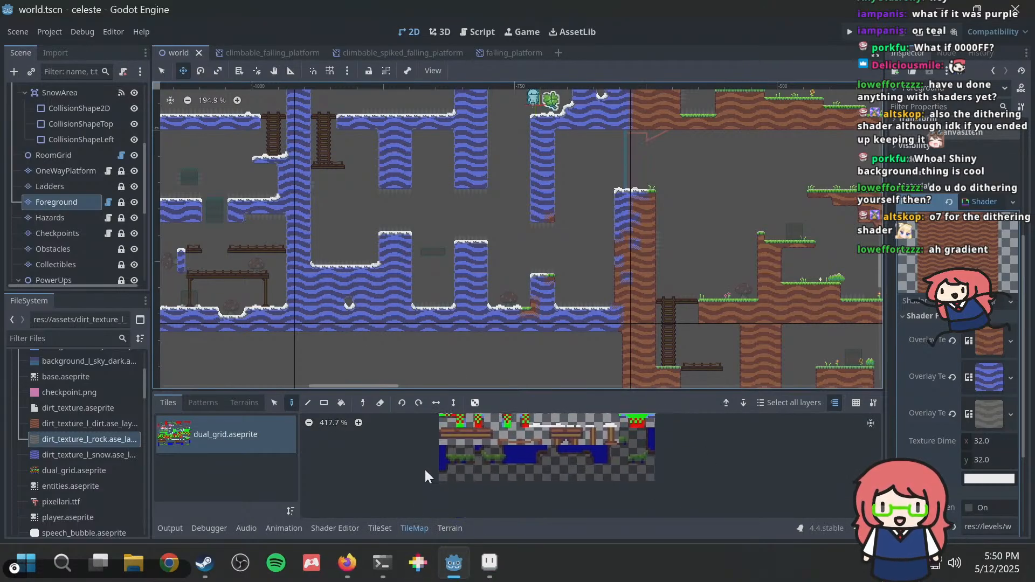
scroll(399, 448, "up", 1)
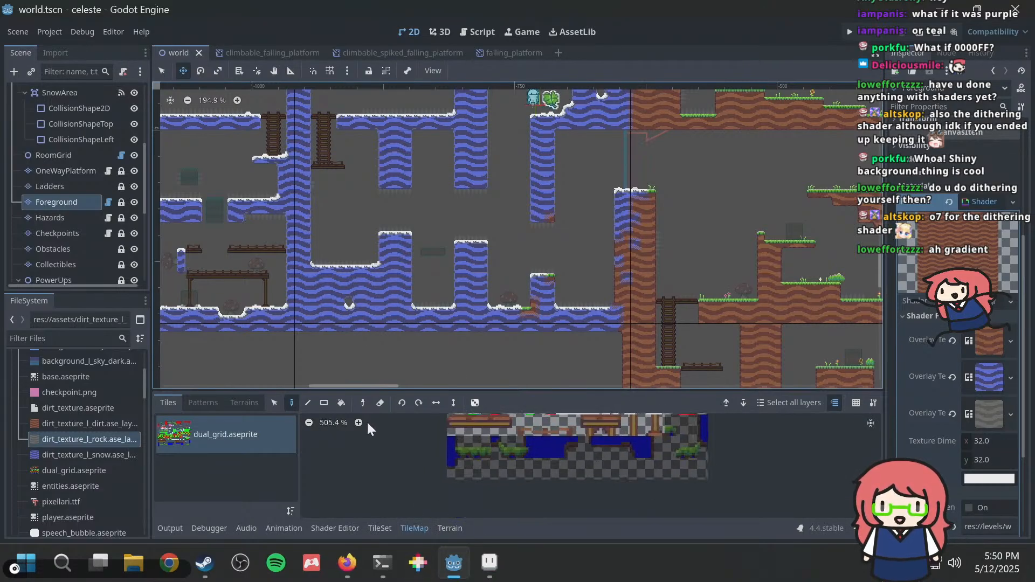
left_click(380, 528)
scroll(650, 469, "up", 4)
middle_click_drag(668, 488, 726, 511)
scroll(690, 457, "up", 2)
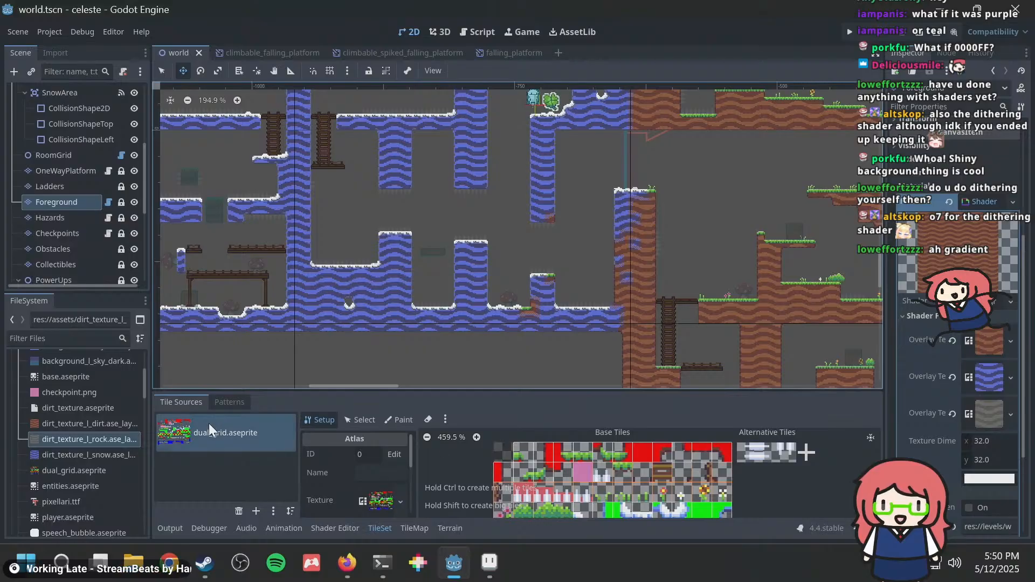
Try to copy two top-row base tiles to the unused lower area of the dual_grid.aseprite atlas, and undo the paste.
left_click(359, 420)
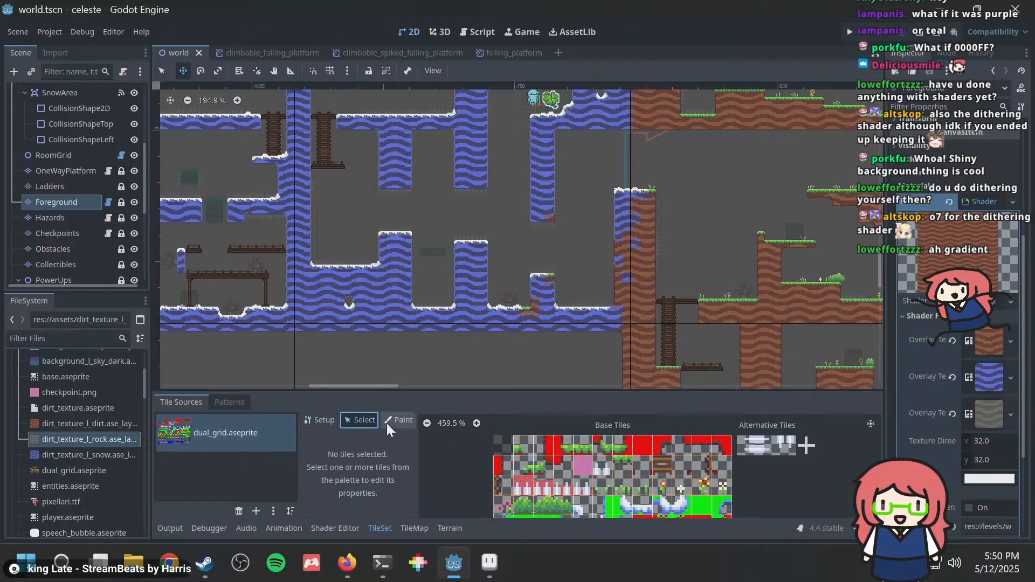
left_click(538, 450)
scroll(729, 479, "down", 2)
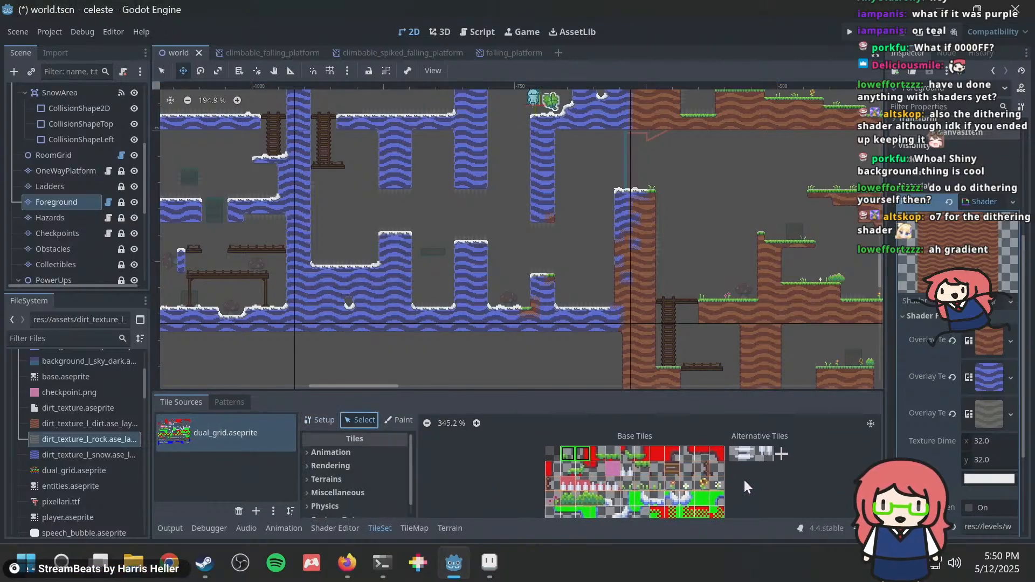
middle_click_drag(743, 478, 705, 423)
left_click(663, 498)
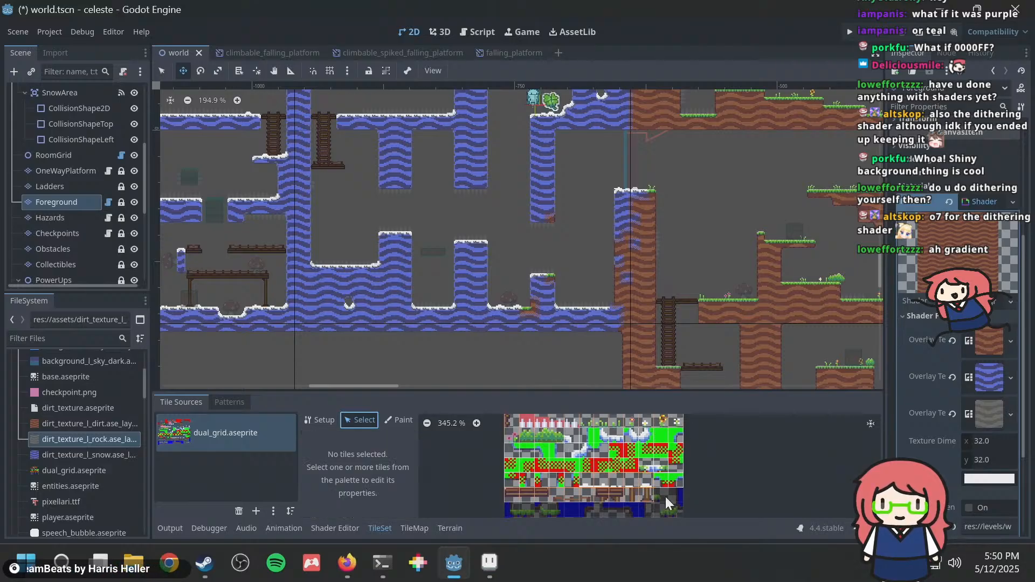
key("ctrl+v")
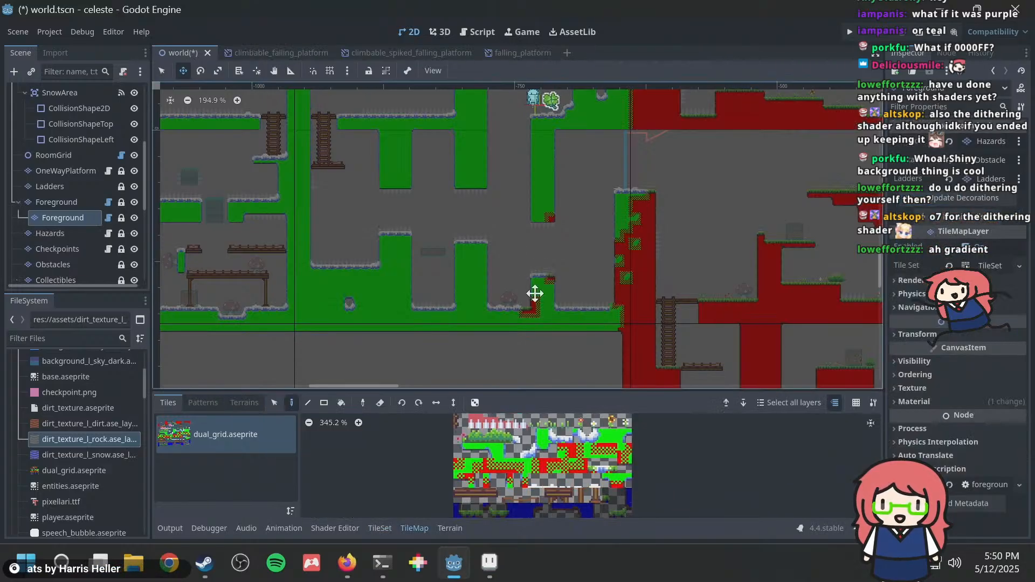
key("ctrl+z")
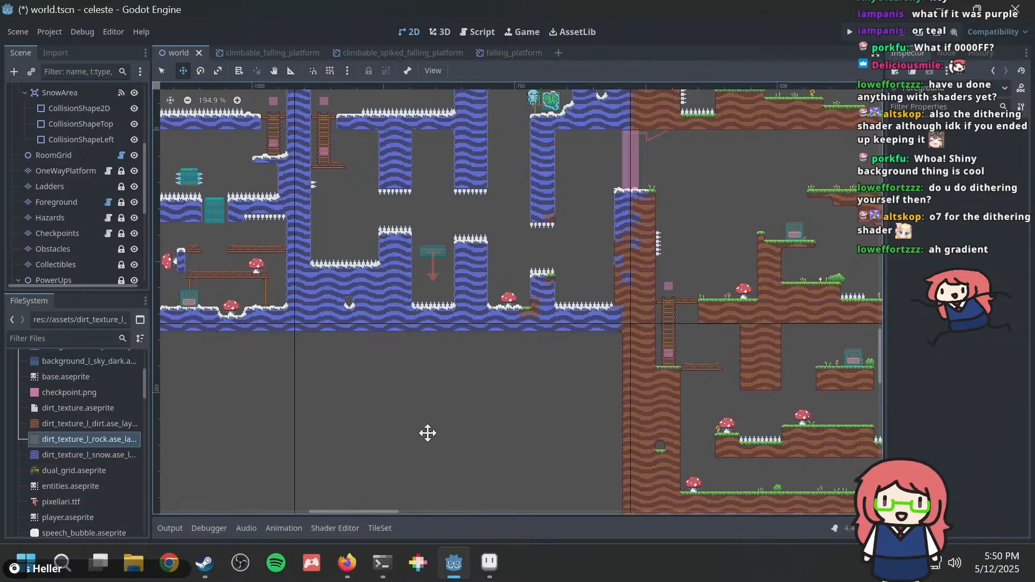
Create atlas tiles for the new blue tiles of dual_grid.aseprite in the Foreground layer's tile set.
scroll(460, 258, "down", 1)
middle_click_drag(460, 258, 674, 348)
scroll(609, 326, "down", 3)
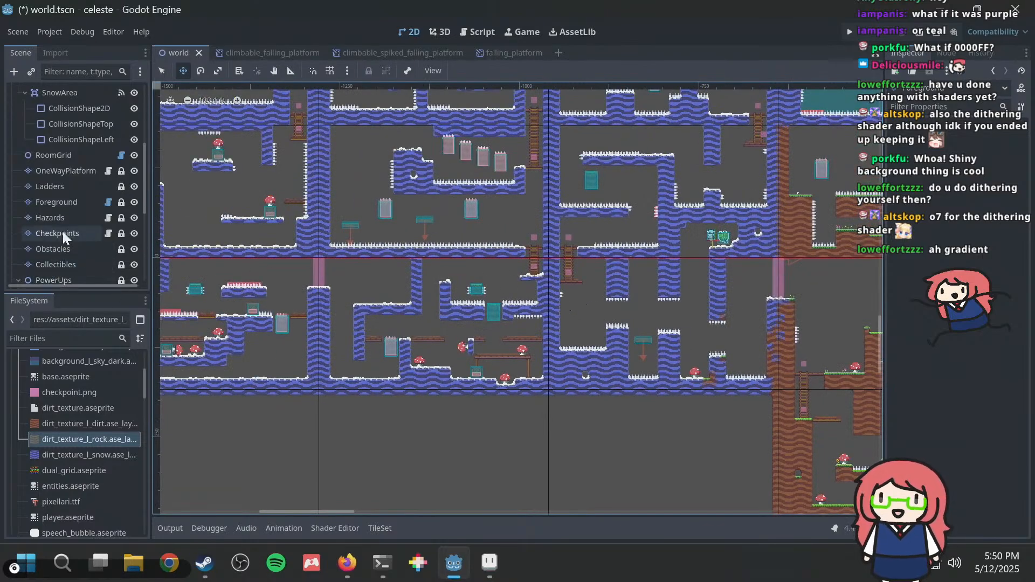
left_click(60, 202)
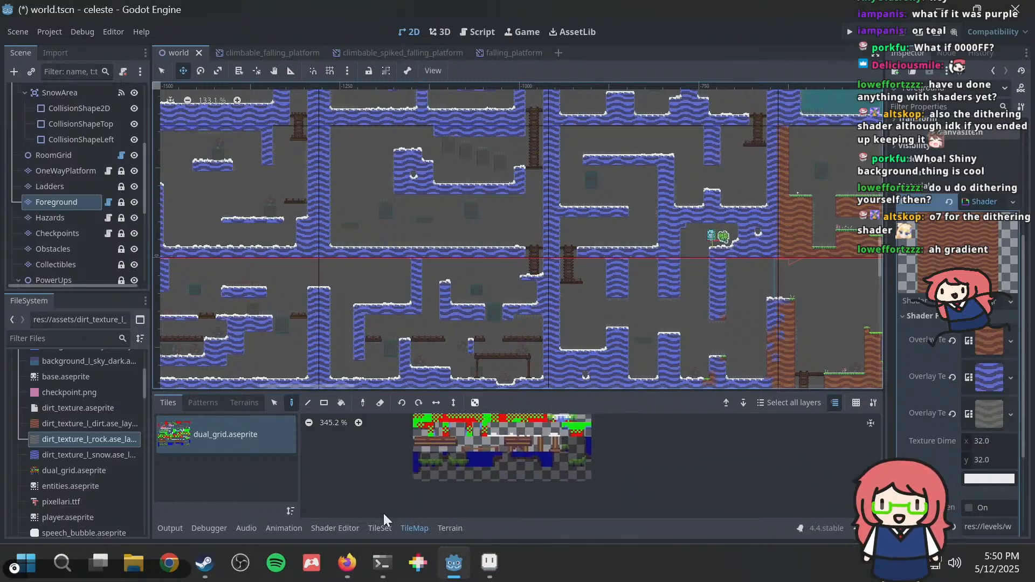
left_click(379, 528)
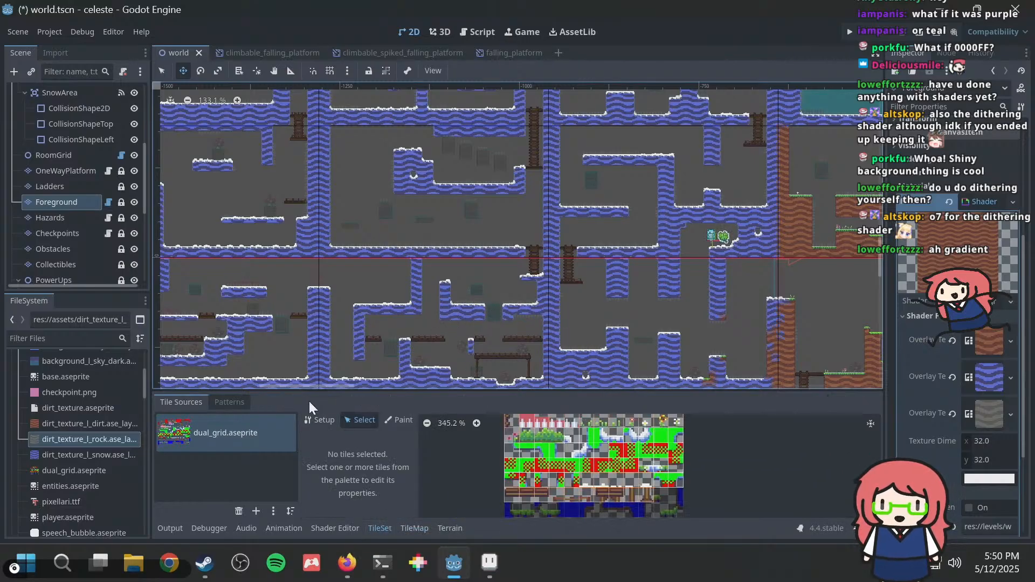
left_click(317, 420)
scroll(623, 471, "up", 2)
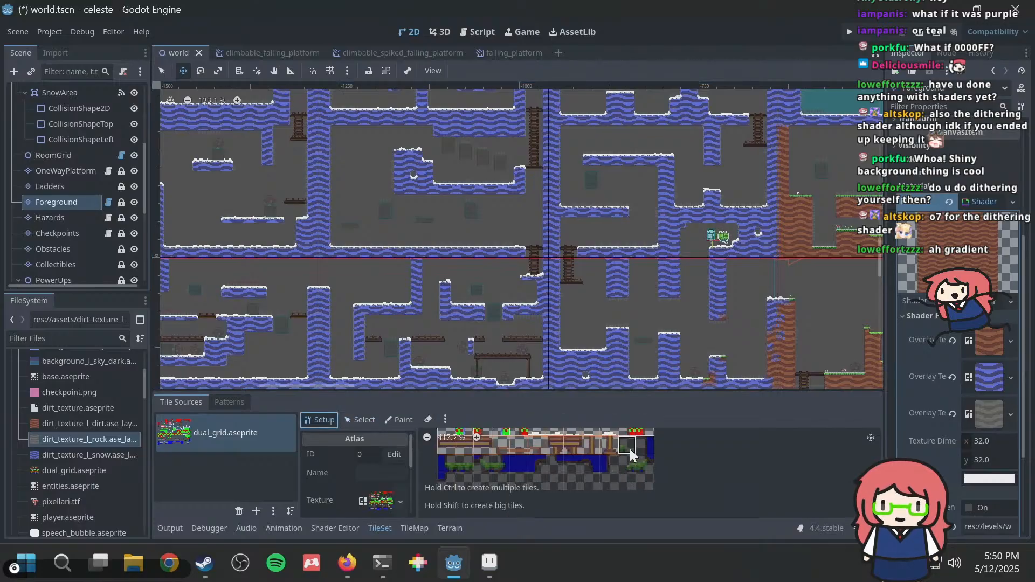
left_click(630, 456)
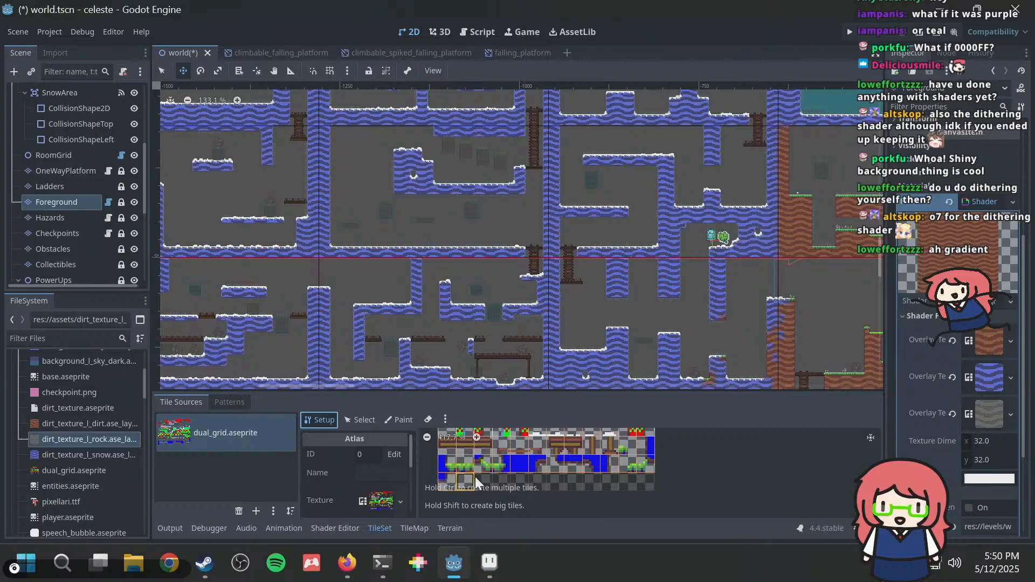
Delete the surplus empty tile at atlas coordinates (1, 9) in the lowest row of dual_grid.aseprite.
scroll(623, 473, "down", 1)
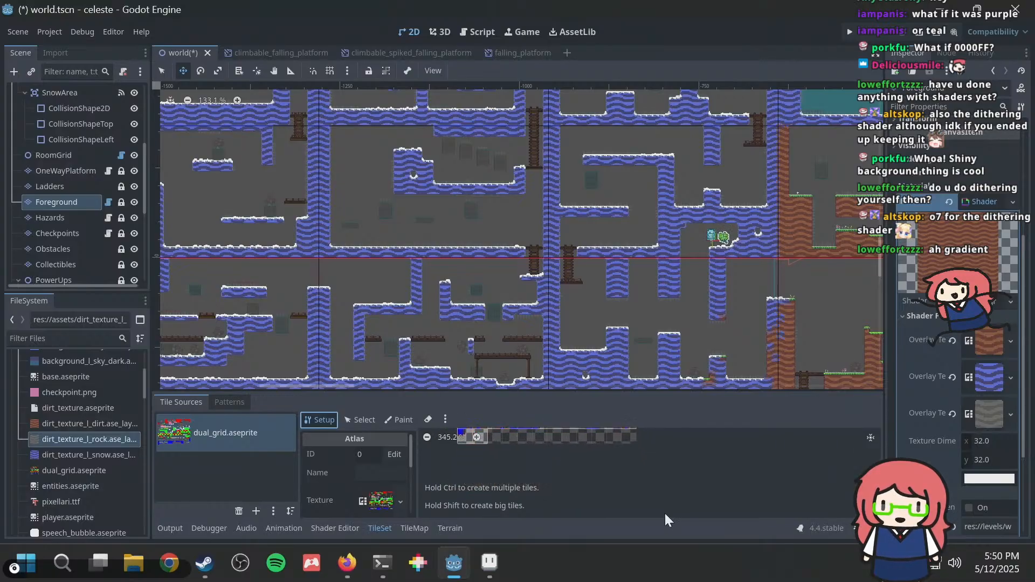
scroll(524, 450, "up", 5)
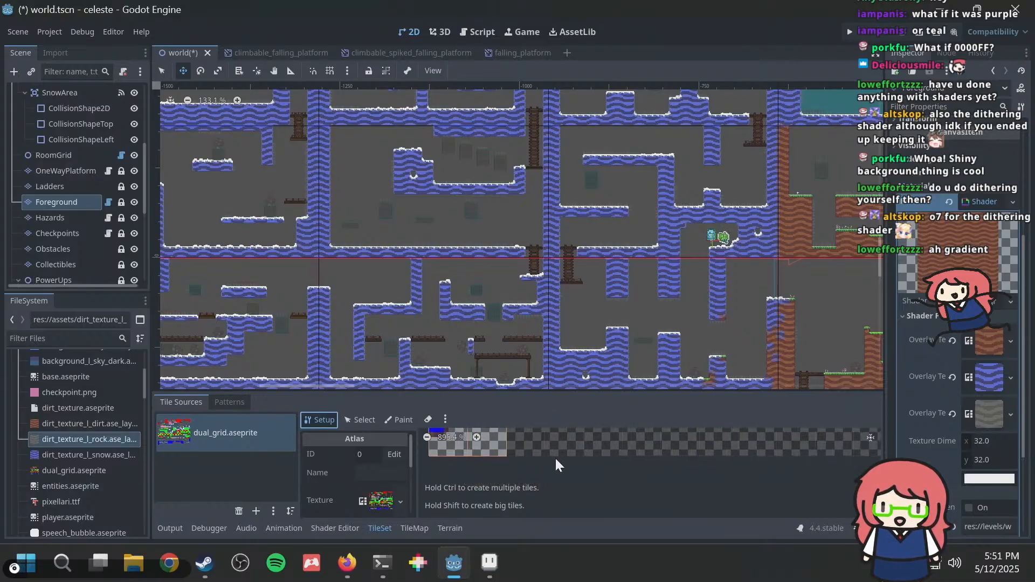
middle_click_drag(554, 462, 596, 490)
right_click(535, 470)
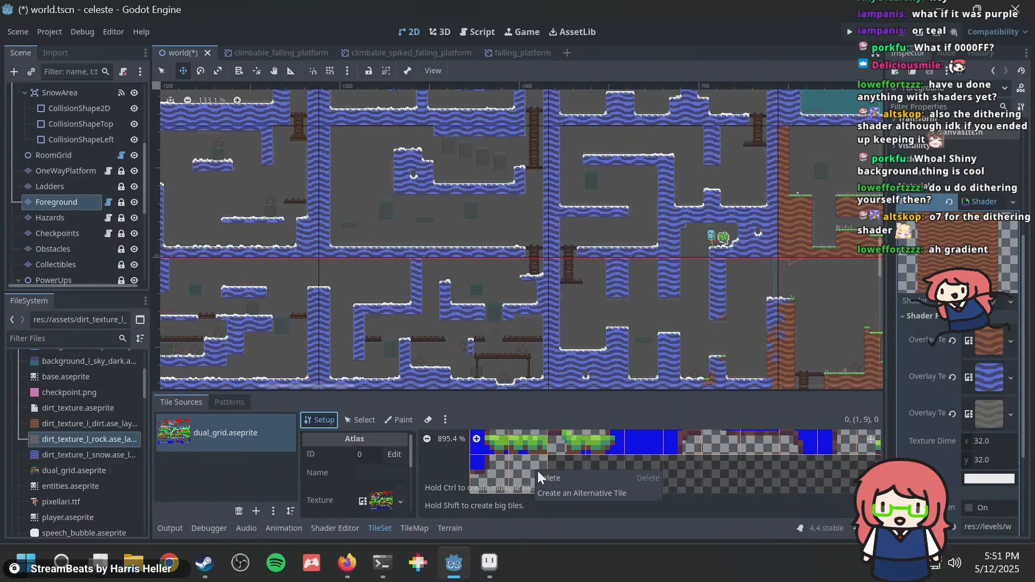
left_click(551, 481)
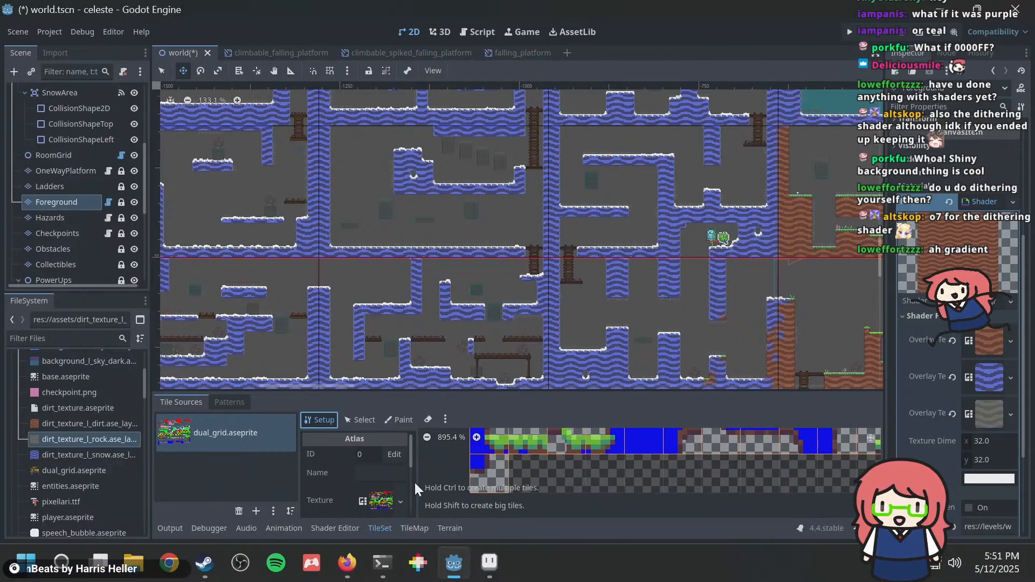
Select the full lower row of blue tiles plus the single tile below it, and set their texture origin to 4, 4 px.
left_click(361, 420)
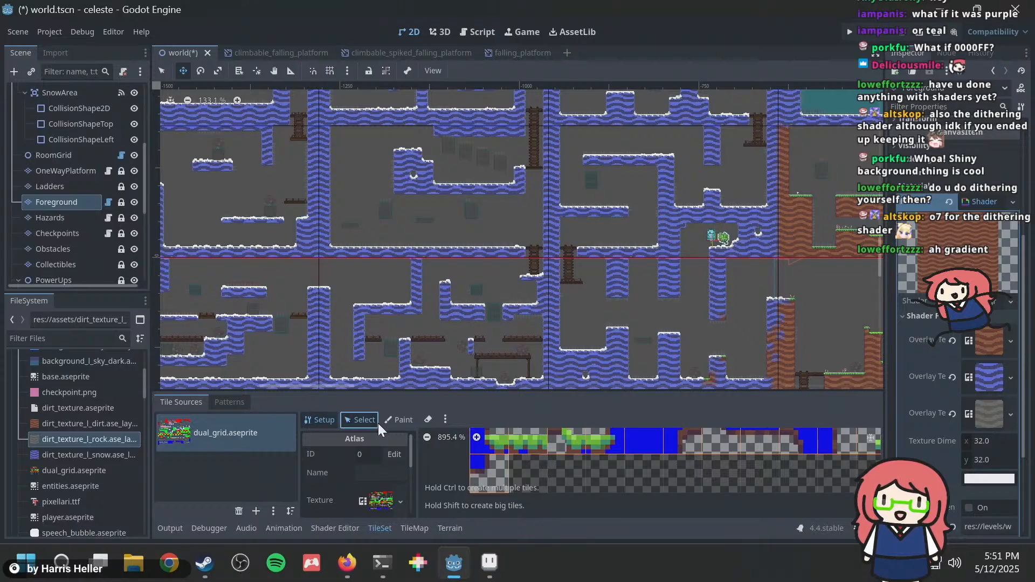
scroll(690, 490, "down", 2)
middle_click_drag(694, 479, 645, 490)
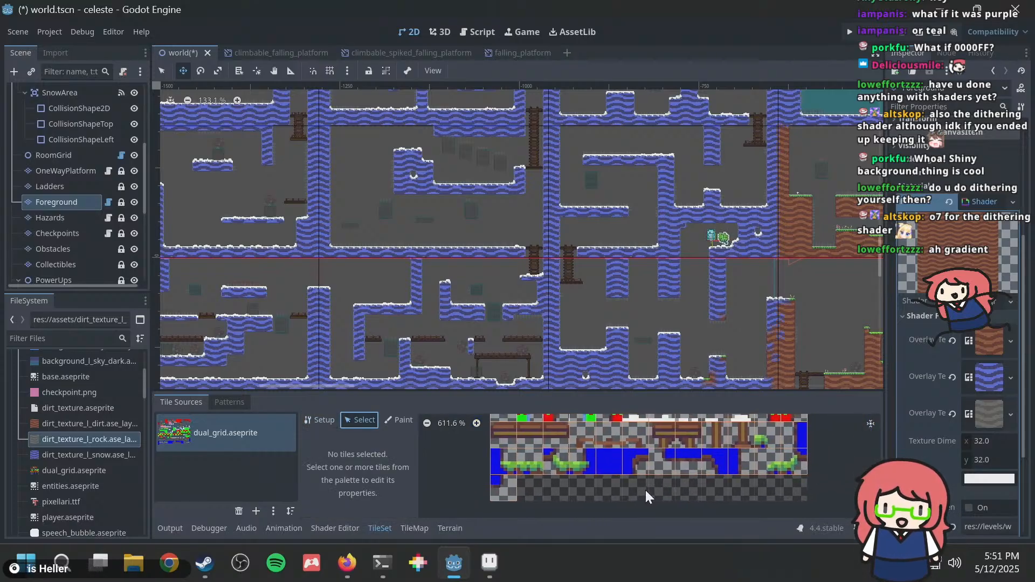
left_click_drag(767, 439, 441, 498)
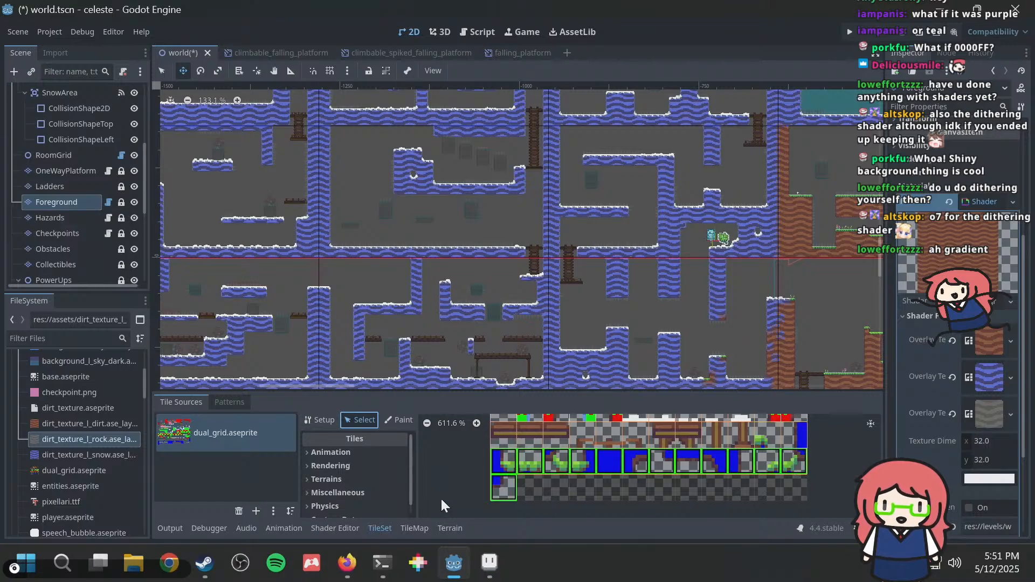
scroll(358, 478, "down", 1)
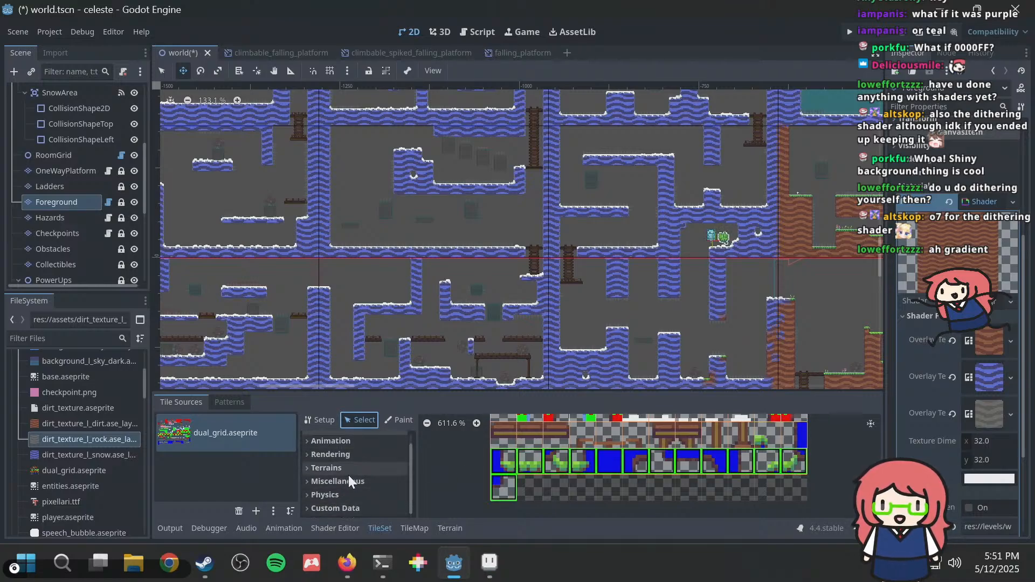
left_click(341, 455)
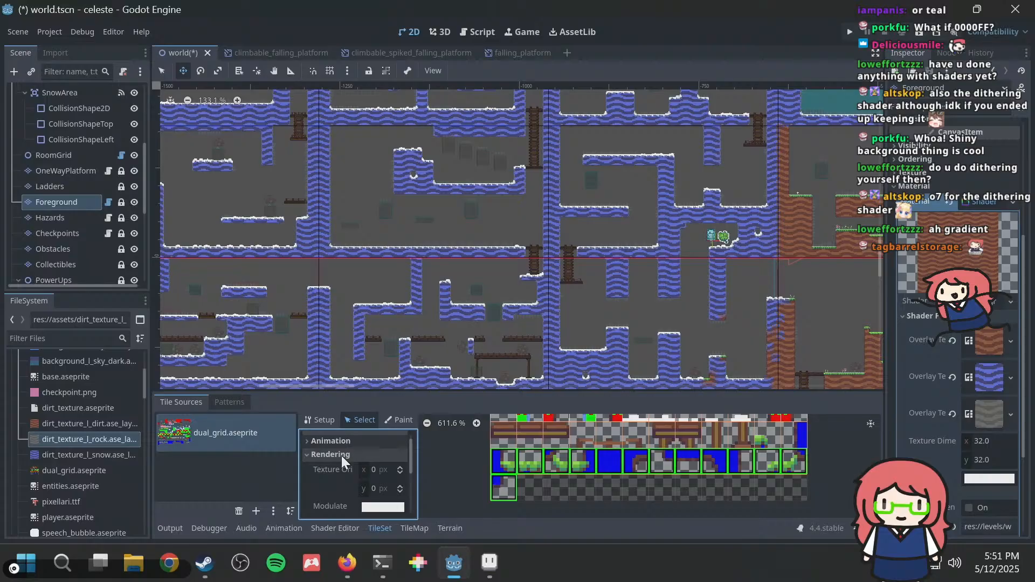
left_click(384, 470)
type("4")
key("Tab")
type("4")
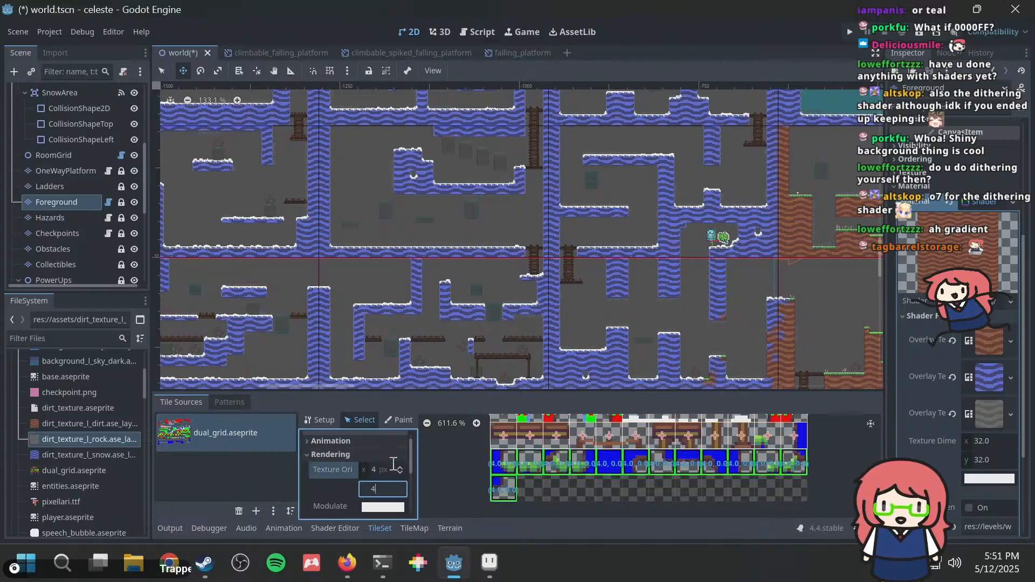
key("Return")
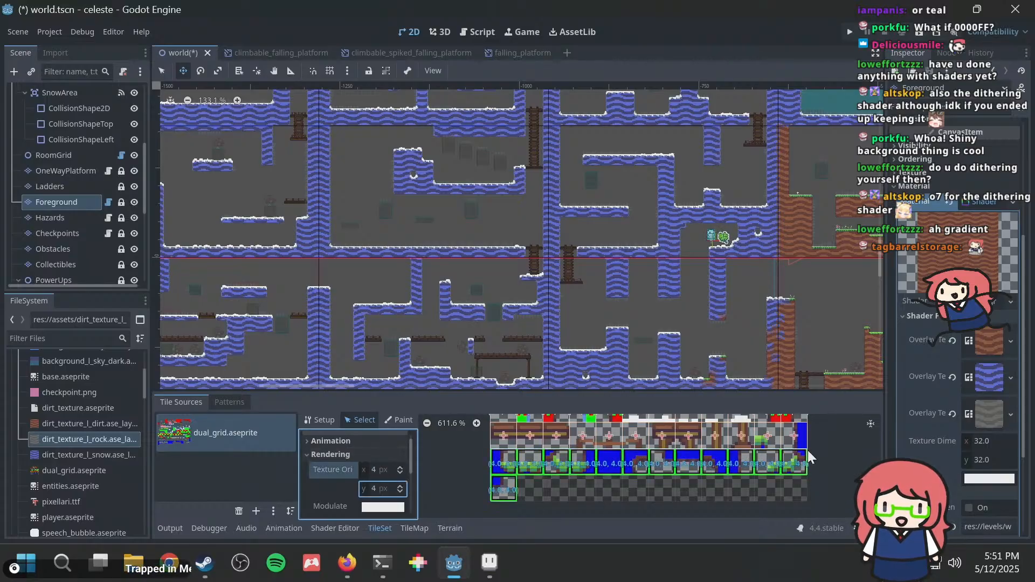
Set the texture origin of the last two tiles in the row above the blue row to 4, 4 px.
scroll(816, 457, "up", 2)
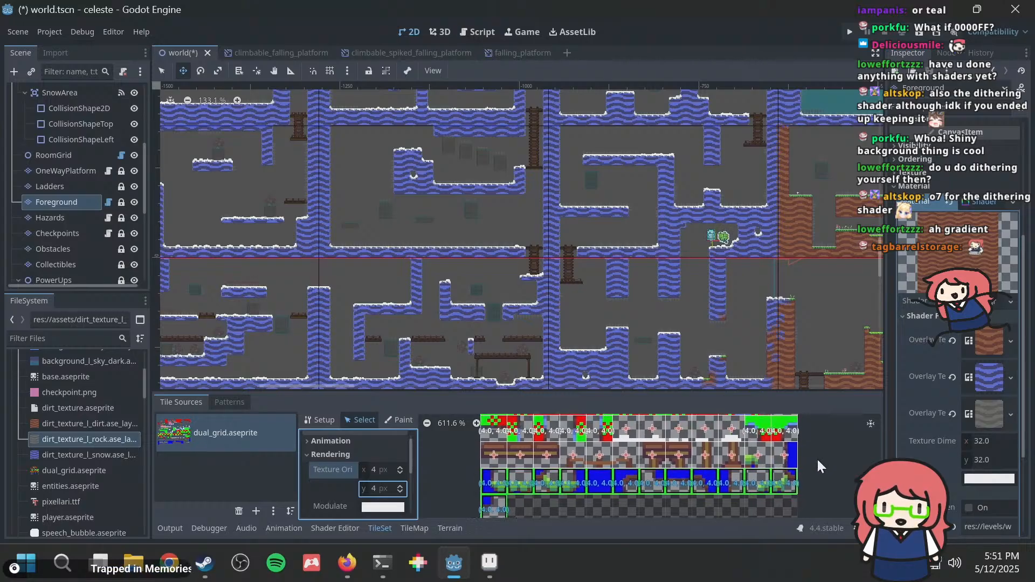
middle_click_drag(818, 460, 803, 483)
left_click_drag(743, 475, 773, 478)
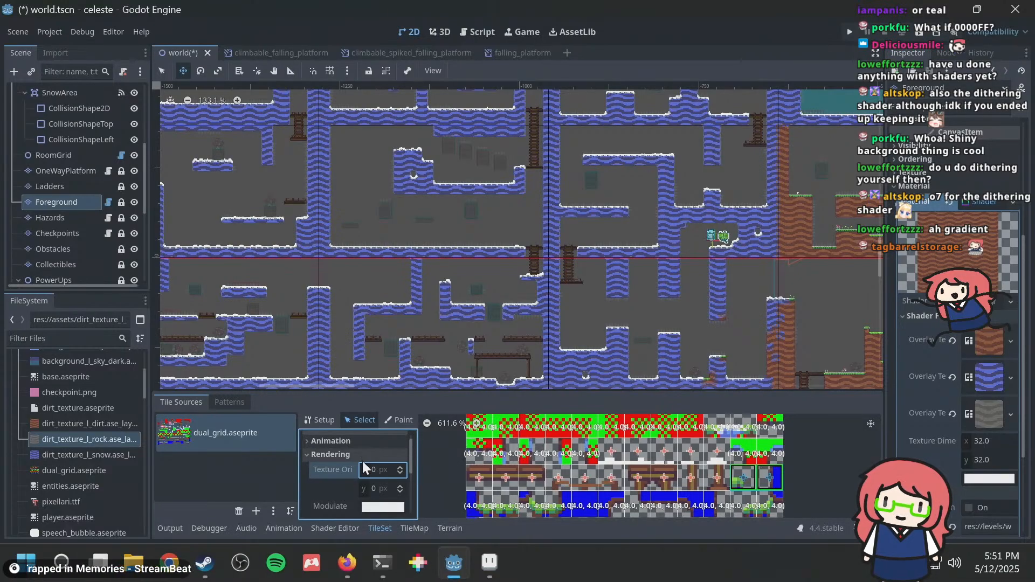
left_click(386, 469)
type("4")
key("Tab")
type("4")
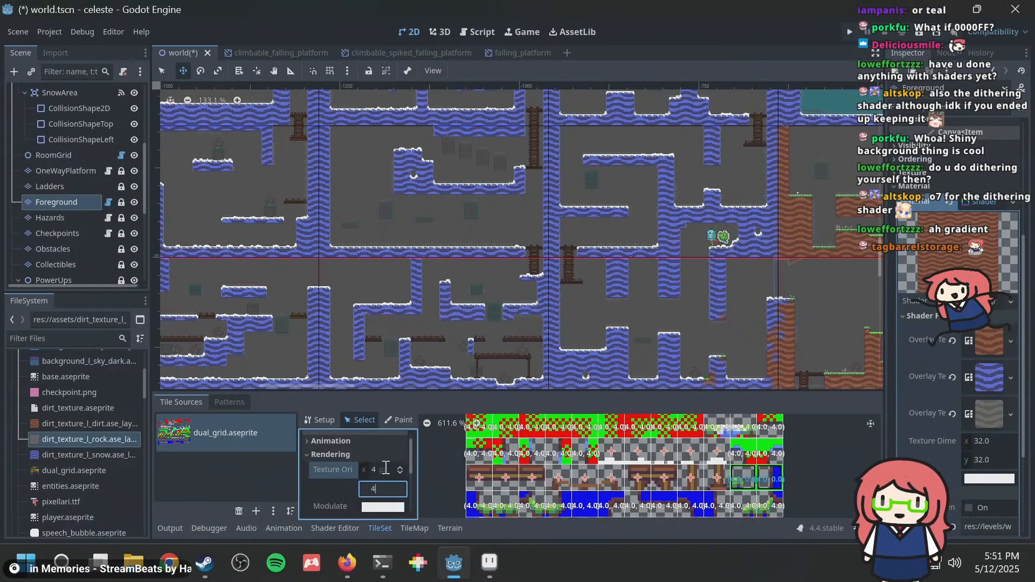
key("Return")
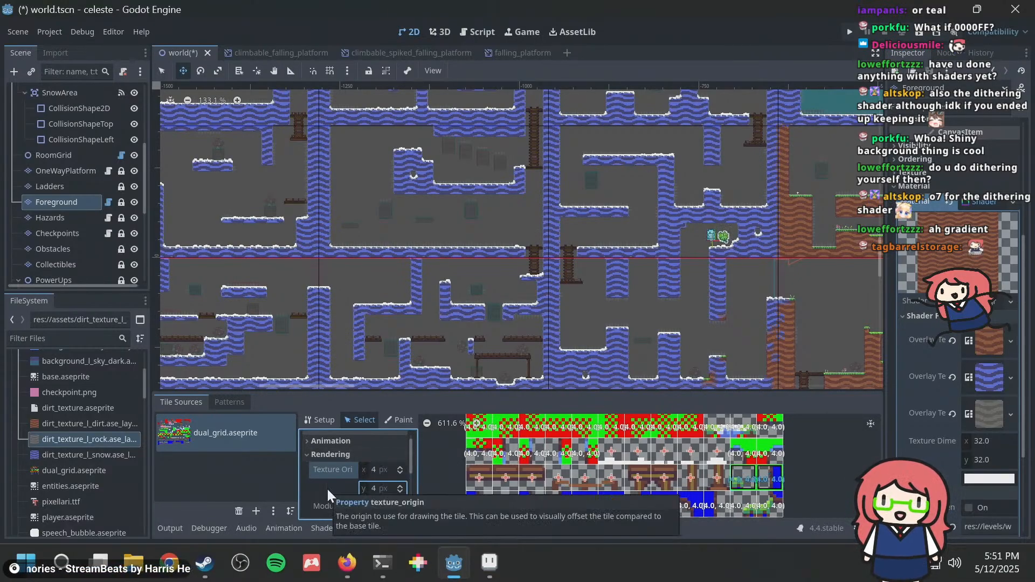
Choose Physics Layer 0 as the paint property and apply its square collision polygon to the blue tile ending the wooden platform row.
scroll(328, 490, "down", 1)
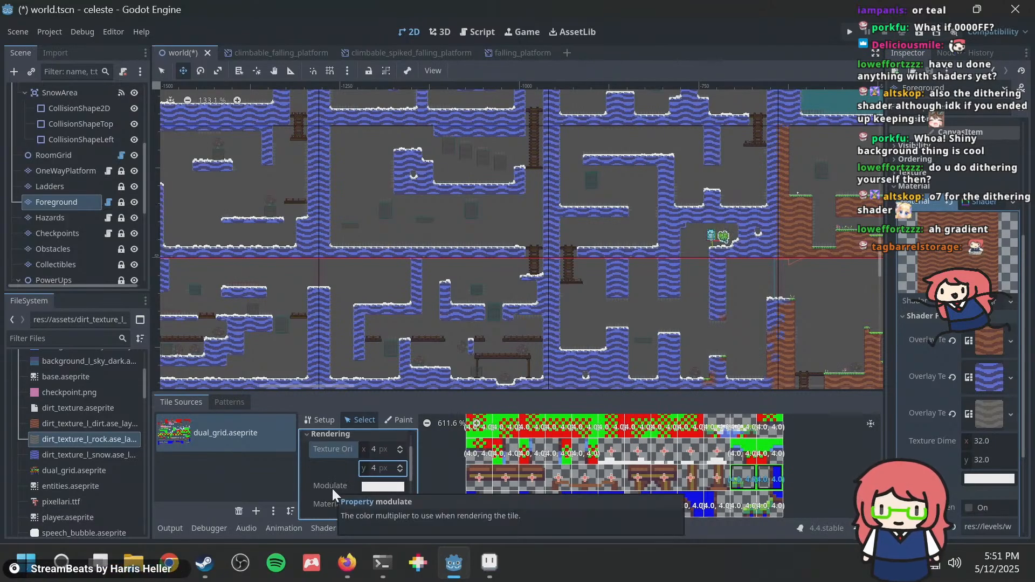
left_click(399, 420)
left_click(365, 454)
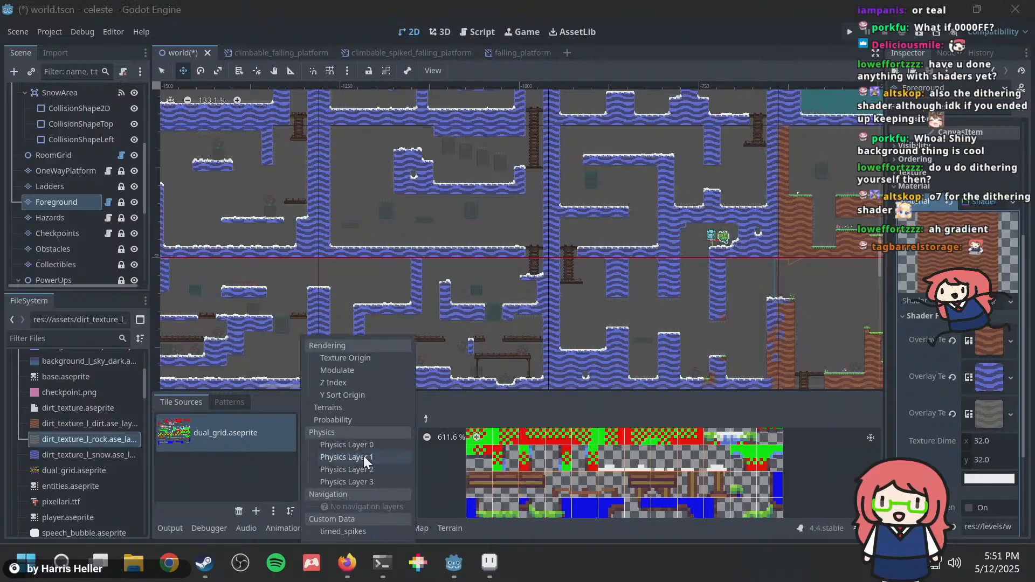
left_click(351, 447)
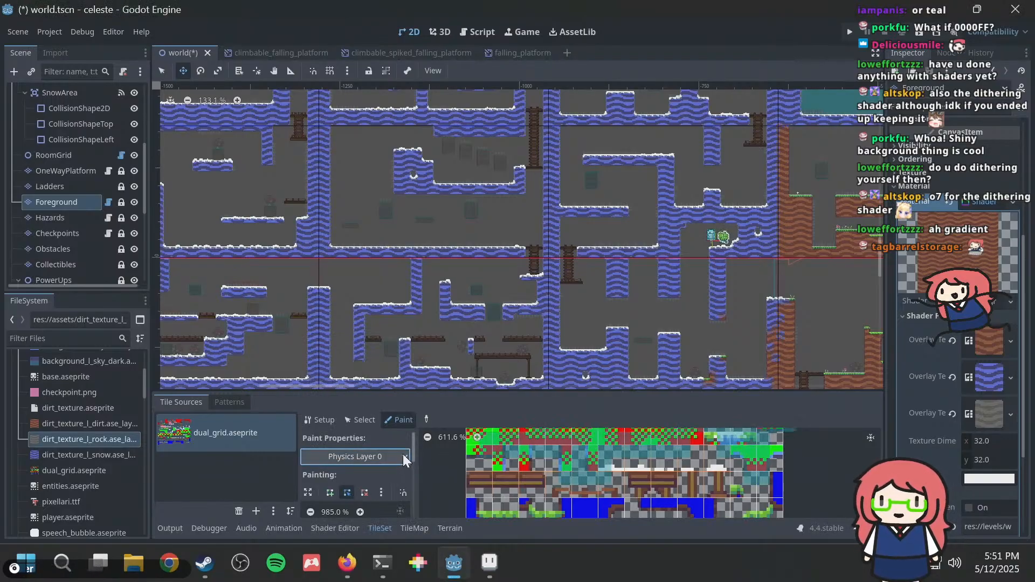
left_click_drag(415, 445, 415, 467)
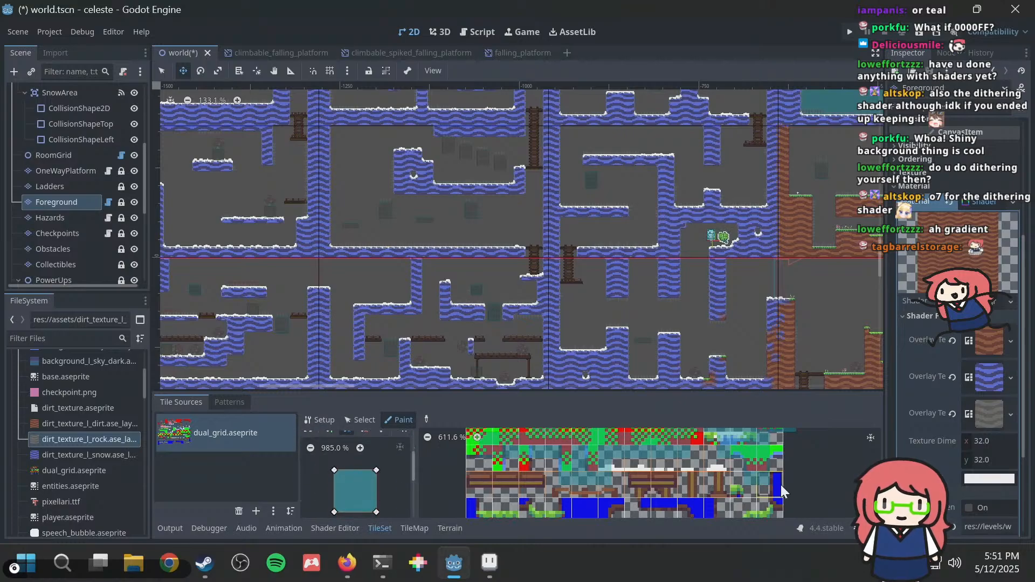
middle_click_drag(818, 472, 772, 507)
middle_click_drag(784, 460, 780, 431)
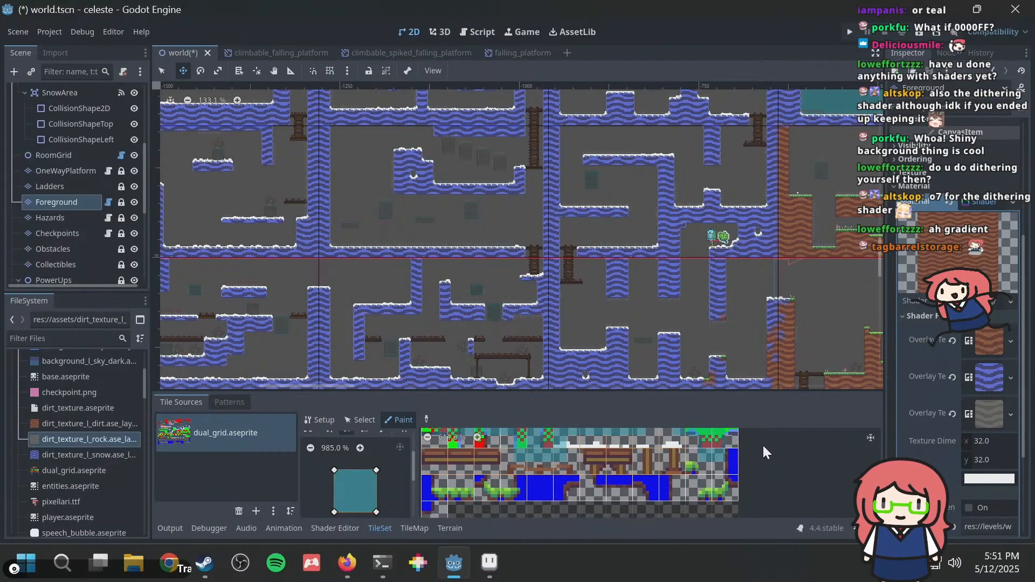
left_click(731, 471)
middle_click_drag(765, 455, 811, 448)
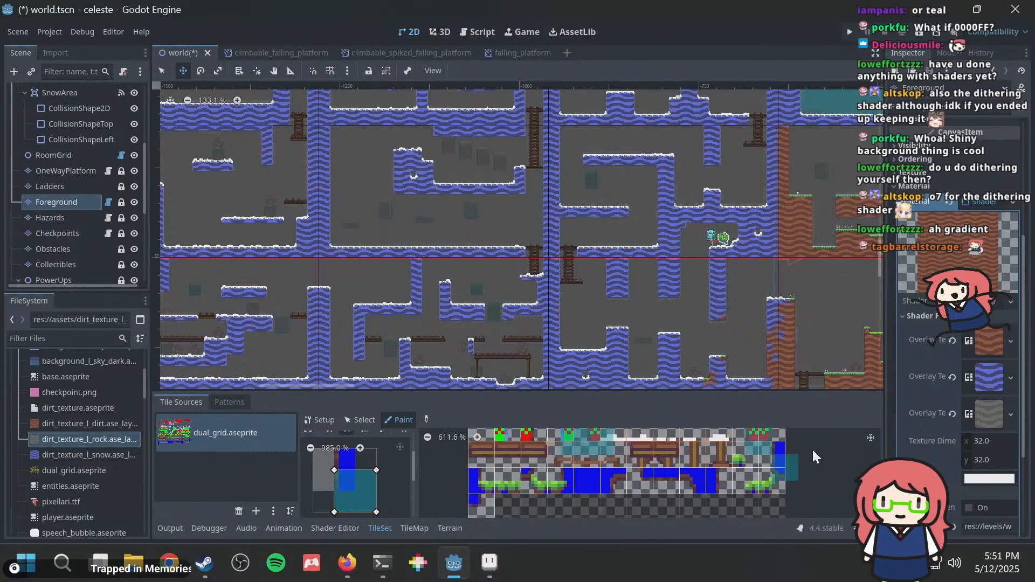
Paint the Physics Layer 0 collision polygon onto the solid-cornered tiles of the lower blue row, and save the scene.
left_click(479, 482)
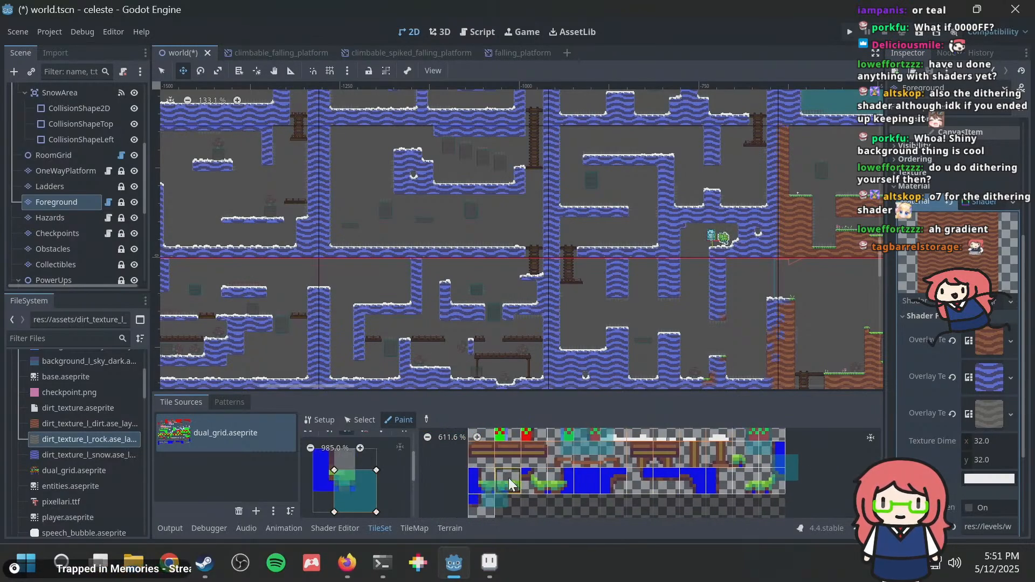
left_click(508, 476)
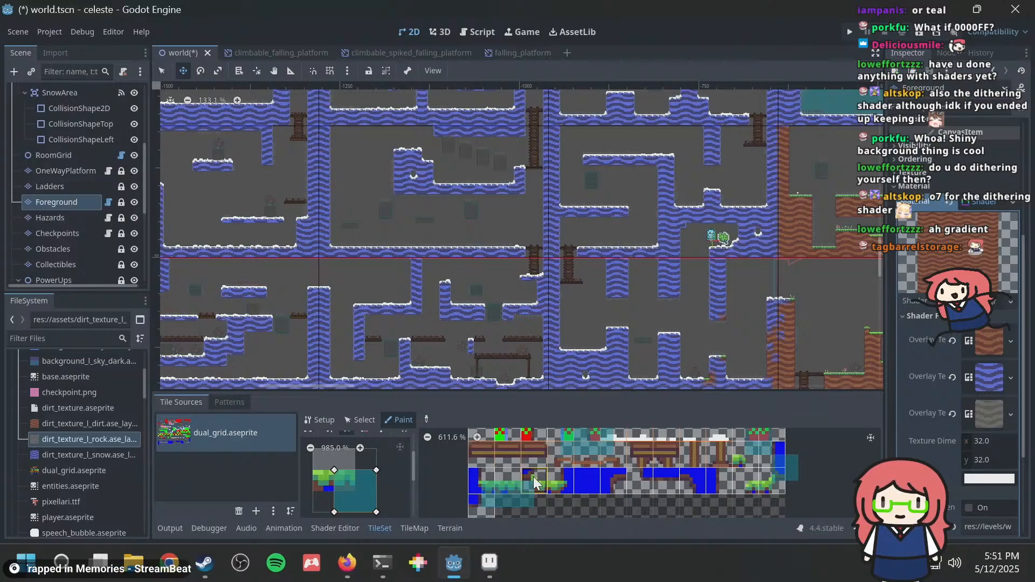
left_click(534, 478)
left_click(562, 471)
left_click(579, 476)
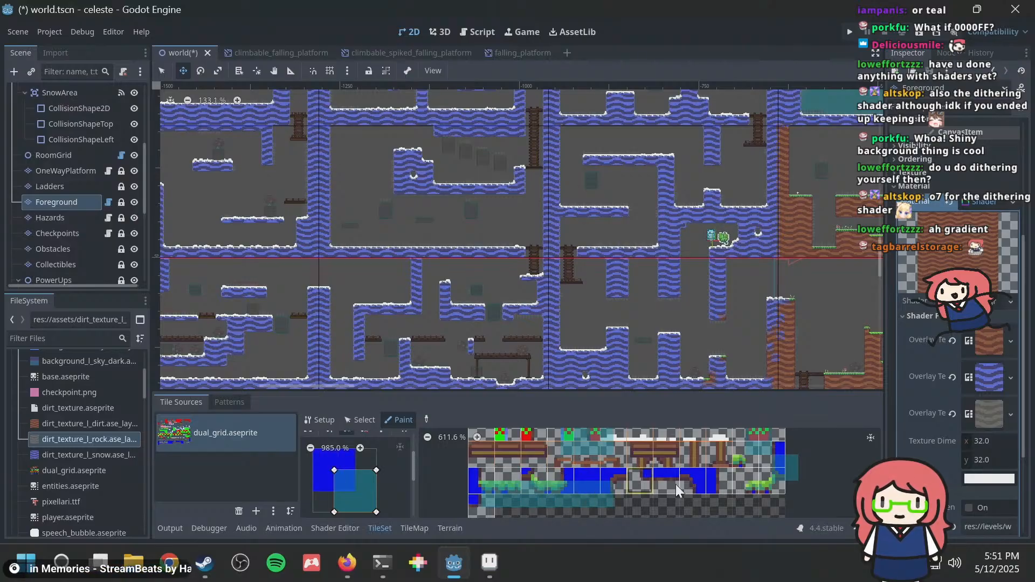
left_click(700, 483)
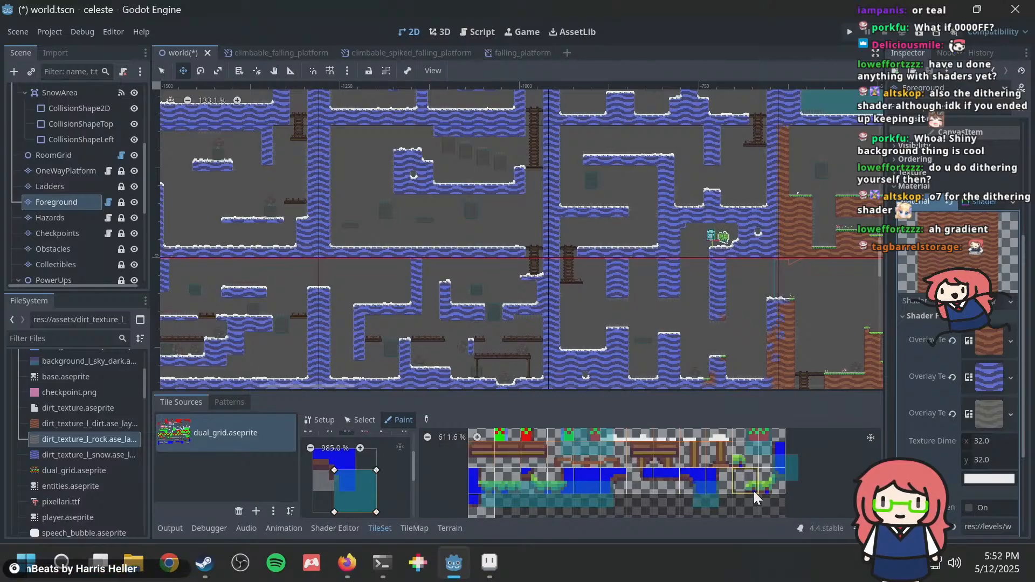
left_click(729, 504)
scroll(816, 489, "down", 1)
middle_click_drag(816, 490, 818, 475)
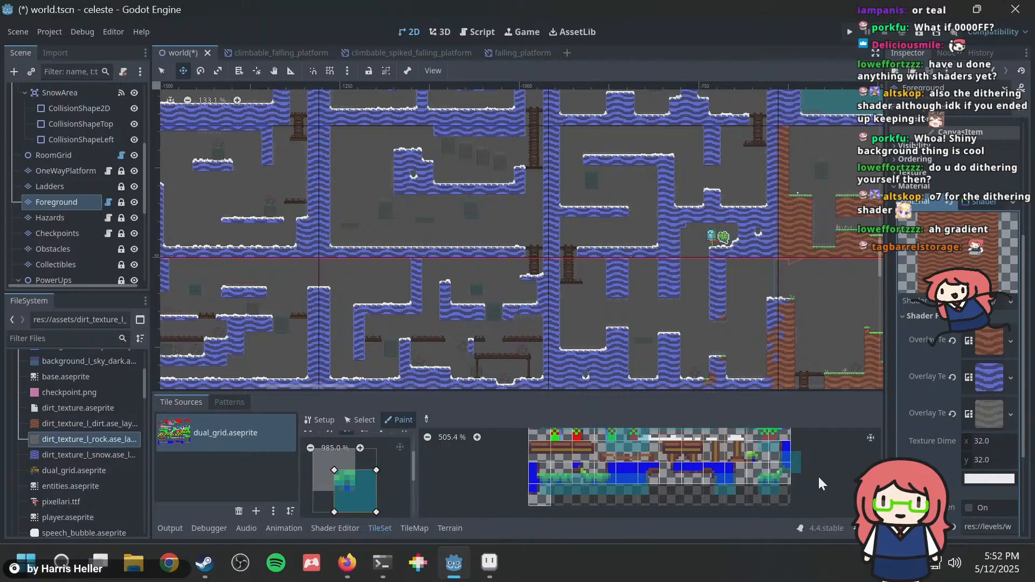
key("ctrl+s")
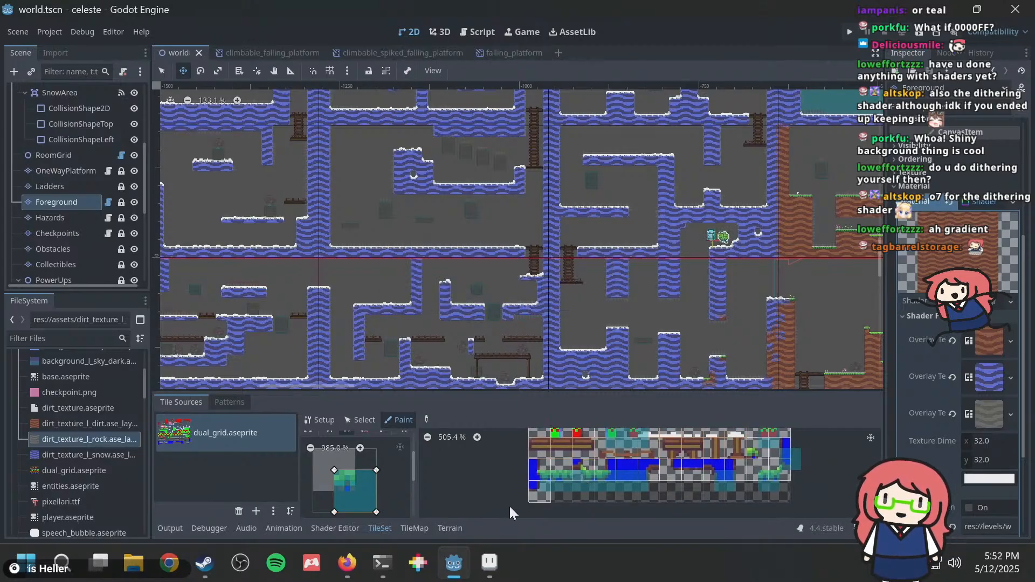
Create a new terrain named Rock in Match tiles mode for the Foreground tile set.
left_click(457, 529)
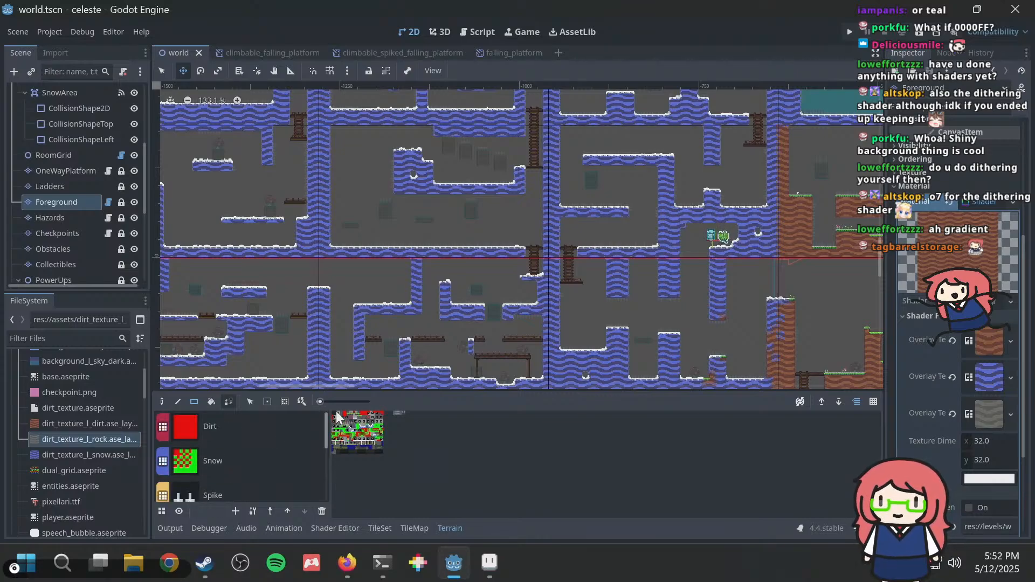
scroll(325, 477, "up", 5)
left_click(235, 512)
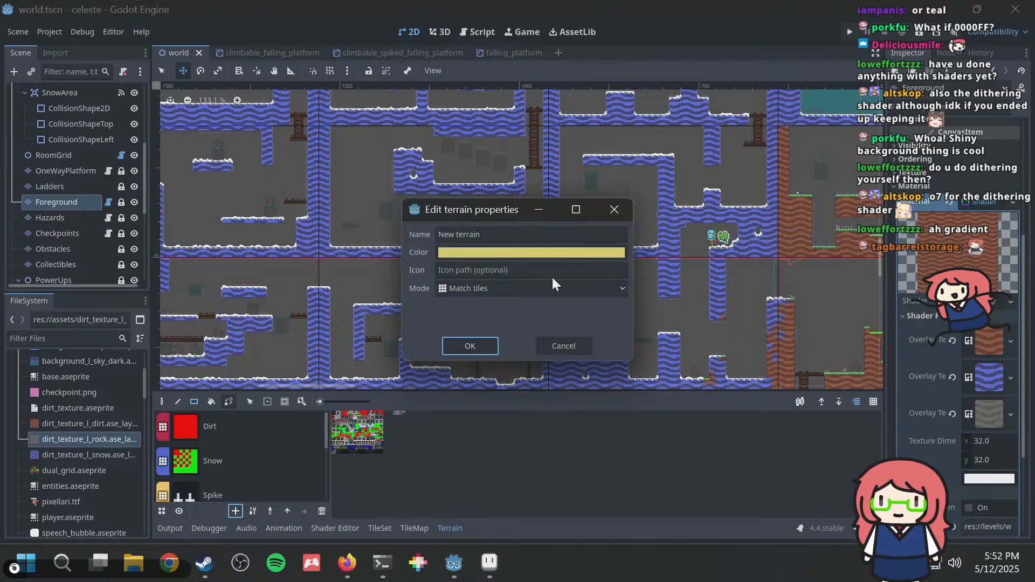
triple_click(526, 237)
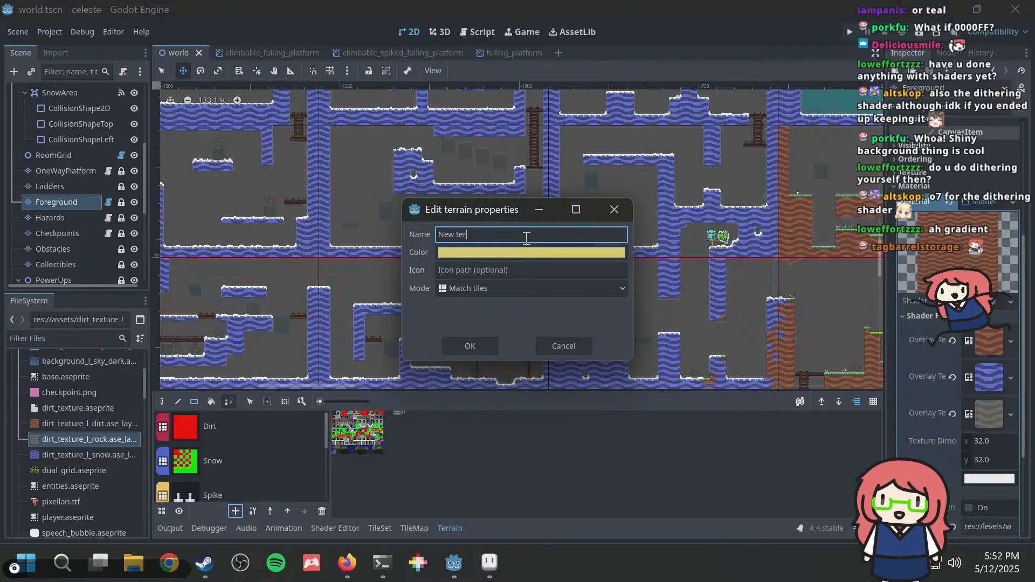
key("BackSpace")
type("Rock")
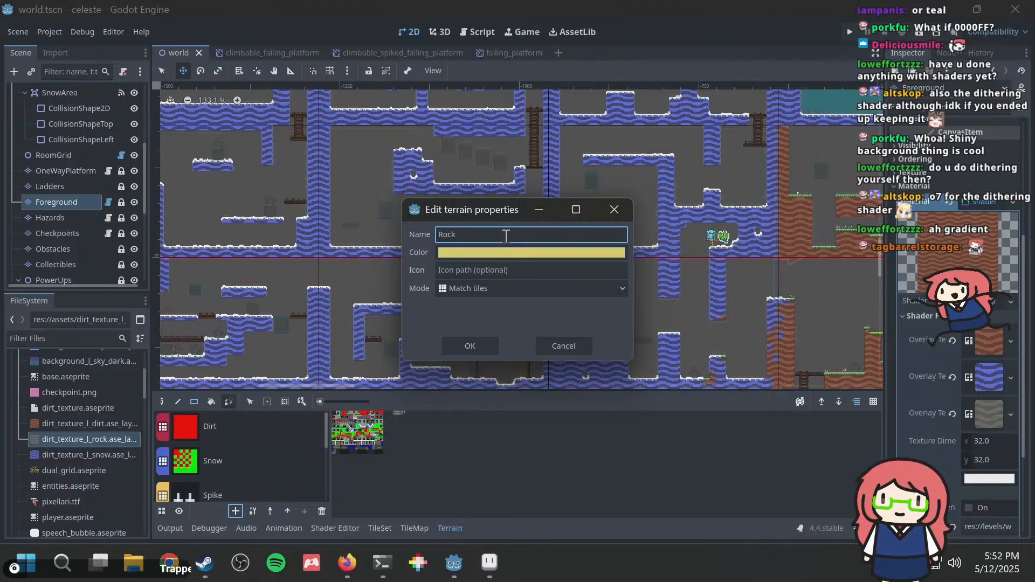
left_click(471, 347)
Move the Rock terrain up the terrain order so it sits between Dirt and Snow.
scroll(237, 458, "down", 5)
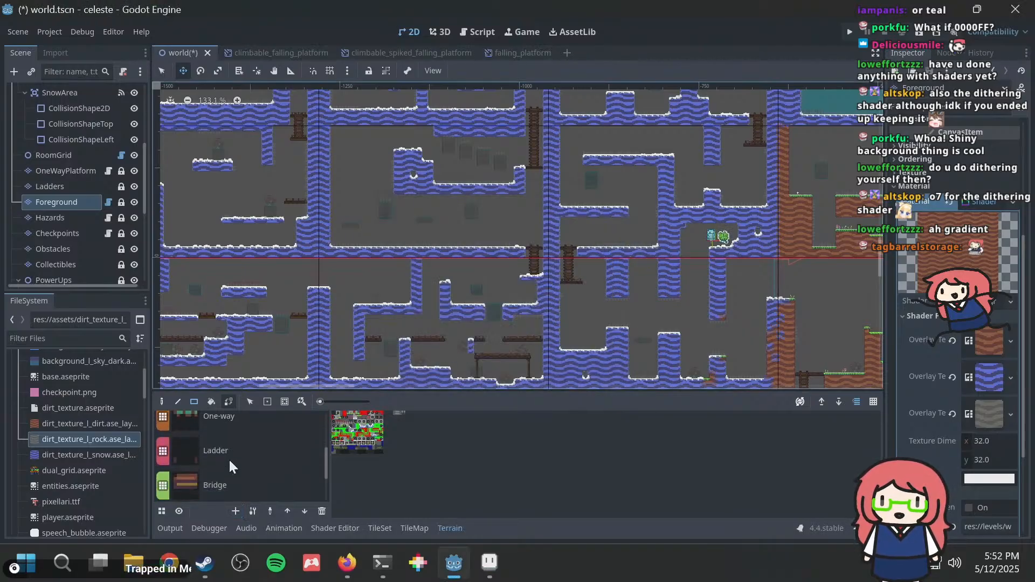
left_click(248, 455)
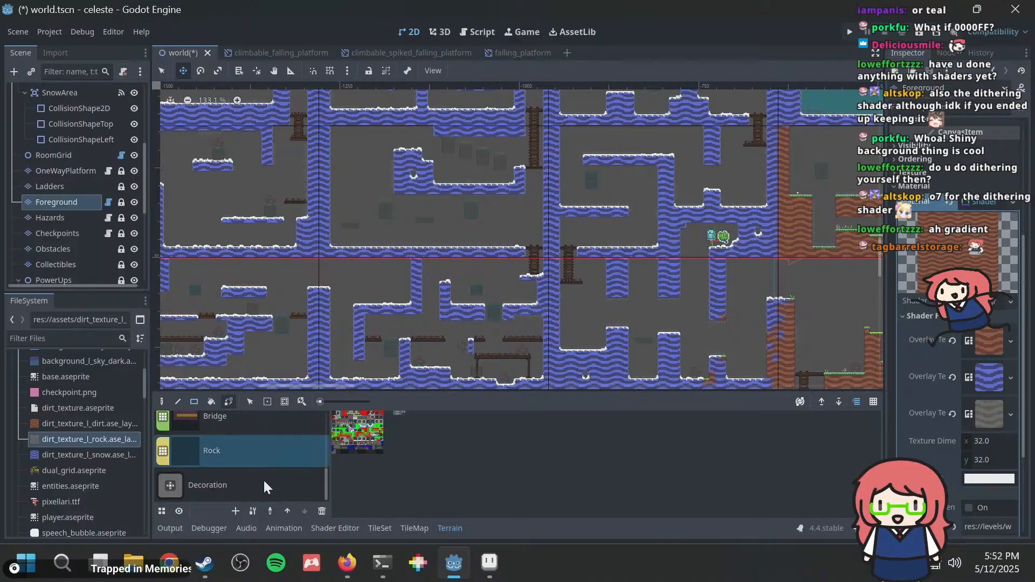
left_click(288, 511)
scroll(302, 452, "up", 5)
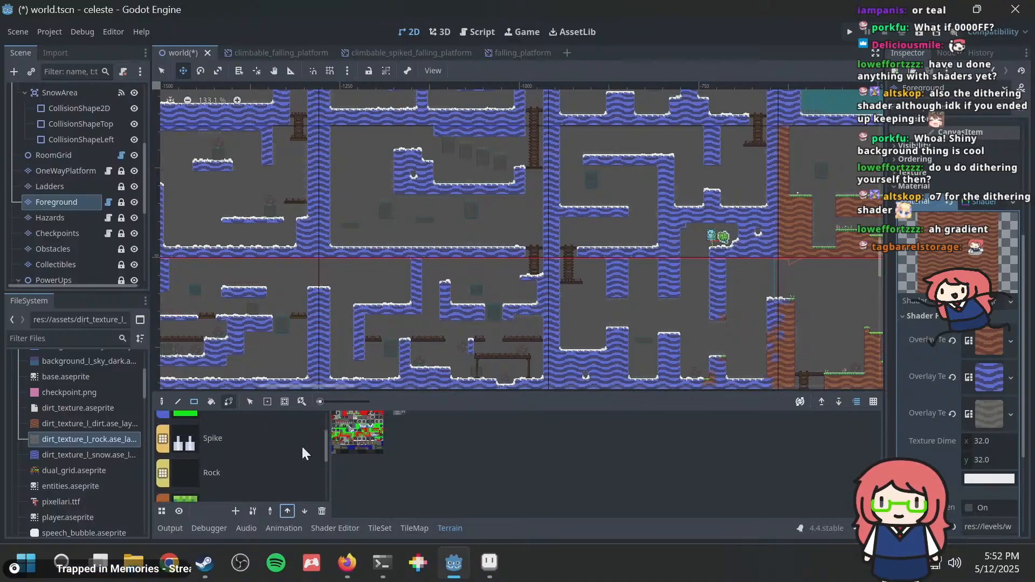
left_click(287, 513)
left_click(287, 512)
Assign the Rock terrain type to the blue tile ending the wooden platform row.
left_click(236, 468)
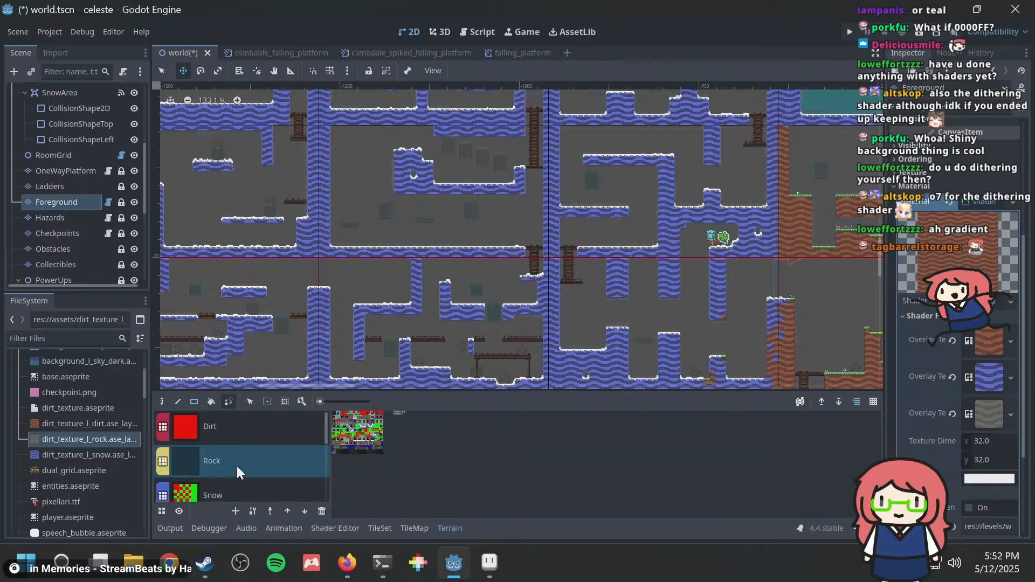
mouse_move(344, 404)
left_mouse_down()
mouse_move(363, 402)
mouse_move(331, 408)
left_mouse_up()
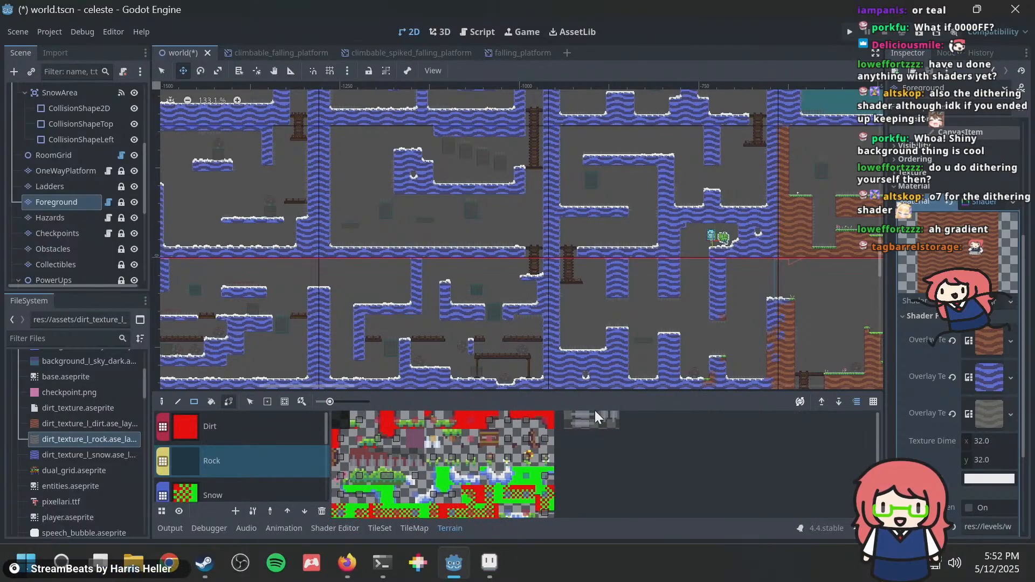
scroll(467, 490, "down", 2)
scroll(507, 475, "up", 1)
scroll(256, 414, "down", 2)
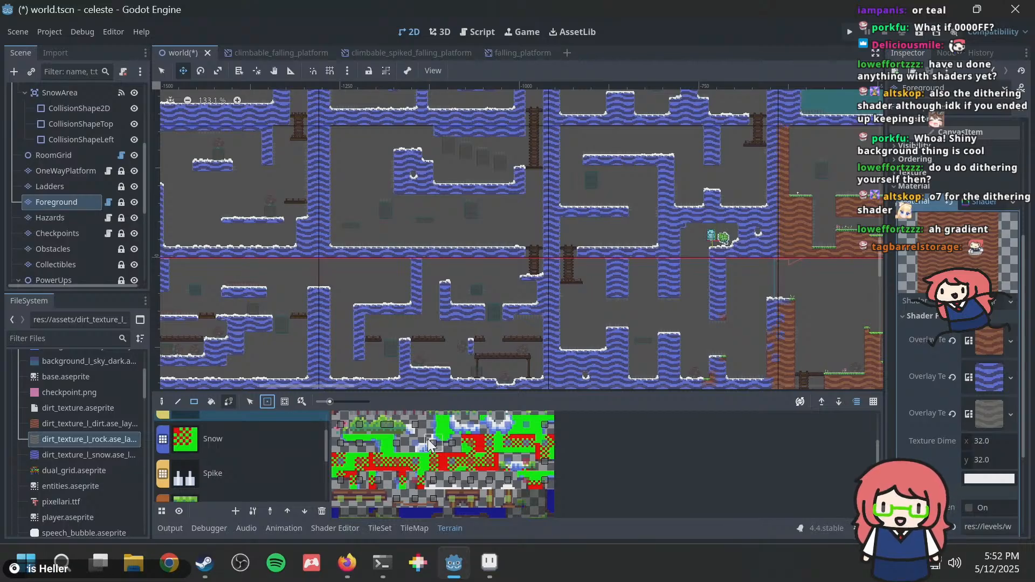
scroll(662, 483, "down", 1)
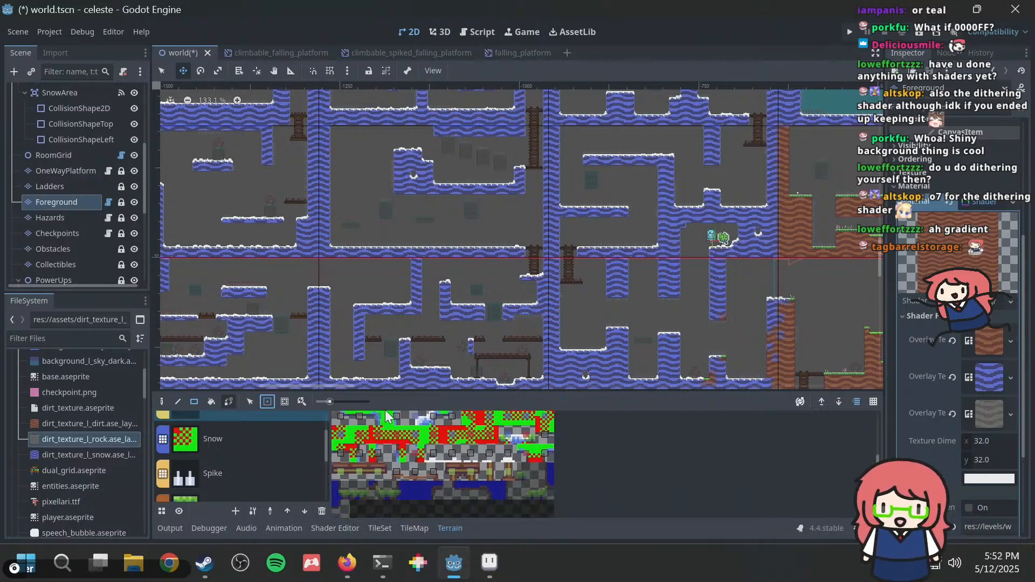
left_click_drag(329, 402, 354, 402)
scroll(755, 483, "down", 6)
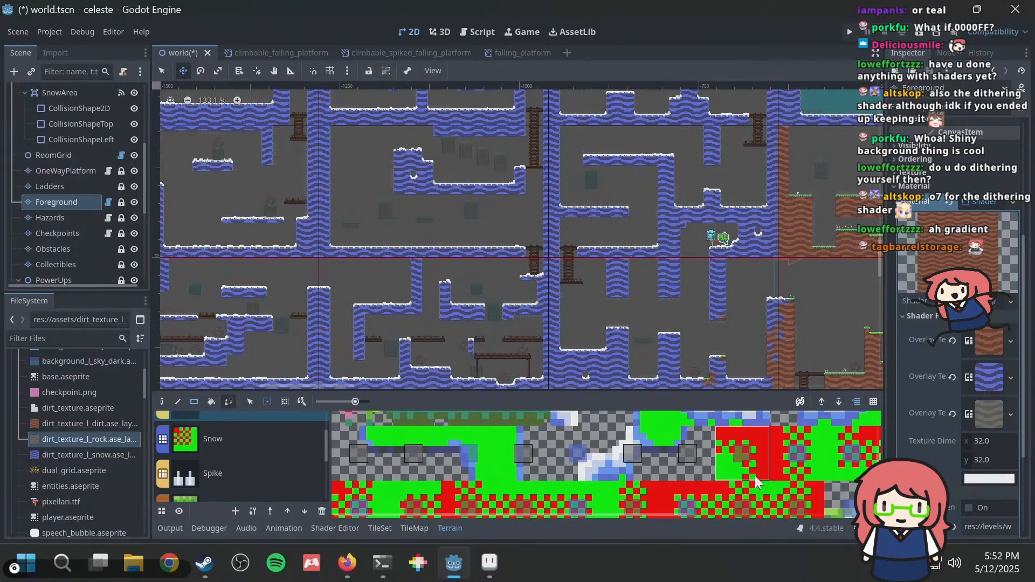
scroll(755, 483, "up", 1)
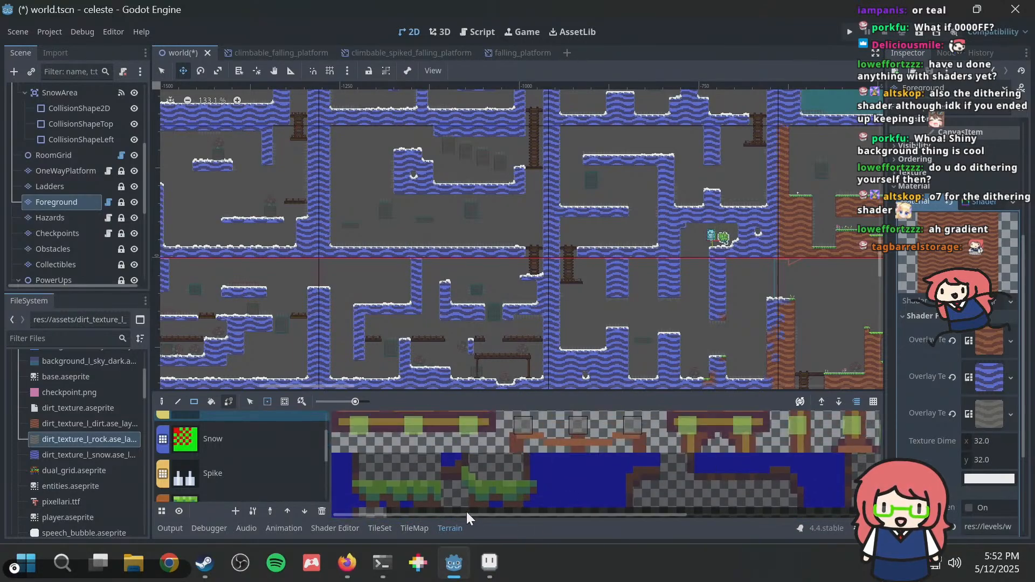
left_click_drag(468, 515, 667, 510)
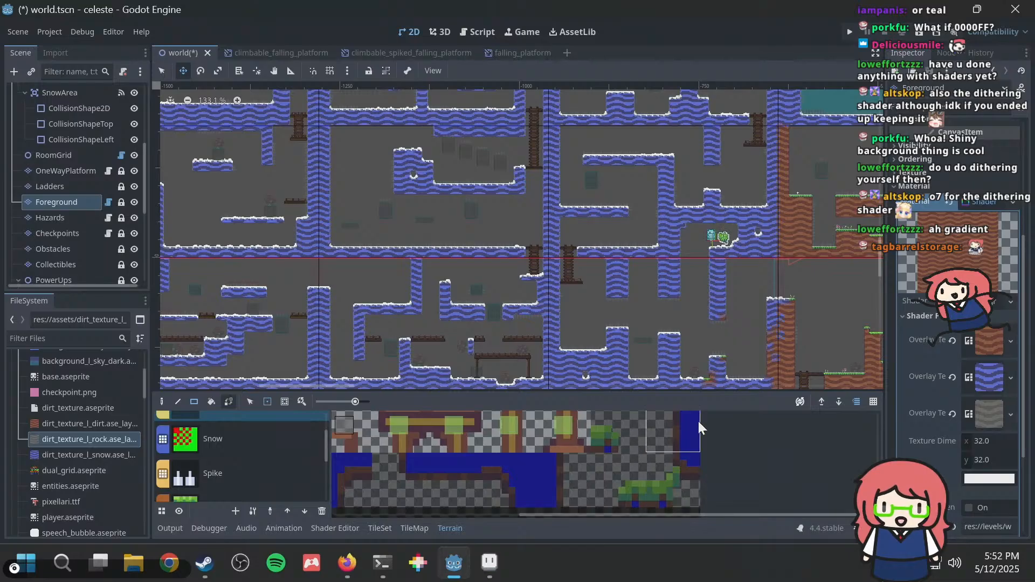
left_click(676, 423)
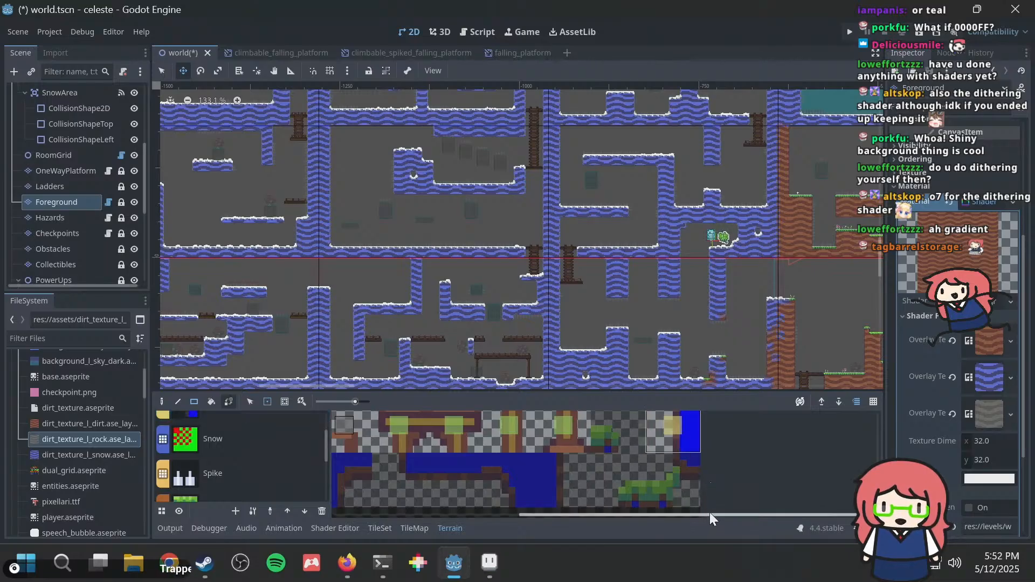
Assign the Rock terrain type to the first five tiles and the other solid-cornered tiles of the lower blue row.
left_click_drag(710, 514, 386, 532)
mouse_move(351, 470)
left_mouse_down()
mouse_move(435, 484)
mouse_move(562, 471)
left_mouse_up()
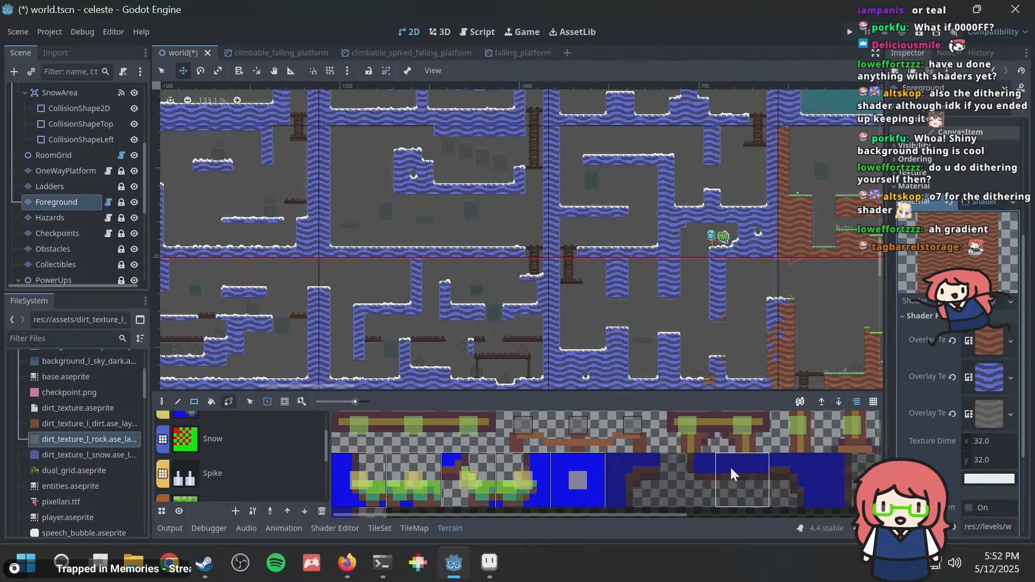
left_click(796, 480)
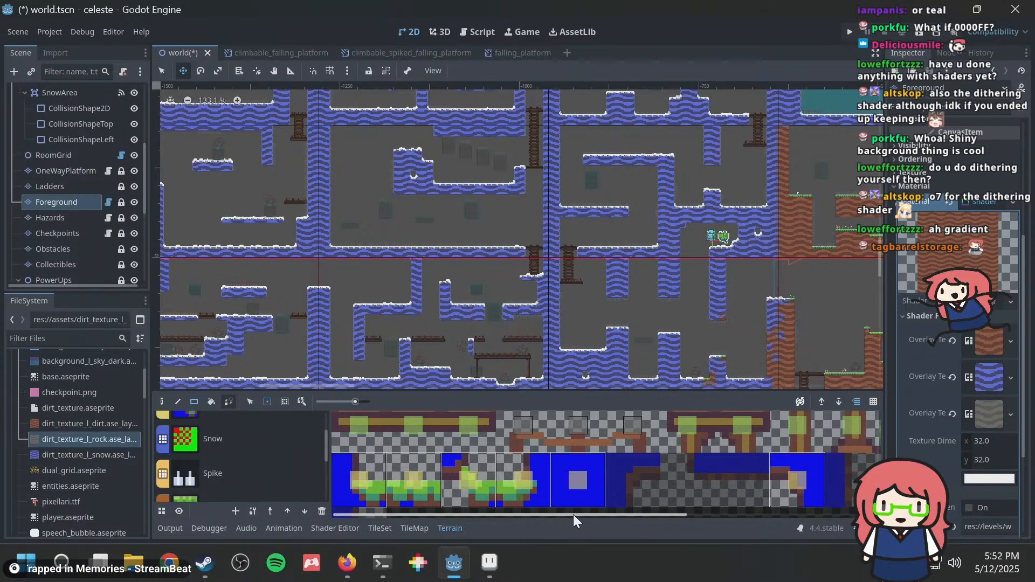
left_click_drag(573, 514, 407, 513)
Assign the Decoration terrain type to the remaining tiles of the lower blue row.
scroll(433, 487, "down", 3)
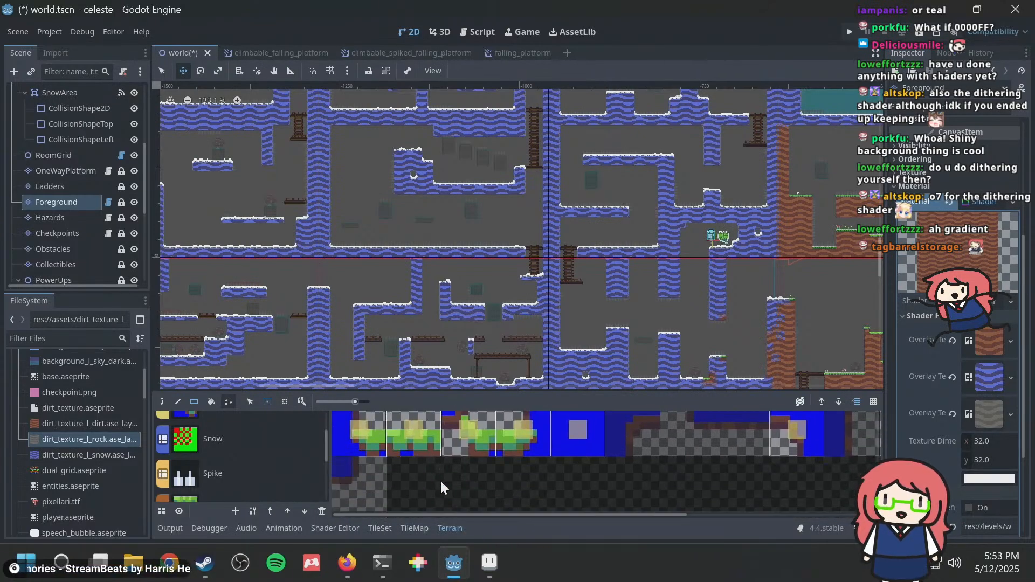
scroll(463, 485, "up", 1)
scroll(265, 483, "down", 2)
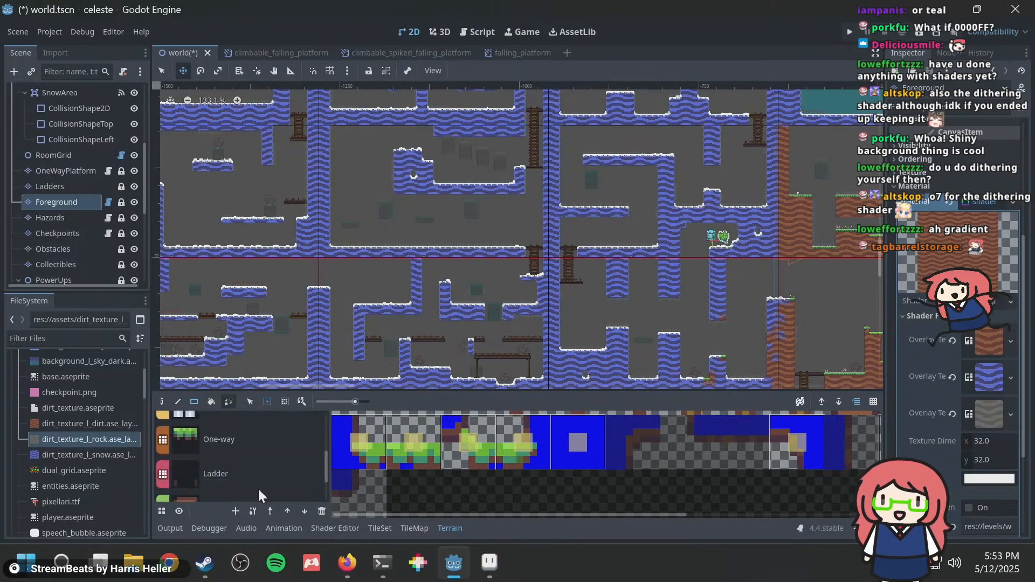
scroll(258, 487, "down", 2)
left_click(254, 487)
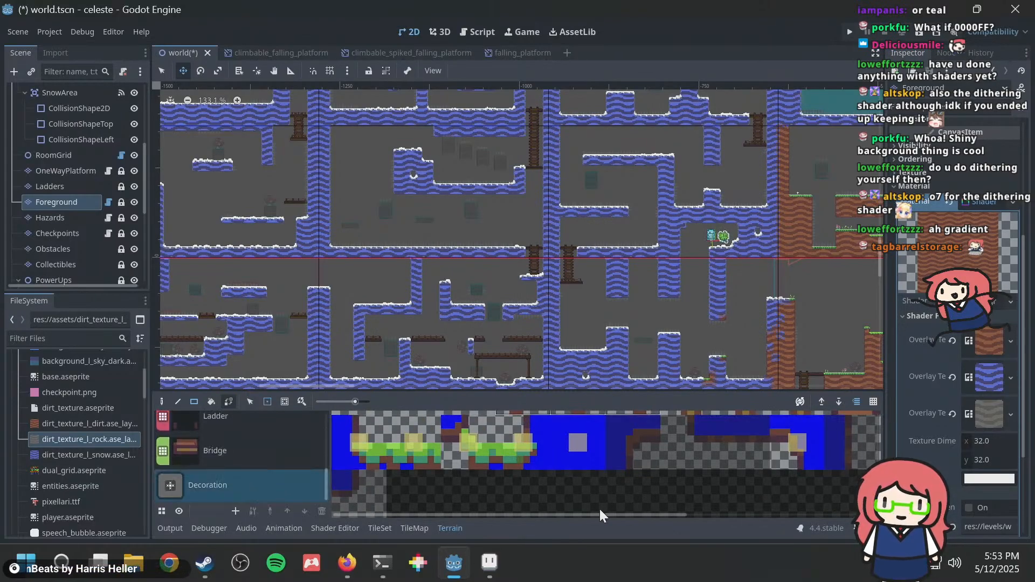
left_click_drag(597, 515, 714, 514)
left_click(572, 454)
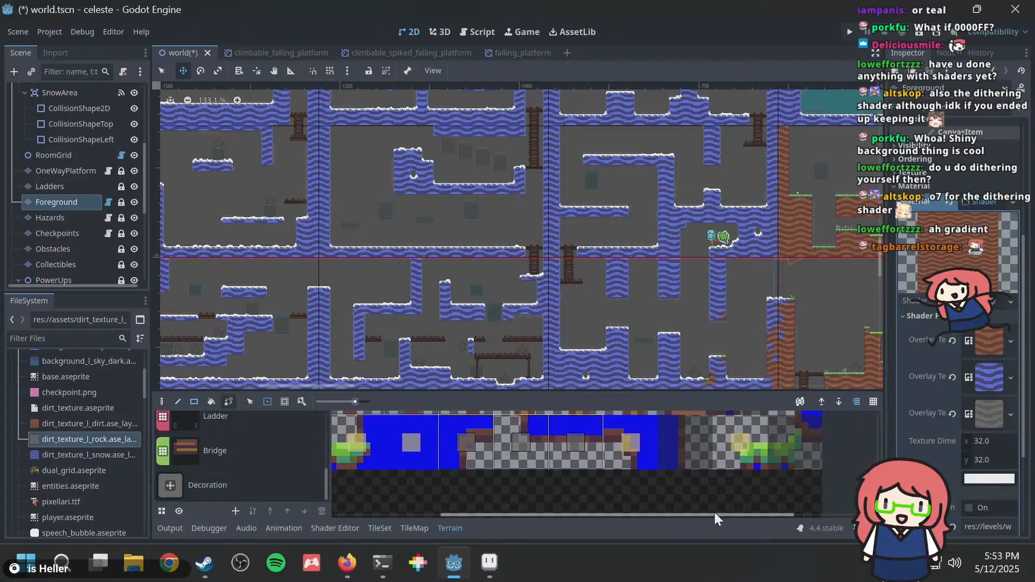
left_click(692, 454)
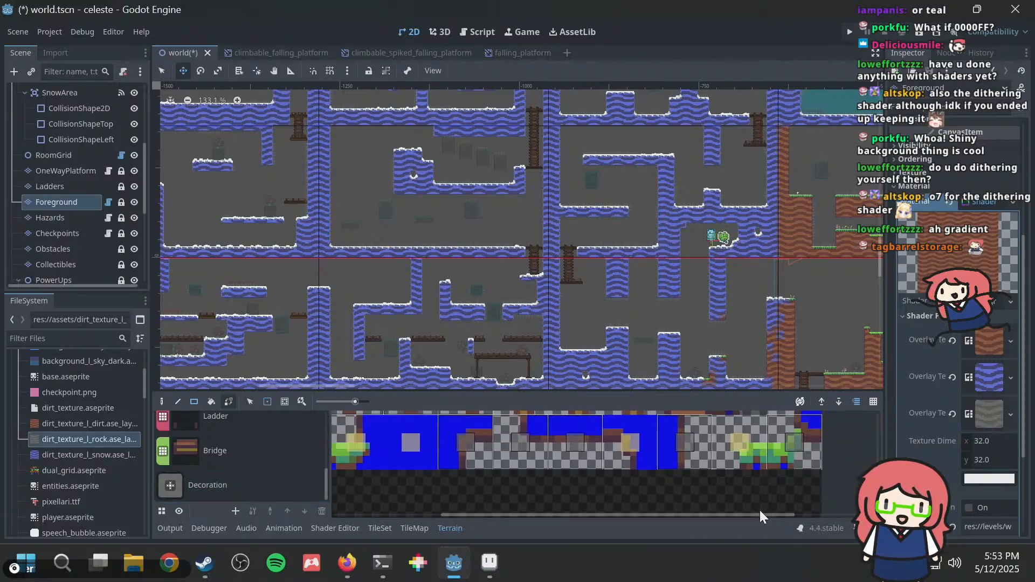
Assign Decoration to the single blue tile below the lower row and the second-to-last tile of the wooden platform row.
left_click_drag(745, 513, 422, 521)
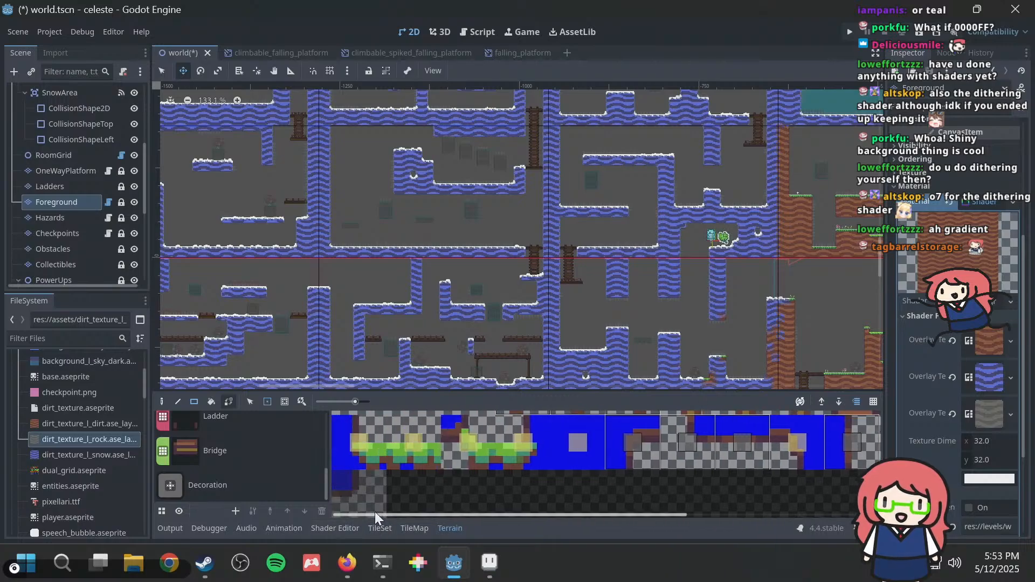
scroll(781, 467, "up", 1)
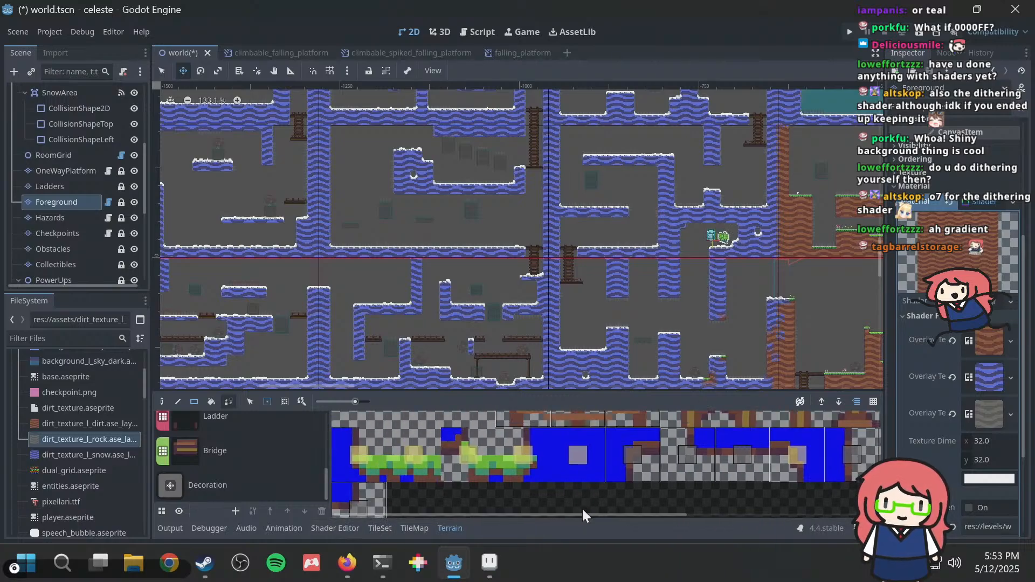
left_click_drag(586, 515, 772, 480)
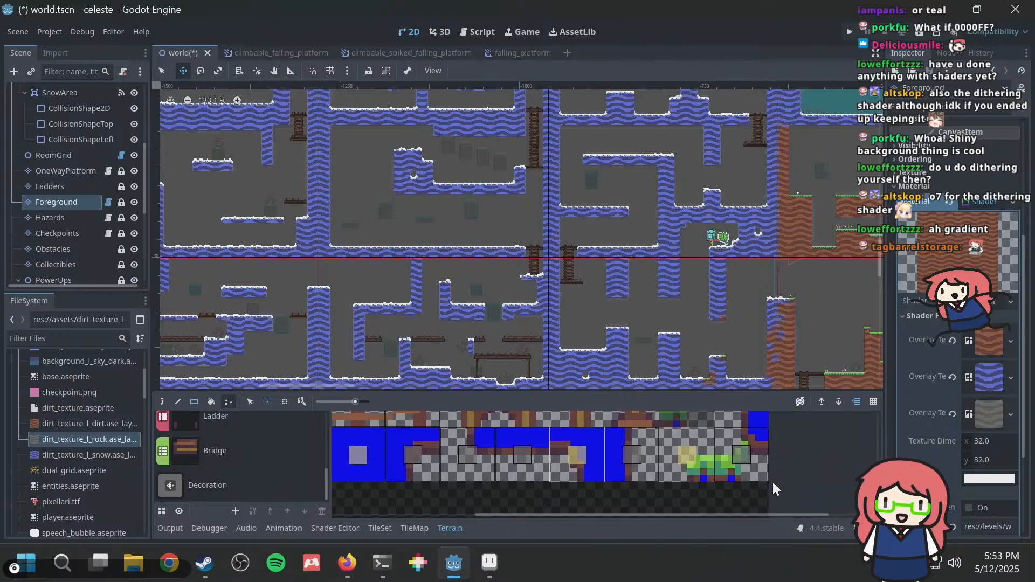
scroll(774, 486, "up", 3)
scroll(772, 480, "up", 2)
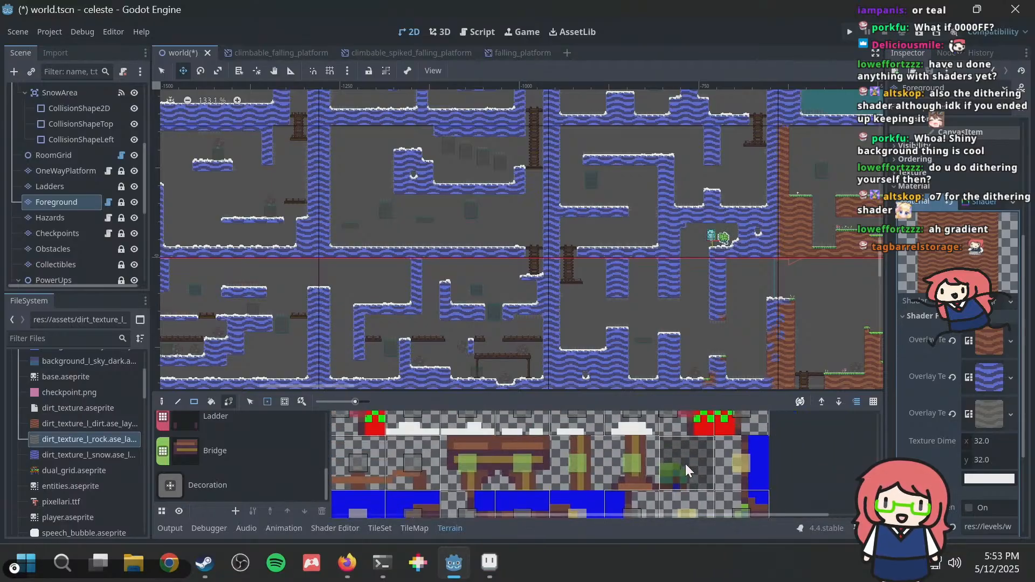
Paint a Rock terrain connection on the upper-left corner of the second-to-last tile in the wooden platform row.
left_click(285, 401)
scroll(258, 475, "up", 5)
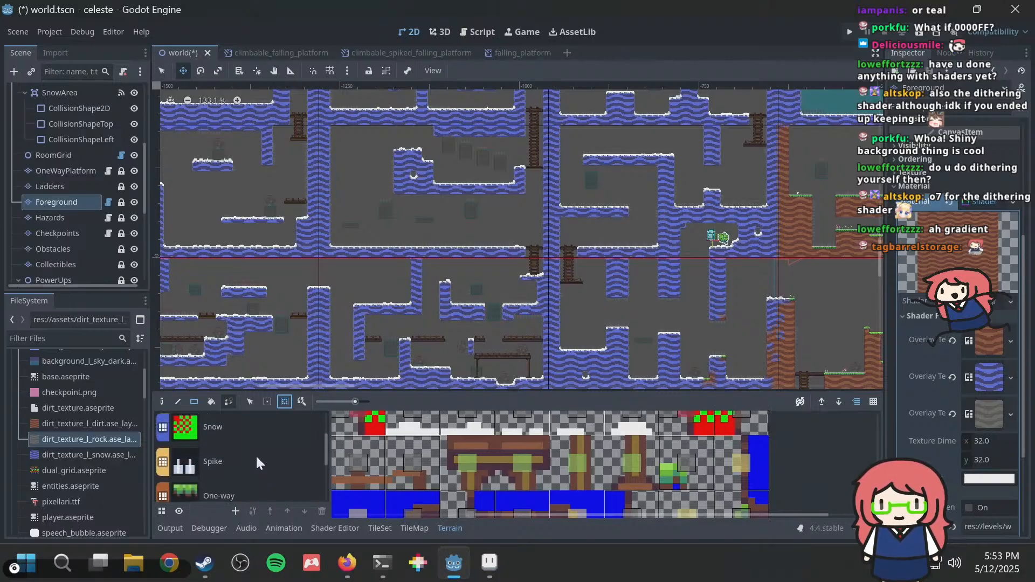
left_click(248, 465)
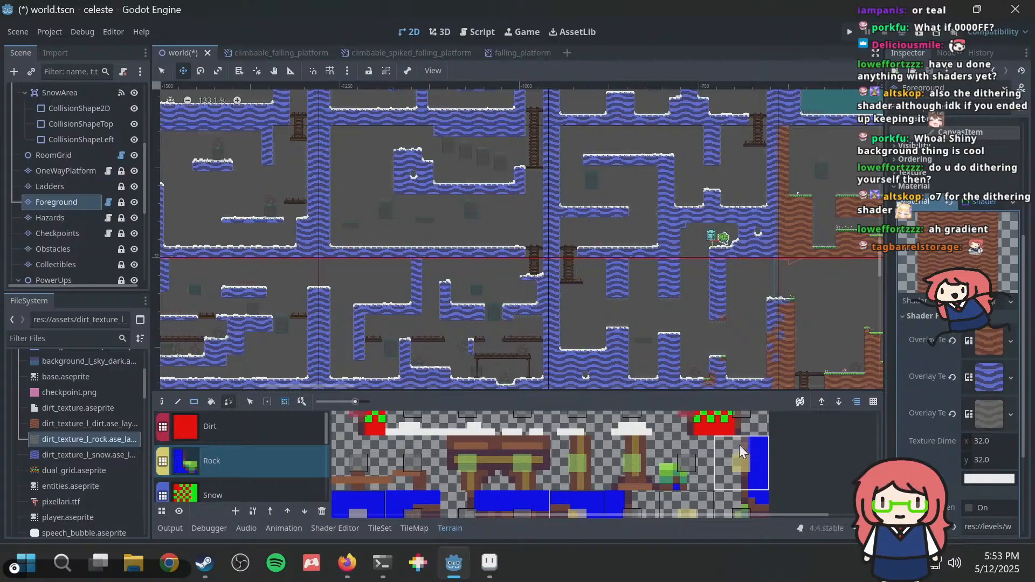
left_click(670, 463)
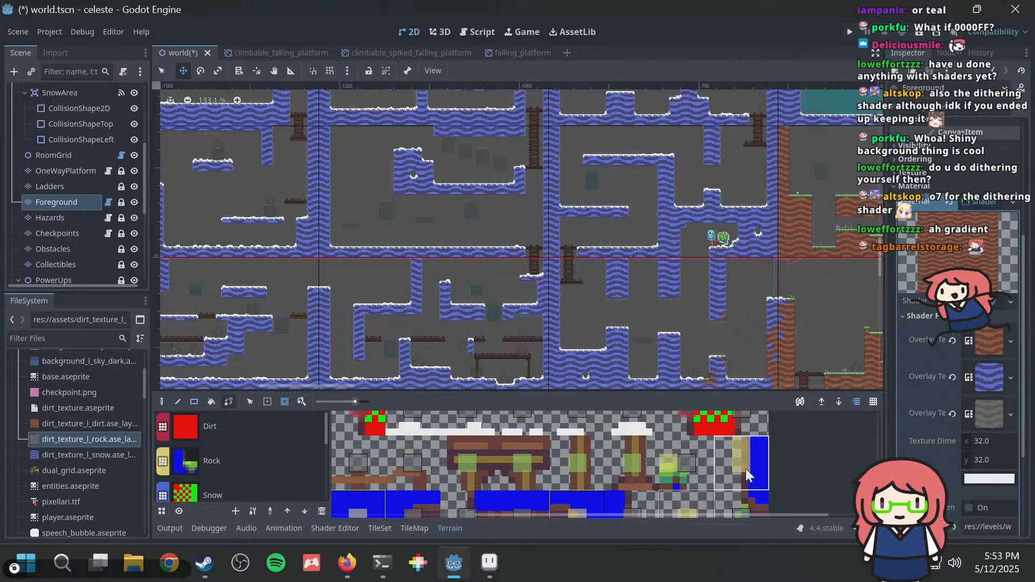
Paint Rock terrain connections on the solid corners of the first group of Rock tiles in the lower blue row.
left_click_drag(756, 513, 541, 505)
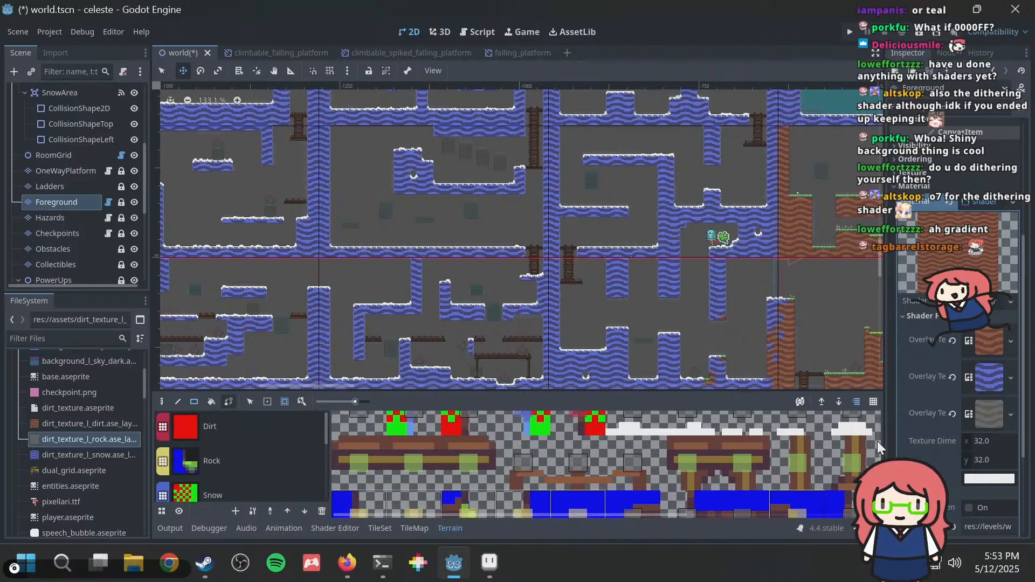
scroll(878, 441, "up", 2)
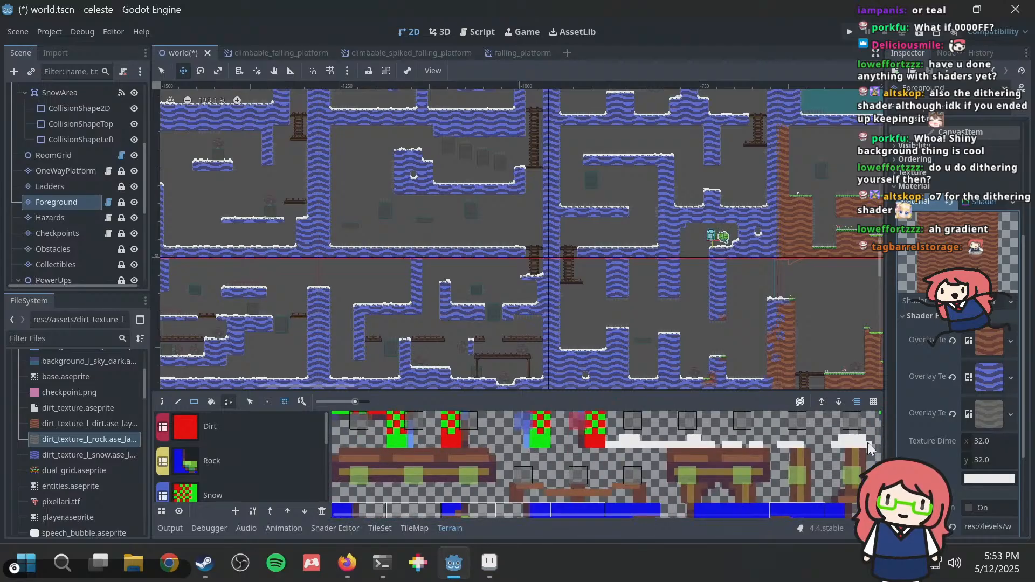
scroll(868, 442, "down", 3)
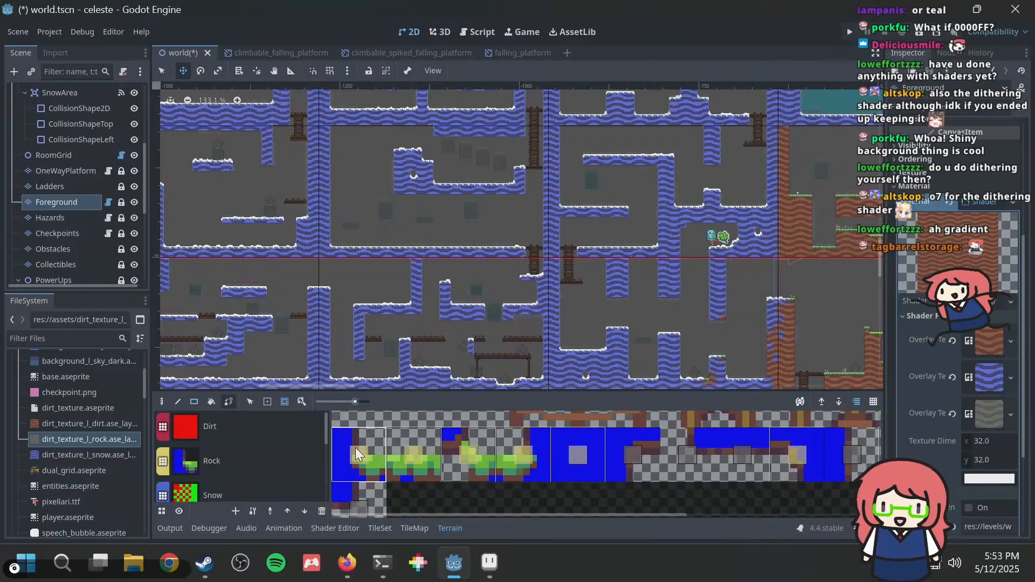
left_click_drag(341, 442, 338, 455)
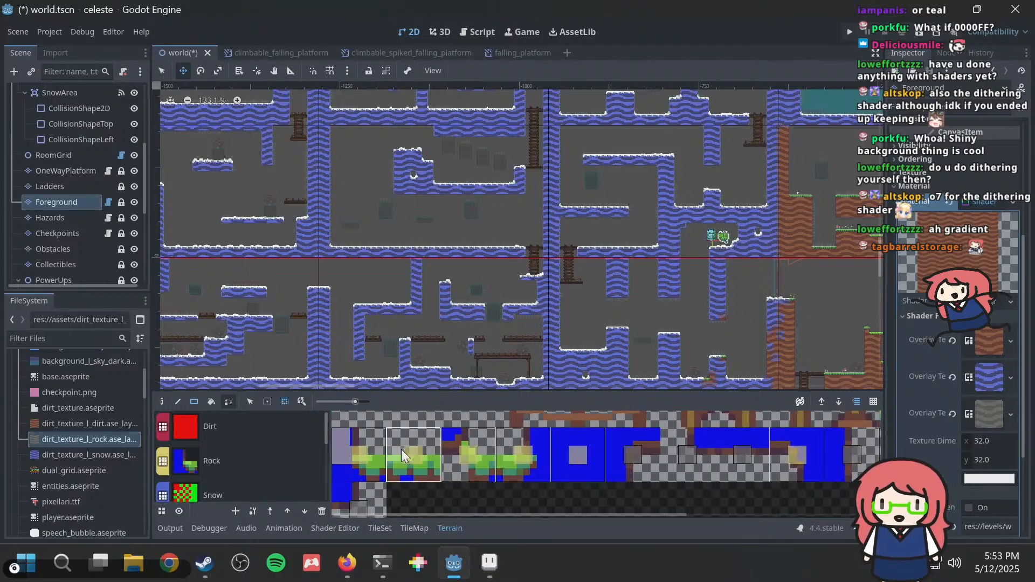
left_click(454, 433)
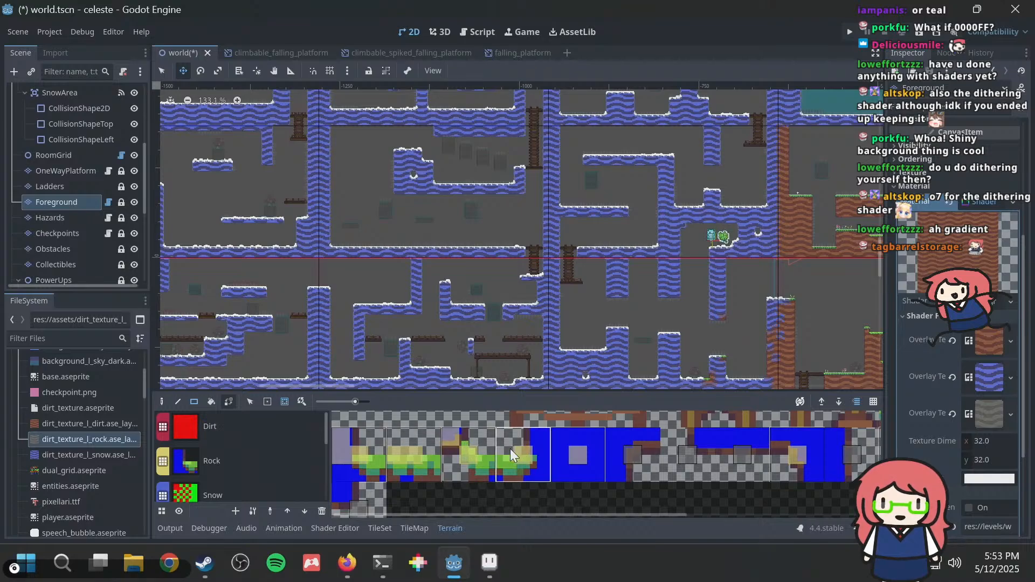
left_click(522, 436)
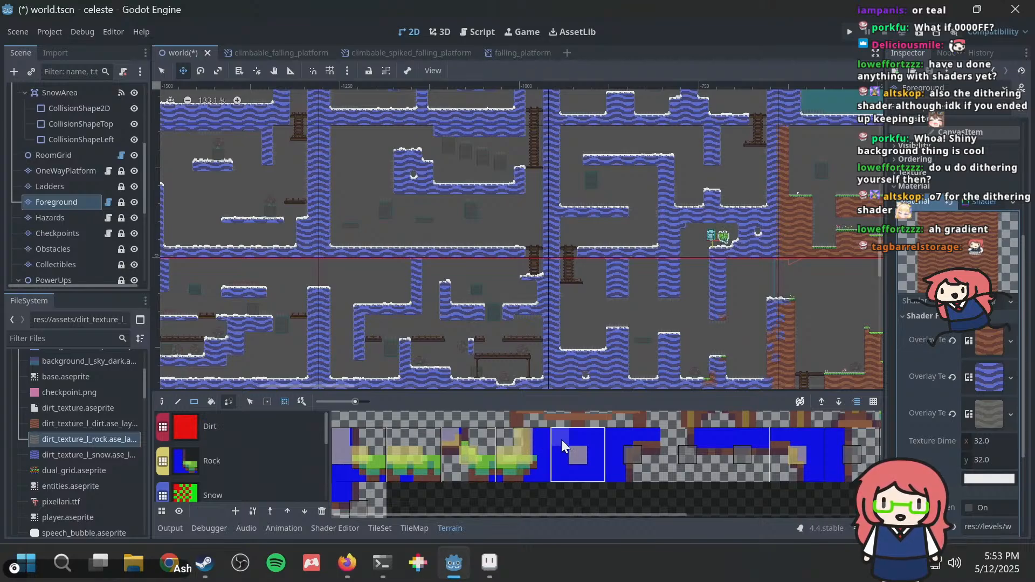
mouse_move(561, 439)
left_mouse_down()
mouse_move(560, 451)
mouse_move(573, 443)
mouse_move(616, 449)
mouse_move(629, 429)
mouse_move(634, 451)
left_mouse_up()
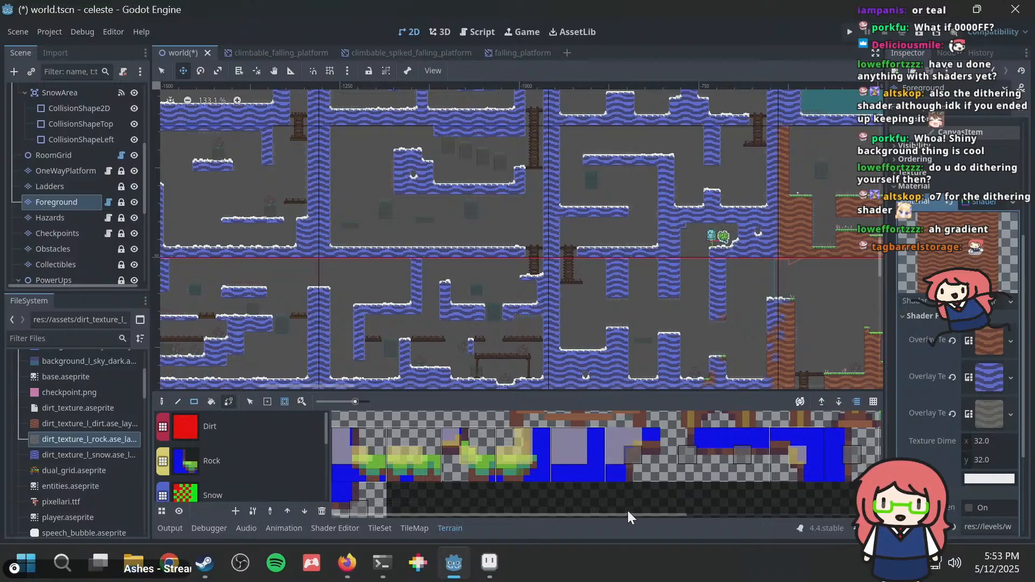
Paint Rock terrain connections on the remaining solid-cornered tiles farther along the lower blue row.
left_click_drag(627, 510, 674, 506)
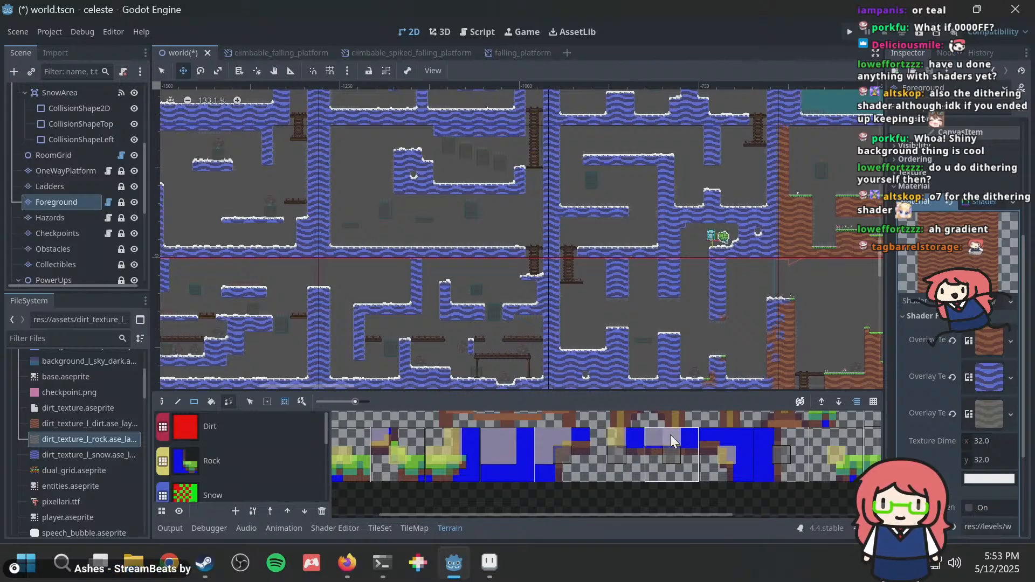
left_click(734, 436)
left_click(726, 436)
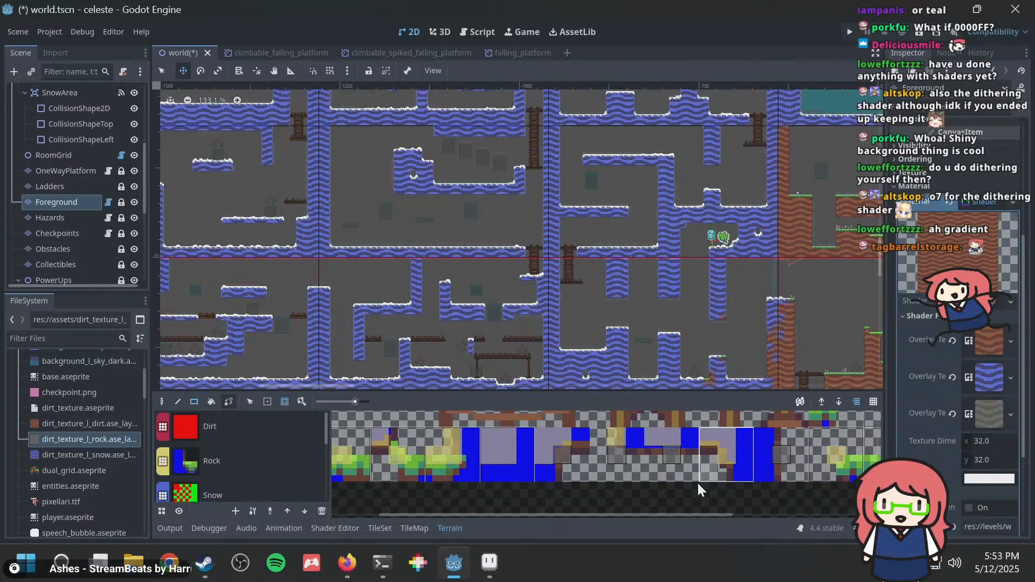
left_click_drag(684, 514, 778, 509)
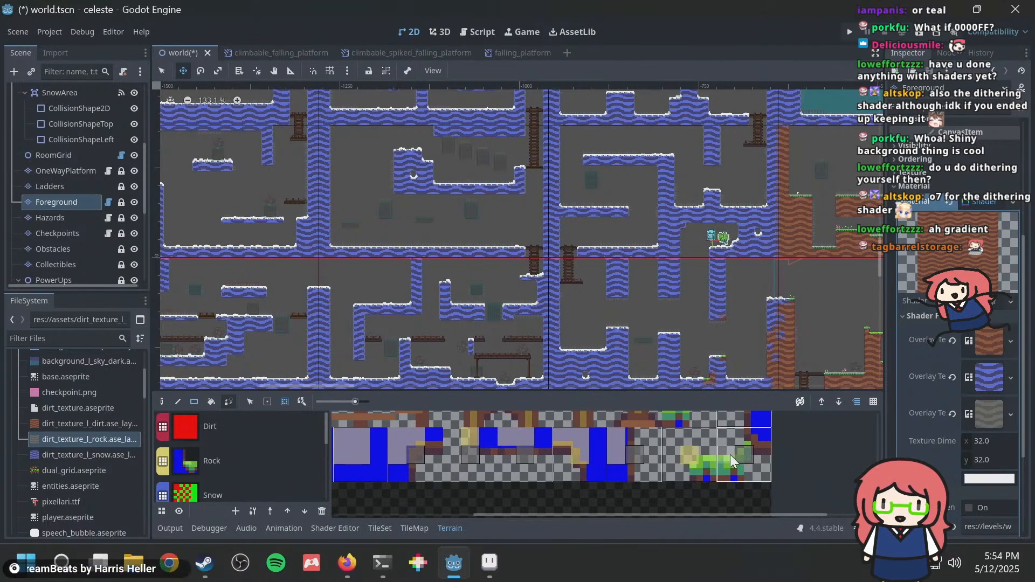
scroll(787, 445, "down", 1)
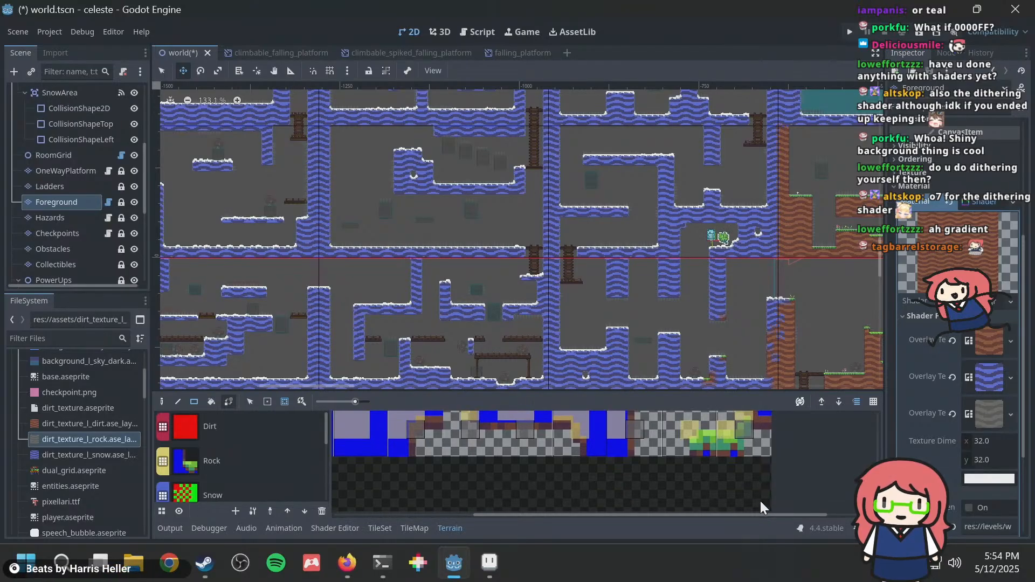
Paint the Rock terrain connection on the upper-left corner of the single blue tile below the lower row.
left_click_drag(755, 513, 345, 487)
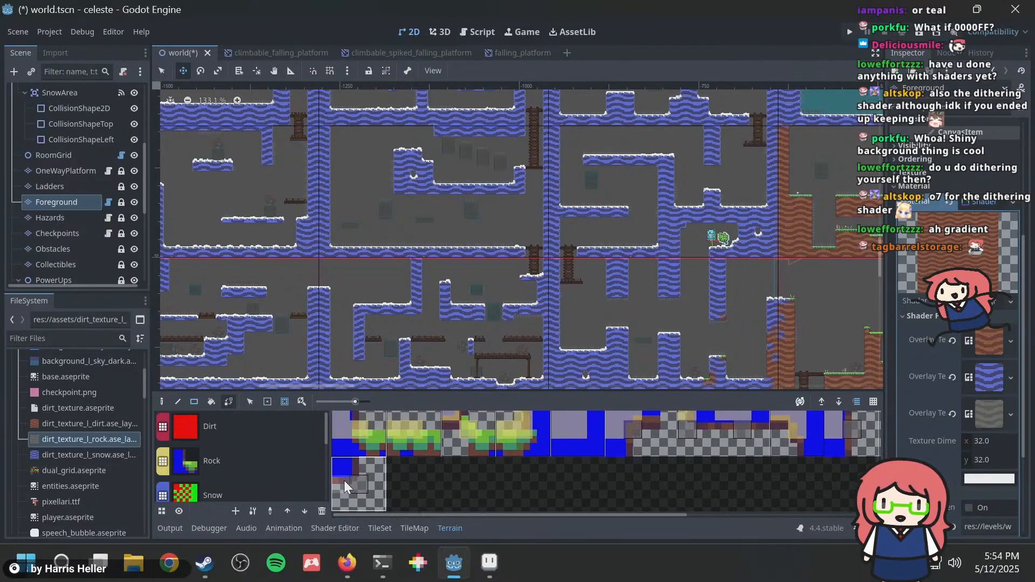
left_click(343, 472)
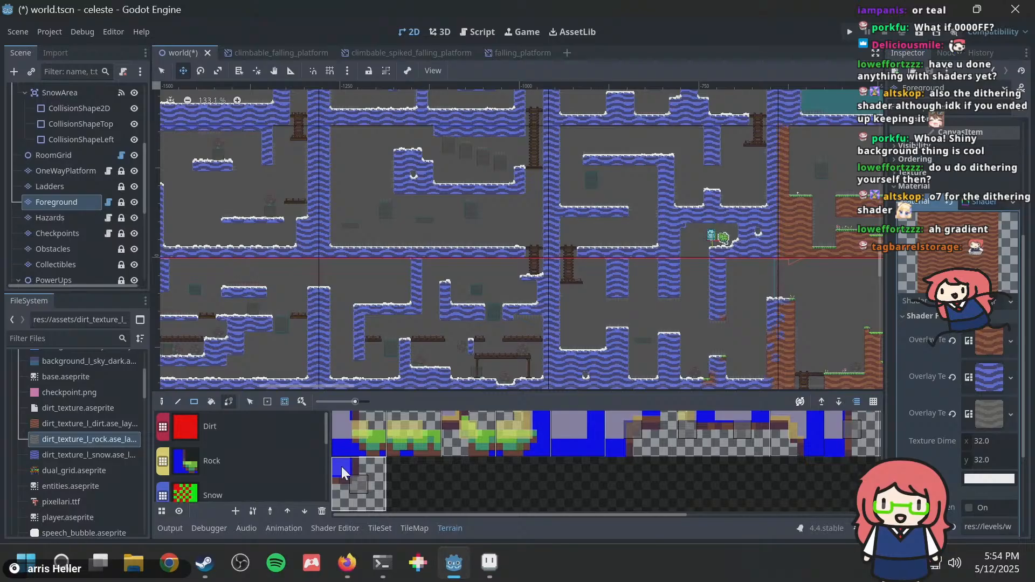
right_click(343, 473)
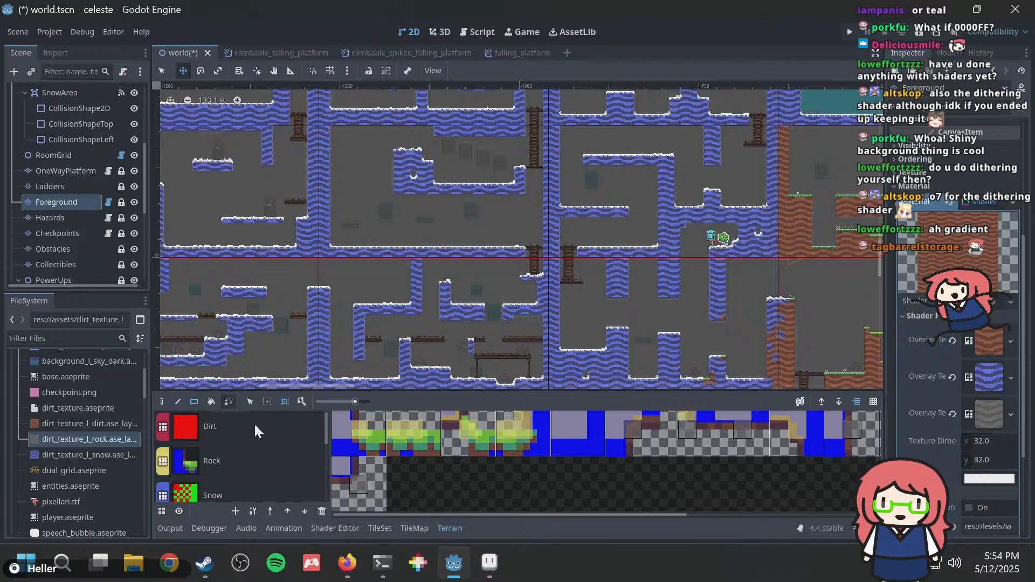
Select the Rock terrain and paint a square test block in the empty area beside the brown dirt wall.
left_click(321, 428)
scroll(554, 467, "up", 10)
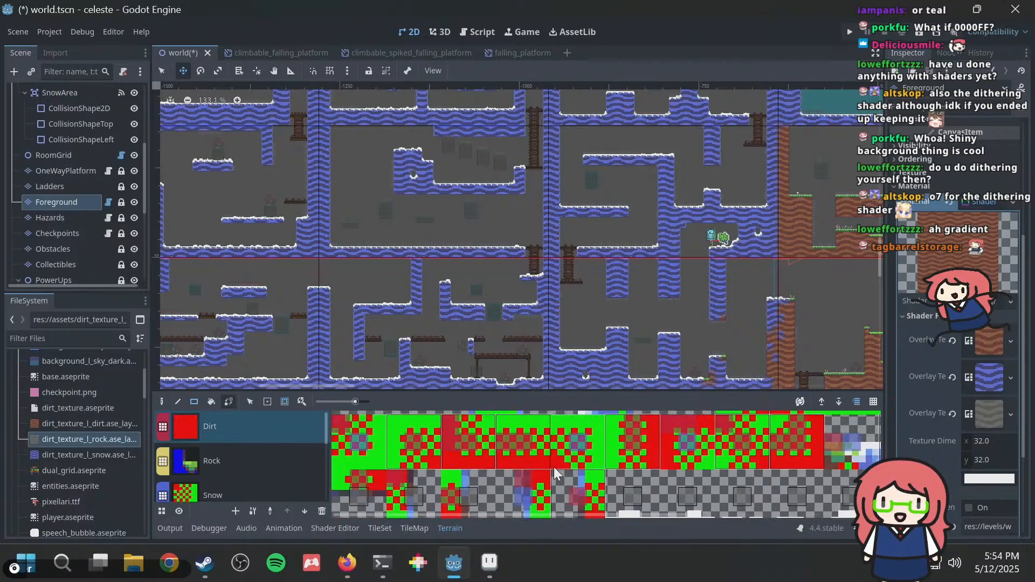
scroll(554, 467, "up", 3)
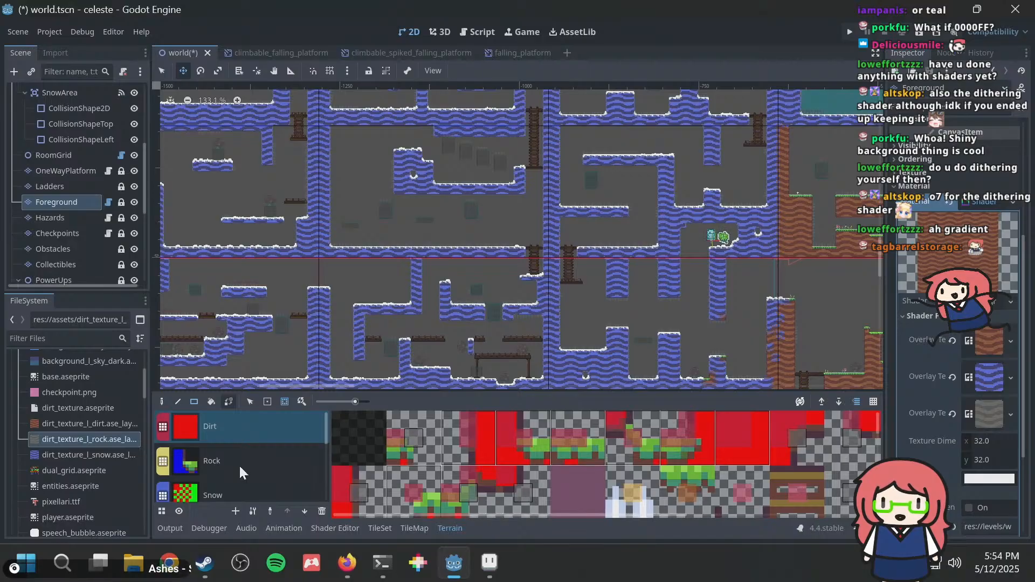
scroll(239, 465, "down", 3)
scroll(240, 458, "up", 3)
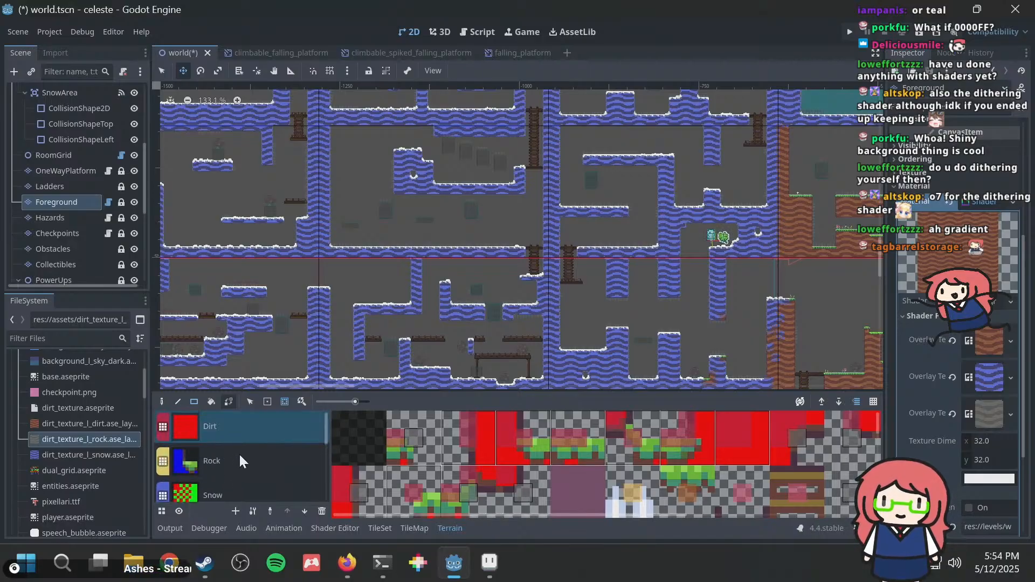
left_click(238, 456)
middle_click_drag(498, 279, 441, 215)
scroll(436, 223, "down", 4)
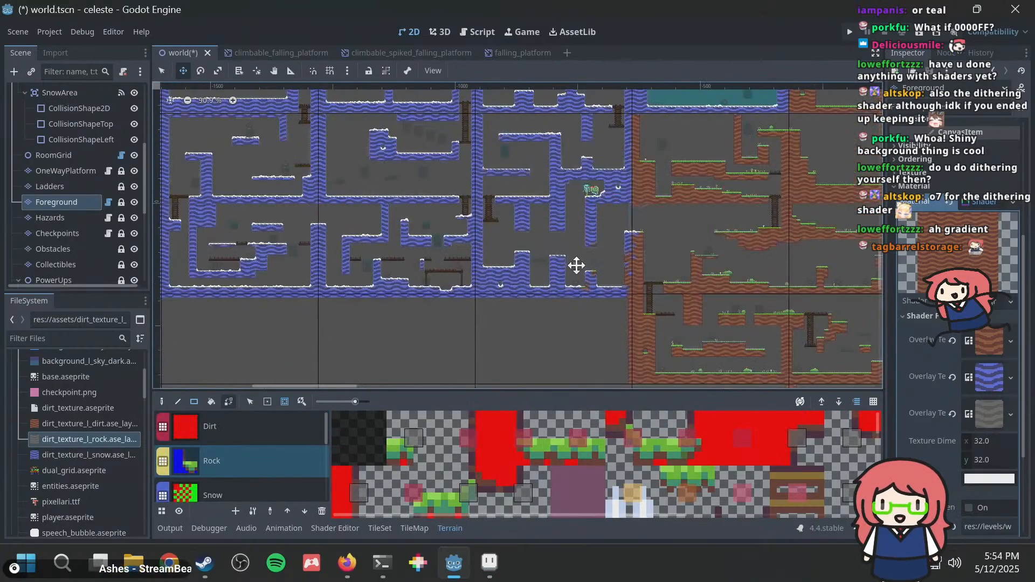
middle_click_drag(579, 266, 371, 189)
middle_click_drag(654, 256, 367, 184)
scroll(485, 284, "up", 9)
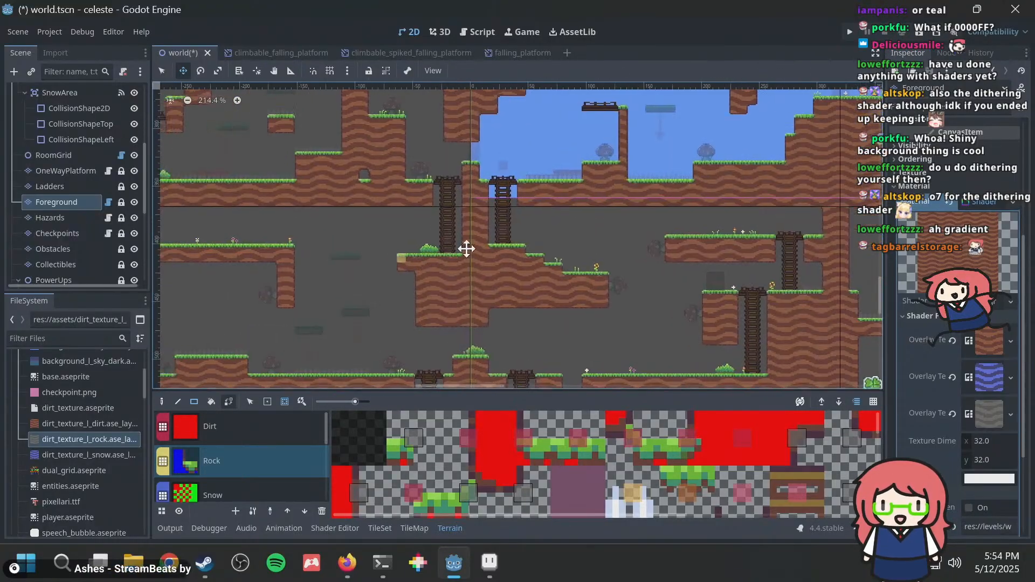
left_click(161, 72)
middle_click_drag(576, 254, 714, 210)
left_click_drag(378, 205, 425, 254)
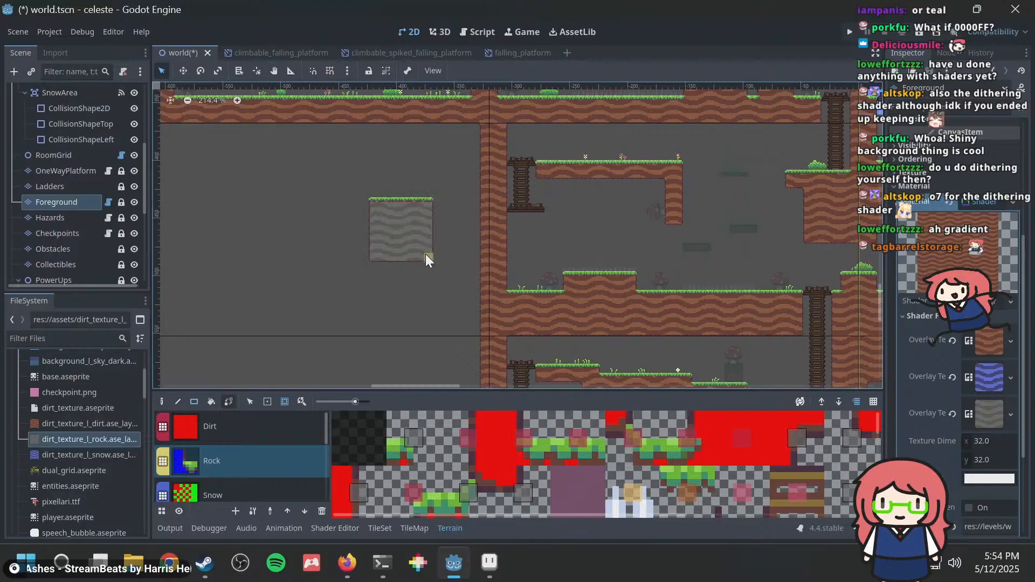
Extend the rock test block with a horizontal arm towards the wall, a small bump underneath and an arm on the opposite side.
scroll(433, 212, "up", 8)
left_click_drag(364, 245, 502, 270)
mouse_move(405, 283)
left_mouse_down()
mouse_move(406, 325)
mouse_move(384, 326)
left_mouse_up()
left_click_drag(330, 277, 232, 273)
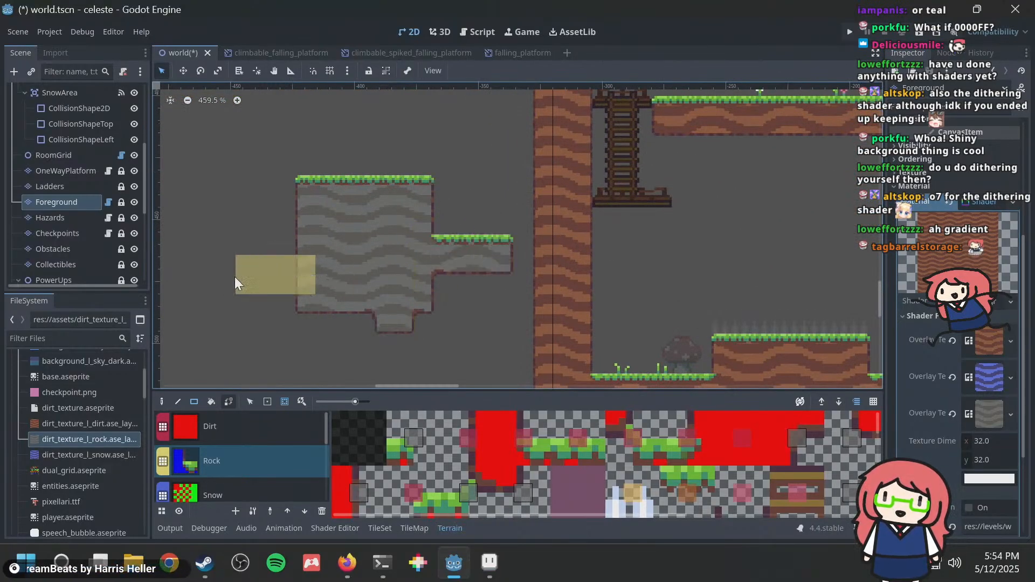
Undo the rock test painting and save the world scene.
key("ctrl+z")
key("ctrl+z")
key("ctrl+z")
key("ctrl+s")
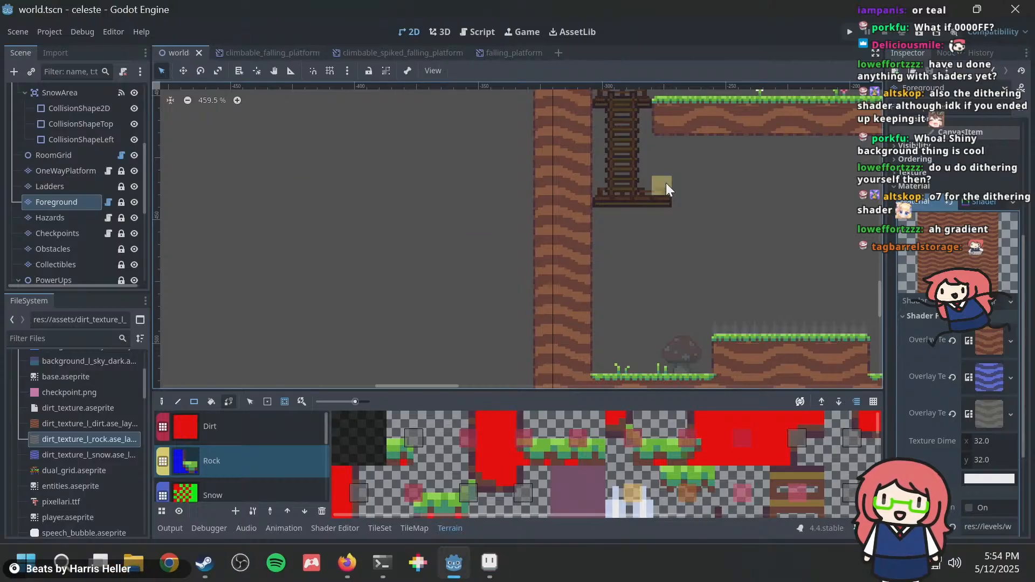
Switch to Aseprite and examine the blue rock tiles and the colour palette of dual_grid.aseprite.
scroll(432, 173, "down", 3)
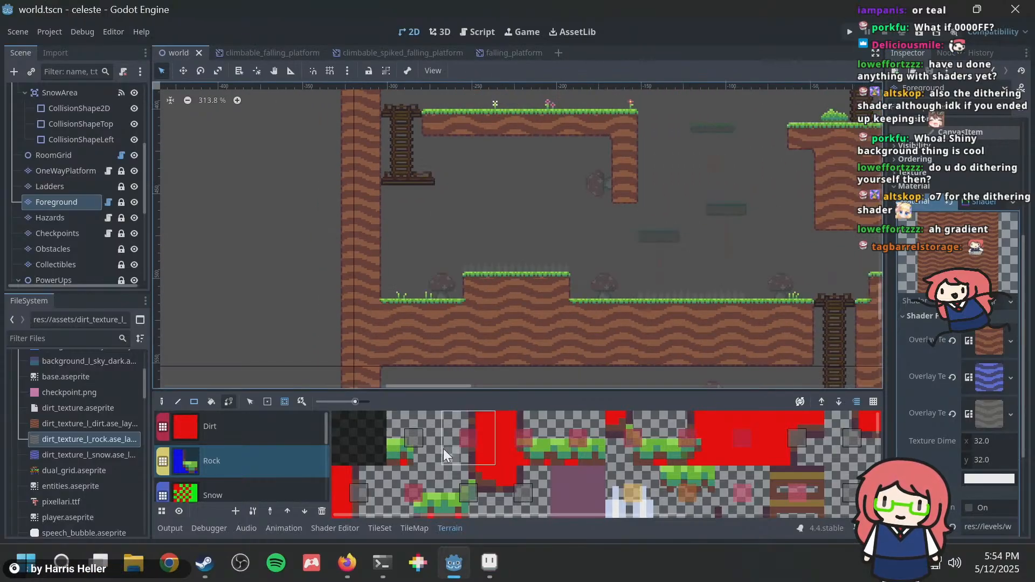
left_click(489, 562)
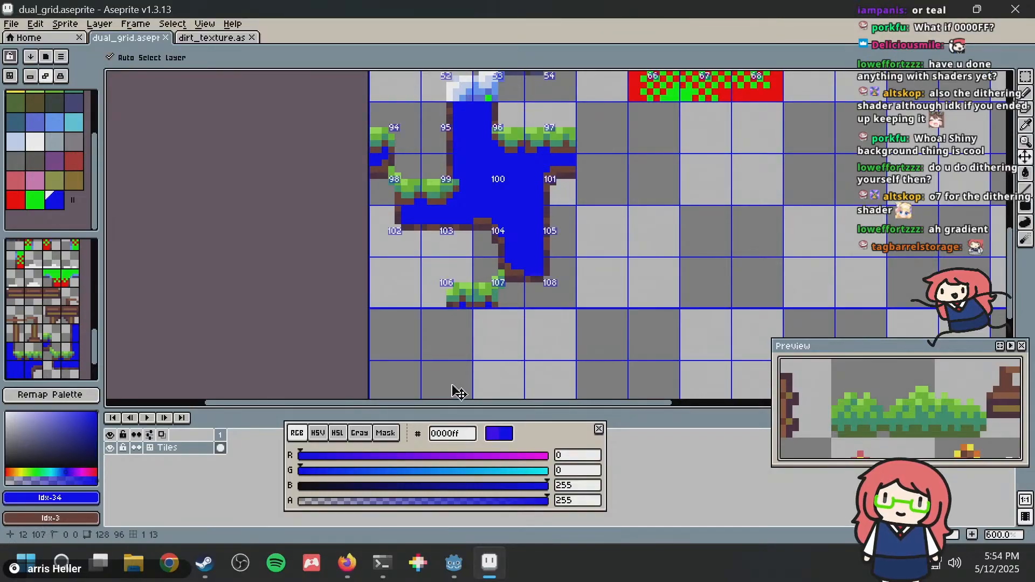
middle_click_drag(496, 96, 441, 231)
scroll(441, 231, "up", 1)
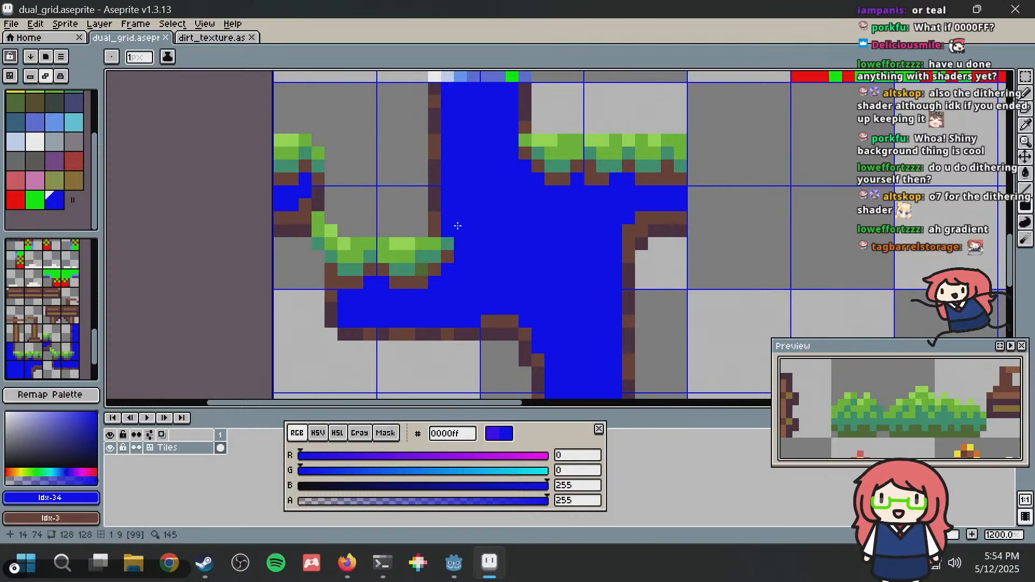
middle_click_drag(455, 224, 453, 214)
middle_click_drag(660, 174, 642, 223)
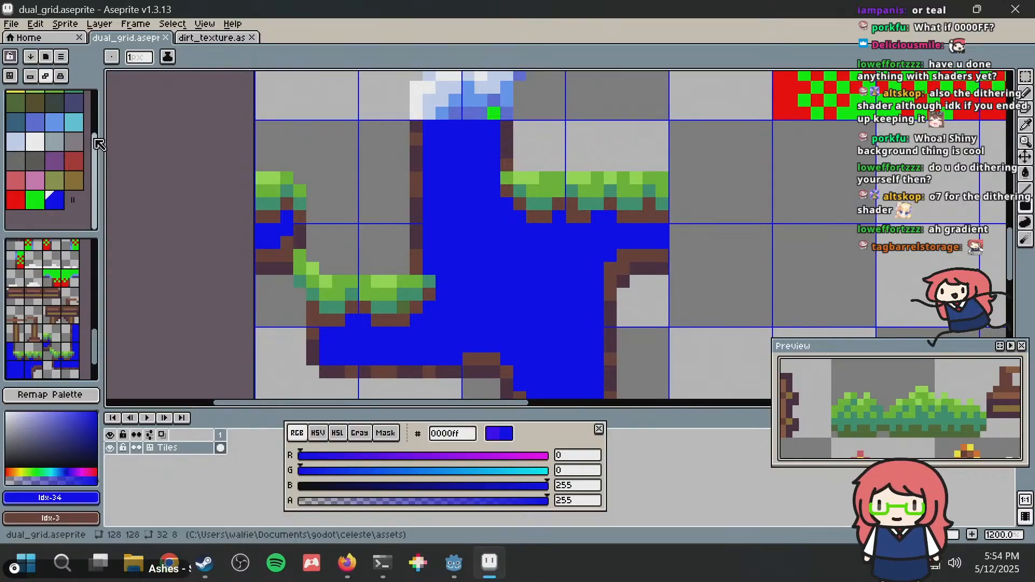
middle_click_drag(457, 255, 388, 254)
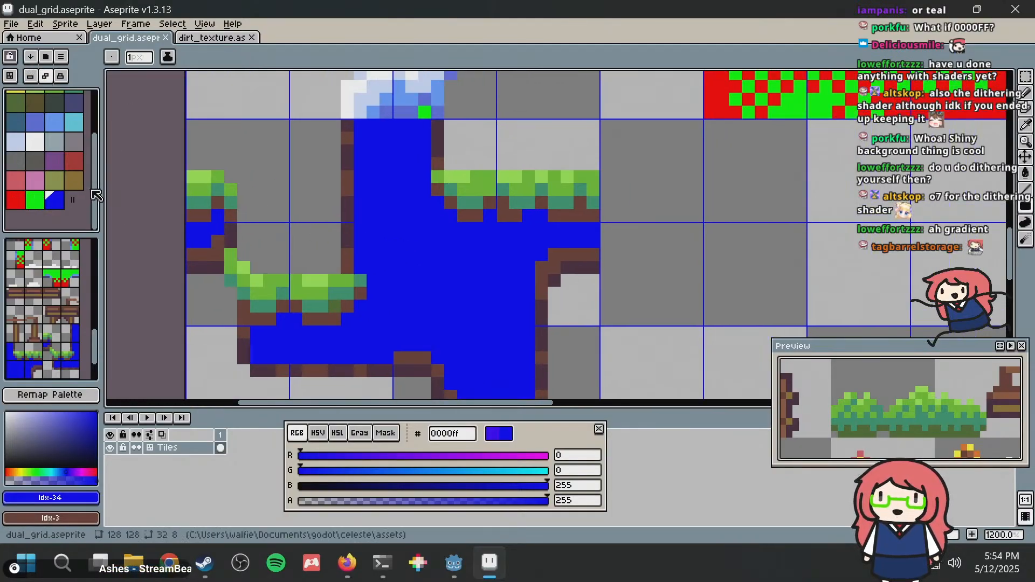
left_click_drag(94, 161, 94, 96)
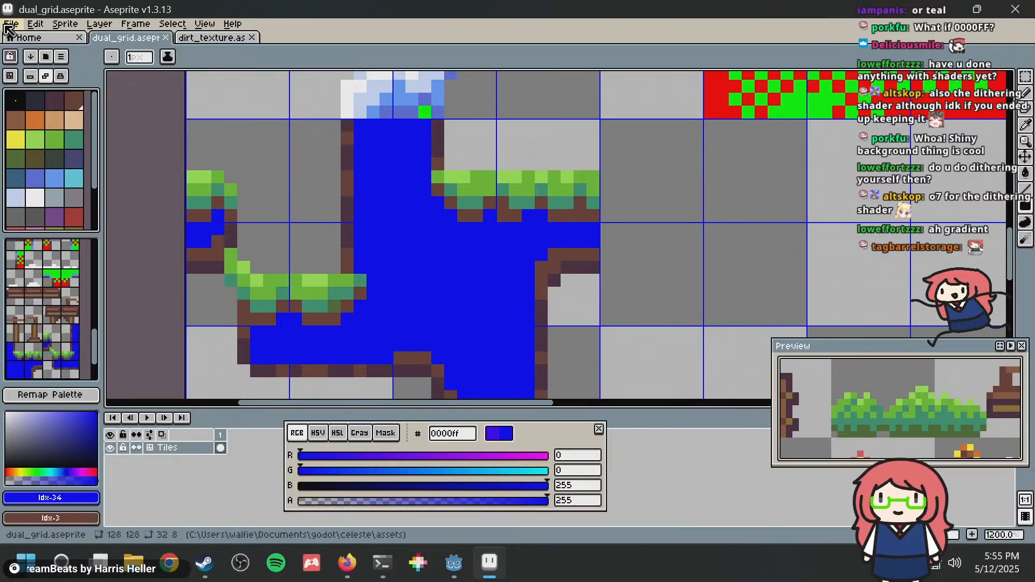
left_click(11, 25)
mouse_move(30, 64)
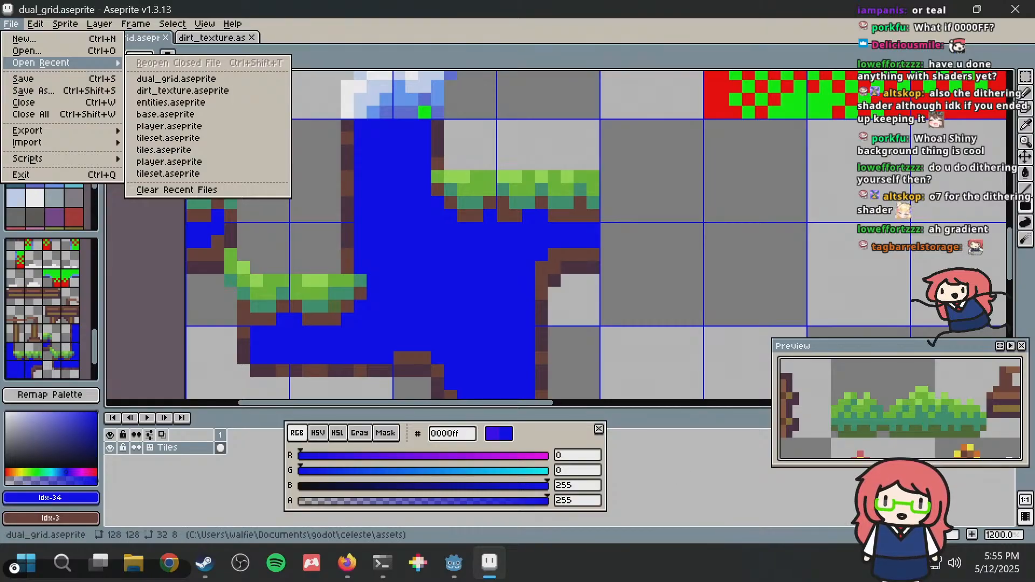
left_click(486, 67)
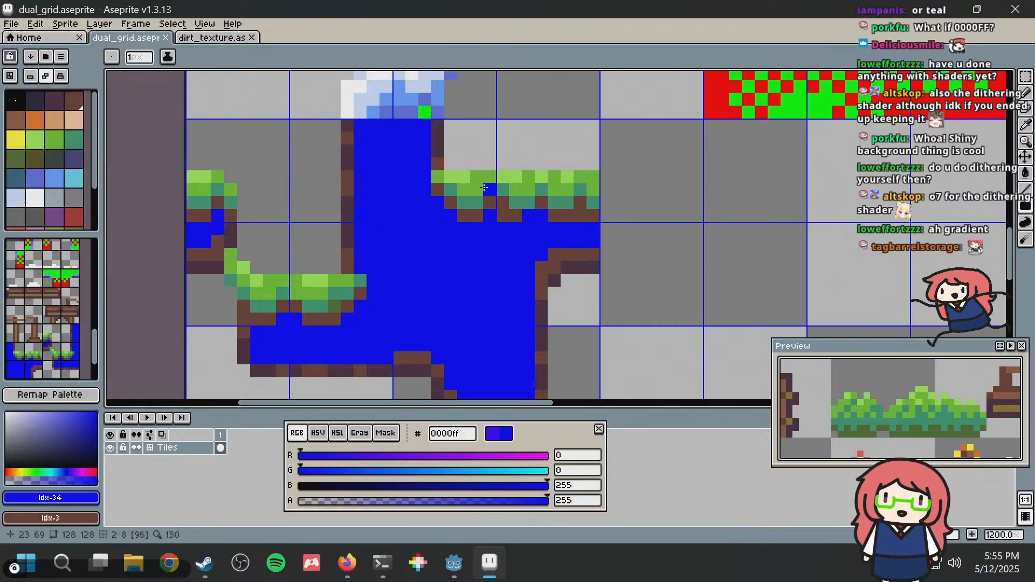
key("ctrl+v")
scroll(469, 201, "down", 1)
scroll(475, 208, "down", 2)
key("Escape")
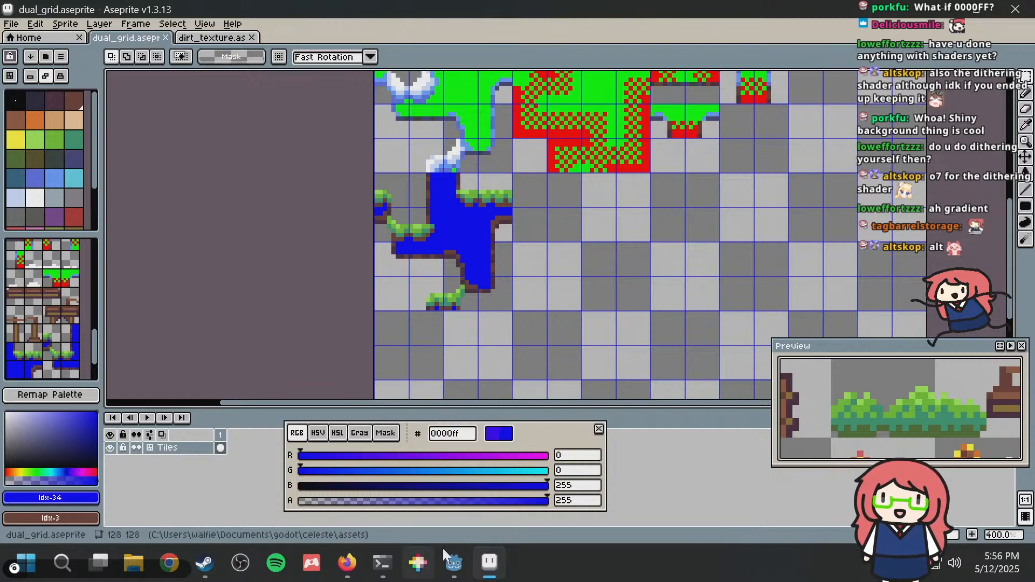
Open test.aseprite from the assets folder in Aseprite.
left_click(455, 562)
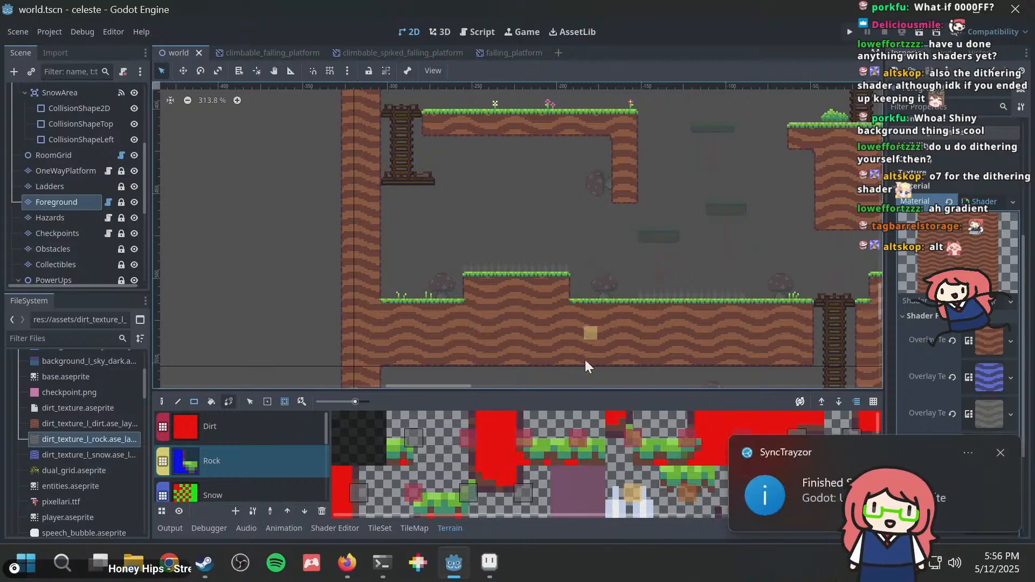
left_click(501, 560)
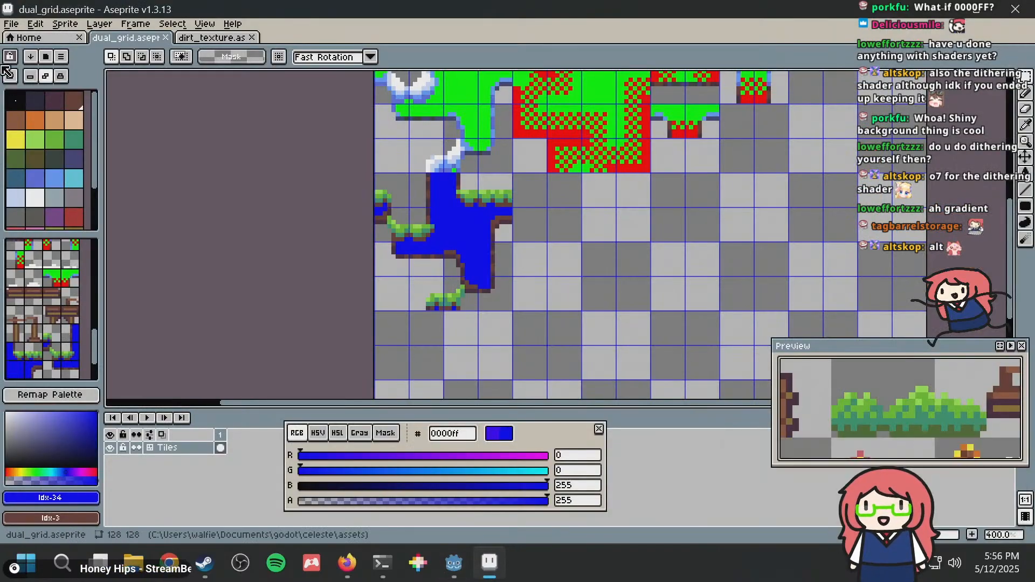
left_click(12, 24)
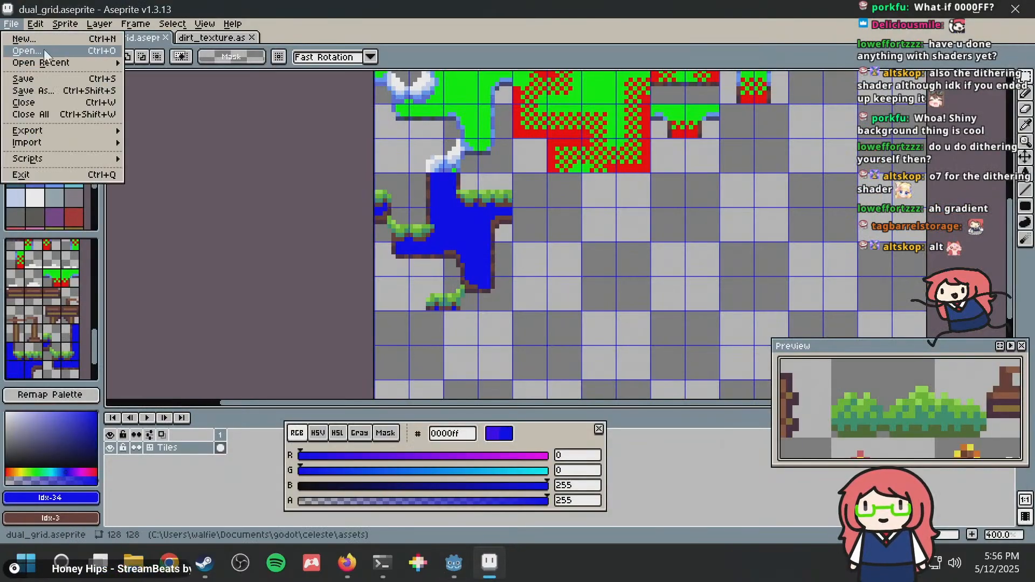
left_click(44, 50)
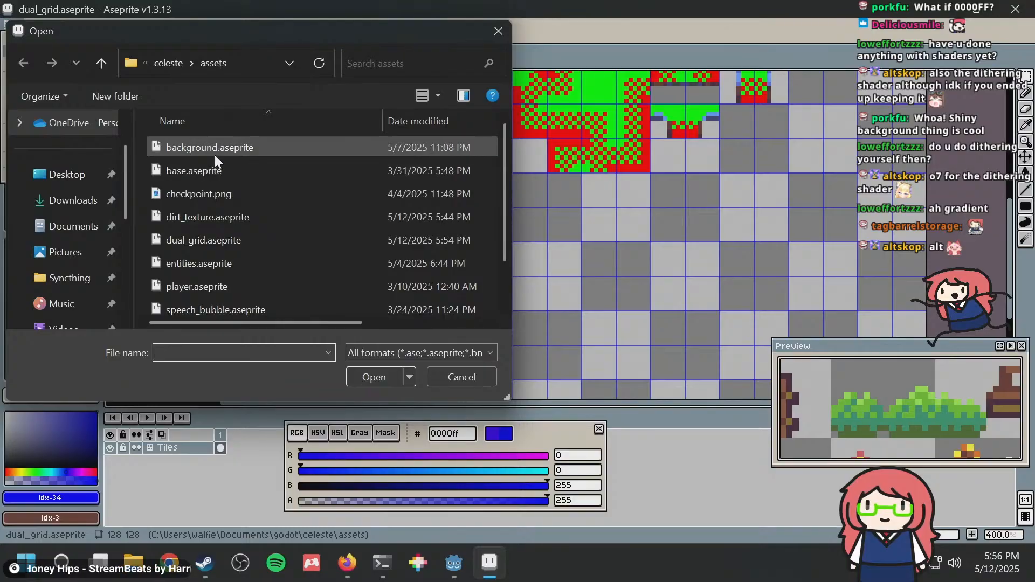
scroll(205, 250, "down", 1)
left_click(190, 283)
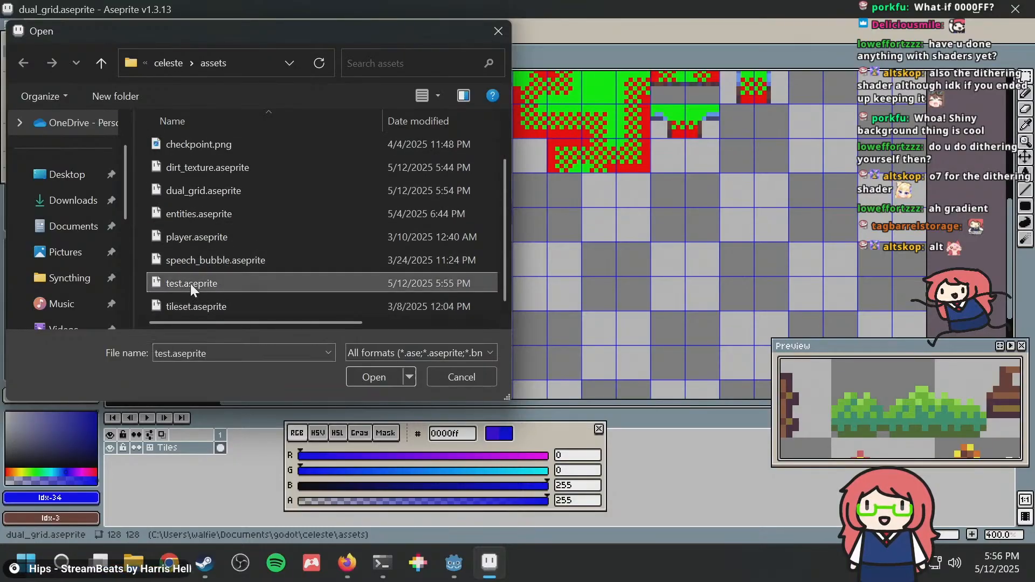
double_click(190, 284)
scroll(665, 227, "down", 1)
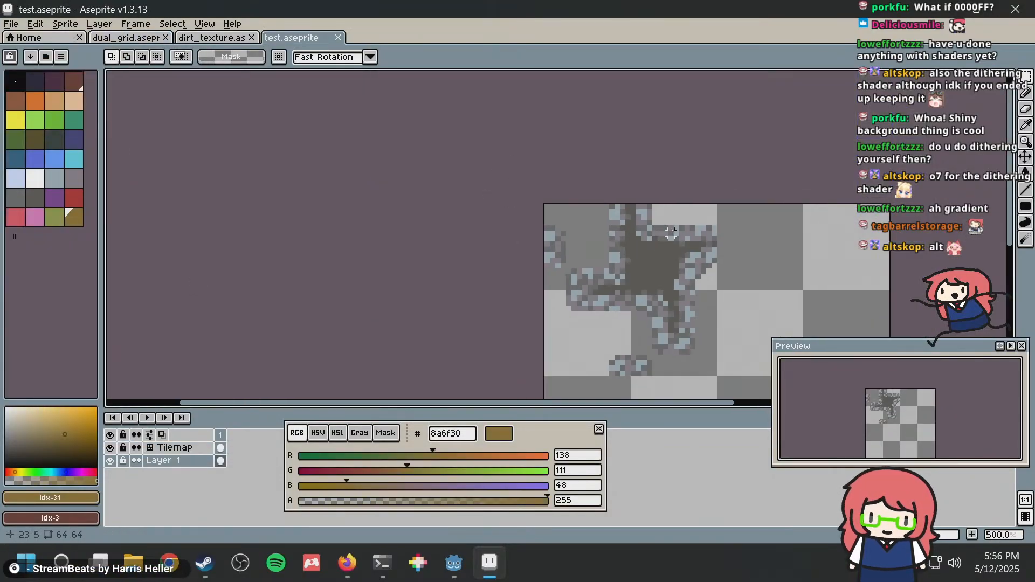
Try to select the 32 × 32 grey rock block in test.aseprite and paste it into dual_grid.aseprite, and undo the paste.
middle_click_drag(664, 226, 561, 212)
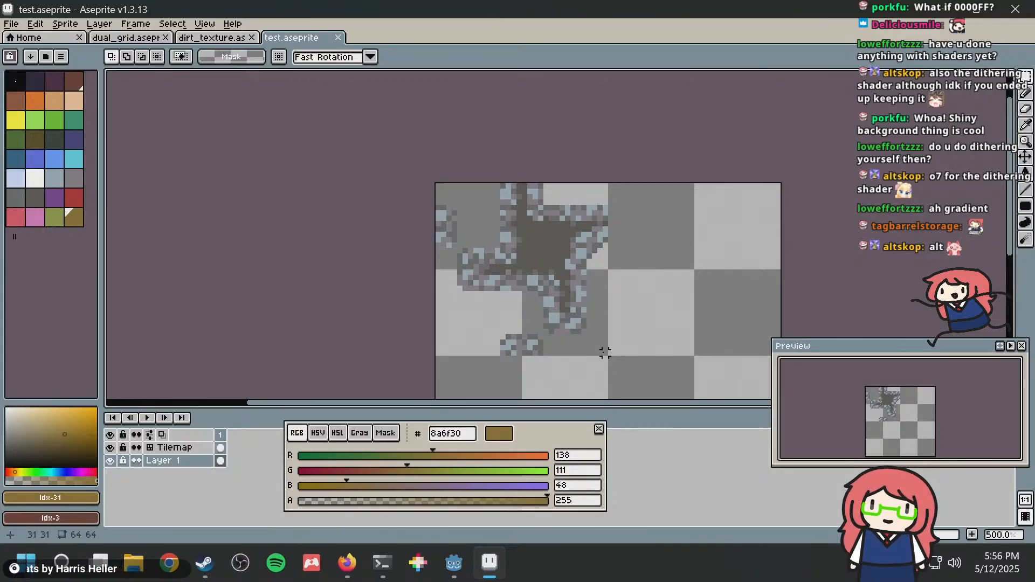
left_click_drag(605, 352, 358, 128)
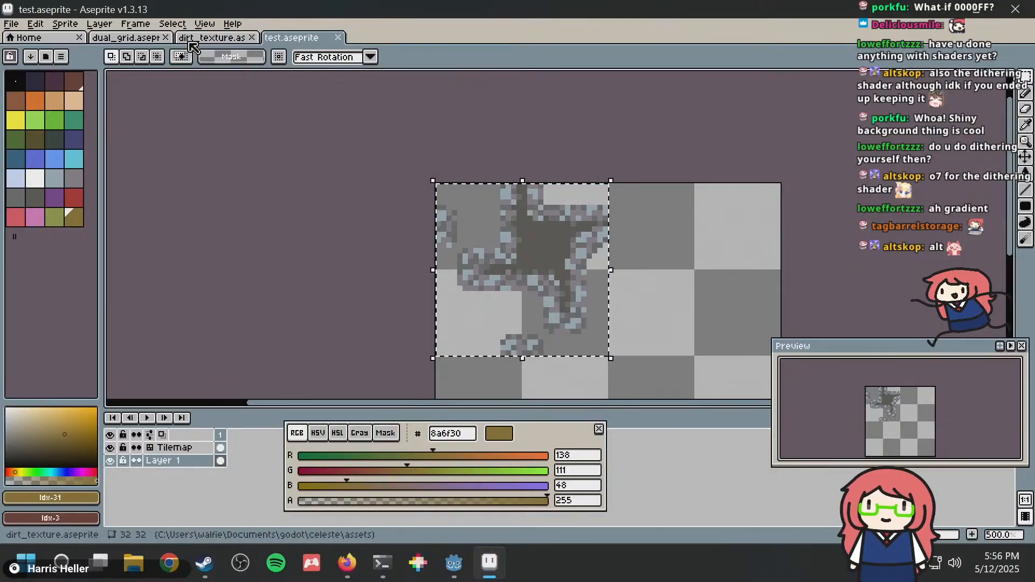
left_click(205, 38)
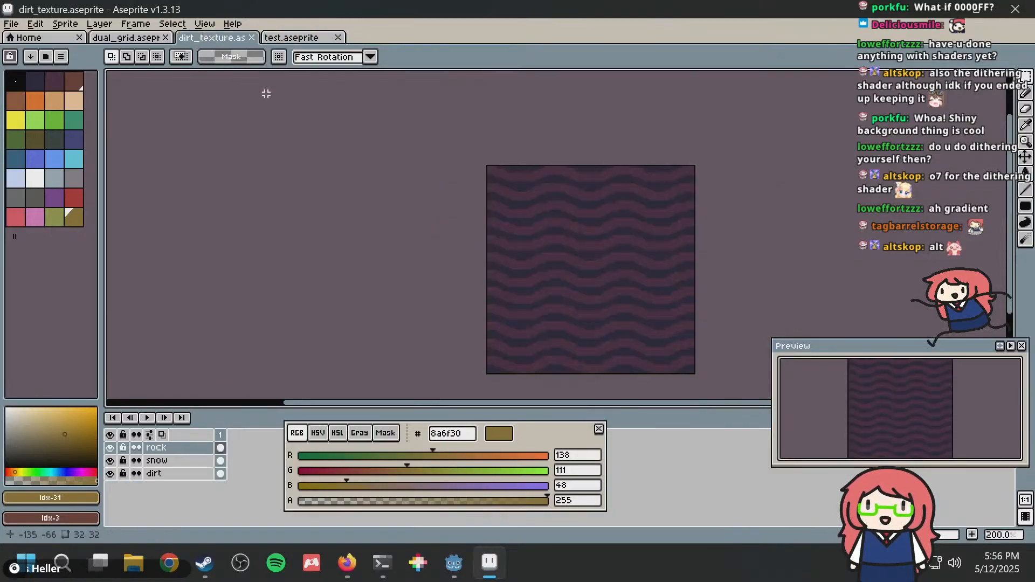
left_click(129, 38)
key("ctrl+v")
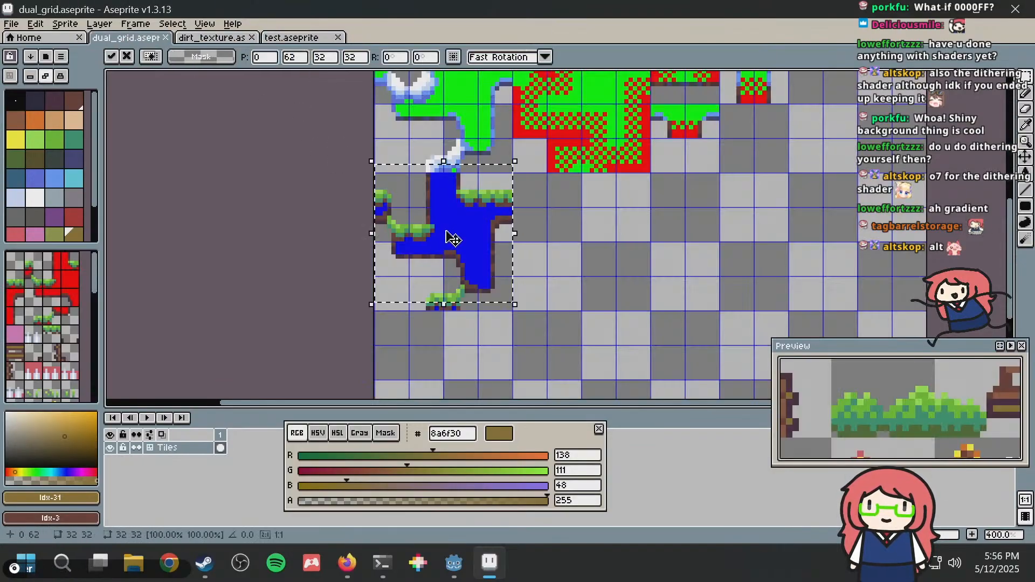
key("ctrl+z")
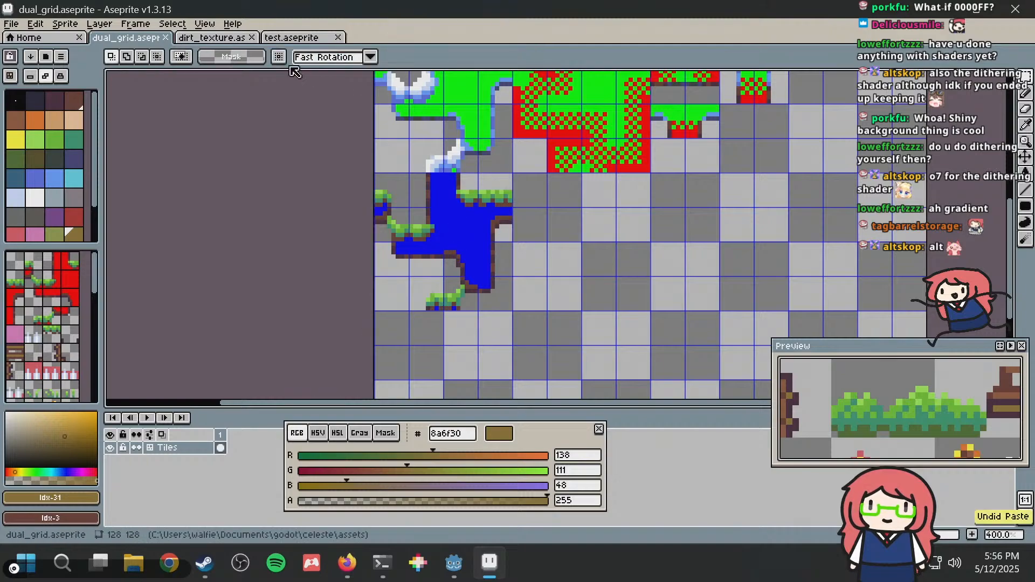
Try to transfer the rock selection from Layer 1 of test.aseprite into the empty area beside the blue tiles in dual_grid.aseprite.
left_click(298, 39)
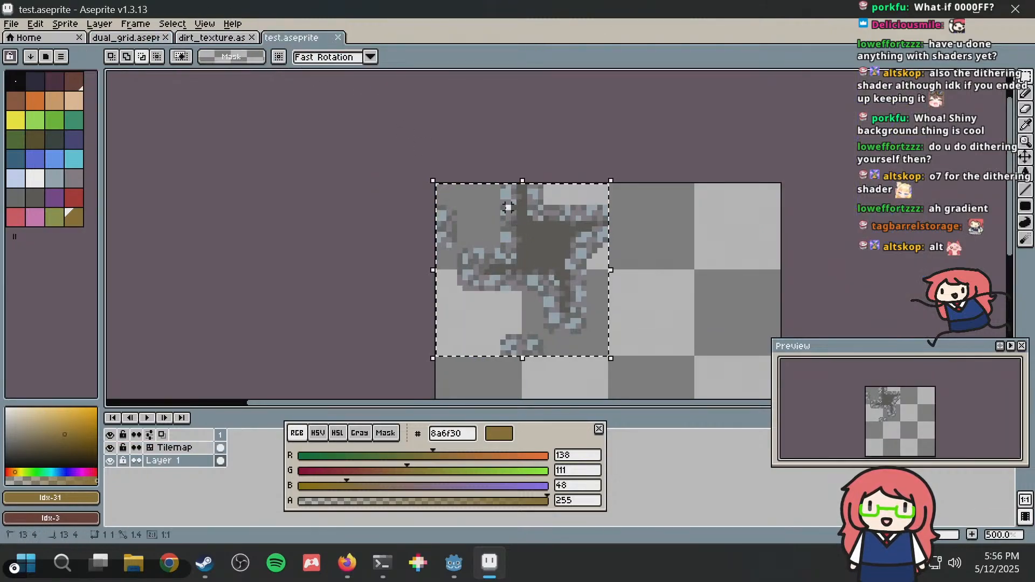
left_click(534, 222)
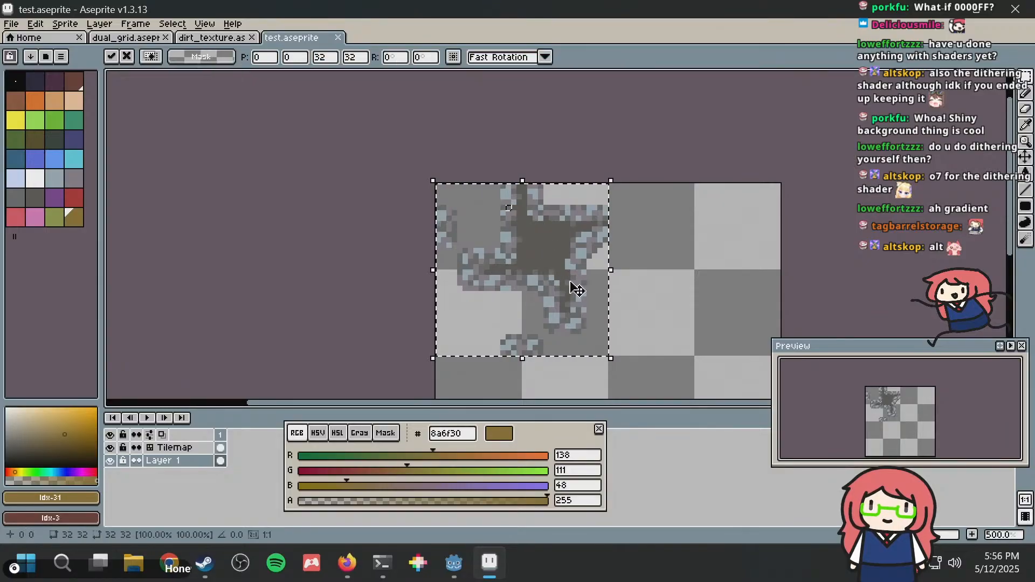
key("Return")
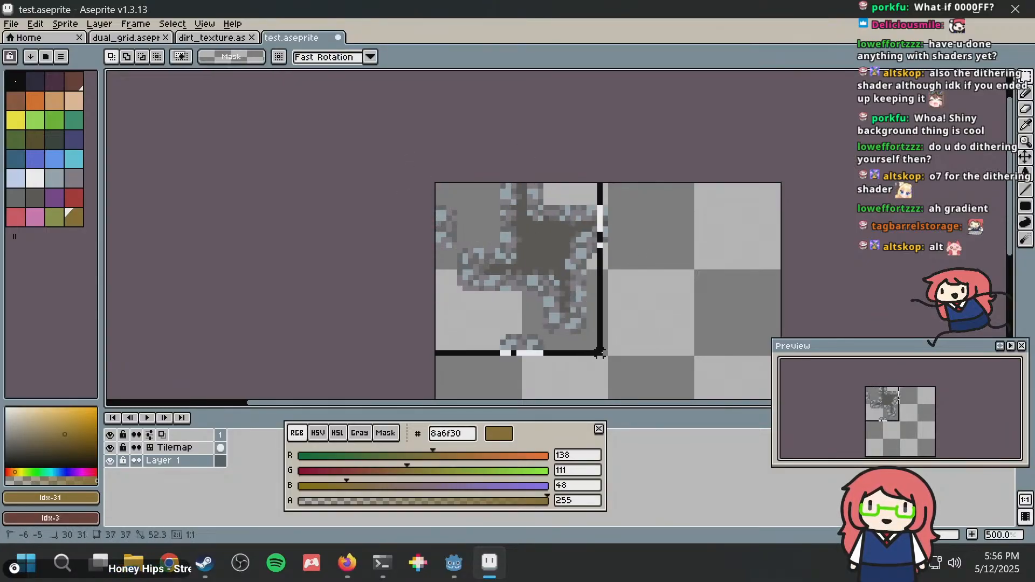
left_click(126, 37)
left_click(458, 240)
left_click_drag(458, 240, 634, 257)
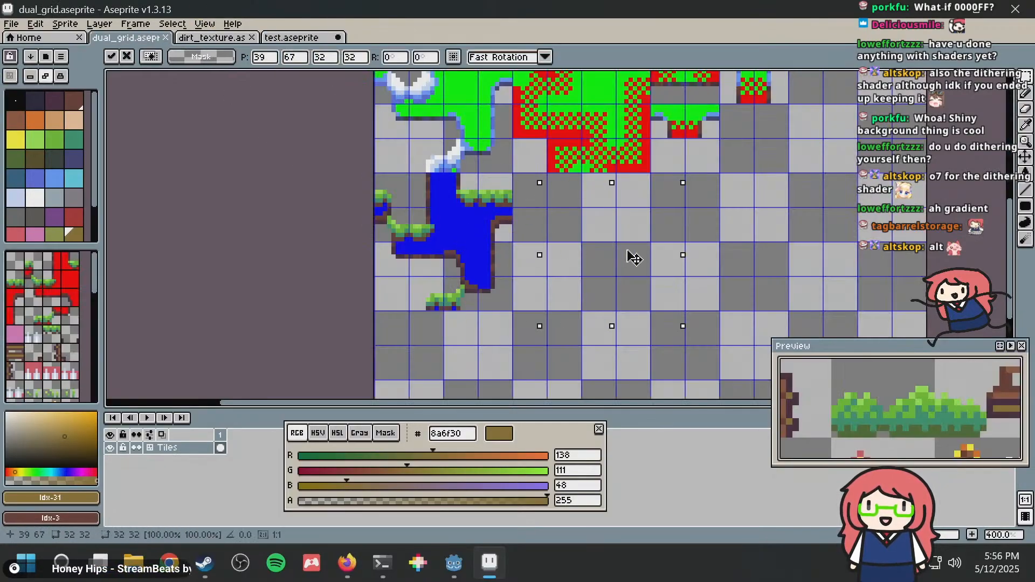
key("Return")
Try to copy the Tilemap layer's rock block from test.aseprite into dual_grid.aseprite, and undo the pasted layers.
left_click(297, 37)
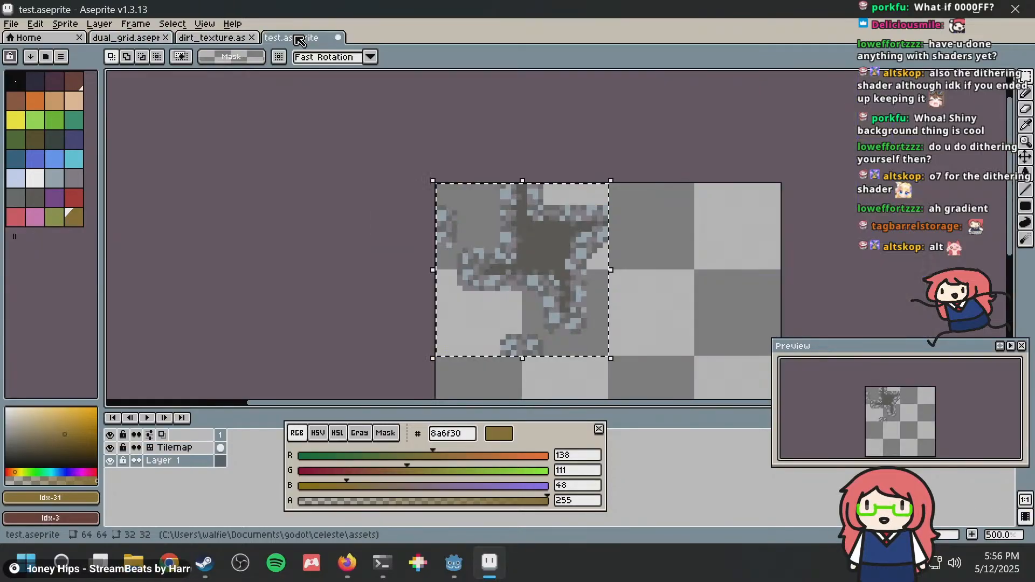
left_click(221, 455)
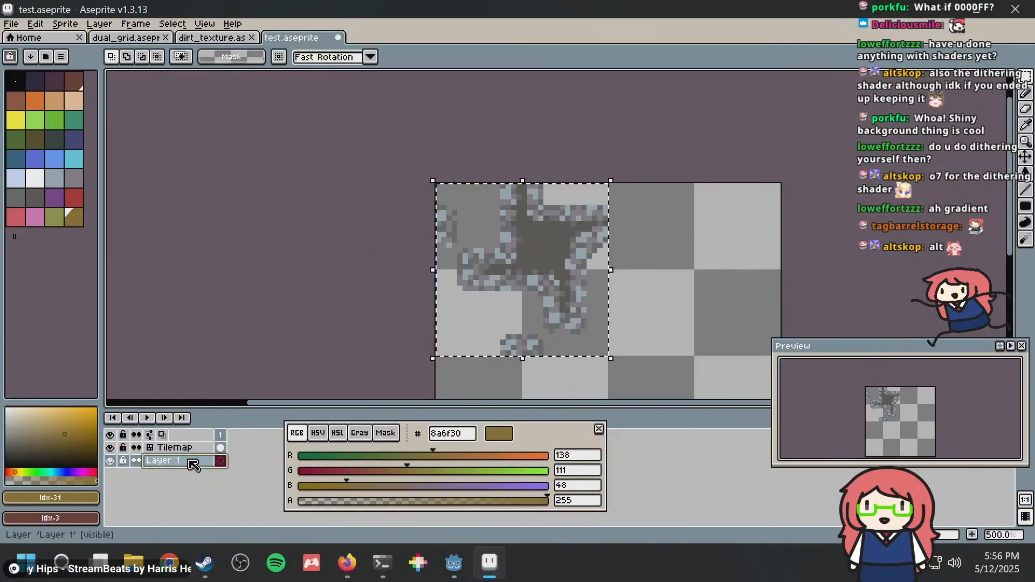
left_click(221, 448)
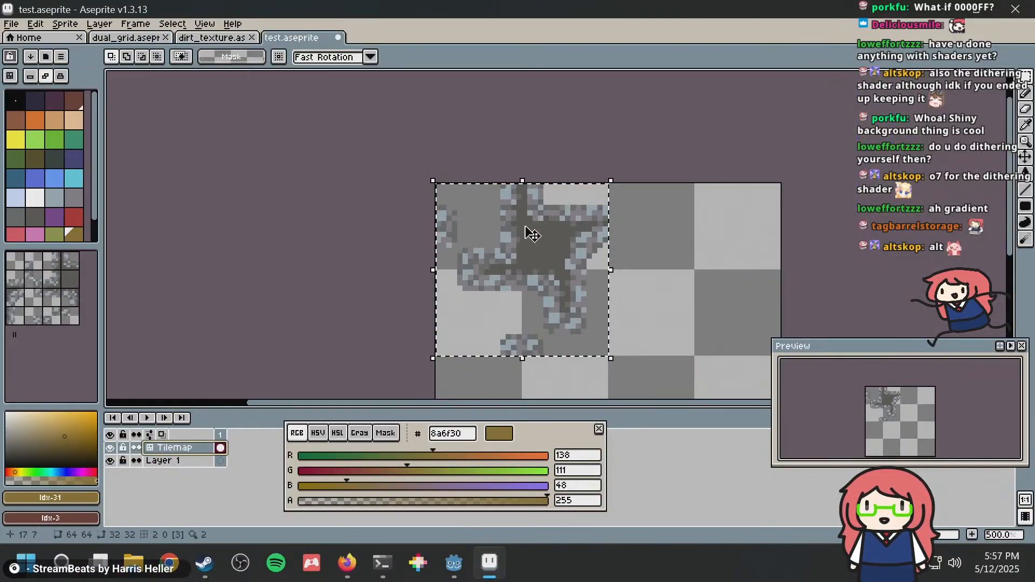
left_click(124, 37)
key("ctrl+v")
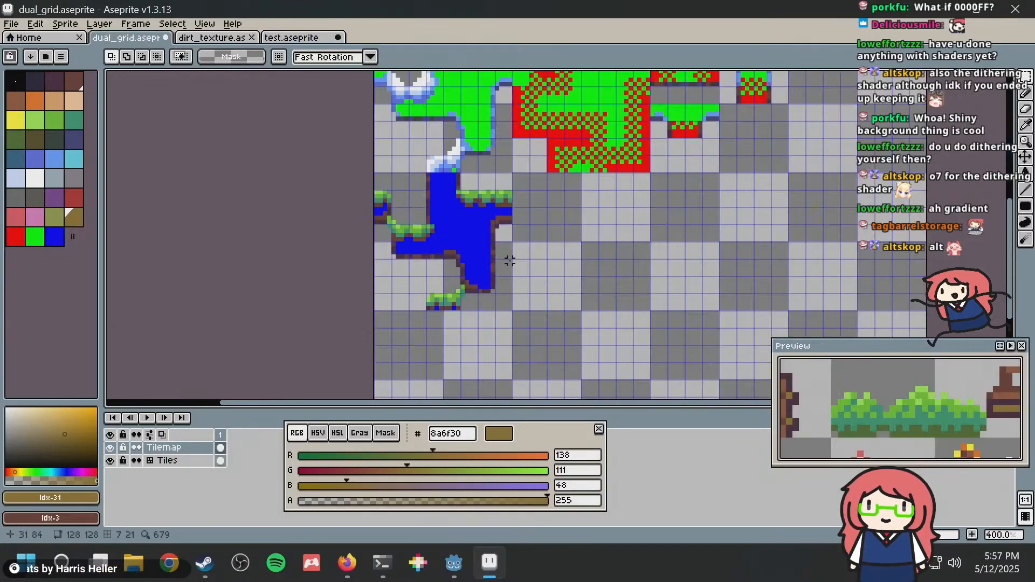
scroll(526, 236, "up", 3)
key("ctrl+v")
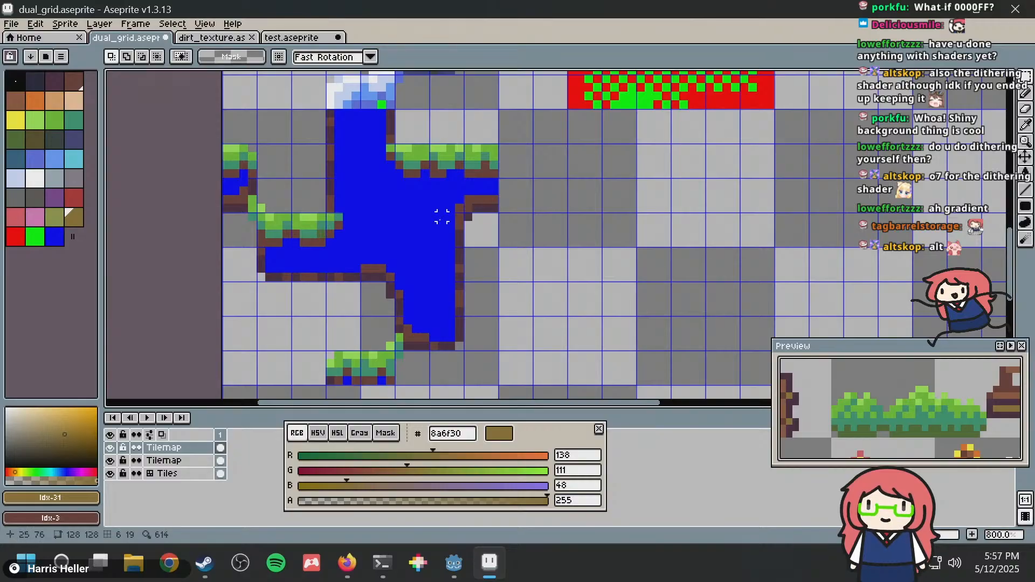
key("ctrl+z")
key("ctrl+z")
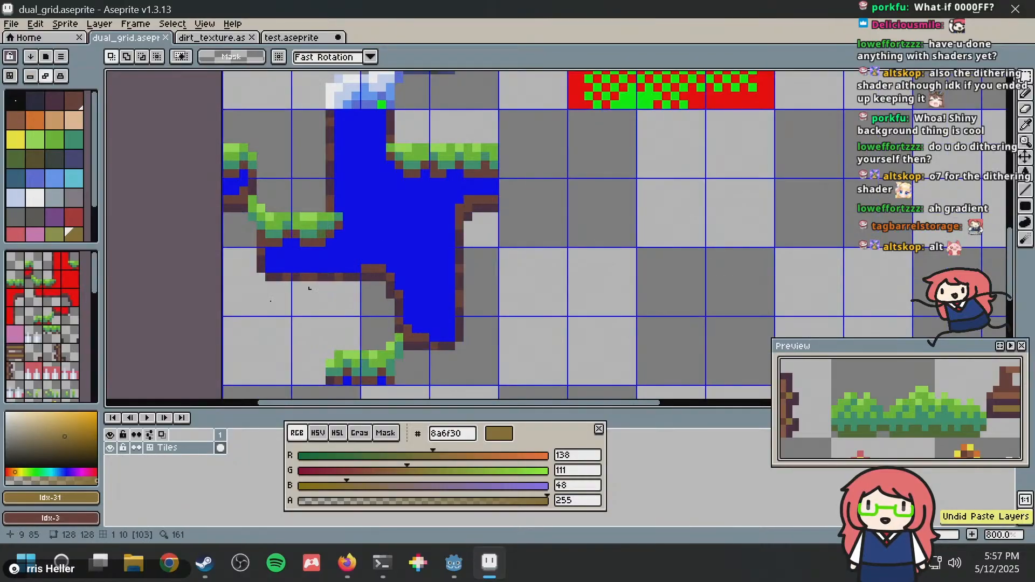
Copy the 32 × 32 rock block merged from test.aseprite and paste it over the blue tiles in dual_grid.aseprite at 0, 64.
left_click(304, 37)
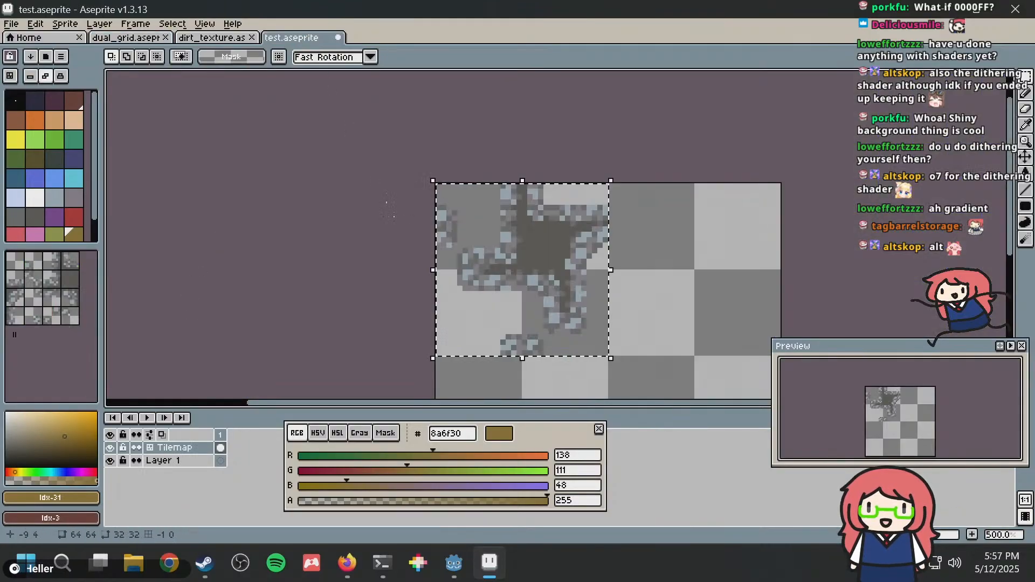
left_click(11, 24)
left_click(60, 22)
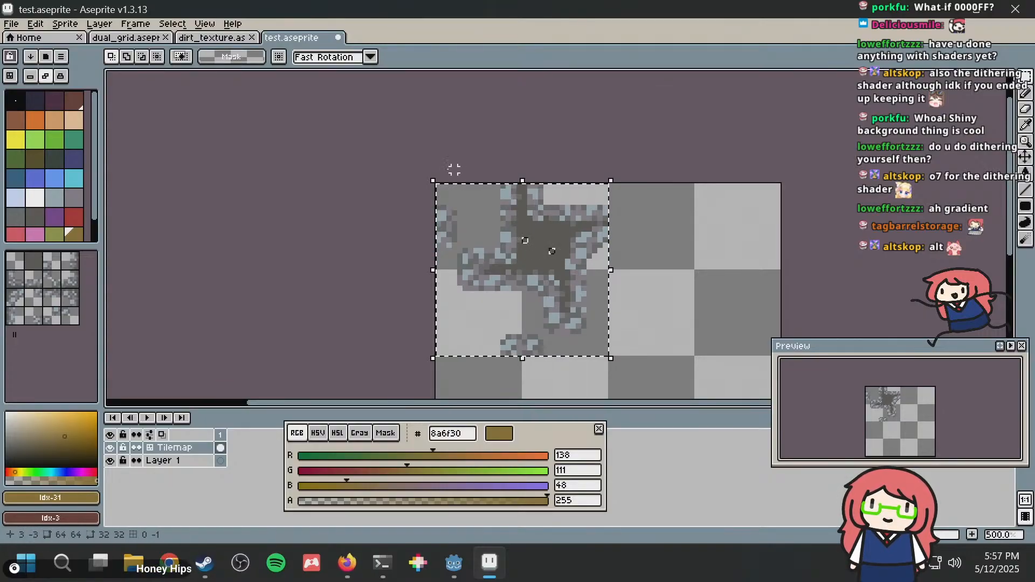
left_click_drag(381, 140, 607, 353)
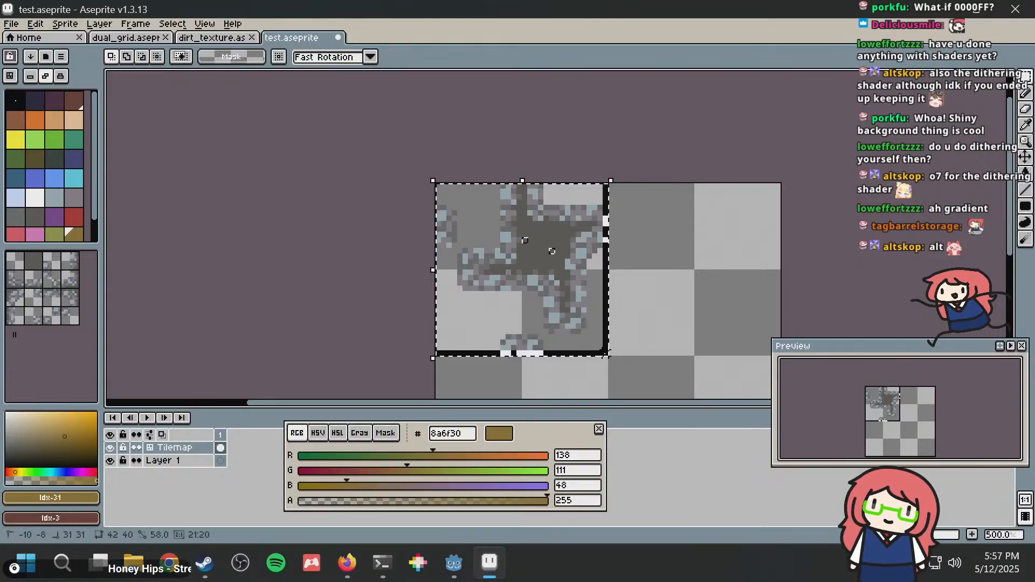
left_click(36, 23)
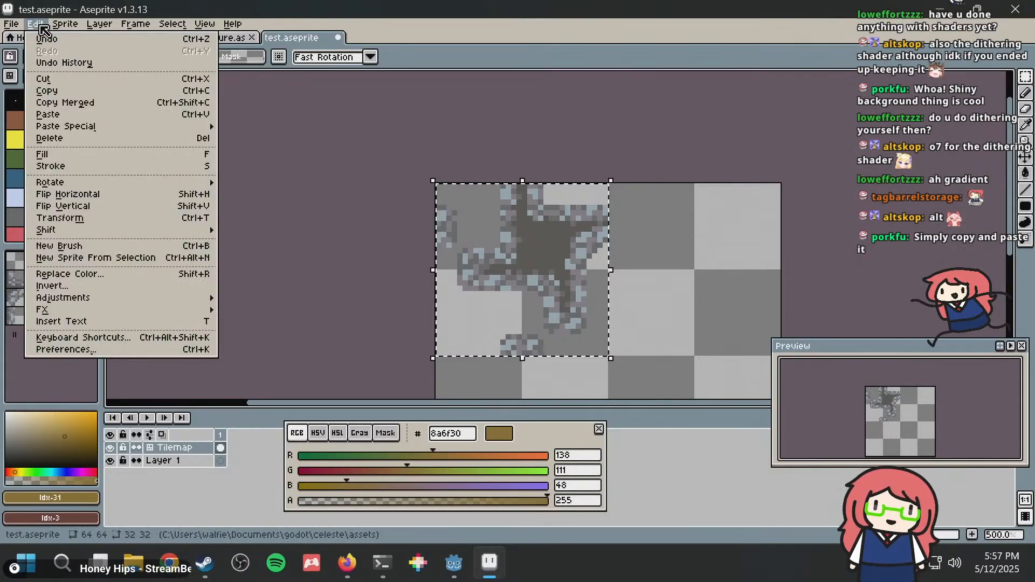
left_click(59, 103)
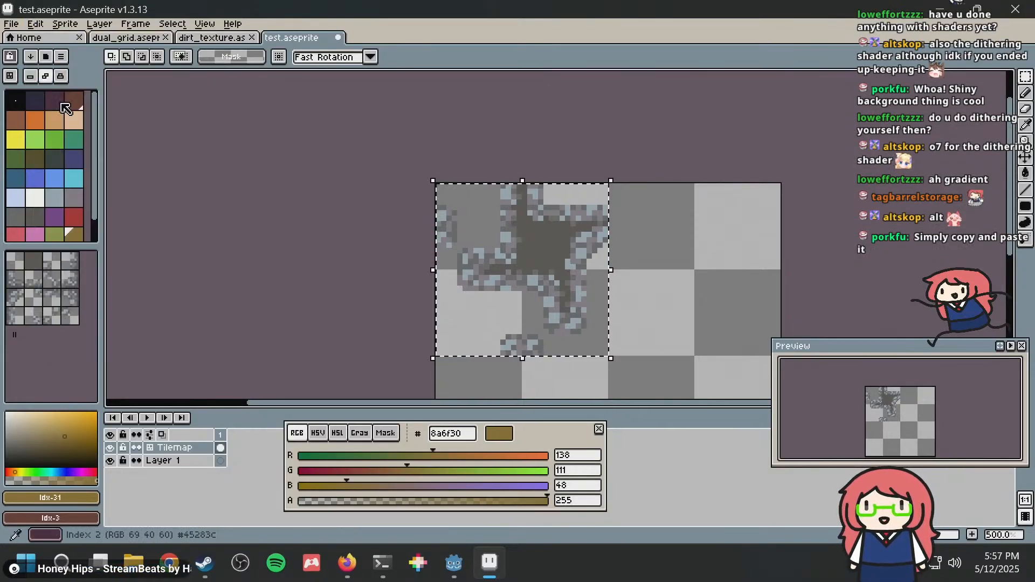
left_click(133, 38)
key("ctrl+v")
left_click_drag(400, 228, 398, 245)
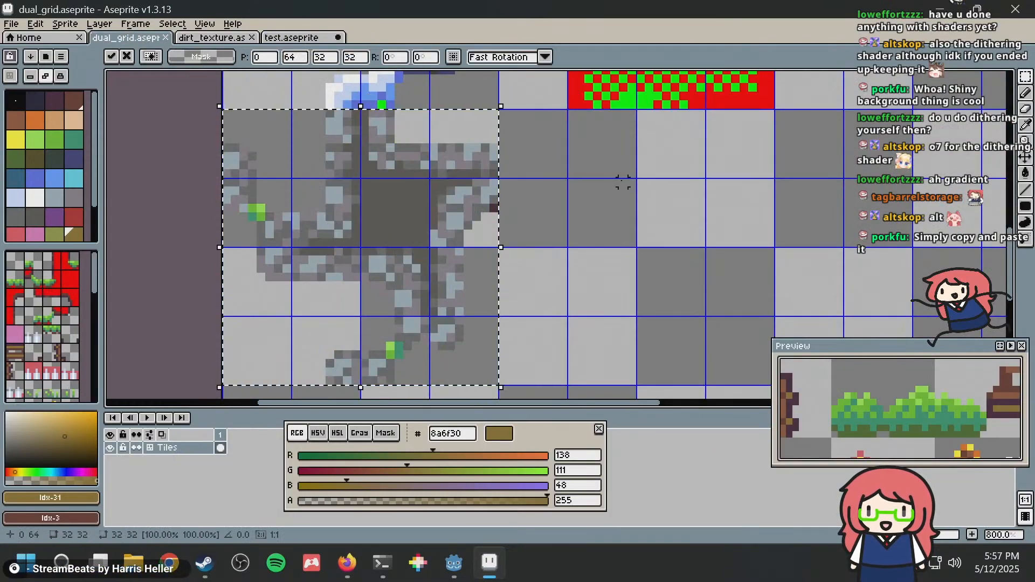
Deselect the pasted rock block and erase the leftover green and brown pixels around it with the transparent colour.
key("b")
key("ctrl+d")
key("super")
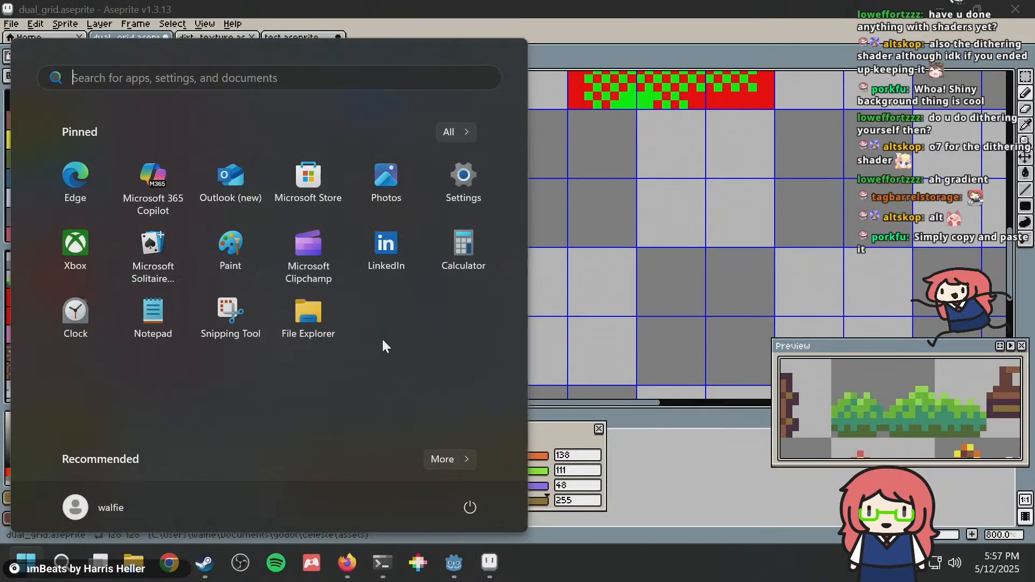
key("super")
left_click(383, 338, "alt")
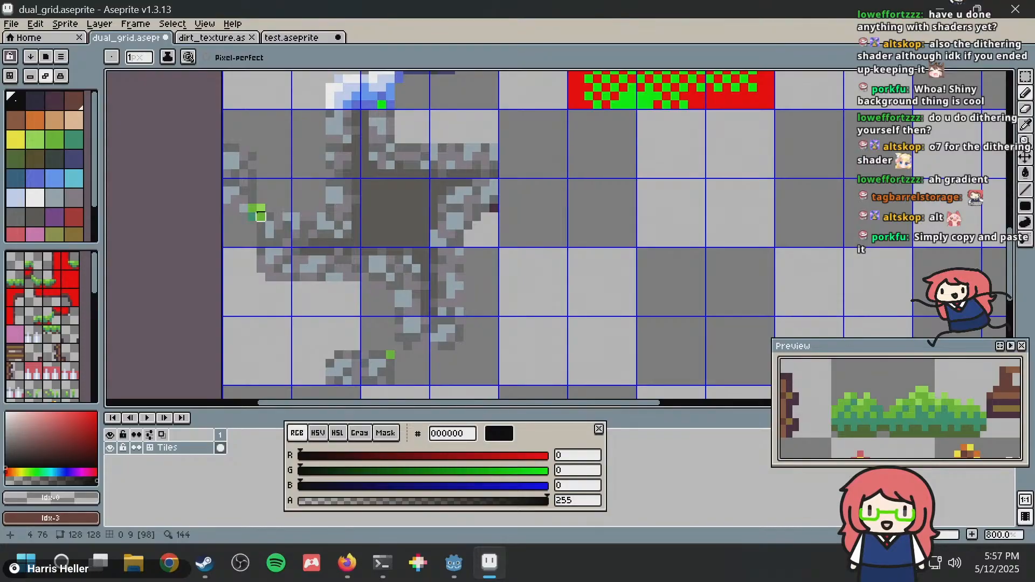
left_click(252, 217)
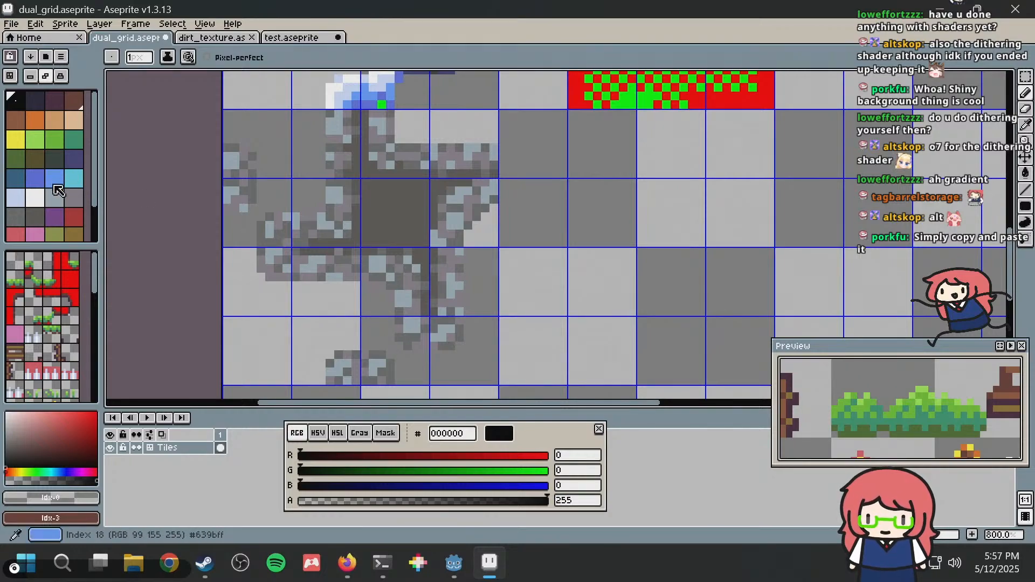
Fill the dark grey interior of the rock tiles with blue 0000ff, using a contiguous fill, and save dual_grid.aseprite.
scroll(54, 205, "down", 2)
left_click(54, 212)
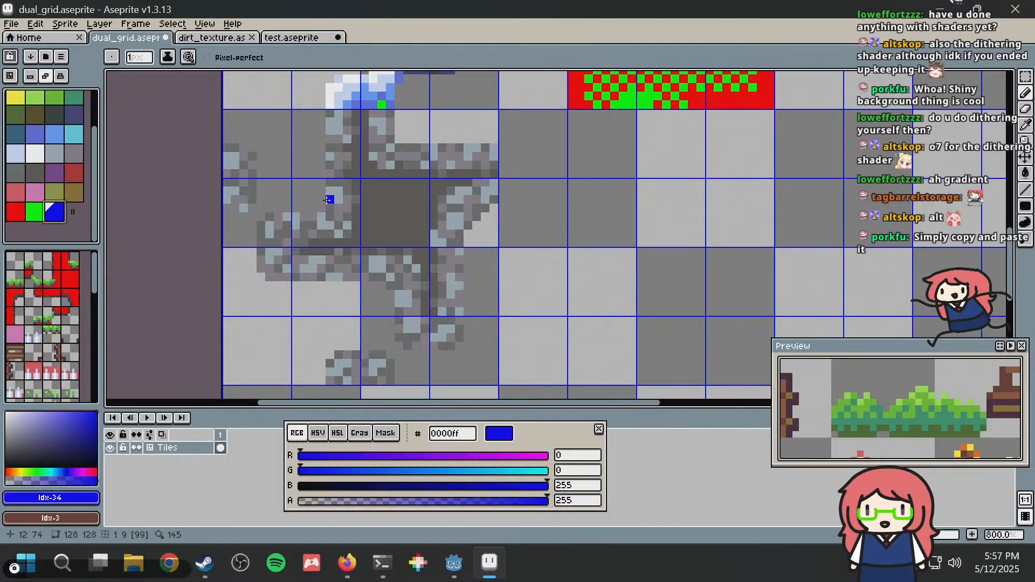
left_click(356, 147)
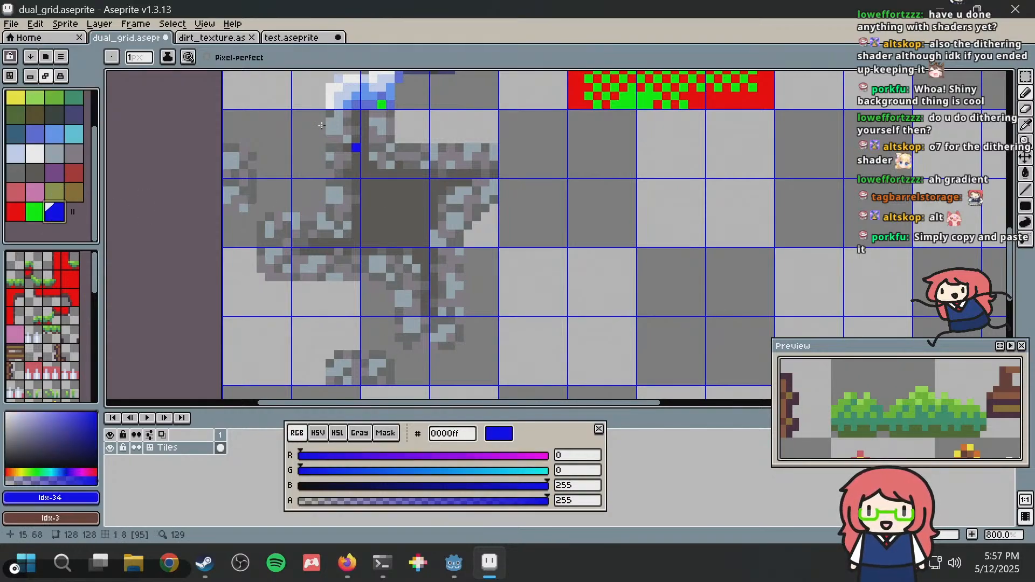
key("g")
left_click(208, 58)
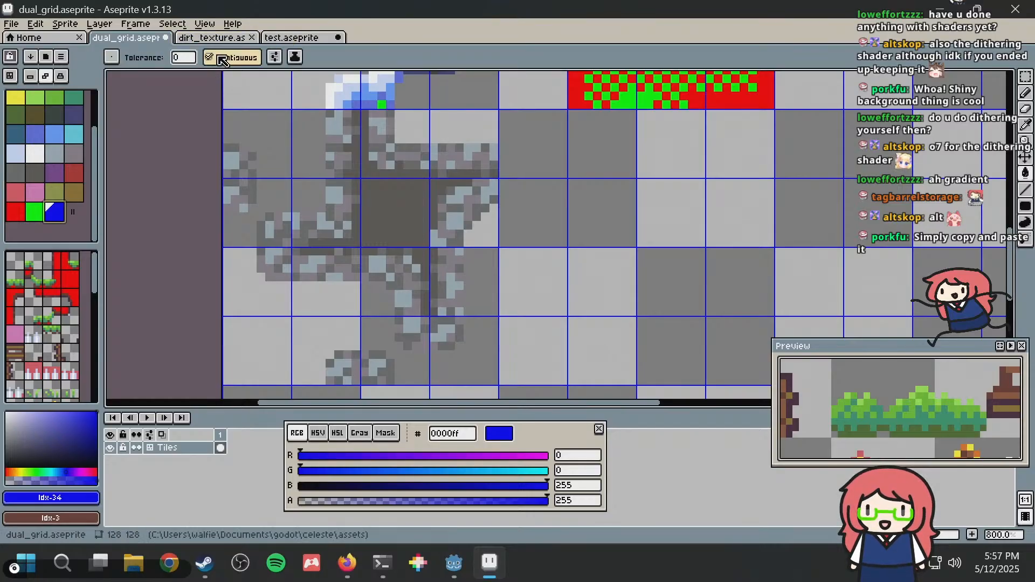
left_click(389, 217)
key("ctrl+s")
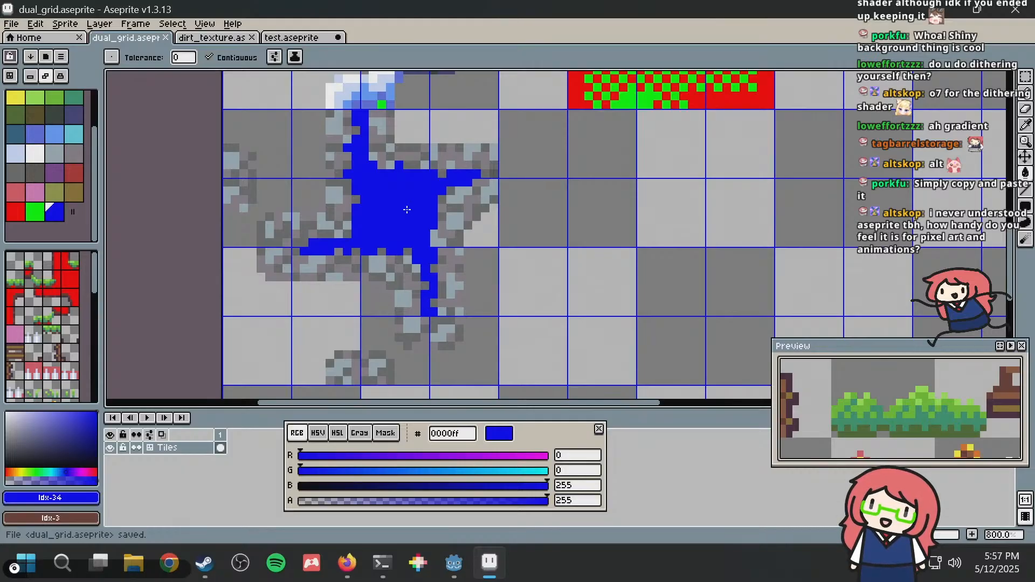
Open the recent file entities.aseprite and move the floating colour editor away from the timeline.
left_click(9, 26)
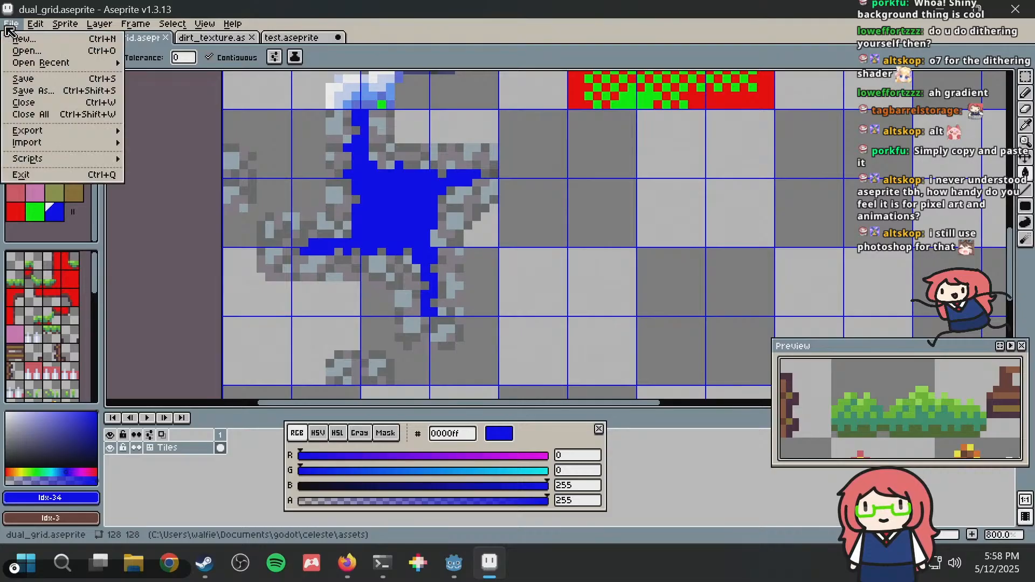
mouse_move(80, 65)
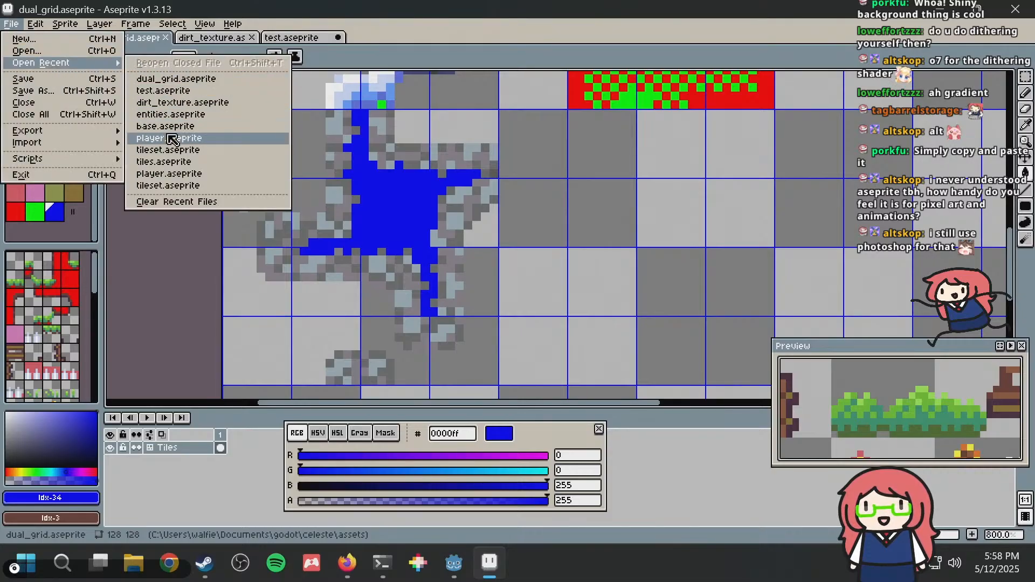
left_click(169, 115)
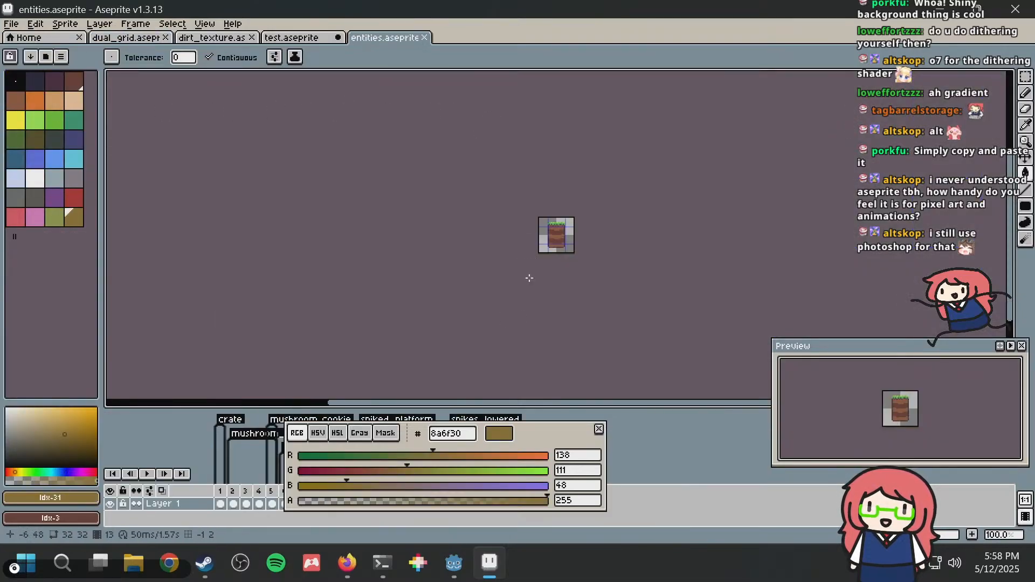
left_click_drag(572, 433, 932, 263)
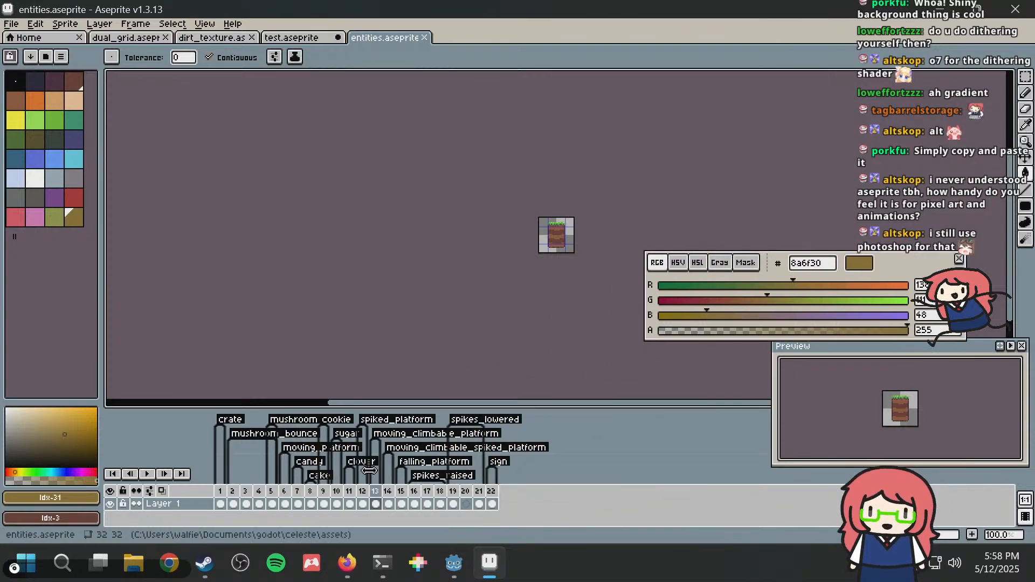
scroll(534, 277, "up", 2)
middle_click_drag(533, 277, 372, 302)
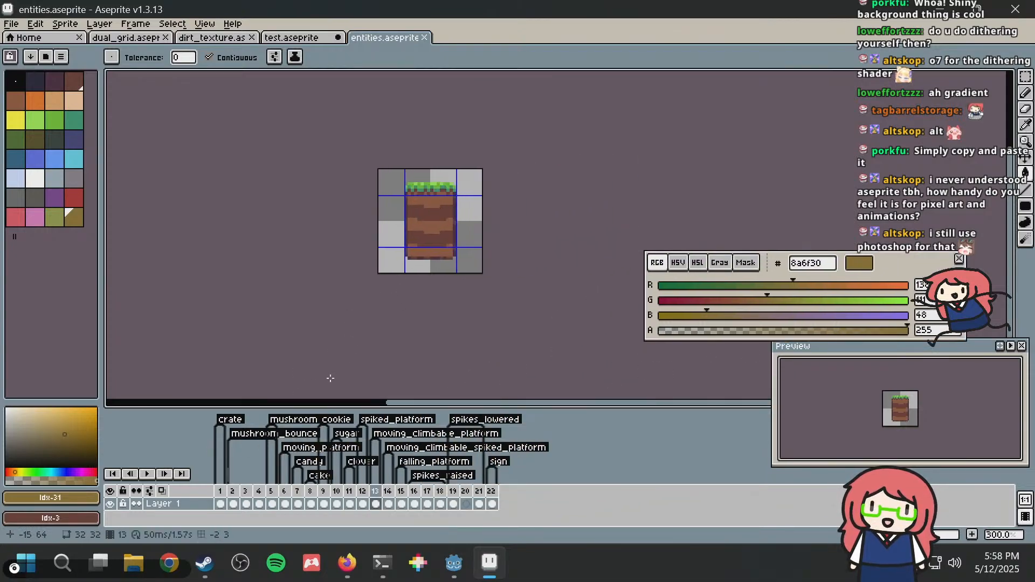
Browse the entity frames in entities.aseprite, from the crate and mushroom frames through candy to the lowered spikes.
left_click_drag(233, 491, 220, 493)
left_click(232, 495)
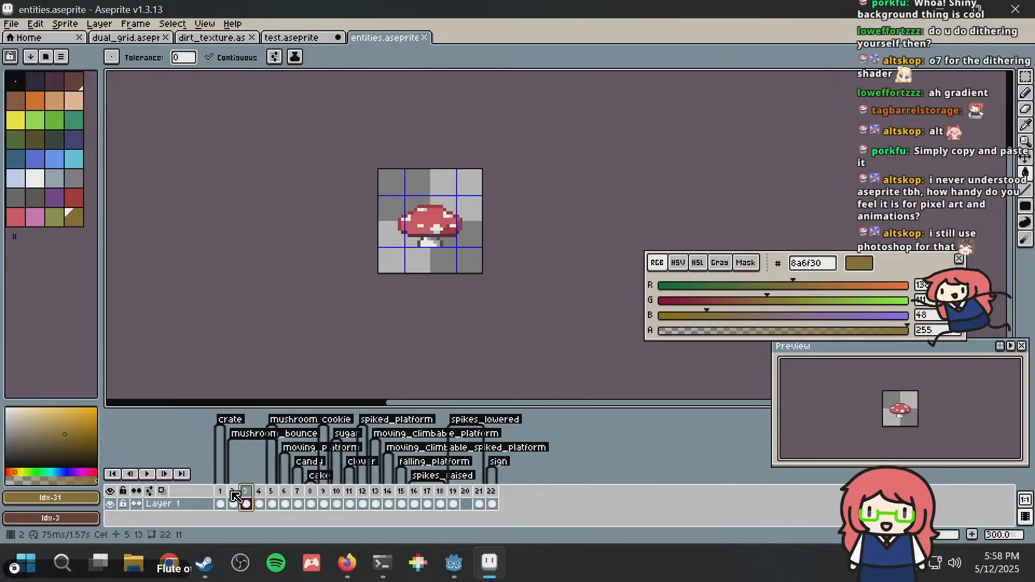
left_click(245, 495)
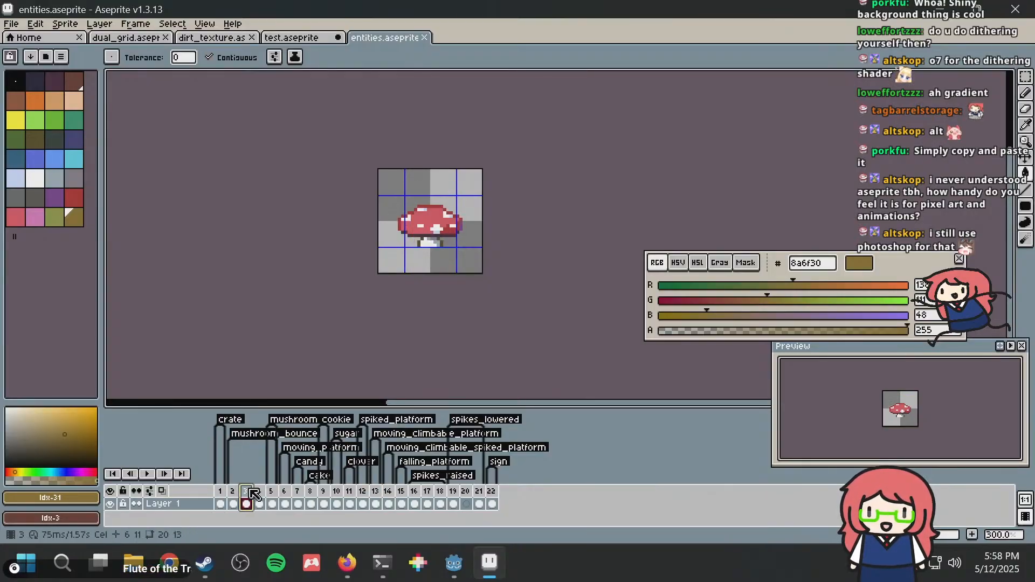
left_click(259, 495)
left_click(285, 495)
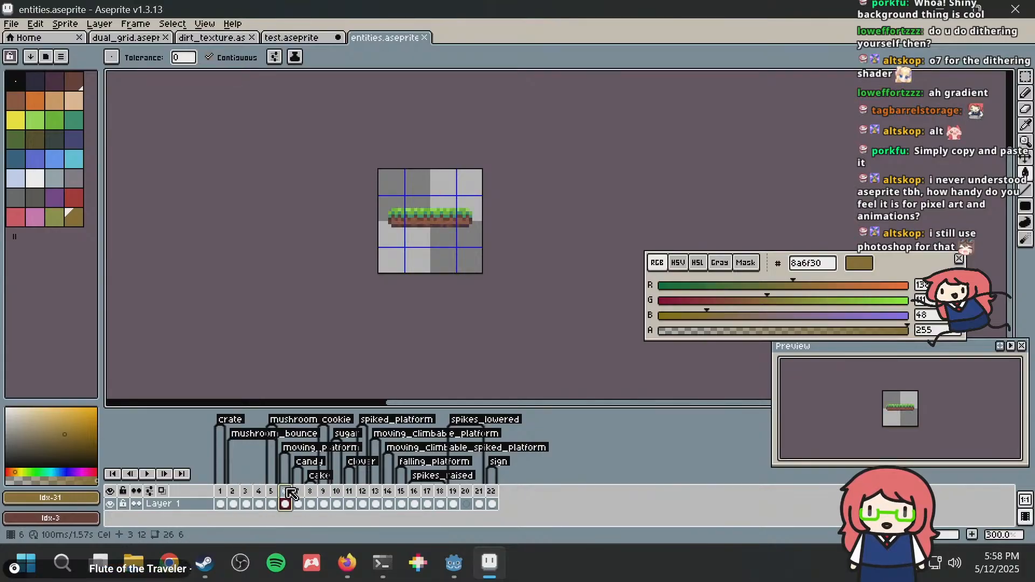
left_click(297, 495)
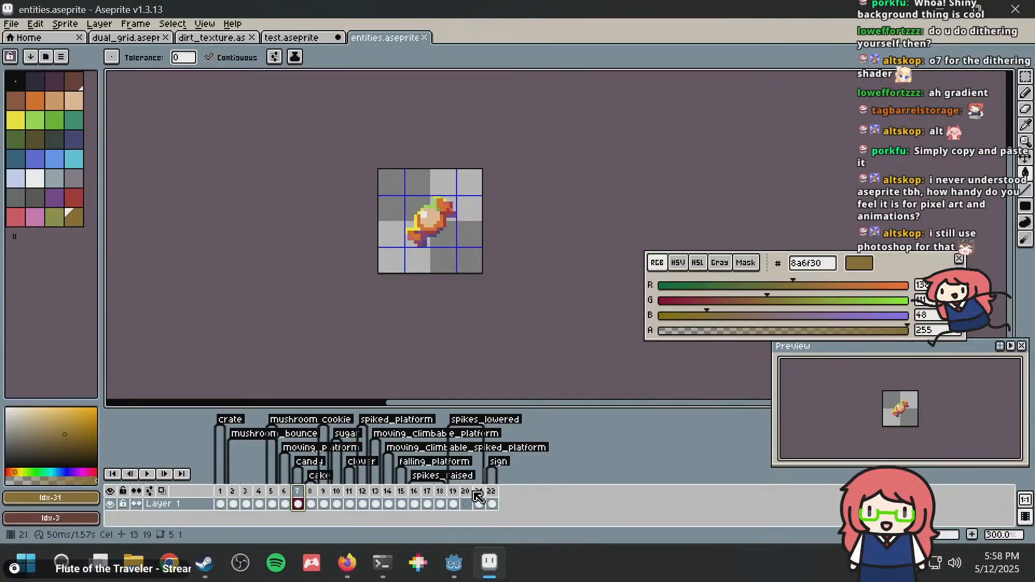
left_click(467, 503)
left_click(453, 503)
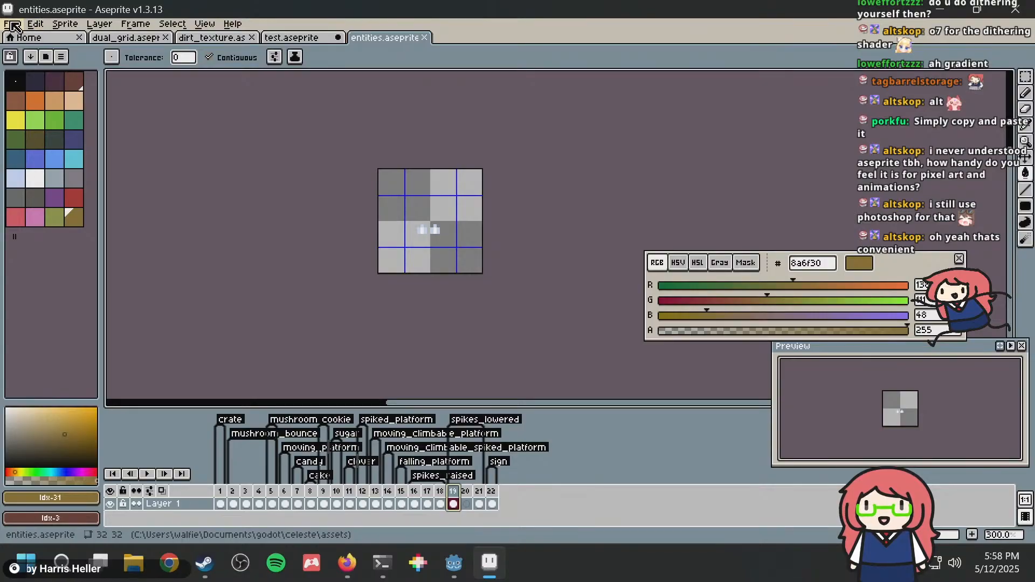
Create a new blank 32 × 32 sprite.
left_click(10, 24)
mouse_move(35, 24)
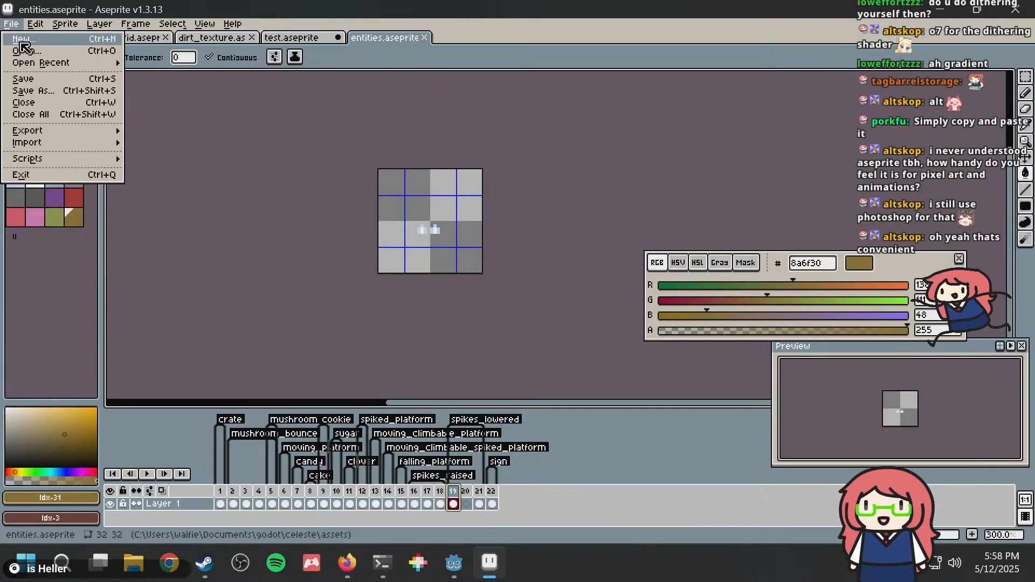
left_click(24, 41)
left_click(495, 379)
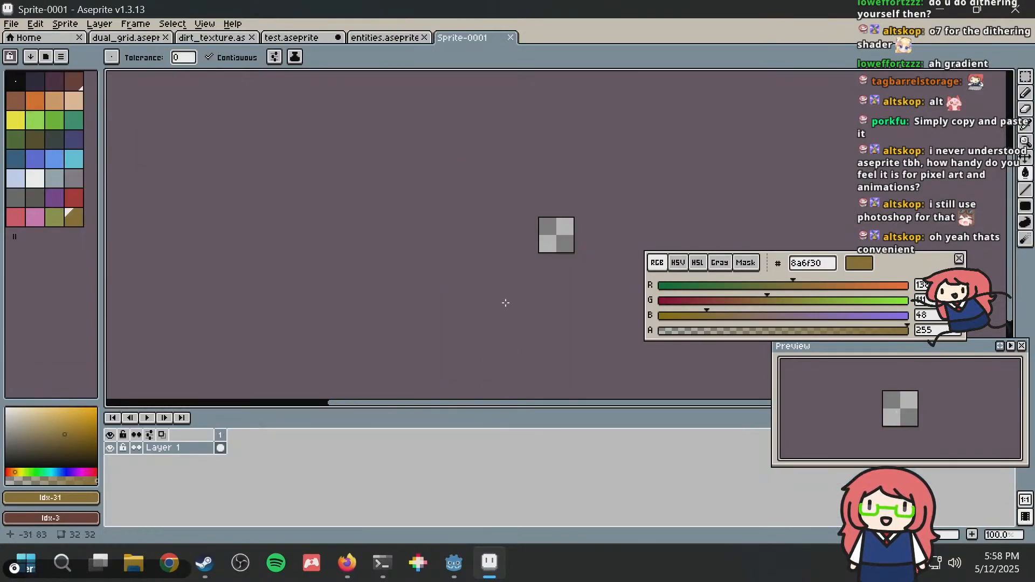
scroll(527, 315, "up", 4)
mouse_move(644, 204)
middle_mouse_down()
mouse_move(606, 187)
mouse_move(406, 257)
mouse_move(384, 279)
middle_mouse_up()
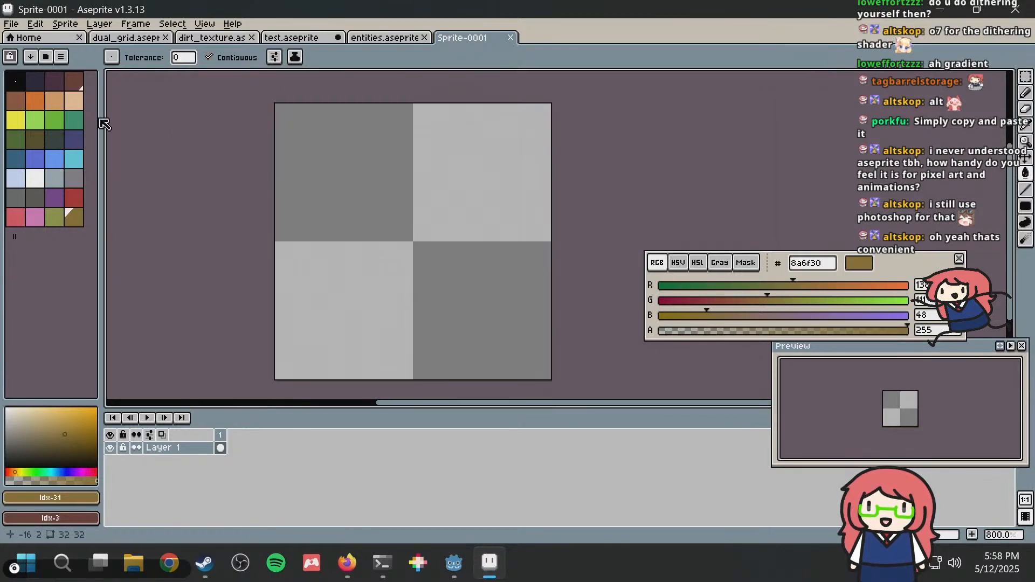
Try filling the blank canvas with brown 8a6f30 and undo the fill.
left_click(472, 144)
key("b")
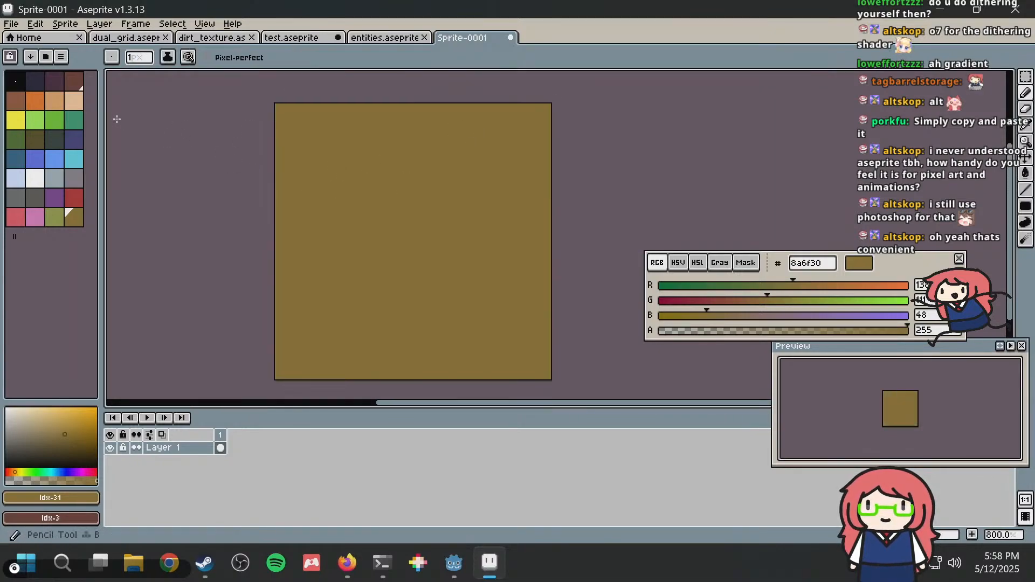
key("ctrl+z")
Paint a freehand diagonal green 6abe30 patch in the upper half of the canvas with a 1 px pencil.
left_click(54, 121)
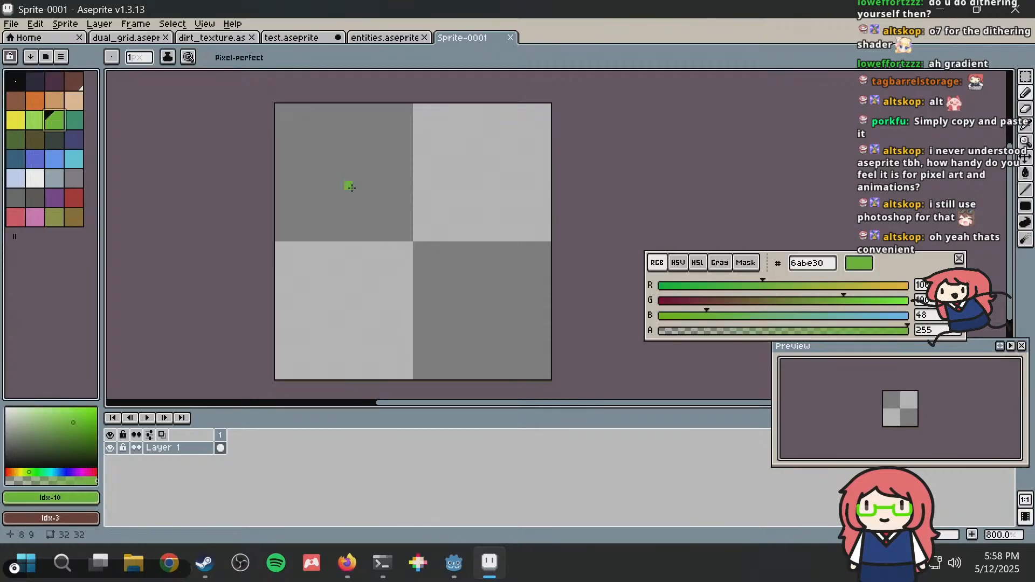
mouse_move(349, 186)
left_mouse_down()
mouse_move(423, 160)
mouse_move(346, 192)
mouse_move(334, 221)
mouse_move(344, 193)
left_mouse_up()
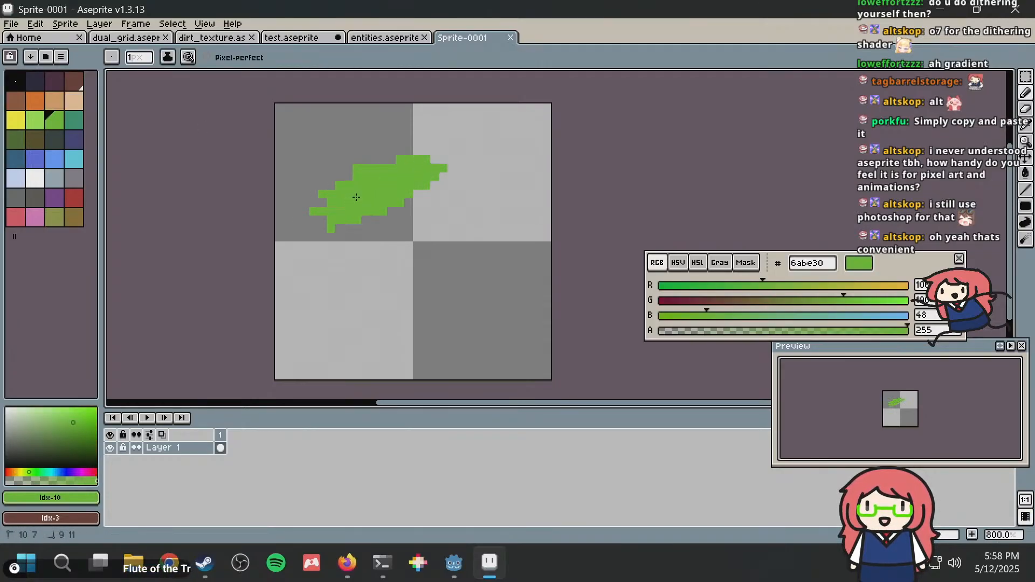
left_click_drag(371, 162, 415, 143)
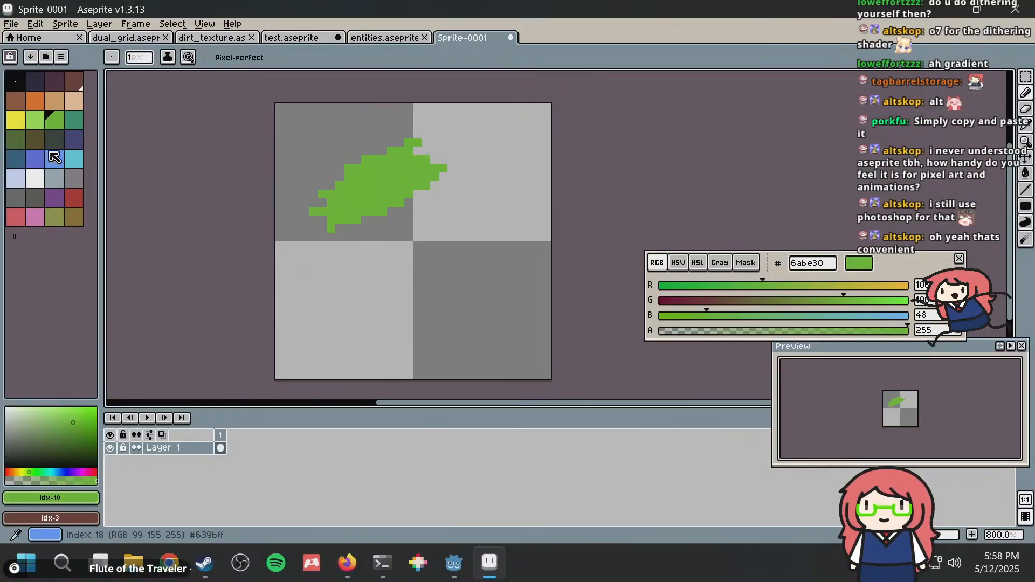
Paint a teal 37946e band beneath the green patch and a dark green 4b692f band below it.
left_click(74, 120)
left_click(345, 221)
left_click_drag(343, 222, 461, 172)
mouse_move(461, 172)
left_mouse_down()
mouse_move(351, 237)
mouse_move(425, 194)
mouse_move(417, 211)
mouse_move(353, 250)
mouse_move(465, 182)
mouse_move(468, 197)
left_mouse_up()
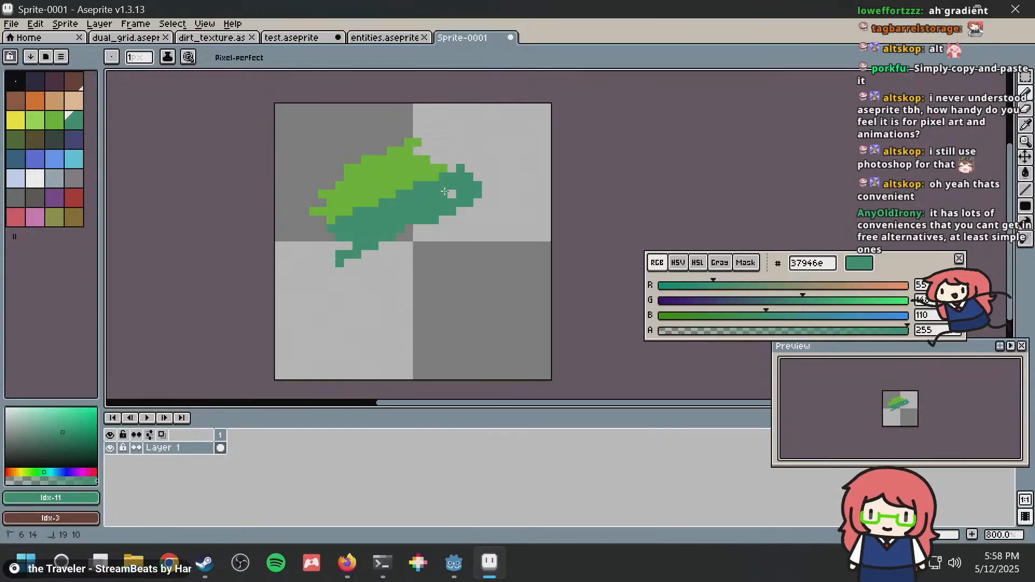
mouse_move(386, 238)
left_mouse_down()
mouse_move(331, 271)
mouse_move(394, 239)
left_mouse_up()
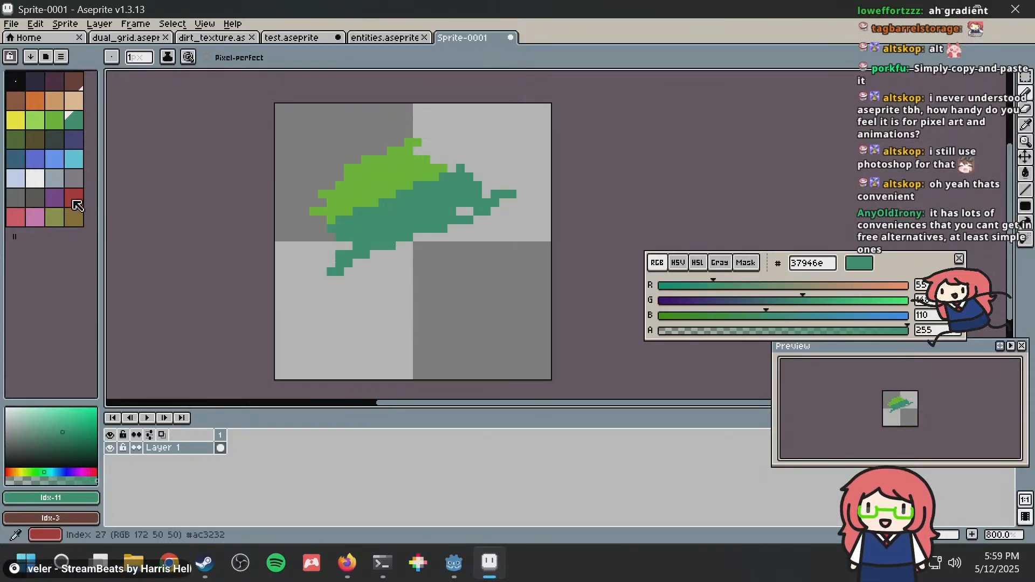
left_click(17, 139)
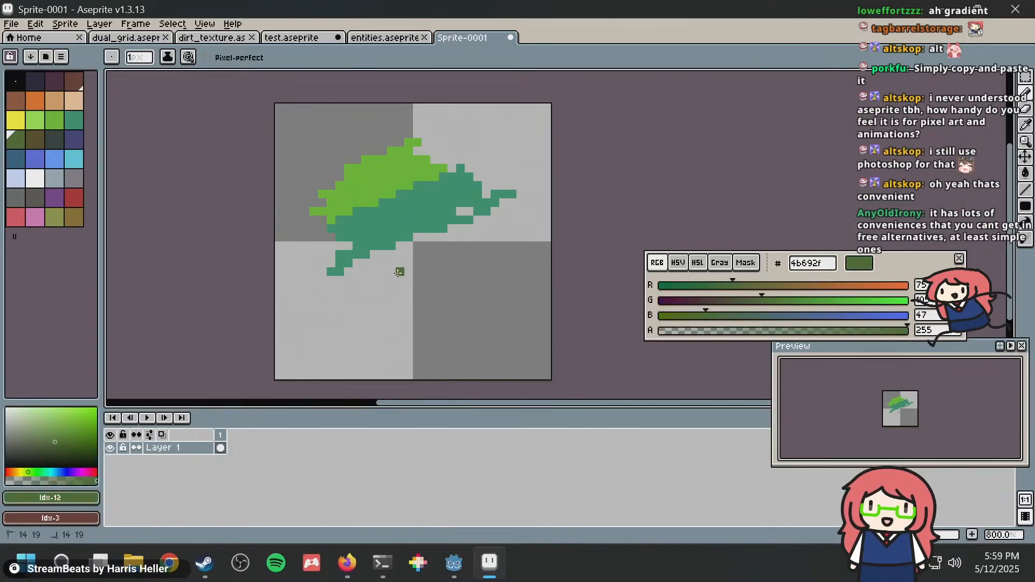
mouse_move(399, 272)
left_mouse_down()
mouse_move(372, 269)
mouse_move(453, 221)
mouse_move(356, 277)
mouse_move(366, 259)
mouse_move(485, 197)
left_mouse_up()
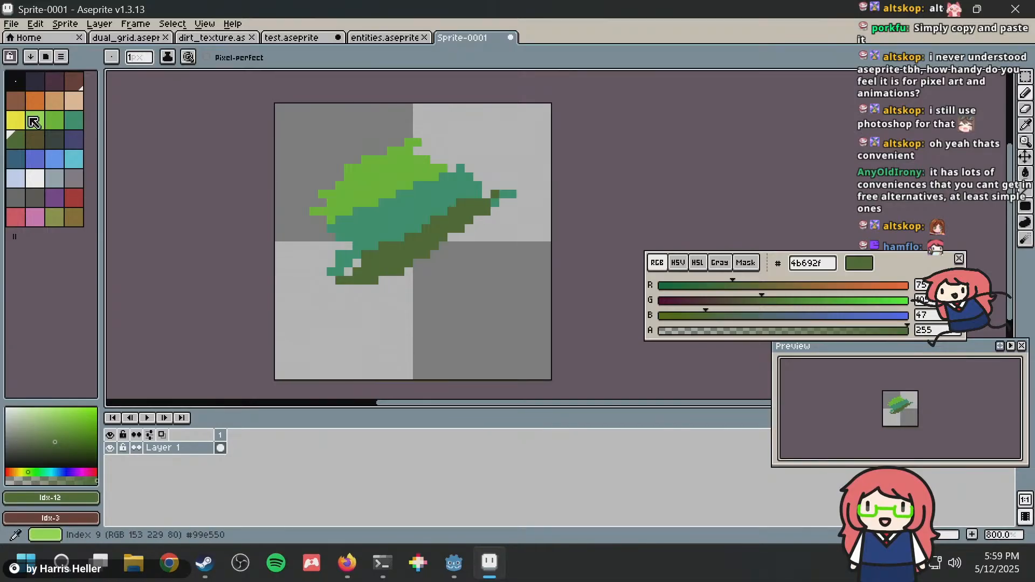
Set the pencil's ink to Shading with the four-colour palette ramp from light green 99e550 to dark green 4b692f.
left_click_drag(35, 118, 21, 138)
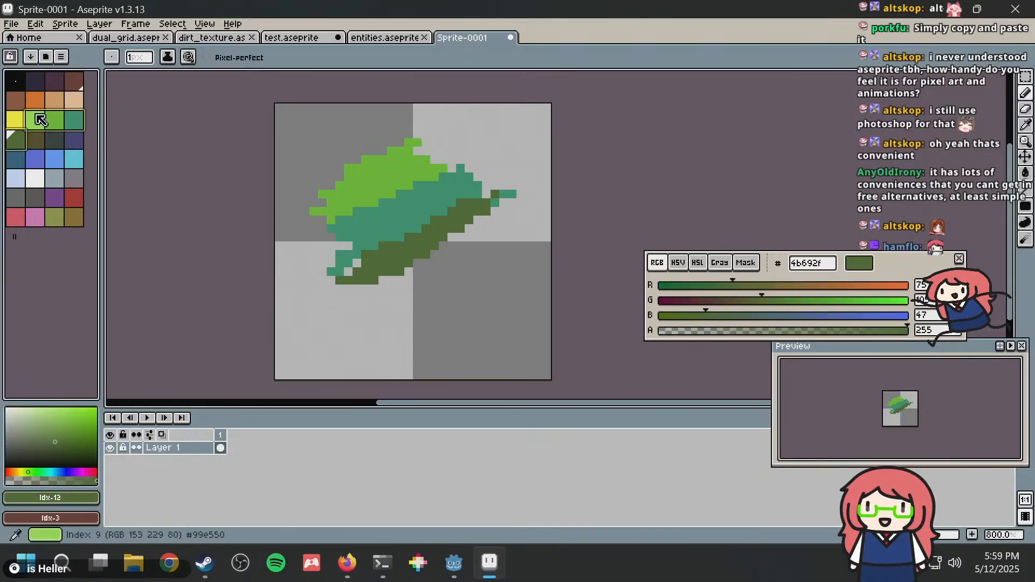
left_click(168, 57)
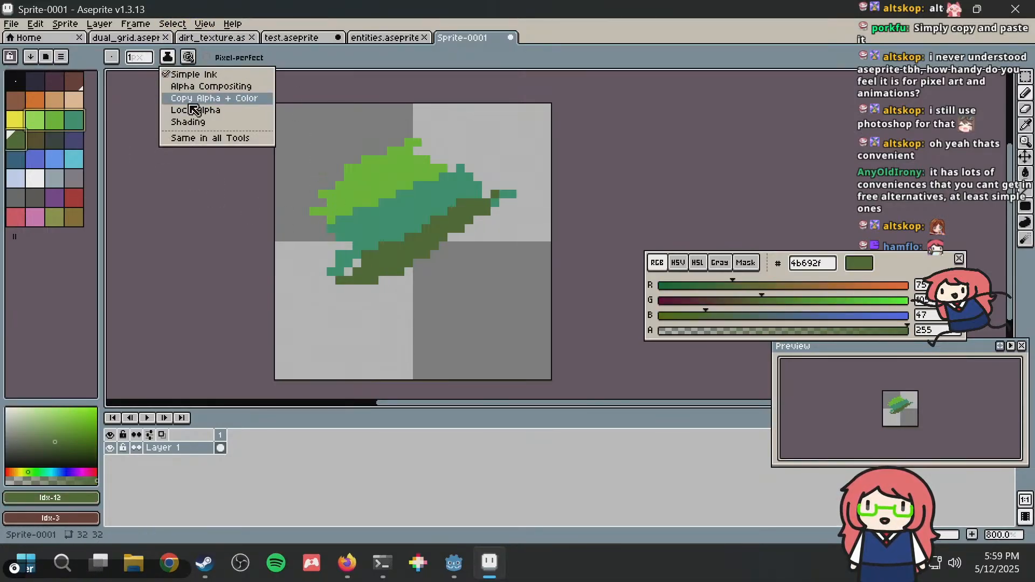
left_click(185, 122)
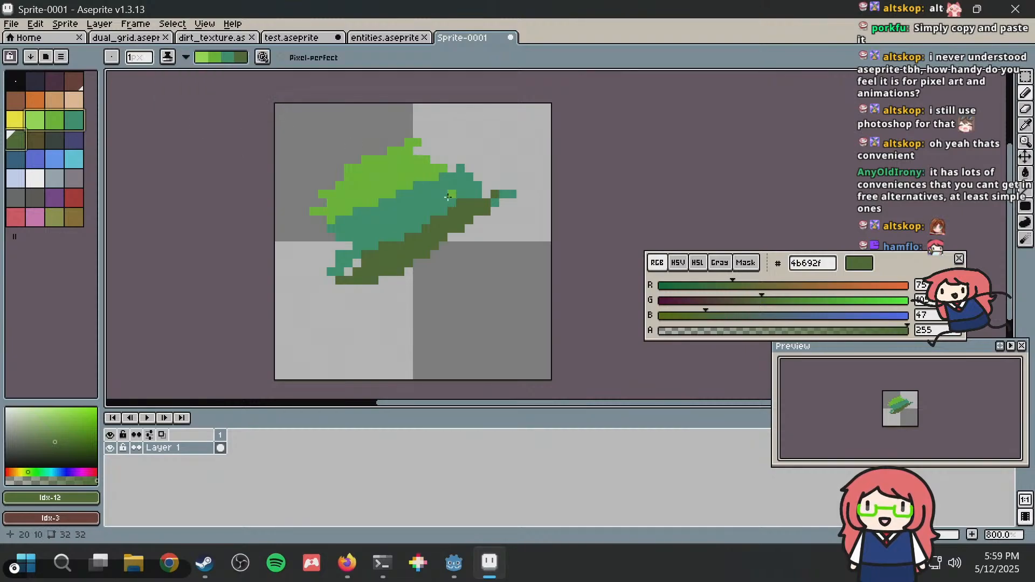
Try a shading stroke across the painted bands, undo it, and repeat with the green ramp reselected.
left_click_drag(344, 146, 433, 264)
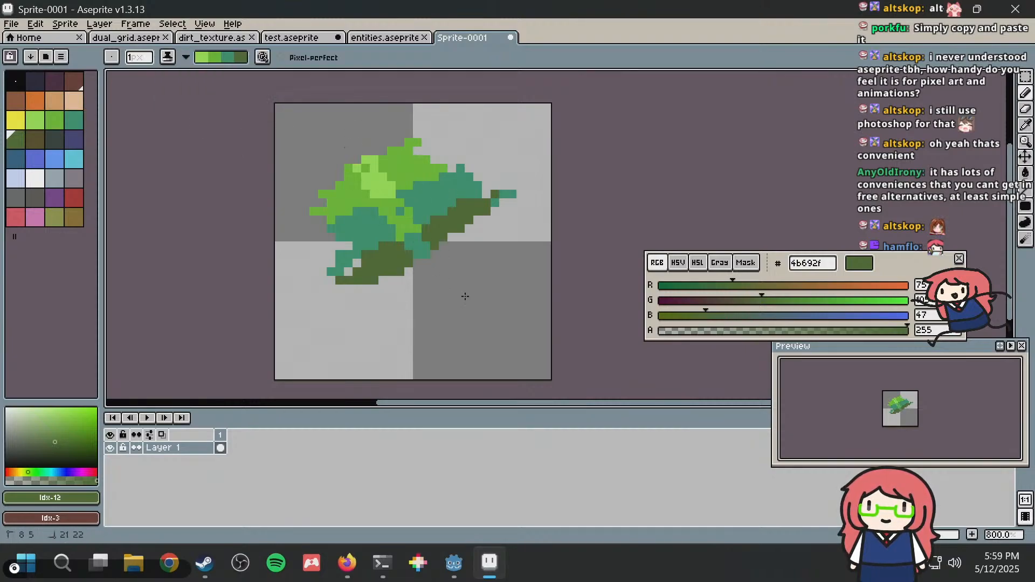
key("ctrl+z")
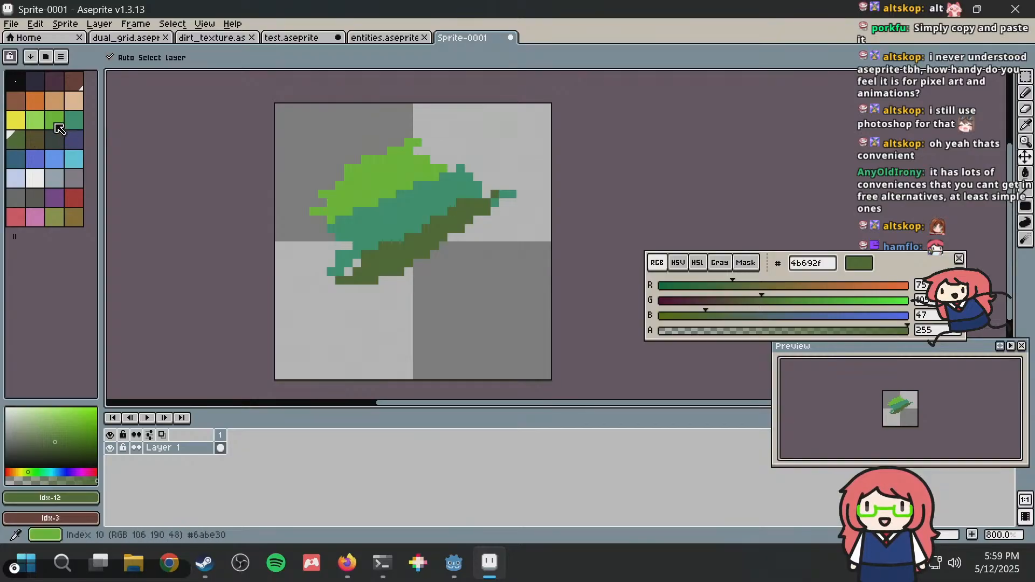
left_click(54, 119)
left_click(17, 140)
left_click(40, 125, "shift")
key("b")
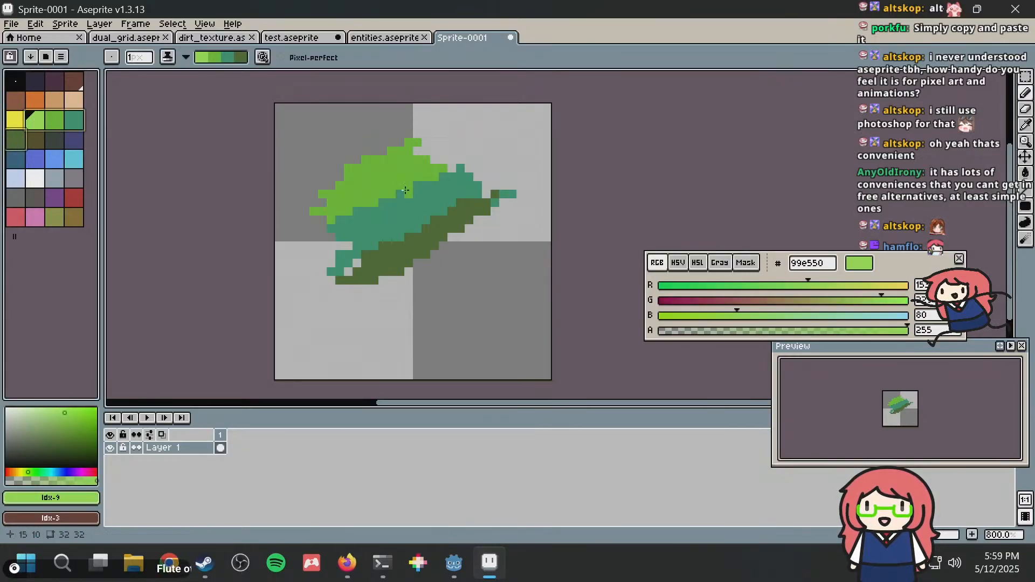
mouse_move(408, 192)
left_mouse_down()
mouse_move(432, 282)
mouse_move(455, 270)
mouse_move(374, 166)
mouse_move(394, 259)
mouse_move(356, 226)
mouse_move(400, 259)
mouse_move(398, 212)
left_mouse_up()
key("v")
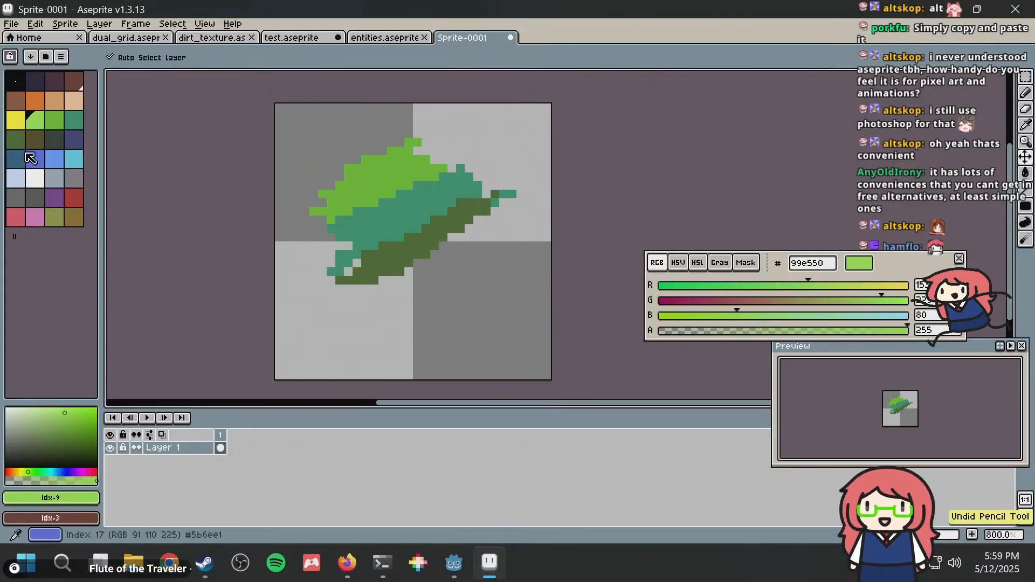
Reselect the green ramp, try another shading stroke over the bands, and undo it.
left_click(16, 140)
left_click(43, 125, "shift")
key("b")
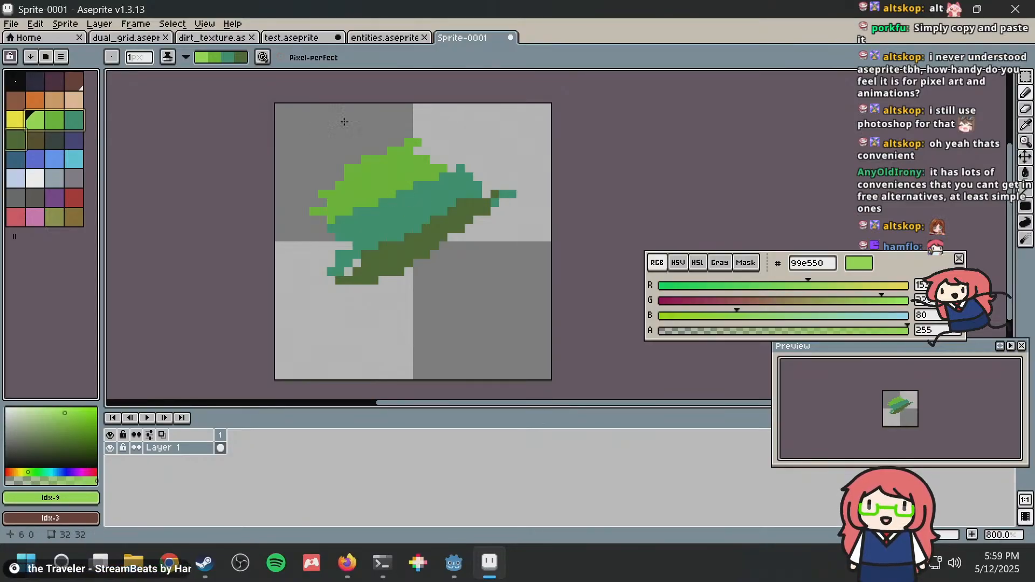
mouse_move(434, 236)
left_mouse_down()
mouse_move(388, 167)
mouse_move(431, 248)
mouse_move(379, 178)
left_mouse_up()
key("ctrl+z")
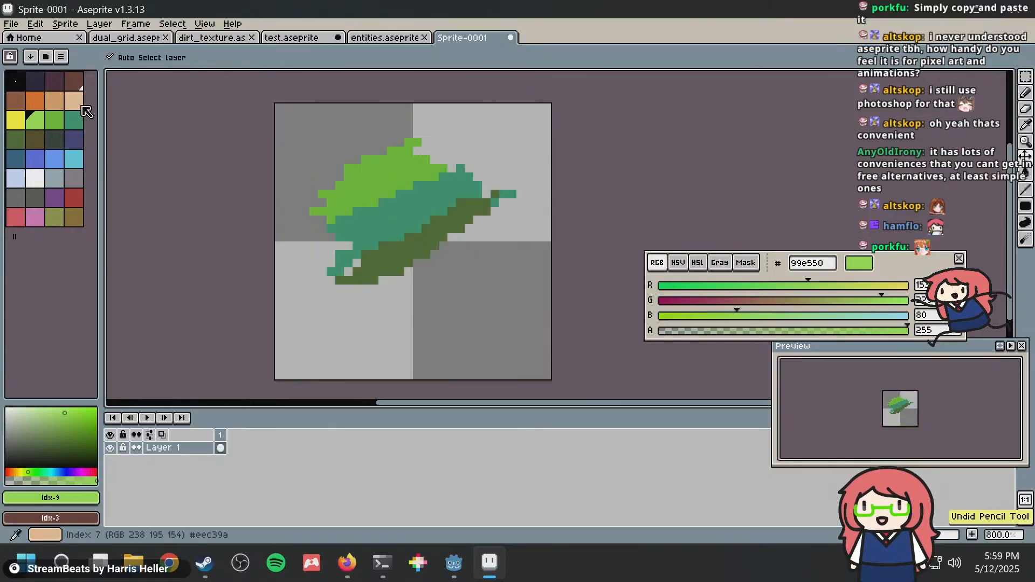
Try pencil strokes over the painted bands with teal 37946e selected, and undo them.
left_click(30, 146)
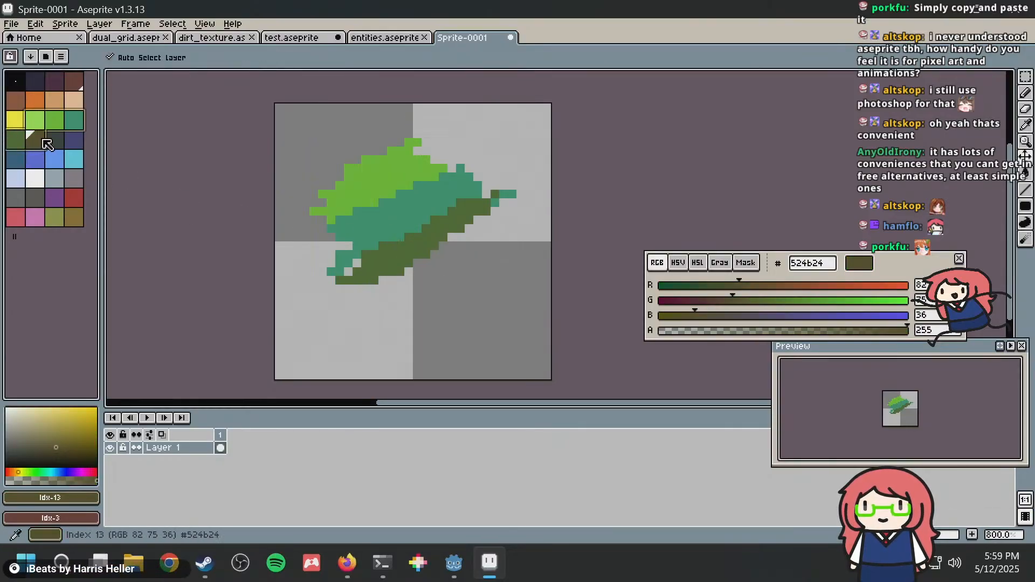
key("ctrl+y")
key("ctrl+z")
key("ctrl+z")
key("ctrl+z")
key("ctrl+z")
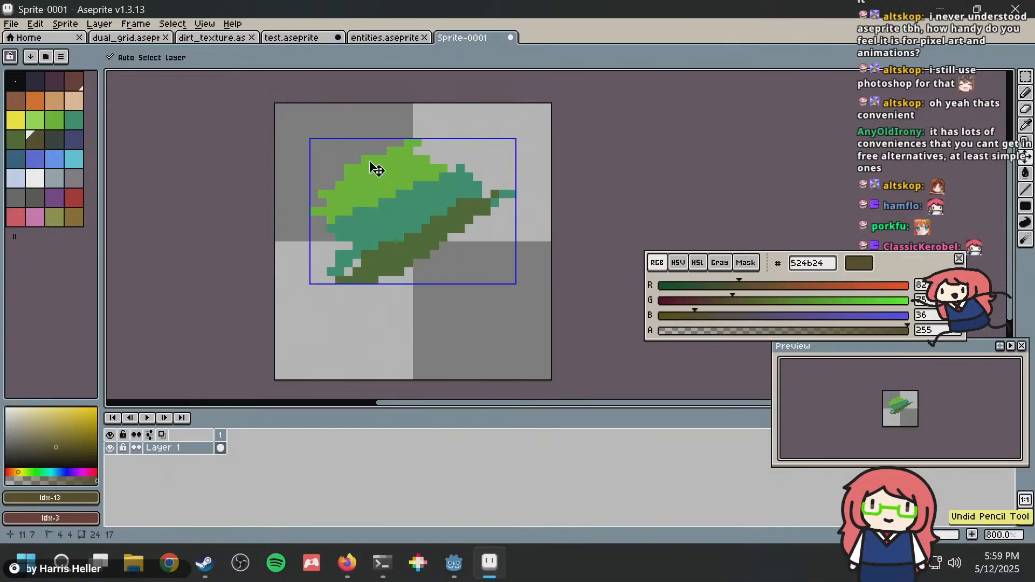
left_click(74, 120)
mouse_move(384, 160)
left_mouse_down()
mouse_move(458, 226)
mouse_move(389, 185)
left_mouse_up()
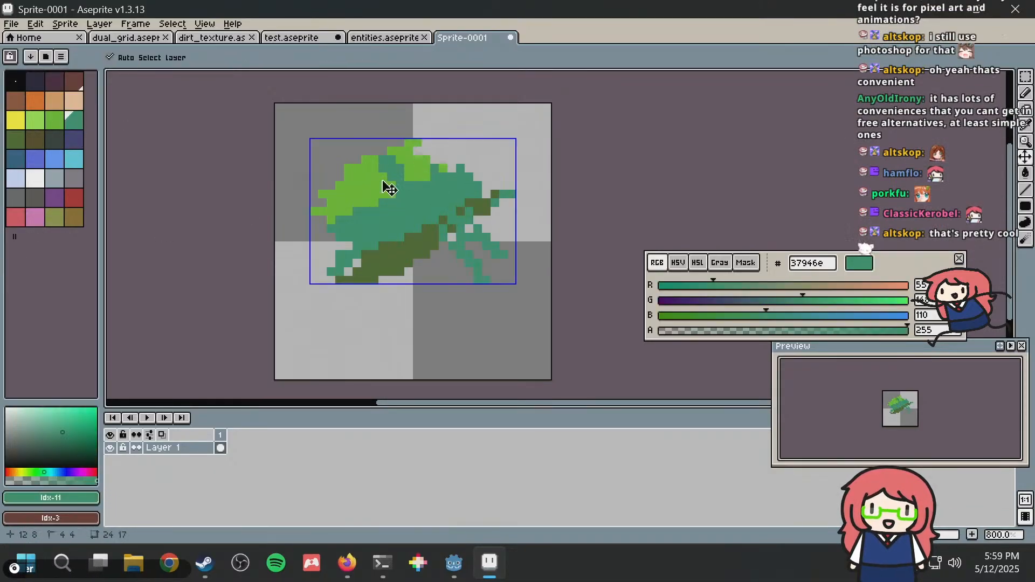
key("ctrl+z")
Switch to the Godot editor with the world scene.
left_click(11, 24)
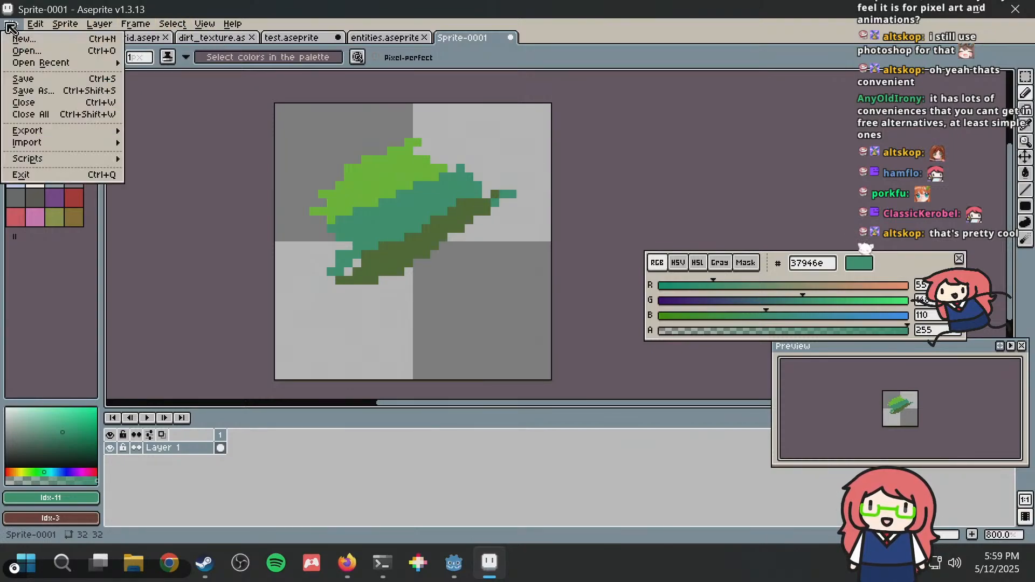
key("Escape")
key("alt+Tab")
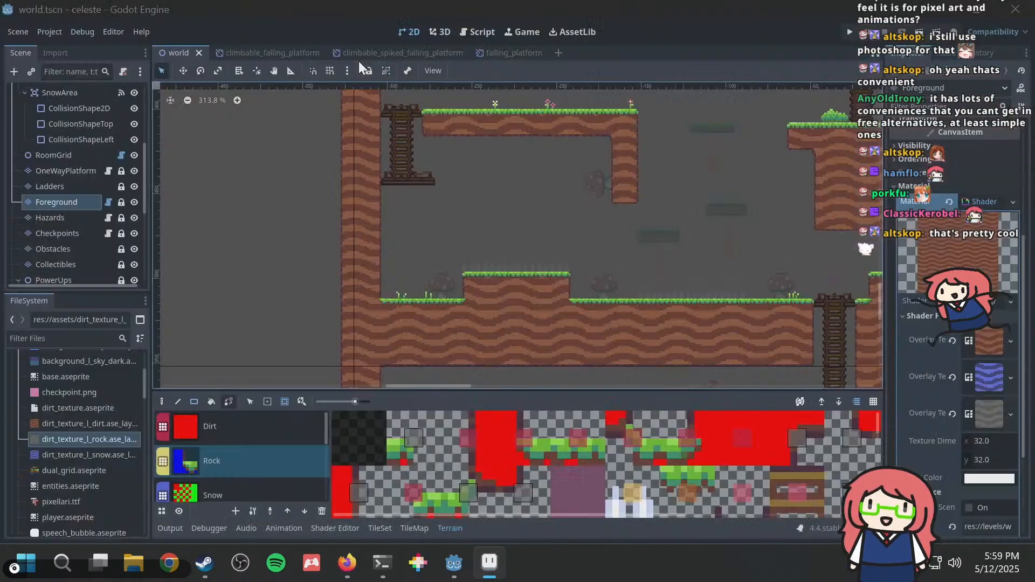
Switch to Aseprite and open background.aseprite from the assets folder.
scroll(545, 174, "down", 4)
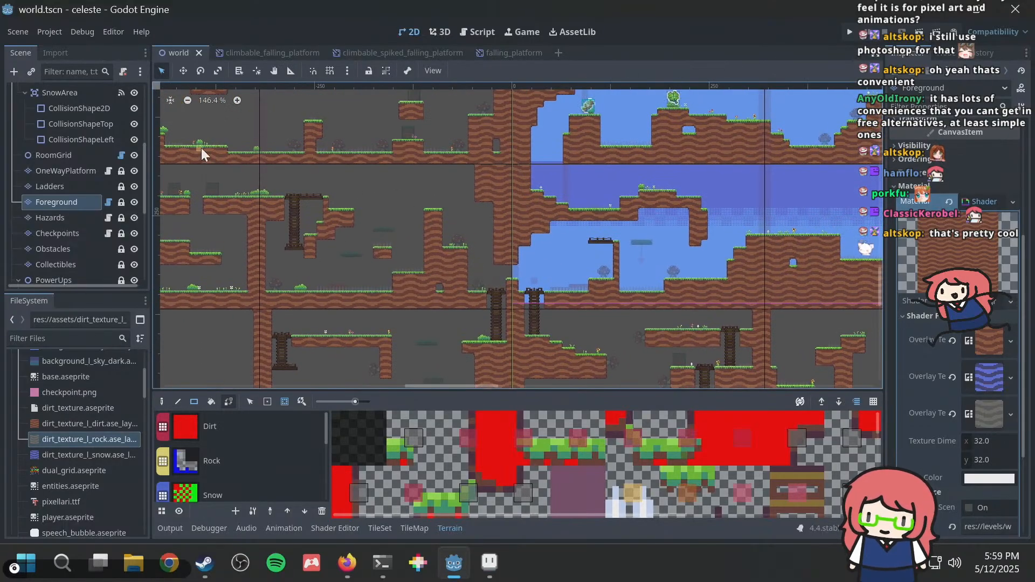
key("alt+Tab")
left_click(16, 25)
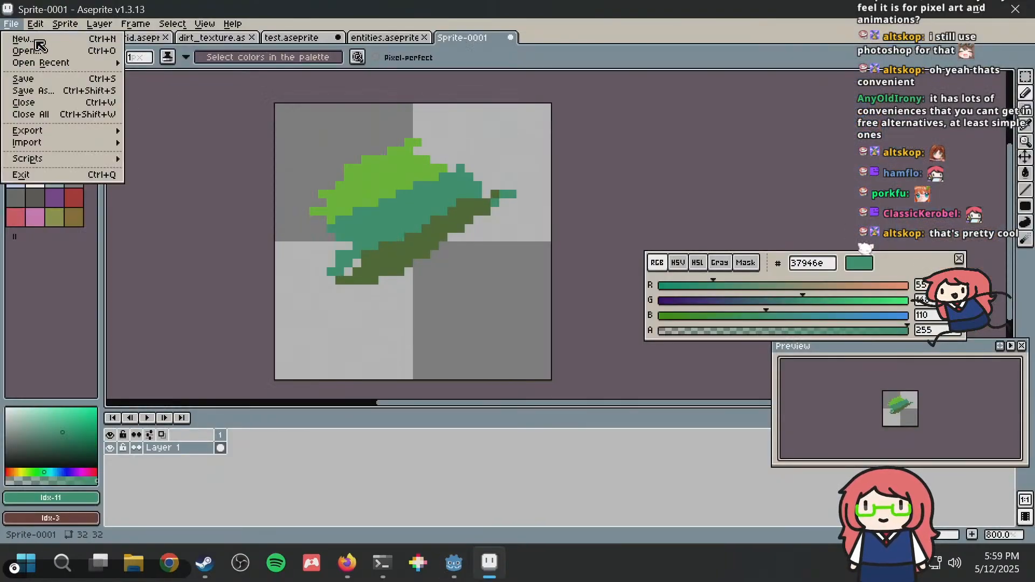
mouse_move(67, 64)
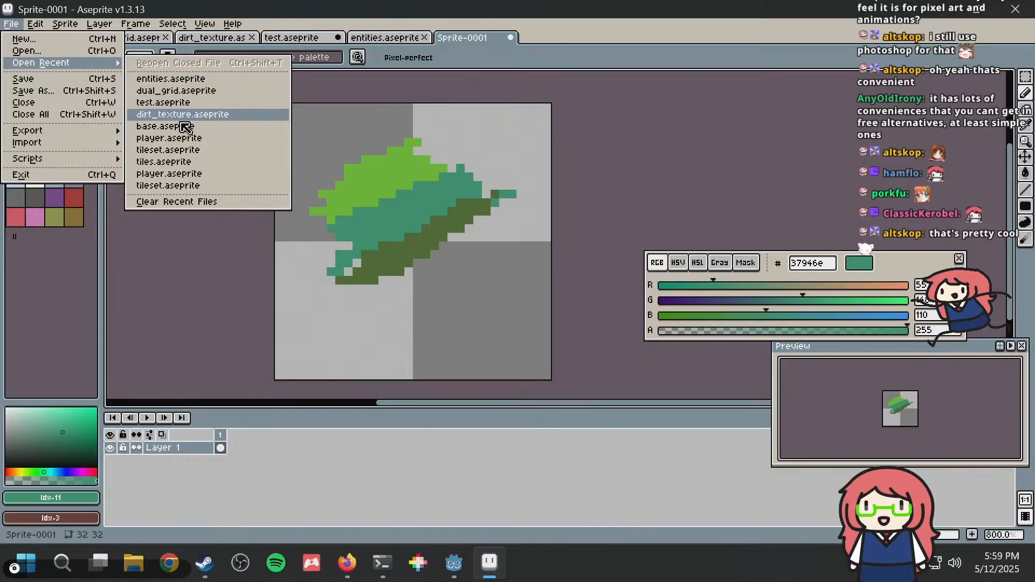
left_click(49, 51)
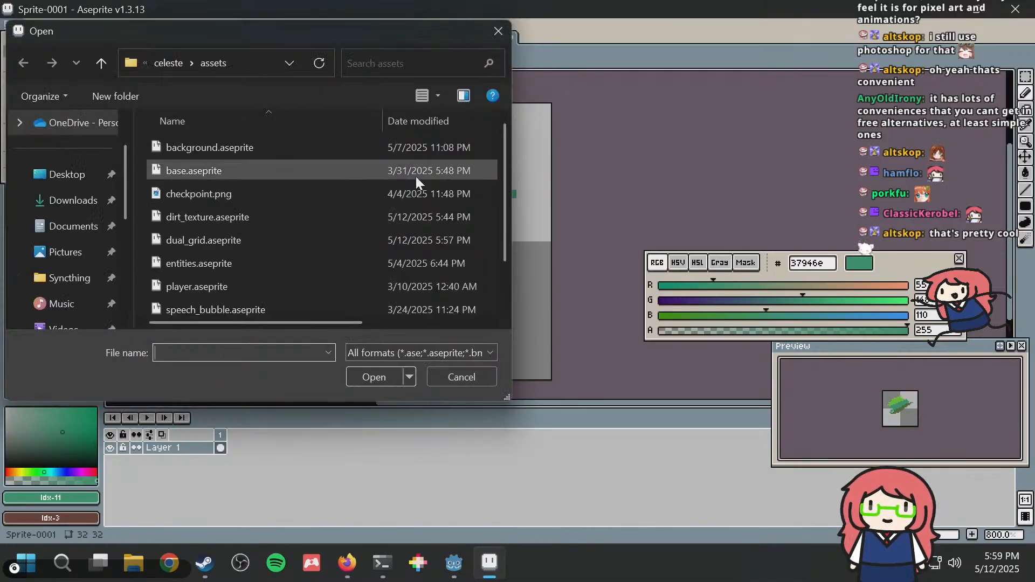
double_click(253, 145)
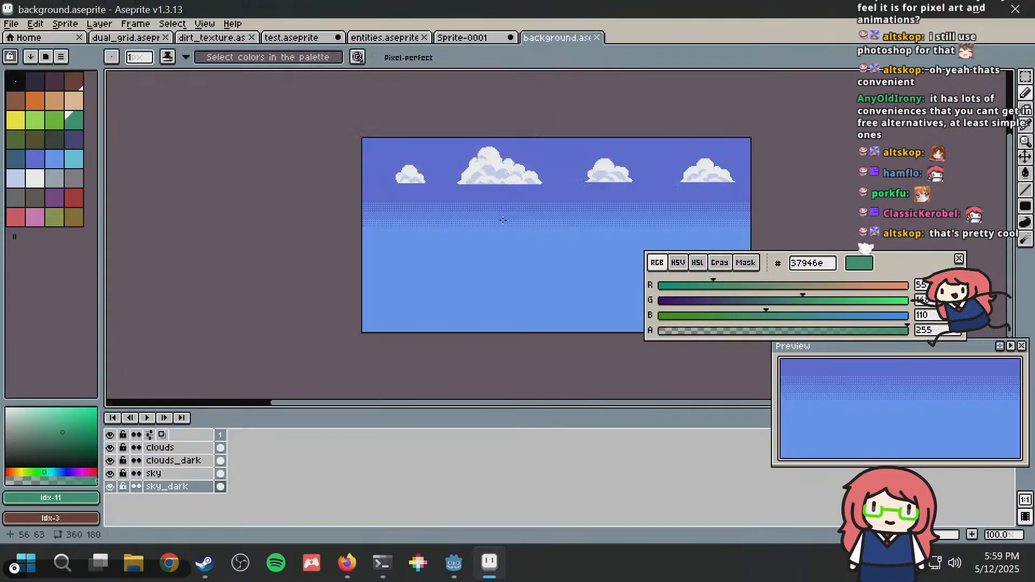
Hide and show the clouds and clouds_dark layers to inspect the layered cloud artwork.
scroll(550, 239, "up", 1)
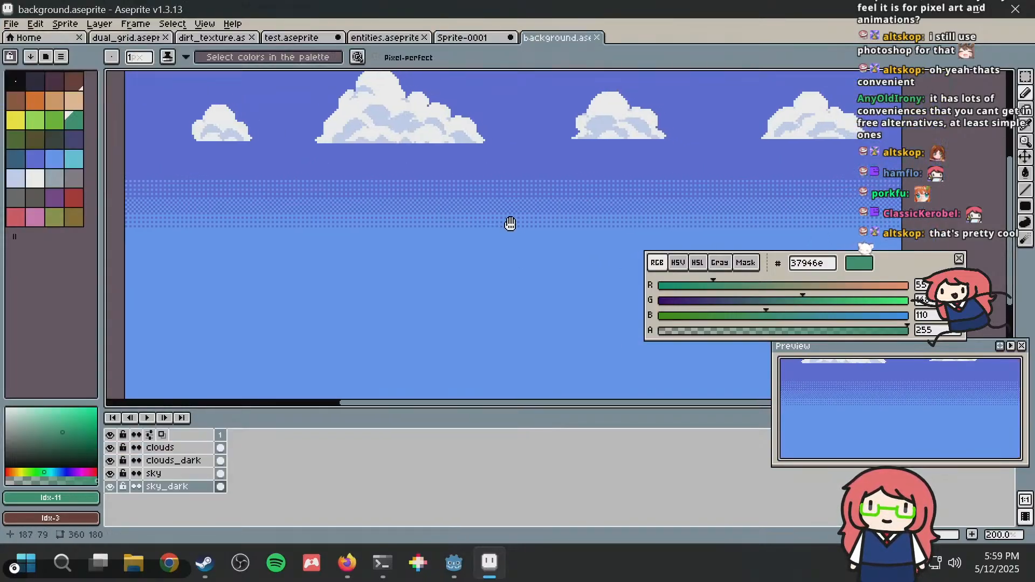
scroll(508, 219, "down", 4)
scroll(411, 221, "up", 2)
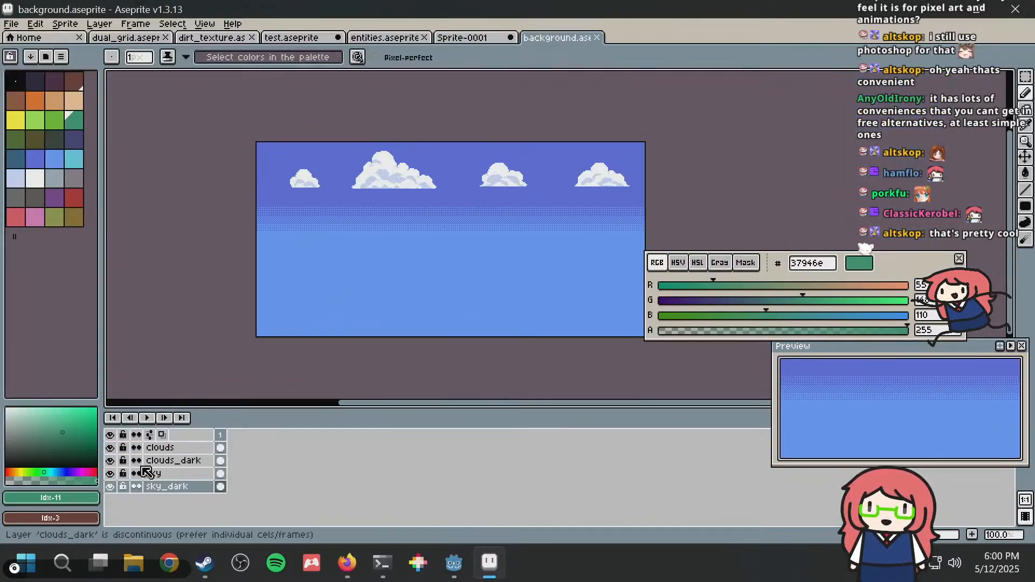
left_click(110, 460)
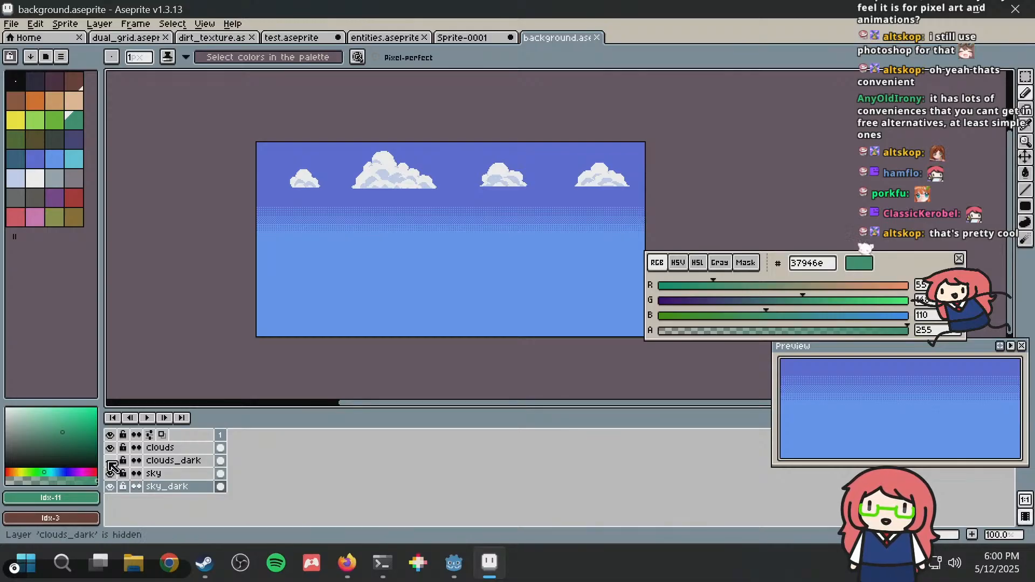
left_click(110, 447)
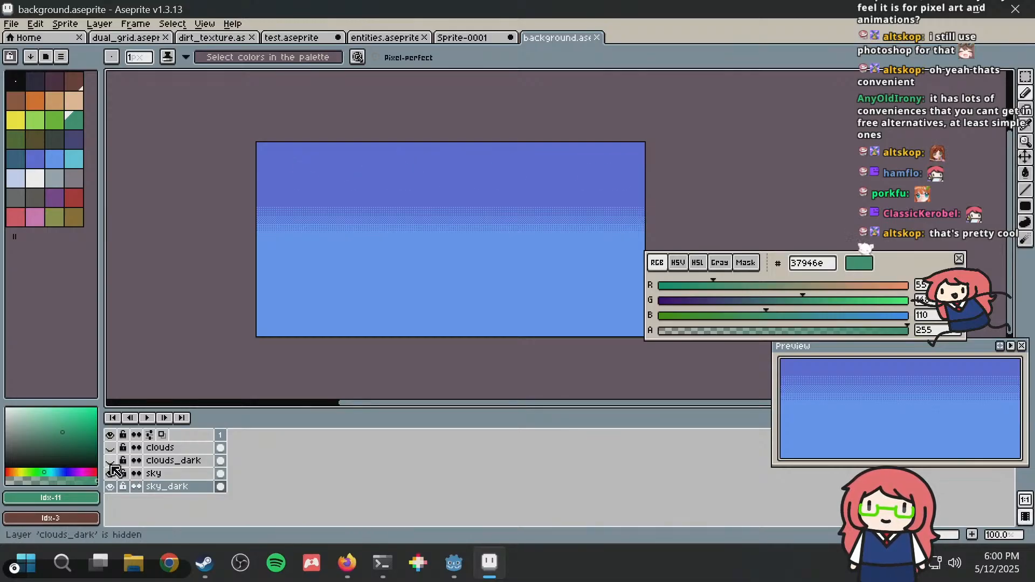
left_click(110, 460)
left_click(110, 448)
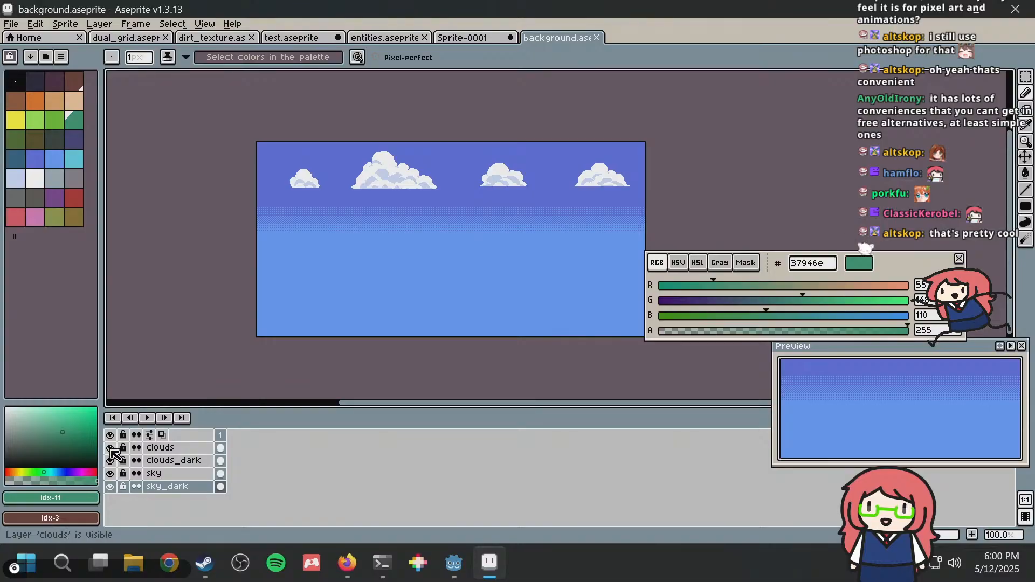
left_click(110, 448)
left_click(110, 448)
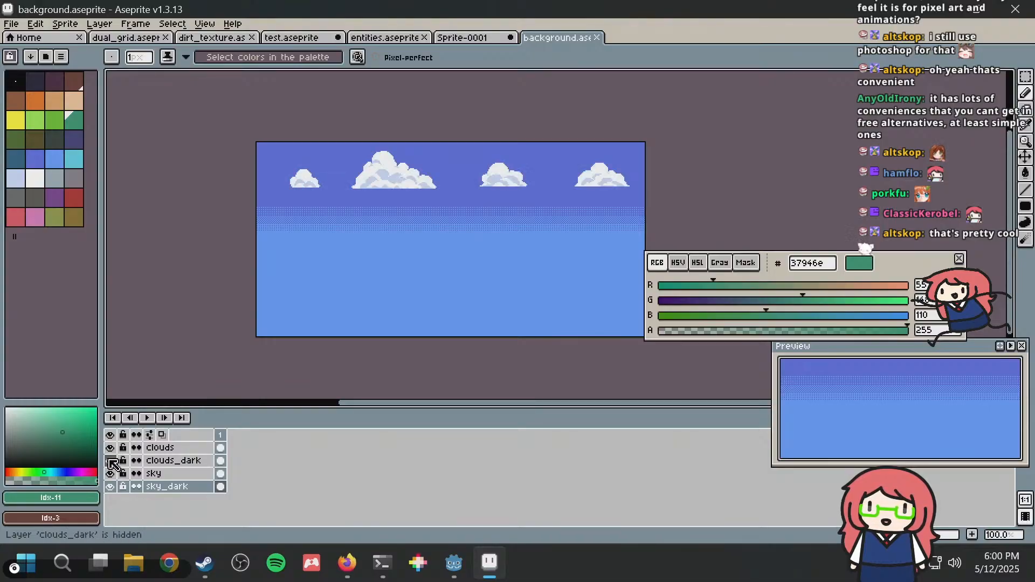
left_click(111, 448)
left_click(111, 448)
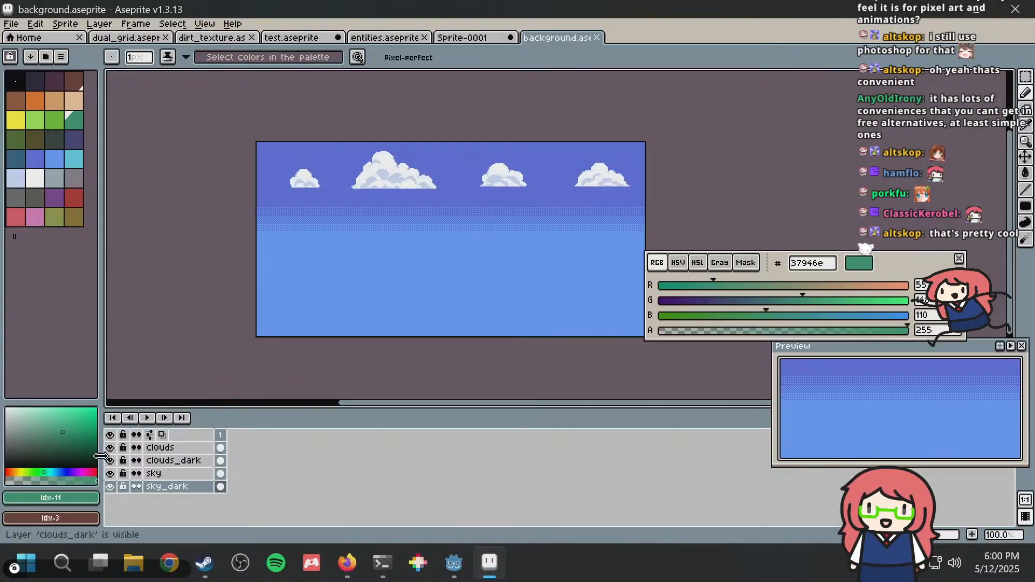
Set the shading ramp to the palette blues between cbdbfc and 5b6ee1, and try a mark below the large cloud.
scroll(467, 201, "up", 2)
middle_click_drag(465, 200, 494, 263)
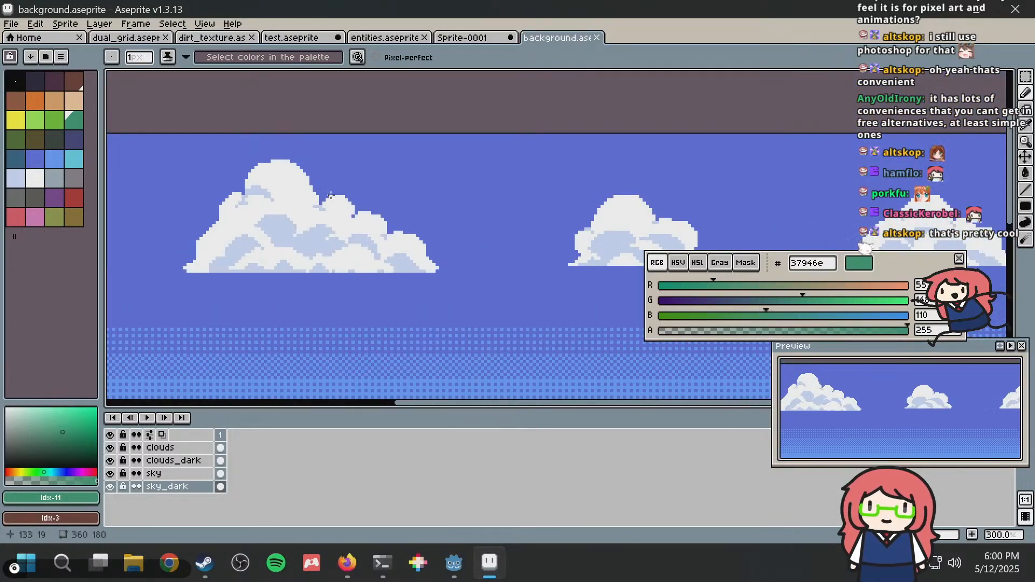
middle_click_drag(331, 195, 438, 243)
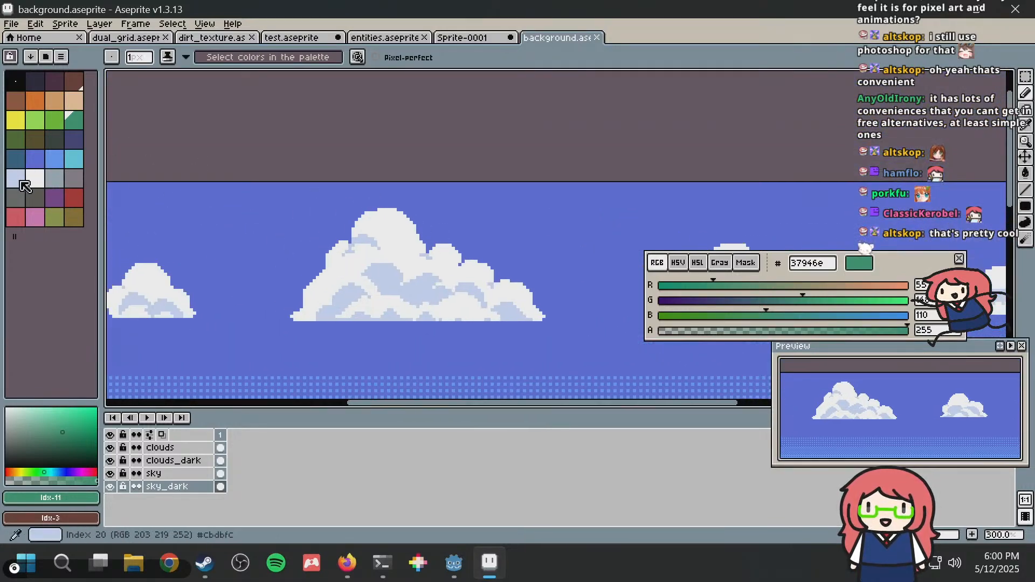
left_click_drag(25, 186, 35, 161)
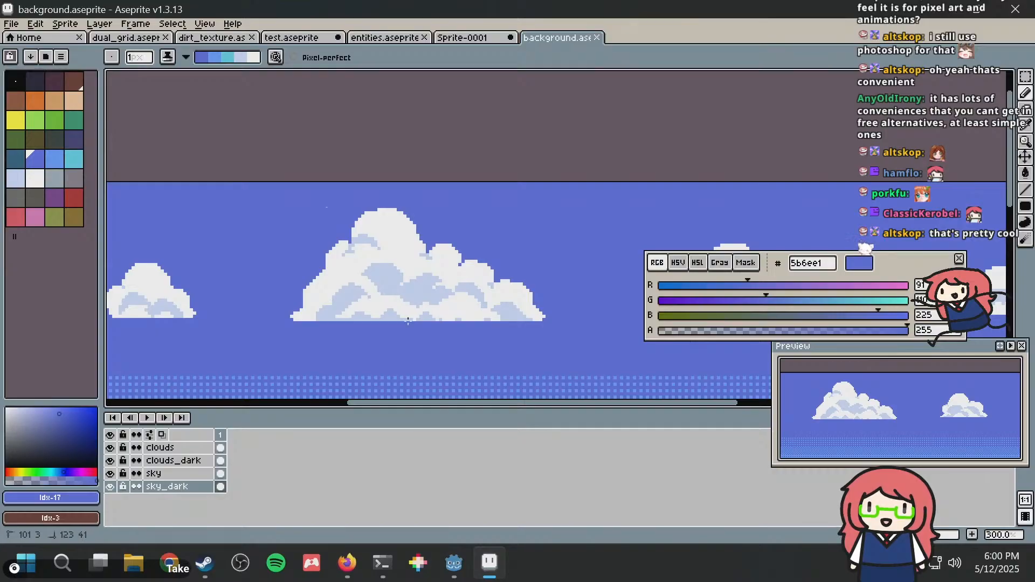
left_click_drag(13, 177, 35, 161)
left_click(380, 332)
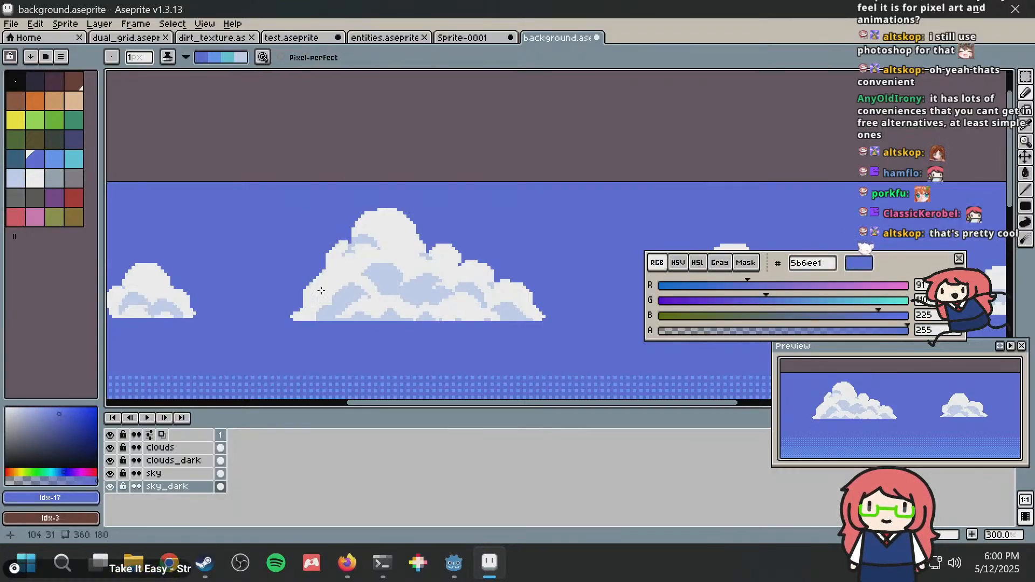
Try shading strokes over the large cloud on the clouds layer, and undo them.
left_click(202, 448)
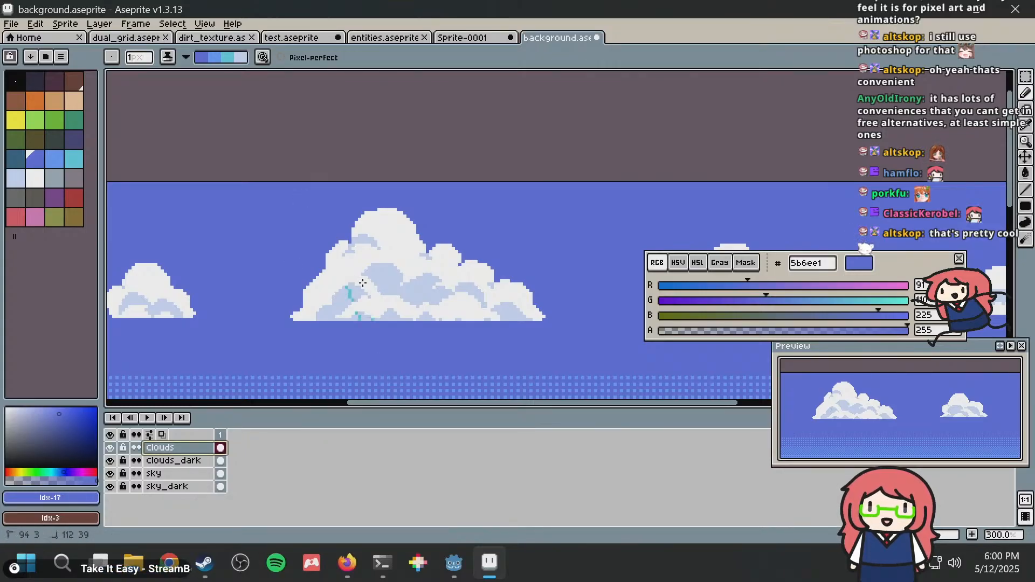
left_click_drag(370, 266, 377, 286)
left_click_drag(388, 308, 395, 321)
left_click_drag(393, 263, 405, 302)
key("ctrl+z")
key("ctrl+z")
key("ctrl+z")
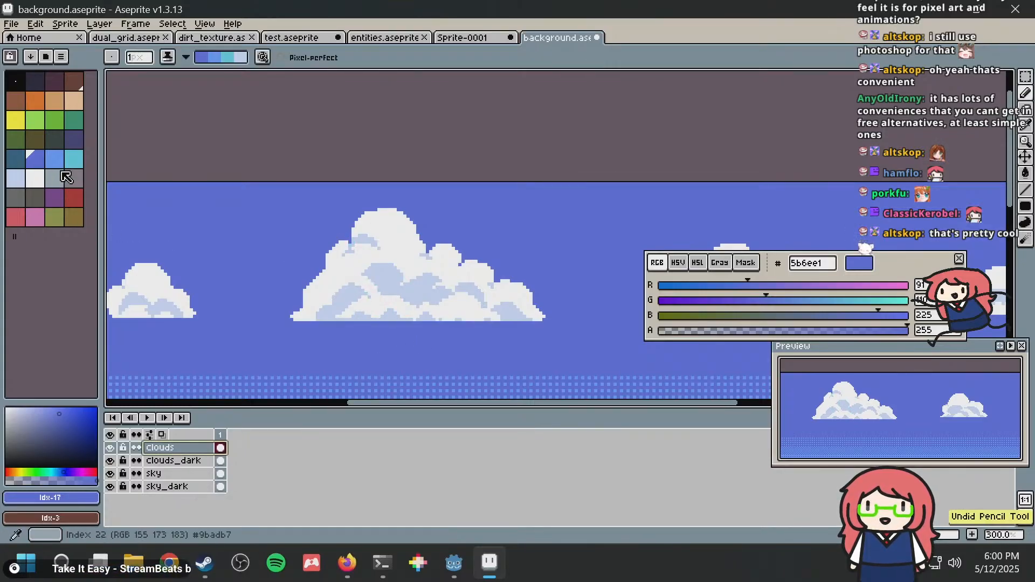
Reselect the blue shading ramp, try another set of strokes over the large cloud, and undo them.
left_click_drag(18, 175, 39, 164)
left_click_drag(363, 234, 363, 242)
left_click_drag(369, 268, 384, 294)
left_click_drag(389, 309, 392, 321)
left_click_drag(393, 264, 399, 295)
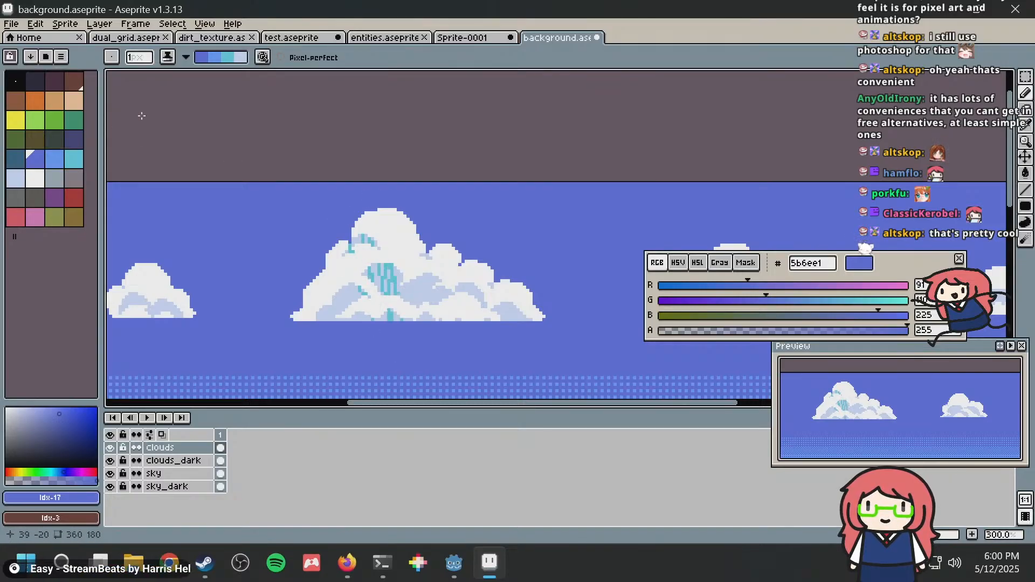
key("ctrl+z")
key("ctrl+z")
key("ctrl+z")
key("ctrl+z")
key("ctrl+z")
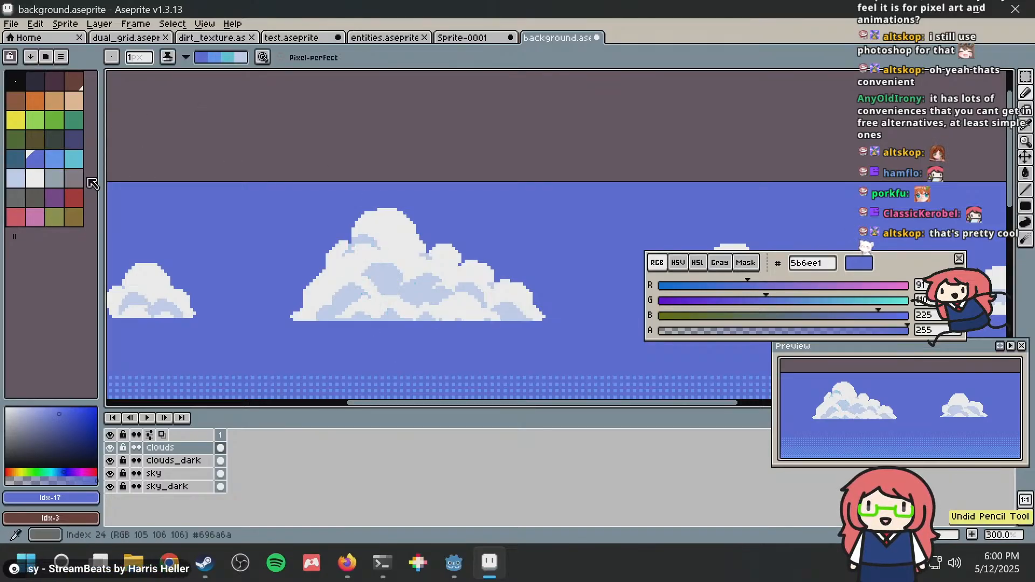
Select the ramp from 5b6ee1 to cbdbfc, try vertical shading strokes through the large cloud's shadows, and undo them.
left_click(21, 178)
left_click_drag(31, 157, 16, 177)
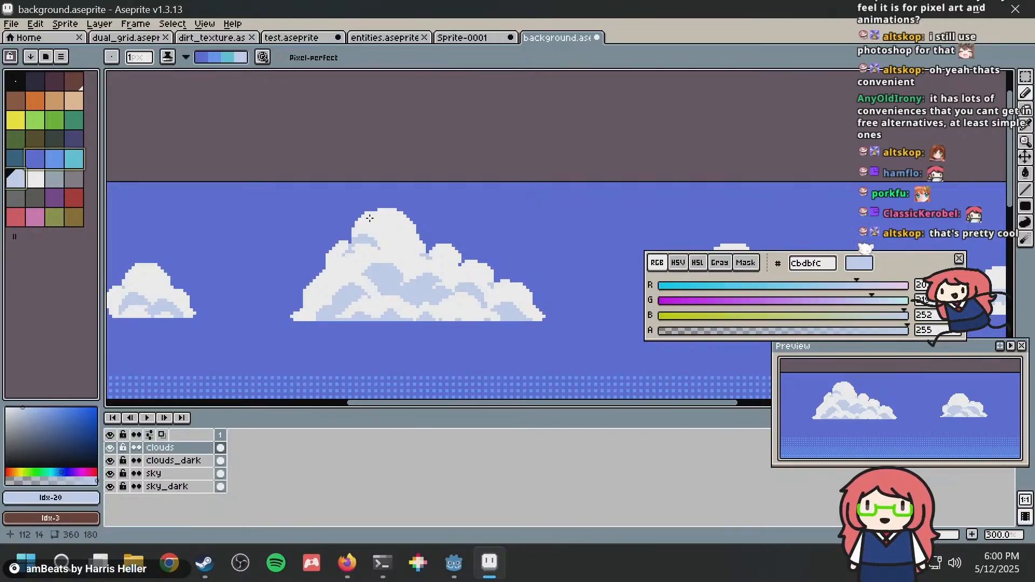
left_click_drag(386, 264, 389, 295)
left_click_drag(391, 308, 392, 319)
left_click_drag(351, 282, 352, 302)
left_click_drag(355, 313, 356, 321)
left_click_drag(340, 289, 337, 315)
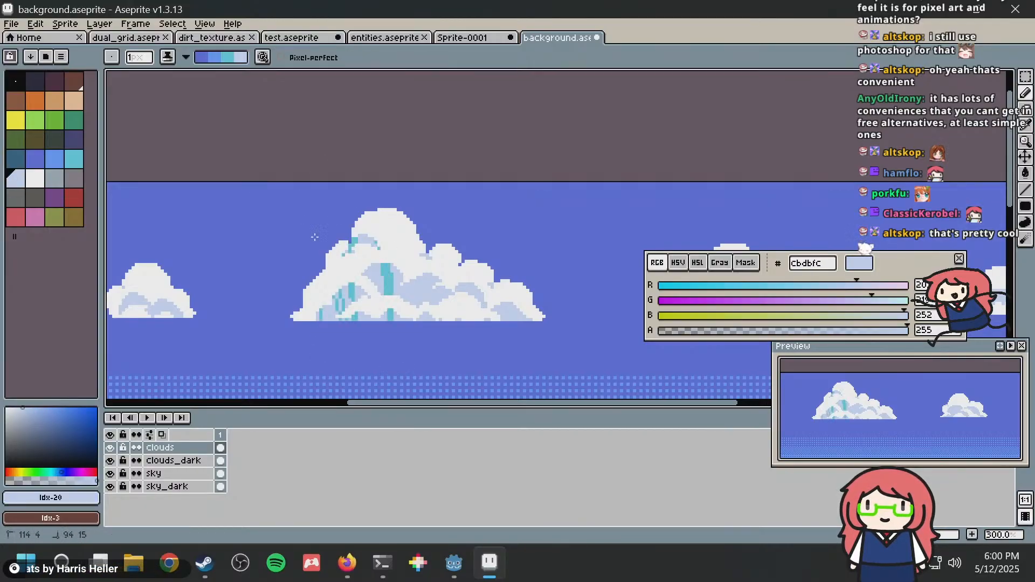
scroll(340, 274, "down", 2)
scroll(377, 243, "up", 2)
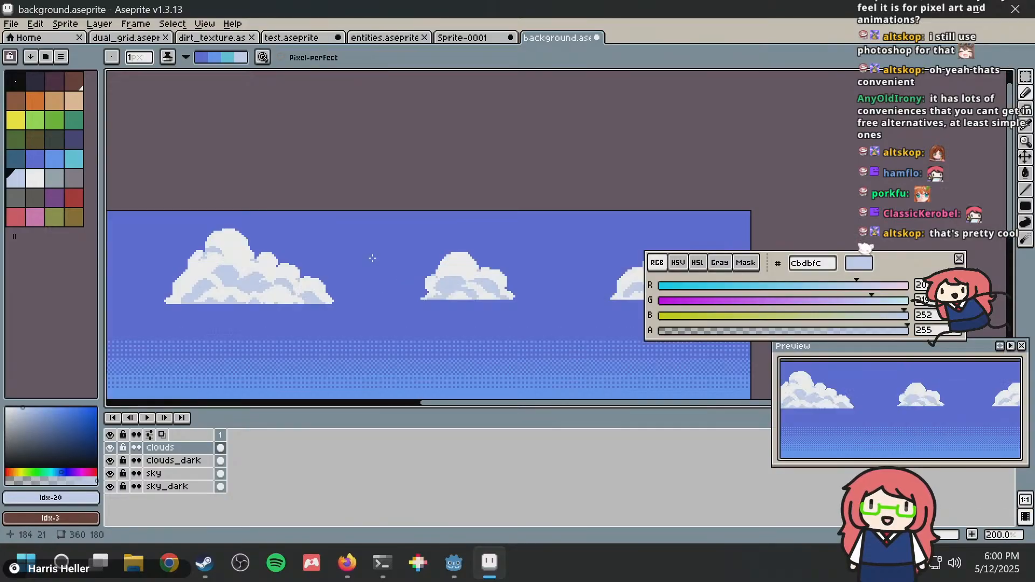
middle_click_drag(290, 226, 434, 263)
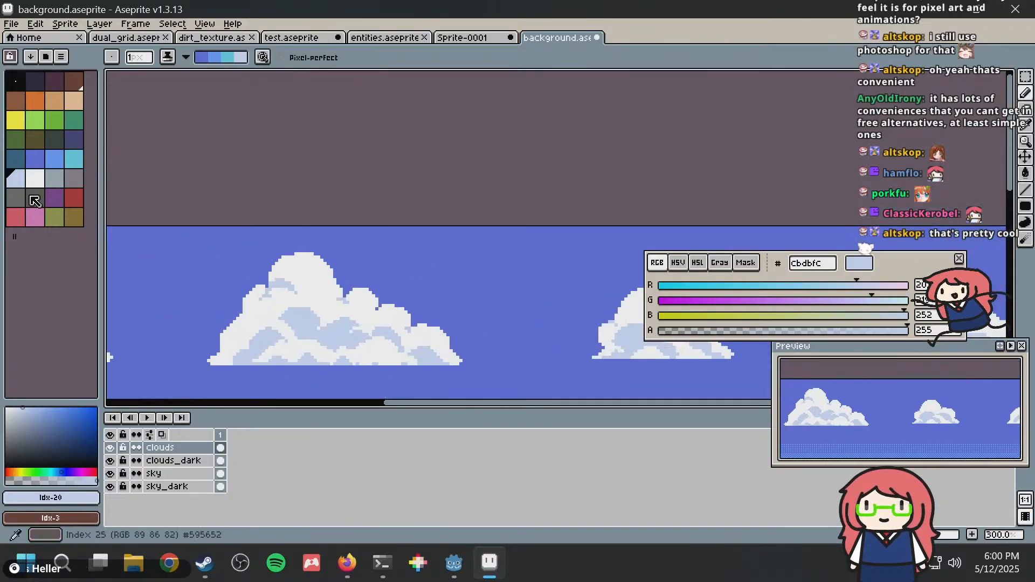
Select a shading ramp from blue 5b6ee1 through to white, try one stroke across the large cloud, and undo it.
left_click(36, 163)
mouse_move(230, 250)
left_mouse_down()
mouse_move(285, 376)
mouse_move(305, 346)
mouse_move(307, 303)
mouse_move(339, 262)
mouse_move(366, 270)
mouse_move(351, 244)
left_mouse_up()
key("ctrl+z")
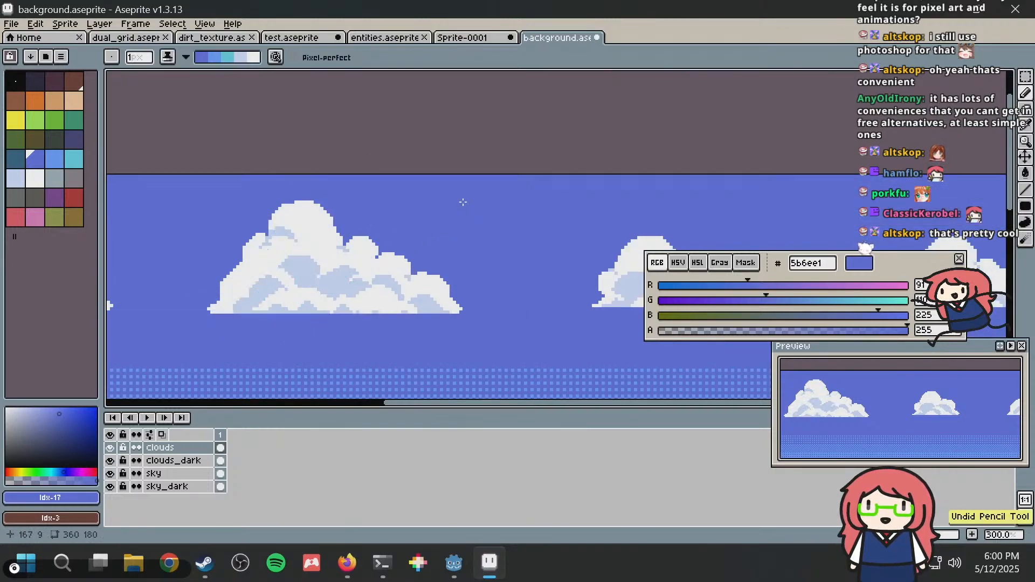
Try dense shading strokes all over the large cloud with the blue-to-white ramp, and undo them all.
mouse_move(270, 188)
left_mouse_down()
mouse_move(288, 324)
mouse_move(269, 203)
mouse_move(286, 291)
mouse_move(278, 216)
mouse_move(283, 280)
mouse_move(261, 273)
mouse_move(345, 253)
mouse_move(324, 238)
mouse_move(388, 258)
mouse_move(368, 245)
left_mouse_up()
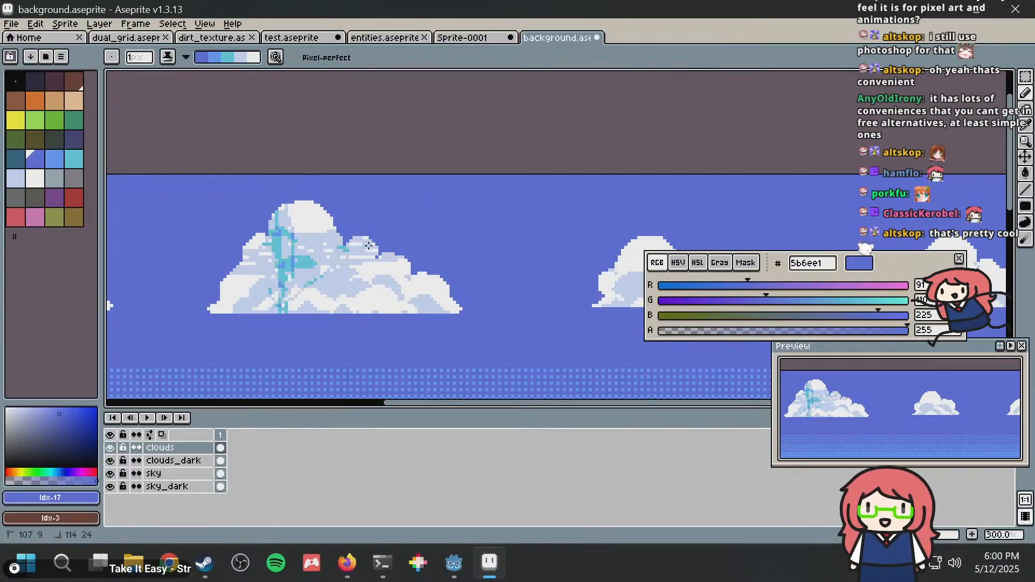
mouse_move(353, 198)
left_mouse_down()
mouse_move(318, 231)
mouse_move(329, 237)
mouse_move(337, 310)
mouse_move(352, 210)
left_mouse_up()
key("ctrl+z")
key("ctrl+z")
key("ctrl+z")
key("ctrl+z")
key("ctrl+z")
key("ctrl+z")
key("ctrl+z")
key("ctrl+z")
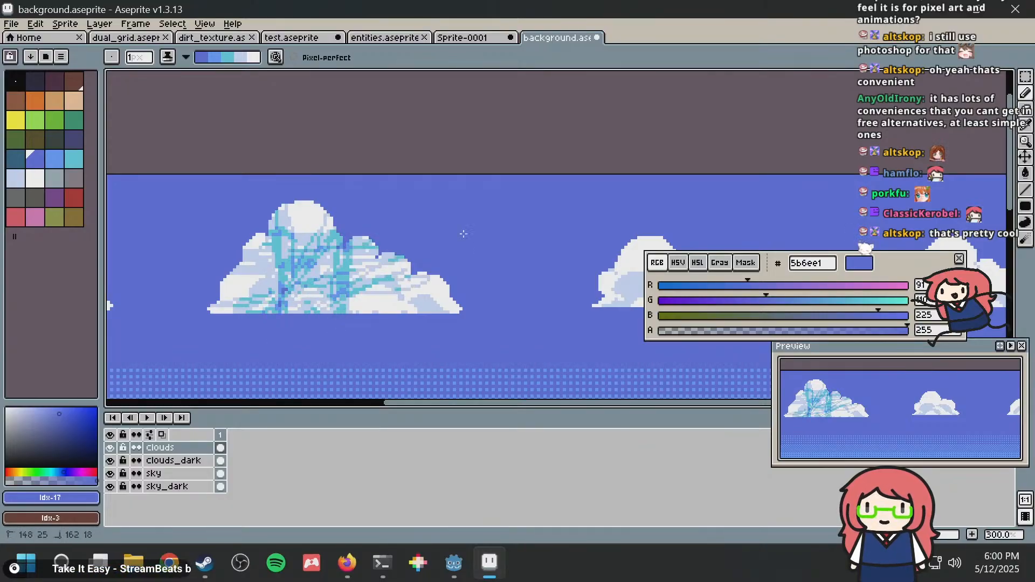
key("ctrl+z")
key("ctrl+z")
key("ctrl+z")
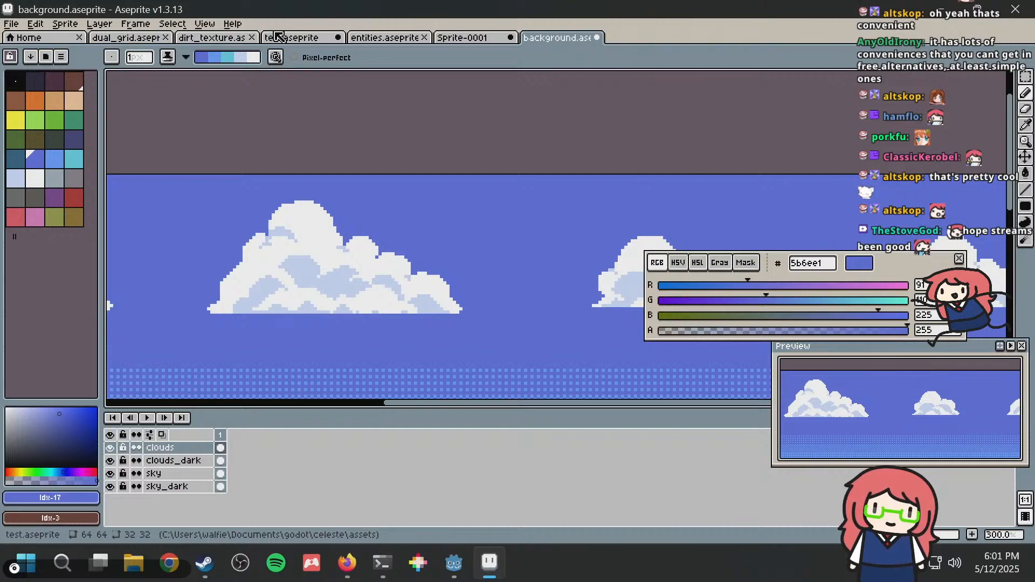
Bring up the dirt_texture.aseprite sprite, and switch back to the Godot world scene.
left_click(217, 44)
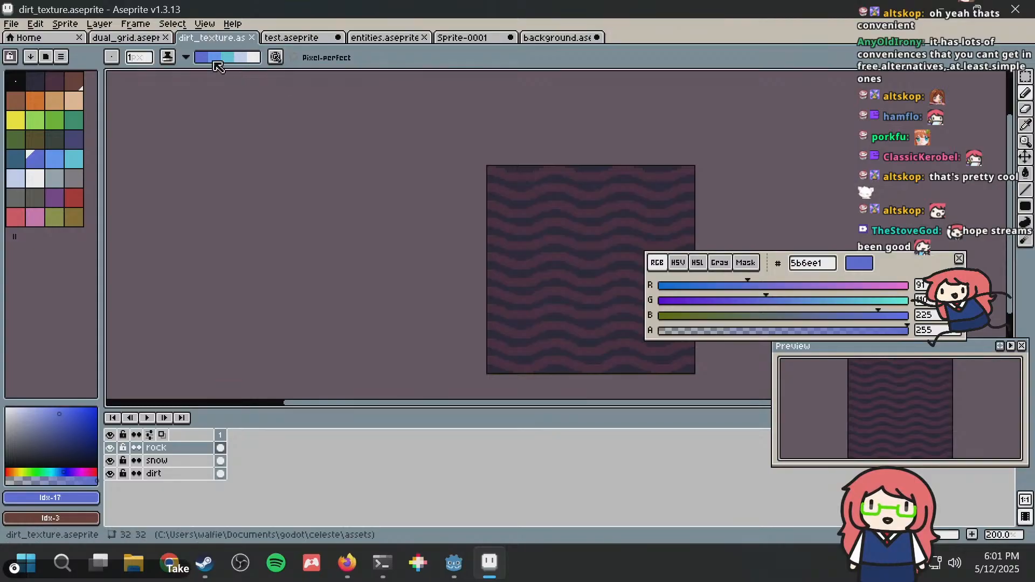
key("alt+Tab")
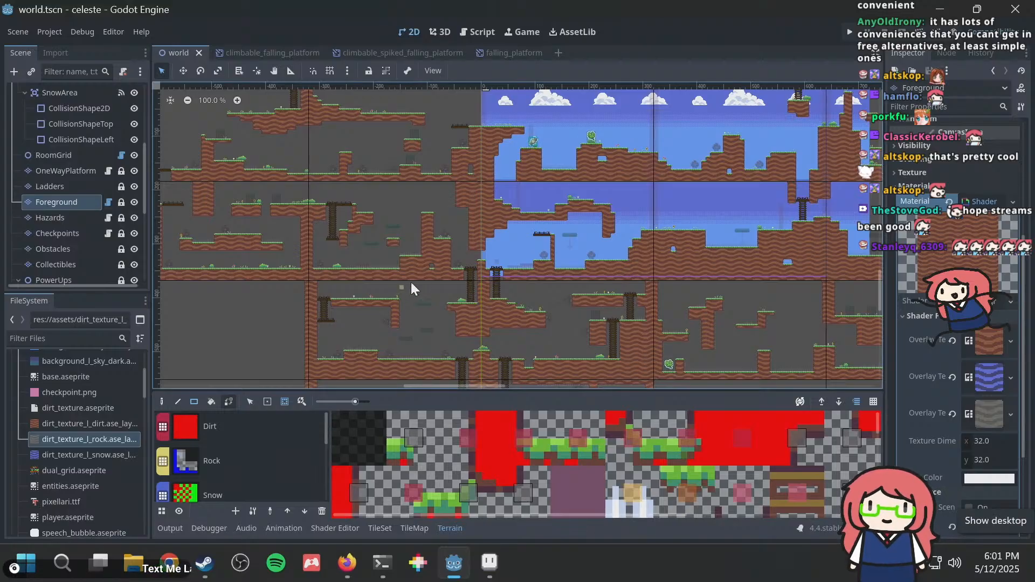
Try painting a large rectangle of Rock terrain in the empty area beside the dirt wall, and undo it.
scroll(468, 272, "up", 7)
middle_click_drag(484, 296, 462, 173)
mouse_move(374, 245)
middle_mouse_down()
mouse_move(599, 292)
mouse_move(446, 205)
middle_mouse_up()
left_click_drag(202, 248, 330, 385)
scroll(333, 283, "up", 2)
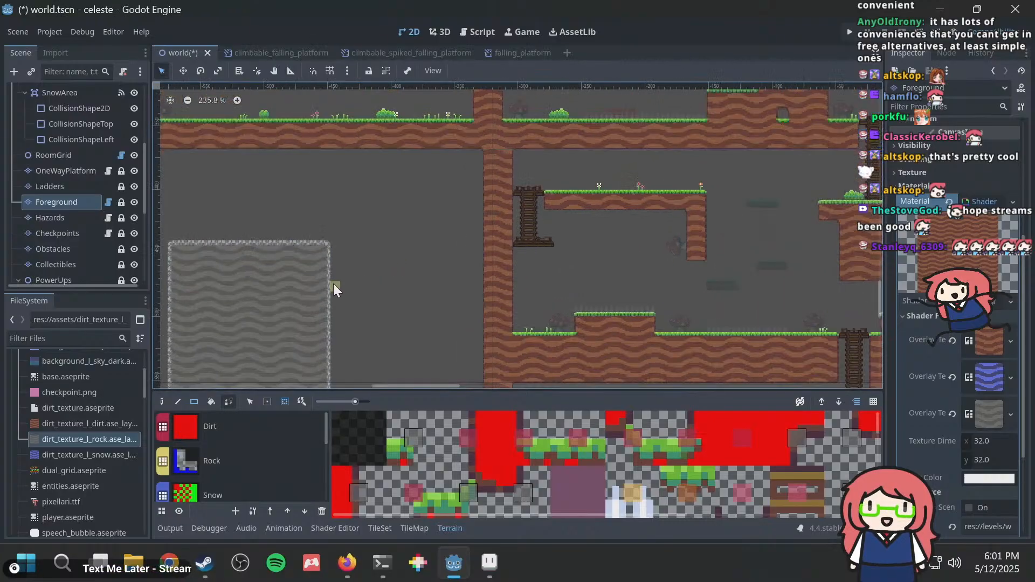
scroll(334, 283, "up", 1)
key("ctrl+z")
Paint a smaller Rock terrain rectangle in the empty area and extend its side nearest the dirt wall with a stepped bump.
left_click_drag(290, 219, 366, 318)
scroll(417, 268, "up", 9)
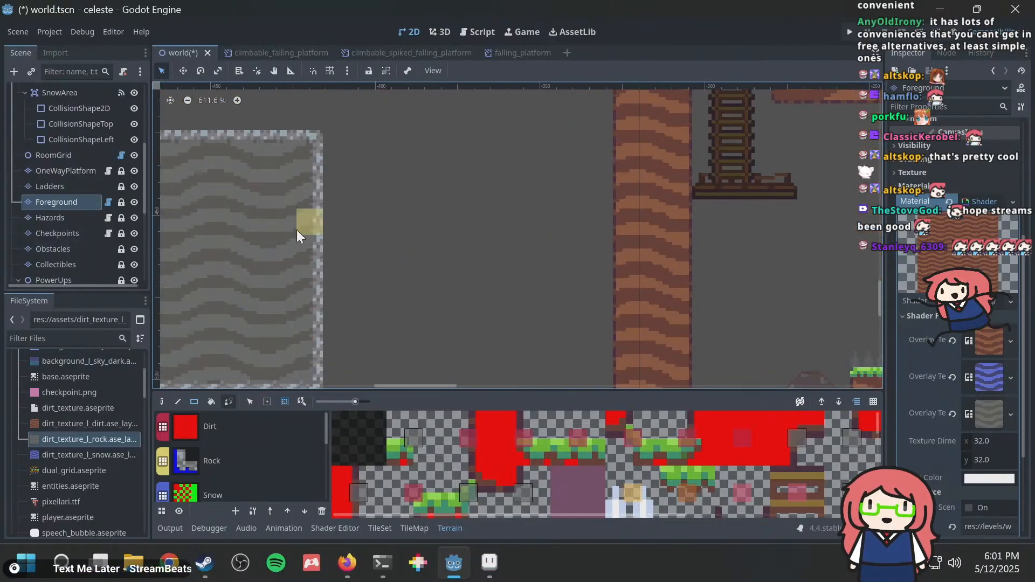
middle_click_drag(296, 230, 453, 238)
scroll(508, 218, "down", 3)
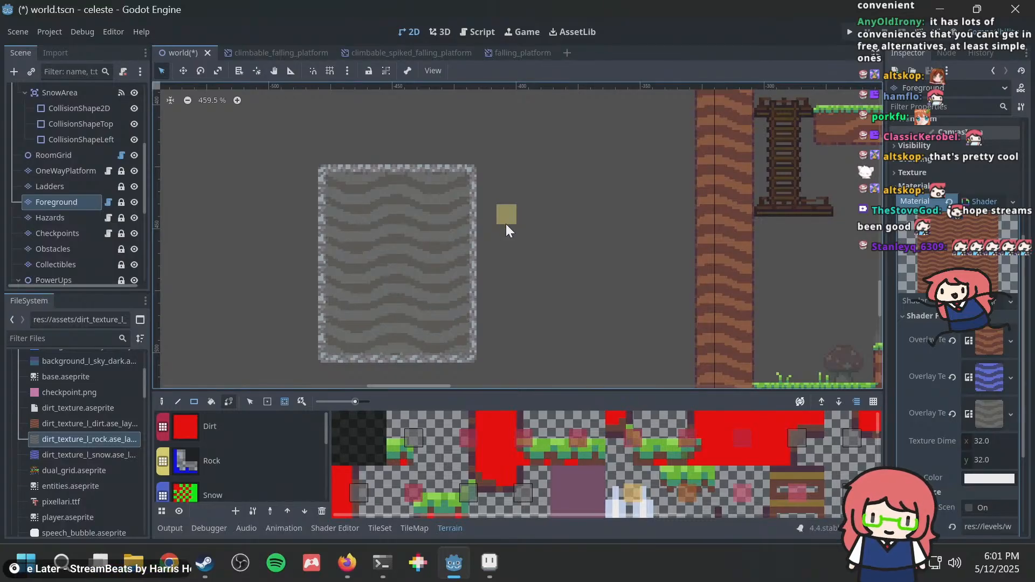
mouse_move(468, 216)
left_mouse_down()
mouse_move(519, 261)
mouse_move(492, 321)
left_mouse_up()
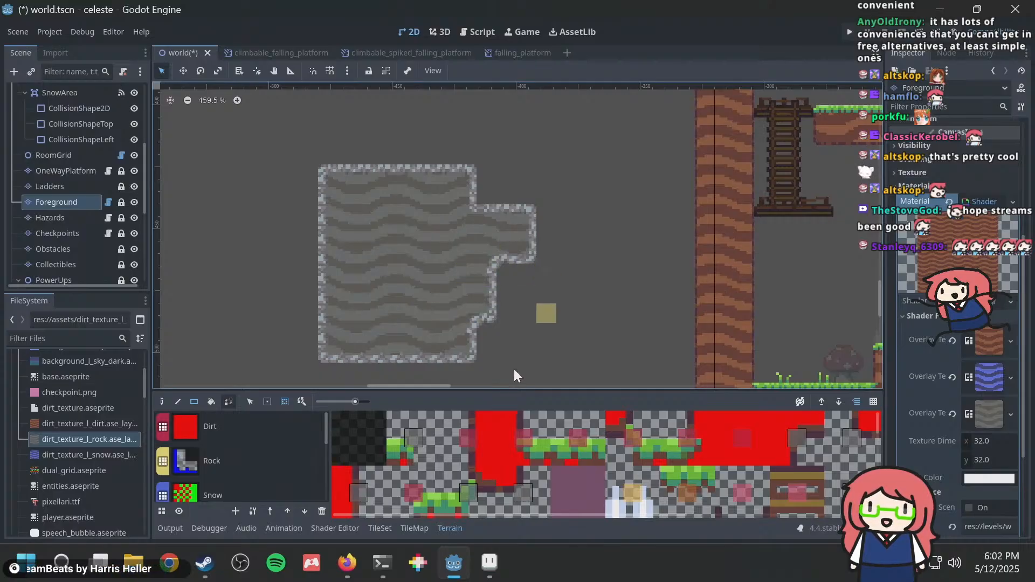
Switch to Aseprite with the dirt_texture.aseprite sprite.
left_click(489, 563)
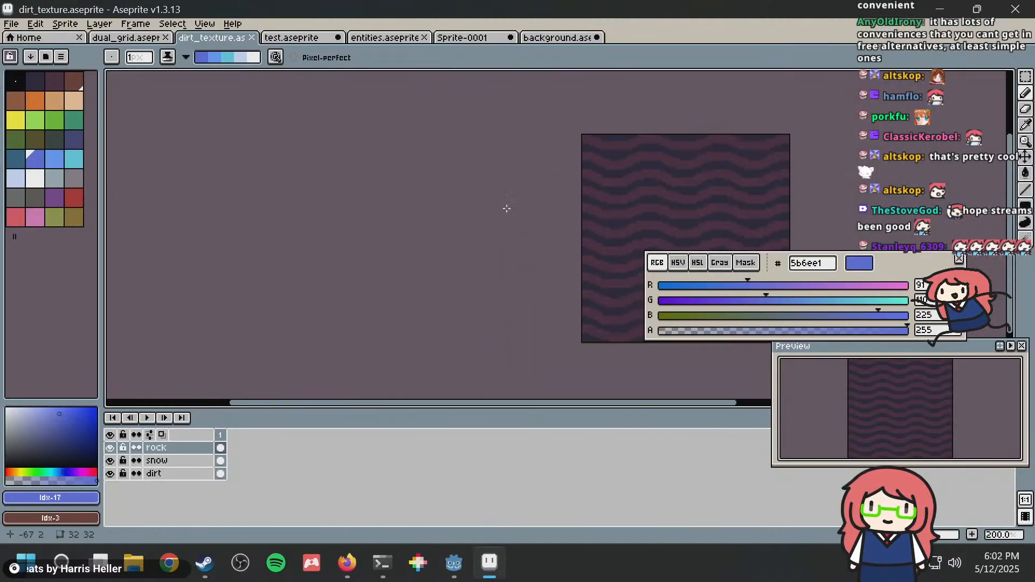
Undo the last two paint bucket fills on the rock layer of dirt_texture.aseprite.
mouse_move(543, 224)
middle_mouse_down()
mouse_move(505, 233)
mouse_move(514, 237)
middle_mouse_up()
scroll(514, 237, "down", 1)
key("ctrl+z")
key("ctrl+z")
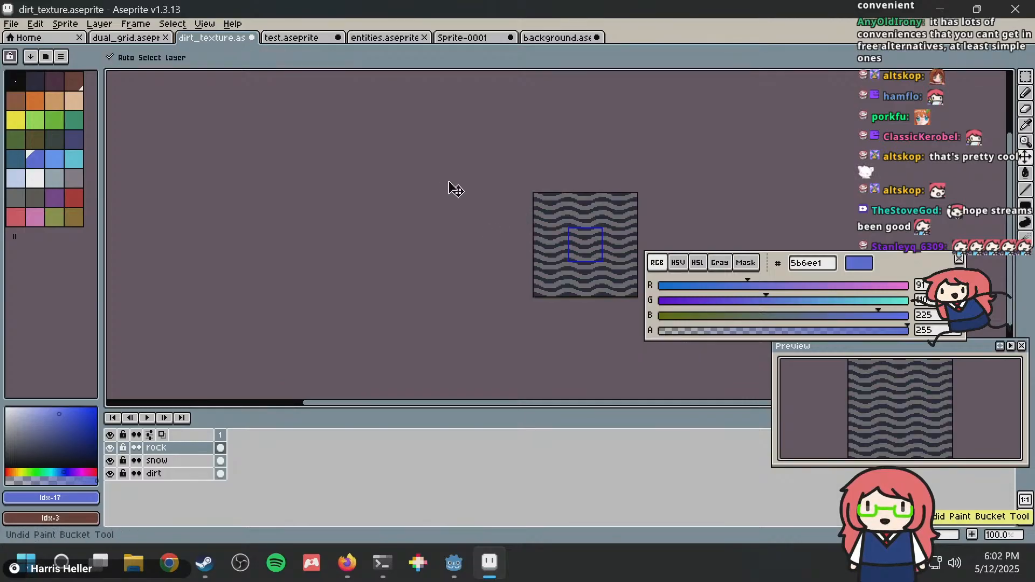
Bring up the dual_grid.aseprite sprite and sample the grey #847e87 from the rock tile's outer edge for the Pencil tool.
left_click(107, 38)
middle_click_drag(376, 266, 414, 262)
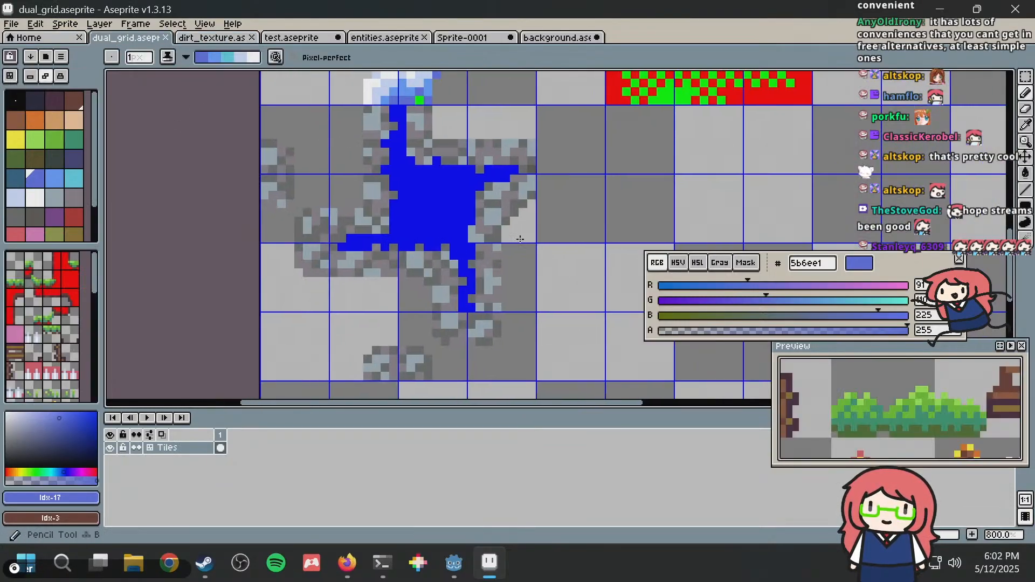
scroll(520, 239, "up", 3)
key("super")
key("super")
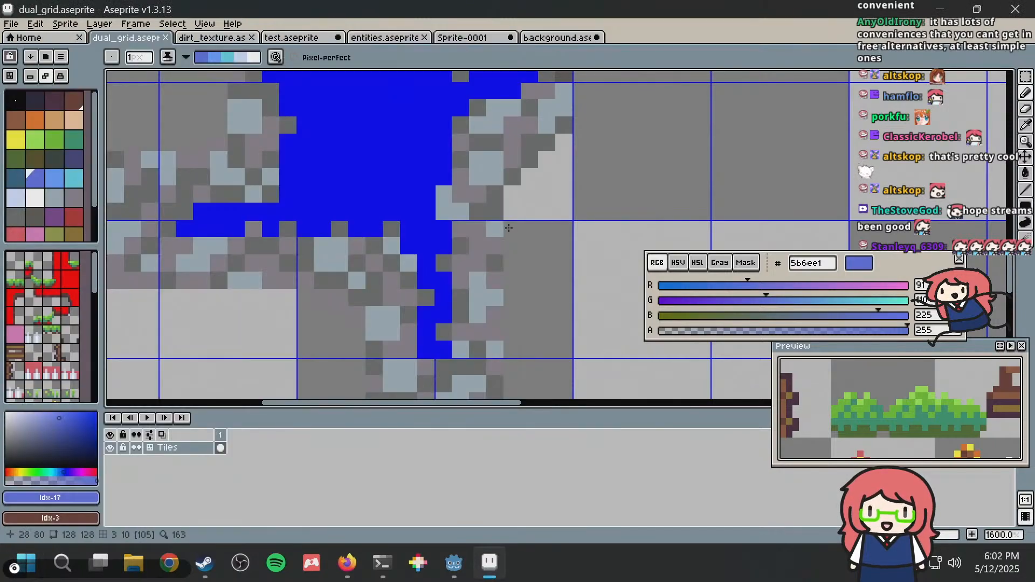
key("i")
left_click(501, 248)
key("b")
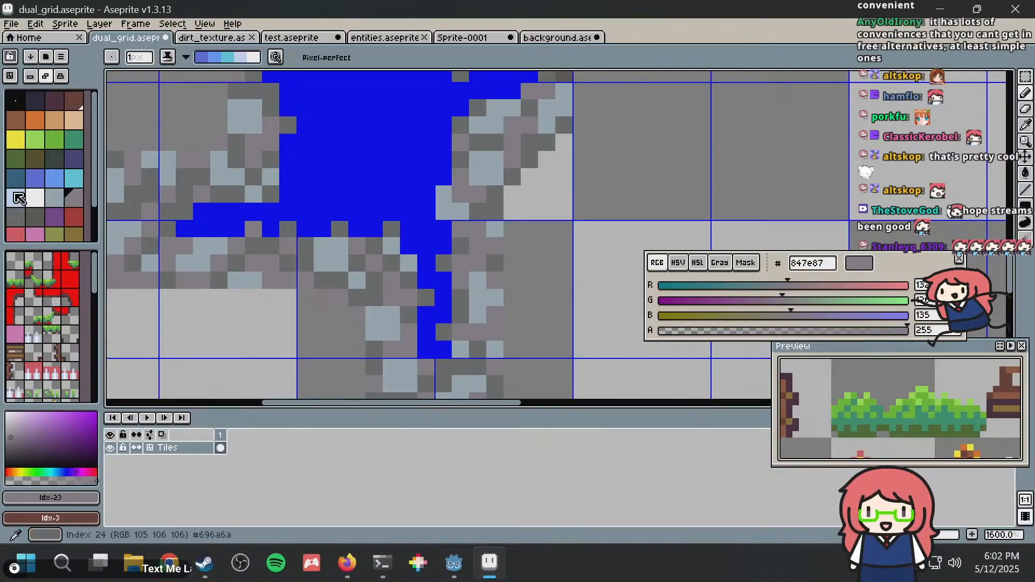
Try retouching the outer edge of the rock tiles with the grey #847e87 pencil, and undo it.
left_click(61, 204)
left_click(71, 198)
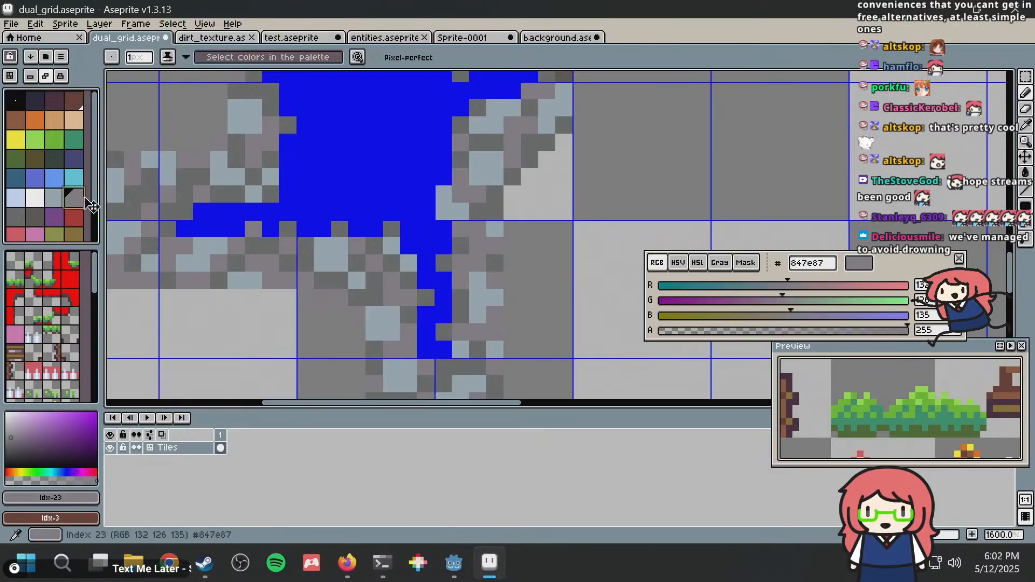
left_click(358, 265)
left_click(492, 251)
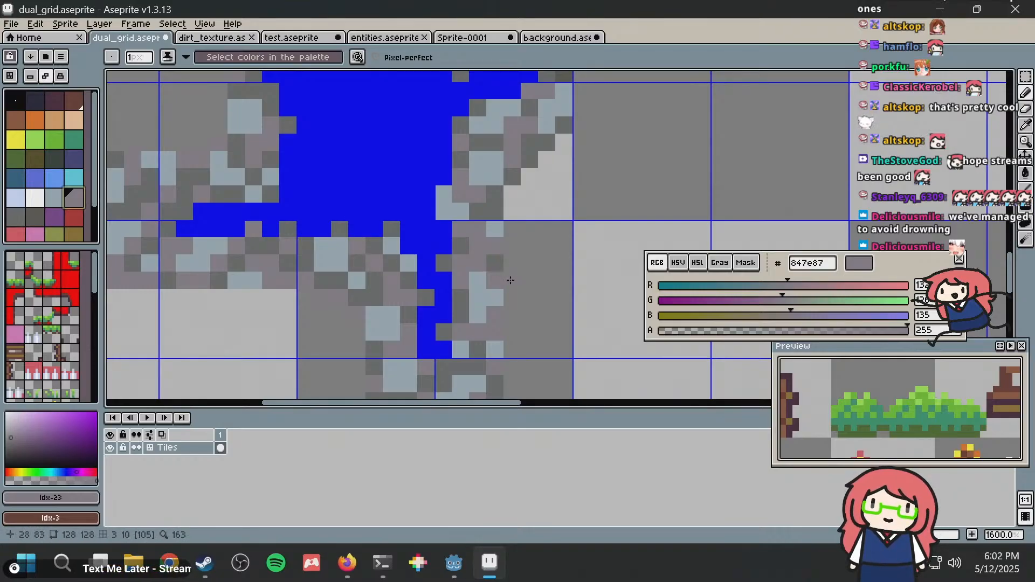
scroll(534, 260, "down", 2)
scroll(532, 255, "up", 2)
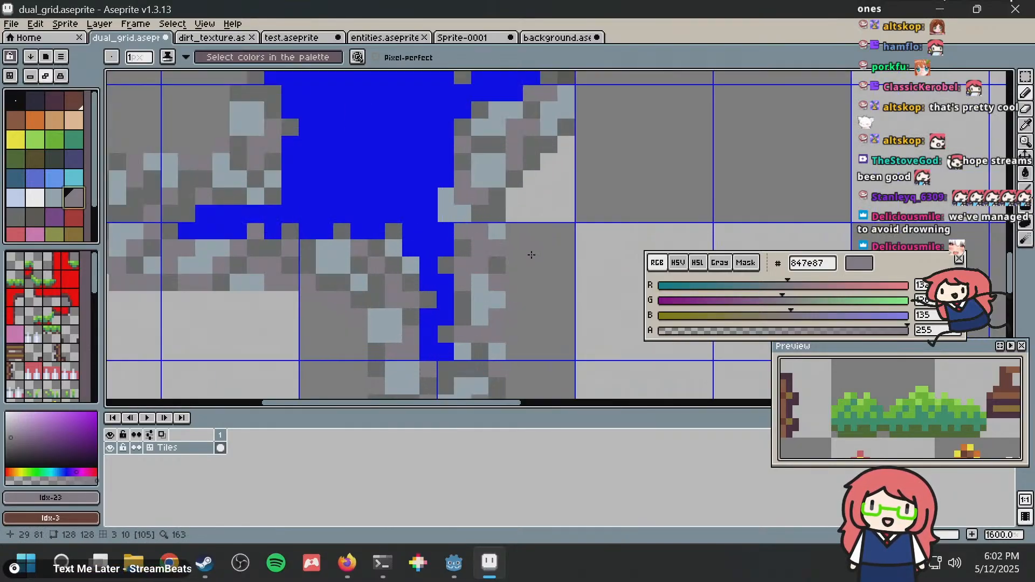
middle_click_drag(511, 227, 456, 240)
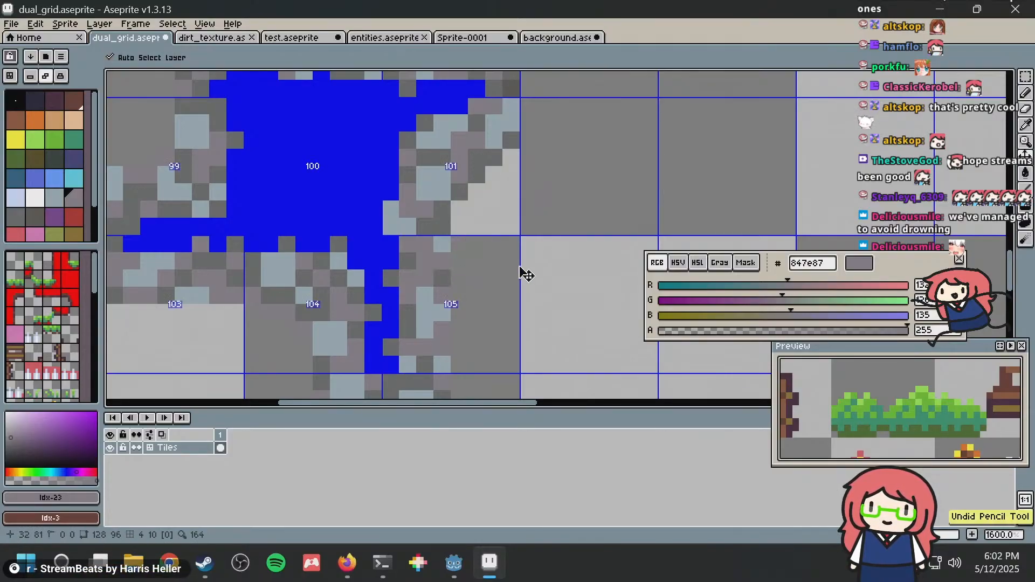
Check the grid settings of dual_grid.aseprite and leave them without changes.
left_click(205, 24)
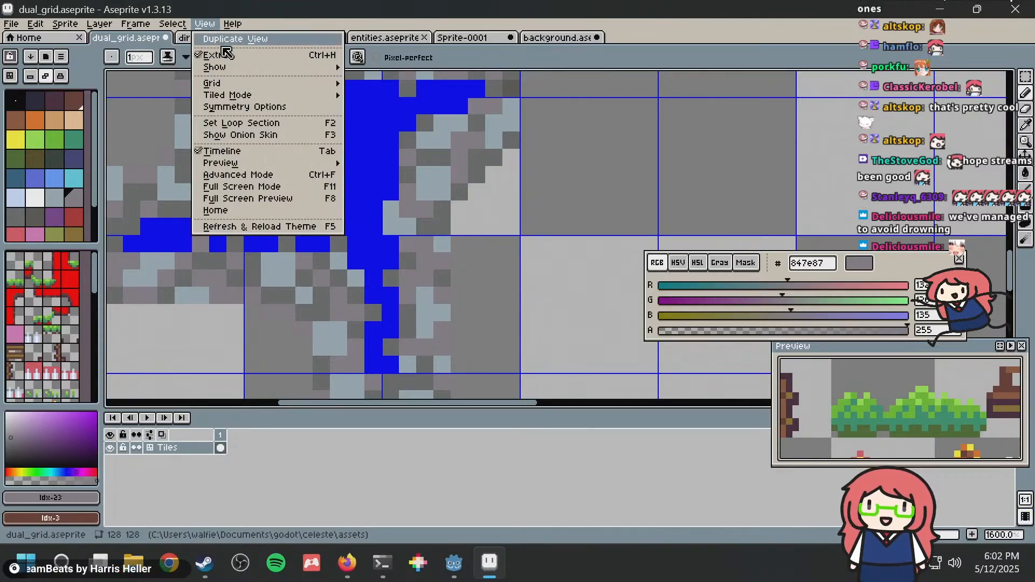
mouse_move(257, 85)
left_click(384, 83)
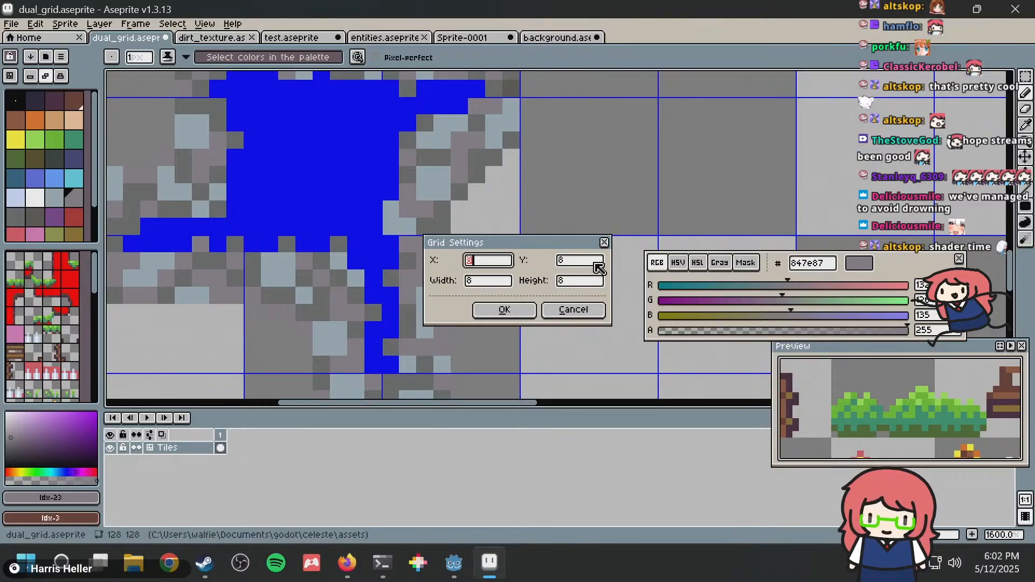
left_click(555, 309)
left_click(205, 24)
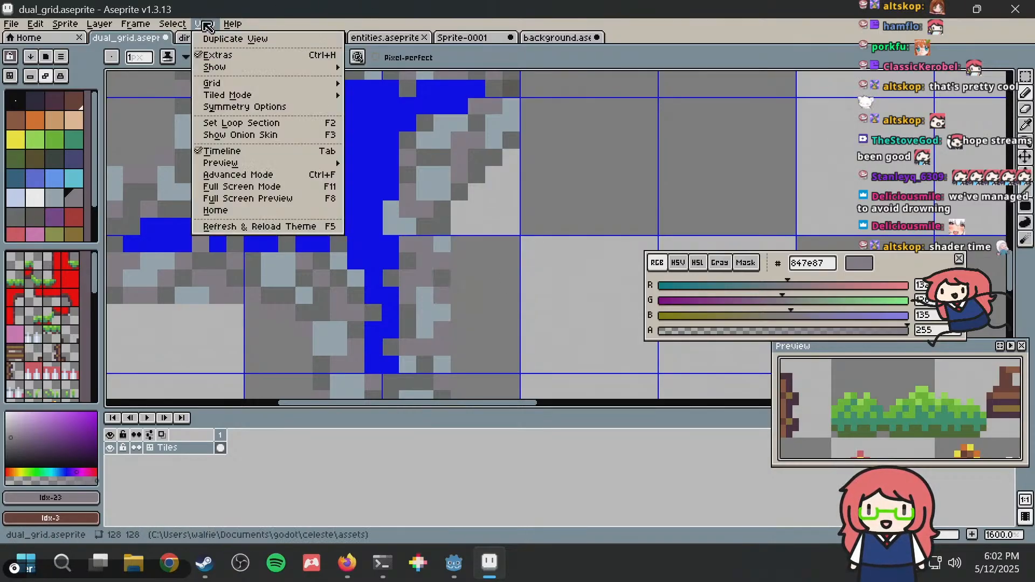
mouse_move(227, 88)
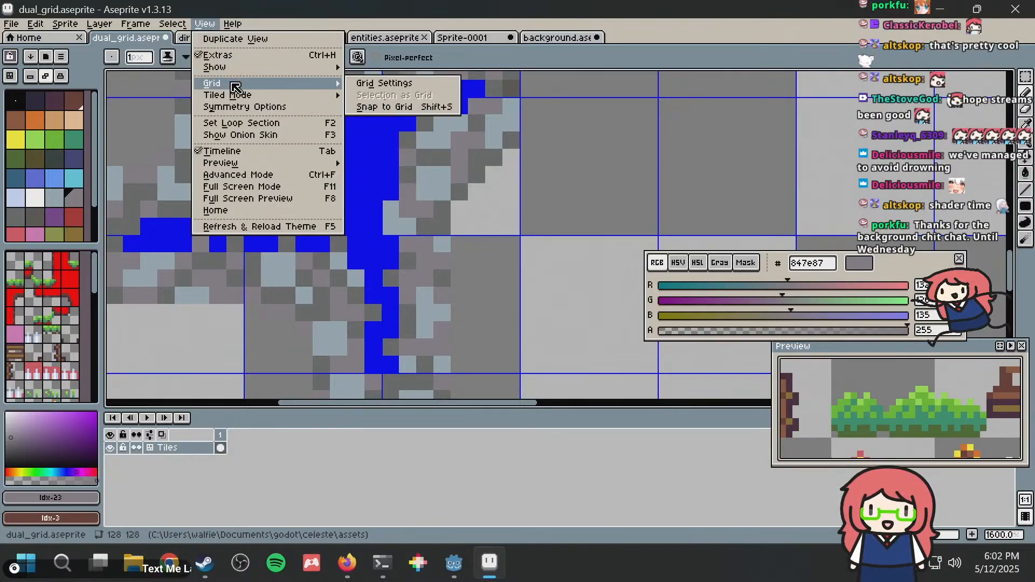
Switch to Firefox and close the Reddit page about the rand_range() function.
key("alt+Tab")
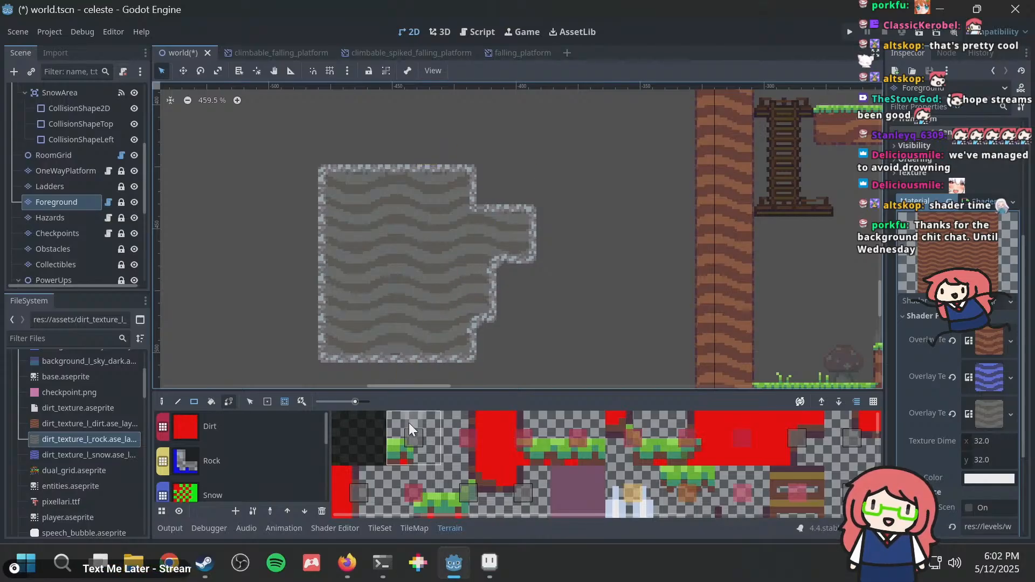
left_click(384, 462)
mouse_move(454, 27)
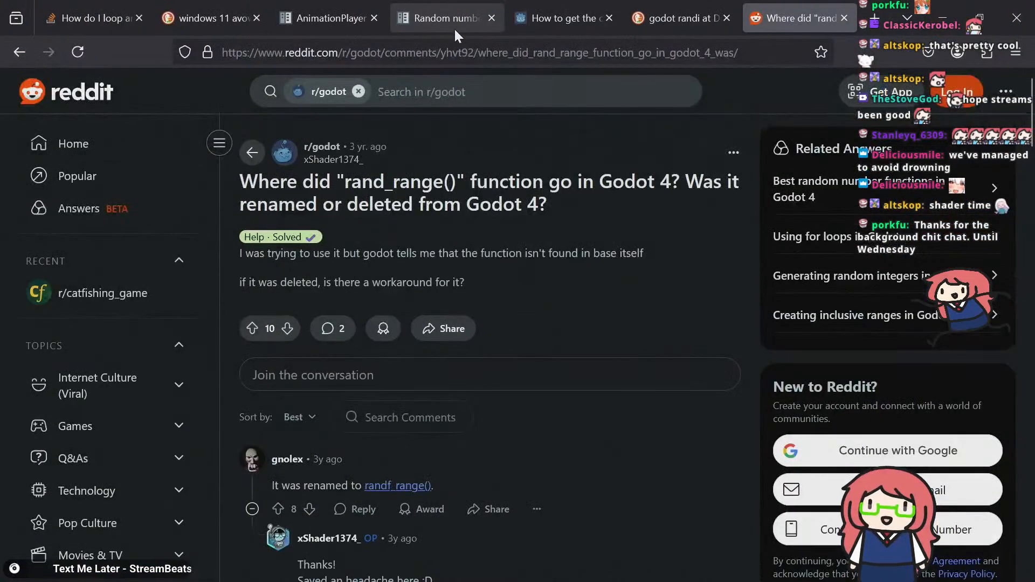
left_click(845, 18)
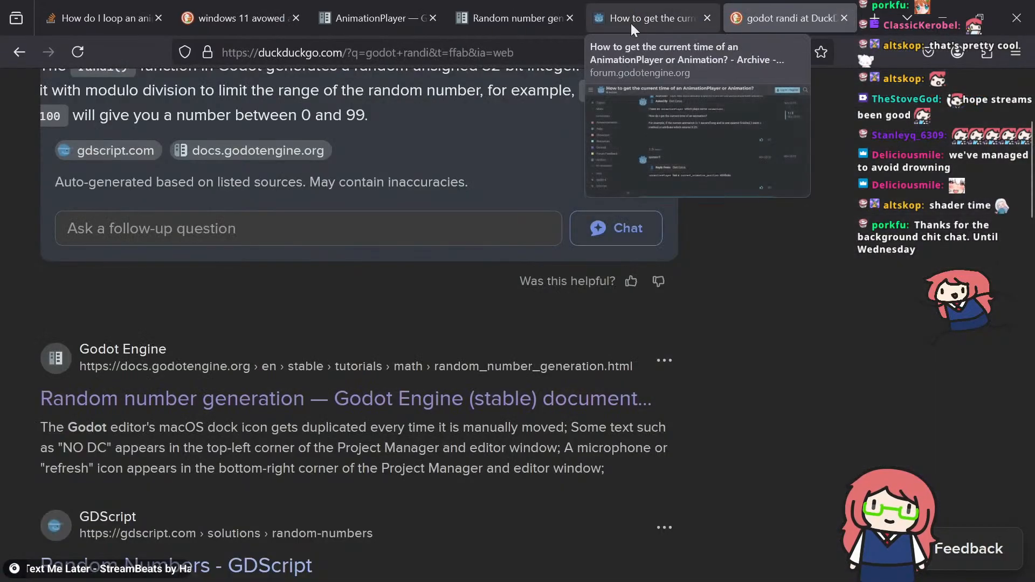
left_click(656, 49)
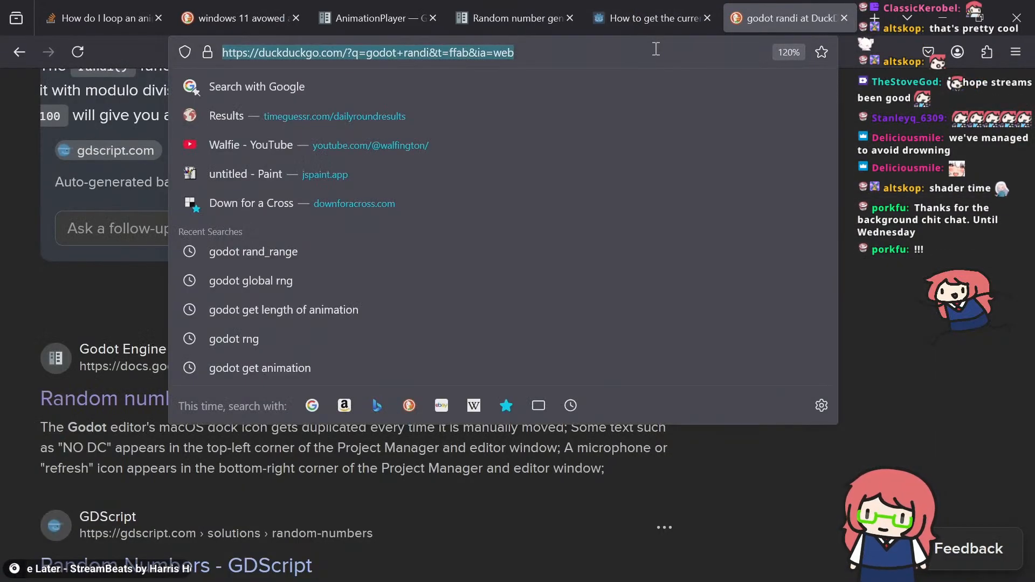
key("alt+Tab")
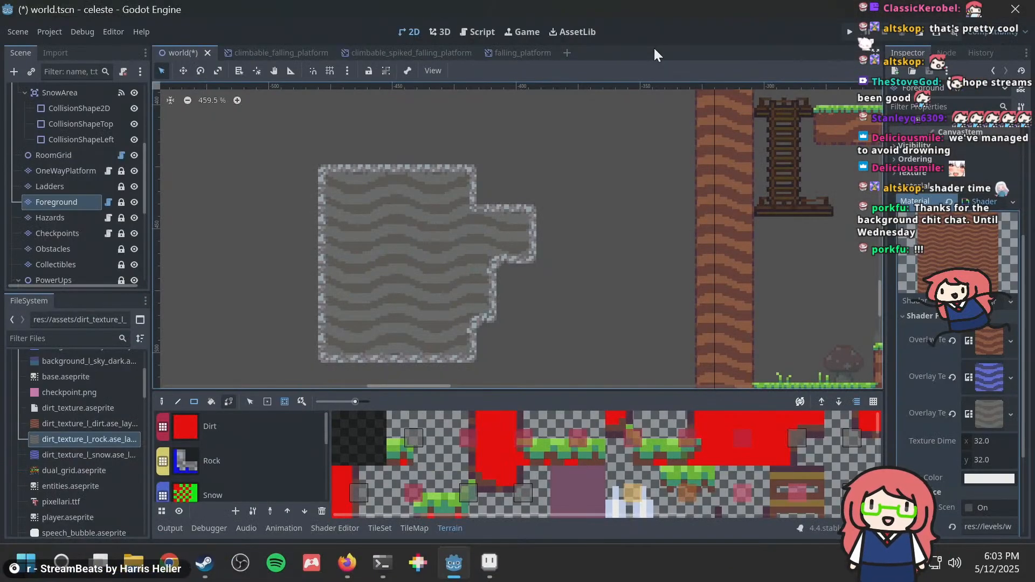
key("alt+Tab")
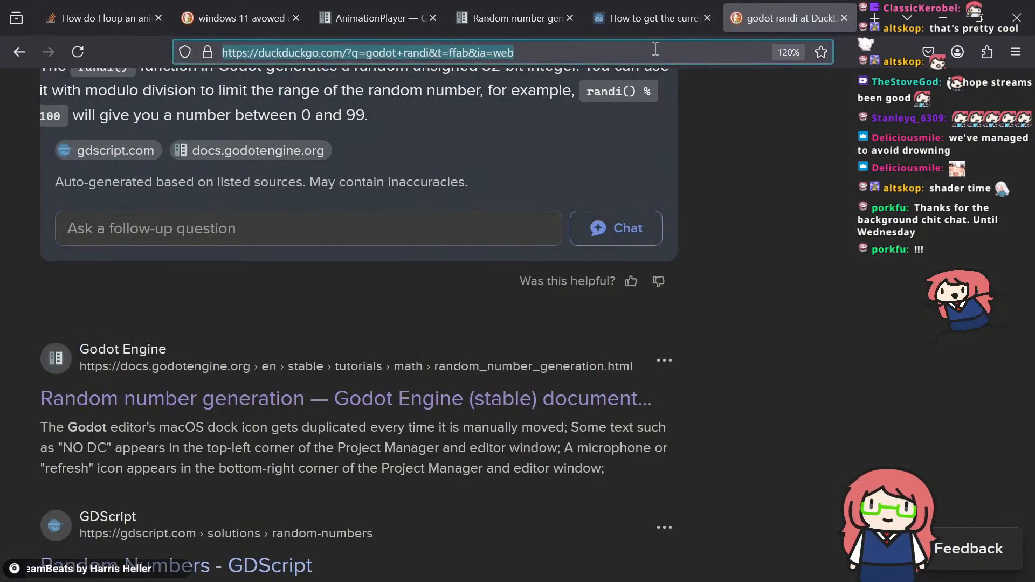
Search the web for "aseprite grid color" and open the Aseprite Community thread on changing the grid's color.
type("aseprite")
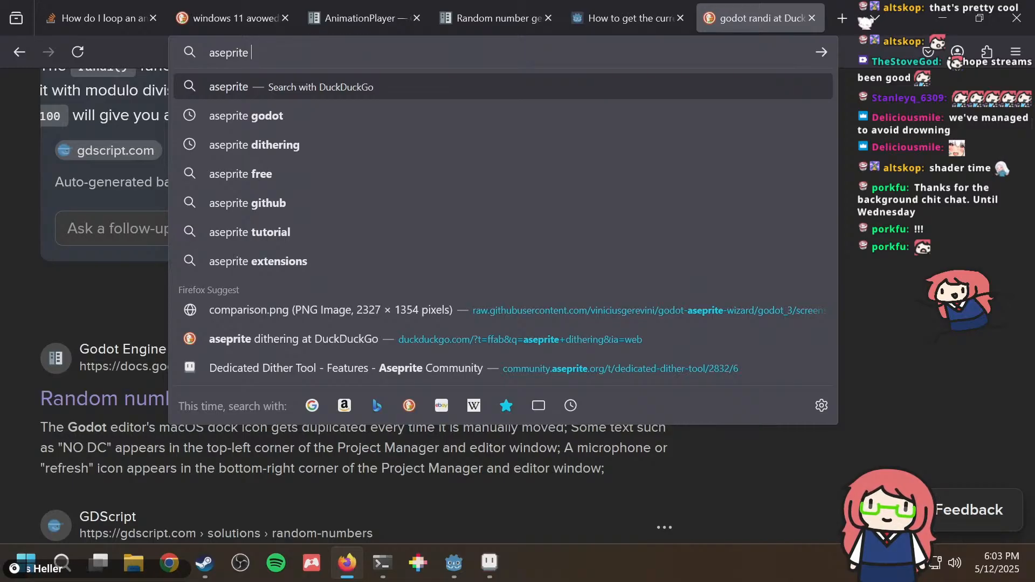
type(" grid color")
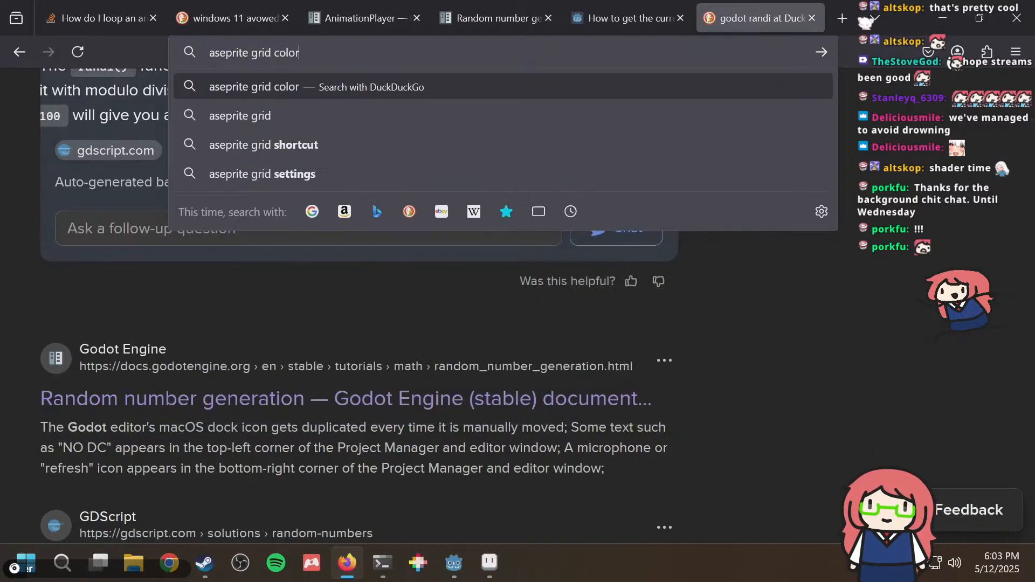
key("Return")
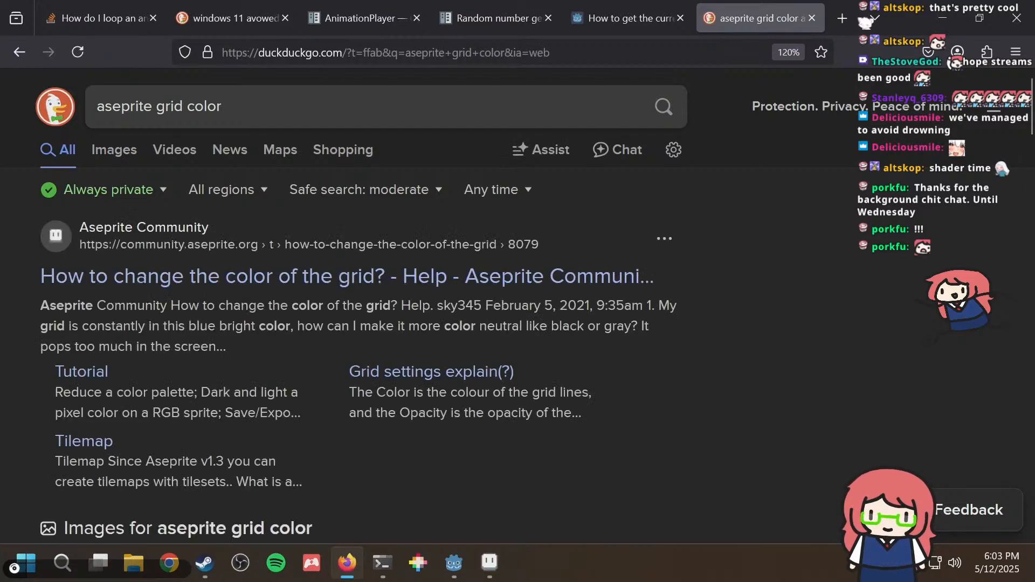
left_click(393, 277)
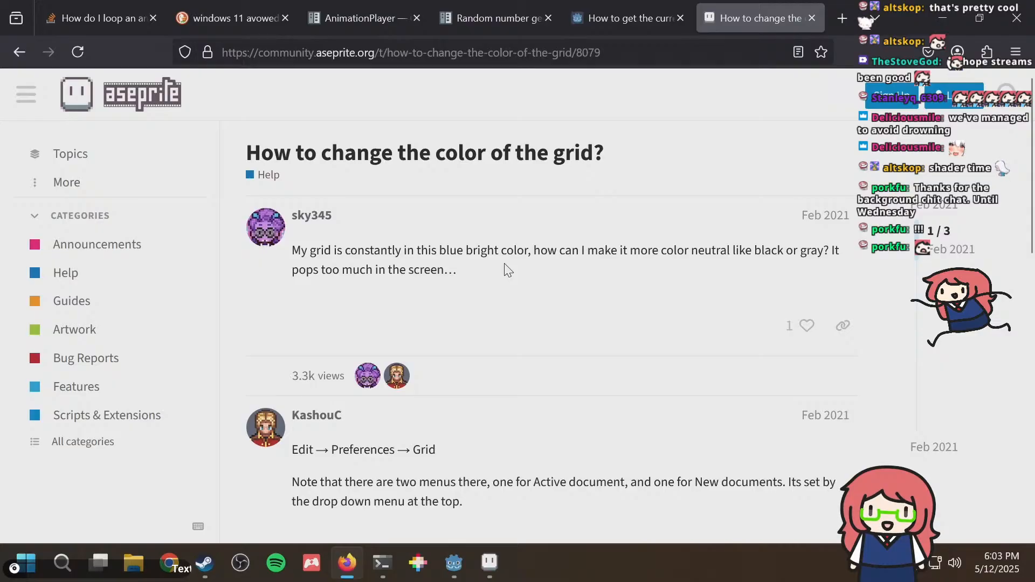
scroll(507, 270, "down", 2)
Return to dual_grid.aseprite in Aseprite and open the Grid preferences for the active document.
key("alt+Tab")
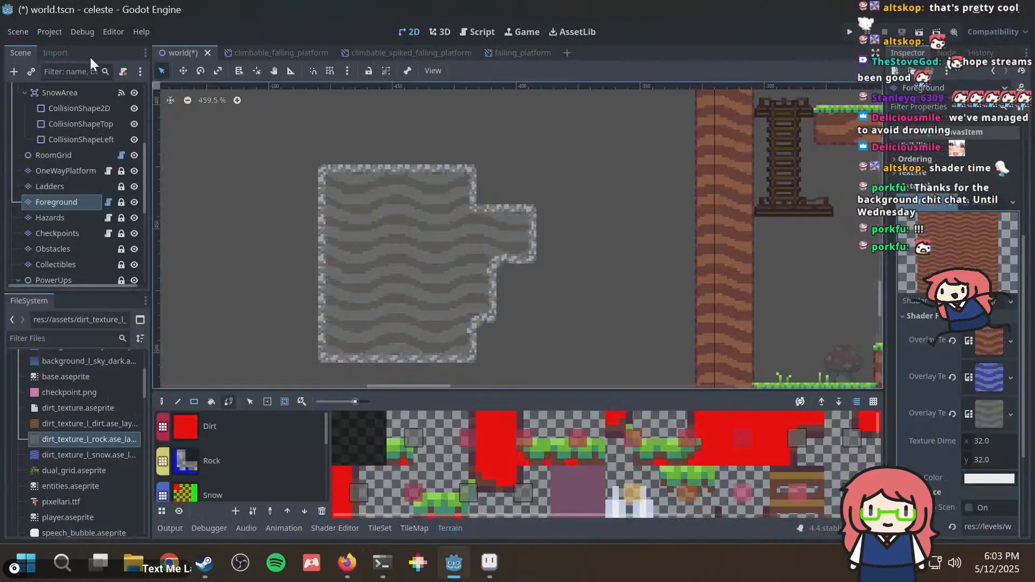
key("alt+Tab")
key("alt+Tab")
key("alt+Tab")
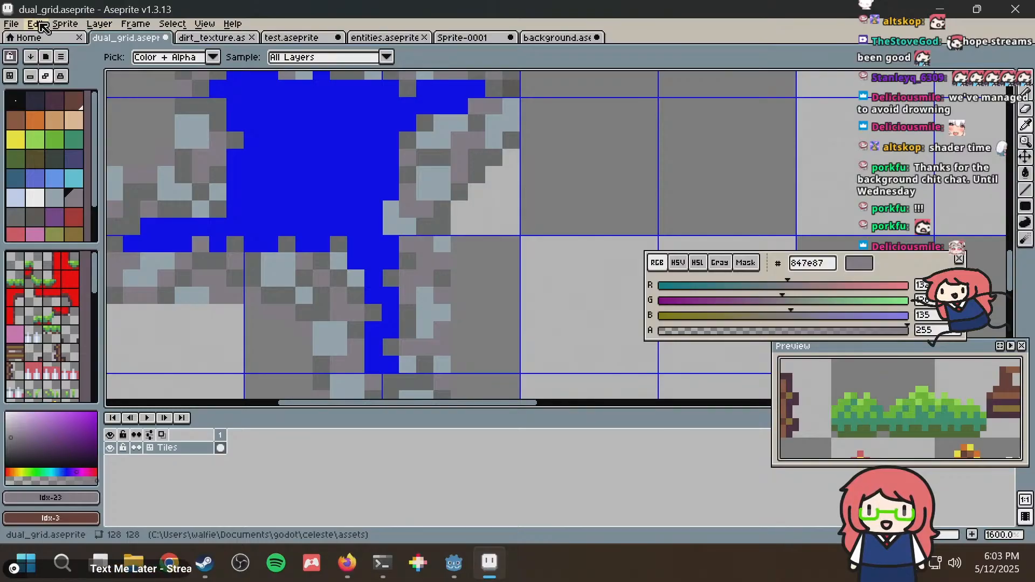
left_click(40, 25)
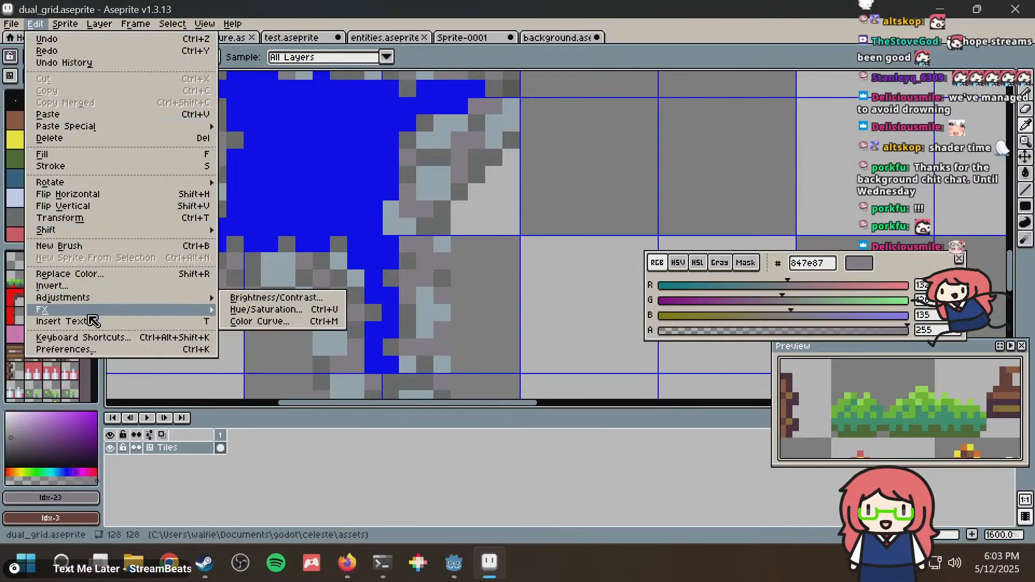
left_click(86, 350)
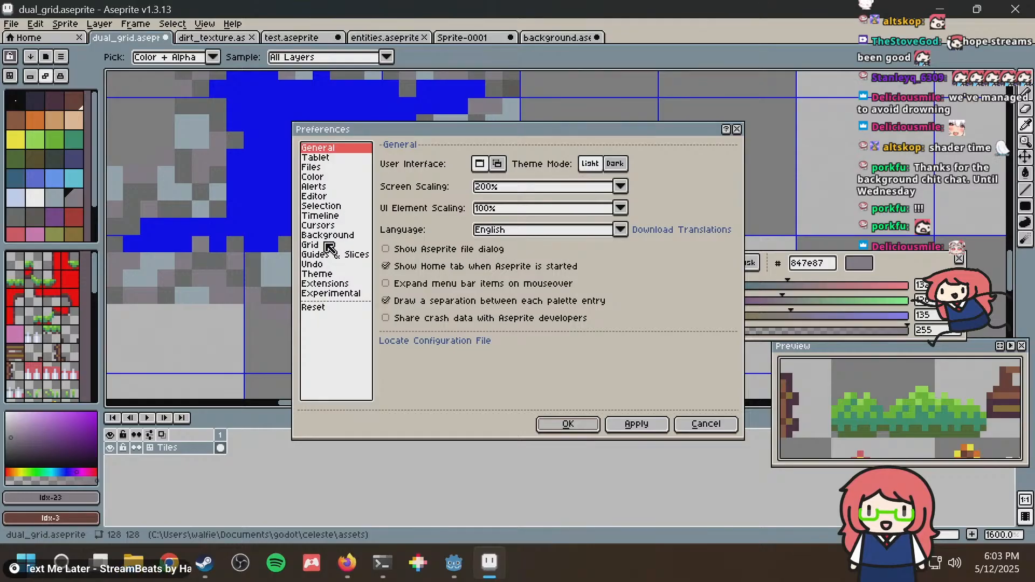
left_click(329, 245)
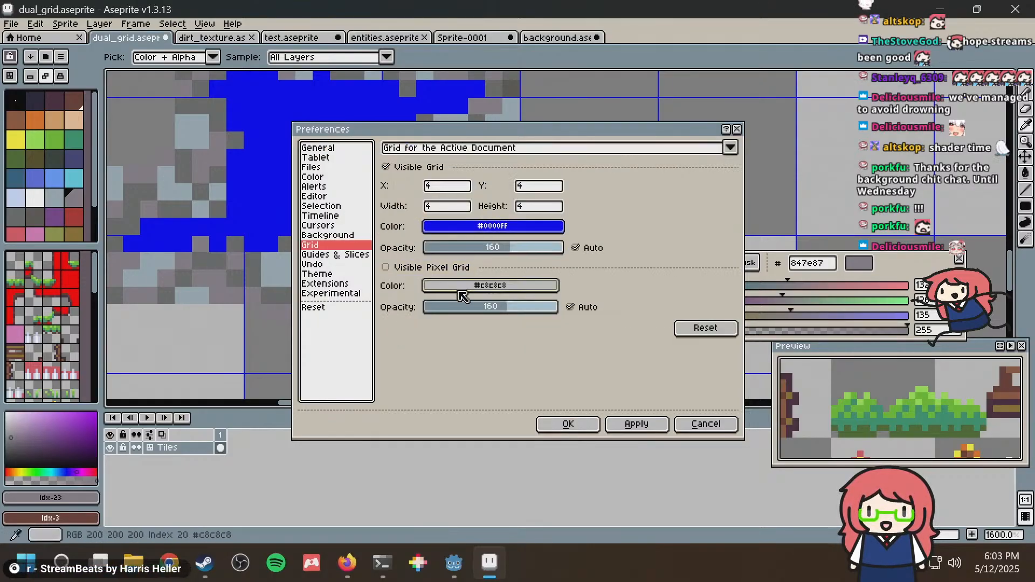
Try changing the pixel grid color to #6fc8c8 and apply it.
left_click(518, 291)
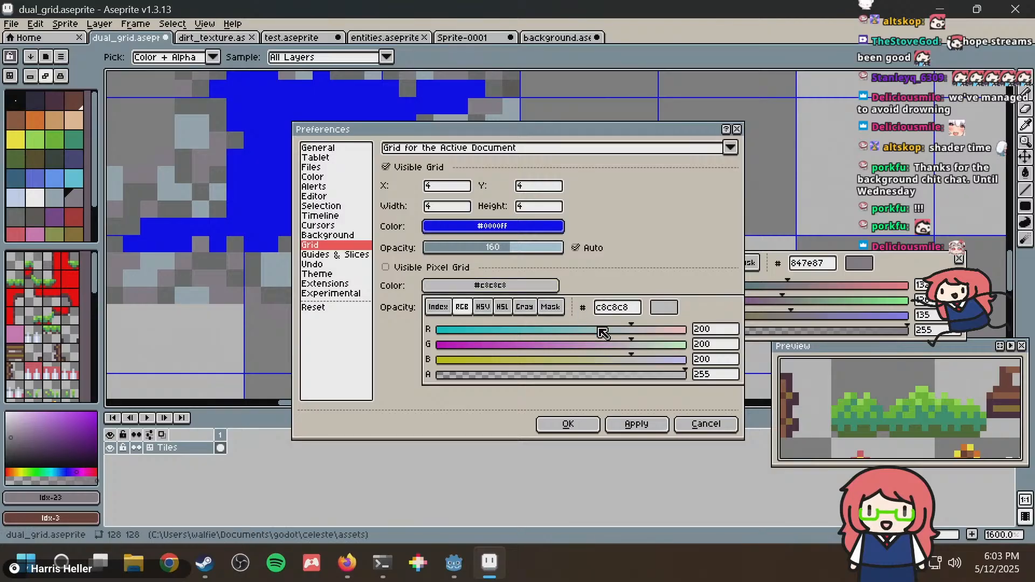
left_click_drag(606, 330, 545, 335)
left_click(595, 395)
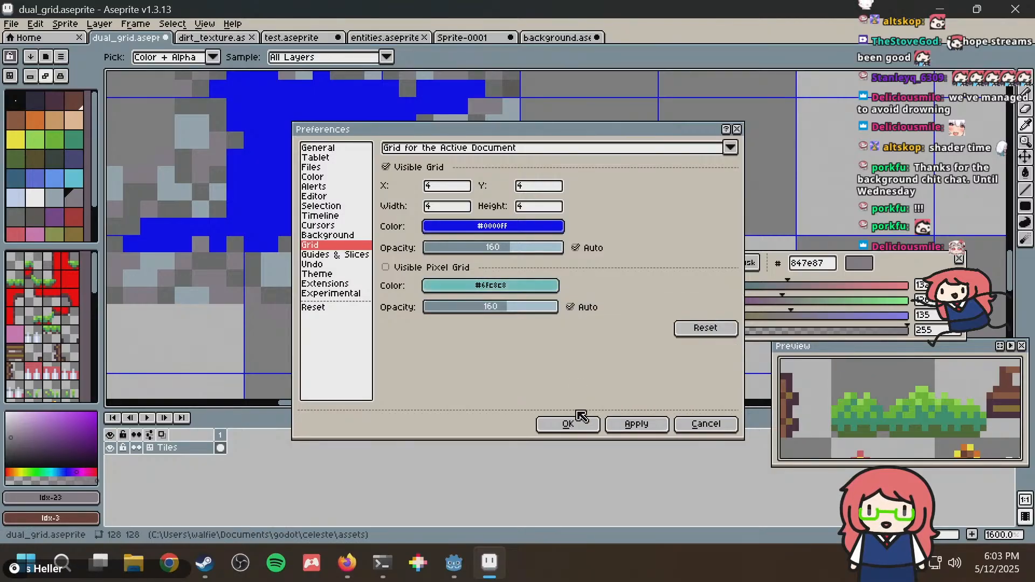
left_click(631, 427)
Reset the active document's grid preferences, set the grid width and height to 8, and accept them.
left_click(696, 330)
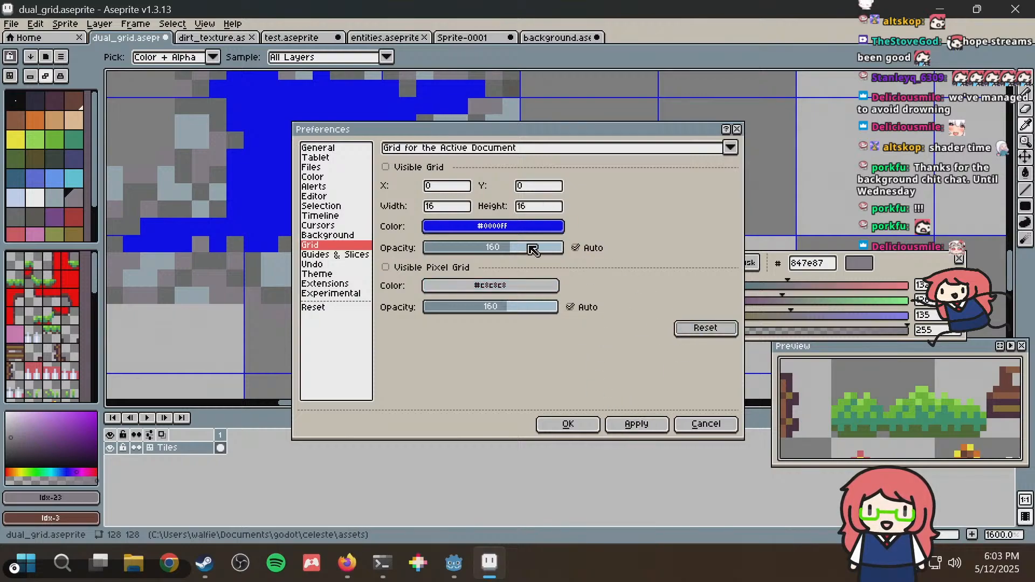
double_click(447, 207)
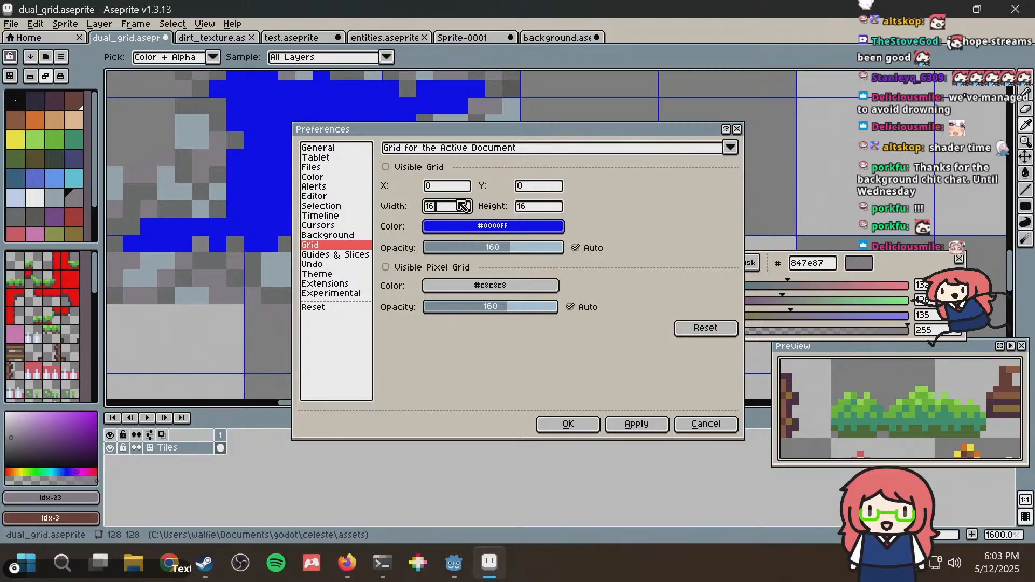
type("1")
key("Tab")
type("8")
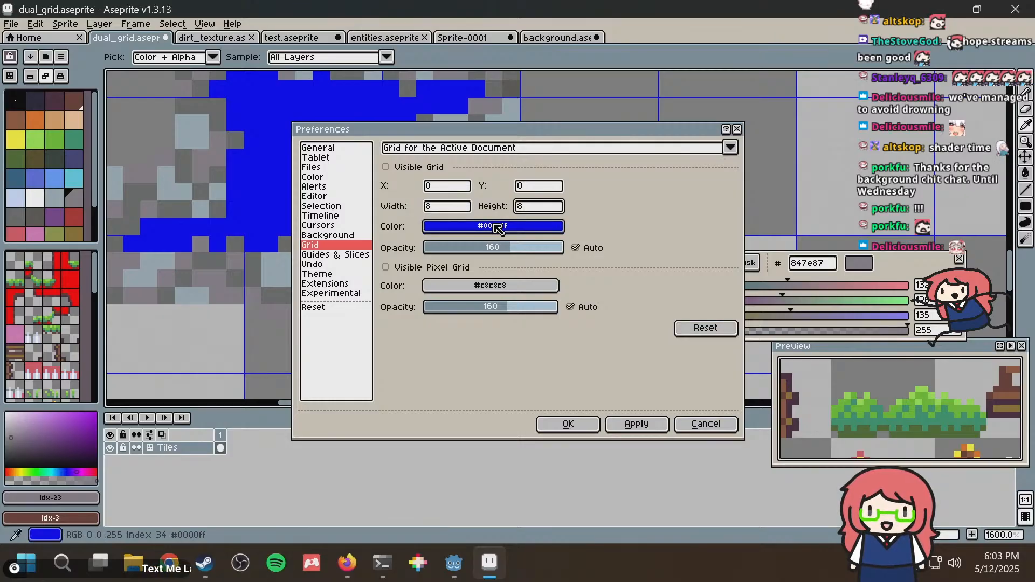
key("Return")
scroll(511, 183, "down", 4)
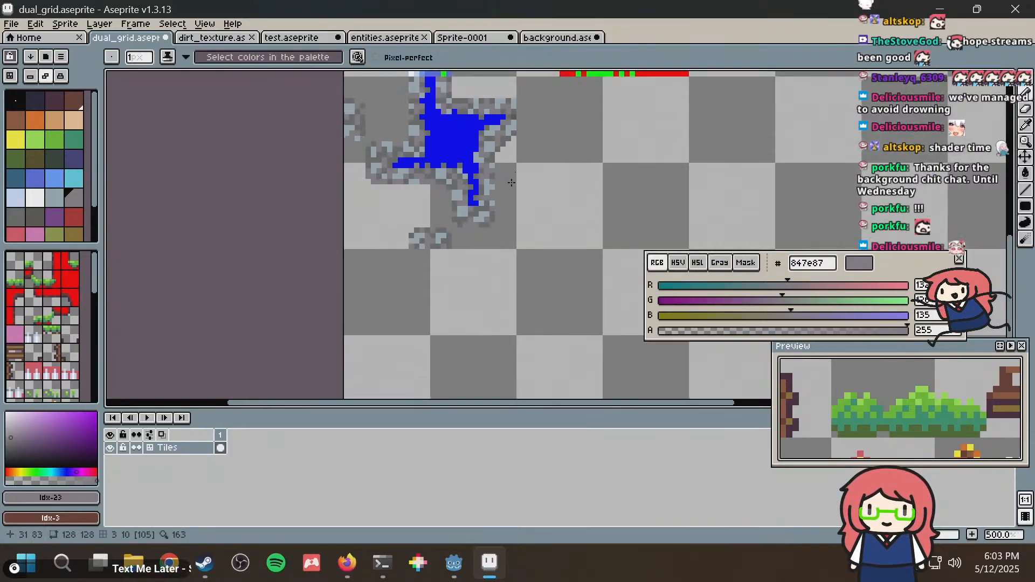
middle_click_drag(511, 183, 466, 353)
scroll(442, 298, "up", 4)
scroll(440, 290, "down", 5)
key("alt")
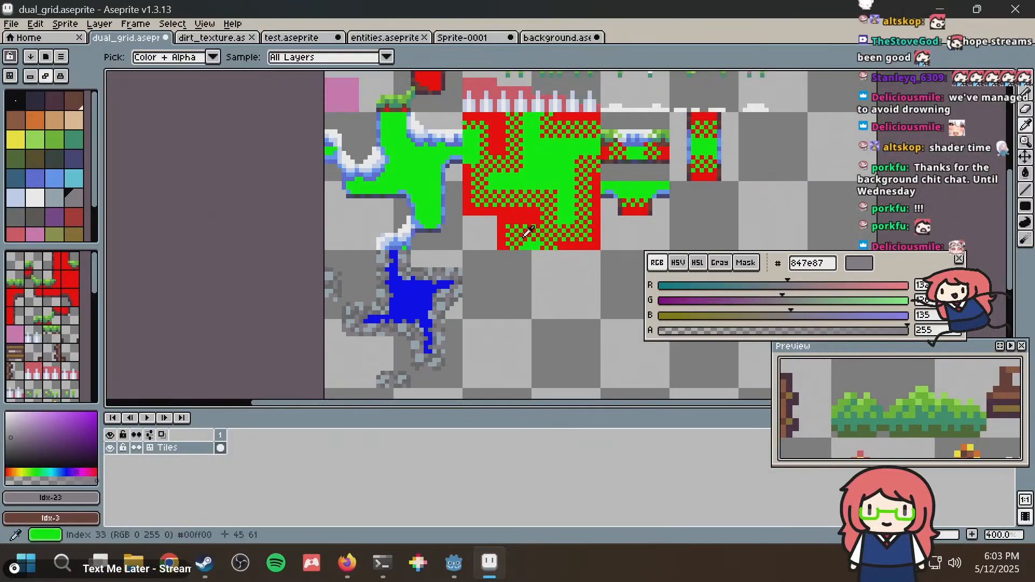
key("super")
key("super")
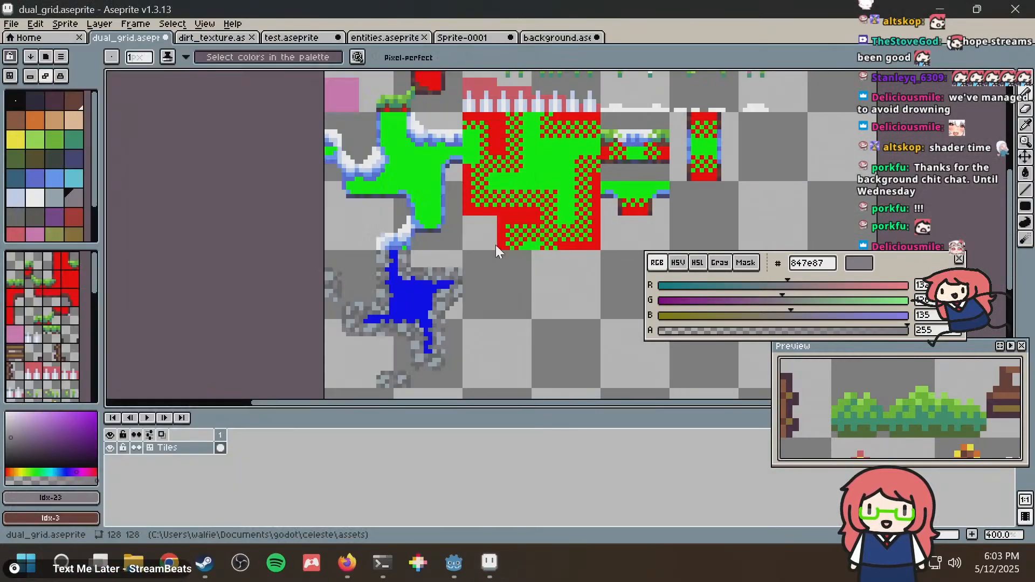
Undo and redo the last grid settings change in dual_grid.aseprite.
key("alt+Tab")
key("alt+Tab")
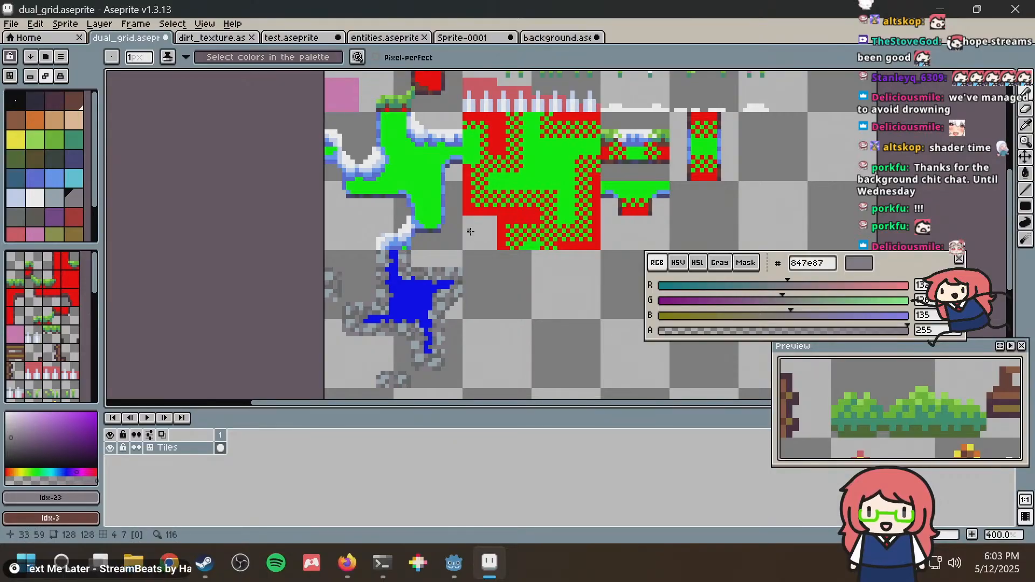
scroll(470, 232, "up", 2)
scroll(469, 226, "down", 4)
scroll(466, 203, "up", 1)
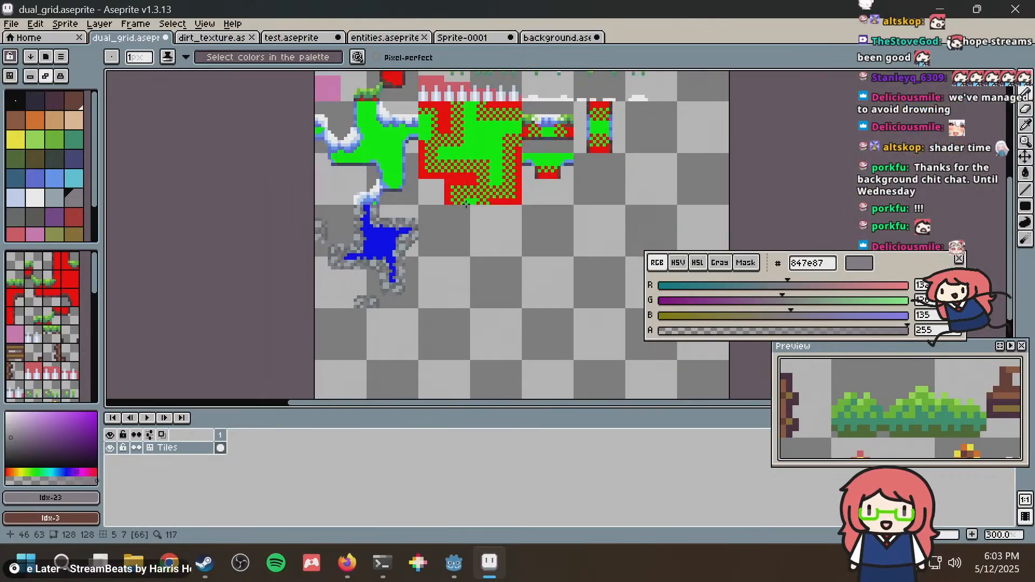
key("ctrl+z")
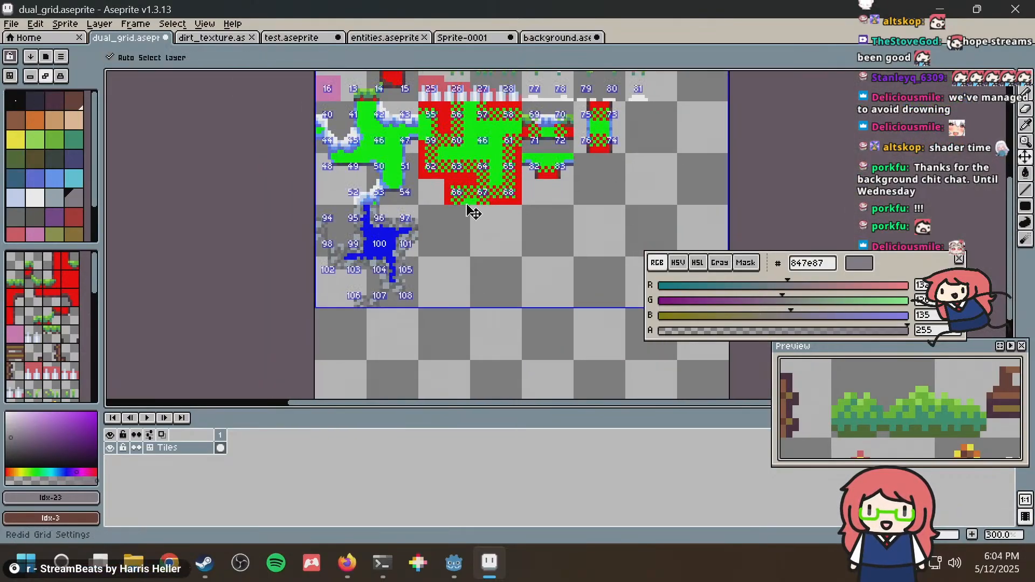
key("ctrl+z")
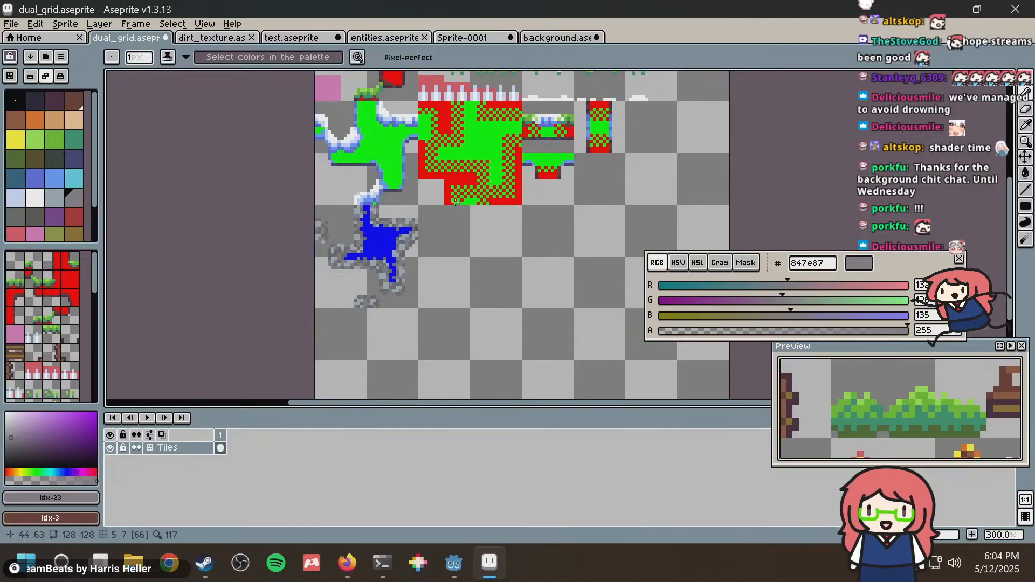
scroll(463, 216, "up", 4)
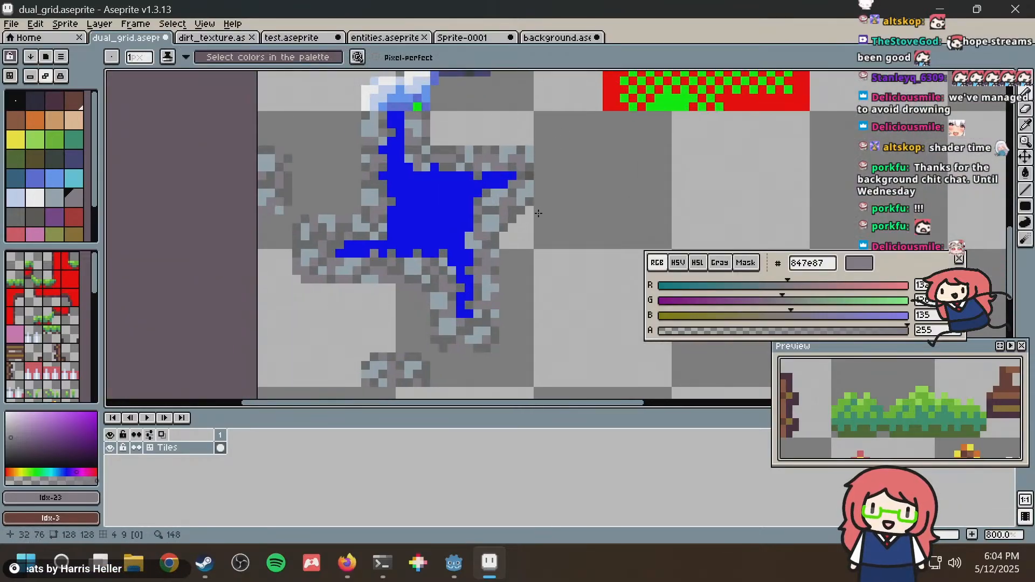
middle_click_drag(524, 231, 529, 194)
scroll(485, 230, "up", 3)
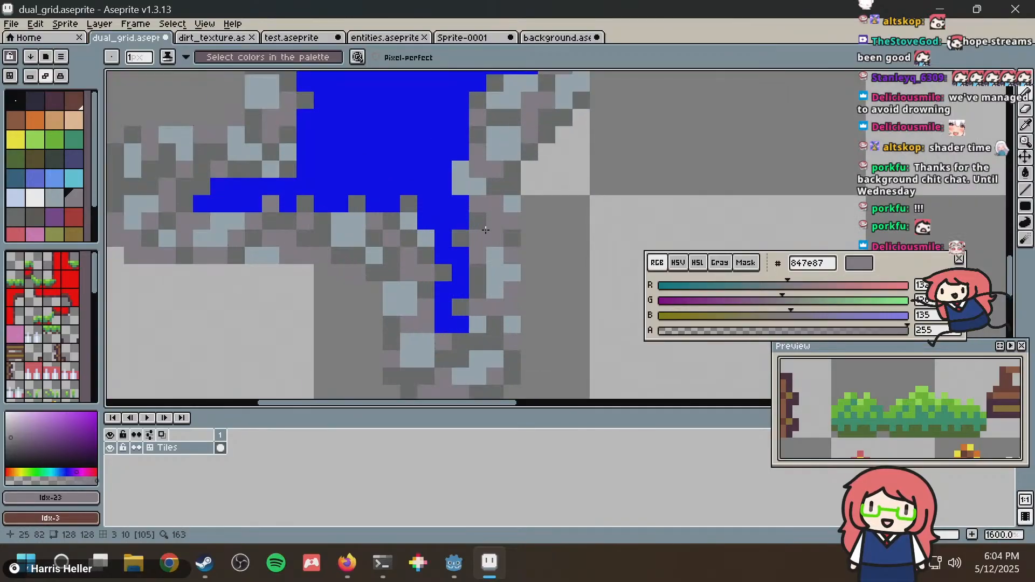
scroll(522, 233, "down", 4)
Switch to the world scene in Godot and try painting a raised strip of Rock terrain on the rock block's upper edge.
key("alt+Tab")
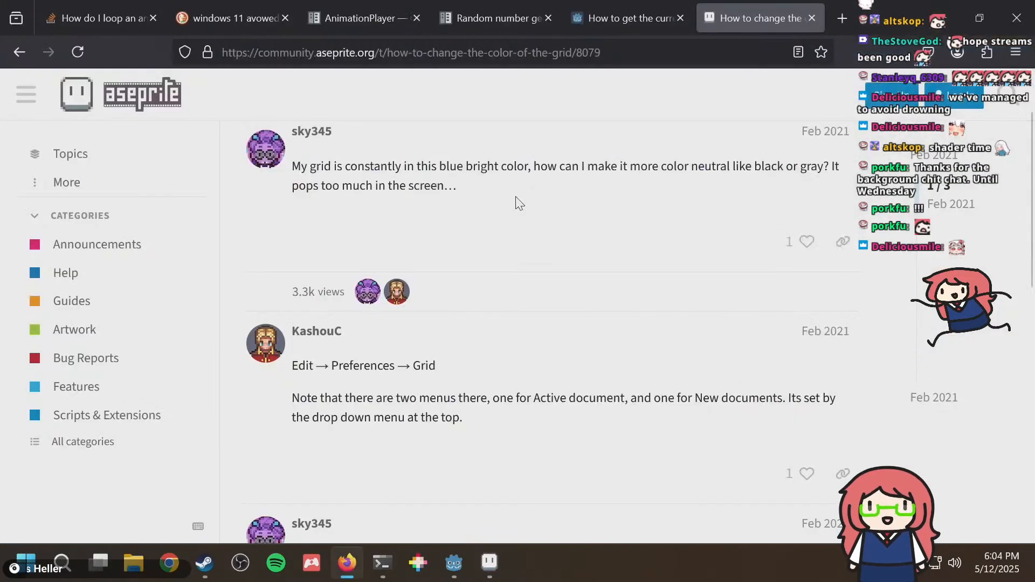
key("alt+Tab")
key("alt+Tab")
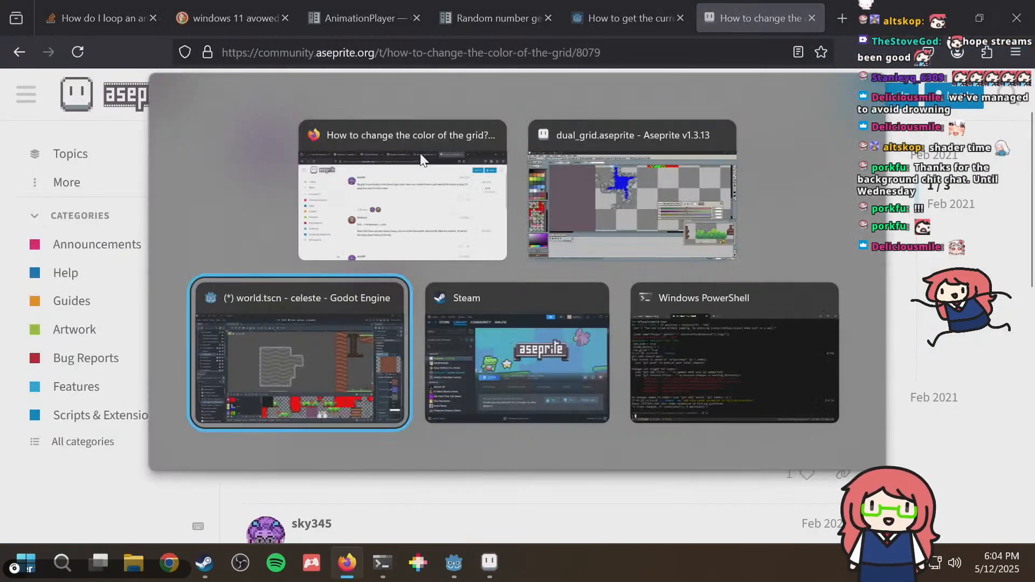
middle_click_drag(454, 227, 435, 283)
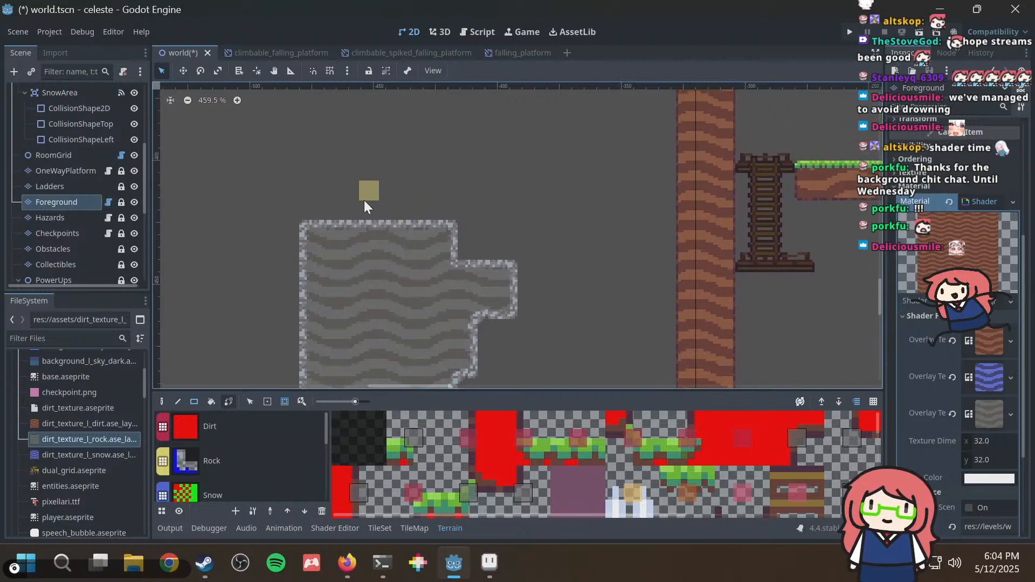
left_click_drag(405, 211, 412, 210)
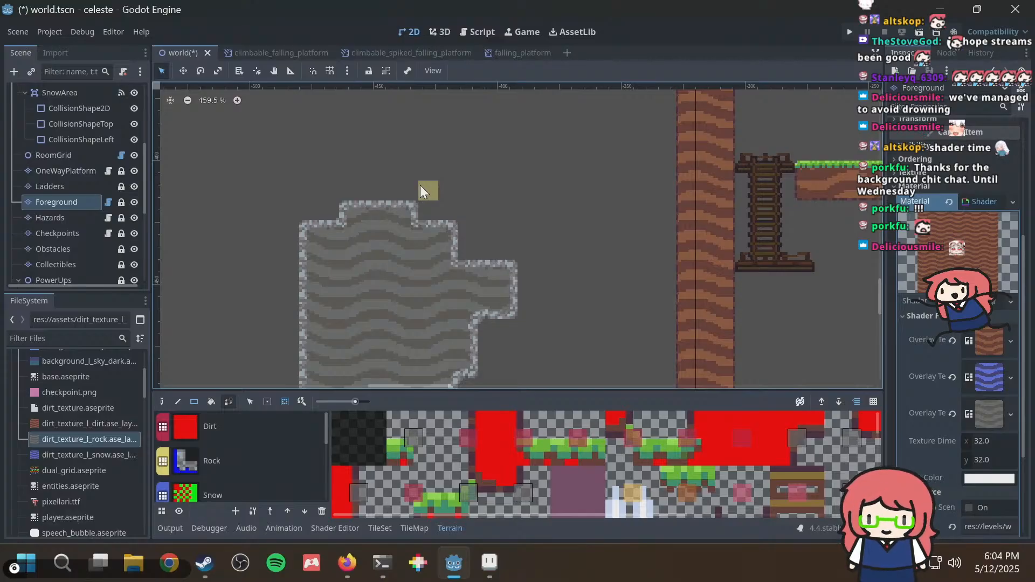
scroll(419, 186, "down", 5)
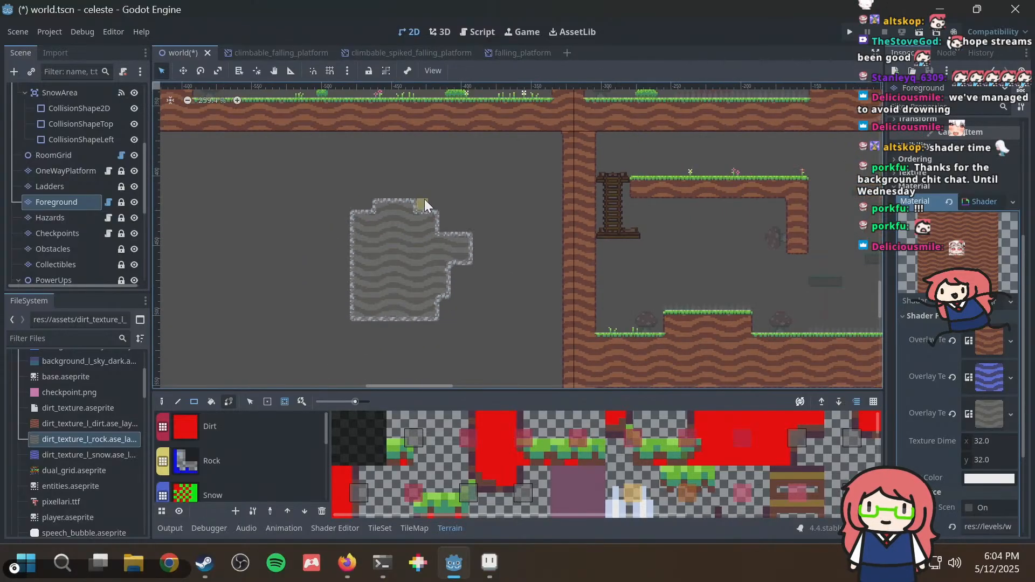
middle_click_drag(443, 198, 408, 185)
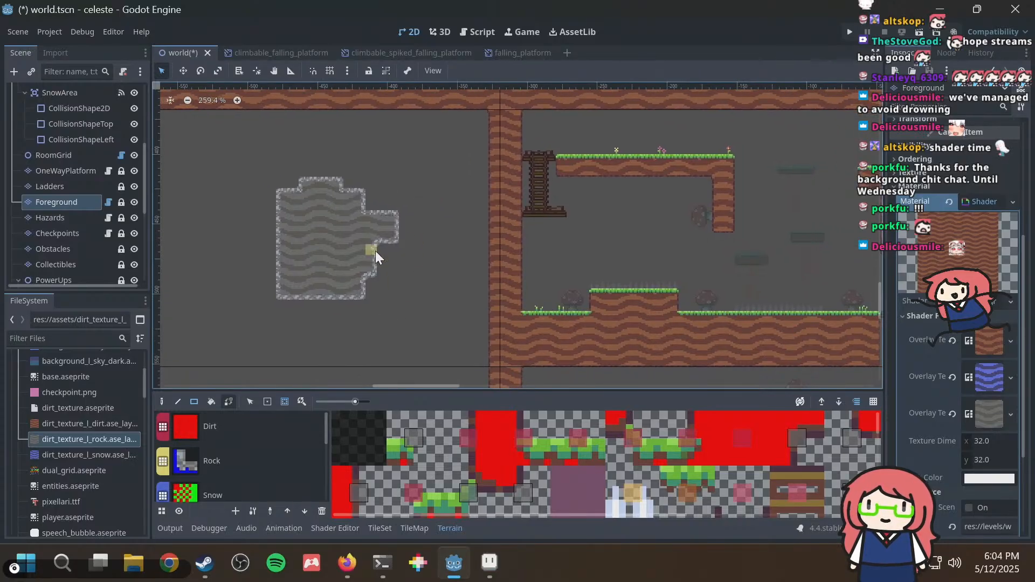
Try painting extra Rock terrain cells along the rock block's stepped side and in the empty space beside it.
scroll(372, 258, "up", 8)
left_click_drag(370, 263, 418, 266)
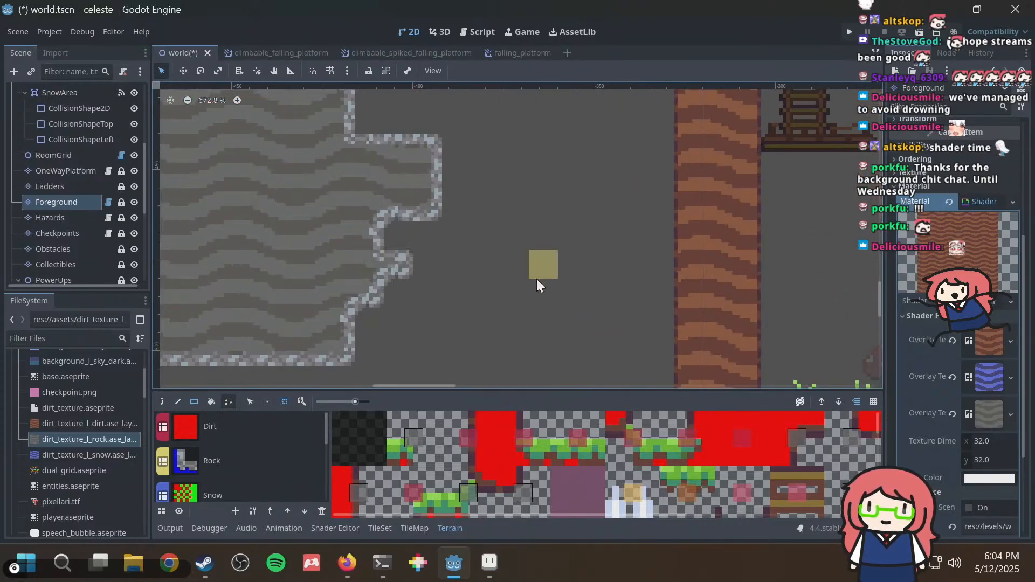
scroll(536, 279, "down", 4)
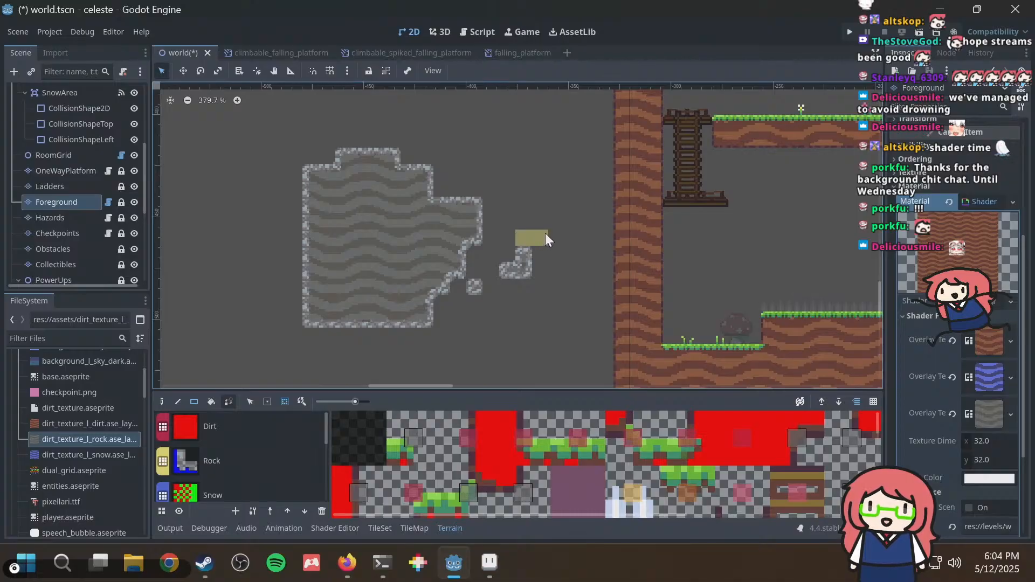
Undo all the test Rock terrain painting in the world scene, including the whole rock block.
key("ctrl+z")
key("ctrl+z")
key("ctrl+z")
key("ctrl+z")
key("ctrl+z")
key("ctrl+z")
key("ctrl+z")
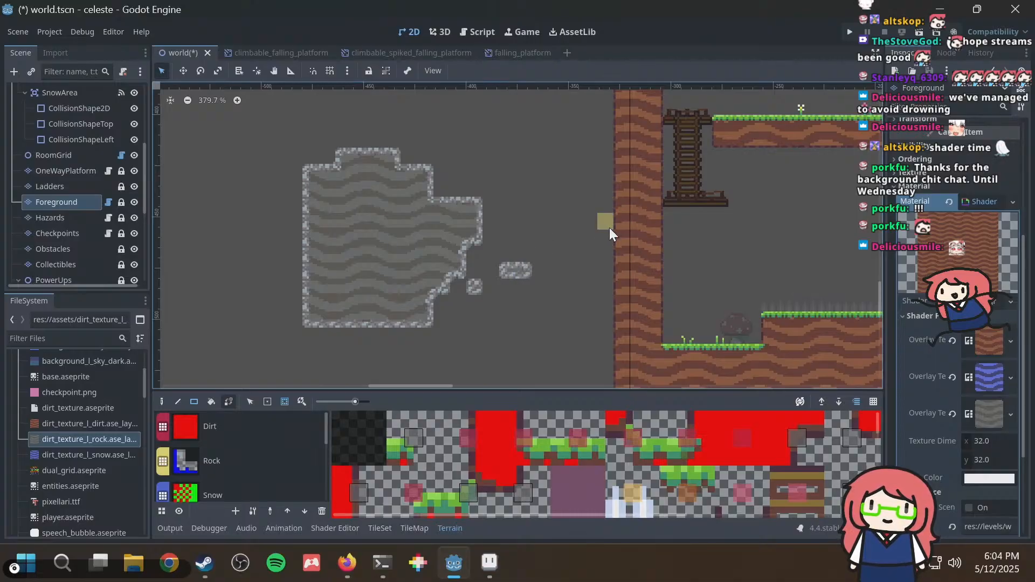
key("ctrl+z")
key("ctrl+z")
key("ctrl+z")
key("ctrl+z")
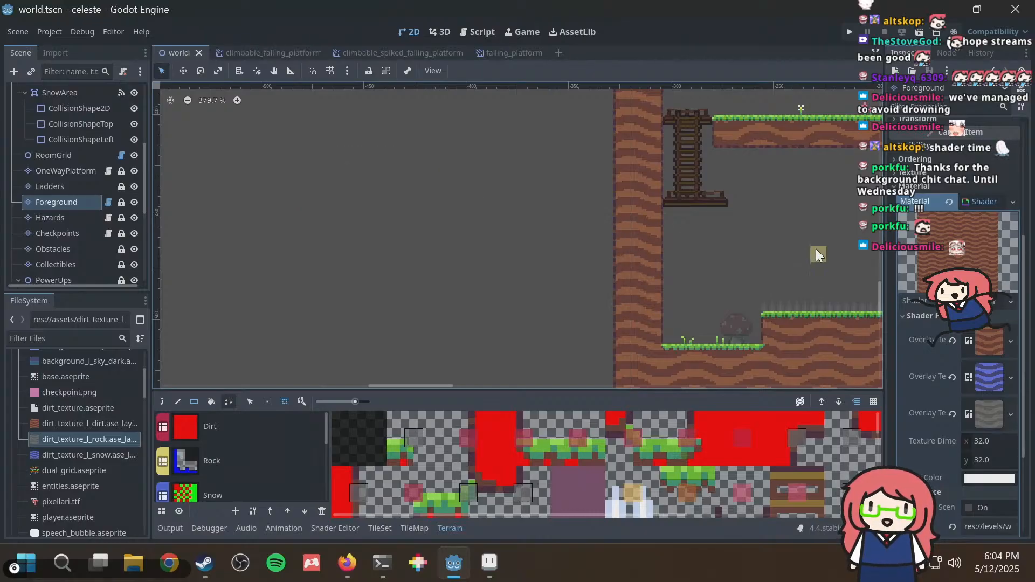
scroll(610, 228, "down", 3)
middle_click_drag(569, 188, 293, 243)
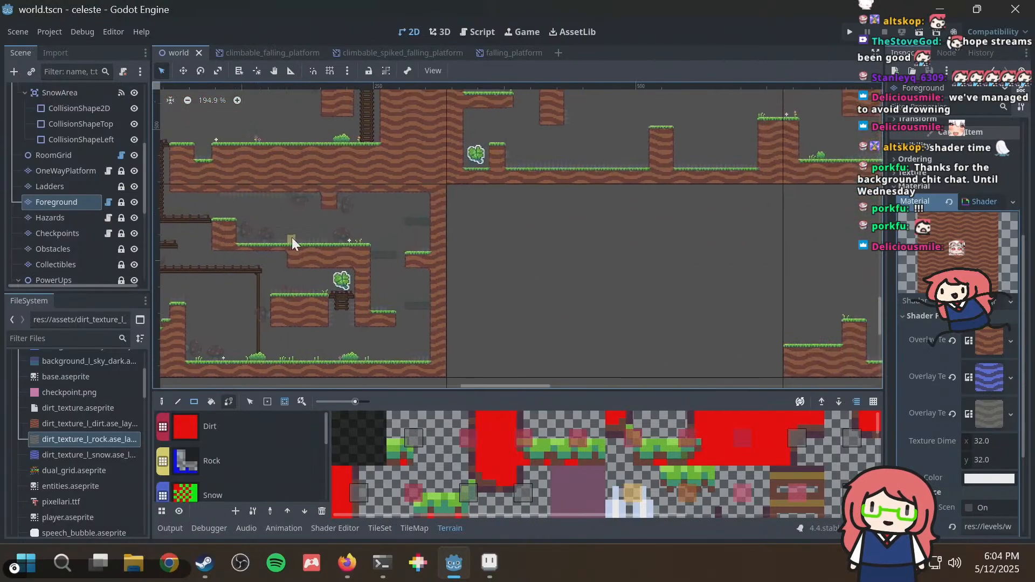
middle_click_drag(503, 192, 468, 249)
Switch back to Aseprite, look over the snow, dirt and rock tiles, and save dual_grid.aseprite.
key("alt+Tab")
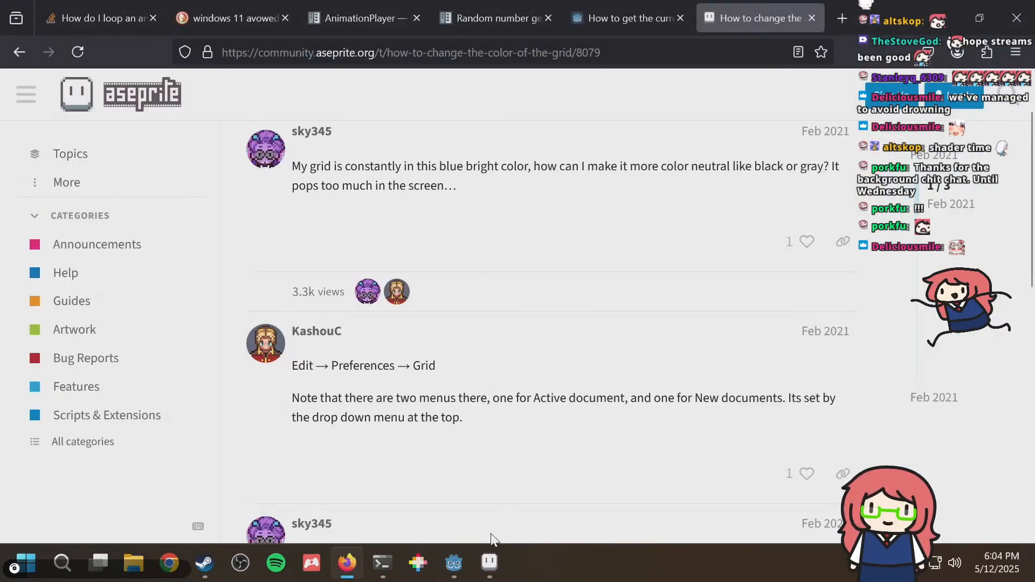
left_click(490, 562)
middle_click_drag(543, 280, 367, 397)
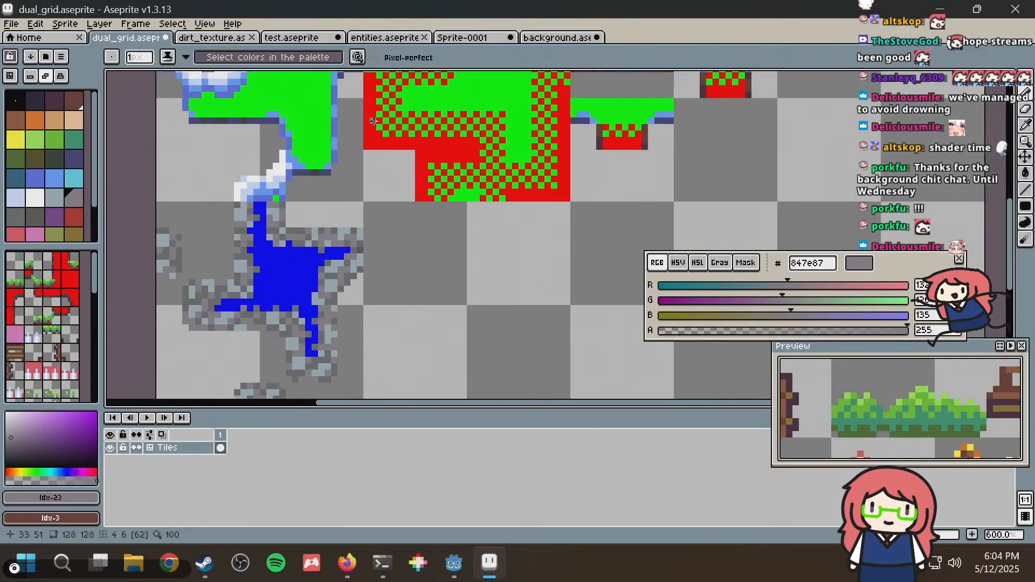
middle_click_drag(390, 210, 415, 282)
middle_click_drag(475, 167, 444, 217)
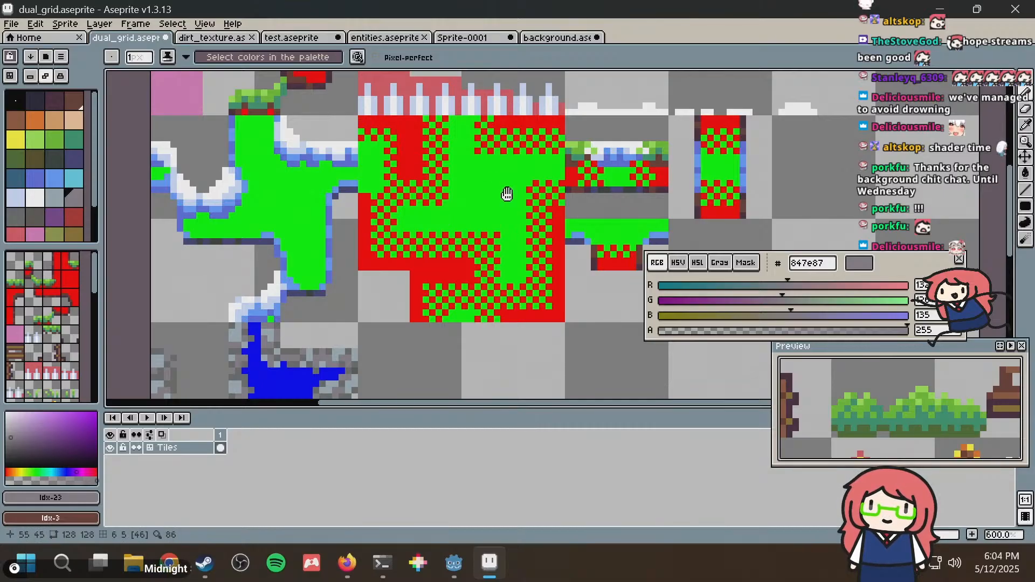
middle_click_drag(507, 194, 512, 168)
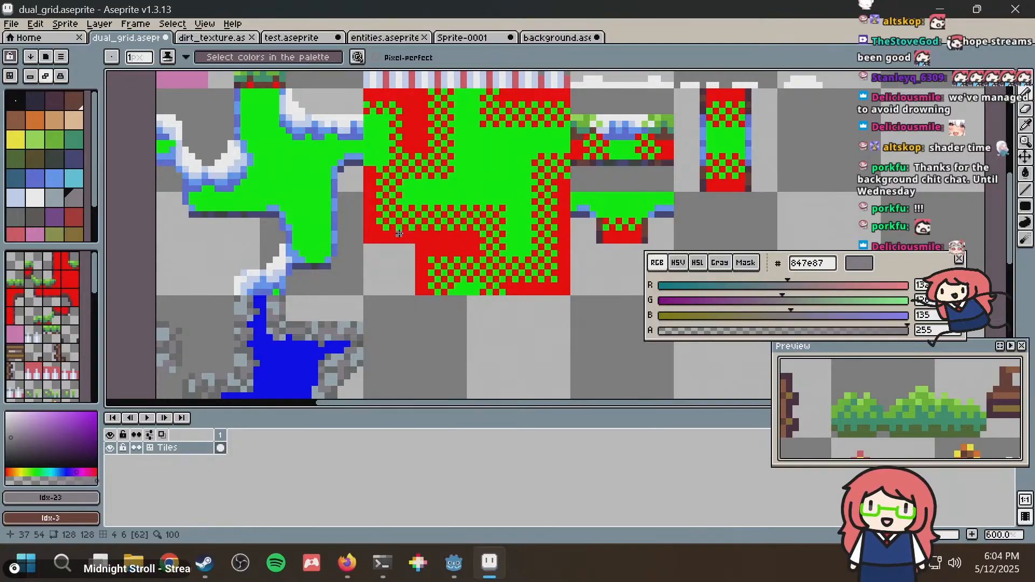
middle_click_drag(399, 232, 430, 201)
key("ctrl+s")
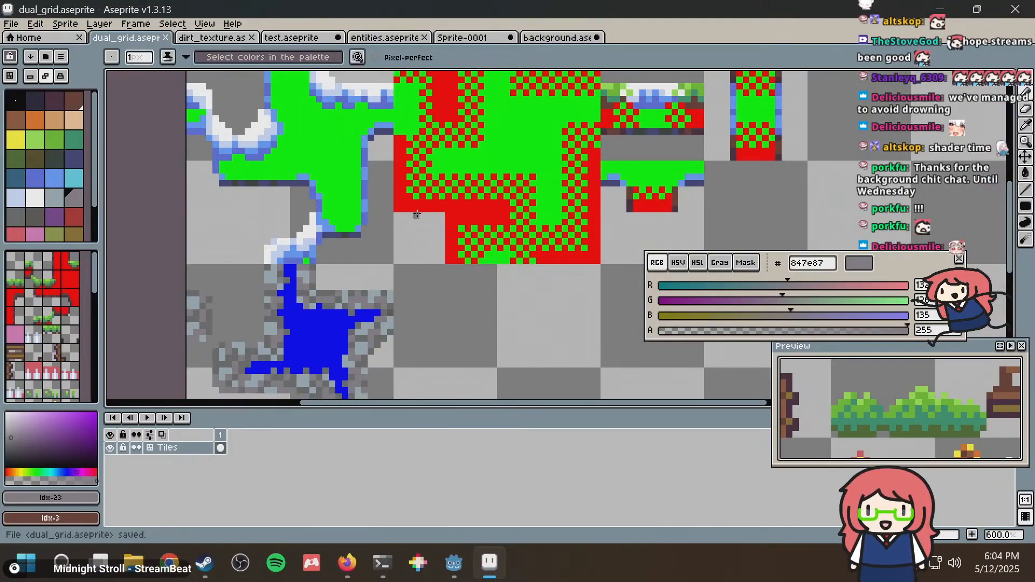
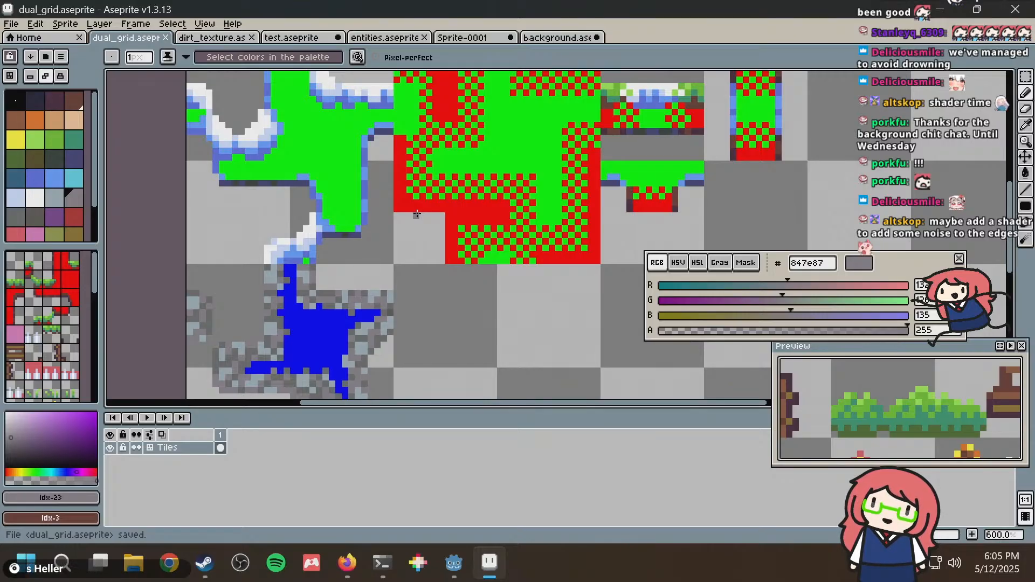
key("ctrl+s")
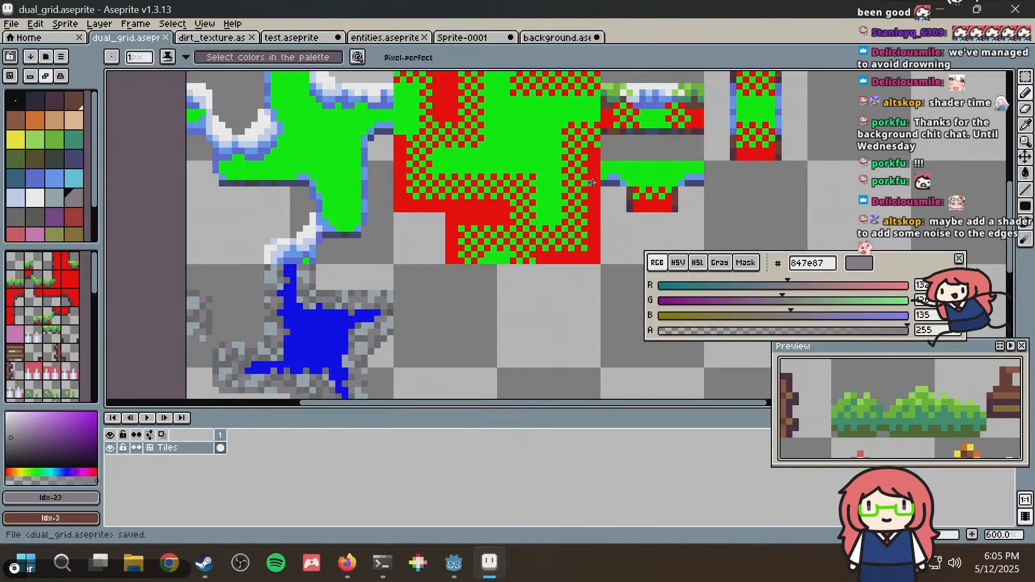
Examine the snow and grass edge tiles in dual_grid.aseprite, and the dirt and snow terrain across the world scene in Godot.
middle_click_drag(596, 184, 419, 276)
middle_click_drag(467, 182, 451, 241)
scroll(458, 202, "up", 3)
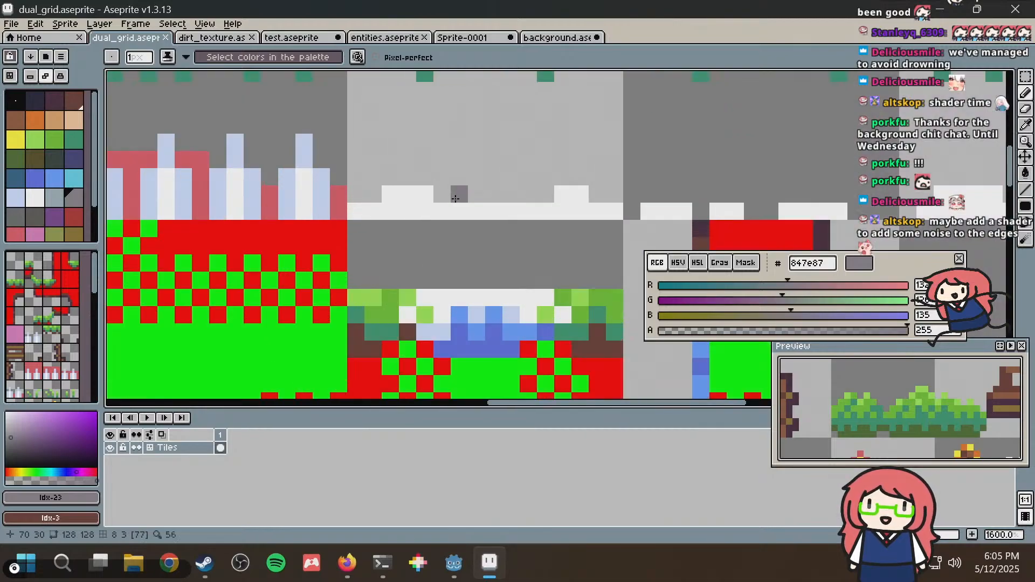
scroll(477, 196, "down", 3)
middle_click_drag(481, 199, 455, 219)
key("alt+Tab")
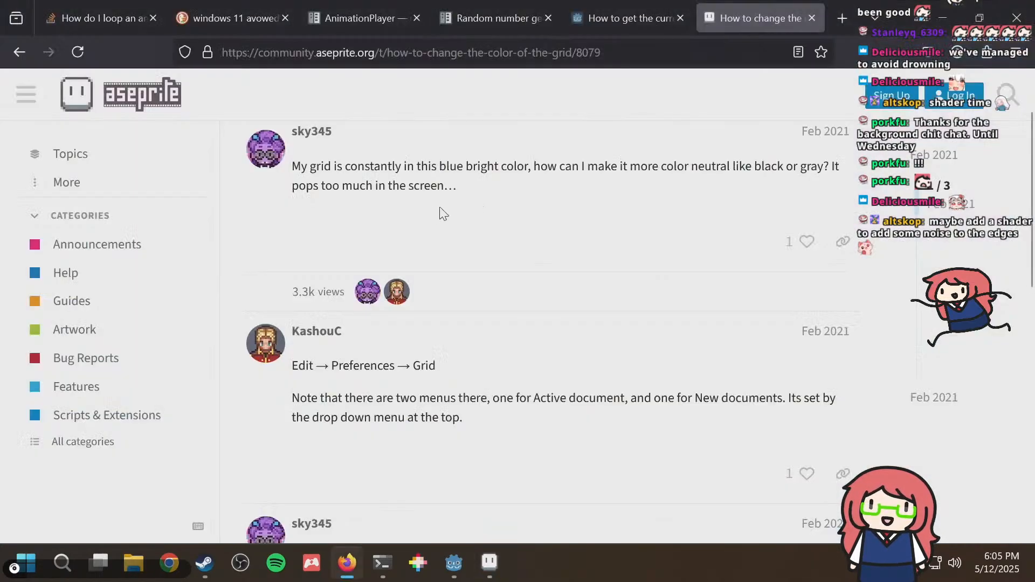
key("alt+Tab")
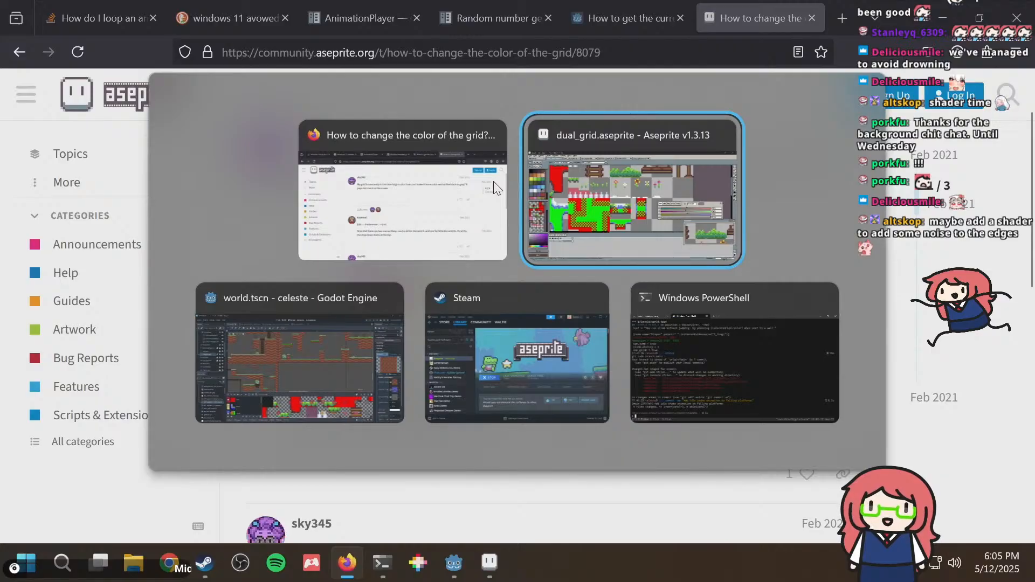
key("alt+Tab")
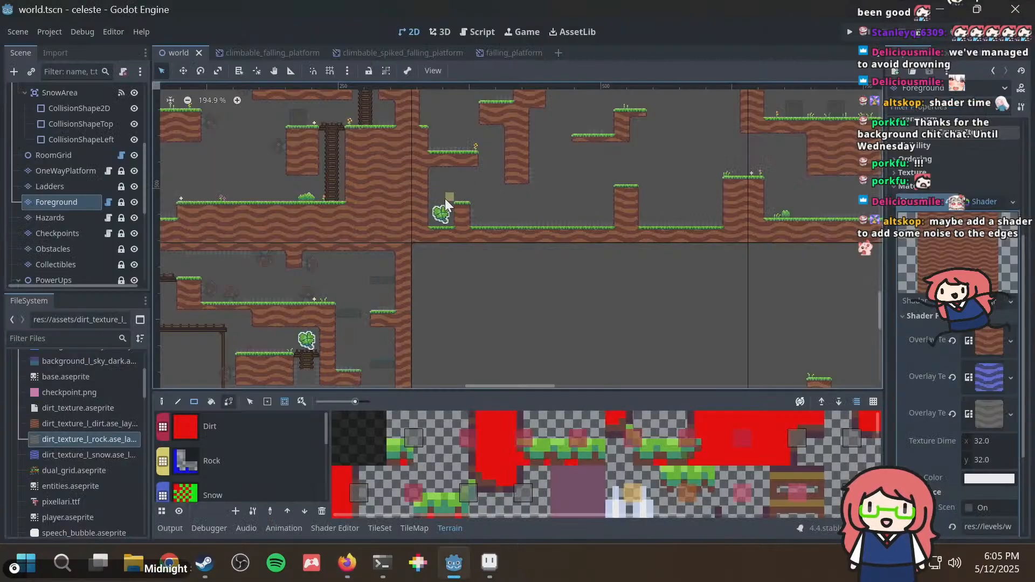
scroll(442, 189, "down", 7)
middle_click_drag(256, 116, 575, 208)
scroll(458, 203, "up", 15)
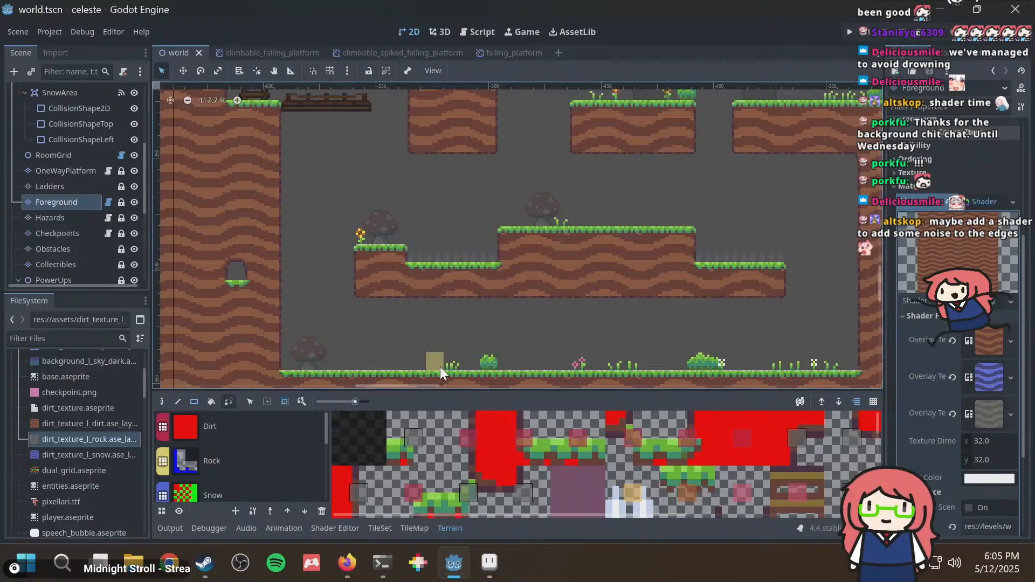
middle_click_drag(411, 268, 530, 314)
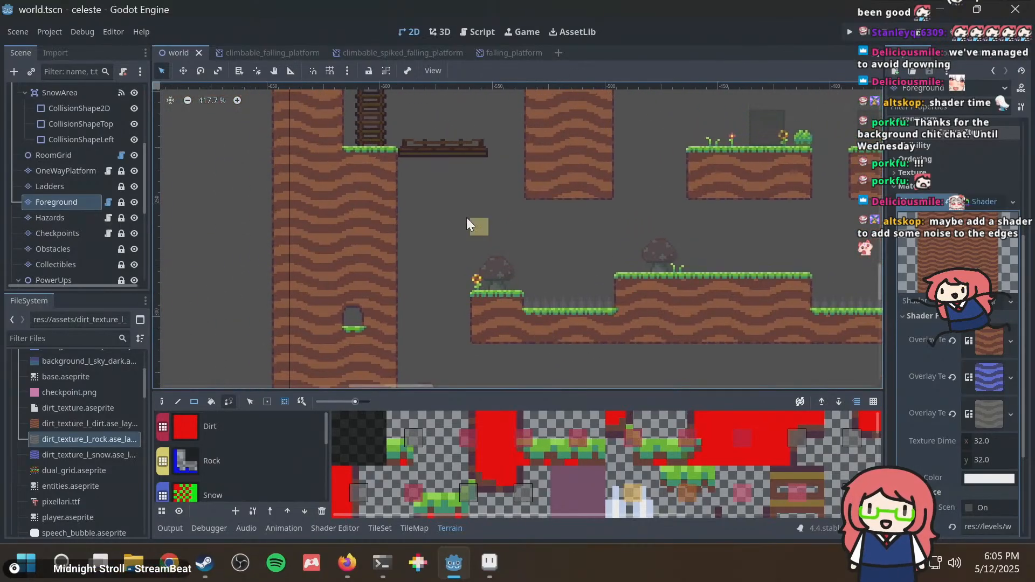
middle_click_drag(432, 186, 535, 281)
middle_click_drag(427, 213, 624, 335)
scroll(367, 197, "up", 4)
middle_click_drag(293, 226, 545, 259)
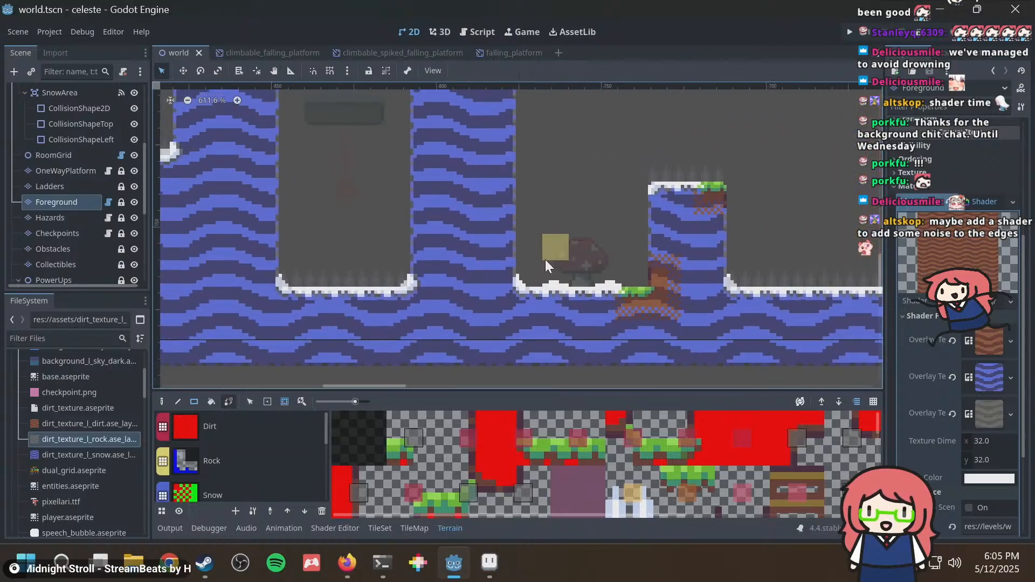
middle_click_drag(368, 259, 493, 309)
middle_click_drag(263, 143, 455, 210)
scroll(453, 156, "down", 4)
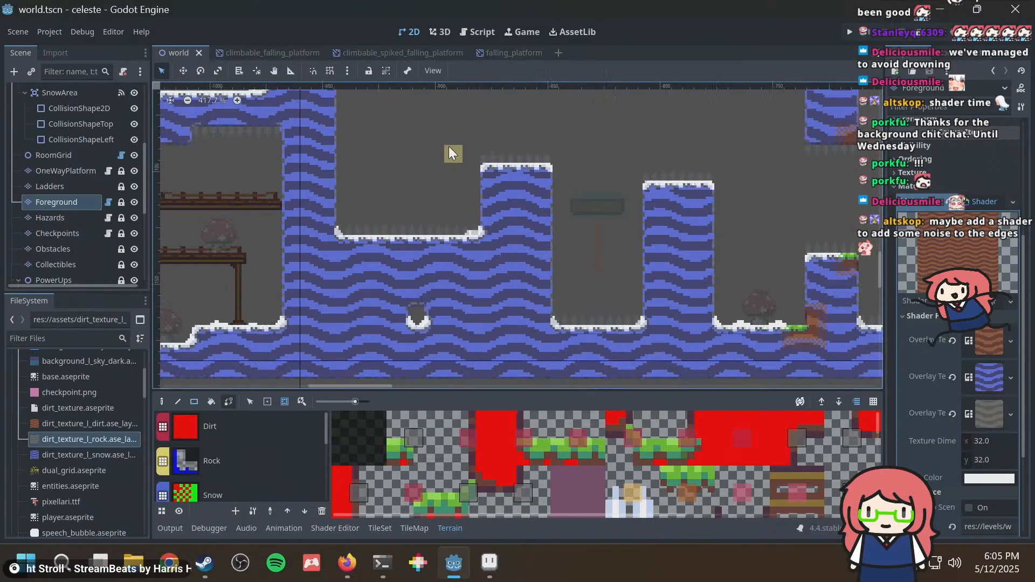
middle_click_drag(453, 147, 647, 294)
middle_click_drag(510, 206, 570, 217)
Compare the snow and plant decoration tiles in dual_grid.aseprite with the snow-covered ledges in Godot's world scene.
key("alt+Tab")
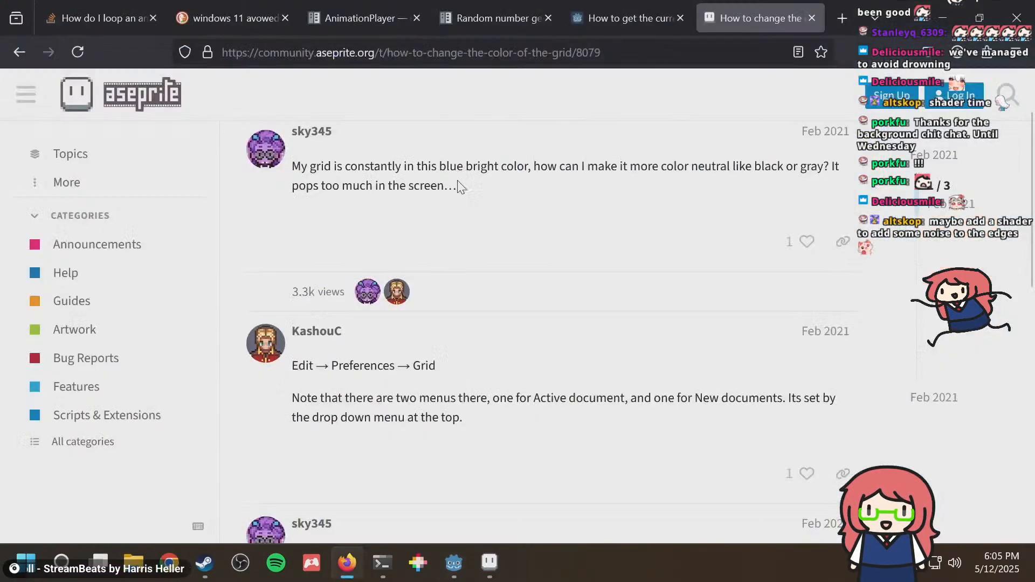
key("alt+Tab")
key("alt+Tab")
key("alt+Tab")
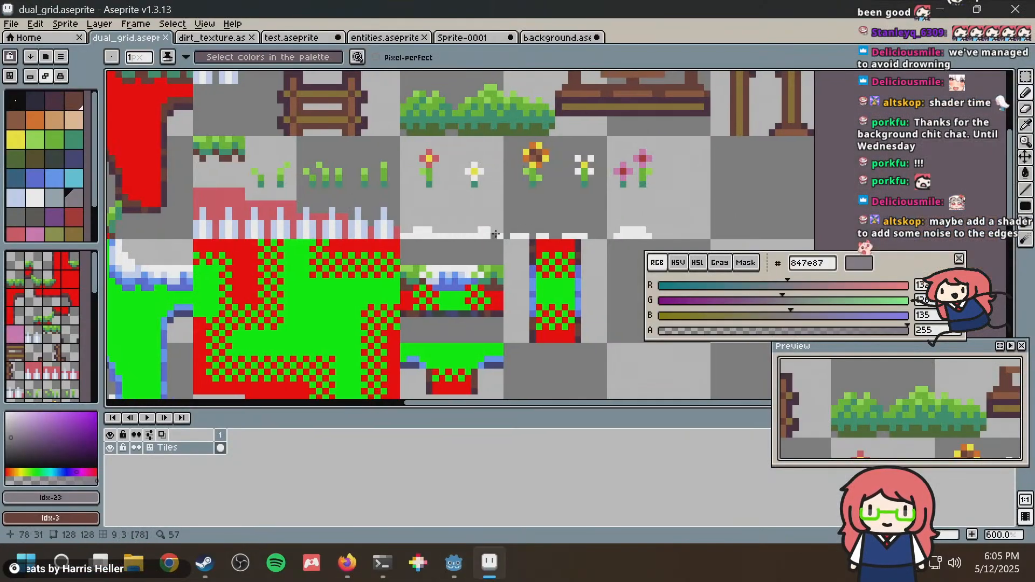
middle_click_drag(534, 222, 372, 219)
key("alt+Tab")
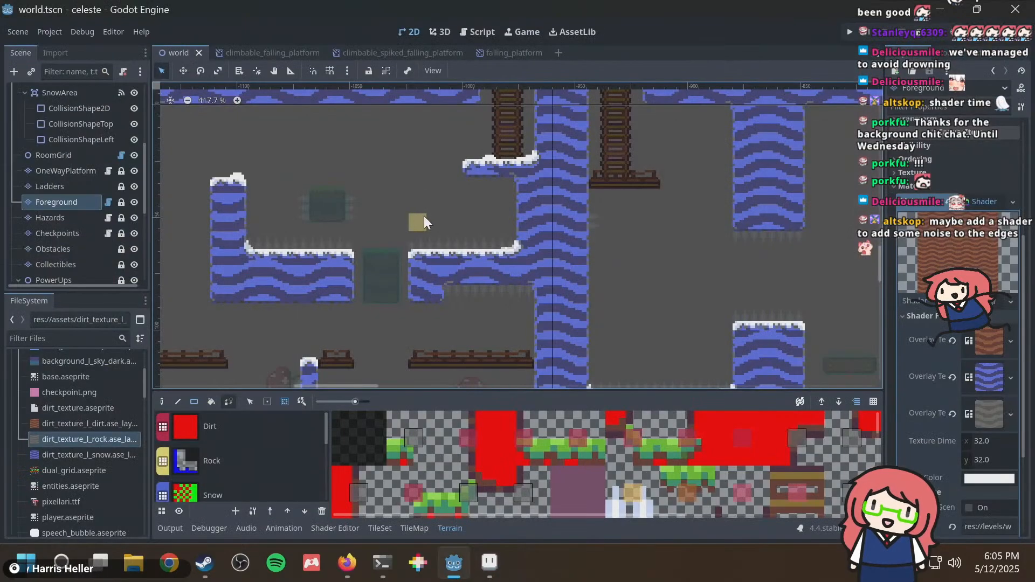
Look over the snow-covered and grassy terrain edges across the rooms of the world scene.
middle_click_drag(436, 238, 320, 179)
middle_click_drag(733, 272, 586, 205)
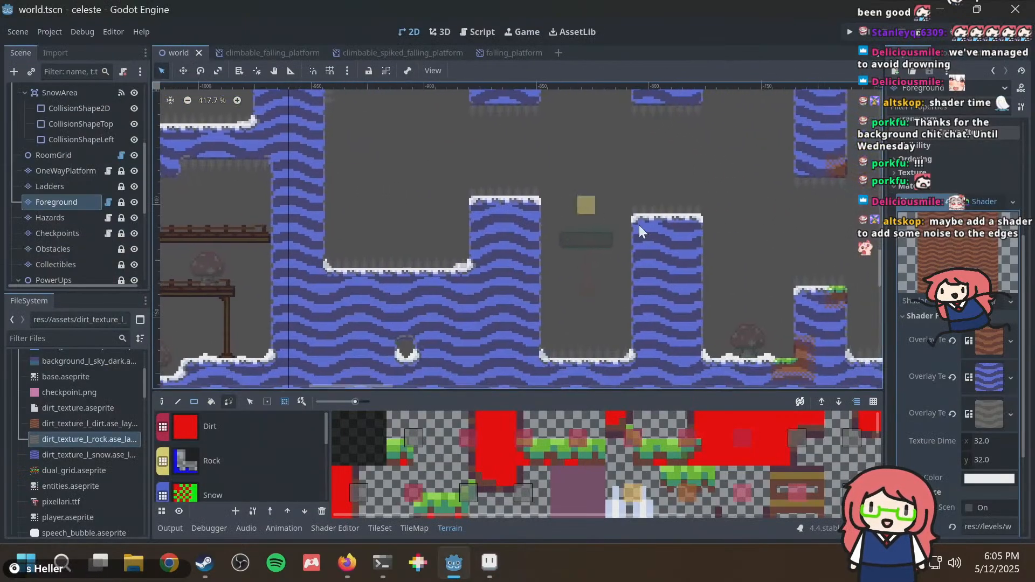
scroll(639, 224, "down", 6)
middle_click_drag(833, 335, 570, 212)
middle_click_drag(771, 312, 483, 190)
middle_click_drag(593, 241, 394, 194)
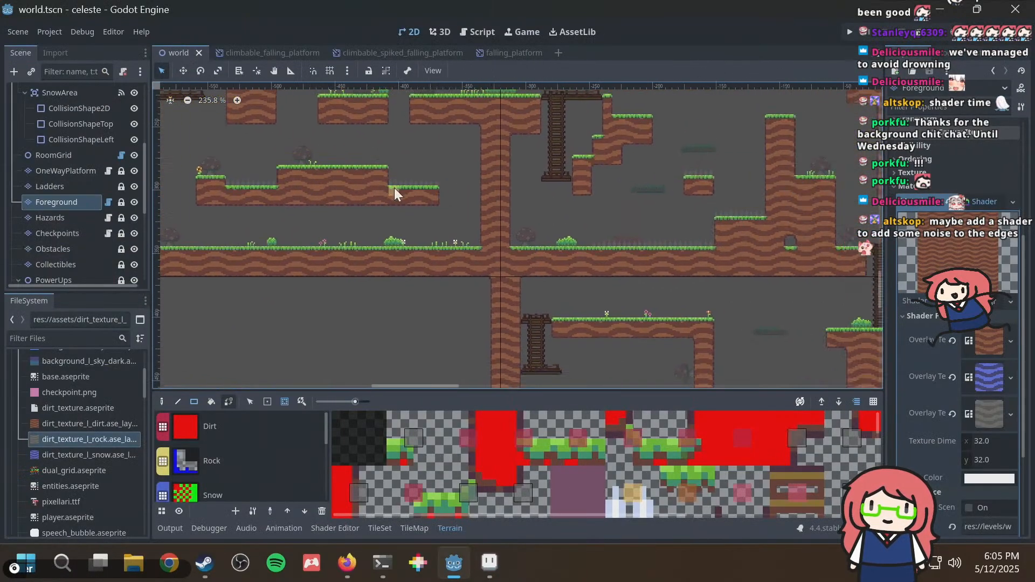
middle_click_drag(513, 214, 354, 176)
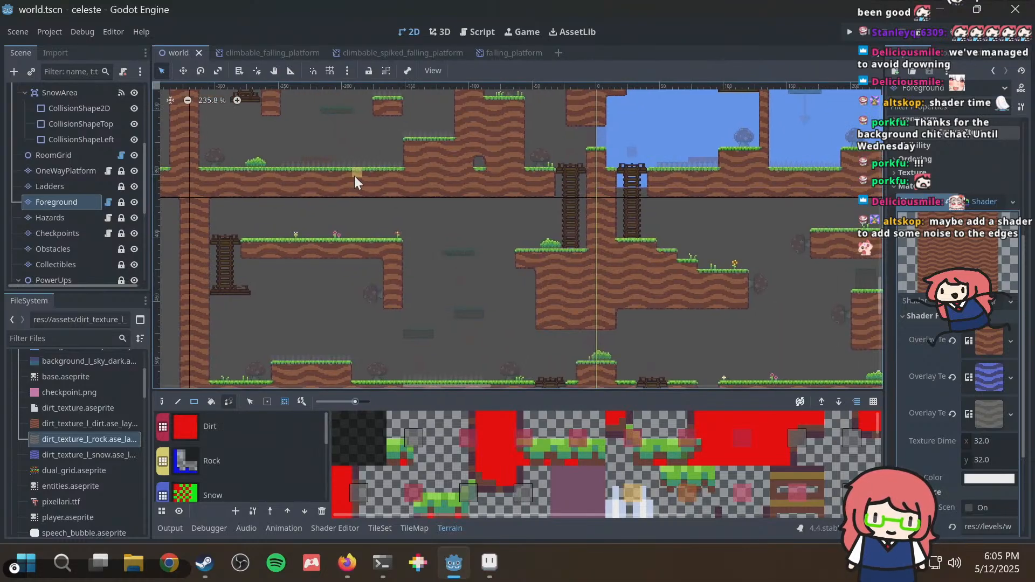
Switch to Aseprite and undo the stray pencil mark among the snow and dirt transition tiles in dual_grid.aseprite.
key("alt+Tab")
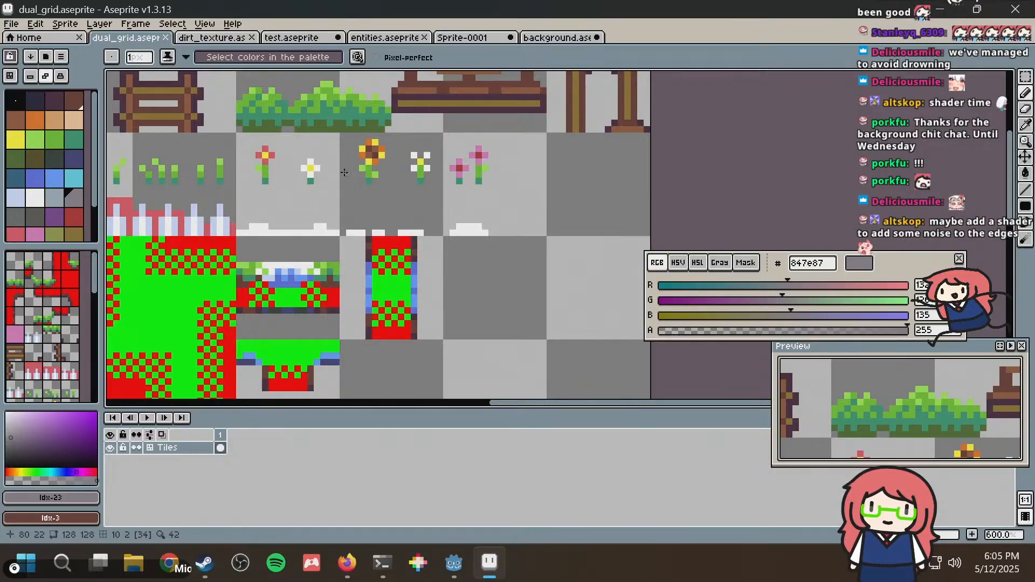
middle_click_drag(397, 216, 431, 185)
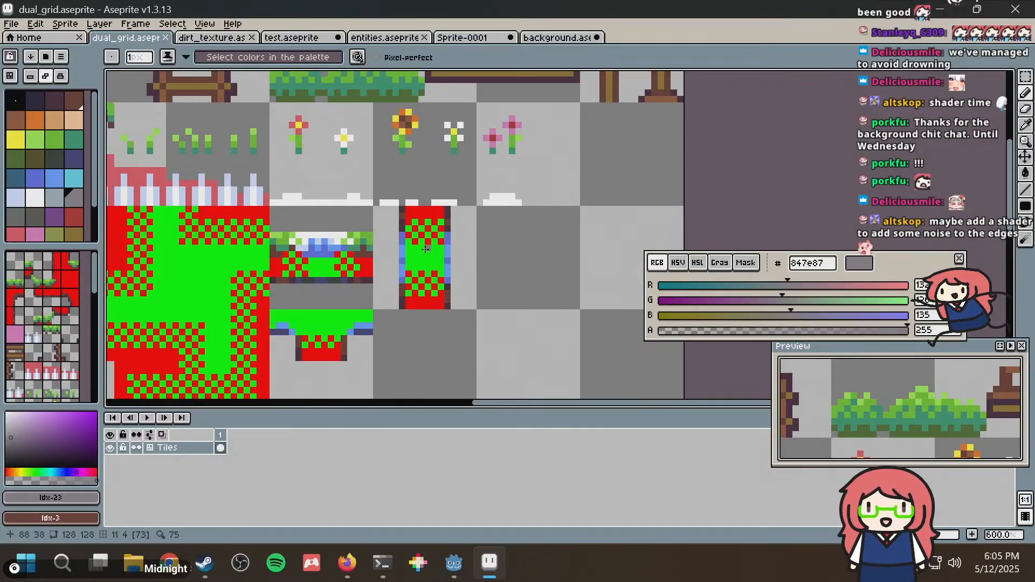
middle_click_drag(426, 248, 423, 179)
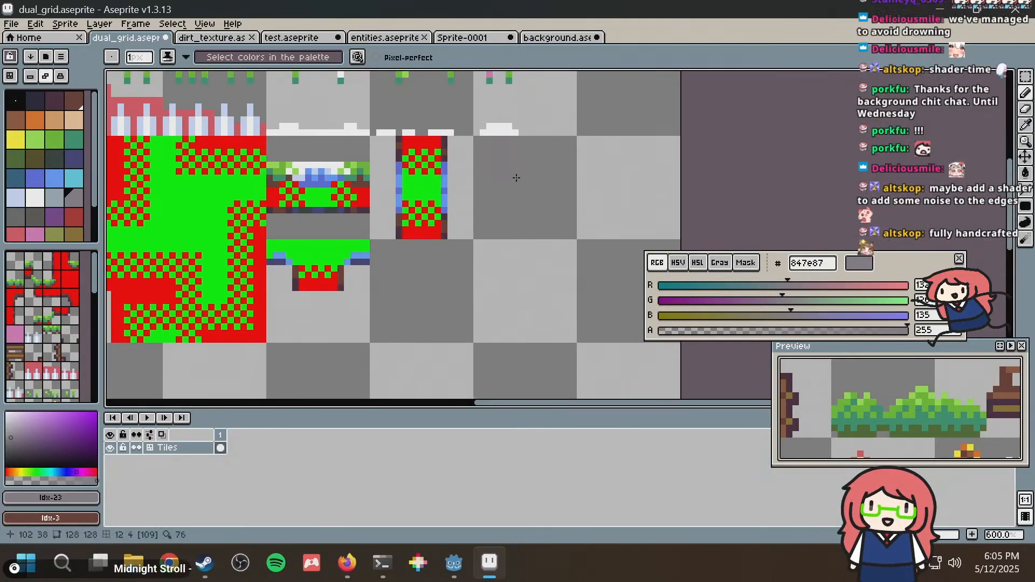
key("ctrl+z")
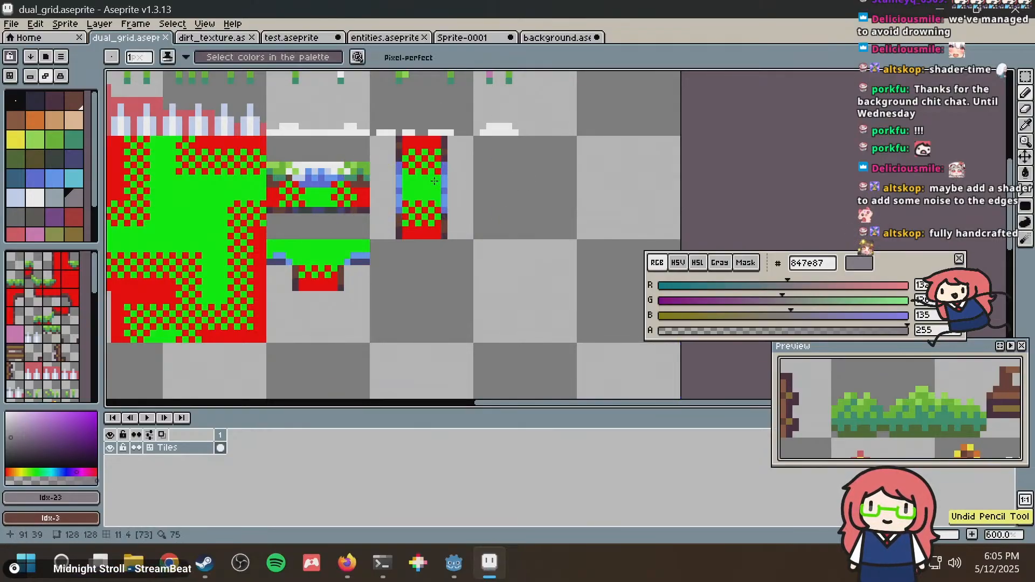
Accept the 8 × 8 pixel grid settings to display the grid over the tiles, and save dual_grid.aseprite.
middle_click_drag(434, 181, 529, 187)
left_click(205, 24)
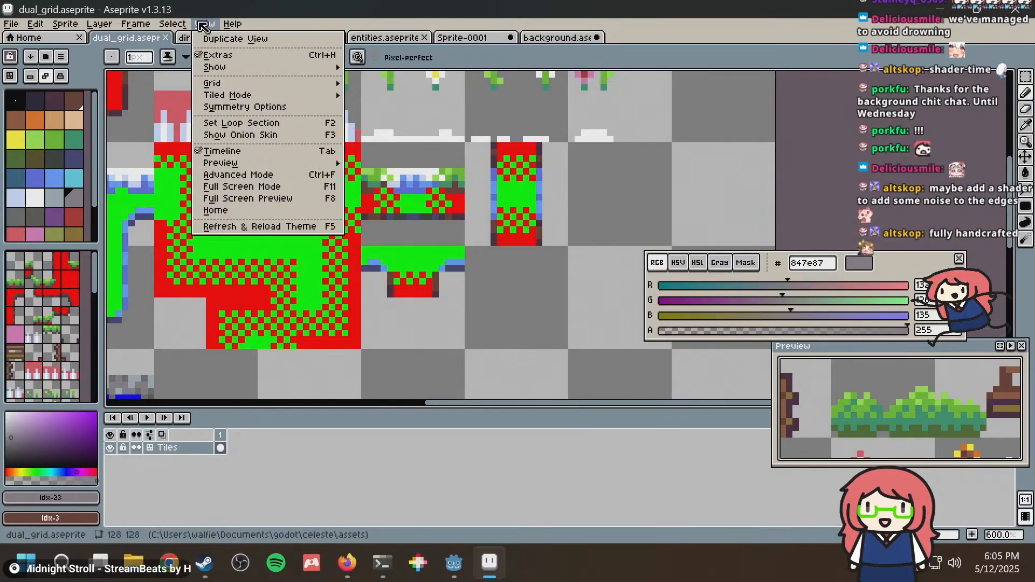
mouse_move(304, 78)
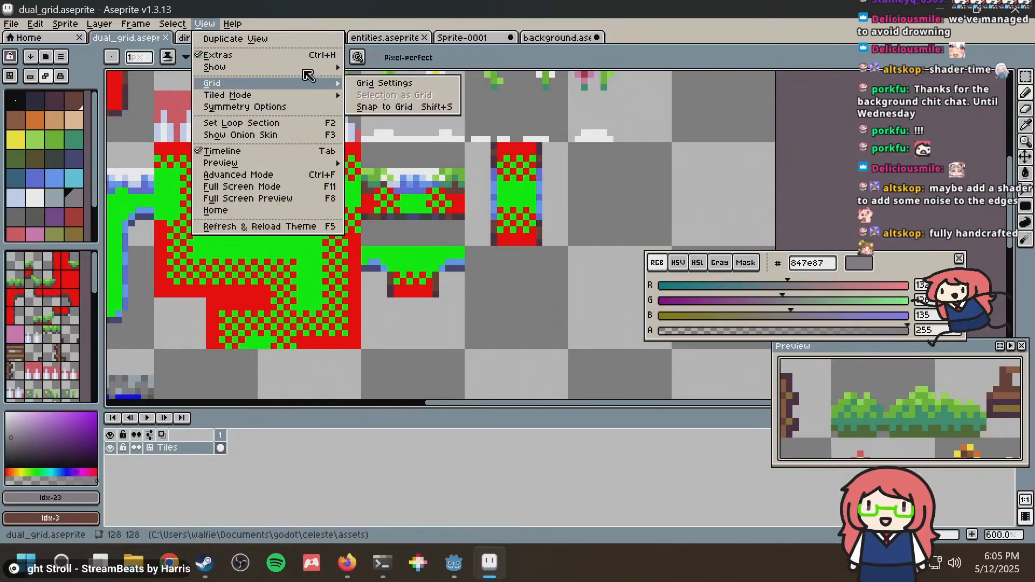
left_click(386, 84)
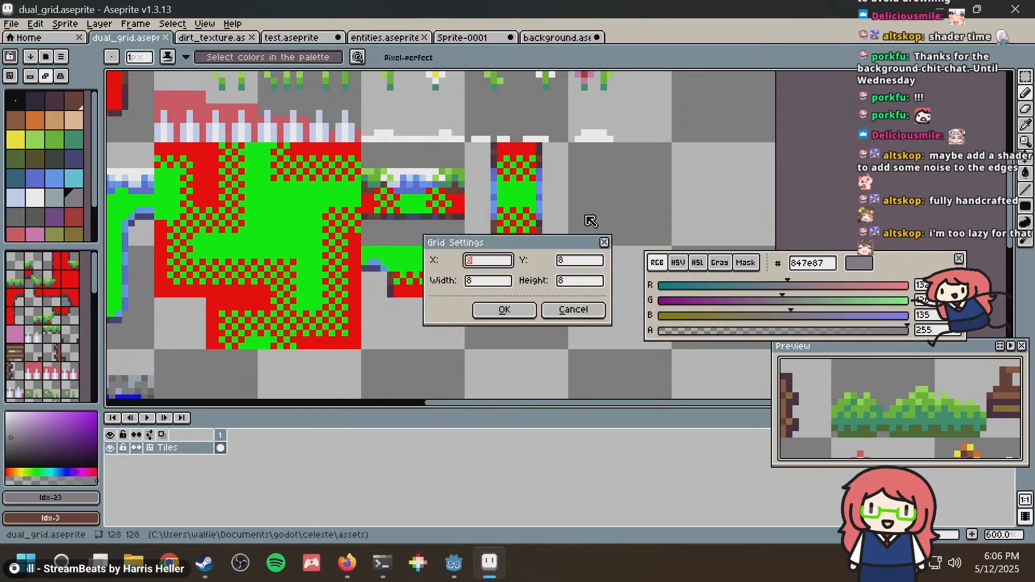
left_click(507, 311)
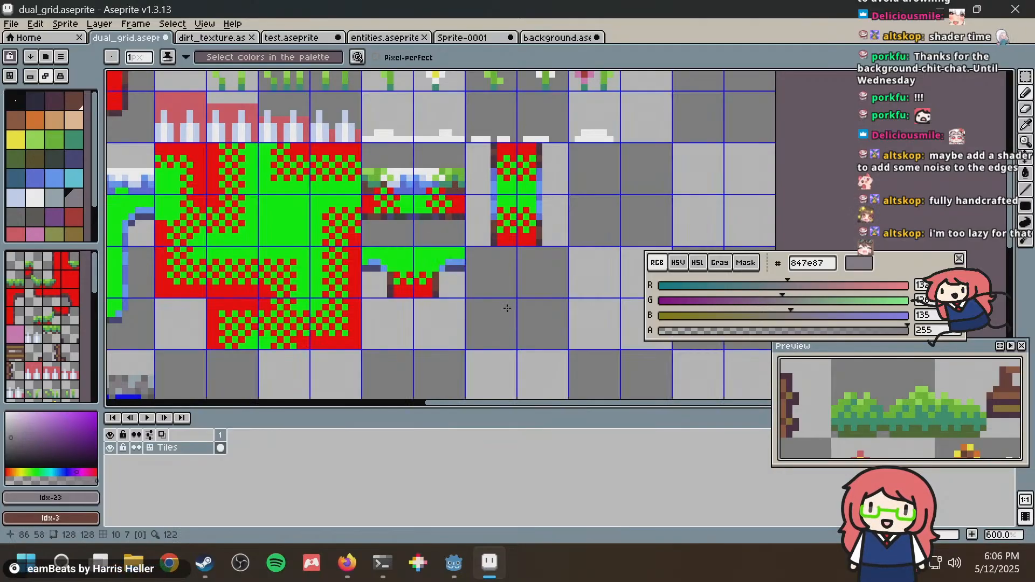
scroll(508, 313, "left", 3)
key("ctrl+s")
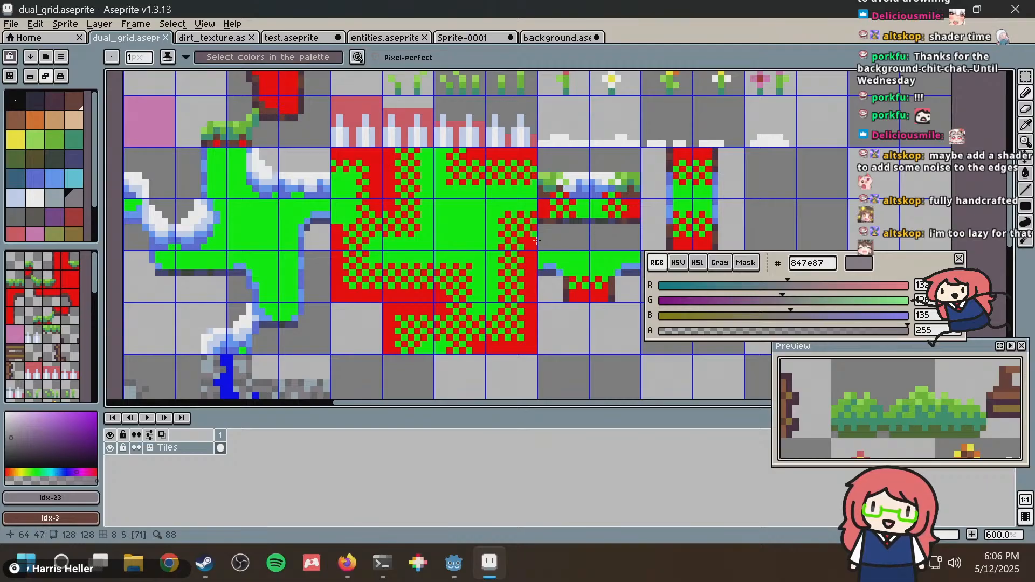
Compare the flower, grass and snow decoration tiles in dual_grid.aseprite with the grassy dirt ledges in Godot's world scene.
scroll(527, 238, "up", 2)
scroll(527, 238, "right", 1)
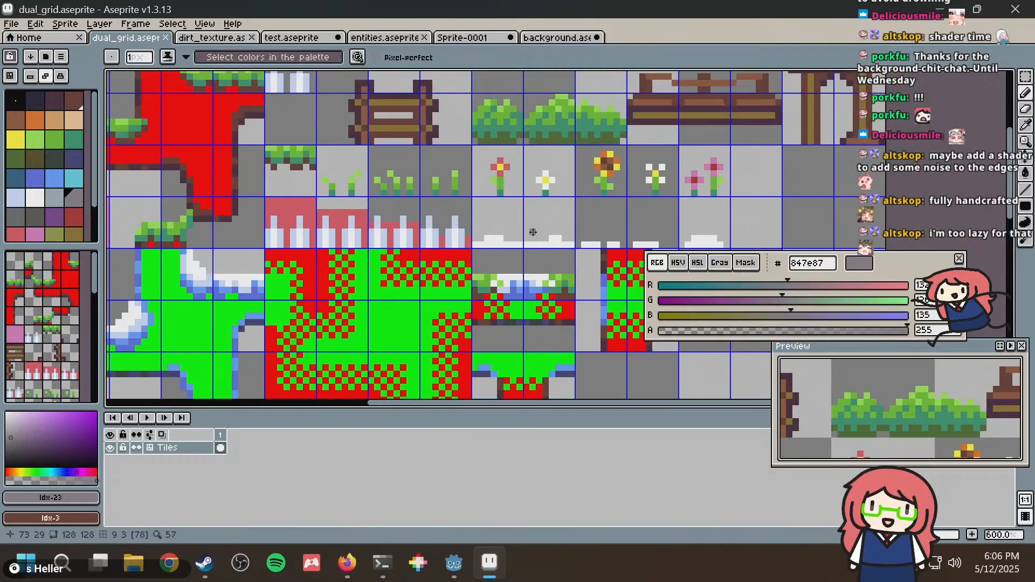
scroll(485, 237, "down", 1)
scroll(485, 237, "right", 1)
key("alt+Tab")
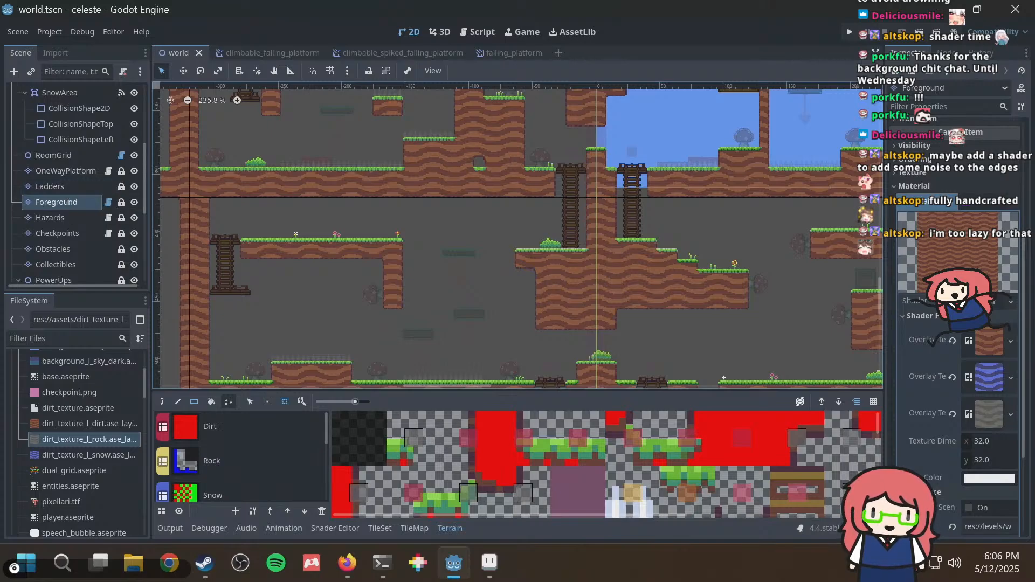
middle_click_drag(296, 209, 484, 199)
scroll(480, 201, "up", 3)
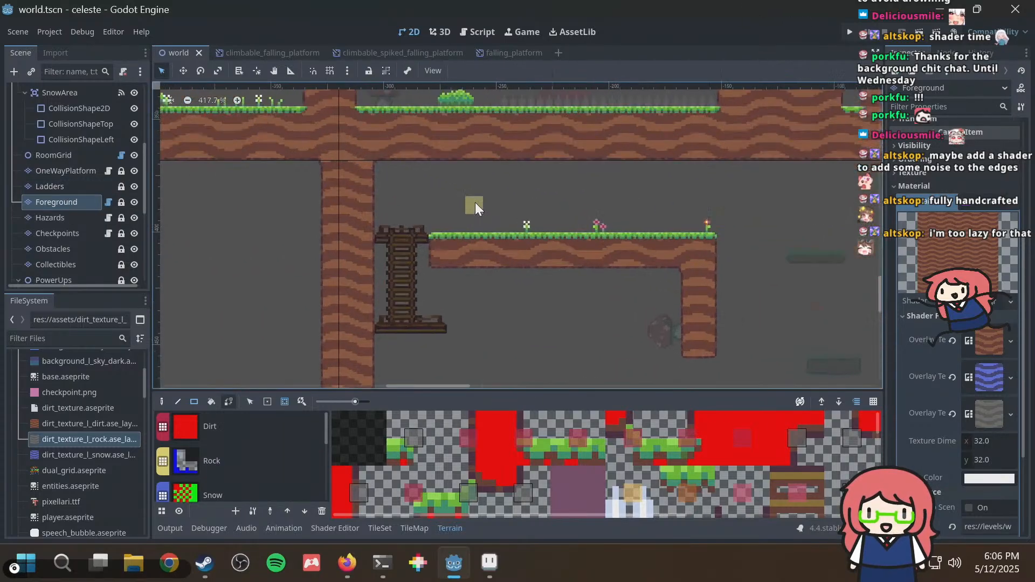
Try rectangular Dirt terrain blocks in the empty area beside the vertical dirt wall, and undo them.
left_click(457, 523)
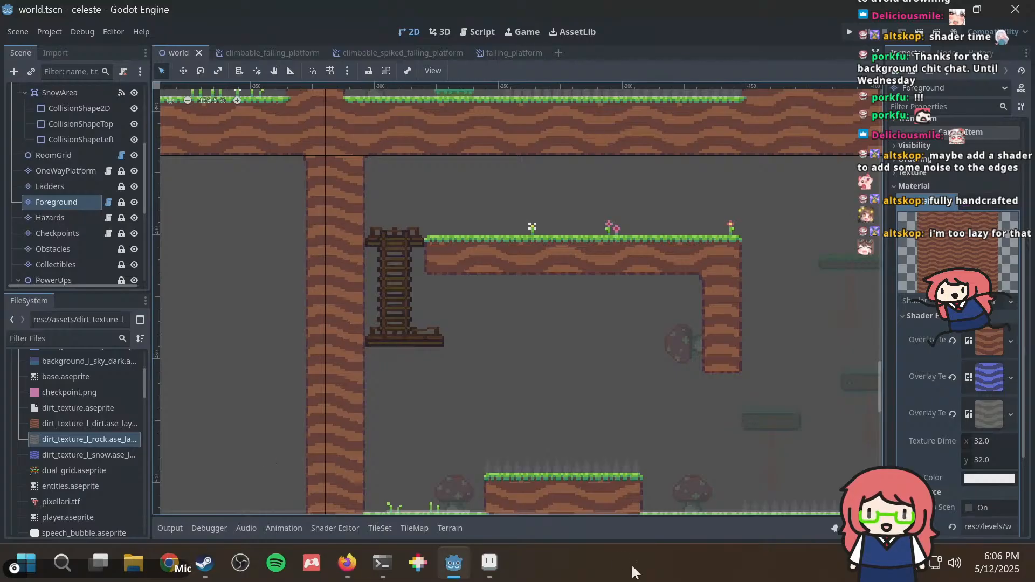
left_click(450, 528)
left_click(216, 429)
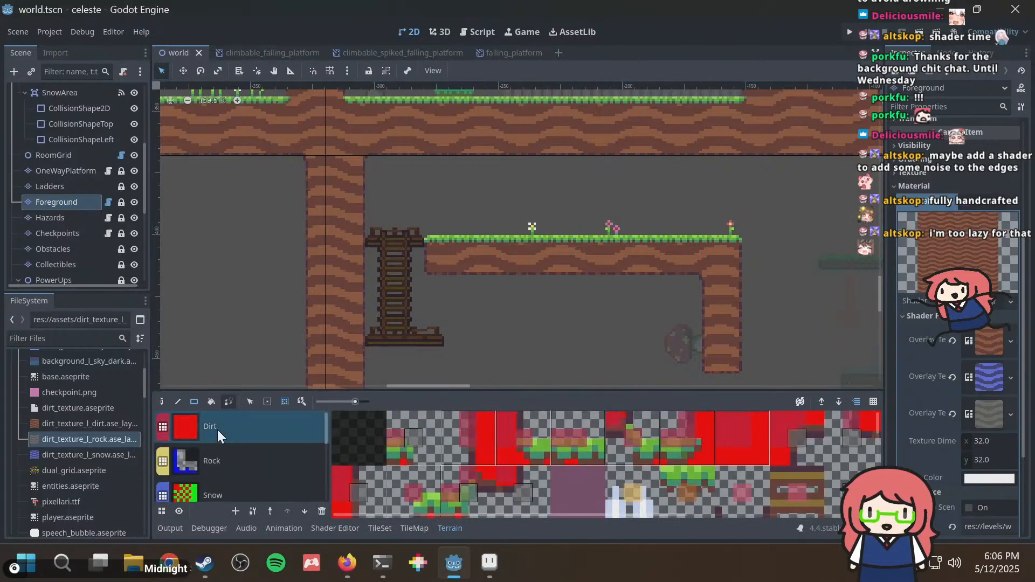
middle_click_drag(369, 286, 659, 210)
left_click_drag(431, 265, 432, 267)
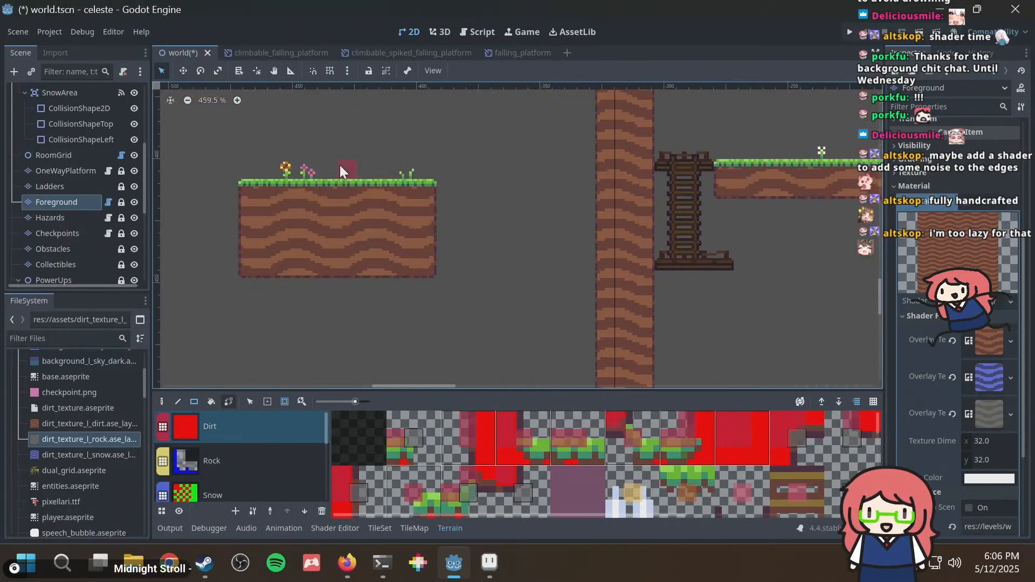
key("ctrl+z")
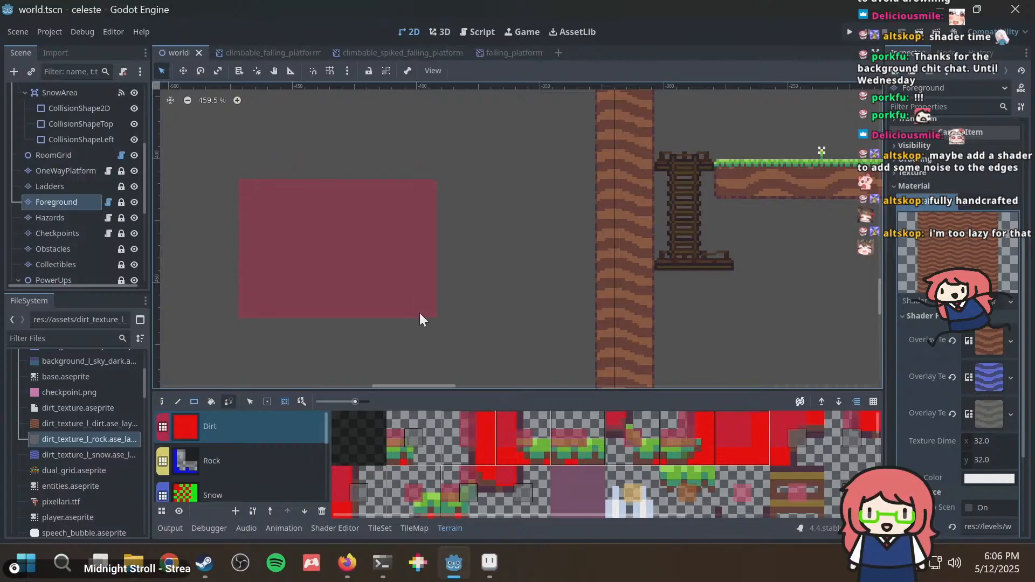
left_click_drag(420, 314, 421, 315)
key("ctrl+z")
Try the Snow terrain as a rectangular block and a cross shape with raised columns in the same empty area, and undo both.
left_click(261, 460)
left_click(243, 495)
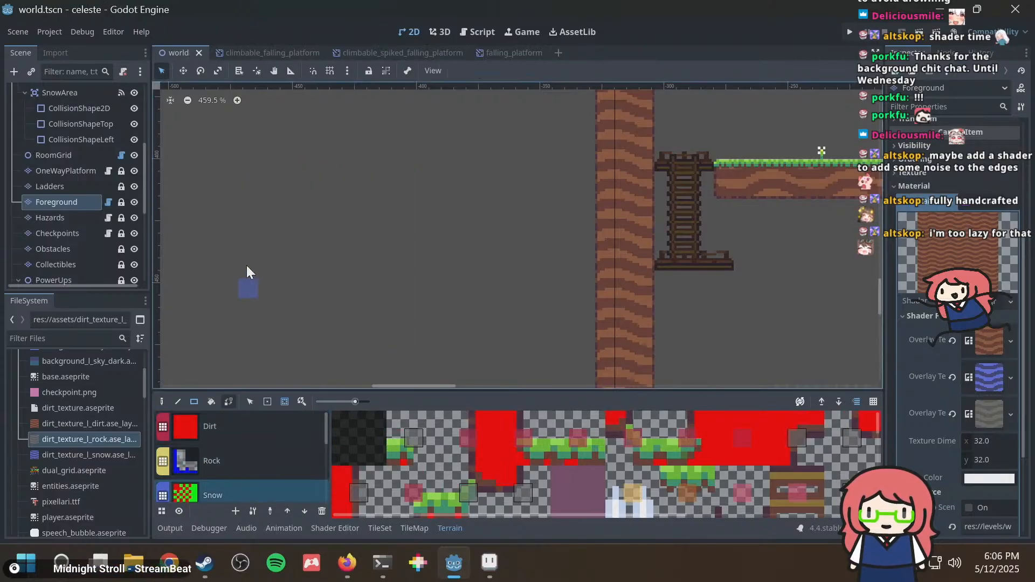
left_click_drag(248, 188, 482, 312)
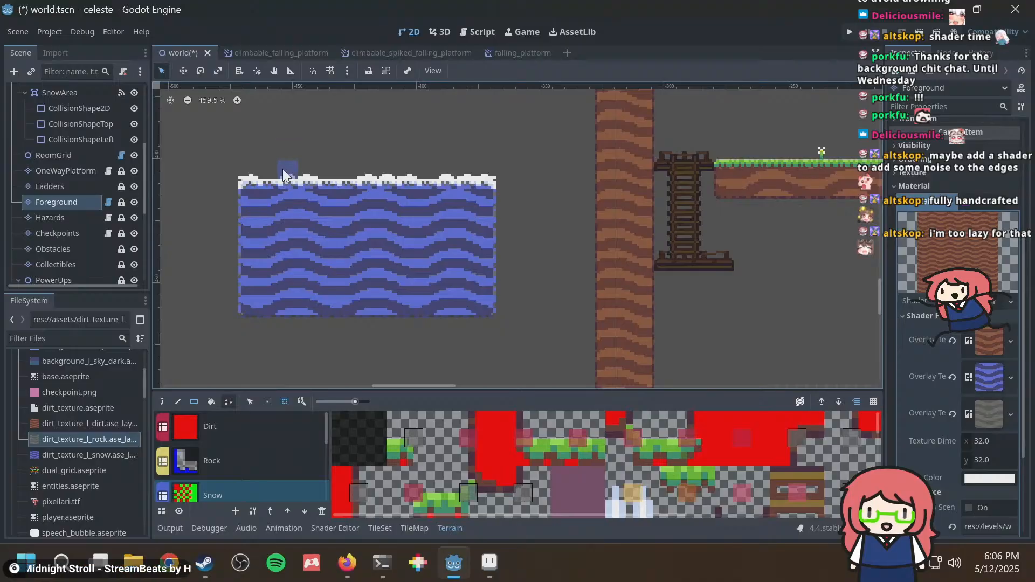
key("ctrl+z")
left_click_drag(485, 186, 268, 230)
mouse_move(328, 127)
left_mouse_down()
mouse_move(346, 147)
mouse_move(362, 287)
left_mouse_up()
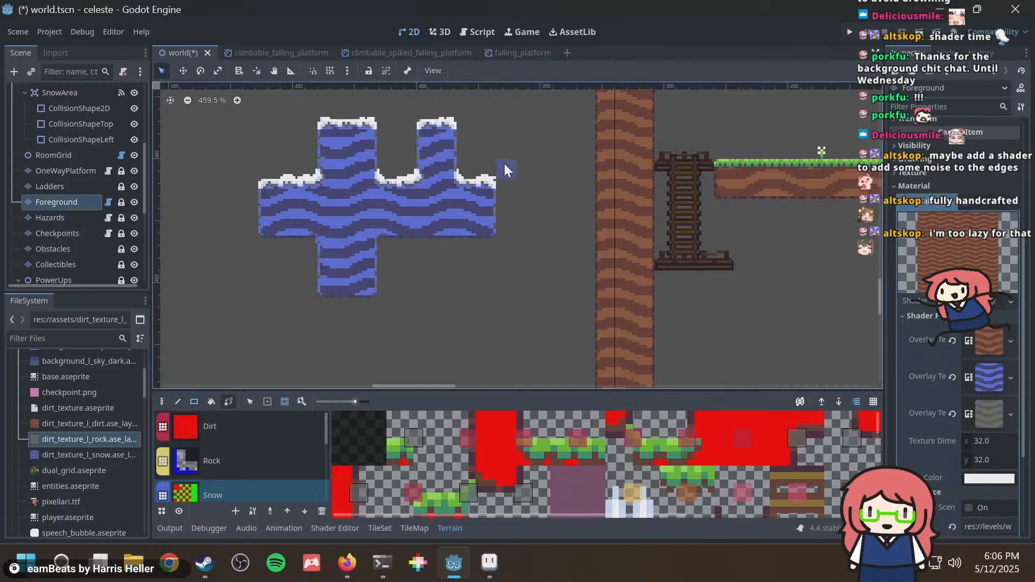
key("ctrl+z")
key("ctrl+z")
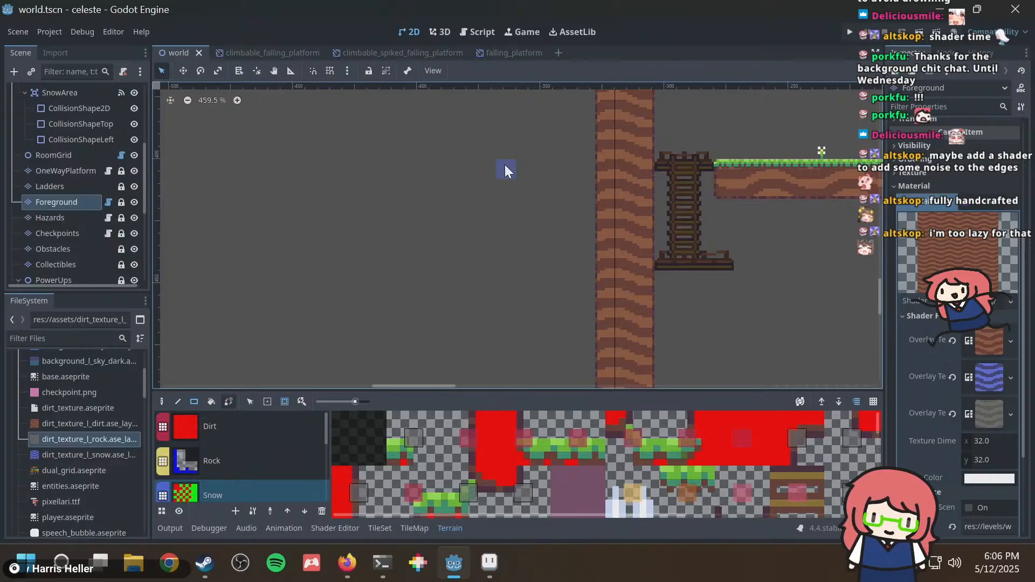
Switch to Aseprite and duplicate the 32 × 32 px red-and-green checkered transition block directly below itself, at position 32, 64.
scroll(508, 227, "down", 4)
key("alt+Tab")
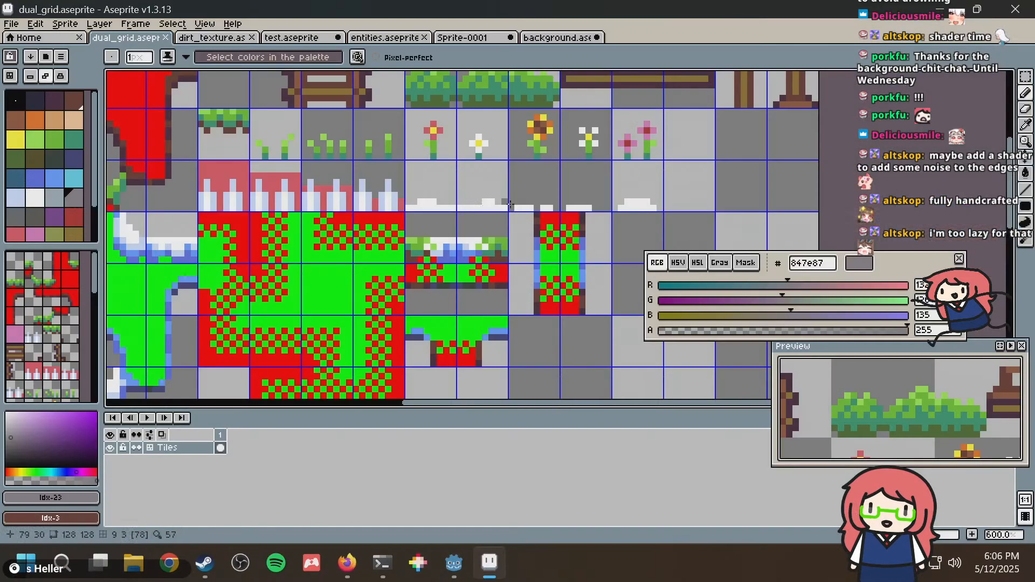
middle_click_drag(442, 278, 658, 73)
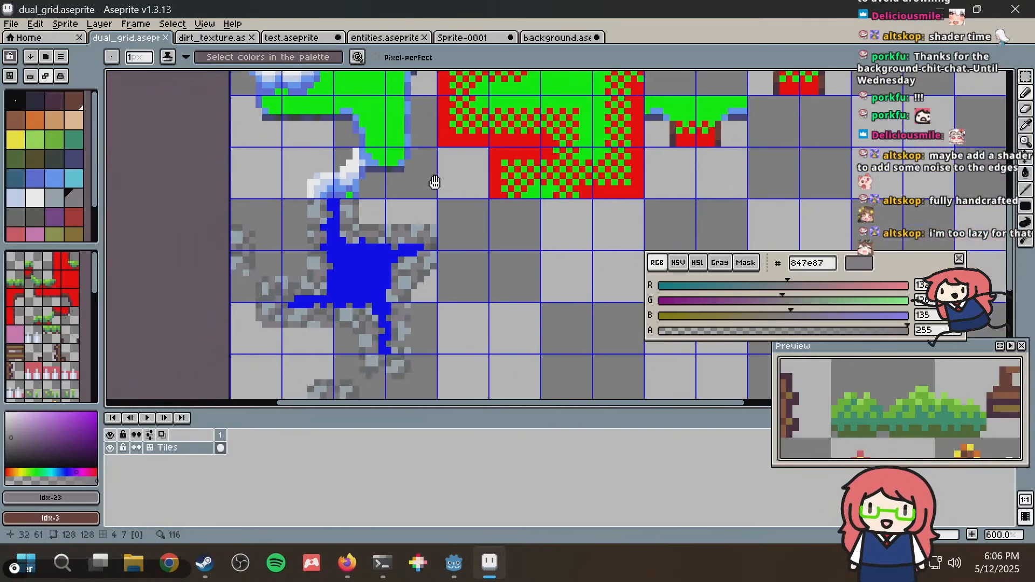
middle_click_drag(432, 180, 333, 266)
key("m")
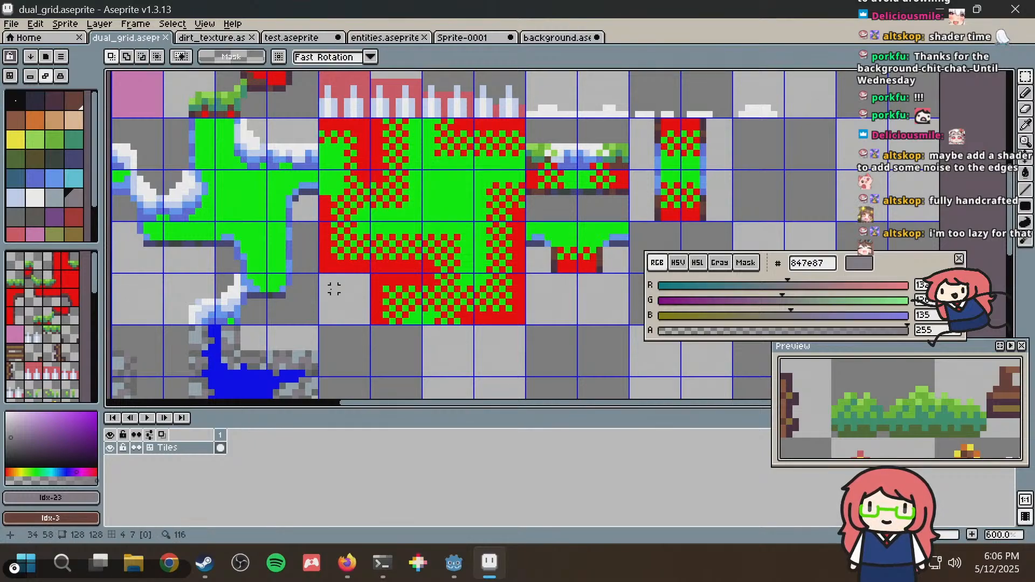
left_click_drag(321, 321, 521, 115)
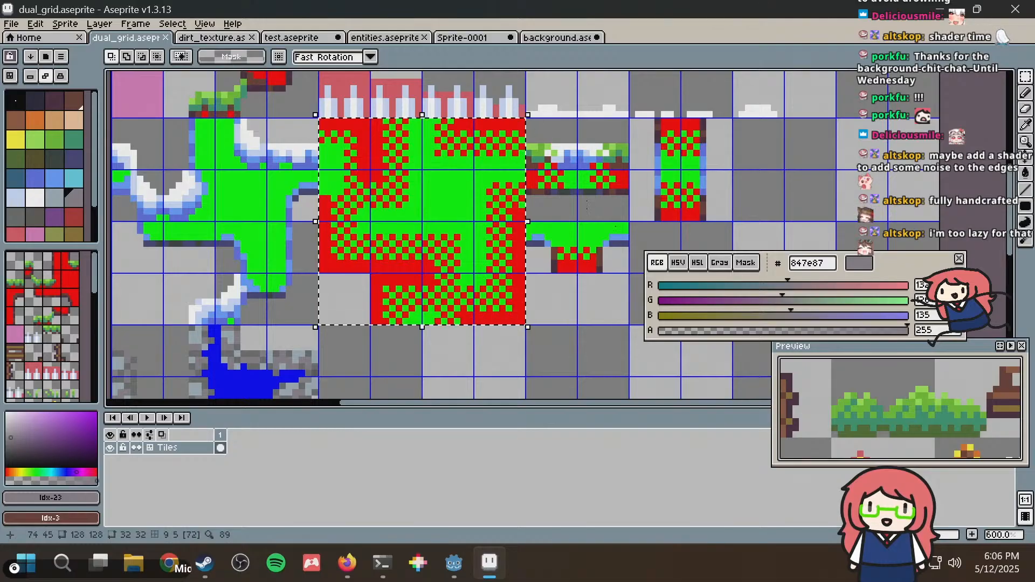
scroll(628, 156, "down", 3)
scroll(620, 156, "up", 2)
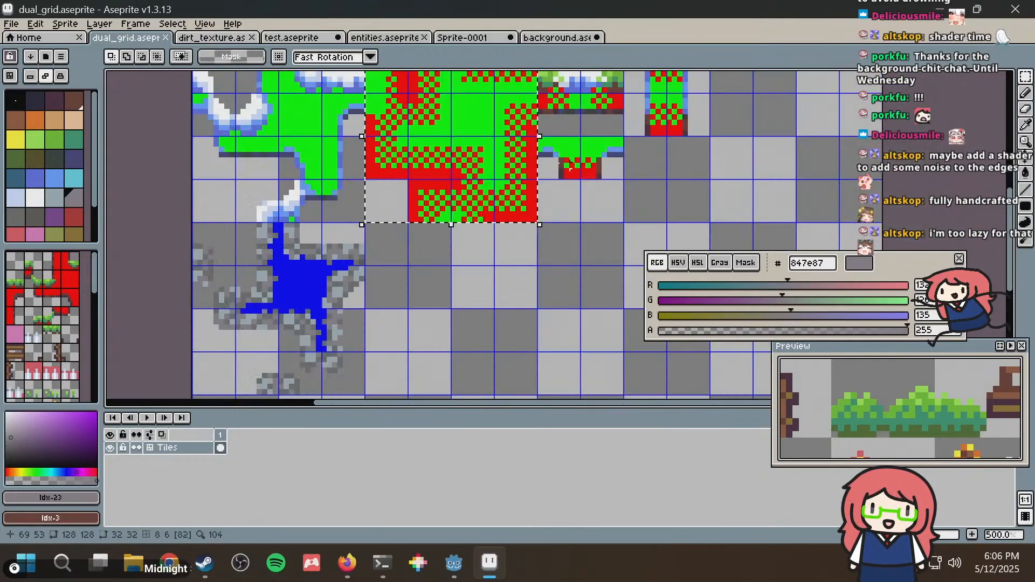
scroll(539, 162, "down", 1)
left_click(472, 182)
left_click_drag(472, 182, 473, 306)
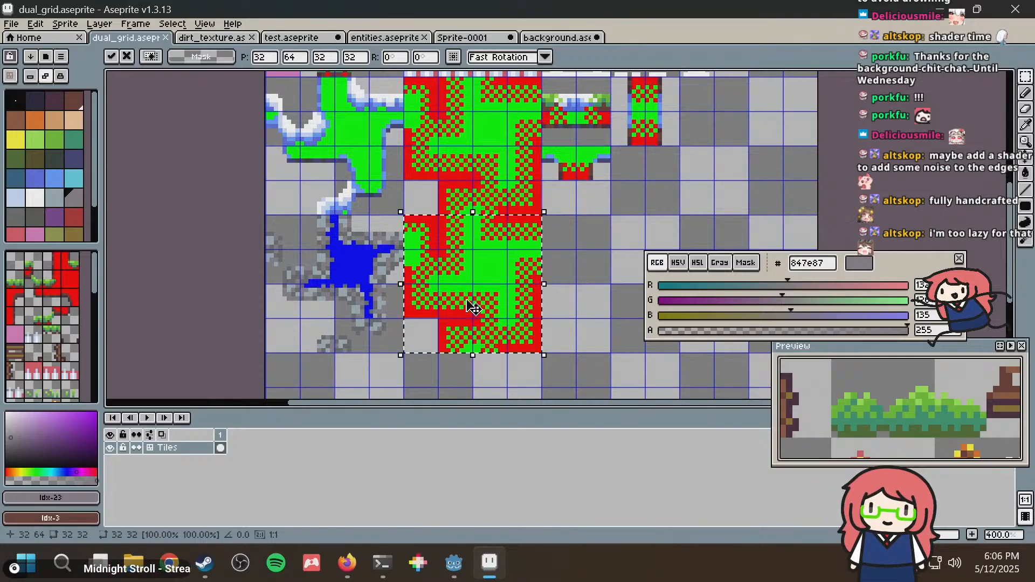
Set the foreground color to pure green (index 33) and the background color to pure blue (index 34).
scroll(551, 221, "up", 1)
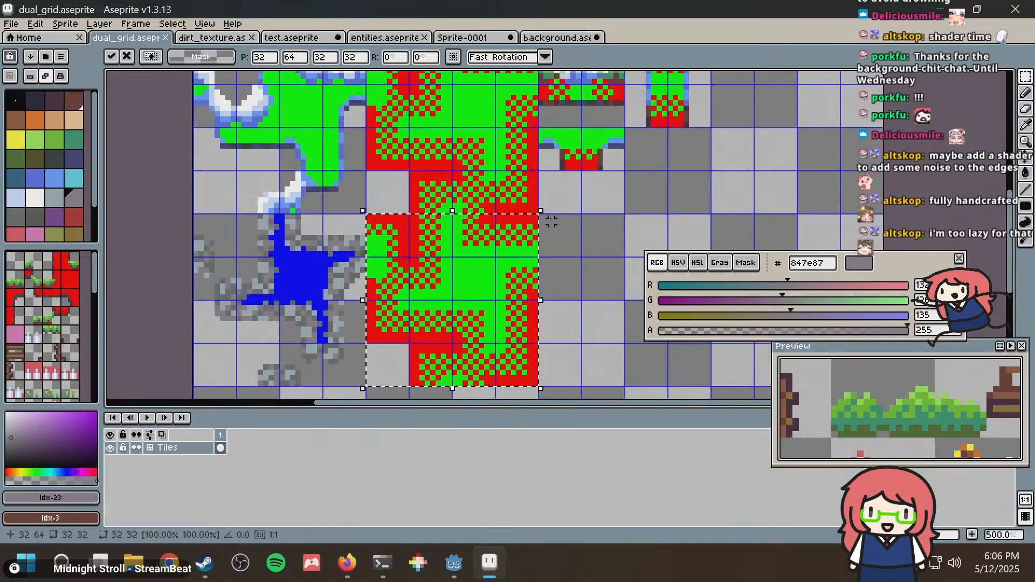
scroll(551, 221, "down", 3)
scroll(551, 221, "up", 3)
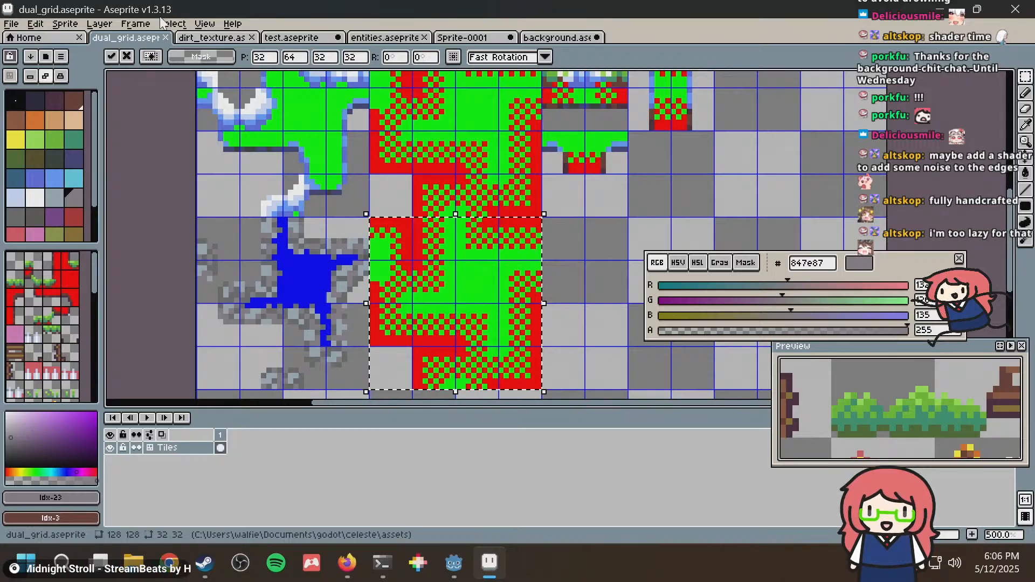
left_click(137, 23)
left_click(174, 25)
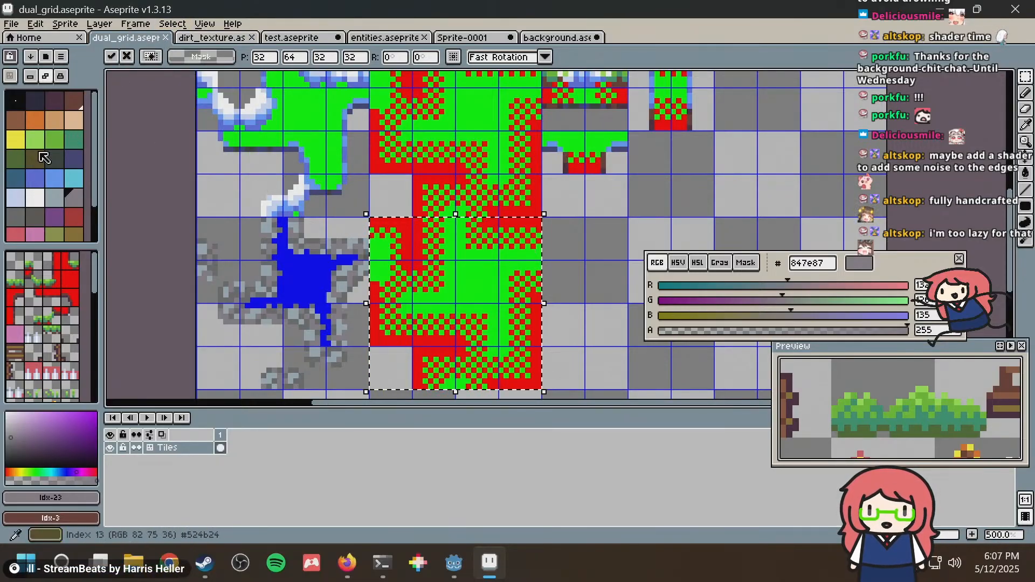
scroll(44, 155, "down", 2)
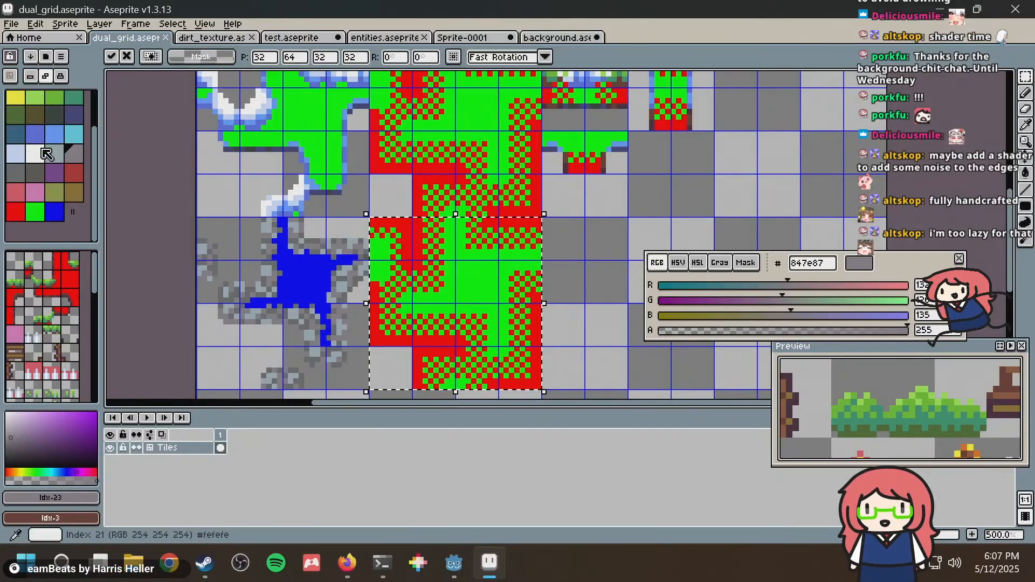
left_click(35, 213)
right_click(61, 213)
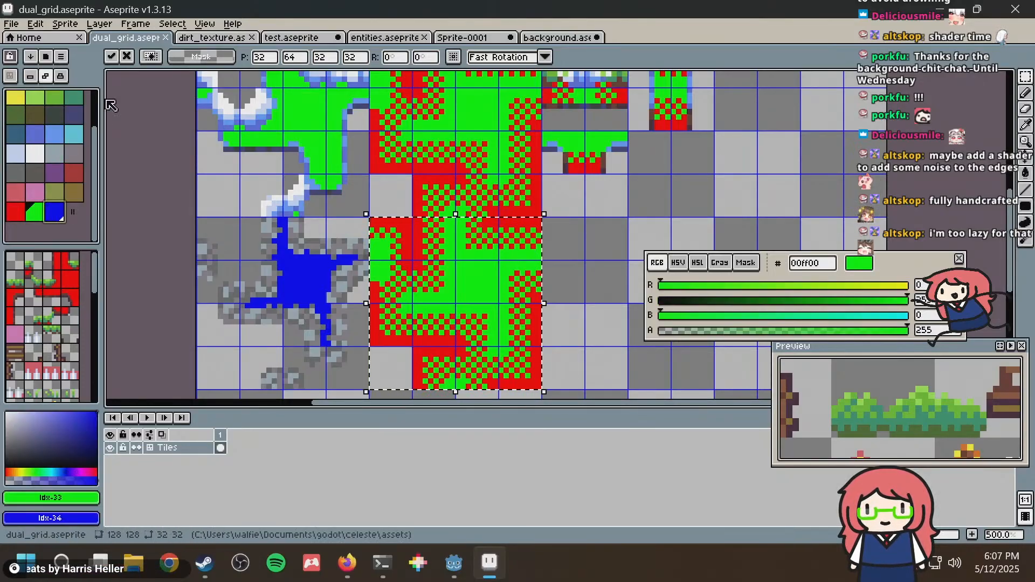
Replace the green with blue at tolerance 0 in the selected red-and-green tile block, then deselect it and save the sprite.
left_click(172, 25)
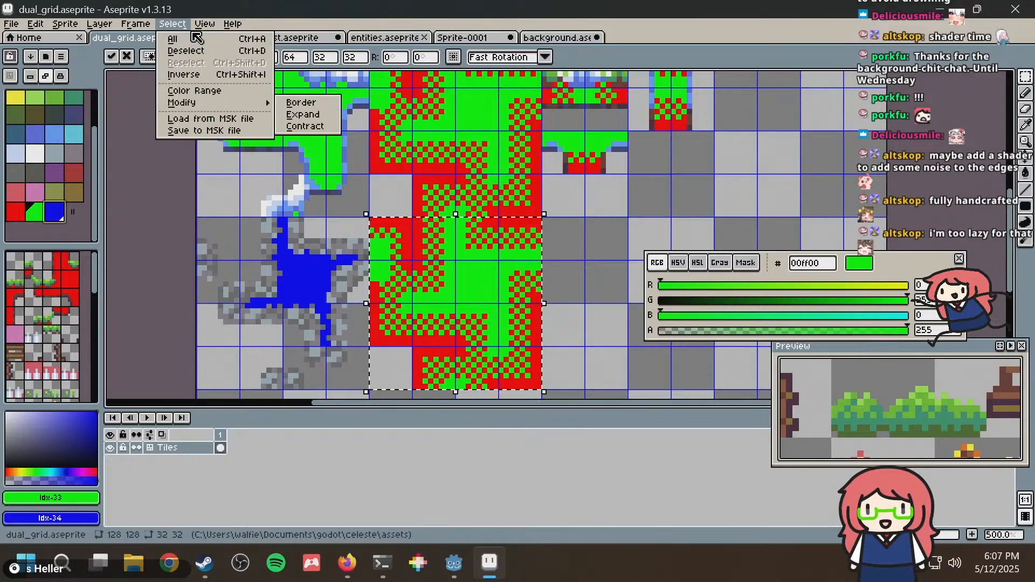
mouse_move(139, 27)
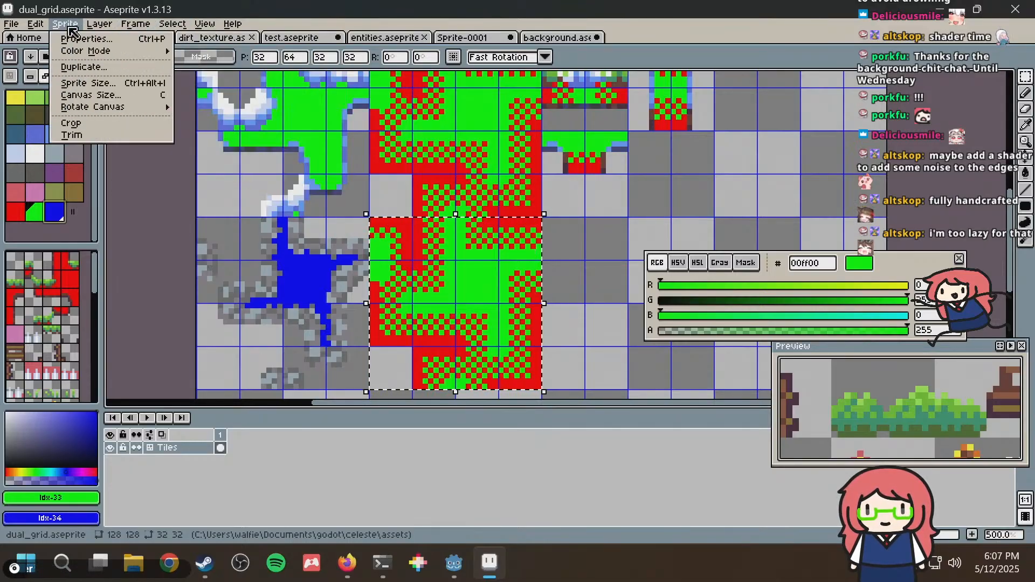
mouse_move(99, 25)
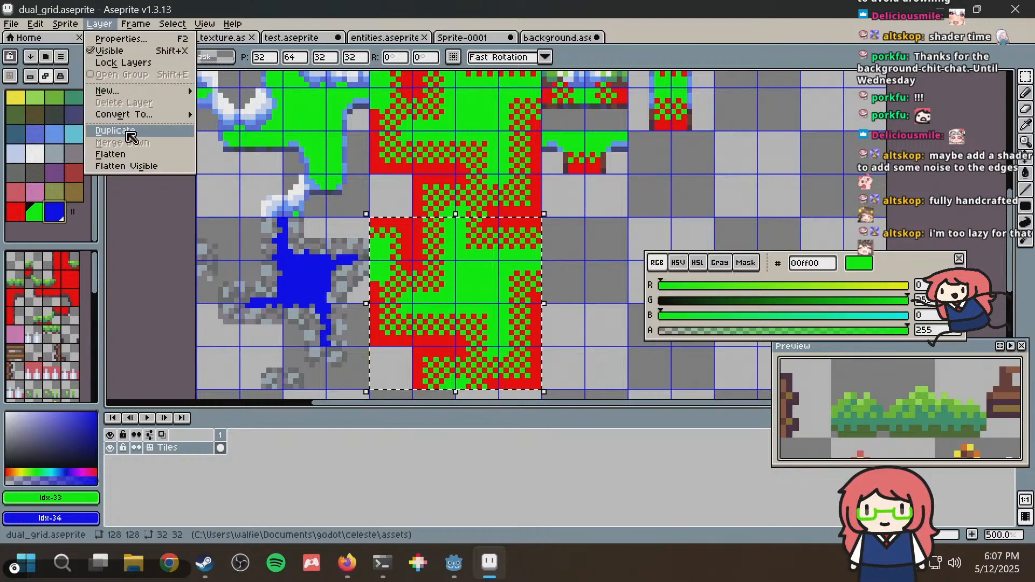
mouse_move(63, 21)
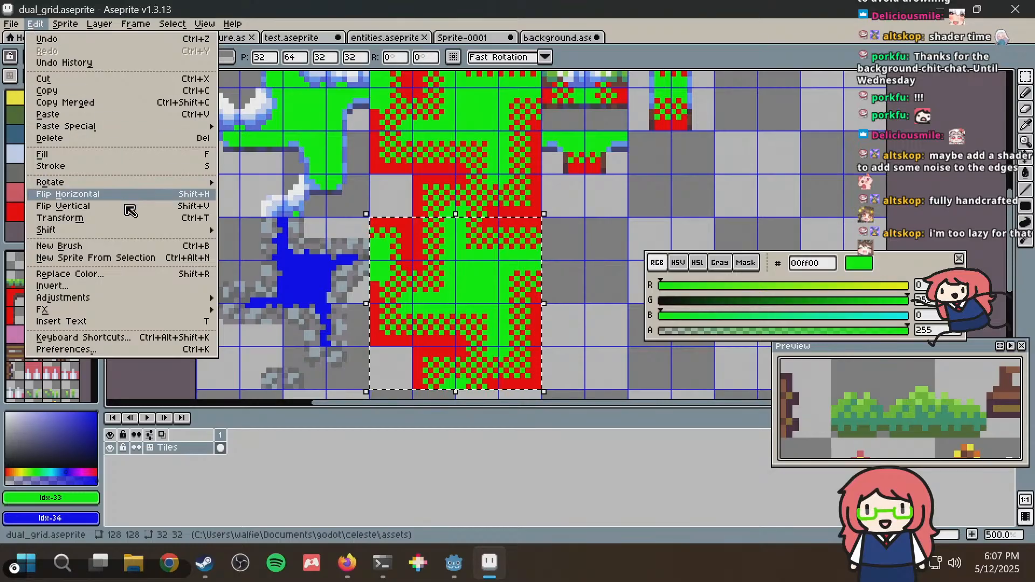
left_click(101, 273)
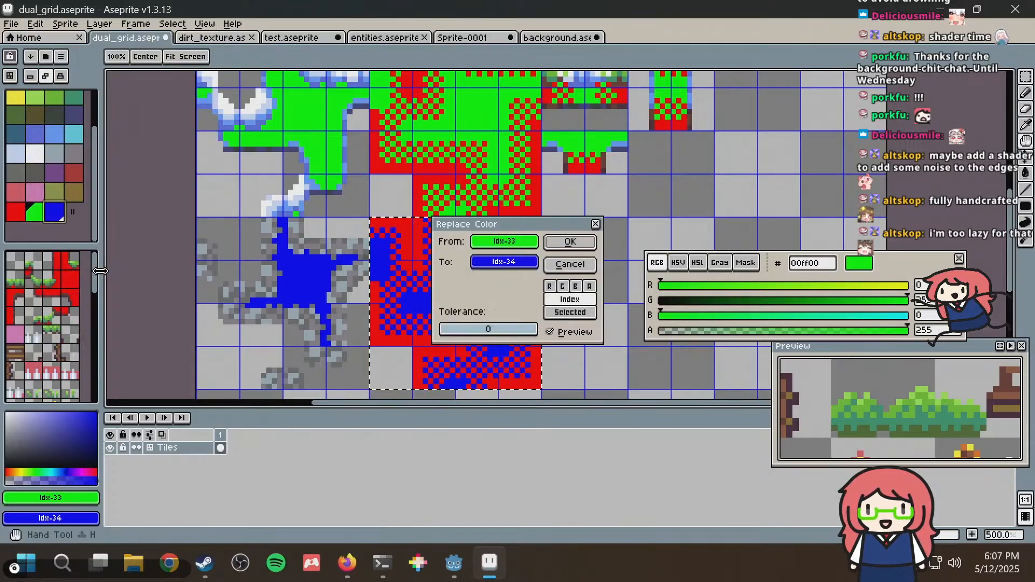
left_click(570, 242)
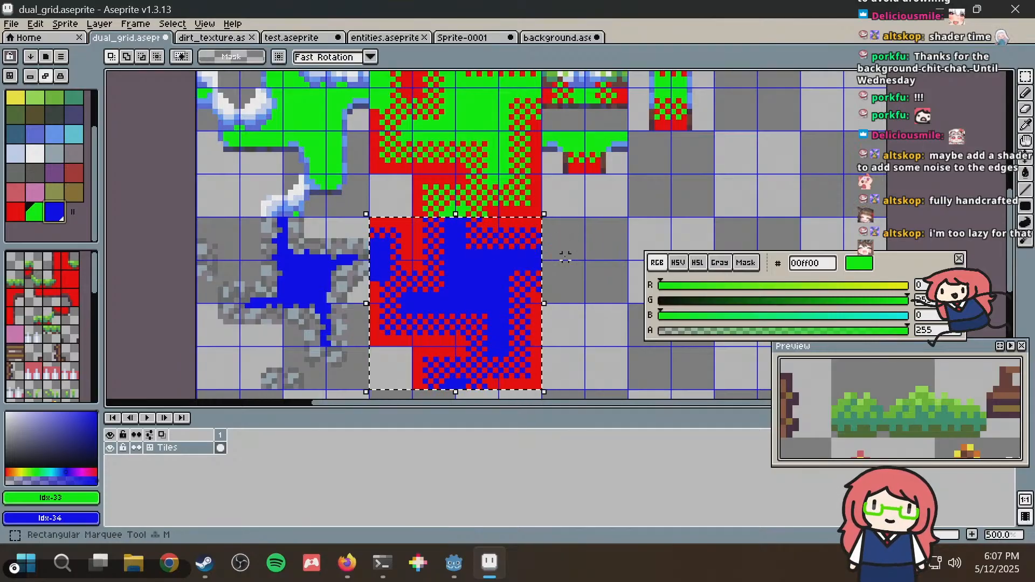
left_click(565, 258)
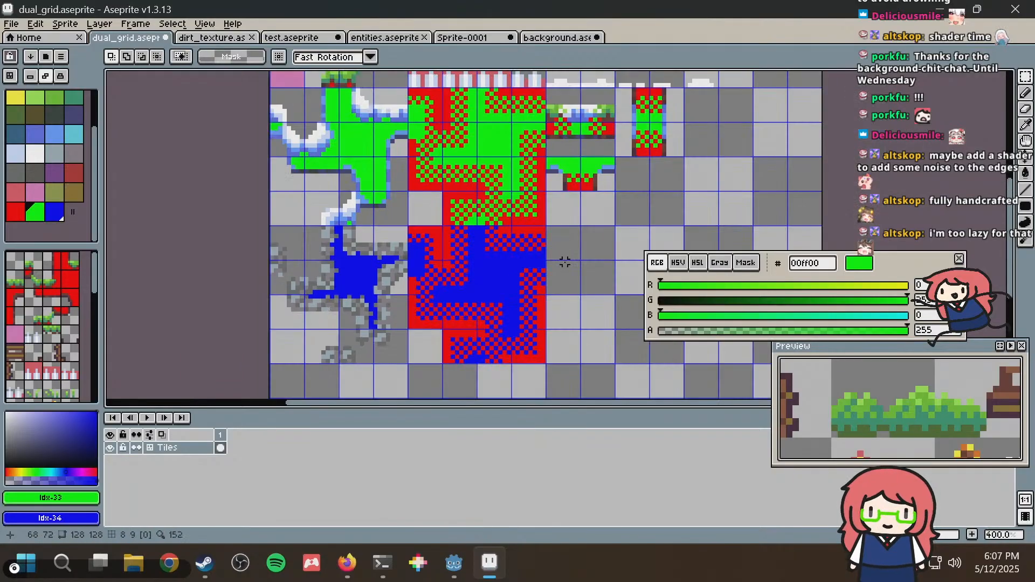
key("ctrl+s")
Switch to Godot and create TileSet atlas tiles over the new red-and-blue transition tiles of dual_grid.aseprite.
key("alt+Tab")
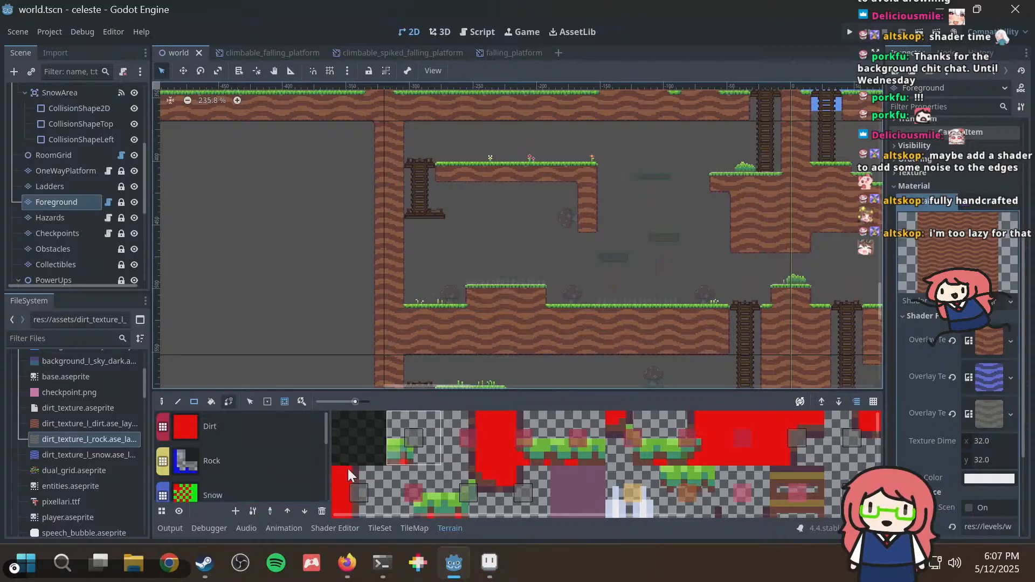
left_click_drag(326, 426, 329, 452)
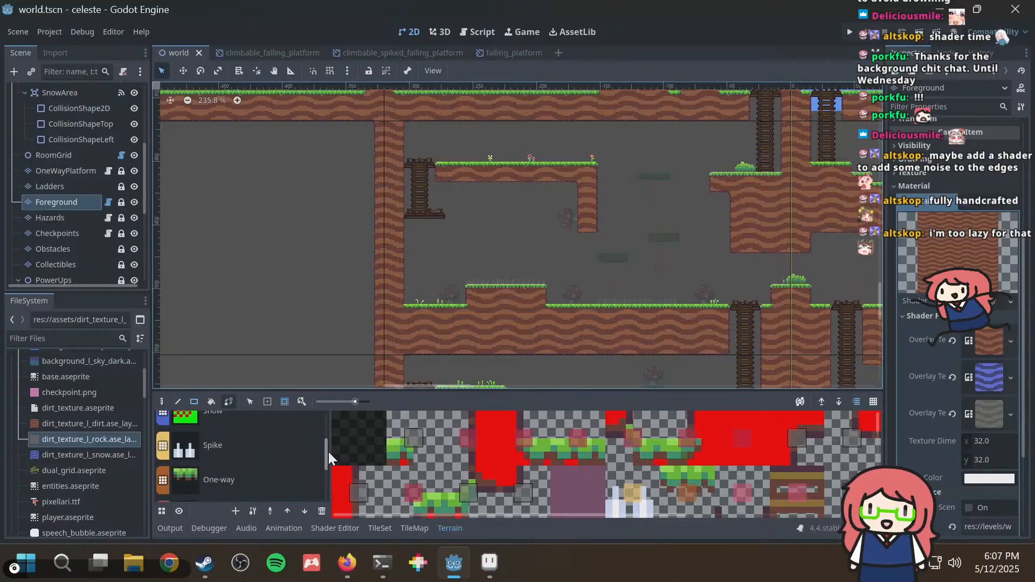
left_click(405, 526)
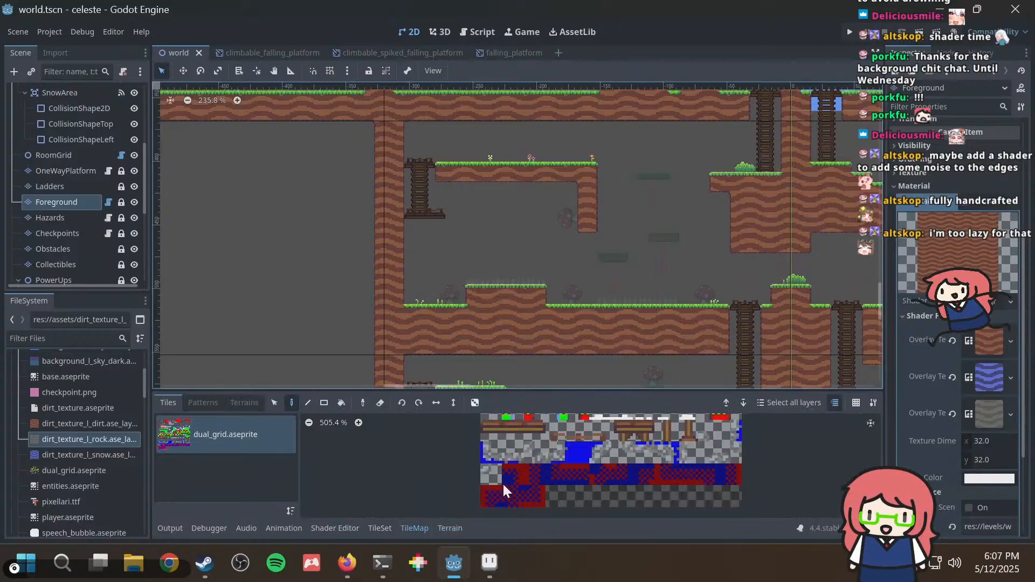
middle_click_drag(458, 468, 400, 436)
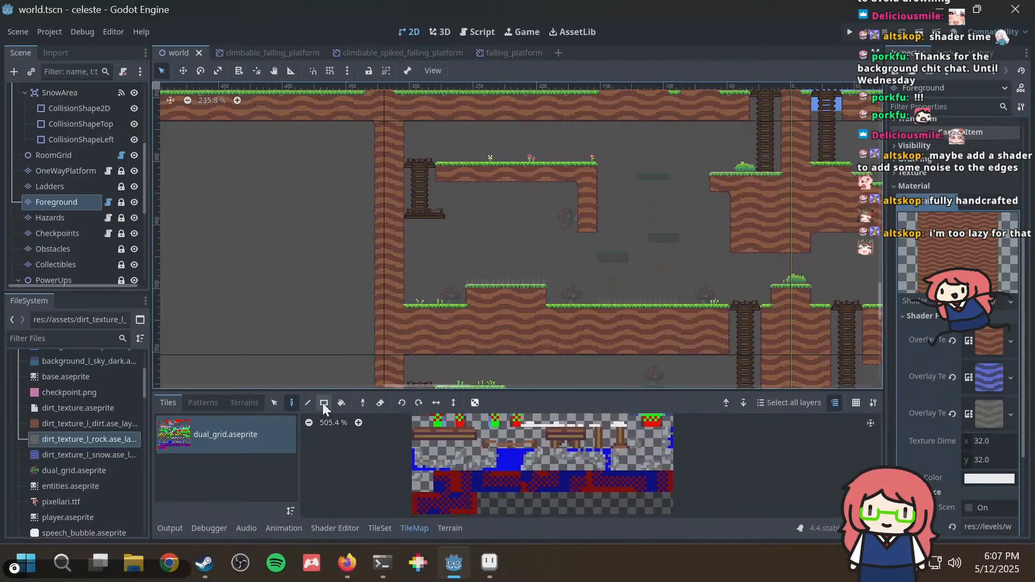
left_click(378, 528)
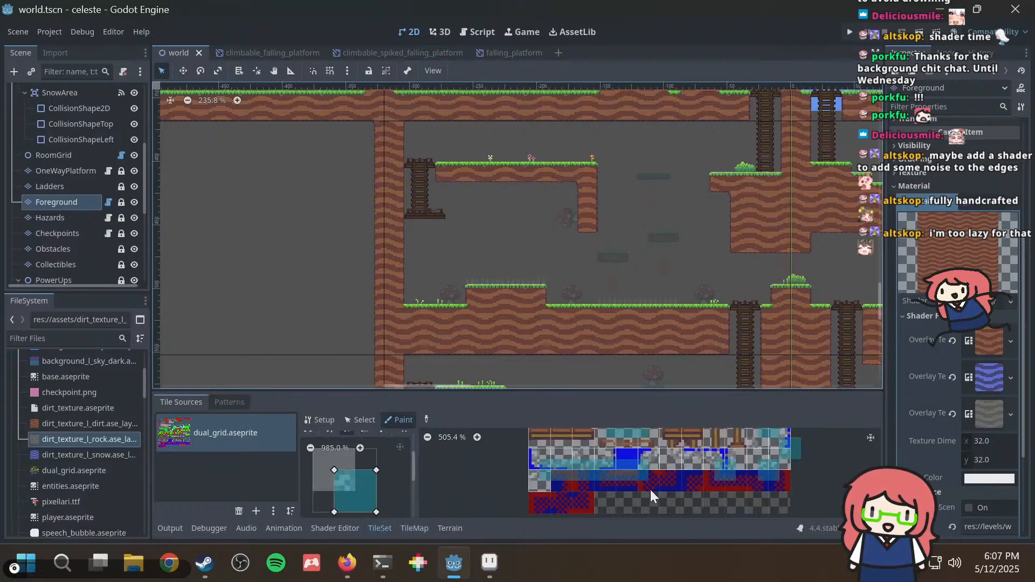
left_click(314, 421)
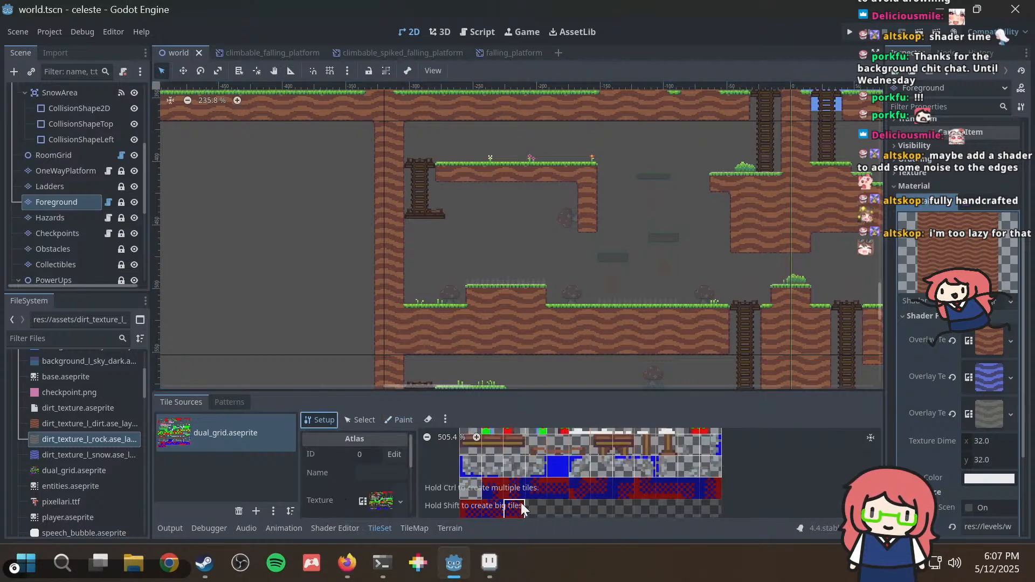
left_click_drag(493, 486, 652, 490)
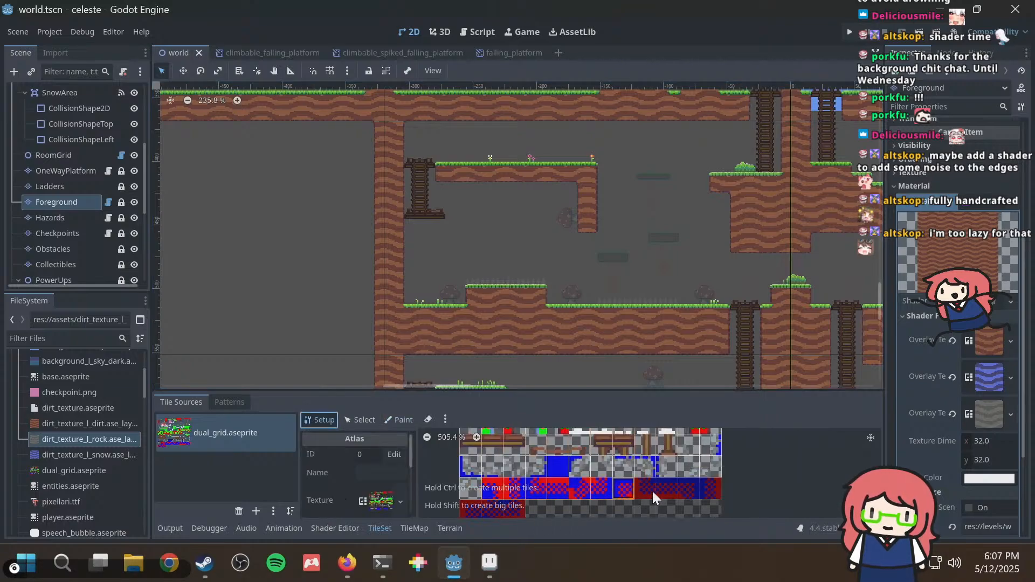
left_click(711, 487)
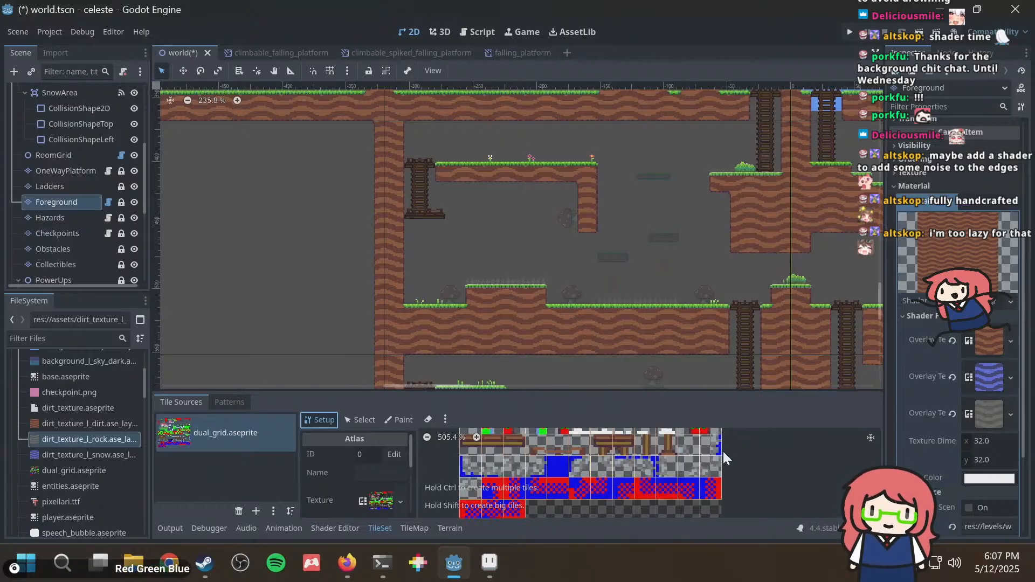
Set the texture origin of all the new red-and-blue tiles to x 4 px, y 4 px and save the scene.
scroll(723, 449, "down", 2)
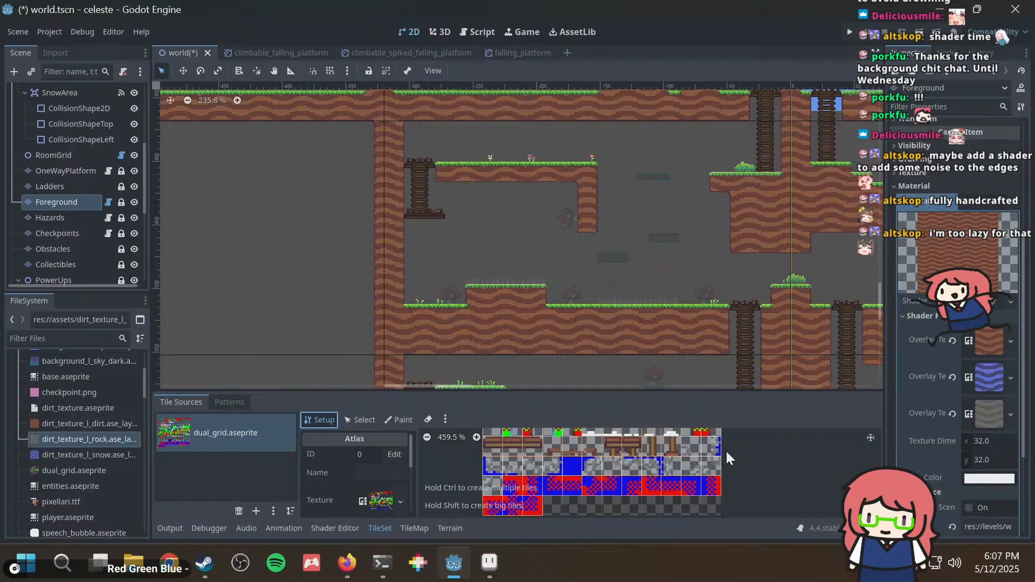
left_click(357, 420)
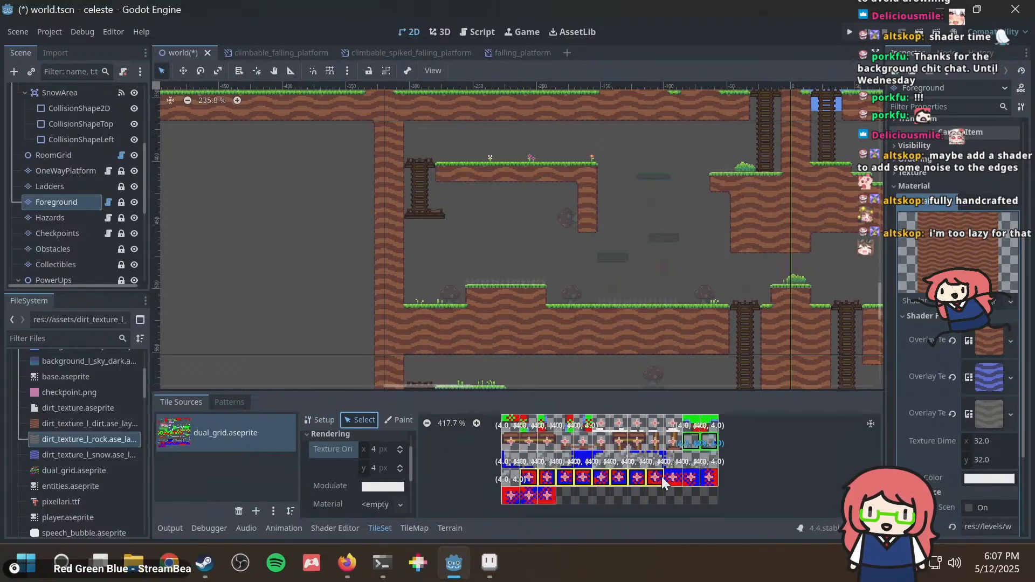
left_click_drag(662, 481, 729, 482)
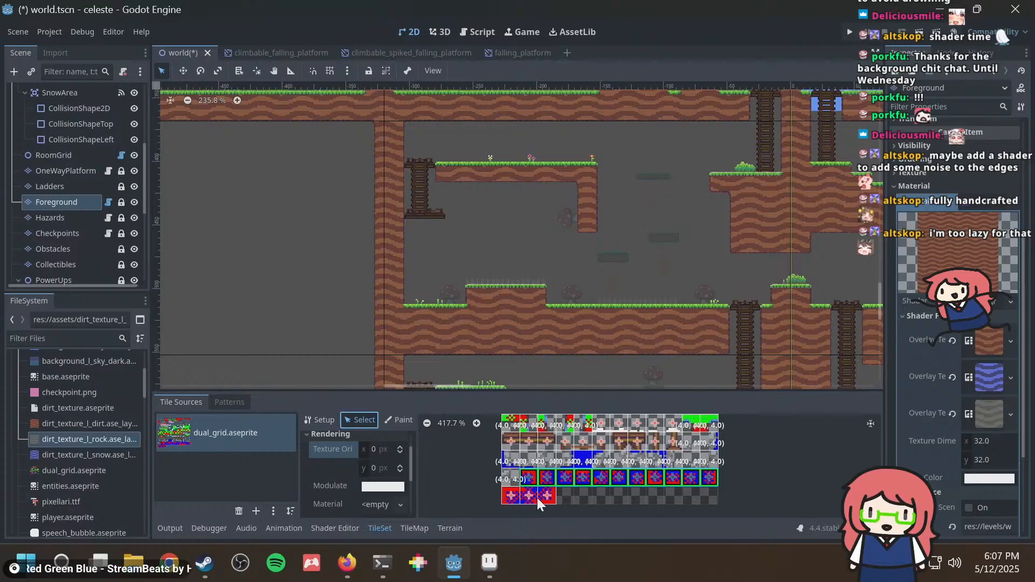
left_click_drag(525, 498, 505, 497)
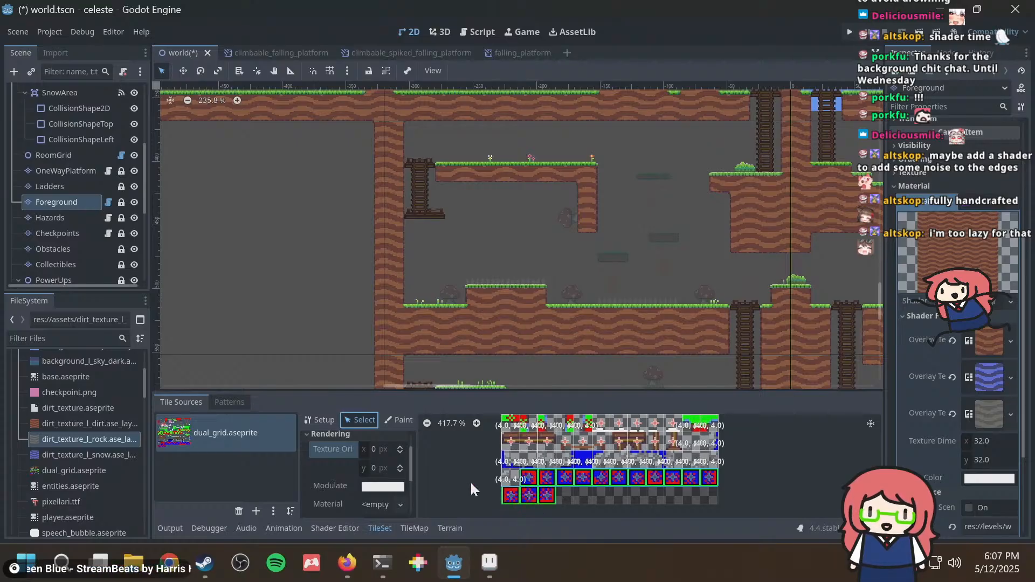
left_click(383, 446)
type("4")
key("Tab")
type("4")
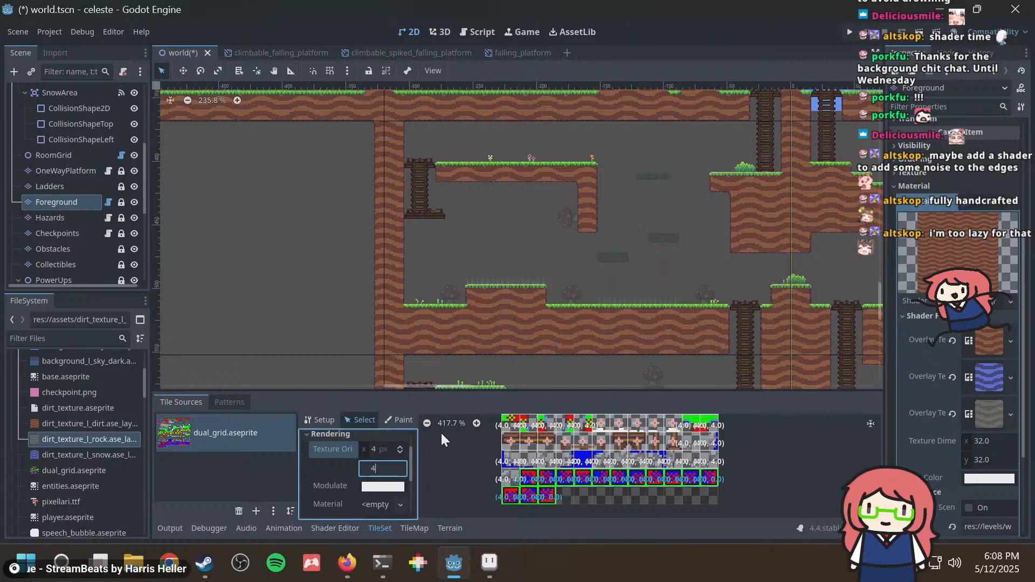
key("Return")
key("ctrl+s")
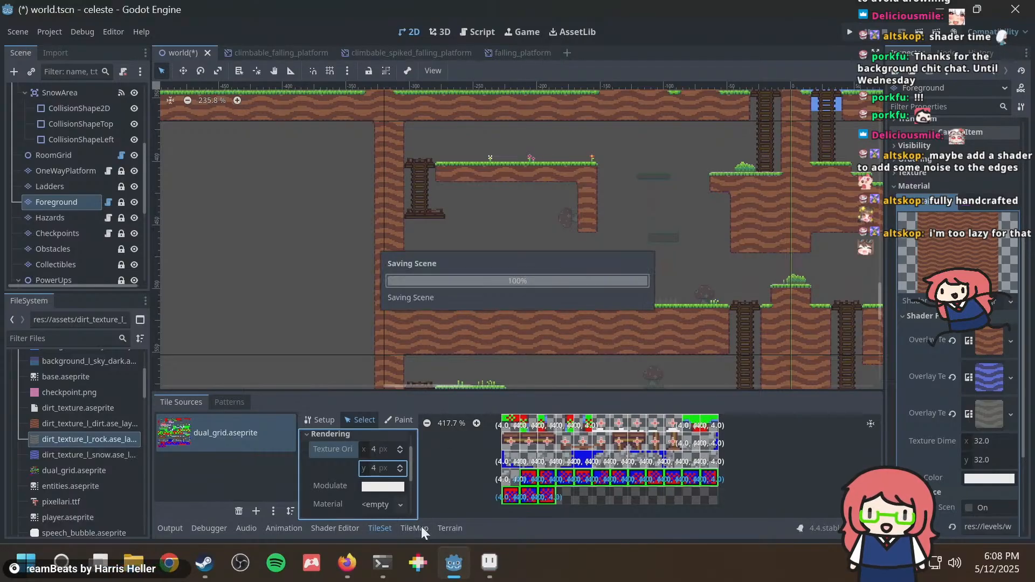
Paint the current collision polygon onto the new red-and-blue tiles in the TileSet and save the scene.
left_click(418, 527)
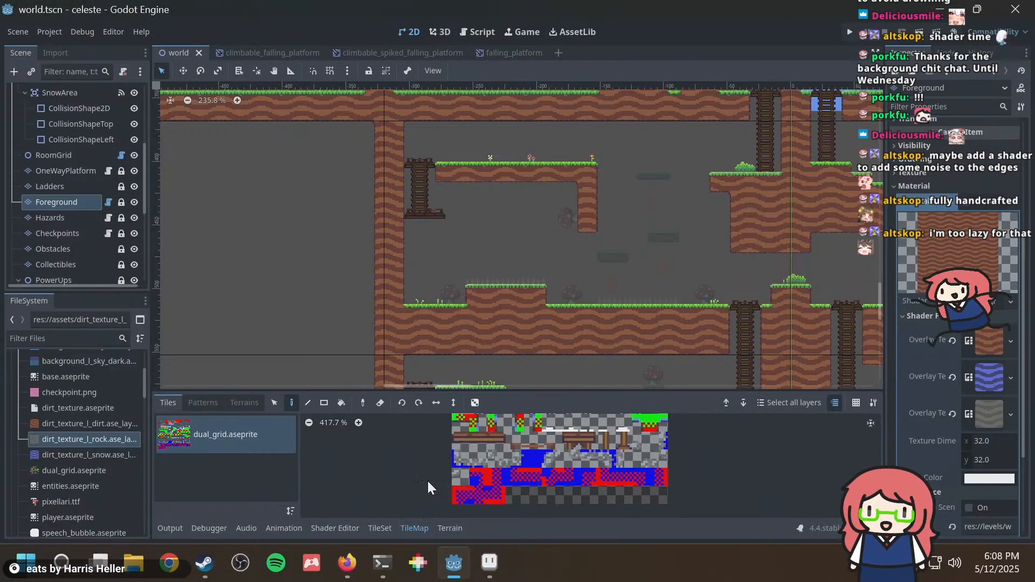
left_click(387, 529)
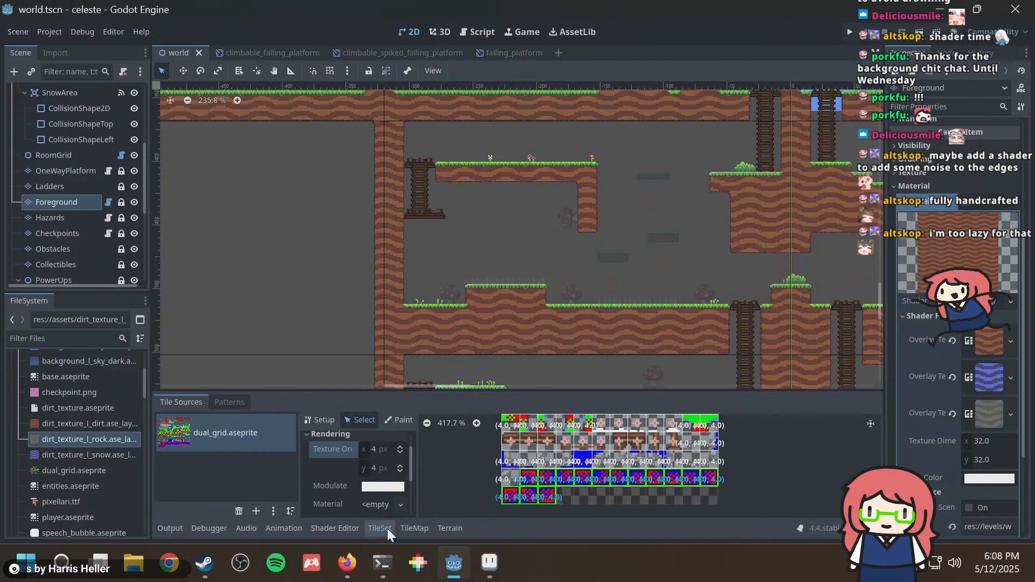
left_click(394, 418)
scroll(587, 473, "up", 2)
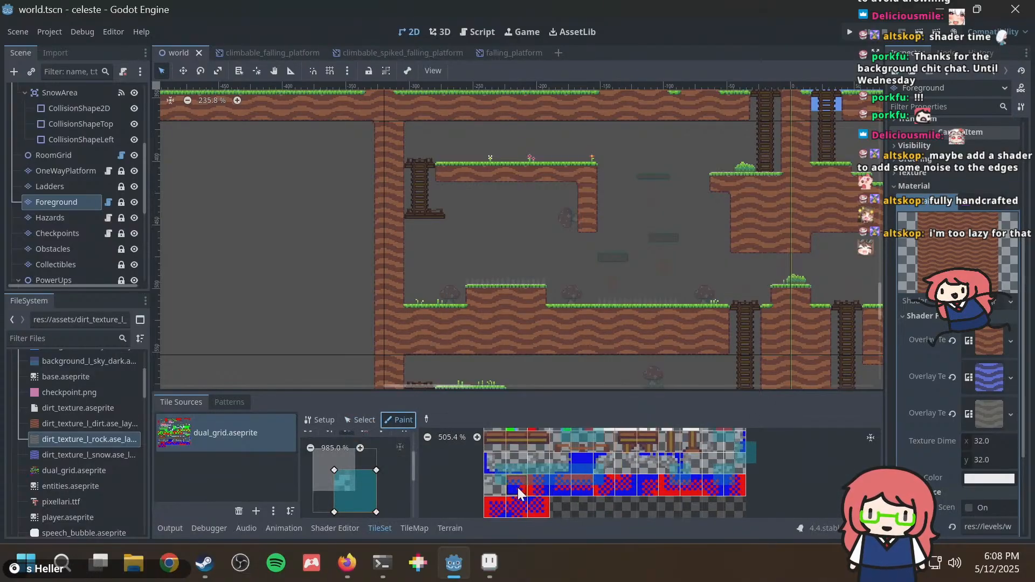
left_click_drag(518, 487, 733, 485)
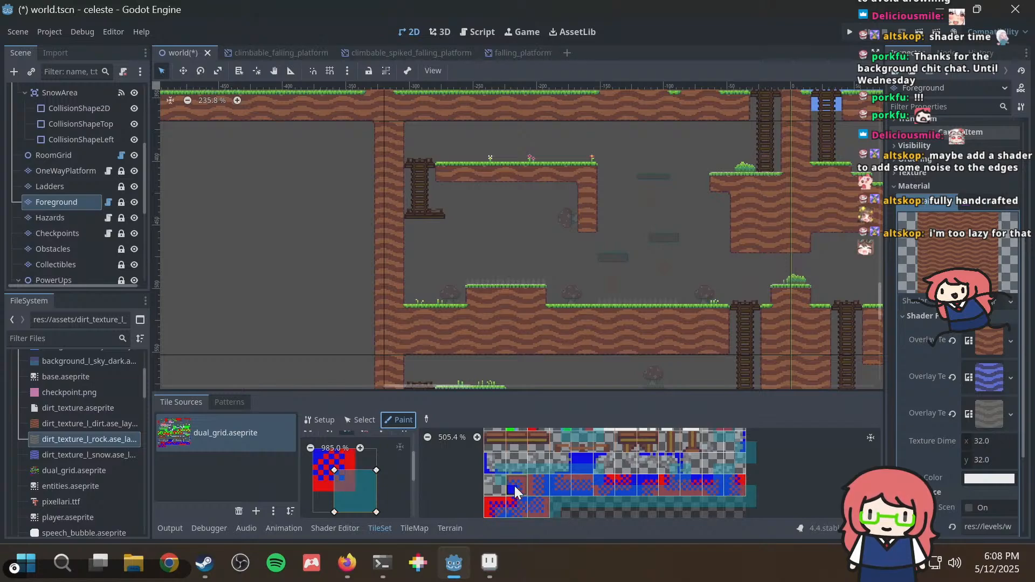
key("ctrl+s")
In the Terrain editor, assign the Rock terrain type to the new red-and-blue tiles that represent rock, in both rows.
left_click(446, 526)
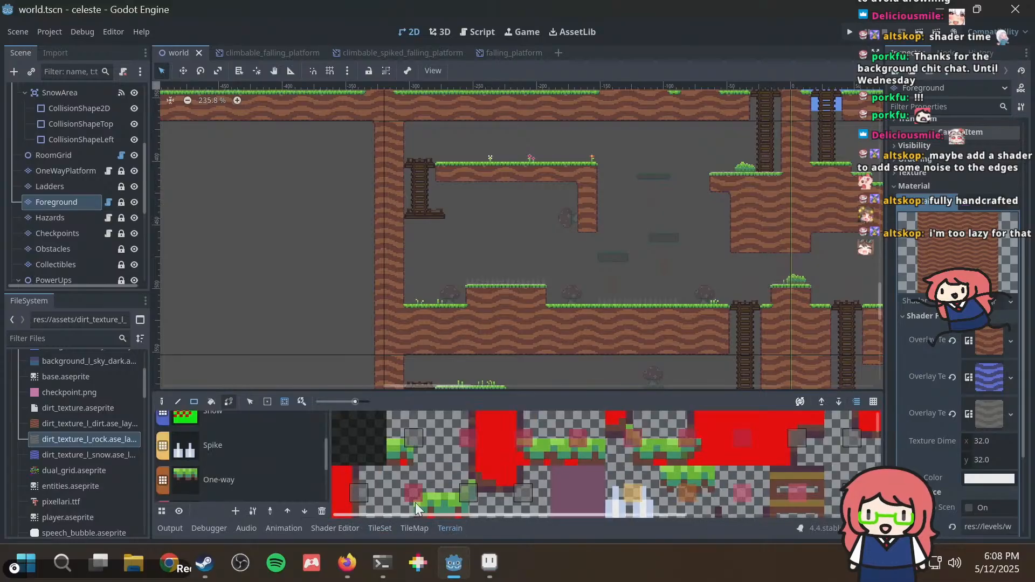
left_click_drag(323, 455, 325, 422)
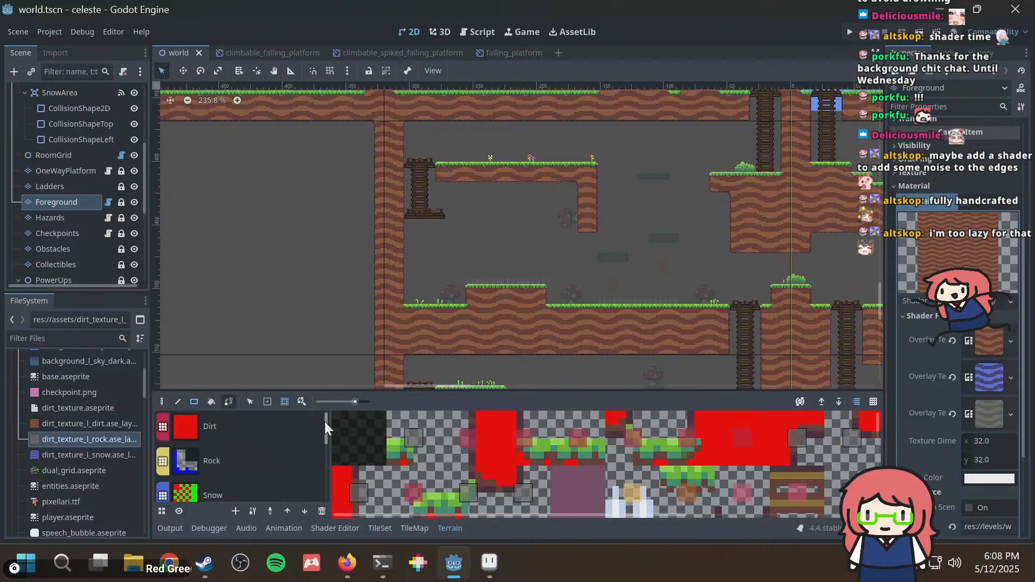
left_click(250, 457)
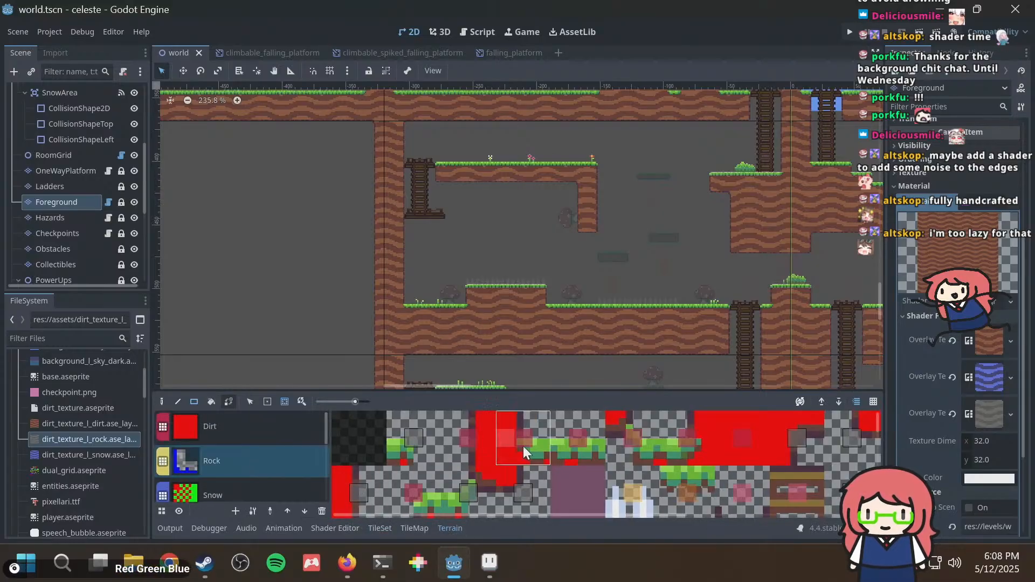
scroll(532, 448, "down", 5)
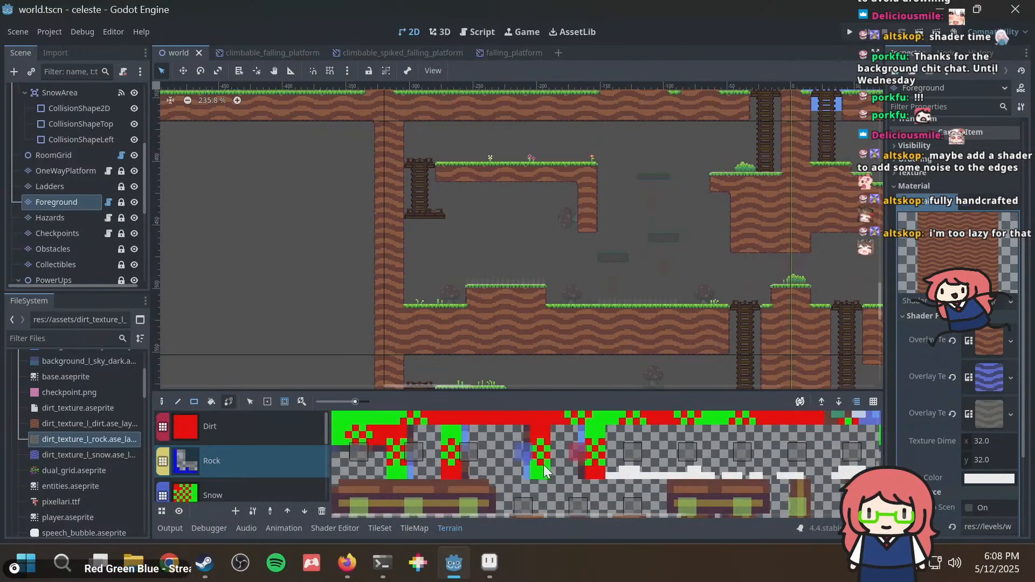
scroll(543, 465, "down", 3)
scroll(541, 468, "down", 5)
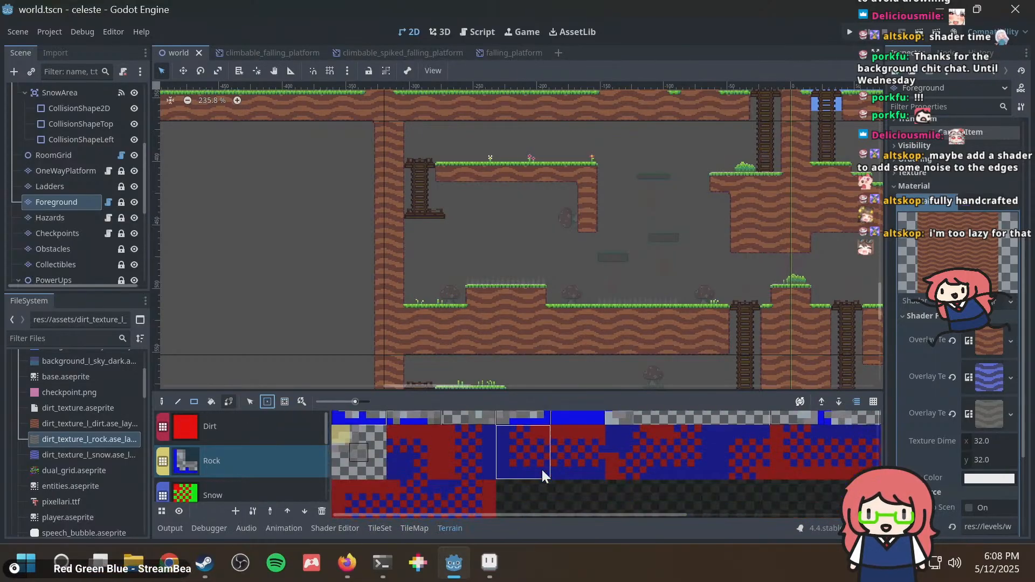
scroll(496, 454, "up", 3)
scroll(496, 454, "down", 3)
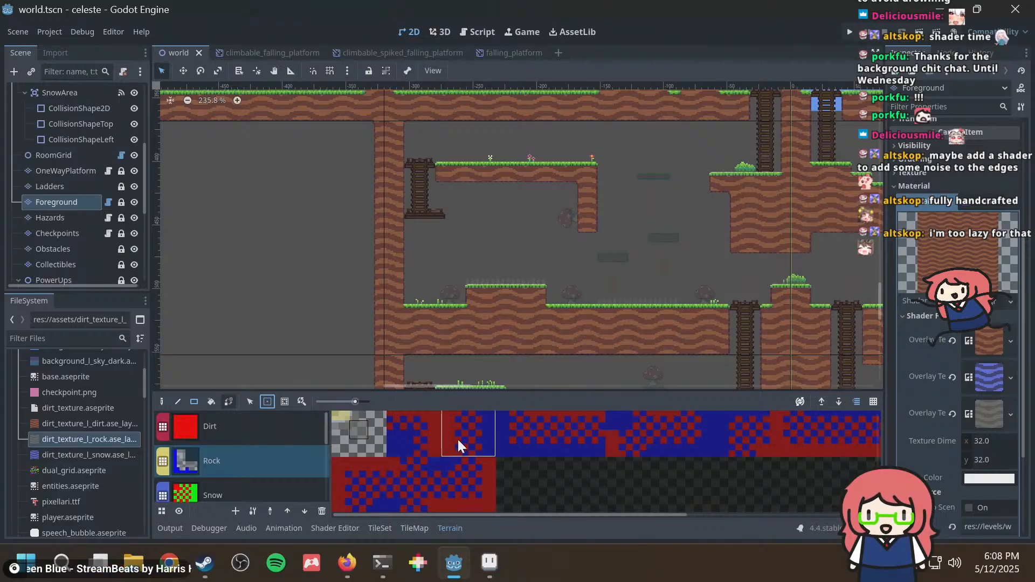
left_click(457, 438)
left_click(516, 434)
left_click_drag(569, 517, 615, 513)
left_click(506, 439)
left_click(571, 432)
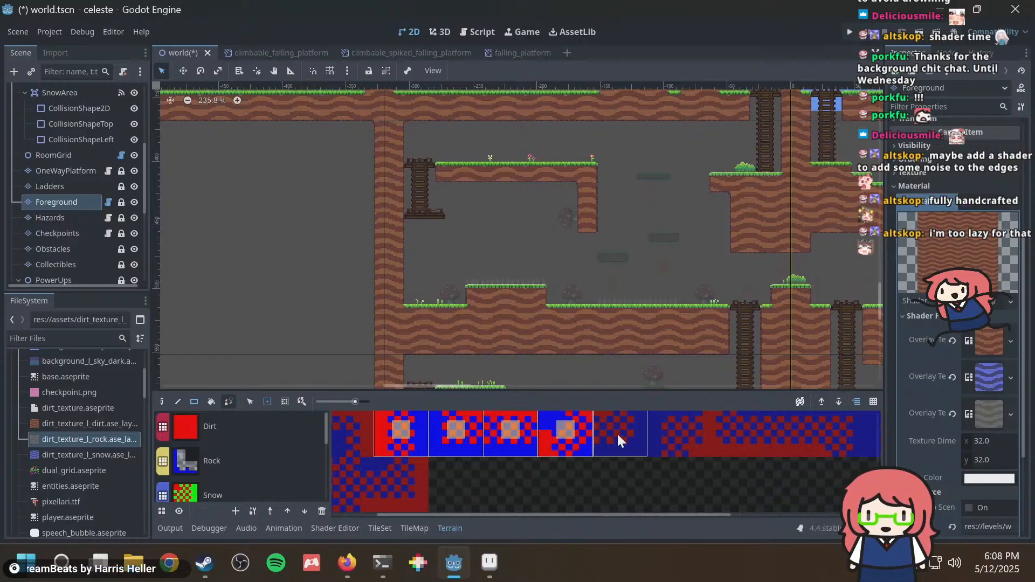
left_click(617, 434)
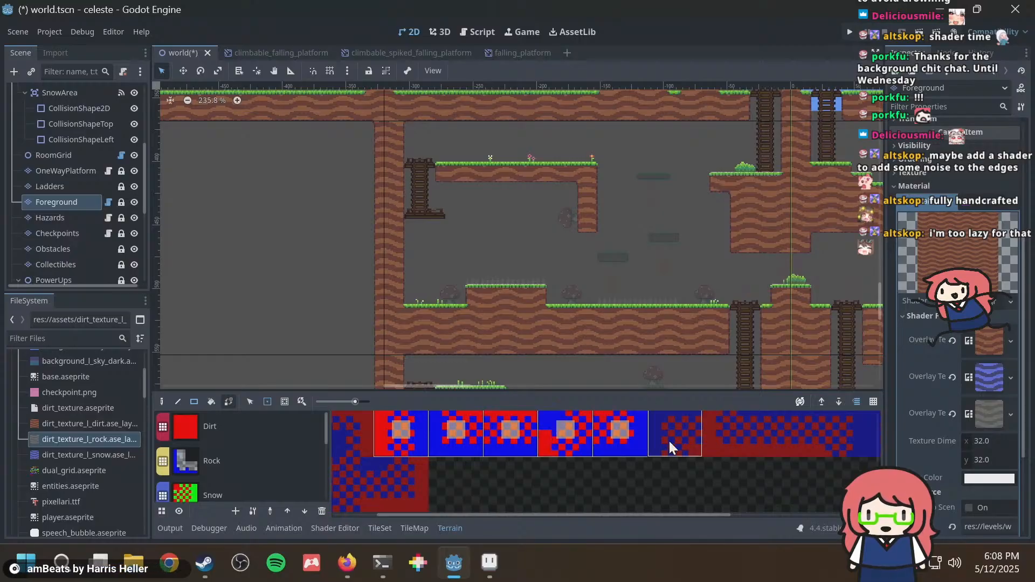
left_click(854, 433)
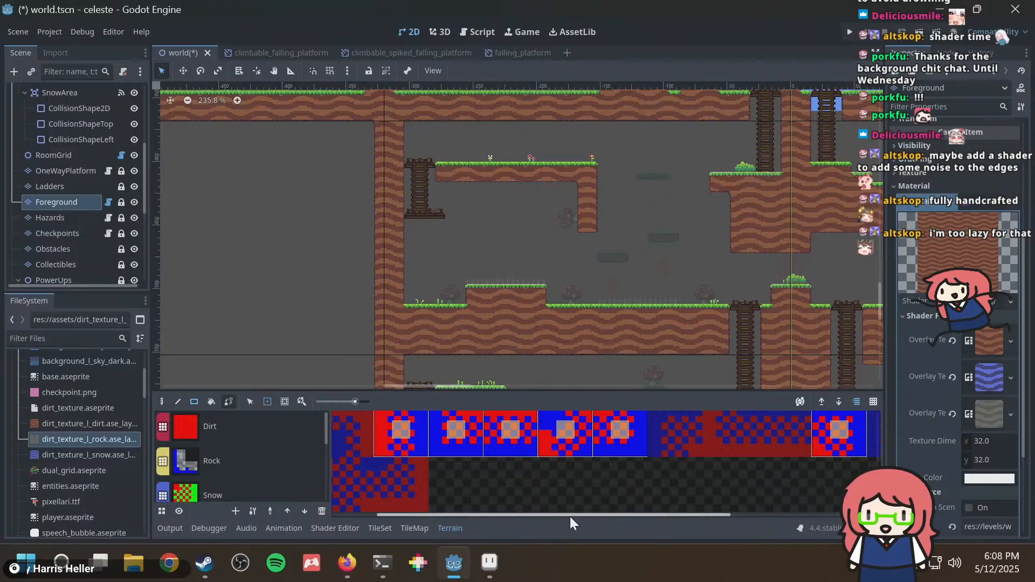
left_click_drag(571, 517, 419, 510)
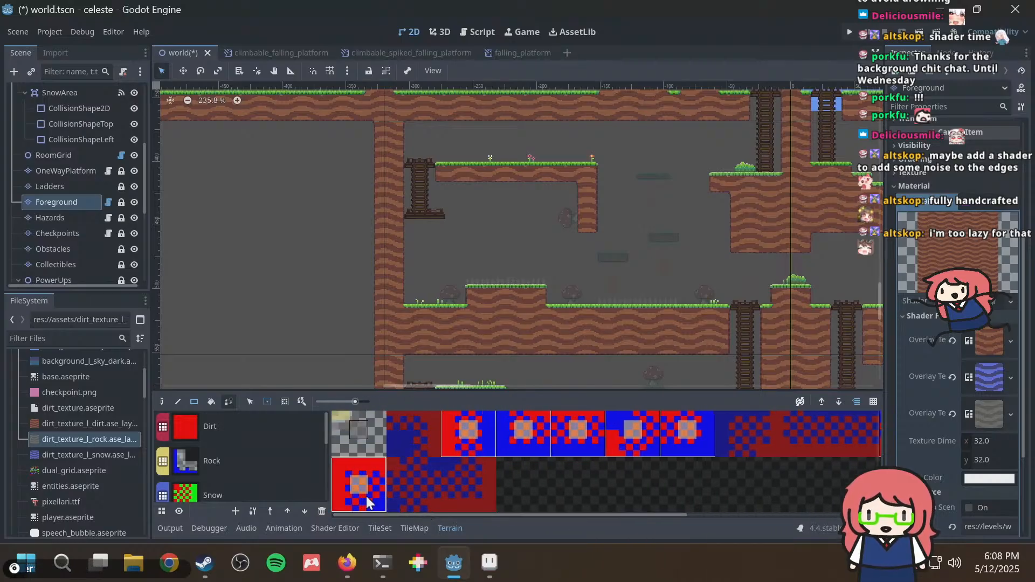
Assign the Dirt terrain type to the remaining new red-and-blue transition tiles in both rows.
left_click(236, 422)
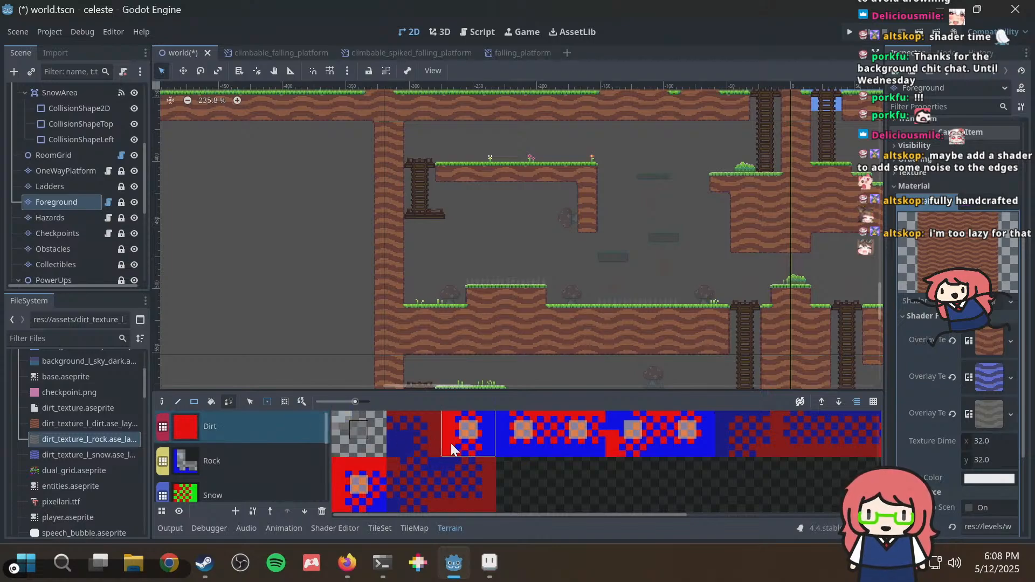
left_click(397, 426)
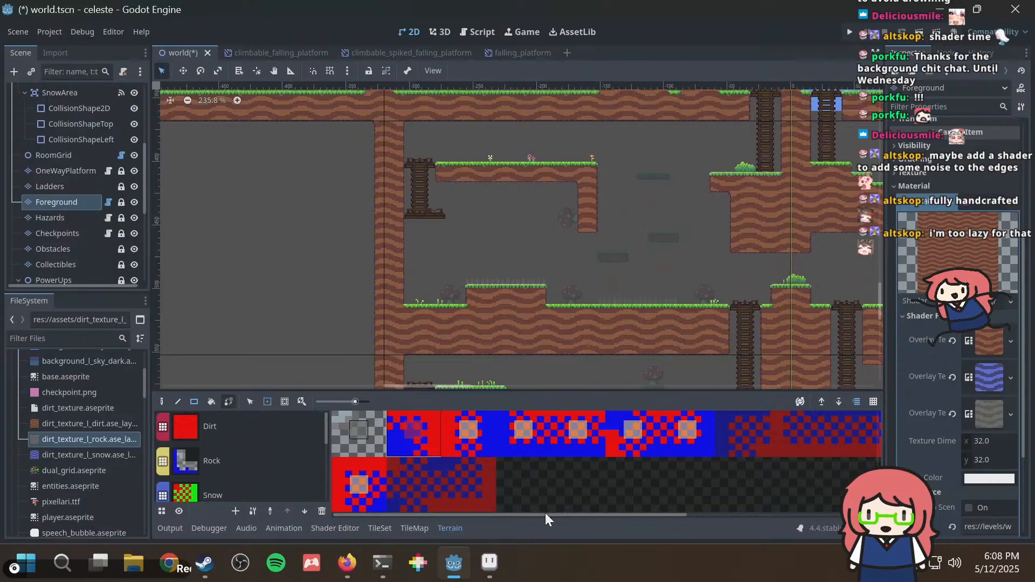
left_click_drag(555, 516, 670, 515)
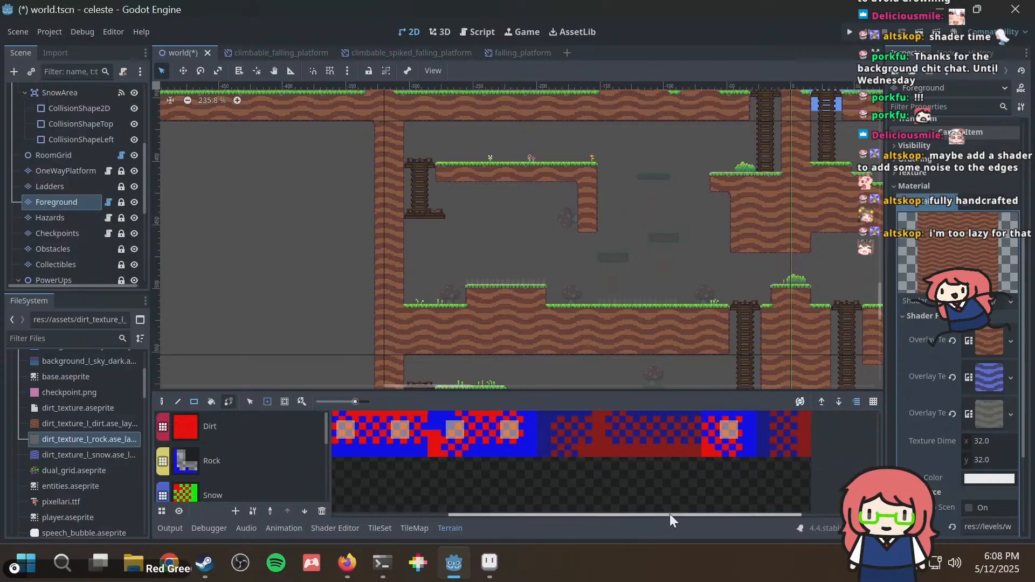
left_click(559, 433)
left_click(641, 433)
left_click(676, 432)
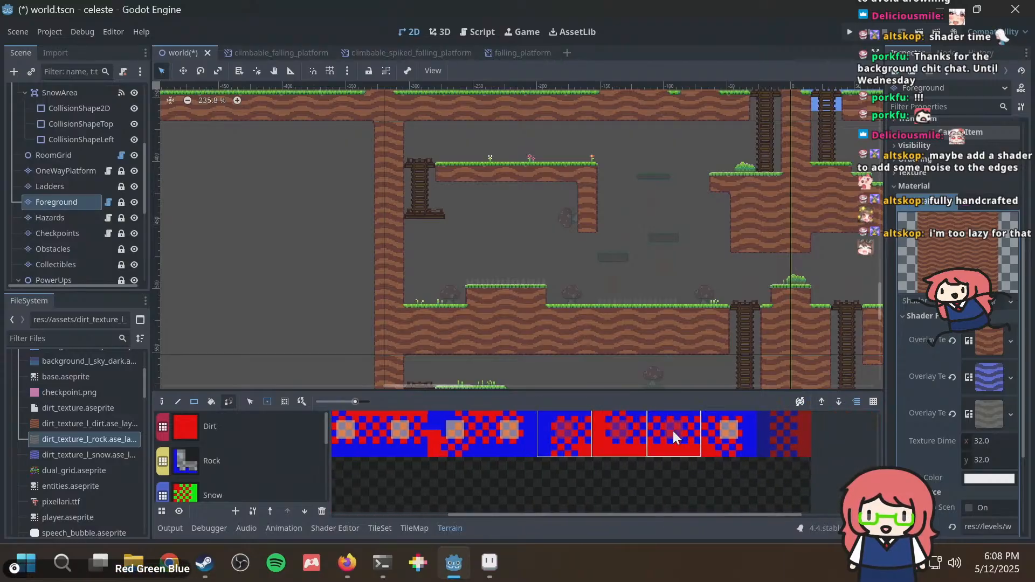
left_click(786, 437)
left_click_drag(701, 517, 487, 525)
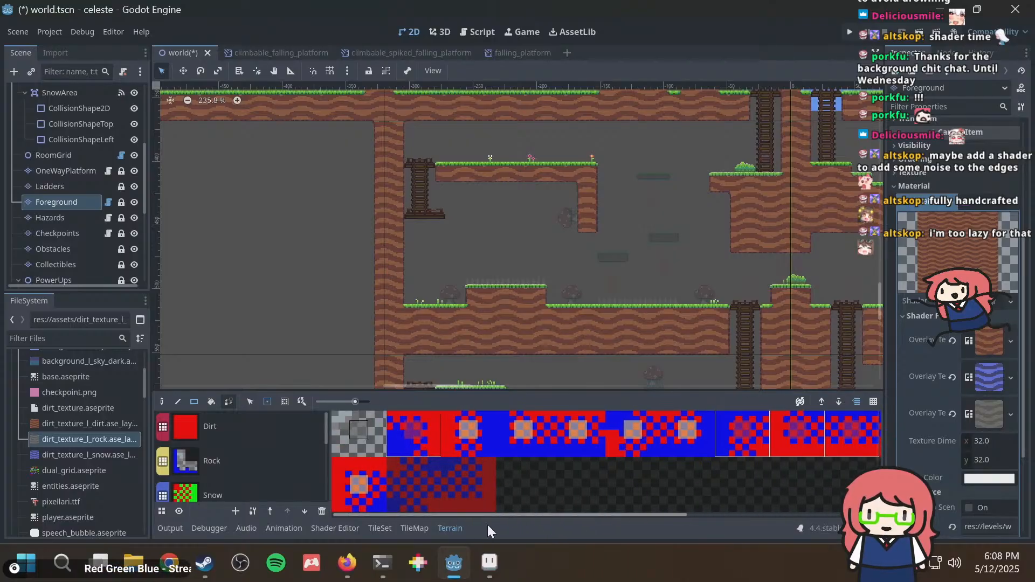
left_click(458, 489)
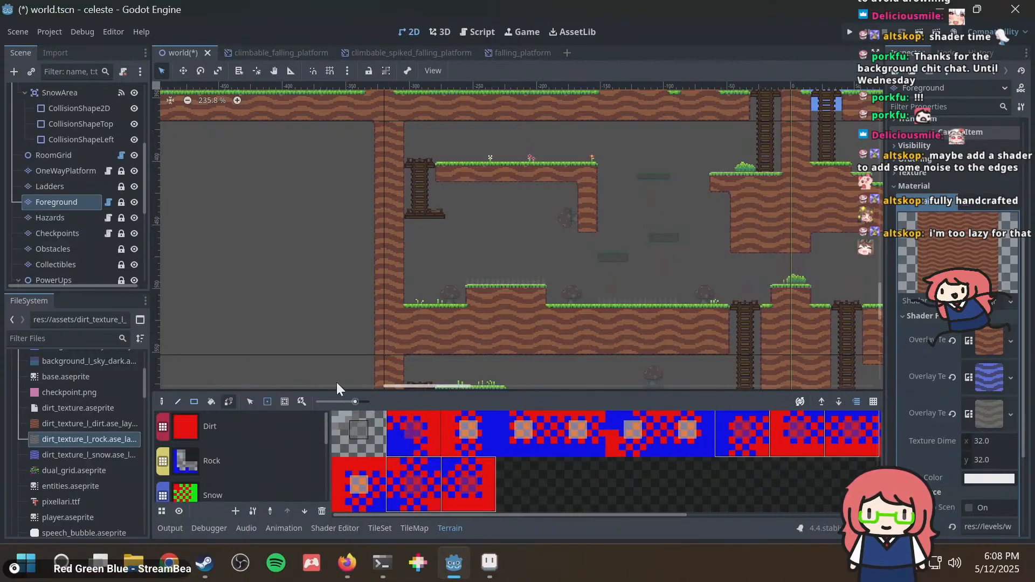
Paint Dirt terrain connections on the red sides and corners of the first six red-and-blue tiles in the upper row.
left_click(284, 402)
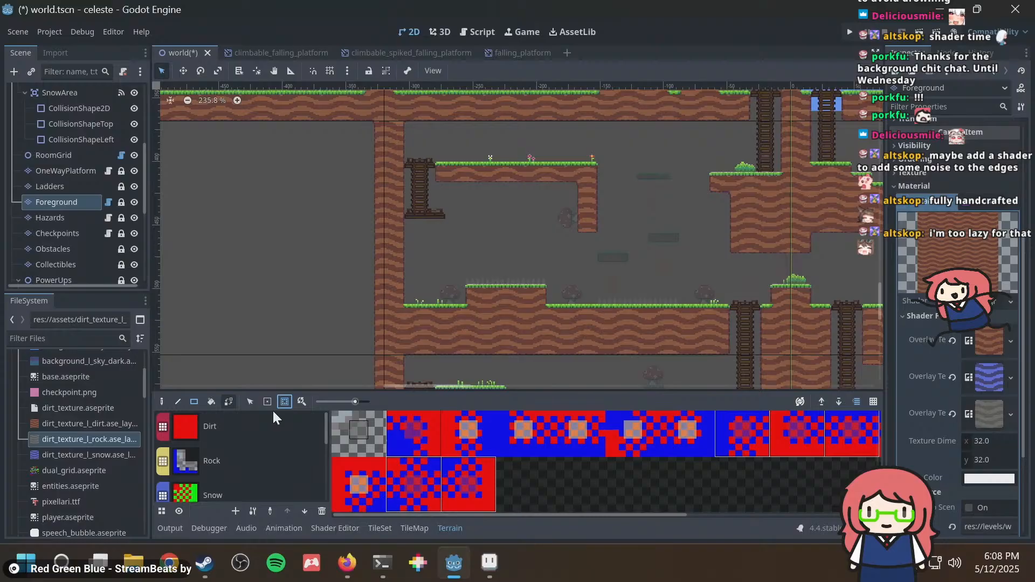
left_click(242, 423)
left_click(410, 420)
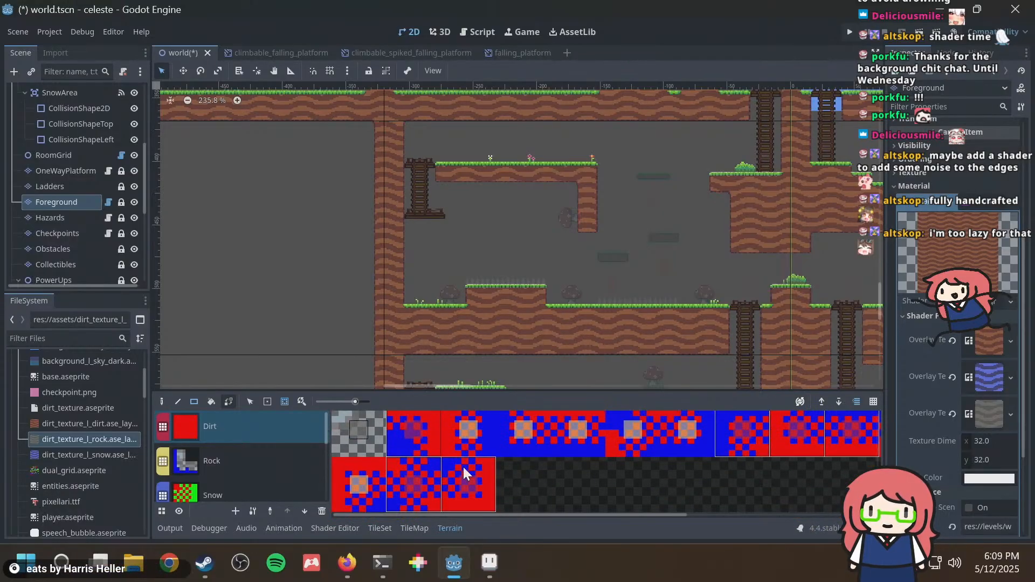
scroll(463, 465, "up", 1)
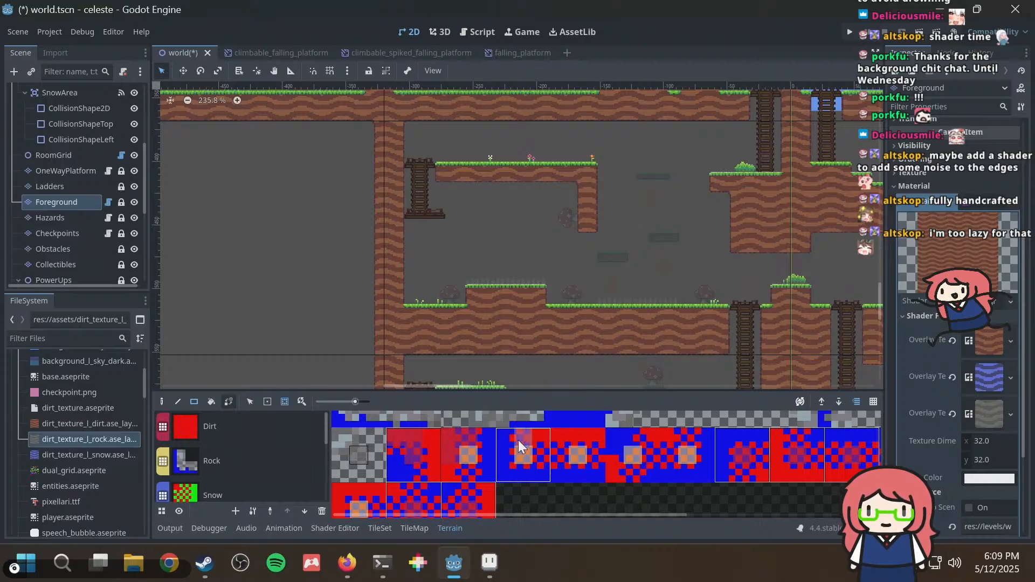
left_click(558, 436)
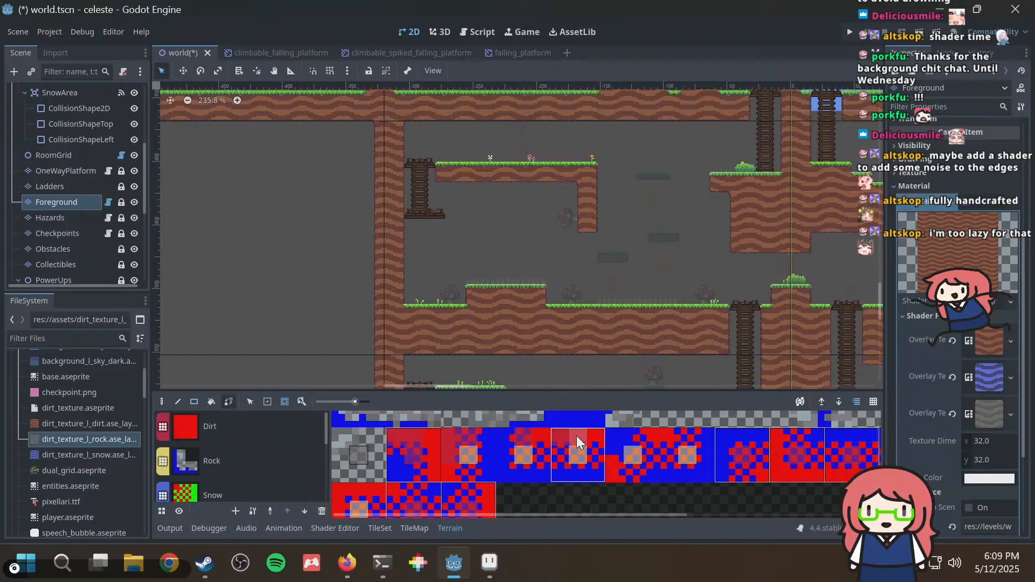
left_click(613, 445)
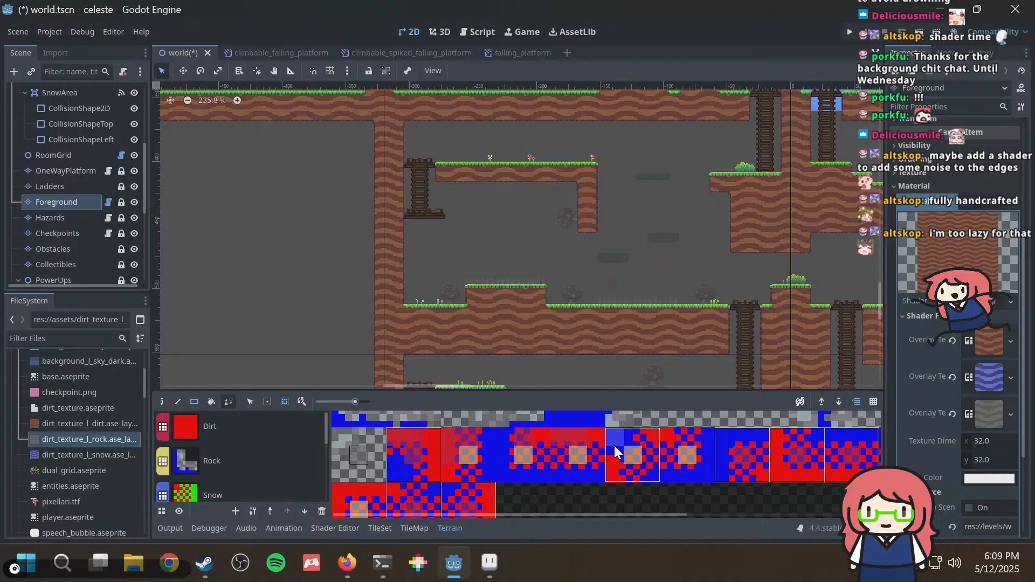
left_click(672, 437)
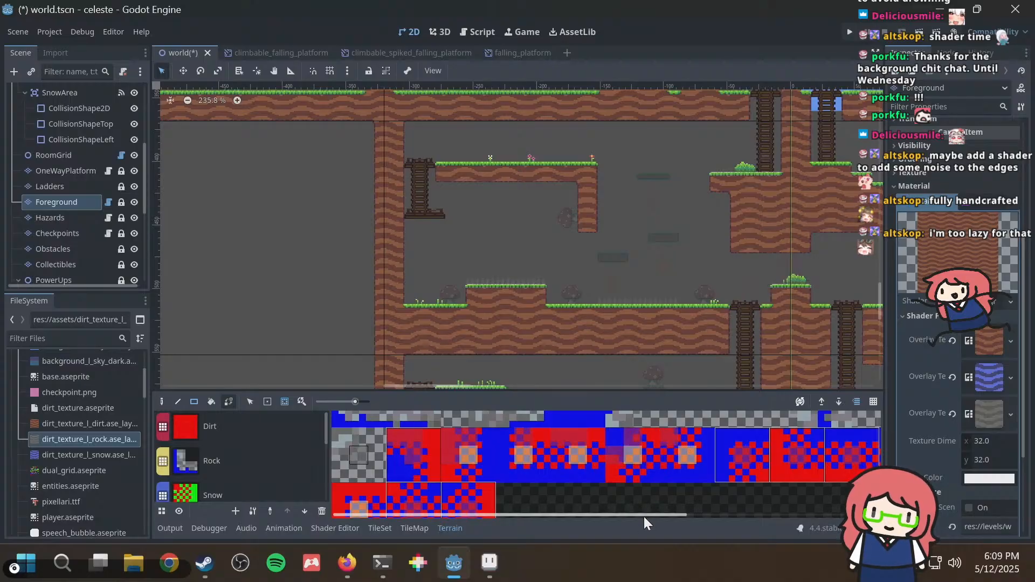
Paint the Dirt terrain connections on the rest of the upper-row transition tiles and on the lower-row tiles.
left_click_drag(644, 516, 760, 507)
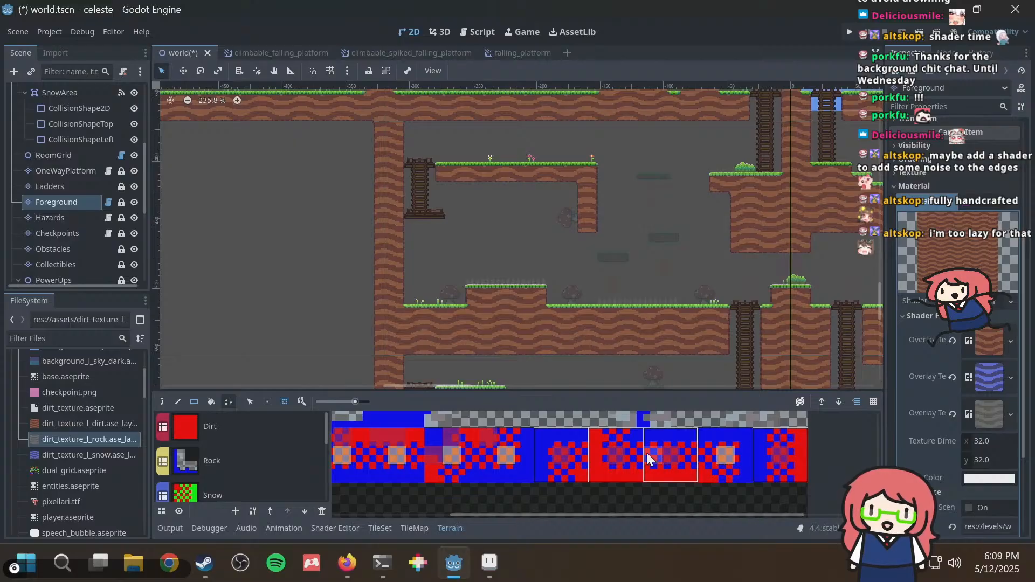
left_click(595, 447)
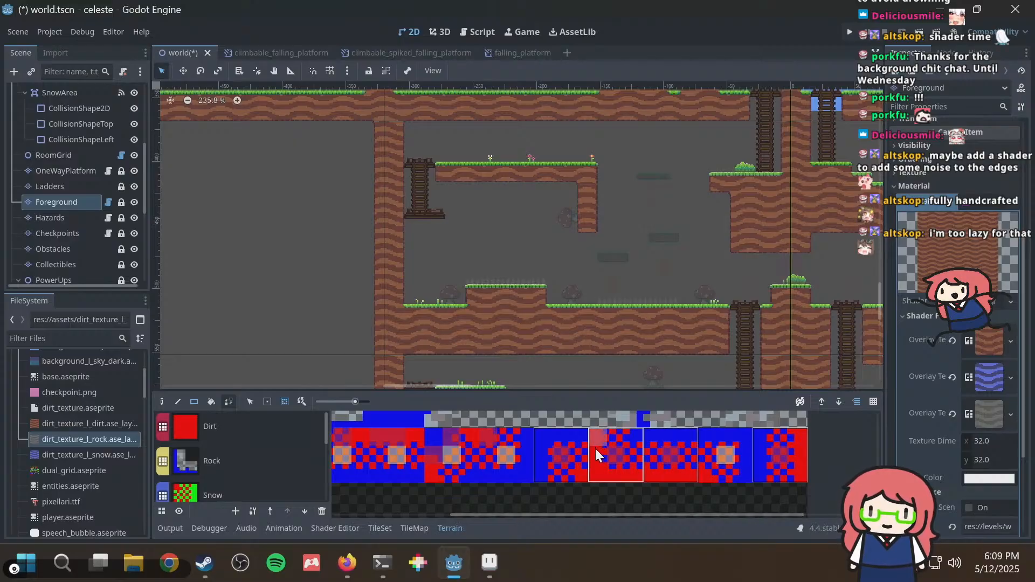
left_click(652, 454)
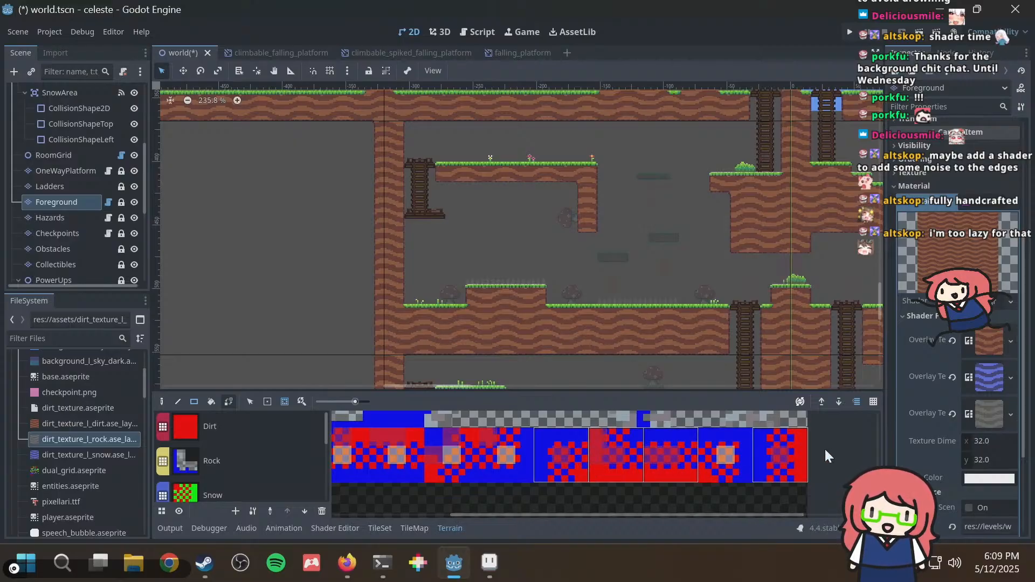
left_click(711, 451)
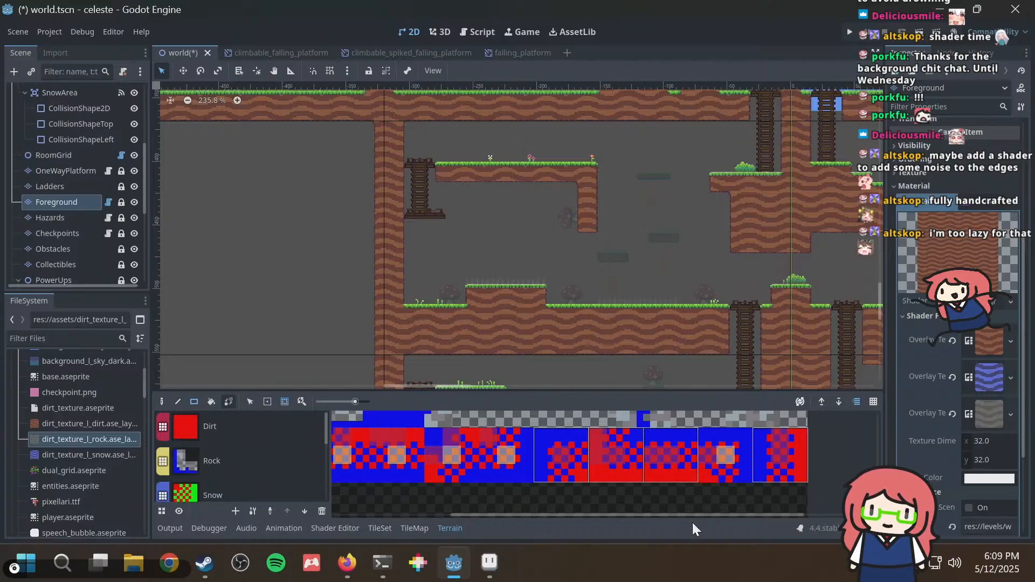
left_click_drag(695, 515, 336, 519)
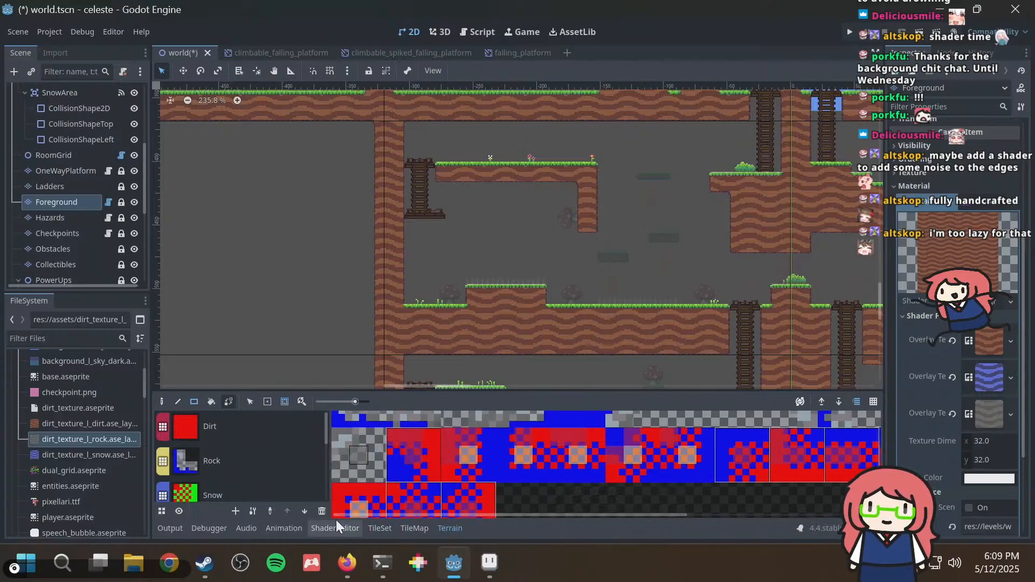
scroll(490, 458, "down", 1)
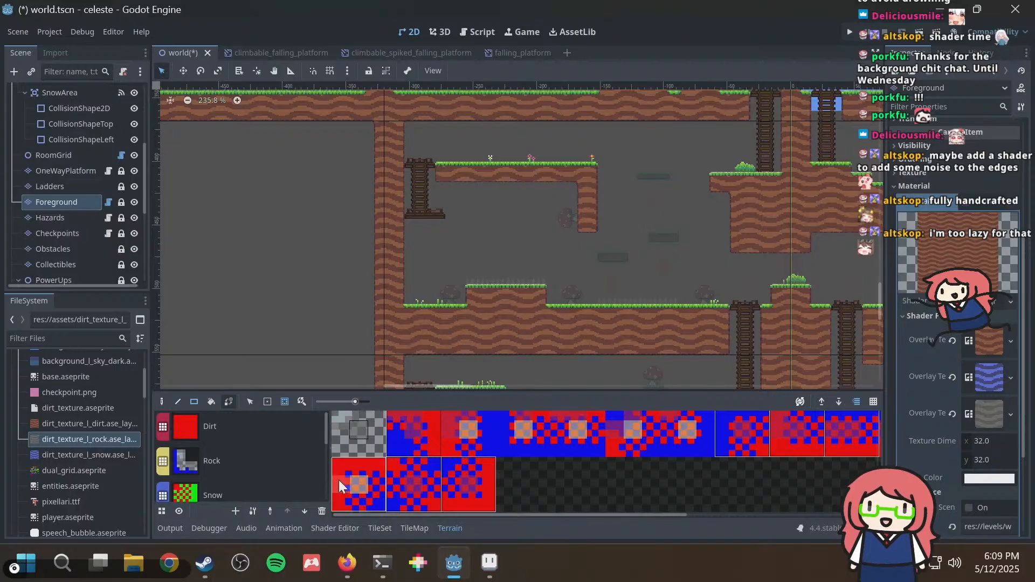
left_click(355, 465)
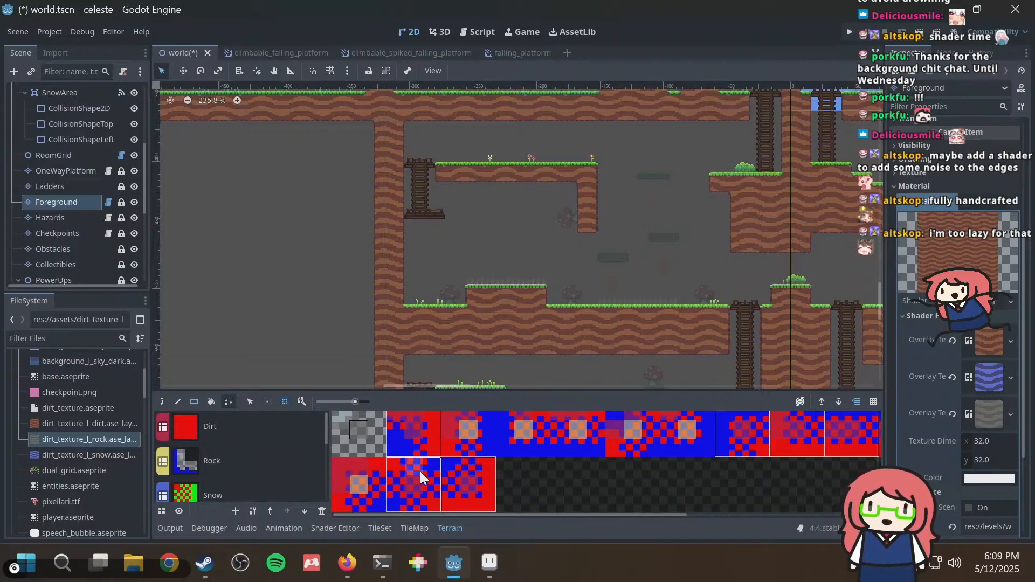
left_click(398, 469)
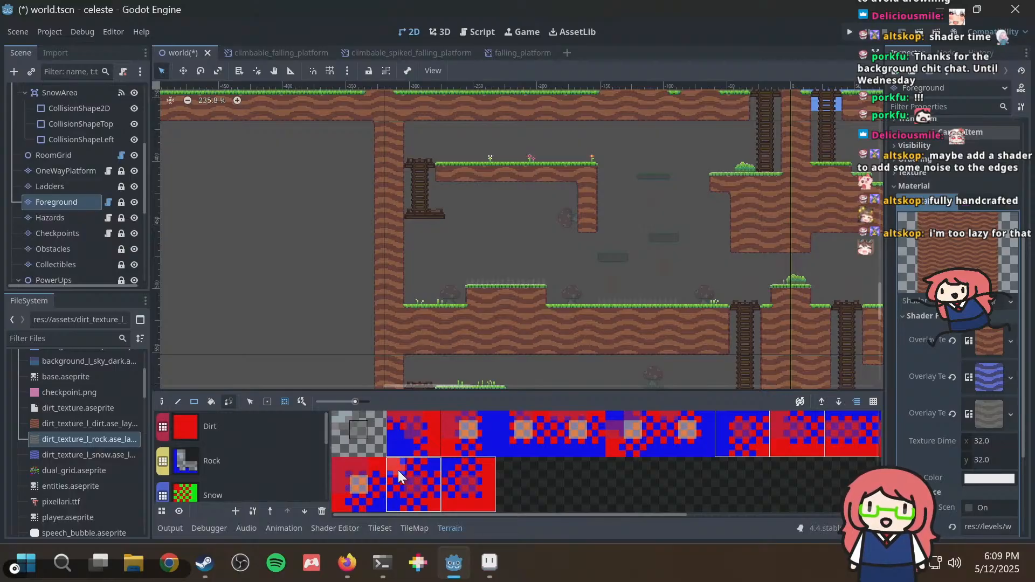
Paint Rock terrain connections on the blue sides and corners of the first four red-and-blue transition tiles in the upper row.
left_click(264, 461)
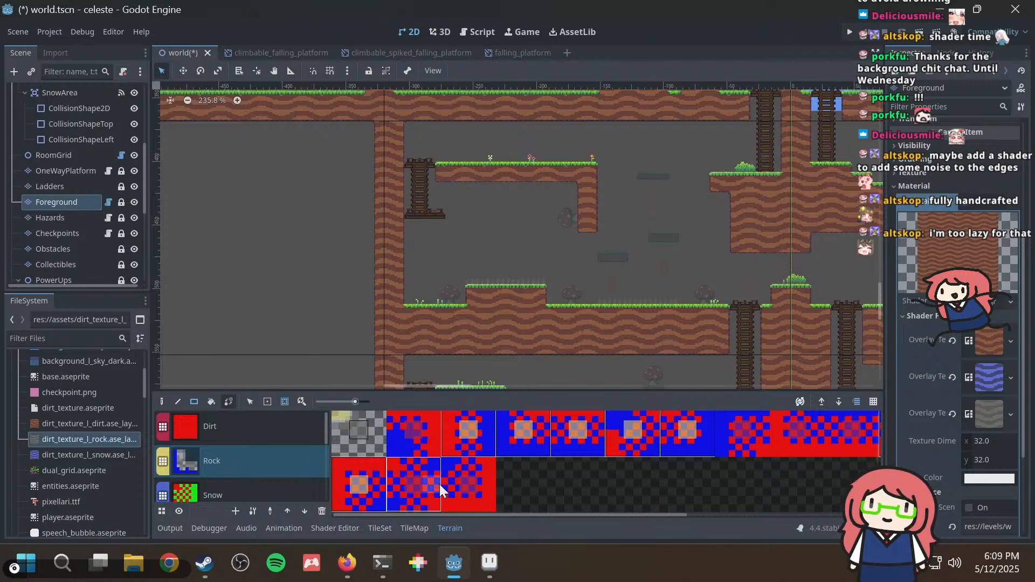
left_click(401, 430)
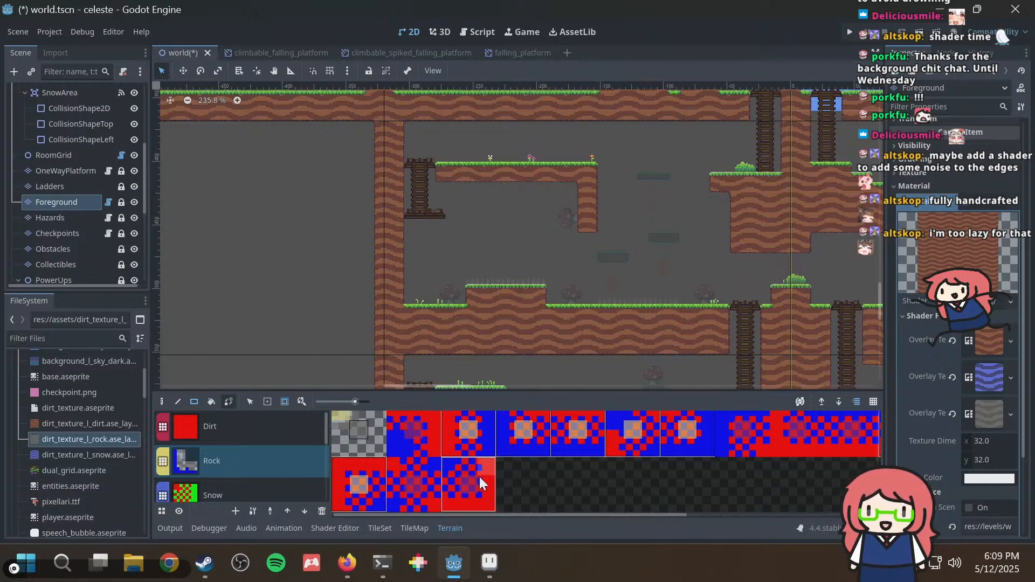
left_click(396, 431)
scroll(525, 490, "up", 1)
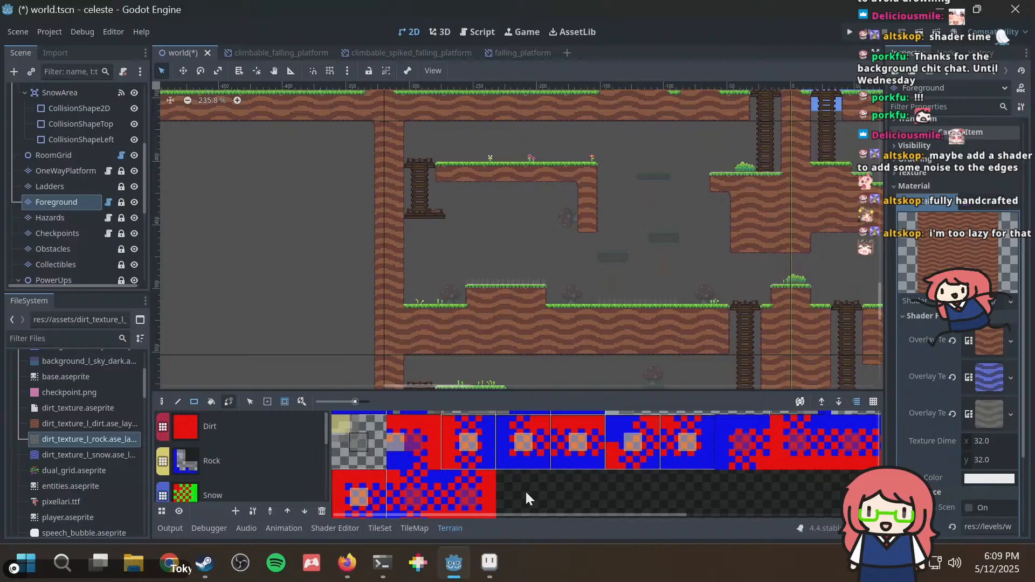
left_click(473, 428)
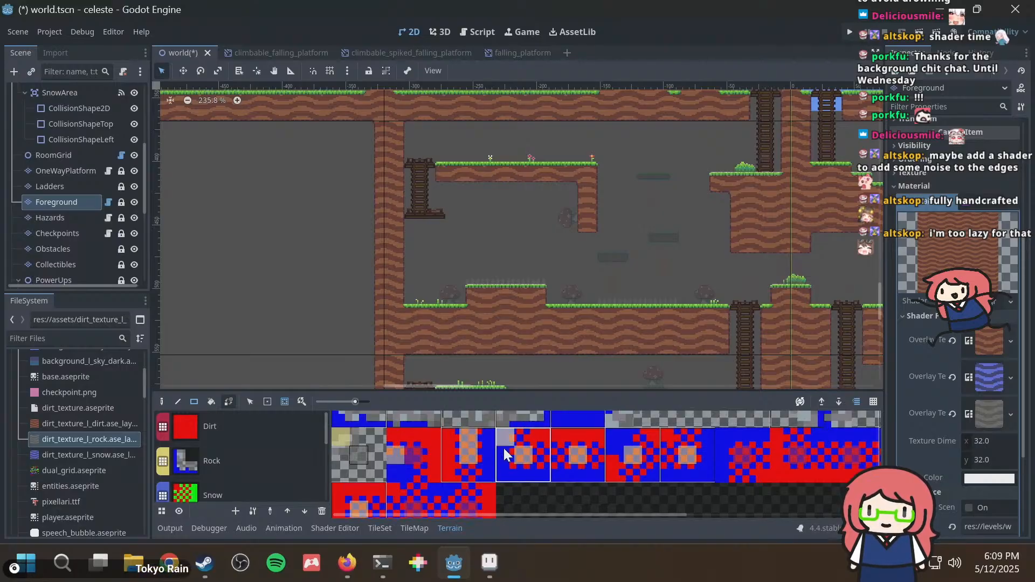
left_click(555, 456)
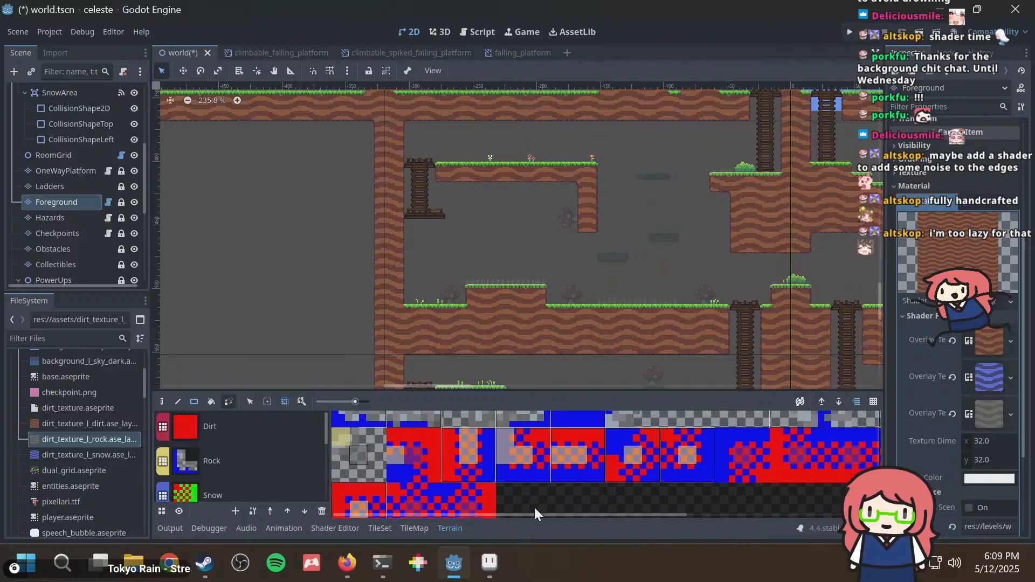
Paint Rock terrain connections on the blue areas of the remaining upper-row transition tiles.
left_click_drag(538, 513, 606, 512)
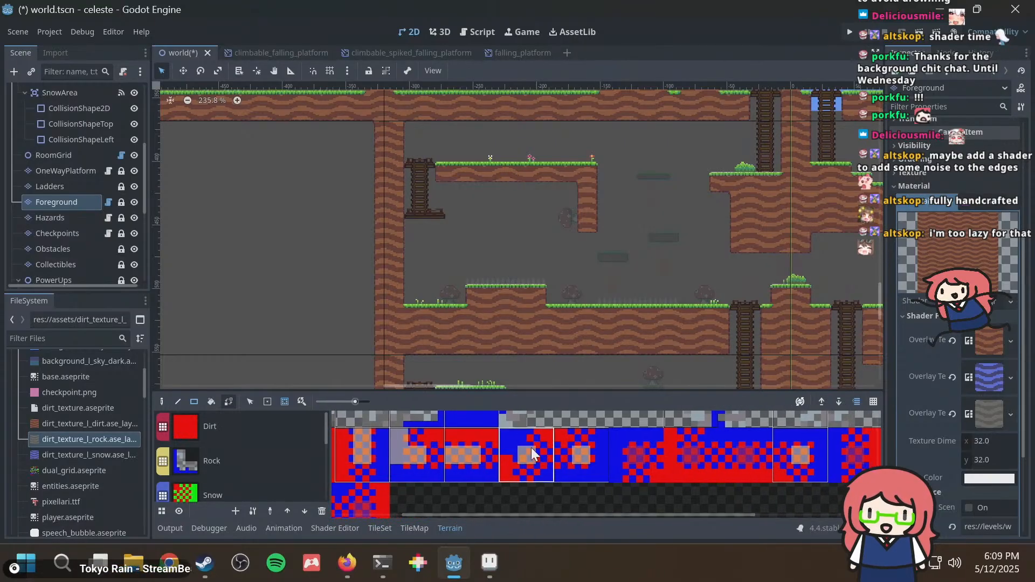
left_click(584, 435)
left_click(617, 449)
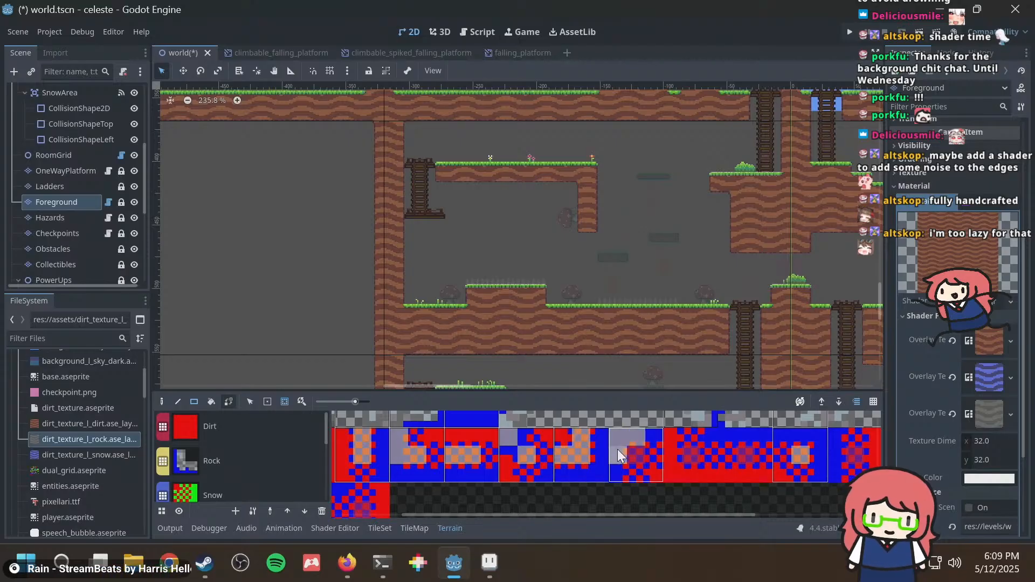
left_click(687, 439)
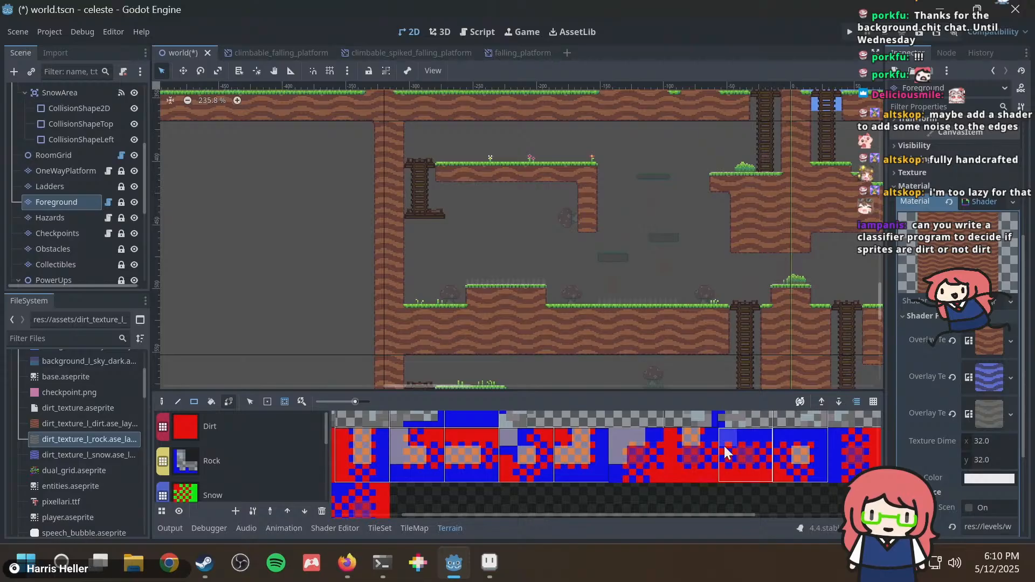
left_click(744, 432)
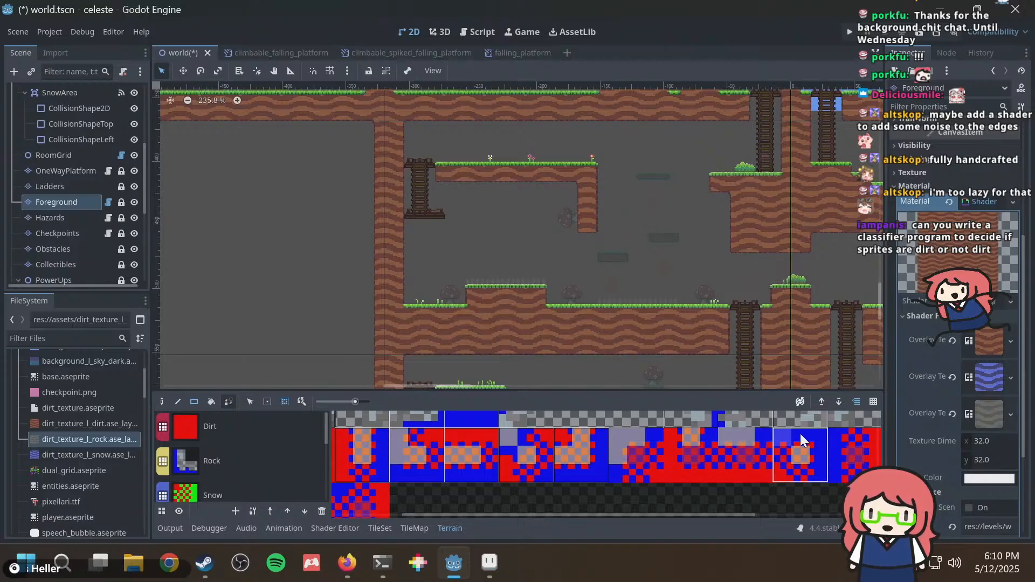
scroll(694, 513, "right", 3)
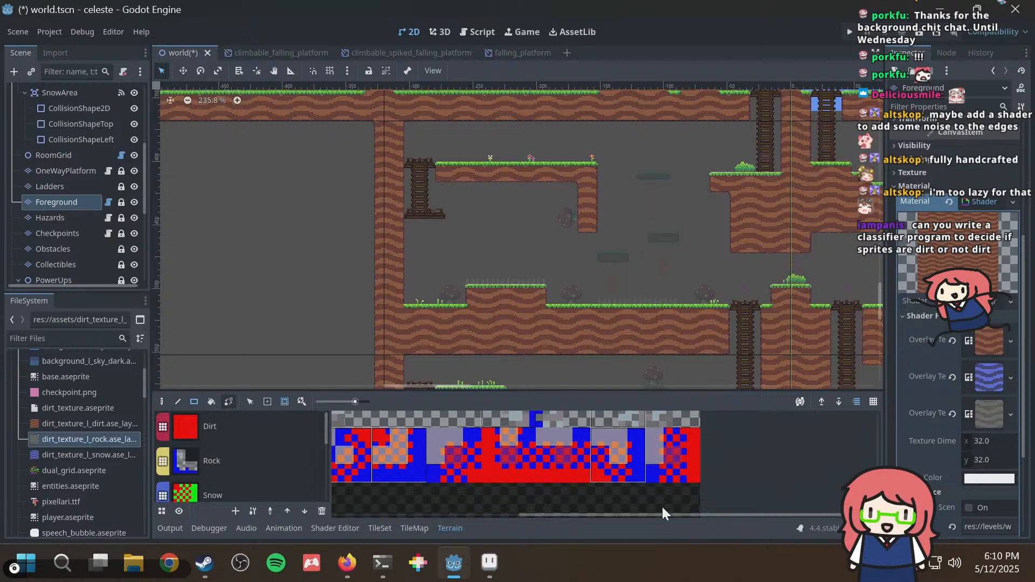
Paint Rock terrain connections on the blue areas of the lower-row transition tiles.
left_click_drag(662, 513, 394, 519)
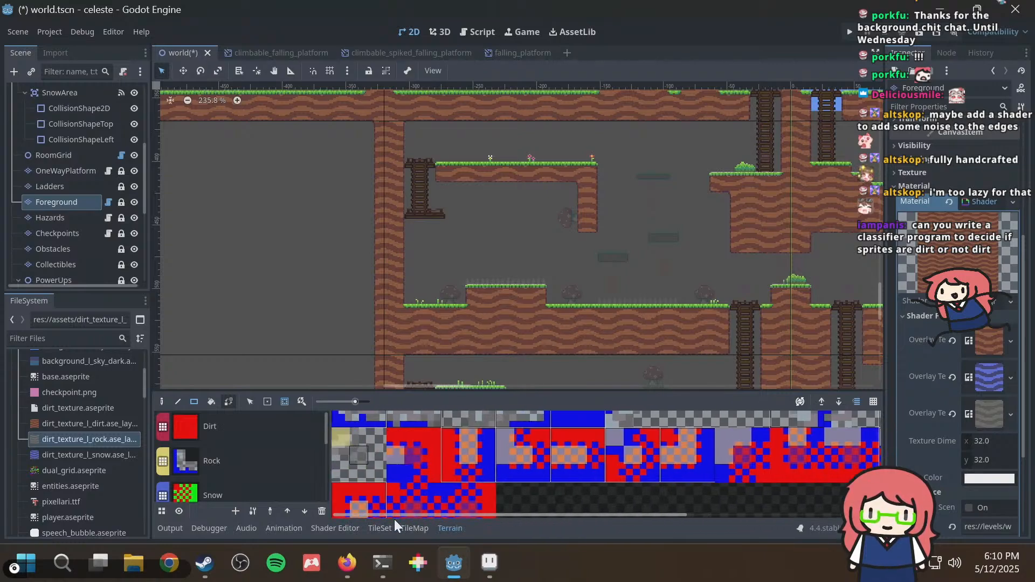
scroll(406, 488, "down", 1)
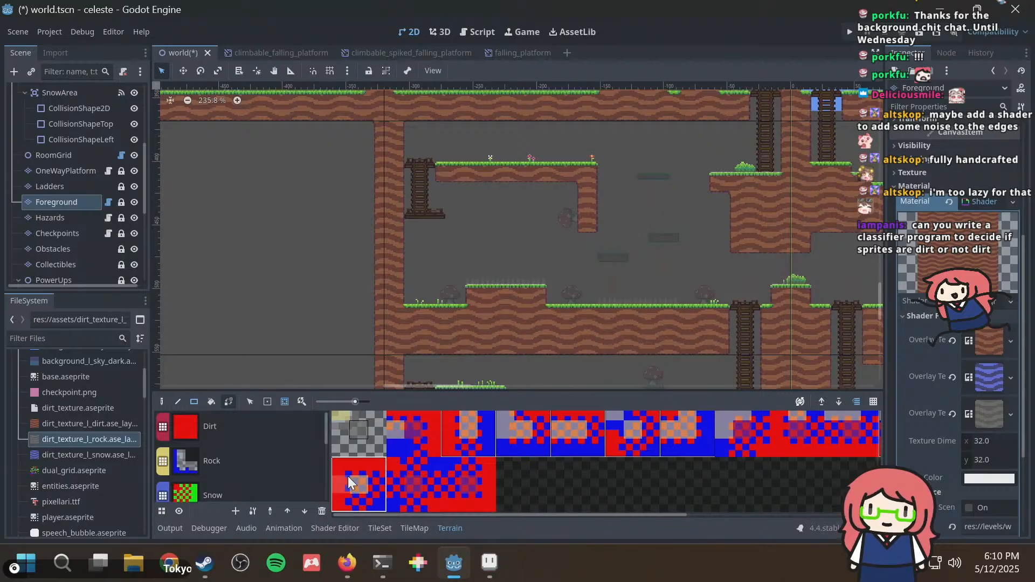
scroll(350, 477, "up", 1)
scroll(354, 477, "down", 1)
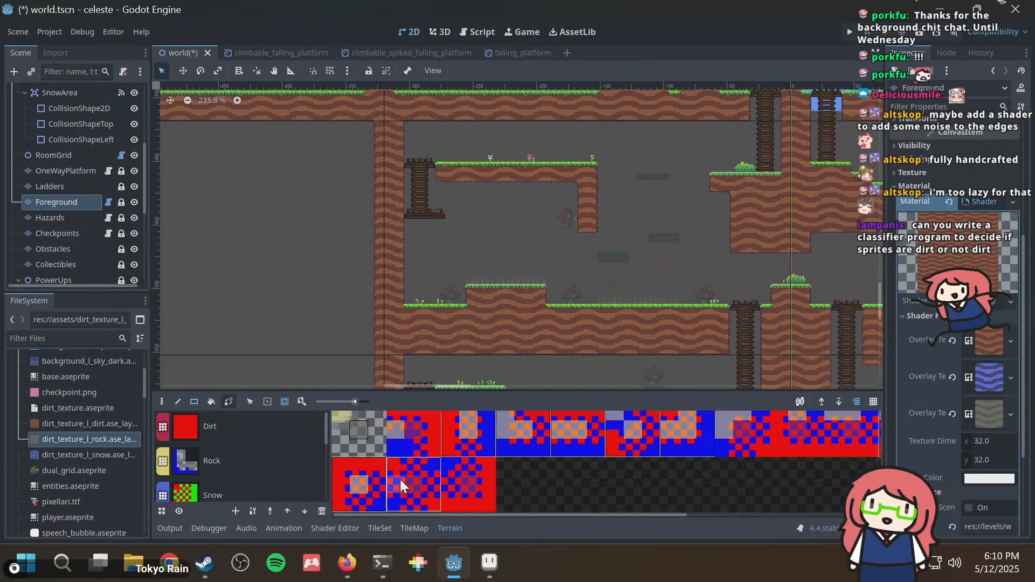
left_click(457, 470)
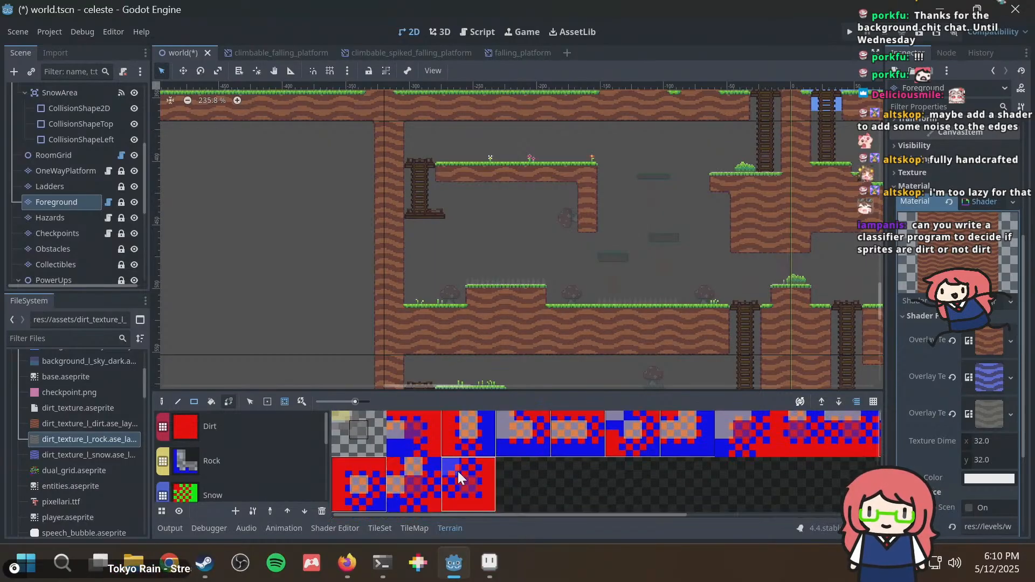
Test-paint a Dirt block in the empty area, cover its side with a Rock block, inspect the transition, and undo the Rock.
left_click(204, 434)
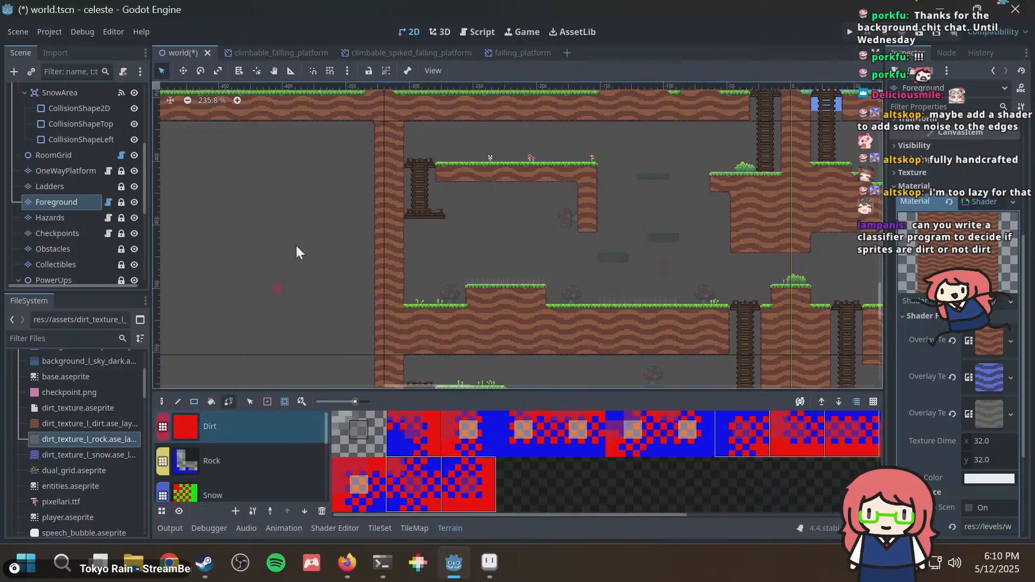
left_click_drag(277, 270, 277, 271)
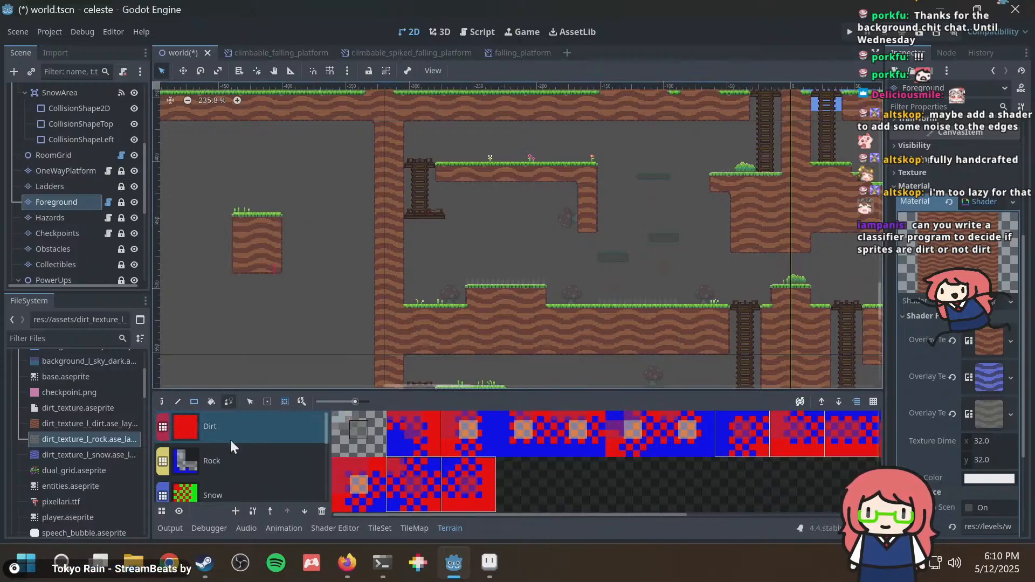
left_click(232, 459)
left_click_drag(267, 205, 307, 265)
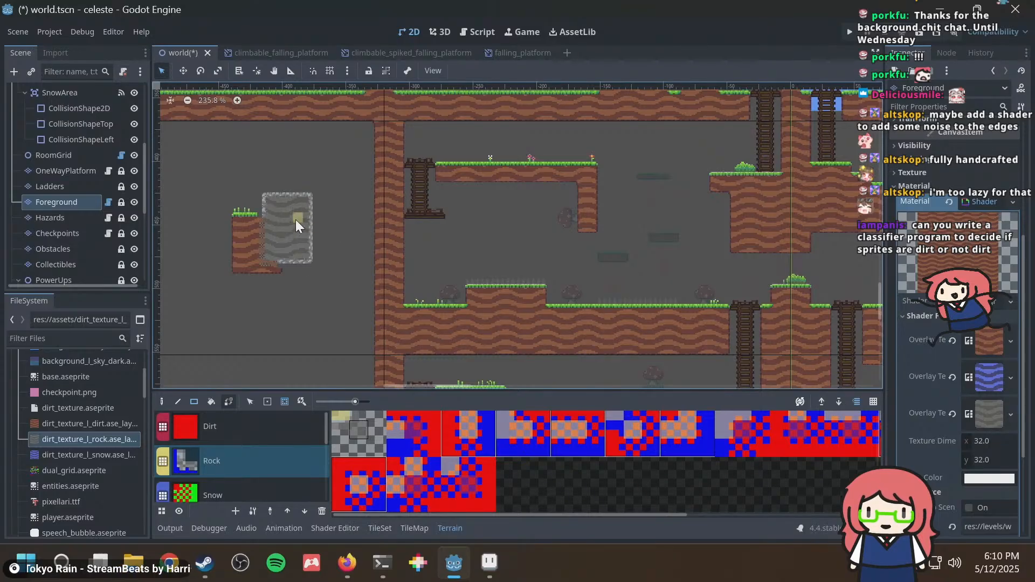
scroll(295, 219, "up", 8)
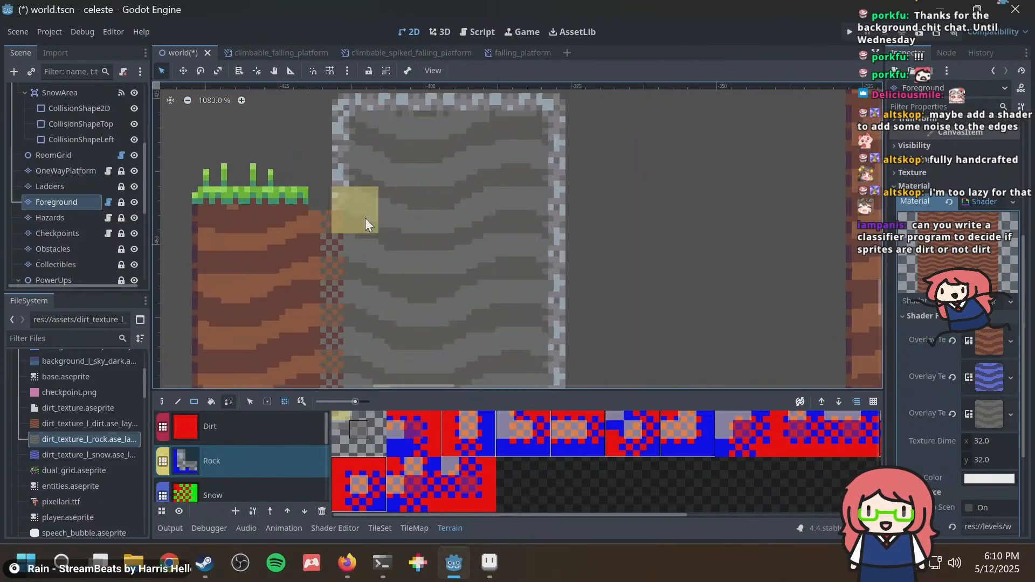
scroll(365, 218, "up", 3)
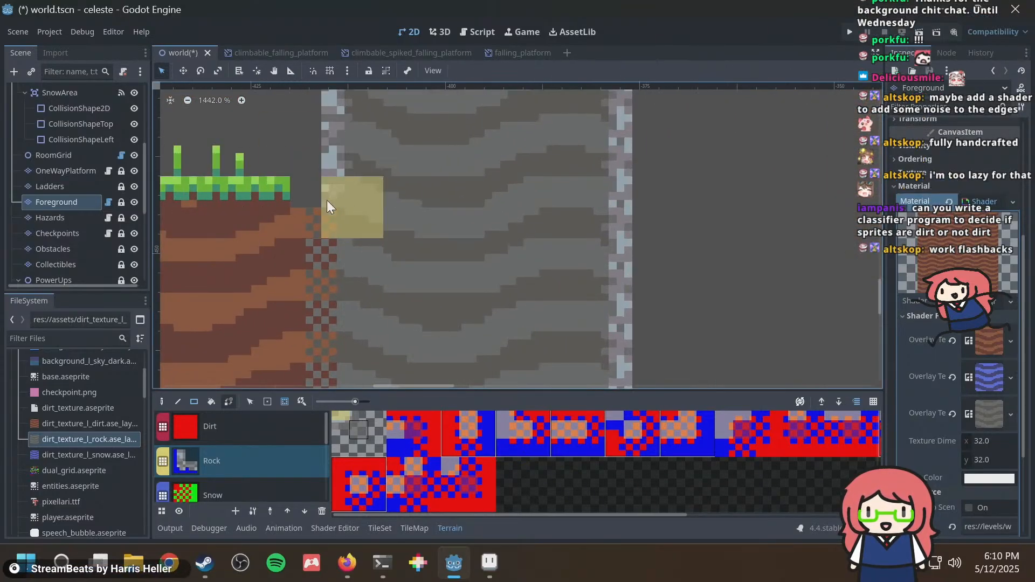
scroll(389, 211, "down", 5)
key("ctrl+z")
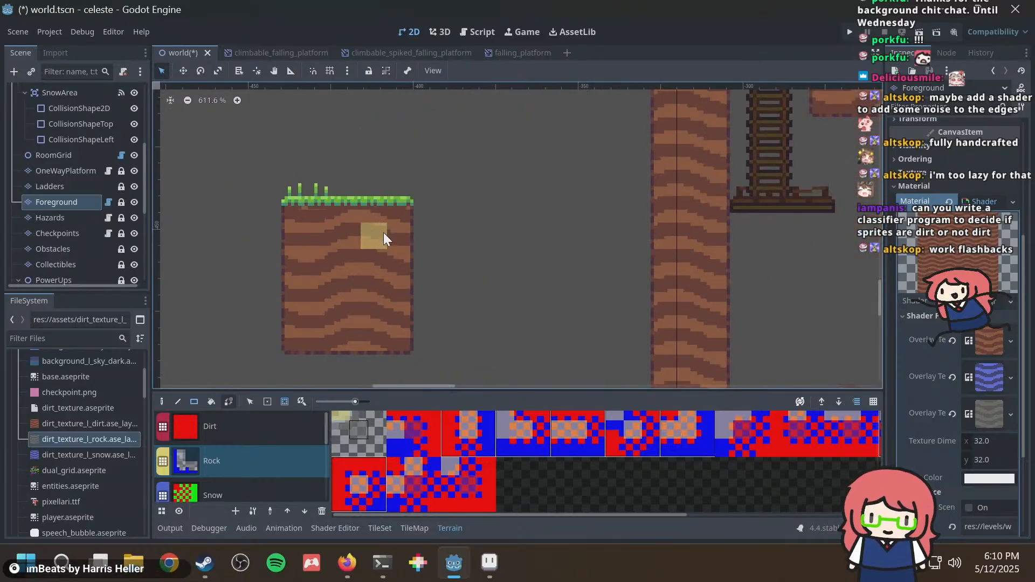
Try irregular Rock strokes running from inside the Dirt test block out past its edge, and undo them.
mouse_move(318, 264)
left_mouse_down()
mouse_move(355, 308)
mouse_move(450, 290)
left_mouse_up()
left_click_drag(413, 249, 495, 302)
scroll(368, 215, "up", 2)
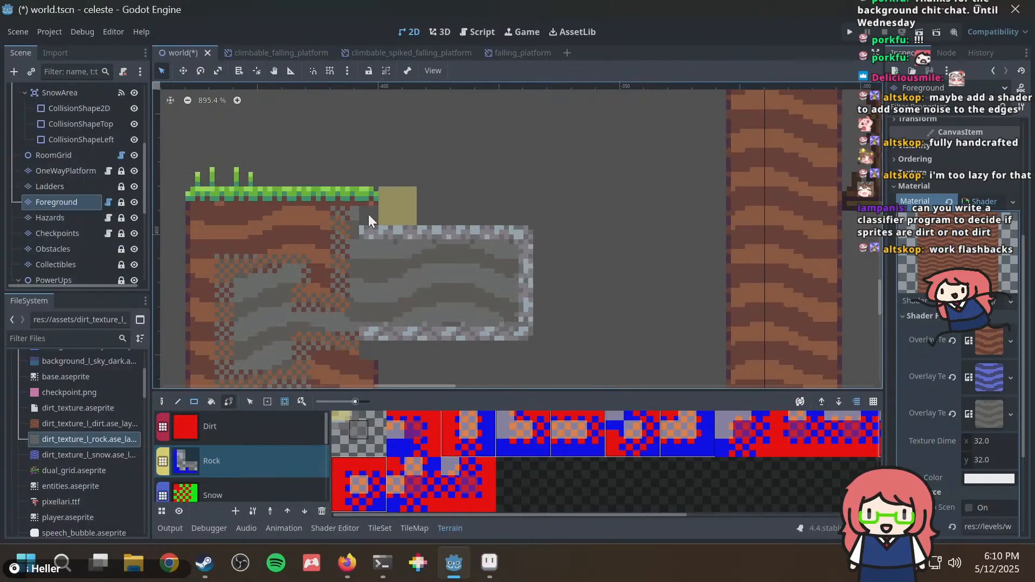
scroll(376, 208, "down", 3)
left_click_drag(446, 243, 441, 325)
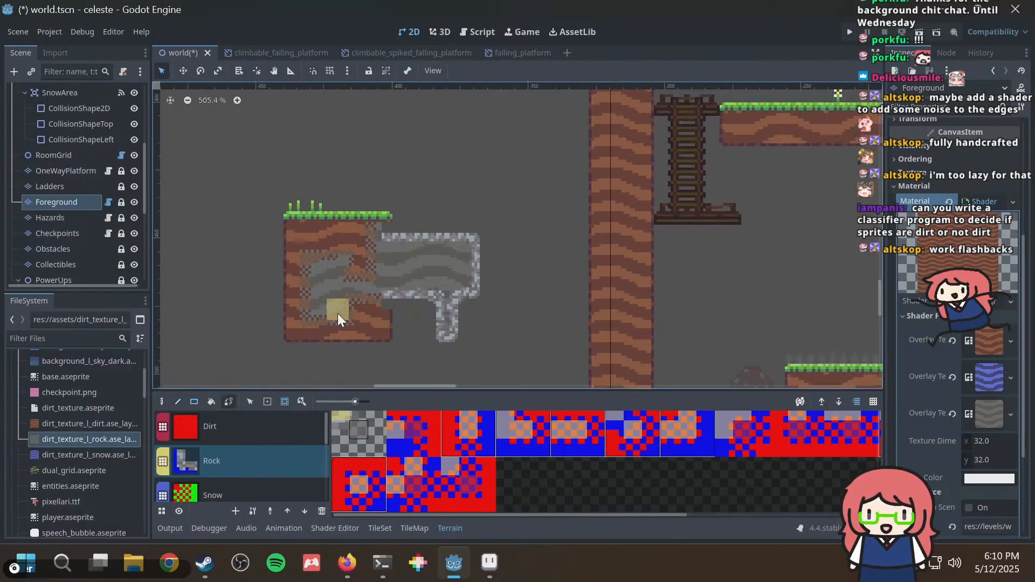
key("ctrl+z")
key("ctrl+z")
key("ctrl+z")
Test two different Rock rectangles overlapping the edge of the Dirt test block, undoing each one.
left_click_drag(402, 248, 357, 310)
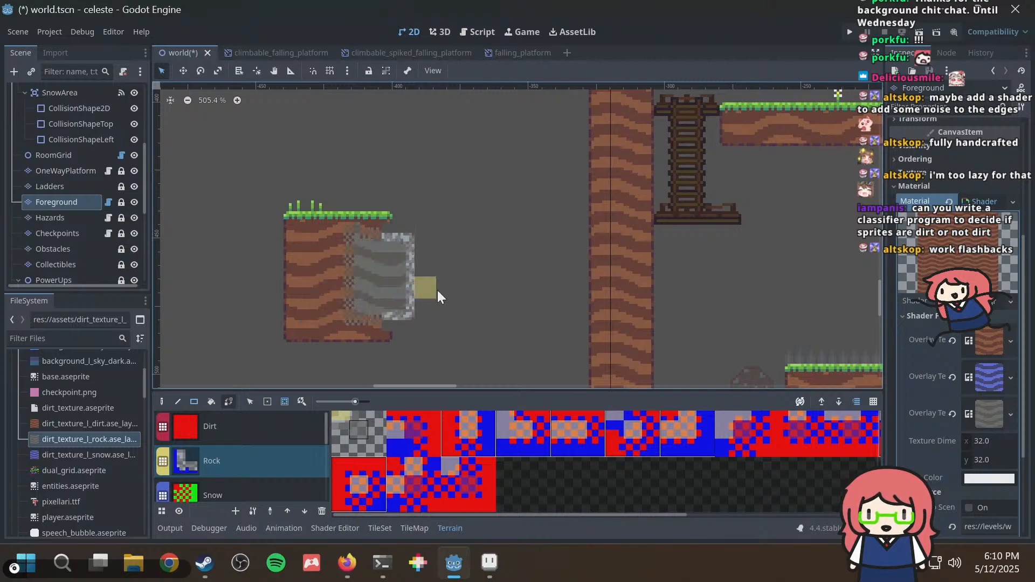
key("ctrl+z")
left_click_drag(318, 259, 410, 299)
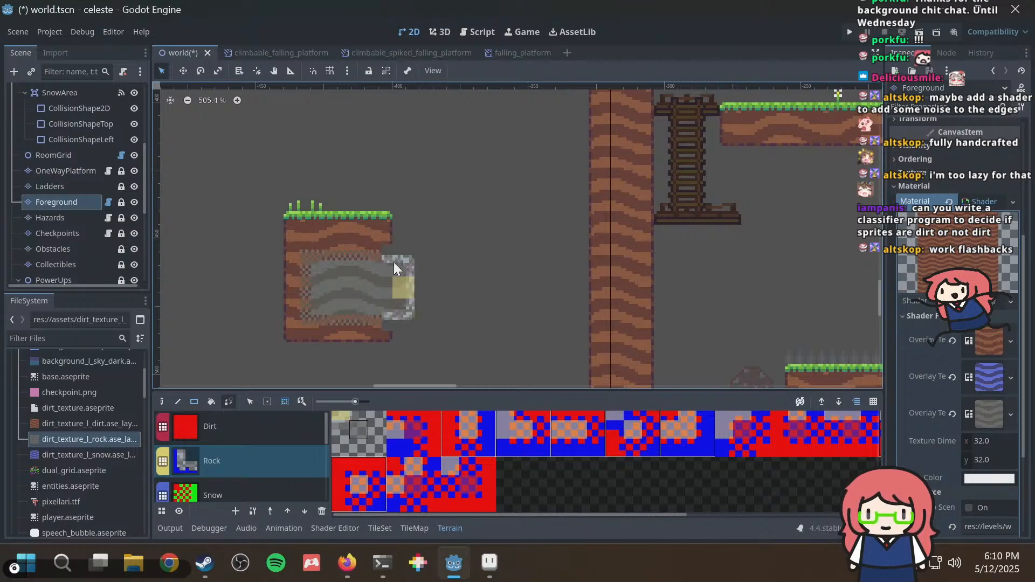
key("ctrl+z")
Try a full-height Rock block along the Dirt block's edge, and undo all the test terrain including the Dirt block.
mouse_move(372, 215)
left_mouse_down()
mouse_move(410, 334)
mouse_move(423, 330)
left_mouse_up()
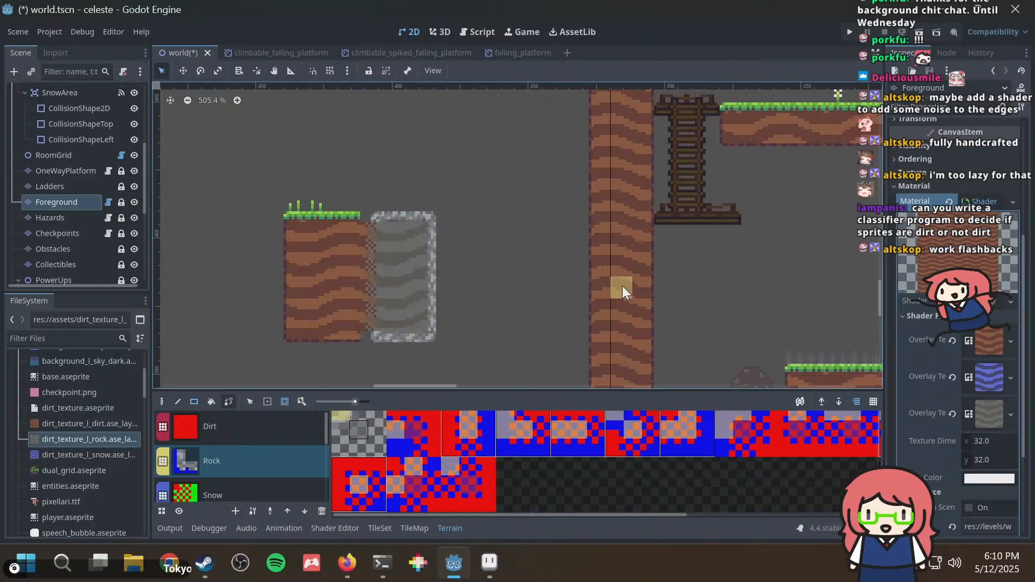
key("ctrl+z")
key("ctrl+z")
key("ctrl+z")
key("ctrl+z")
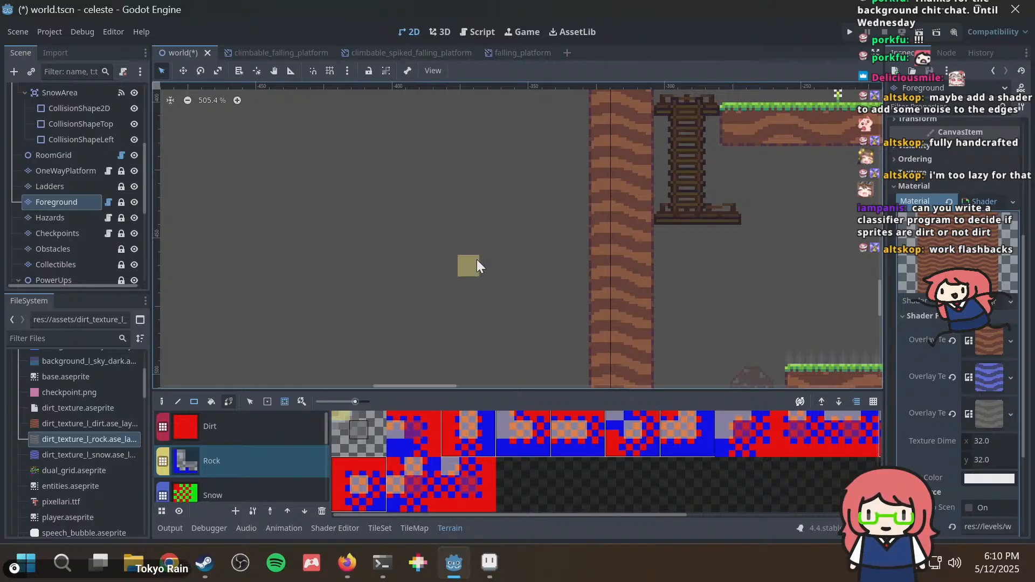
Switch to Aseprite, save dual_grid.aseprite, and examine the existing snow-to-dirt edge tiles beside the green-and-red transitions.
key("alt+Tab")
scroll(565, 218, "up", 3)
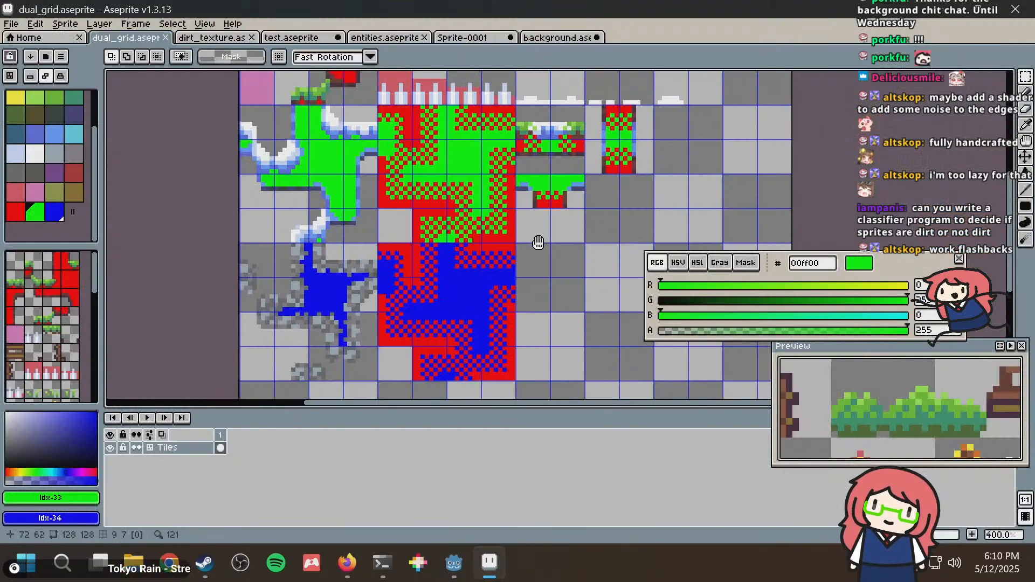
key("ctrl+s")
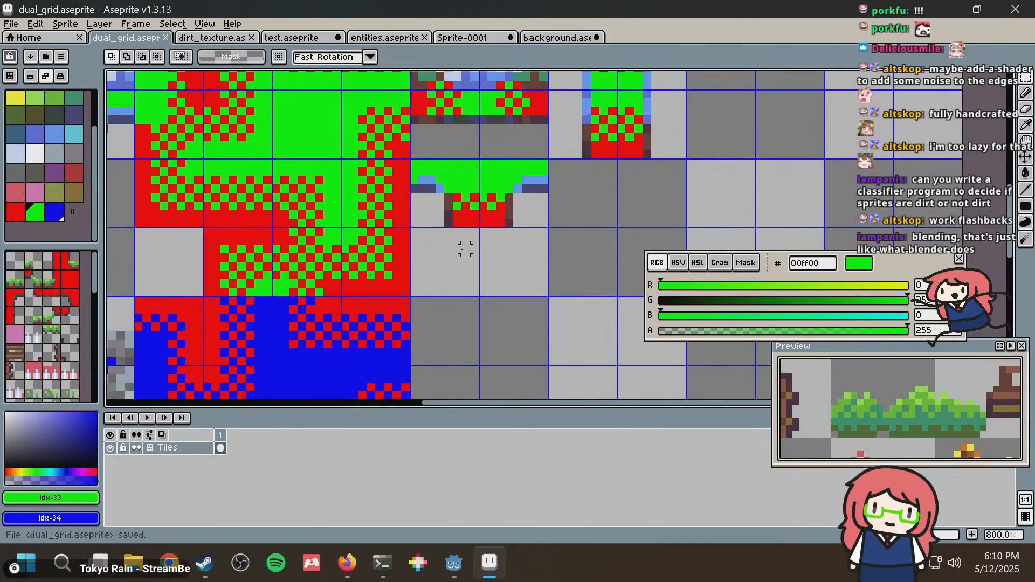
scroll(457, 232, "down", 3)
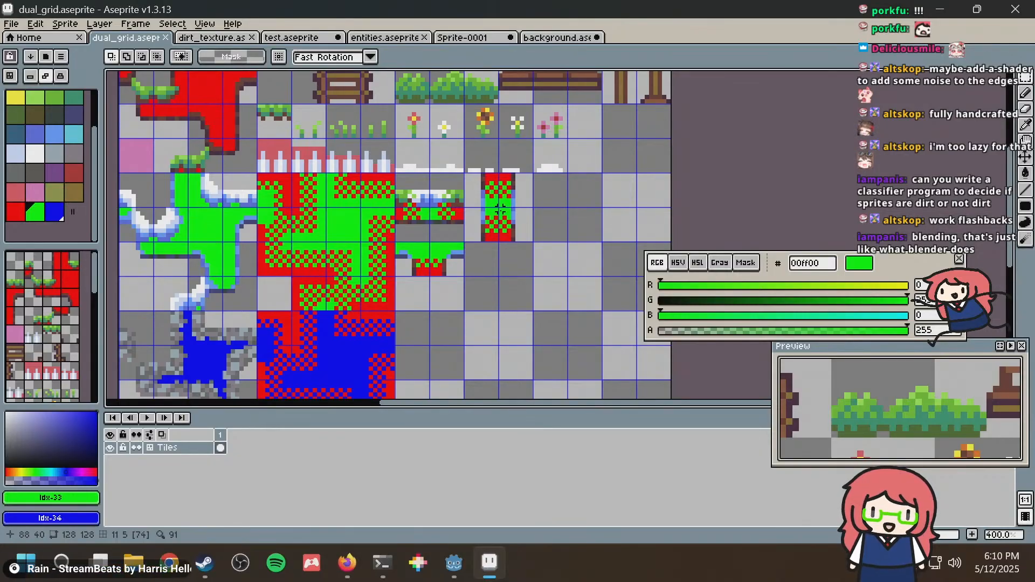
scroll(501, 211, "up", 3)
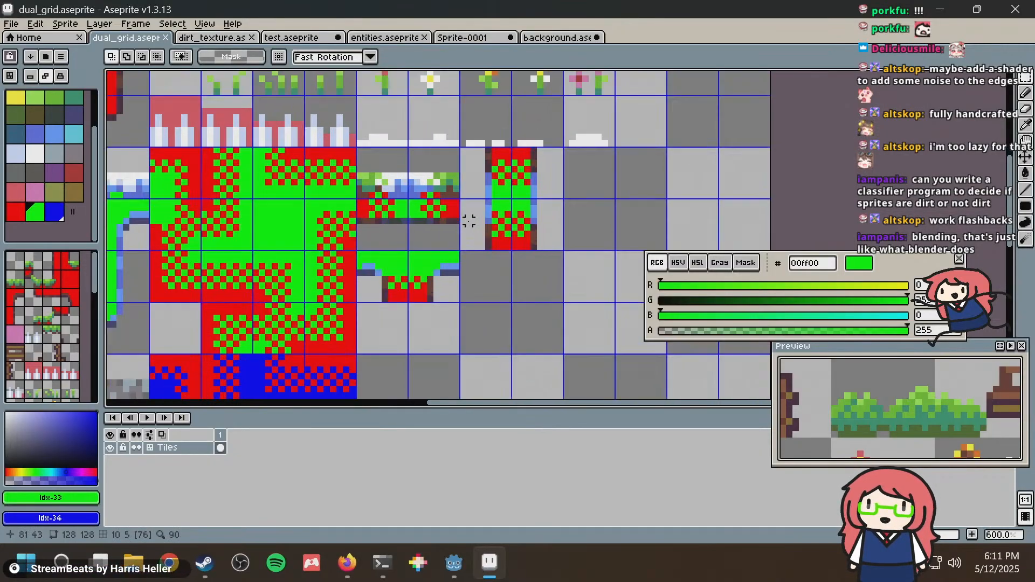
scroll(429, 245, "down", 3)
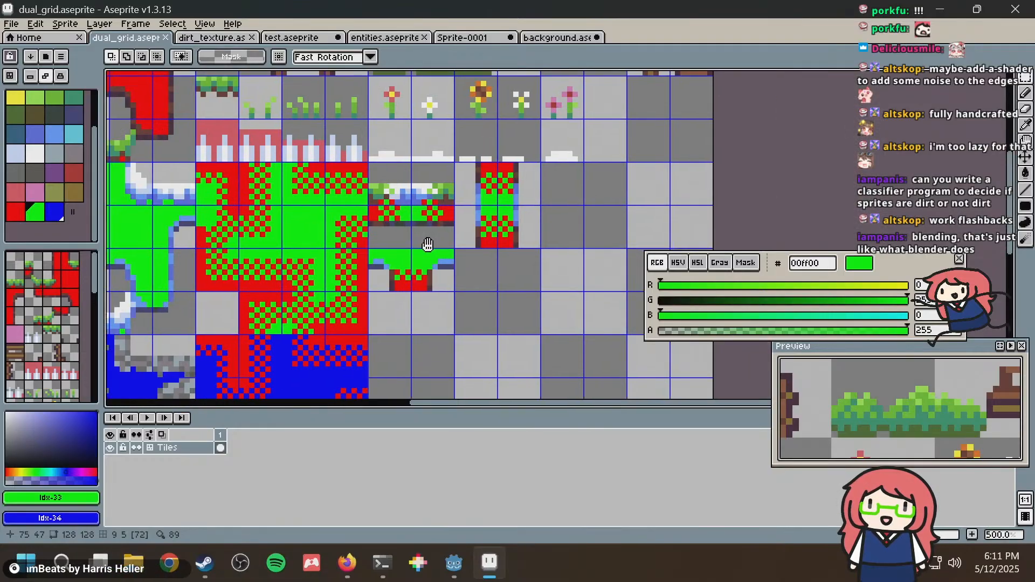
scroll(412, 252, "up", 1)
scroll(412, 252, "up", 1)
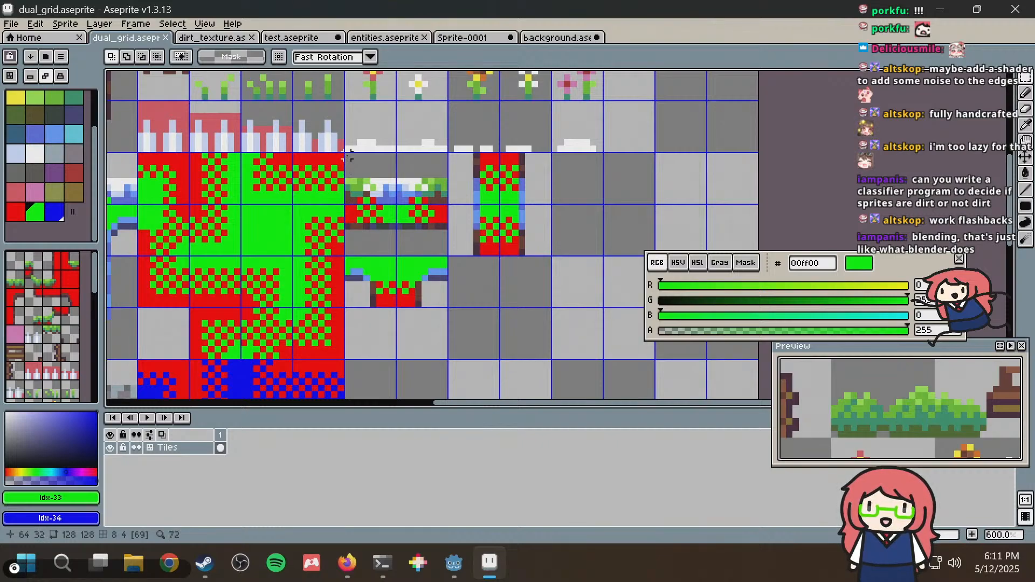
scroll(387, 219, "up", 1)
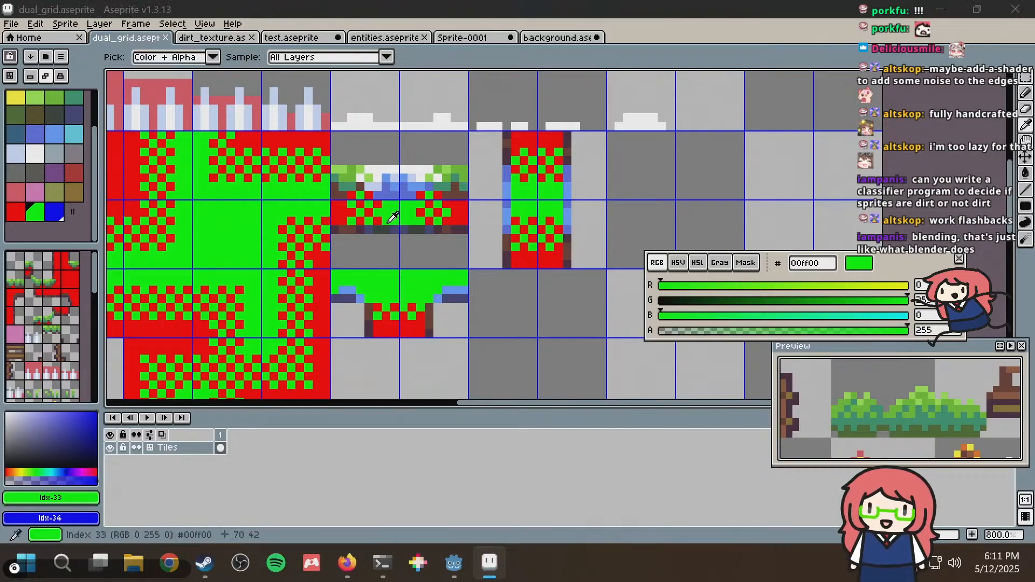
Switch to Godot and survey the dirt rooms around the sky area and the snow boundary across the world level.
key("alt+Tab")
middle_click_drag(651, 287, 454, 199)
middle_click_drag(709, 278, 475, 191)
middle_click_drag(657, 222, 548, 321)
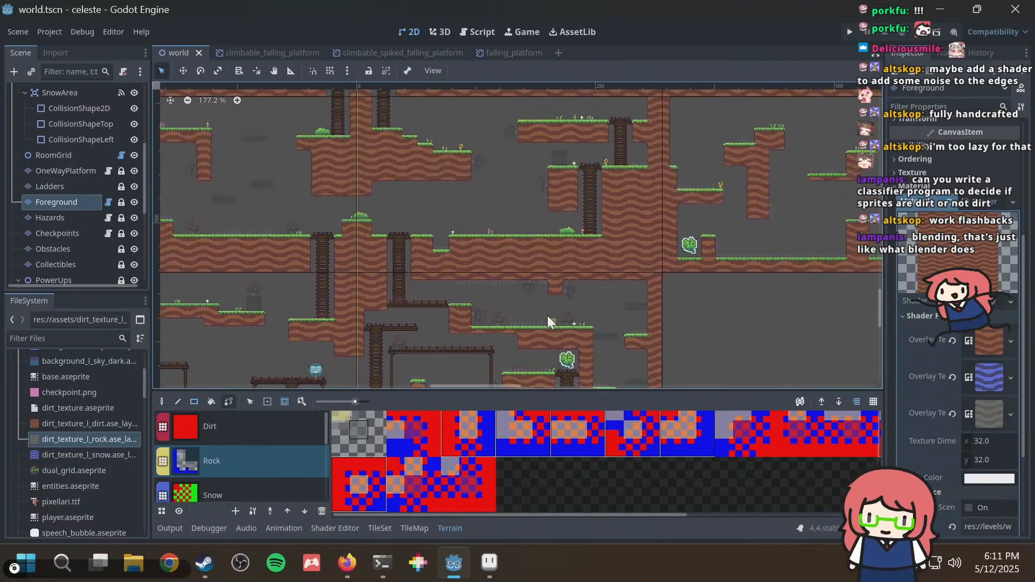
scroll(554, 247, "down", 5)
middle_click_drag(551, 208, 609, 252)
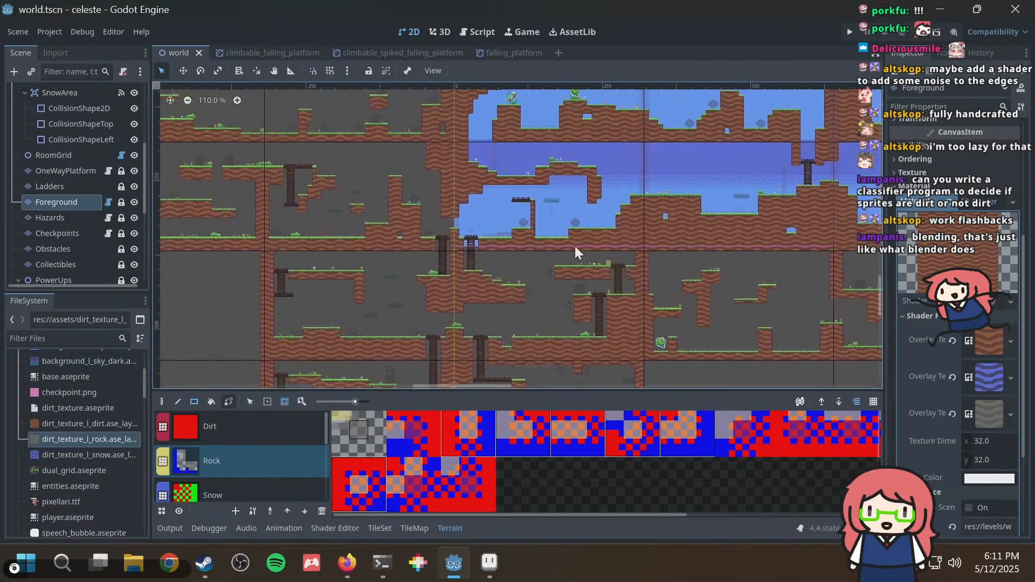
middle_click_drag(434, 230, 581, 230)
mouse_move(499, 124)
middle_mouse_down()
mouse_move(489, 222)
mouse_move(383, 202)
middle_mouse_up()
middle_click_drag(433, 231, 585, 283)
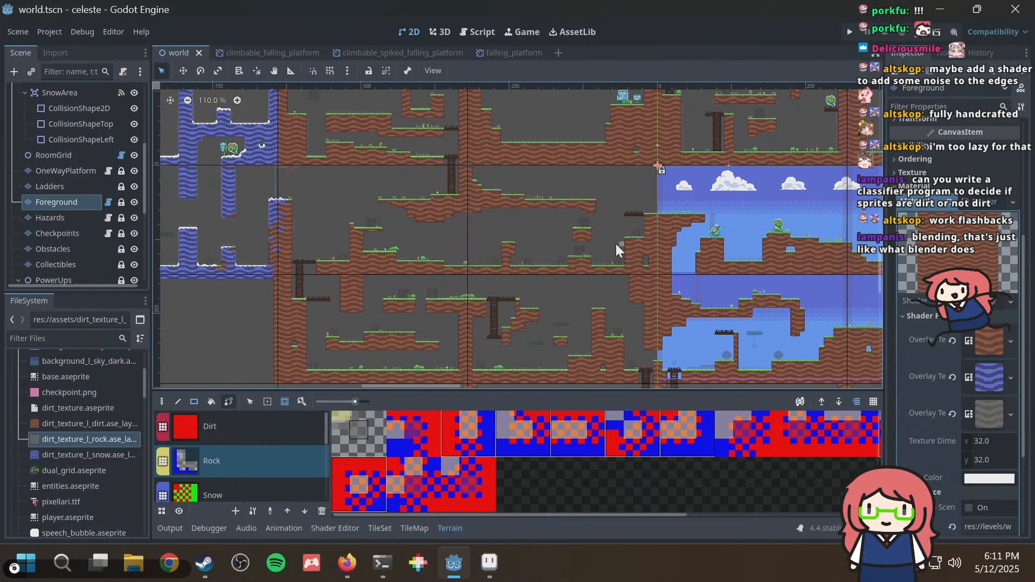
middle_click_drag(652, 216, 376, 178)
scroll(561, 232, "down", 7)
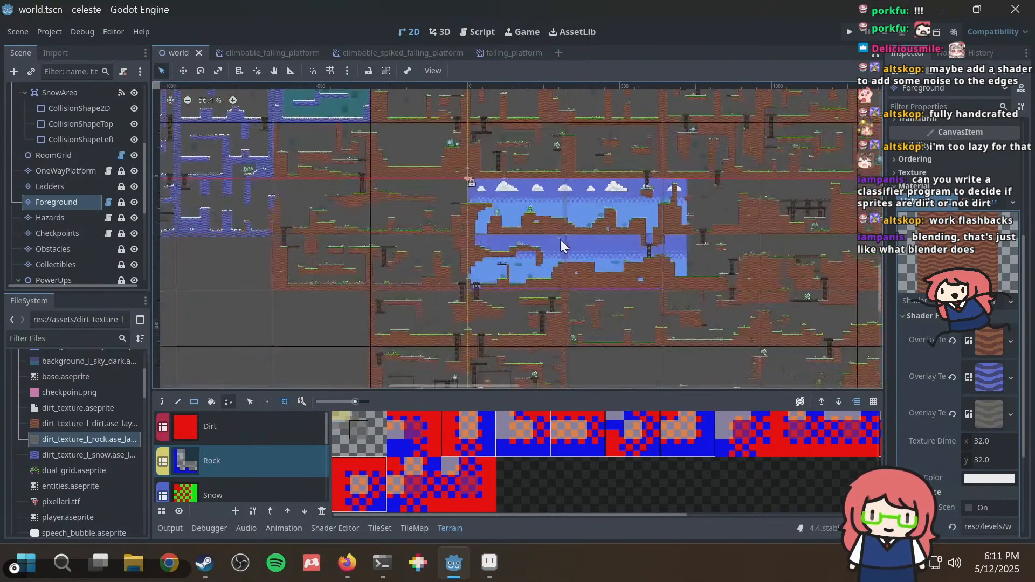
middle_click_drag(594, 299, 620, 283)
scroll(437, 240, "up", 4)
scroll(438, 239, "up", 5)
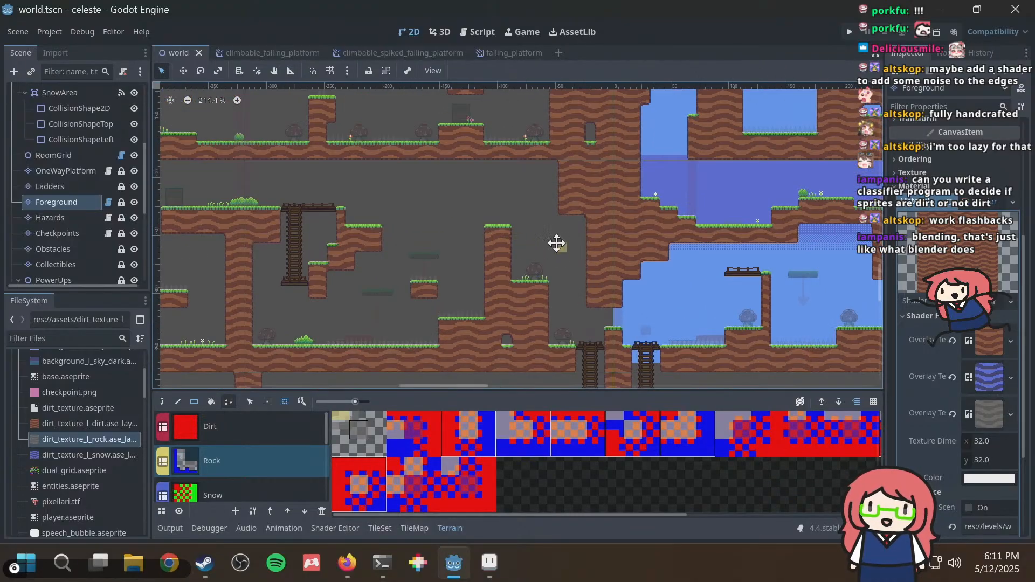
scroll(507, 162, "down", 7)
scroll(620, 242, "down", 4)
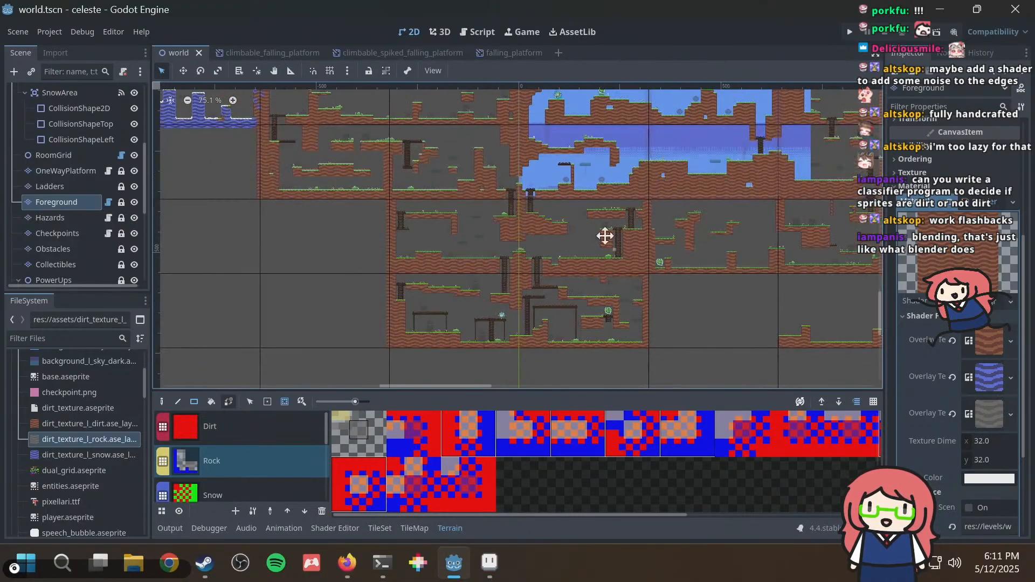
middle_click_drag(605, 235, 583, 210)
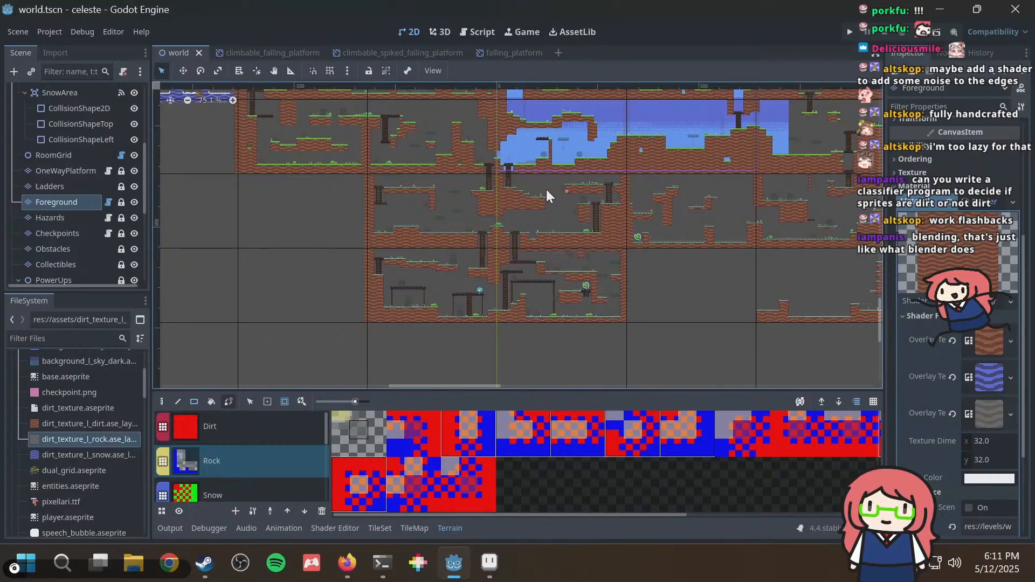
scroll(610, 233, "up", 4)
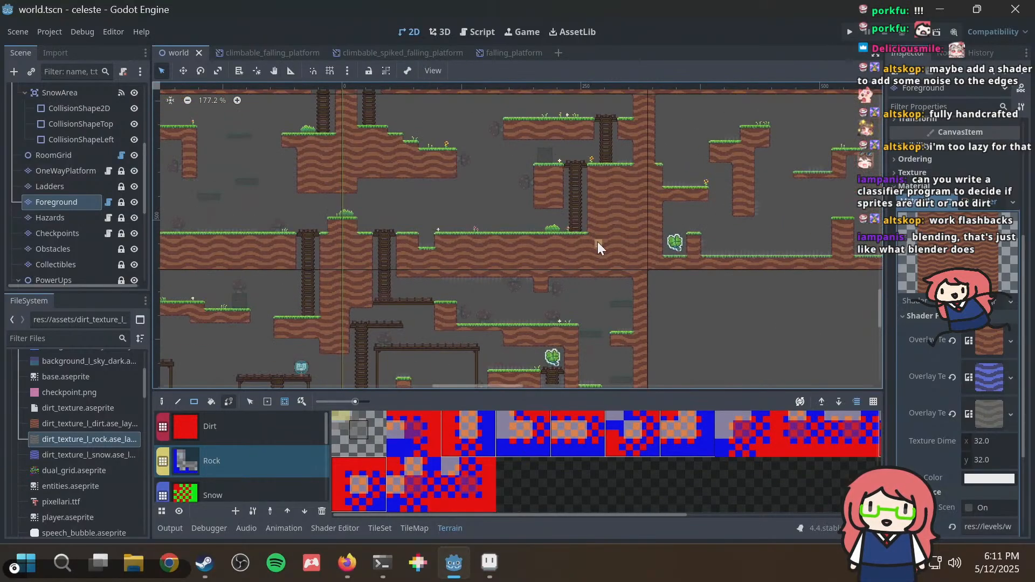
middle_click_drag(607, 240, 670, 337)
middle_click_drag(525, 218, 625, 347)
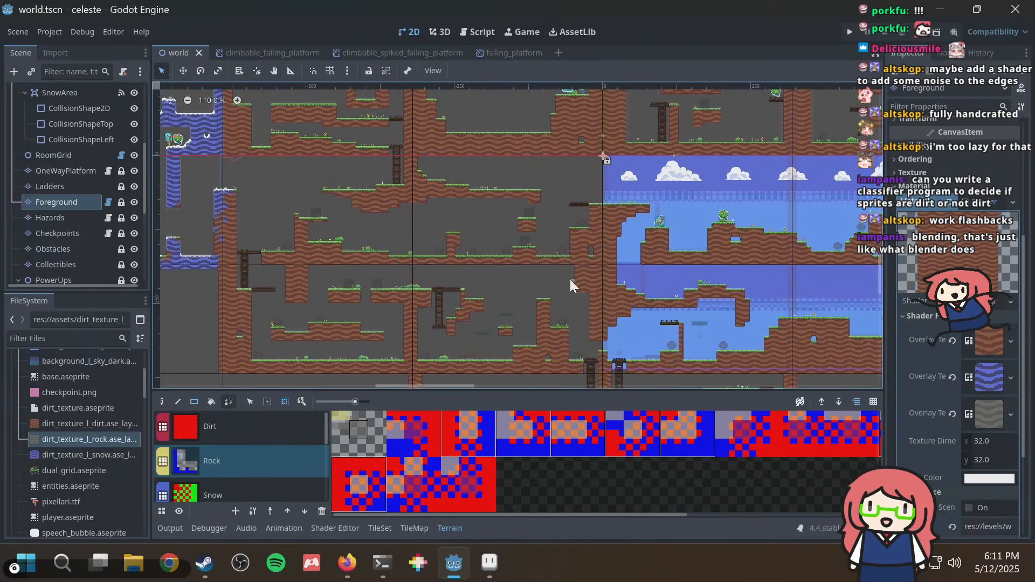
middle_click_drag(570, 279, 544, 222)
scroll(598, 233, "up", 4)
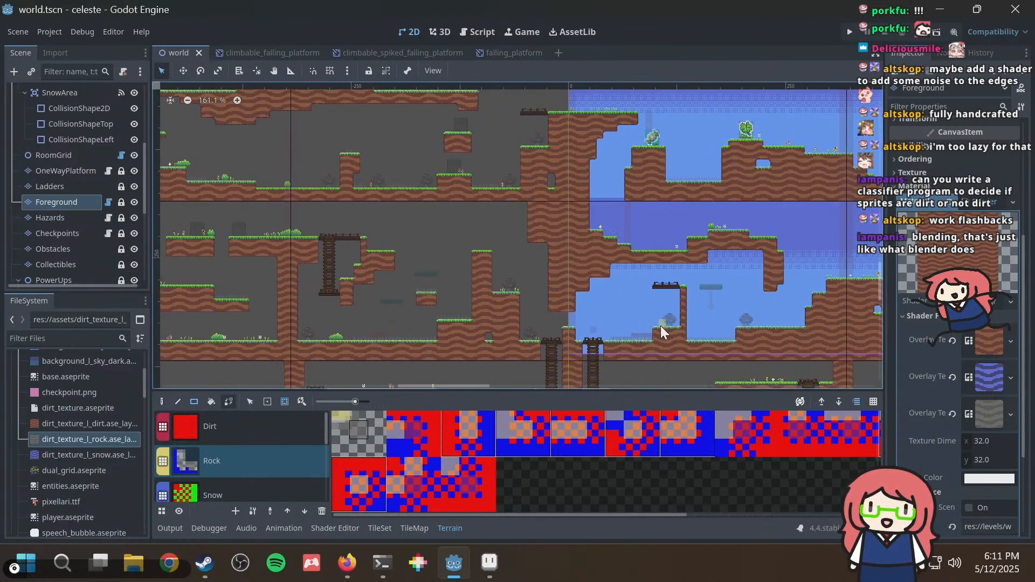
middle_click_drag(520, 232, 605, 302)
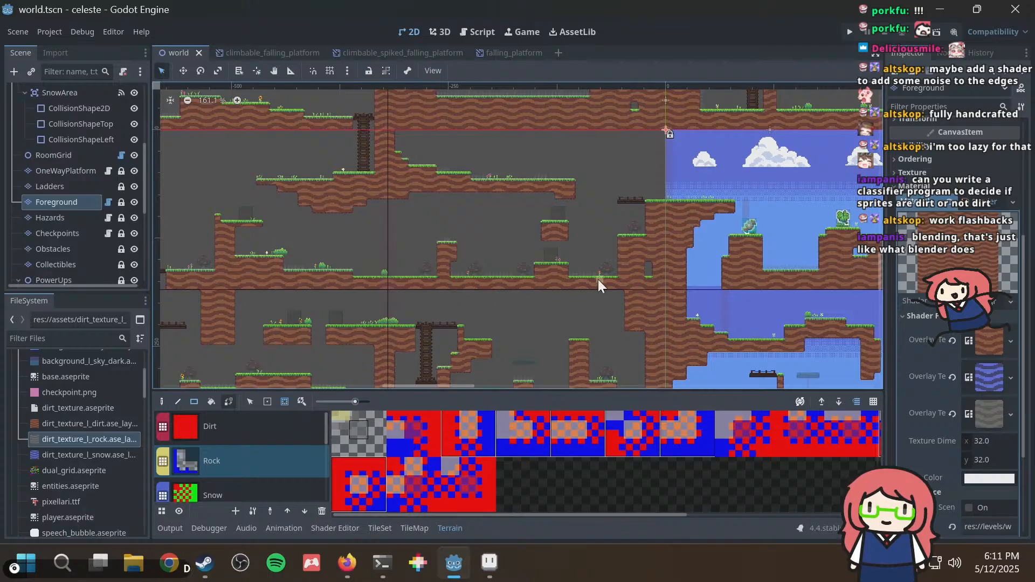
middle_click_drag(492, 279, 640, 160)
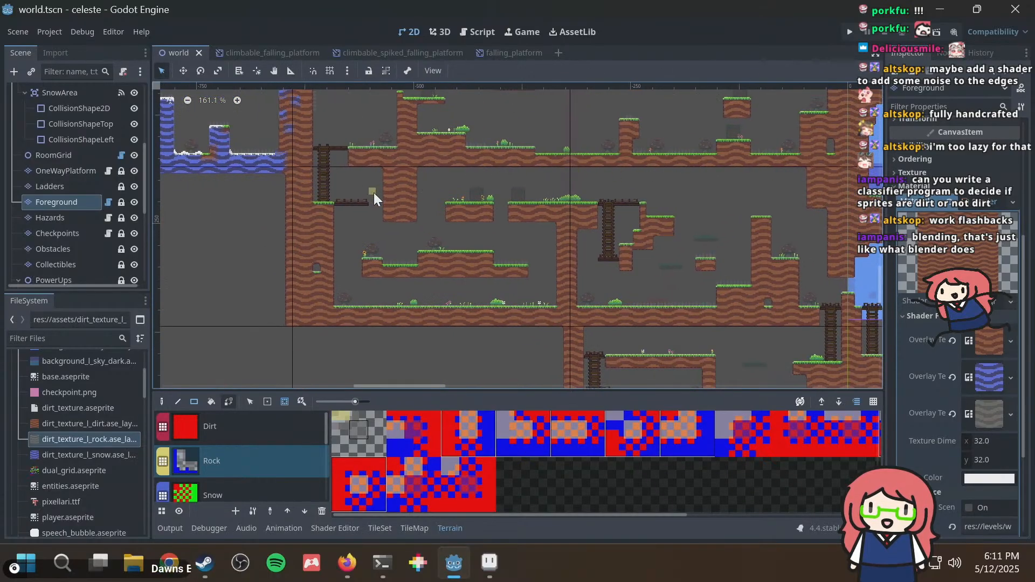
middle_click_drag(380, 162, 395, 245)
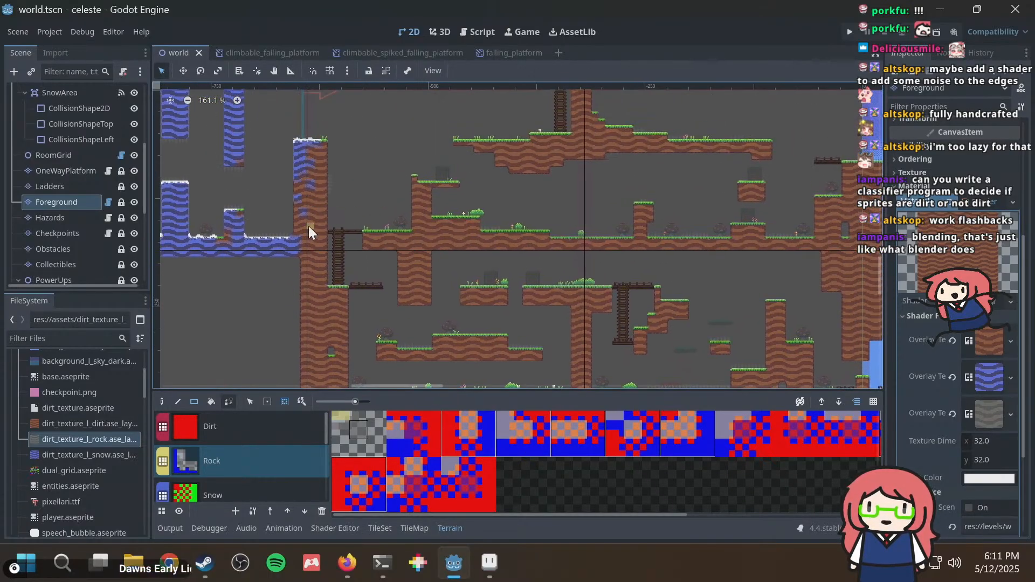
middle_click_drag(703, 301, 326, 162)
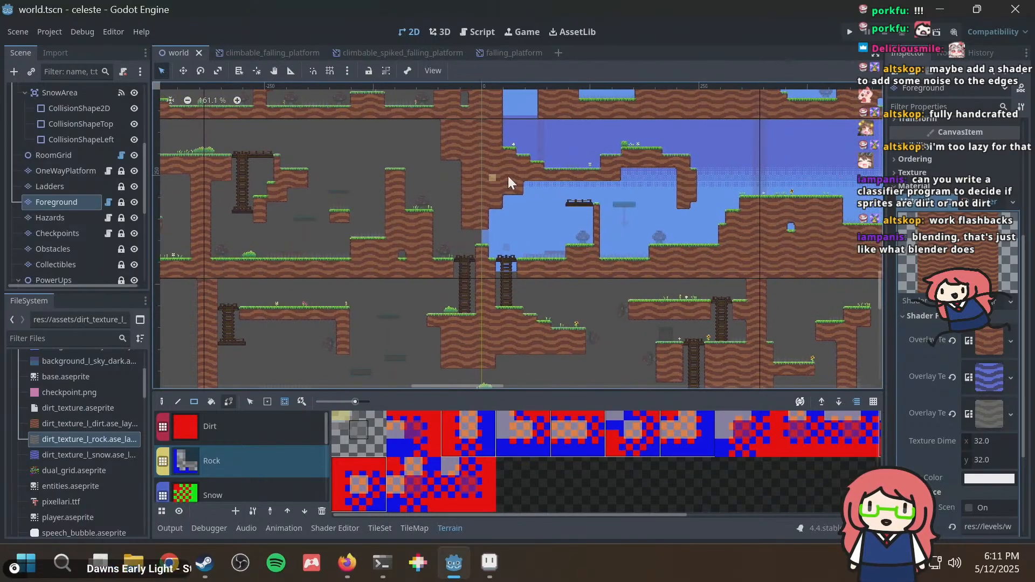
scroll(510, 276, "down", 7)
middle_click_drag(505, 227, 443, 192)
scroll(466, 218, "down", 3)
mouse_move(516, 264)
middle_mouse_down()
mouse_move(527, 194)
mouse_move(527, 254)
middle_mouse_up()
scroll(505, 223, "up", 14)
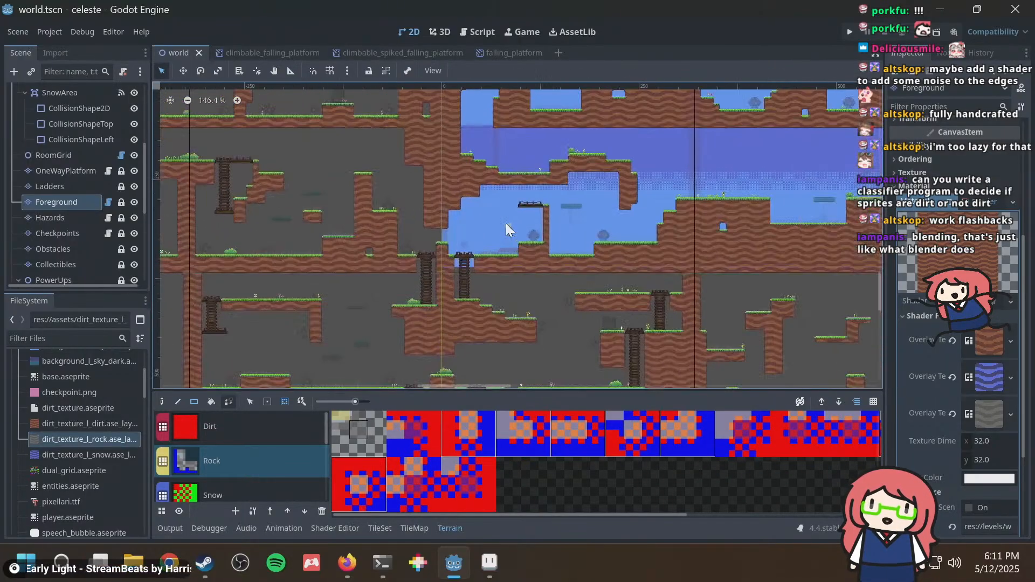
Switch to Aseprite, save dual_grid.aseprite, and paste a copy of the 32×24-pixel snow-to-dirt edge tile block beside the blue-and-red transitions.
key("alt+Tab")
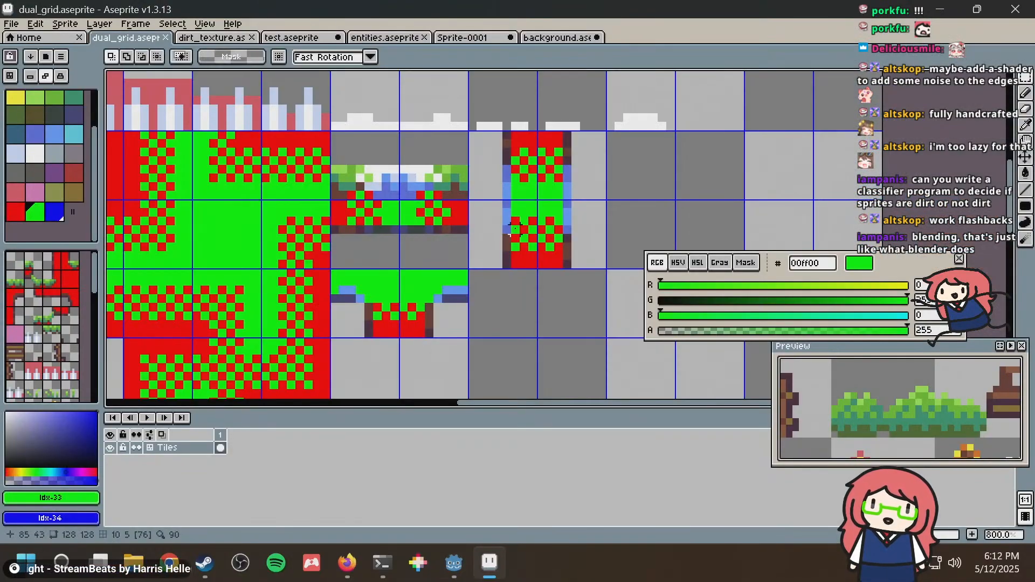
key("ctrl+s")
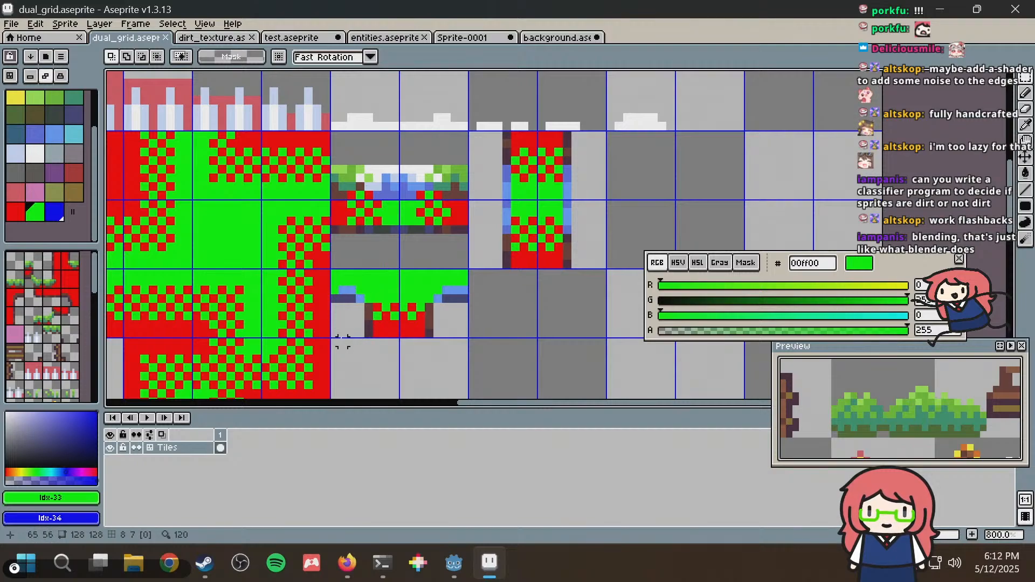
left_click_drag(334, 335, 608, 132)
middle_click_drag(558, 263, 562, 246)
scroll(562, 245, "down", 4)
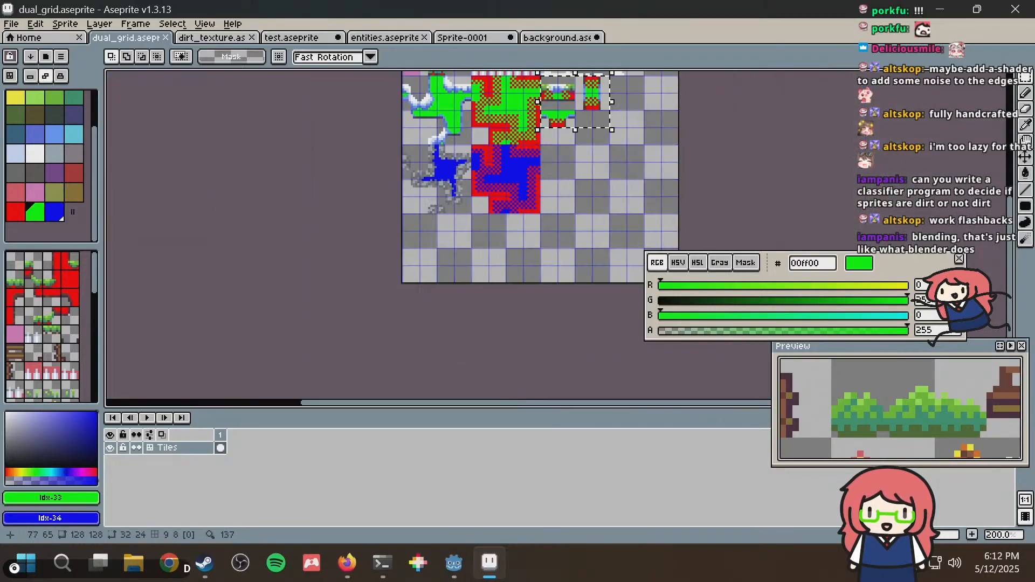
scroll(468, 203, "up", 6)
scroll(468, 203, "down", 2)
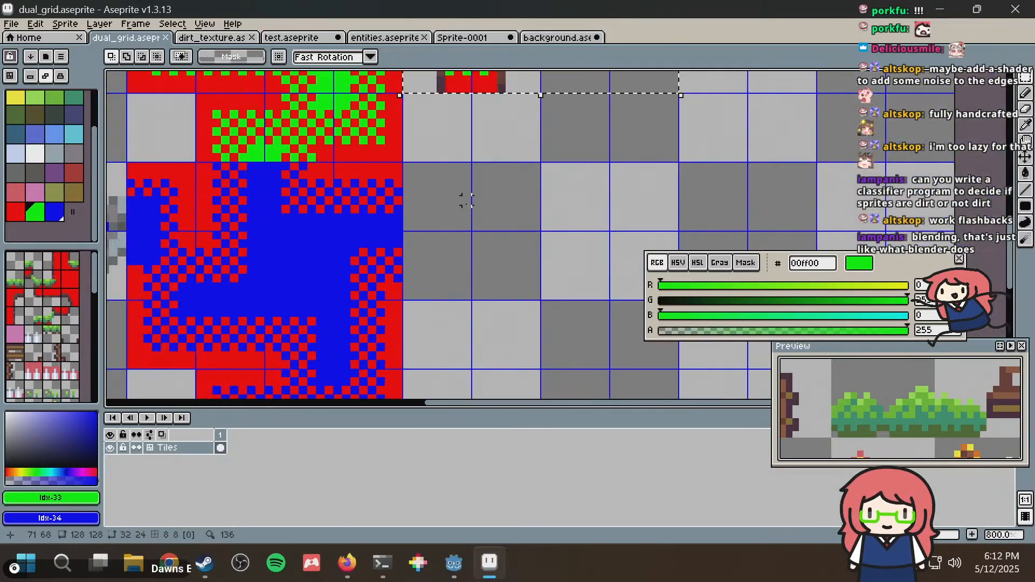
middle_click_drag(495, 220, 459, 217)
key("ctrl+v")
mouse_move(476, 210)
left_mouse_down()
mouse_move(476, 243)
mouse_move(477, 223)
left_mouse_up()
left_click(493, 127)
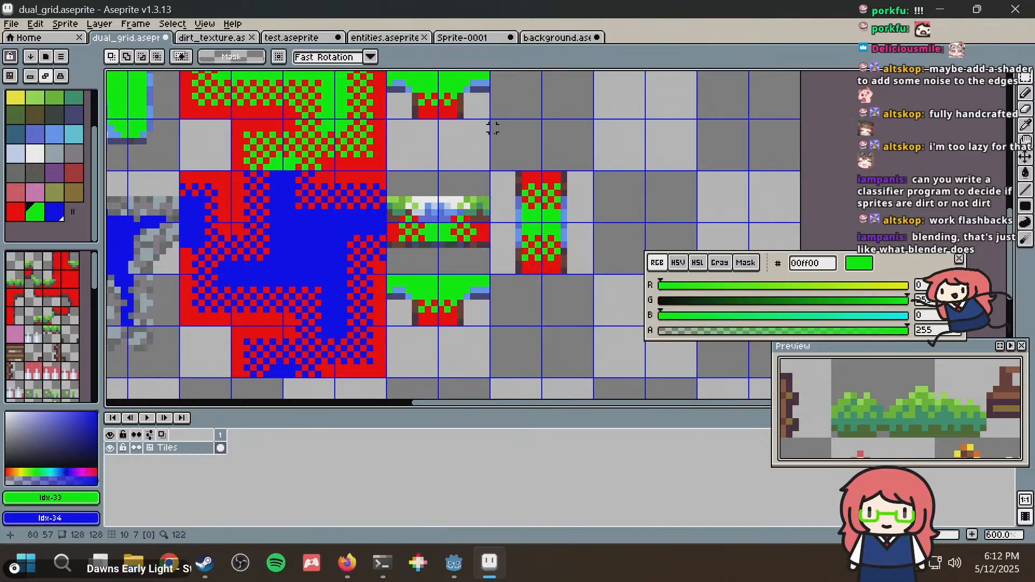
Try copying a 4×3-pixel rock edge piece onto the snowy edge of the pasted tiles, and undo it.
scroll(396, 198, "up", 2)
scroll(384, 197, "down", 2)
middle_click_drag(383, 195, 537, 239)
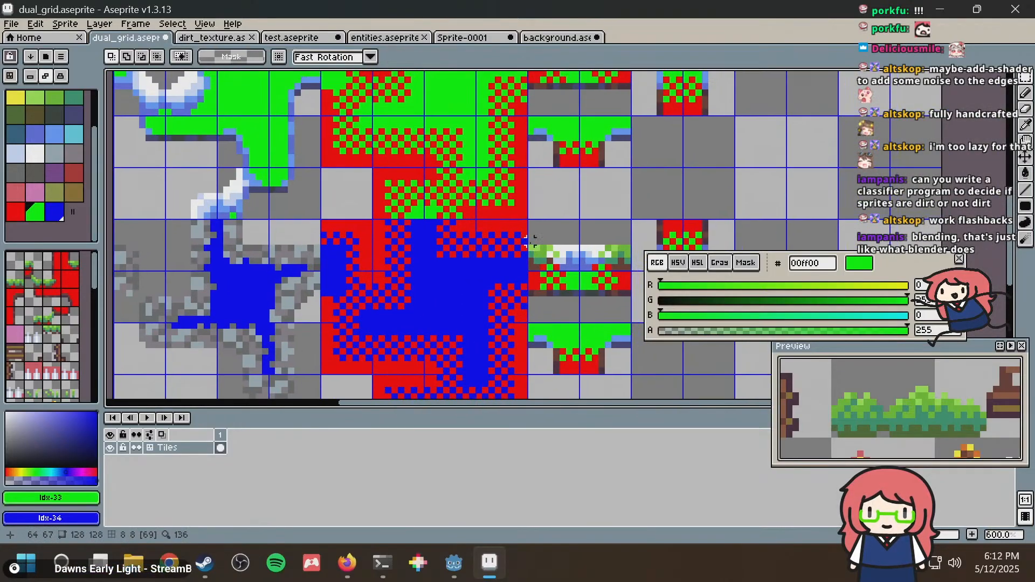
middle_click_drag(382, 170, 393, 207)
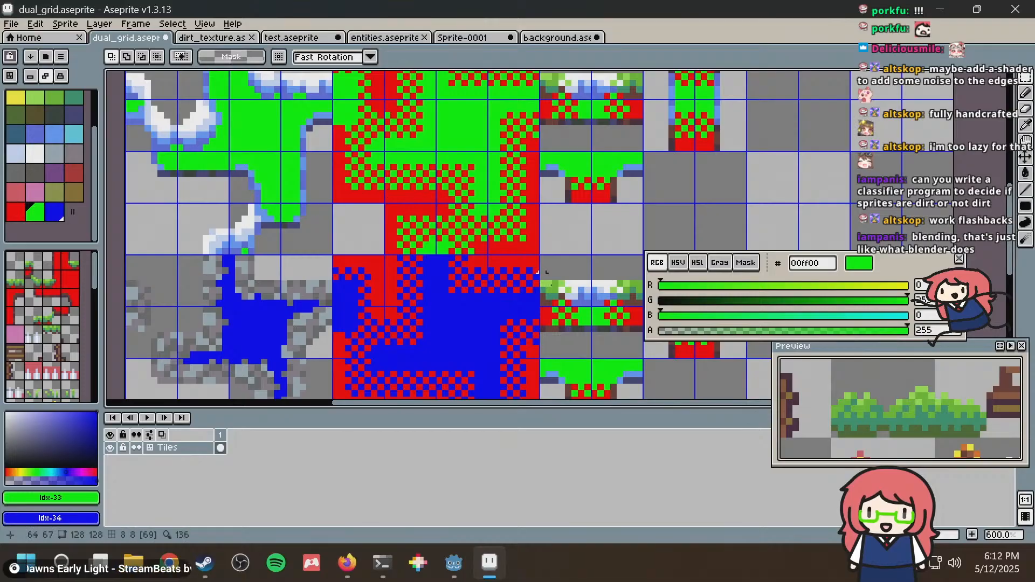
middle_click_drag(312, 267, 248, 202)
scroll(328, 242, "up", 1)
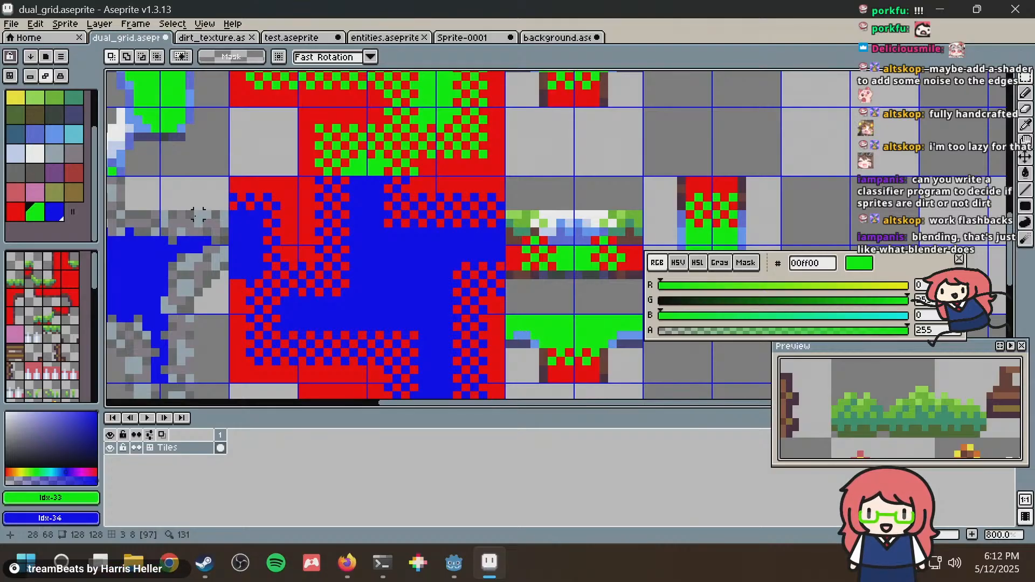
left_click_drag(197, 215, 254, 217)
left_click_drag(531, 197, 564, 233)
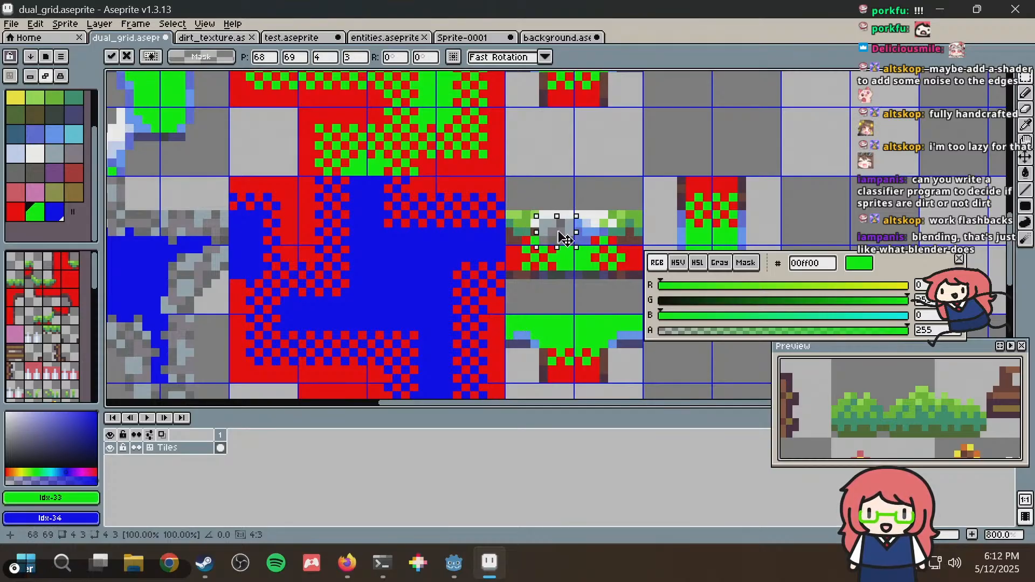
key("ctrl+z")
scroll(231, 216, "down", 2)
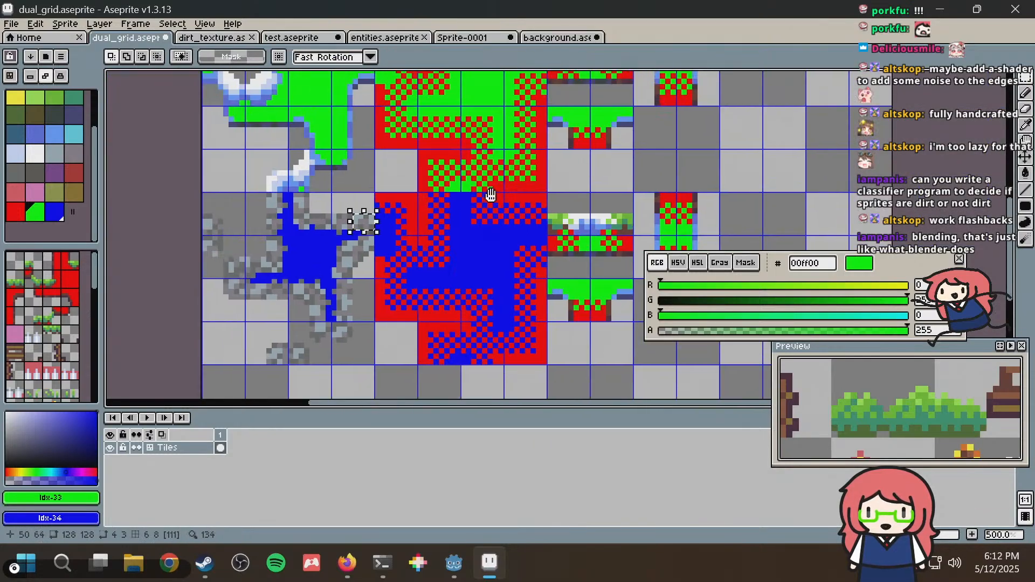
scroll(448, 259, "up", 3)
scroll(434, 232, "down", 1)
scroll(434, 232, "up", 2)
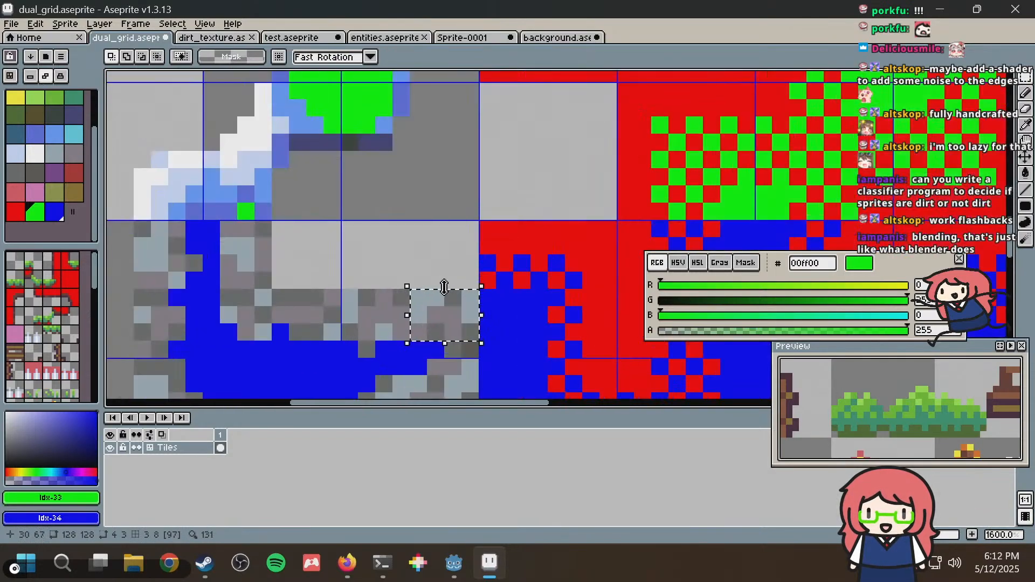
left_click(449, 303)
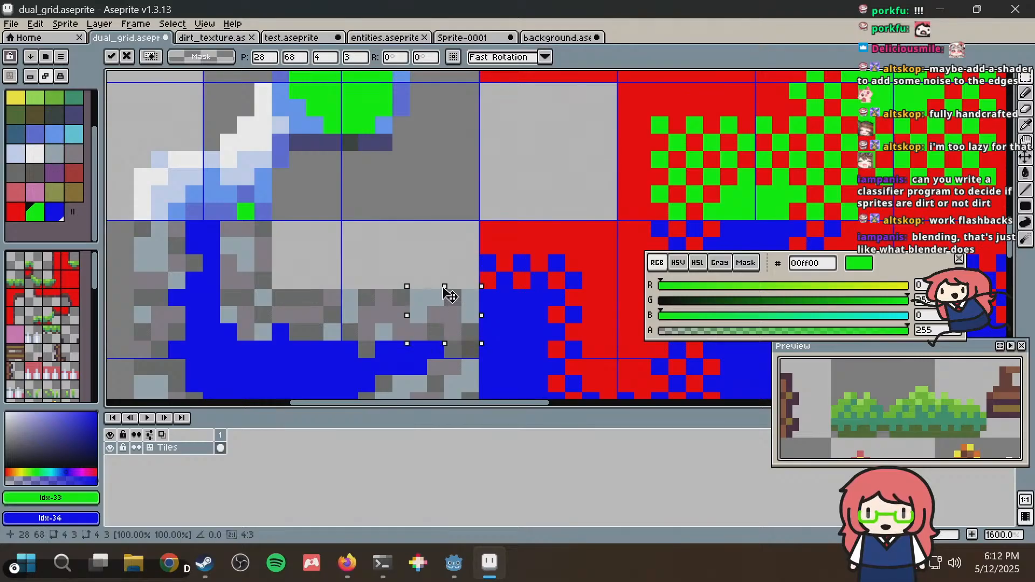
left_click_drag(449, 307, 453, 265)
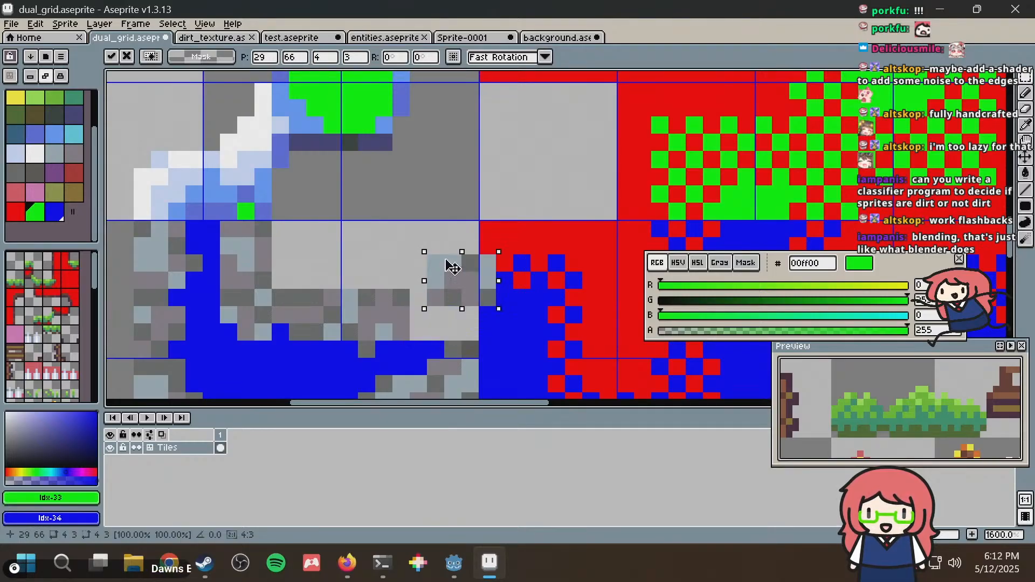
key("Escape")
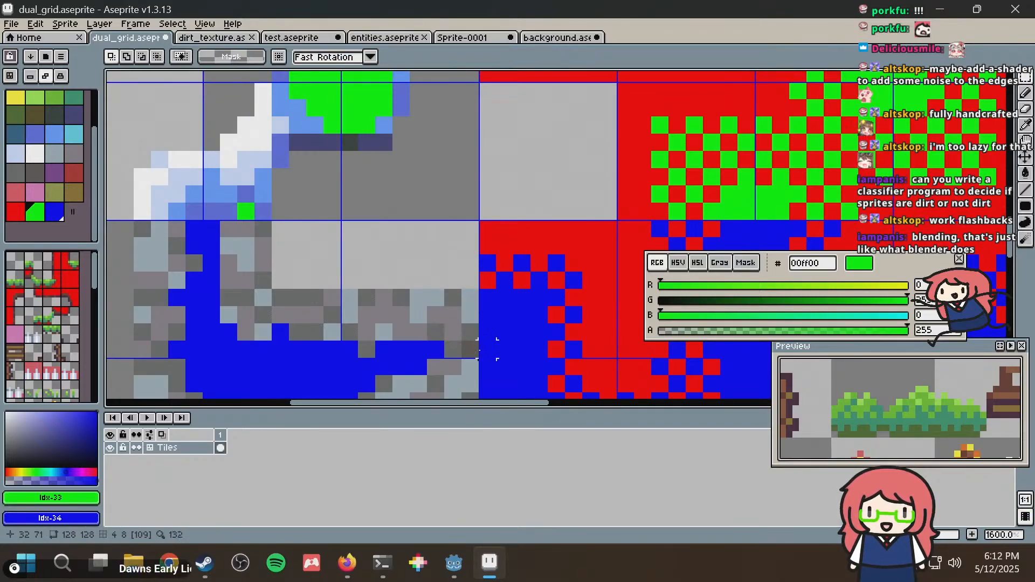
Copy a 4×4-pixel piece of the rock edge over the first half of the pasted tiles' snowy grass edge at position 68, 68.
left_click_drag(469, 346, 418, 292)
scroll(587, 226, "down", 3)
middle_click_drag(588, 227, 271, 214)
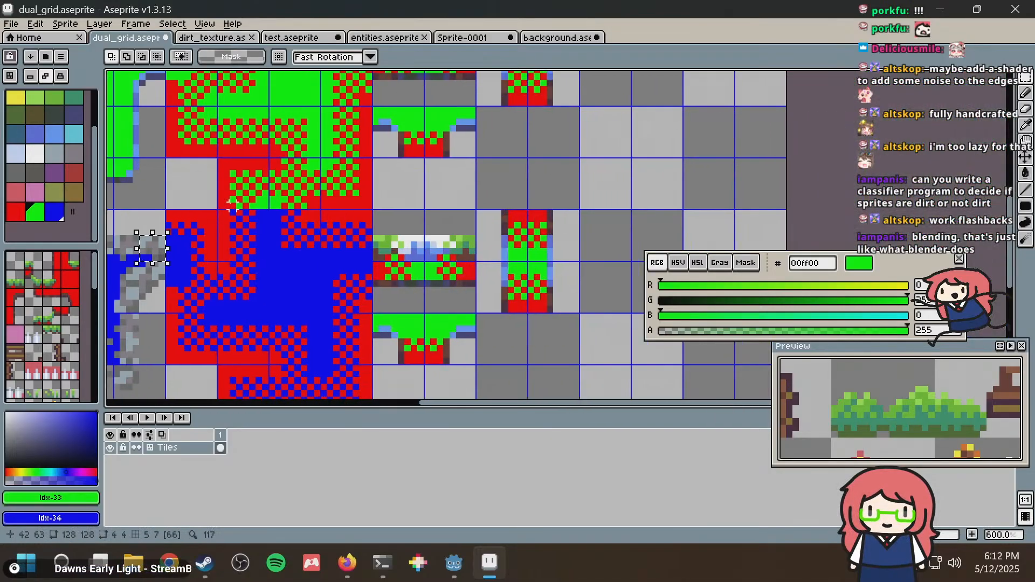
key("ctrl+t")
left_click_drag(163, 249, 419, 253)
scroll(418, 253, "up", 6)
scroll(423, 213, "down", 4)
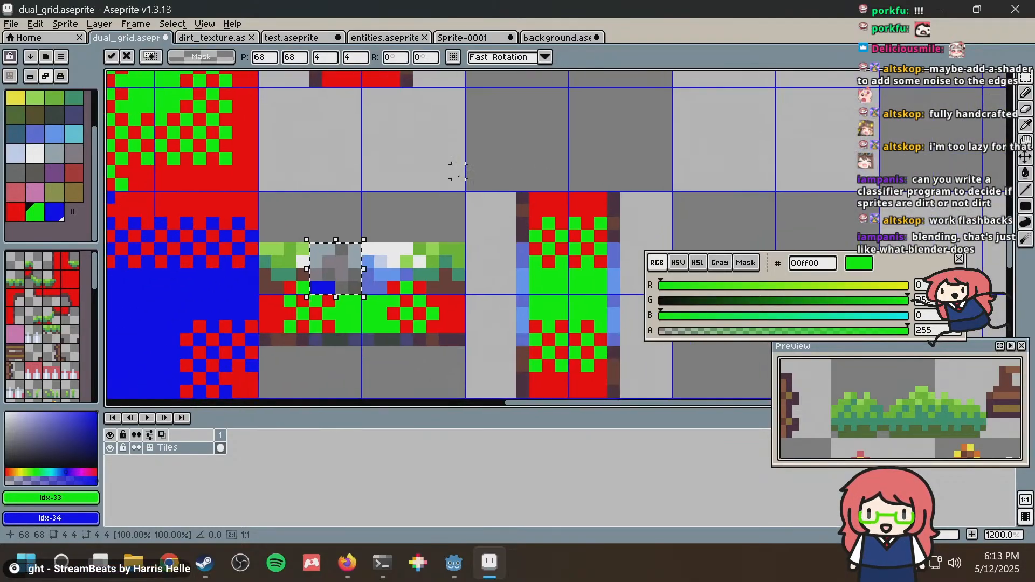
Copy another 4×4-pixel rock edge piece over the remaining half of the snowy edge, directly beside the first rock piece.
scroll(436, 215, "down", 2)
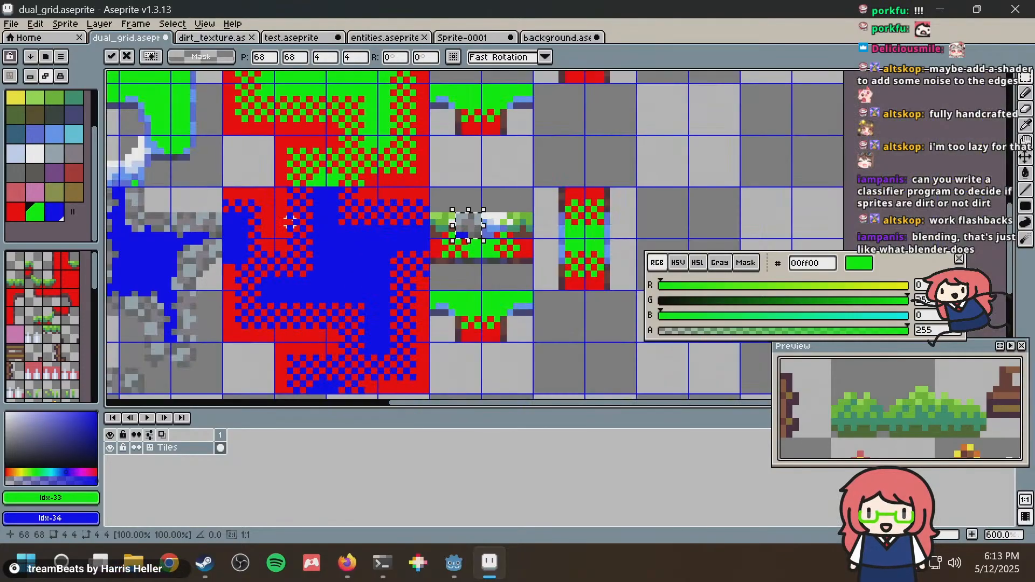
scroll(372, 200, "up", 2)
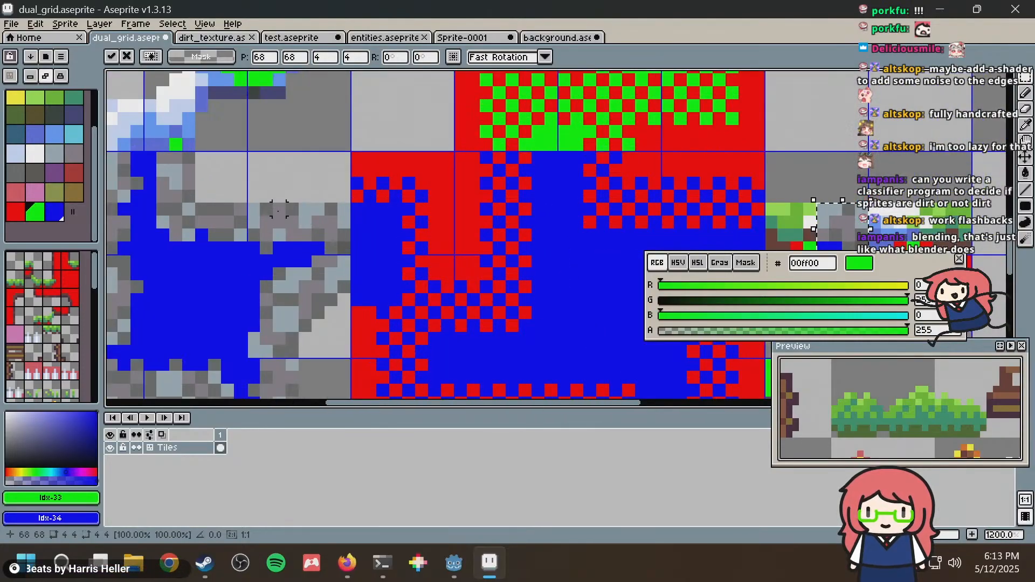
left_click_drag(253, 209, 312, 262)
middle_click_drag(612, 146, 149, 143)
key("ctrl+v")
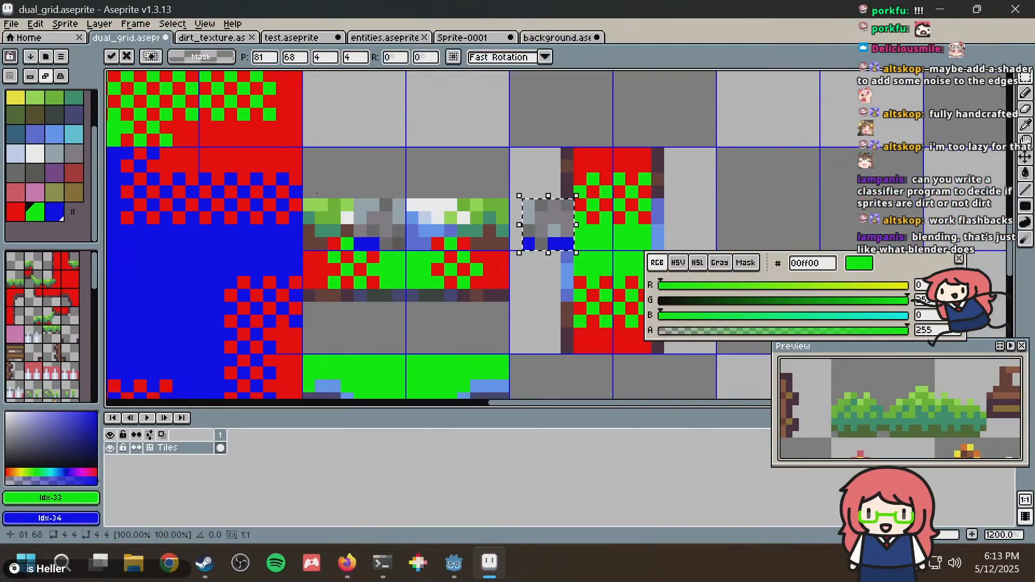
left_click_drag(561, 221, 445, 221)
left_click(450, 139)
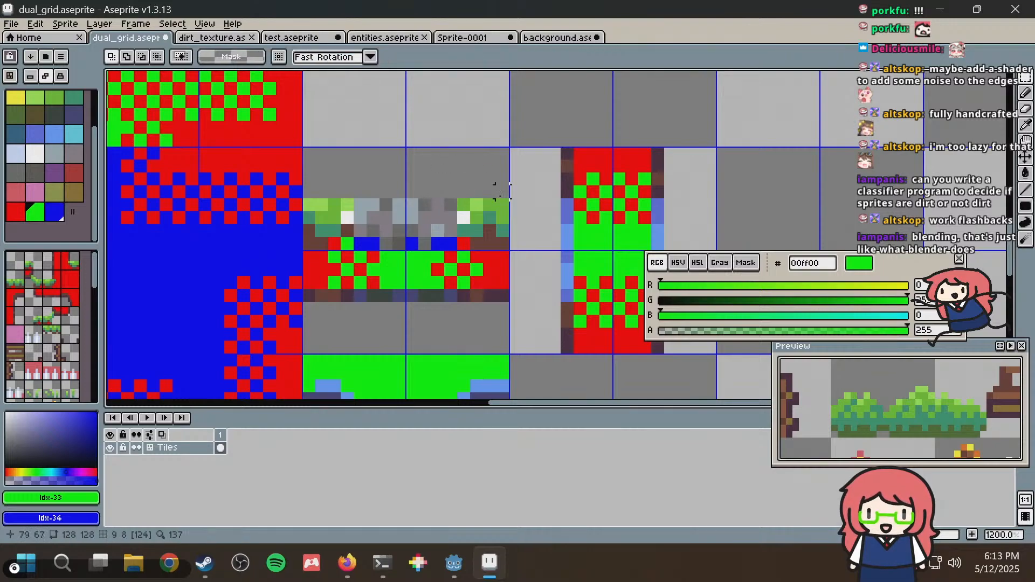
Recolour the green pixel at 67, 71 blue (0000ff) using the Pencil tool.
key("b")
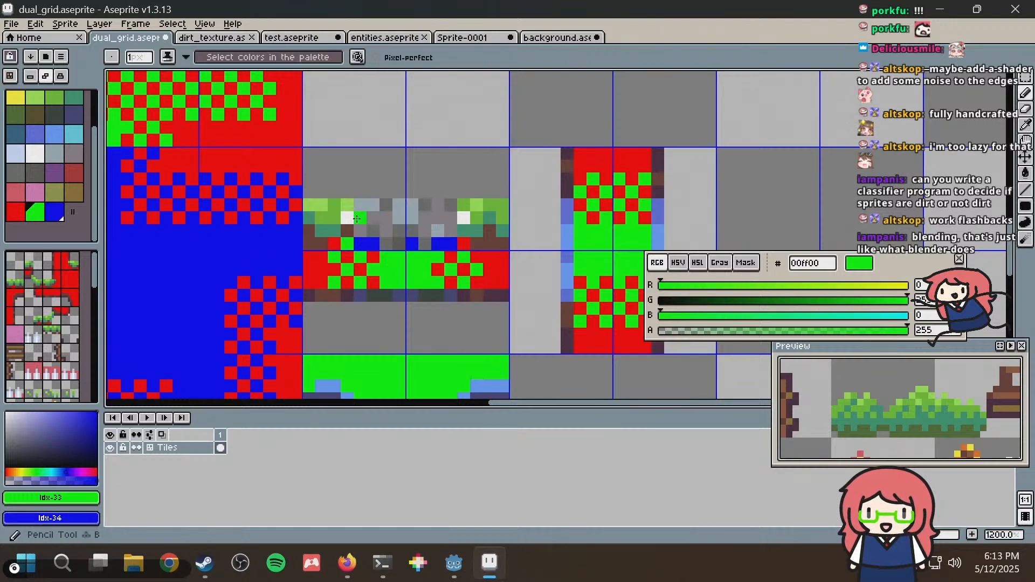
key("super")
key("super")
key("i")
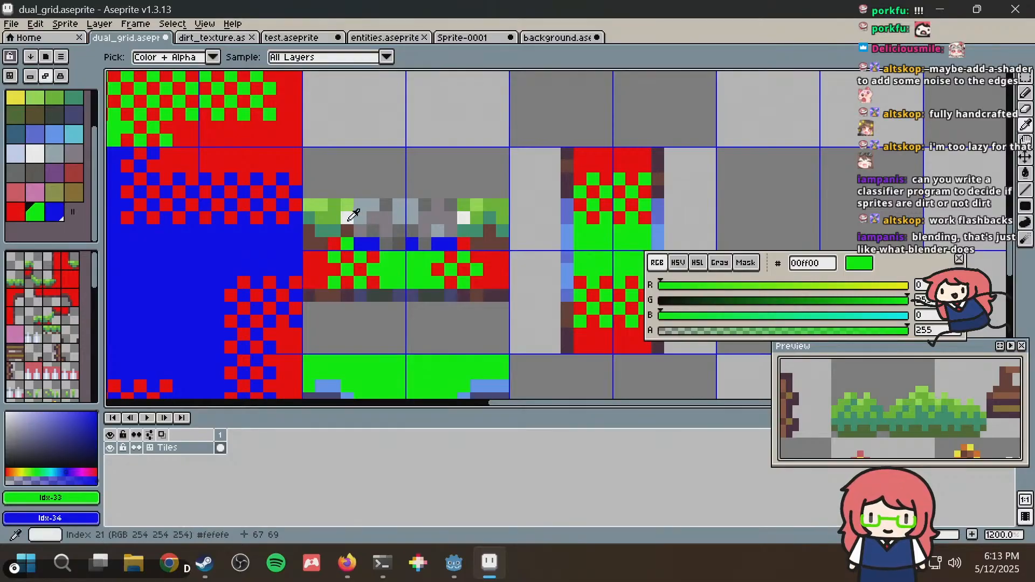
left_click(288, 238)
key("b")
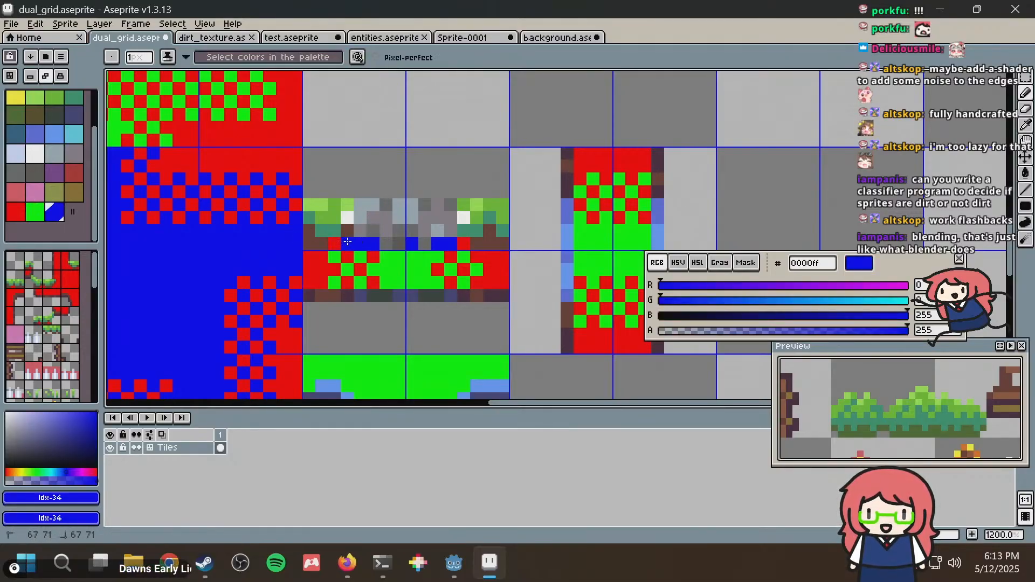
Paint the two white pixels beside the rock edge grey-blue 9badb7 and add light green 99e550 pixels at 68, 69 and 75, 69.
key("i")
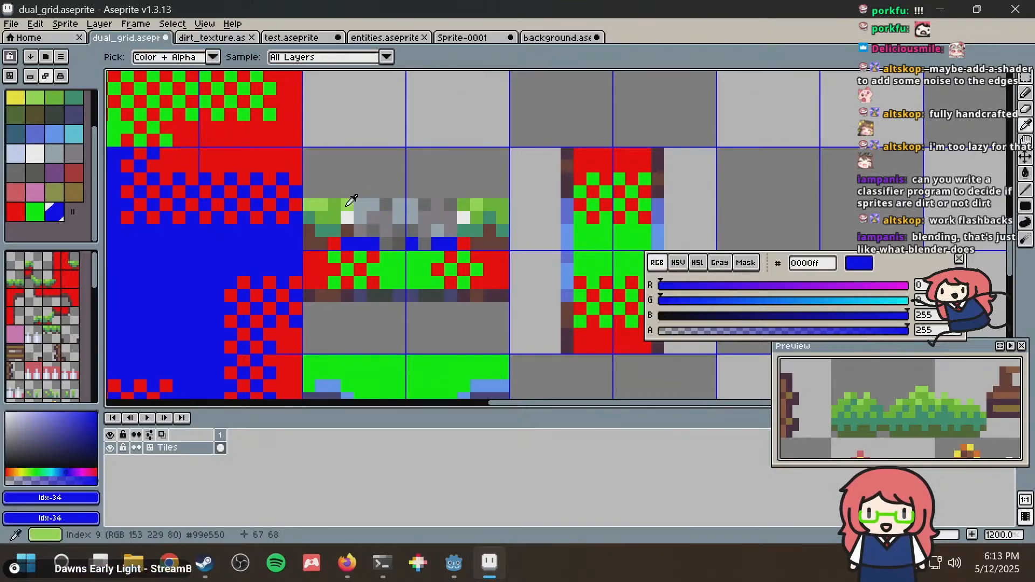
left_click(458, 215, "alt")
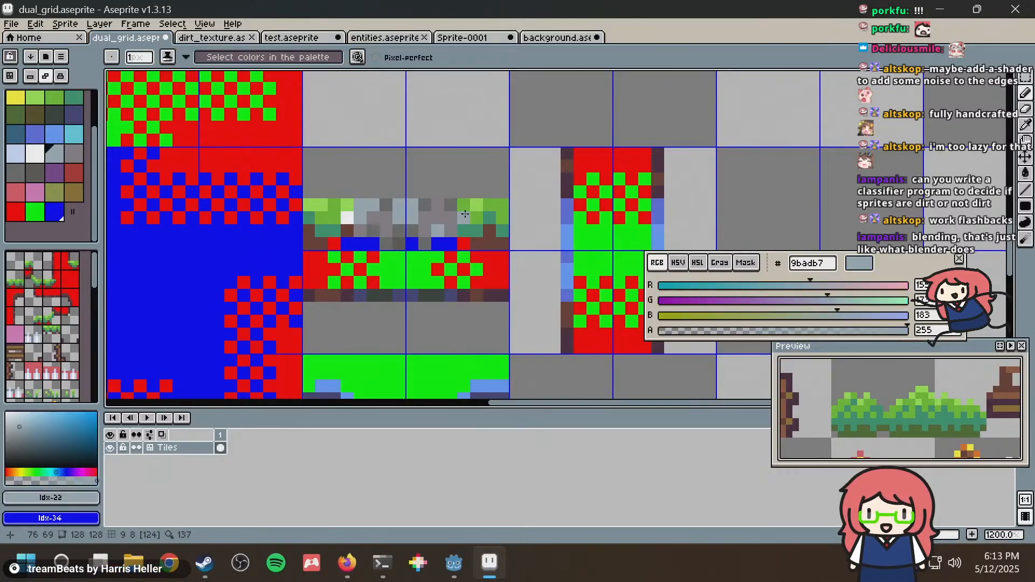
left_click(355, 224, "alt")
left_click(349, 205, "alt")
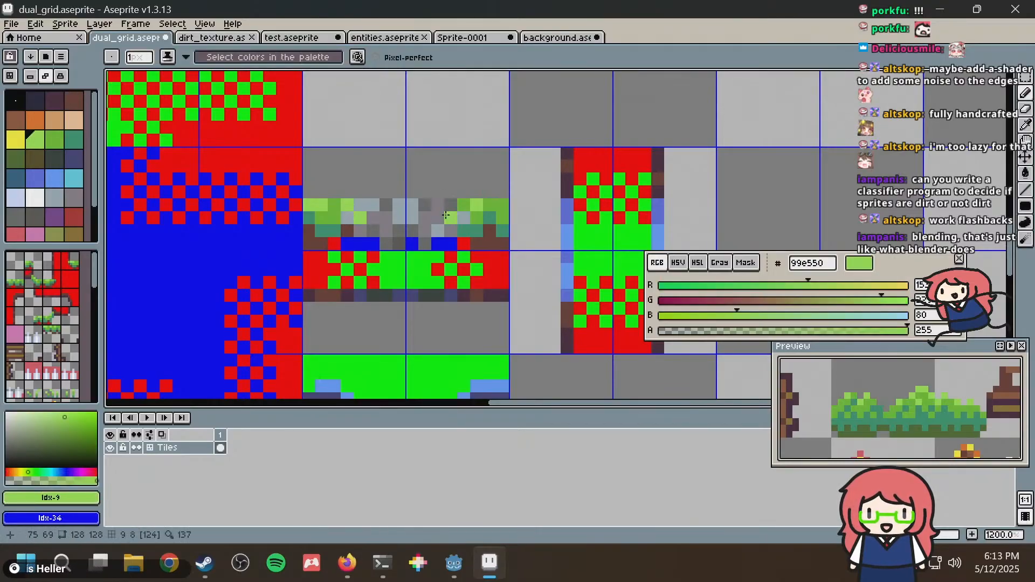
Paint dirt brown 663931 pixels at 68, 71 and 75, 71, under both ends of the rock edge.
scroll(481, 191, "down", 4)
middle_click_drag(455, 156, 528, 268)
middle_click_drag(473, 192, 427, 289)
scroll(427, 289, "up", 2)
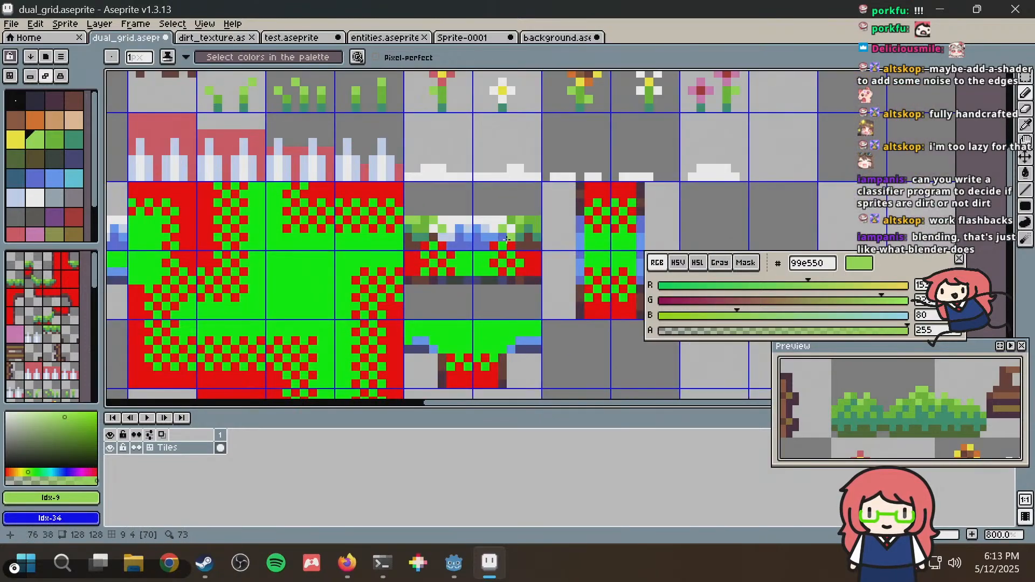
middle_click_drag(541, 277, 502, 186)
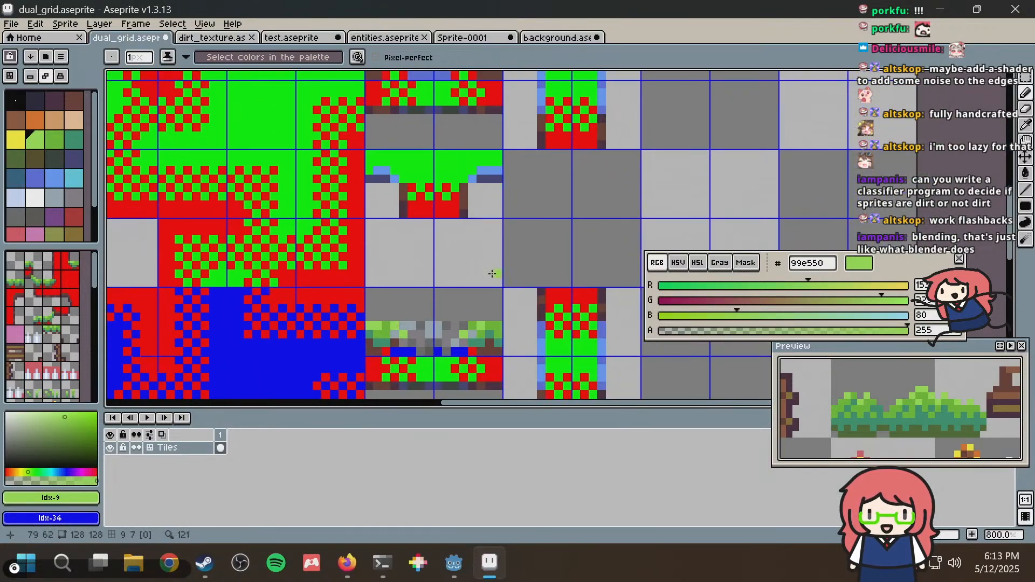
middle_click_drag(494, 284, 495, 225)
scroll(494, 225, "up", 2)
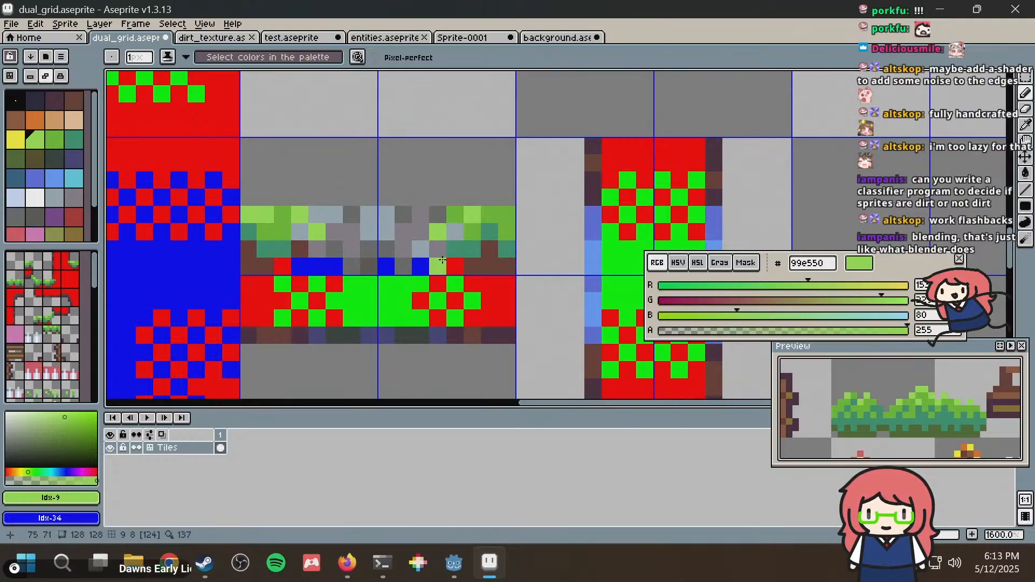
key("i")
left_click(473, 259)
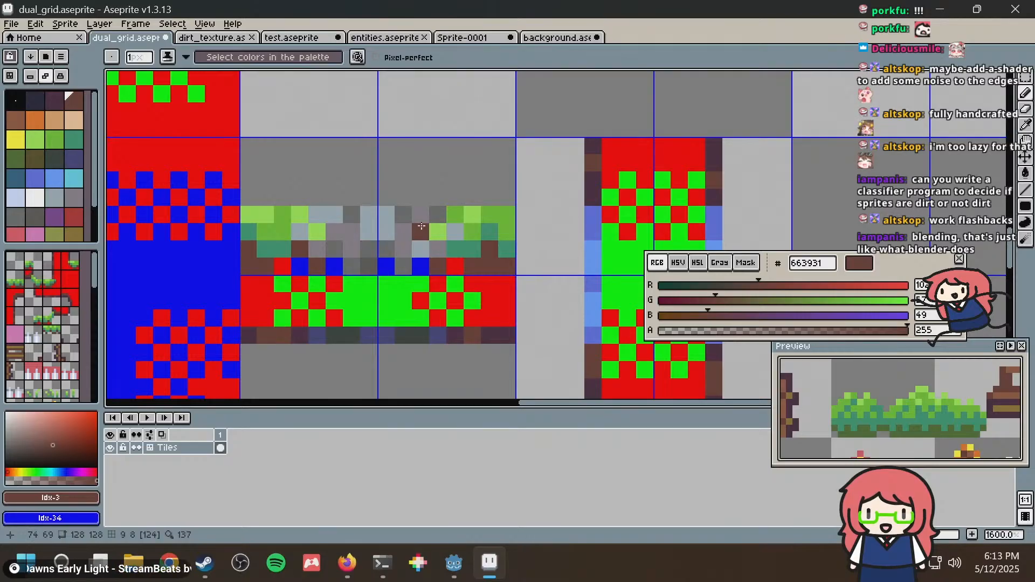
key("alt")
left_click(286, 263, "alt")
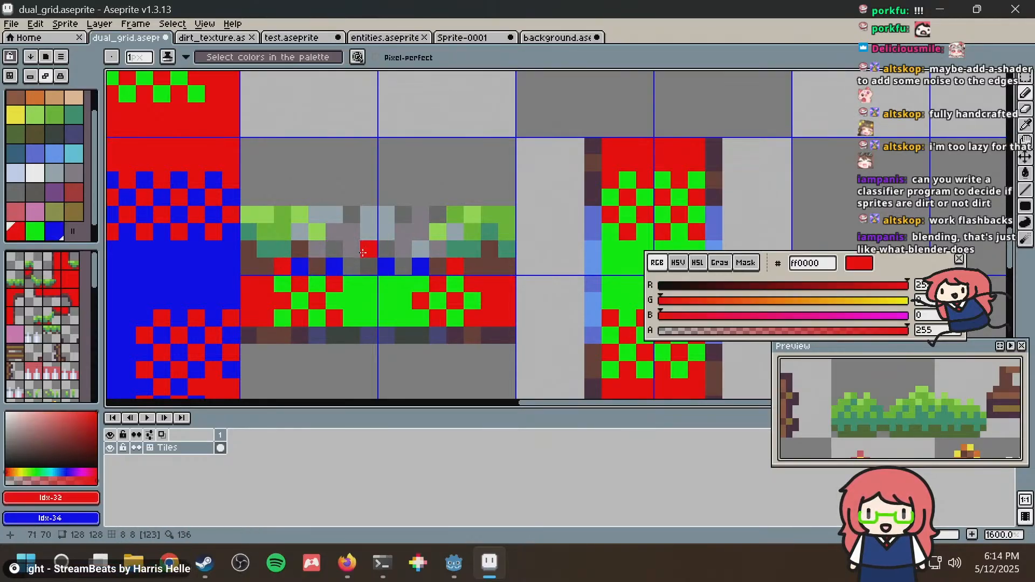
key("alt")
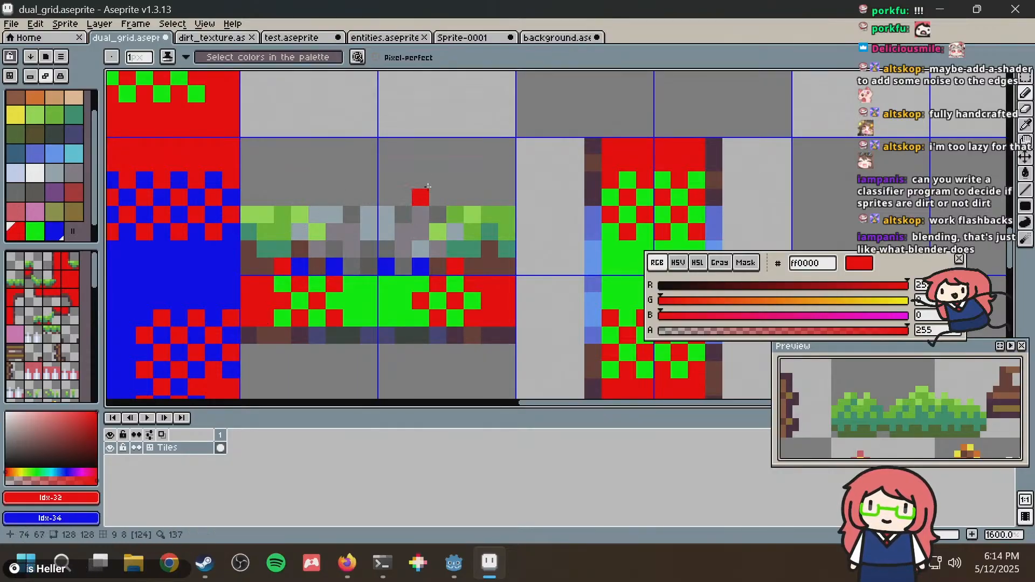
Copy the 8×4-pixel rock underside piece at 8, 80 and place it over the middle of the dirt edge block at 68, 72.
scroll(442, 191, "down", 2)
scroll(410, 226, "up", 2)
scroll(405, 231, "down", 1)
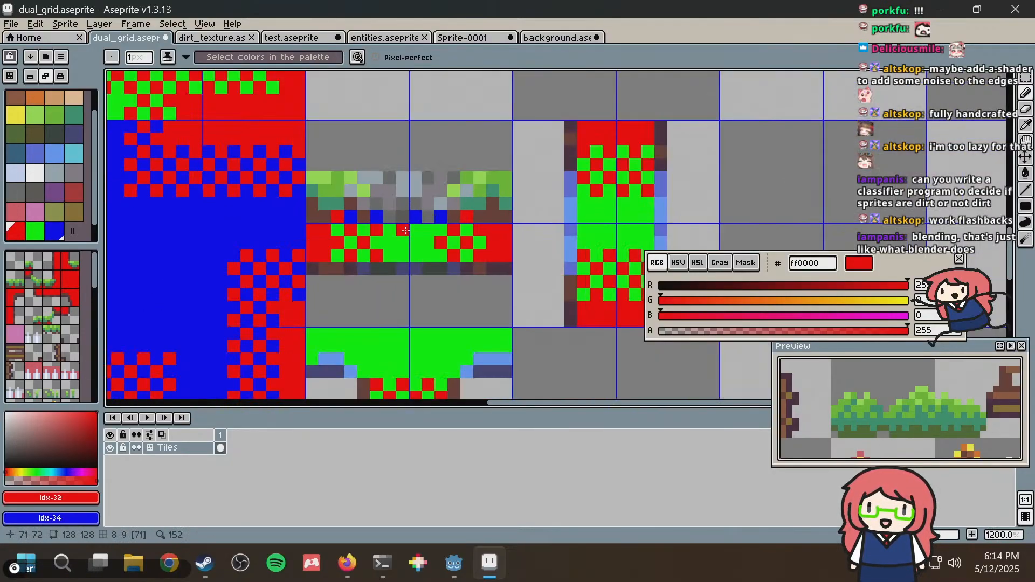
scroll(426, 221, "down", 1)
scroll(432, 218, "up", 1)
scroll(432, 218, "up", 1)
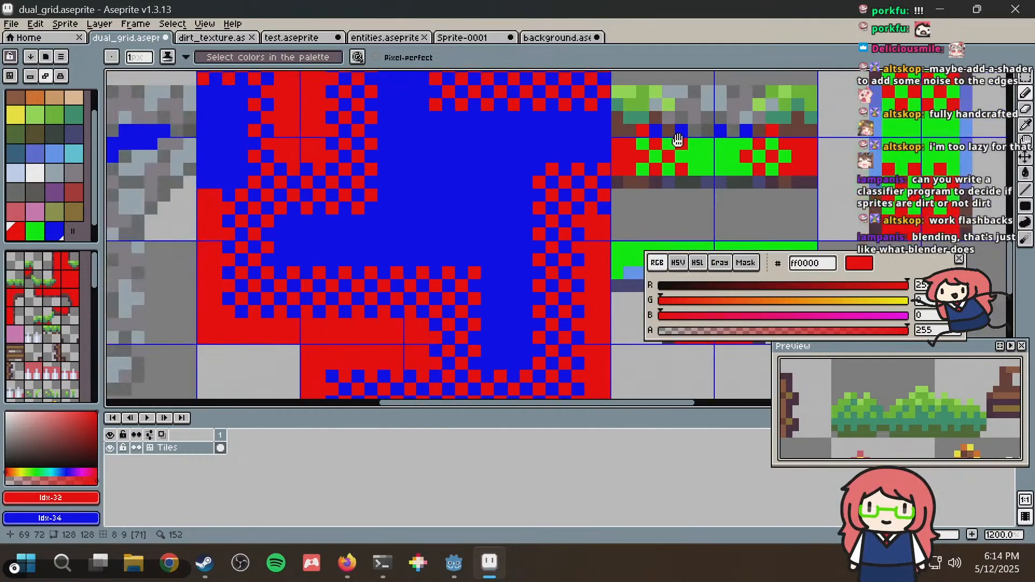
scroll(584, 115, "down", 1)
scroll(556, 141, "down", 1)
scroll(545, 154, "up", 1)
scroll(528, 169, "down", 1)
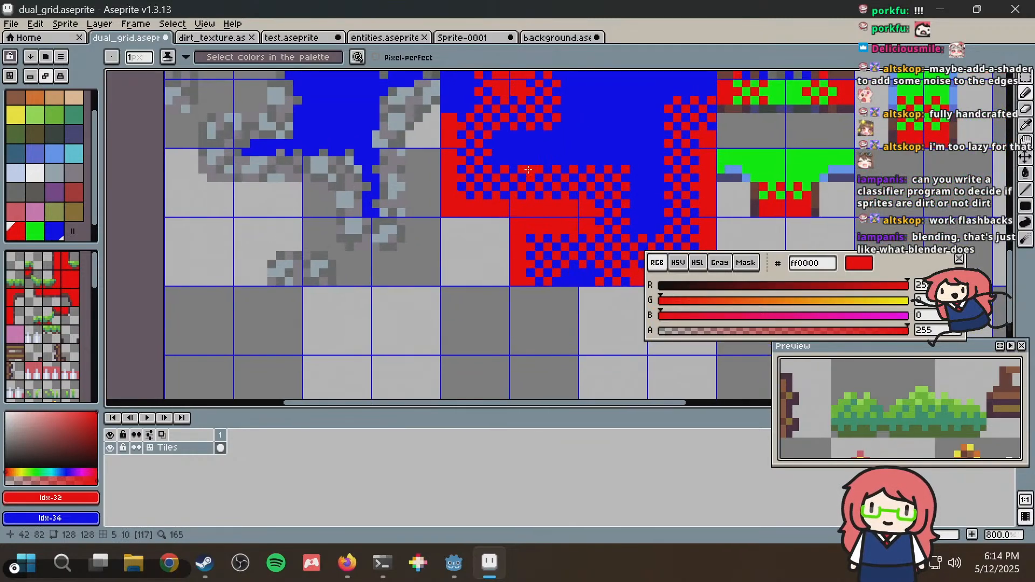
key("m")
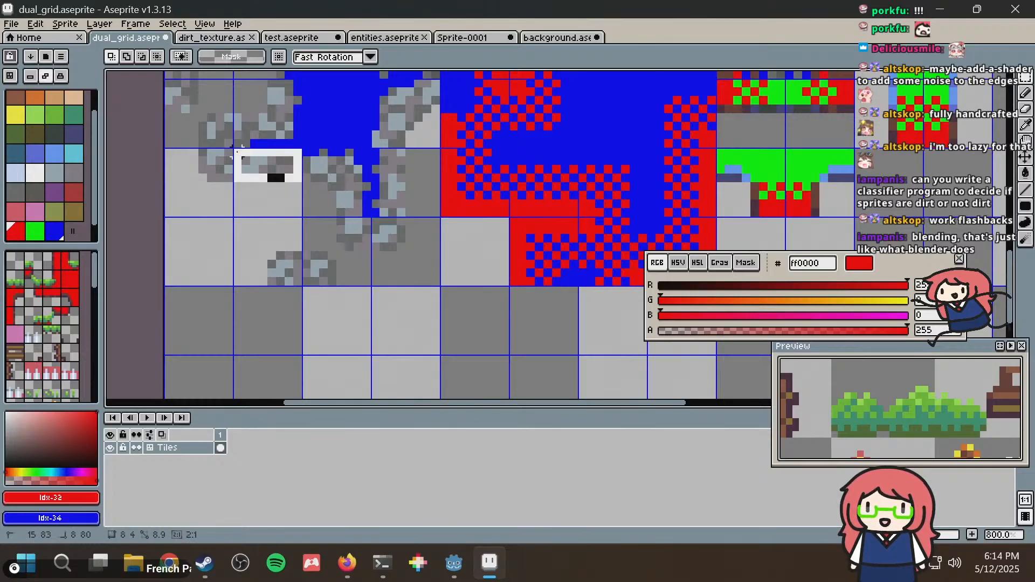
scroll(439, 138, "up", 2)
scroll(552, 120, "up", 1)
scroll(551, 119, "down", 1)
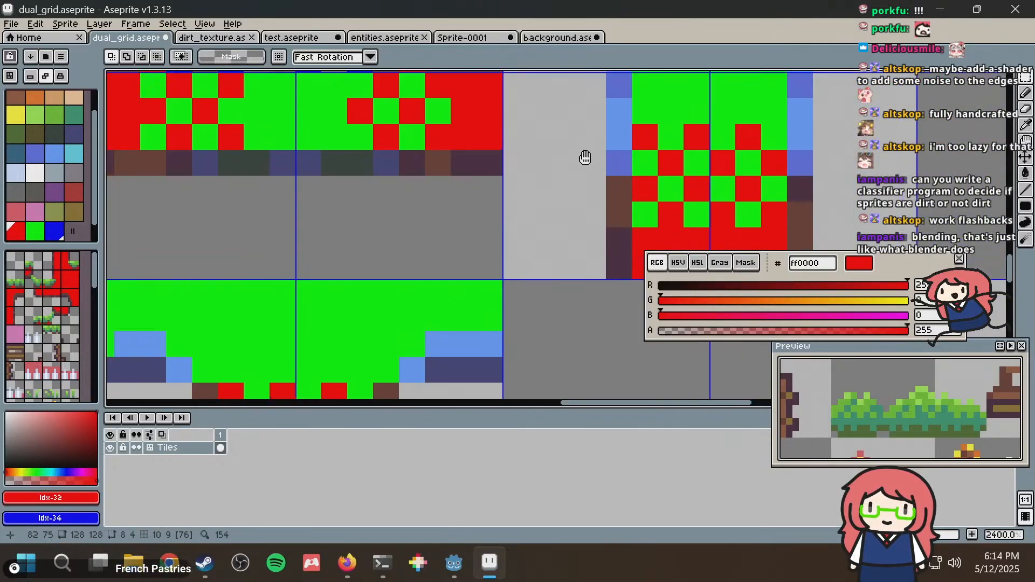
middle_click_drag(572, 181, 551, 189)
key("ctrl+v")
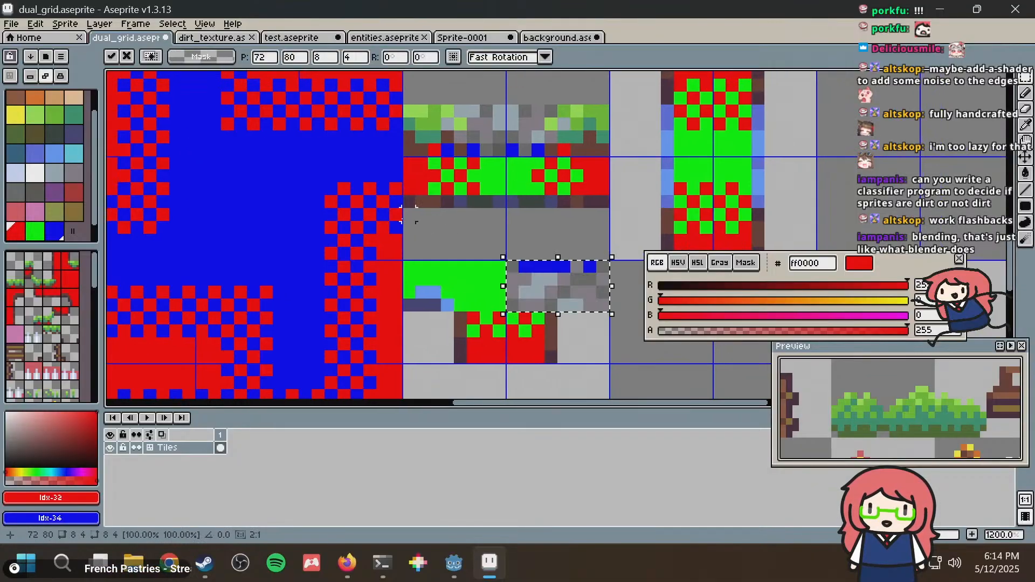
left_click_drag(574, 287, 523, 181)
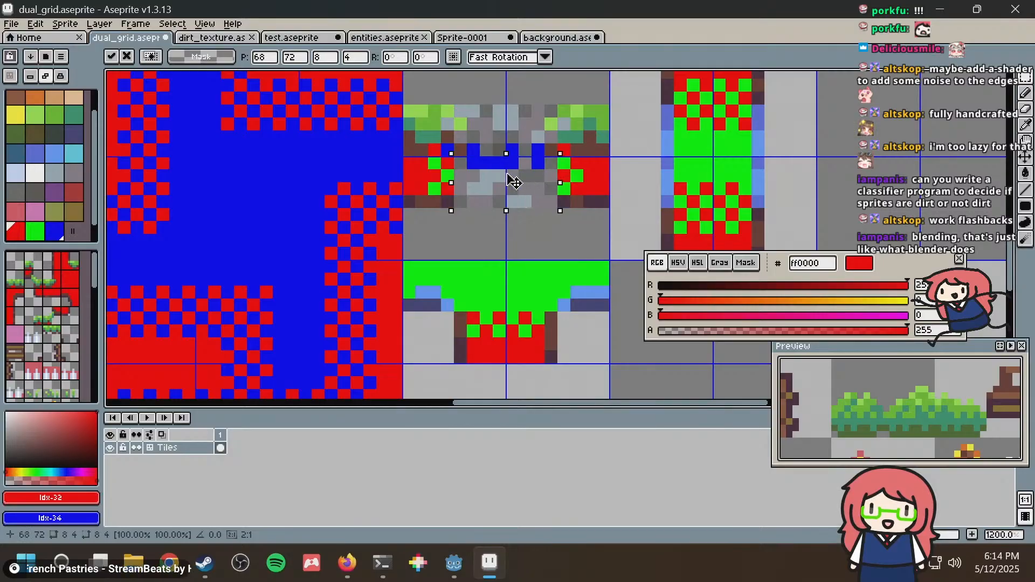
left_click(628, 149)
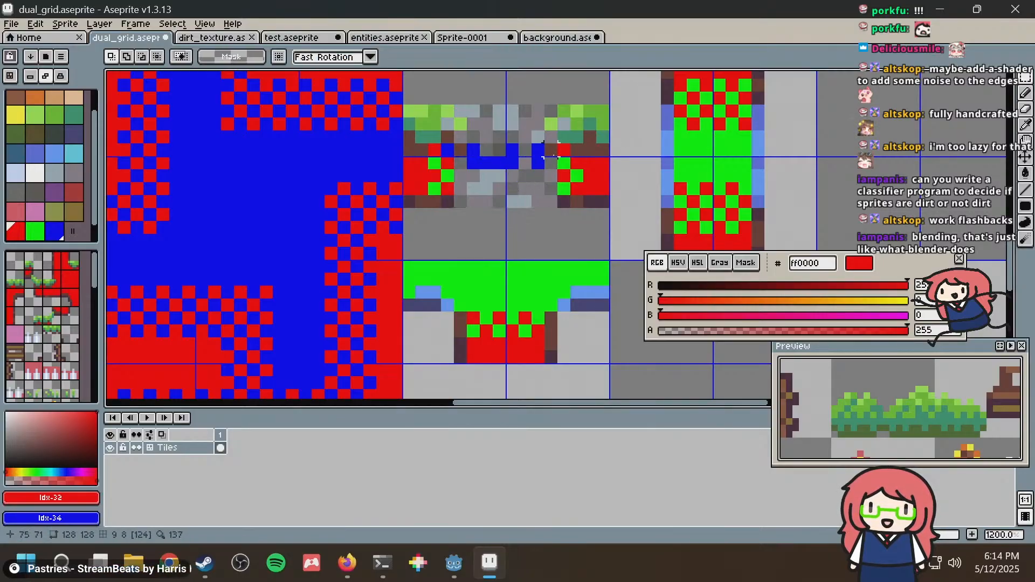
Recolour the six remaining green pixels on both sides of the pasted rock underside blue (0000ff).
scroll(552, 154, "up", 2)
key("b")
left_click(396, 166, "alt")
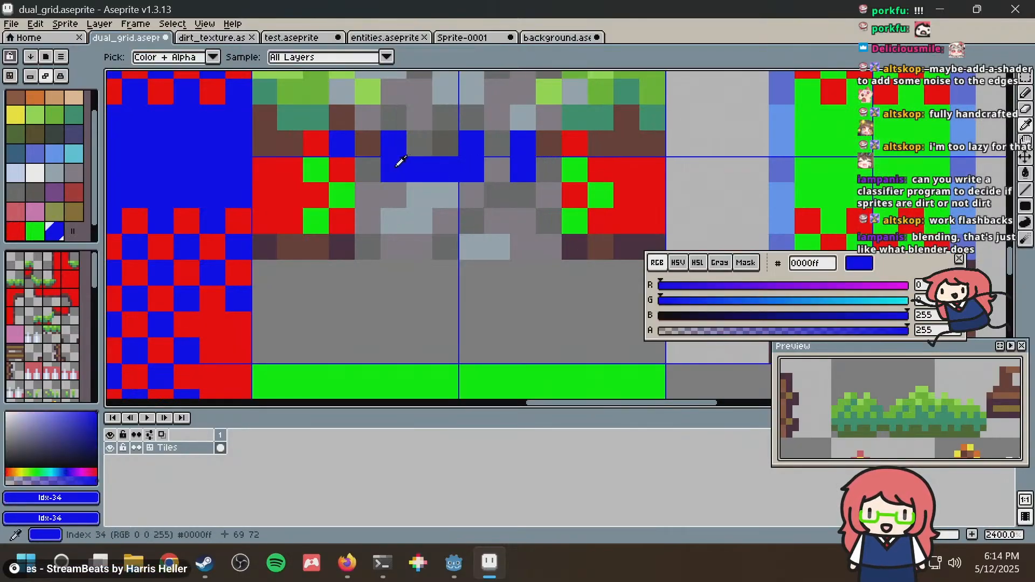
left_click(342, 195)
left_click(316, 170)
left_click(317, 227)
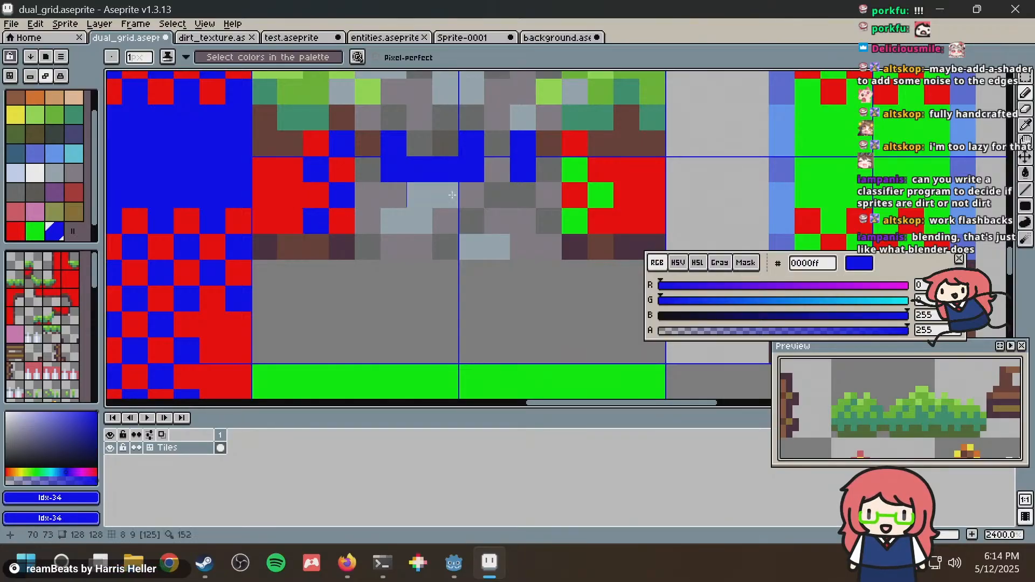
left_click(571, 172)
left_click(601, 194)
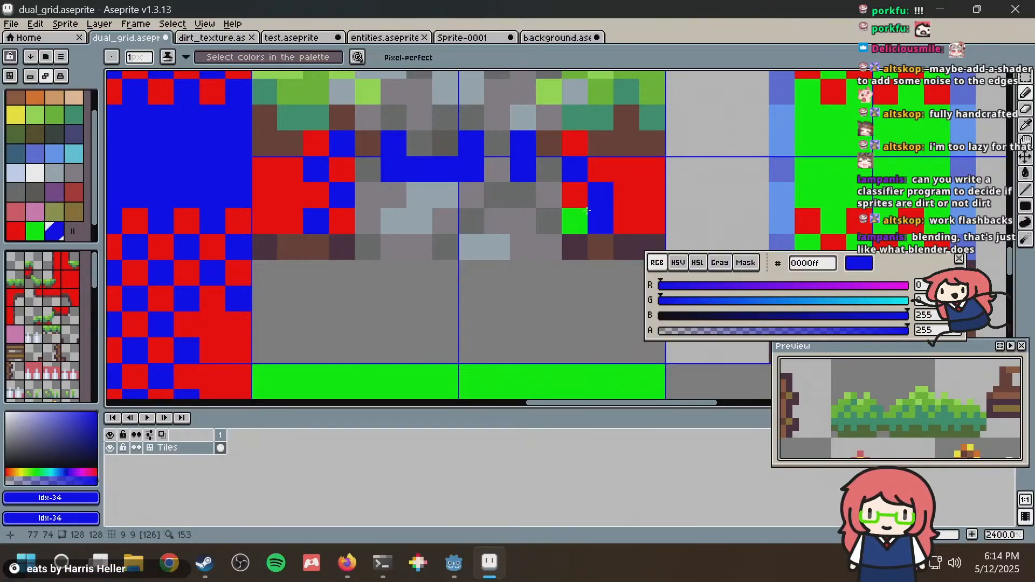
left_click(576, 220)
Try red ff0000 pixels at 75, 72 and 75, 74 on the side of the rock underside, and undo them.
left_click(574, 195, "alt")
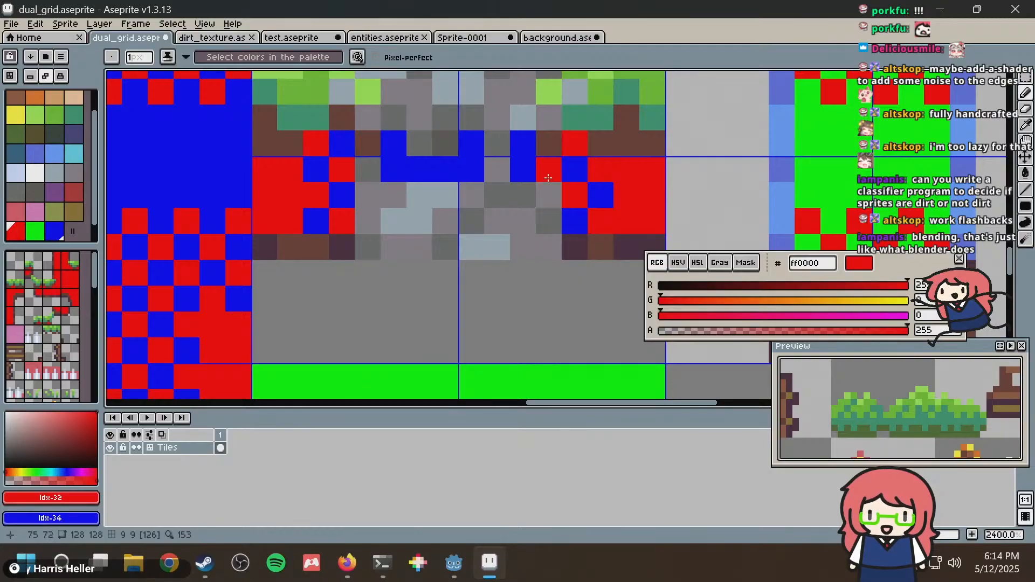
left_click(547, 211)
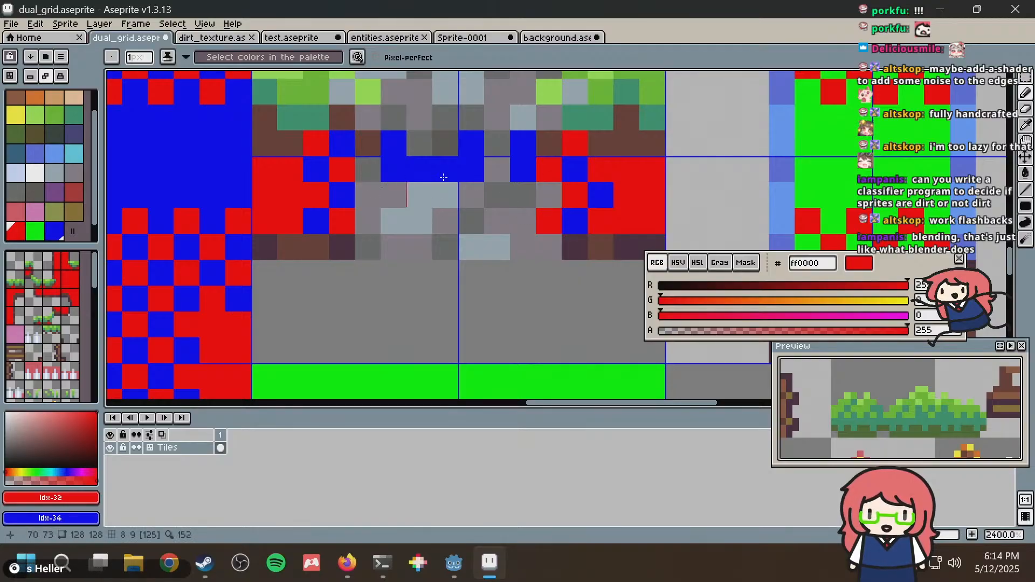
left_click(563, 175)
key("ctrl+z")
scroll(579, 162, "down", 5)
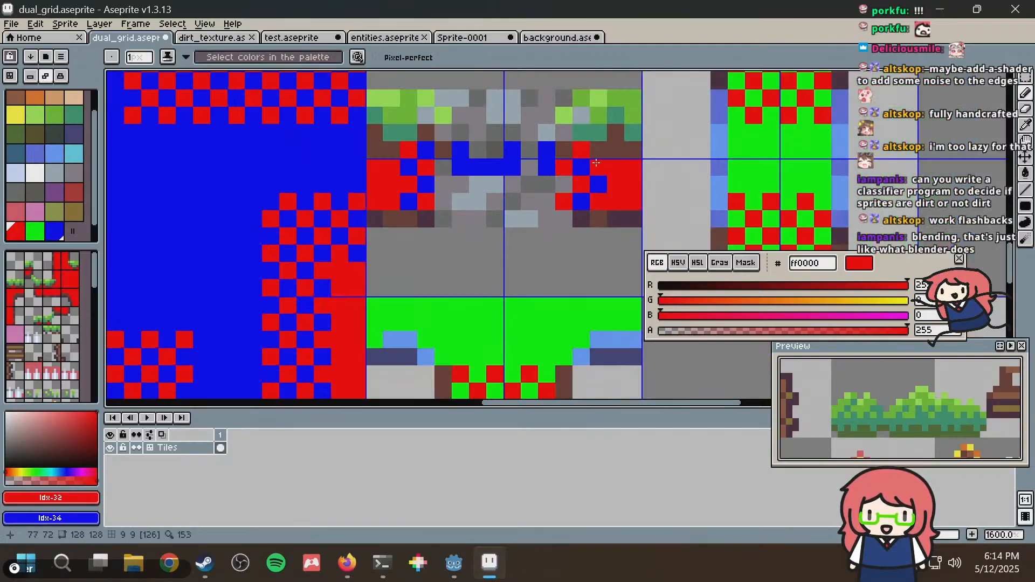
scroll(604, 157, "up", 5)
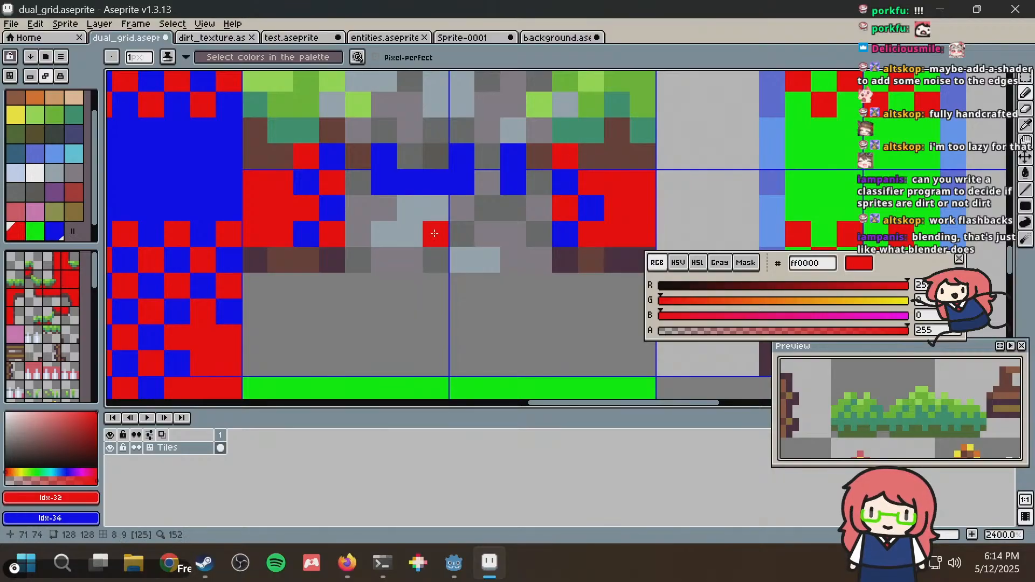
scroll(437, 232, "down", 2)
key("alt")
left_click(384, 233, "alt")
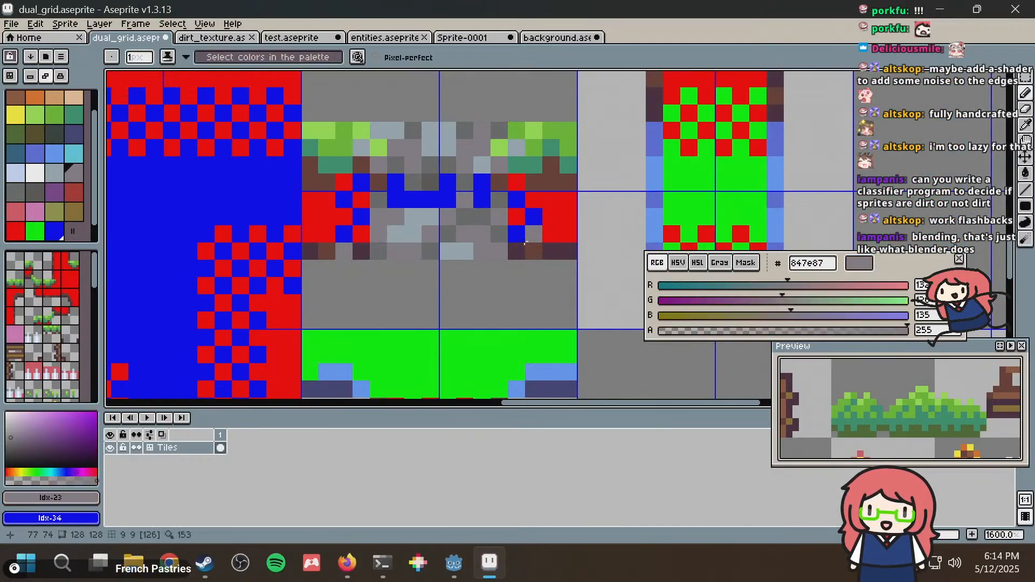
key("alt")
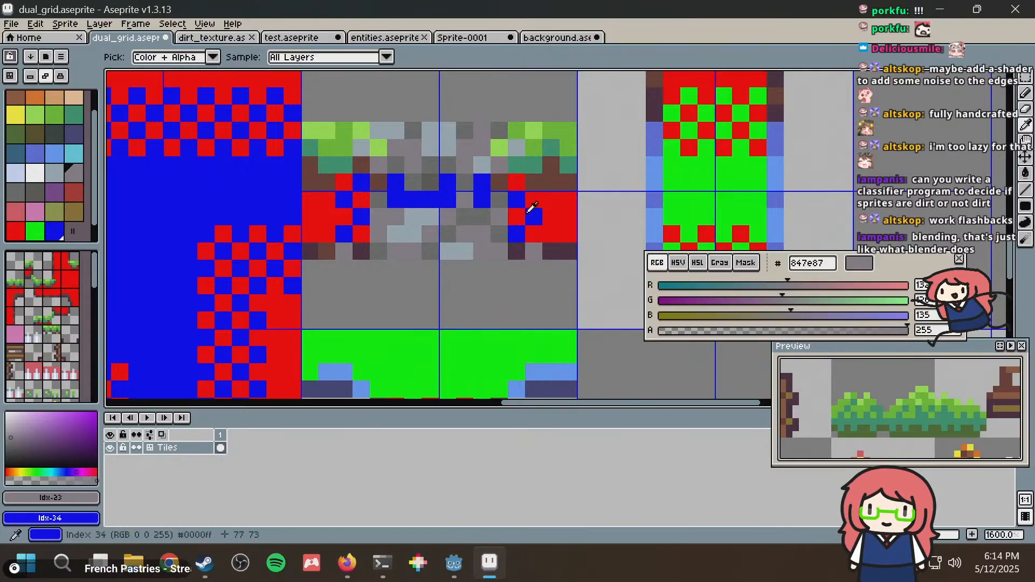
Paint red ff0000 dither pixels onto the rock underside's sides at 75, 72 and 75, 74, and at 68, 73 and 68, 75.
left_click(520, 209, "alt")
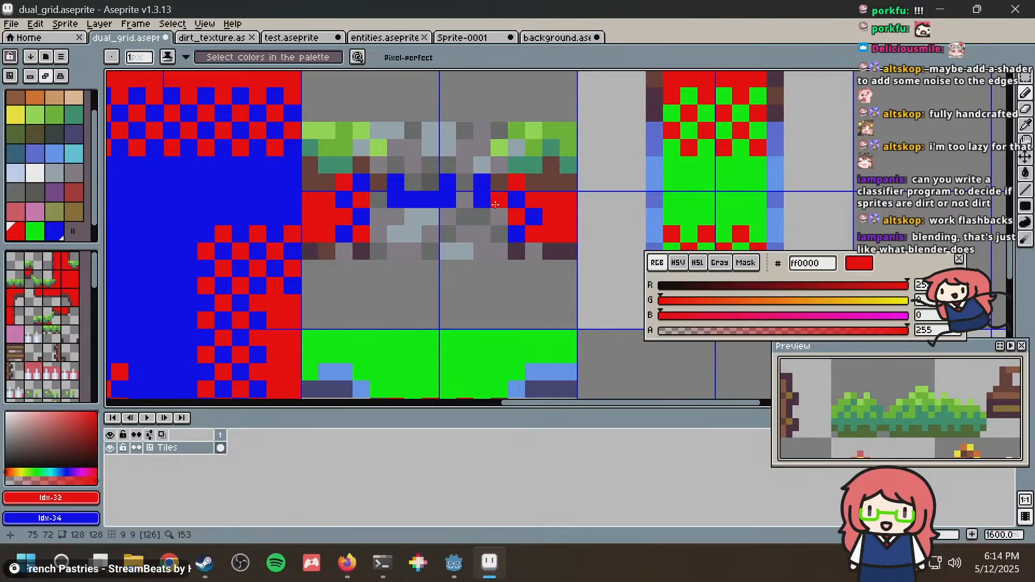
left_click(499, 199)
left_click(378, 200)
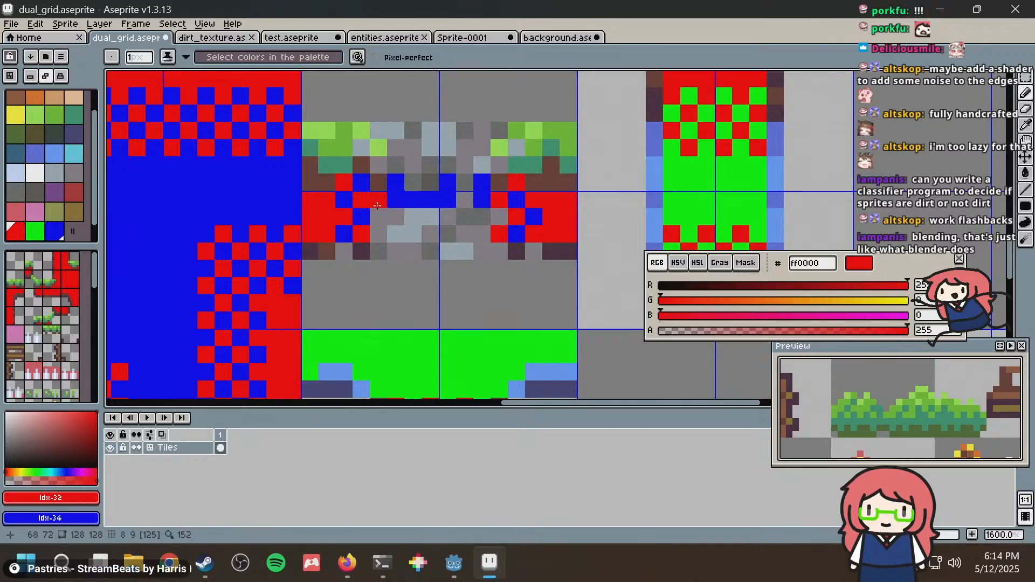
left_click(377, 234)
key("ctrl+z")
left_click(379, 221)
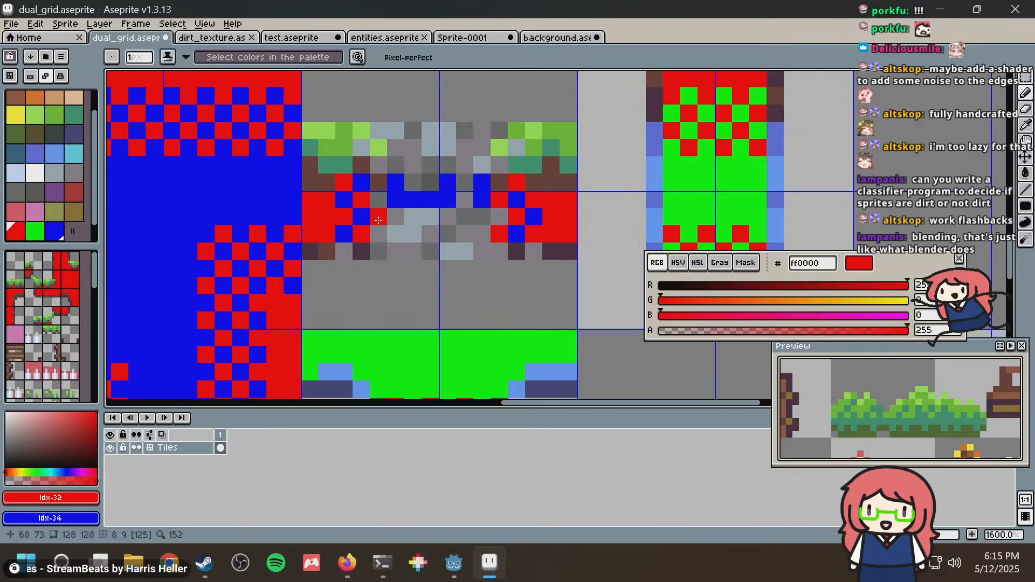
left_click(380, 250)
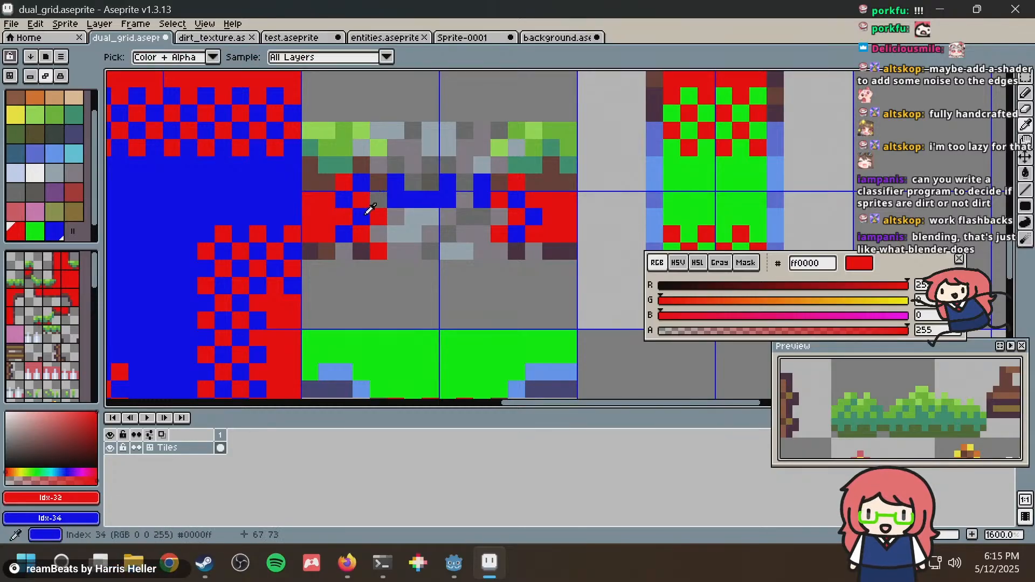
scroll(395, 202, "down", 1)
scroll(471, 199, "down", 3)
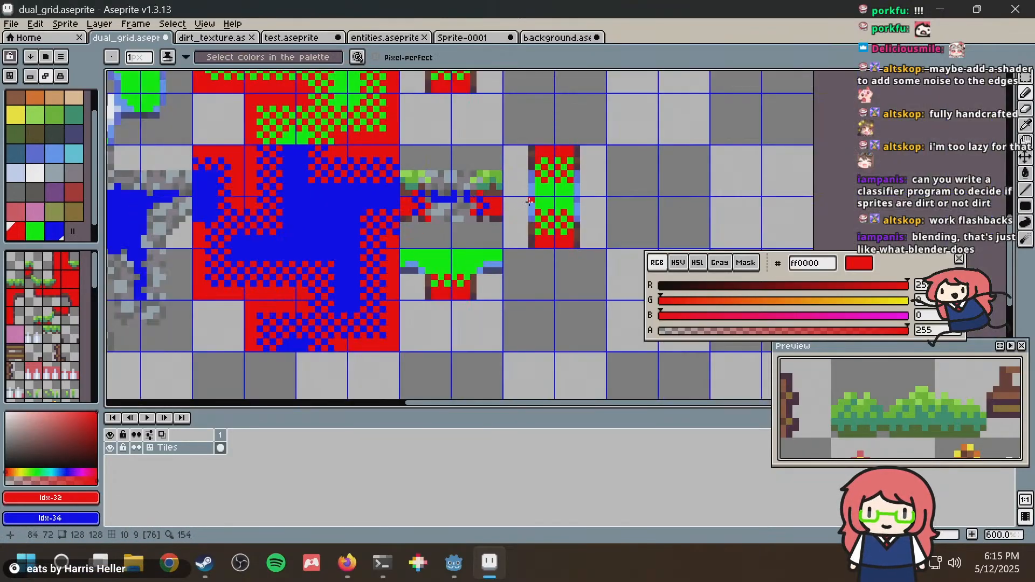
scroll(529, 202, "up", 3)
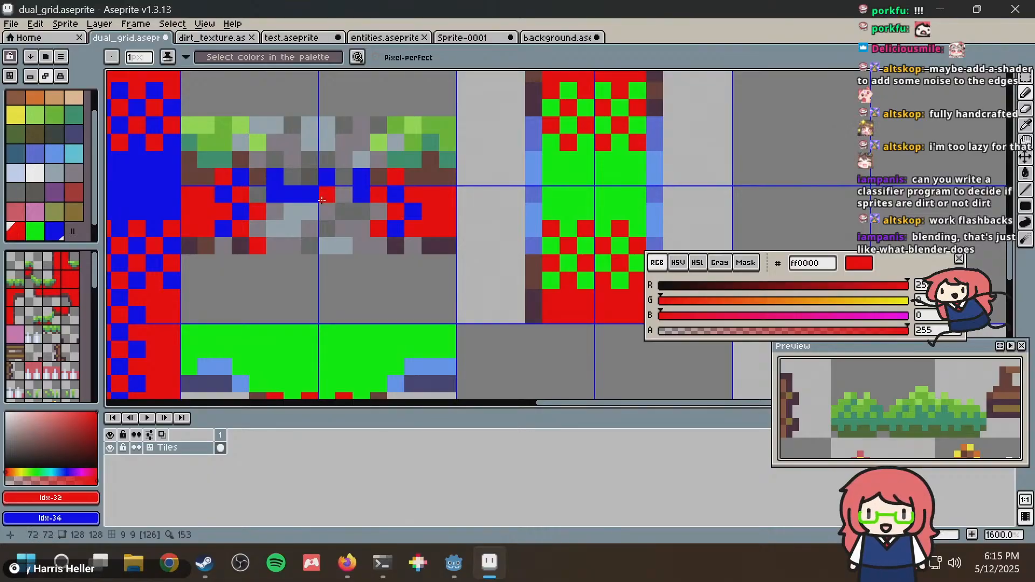
Save the sprite and check the rock underside block against the neighbouring tiles.
key("ctrl+s")
scroll(365, 185, "down", 3)
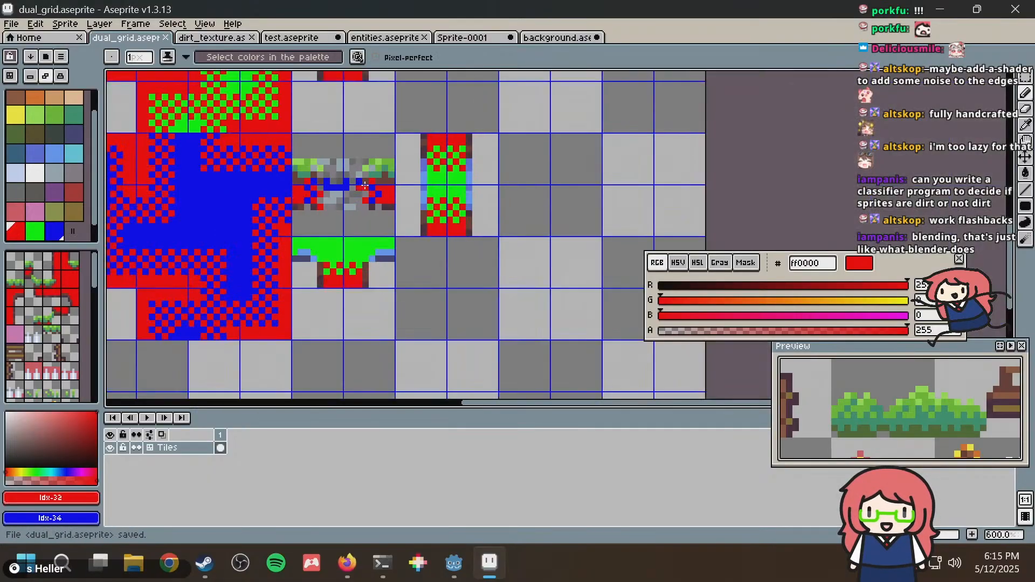
scroll(374, 189, "up", 2)
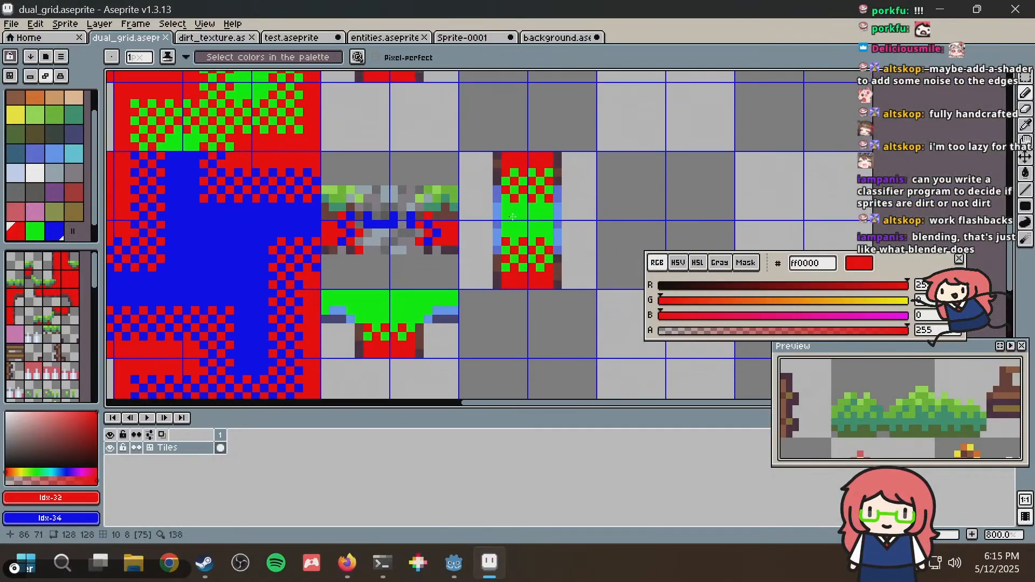
scroll(489, 180, "up", 1)
scroll(326, 209, "up", 1)
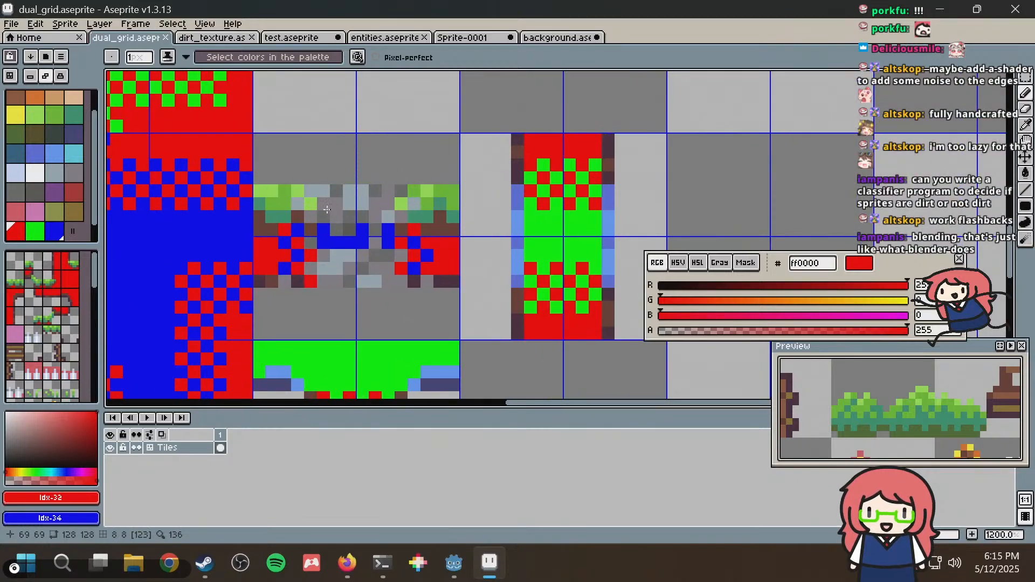
middle_click_drag(501, 181, 497, 185)
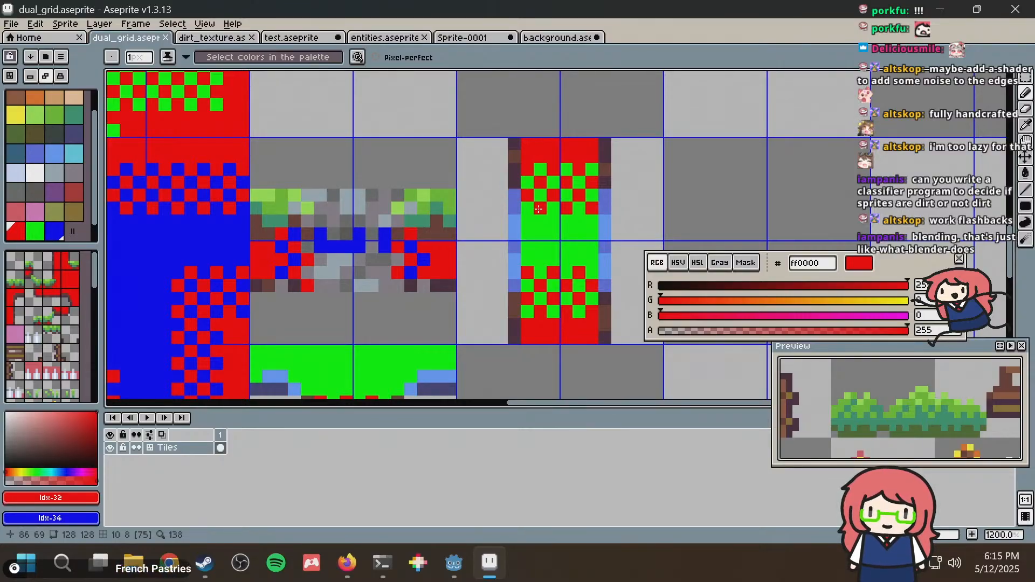
key("g")
scroll(353, 253, "down", 3)
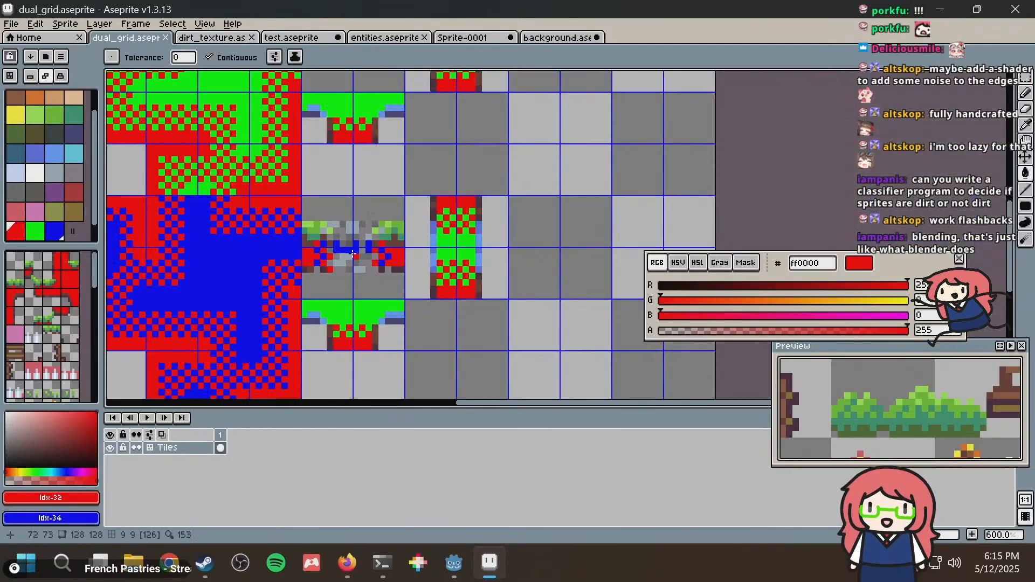
middle_click_drag(347, 249, 537, 244)
key("m")
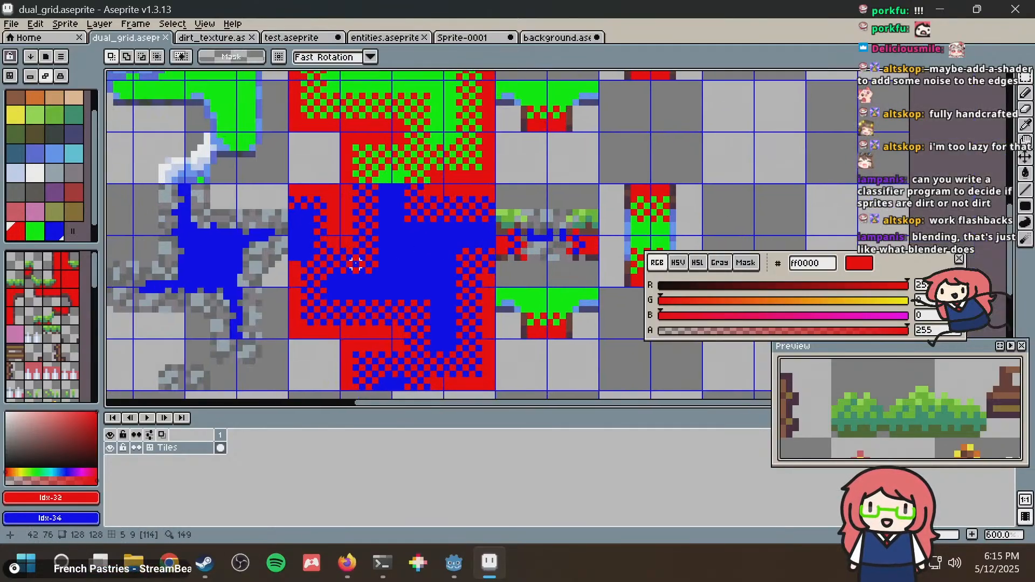
middle_click_drag(354, 263, 460, 226)
scroll(361, 257, "up", 1)
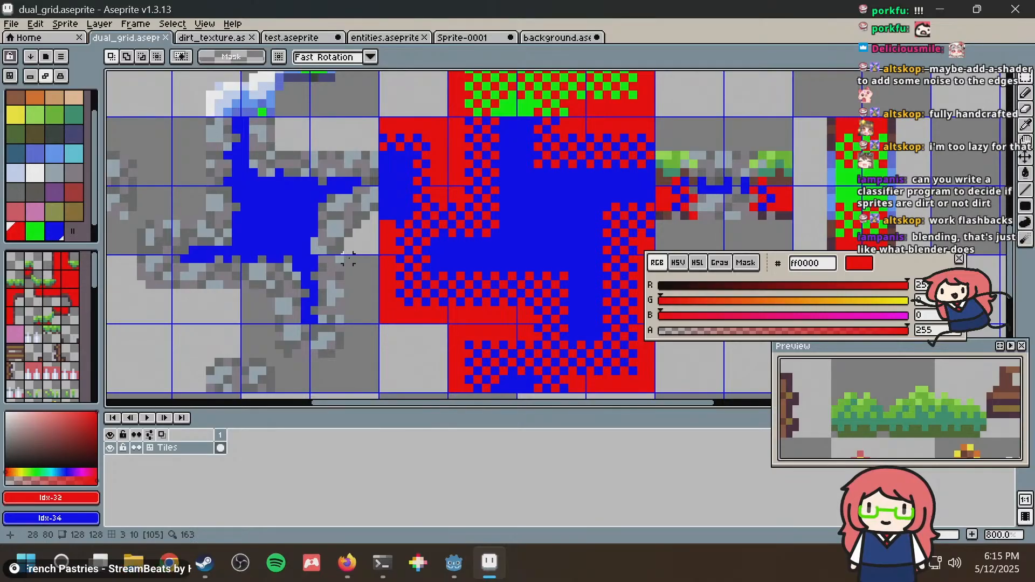
left_click_drag(313, 261, 346, 324)
middle_click_drag(421, 258, 339, 252)
scroll(635, 199, "up", 5)
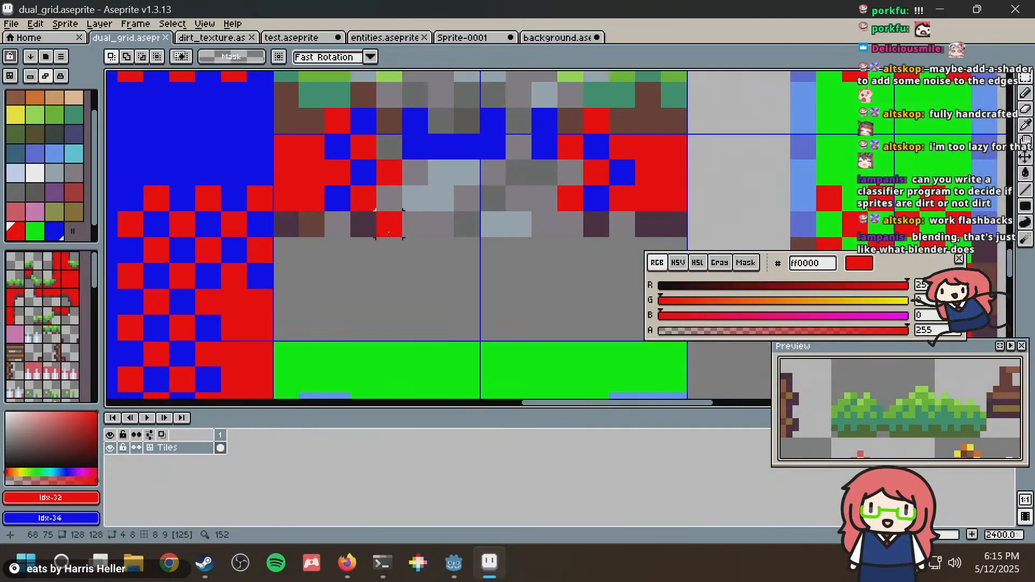
left_click_drag(397, 227, 555, 157)
scroll(539, 164, "down", 4)
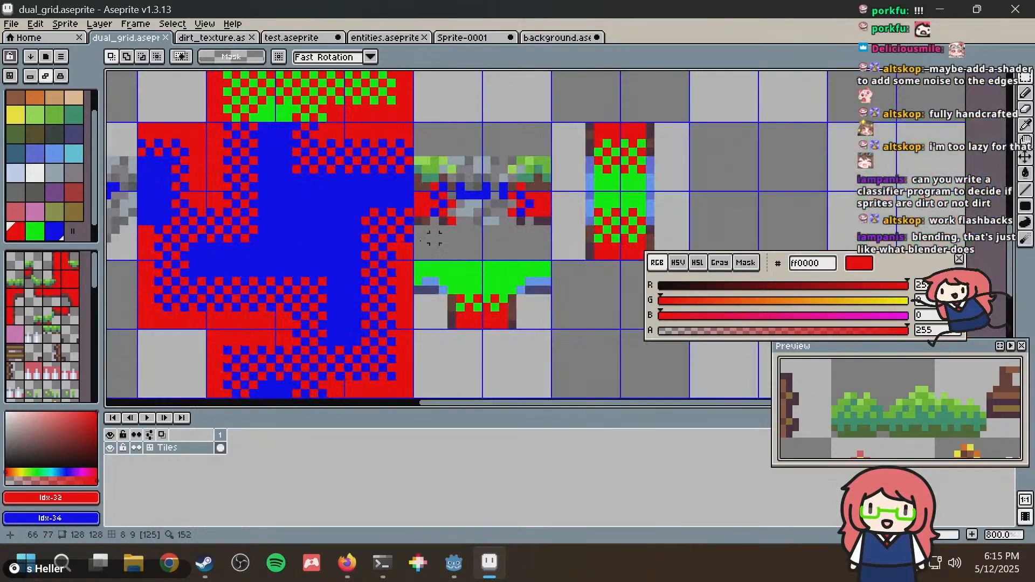
Copy the 4×4-pixel rock underside piece at 12, 80 and place it on the dirt edge block at 68, 72.
middle_click_drag(571, 140, 626, 181)
scroll(158, 327, "up", 1)
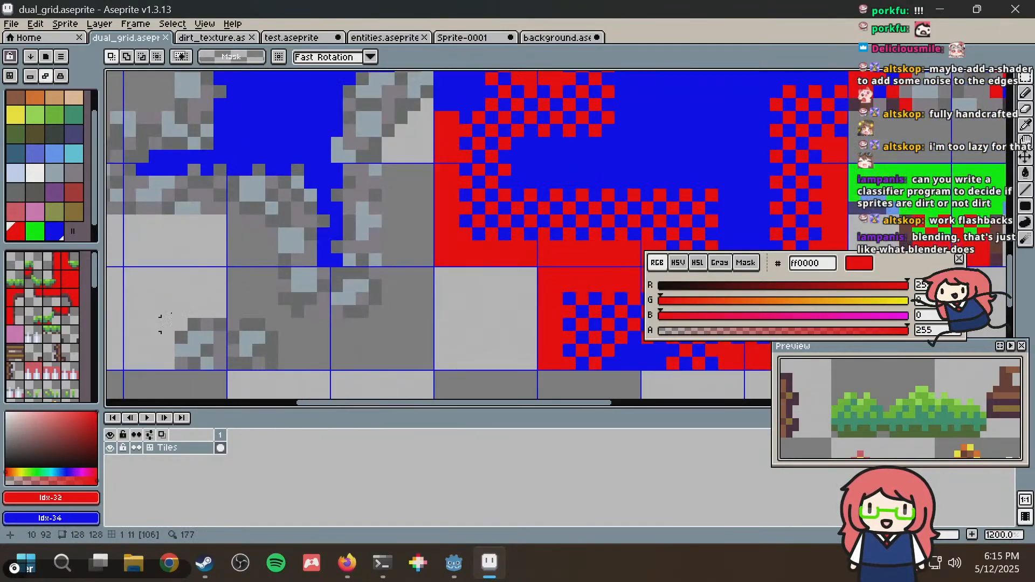
middle_click_drag(280, 239, 452, 249)
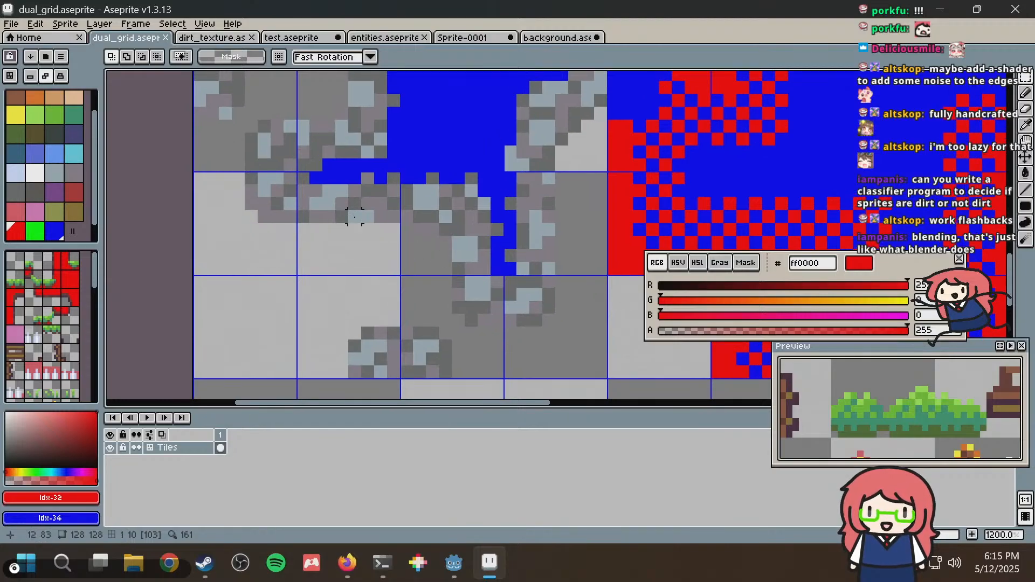
left_click_drag(355, 216, 393, 178)
middle_click_drag(651, 192, 111, 348)
key("ctrl+v")
left_click_drag(554, 337, 582, 248)
Copy the 4×4-pixel rock underside piece at 8, 80 and place it beside the previous one at 72, 72.
middle_click_drag(253, 295, 622, 213)
middle_click_drag(364, 228, 543, 217)
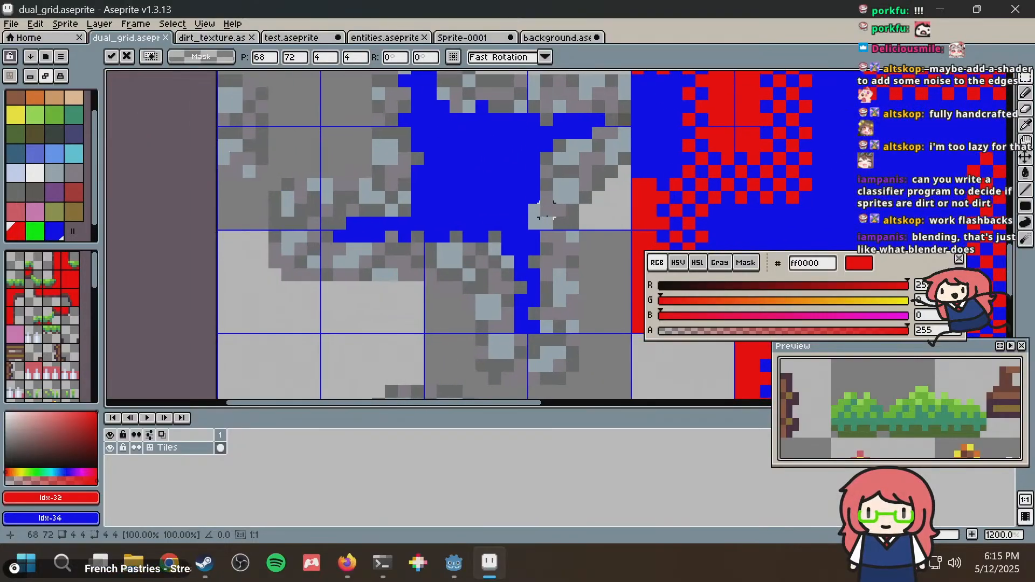
left_click_drag(329, 282, 375, 234)
middle_click_drag(561, 196, 8, 287)
key("ctrl+v")
left_click_drag(566, 334, 629, 254)
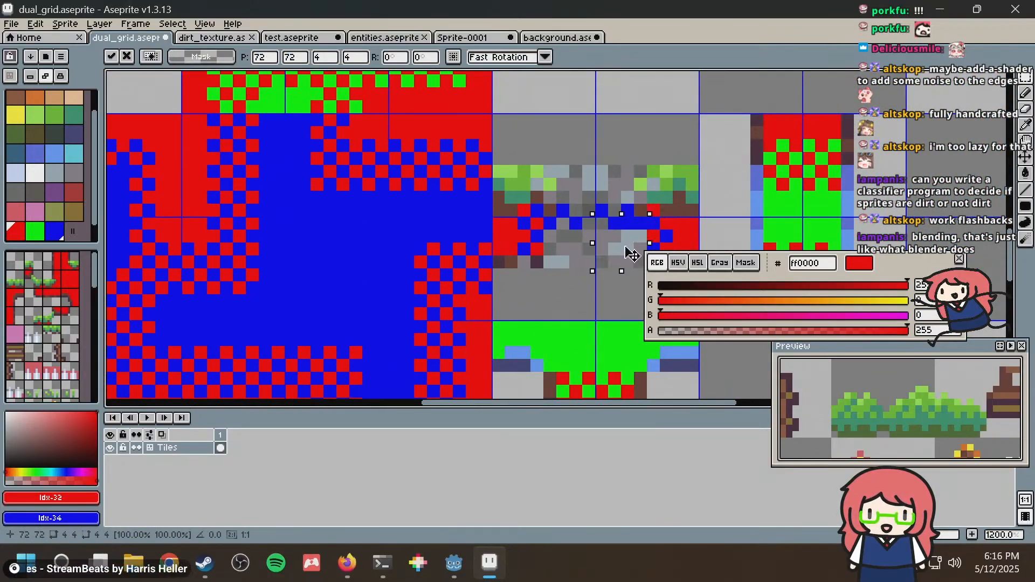
middle_click_drag(630, 254, 531, 268)
key("Return")
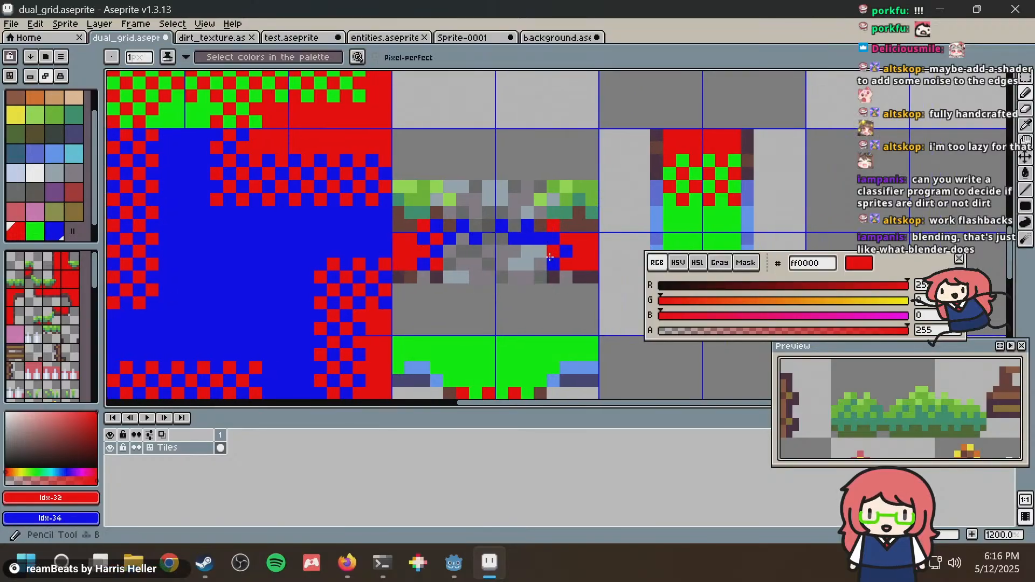
Paint a red ff0000 pixel at 75, 74 and blue 0000ff dither around it on the rock underside's side, and save the file.
key("i")
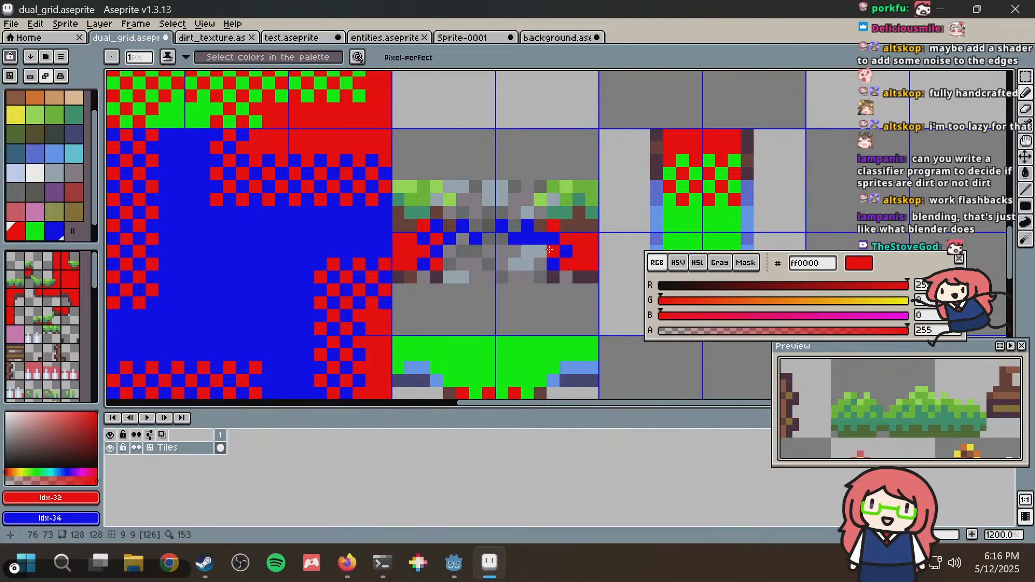
left_click(540, 266)
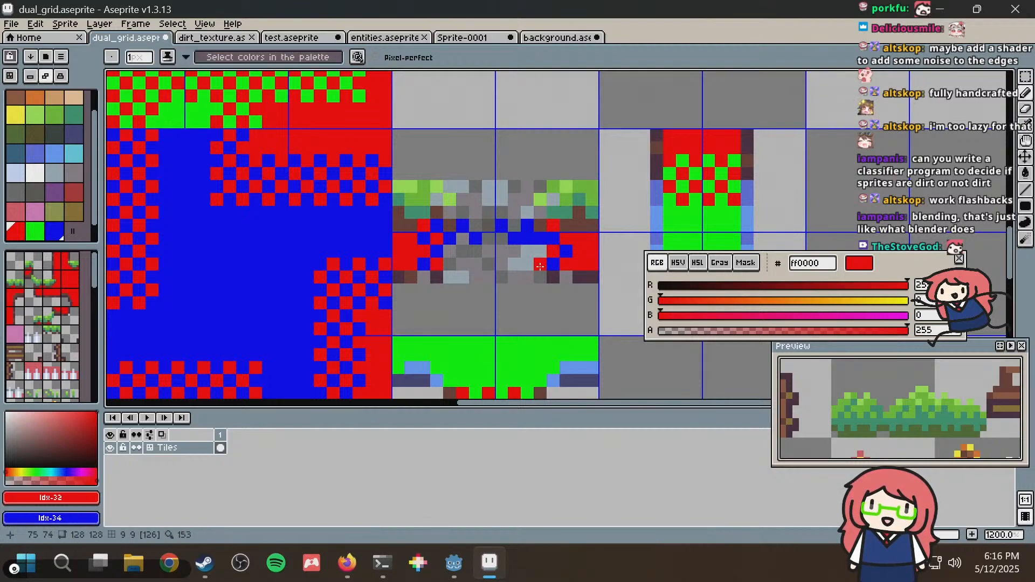
left_click(546, 233, "alt")
left_click_drag(566, 239, 579, 237)
key("ctrl+z")
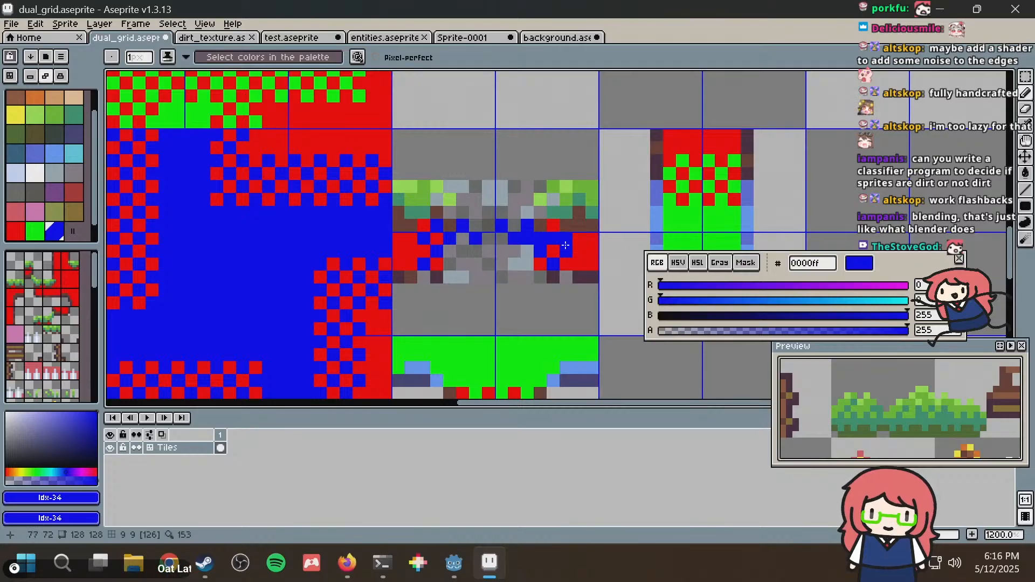
left_click(588, 225)
scroll(588, 225, "down", 3)
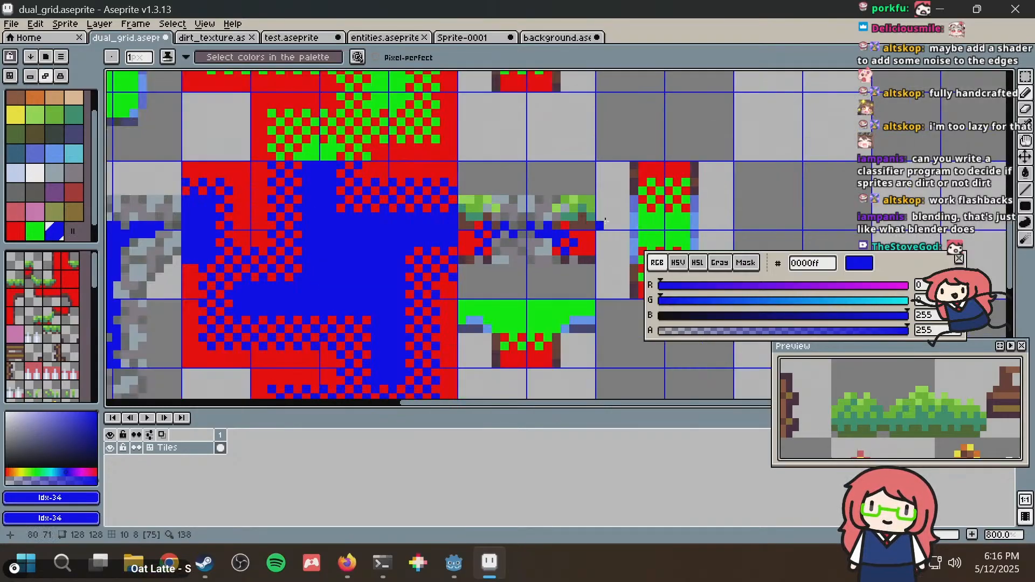
scroll(619, 224, "up", 2)
key("ctrl+s")
scroll(434, 243, "up", 1)
scroll(434, 243, "down", 1)
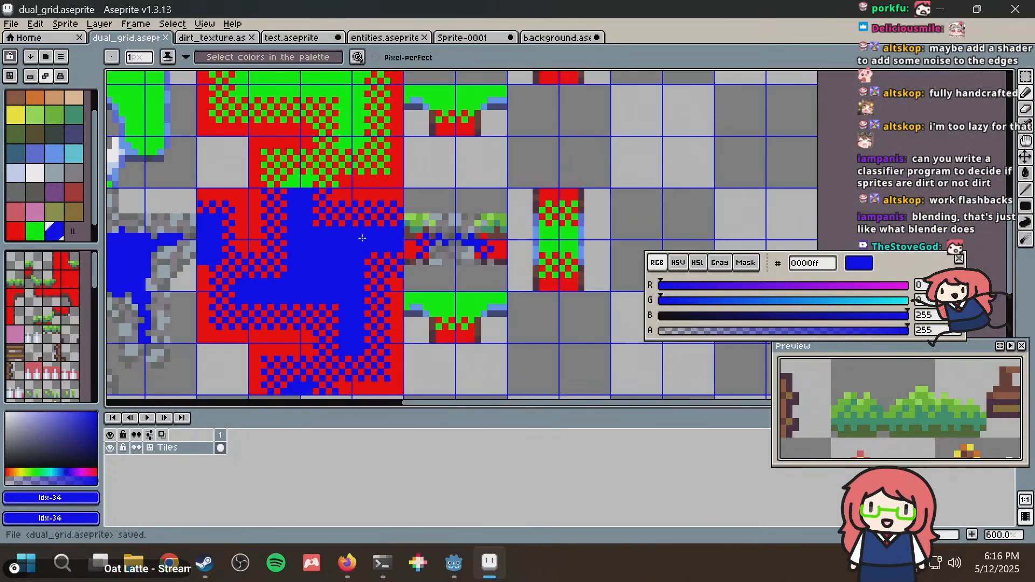
Try pasting the 4×4-pixel rock side piece from 24, 84, and undo the paste.
middle_click_drag(363, 238, 707, 203)
middle_click_drag(595, 221, 264, 208)
key("m")
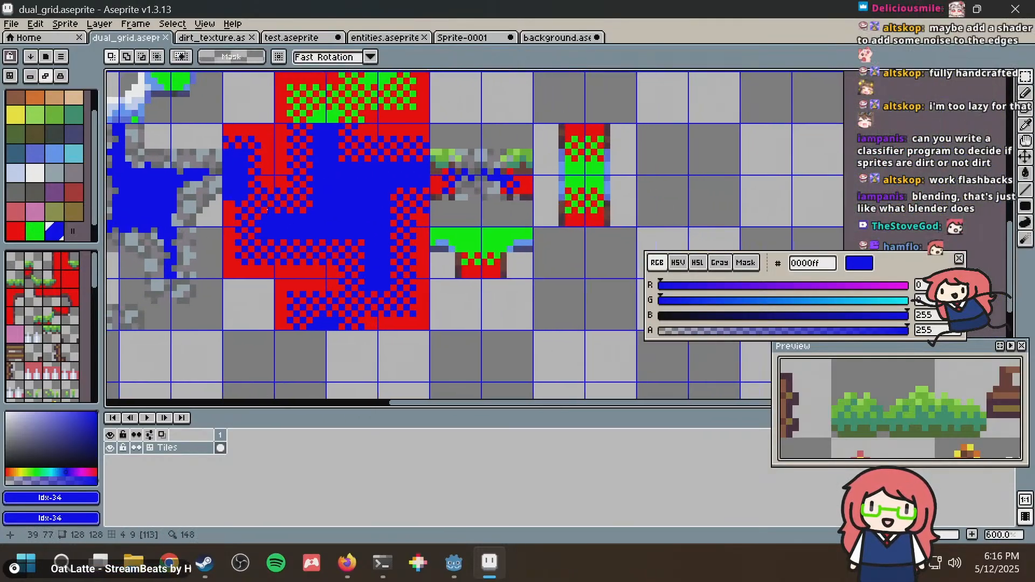
middle_click_drag(337, 196, 559, 189)
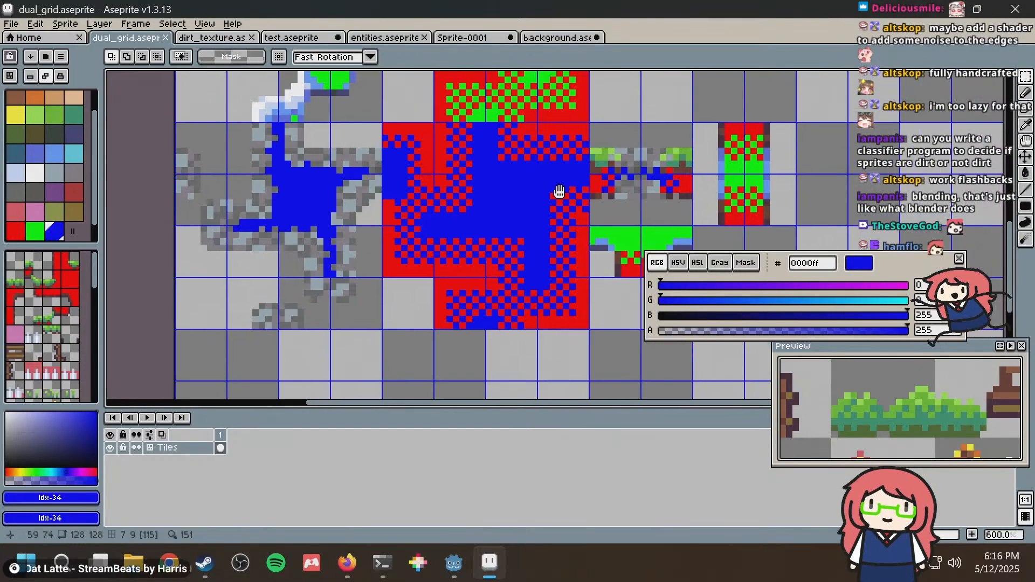
middle_click_drag(404, 202, 562, 178)
scroll(507, 235, "up", 3)
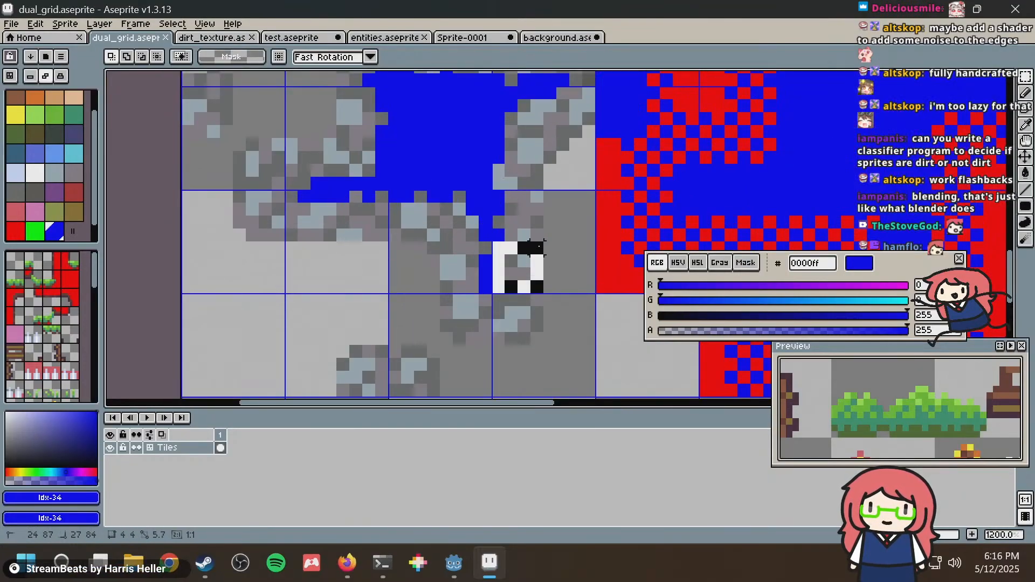
middle_click_drag(743, 184, 268, 249)
scroll(268, 249, "down", 4)
scroll(205, 270, "up", 3)
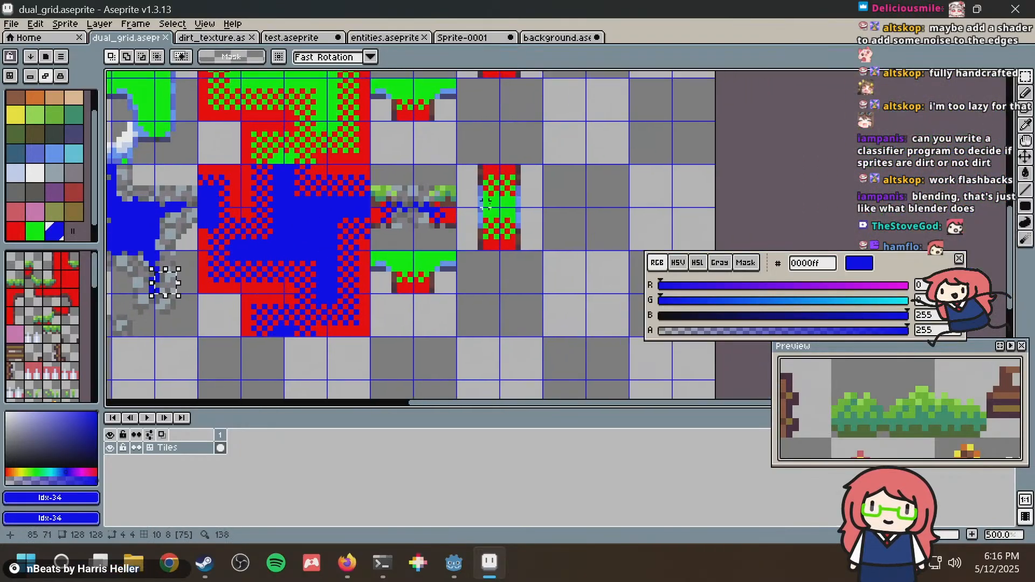
key("ctrl+v")
key("Return")
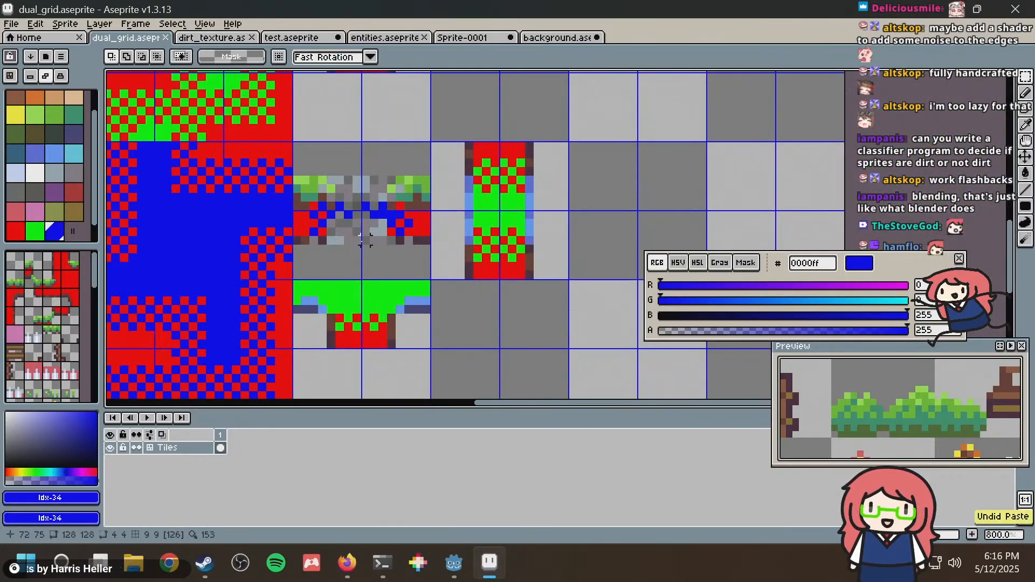
Copy the 4×4-pixel rock side piece at 12, 64 and place it on the vertical dirt column at 84, 72.
middle_click_drag(339, 275, 547, 200)
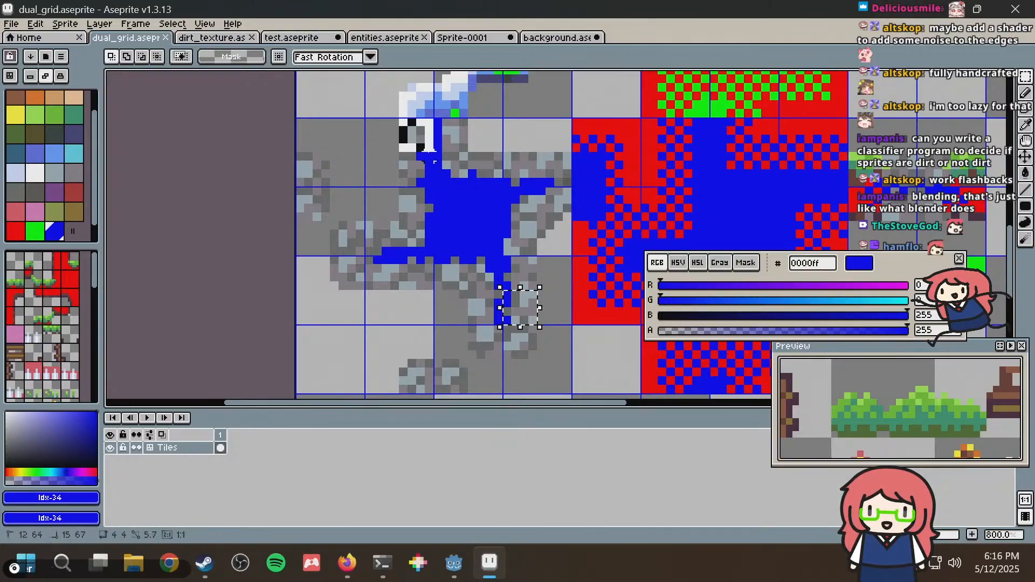
middle_click_drag(397, 120, 51, 199)
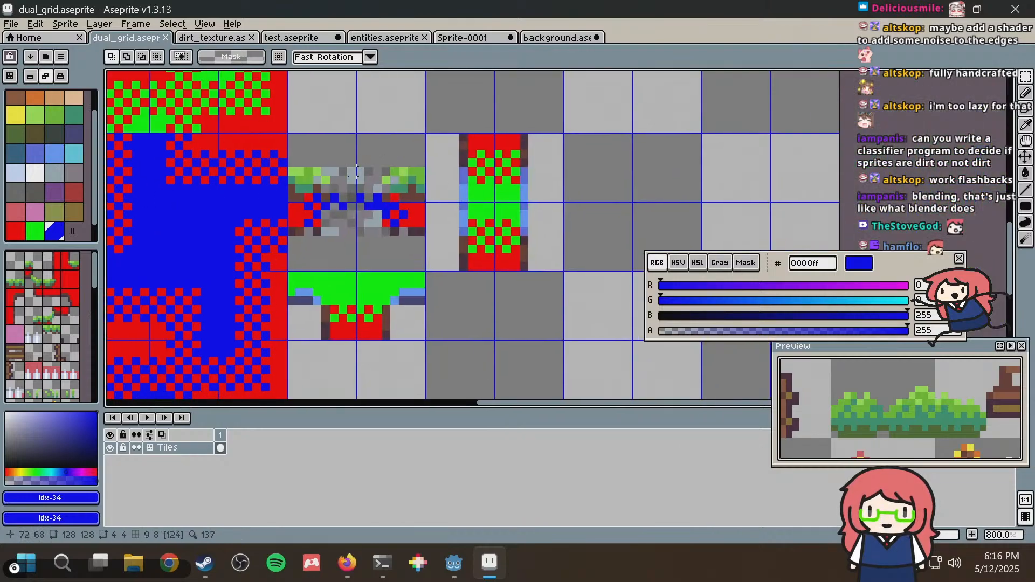
key("ctrl+v")
left_click_drag(550, 158, 473, 225)
Copy another 4×4-pixel piece of the rock's left side and place it above the pasted one at 84, 68.
middle_click_drag(474, 225, 730, 228)
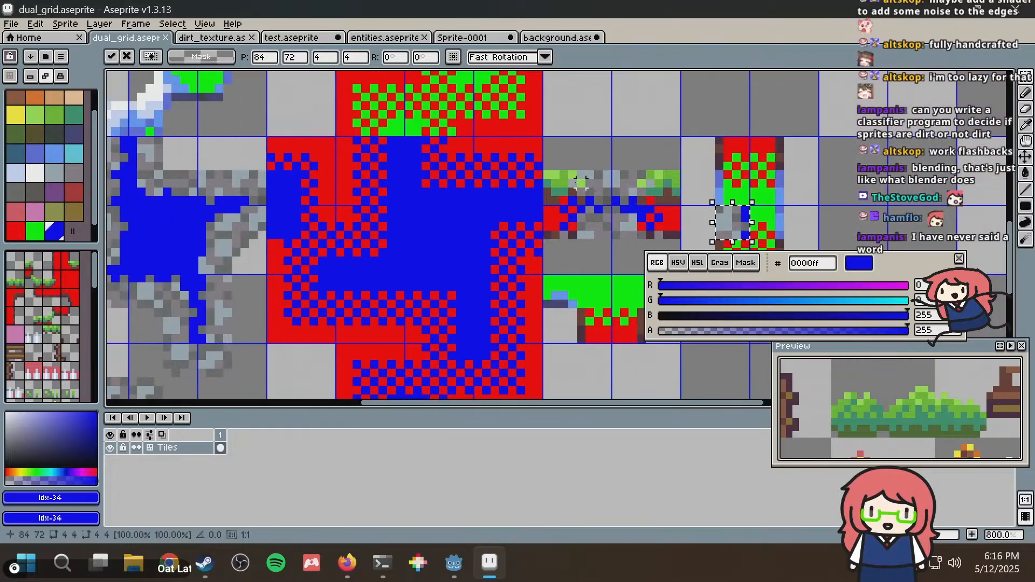
middle_click_drag(98, 190, 362, 220)
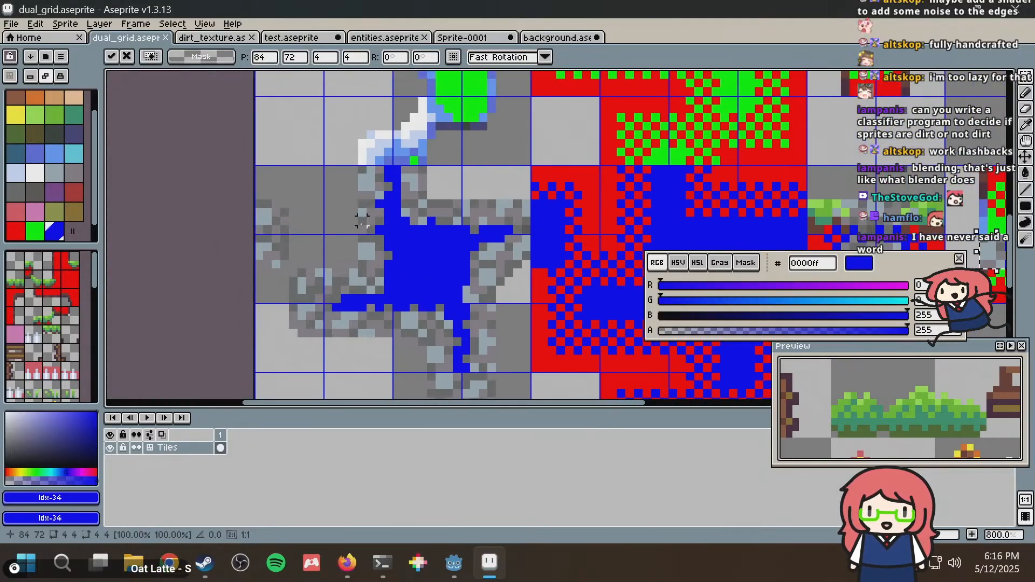
left_click_drag(357, 216, 543, 232)
key("Return")
Copy the 4×4-pixel rock side piece at 24, 80 and place it on the column's opposite side at 88, 72.
middle_click_drag(111, 216, 462, 158)
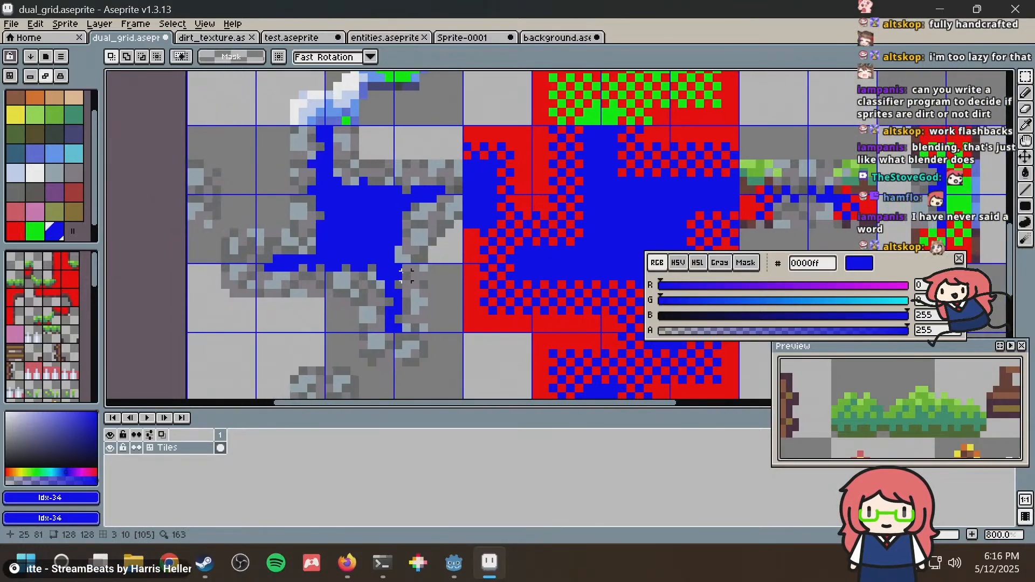
left_click_drag(397, 268, 431, 300)
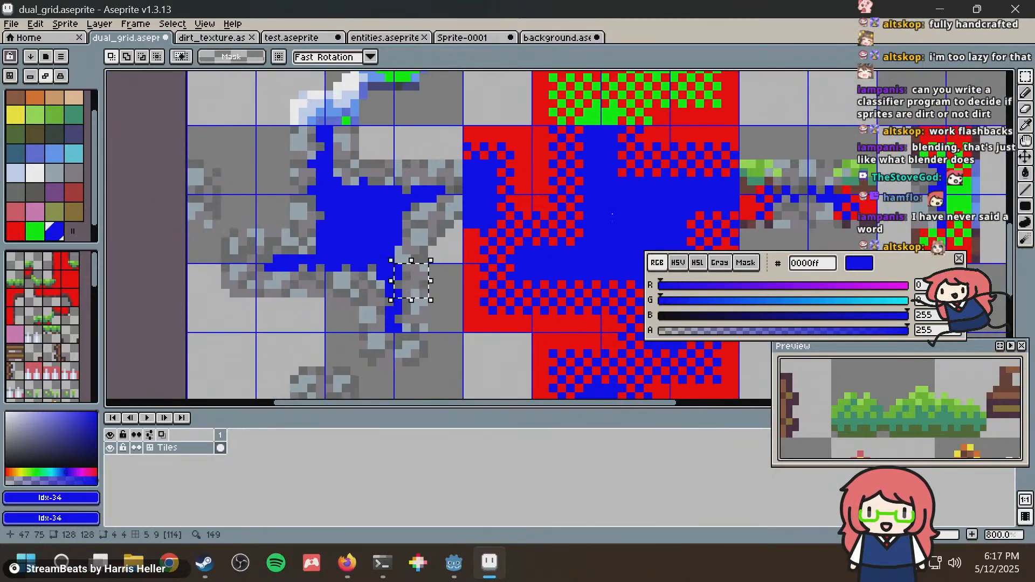
middle_click_drag(581, 202, 167, 186)
middle_click_drag(342, 169, 464, 193)
key("ctrl+v")
left_click_drag(564, 305, 599, 236)
Copy the 4×4-pixel rock side piece at 24, 84, place it at 88, 68 on the column, and save the file.
middle_click_drag(366, 220, 569, 195)
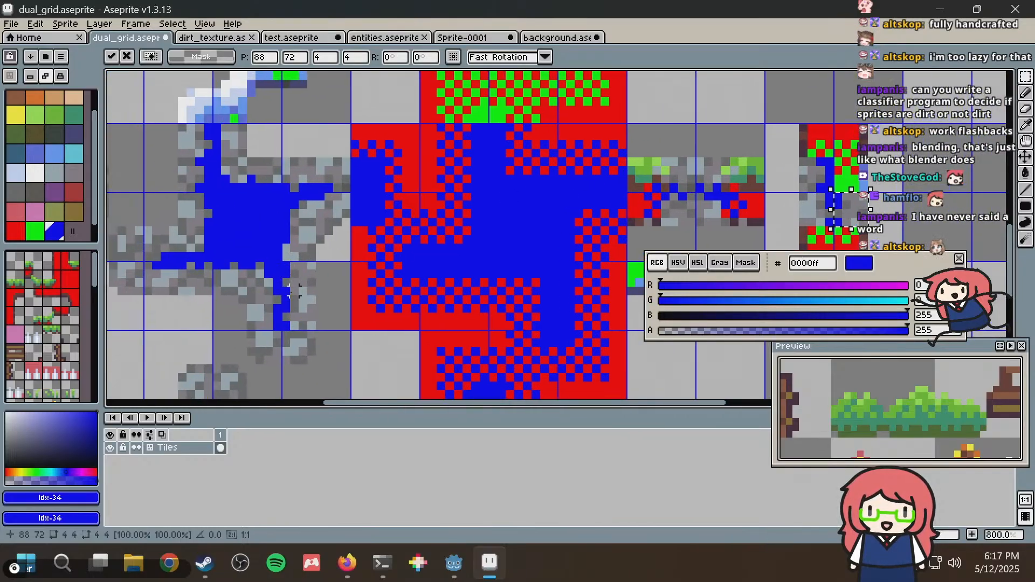
left_click_drag(284, 324, 316, 303)
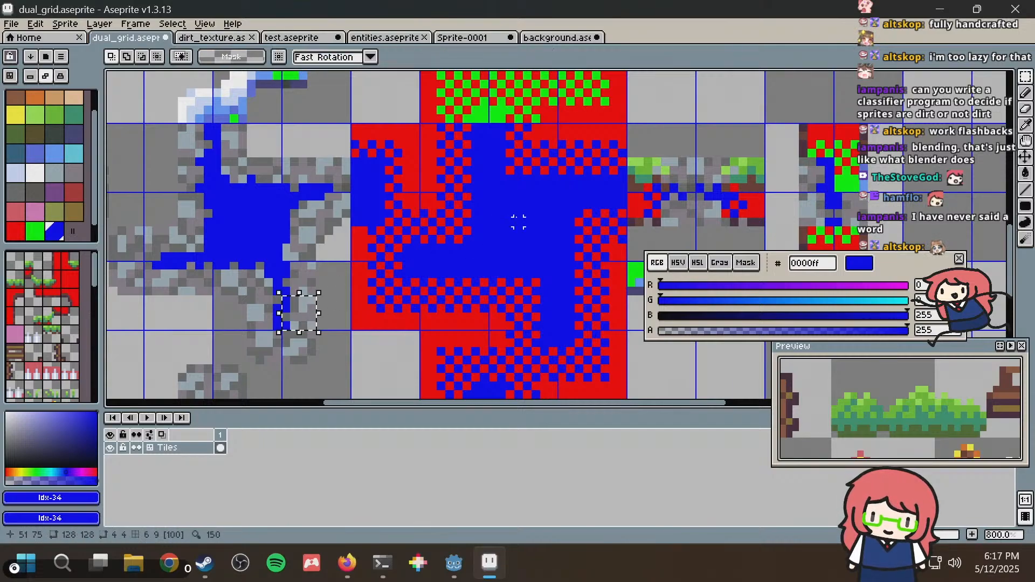
key("ctrl+c")
key("ctrl+v")
middle_click_drag(494, 207, 348, 222)
left_click_drag(157, 334, 705, 193)
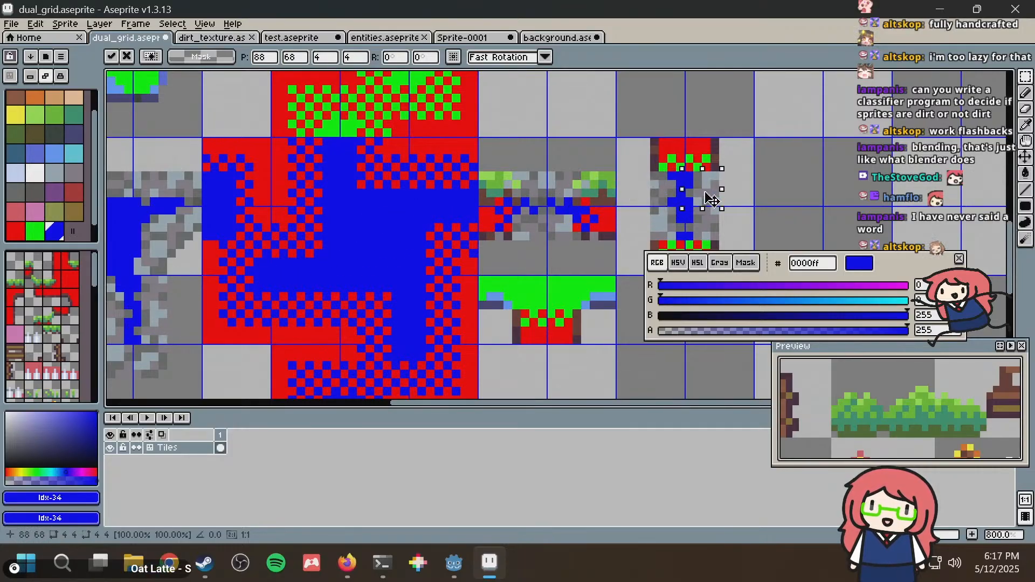
left_click(749, 180)
middle_click_drag(740, 176, 525, 167)
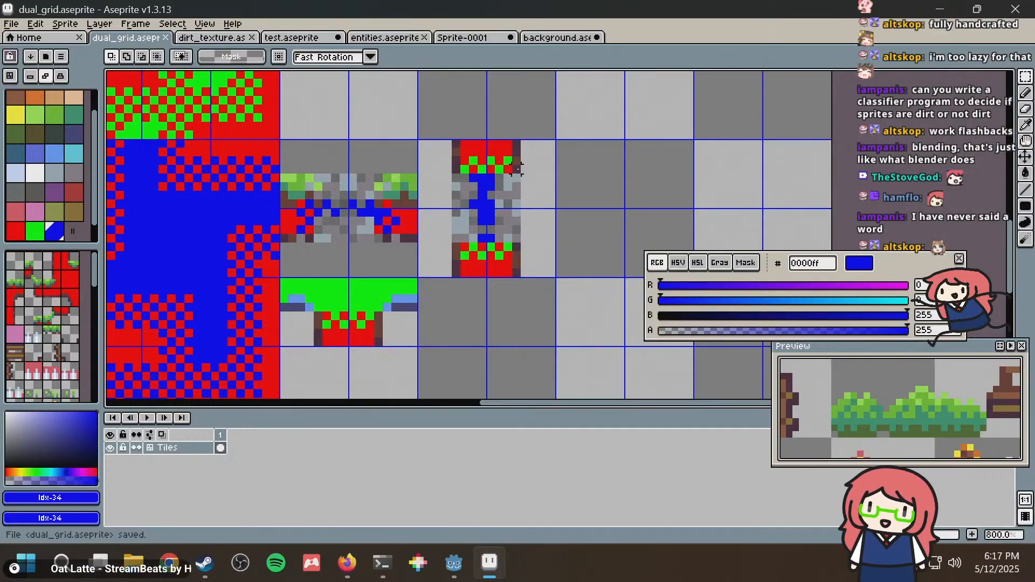
scroll(516, 171, "up", 3)
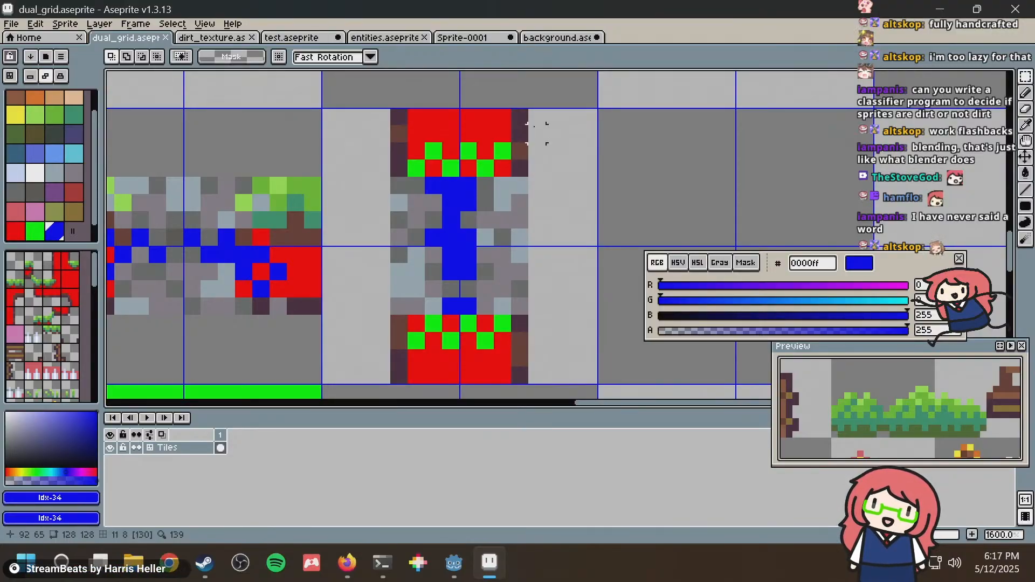
Recolour the green checker pixels in the upper dirt band of the vertical column to blue (0000ff).
key("b")
key("super")
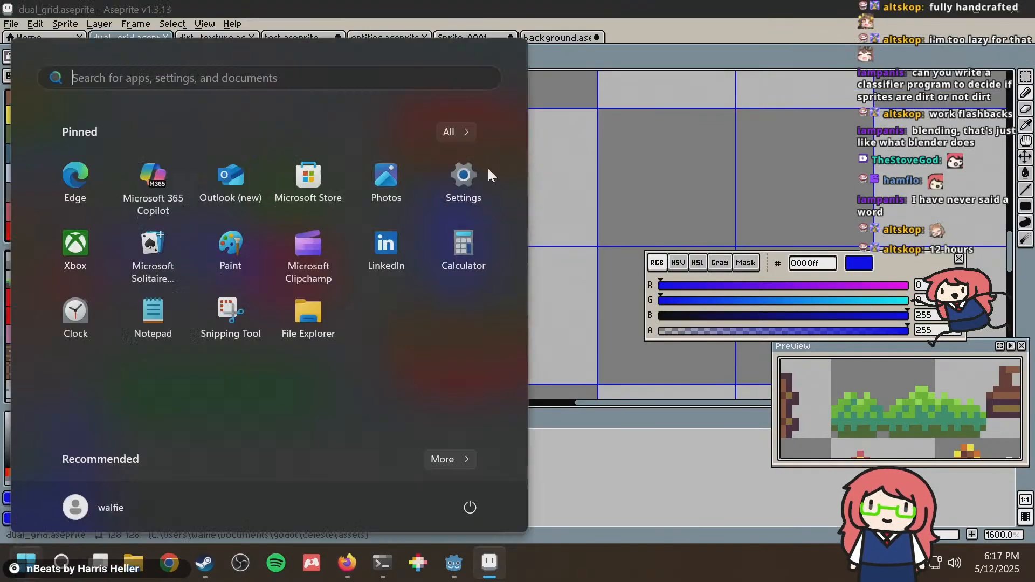
key("super")
key("i")
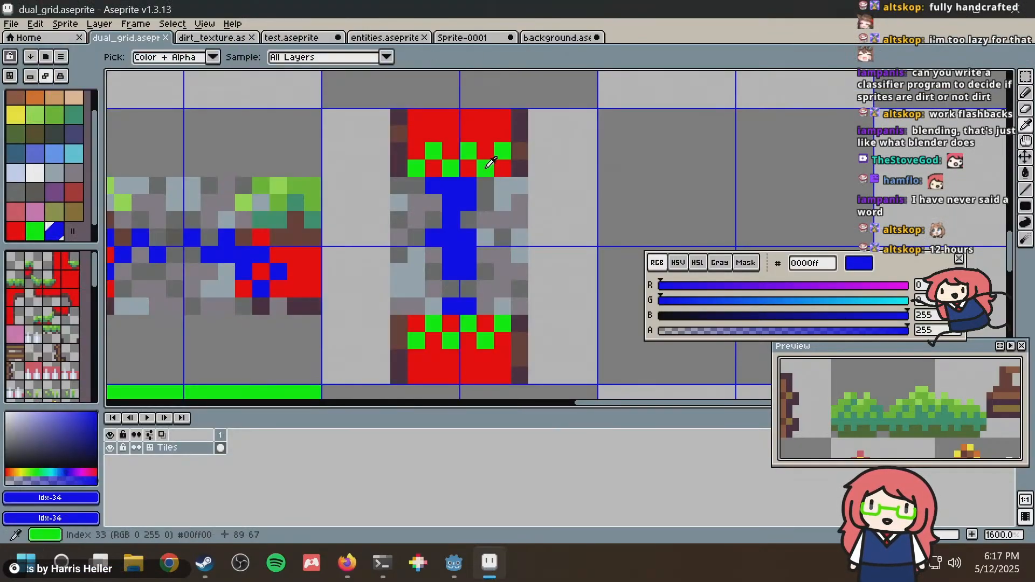
key("b")
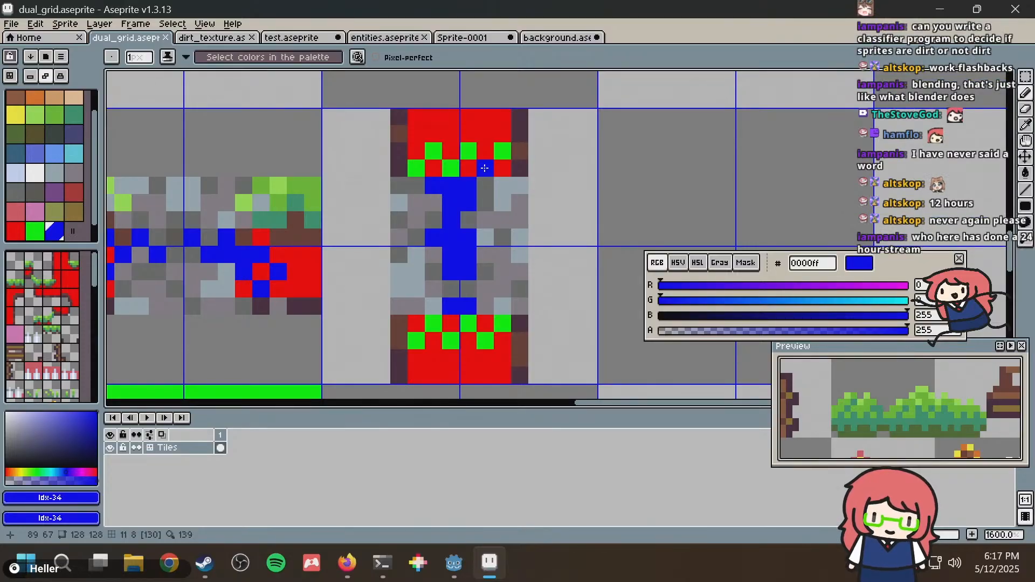
key("i")
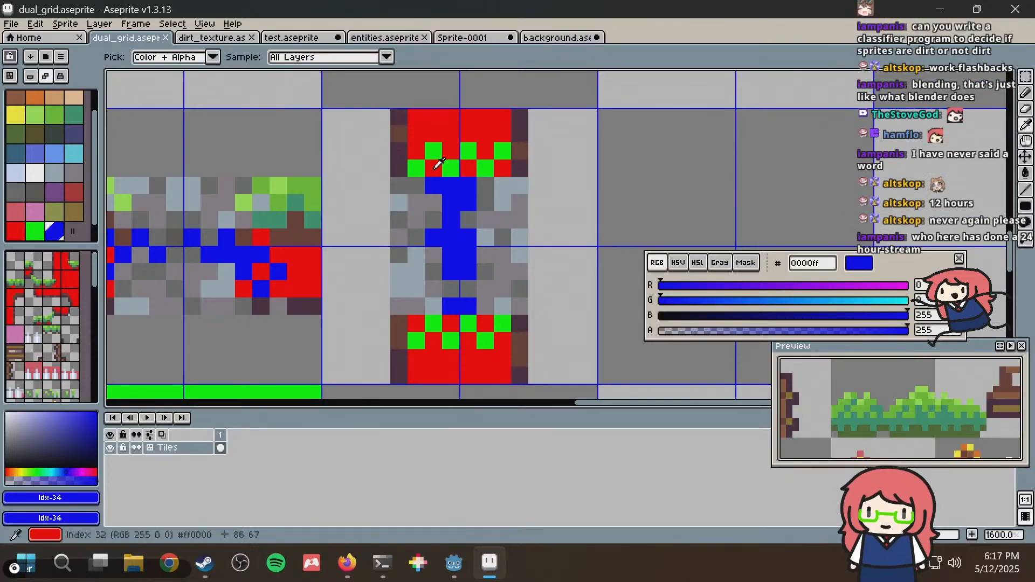
key("b")
left_click(416, 168)
left_click(433, 151)
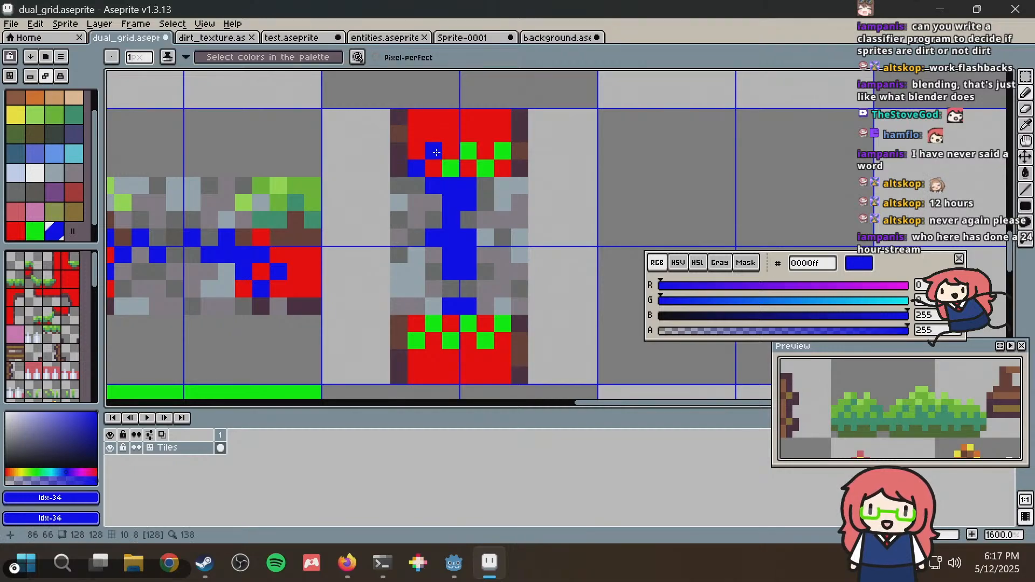
left_click(451, 168)
left_click(482, 146)
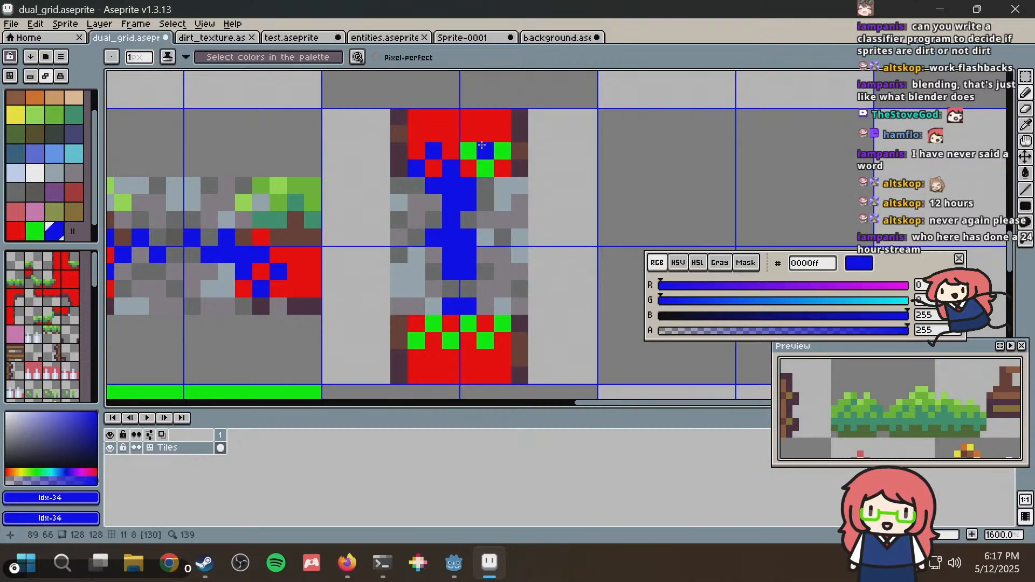
left_click(468, 151)
left_click(486, 168)
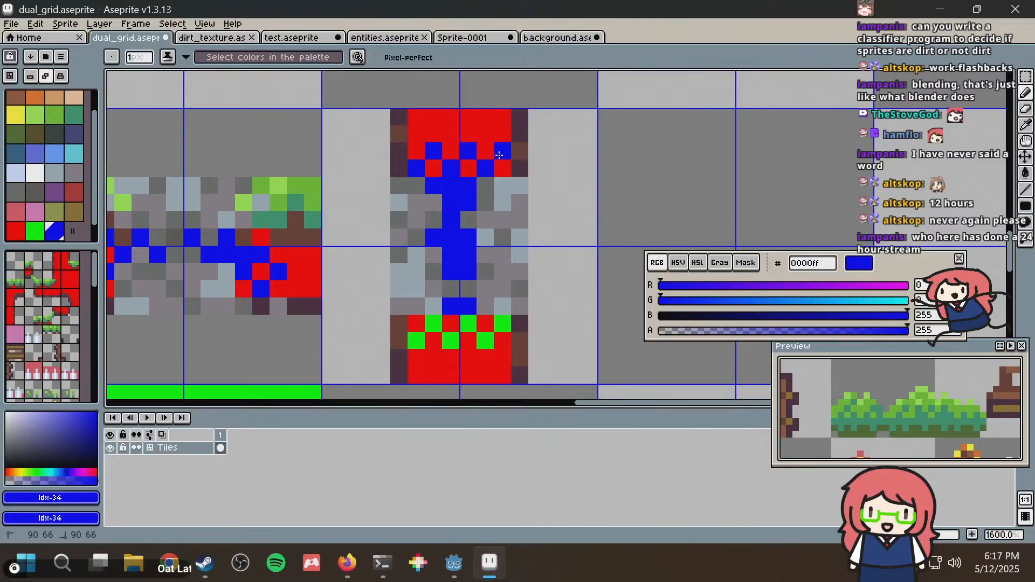
Recolour the green checker pixels in the lower dirt band of the vertical column to blue.
left_click(503, 324)
left_click(485, 341)
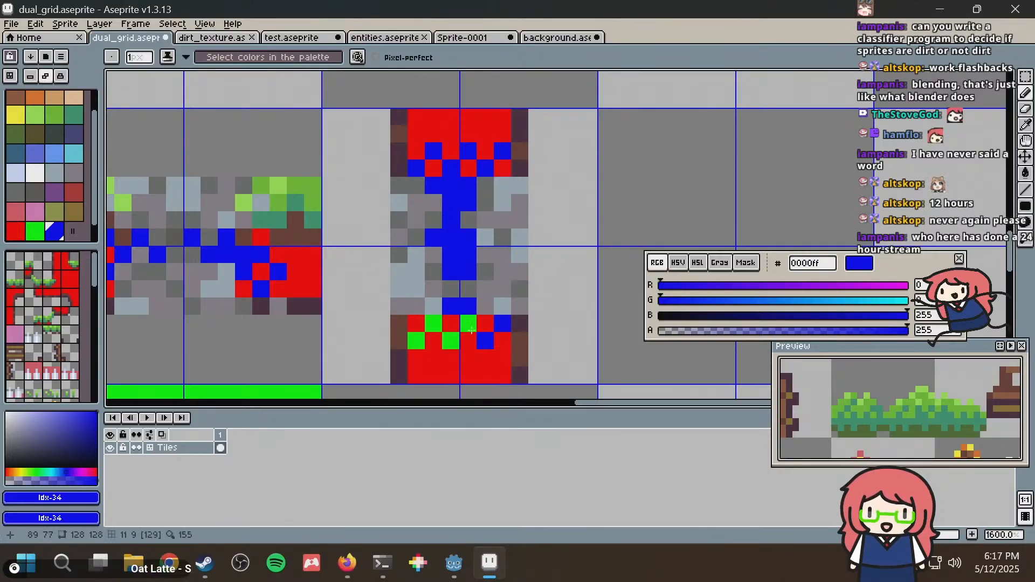
left_click(467, 323)
left_click(450, 341)
left_click(433, 324)
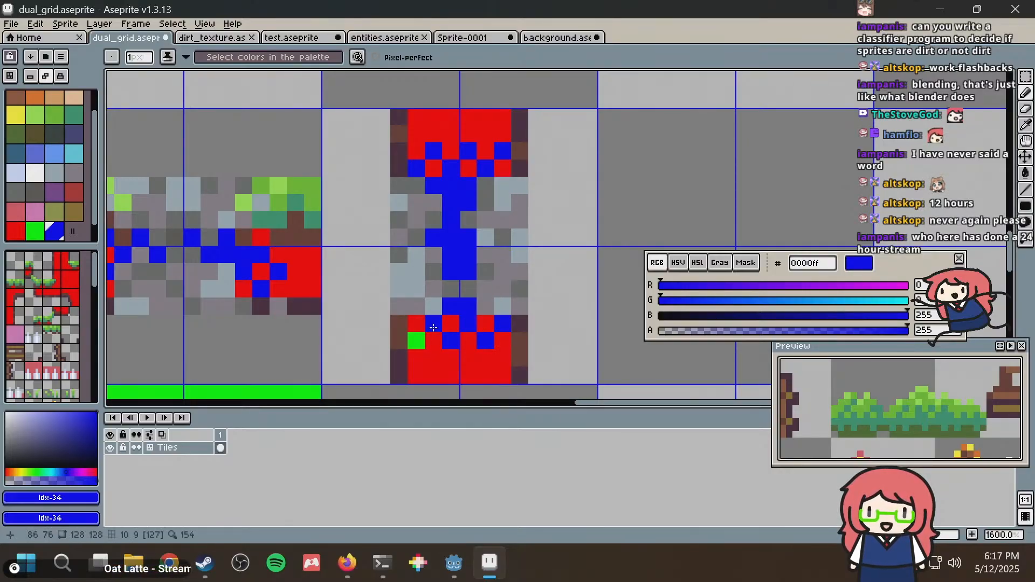
left_click(416, 340)
scroll(461, 307, "down", 1)
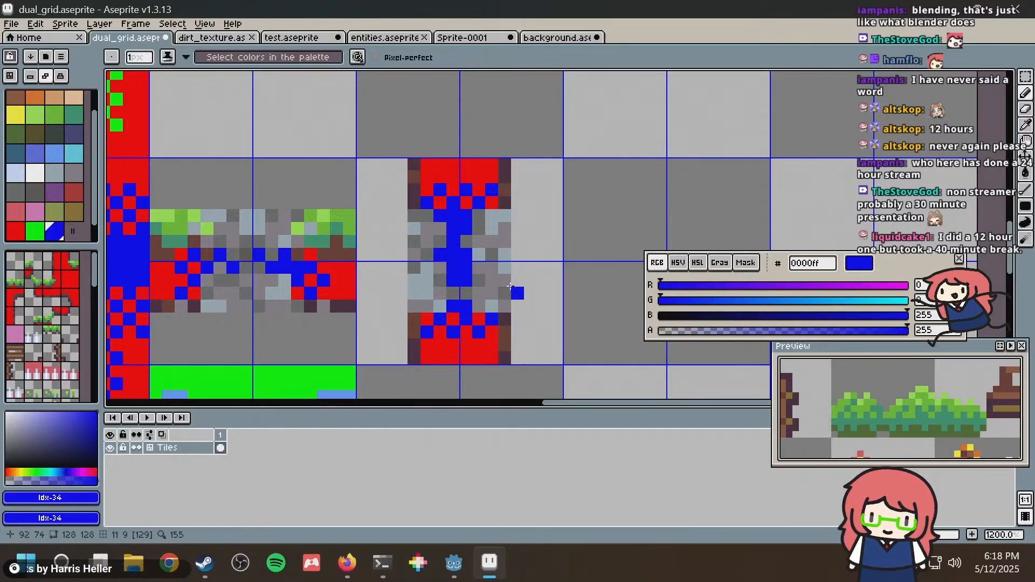
scroll(491, 281, "up", 1)
middle_click_drag(542, 228, 557, 205)
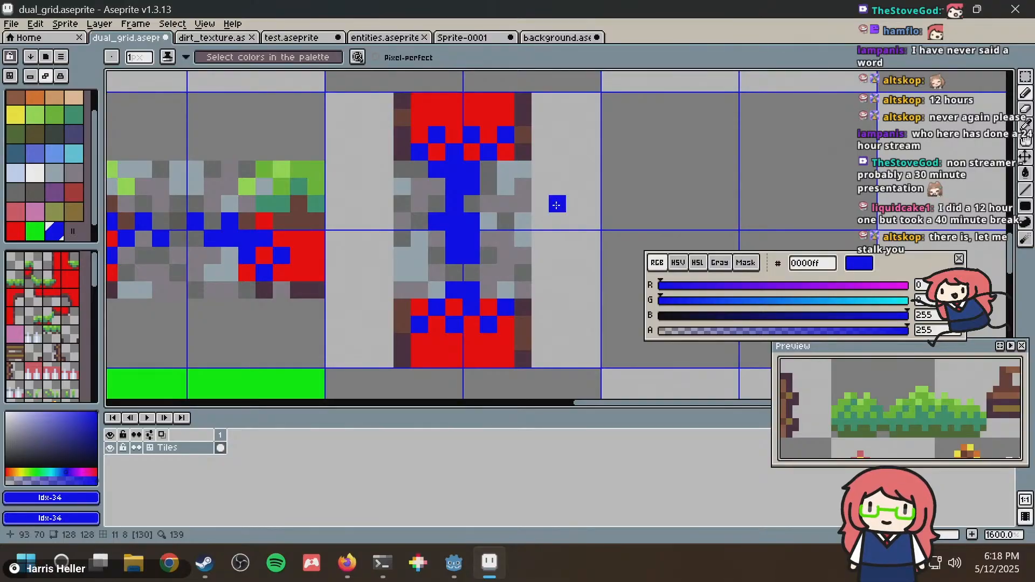
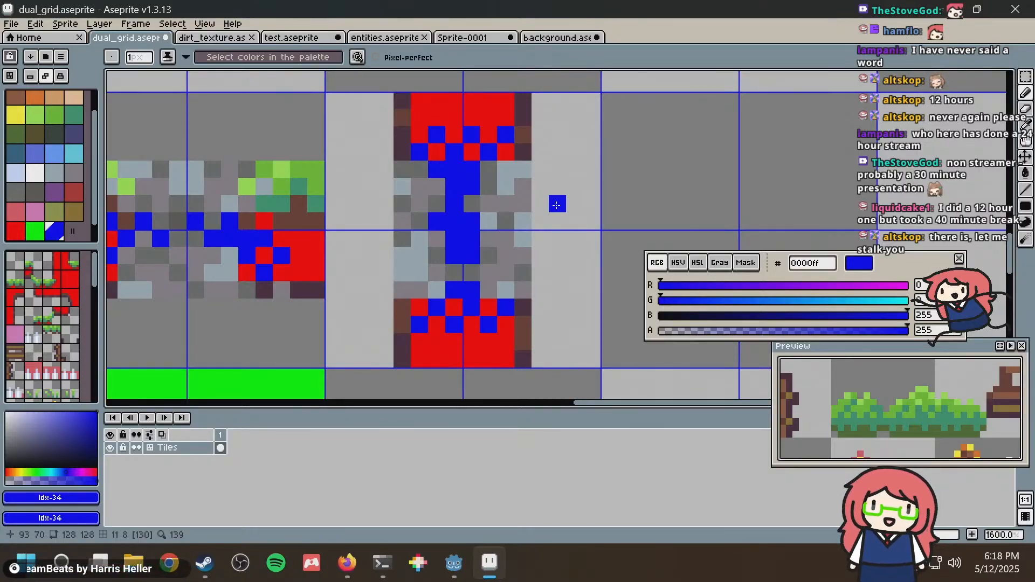
Extend the lower dirt checker one row into the rock at y 75 with blue and red (ff0000) pixels.
key("i")
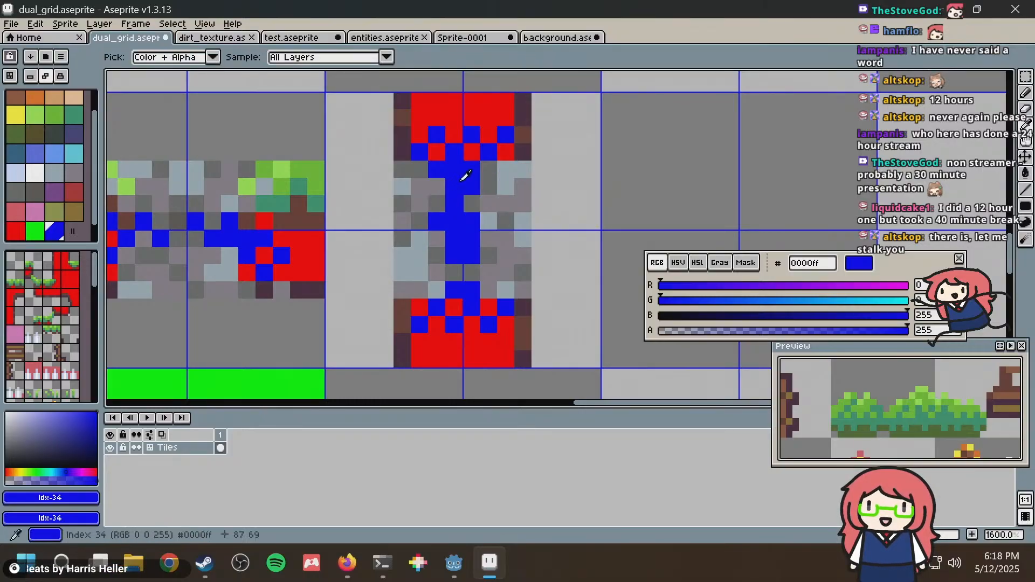
key("b")
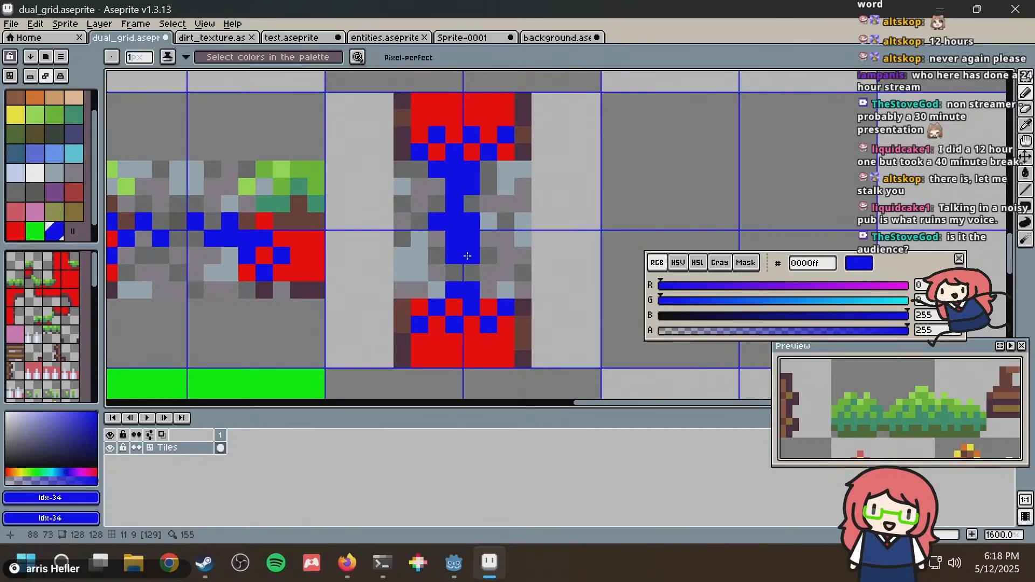
left_click(414, 291)
left_click(500, 288)
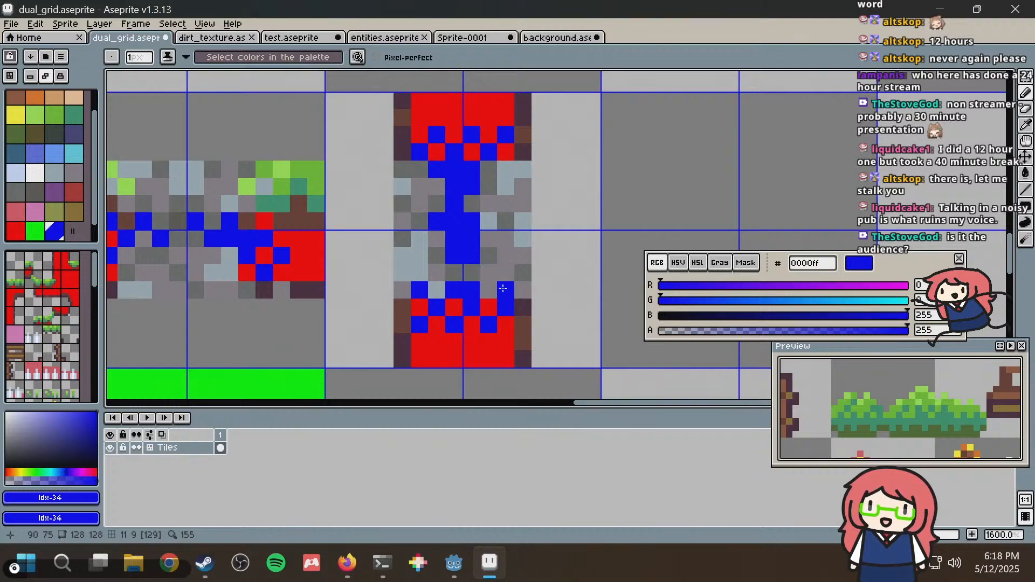
left_click(489, 307, "alt")
left_click(472, 290)
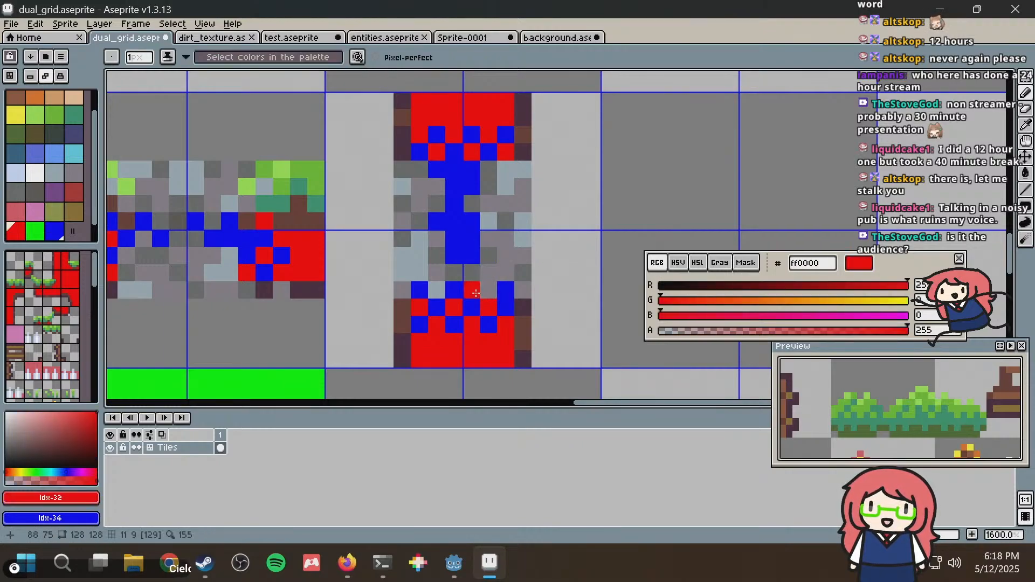
left_click(437, 290)
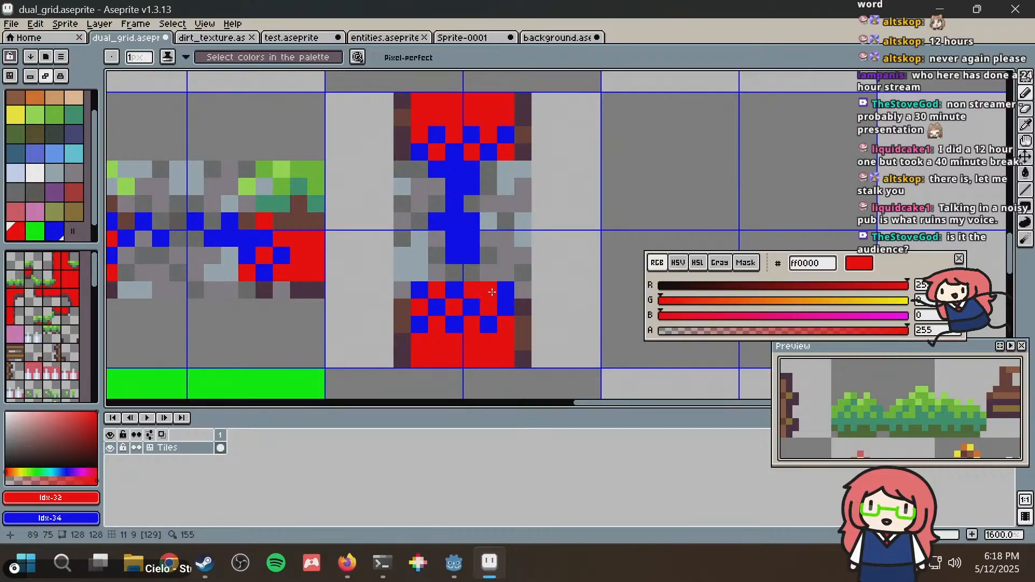
left_click(491, 221)
middle_click_drag(489, 189, 480, 246)
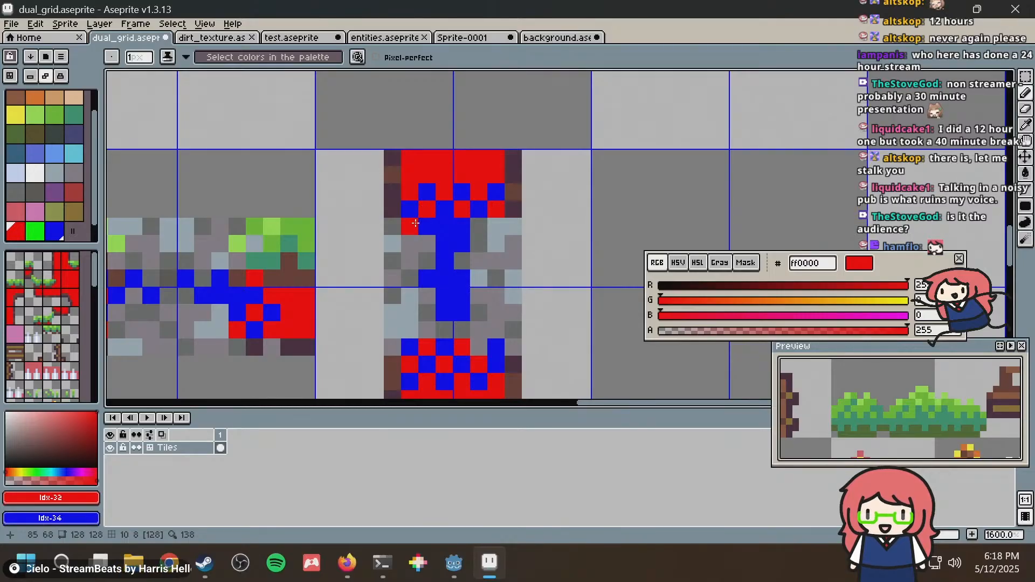
Extend the upper dirt checker one row into the rock at y 68 with red and blue pixels, and save the file.
left_click(415, 223)
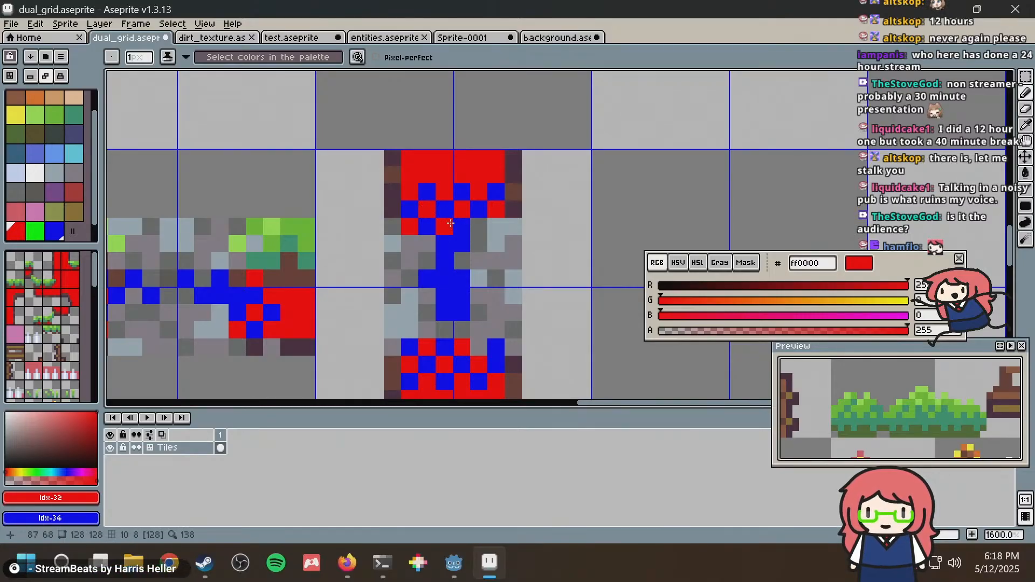
left_click(449, 223)
left_click(478, 223)
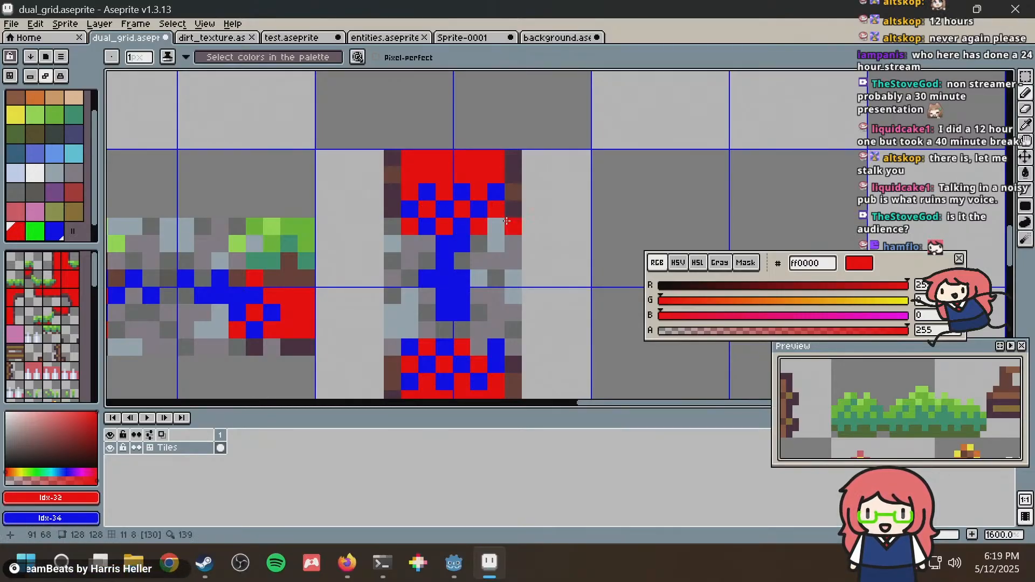
left_click(493, 195, "alt")
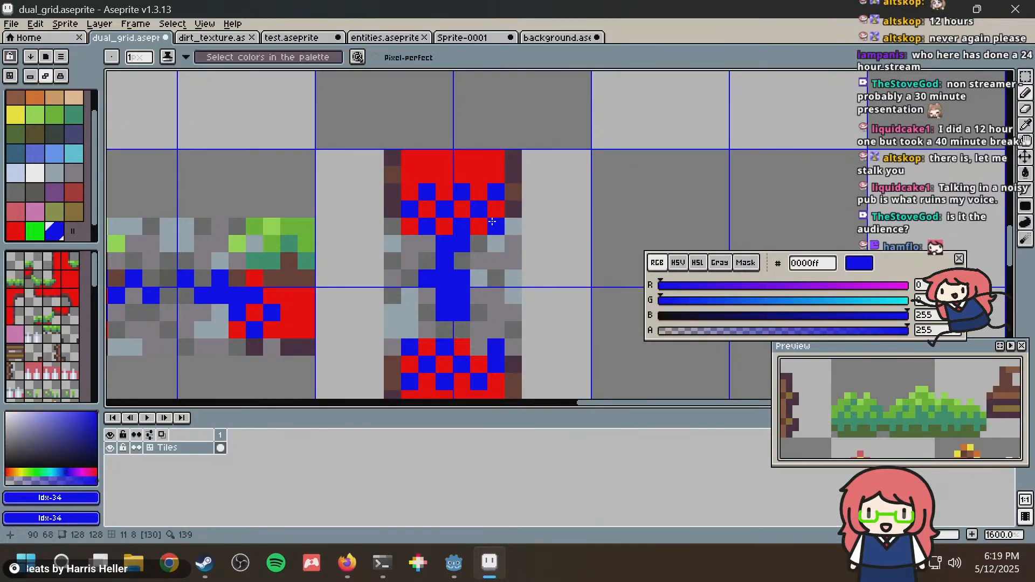
left_click(498, 230)
middle_click_drag(486, 272, 492, 245)
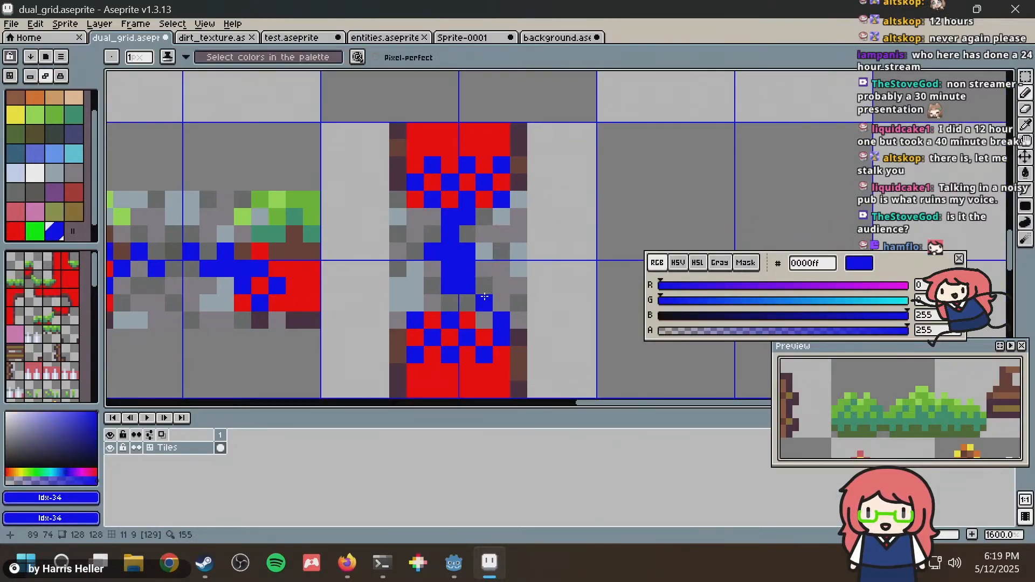
scroll(549, 264, "down", 2)
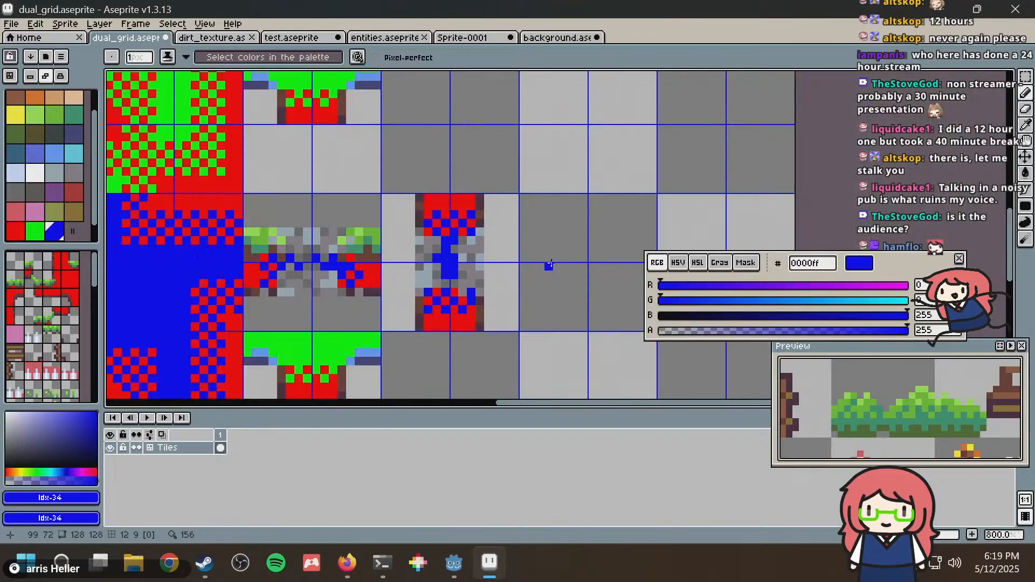
scroll(491, 273, "up", 2)
scroll(490, 274, "down", 4)
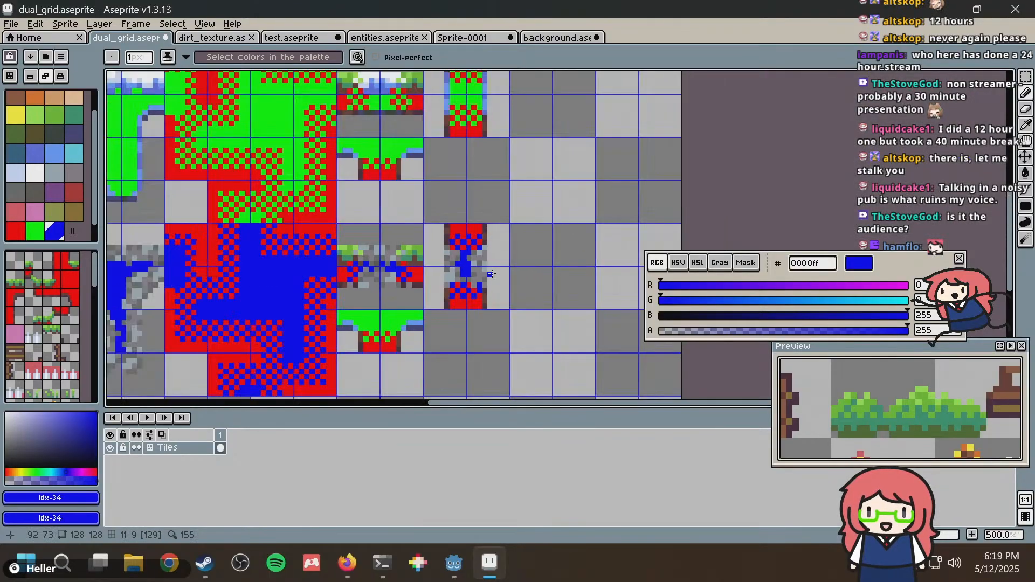
scroll(491, 274, "up", 2)
key("ctrl+s")
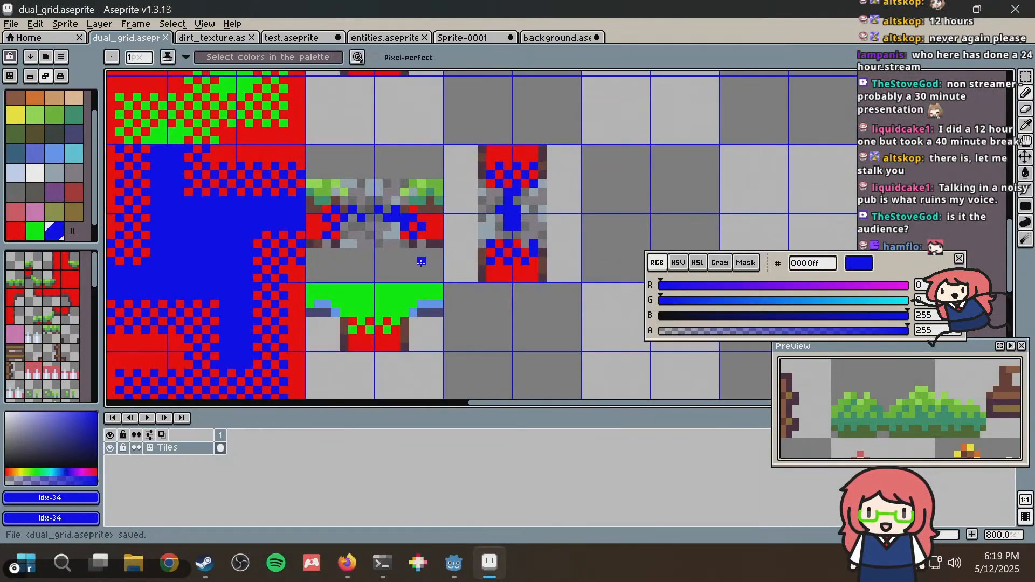
scroll(512, 226, "down", 2)
scroll(506, 227, "up", 6)
scroll(507, 228, "down", 6)
scroll(508, 230, "up", 1)
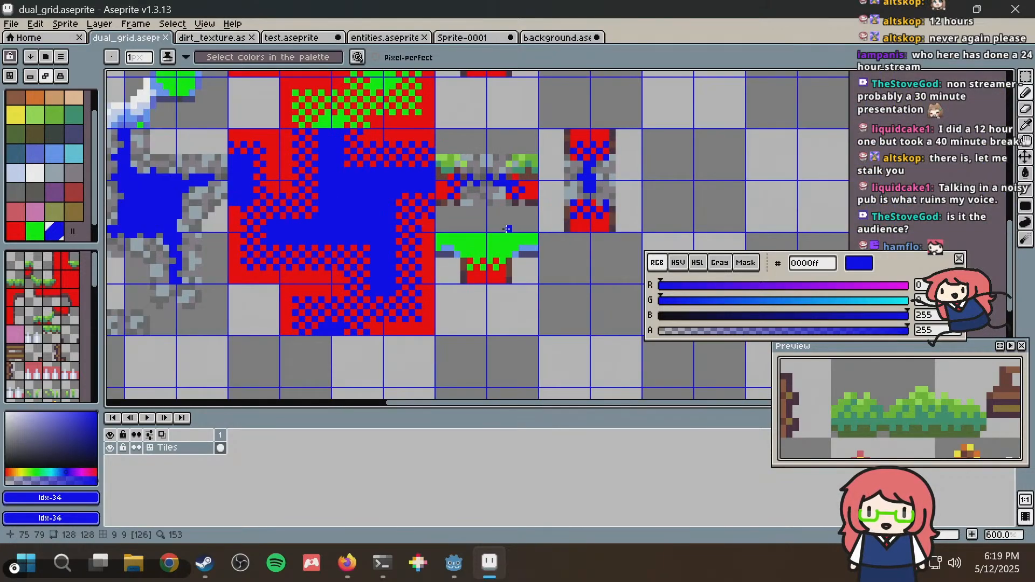
scroll(507, 229, "up", 2)
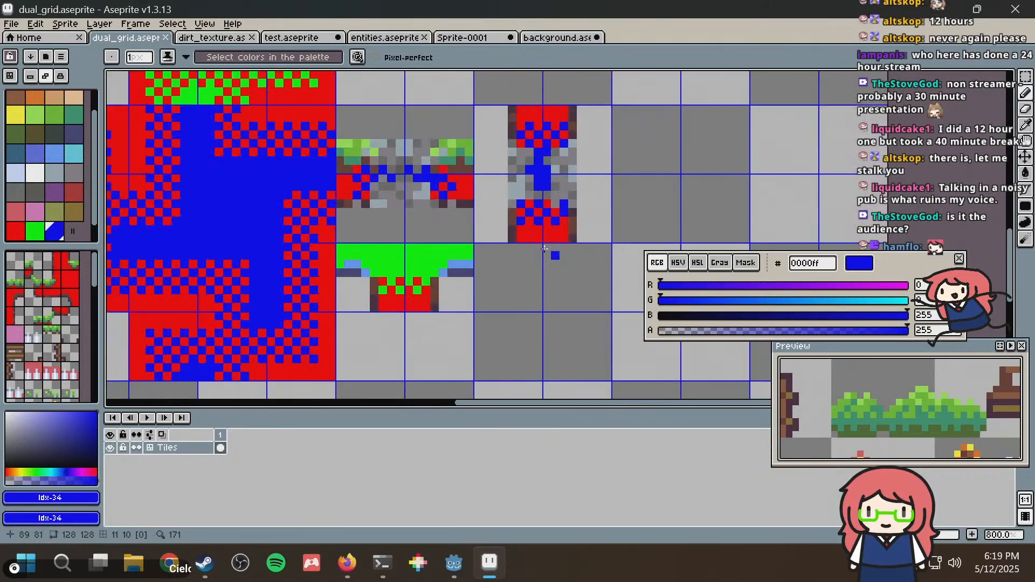
middle_click_drag(442, 228, 671, 250)
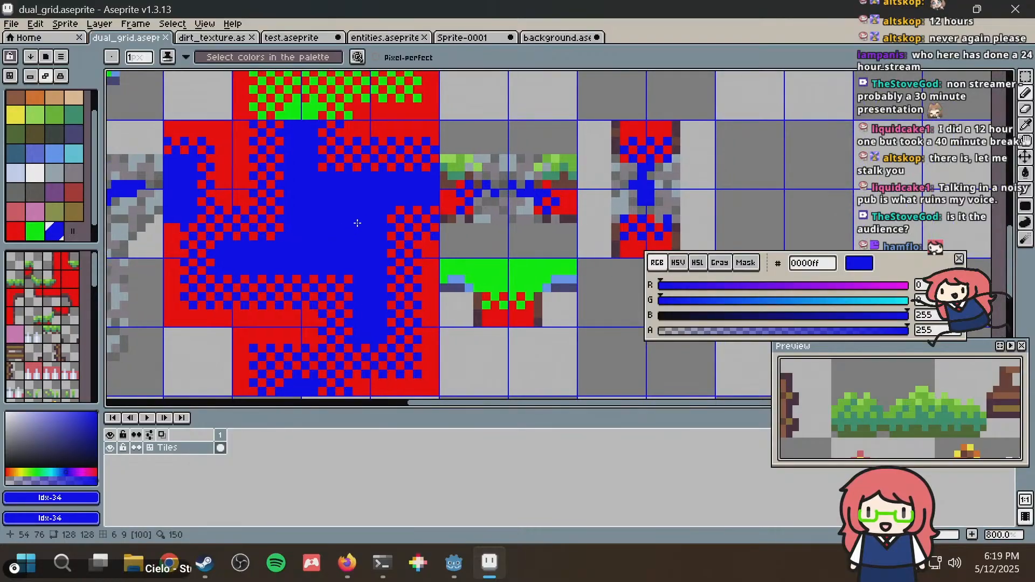
Switch to Godot and create atlas tiles for the new dirt-to-rock edge pieces in the TileSet's dual_grid.aseprite source.
key("alt+Tab")
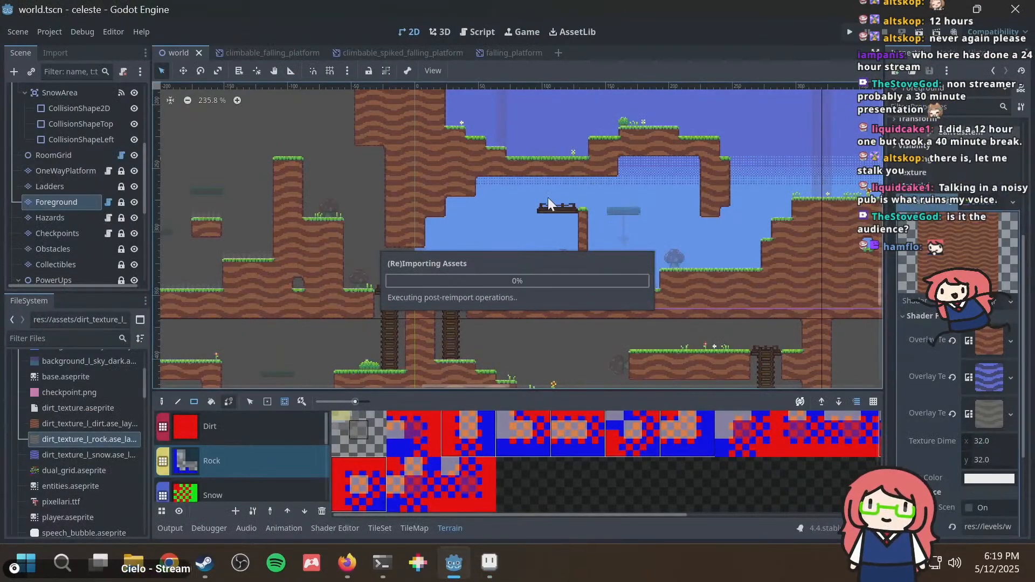
left_click(380, 527)
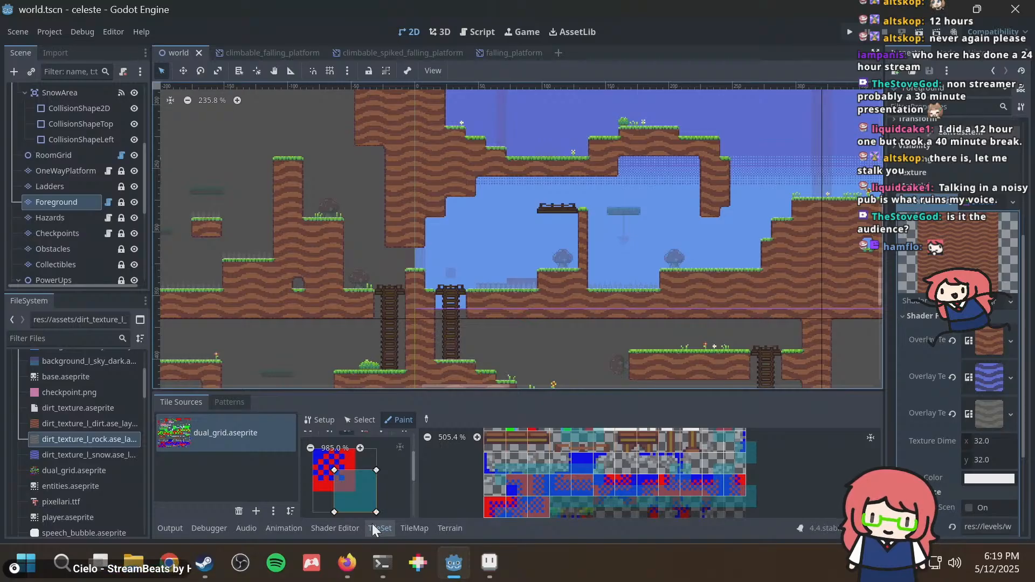
scroll(811, 488, "up", 2)
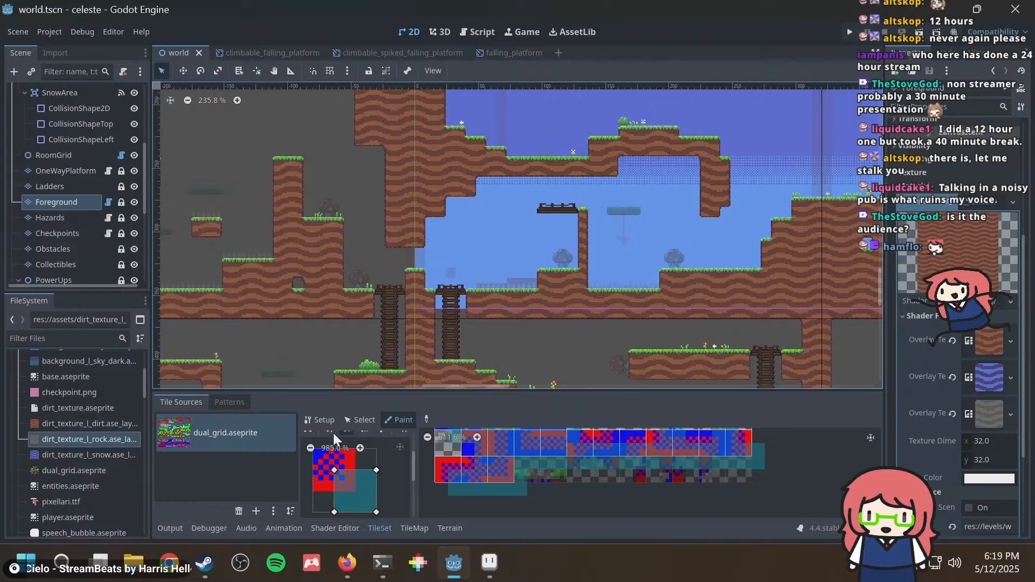
left_click(361, 419)
left_click(310, 420)
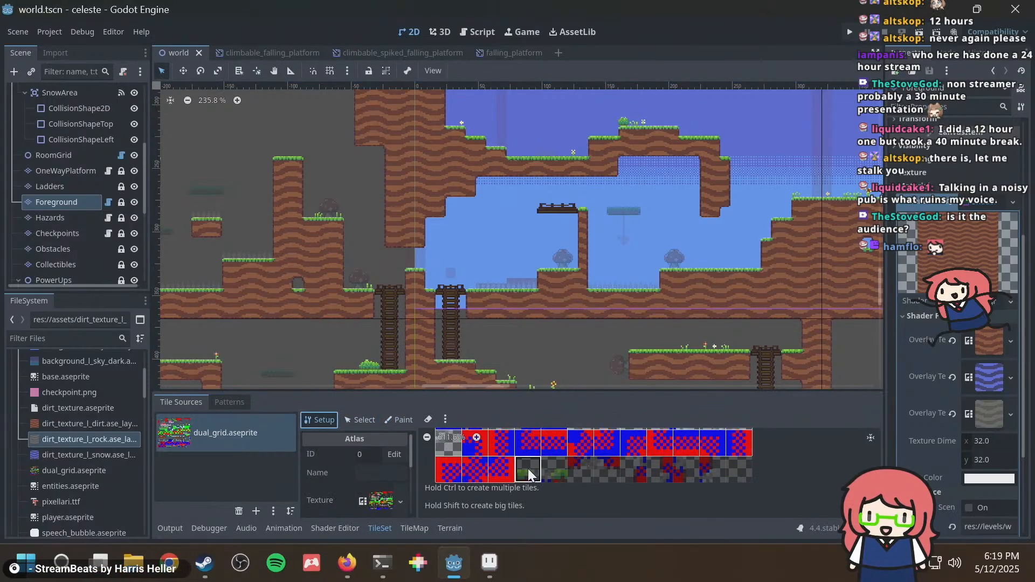
left_click_drag(528, 468, 703, 469, "ctrl")
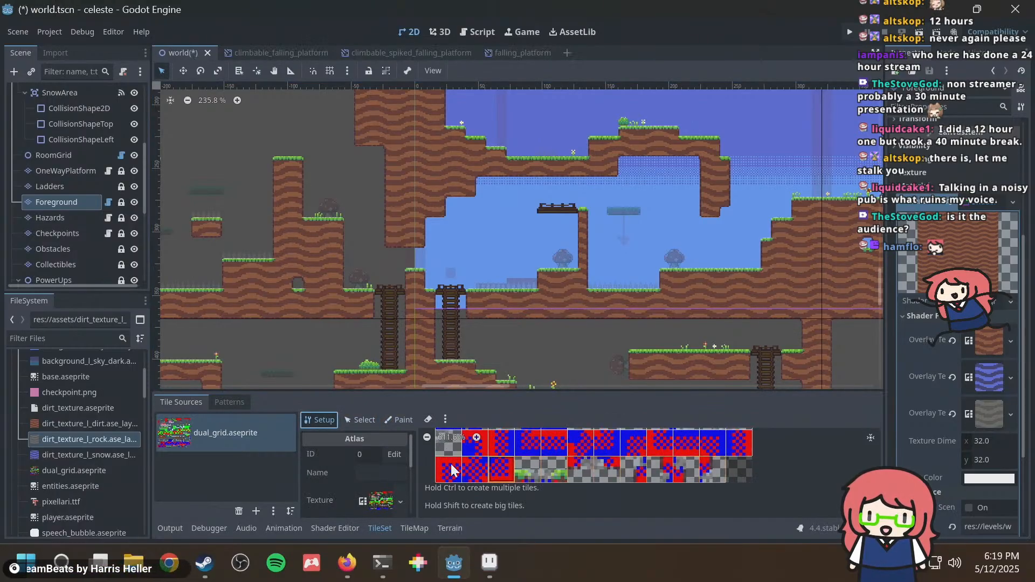
Paint the full-square collision polygon onto the new grass and dirt-to-rock edge tiles in the last row of the dual_grid.aseprite atlas.
left_click(387, 421)
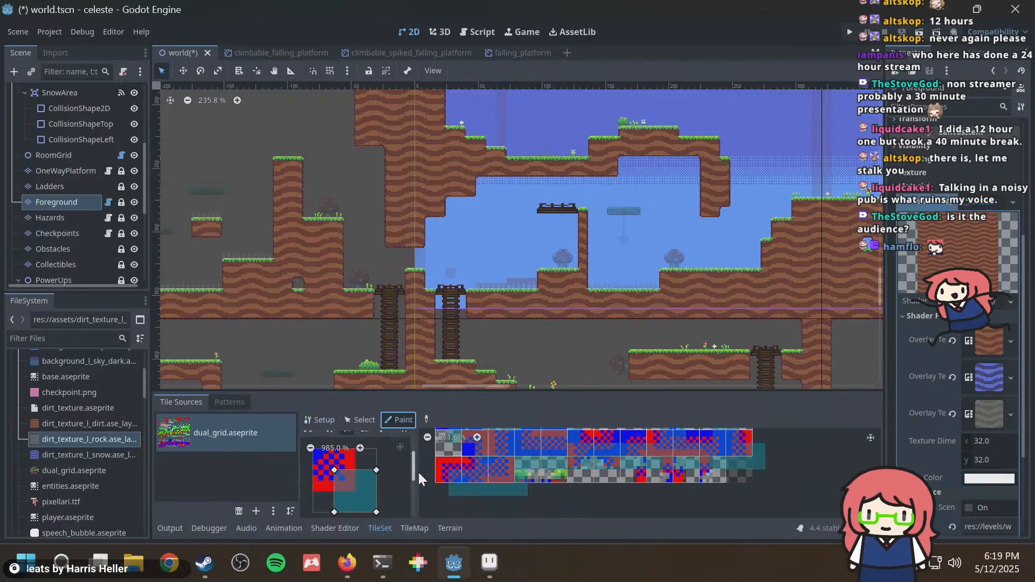
scroll(528, 480, "up", 1)
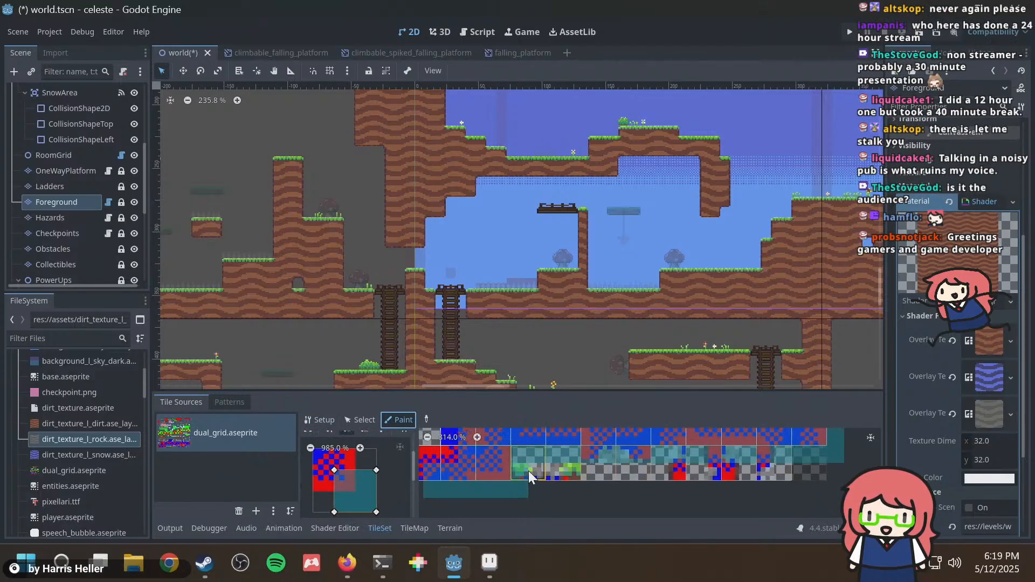
left_click(532, 471)
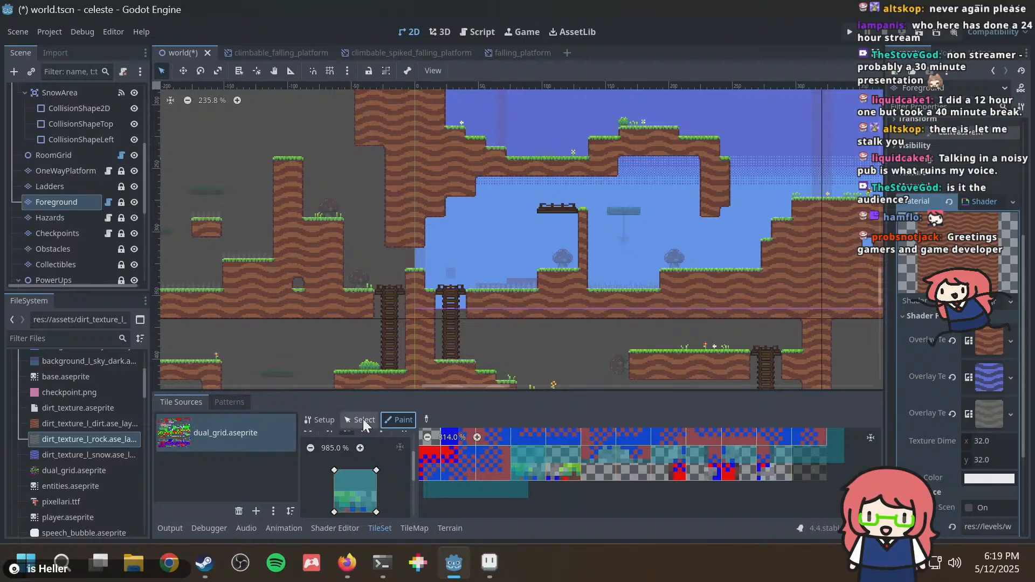
left_click(565, 471)
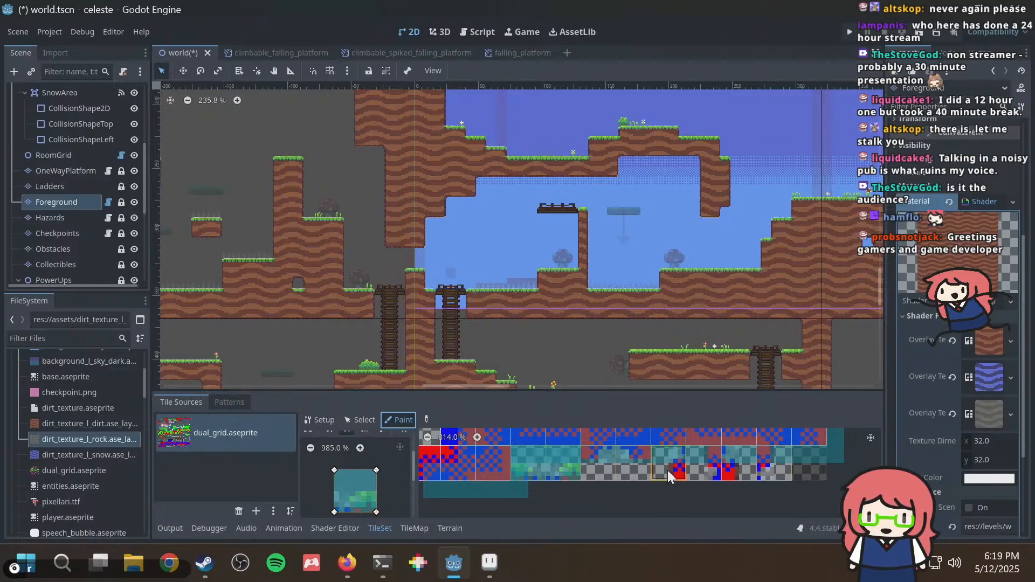
left_click(701, 471)
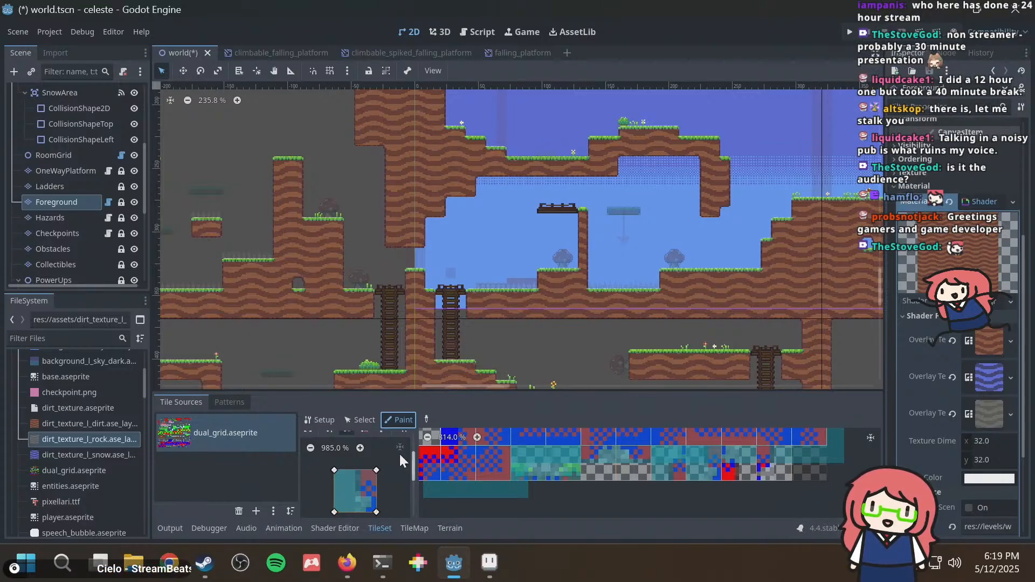
Set the texture origin of the eight new edge tiles to x 4 px and y 4 px, and save the scene.
left_click(359, 420)
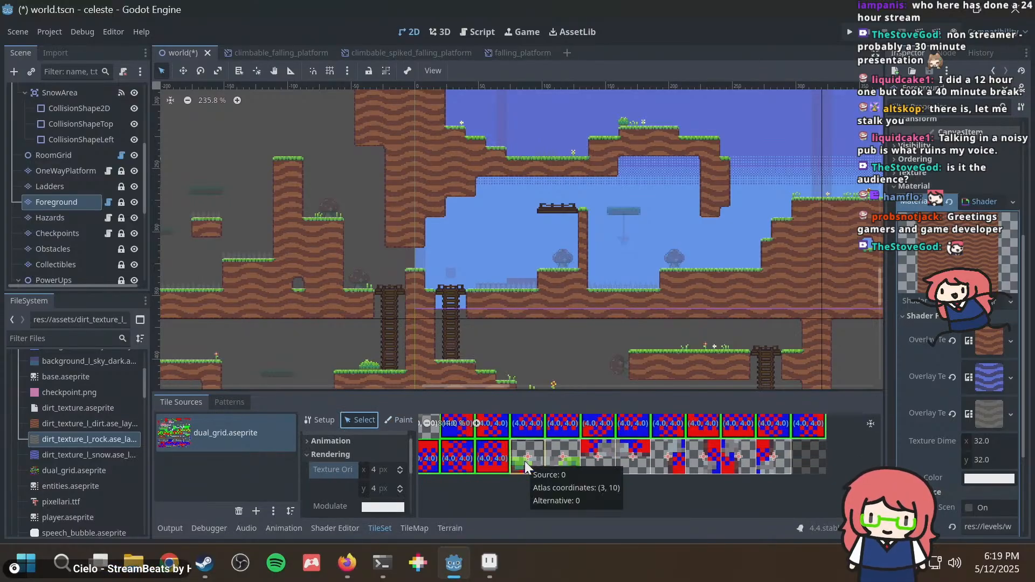
left_click_drag(523, 465, 772, 467)
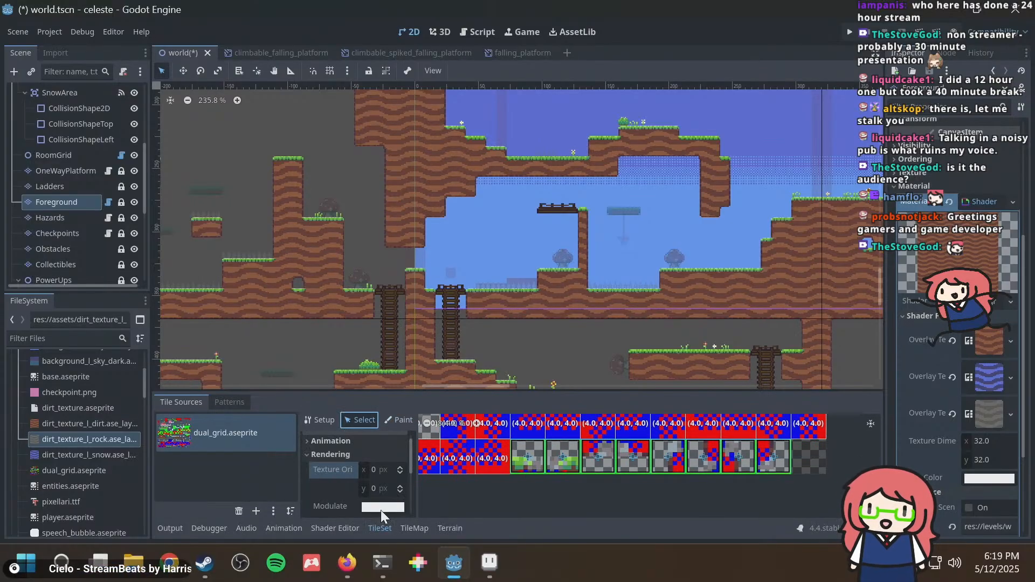
left_click(376, 468)
type("4")
key("Tab")
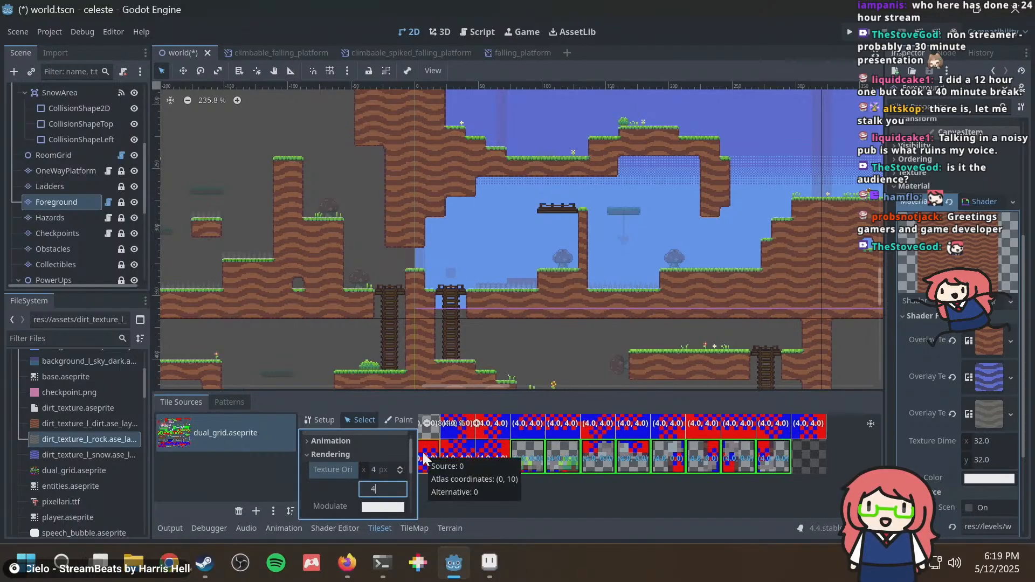
type("4")
key("Return")
key("ctrl+s")
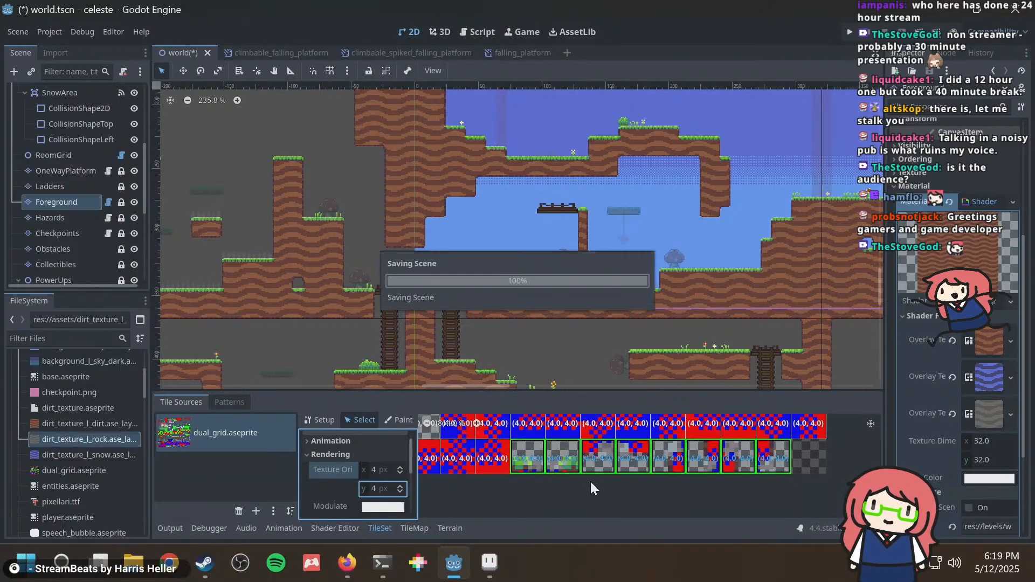
In the terrain editor, assign the Dirt terrain to the second grassy tile and the new tile with dirt in its lower-right corner.
left_click(451, 529)
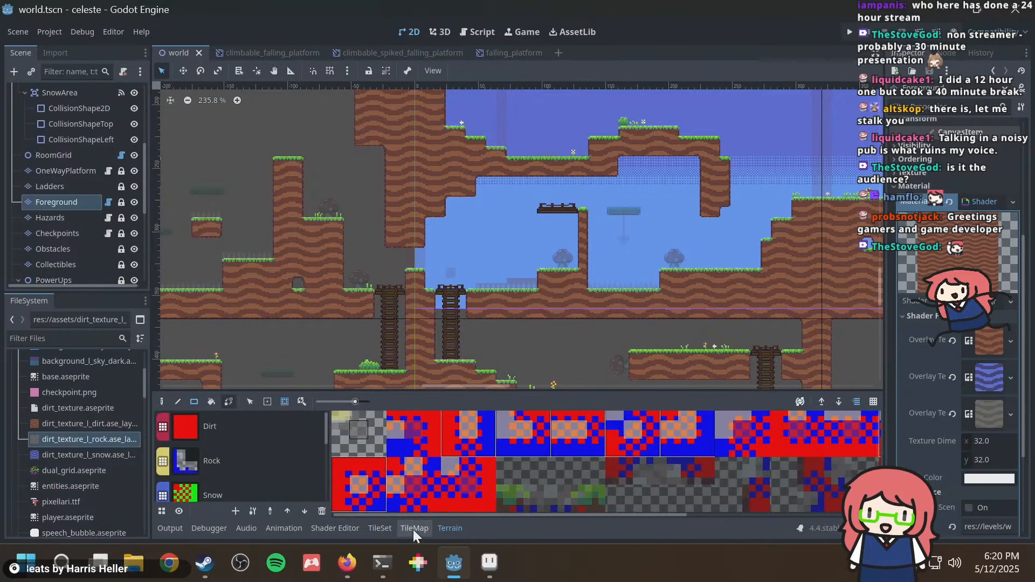
left_click(239, 426)
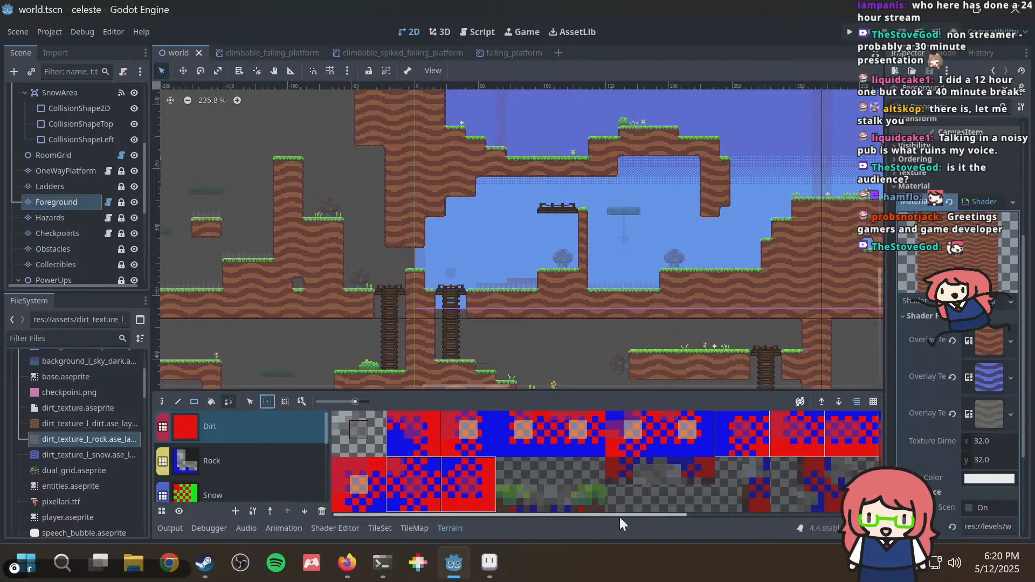
left_click(587, 491)
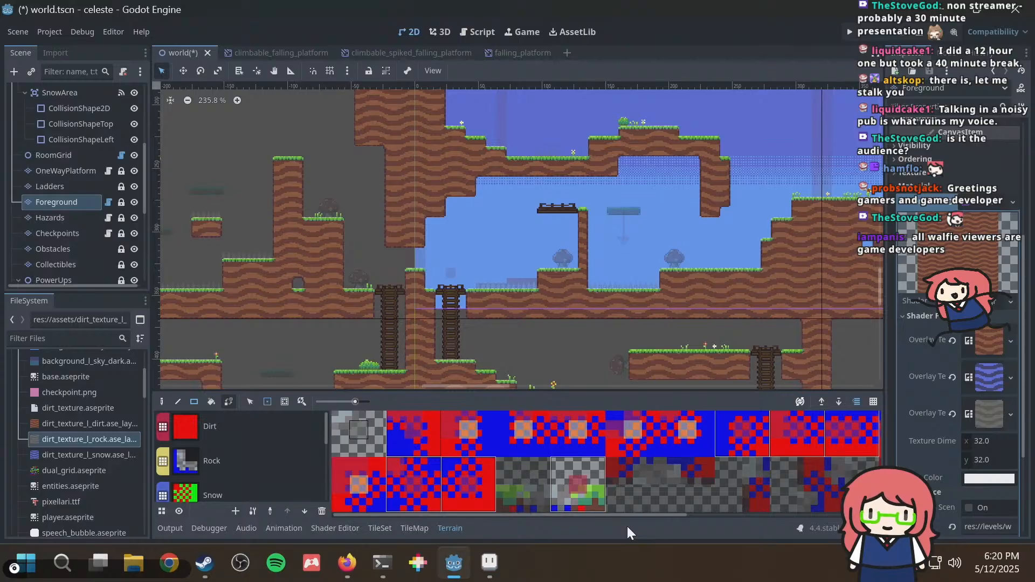
left_click_drag(630, 515, 675, 496)
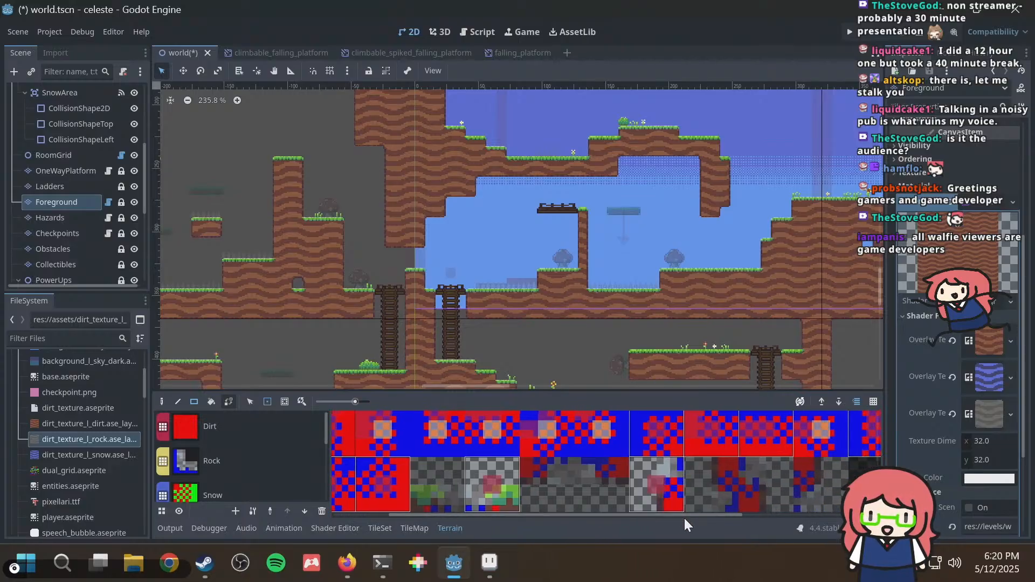
scroll(686, 513, "right", 3)
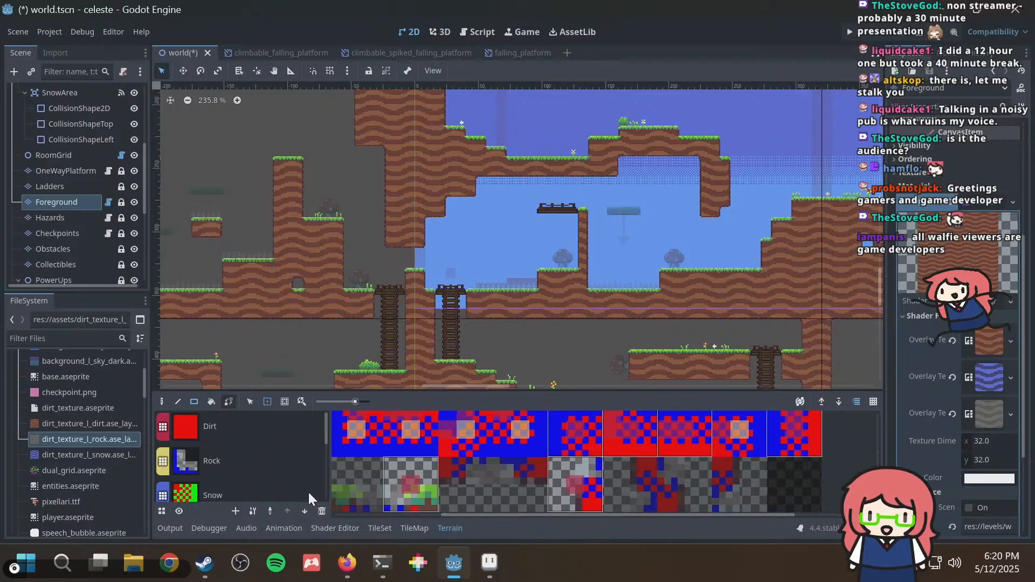
Assign the Rock terrain to the first grassy tile and the tile with dirt along its right side, and paint Dirt connections on the grassy tiles.
left_click(250, 456)
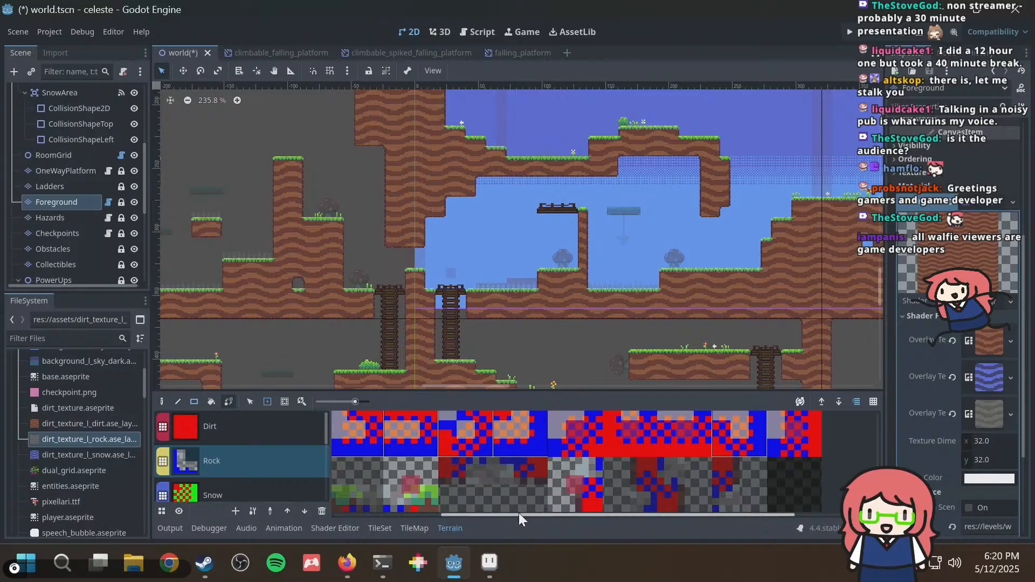
scroll(519, 514, "left", 2)
left_click(409, 486)
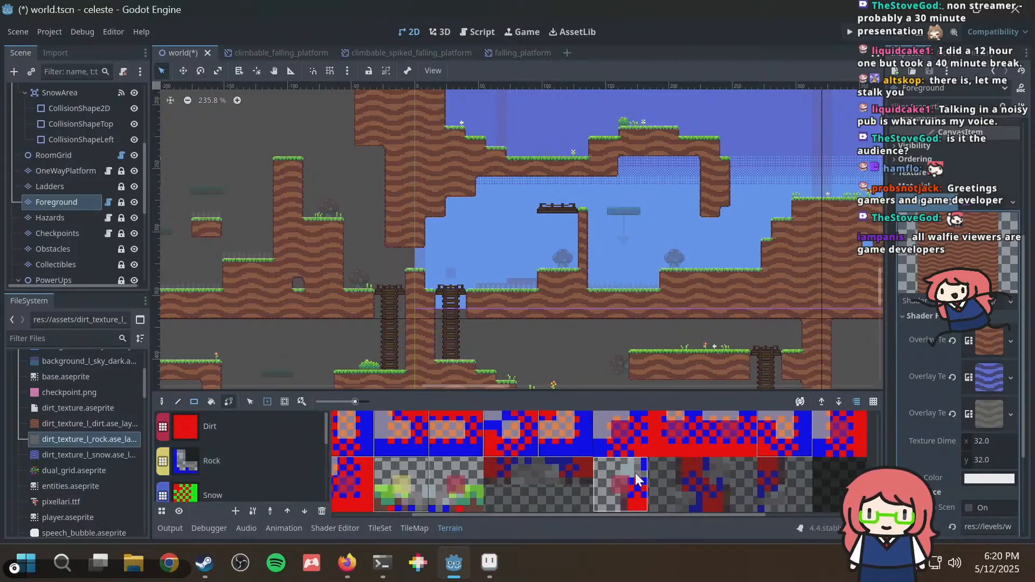
left_click(679, 477)
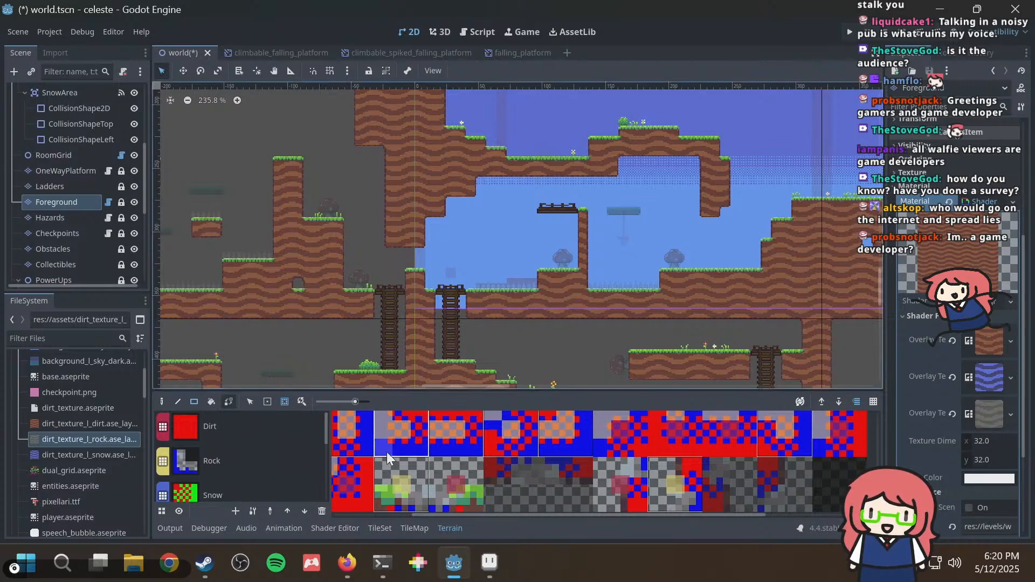
left_click(234, 426)
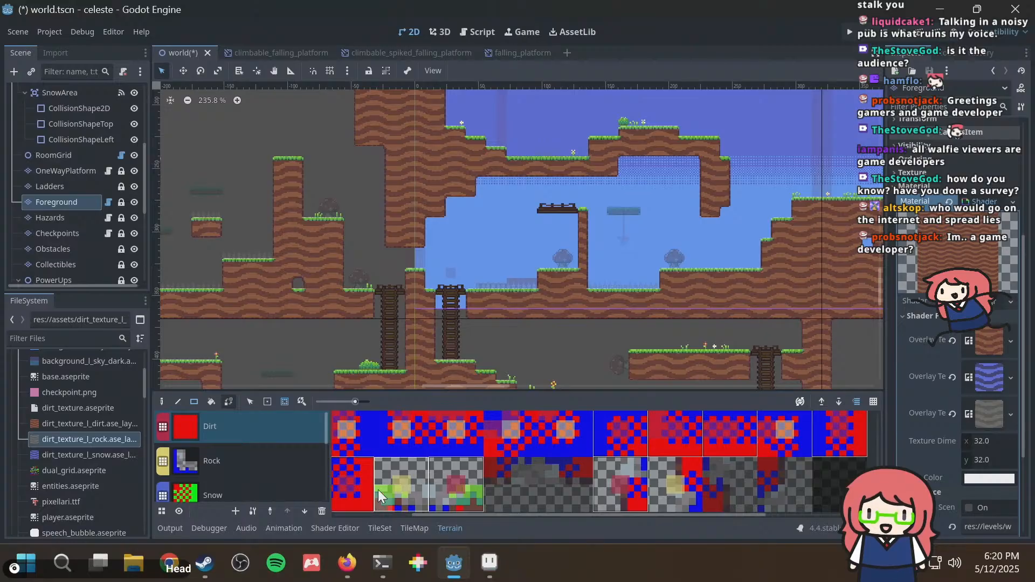
left_click(443, 493)
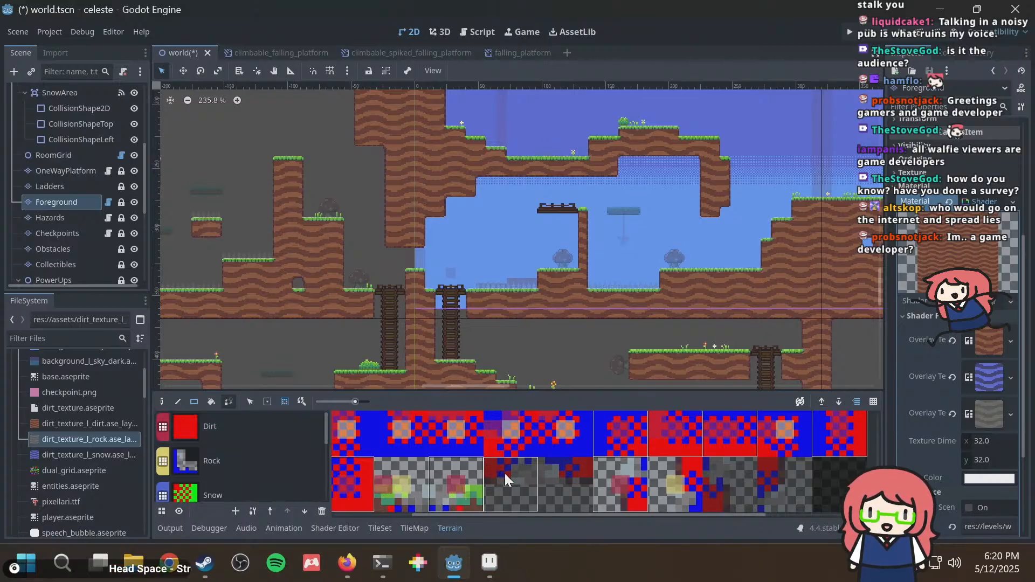
Assign the Decoration terrain to the four remaining new edge tiles: the two with dirt along the top and the last two in the row.
scroll(244, 459, "down", 5)
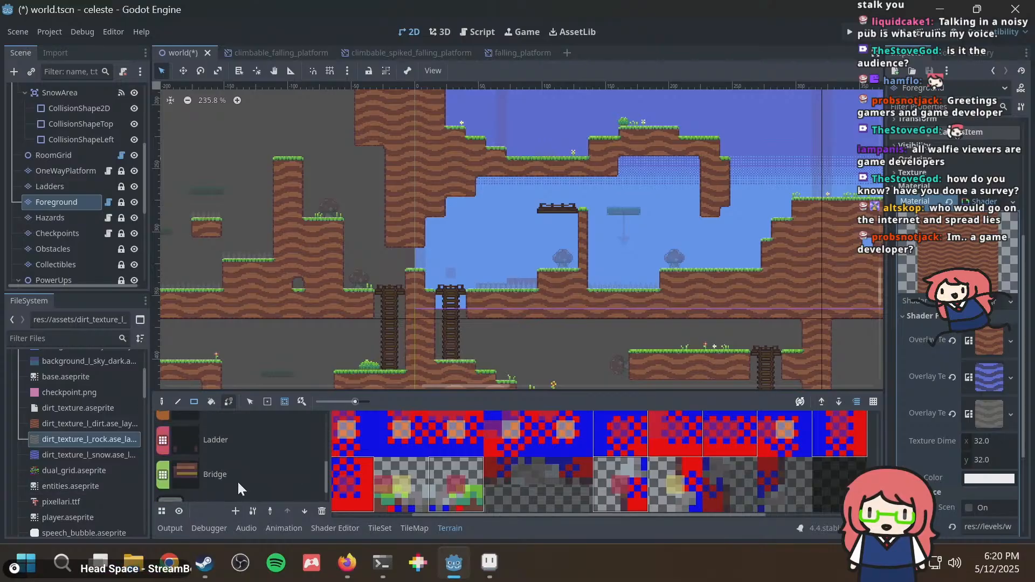
scroll(237, 481, "down", 1)
left_click(235, 484)
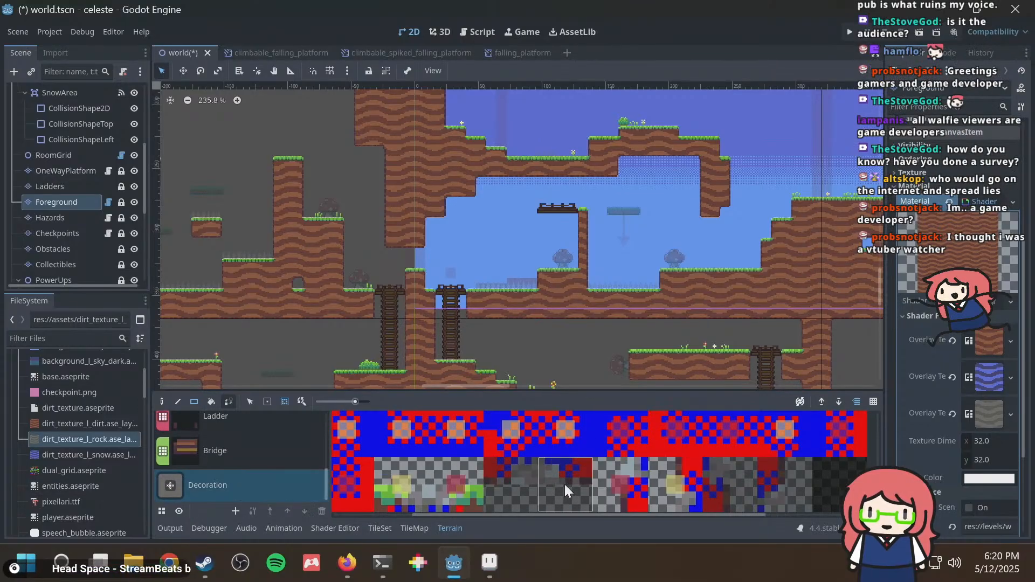
left_click(266, 401)
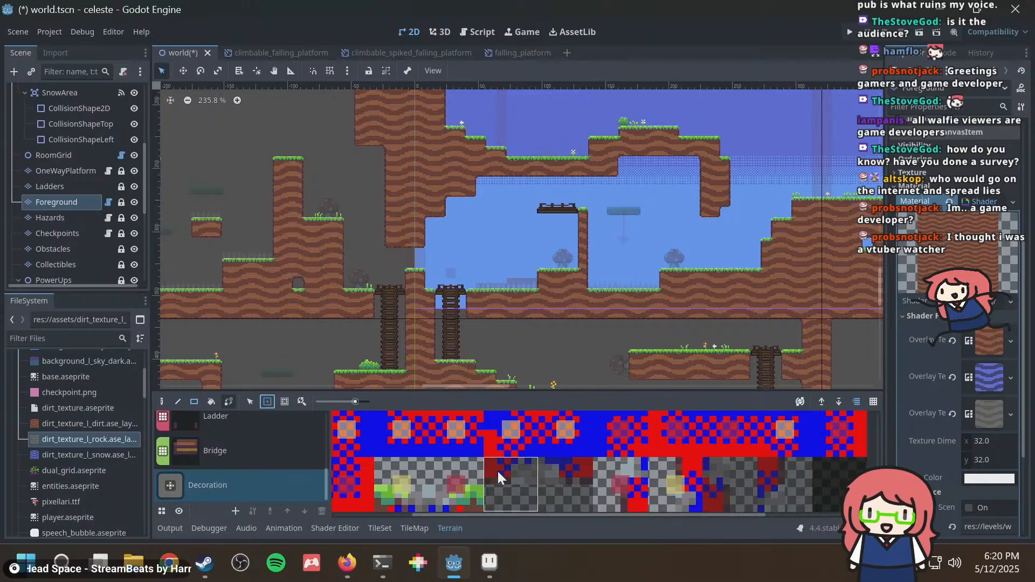
left_click_drag(499, 470, 581, 478)
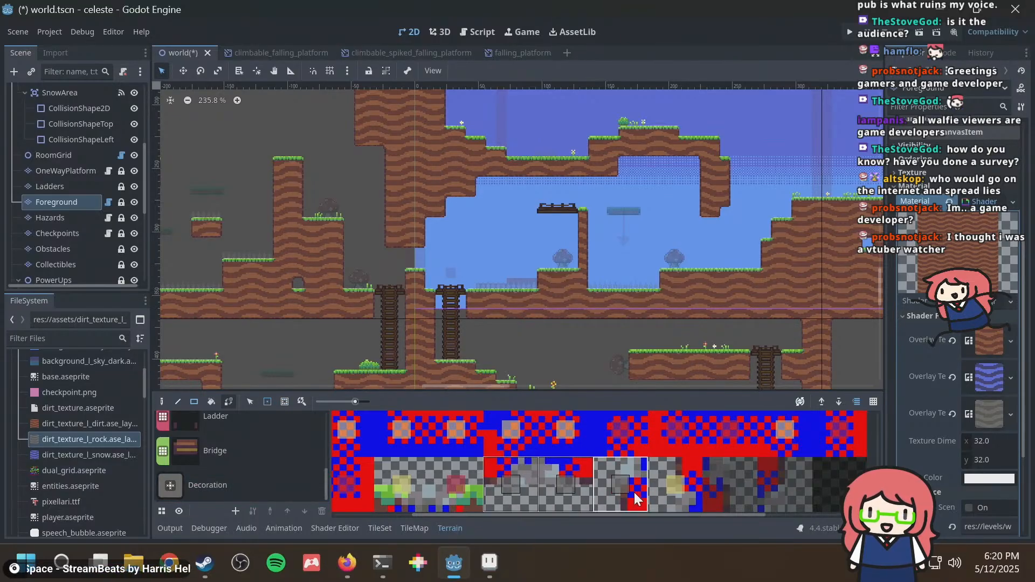
key("ctrl+z")
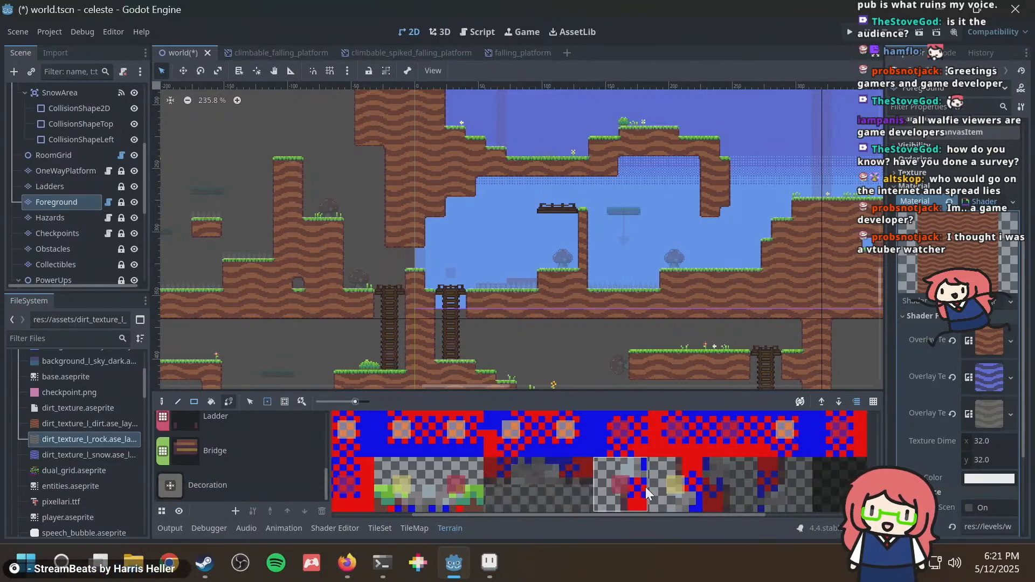
left_click_drag(523, 492, 553, 487)
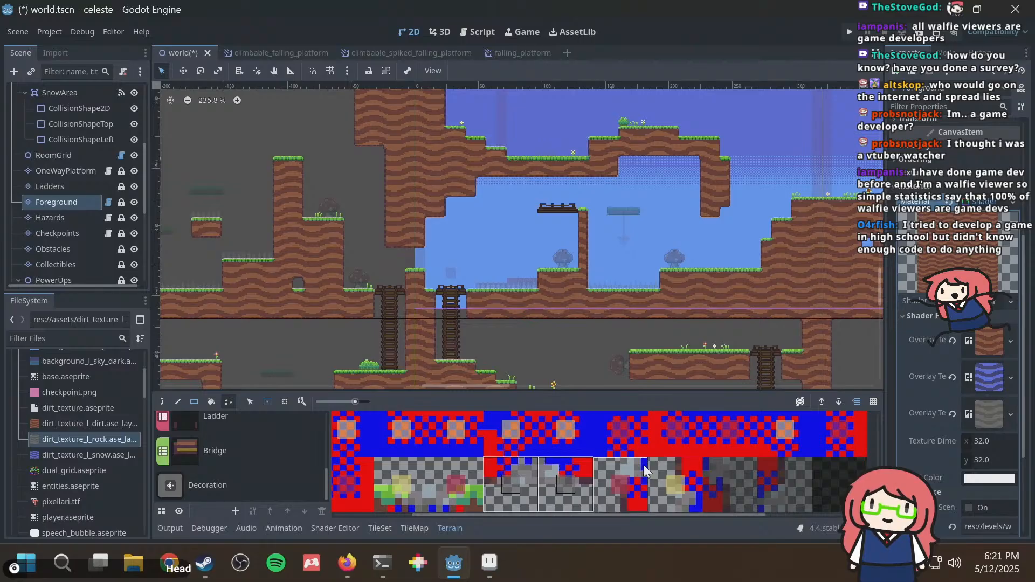
left_click_drag(739, 485, 787, 483, "shift")
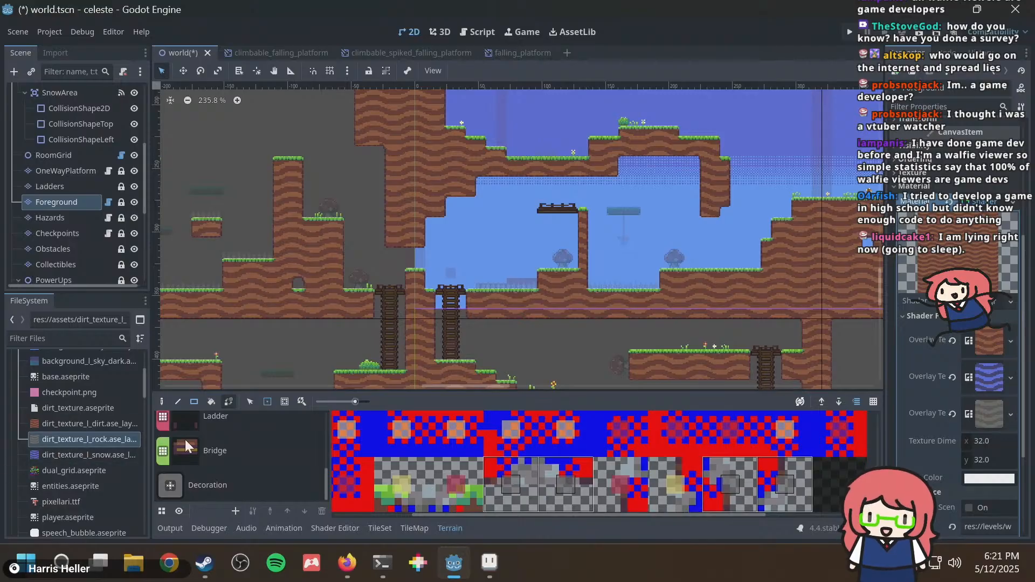
Paint Dirt terrain connections on the new edge tiles and erase the misplaced one on the first tile with dirt along its top.
scroll(224, 456, "up", 3)
scroll(225, 456, "up", 2)
left_click(216, 430)
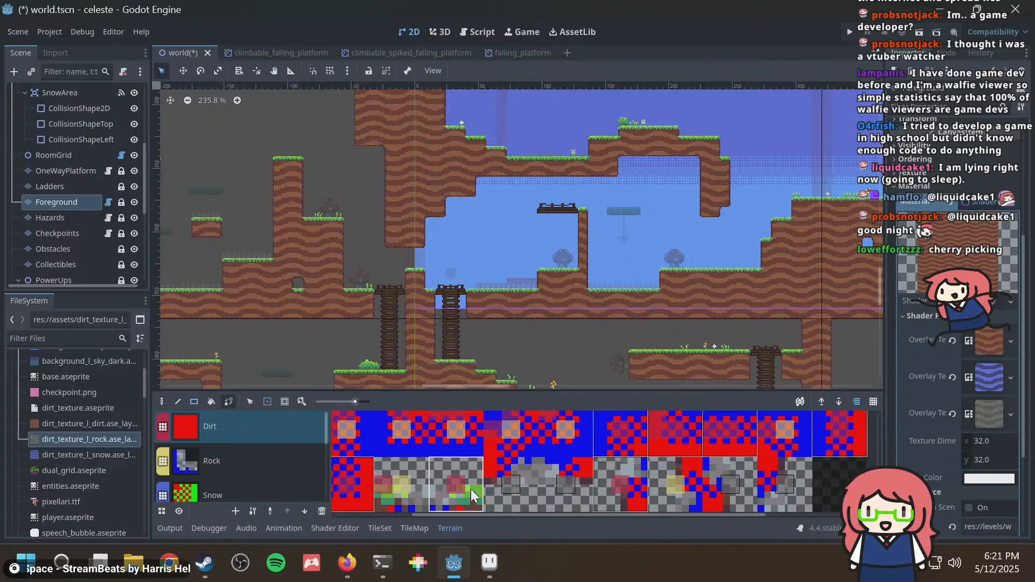
left_click(497, 461)
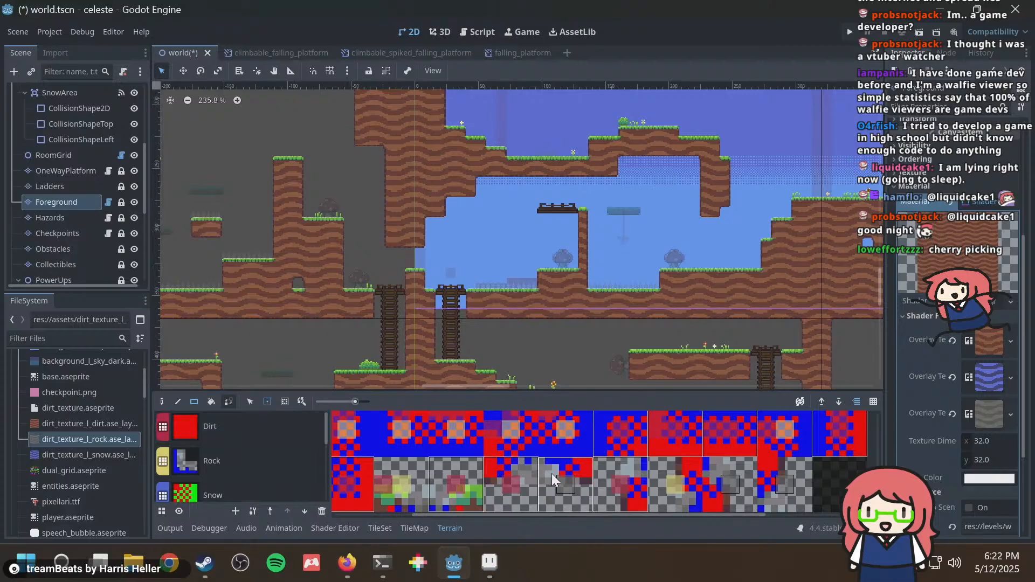
right_click(505, 463)
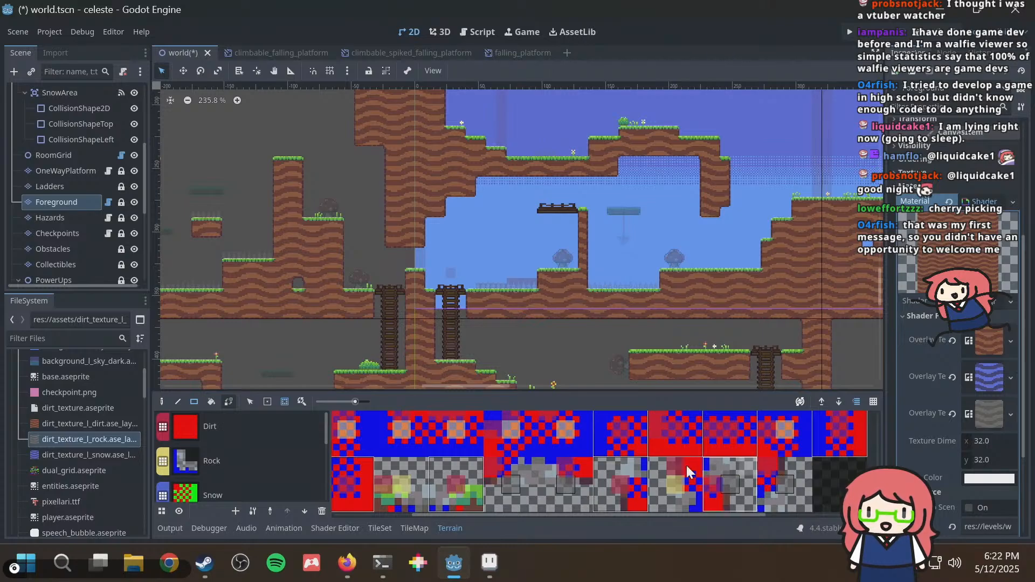
Paint Rock terrain connections on the rock parts of the new edge tiles.
left_click(267, 461)
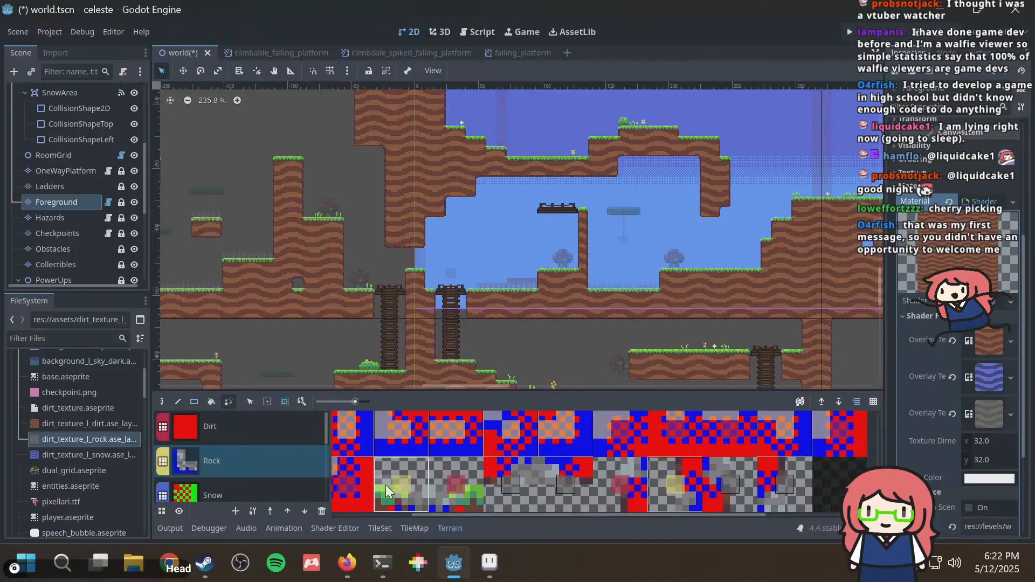
left_click(510, 463)
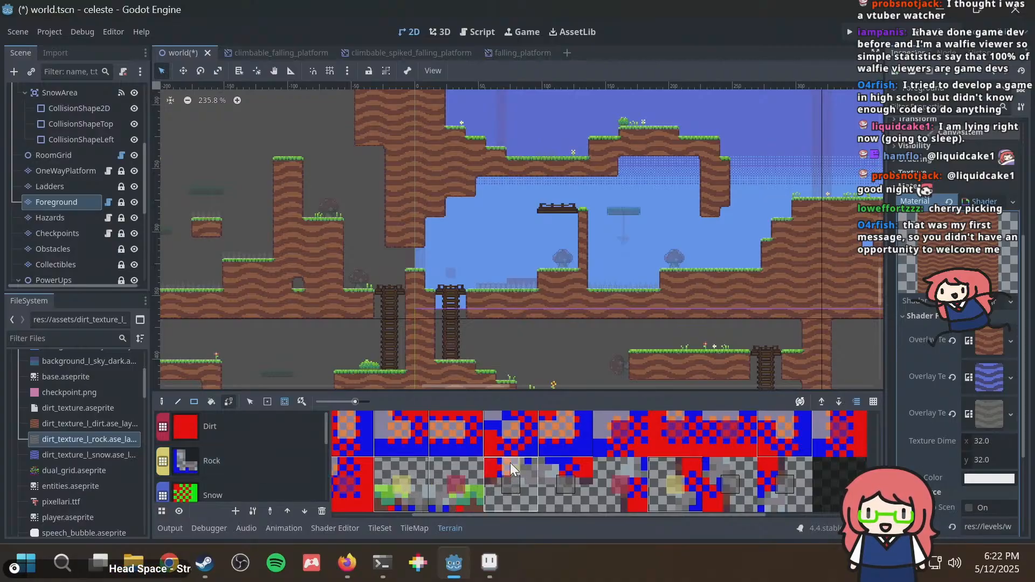
left_click(543, 467)
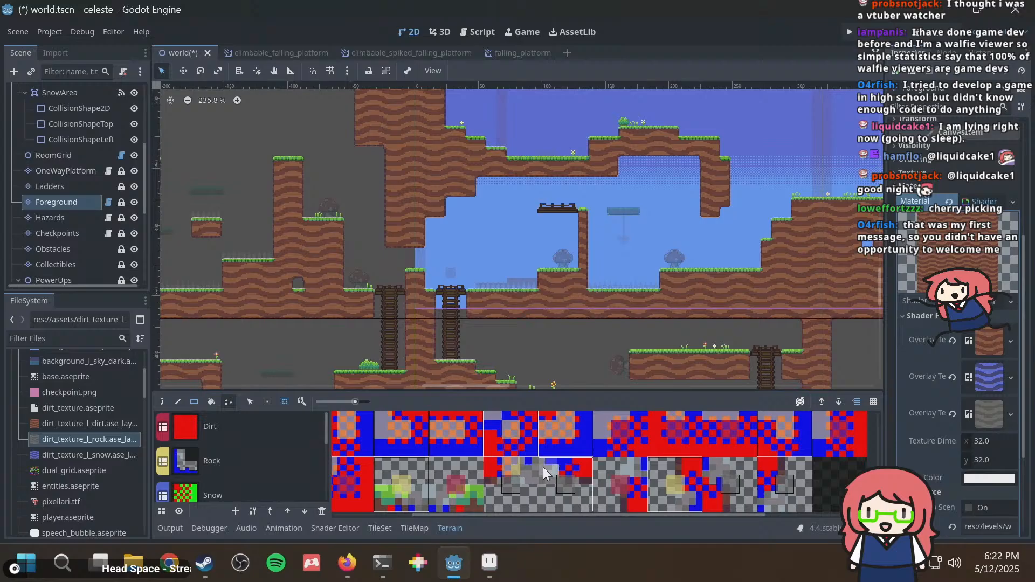
left_click(627, 466)
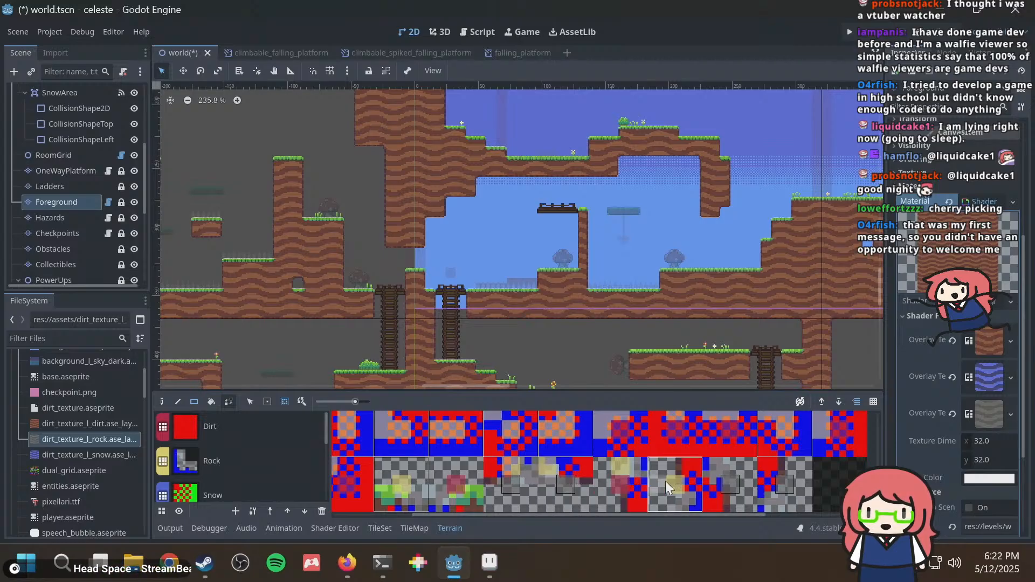
left_click(710, 464)
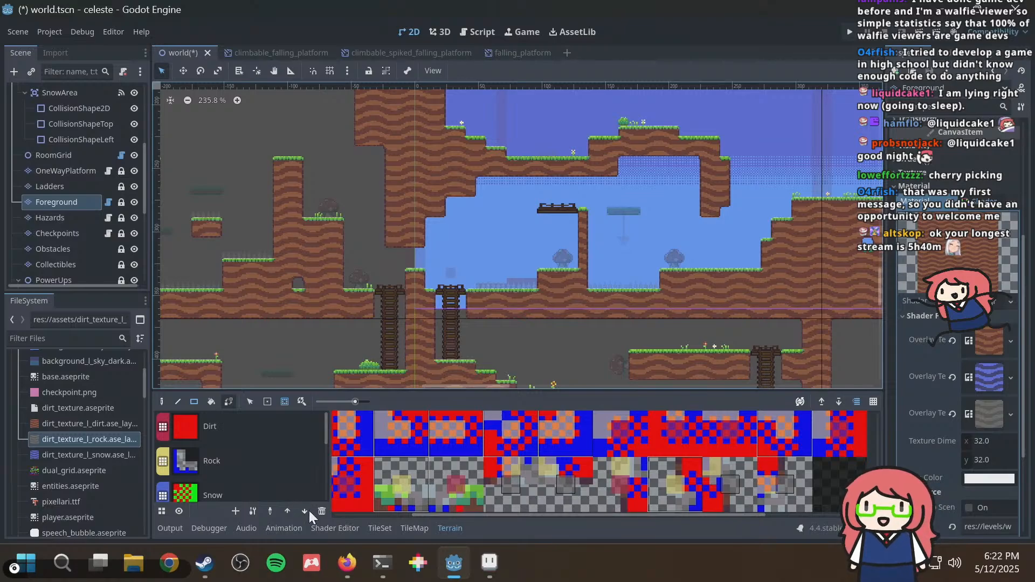
Start painting Decoration terrain connections on the empty upper parts of the two new grassy tiles.
scroll(281, 457, "down", 1)
scroll(281, 456, "down", 4)
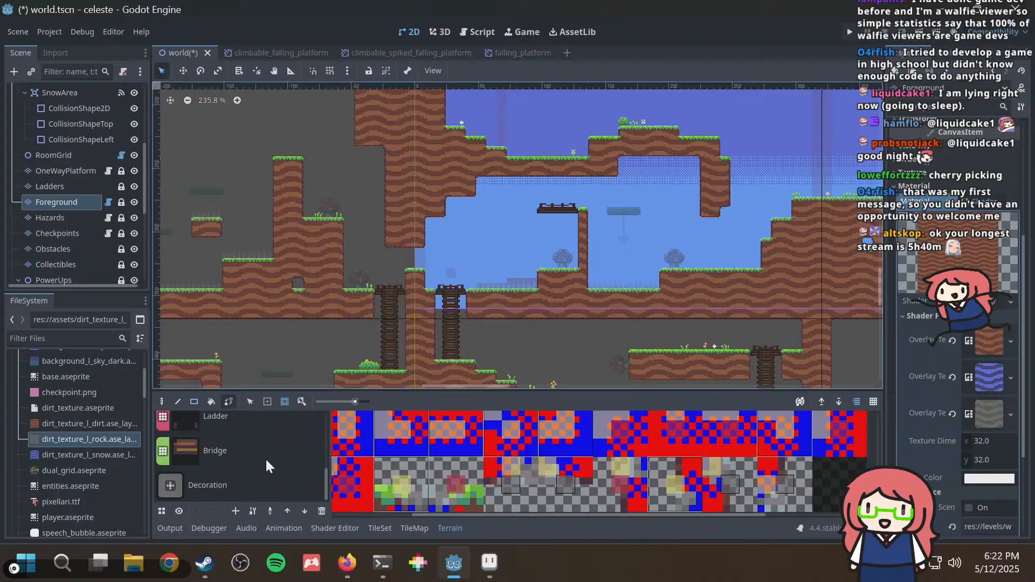
left_click(240, 484)
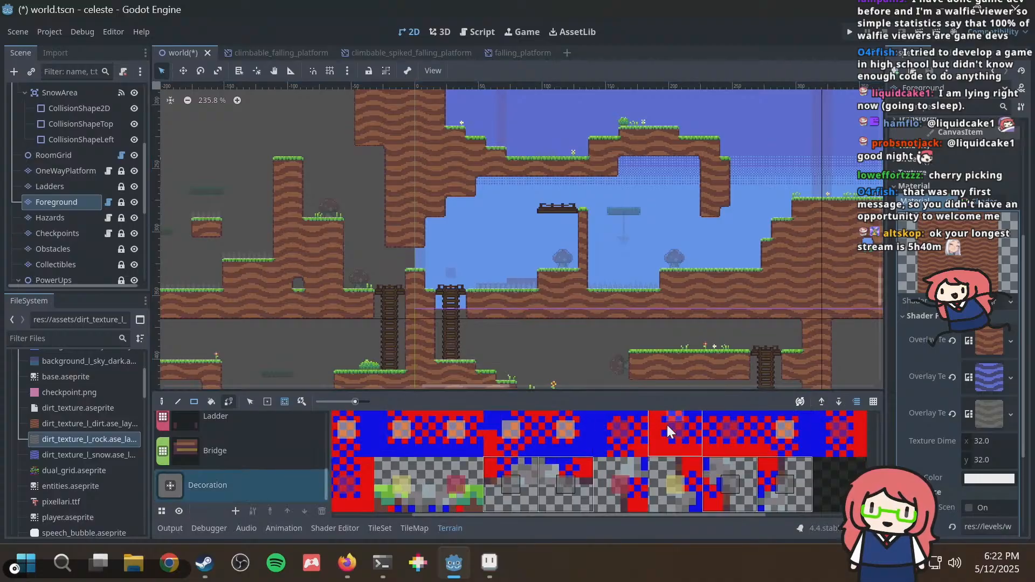
left_click(394, 464)
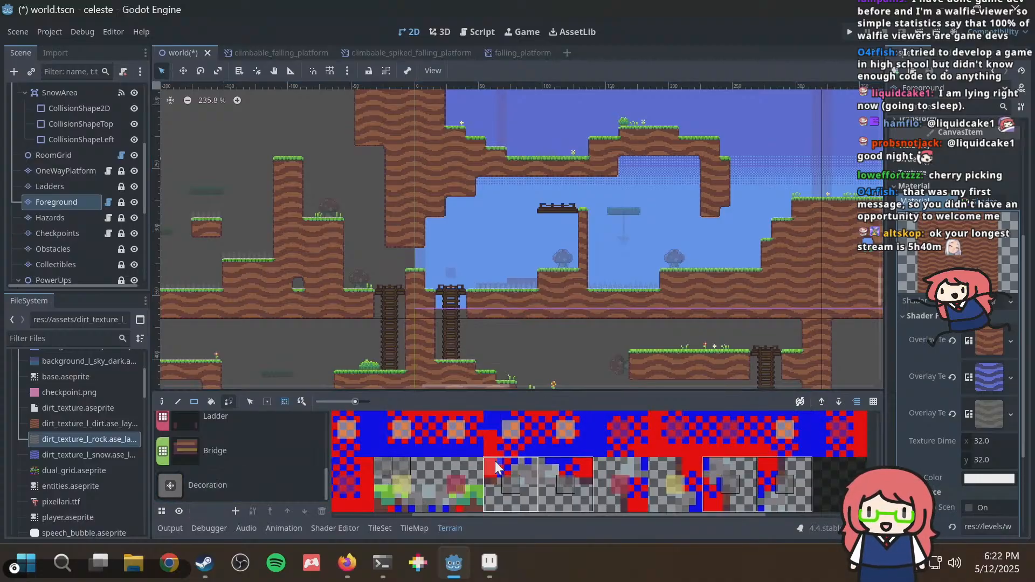
left_click(447, 461)
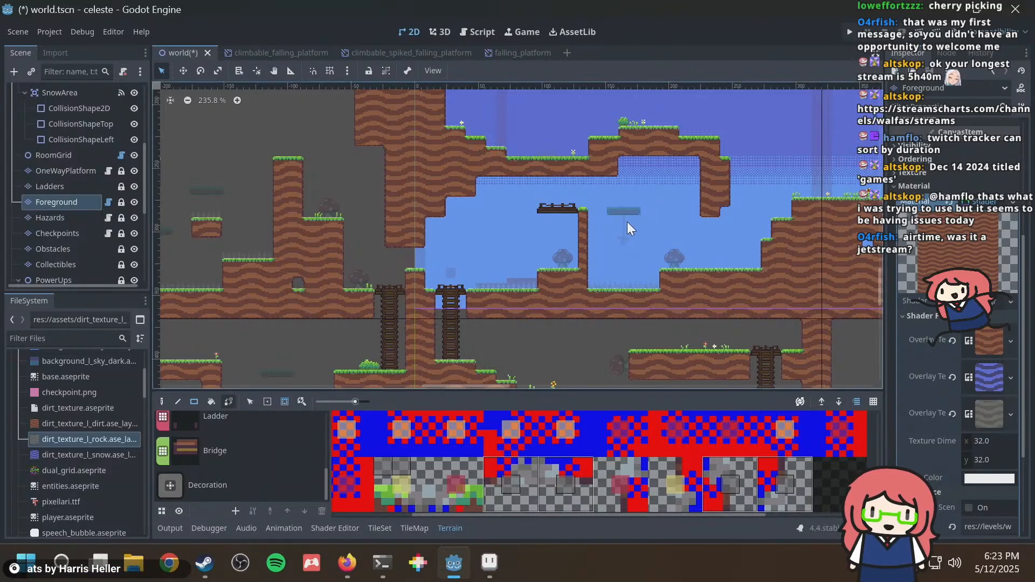
Paint the remaining Decoration connections on the empty parts of the new edge tiles and save the scene.
scroll(624, 224, "right", 2)
scroll(593, 207, "down", 2)
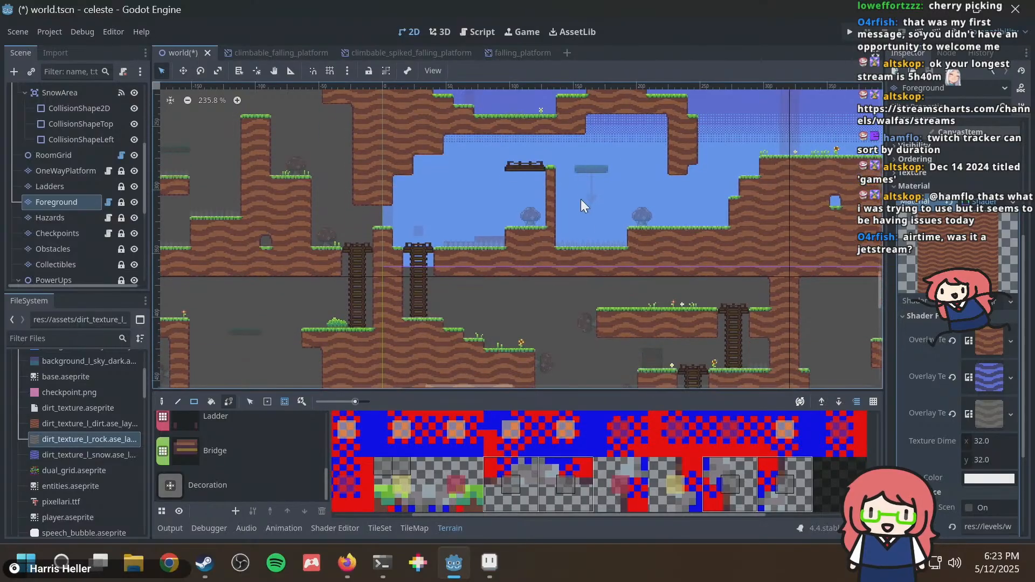
scroll(575, 259, "right", 3)
scroll(572, 262, "down", 2)
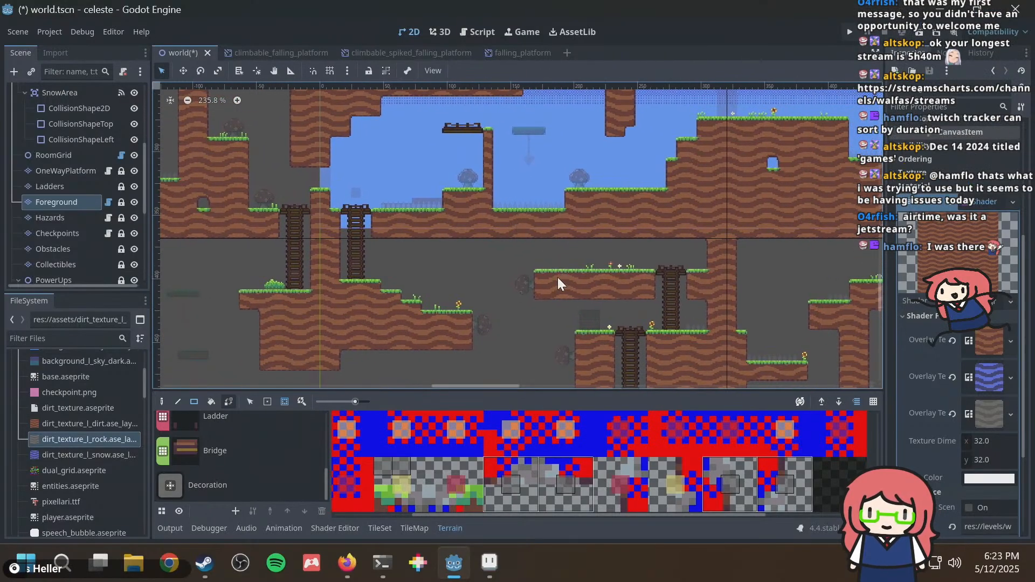
scroll(557, 277, "up", 4, "ctrl")
scroll(547, 294, "down", 2)
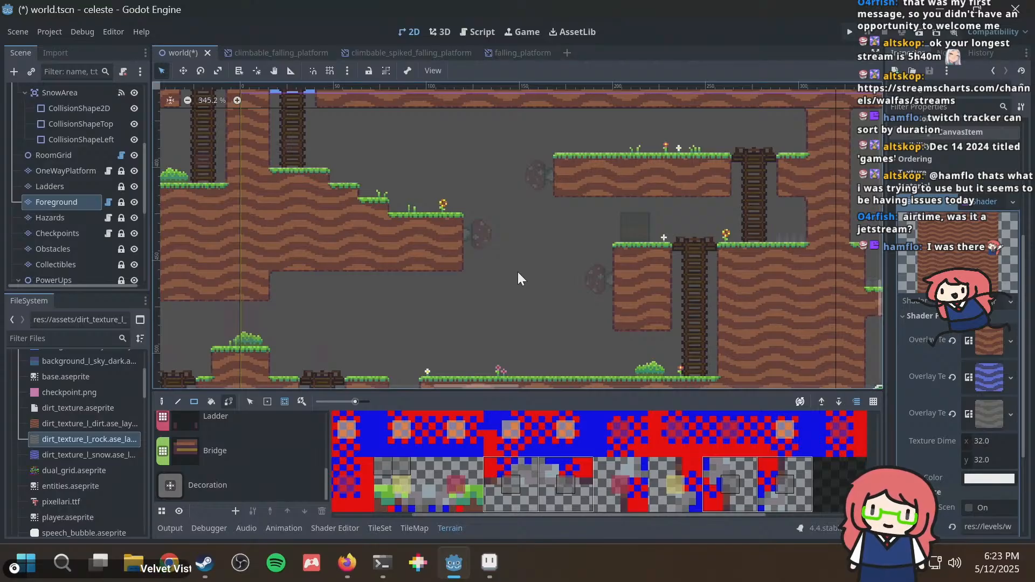
scroll(539, 280, "down", 3)
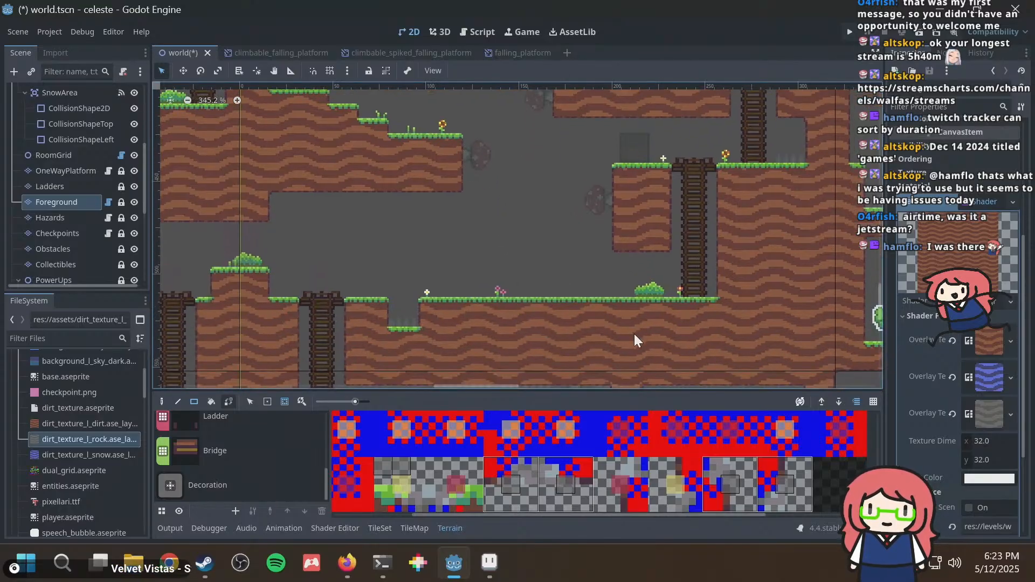
left_click(273, 487)
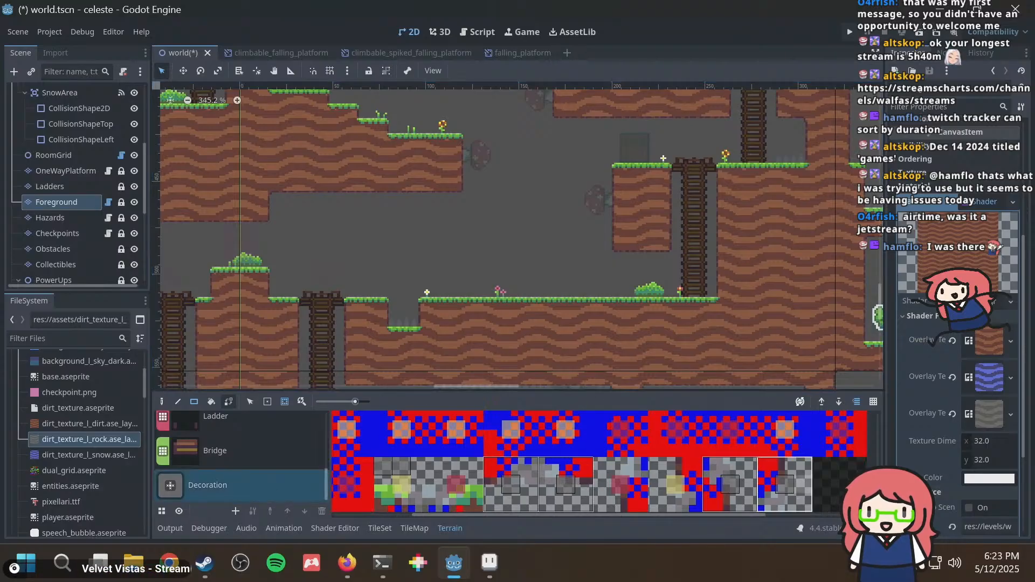
left_click(441, 469)
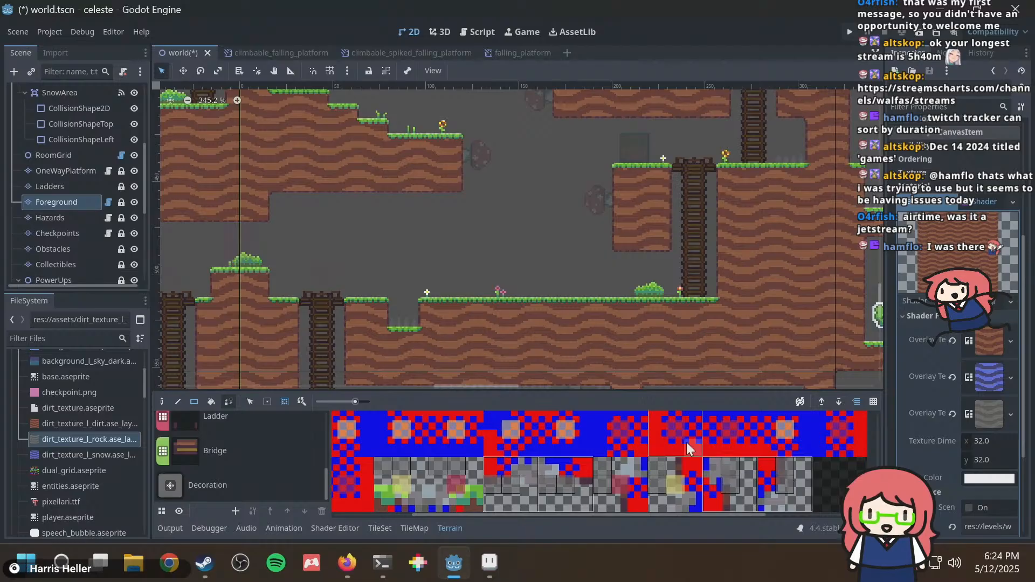
key("ctrl+s")
Draw a rectangular test block of Dirt terrain in the empty area outside the level on the Foreground layer.
scroll(485, 283, "down", 5)
middle_click_drag(485, 284, 557, 317)
scroll(266, 423, "up", 5)
left_click(256, 429)
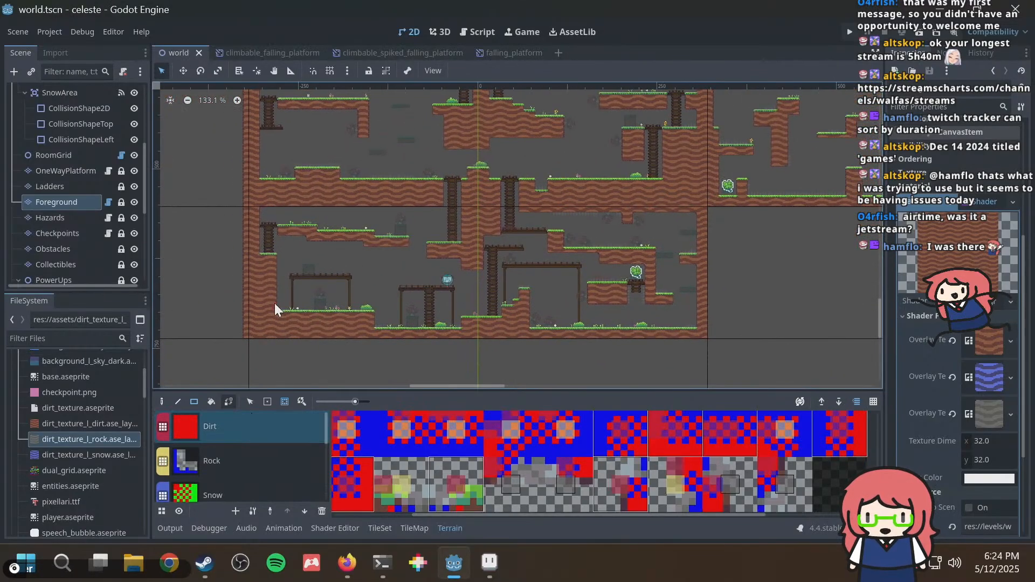
scroll(523, 234, "up", 4)
mouse_move(439, 236)
left_mouse_down()
mouse_move(497, 263)
mouse_move(552, 270)
left_mouse_up()
scroll(497, 263, "up", 3)
Try Rock terrain rectangles across the side and lower corner of the dirt test block, then undo both.
left_click(237, 454)
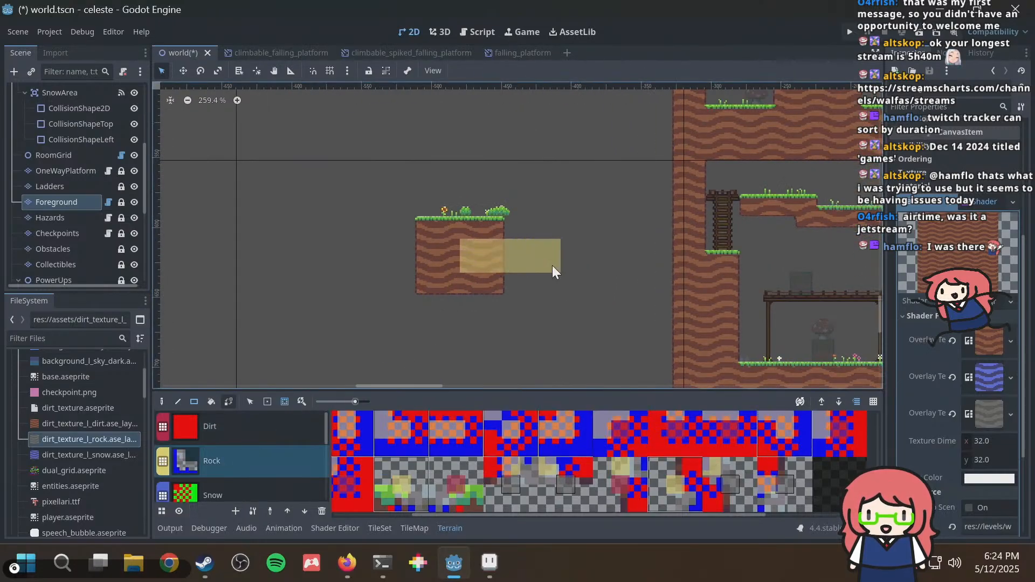
scroll(515, 211, "up", 11)
middle_click_drag(513, 284, 503, 155)
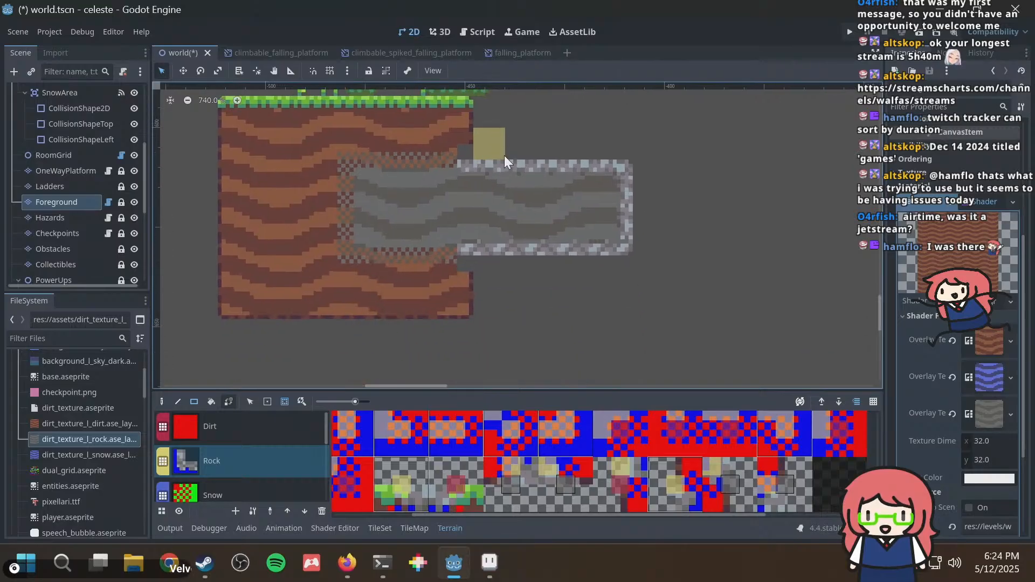
mouse_move(484, 265)
left_mouse_down()
mouse_move(479, 306)
mouse_move(525, 322)
left_mouse_up()
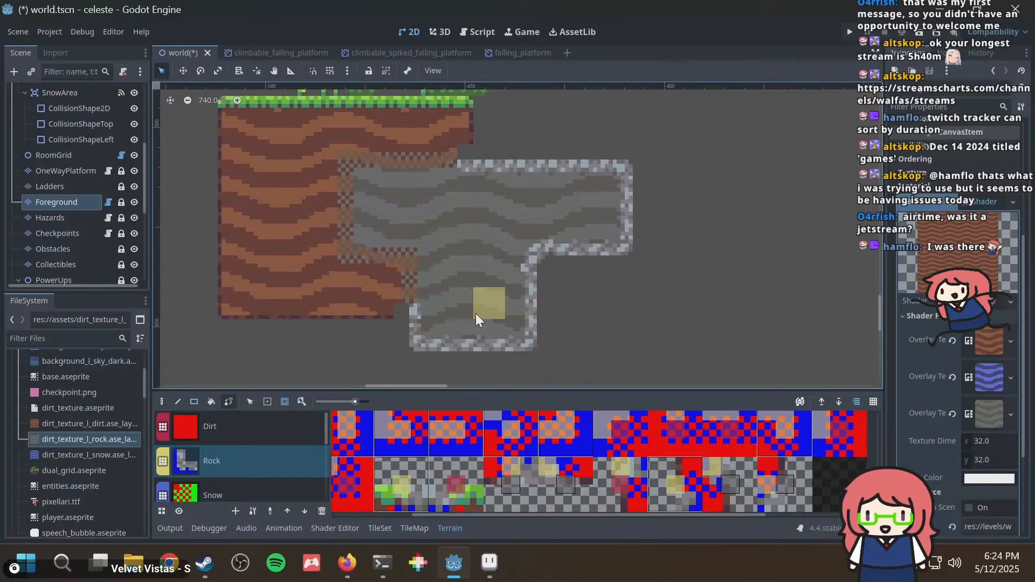
key("ctrl+z")
key("ctrl+z")
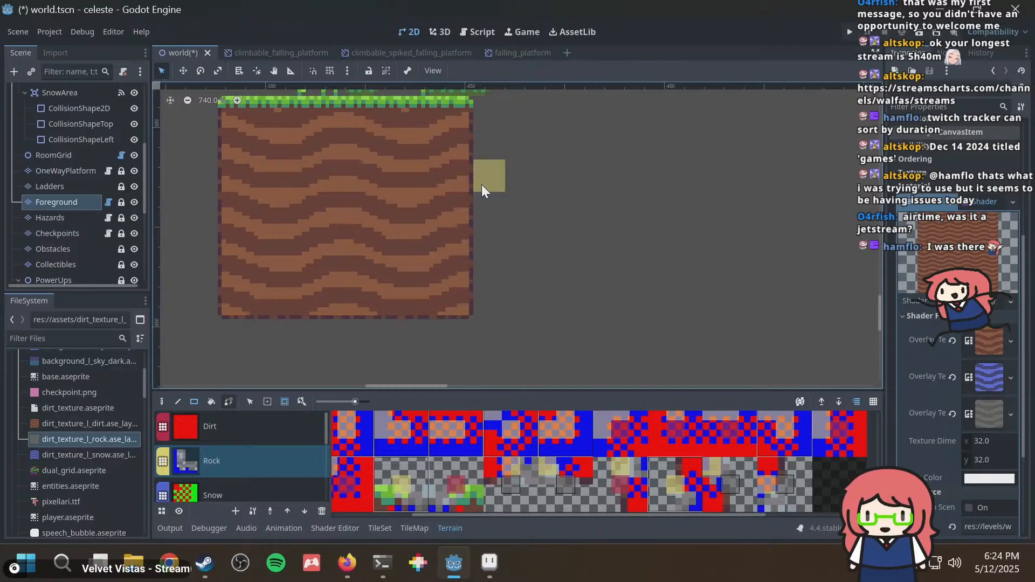
Paint thin Rock strips on the right and bottom edges of the dirt test block, checking the tileset in Aseprite in between.
left_click_drag(462, 212, 465, 255)
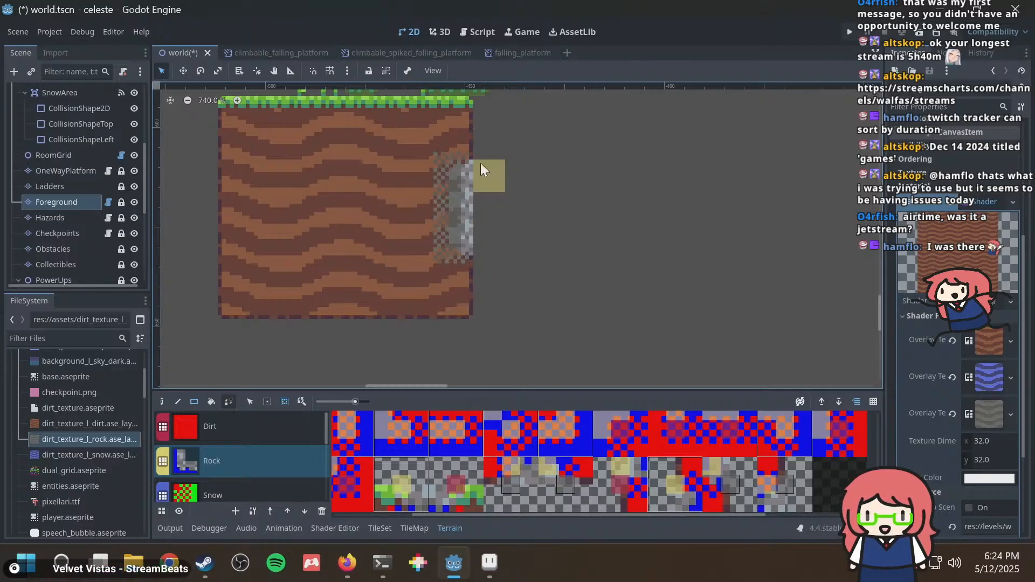
key("alt+Tab")
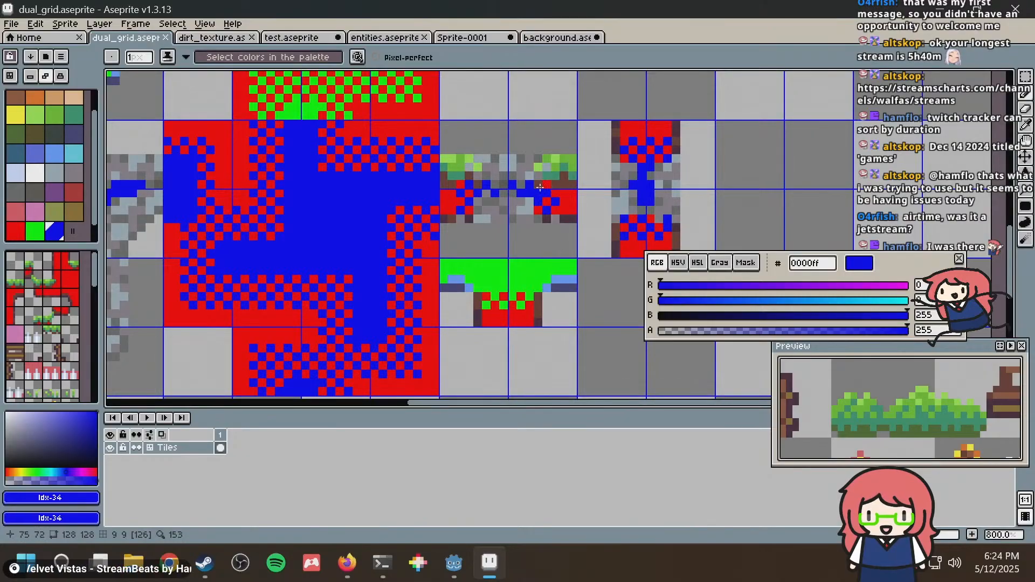
key("alt+Tab")
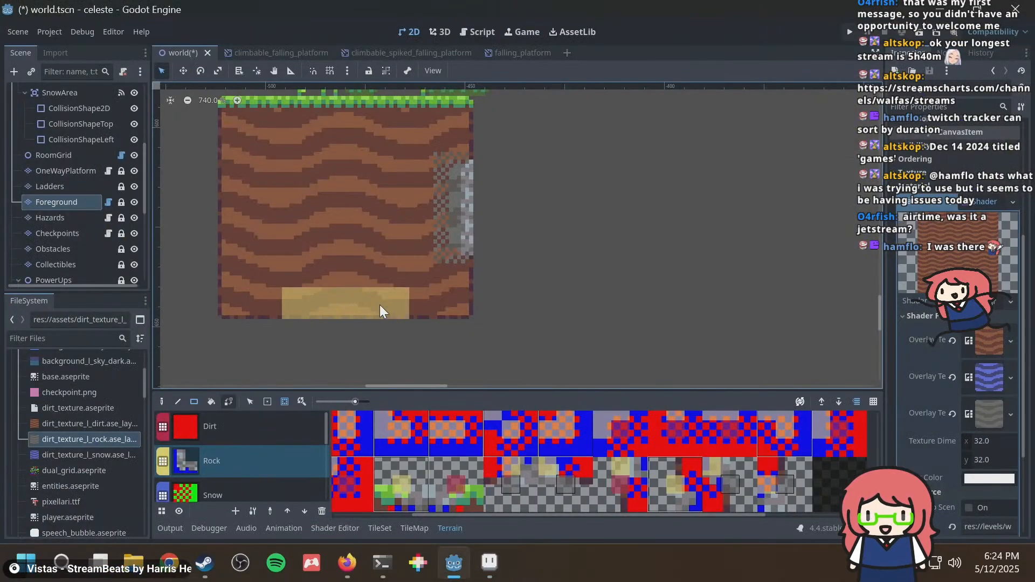
left_click(379, 305)
scroll(436, 238, "up", 1)
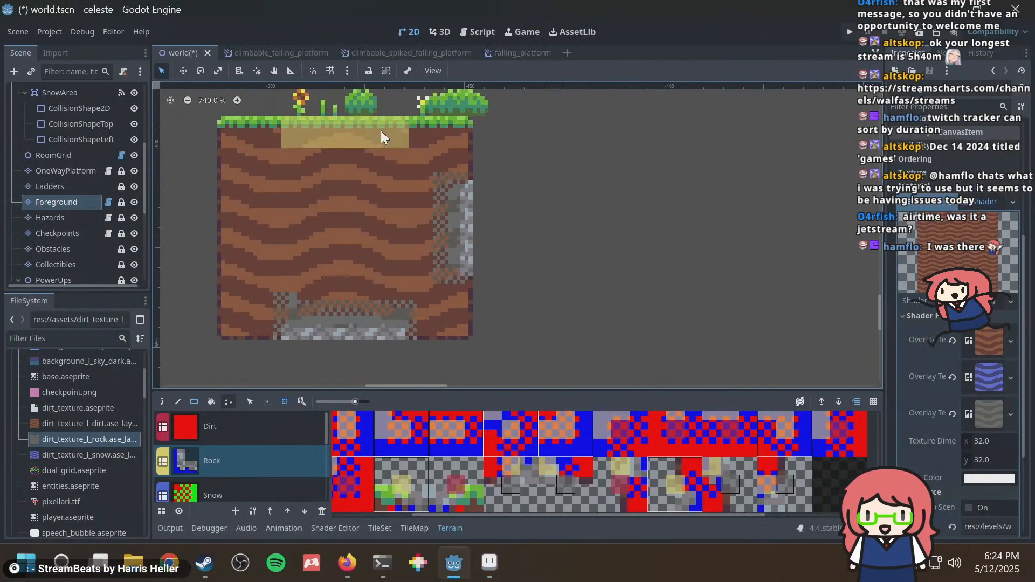
Compare with the Aseprite tileset, test a Rock strip on the block's grassy top edge, then remove the test block and save.
key("alt+Tab")
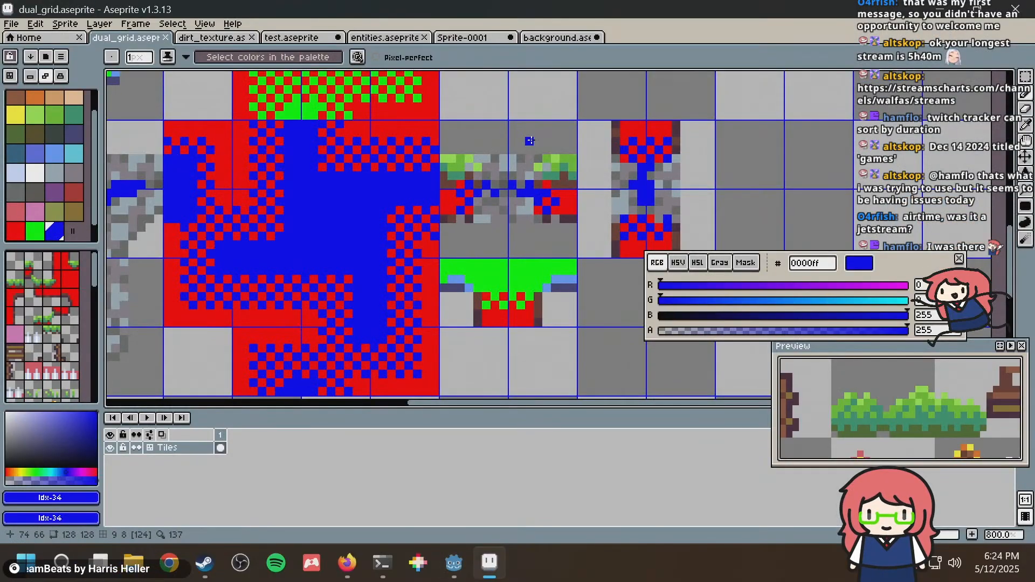
key("alt+Tab")
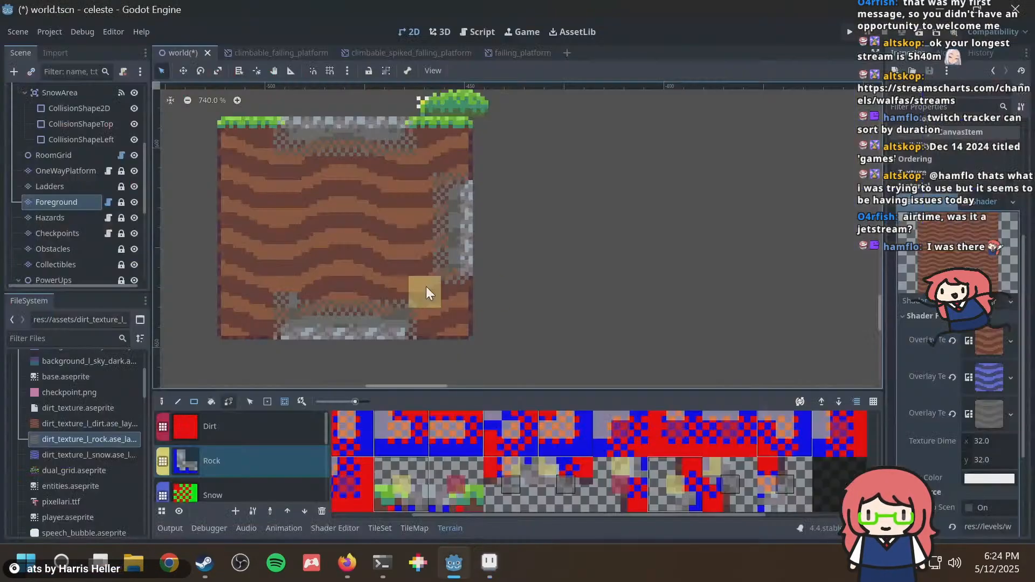
key("ctrl+s")
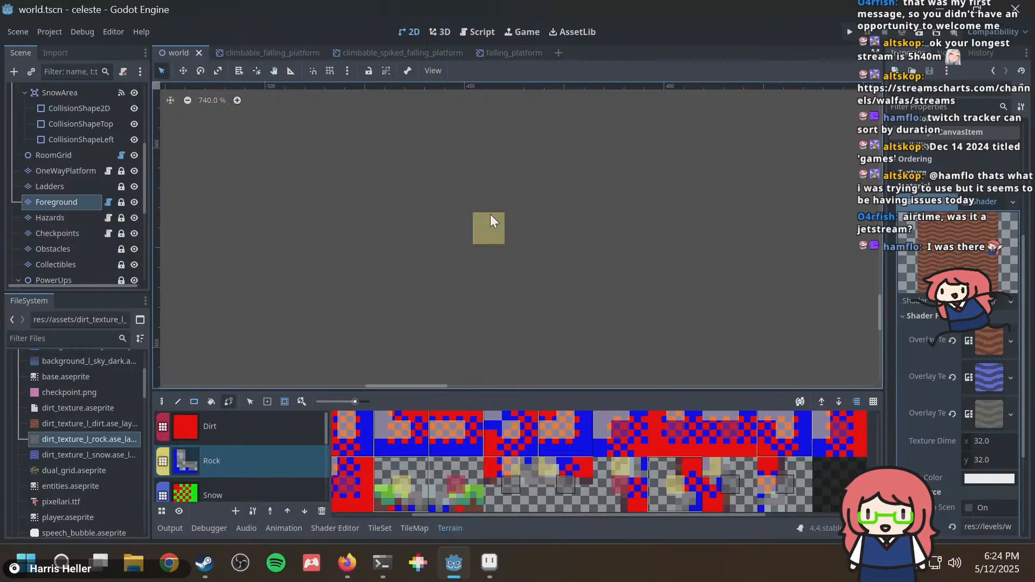
Switch to Aseprite and examine the rock edge tiles and dirt-to-rock transition tiles in dual_grid.aseprite.
key("alt+Tab")
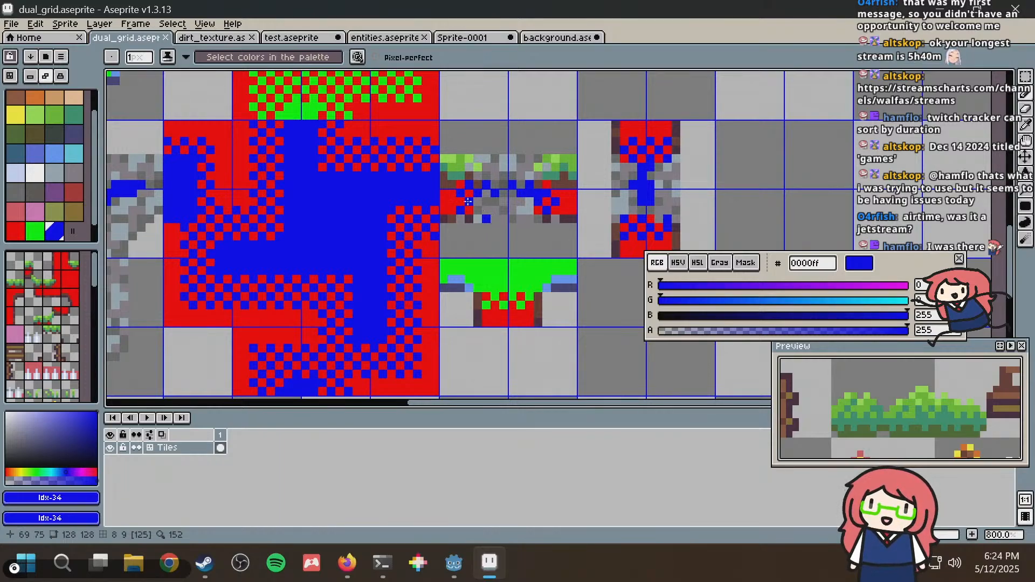
left_click_drag(95, 270, 111, 393)
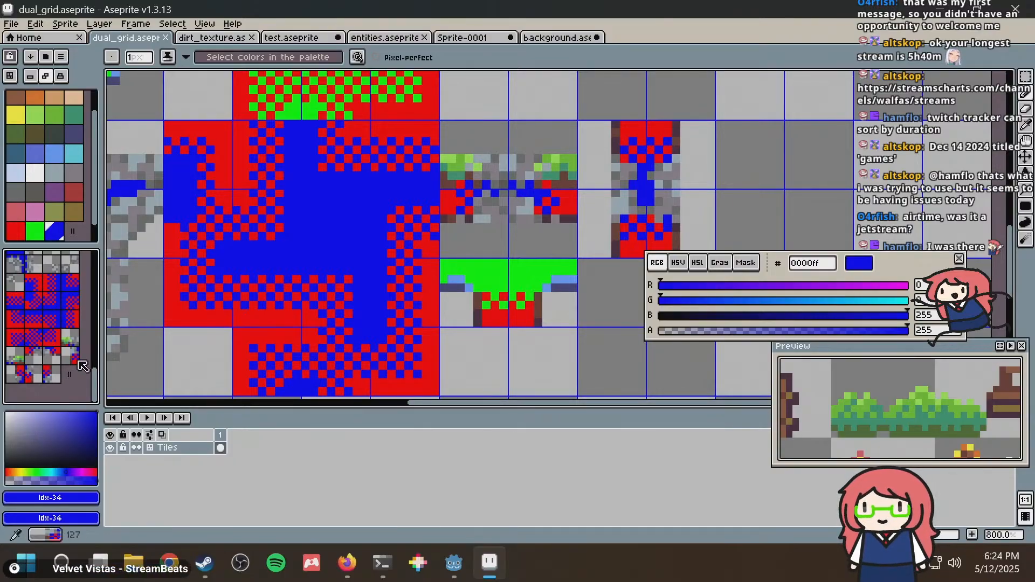
scroll(83, 366, "up", 3)
scroll(82, 367, "down", 3)
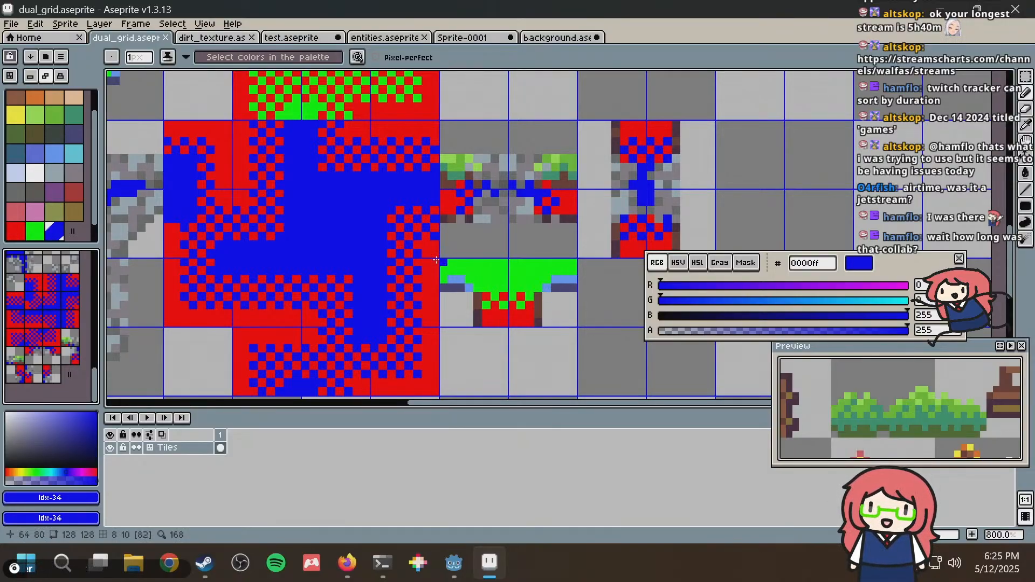
middle_click_drag(438, 260, 587, 222)
middle_click_drag(392, 245, 503, 248)
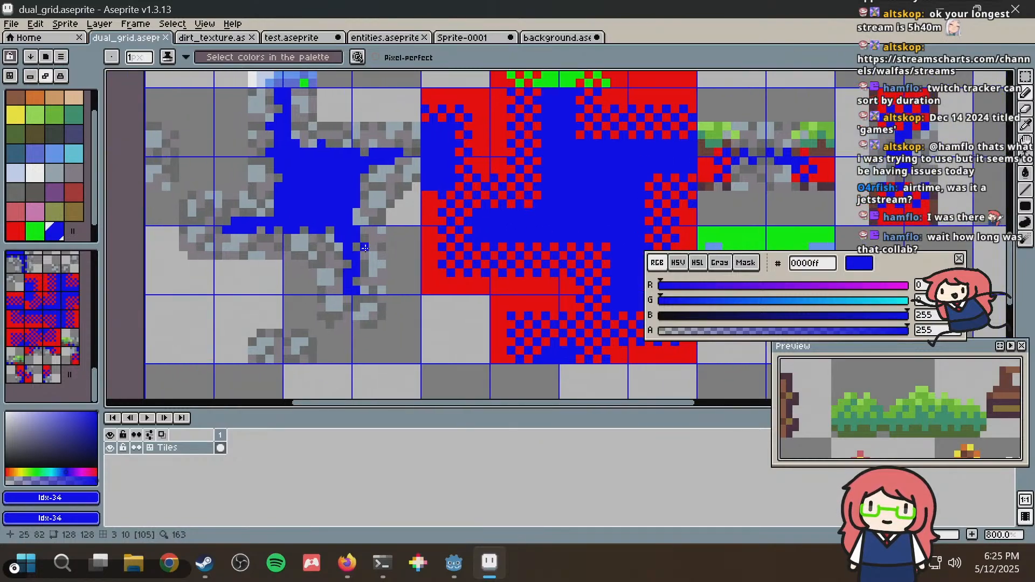
middle_click_drag(365, 247, 357, 265)
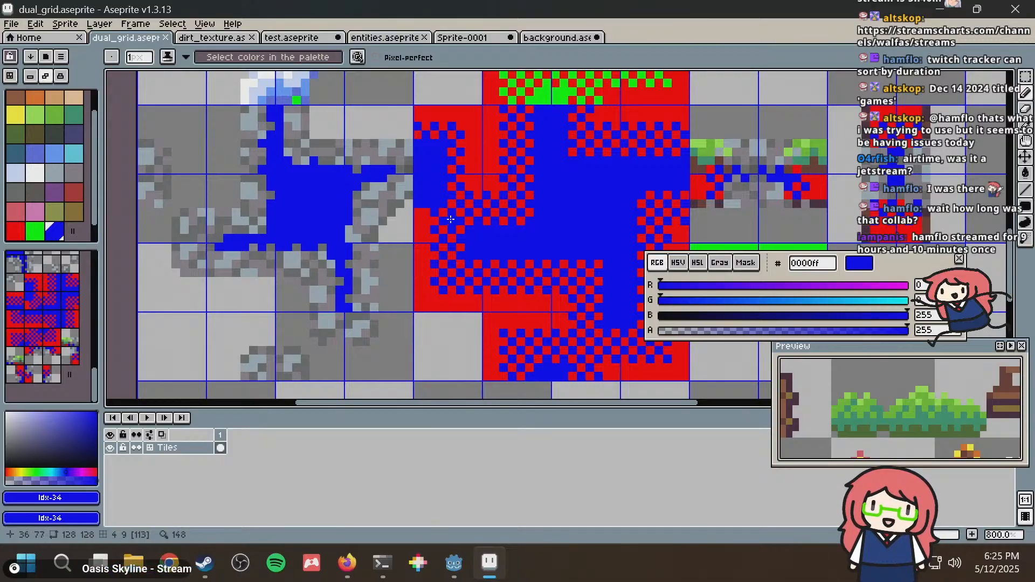
scroll(451, 220, "down", 2)
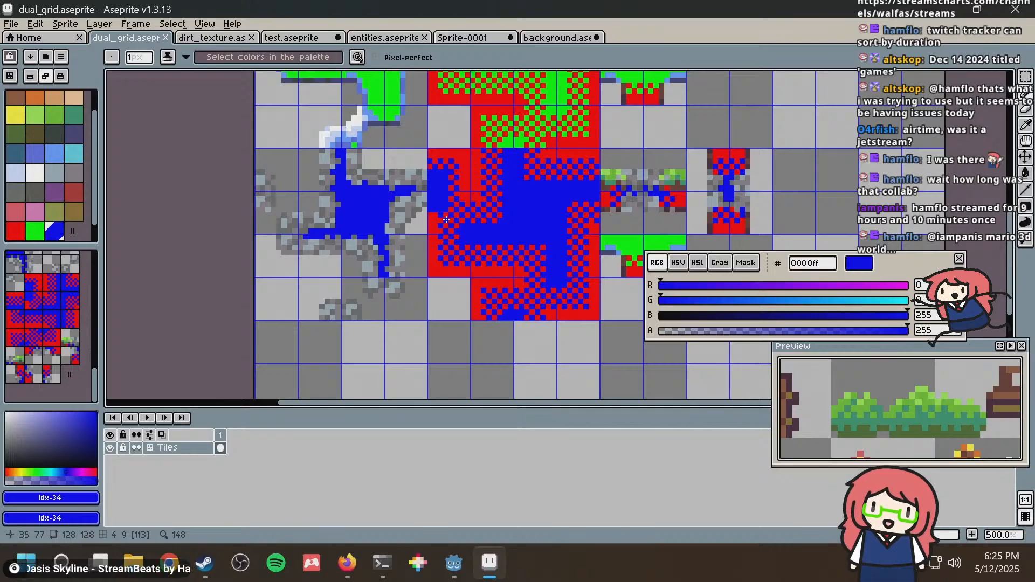
scroll(446, 220, "up", 2)
middle_click_drag(445, 219, 425, 222)
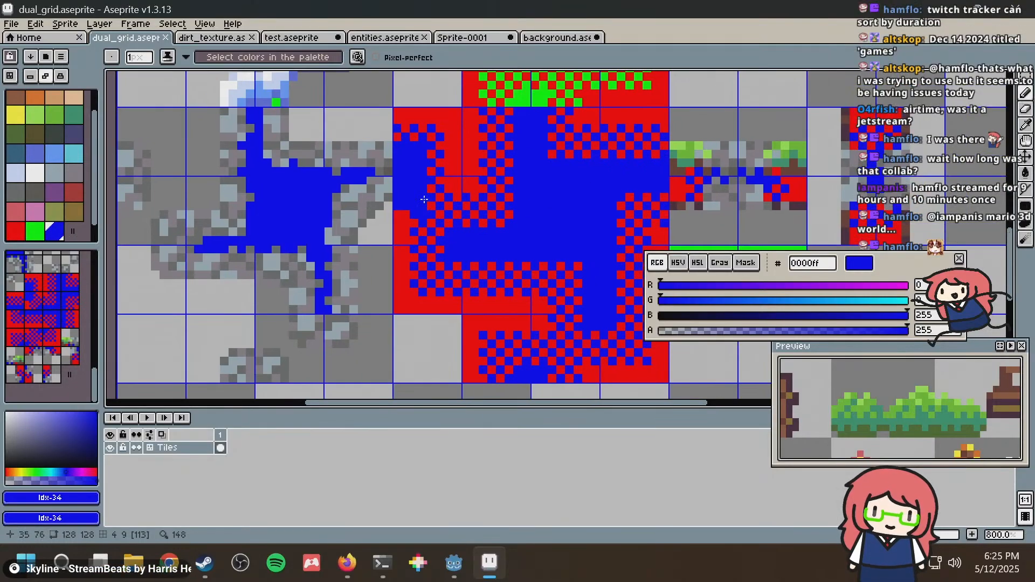
middle_click_drag(500, 189, 341, 205)
middle_click_drag(454, 172, 418, 182)
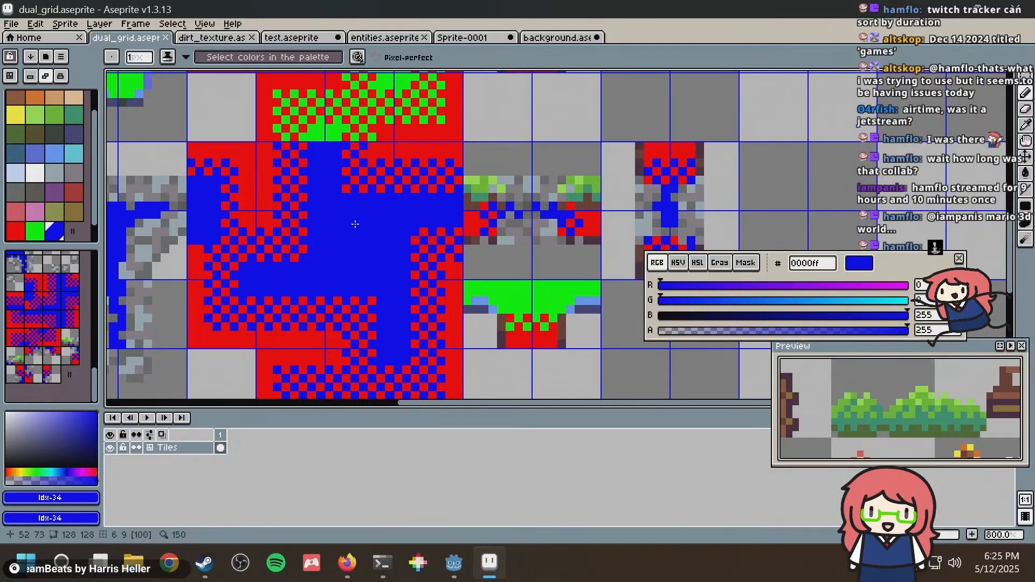
middle_click_drag(351, 224, 473, 200)
Examine the rock edge tiles and the dirt-to-rock transition tiles in the tileset.
key("m")
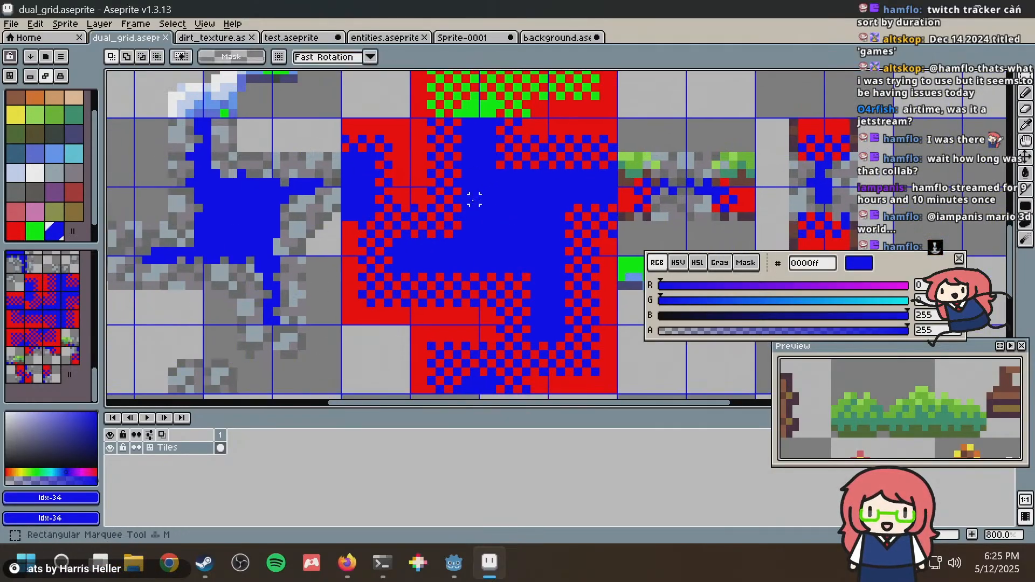
scroll(551, 182, "down", 1)
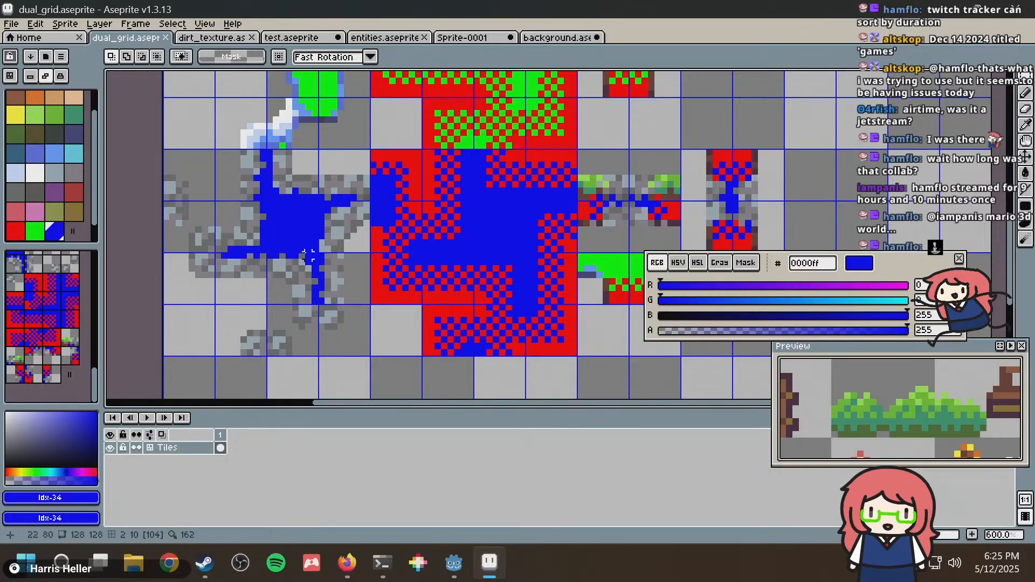
scroll(304, 258, "up", 1)
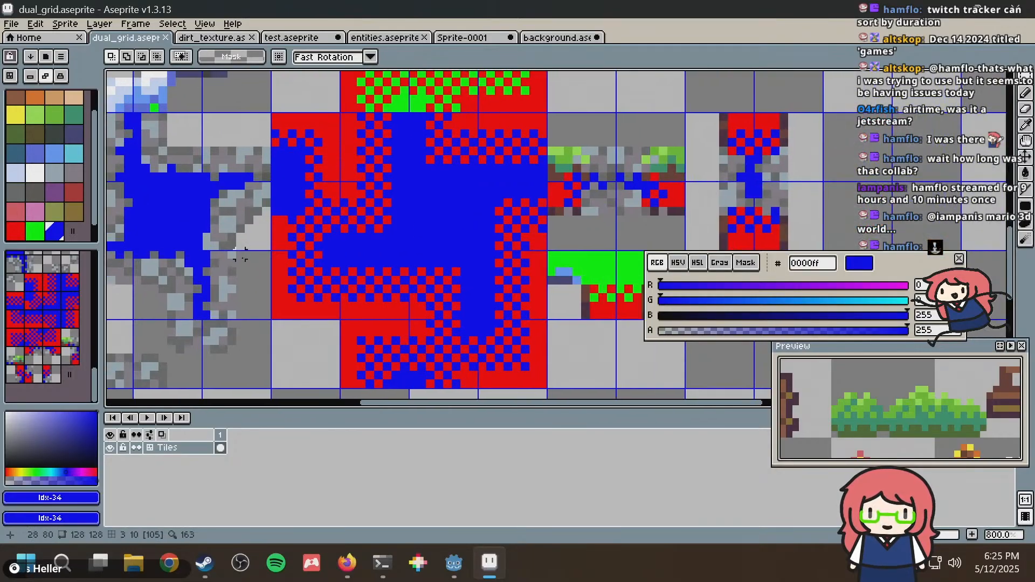
middle_click_drag(241, 257, 322, 265)
scroll(319, 264, "up", 2)
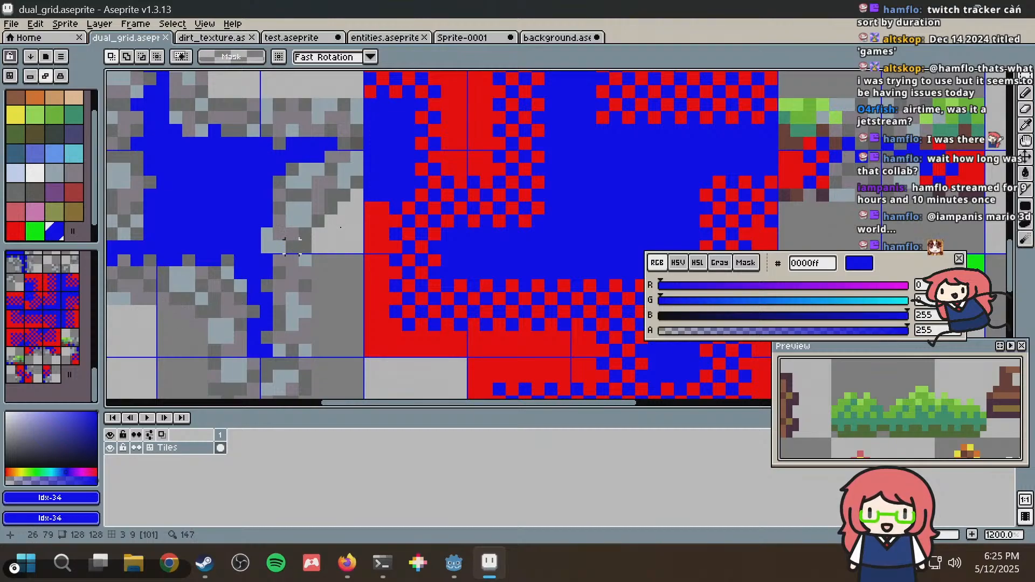
scroll(418, 185, "down", 4)
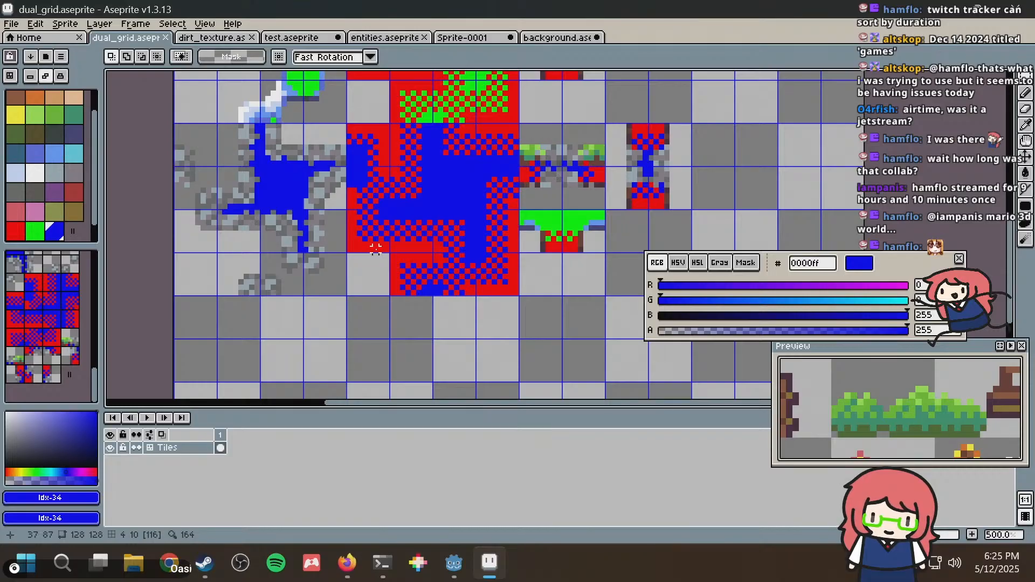
scroll(605, 170, "up", 1)
scroll(422, 182, "down", 1)
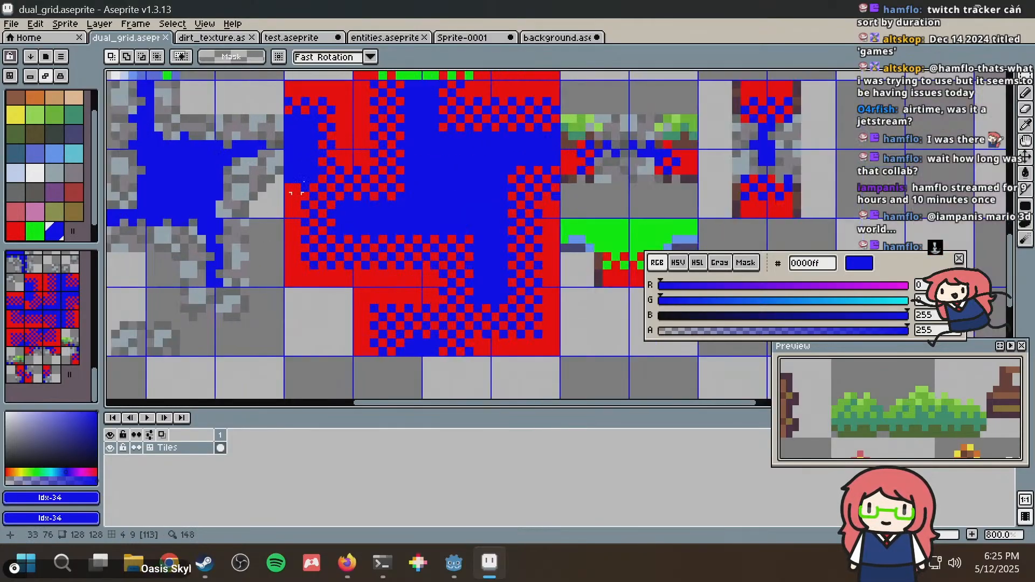
scroll(364, 185, "down", 1)
Copy the 8×4 px dirt underside corner from the dirt tiles and paste it at 64, 80 over the left half of the snow-colored T-junction.
middle_click_drag(369, 181, 373, 249)
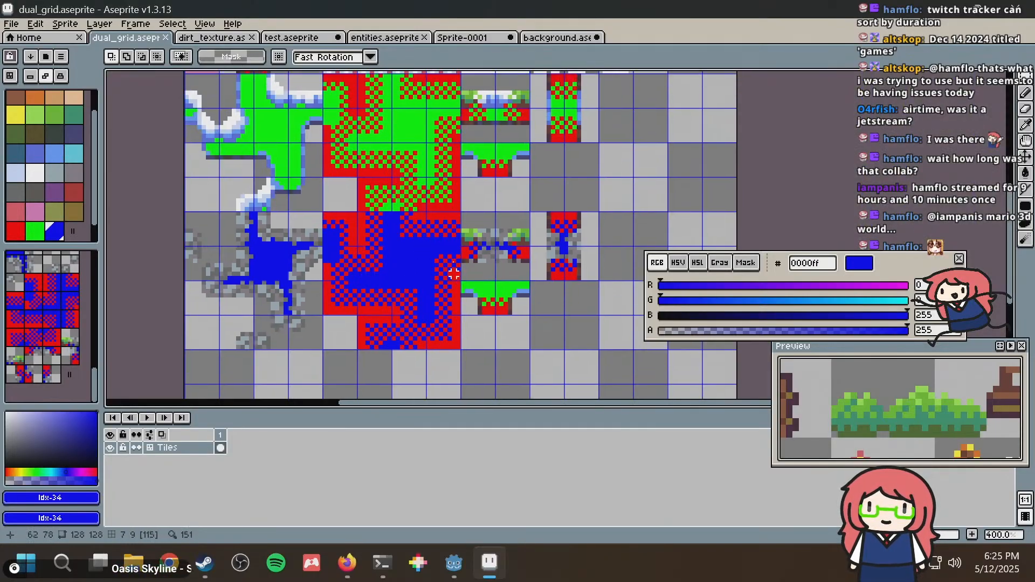
middle_click_drag(381, 98, 408, 164)
middle_click_drag(384, 132, 399, 166)
middle_click_drag(345, 114, 374, 162)
scroll(374, 162, "up", 1)
scroll(374, 163, "up", 4)
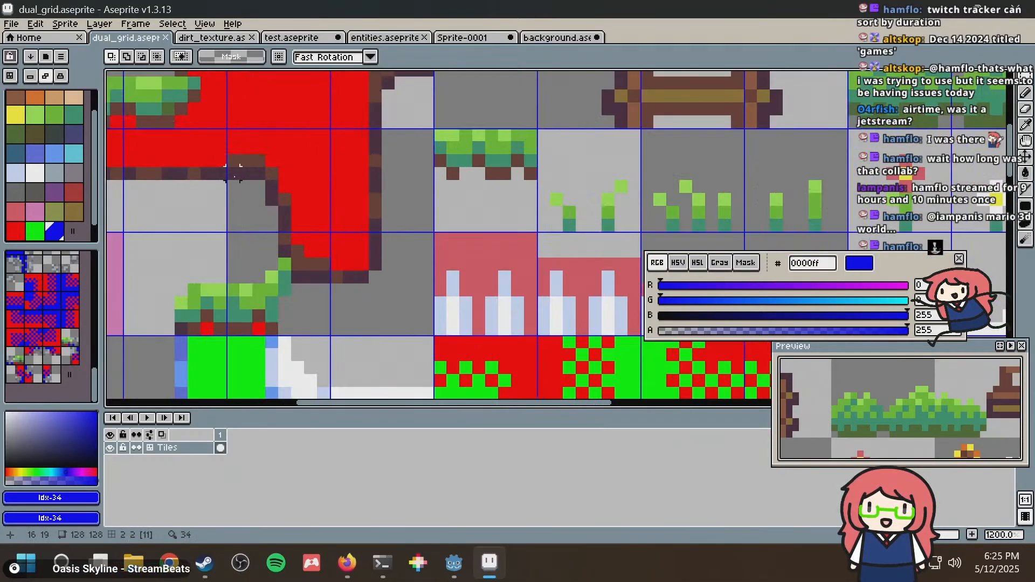
left_click_drag(233, 174, 330, 129)
scroll(409, 162, "down", 6)
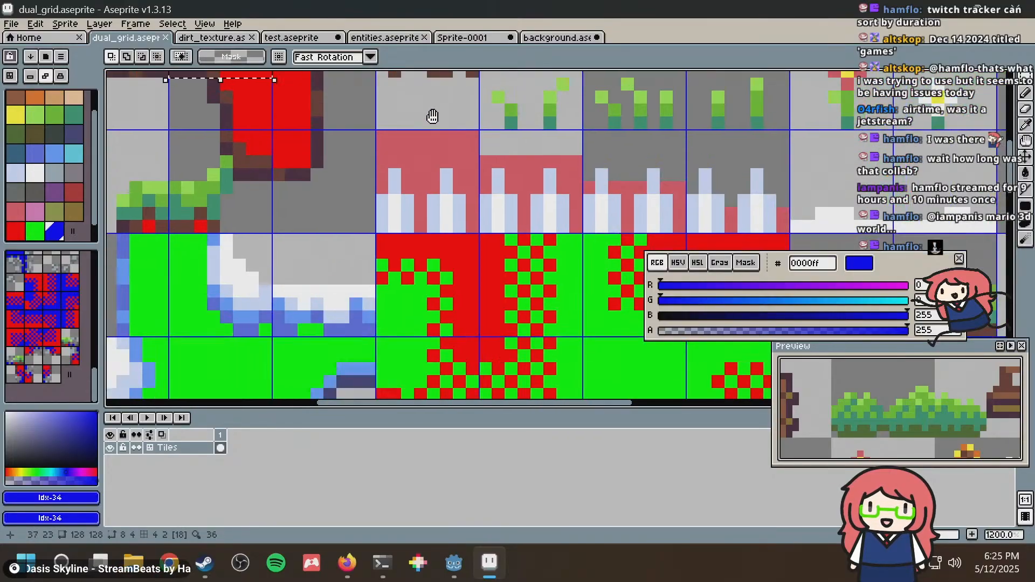
scroll(413, 275, "up", 5)
middle_click_drag(413, 275, 534, 307)
key("ctrl+v")
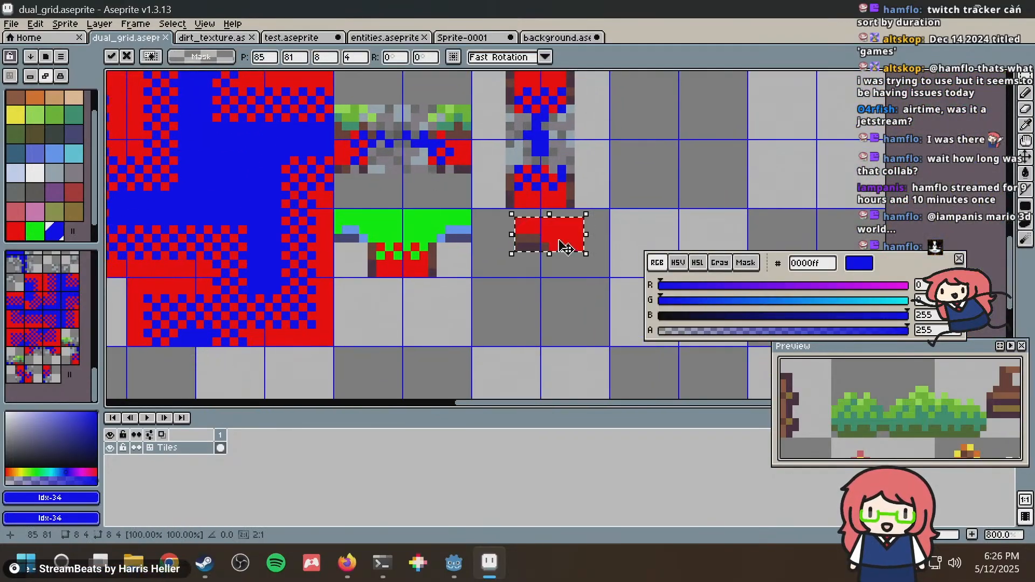
left_click_drag(566, 242, 384, 233)
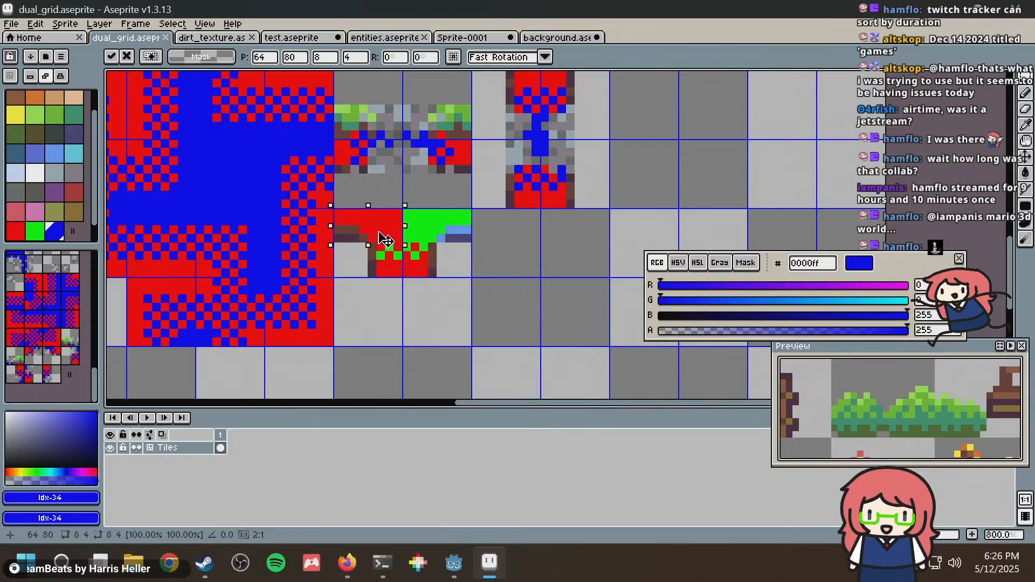
Copy the opposite 8×5 px dirt underside corner and paste it over the right half of the T-junction tiles below the rock transition.
scroll(384, 233, "down", 4)
scroll(384, 234, "up", 1)
scroll(424, 135, "up", 3)
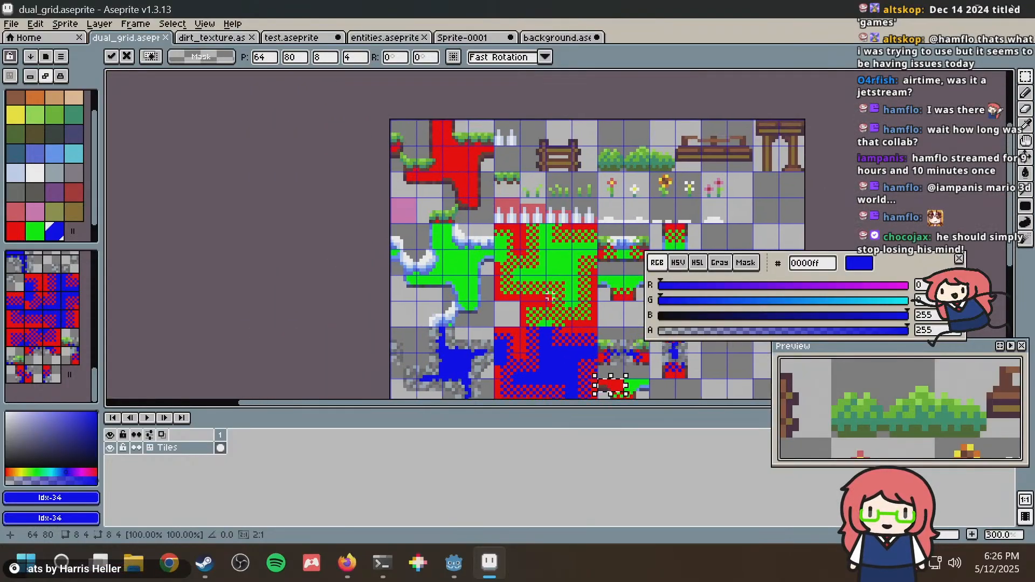
scroll(485, 226, "up", 1)
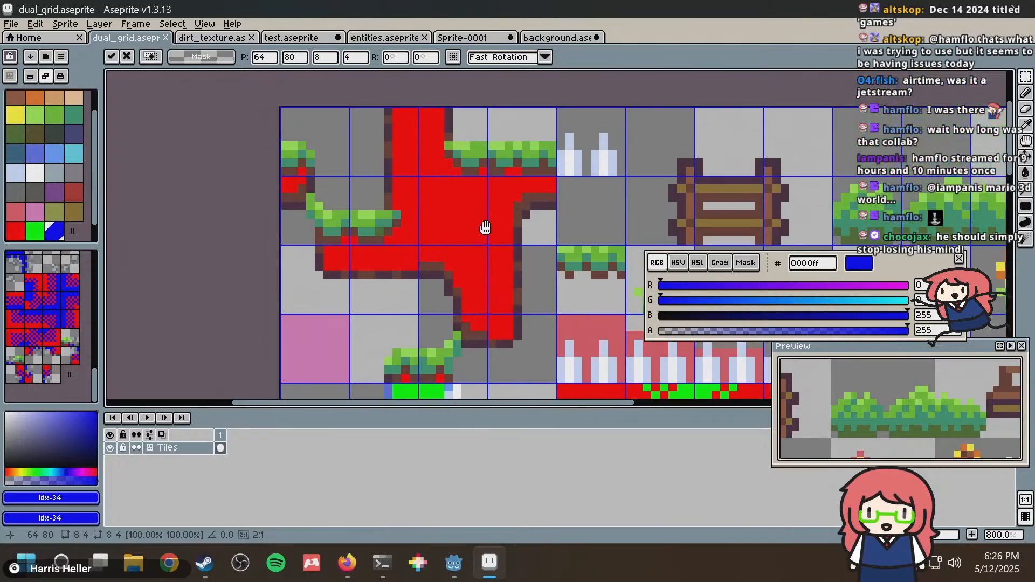
middle_click_drag(455, 254, 500, 167)
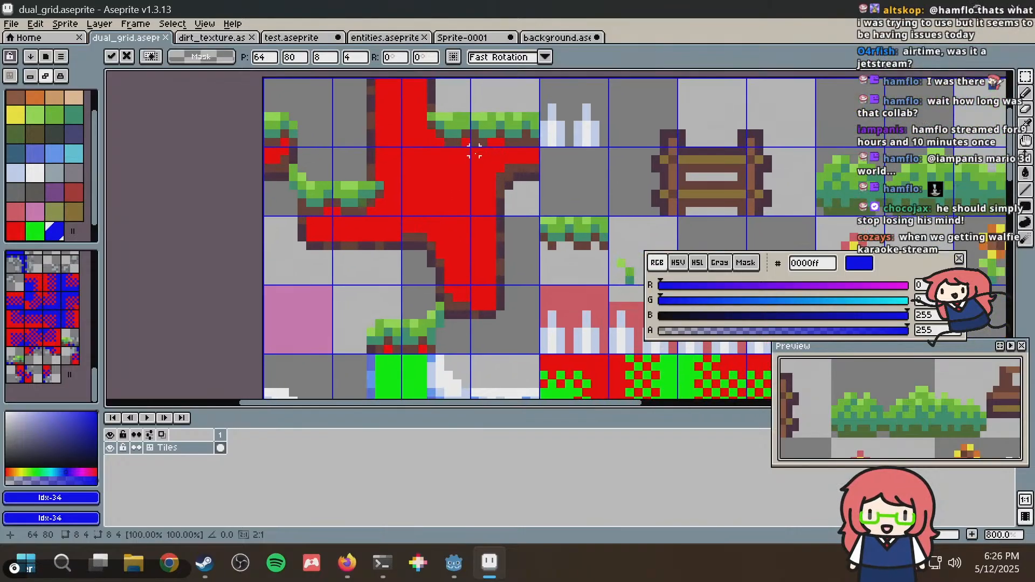
left_click_drag(474, 150, 542, 195)
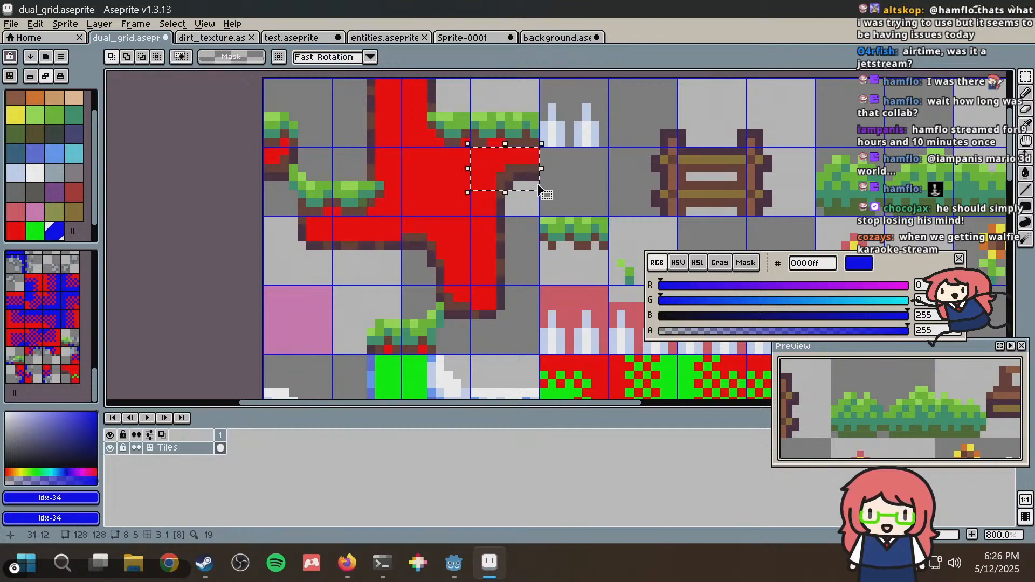
scroll(622, 202, "down", 1)
scroll(485, 205, "down", 2)
scroll(366, 201, "up", 1)
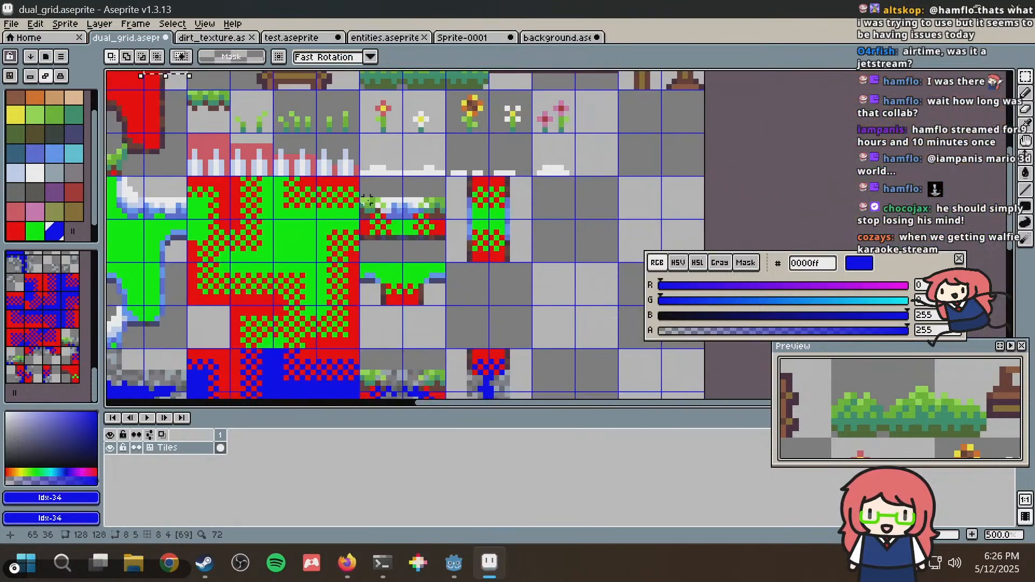
middle_click_drag(528, 265, 511, 161)
scroll(520, 232, "up", 2)
key("ctrl+v")
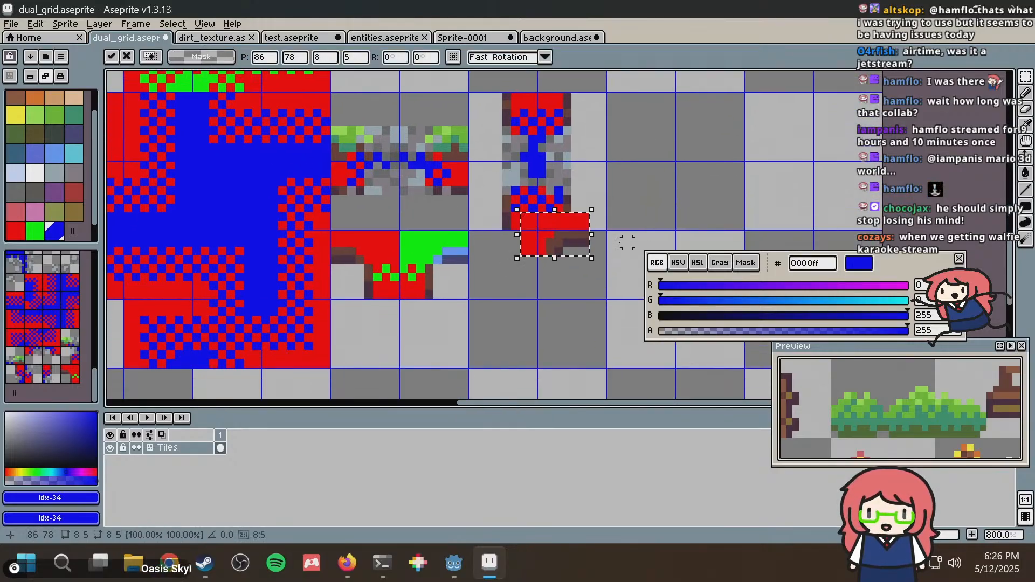
left_click_drag(563, 245, 442, 263)
left_click(566, 259)
Examine the new dirt T-junction beside the dirt-to-rock transition tiles and the rock edge tiles.
middle_click_drag(480, 252, 535, 259)
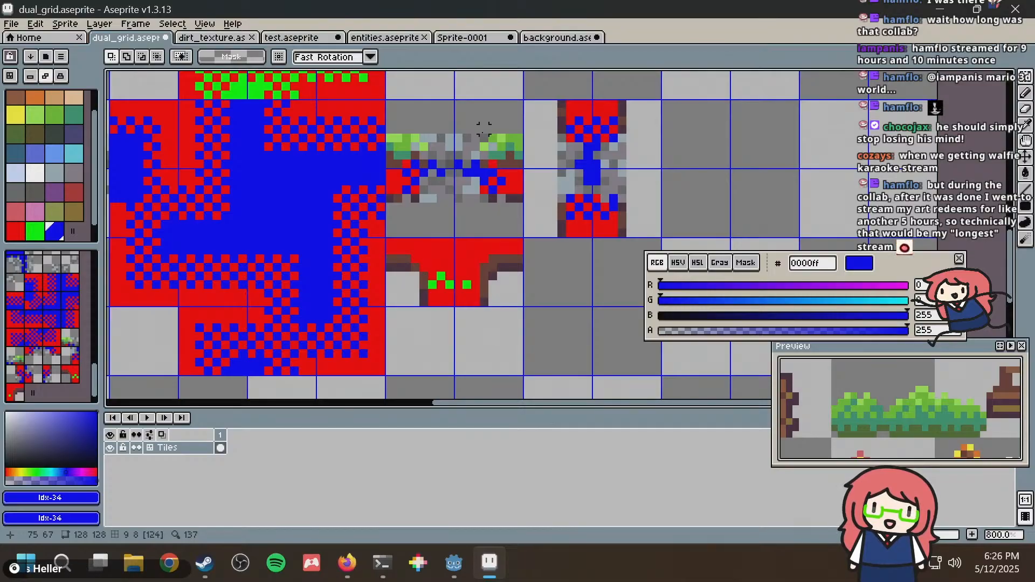
scroll(484, 128, "up", 2)
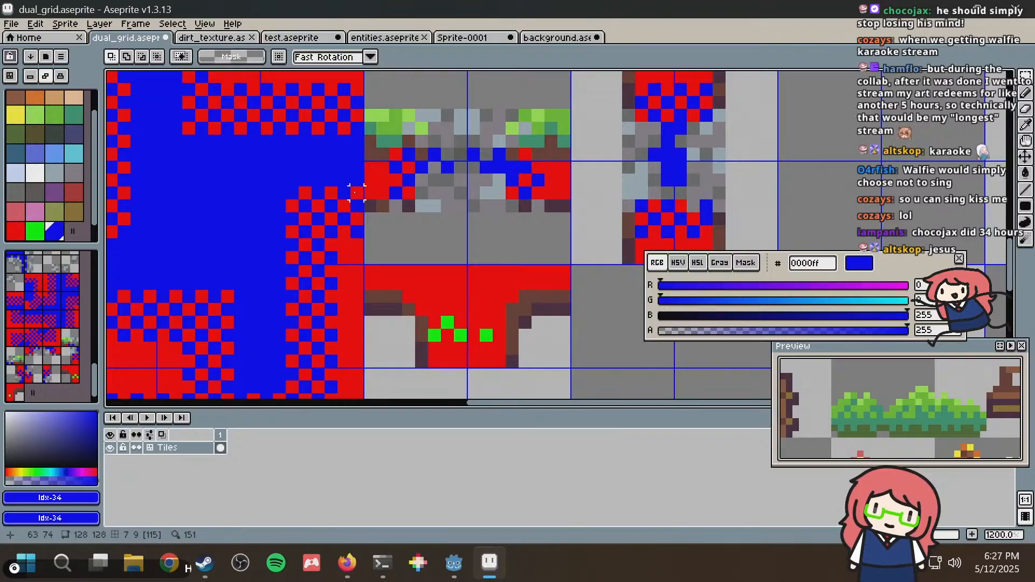
mouse_move(345, 192)
middle_mouse_down()
mouse_move(604, 172)
mouse_move(340, 191)
middle_mouse_up()
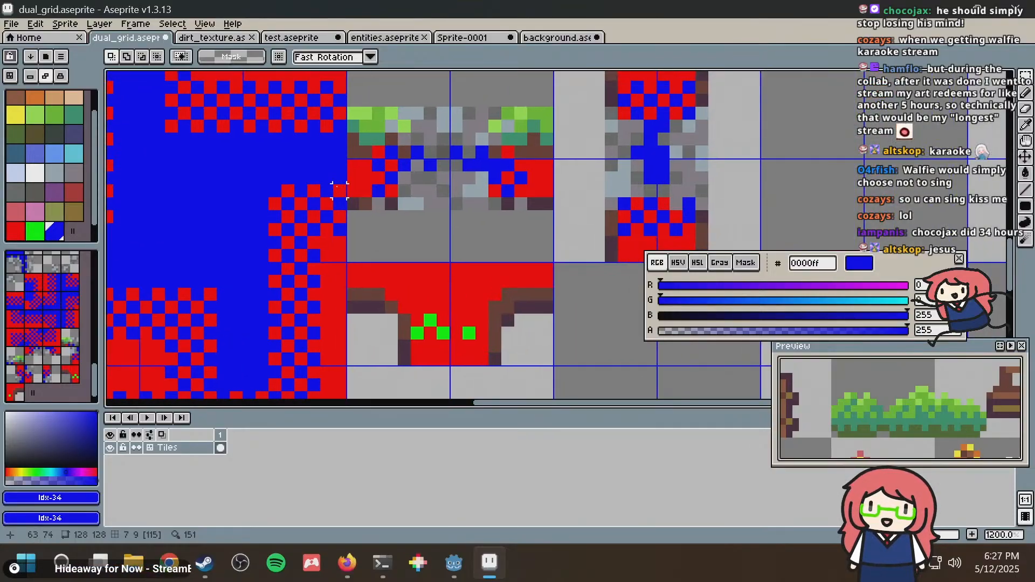
scroll(339, 190, "down", 1)
scroll(356, 183, "down", 1)
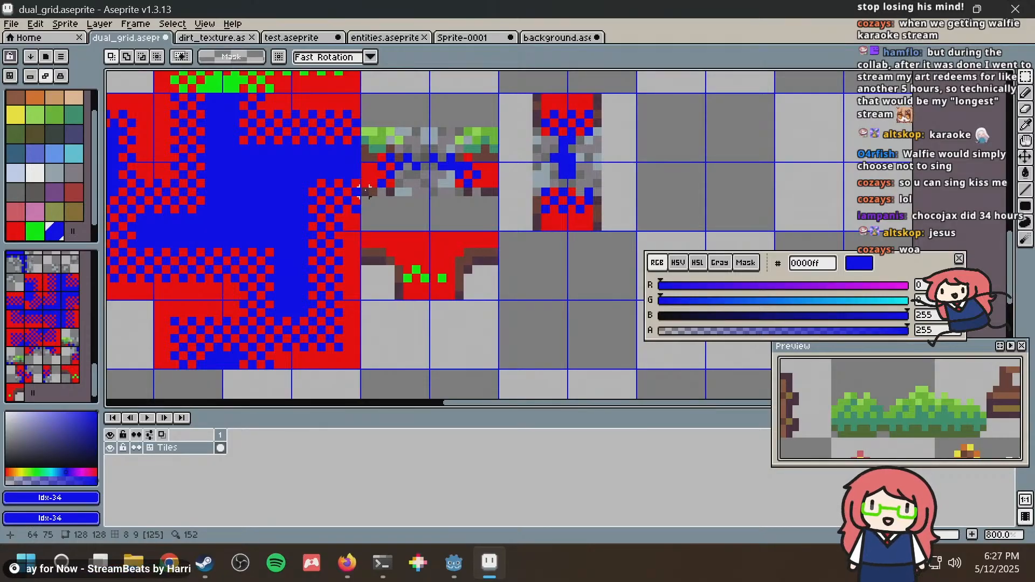
scroll(366, 242, "up", 2)
middle_click_drag(592, 196, 678, 180)
scroll(538, 211, "down", 2)
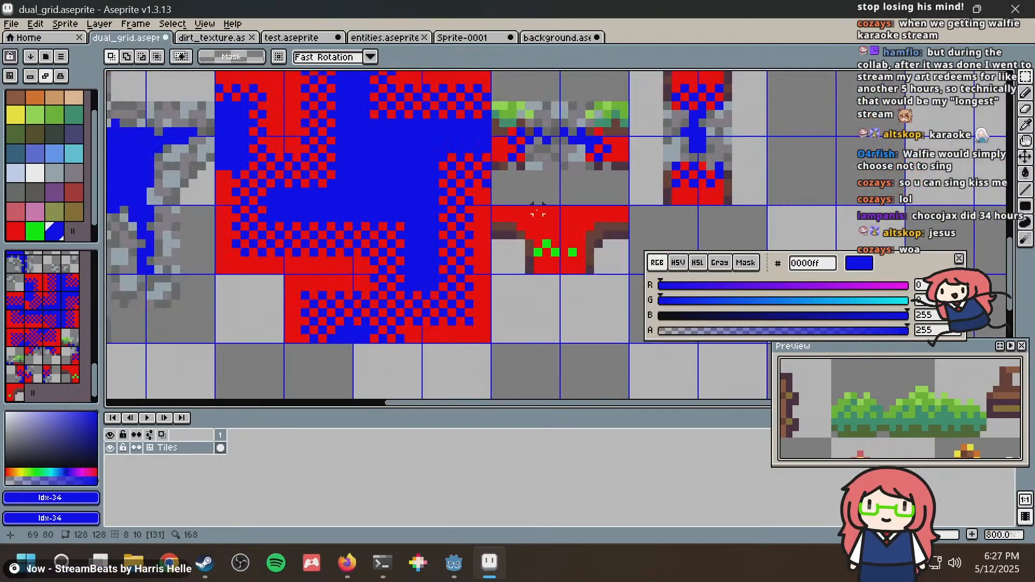
middle_click_drag(537, 211, 608, 201)
middle_click_drag(532, 219, 585, 202)
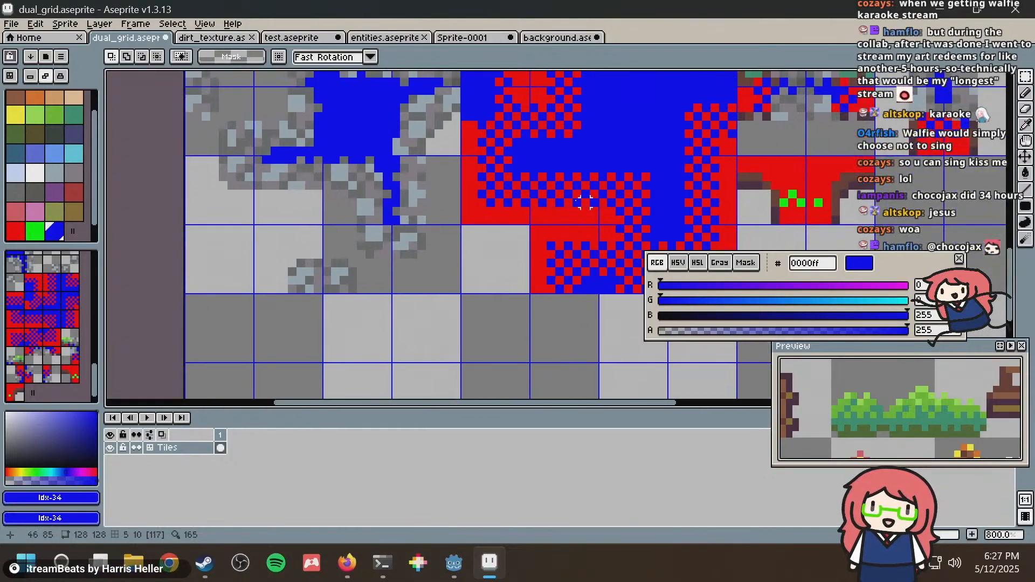
scroll(525, 210, "up", 1)
scroll(415, 243, "up", 1)
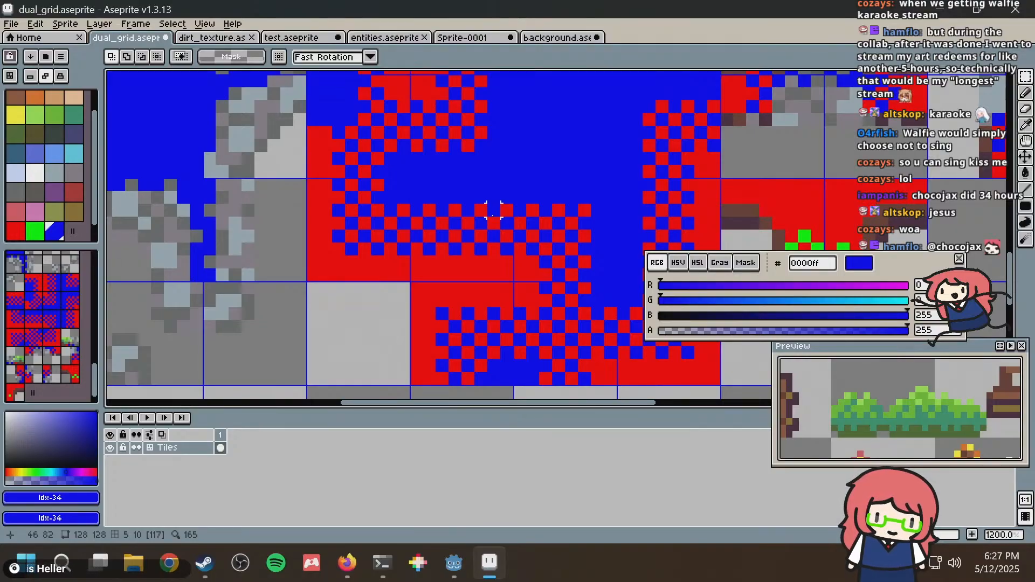
Copy a 5×4 px piece of rock edge and paste it into the lower inner corner of the T-junction's left tile.
middle_click_drag(506, 184, 296, 208)
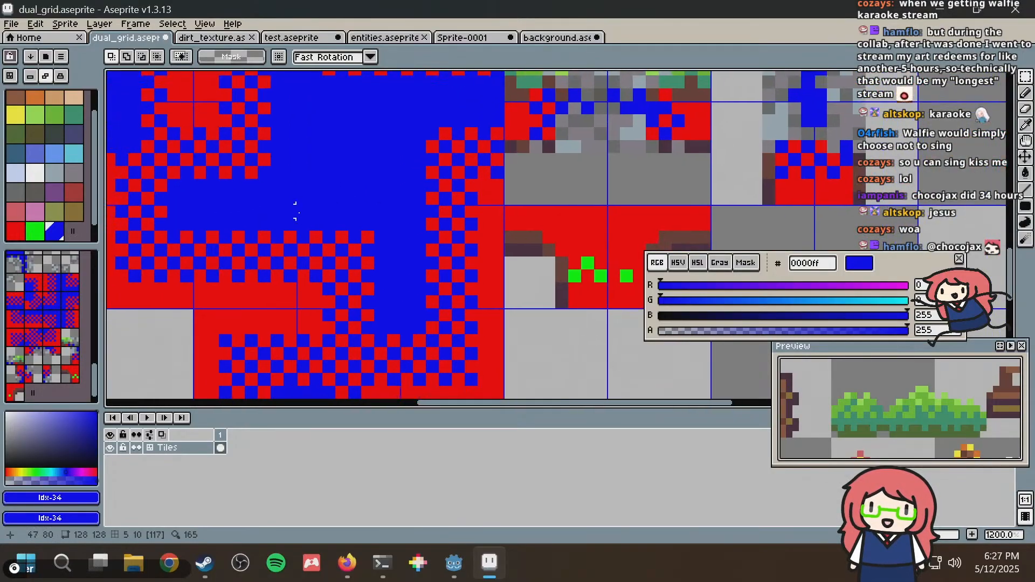
middle_click_drag(407, 208, 480, 215)
left_click_drag(480, 215, 486, 216)
middle_click_drag(288, 222, 467, 225)
middle_click_drag(382, 217, 502, 192)
left_click_drag(288, 238, 354, 292)
middle_click_drag(532, 198, 125, 161)
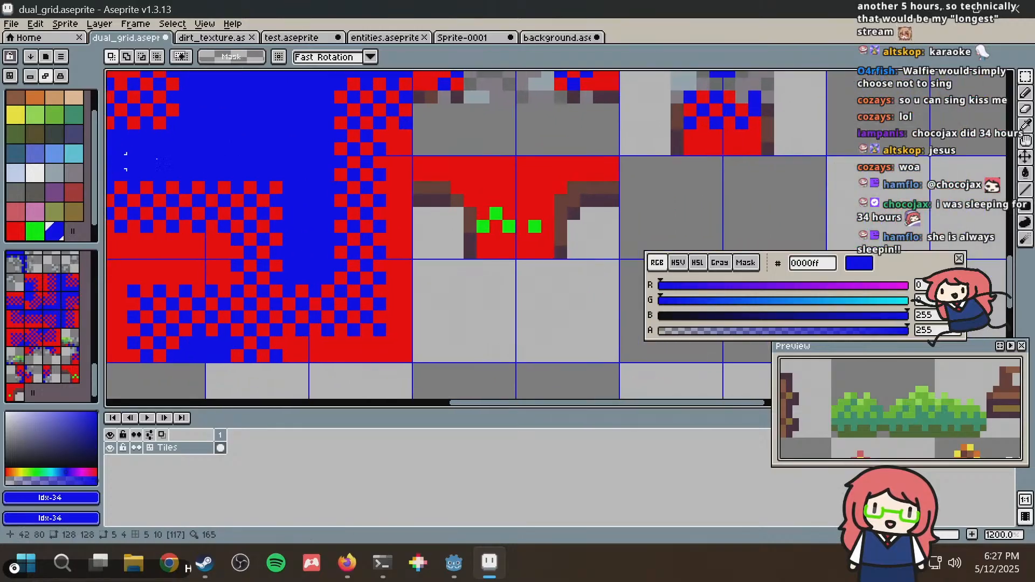
key("ctrl+v")
left_click_drag(562, 230, 496, 229)
key("Return")
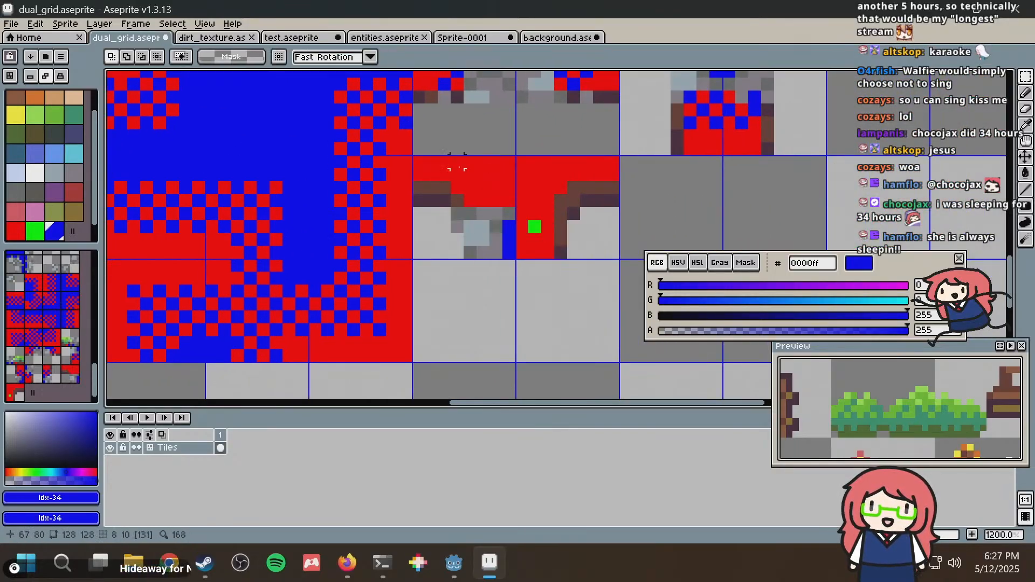
Copy the 8×5 px rock inner corner from the rock tiles and place it at 72, 83 on the T-junction's right tile.
scroll(462, 168, "down", 4)
middle_click_drag(295, 208, 620, 222)
scroll(526, 212, "up", 2)
middle_click_drag(584, 192, 457, 281)
middle_click_drag(419, 161, 449, 148)
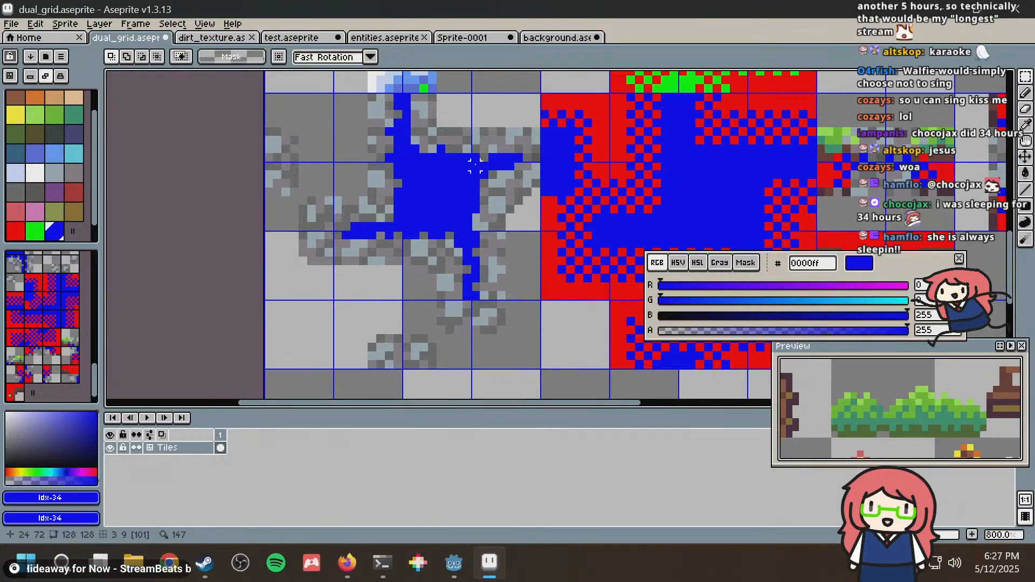
left_click_drag(475, 164, 534, 200)
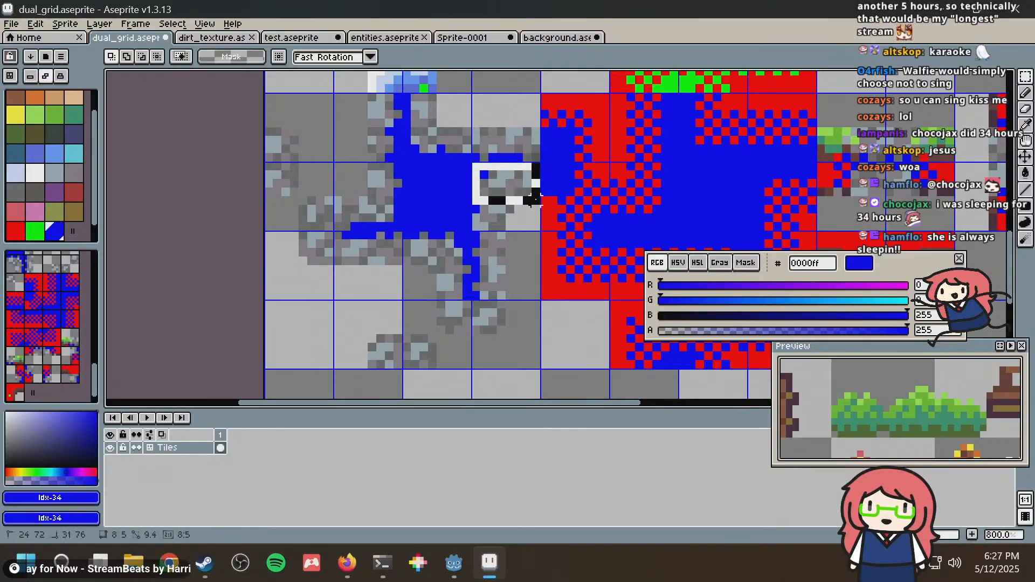
middle_click_drag(636, 173, 233, 141)
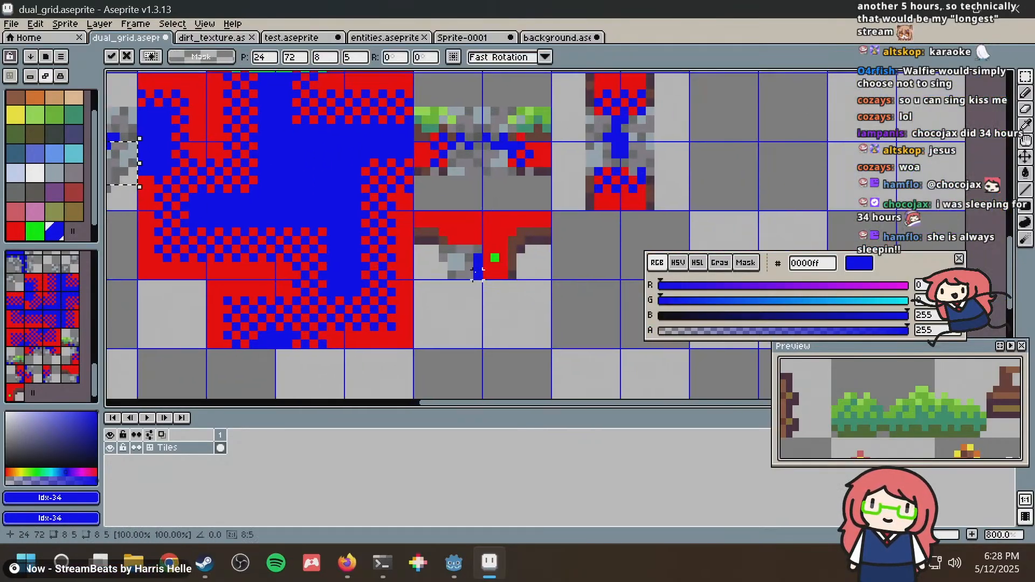
middle_click_drag(107, 163, 172, 164)
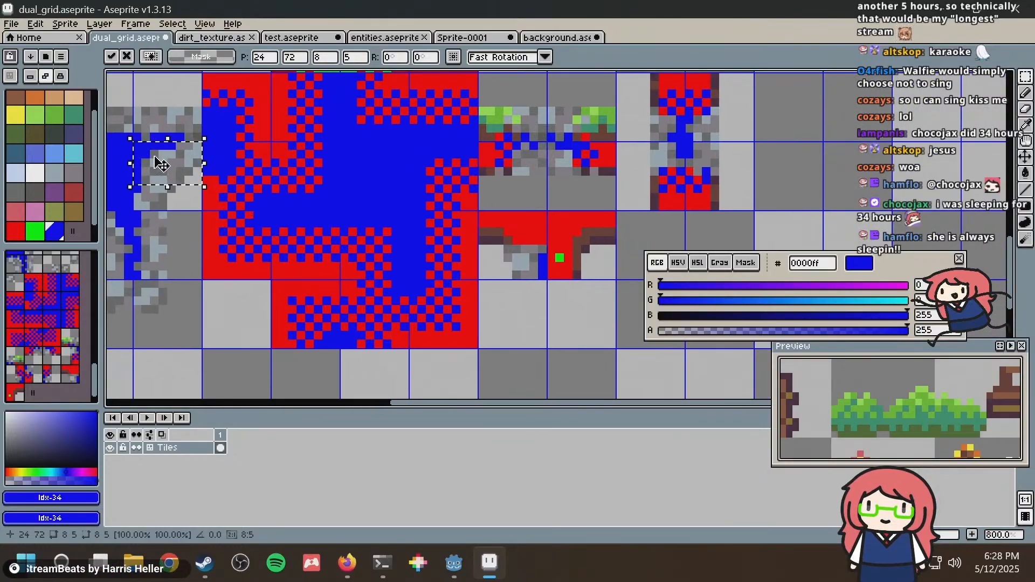
left_click_drag(161, 164, 575, 255)
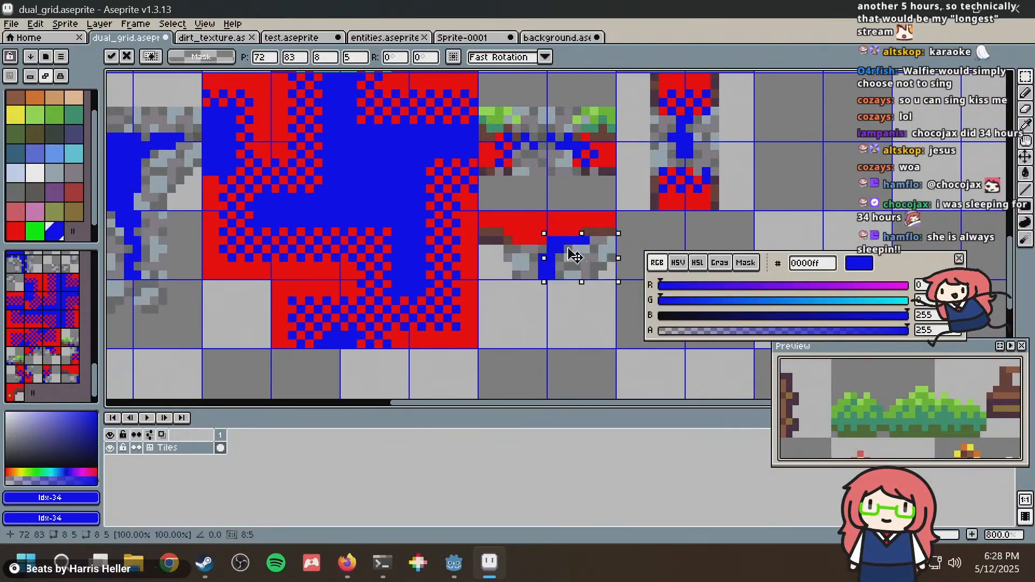
left_click(629, 223)
Paint the innermost brown dirt-edge pixel at 76, 82 on the T-junction's right tile red with the Pencil.
scroll(628, 222, "up", 5)
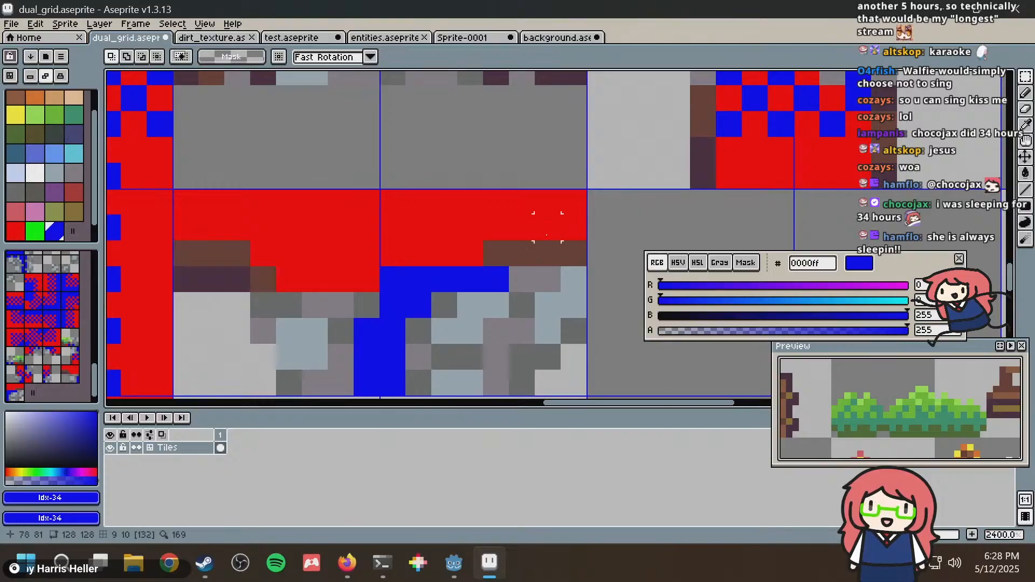
key("b")
key("super")
key("super")
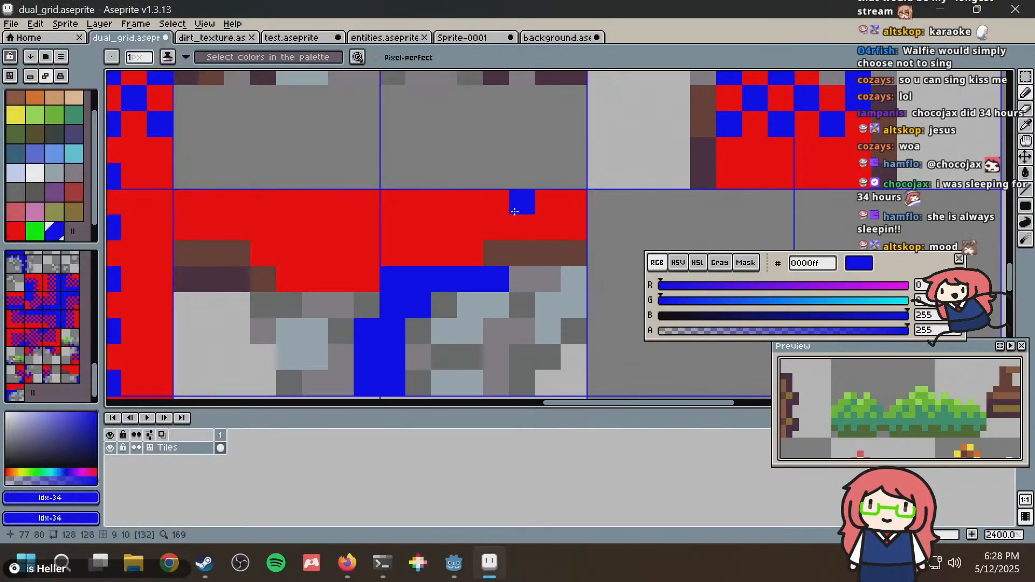
left_click(515, 212, "alt")
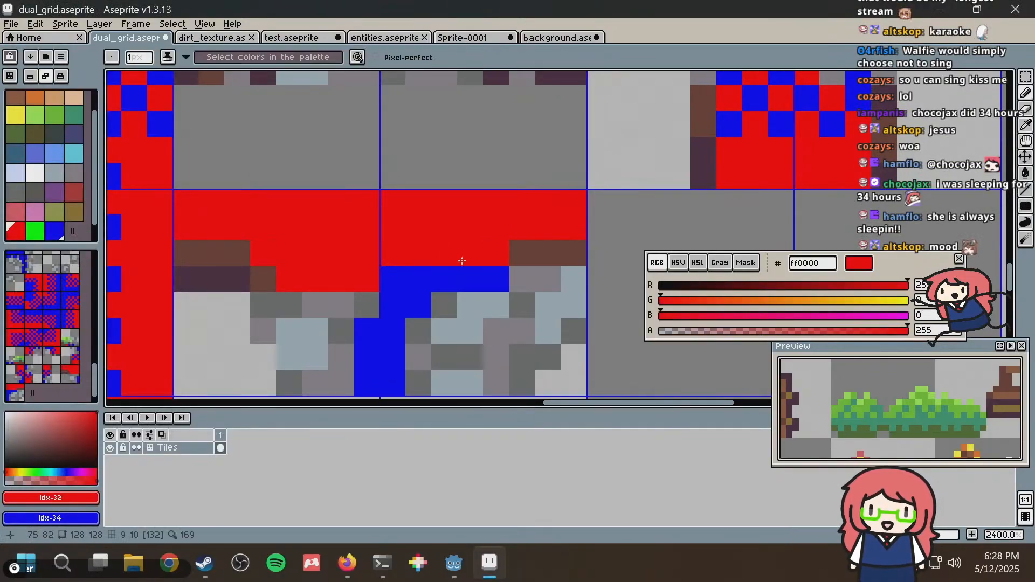
scroll(462, 261, "down", 2)
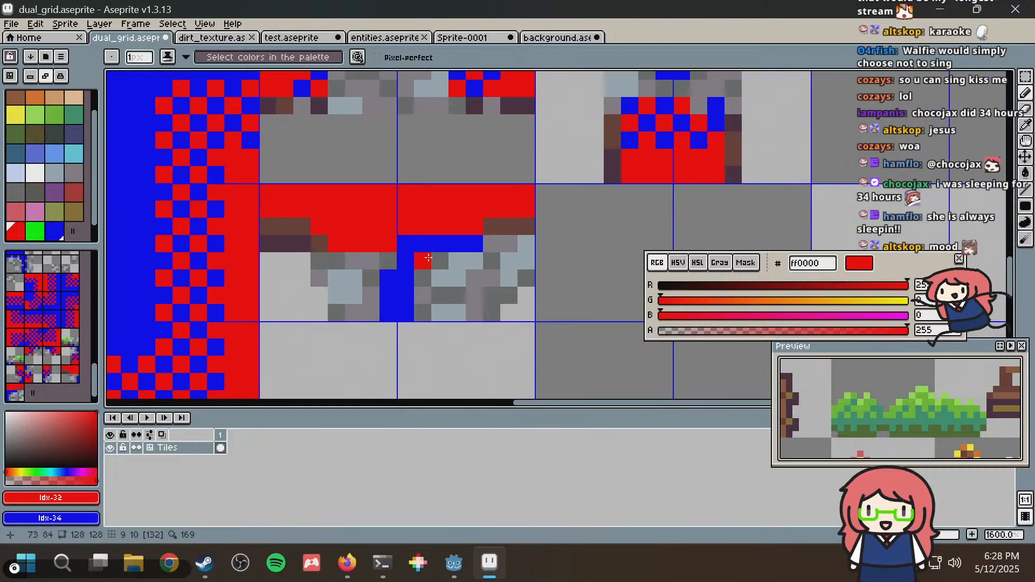
left_click(391, 272, "alt")
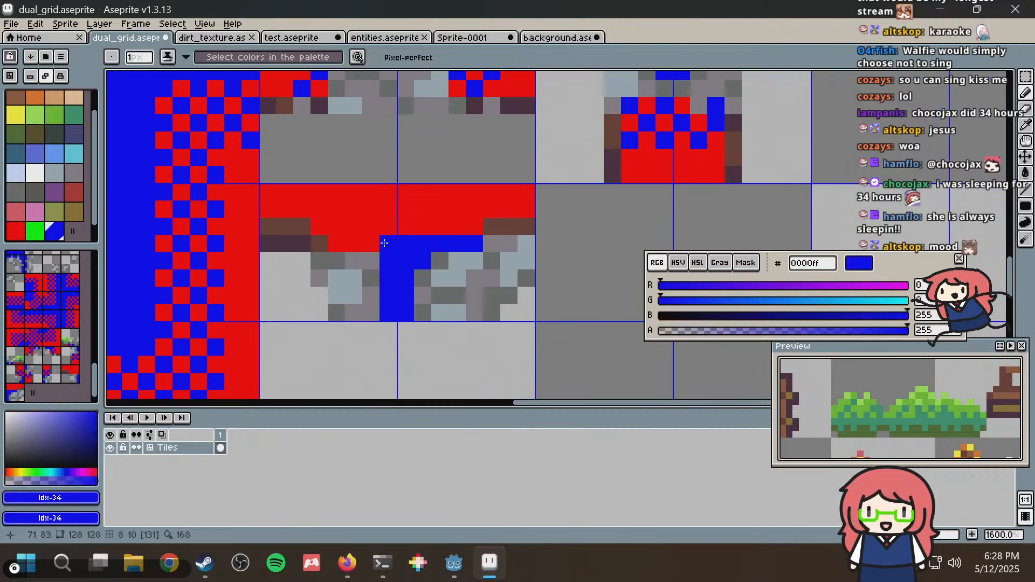
left_click(376, 241, "alt")
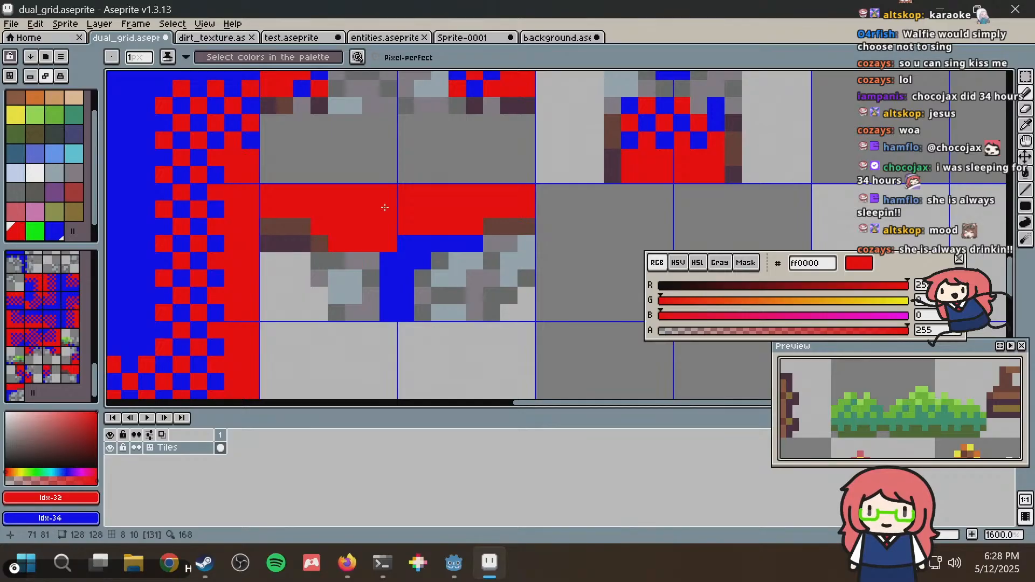
Dither row 83 of the T-junction with alternating red and blue pixels across both tiles, between the dirt edges.
scroll(385, 208, "down", 2)
middle_click_drag(398, 205, 526, 274)
middle_click_drag(490, 233, 232, 278)
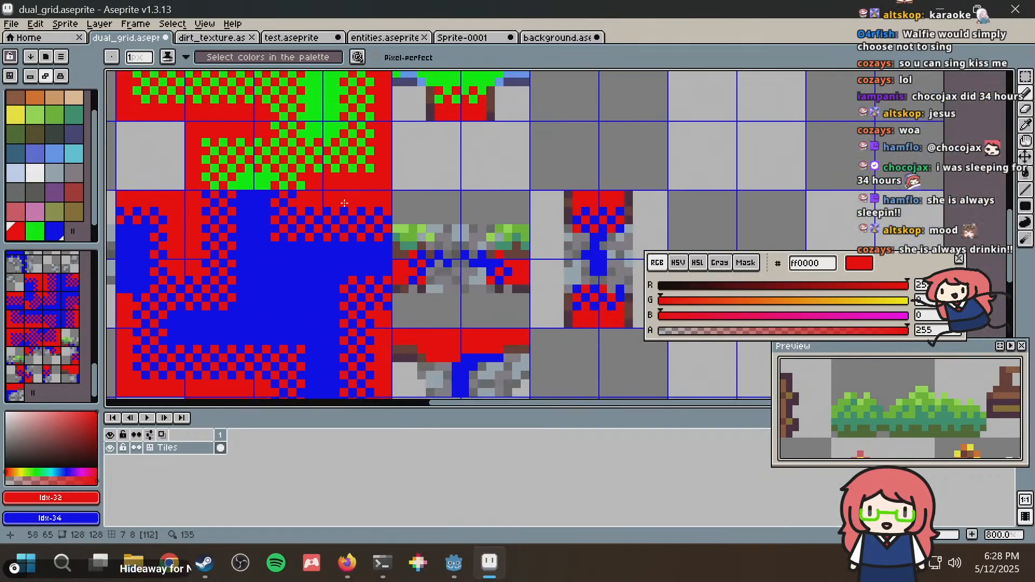
scroll(344, 203, "down", 2)
scroll(351, 295, "up", 2)
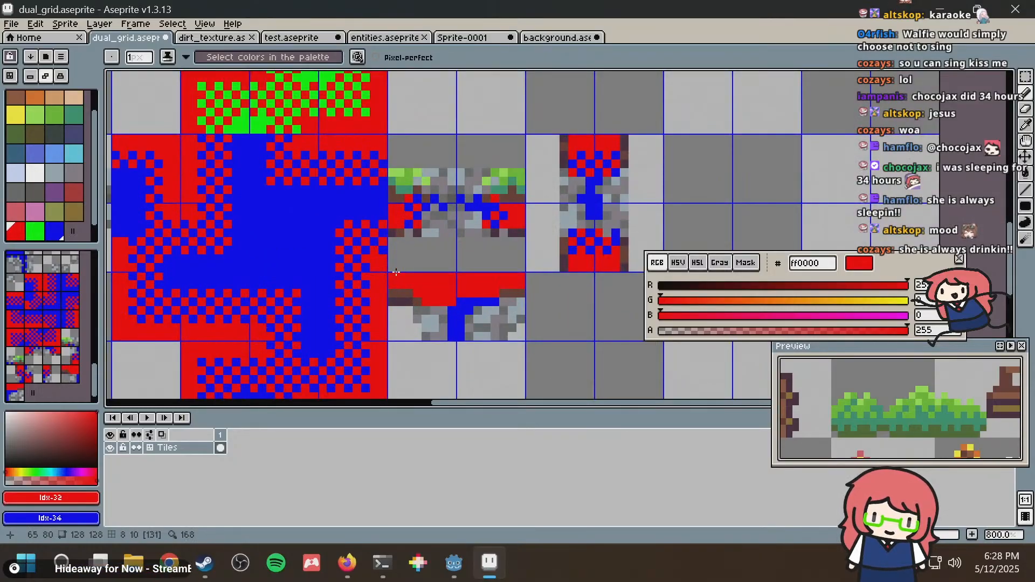
middle_click_drag(459, 252, 513, 294)
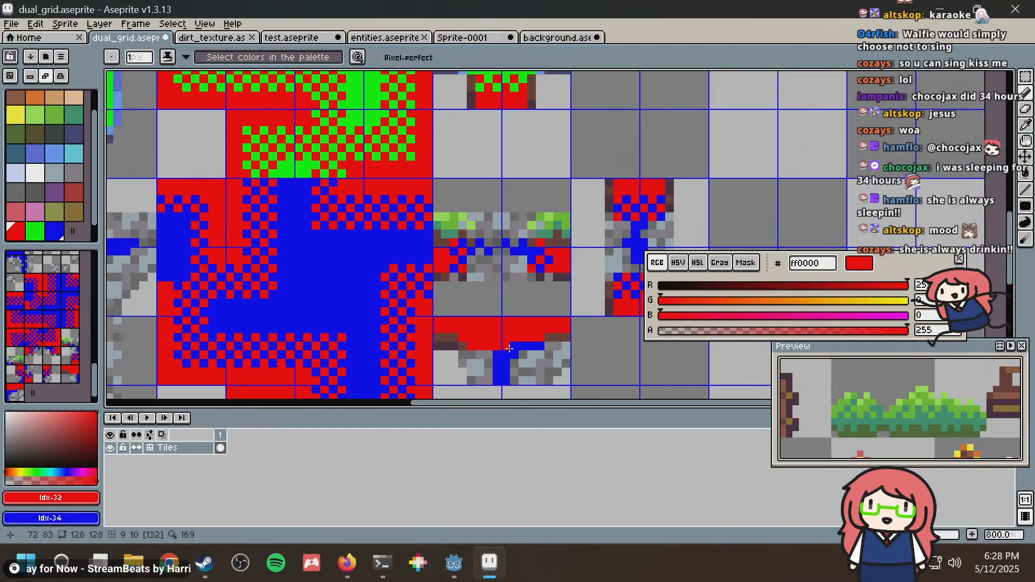
scroll(518, 293, "up", 3)
left_click(527, 293)
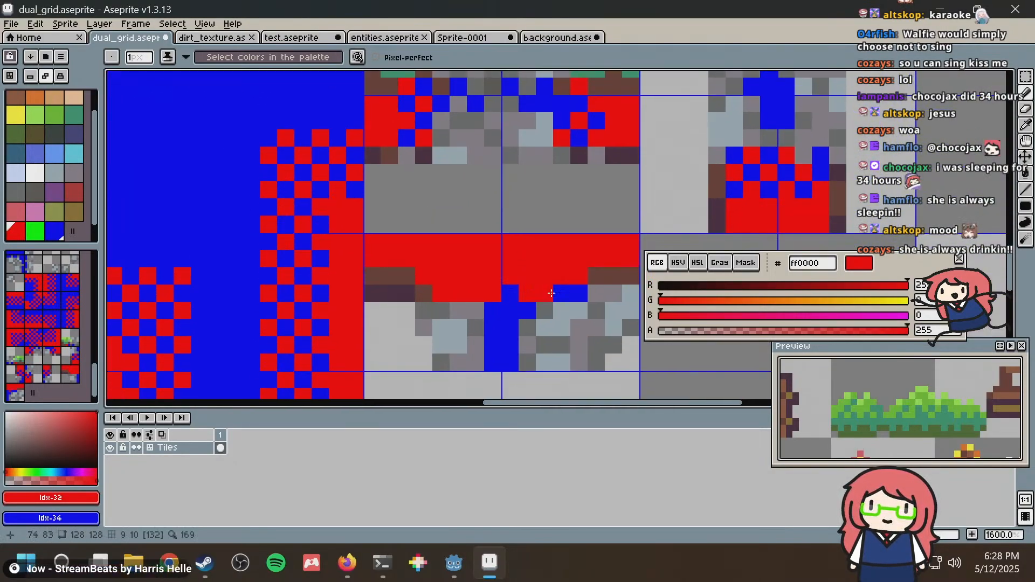
left_click(561, 293)
key("alt")
left_click(512, 291, "alt")
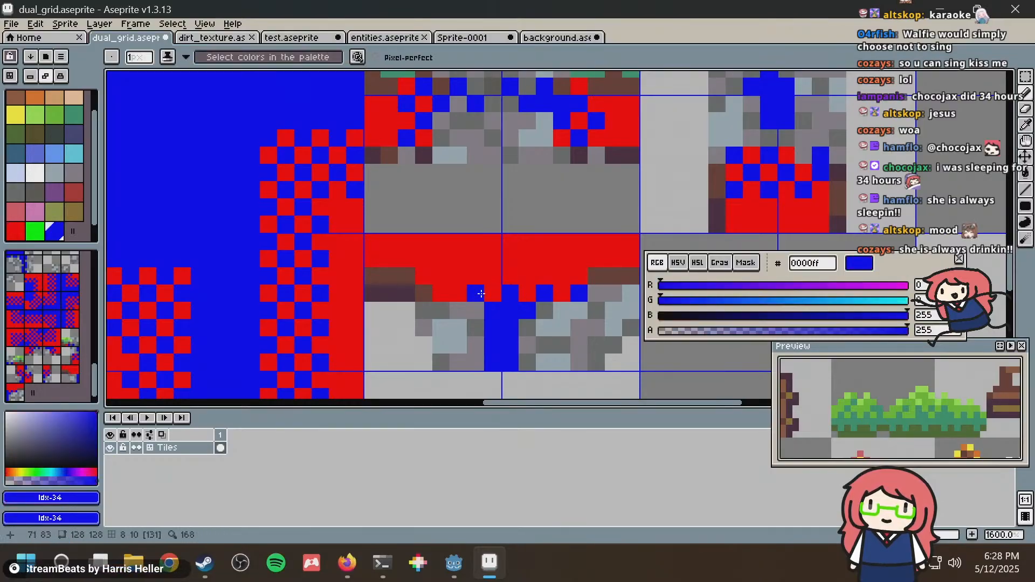
left_click(441, 294)
Add a second dither row of alternating blue and red pixels below the first, painting blue over the rock pixels at its ends.
scroll(544, 207, "down", 1)
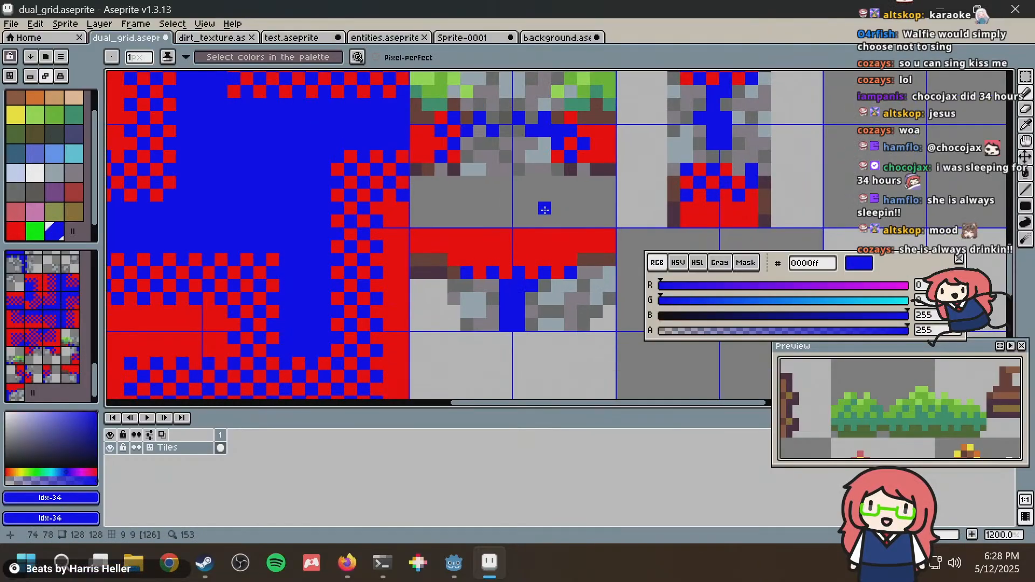
mouse_move(557, 179)
middle_mouse_down()
mouse_move(532, 259)
mouse_move(546, 172)
middle_mouse_up()
key("alt")
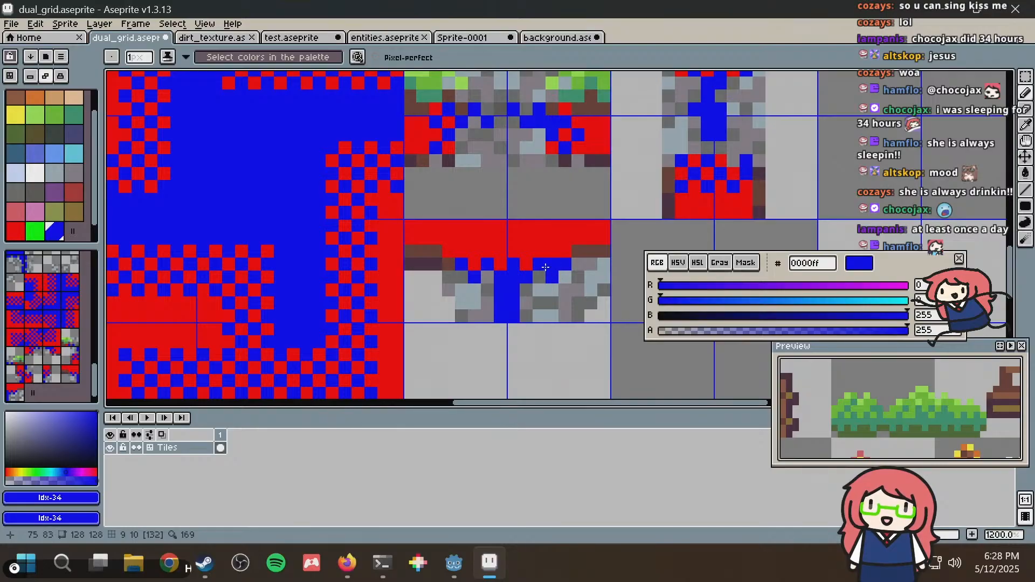
scroll(544, 266, "up", 1)
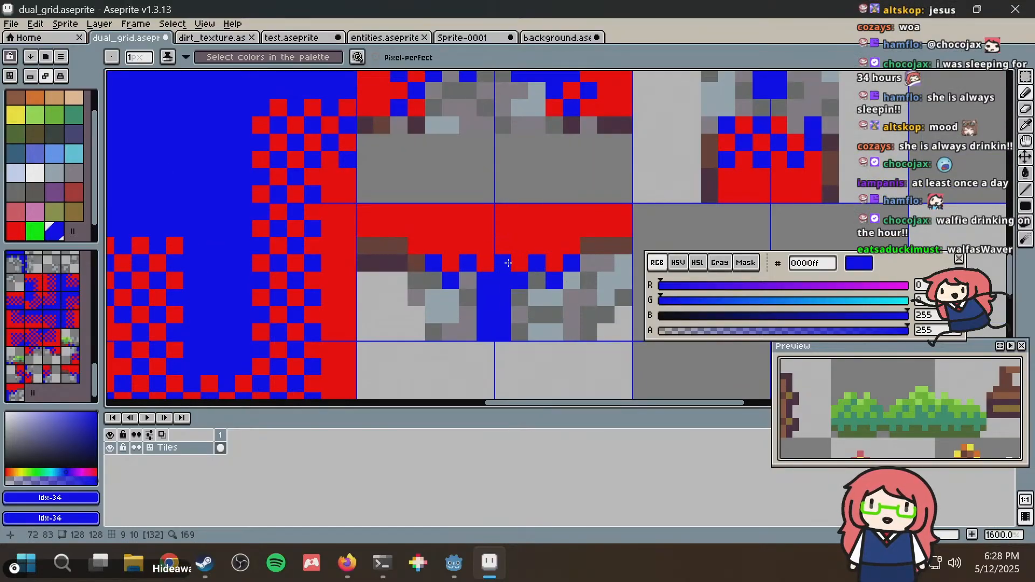
left_click(492, 242, "alt")
left_click(467, 276)
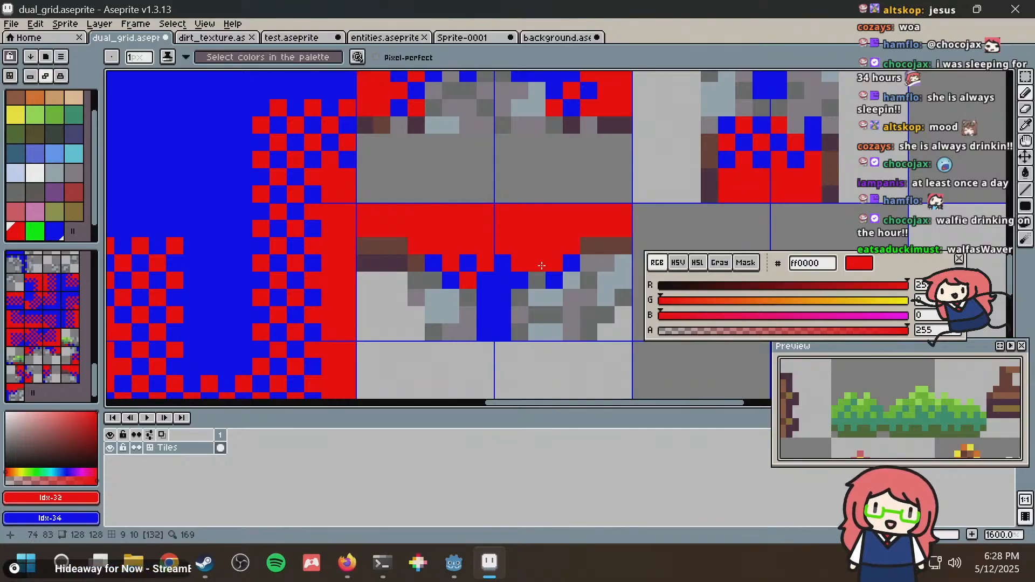
left_click(513, 290)
left_click(537, 281)
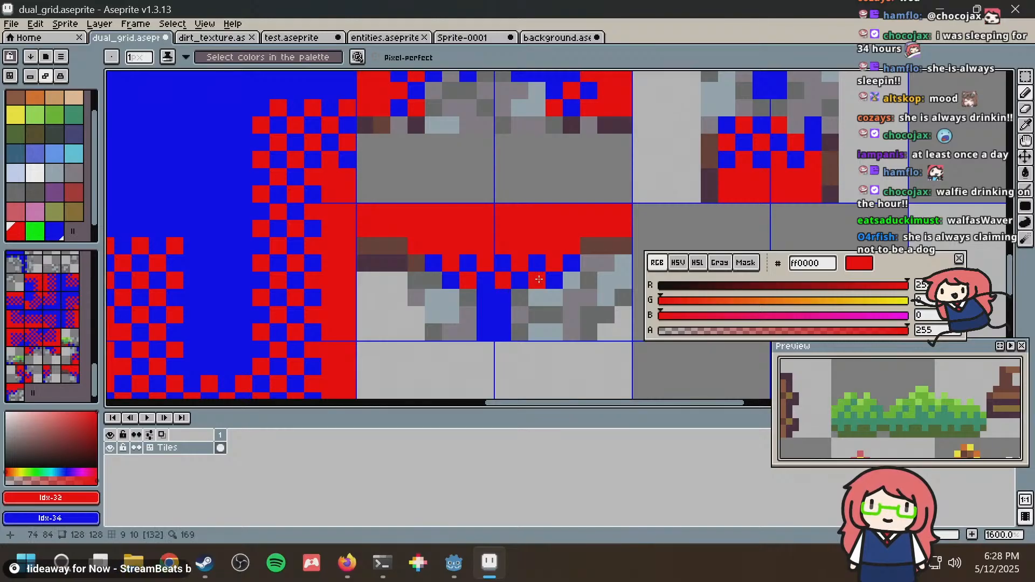
Examine the dithered T-junction beside the surrounding transition and rock edge tiles.
scroll(575, 242, "down", 1)
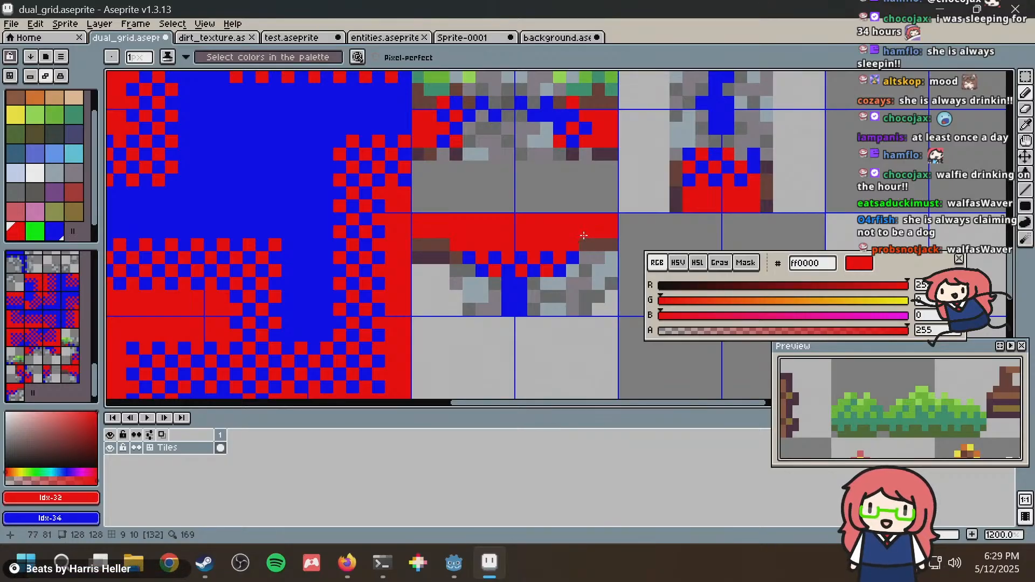
scroll(551, 218, "down", 1)
middle_click_drag(525, 227, 532, 246)
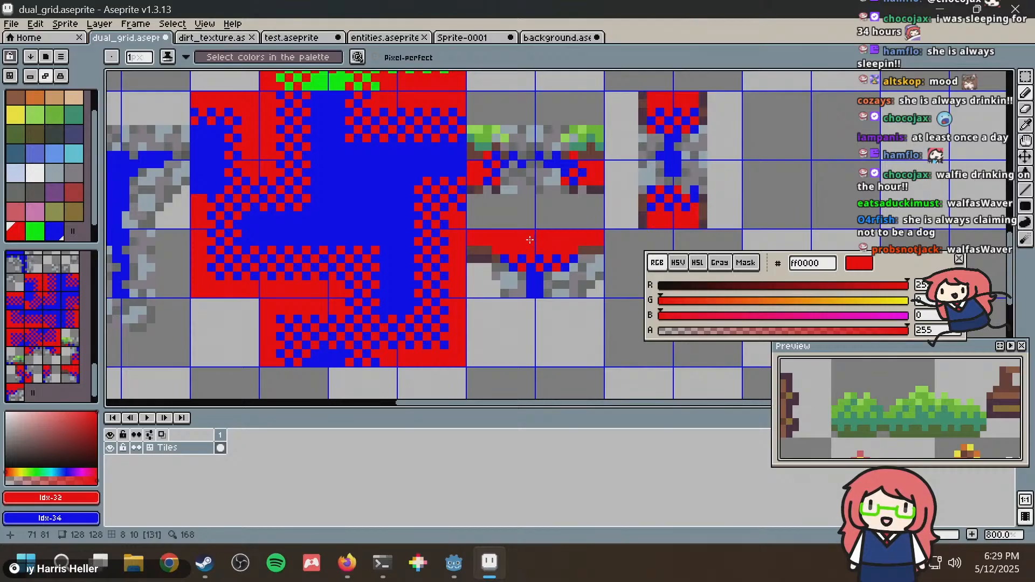
scroll(500, 253, "up", 1)
scroll(500, 252, "down", 3)
middle_click_drag(458, 203, 480, 247)
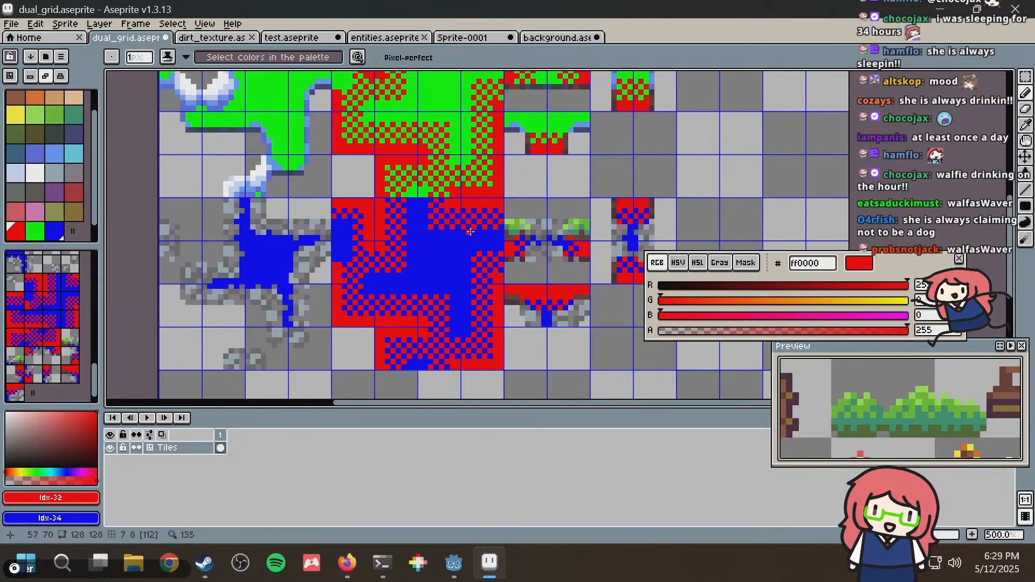
scroll(470, 232, "up", 4)
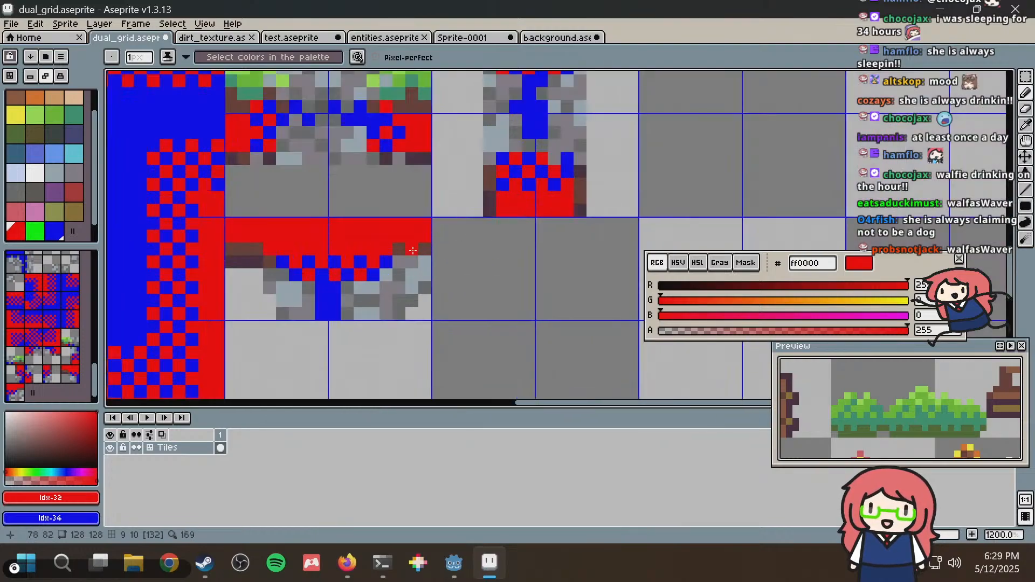
middle_click_drag(413, 251, 469, 210)
scroll(463, 211, "down", 2)
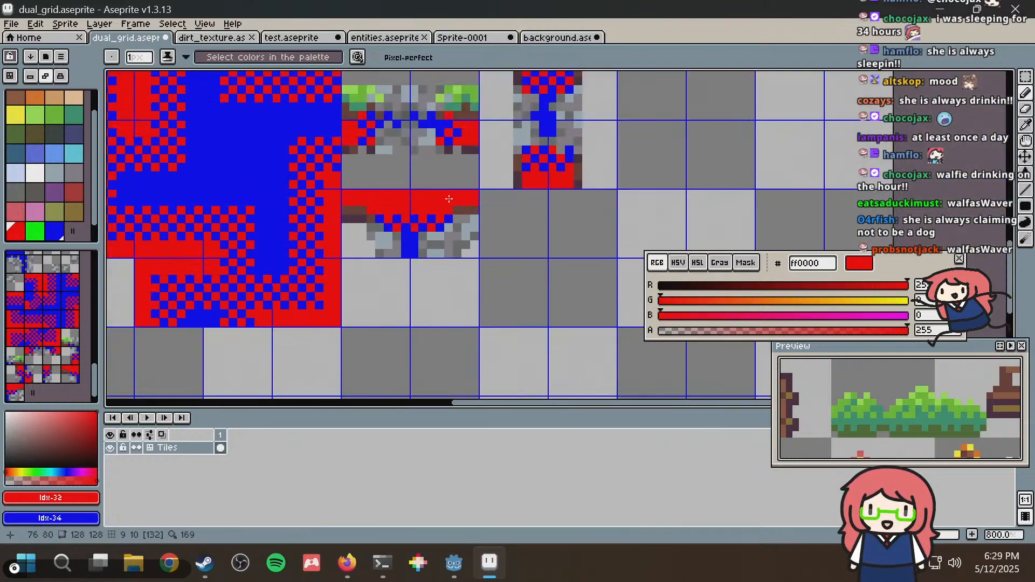
middle_click_drag(400, 212, 448, 203)
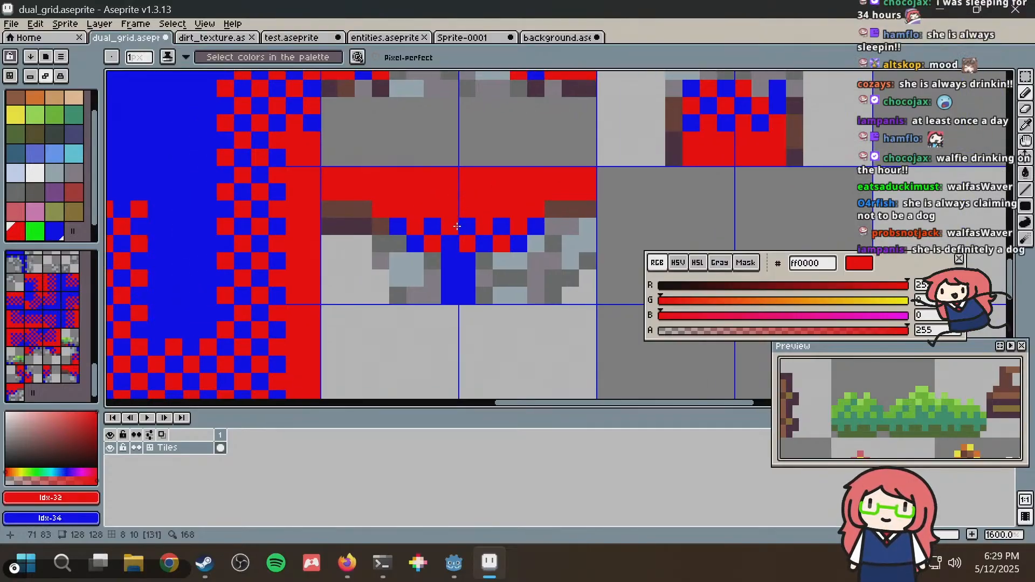
scroll(487, 213, "down", 2)
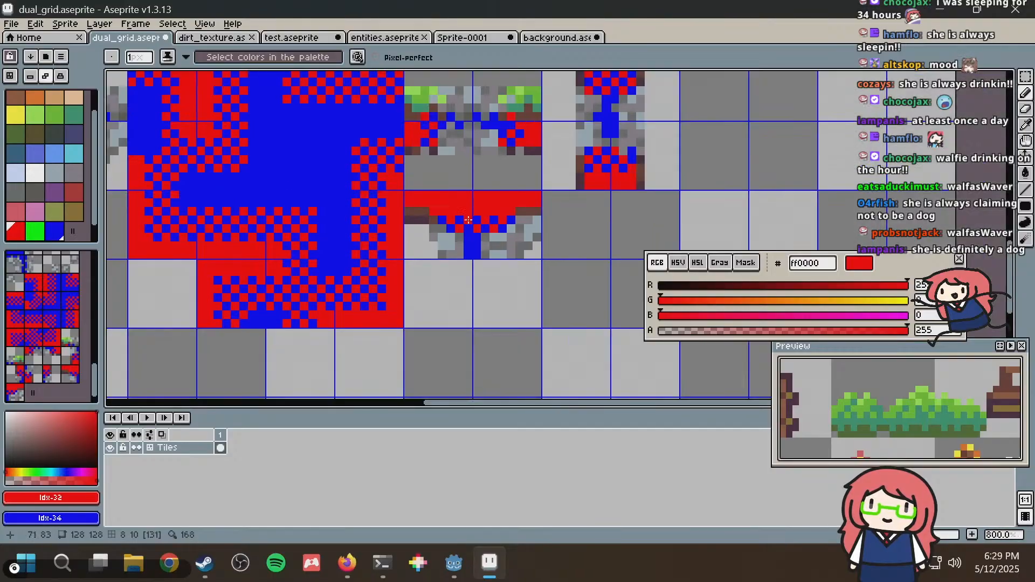
Paint the outermost blue dither pixel at 76, 83 on the T-junction's right tile red and save the file.
scroll(468, 220, "up", 3)
left_click_drag(500, 216, 557, 212)
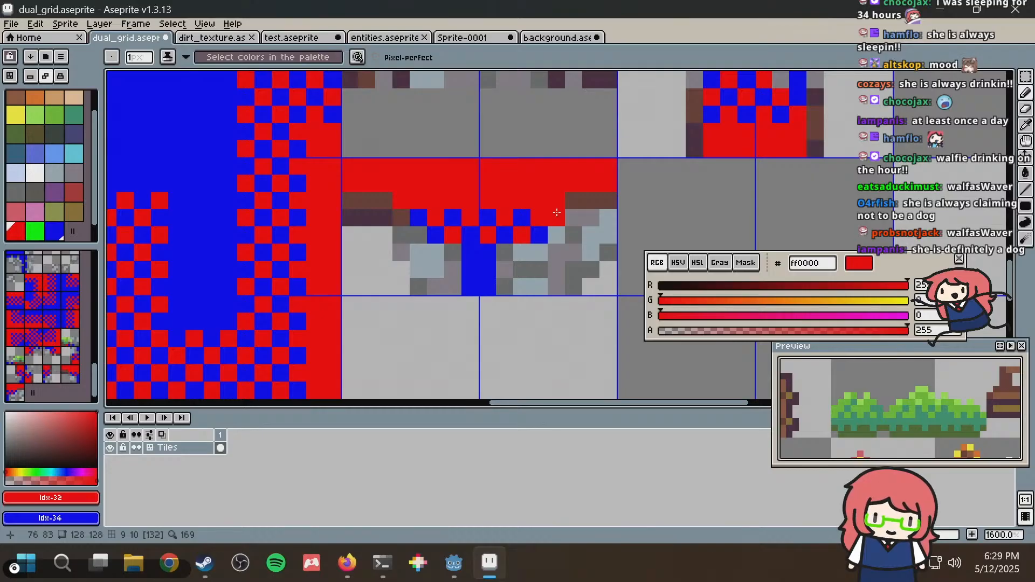
key("ctrl+s")
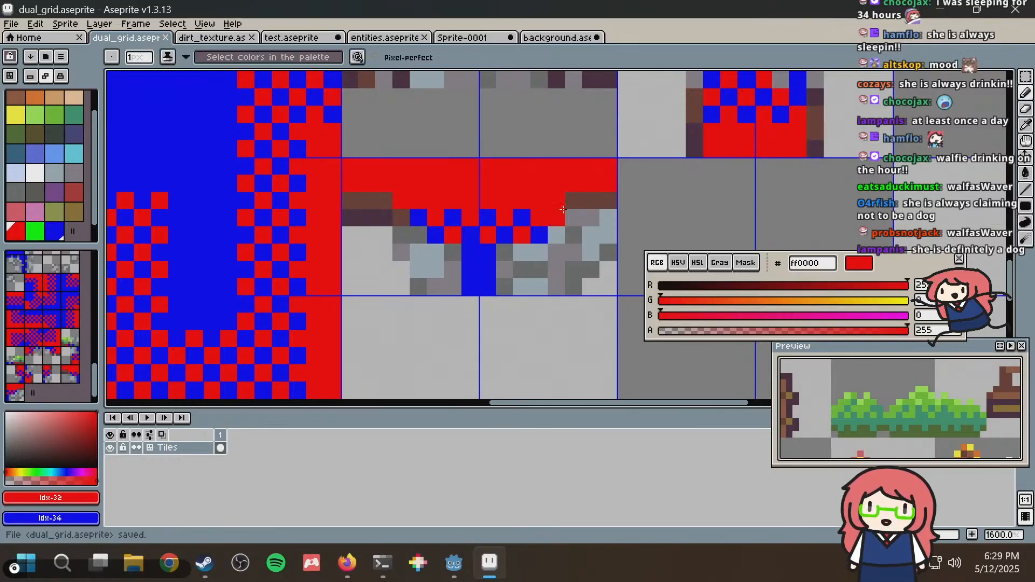
scroll(563, 209, "down", 3)
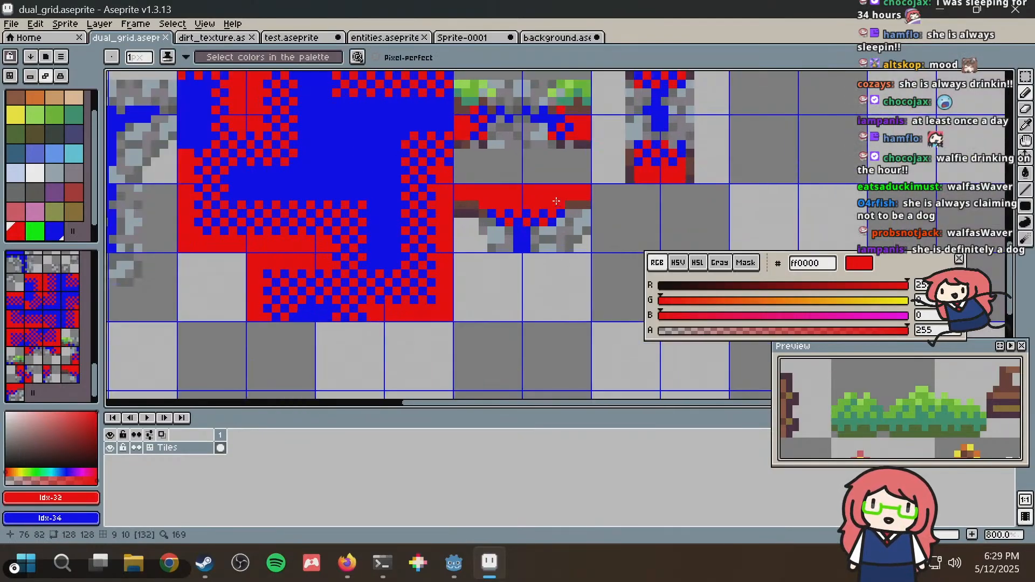
scroll(557, 201, "up", 3)
scroll(557, 201, "down", 6)
scroll(556, 200, "up", 3)
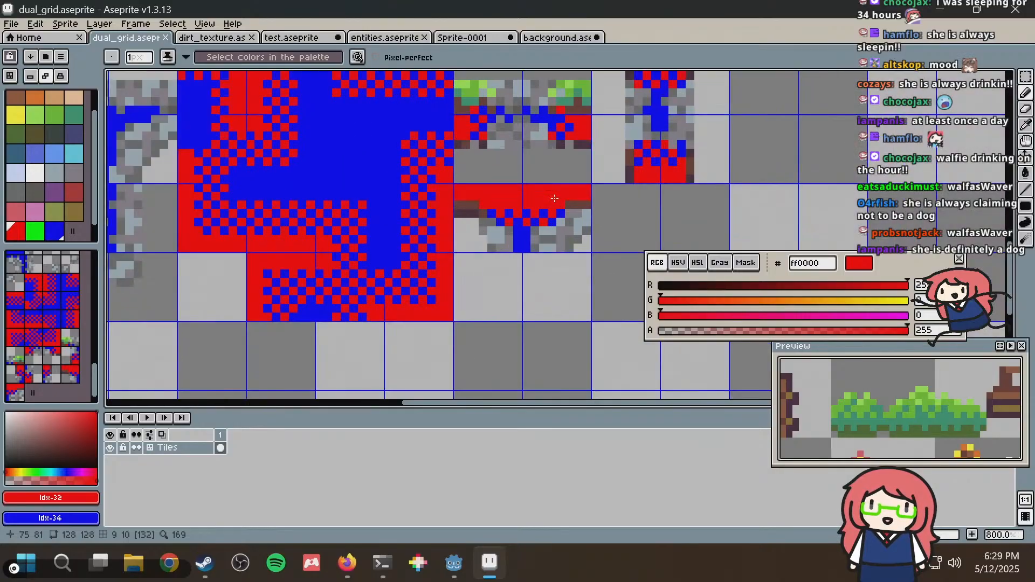
Switch to Godot and create the two new T-junction tiles in the dual_grid.aseprite tile set atlas, the second at atlas coordinates (0, 11).
left_click(453, 549)
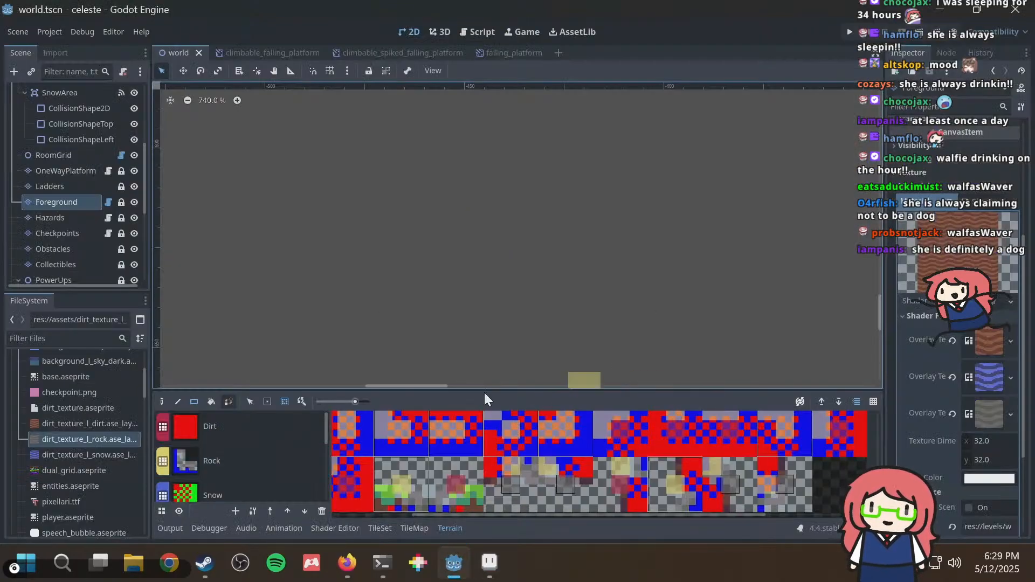
left_click(411, 528)
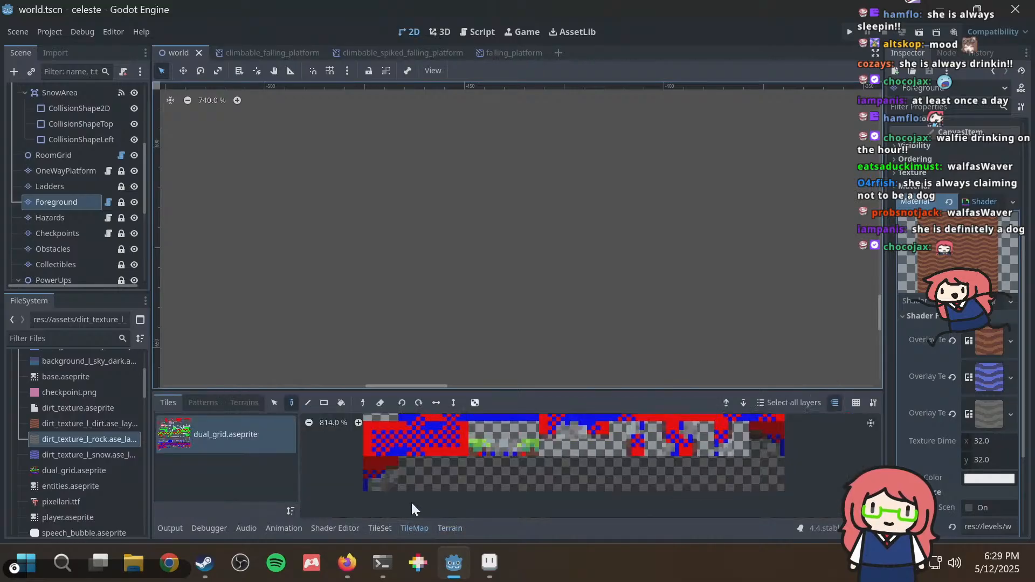
left_click(378, 529)
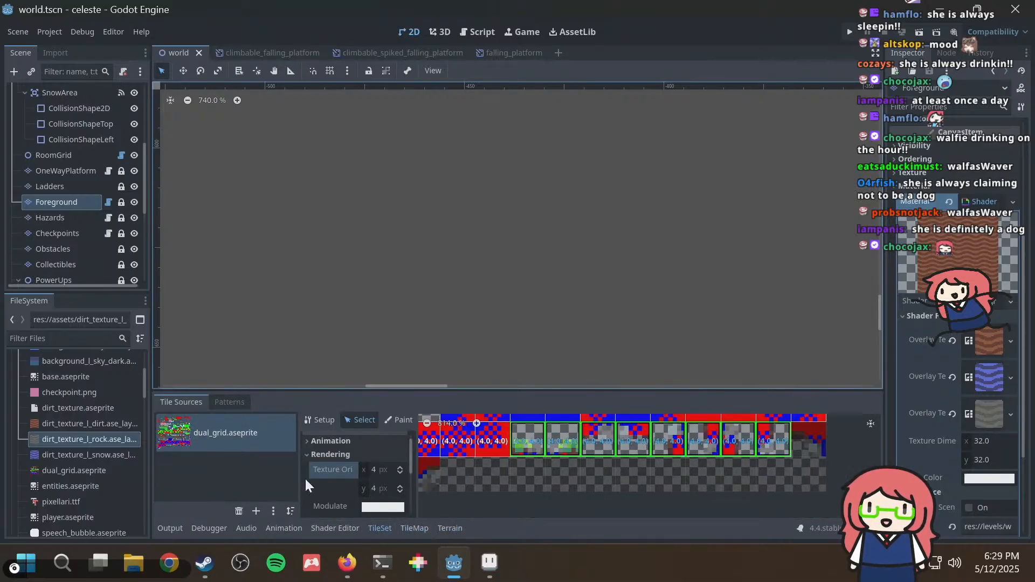
left_click(321, 420)
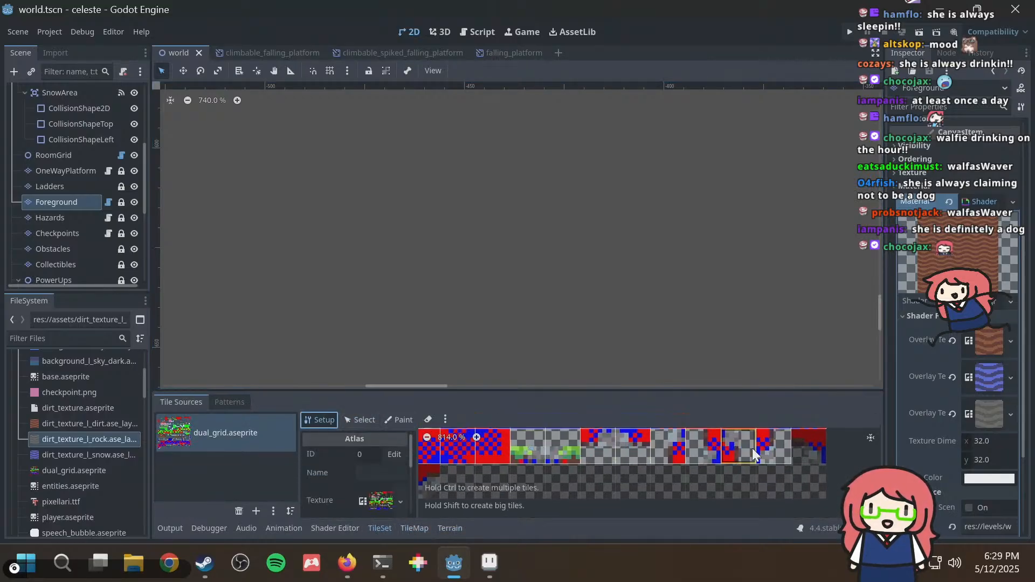
left_click(806, 445)
left_click(427, 478)
left_click(428, 478)
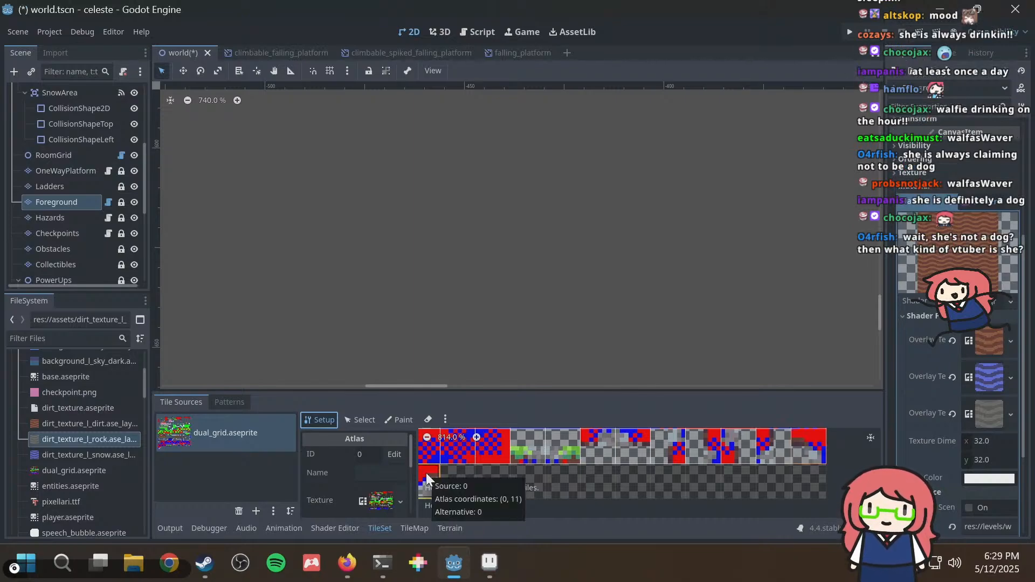
Set the texture origin of the atlas tiles at (11, 10) and (0, 11) to x 4 px, y 4 px.
left_click(360, 426)
left_click(817, 456)
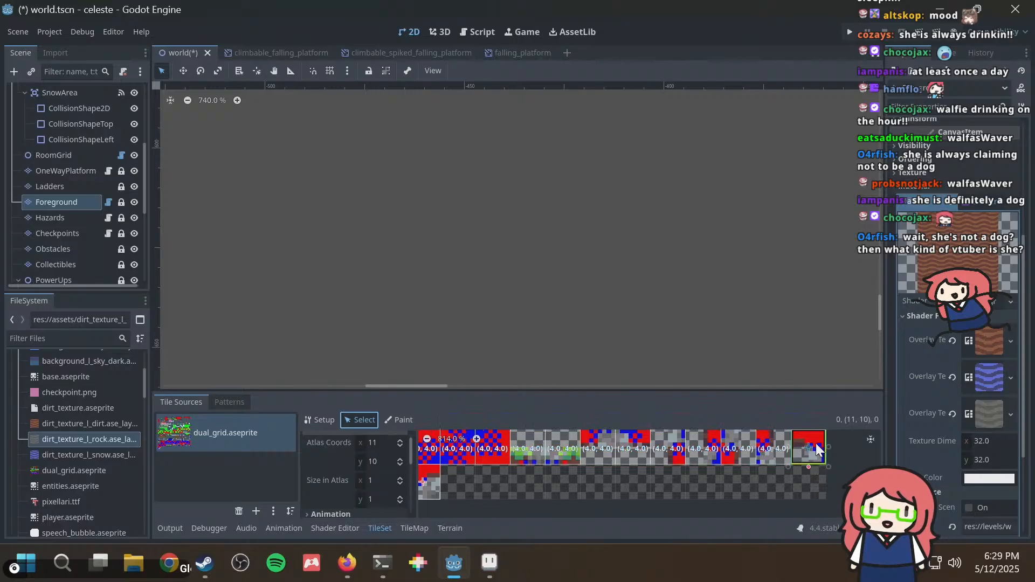
left_click(429, 477, "shift")
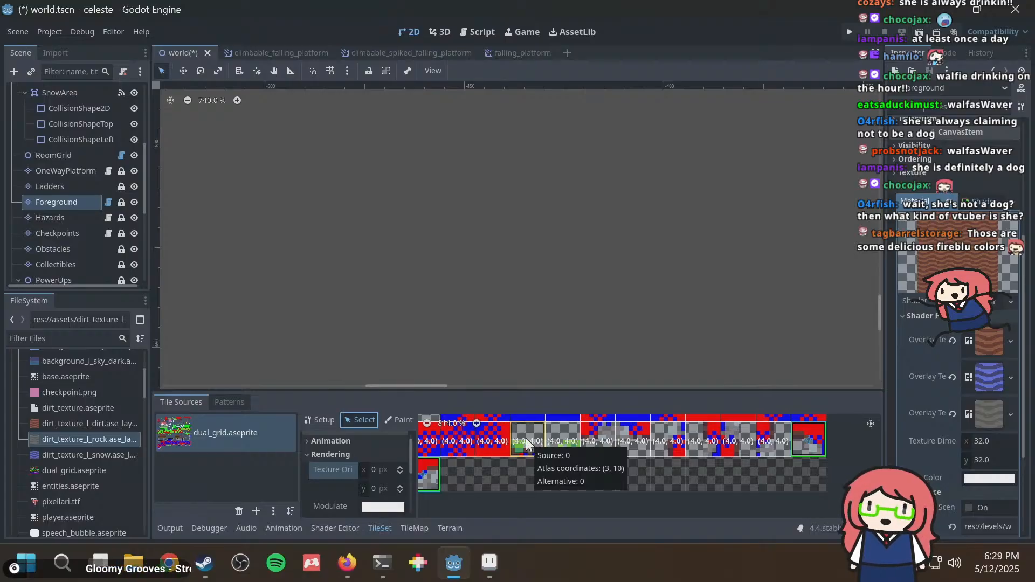
left_click(381, 469)
type("4")
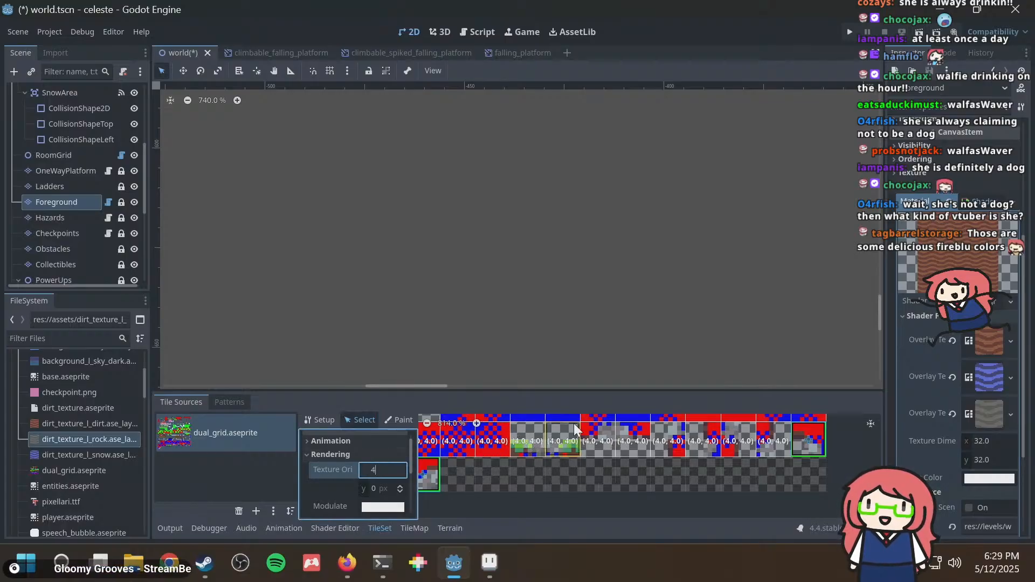
key("Tab")
type("4")
key("Return")
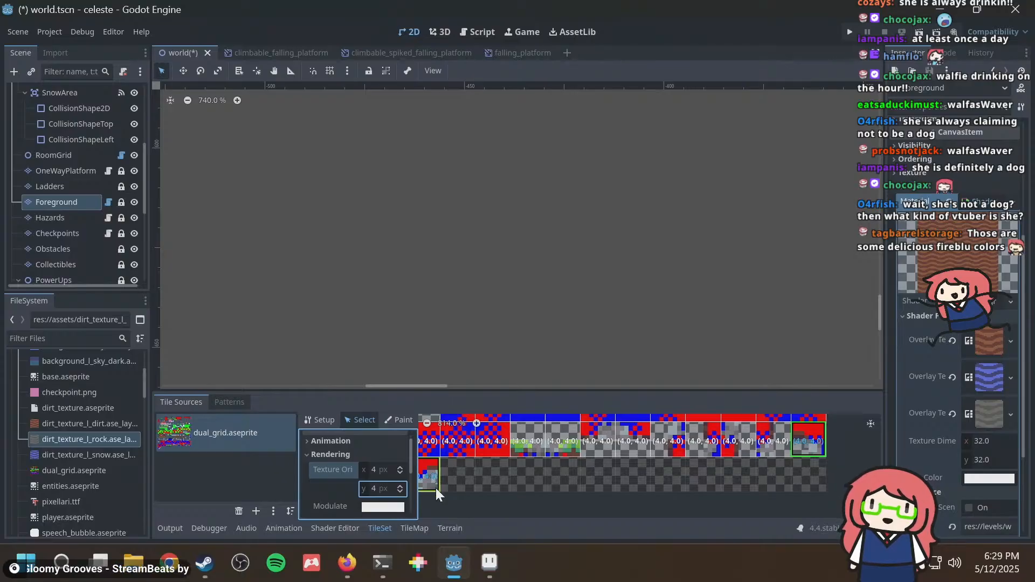
Paint the square polygon onto the atlas tile at (11, 10) and save the scene.
left_click(409, 421)
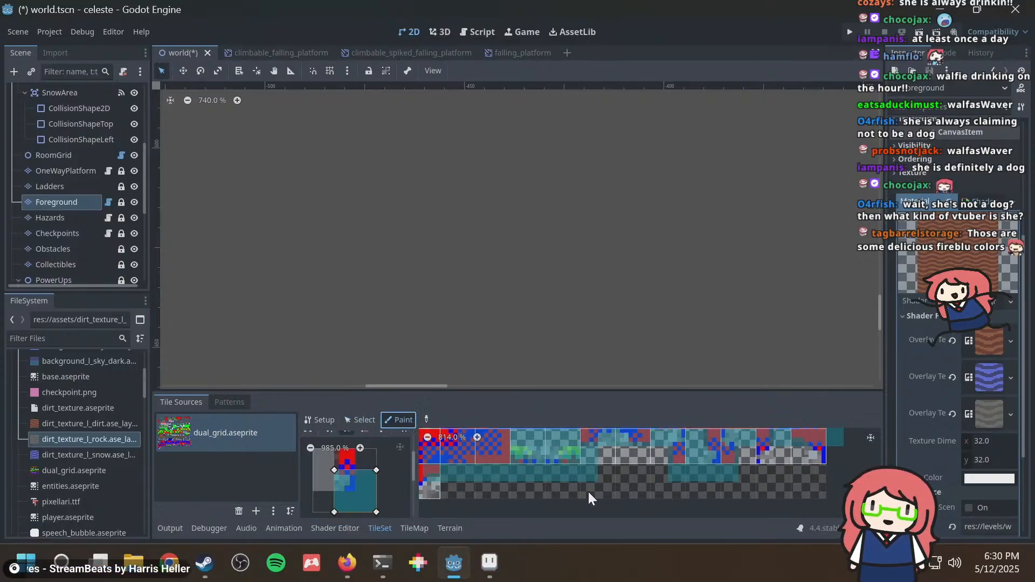
scroll(589, 497, "down", 1)
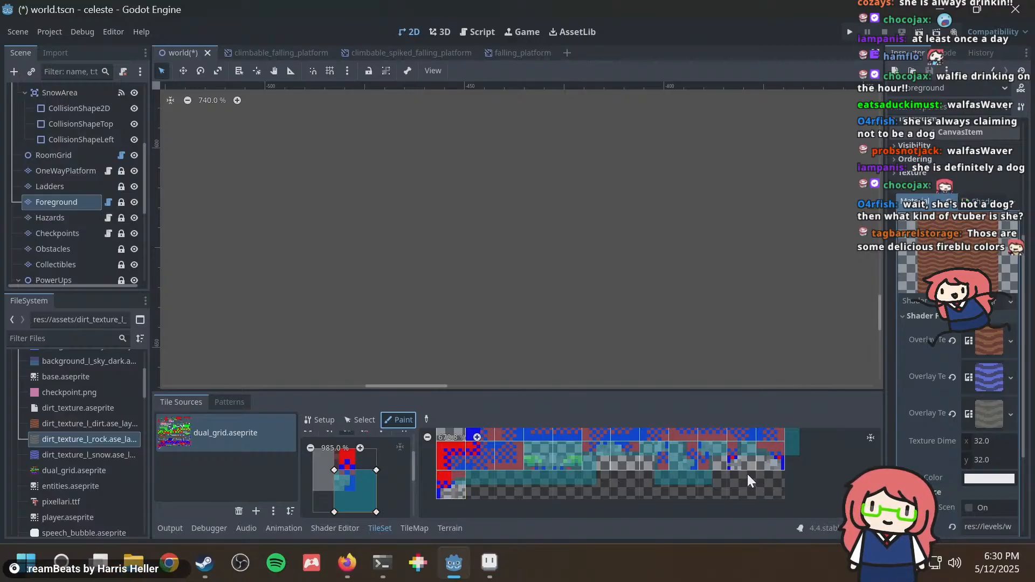
left_click(775, 469)
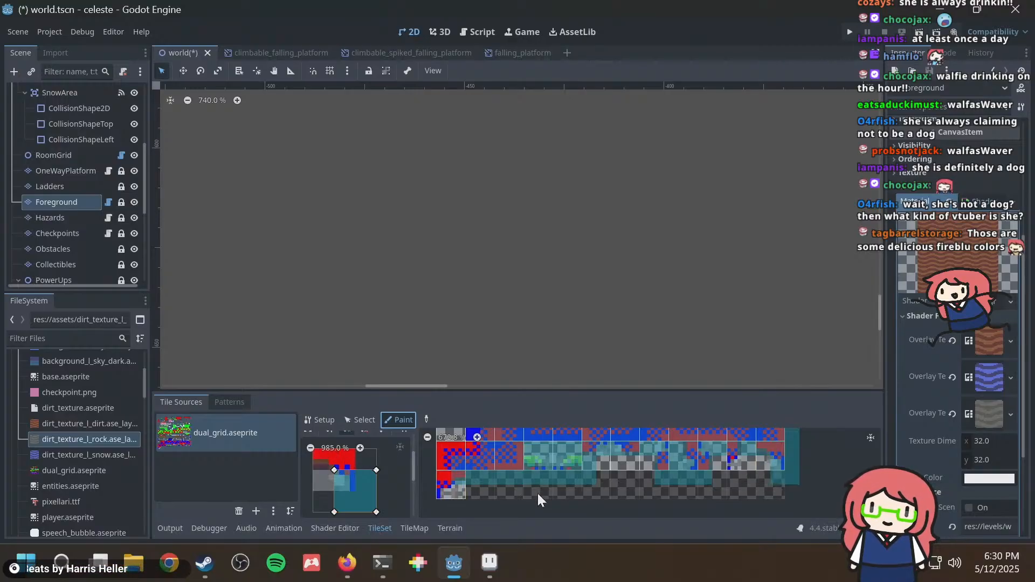
key("ctrl+s")
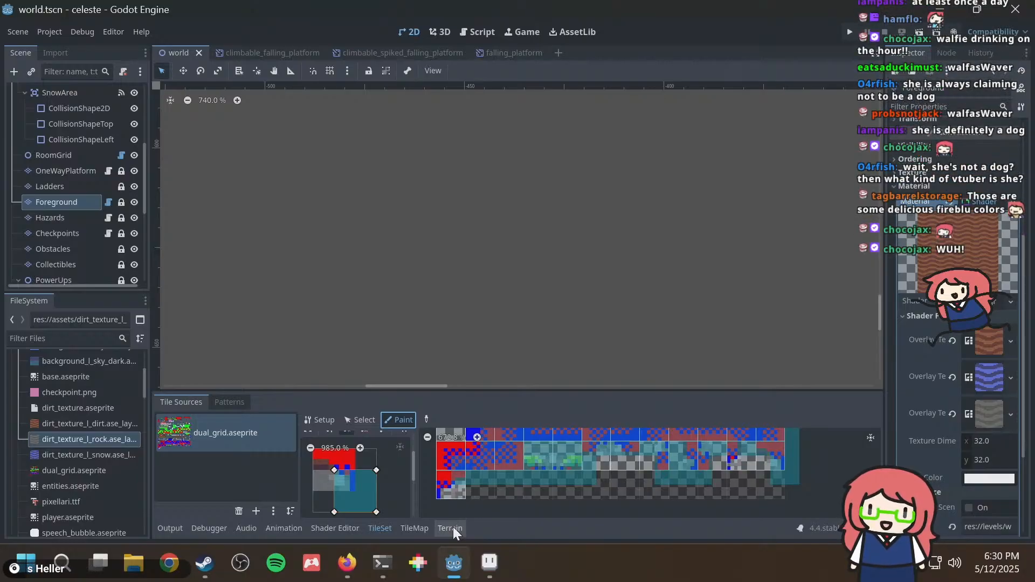
Examine how the Dirt, Rock and Snow terrains are assigned across the last two rows of atlas tiles.
left_click(453, 527)
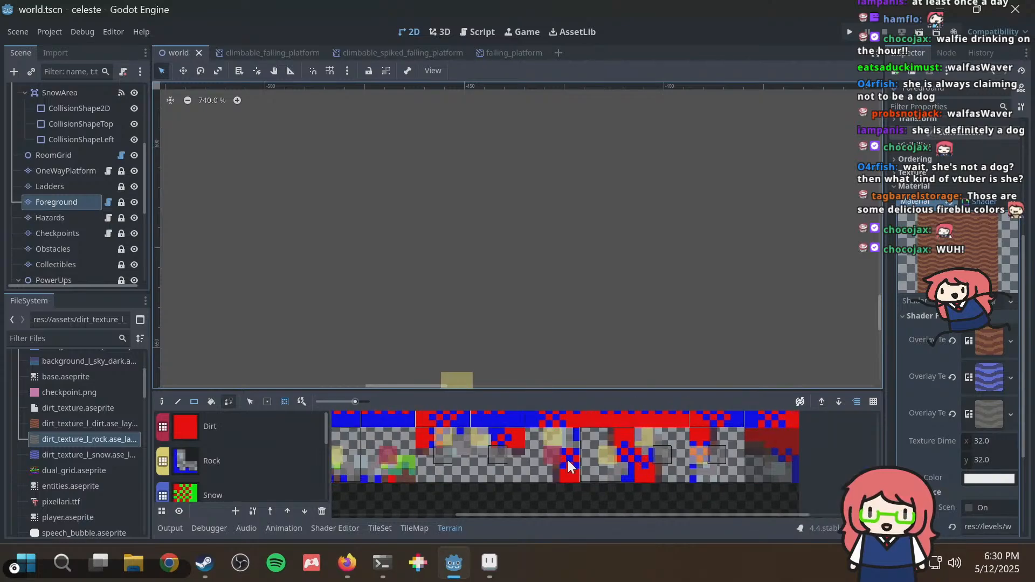
left_click(225, 436)
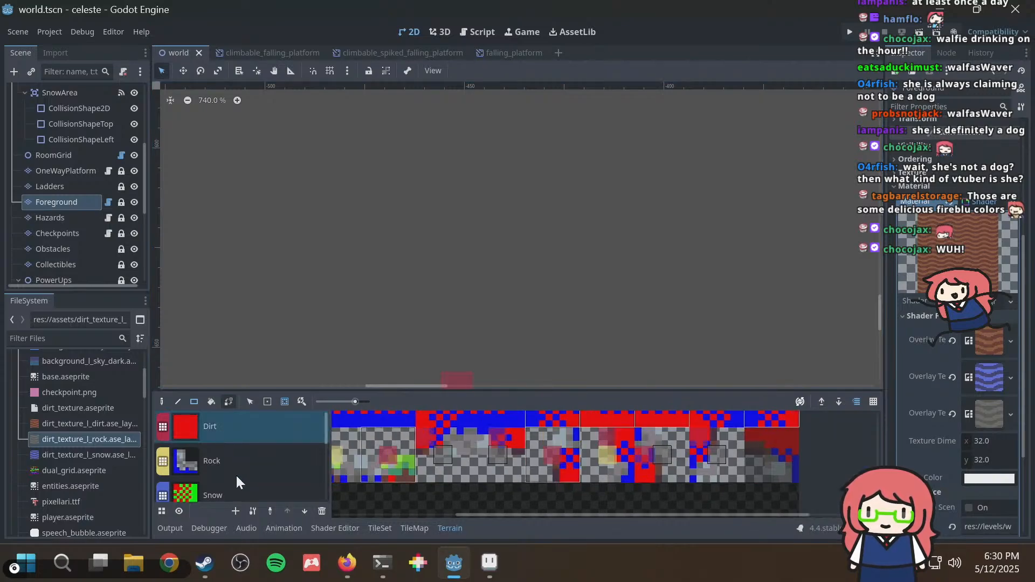
left_click(237, 492)
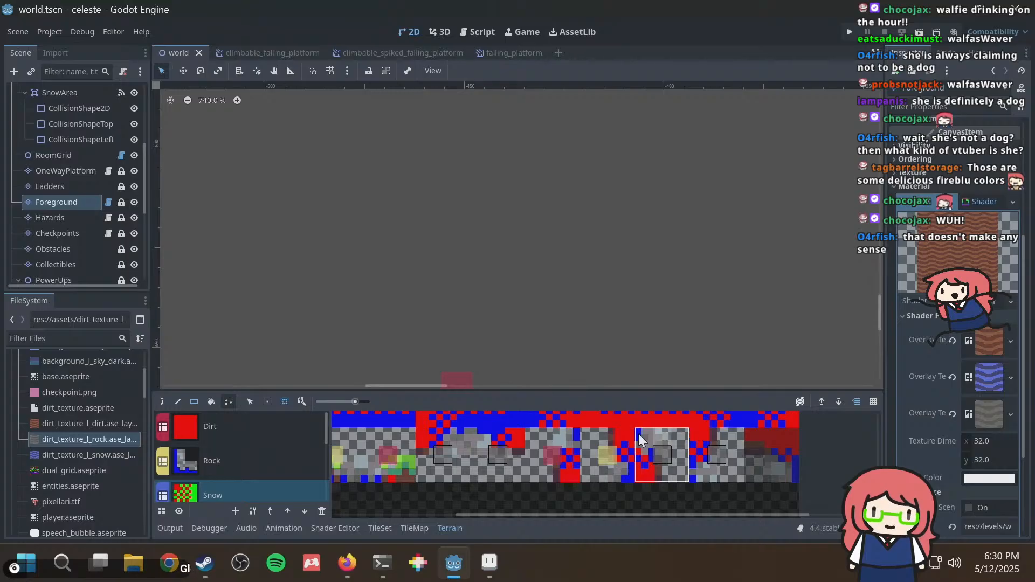
left_click(264, 402)
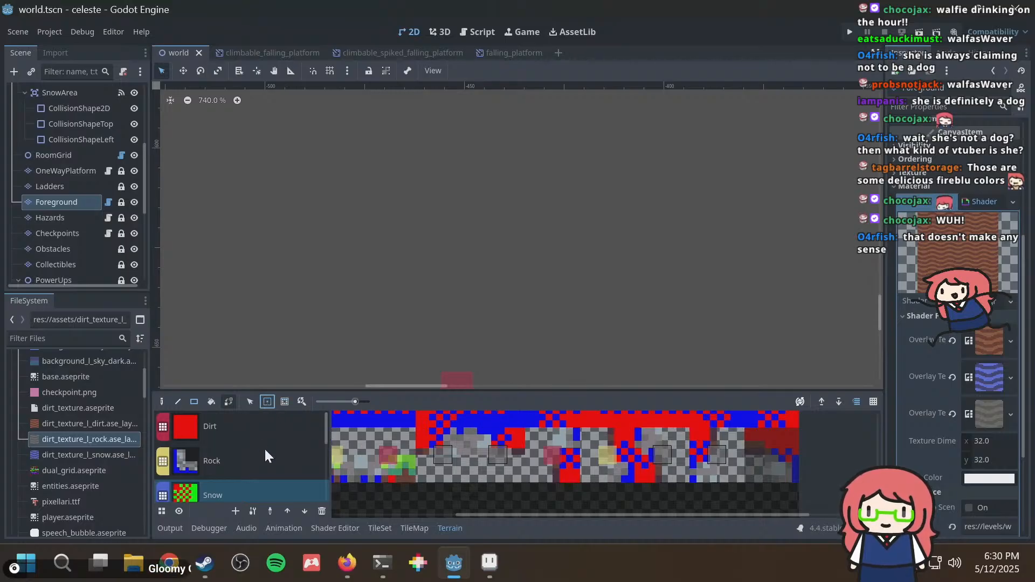
left_click(264, 447)
left_click(265, 428)
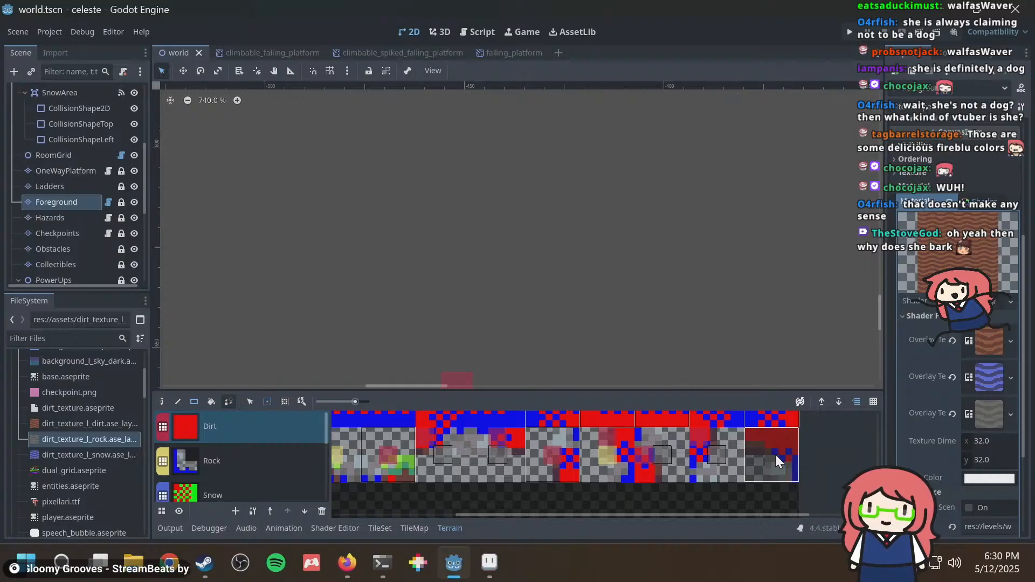
scroll(805, 444, "down", 2)
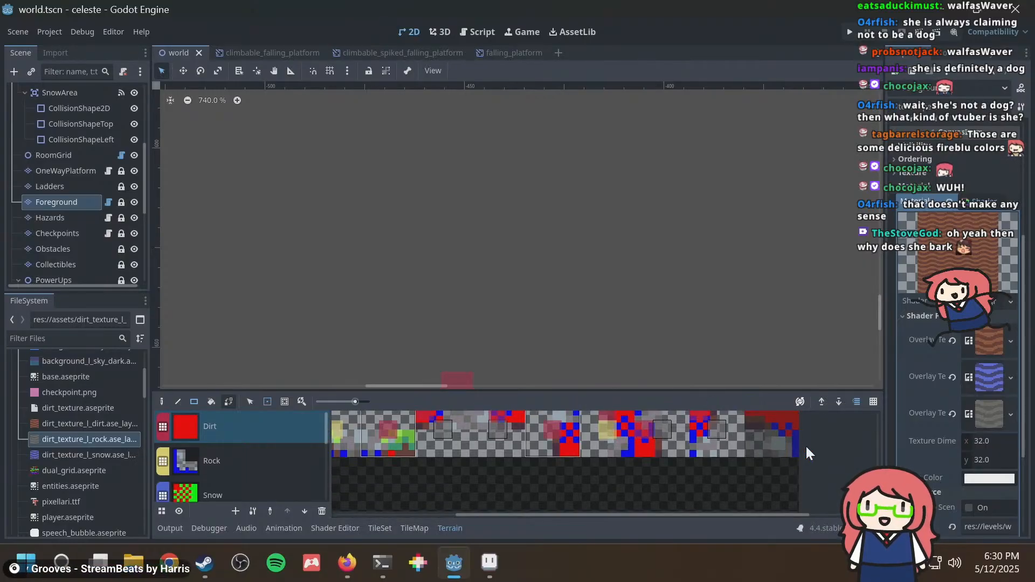
scroll(806, 444, "left", 3, "shift")
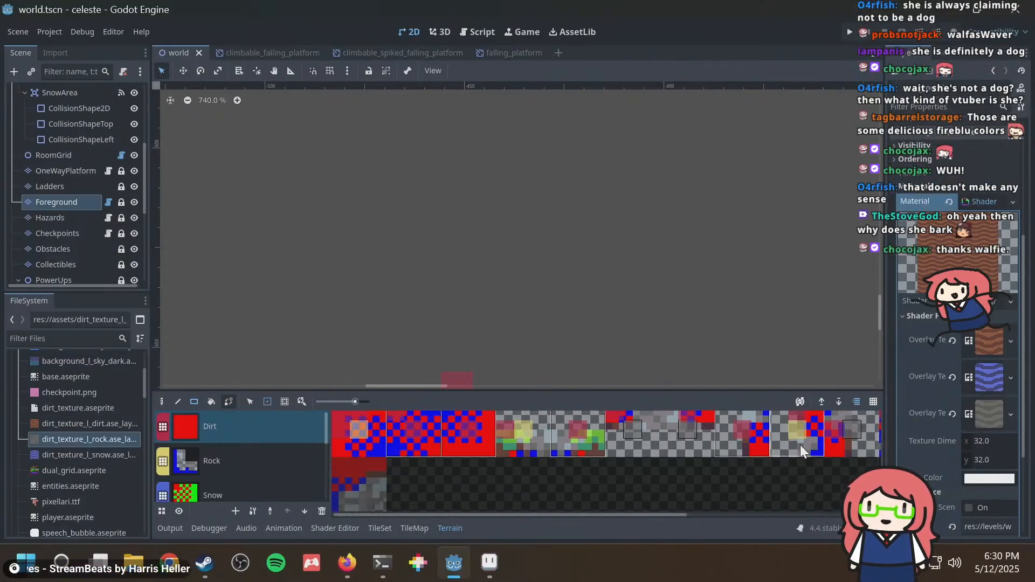
scroll(800, 444, "right", 3, "shift")
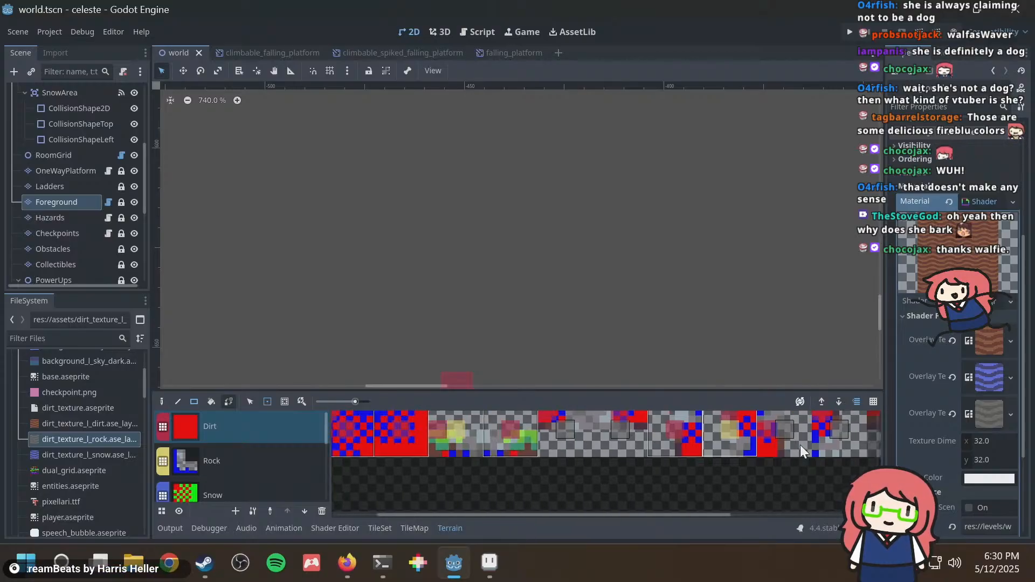
scroll(800, 444, "right", 4, "shift")
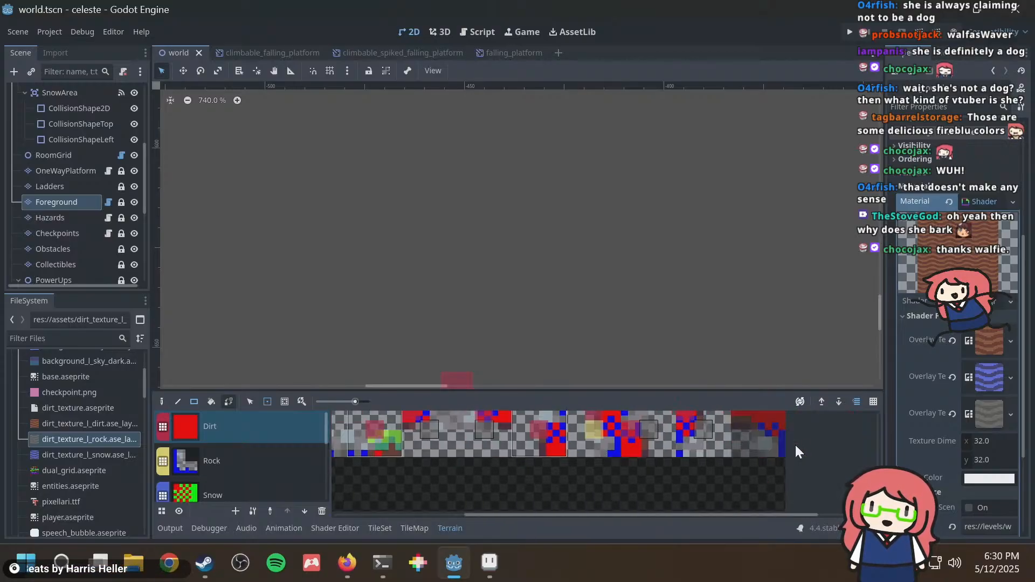
scroll(774, 449, "up", 1)
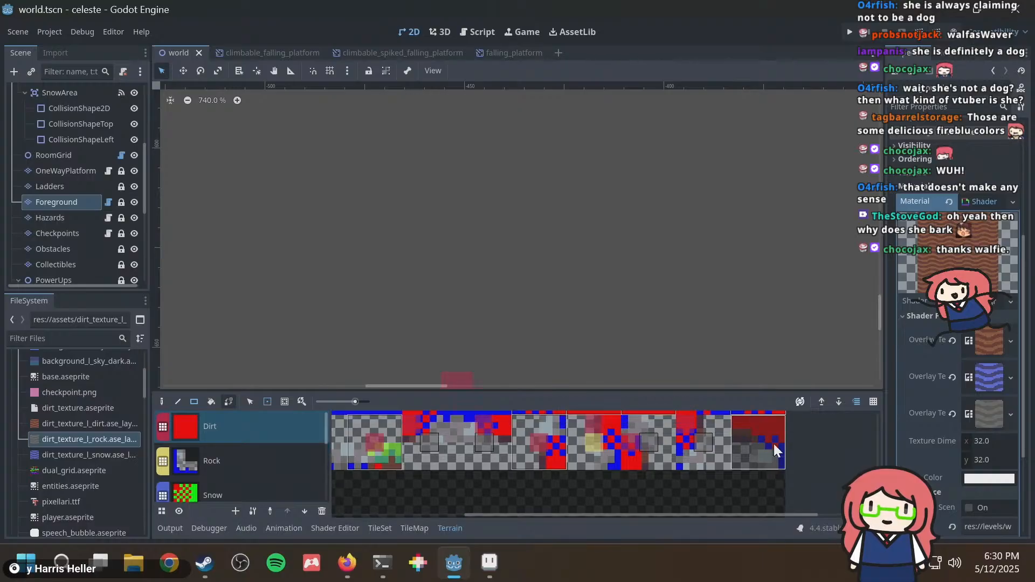
scroll(774, 444, "up", 1)
scroll(711, 472, "left", 3, "shift")
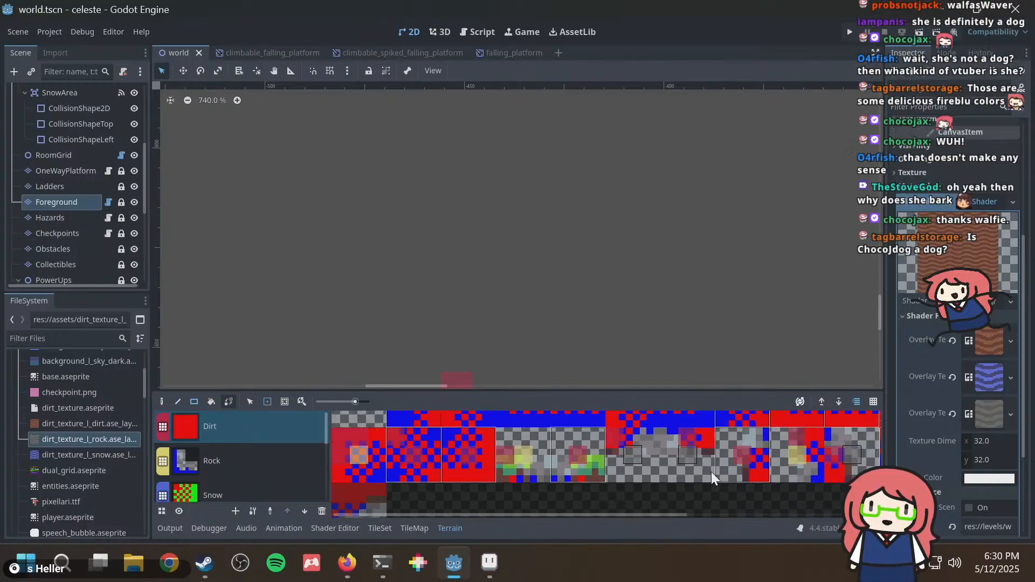
scroll(677, 471, "down", 2)
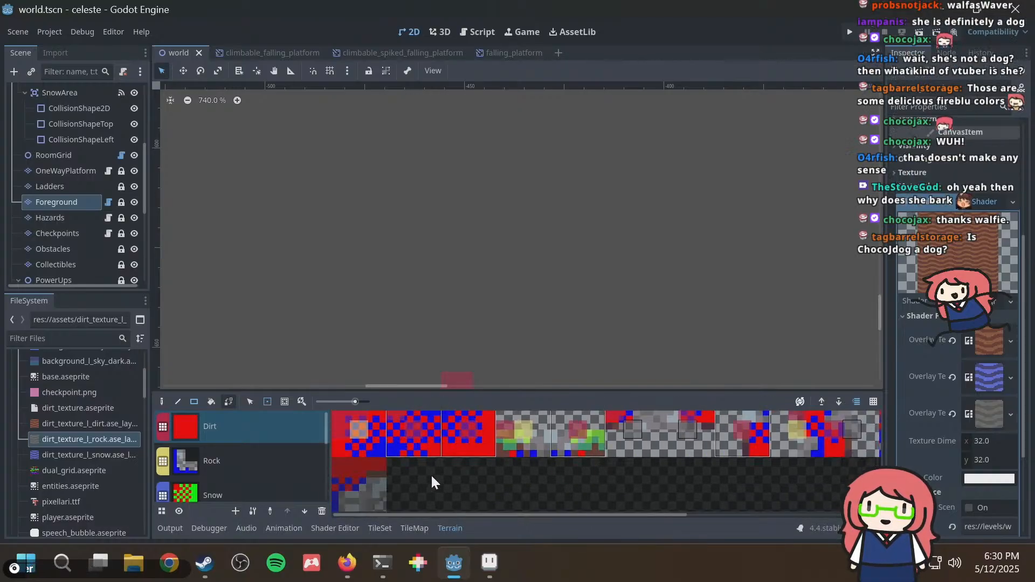
scroll(431, 474, "right", 4, "shift")
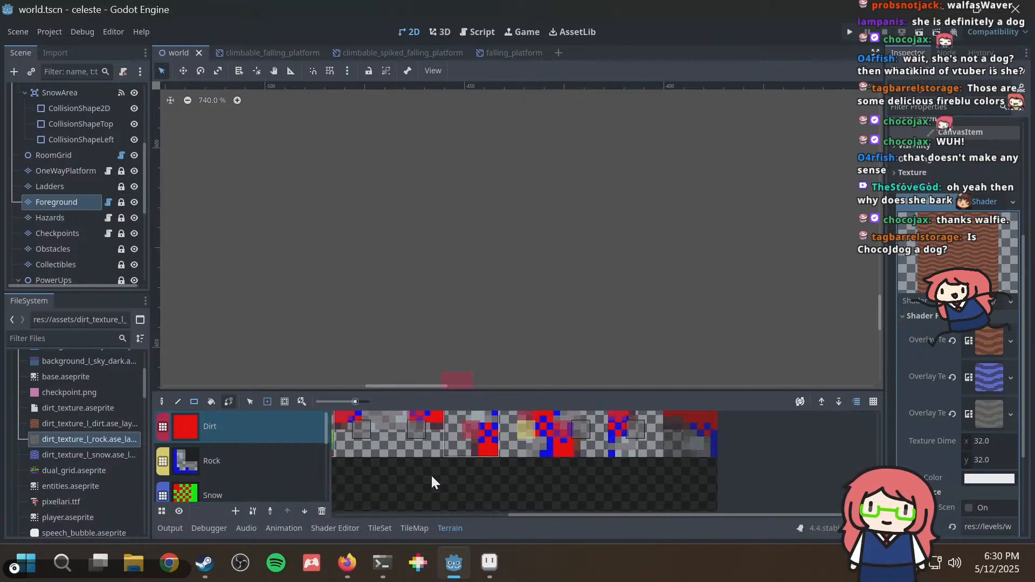
scroll(428, 474, "left", 1, "shift")
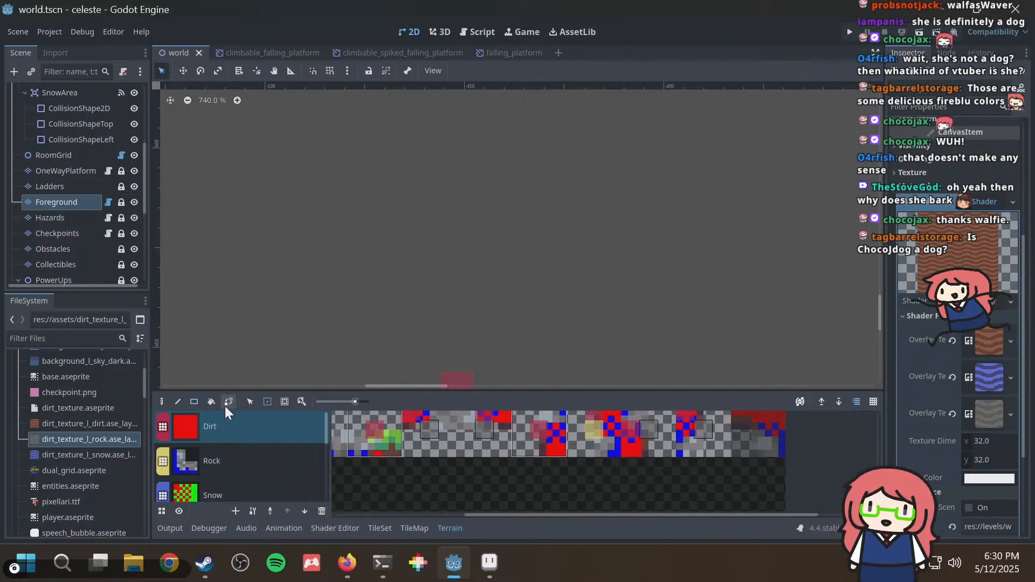
Assign the Rock terrain type to the tile at (11, 10) and the Decoration type to the tile at (0, 11).
left_click(231, 455)
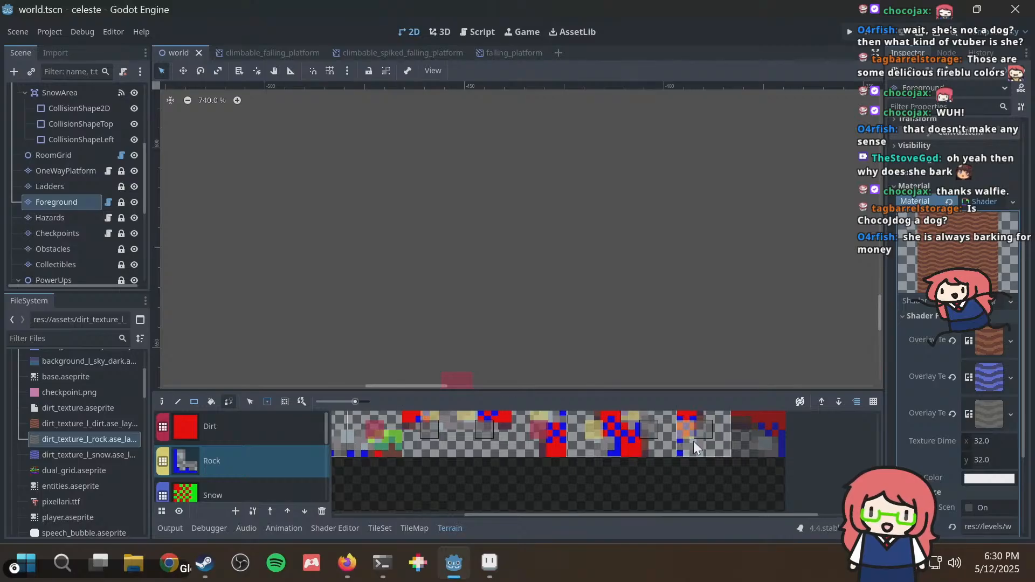
left_click(753, 439)
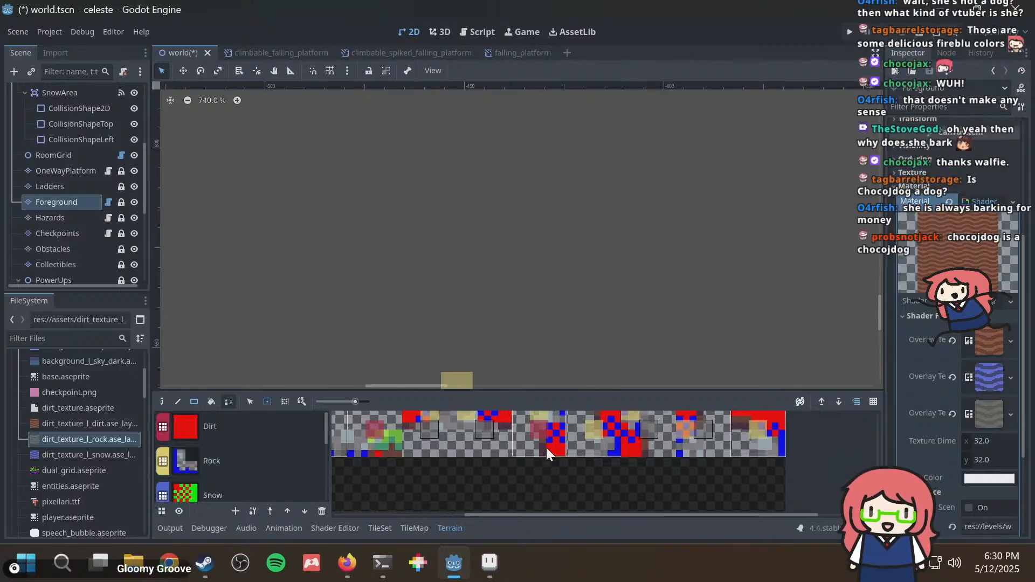
scroll(559, 468, "left", 3)
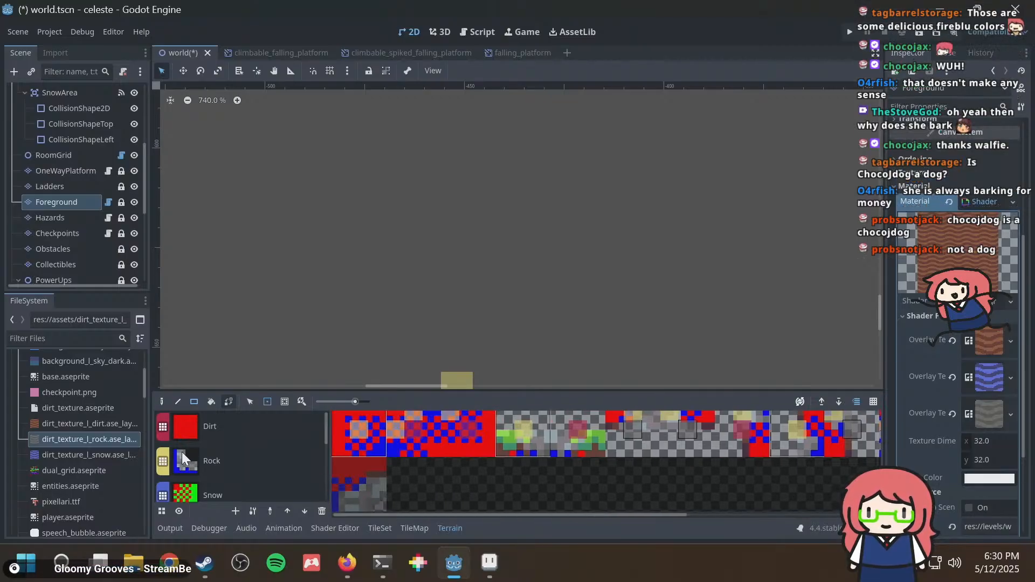
scroll(214, 458, "down", 2)
scroll(215, 464, "down", 3)
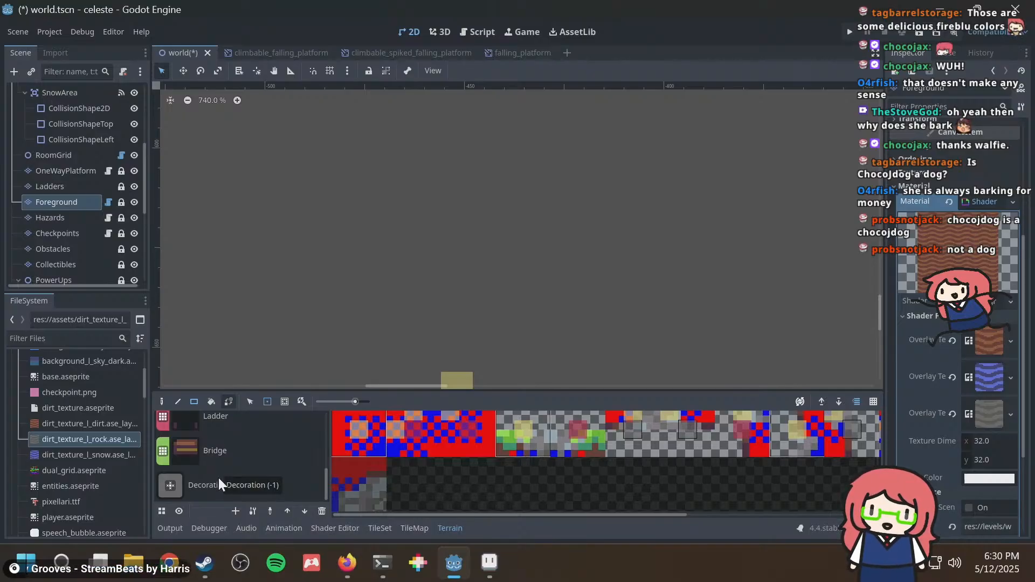
left_click(222, 485)
left_click(367, 484)
Paint Dirt terrain peering bits along the upper part of the newly added tiles at (0, 11) and (11, 10).
scroll(263, 458, "up", 5)
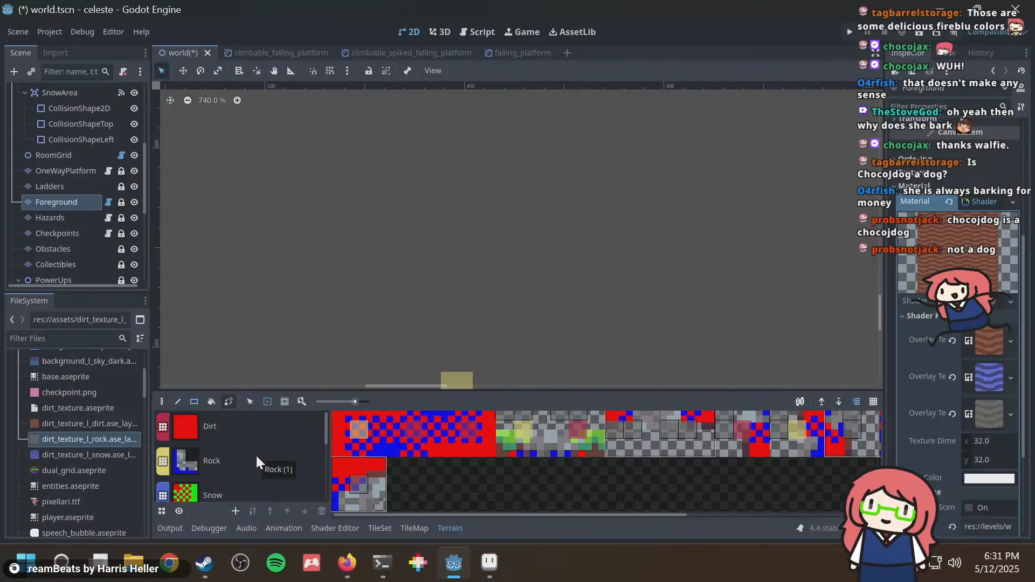
left_click(245, 428)
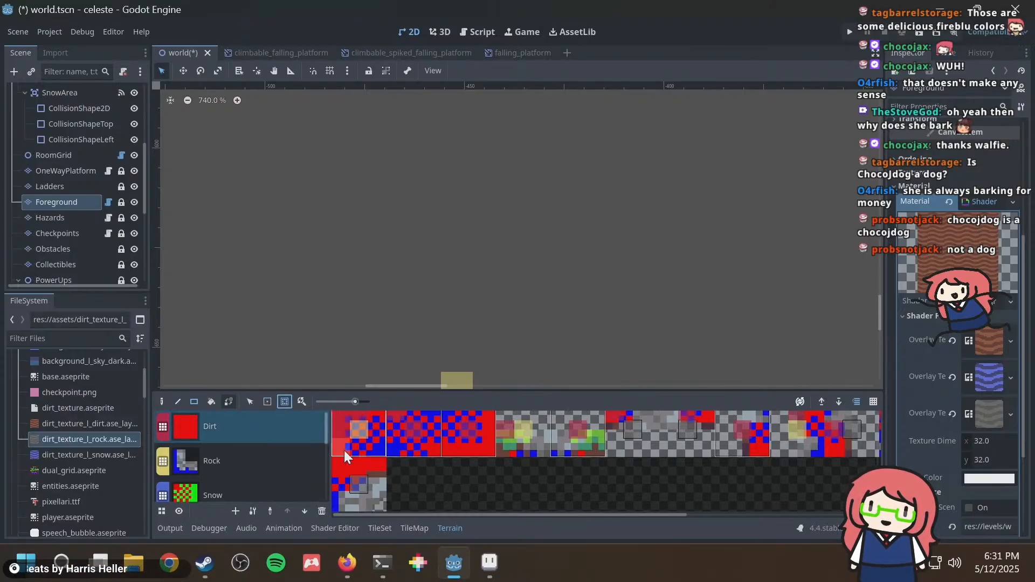
left_click(355, 465)
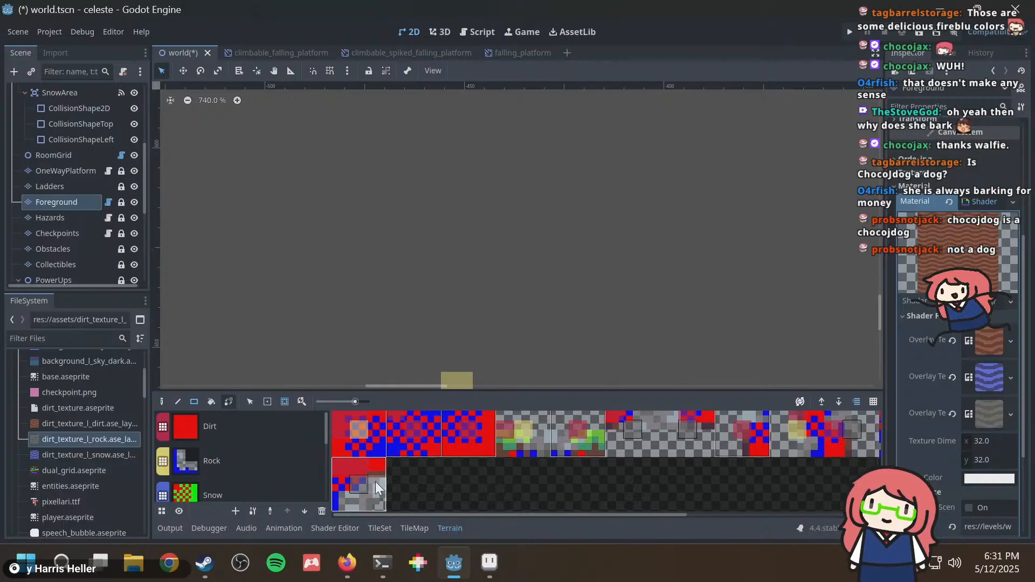
scroll(472, 490, "right", 5)
scroll(472, 499, "right", 1)
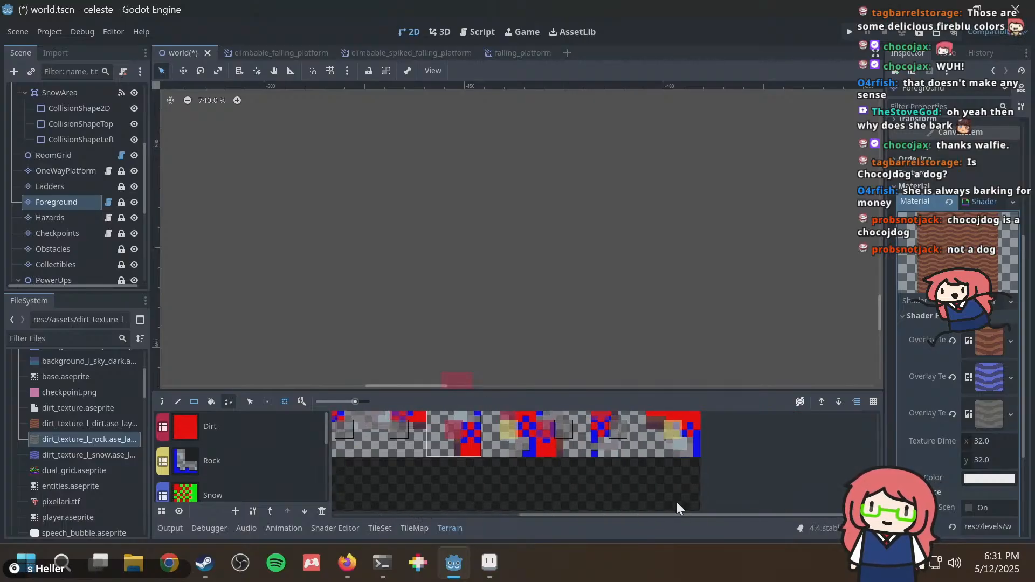
scroll(699, 449, "up", 2)
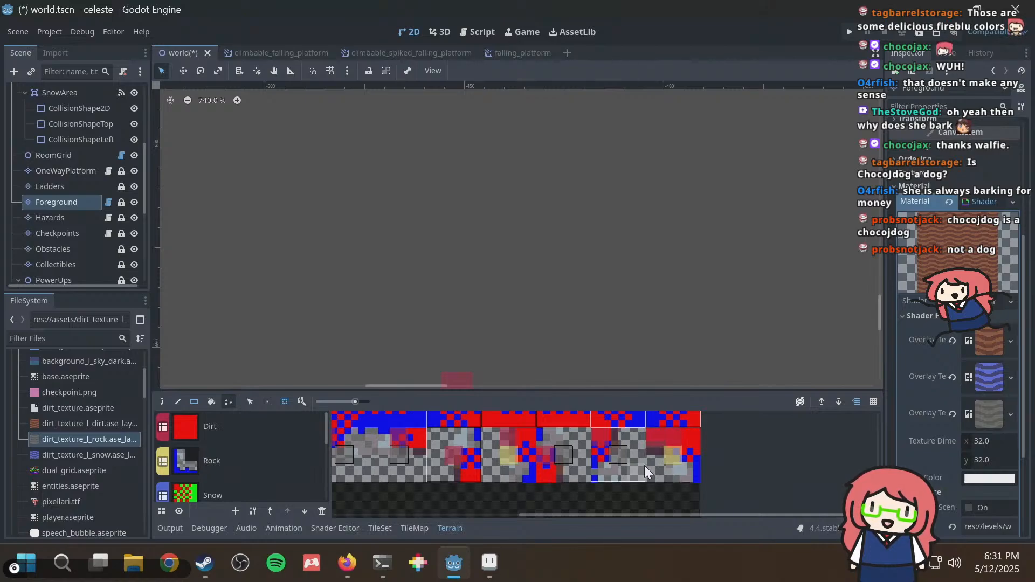
Paint a Decoration terrain peering bit on the upper-left part of the tile at (11, 10).
scroll(233, 456, "down", 2)
scroll(232, 448, "down", 3)
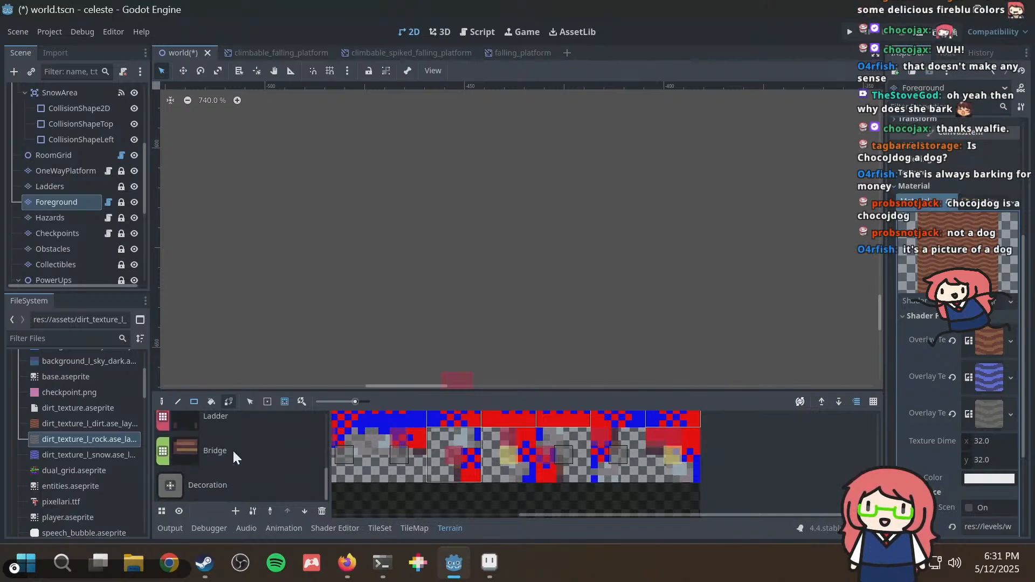
left_click(243, 479)
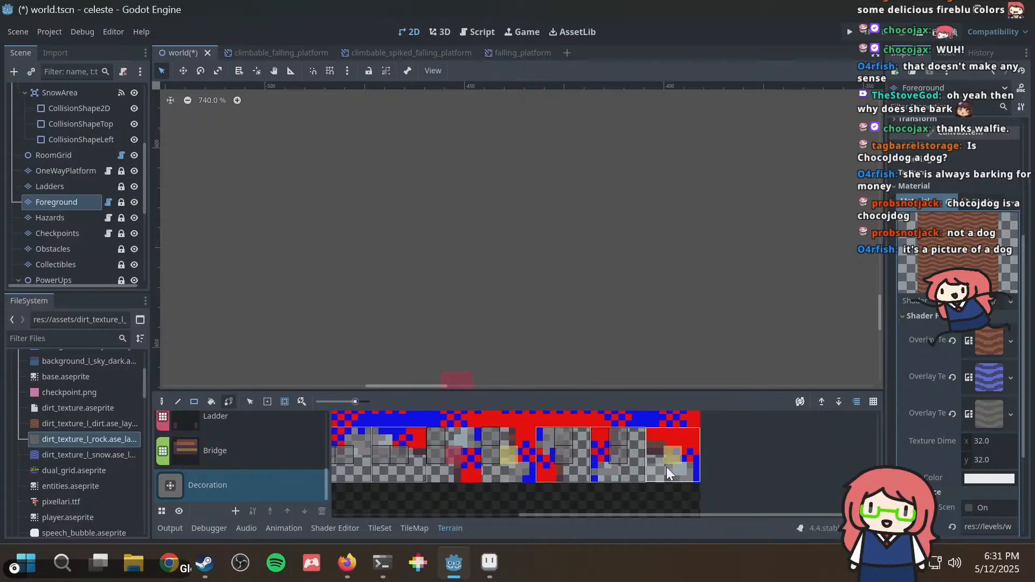
left_click(656, 449)
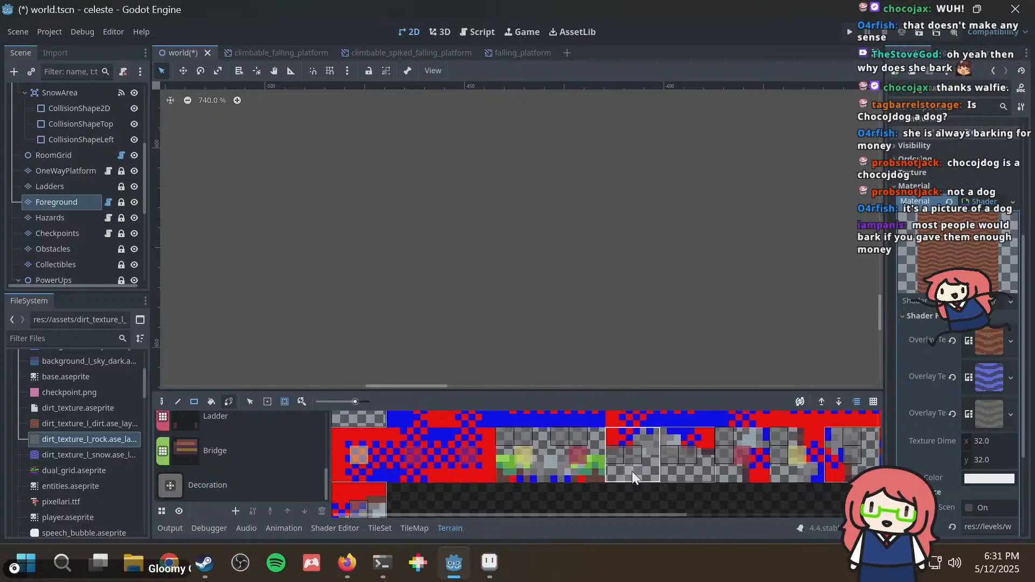
scroll(468, 479, "down", 1)
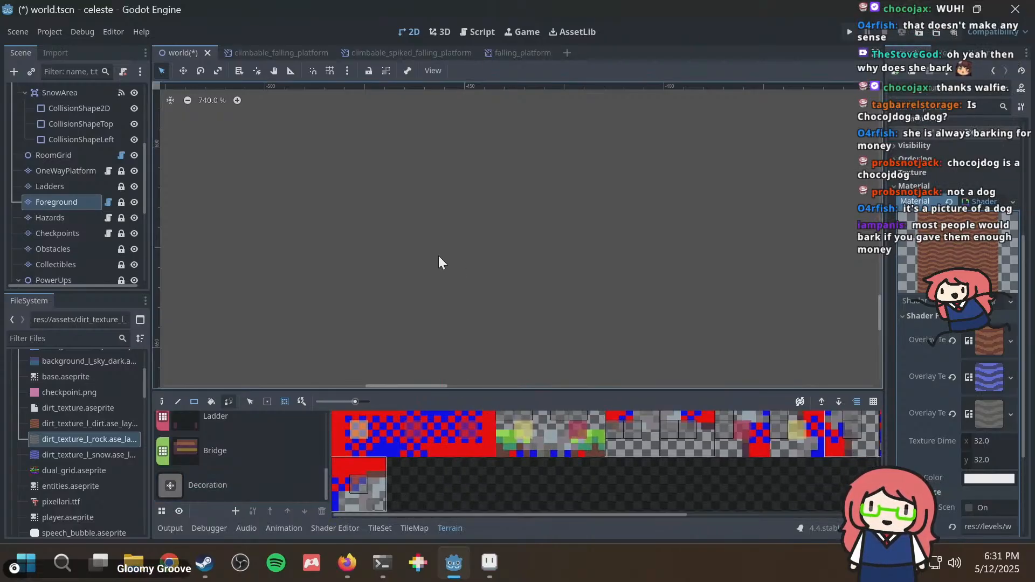
Paint a Dirt block in the empty area beside the level and overlap its lower-right corner with a Rock block.
scroll(382, 274, "down", 5)
scroll(382, 274, "down", 4)
scroll(380, 303, "up", 2)
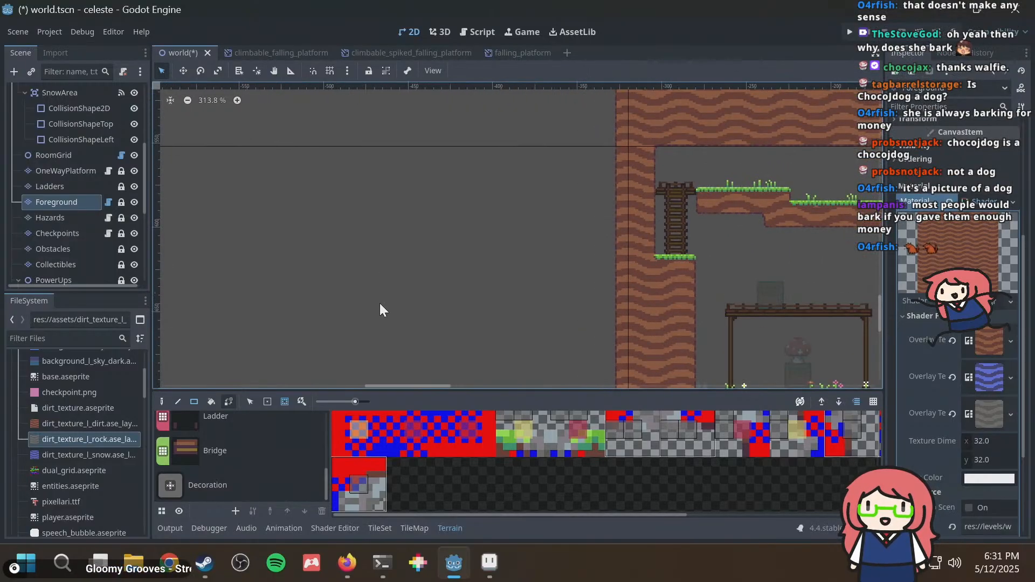
scroll(162, 488, "up", 2)
scroll(174, 490, "up", 3)
left_click(208, 437)
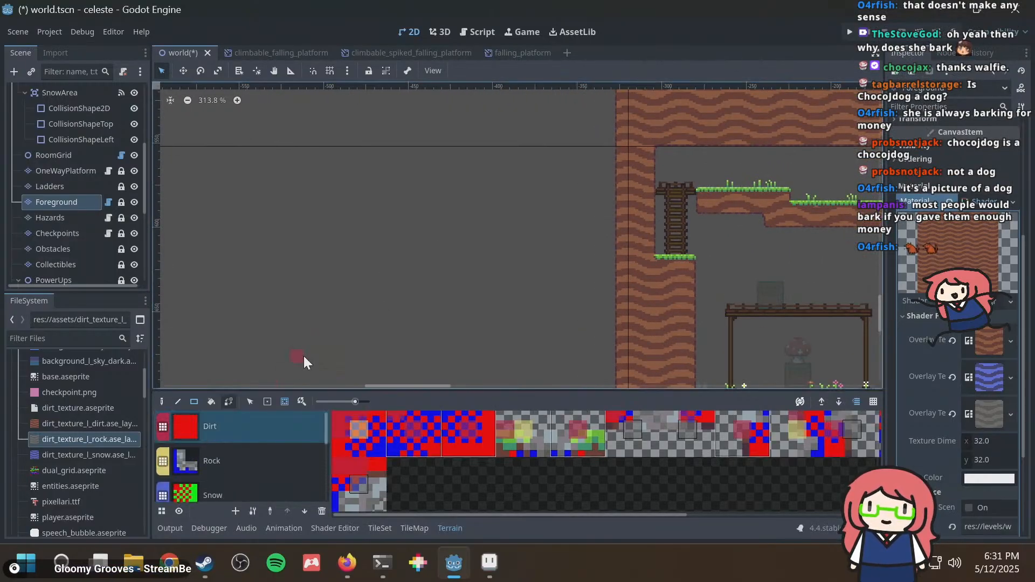
scroll(406, 226, "up", 2)
left_click_drag(406, 215, 523, 310)
left_click(239, 453)
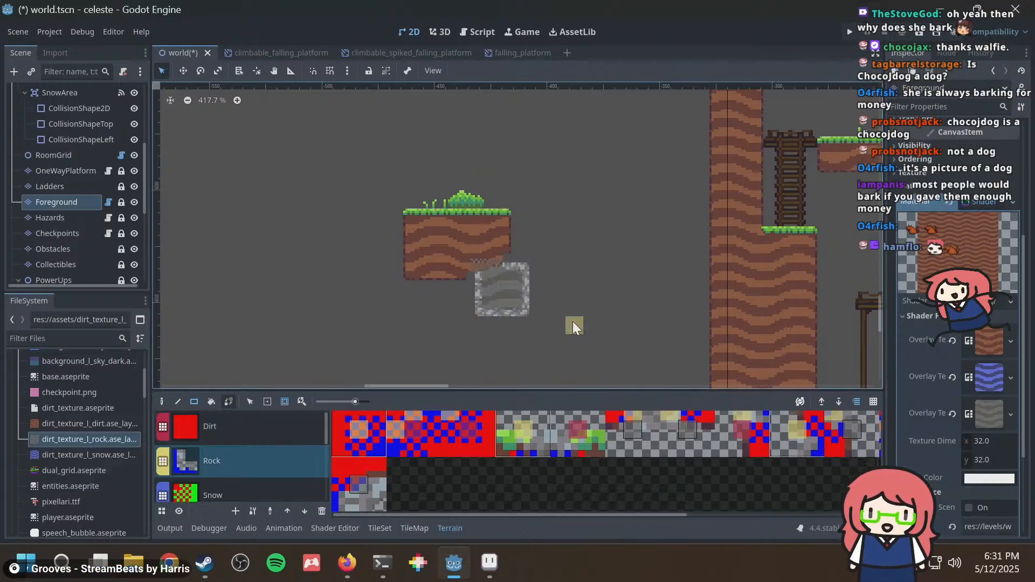
scroll(504, 296, "up", 2)
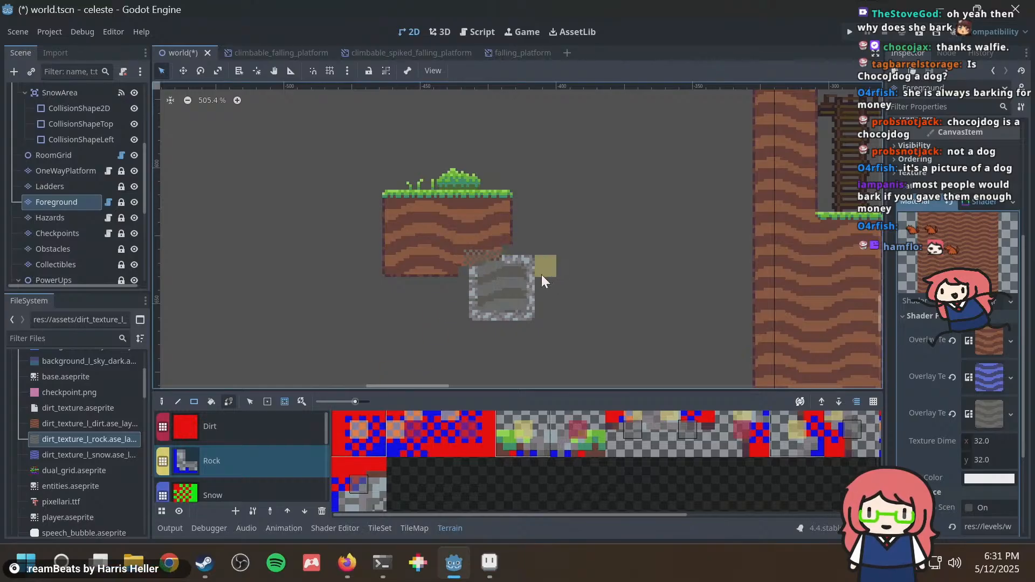
Undo the Dirt and Rock test blocks painted in the empty area.
key("ctrl+z")
key("ctrl+z")
key("ctrl+z")
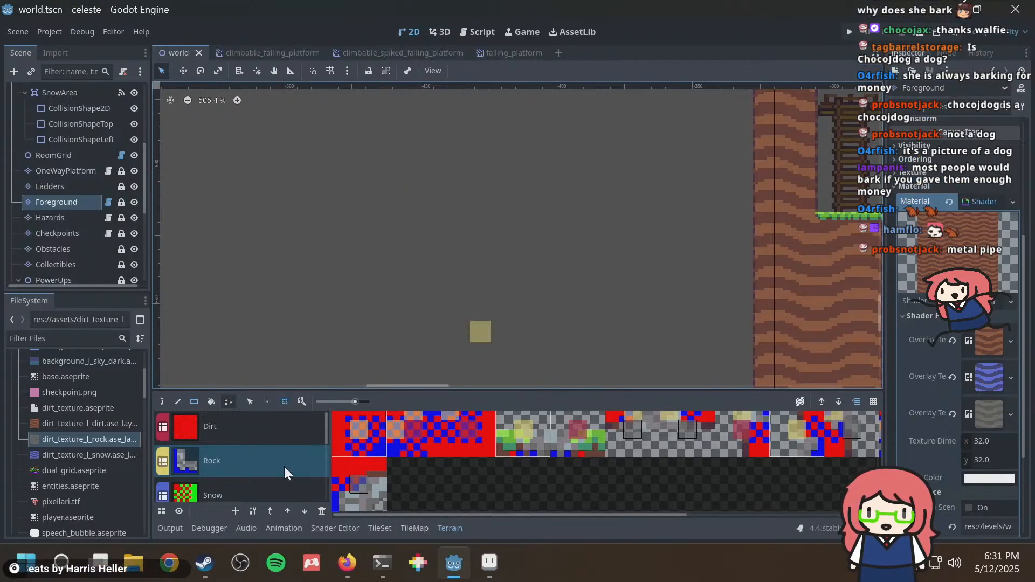
Examine the Dirt and Decoration terrain types across the last atlas rows, including the new tile at (0, 11).
left_click(267, 401)
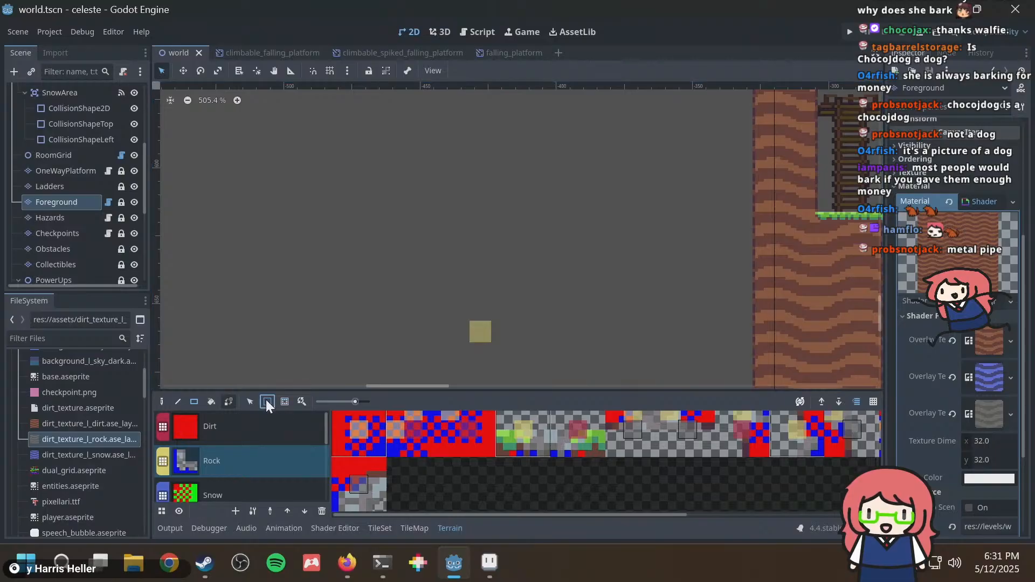
left_click(253, 427)
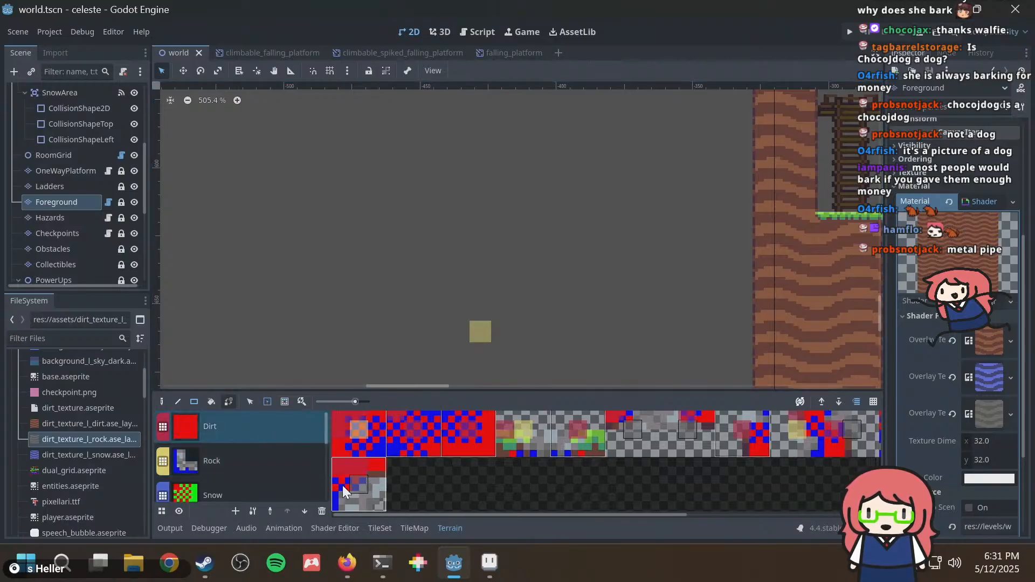
scroll(221, 465, "down", 5)
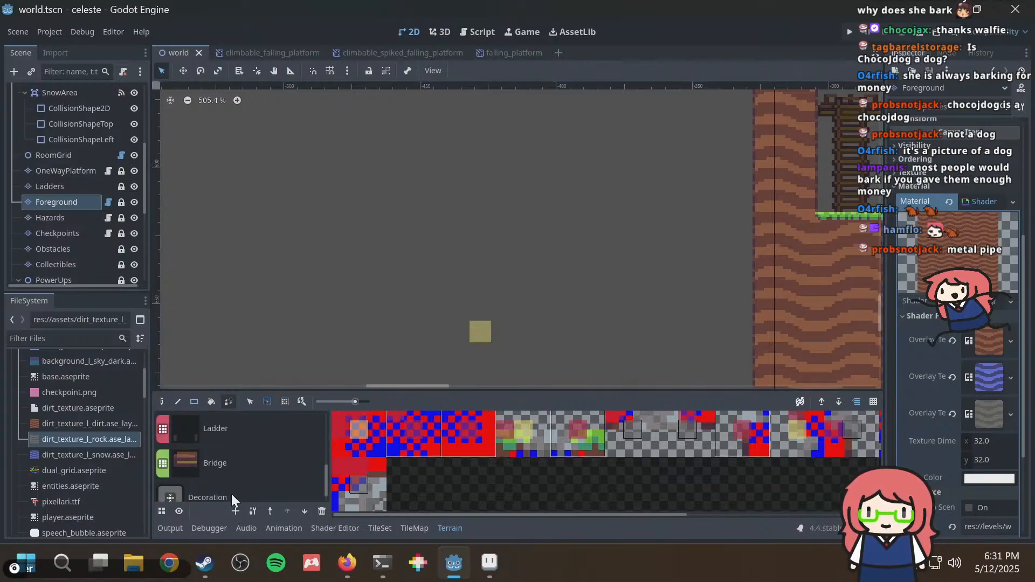
left_click(231, 493)
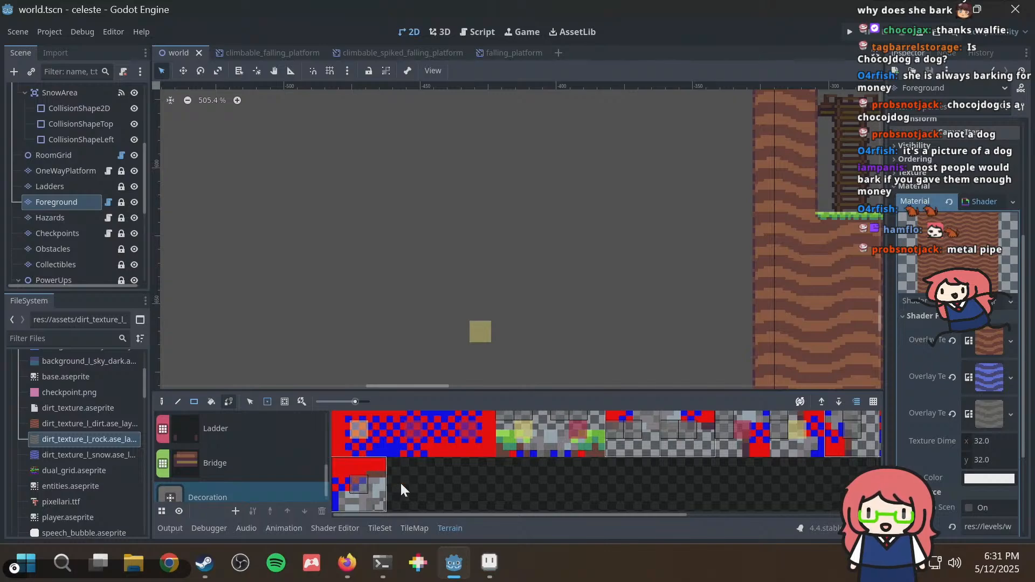
scroll(593, 451, "up", 2)
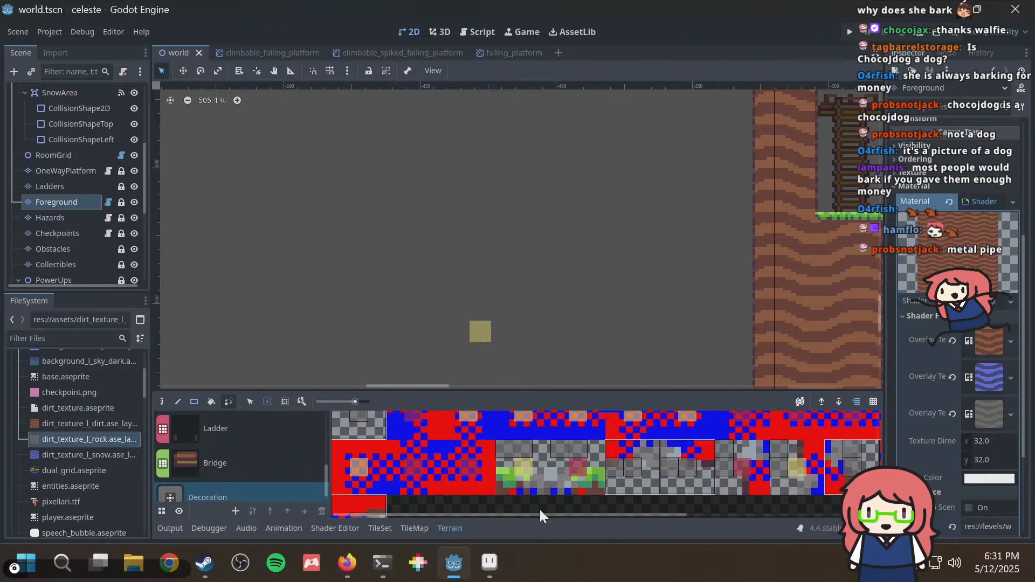
scroll(513, 452, "down", 2)
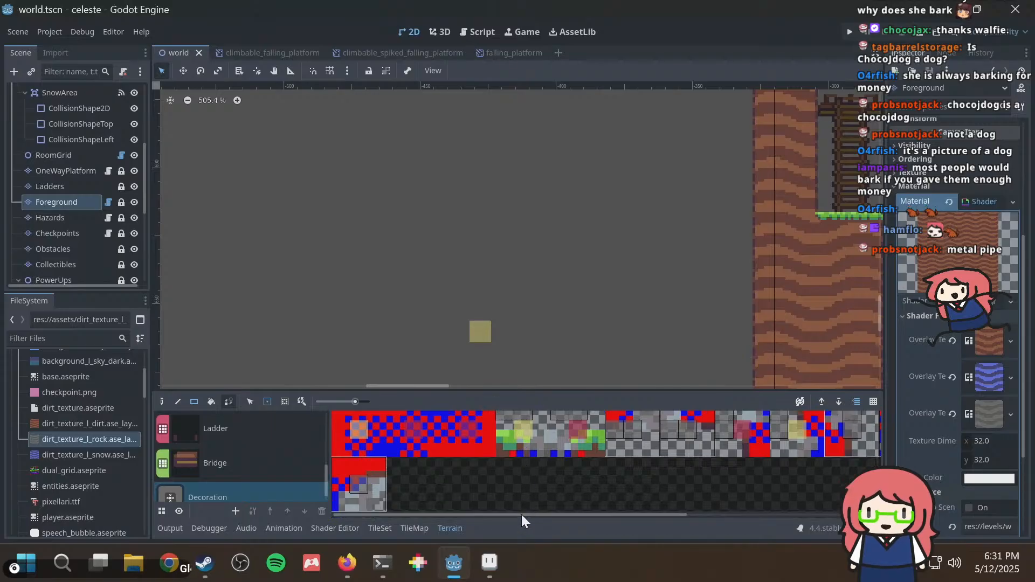
left_click_drag(523, 516, 623, 490)
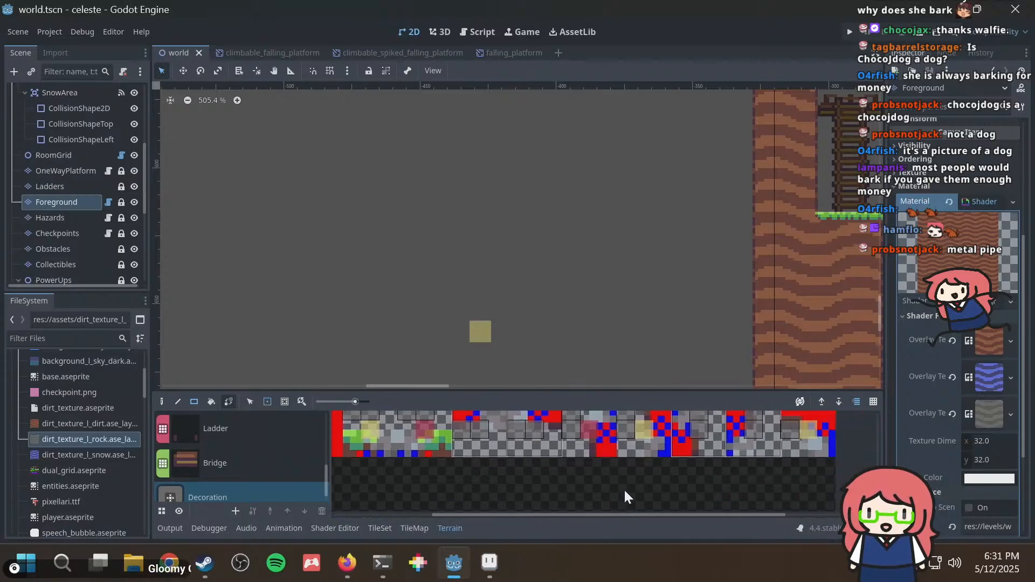
scroll(591, 488, "up", 2)
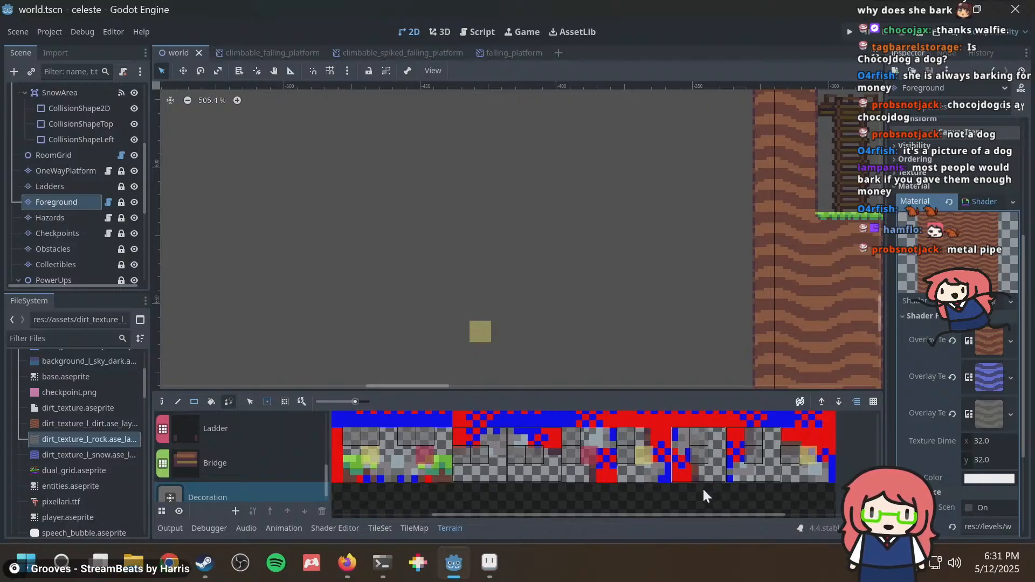
left_click_drag(688, 515, 497, 513)
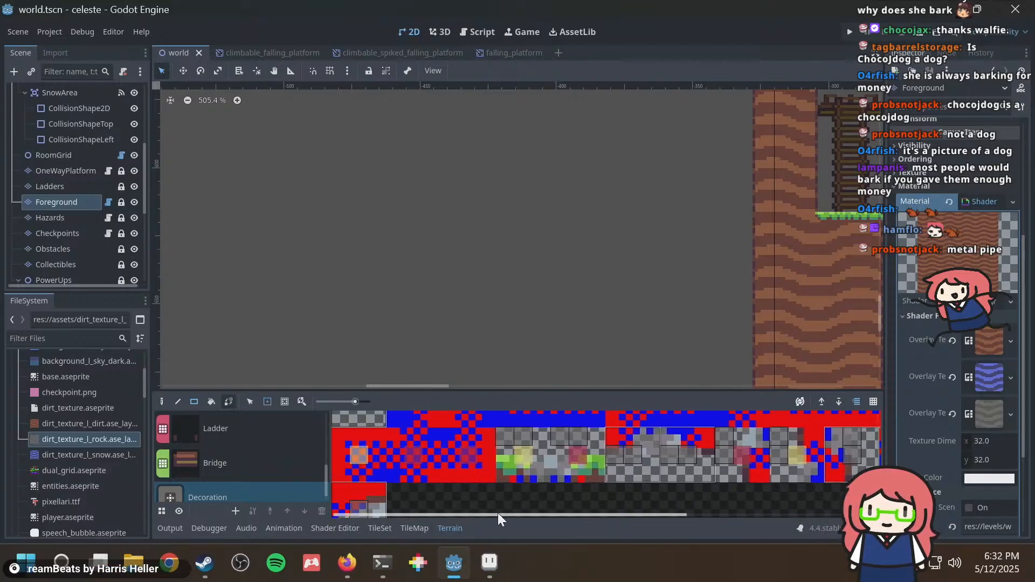
scroll(496, 500, "down", 2)
scroll(496, 500, "up", 2)
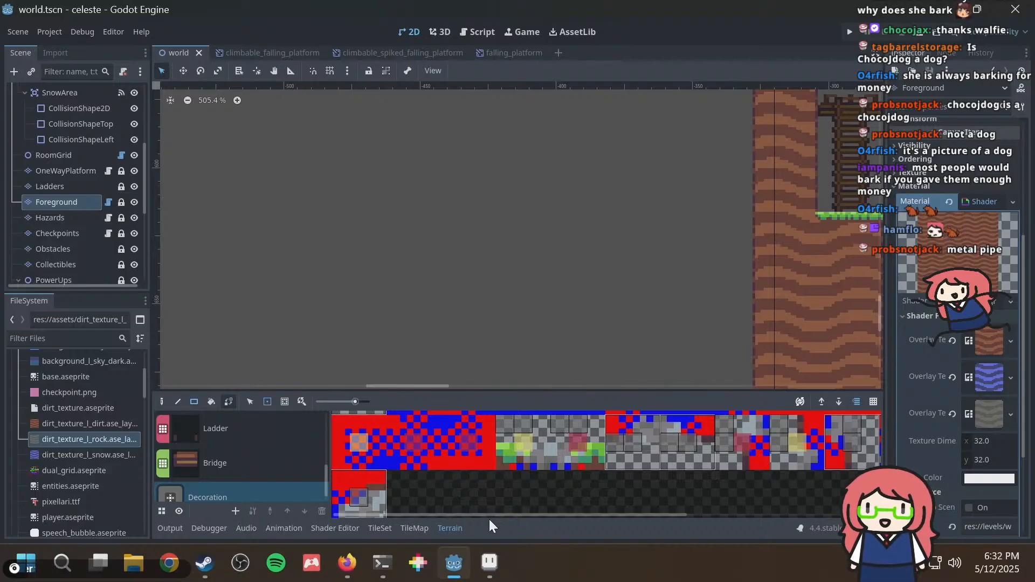
scroll(501, 485, "down", 2)
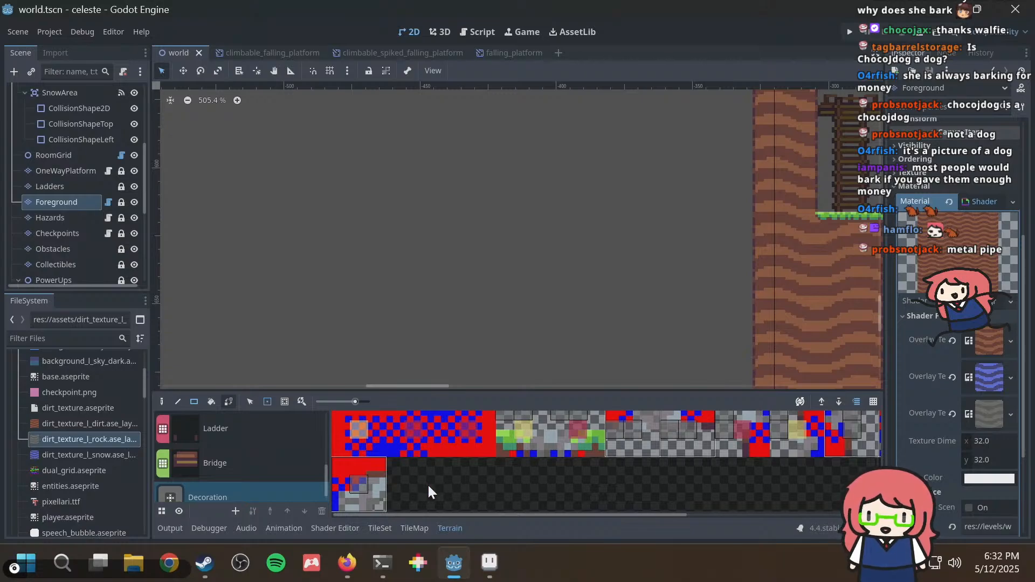
scroll(244, 477, "down", 1)
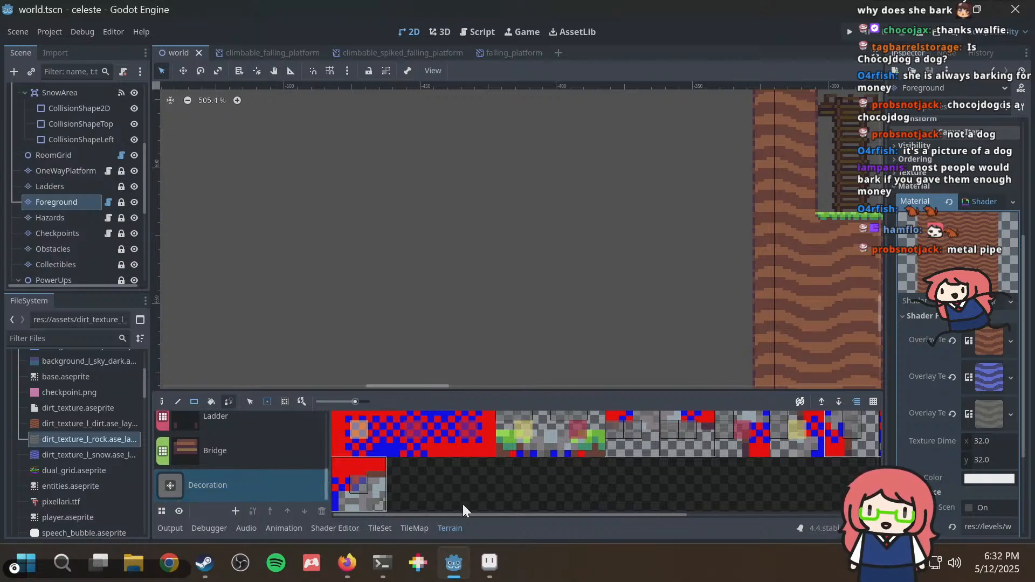
Check the Decoration and Dirt assignments on the tile at (11, 10) for comparison with the tile at (0, 11).
left_click_drag(459, 513, 615, 518)
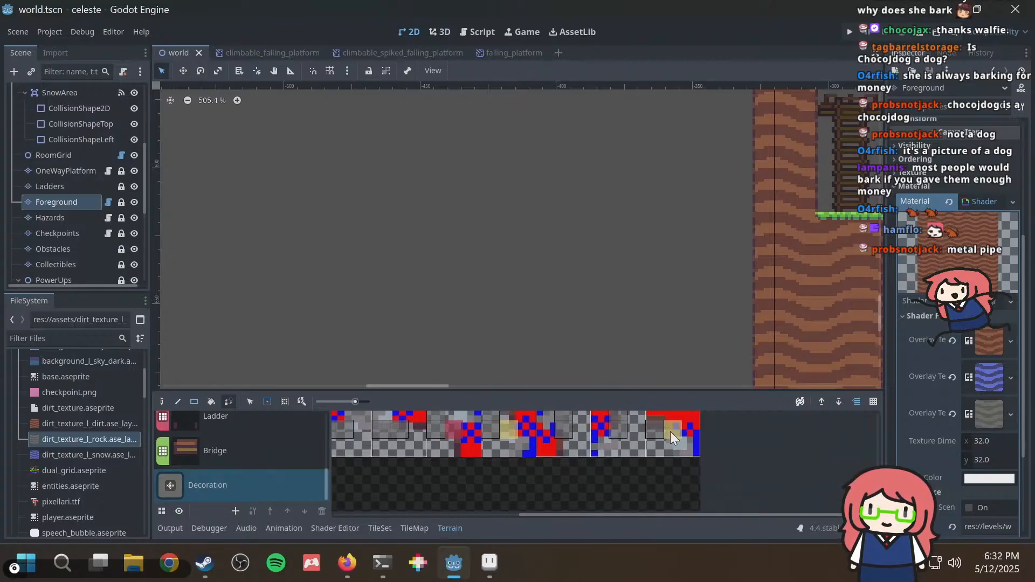
scroll(670, 438, "up", 1)
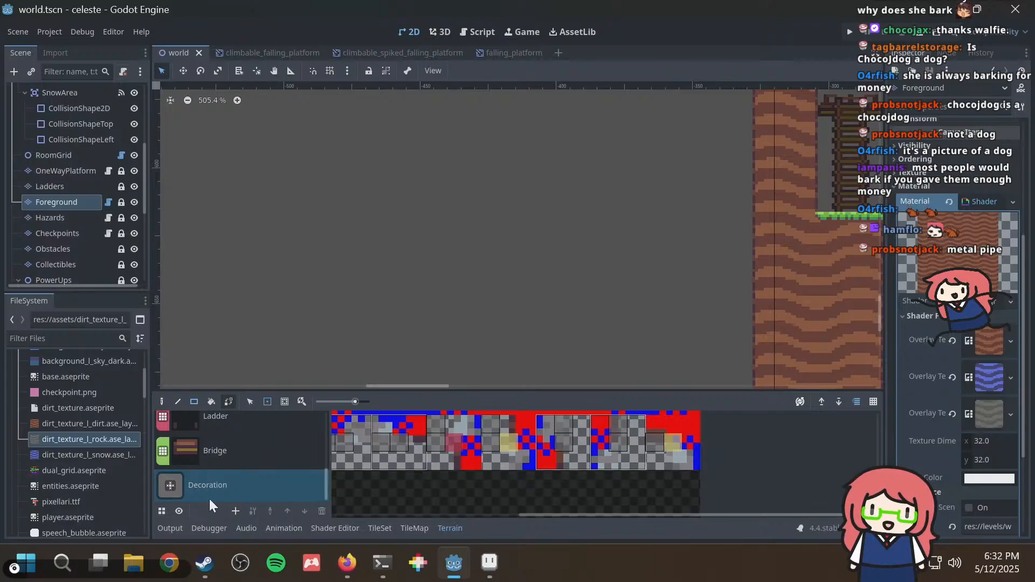
scroll(244, 457, "up", 5)
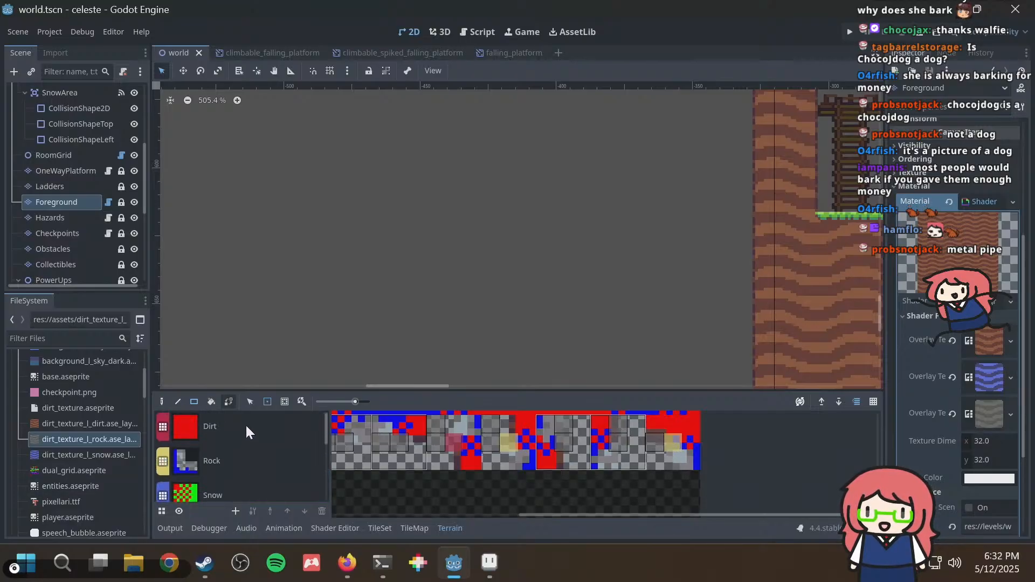
left_click(247, 427)
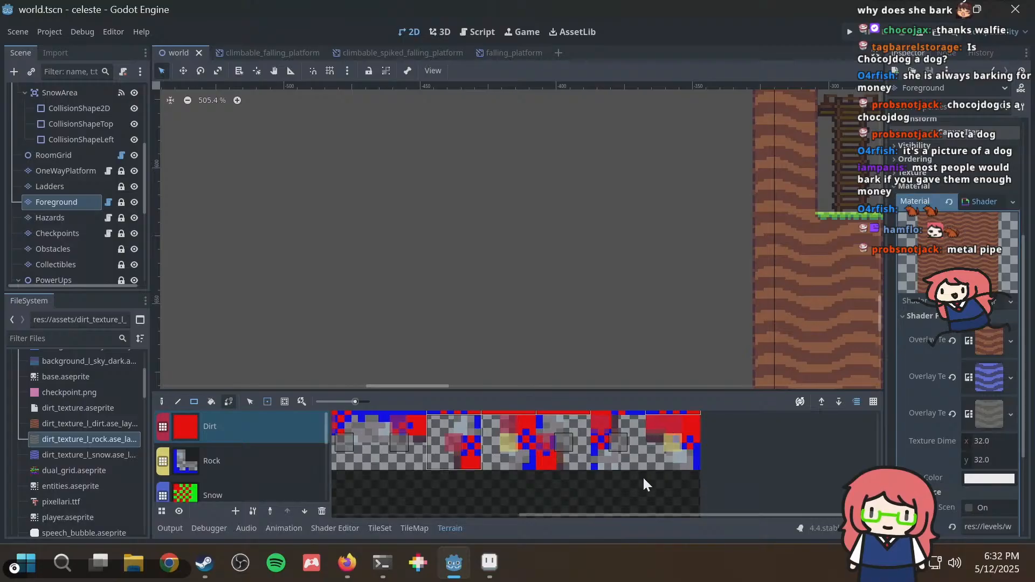
left_click_drag(652, 513, 376, 532)
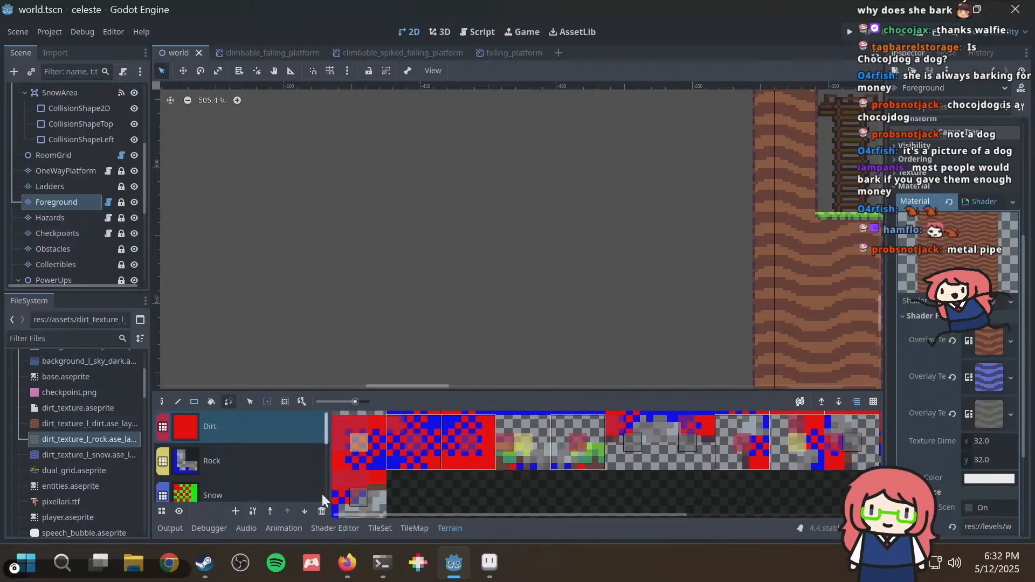
Try the Rock terrain type on the tile at (0, 11), then reassign it to Decoration.
left_click(230, 466)
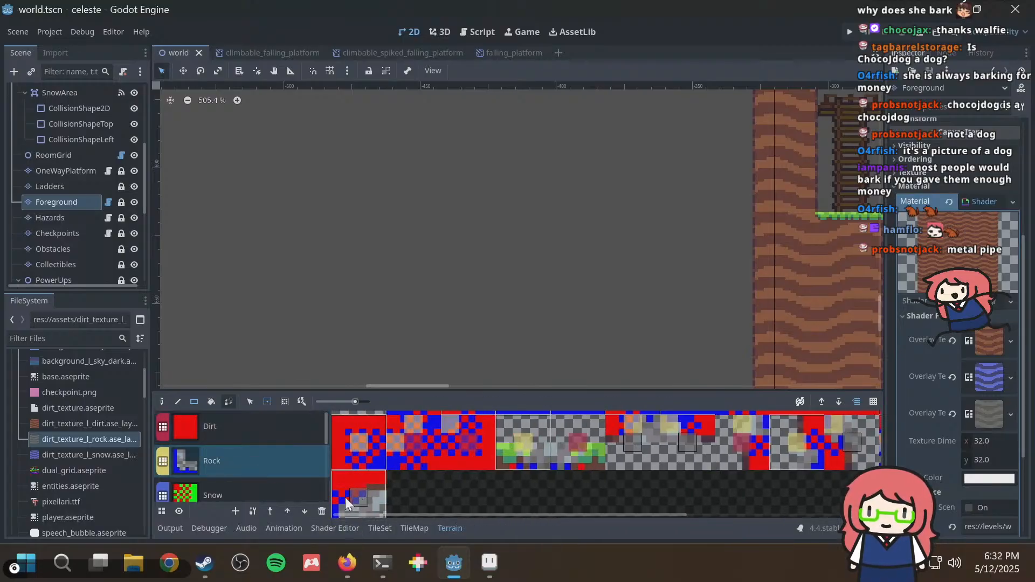
left_click(345, 497)
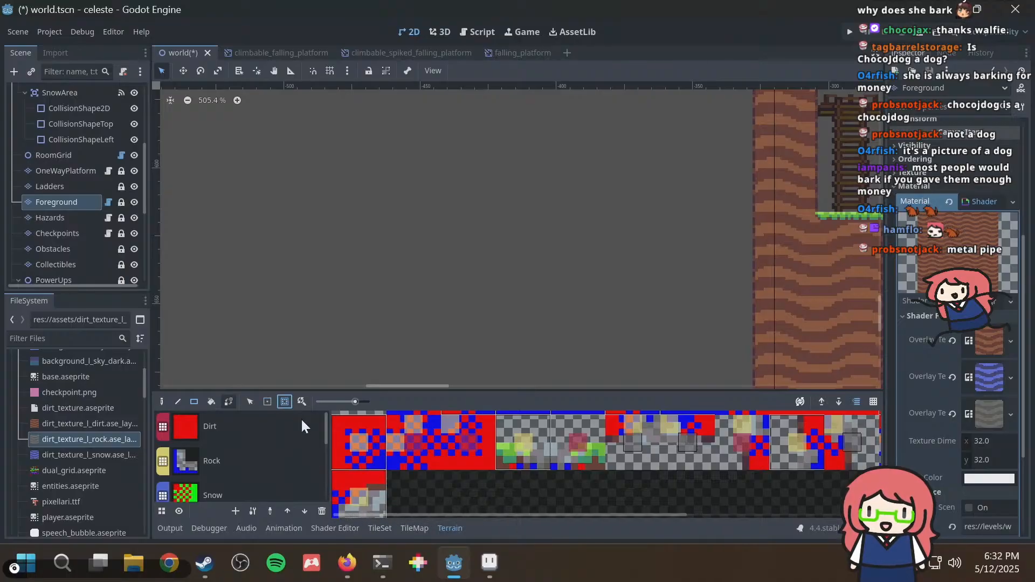
scroll(267, 485, "down", 2)
scroll(253, 488, "down", 1)
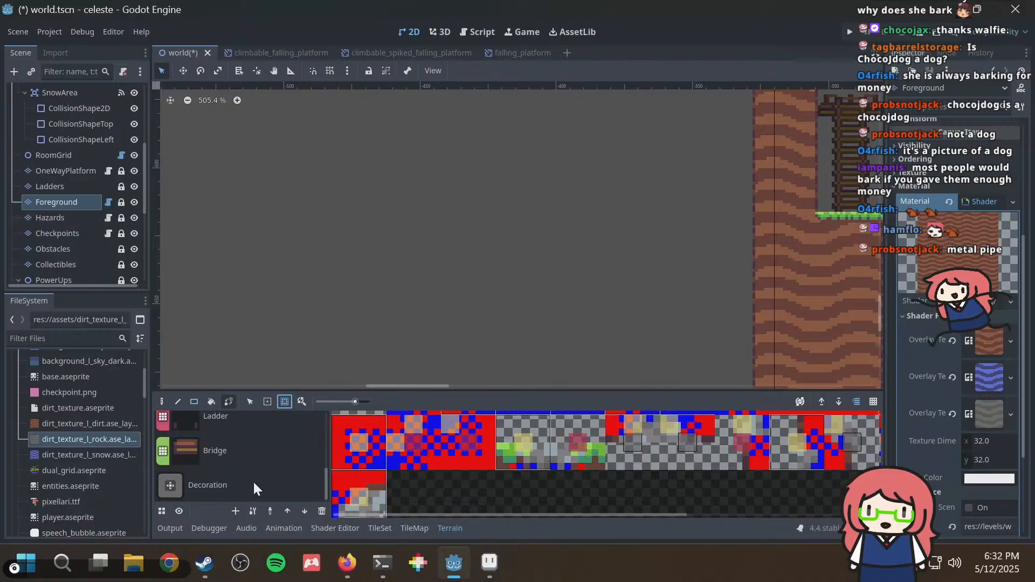
left_click(253, 485)
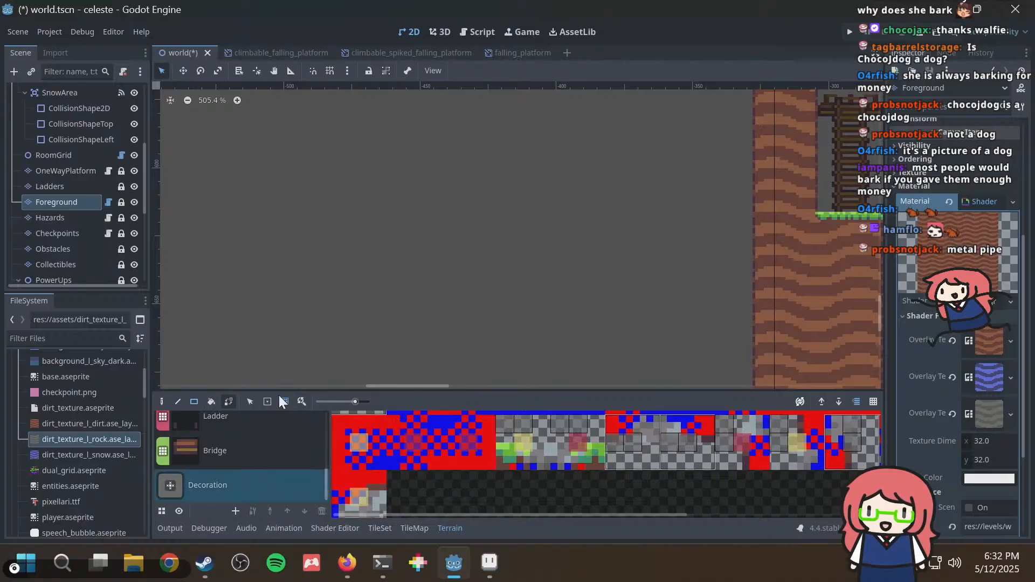
left_click(358, 496)
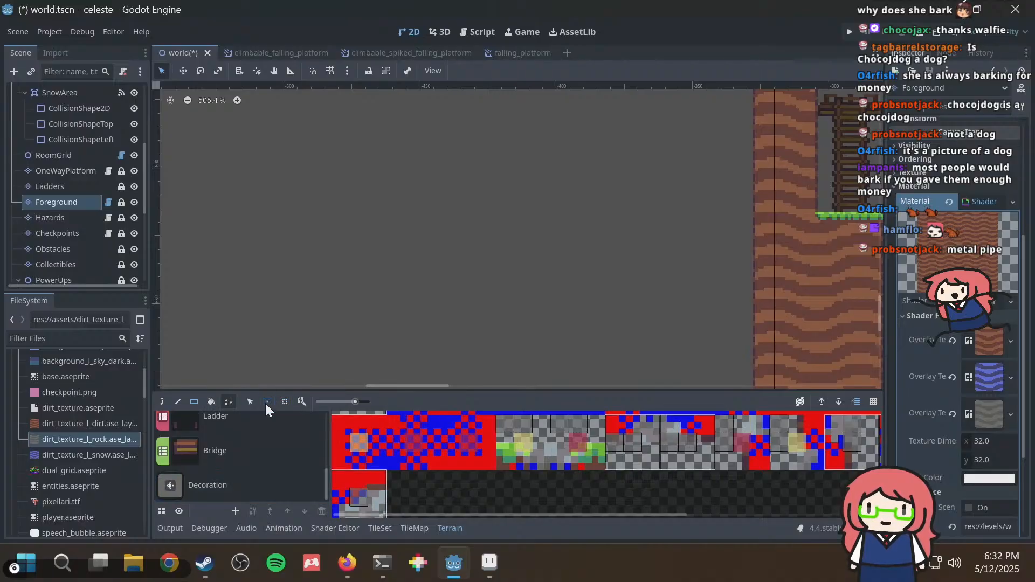
Paint a Rock terrain peering bit on the tile at (0, 11), compare it with the tile at (11, 10), and save the scene.
left_click(284, 402)
scroll(234, 452, "up", 3)
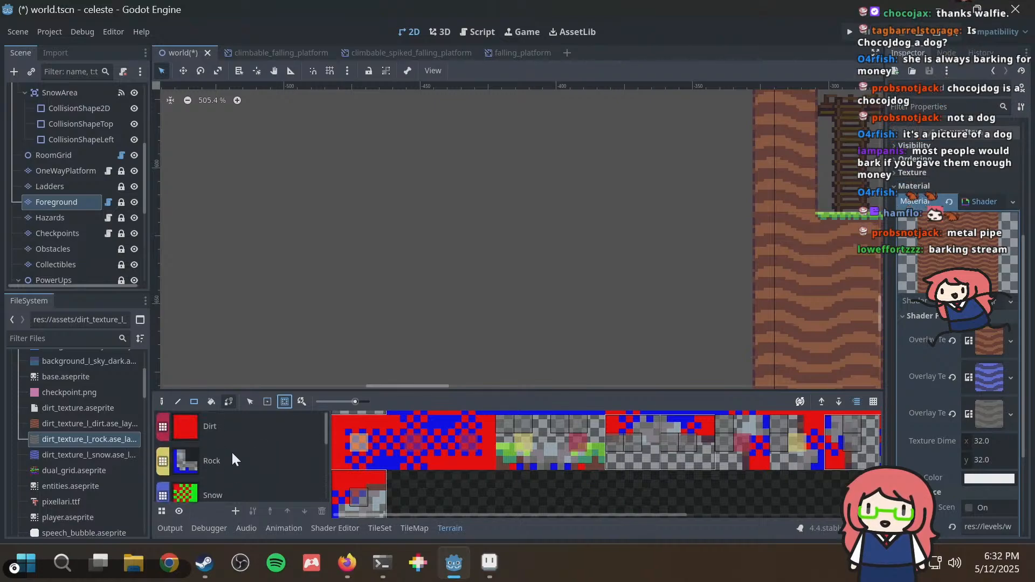
left_click(233, 459)
left_click(373, 495)
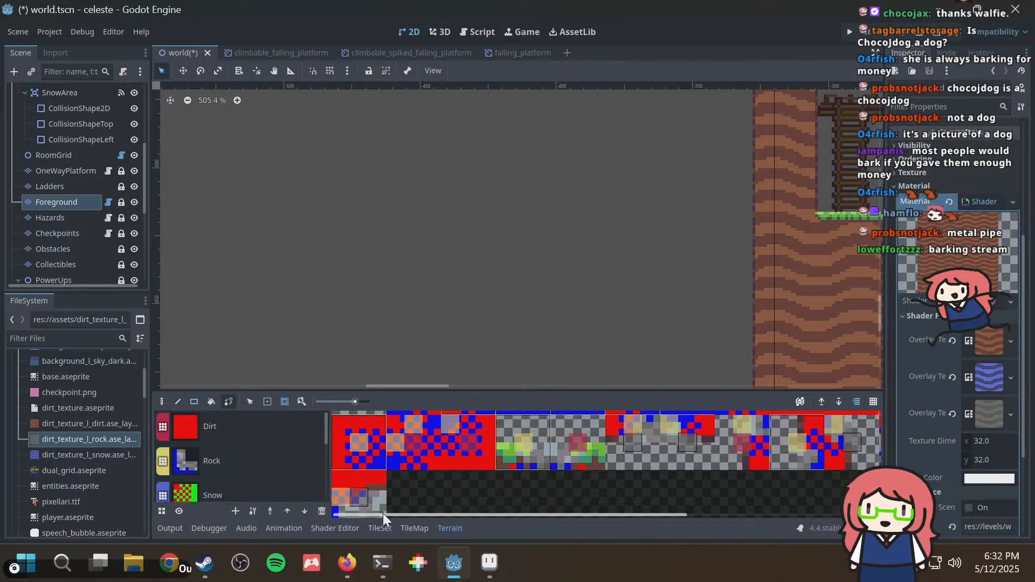
left_click_drag(441, 514, 626, 516)
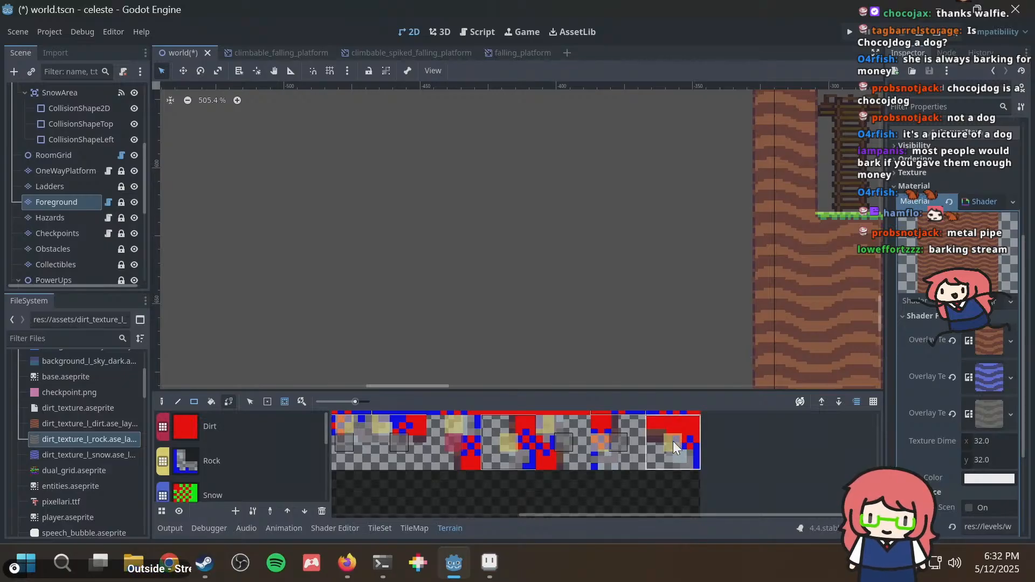
key("ctrl+s")
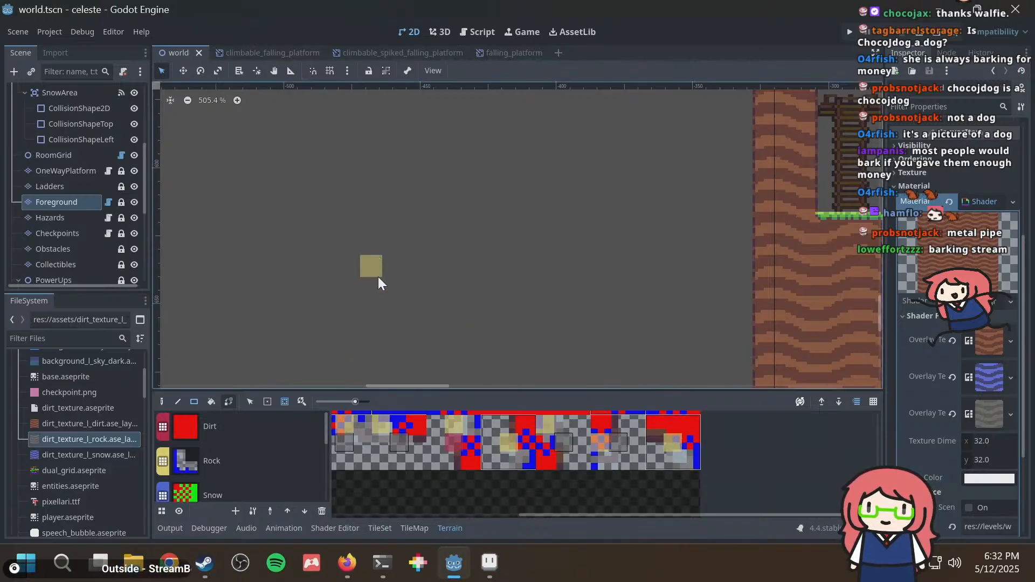
Paint a fresh Dirt test block on the Foreground layer in the empty area beside the level.
scroll(377, 276, "down", 2)
scroll(238, 473, "down", 3)
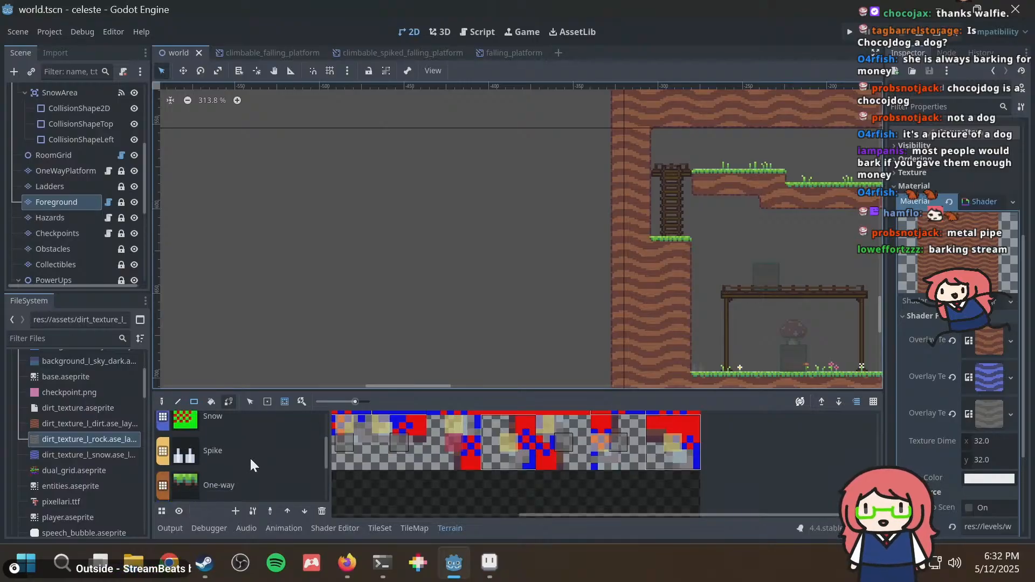
scroll(250, 458, "up", 1)
scroll(252, 440, "up", 2)
left_click(243, 428)
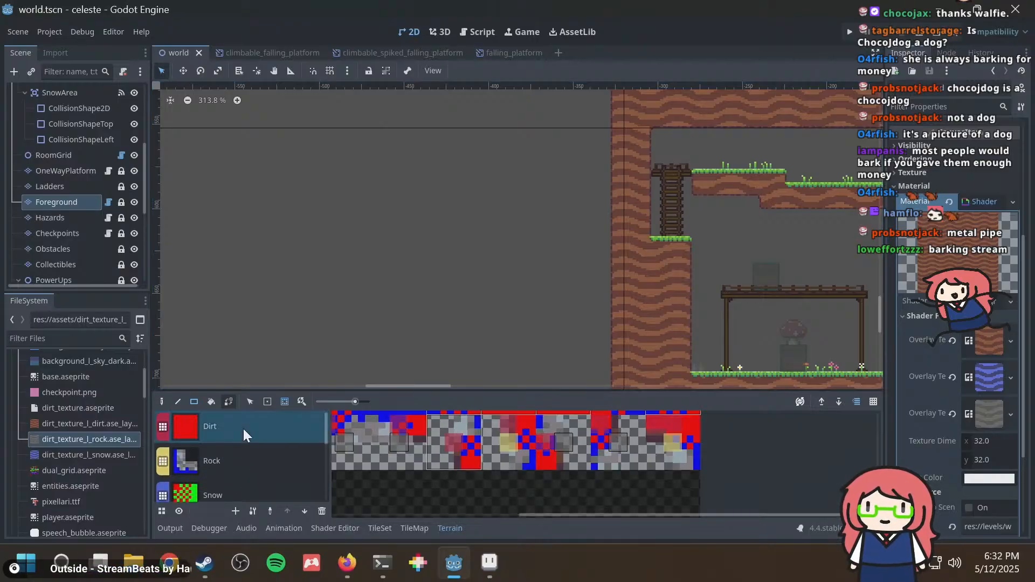
scroll(447, 205, "up", 1)
left_click_drag(447, 205, 529, 283)
Try a Rock block over the lower-right part of the Dirt block and undo it.
left_click(231, 459)
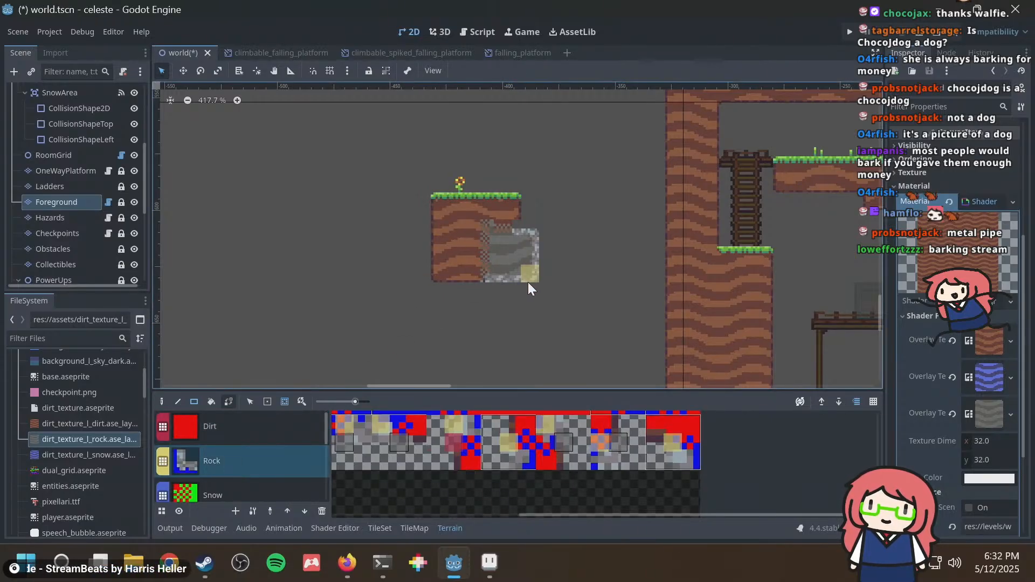
scroll(519, 272, "up", 1)
key("ctrl+z")
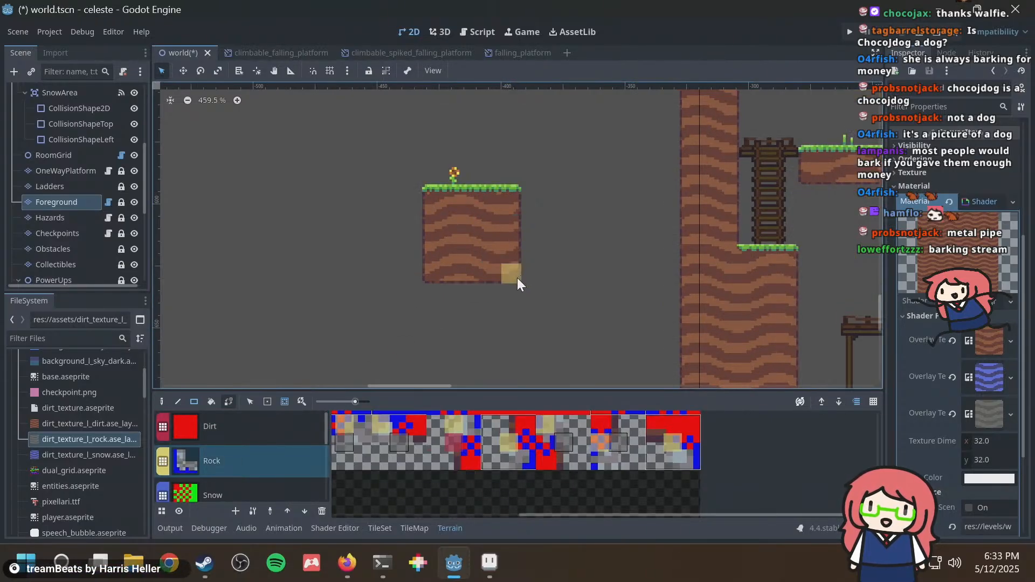
Paint a small Rock block directly beneath the Dirt test block and inspect the transition between them.
left_click(493, 307)
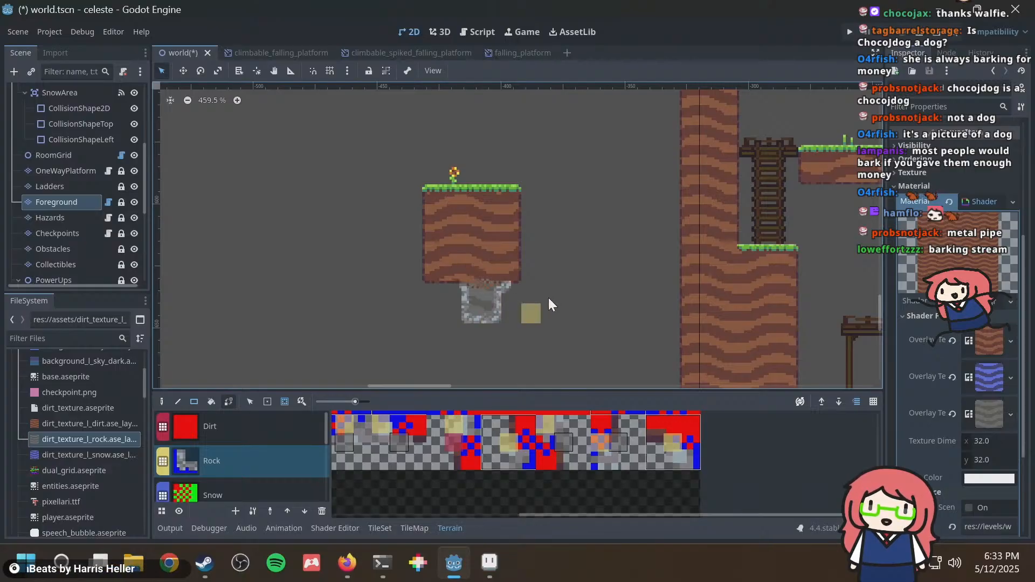
scroll(485, 323, "up", 11)
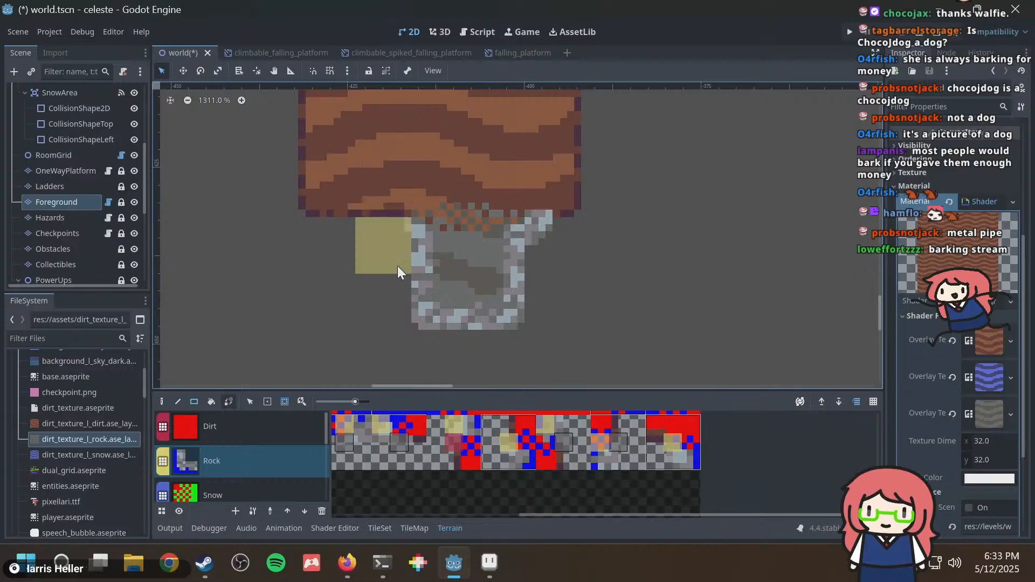
key("alt+Tab")
key("alt+Tab")
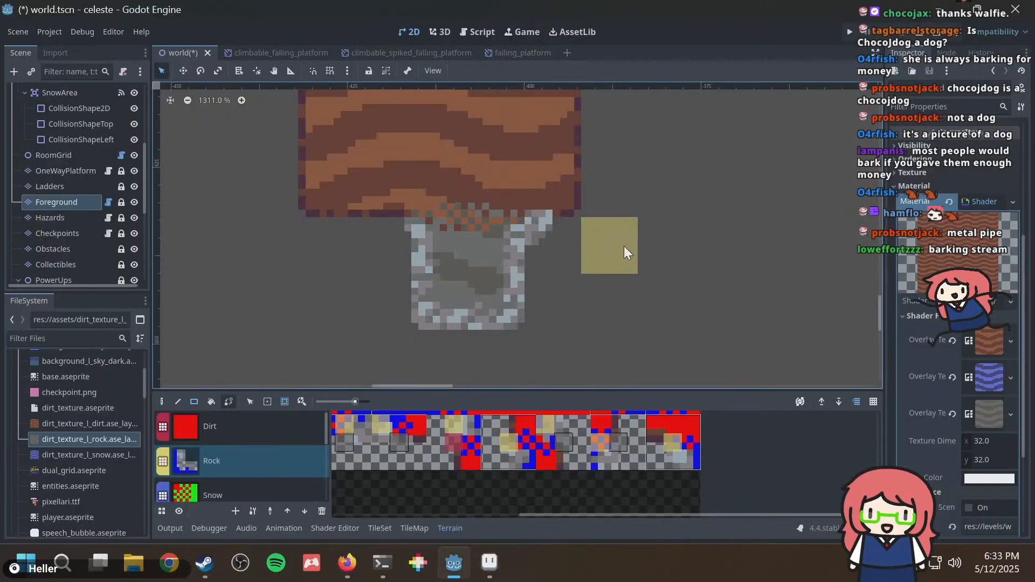
Switch to Aseprite and erase the protruding outer rock pixels from the right-hand Dirt-Rock transition tile in dual_grid.aseprite using the transparent colour.
key("alt+Tab")
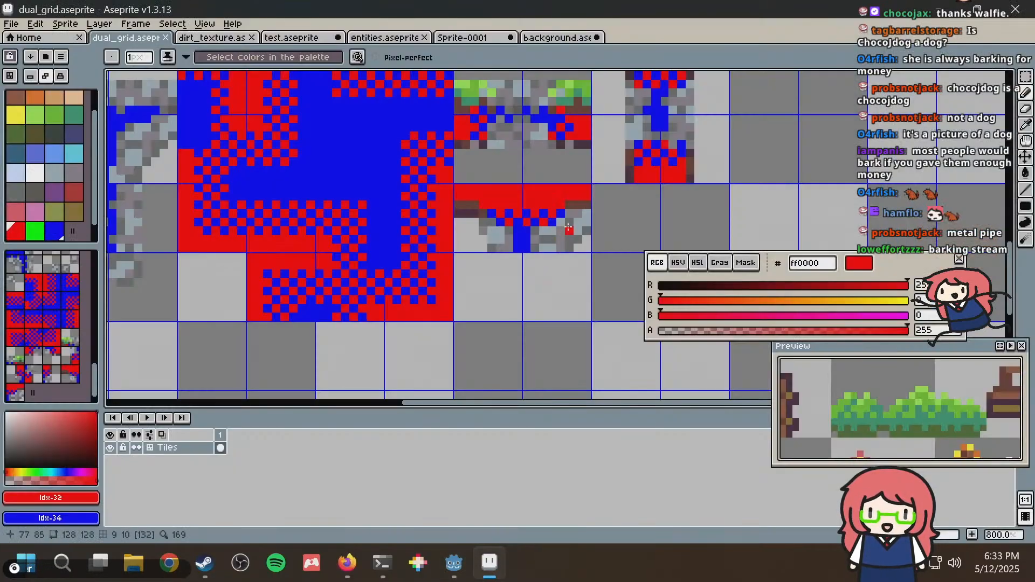
scroll(568, 228, "up", 2)
key("i")
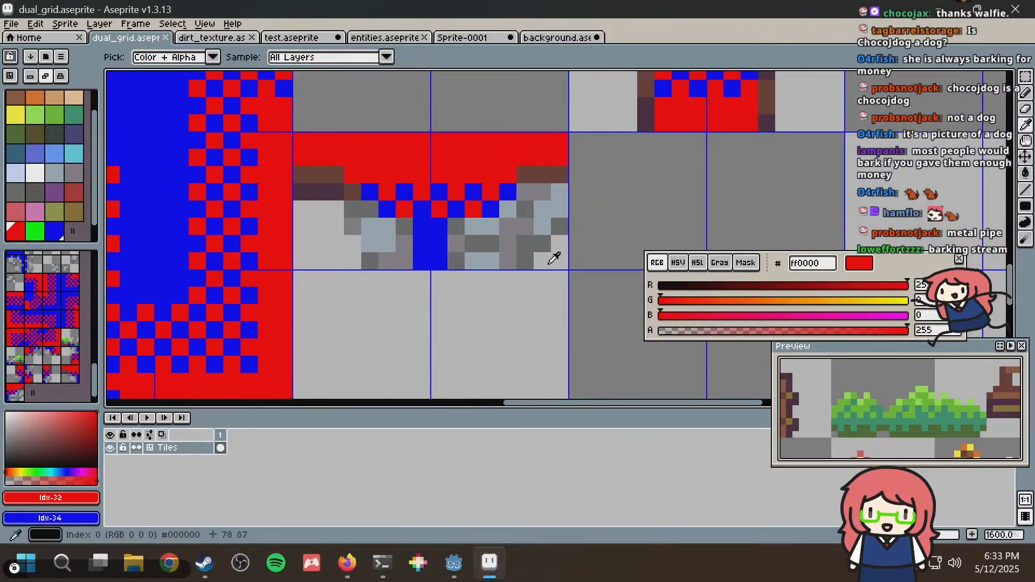
left_click(554, 258)
key("b")
left_click(542, 243)
left_click(560, 225)
left_click(447, 245)
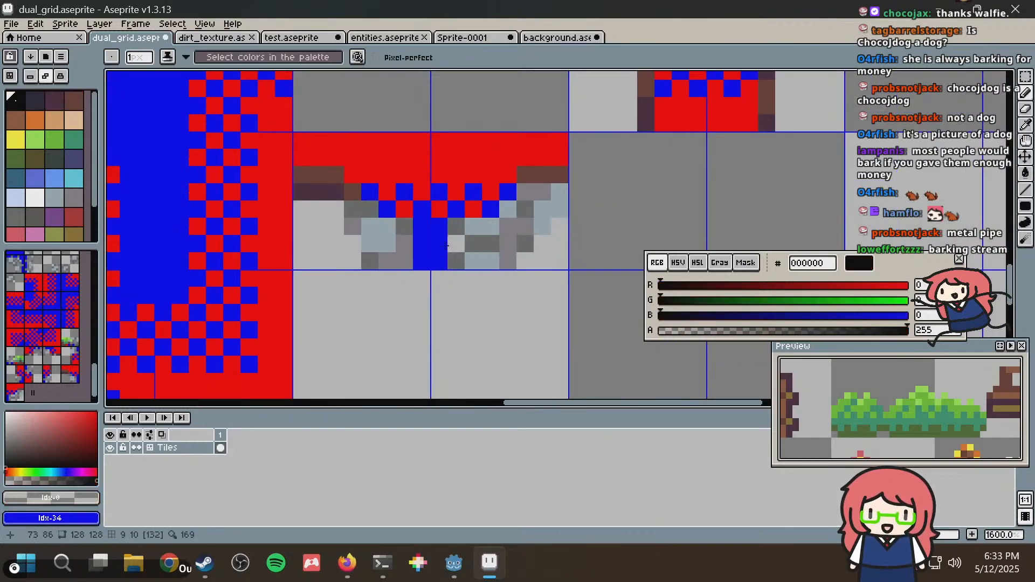
Add a grey #696a6a pixel at the outer edge of the left-hand transition tile's rock, save the tileset, and return to Godot.
left_click(351, 208, "alt")
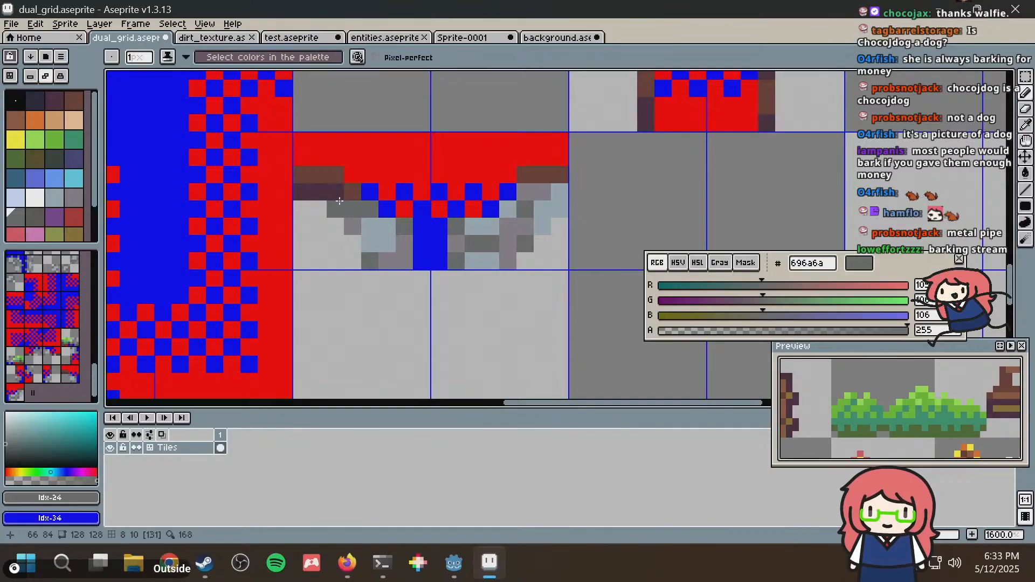
key("ctrl+s")
key("Return")
key("alt+Tab")
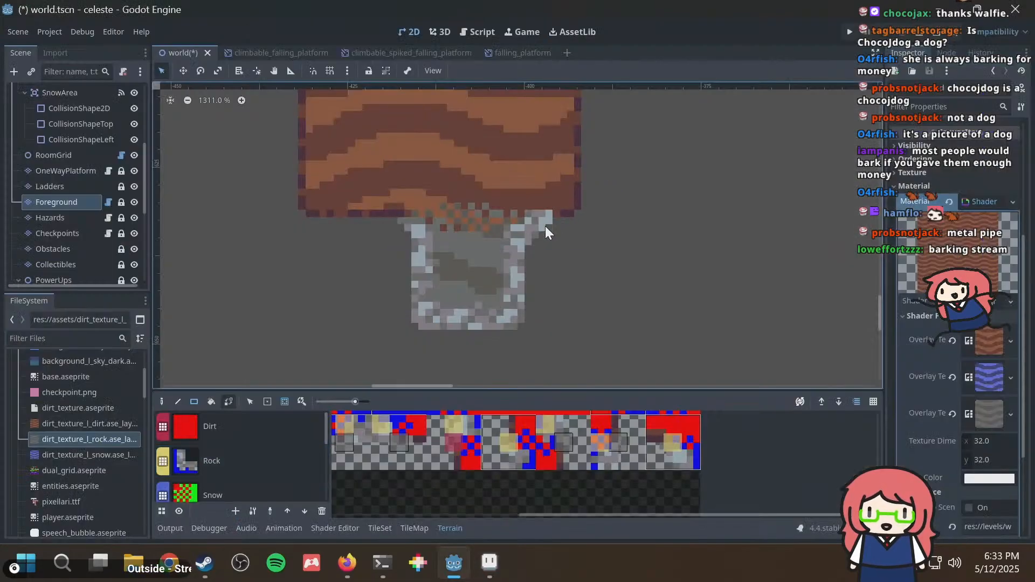
Check the Dirt and Rock test blocks from a wider view and save the world scene.
scroll(617, 210, "down", 4)
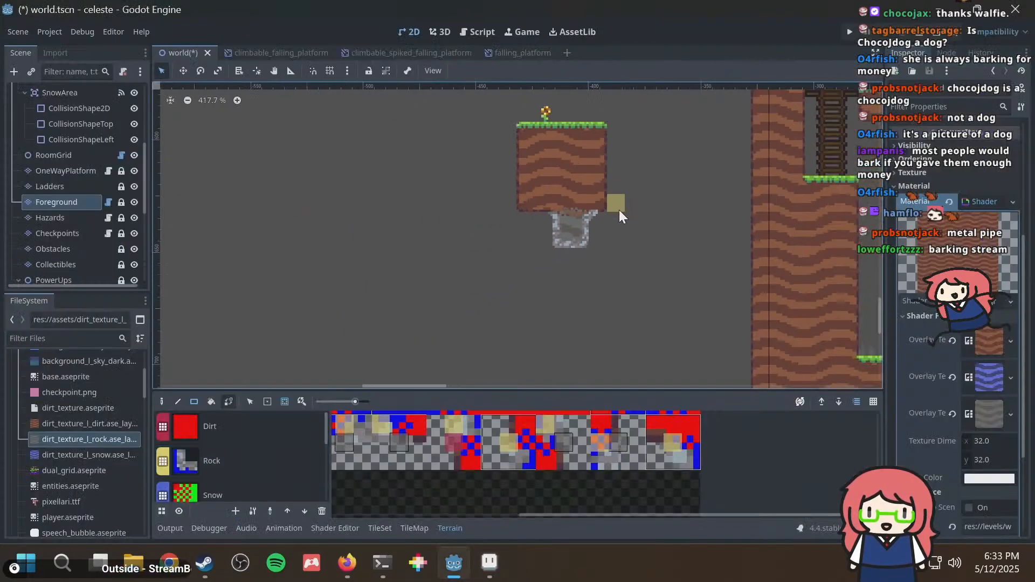
scroll(626, 208, "down", 1)
middle_click_drag(615, 204, 520, 235)
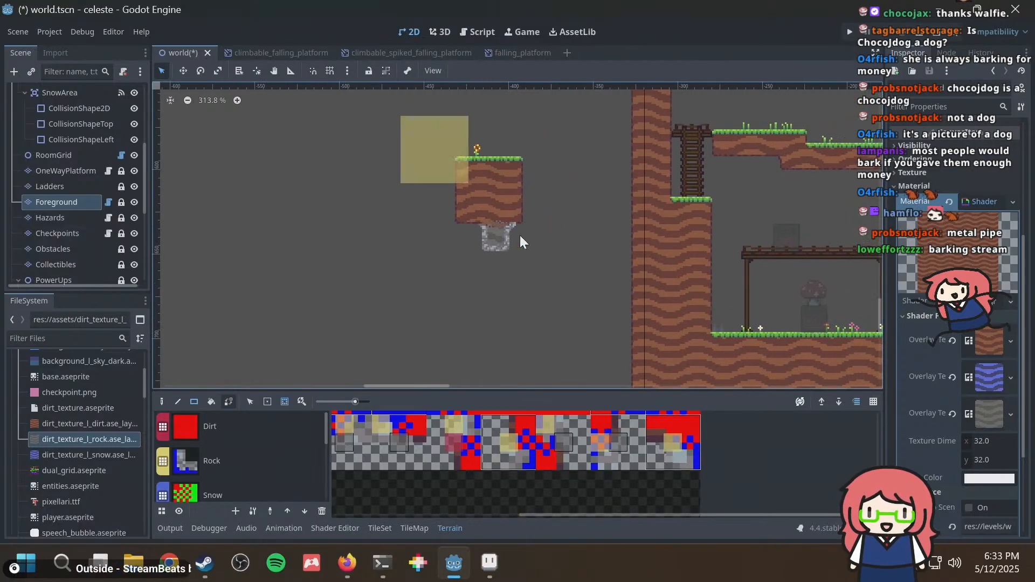
key("ctrl+s")
Paint a Rock patch over the Dirt floor beside the second ladder in the blue-sky room.
scroll(705, 254, "down", 2)
middle_click_drag(705, 254, 411, 239)
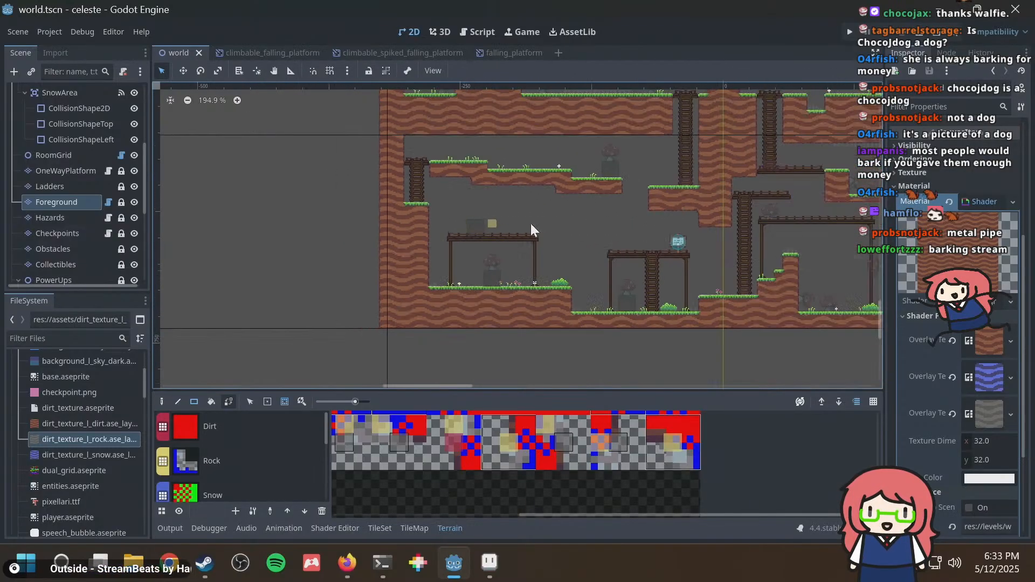
middle_click_drag(531, 224, 383, 208)
middle_click_drag(629, 203, 493, 312)
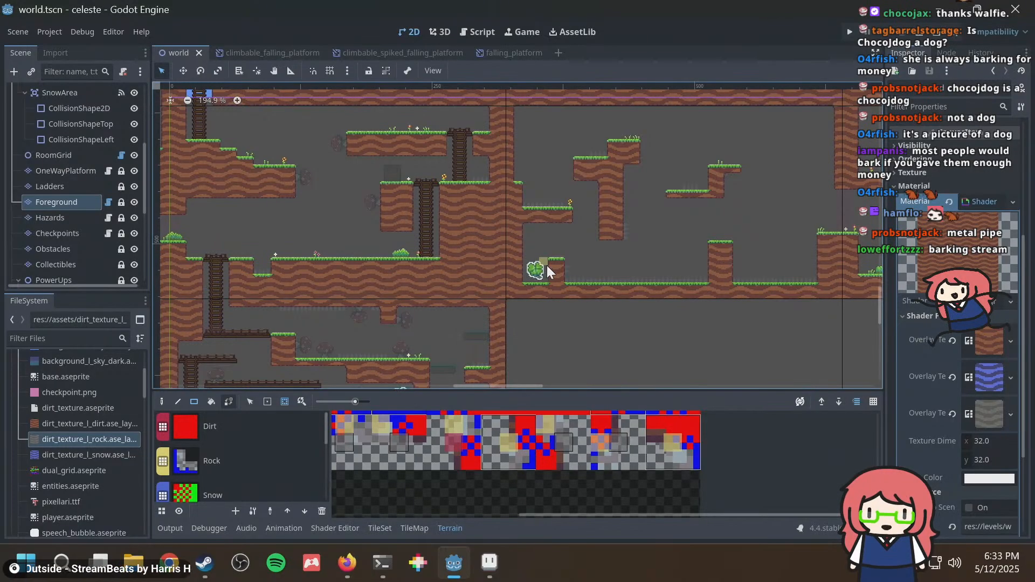
middle_click_drag(547, 266, 712, 311)
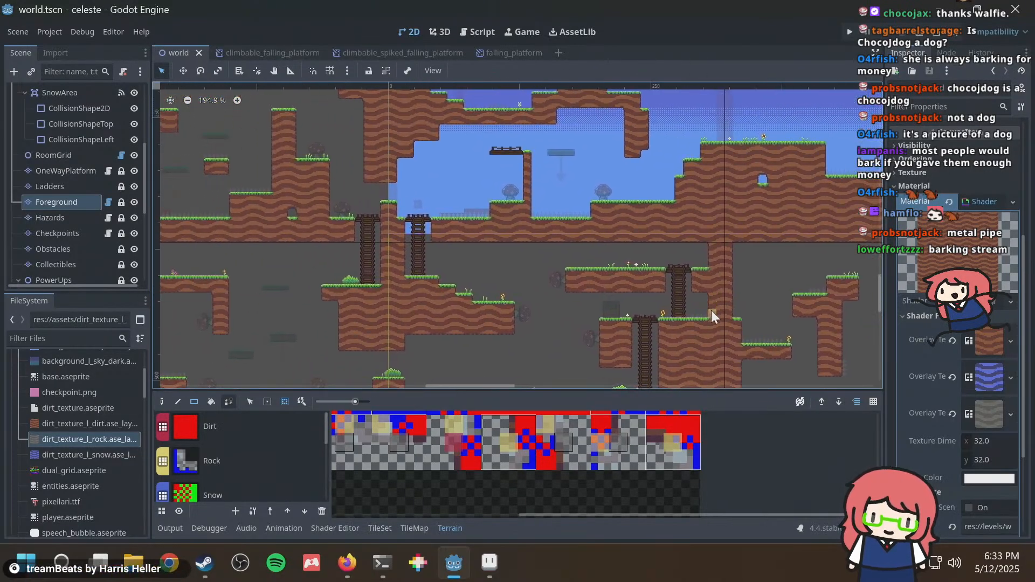
scroll(709, 306, "up", 5)
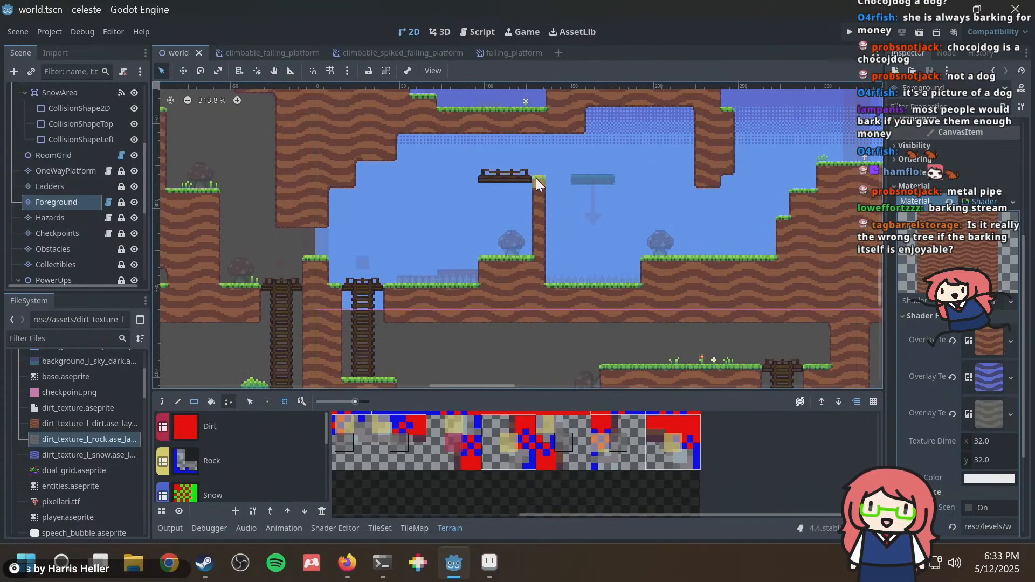
left_click(542, 259)
key("ctrl+s")
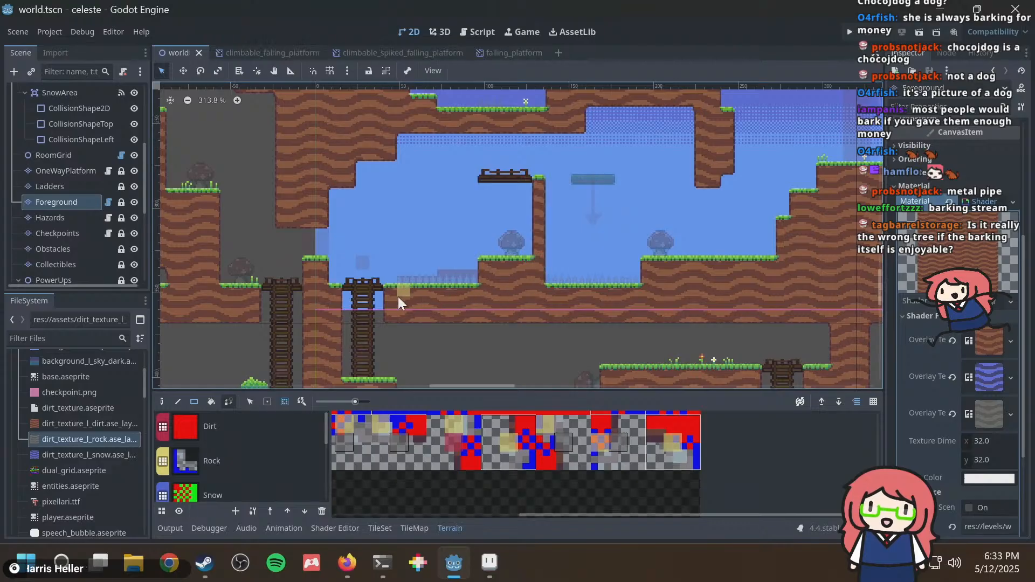
mouse_move(389, 298)
left_mouse_down()
mouse_move(455, 303)
mouse_move(473, 317)
mouse_move(461, 319)
left_mouse_up()
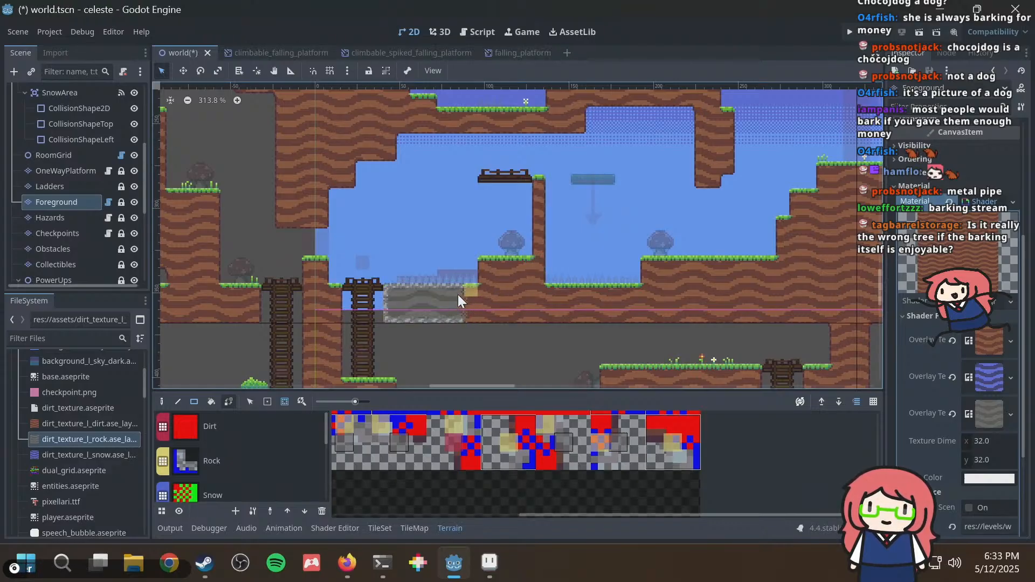
scroll(433, 295, "up", 2)
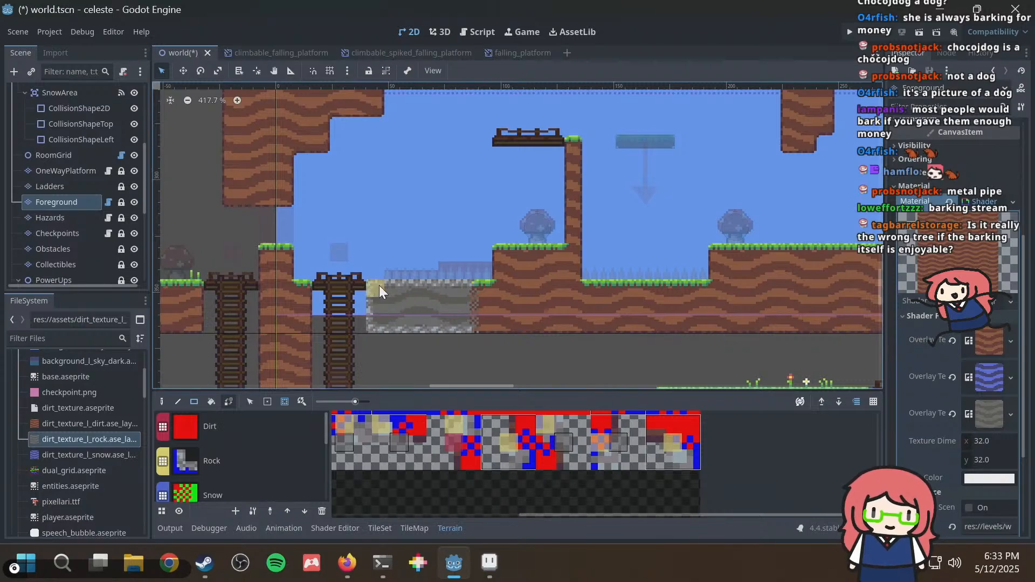
middle_click_drag(375, 300, 410, 253)
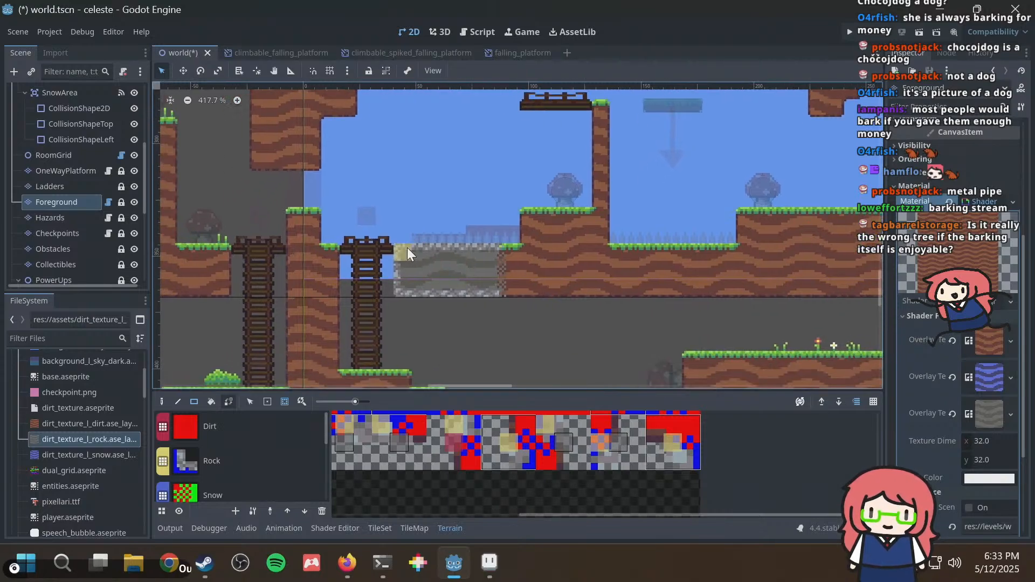
Compare the Rock floor patch with the surrounding rooms and save the world scene.
scroll(369, 260, "down", 3)
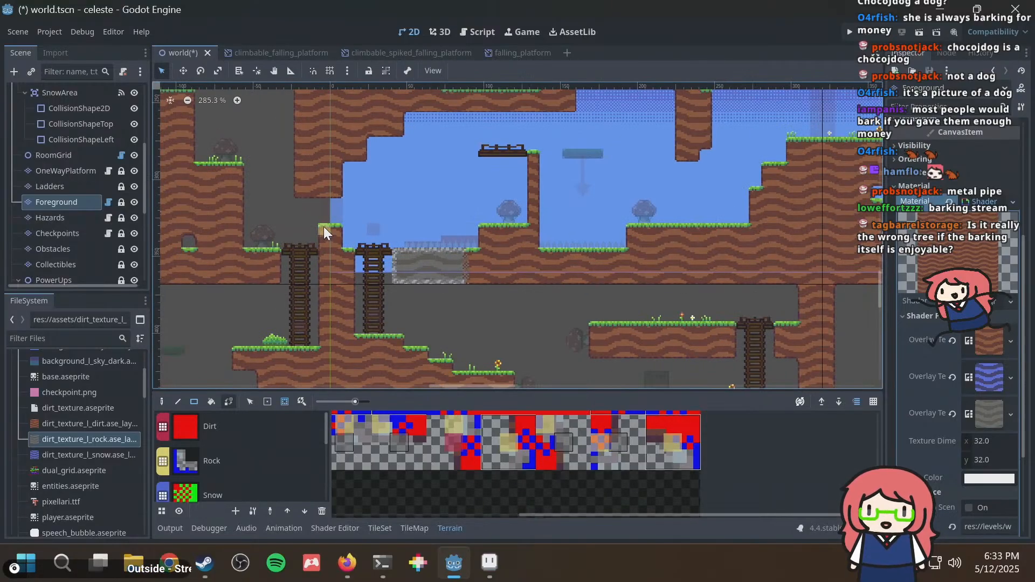
middle_click_drag(523, 231, 631, 230)
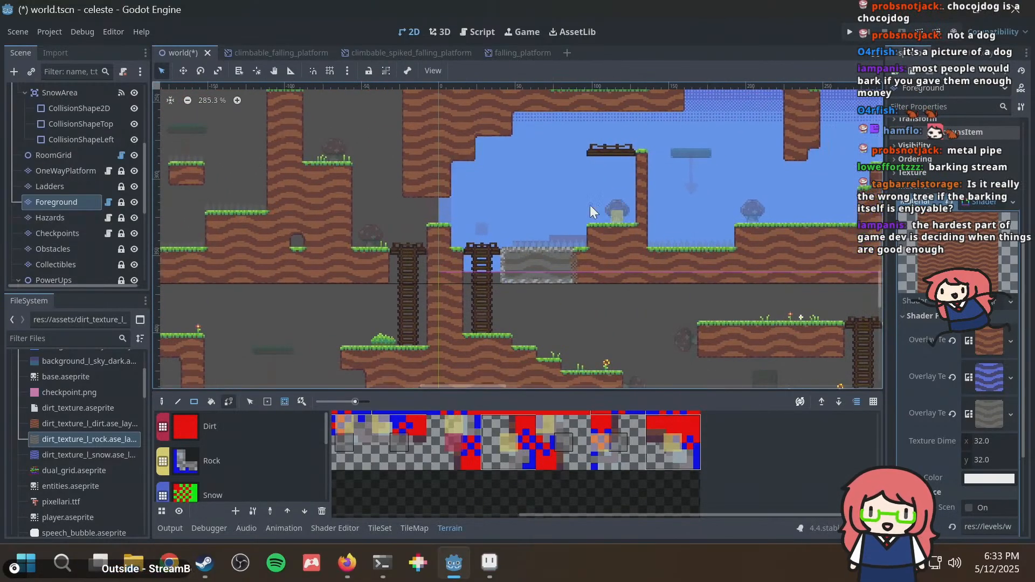
scroll(551, 222, "down", 1)
middle_click_drag(551, 221, 422, 207)
key("ctrl+s")
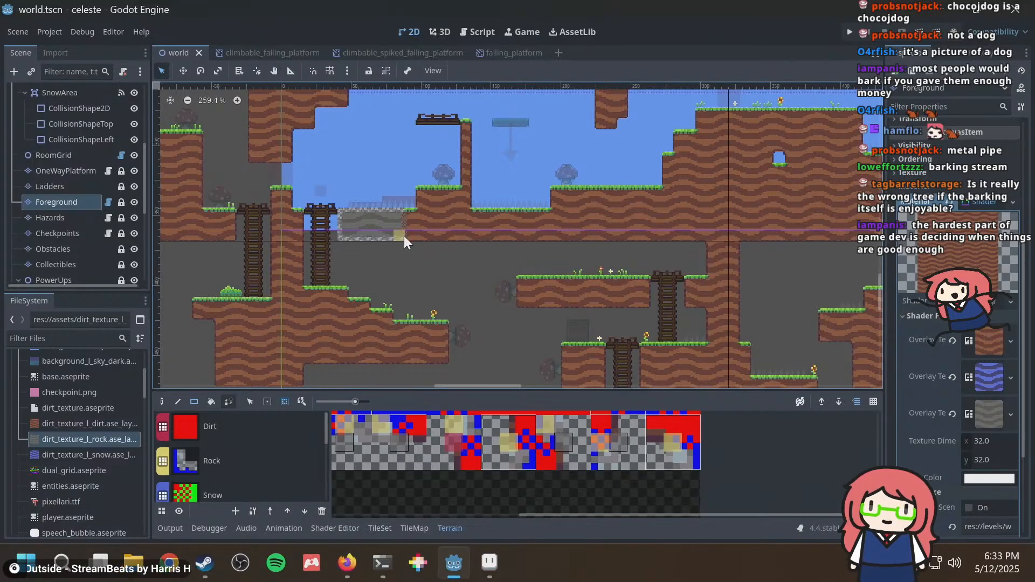
Paint a thin Rock strip along the underside of the sky room's floor and continue Rock down the wall below its far end.
left_click_drag(403, 235, 734, 234)
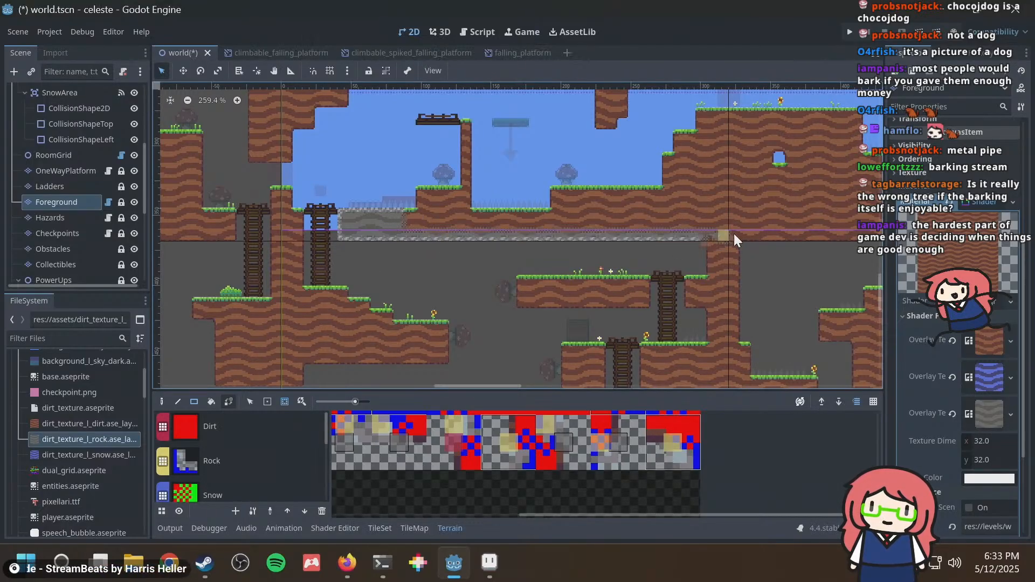
scroll(509, 196, "down", 7)
scroll(518, 189, "up", 4)
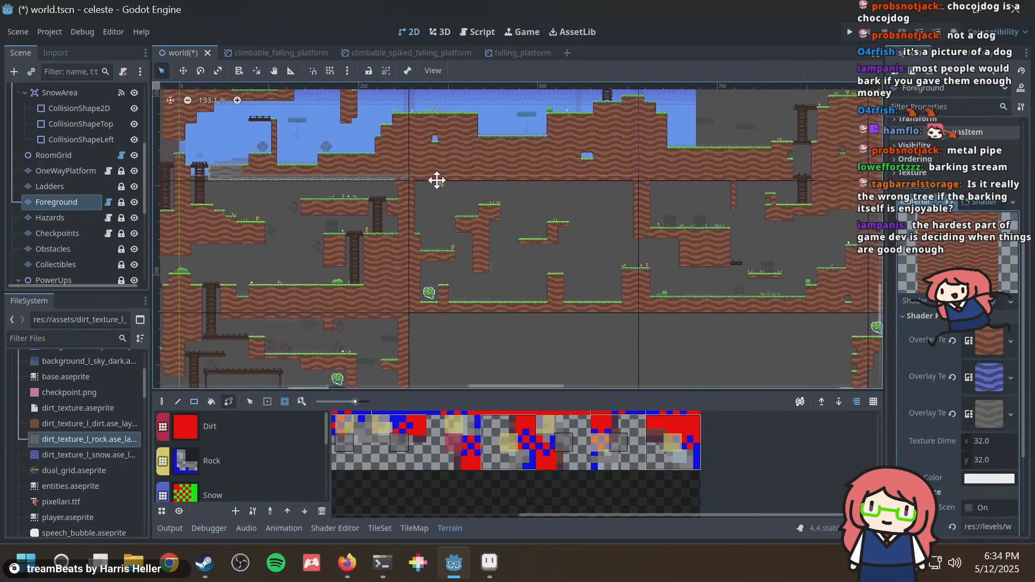
middle_click_drag(497, 189, 506, 153)
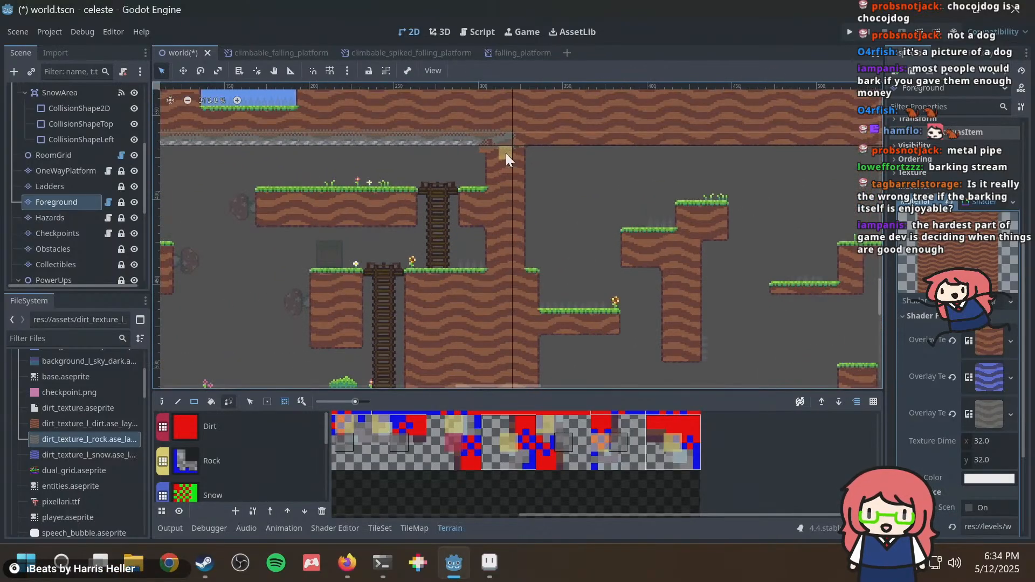
mouse_move(506, 153)
left_mouse_down()
mouse_move(505, 257)
mouse_move(517, 248)
left_mouse_up()
scroll(528, 164, "up", 1)
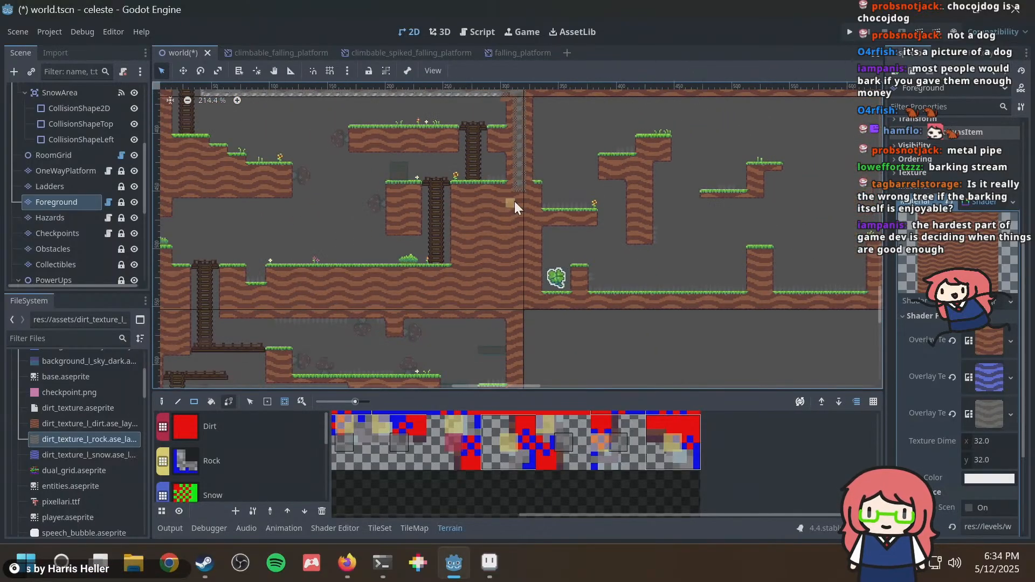
left_click_drag(519, 190, 519, 295)
Replace the hanging Dirt block under the ceiling of the room beside the snow area with Rock.
middle_click_drag(523, 295, 577, 208)
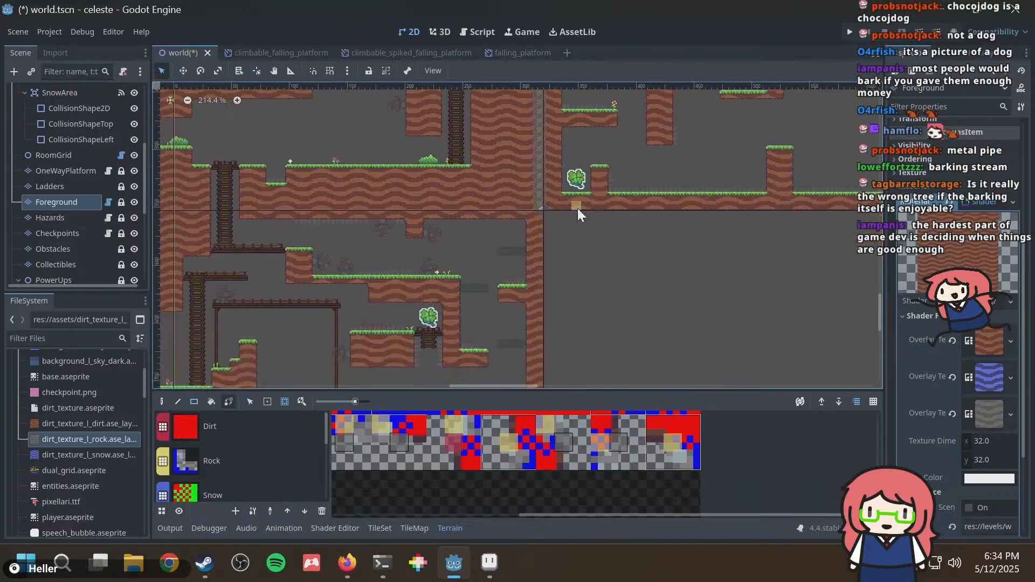
scroll(557, 256, "down", 6)
scroll(417, 191, "up", 5)
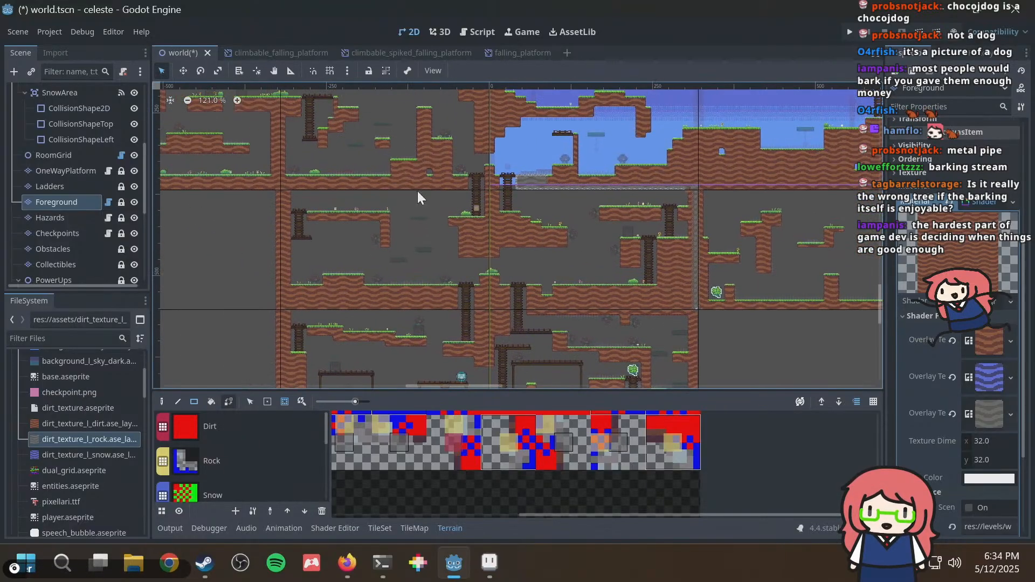
middle_click_drag(291, 153, 449, 218)
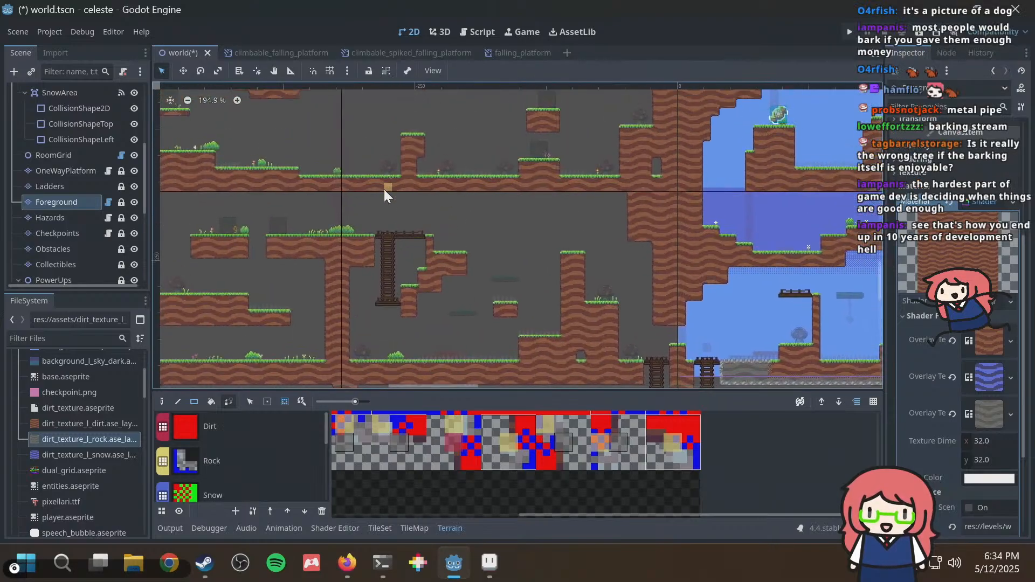
middle_click_drag(384, 189, 485, 175)
middle_click_drag(318, 194, 431, 184)
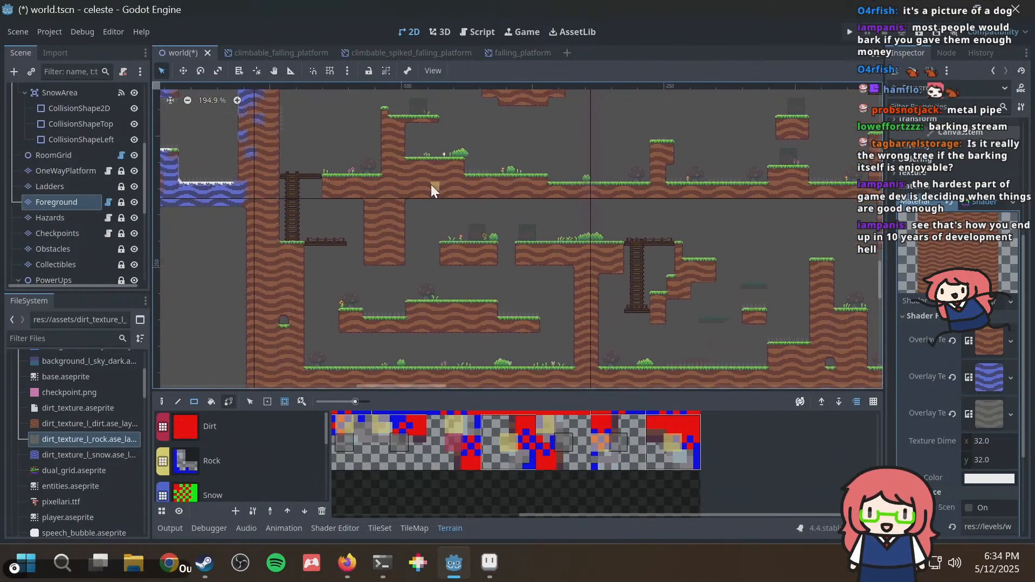
scroll(355, 176, "up", 5)
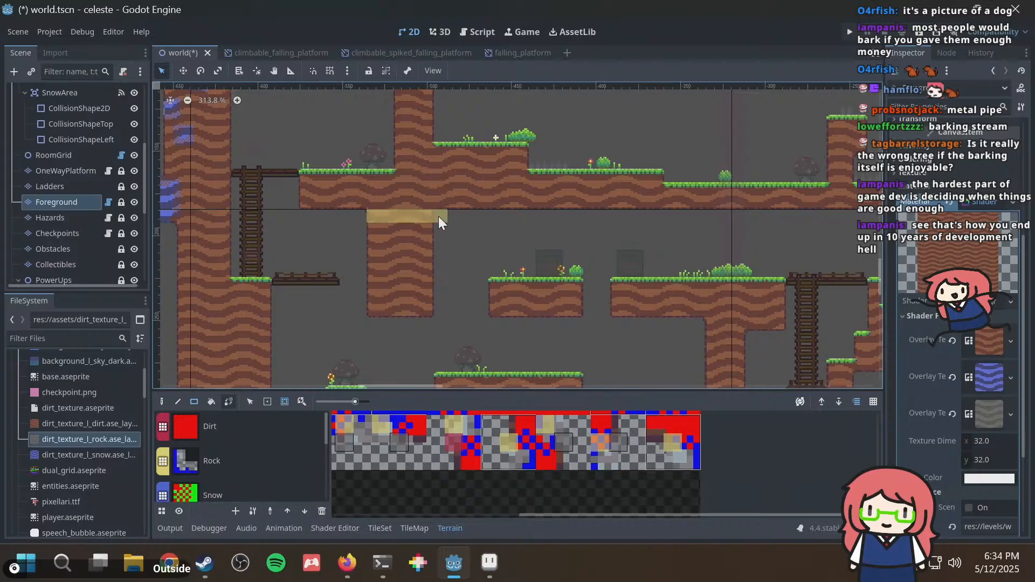
mouse_move(438, 216)
left_mouse_down()
mouse_move(400, 277)
mouse_move(425, 312)
left_mouse_up()
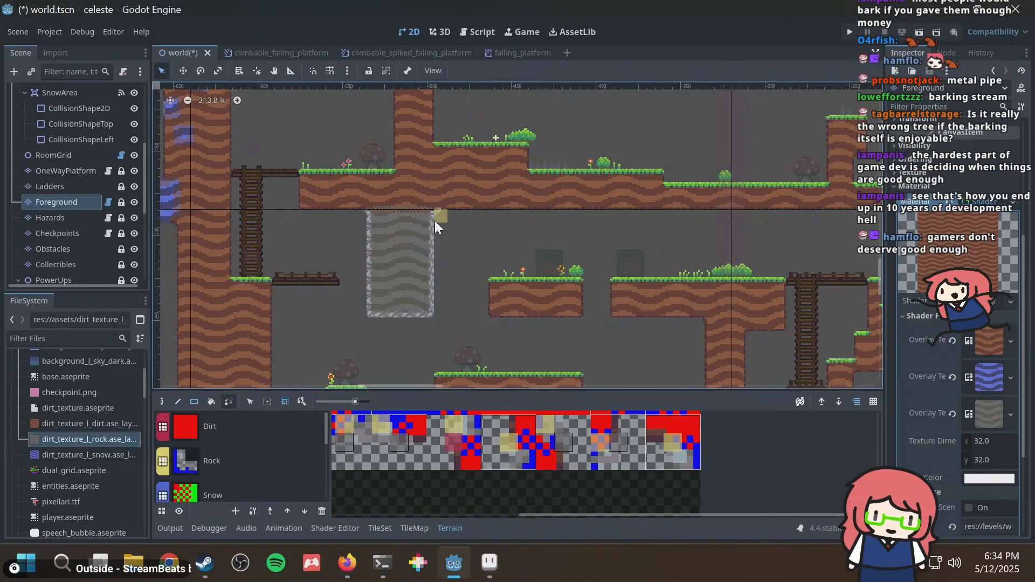
Try Rock patches on the Dirt wall and ledge at the foot of the ladder and undo them.
scroll(348, 232, "left", 3, "shift")
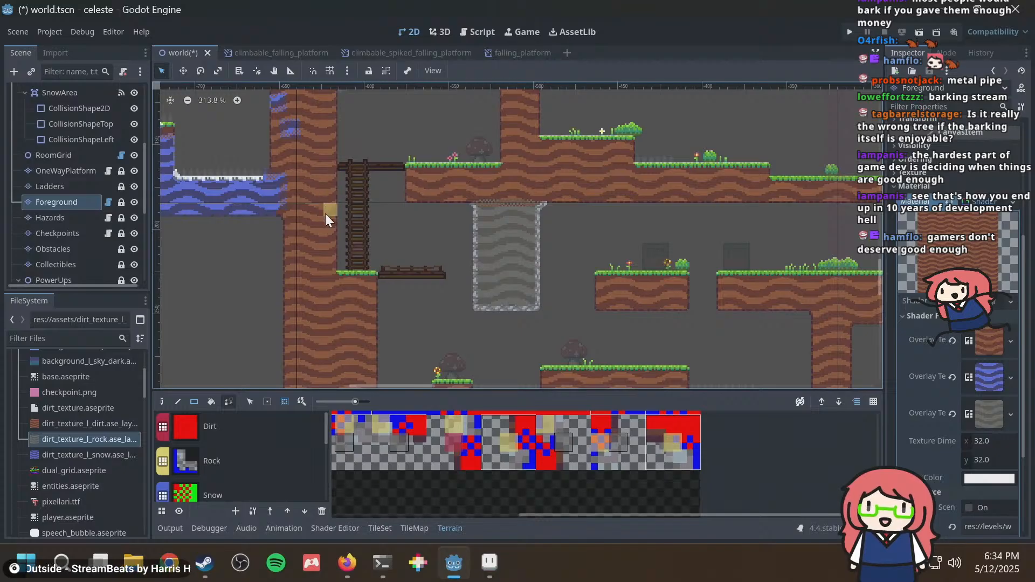
scroll(428, 238, "down", 1)
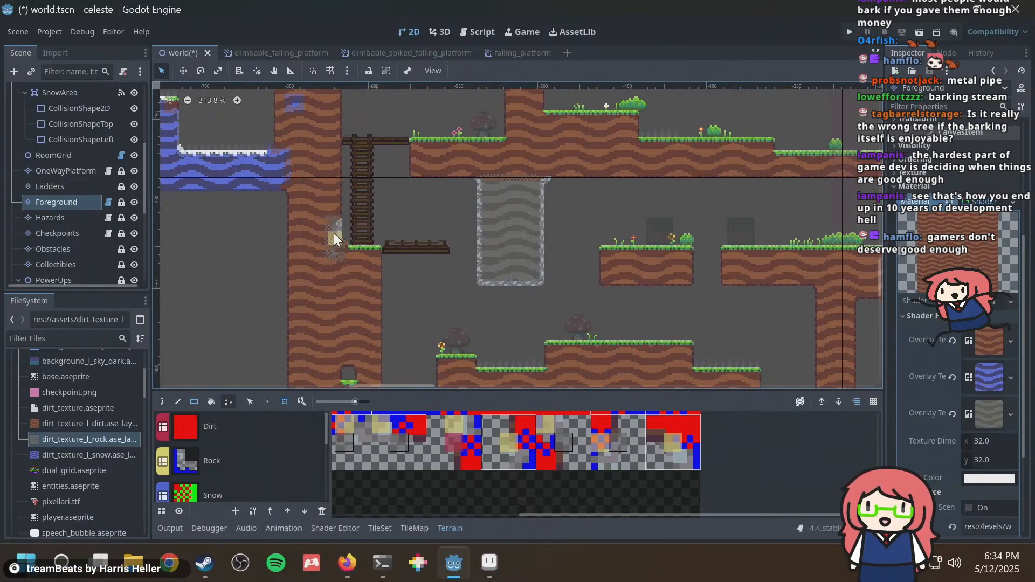
left_click(351, 260)
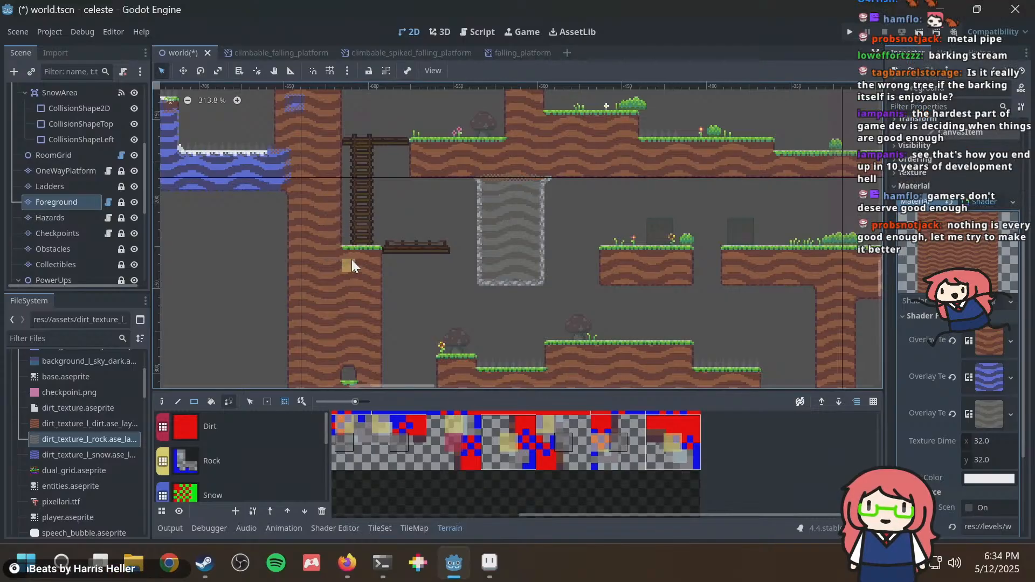
left_click_drag(373, 254, 324, 289)
key("ctrl+z")
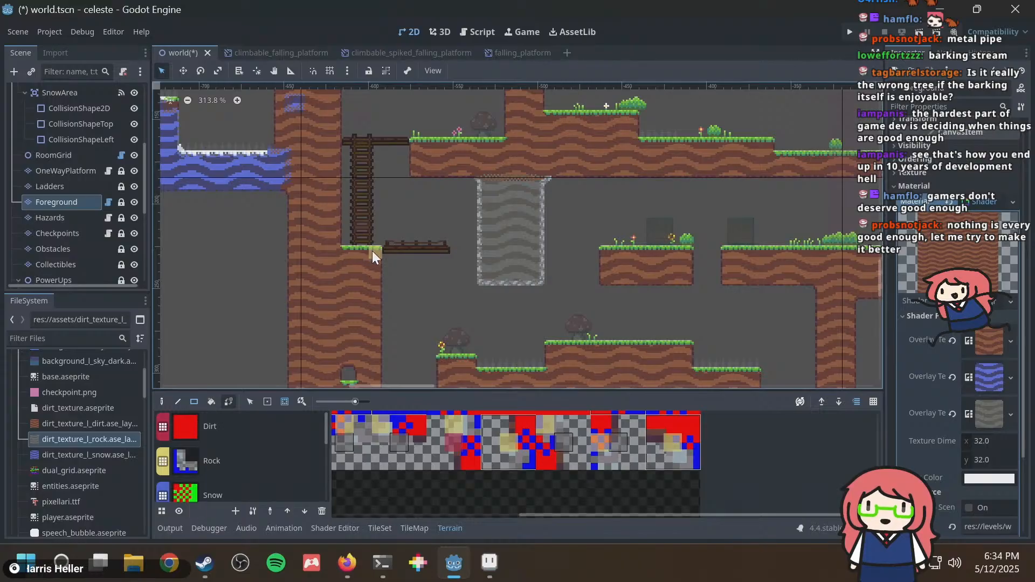
Paint a Rock band from the ledge at the foot of the ladder across the full width of the Dirt wall.
left_click(350, 281)
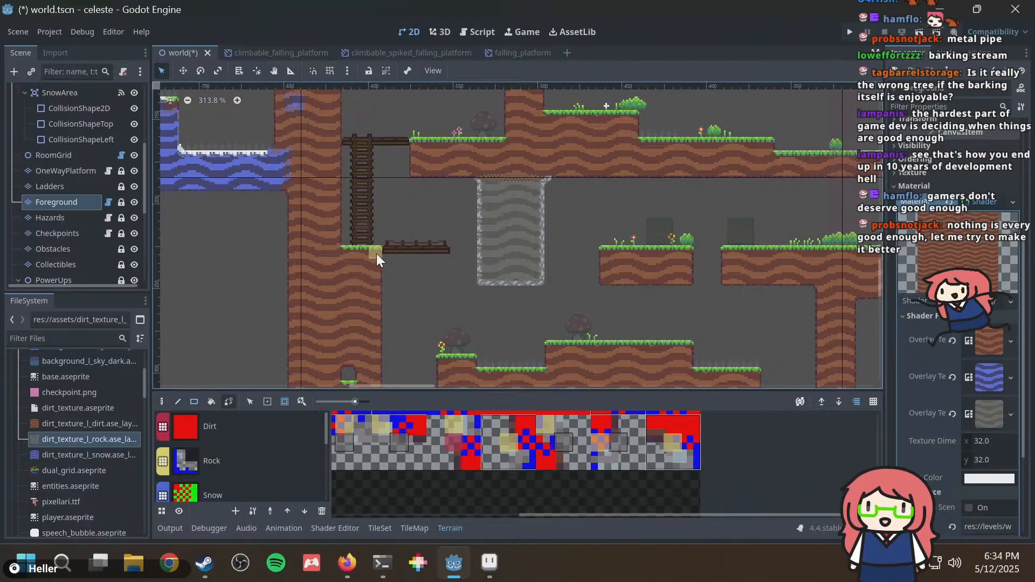
left_click(355, 286)
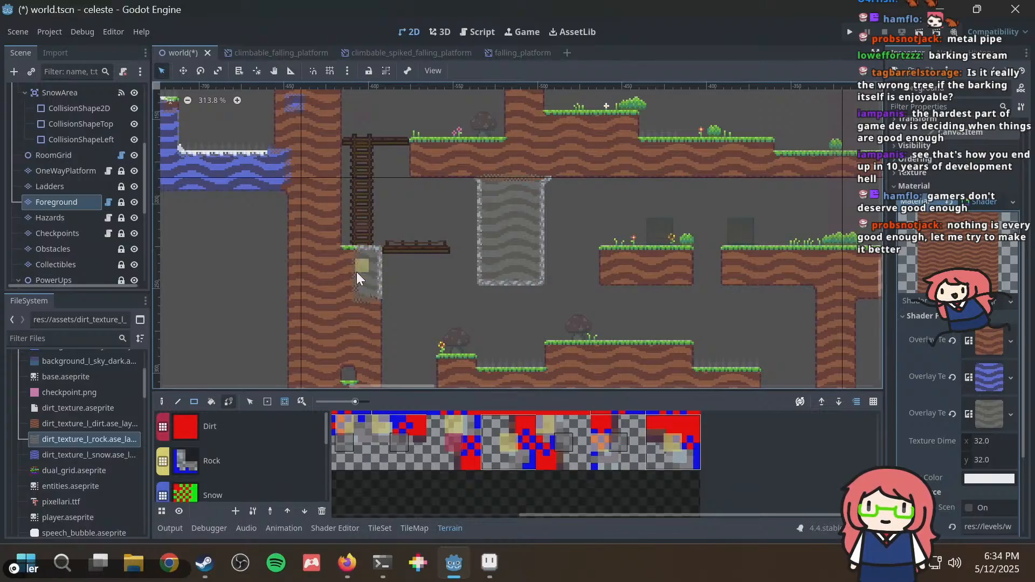
left_click(316, 300)
scroll(292, 192, "down", 3)
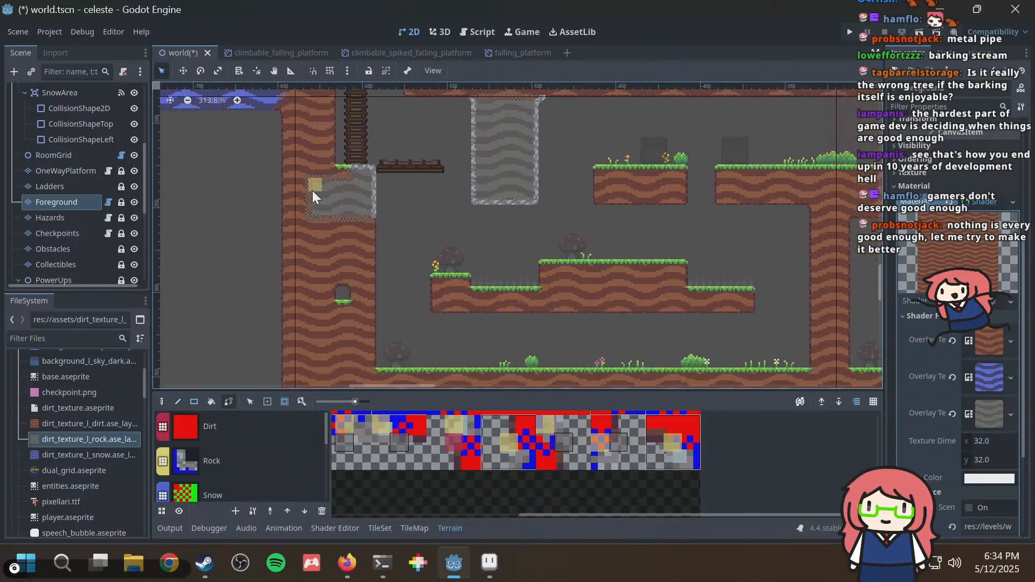
left_click_drag(309, 182, 288, 202)
scroll(397, 212, "down", 4)
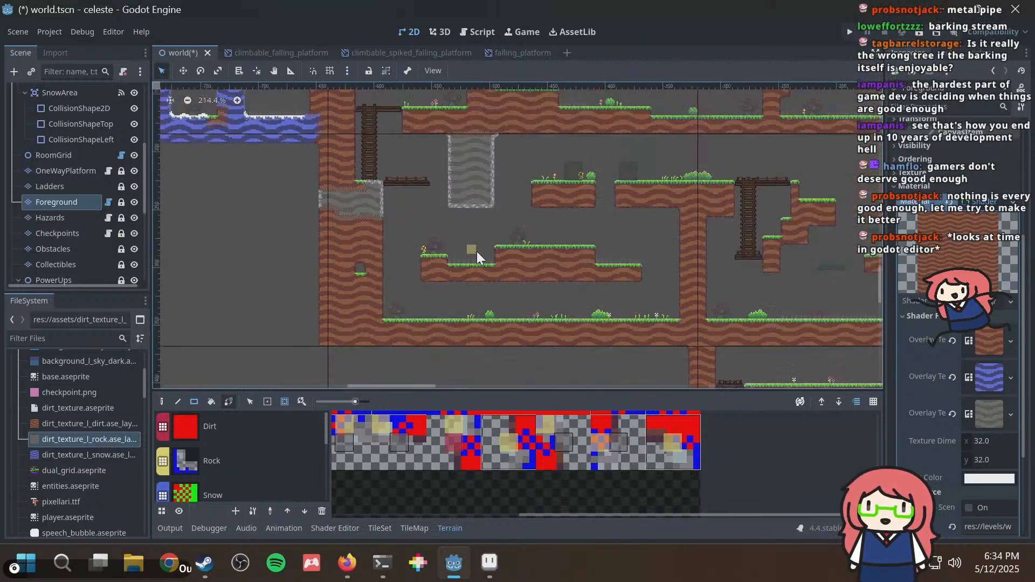
Review the Dirt rooms beneath and beside the sky room and save the world scene.
middle_click_drag(477, 249, 286, 222)
scroll(501, 220, "down", 4)
middle_click_drag(510, 196, 396, 154)
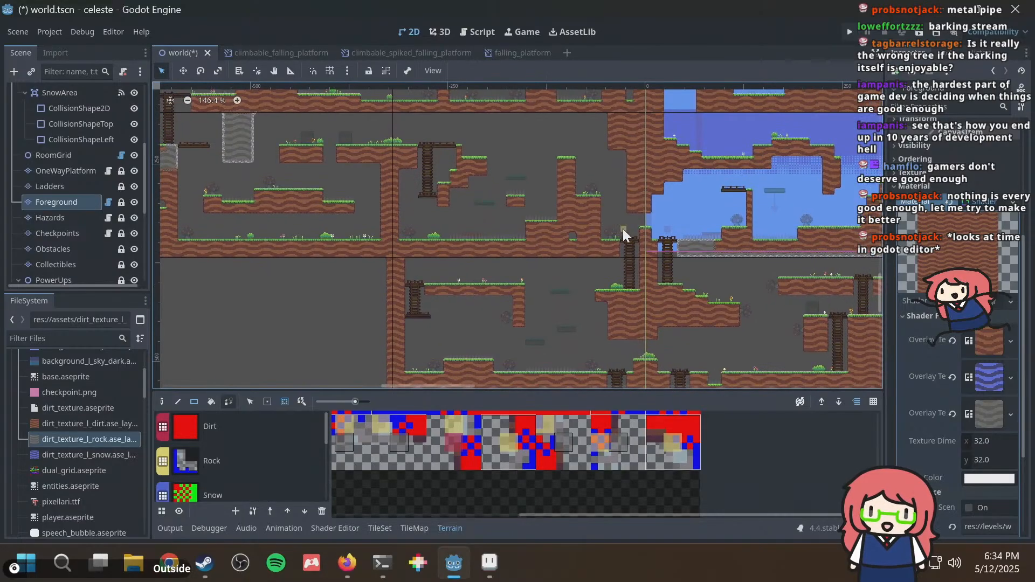
middle_click_drag(676, 233, 531, 132)
scroll(538, 202, "down", 2)
middle_click_drag(645, 251, 690, 280)
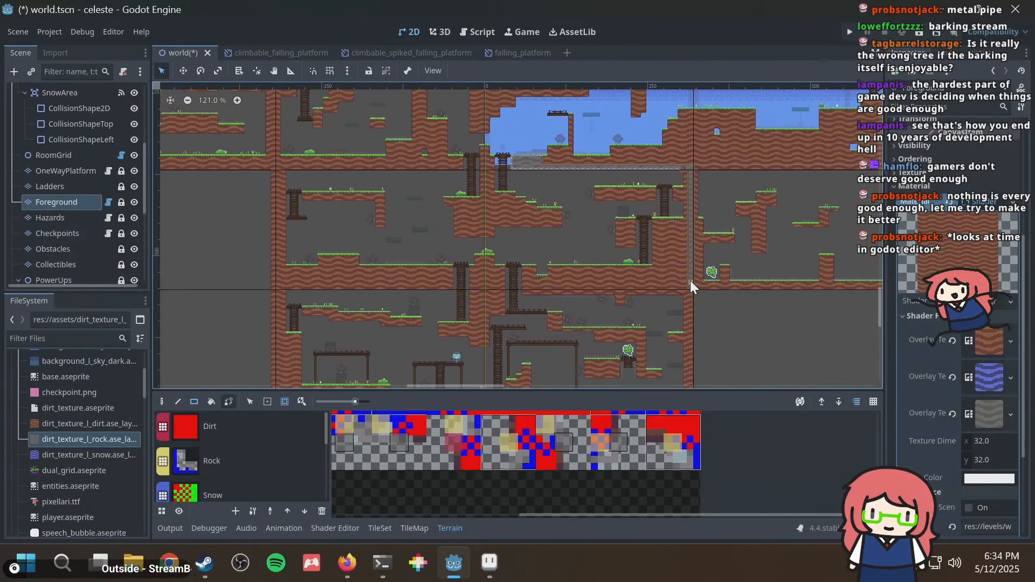
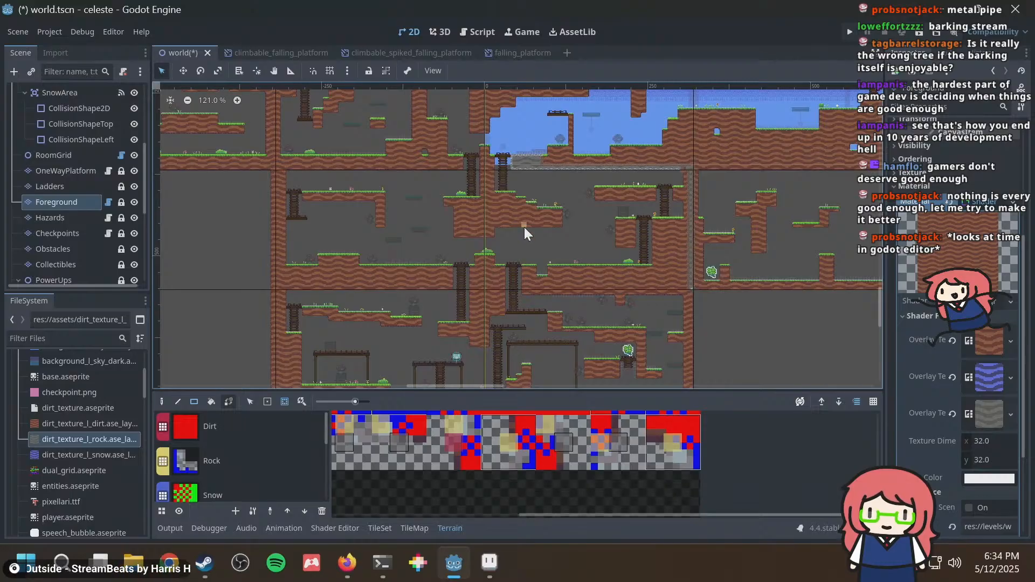
mouse_move(524, 227)
middle_mouse_down()
mouse_move(536, 261)
mouse_move(536, 228)
middle_mouse_up()
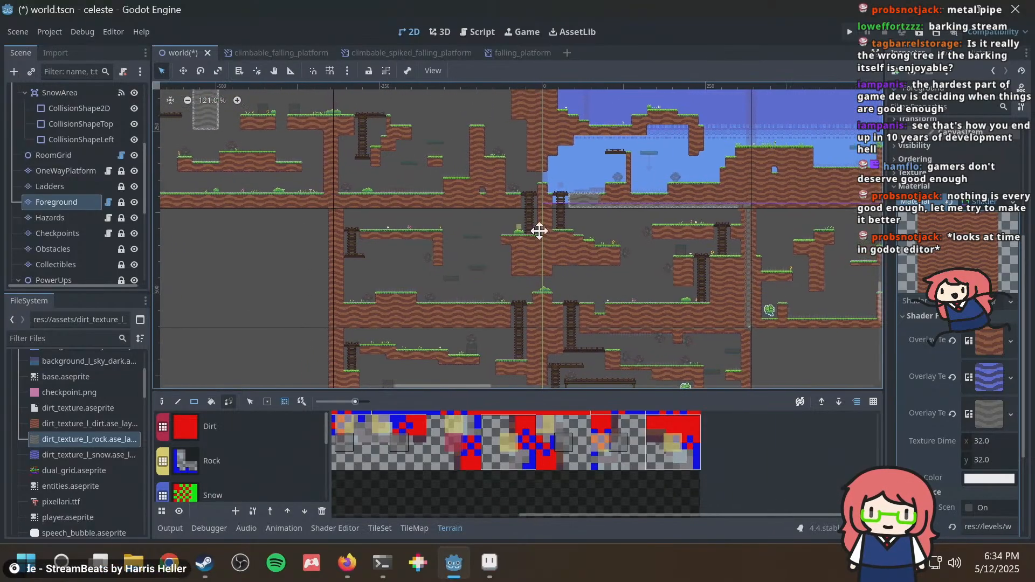
key("ctrl+s")
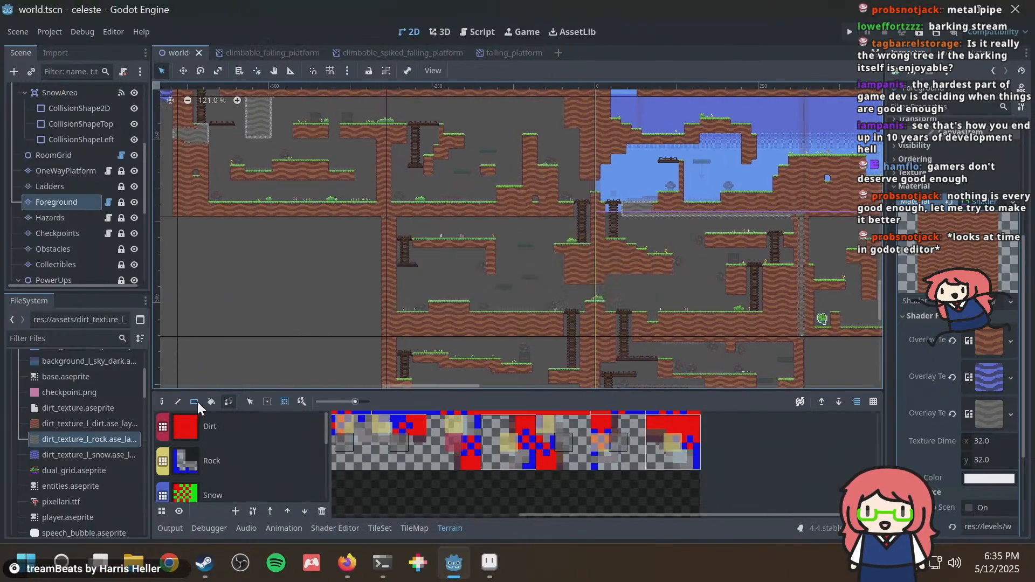
Bucket-fill the connected Dirt walls, the L-shaped ledge and the central masses of the rooms below the sky room with Rock.
left_click(212, 402)
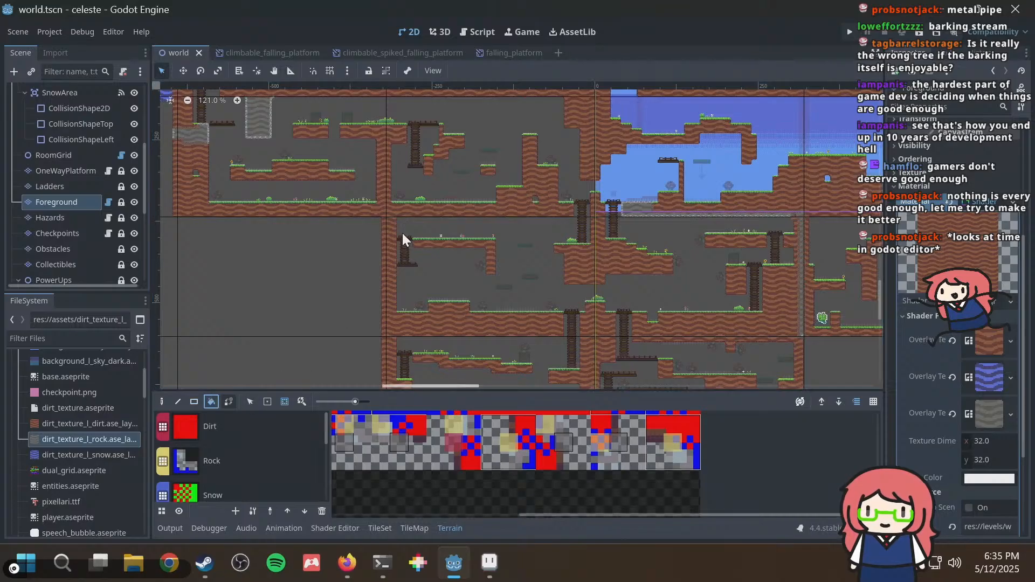
left_click(387, 263)
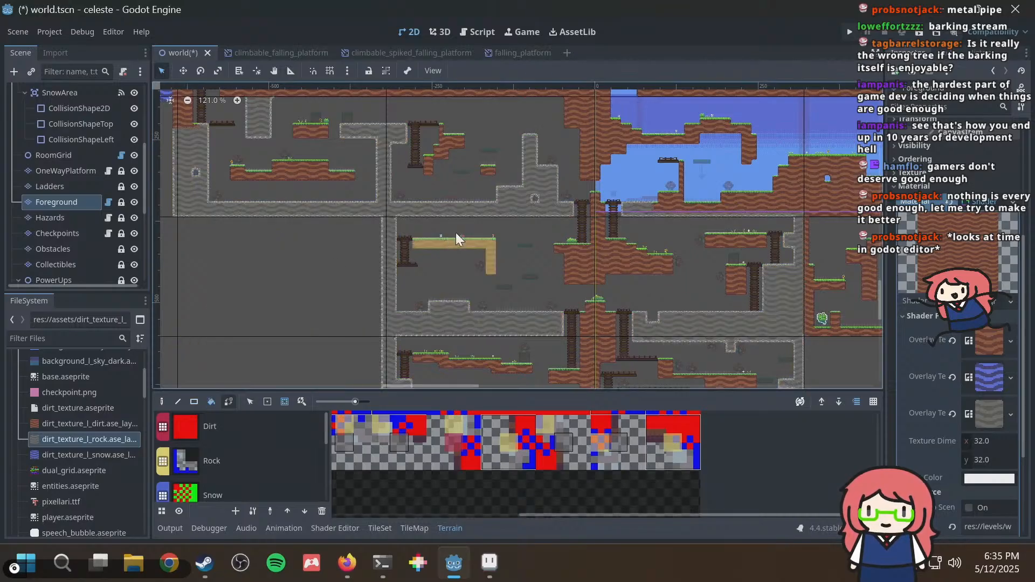
left_click(481, 242)
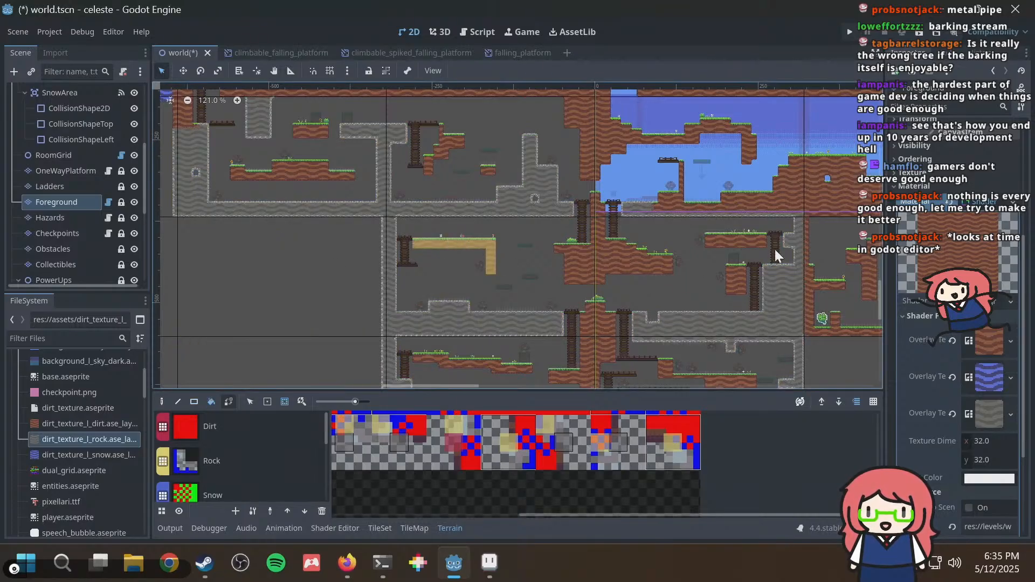
left_click(613, 264)
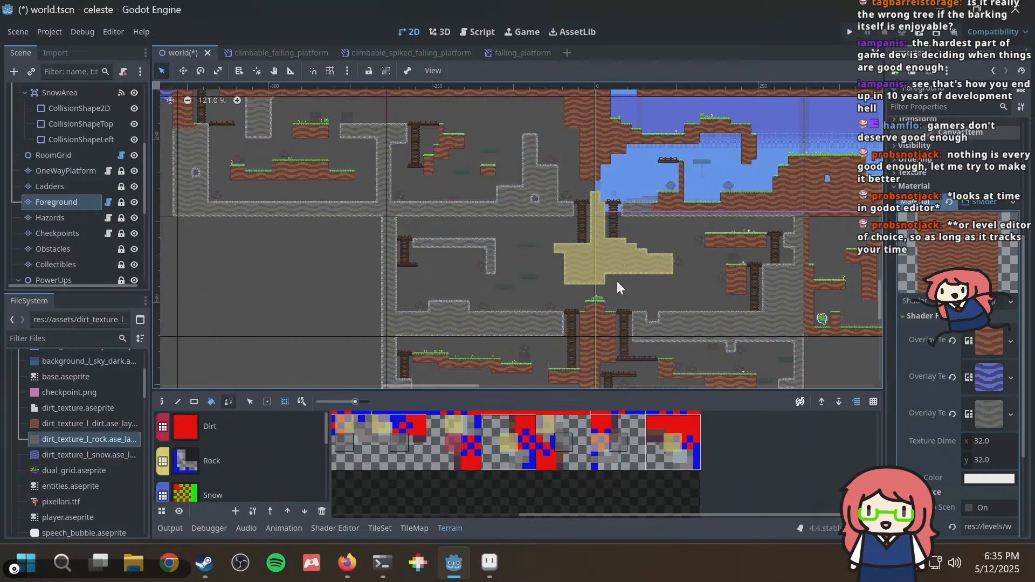
left_click(603, 329)
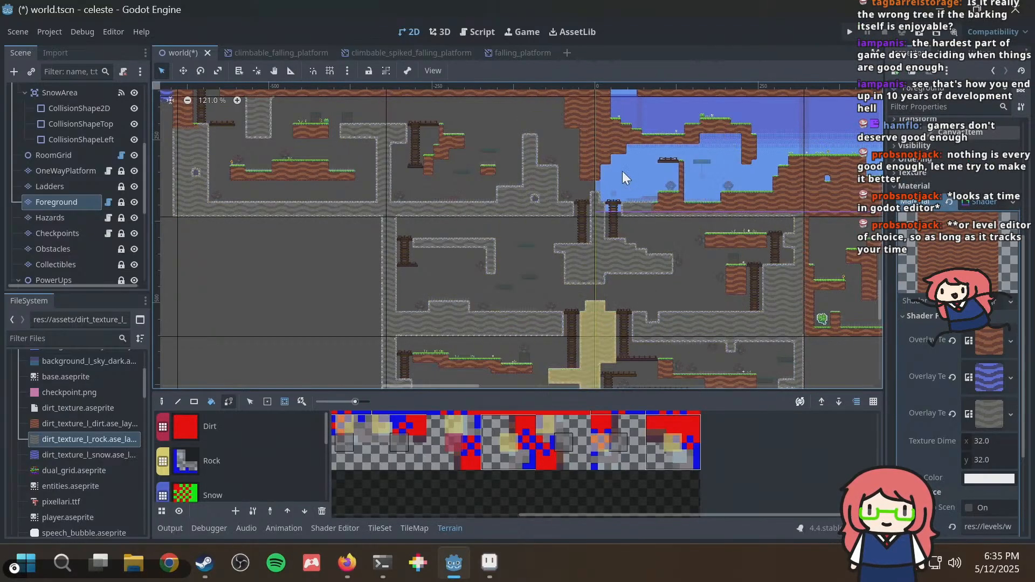
Fill the remaining Dirt platforms in the two room rows below the sky room with Rock and save the scene.
scroll(670, 298, "down", 5)
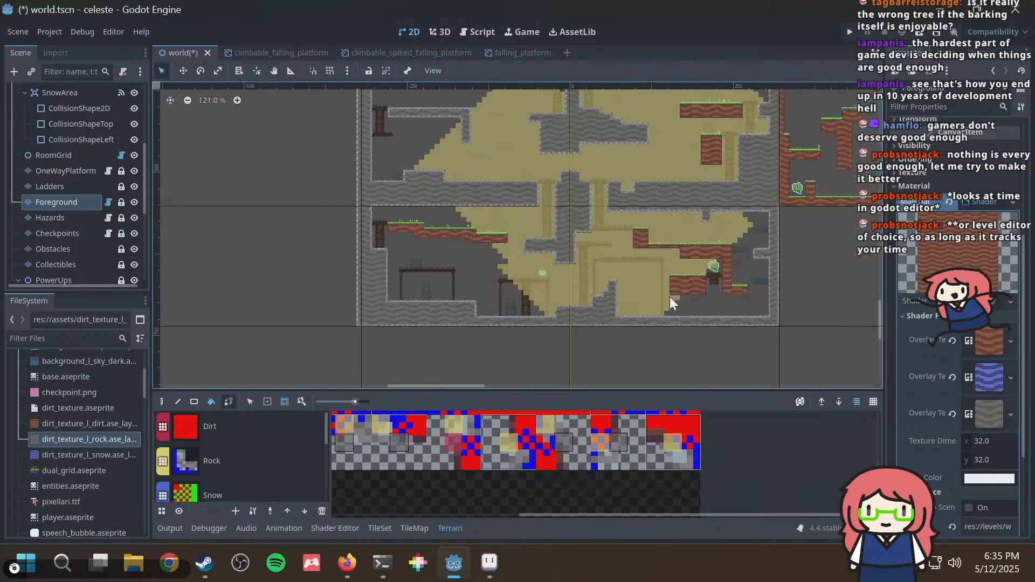
left_click(700, 249)
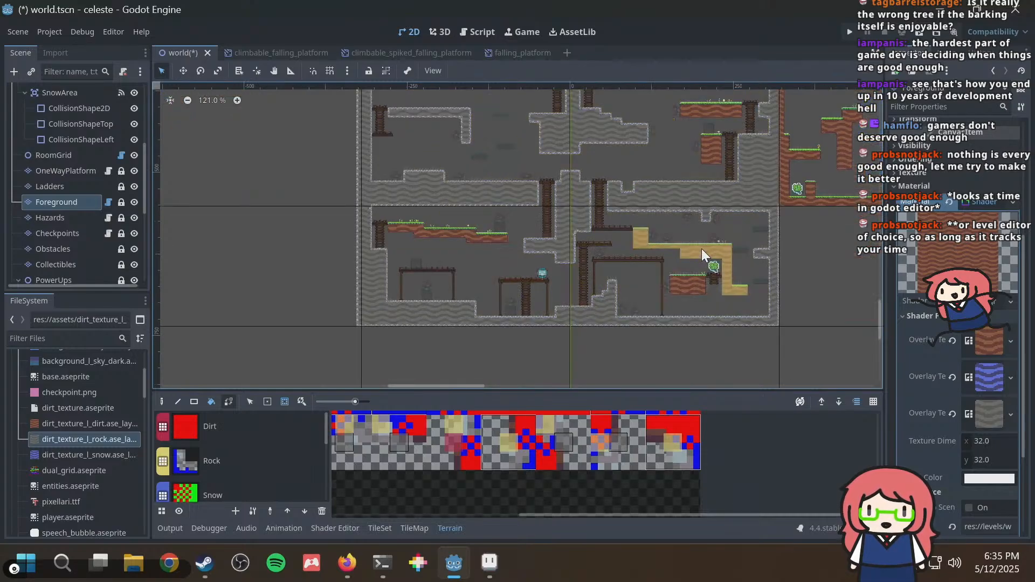
left_click(697, 286)
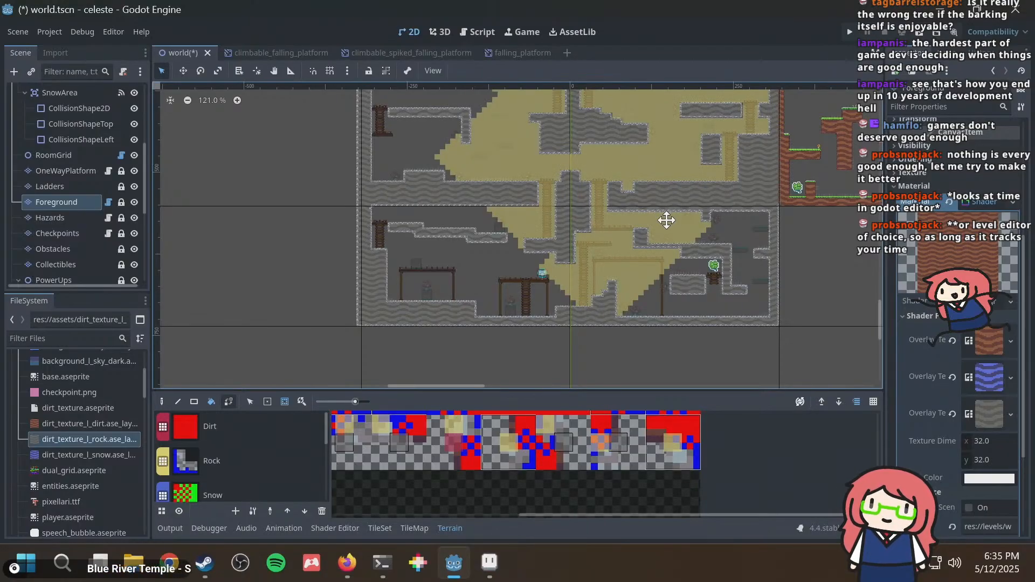
middle_click_drag(134, 422, 126, 498)
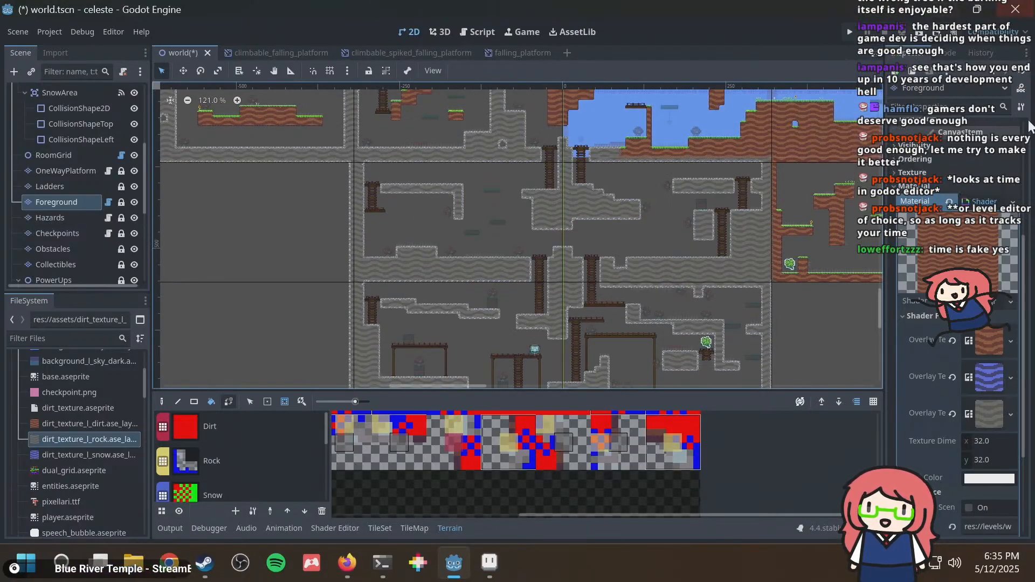
key("ctrl+s")
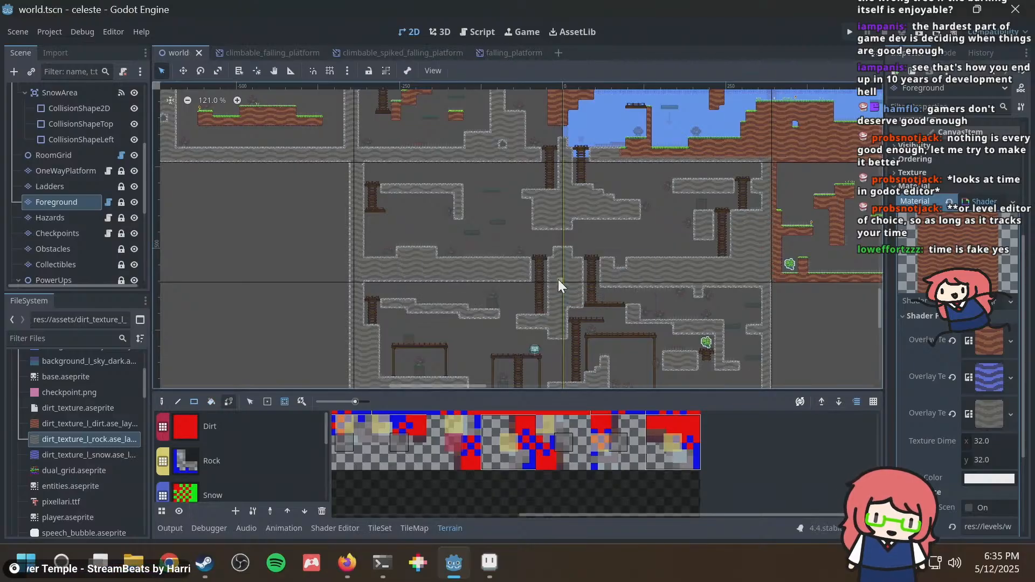
Examine the new Rock rooms and their borders with Dirt around the ladders at the sky room's entrance.
scroll(587, 278, "up", 4)
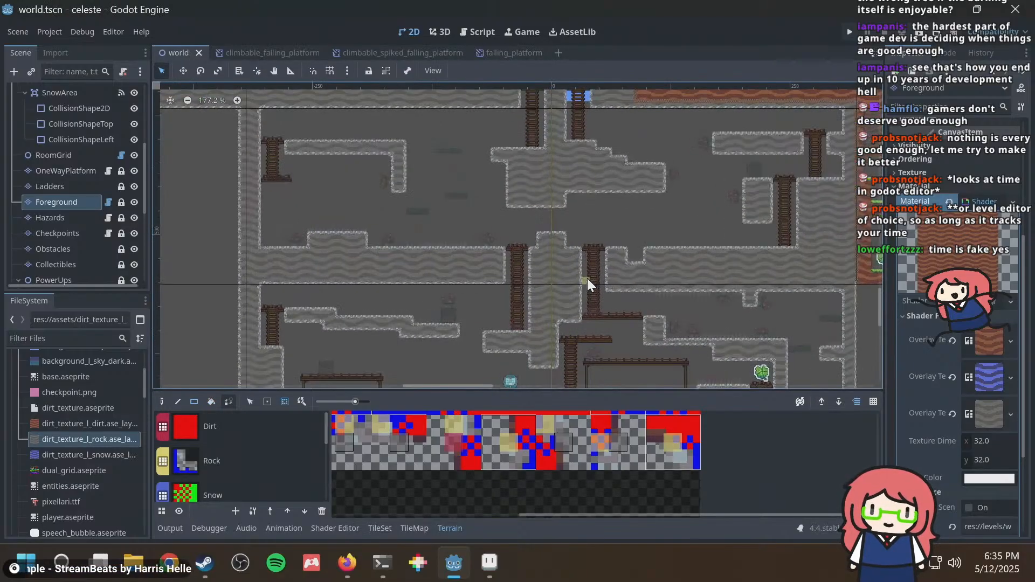
scroll(581, 228, "down", 4)
middle_click_drag(584, 197, 561, 292)
scroll(555, 250, "up", 9)
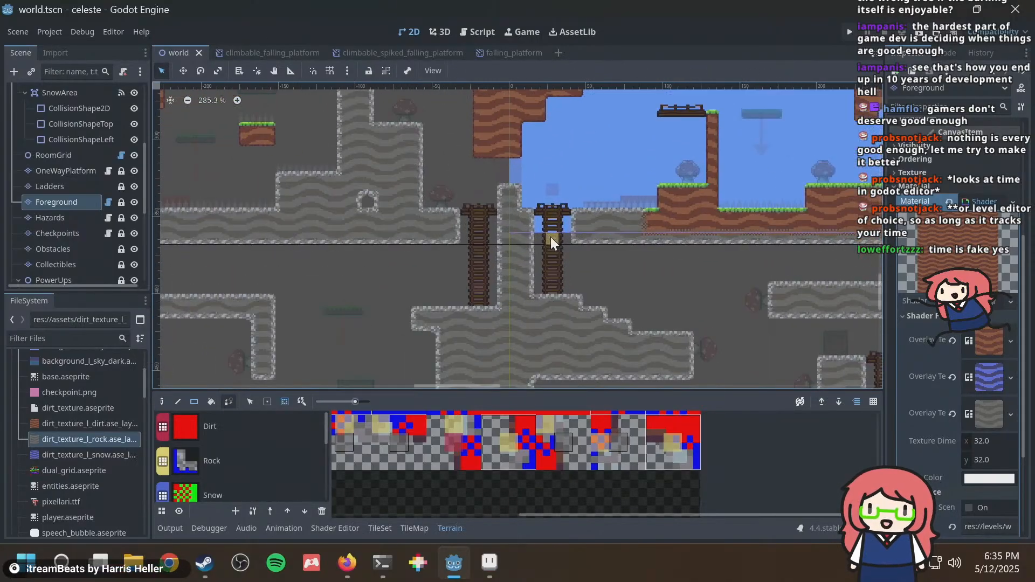
middle_click_drag(517, 184, 541, 255)
scroll(540, 254, "down", 3)
scroll(540, 251, "down", 3)
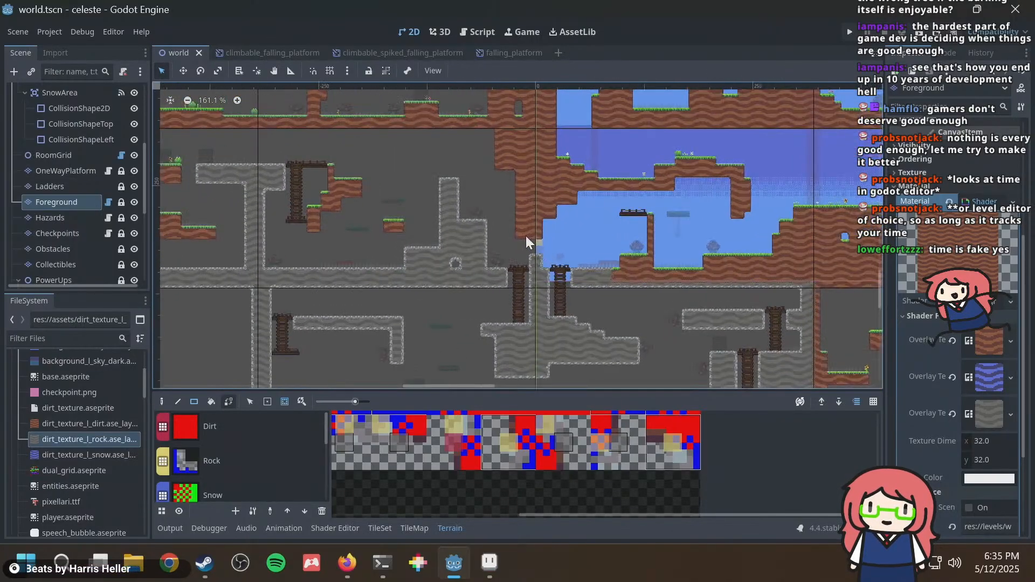
Move the Player node into the sky room near its wooden platform.
scroll(71, 263, "down", 5)
left_click(56, 255)
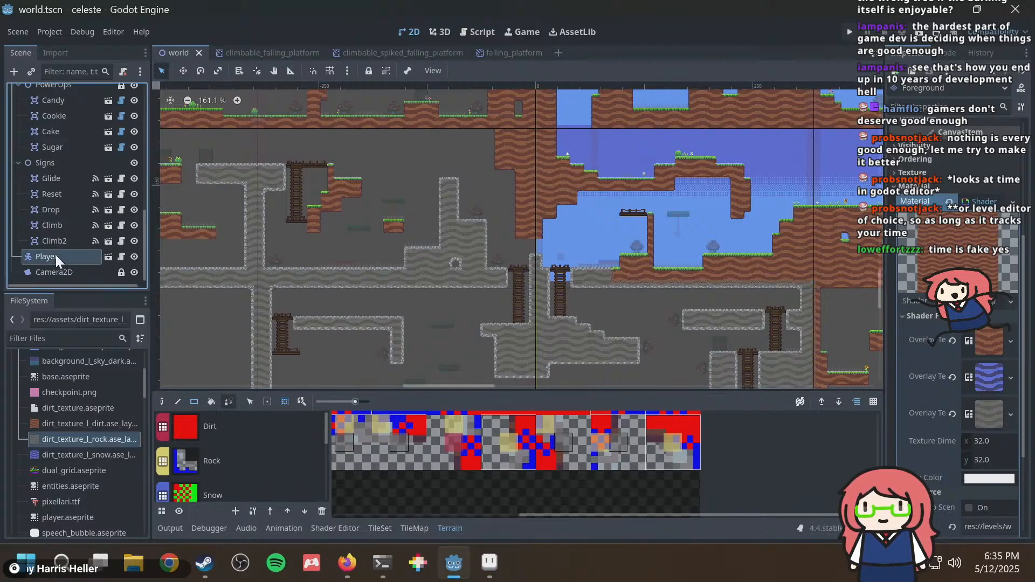
left_click(187, 71)
left_click_drag(558, 285, 373, 338)
scroll(499, 231, "down", 12)
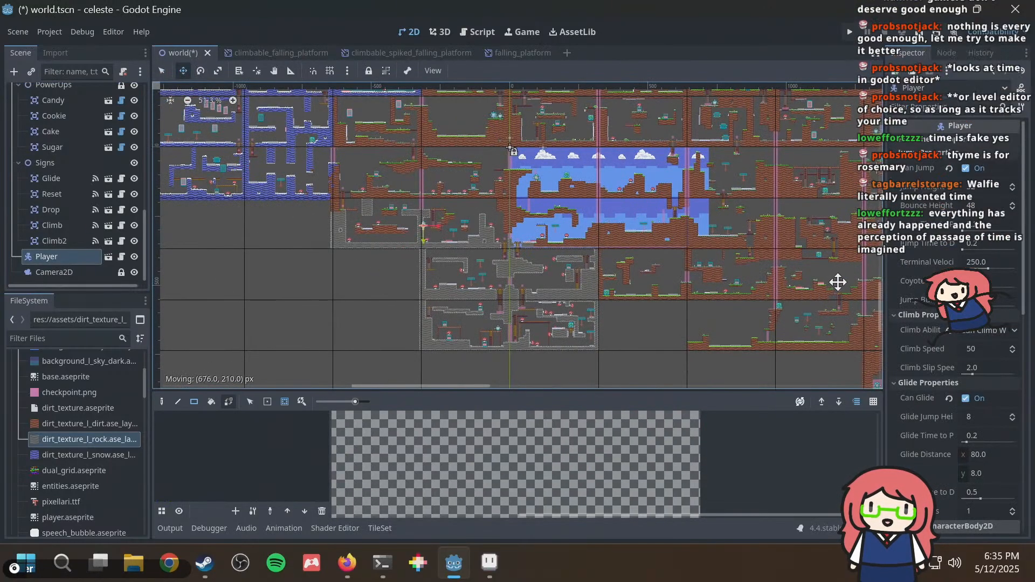
scroll(657, 225, "up", 6)
scroll(658, 226, "up", 3)
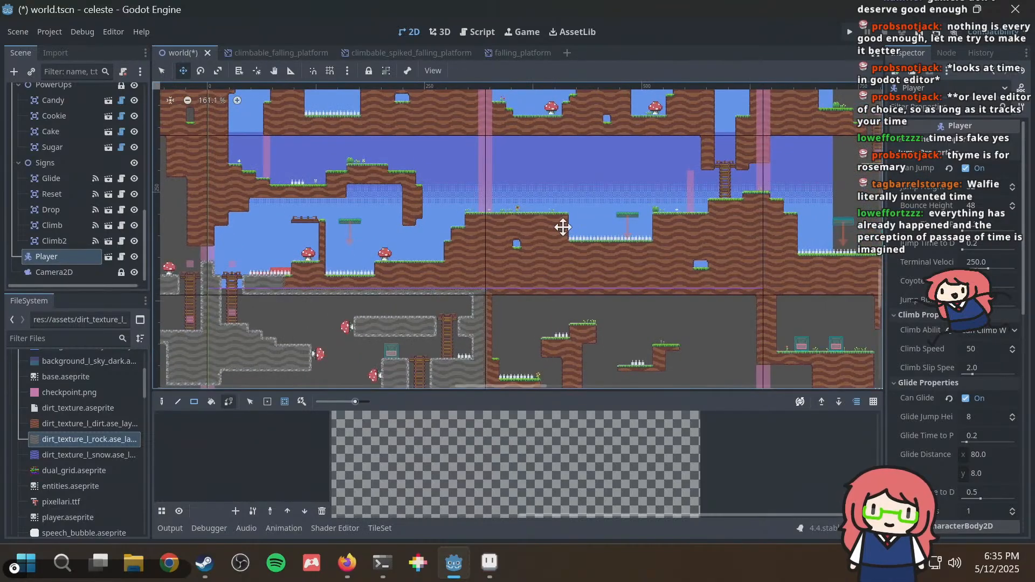
scroll(559, 226, "up", 3)
left_click_drag(531, 255, 693, 208)
Run the game and take the character down the sky room's entrance ladder into the Rock room below.
key("F5")
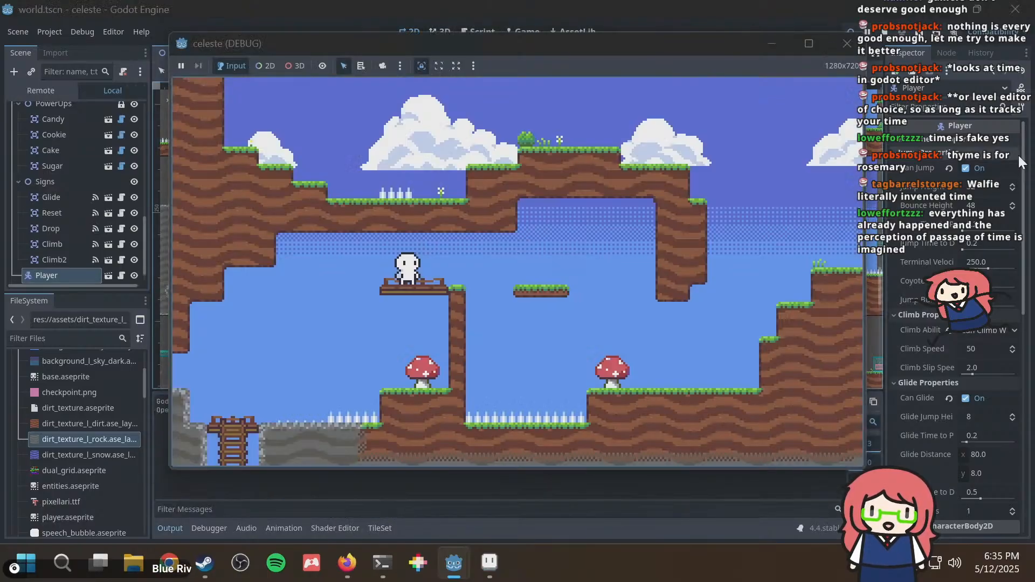
key("Left")
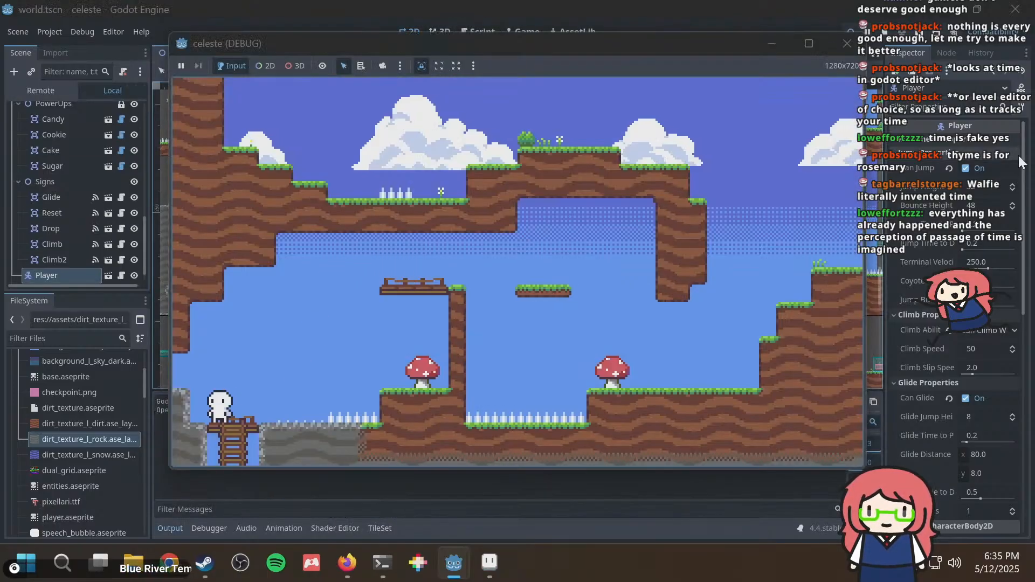
key("Up")
key("Right")
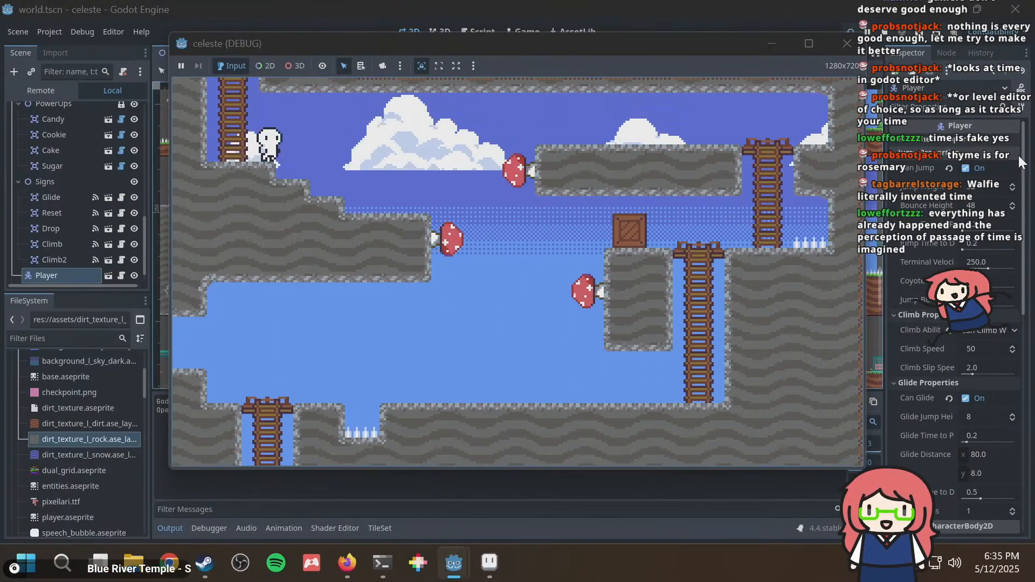
Play across the Rock room's floor into the neighbouring room and back onto the central Rock block to view the terrain.
key("Left")
key("space")
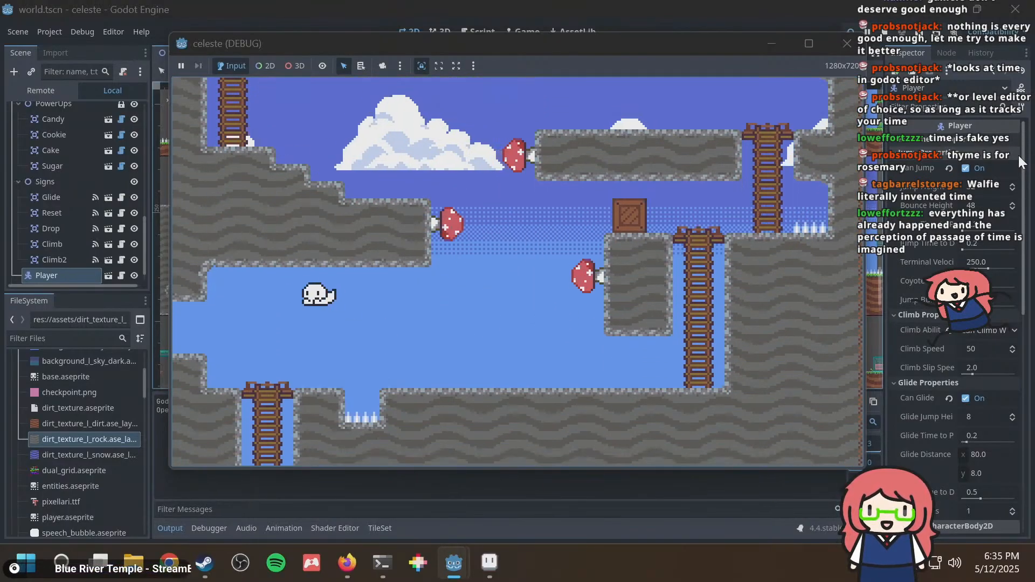
key("Right")
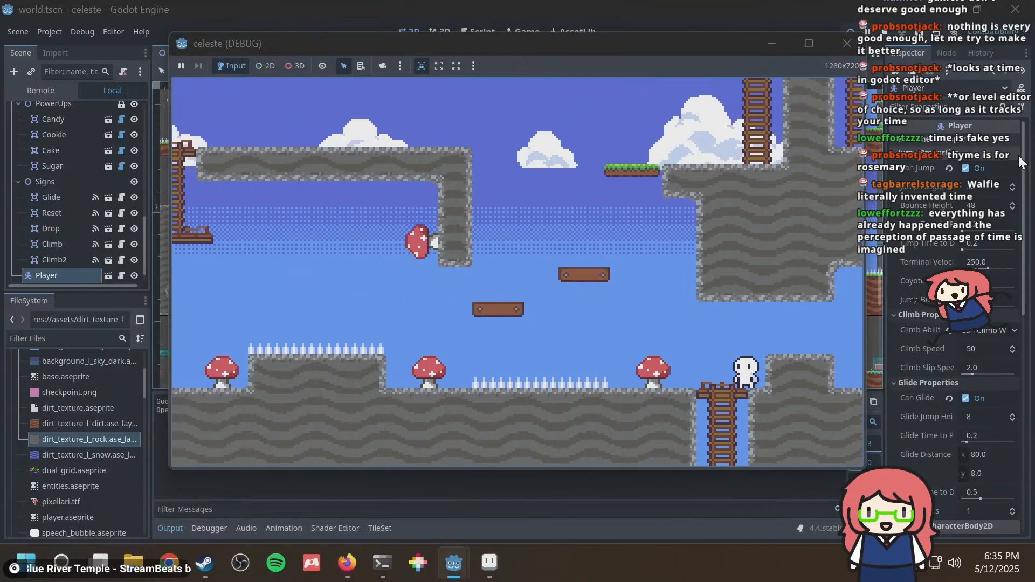
key("space")
key("Right")
key("Left")
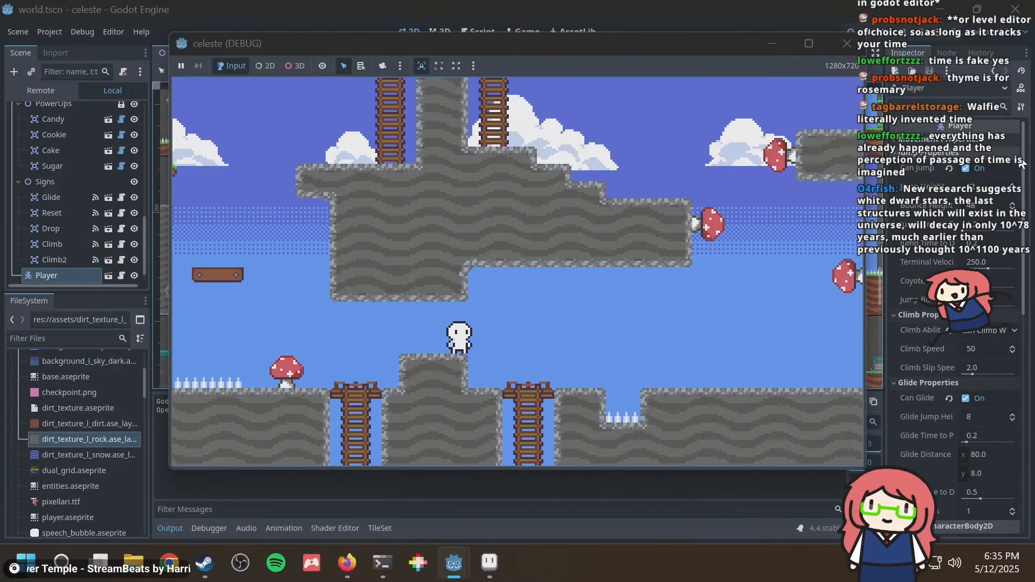
Climb the character down the ladder into the bottom Rock room with the clover and view its tiles.
key("Down")
key("Up")
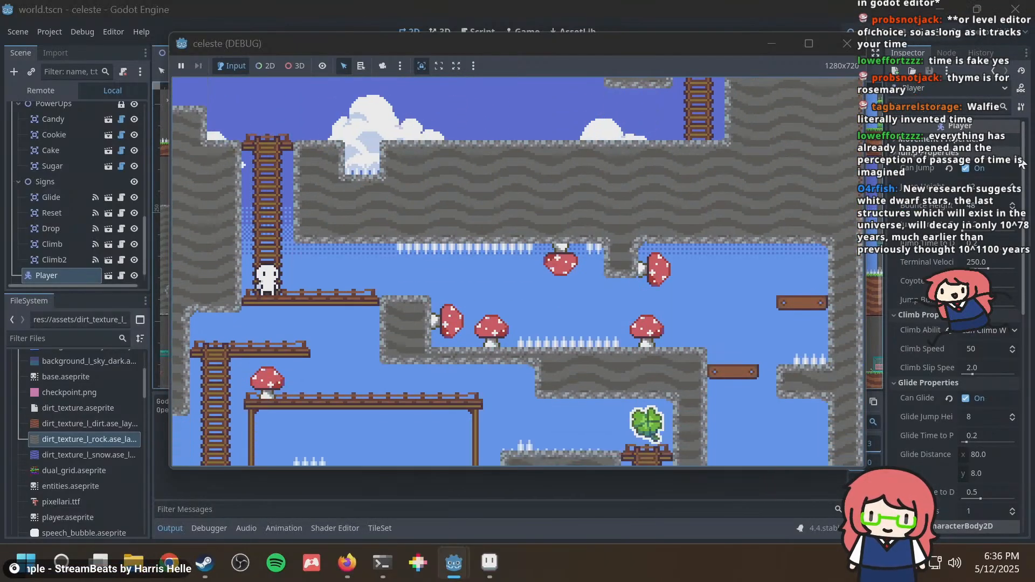
key("Right")
key("Left")
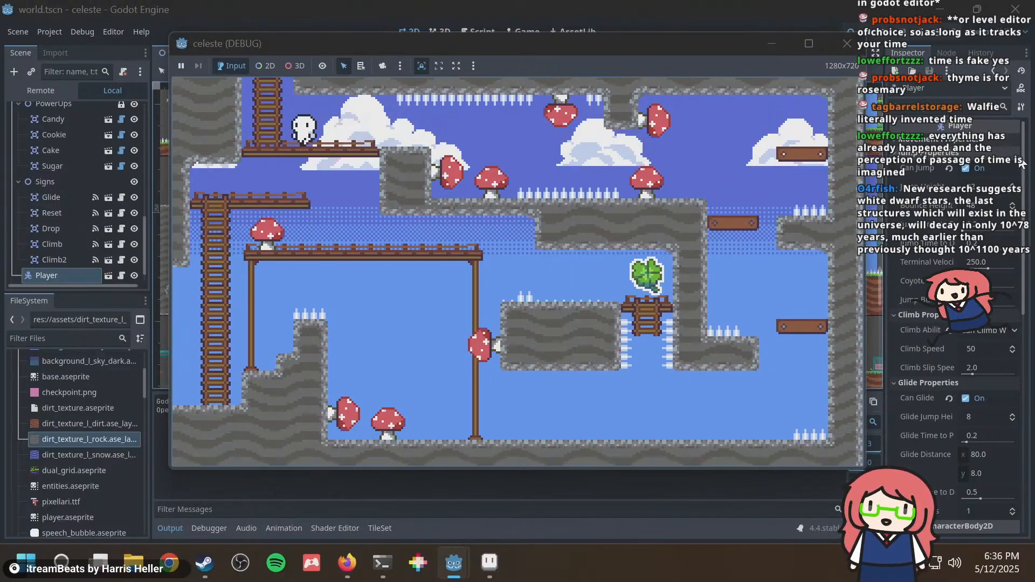
Take the character up into the Rock room above and across its floor onto the ladder beside the crate block.
key("Up")
key("space")
key("Right")
key("Left")
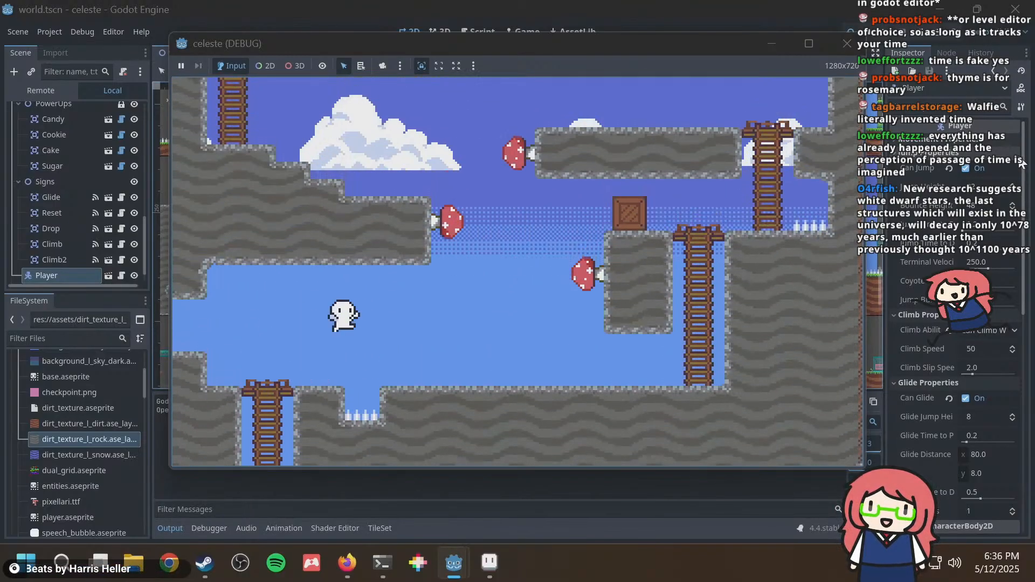
key("space")
key("Right")
key("Up")
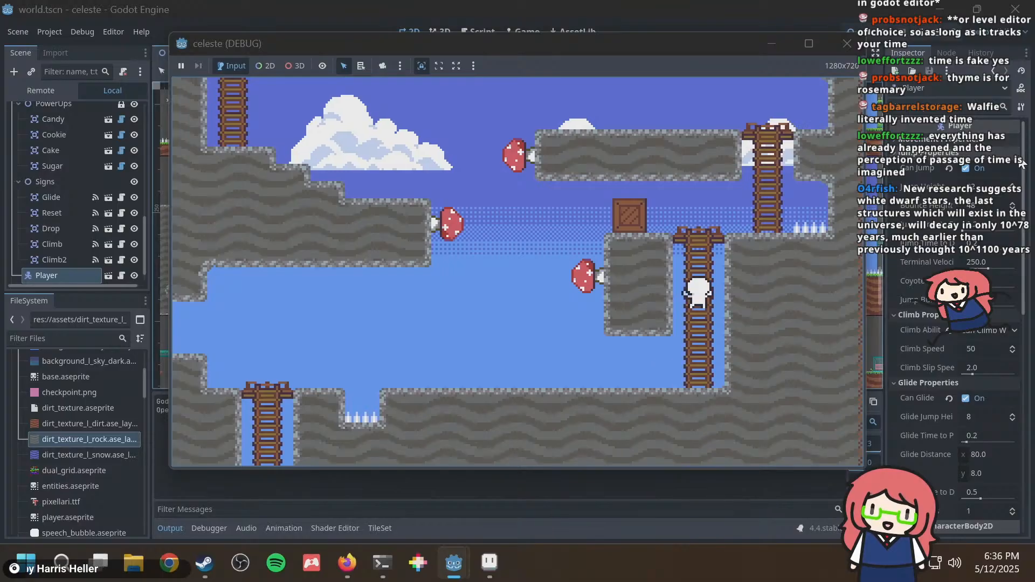
Bring the character back across the Rock room and down the ladder to the clover room, and close the running game.
key("Down")
key("Left")
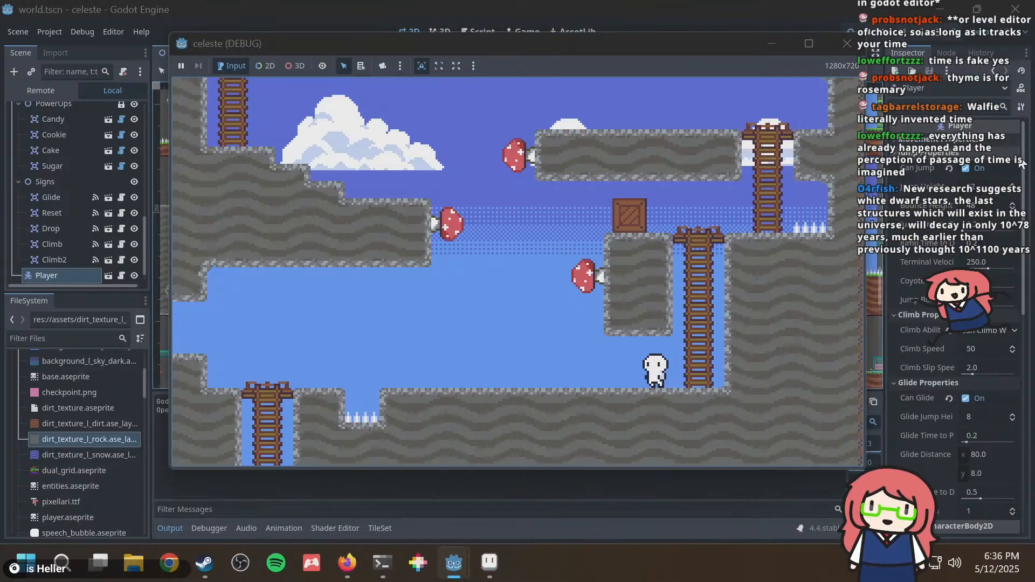
key("space")
key("Left")
key("Down")
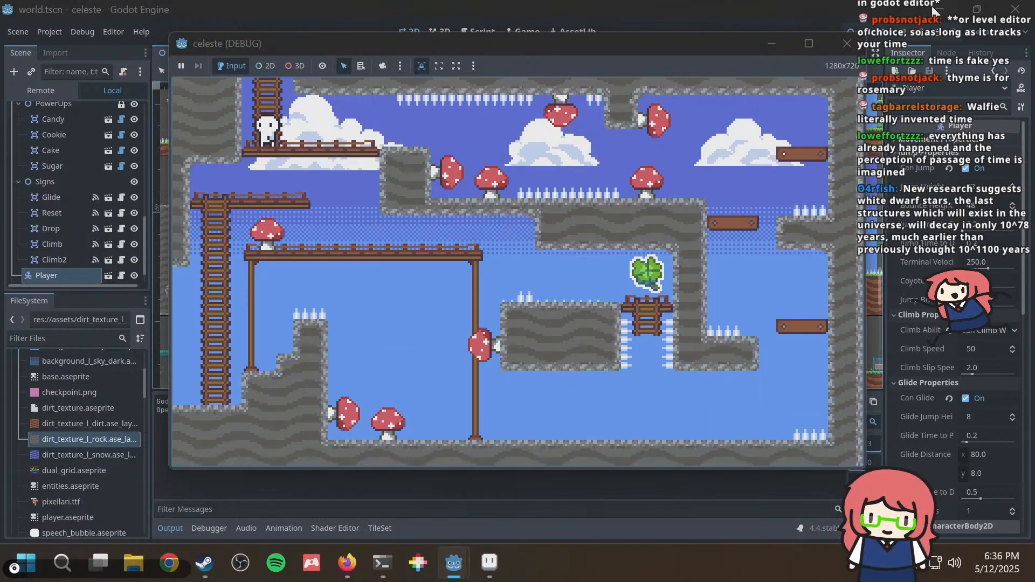
left_click(846, 40)
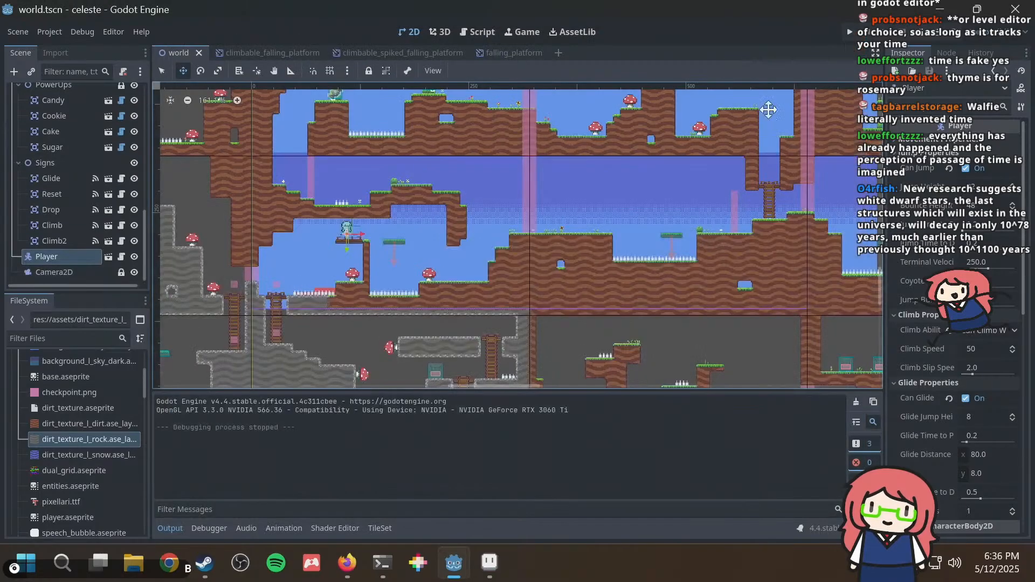
Switch to the PowerShell terminal and check the celeste repository with git status.
left_click(384, 563)
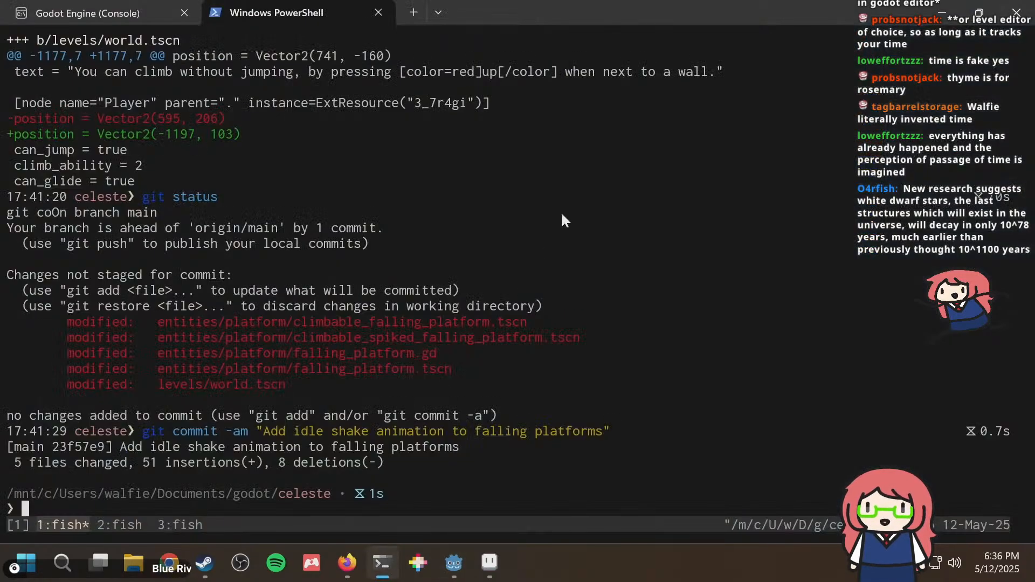
type("git sta")
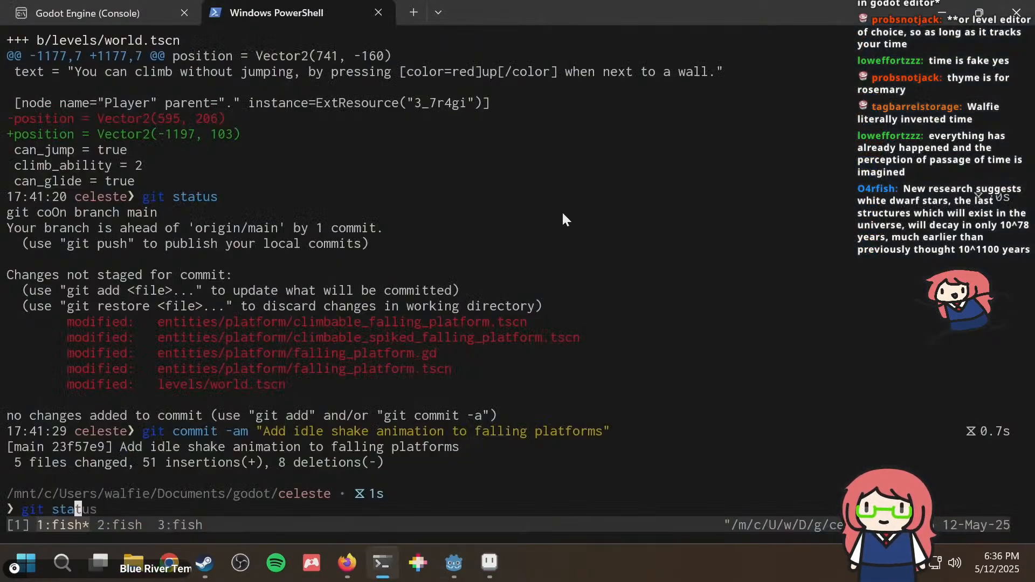
type("tus")
key("Return")
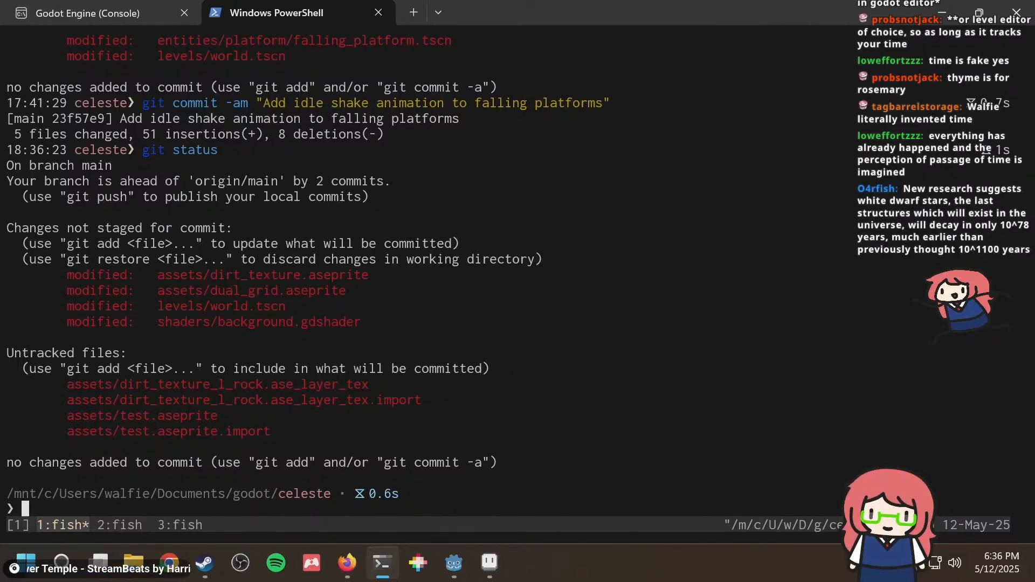
Look over the open dual_grid, dirt_texture and test sprites in Aseprite and return to the terminal.
type("git")
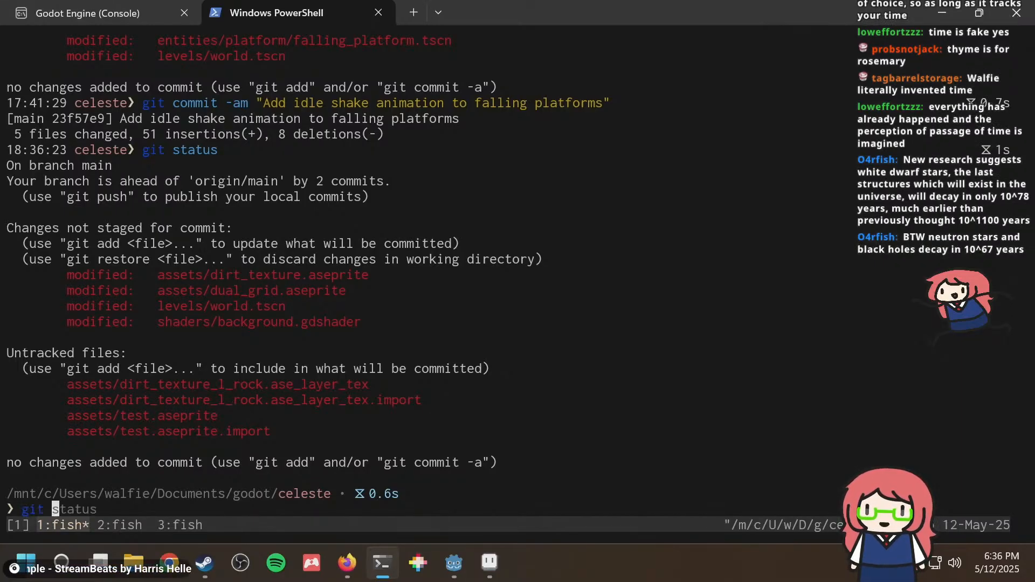
left_click(480, 563)
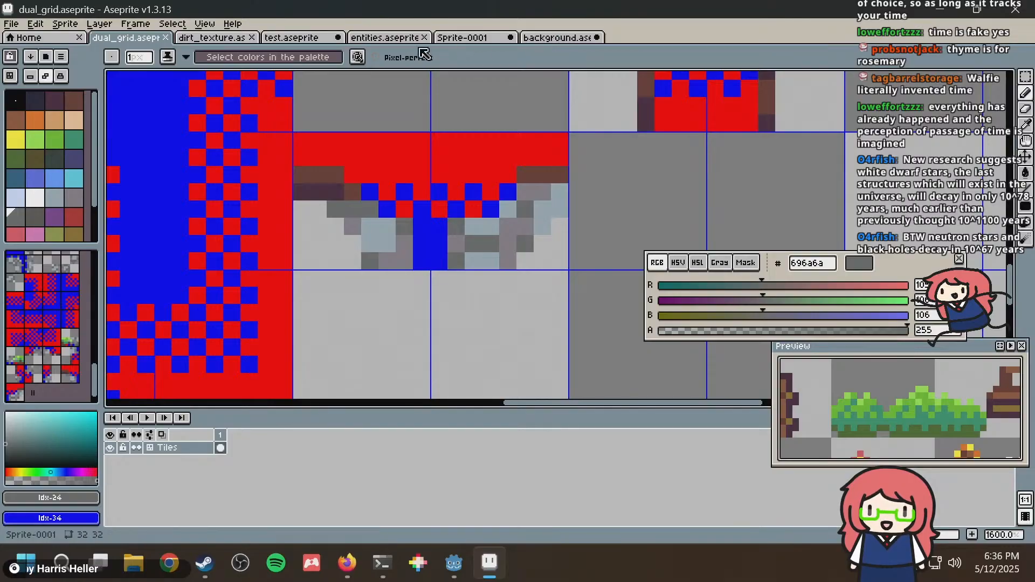
left_click(203, 39)
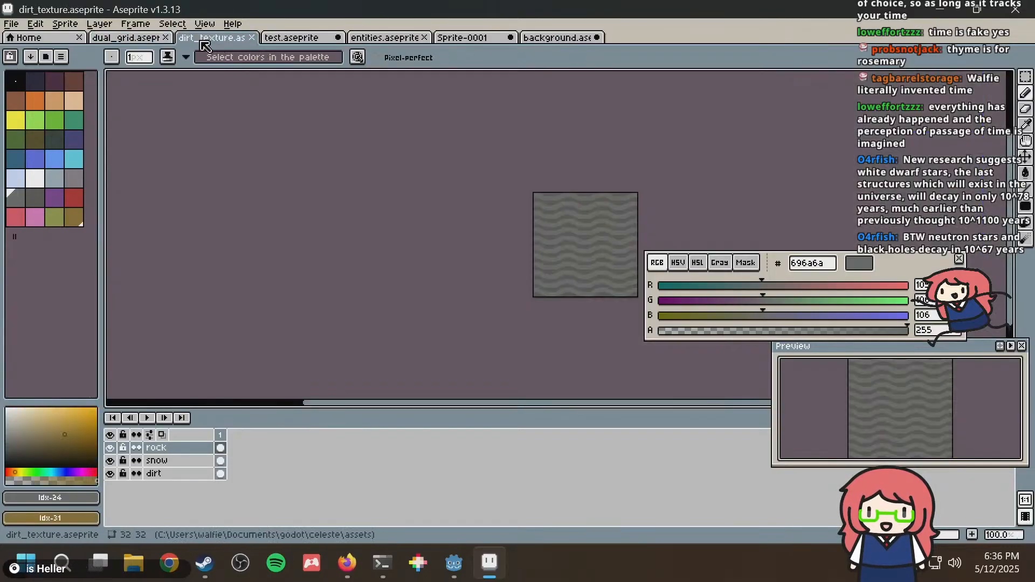
left_click(282, 43)
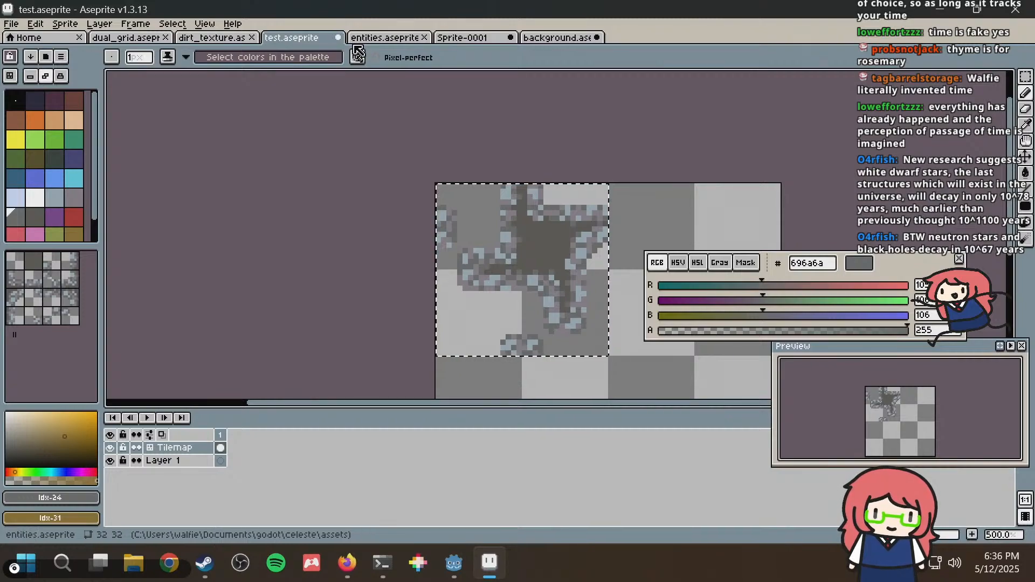
key("alt+Tab")
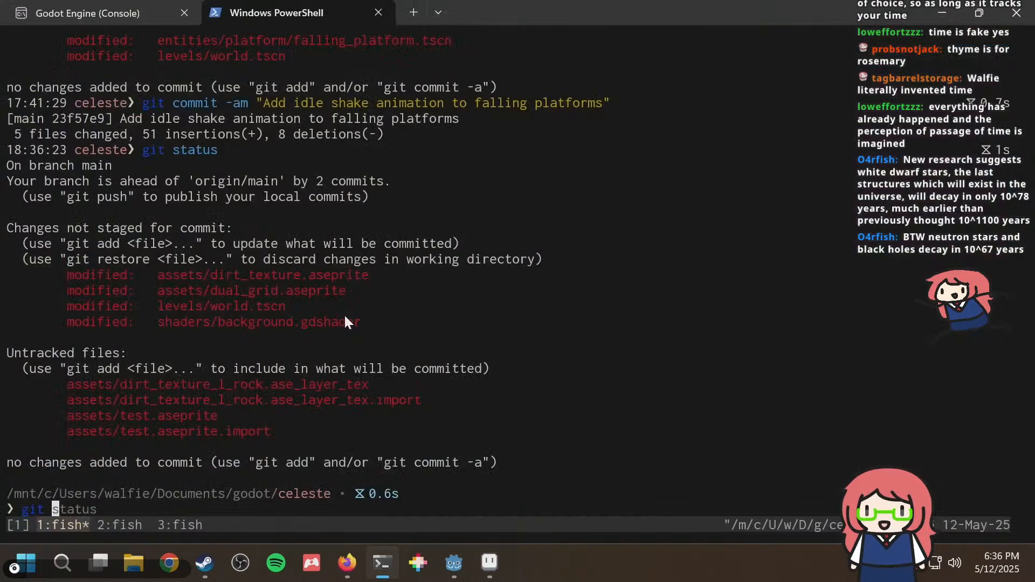
Discard the half-entered command and run git status again to list the modified and untracked files.
key("BackSpace")
key("BackSpace")
key("BackSpace")
key("BackSpace")
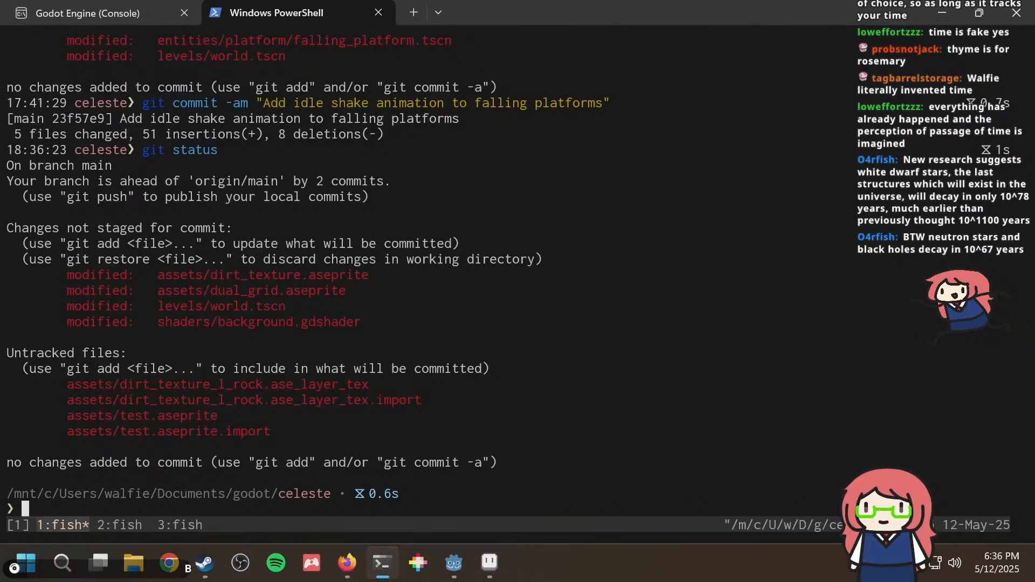
type("git status")
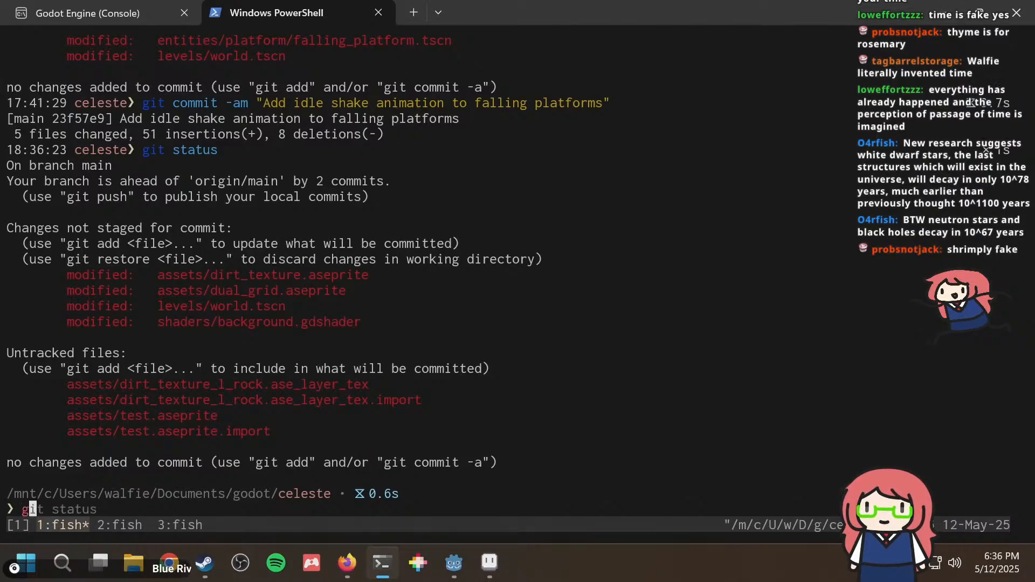
key("Return")
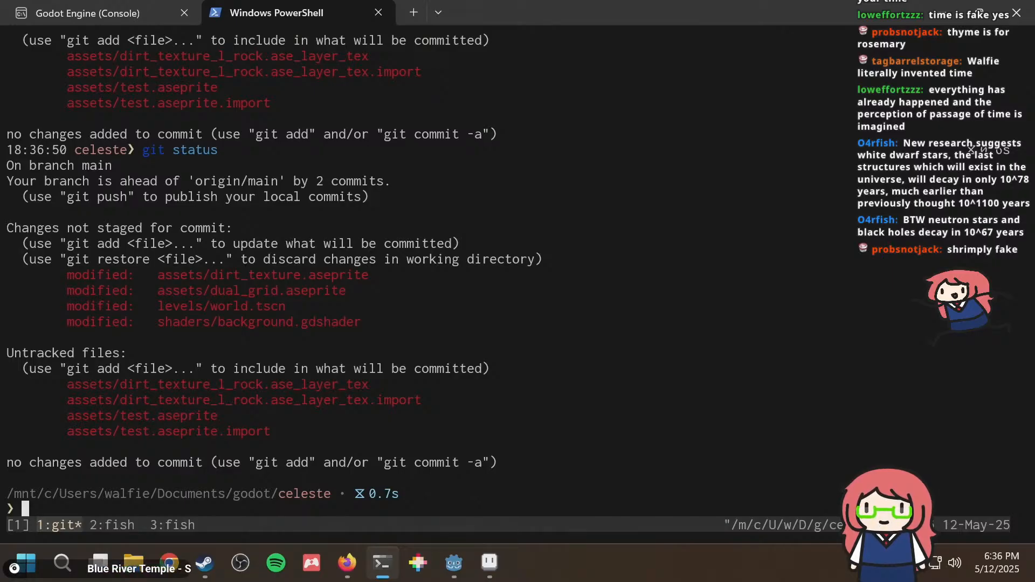
Delete the test sprite and its import file with rm assets/test.aseprite{,.import}.
type("gi")
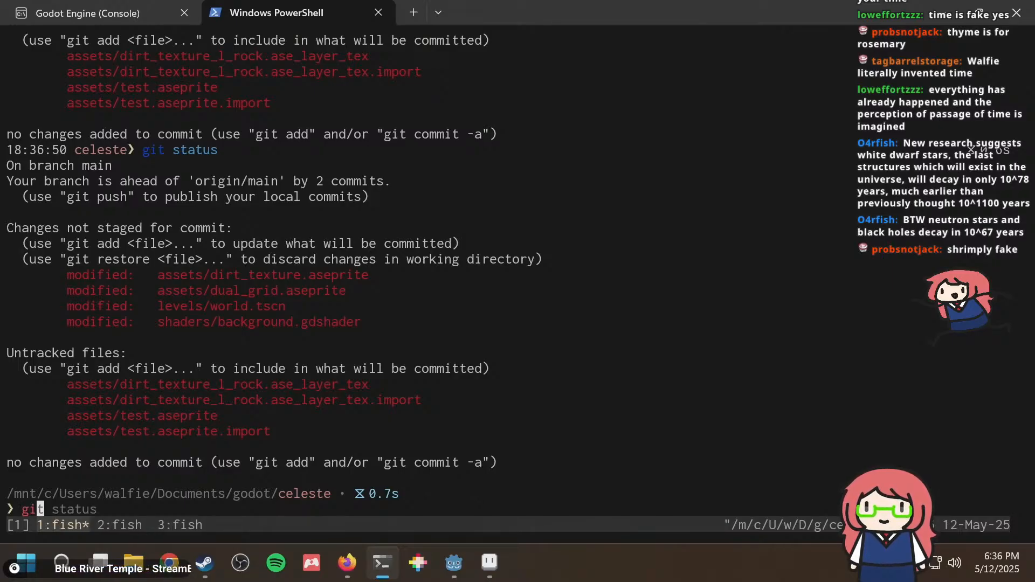
key("BackSpace")
key("BackSpace")
type("rm assets/te")
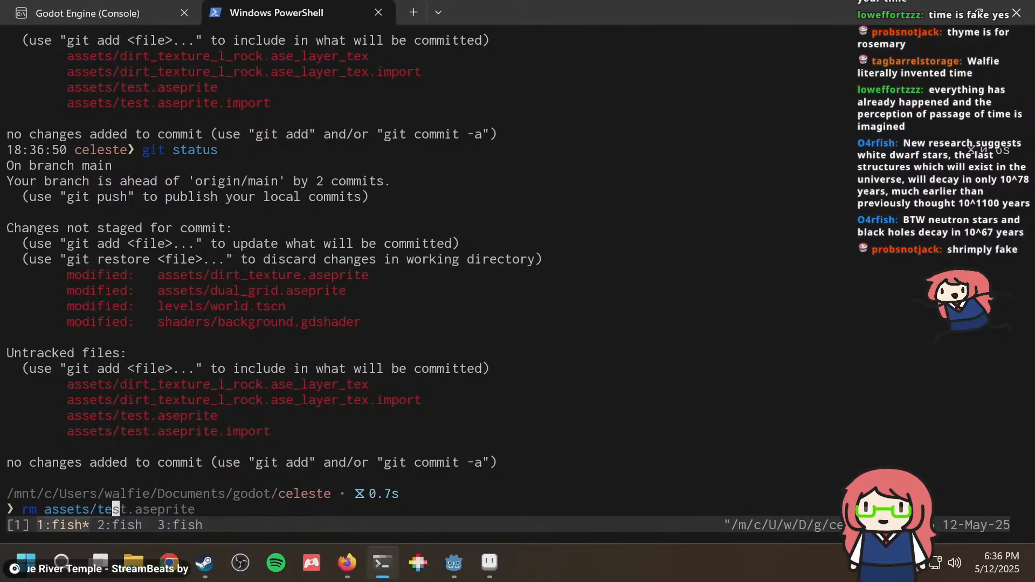
key("Tab")
type("{")
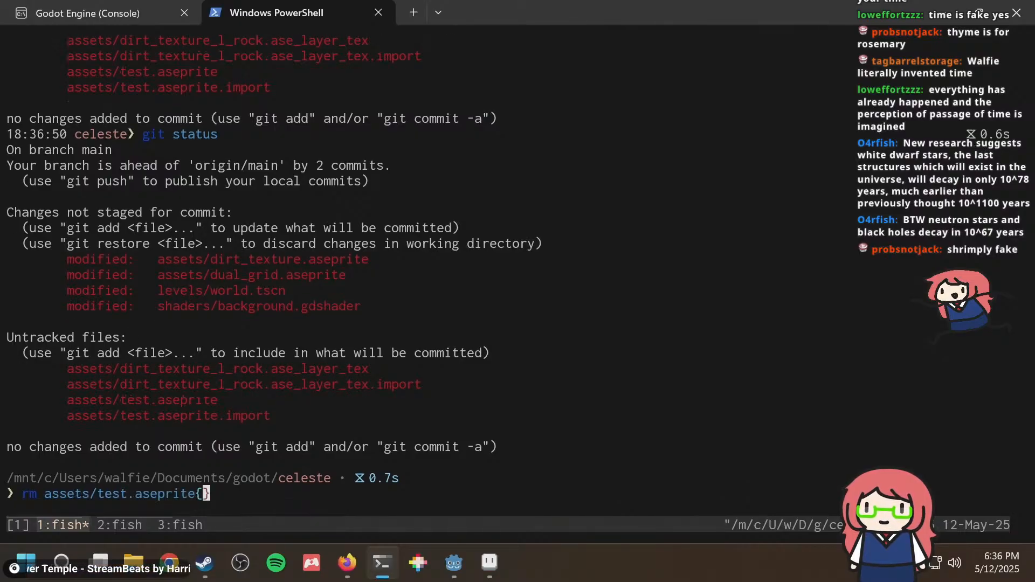
type(",.import")
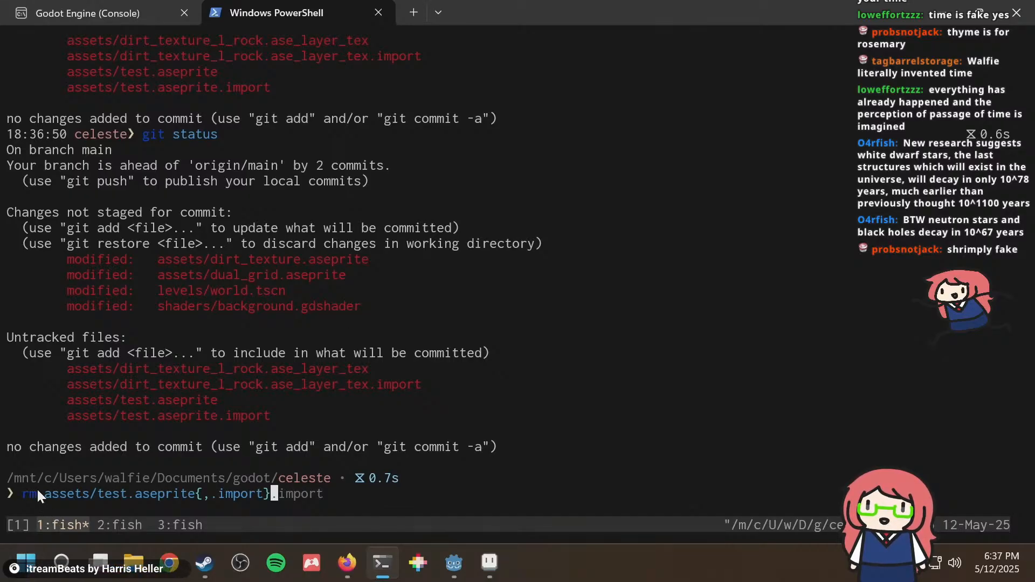
left_click_drag(38, 493, 273, 491)
left_click(274, 490)
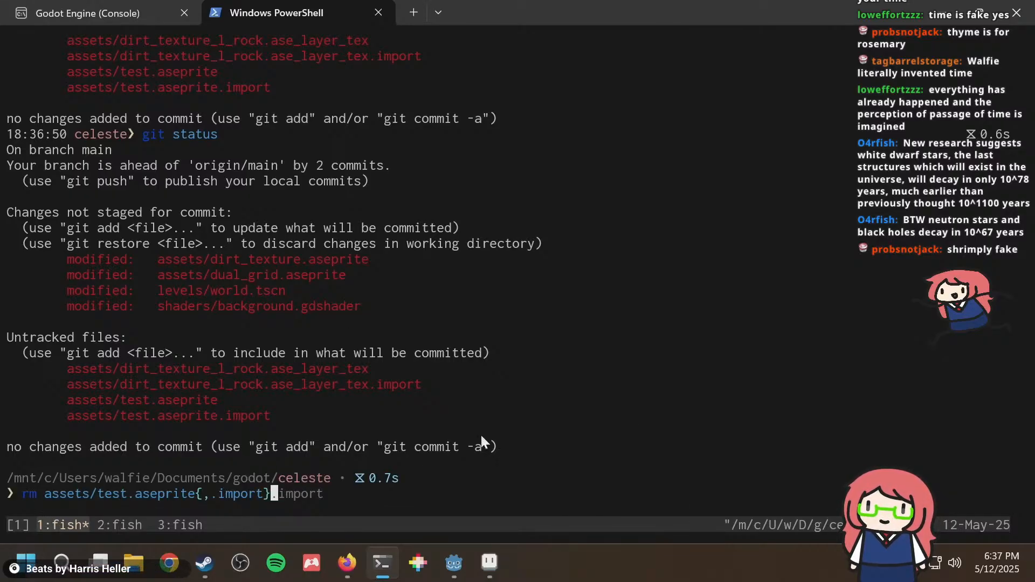
key("Return")
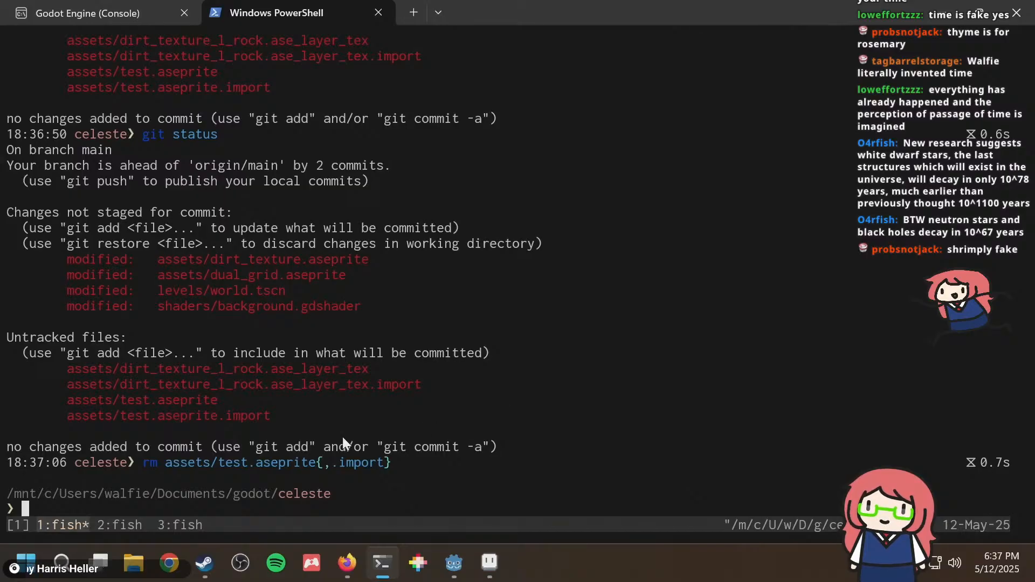
Highlight the file path and brace expansion in the executed rm command.
left_click_drag(218, 465, 317, 465)
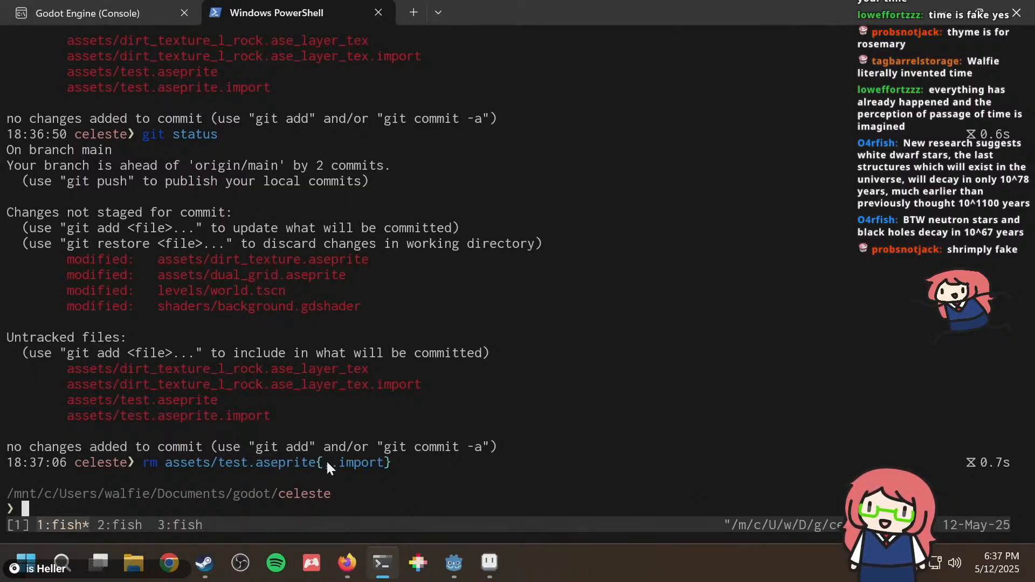
left_click_drag(399, 462, 393, 462)
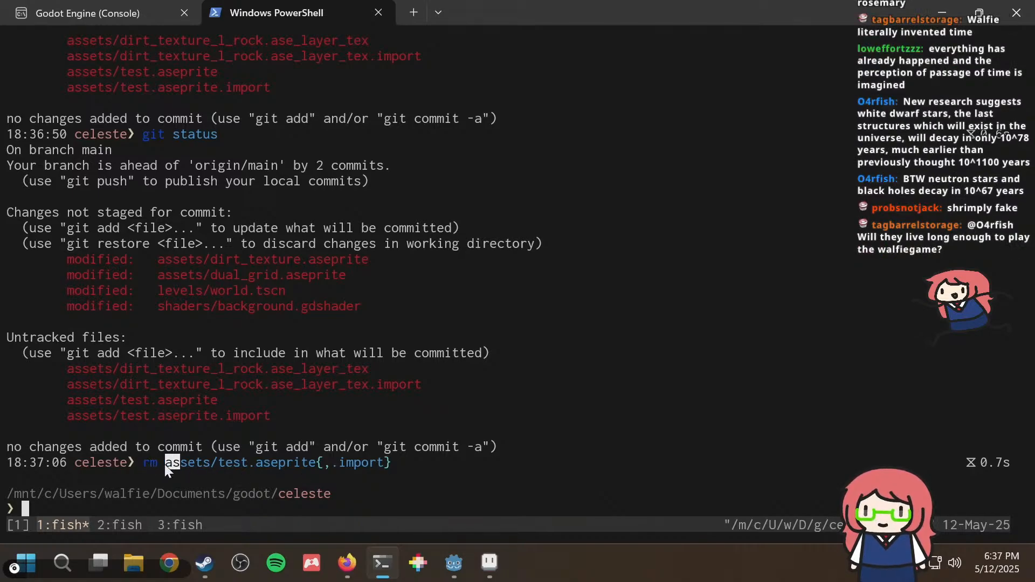
left_click_drag(164, 464, 311, 459)
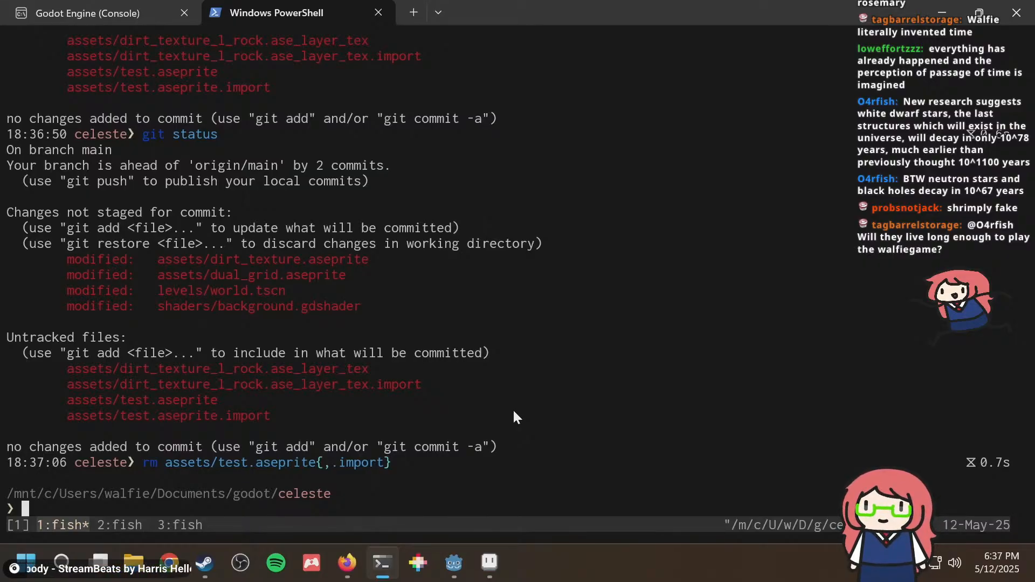
Recheck the repository with git status and stage the assets folder with git add assets.
type("git sta")
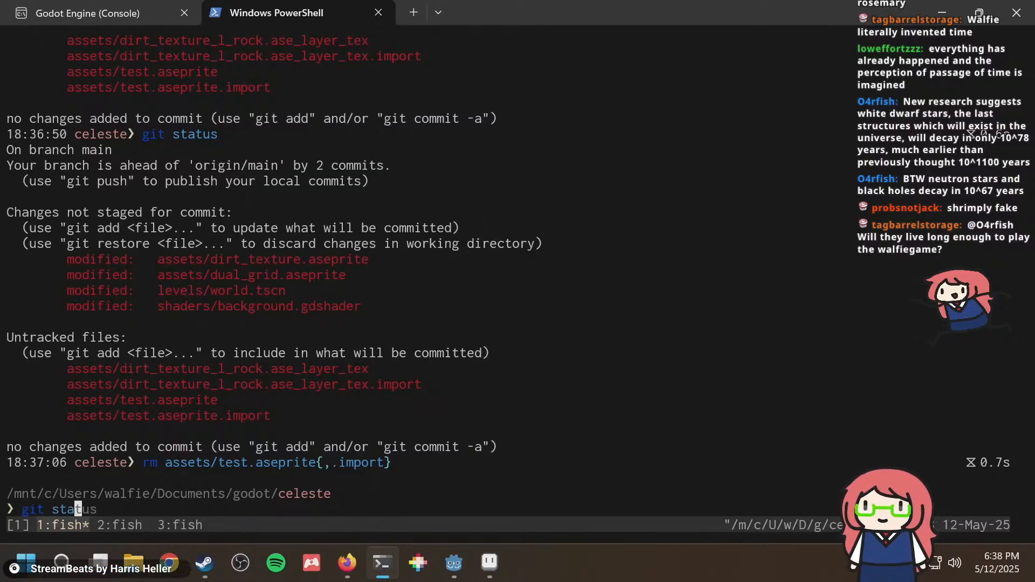
type("tus")
key("Return")
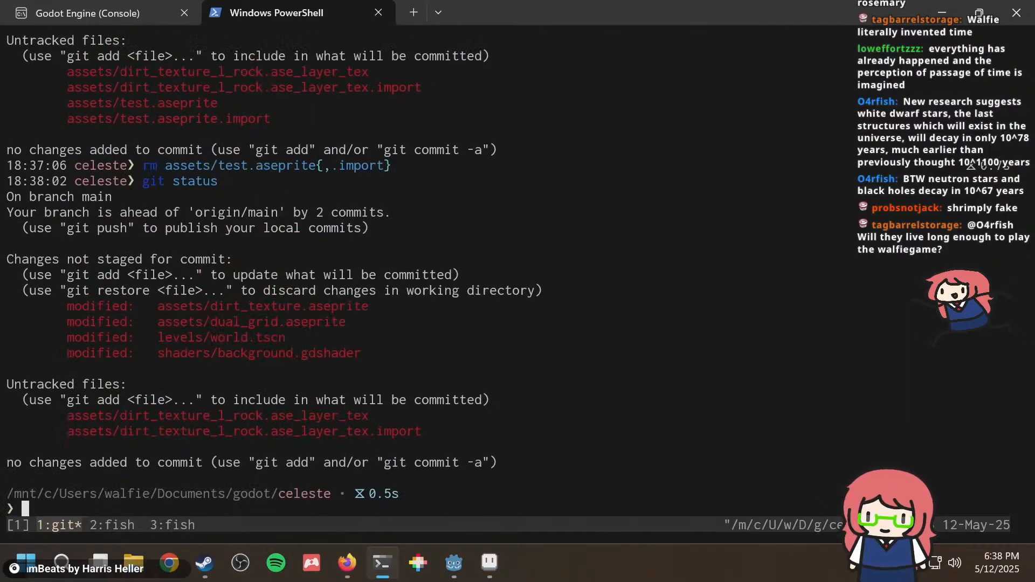
type("git add assets")
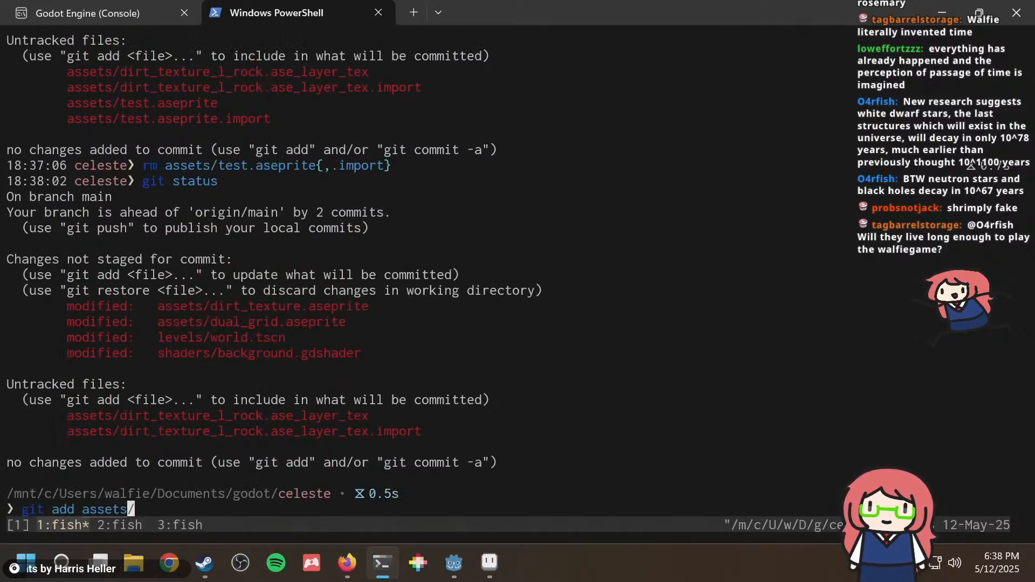
key("Return")
Review all changes against the last commit with git diff HEAD, reading through the world.tscn terrain edits, and exit the diff.
type("git diff")
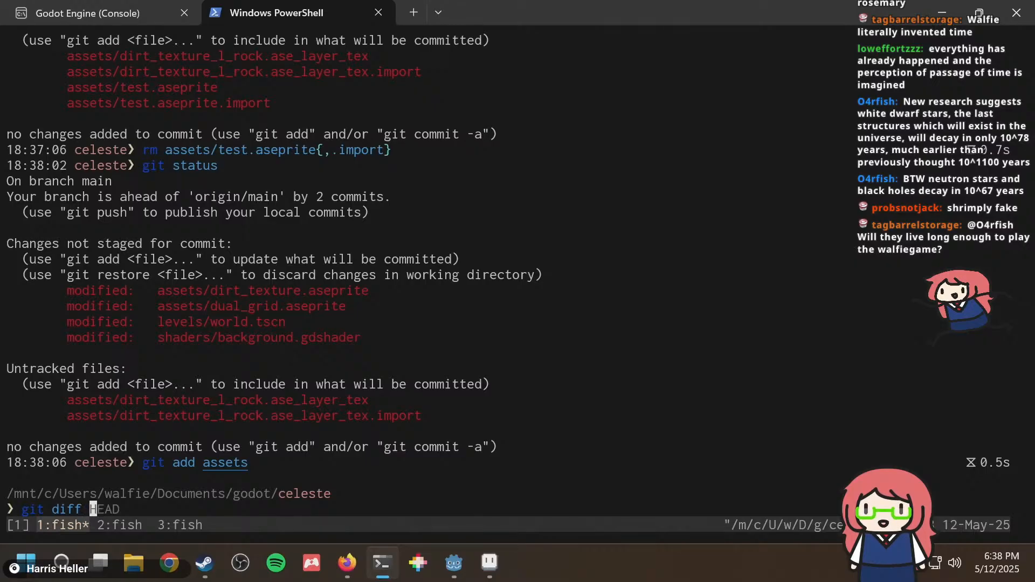
key("Right")
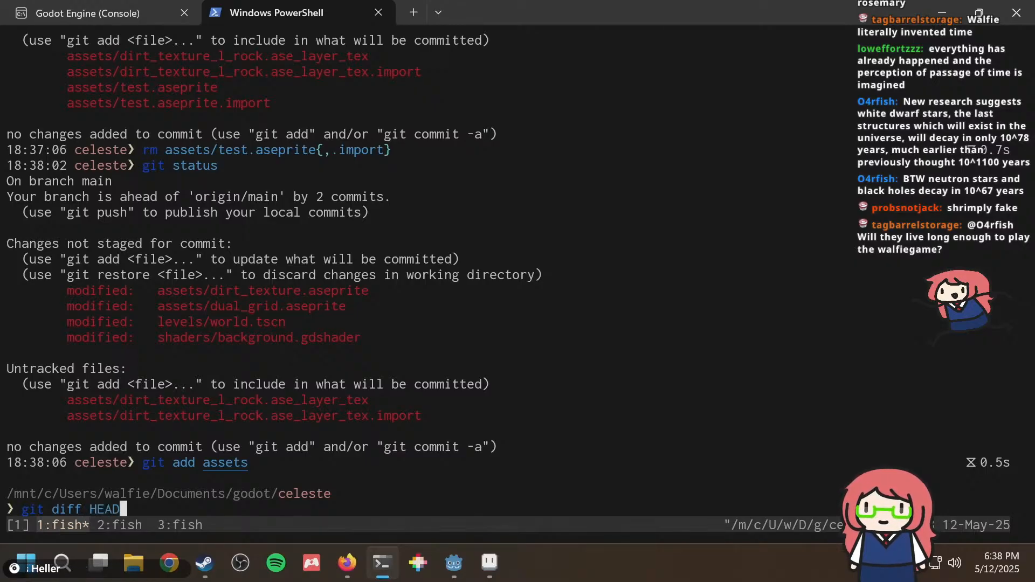
key("Return")
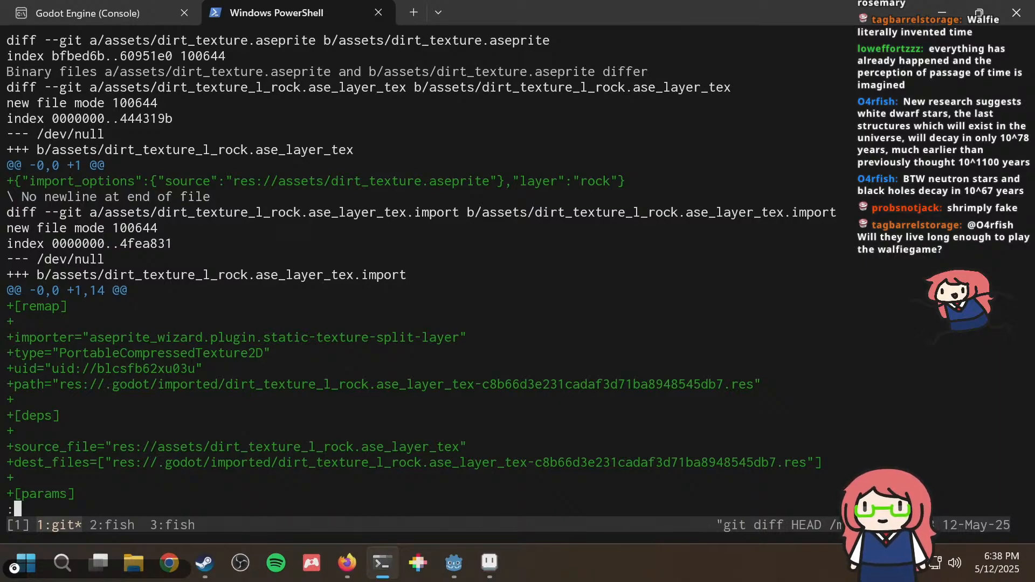
scroll(421, 270, "down", 5)
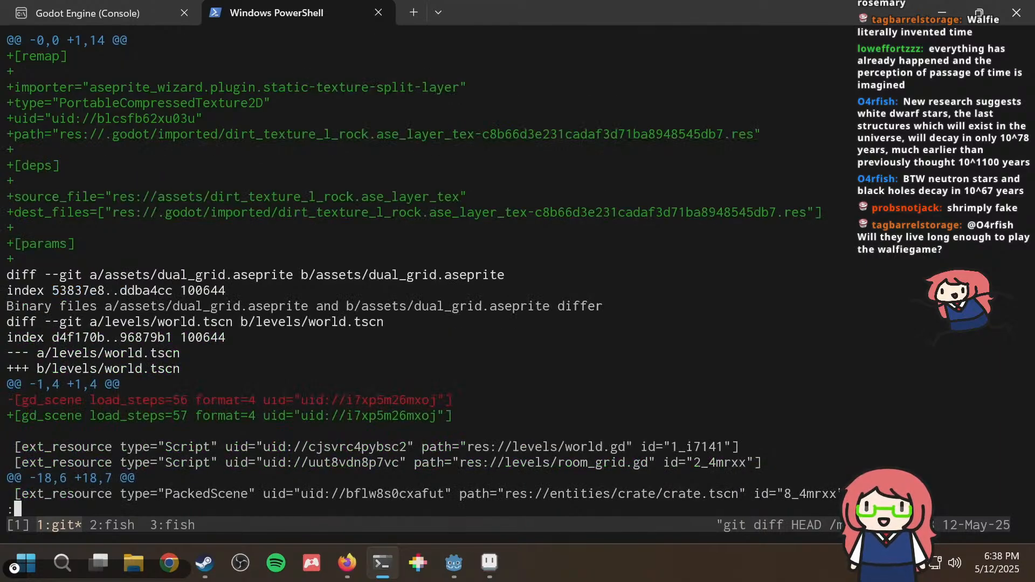
scroll(420, 270, "down", 20)
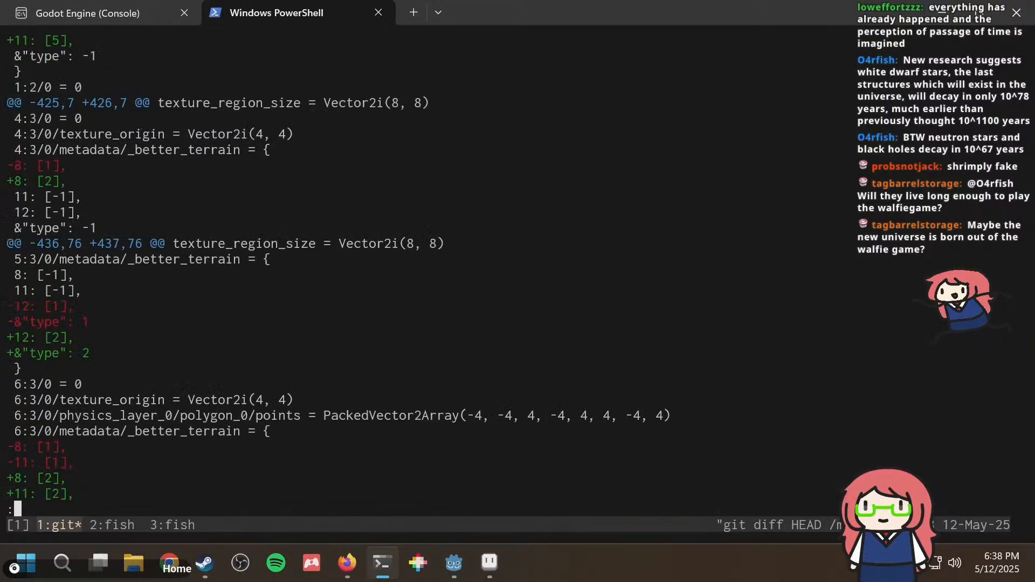
scroll(421, 270, "down", 20)
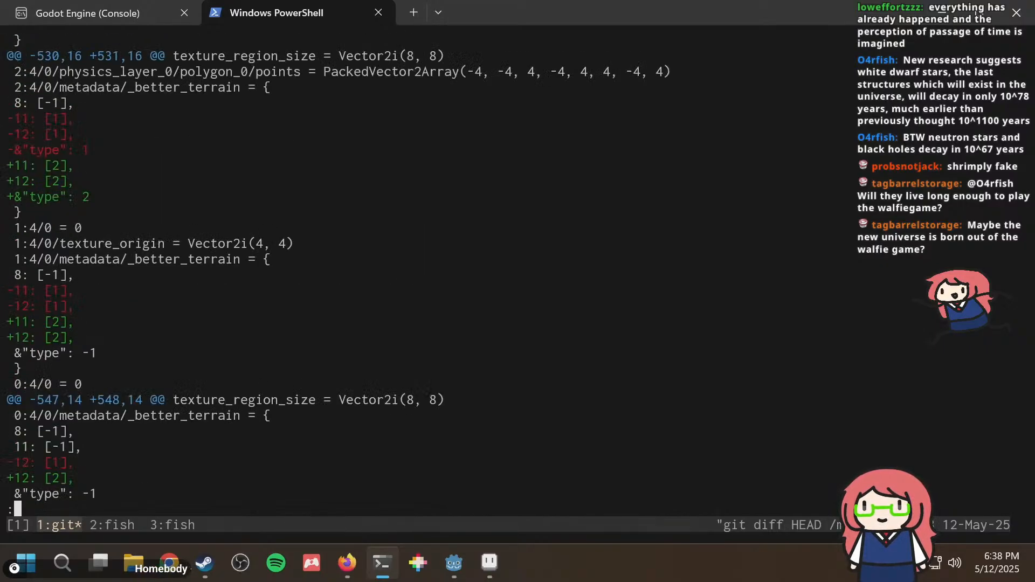
scroll(421, 269, "down", 15)
type("q")
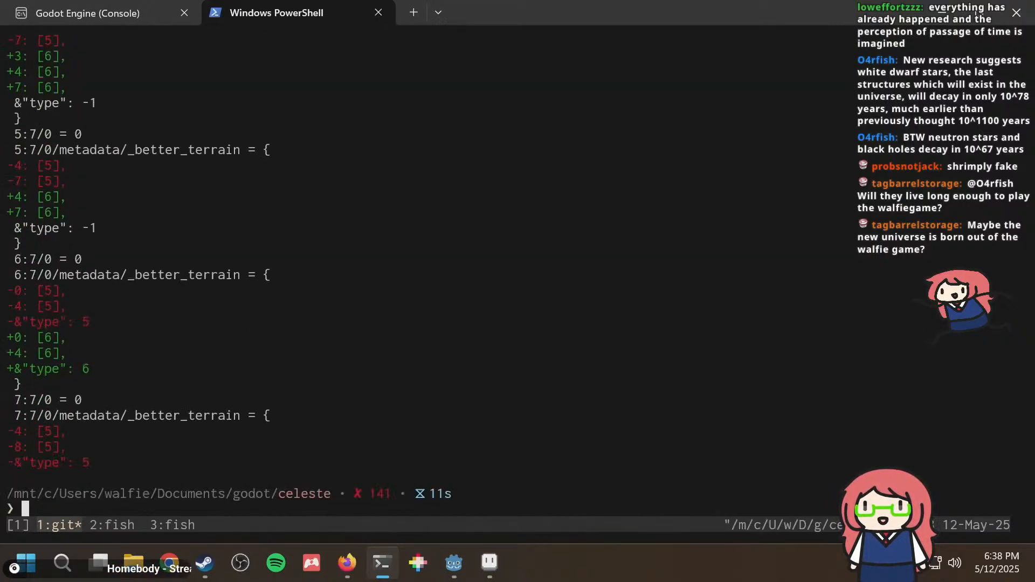
Check the repository with git status and commit all tracked changes with the message "Add cave/rock tiles".
type("git status")
key("Return")
type("git commit -am \"")
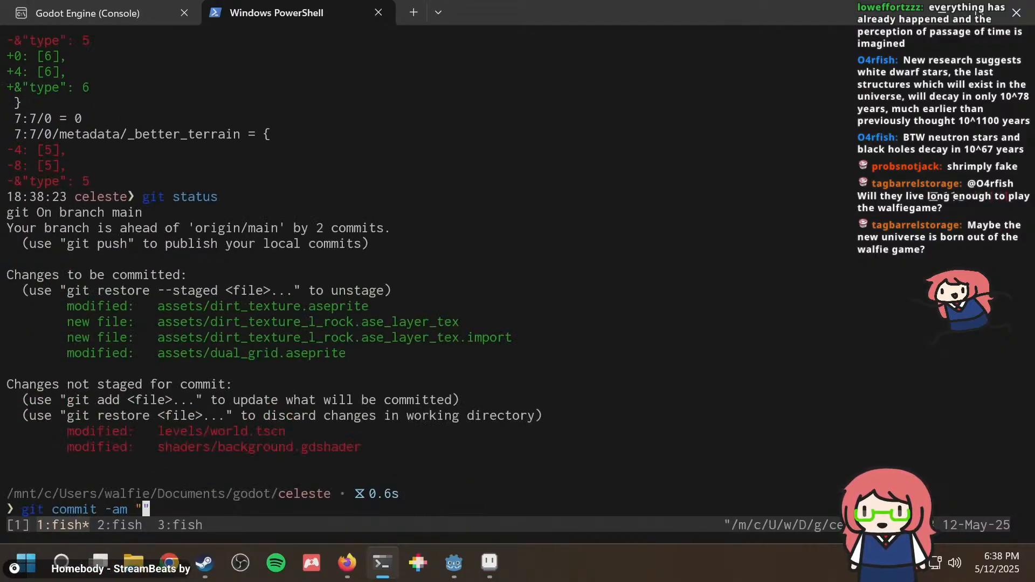
type("Add cave/")
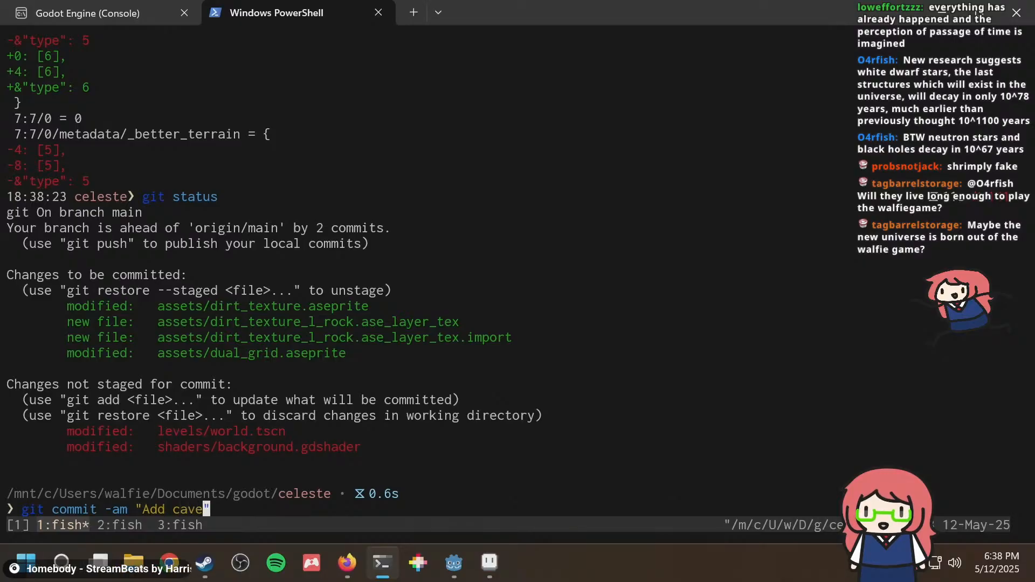
type("rock")
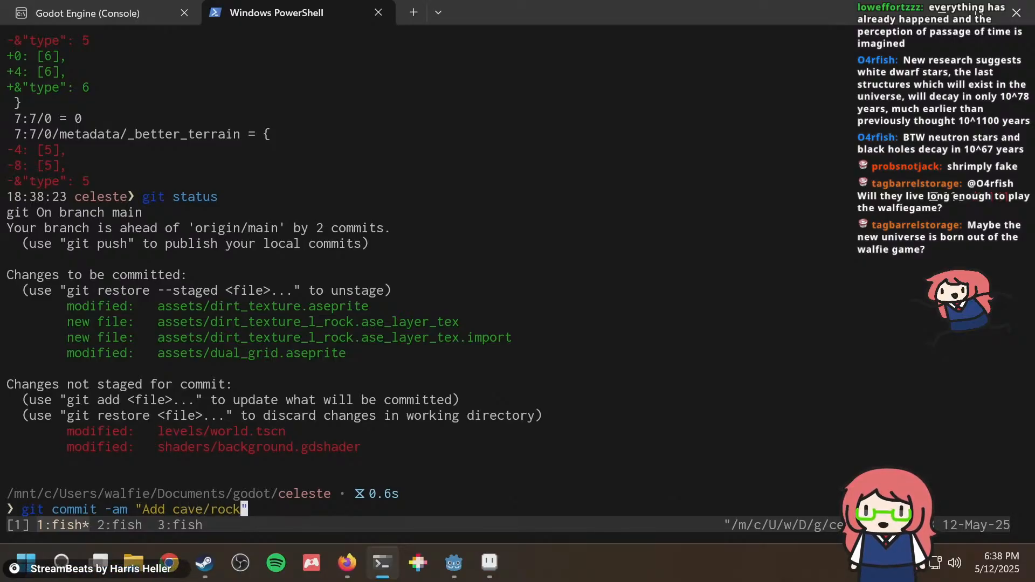
type(" tiles")
key("Return")
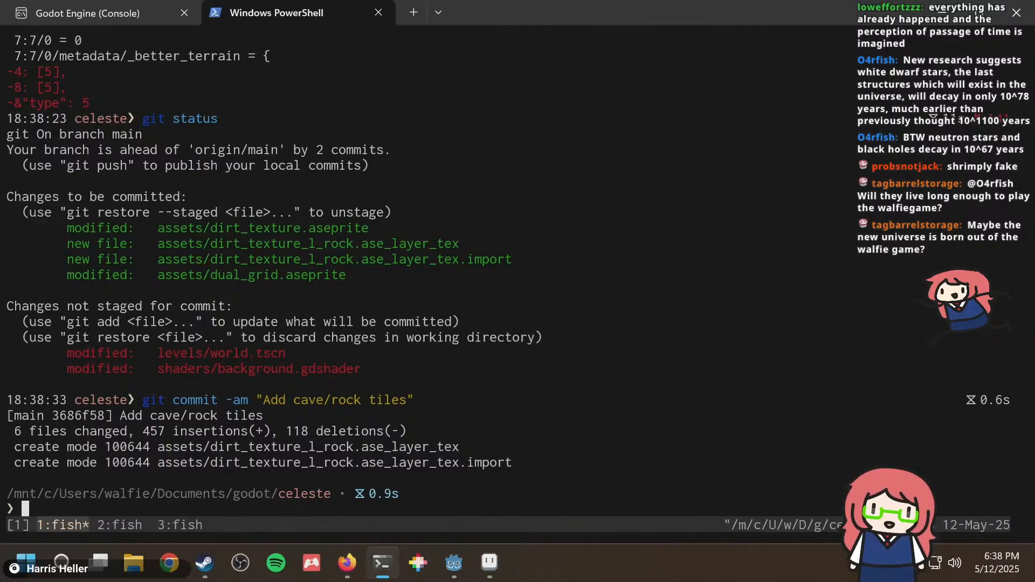
Switch to Aseprite and close test.aseprite without saving its changes.
key("alt+Tab")
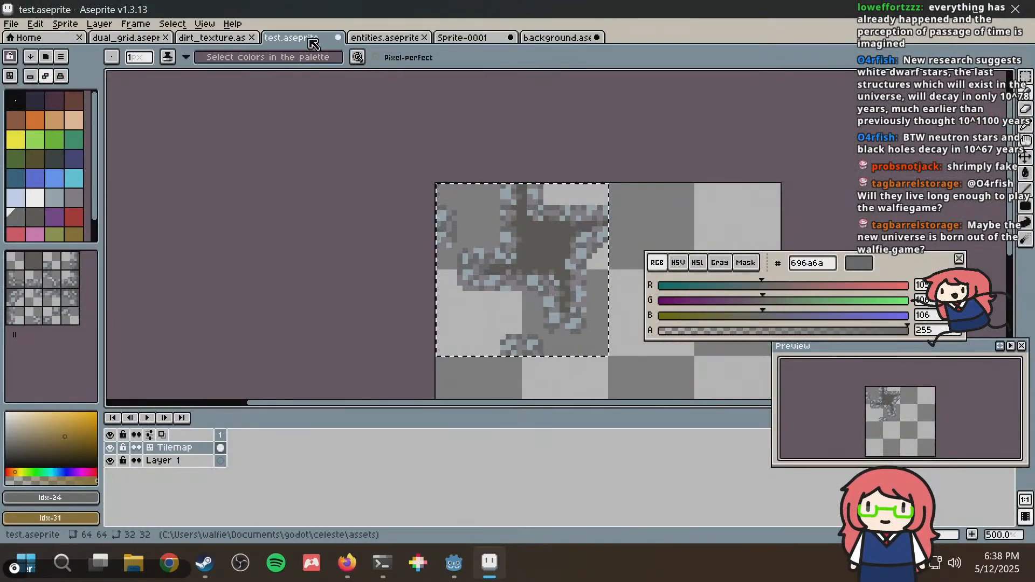
left_click(338, 37)
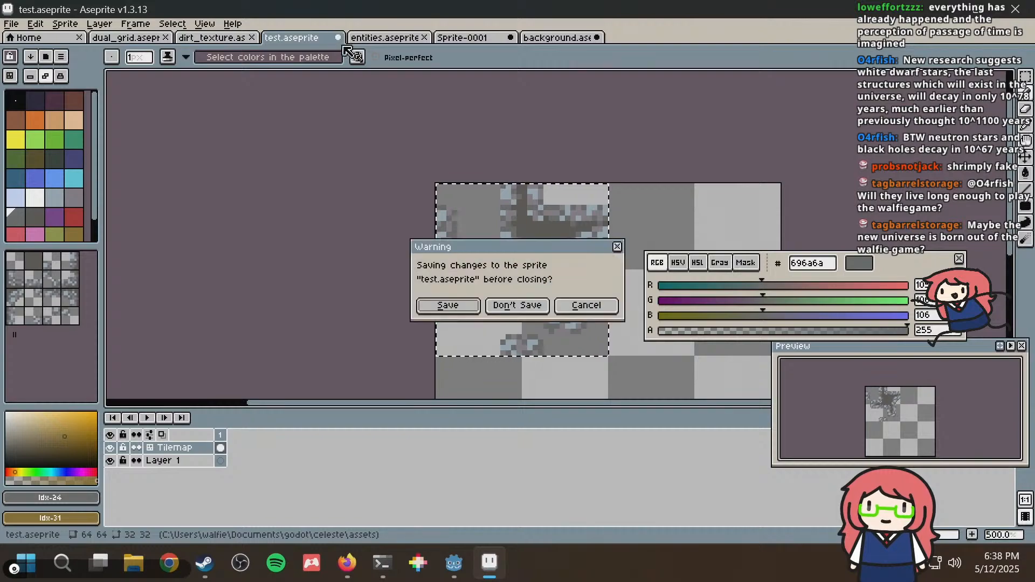
left_click(517, 305)
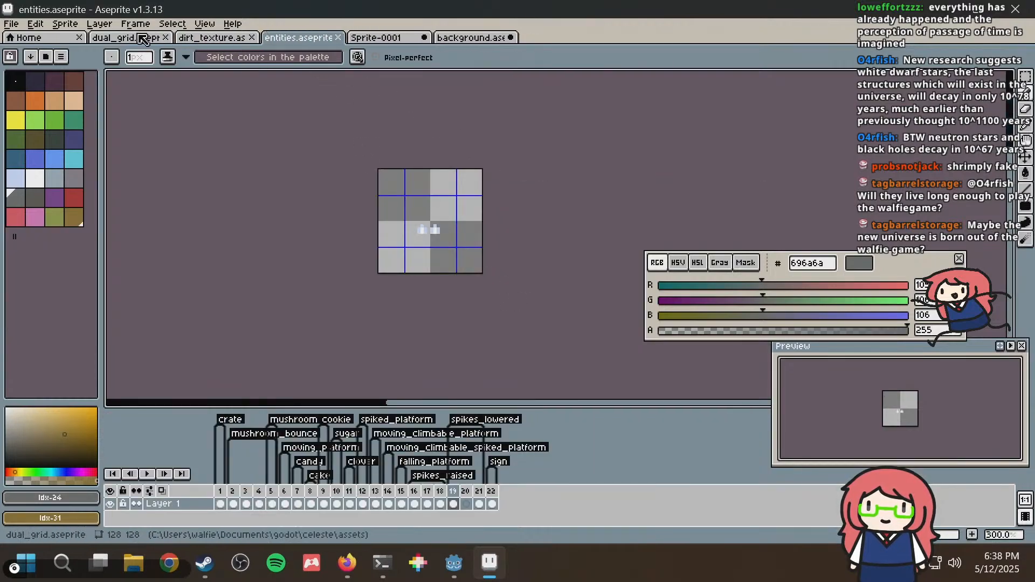
key("alt+Tab")
key("alt+Tab")
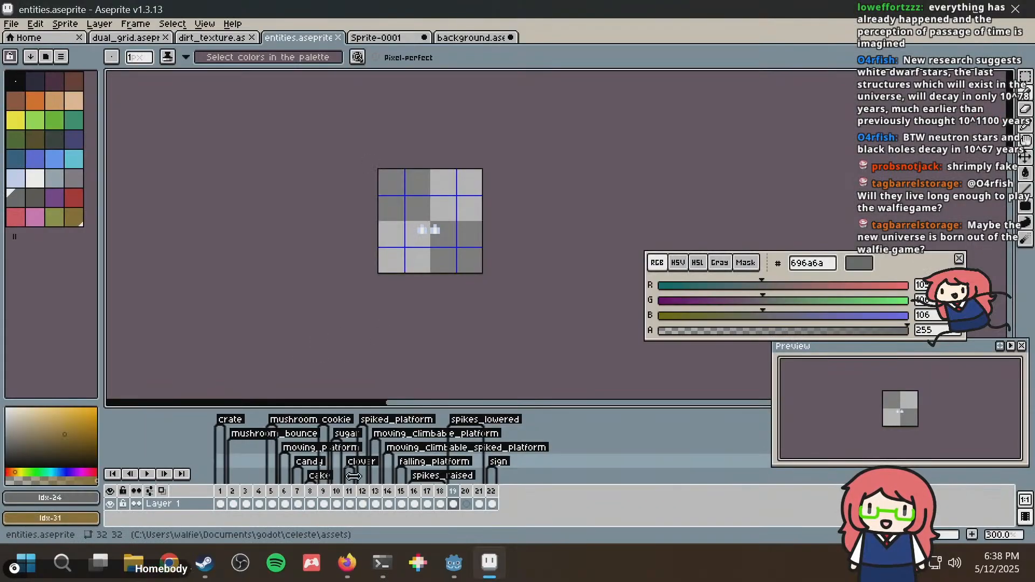
In dual_grid.aseprite, sample the rock grays #847e87 and #696a6a and add single pixels above the rock tile's upper edge.
left_click(123, 37)
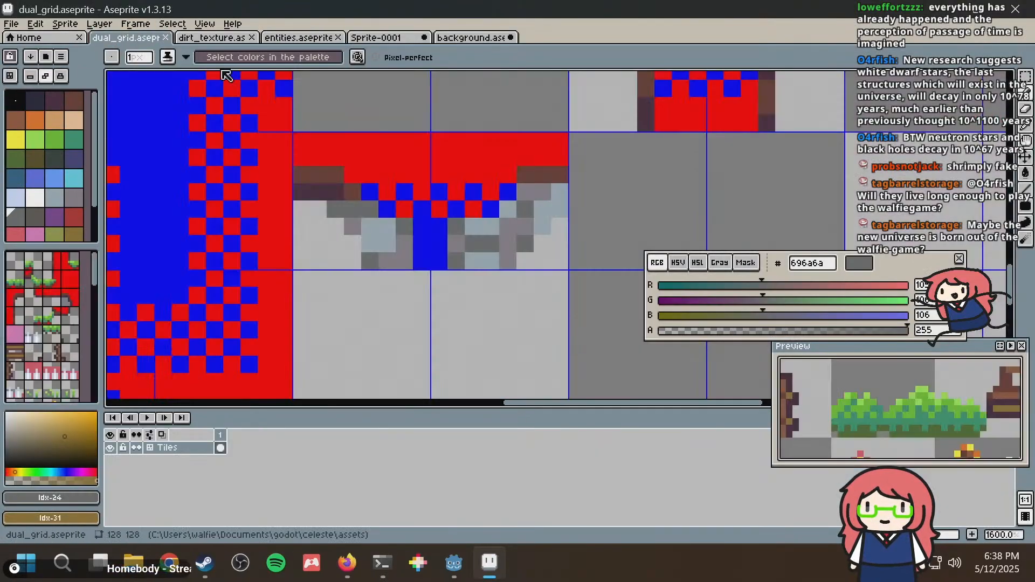
scroll(391, 204, "down", 5)
scroll(392, 204, "up", 10)
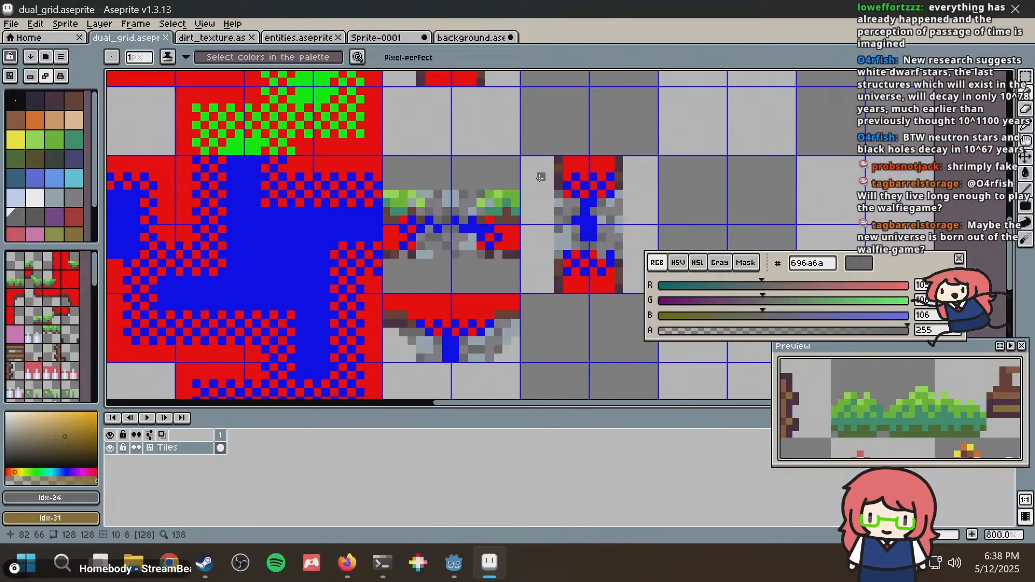
middle_click_drag(377, 180, 545, 162)
middle_click_drag(234, 122, 360, 156)
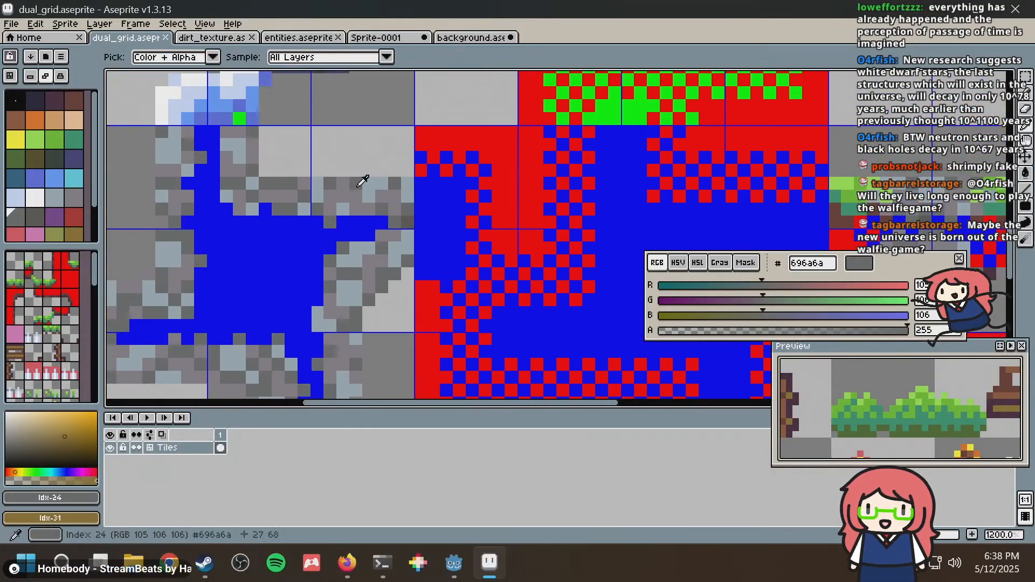
left_click(307, 182)
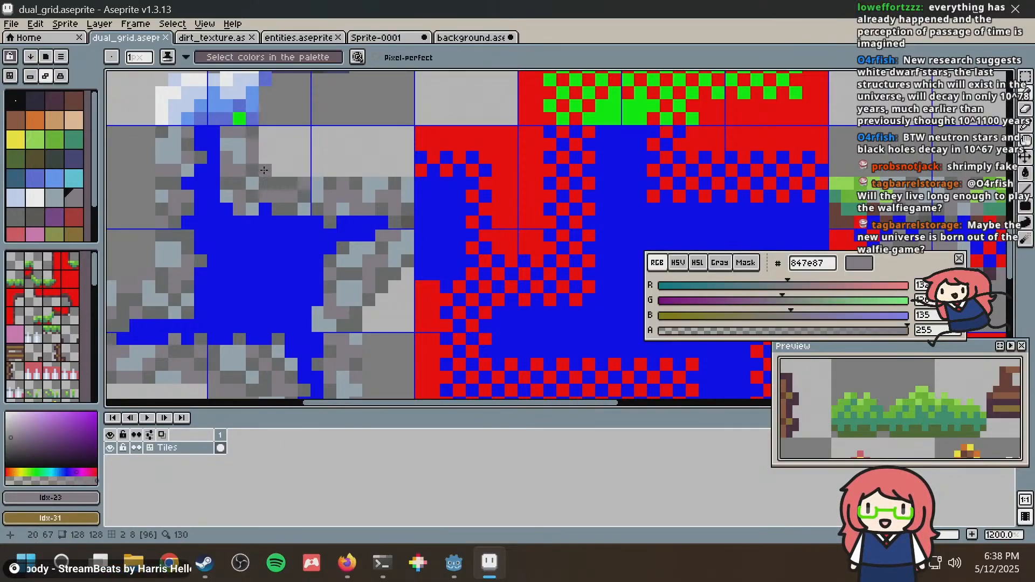
scroll(296, 170, "up", 1)
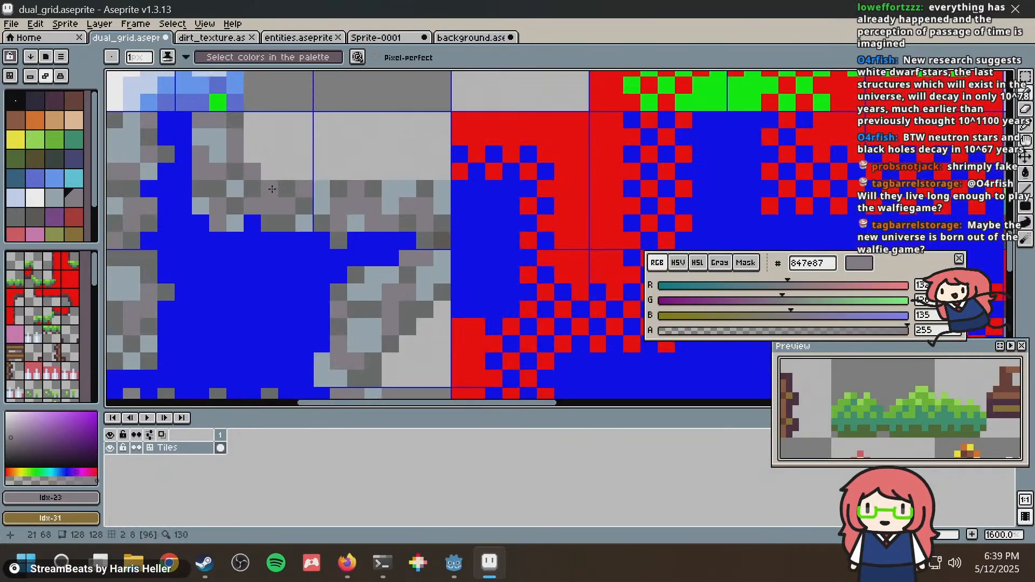
left_click(251, 189, "alt")
left_click_drag(251, 189, 287, 171)
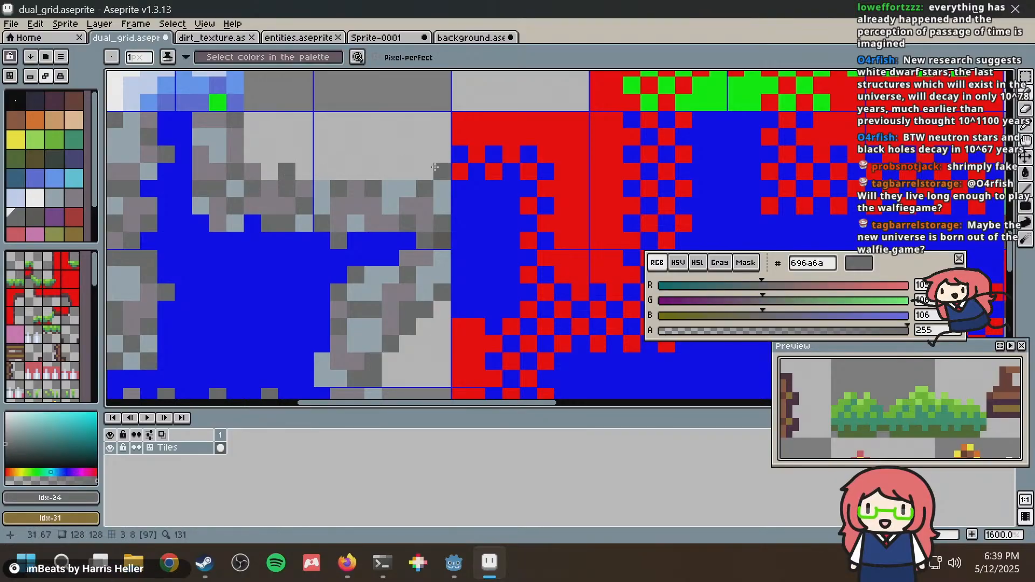
Add light gray #9badb7 pixels above the adjacent rock tile's upper edge, sample #847e87, and inspect the surrounding rock edges.
left_click(327, 189, "alt")
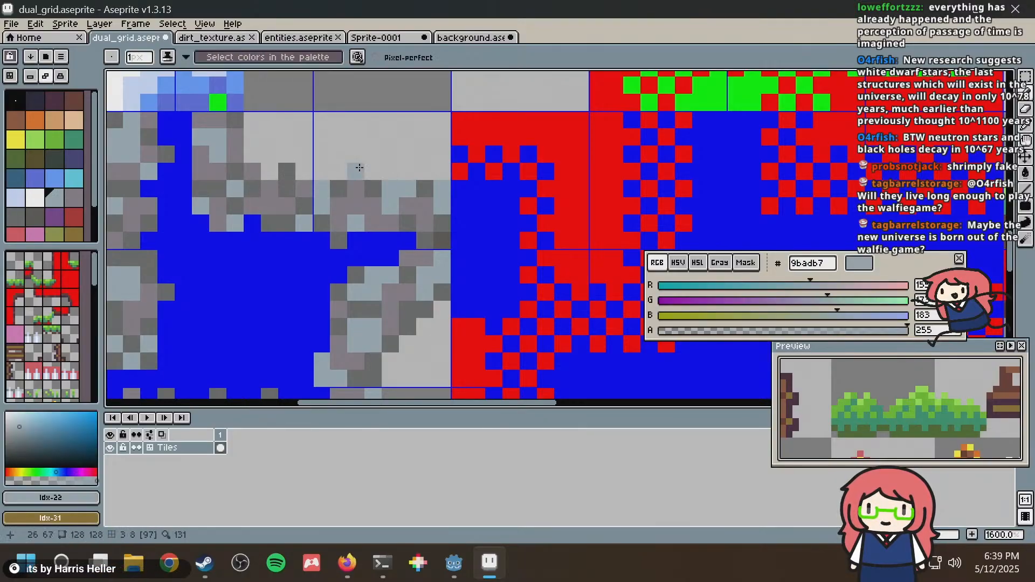
left_click(338, 171)
left_click(356, 172)
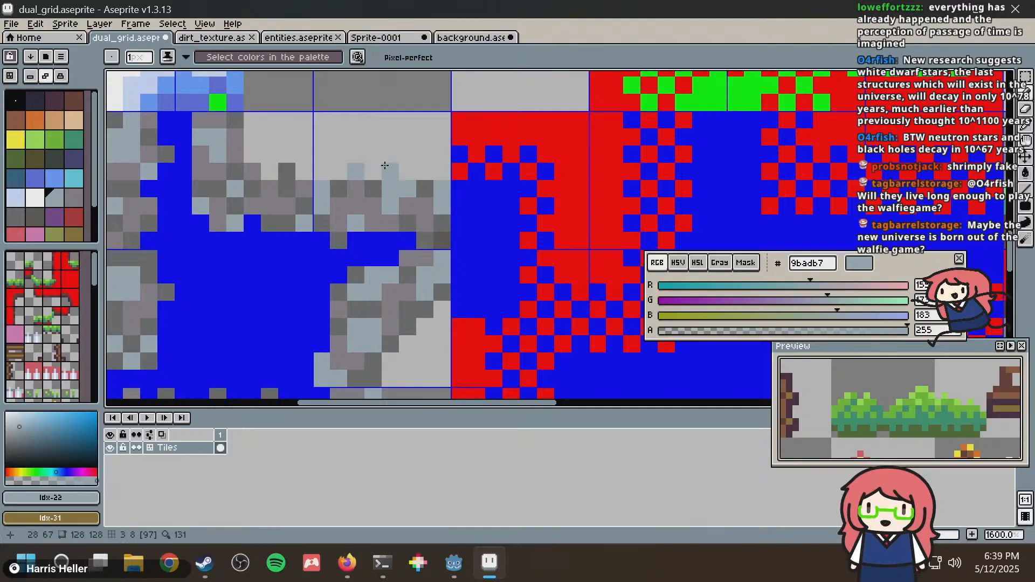
left_click(408, 171)
scroll(545, 201, "down", 2)
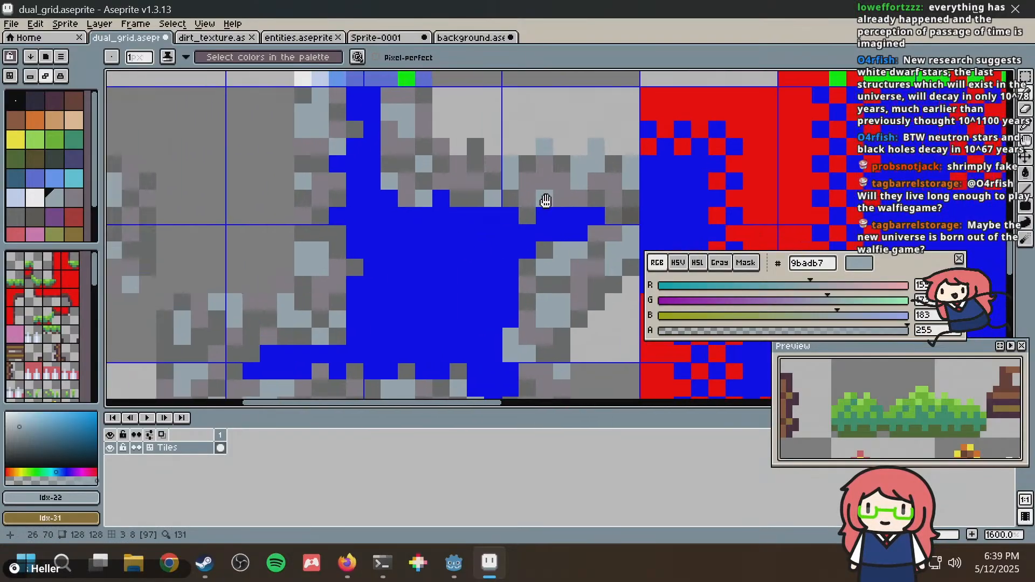
scroll(383, 234, "up", 1)
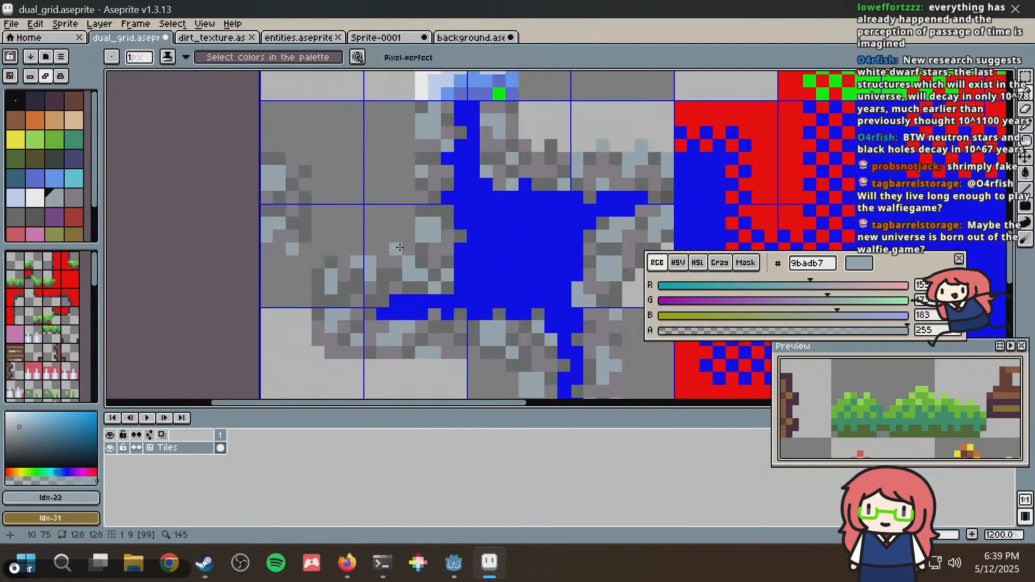
left_click(433, 247, "alt")
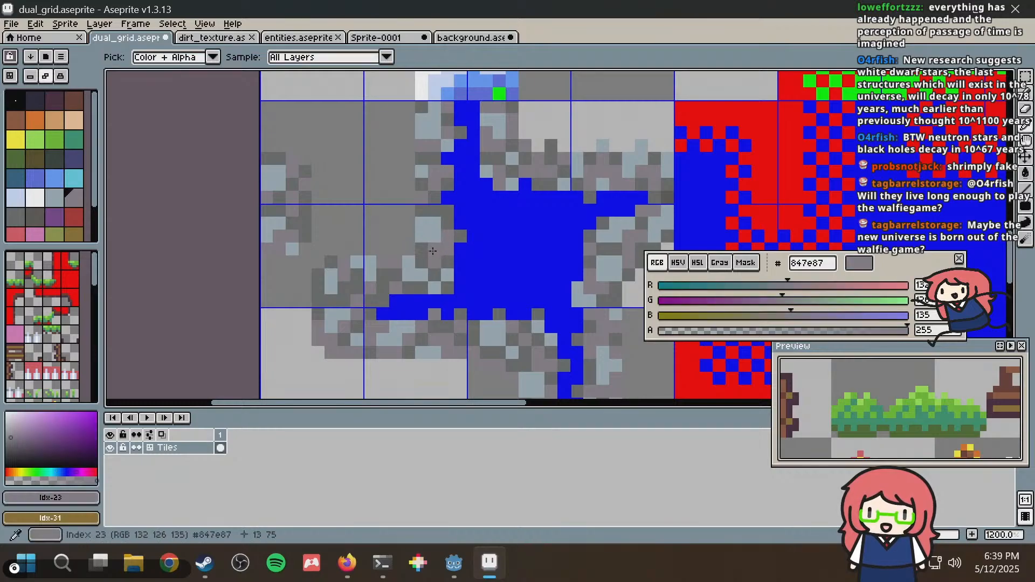
middle_click_drag(562, 247, 438, 107)
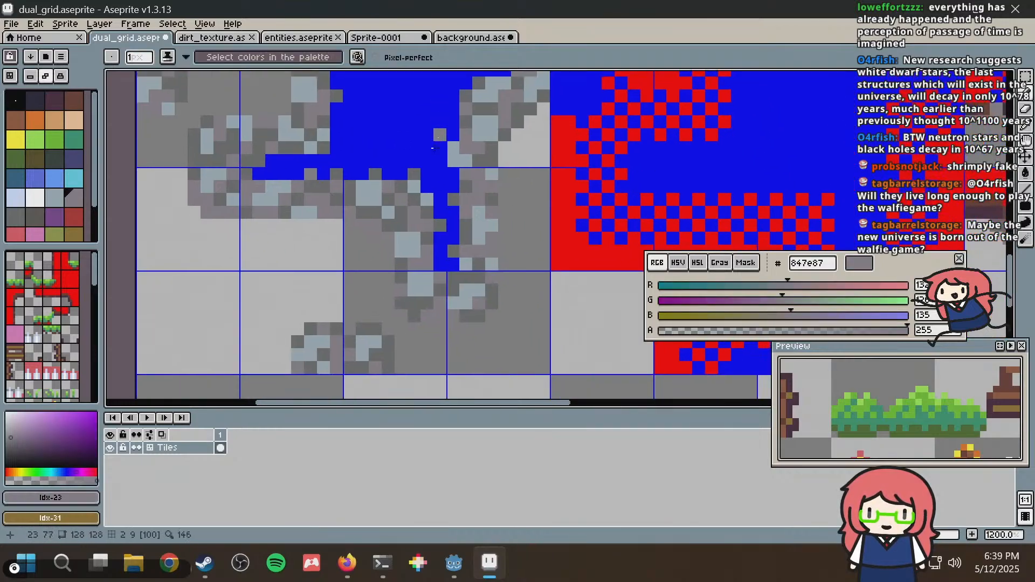
middle_click_drag(490, 198, 463, 279)
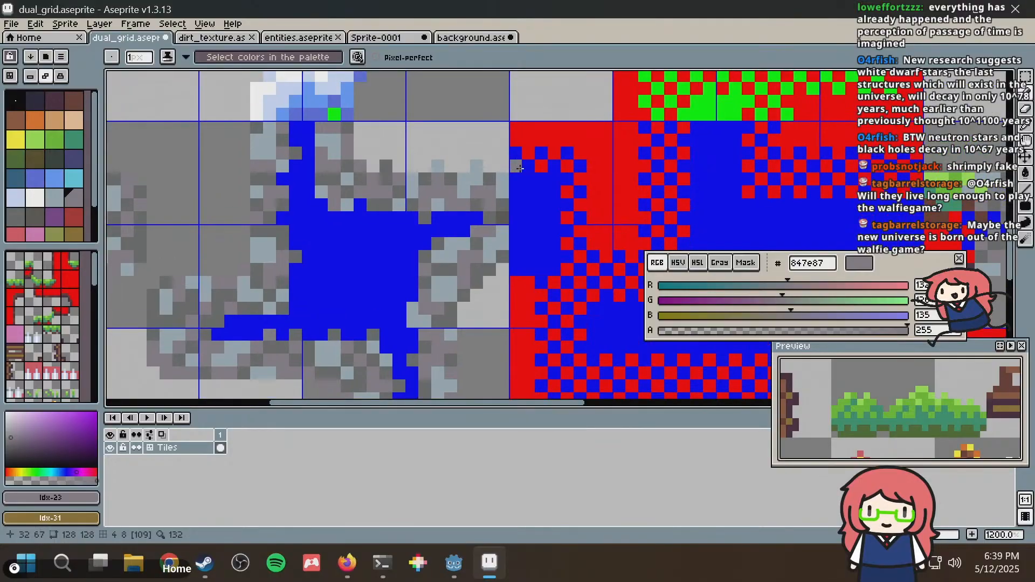
Switch to the Godot editor with the world scene and run the project.
key("alt+Tab")
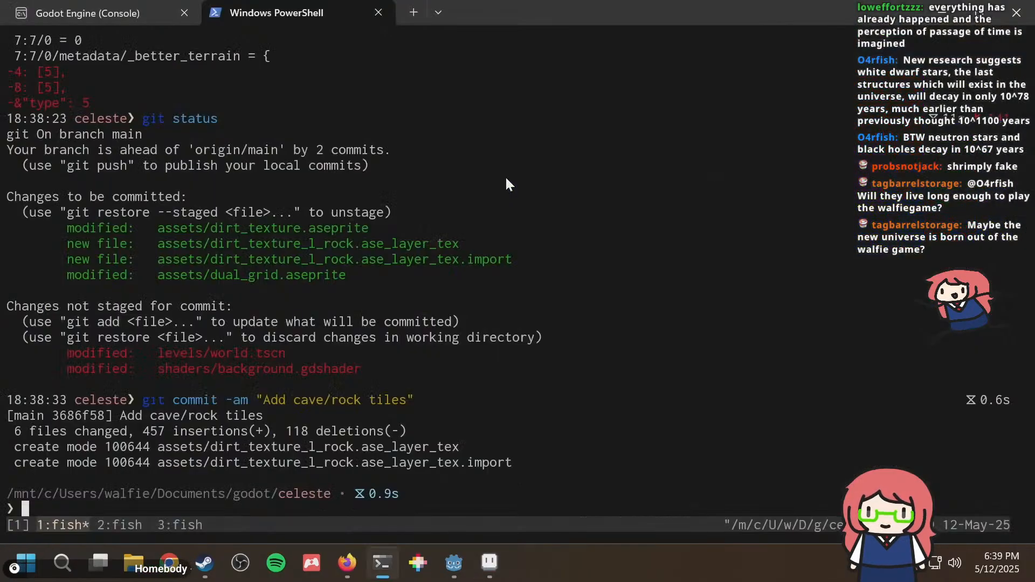
key("alt+Tab")
key("alt+Tab")
key("alt+Tab")
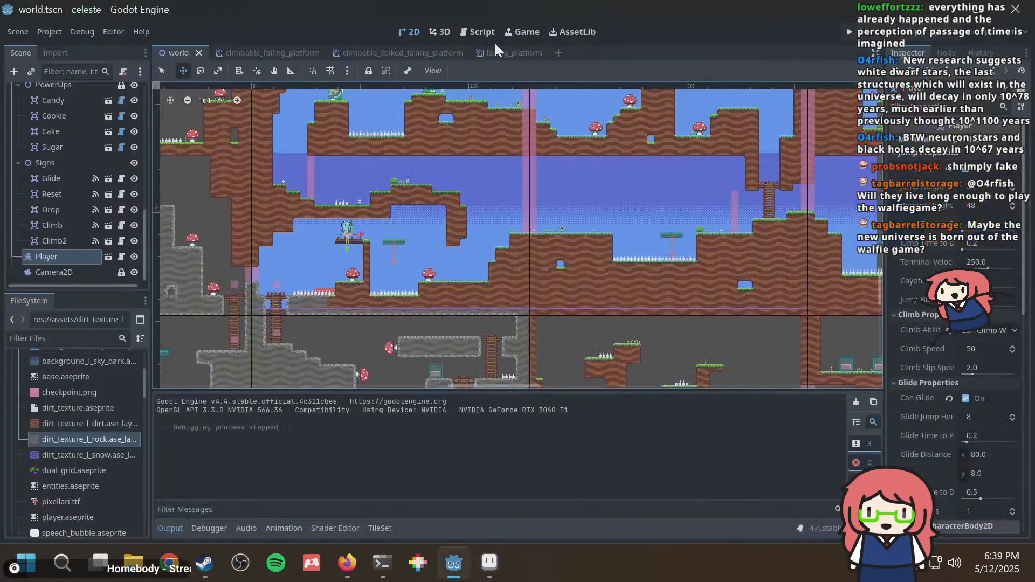
key("F5")
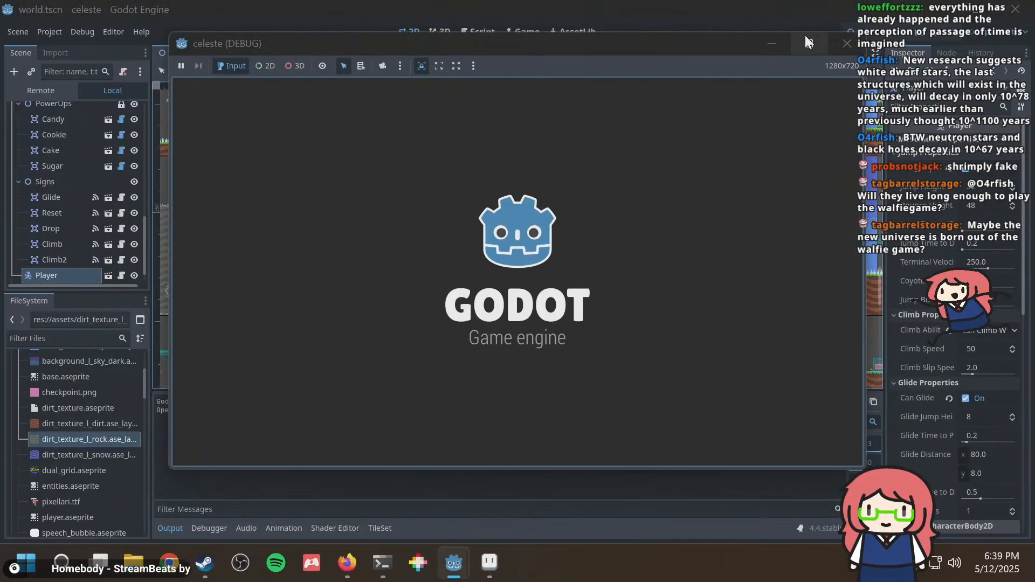
Playtest the upper cave rooms, moving the character along the ladders and ledges to examine the rock terrain and its dirt transitions.
key("Left")
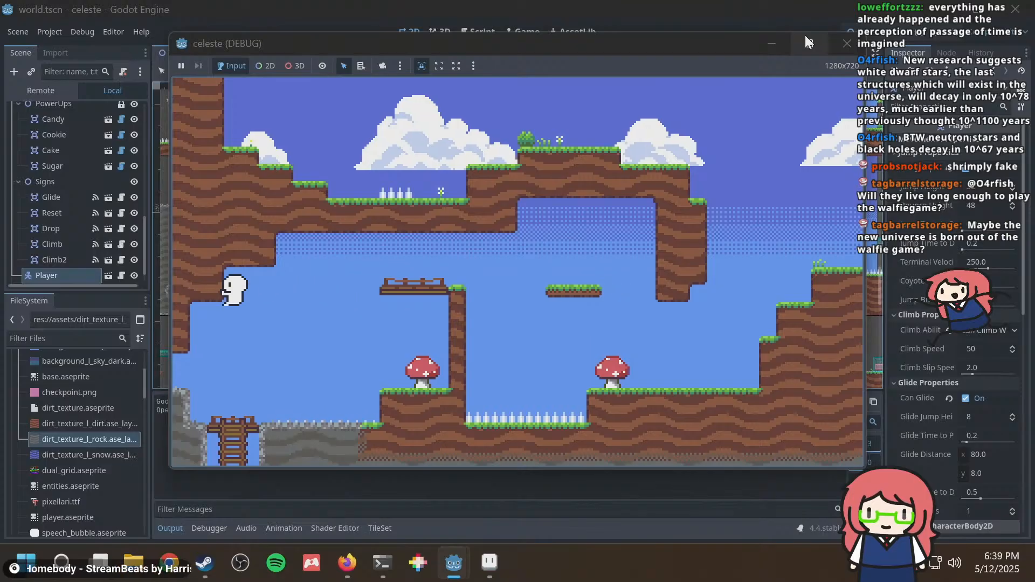
key("Down")
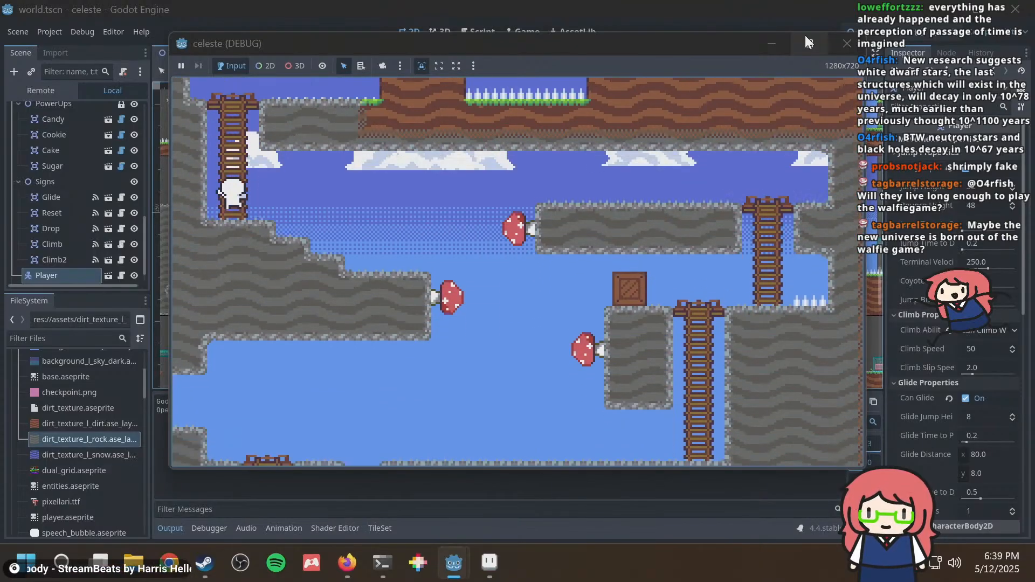
key("Right")
key("Left")
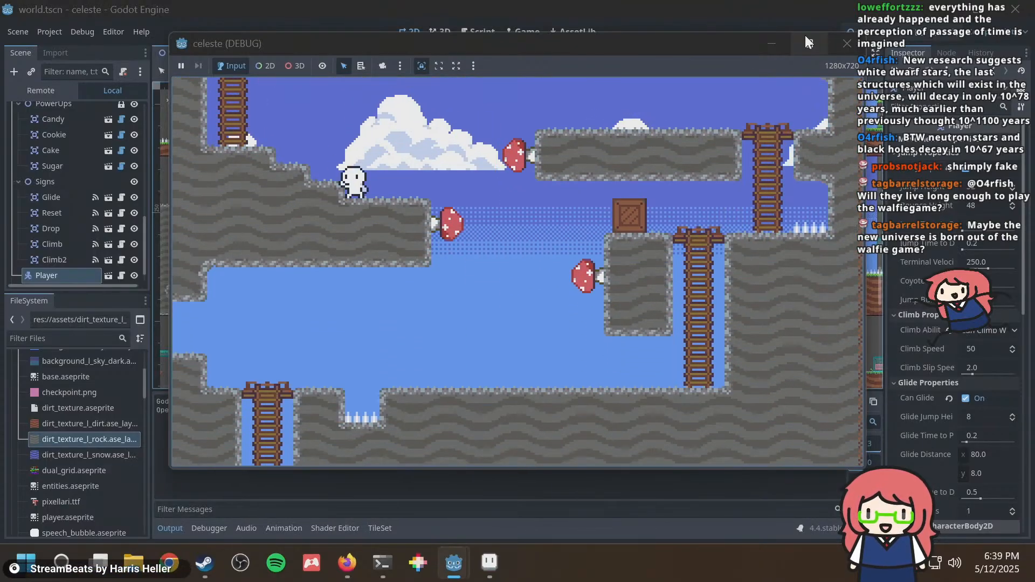
key("space")
key("Up")
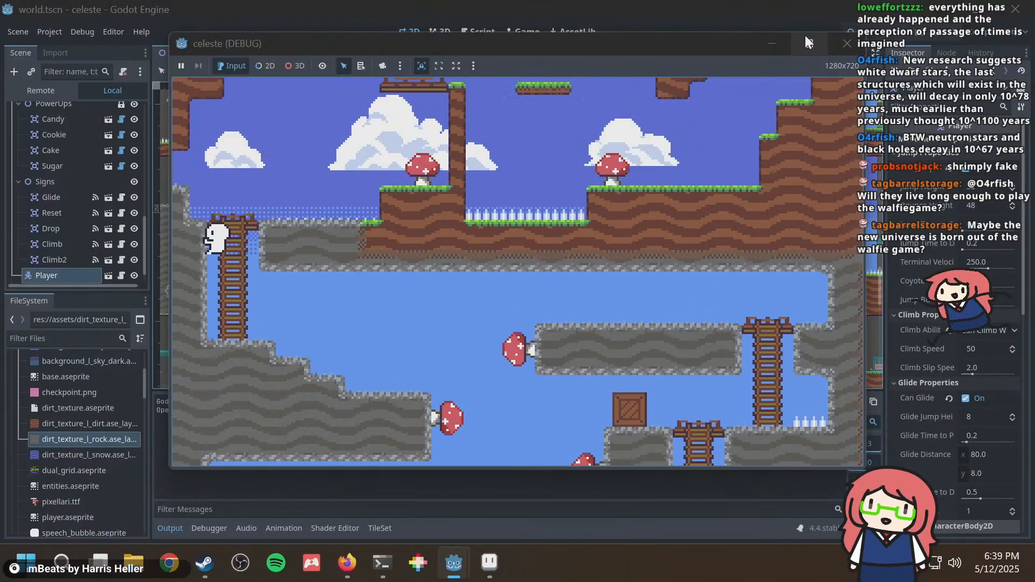
key("Right")
key("Down")
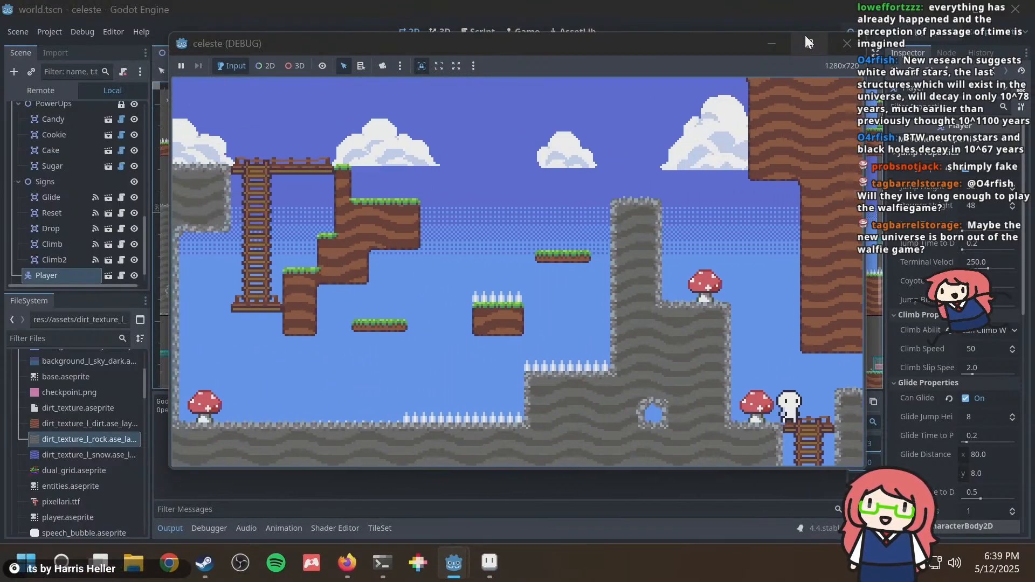
key("Right")
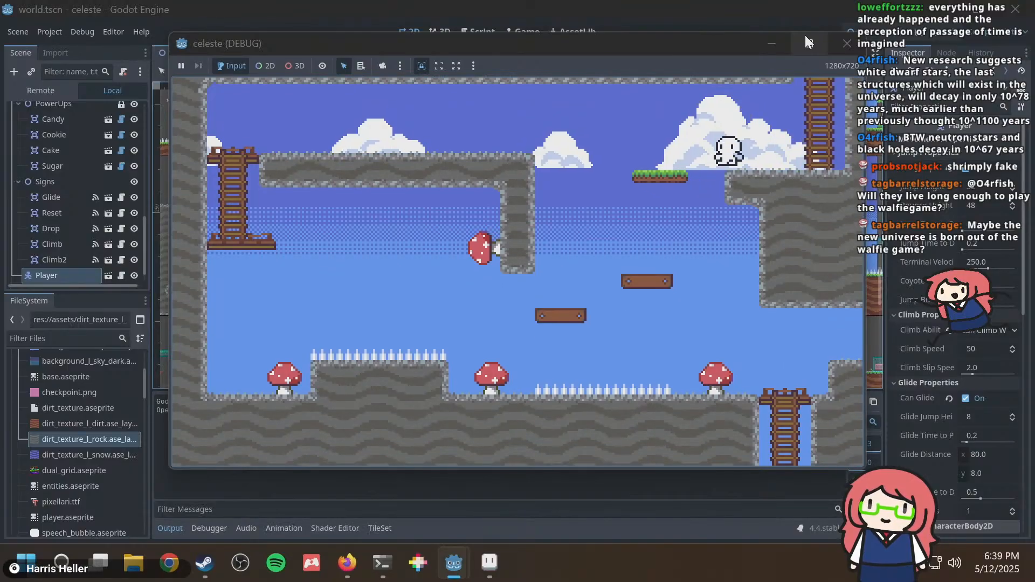
key("Left")
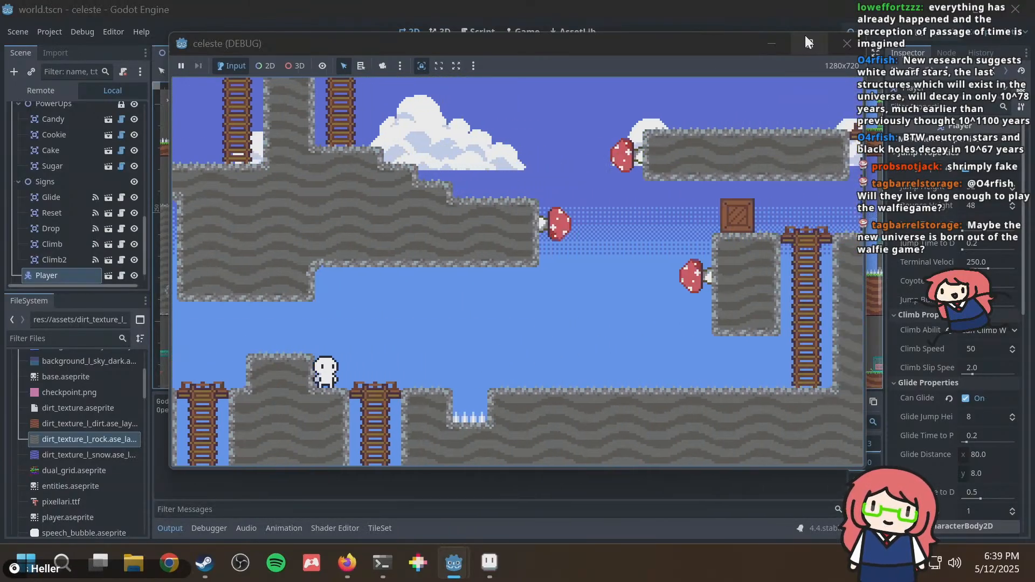
Playtest the cave room with the mushrooms and clover to examine the rock edges, and close the running game.
key("Up")
key("Down")
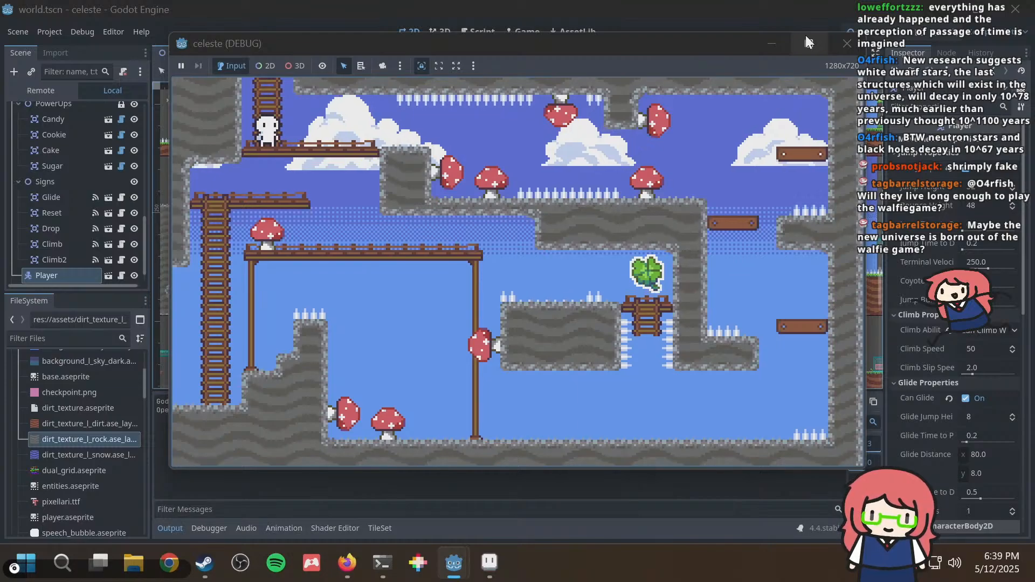
key("Right")
key("Right")
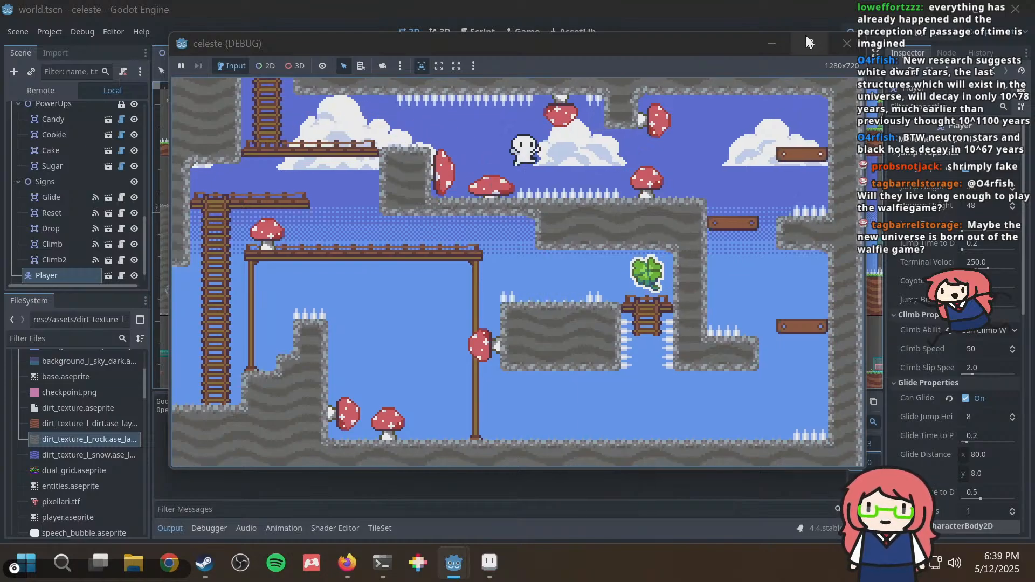
key("Right")
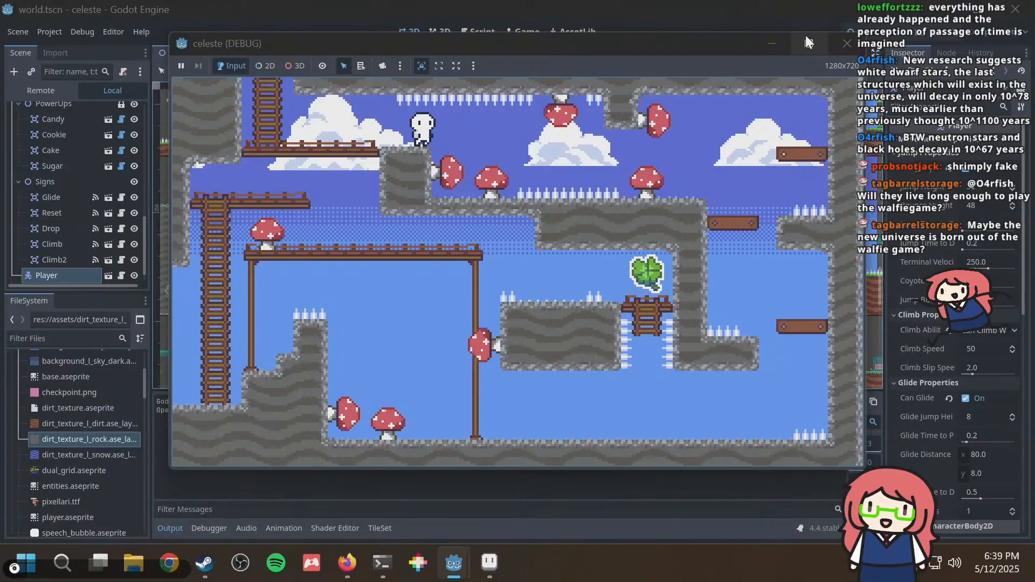
key("Left")
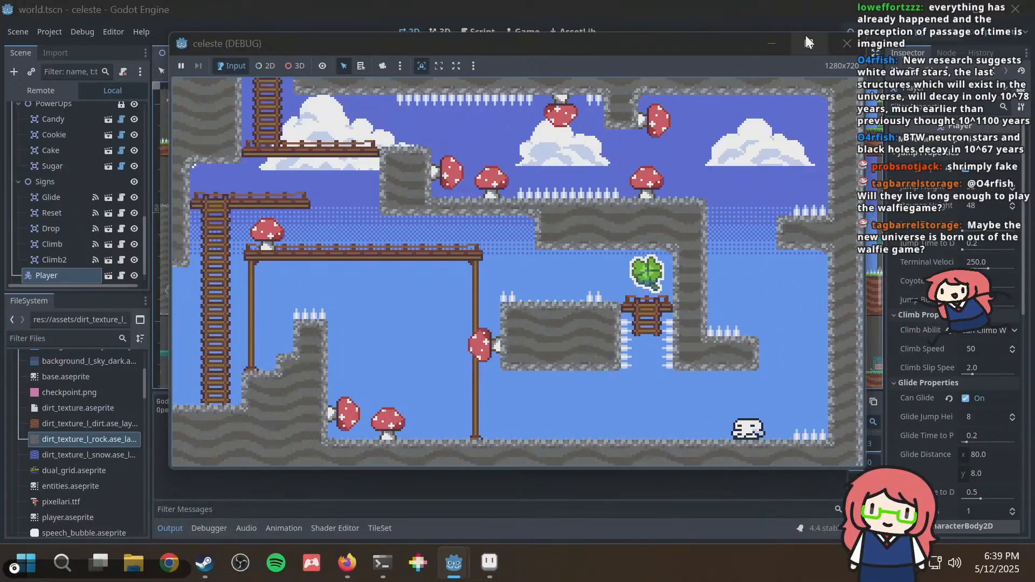
key("space")
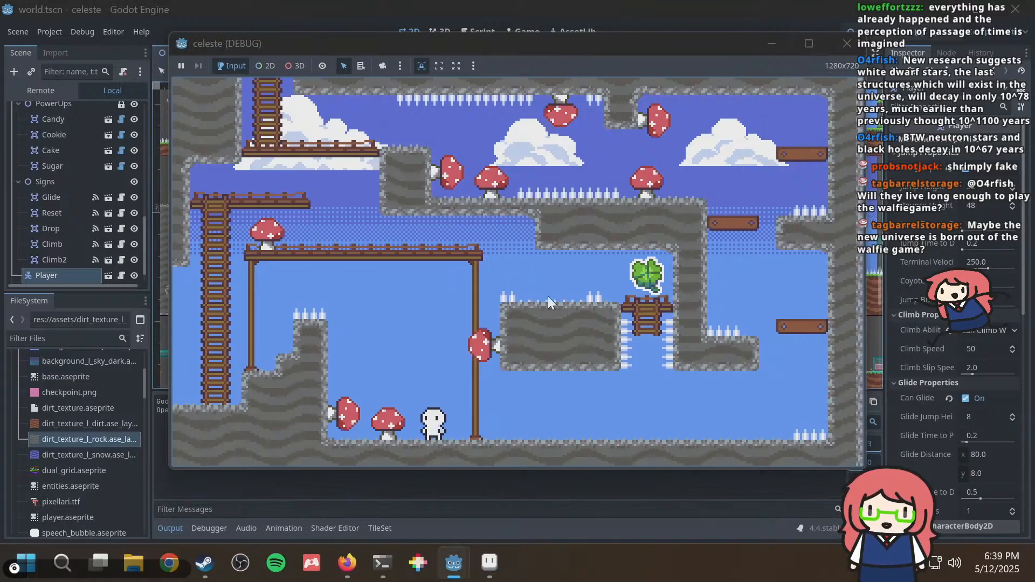
left_click(846, 43)
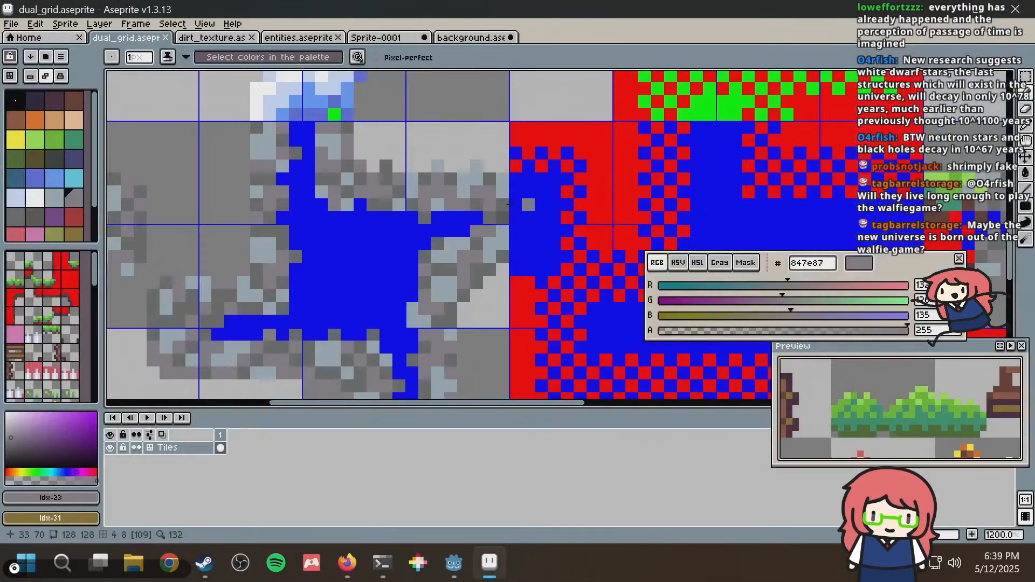
In Aseprite, look over the snow, dirt and rock transition tiles and the empty tiles in dual_grid.aseprite.
scroll(452, 210, "down", 3)
scroll(452, 209, "up", 3)
scroll(452, 209, "up", 2)
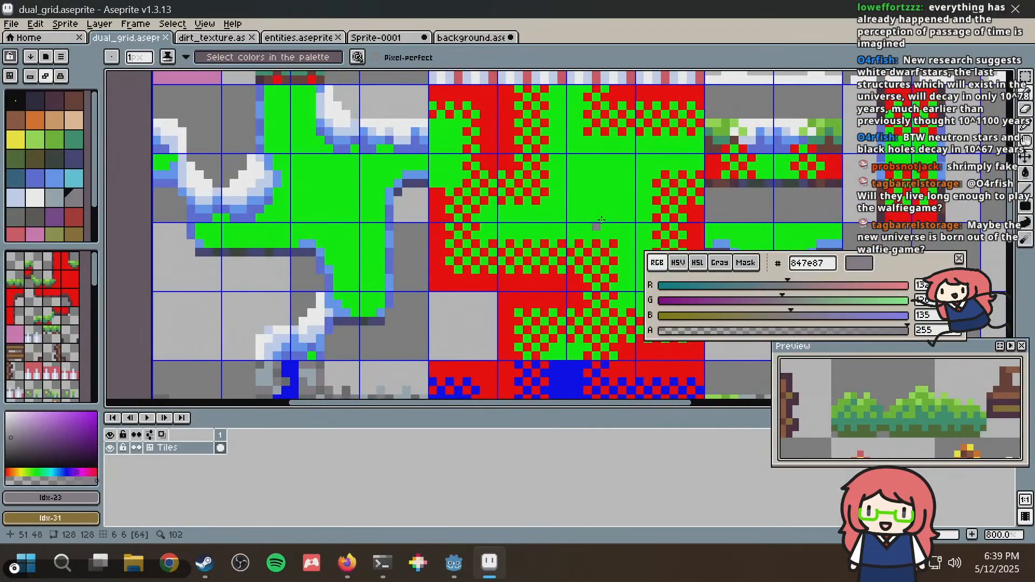
left_click_drag(576, 216, 297, 279)
scroll(452, 173, "down", 1)
middle_click_drag(451, 233, 469, 164)
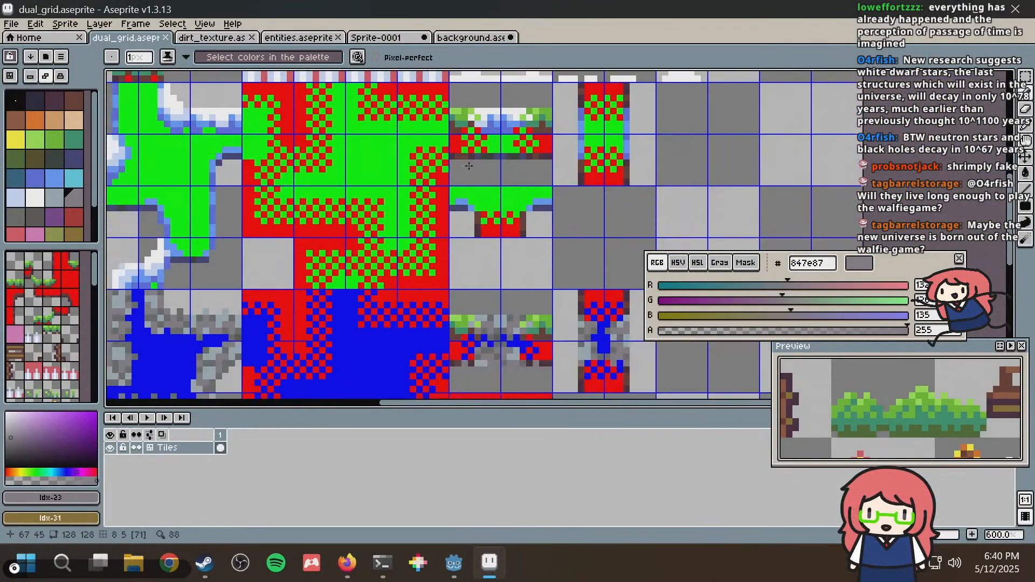
middle_click_drag(451, 265, 483, 179)
middle_click_drag(429, 229, 522, 171)
scroll(348, 227, "down", 1)
middle_click_drag(349, 226, 258, 269)
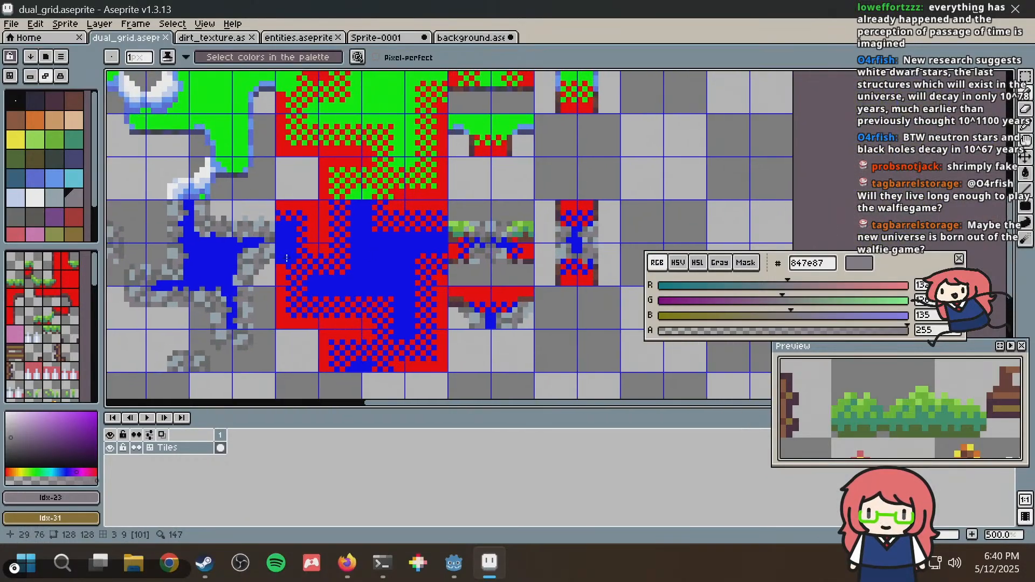
middle_click_drag(546, 220, 443, 281)
middle_click_drag(464, 243, 442, 253)
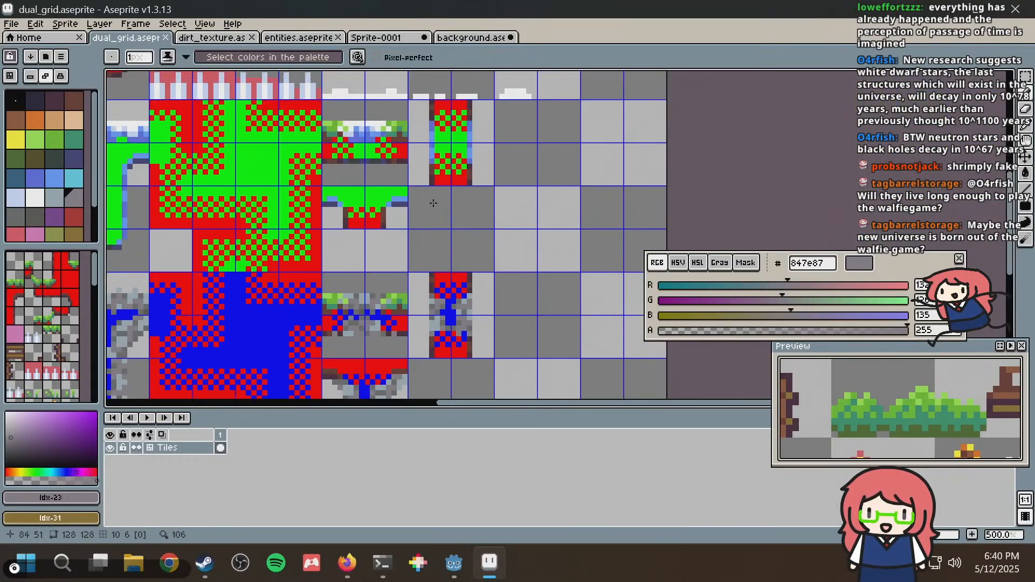
middle_click_drag(433, 202, 398, 321)
middle_click_drag(496, 233, 663, 91)
scroll(274, 237, "up", 2)
Sample the rock grays #696a6a and #847e87 and draw a small pebble at the base of the first empty tile below the rock tiles.
key("alt")
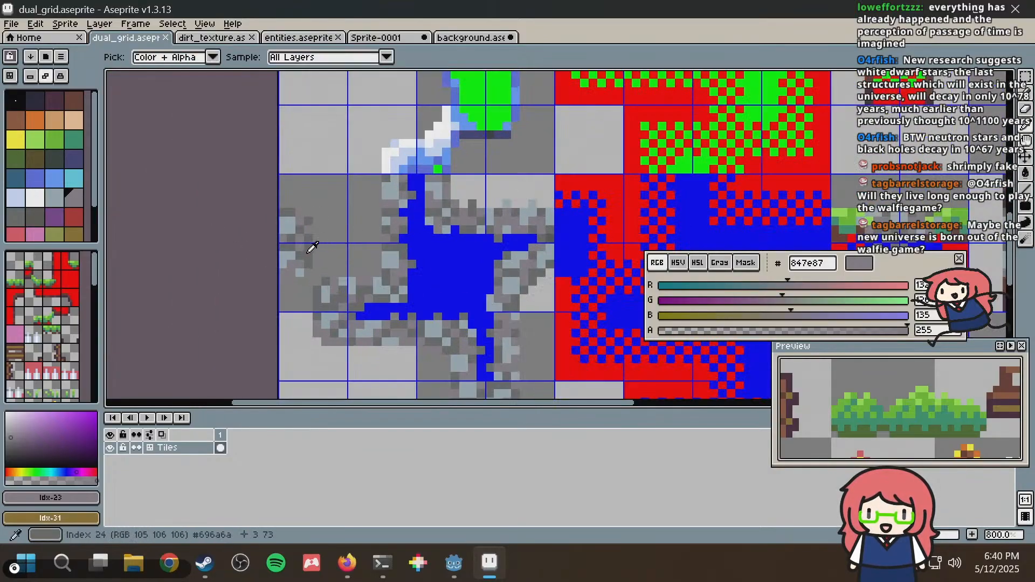
left_click(308, 253, "alt")
middle_click_drag(603, 236, 523, 160)
mouse_move(462, 235)
middle_mouse_down()
mouse_move(508, 177)
mouse_move(393, 157)
mouse_move(476, 215)
mouse_move(541, 195)
middle_mouse_up()
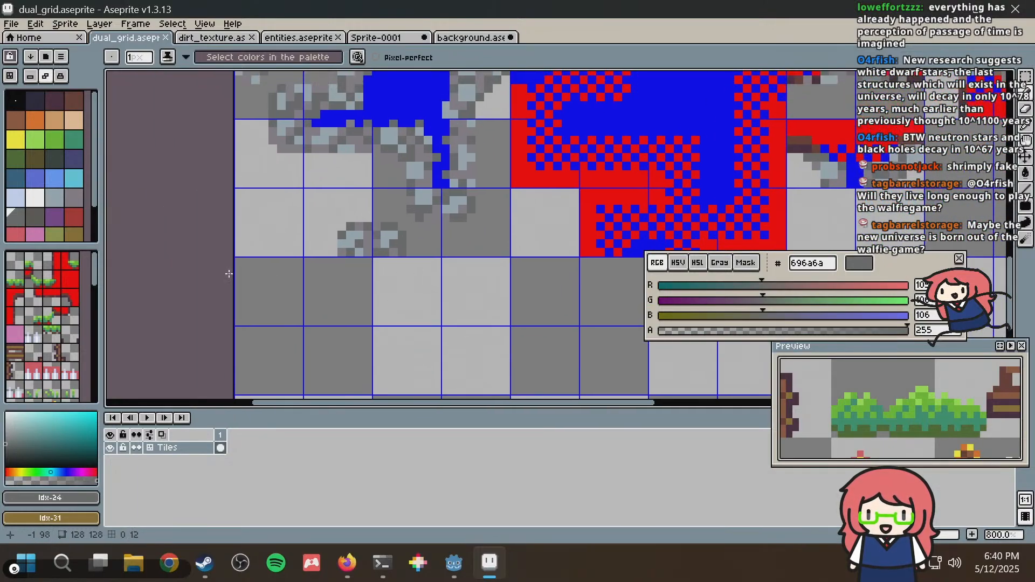
left_click(269, 319)
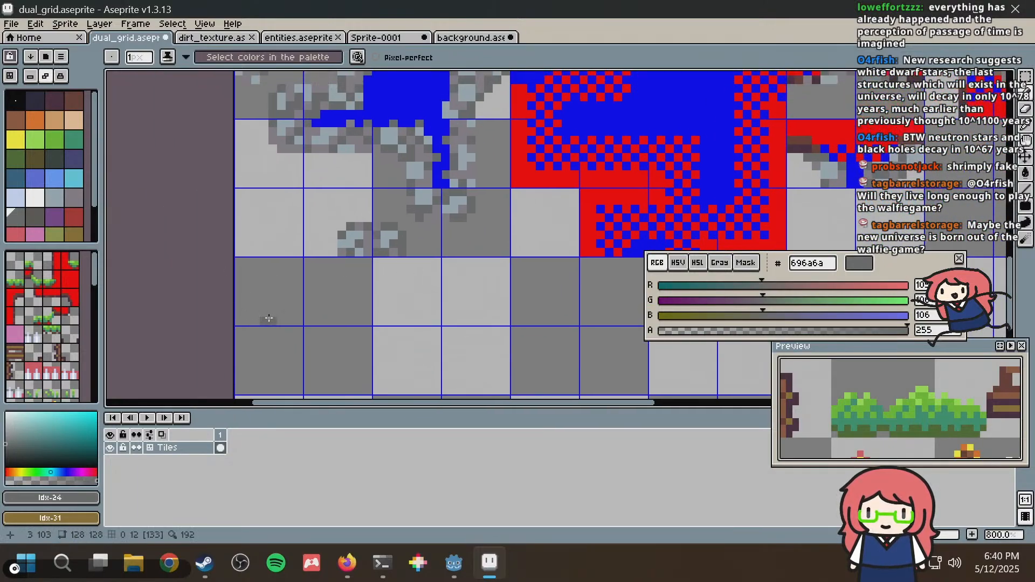
left_click(354, 237, "alt")
left_click(290, 306)
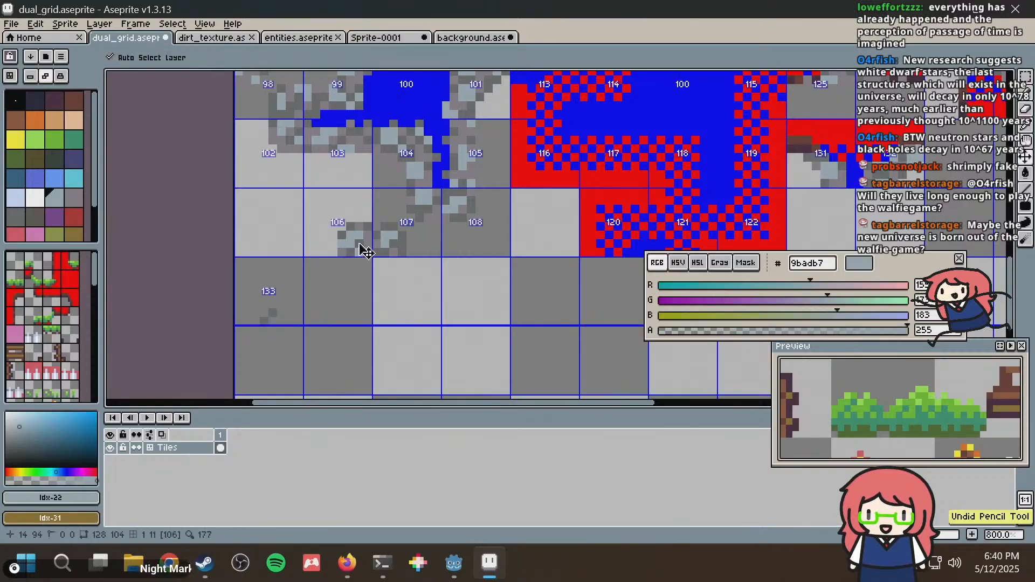
left_click(362, 224, "alt")
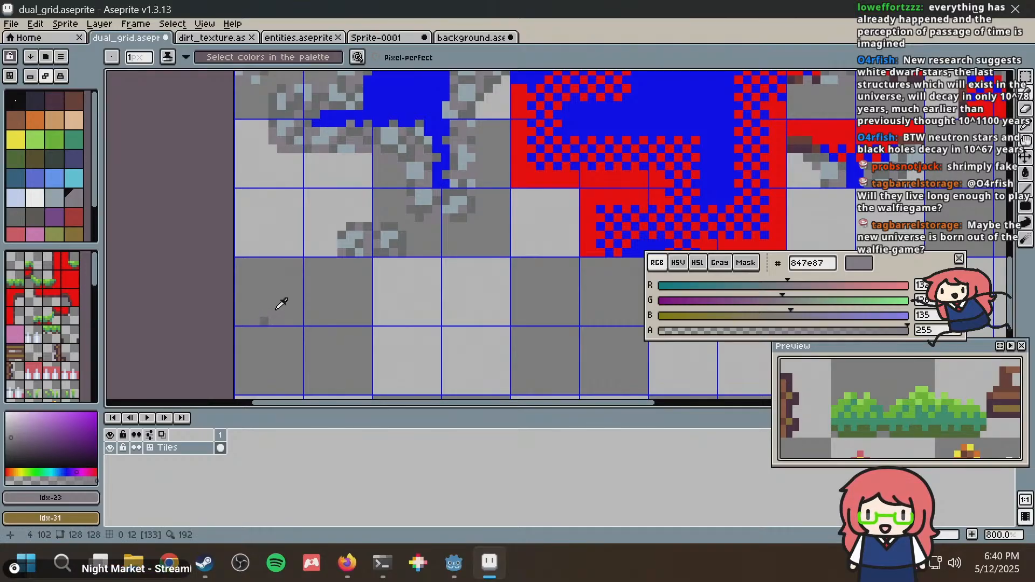
left_click(273, 312)
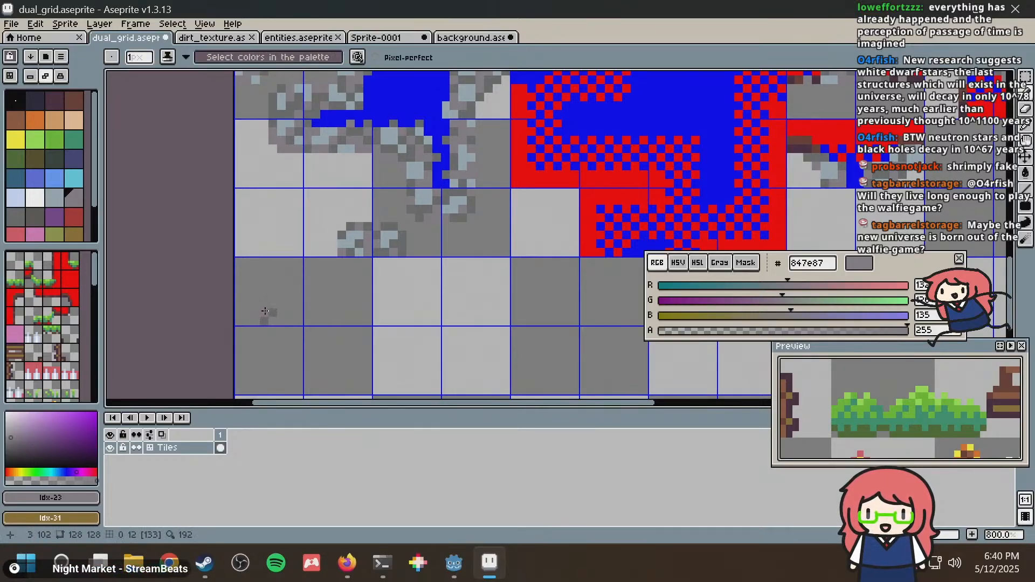
left_click(270, 318, "alt")
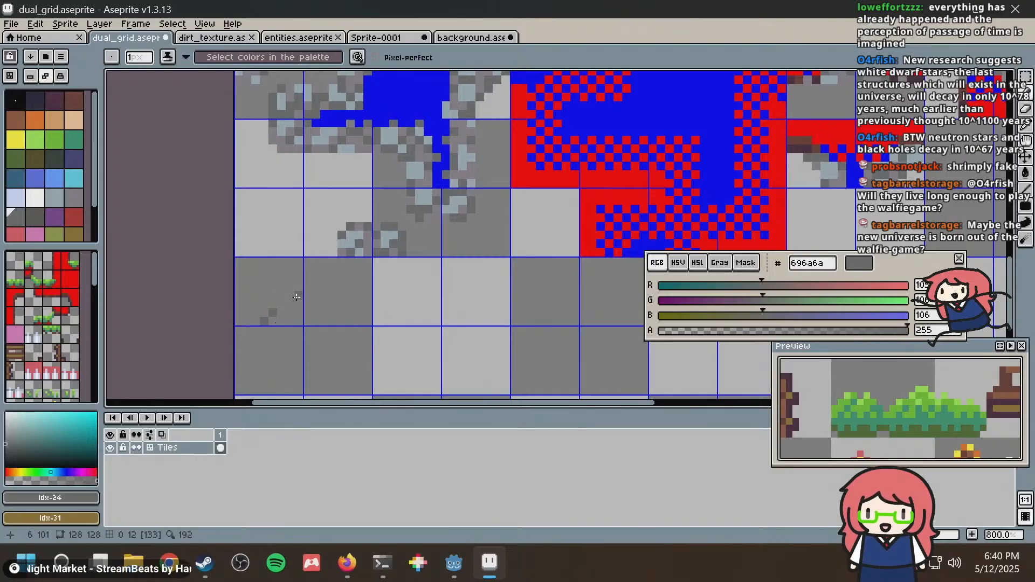
Add #9badb7 highlights to the pebble, draw more pebbles with #696a6a and #847e87 at the base of the neighboring tile, and save the file.
key("alt")
left_click(354, 239, "alt")
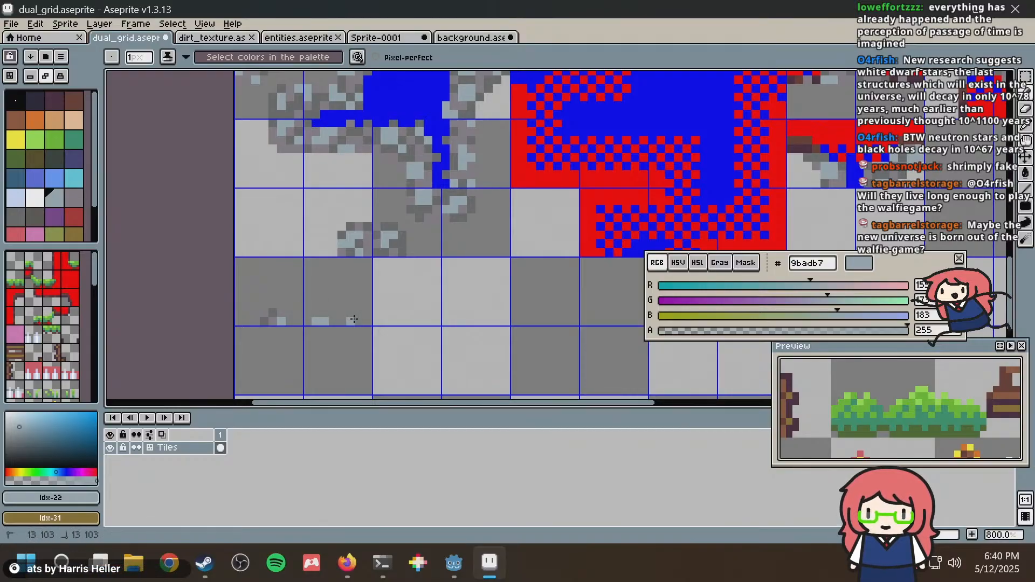
left_click(358, 237, "alt")
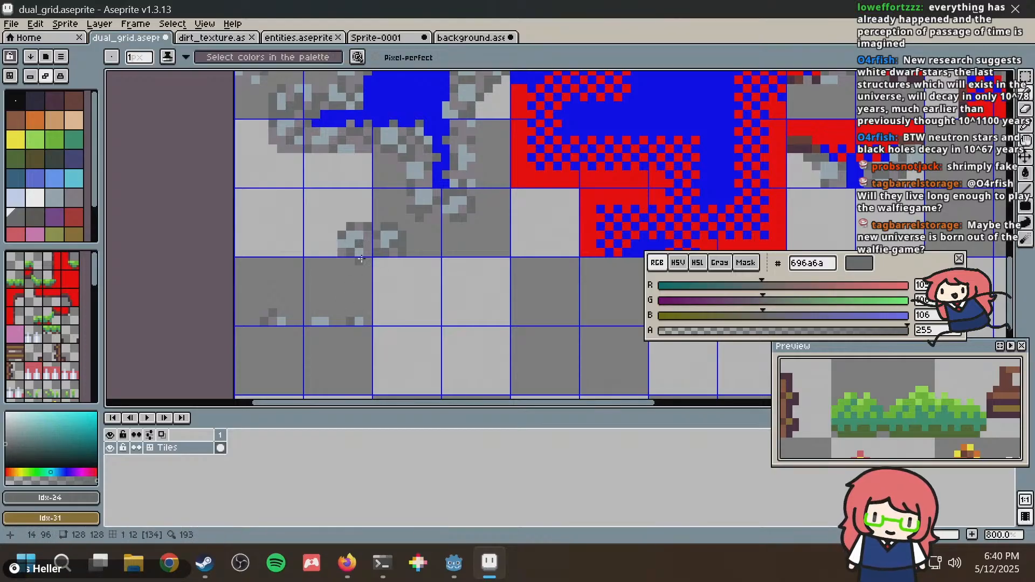
left_click(363, 250, "alt")
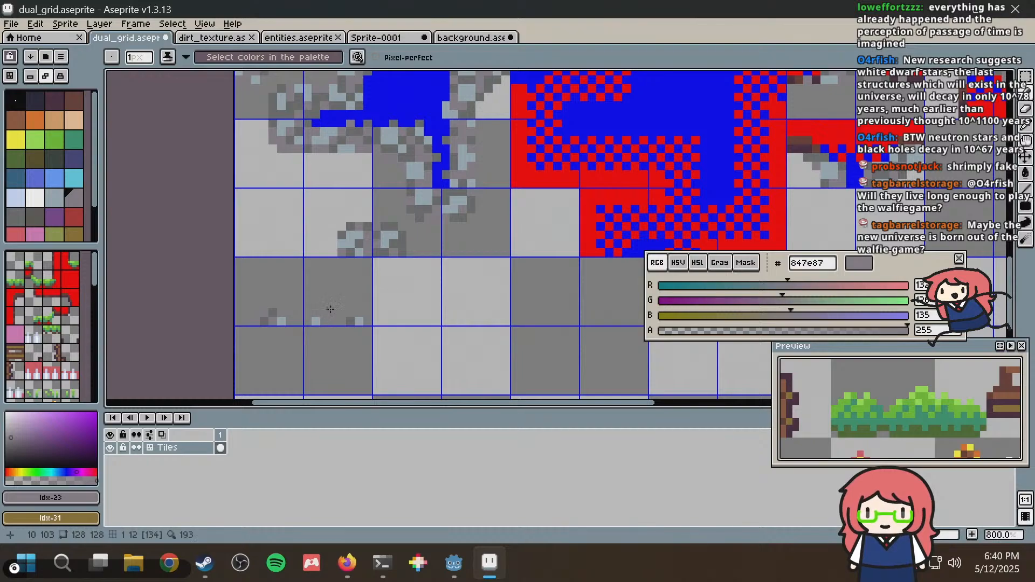
key("ctrl+s")
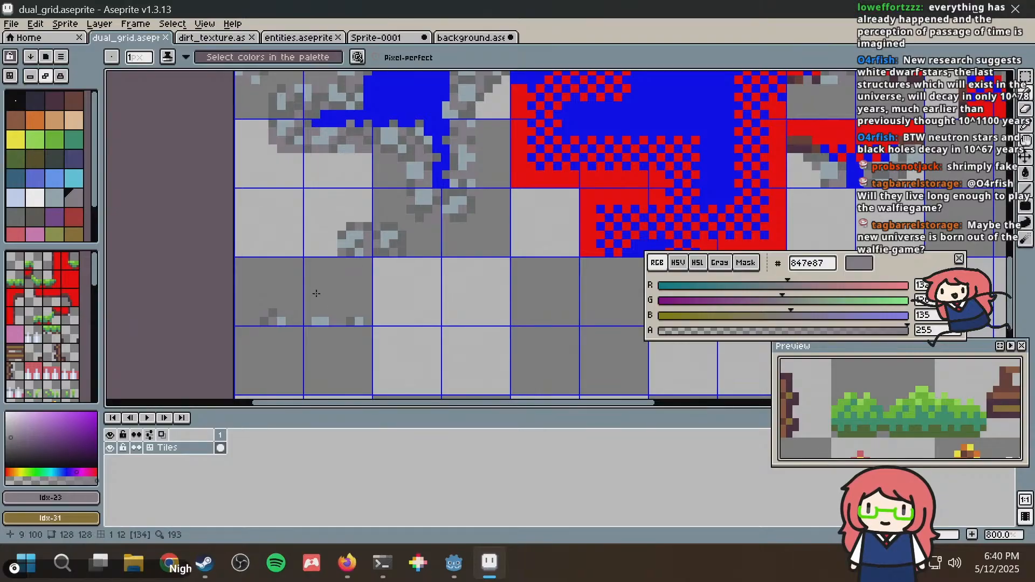
Sample #696a6a and outline a pebble about two pixels high at the base of the third empty tile, undoing misplaced pixels.
key("alt")
left_click(357, 320, "alt")
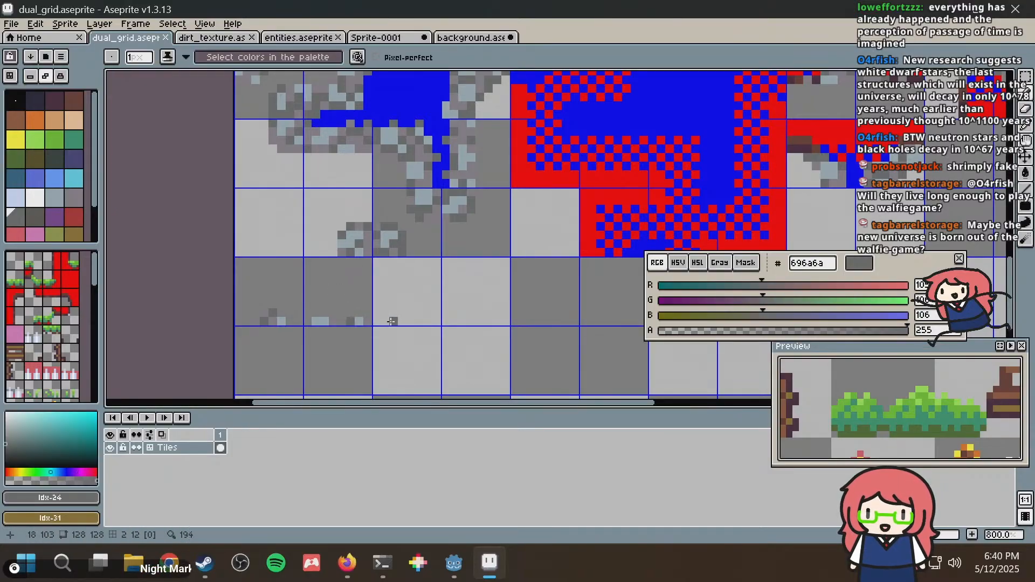
left_click(419, 321)
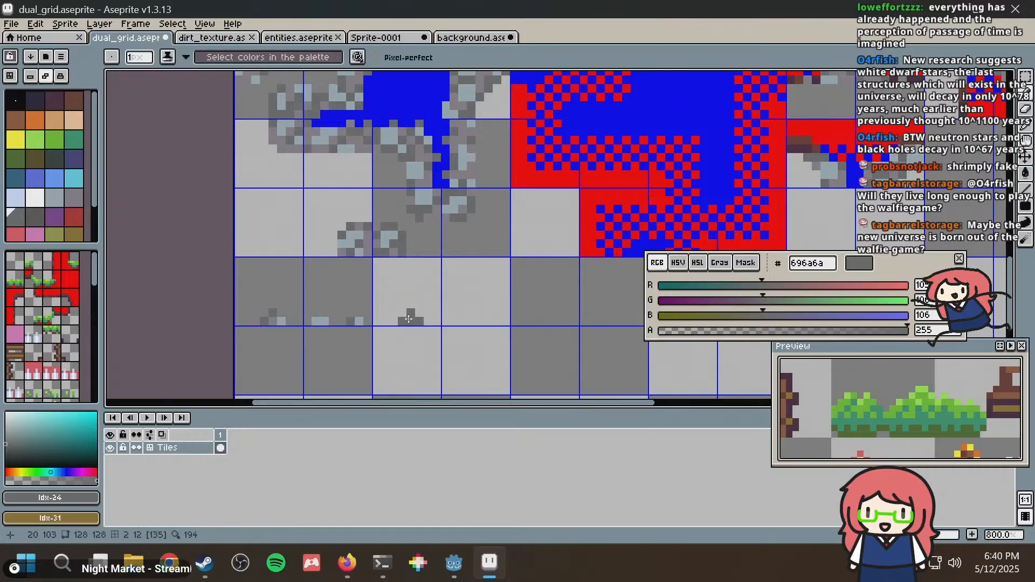
scroll(414, 319, "up", 8)
scroll(413, 319, "down", 5)
scroll(431, 322, "down", 3)
key("ctrl+z")
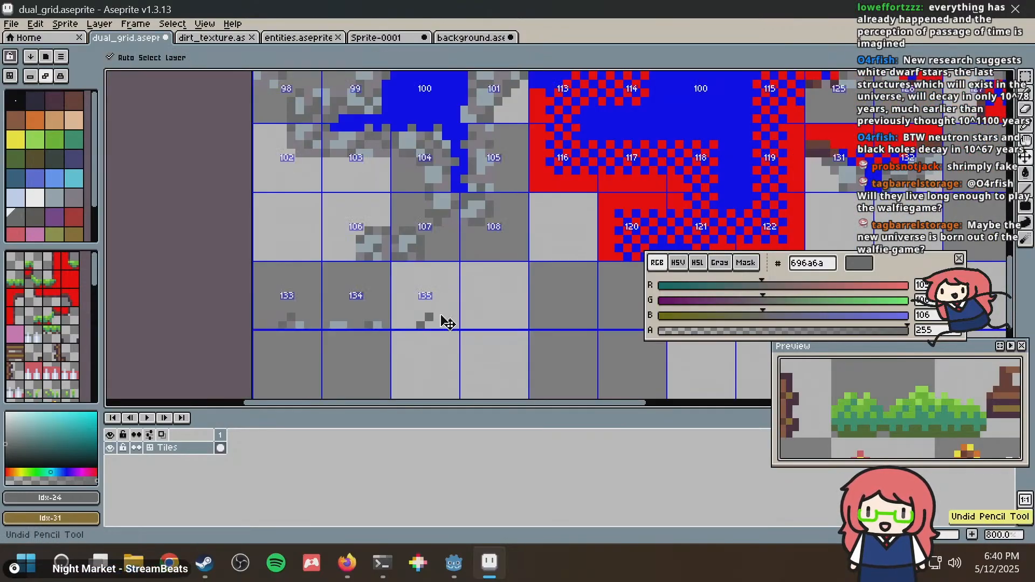
left_click(405, 326)
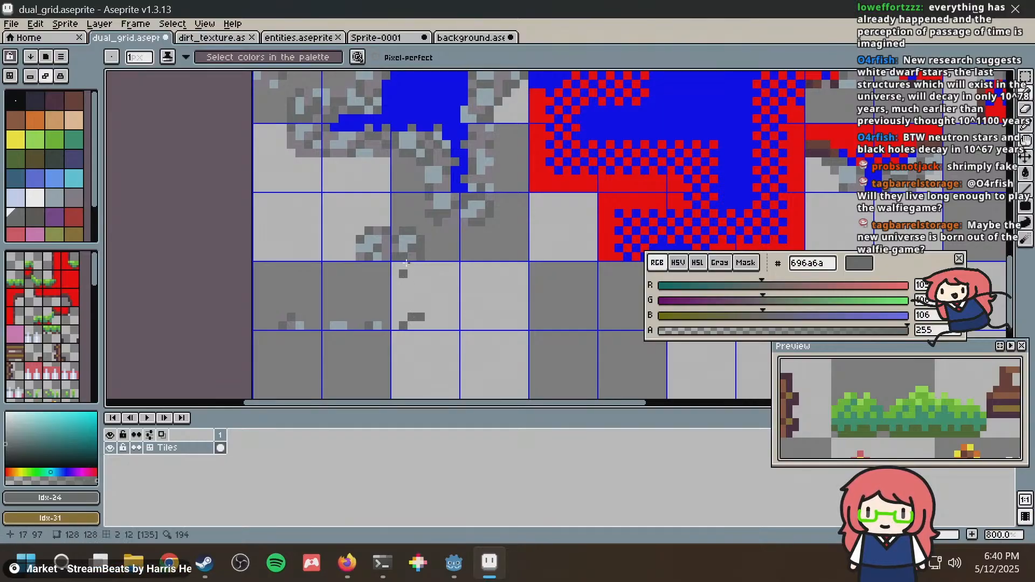
Shade the pebble in the third tile using #847e87 and #9badb7 sampled from the rock tile above.
key("alt")
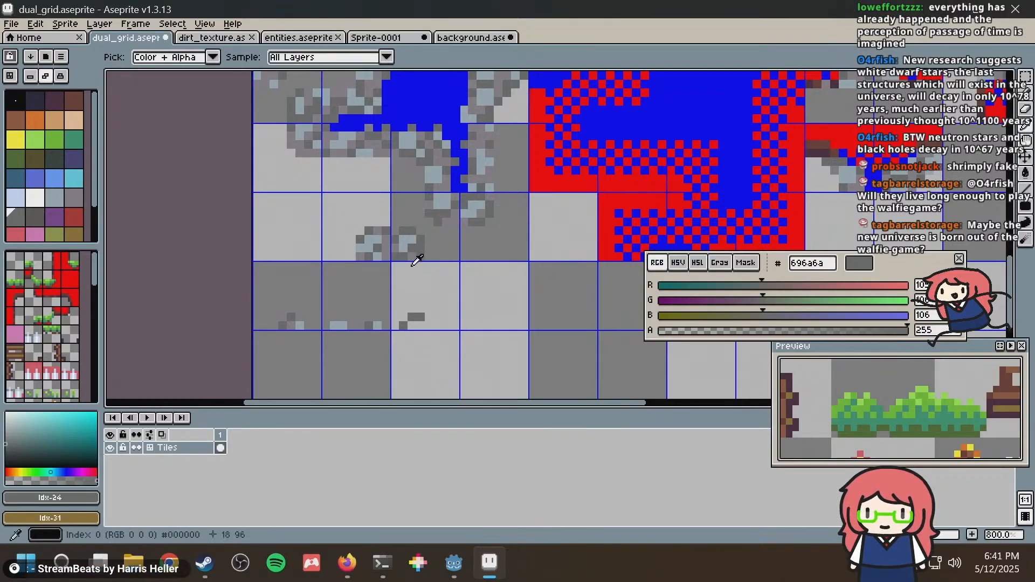
left_click(415, 244, "alt")
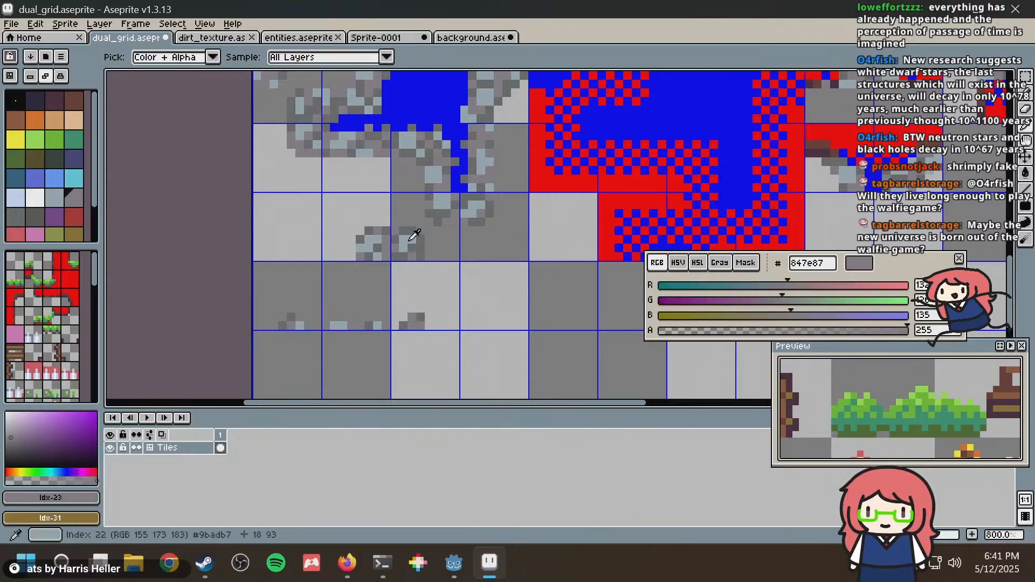
left_click(413, 236, "alt")
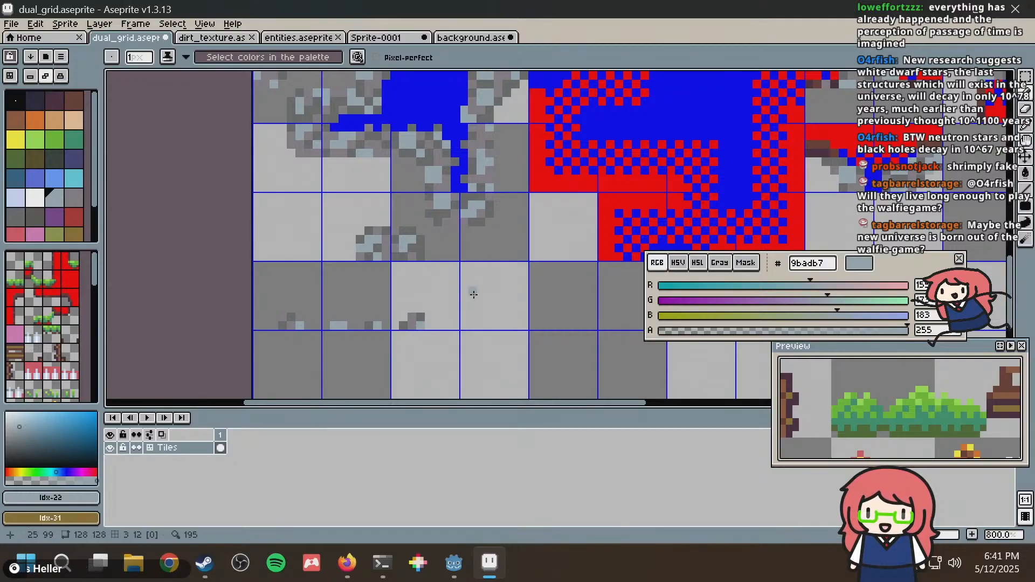
key("m")
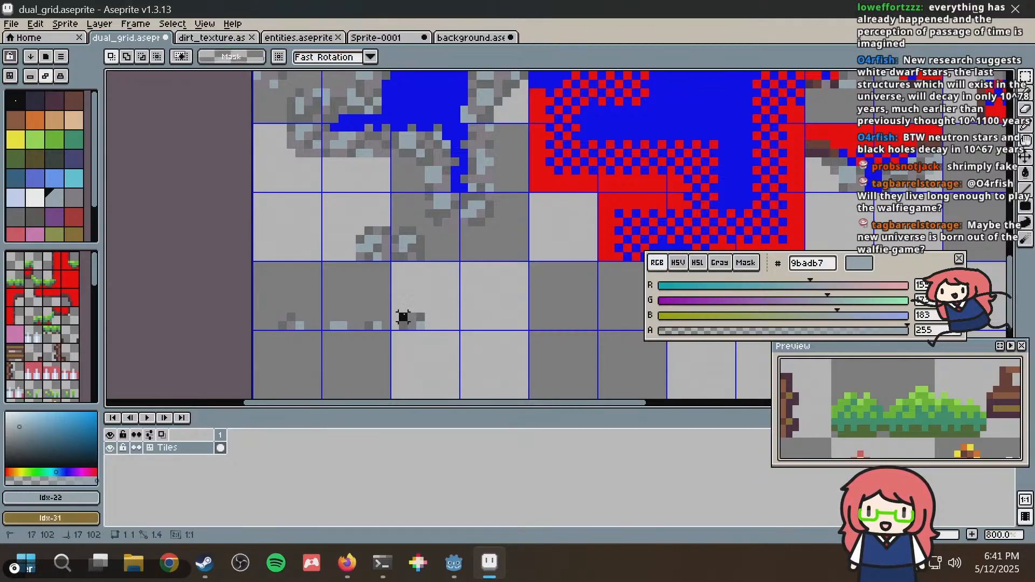
left_click_drag(396, 317, 427, 333)
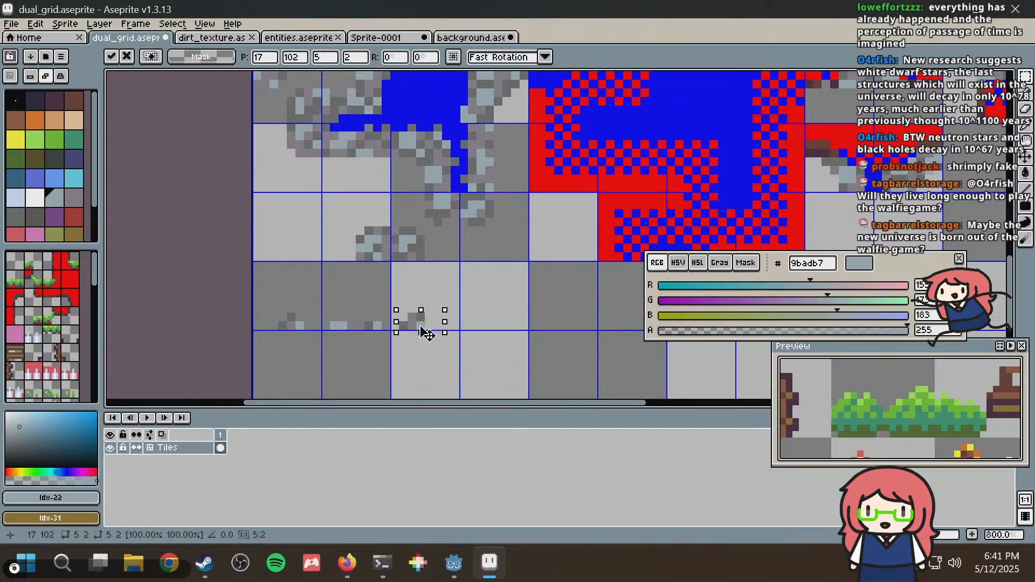
key("ctrl+d")
key("b")
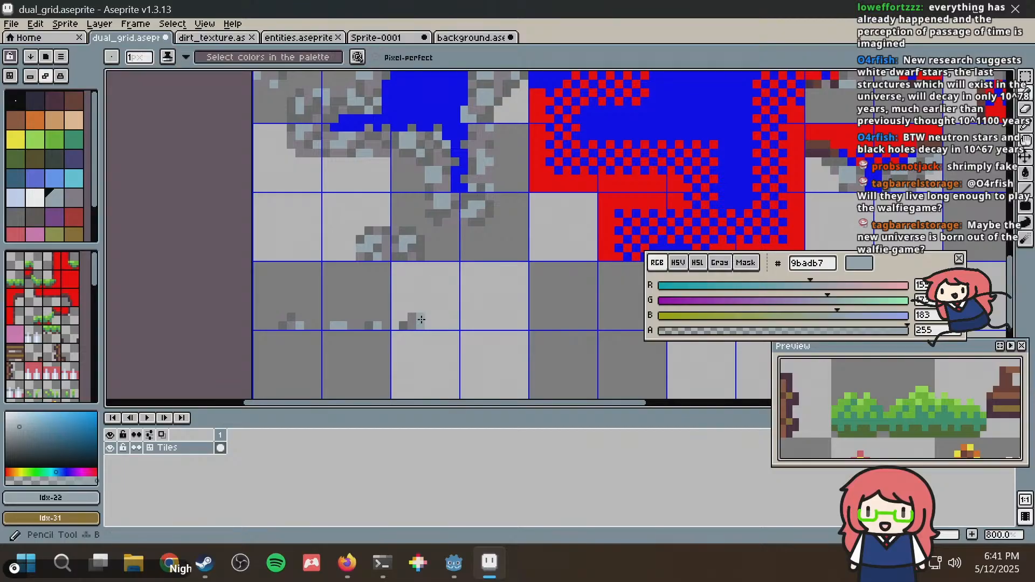
Switch to the Godot editor and select the Foreground tilemap layer in the world scene.
key("alt+Tab")
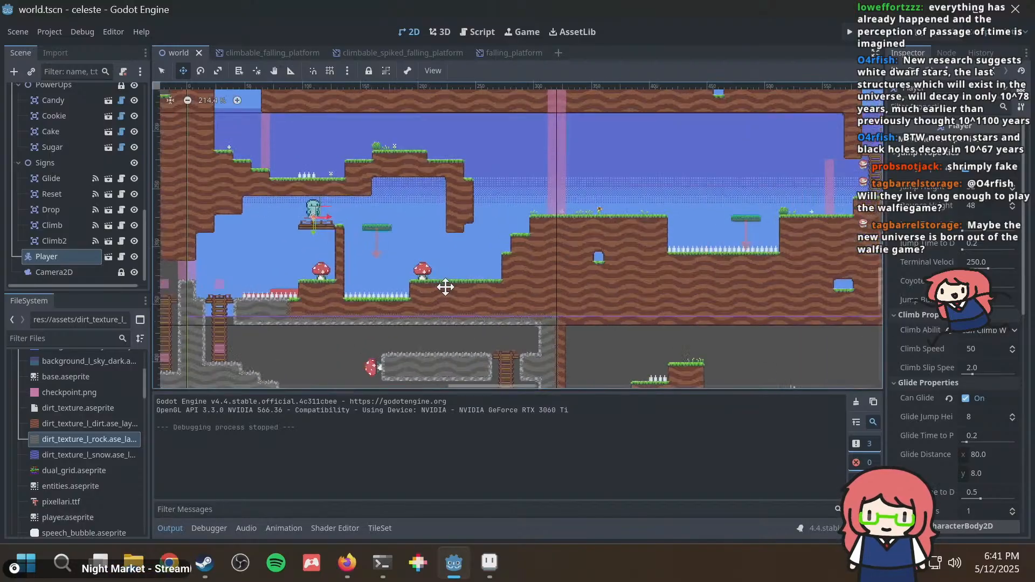
scroll(448, 284, "up", 5)
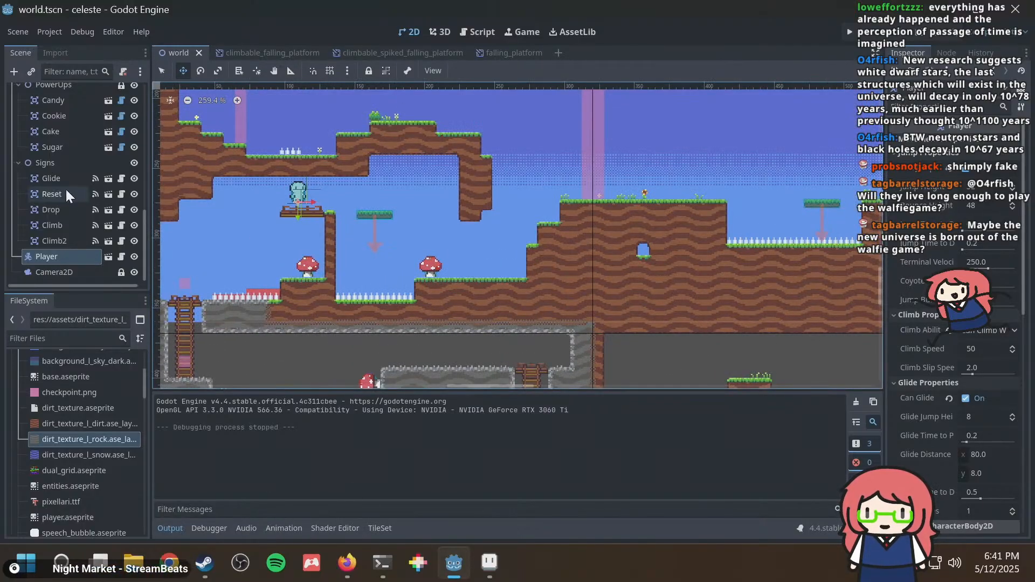
scroll(50, 210, "up", 6)
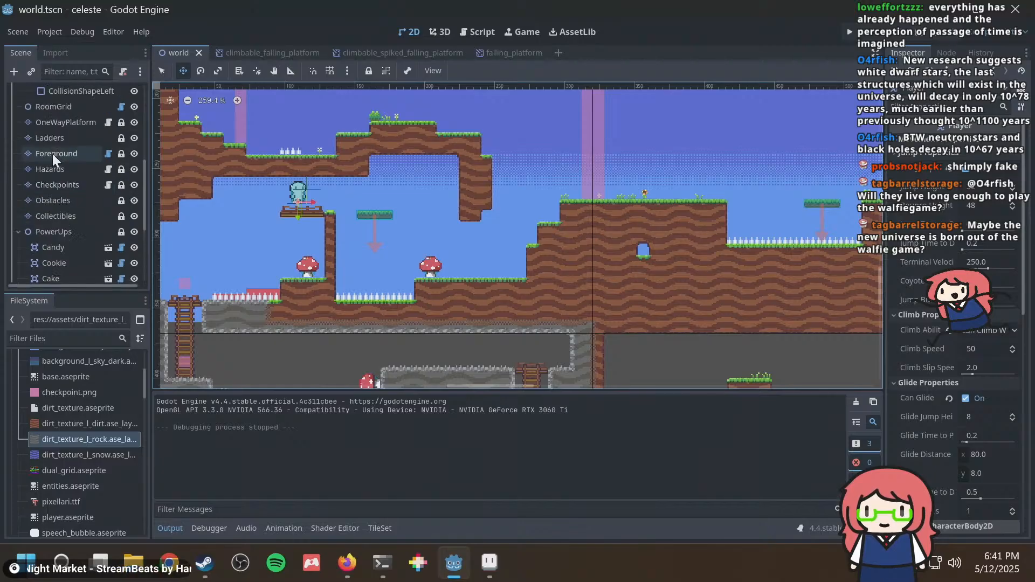
left_click(57, 154)
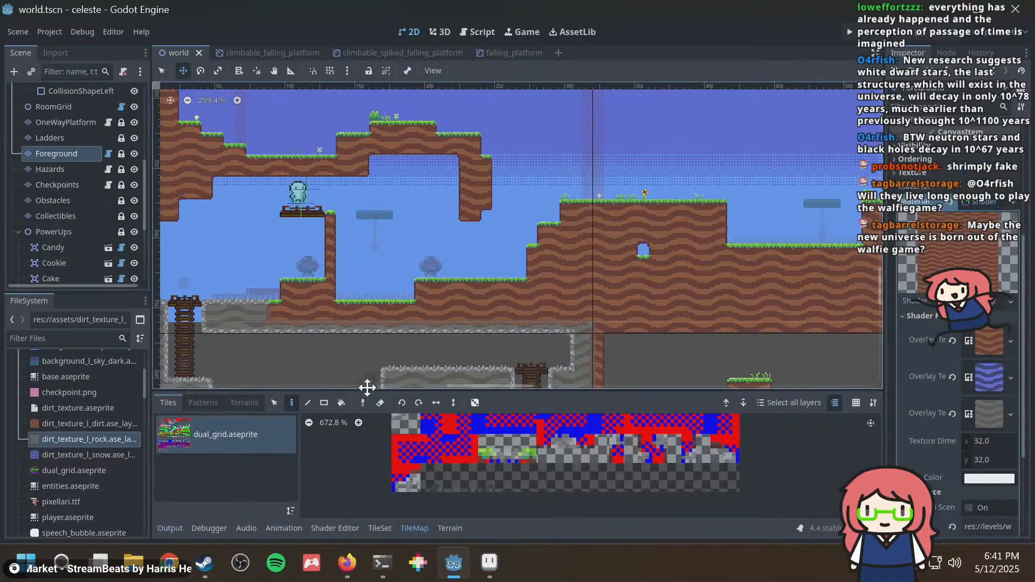
Create three atlas tiles from the new pebble cells in the bottom row of dual_grid.aseprite in the Foreground tile set.
left_click(380, 529)
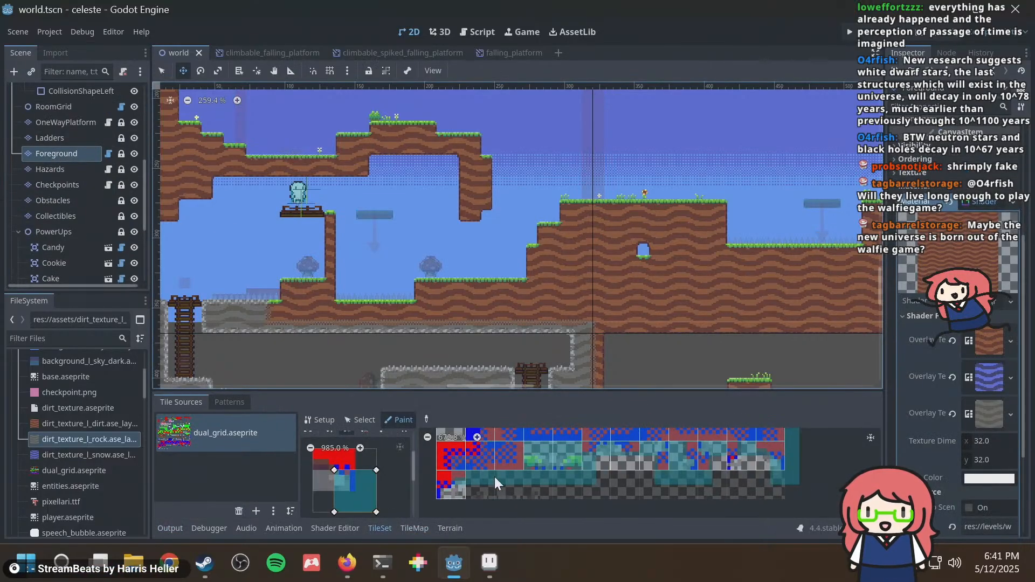
mouse_move(616, 483)
middle_mouse_down()
mouse_move(575, 457)
mouse_move(606, 471)
middle_mouse_up()
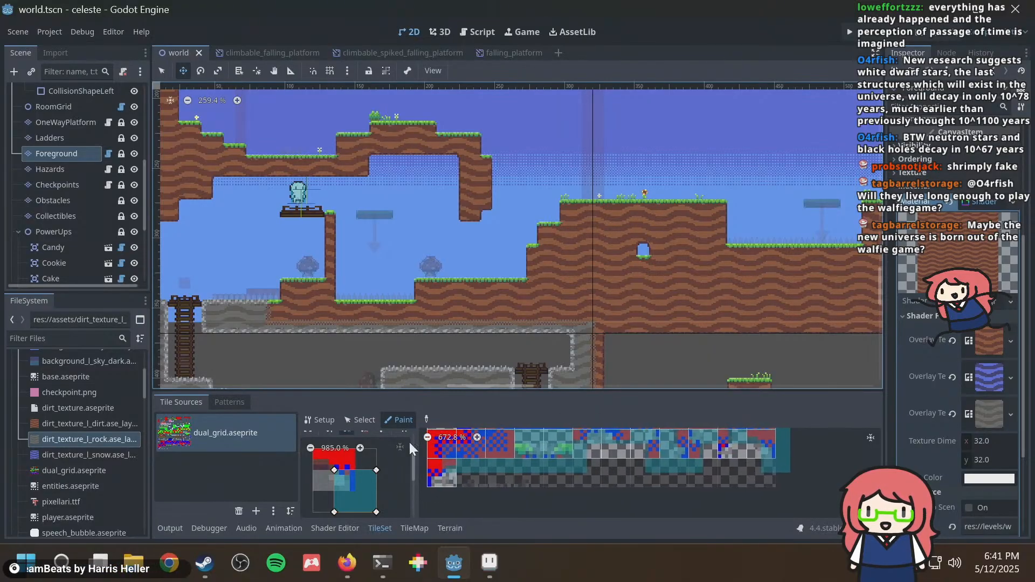
left_click(324, 420)
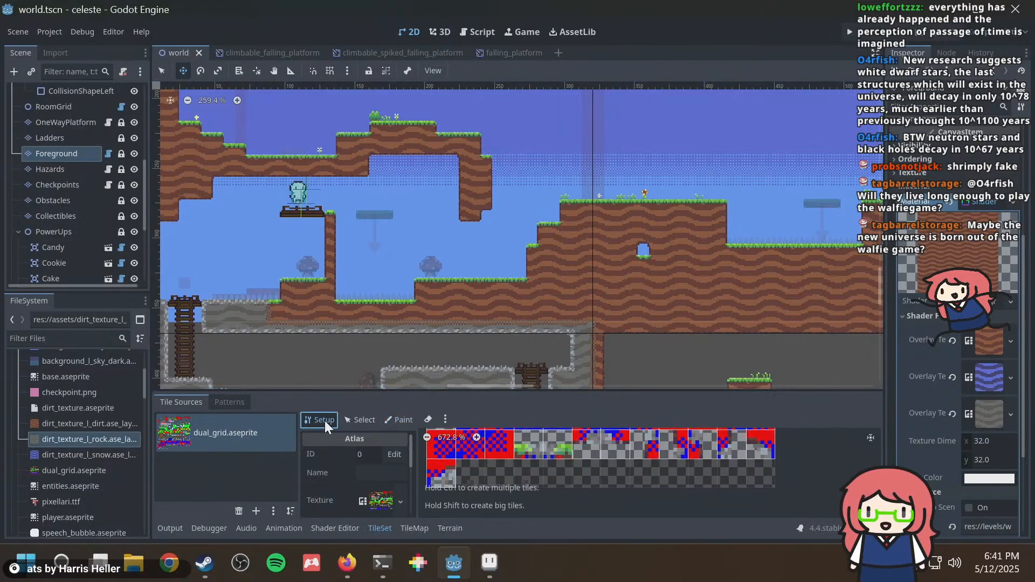
middle_click_drag(529, 461, 522, 445)
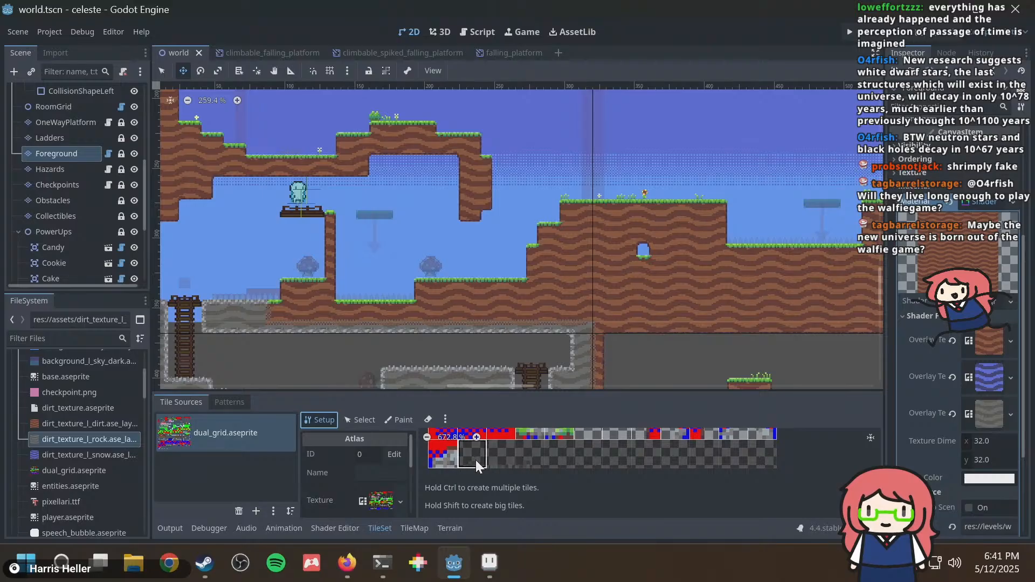
left_click(526, 458)
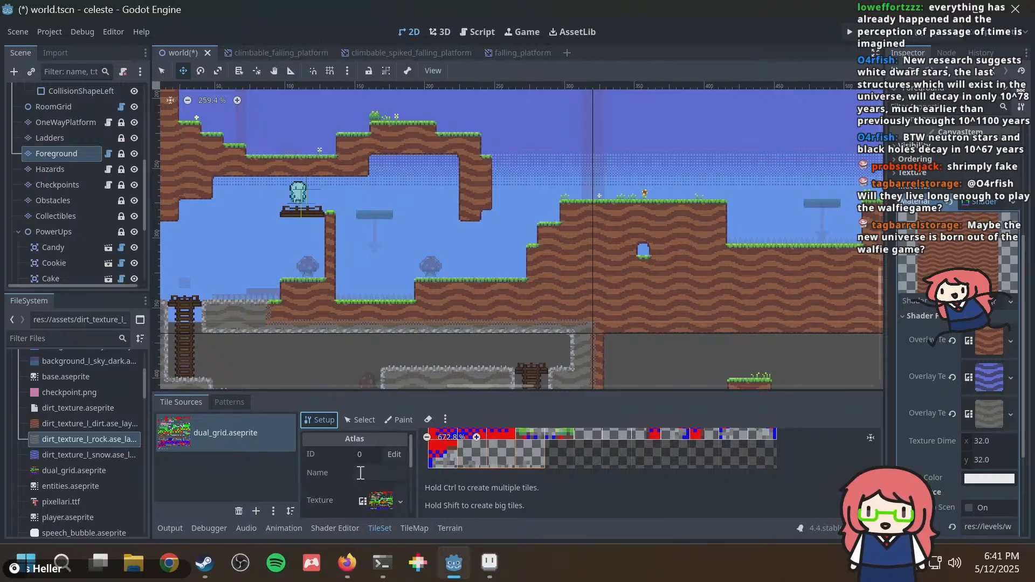
Set the probability of the three new pebble tiles to 0.6 and save the scene.
left_click(354, 423)
left_click_drag(477, 457, 522, 457)
left_click_drag(409, 454, 415, 496)
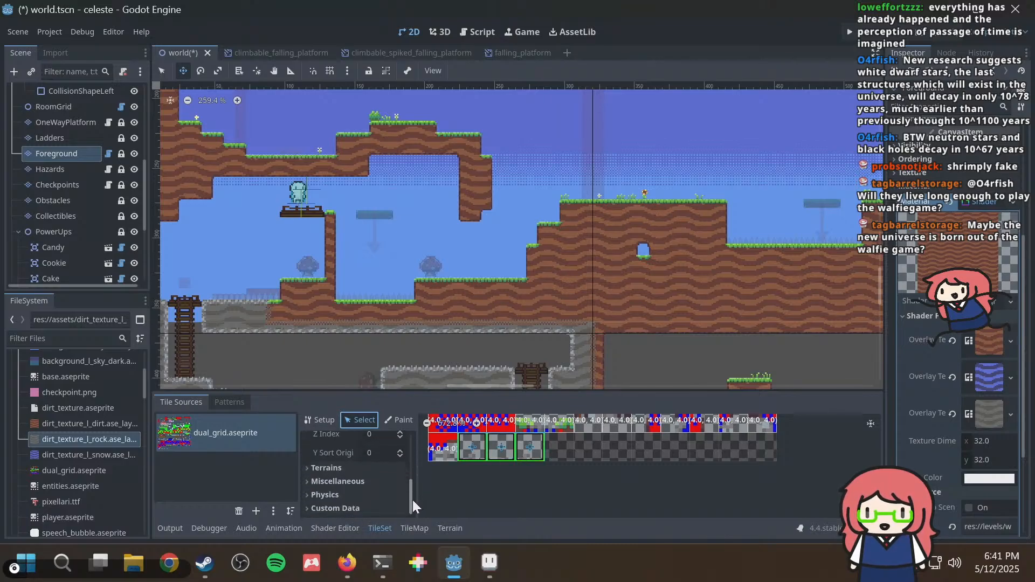
scroll(413, 489, "up", 1)
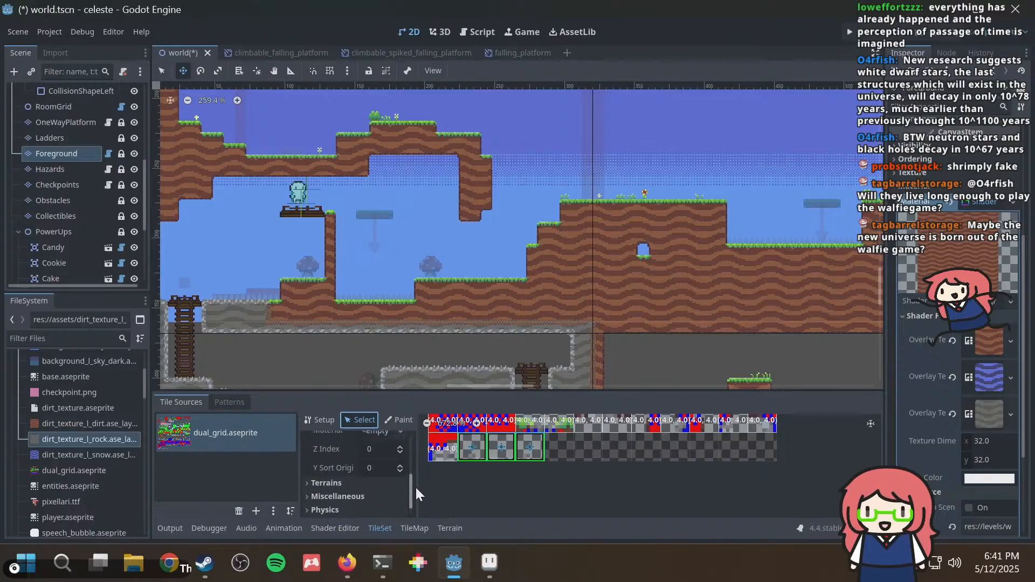
left_click(392, 496)
scroll(407, 484, "down", 2)
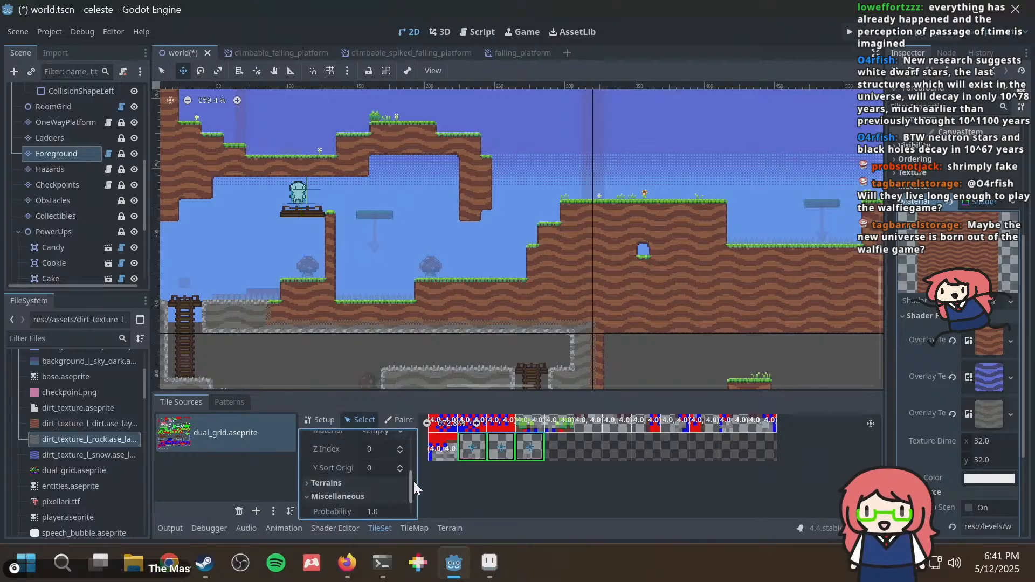
left_click(393, 479)
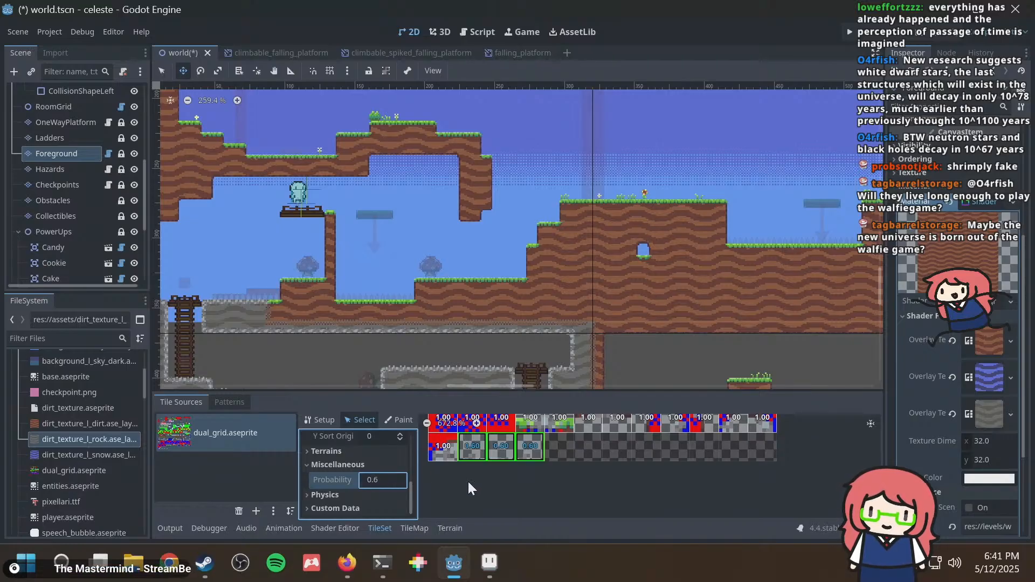
key("ctrl+s")
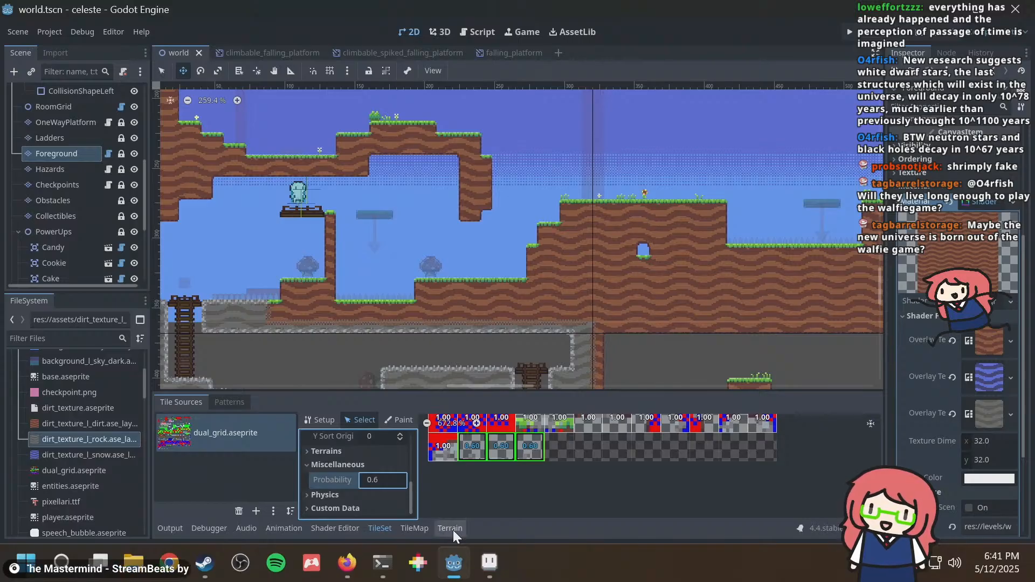
Assign the Decoration terrain type to the three pebble tiles in the terrain editor.
left_click(447, 530)
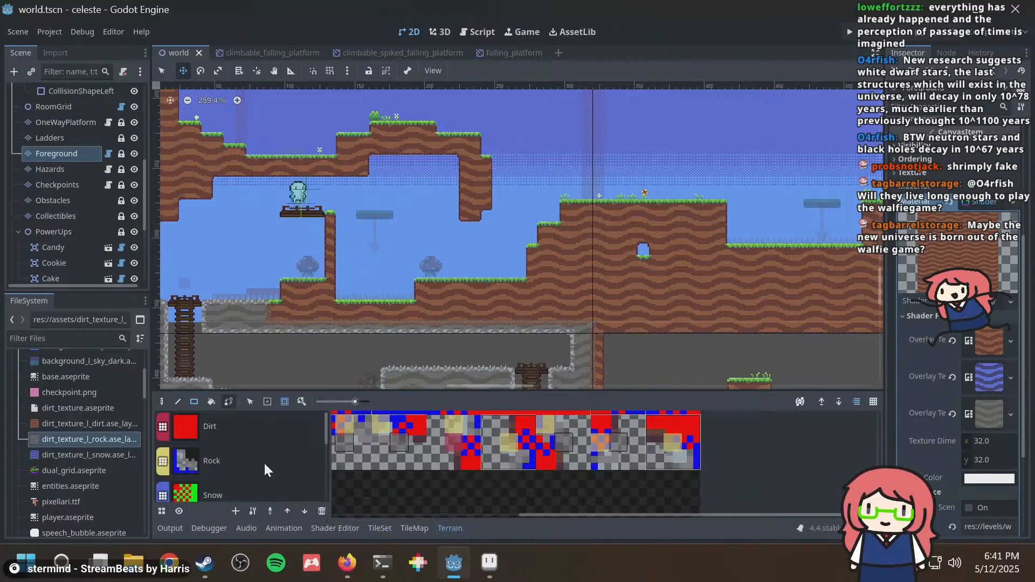
scroll(258, 462, "down", 2)
scroll(253, 462, "down", 2)
left_click(241, 474)
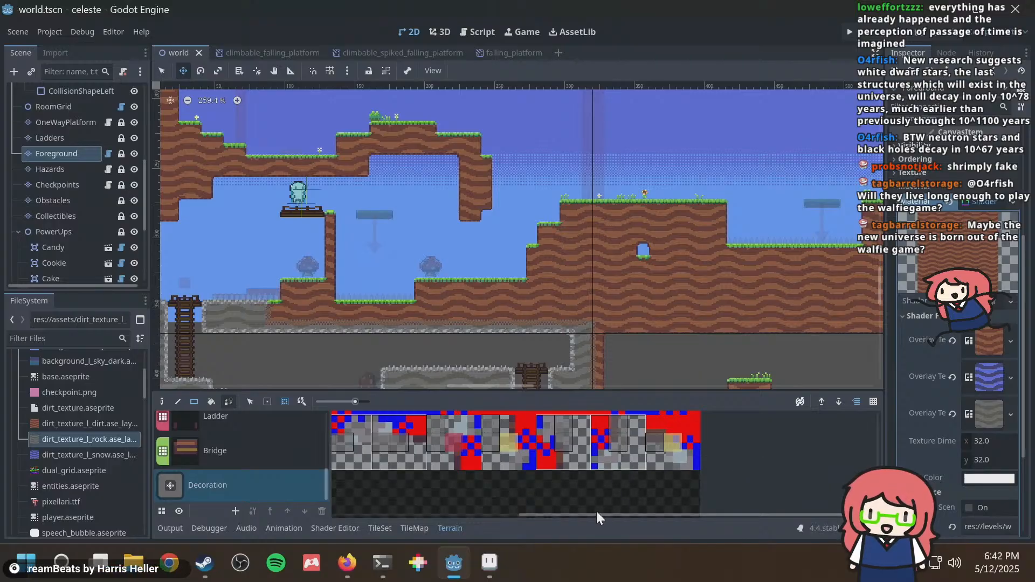
left_click_drag(597, 511, 354, 533)
scroll(426, 509, "down", 1)
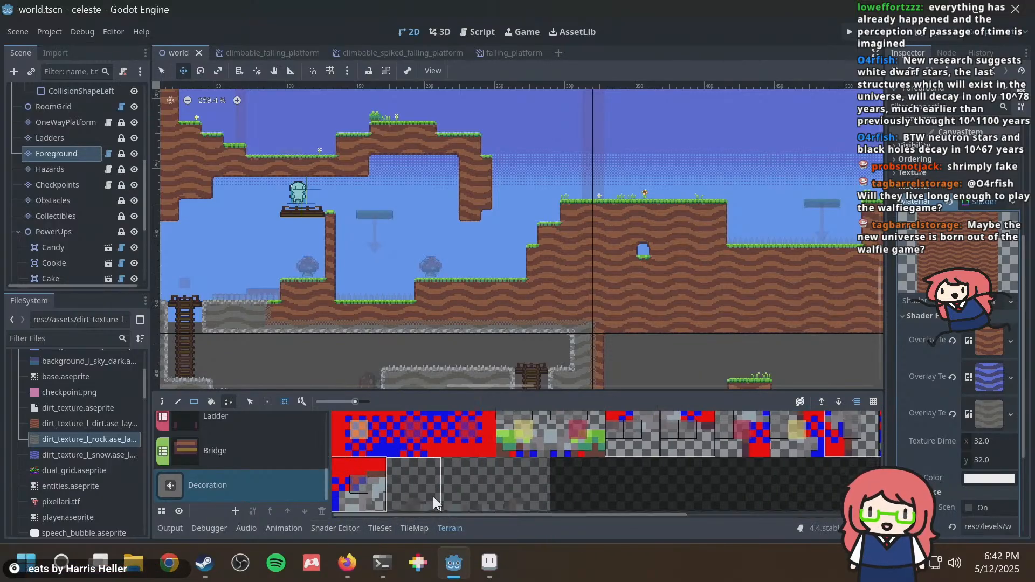
left_click(266, 400)
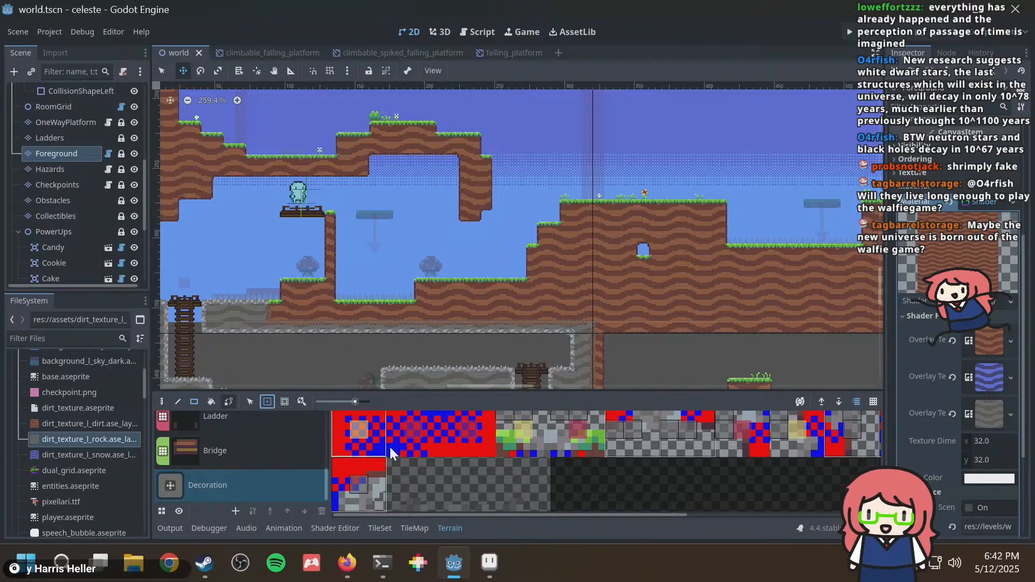
left_click_drag(405, 475, 521, 471)
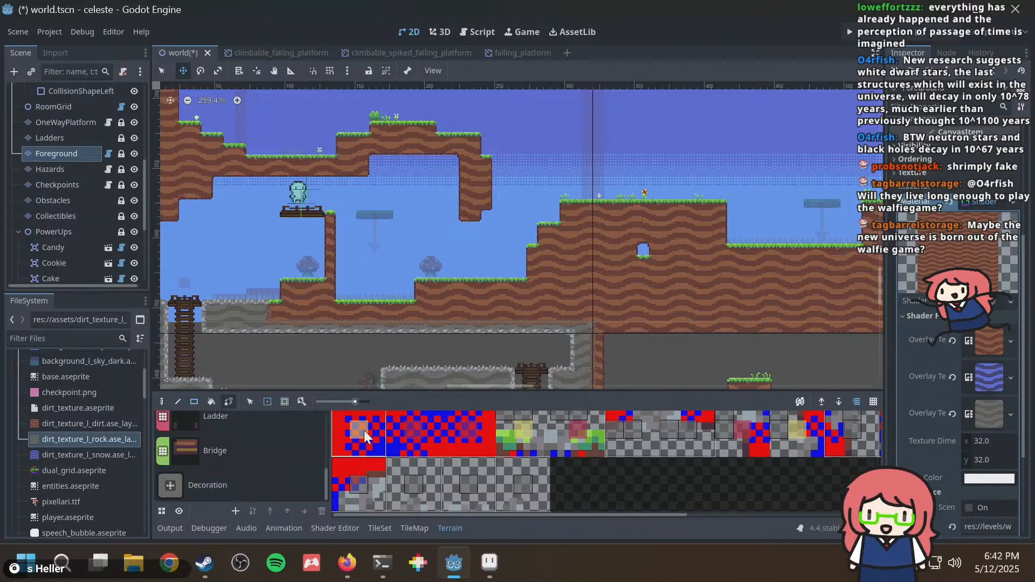
Mark the bottom peering bits of the three pebble tiles as Rock terrain.
left_click(285, 402)
scroll(283, 461, "up", 4)
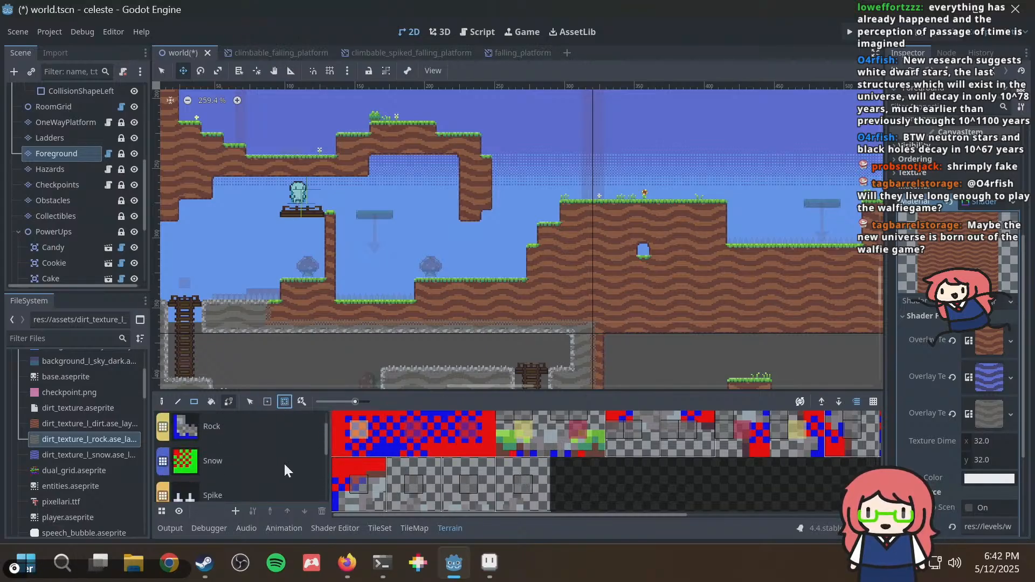
left_click(244, 462)
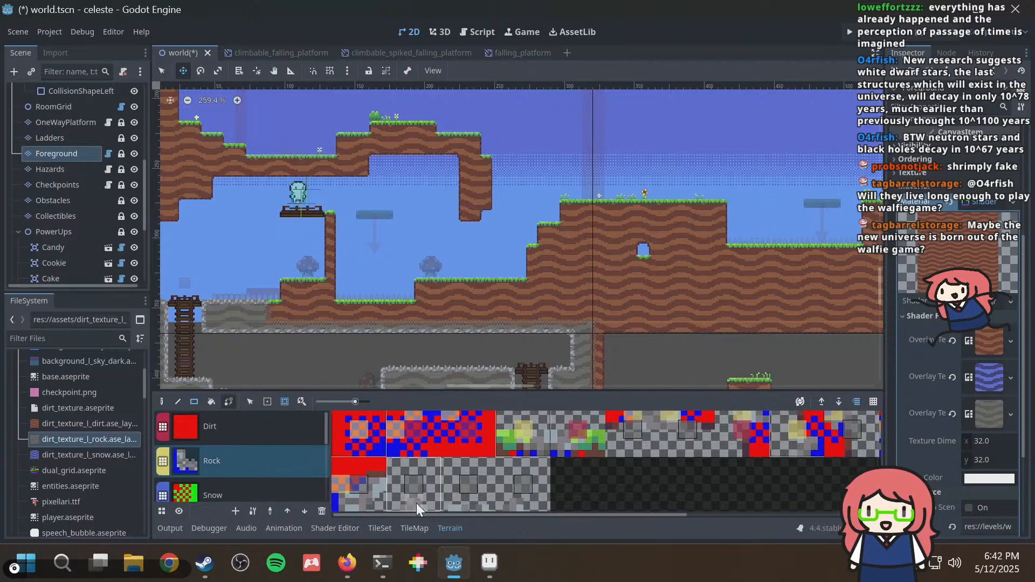
left_click_drag(417, 503, 527, 500)
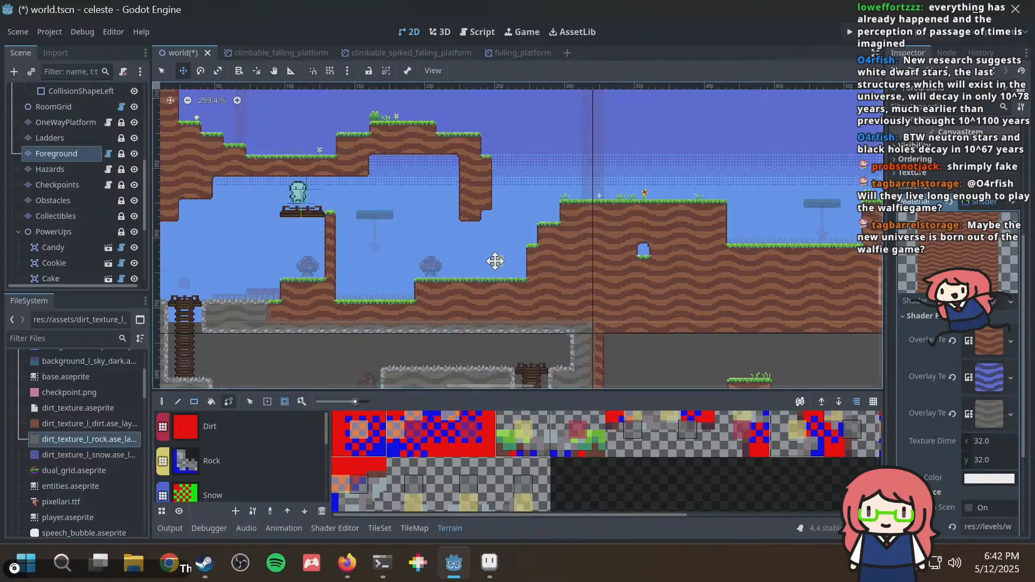
Update the Foreground layer's decorations, look over the rock ledges in the world, and save the scene.
scroll(495, 261, "down", 3)
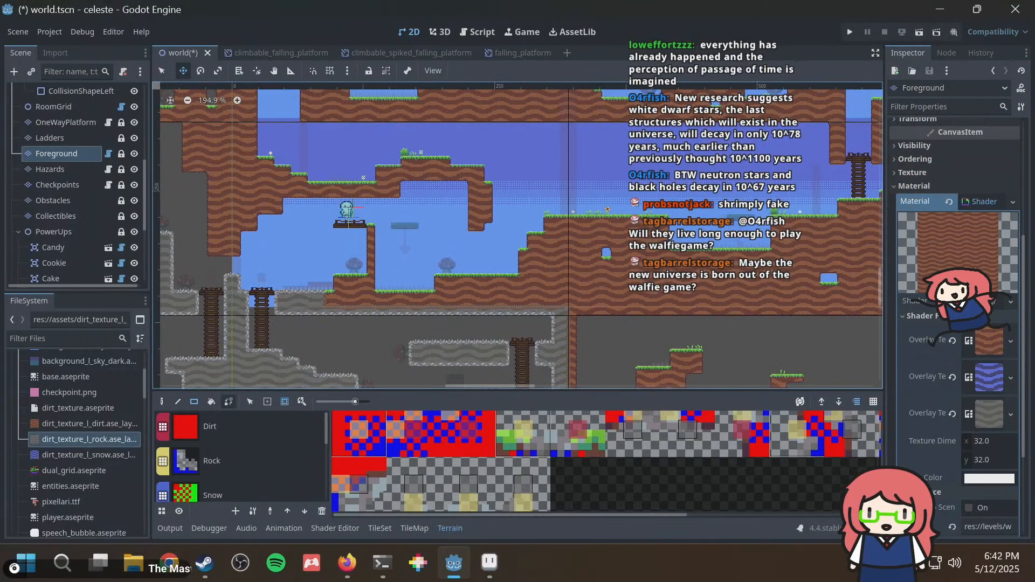
scroll(1024, 240, "up", 5)
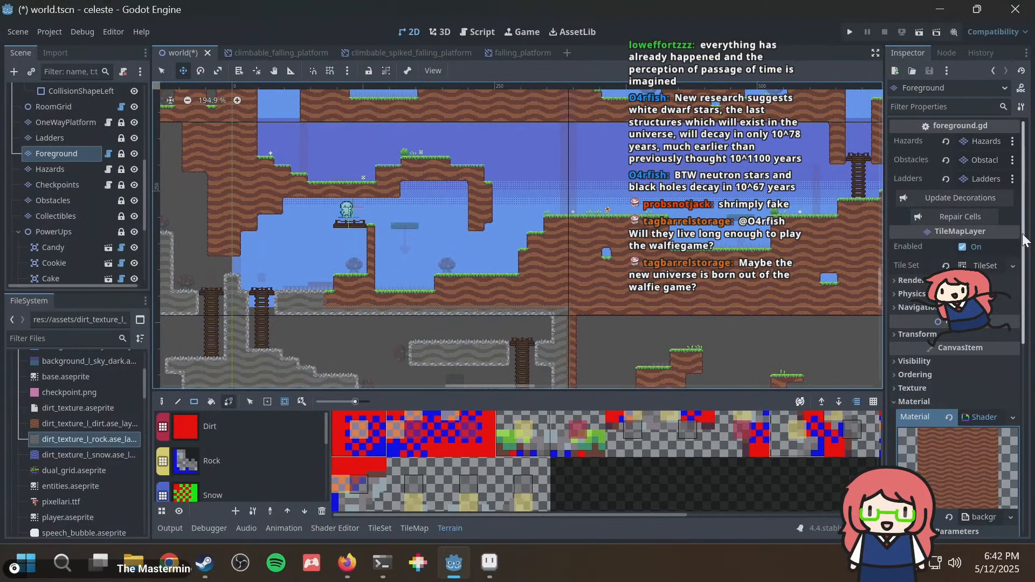
left_click(927, 199)
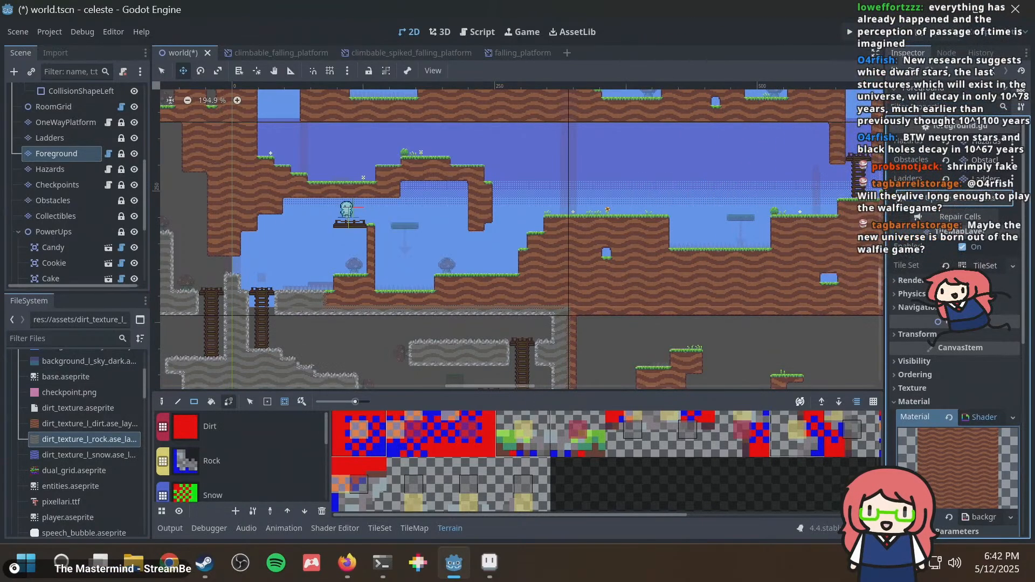
scroll(464, 310, "up", 8)
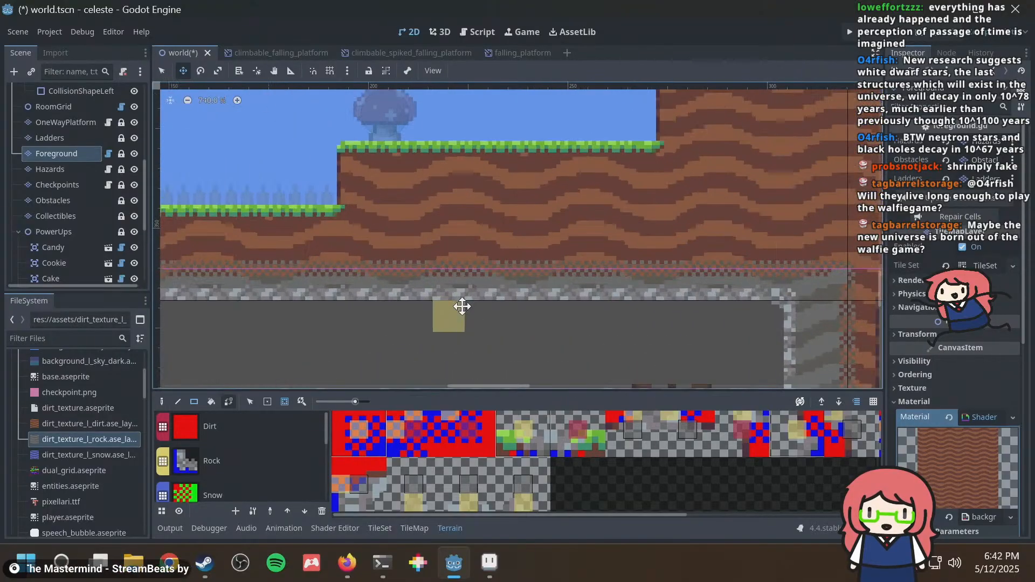
scroll(520, 219, "up", 2)
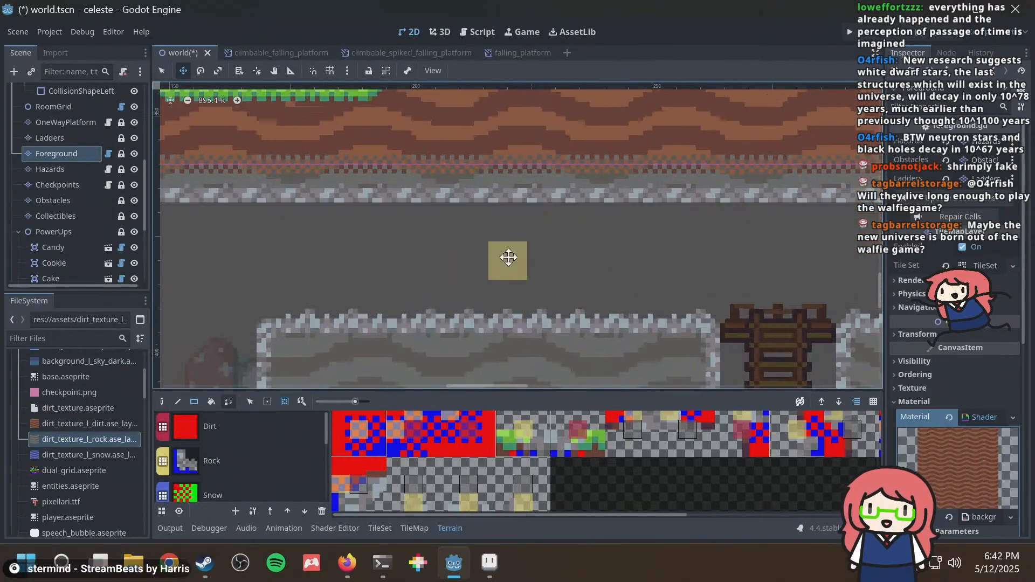
key("ctrl+s")
Run the game, move the character through the rock cave to examine the rock edges and pebbles, and close the game.
key("F5")
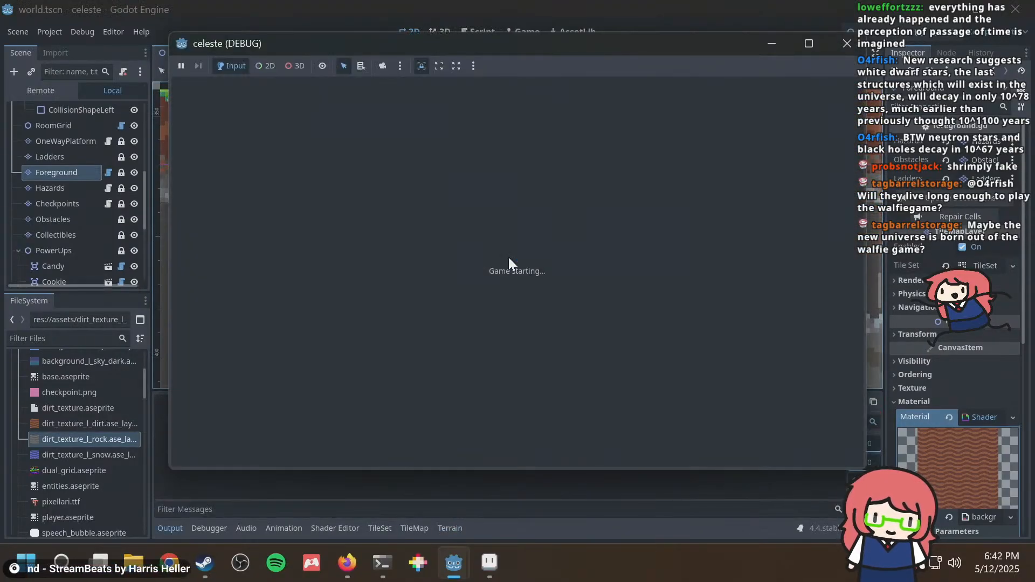
key("Left")
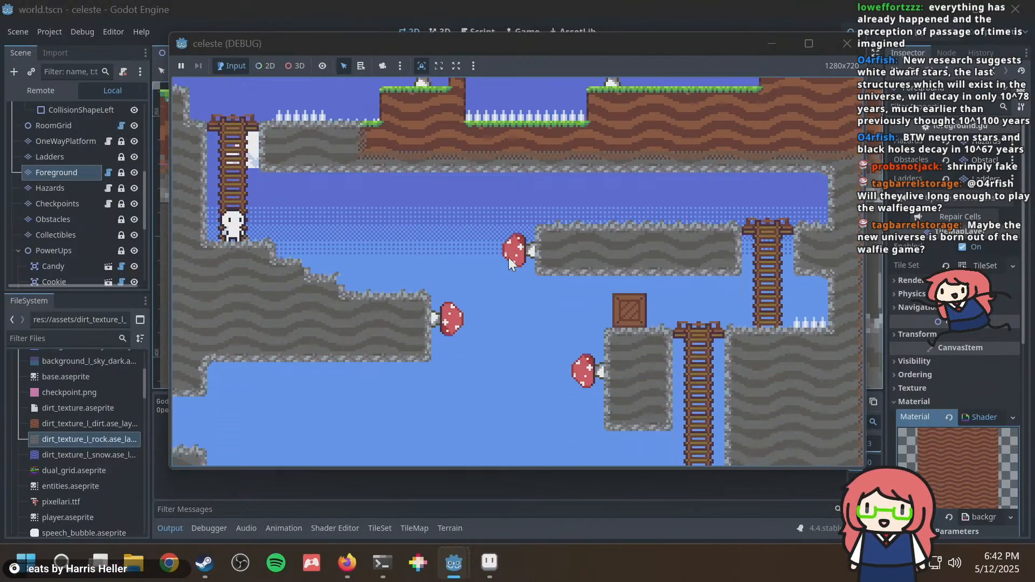
key("Right")
key("Right")
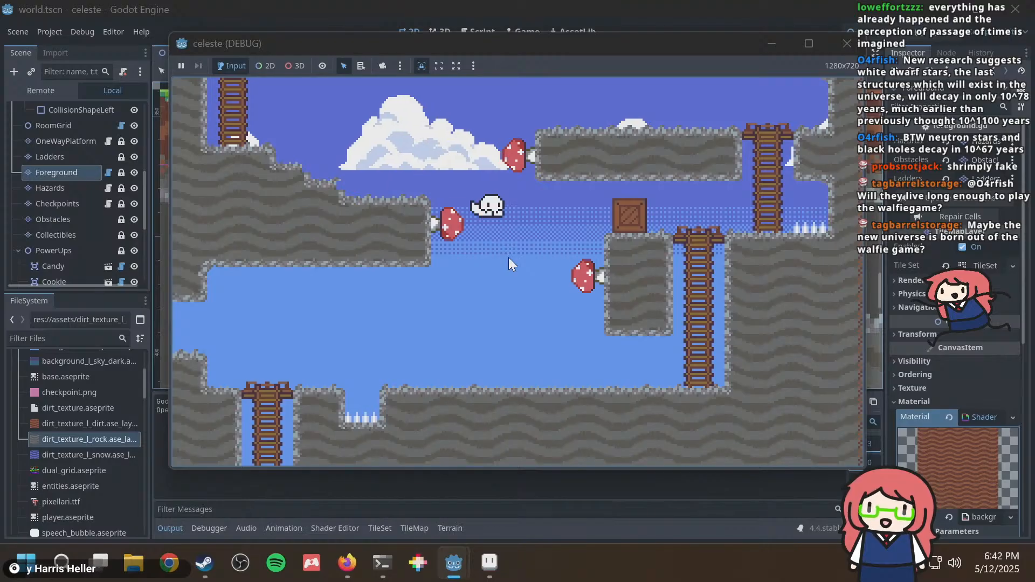
key("Left")
key("Right")
key("Left")
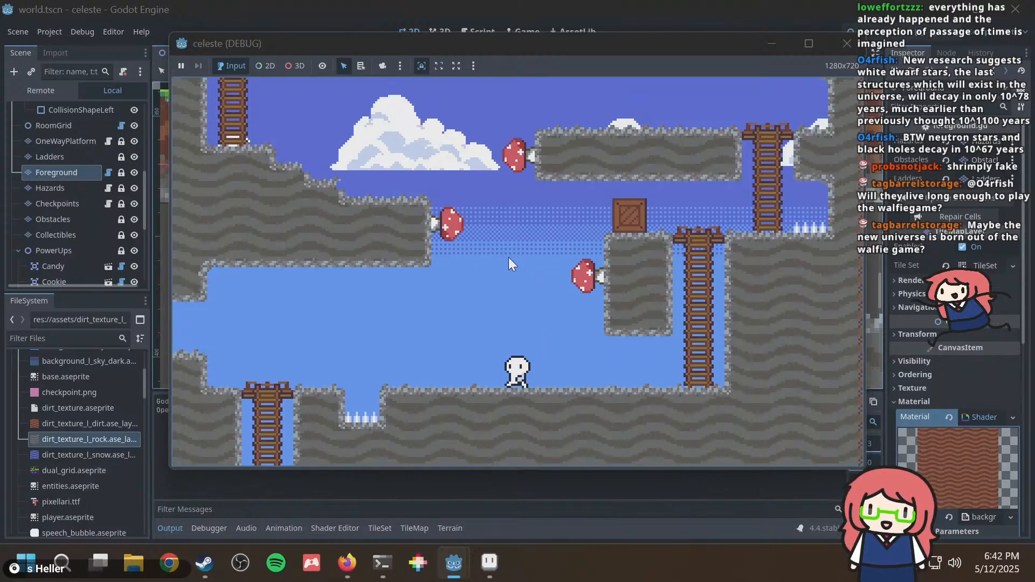
key("space")
key("Left")
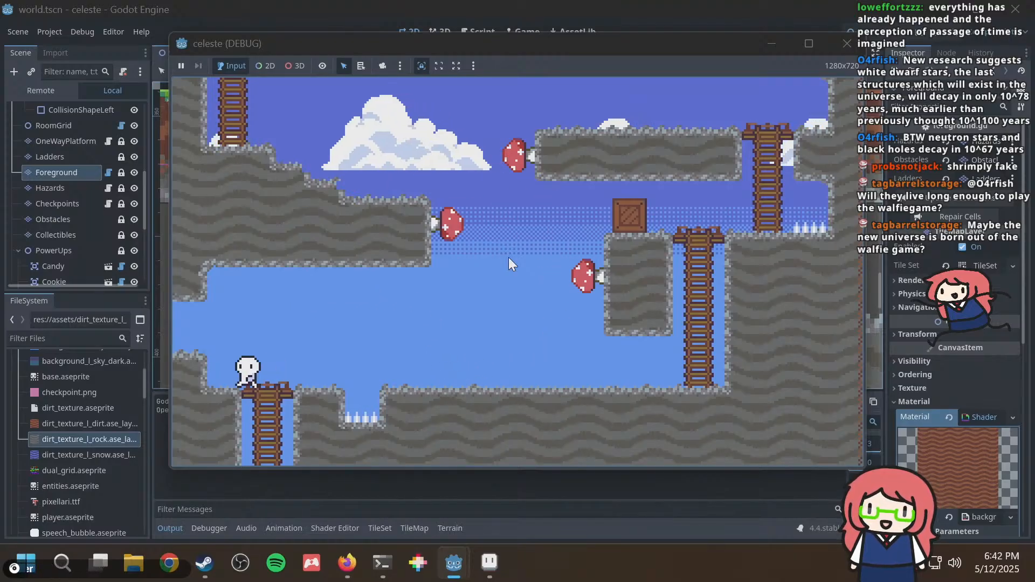
key("space")
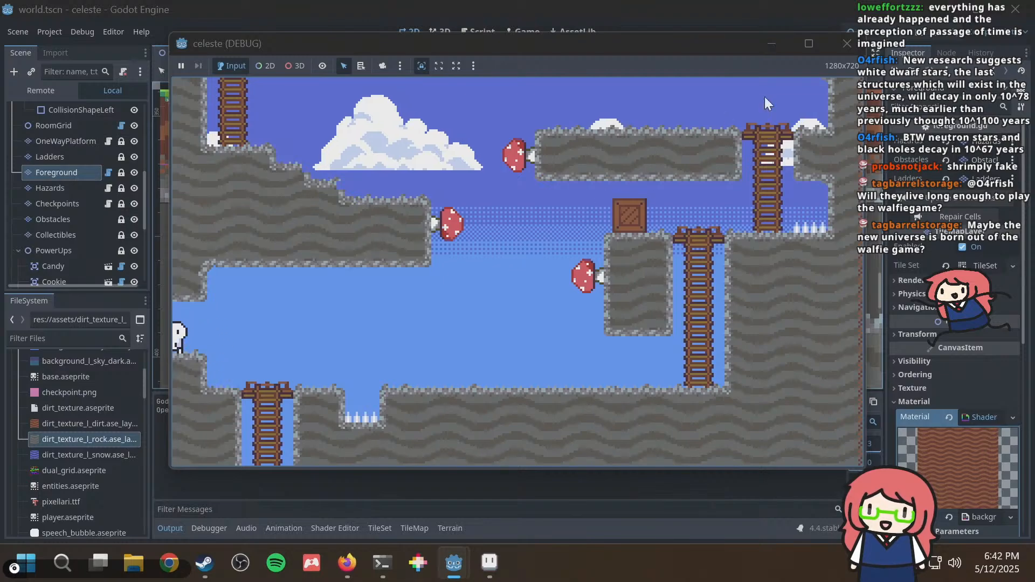
left_click(848, 42)
key("ctrl+s")
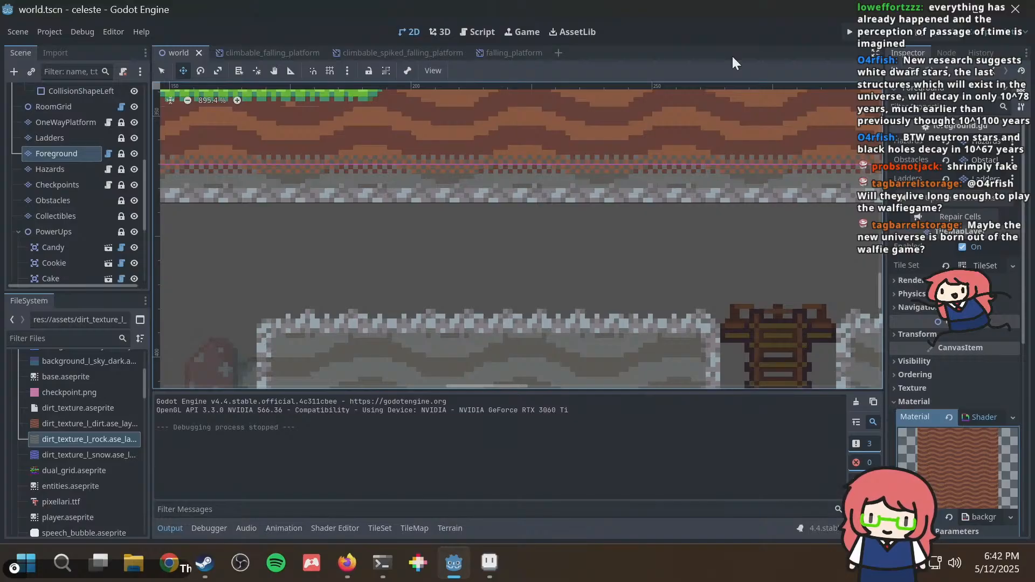
Look over the rock areas in the world and switch to Aseprite to view the rock and pebble tiles in dual_grid.aseprite.
scroll(439, 269, "down", 9)
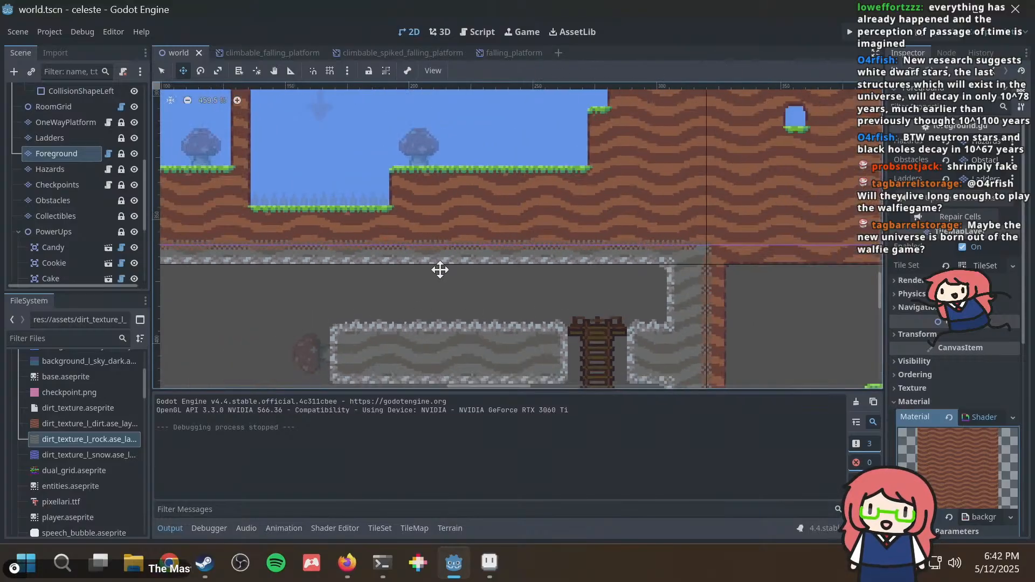
scroll(439, 273, "left", 3, "shift")
scroll(436, 278, "down", 1, "ctrl")
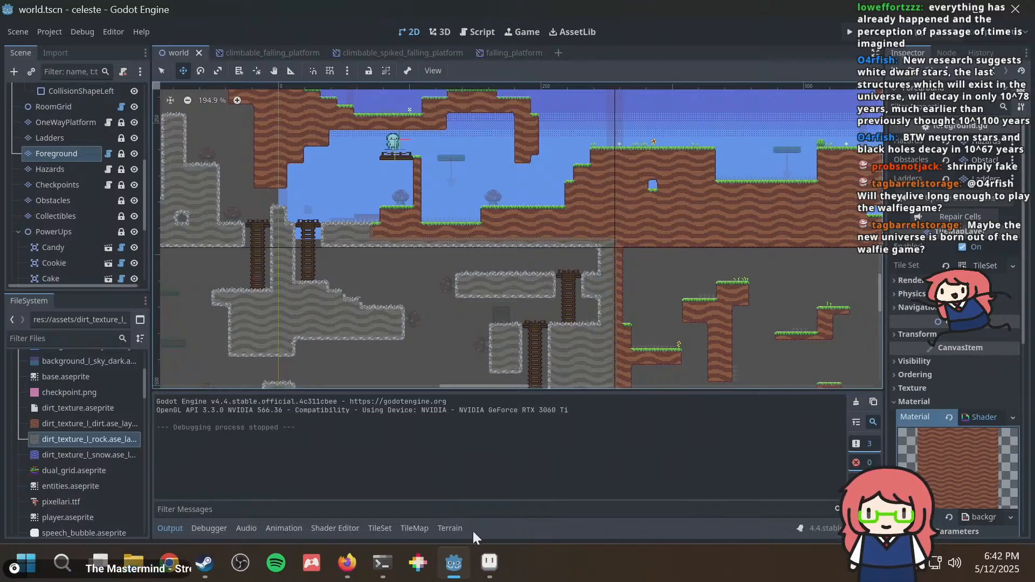
left_click(490, 562)
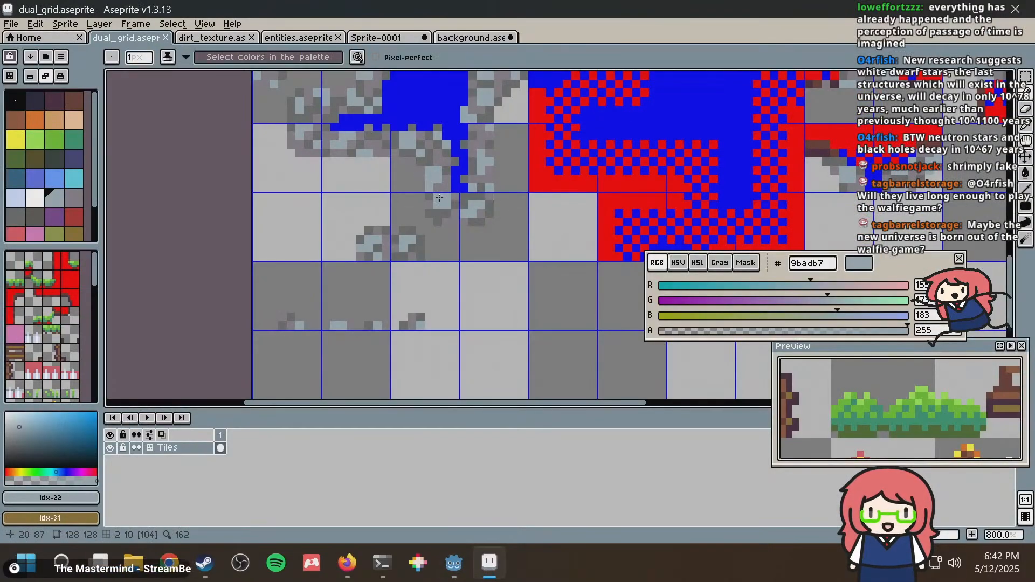
middle_click_drag(439, 199, 391, 168)
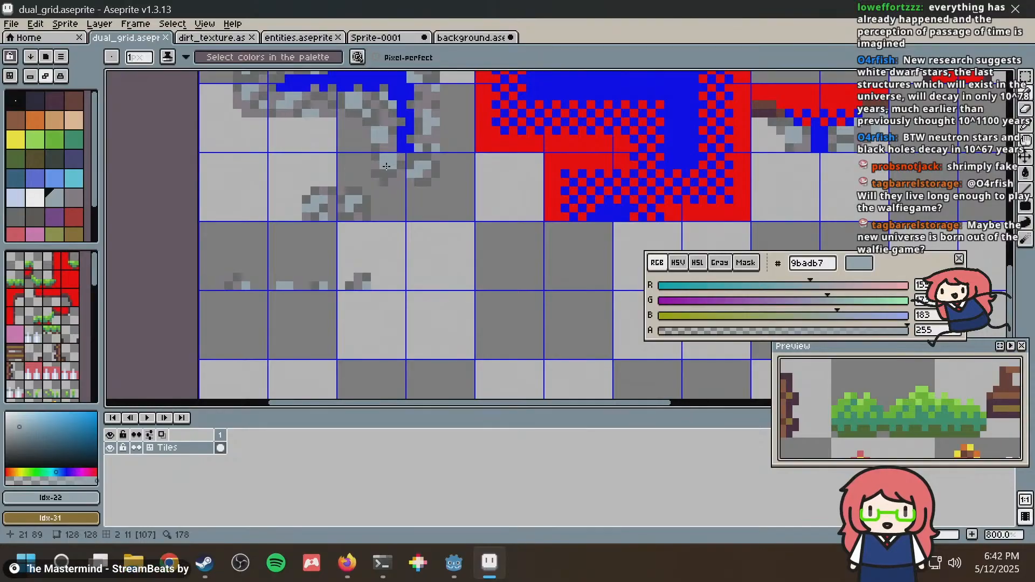
scroll(386, 166, "down", 4)
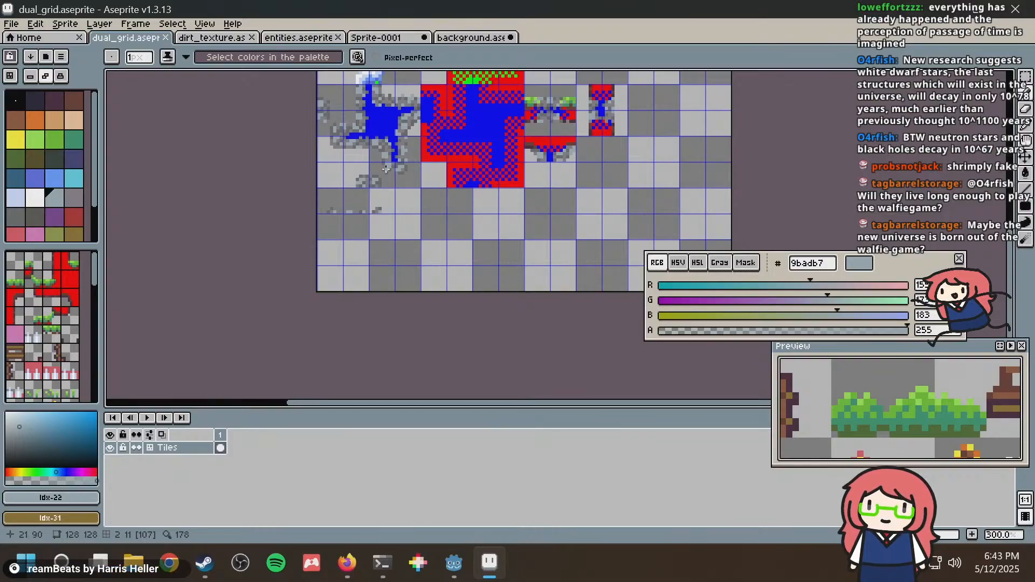
Switch to Godot and paint the Rock terrain at the stepped edge of the rock ledge.
key("alt+Tab")
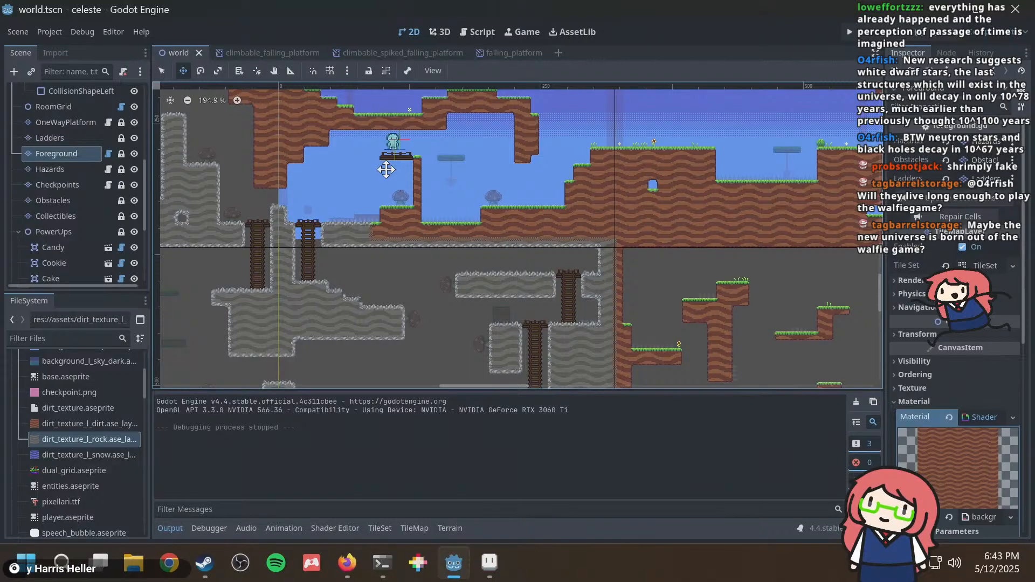
scroll(371, 300, "up", 8)
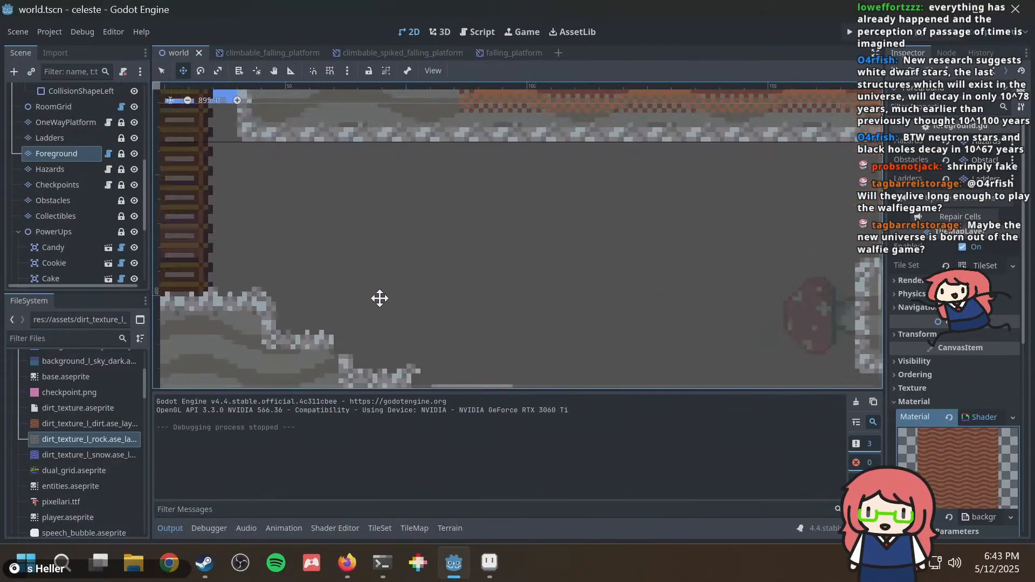
scroll(464, 289, "up", 3)
middle_click_drag(464, 289, 455, 242)
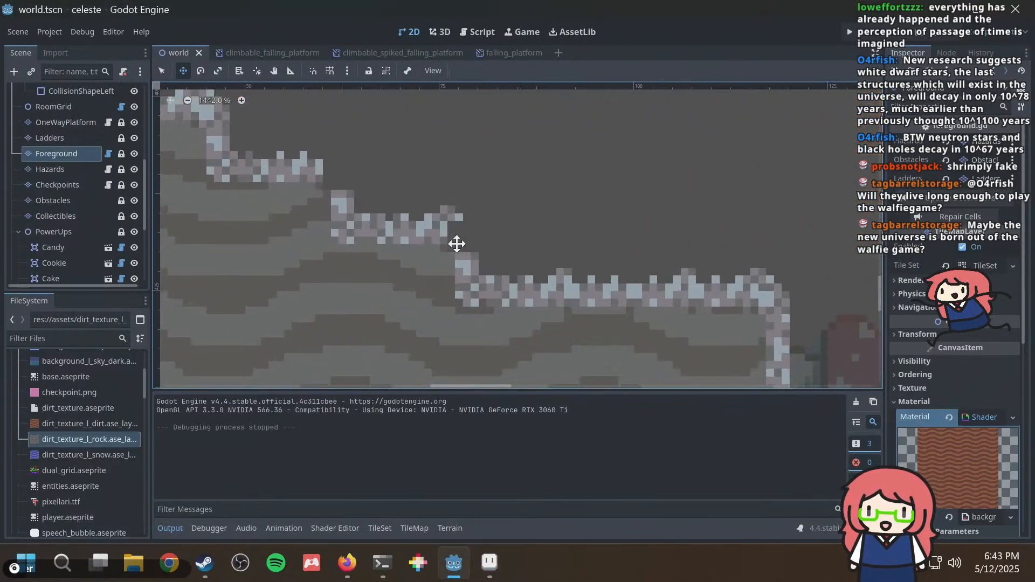
left_click(450, 527)
left_click(233, 438)
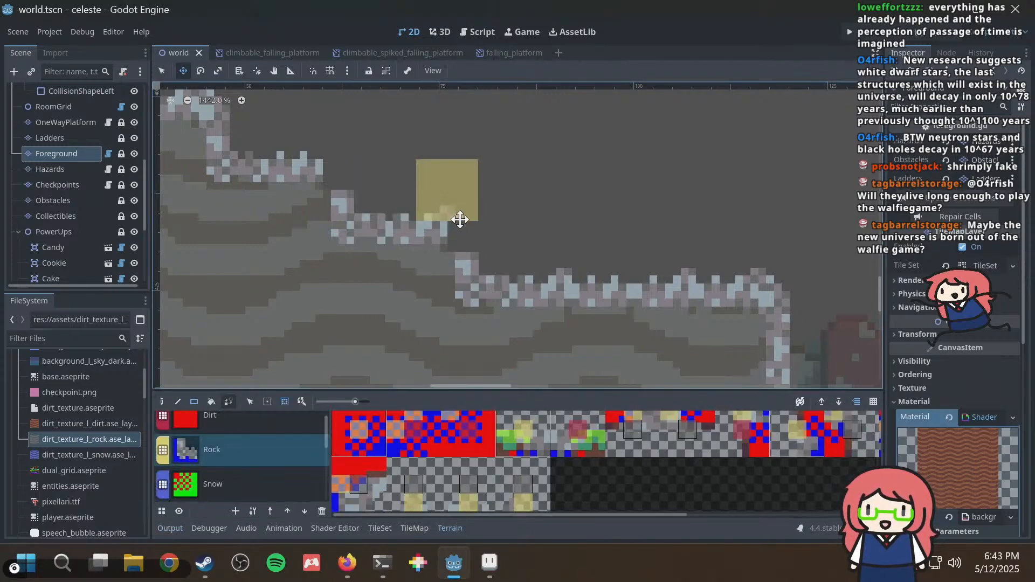
left_click(450, 257)
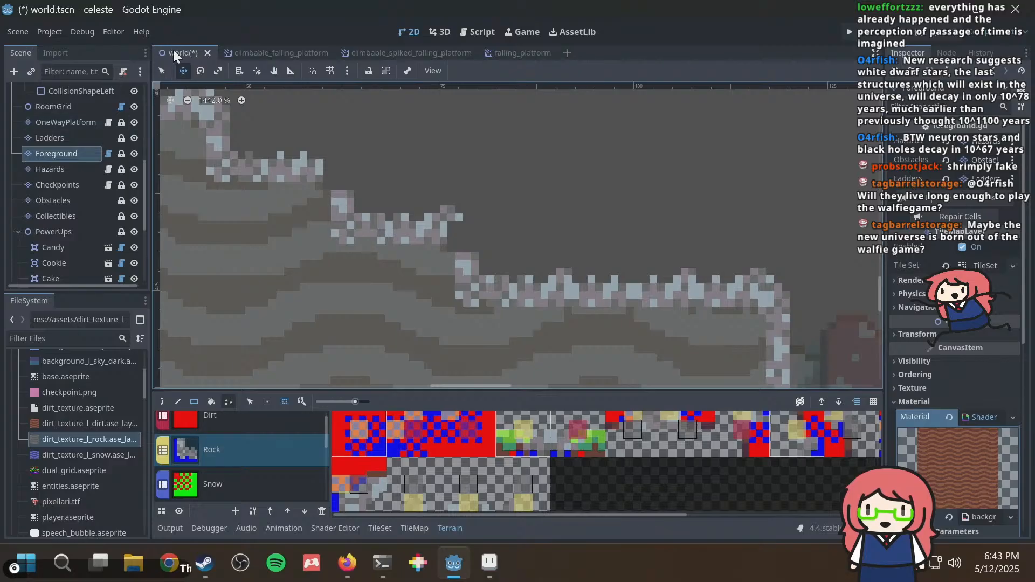
Look through the terrain tile set to examine the peering bits on the rock, snow and bridge tiles.
scroll(259, 478, "down", 2)
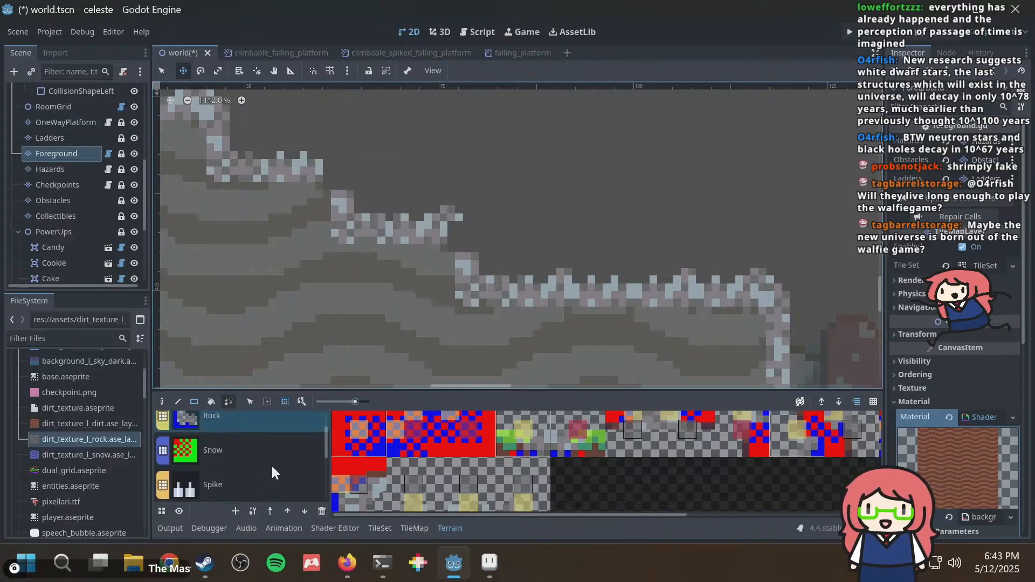
scroll(716, 442, "up", 4)
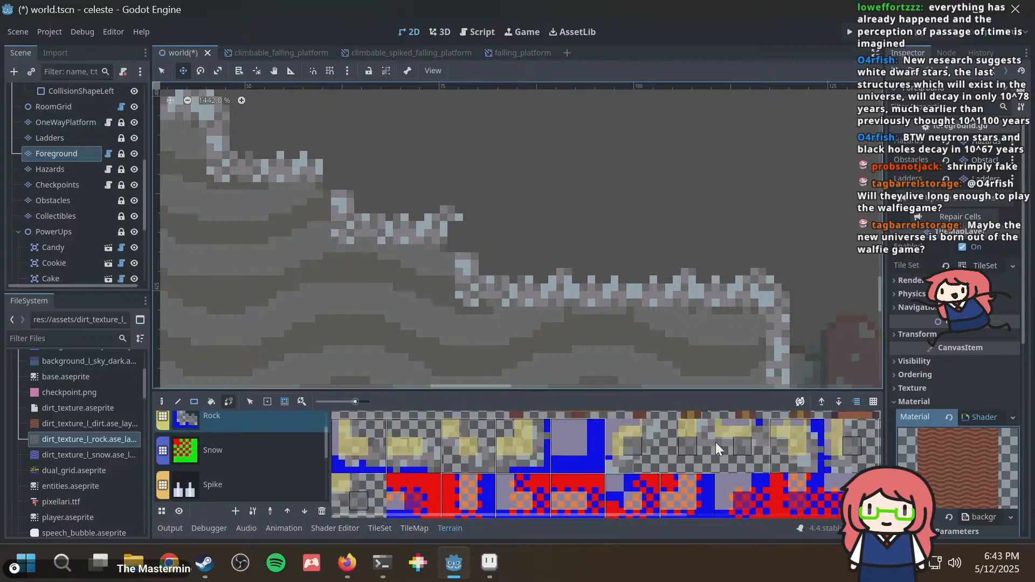
scroll(716, 442, "right", 3)
scroll(599, 441, "up", 2)
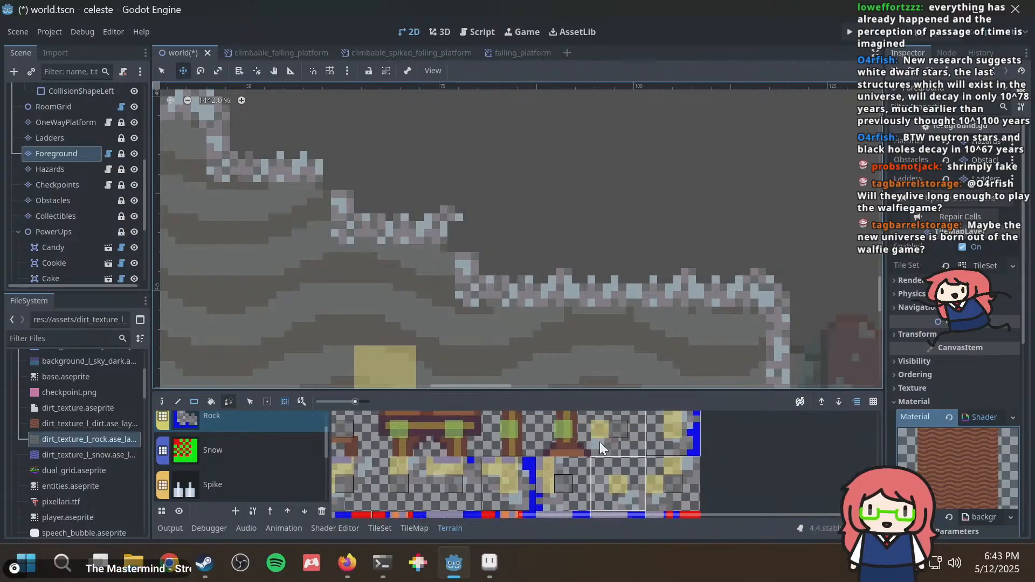
scroll(600, 442, "up", 3)
scroll(520, 461, "up", 5)
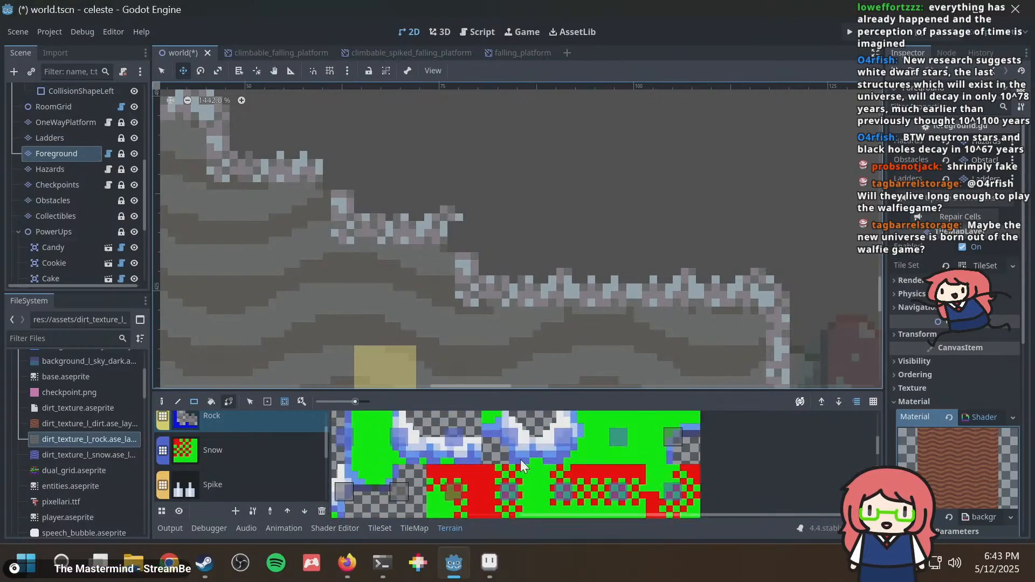
scroll(519, 459, "down", 3)
scroll(521, 458, "up", 3)
scroll(521, 459, "down", 3)
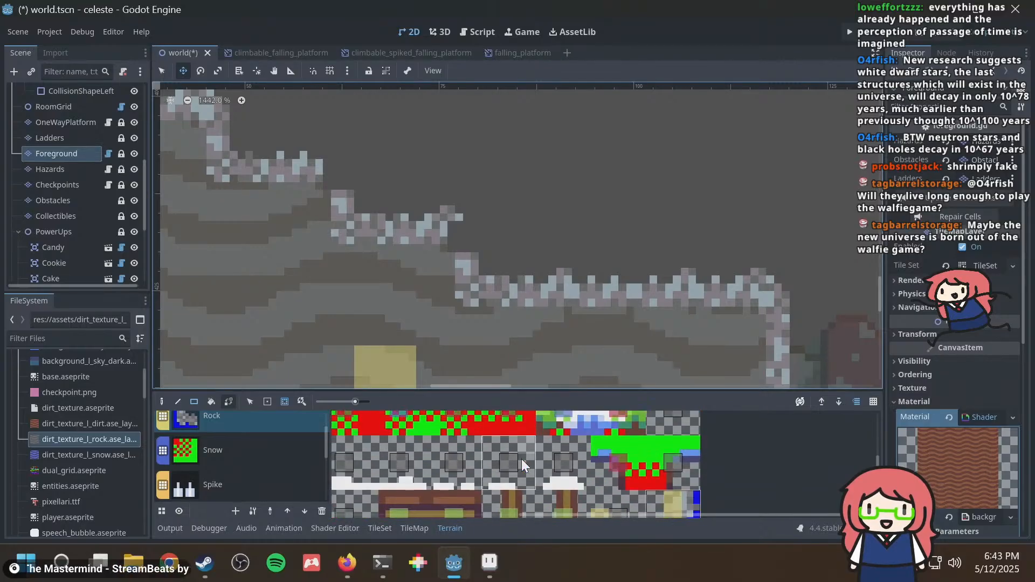
scroll(522, 458, "down", 5)
Apply the Decoration terrain to the peering bits of the pebble tiles.
scroll(239, 476, "down", 3)
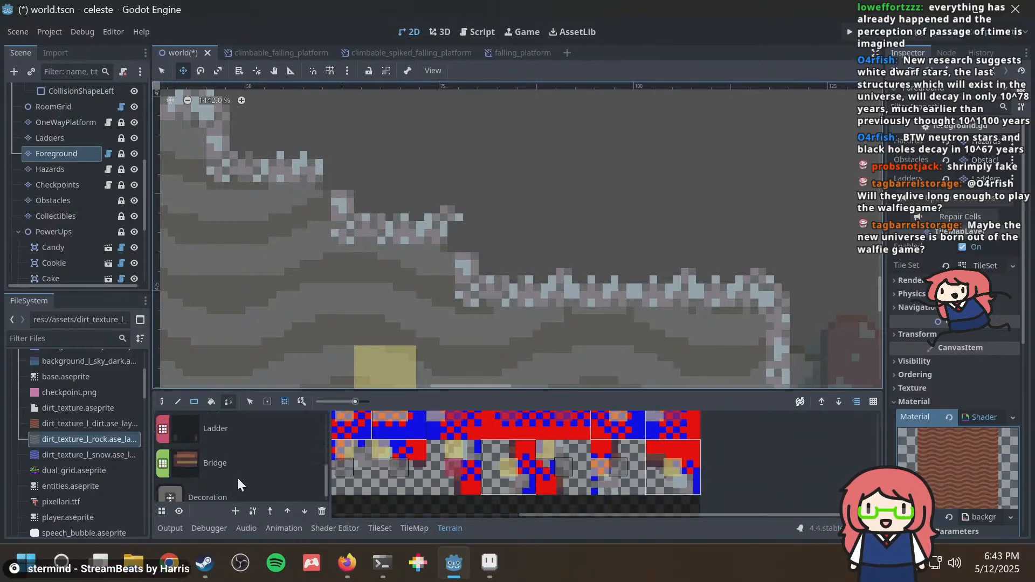
scroll(237, 476, "down", 2)
left_click(237, 476)
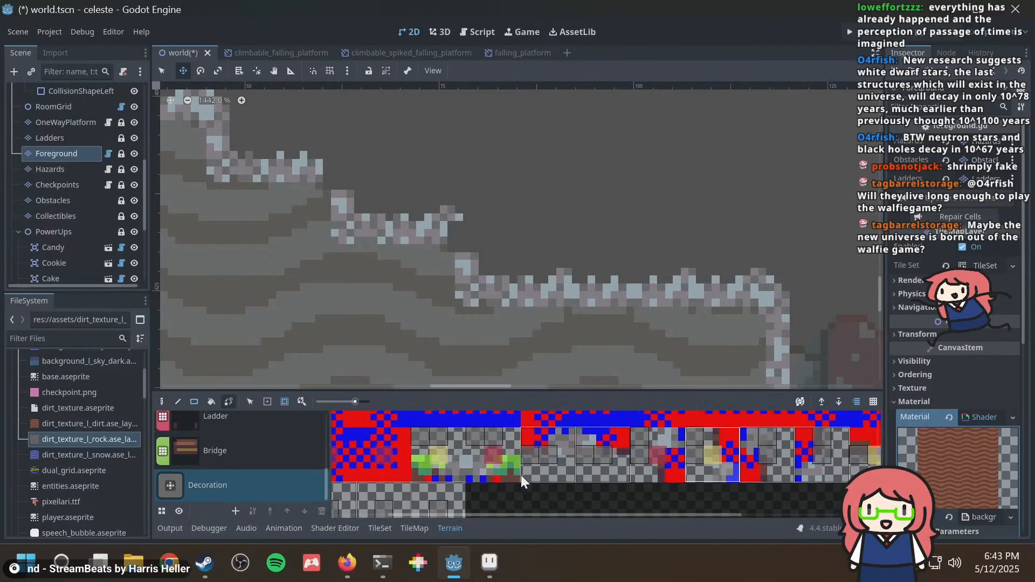
scroll(521, 474, "left", 2)
scroll(522, 475, "down", 1)
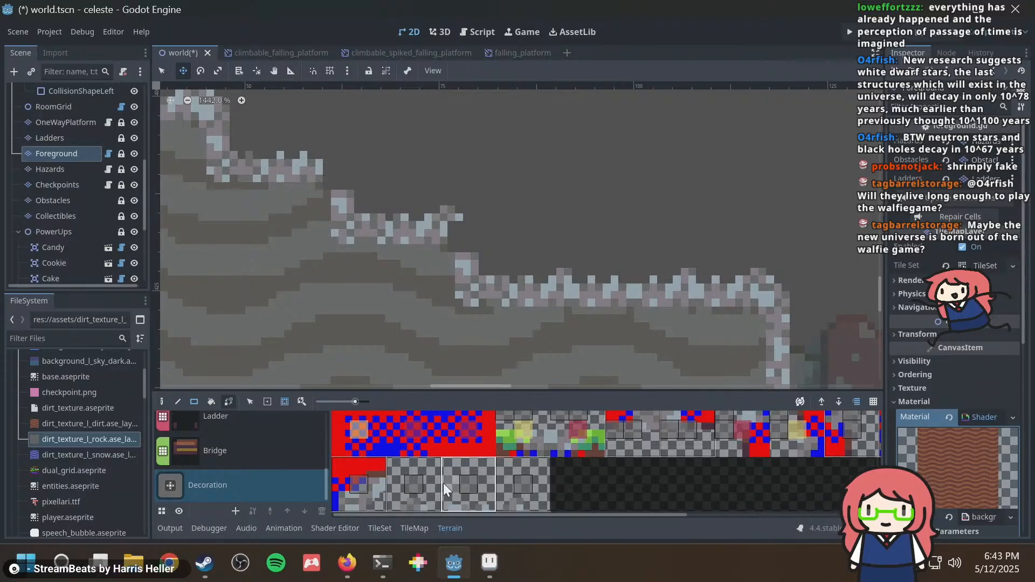
left_click(399, 487)
left_click_drag(507, 487, 539, 482)
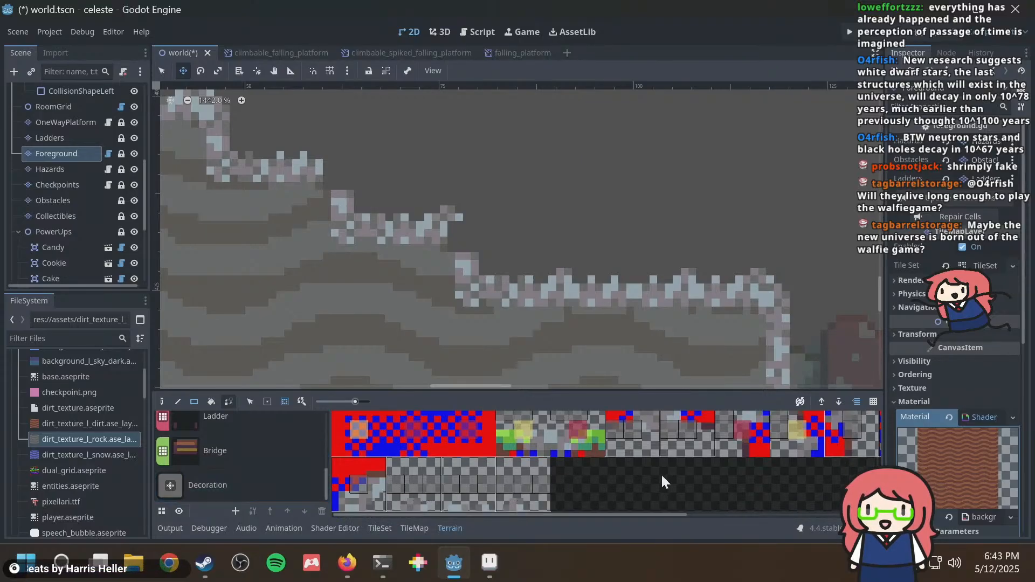
Check the other decoration tiles, update the Foreground layer's decorations, and save the world scene.
scroll(754, 464, "up", 12)
scroll(754, 466, "up", 1)
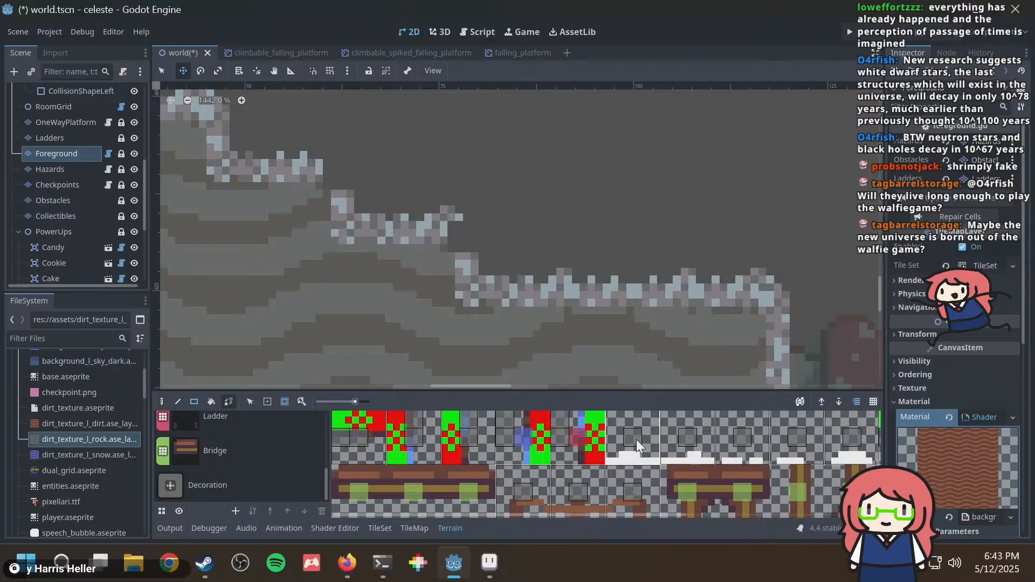
scroll(637, 439, "right", 2)
scroll(636, 439, "right", 2)
scroll(419, 446, "left", 2)
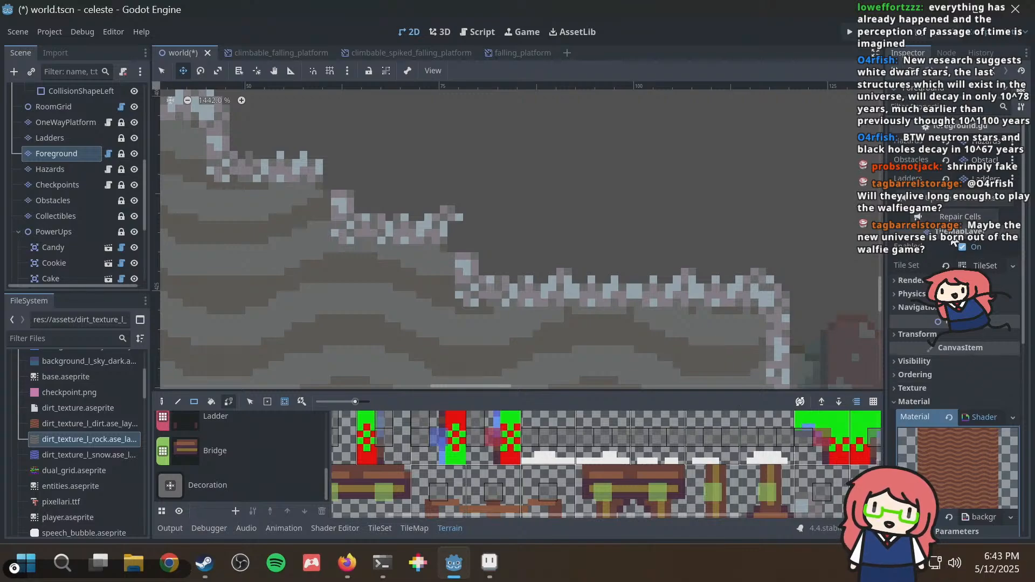
left_click(969, 201)
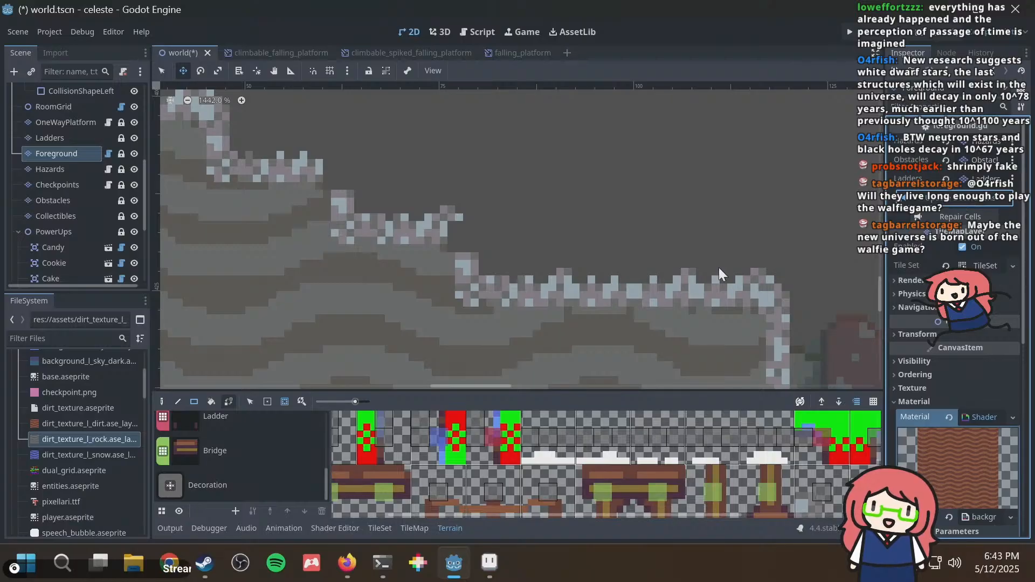
left_click(464, 243)
scroll(459, 185, "down", 8)
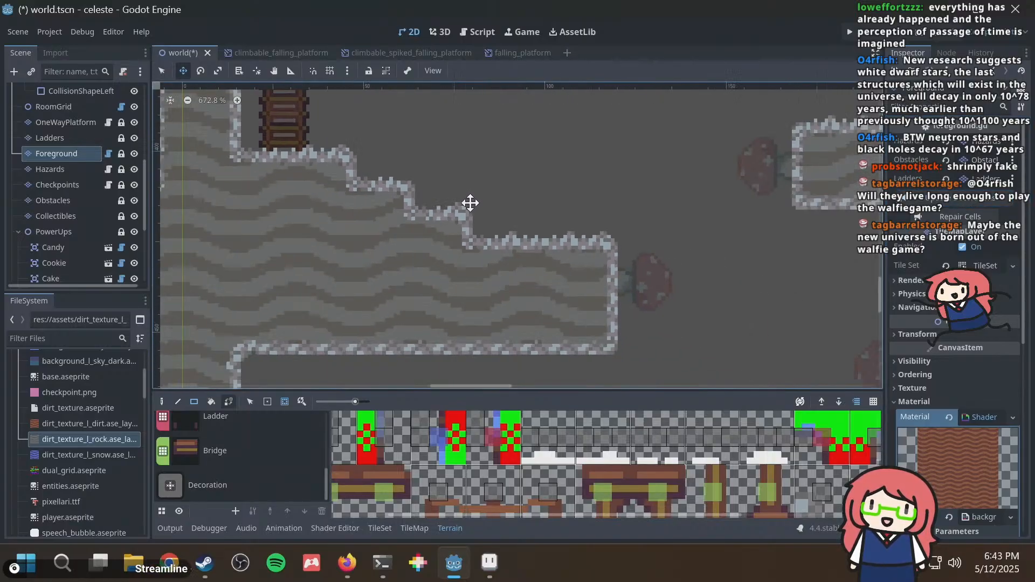
key("ctrl+s")
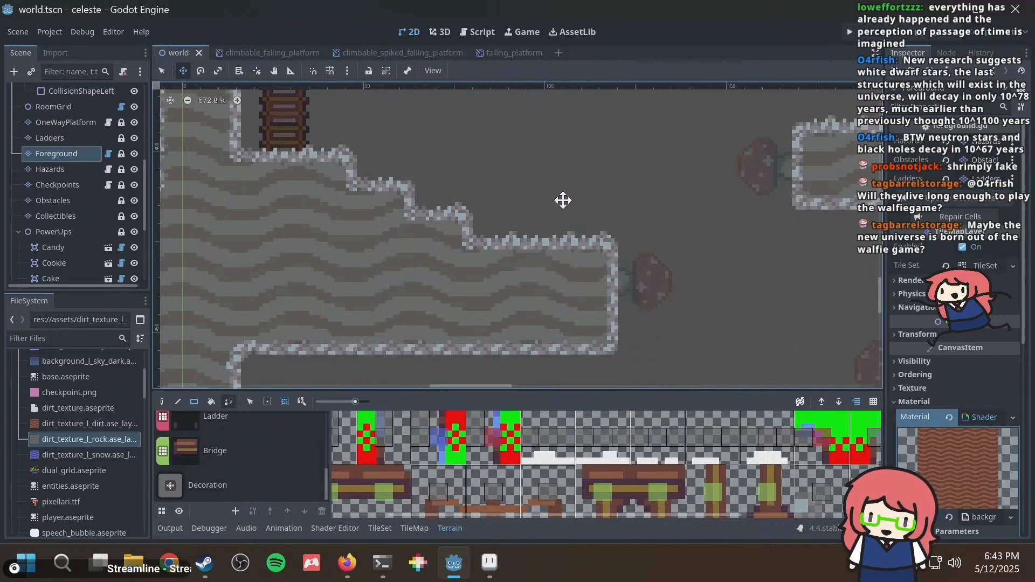
Run the game, move the character through the rock rooms to examine the rock edges and pebbles, and close it.
key("F5")
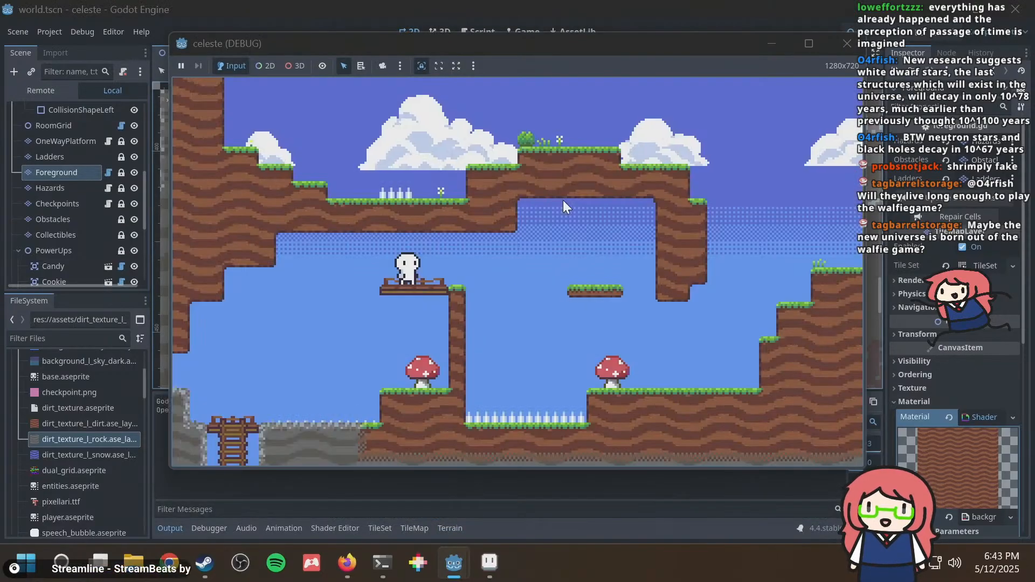
key("Left")
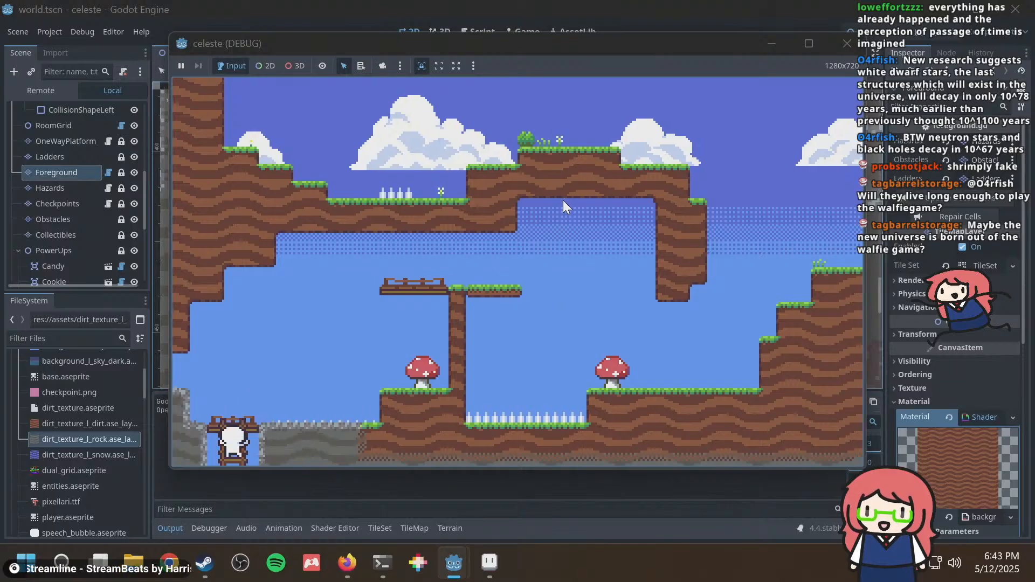
key("Right")
key("space")
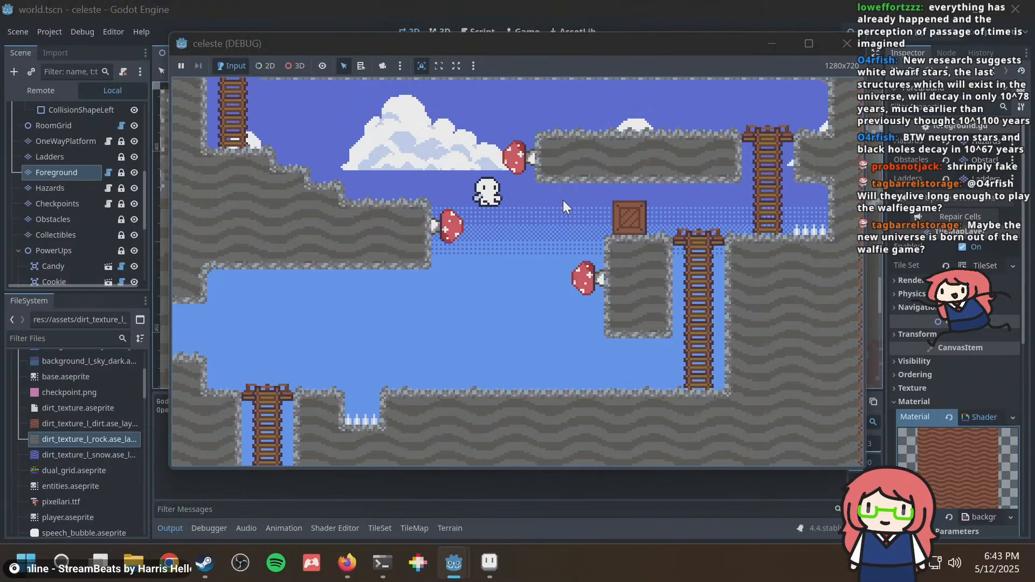
key("Left")
key("space")
key("Left")
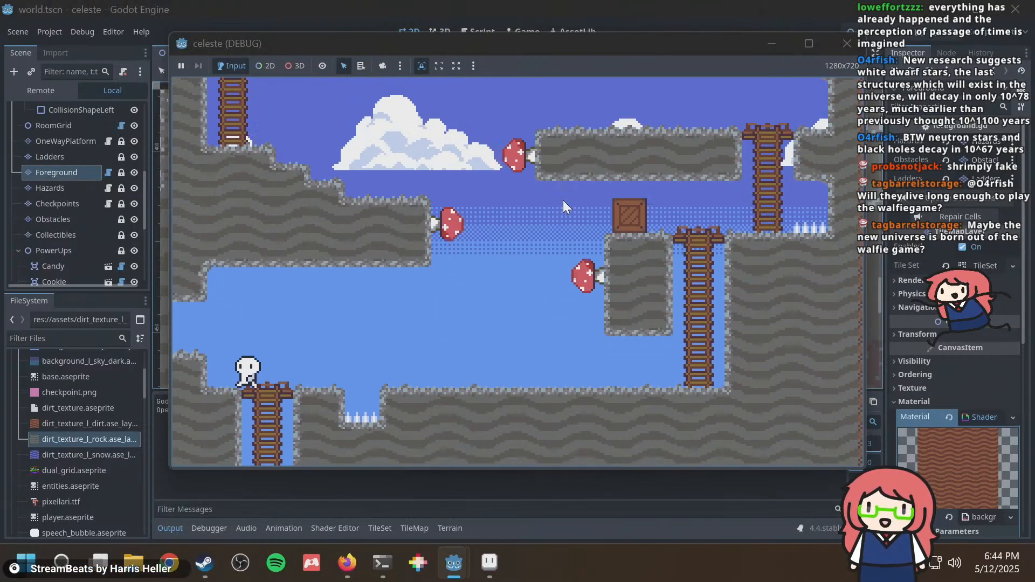
key("Left")
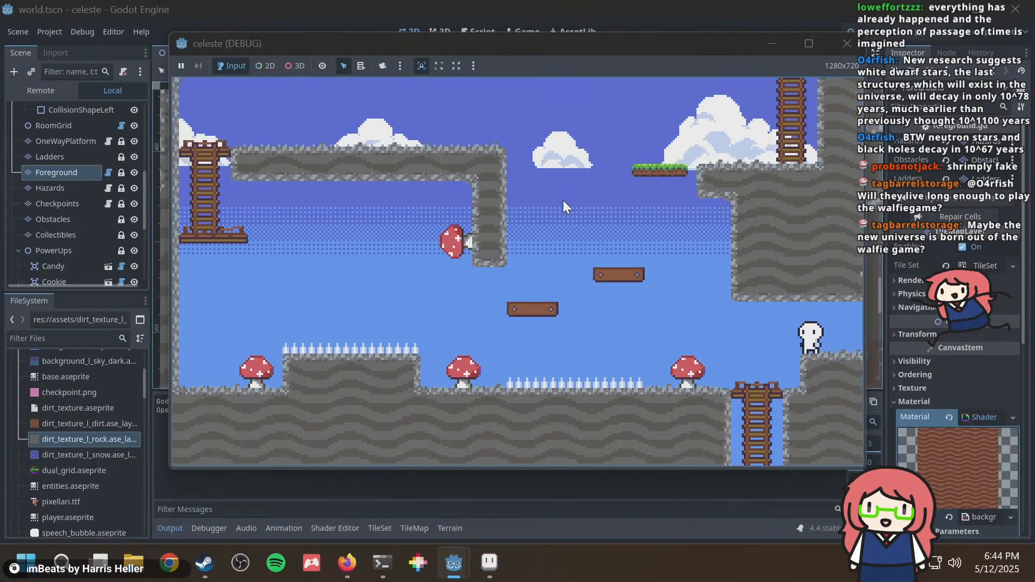
key("space")
key("Left")
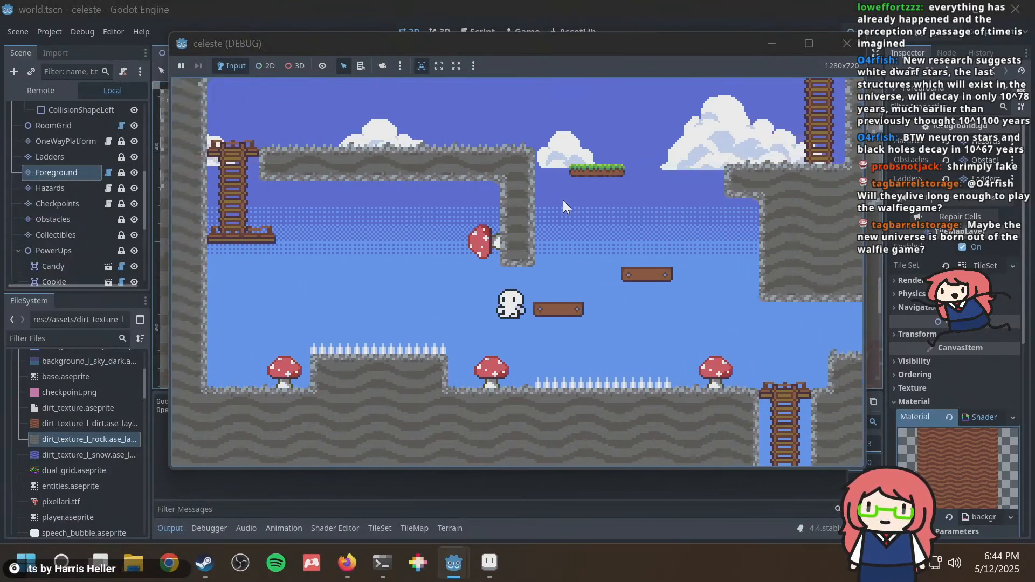
key("space")
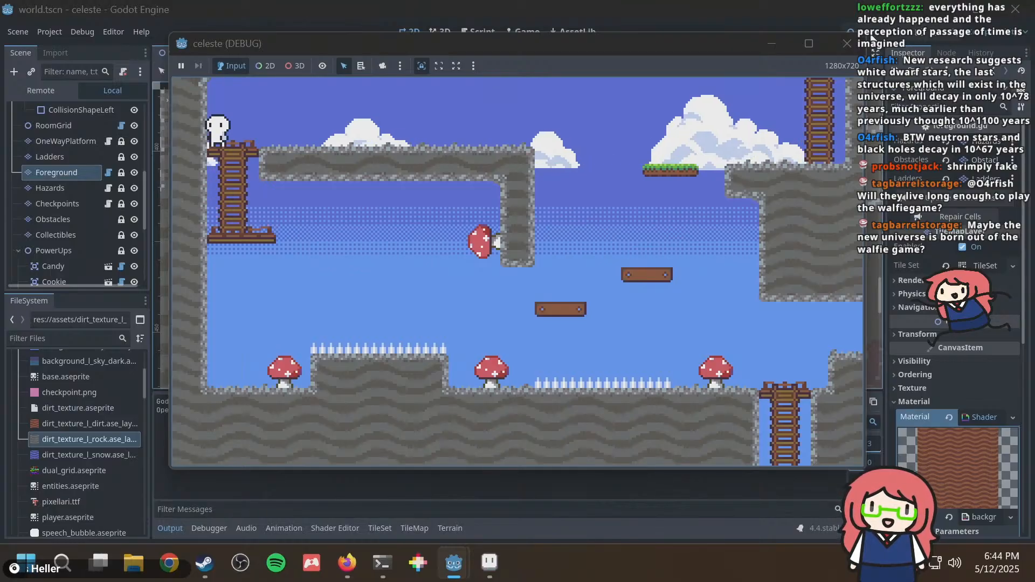
left_click(847, 44)
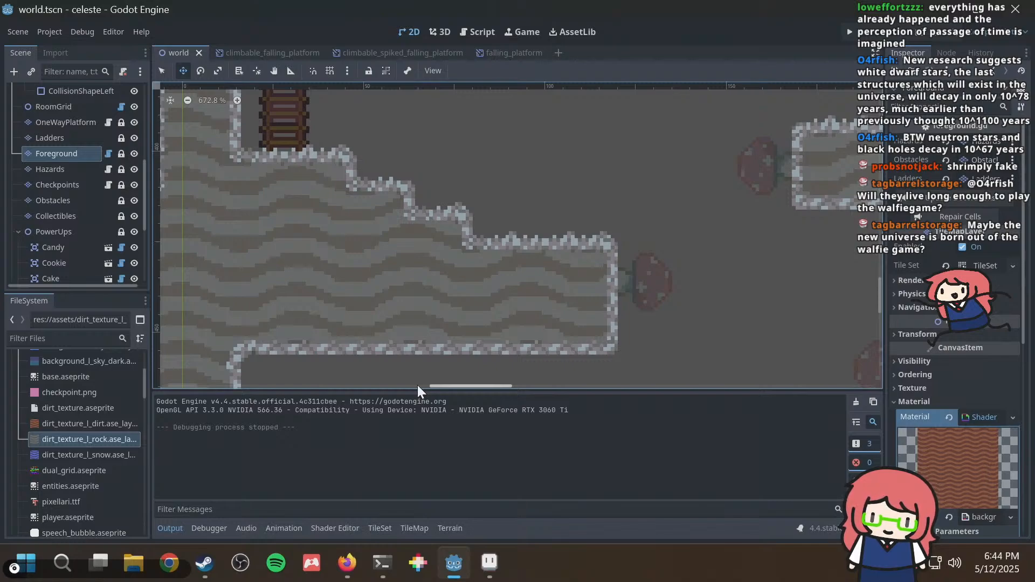
Run the game again, move the character over the rock column area to examine its ledges, and close the game.
key("F5")
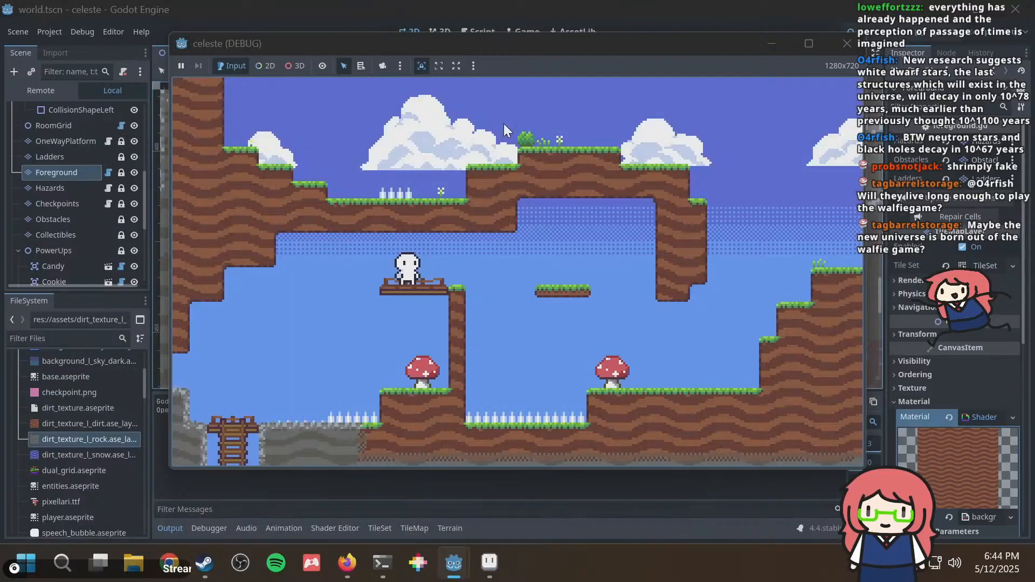
key("Left")
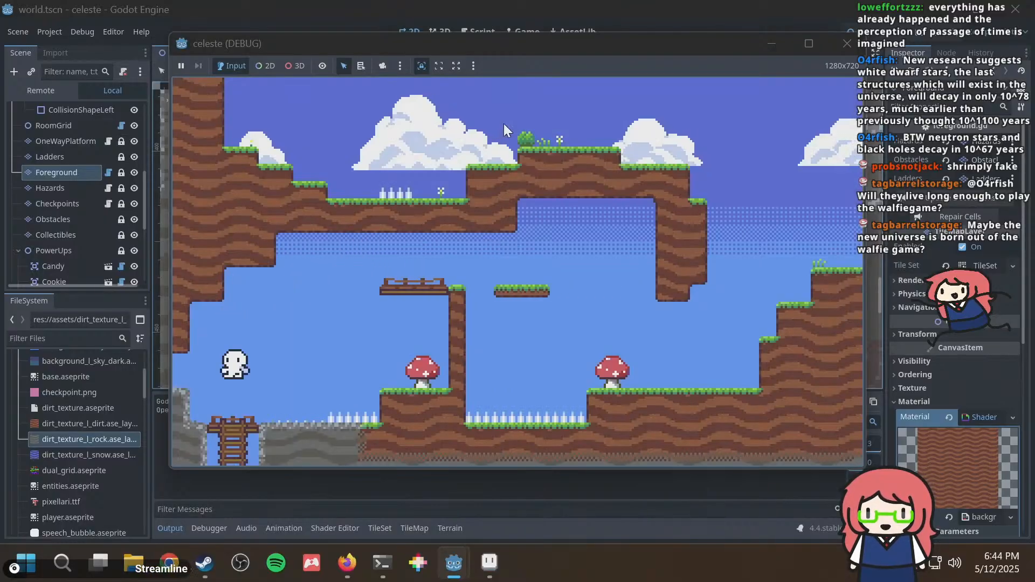
key("space")
key("Left")
key("space")
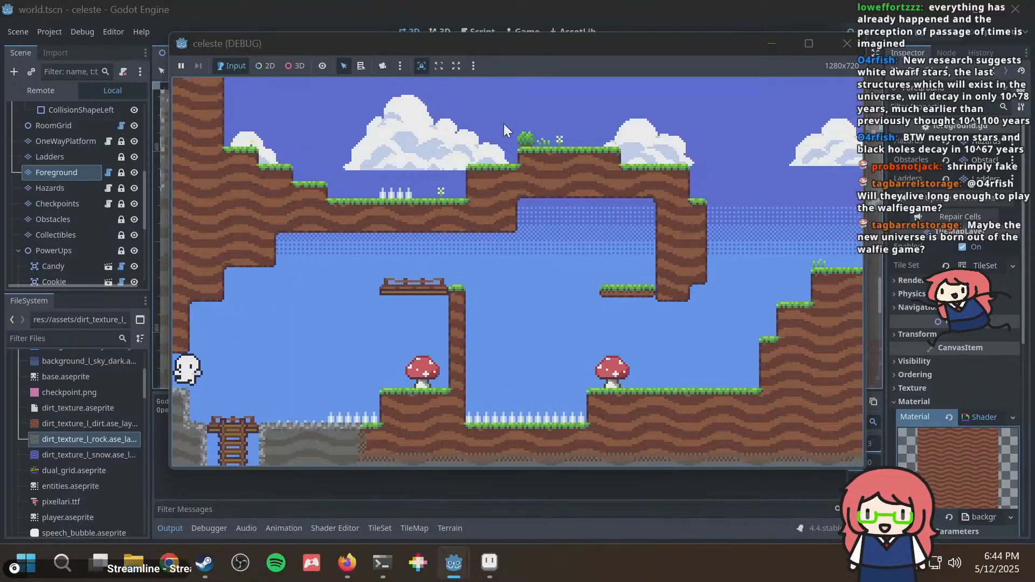
key("Right")
key("space")
key("Left")
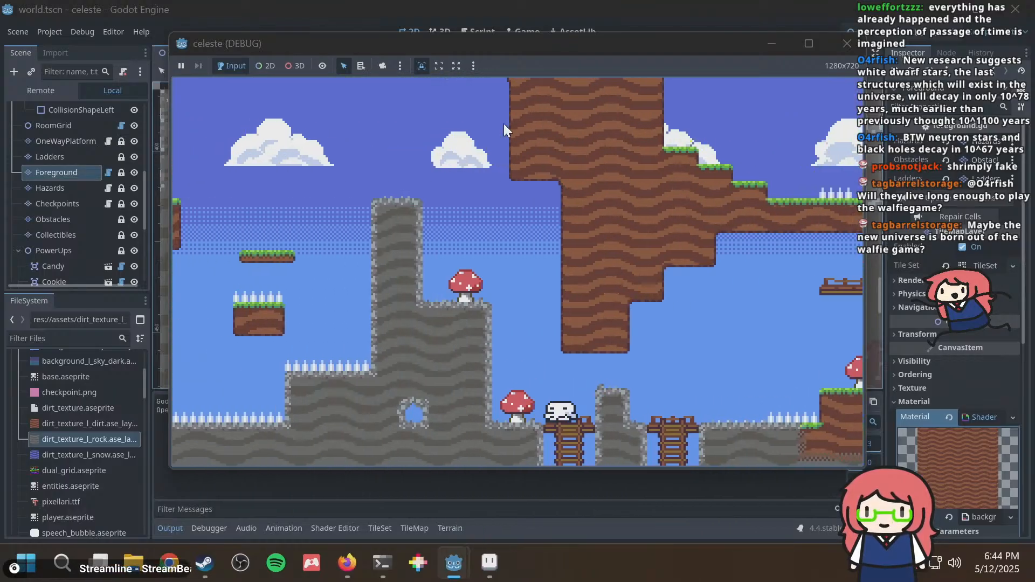
key("space")
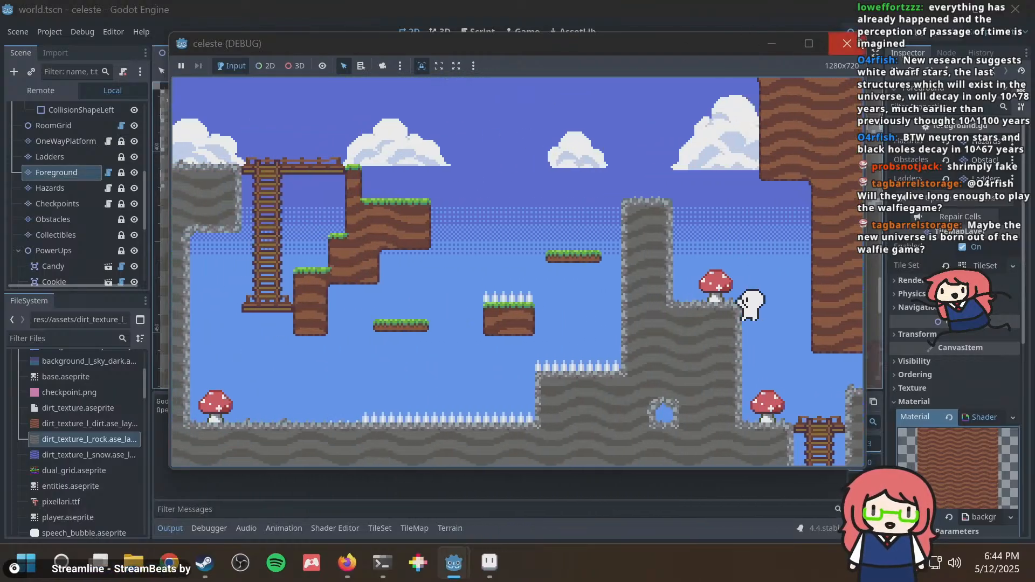
left_click(856, 43)
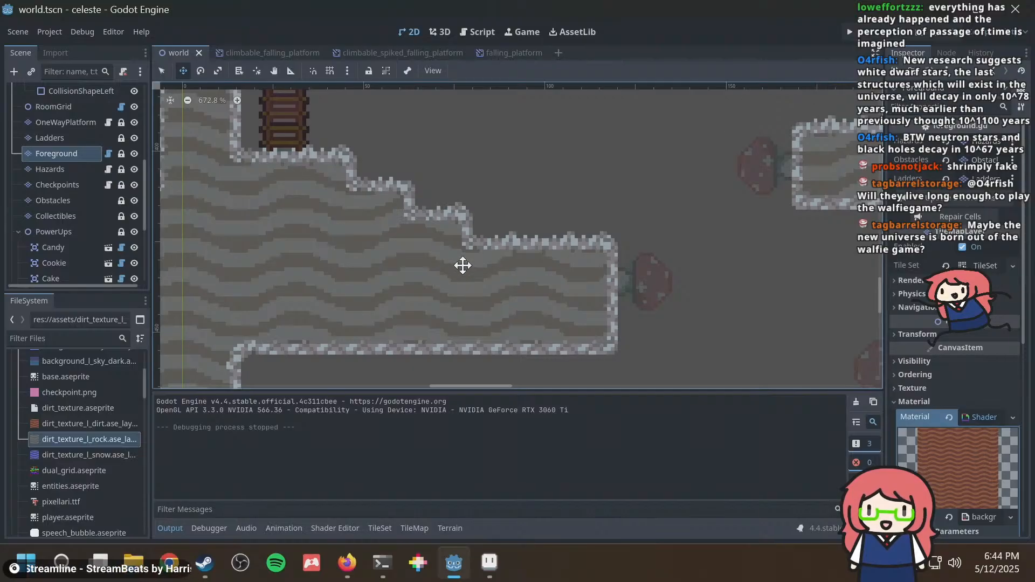
Switch to Firefox, search the web for "celeste" in a new tab, and show the image results.
left_click(348, 562)
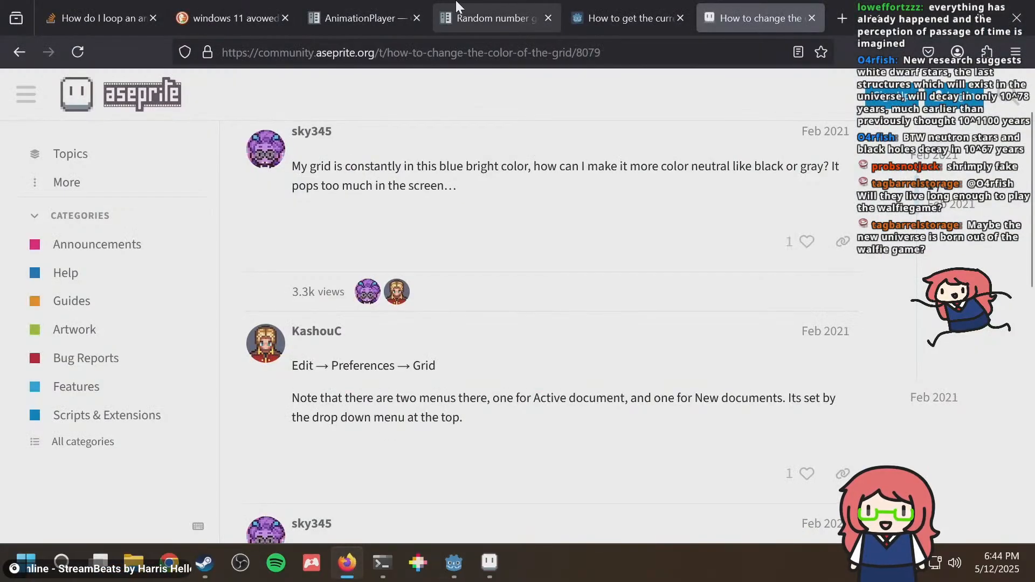
key("ctrl+t")
type("celeste")
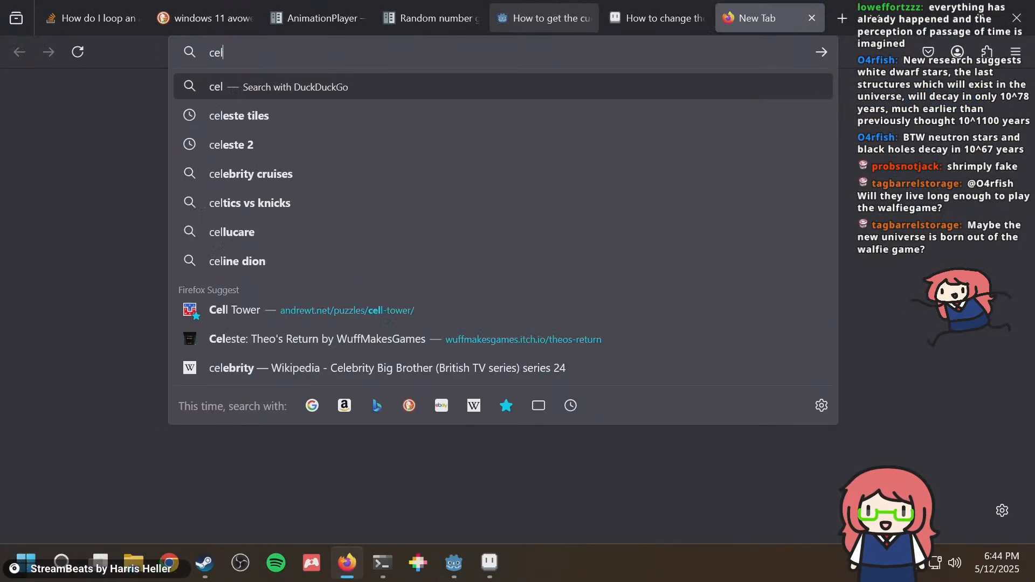
key("Return")
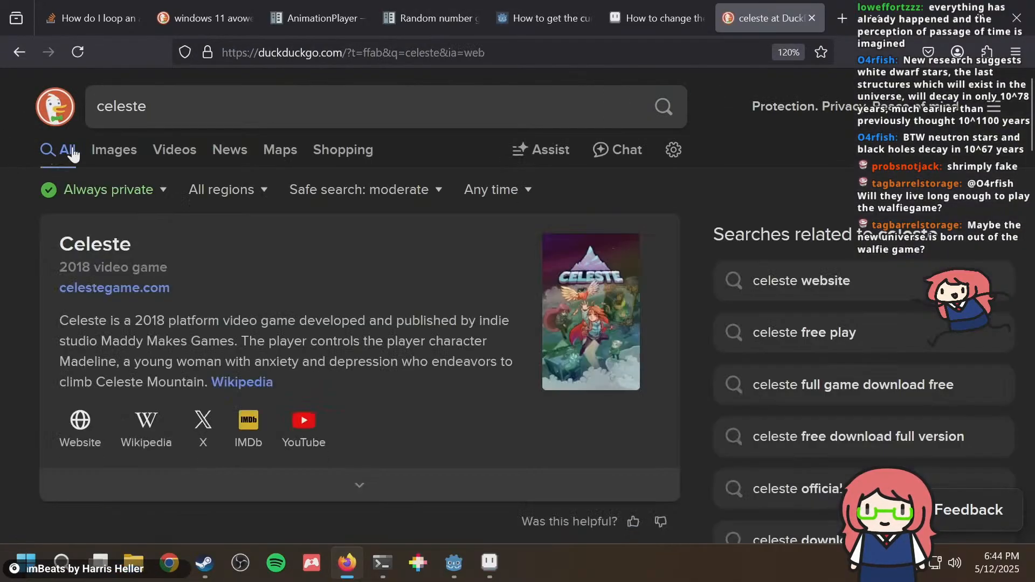
left_click(97, 151)
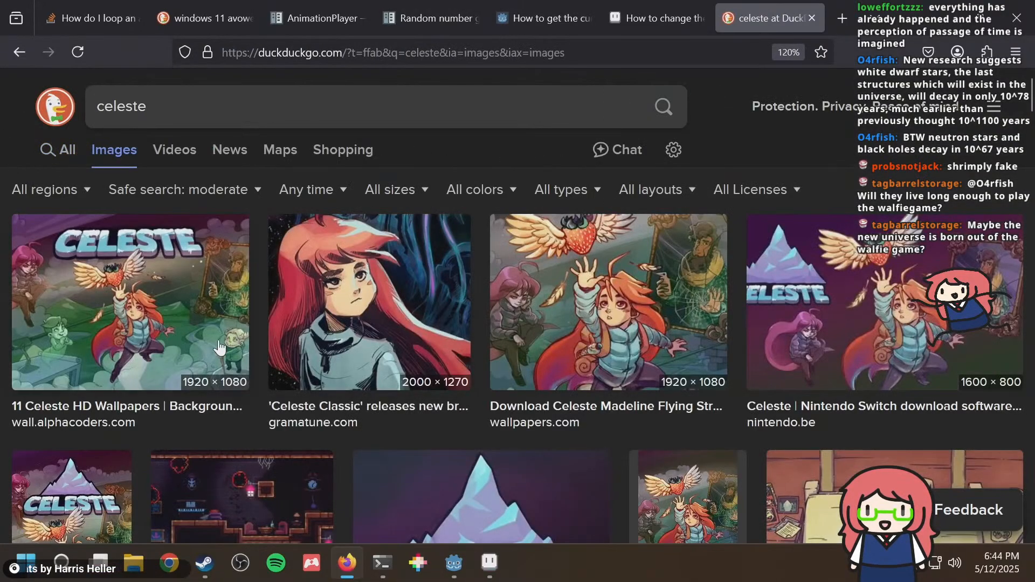
Look through the Celeste images for level screenshots and enlarge the one with icy blue terrain edges and a green block.
scroll(420, 297, "down", 5)
scroll(537, 302, "down", 10)
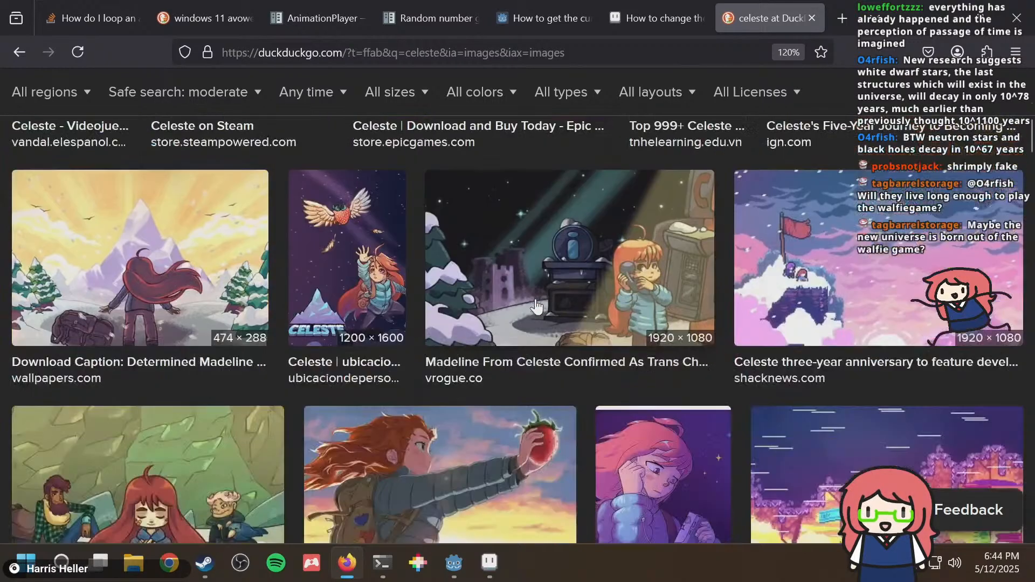
scroll(537, 305, "up", 3)
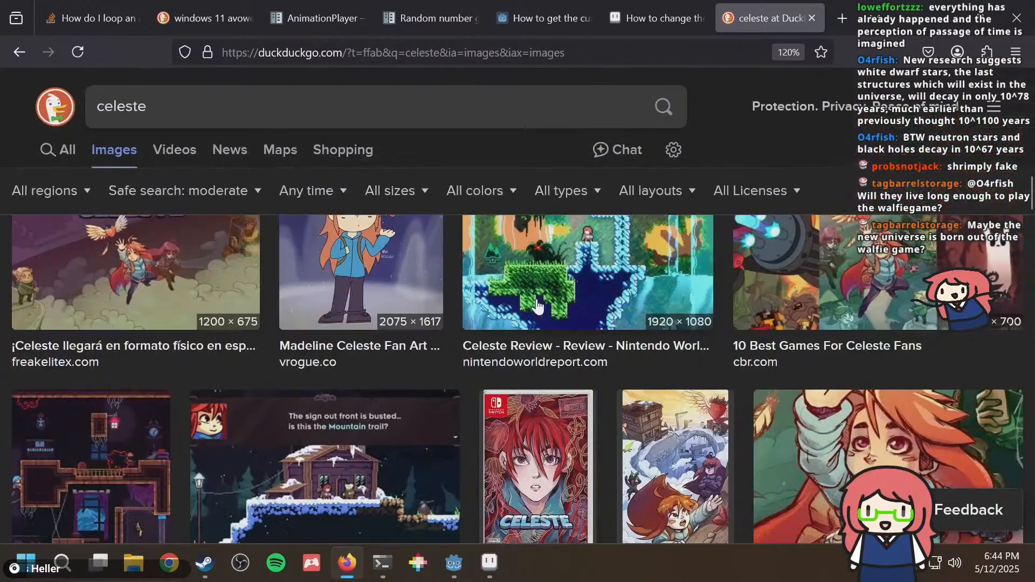
scroll(350, 322, "down", 3)
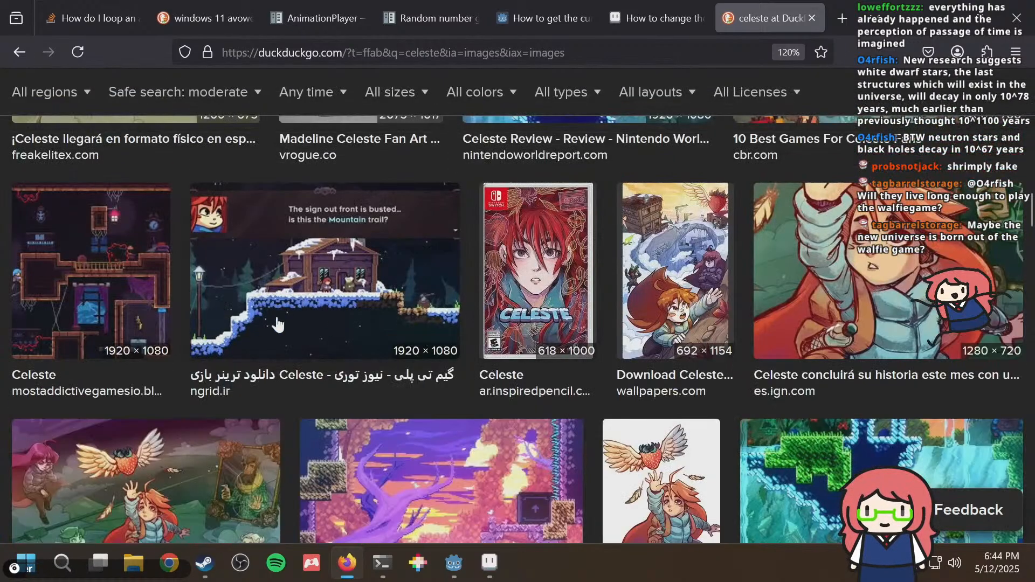
scroll(353, 317, "down", 10)
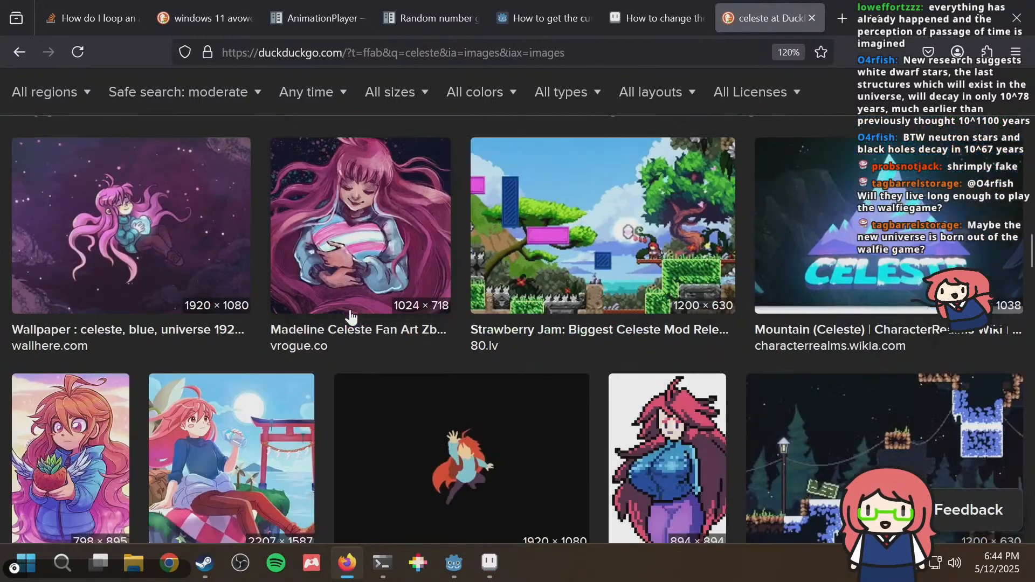
scroll(350, 317, "down", 5)
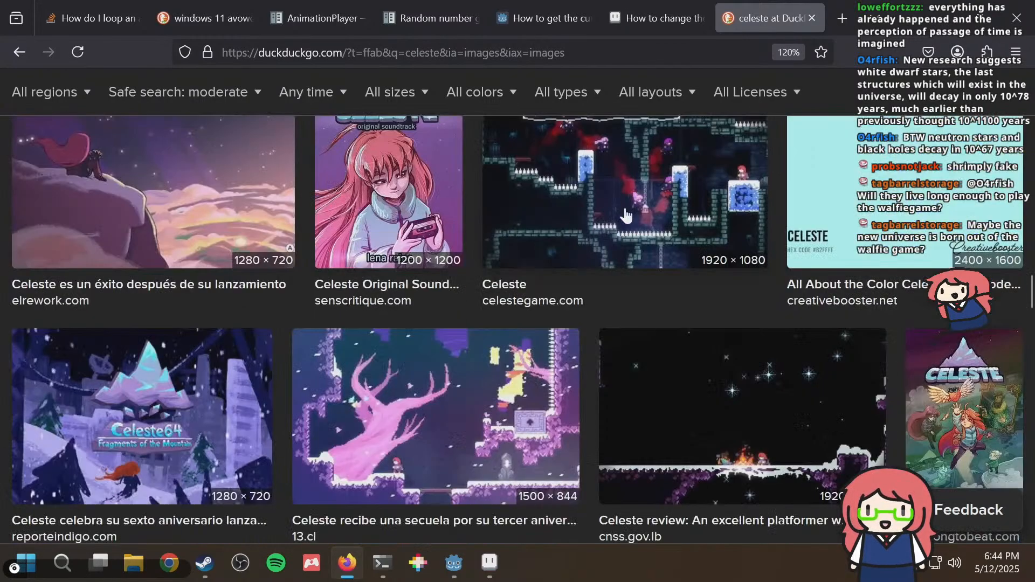
scroll(616, 376, "down", 6)
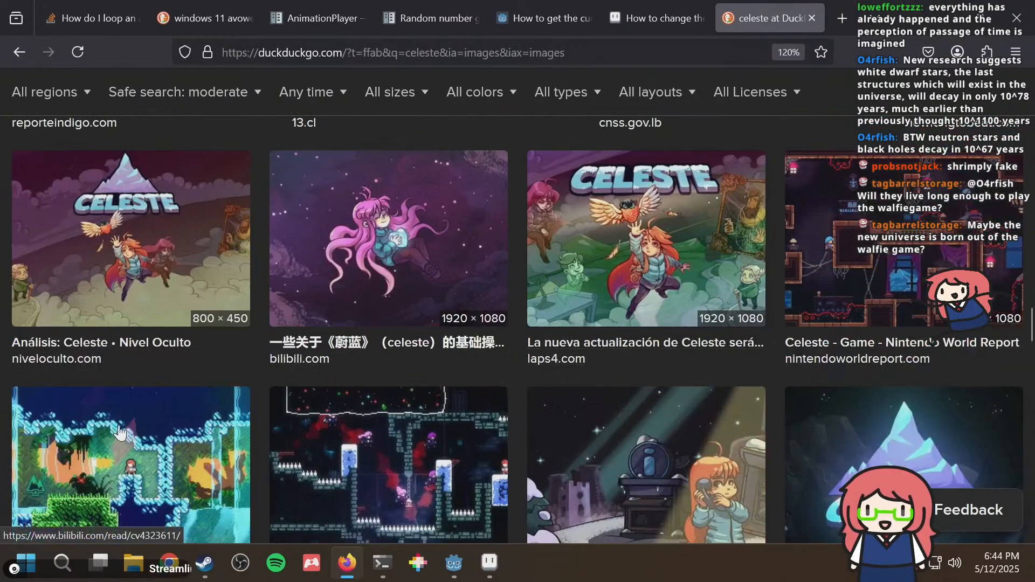
left_click(123, 459)
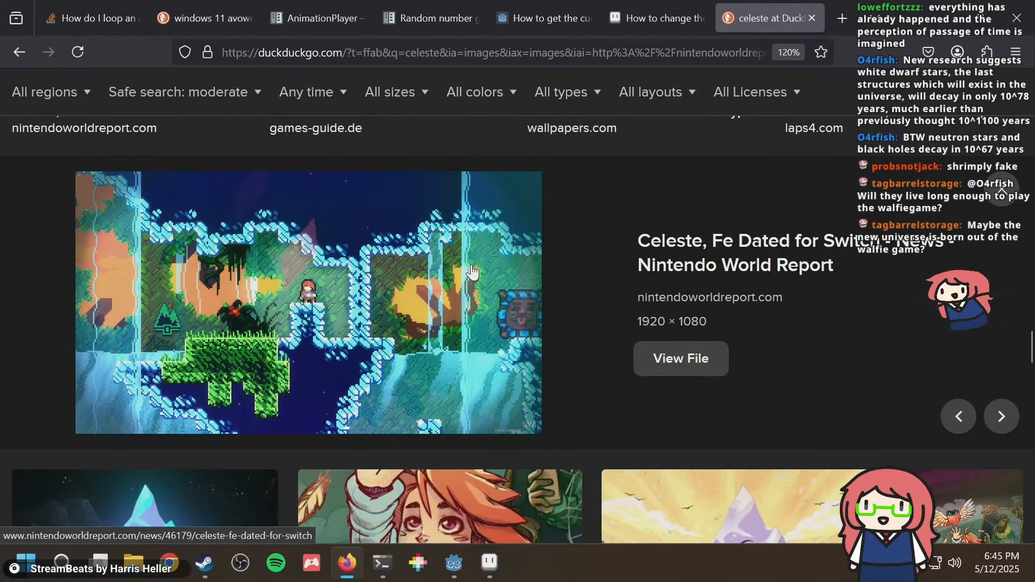
Switch back to Godot, save the world scene, and examine the rock terrain around the ladders and the rooms to its left.
key("alt+Tab")
scroll(476, 255, "down", 2)
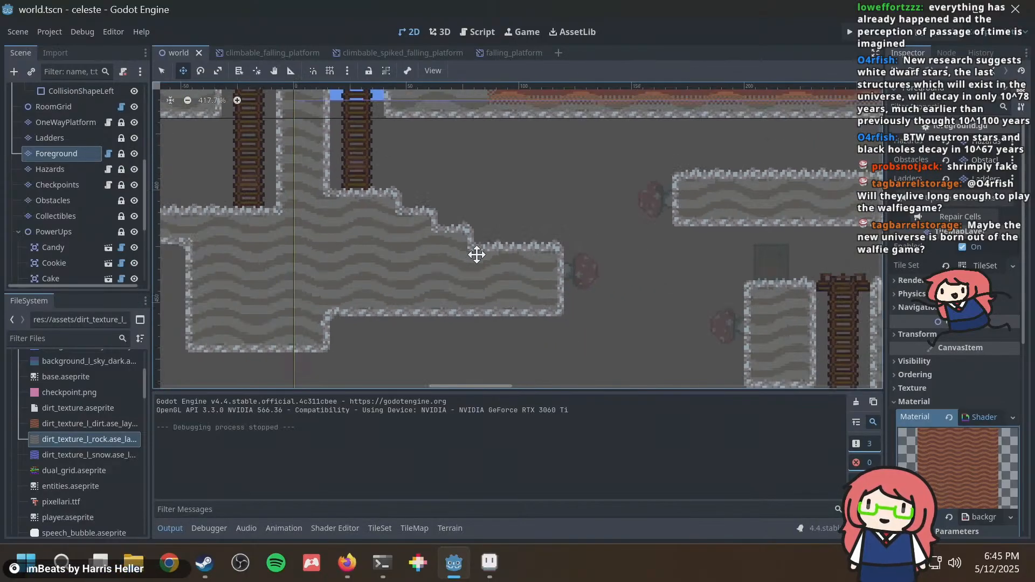
key("ctrl+s")
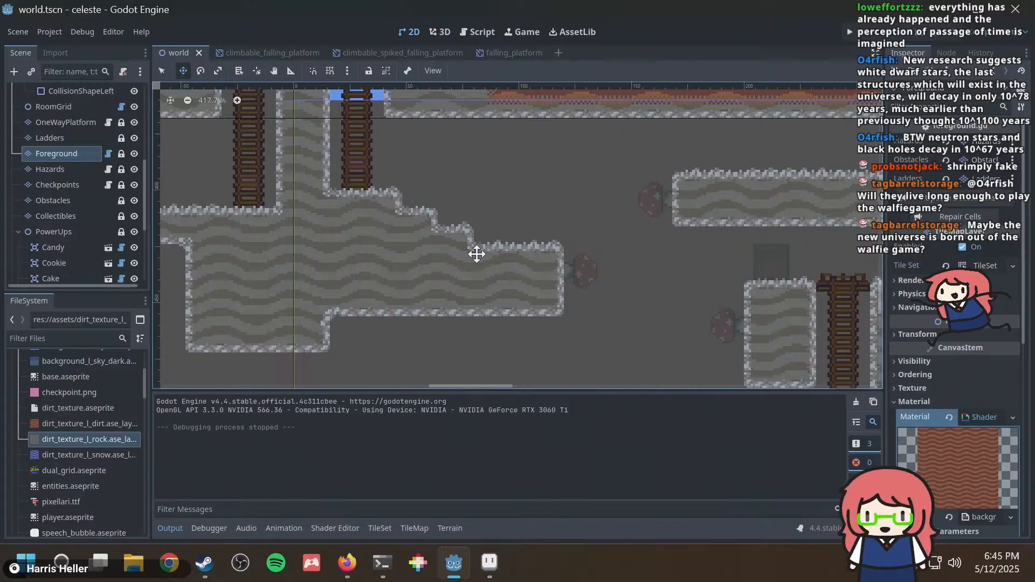
scroll(478, 254, "down", 2)
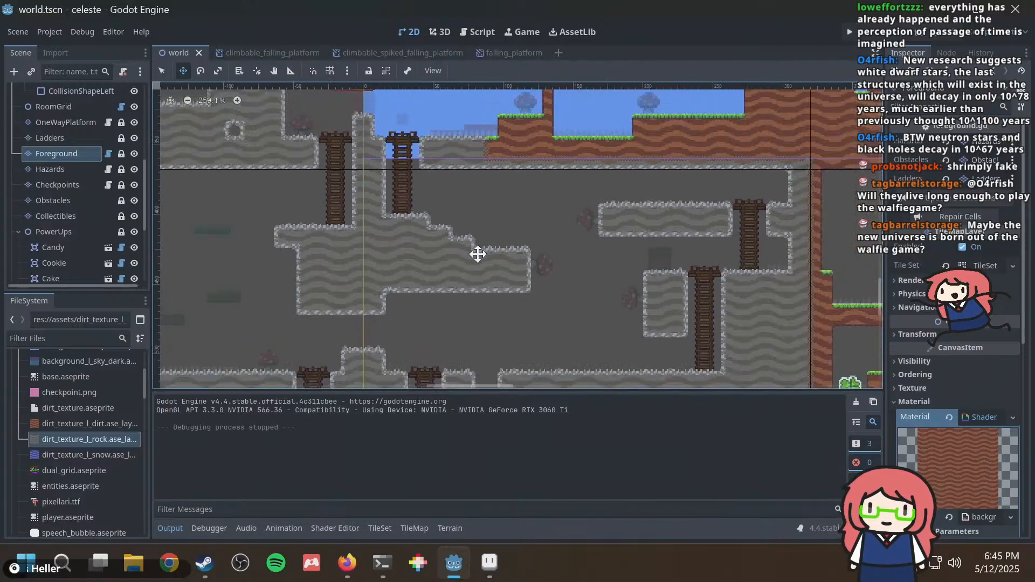
middle_click_drag(477, 249, 476, 212)
key("ctrl+s")
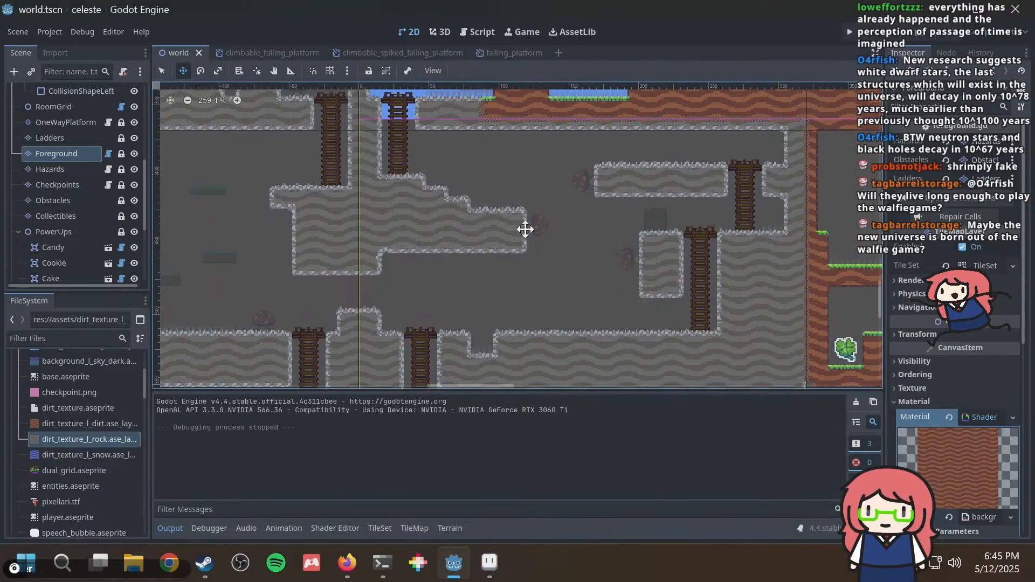
scroll(513, 224, "up", 3)
scroll(425, 231, "down", 3)
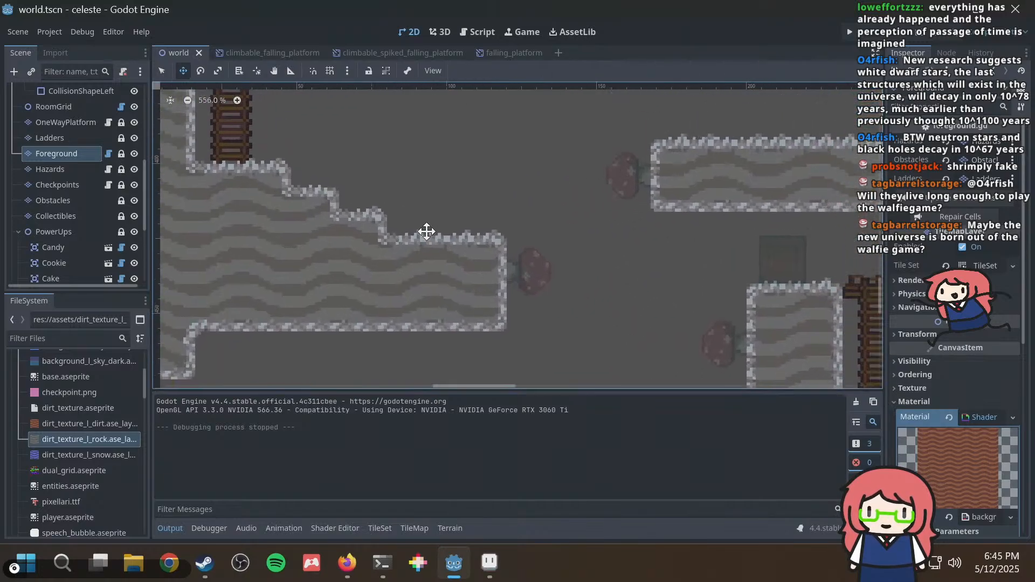
middle_click_drag(414, 192, 583, 243)
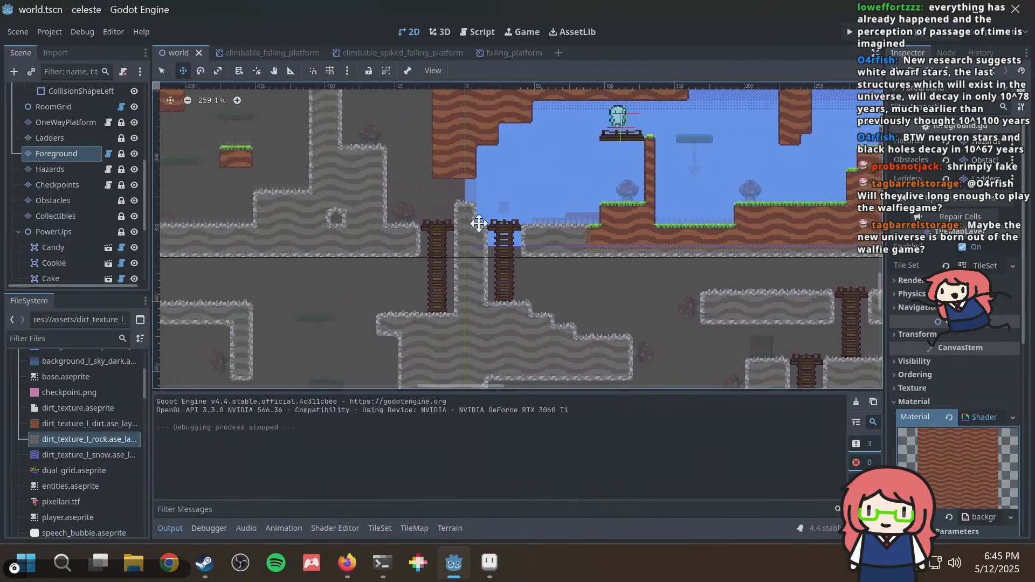
middle_click_drag(478, 224, 618, 327)
middle_click_drag(498, 265, 712, 255)
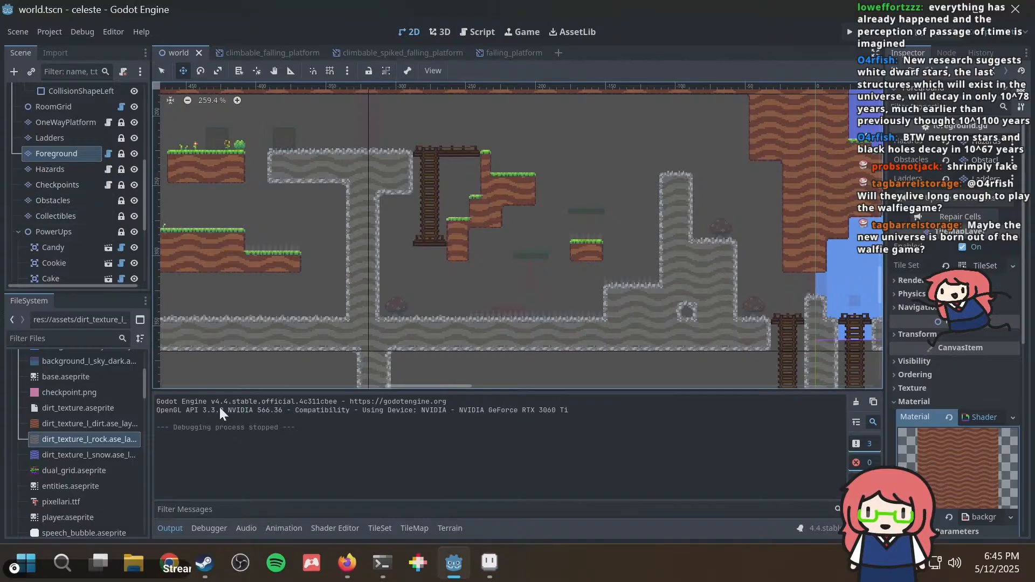
Bucket-fill the stepped dirt platform and the small dirt block beside the ladder with the Rock terrain.
left_click(451, 528)
scroll(225, 443, "up", 5)
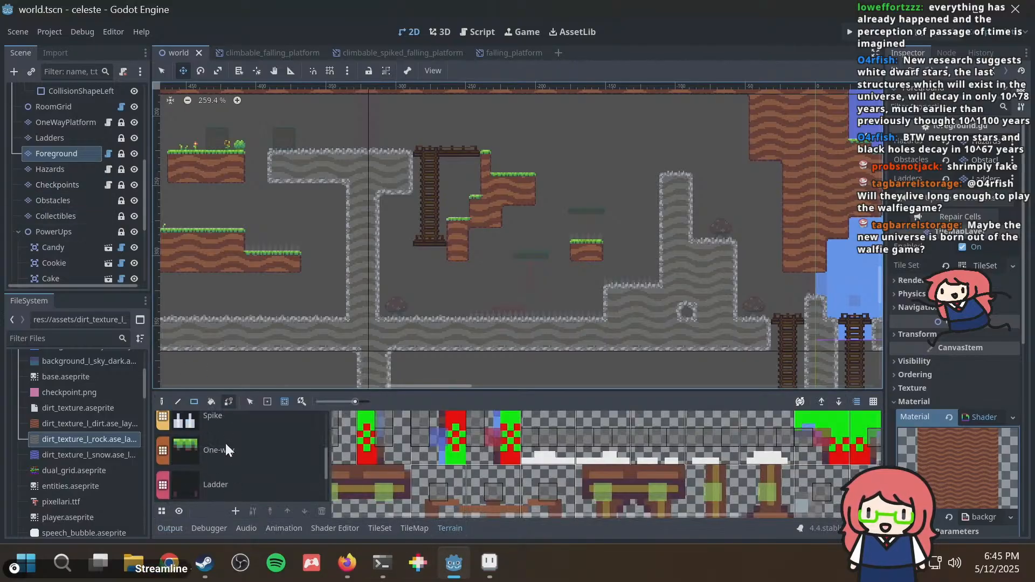
left_click(222, 452)
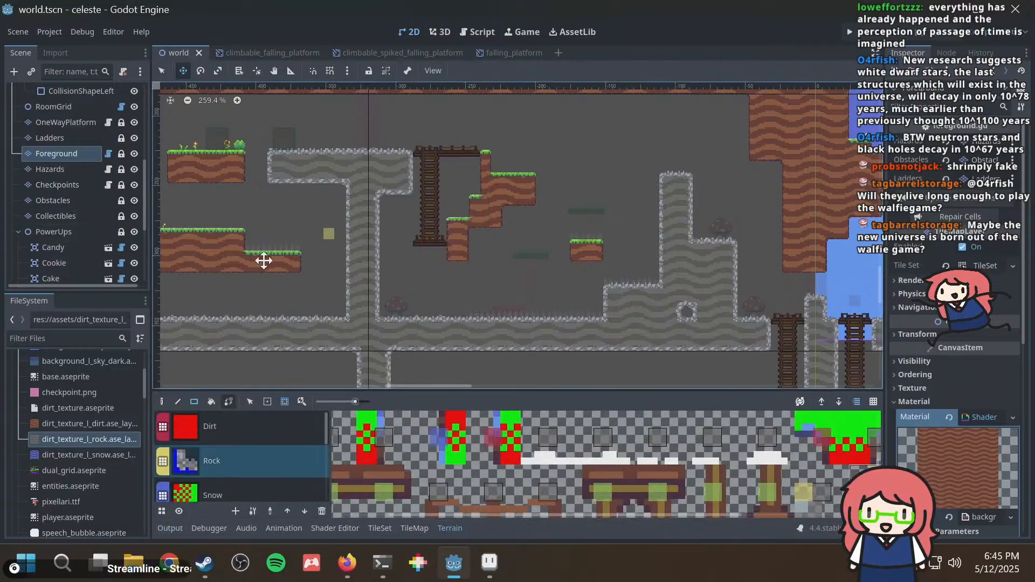
left_click(211, 402)
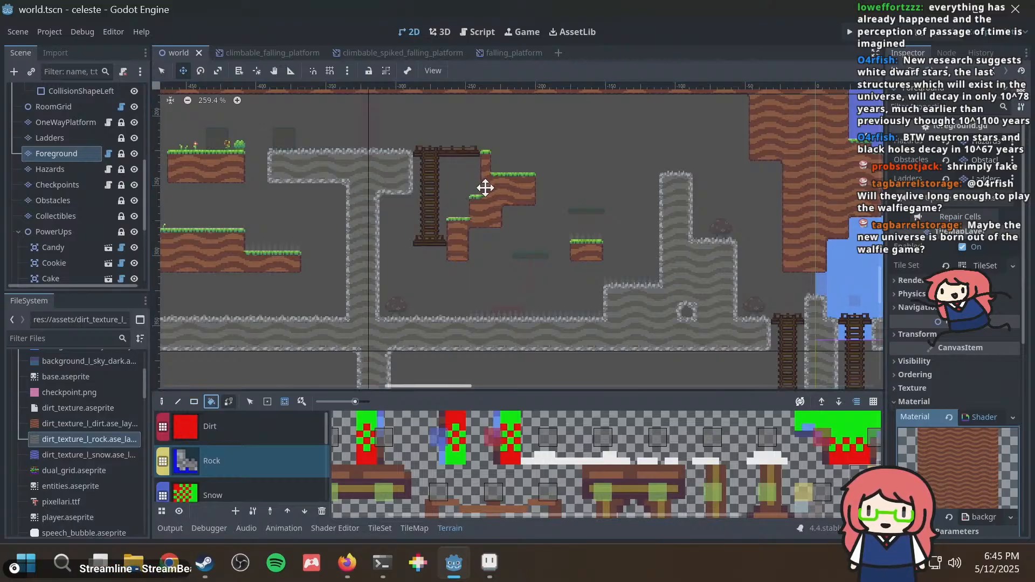
left_click(161, 71)
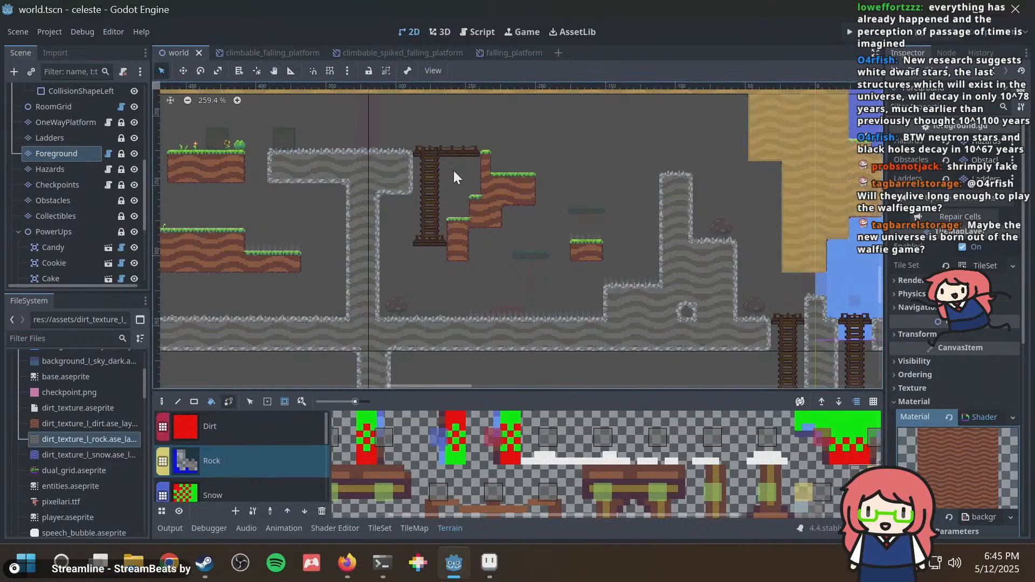
left_click(494, 188)
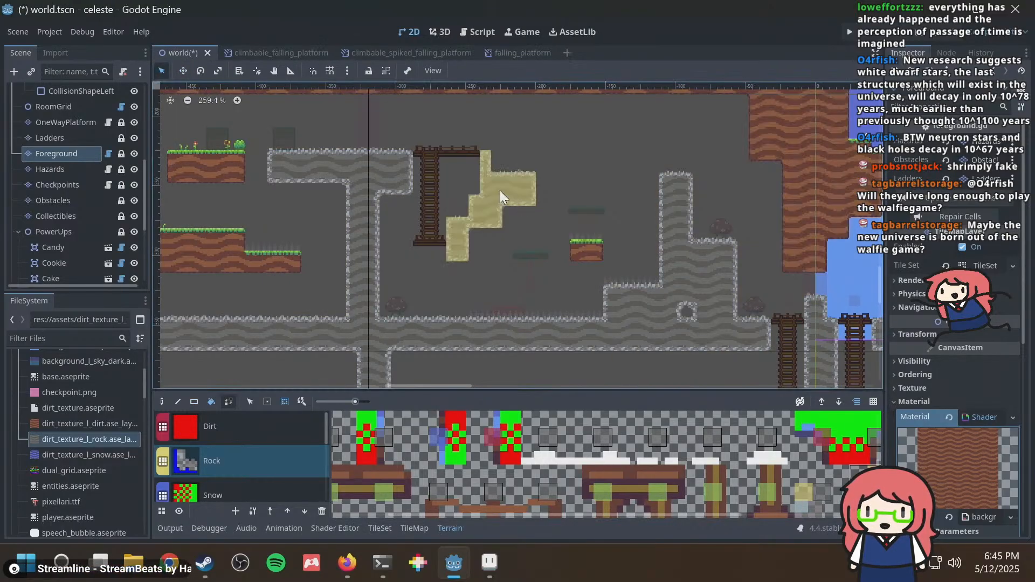
left_click(595, 247)
left_click(521, 237)
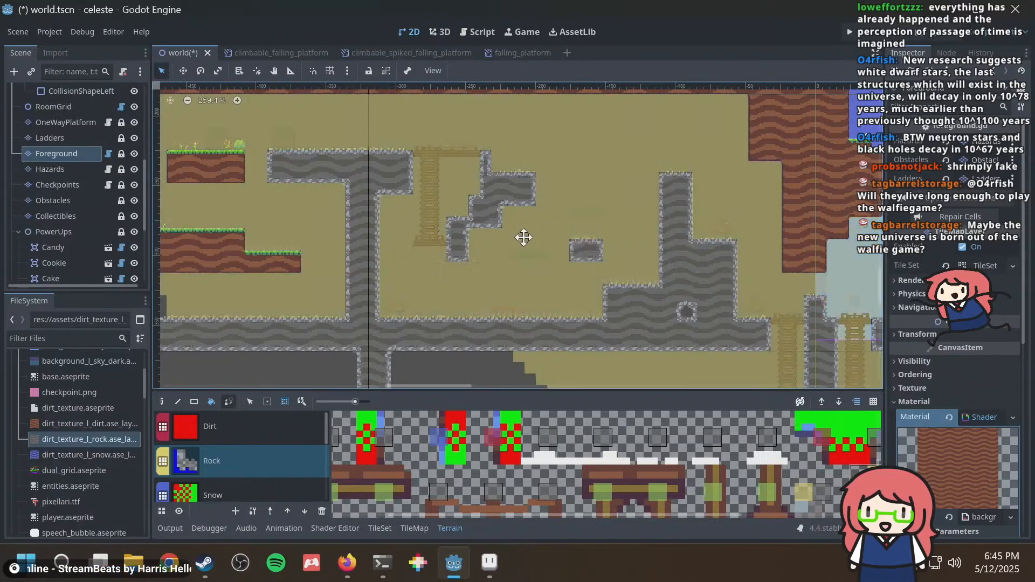
Replace the dirt platforms in the adjacent room to the left with Rock terrain and save the world scene.
middle_click_drag(319, 257, 632, 238)
left_click(478, 233)
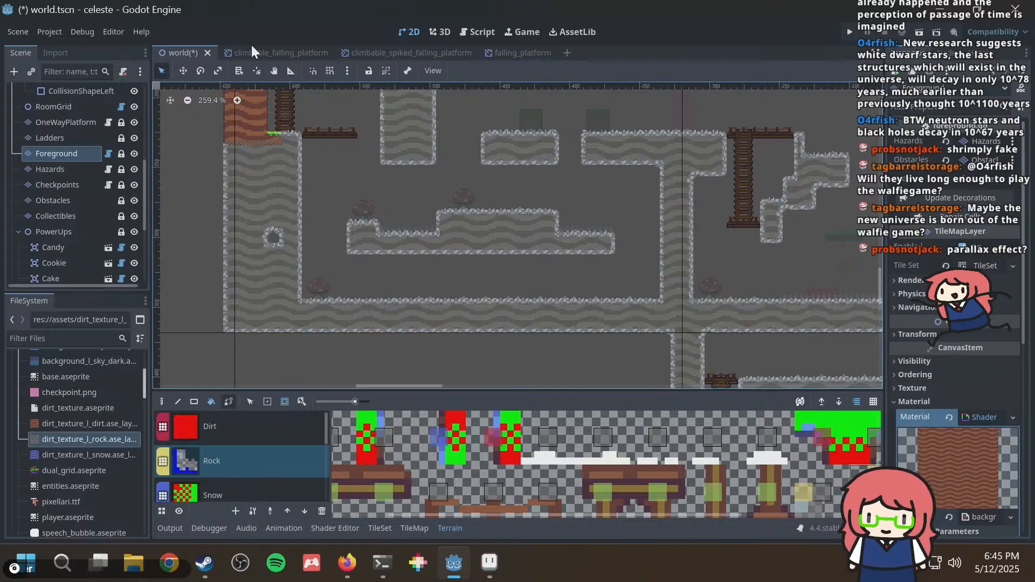
scroll(61, 216, "down", 5)
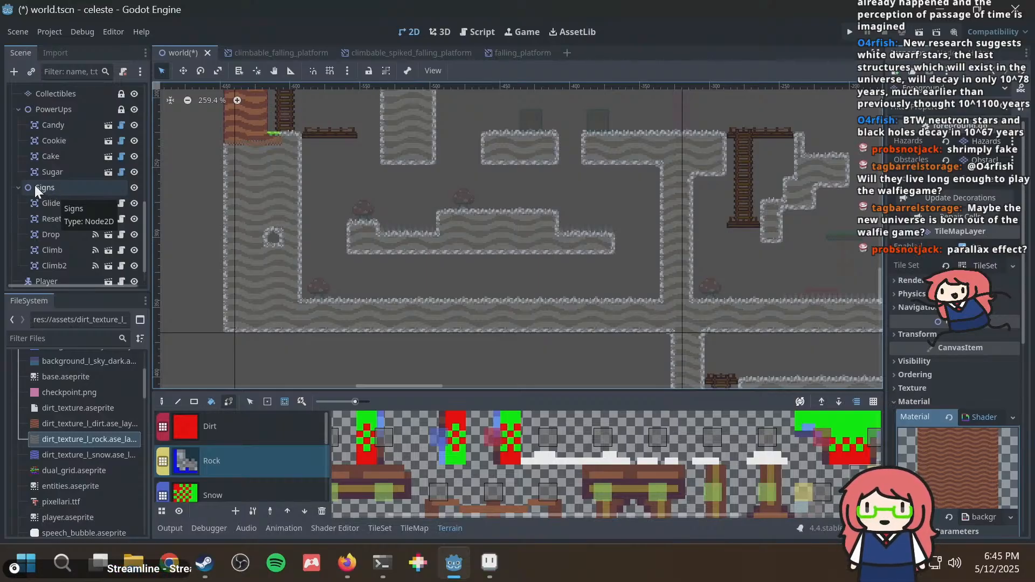
key("ctrl+s")
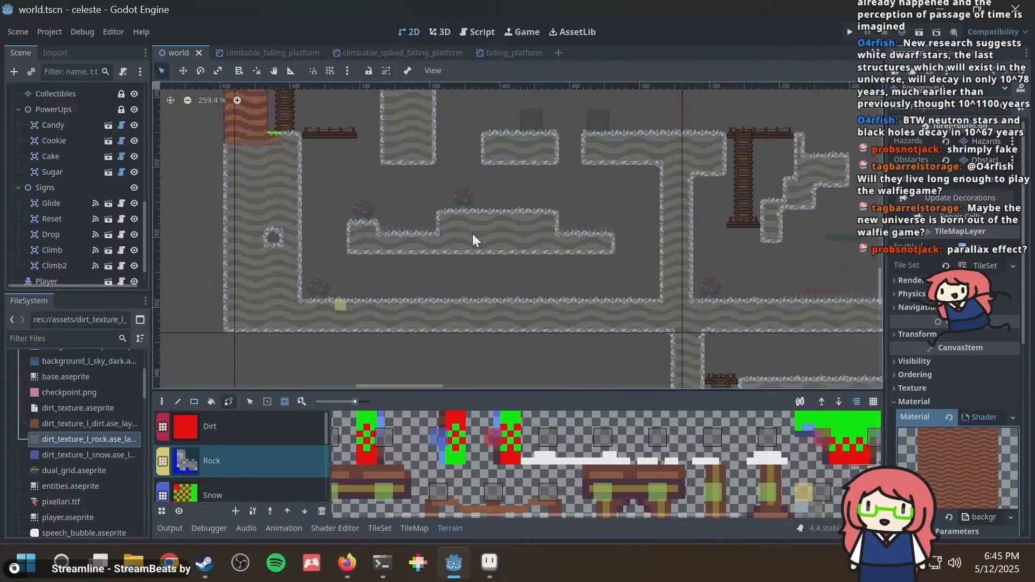
Run the game and check the rock terrain in the room with the hanging ladder and the neighbouring grassy dirt room.
scroll(568, 193, "down", 4)
scroll(592, 174, "up", 6)
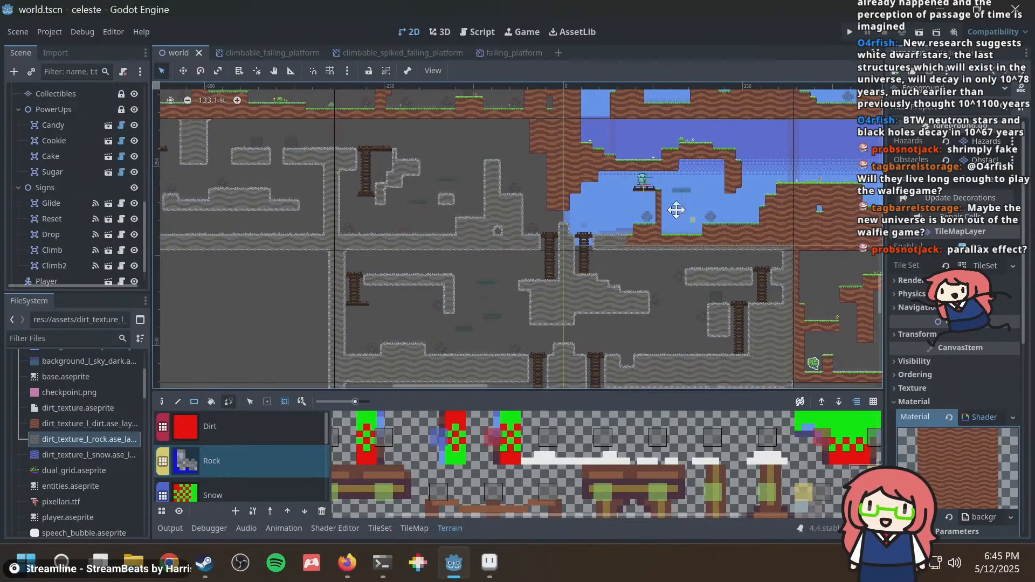
scroll(591, 174, "down", 3)
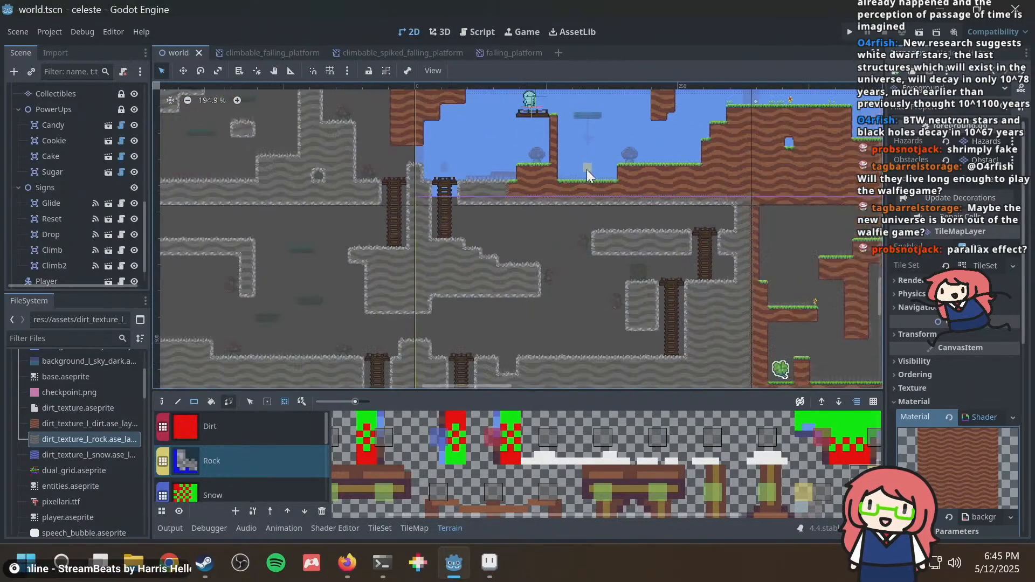
middle_click_drag(497, 260, 556, 174)
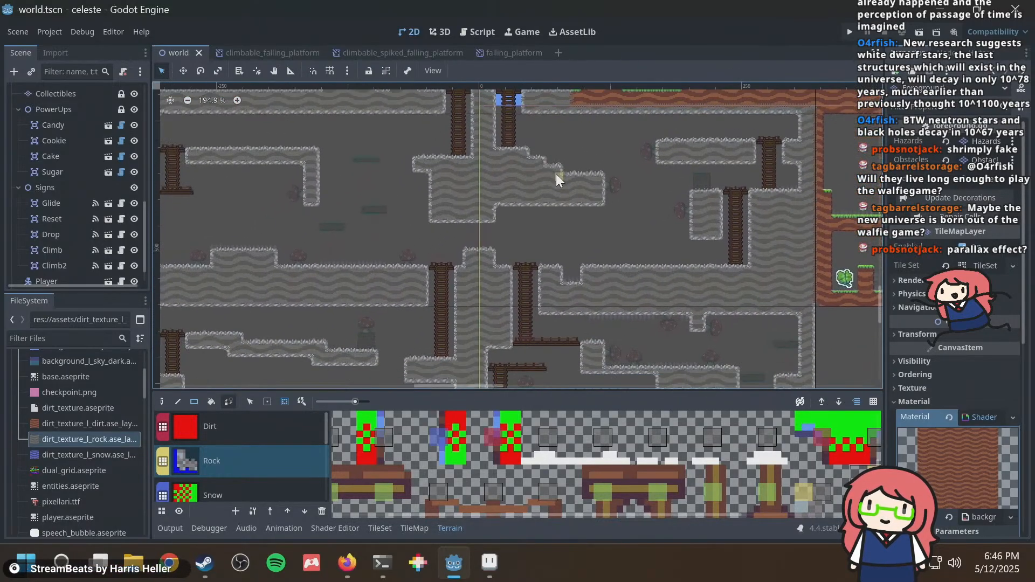
key("F5")
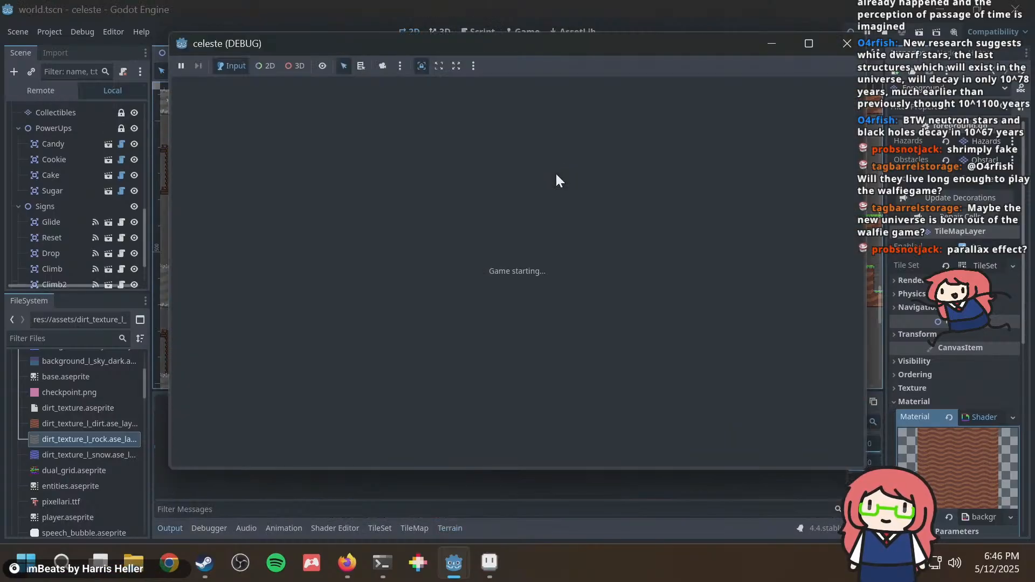
key("Left")
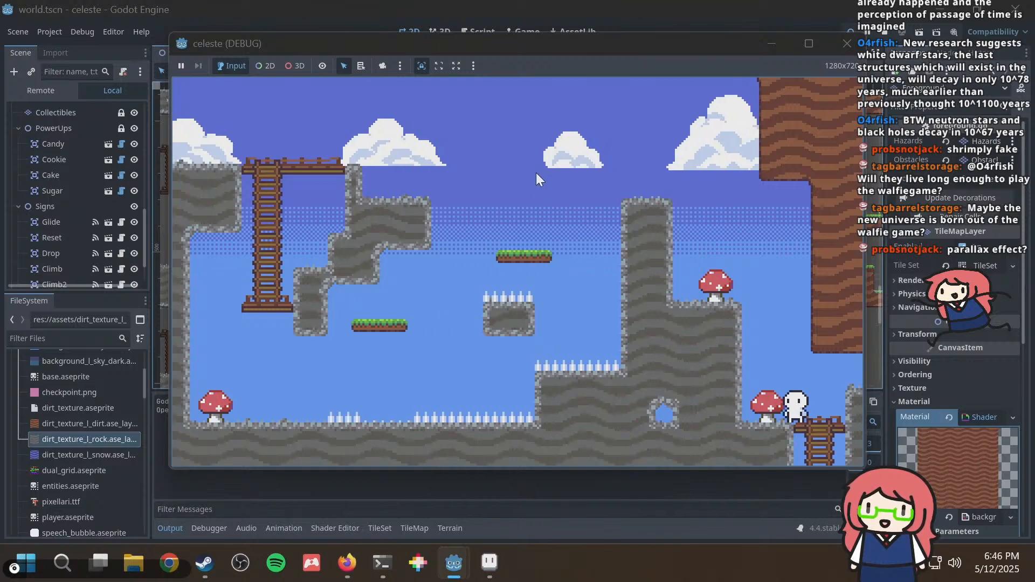
key("Right")
key("space")
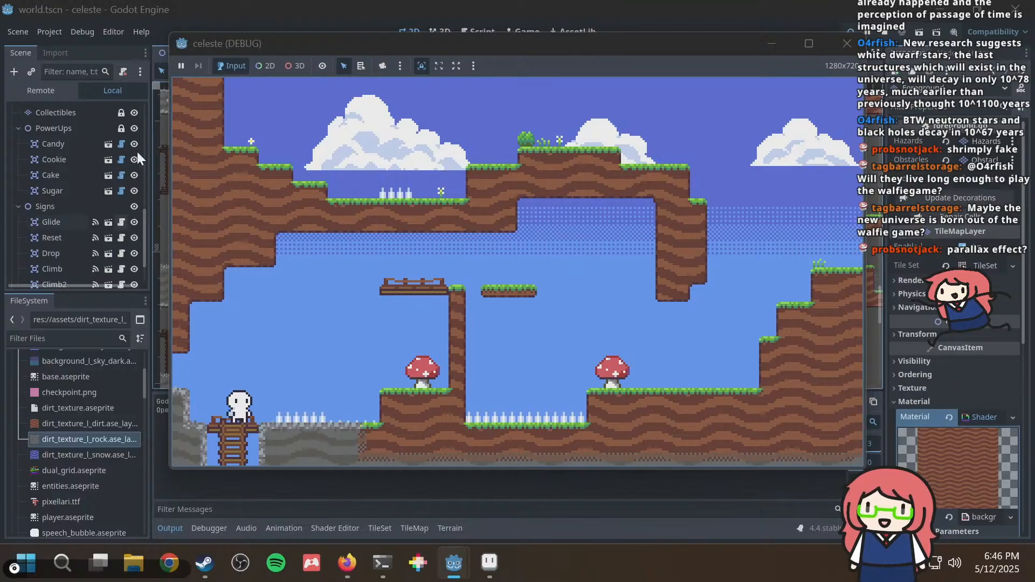
Move the character back and forth across the boundary between the rock room and the grassy dirt room to compare their terrain.
key("Left")
key("Right")
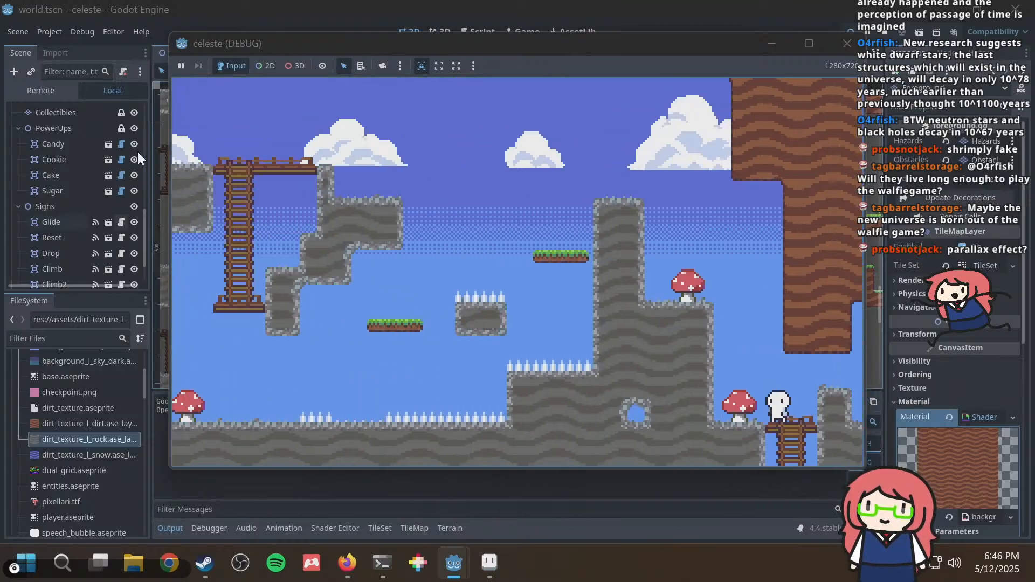
key("Left")
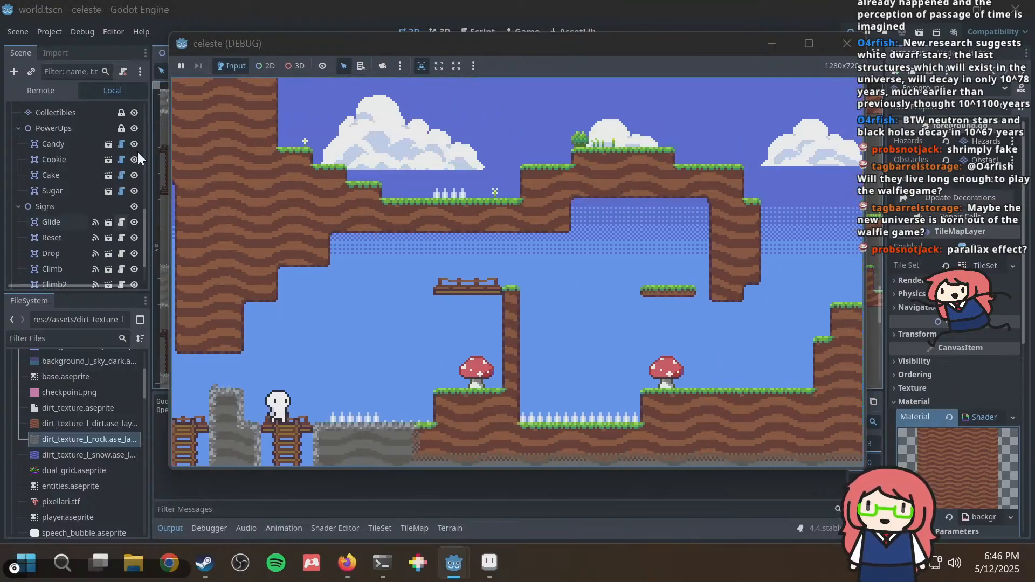
key("Right")
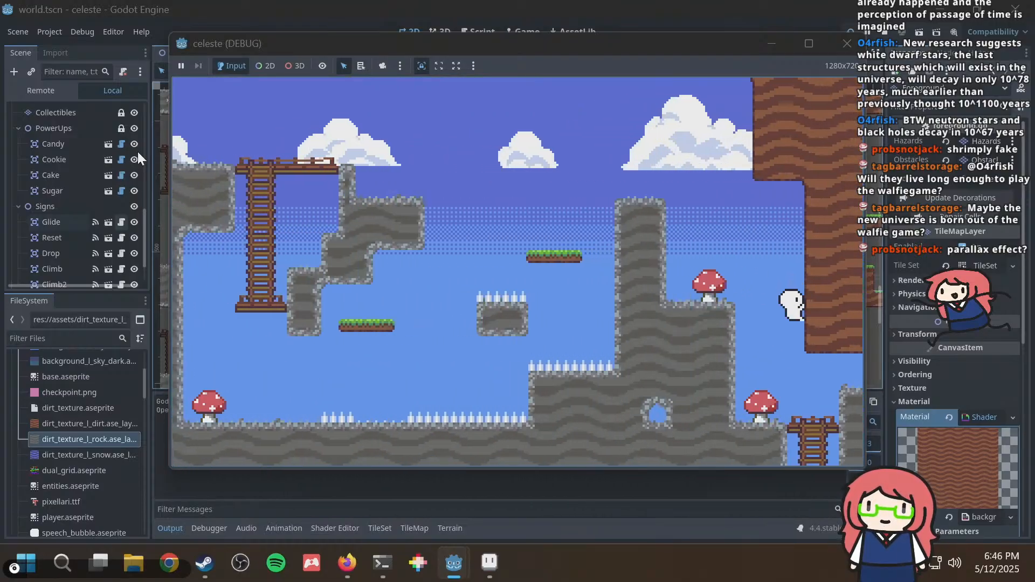
key("Left")
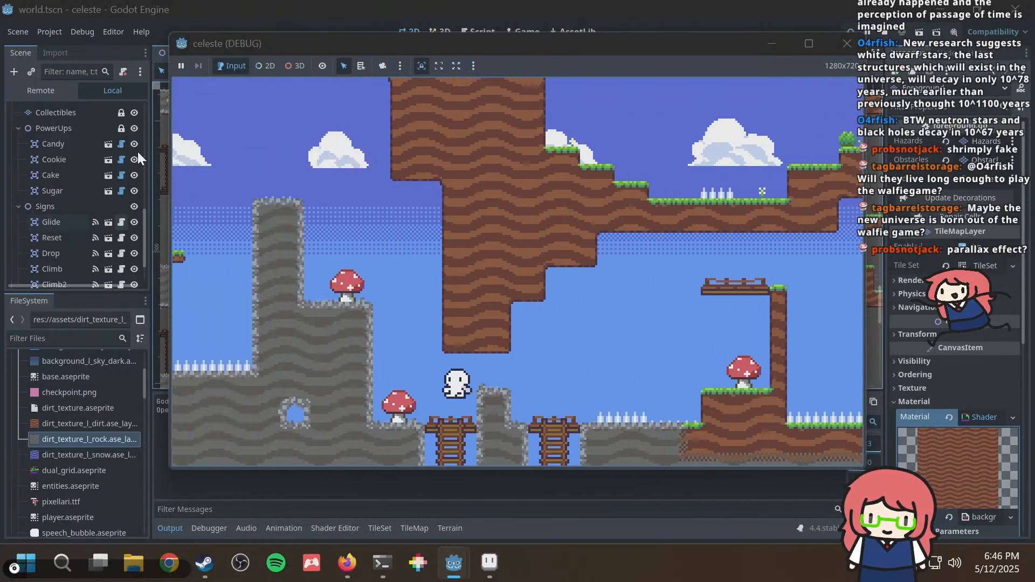
key("Right")
key("Left")
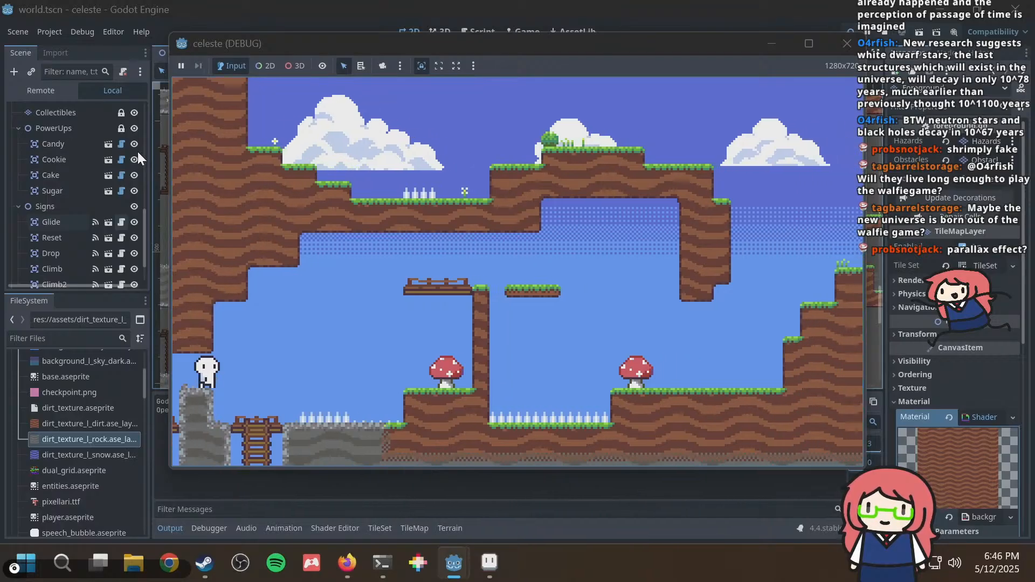
Climb down the ladder into the lower rock room, cross it to the ladder below the crate ledge, and close the game.
key("Right")
key("Down")
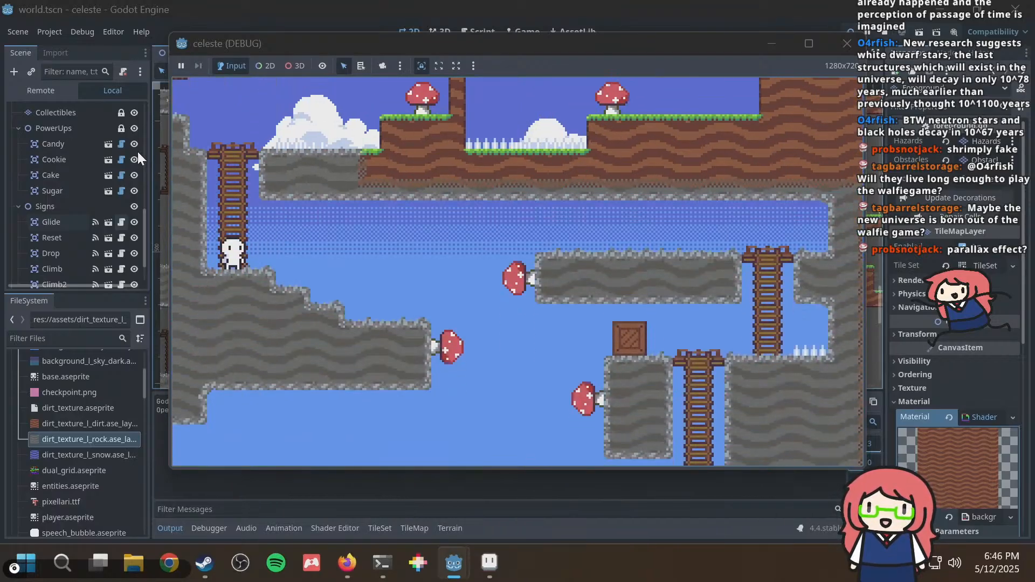
key("Right")
key("Right")
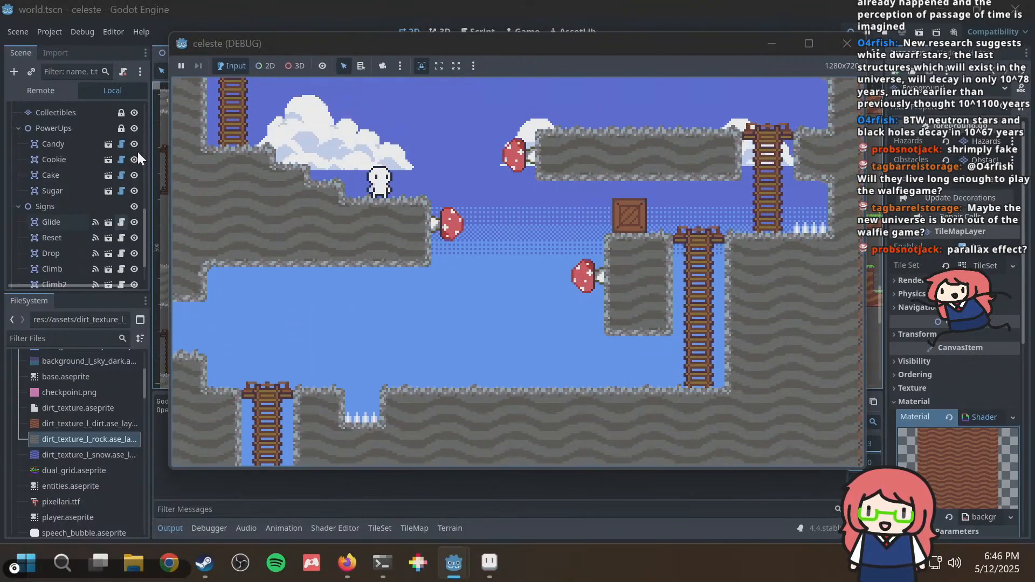
key("Left")
key("Right")
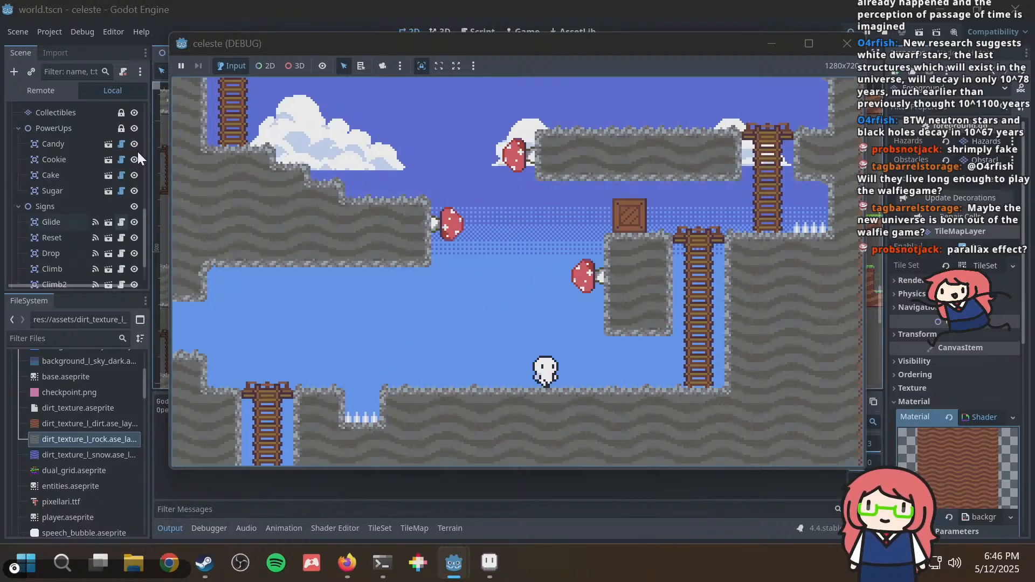
key("Up")
key("Up")
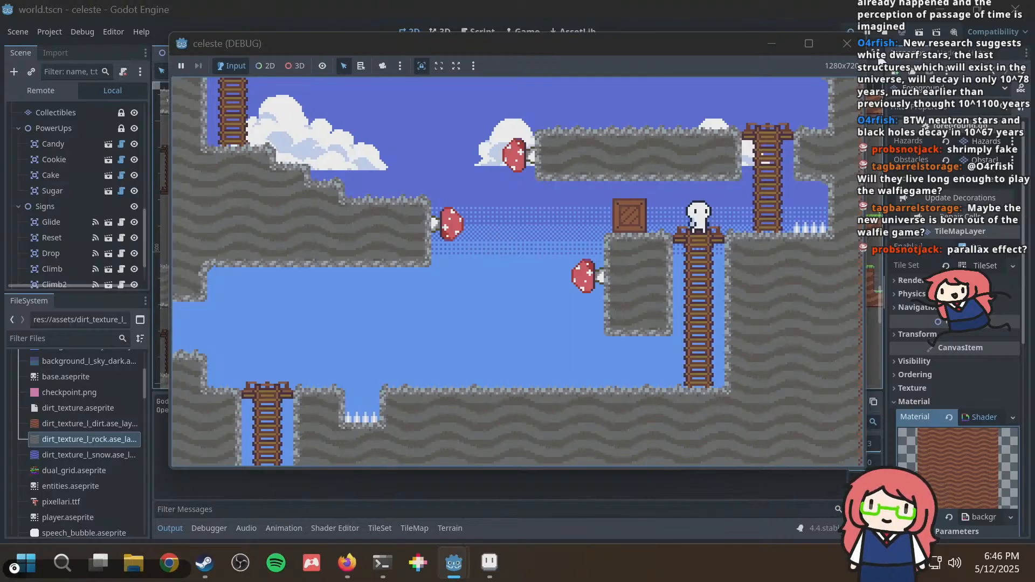
left_click(846, 44)
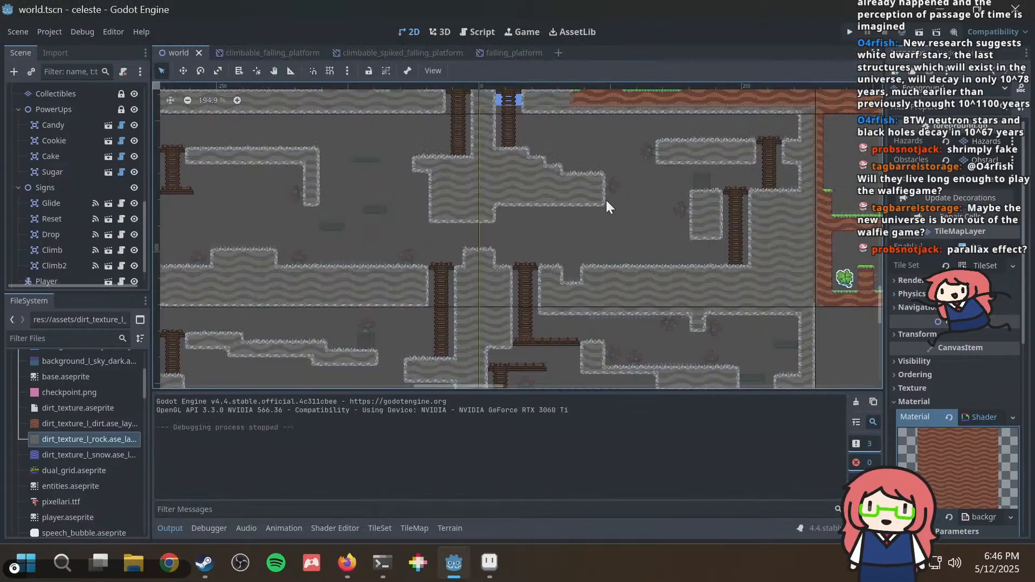
Switch to Aseprite and examine the snow and rock terrain edge tiles in dual_grid.aseprite.
scroll(606, 199, "up", 4)
scroll(561, 229, "down", 2)
middle_click_drag(559, 227, 523, 212)
left_click(488, 561)
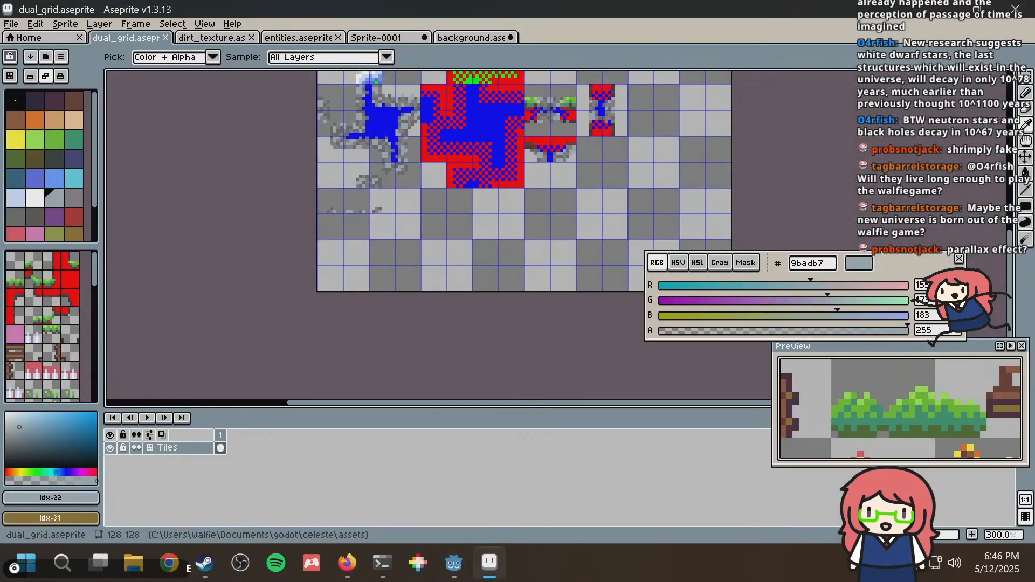
scroll(417, 201, "up", 3)
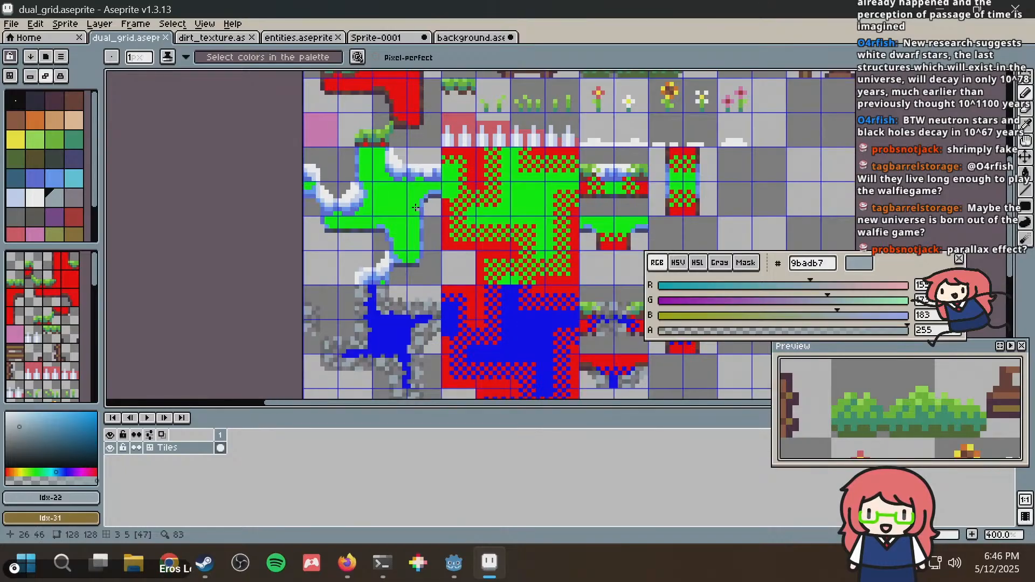
scroll(409, 237, "down", 1)
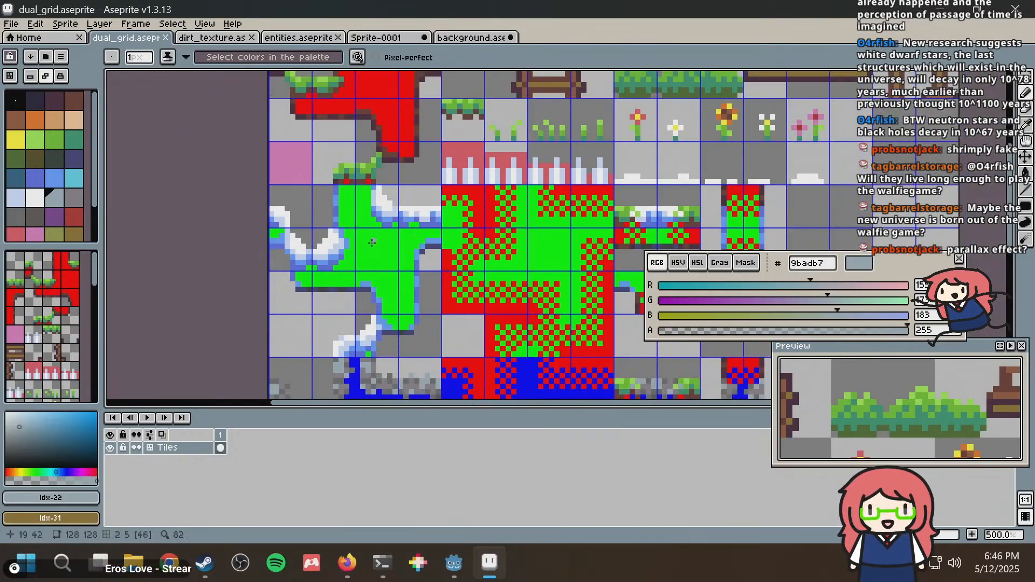
scroll(378, 220, "up", 1)
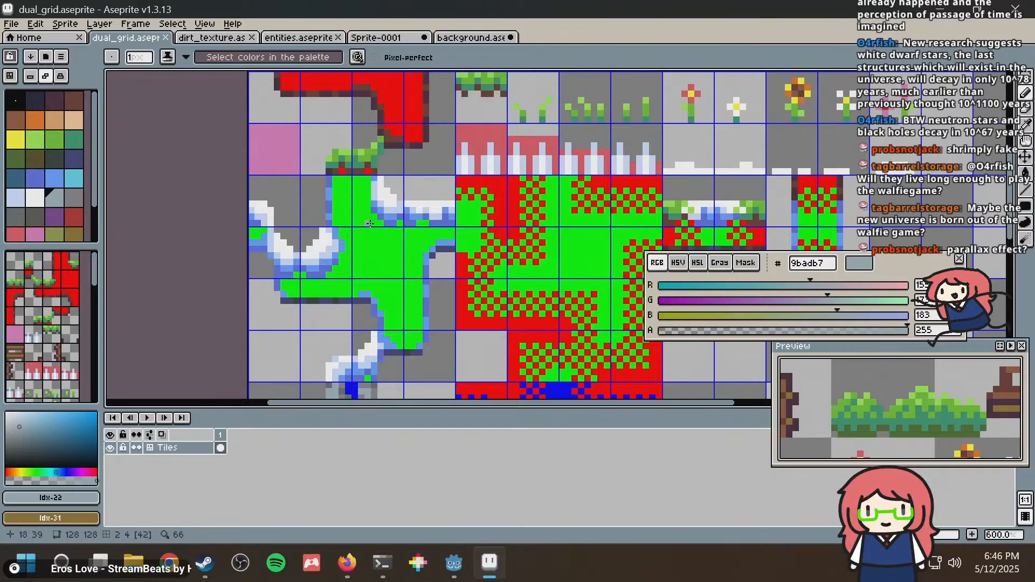
middle_click_drag(424, 211, 424, 161)
scroll(416, 244, "down", 1)
key("m")
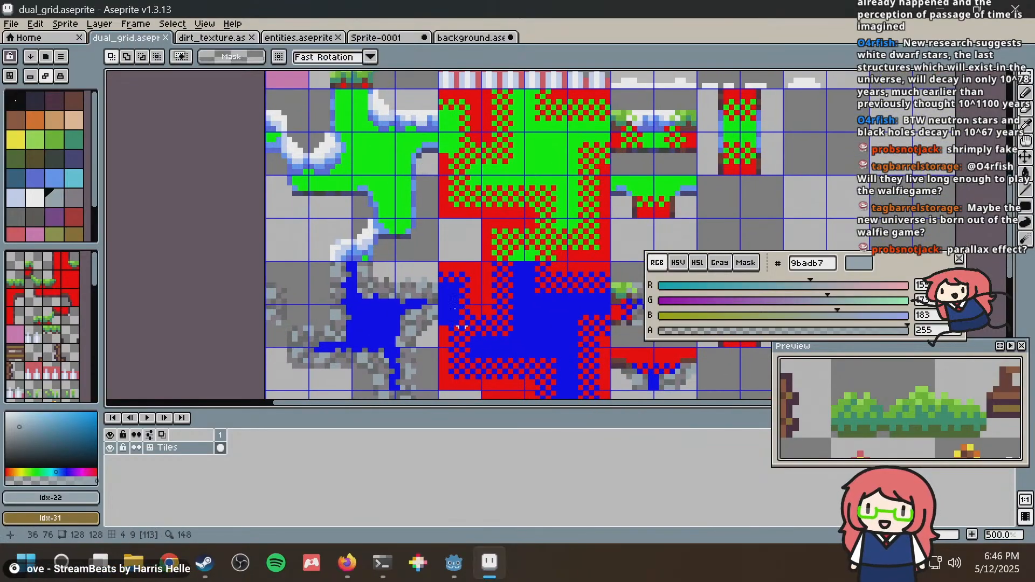
middle_click_drag(435, 257, 437, 268)
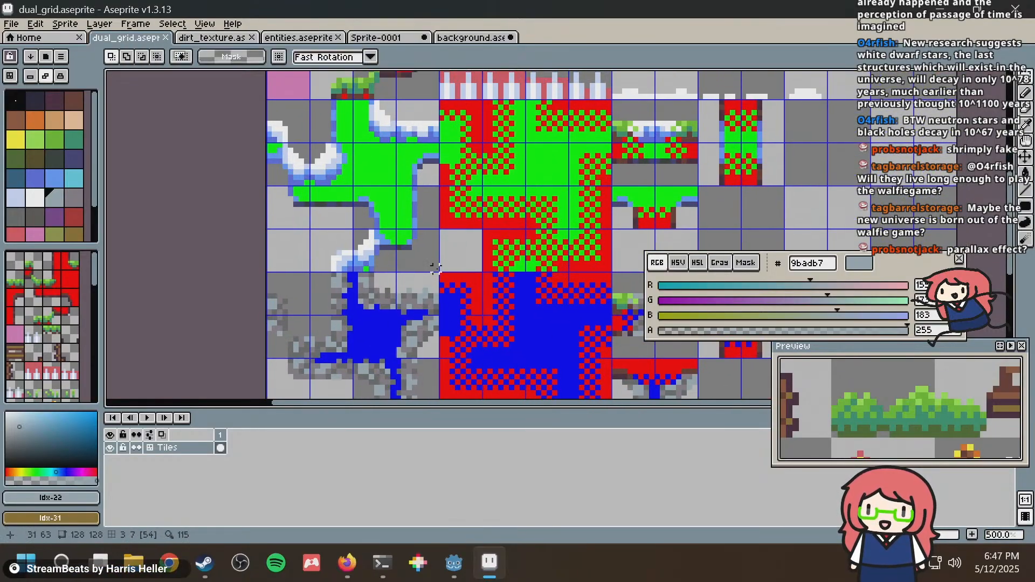
Open the dirt_texture.aseprite document and examine the wavy pattern on its rock layer.
left_click(213, 37)
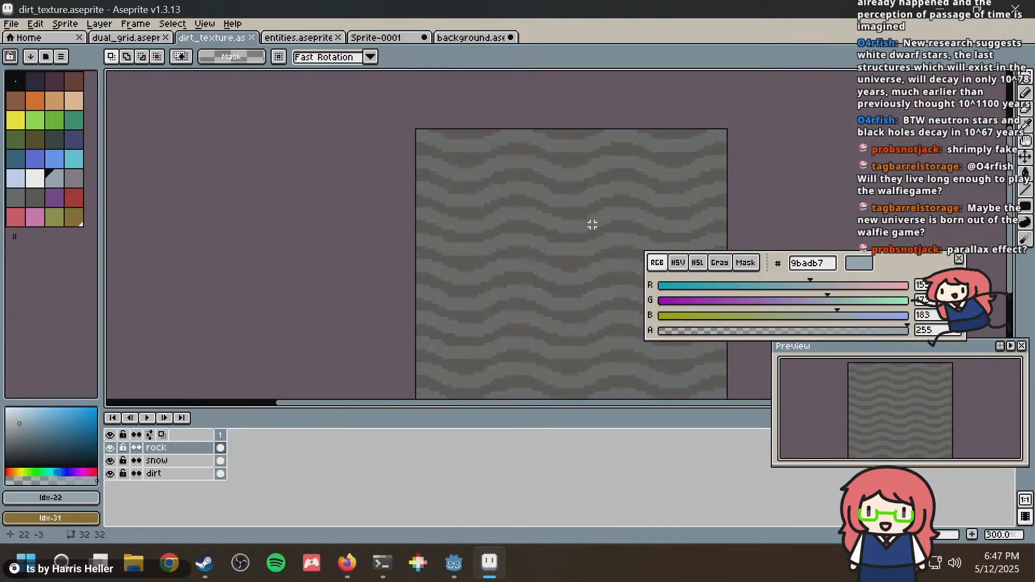
scroll(592, 225, "down", 2)
scroll(592, 225, "up", 1)
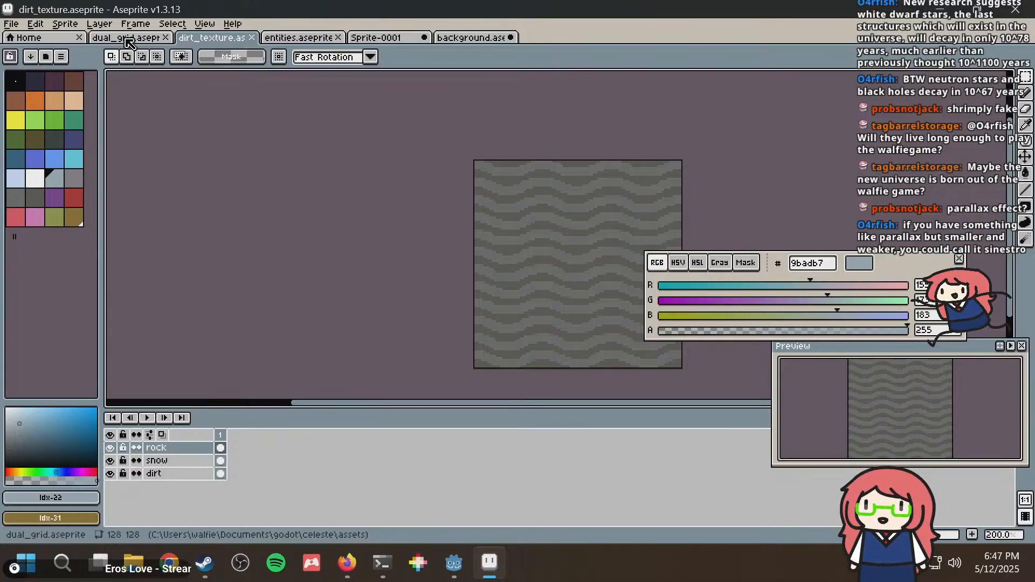
Switch back to Godot and run the game again to view the rock texture.
key("alt+Tab")
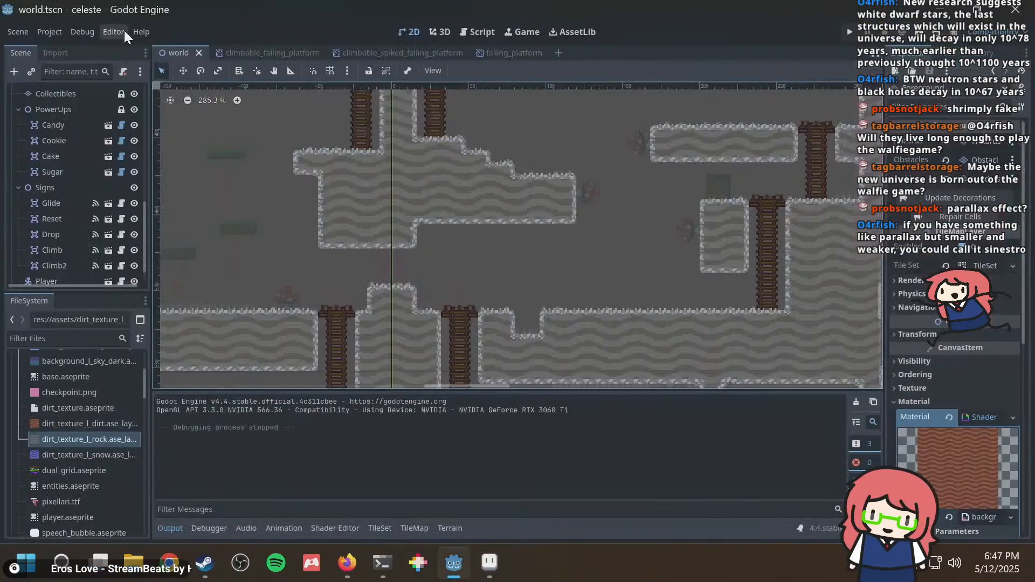
key("F5")
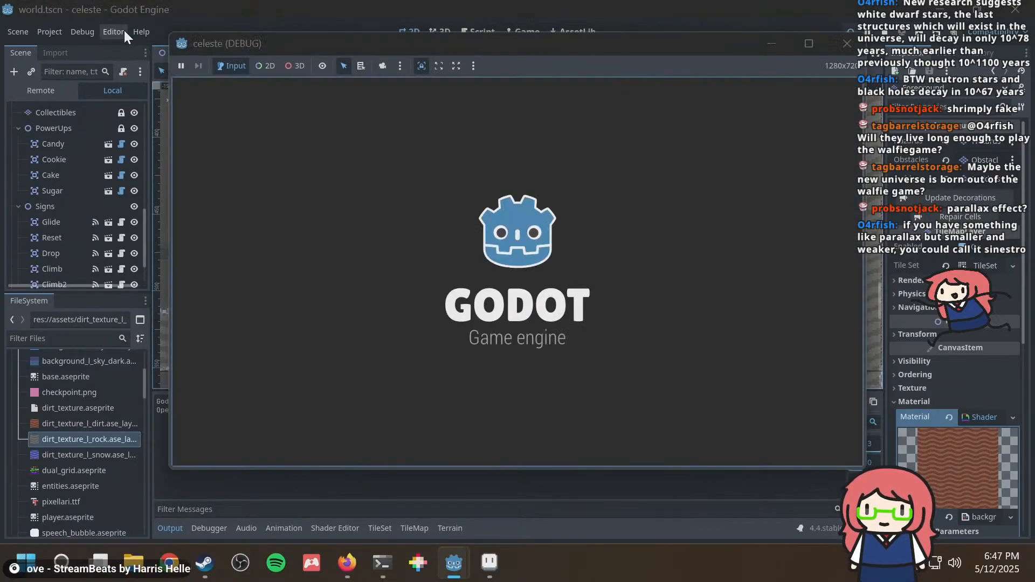
Play-test the level in the running game by crossing the rock area's moving platforms, using the mushroom and climbing the ladder.
key("Left")
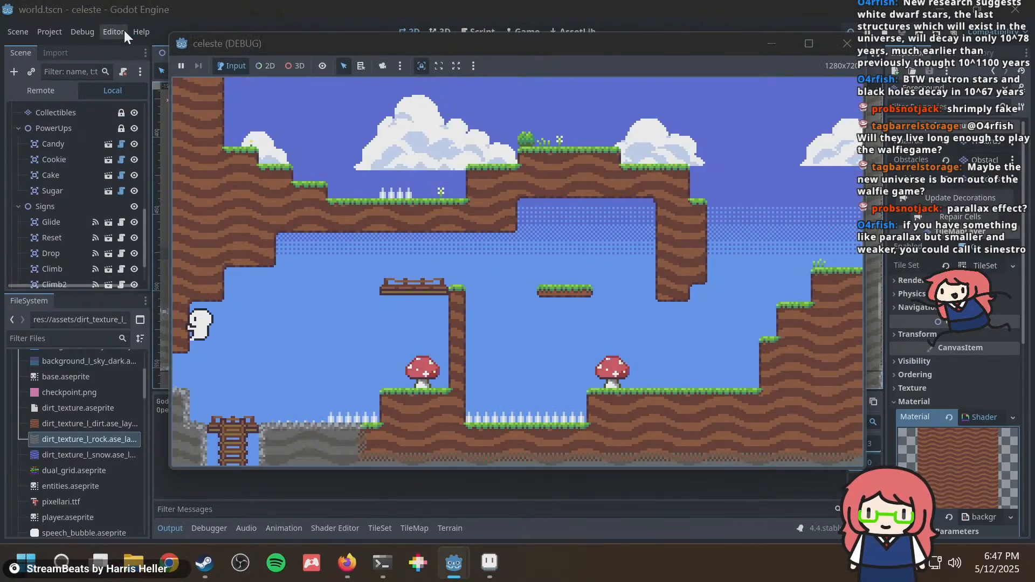
key("Left")
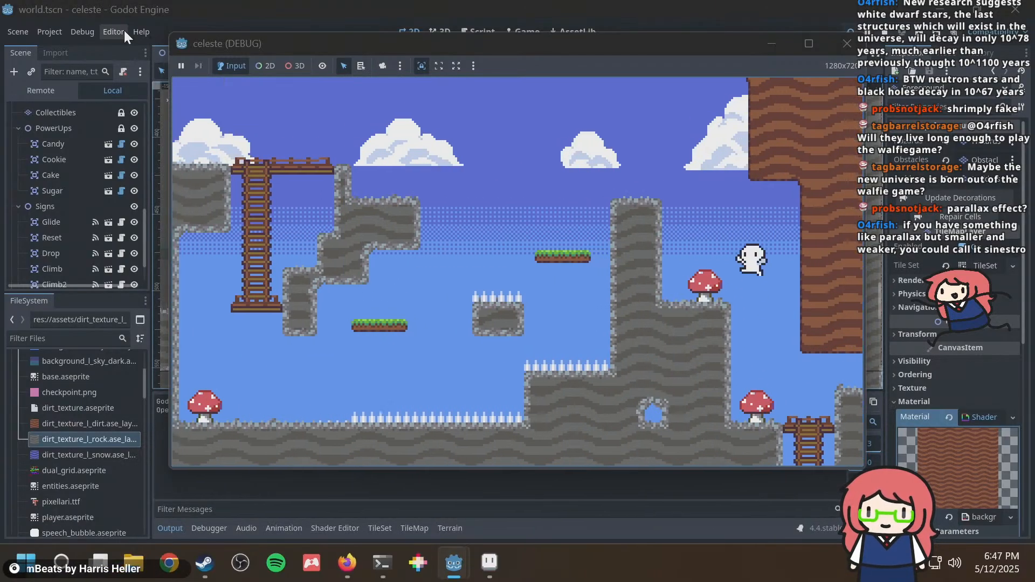
key("Left")
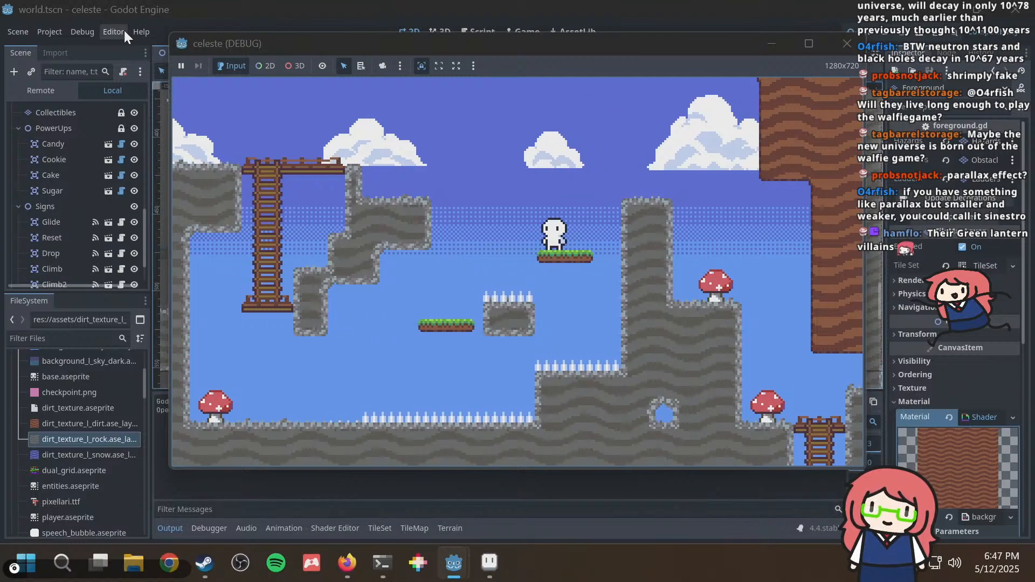
key("Left")
key("Left")
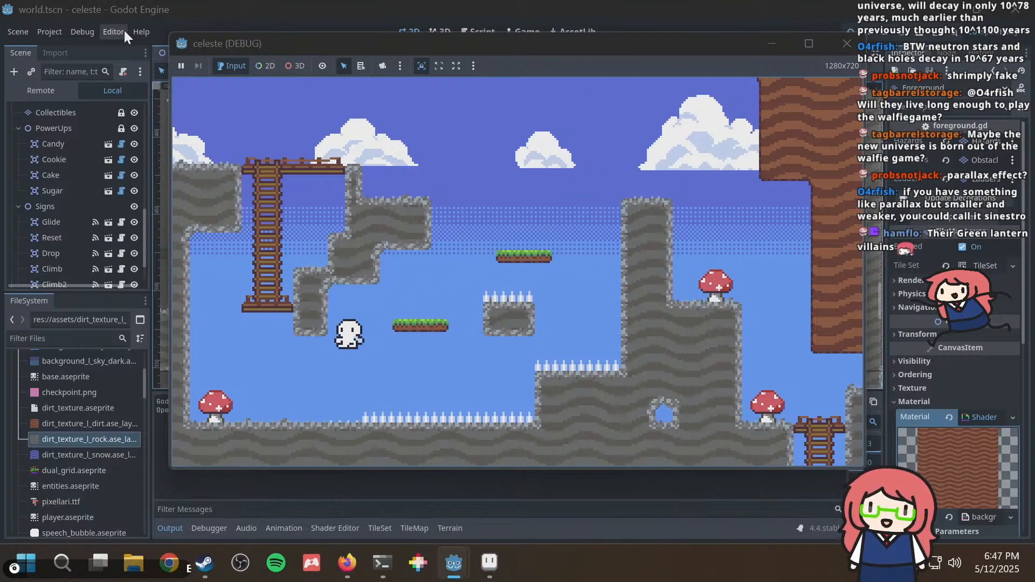
key("Right")
key("Left")
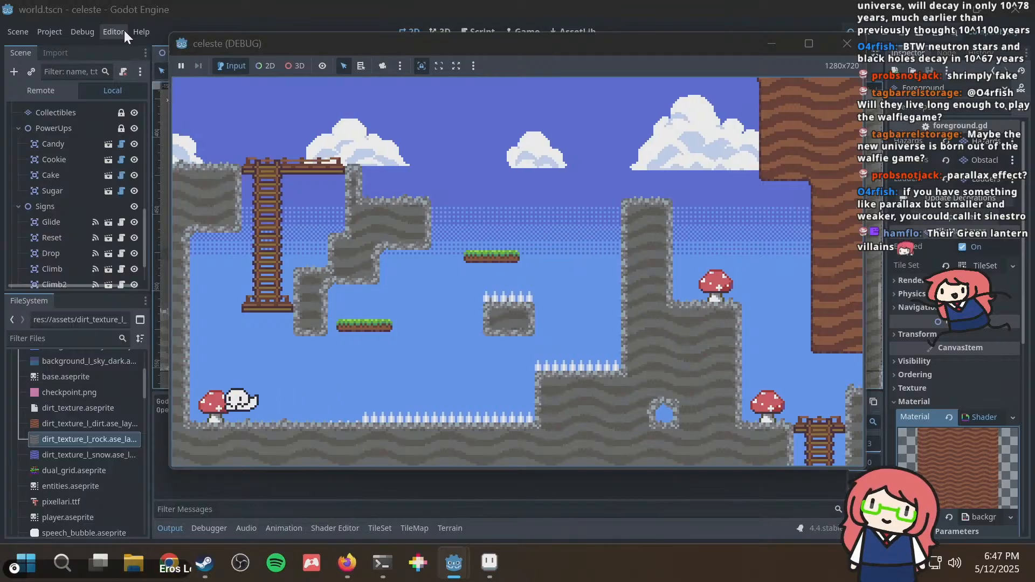
key("Right")
key("space")
key("Up")
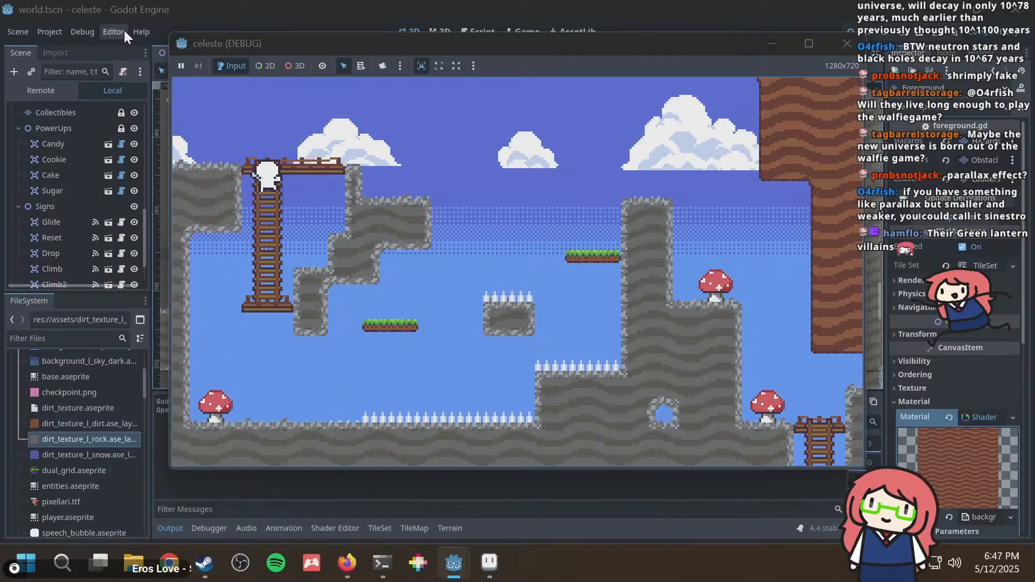
Test the wooden crates in the running game by pushing both into the gap in the stone ledge.
key("Right")
key("space")
key("Left")
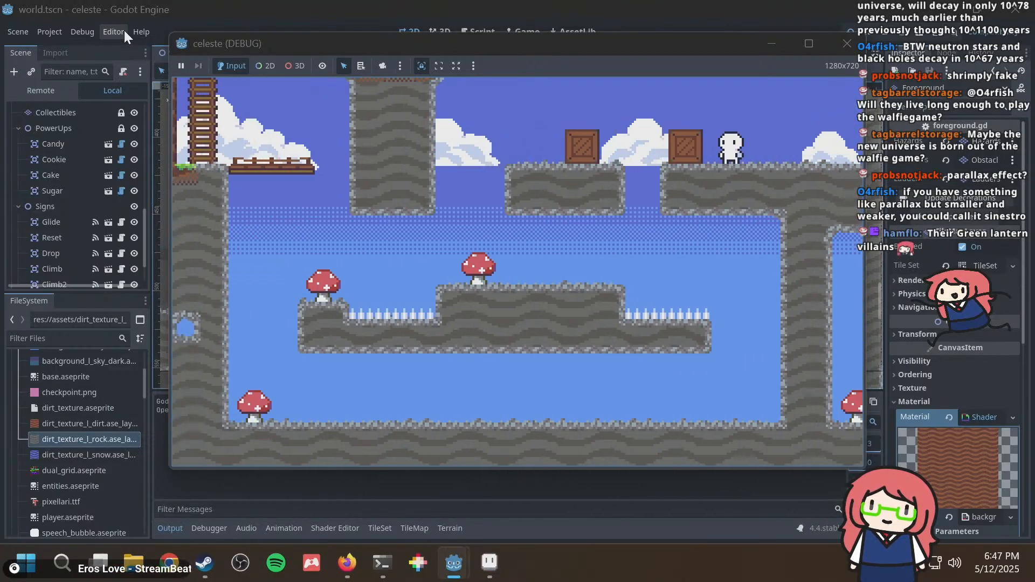
key("Left")
key("space")
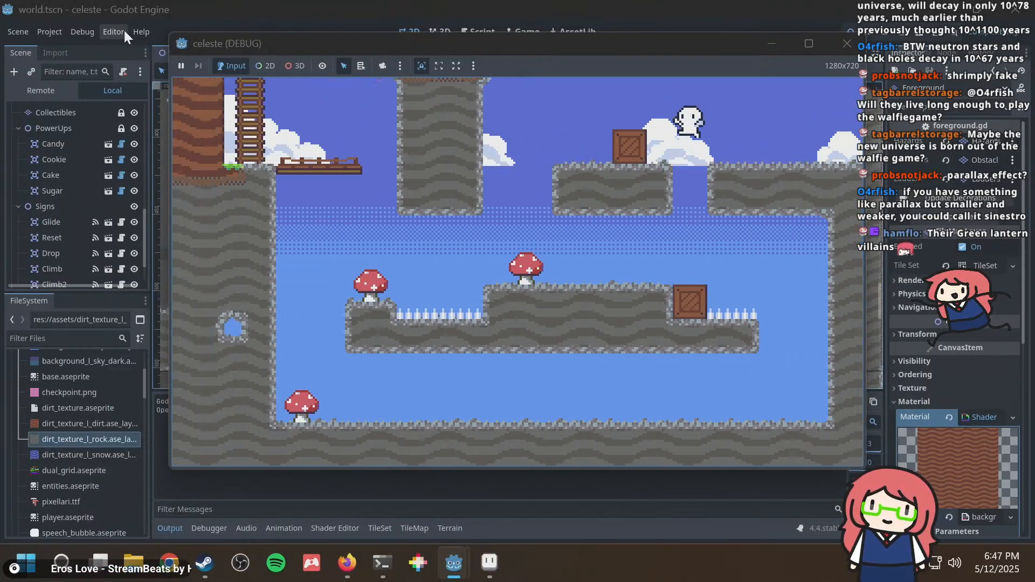
key("Right")
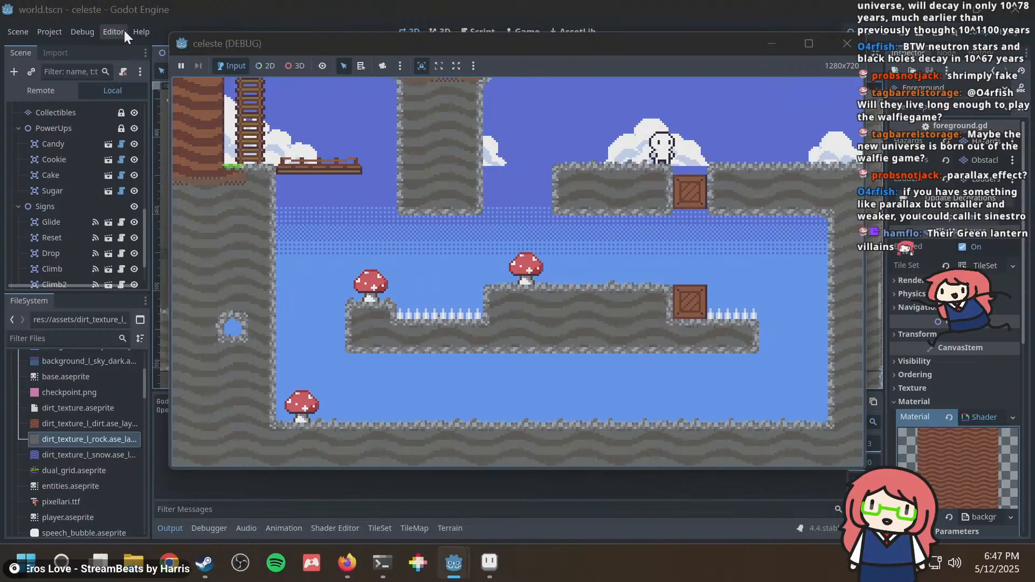
Close the running game, switch to Aseprite and bring up the rock tiles in dual_grid.aseprite.
left_click(847, 43)
key("alt+Tab")
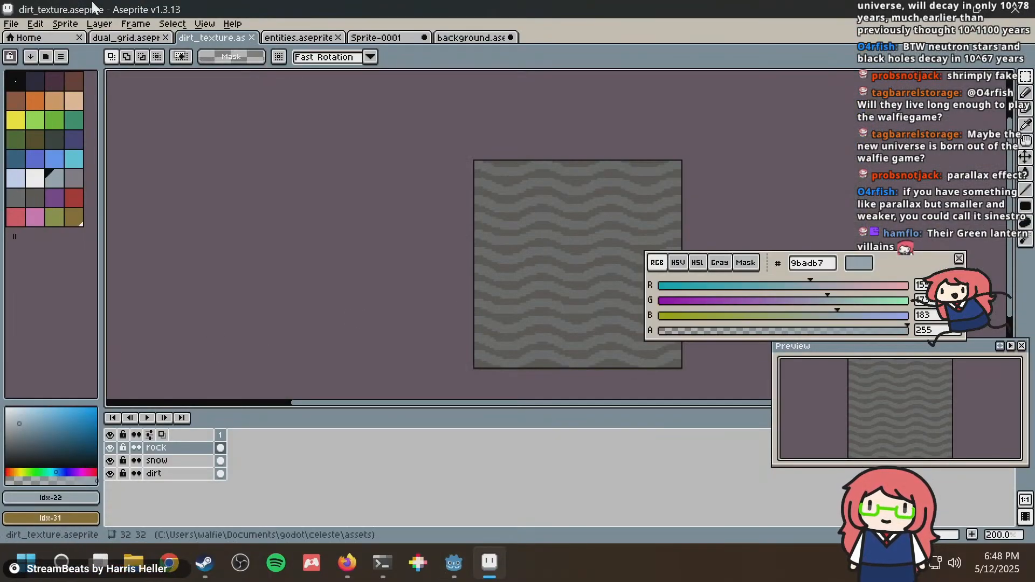
left_click(126, 39)
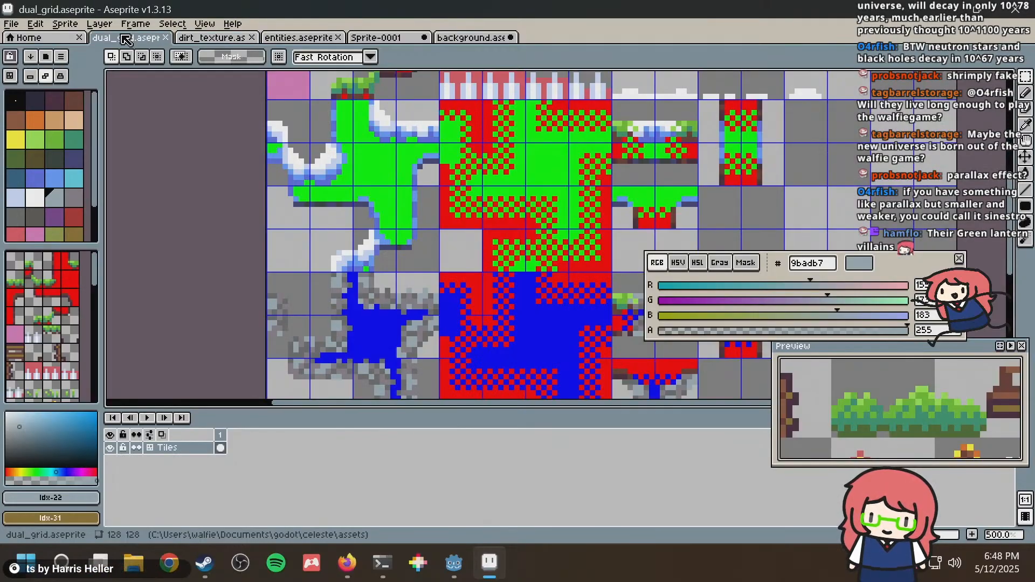
scroll(463, 228, "down", 2)
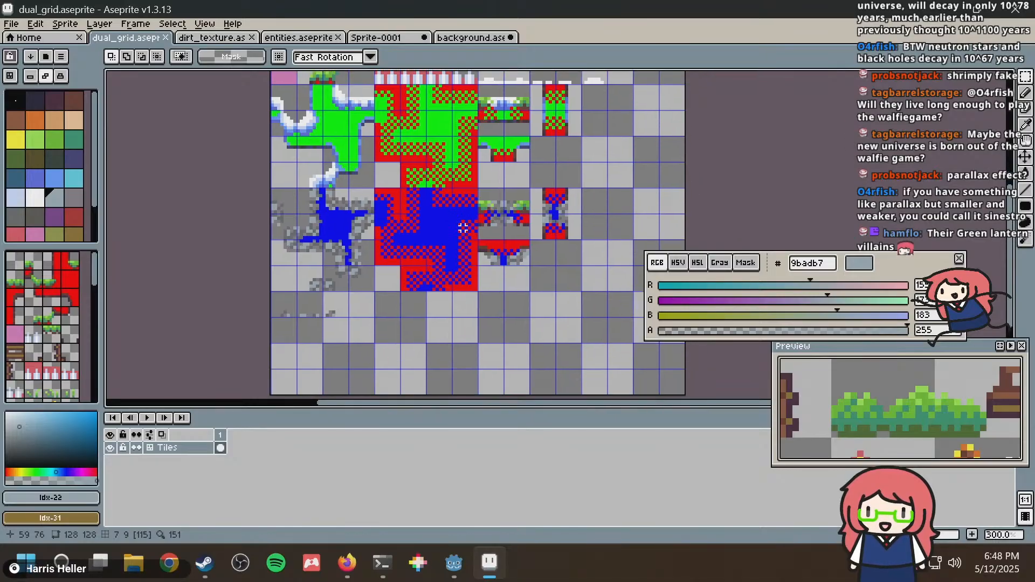
mouse_move(379, 283)
middle_mouse_down()
mouse_move(384, 269)
mouse_move(369, 291)
middle_mouse_up()
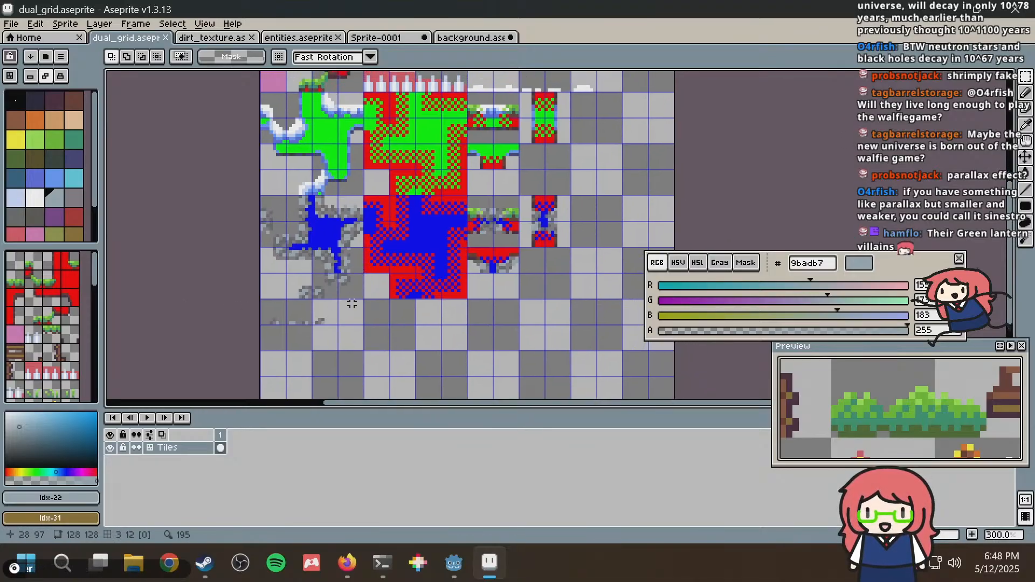
scroll(329, 340, "up", 2)
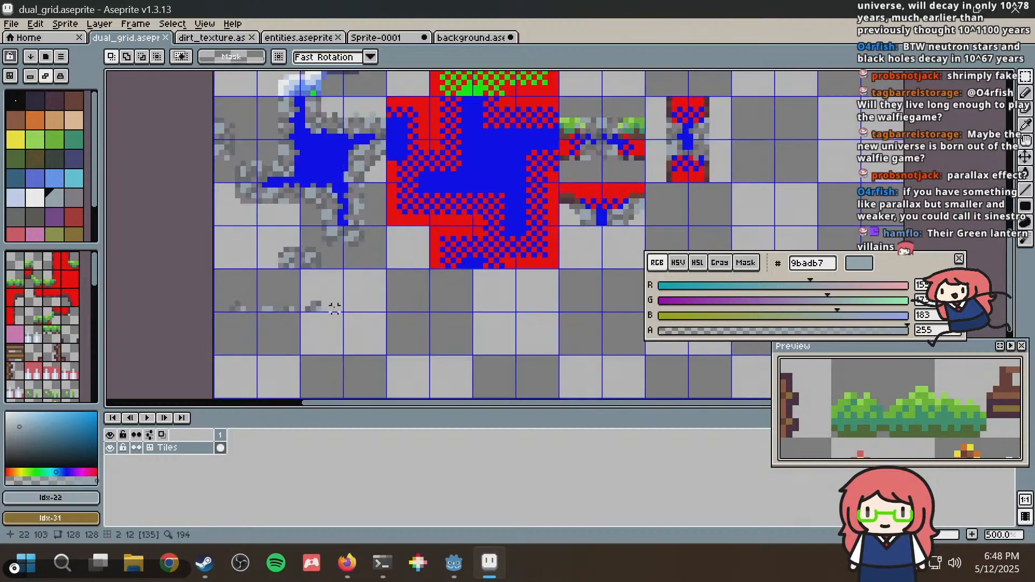
Move the 24×8 px strip of small gray rock details below the rock tiles to position 64, 88 and save the file.
left_click_drag(339, 309, 188, 263)
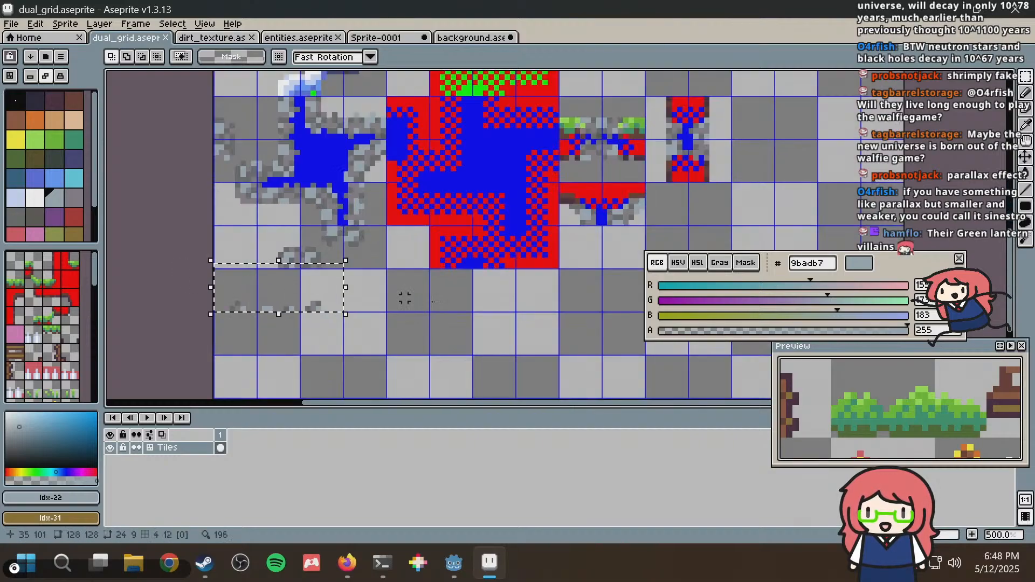
middle_click_drag(444, 302, 332, 296)
left_click(276, 296)
left_click_drag(228, 302, 112, 264)
middle_click_drag(420, 273, 347, 283)
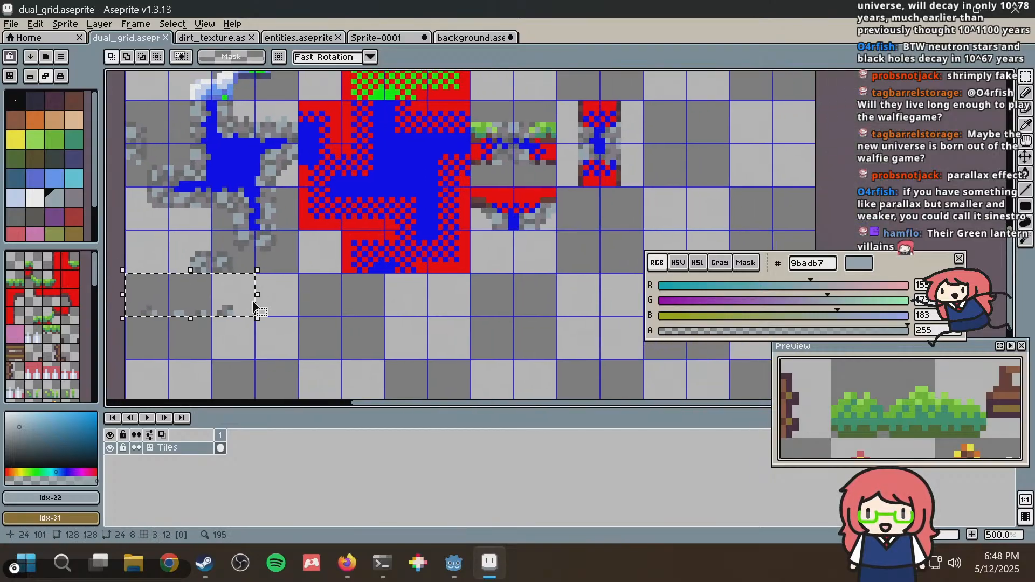
left_click_drag(254, 300, 581, 259)
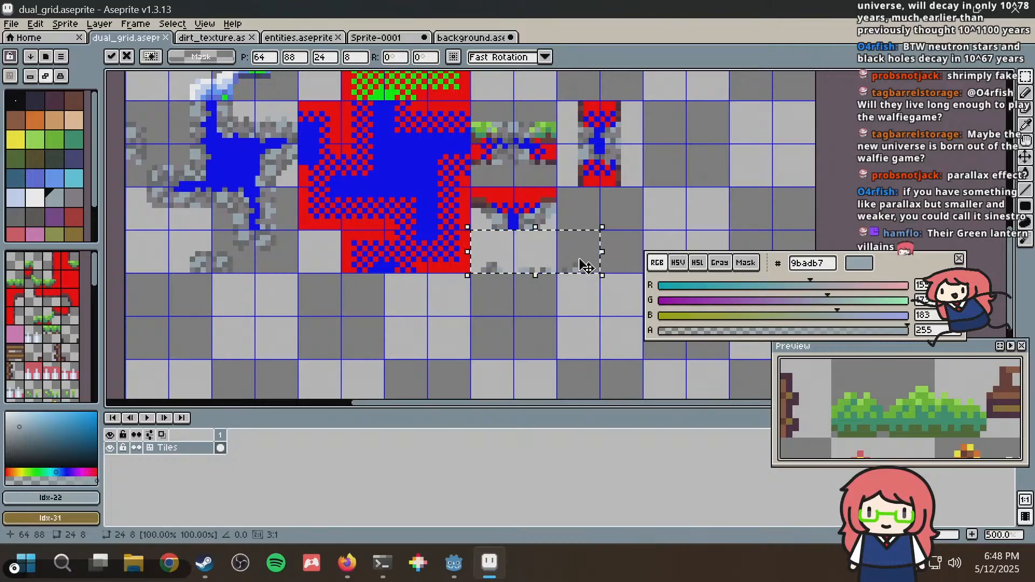
left_click(667, 200)
key("ctrl+s")
Duplicate the 32×32 px gray rock tile block into the empty area directly beneath it, at position 0, 96.
scroll(204, 197, "down", 2)
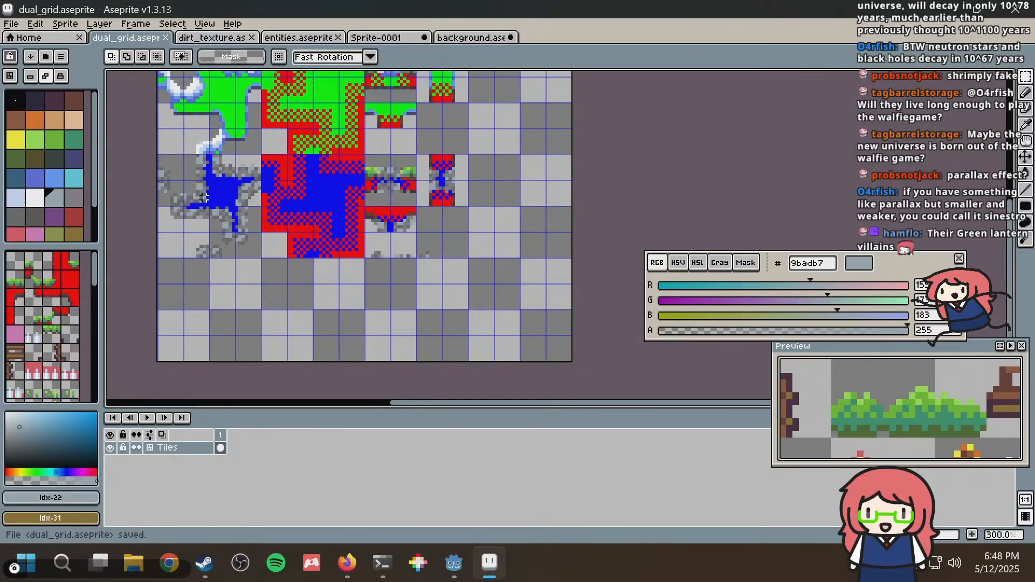
middle_click_drag(308, 253, 353, 249)
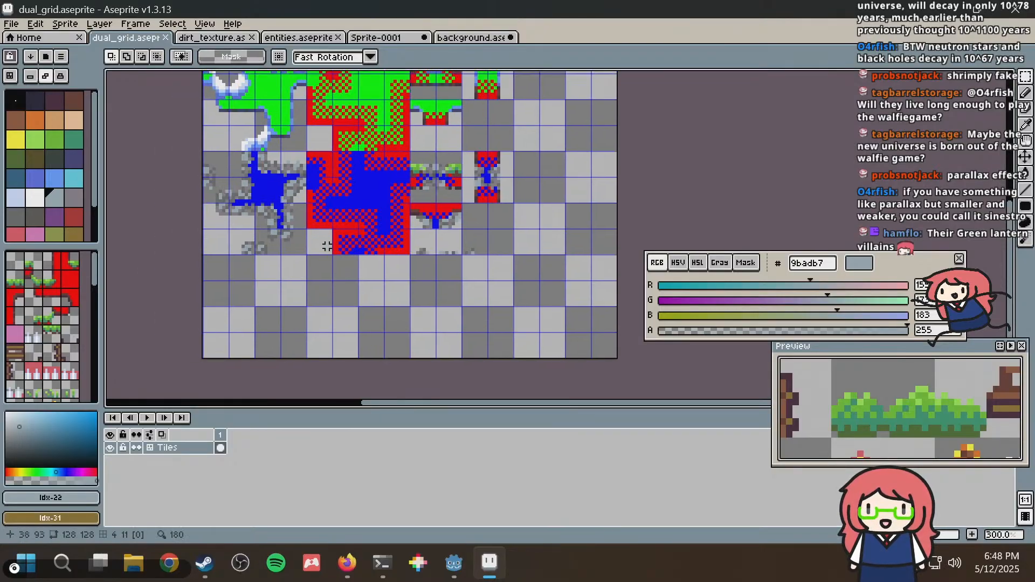
left_click_drag(305, 252, 144, 154)
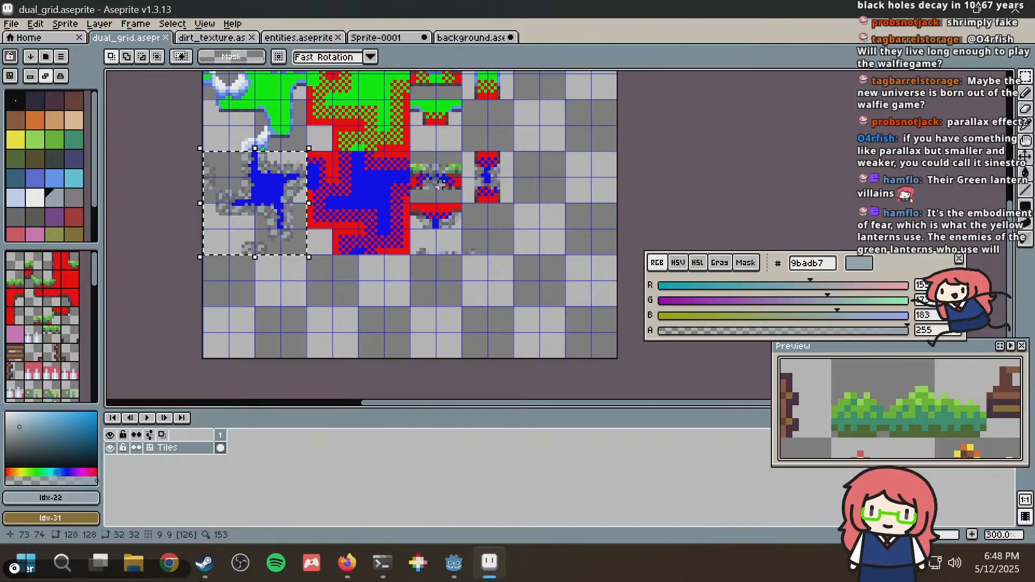
scroll(441, 183, "up", 1)
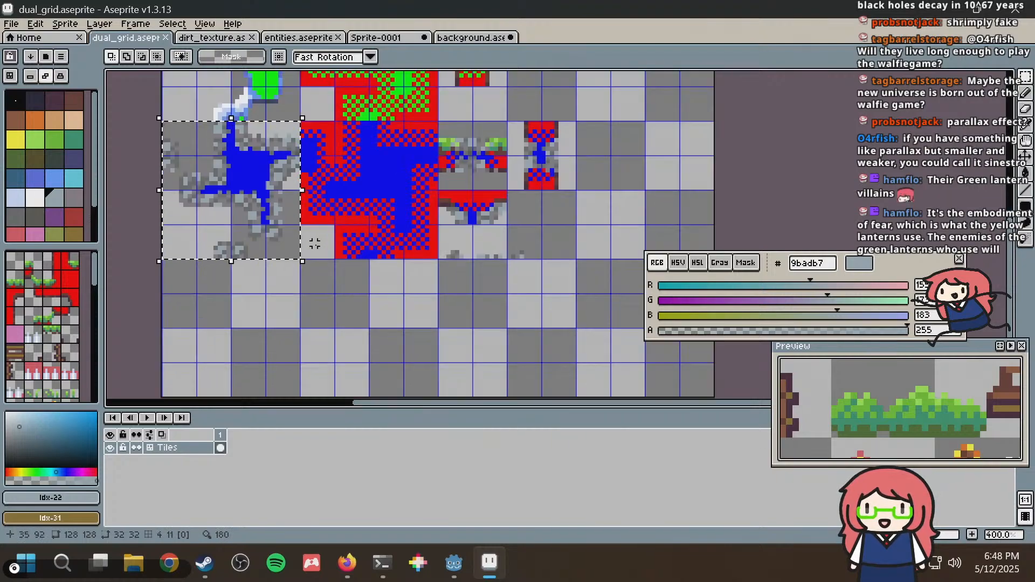
middle_click_drag(380, 162, 565, 153)
key("ctrl+v")
left_click_drag(442, 145, 444, 287)
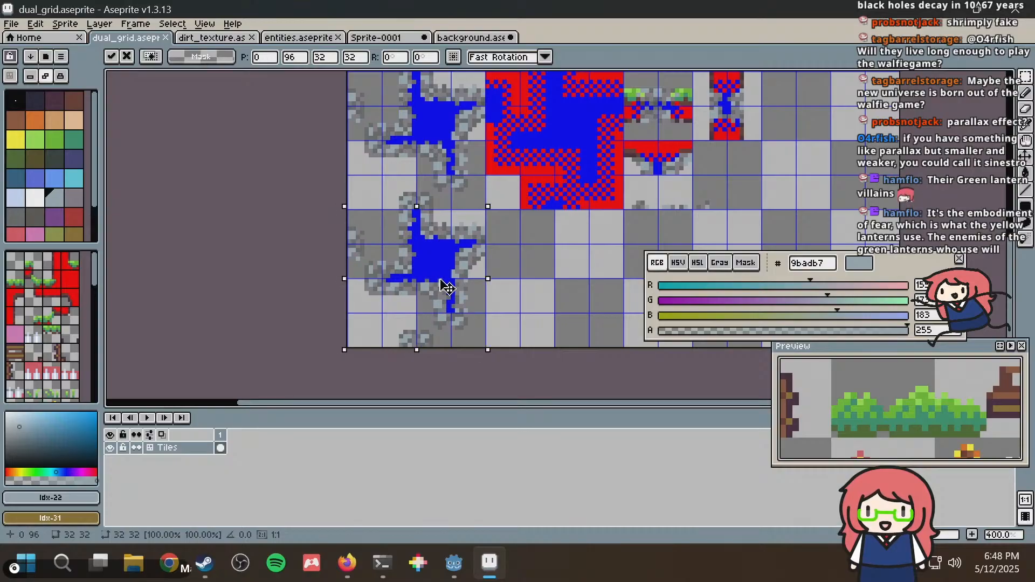
left_click(509, 233)
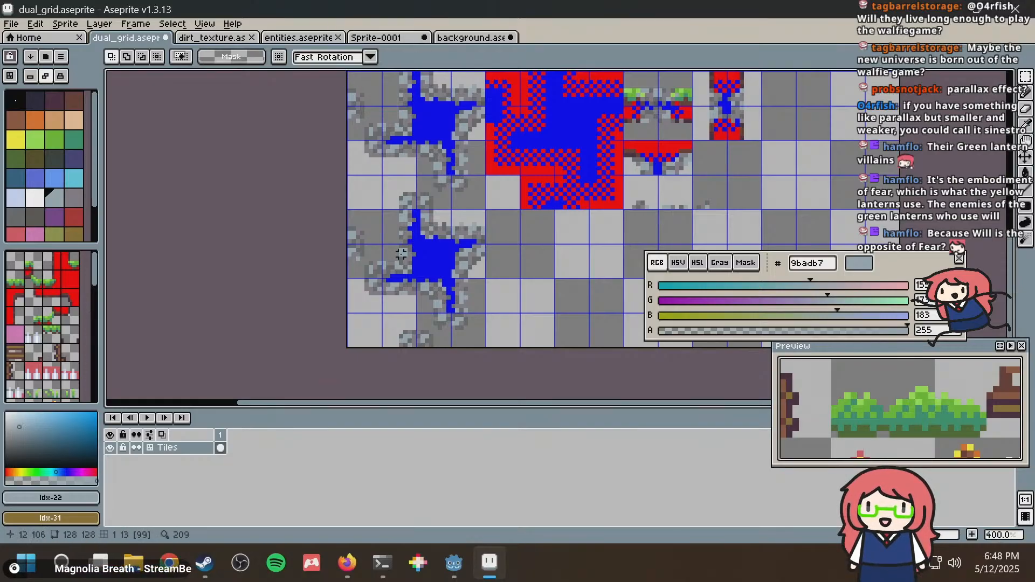
Select the whole duplicated 32×32 px rock tile block.
scroll(402, 249, "up", 1)
scroll(431, 264, "up", 2)
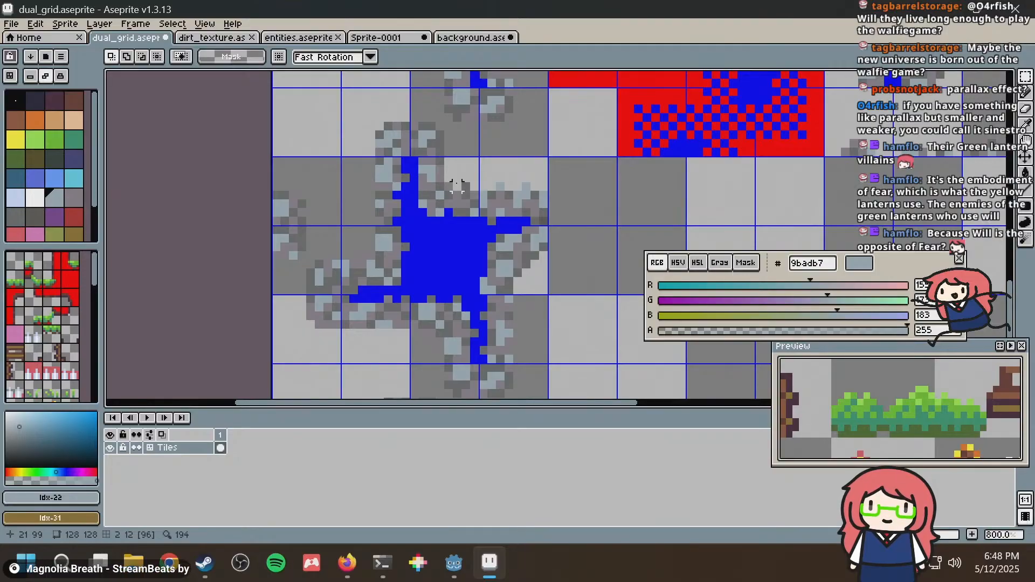
middle_click_drag(457, 186, 452, 154)
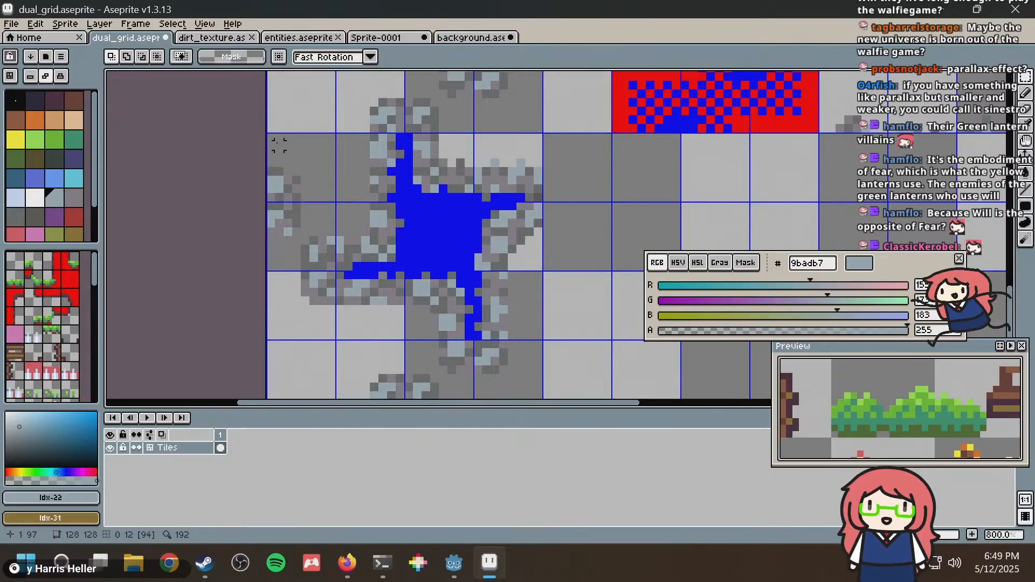
left_click_drag(270, 136, 536, 367)
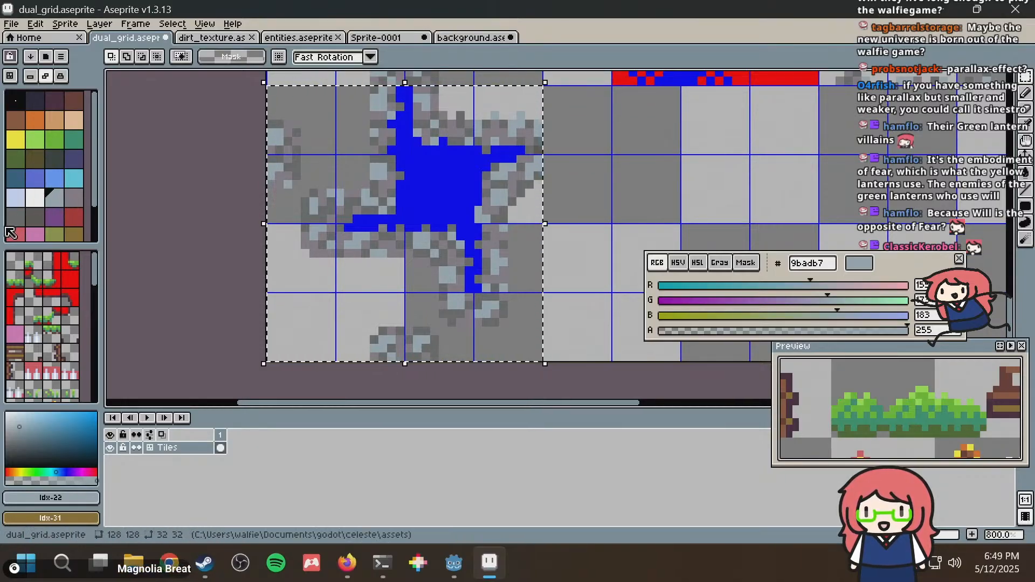
scroll(64, 206, "down", 2)
scroll(46, 189, "up", 2)
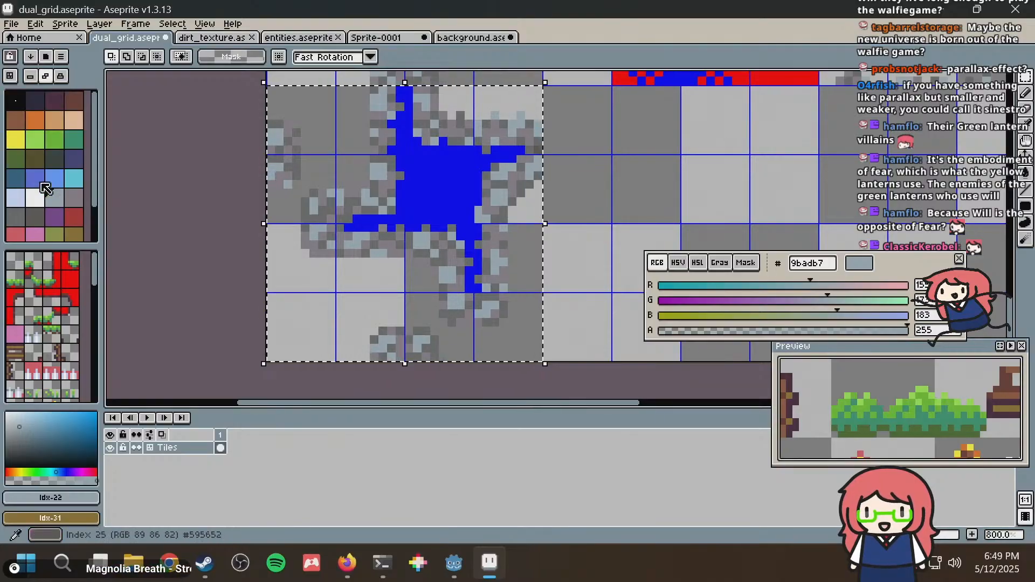
left_click(37, 102)
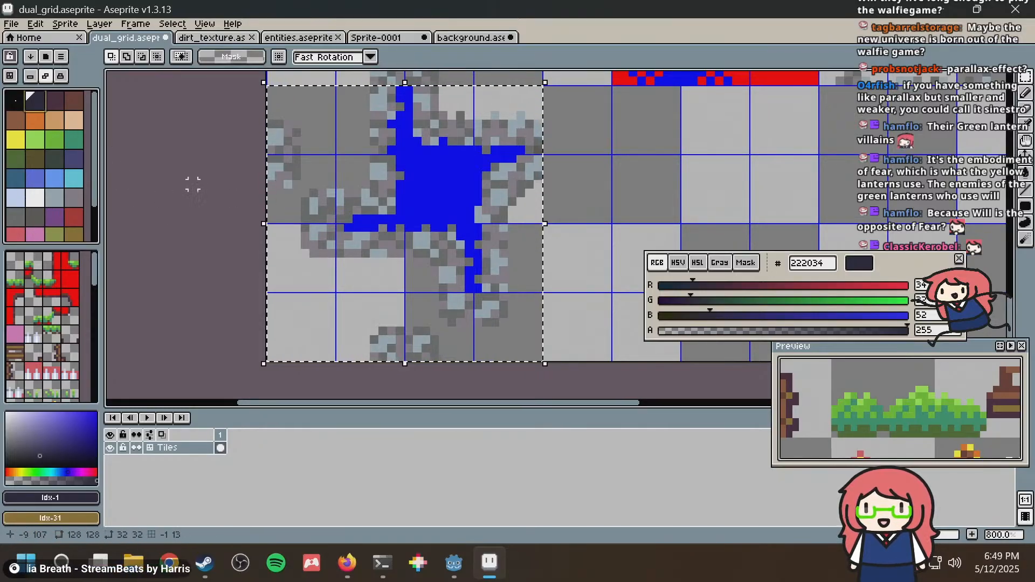
key("b")
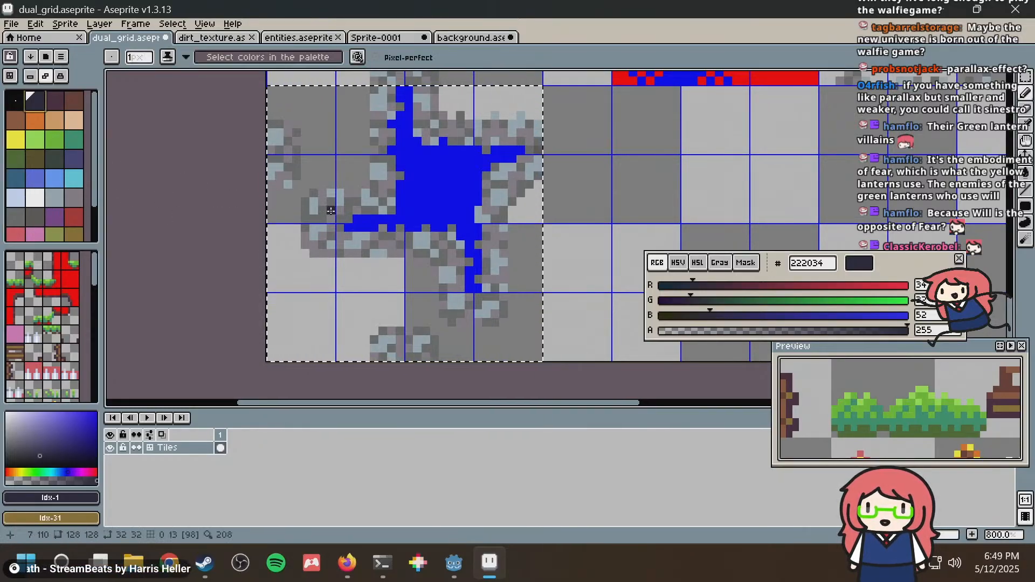
left_click(330, 211, "alt")
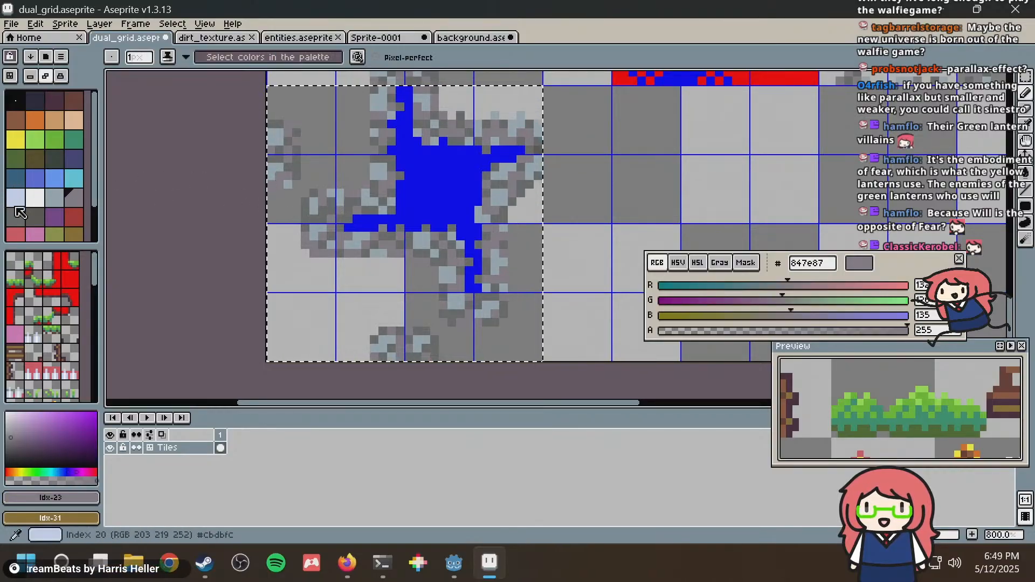
left_click(35, 218)
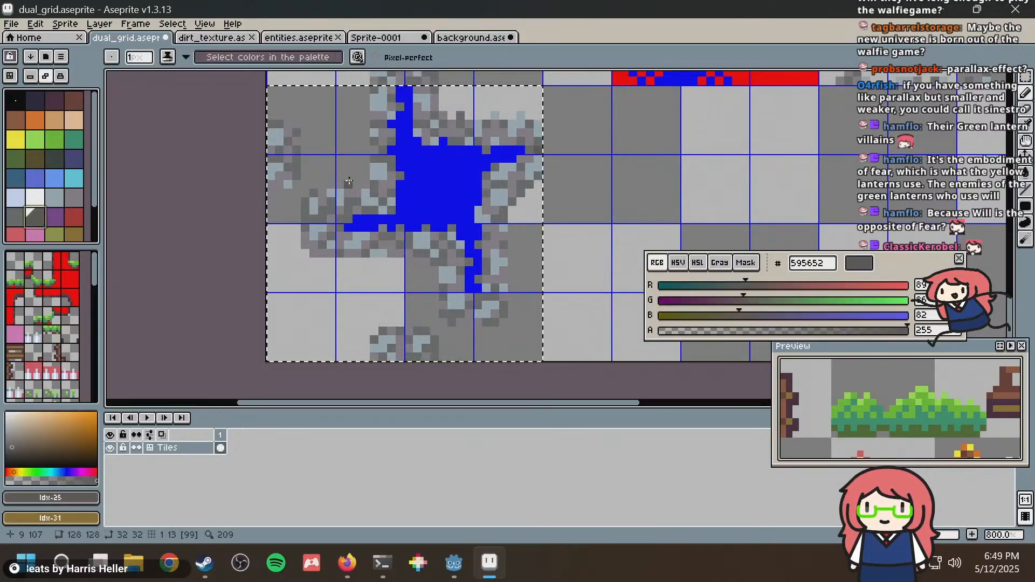
left_click(354, 201)
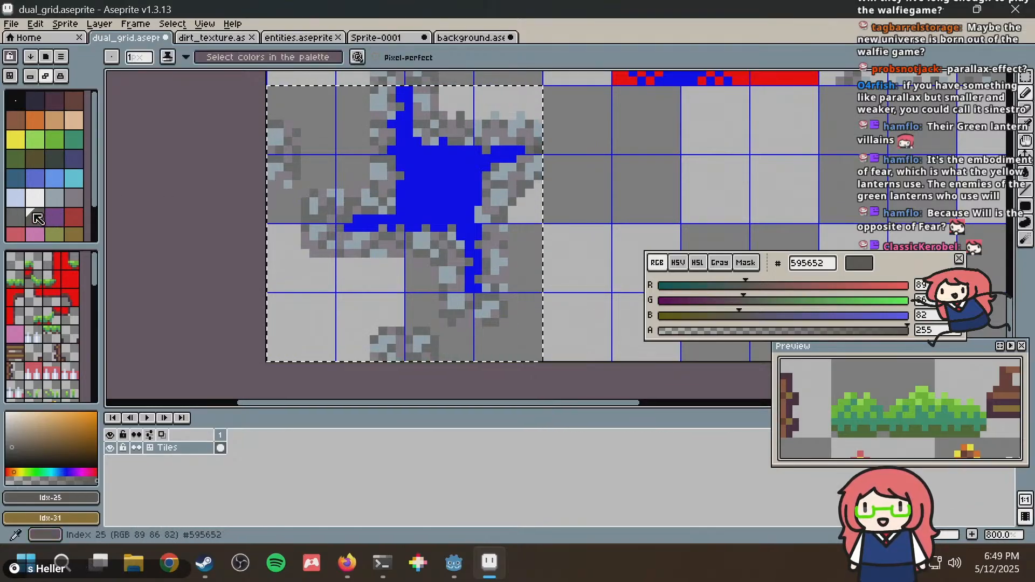
Replace the mid gray #696a6a with dark blue #222034 throughout the selected 32×32 px rock tile block.
key("i")
left_click(360, 196)
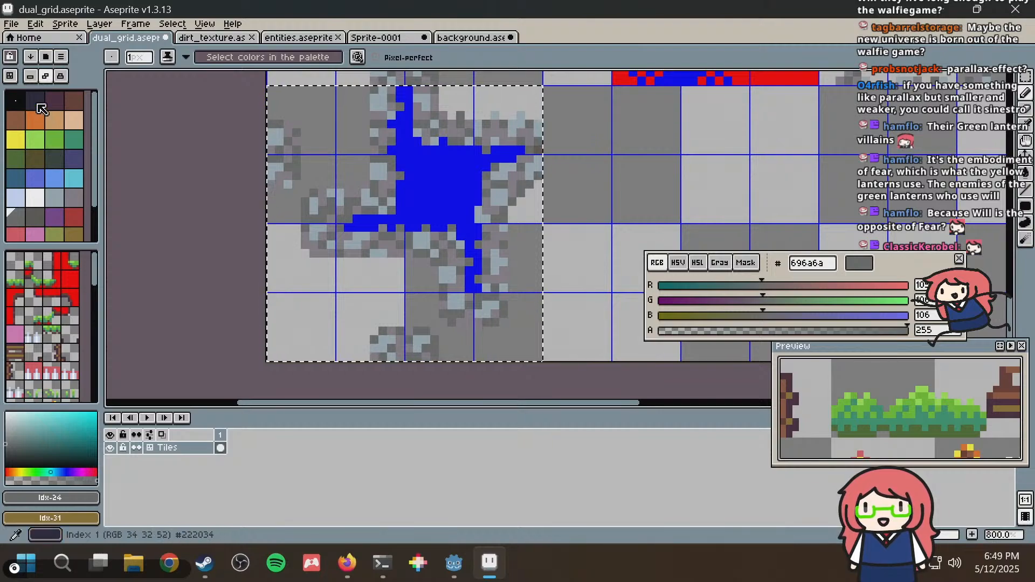
right_click(39, 105)
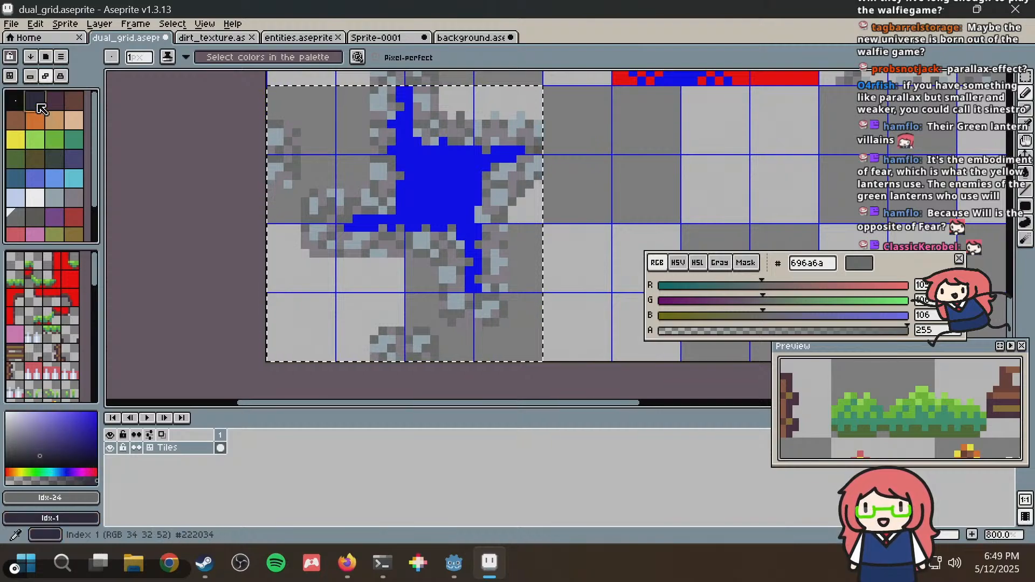
left_click(91, 25)
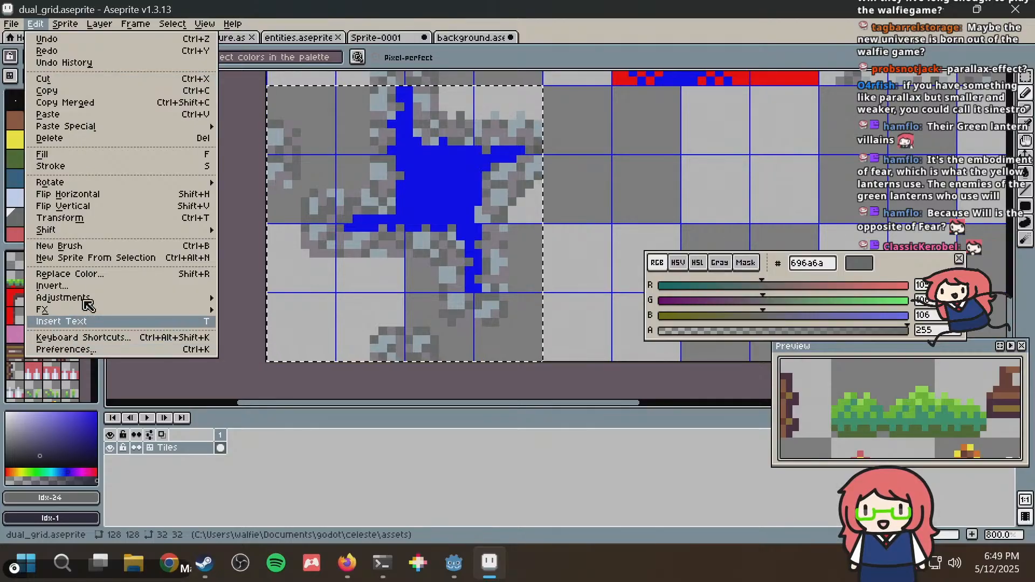
left_click(103, 274)
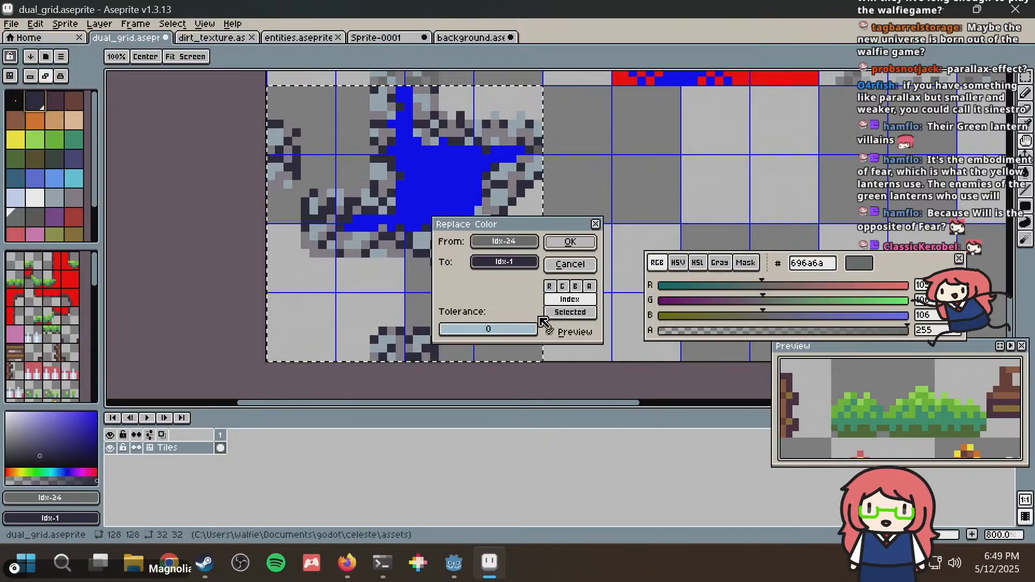
left_click(570, 242)
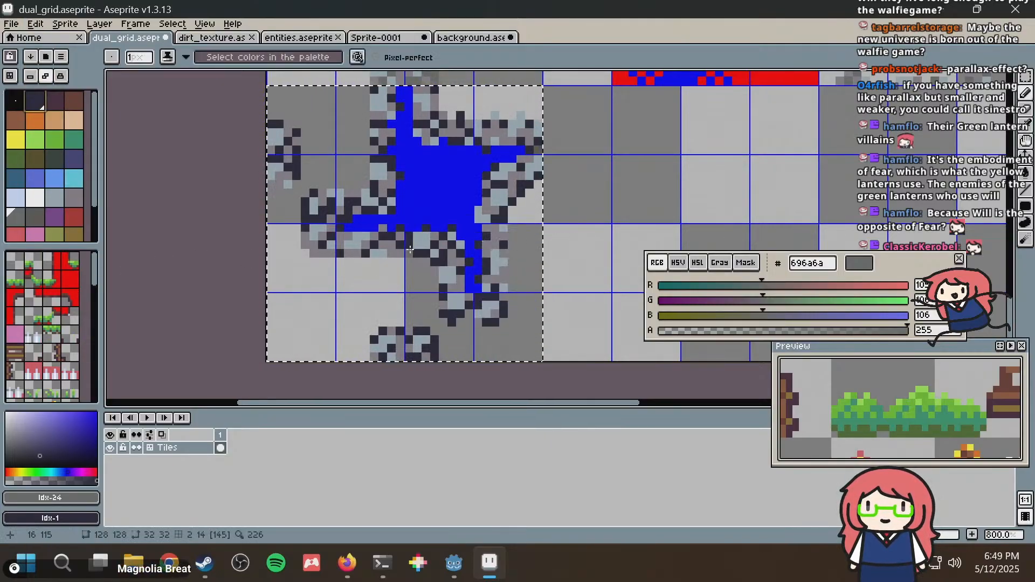
key("i")
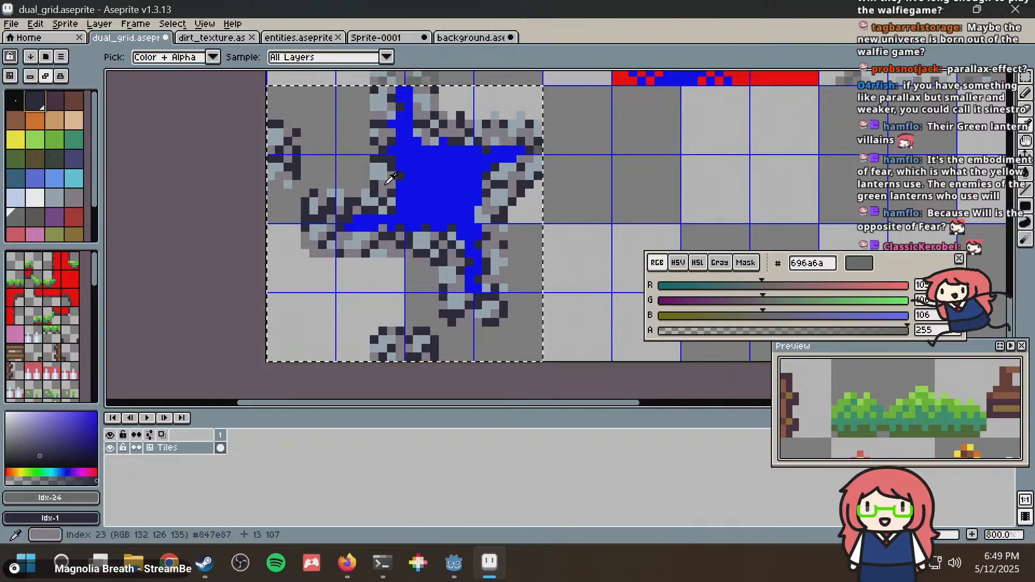
left_click(391, 178)
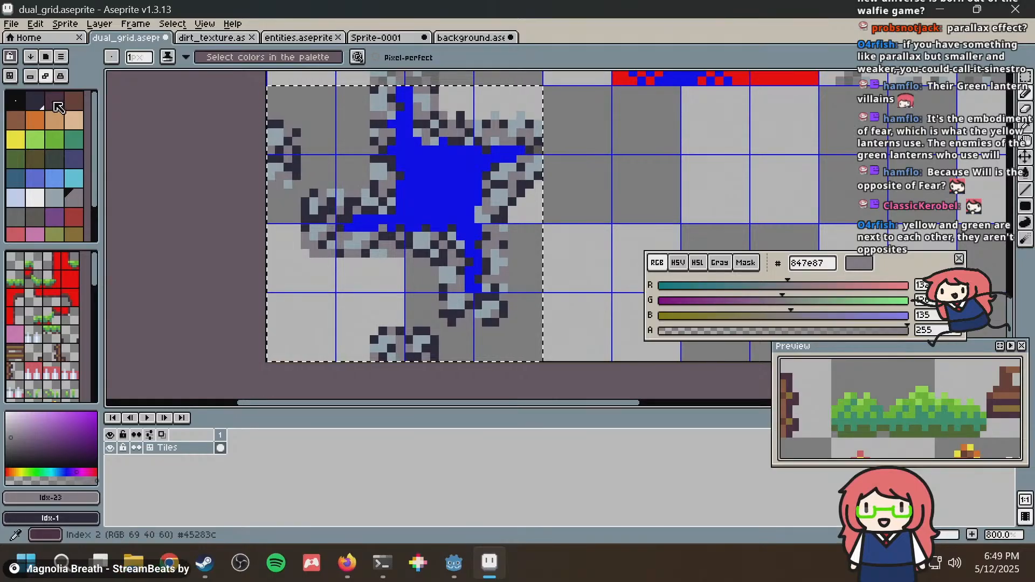
left_click(59, 107)
left_click(101, 25)
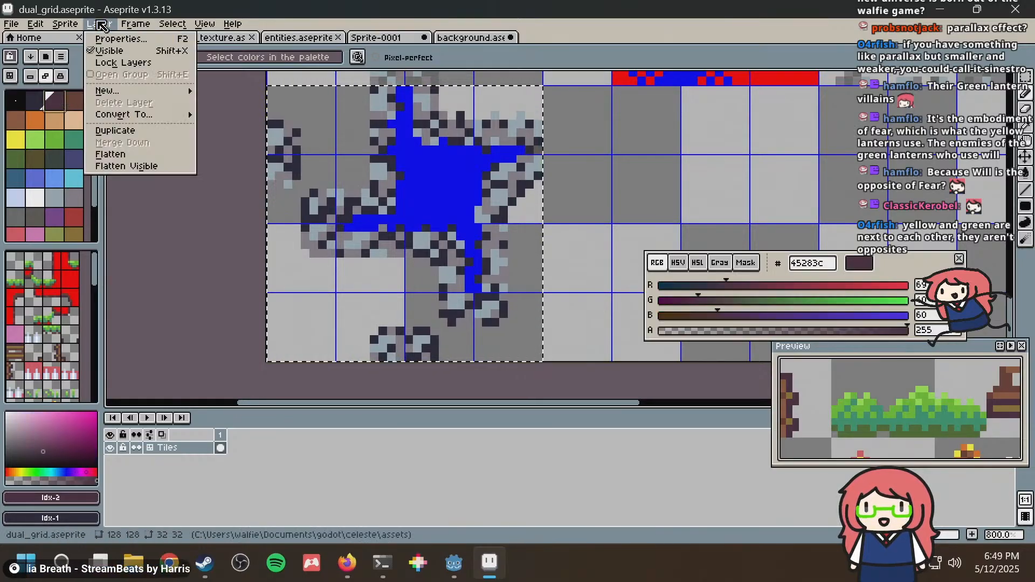
left_click(102, 26)
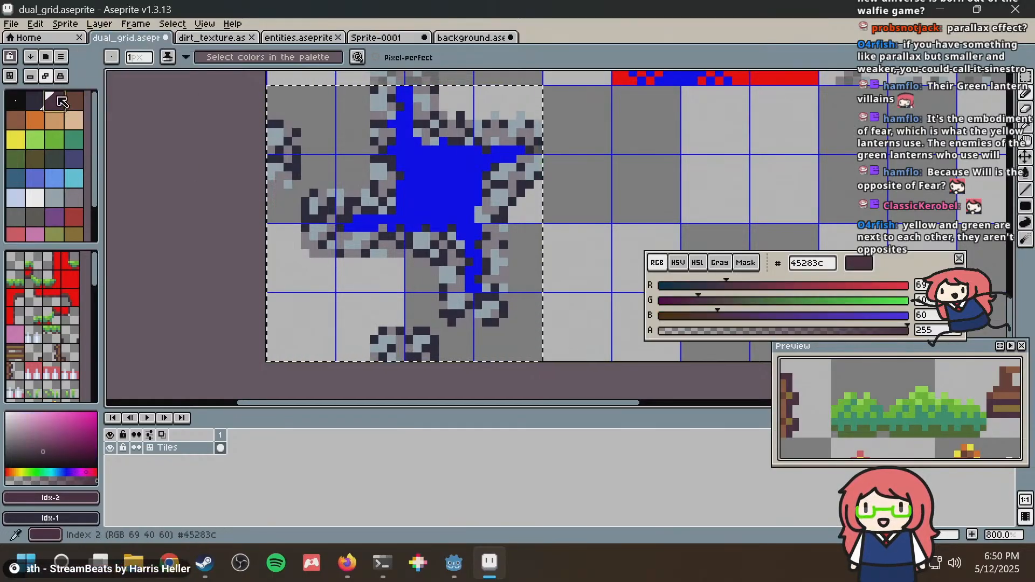
Replace the purplish gray #847e87 with dark maroon #45283c throughout the selected rock tile block.
right_click(56, 102)
key("alt")
left_click(392, 178, "alt")
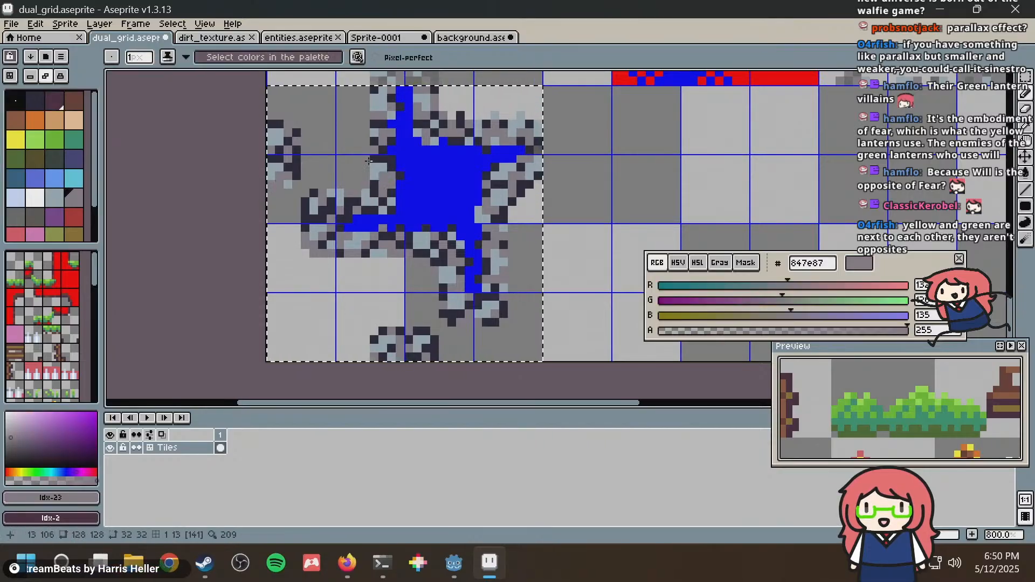
left_click(64, 24)
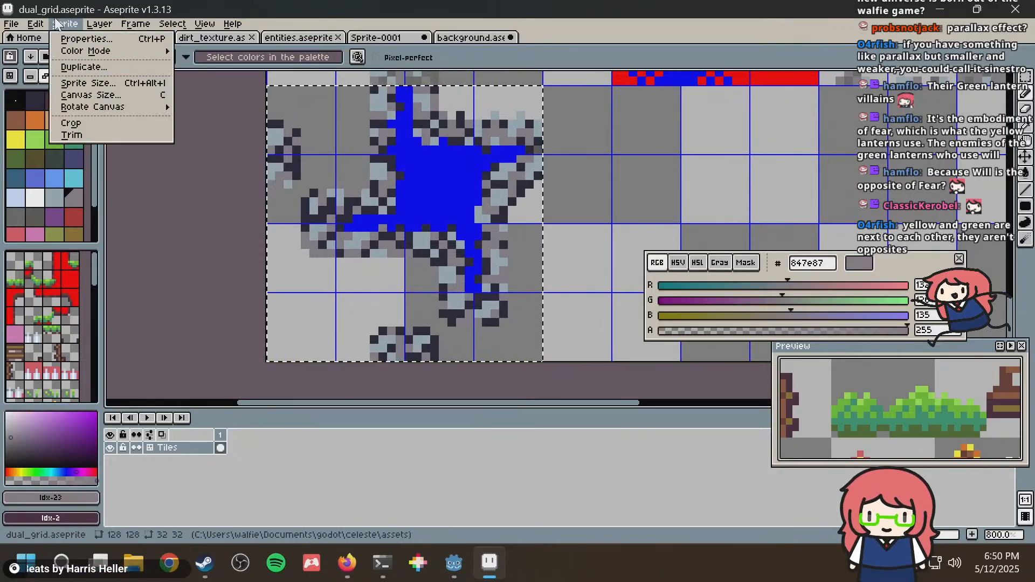
mouse_move(37, 24)
left_click(94, 275)
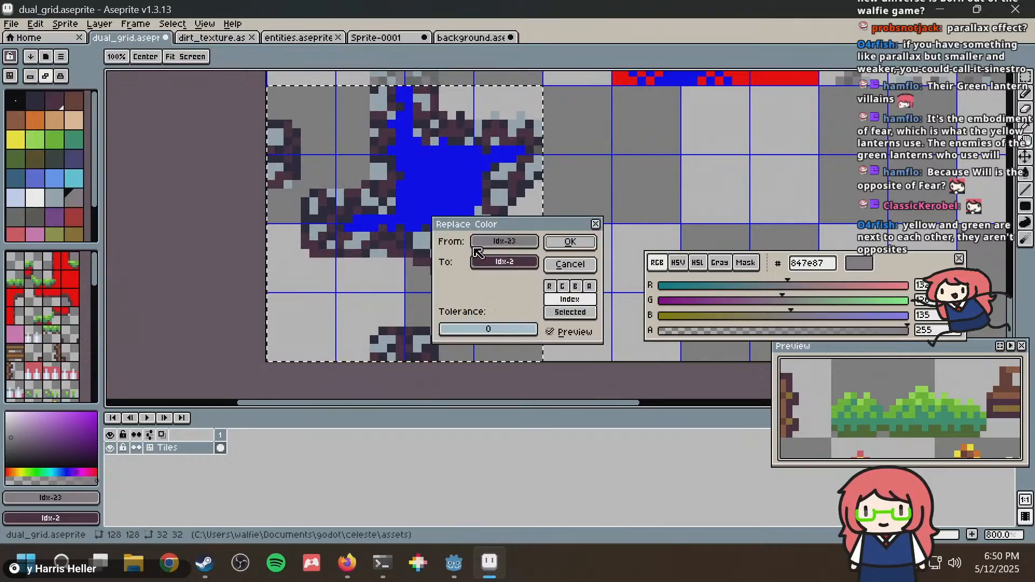
left_click(571, 241)
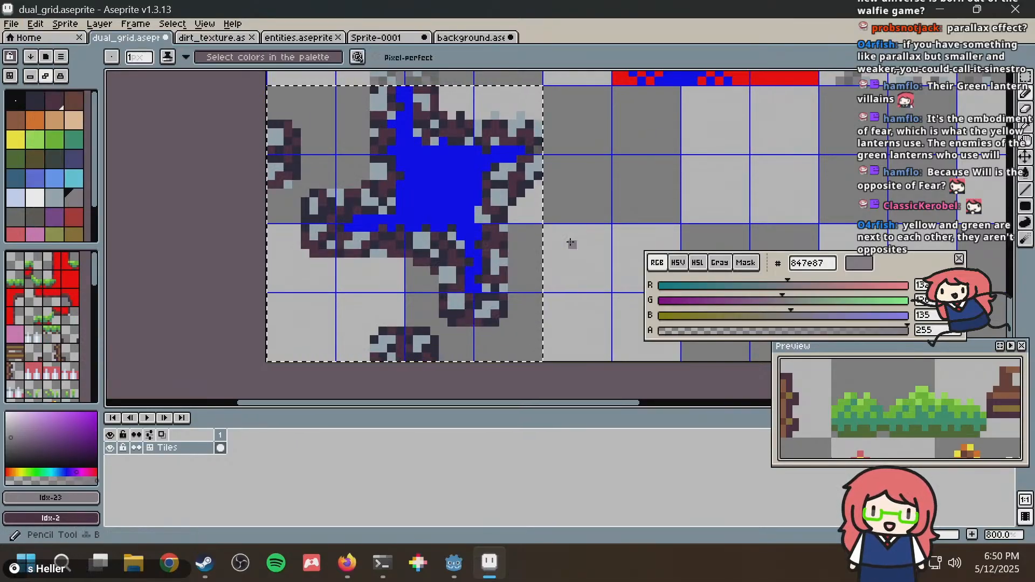
left_click(485, 185)
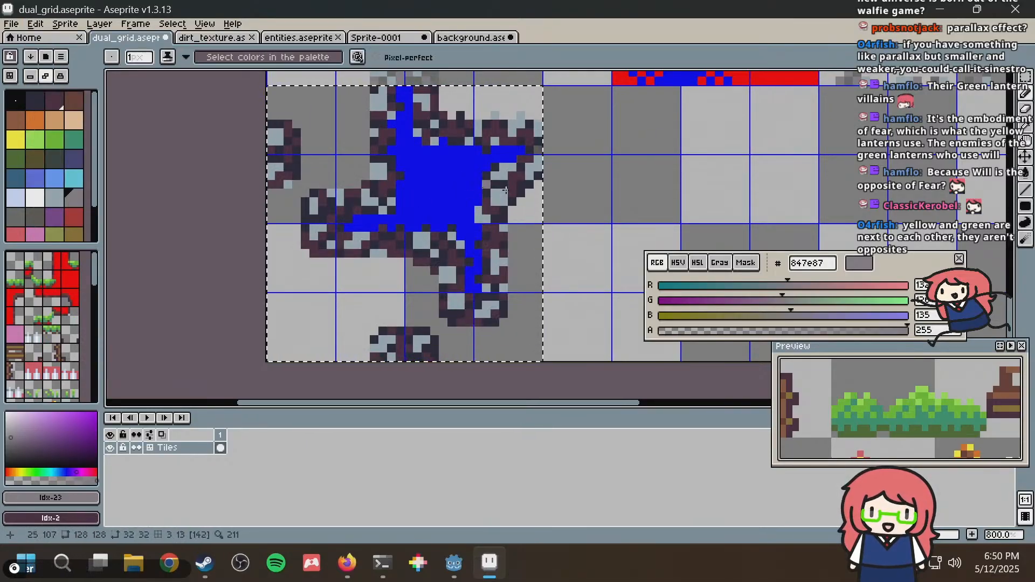
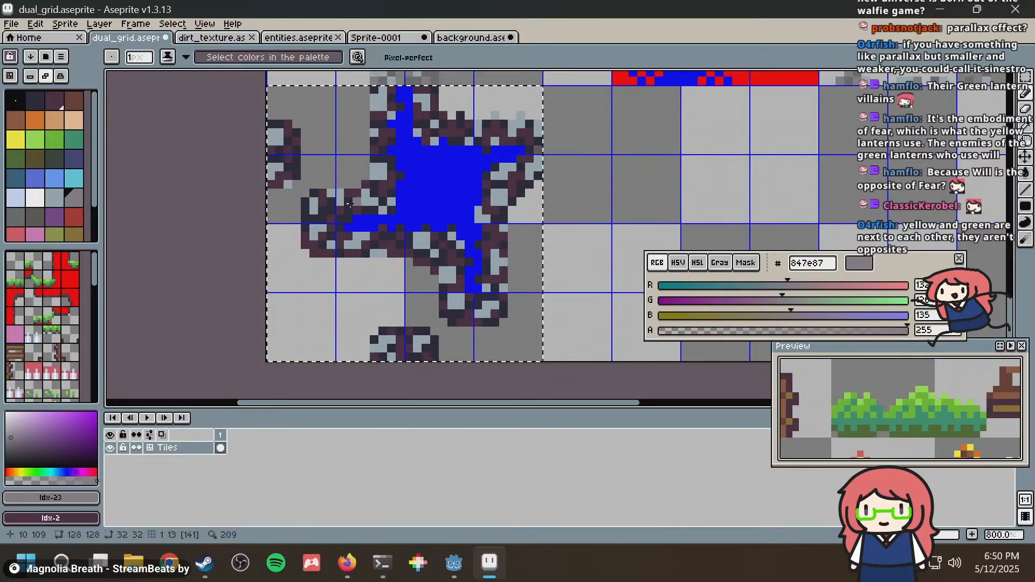
scroll(349, 204, "up", 1)
scroll(326, 207, "down", 1)
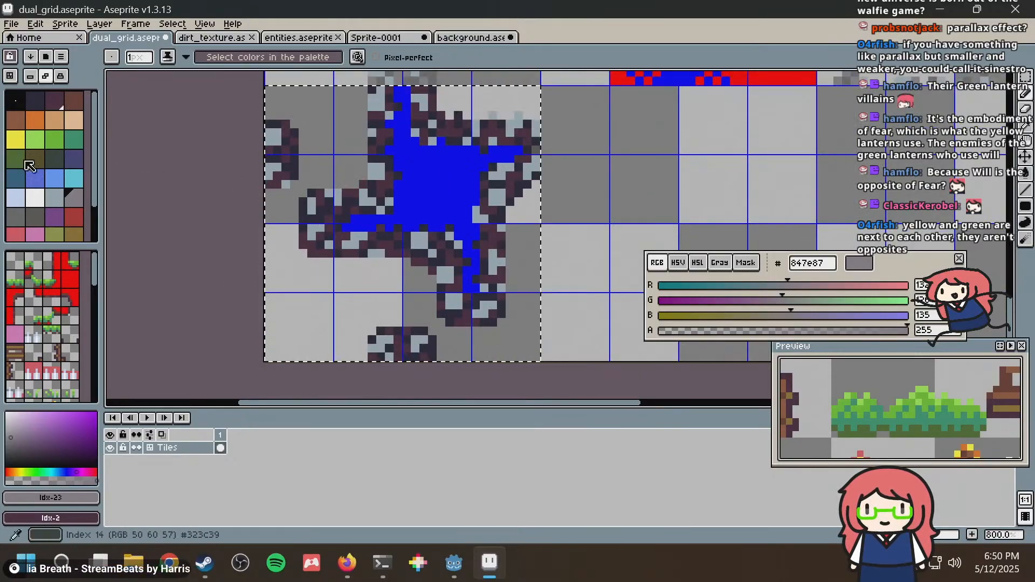
key("alt")
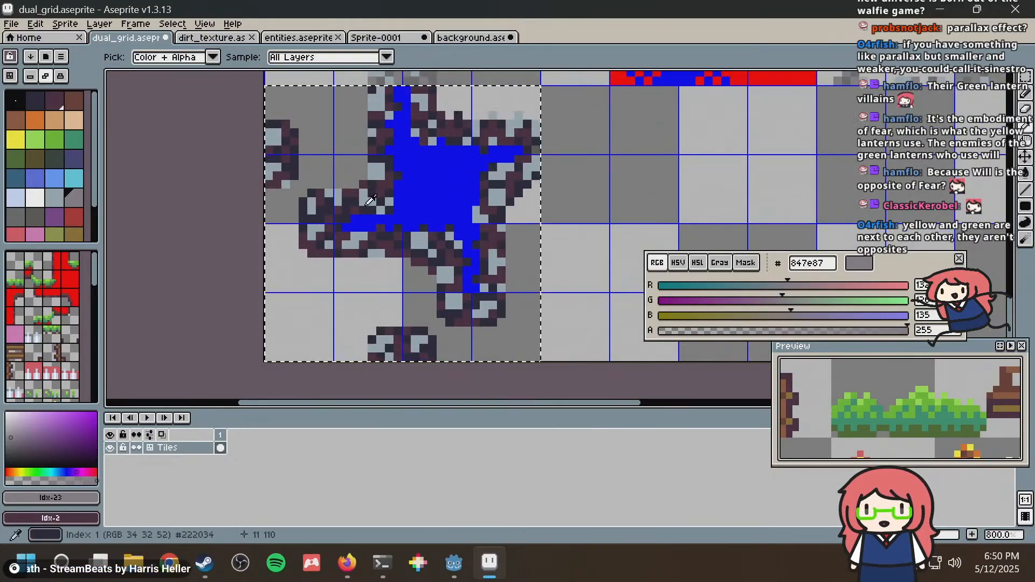
left_click(370, 201, "alt")
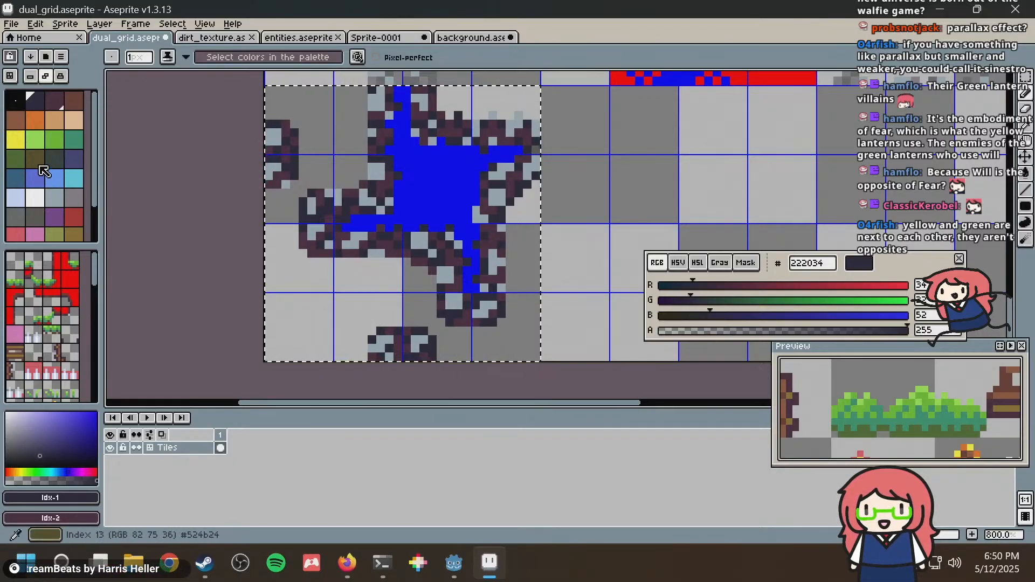
scroll(74, 156, "down", 2)
scroll(74, 155, "up", 2)
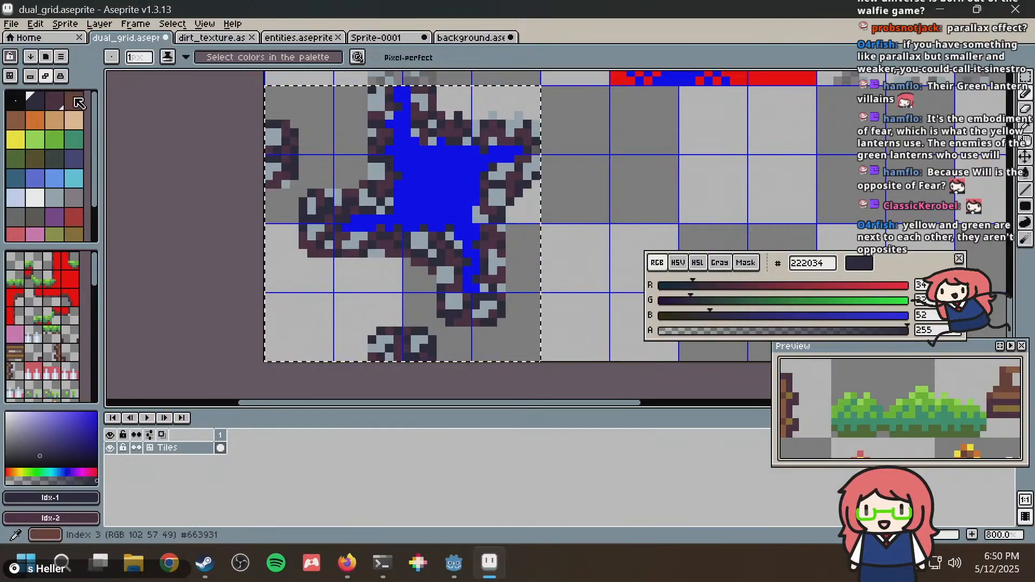
Replace the light blue-gray #9badb7 with brown #663931 throughout the selected rock tile block.
left_click(385, 169, "alt")
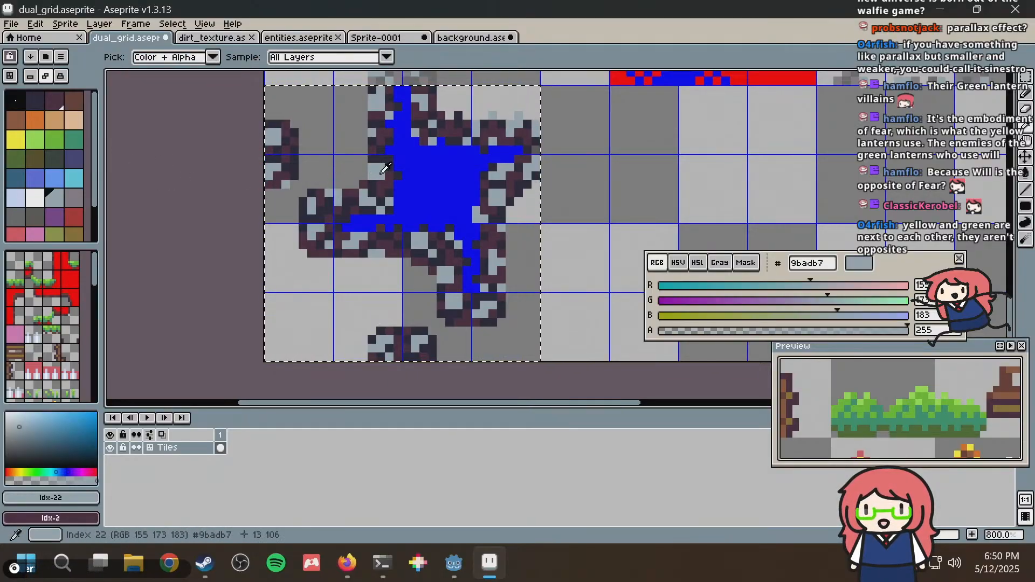
left_click(74, 102)
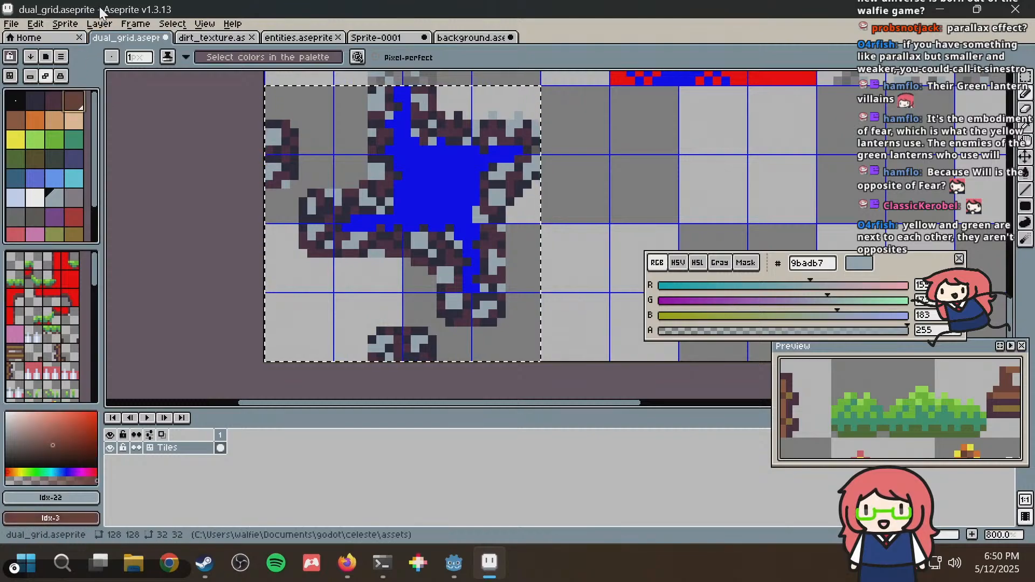
left_click(65, 24)
mouse_move(35, 24)
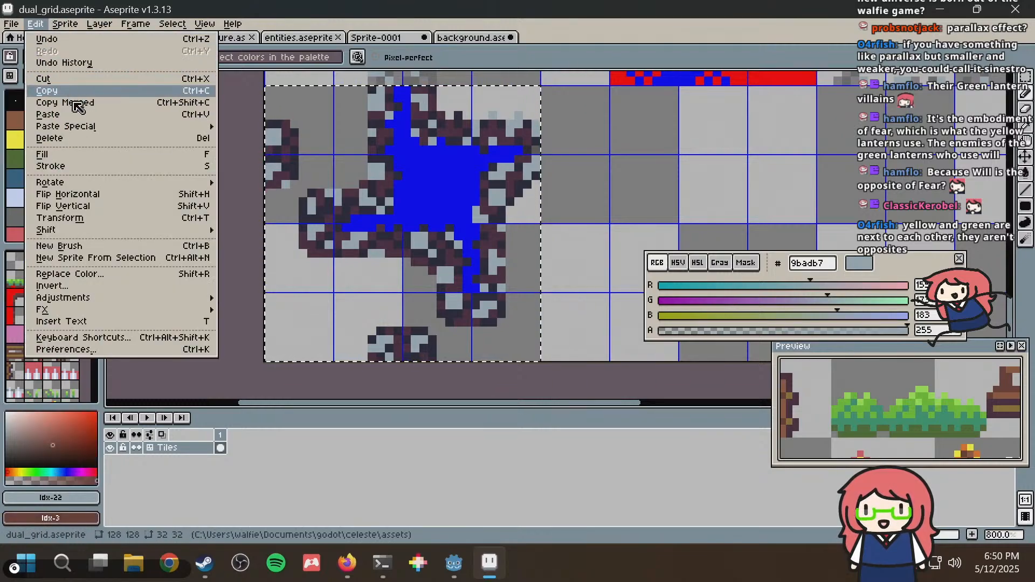
left_click(85, 276)
key("Return")
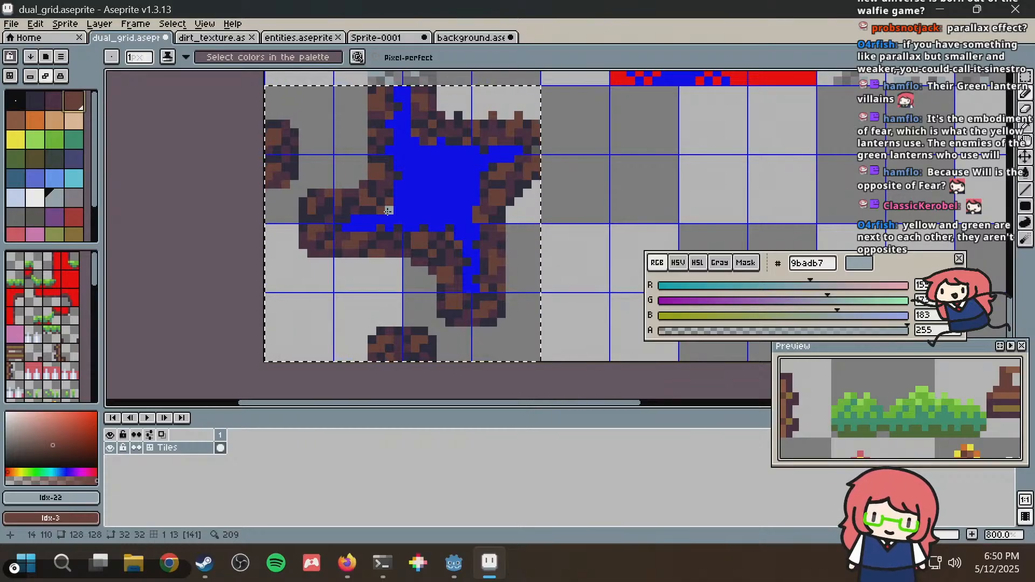
Check the recoloured brown rock tile block against the surrounding tiles and save dual_grid.aseprite.
scroll(397, 209, "down", 1)
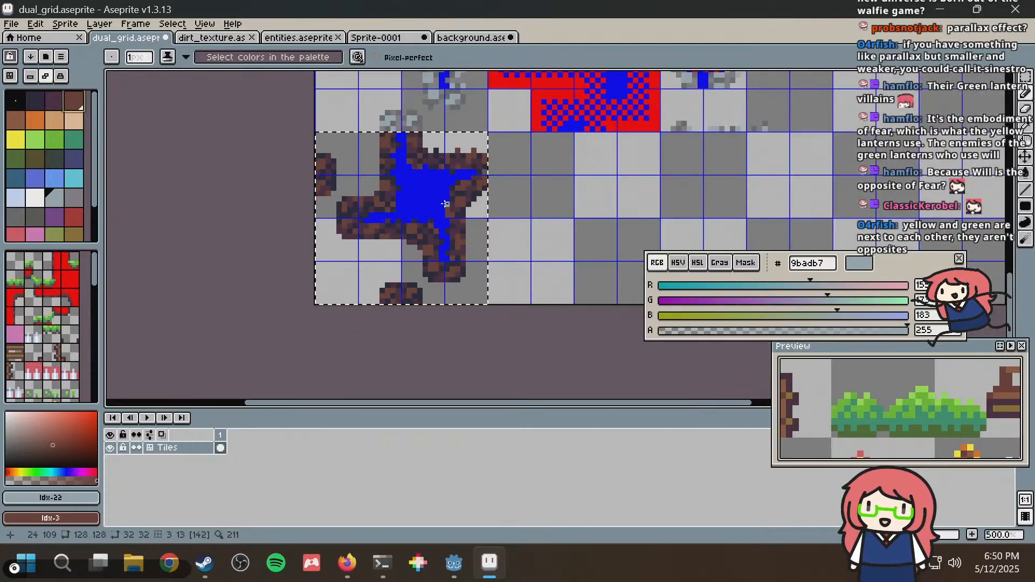
scroll(397, 209, "up", 3)
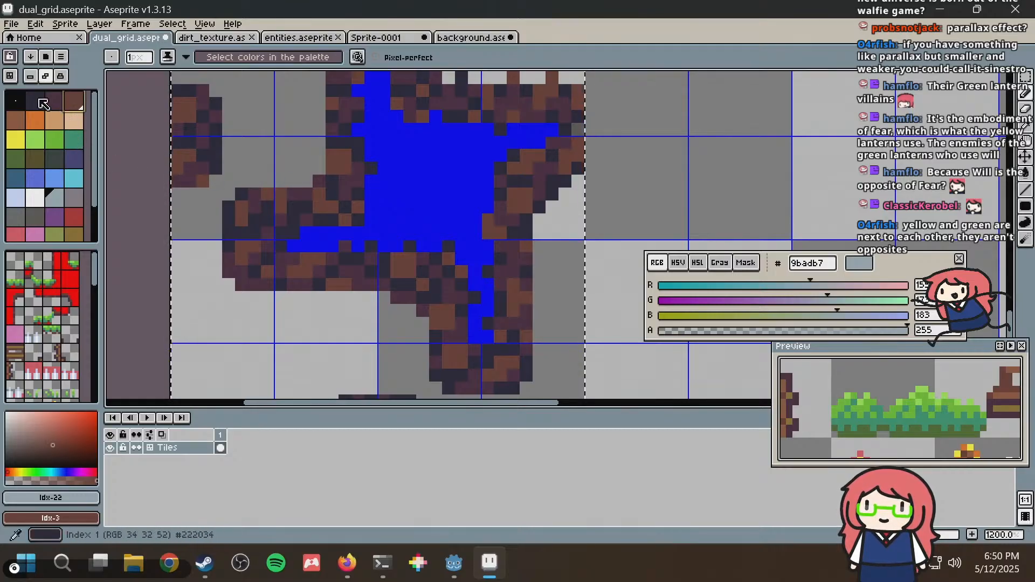
scroll(390, 188, "down", 3)
scroll(391, 188, "down", 2)
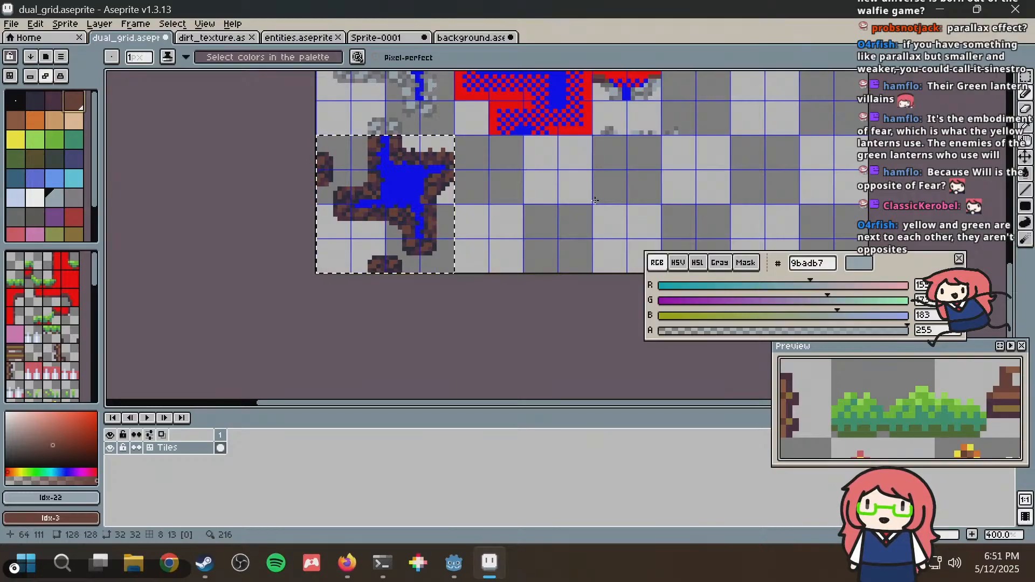
scroll(490, 200, "up", 1)
scroll(490, 200, "up", 2)
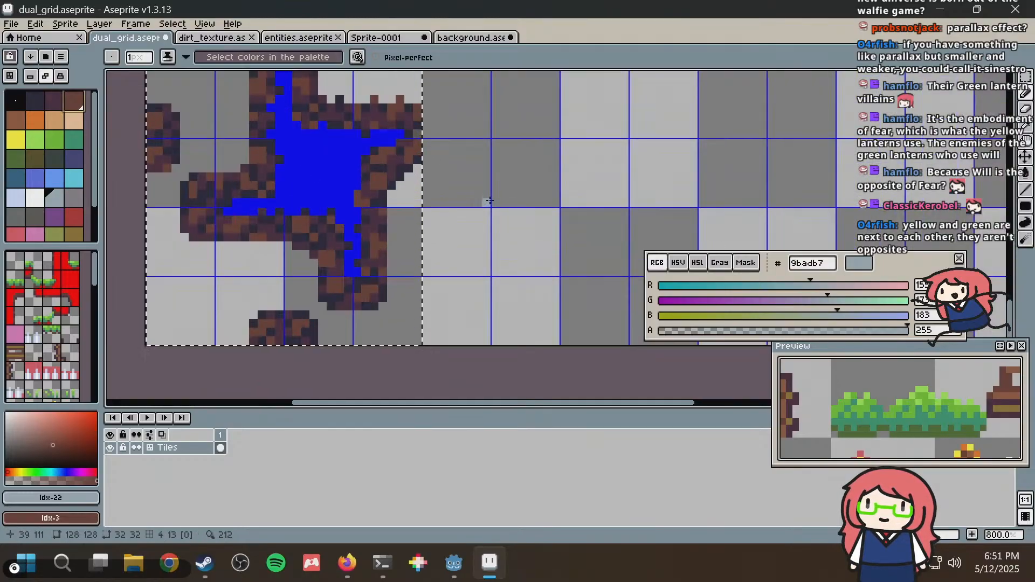
scroll(490, 200, "down", 1)
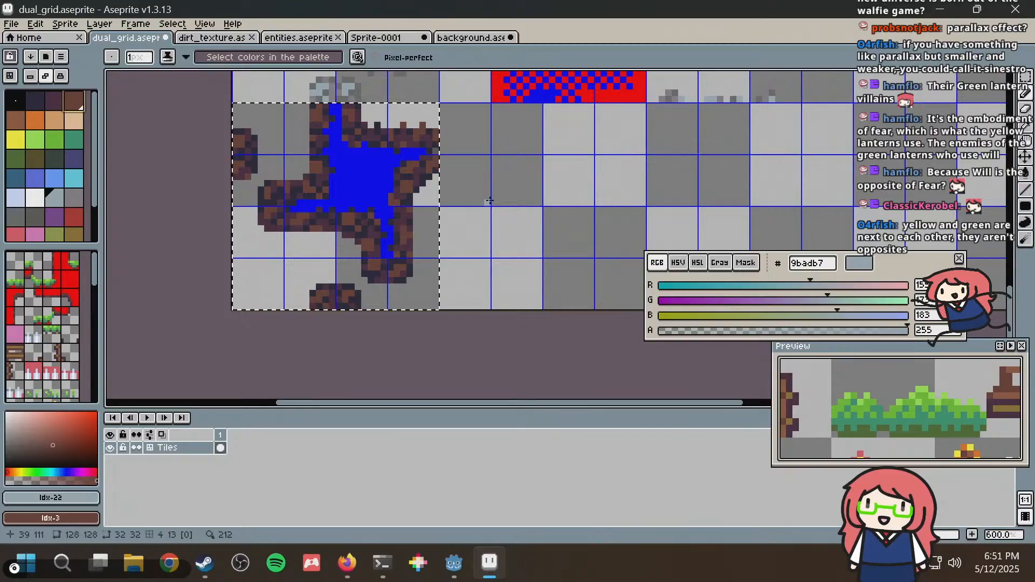
key("ctrl+s")
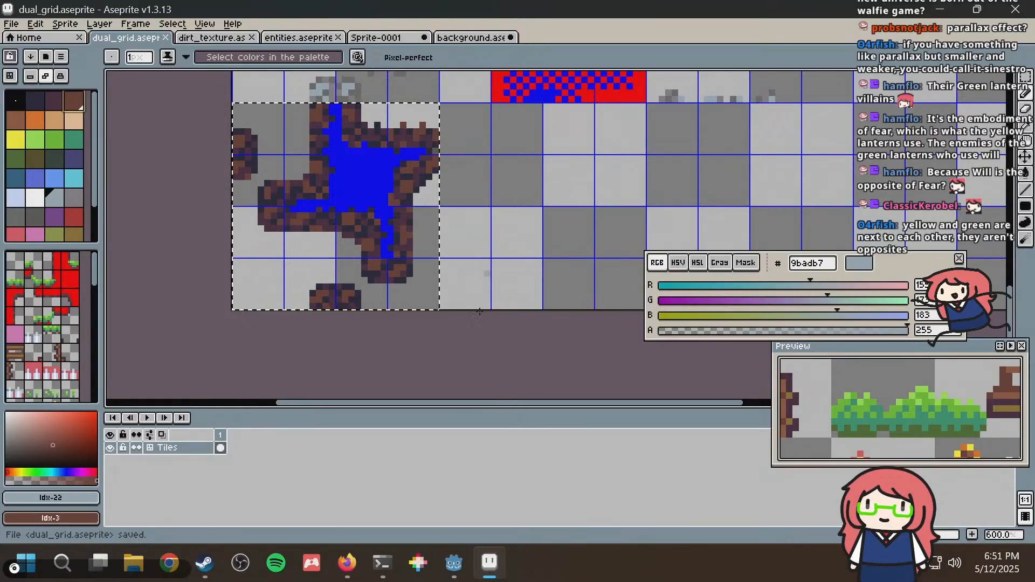
Switch to Godot and create atlas tiles for the new brown rock artwork in the last two rows of the dual_grid.aseprite tile source.
left_click(447, 566)
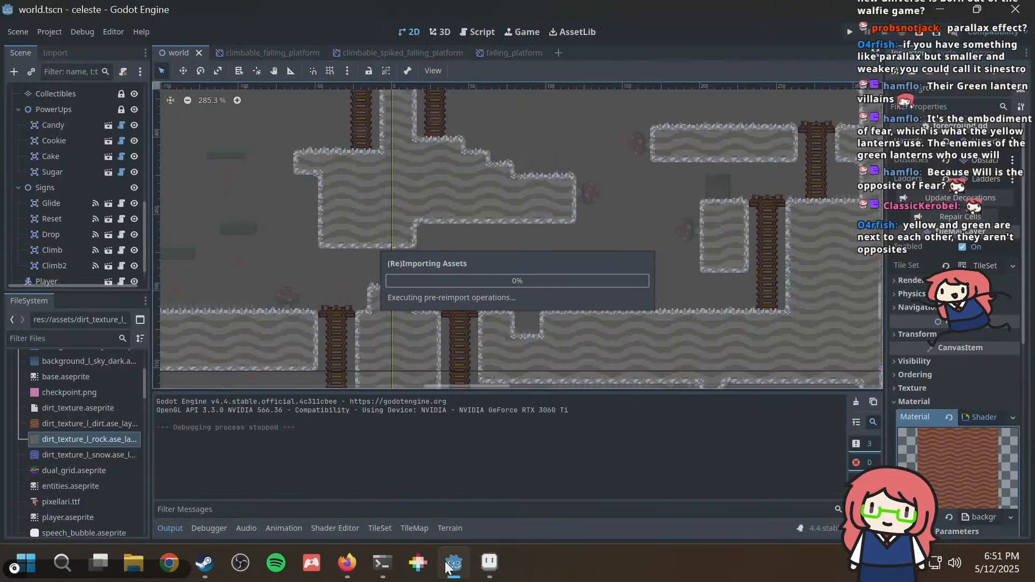
left_click(377, 528)
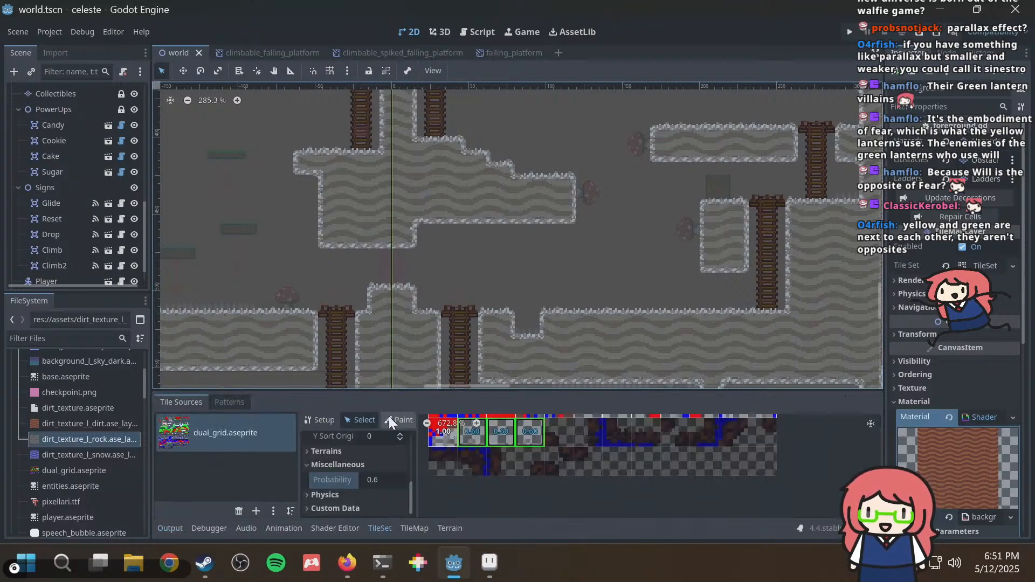
left_click(326, 420)
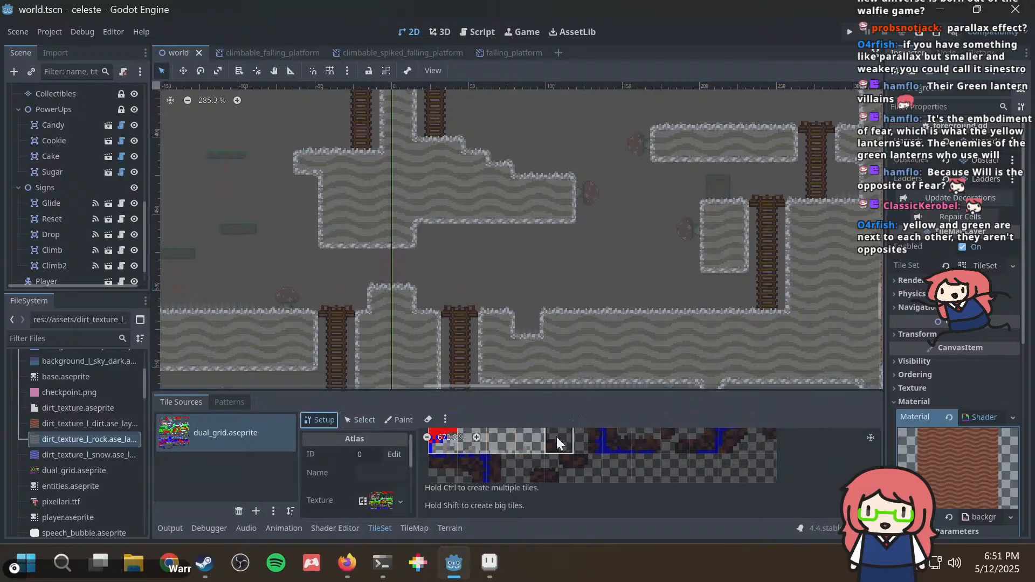
left_click_drag(564, 441, 762, 436, "ctrl")
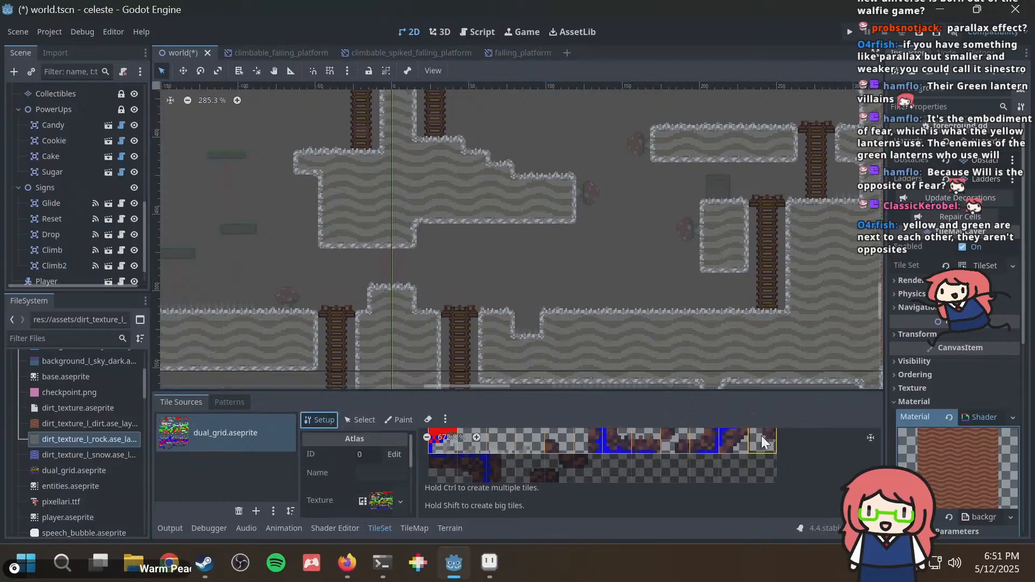
left_click_drag(586, 475, 448, 473, "ctrl")
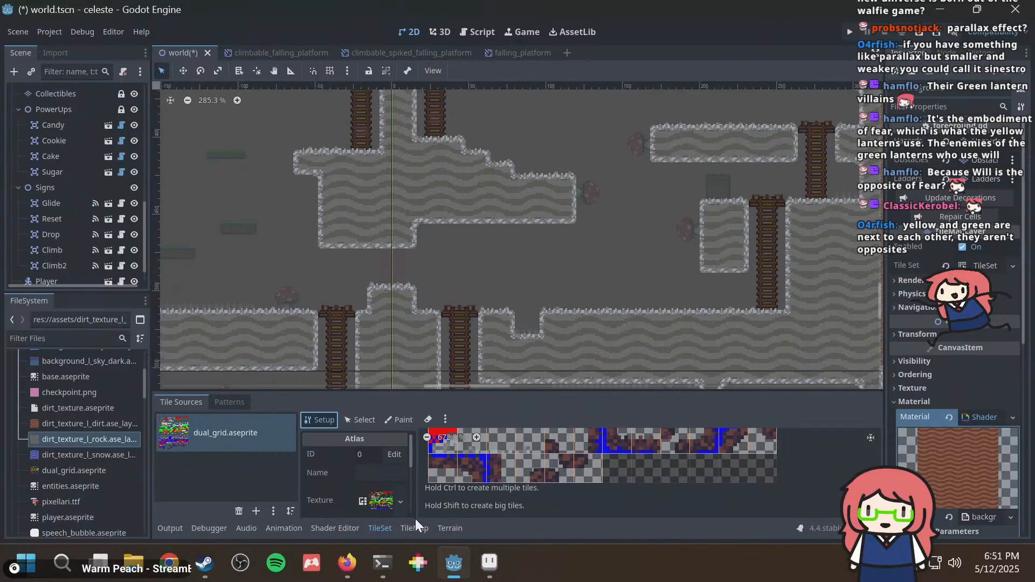
left_click_drag(412, 462, 417, 496)
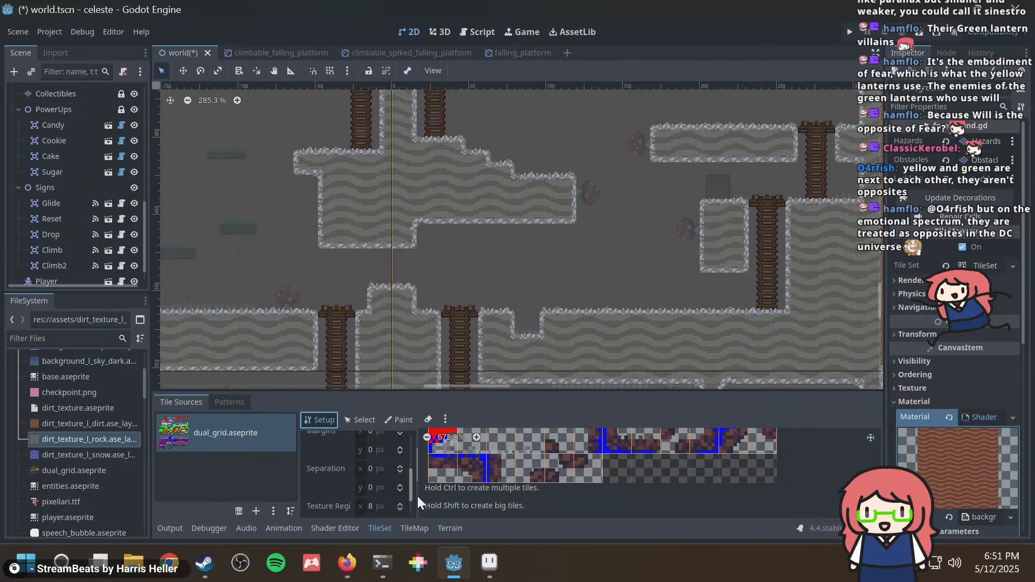
Select the remaining brown rock tiles in the last two atlas rows and set their texture origin to 4, 4 px.
left_click(360, 420)
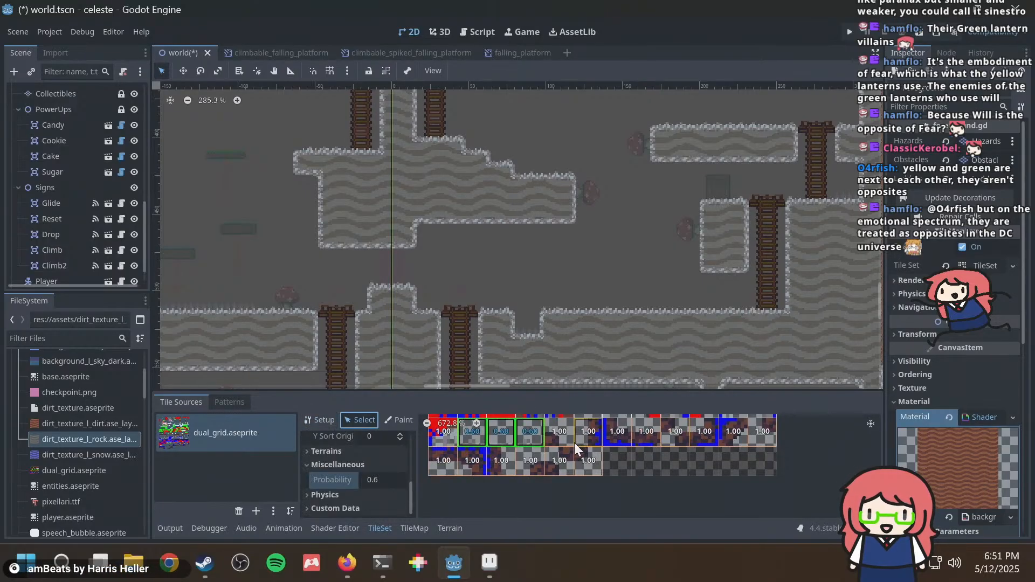
left_click_drag(590, 429, 752, 428)
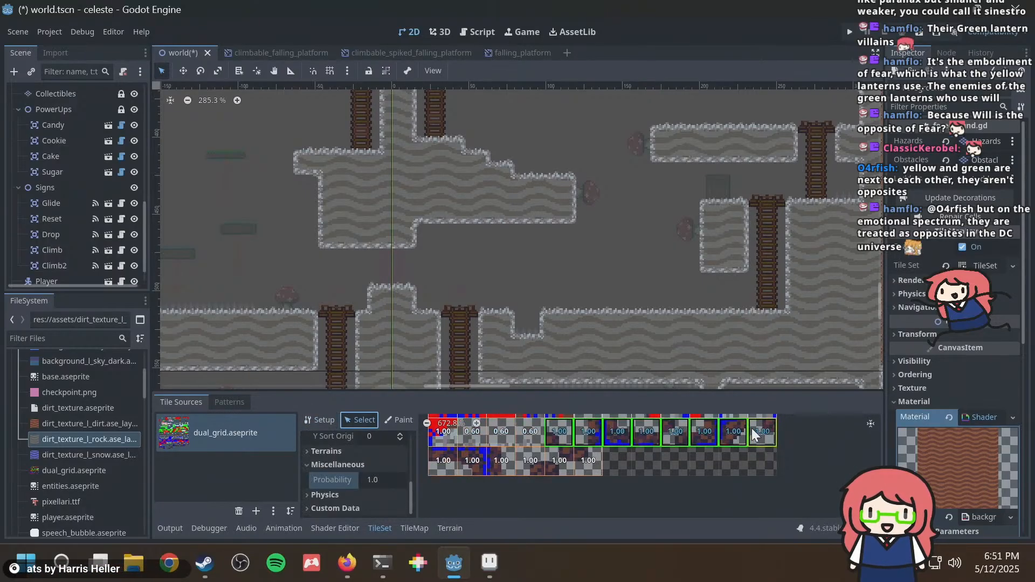
right_click(507, 464)
left_click(458, 461)
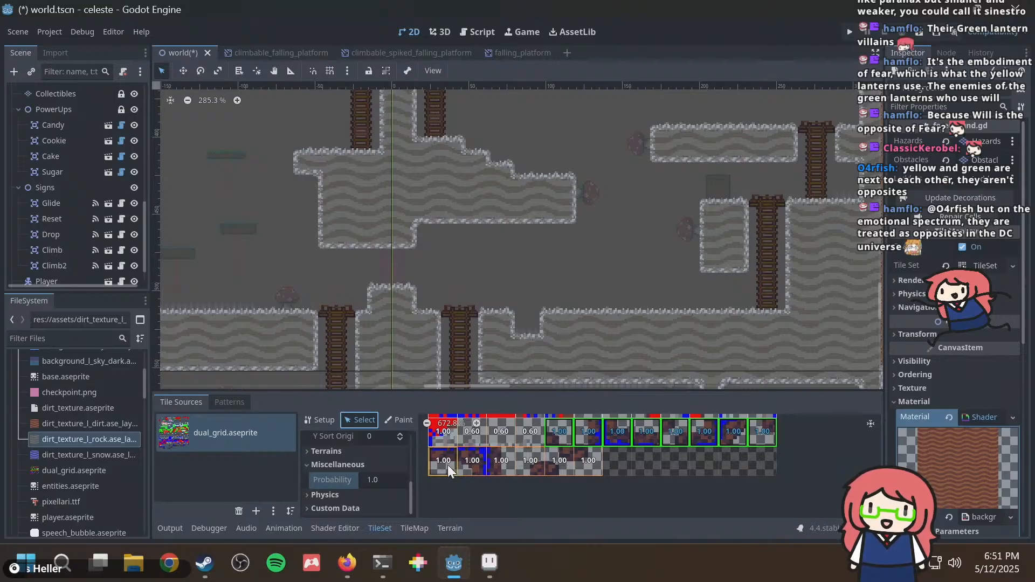
left_click_drag(584, 464, 577, 464, "shift")
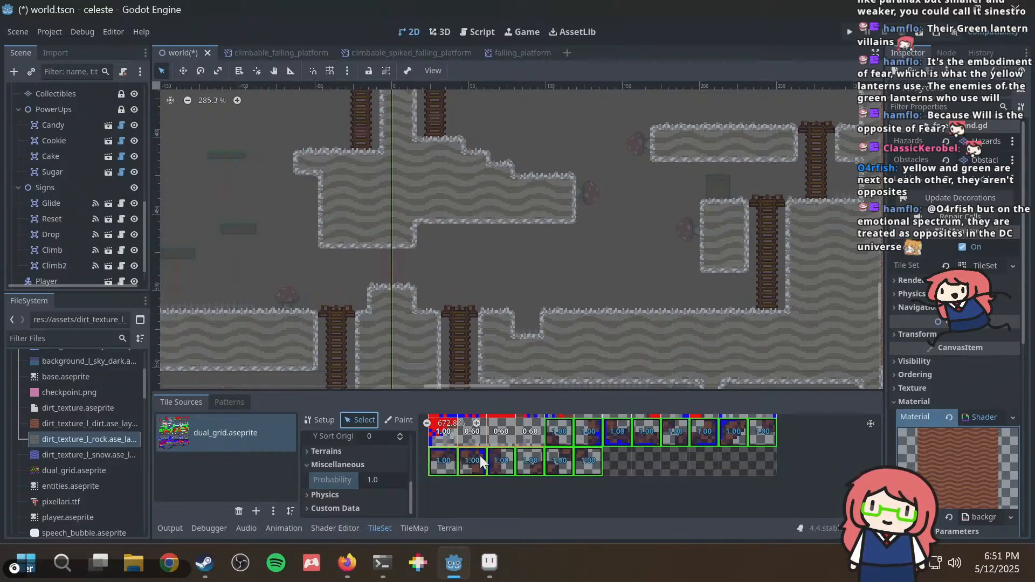
left_click_drag(411, 489, 415, 436)
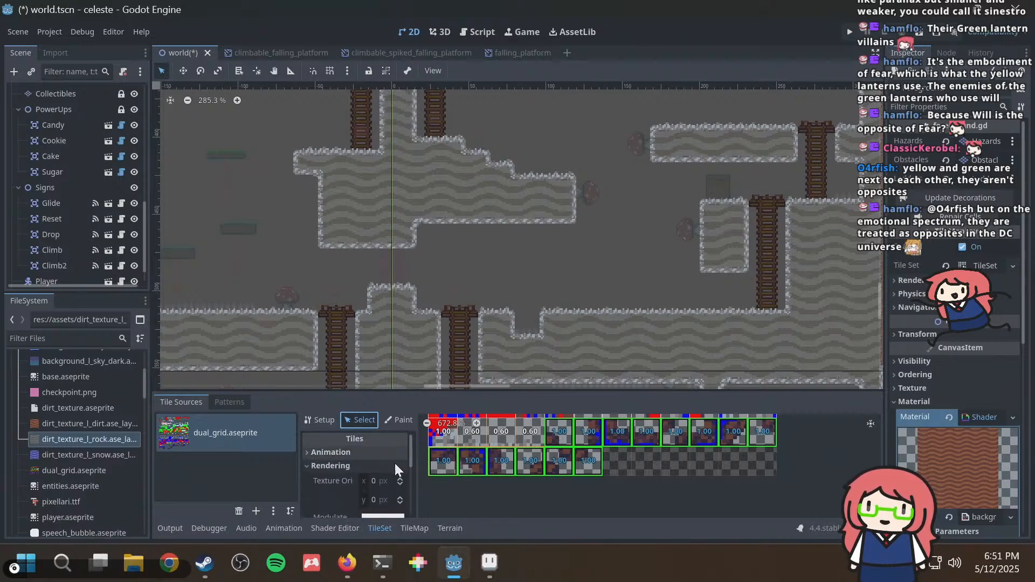
left_click(384, 479)
type("4")
key("Tab")
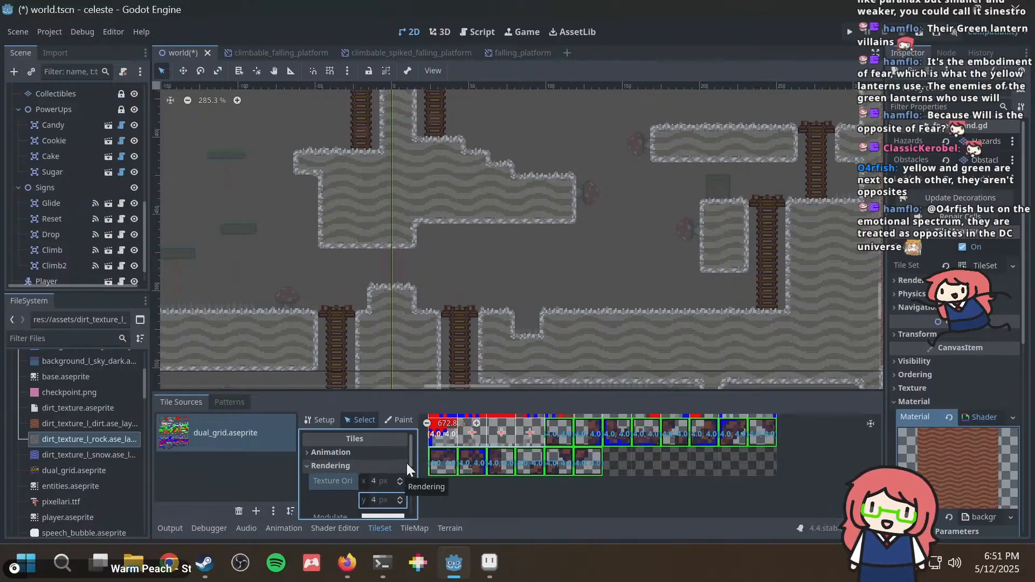
Add a new terrain named Cave Background to the tileset's terrain list.
left_click(442, 525)
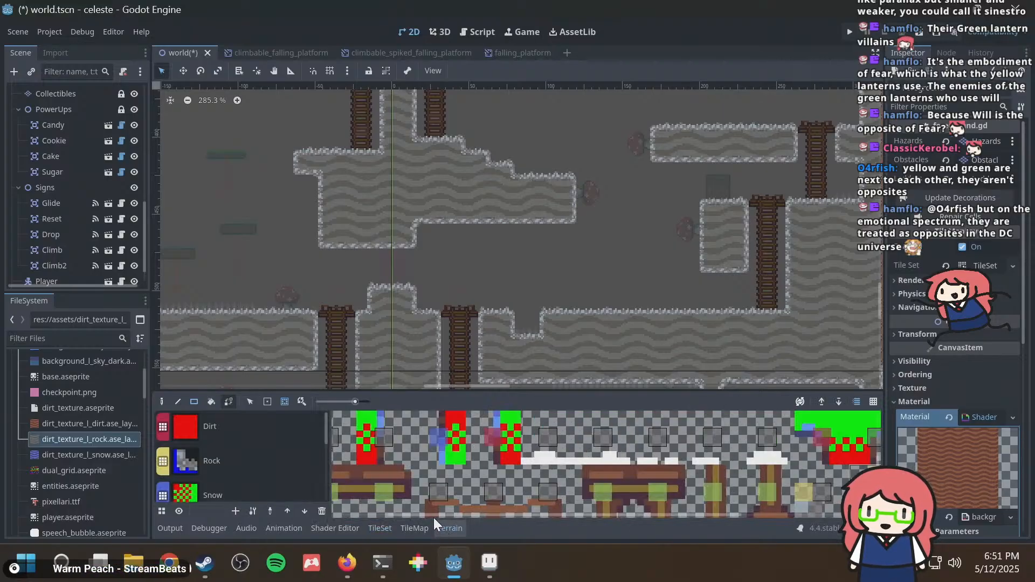
left_click(413, 528)
left_click(444, 527)
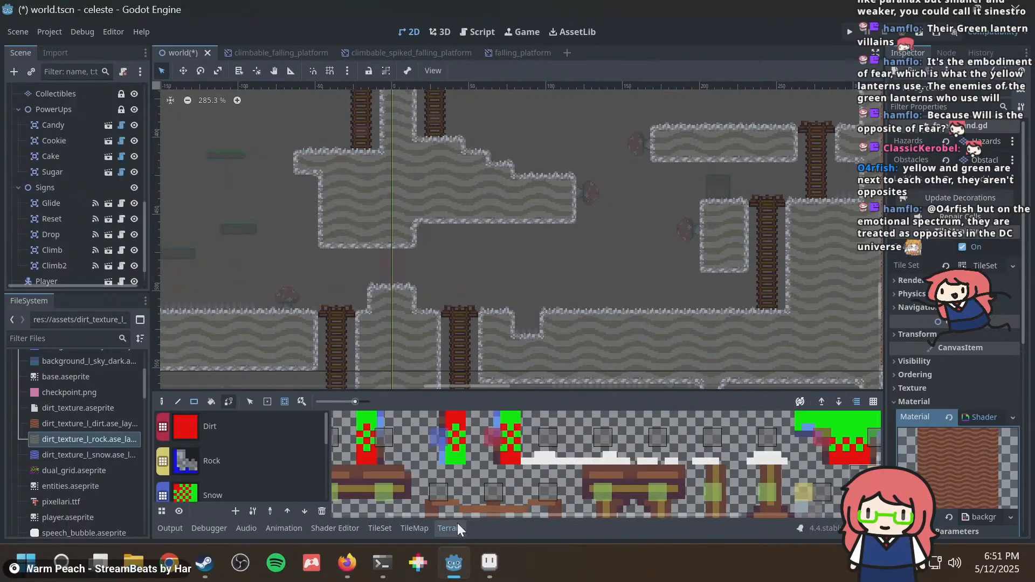
scroll(694, 454, "down", 3)
scroll(693, 453, "down", 3)
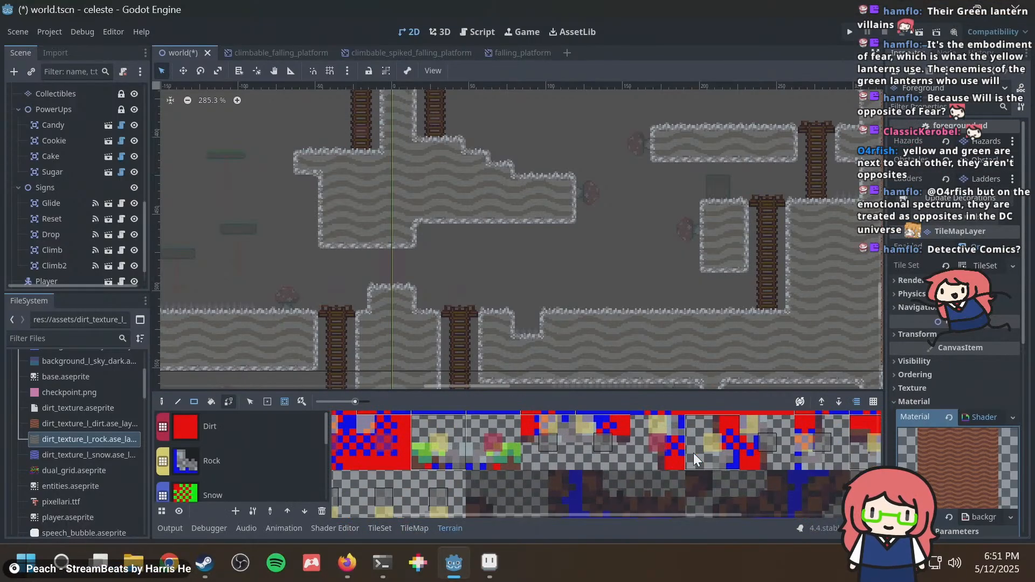
scroll(693, 452, "down", 3)
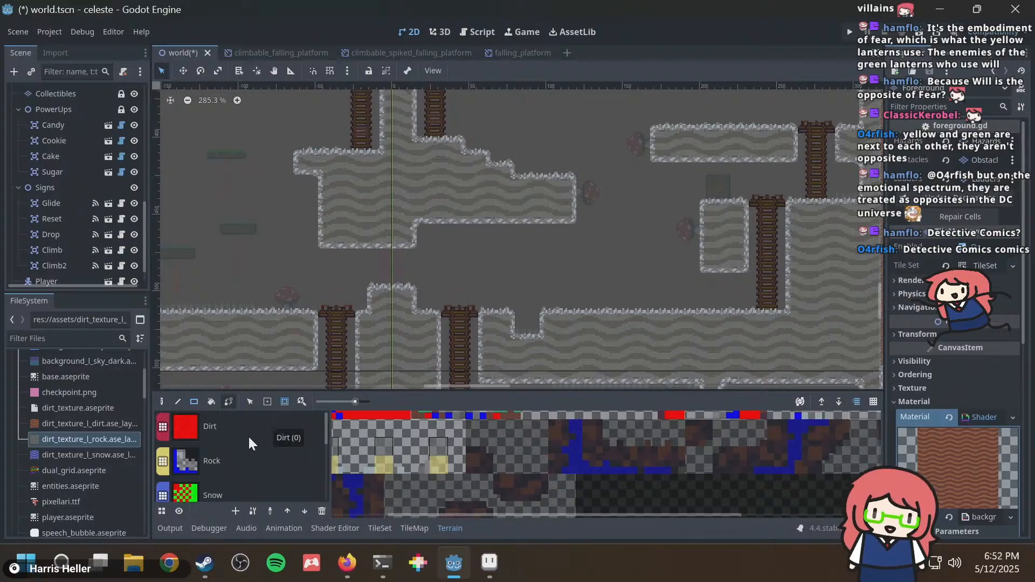
scroll(248, 435, "down", 4)
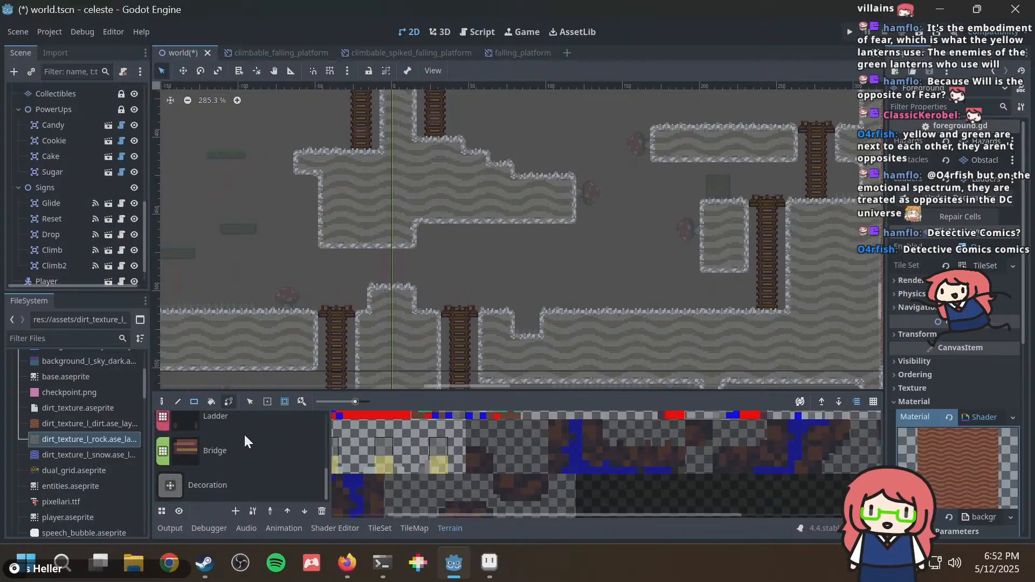
left_click(229, 486)
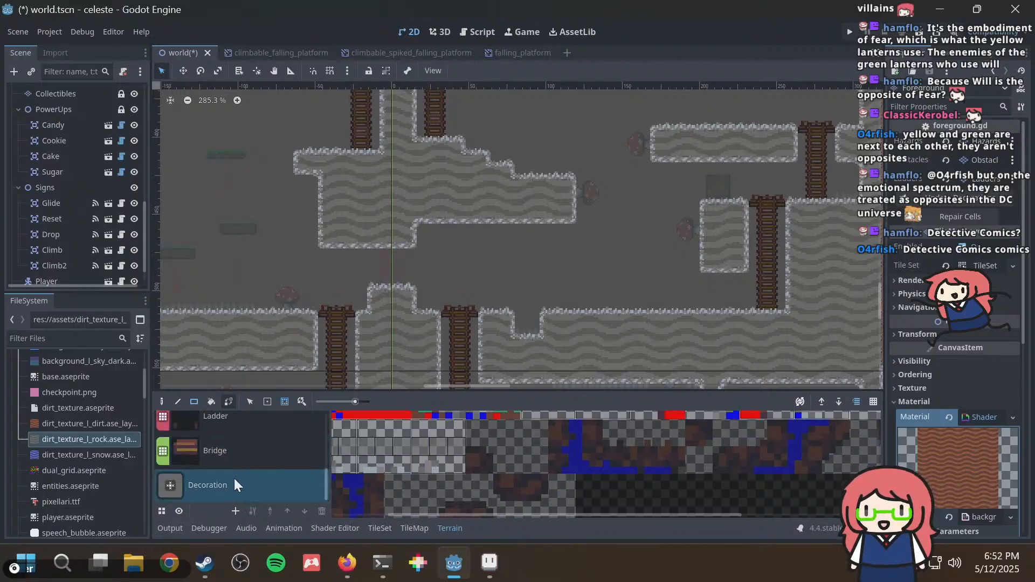
left_click(236, 511)
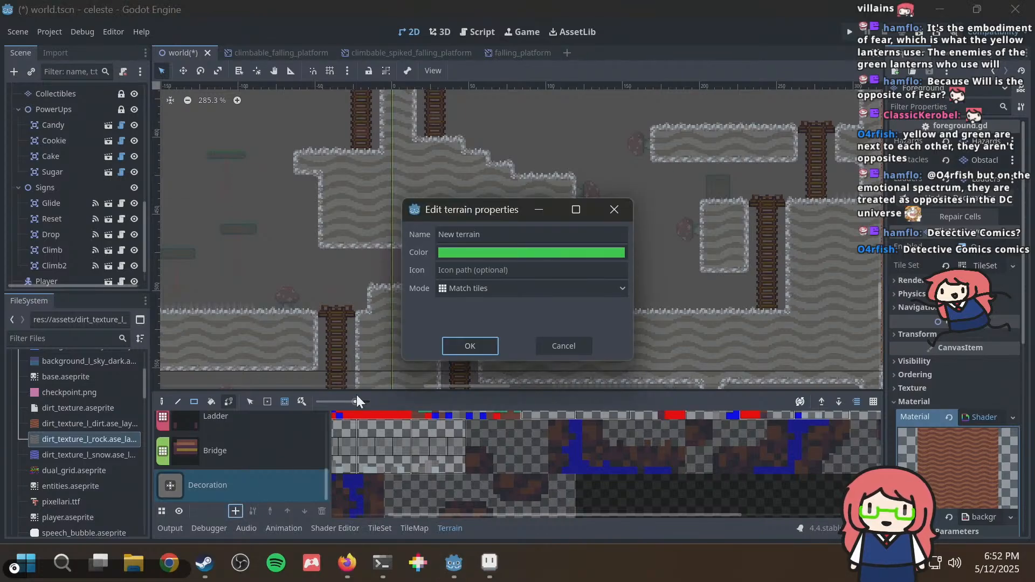
triple_click(489, 233)
type("Cave Background")
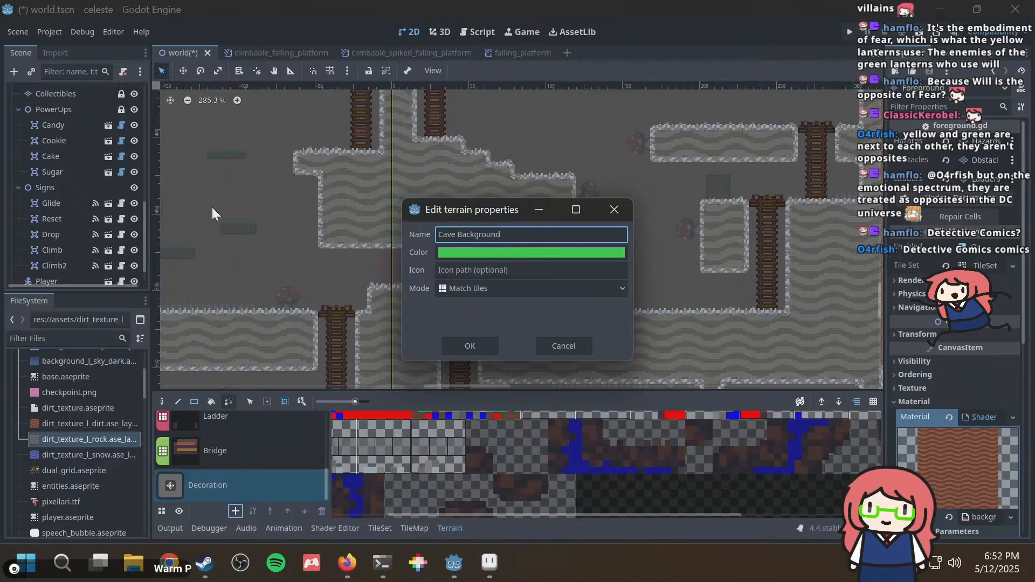
left_click(456, 345)
scroll(247, 463, "down", 1)
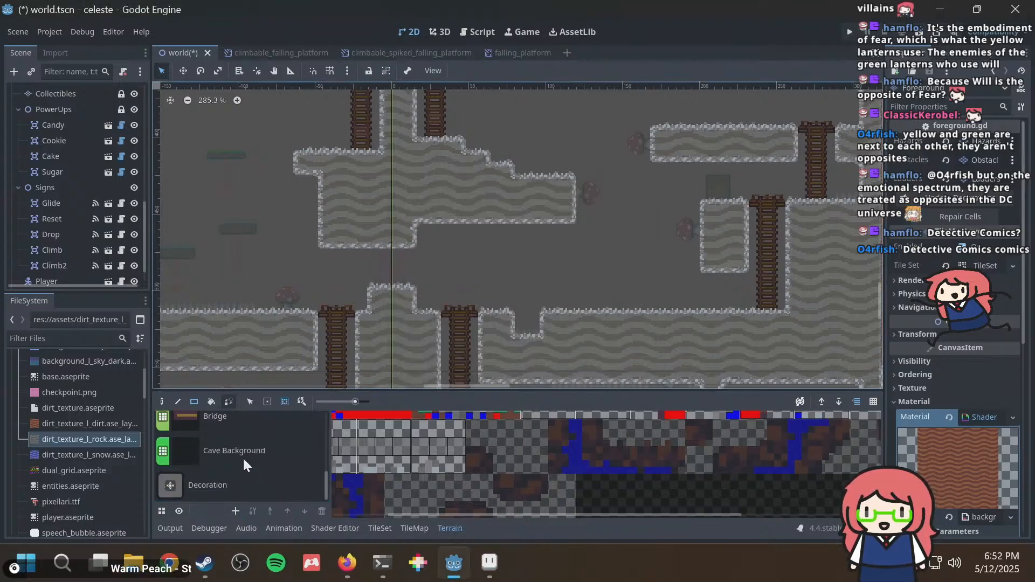
Assign the Cave Background terrain type to five brown rock tiles in the upper row and two in the lower row.
left_click(242, 457)
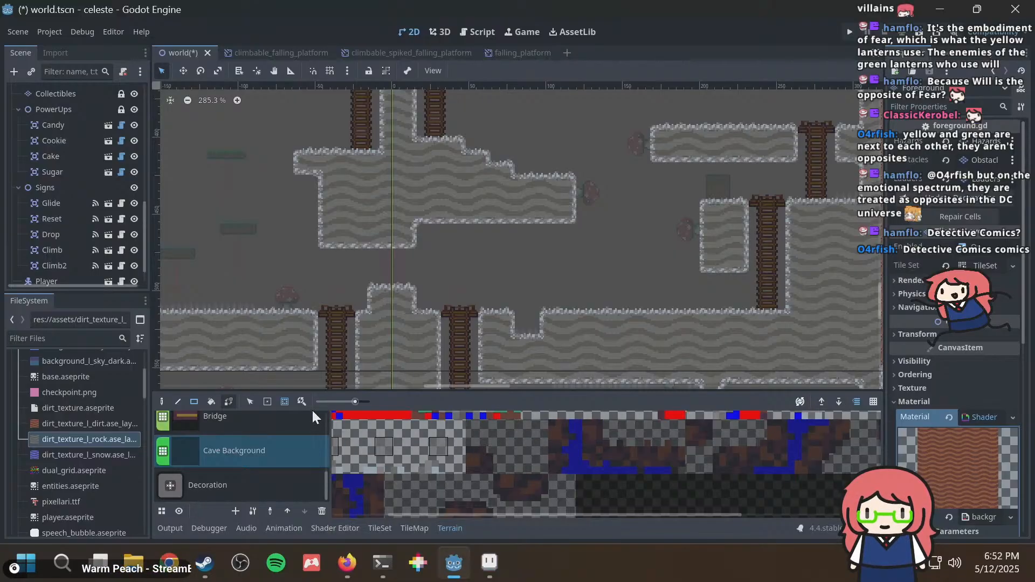
left_click(267, 402)
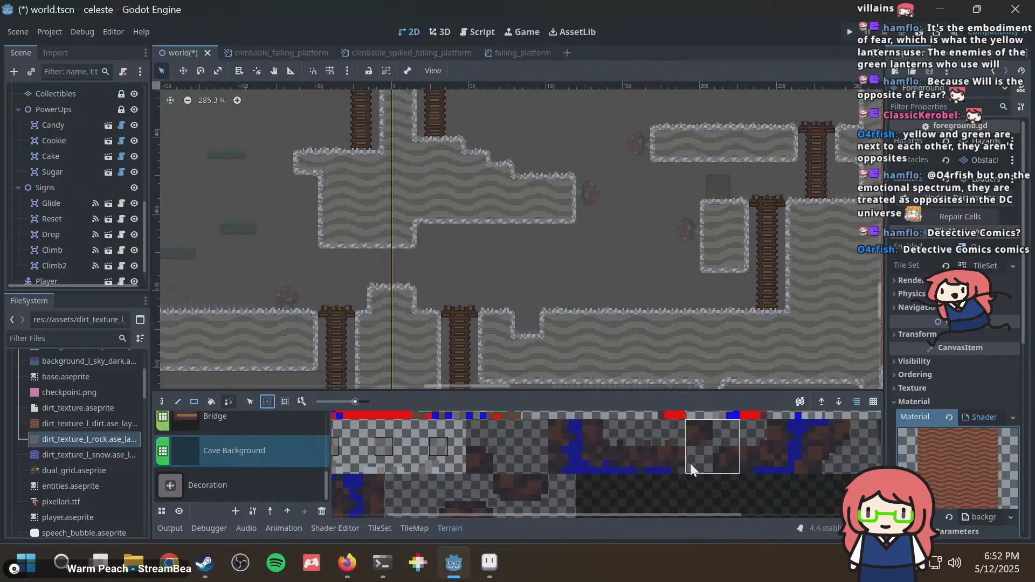
left_click(554, 455)
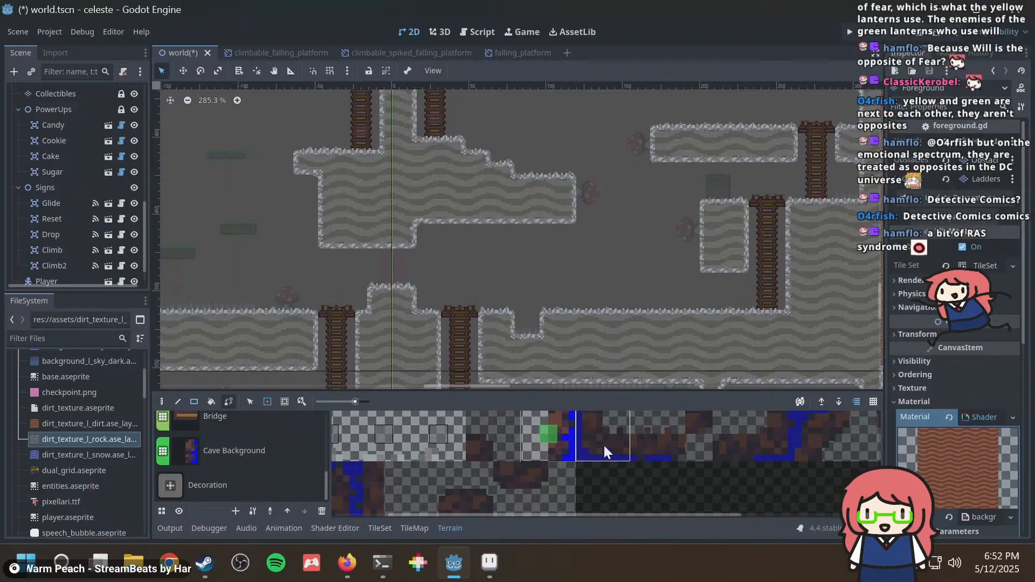
left_click(603, 443)
left_click(661, 434)
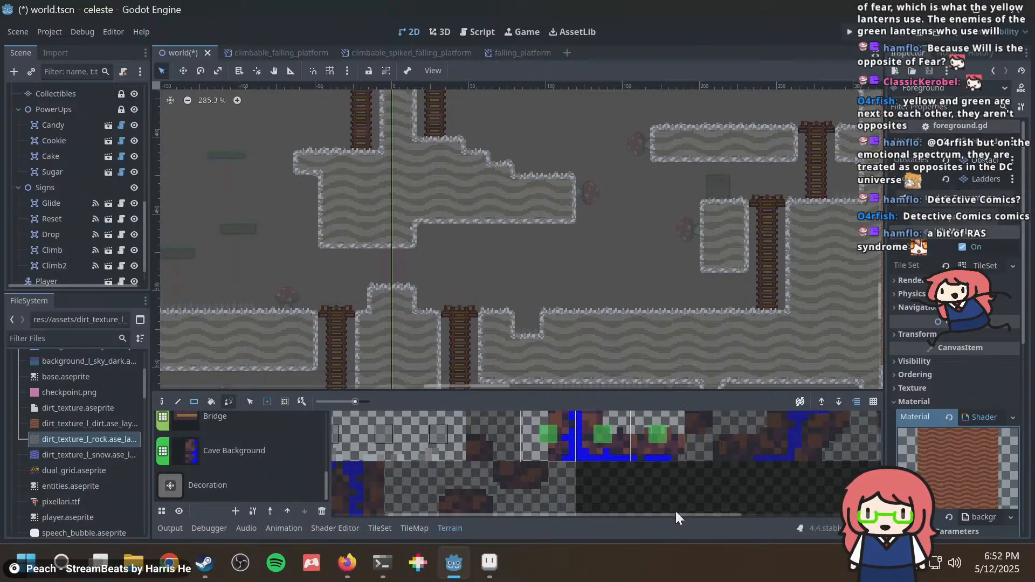
left_click_drag(676, 514, 702, 514)
left_click(688, 444)
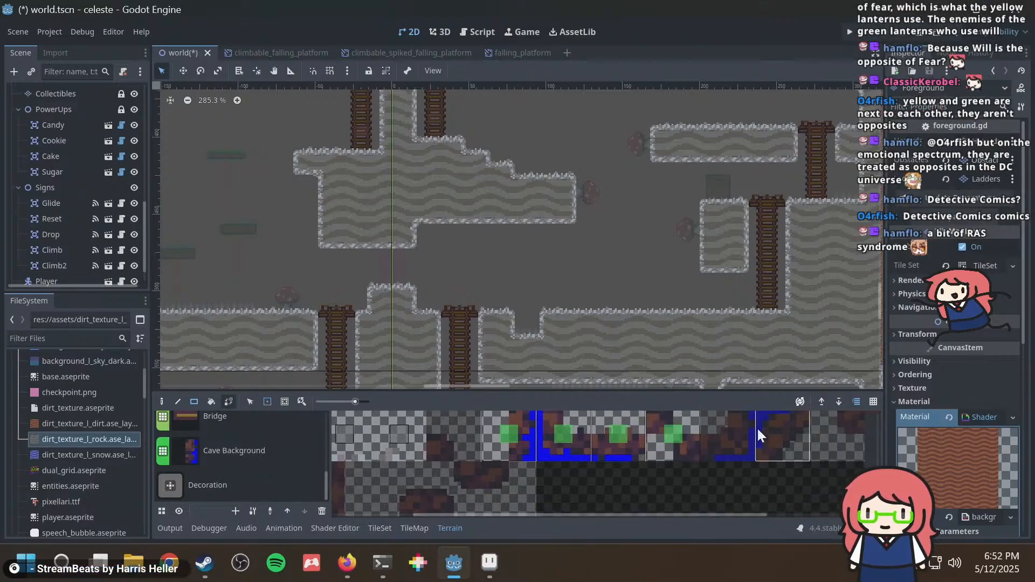
left_click(733, 431)
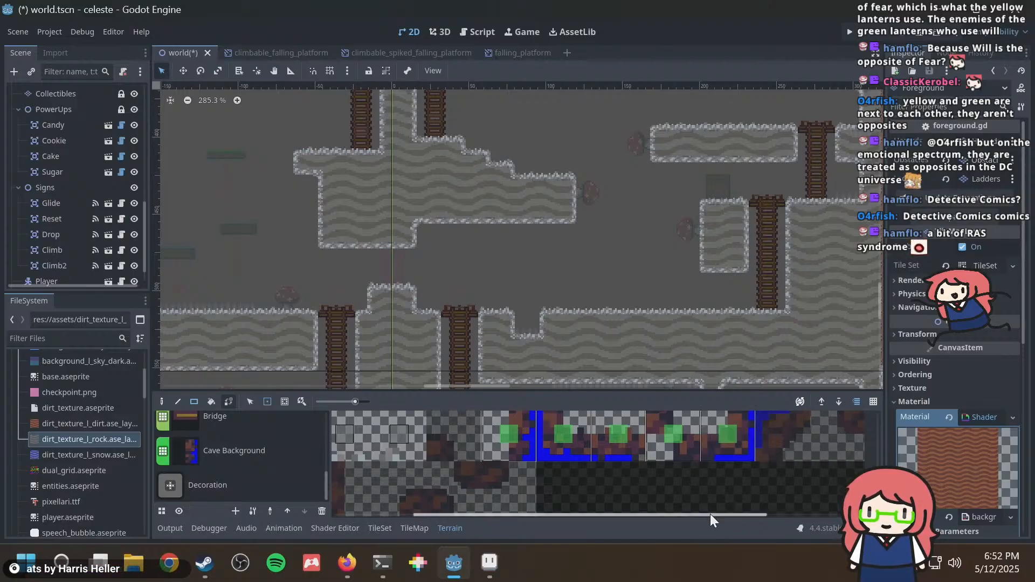
left_click_drag(710, 513, 575, 518)
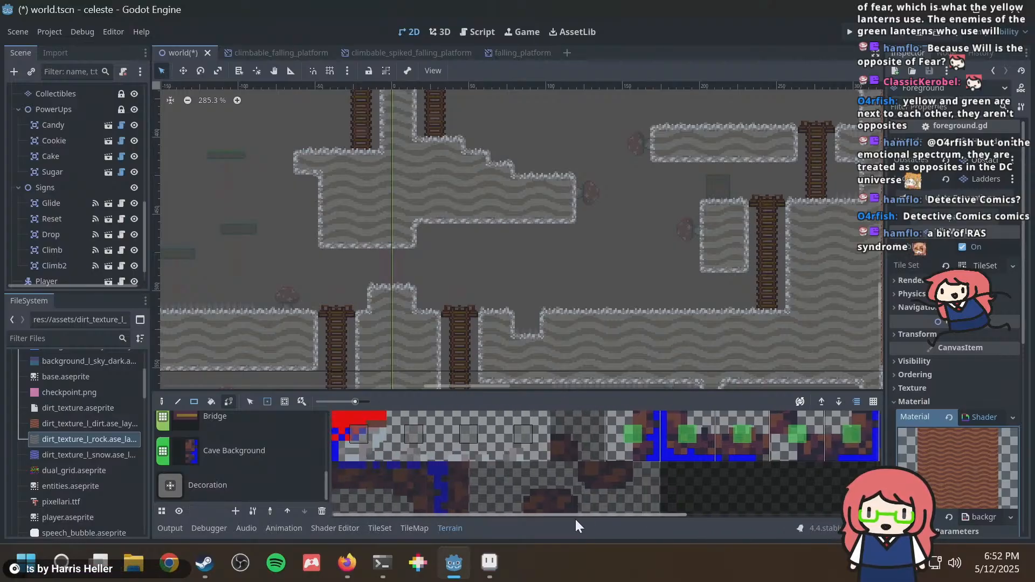
left_click(428, 486)
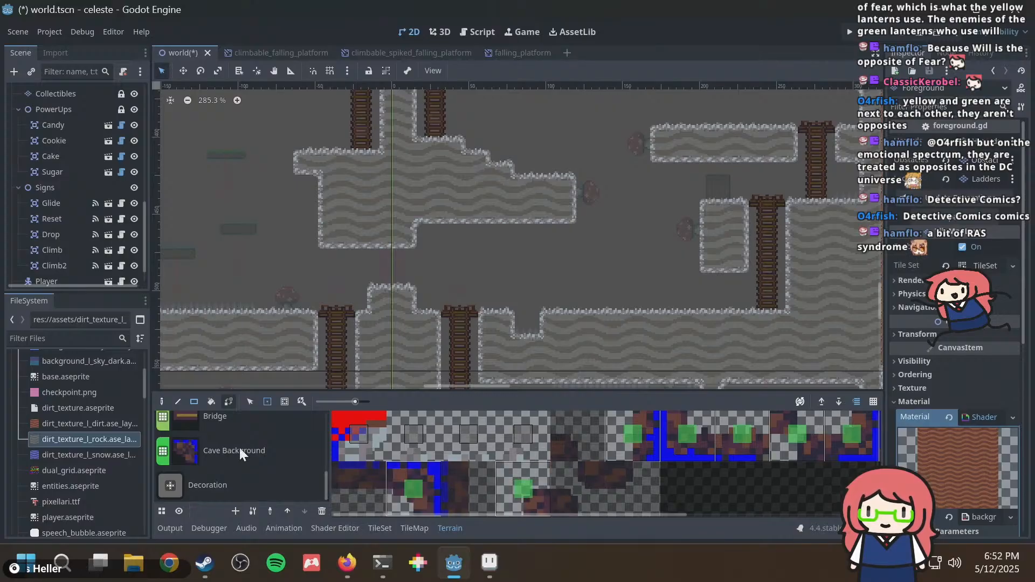
Assign the Decoration terrain type to the remaining brown rock tiles in both rows.
left_click(237, 481)
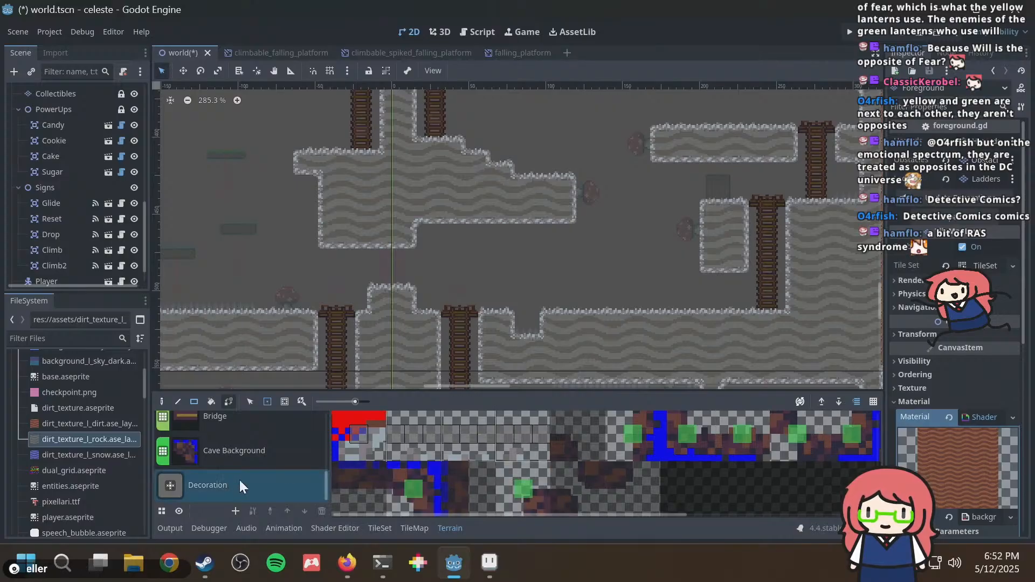
left_click(587, 441)
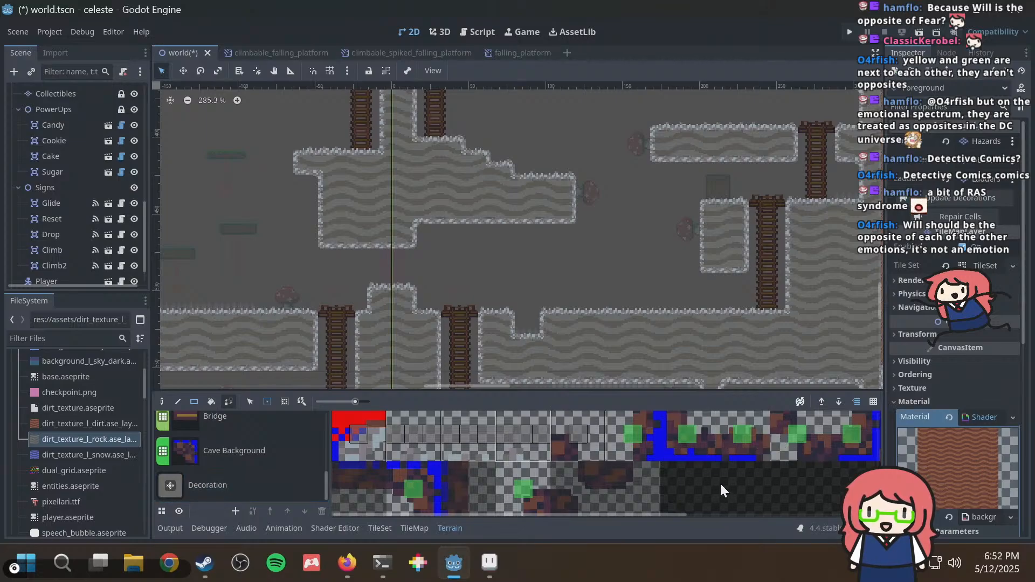
scroll(720, 482, "right", 4)
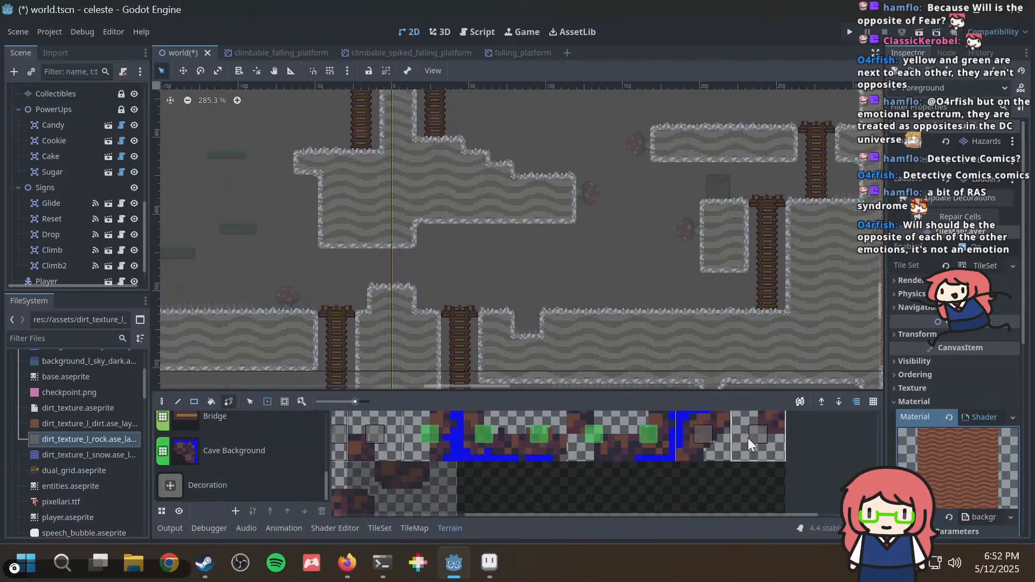
scroll(695, 468, "left", 4)
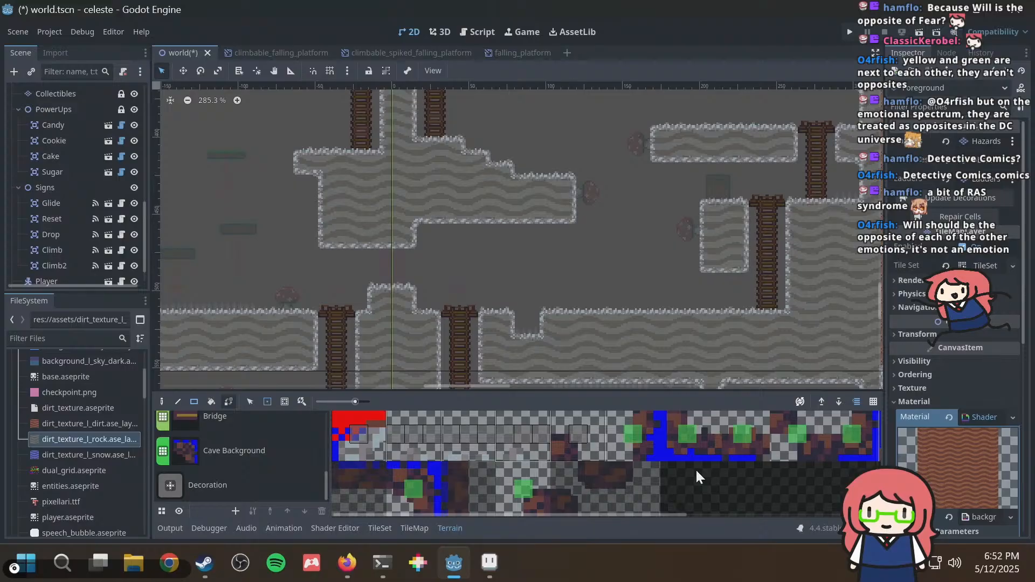
left_click(393, 488)
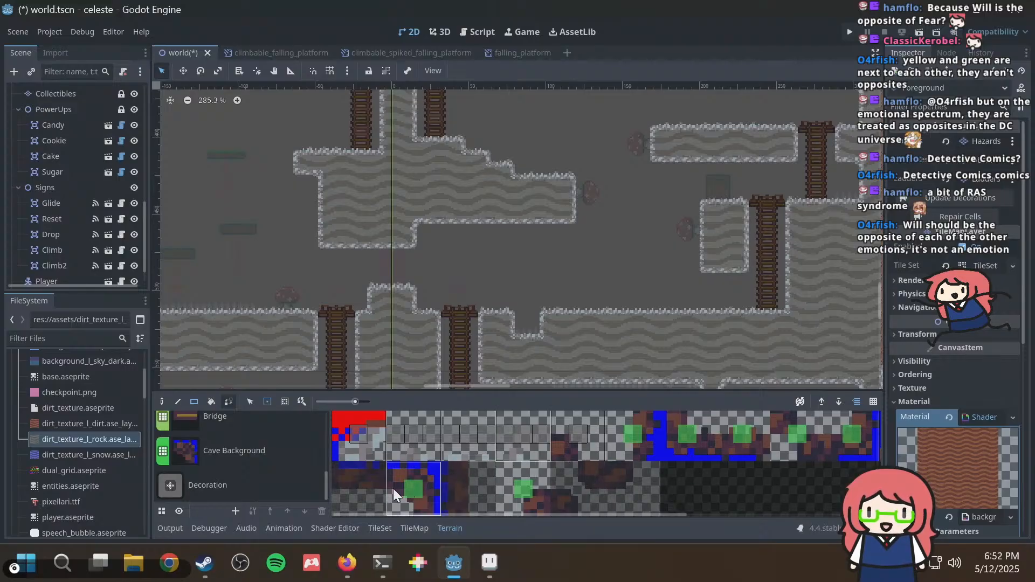
mouse_move(393, 488)
left_mouse_down()
mouse_move(368, 487)
mouse_move(452, 490)
left_mouse_up()
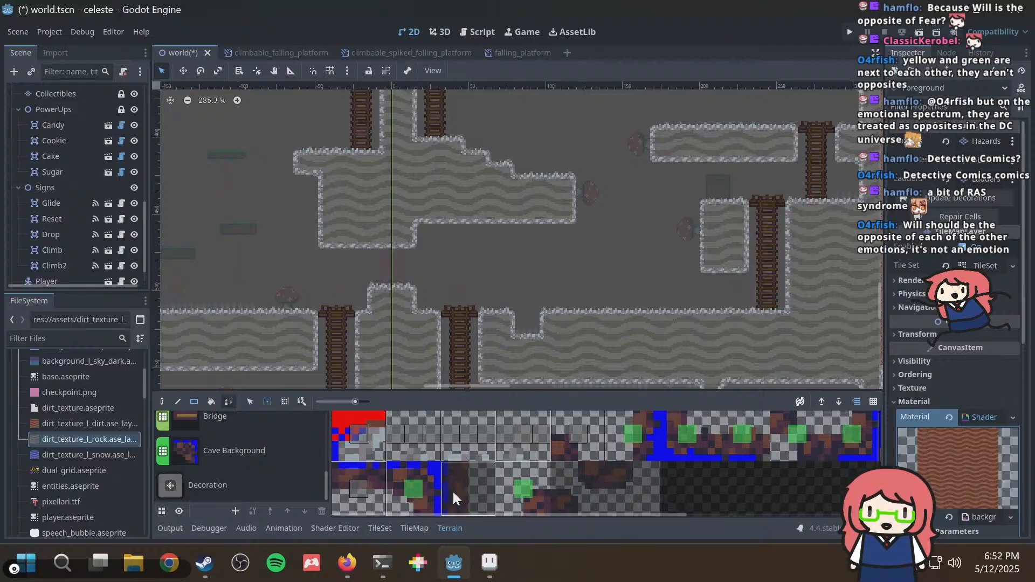
left_click(588, 483)
left_click(635, 483)
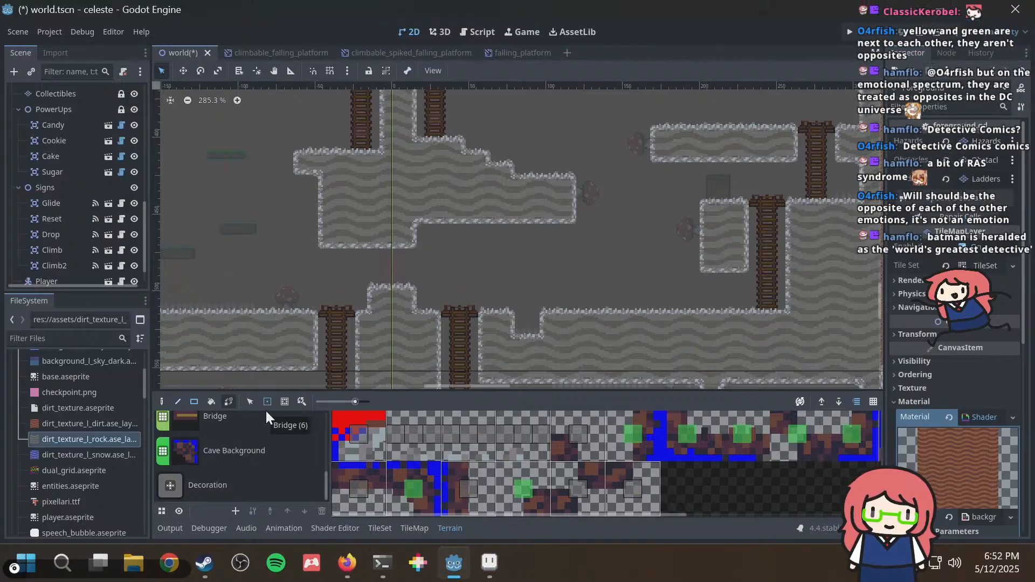
Paint the Cave Background terrain's peering bits over the brown areas of the rock tiles in the upper atlas row.
left_click(289, 400)
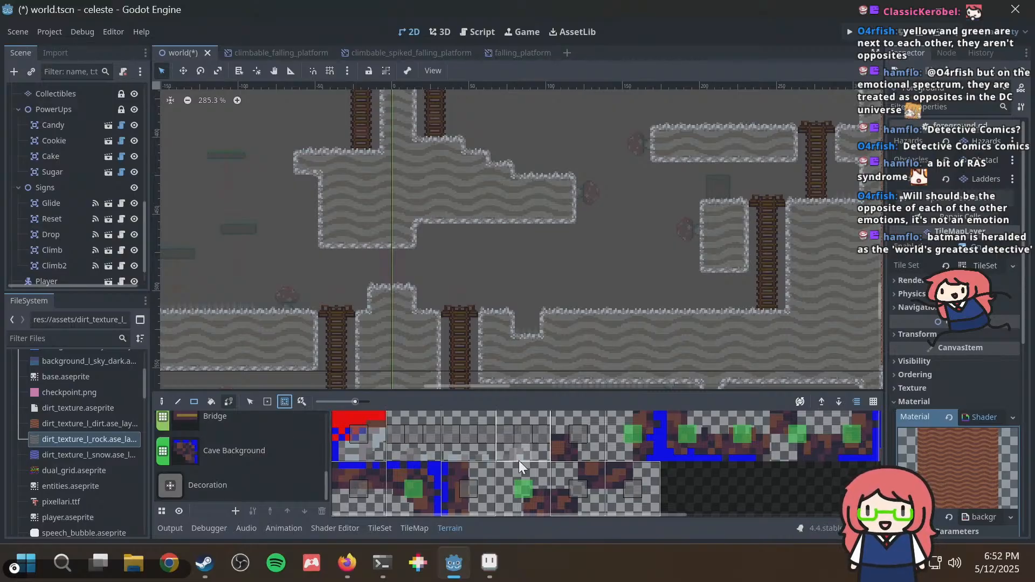
scroll(601, 455, "up", 1)
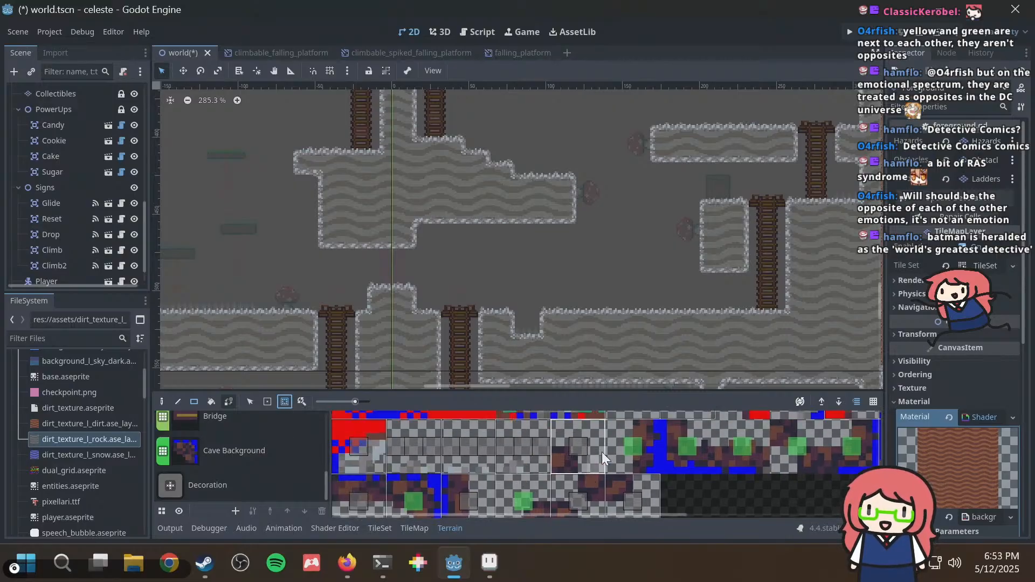
left_click(256, 452)
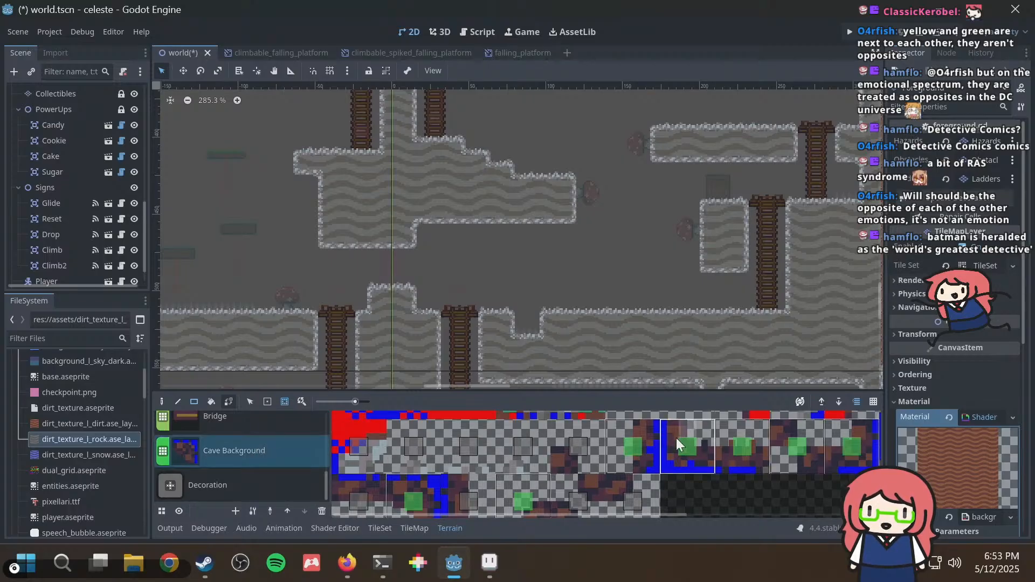
left_click_drag(555, 451, 690, 432)
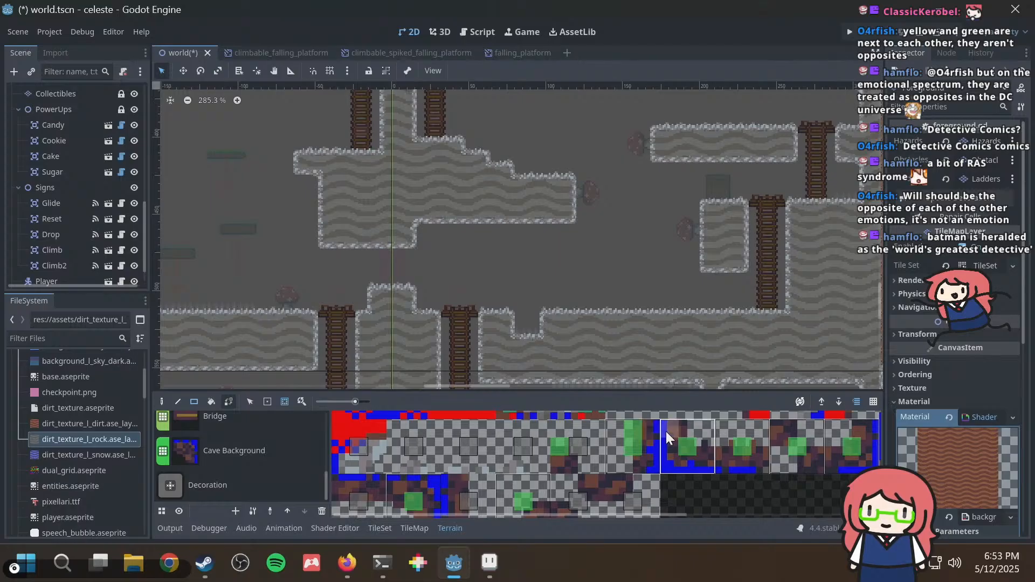
left_click_drag(705, 442, 722, 438)
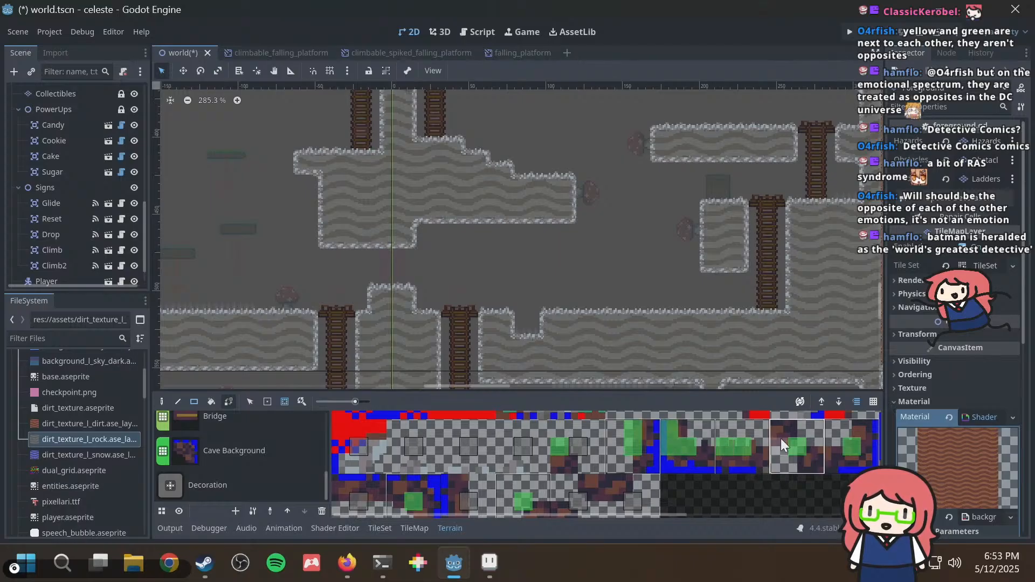
scroll(781, 439, "right", 2)
scroll(783, 444, "right", 2)
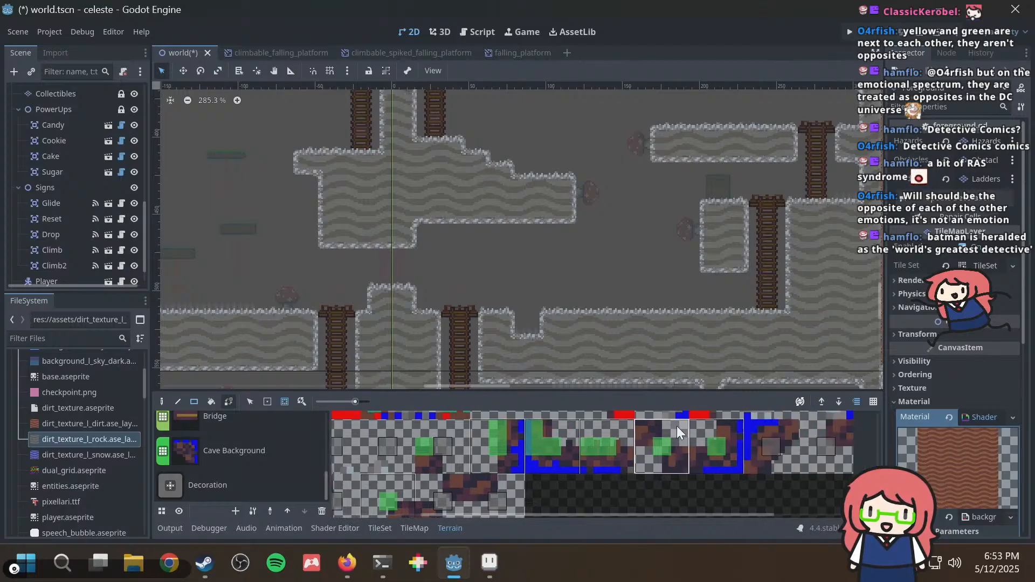
left_click(642, 432)
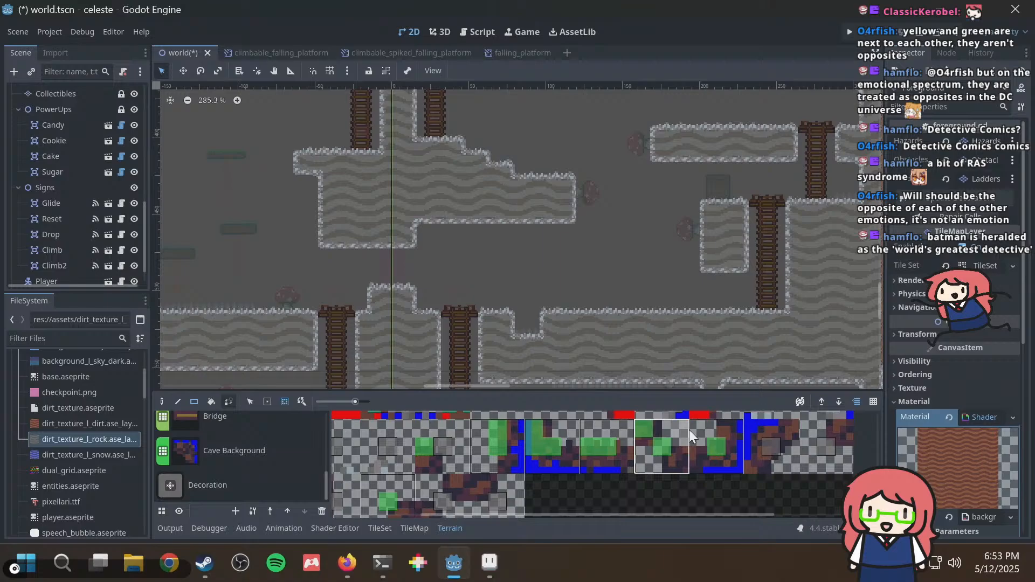
left_click(733, 431)
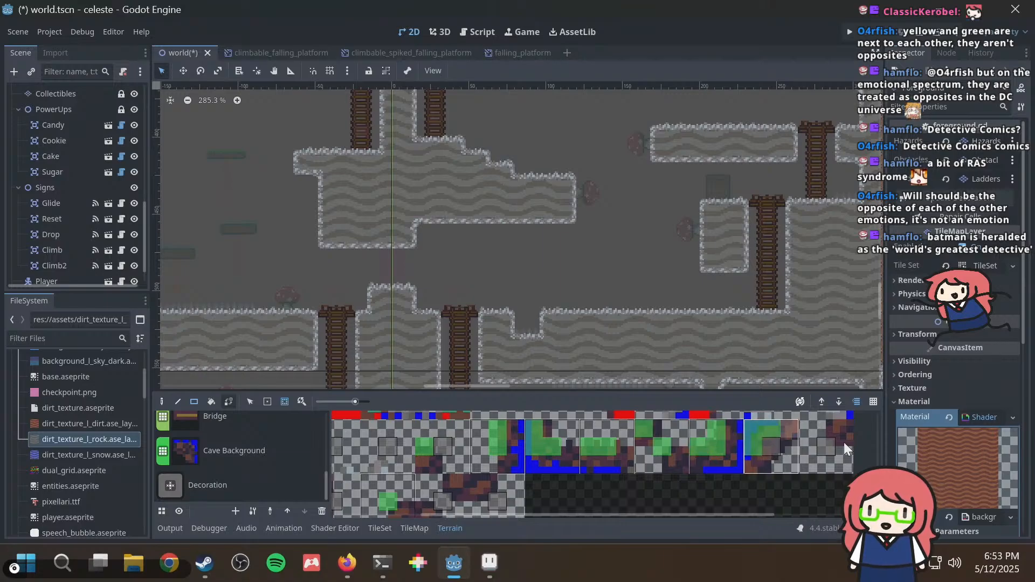
left_click(822, 429)
Paint the Cave Background terrain's peering bits over the brown areas of the rock tiles in the lower atlas row.
scroll(785, 454, "down", 1)
scroll(740, 464, "left", 2)
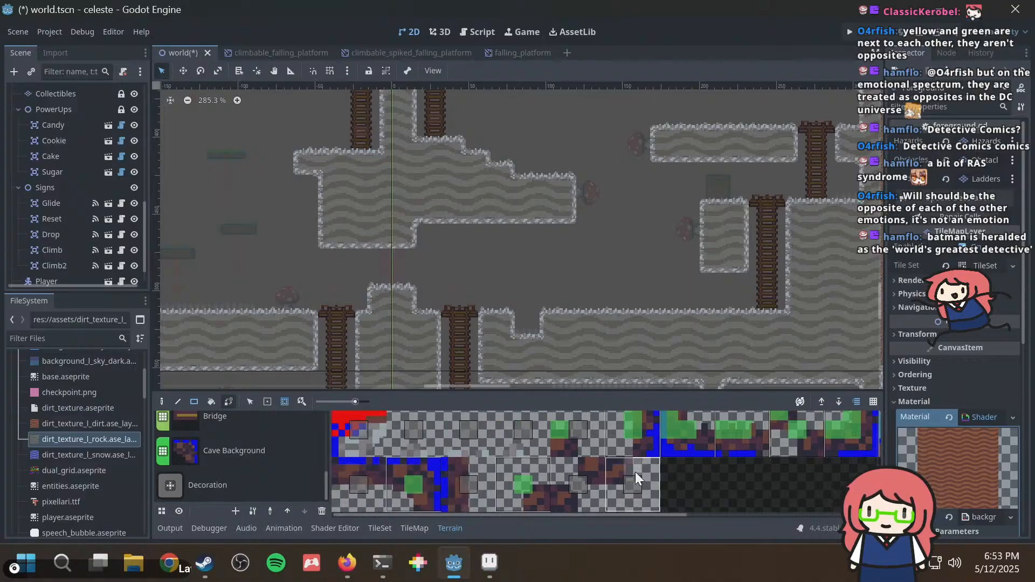
left_click(340, 464)
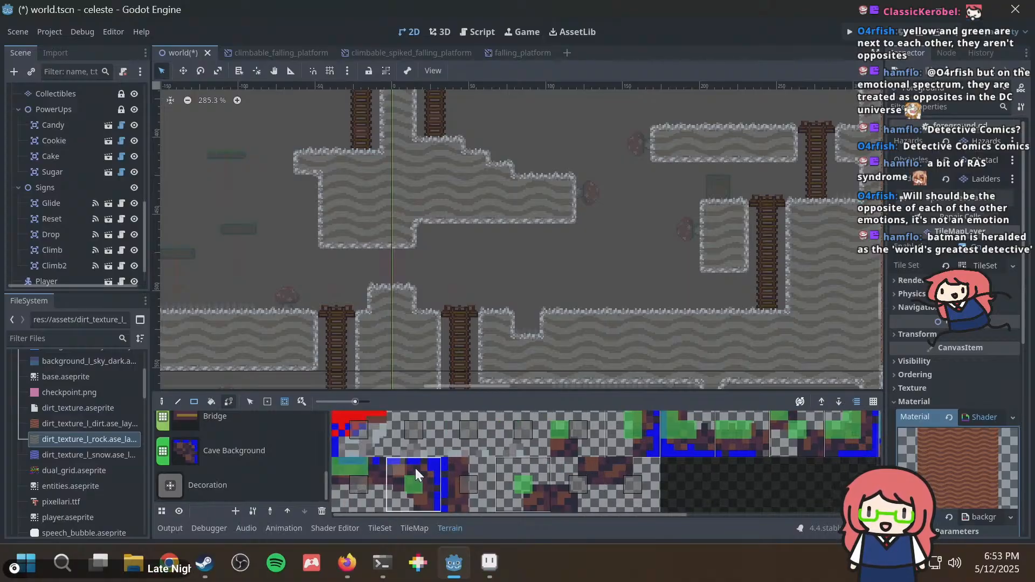
left_click(421, 464)
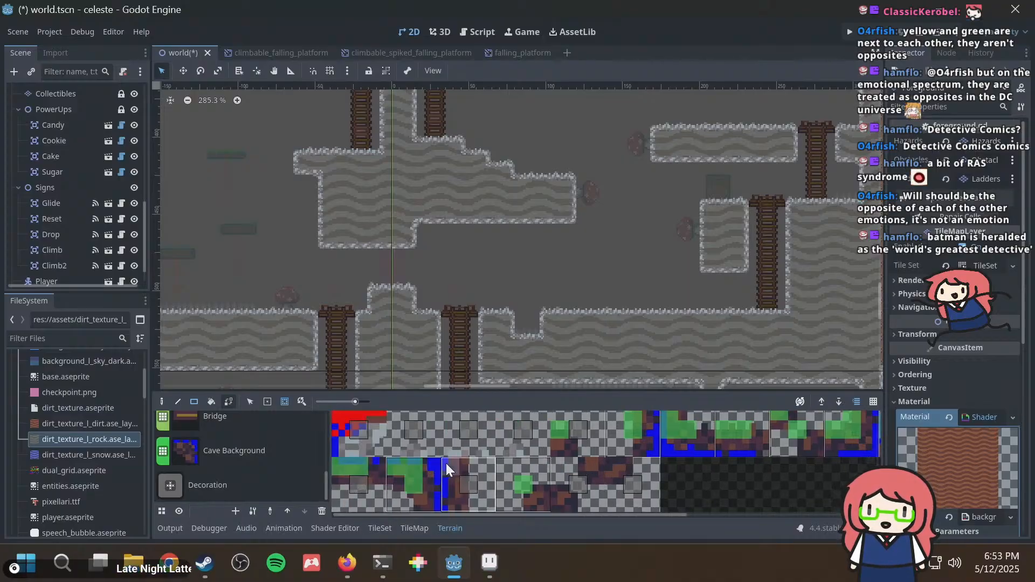
left_click(451, 480)
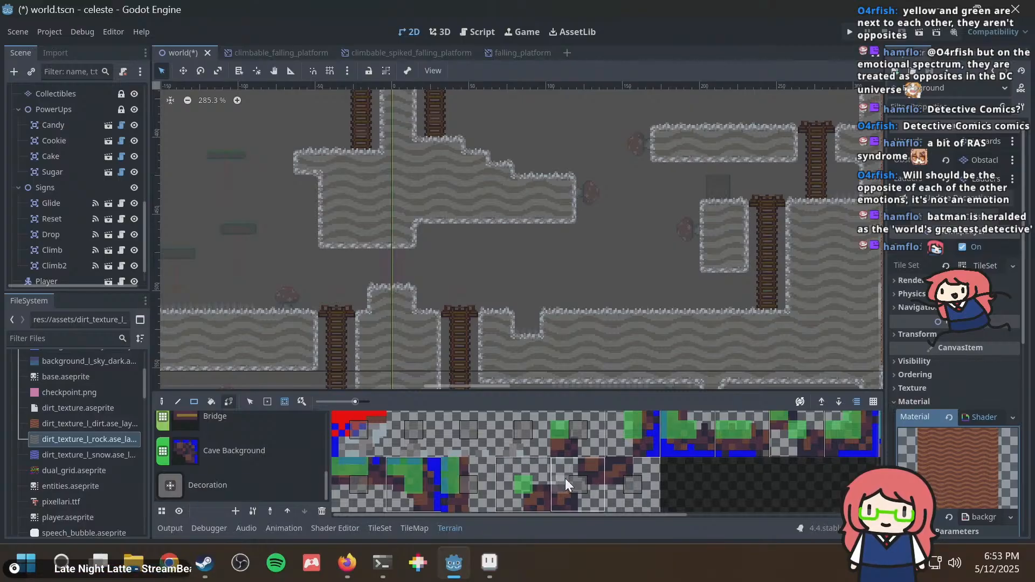
left_click(605, 473)
left_click(577, 465)
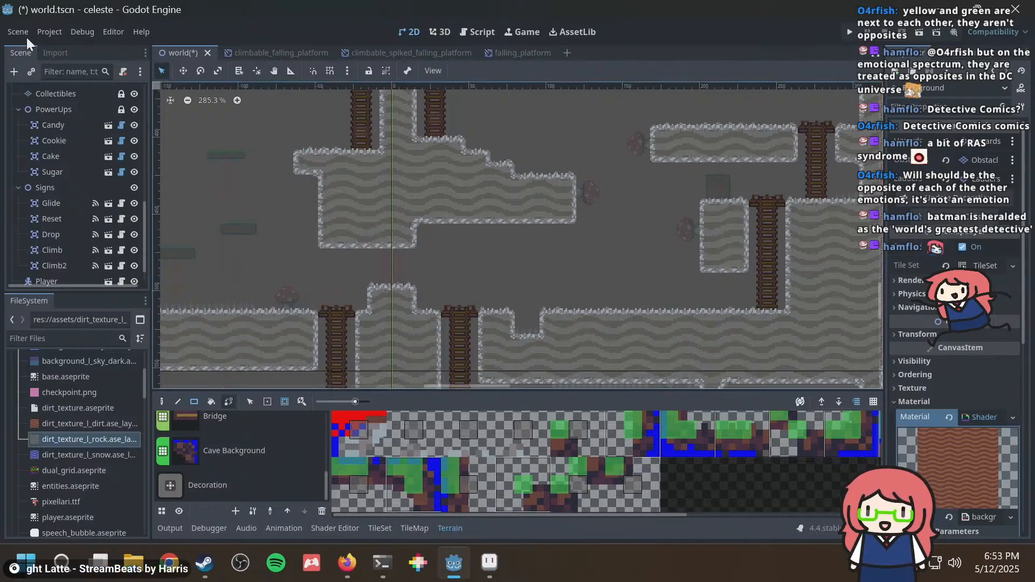
scroll(67, 183, "up", 5)
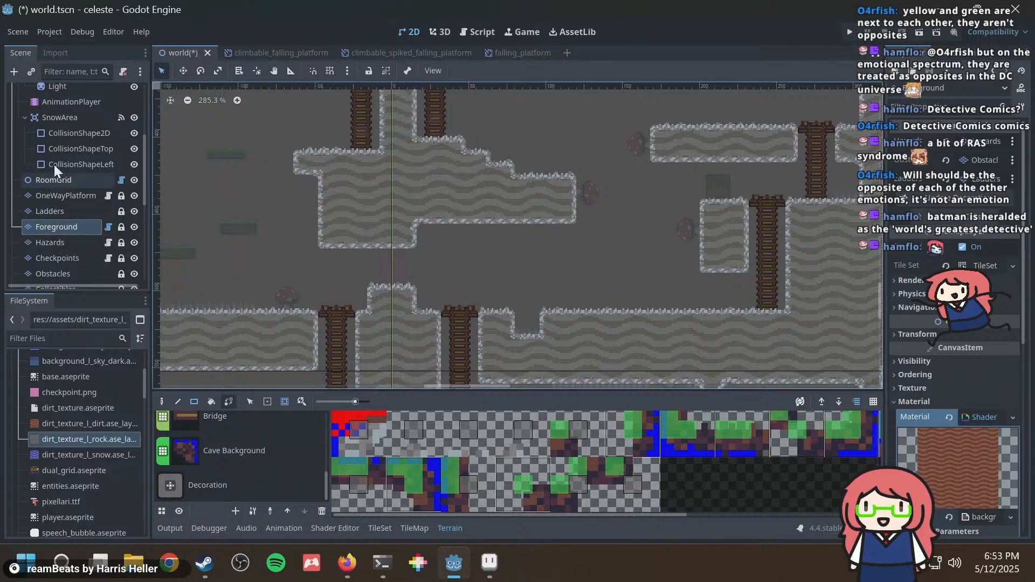
scroll(56, 160, "up", 3)
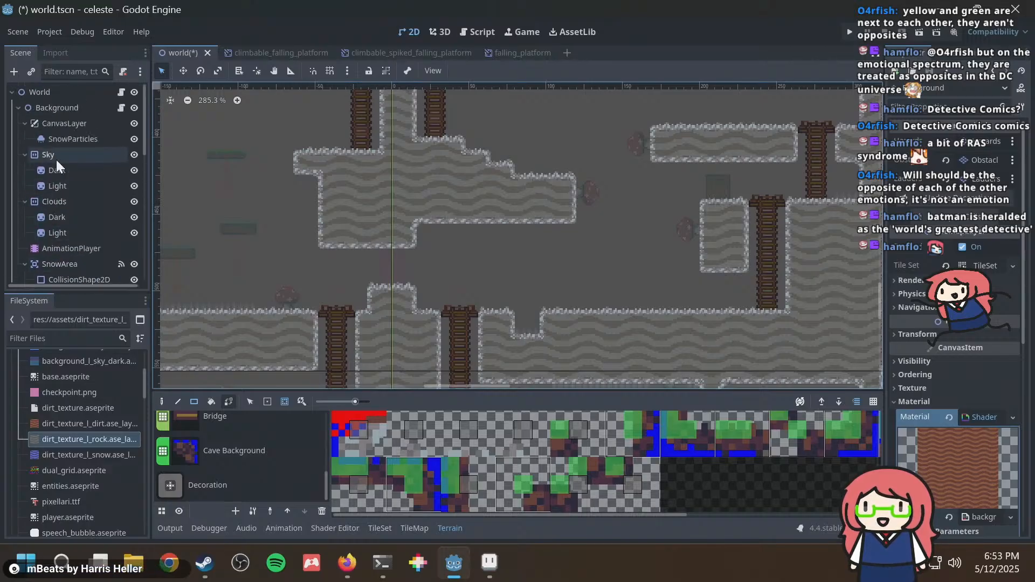
left_click(56, 111)
right_click(56, 112)
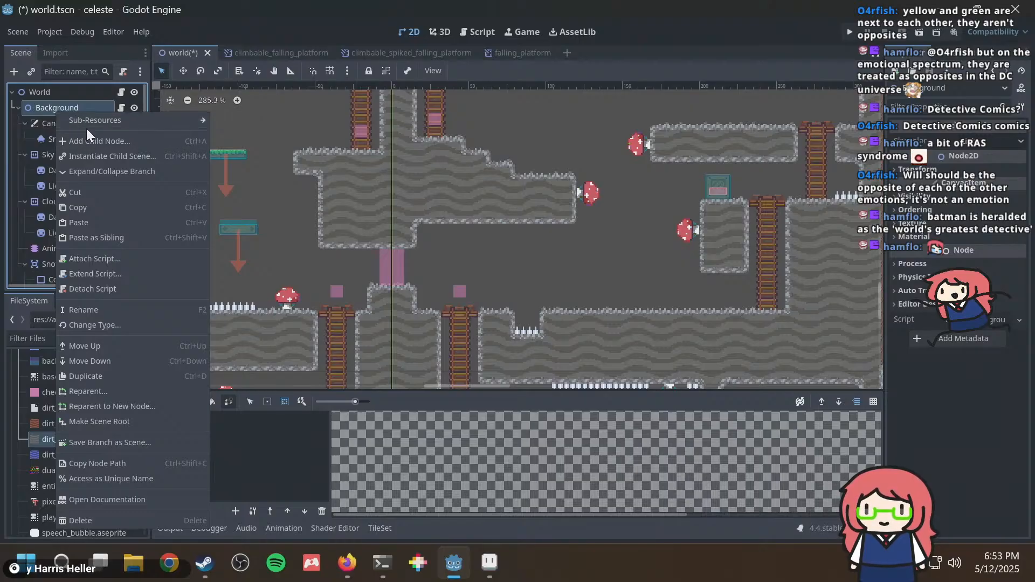
left_click(44, 110)
scroll(66, 170, "down", 5)
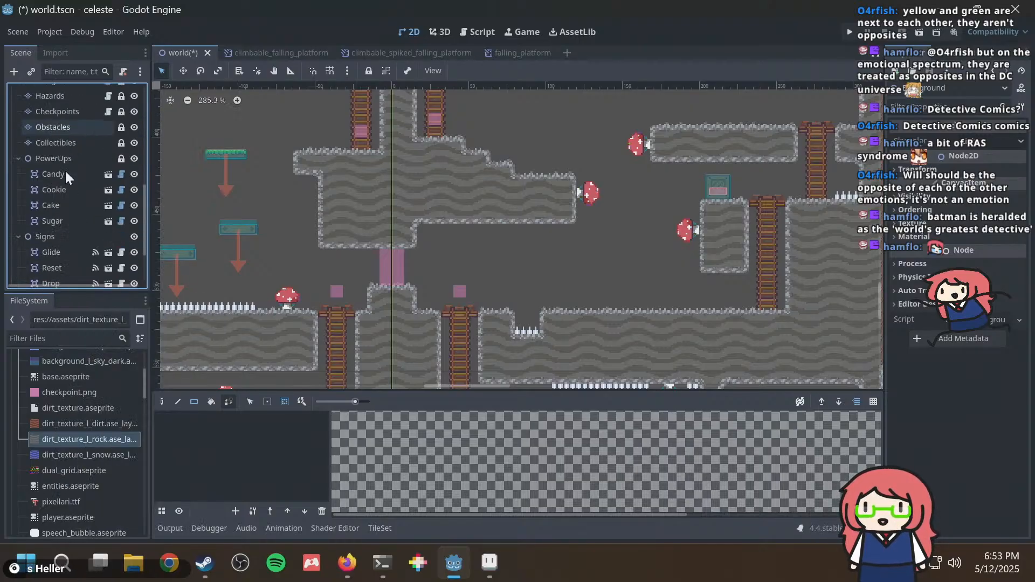
Save the world scene and duplicate the Hazards tile layer.
key("ctrl+s")
scroll(65, 169, "up", 3)
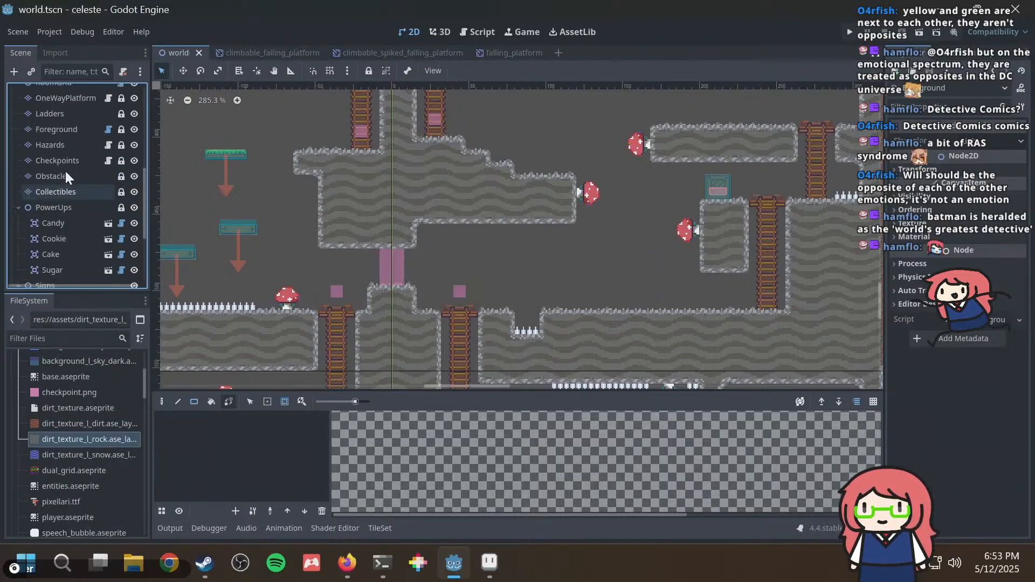
left_click(57, 124)
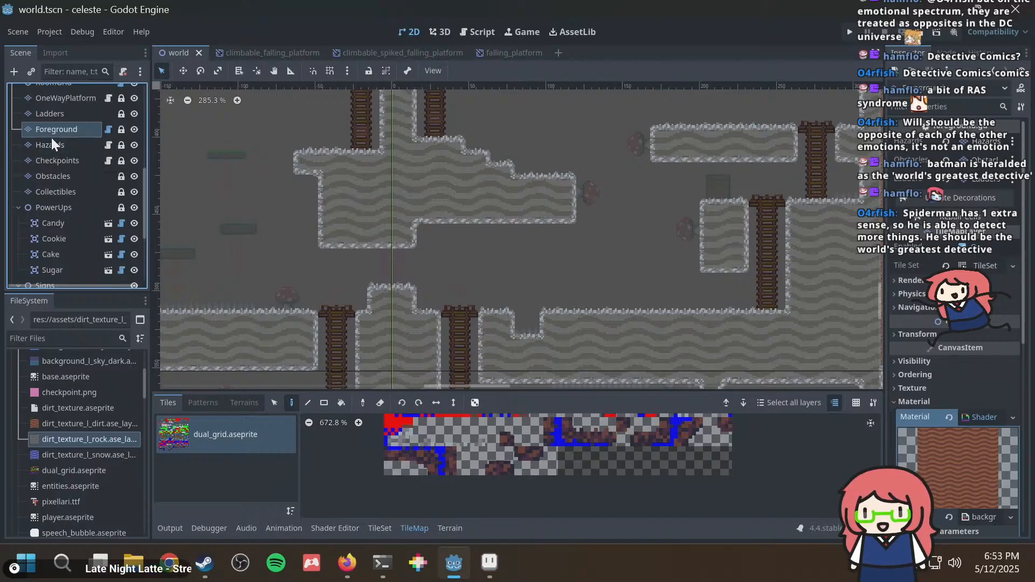
left_click(50, 143)
right_click(51, 143)
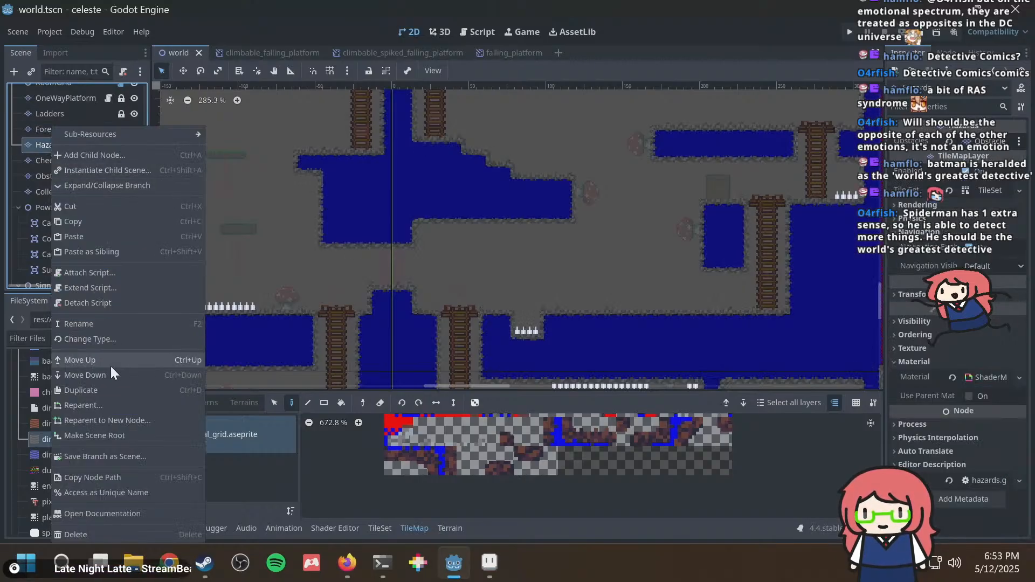
left_click(99, 389)
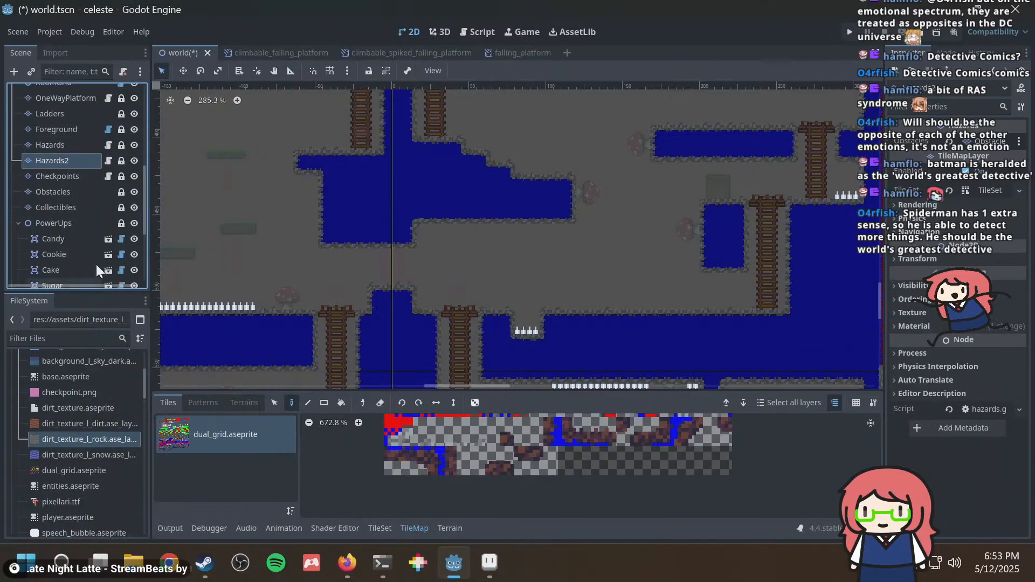
Rename the duplicated hazards layer as BackgroundTile and move it into the Background node, directly below AnimationPlayer.
left_click(80, 157)
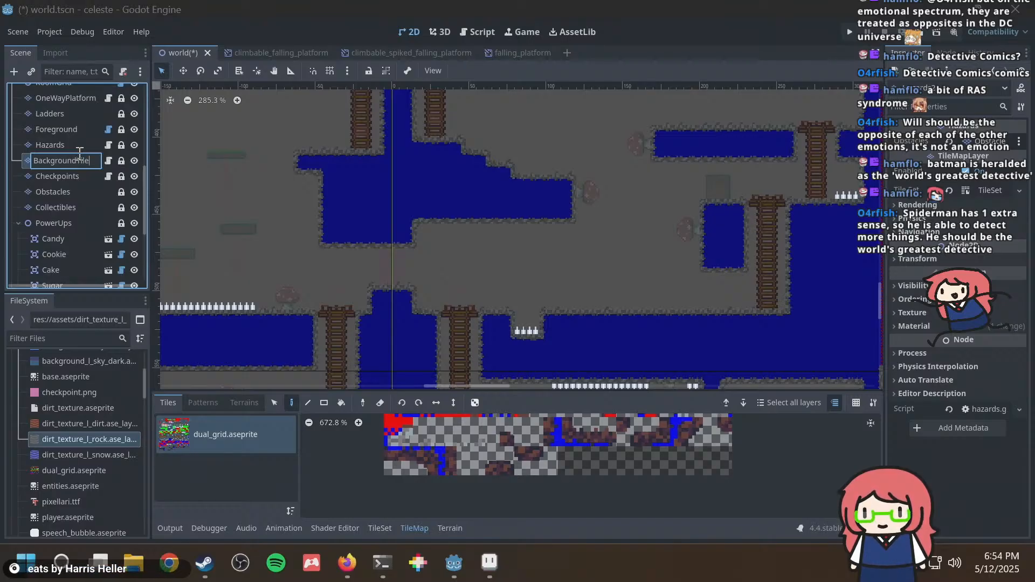
key("Return")
left_click_drag(77, 159, 63, 254)
scroll(368, 228, "down", 1)
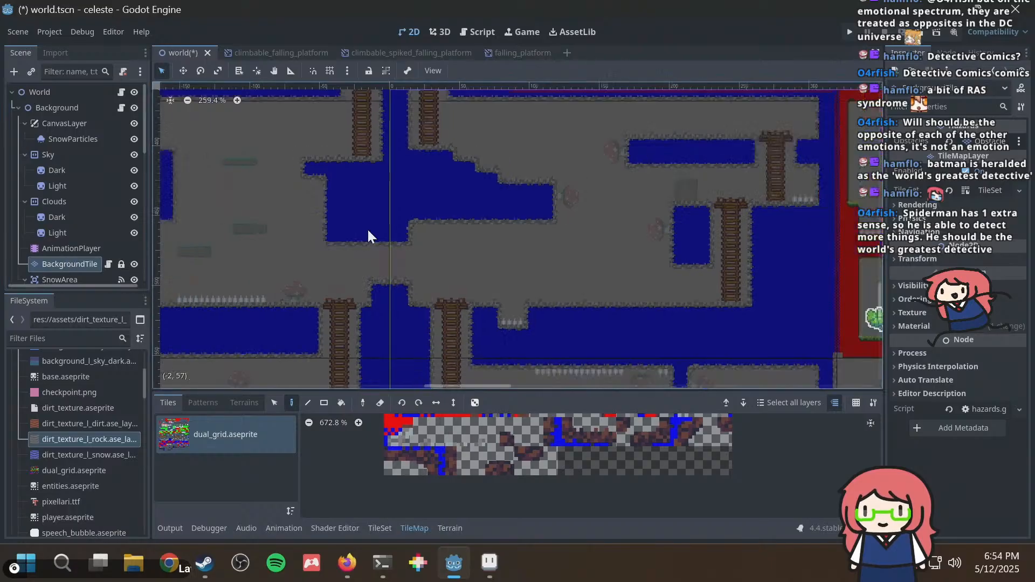
Erase the copied hazard tiles from the BackgroundTile layer with a rectangle covering the whole map.
scroll(367, 228, "down", 20)
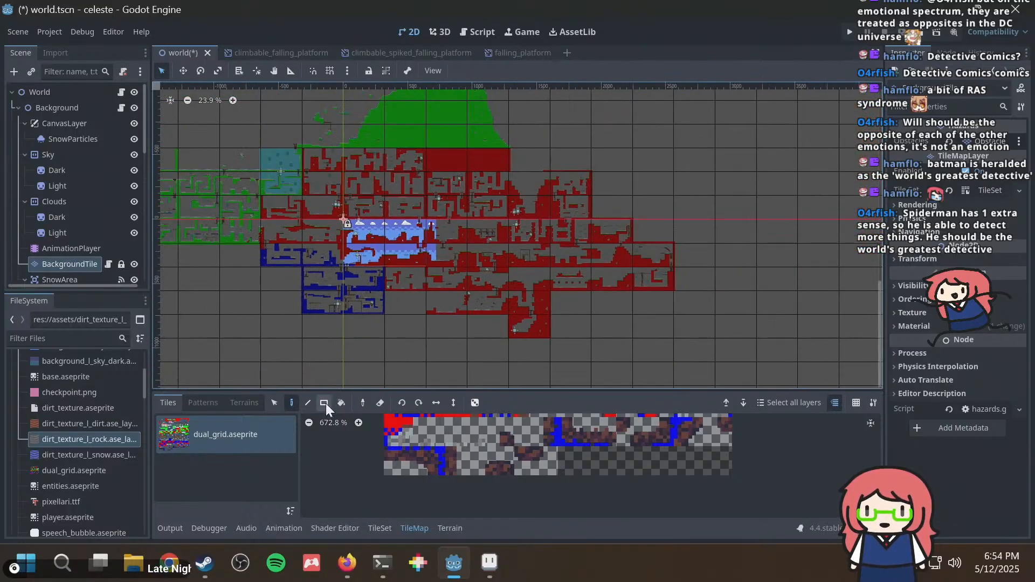
left_click(326, 403)
scroll(368, 277, "down", 10)
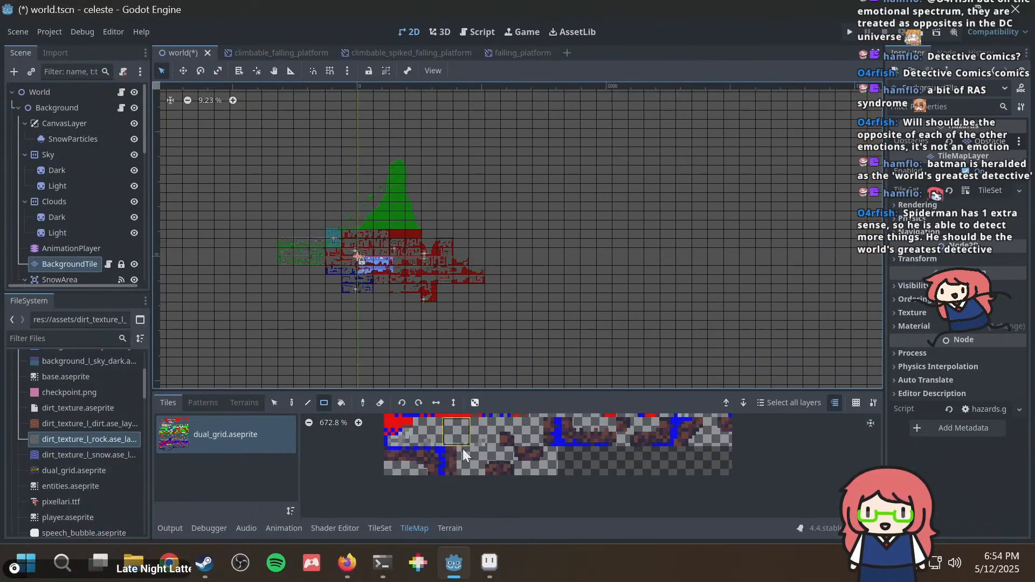
mouse_move(273, 138)
left_mouse_down()
mouse_move(515, 299)
mouse_move(508, 323)
mouse_move(500, 309)
left_mouse_up()
scroll(432, 275, "up", 15)
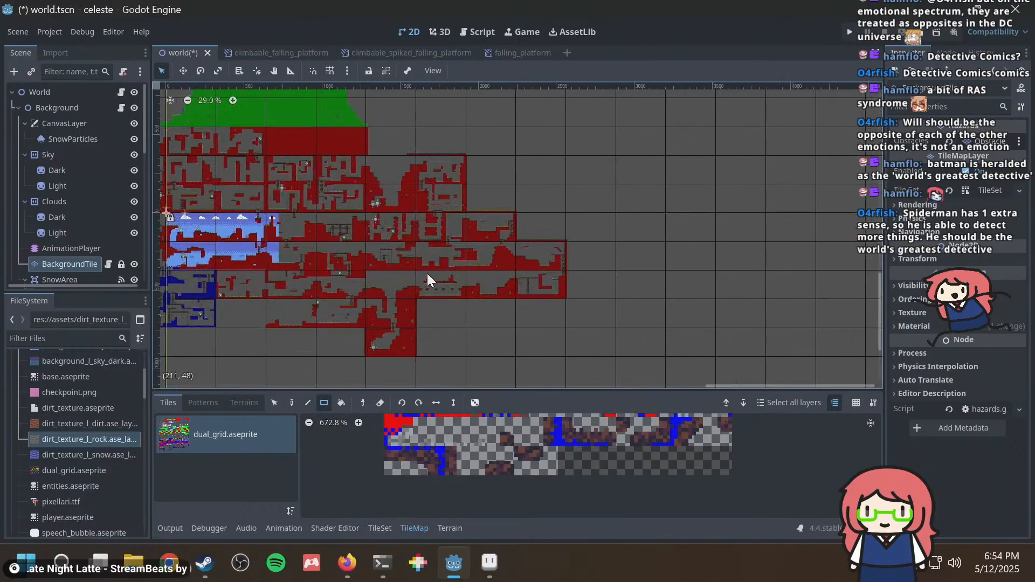
middle_click_drag(362, 278, 630, 257)
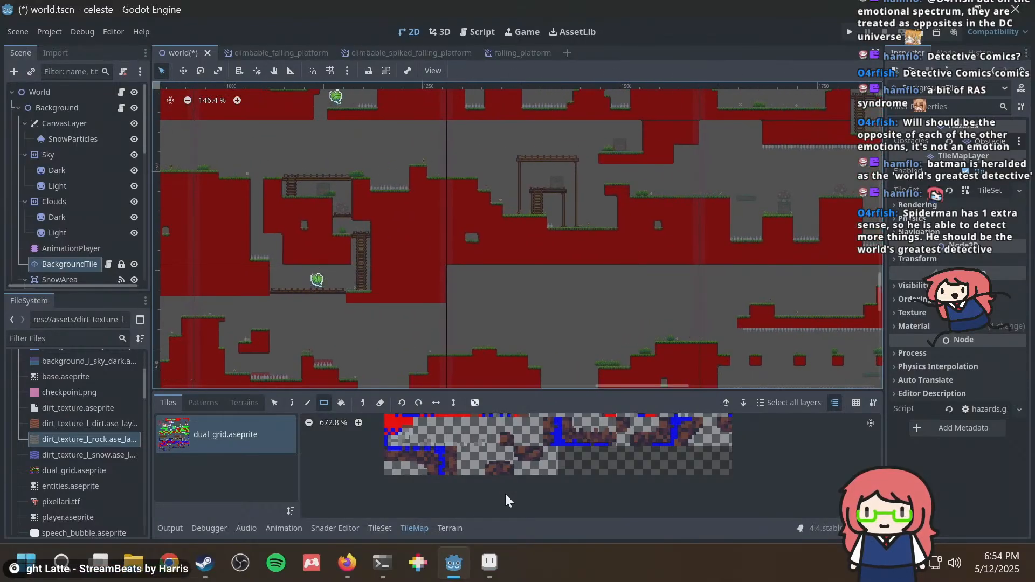
Select the Cave Background terrain in the tileset's terrain list and bring the red cave rooms into view.
left_click(449, 529)
scroll(215, 452, "down", 3)
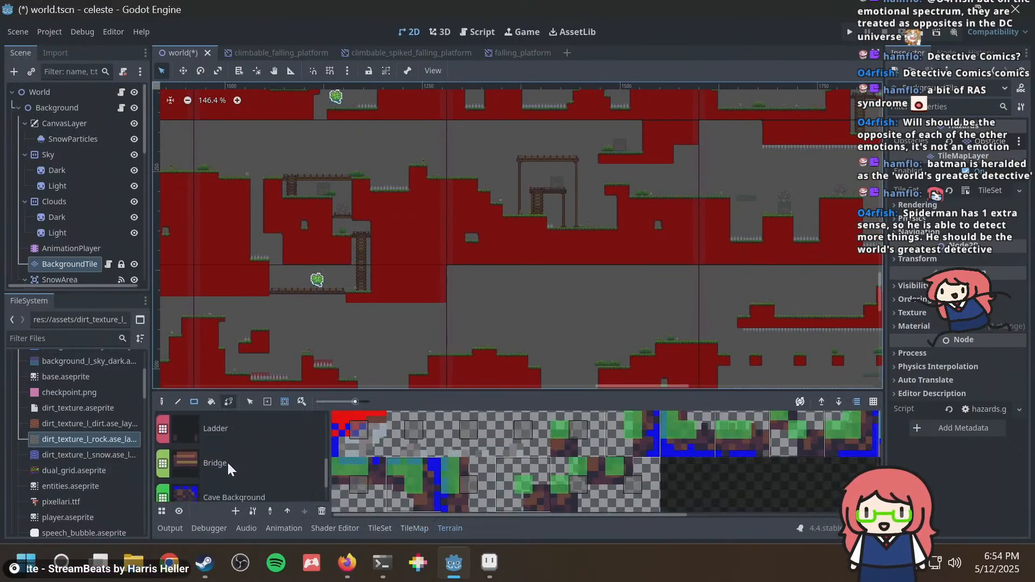
left_click(253, 451)
middle_click_drag(388, 244, 517, 131)
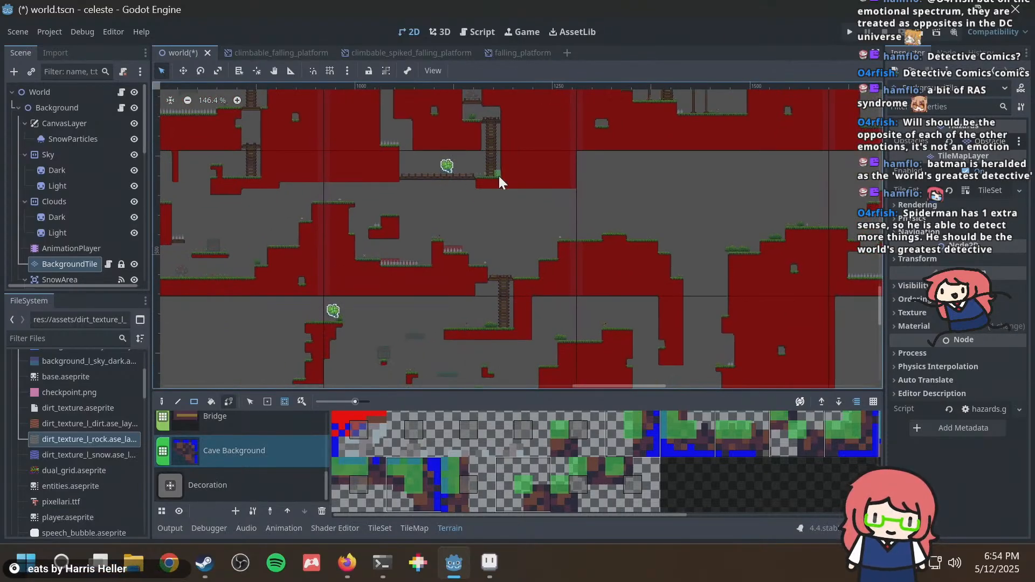
Detach the script from the BackgroundTile layer and reselect the layer to show its properties.
right_click(103, 264)
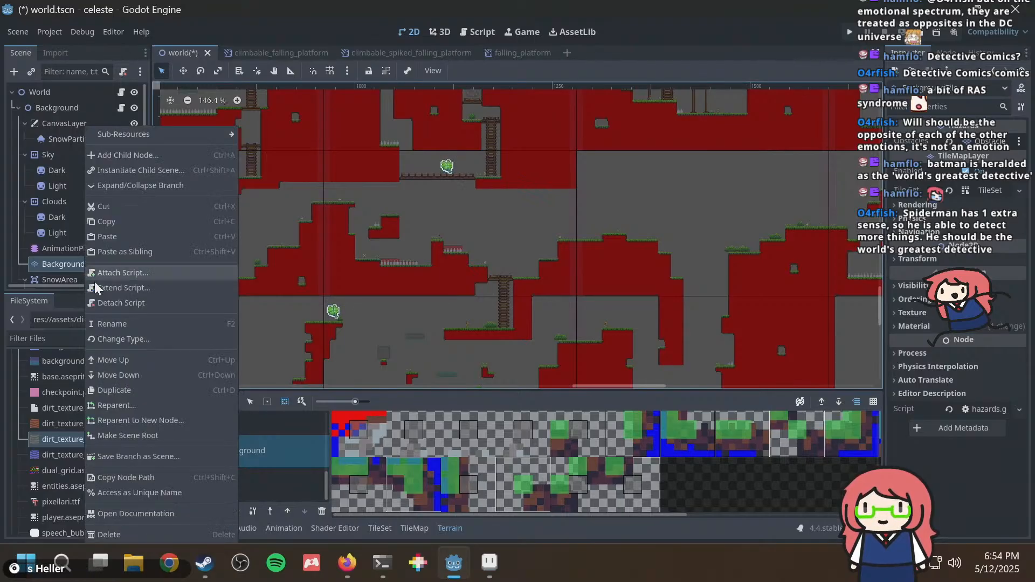
left_click(128, 306)
scroll(94, 390, "down", 5)
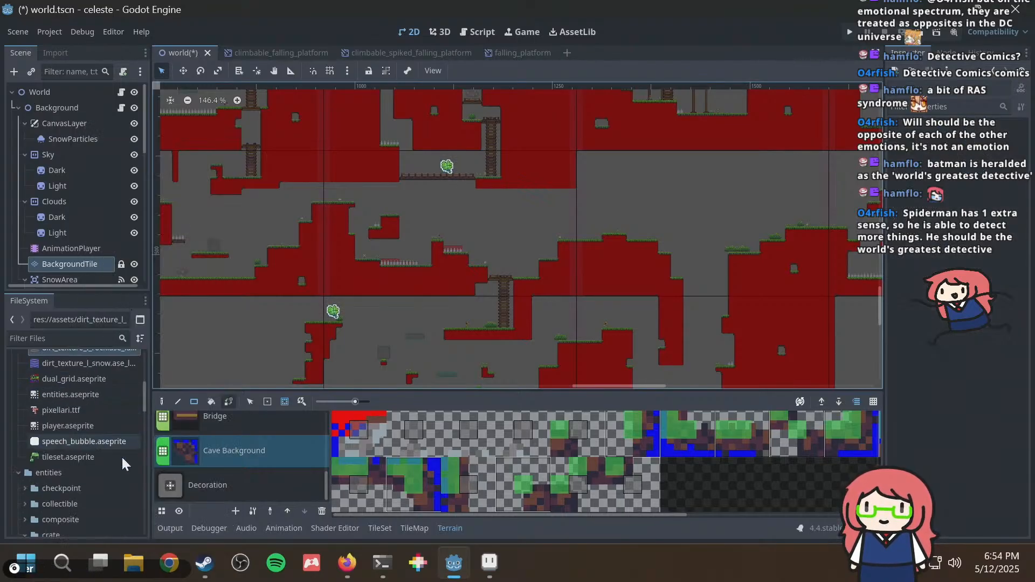
scroll(125, 436, "down", 10)
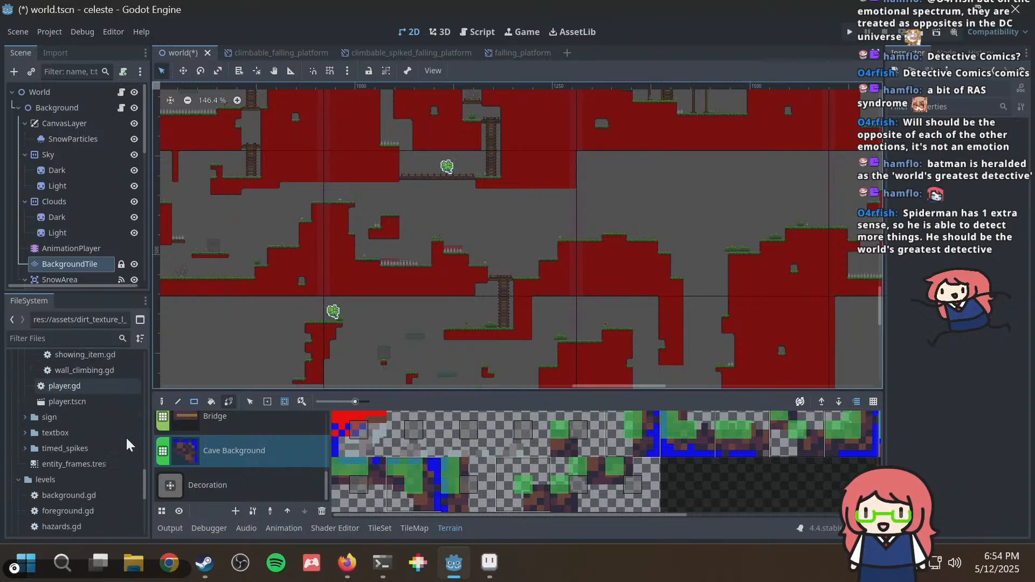
scroll(92, 229, "down", 5)
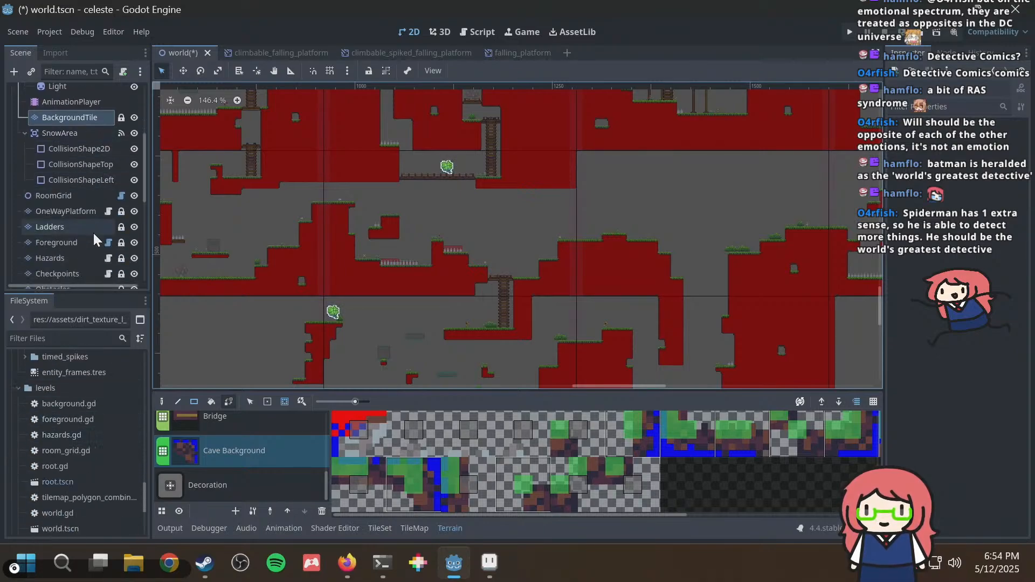
scroll(95, 237, "up", 3)
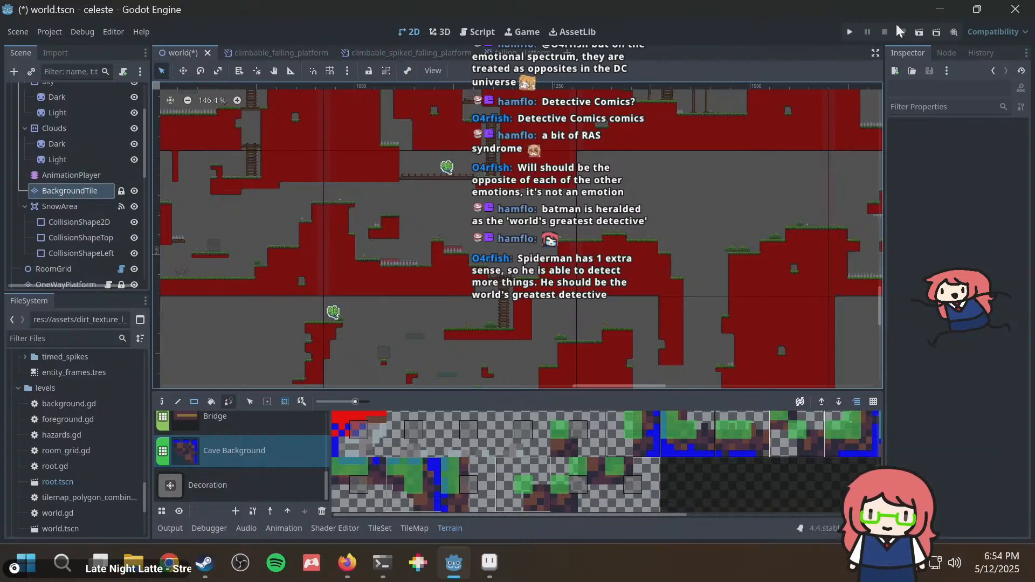
left_click(73, 188)
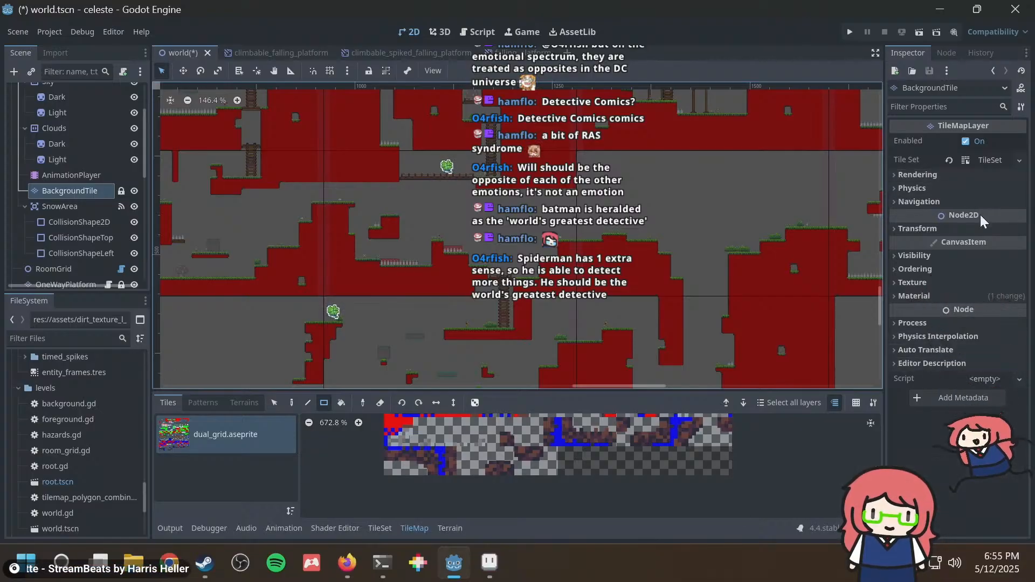
Open the BackgroundTile layer's shader material and review its overlay textures and other shader parameters.
left_click(940, 286)
left_click(926, 283)
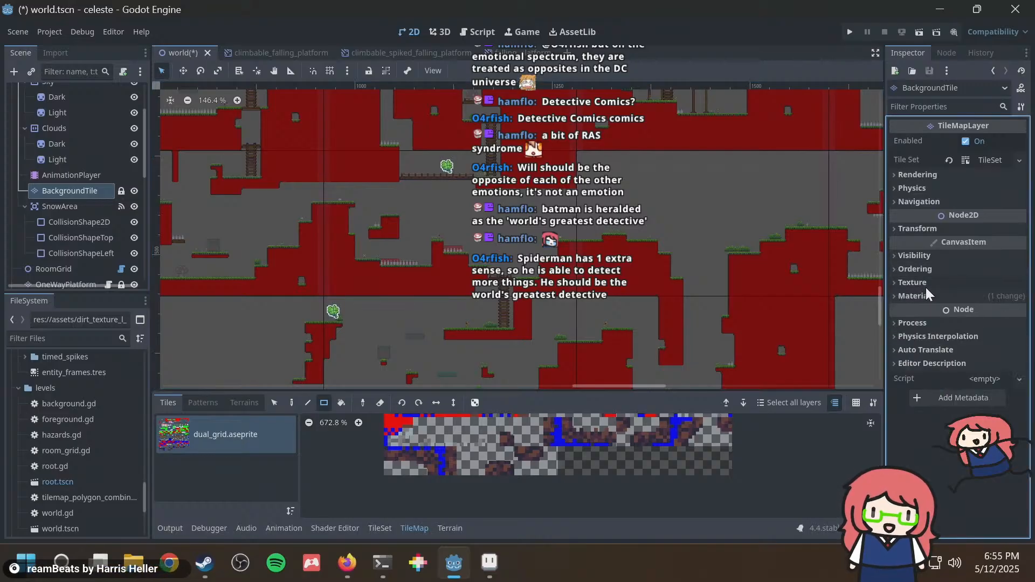
left_click(921, 296)
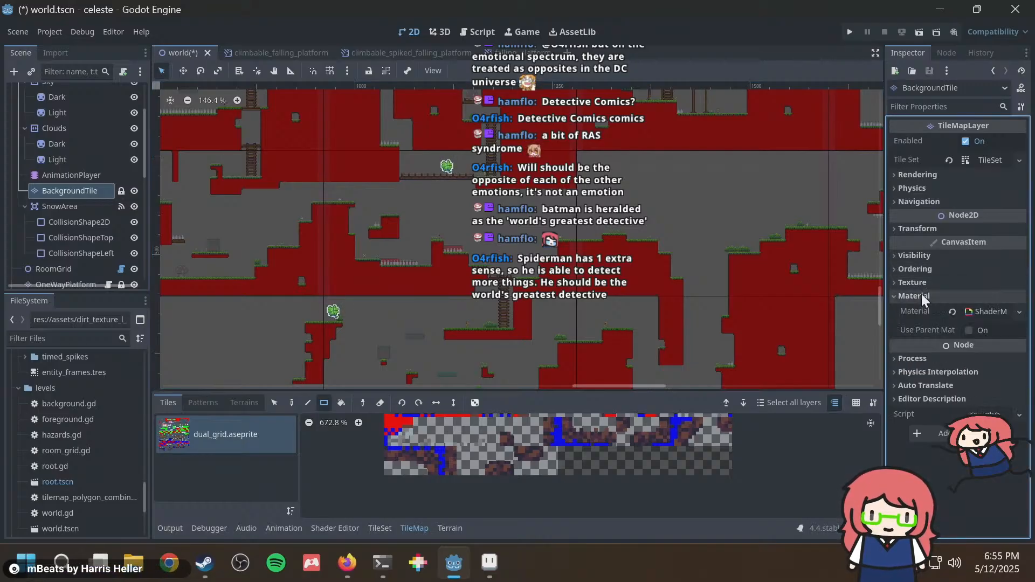
left_click(987, 308)
scroll(987, 305, "down", 5)
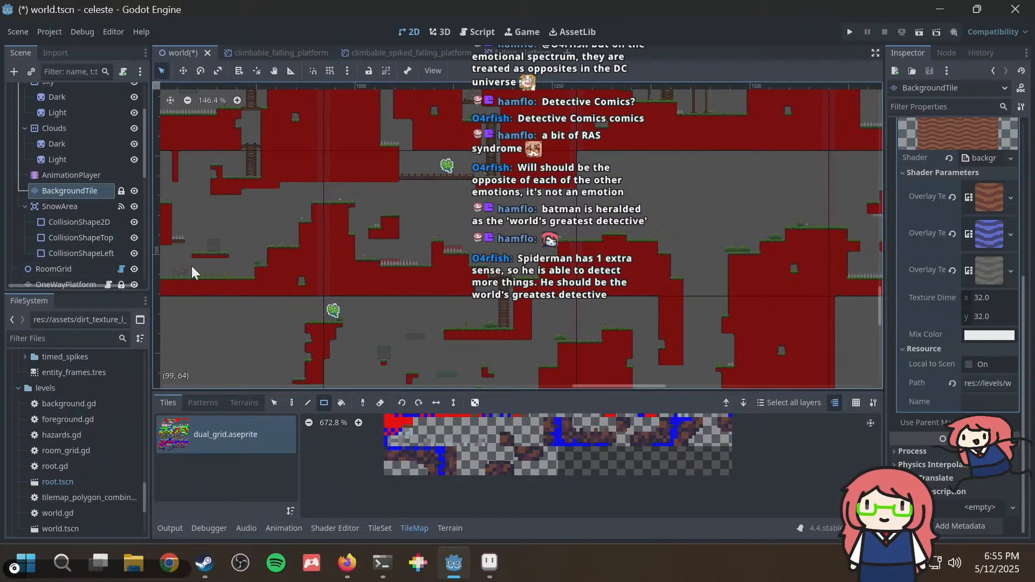
Try painting a Cave Background terrain block on BackgroundTile in the sky gap above the wooden ladder, and undo it.
middle_click_drag(297, 201, 478, 174)
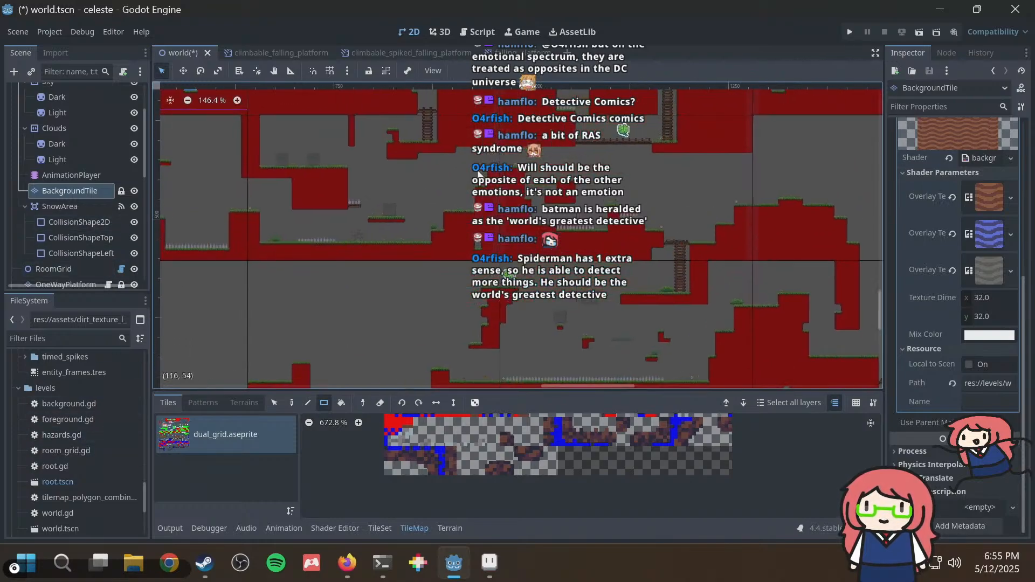
left_click(444, 527)
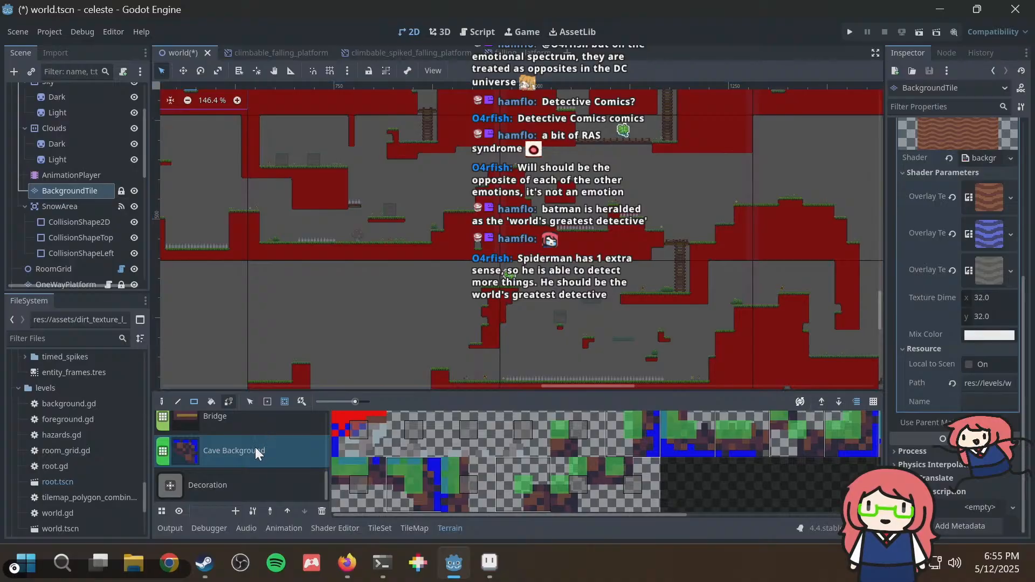
middle_click_drag(667, 262, 416, 129)
scroll(582, 207, "down", 4)
middle_click_drag(512, 124, 581, 237)
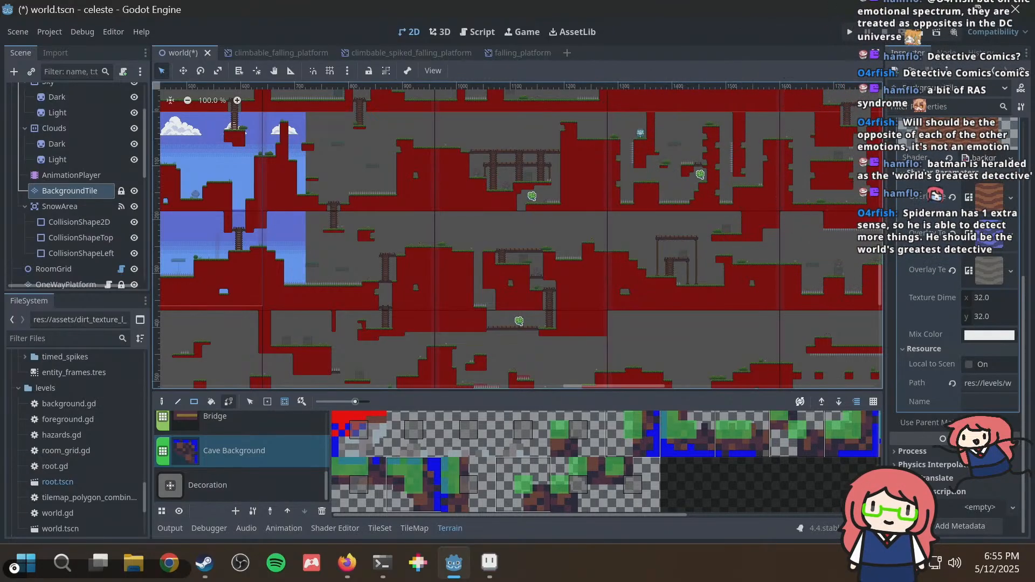
middle_click_drag(396, 221, 680, 95)
scroll(528, 176, "up", 4)
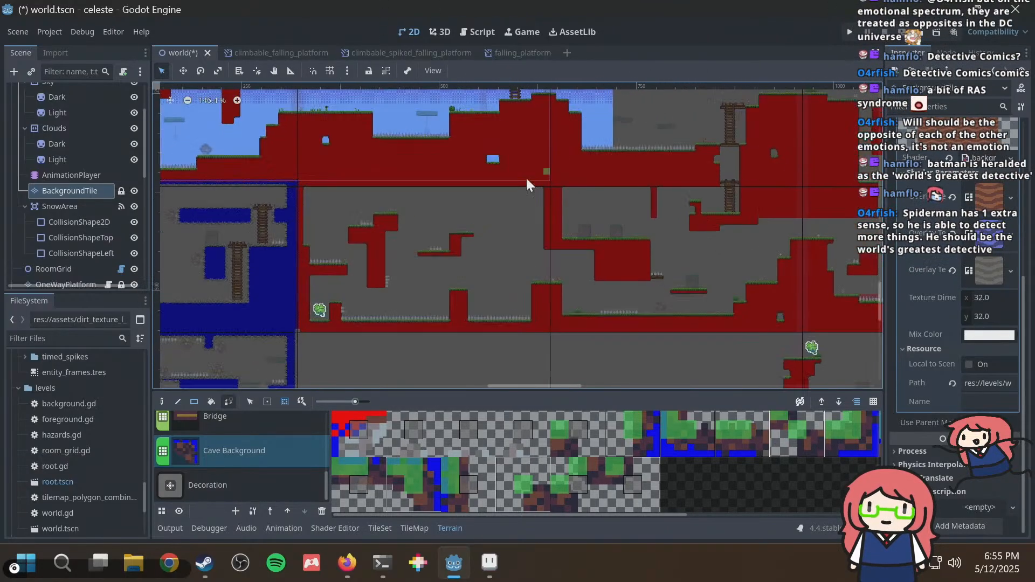
middle_click_drag(356, 224, 753, 129)
middle_click_drag(479, 173, 540, 266)
scroll(506, 183, "up", 5)
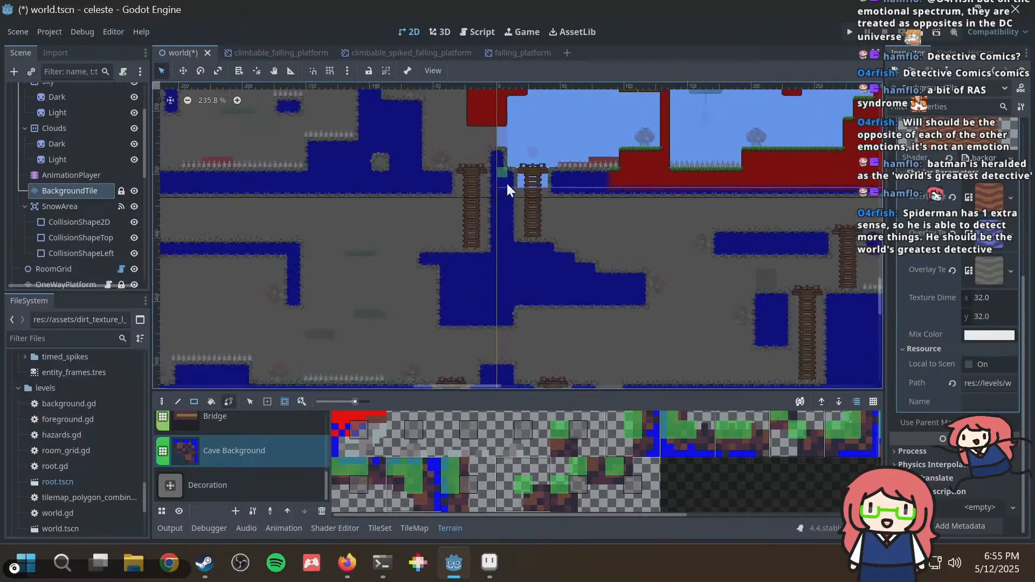
middle_click_drag(509, 136, 484, 197)
left_click_drag(477, 132, 530, 267)
scroll(509, 177, "up", 14)
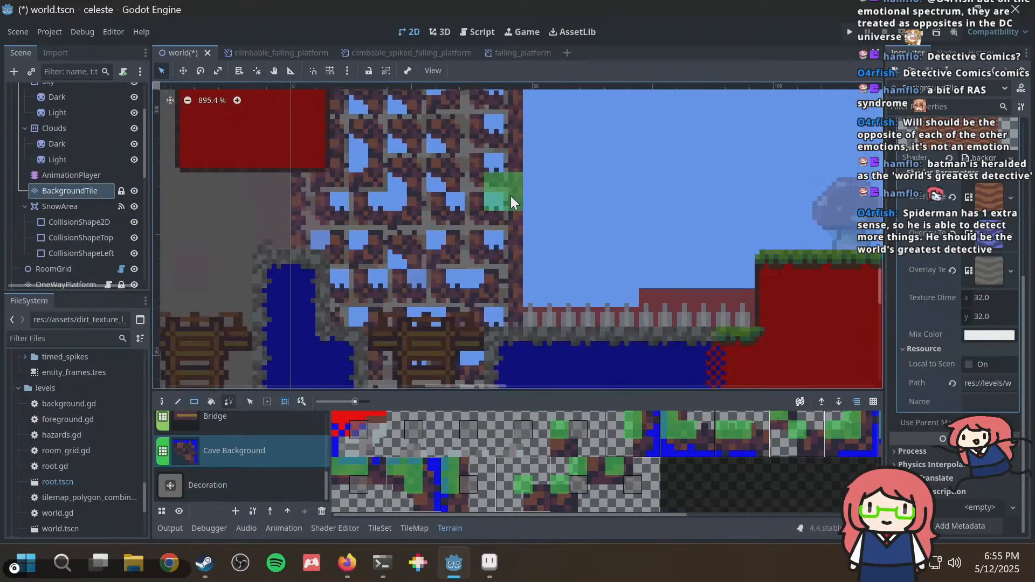
key("ctrl+z")
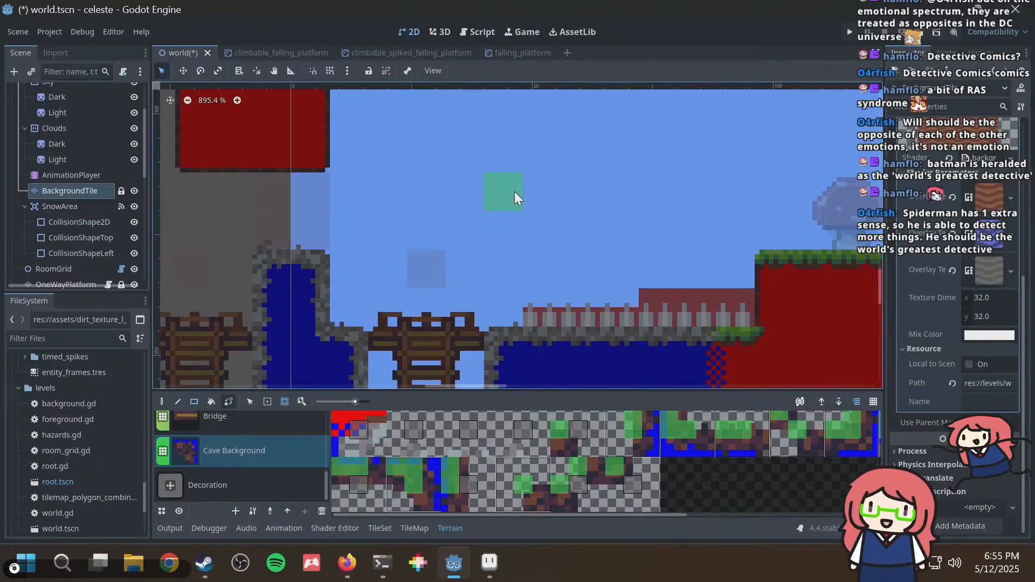
Switch to Aseprite and examine the solid blue and rock transition tiles in dual_grid.aseprite.
left_click(482, 548)
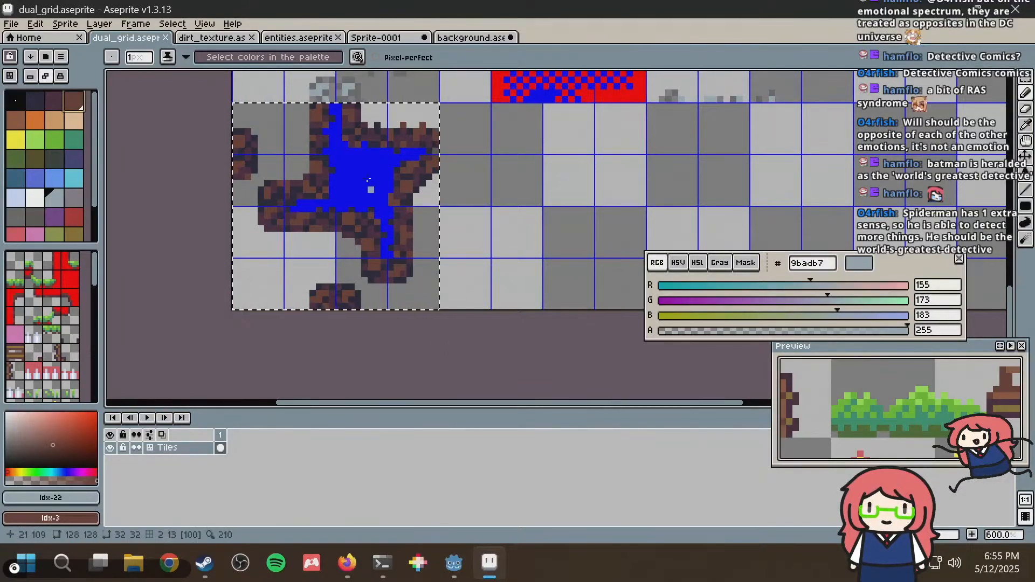
scroll(421, 319, "down", 3)
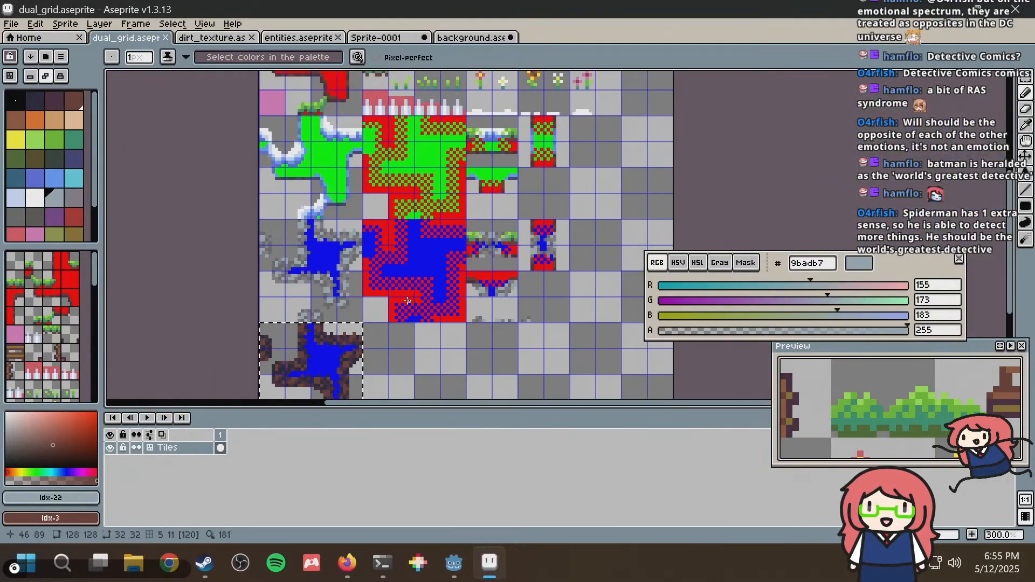
scroll(422, 320, "up", 2)
scroll(436, 238, "down", 1)
scroll(435, 238, "up", 3)
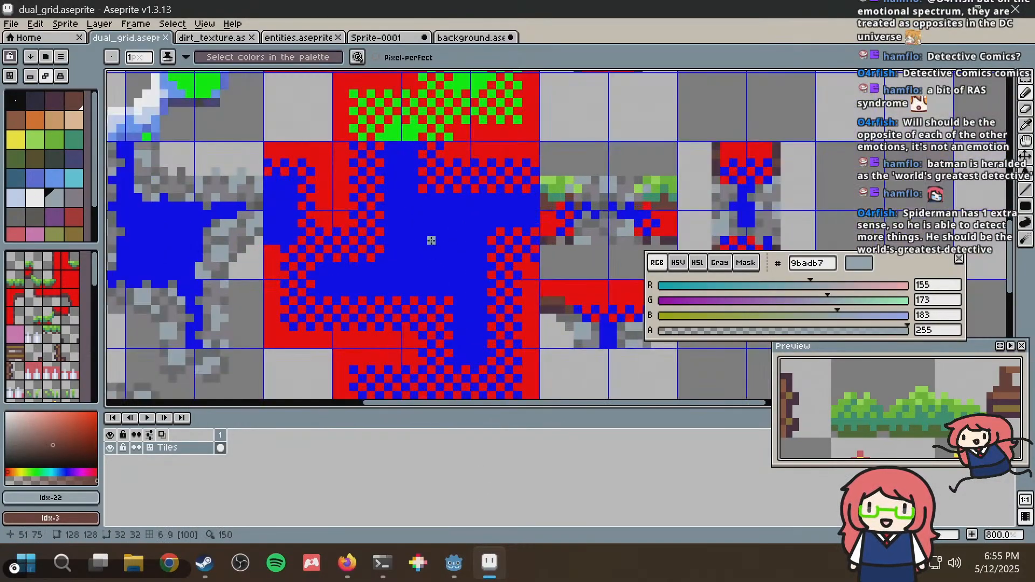
middle_click_drag(472, 223, 467, 169)
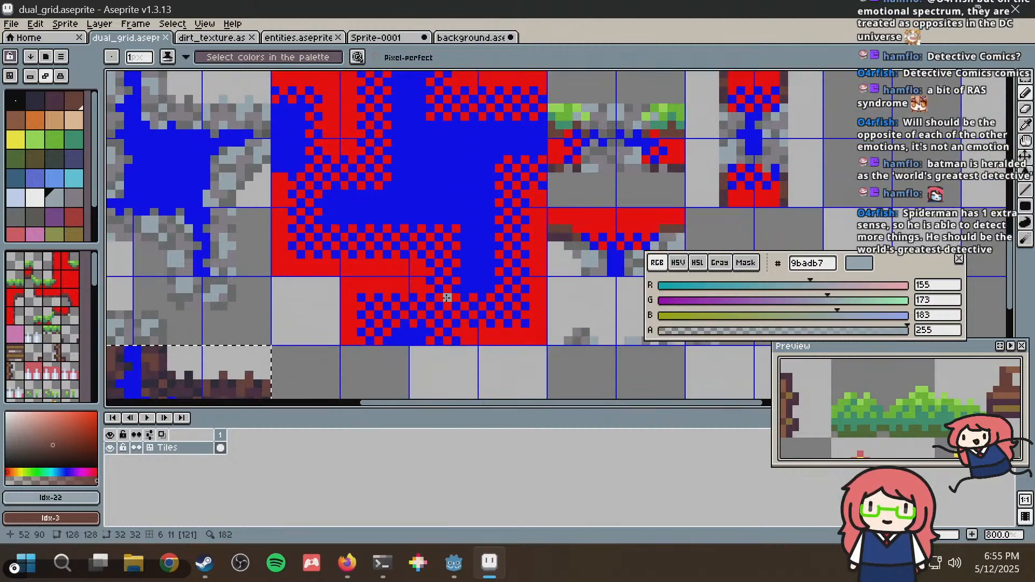
Switch back to Godot and create an alternative of the solid blue tile at atlas coordinates 4, 8 in the tileset.
left_click(453, 562)
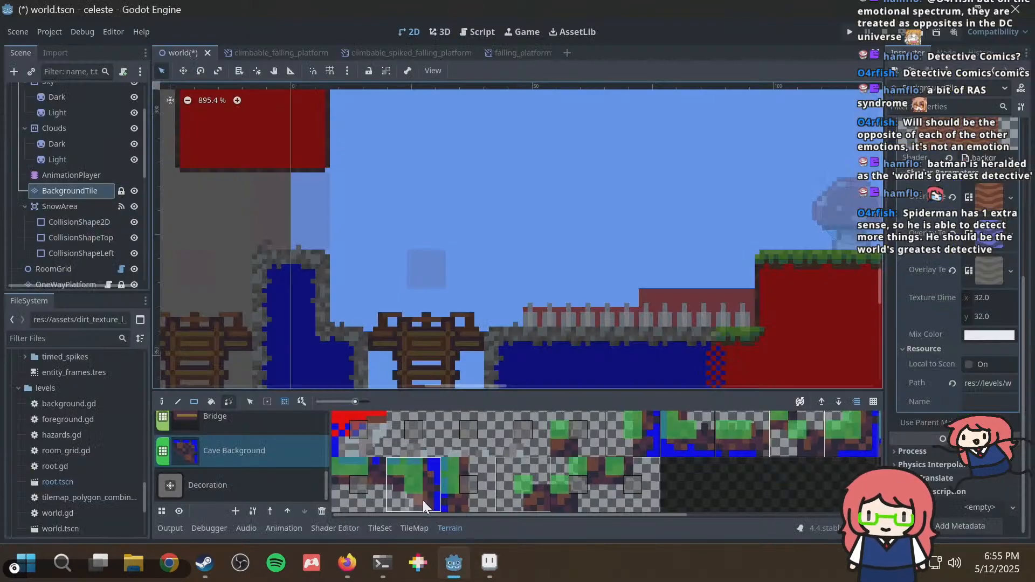
left_click(421, 530)
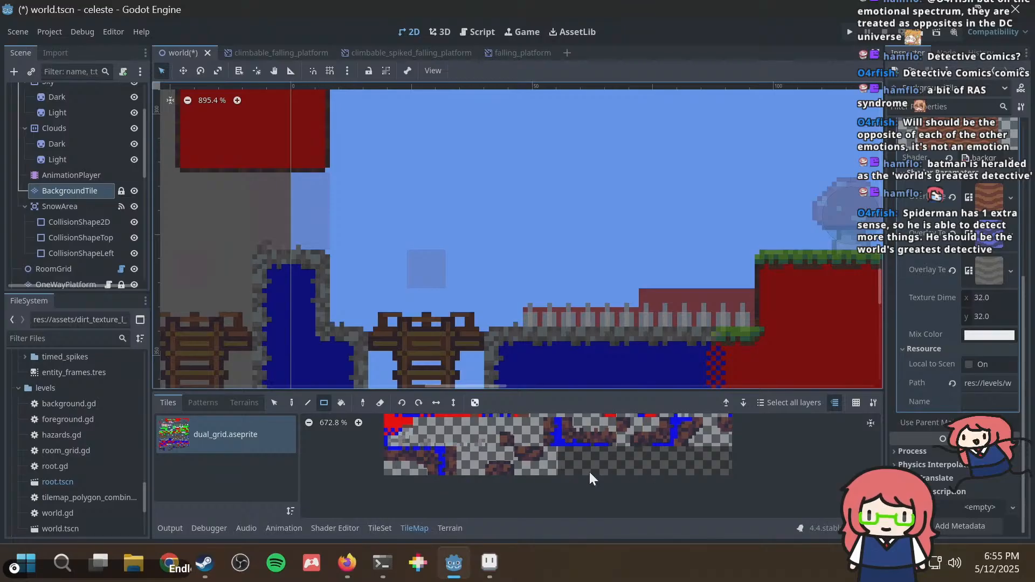
left_click(380, 528)
scroll(620, 465, "up", 2)
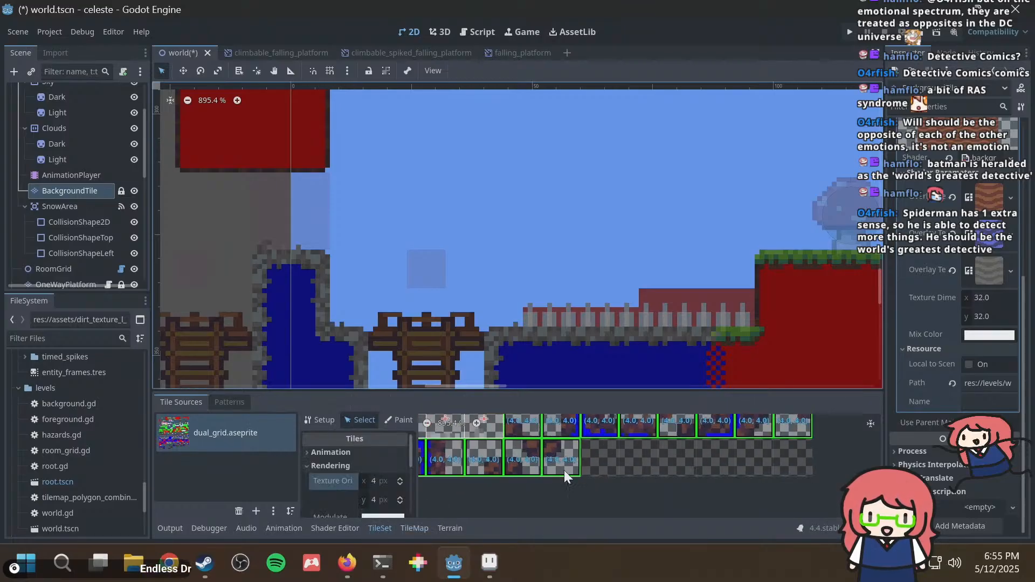
left_click(371, 420)
scroll(804, 468, "down", 3)
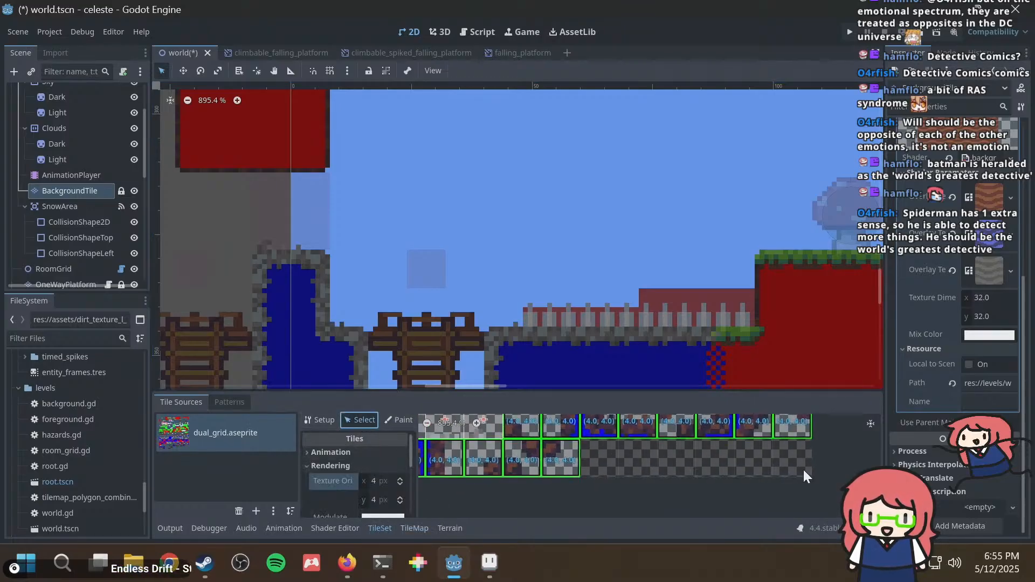
scroll(742, 468, "down", 1)
middle_click_drag(740, 468, 663, 517)
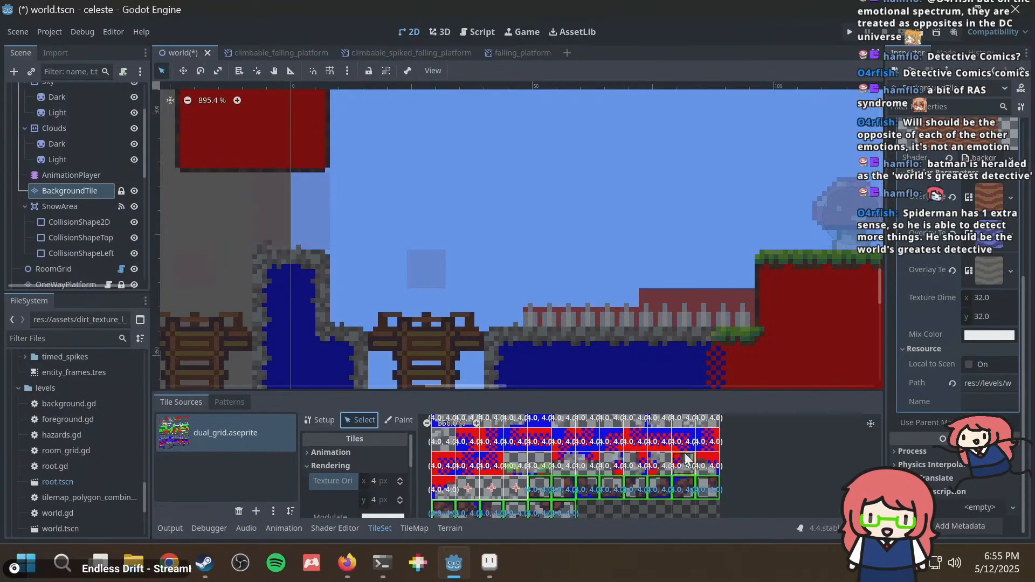
middle_click_drag(535, 426, 589, 476)
left_click(589, 481)
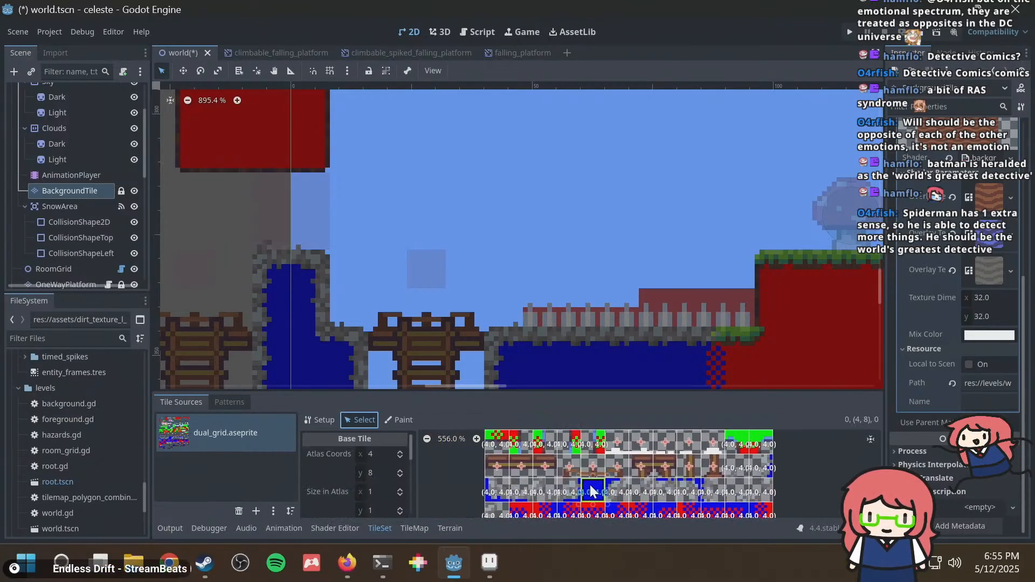
right_click(590, 486)
left_click(639, 510)
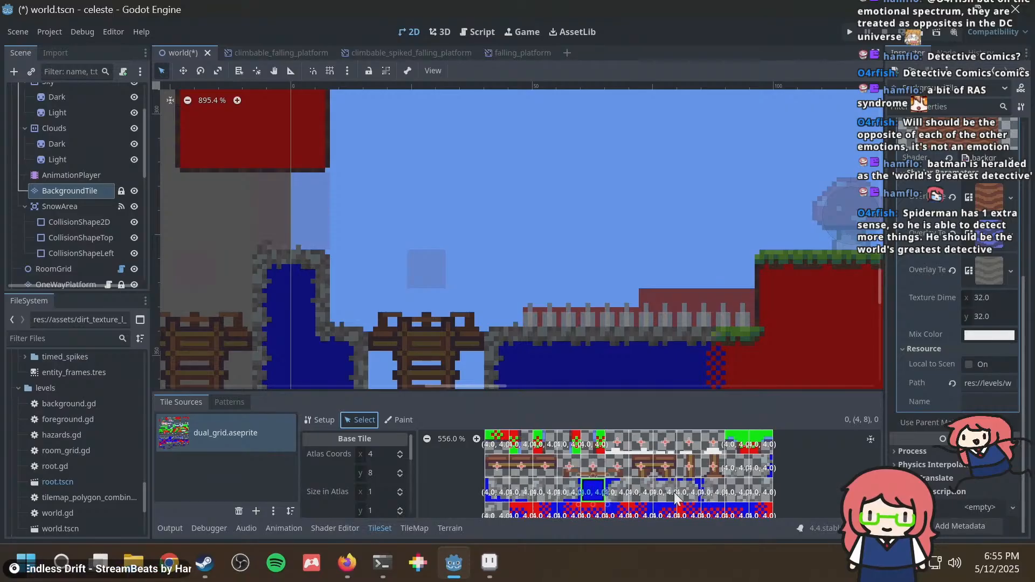
Set the texture origin of the blue alternative tile to 4 px in both x and y.
middle_click_drag(856, 452, 581, 478)
scroll(607, 471, "down", 12)
scroll(571, 474, "up", 12)
scroll(574, 462, "up", 5)
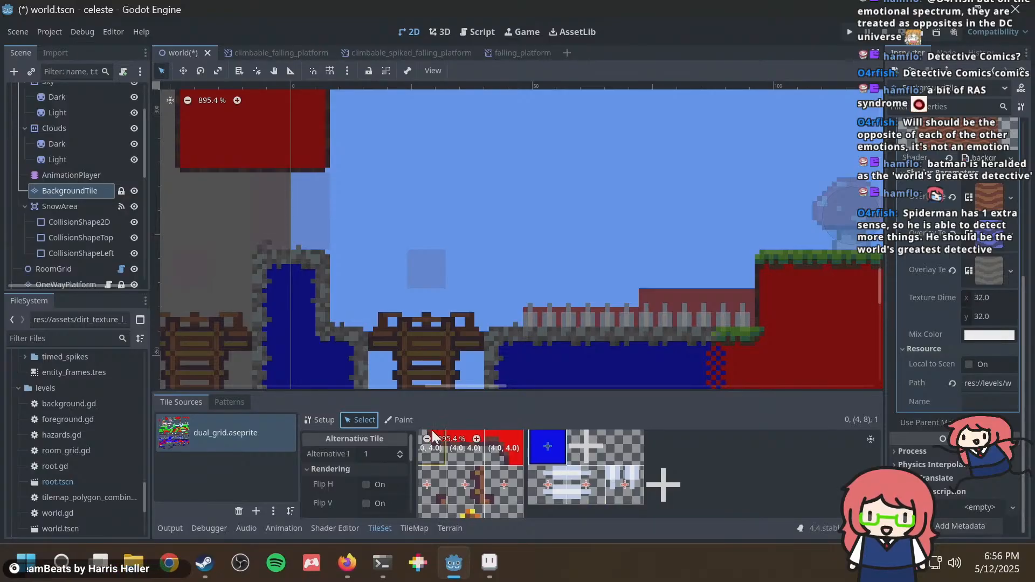
scroll(350, 488, "down", 2)
scroll(351, 488, "down", 1)
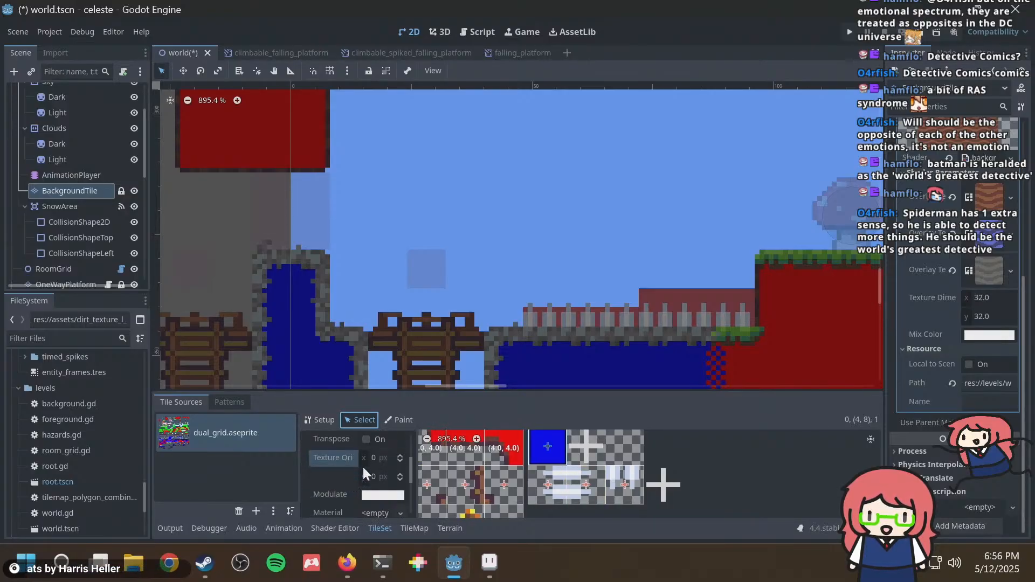
left_click(385, 458)
type("4")
key("Tab")
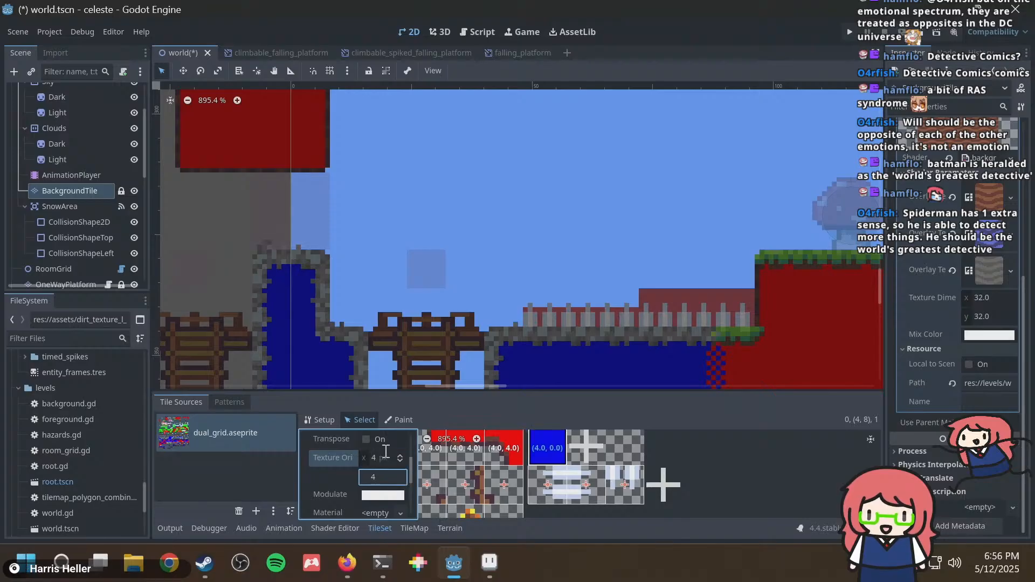
type("4")
key("Return")
Assign the blue alternative tile to the Cave Background terrain as its tile type.
left_click(462, 530)
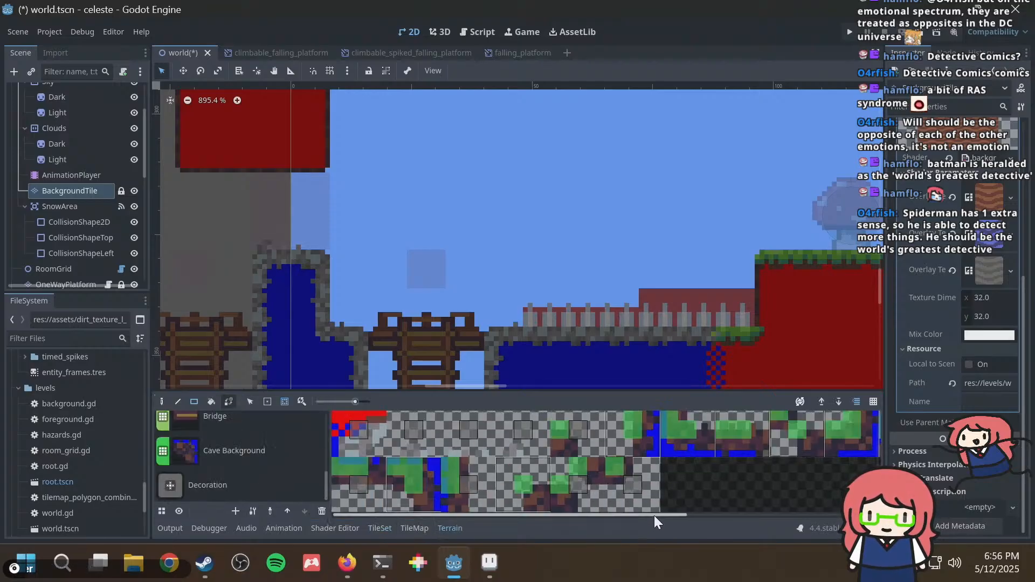
scroll(747, 460, "right", 5)
scroll(747, 456, "left", 6)
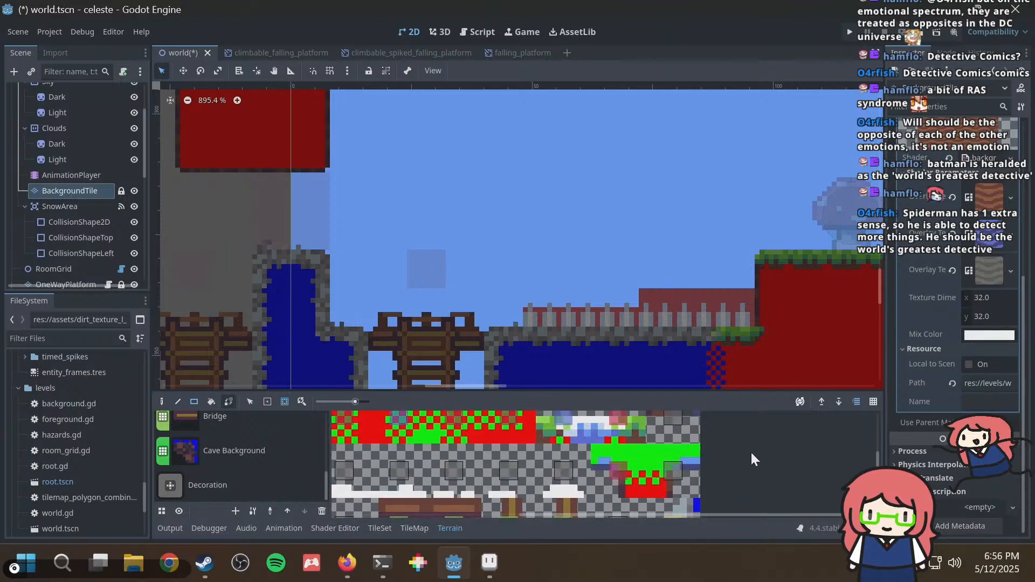
left_click(267, 400)
left_click(283, 442)
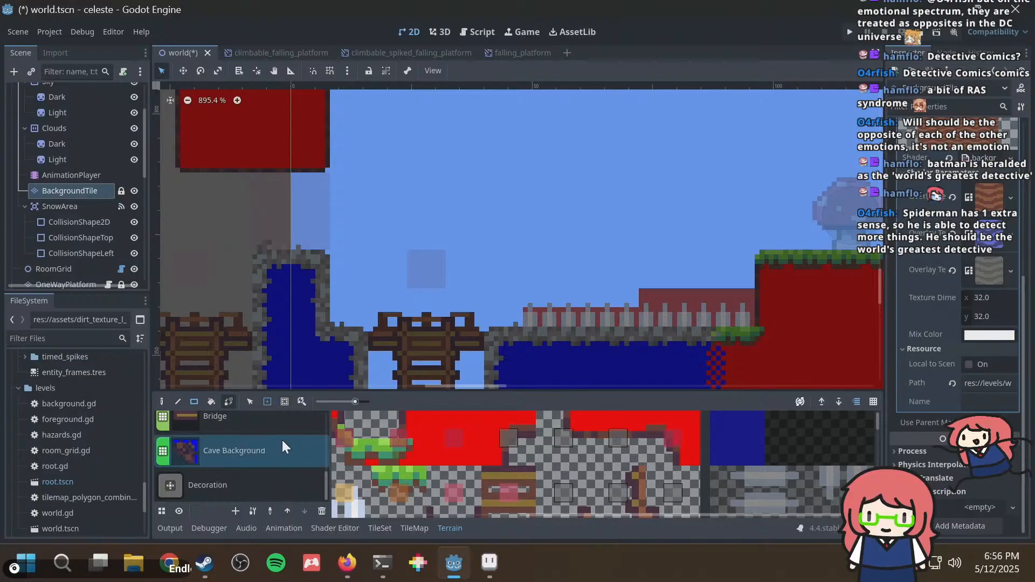
left_click(752, 447)
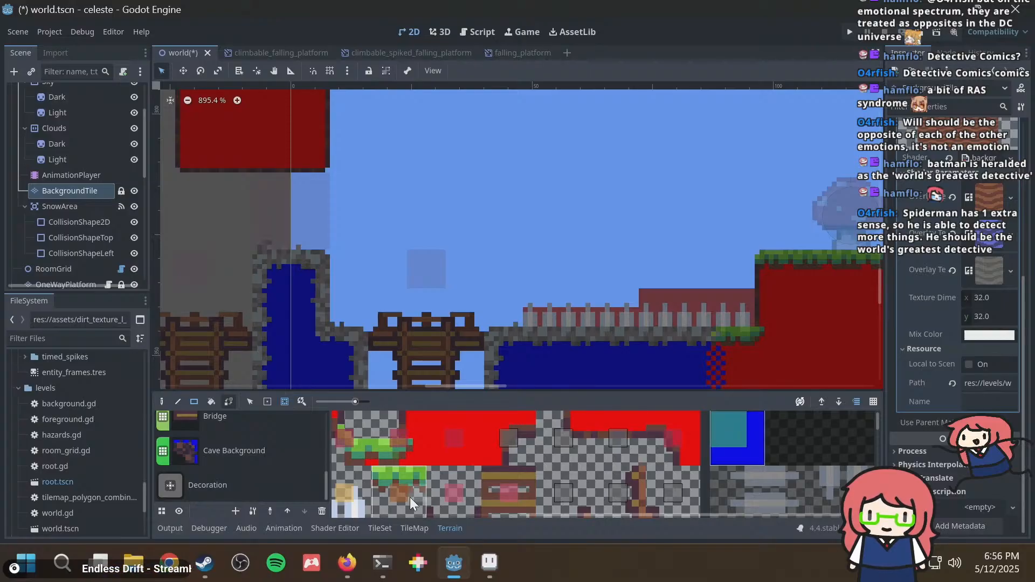
Test the solid centre tile by painting a small Cave Background block above the wooden ladder, and undo the painting.
left_click(452, 528)
left_click(451, 528)
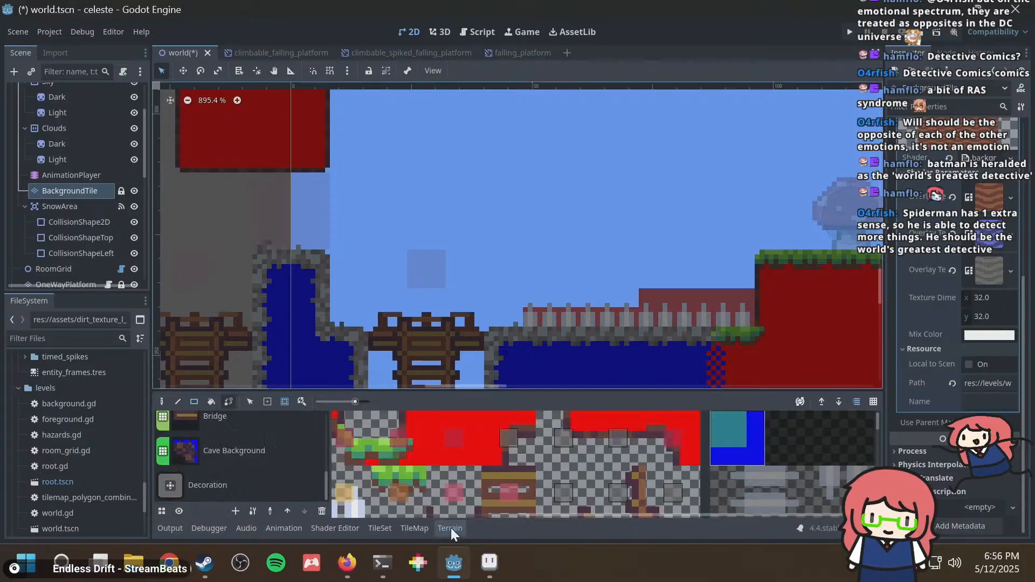
scroll(418, 320, "down", 2)
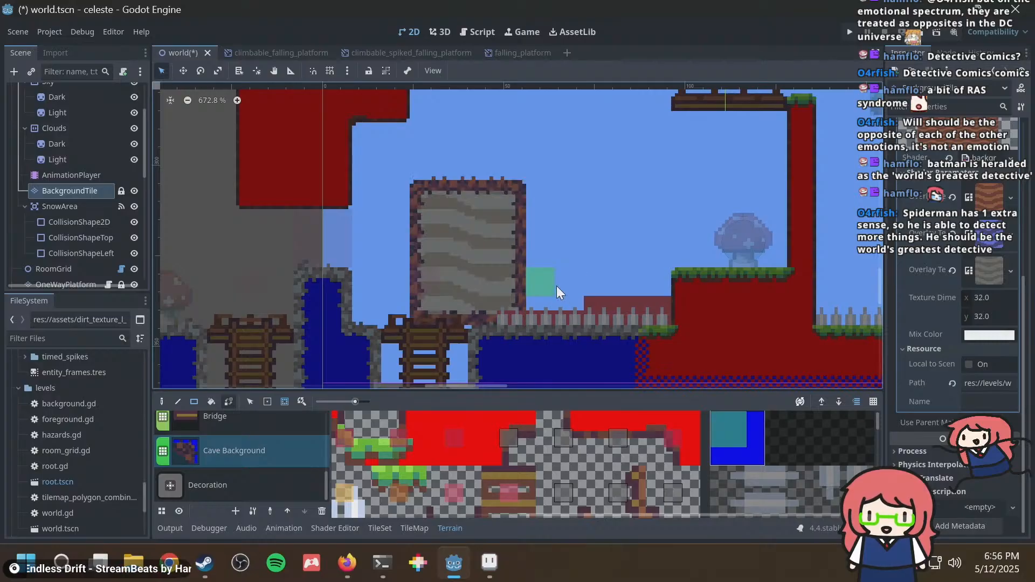
scroll(593, 182, "down", 2)
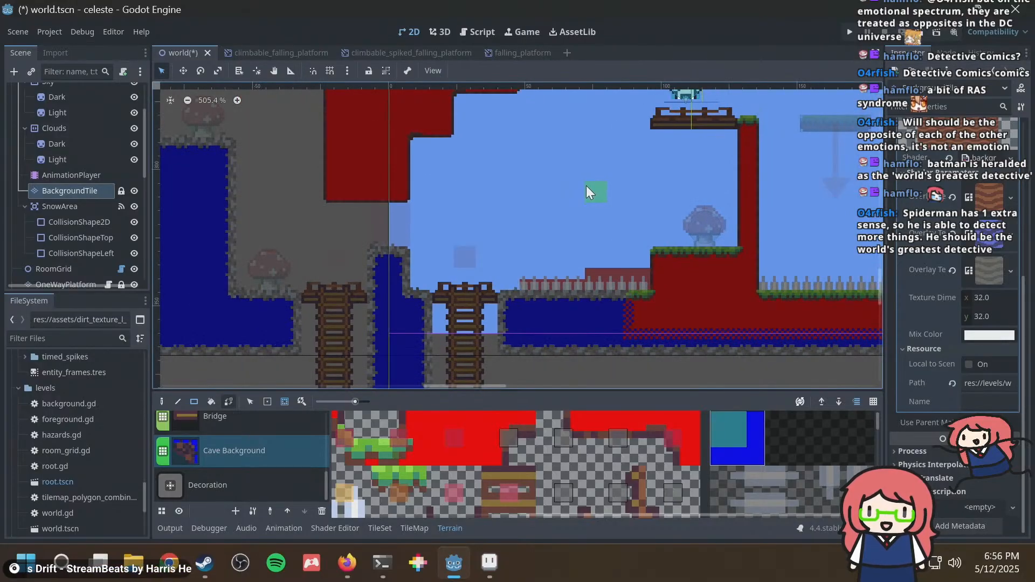
In Aseprite, duplicate the rock layer of dirt_texture.aseprite and rename the copy as cave_background.
key("alt+Tab")
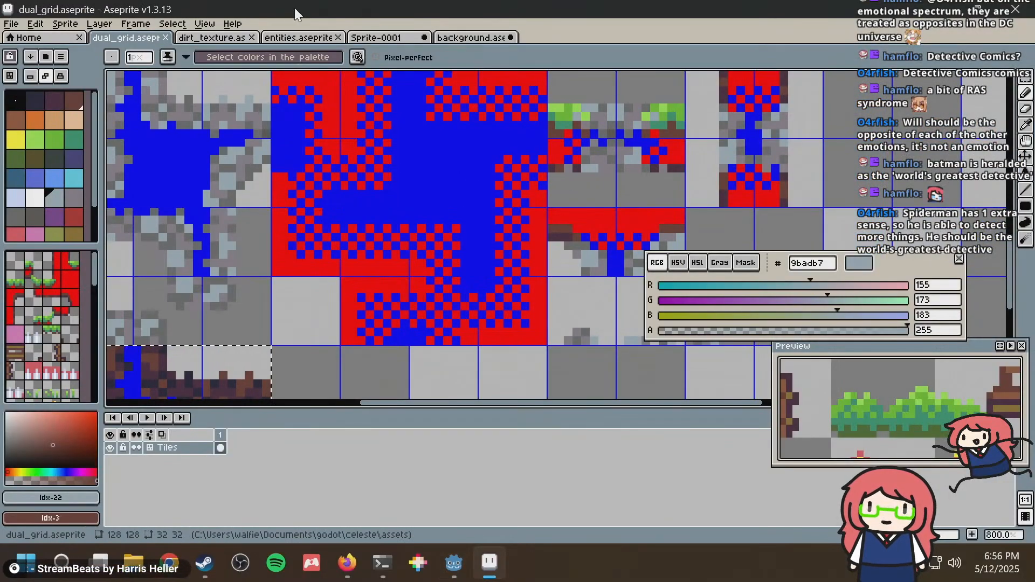
left_click(218, 38)
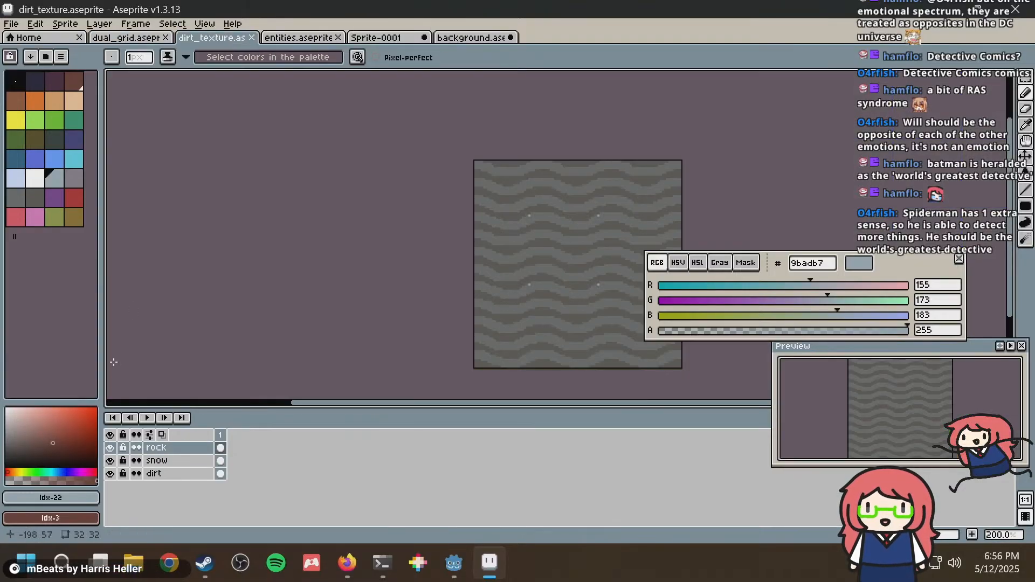
right_click(160, 447)
left_click(194, 498)
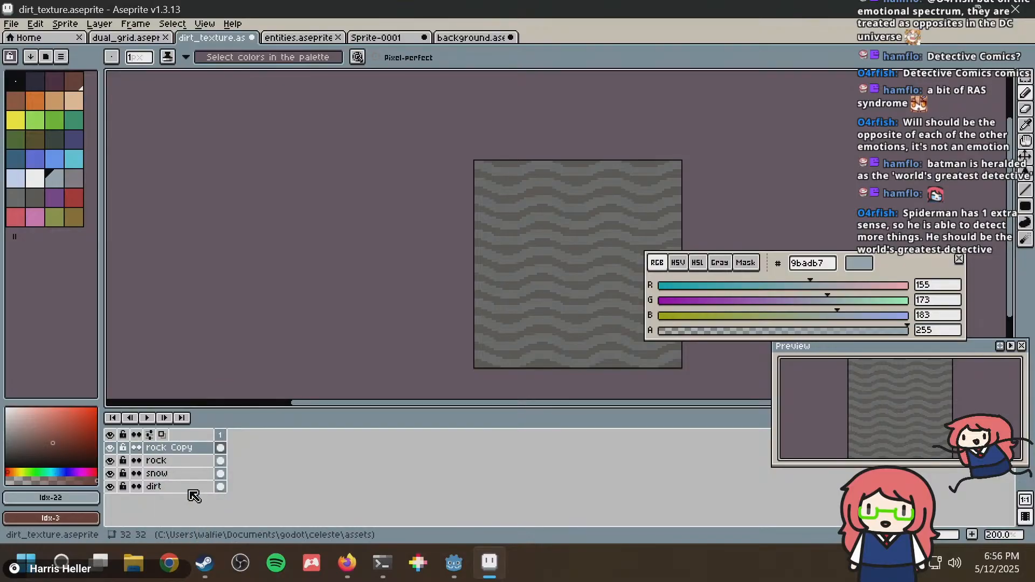
double_click(184, 451)
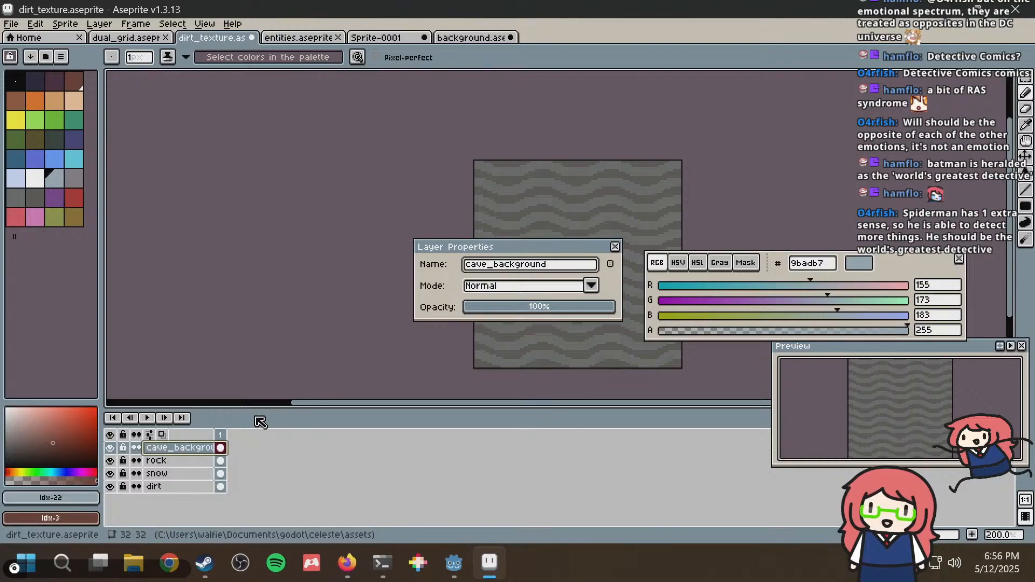
Name the duplicated rock layer cave_background.
type("cave_background")
key("Return")
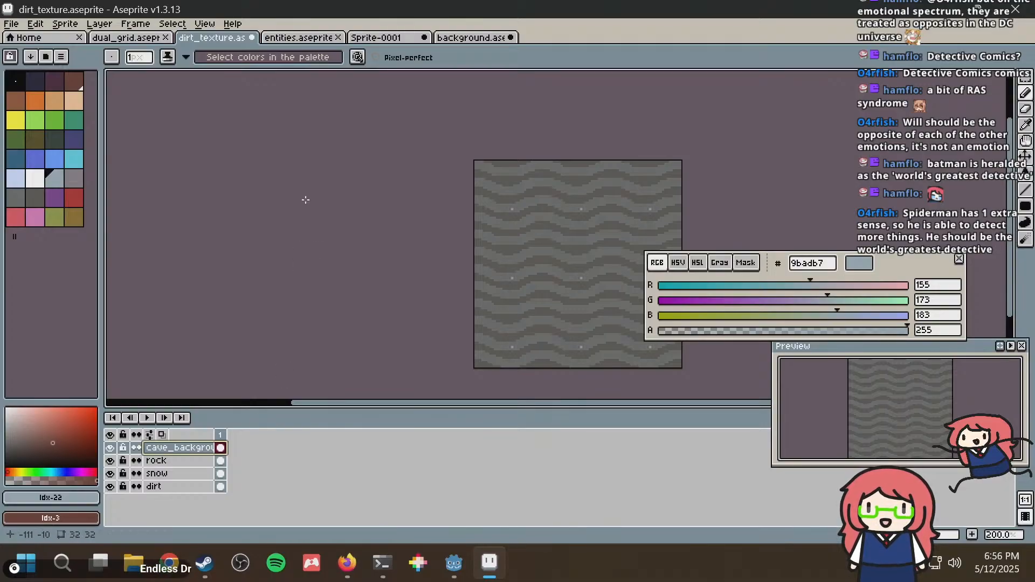
Fill both wave colours of the cave_background layer with dark navy #222034, with contiguous filling off, and save dirt_texture.aseprite.
left_click(40, 87)
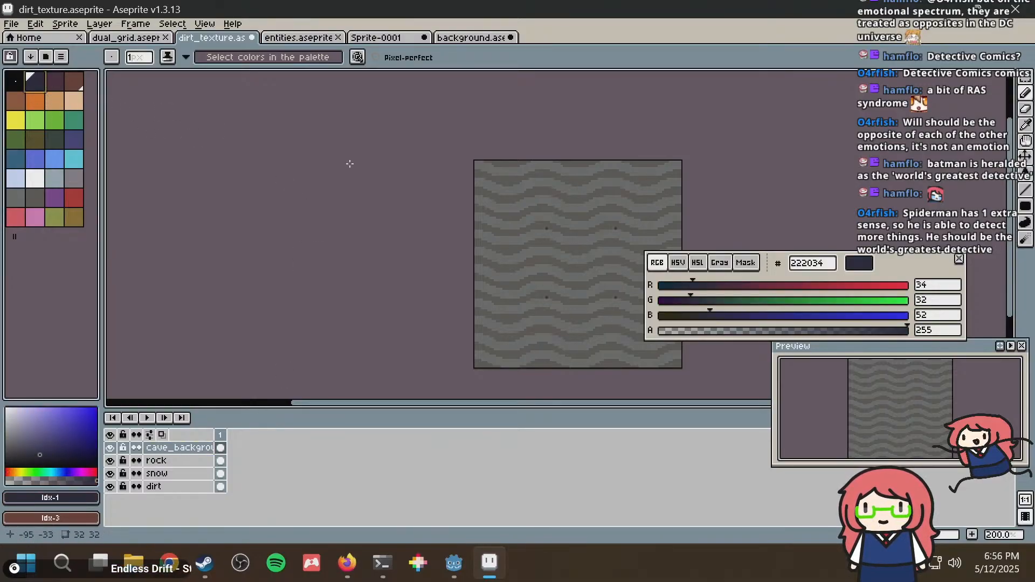
key("g")
left_click(506, 214)
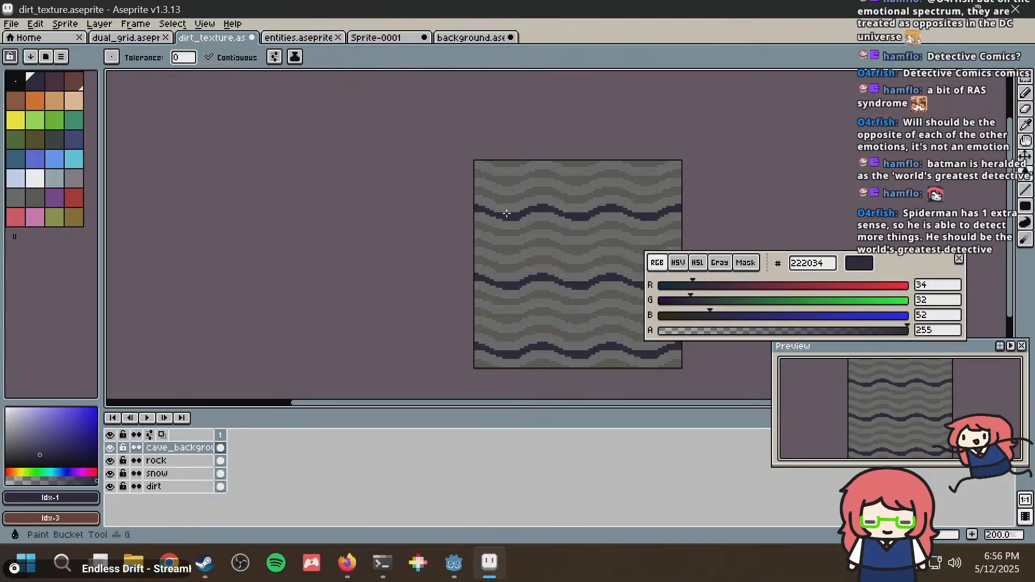
key("ctrl+z")
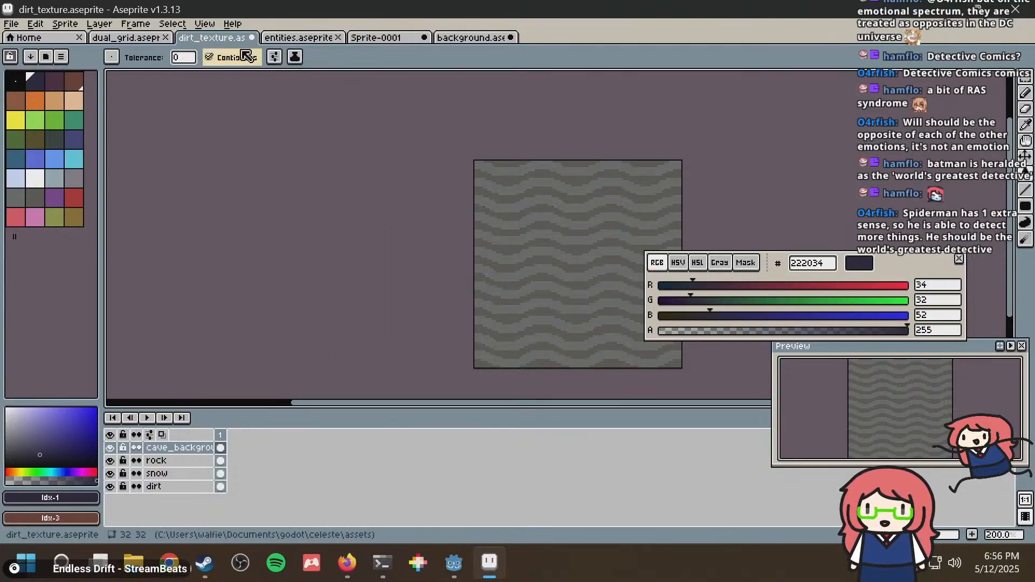
left_click(253, 59)
left_click(571, 212)
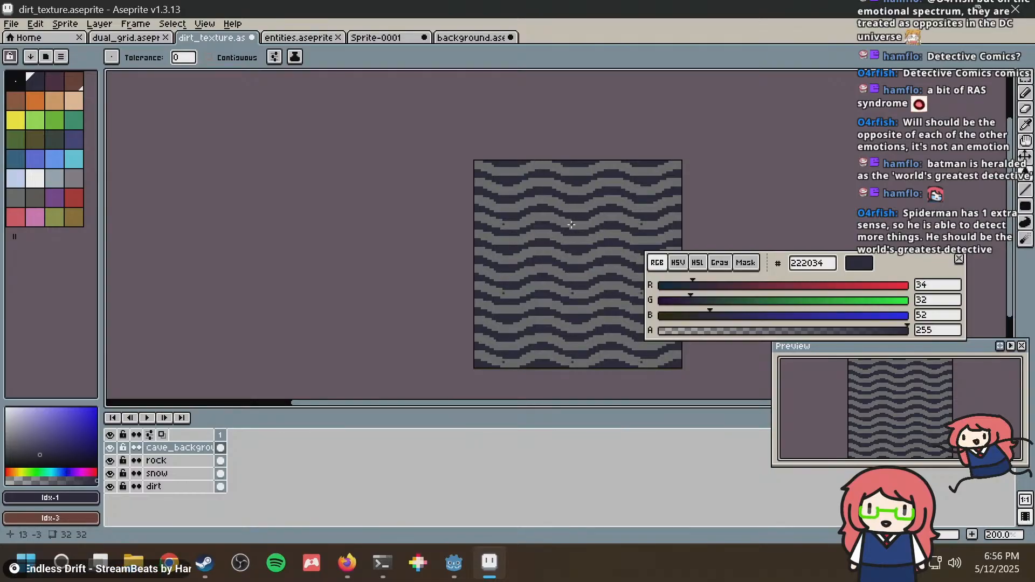
left_click(572, 222)
key("ctrl+s")
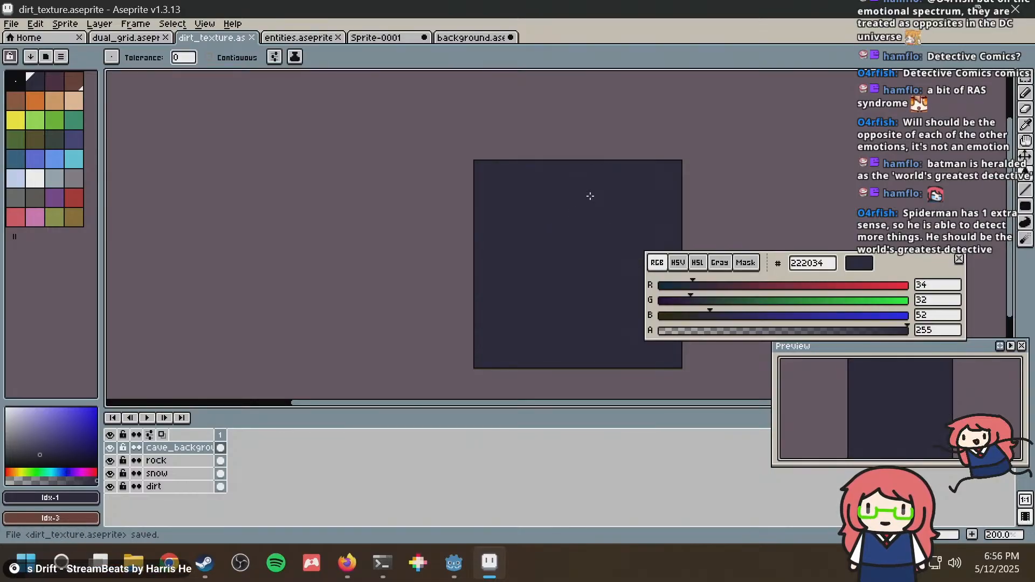
Switch to Godot and assign the cave_background layer of dirt_texture as the overlay texture in BackgroundTile's shader parameters.
key("alt+Tab")
scroll(67, 390, "up", 10)
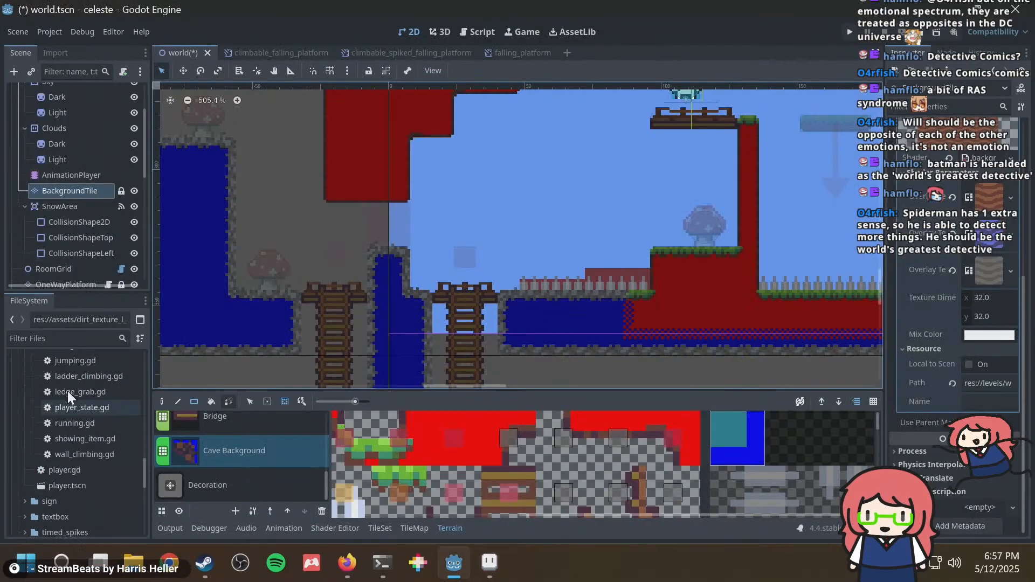
scroll(68, 386, "up", 3)
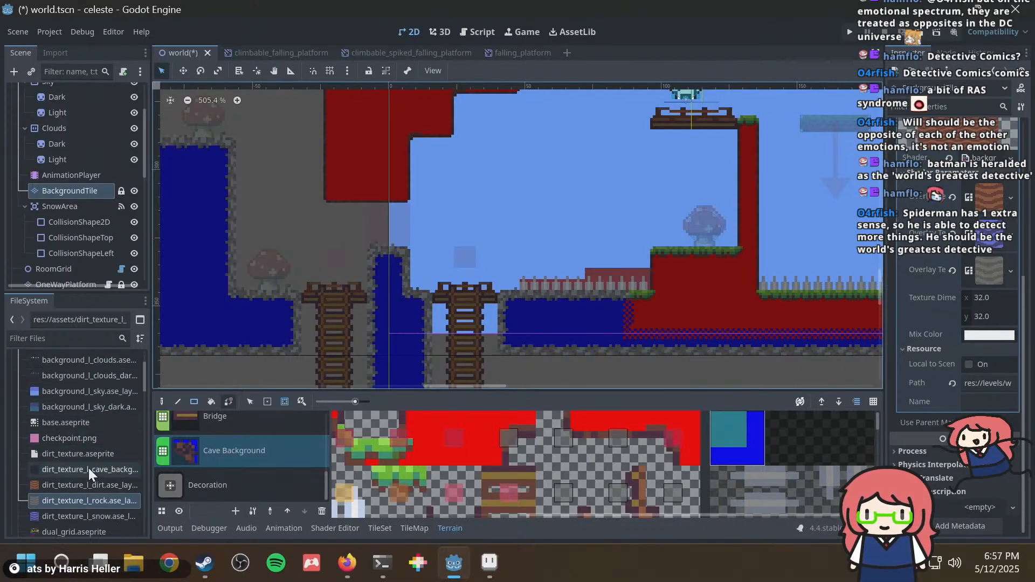
left_click_drag(88, 468, 979, 274)
Paint a test Cave Background block in the open sky above the spikes and inspect its upper edge.
left_click_drag(526, 170, 579, 231)
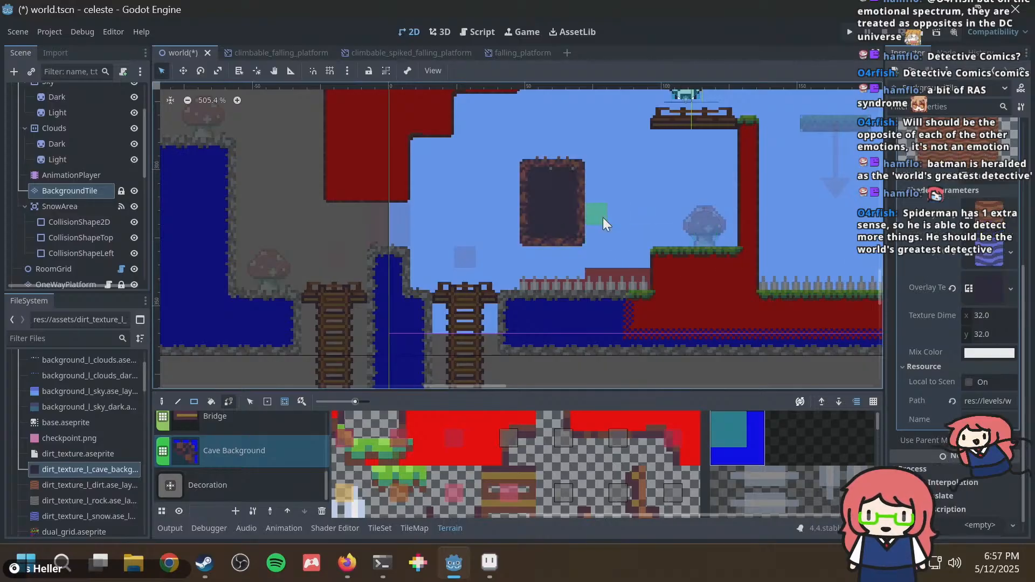
scroll(603, 218, "up", 5)
scroll(535, 191, "up", 5)
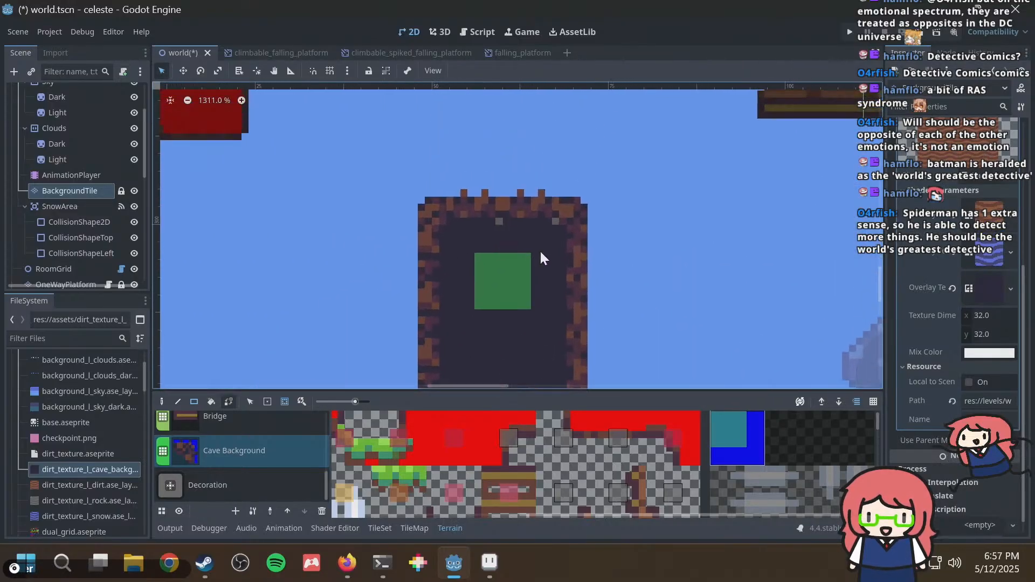
In Aseprite, reshape the top-edge spikes of the brown cave tiles in dual_grid.aseprite into wider bumps using dark navy #222034.
left_click(489, 562)
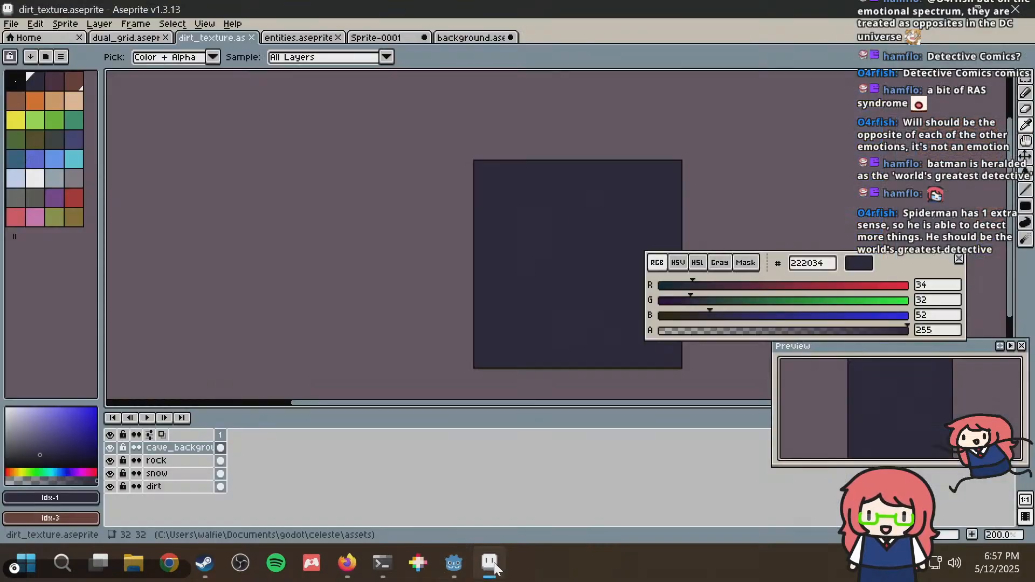
left_click(128, 37)
middle_click_drag(340, 210, 553, 88)
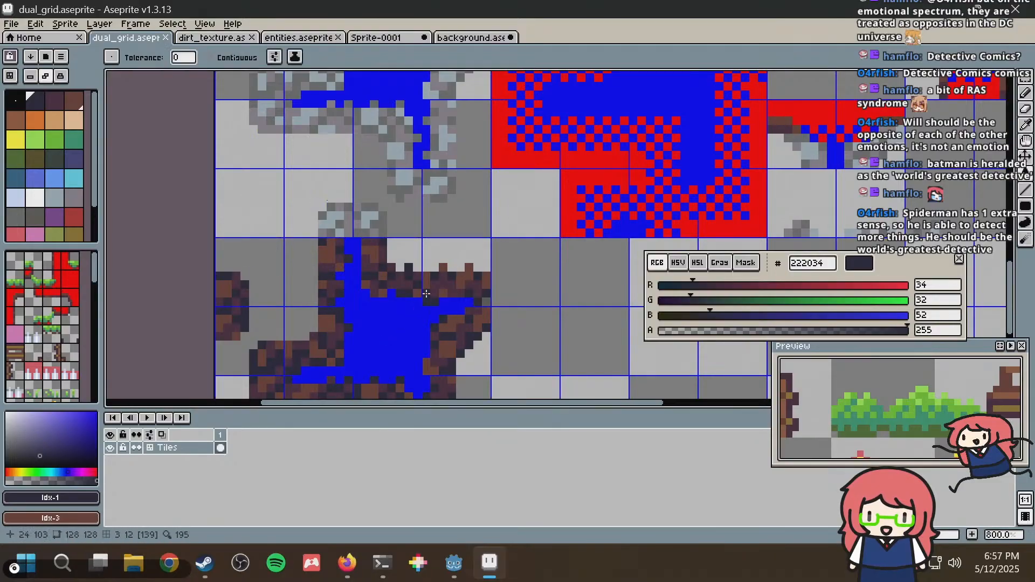
middle_click_drag(431, 238, 467, 189)
key("b")
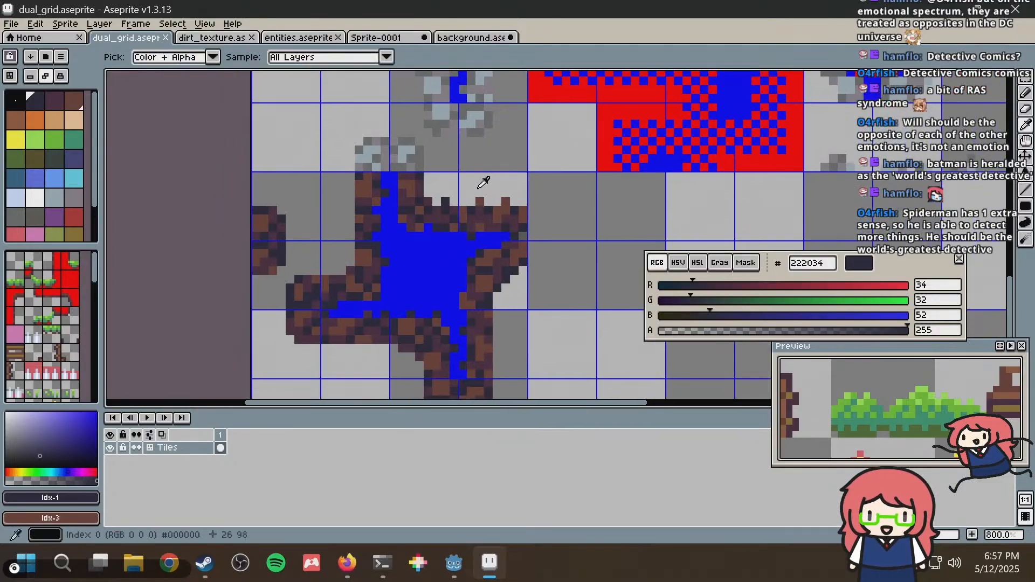
left_click(479, 188, "alt")
middle_click_drag(503, 209, 495, 177)
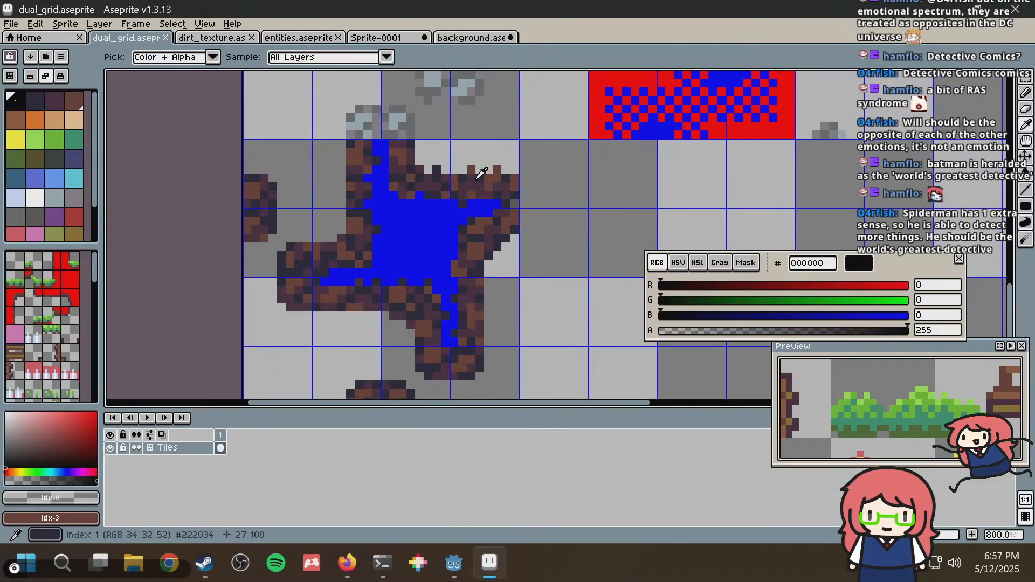
left_click(487, 170, "alt")
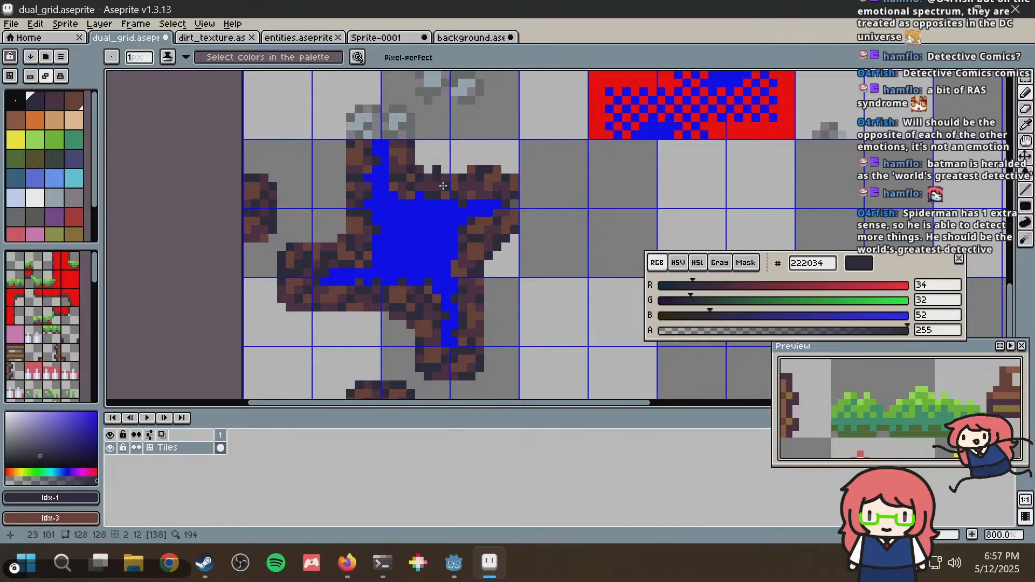
middle_click_drag(419, 208, 402, 299)
scroll(428, 152, "up", 5)
scroll(381, 254, "down", 5)
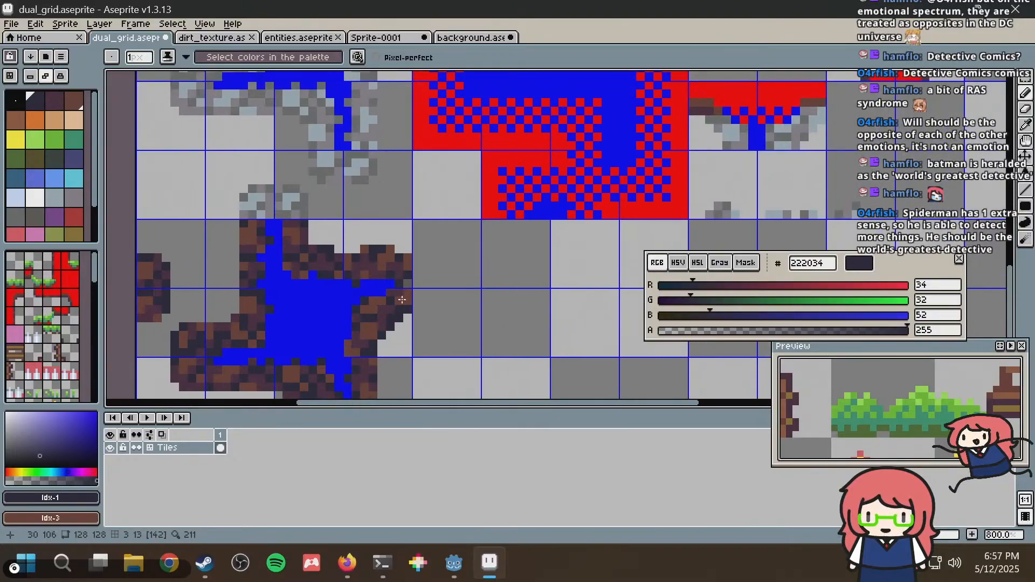
Touch up the brown cave tiles' border pixels with #45283c, save dual_grid.aseprite, and check the test block in Godot.
scroll(388, 252, "up", 1)
middle_click_drag(377, 260, 616, 200)
middle_click_drag(500, 263, 497, 141)
key("alt+Tab")
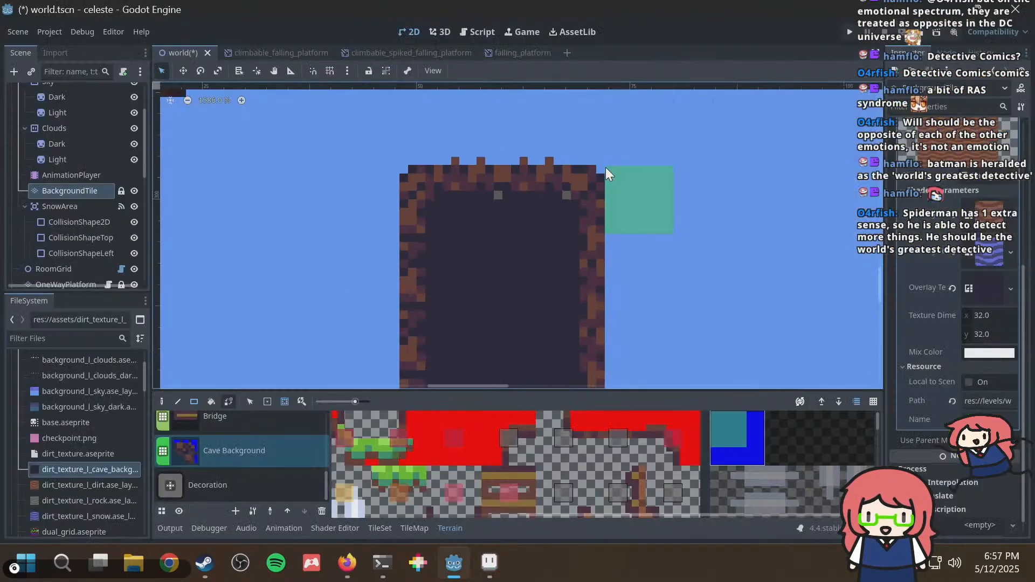
key("alt+Tab")
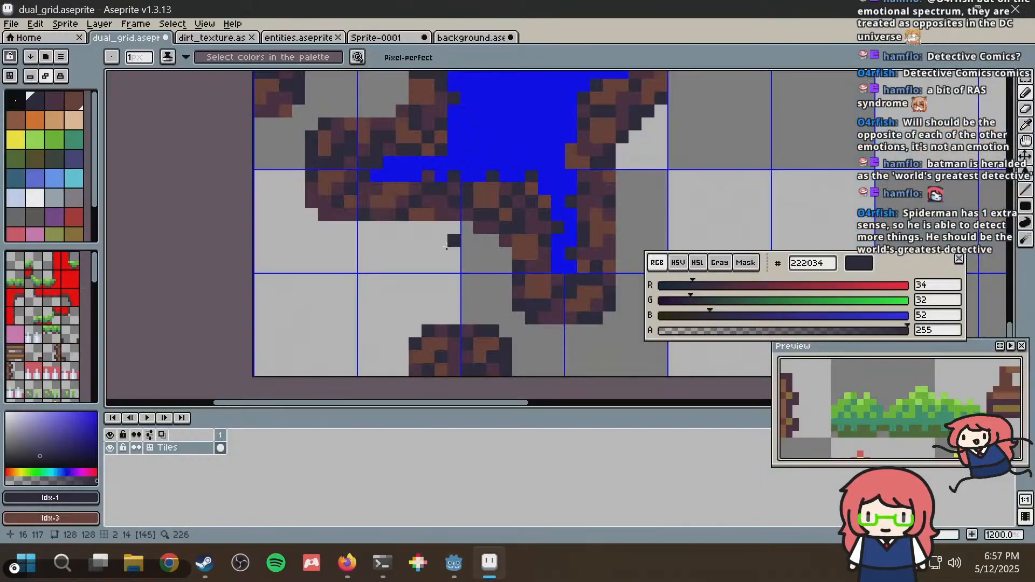
middle_click_drag(475, 170, 360, 312)
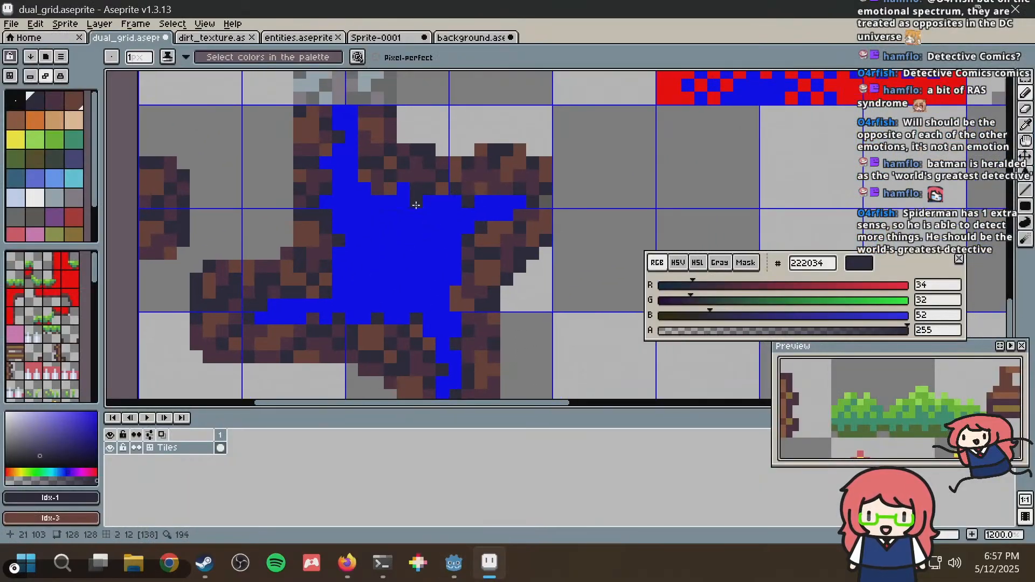
middle_click_drag(416, 205, 422, 199)
key("i")
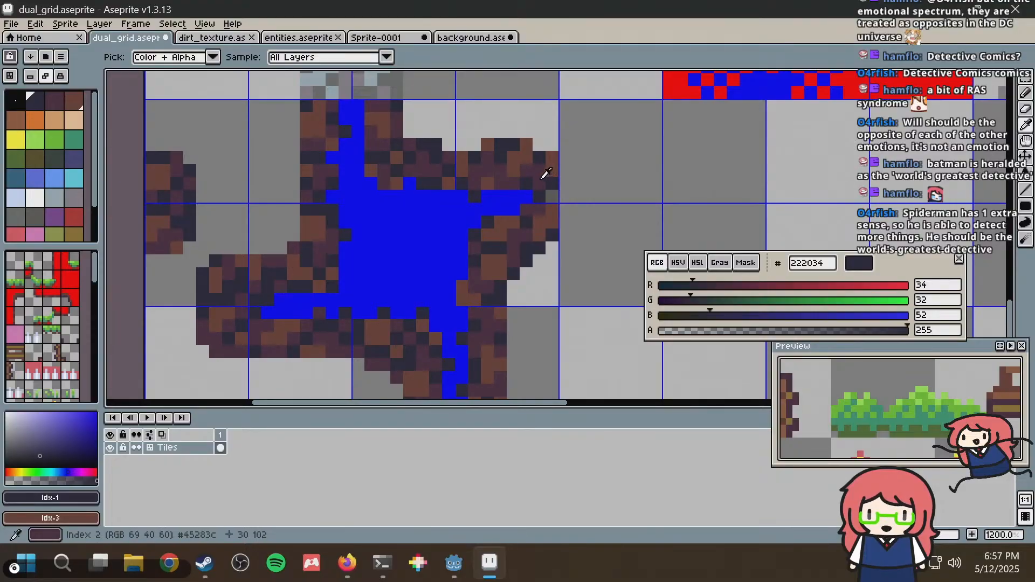
left_click(545, 173, "alt")
scroll(309, 165, "down", 2)
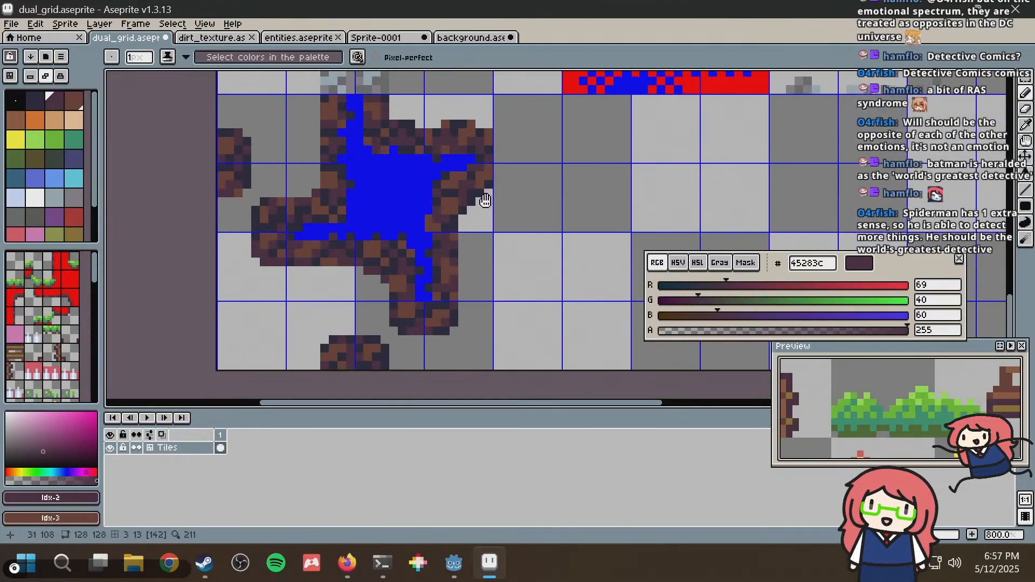
key("ctrl+s")
key("alt+Tab")
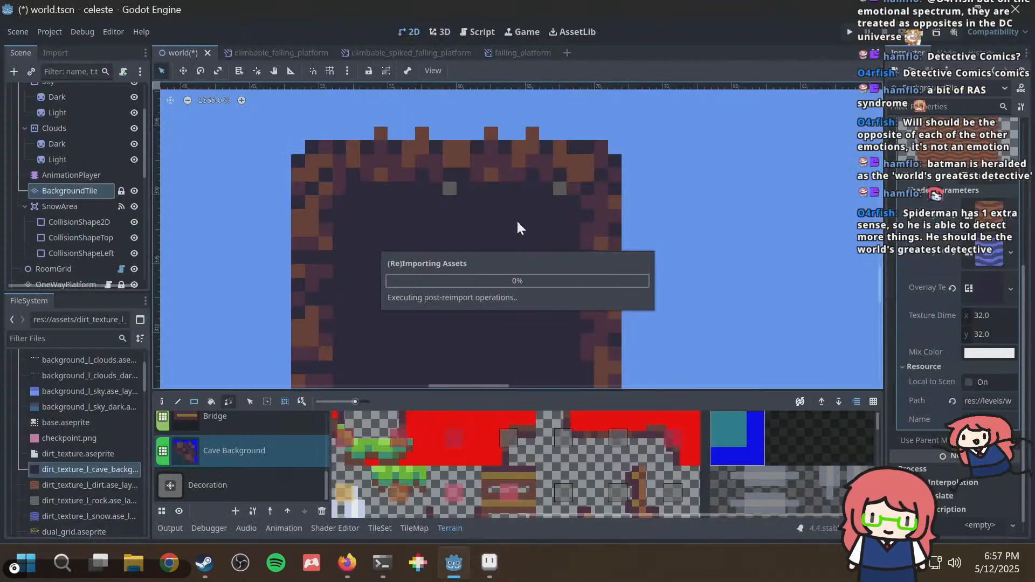
Erase the dark pixels atop the cave tile's right bump to transparent, save dual_grid.aseprite, and return to Godot.
key("alt+Tab")
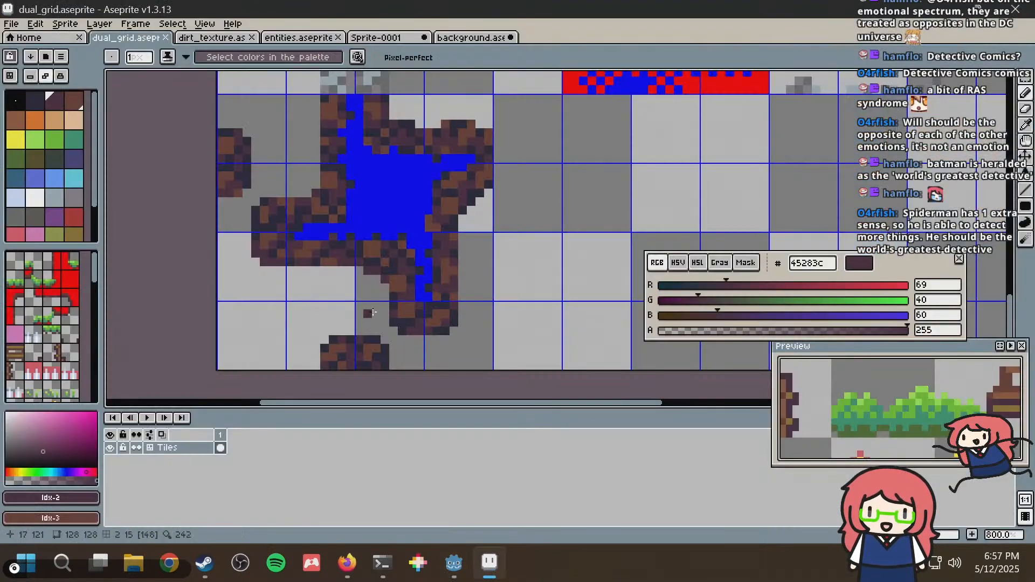
middle_click_drag(490, 116, 462, 159)
scroll(443, 160, "up", 4)
left_click(384, 166, "alt")
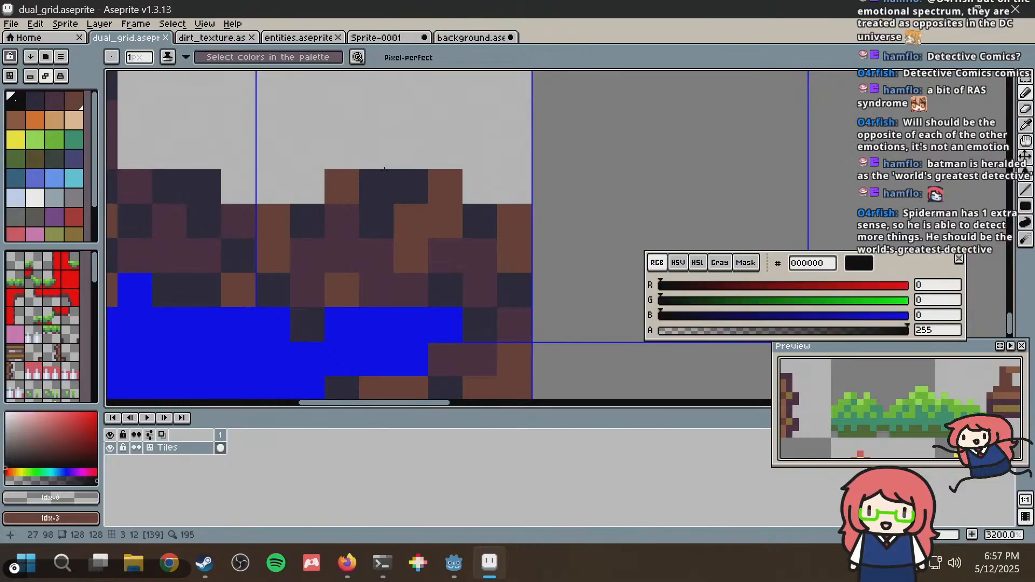
left_click_drag(384, 168, 404, 178)
key("ctrl+s")
key("alt+Tab")
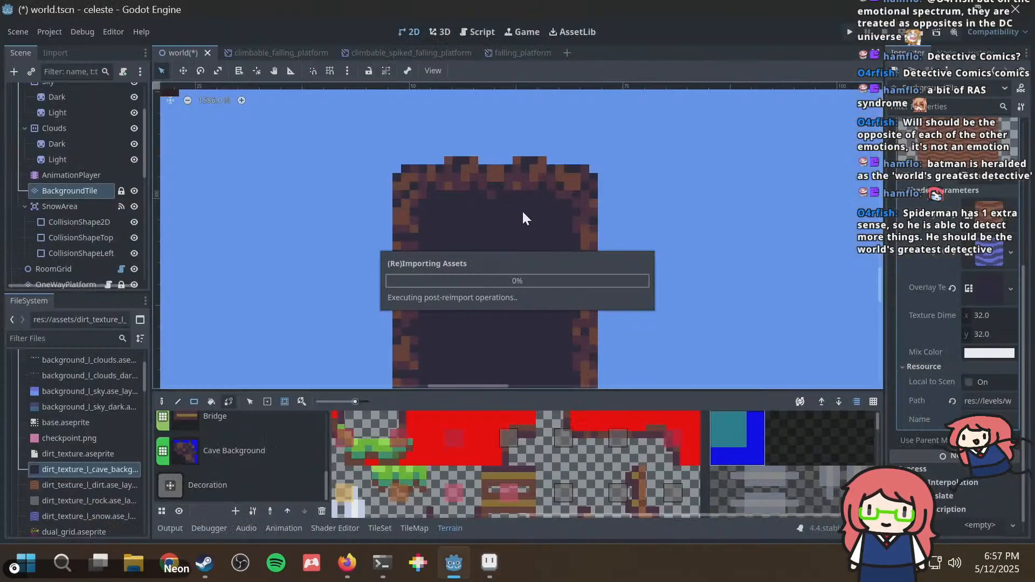
Paint a stepped Cave Background area in the pit above the wooden ladder, descending to the spikes beside the grass.
scroll(627, 178, "down", 10)
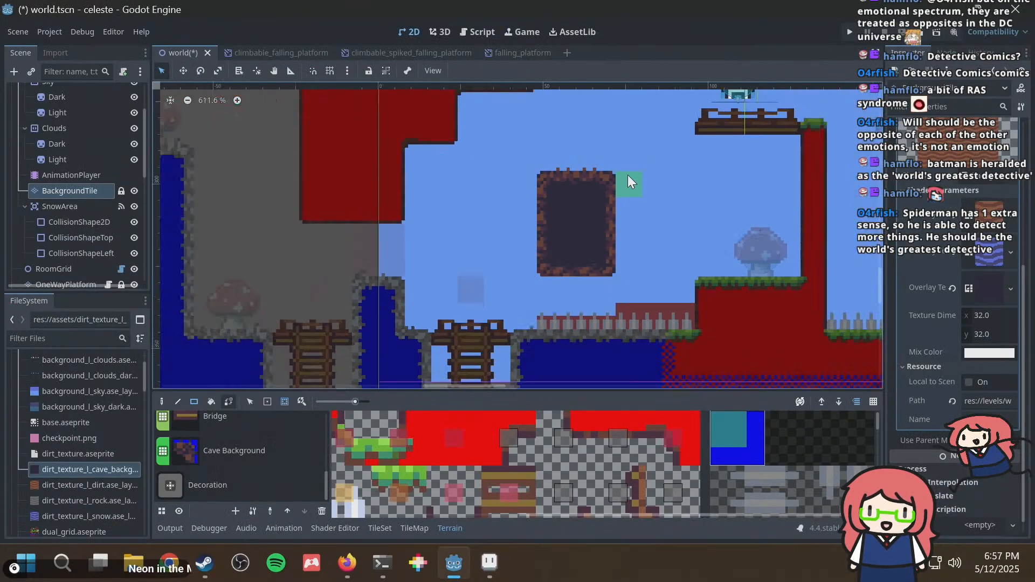
scroll(628, 174, "down", 8)
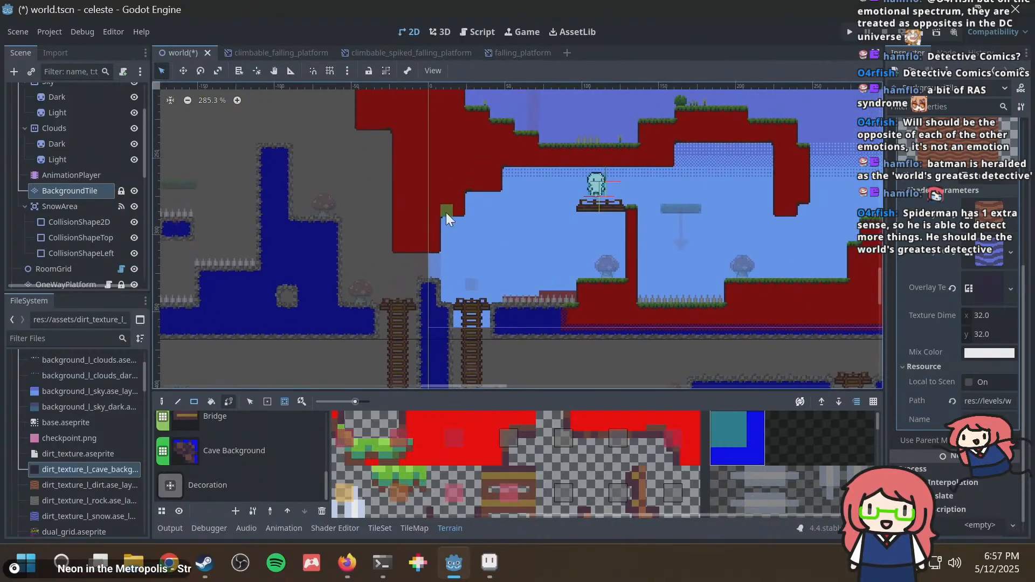
middle_click_drag(462, 209, 469, 137)
mouse_move(487, 215)
left_mouse_down()
mouse_move(492, 195)
mouse_move(555, 258)
mouse_move(554, 248)
left_mouse_up()
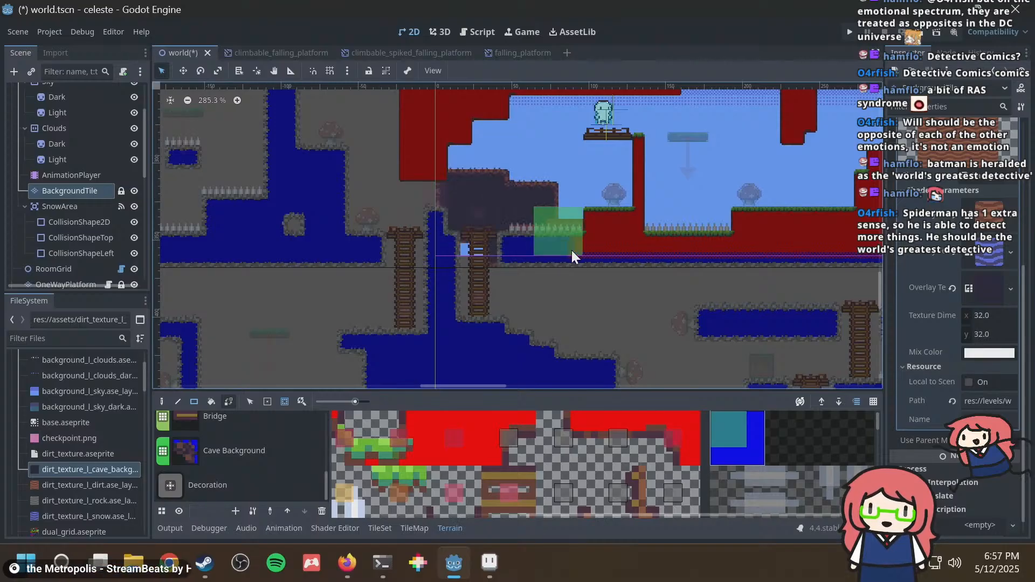
left_click_drag(571, 210, 522, 215)
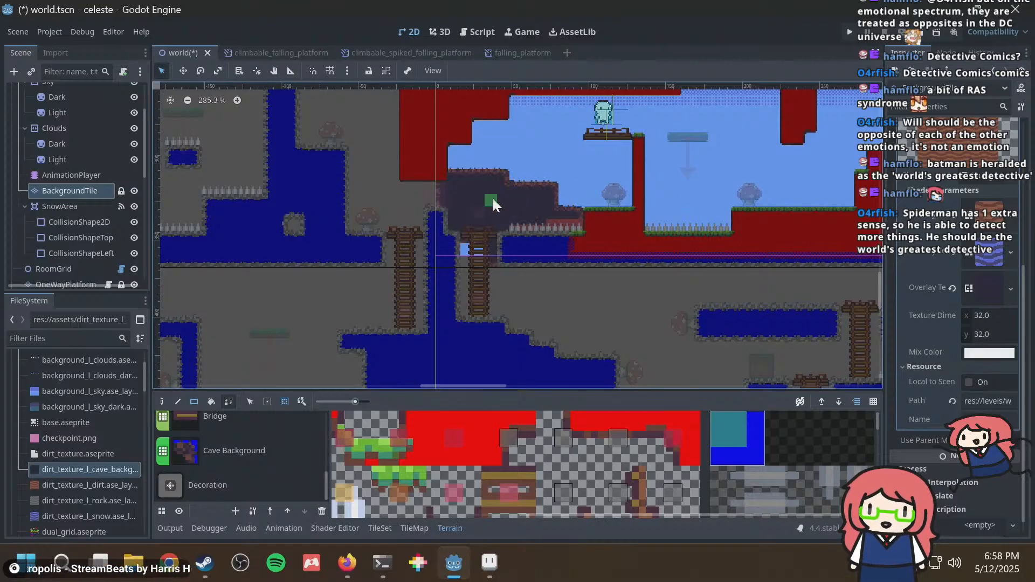
Paint Cave Background through the ladder shaft and across the underground room below it, covering its ladders, ledges and floor.
scroll(565, 258, "down", 1)
left_click_drag(445, 211, 566, 322)
middle_click_drag(566, 321, 544, 262)
mouse_move(570, 207)
left_mouse_down()
mouse_move(824, 348)
mouse_move(840, 315)
left_mouse_up()
middle_click_drag(833, 310, 689, 273)
scroll(688, 272, "down", 1)
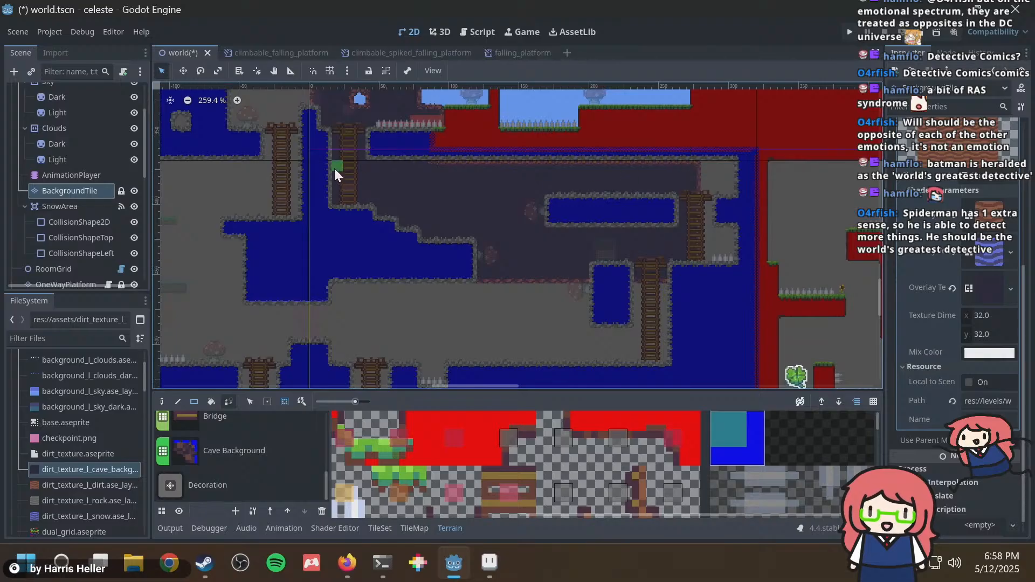
left_click_drag(420, 157, 746, 387)
scroll(693, 269, "down", 1)
Extend the Cave Background across all four lower cave rooms, from the far left wall down to the bottom floor.
mouse_move(694, 270)
middle_mouse_down()
mouse_move(697, 238)
mouse_move(674, 193)
middle_mouse_up()
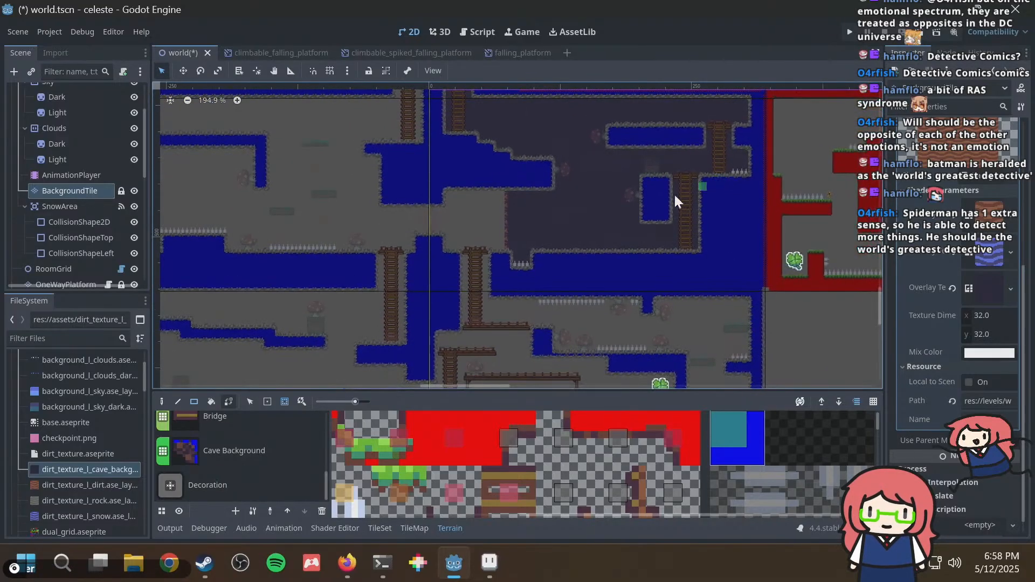
scroll(545, 117, "down", 2)
middle_click_drag(543, 119, 339, 180)
mouse_move(296, 168)
left_mouse_down()
mouse_move(690, 380)
mouse_move(709, 380)
left_mouse_up()
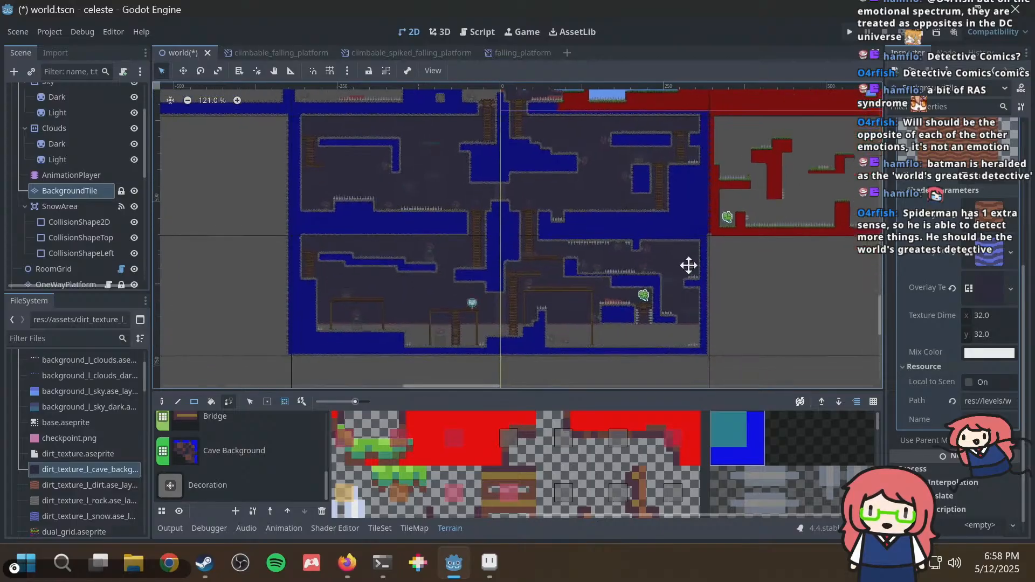
scroll(278, 276, "down", 2)
left_click_drag(292, 278, 705, 340)
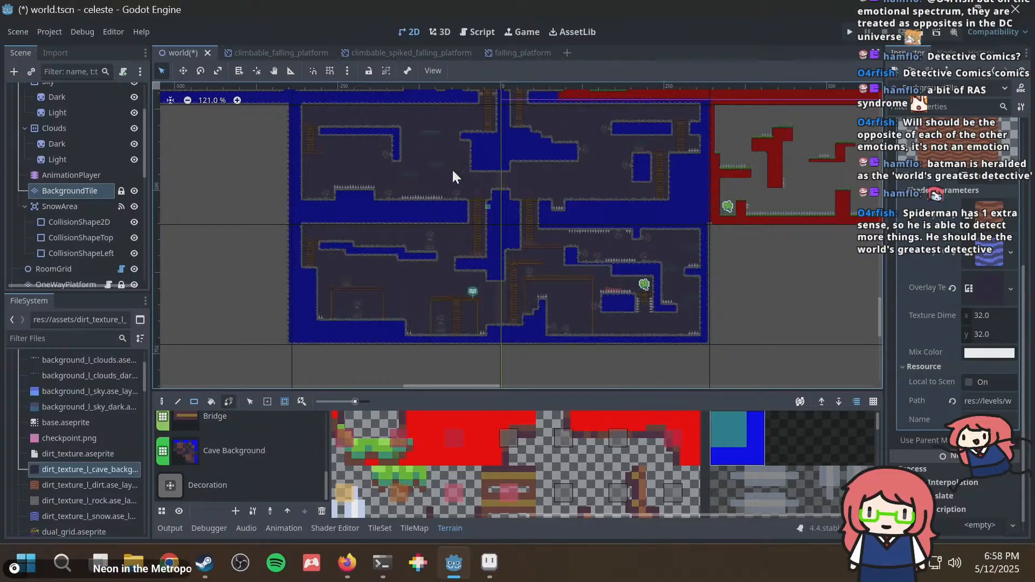
Paint Cave Background across the two upper-left cave rooms, from below the dirt ceiling to the dirt wall, and save the scene.
middle_click_drag(426, 158, 592, 364)
scroll(559, 304, "up", 2)
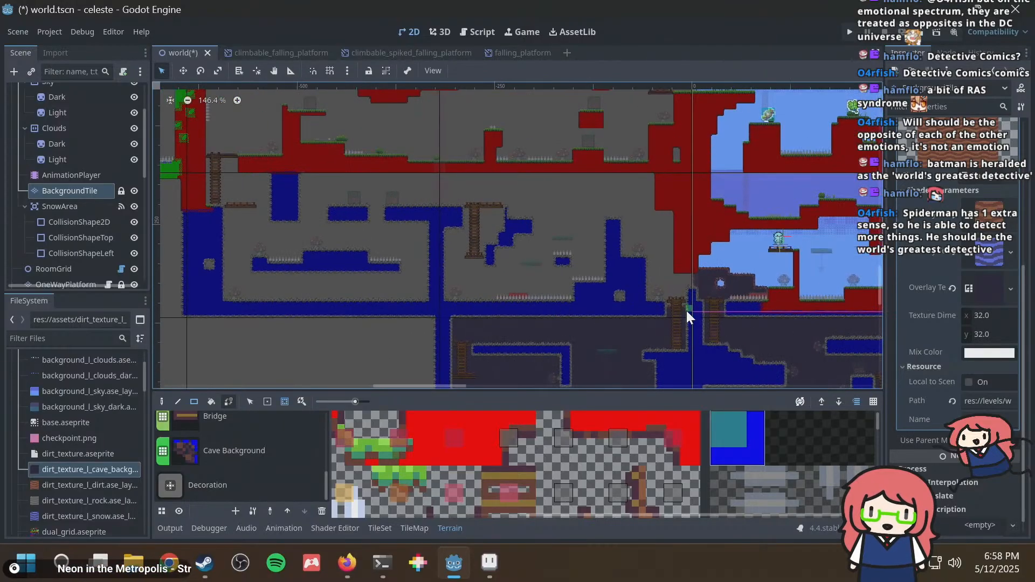
mouse_move(687, 311)
left_mouse_down()
mouse_move(208, 199)
mouse_move(188, 216)
left_mouse_up()
scroll(246, 203, "up", 5)
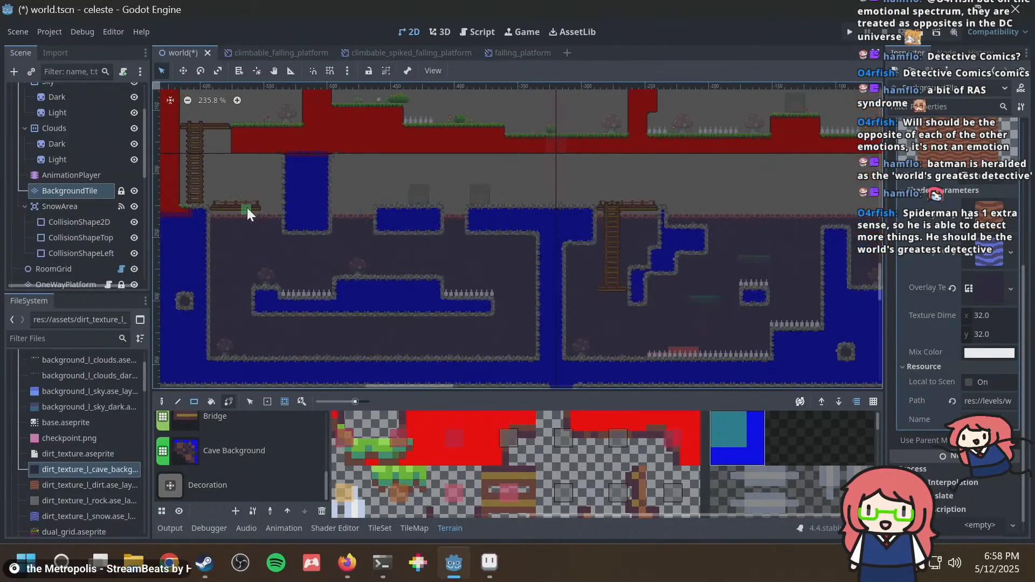
mouse_move(259, 198)
left_mouse_down()
mouse_move(326, 151)
mouse_move(450, 218)
mouse_move(556, 237)
mouse_move(825, 240)
left_mouse_up()
middle_click_drag(826, 240, 502, 245)
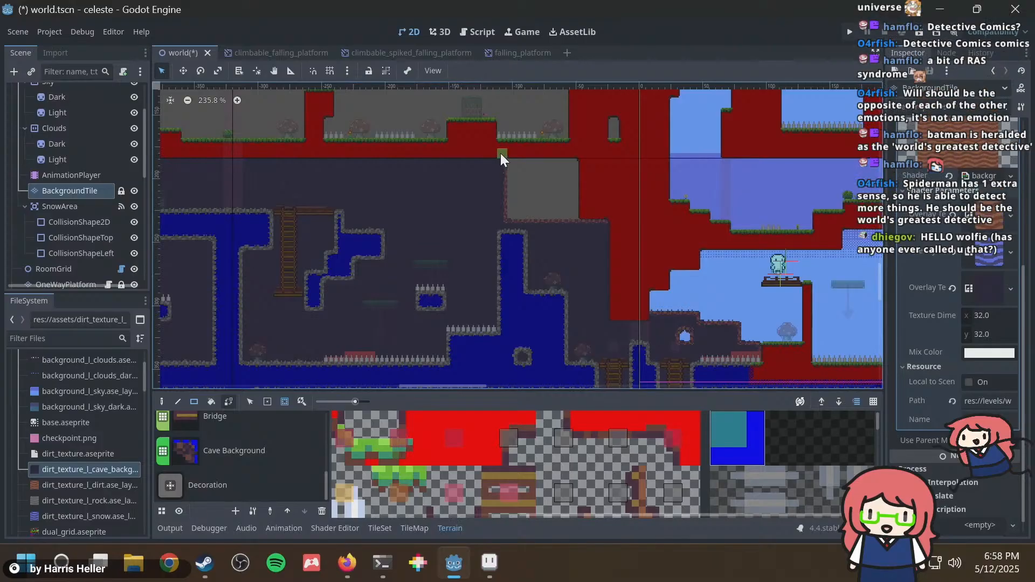
mouse_move(500, 153)
left_mouse_down()
mouse_move(577, 203)
mouse_move(604, 235)
left_mouse_up()
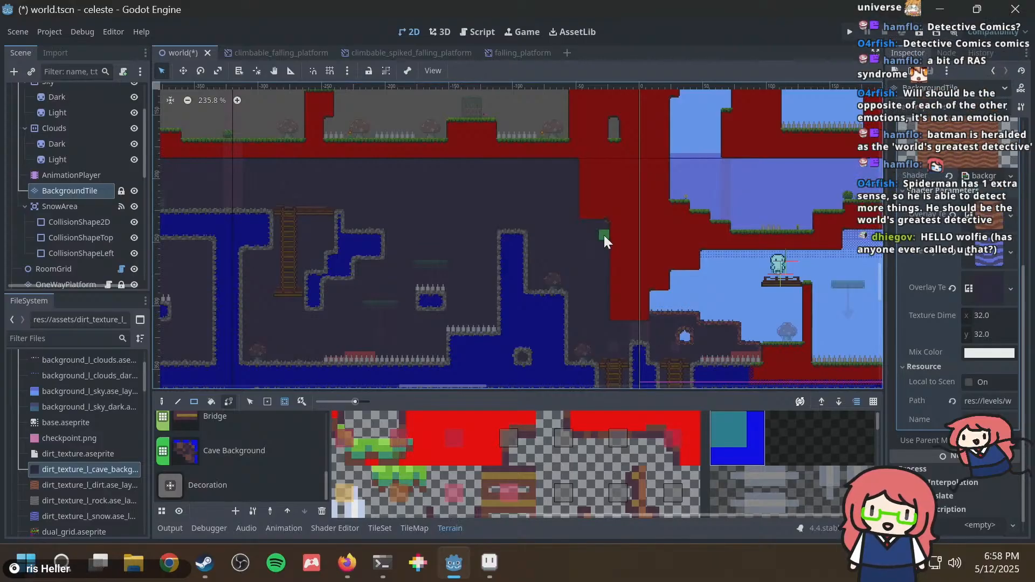
key("ctrl+s")
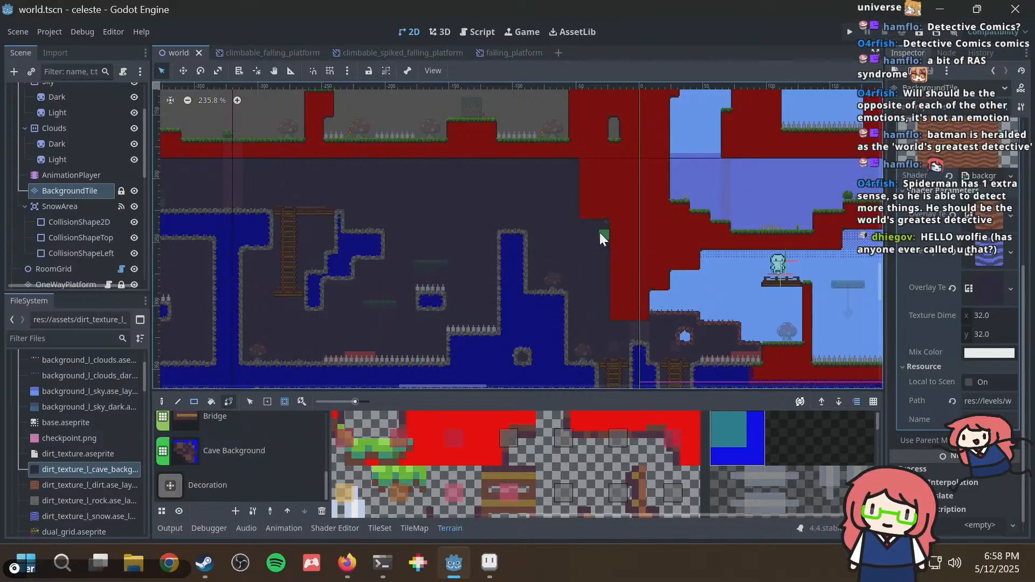
Extend Cave Background into the notch under the dirt overhang beside the sky, above the cave window, and save the scene.
scroll(569, 201, "down", 4)
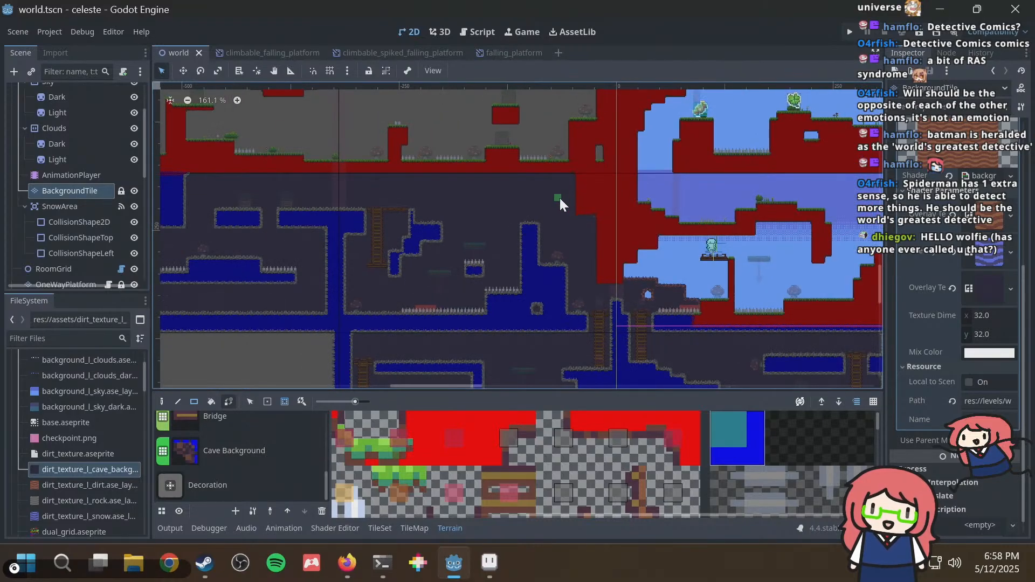
middle_click_drag(542, 213, 644, 280)
scroll(631, 268, "up", 10)
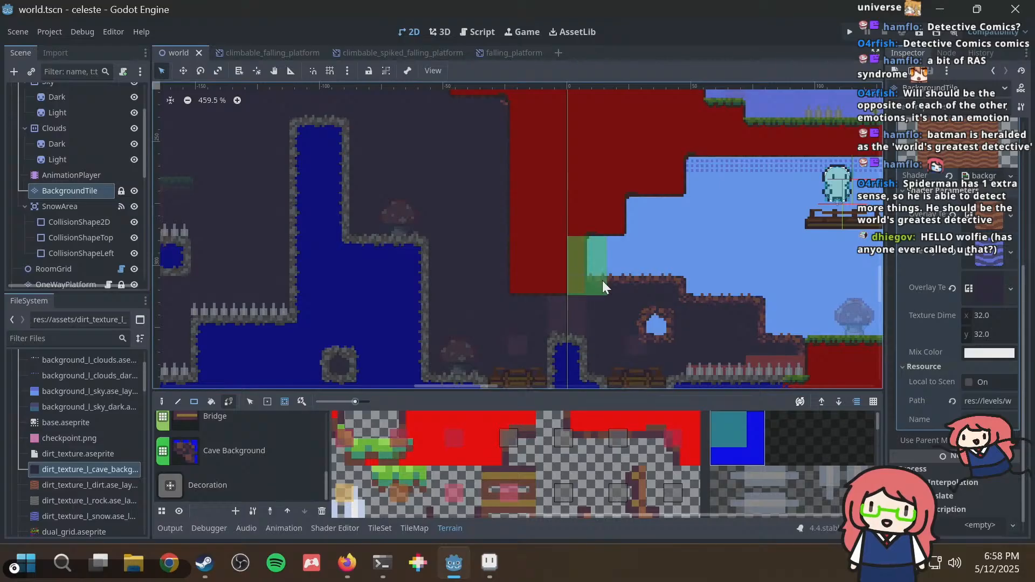
left_click_drag(602, 281, 610, 285)
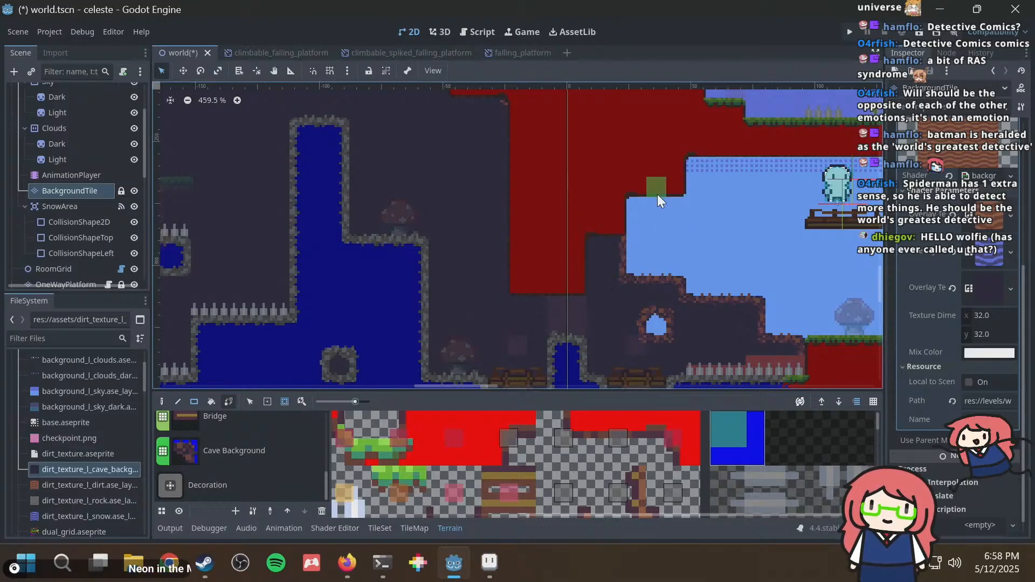
key("ctrl+s")
Run the game, take the character left into the cave and onto the ladder to check the background, and stop it.
key("F5")
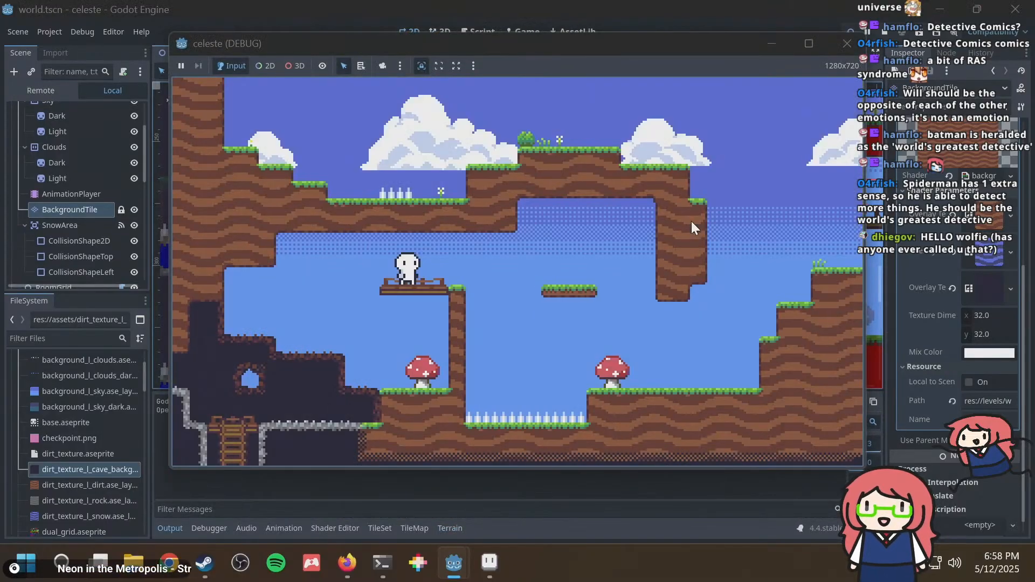
key("Left")
key("Left")
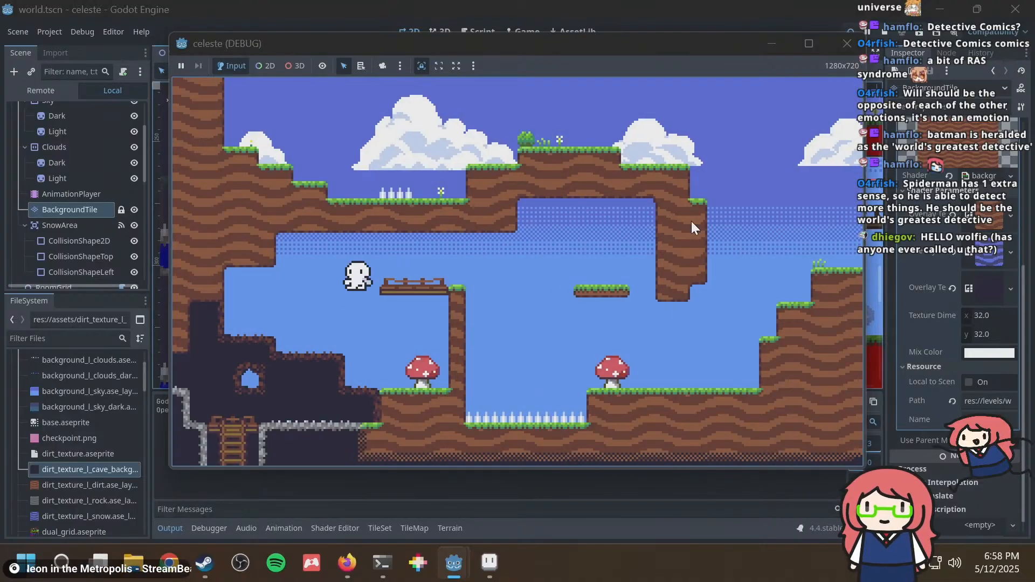
key("Down")
key("Left")
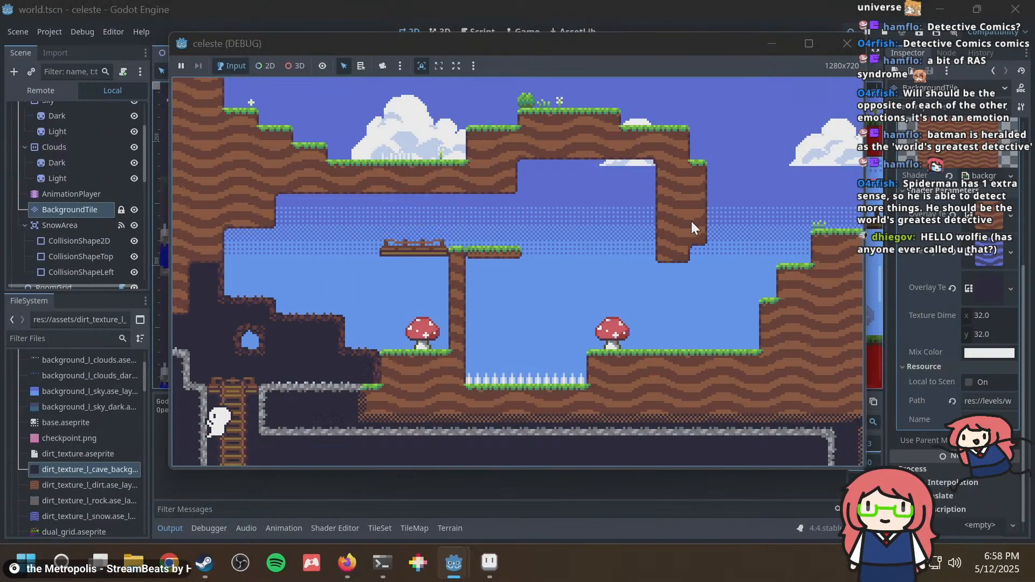
key("Right")
key("F8")
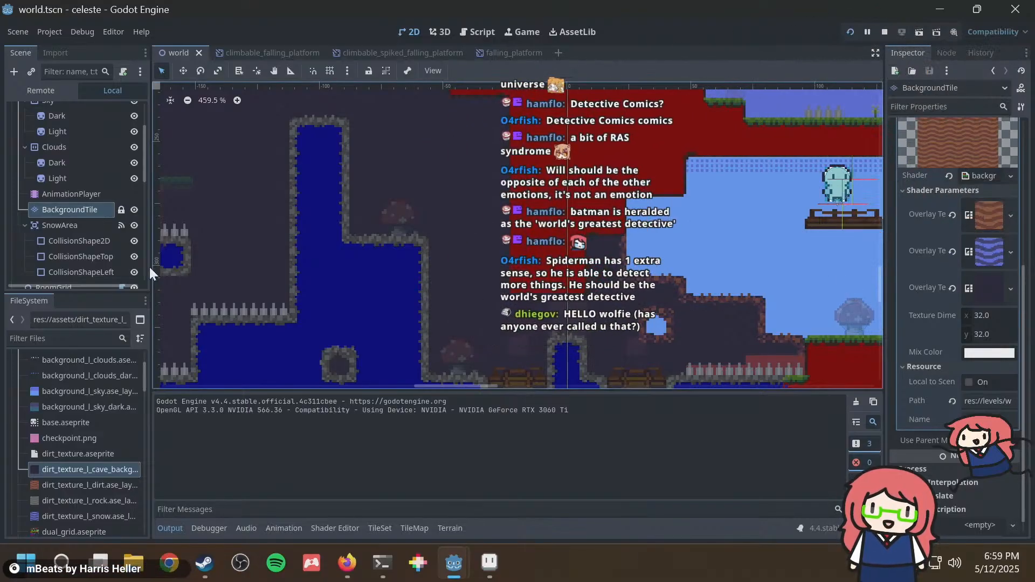
Assign the dirt_texture_l_rock texture to BackgroundTile's third overlay texture and save the scene.
left_click_drag(76, 499, 985, 295)
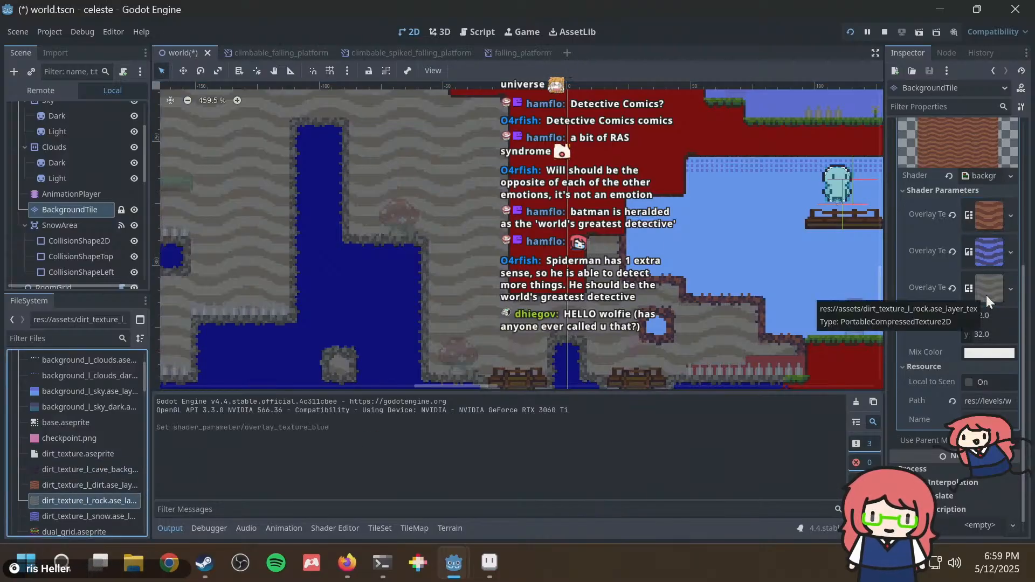
left_click(79, 208)
left_click(79, 195)
left_click(72, 212)
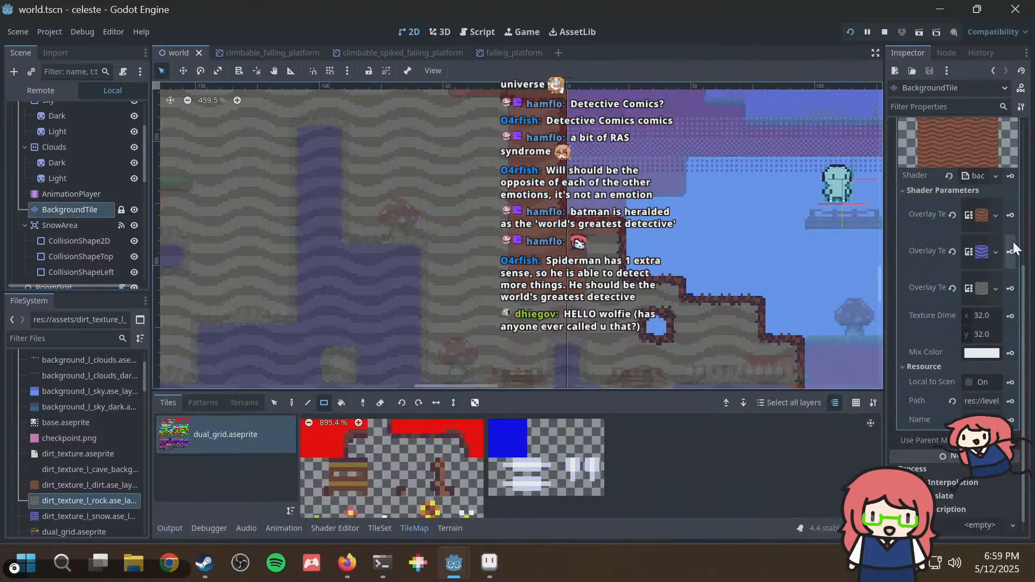
Try making BackgroundTile's shader unique and assigning the dirt_texture cave background layer to its third overlay texture.
left_click(995, 177)
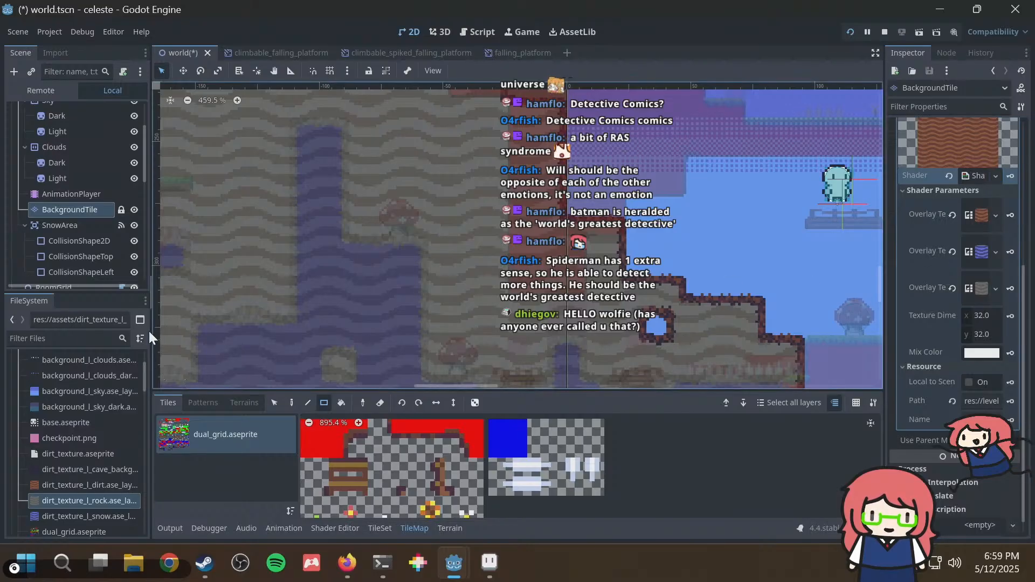
scroll(69, 489, "down", 3)
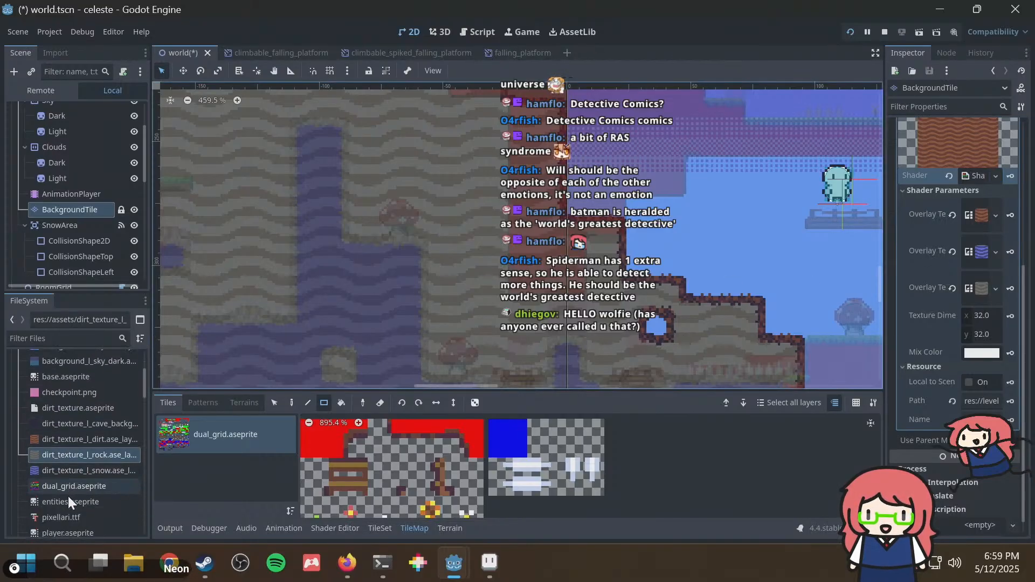
left_click_drag(70, 423, 984, 330)
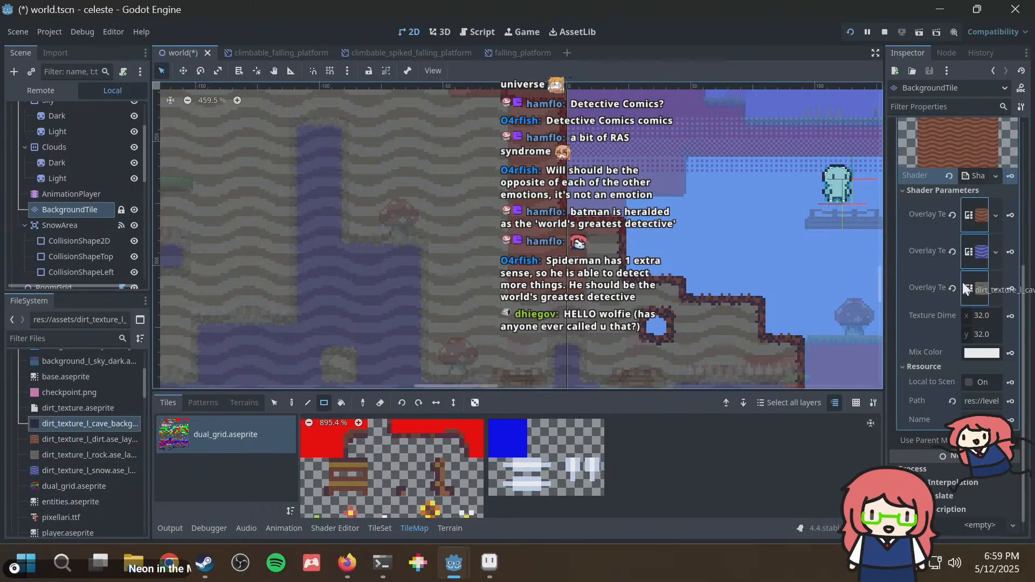
left_click_drag(962, 283, 978, 280)
scroll(441, 218, "down", 4)
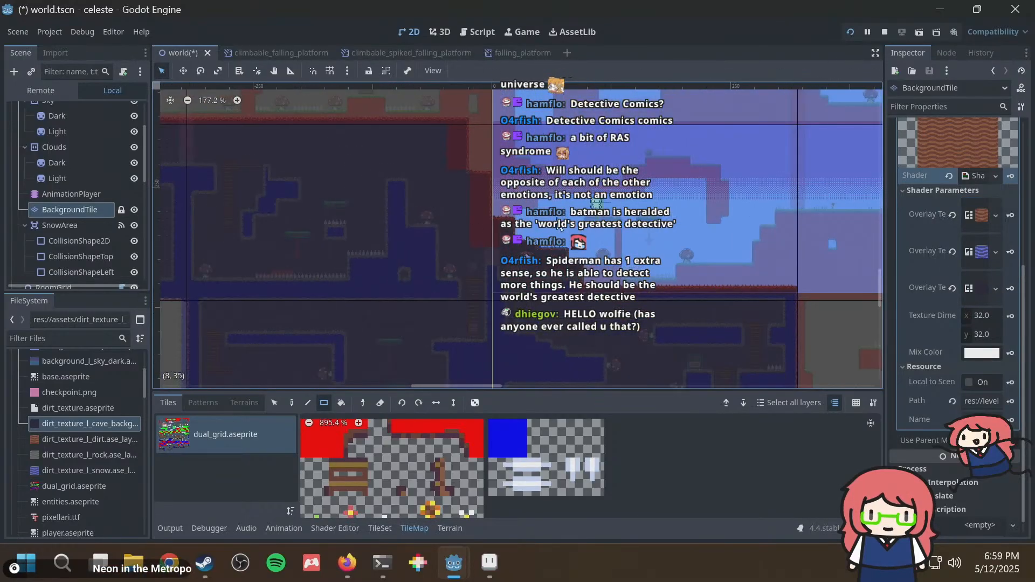
Test-run the game, undo the last overlay texture assignment and save the scene.
key("F5")
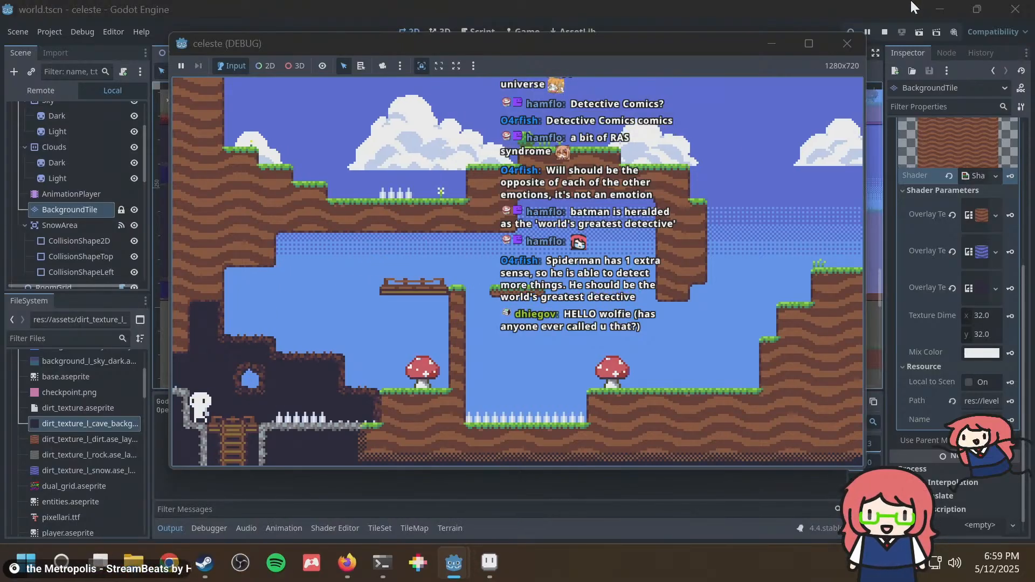
left_click(849, 44)
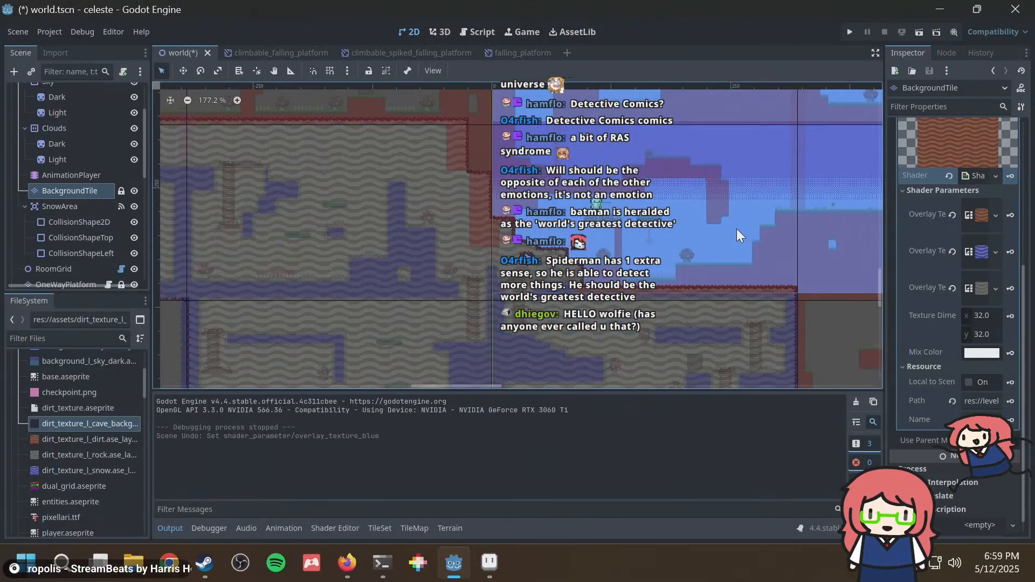
key("ctrl+s")
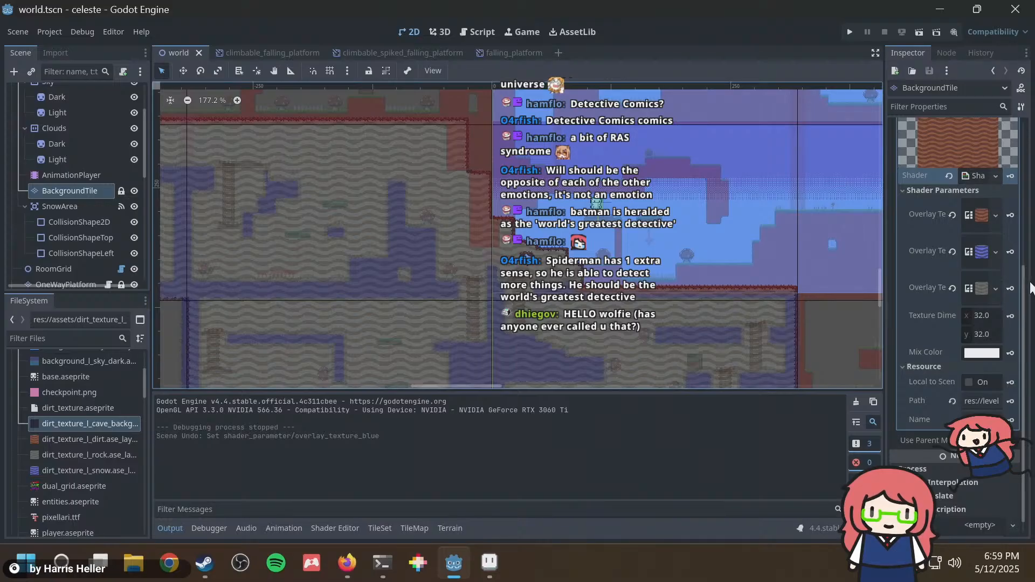
Try enabling Local to Scene on BackgroundTile's material with the cave background as third overlay texture, and test it in the game.
scroll(990, 330, "down", 1)
left_click(970, 365)
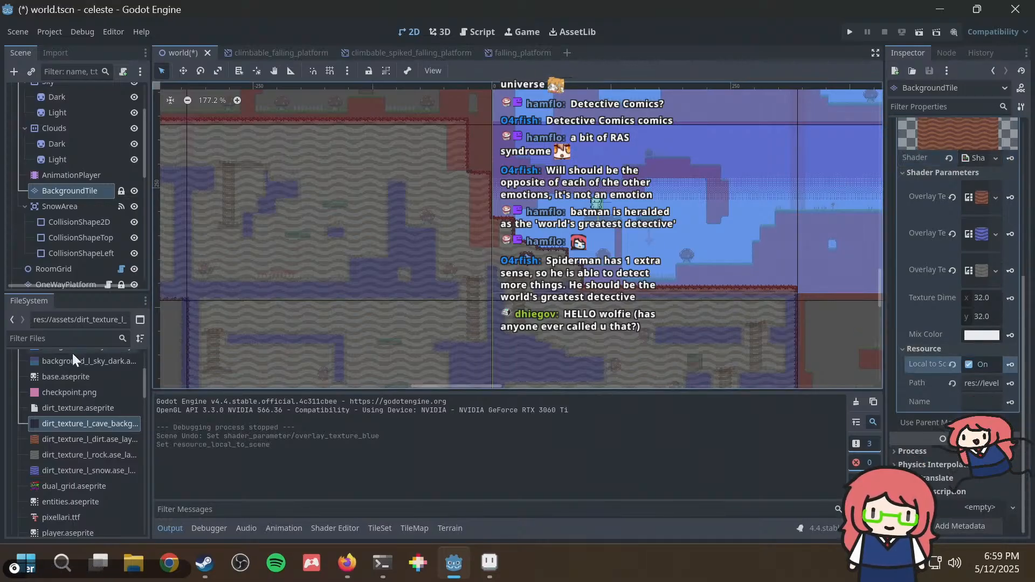
left_click_drag(70, 424, 969, 278)
key("F5")
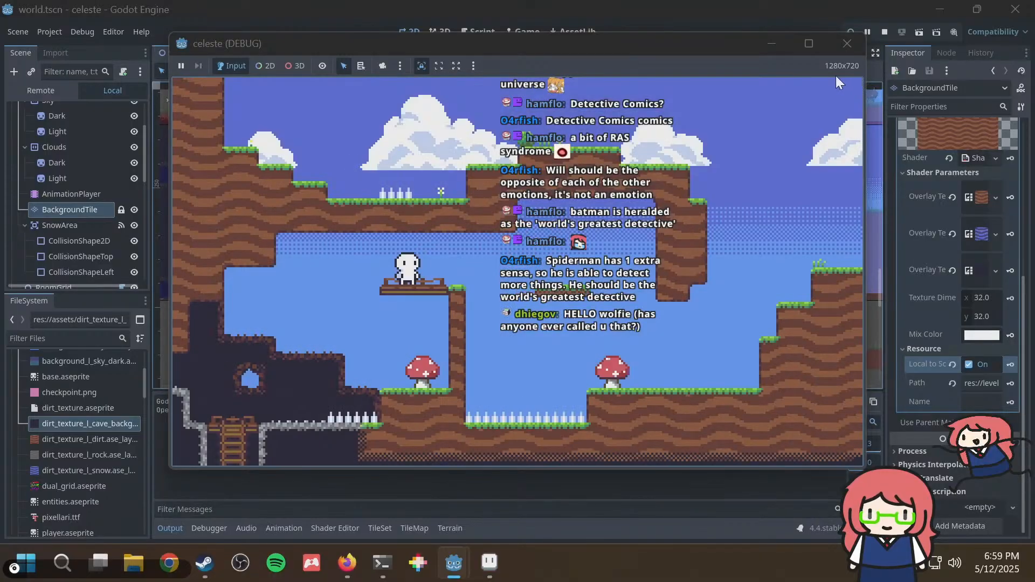
key("Left")
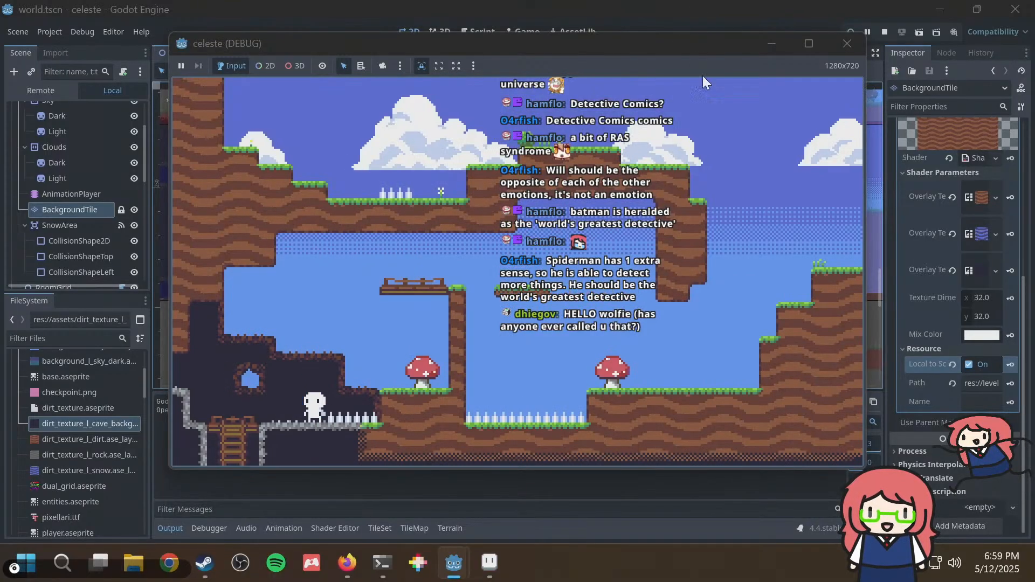
left_click(845, 44)
Undo the overlay texture, Local to Scene and unique shader changes, and save the scene.
key("ctrl+z")
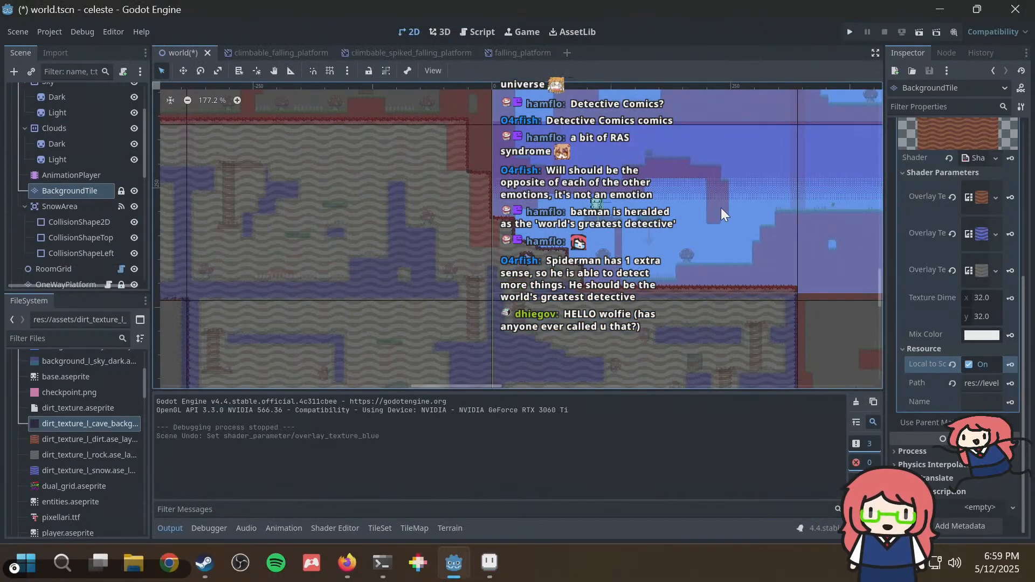
key("ctrl+z")
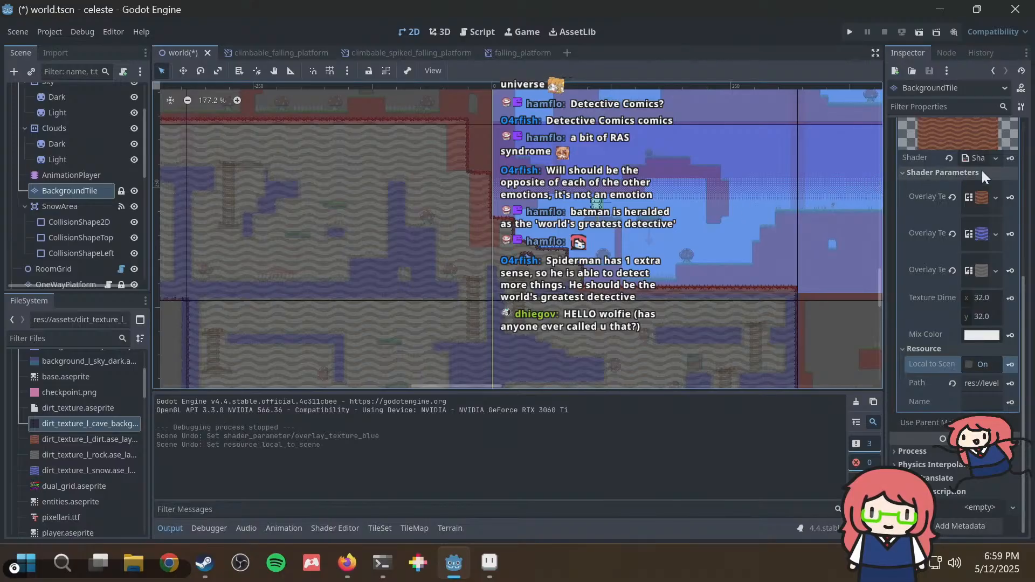
key("ctrl+z")
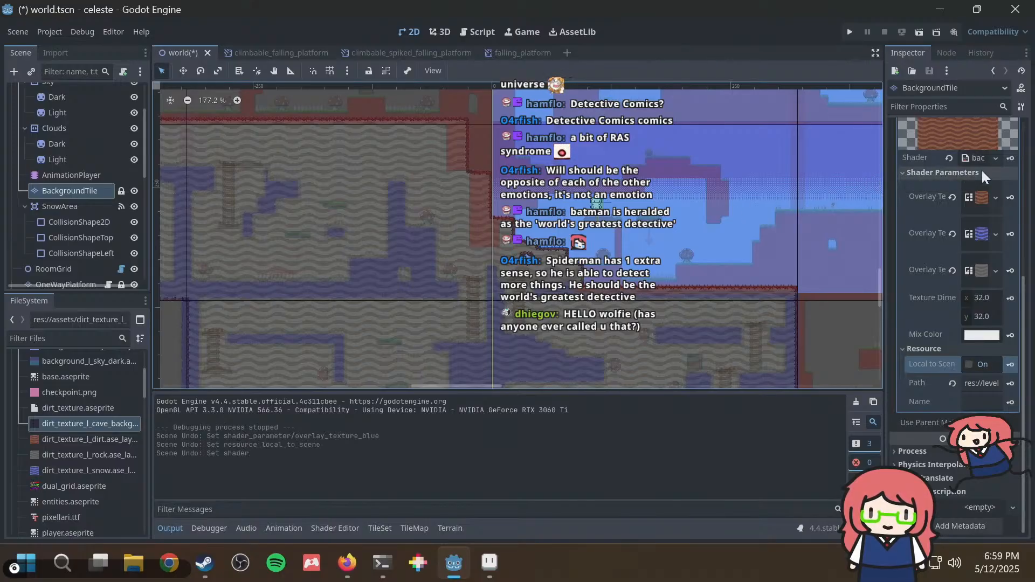
key("ctrl+s")
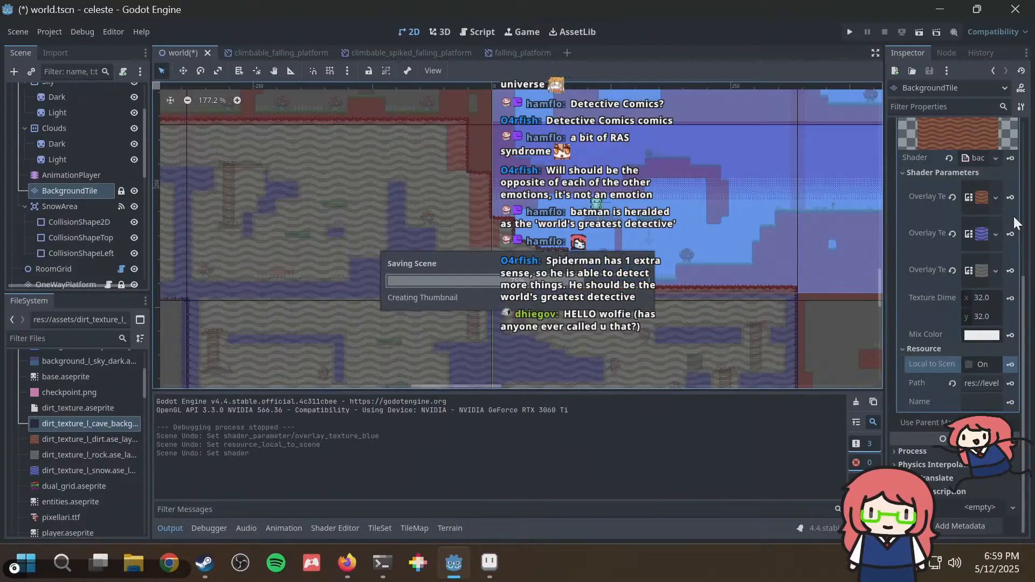
Make BackgroundTile's shader material unique.
left_click(995, 158)
left_click(997, 159)
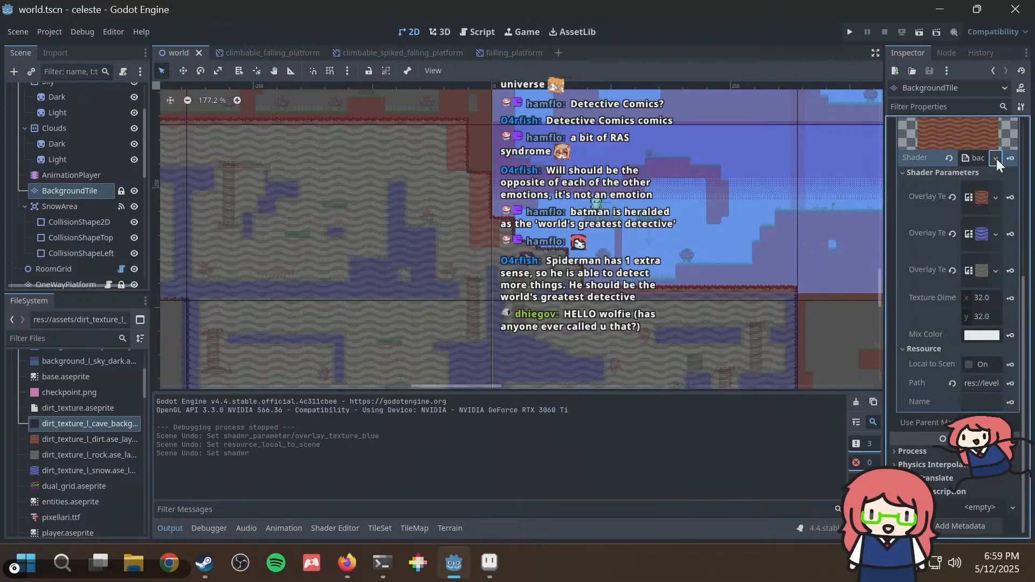
scroll(999, 212, "up", 5)
scroll(1000, 218, "down", 3)
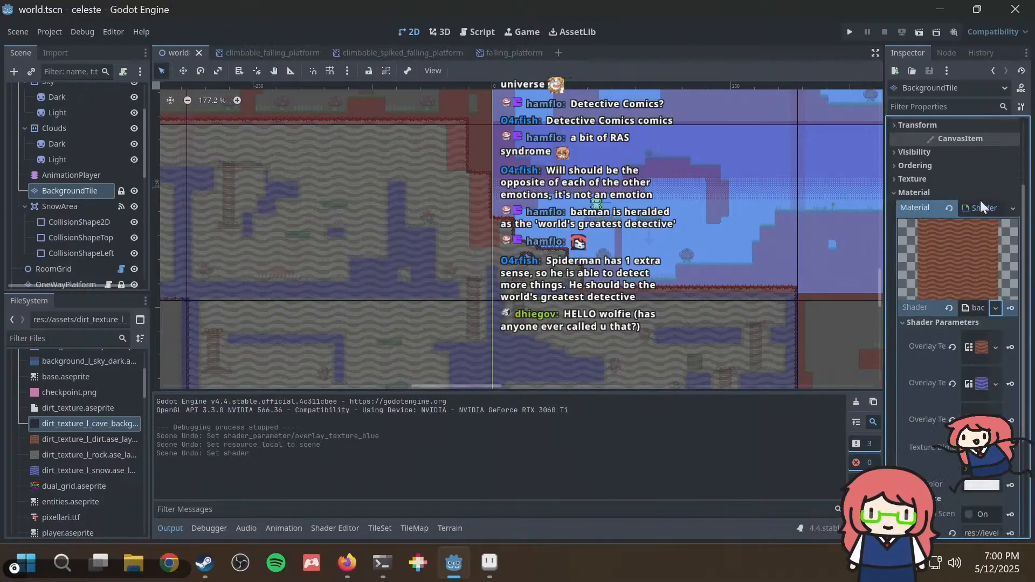
left_click(1011, 208)
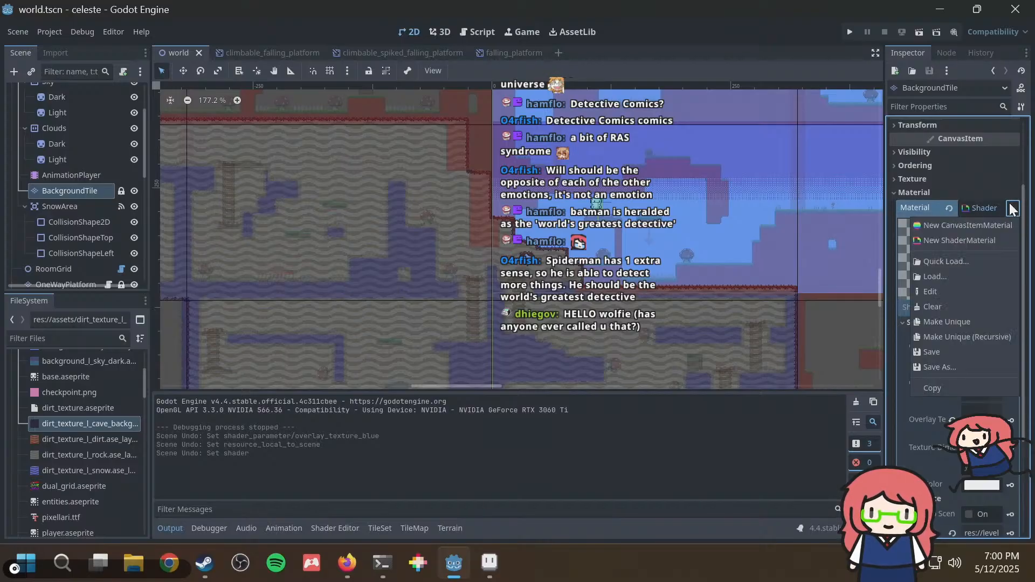
left_click(956, 321)
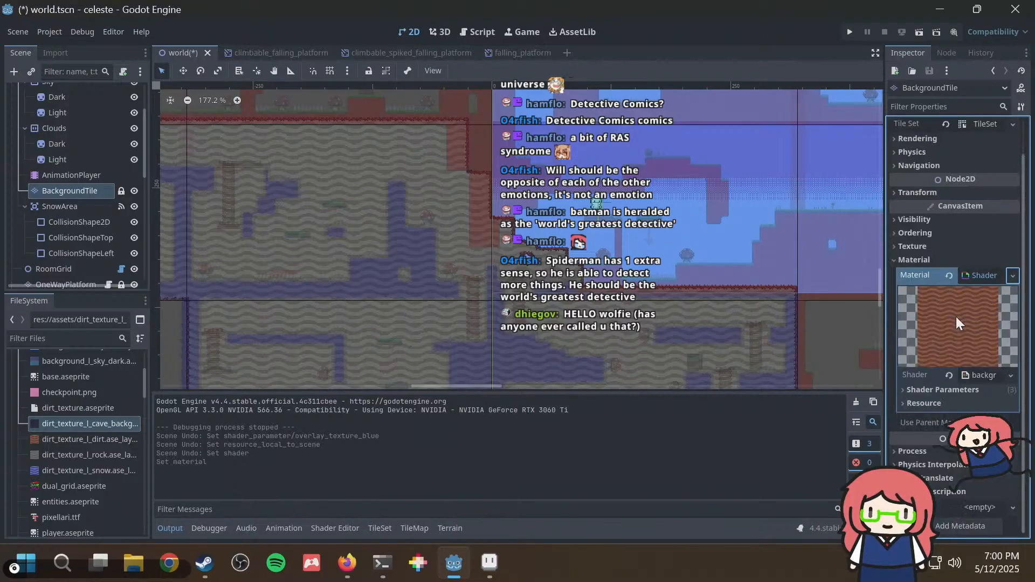
Assign background.gdshader from the shaders folder as the shader of BackgroundTile's material.
left_click(957, 389)
scroll(957, 390, "down", 3)
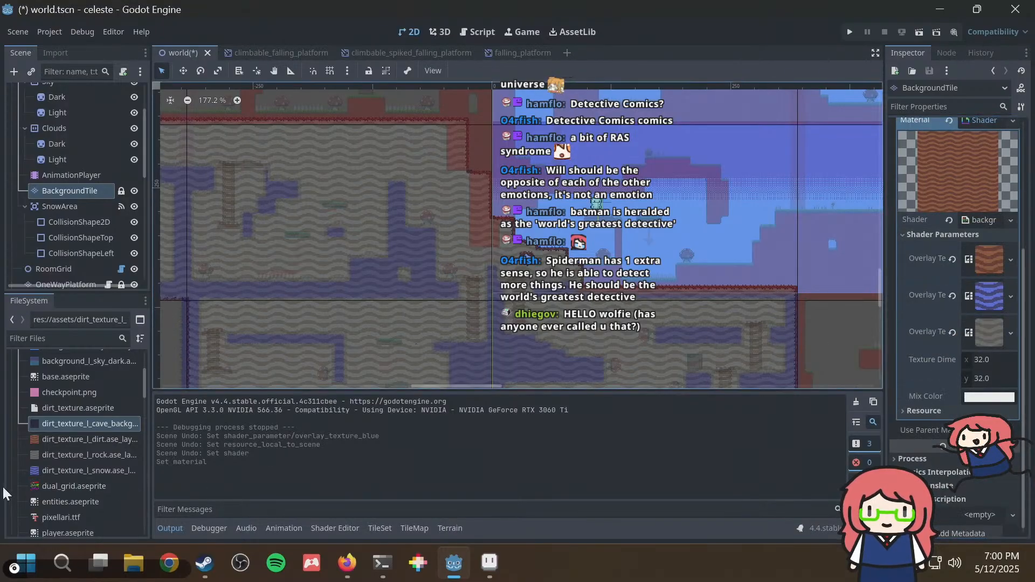
scroll(97, 473, "down", 3)
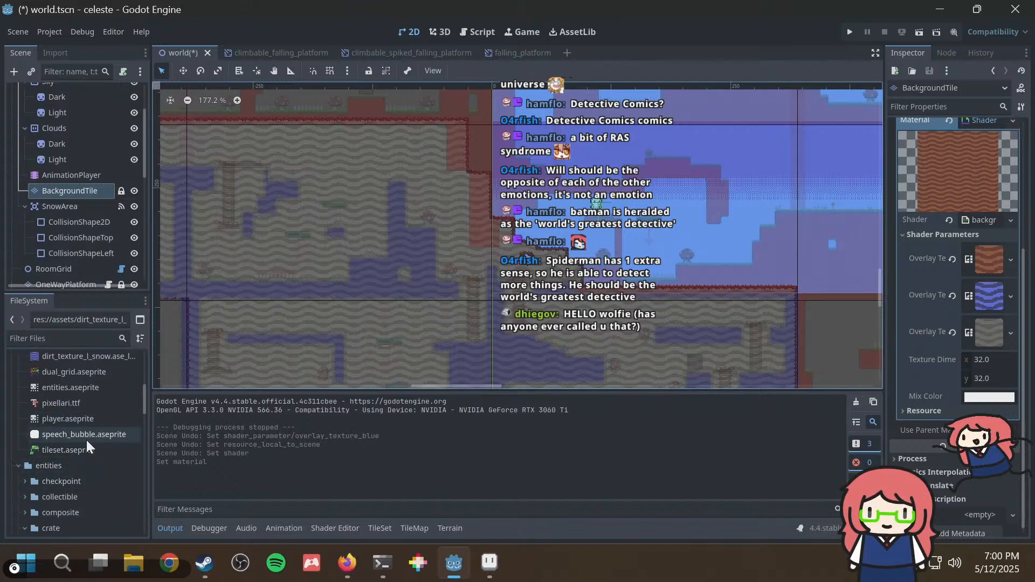
scroll(88, 444, "down", 1)
scroll(76, 469, "down", 10)
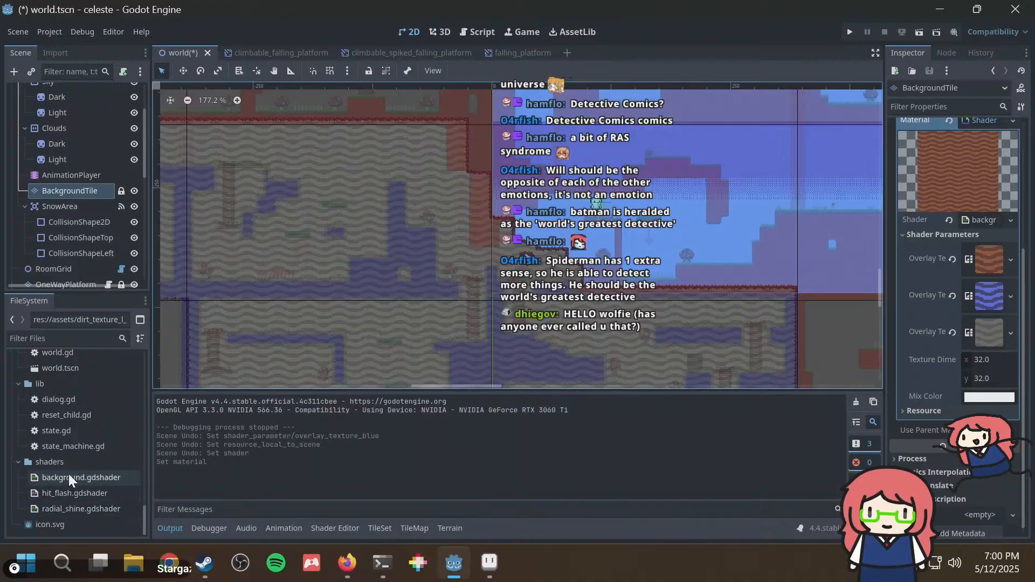
left_click_drag(70, 478, 944, 247)
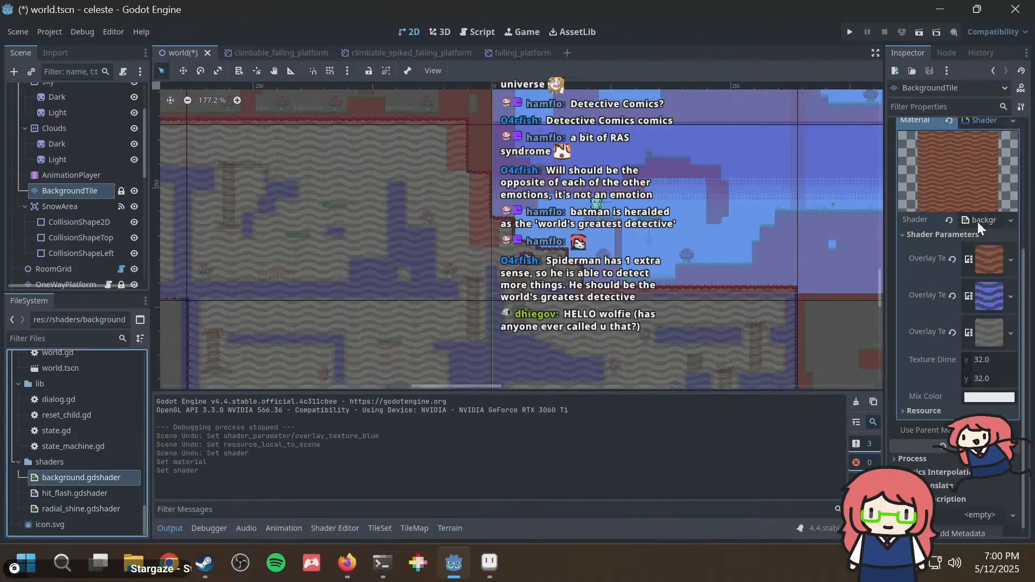
Set the third overlay texture (overlay_texture_blue) of BackgroundTile's material to the cave background layer of dirt_texture.
scroll(80, 384, "up", 8)
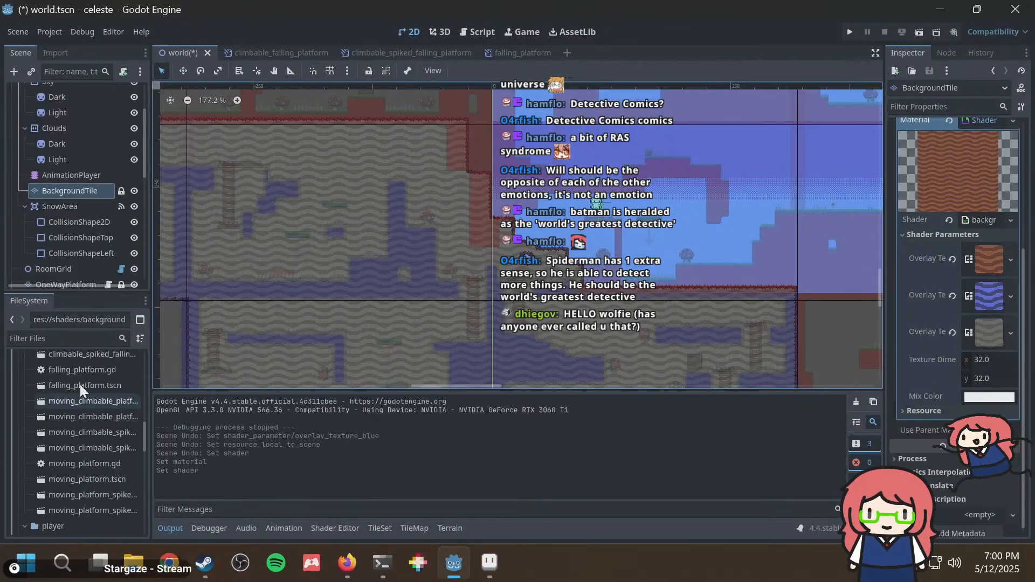
scroll(80, 384, "up", 10)
left_click_drag(79, 407, 993, 343)
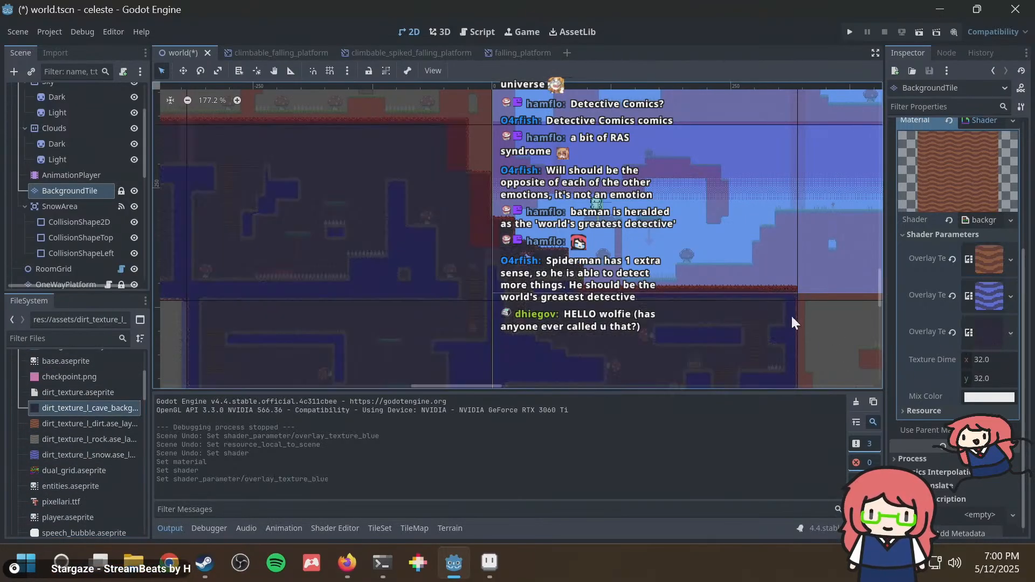
Run the game and play through the first cave room to check its background and rock textures.
key("F5")
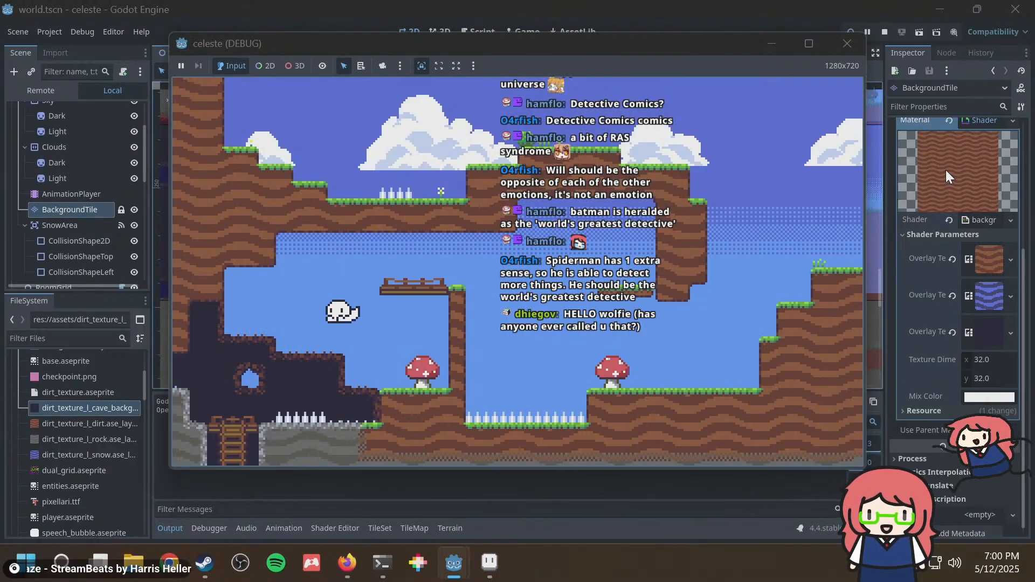
key("Left")
key("Right")
key("Down")
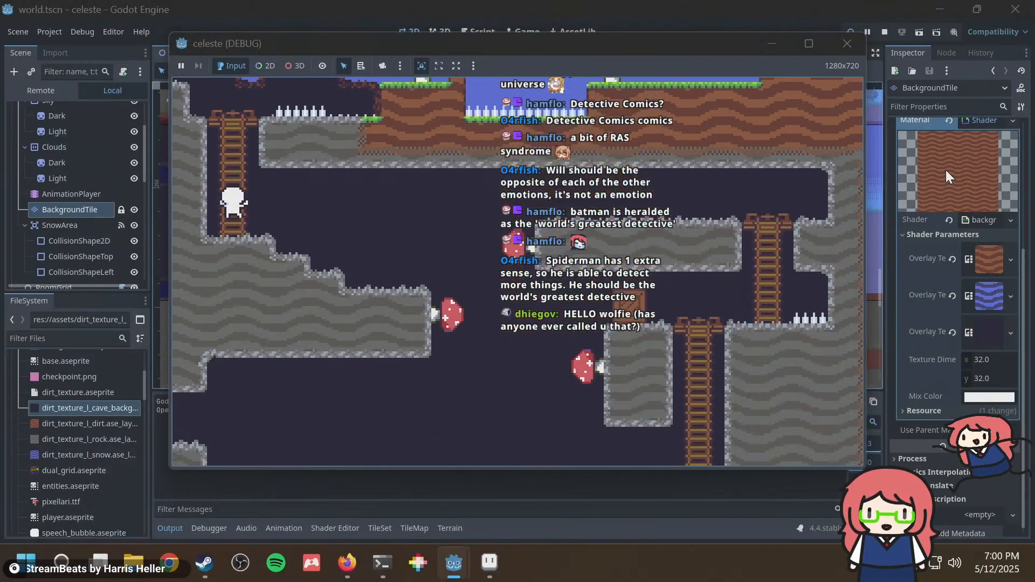
key("Right")
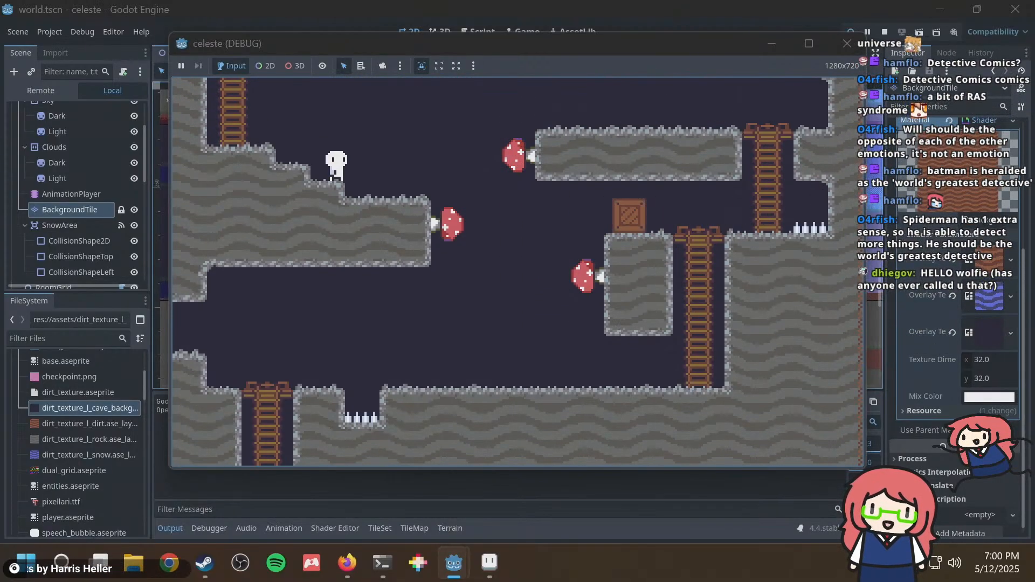
key("Right")
key("space")
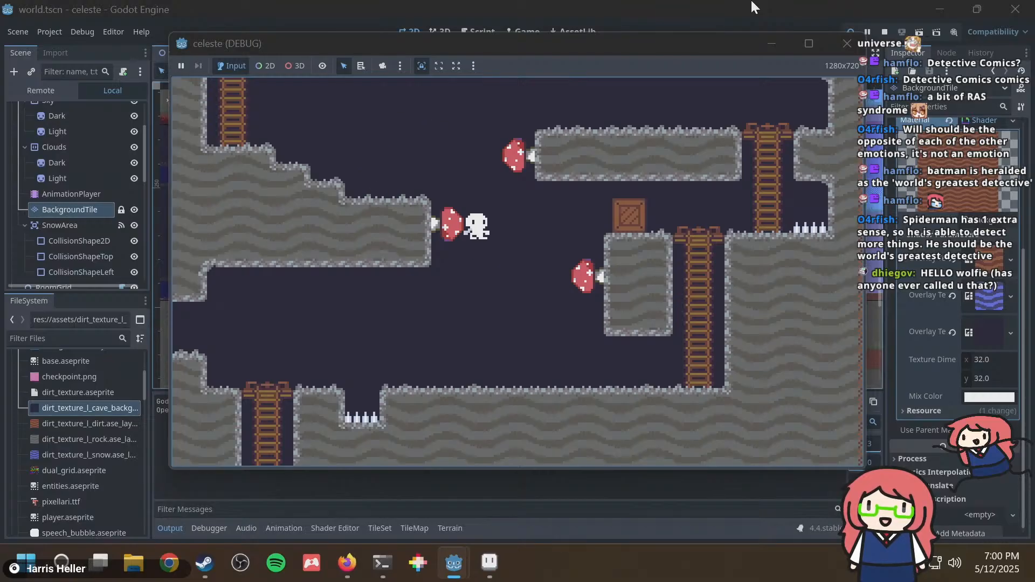
key("Right")
key("Up")
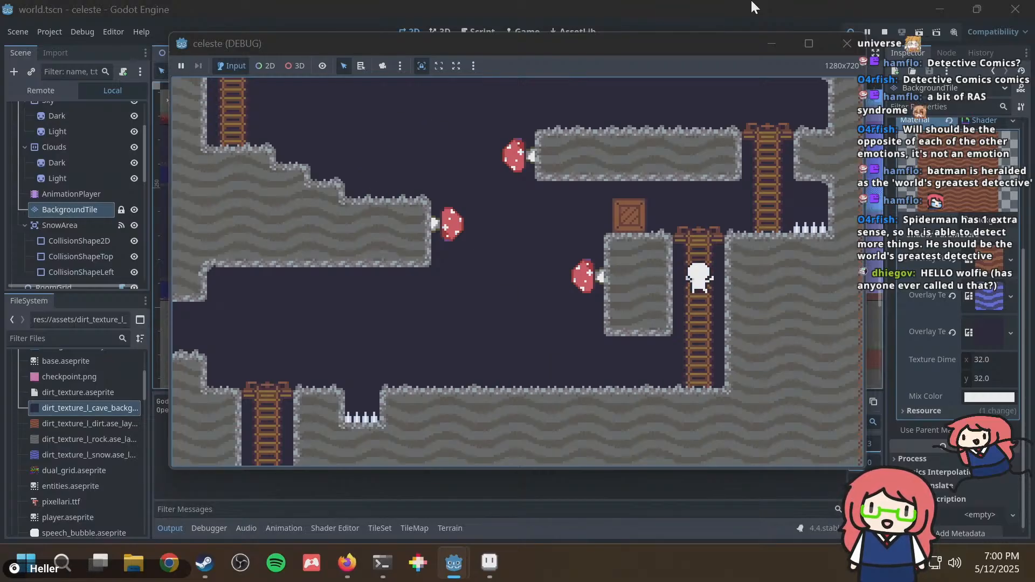
key("Left")
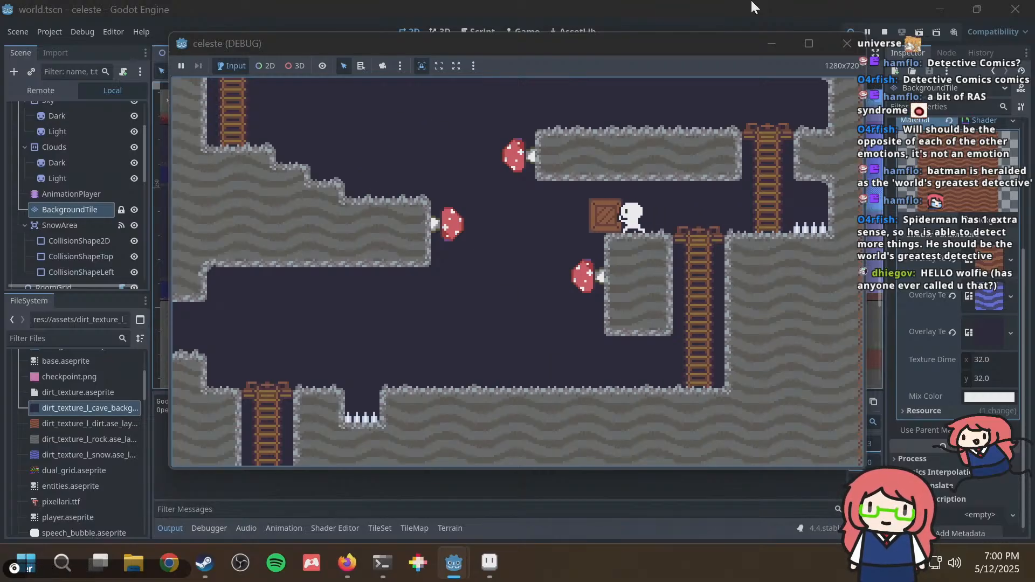
key("Left")
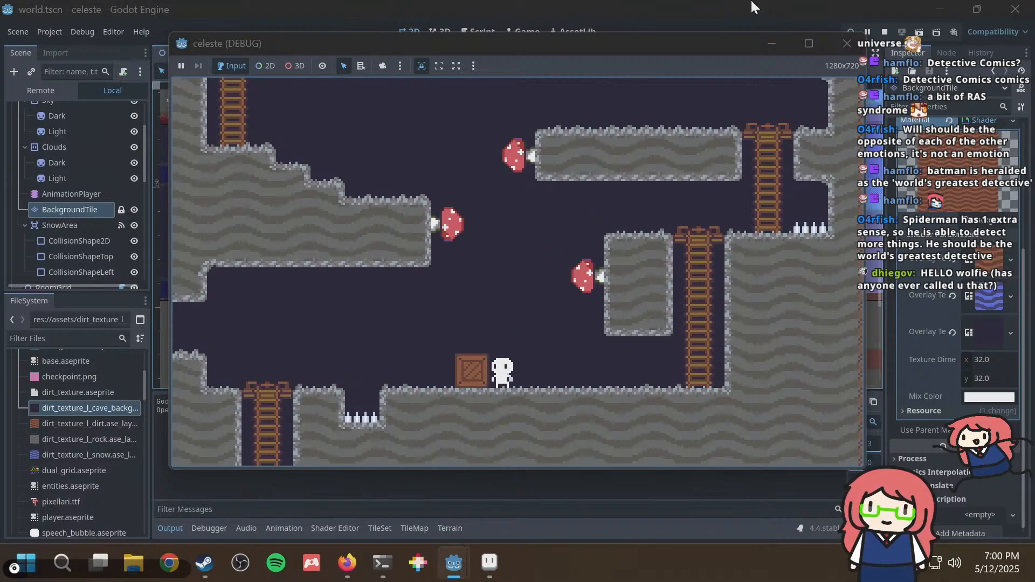
key("space")
key("Left")
key("Down")
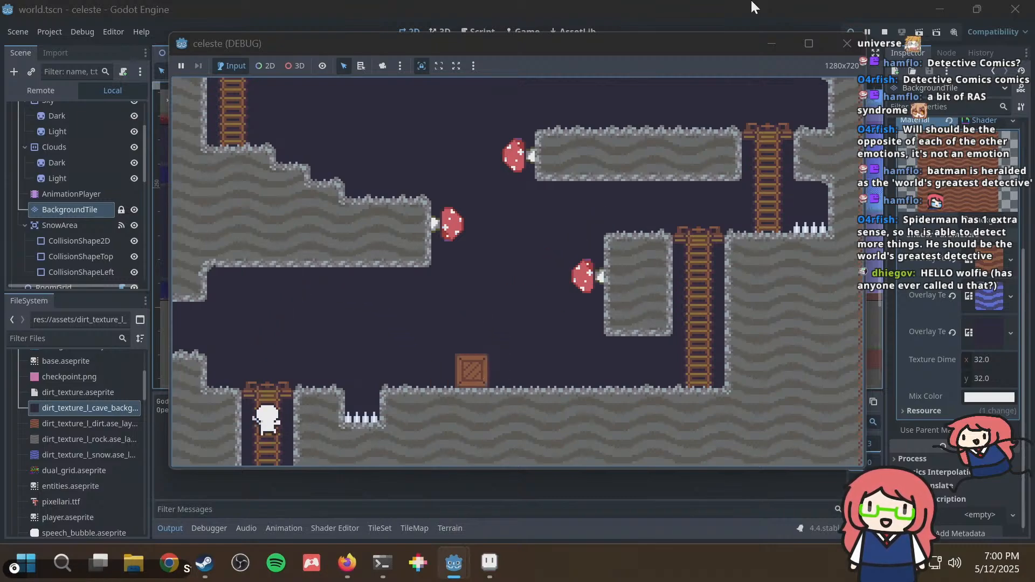
Play on through the lower cave rooms to check the cave background behind platforms, ladders and rock.
key("Right")
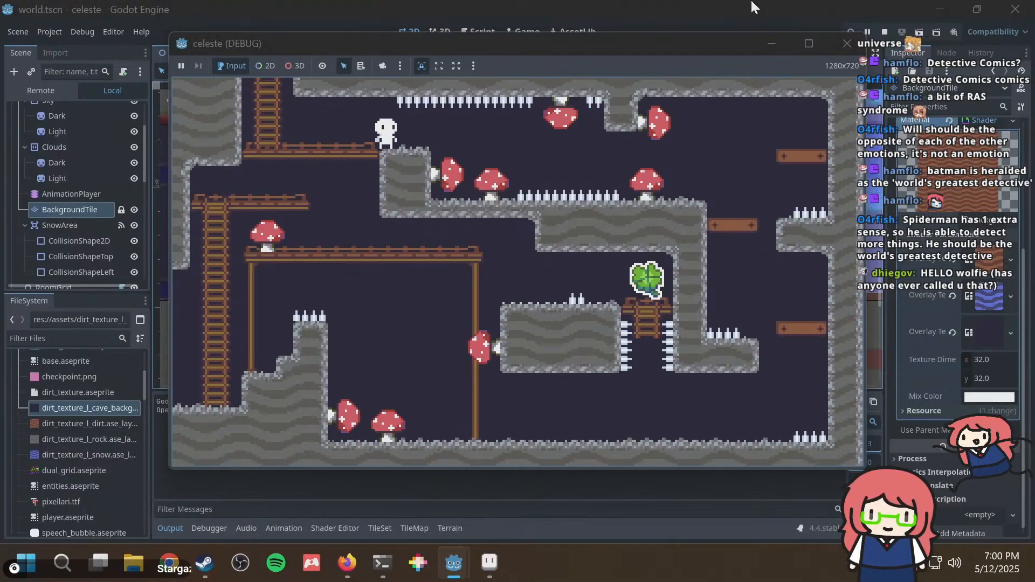
key("space")
key("Left")
key("space")
key("Right")
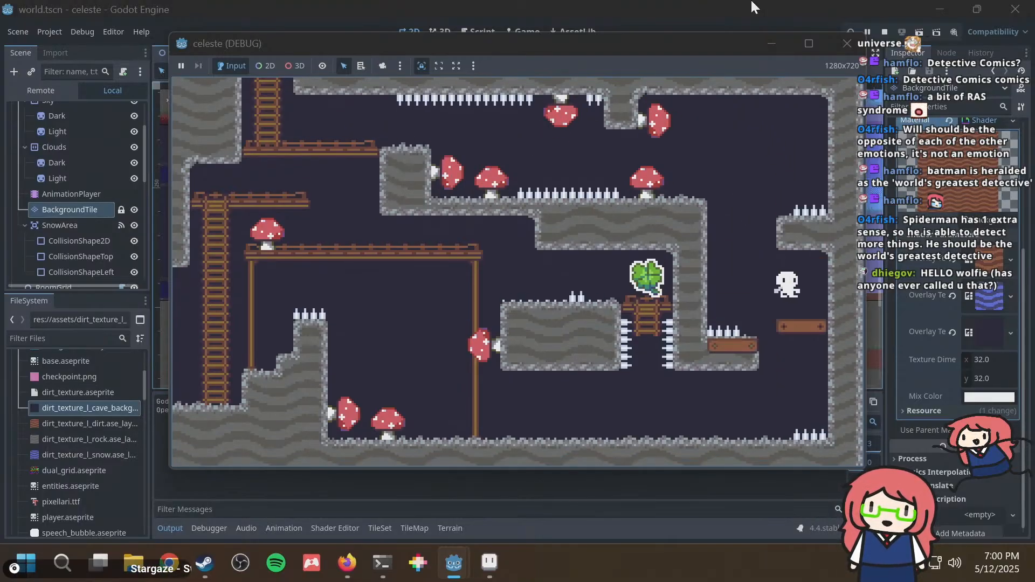
key("Left")
key("Left")
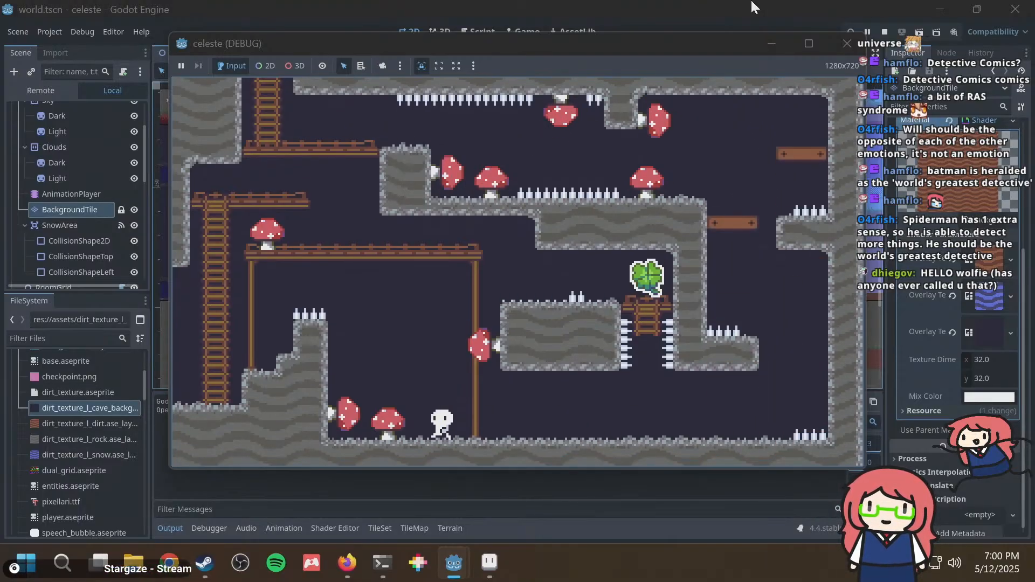
key("space")
key("space")
key("Left")
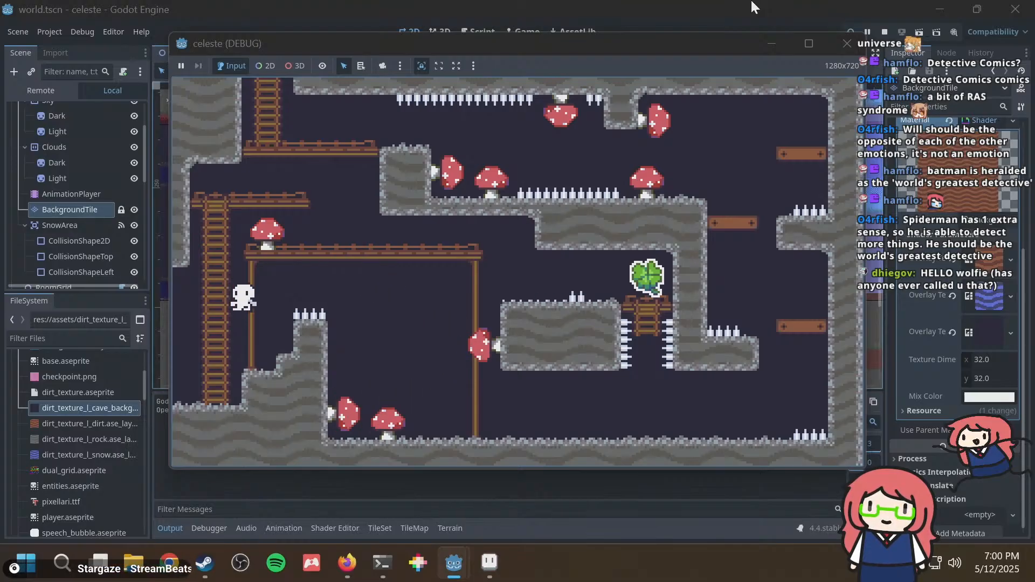
key("space")
key("Left")
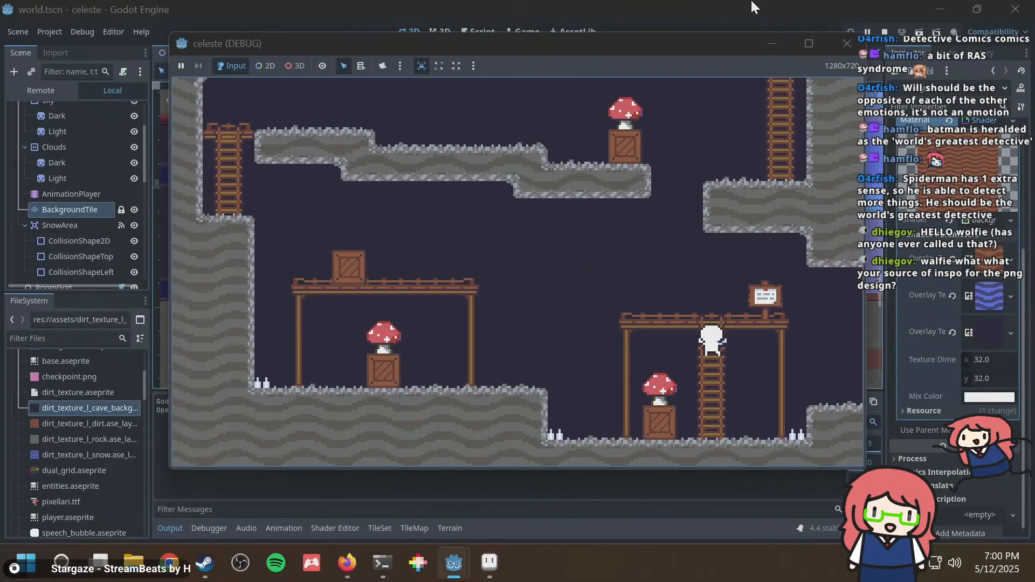
key("space")
key("Left")
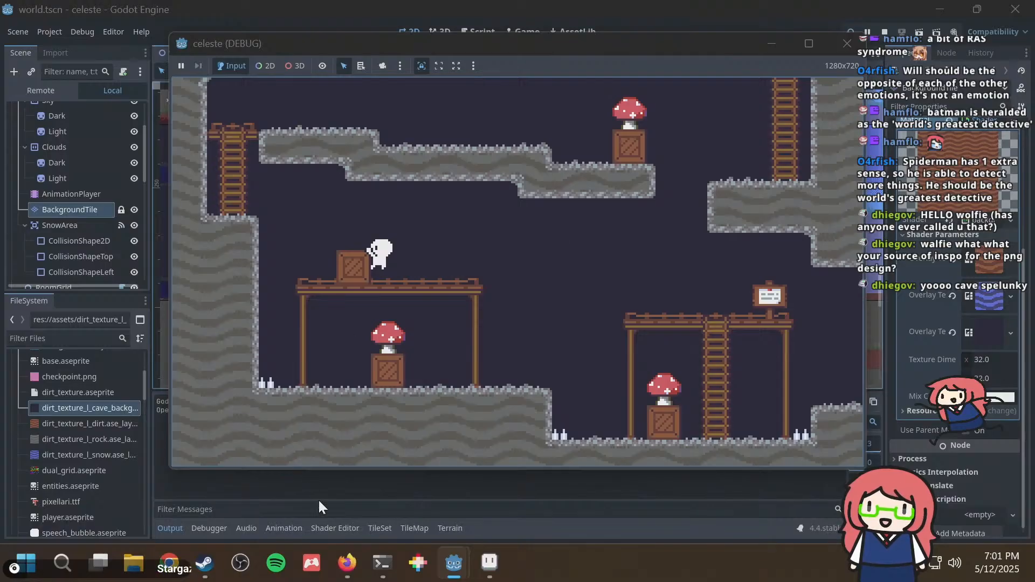
Switch to Firefox, search images for "spelunky" and open the Spelunky 2 on Steam screenshot to compare with the game's cave.
left_click(347, 565)
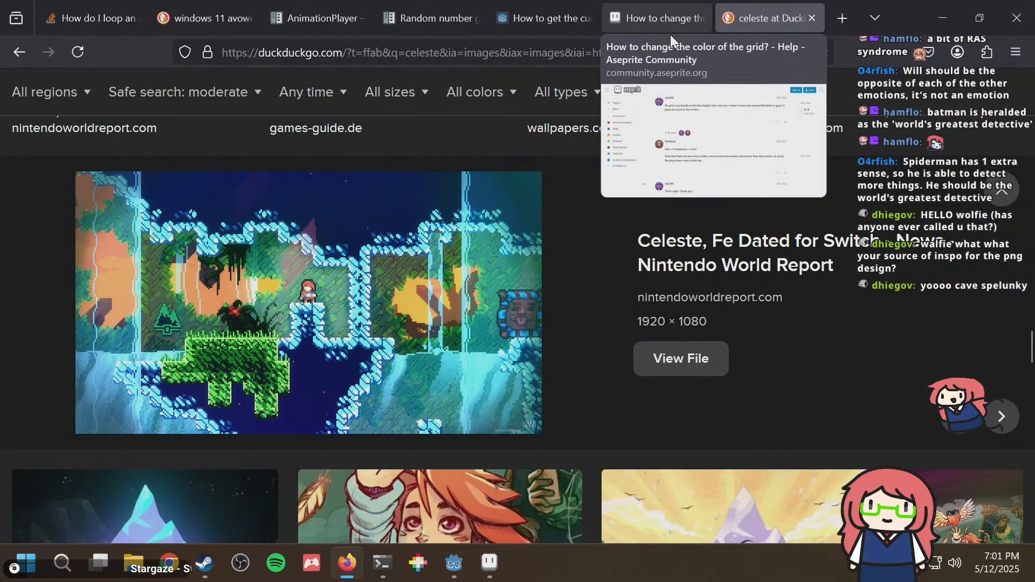
key("ctrl+t")
type("spl")
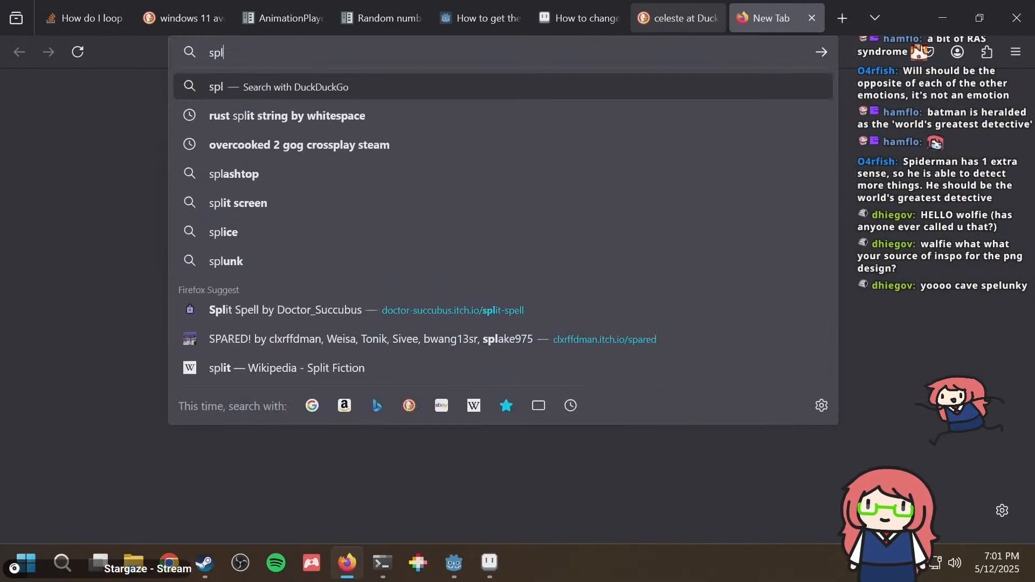
key("BackSpace")
type("elunky")
key("Return")
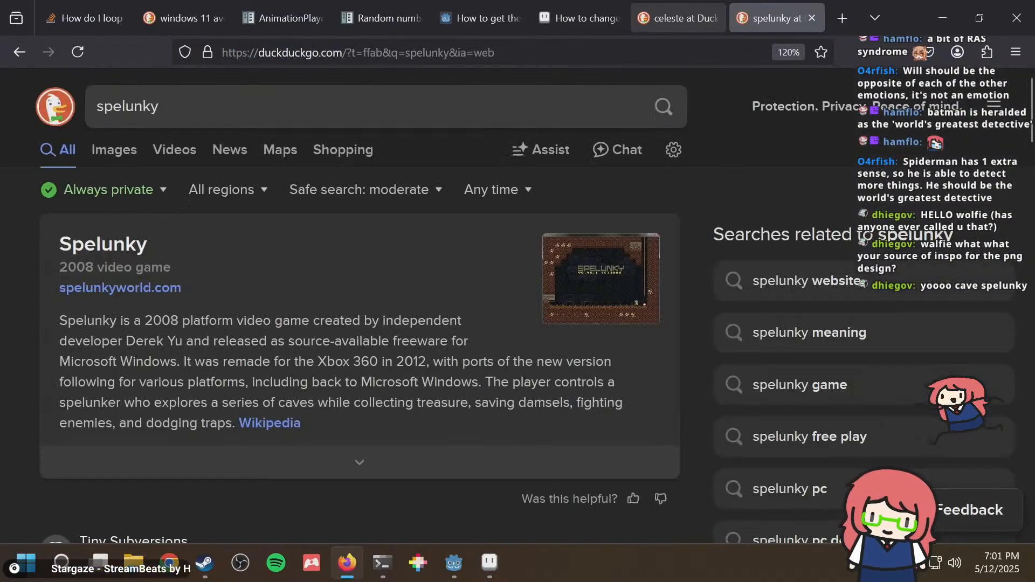
left_click(110, 165)
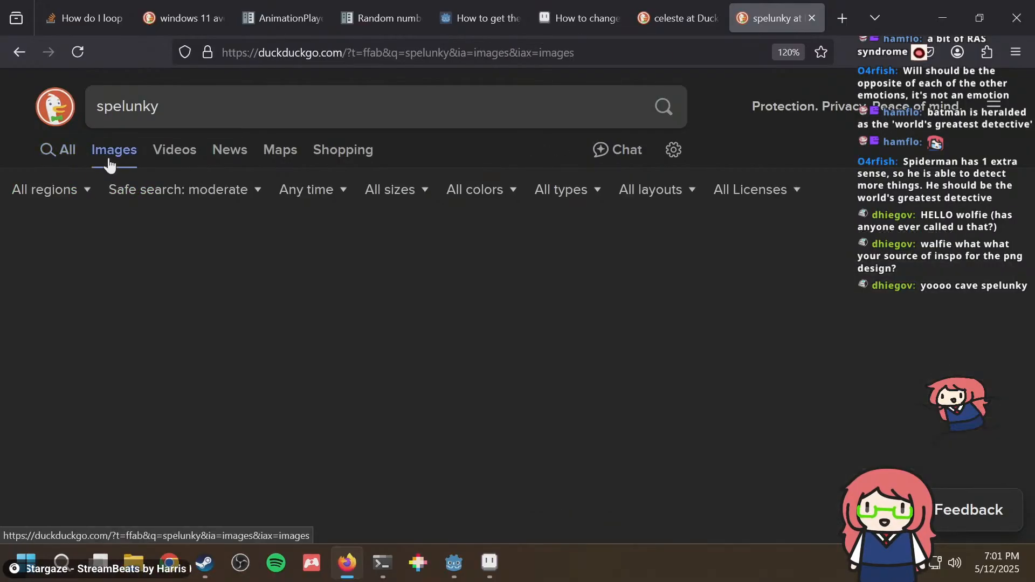
scroll(143, 327, "down", 7)
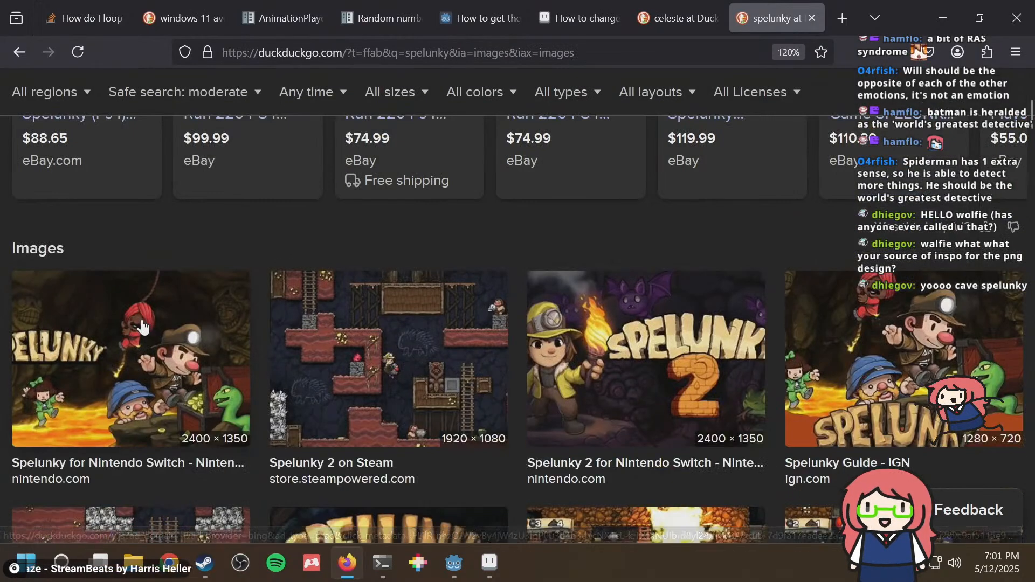
left_click(396, 278)
scroll(715, 344, "down", 4)
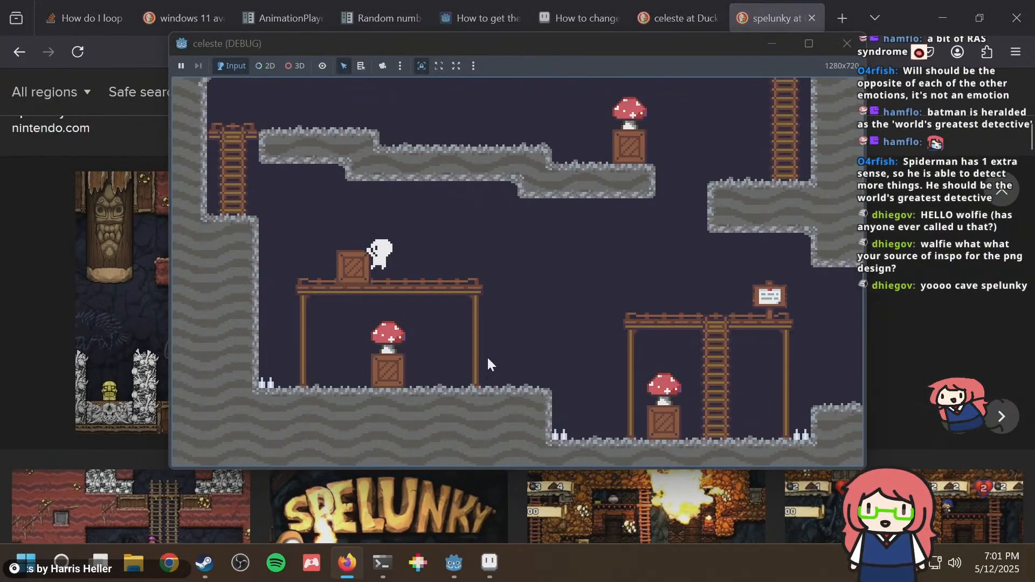
mouse_move(495, 566)
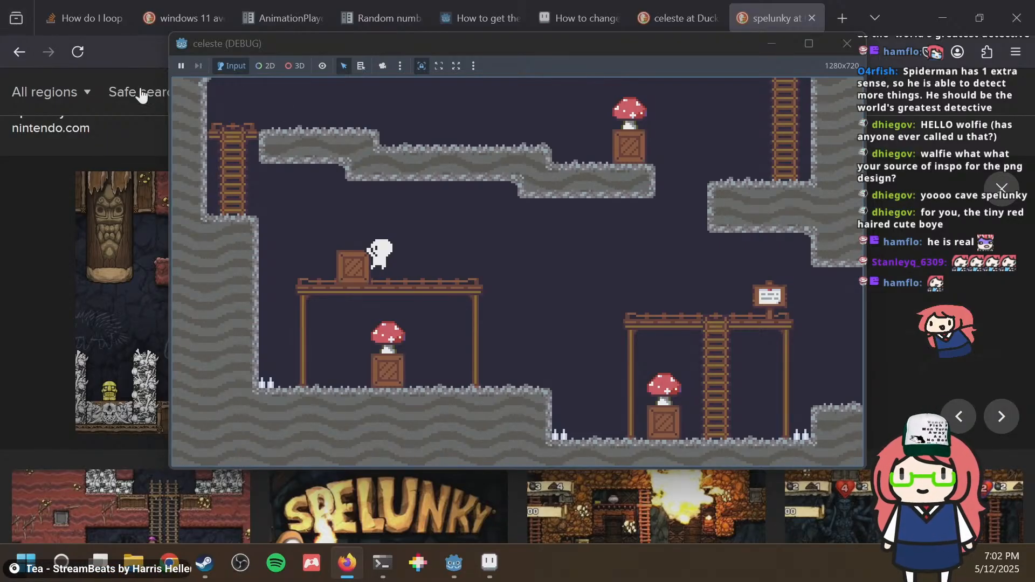
Search the web for "walfie line sticker" in a new tab and open the LINE Store result.
left_click(145, 51)
left_click(330, 54)
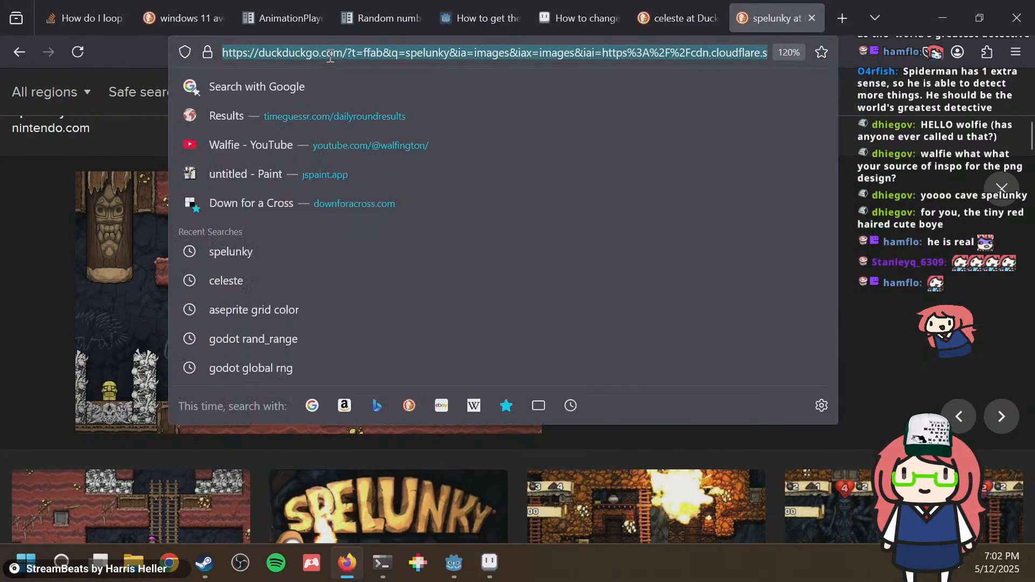
key("ctrl+t")
type("walfie line sticker")
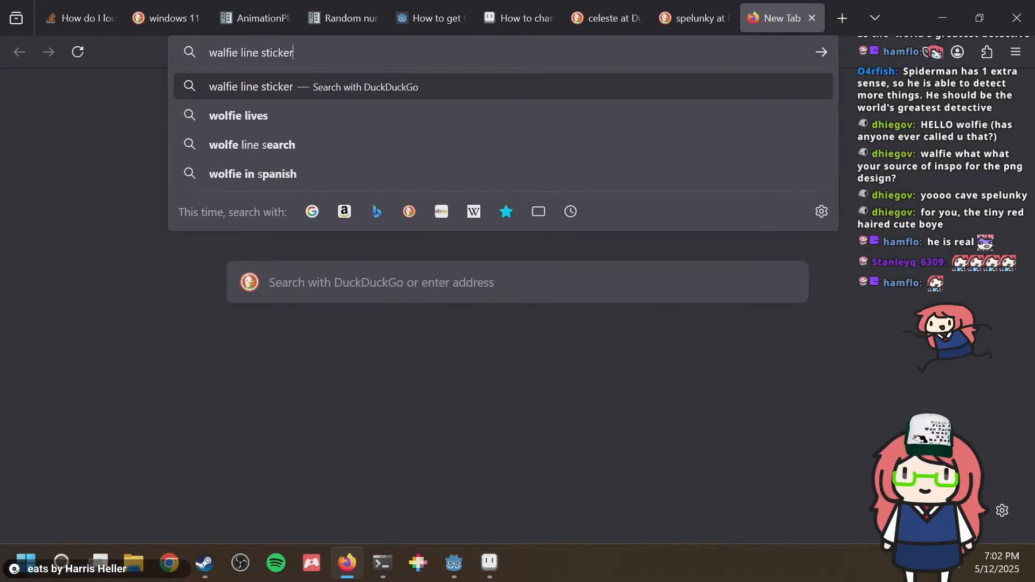
key("Return")
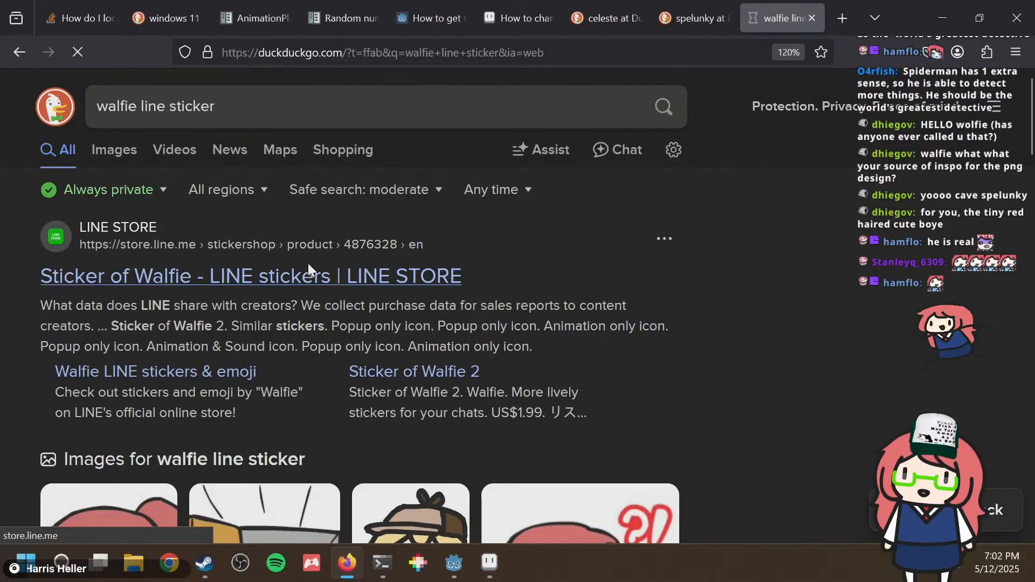
Look through the Sticker of Walfie page and open the Sticker of Walfie 2 set.
scroll(421, 319, "down", 10)
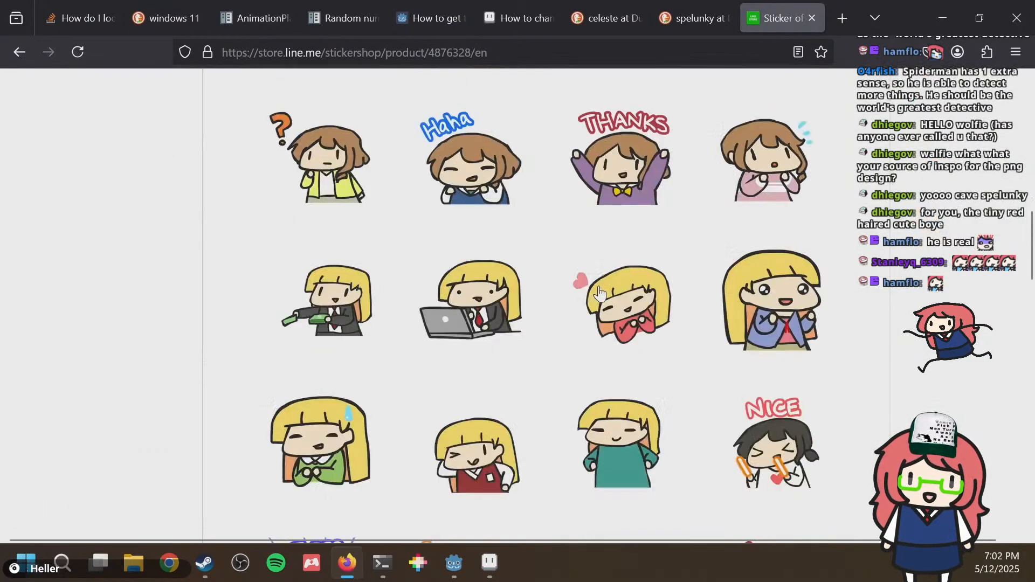
scroll(593, 291, "up", 10)
scroll(570, 285, "down", 15)
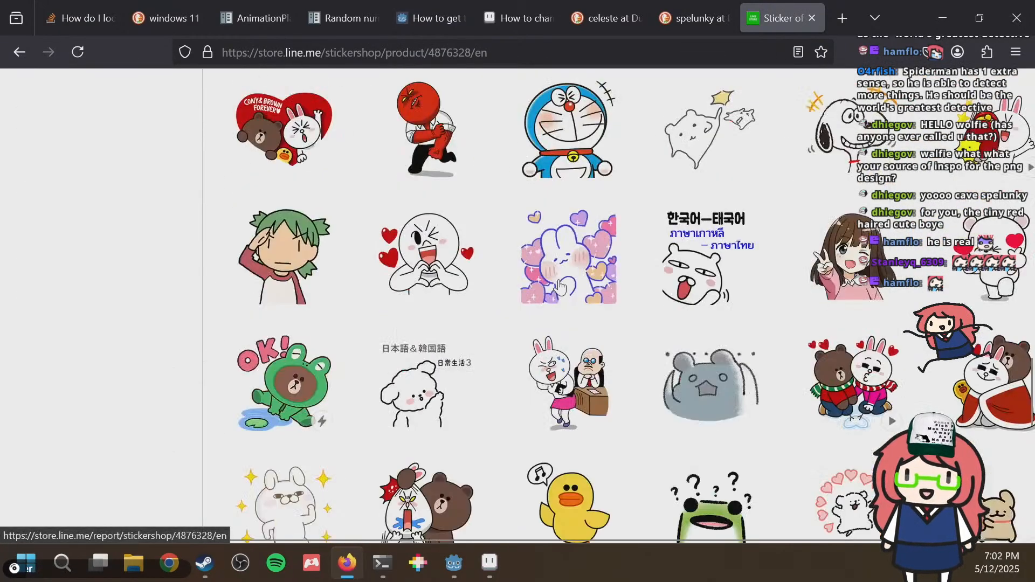
scroll(559, 286, "down", 5)
scroll(555, 283, "up", 20)
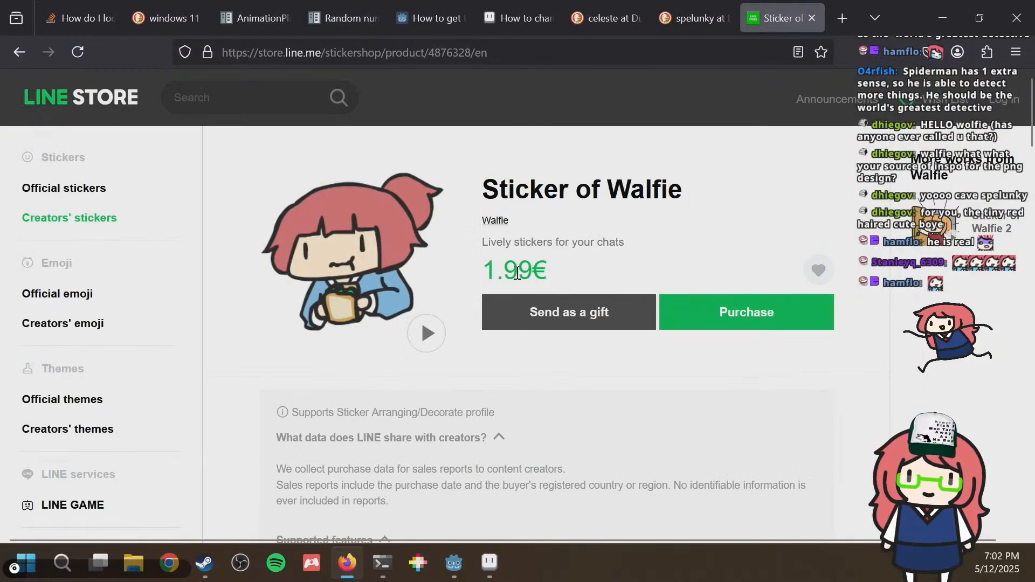
left_click_drag(531, 271, 568, 275)
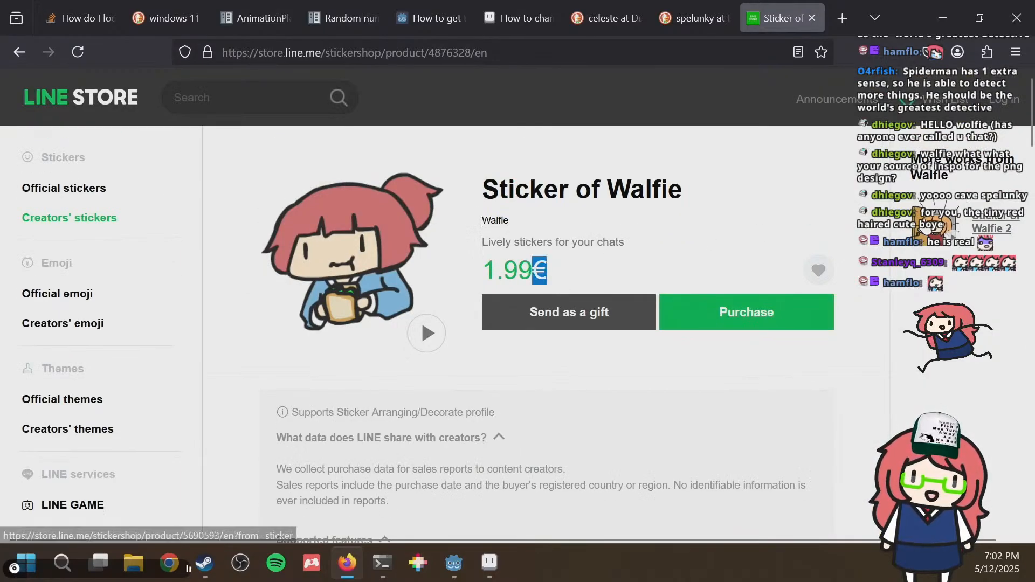
left_click(874, 229)
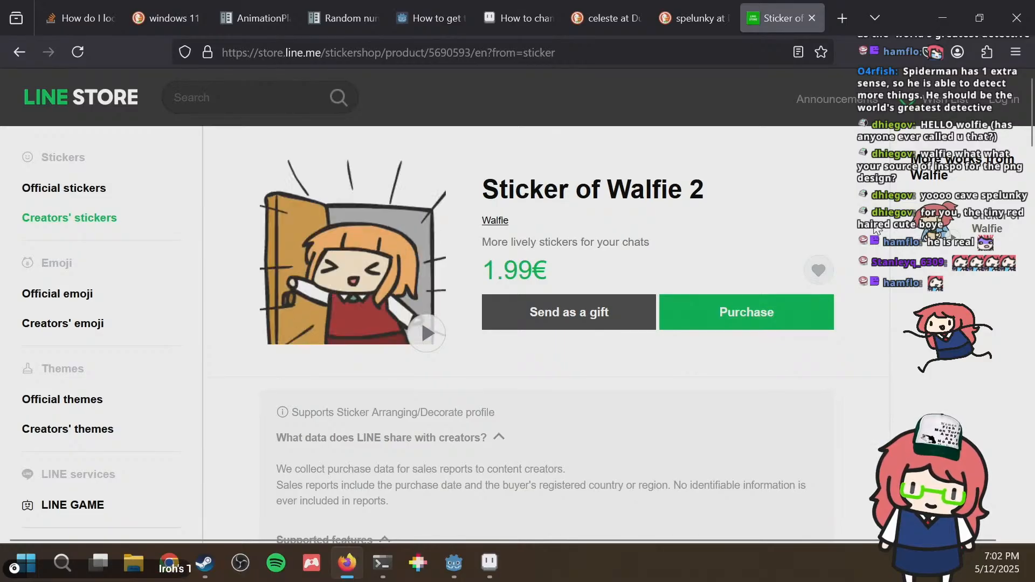
Look through the Sticker of Walfie 2 set and preview the red-haired character stickers in its last two rows.
scroll(658, 339, "down", 5)
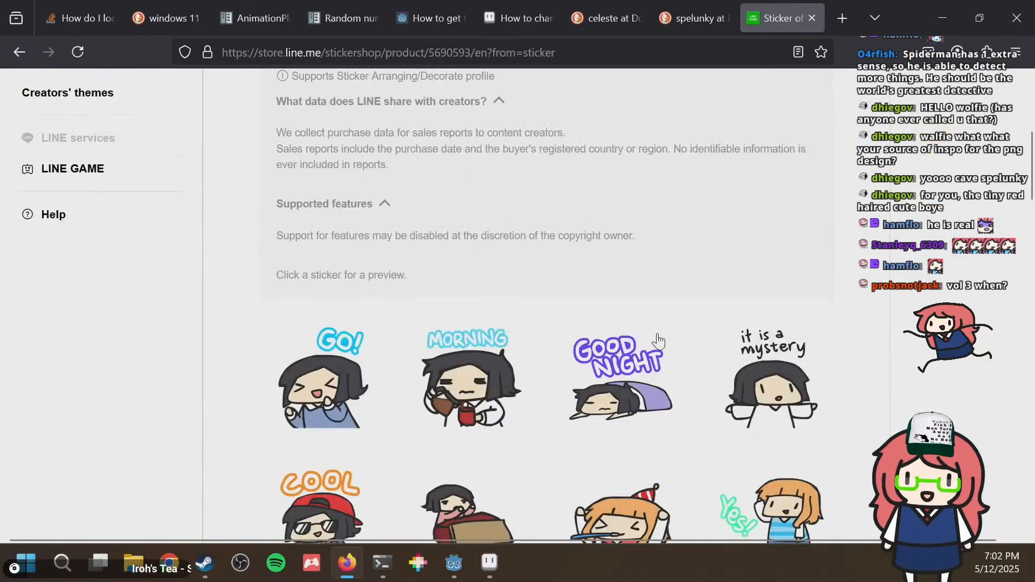
scroll(757, 238, "down", 8)
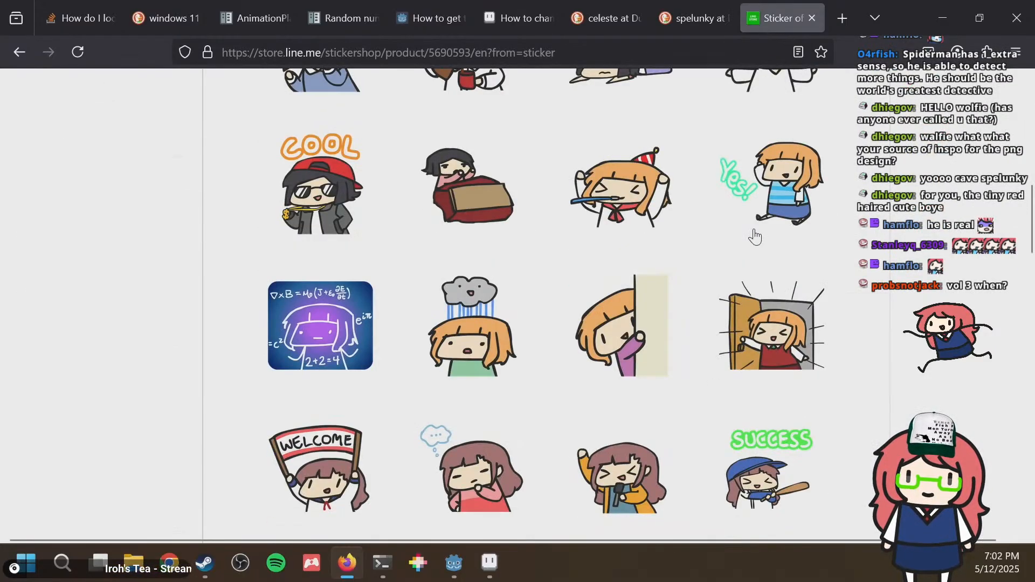
scroll(754, 236, "down", 3)
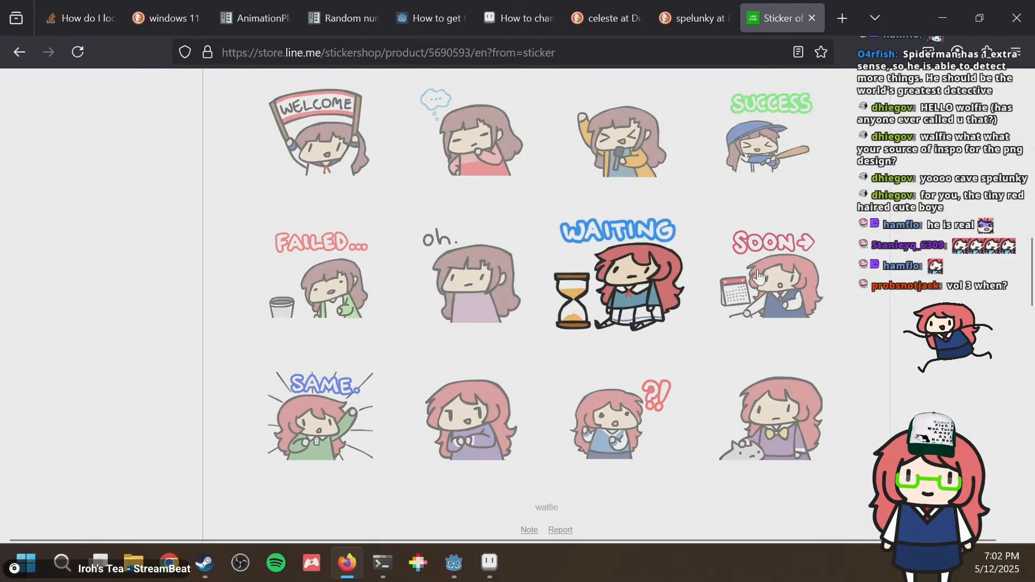
left_click(774, 286)
left_click(766, 402)
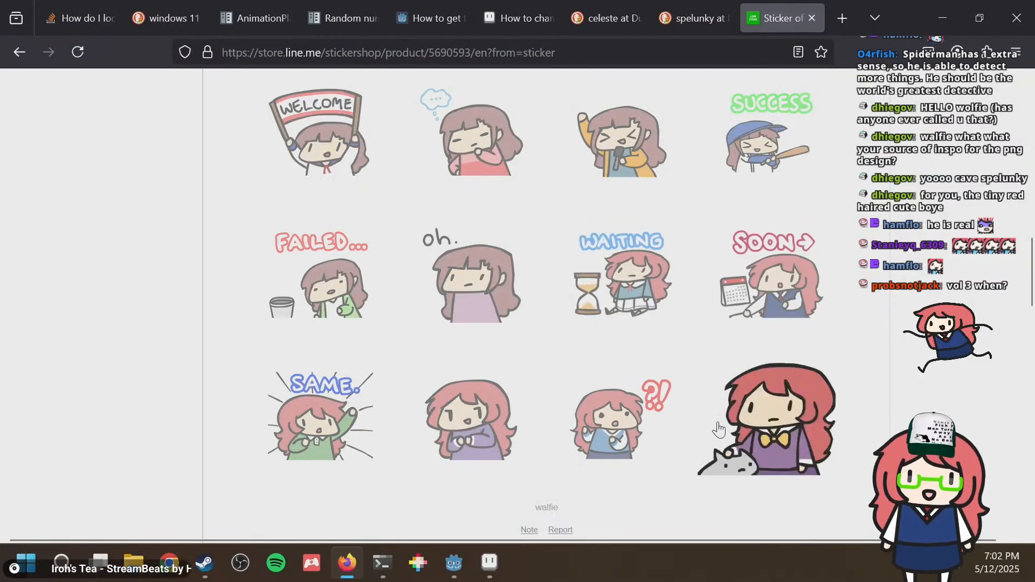
left_click(609, 418)
left_click(474, 411)
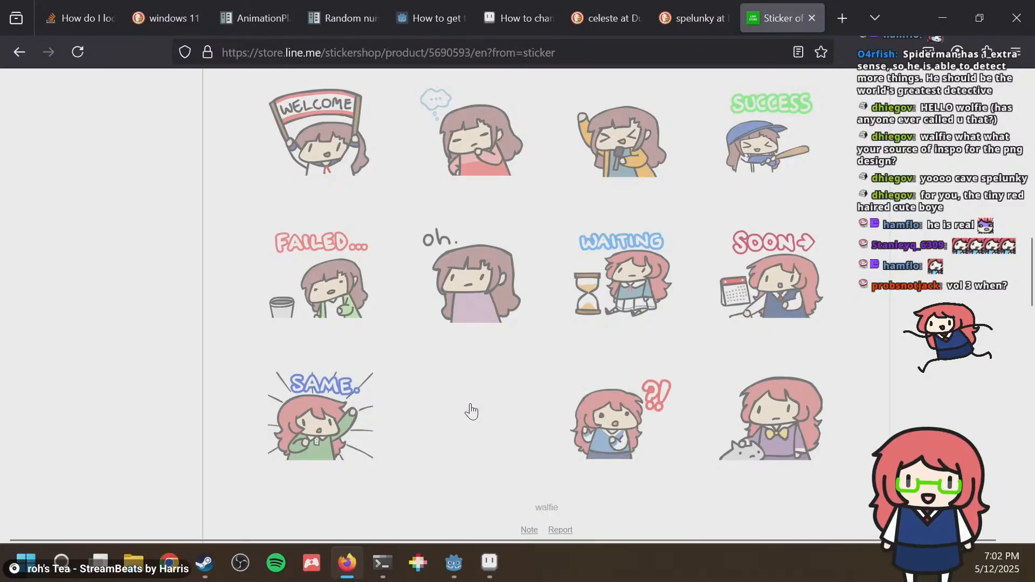
left_click(355, 385)
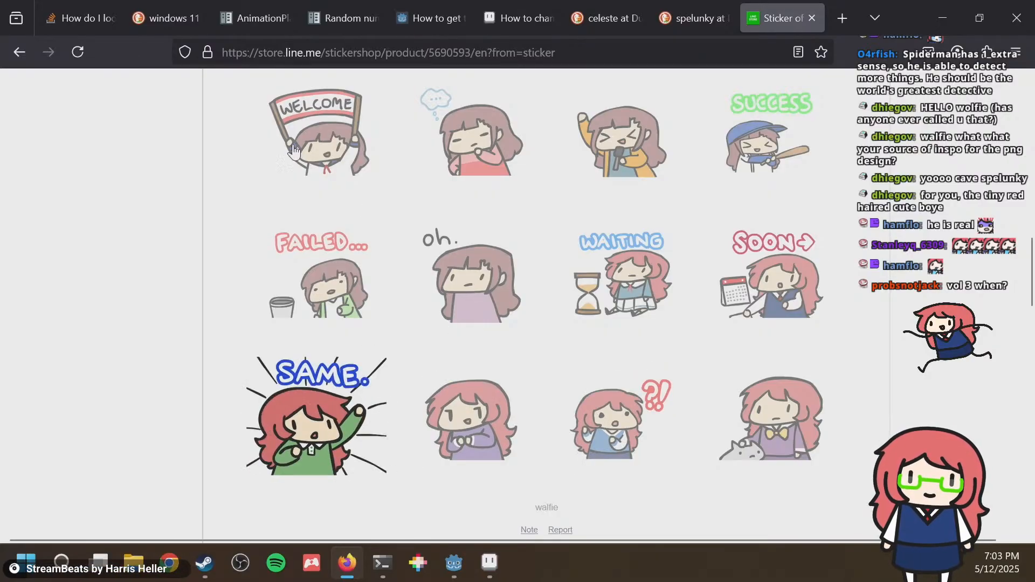
left_click(776, 404)
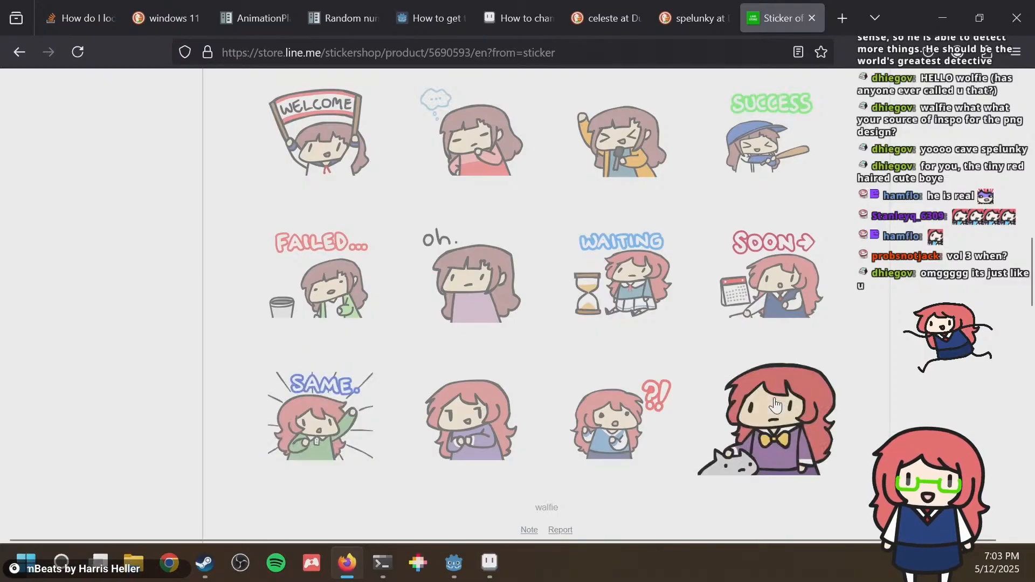
left_click(771, 278)
left_click(672, 402)
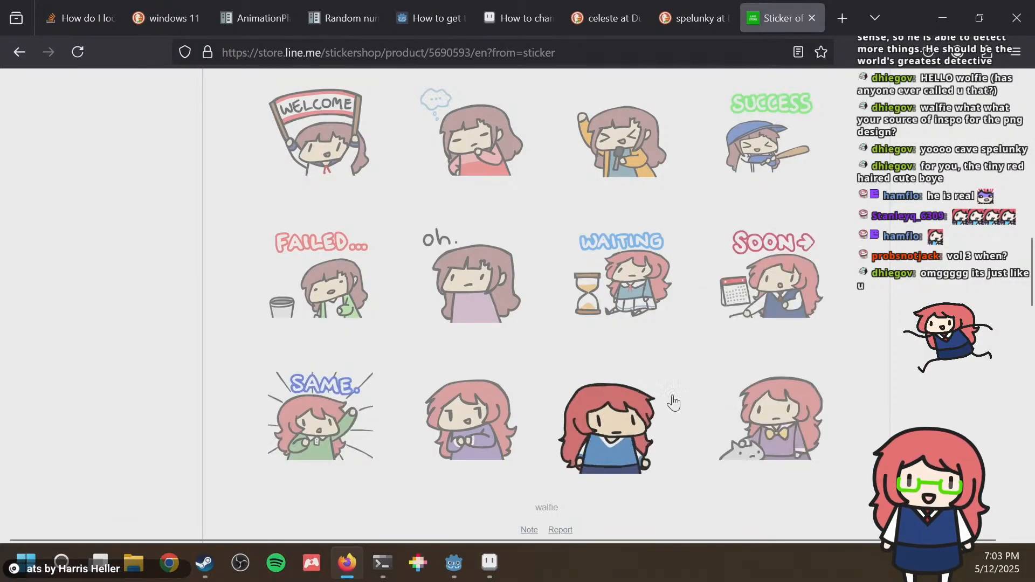
left_click(515, 396)
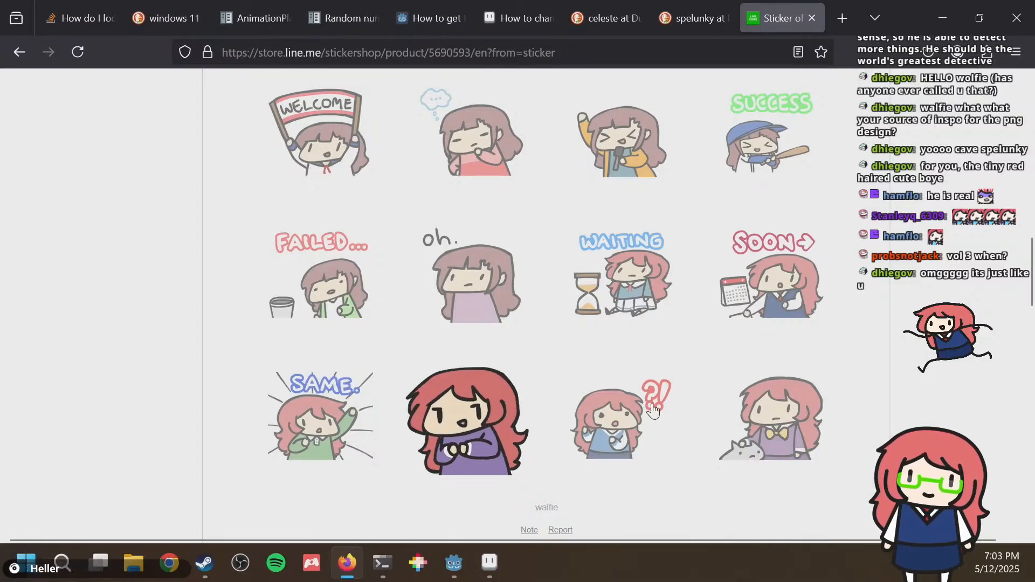
left_click(634, 426)
left_click(641, 285)
left_click(771, 283)
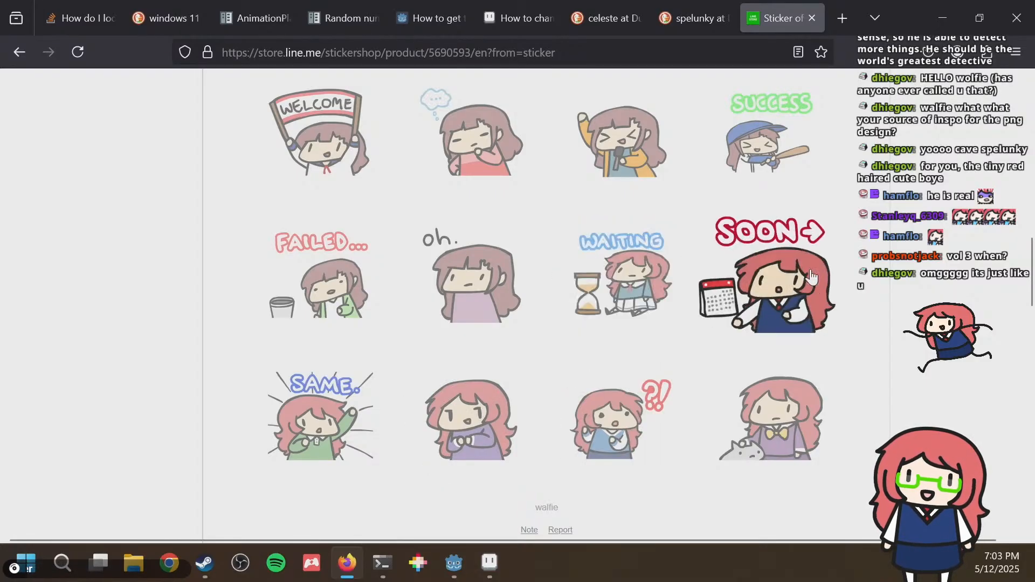
left_click(807, 388)
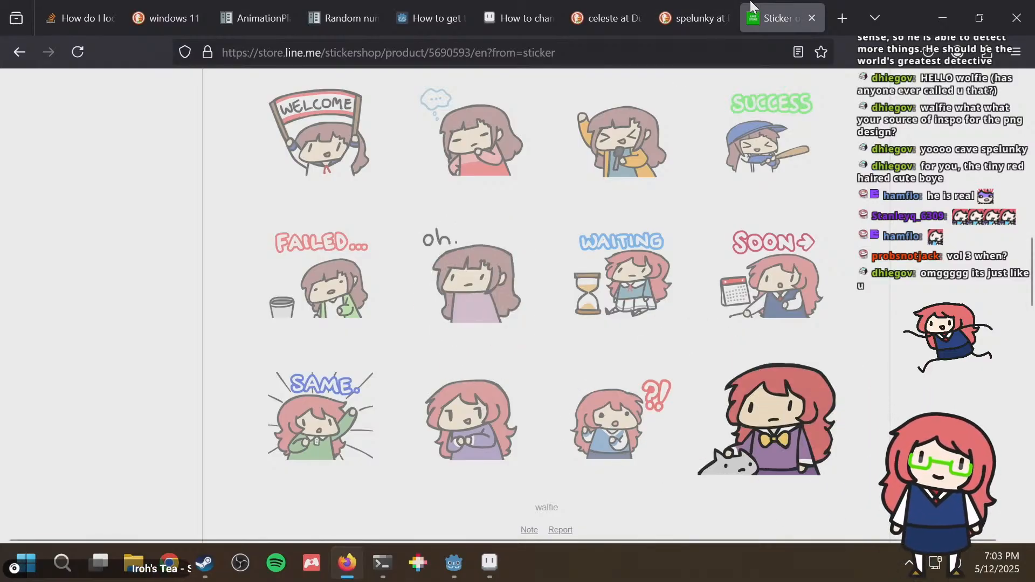
Preview the "SOON", cat-petting and door-opening stickers of the Sticker of Walfie 2 set.
scroll(421, 234, "up", 15)
scroll(420, 235, "down", 12)
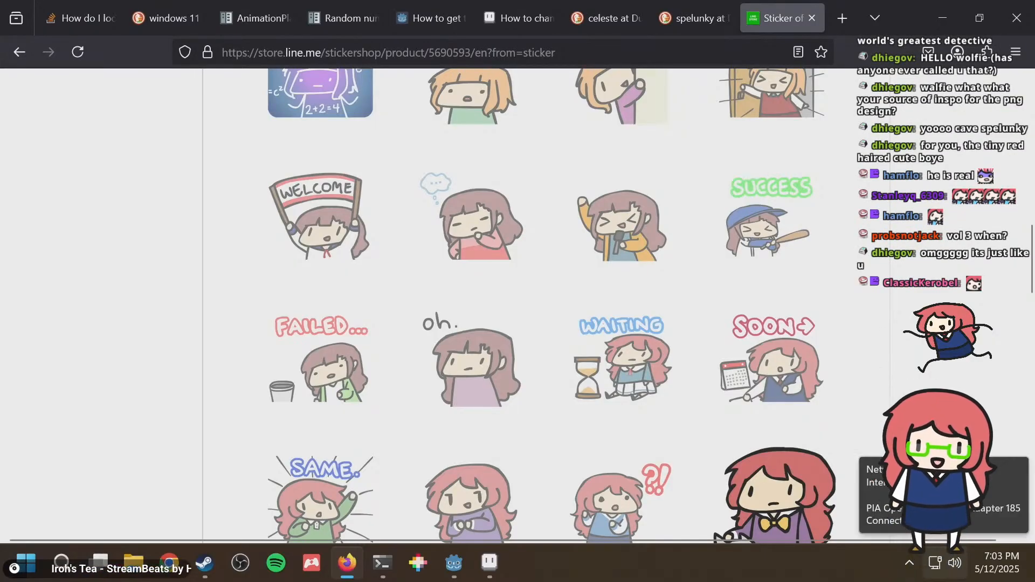
left_click(762, 330)
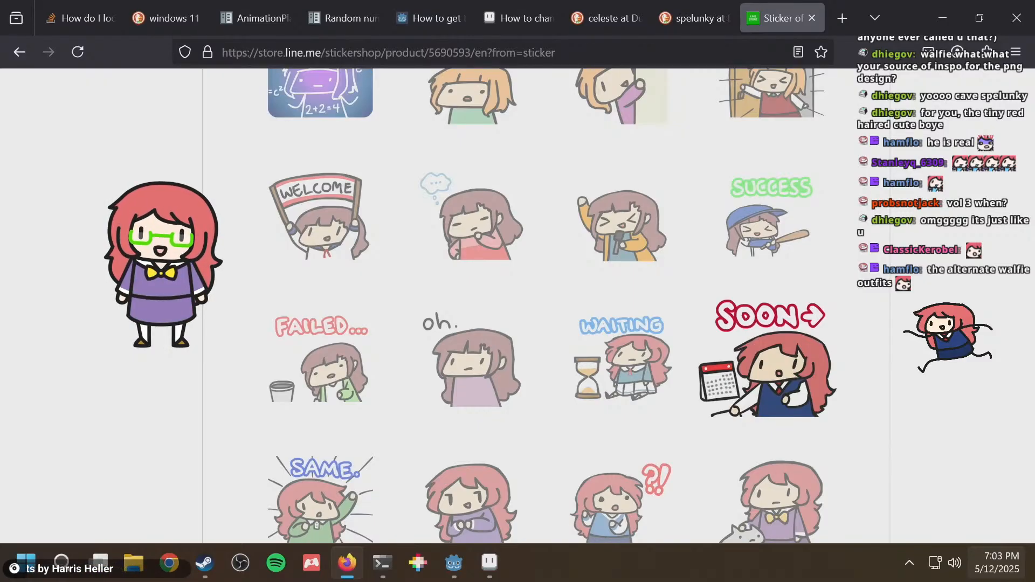
scroll(848, 356, "down", 3)
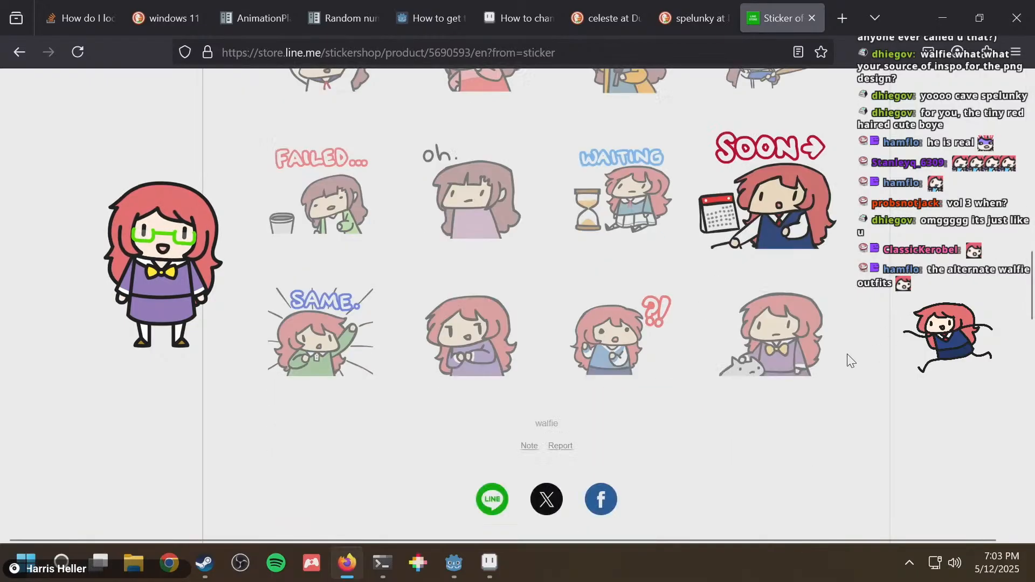
left_click(771, 334)
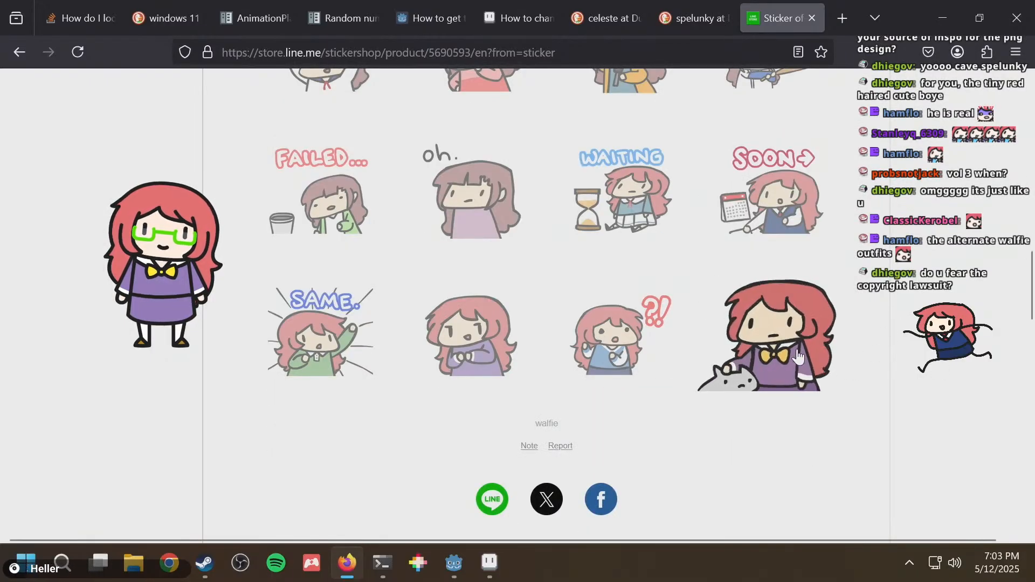
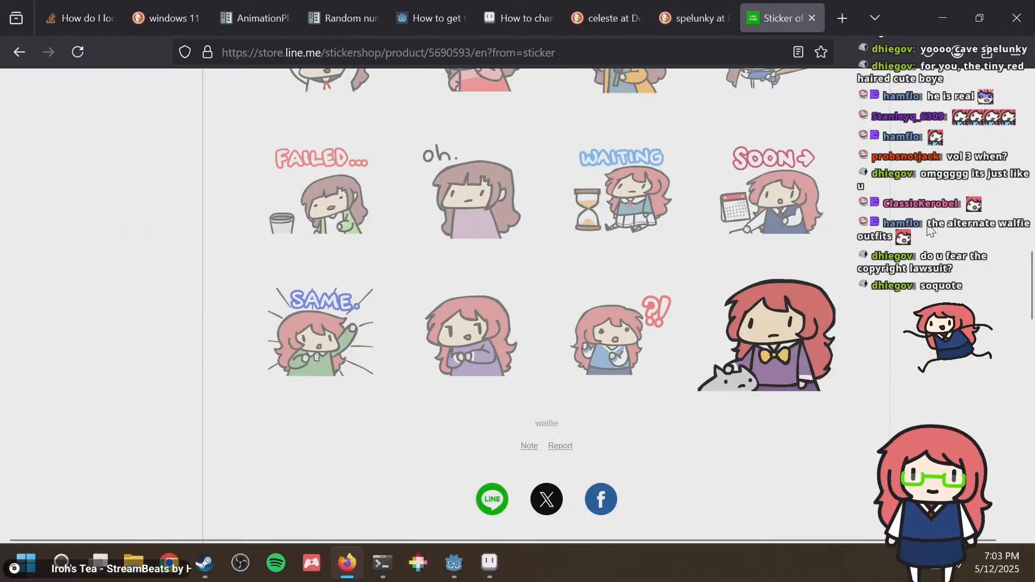
scroll(930, 231, "up", 3)
scroll(942, 241, "up", 3)
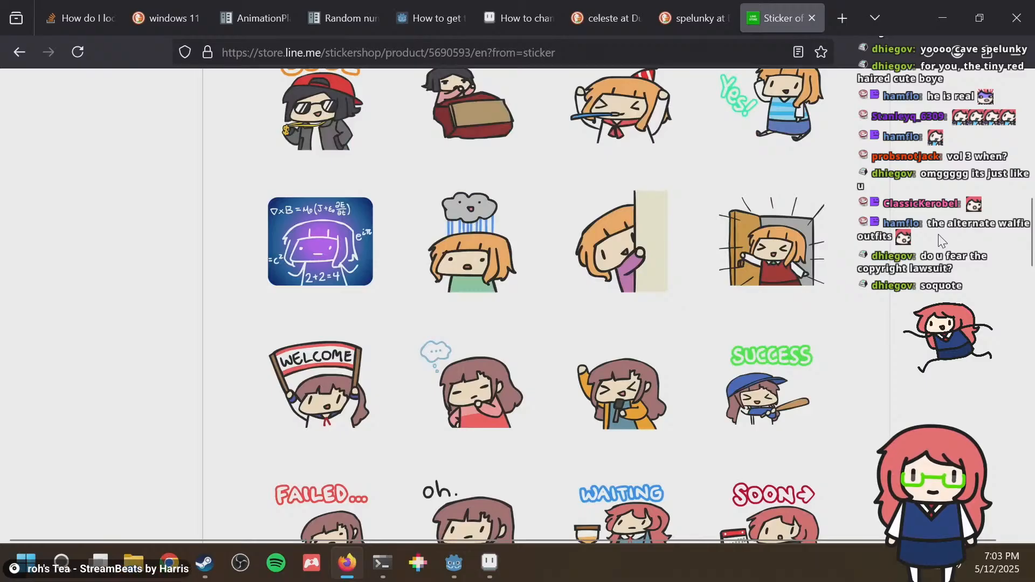
scroll(941, 241, "down", 2)
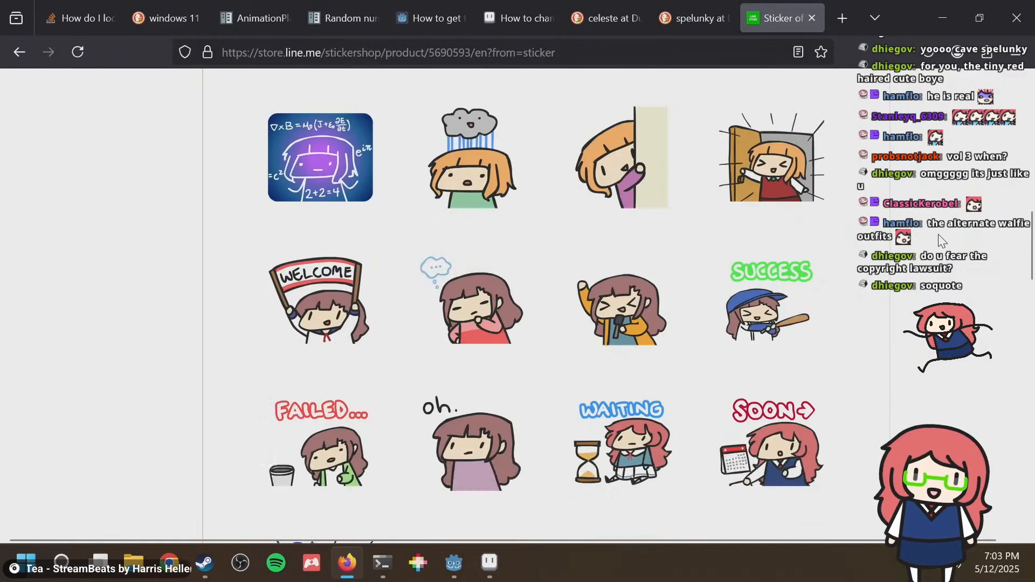
scroll(896, 252, "up", 3)
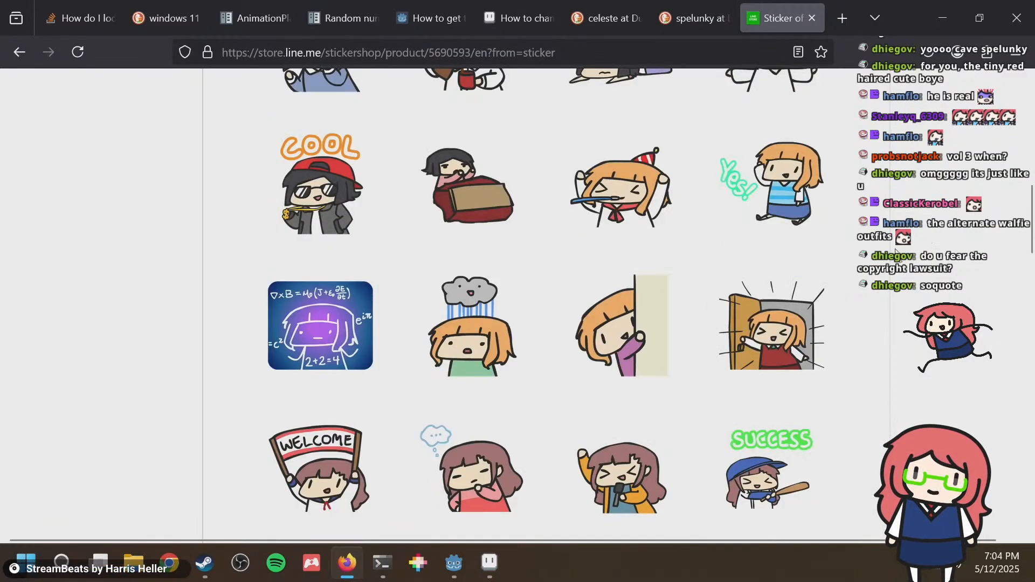
left_click(783, 340)
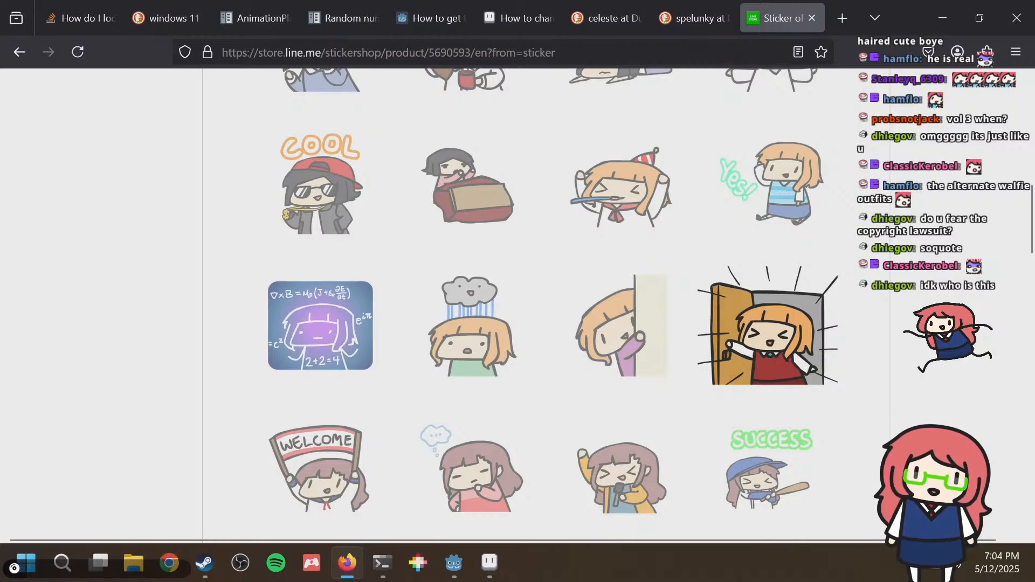
Examine the Sticker of Walfie 2 title and the author credit beneath the stickers.
scroll(421, 318, "up", 10)
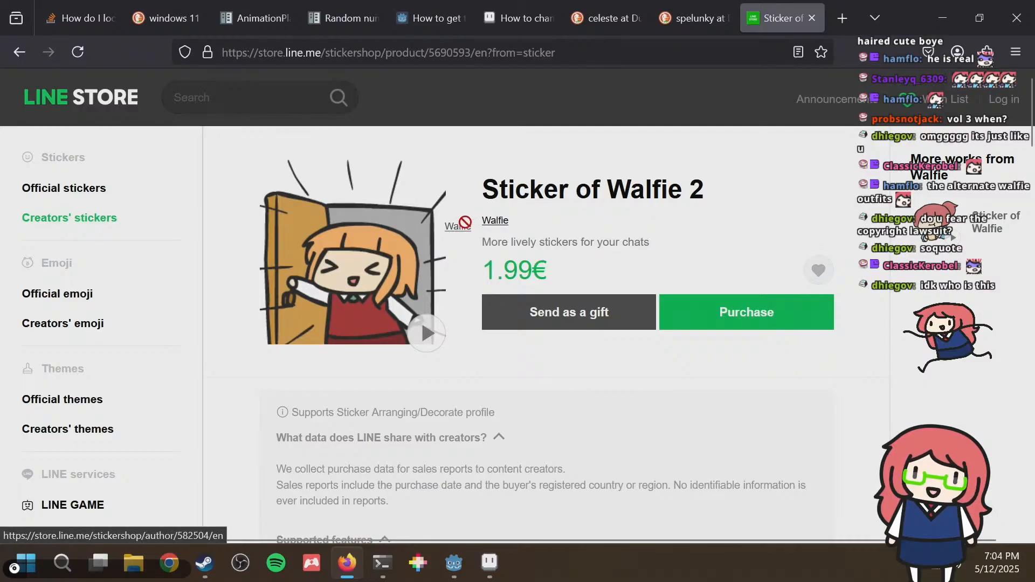
left_click_drag(683, 192, 466, 202)
left_click(667, 189)
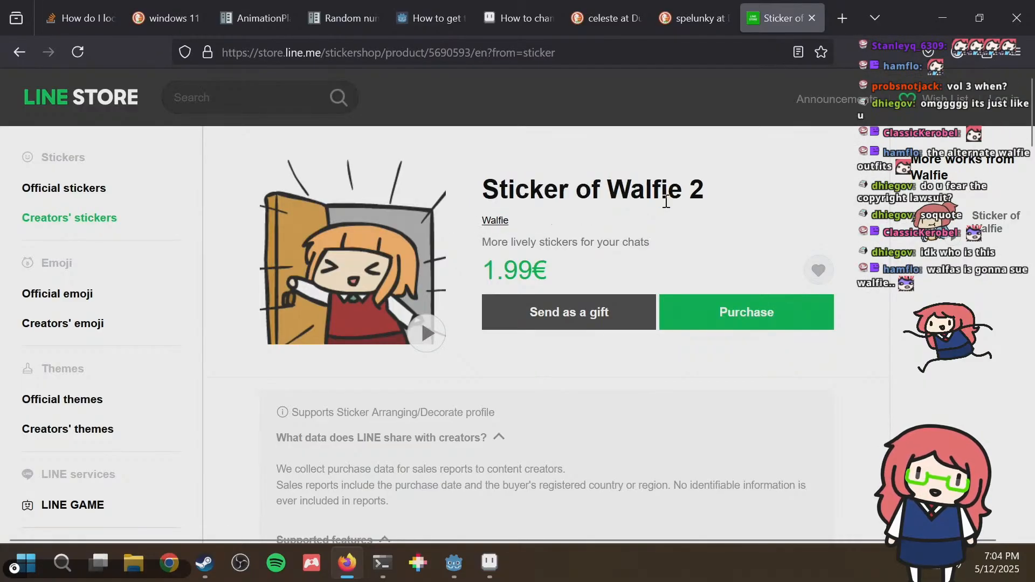
scroll(667, 202, "down", 7)
scroll(670, 207, "down", 10)
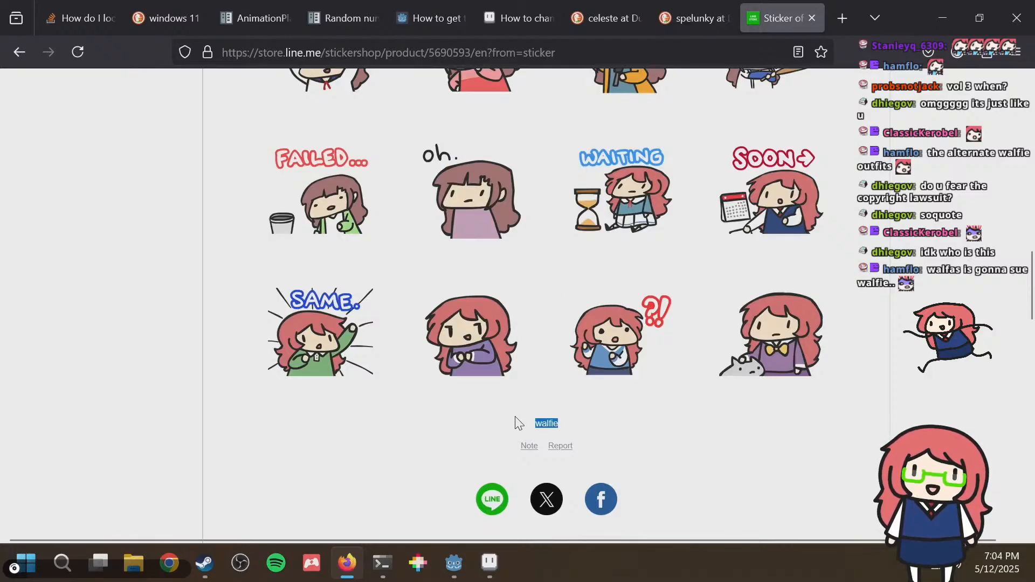
scroll(557, 388, "up", 15)
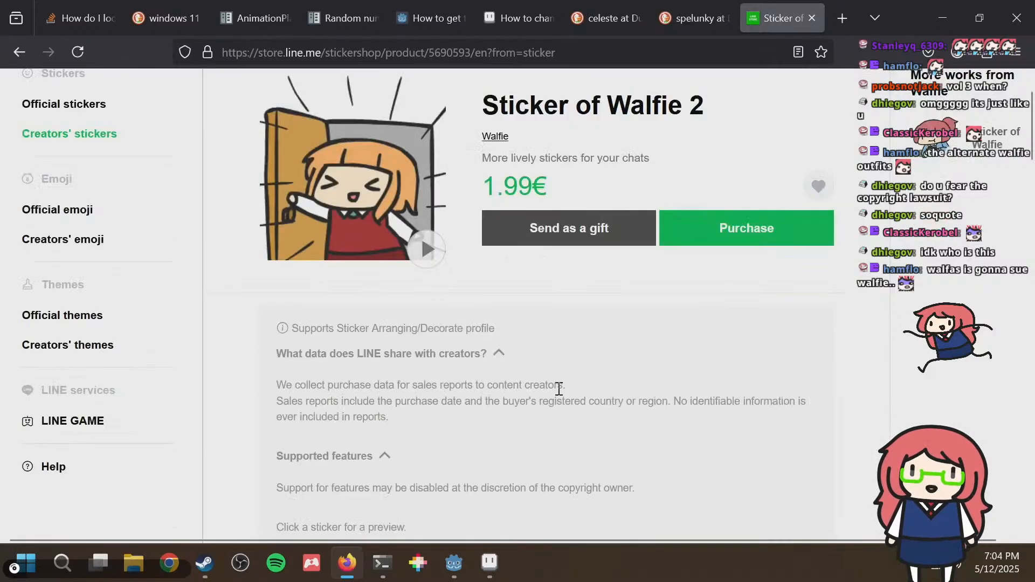
scroll(557, 388, "down", 2)
scroll(558, 395, "down", 6)
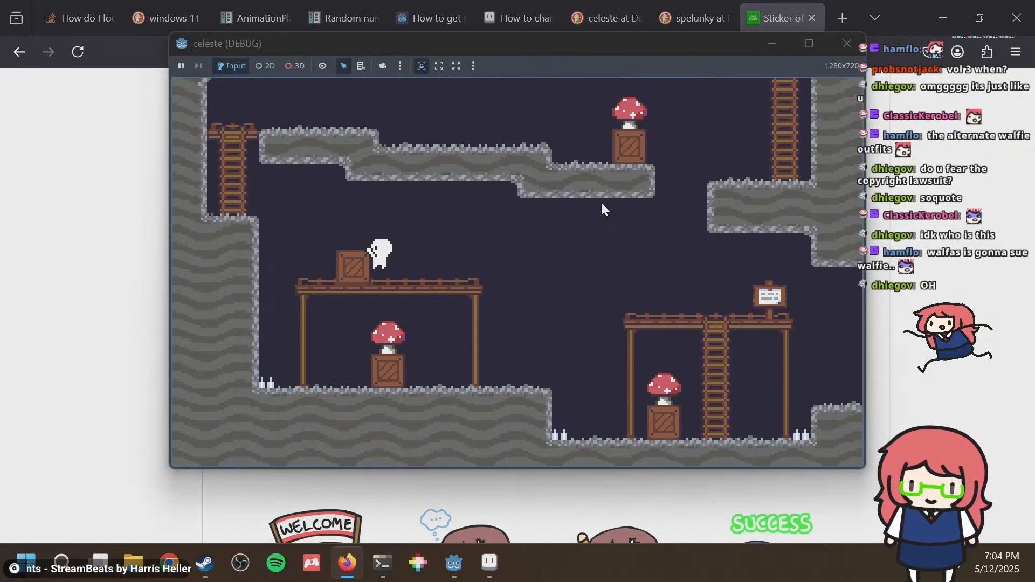
Close the running celeste game window and switch to Aseprite.
left_click(847, 45)
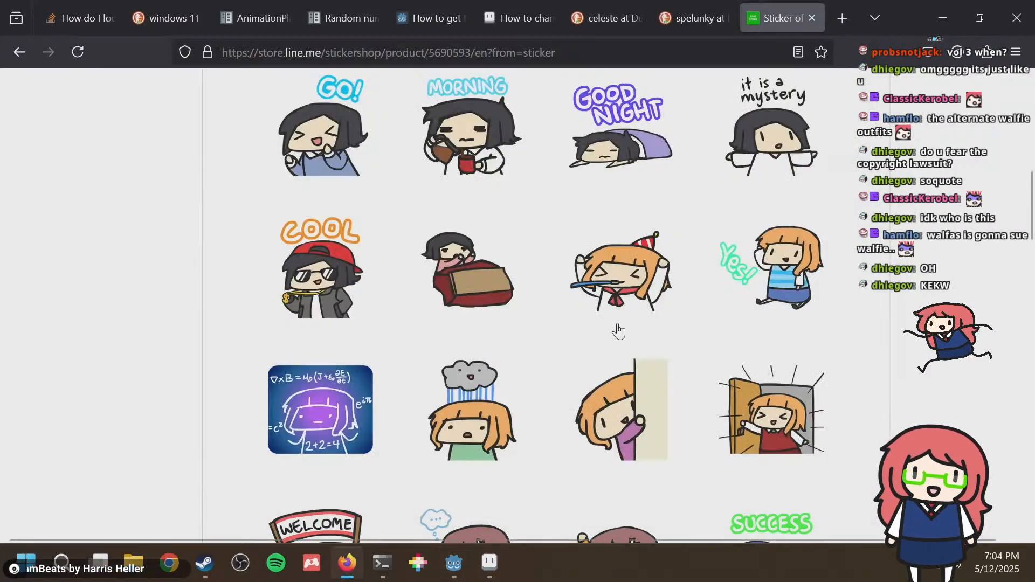
left_click(454, 564)
left_click(486, 563)
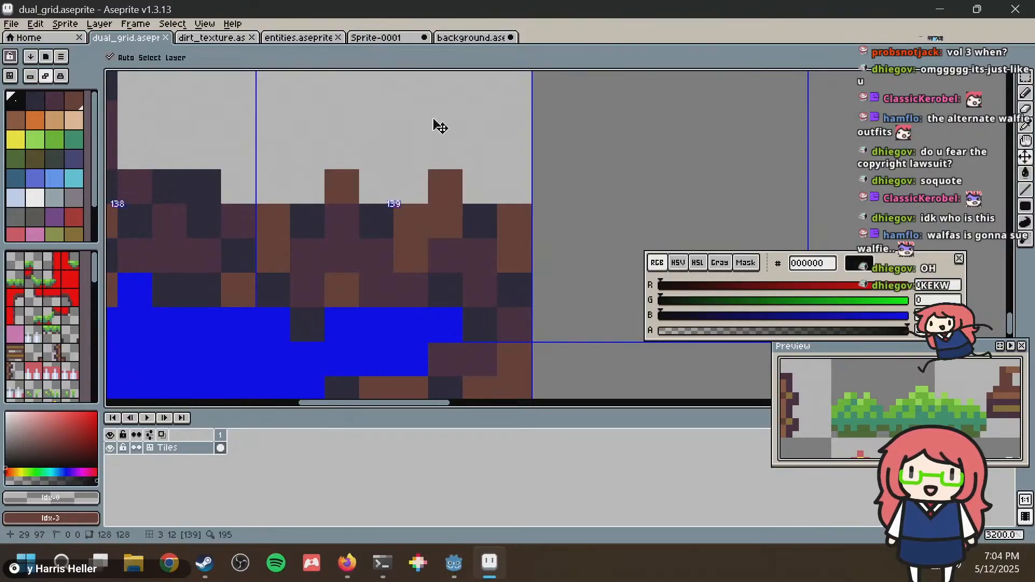
Close background.aseprite and Sprite-0001 without saving their changes.
left_click(470, 38)
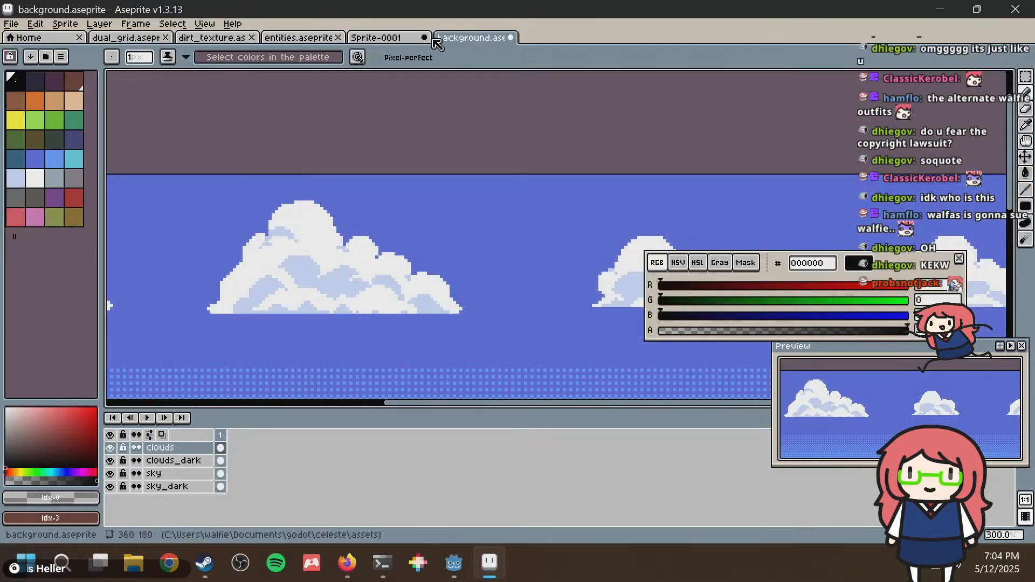
left_click(511, 38)
left_click(526, 309)
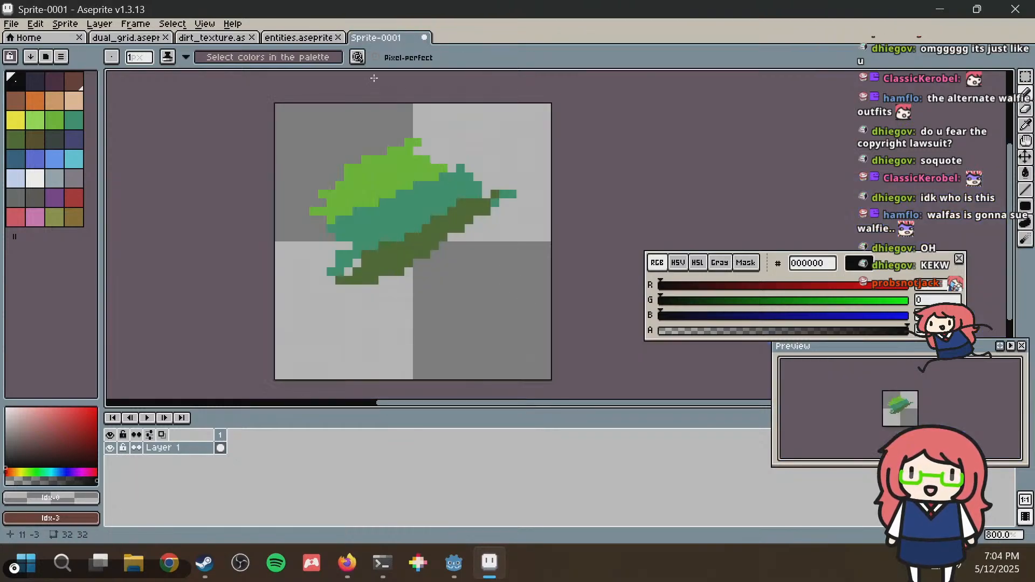
left_click(425, 38)
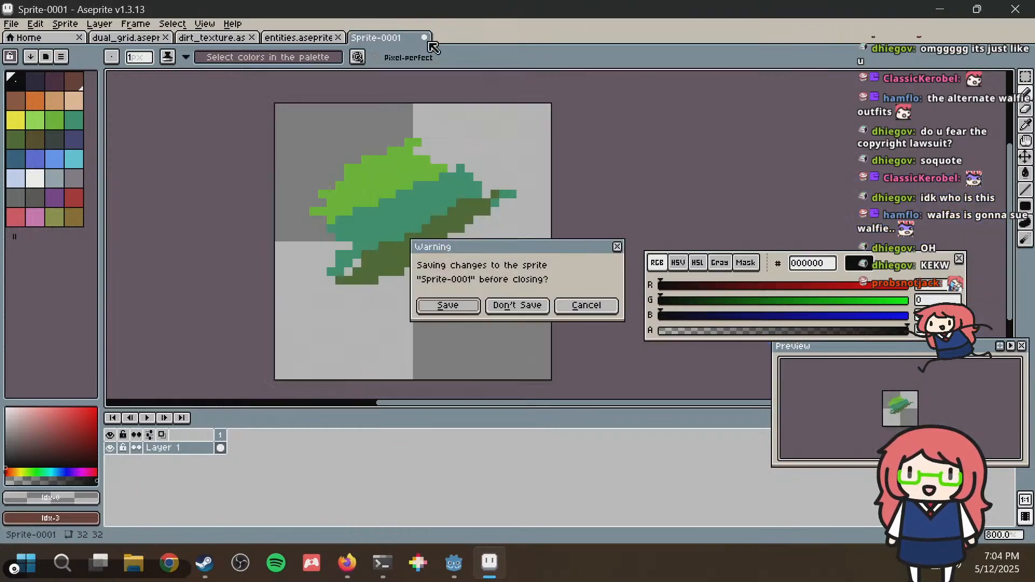
left_click(531, 303)
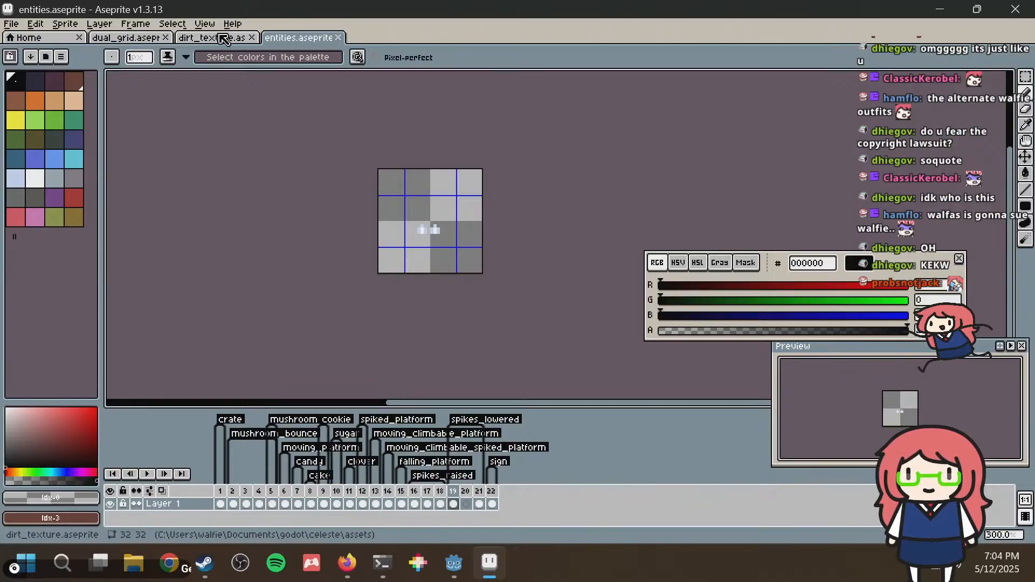
Fill the cave_background layer of dirt_texture.aseprite with dark purple #45283c and save the file.
left_click(181, 38)
middle_click_drag(578, 232, 495, 211)
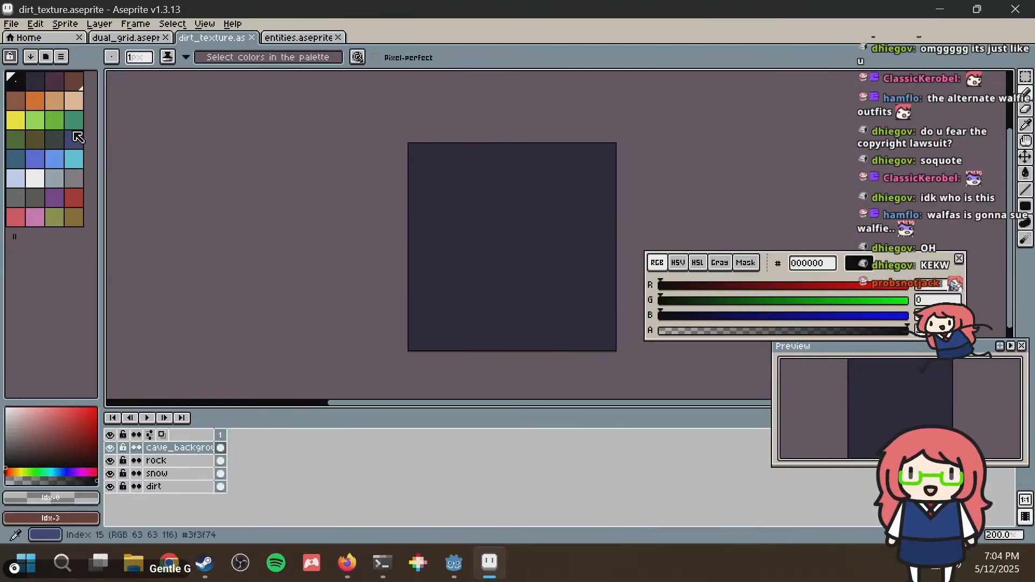
left_click(55, 89)
key("g")
left_click(521, 200)
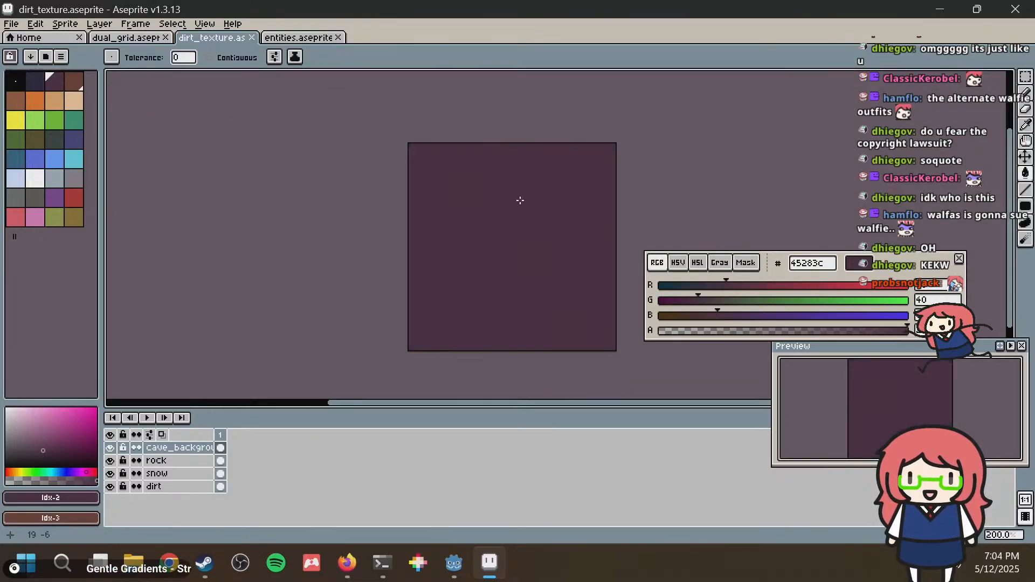
key("ctrl+s")
Switch to Godot, reimport the cave_background layer texture of dirt_texture and run the game.
key("alt+Tab")
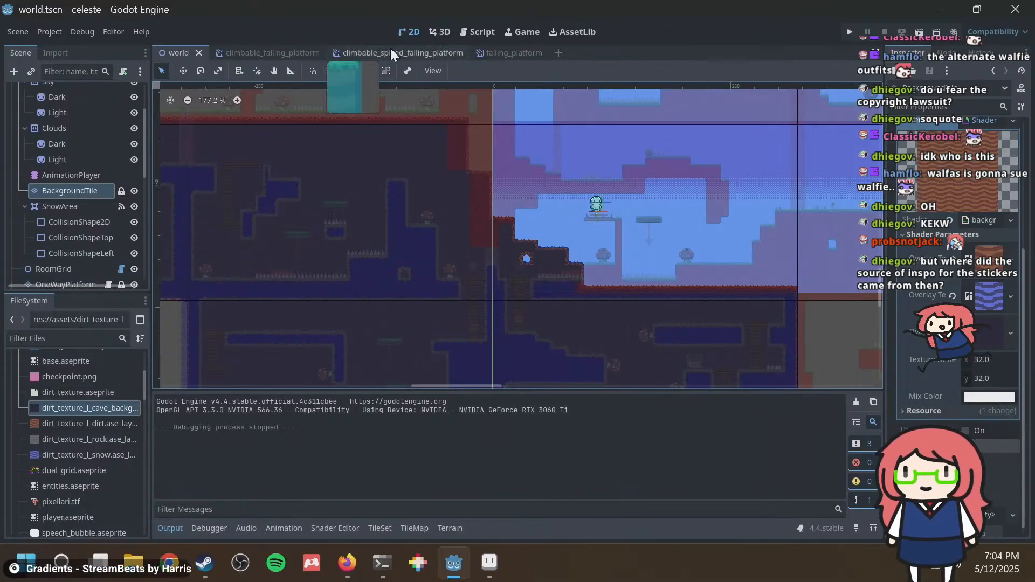
scroll(62, 363, "up", 5)
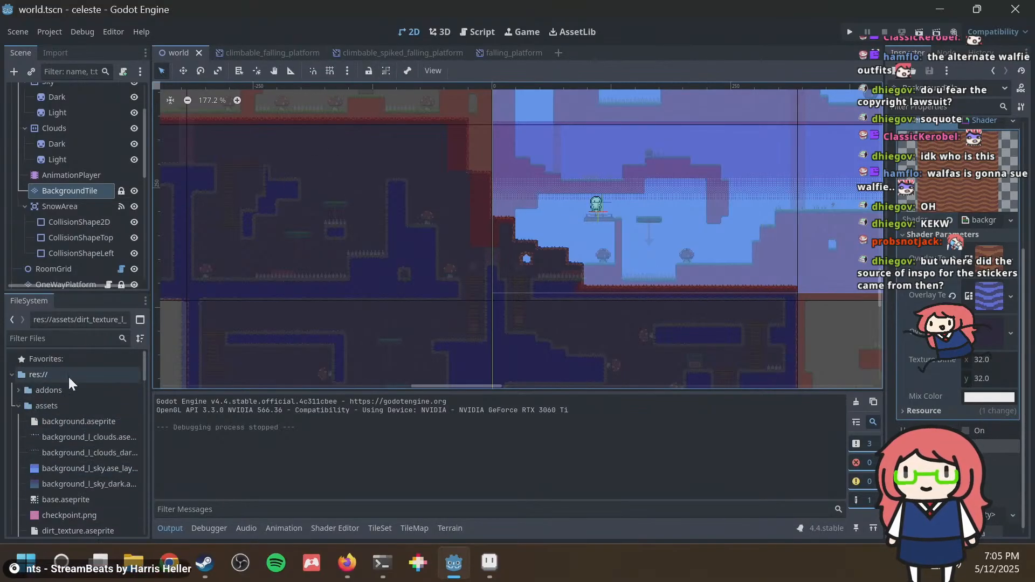
scroll(86, 483, "down", 1)
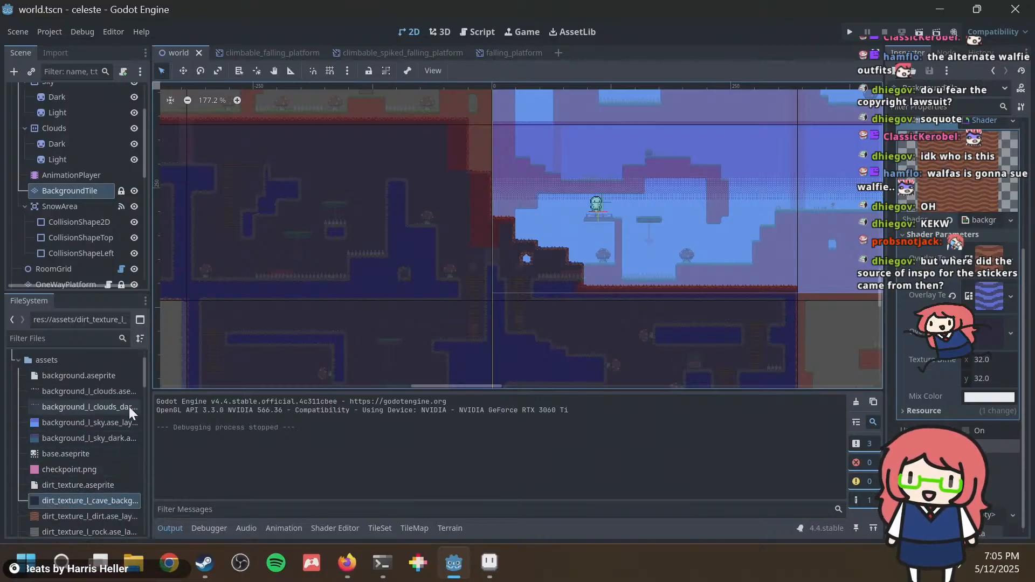
scroll(119, 447, "down", 2)
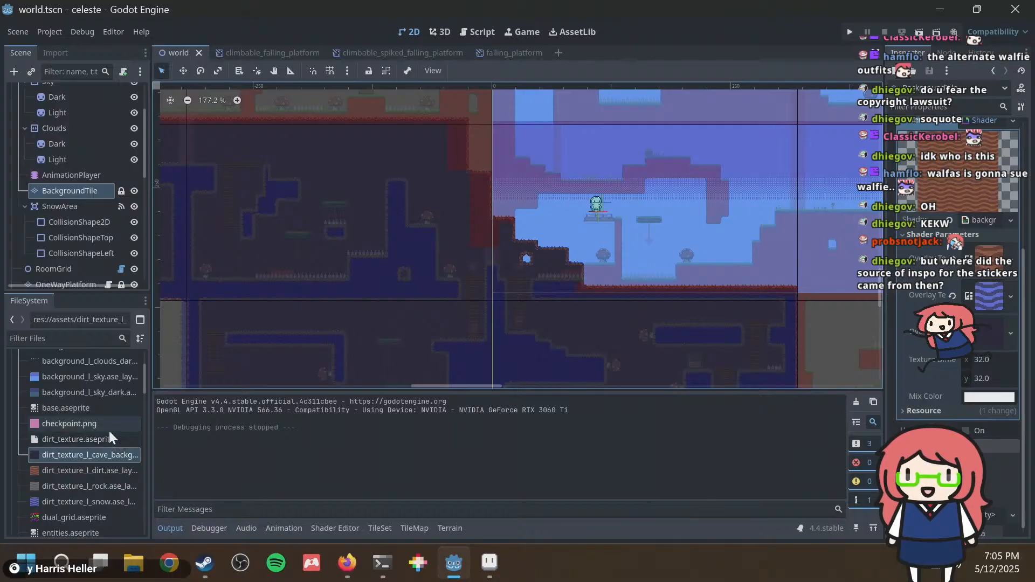
left_click(55, 53)
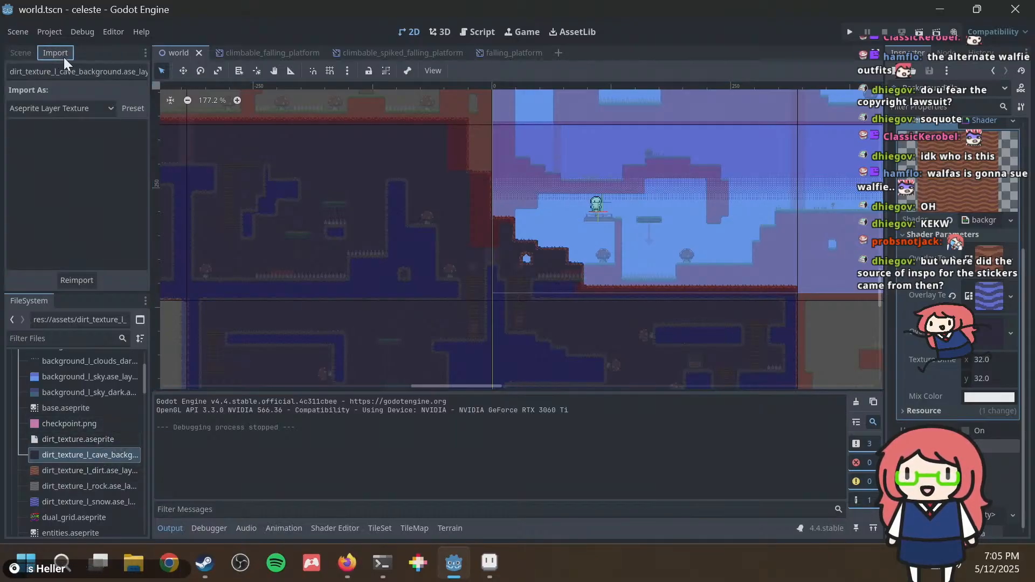
left_click(80, 281)
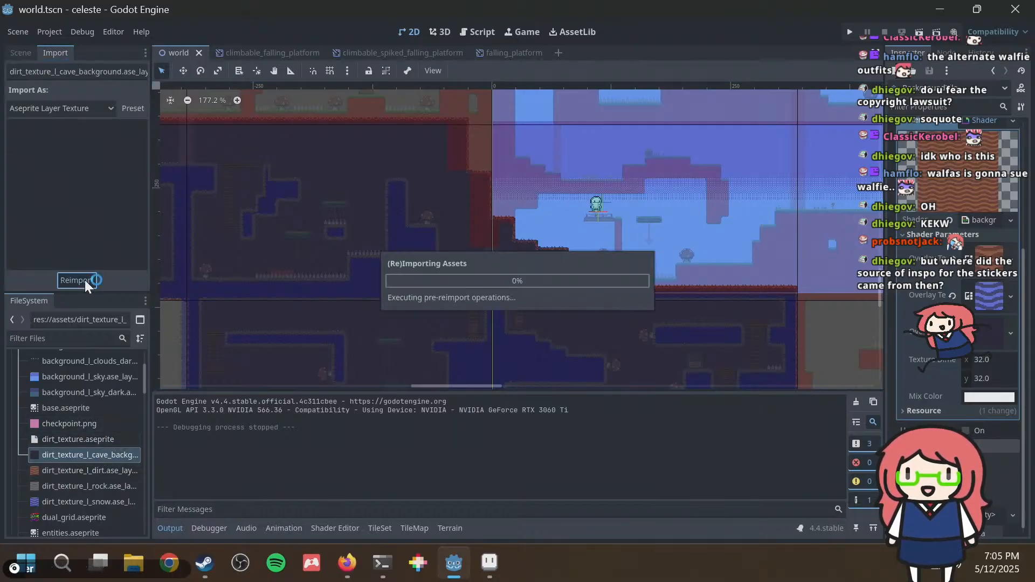
key("F5")
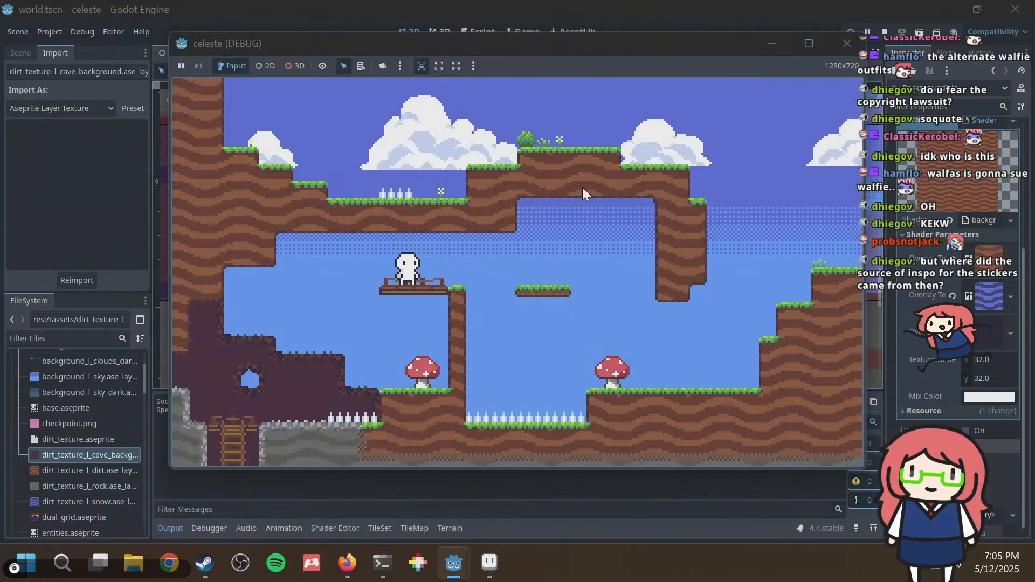
Move the character down the ladders through the cave rooms to examine the dark purple background against the grey rock.
key("Left")
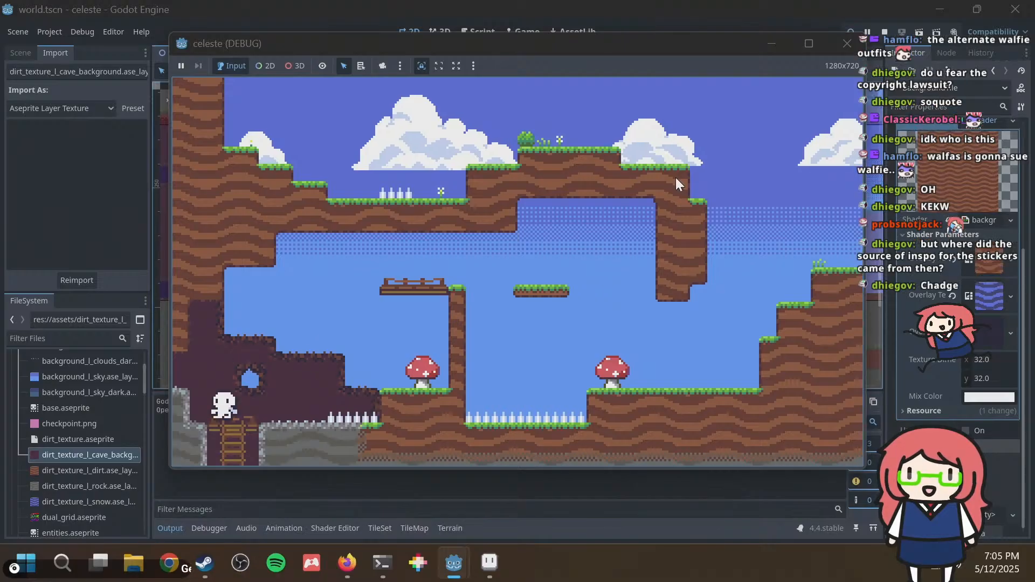
key("Down")
key("Right")
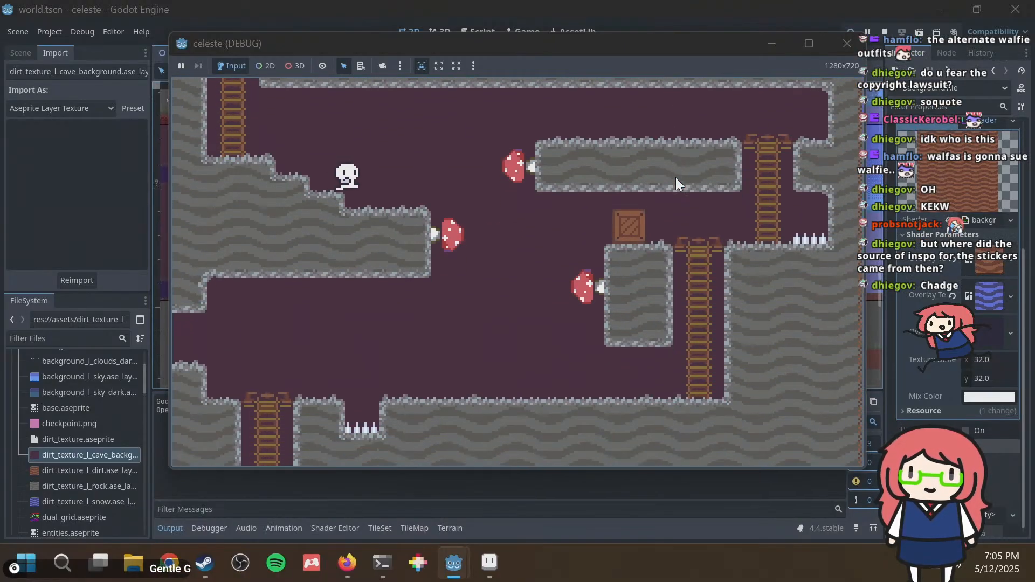
key("Left")
key("Left")
key("space")
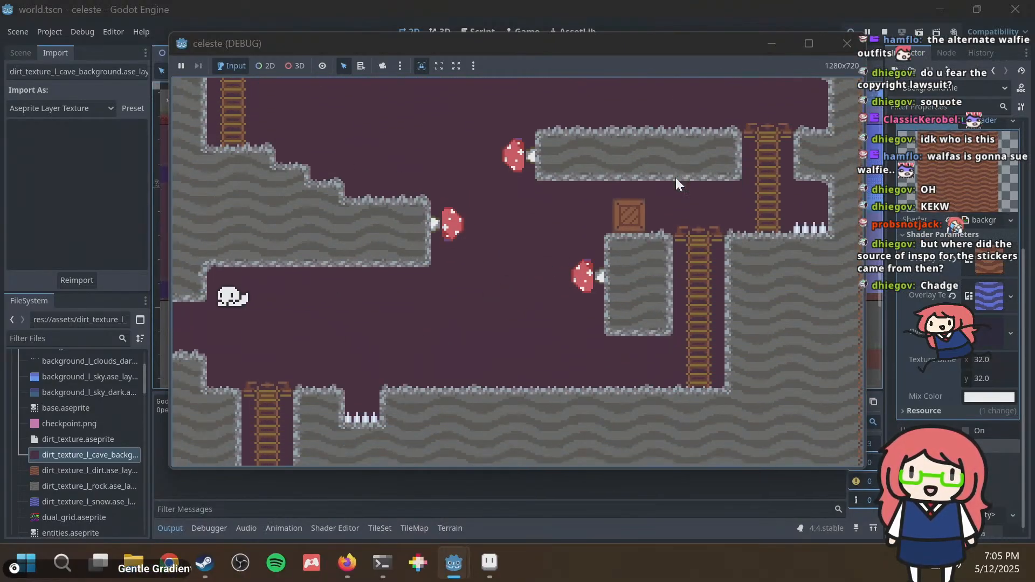
key("Left")
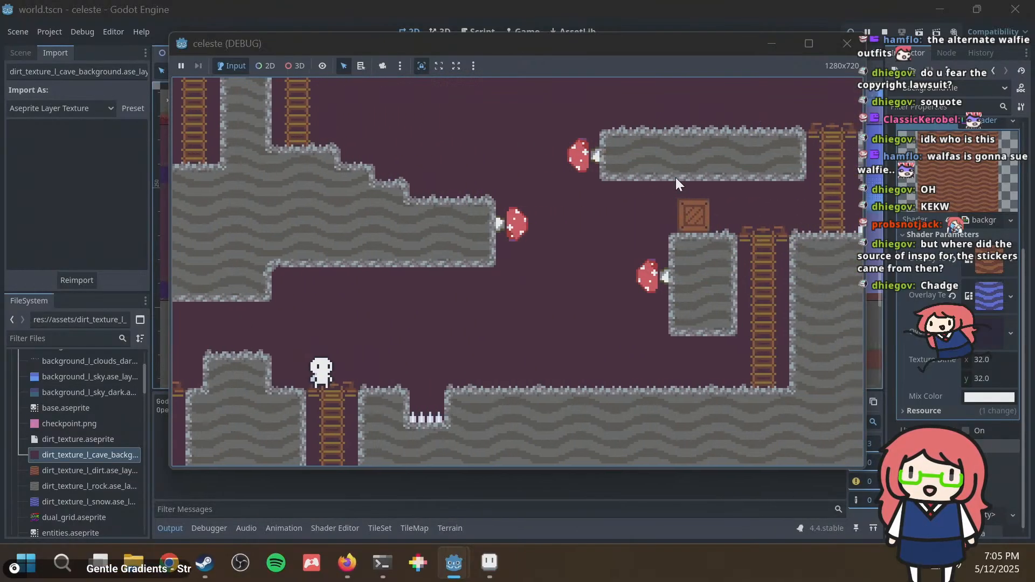
key("Down")
key("Right")
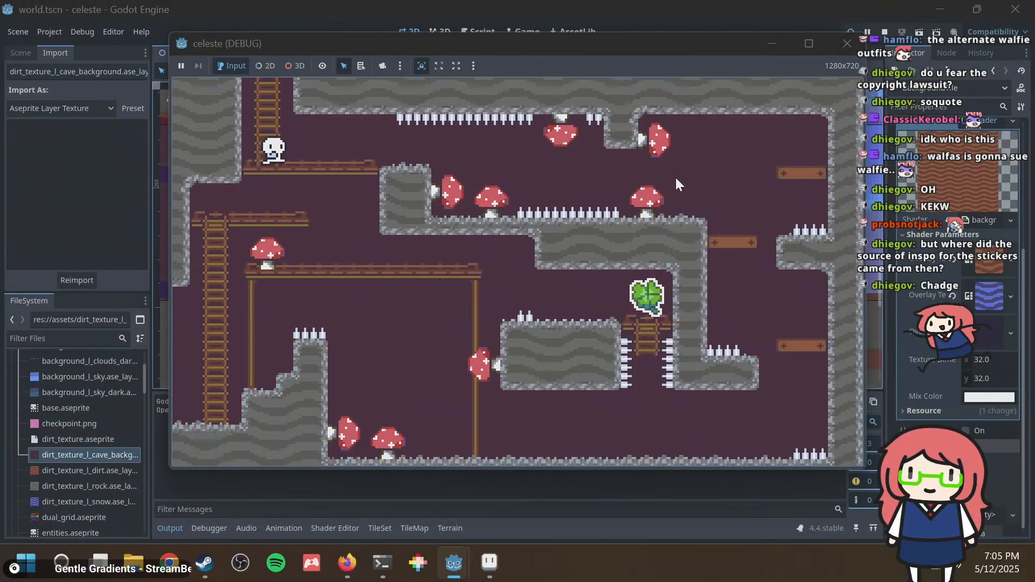
key("Left")
key("space")
key("Up")
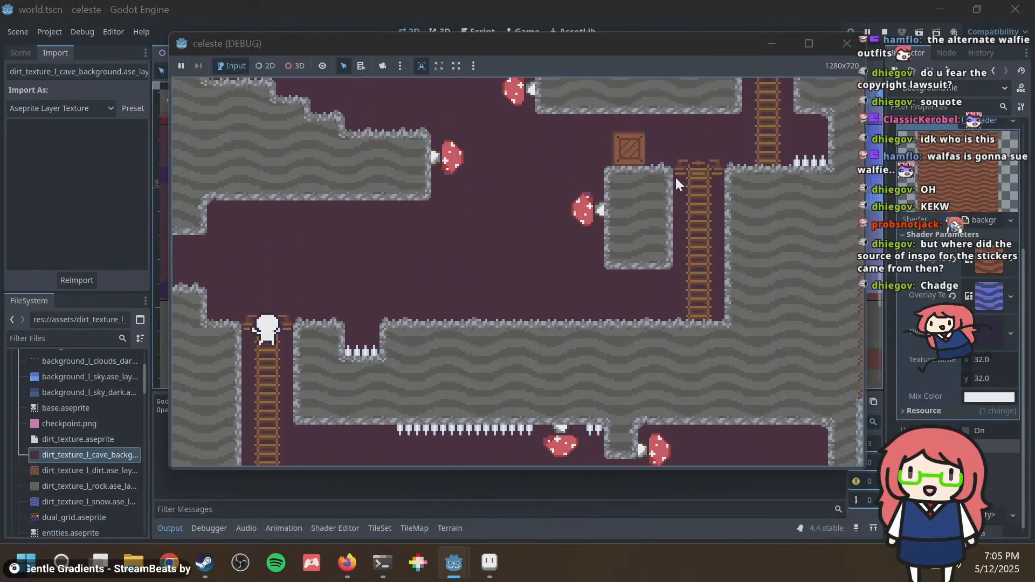
key("Right")
key("Left")
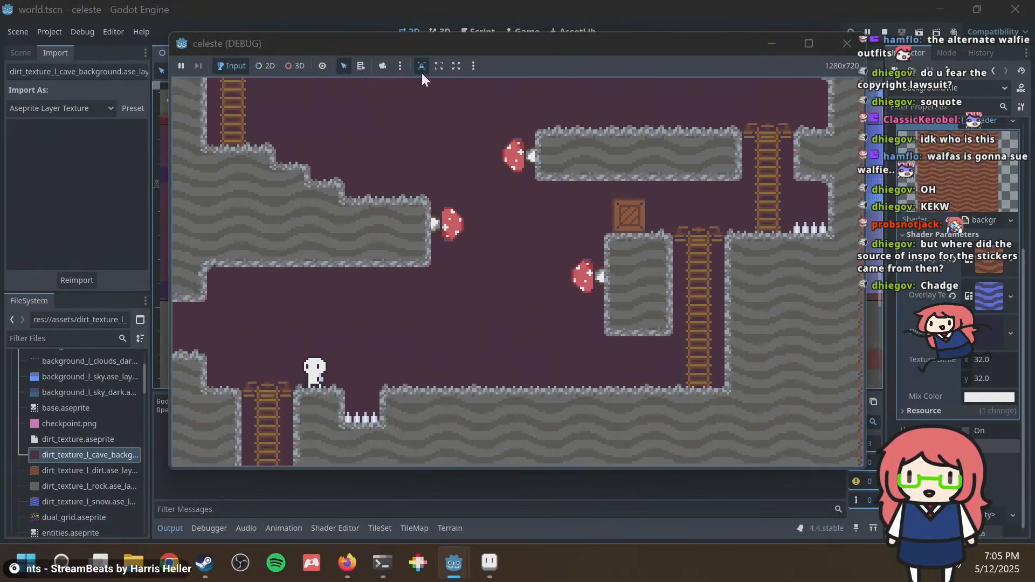
View the cave room in the maximized game window, restore the window and walk into the adjoining cave area.
double_click(421, 44)
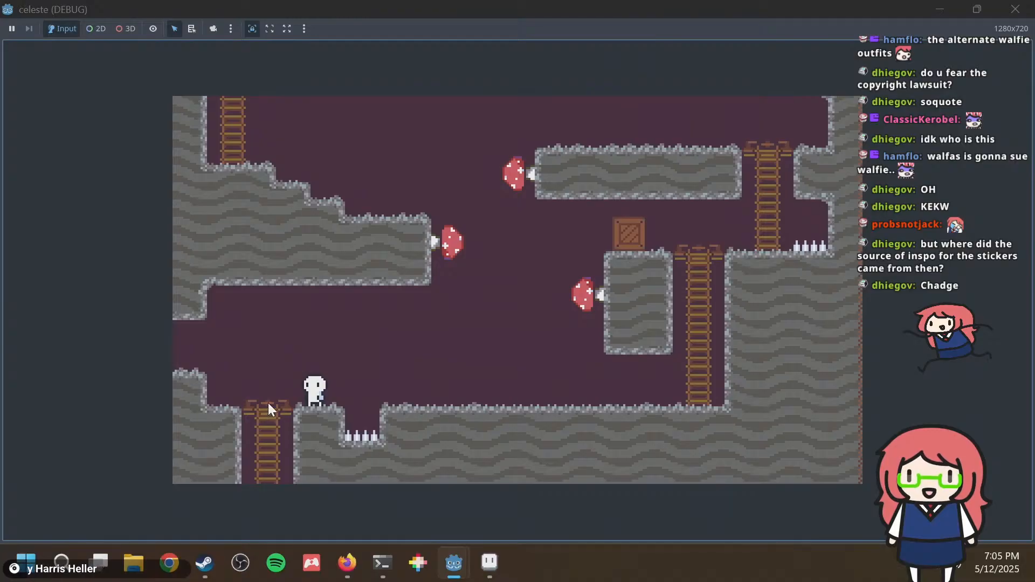
double_click(426, 8)
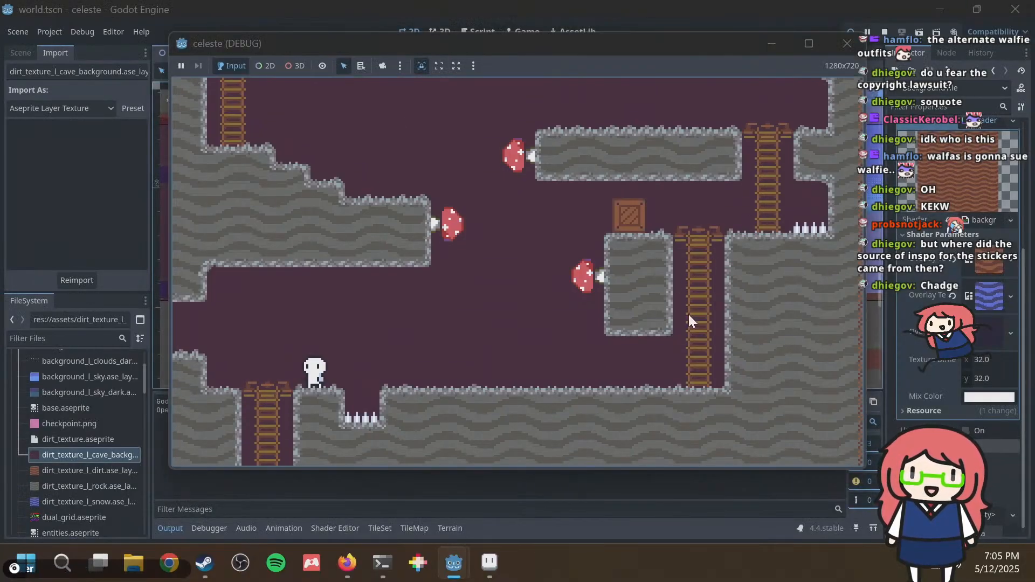
key("Left")
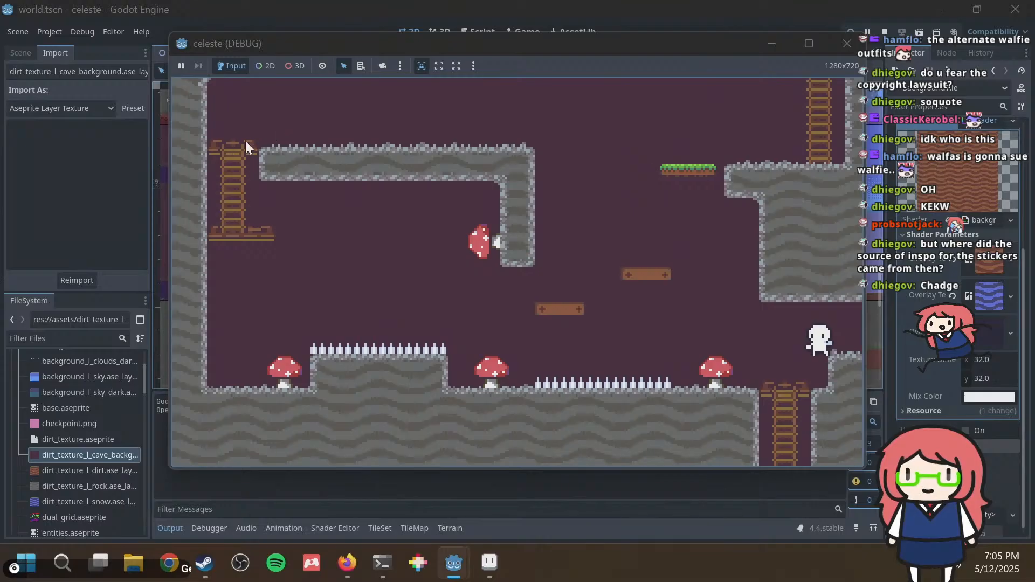
key("Left")
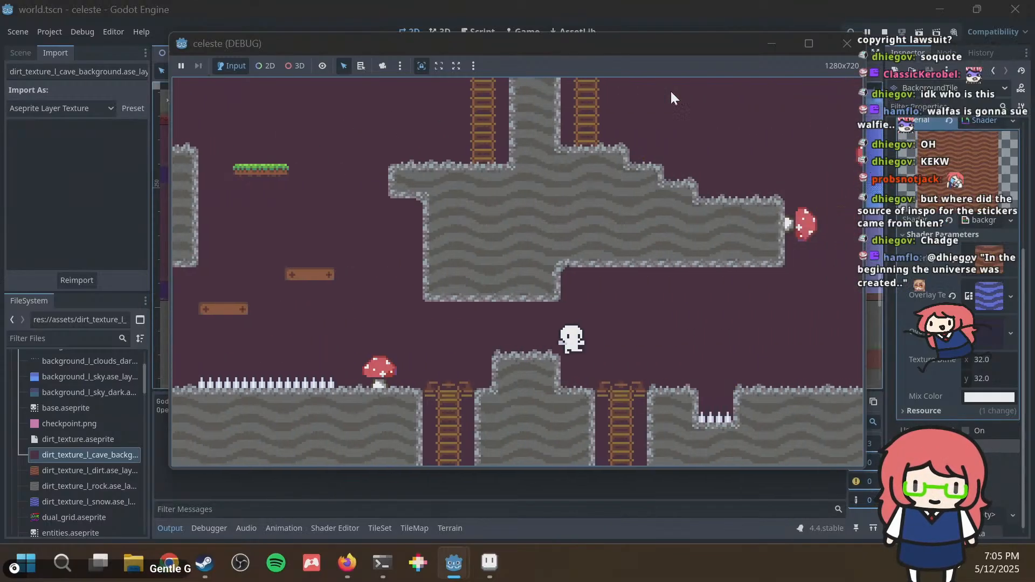
Switch to Aseprite and undo the dark purple fill on the cave_background layer.
key("alt+Tab")
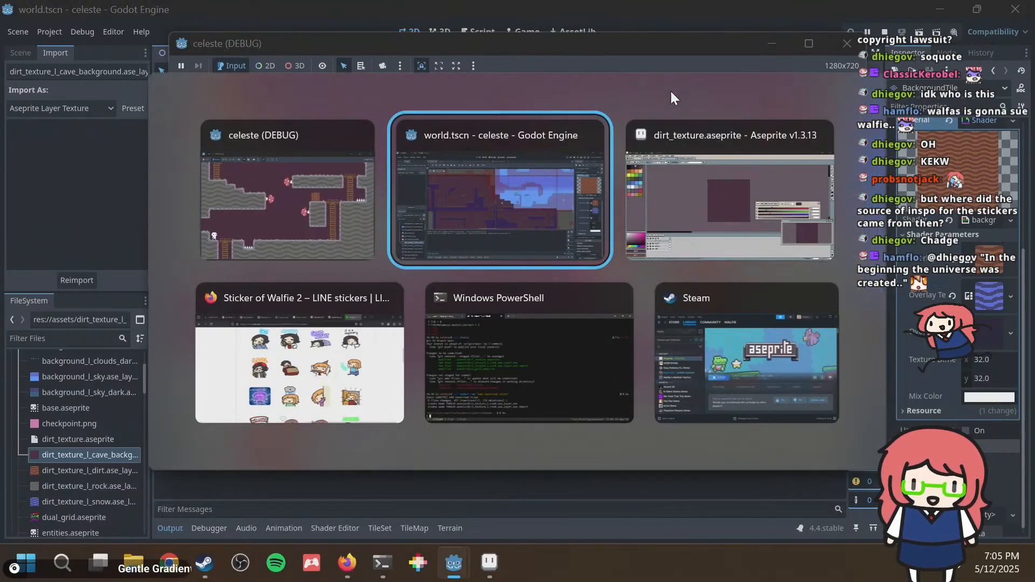
key("alt+Tab")
key("alt+Tab")
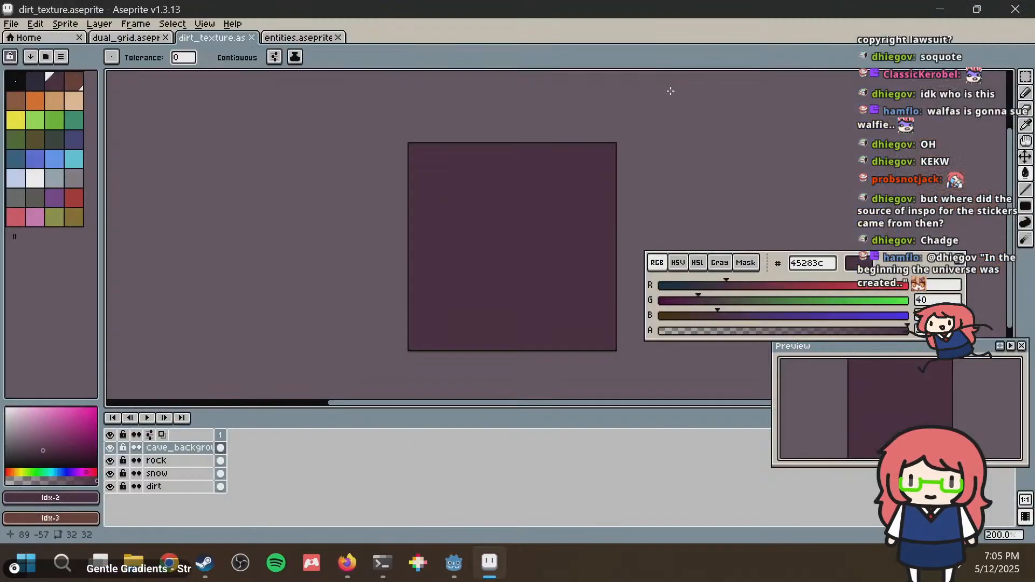
key("ctrl+z")
Try a fill and thin freehand pencil strokes in purple #45283c on the cave_background layer, undoing each attempt.
key("g")
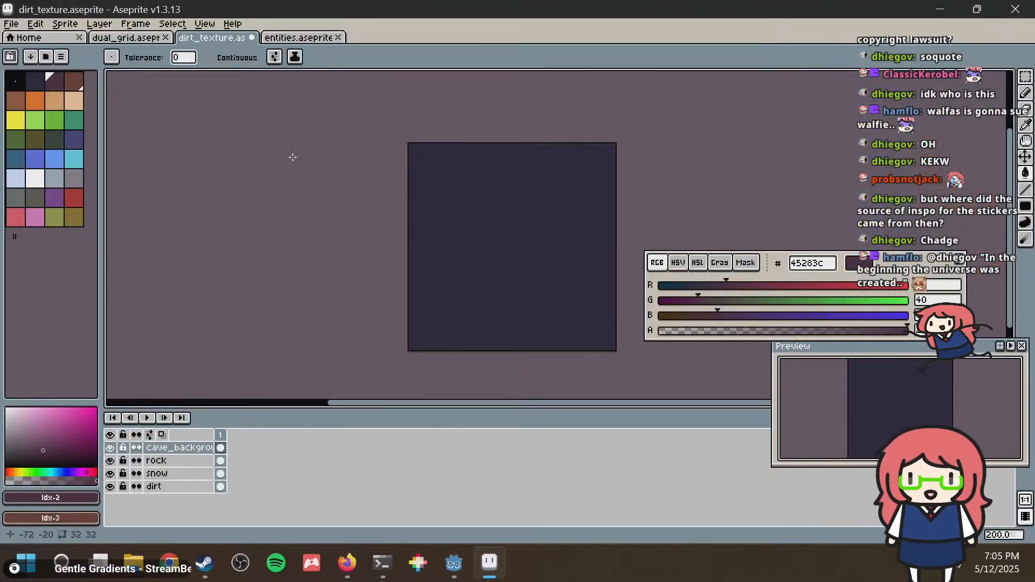
left_click(466, 183)
key("ctrl+z")
key("b")
left_click_drag(458, 176, 500, 205)
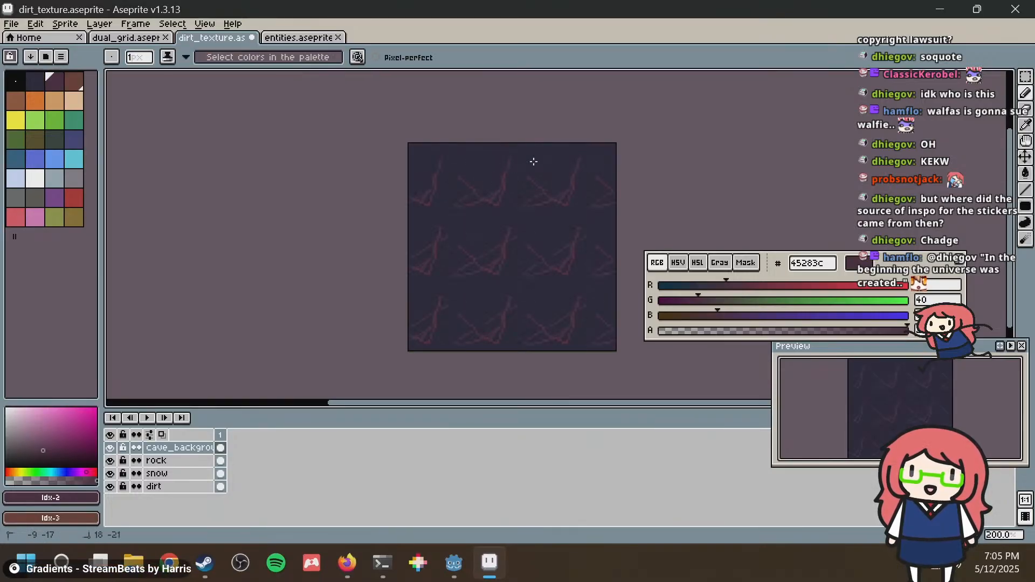
scroll(523, 167, "up", 2)
scroll(525, 170, "down", 1)
key("ctrl+z")
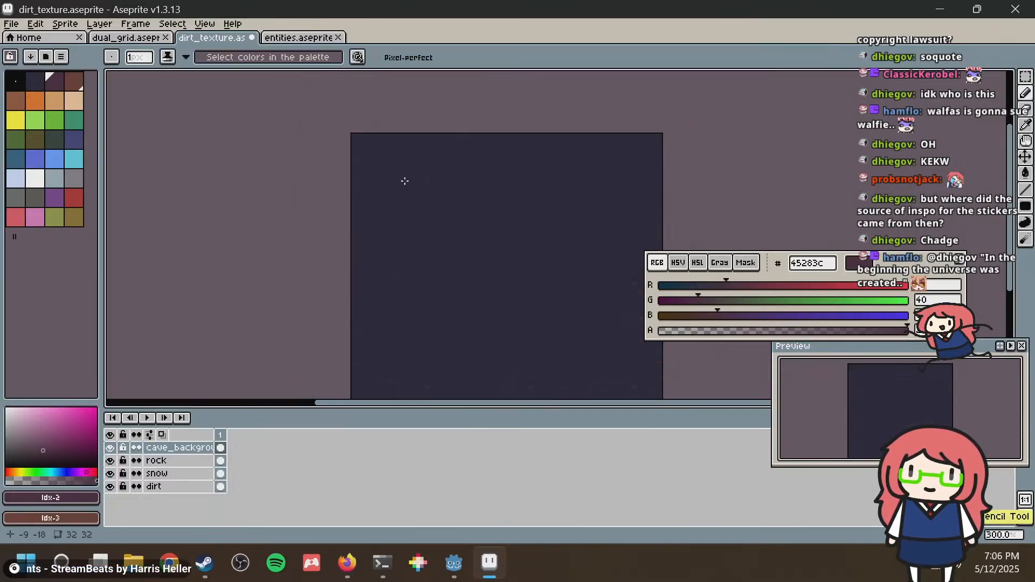
left_click(1025, 156)
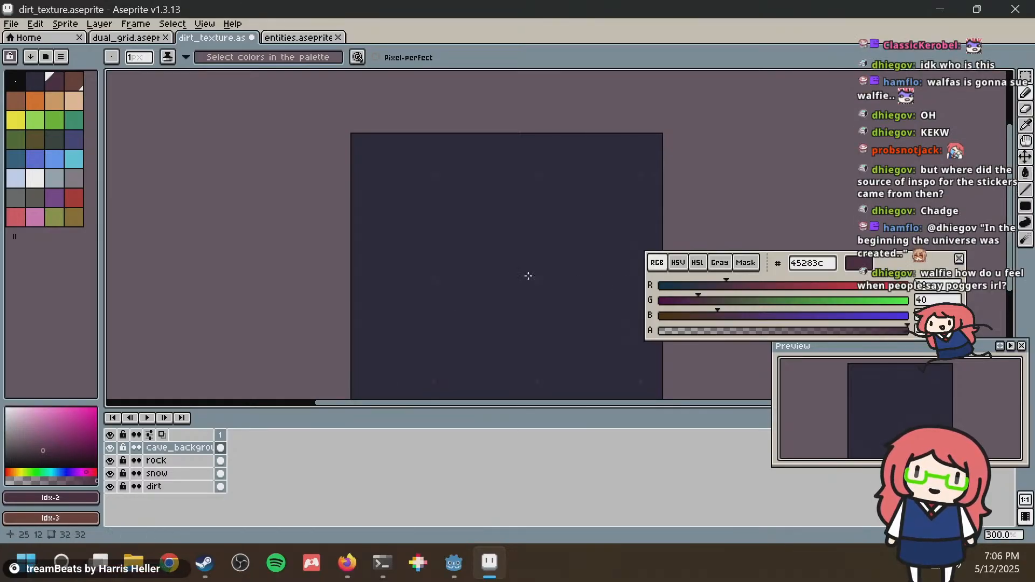
key("ctrl+z")
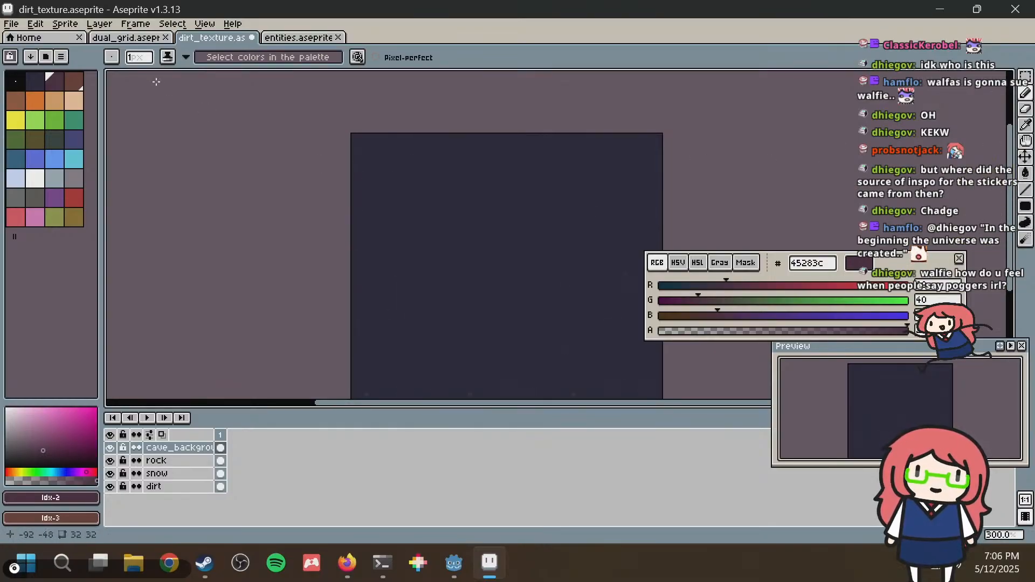
Paint dots and a curved blotch in purple #45283c with a 5 px pencil on the tiled cave_background layer and save the file.
left_click_drag(136, 57, 167, 58)
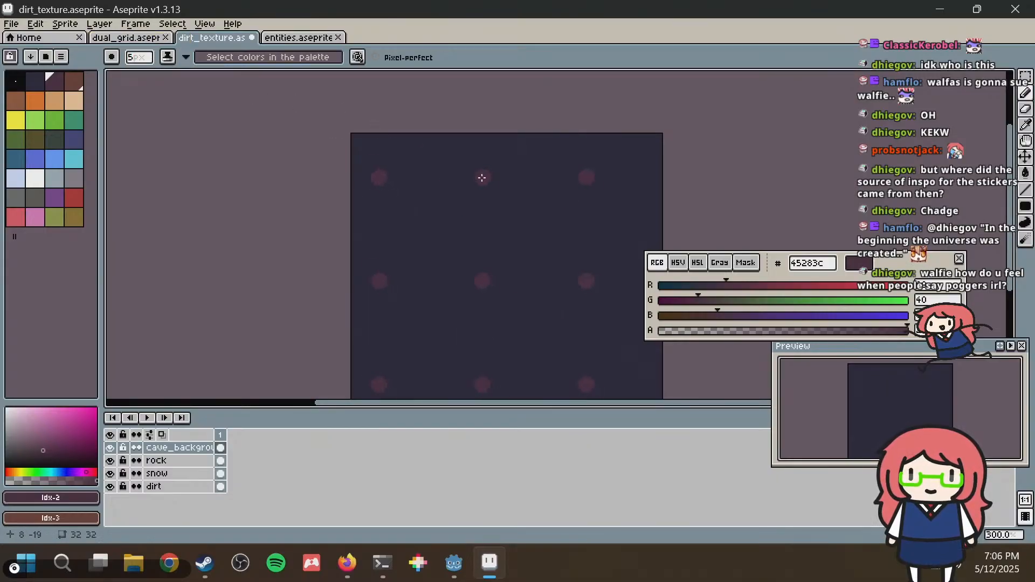
mouse_move(482, 177)
left_mouse_down()
mouse_move(532, 201)
mouse_move(545, 282)
mouse_move(552, 270)
left_mouse_up()
key("ctrl+z")
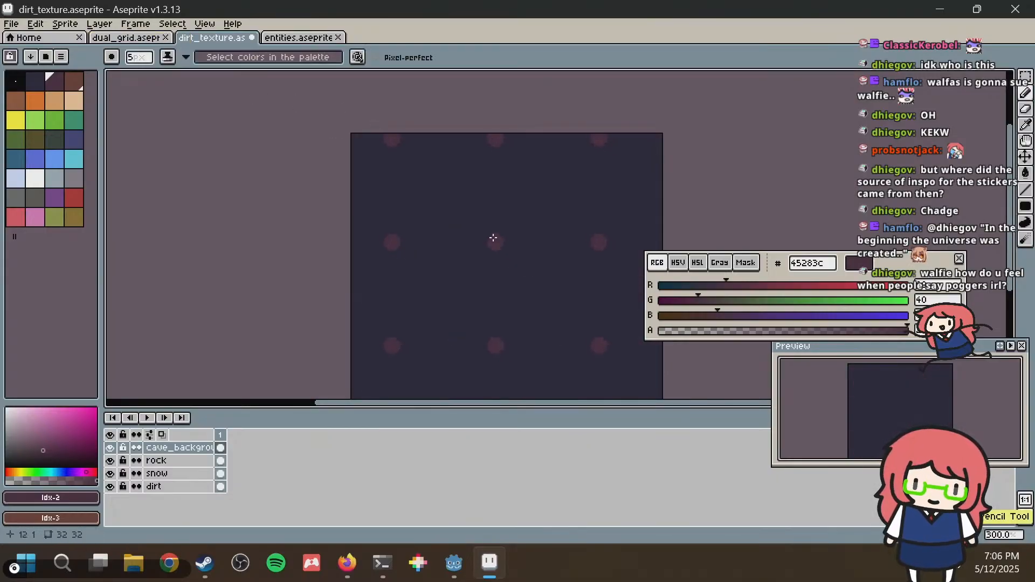
left_click(470, 216)
left_click(531, 210)
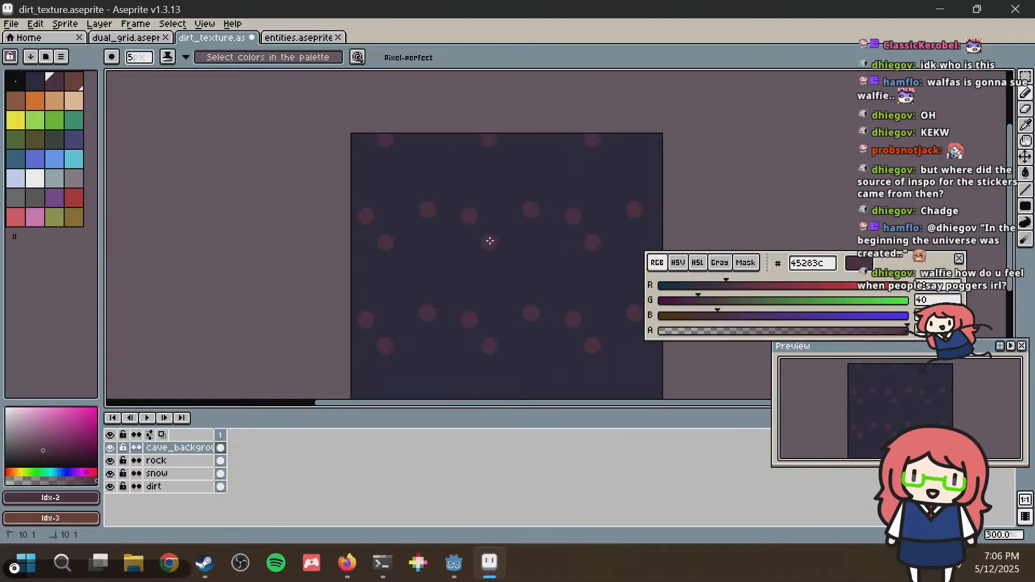
left_click_drag(490, 241, 519, 238)
key("ctrl+s")
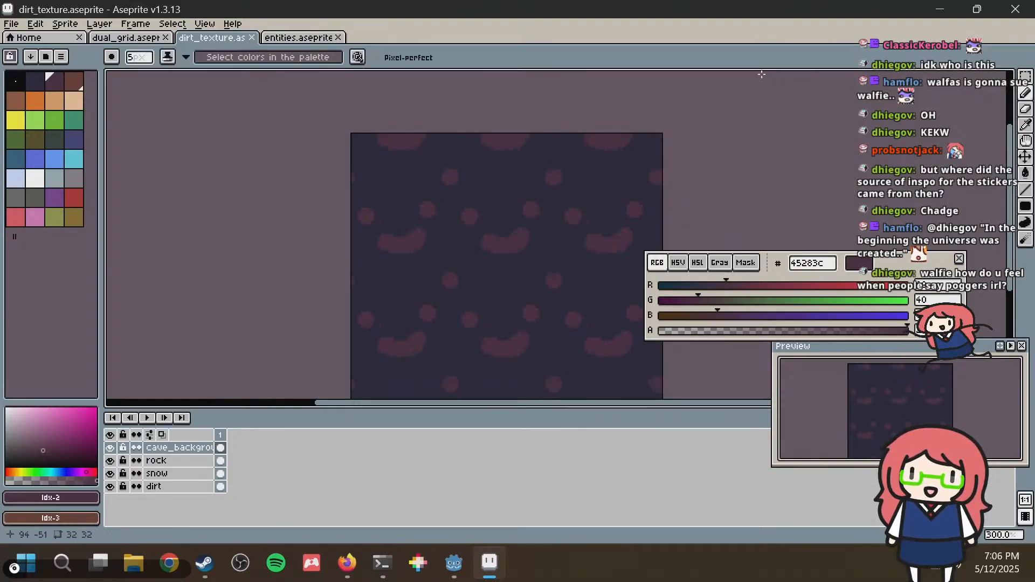
Switch to Godot, reimport the spotted cave_background texture and restart the game.
key("alt+Tab")
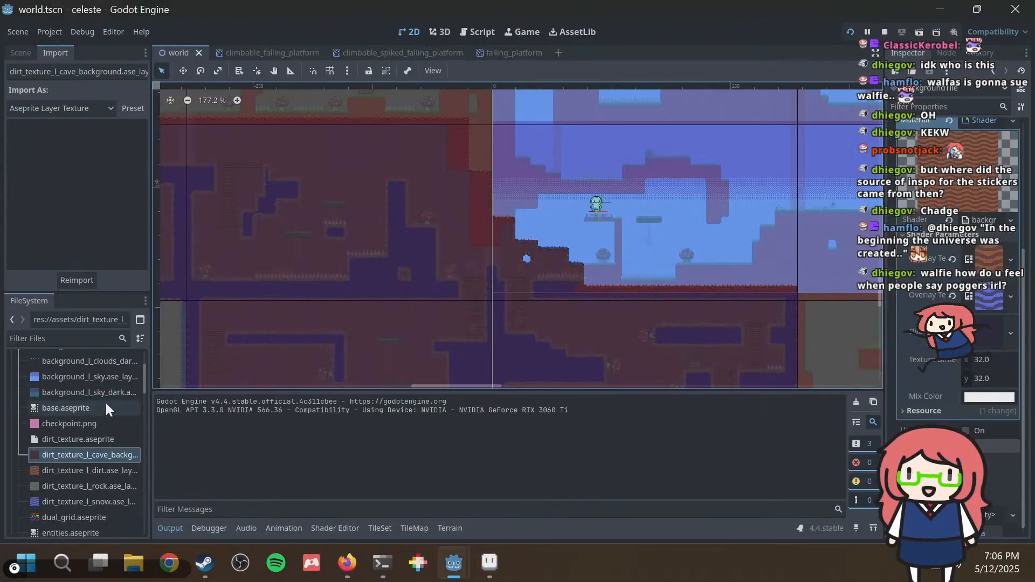
left_click(79, 280)
key("F5")
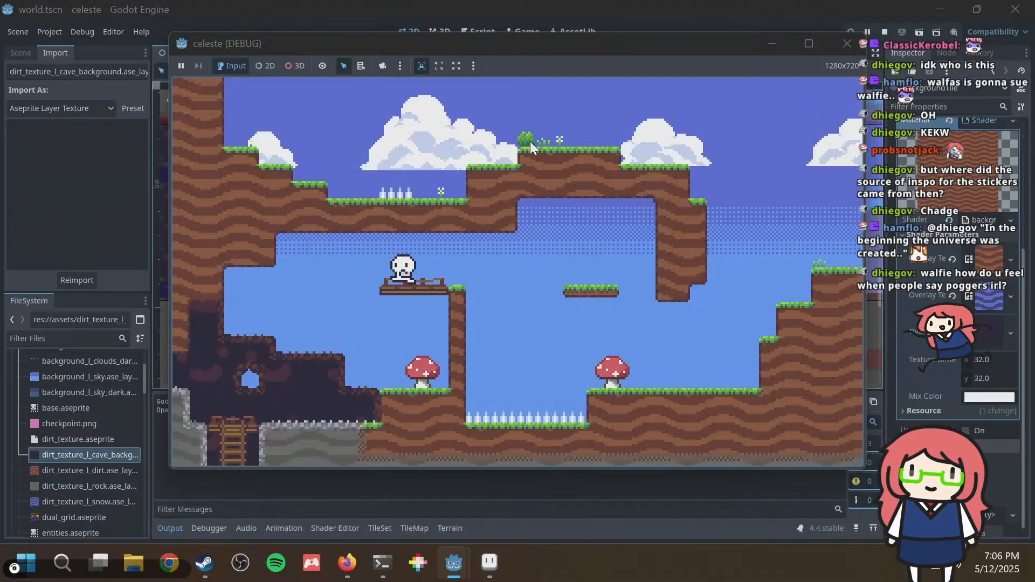
Move the character through the cave rooms to examine the repeating purple spot pattern behind the rock.
key("Left")
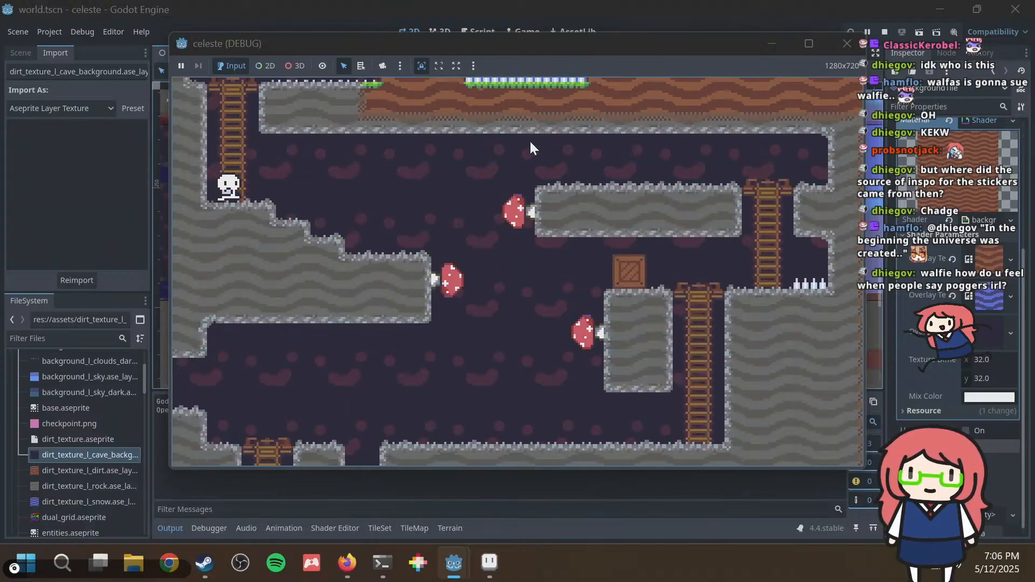
key("Right")
key("Right")
key("space")
key("Left")
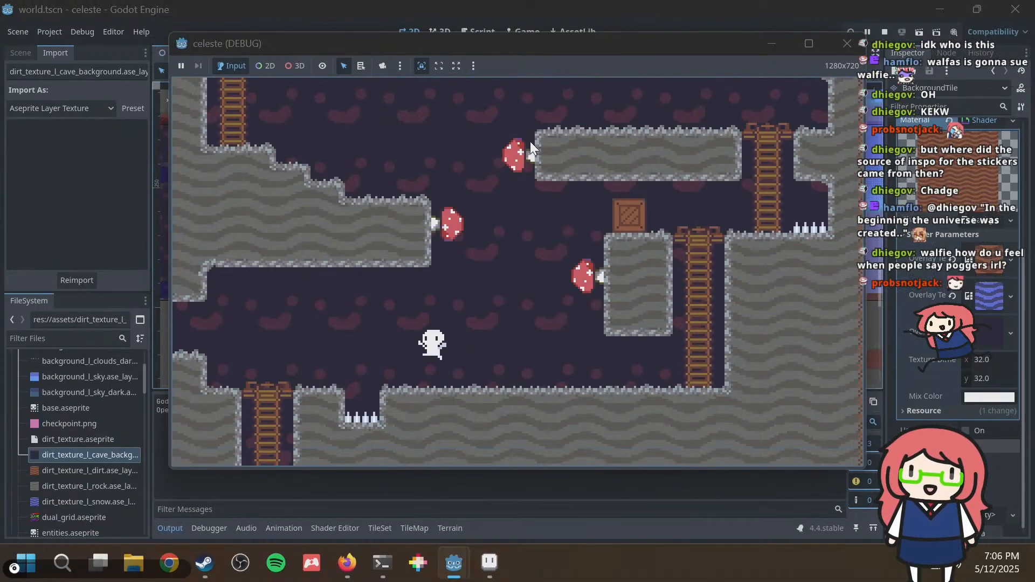
key("Down")
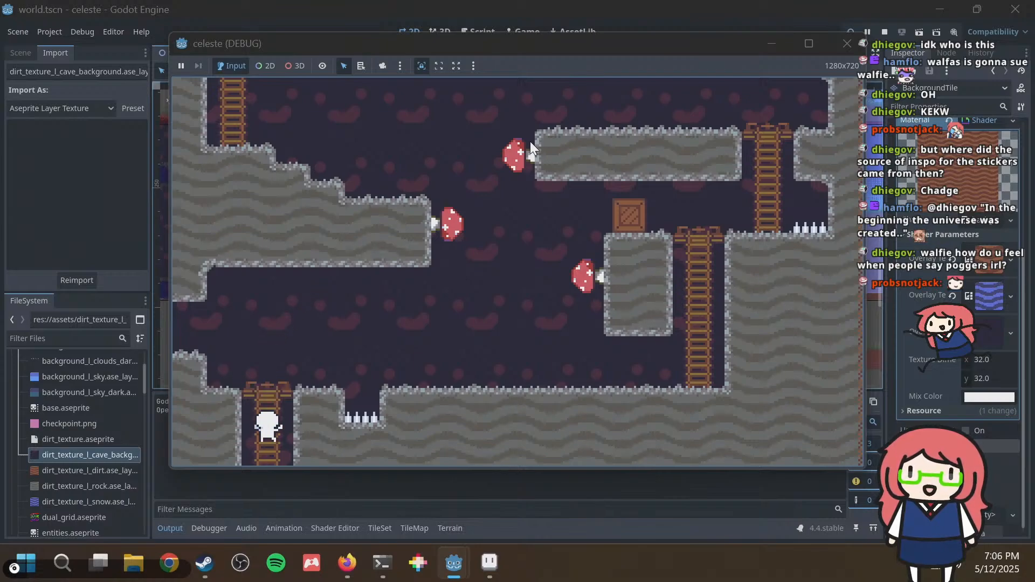
key("Right")
key("Right")
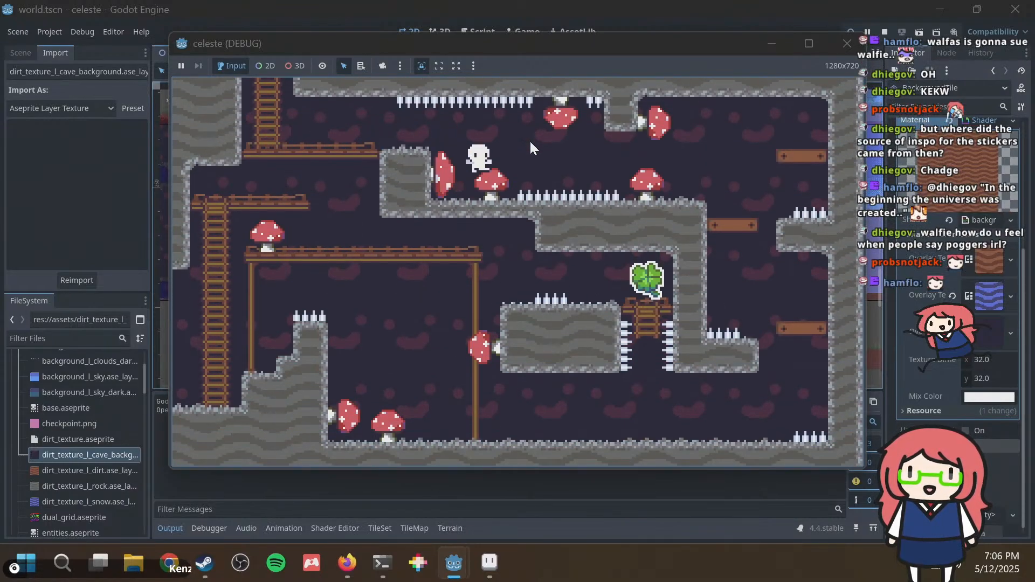
Move the character back through the spiked mushroom room to the adjoining ladder room, examining the spotted background around the rock.
key("space")
key("Left")
key("Right")
key("Left")
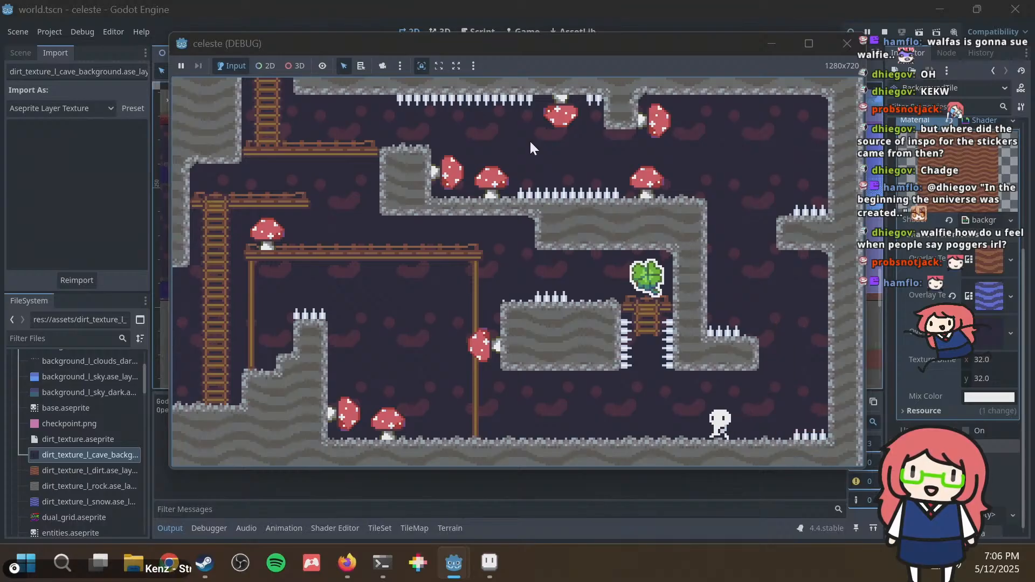
key("space")
key("Left")
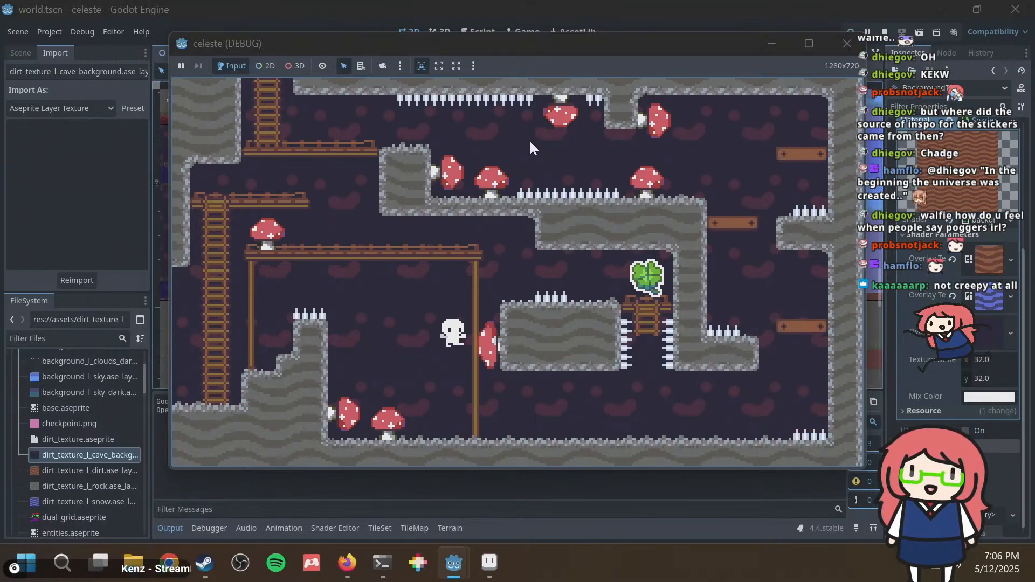
key("space")
key("Left")
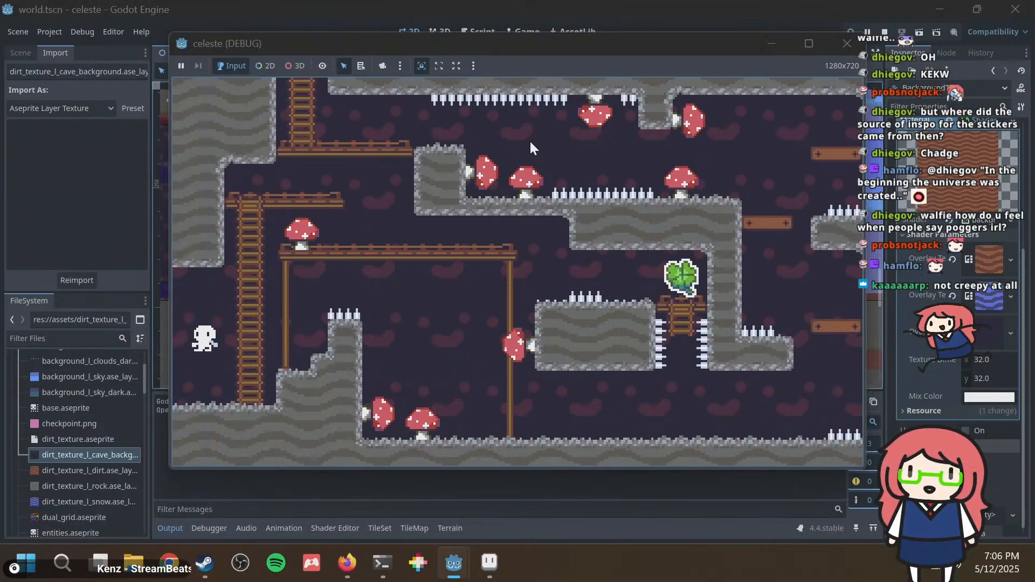
key("space")
key("Up")
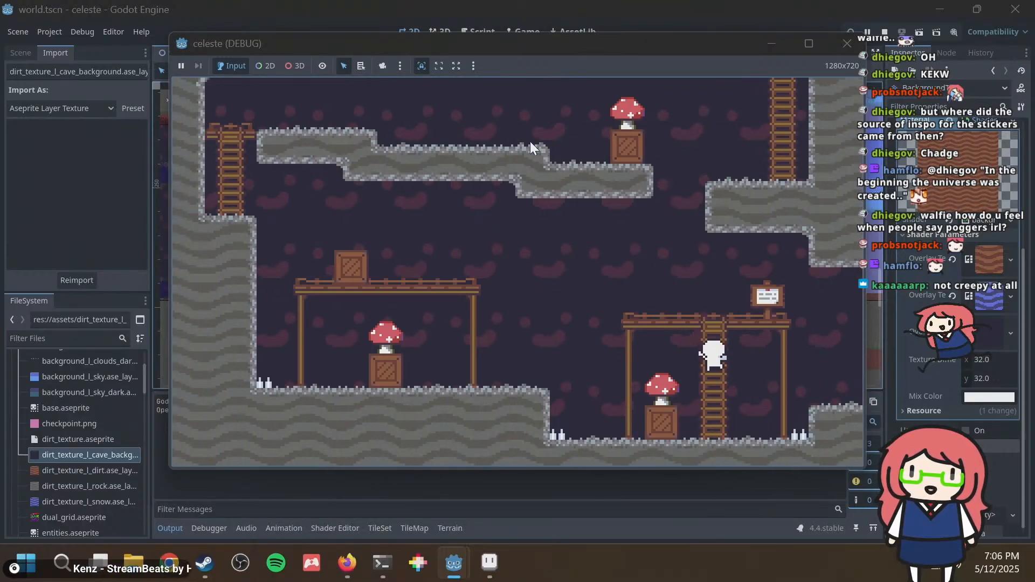
Play around the wooden platforms and the crate with the mushroom to judge how the spotted background reads behind objects.
key("Left")
key("Left")
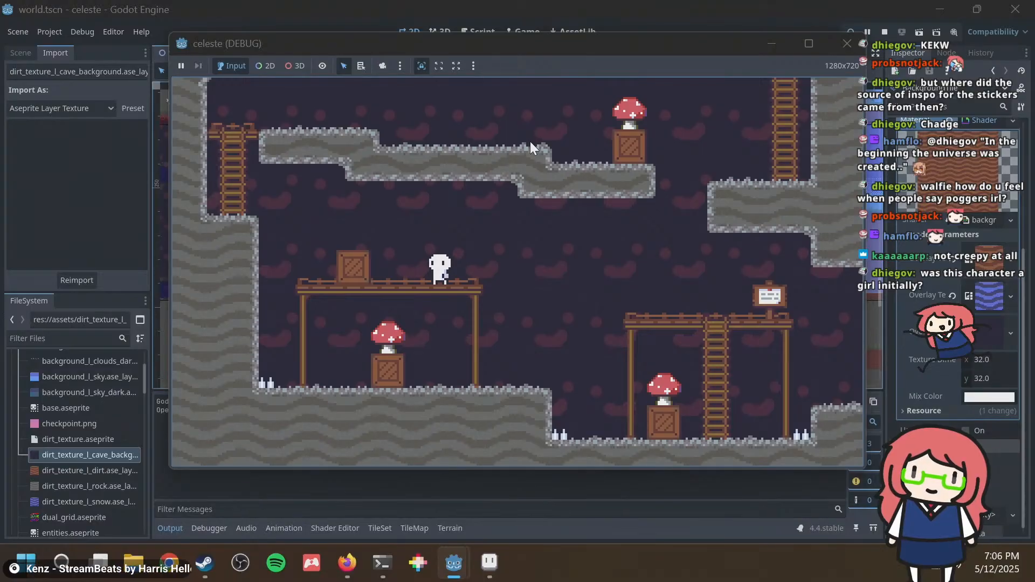
key("space")
key("Left")
key("Right")
key("Left")
key("Right")
key("space")
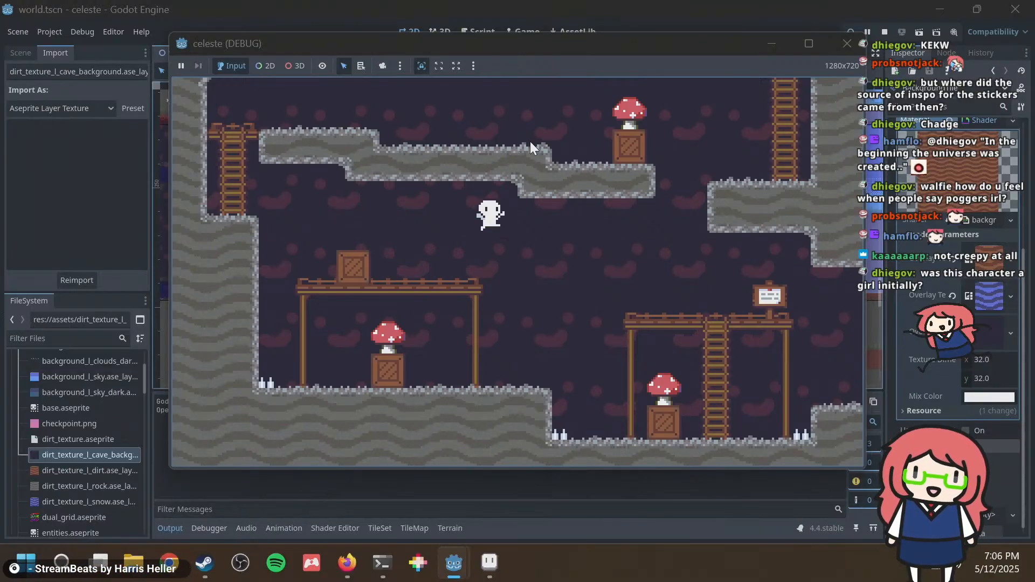
key("Left")
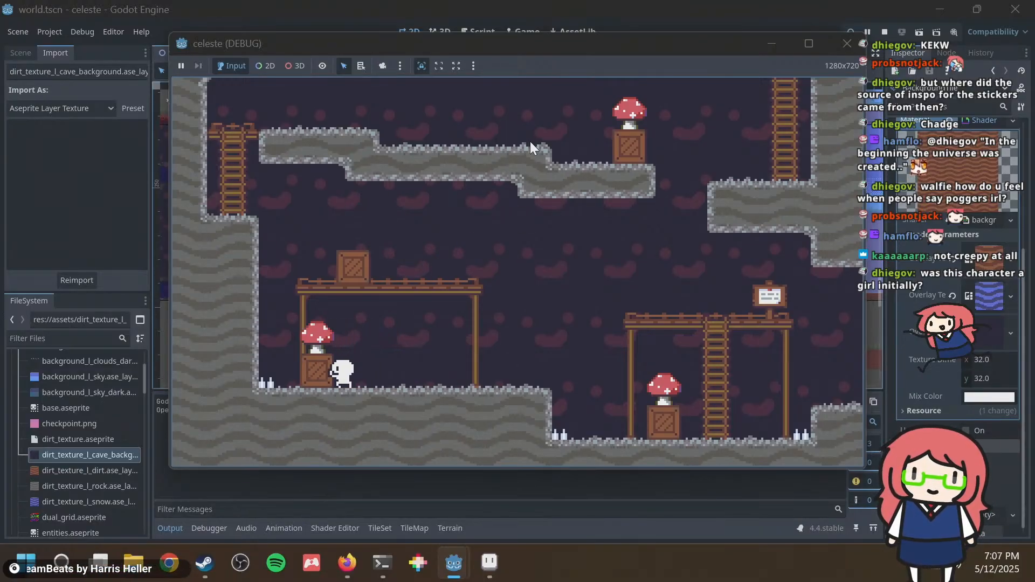
key("space")
key("Right")
key("Right")
key("space")
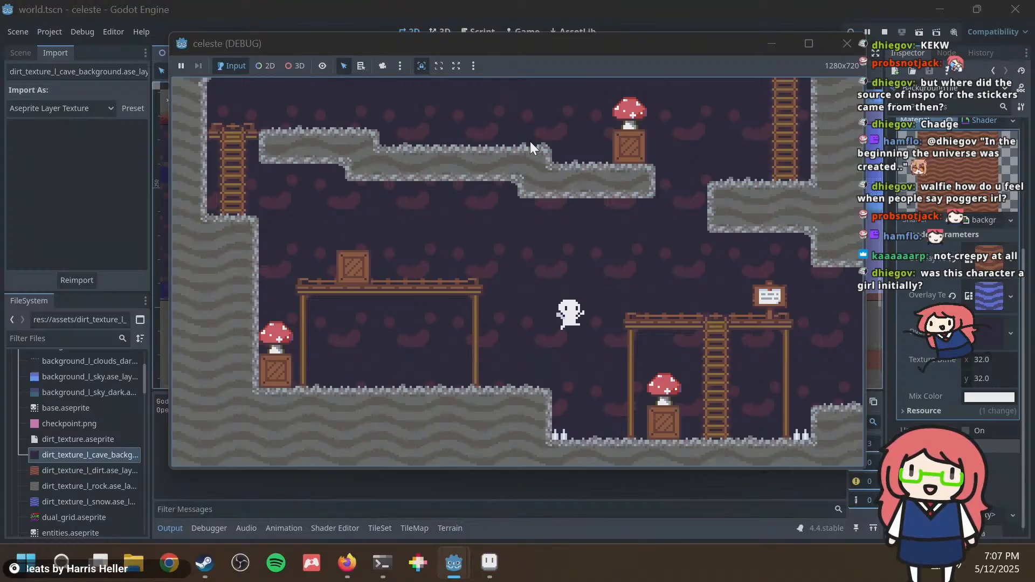
key("Up")
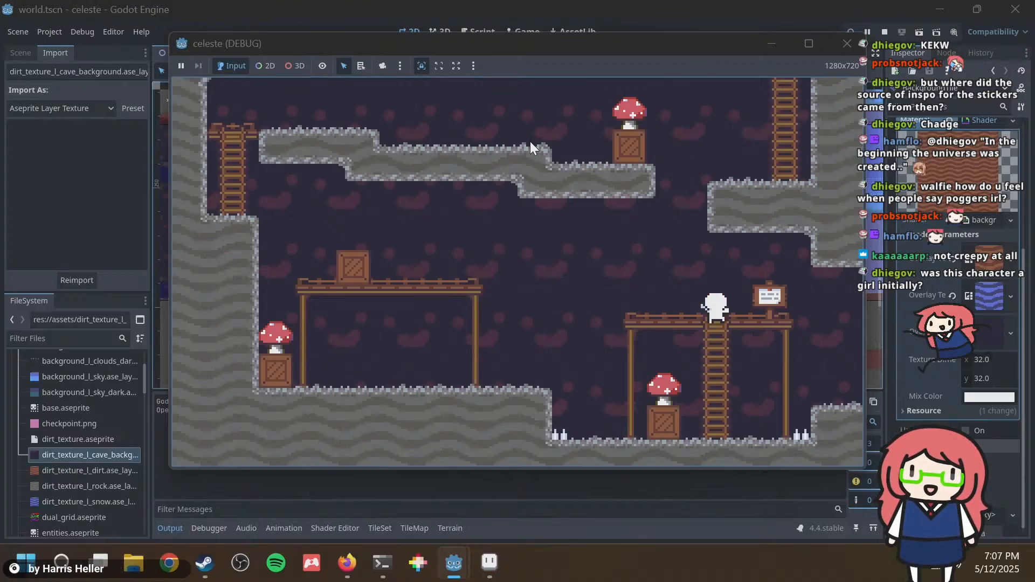
Move the character past the upper crate and rock ledge and up the tall ladder, checking the background spots along the route.
key("space")
key("Left")
key("Left")
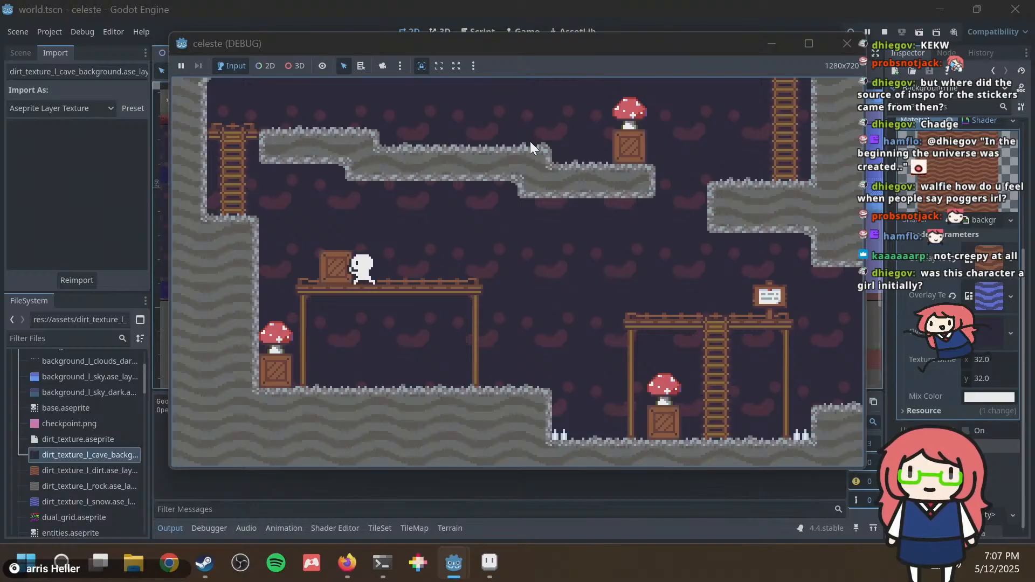
key("space")
key("Left")
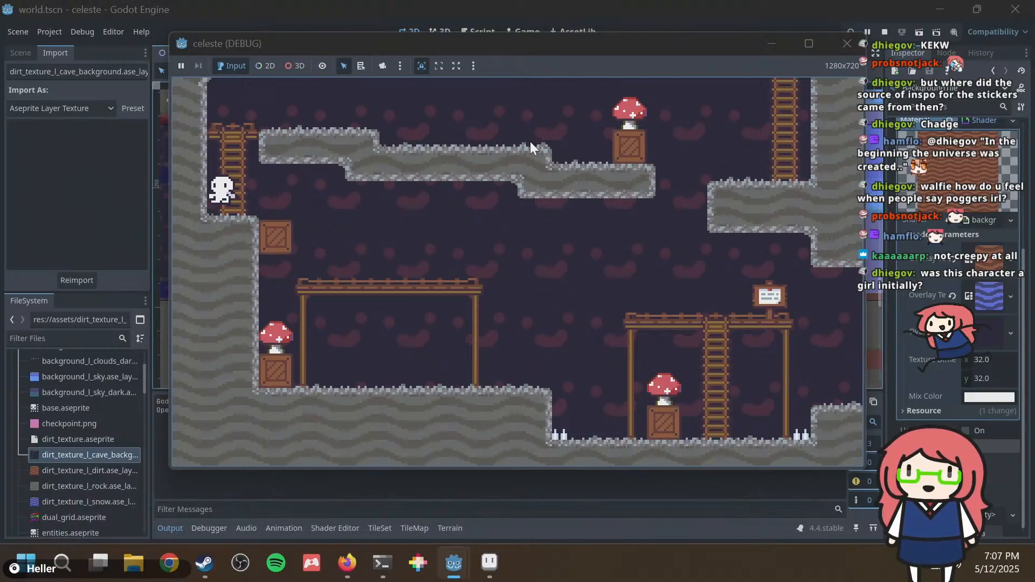
key("Up")
key("space")
key("Right")
key("Right")
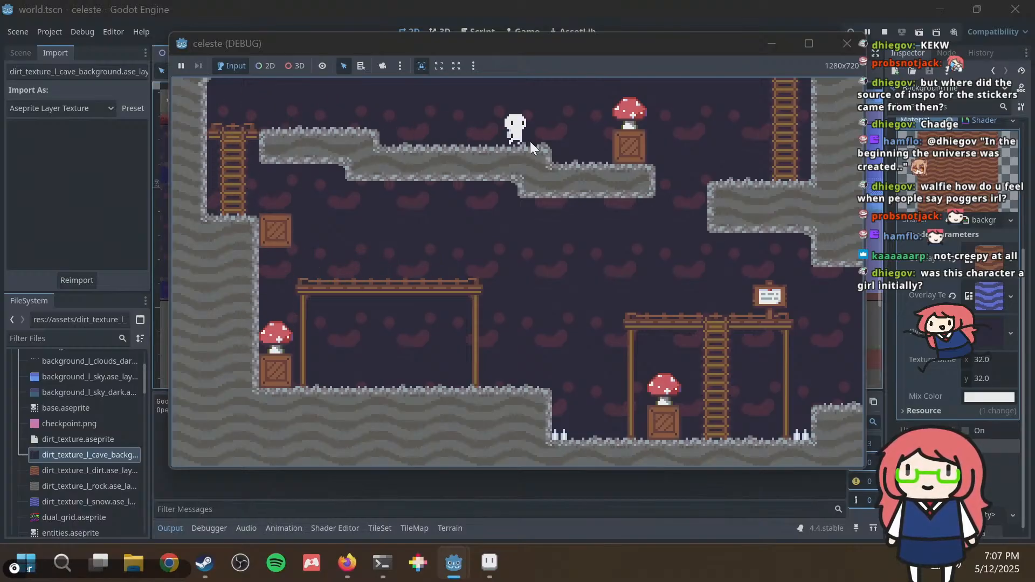
key("Right")
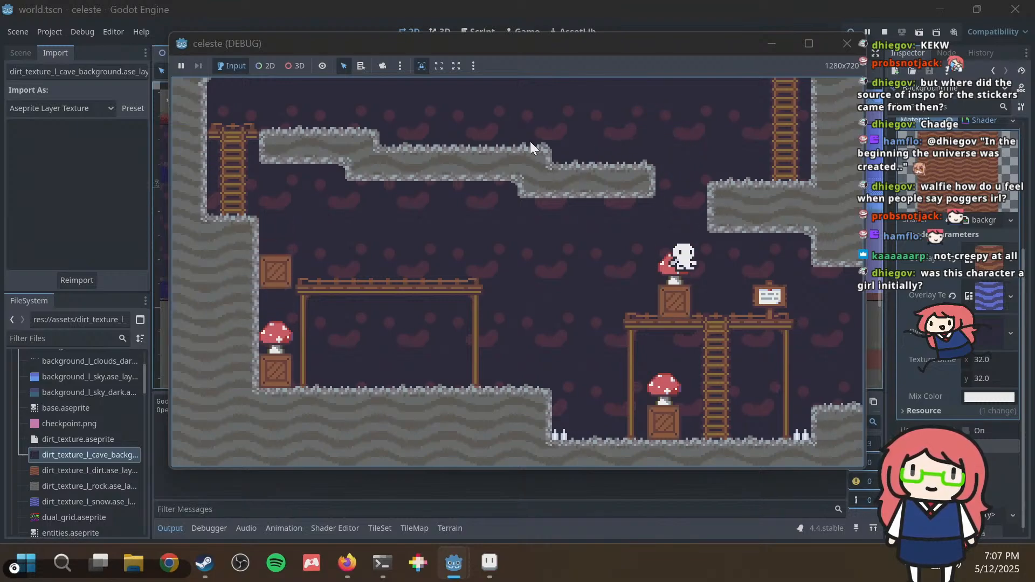
key("space")
key("Up")
key("Up")
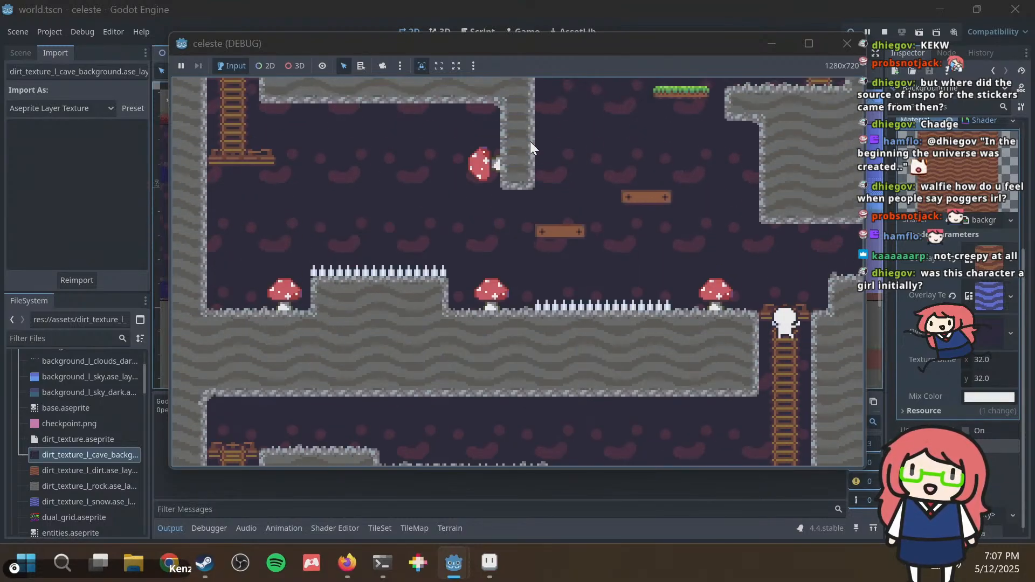
Explore the upper room with the falling platforms and grassy ledge to examine the spotted background there.
key("Left")
key("space")
key("space")
key("Left")
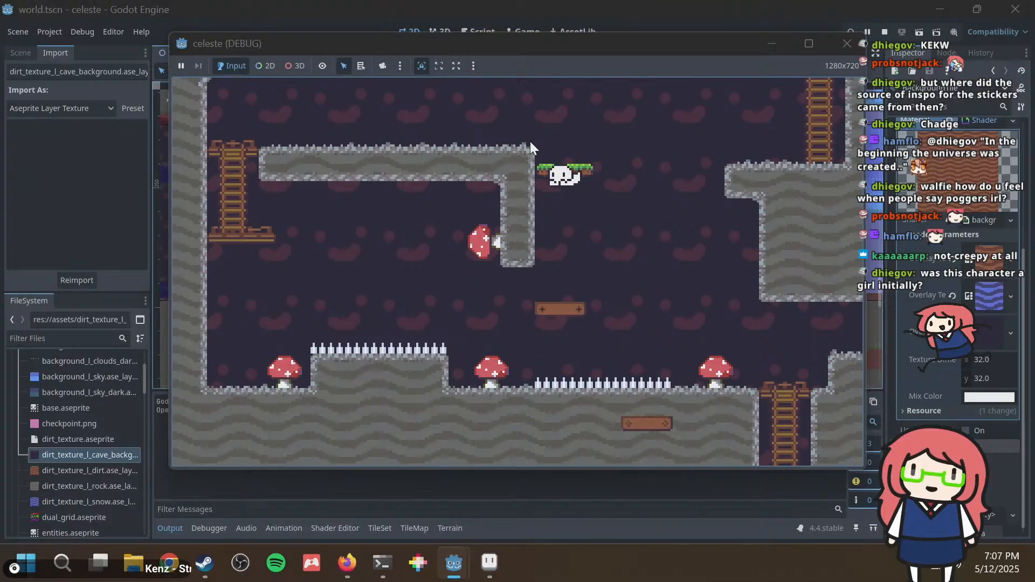
key("space")
key("Right")
key("space")
key("Left")
key("Left")
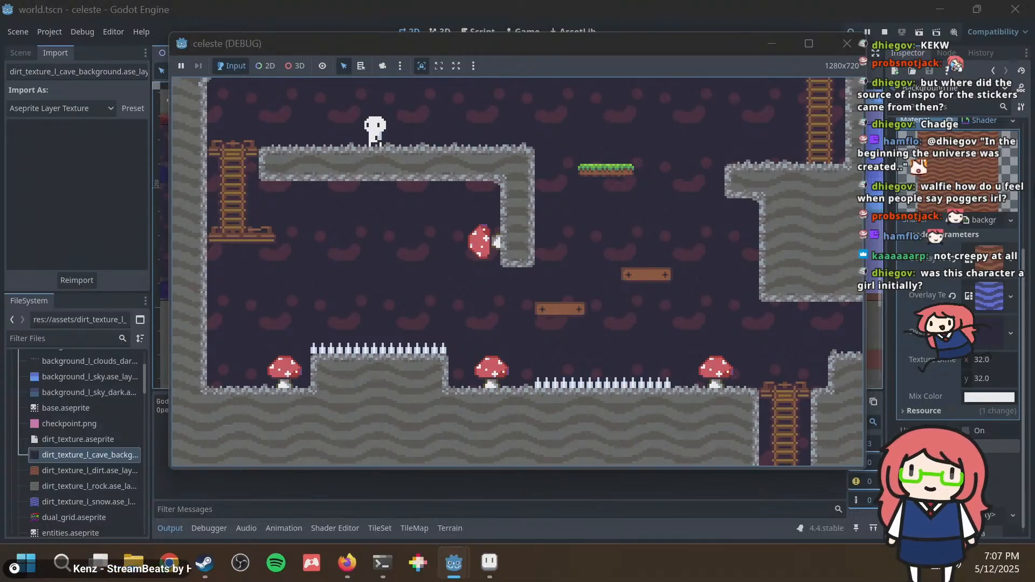
key("Right")
key("Right")
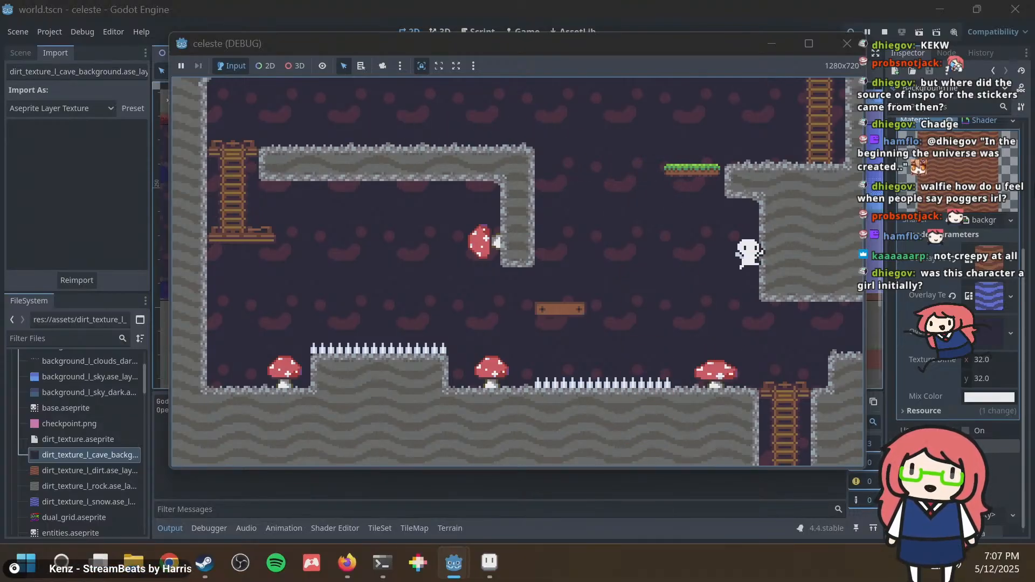
Switch to dirt_texture.aseprite in Aseprite and undo the painted spot pattern on the cave_background layer.
left_click(896, 1)
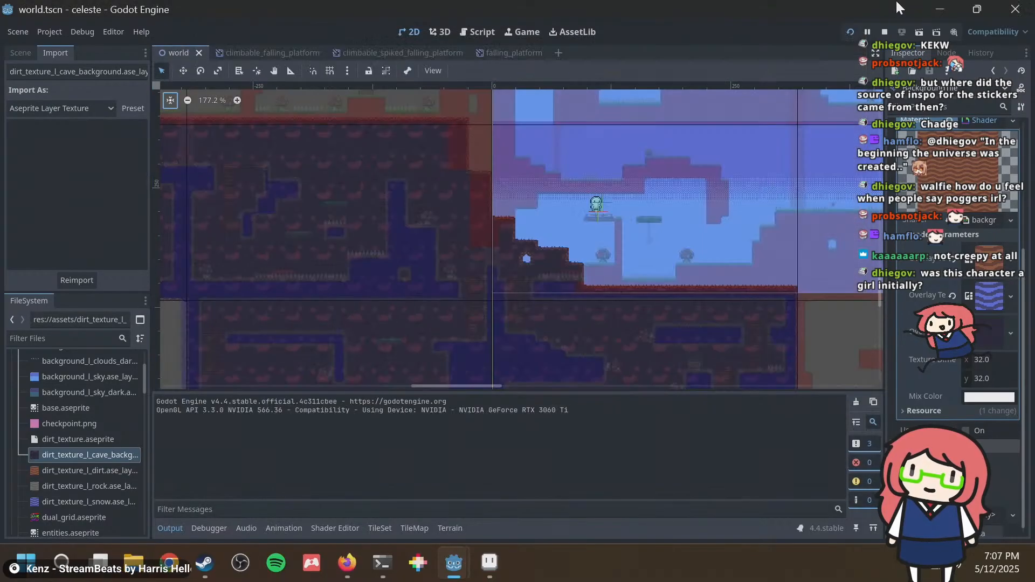
key("alt+Tab")
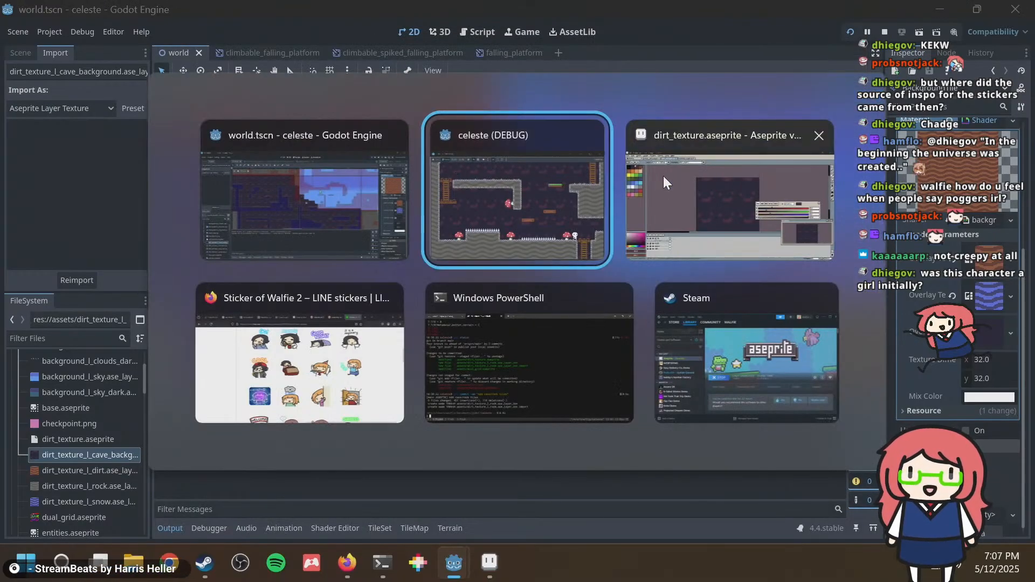
left_click(677, 180)
key("ctrl+z")
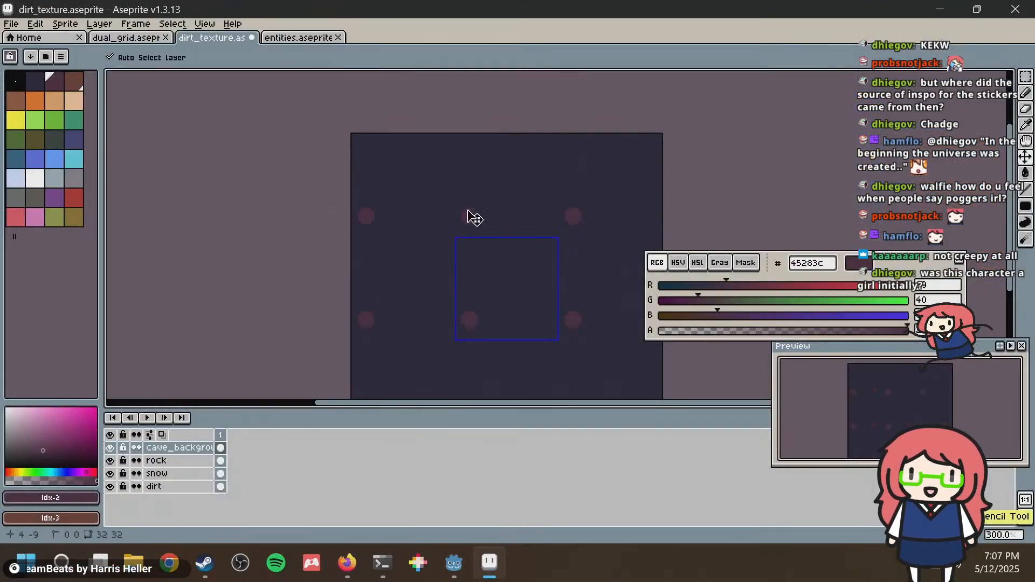
Try freehand branching blotches in purple #45283c with the 5 px pencil on cave_background, undoing each attempt.
key("b")
mouse_move(474, 200)
left_mouse_down()
mouse_move(508, 219)
mouse_move(513, 240)
left_mouse_up()
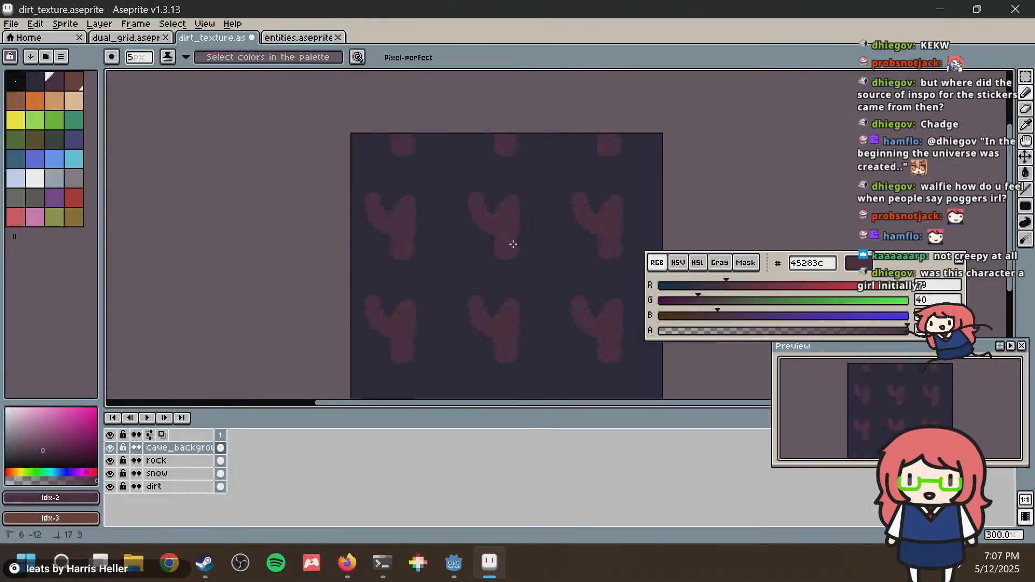
key("ctrl+z")
mouse_move(479, 201)
left_mouse_down()
mouse_move(550, 180)
mouse_move(480, 217)
mouse_move(548, 187)
mouse_move(495, 238)
mouse_move(529, 219)
mouse_move(545, 245)
mouse_move(500, 272)
left_mouse_up()
key("ctrl+z")
key("ctrl+z")
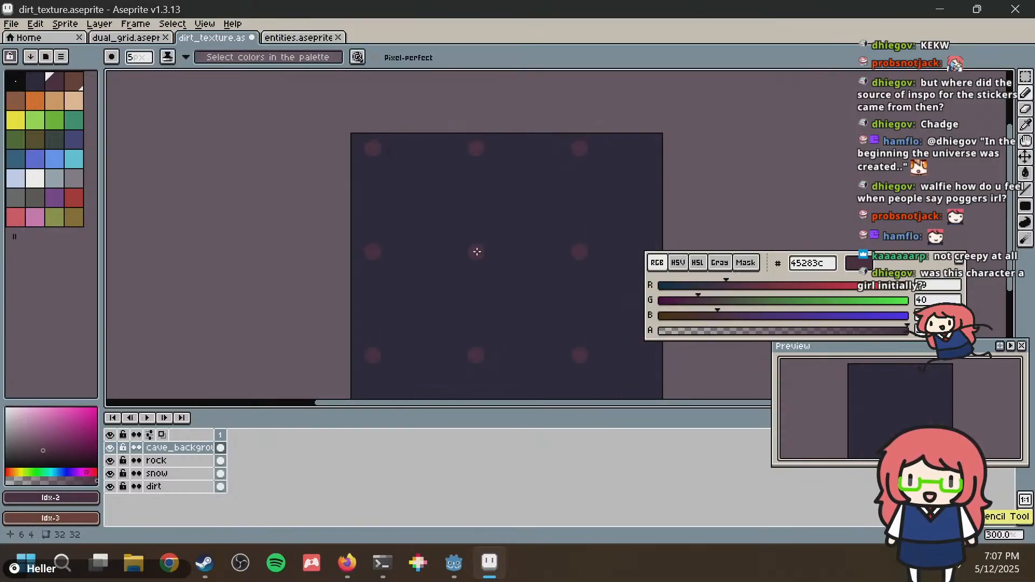
Place separate round dots in purple #45283c with the 5 px pencil on the tiled cave_background layer, undoing misplaced ones.
left_click(519, 213)
left_click(536, 262)
key("ctrl+z")
key("ctrl+z")
key("ctrl+z")
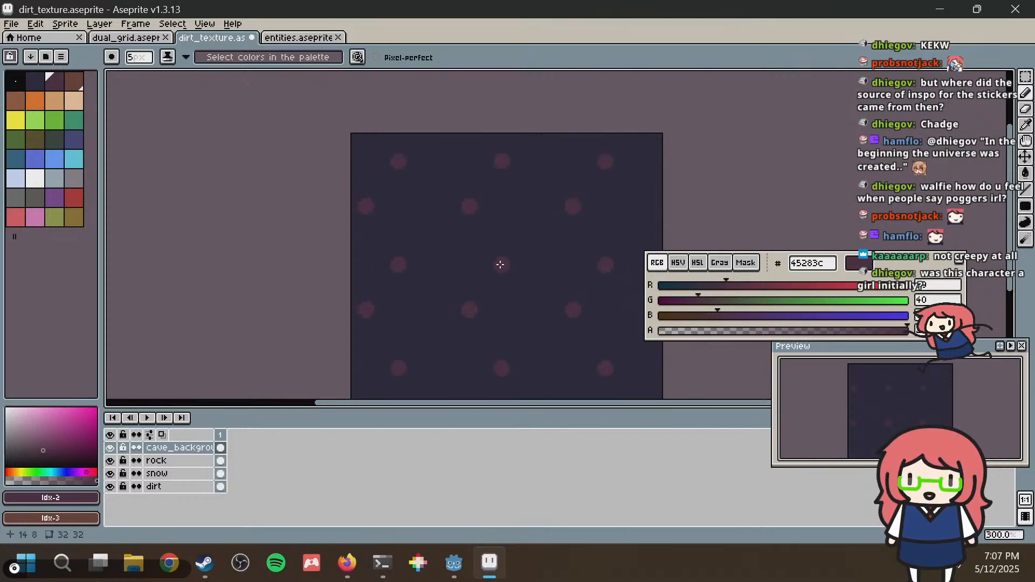
left_click(527, 314)
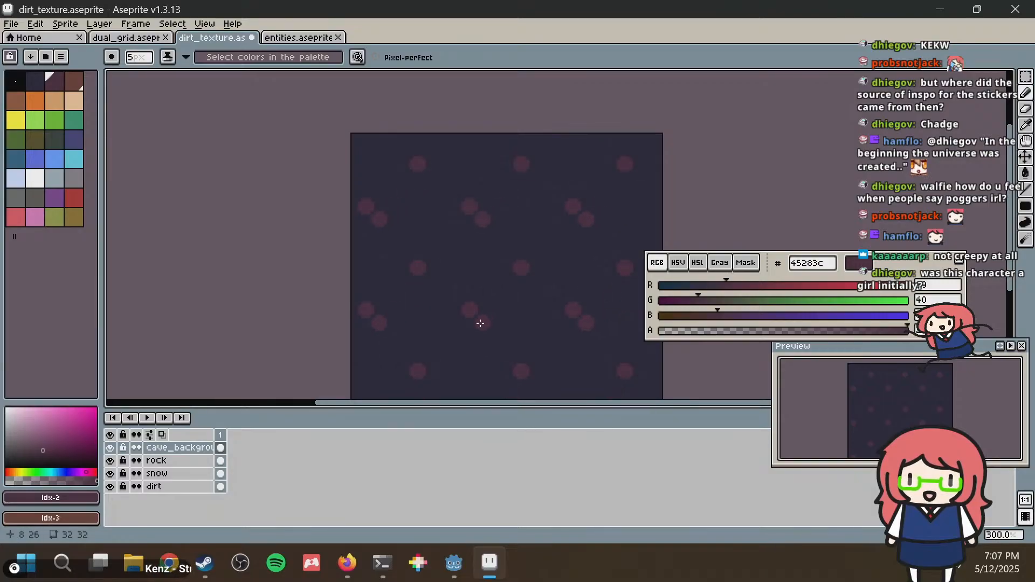
Scatter more dark maroon #45283c dots over the cave_background layer with the 5 px brush and save the texture.
scroll(799, 172, "down", 2)
scroll(819, 154, "up", 1)
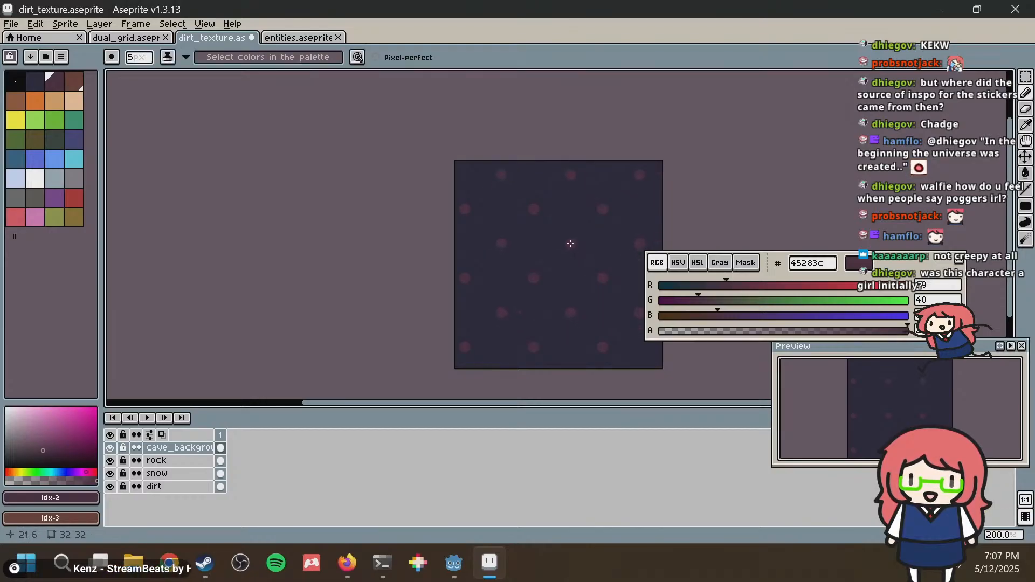
scroll(619, 220, "up", 1)
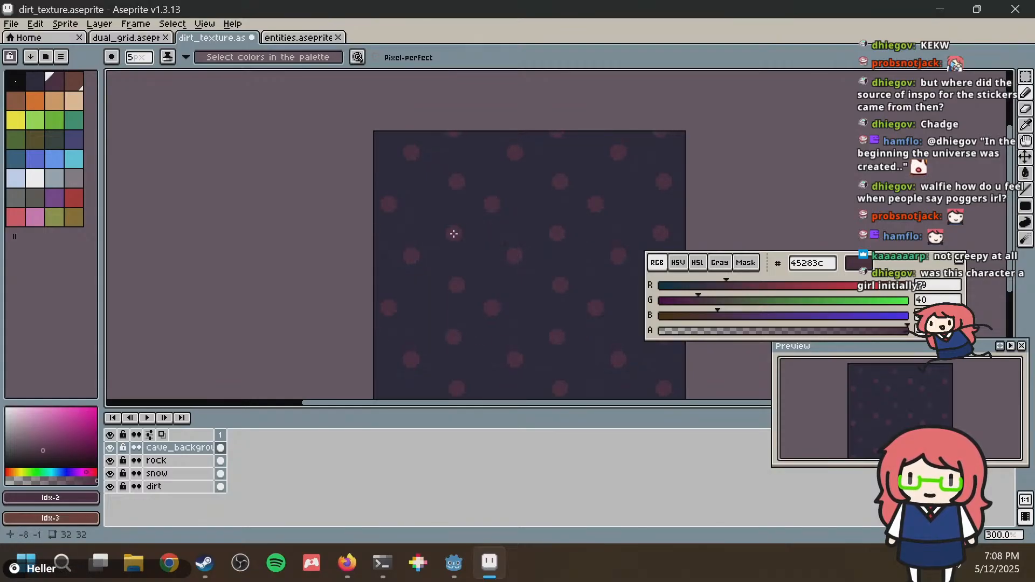
scroll(787, 176, "down", 1)
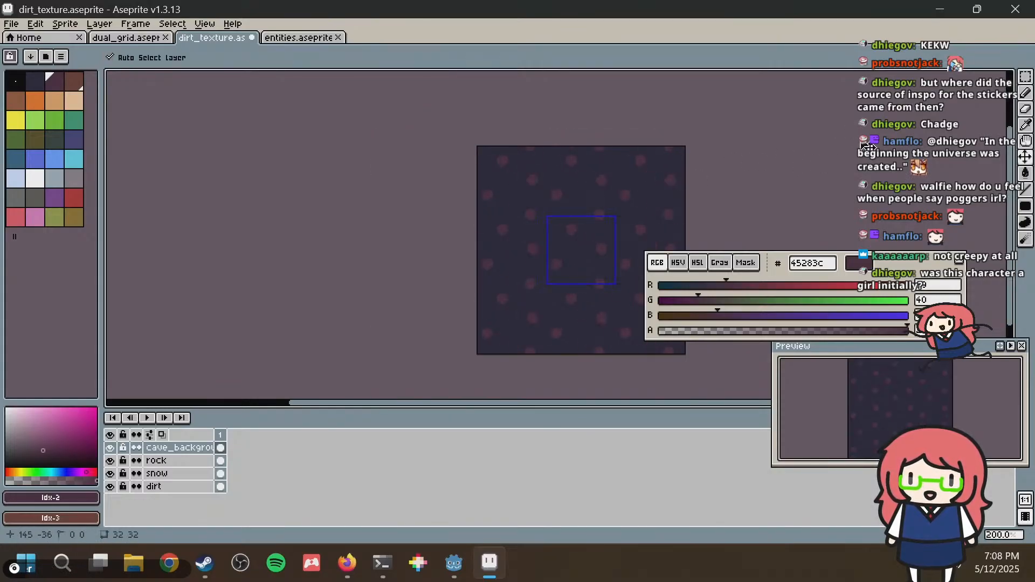
key("ctrl+s")
Switch to Godot, reimport the cave_background texture of dirt_texture and run the game.
key("alt+Tab")
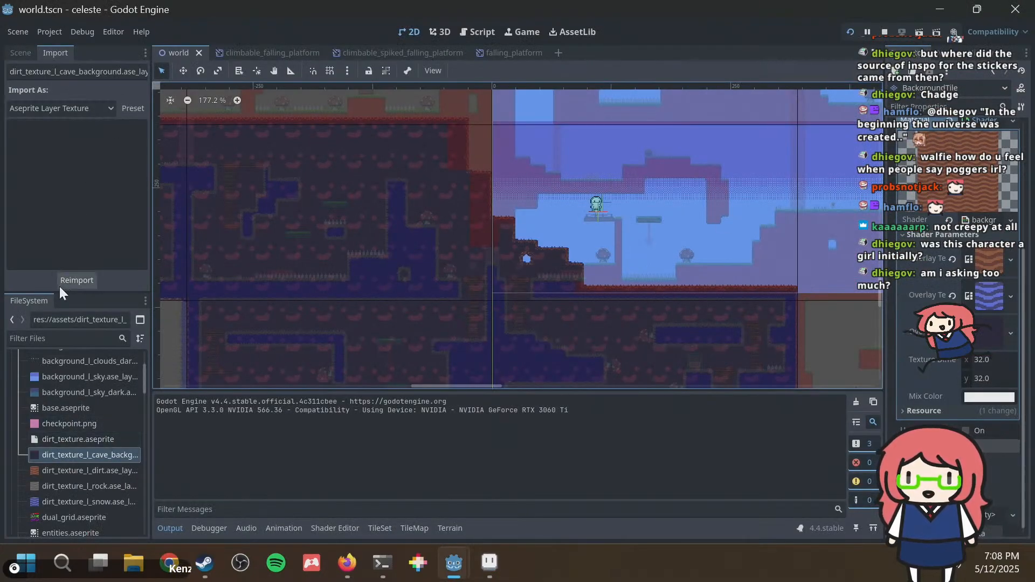
left_click(72, 275)
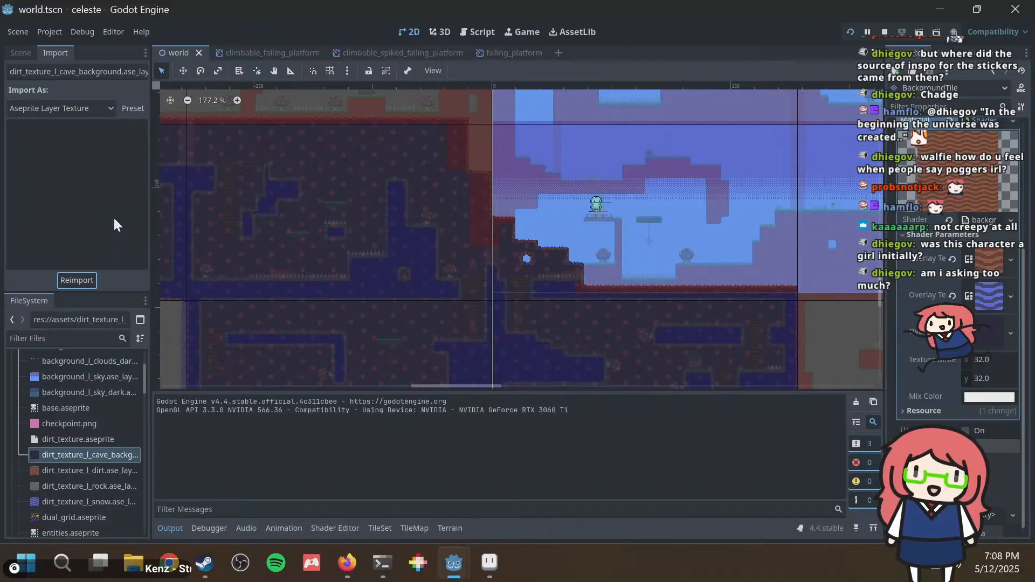
key("F5")
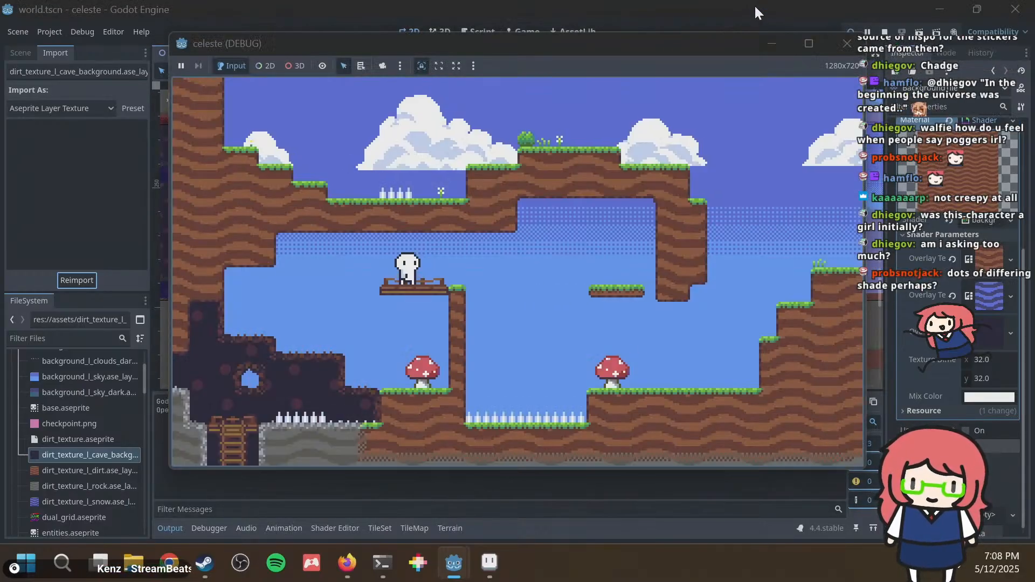
Move the character down into the cave and across its ledges and ladders to examine the dotted background.
key("Left")
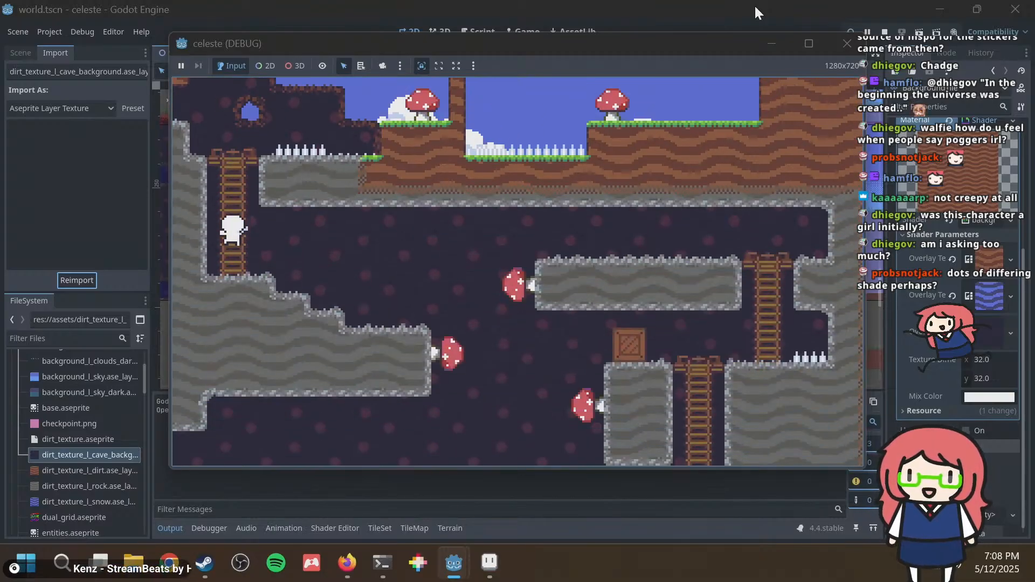
key("Right")
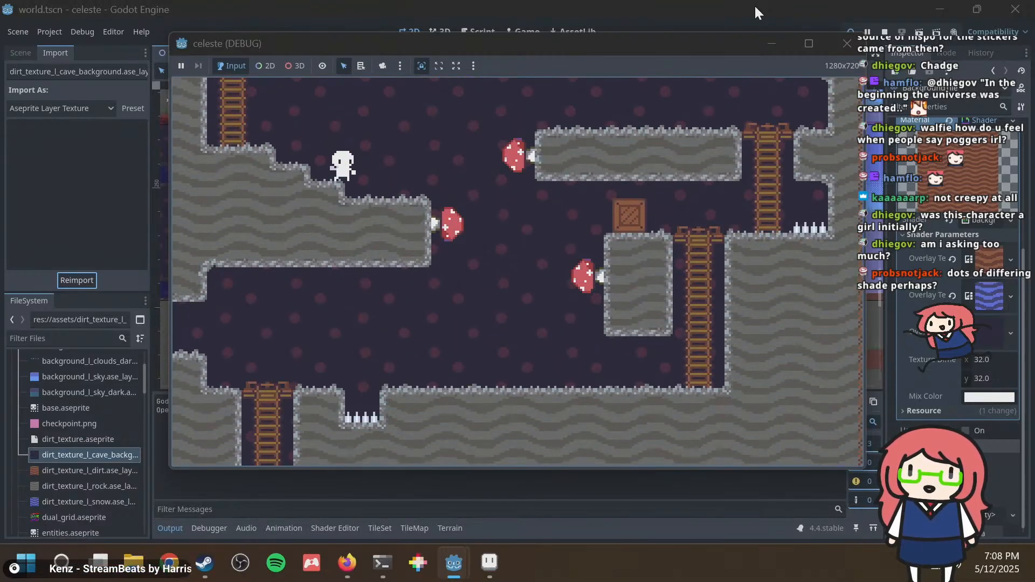
key("Left")
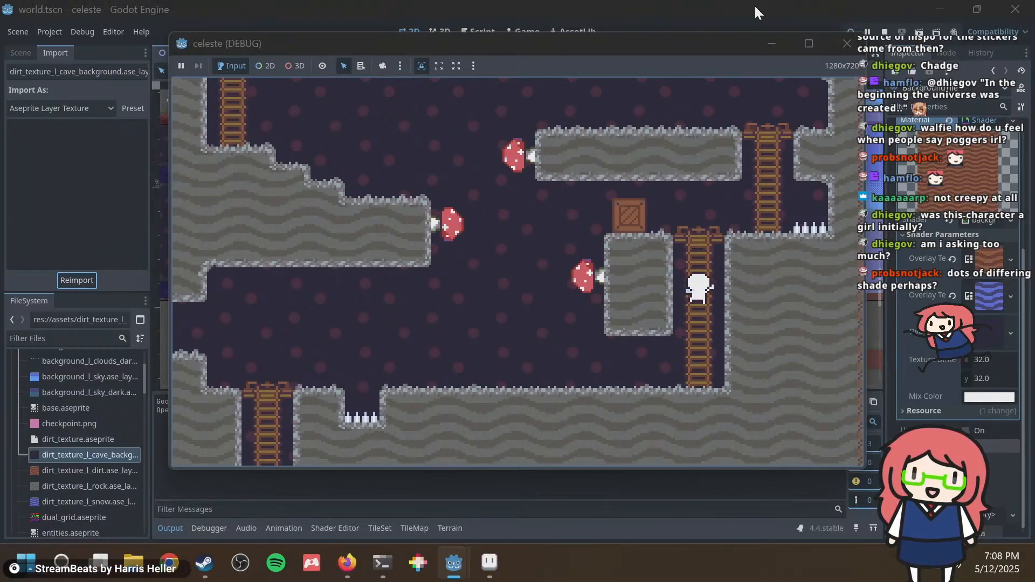
key("Right")
key("Up")
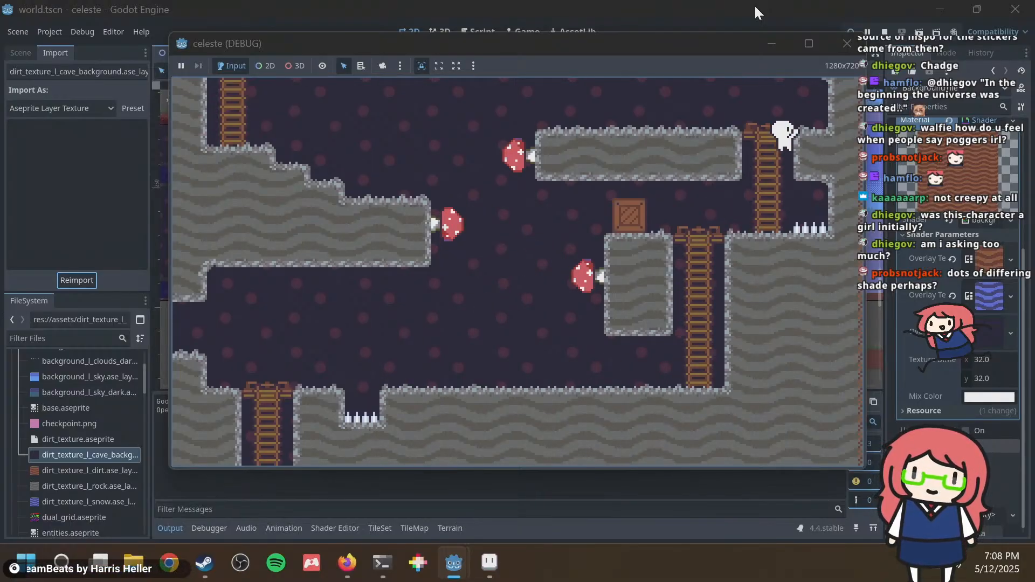
key("Left")
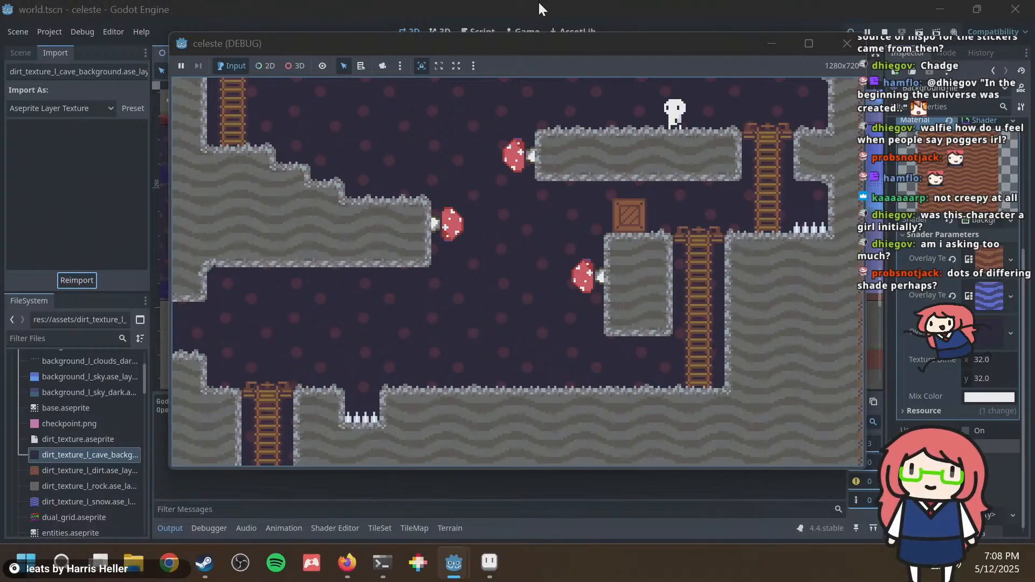
Switch to Aseprite and paint brown #663931 dots between the maroon ones on the cave_background layer, reselecting #45283c at the end.
left_click(539, 2)
key("alt+Tab")
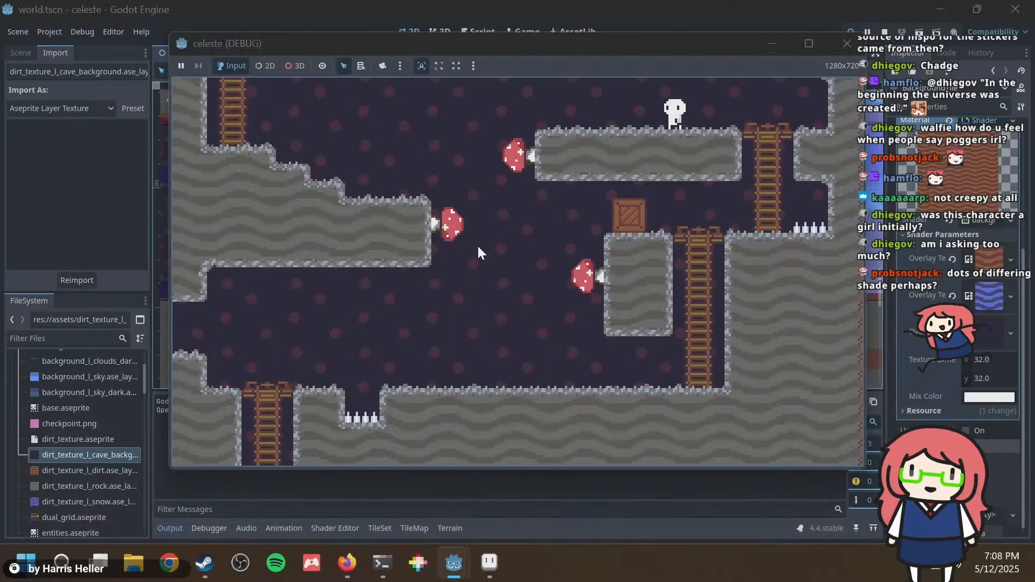
key("alt+Tab")
left_click(723, 169)
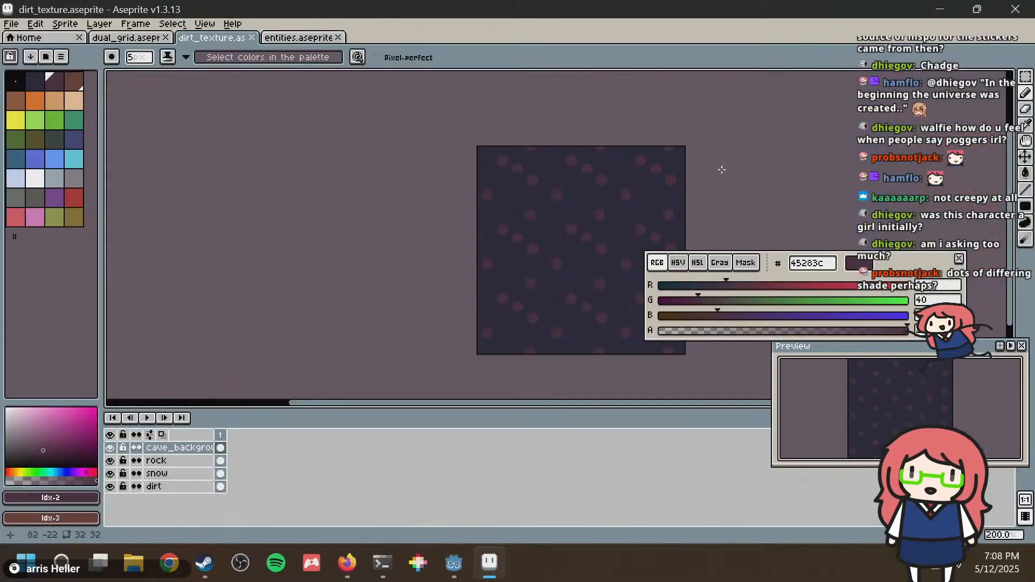
left_click(74, 82)
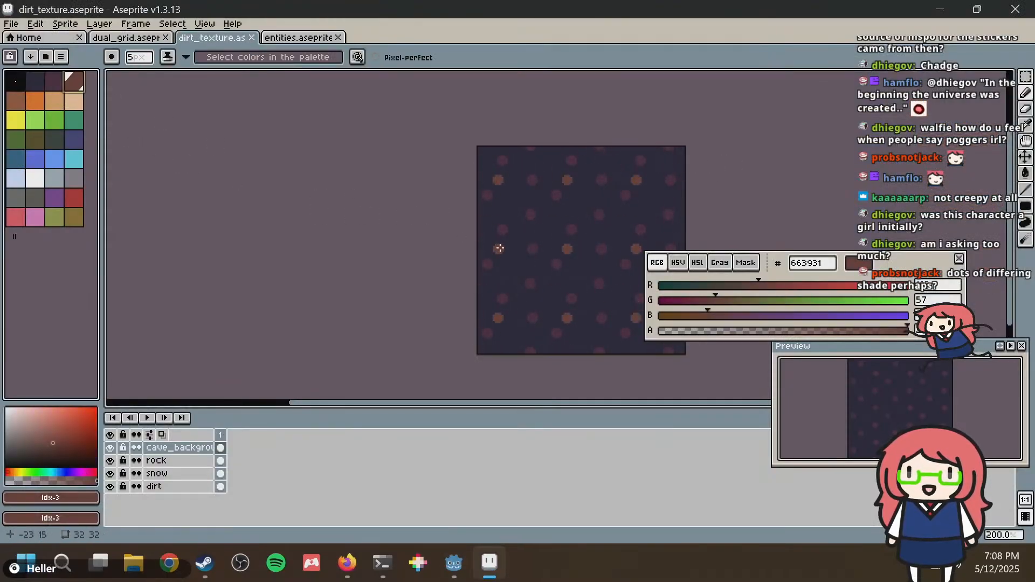
scroll(412, 215, "up", 1)
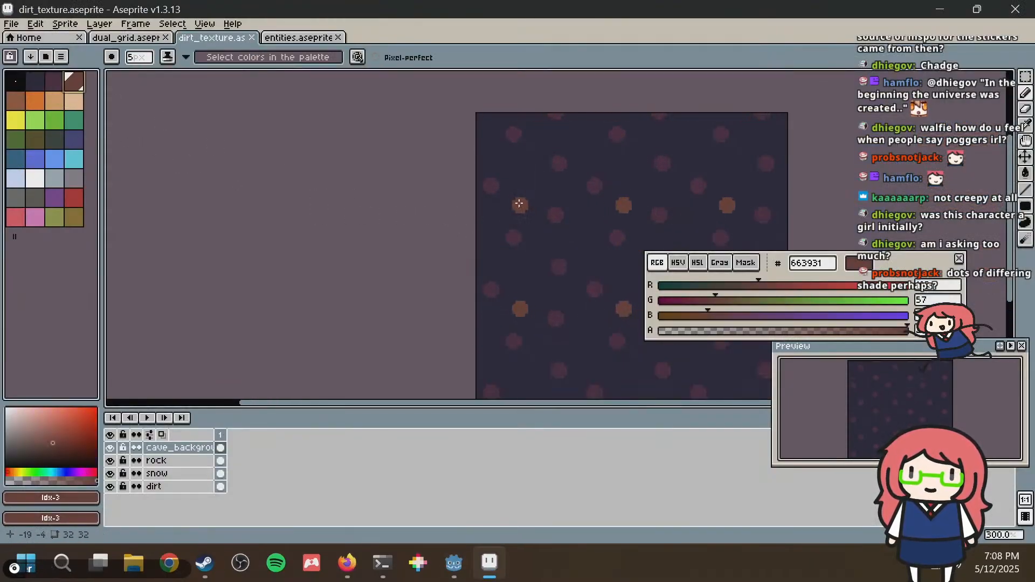
left_click(524, 195)
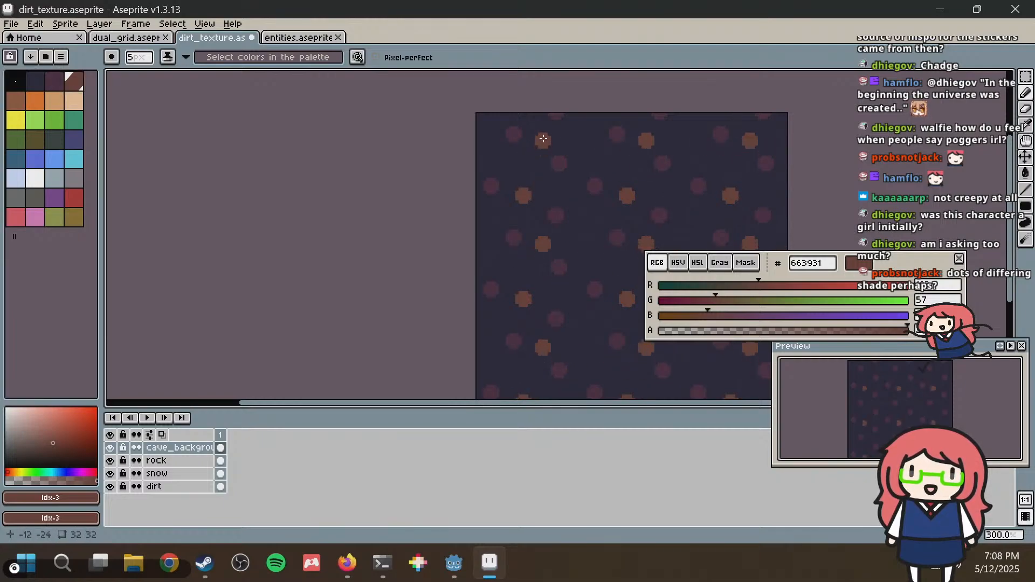
left_click(584, 147)
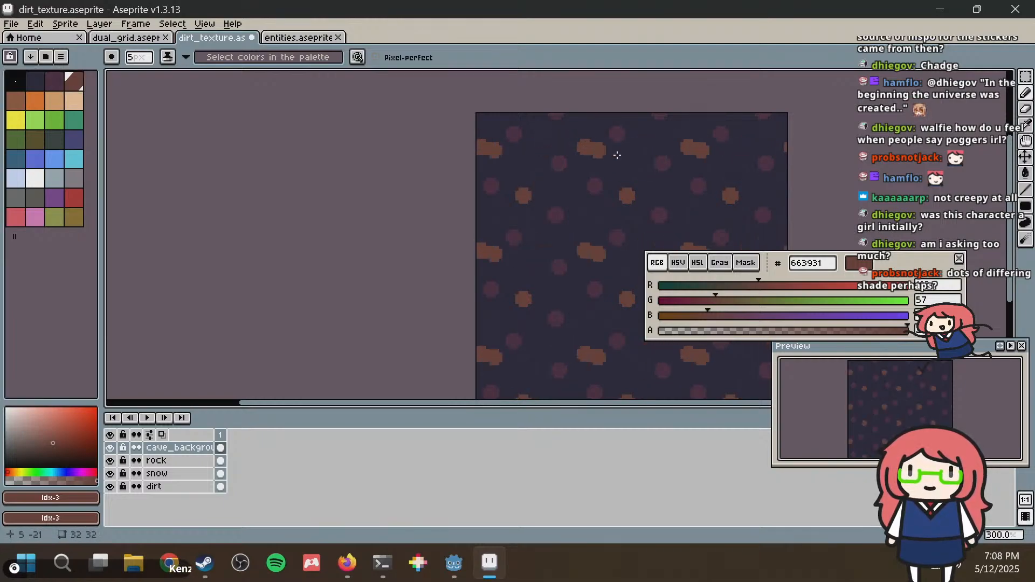
middle_click_drag(645, 161, 597, 139)
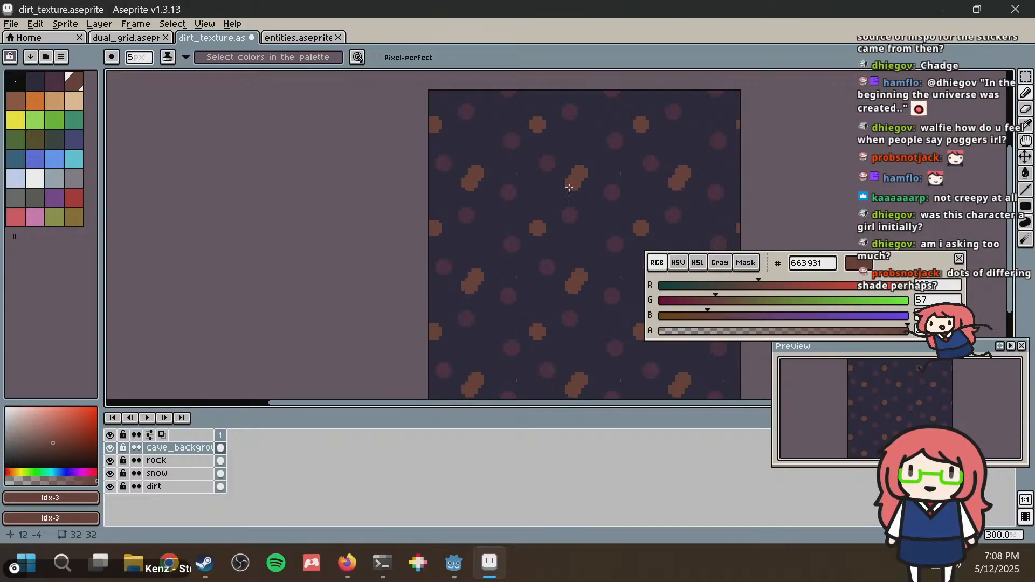
mouse_move(516, 216)
middle_mouse_down()
mouse_move(490, 177)
mouse_move(433, 159)
middle_mouse_up()
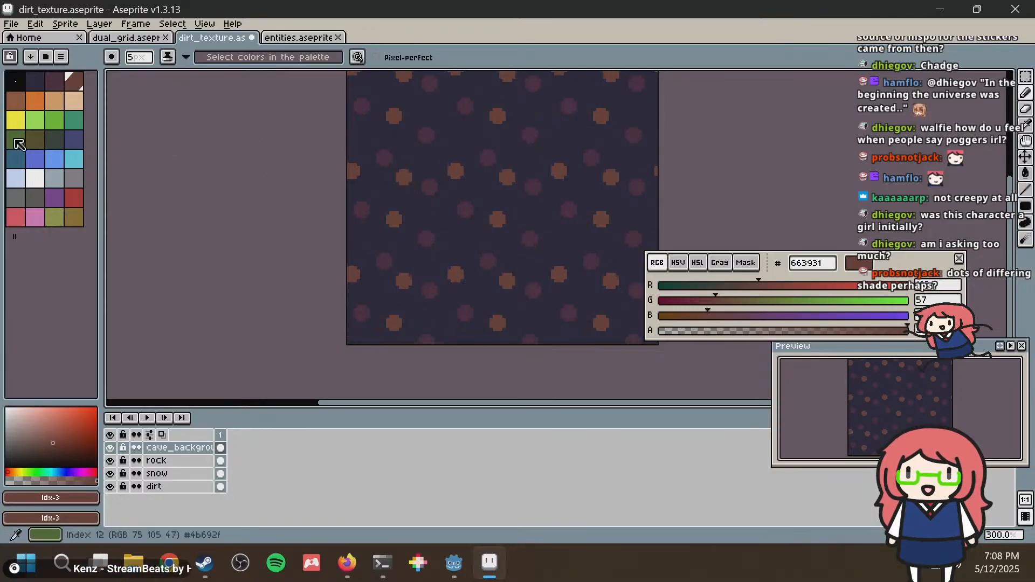
left_click(20, 102)
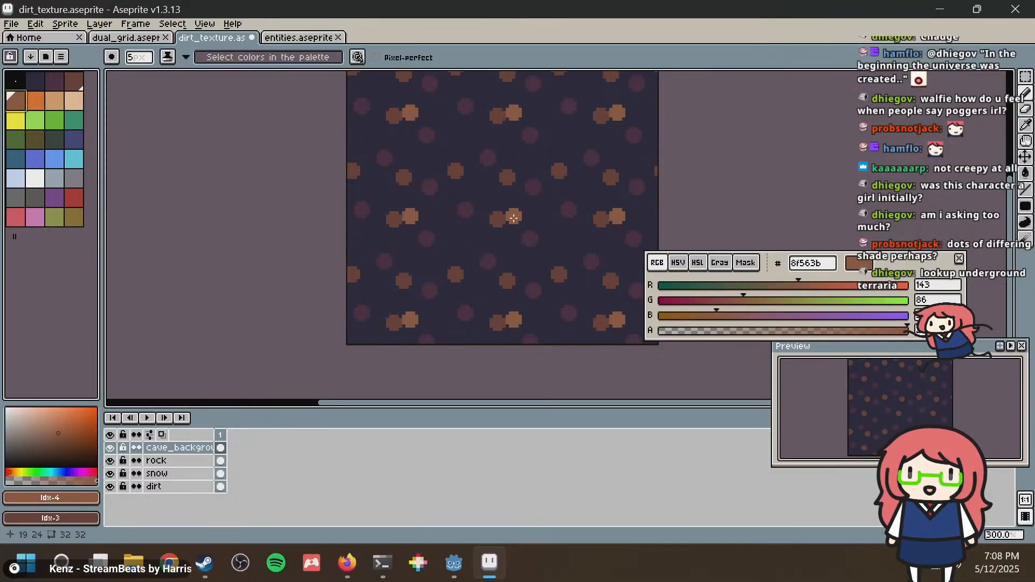
left_click(62, 81)
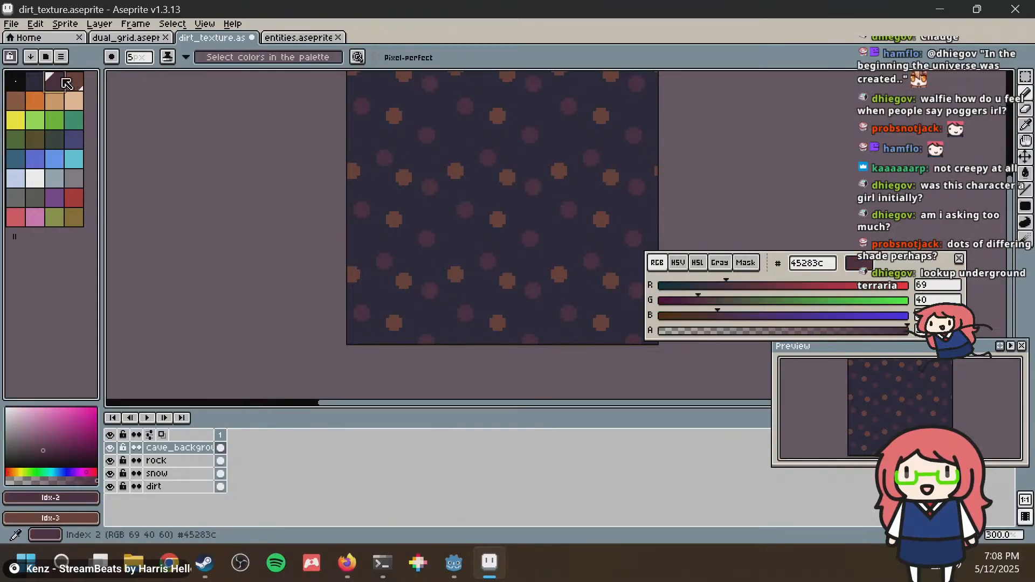
Switch to Firefox and search for images of "underground terraria".
left_click(347, 564)
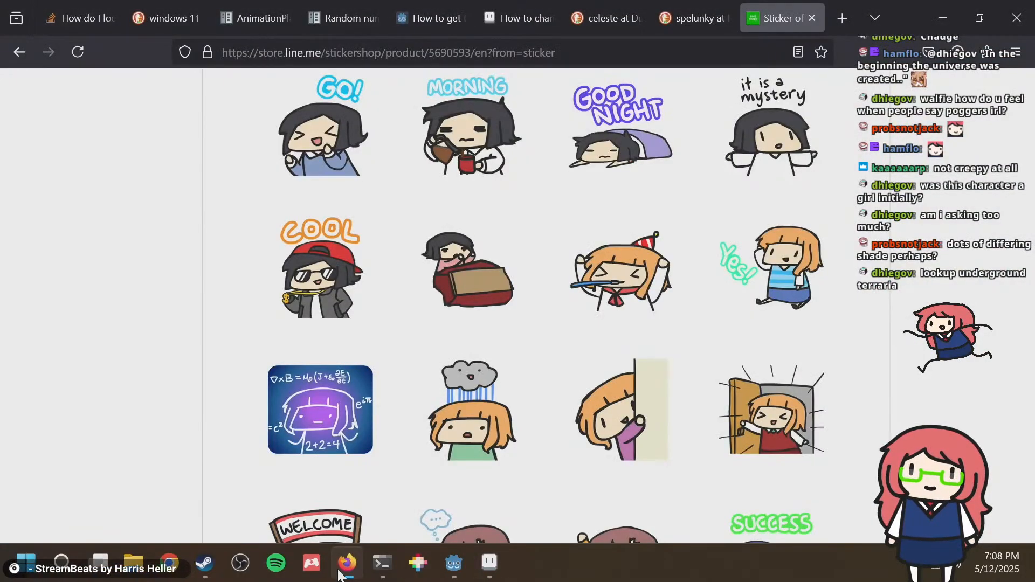
key("ctrl+t")
key("ctrl+w")
key("ctrl+l")
type("u")
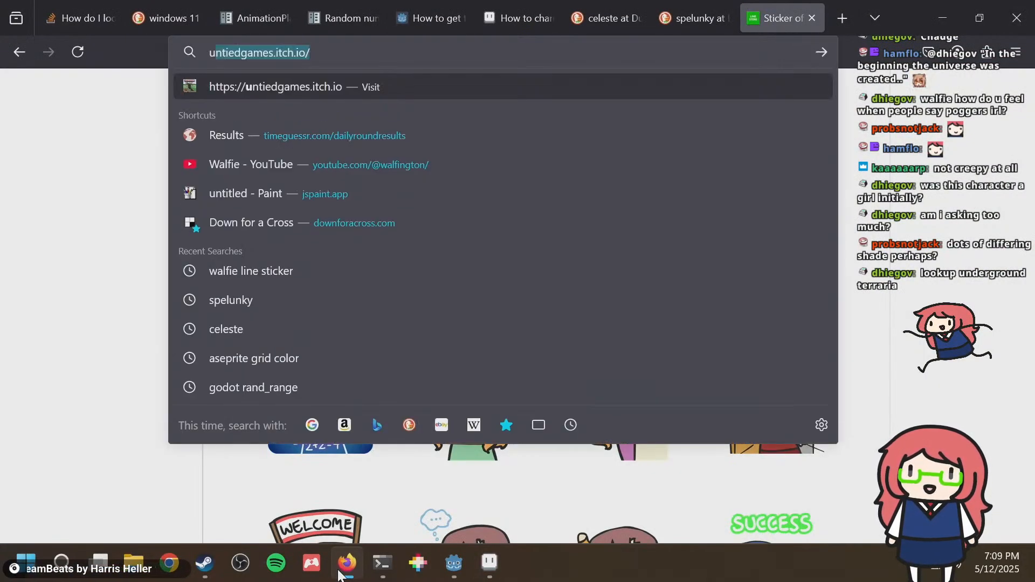
type("nderground terr")
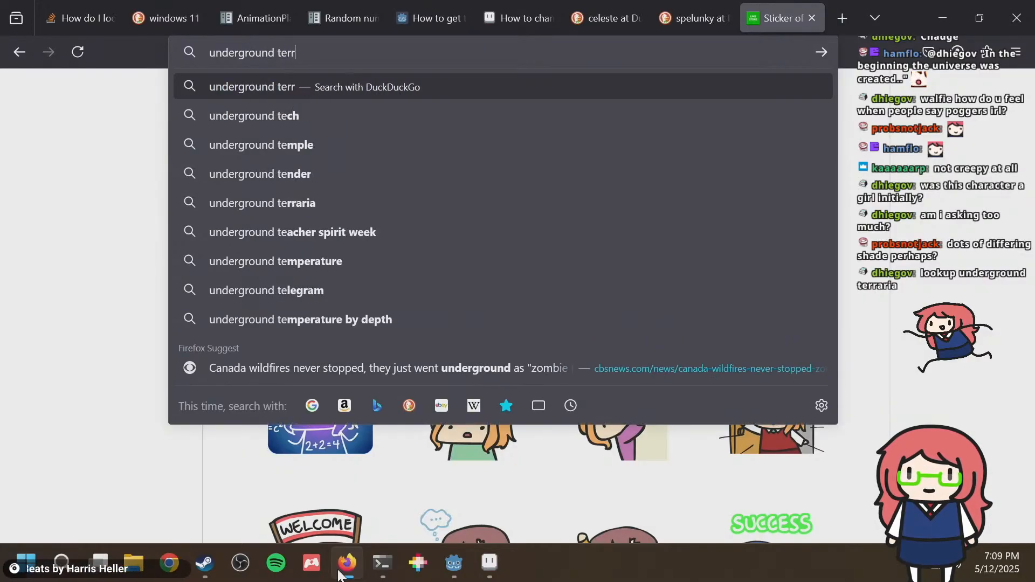
type("aria")
key("Return")
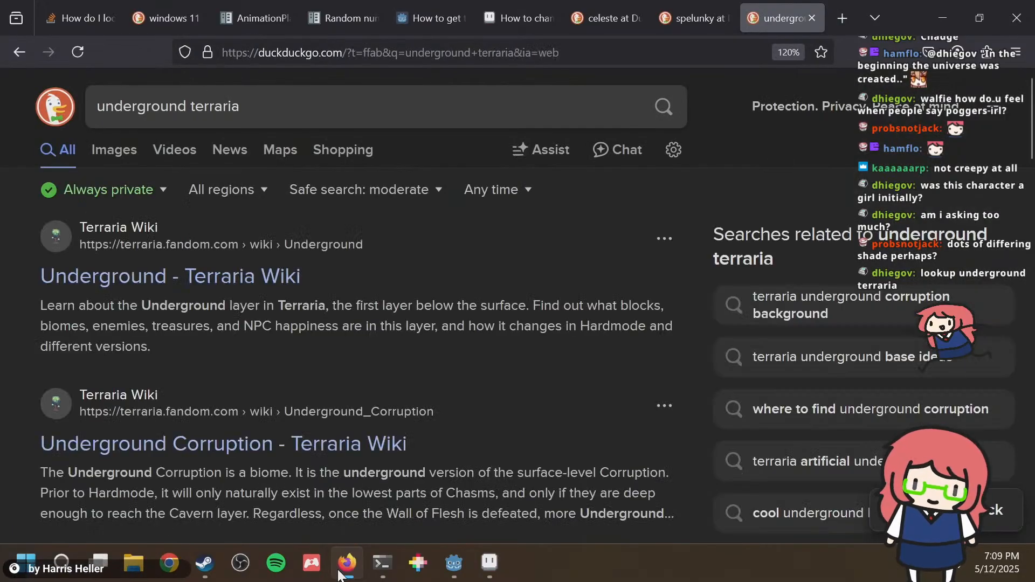
left_click(114, 151)
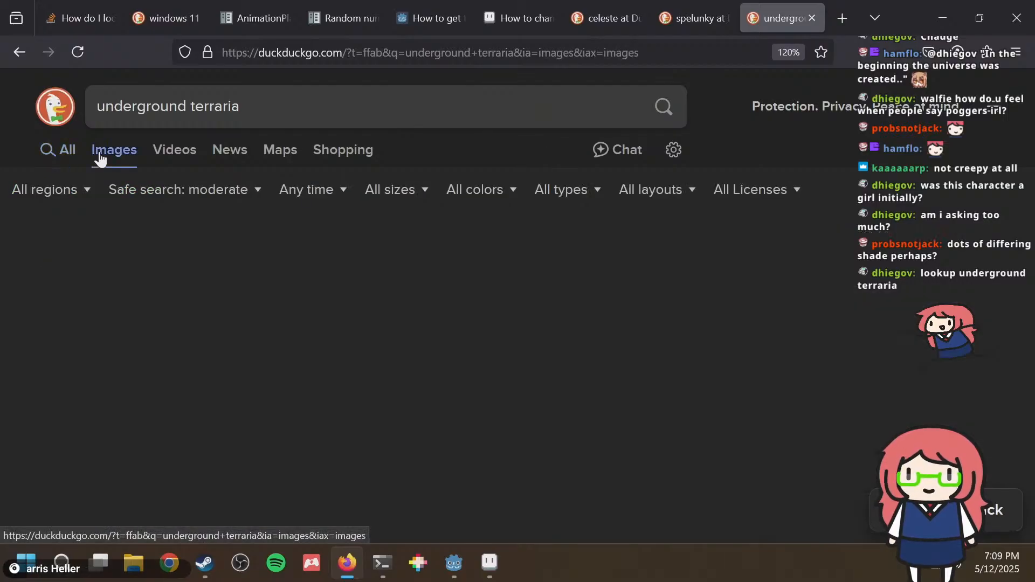
Enlarge several of the Terraria underground image results and examine how their cave backgrounds look.
left_click(134, 318)
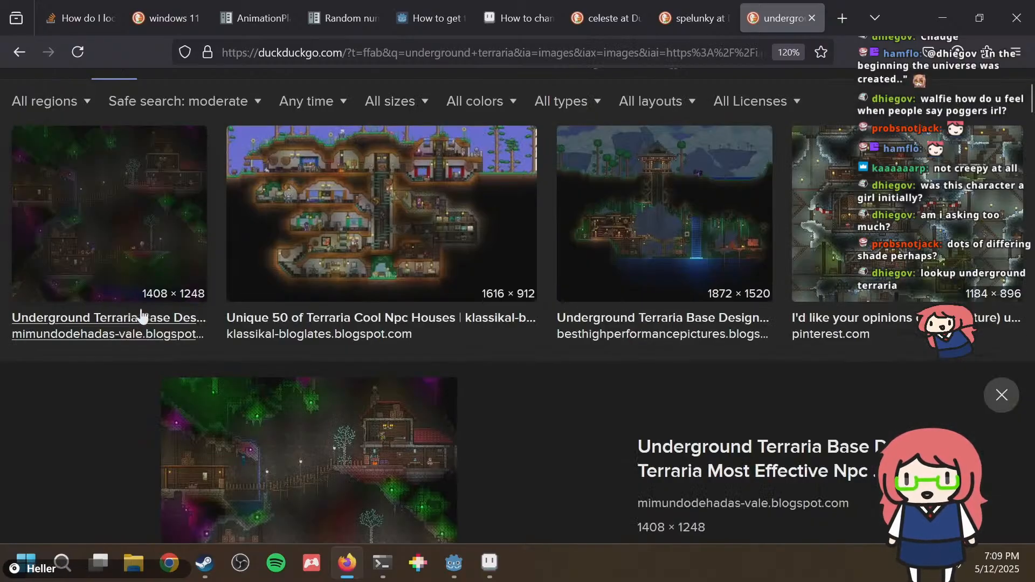
scroll(452, 329, "down", 2)
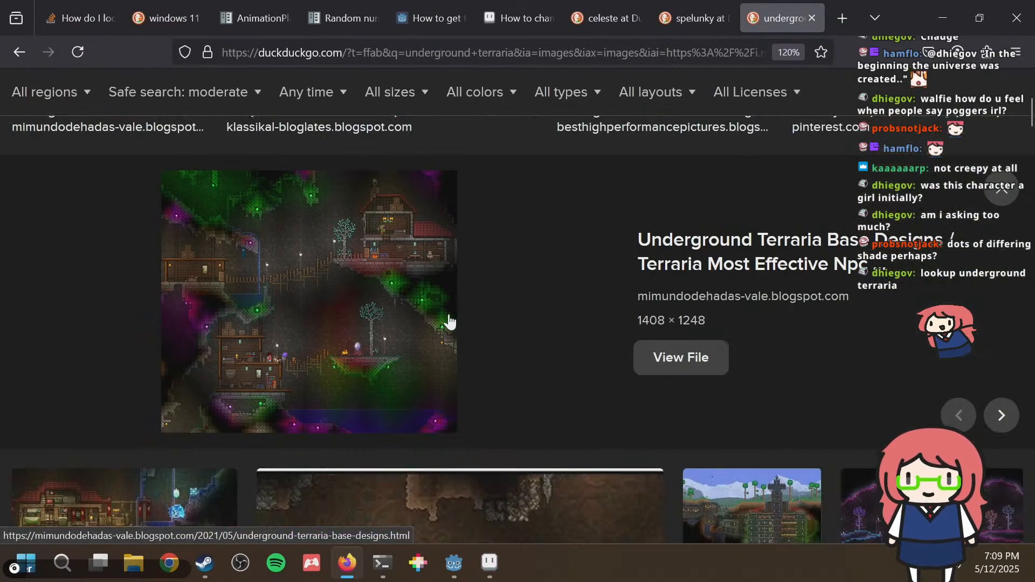
scroll(449, 322, "down", 4)
left_click(379, 336)
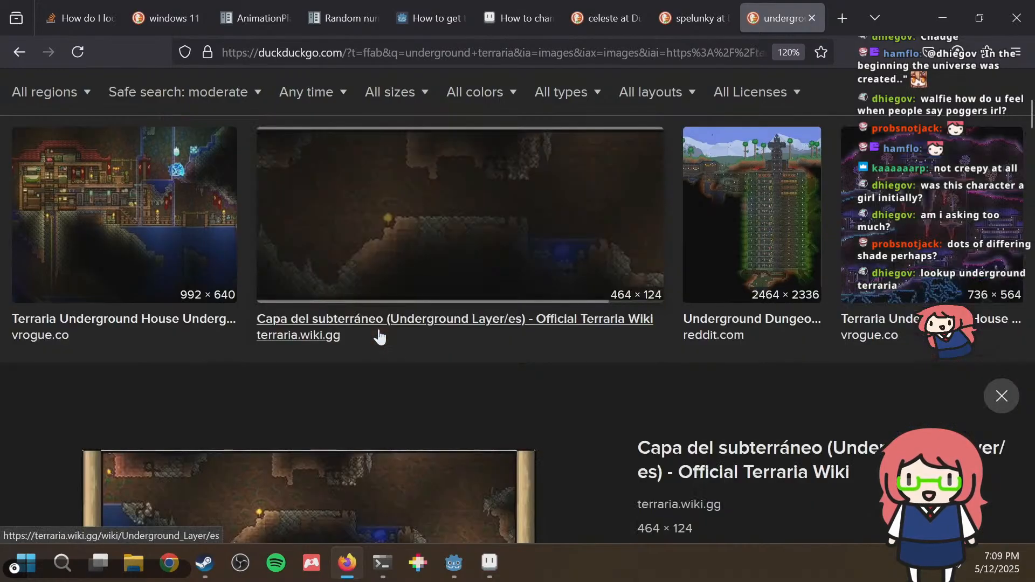
scroll(378, 335, "down", 8)
left_click(214, 337)
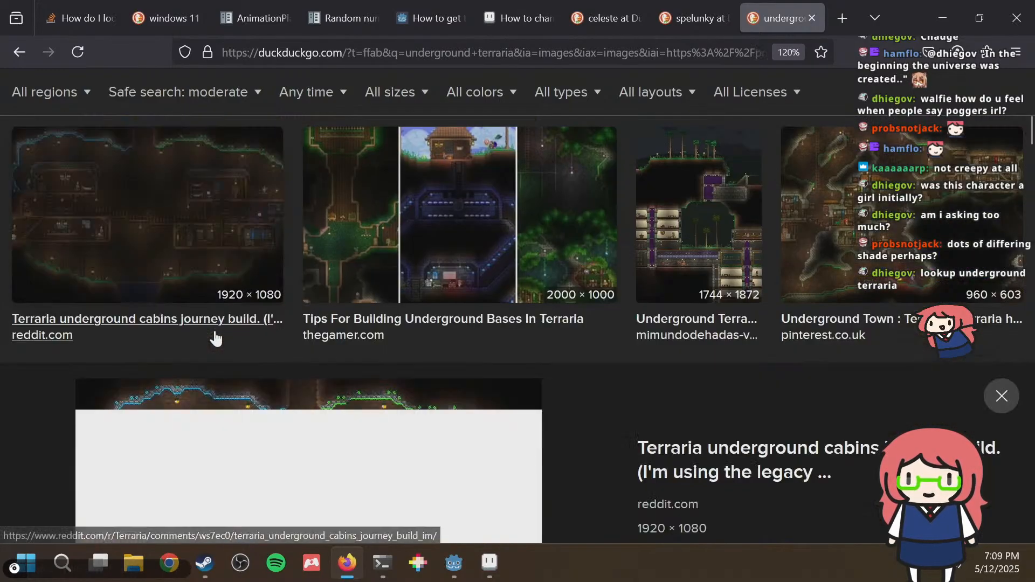
scroll(324, 321, "down", 6)
Switch back to Aseprite and save the dirt_texture file with the added brown dots.
key("alt+Tab")
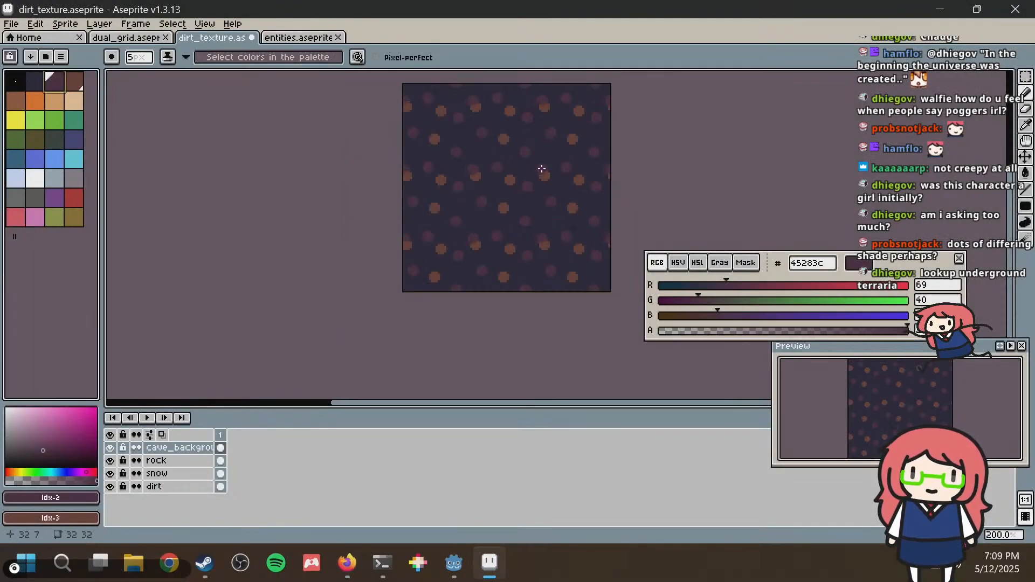
middle_click_drag(550, 172, 503, 220)
key("ctrl+s")
Compare the Terraria reference image with the dotted cave background in the running game.
key("alt+Tab")
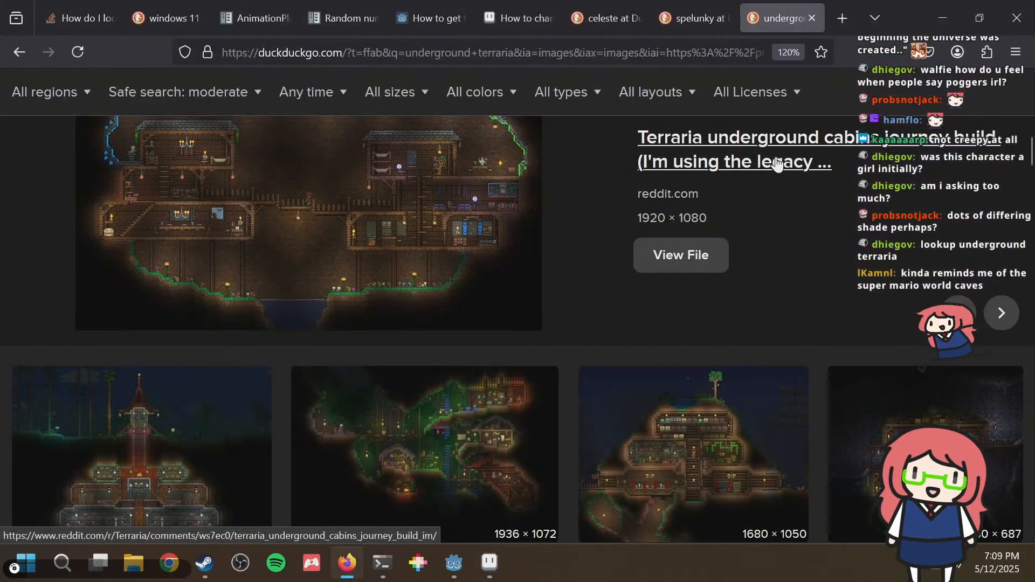
key("alt+Tab")
key("alt+Tab")
key("Tab")
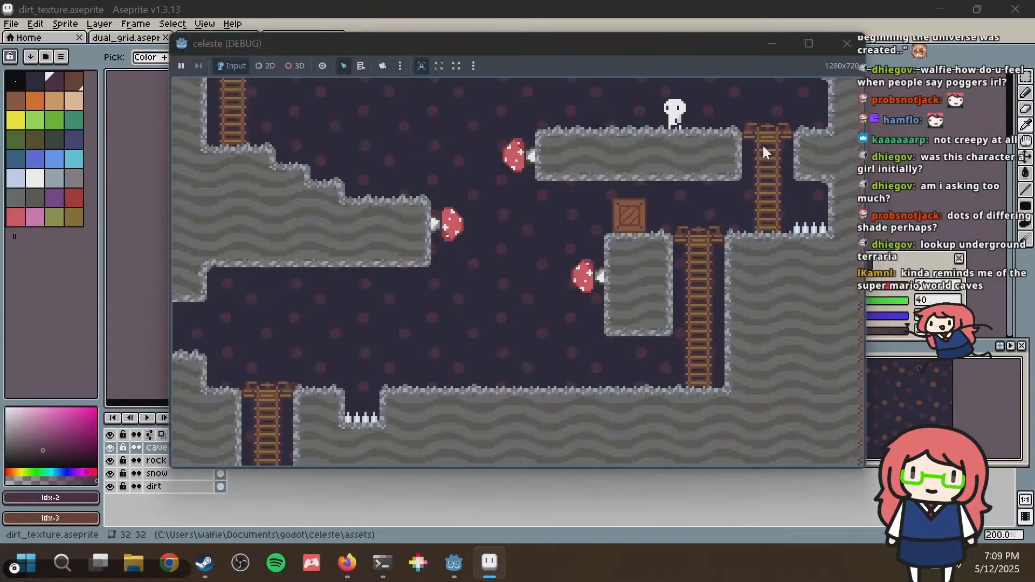
Switch to Firefox and search for images of "super mario world cave".
key("alt+Tab")
key("alt+Tab")
left_click(672, 141)
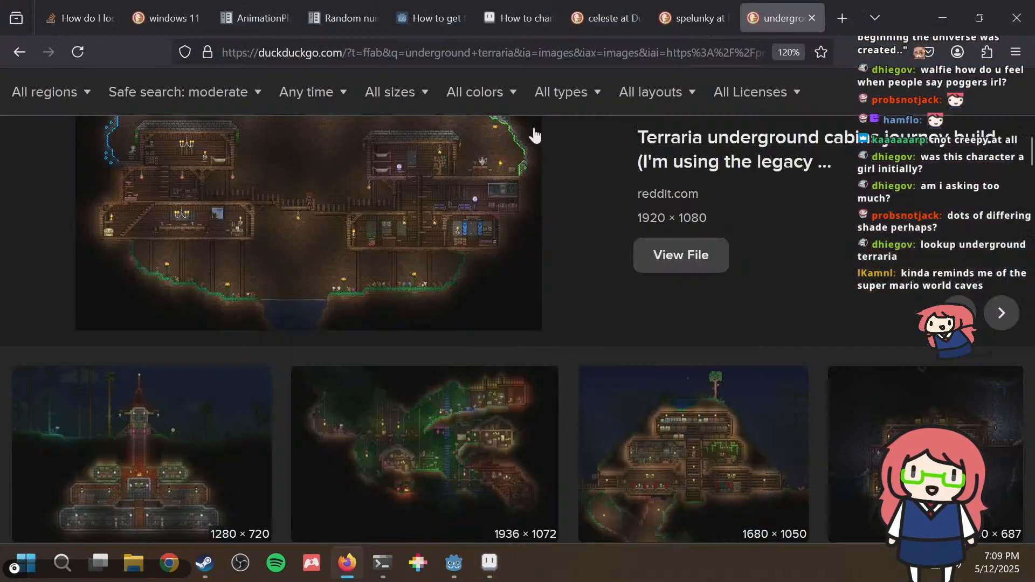
key("ctrl+l")
type("super mario world cavce")
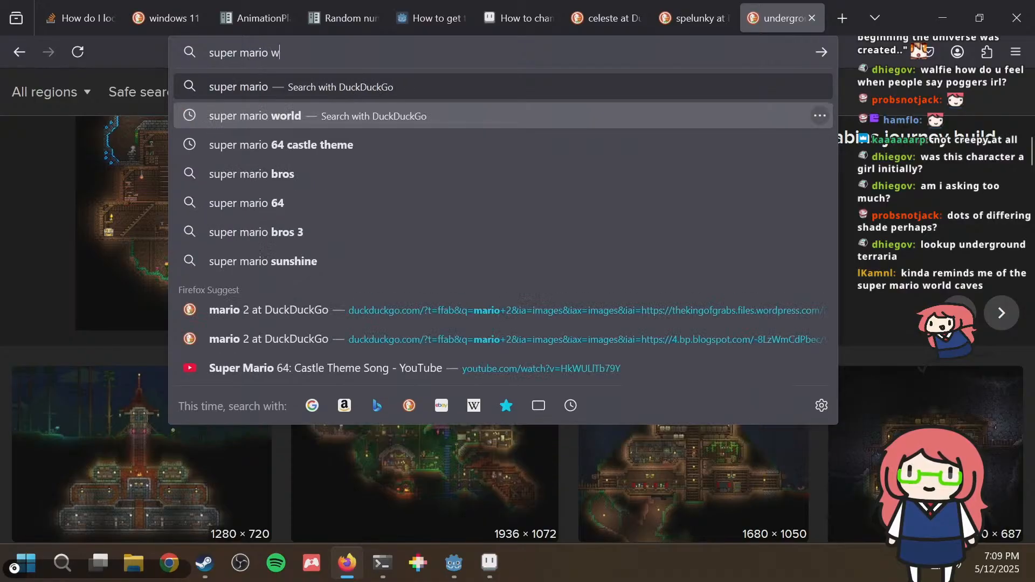
key("BackSpace")
key("BackSpace")
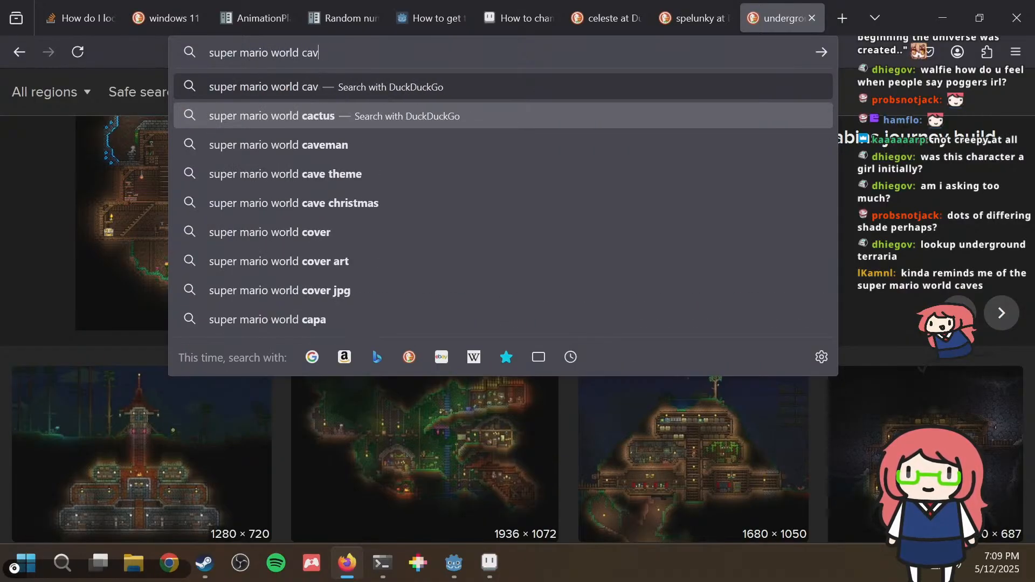
type("e")
key("Return")
left_click(125, 152)
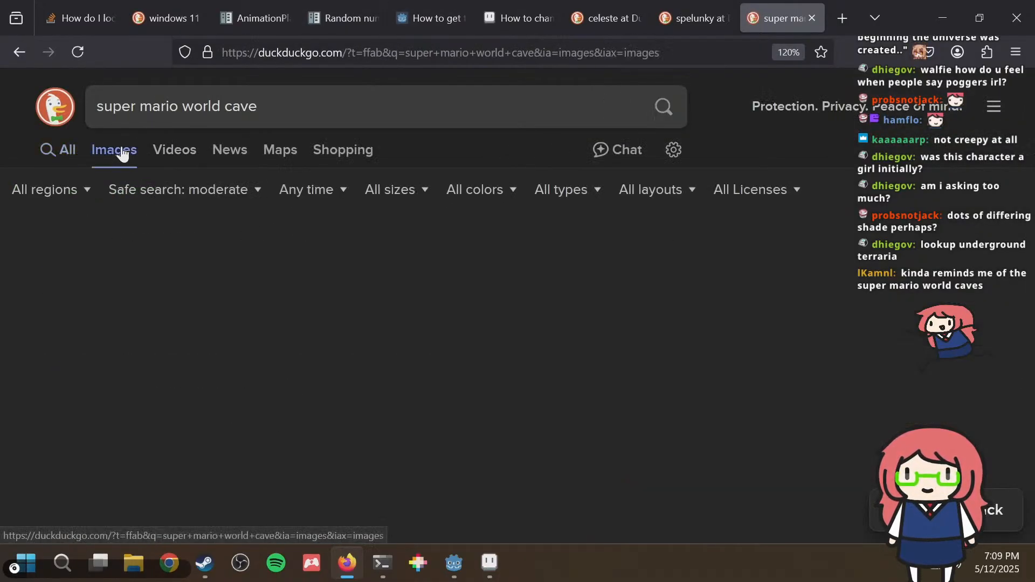
Enlarge the All Cave Levels and Super Mario World Cave Background images and examine how their cave backdrops are drawn.
left_click(191, 308)
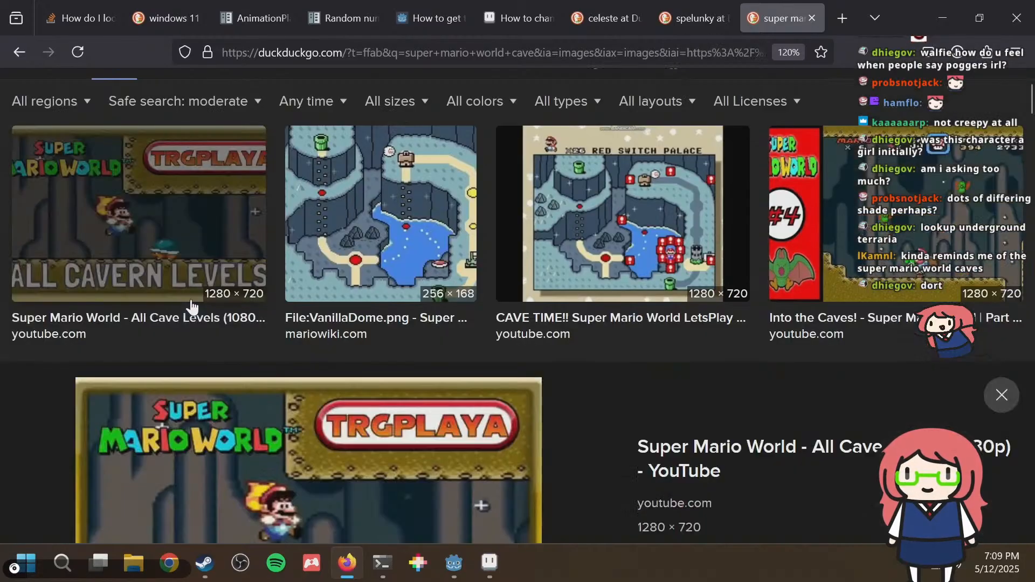
scroll(600, 212, "down", 3)
scroll(562, 231, "down", 6)
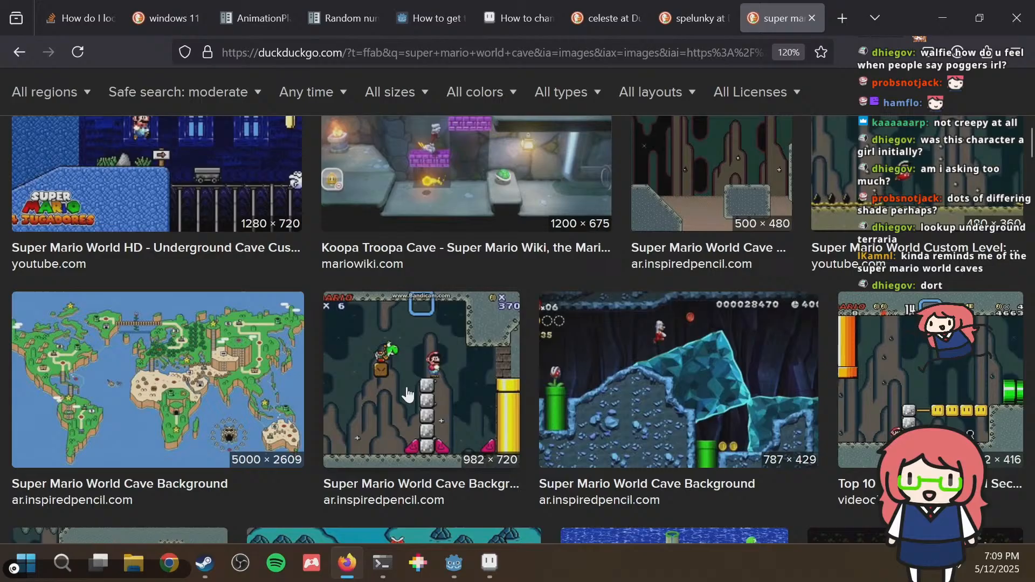
left_click(407, 392)
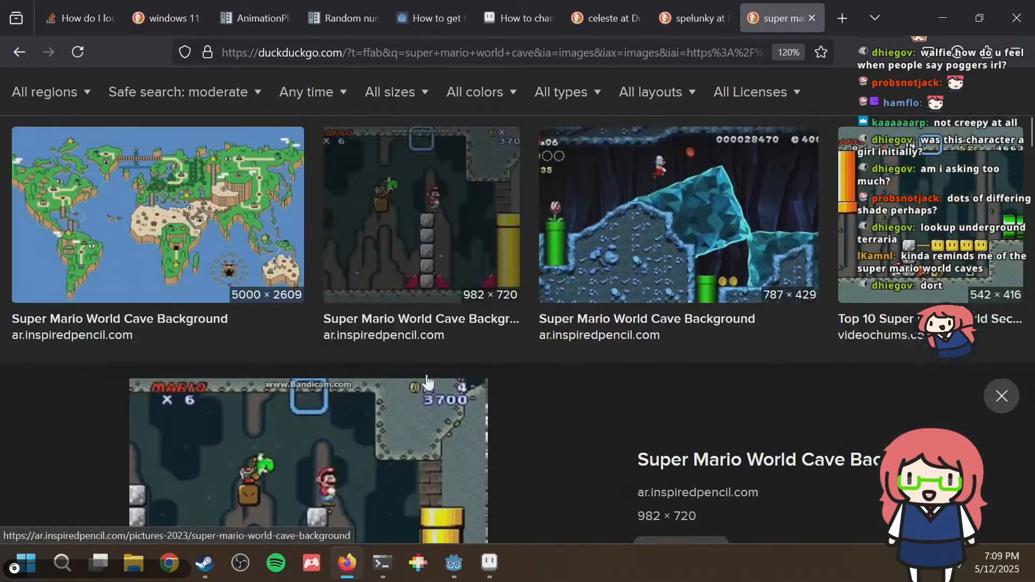
scroll(570, 325, "down", 2)
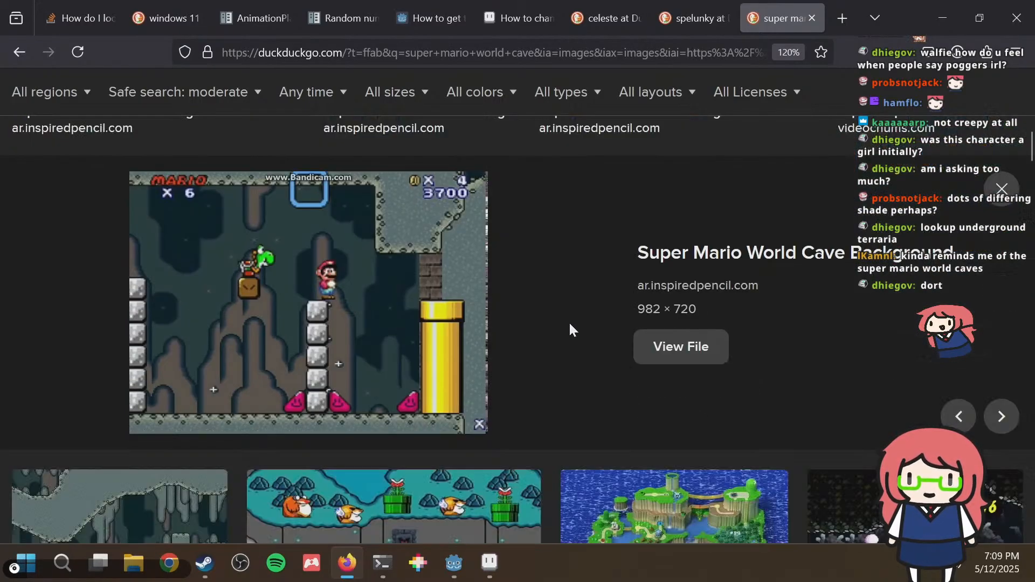
scroll(568, 322, "down", 4)
scroll(220, 331, "up", 4)
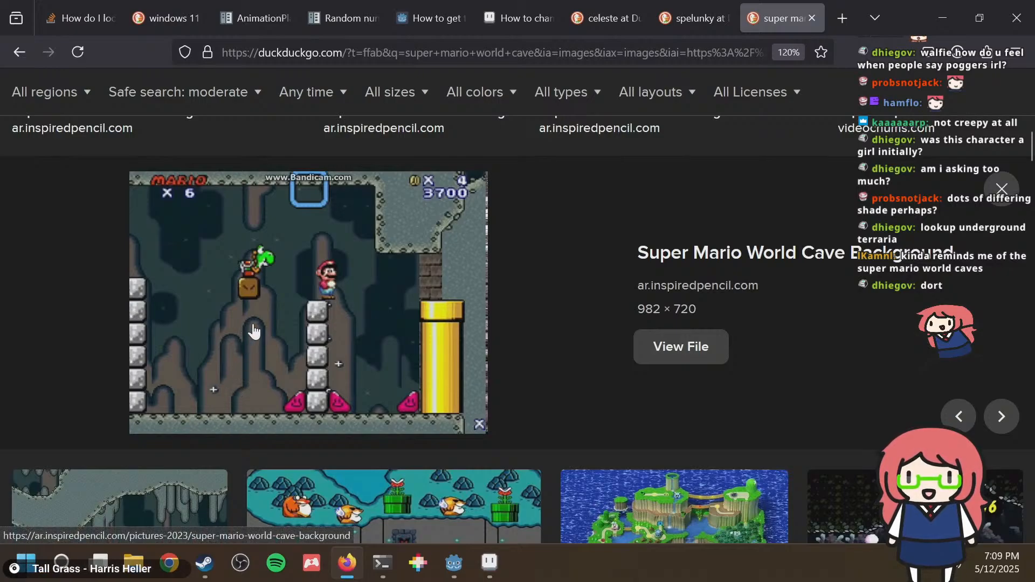
Switch to Godot and reimport the dirt_texture cave background layer texture.
key("alt+Tab")
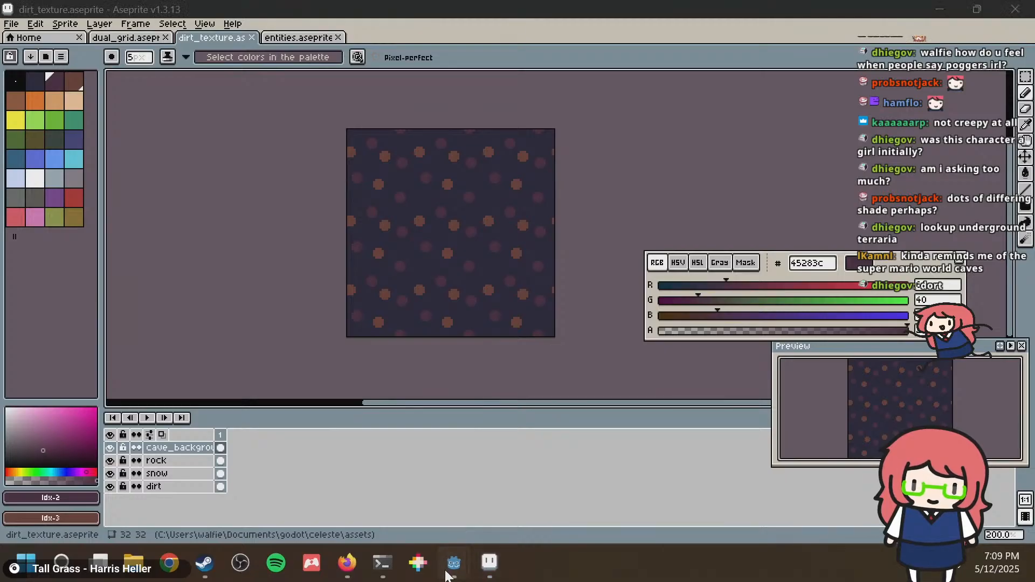
mouse_move(454, 563)
left_click(425, 490)
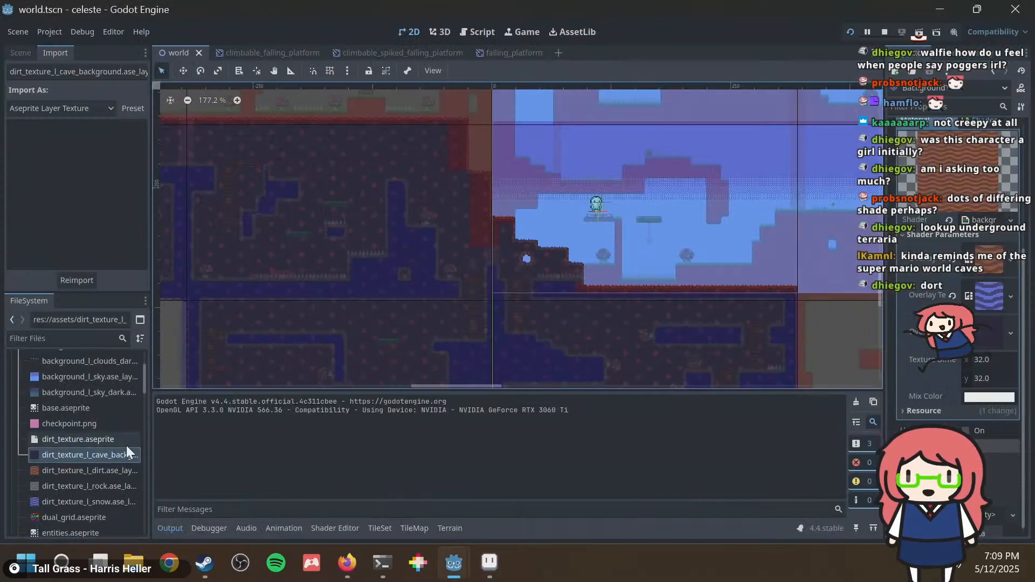
left_click(70, 279)
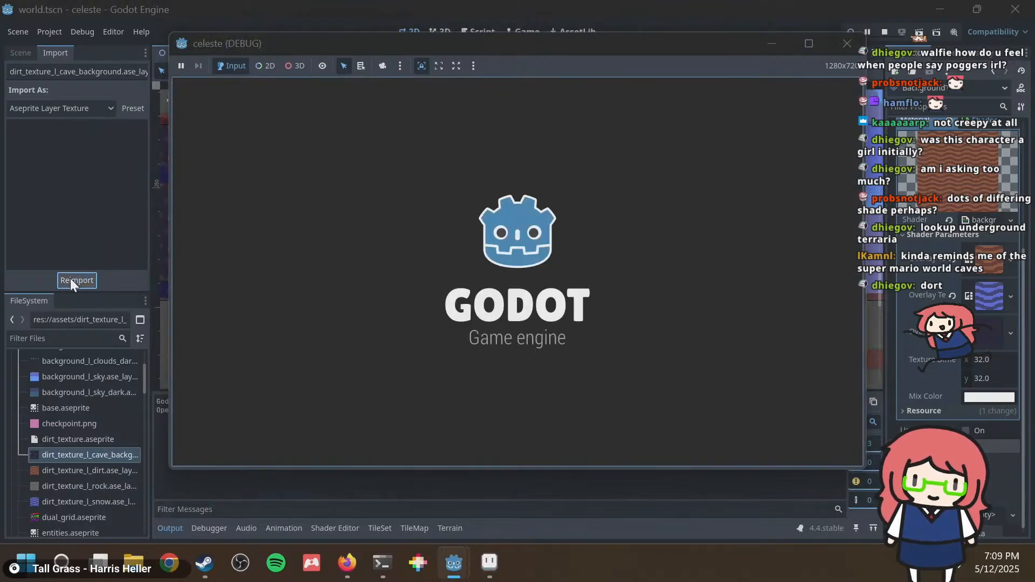
Move the character down into the cave in the running game and check the updated dotted background.
key("Left")
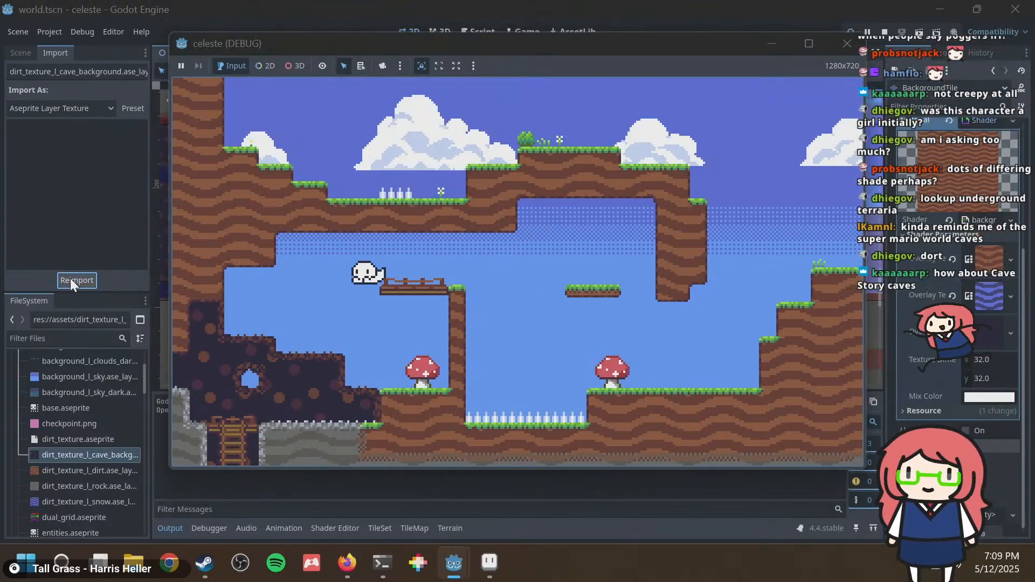
key("Left")
key("Right")
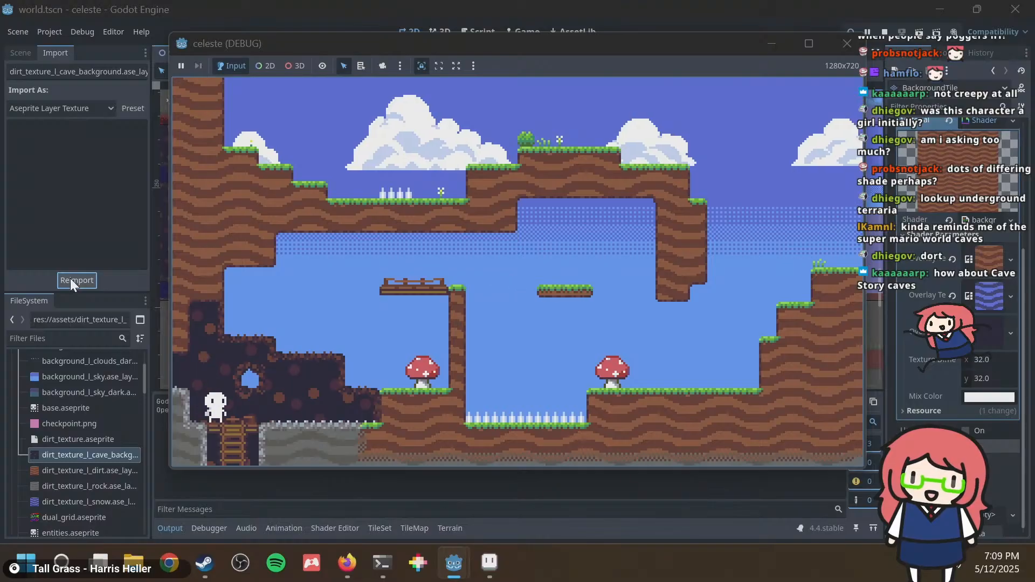
key("Escape")
key("alt+Tab")
key("alt+Tab")
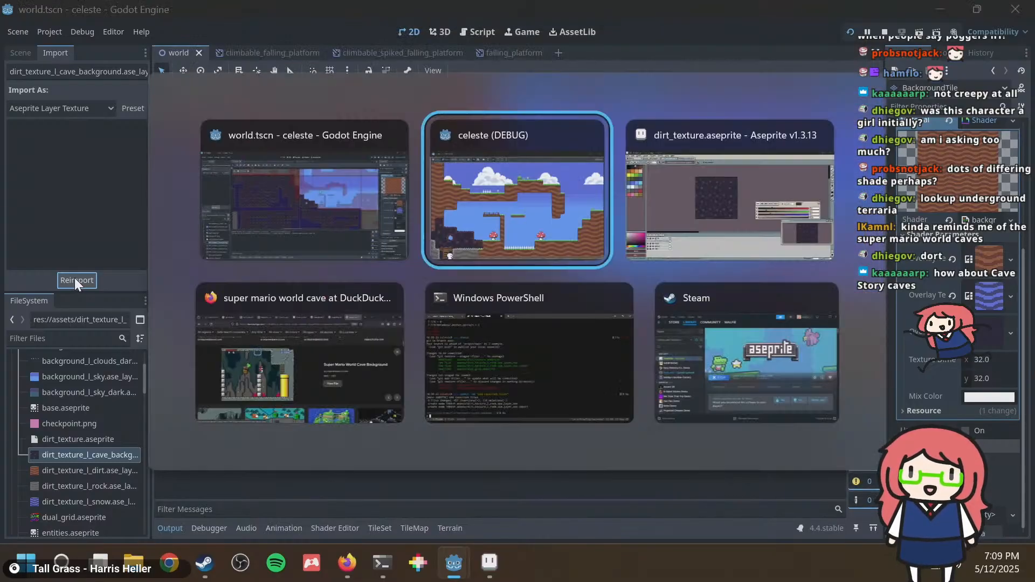
key("alt+Tab")
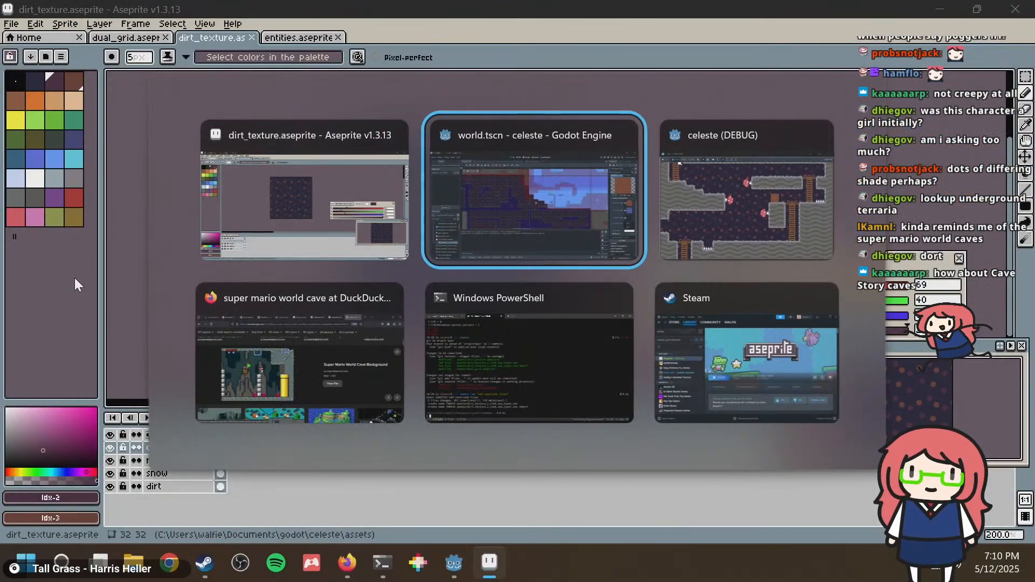
Switch to Firefox and search for images of "cave story cave".
key("alt+Tab")
key("alt+Tab")
key("ctrl+l")
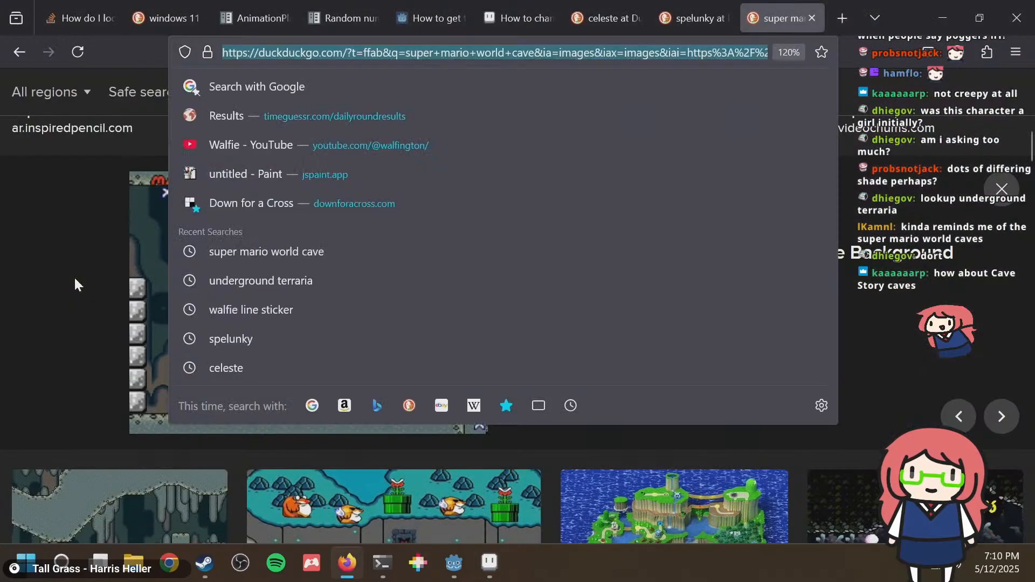
type("cave story cave")
key("Return")
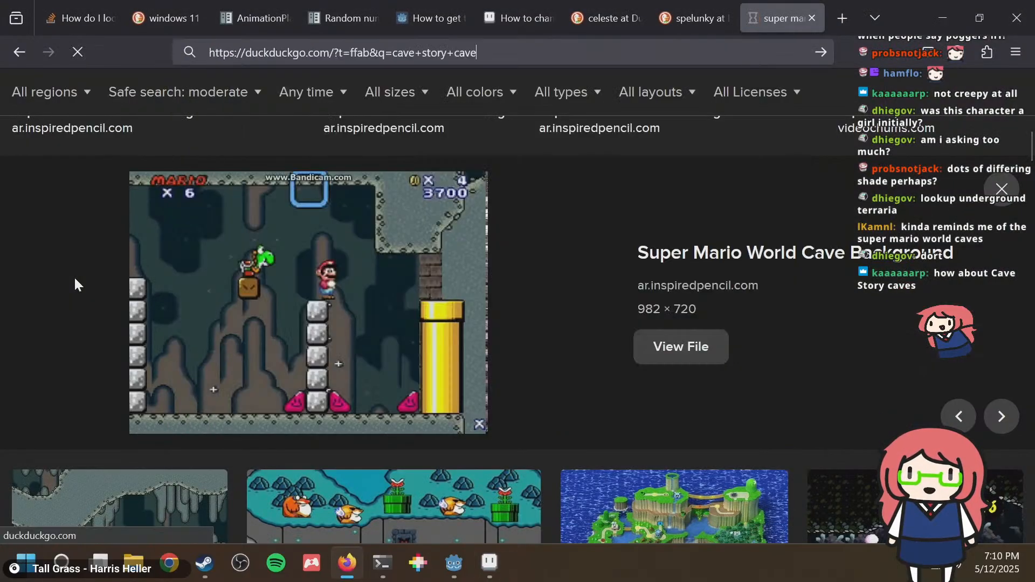
left_click(114, 152)
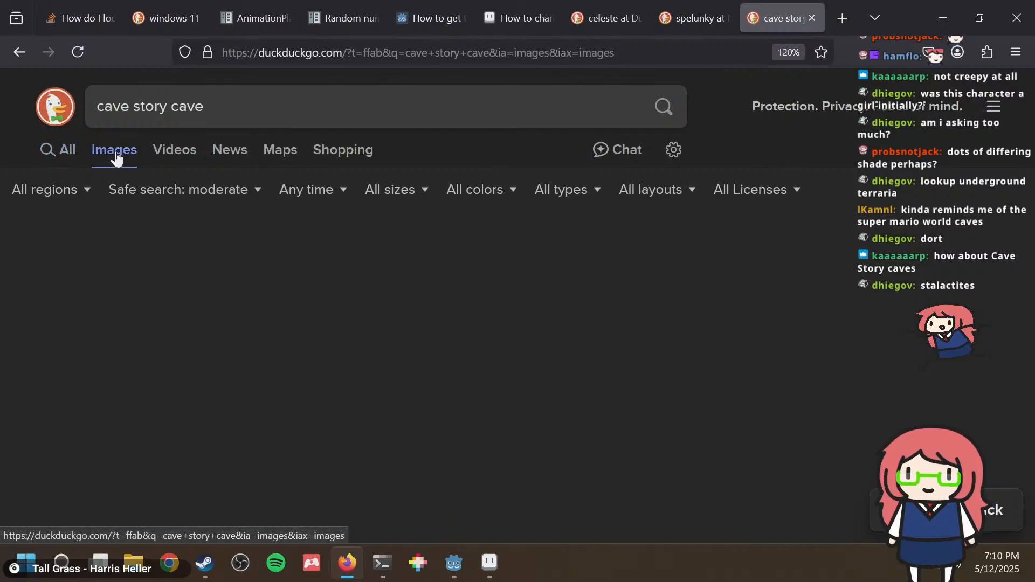
Enlarge the cavestory.org screenshot and examine its rocky cave background alongside the other Cave Story results.
left_click(260, 297)
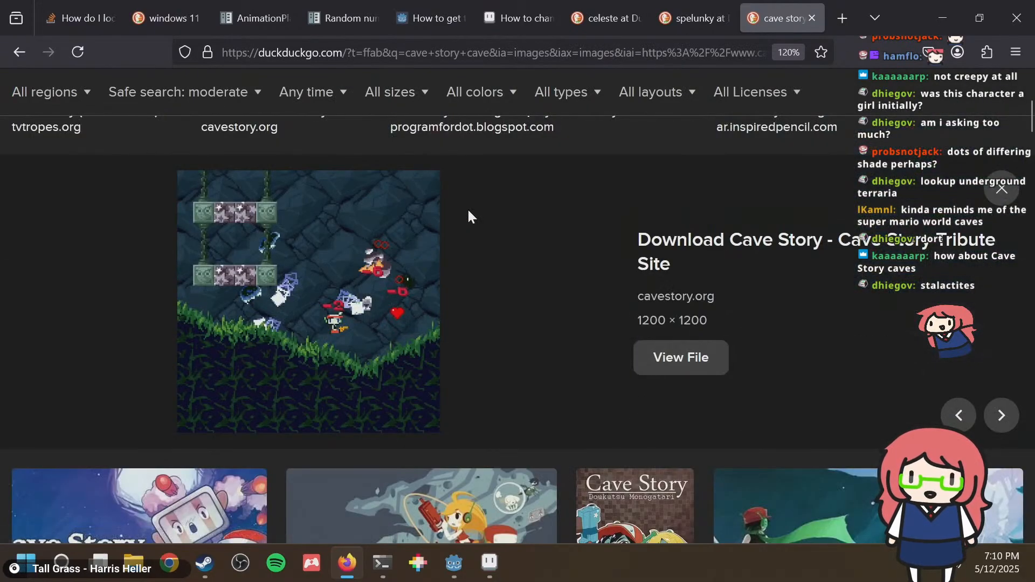
scroll(465, 194, "up", 2)
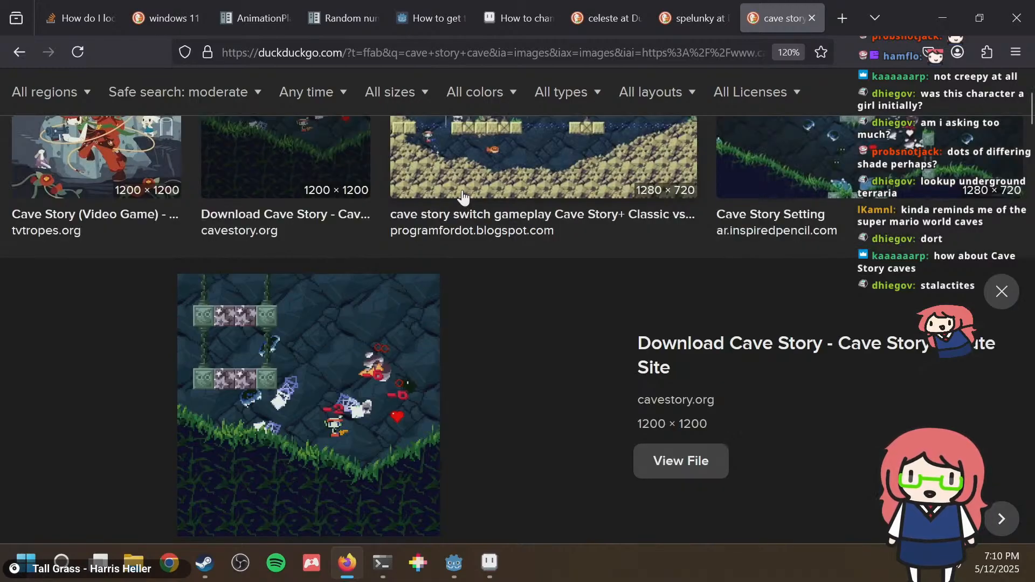
scroll(461, 193, "up", 3)
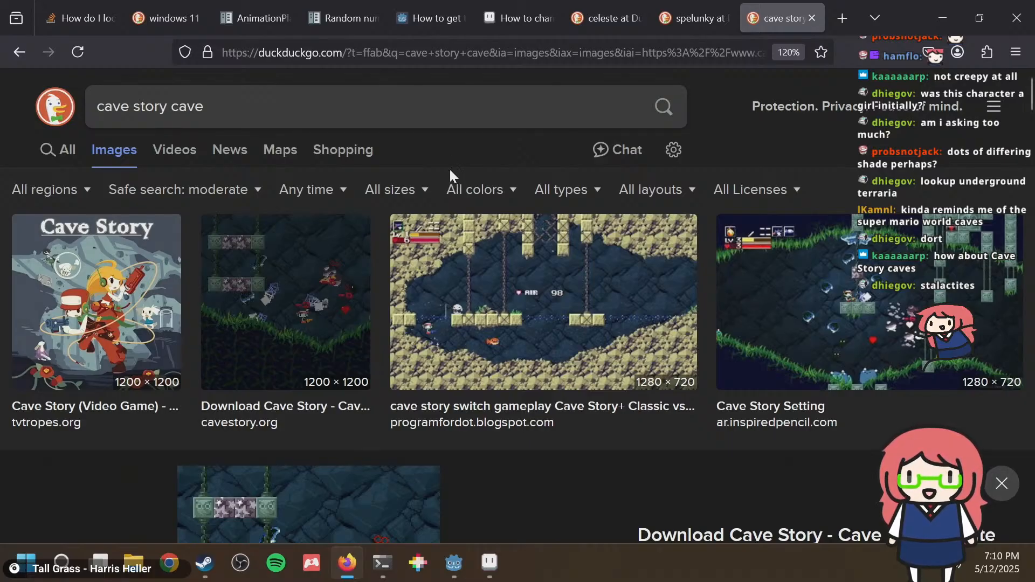
scroll(449, 168, "down", 5)
scroll(450, 176, "up", 3)
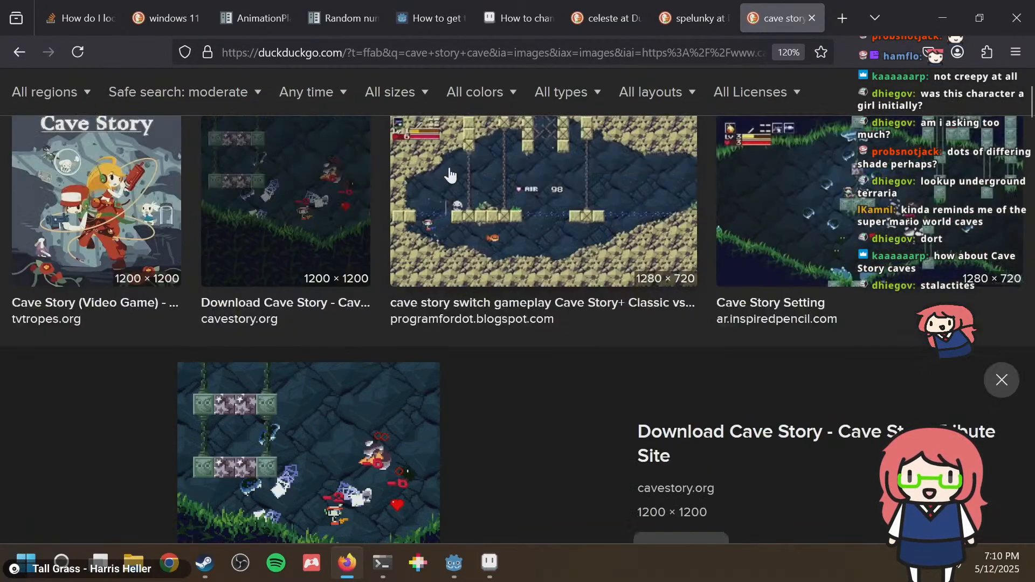
left_click(688, 21)
left_click(754, 18)
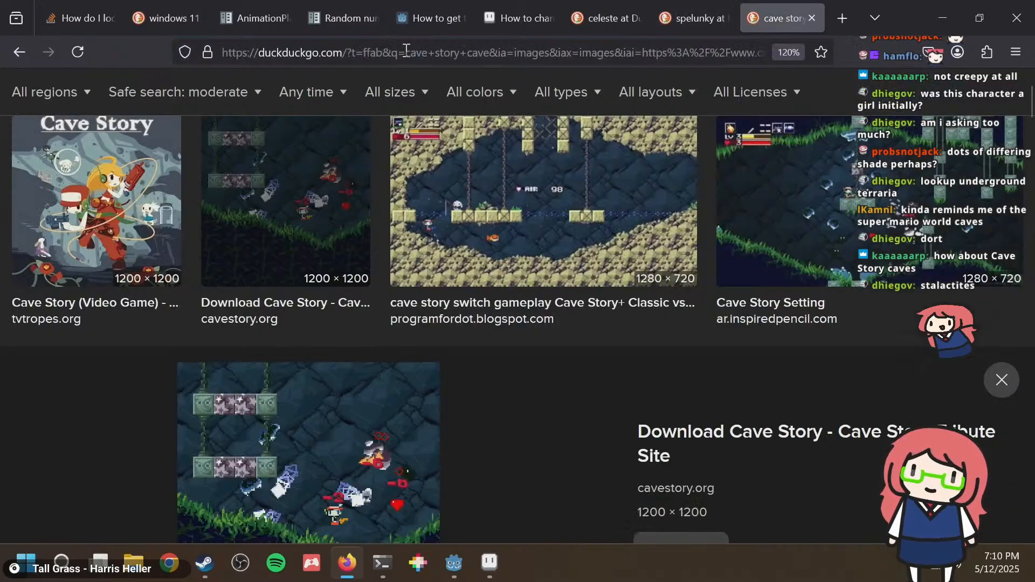
scroll(556, 238, "down", 7)
scroll(539, 225, "up", 5)
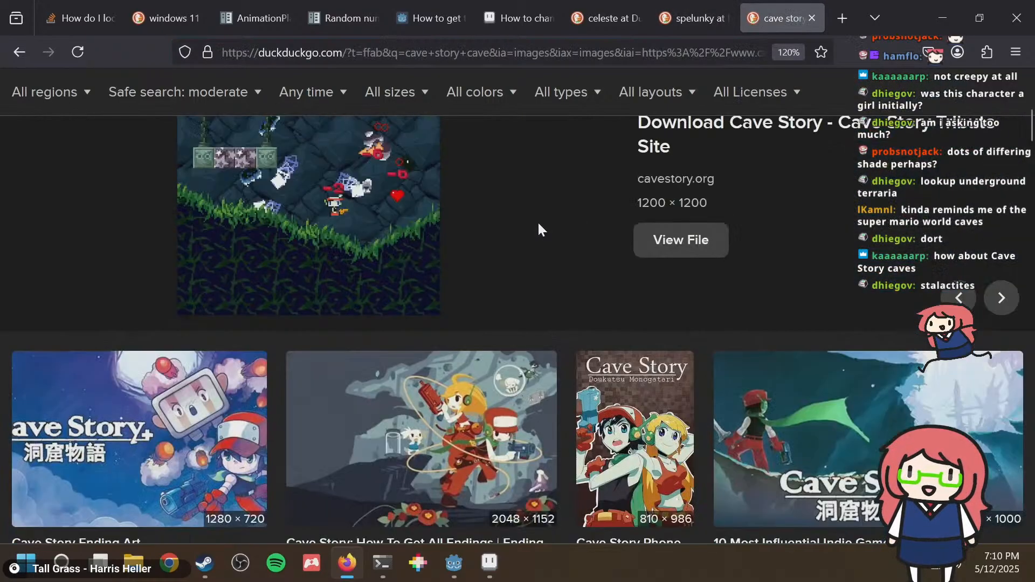
Compare dirt_texture in Aseprite with the Cave Story results, enlarging the Cave Story Setting and Sand Zone walkthrough images.
key("alt+Tab")
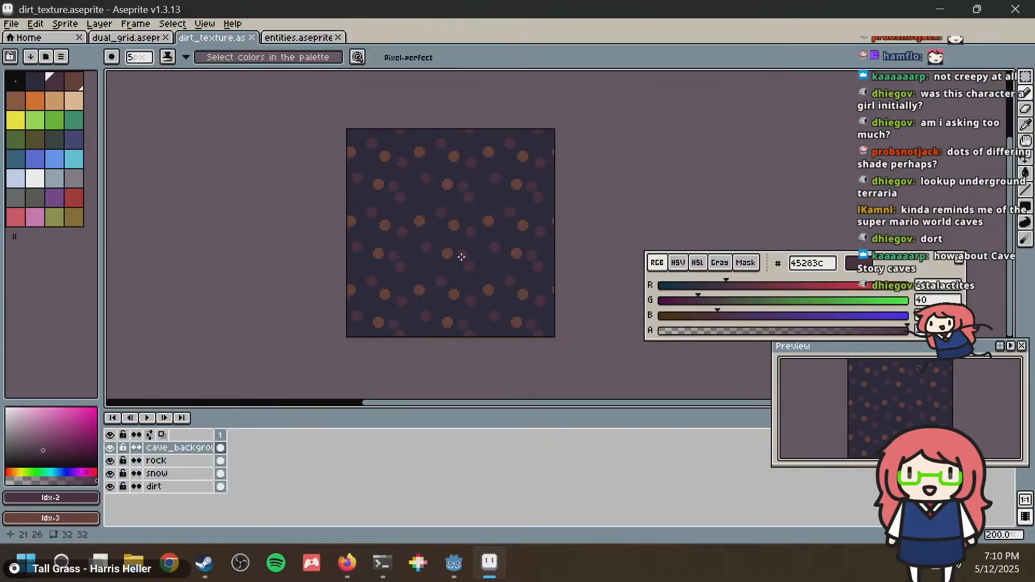
key("alt+Tab")
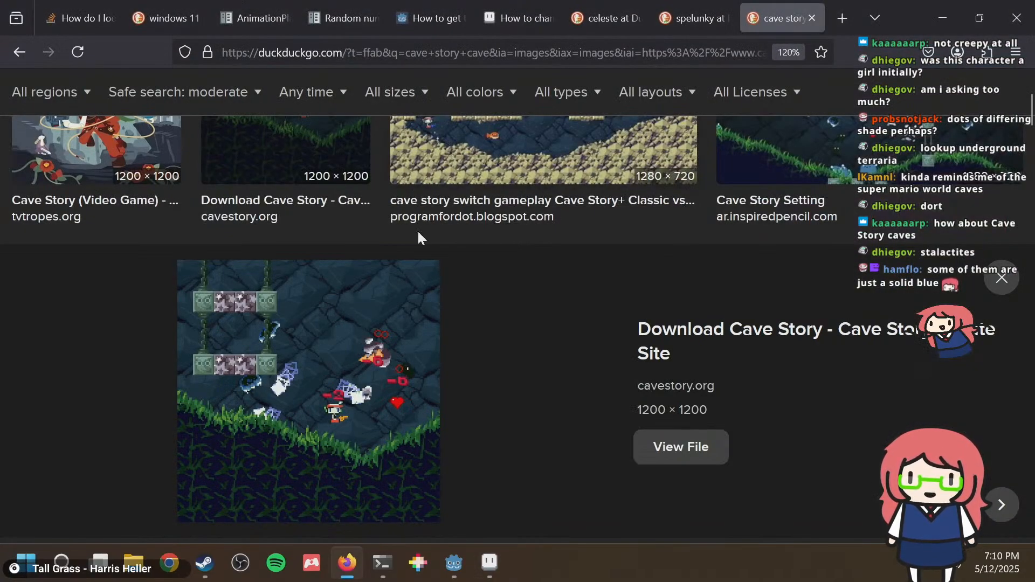
scroll(418, 238, "up", 4)
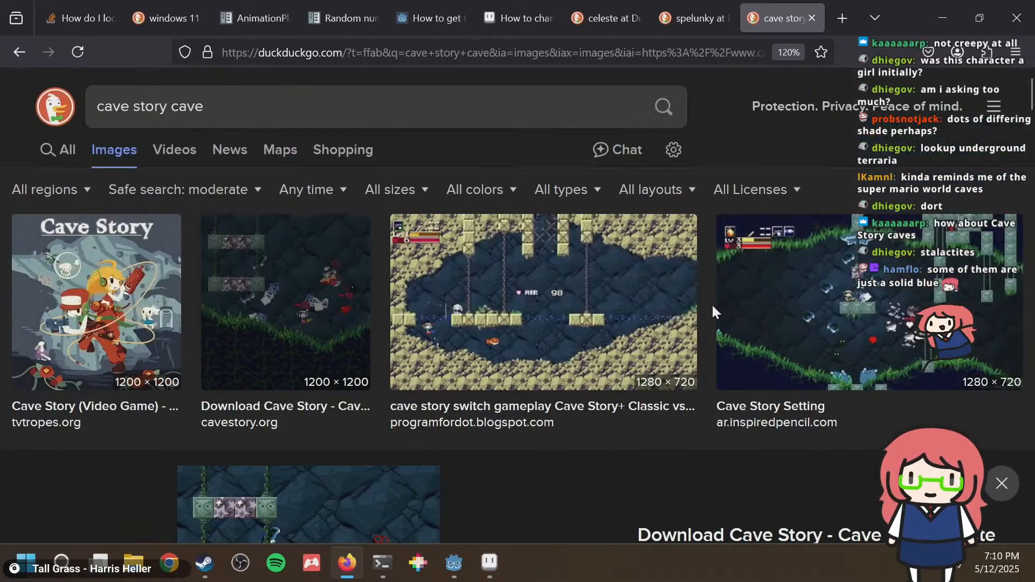
scroll(564, 291, "down", 10)
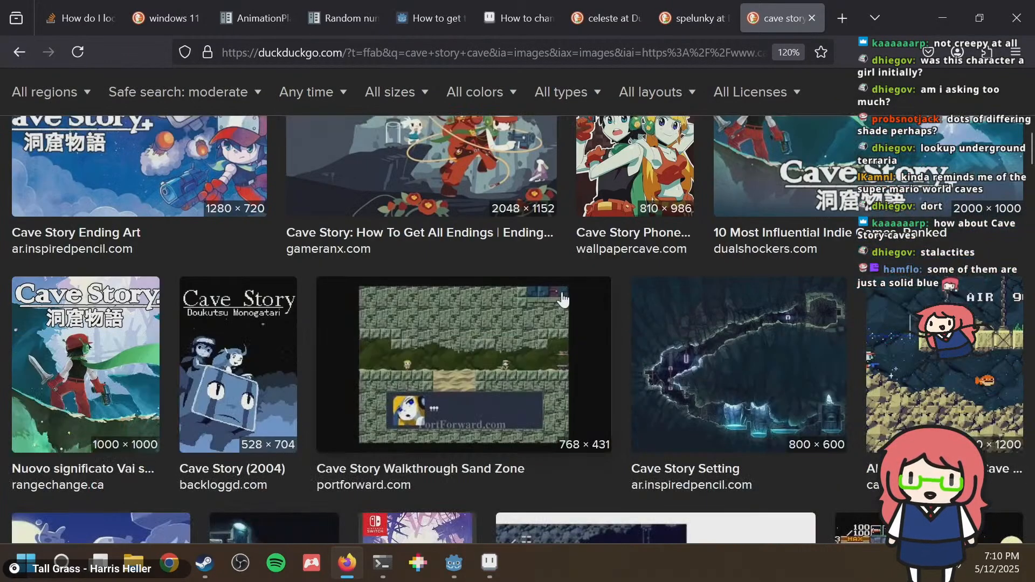
left_click(687, 372)
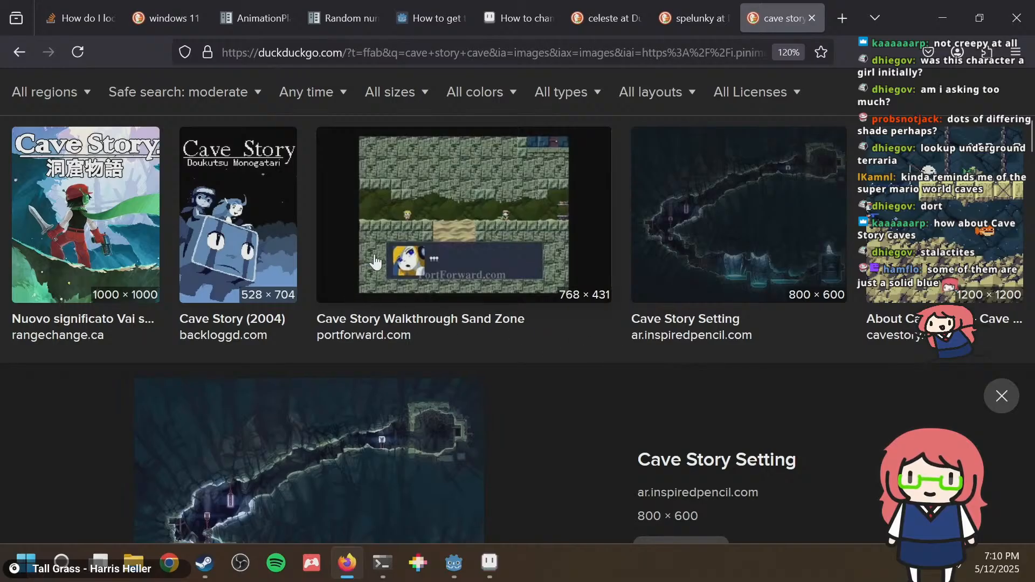
left_click(407, 243)
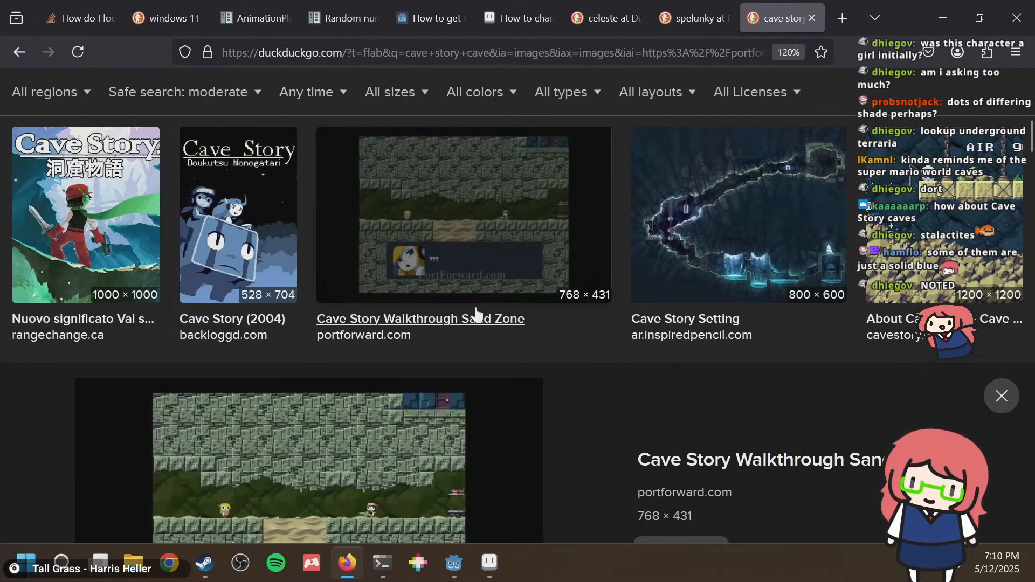
Enlarge the Cave Story+ Nintendo artwork and the Last Cave walkthrough screenshot to examine their cave backgrounds.
scroll(636, 237, "down", 10)
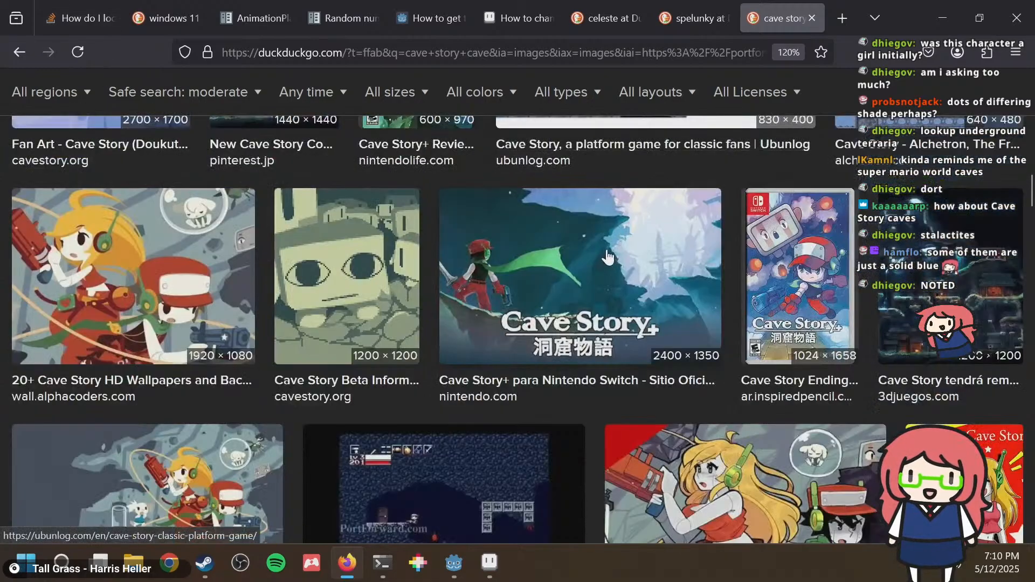
left_click(582, 274)
scroll(574, 260, "down", 5)
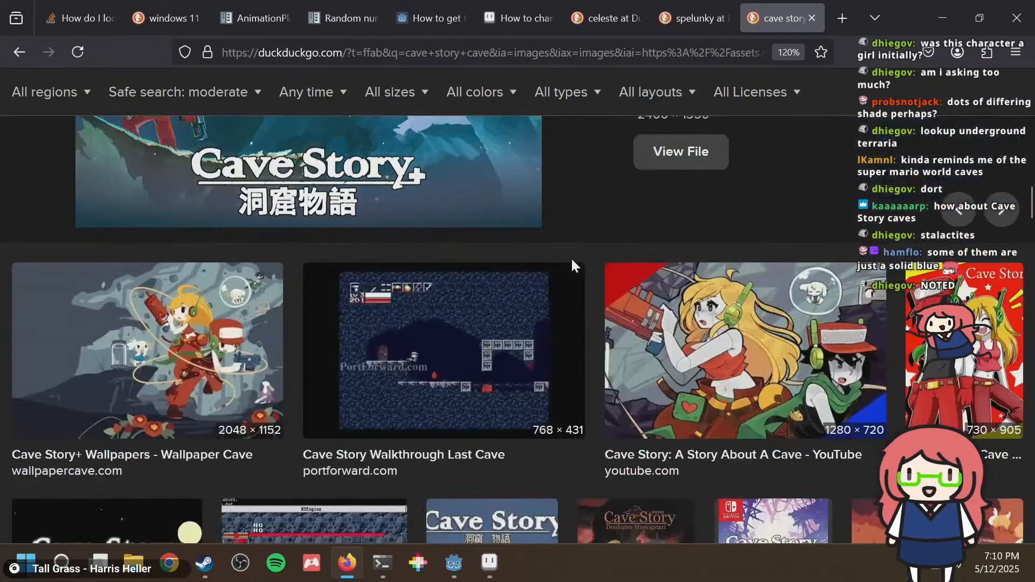
key("alt+Tab")
key("Escape")
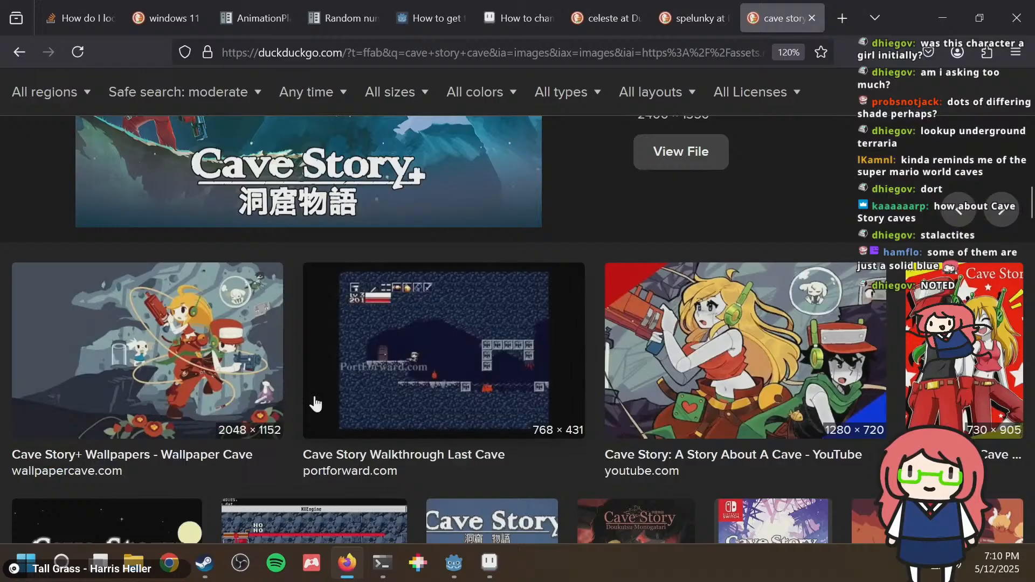
left_click(379, 371)
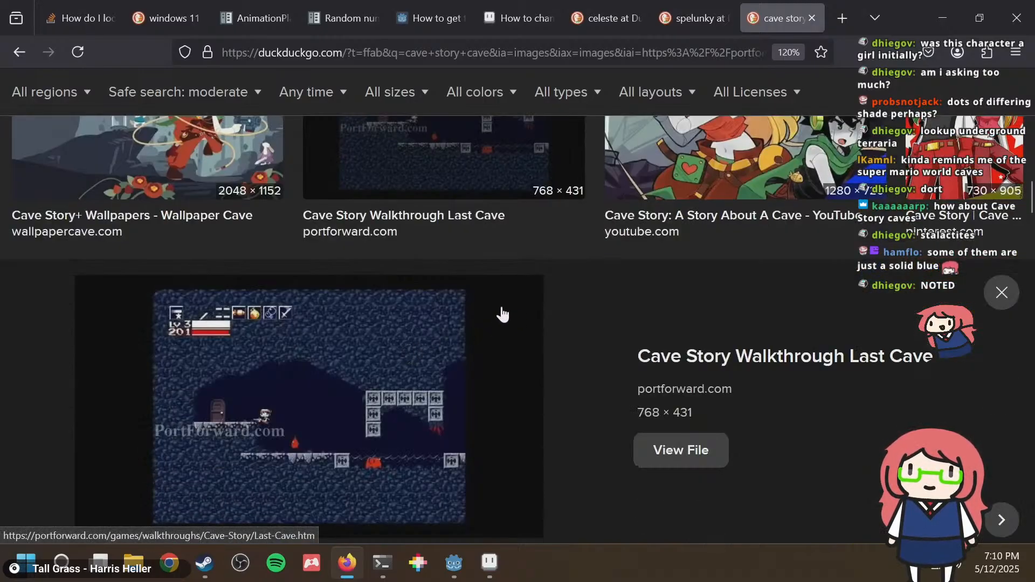
Switch to the running celeste game and move through the first cave rooms to examine the brown-dotted background.
key("alt+Tab")
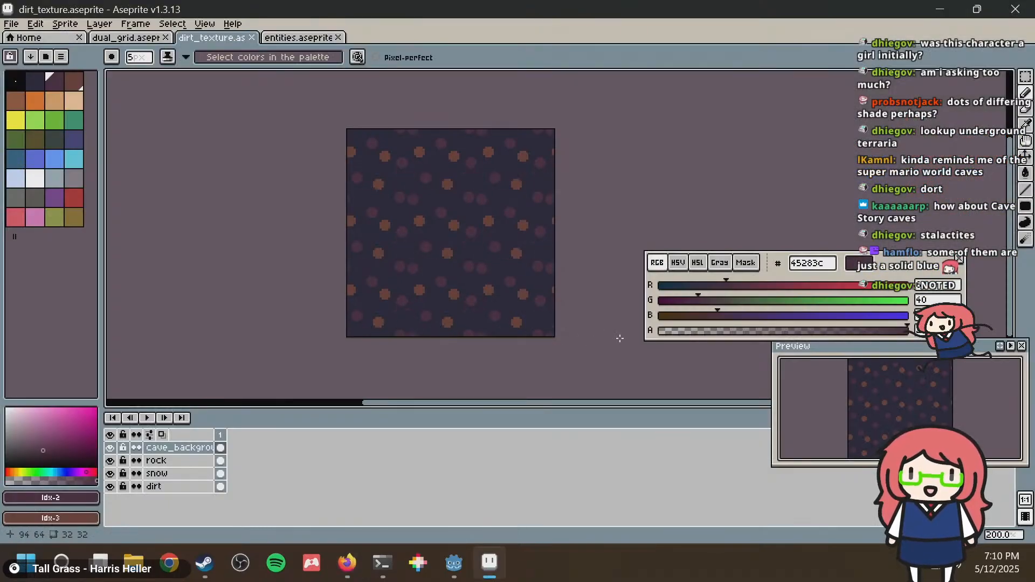
mouse_move(446, 560)
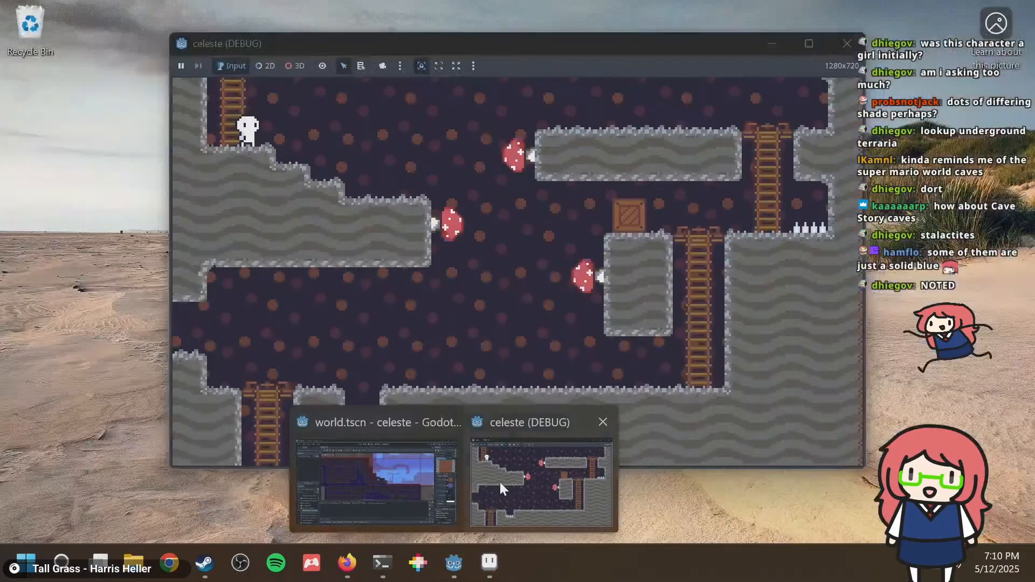
left_click(502, 481)
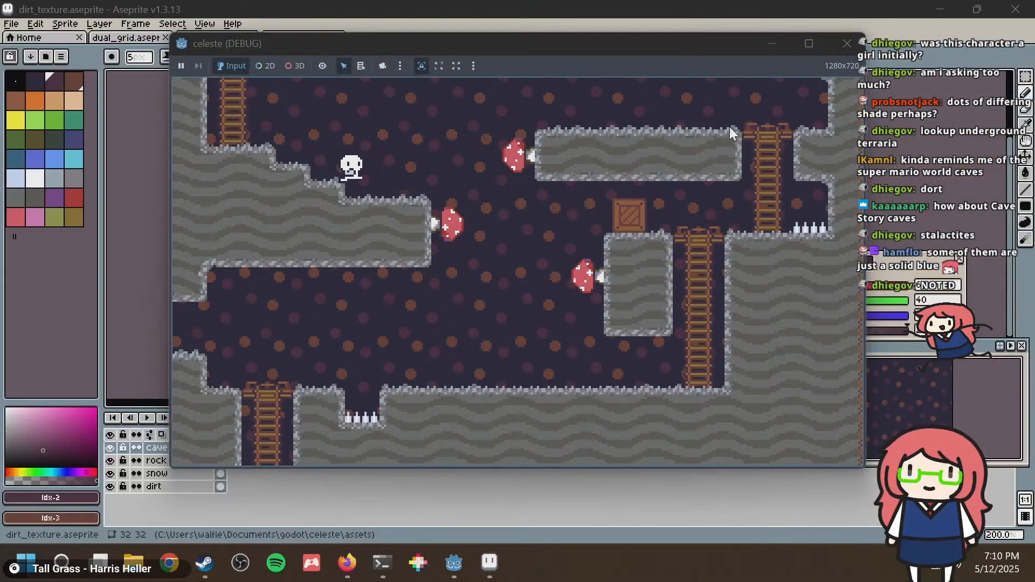
key("Left")
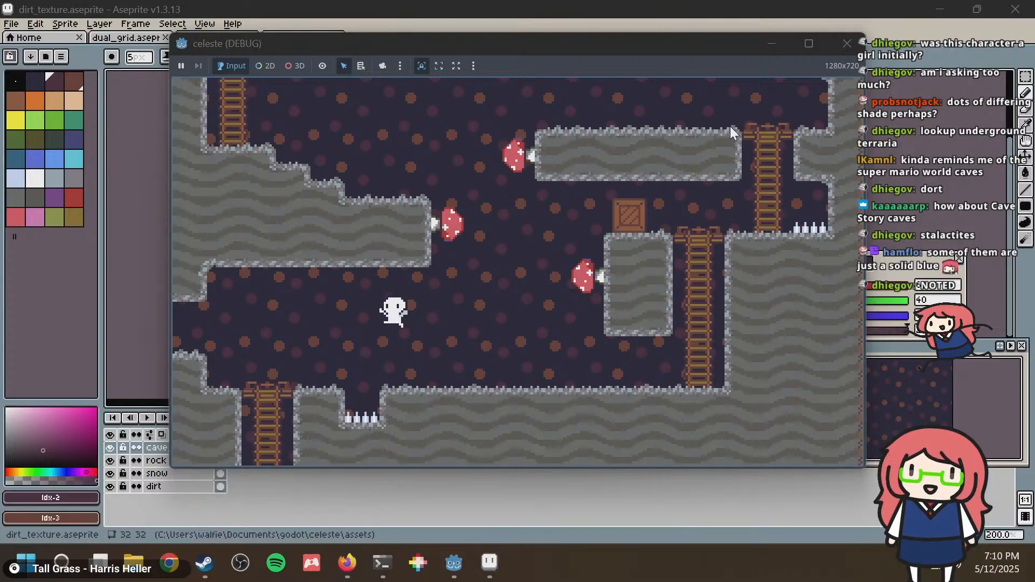
key("Right")
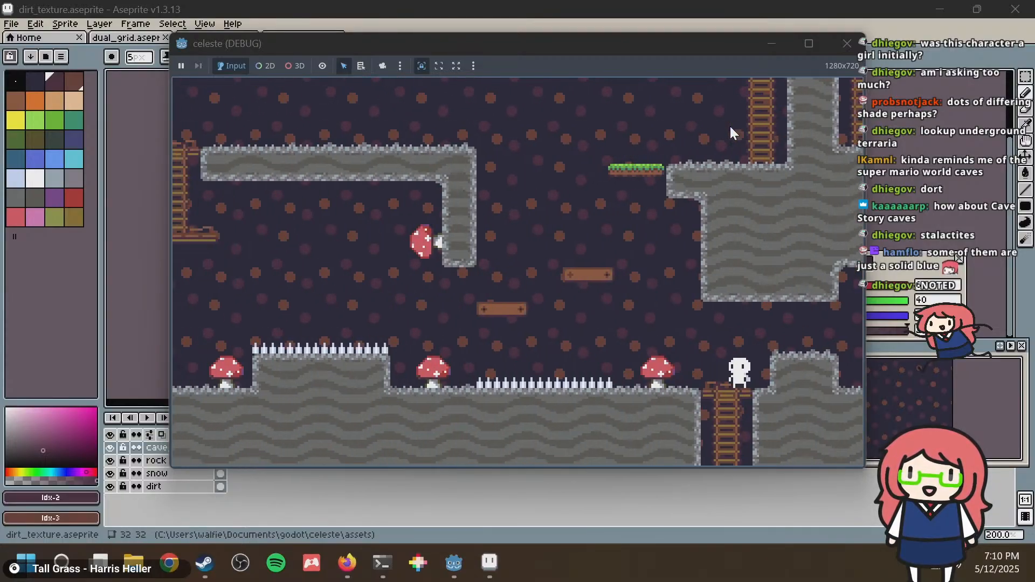
key("space")
key("Left")
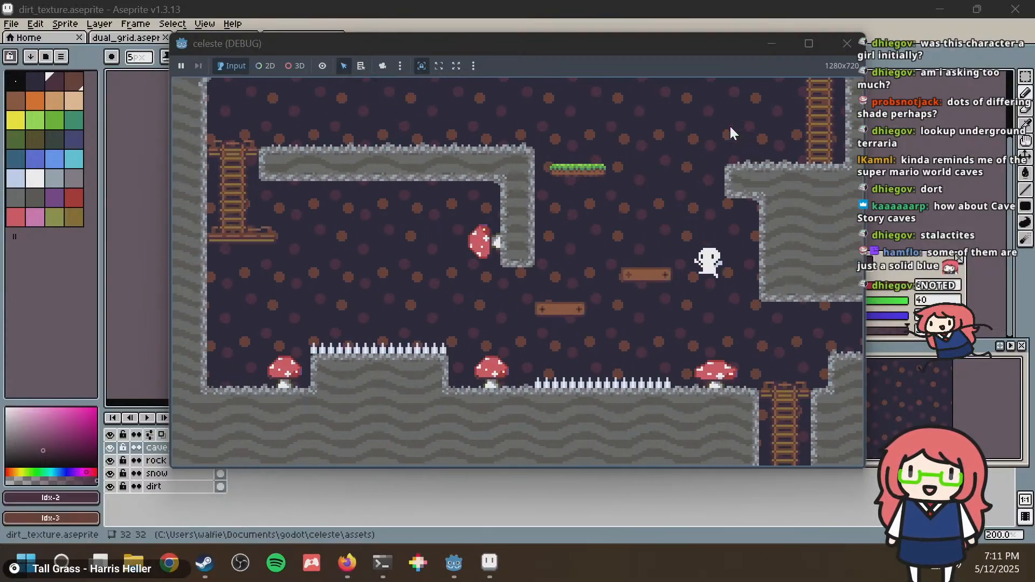
key("Left")
key("space")
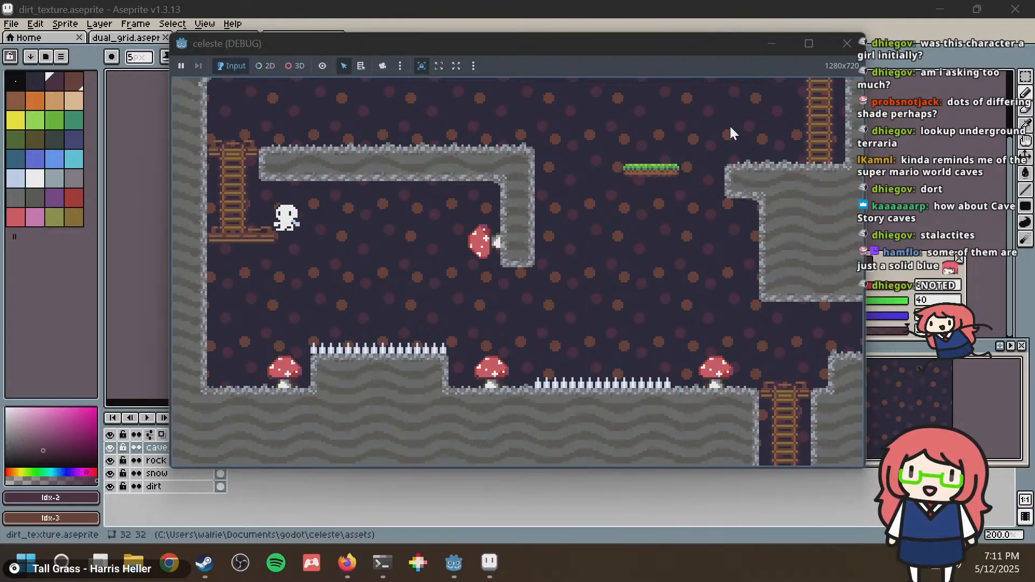
Climb the cave ladder, cross the moving grass platform and continue up to the next room, checking the brown-dotted background.
key("space")
key("Up")
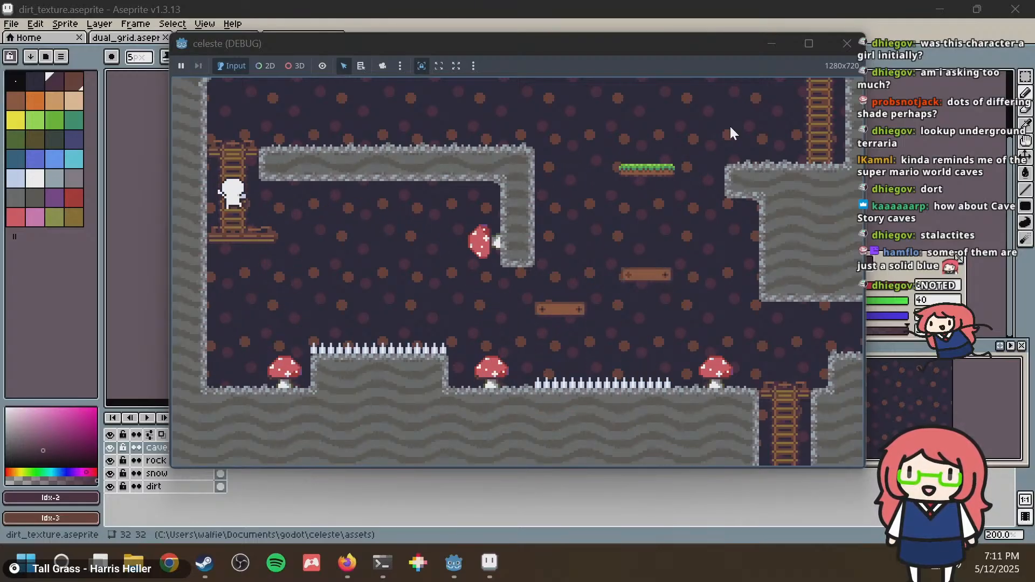
key("space")
key("Right")
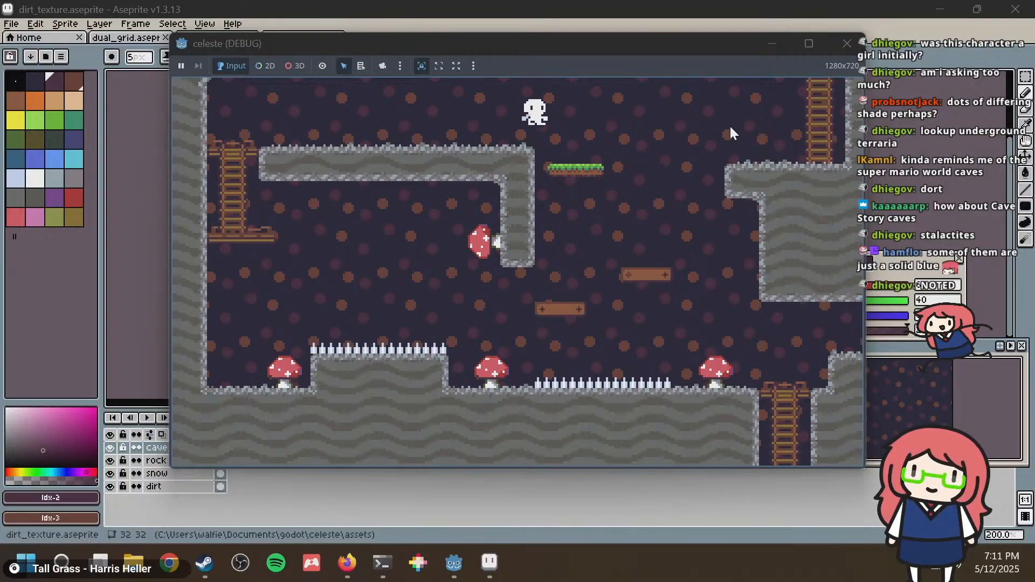
key("Right")
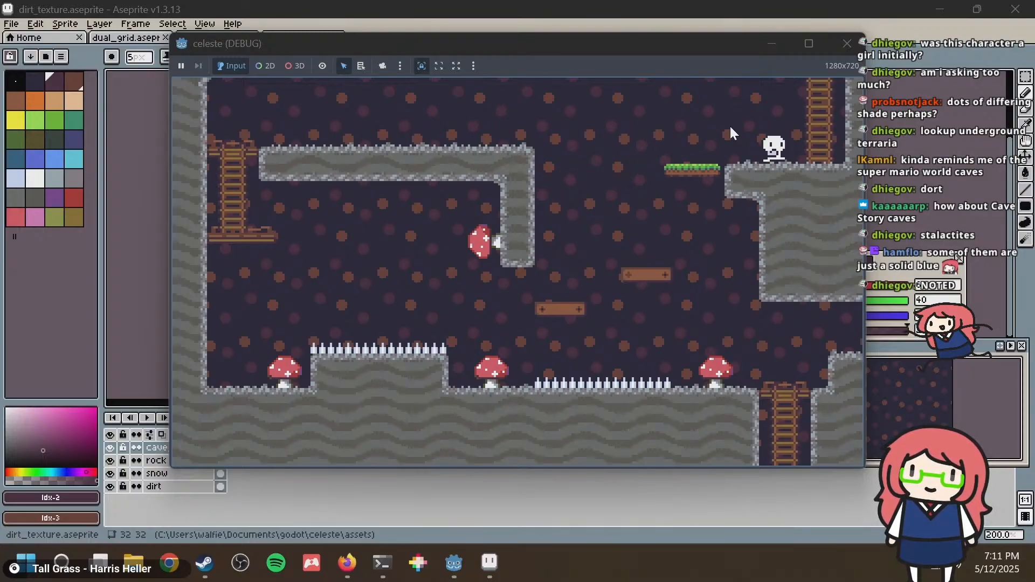
key("Up")
key("Up")
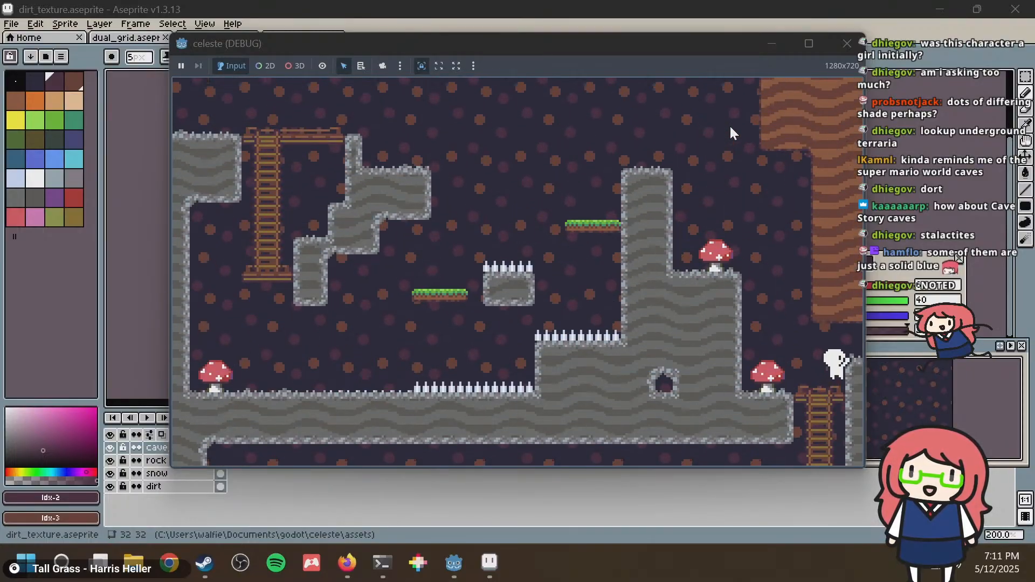
Jump across the mushroom and grass-platform room to view the dotted background behind the rock ledges.
key("Left")
key("space")
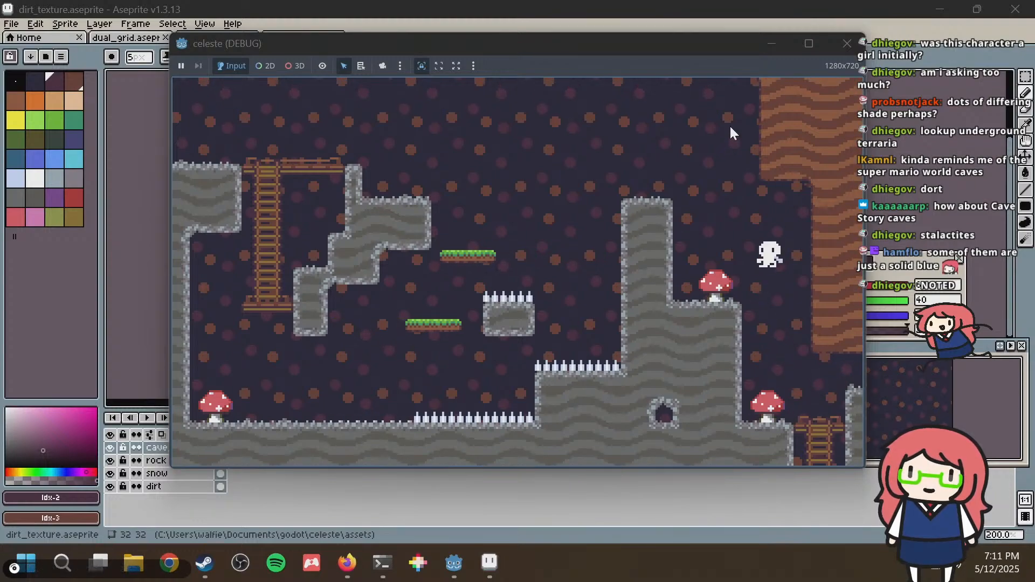
key("Left")
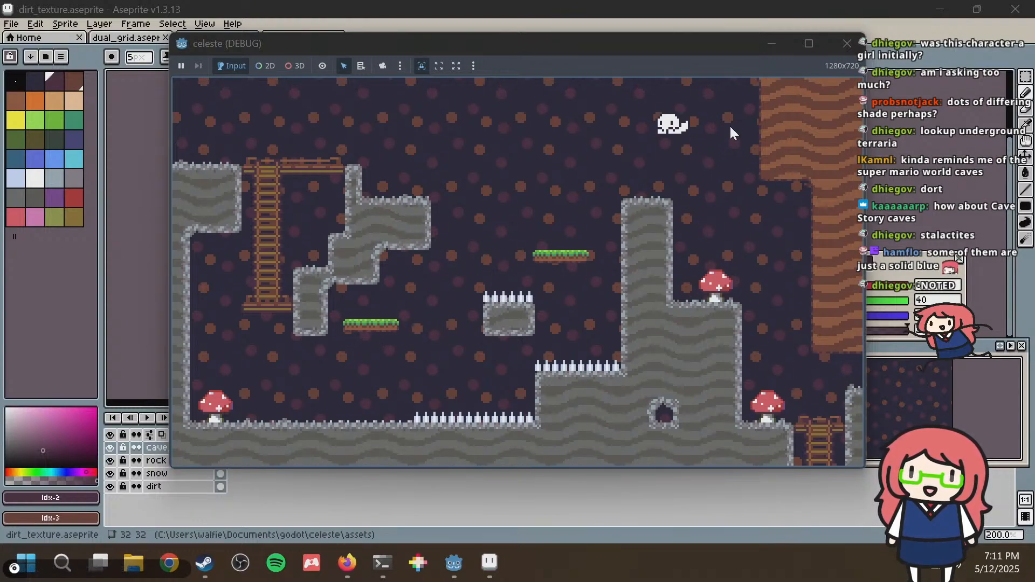
key("space")
key("Left")
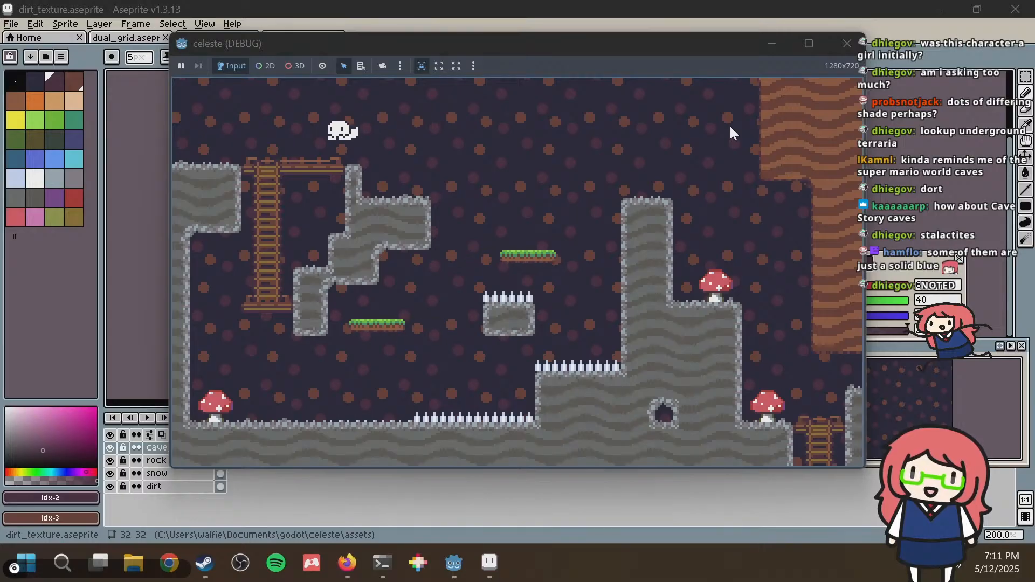
key("Left")
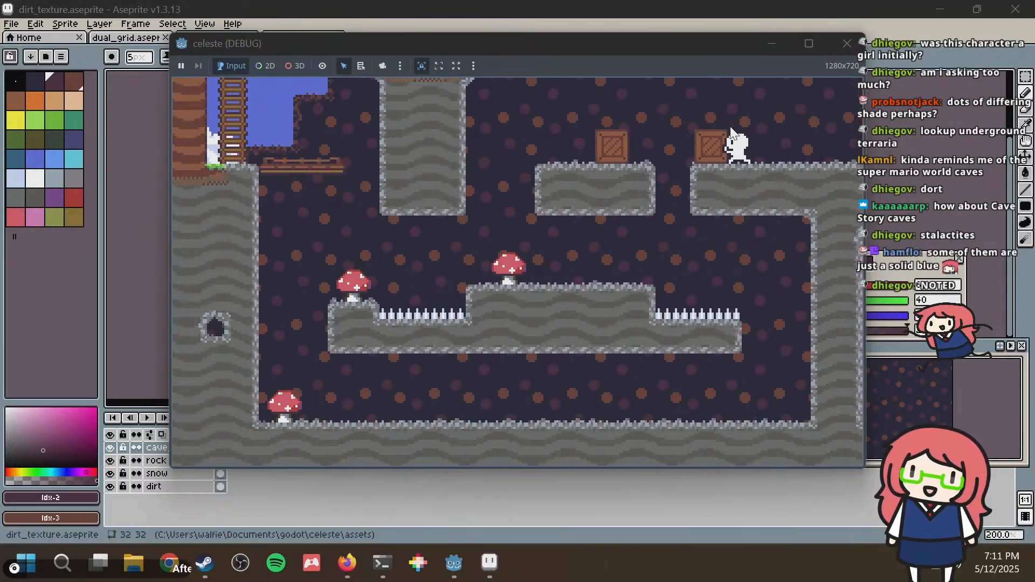
Push the first crate off its ledge and jump over the second one, comparing the crates with the dotted background.
key("Left")
key("space")
key("Left")
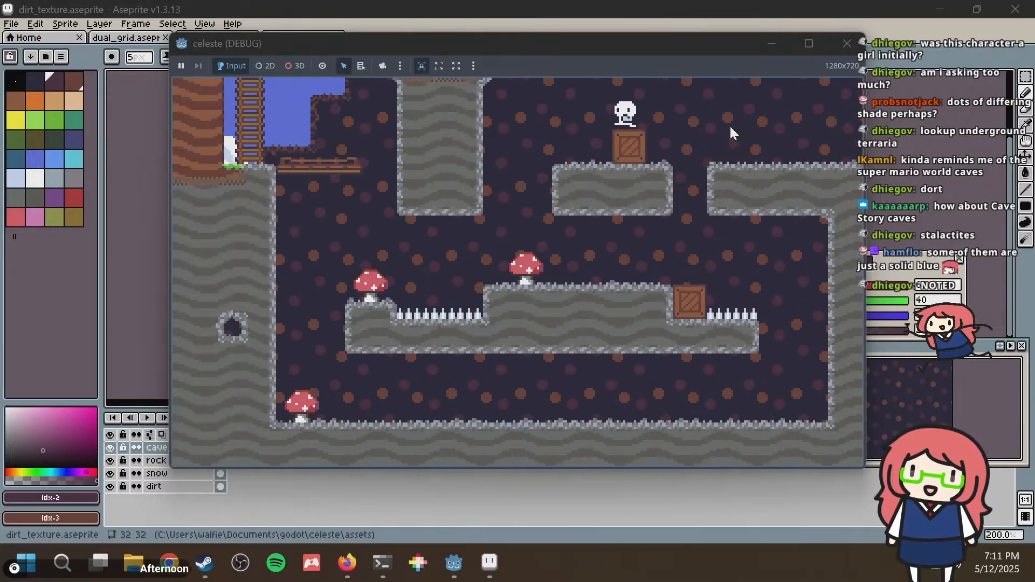
key("Right")
key("space")
key("Left")
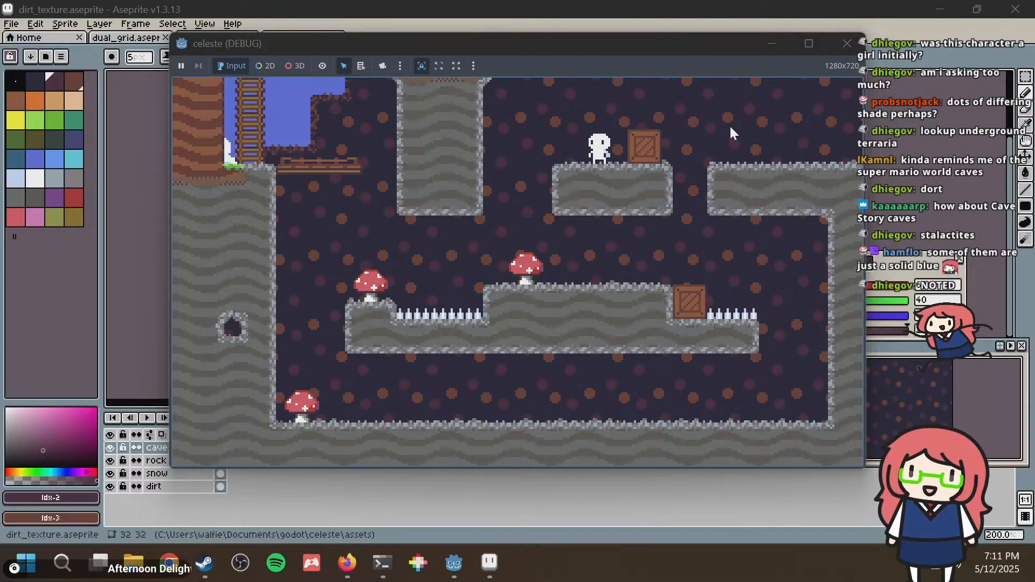
In Aseprite, recolor the brown dots of the cave_background layer to blue 3f3f74 with the Paint Bucket and save dirt_texture.
left_click(635, 2)
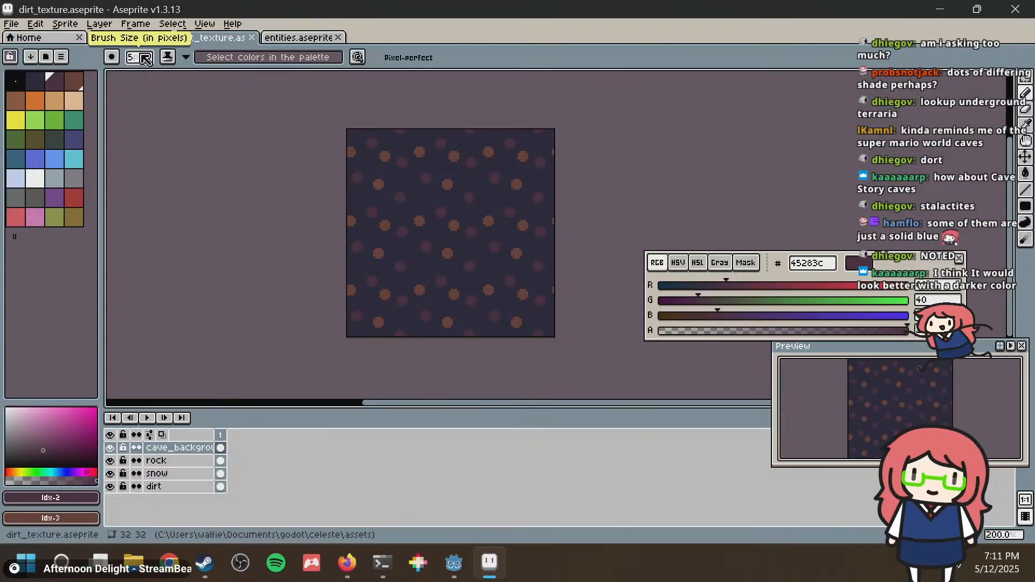
scroll(405, 241, "up", 1)
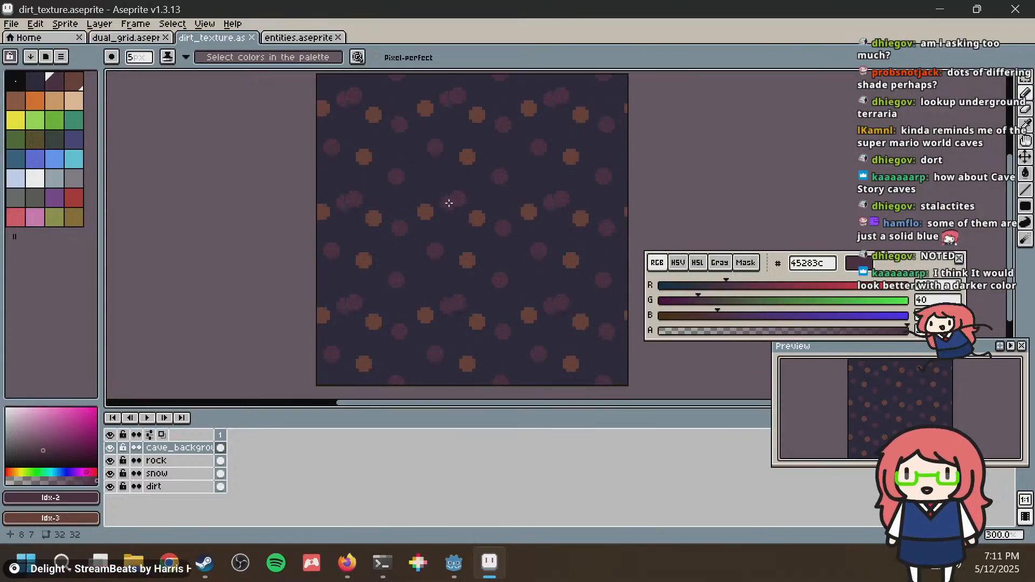
left_click(77, 142)
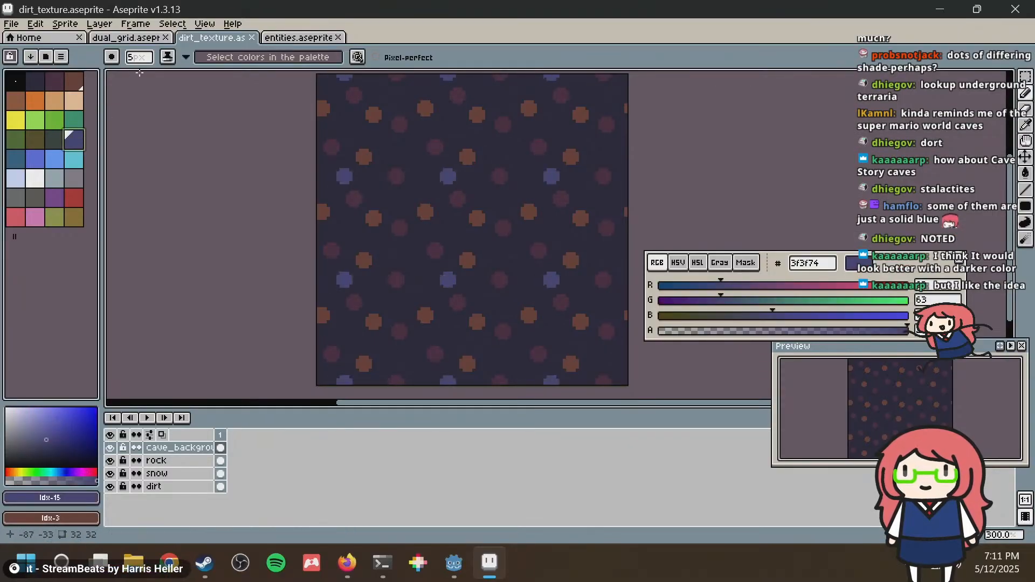
key("g")
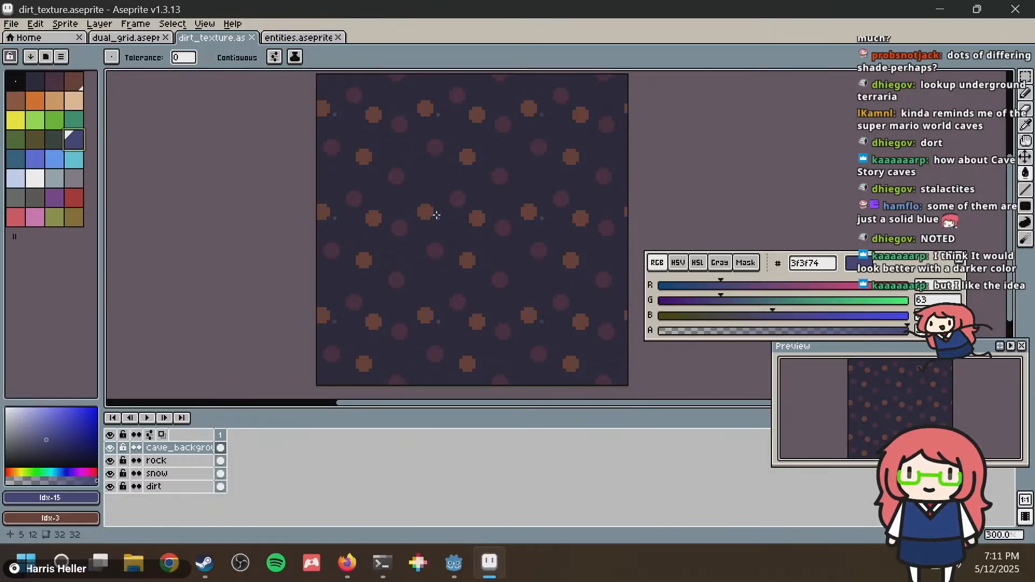
scroll(550, 192, "down", 2)
scroll(549, 192, "up", 1)
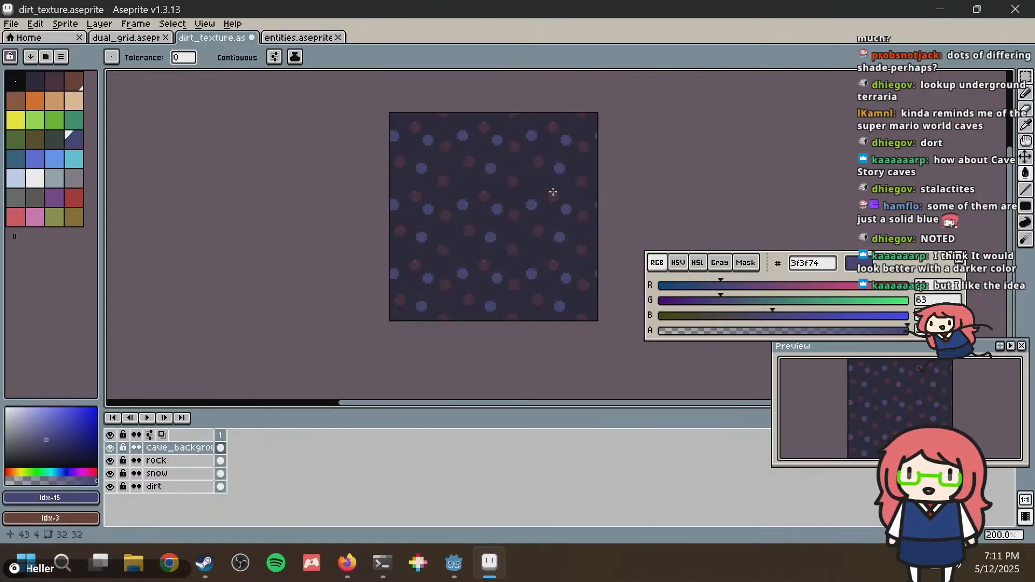
key("v")
Switch to the Godot editor, reimport the dirt_texture cave background layer texture and run the game again.
key("alt+Tab")
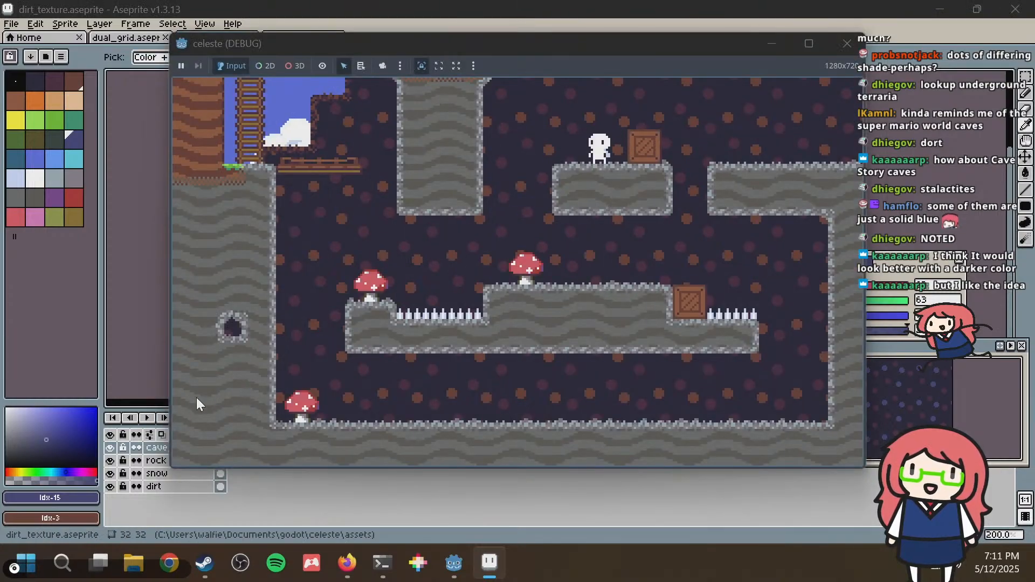
key("alt+Tab")
key("alt+Tab")
key("alt+Tab")
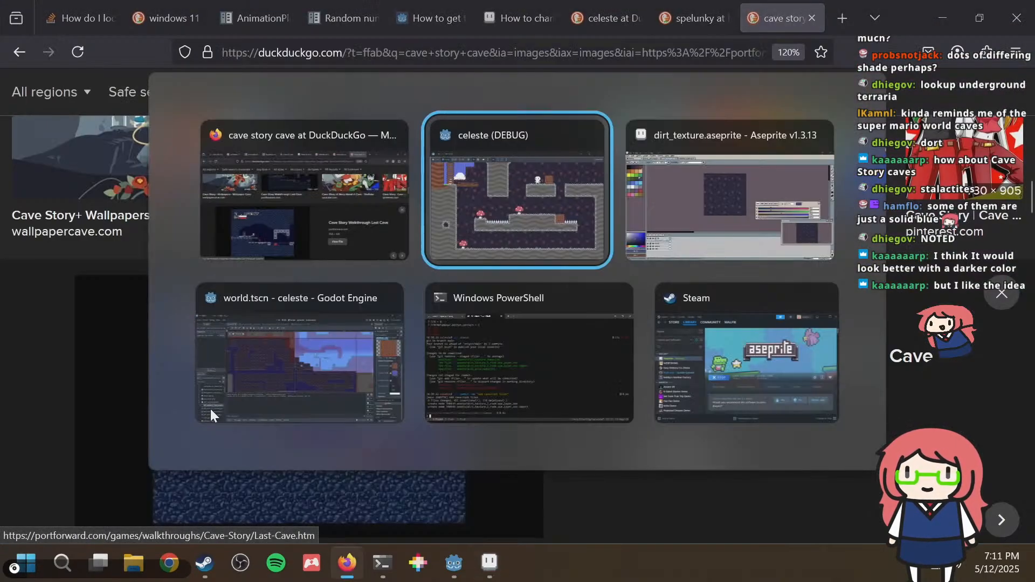
key("alt+Tab")
left_click(211, 413)
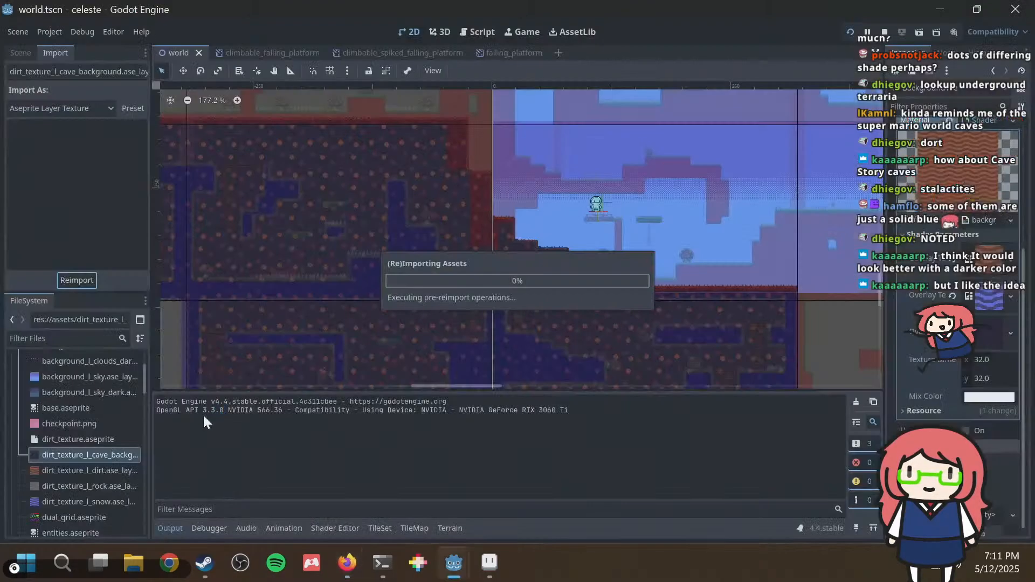
left_click(76, 280)
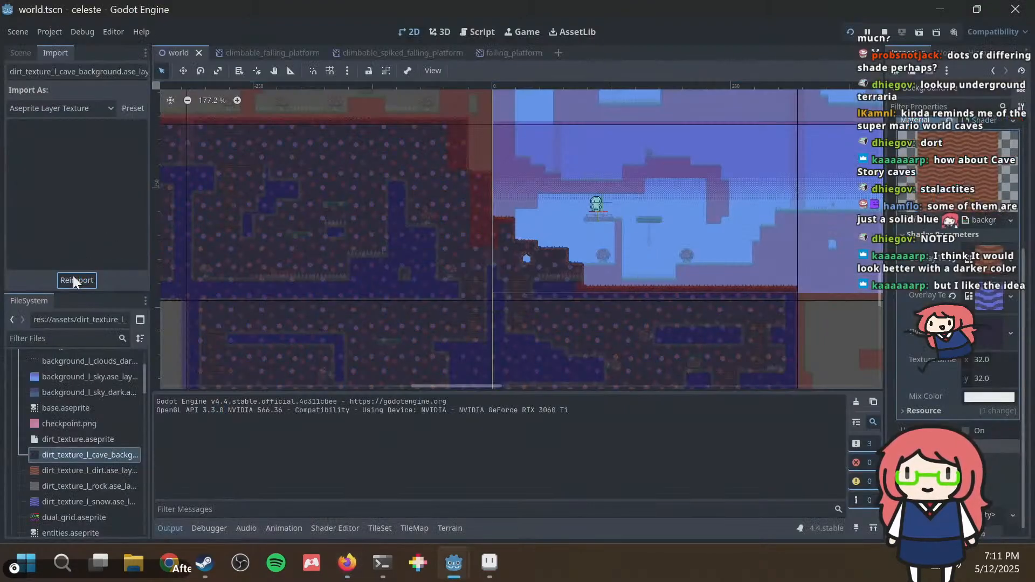
key("F5")
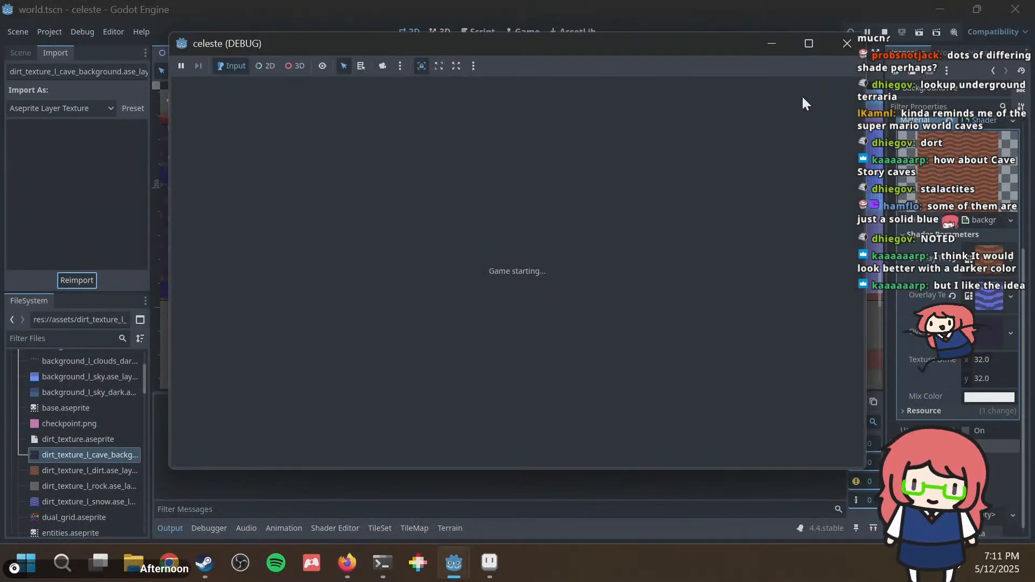
Take the character down the ladder into the cave and jump across the mushroom gap to examine the blue-dotted background.
key("Left")
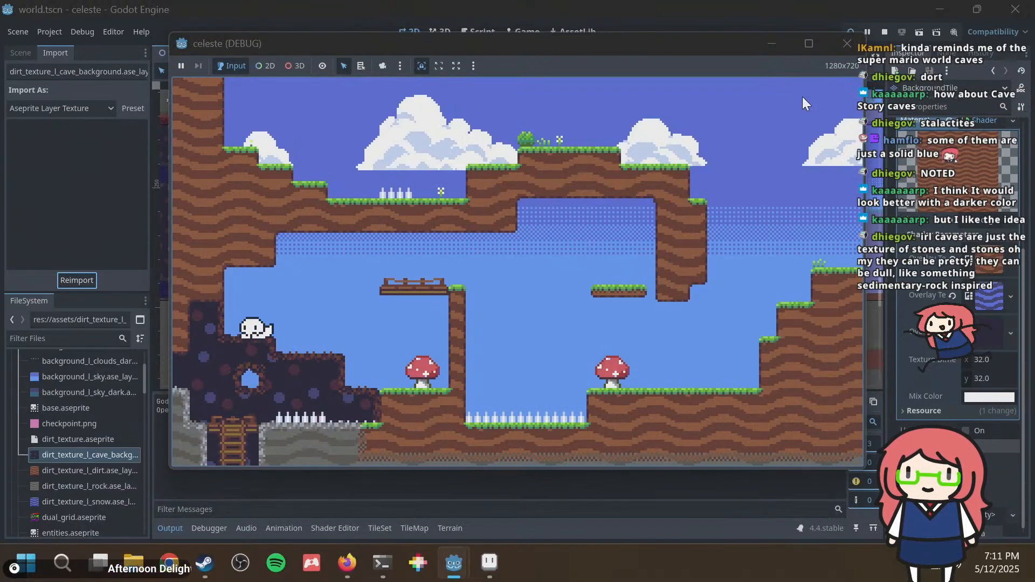
key("Right")
key("Down")
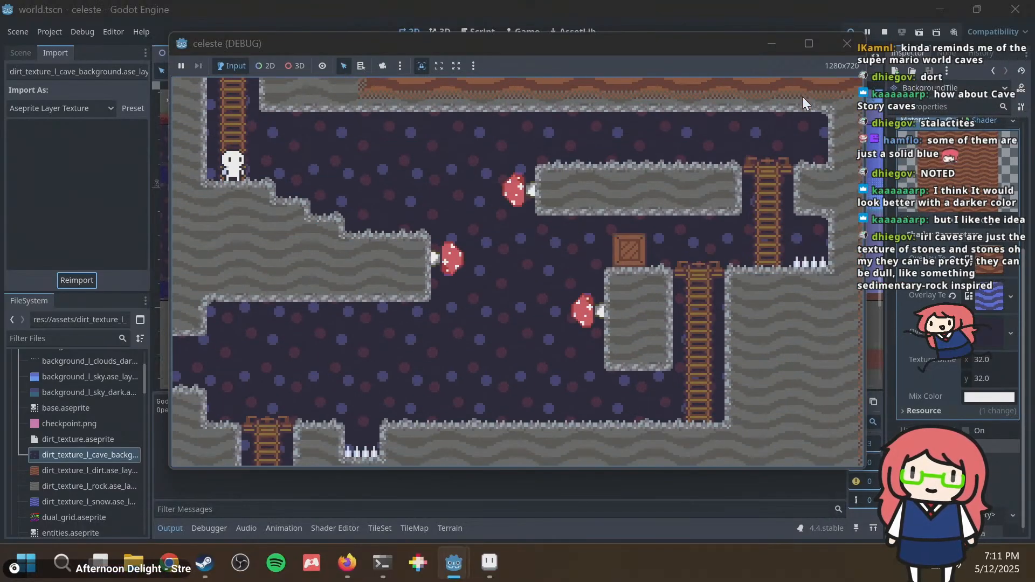
key("Right")
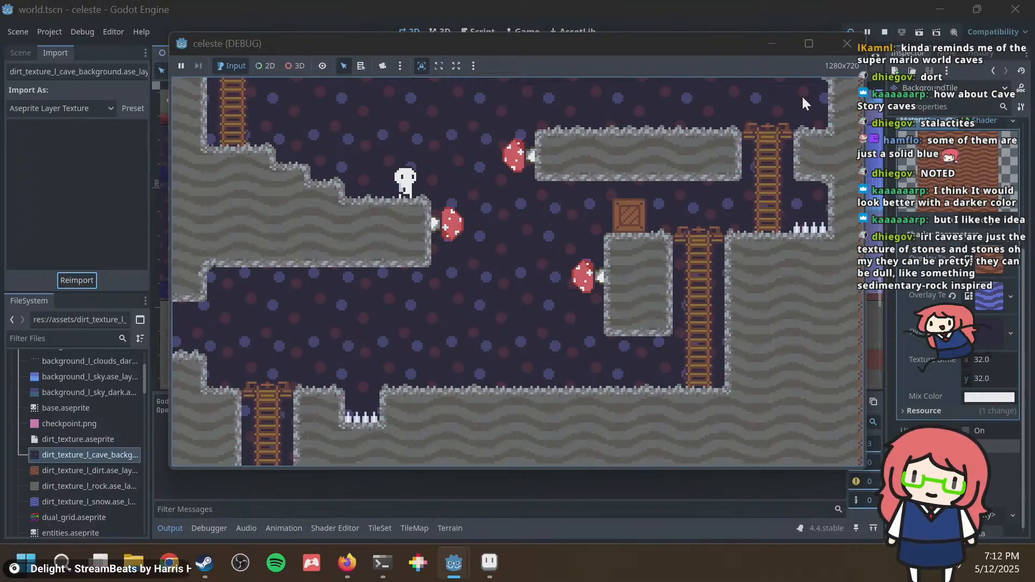
key("space")
key("Right")
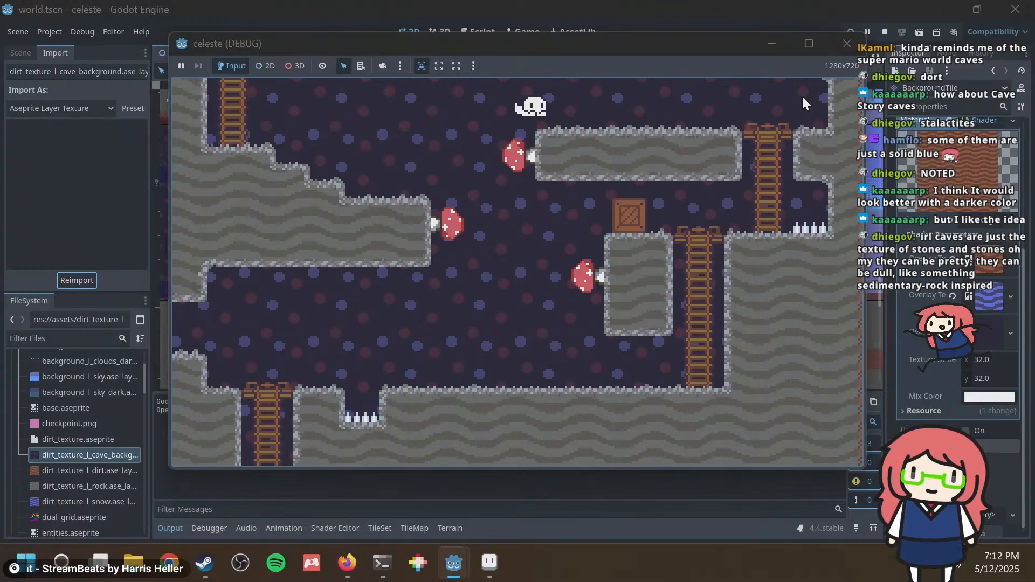
Climb down to the crate, push it off the ledge and drop to the cave floor to view the blue dots behind it.
key("Down")
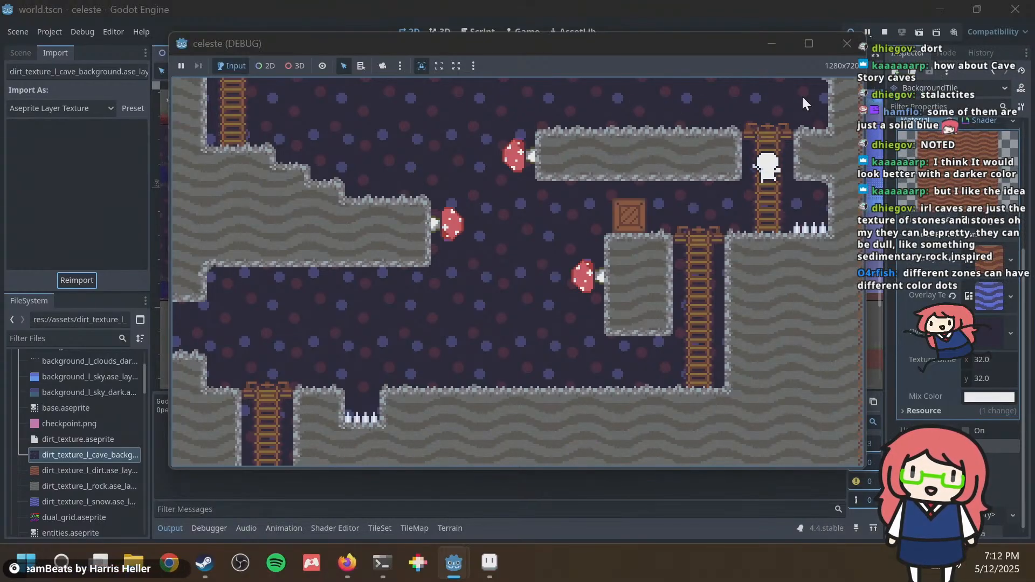
key("Left")
key("Left")
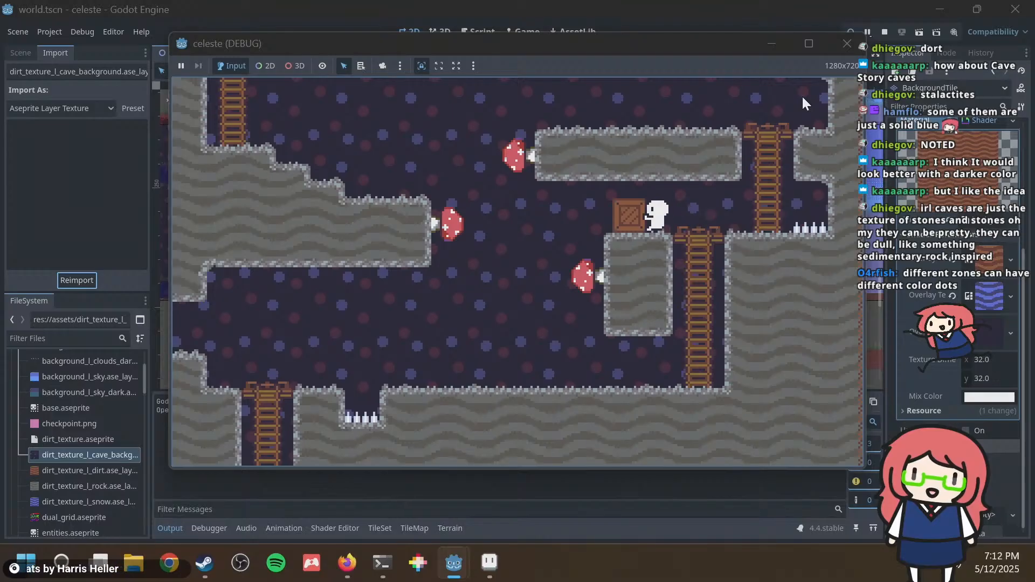
key("Left")
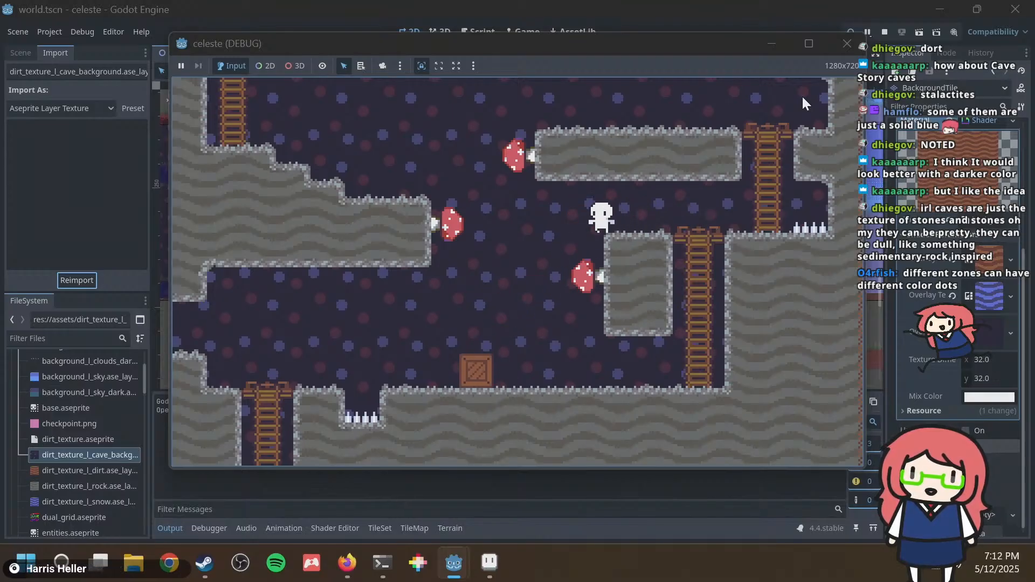
key("space")
key("Right")
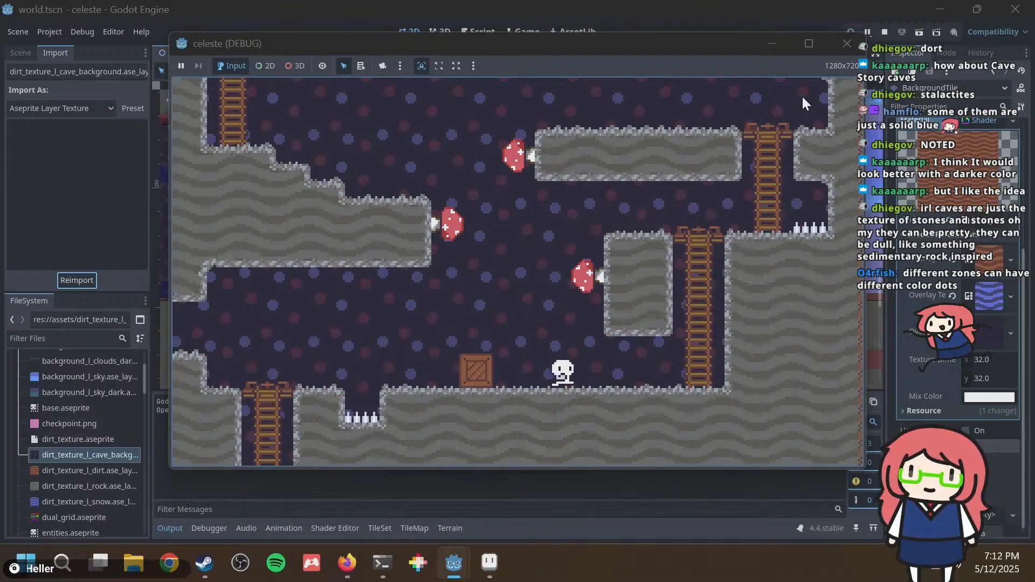
Take the character up the right-hand cave ladders, across the mushroom gap and up the far ladder to the surface.
key("Up")
key("Left")
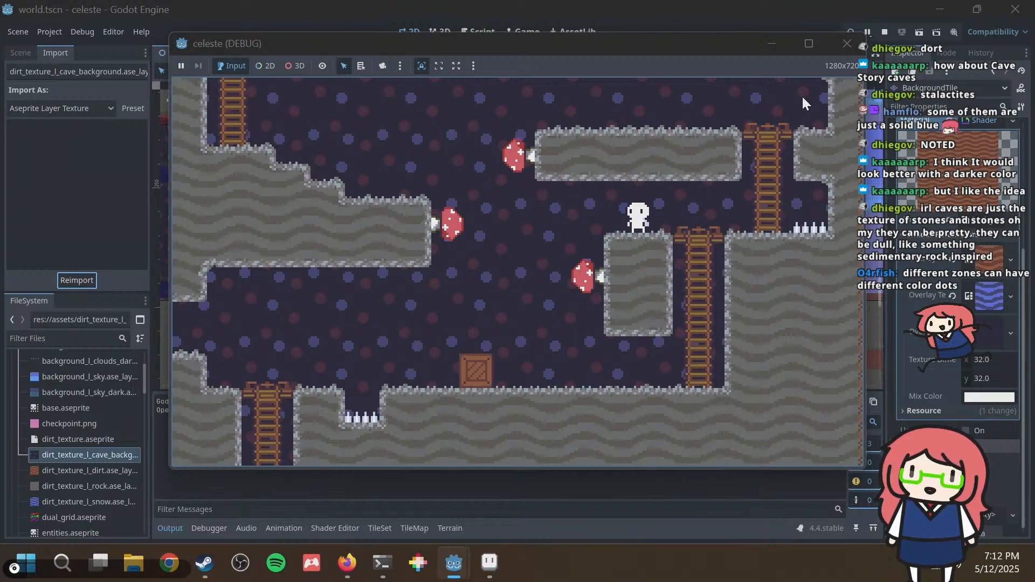
key("Right")
key("Up")
key("Left")
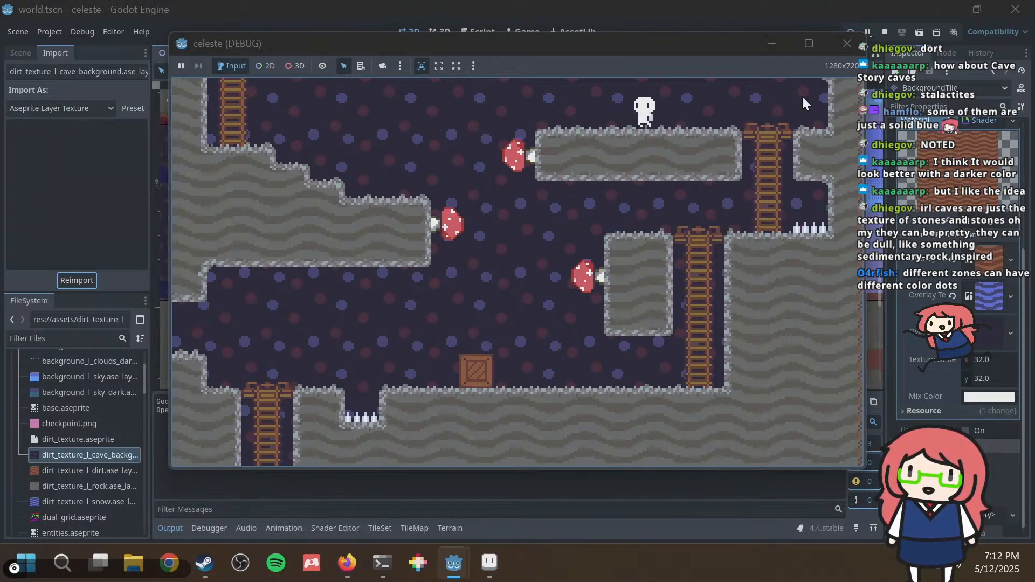
key("Left")
key("Left")
key("space")
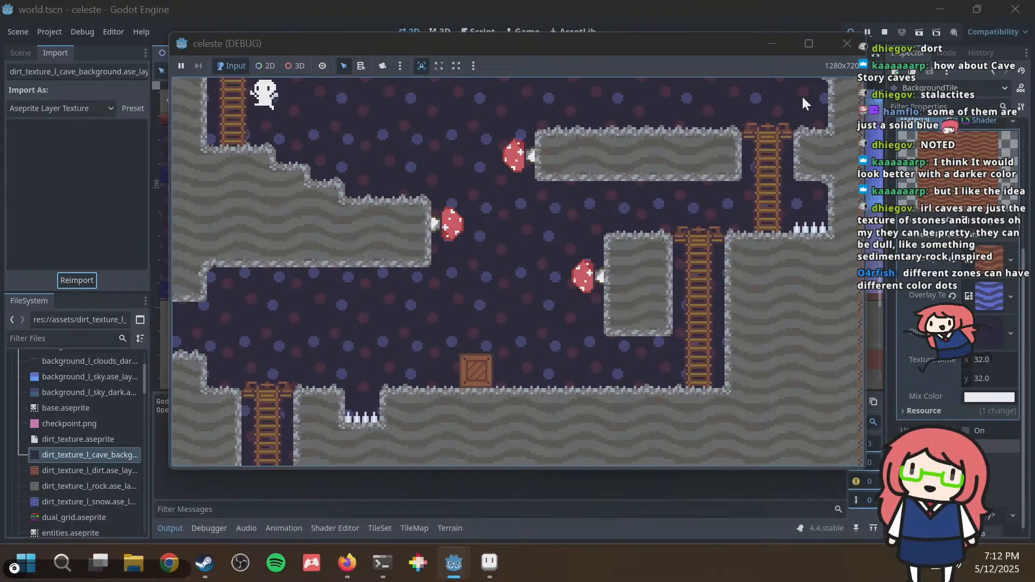
key("Up")
key("Down")
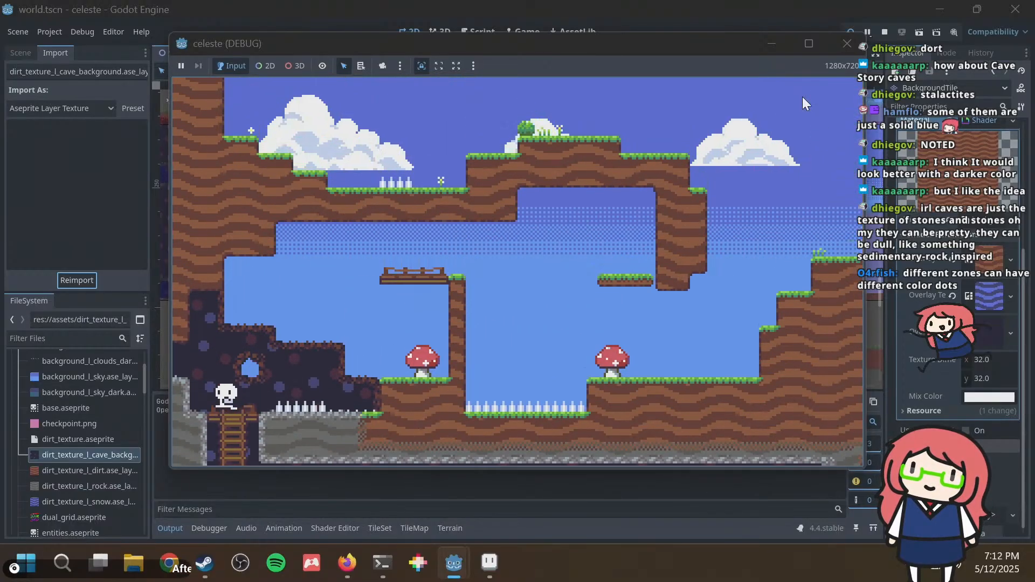
Walk around the cave entrance, drop back down to the stone ledges and climb the ladder again to examine the cave edges.
key("Right")
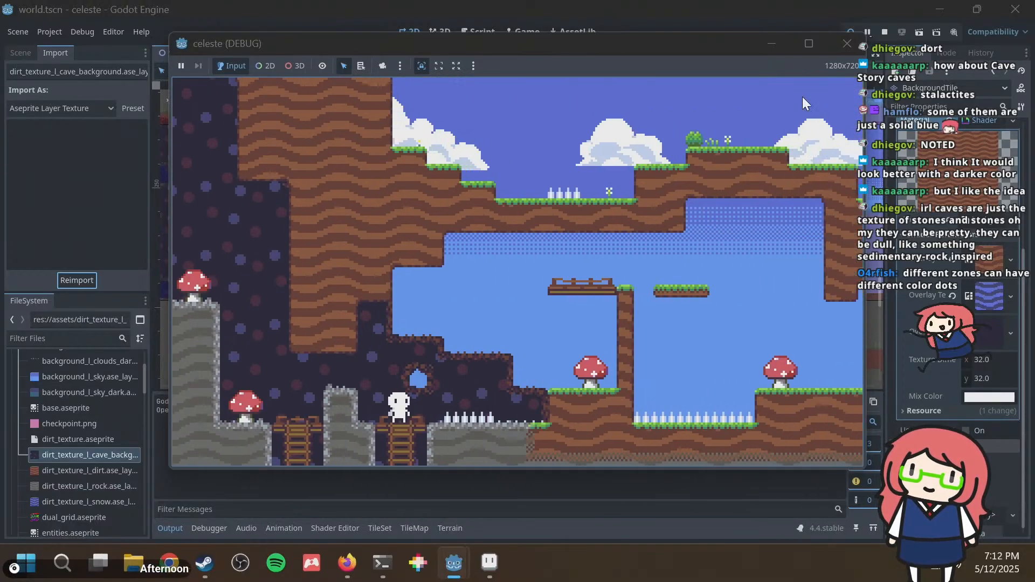
key("Down")
key("Right")
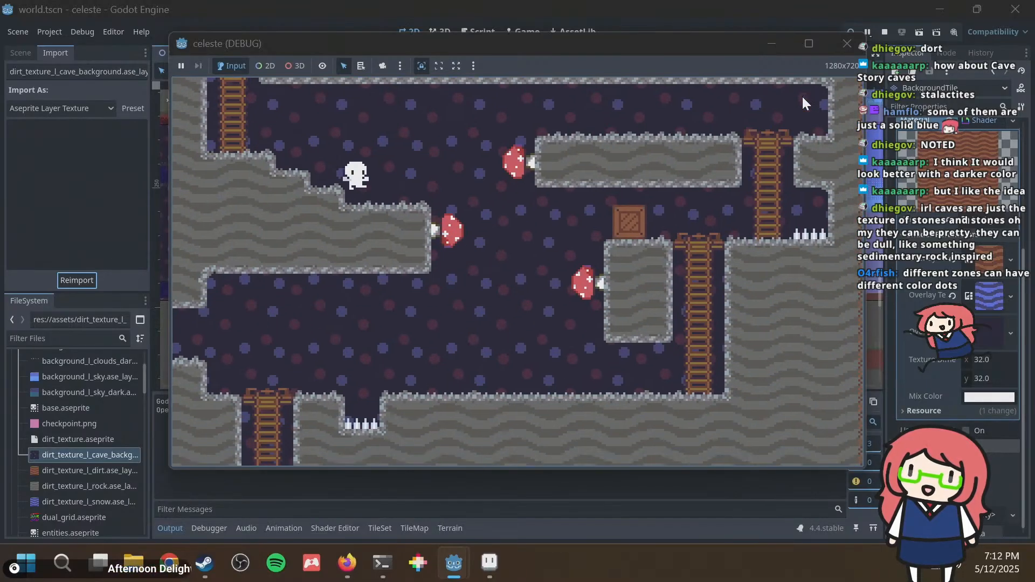
key("Left")
key("space")
key("Up")
key("Up")
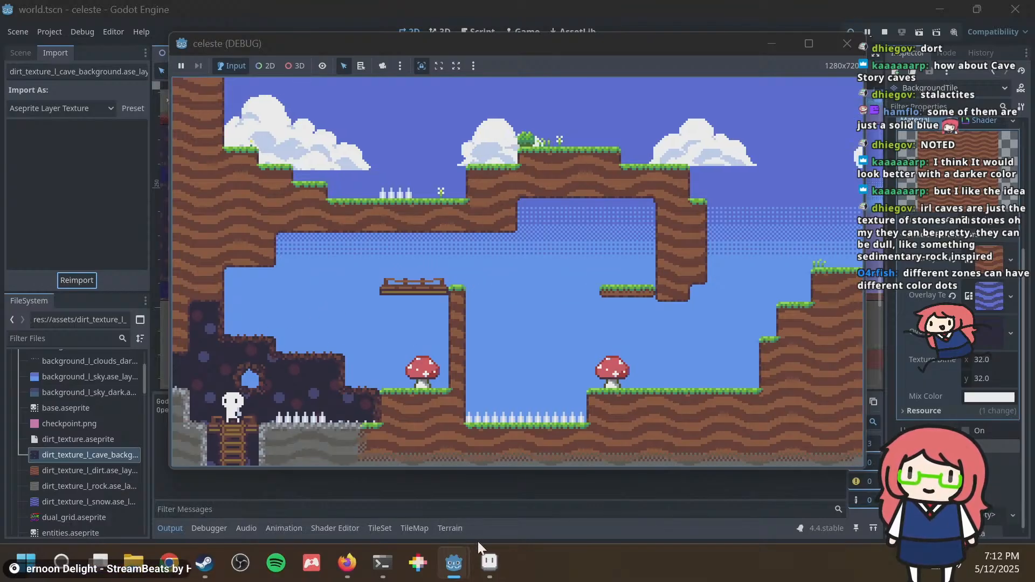
Switch to the dual_grid sprite in Aseprite and sample dark brown 45283c from the left dirt border, undoing the trial fill.
left_click(489, 562)
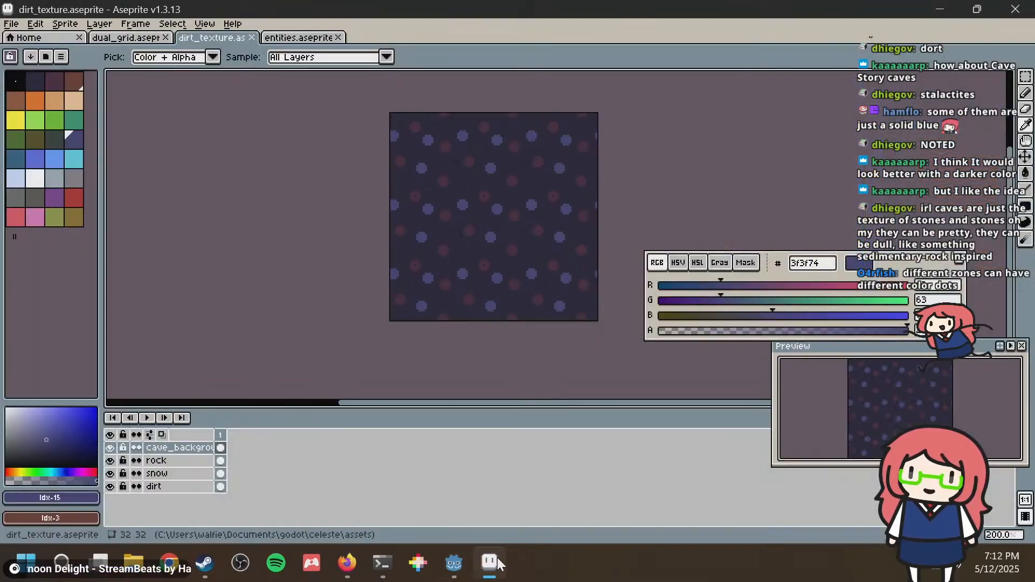
left_click(114, 37)
middle_click_drag(382, 223, 592, 202)
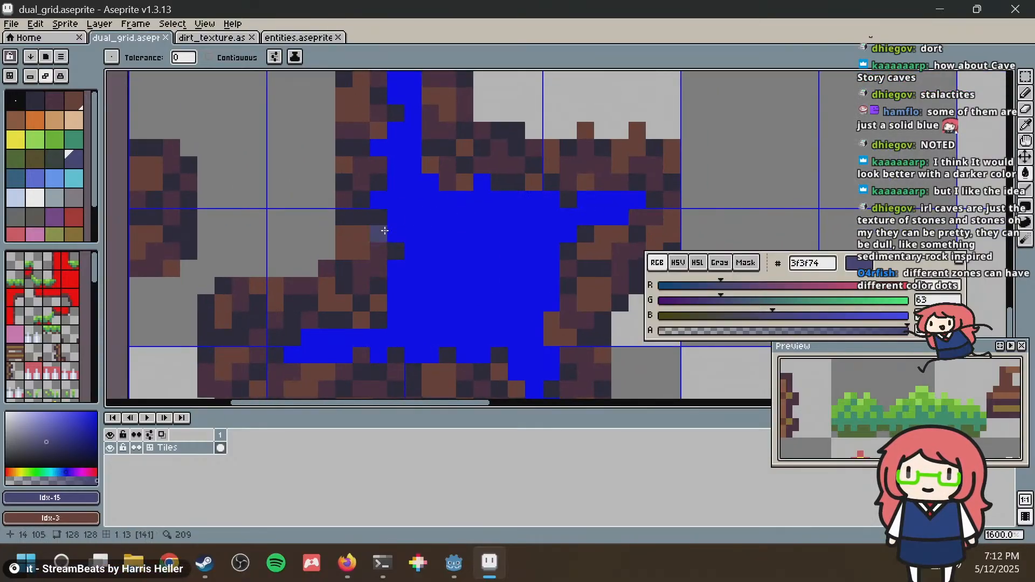
scroll(384, 231, "down", 1)
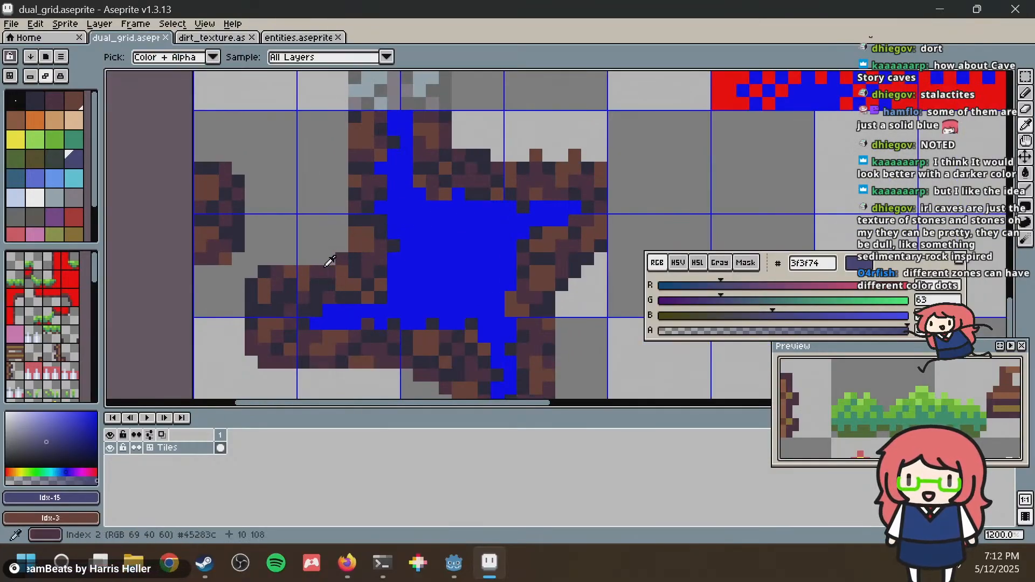
left_click(330, 263, "alt")
left_click(333, 254)
key("ctrl+z")
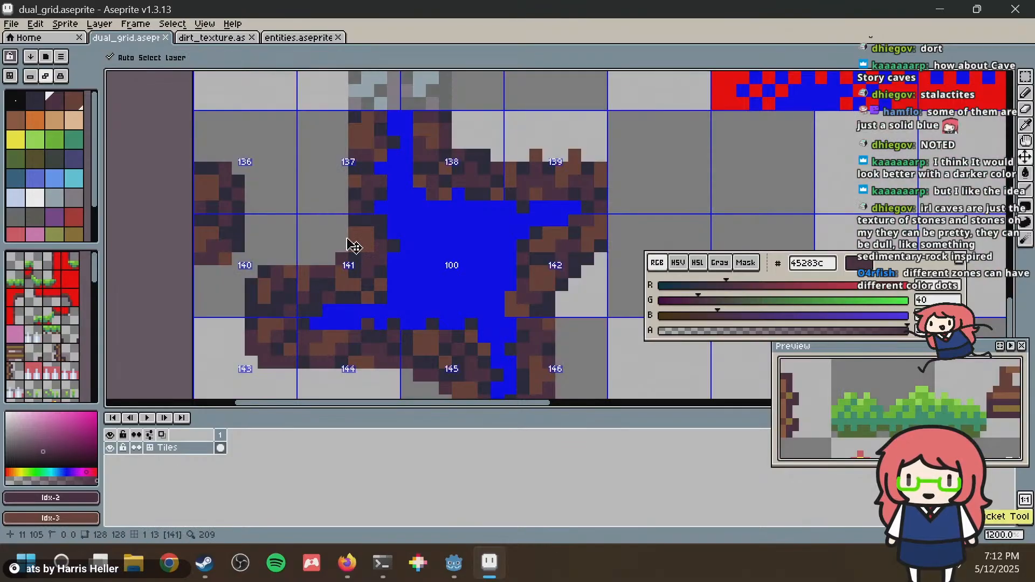
With a 1 px Pencil, fill the outer corner of the left dirt border using 45283c and 222034 pixels.
key("b")
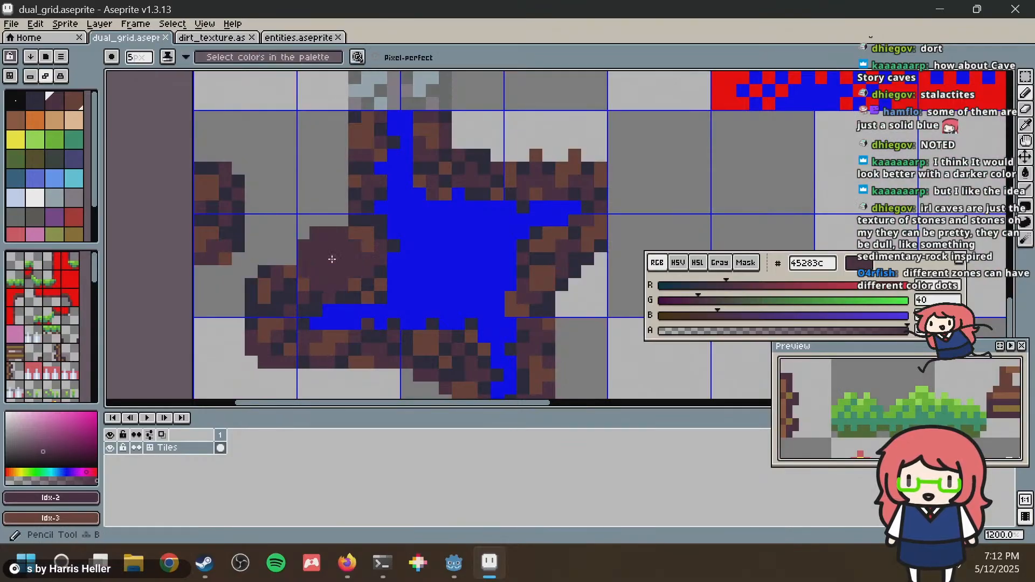
left_click(138, 58)
type("1")
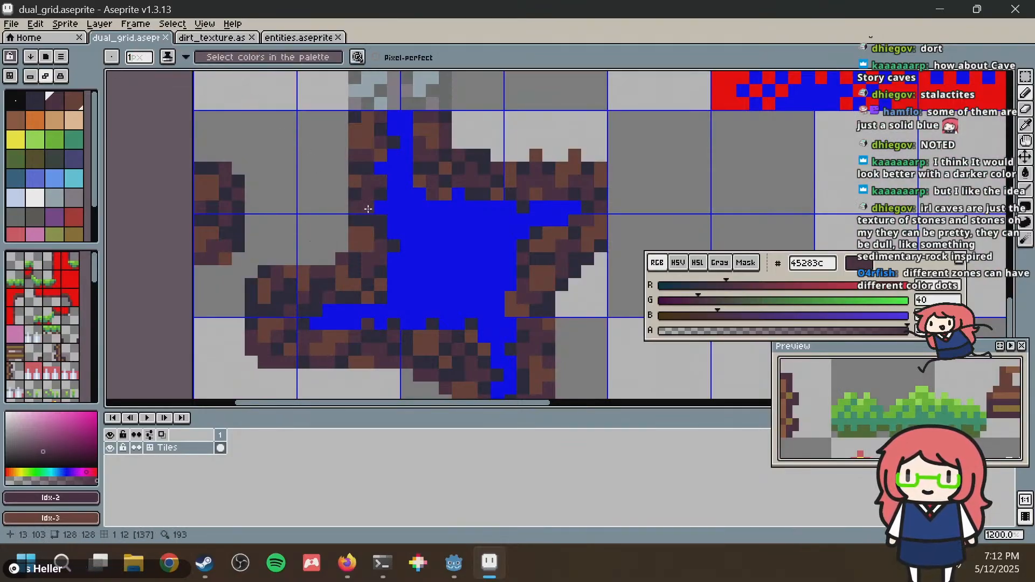
left_click(356, 255, "alt")
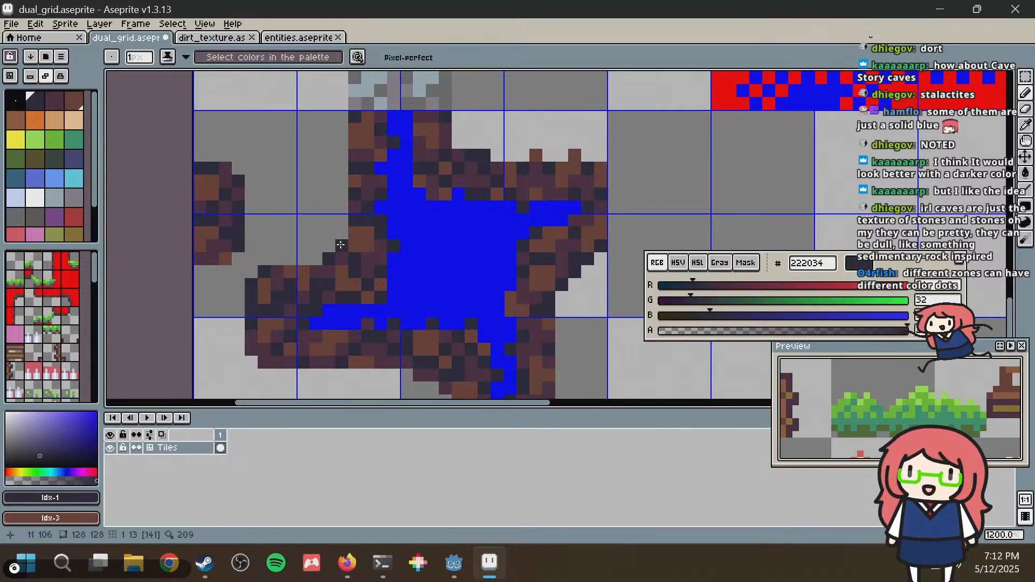
Extend the blue interior diagonally with 0000ff pixels at the lower-left inner corner and the right arm's inner corner.
left_click(431, 285, "alt")
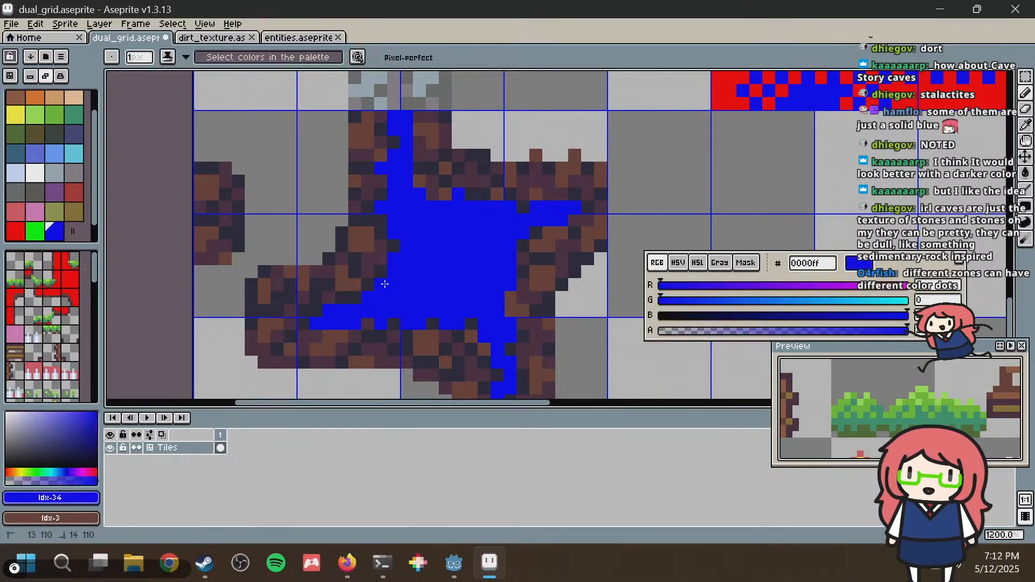
left_click_drag(364, 299, 392, 267)
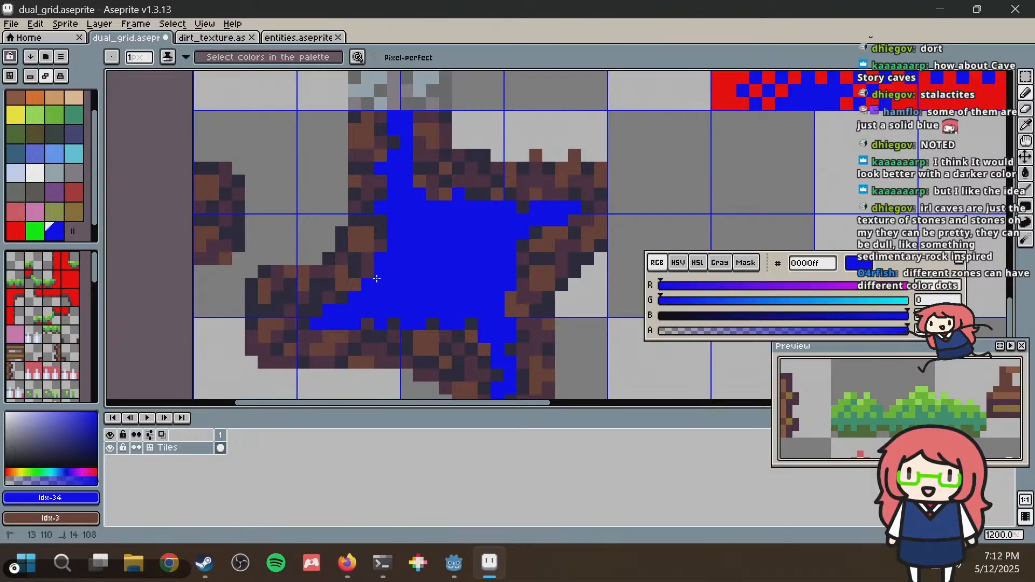
left_click(537, 233)
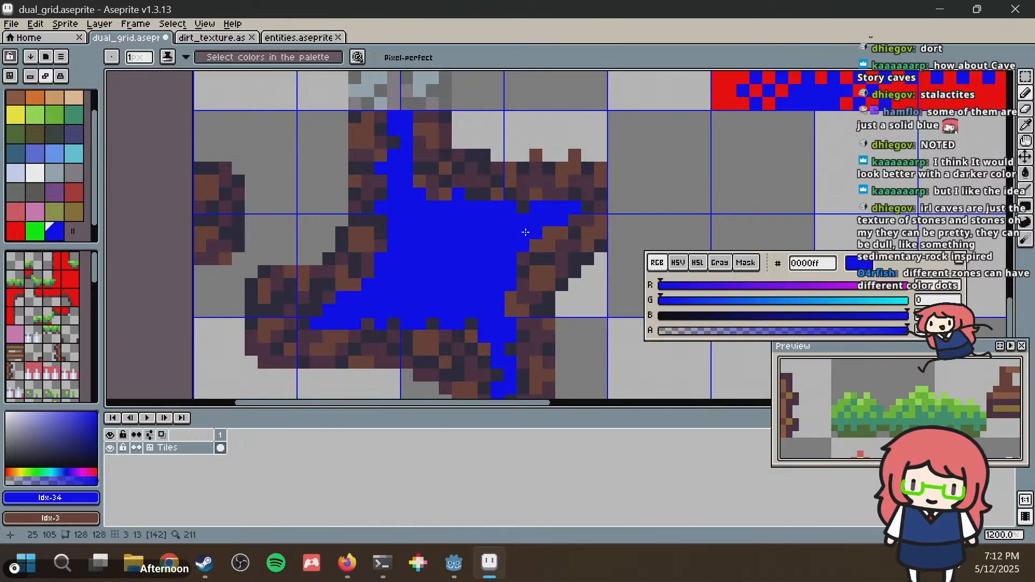
Sample the transparent color and erase the corner pixels of the left arm's tip and the separate dirt piece above it.
left_click(237, 285, "alt")
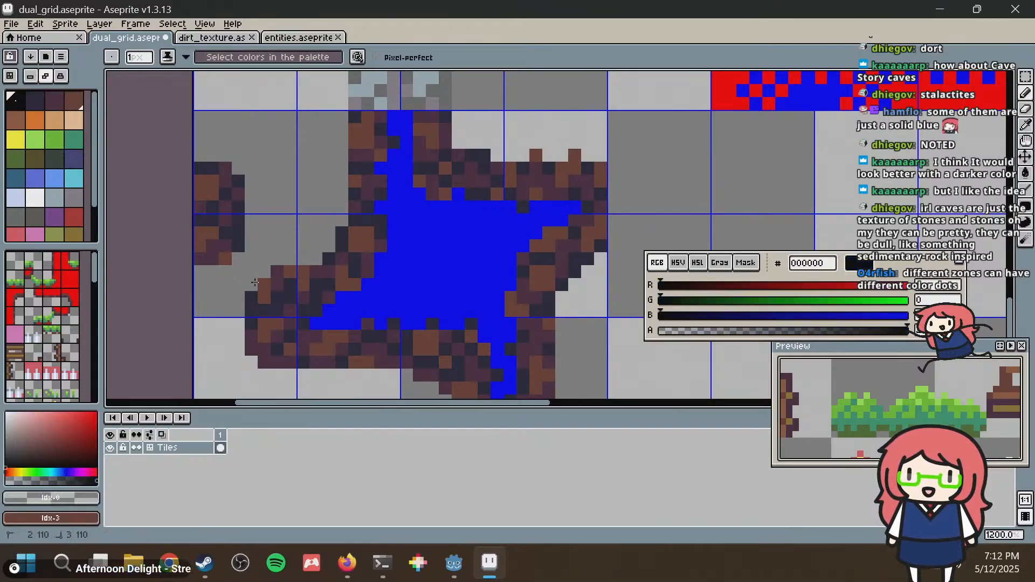
mouse_move(255, 283)
left_mouse_down()
mouse_move(276, 270)
mouse_move(214, 267)
left_mouse_up()
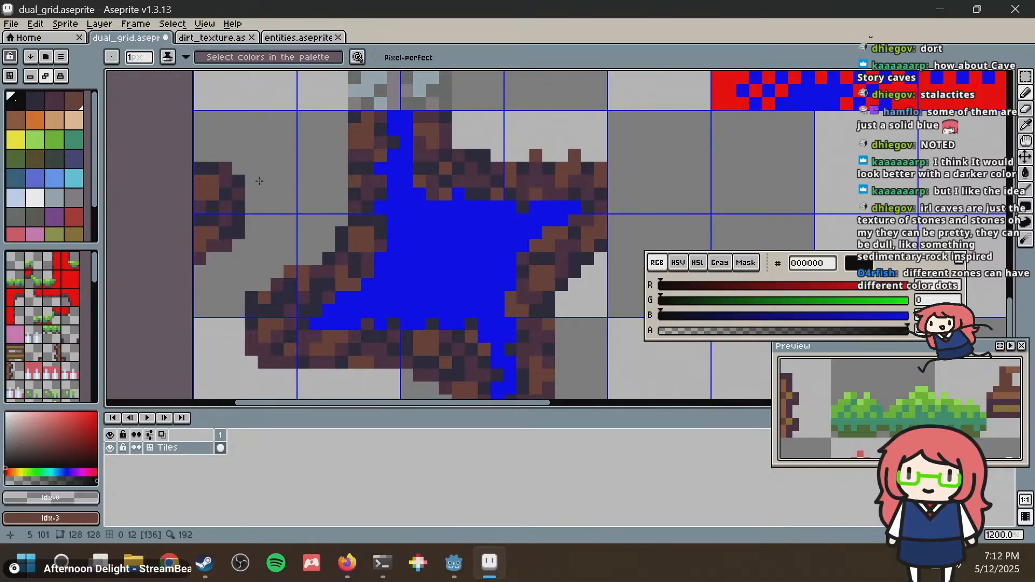
left_click_drag(259, 181, 188, 141)
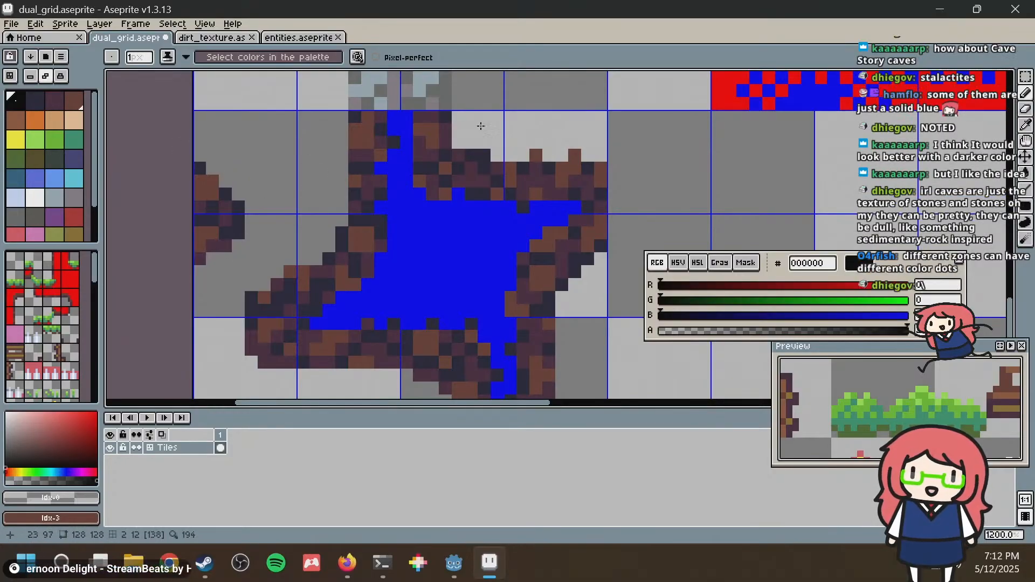
scroll(330, 284, "down", 2)
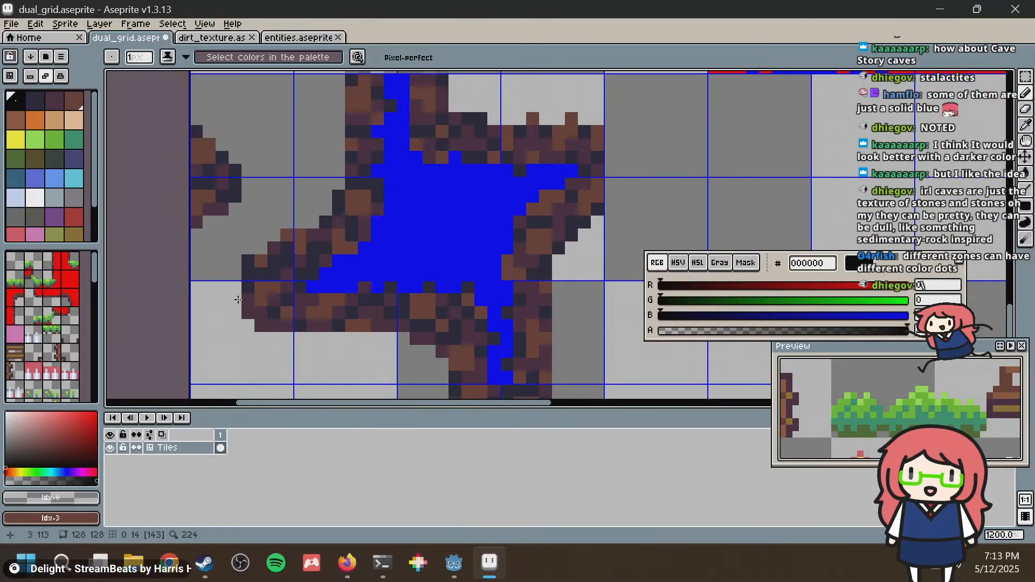
left_click_drag(237, 300, 266, 338)
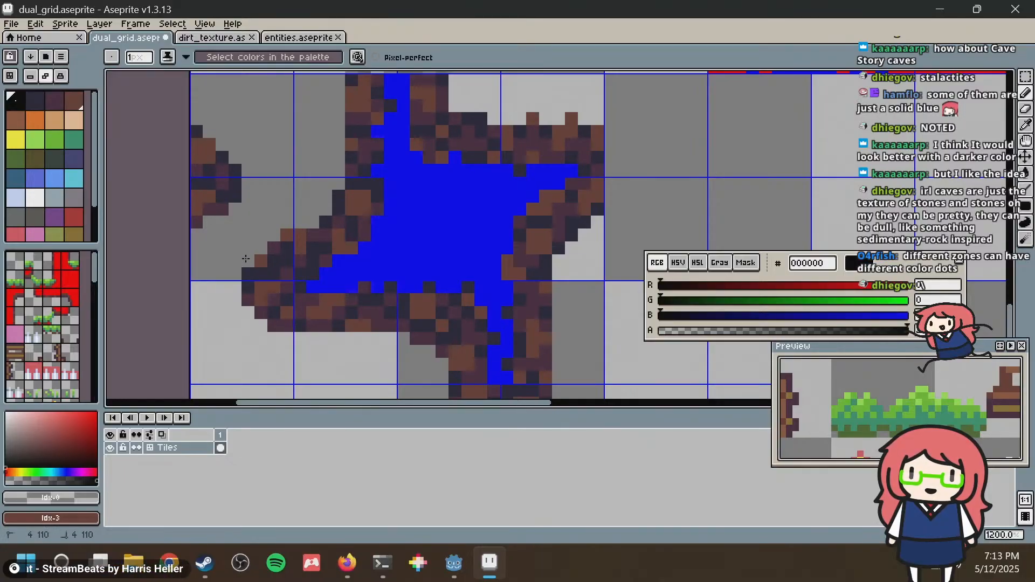
Round off the bottom arm's tip and the separate dirt piece below with transparent pixels, and save dual_grid.
middle_click_drag(500, 317, 429, 203)
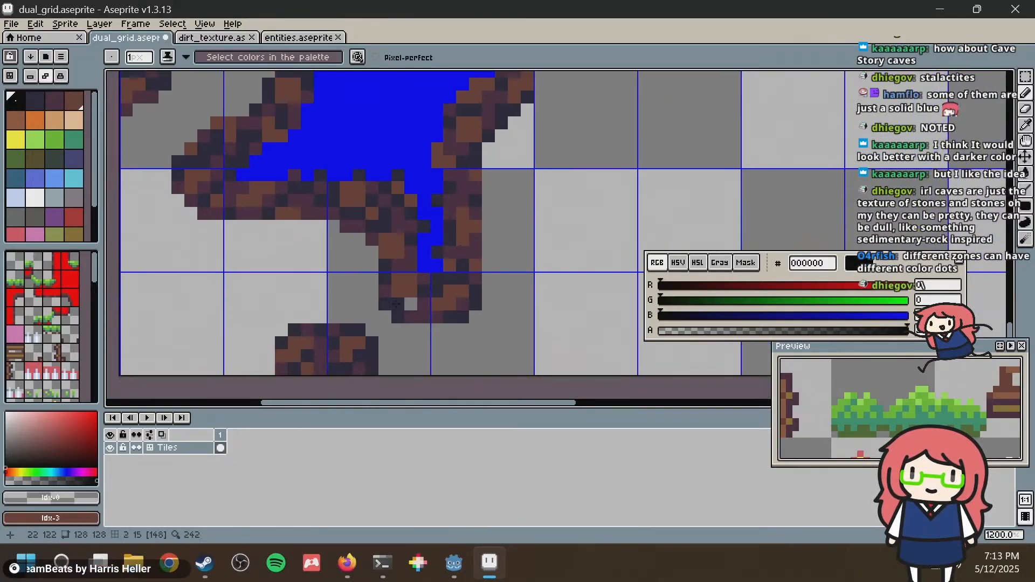
left_click_drag(352, 321, 397, 336)
left_click_drag(375, 299, 413, 335)
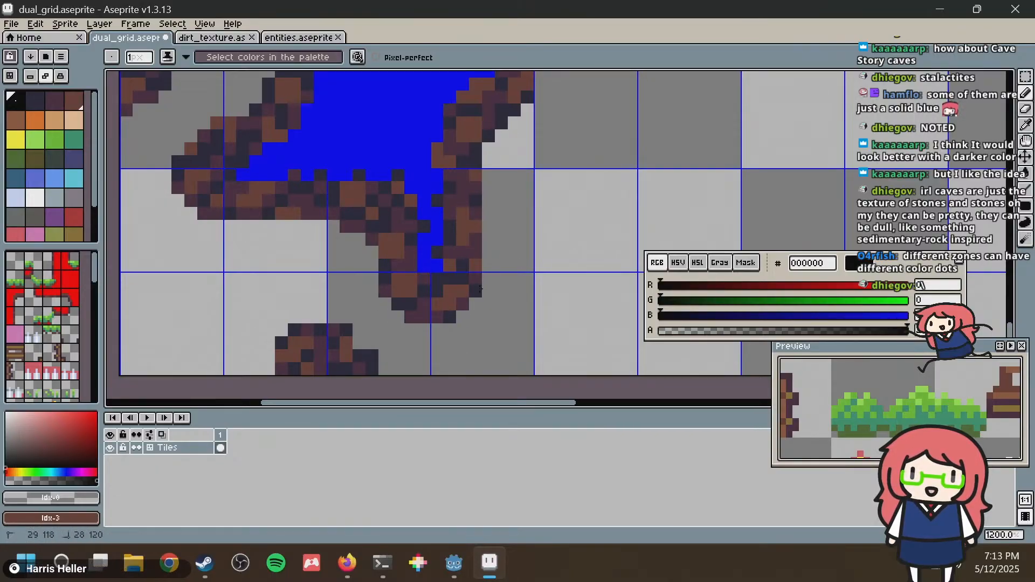
key("b")
left_click_drag(462, 294, 445, 323)
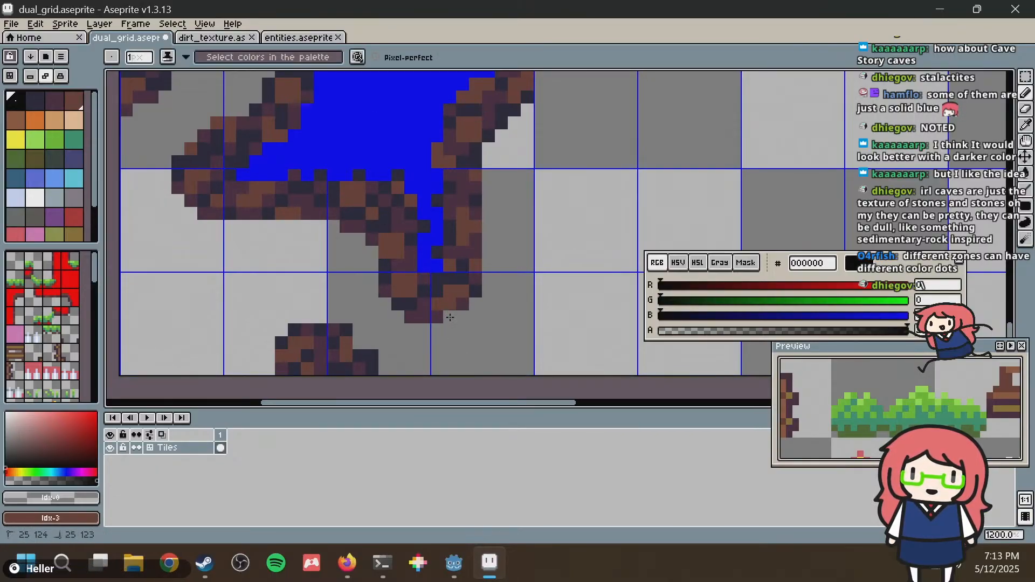
scroll(491, 313, "down", 3)
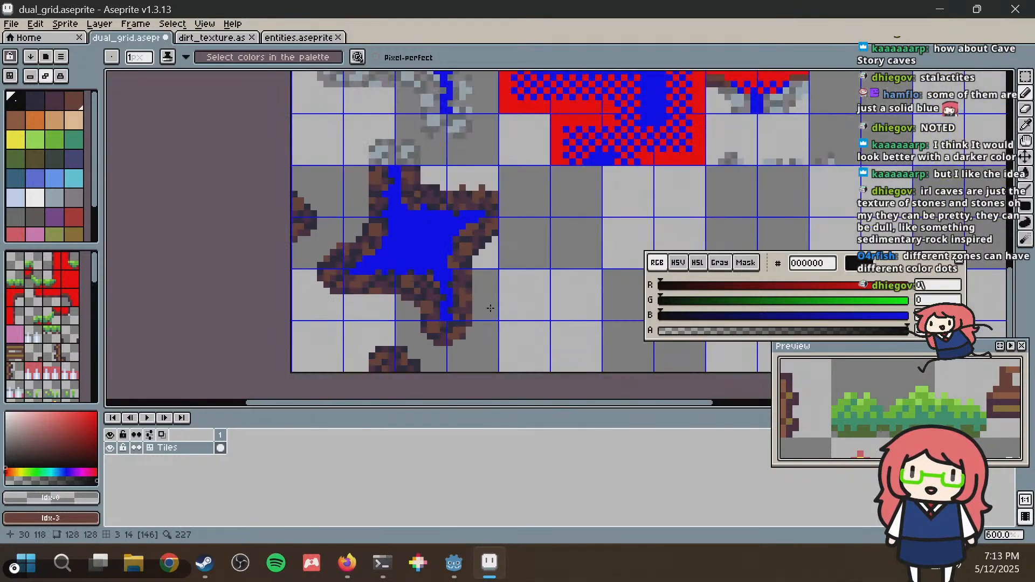
scroll(517, 226, "up", 2)
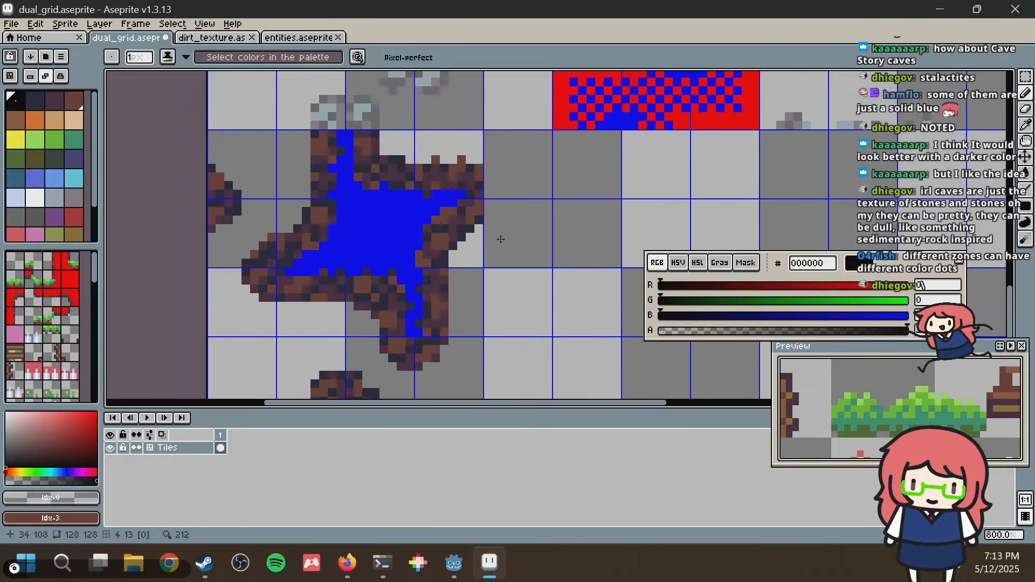
middle_click_drag(463, 248, 465, 246)
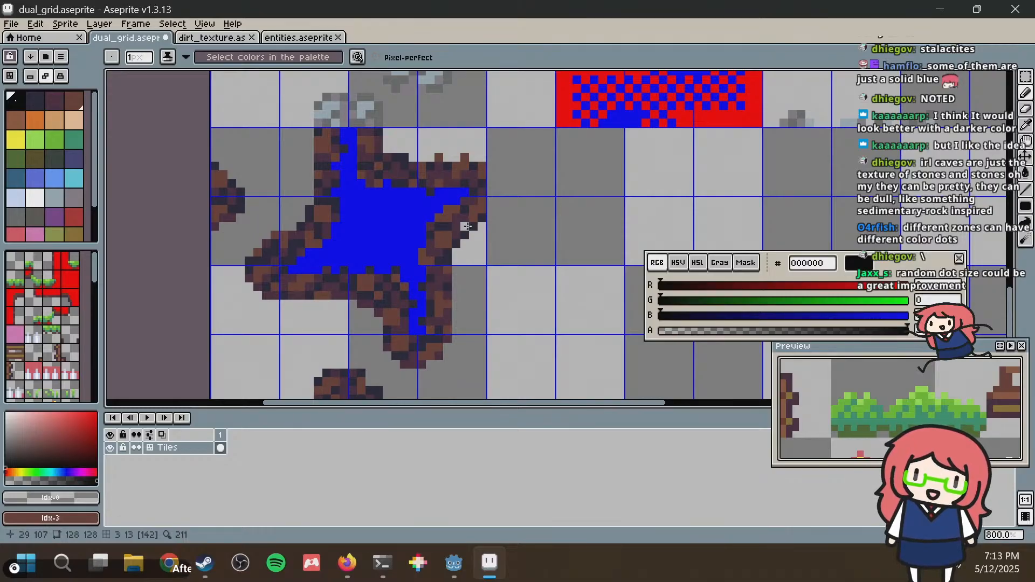
scroll(467, 226, "up", 2)
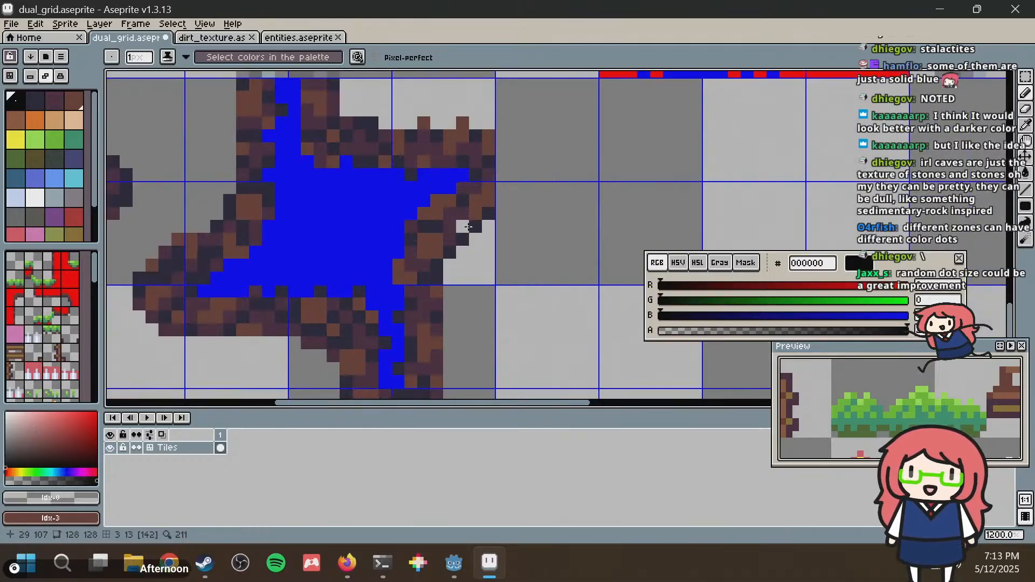
key("ctrl+s")
Smooth the inner edge of the right arm with blue 0000ff pixels and save dual_grid again.
middle_click_drag(305, 185, 252, 180)
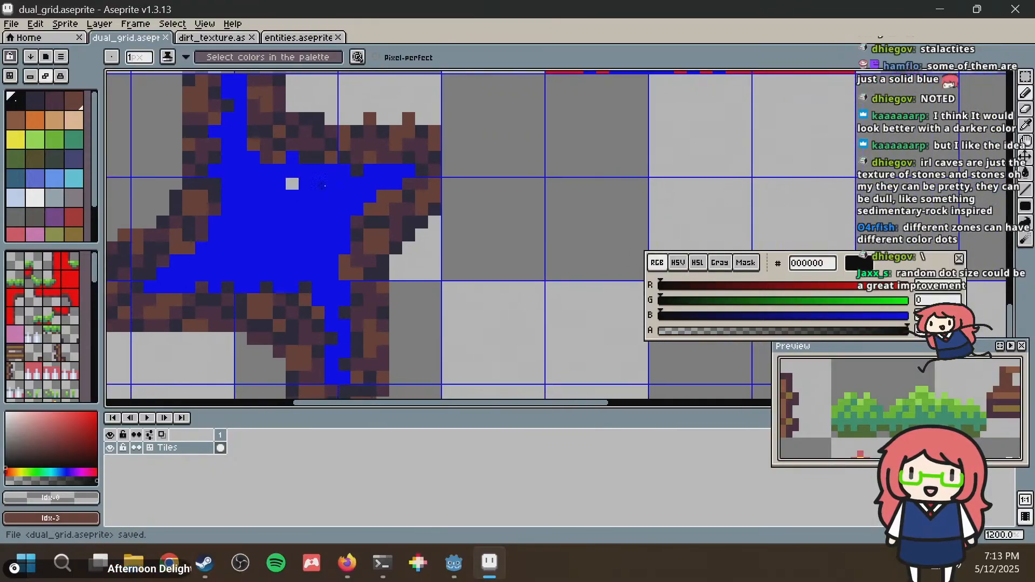
left_click(356, 199, "alt")
left_click(370, 211)
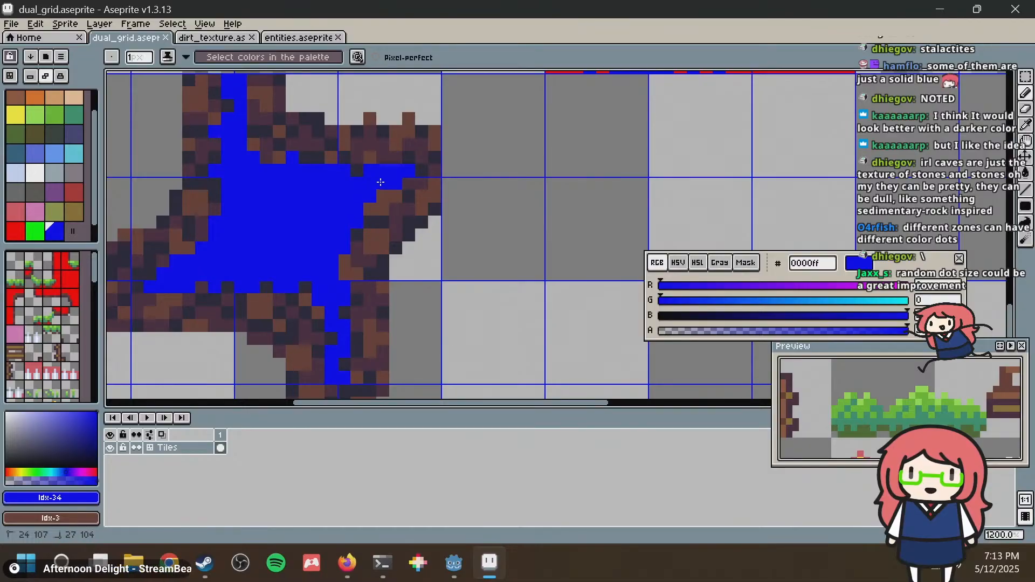
key("ctrl+s")
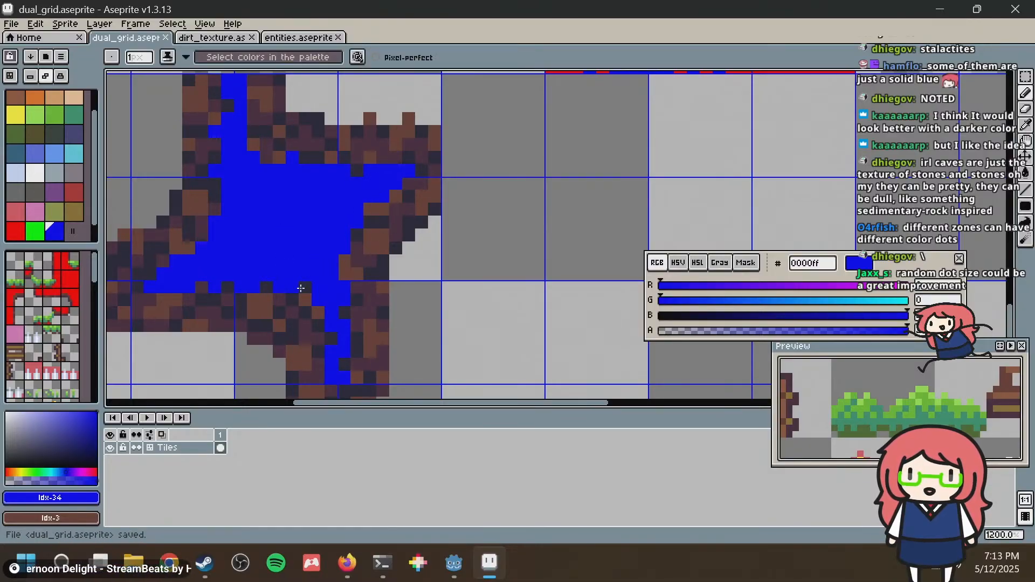
Extend the blue interior diagonally into the bottom arm, fill out the border's outer edge there with sampled dirt colors, and save dual_grid.
left_click_drag(301, 288, 335, 320)
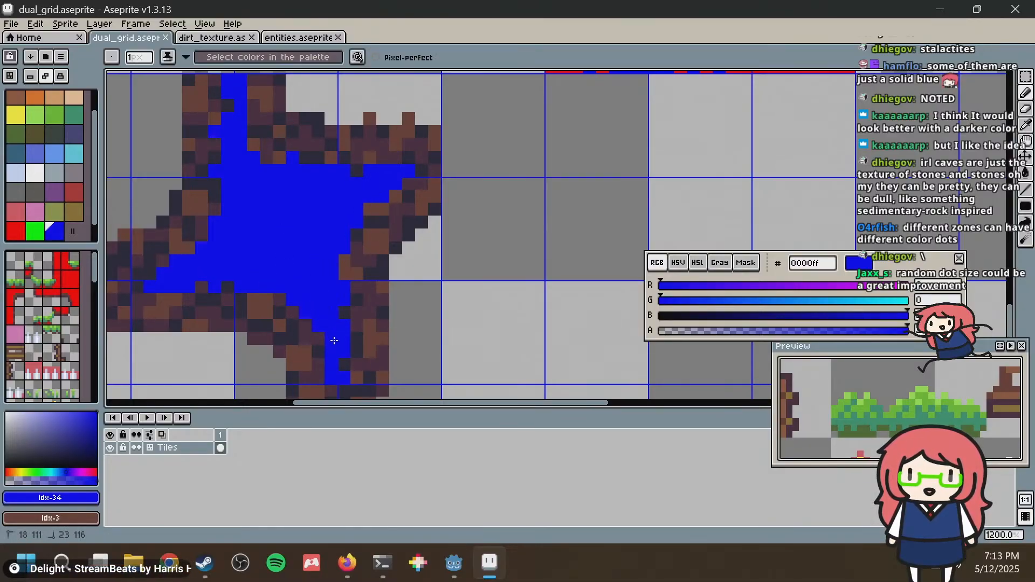
middle_click_drag(291, 318, 308, 233)
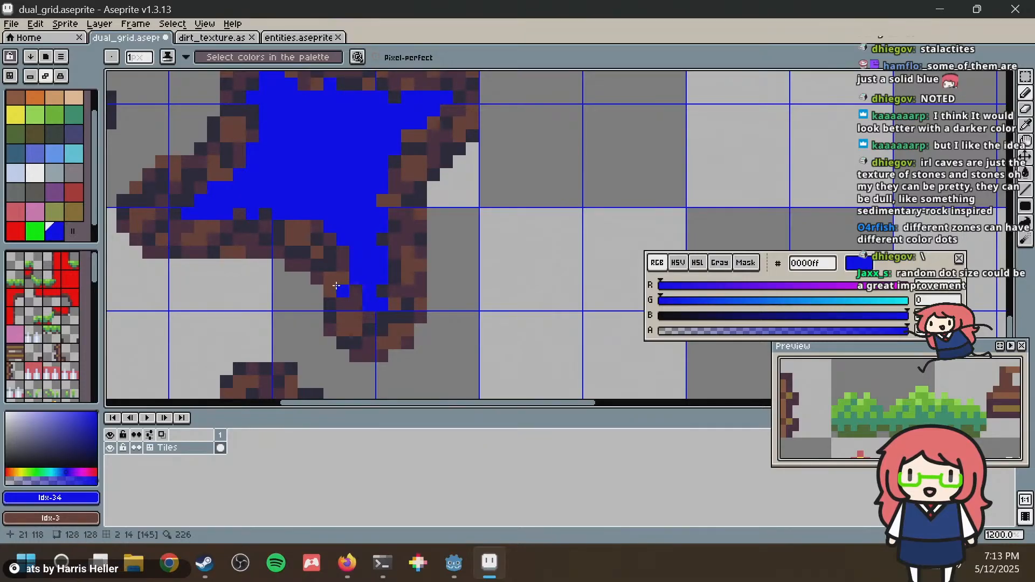
left_click(317, 255, "alt")
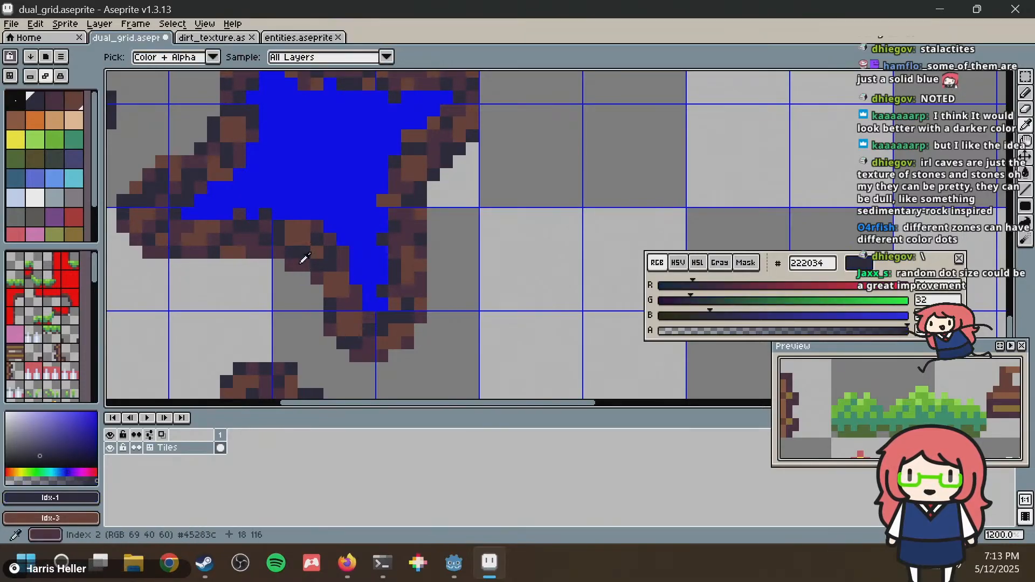
left_click(301, 263, "alt")
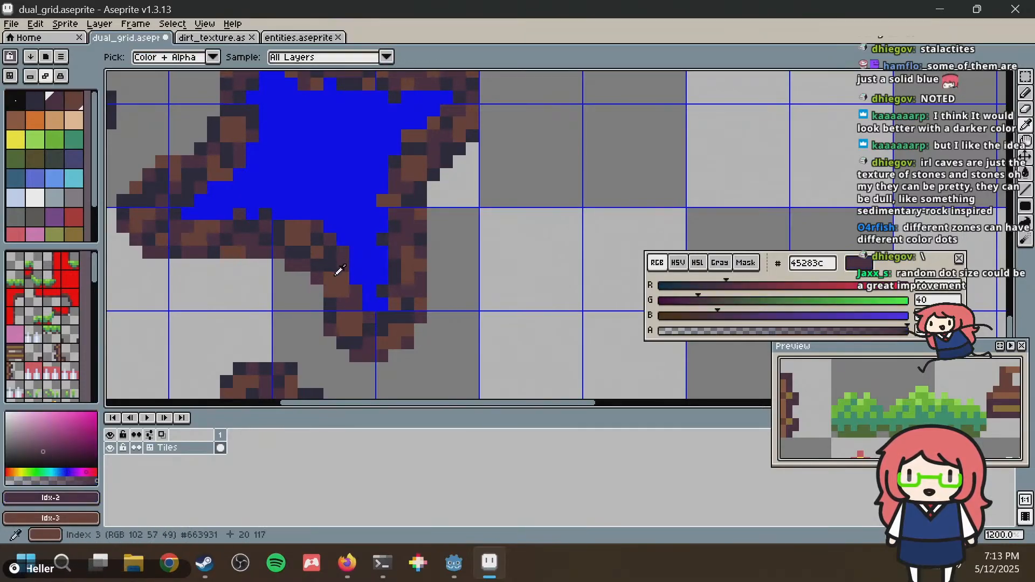
left_click(319, 275, "alt")
scroll(305, 275, "down", 2)
key("ctrl+s")
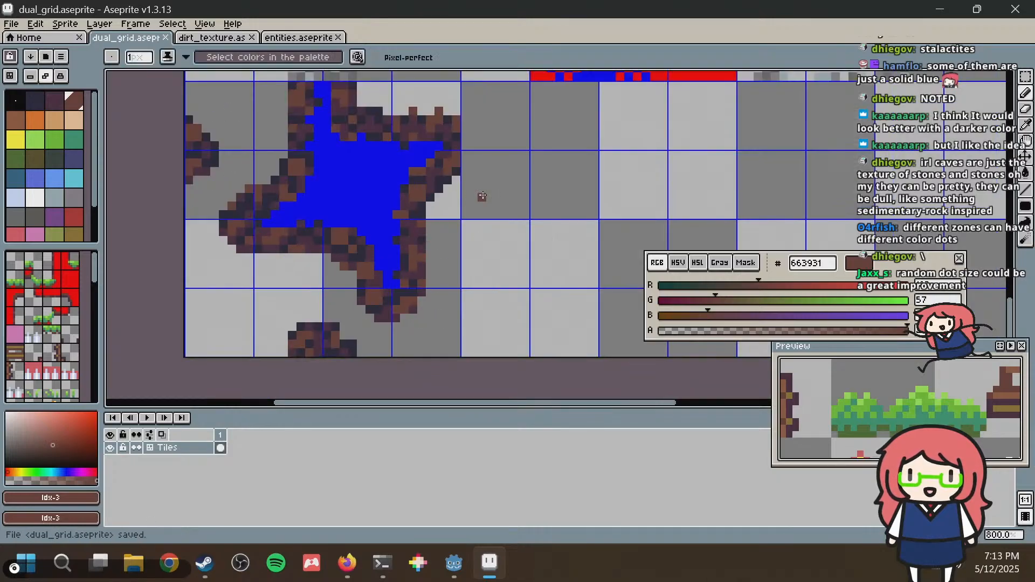
Switch to Godot, run the platformer, and move the character into the cave area to check the smoothed dirt border.
key("alt+Tab")
key("alt+Tab")
key("alt+Tab")
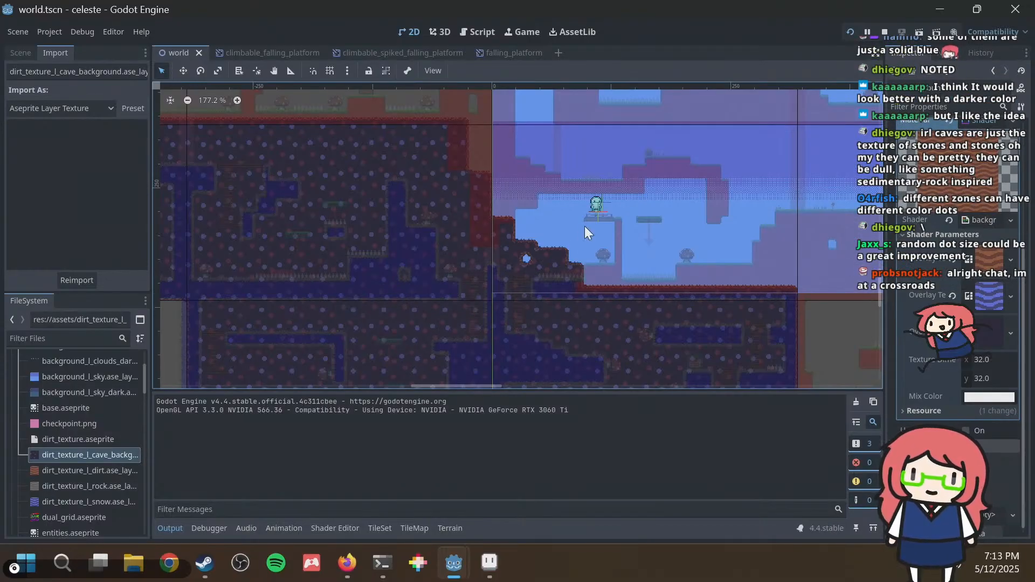
key("F5")
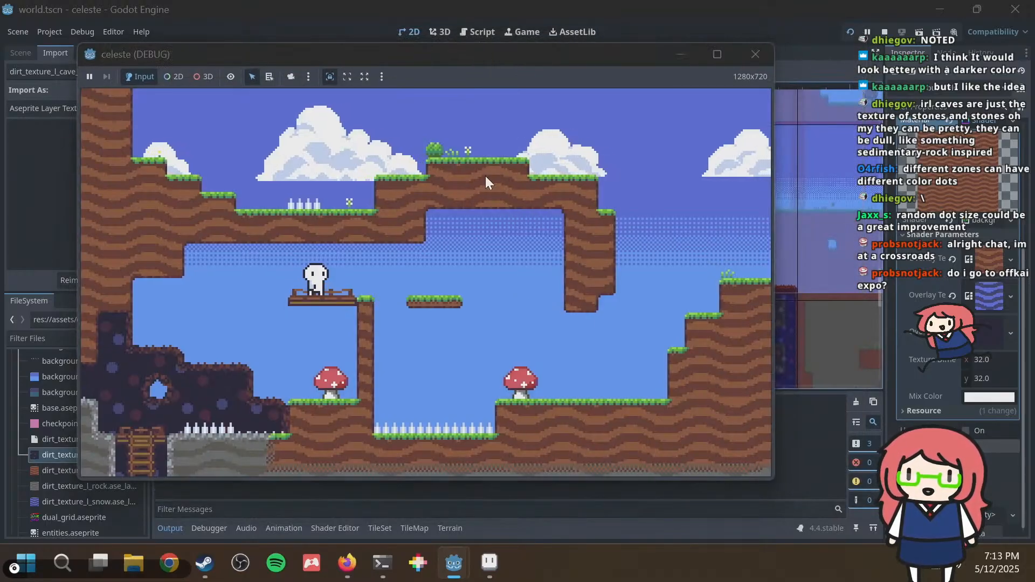
key("Left")
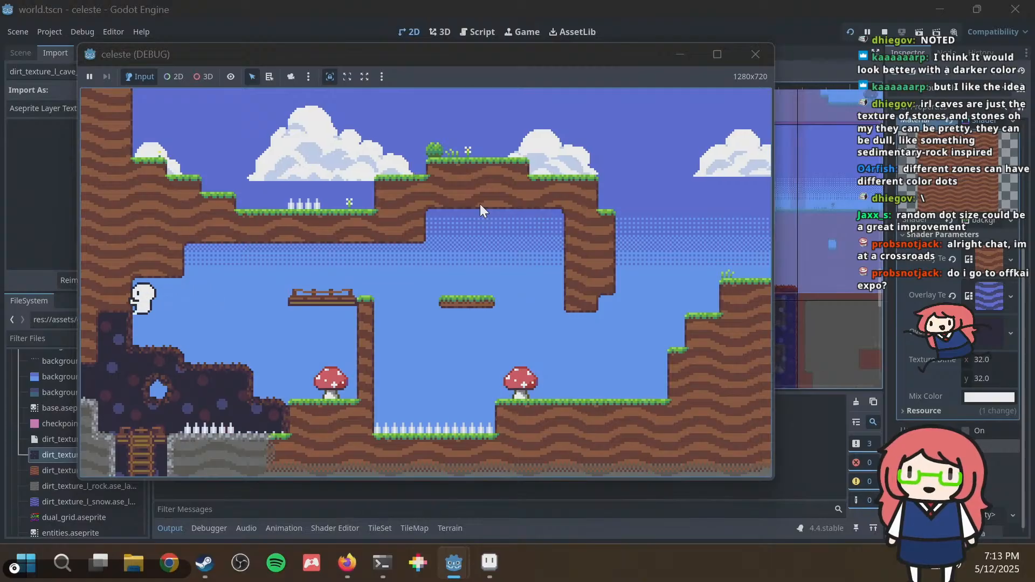
Back in Aseprite, soften the outer corner between the top and right arms with sampled dirt pixels and erase the protruding pixel.
key("alt+Tab")
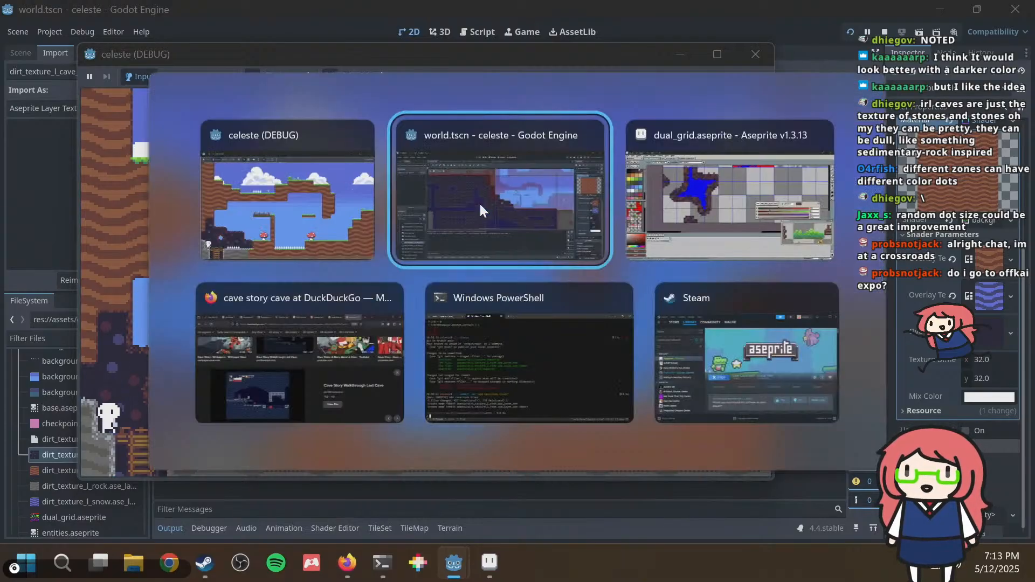
key("alt+Tab")
scroll(445, 201, "up", 3)
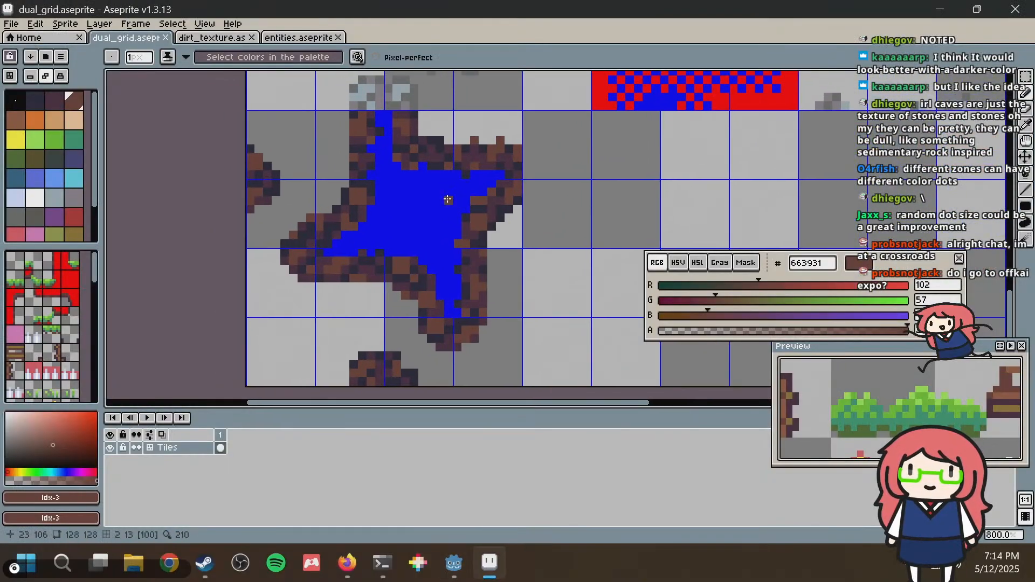
scroll(445, 201, "up", 1)
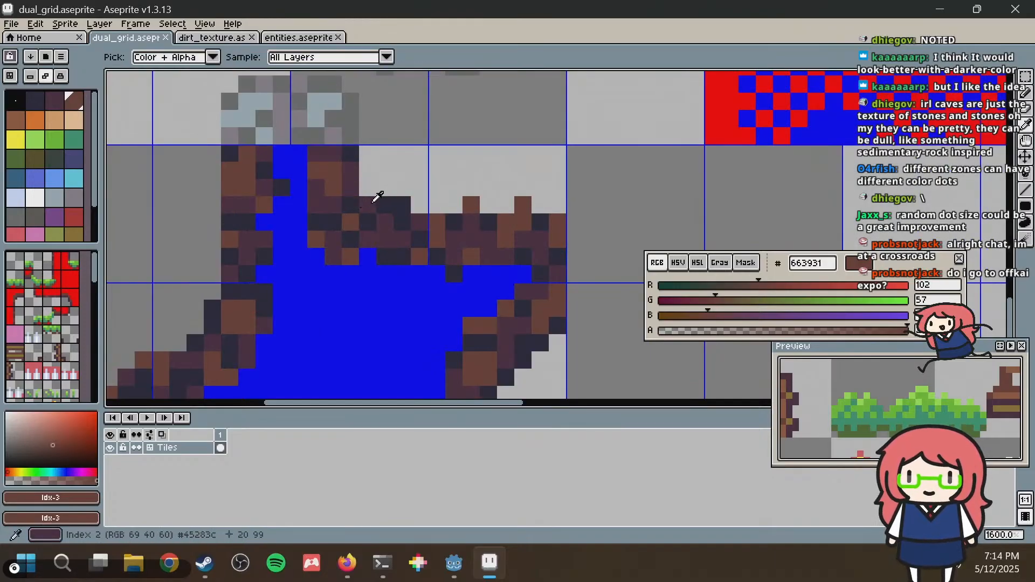
left_click(365, 190, "alt")
left_click(338, 176, "alt")
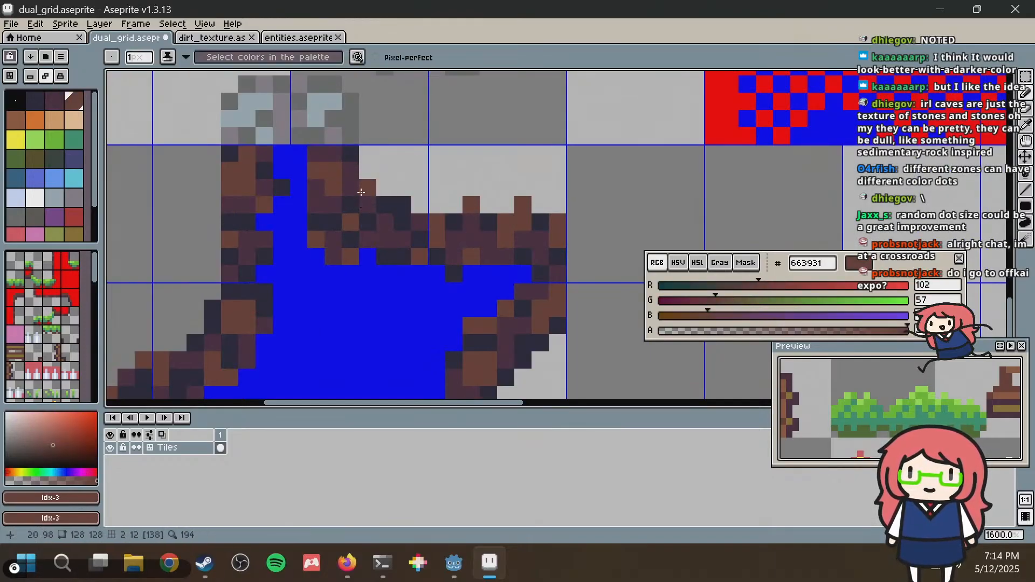
left_click(370, 194)
left_click(352, 172, "alt")
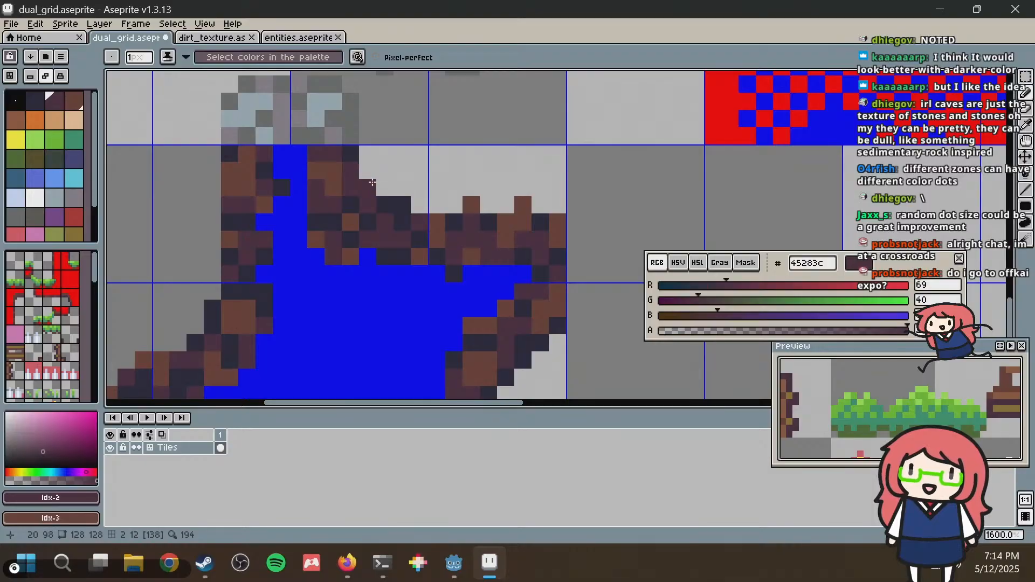
left_click(411, 173, "alt")
left_click(402, 205)
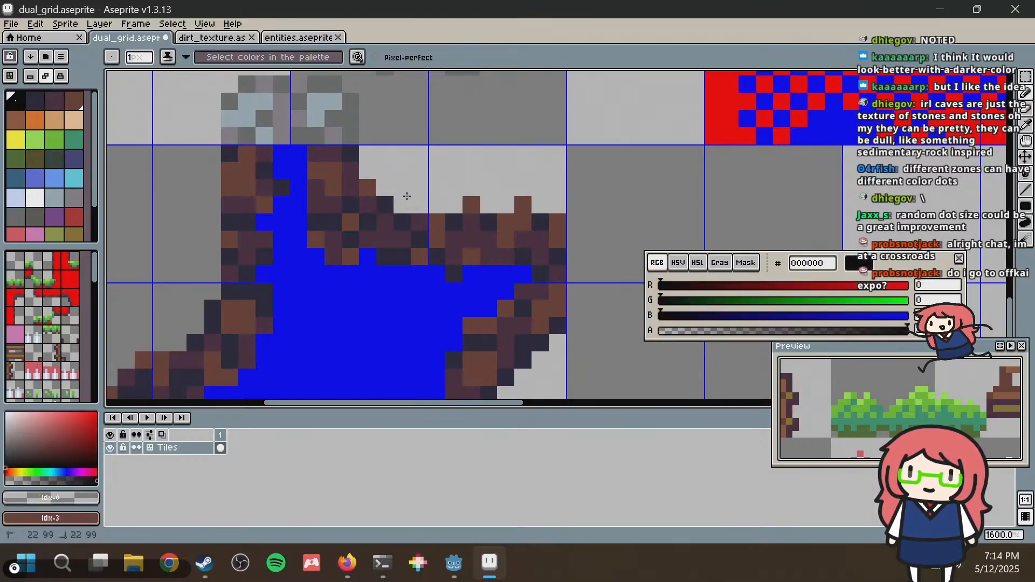
Carve the border between the top and right arms diagonally with 0000ff, and build up its outer edge with sampled dirt colors.
left_click(360, 285, "alt")
mouse_move(358, 273)
left_mouse_down()
mouse_move(318, 229)
mouse_move(336, 269)
mouse_move(316, 180)
mouse_move(394, 273)
left_mouse_up()
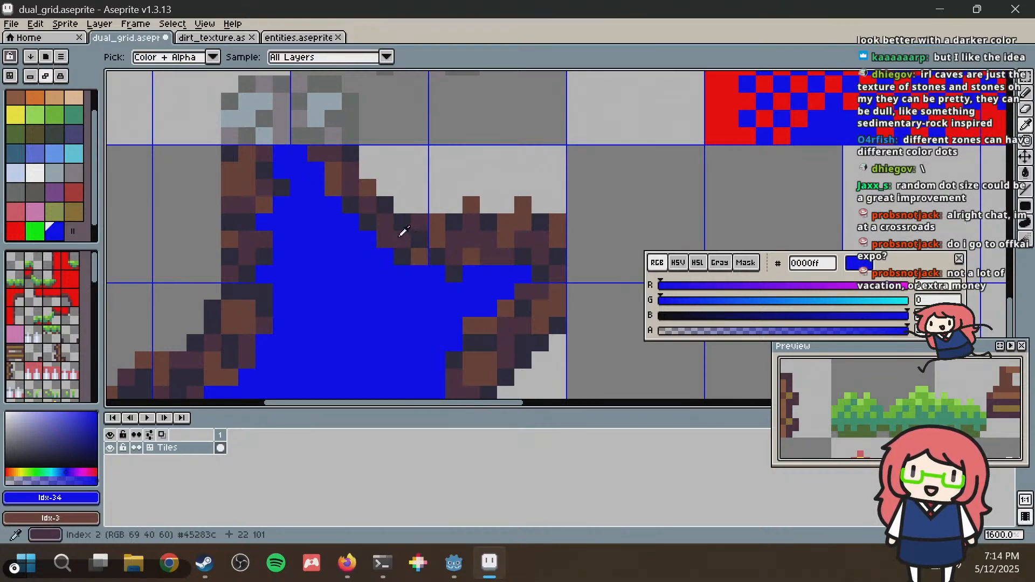
left_click(396, 228, "alt")
left_click_drag(395, 228, 411, 213)
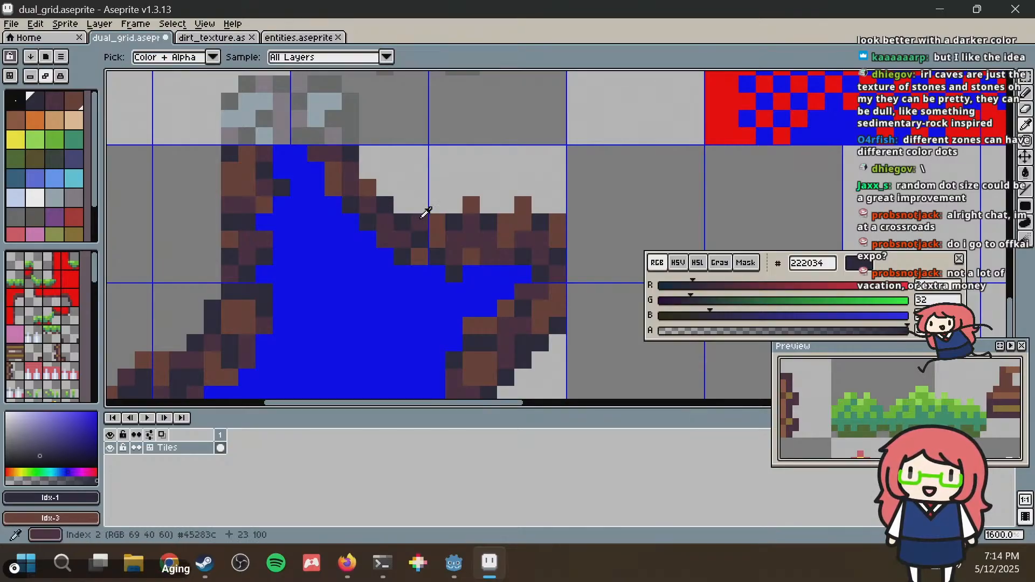
left_click(405, 204, "alt")
mouse_move(405, 204)
left_mouse_down()
mouse_move(369, 172)
mouse_move(385, 187)
left_mouse_up()
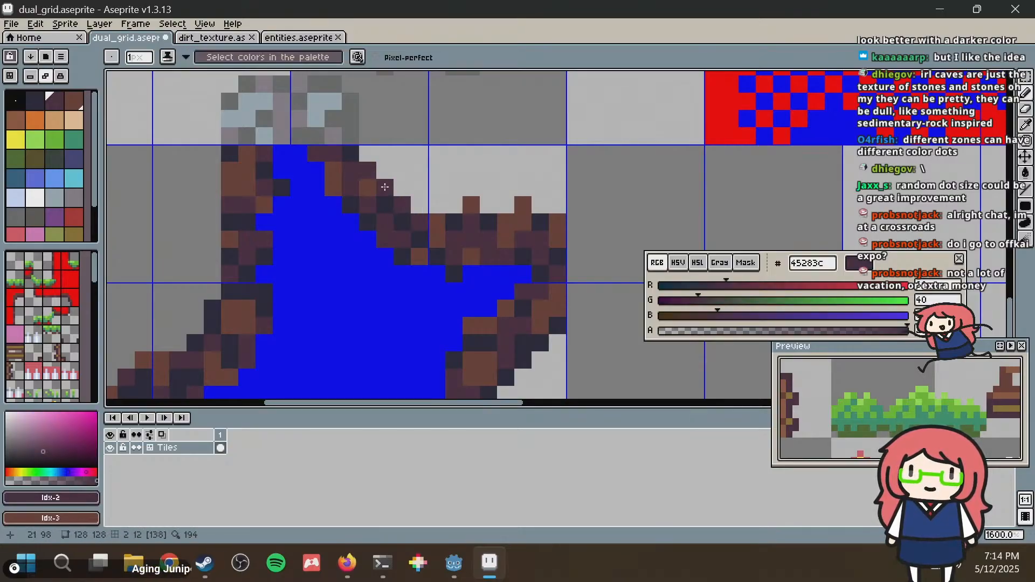
Add 663931 and 45283c pixels along the outer border between the top and left arms, and save dual_grid.
middle_click_drag(334, 227, 343, 194)
scroll(344, 195, "down", 1)
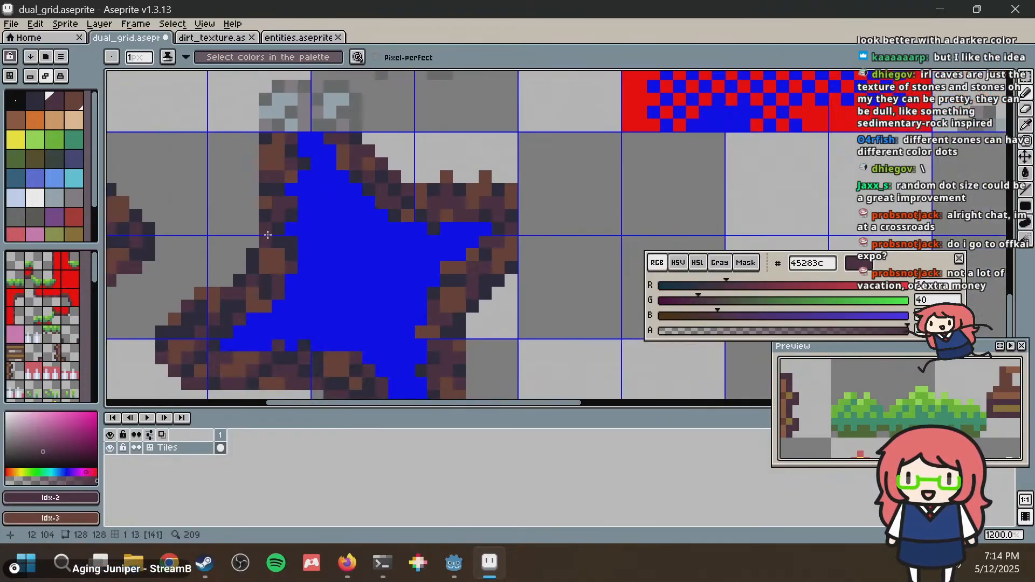
middle_click_drag(349, 240, 375, 204)
key("alt")
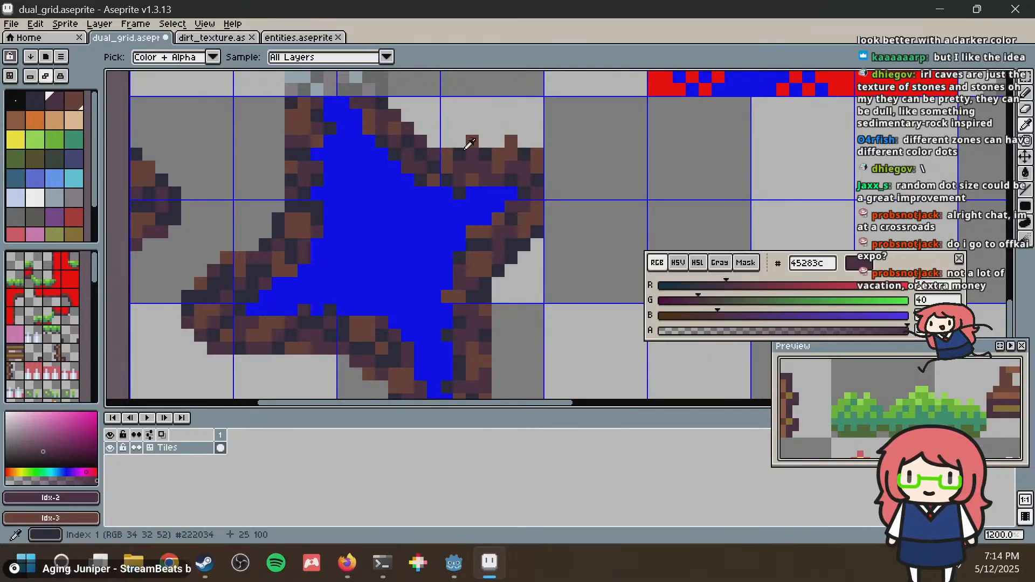
left_click(473, 140, "alt")
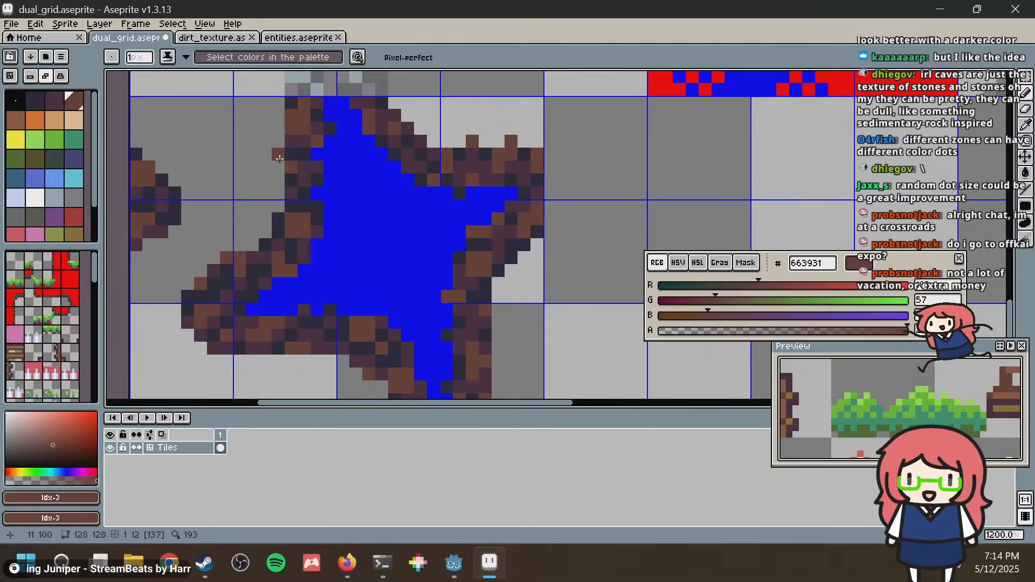
key("alt")
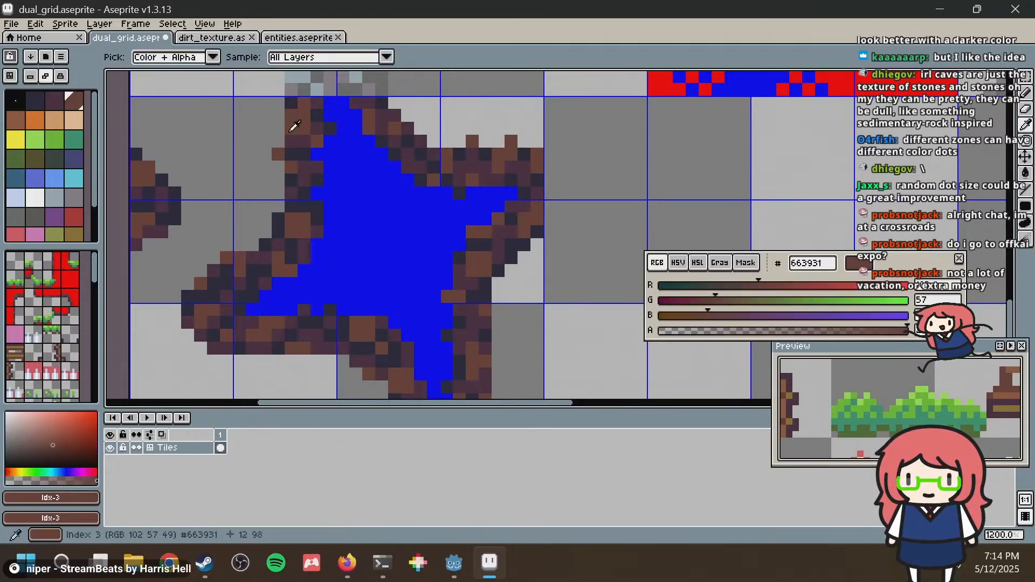
left_click(288, 141, "alt")
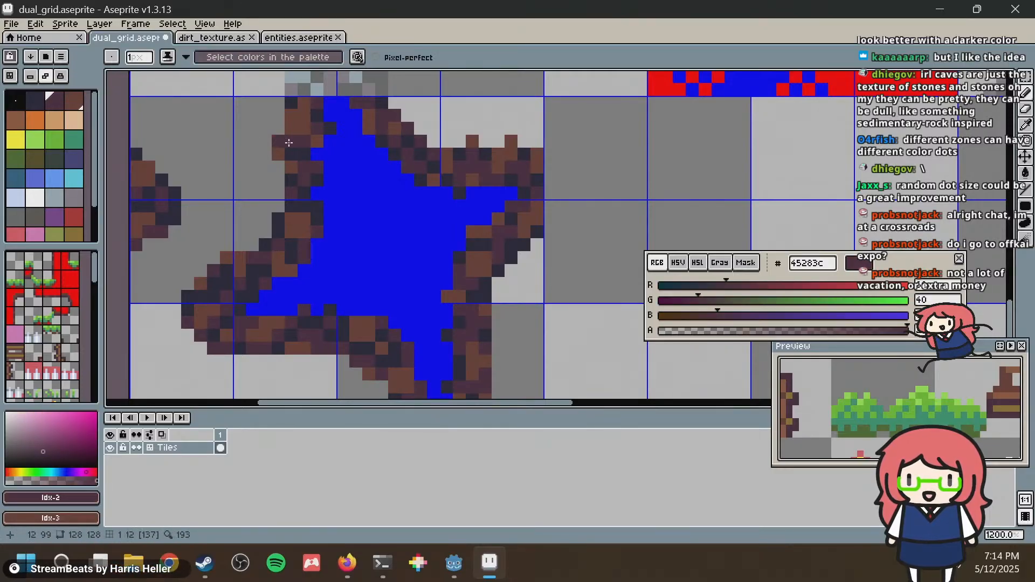
middle_click_drag(343, 182, 381, 176)
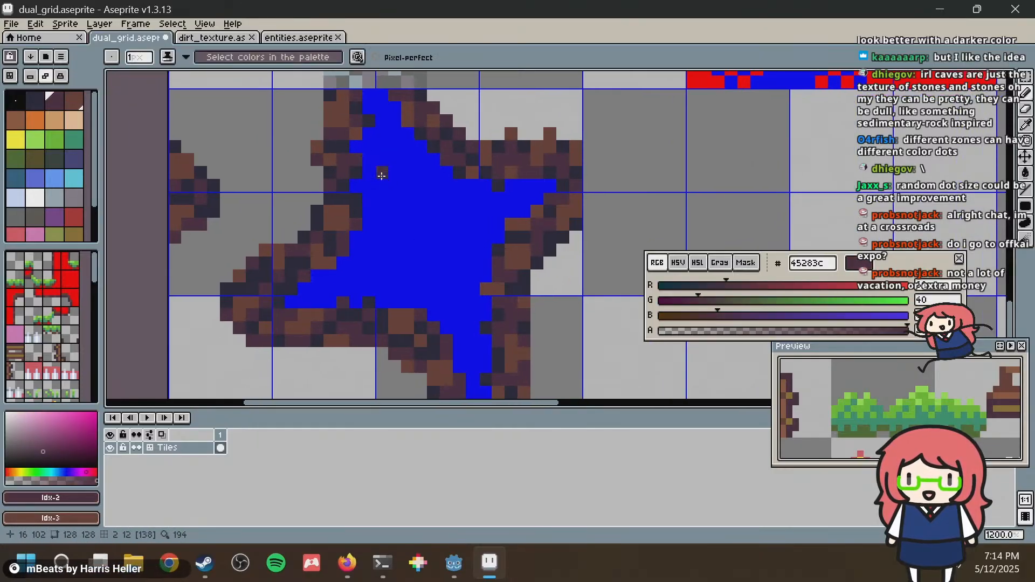
middle_click_drag(380, 223, 391, 209)
key("alt")
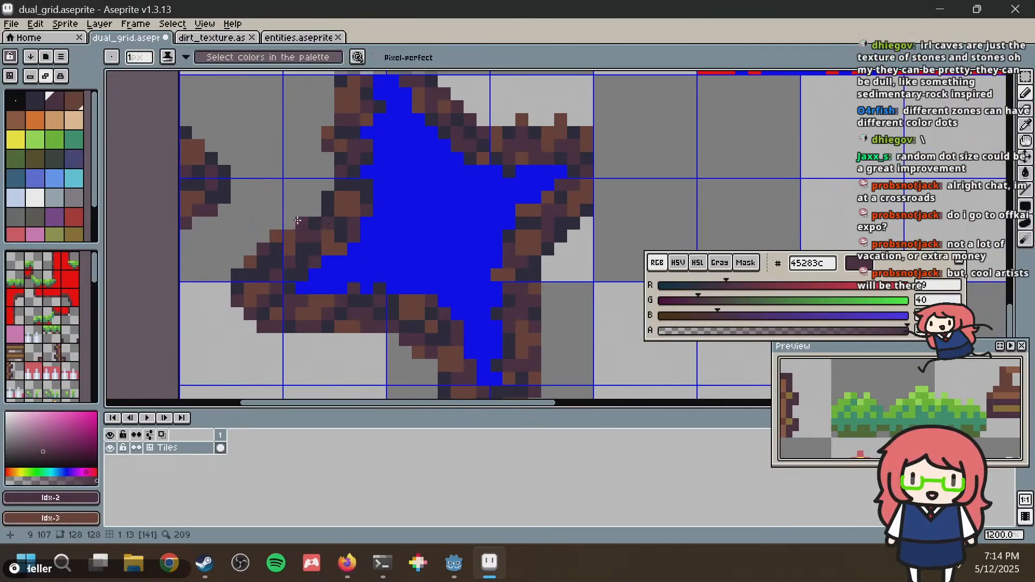
key("ctrl+s")
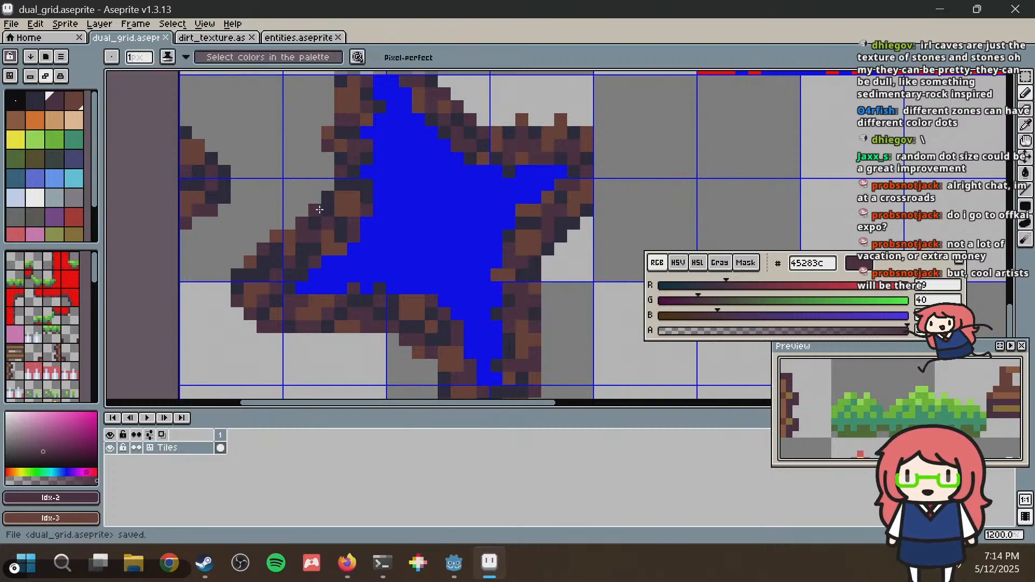
key("ctrl+s")
Smooth the inner edge of the left arm with blue 0000ff pixels and save dual_grid.
key("alt")
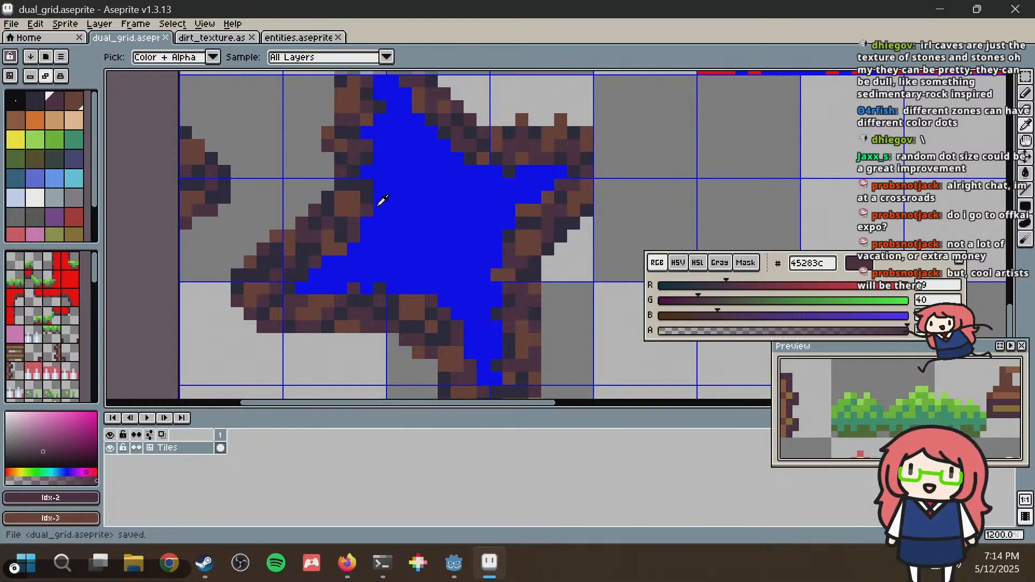
left_click(382, 215, "alt")
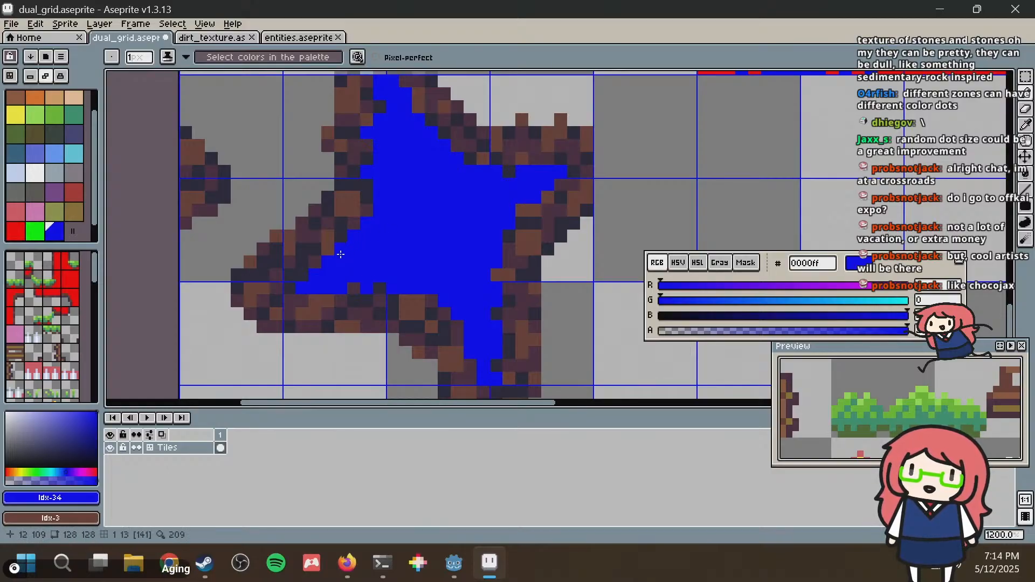
key("ctrl+s")
scroll(506, 208, "down", 3)
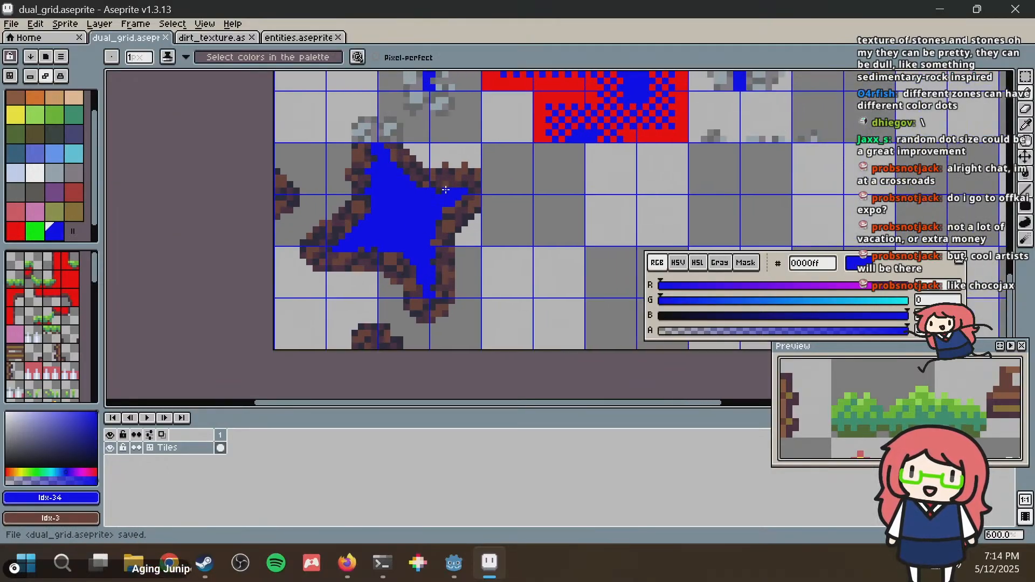
Smooth the inner edge between the right and bottom arms with blue, fill its outer edge with 45283c pixels, and save dual_grid.
scroll(502, 170, "up", 3)
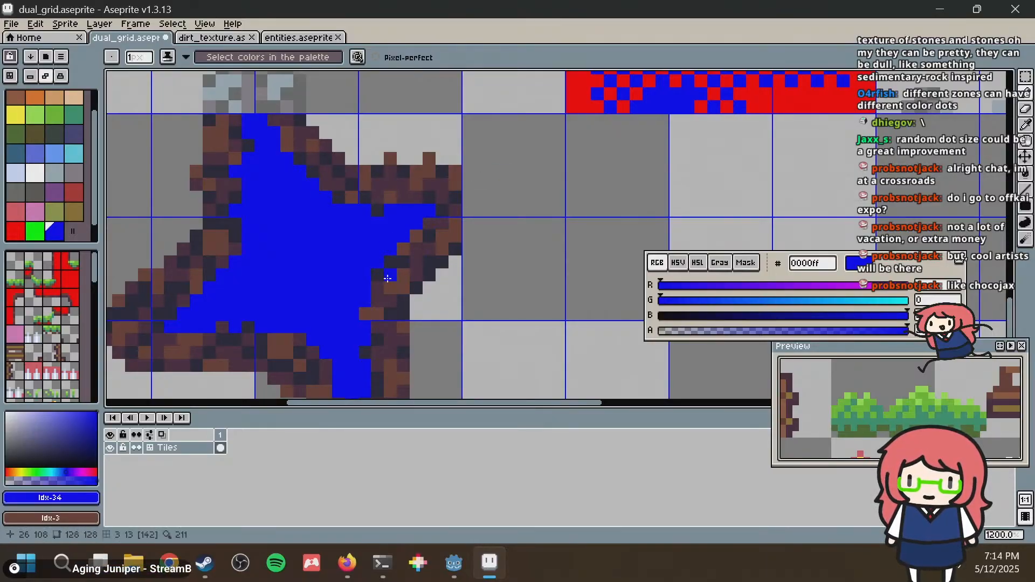
key("i")
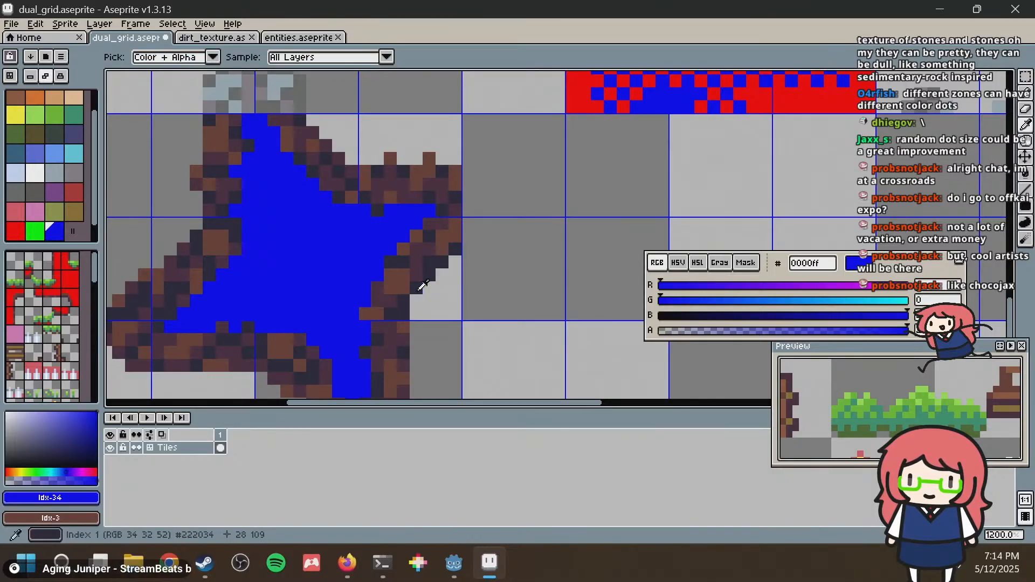
left_click(417, 272)
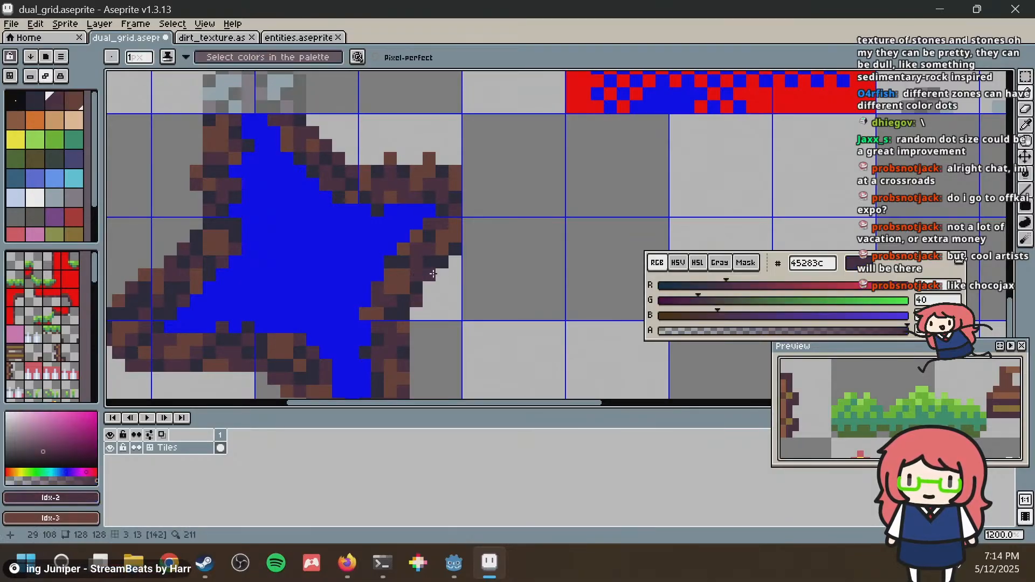
key("ctrl+s")
scroll(305, 270, "down", 3)
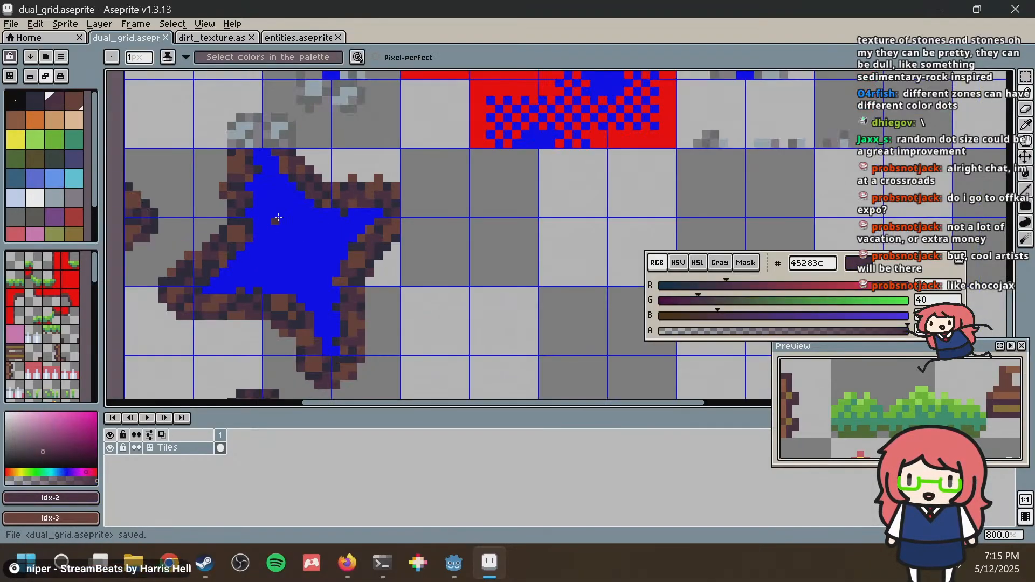
Cut a diagonal blue 0000ff line along the inner edge between the left and bottom arms.
scroll(280, 275, "up", 3)
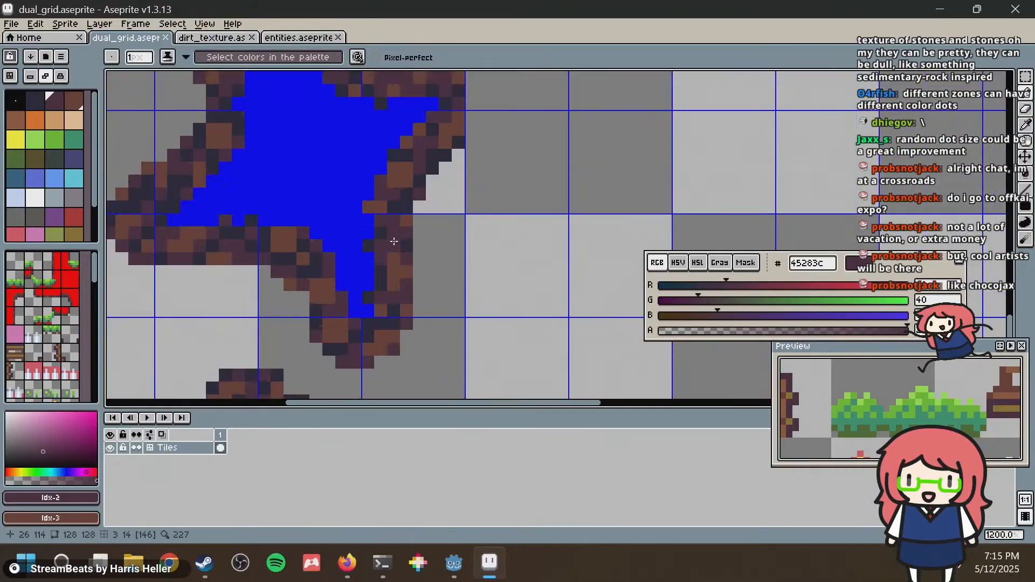
left_click(282, 209, "alt")
left_click_drag(282, 209, 344, 278)
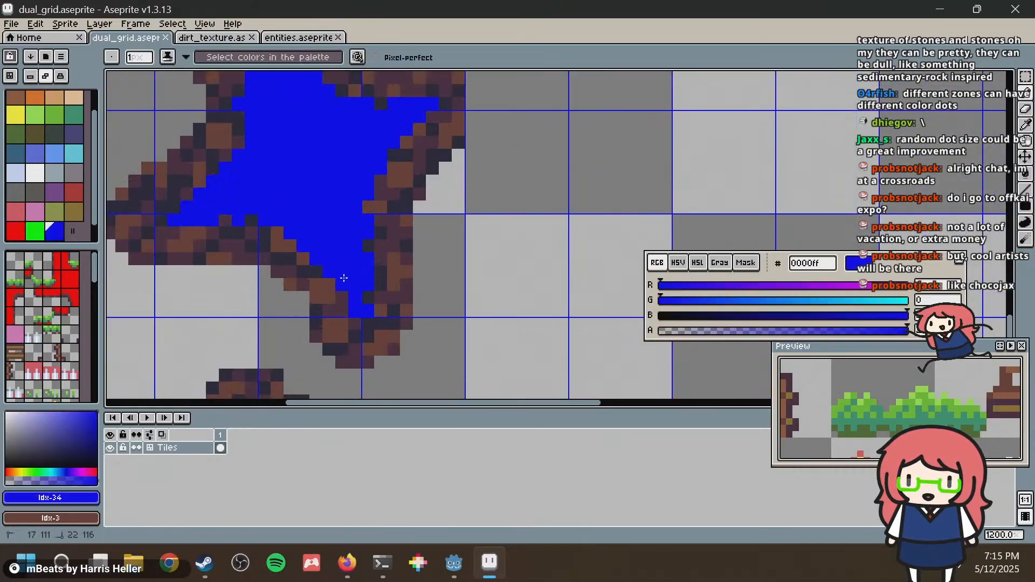
scroll(372, 264, "down", 1)
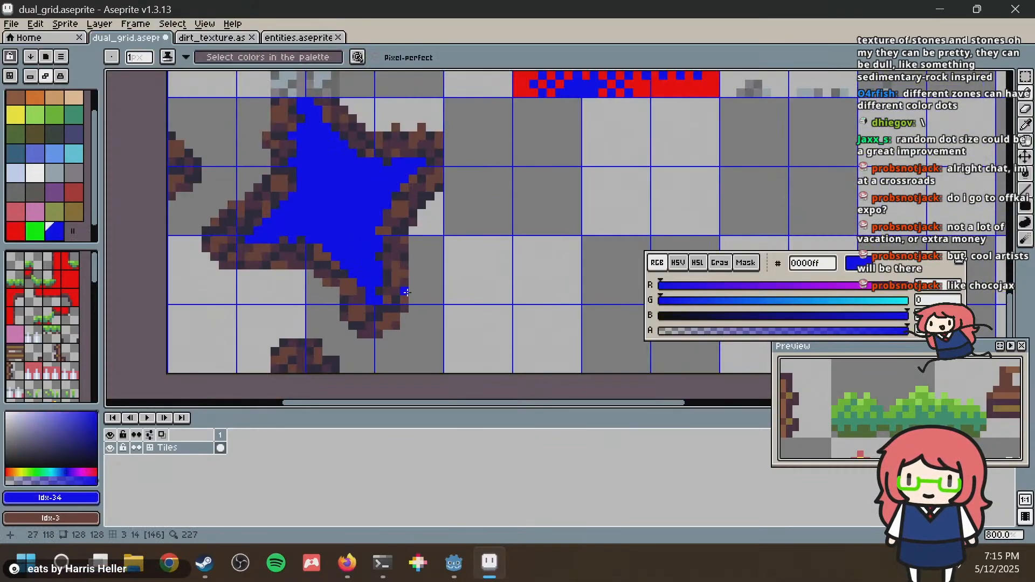
Save dual_grid, switch to Godot, and run the game to check the cave border around the ladder opening.
left_click(335, 312, "alt")
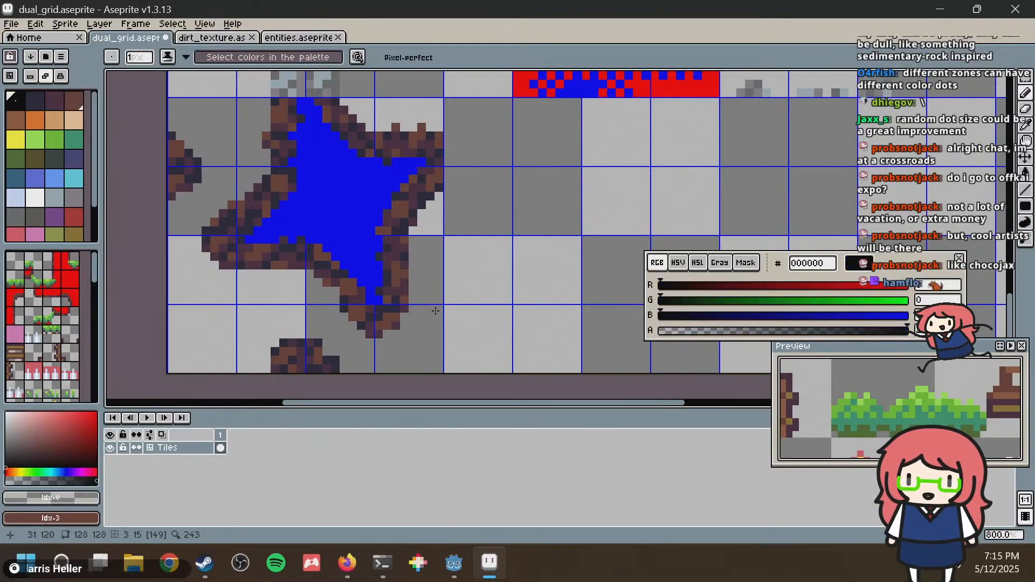
key("ctrl+s")
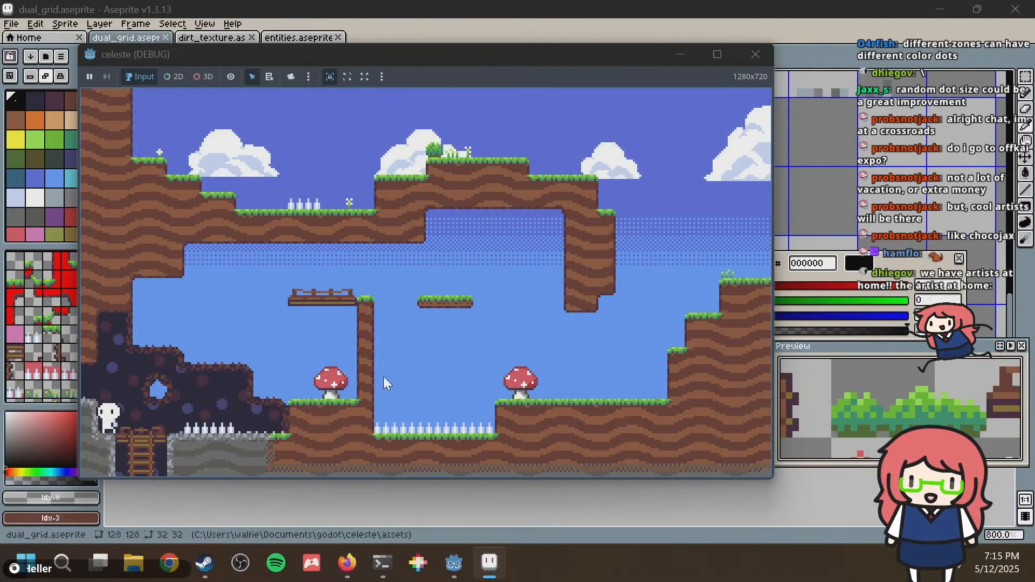
key("alt+Tab")
key("alt+Tab")
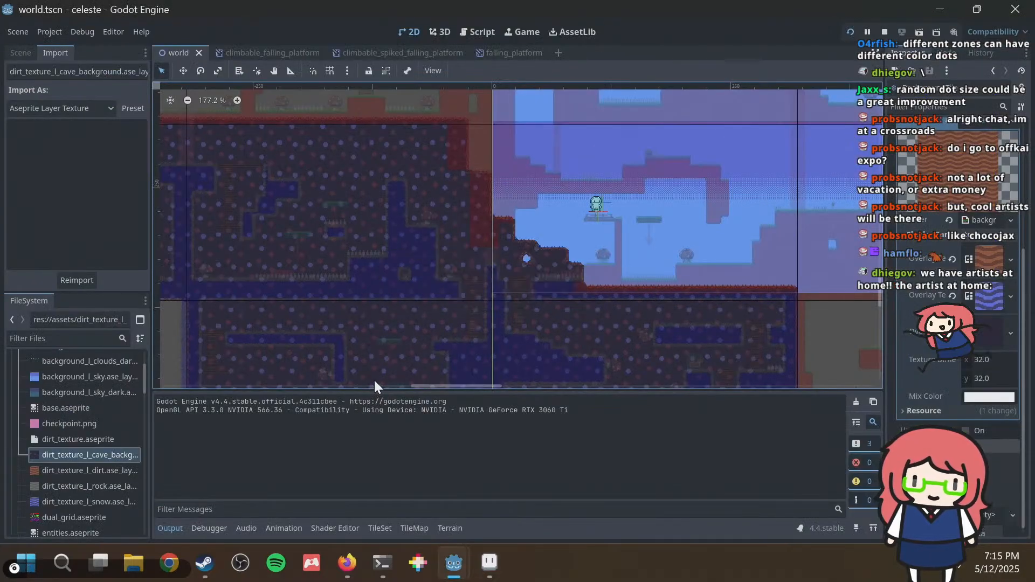
key("F5")
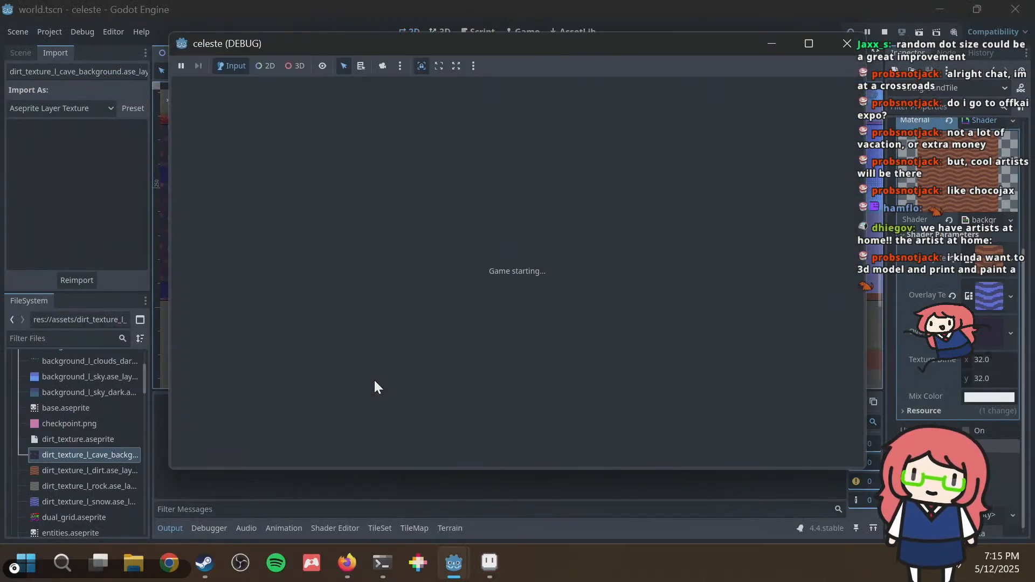
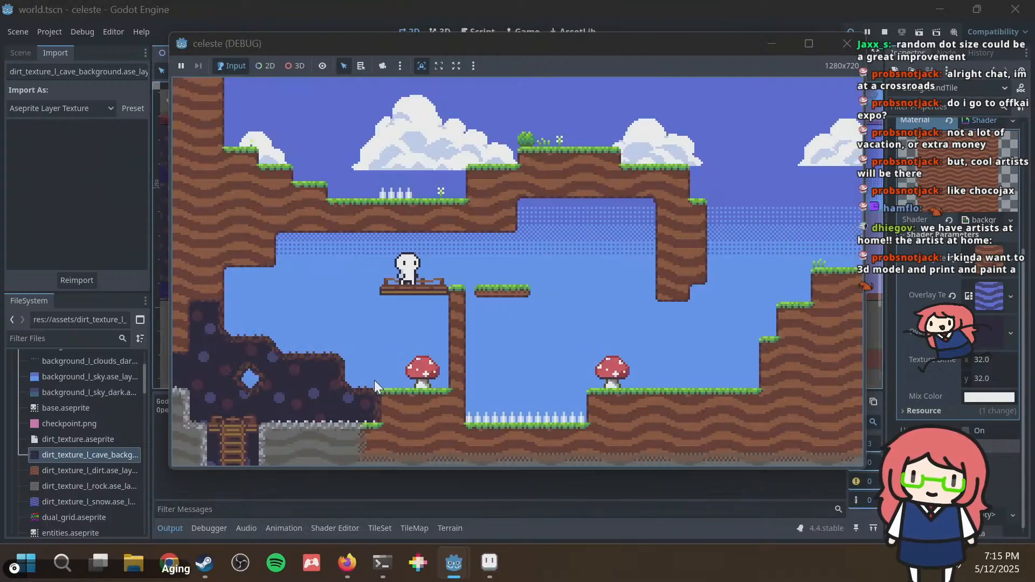
key("Left")
key("Left")
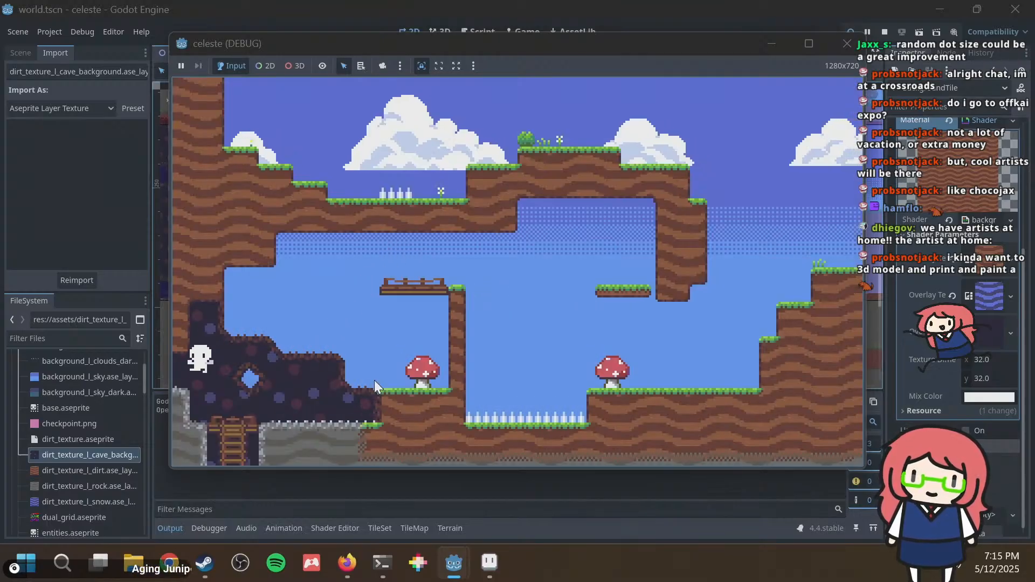
key("Right")
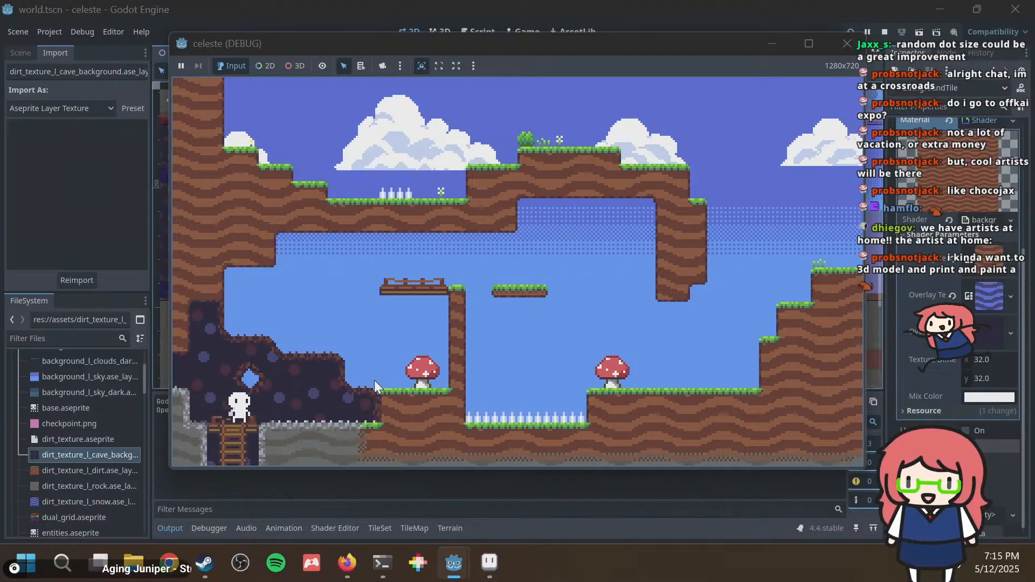
key("Up")
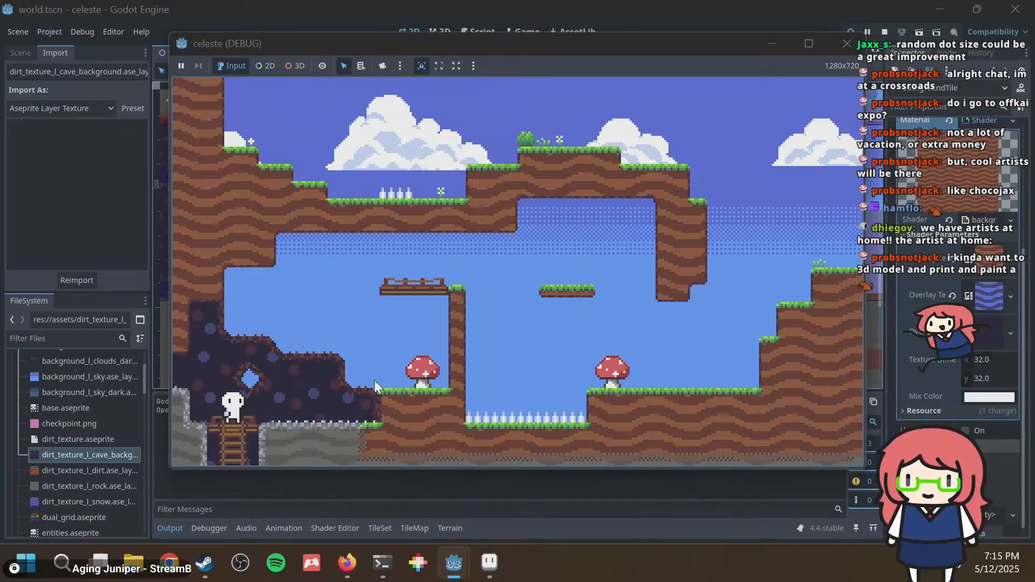
Return to dual_grid in Aseprite and add 222034 pixels to the outer edge between the star's right and bottom arms.
key("alt+Tab")
key("alt+Tab")
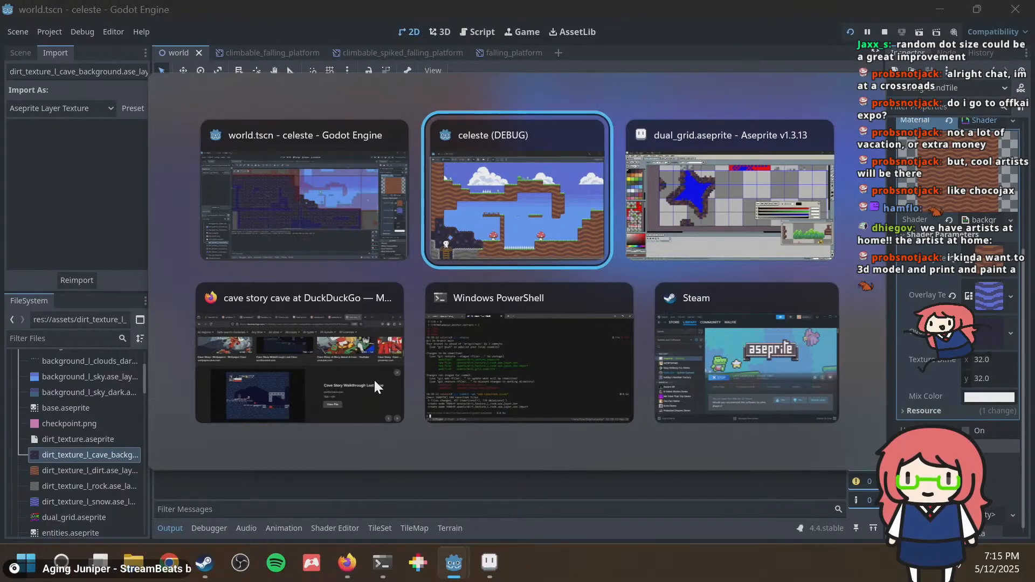
key("alt+Tab")
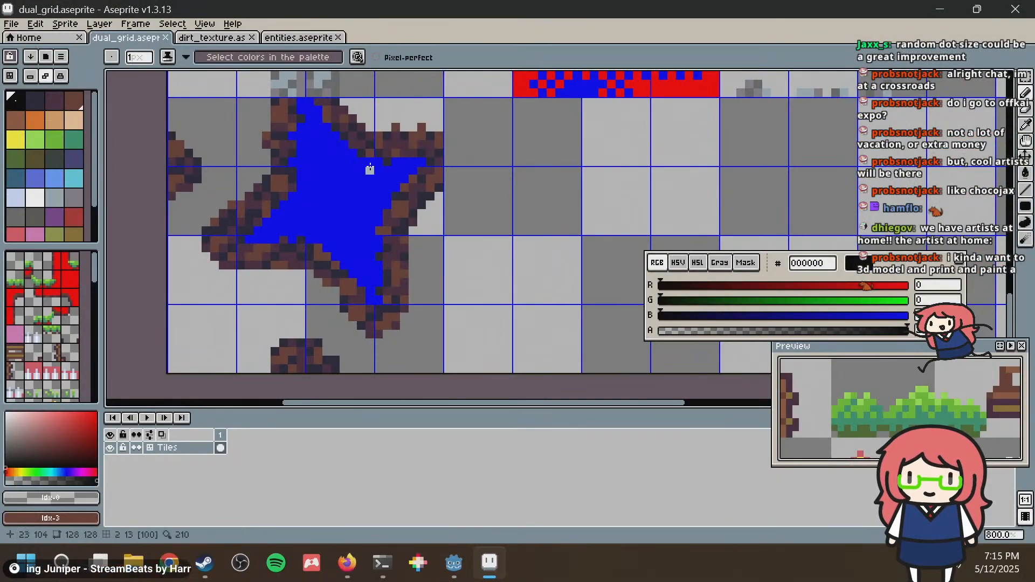
middle_click_drag(384, 235, 386, 241)
scroll(208, 186, "up", 3)
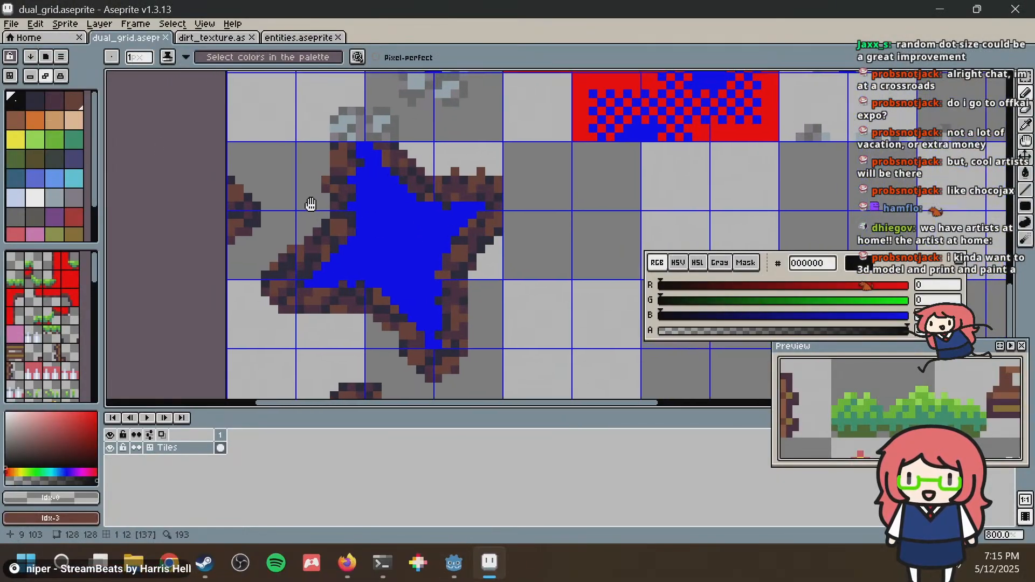
scroll(323, 240, "down", 3)
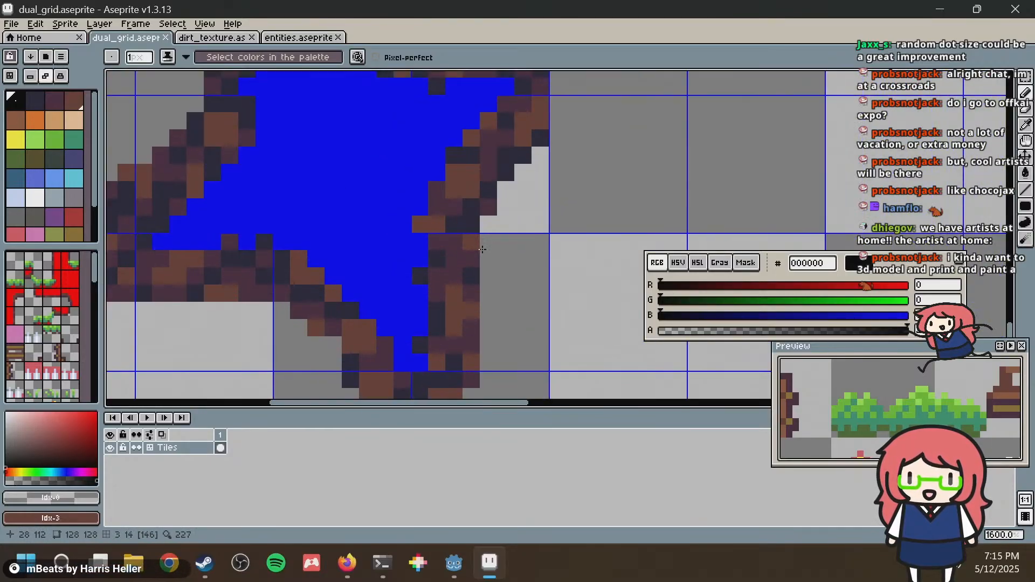
scroll(485, 251, "up", 3)
left_click(486, 254, "alt")
left_click(485, 242)
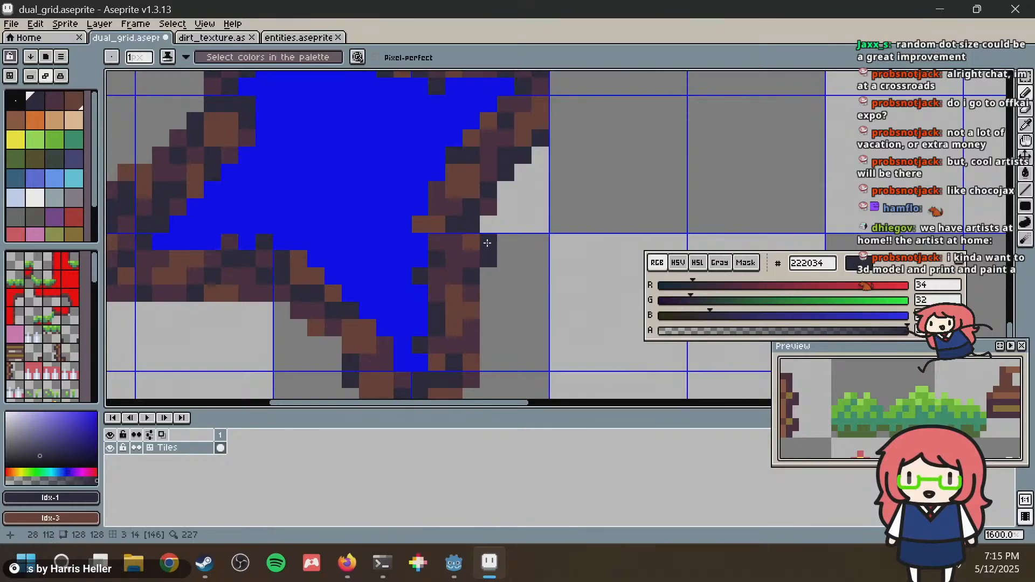
Add 45283c and 663931 pixels lower on the outer edge of the bottom arm, and save dual_grid.
left_click(479, 302, "alt")
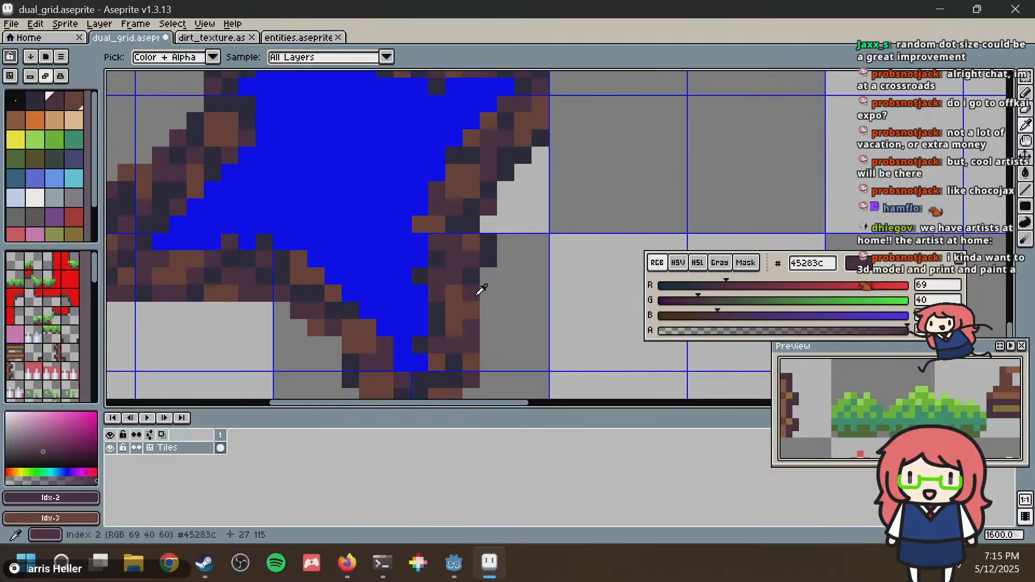
left_click(488, 362)
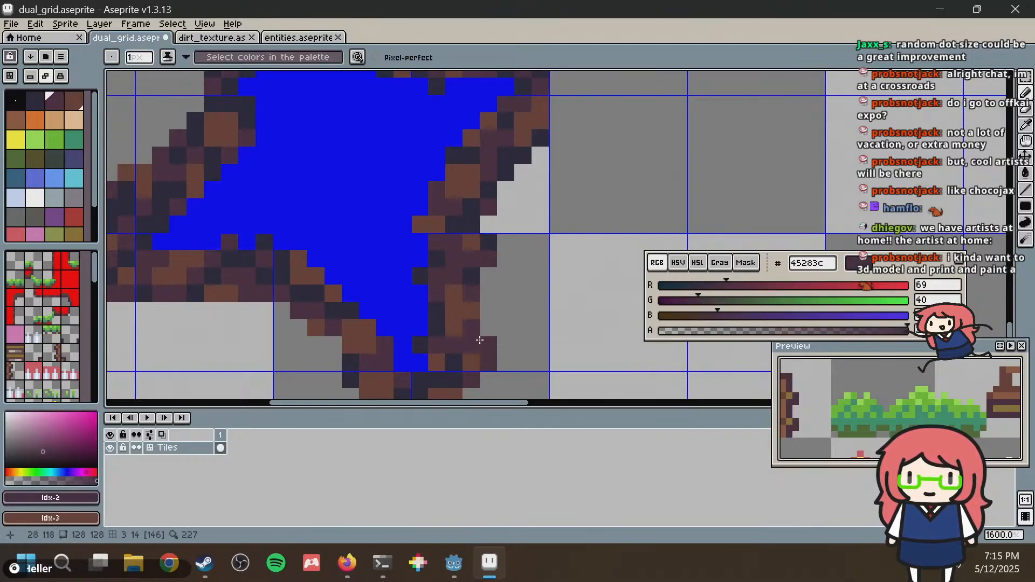
left_click(472, 307, "alt")
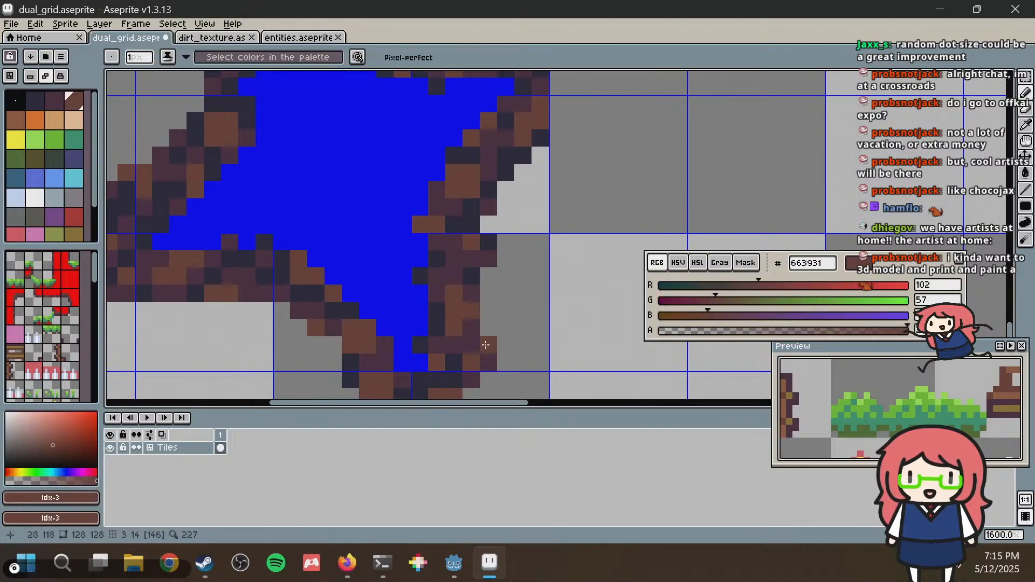
scroll(578, 225, "down", 3)
key("ctrl+s")
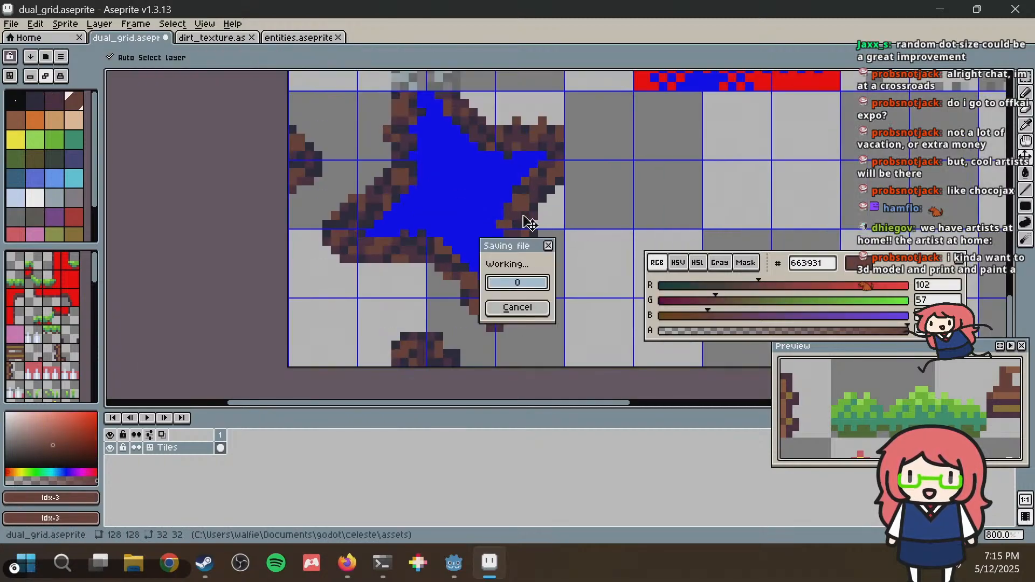
Switch to Godot, rerun the game, and move the character to the cave ladder to inspect the updated dirt border.
key("alt+Tab")
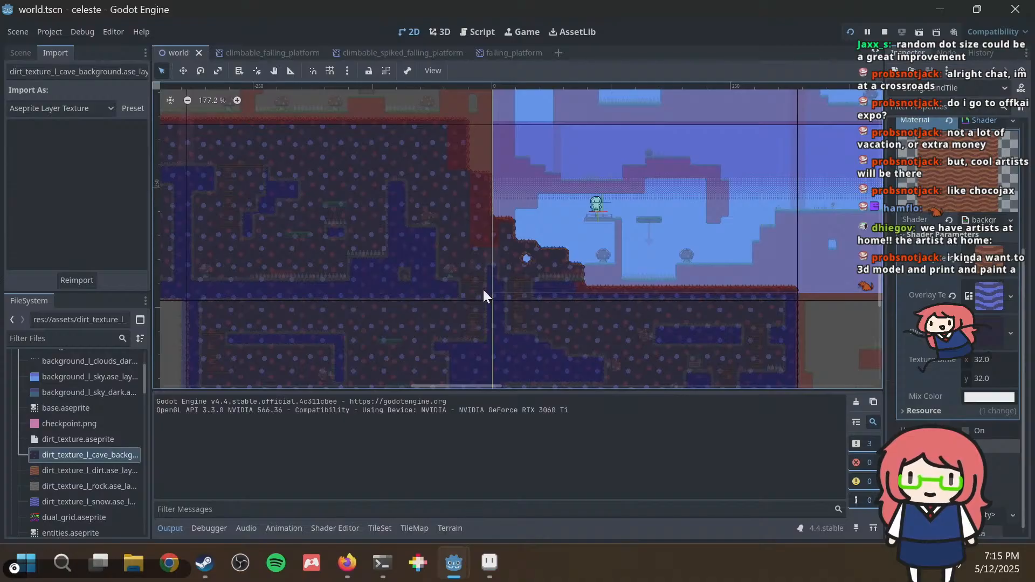
key("F5")
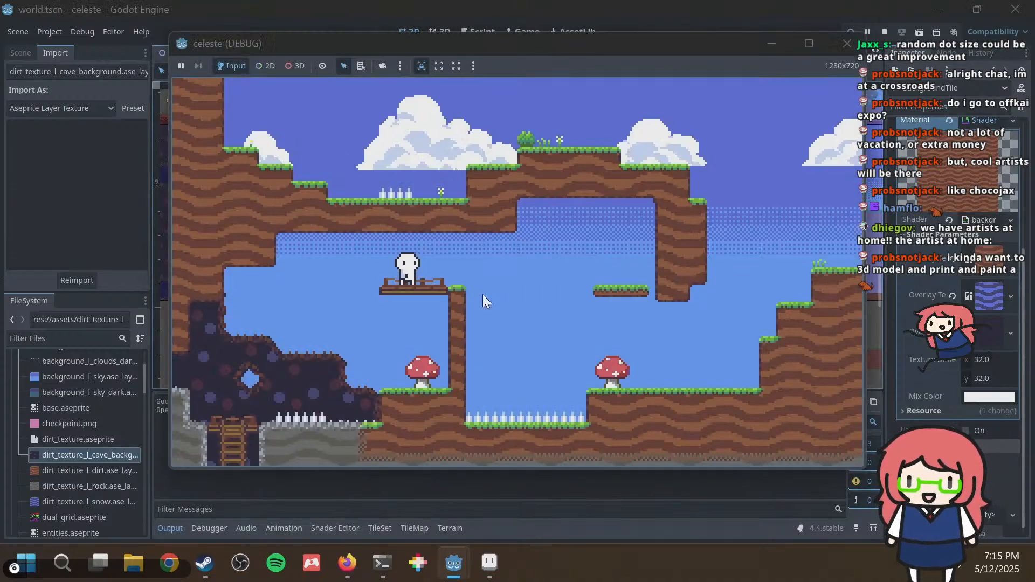
key("Left")
key("space")
key("Down")
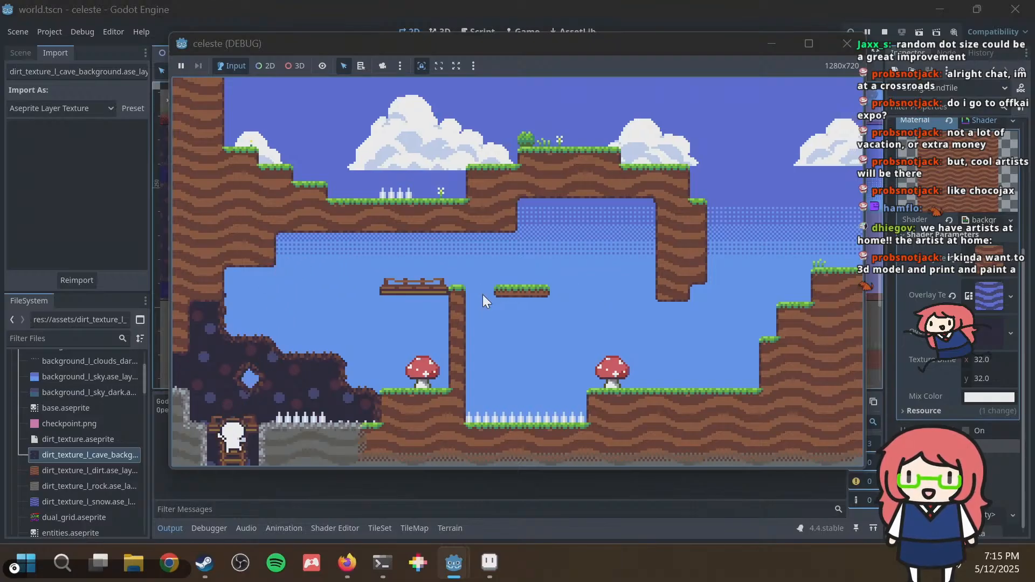
key("Up")
key("space")
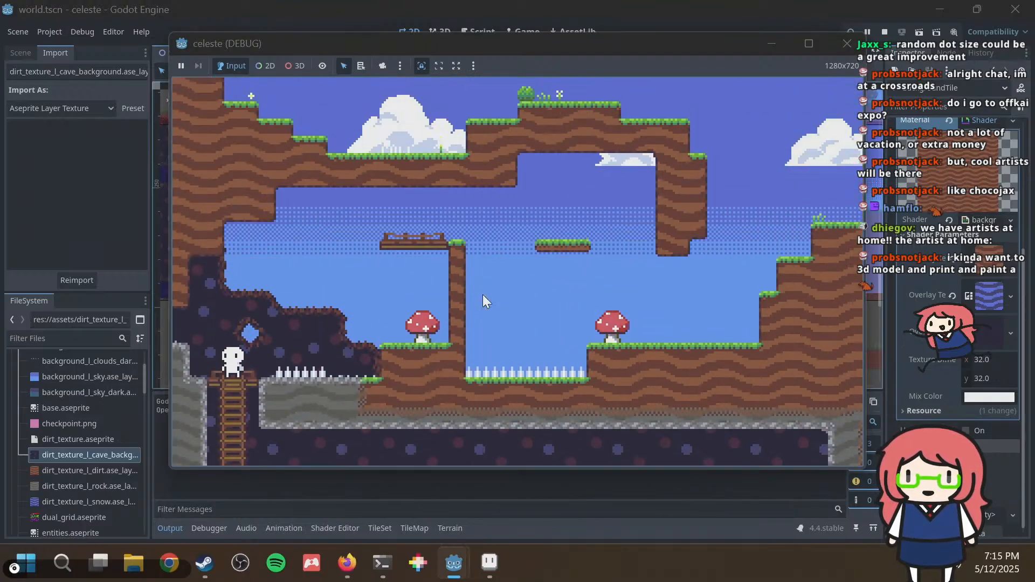
Move the character past the ladder into the neighbouring cave room and back to examine the dotted background.
key("Right")
key("Left")
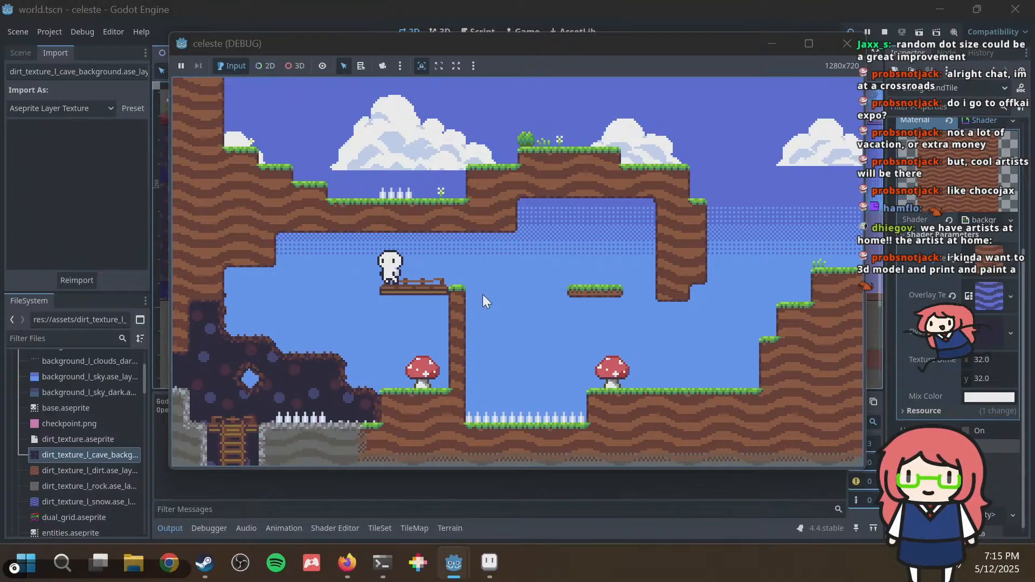
key("Right")
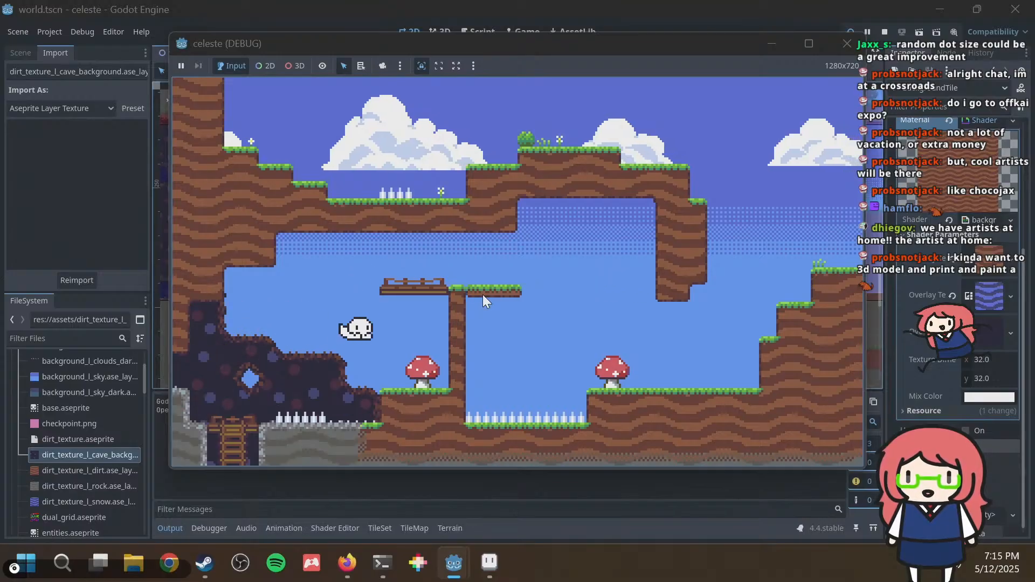
key("space")
key("Left")
key("Left")
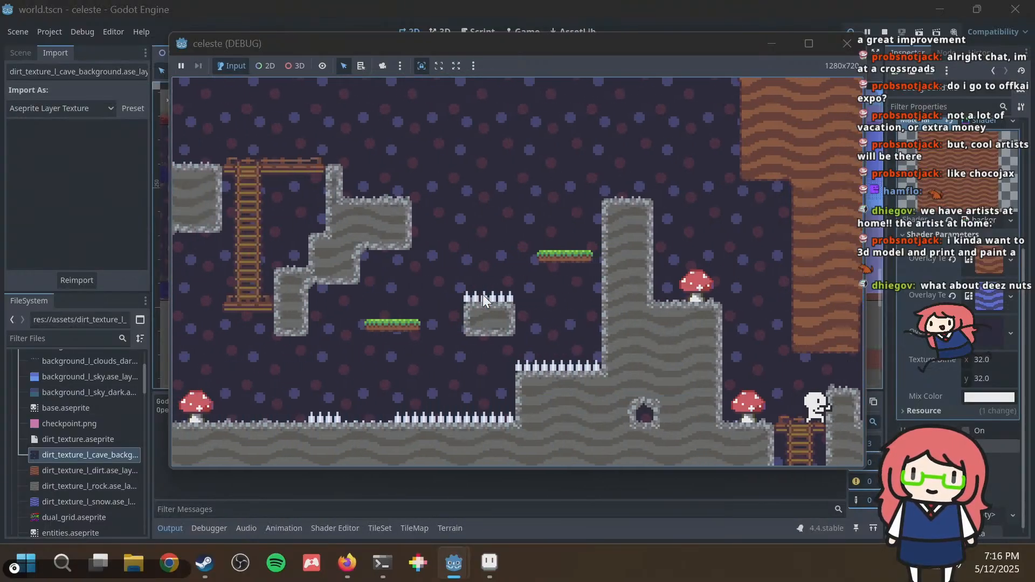
key("Right")
key("Left")
key("Right")
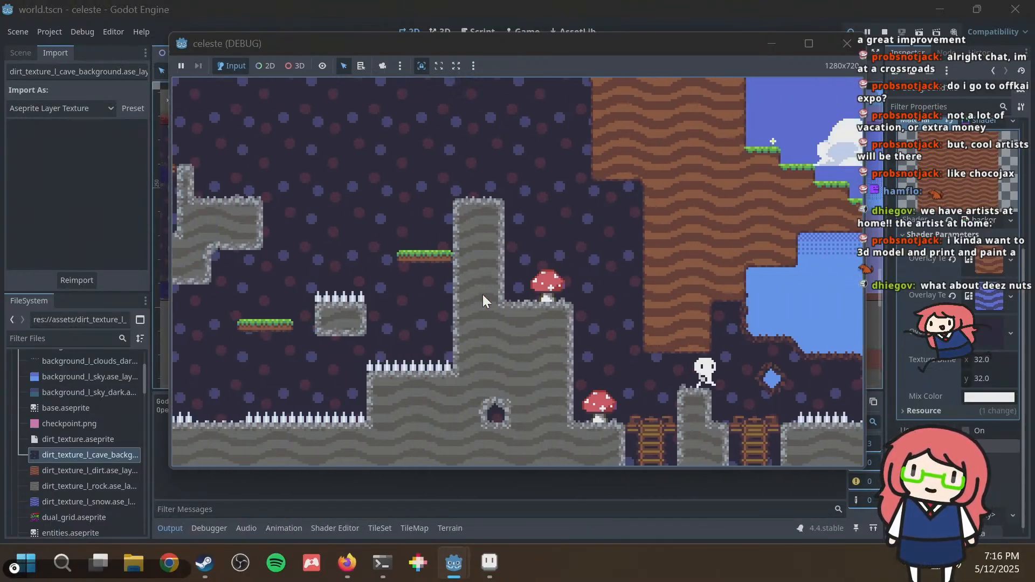
Explore the lower cave room to review the dotted background, and close the running game.
key("Up")
key("Right")
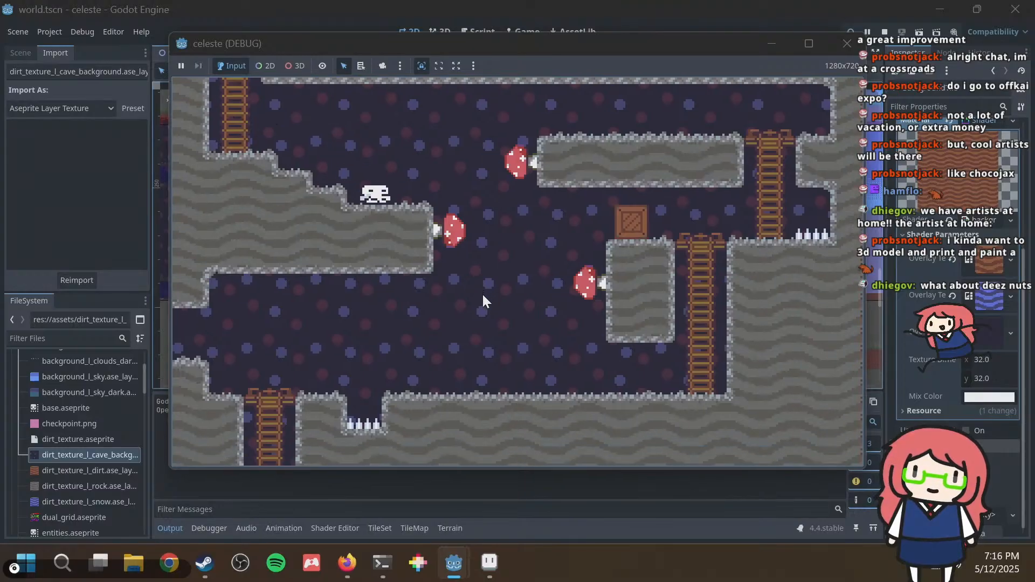
key("Left")
key("space")
key("Right")
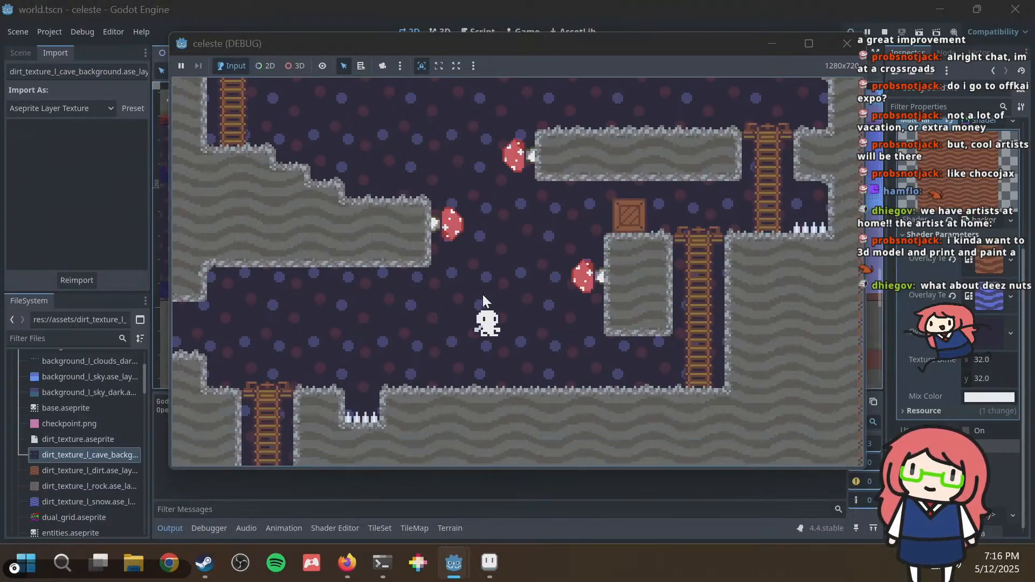
key("Right")
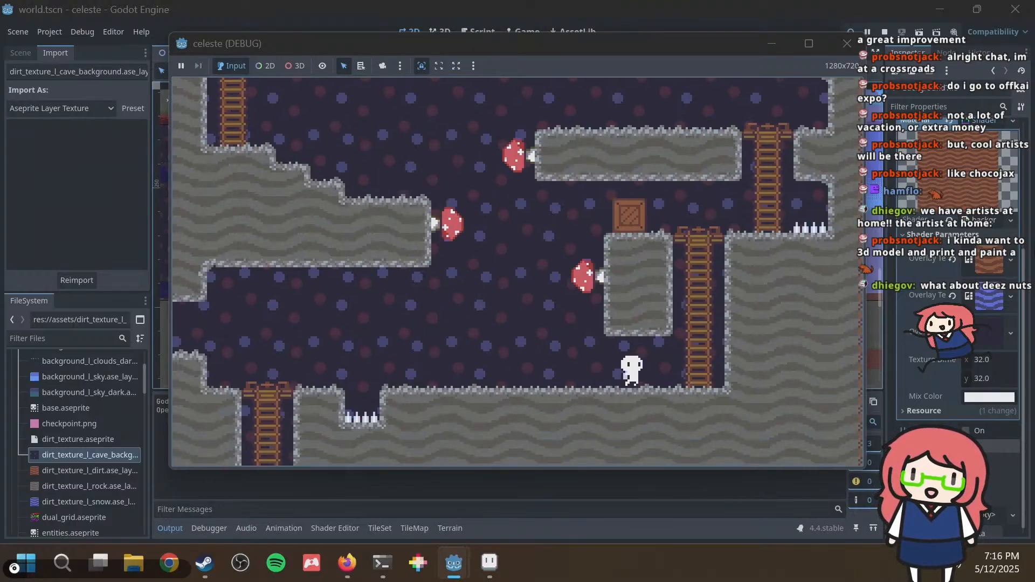
key("Up")
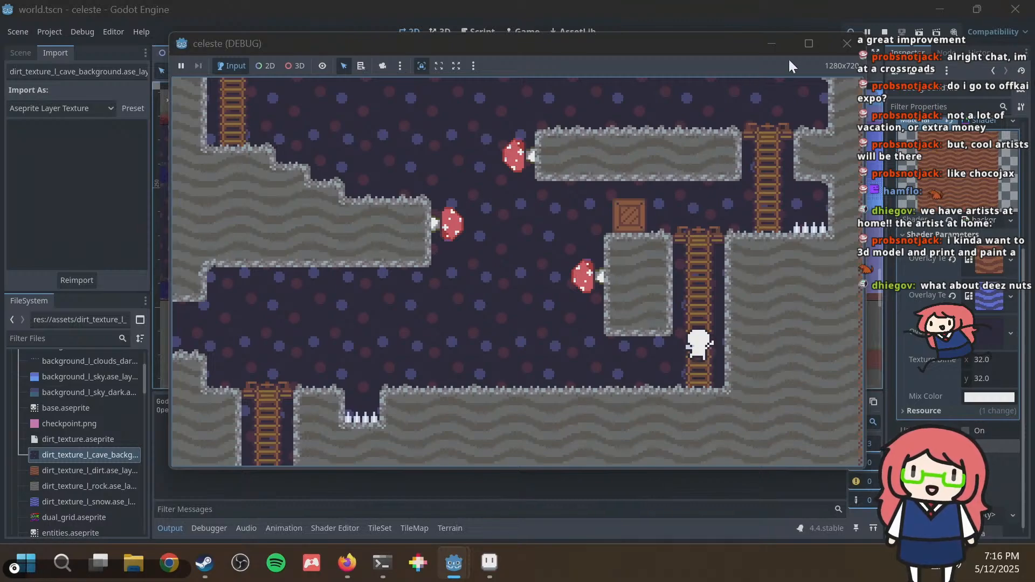
left_click(839, 46)
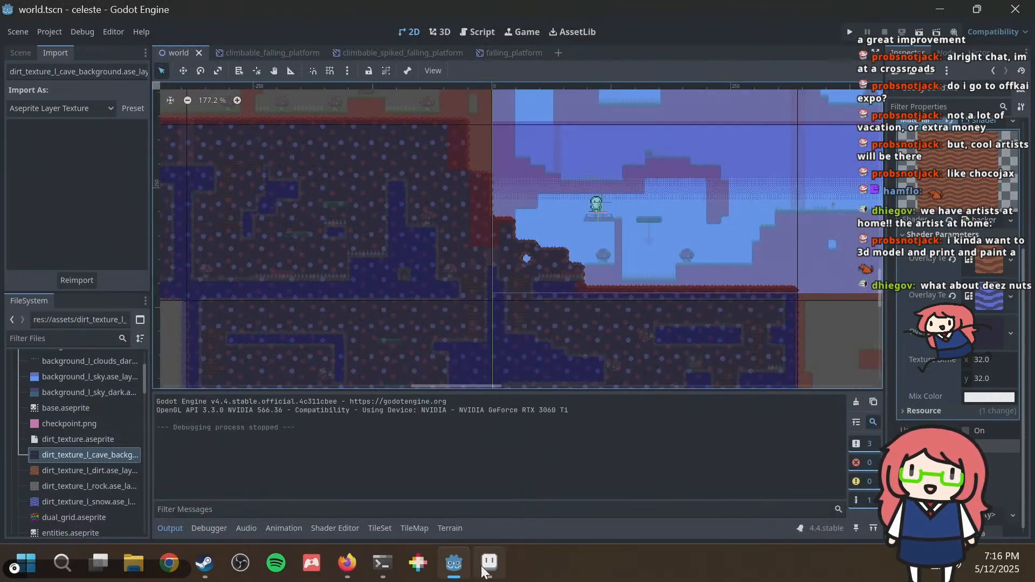
Switch to Aseprite, sample 3f3f74 from a blue dot in dirt_texture's cave background, and set the brush size to 3 px.
left_click(489, 562)
left_click(210, 37)
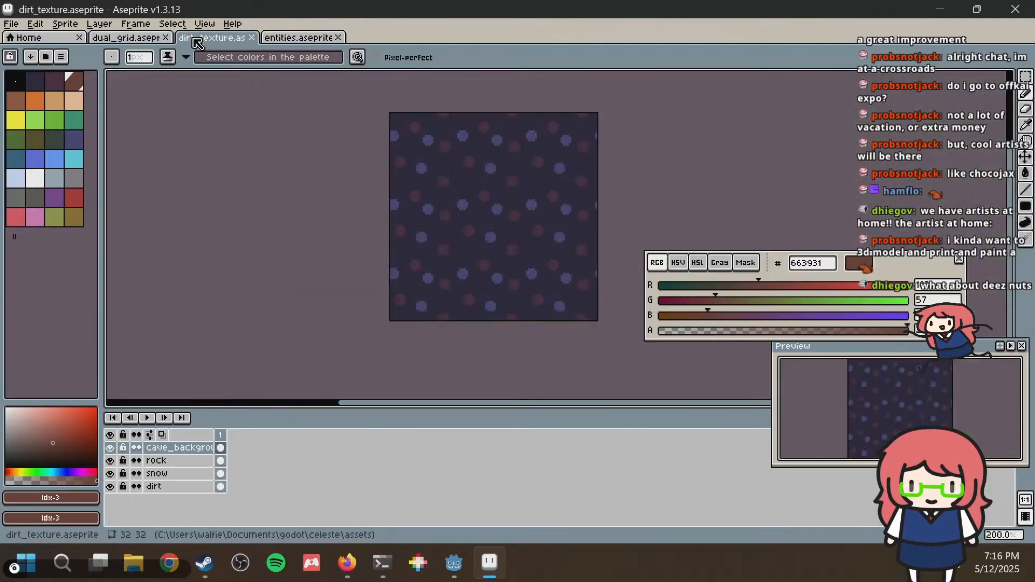
scroll(388, 194, "up", 1)
left_click(496, 209, "alt")
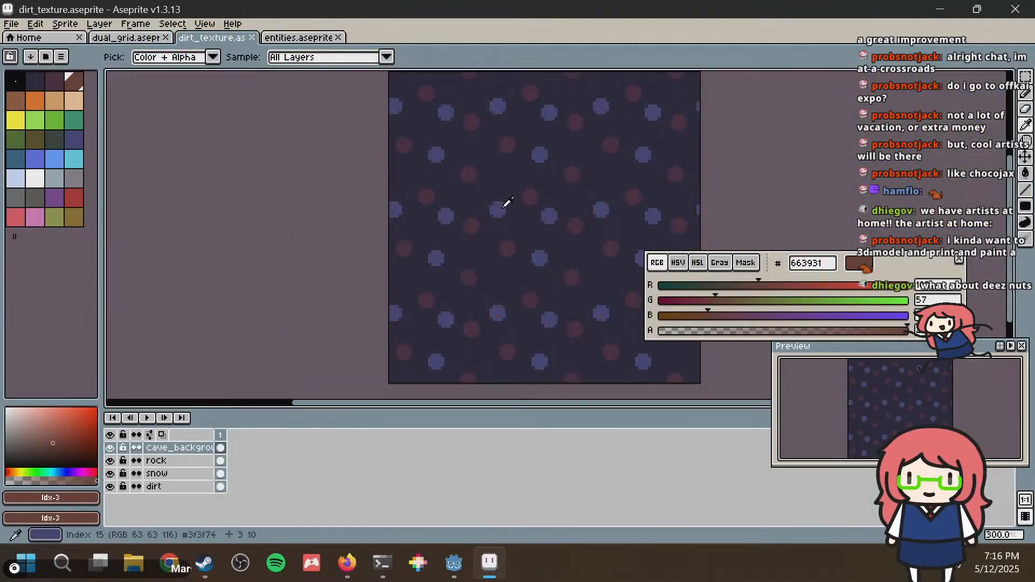
left_click(145, 58)
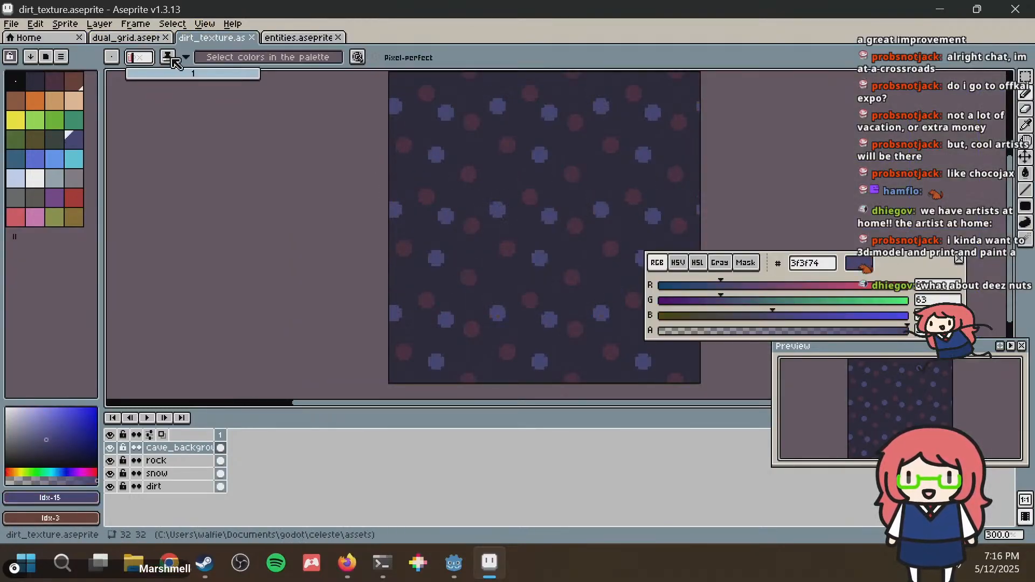
type("3")
key("Return")
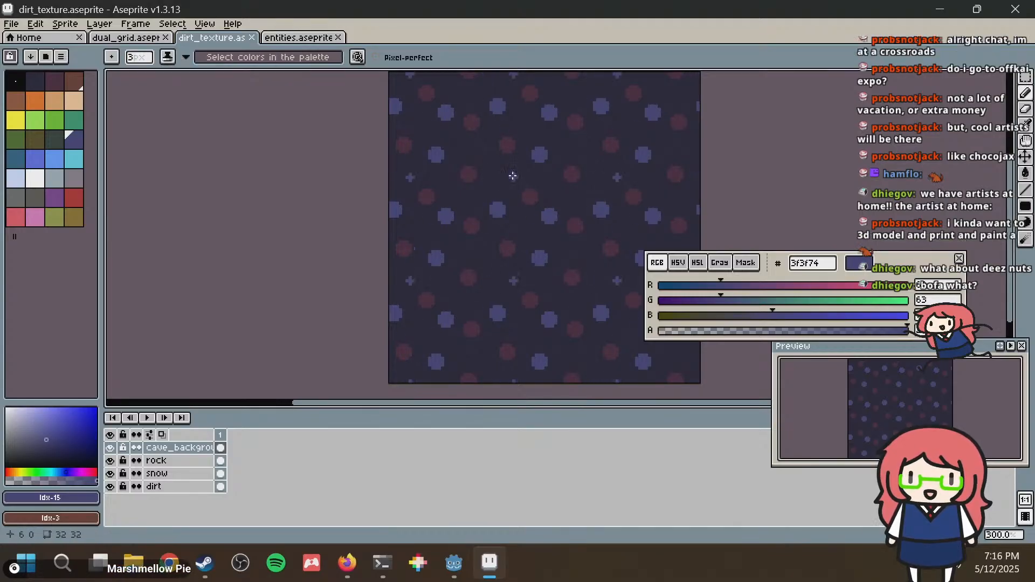
Sample 45283c from a red dot, try a small 3 px mark between the dots, and set the brush size to 4 px.
key("alt")
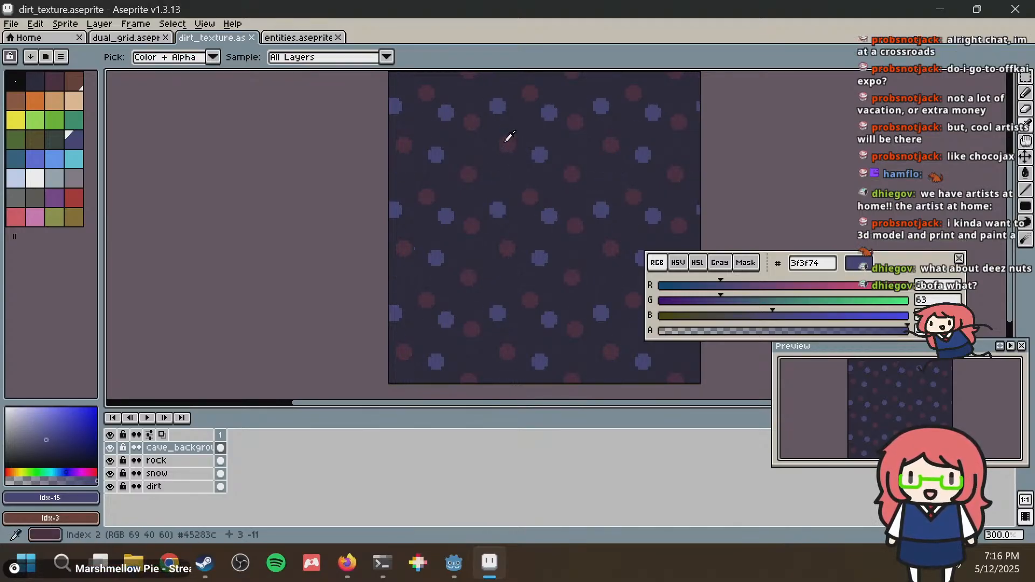
middle_click_drag(548, 143, 529, 179)
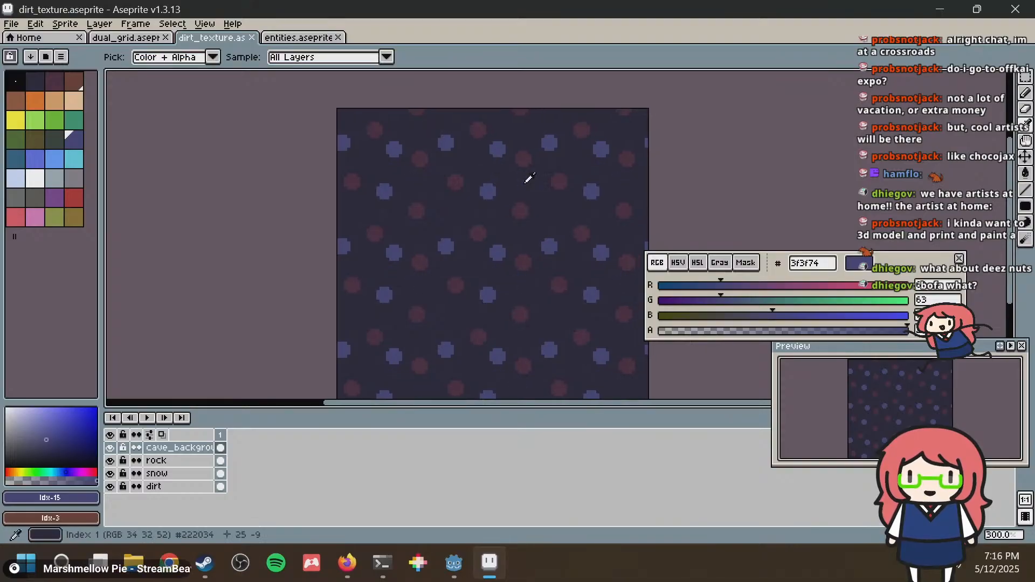
left_click(527, 201, "alt")
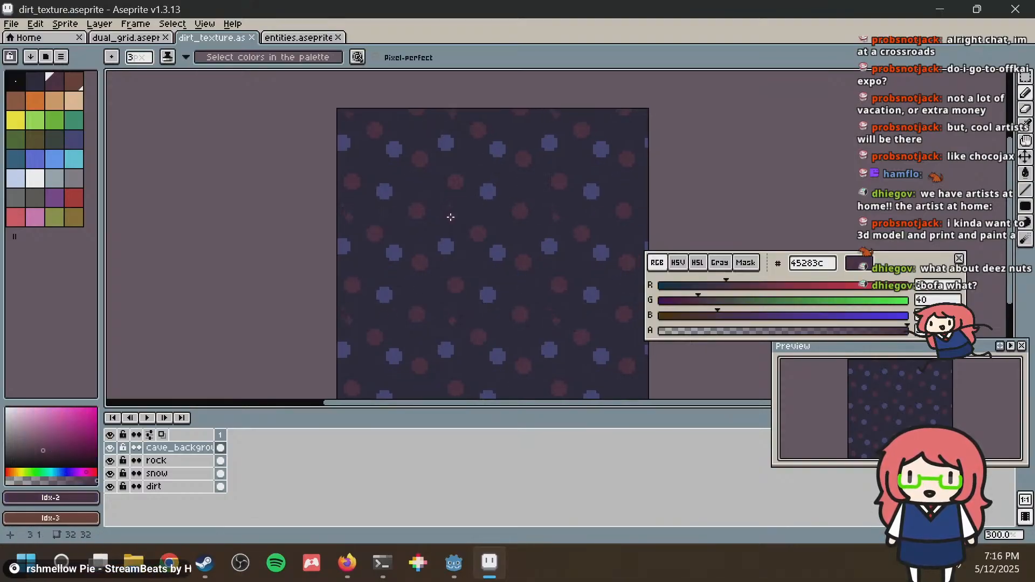
key("alt")
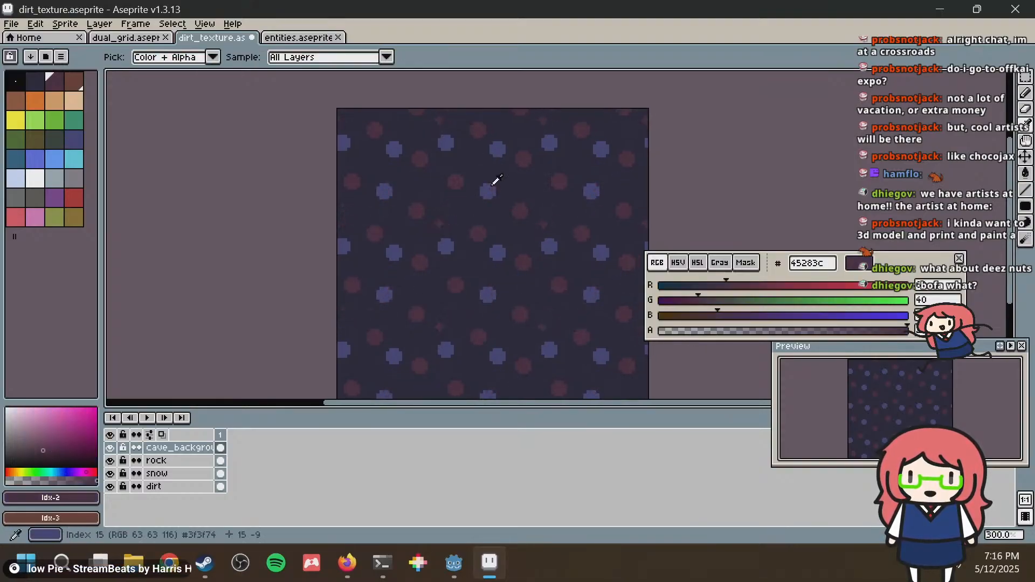
key("ctrl+s")
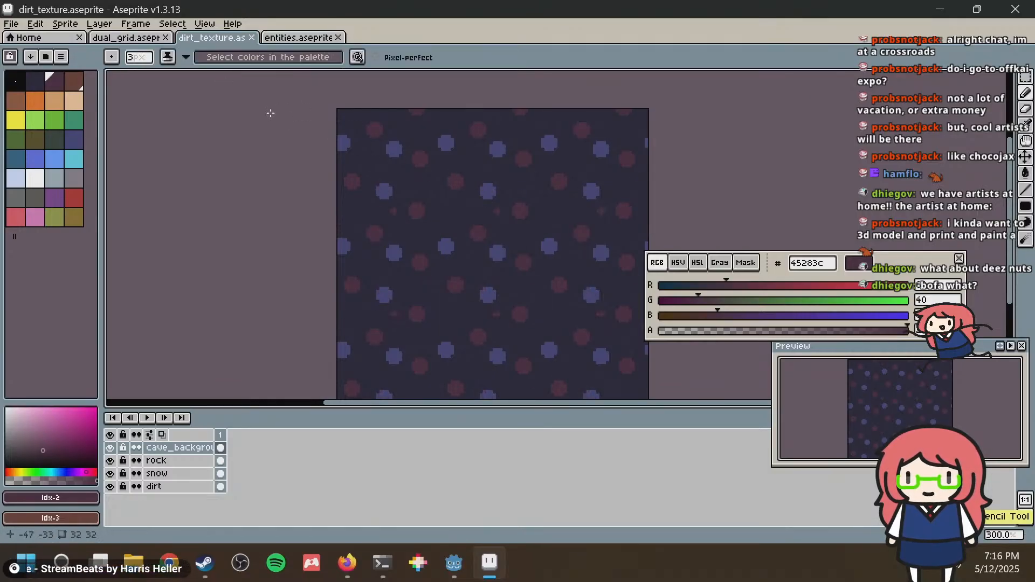
left_click(139, 57)
left_click(147, 70)
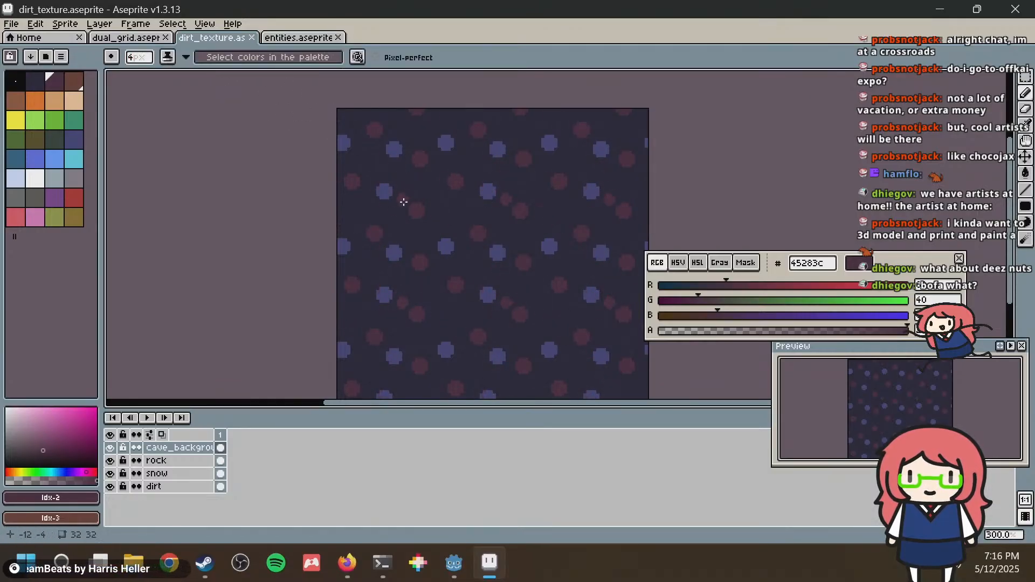
Sample 3f3f74, set the brush size to 3 px, and stamp a small blue cross just above a large blue dot.
left_click(447, 243, "alt")
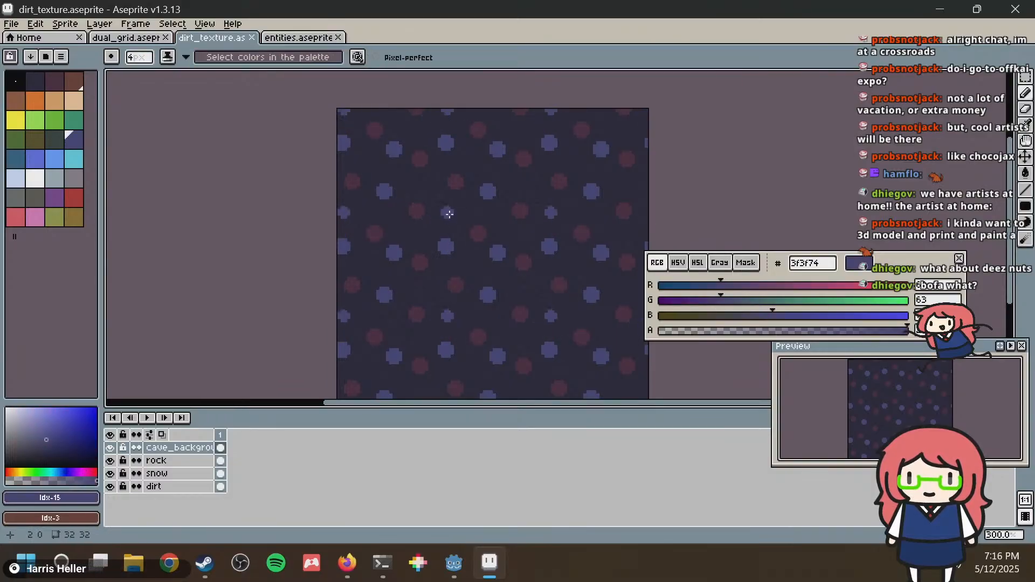
key("i")
key("b")
left_click(142, 59)
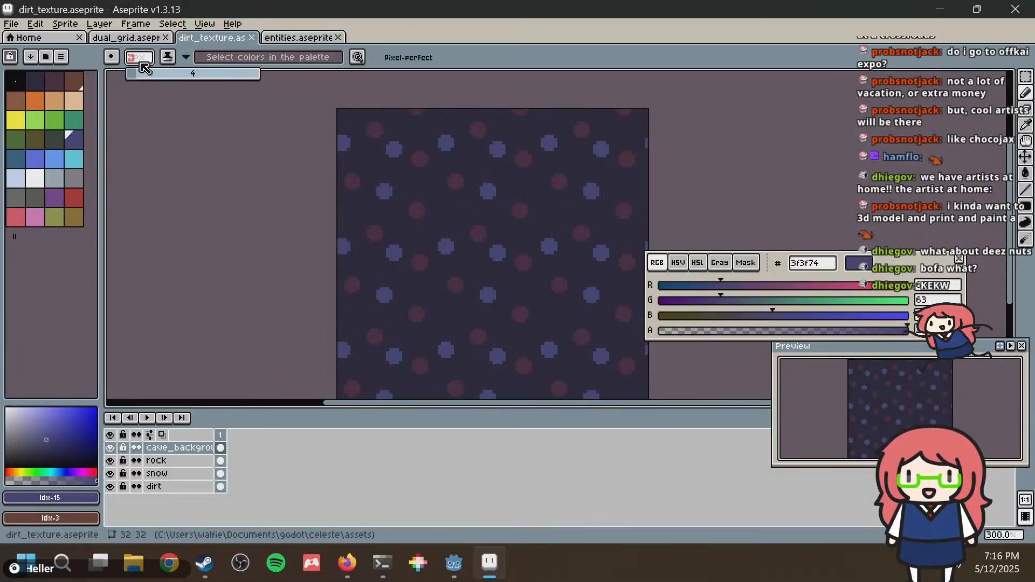
type("3")
key("Return")
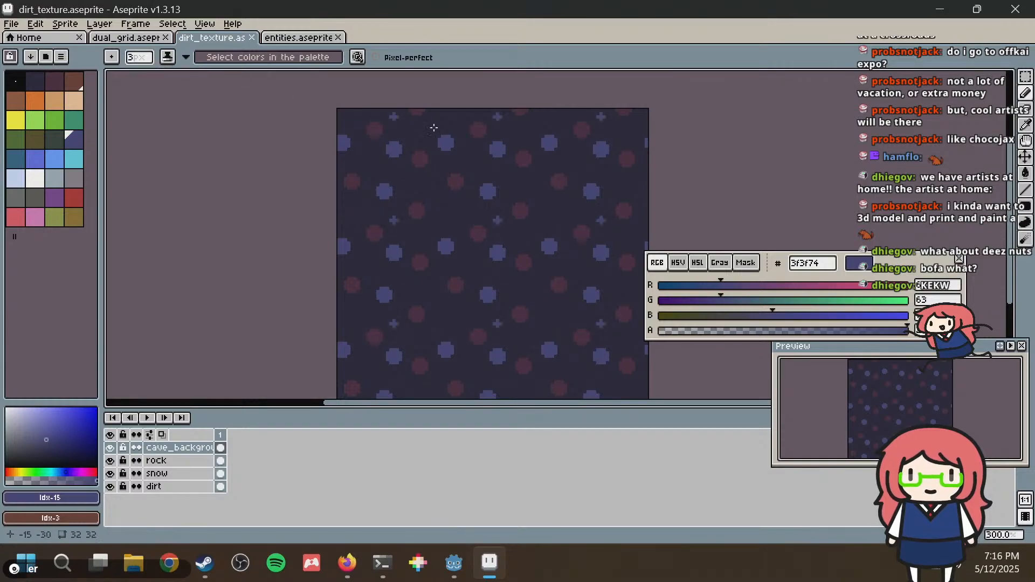
left_click(441, 218)
Add small 3 px crosses in 45283c and 3f3f74 in the empty gaps between the large dots.
left_click(455, 179, "alt")
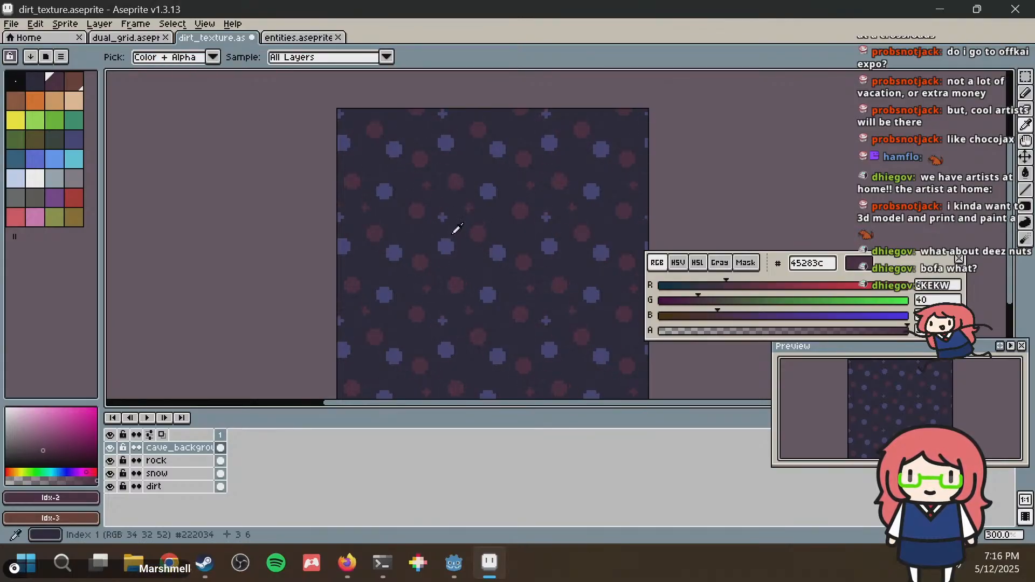
left_click(446, 246, "alt")
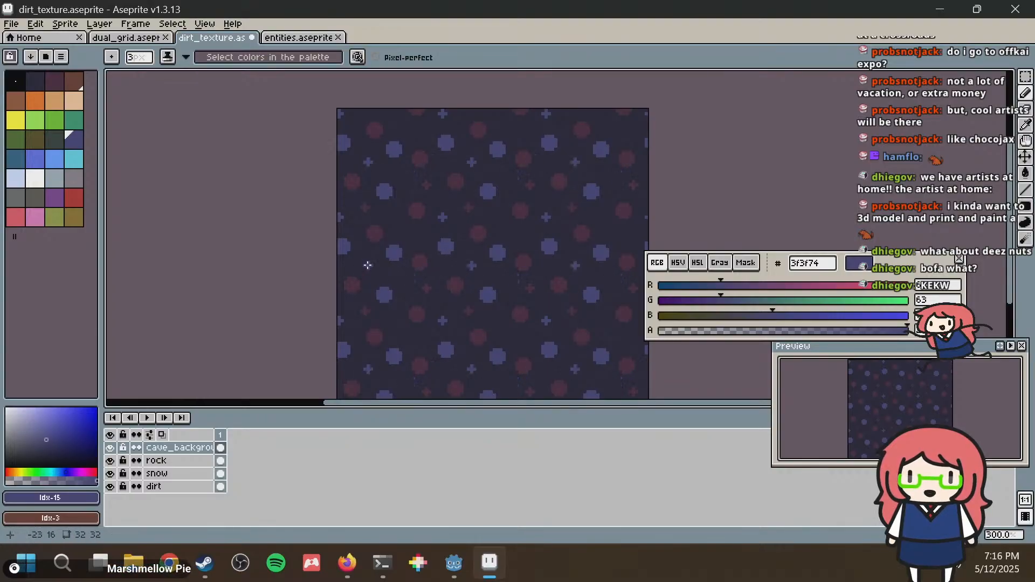
scroll(471, 217, "down", 1)
key("alt")
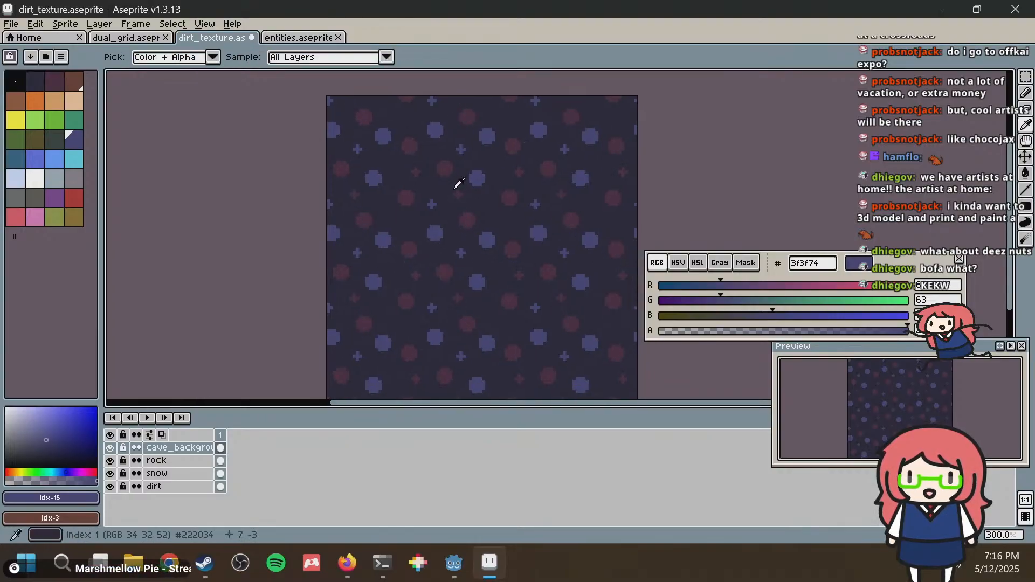
Fill the remaining gaps in the cave background with more 45283c and 3f3f74 crosses, and save dirt_texture.
left_click(446, 163, "alt")
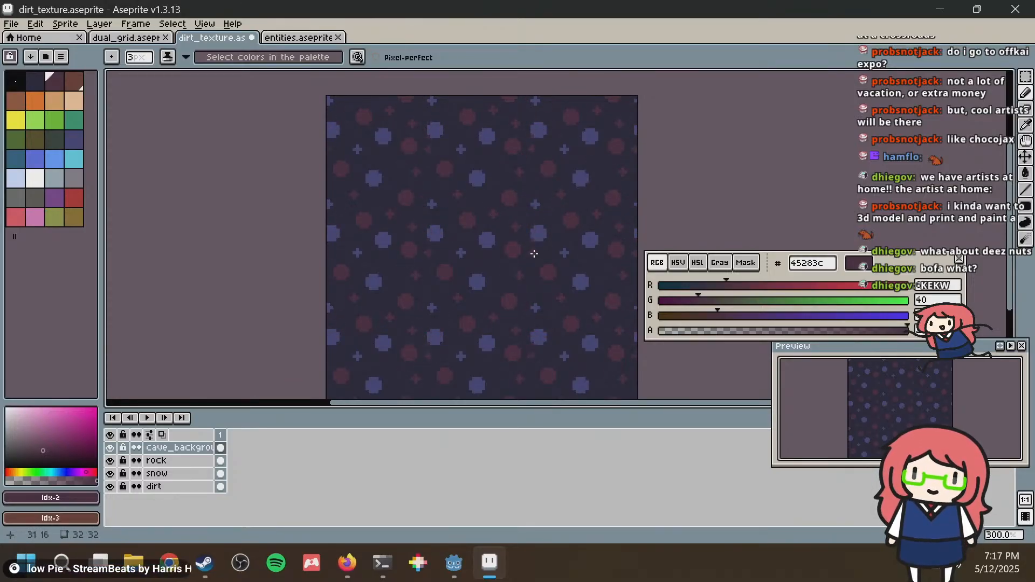
key("alt")
left_click(494, 236, "alt")
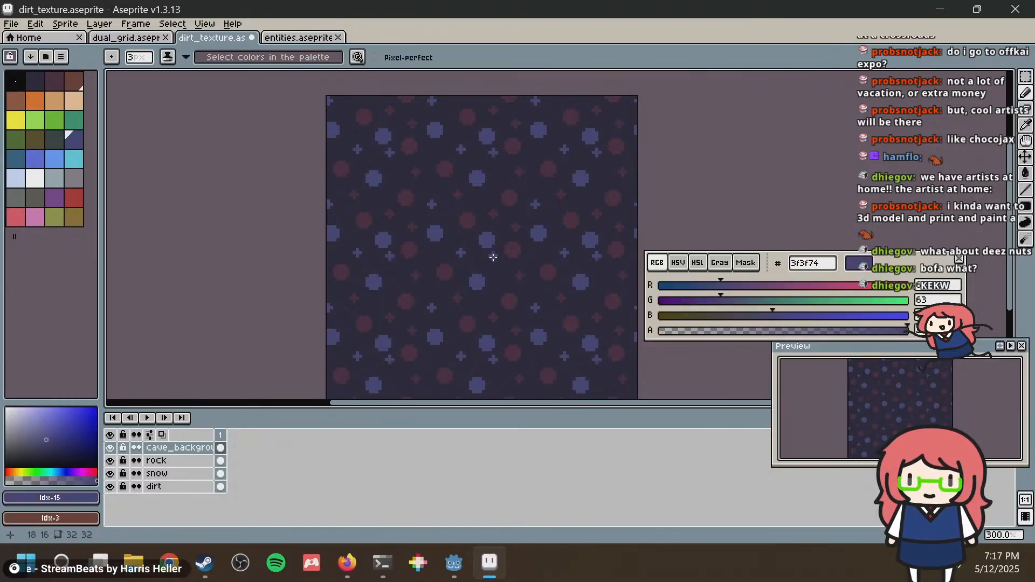
scroll(540, 238, "down", 2)
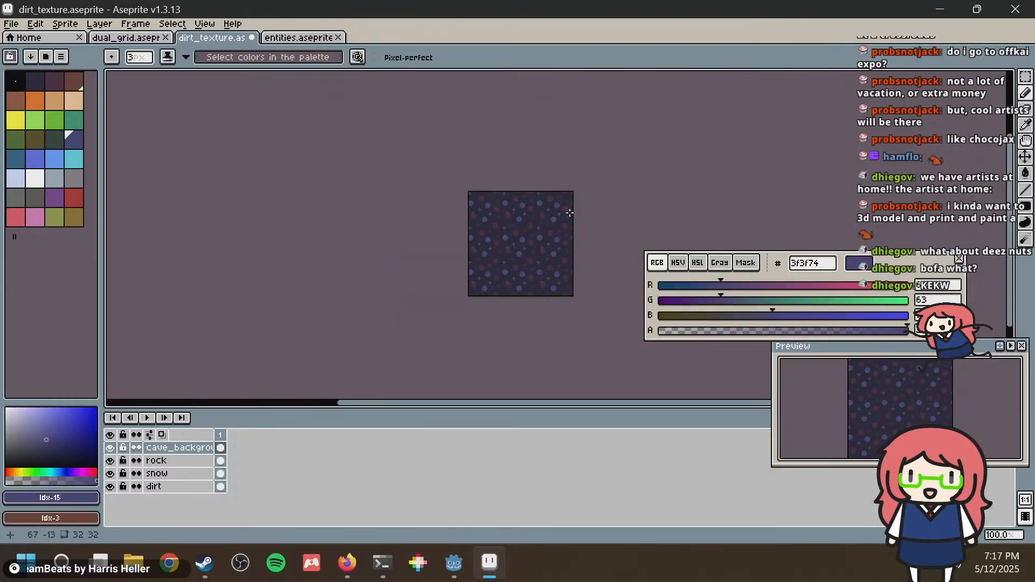
scroll(531, 218, "up", 2)
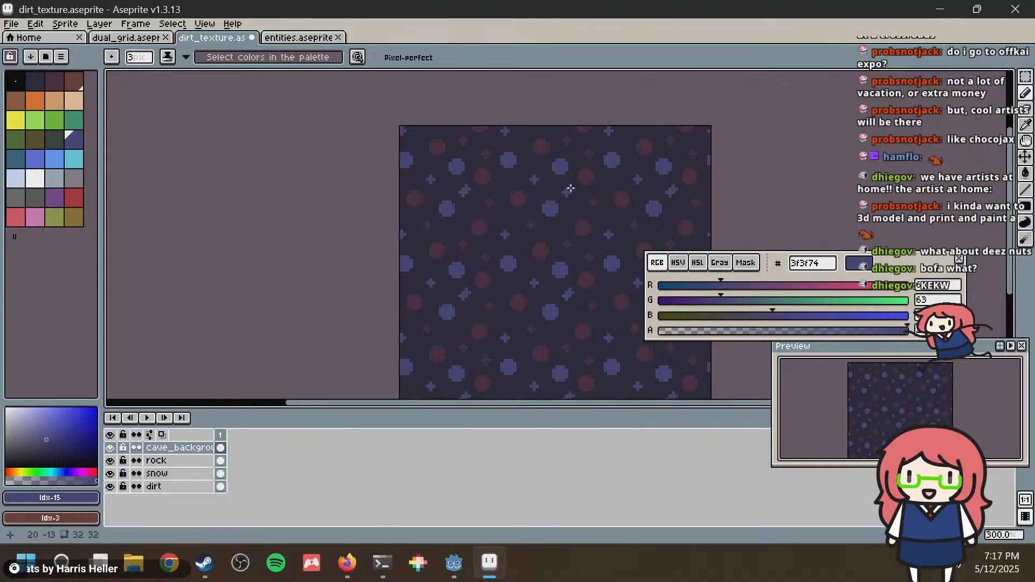
scroll(571, 188, "up", 1)
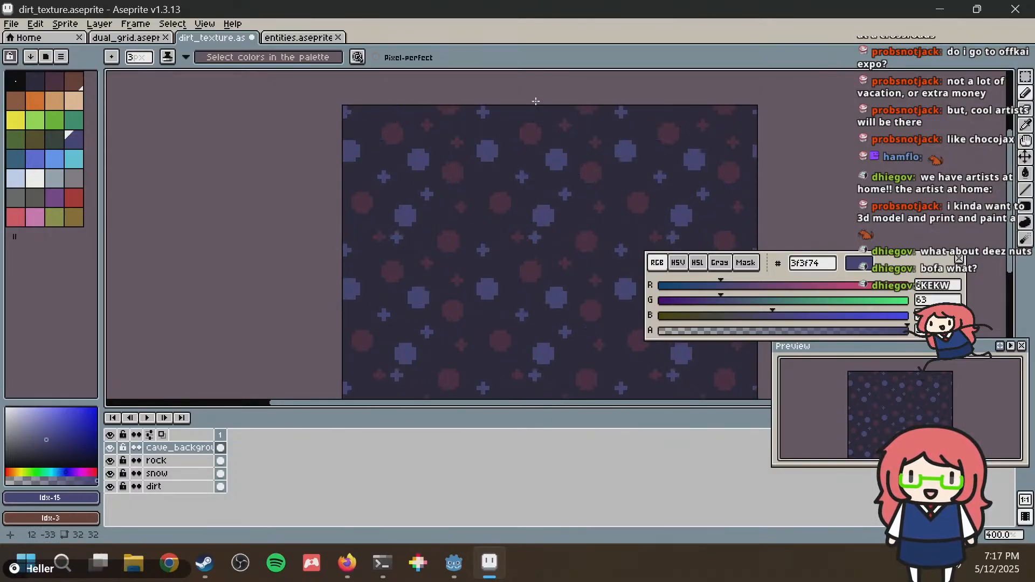
scroll(590, 147, "down", 1)
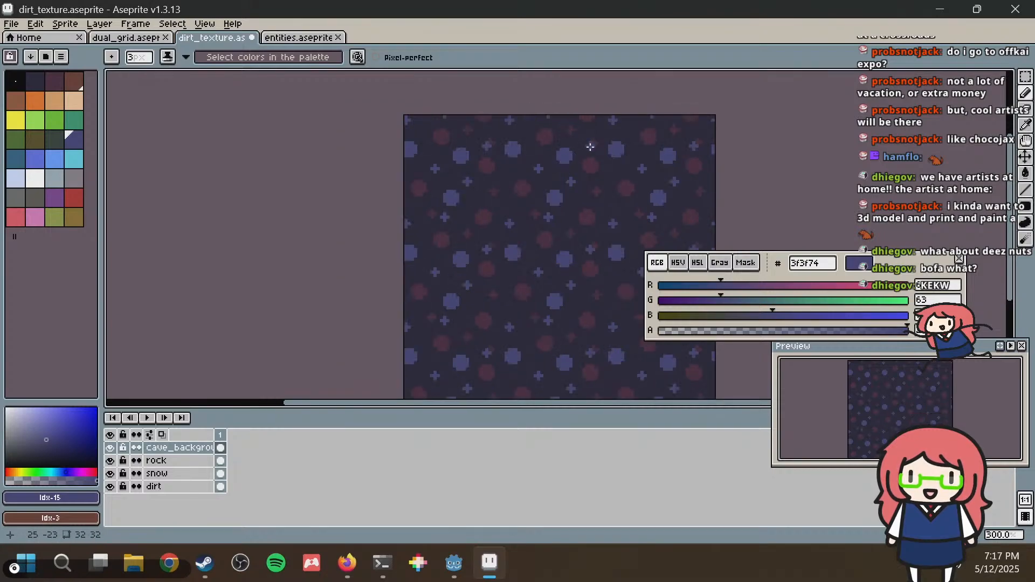
middle_click_drag(580, 170, 533, 122)
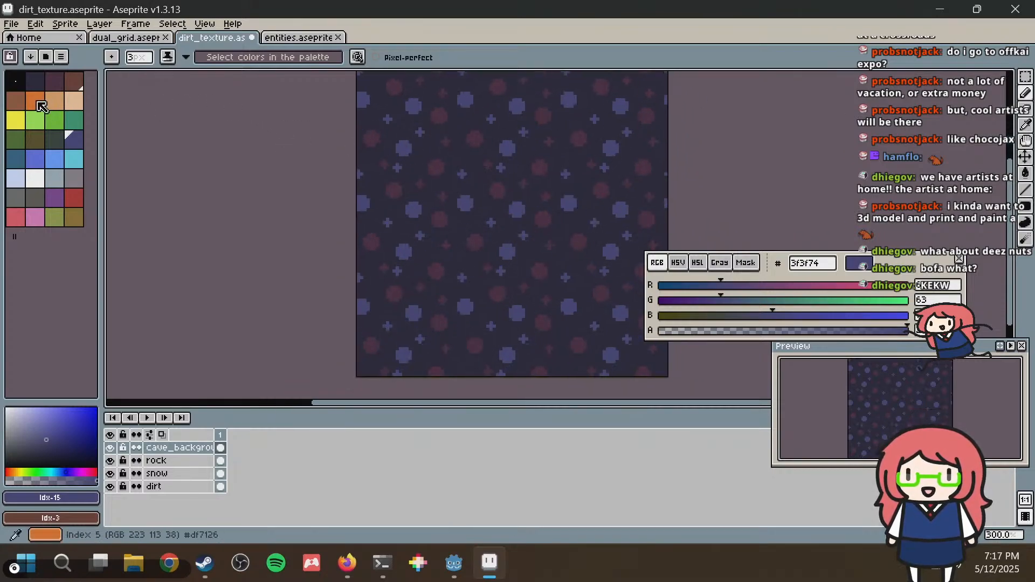
key("ctrl+s")
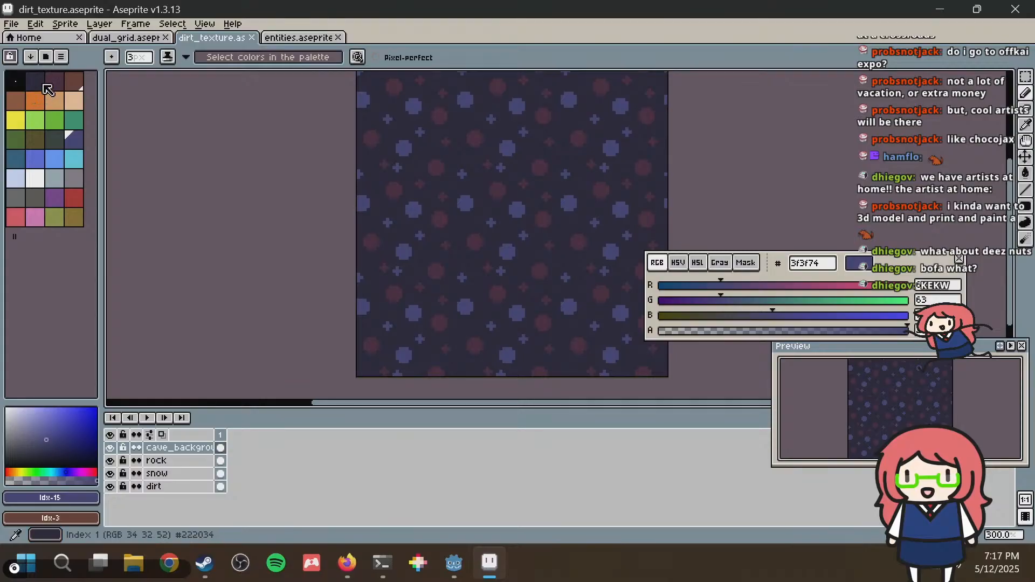
Set the brush size to 1 px and place a single 3f3f74 pixel in a gap of the cave background.
left_click(151, 60)
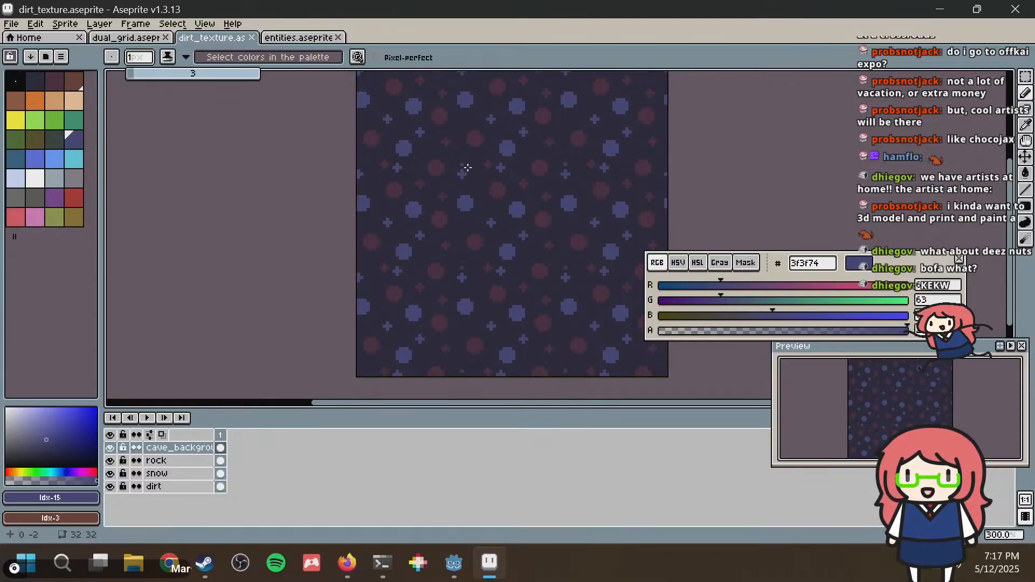
key("Return")
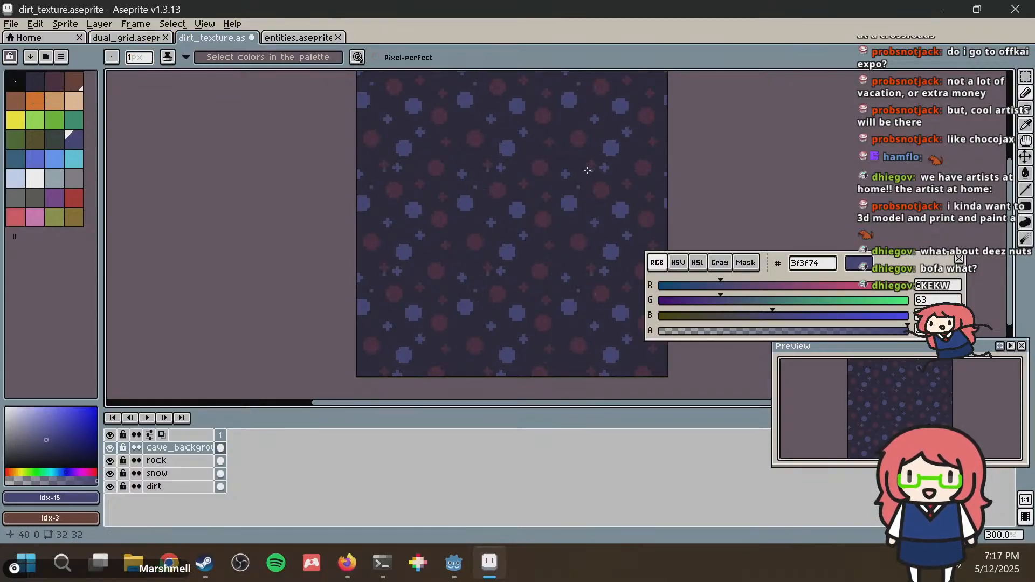
scroll(502, 195, "up", 1)
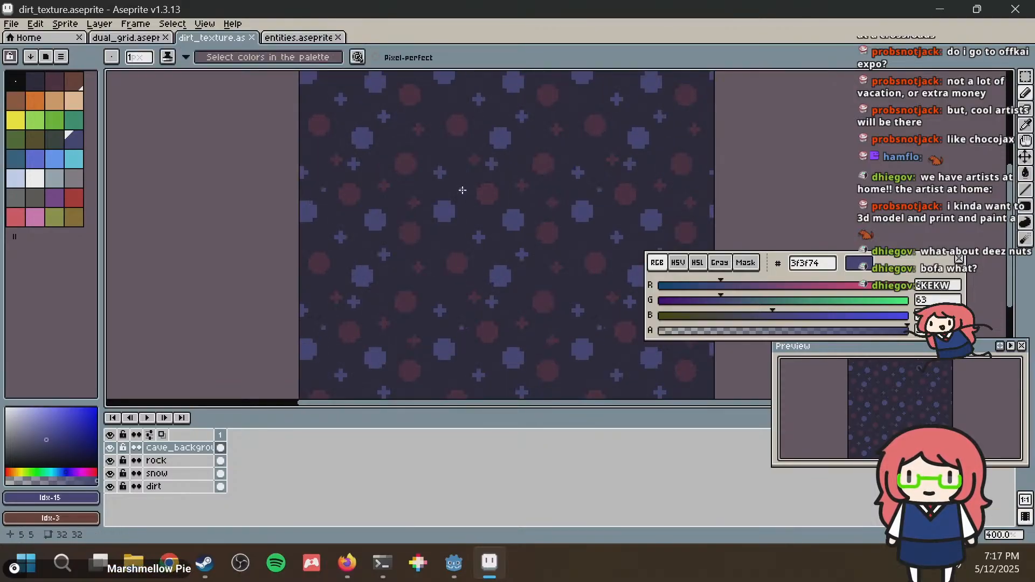
Add single 45283c pixels between the dots, and touch up a small blue cross with the 222034 background color.
left_click(441, 244, "alt")
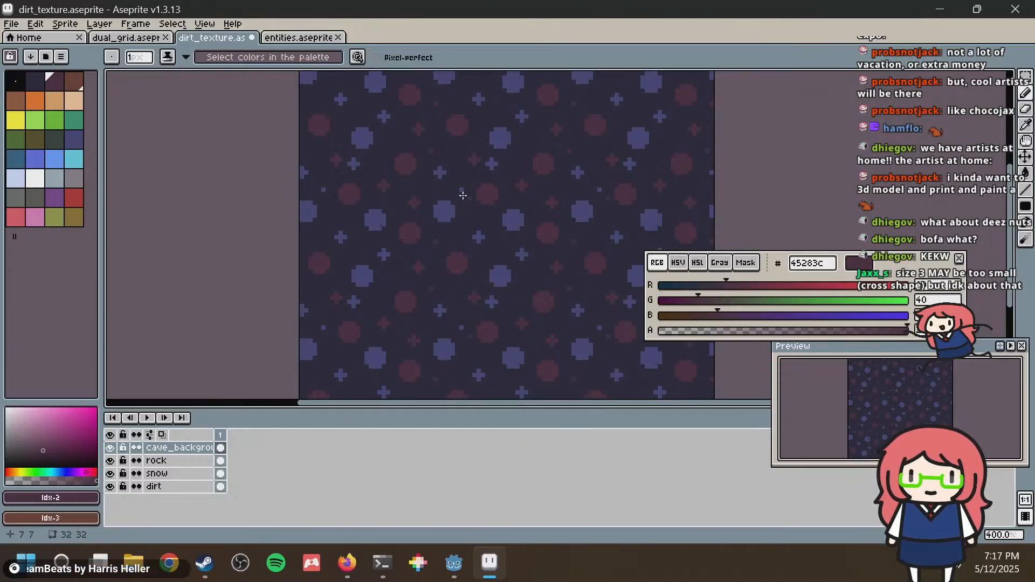
left_click(502, 157, "alt")
left_click(488, 166)
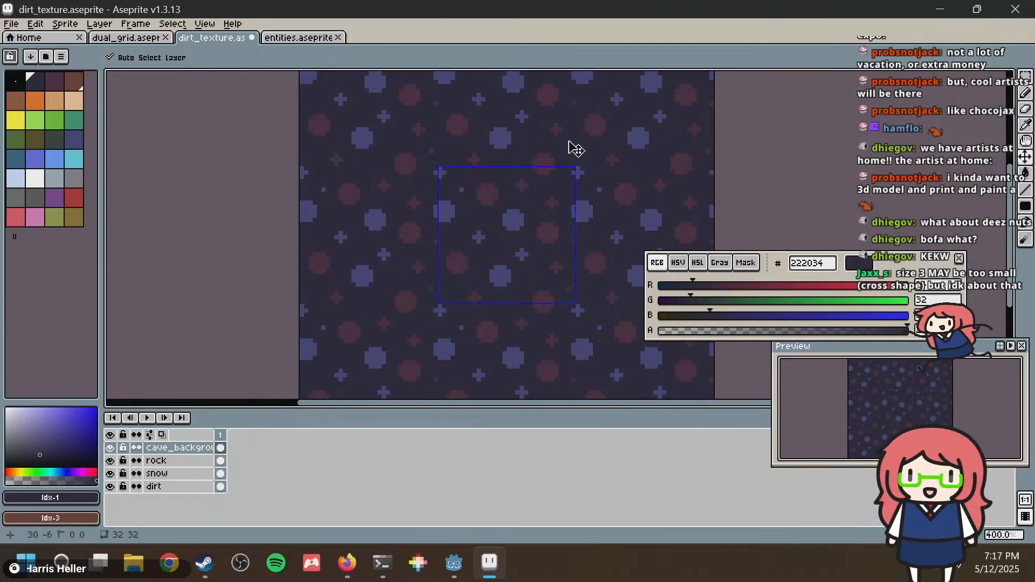
Switch to Godot, close the outdated game run, reimport the dirt_texture cave background layer, and run the game again.
key("alt+Tab")
key("F5")
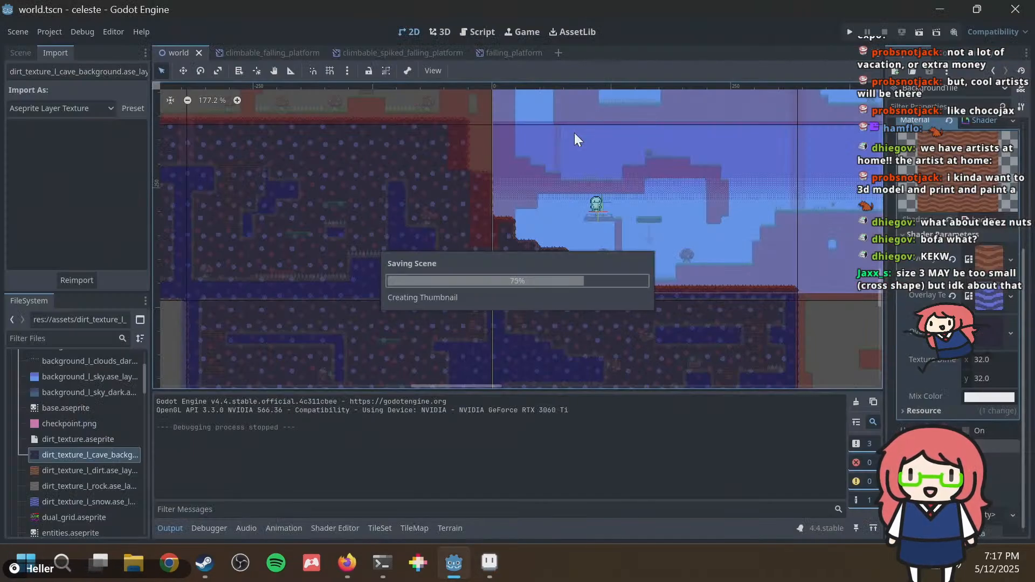
left_click(852, 43)
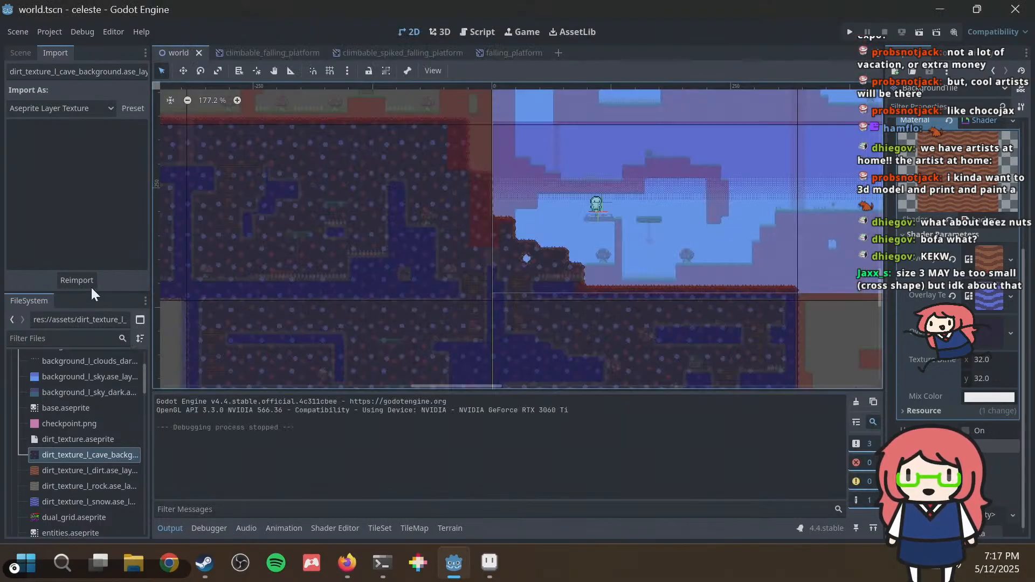
left_click(90, 281)
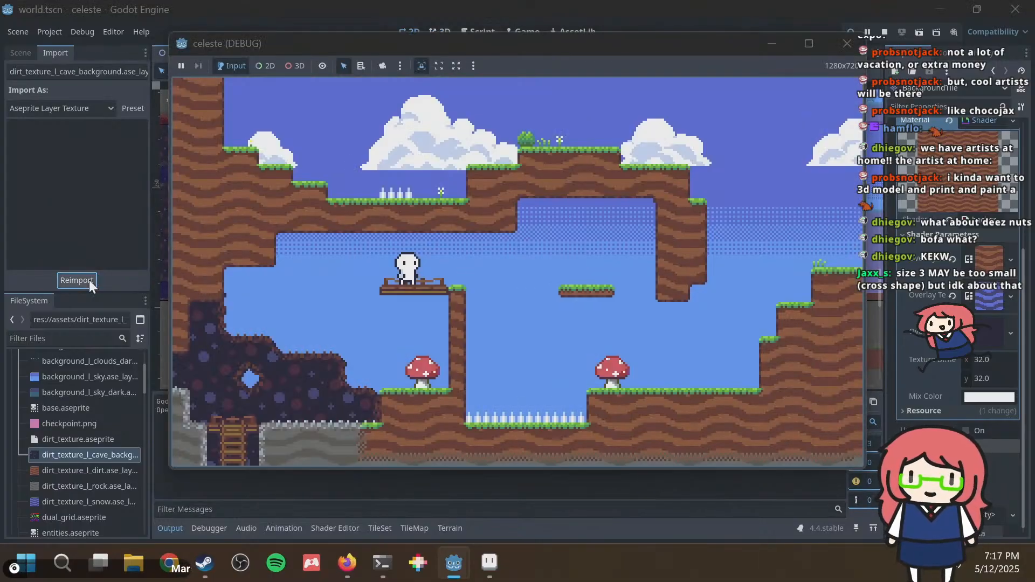
Move the character down the cave ladder and through the lower room to examine the updated background pattern.
key("Left")
key("Down")
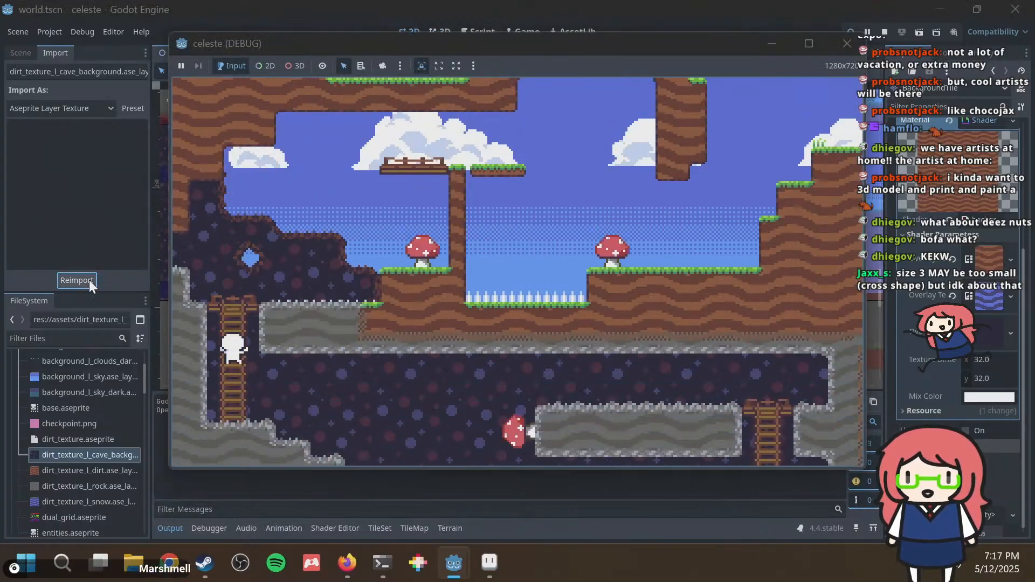
key("Right")
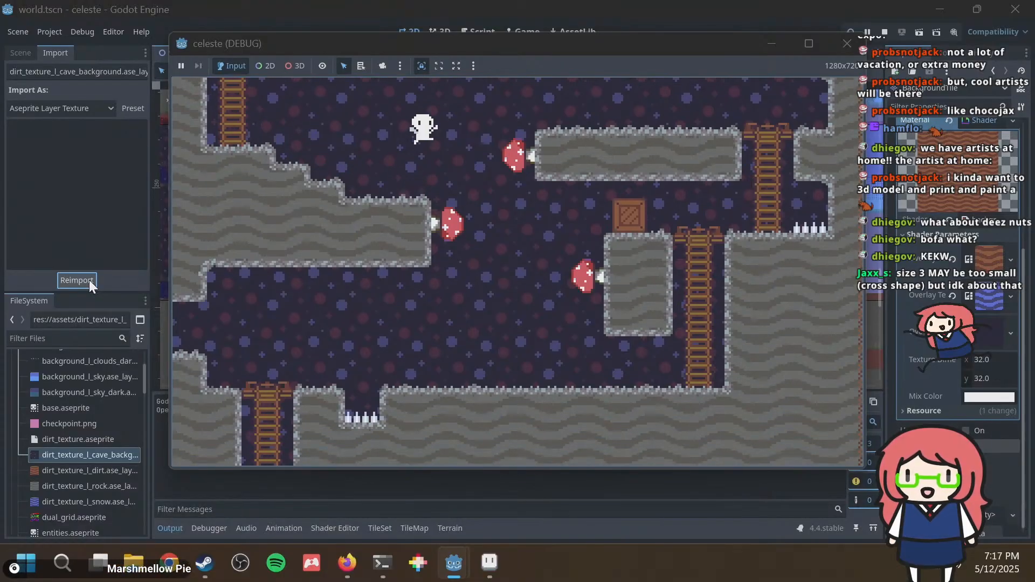
key("Right")
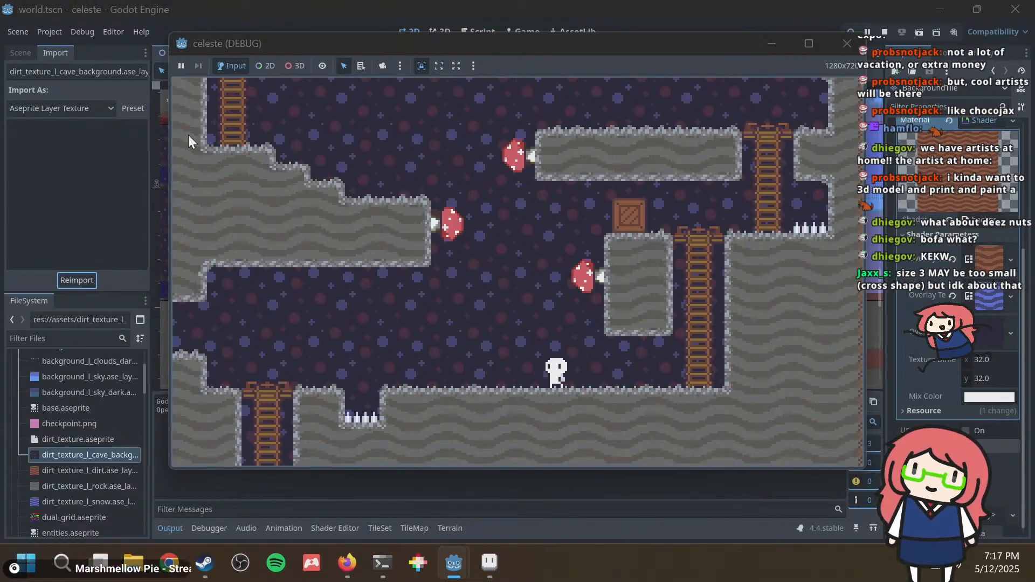
Close the running game, switch to Aseprite, and set the brush size to 4 px.
left_click(847, 43)
key("alt+Tab")
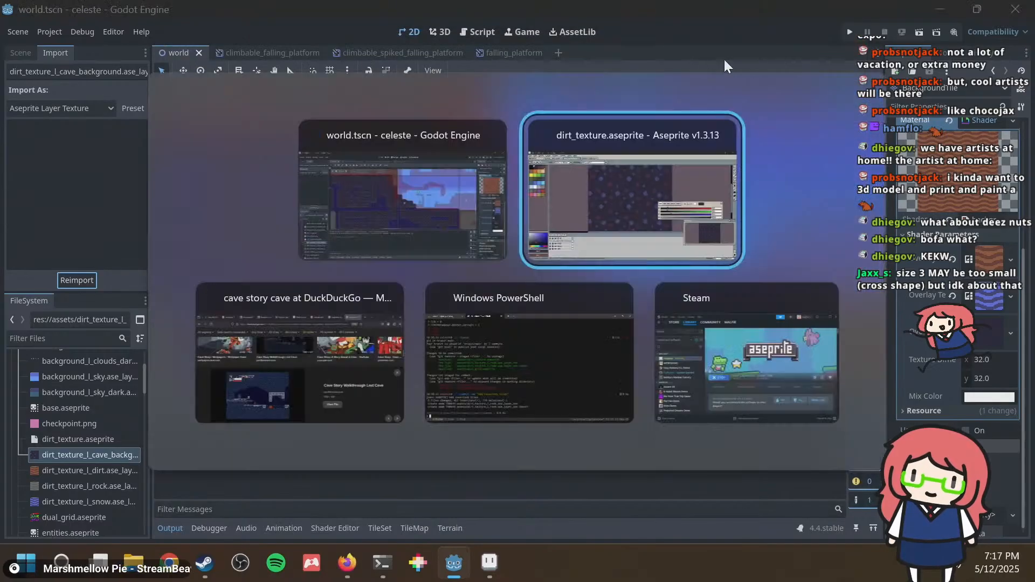
left_click(140, 58)
type("4")
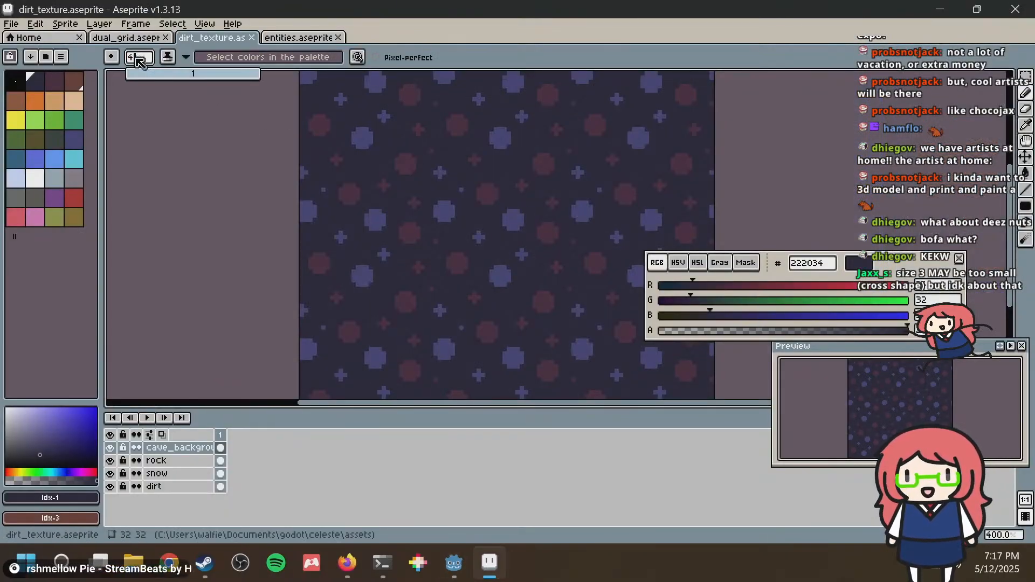
Sample the 3f3f74 blue and place a 4 px dot over a small blue cross in the cave background.
left_click(363, 136, "alt")
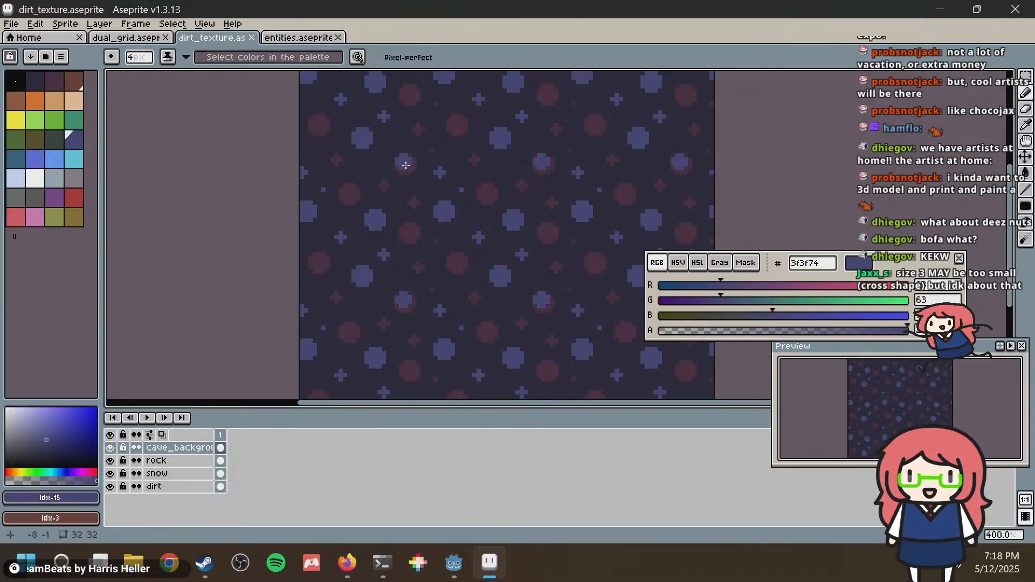
scroll(413, 148, "up", 1)
scroll(418, 144, "down", 1)
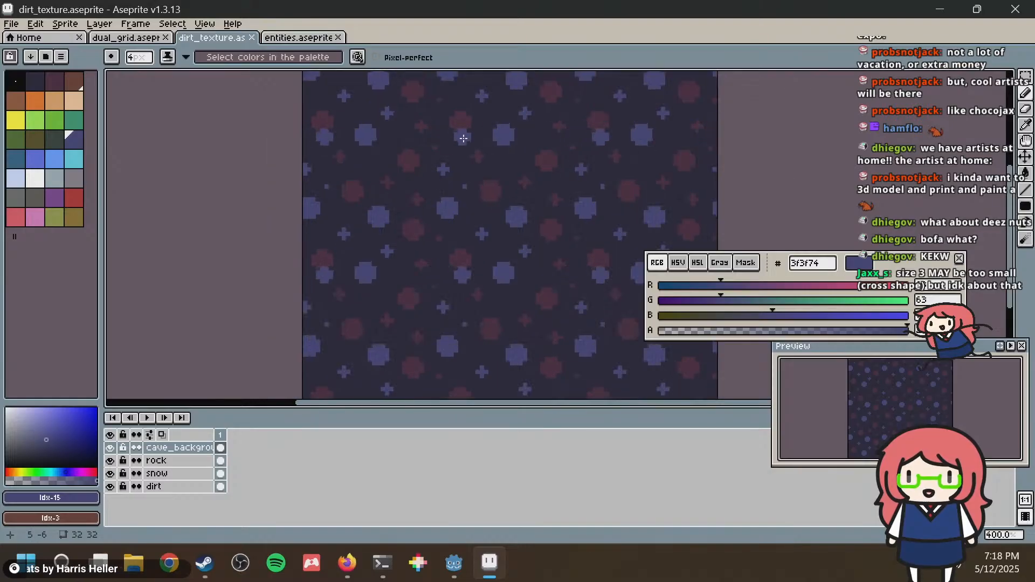
middle_click_drag(463, 139, 412, 185)
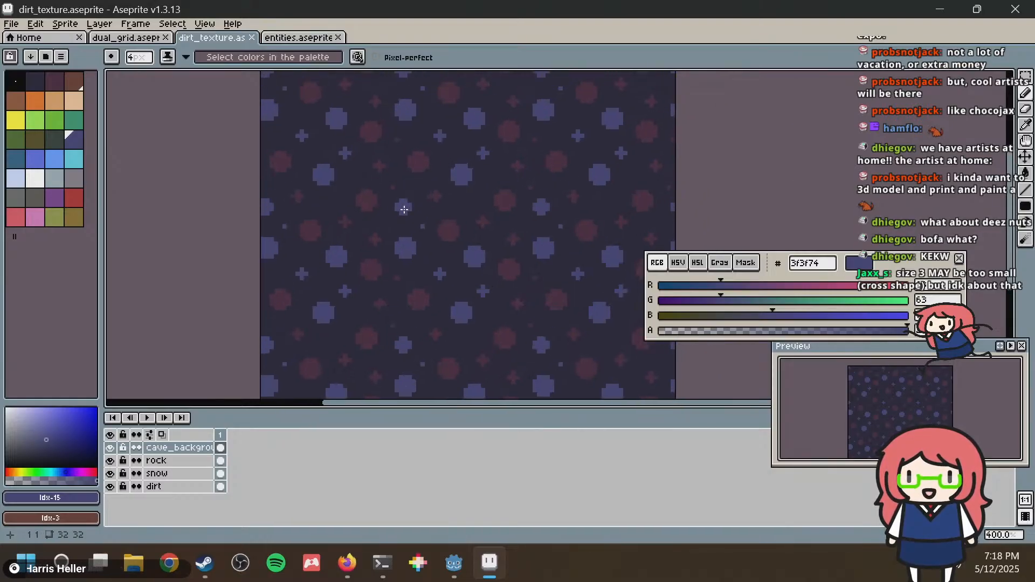
left_click(405, 212)
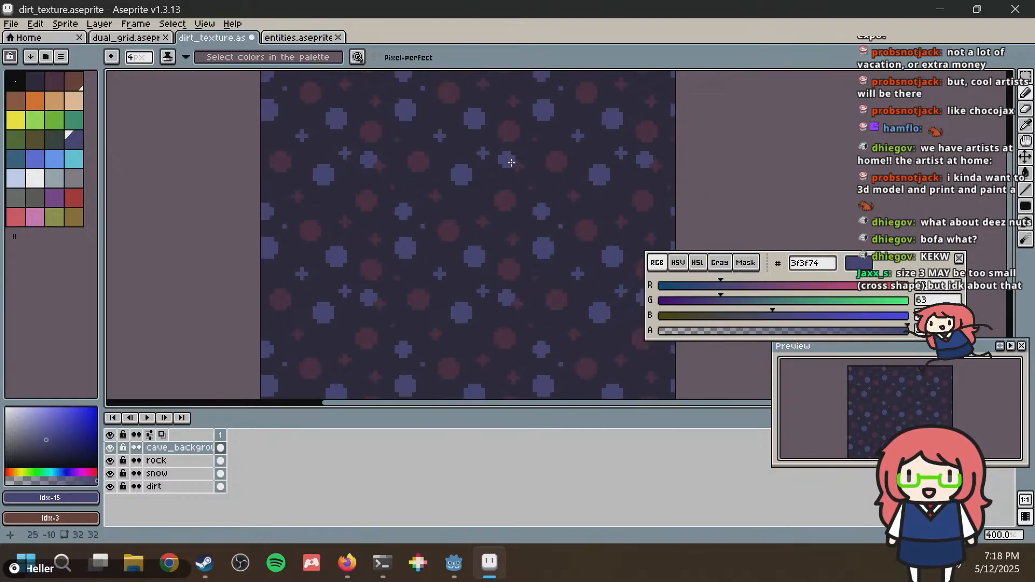
Sample the 45283c red and try it as a 4 px dot between the existing dots and crosses.
left_click(450, 228, "alt")
left_click(525, 163)
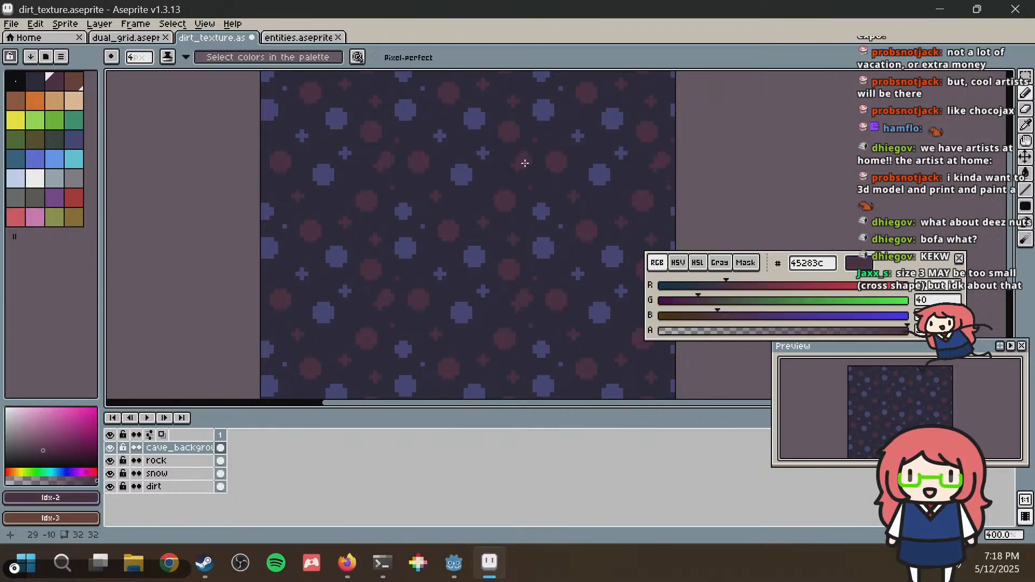
left_click(485, 154)
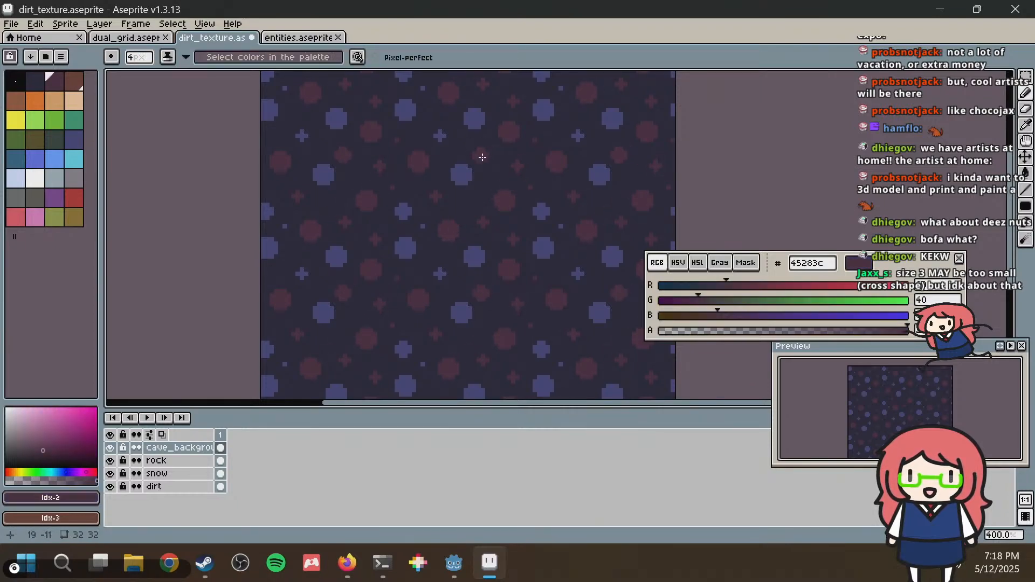
key("alt")
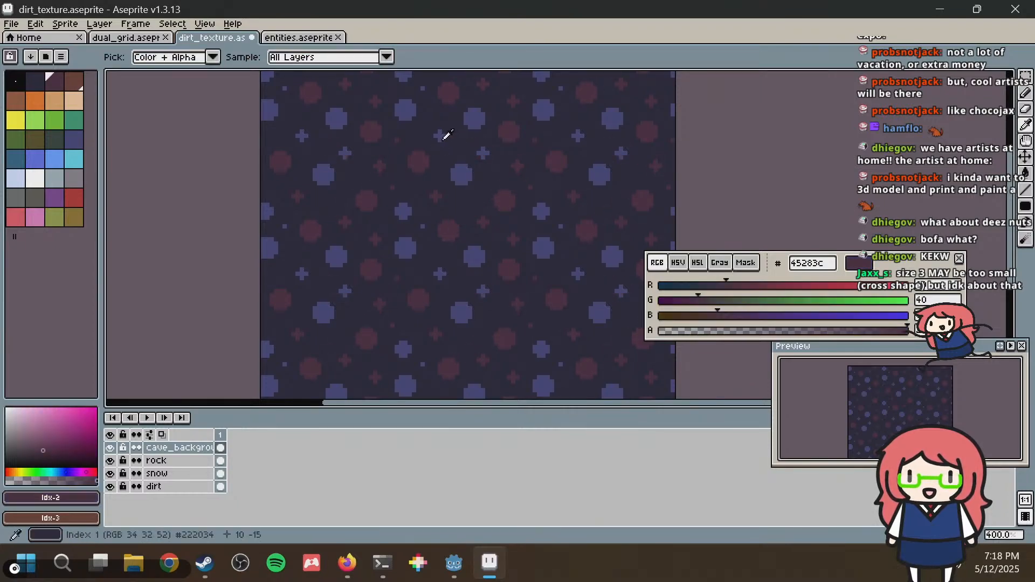
Sample 3f3f74 again and place a 4 px dot over a small red cross.
left_click(609, 163, "alt")
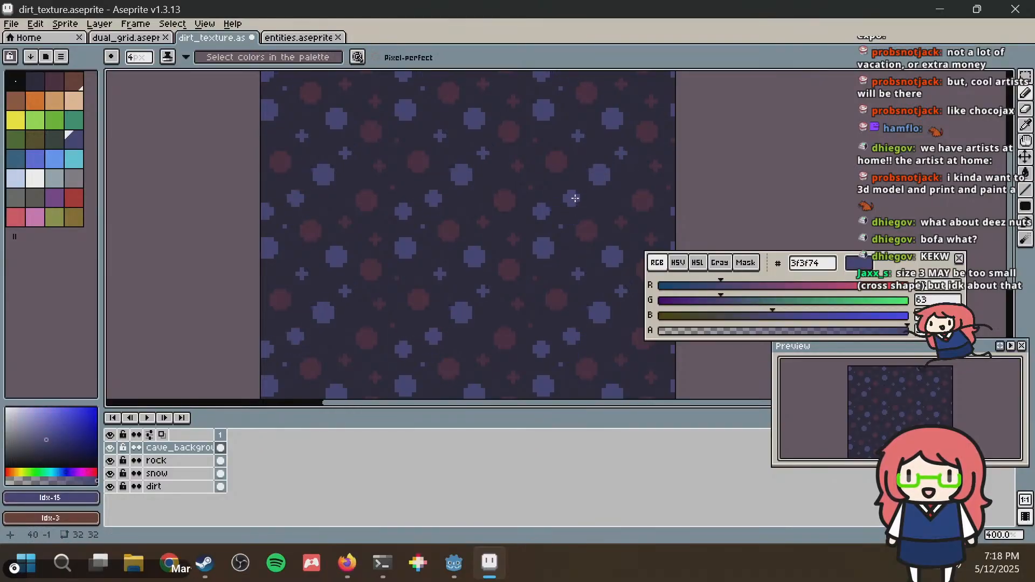
left_click(576, 194)
middle_click_drag(556, 217, 544, 201)
Sample the 45283c red, try it against the pattern, and undo the added 4 px dots.
key("alt")
left_click(506, 251, "alt")
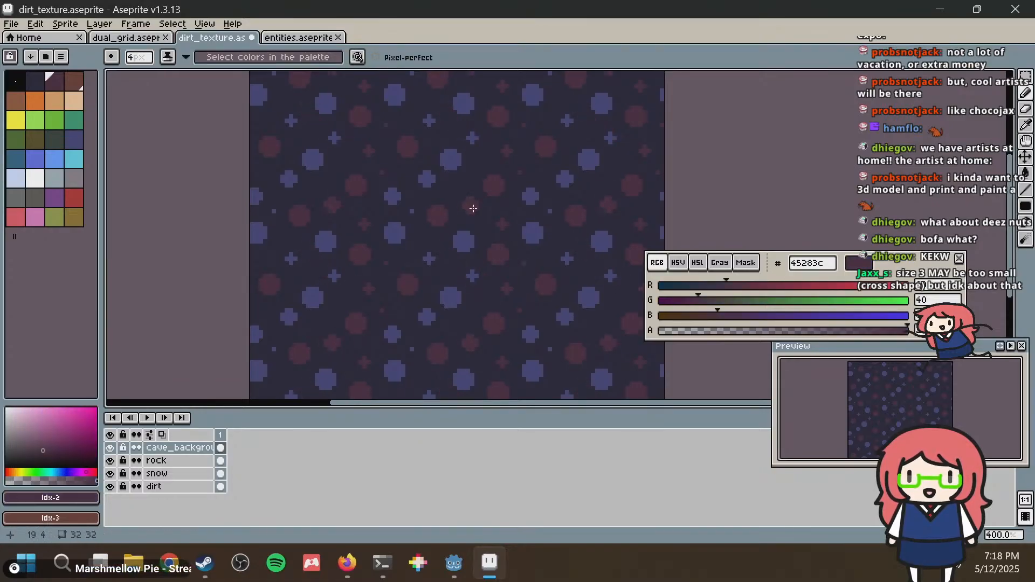
key("ctrl+z")
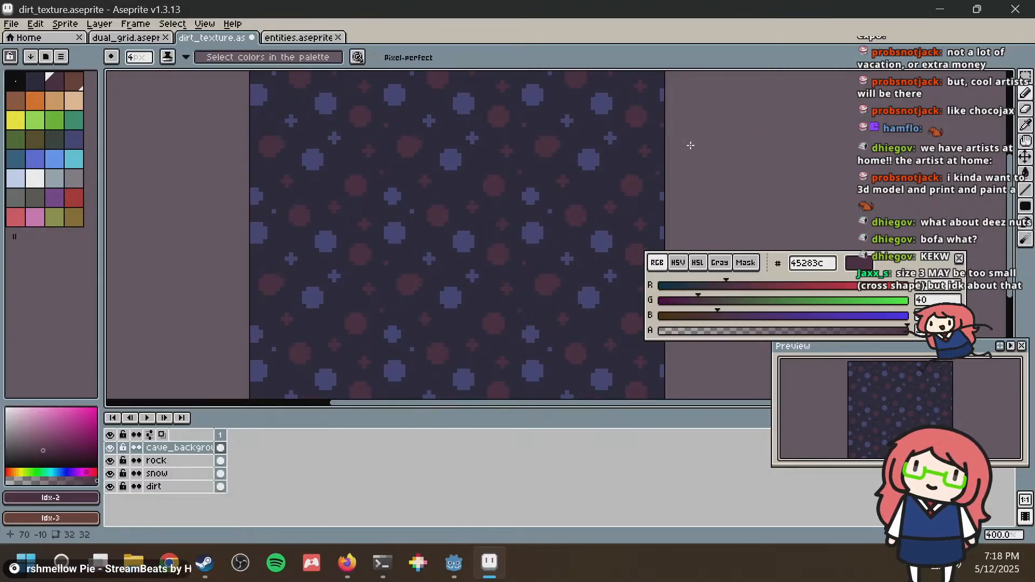
key("v")
key("ctrl+z")
key("ctrl+y")
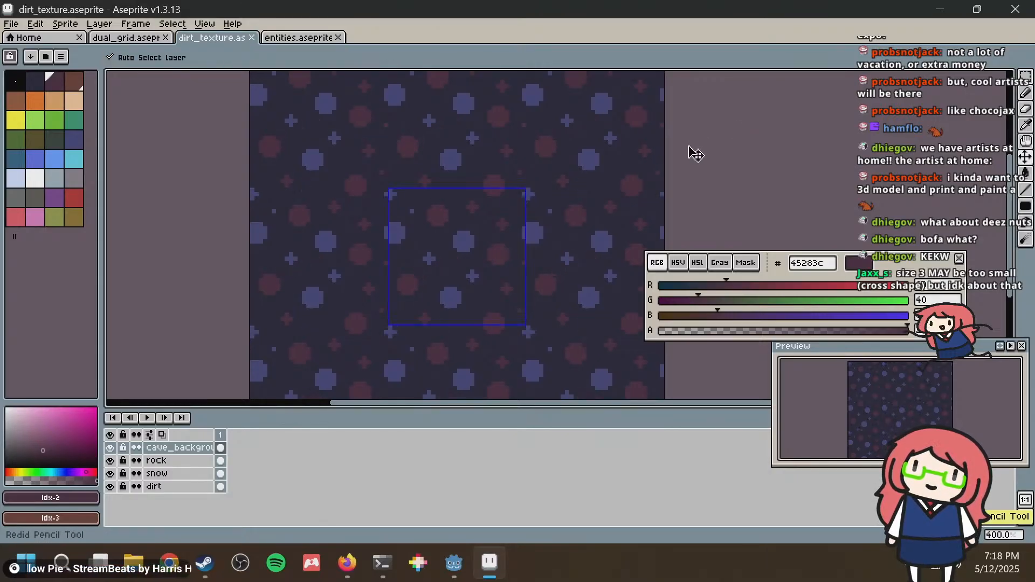
Sample the 3f3f74 blue, switch to palette color 306082, and try a 4 px teal dot in the cave background.
key("i")
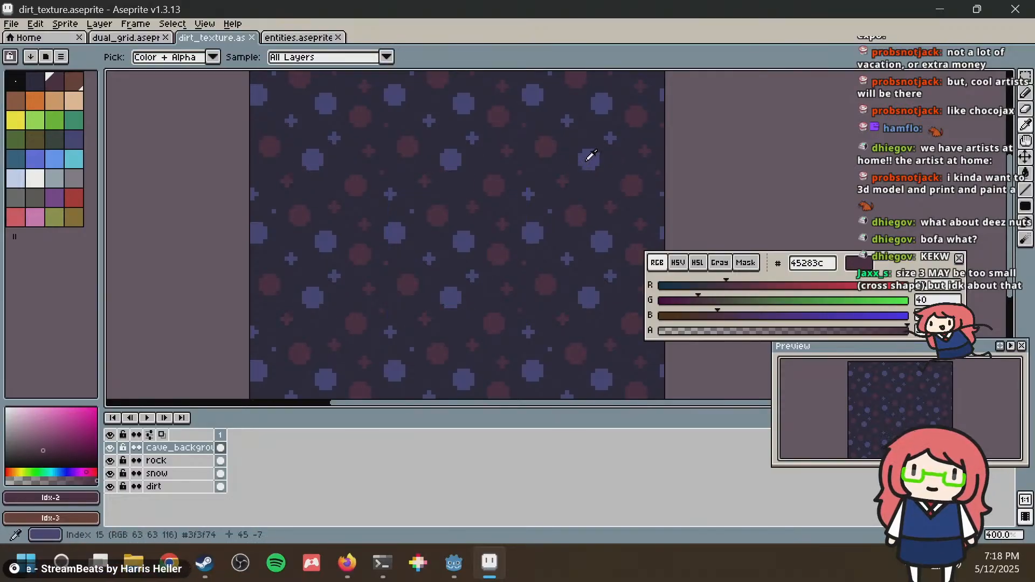
left_click(588, 154)
key("b")
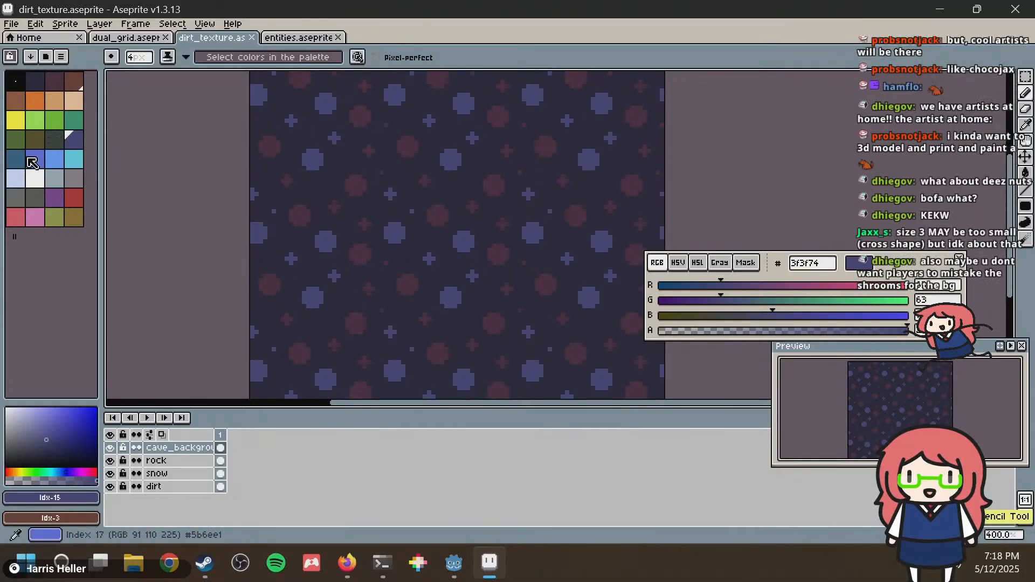
left_click(16, 159)
left_click(413, 204)
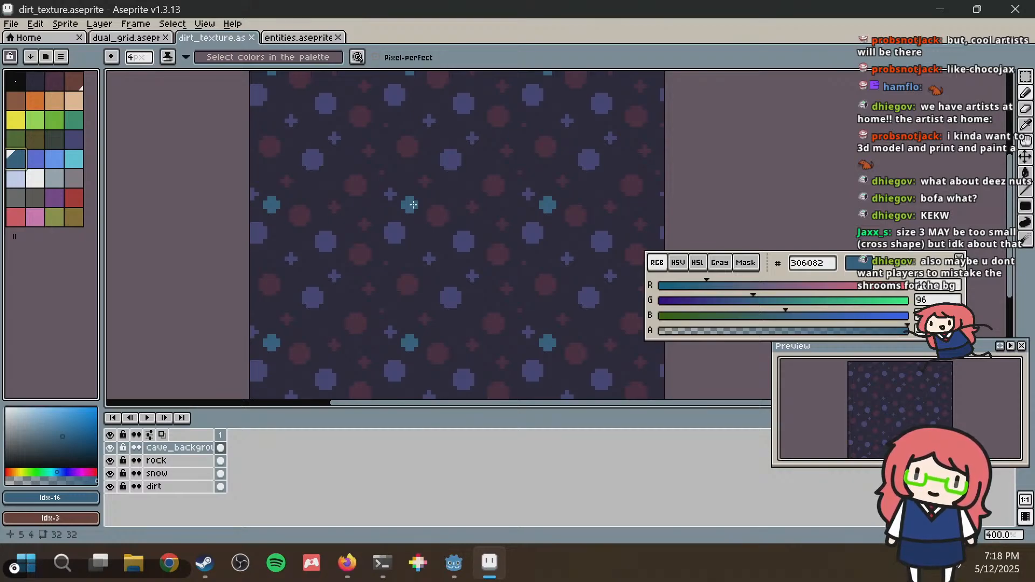
Switch to Godot and examine the cave background across the underground rooms of the world scene.
key("alt+Tab")
scroll(425, 203, "down", 5)
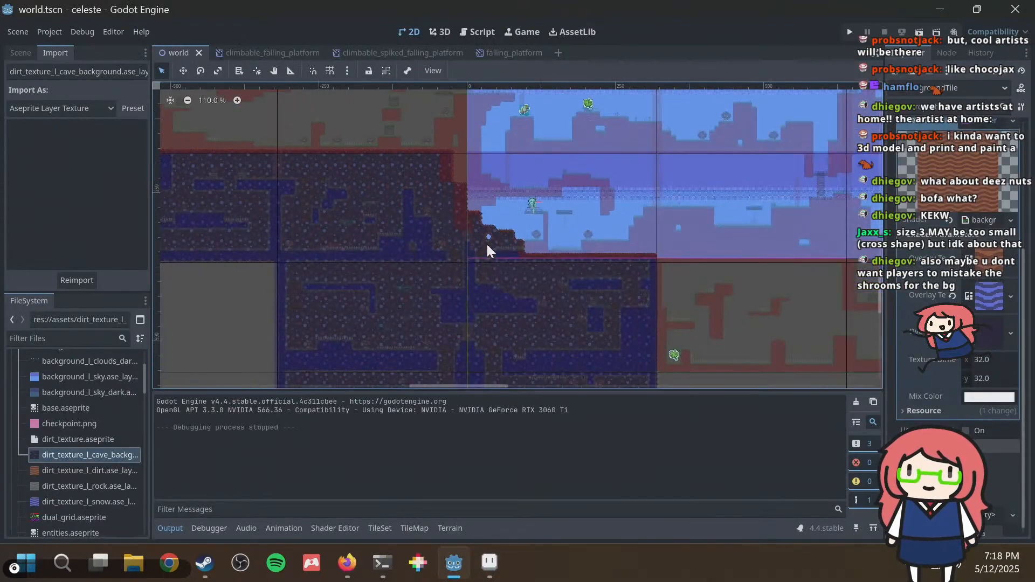
middle_click_drag(486, 244, 470, 160)
scroll(479, 197, "up", 9)
middle_click_drag(490, 220, 494, 97)
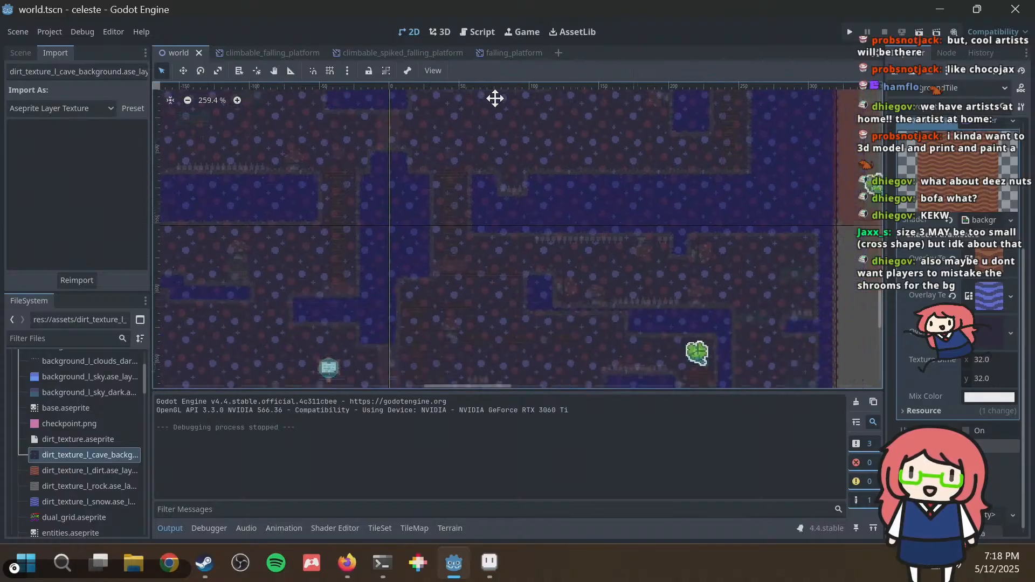
Return to Aseprite and try palette colors 3f3f74, 595652, 76428a, 524b24, 222034 and 45283c as 4 px dots over the cave background.
key("alt+Tab")
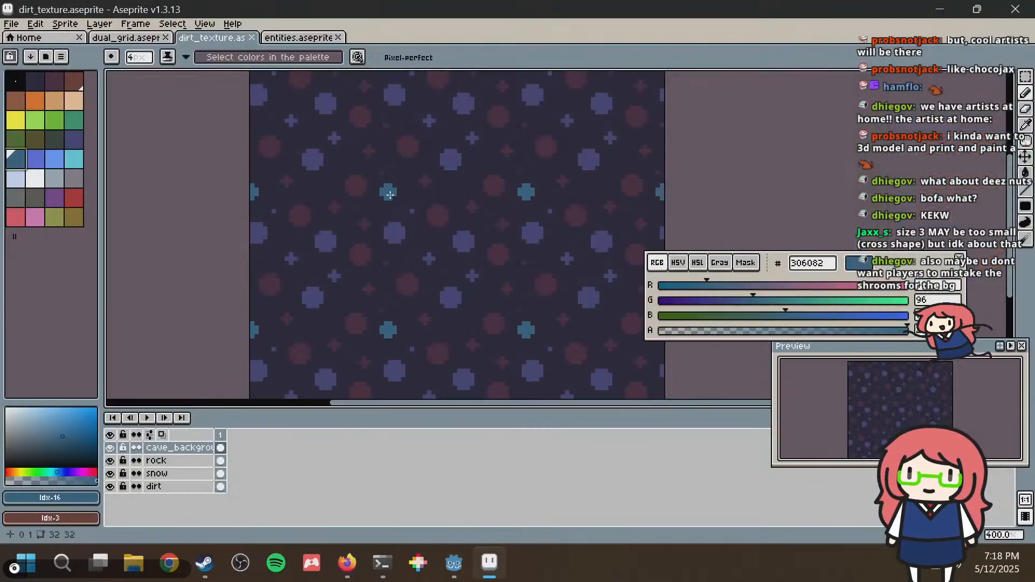
left_click(80, 139)
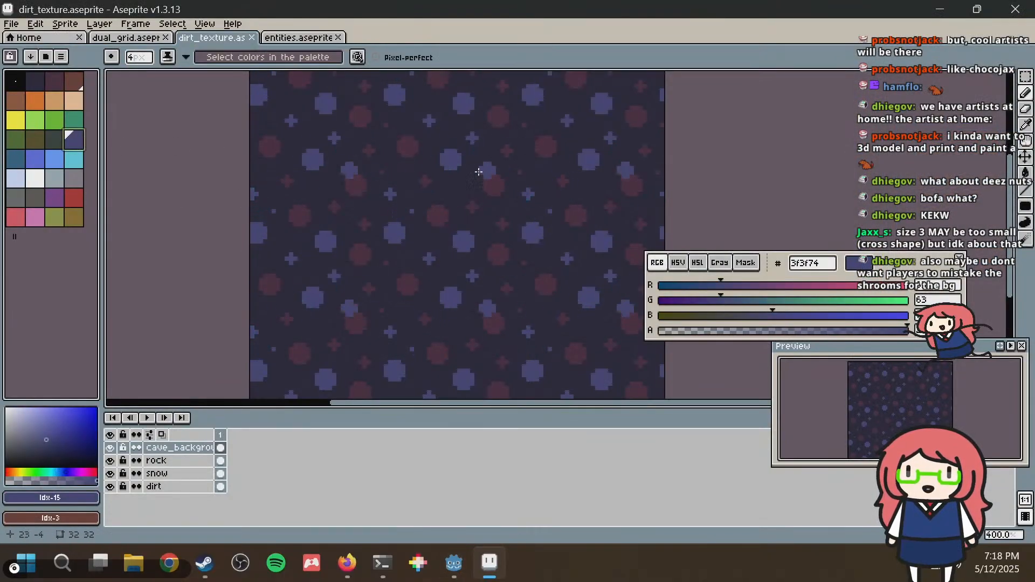
left_click(34, 197)
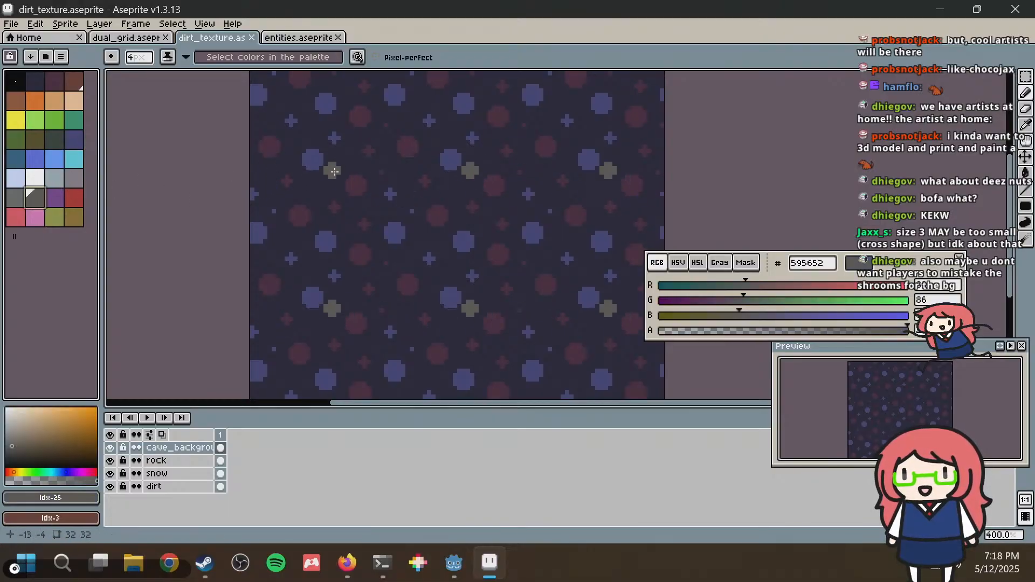
left_click(55, 198)
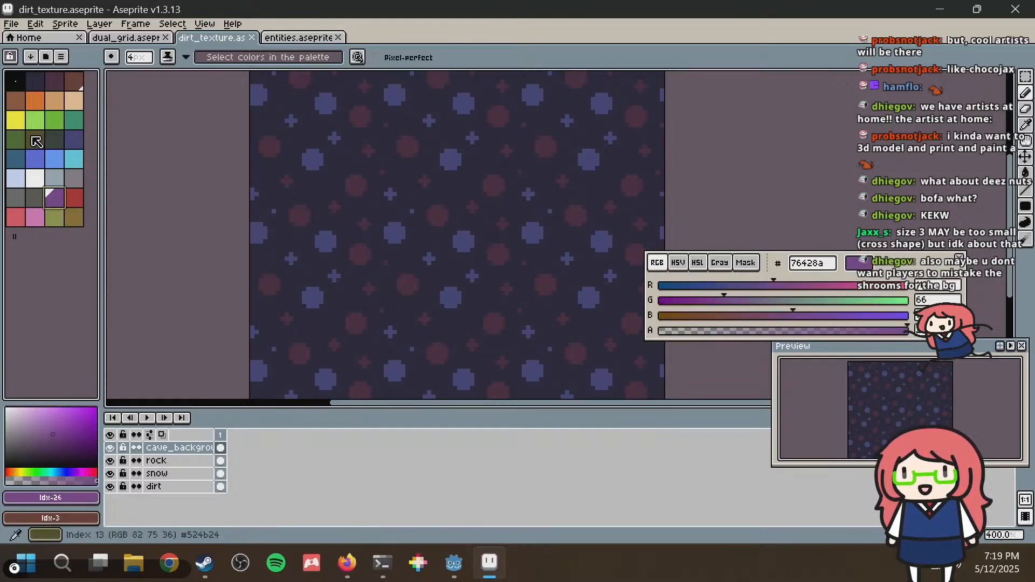
left_click(35, 139)
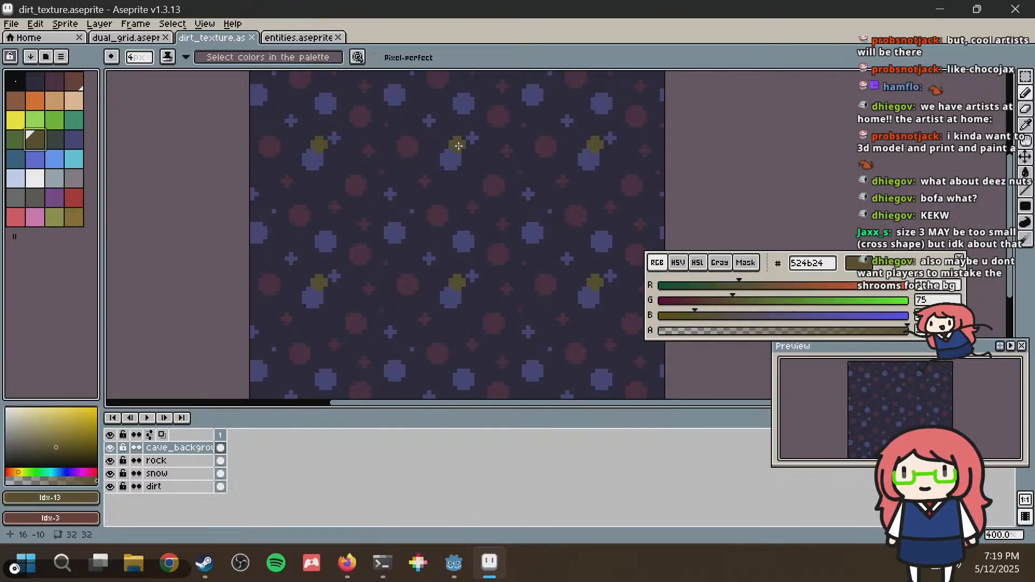
left_click(36, 82)
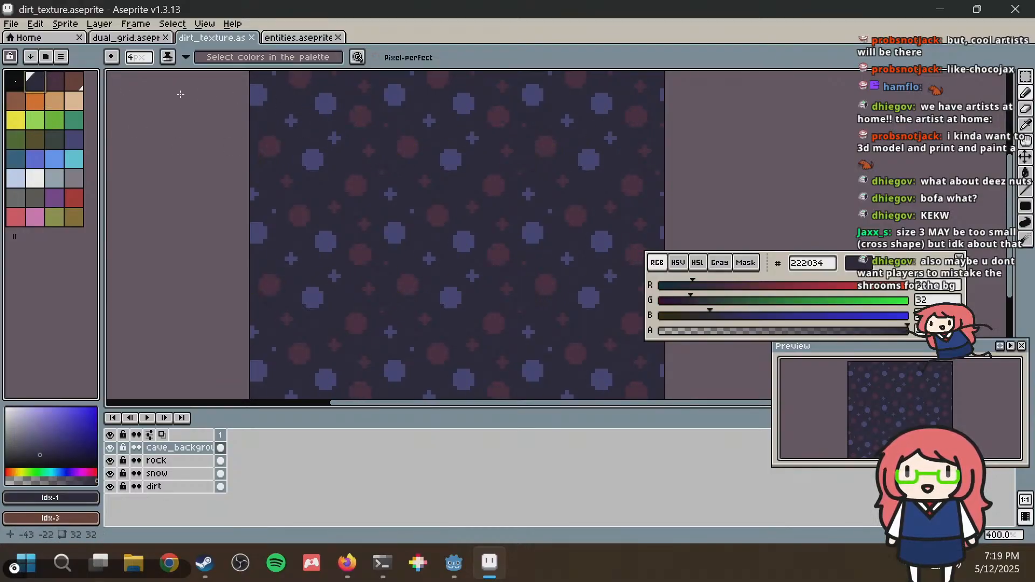
left_click(54, 82)
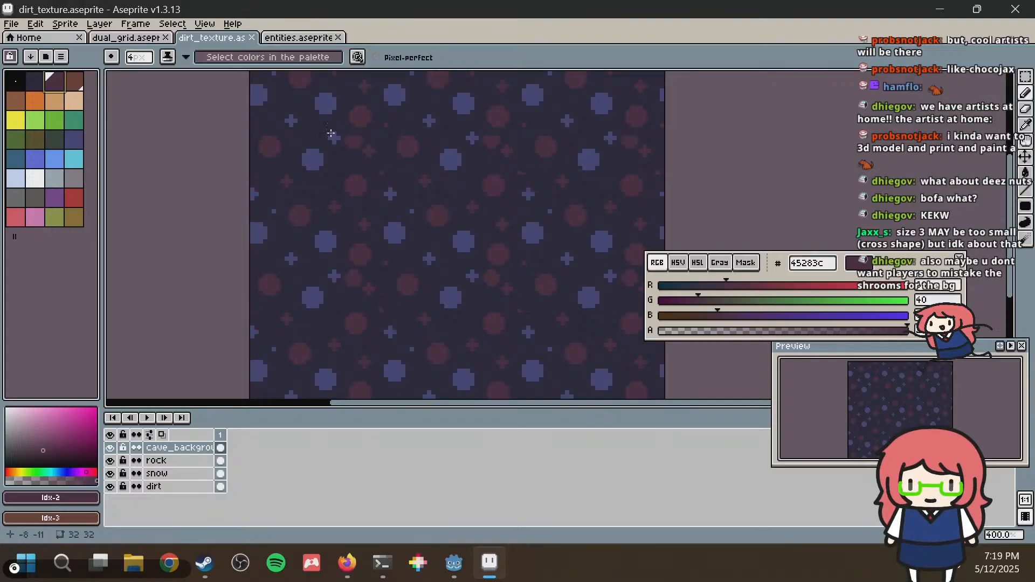
Try the brown 663931 as a 4 px dot among the blue and red dots.
left_click(74, 82)
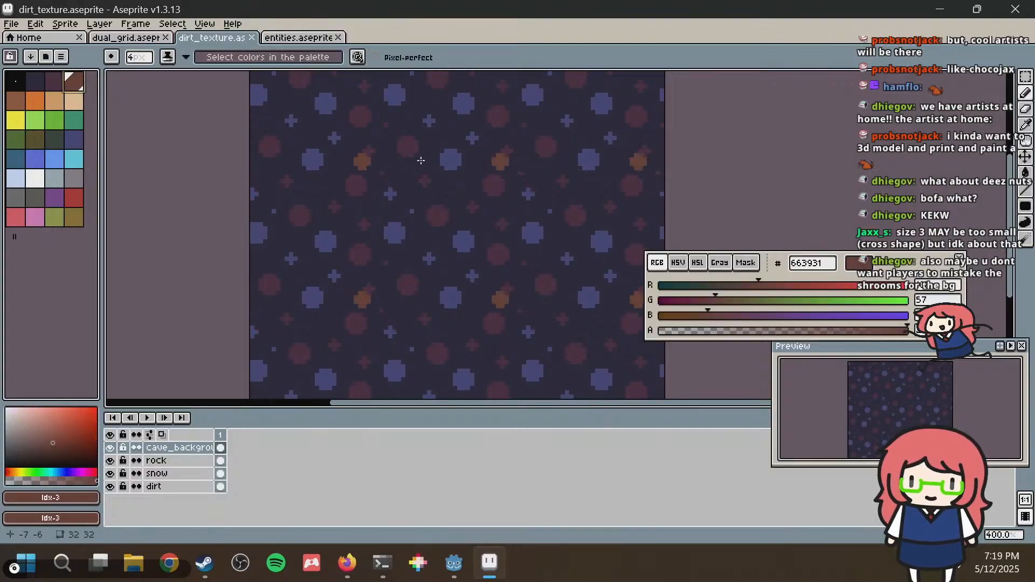
scroll(656, 134, "down", 1)
scroll(523, 180, "up", 1)
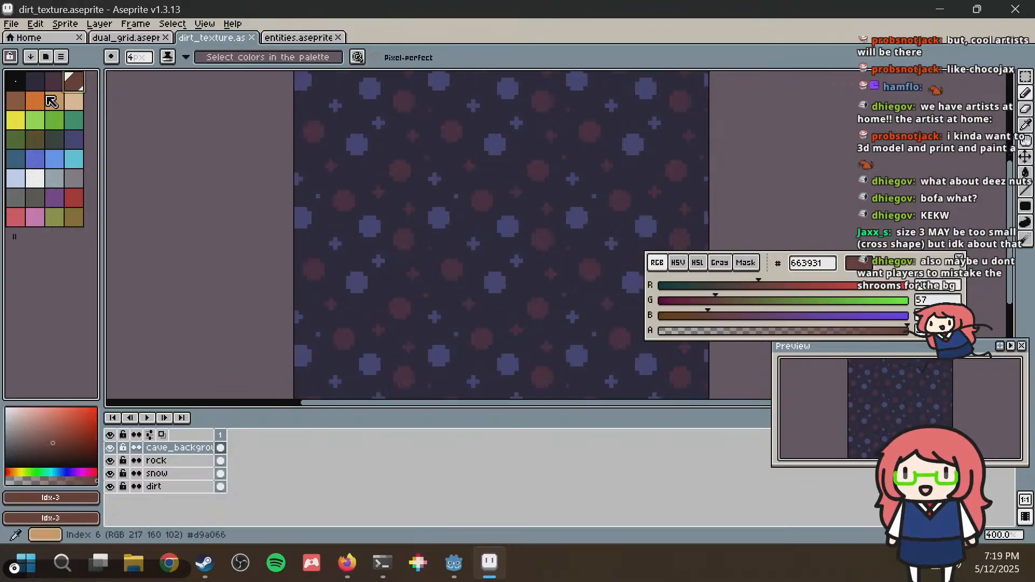
key("i")
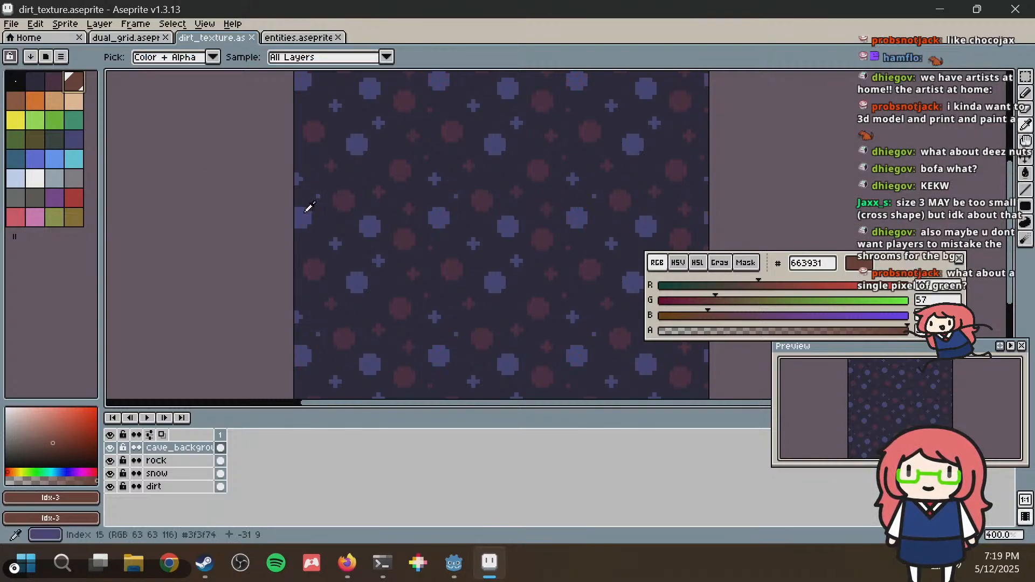
key("b")
scroll(429, 215, "up", 1)
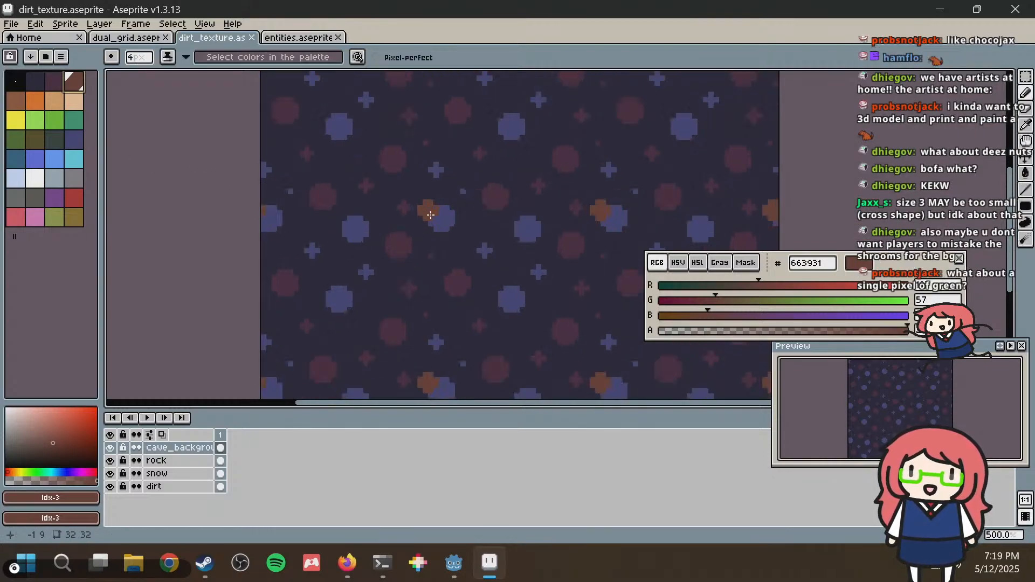
Sample the 3f3f74 blue and try a 4 px dot in place of a small red cross.
key("i")
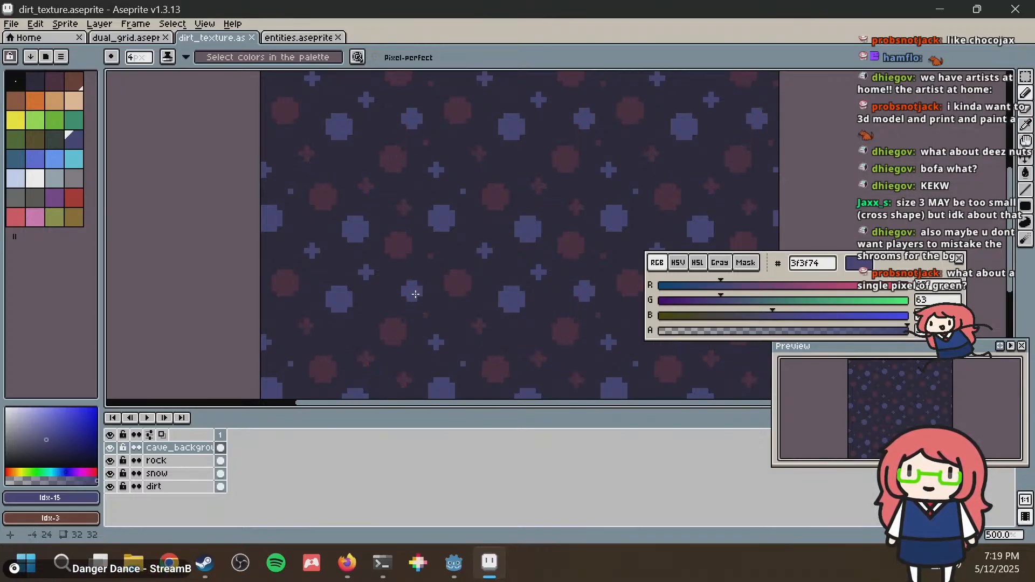
middle_click_drag(575, 318, 399, 273)
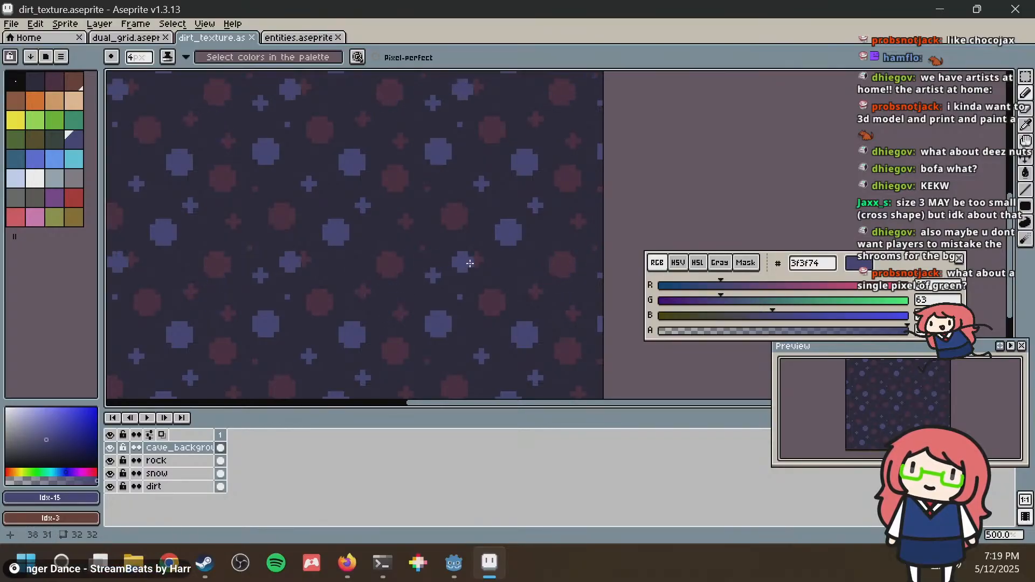
scroll(585, 229, "down", 1)
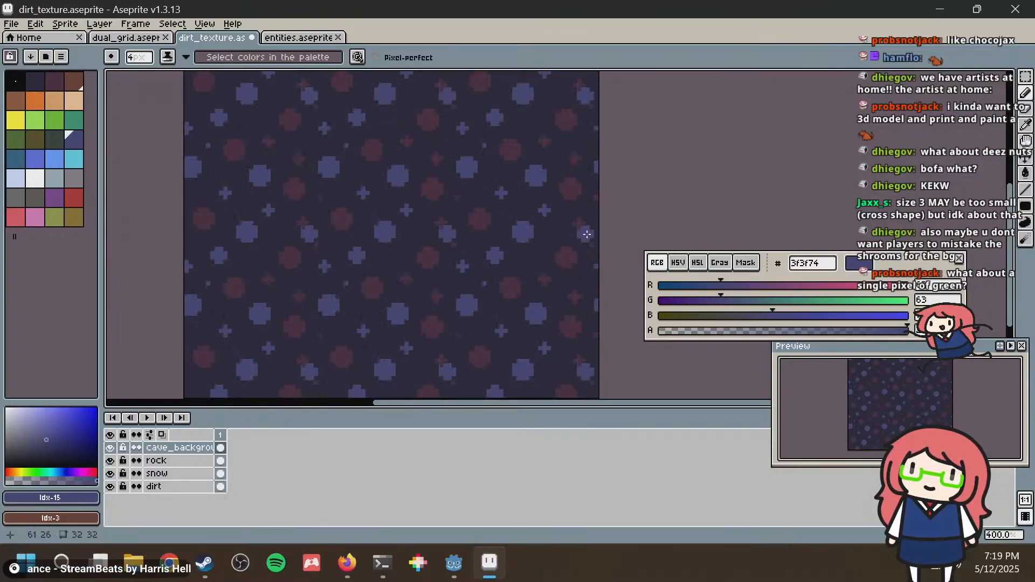
scroll(585, 235, "down", 1)
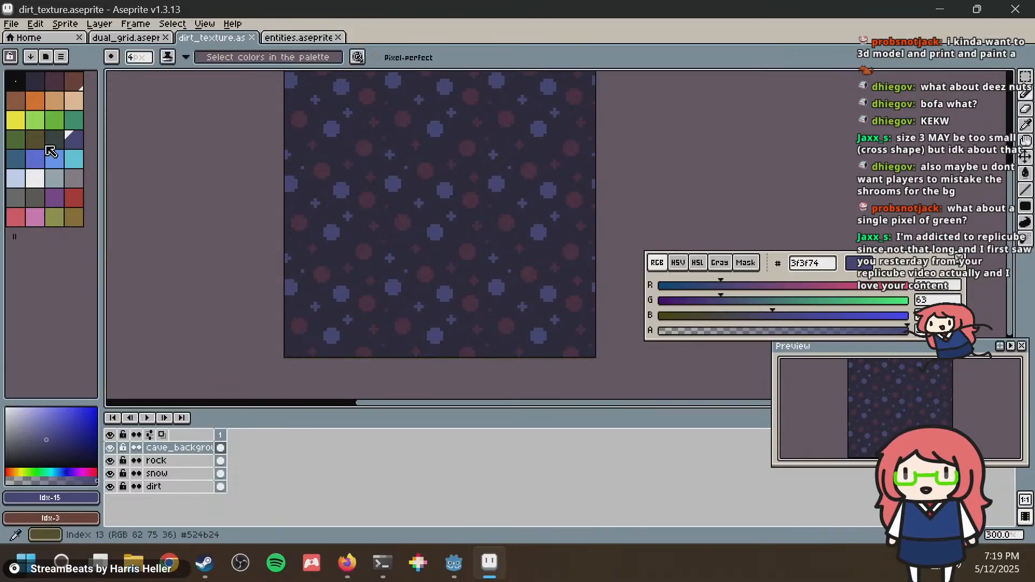
Sample the 45283c red and try a 4 px dot over a small red cross, saving the texture.
key("ctrl+s")
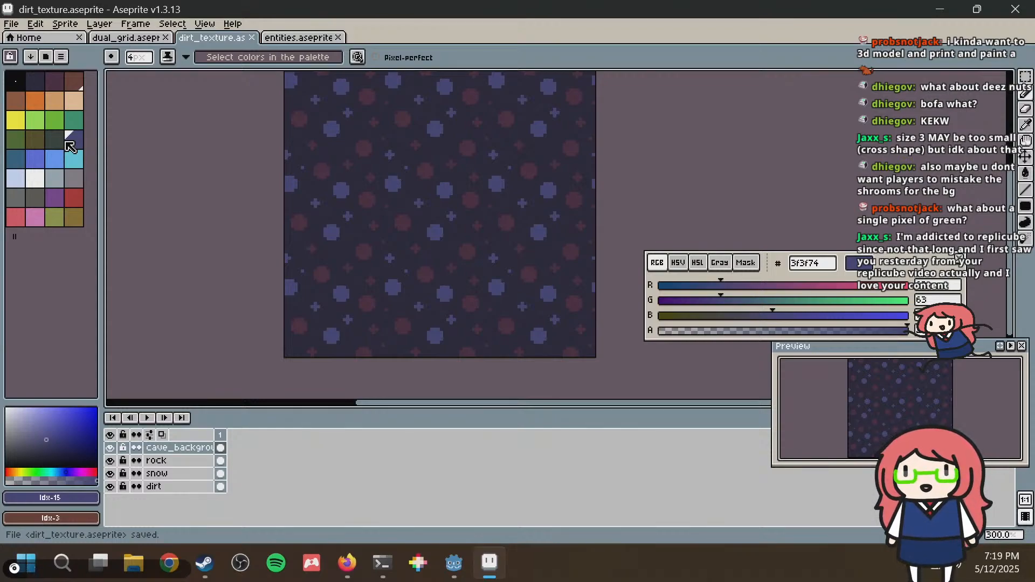
scroll(334, 231, "up", 4)
key("i")
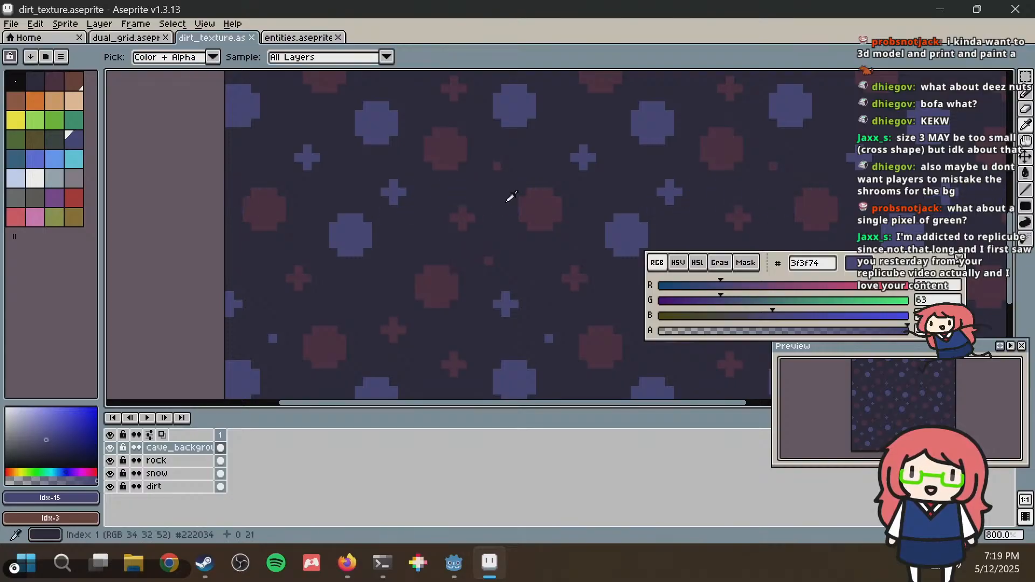
left_click(463, 212)
key("b")
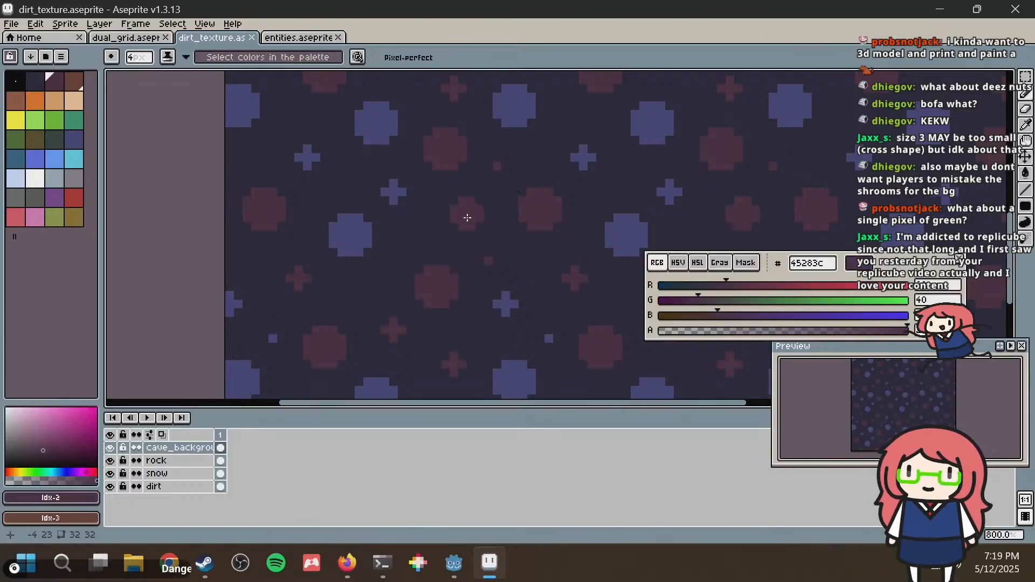
left_click_drag(551, 221, 564, 231)
scroll(563, 231, "down", 2)
key("ctrl+s")
middle_click_drag(566, 231, 339, 191)
Sample the 3f3f74 blue and try a 4 px dot over a small blue cross and several other spots.
key("alt")
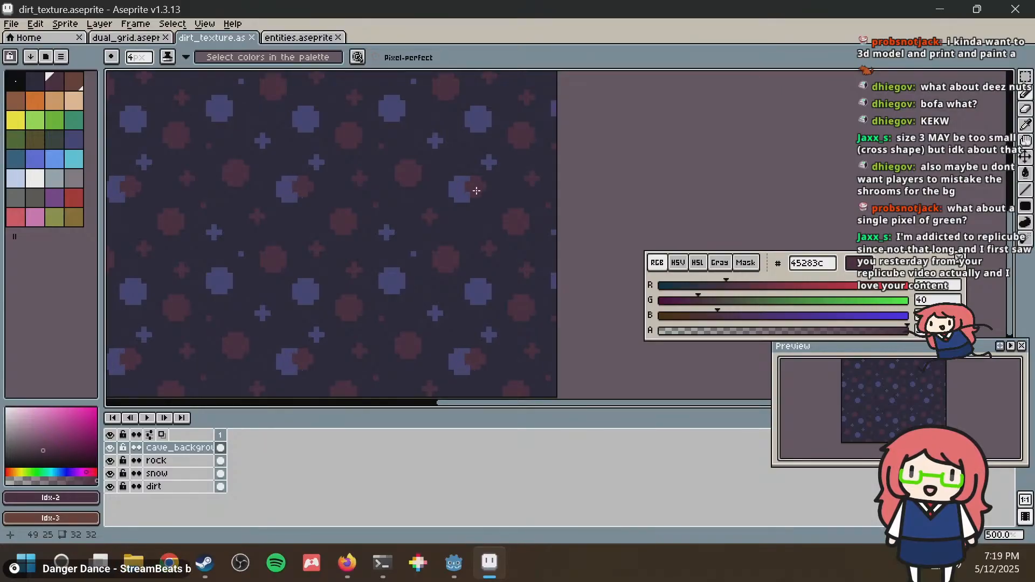
left_click(465, 189, "alt")
left_click_drag(468, 185, 490, 166)
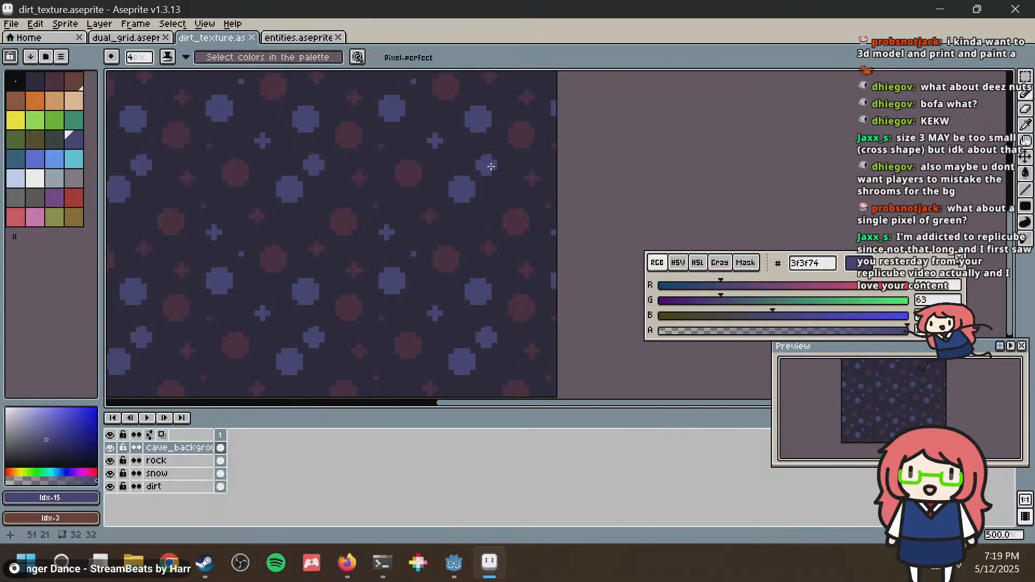
key("ctrl+s")
scroll(416, 212, "down", 2)
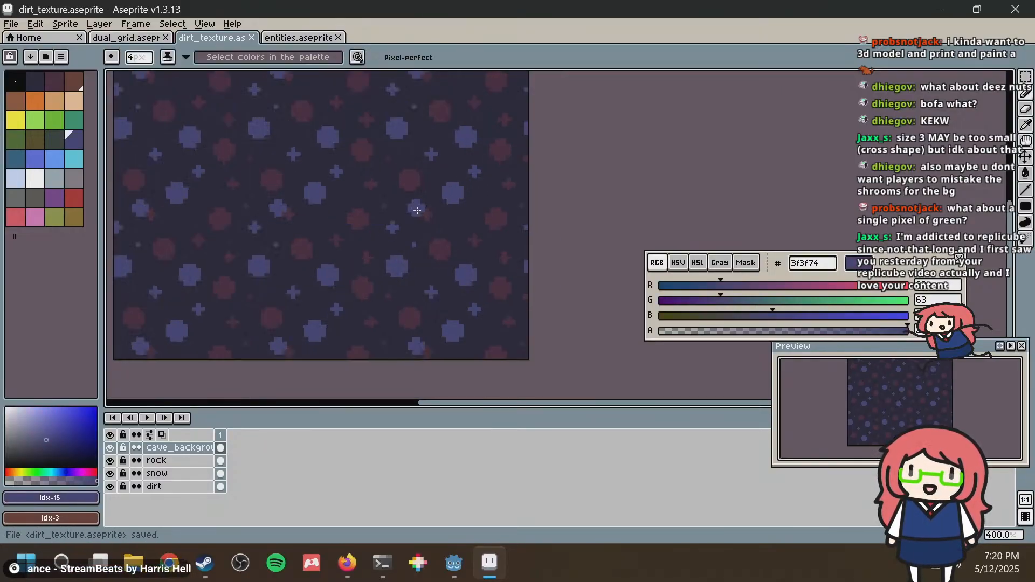
scroll(418, 211, "left", 2, "shift")
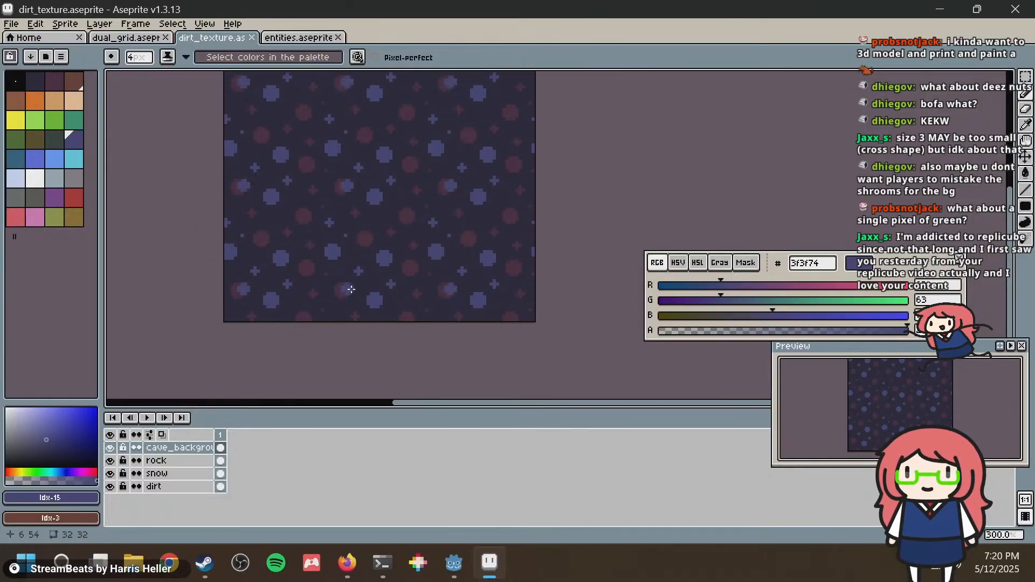
scroll(358, 309, "up", 4)
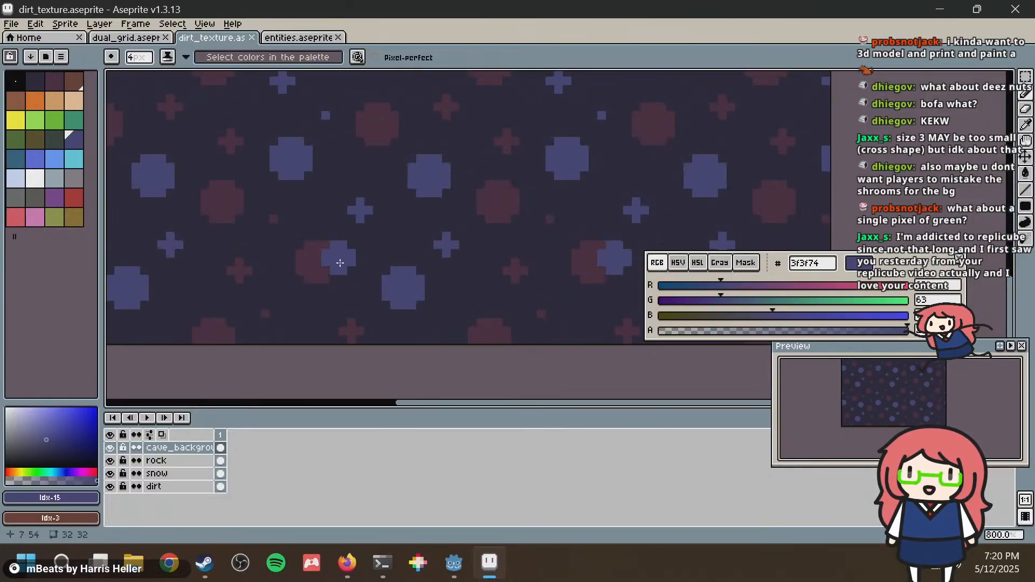
middle_click_drag(403, 163, 395, 237)
scroll(357, 208, "down", 2)
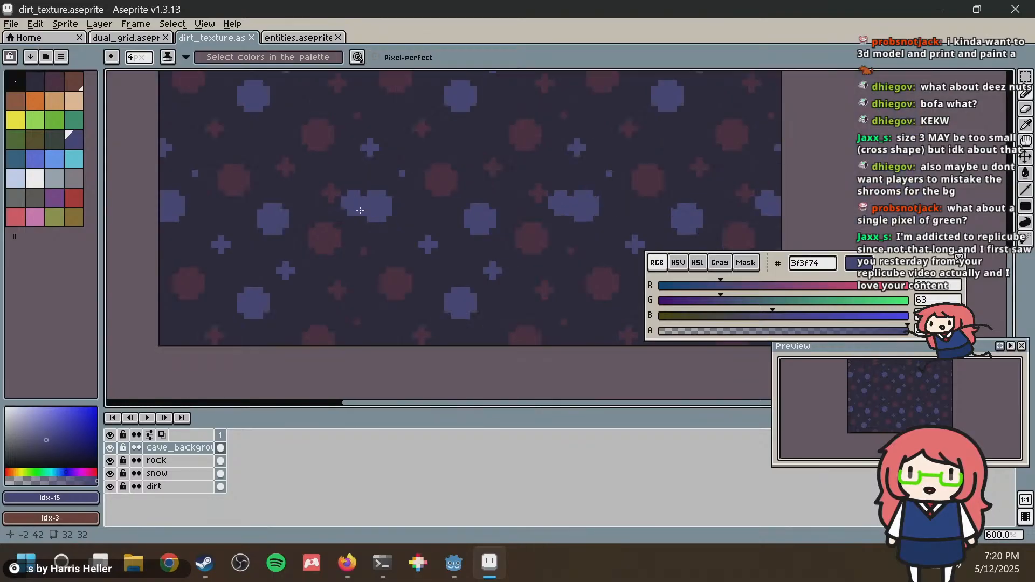
middle_click_drag(389, 187, 341, 267)
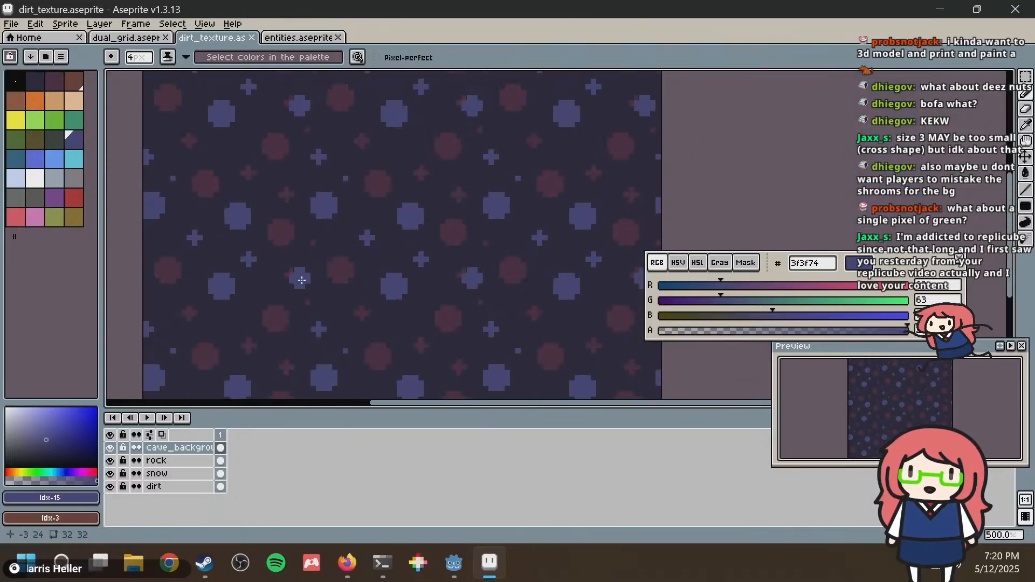
scroll(312, 263, "up", 1)
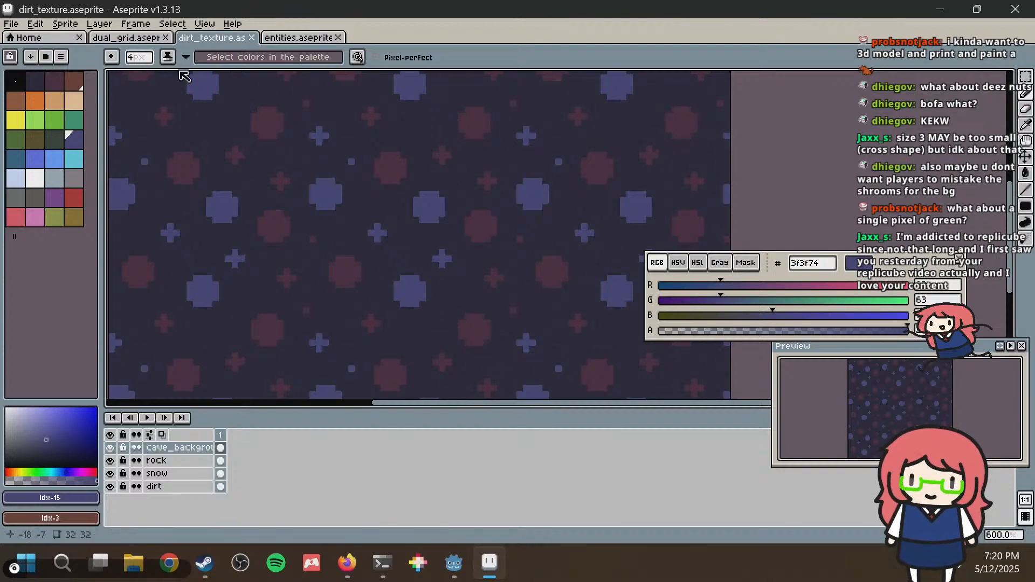
Set the brush size to 1 px and try reshaping a small 45283c red cross into a diagonal blob.
left_click(138, 57)
type("1")
key("Return")
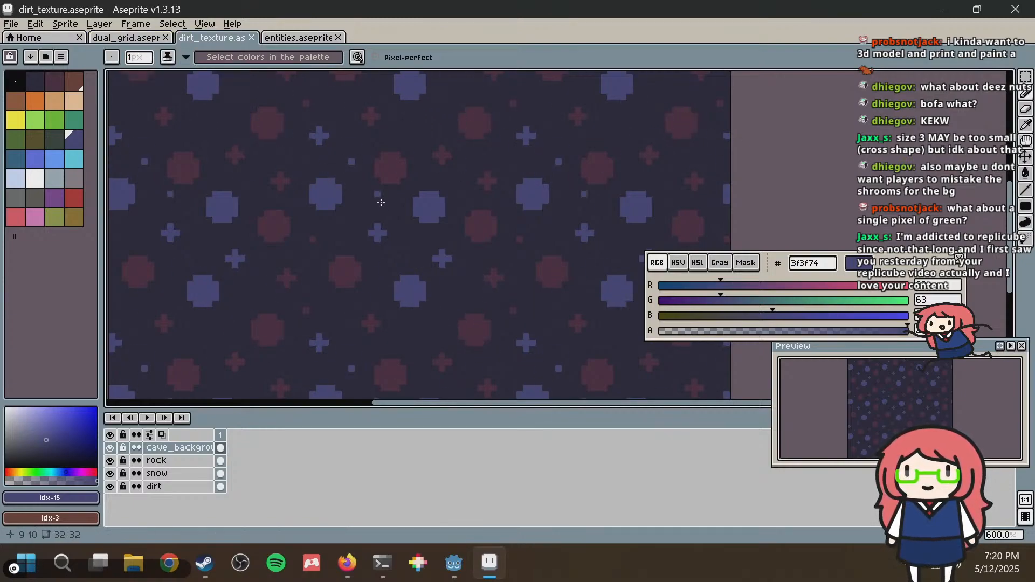
left_click(283, 273, "alt")
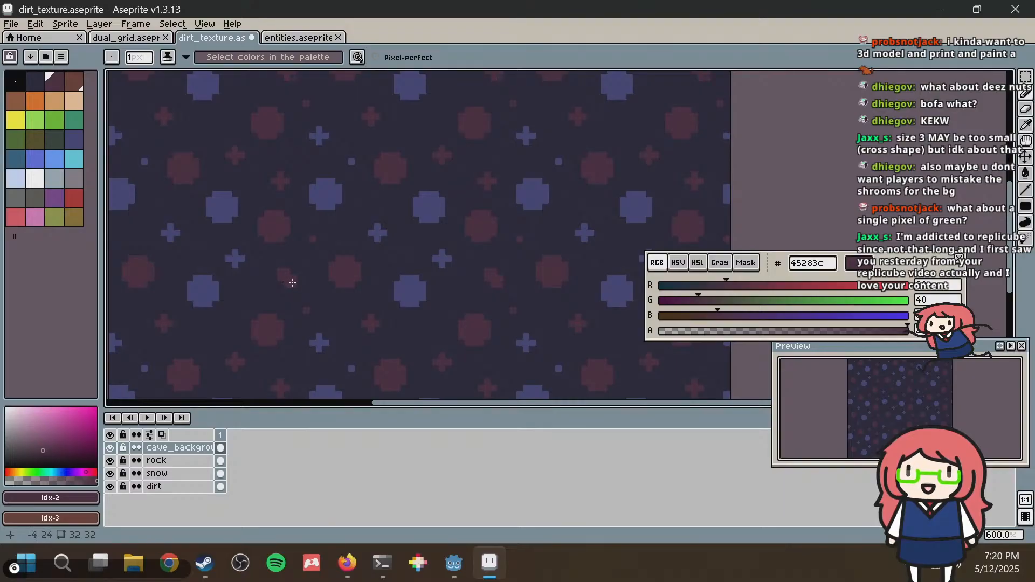
scroll(461, 230, "down", 3)
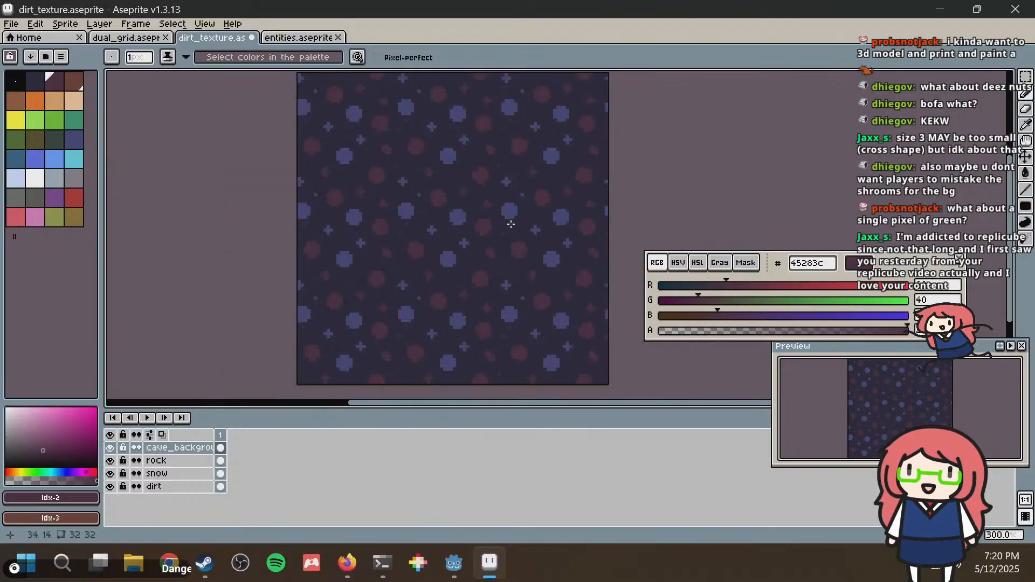
scroll(511, 224, "up", 2)
scroll(511, 224, "up", 1)
Try reshaping a second small red cross into a diagonal blob slanting the opposite way, using 45283c, and save.
left_click(354, 233, "alt")
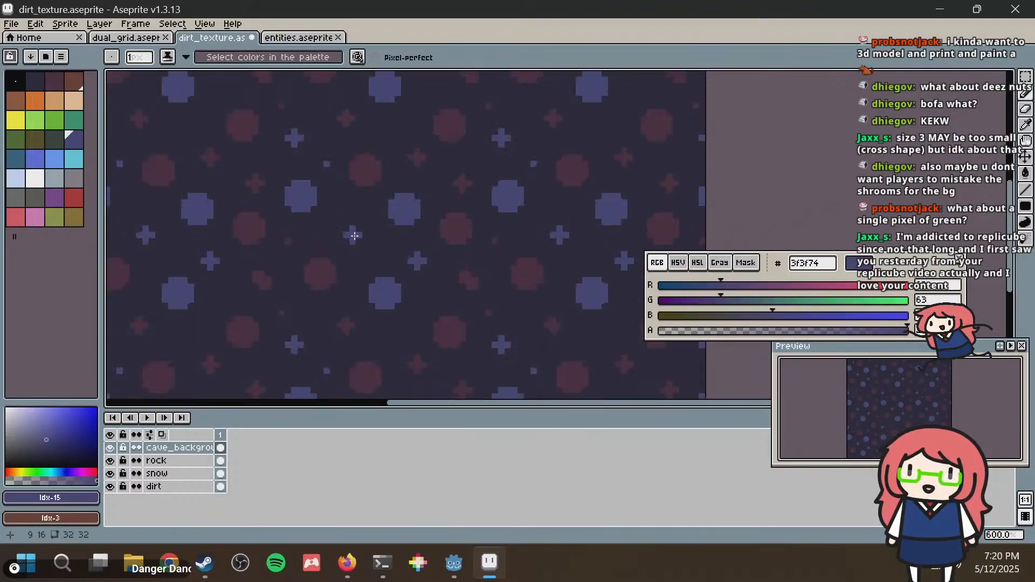
scroll(332, 150, "up", 1)
middle_click_drag(332, 150, 464, 195)
key("alt")
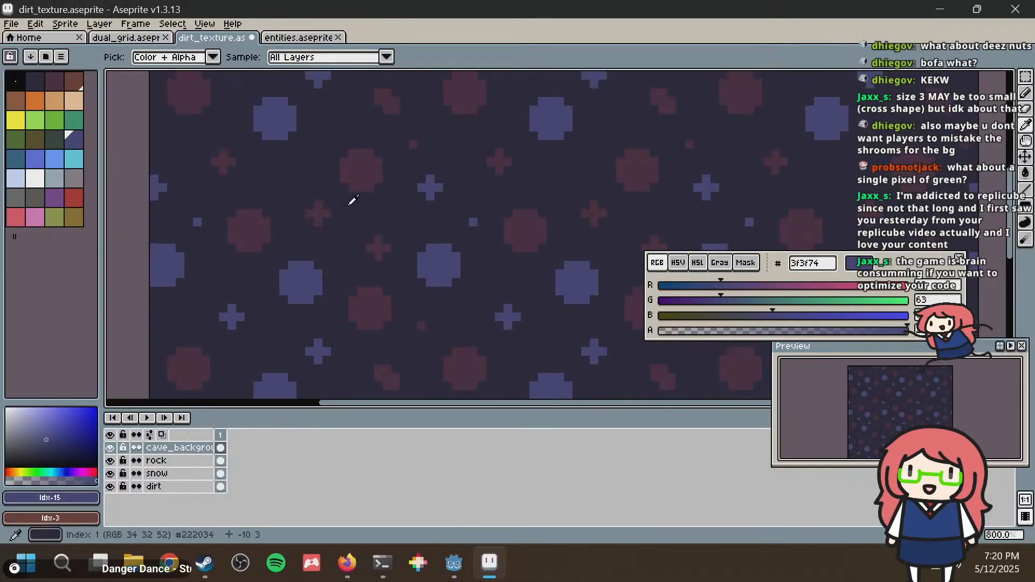
left_click(324, 210, "alt")
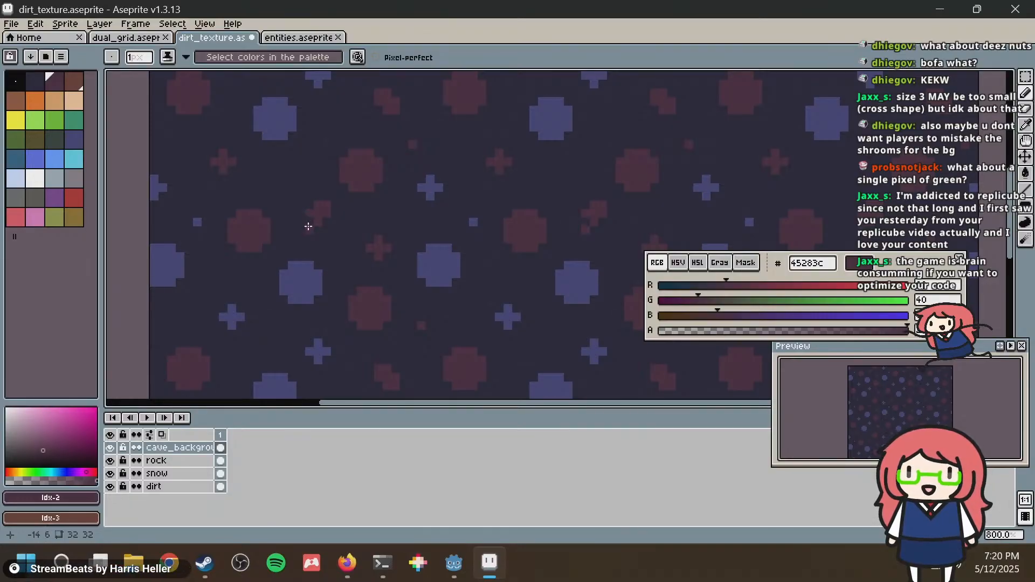
key("ctrl+s")
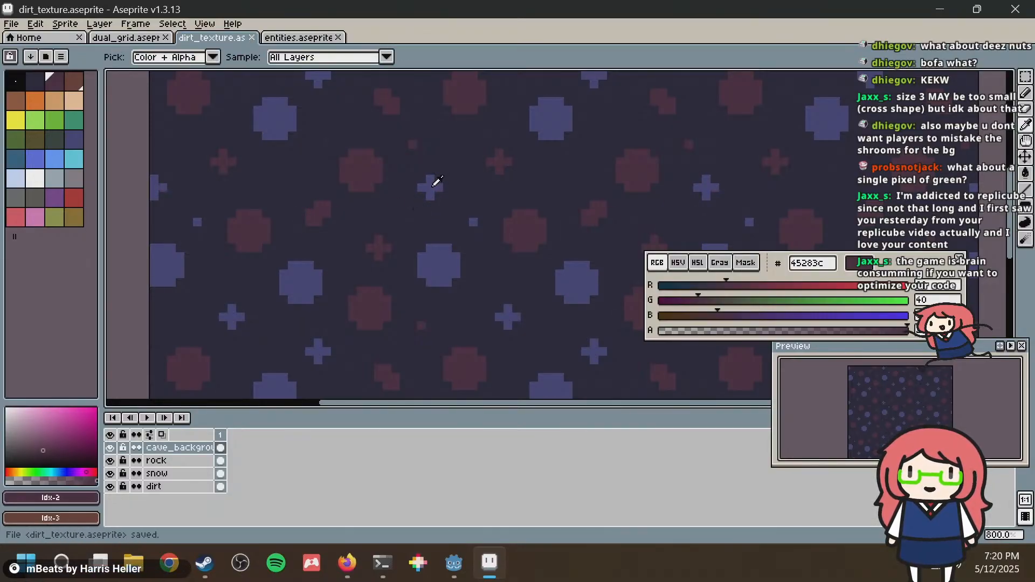
Sample the 3f3f74 blue, try reshaping a small blue cross into a diagonal blob, and save.
left_click(431, 182, "alt")
key("ctrl+z")
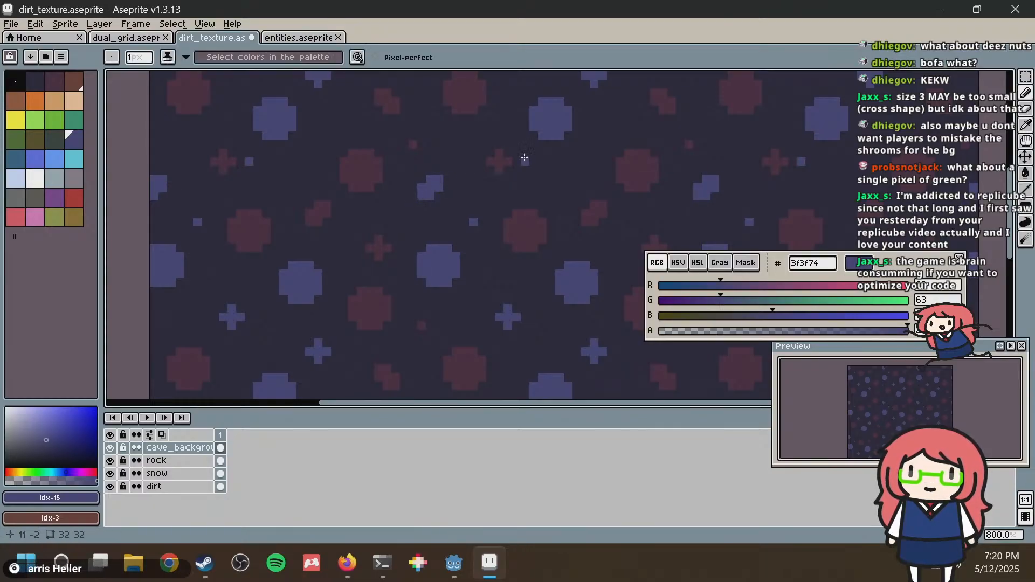
key("ctrl+s")
Try reshaping a different small blue cross into a diagonal blob, testing both slant directions.
scroll(437, 187, "down", 2)
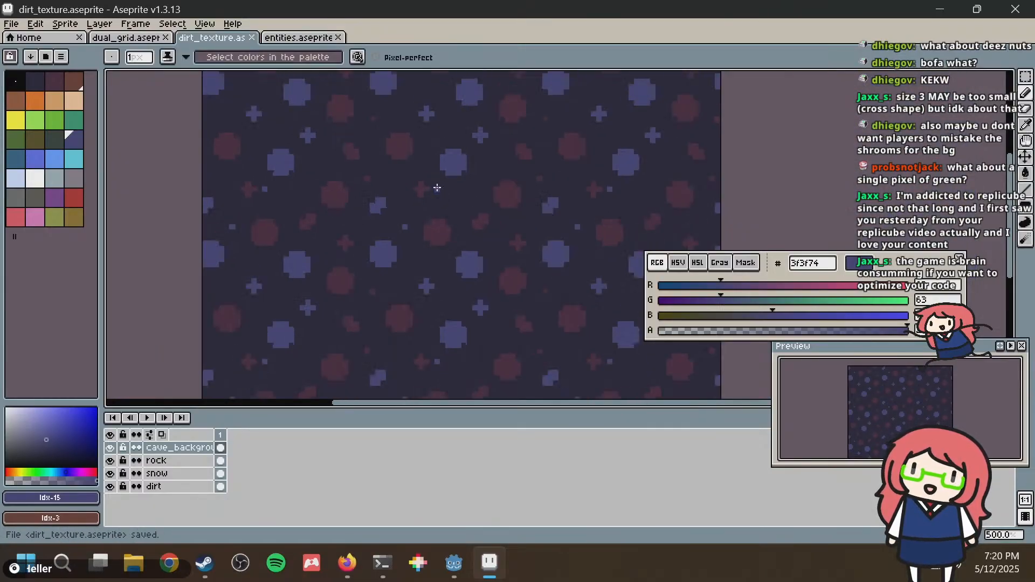
scroll(510, 188, "down", 2)
left_click(558, 179)
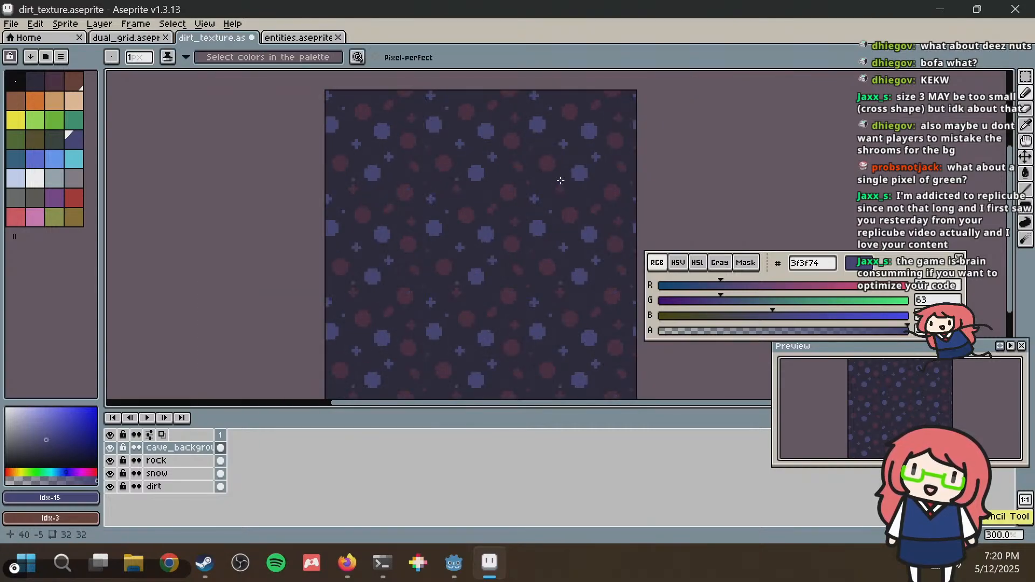
scroll(485, 237, "up", 3)
scroll(485, 238, "up", 4)
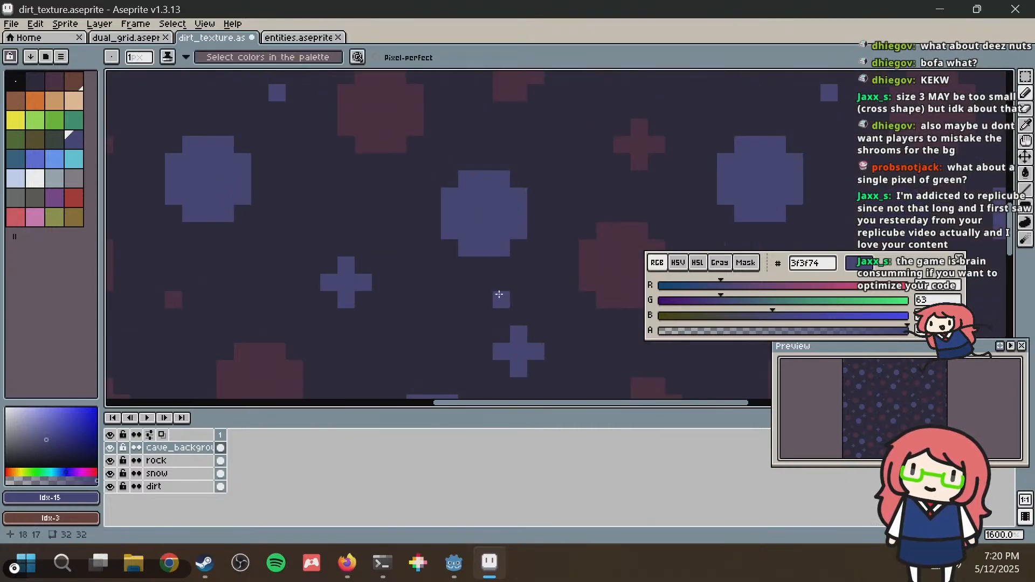
middle_click_drag(500, 300, 430, 223)
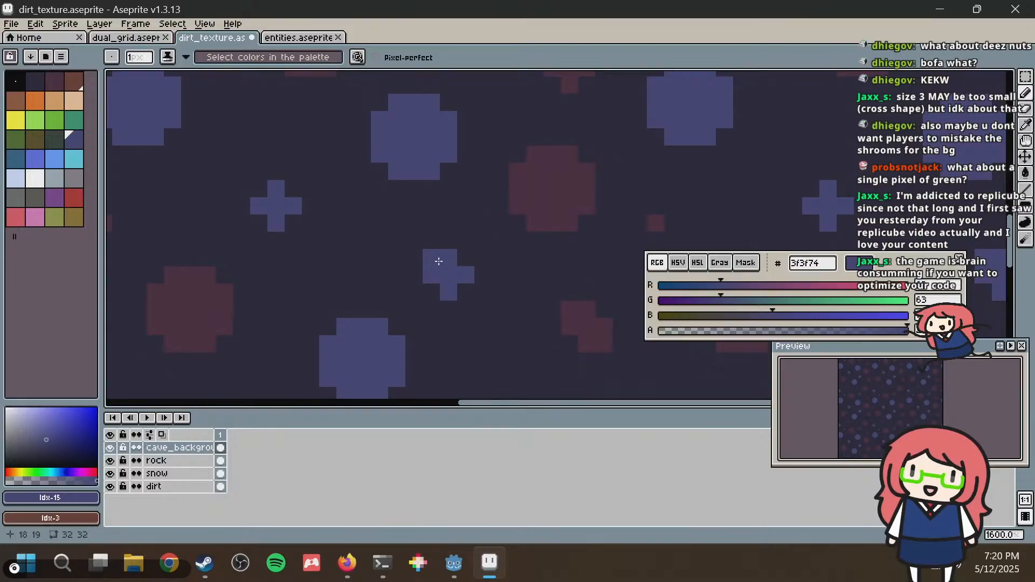
scroll(509, 217, "down", 4)
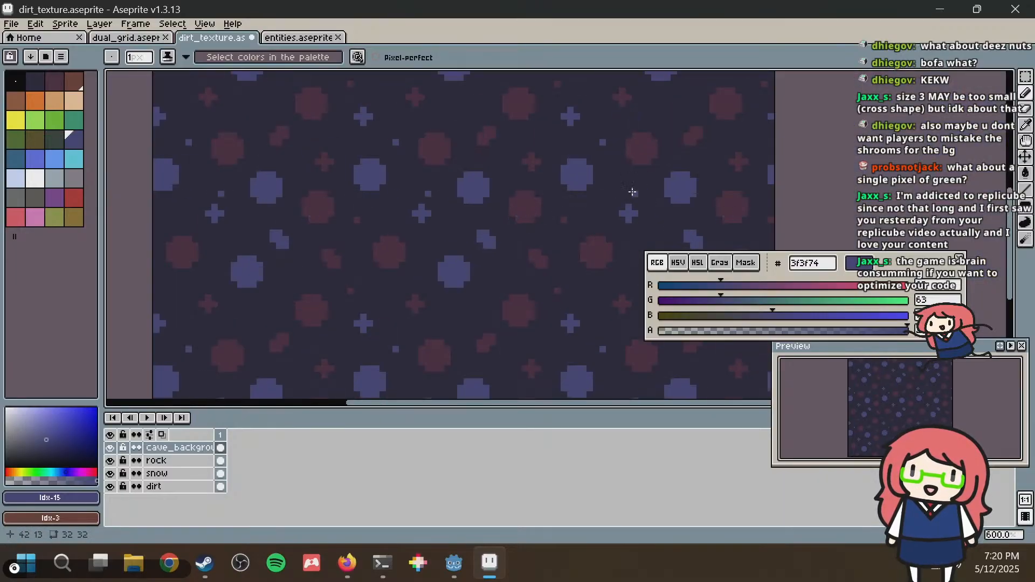
scroll(487, 231, "up", 3)
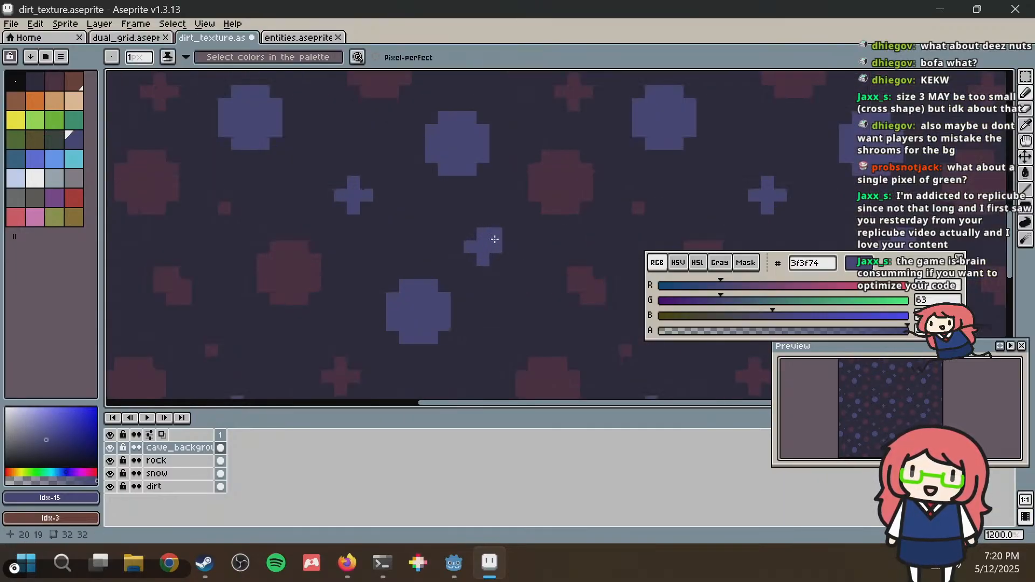
scroll(471, 261, "down", 5)
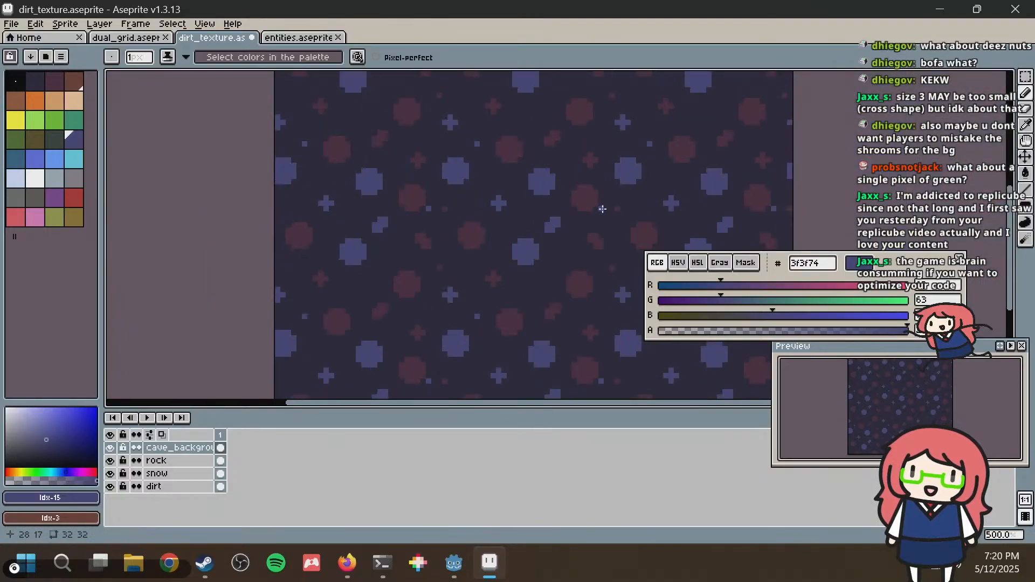
Undo the diagonal reshaping back to plain red and blue crosses and save the texture.
key("ctrl+z")
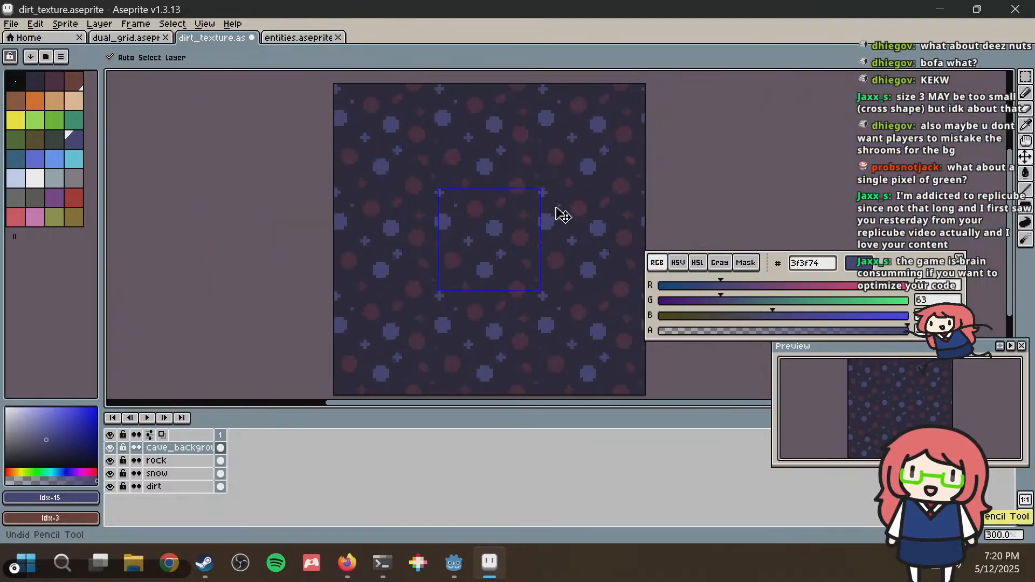
scroll(569, 209, "up", 4)
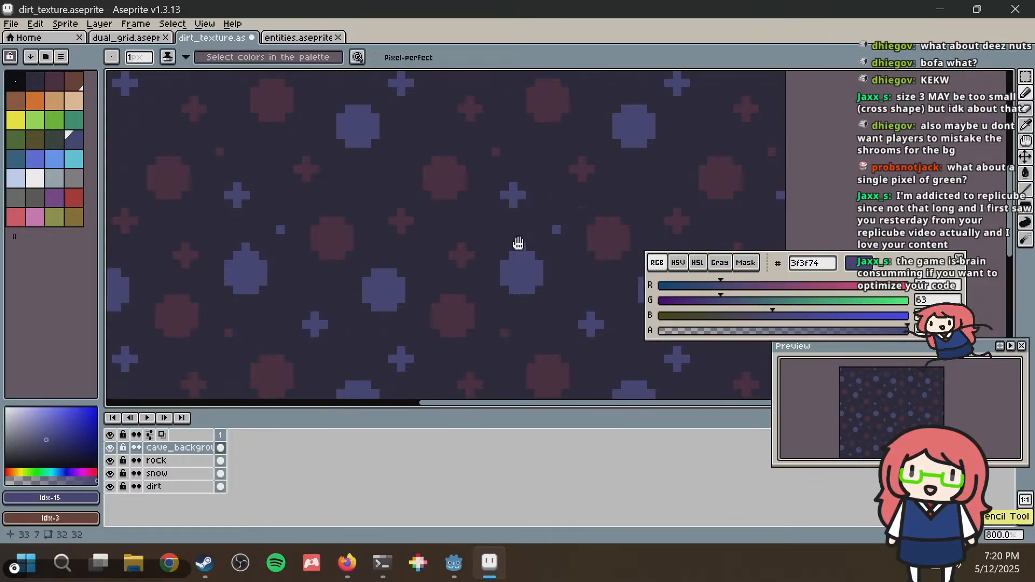
middle_click_drag(520, 245, 296, 203)
key("ctrl+s")
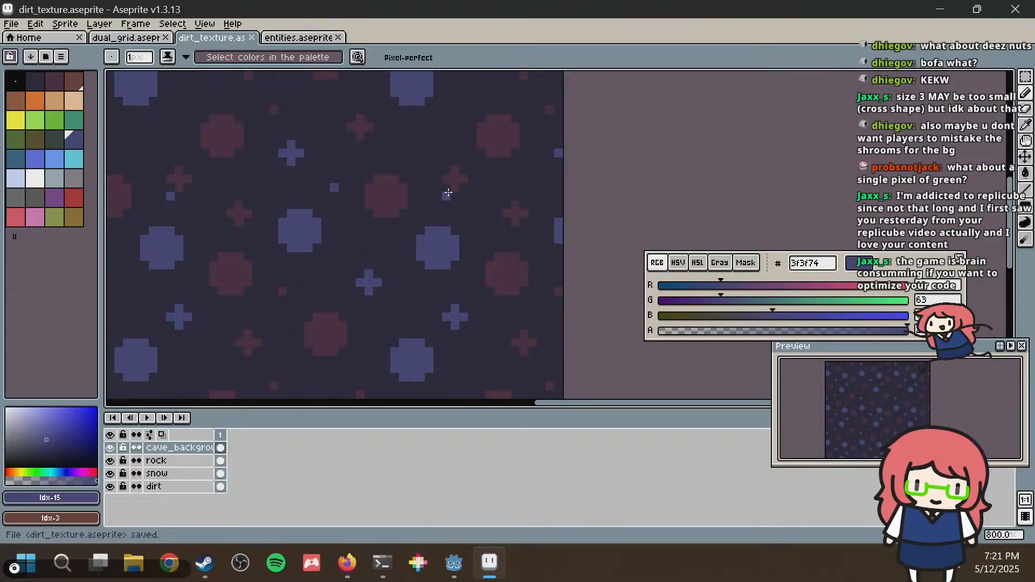
scroll(455, 200, "down", 5)
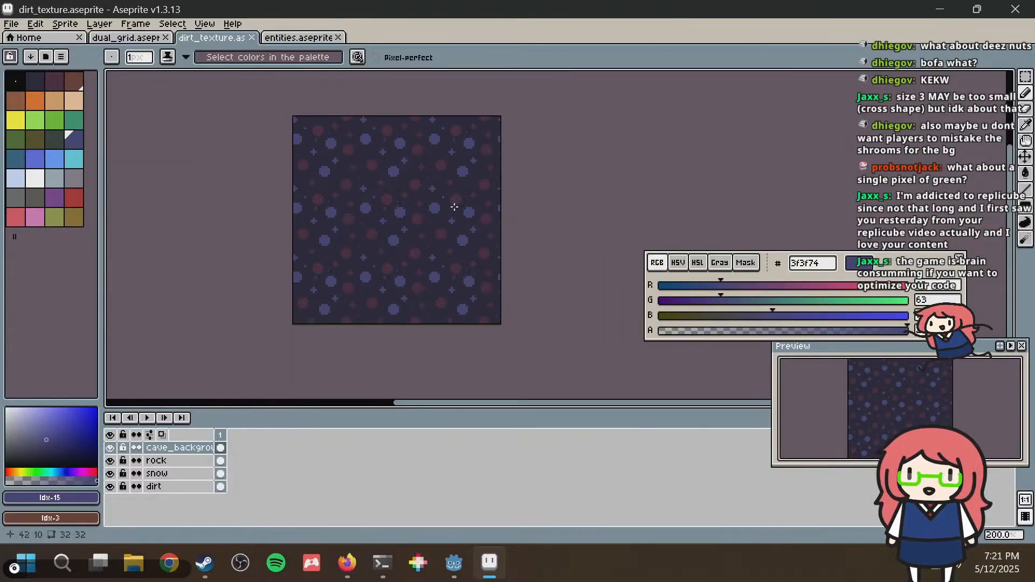
Switch to Godot, run the game and enter the first cave room to check the dotted background.
key("alt+Tab")
key("F5")
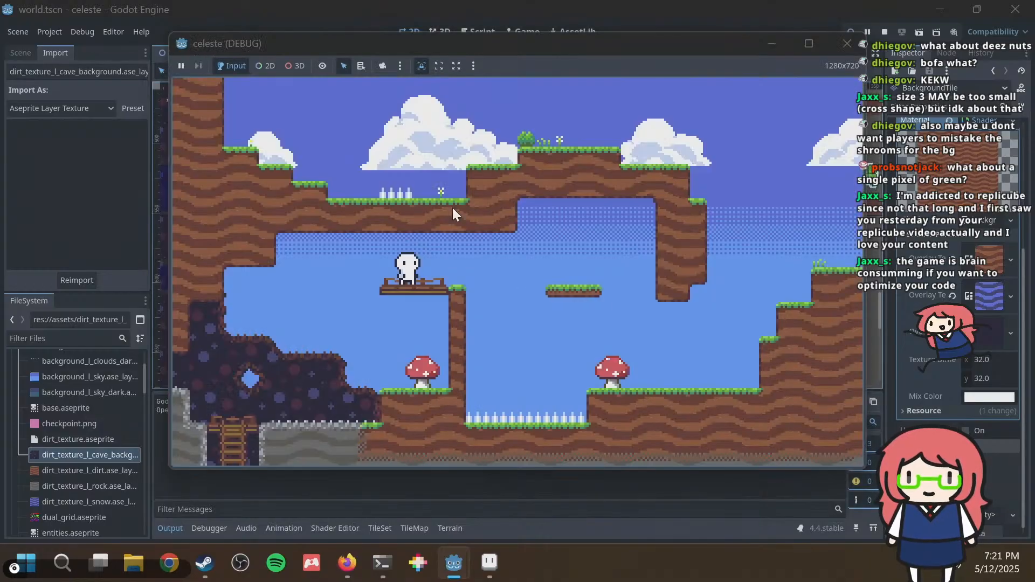
key("Left")
key("space")
key("Right")
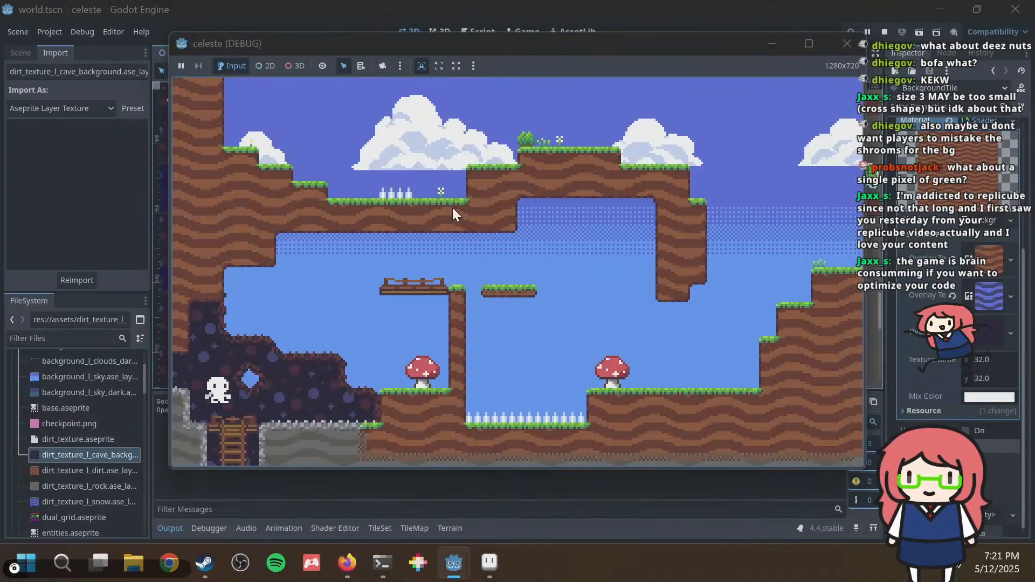
key("Down")
key("Right")
key("Right")
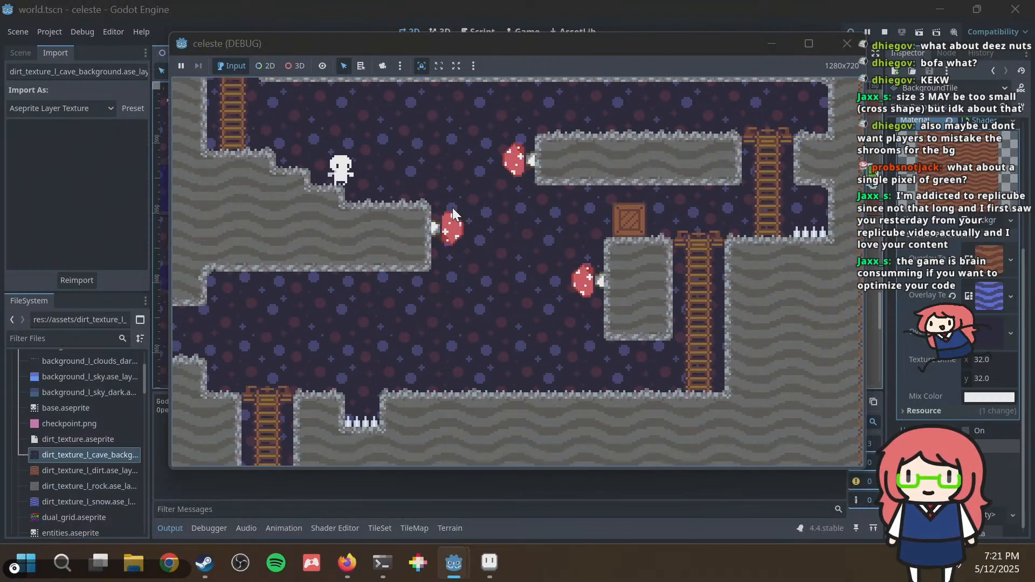
Move through the spiked platform room and down into the lower cave rooms to examine the dot pattern.
key("Left")
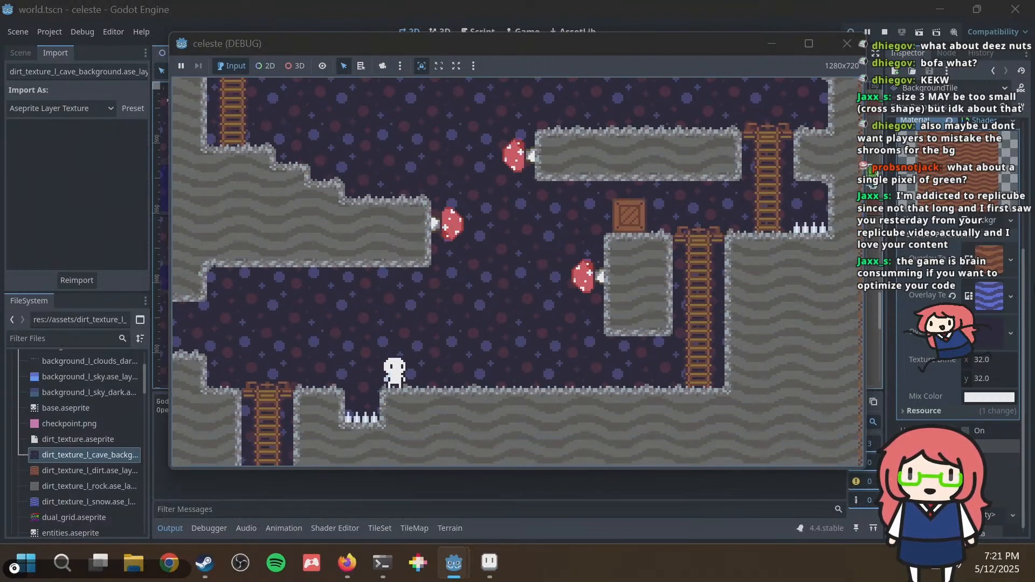
key("Left")
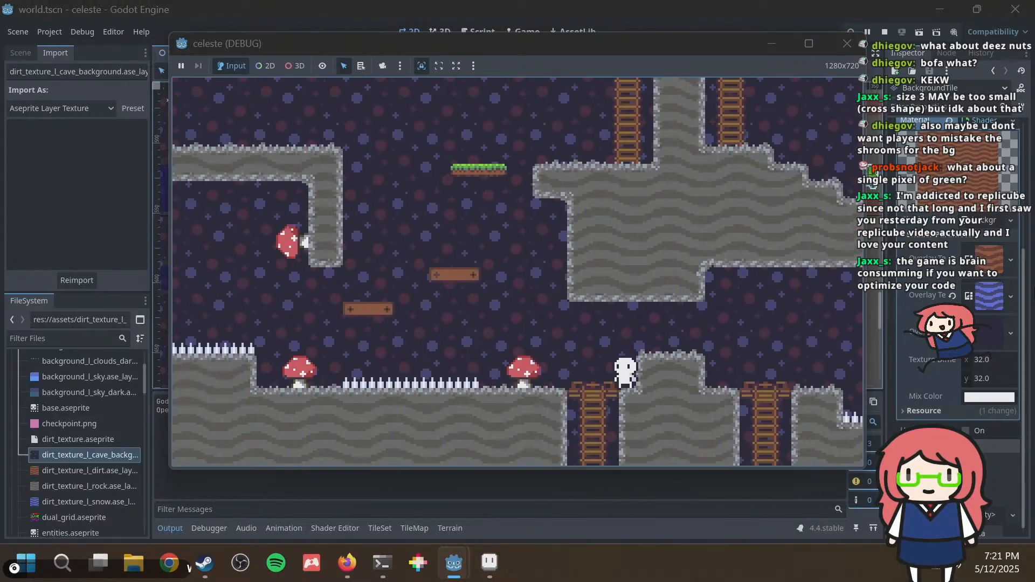
key("space")
key("Right")
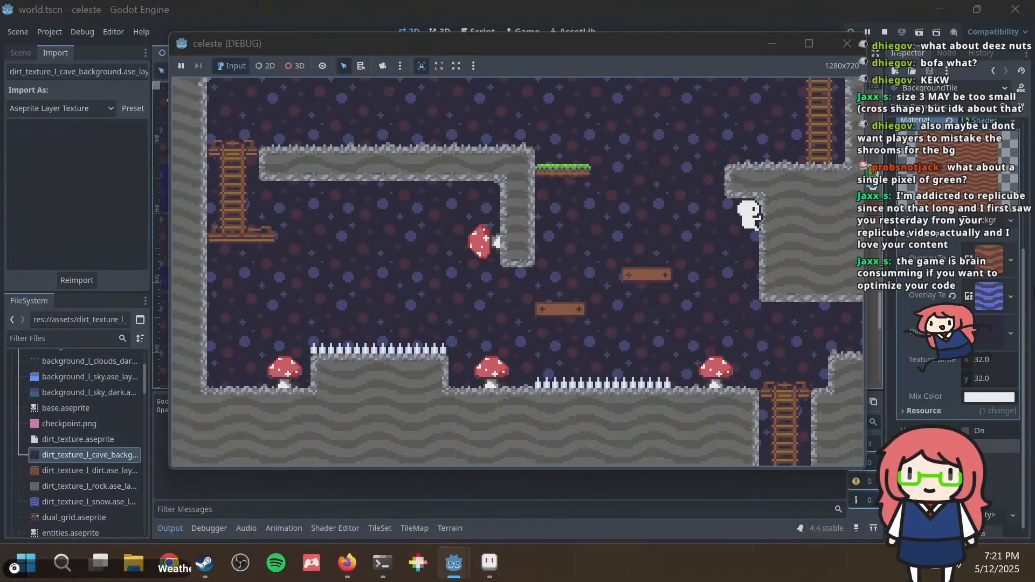
key("Down")
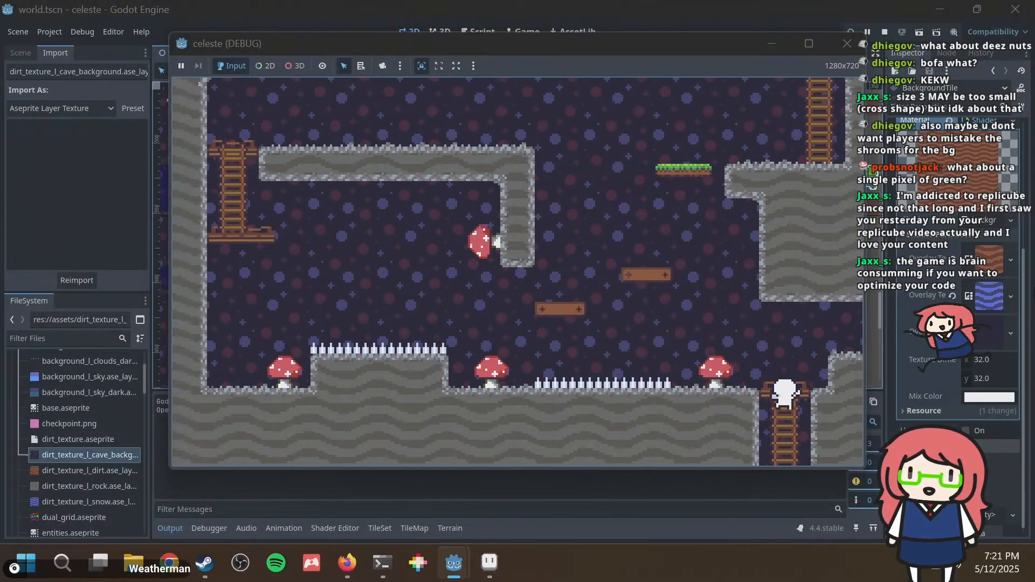
key("Left")
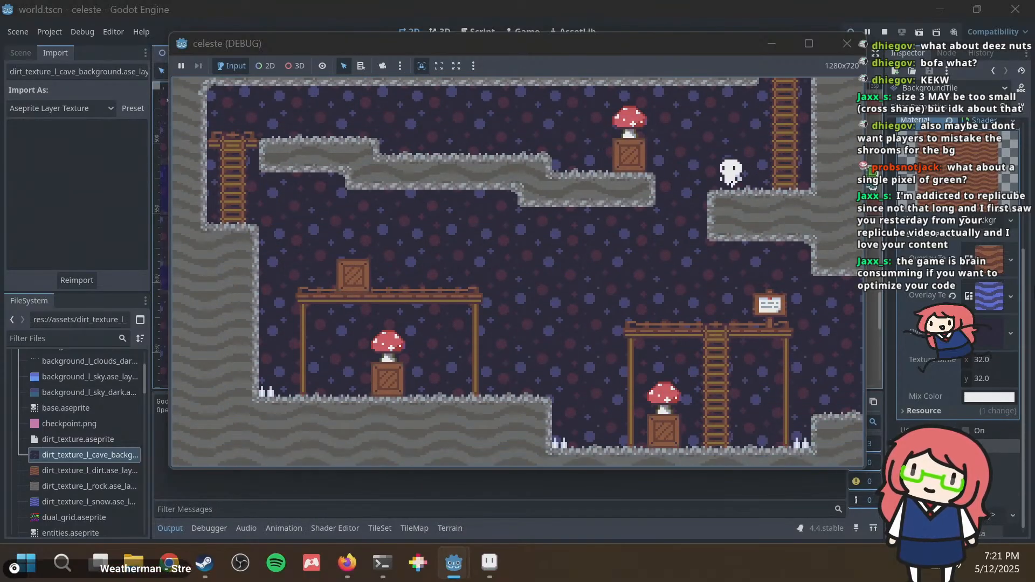
key("Right")
key("Right")
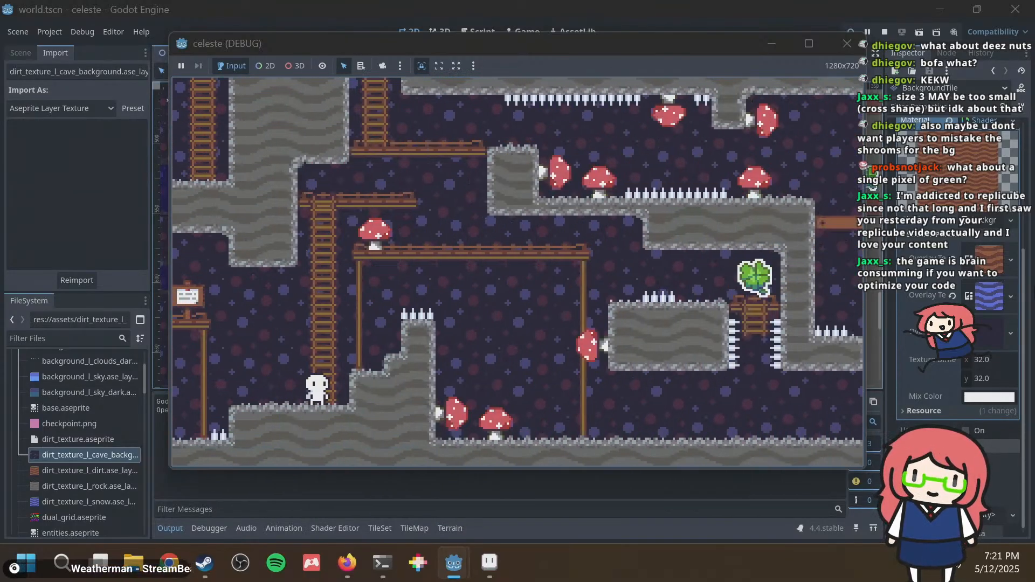
Examine the background in the four-leaf clover room while climbing its ladders back up.
key("space")
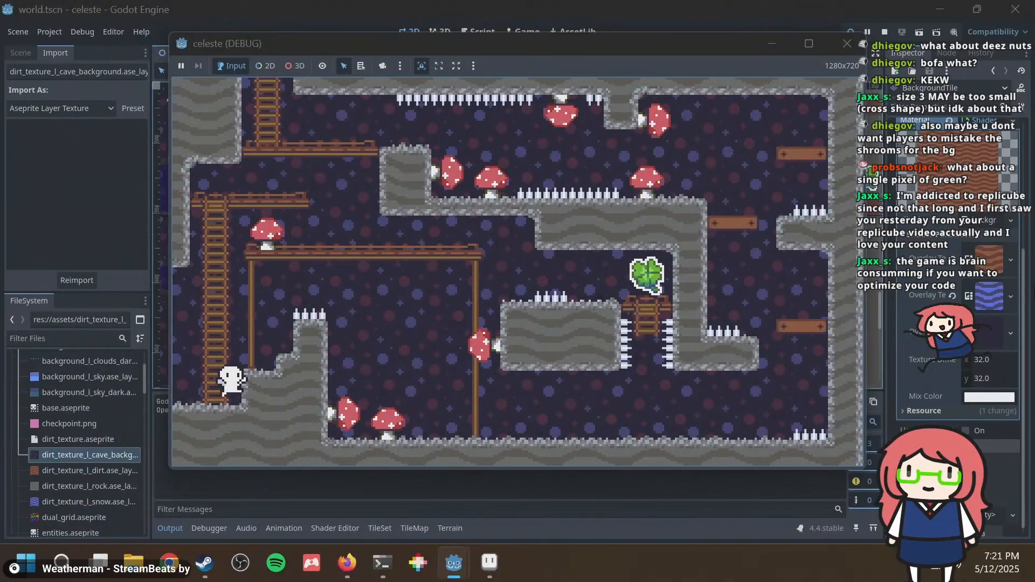
key("space")
key("Right")
key("Left")
key("Up")
key("Up")
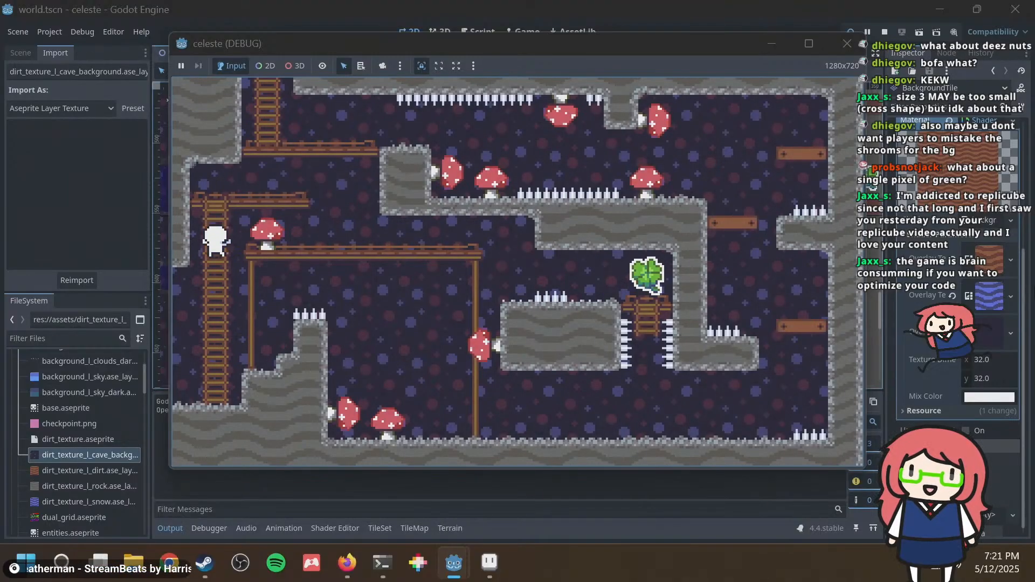
key("Right")
key("space")
key("Left")
key("Up")
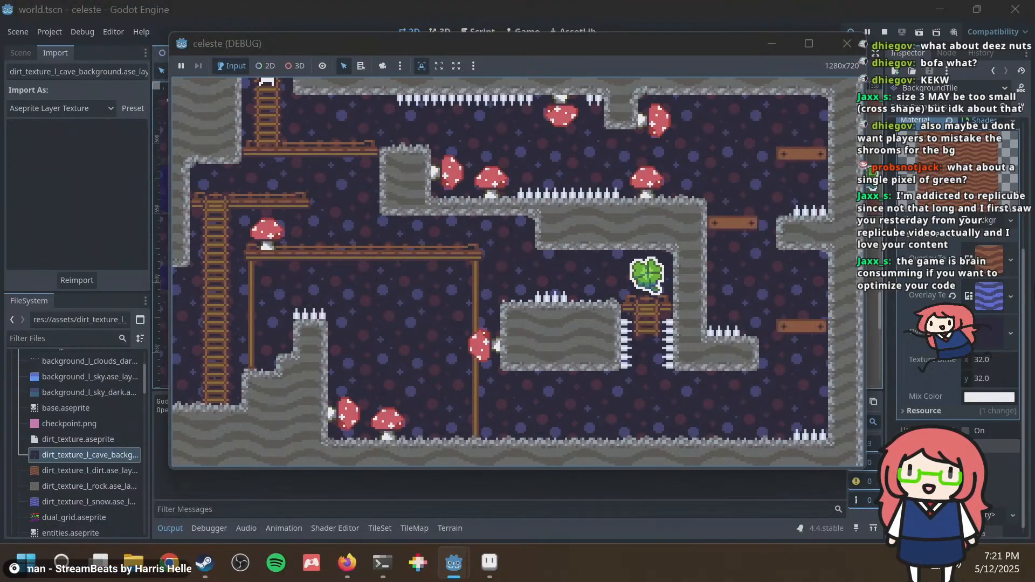
Review the background again in the upper cave rooms and close the running game.
key("Right")
key("Right")
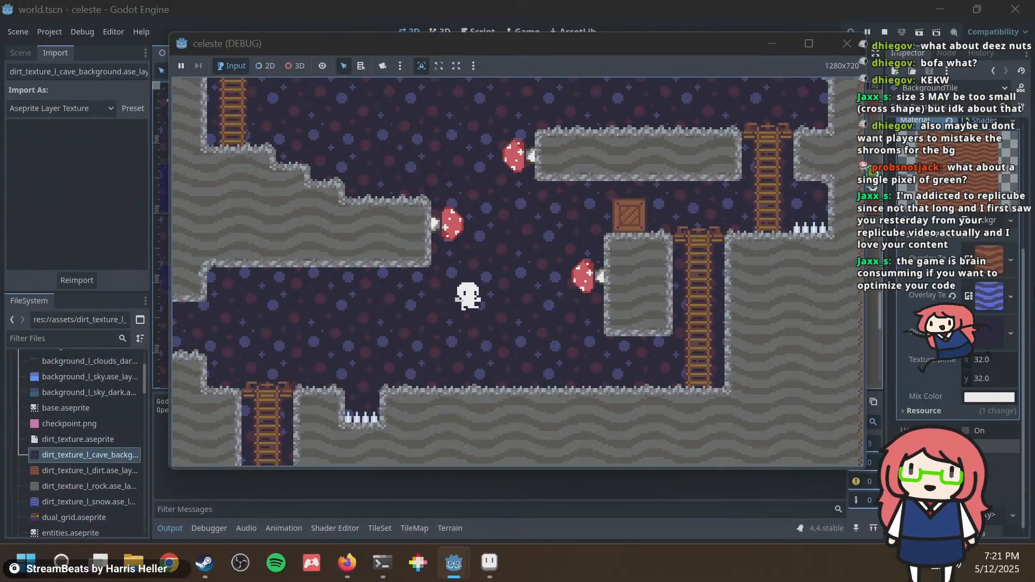
key("Left")
key("space")
key("Left")
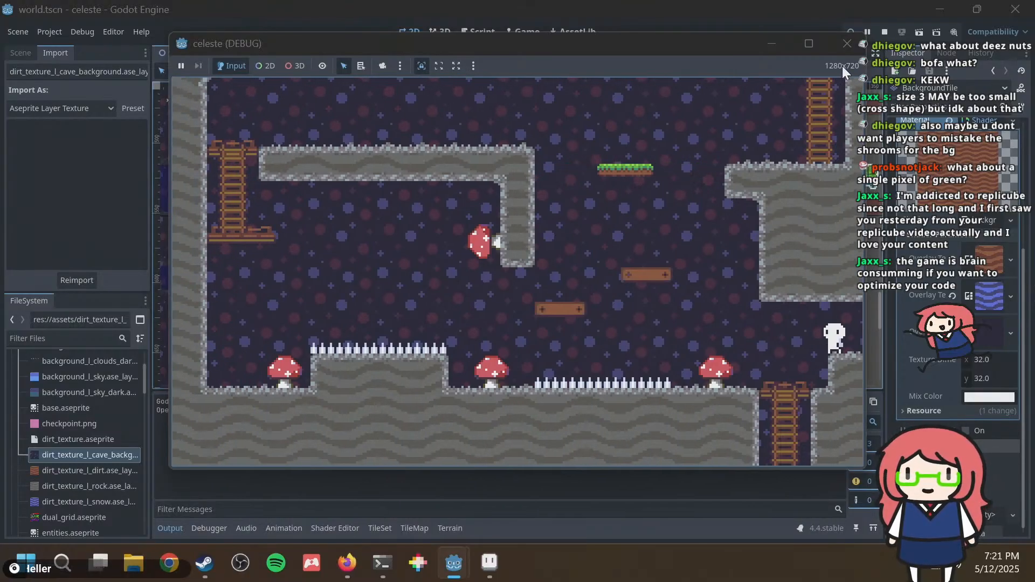
left_click(847, 43)
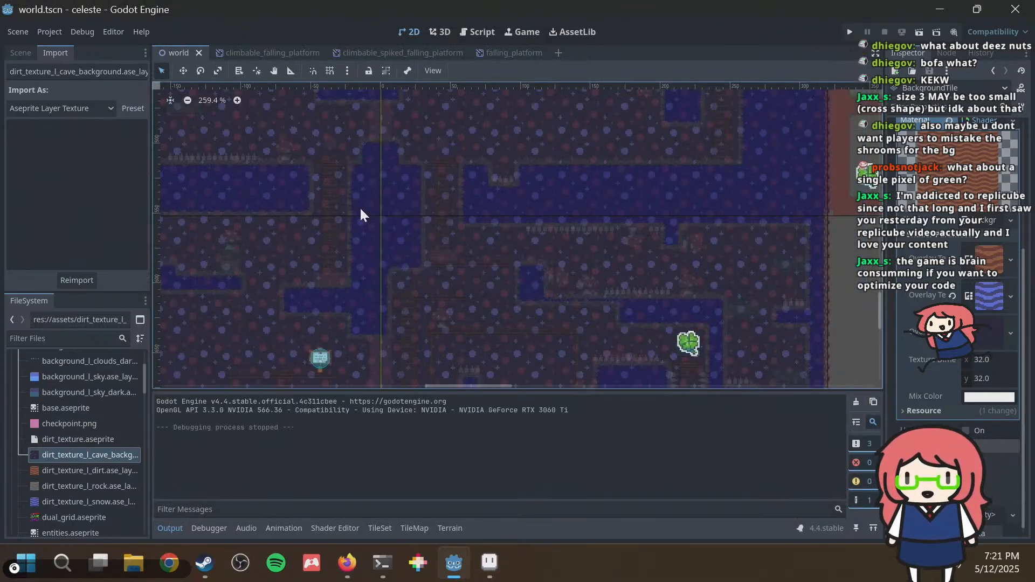
Select the Cave Background terrain and erase a small opening in the room below the cave entrance.
left_click(449, 528)
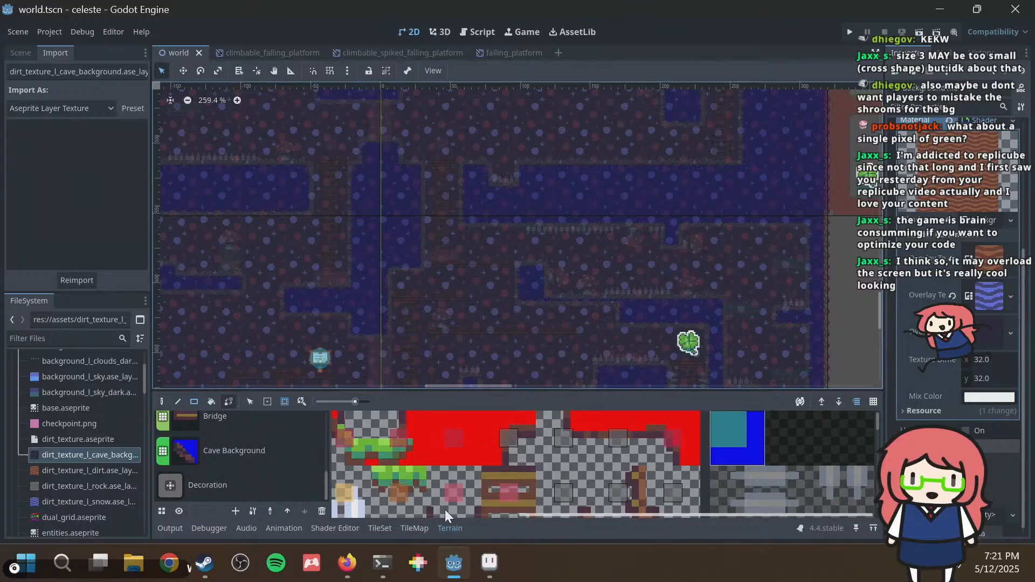
middle_click_drag(579, 251, 492, 215)
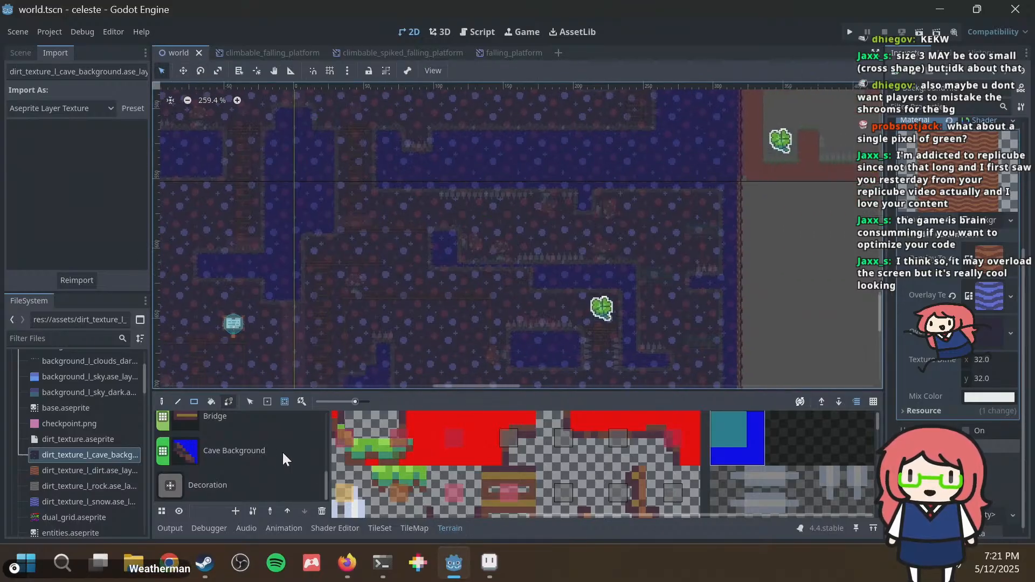
scroll(282, 451, "up", 1)
left_click(270, 470)
scroll(545, 202, "up", 1)
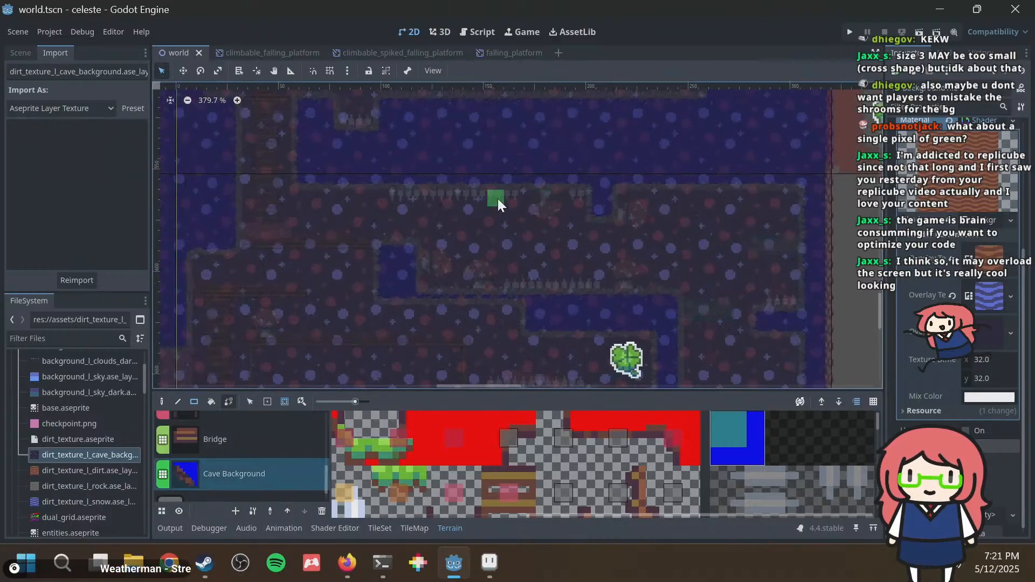
scroll(493, 205, "up", 1)
scroll(497, 254, "down", 4)
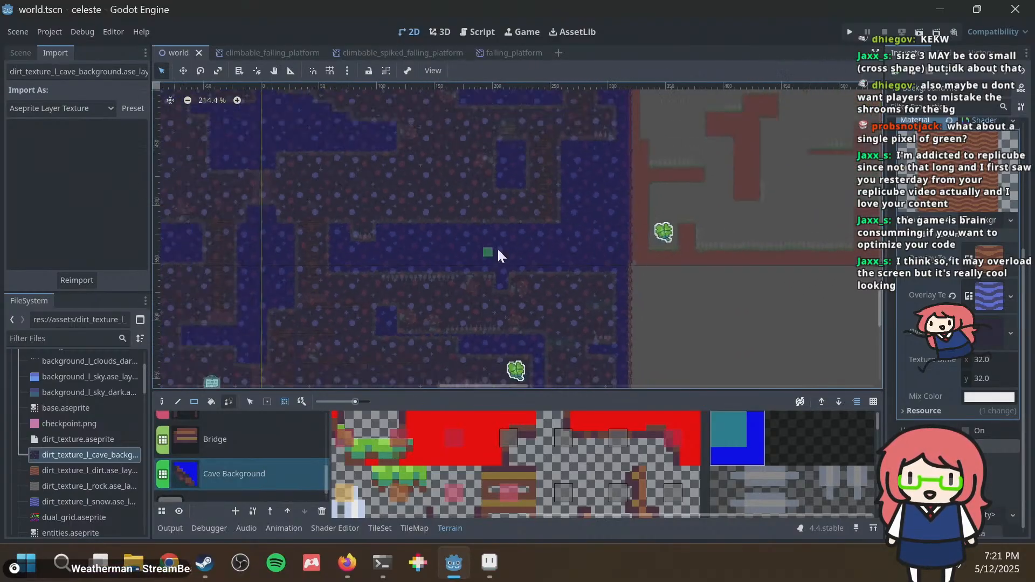
scroll(513, 173, "up", 2)
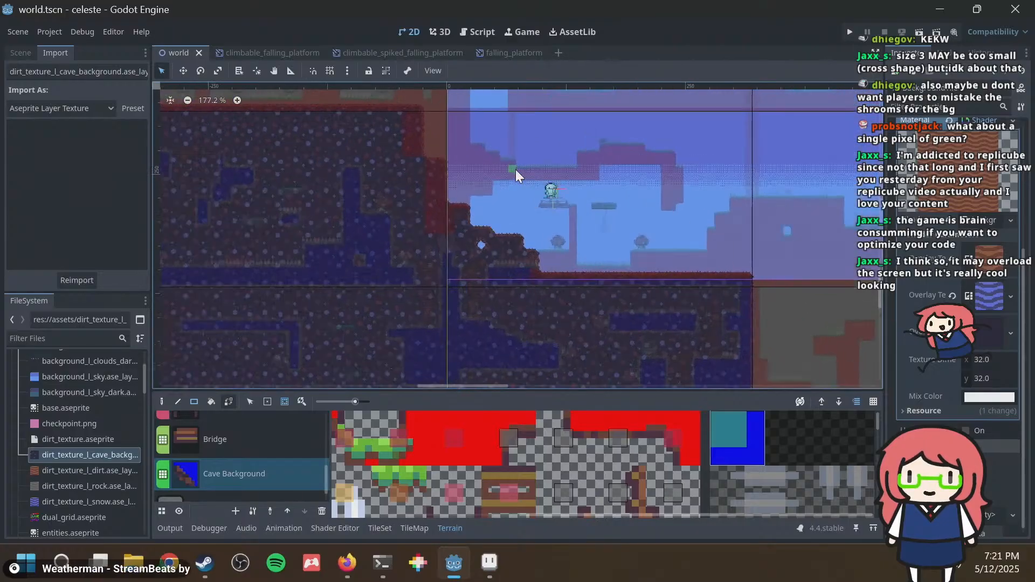
left_click(470, 225)
scroll(477, 231, "up", 1)
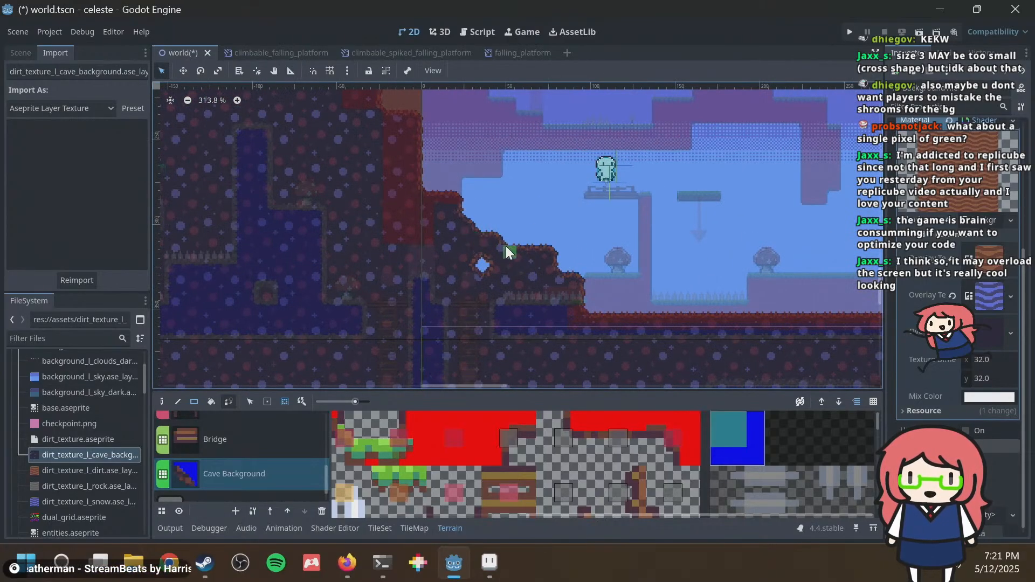
middle_click_drag(516, 246, 488, 159)
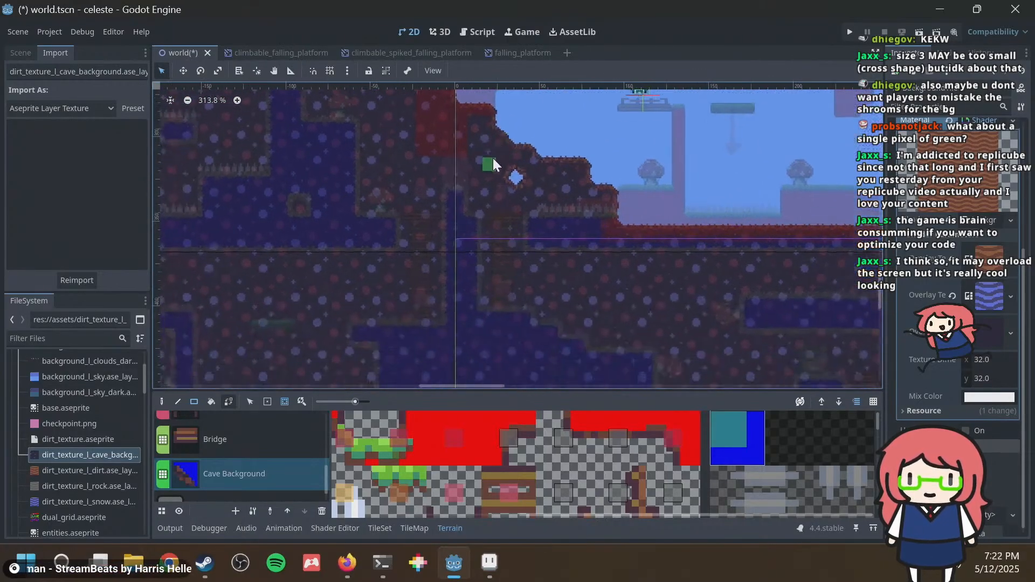
middle_click_drag(537, 222, 407, 124)
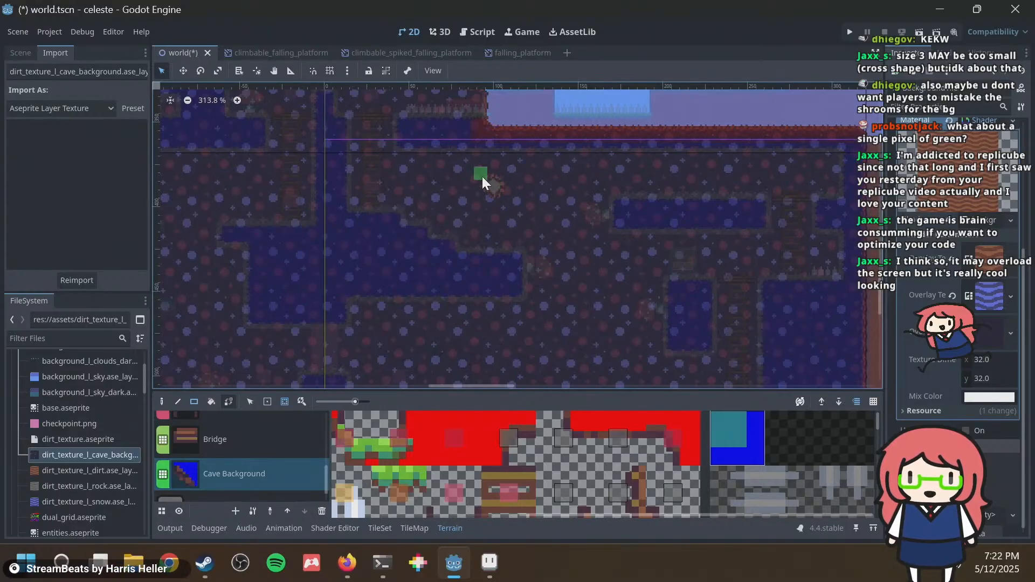
Erase a larger irregular opening in the cave background beneath the stepped rock ledge of the same room.
middle_click_drag(576, 214, 540, 136)
left_click_drag(485, 271, 498, 272)
left_click(501, 260)
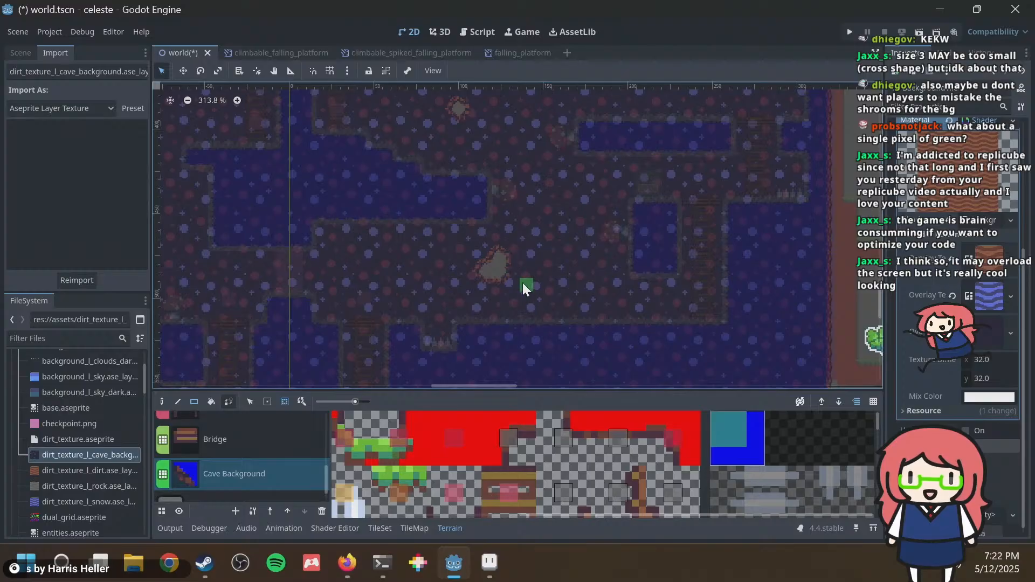
left_click(502, 281)
left_click(513, 275)
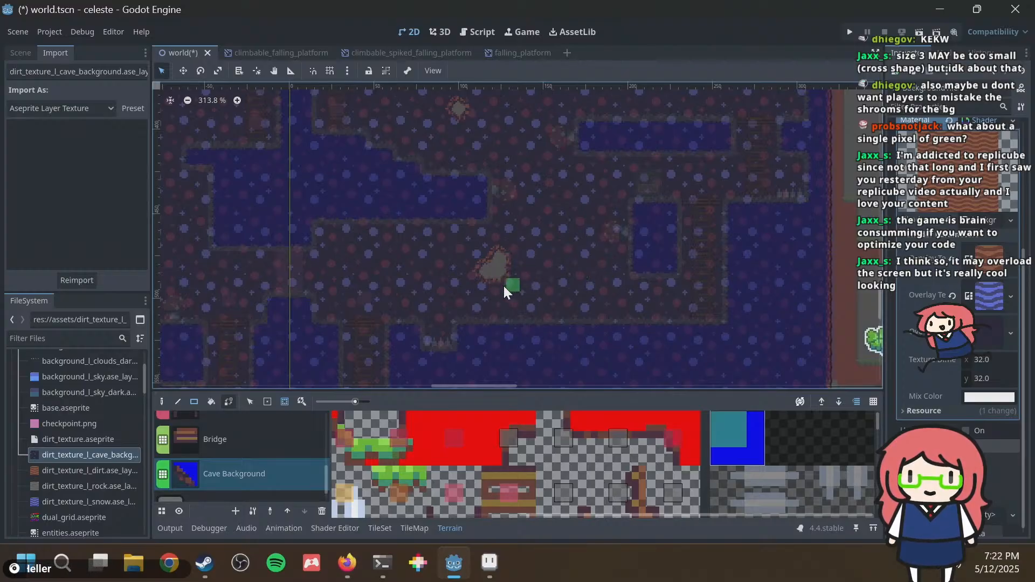
Try erasing a diagonal opening in the cave background of the neighbouring falling-platform room, and save the world scene.
middle_click_drag(454, 278, 590, 224)
middle_click_drag(462, 235, 596, 266)
scroll(467, 220, "up", 2)
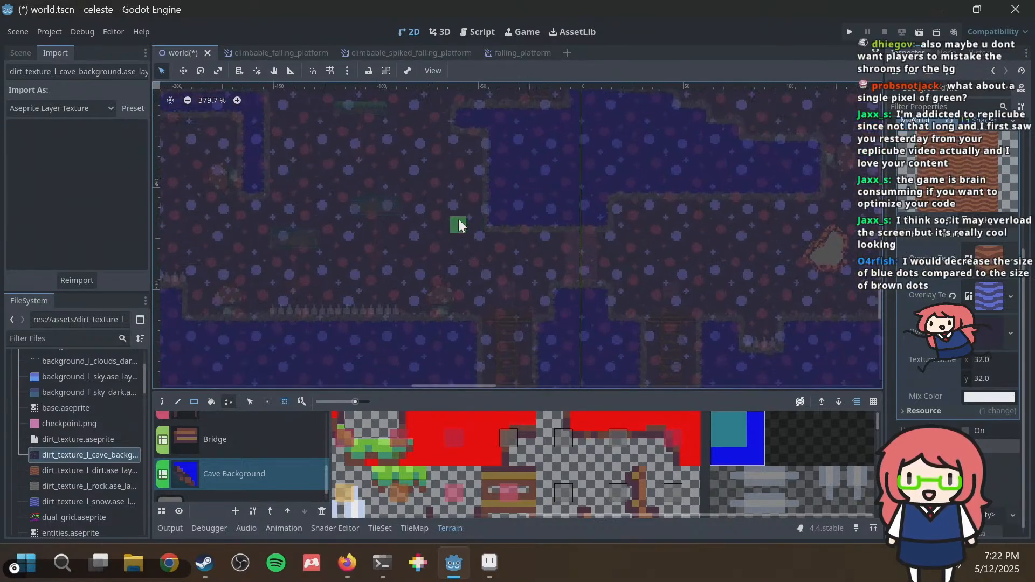
middle_click_drag(490, 178, 555, 227)
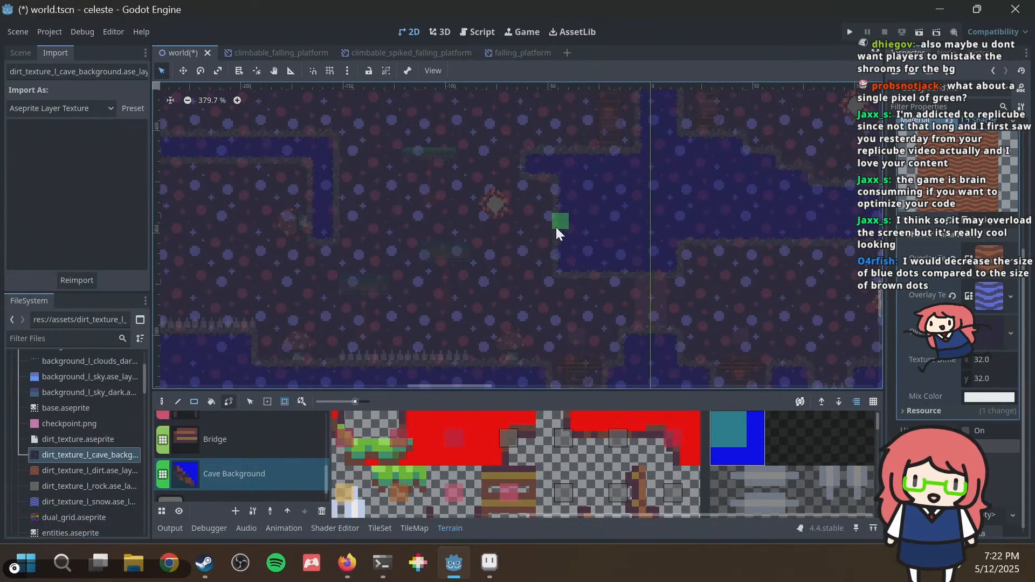
scroll(555, 228, "up", 1)
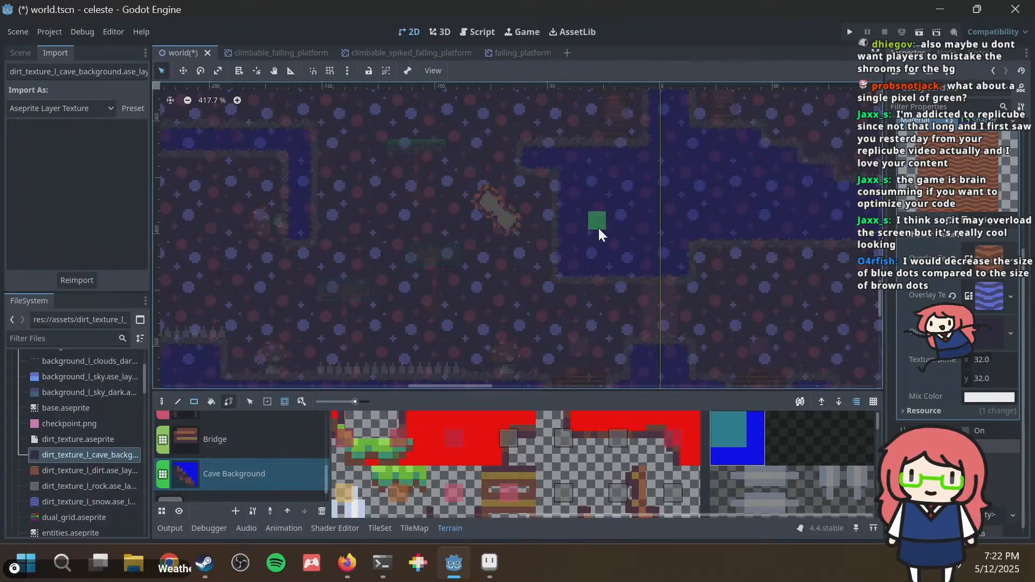
middle_click_drag(611, 237, 572, 212)
scroll(572, 211, "up", 1)
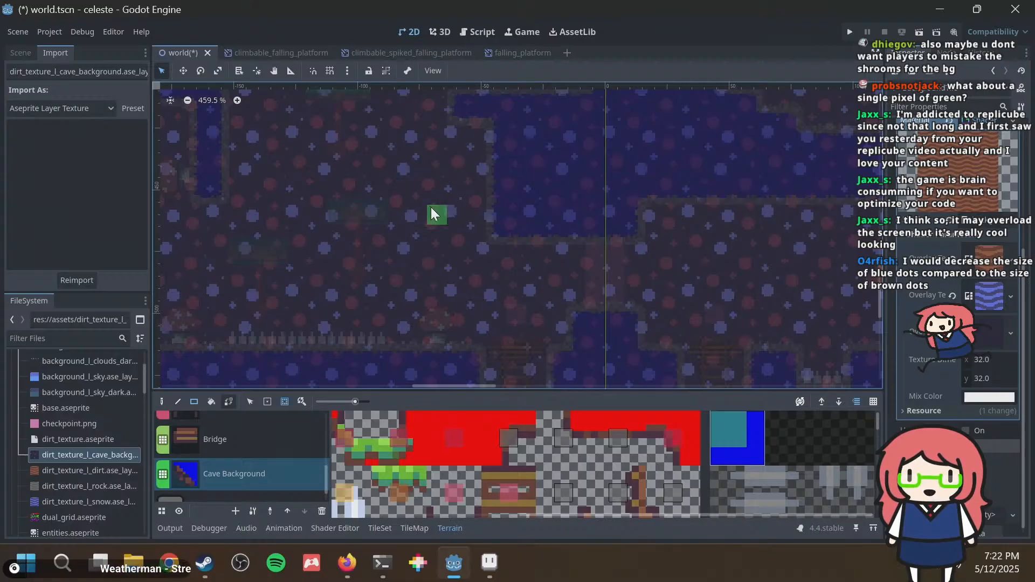
key("ctrl+s")
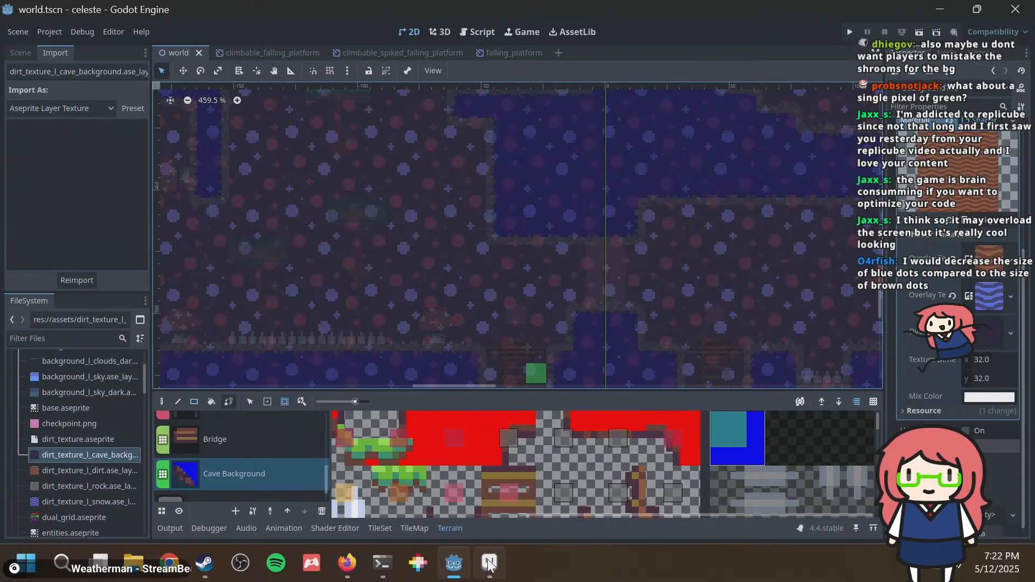
Switch to Aseprite and try filling all the blue dots with the 222034 background color.
left_click(489, 564)
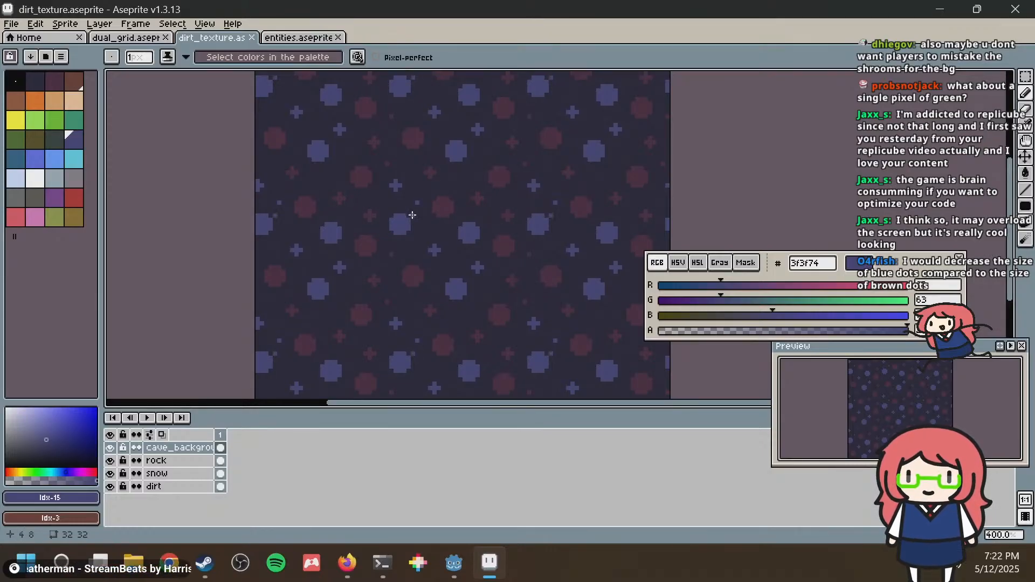
scroll(408, 204, "up", 1)
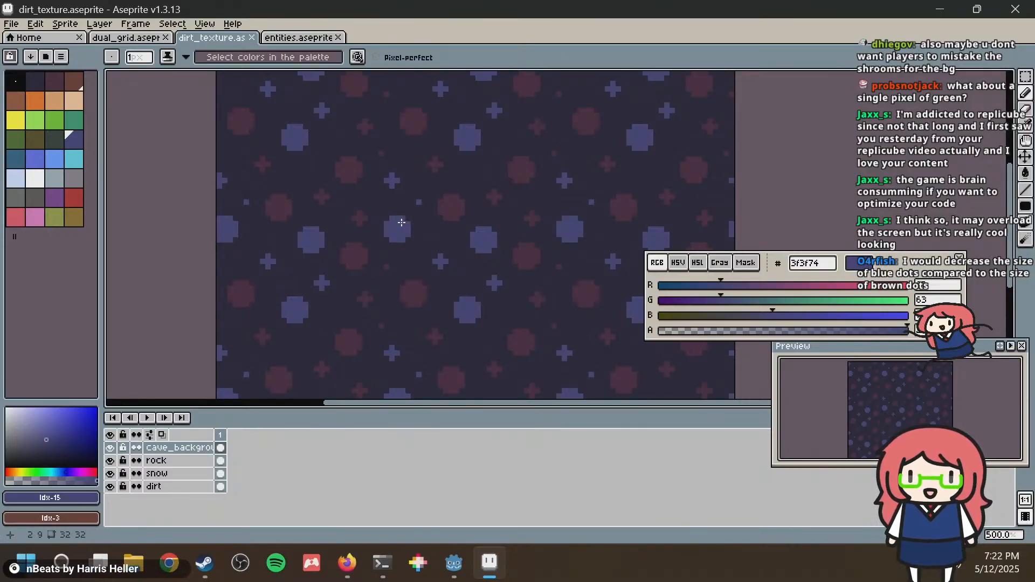
key("g")
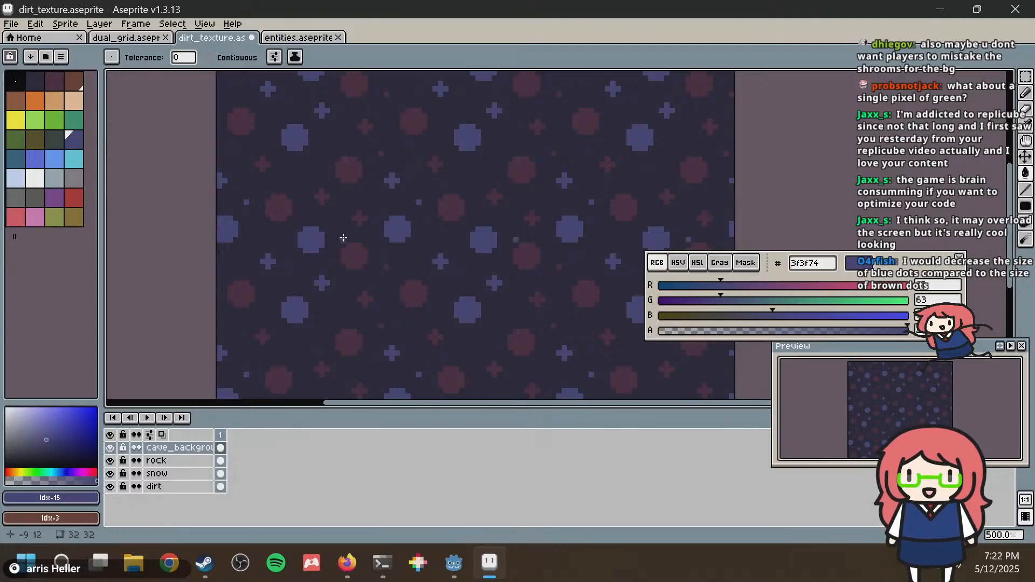
left_click(347, 219, "alt")
left_click(398, 225)
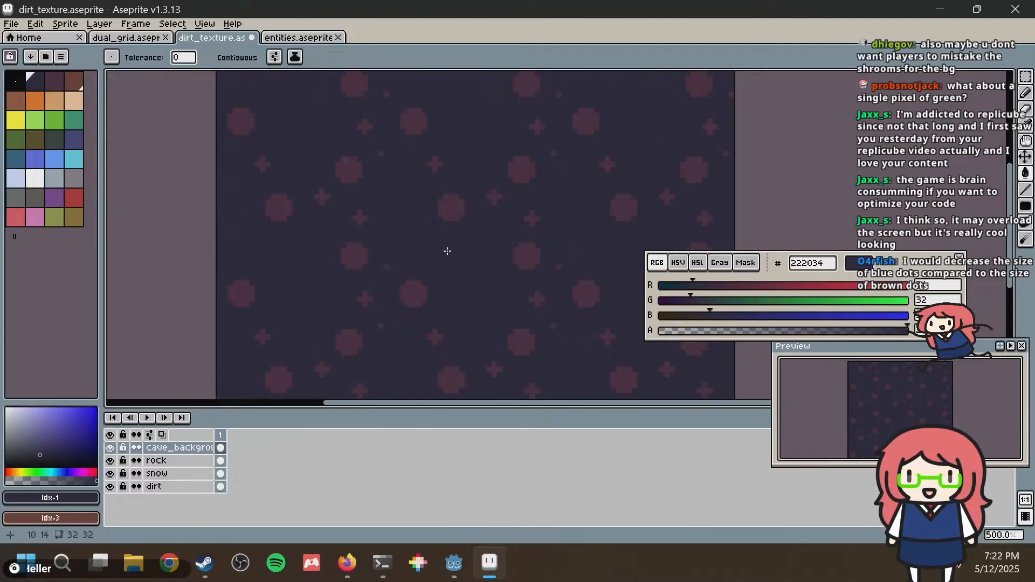
scroll(447, 250, "down", 1)
key("ctrl+z")
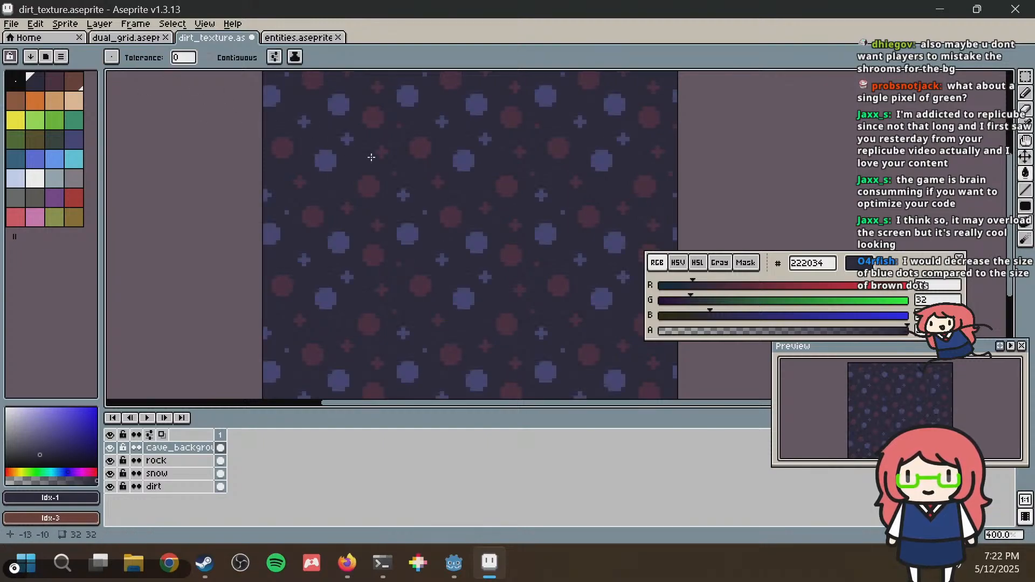
Restrict the bucket fill to contiguous pixels and fill the large blue dots with the 222034 background color.
left_click(232, 57)
left_click(406, 234)
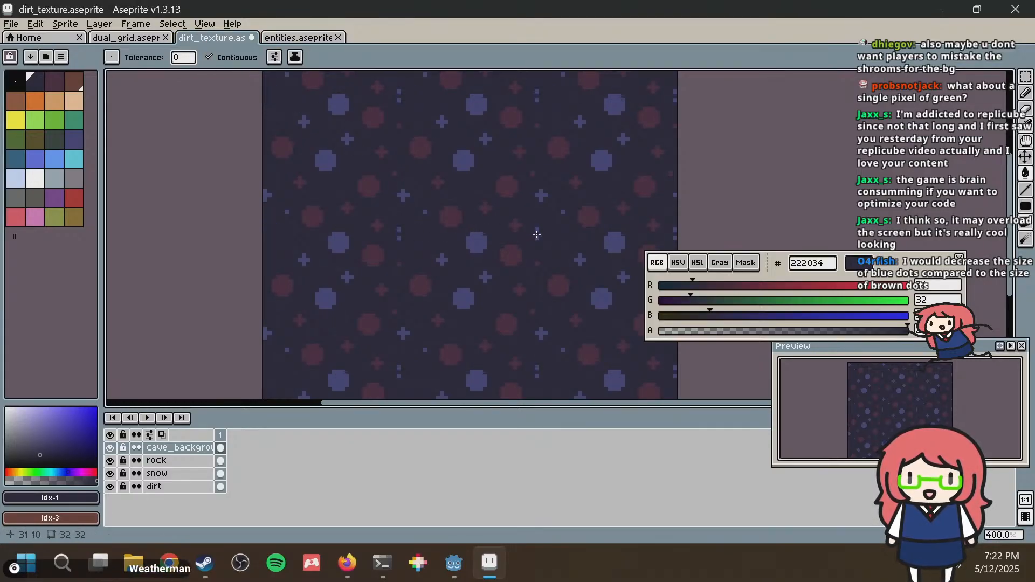
left_click(467, 245)
left_click(466, 298)
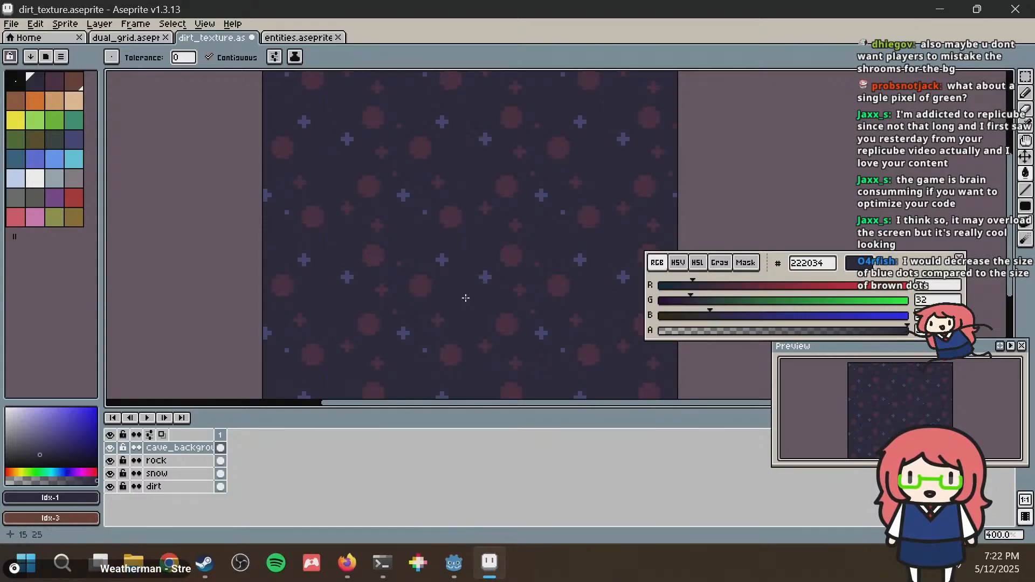
Sample the blue 3f3f74 from a cross and stamp three smaller 4 px blue dots around the tile with the Pencil.
middle_click_drag(501, 199, 505, 236)
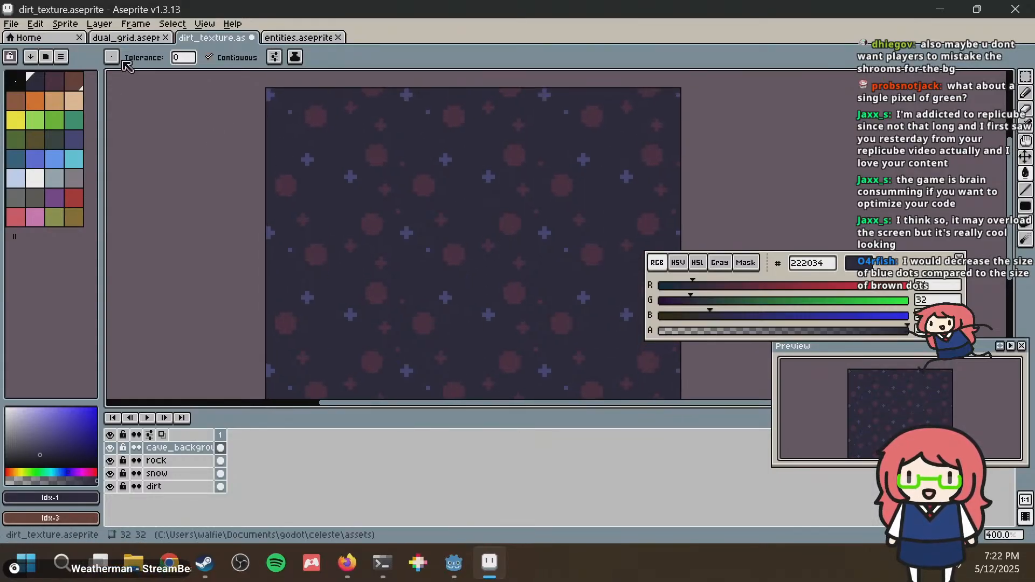
key("b")
left_click(145, 57)
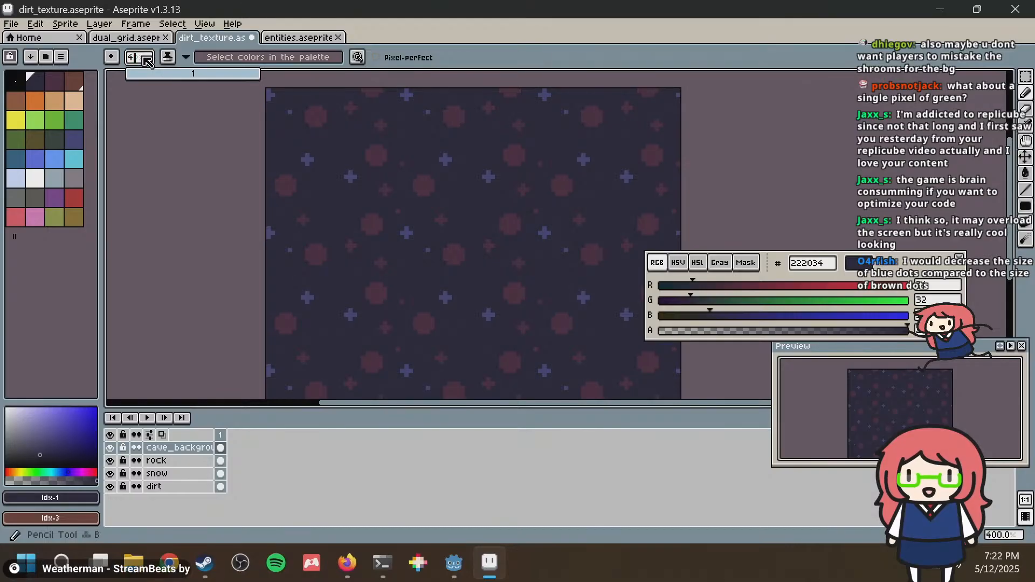
key("alt")
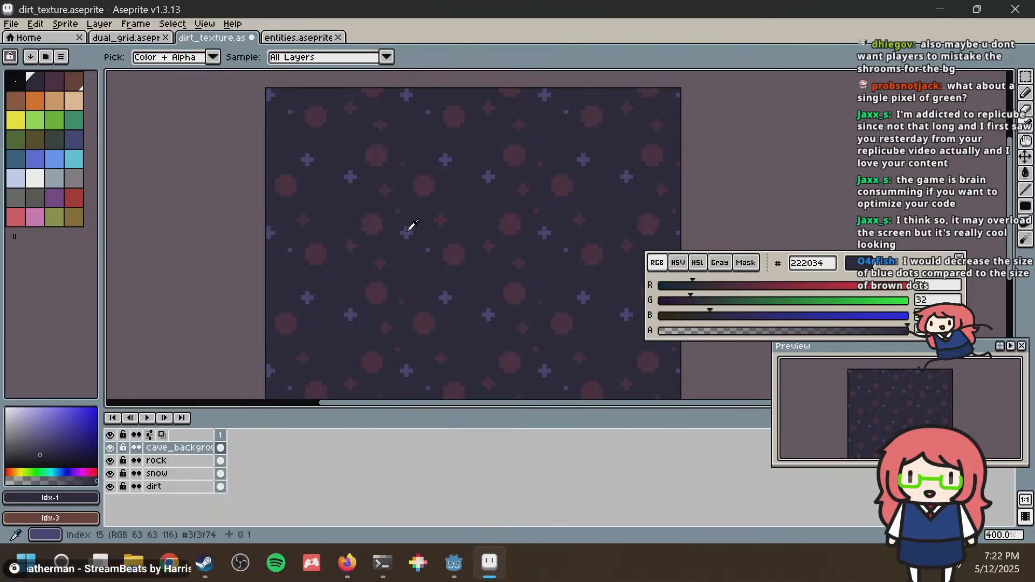
left_click(408, 228, "alt")
left_click(425, 190)
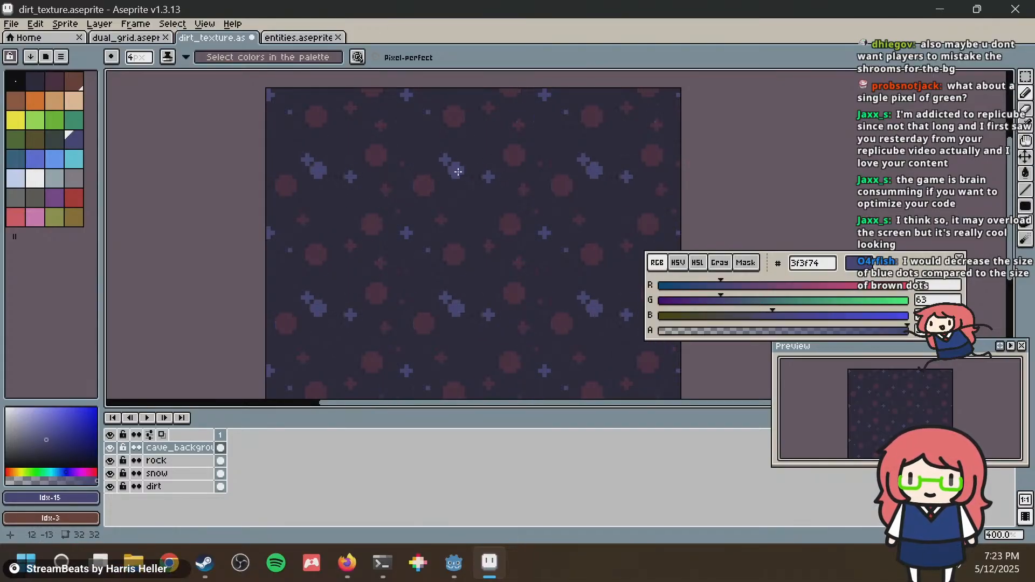
scroll(419, 140, "up", 1)
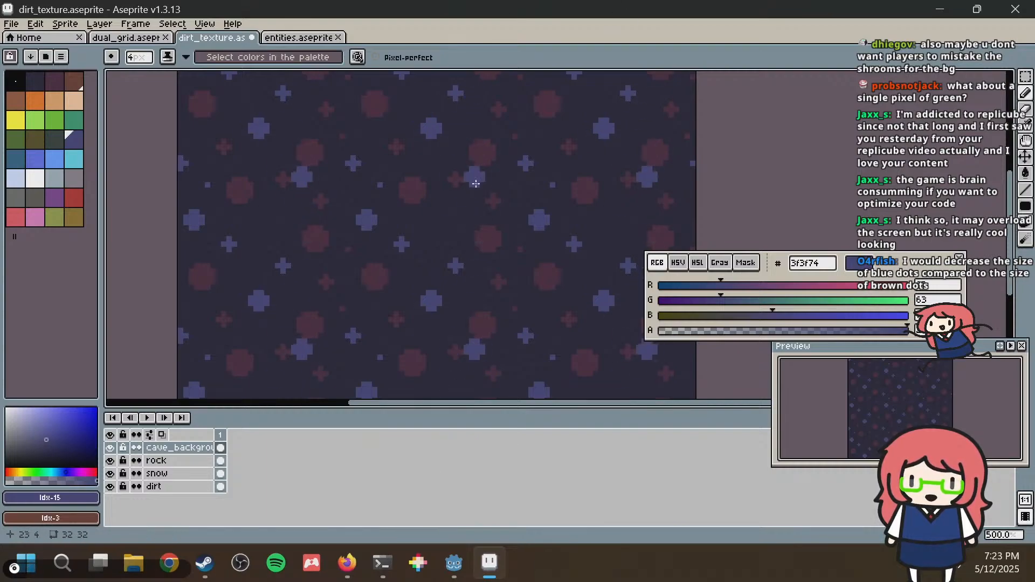
left_click_drag(522, 161, 551, 173)
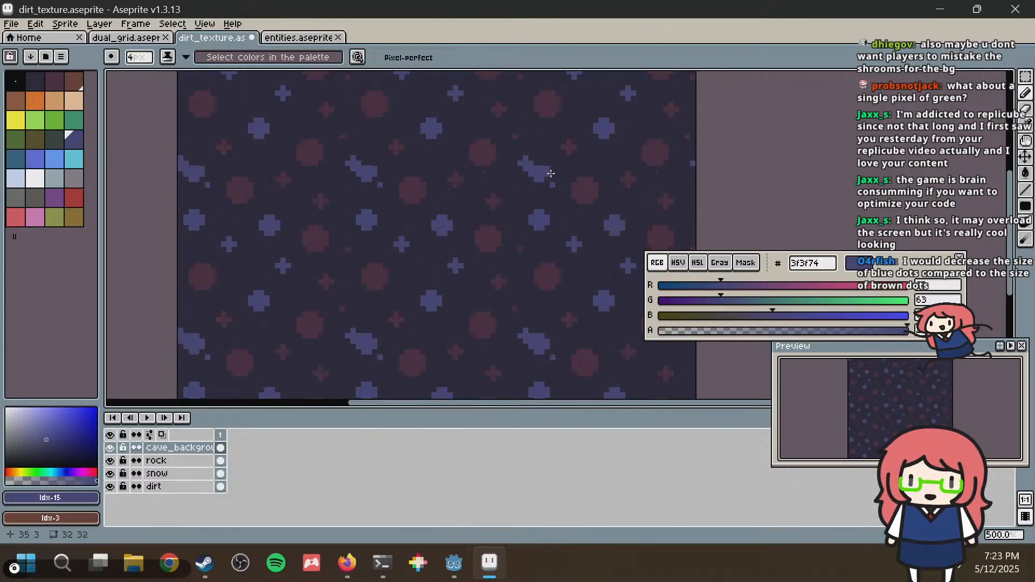
Save the dirt texture file with its smaller blue dots.
scroll(560, 178, "down", 2)
scroll(677, 168, "down", 1)
middle_click_drag(677, 169, 586, 203)
key("ctrl+s")
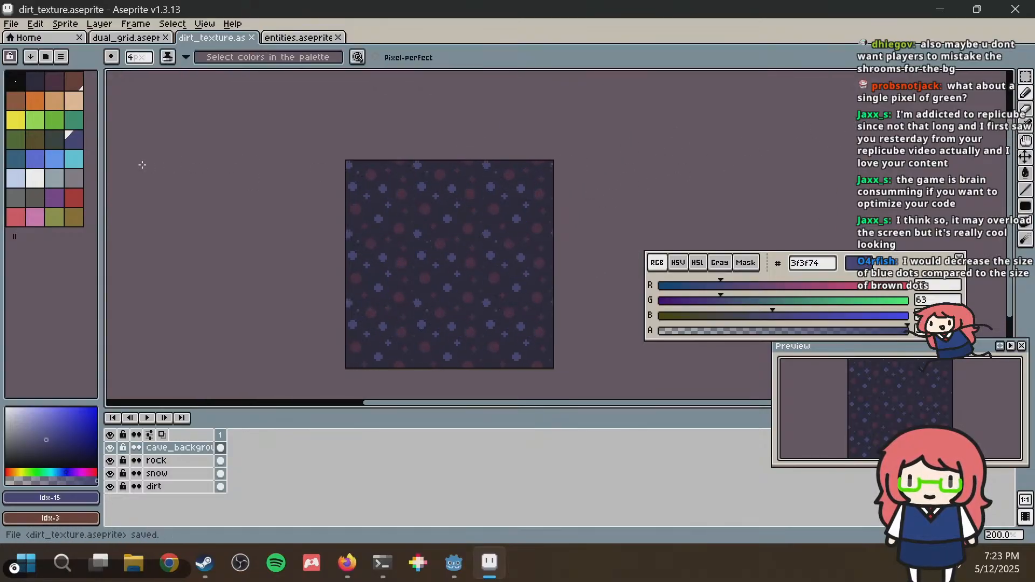
key("alt+Tab")
key("alt+Tab")
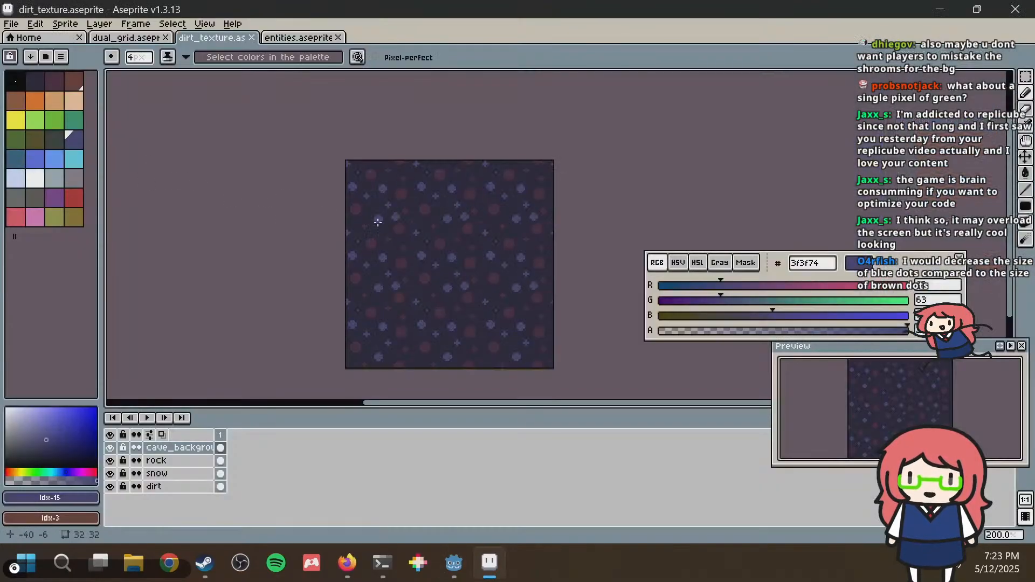
Sample the dark red 45283c and paint over two of the three 4 px blue dots in the tile.
scroll(377, 222, "up", 2)
key("i")
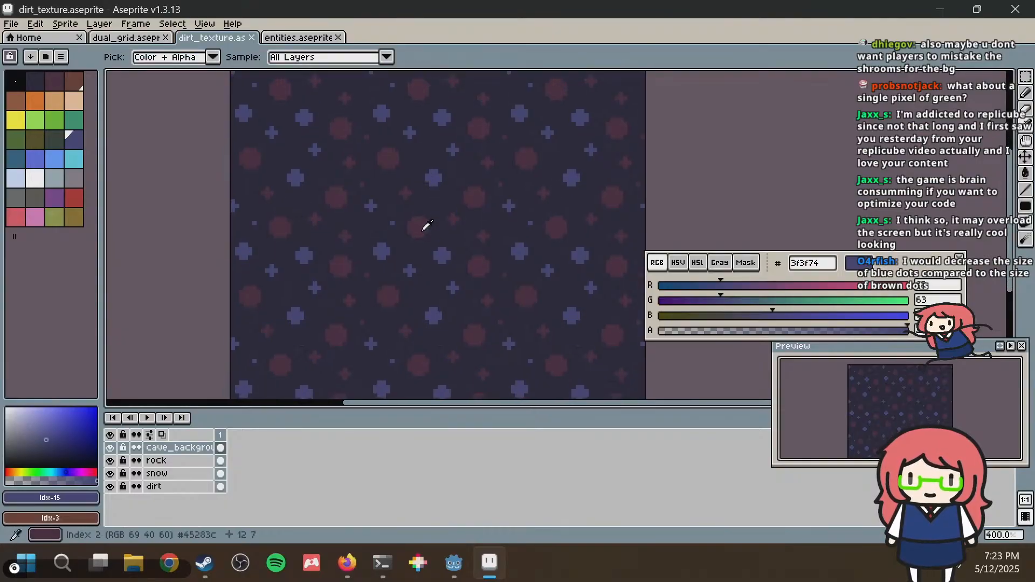
left_click(427, 225)
key("b")
left_click_drag(442, 255, 381, 252, "ctrl")
scroll(514, 223, "down", 1)
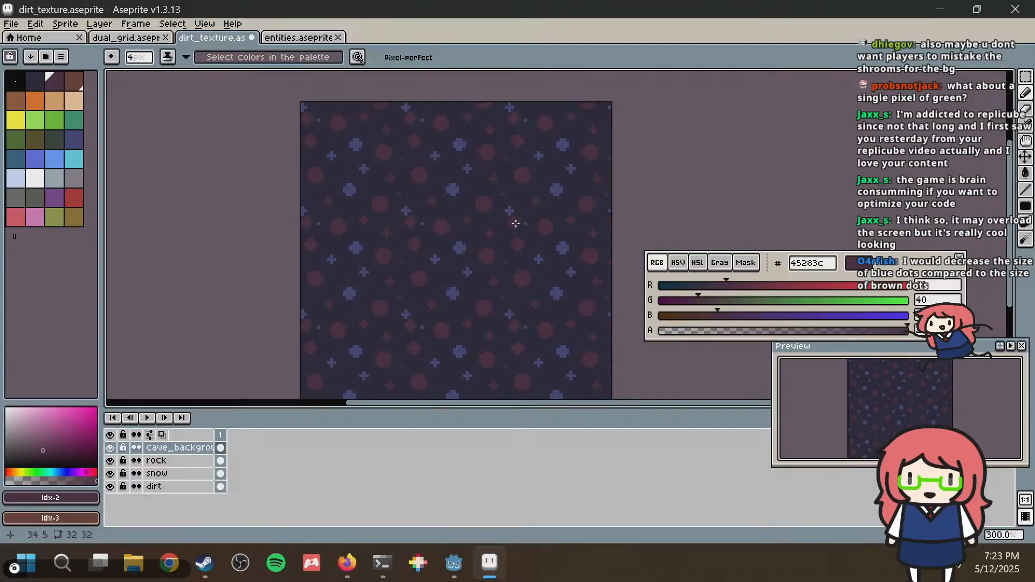
scroll(492, 258, "up", 3)
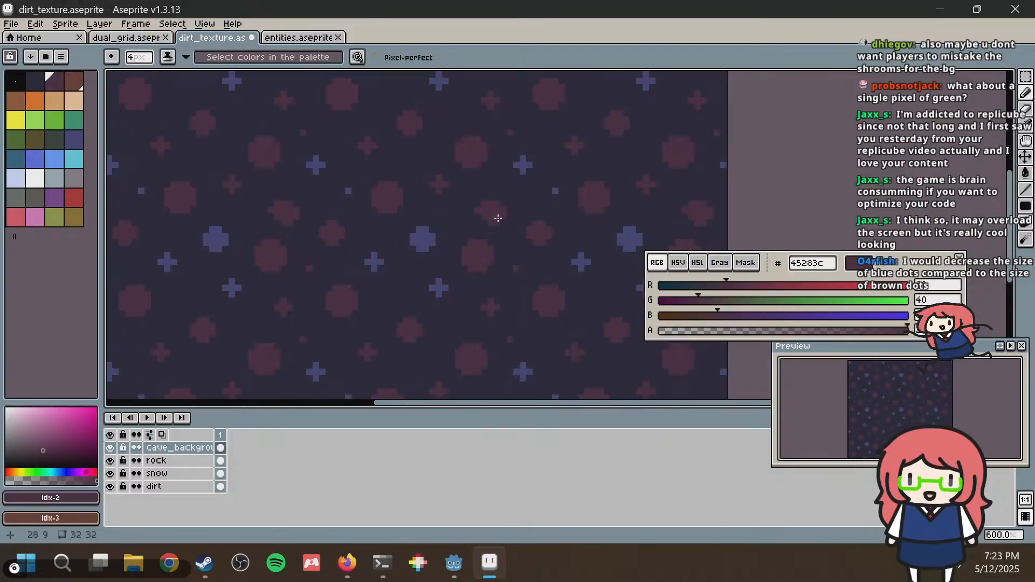
scroll(475, 229, "down", 1)
Sample the blue 3f3f74 again and recolor one of the tile's dark red crosses with the Paint Bucket, undoing a trial fill.
key("alt")
left_click(442, 228, "alt")
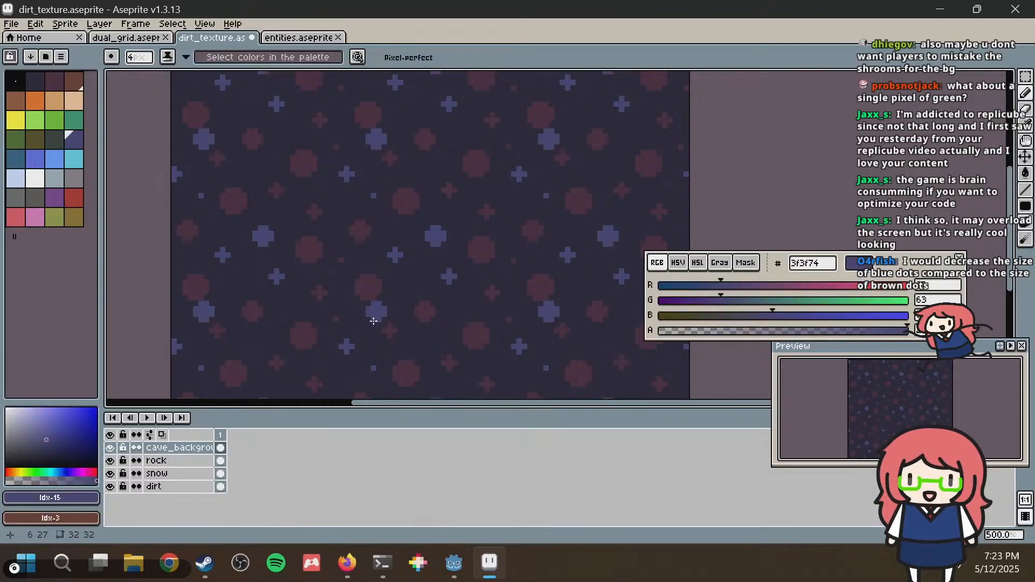
key("alt")
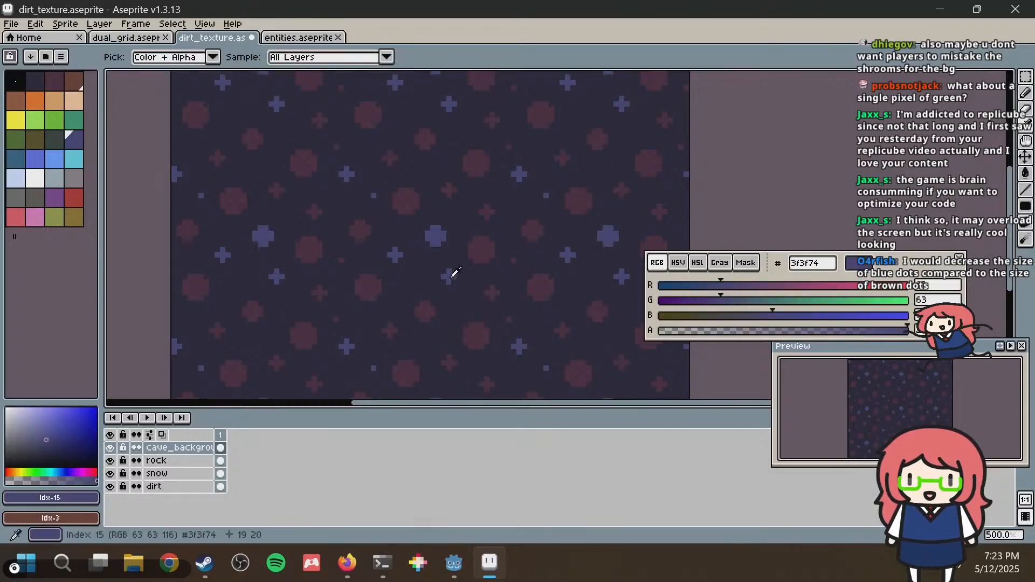
left_click(452, 283)
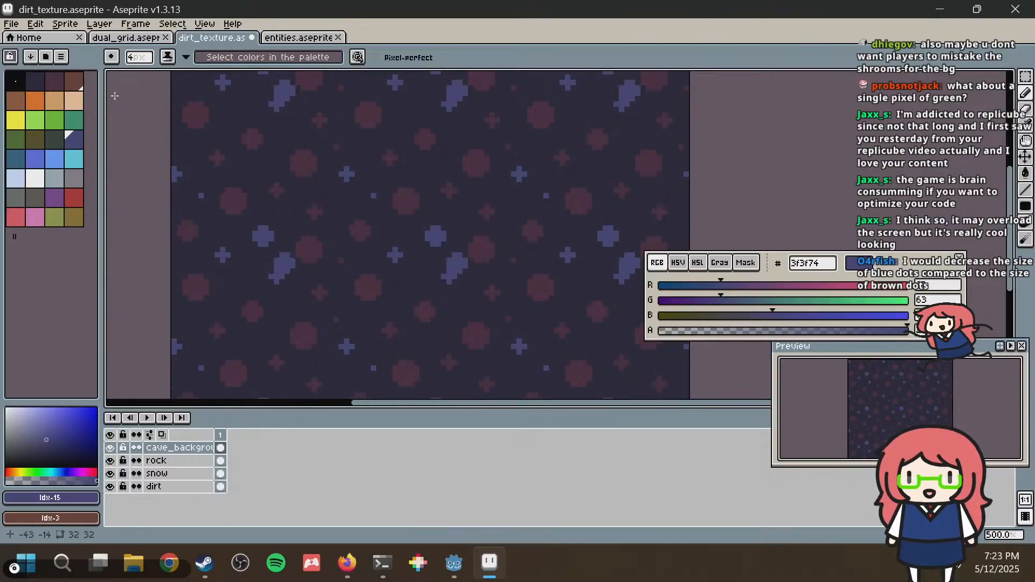
key("g")
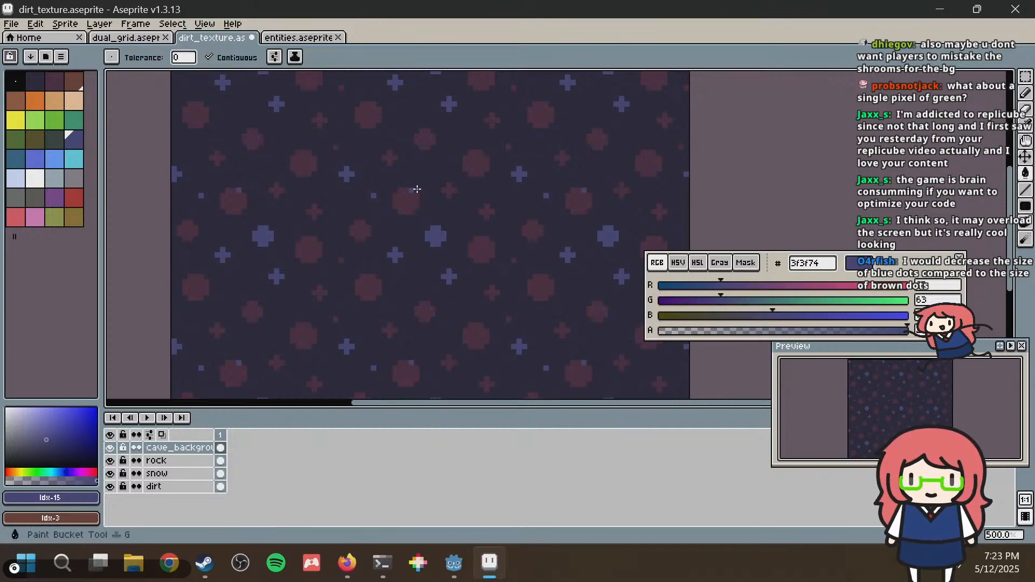
left_click(565, 156)
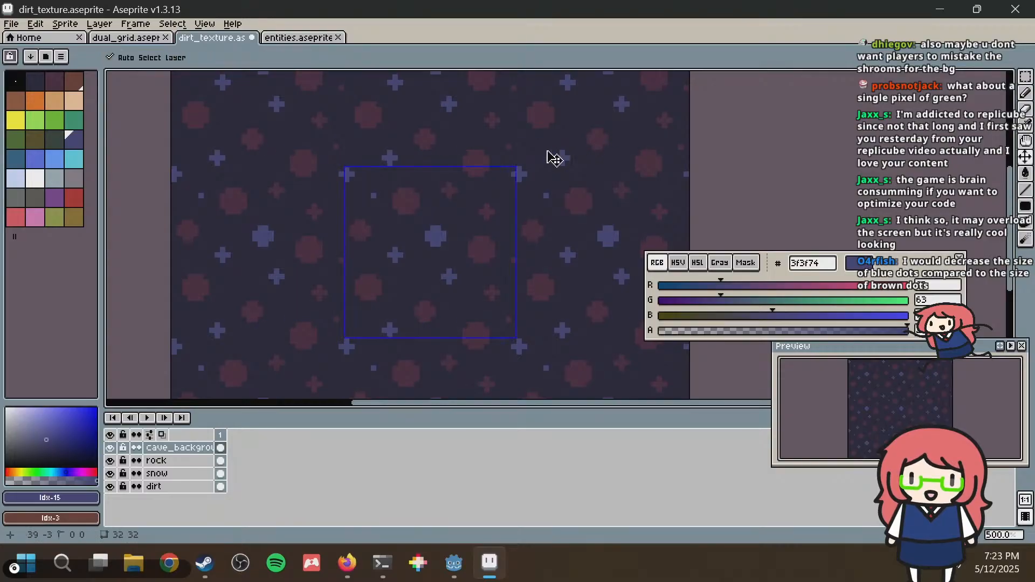
key("ctrl+z")
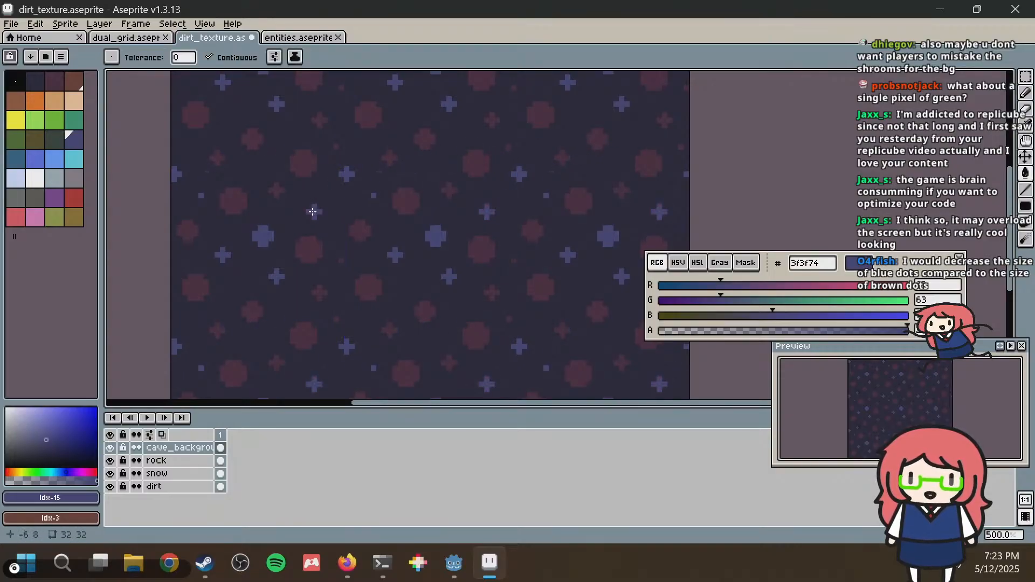
left_click(388, 155)
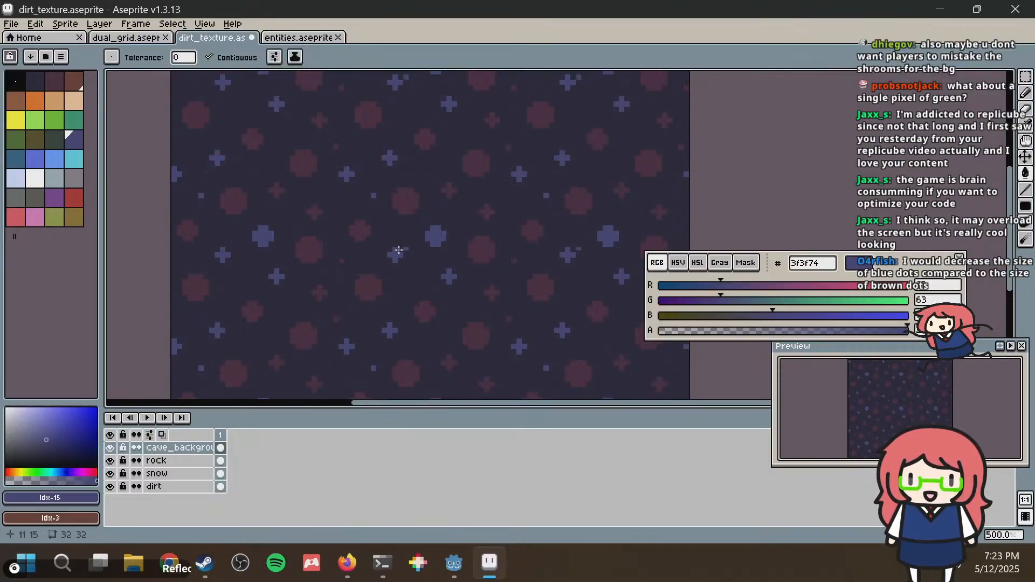
Save the texture, switch to Godot and reimport the cave background layer.
scroll(399, 250, "down", 3)
scroll(552, 234, "up", 2)
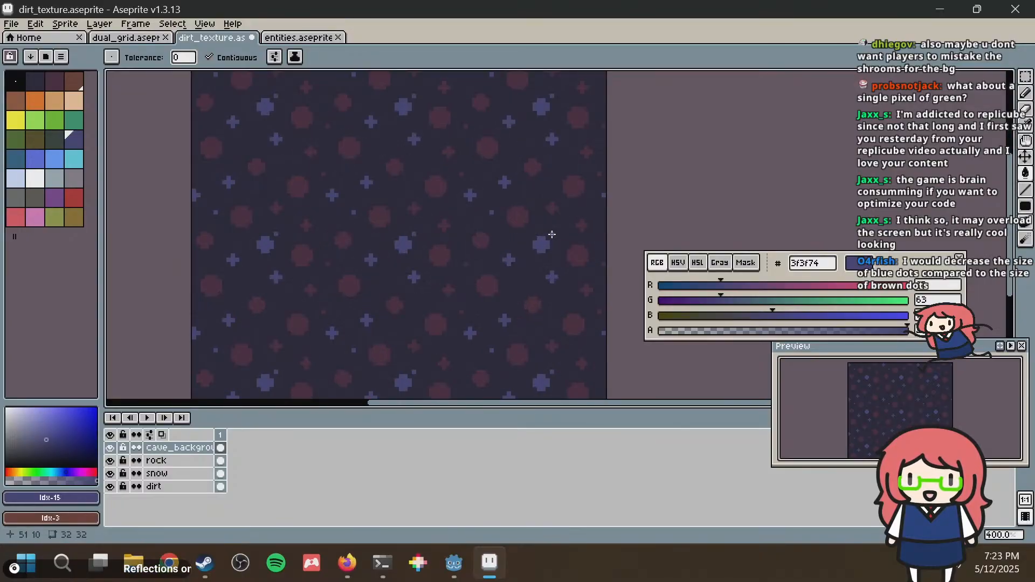
scroll(429, 212, "down", 1)
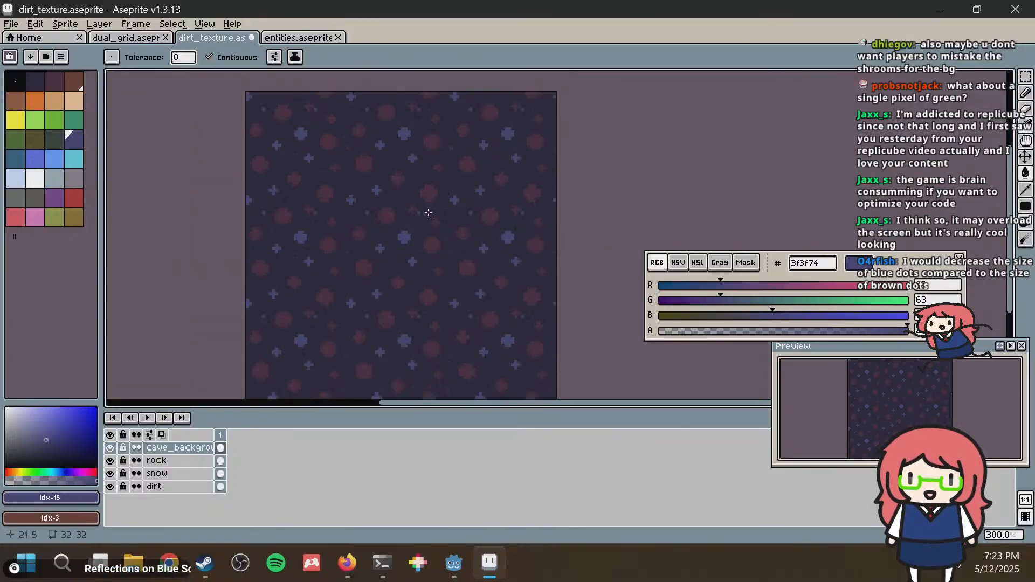
key("ctrl+s")
key("alt+Tab")
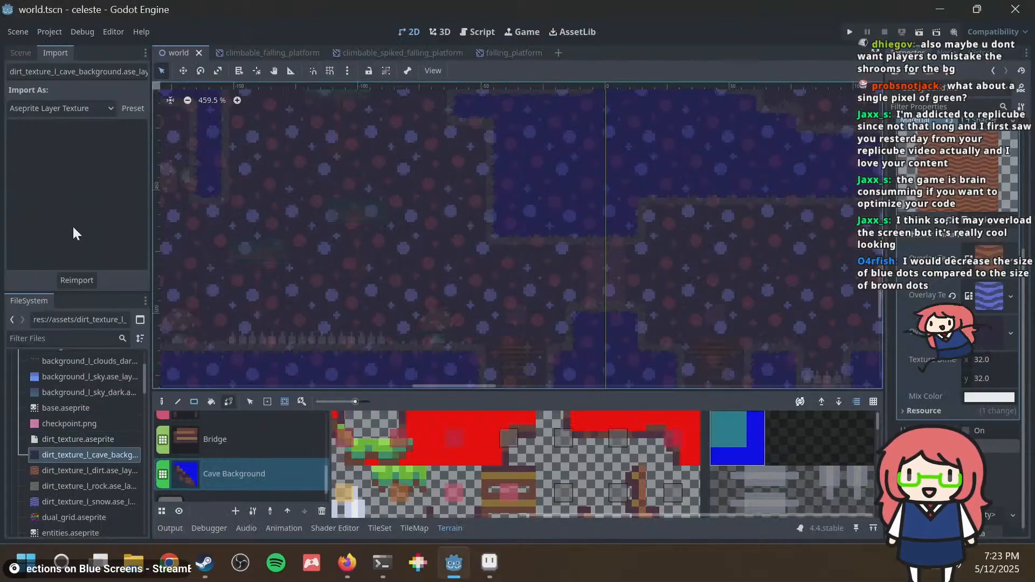
left_click(77, 280)
Run the game and move the character into the cave to check the revised dotted background.
key("F5")
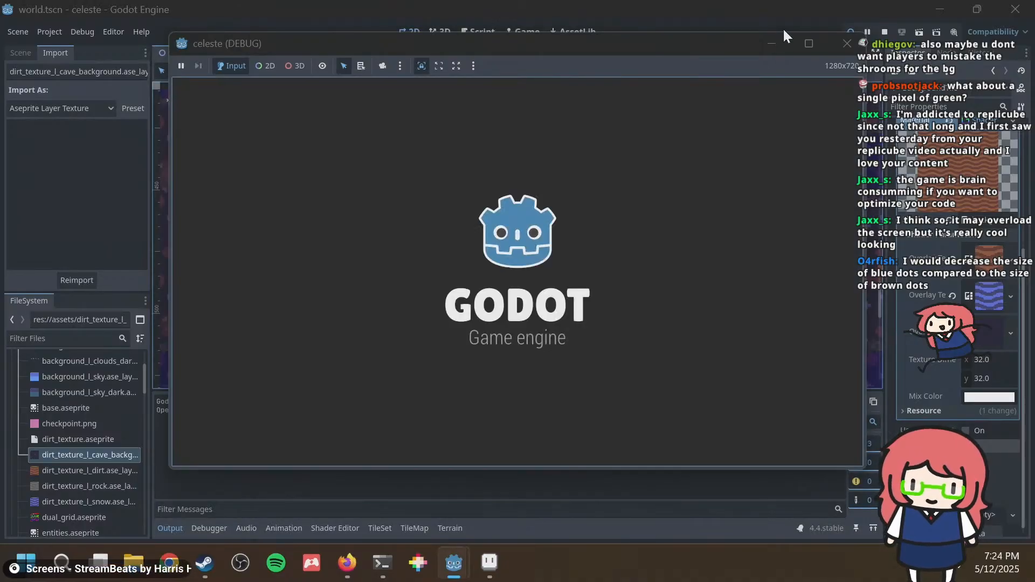
key("Left")
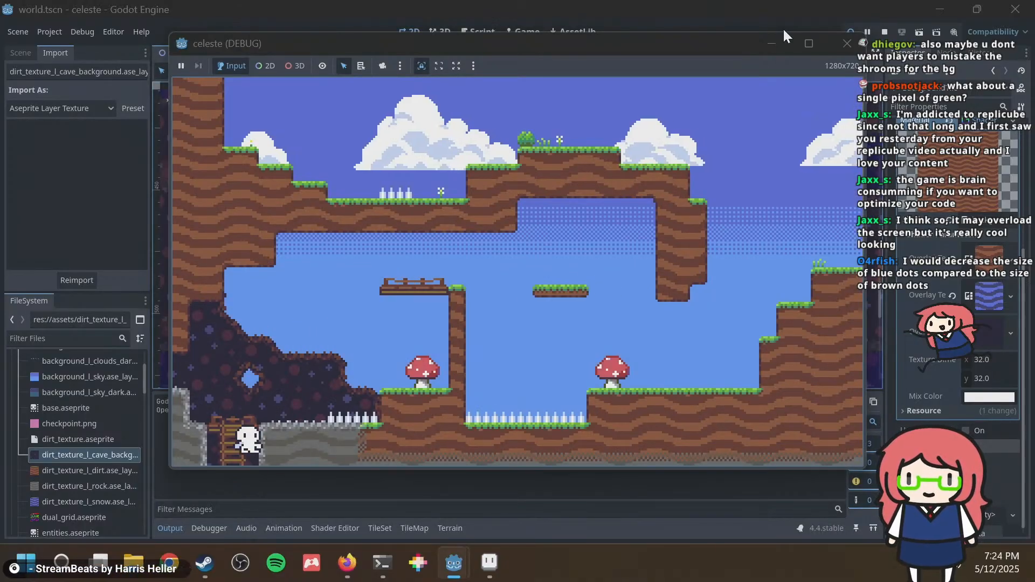
key("Right")
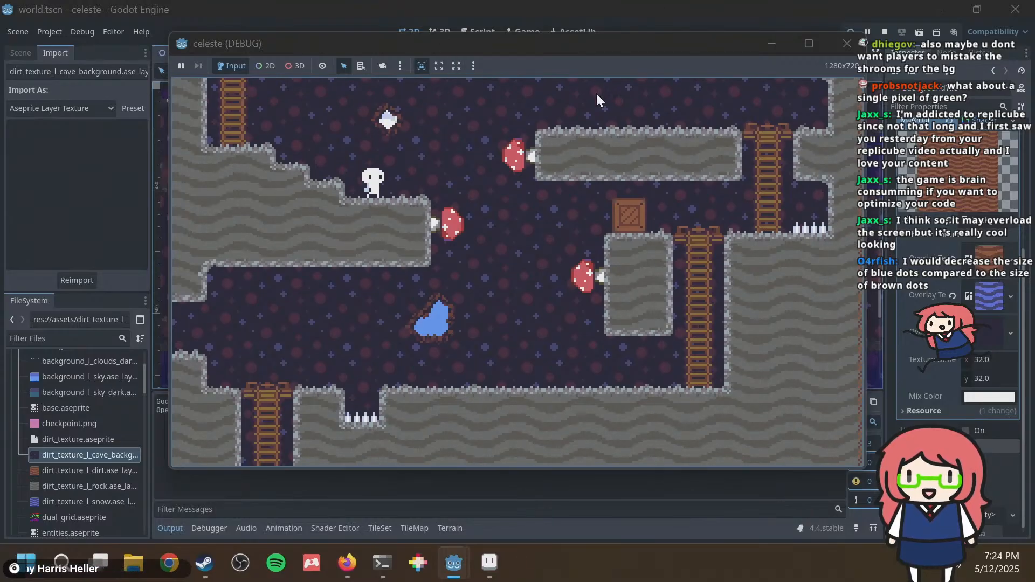
Playtest the cave by moving the character from the upper ledge into the neighbouring spike room, and close the running game.
key("Right")
key("space")
key("Left")
key("Left")
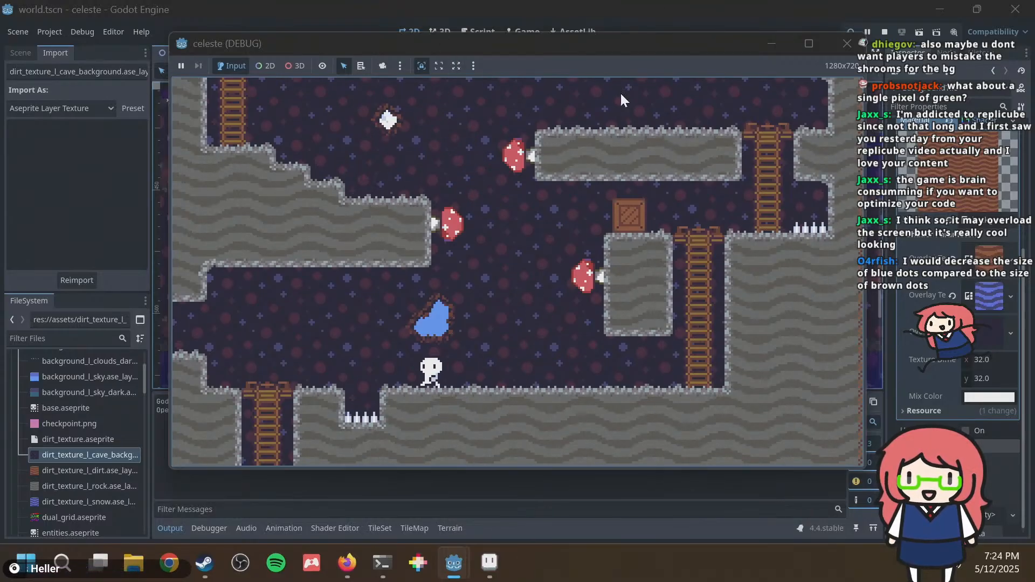
key("space")
key("space")
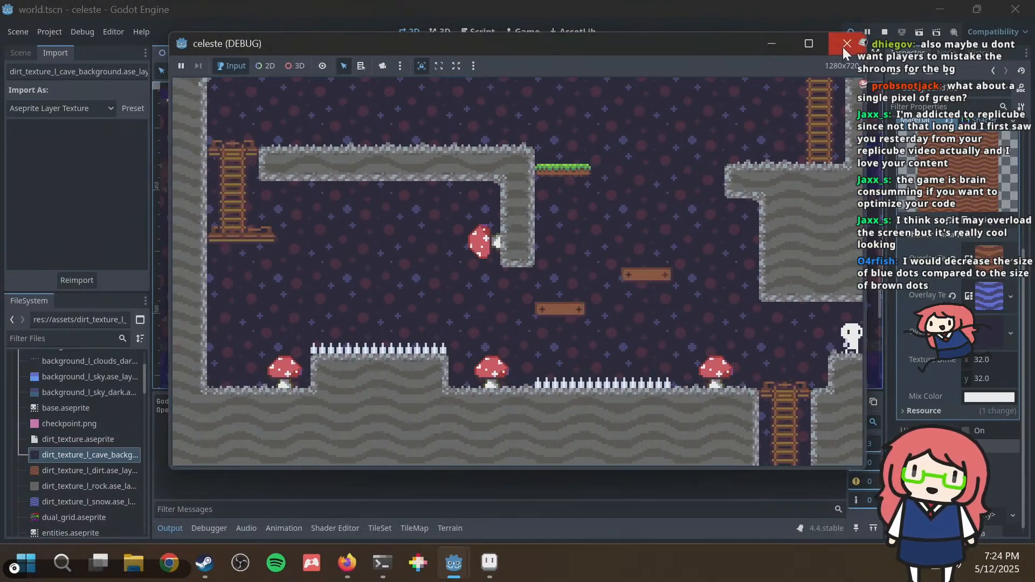
left_click(845, 44)
With the Cave Background terrain, cut a small irregular hole in the cave background above the stepped ledge and save the scene.
scroll(107, 447, "down", 2)
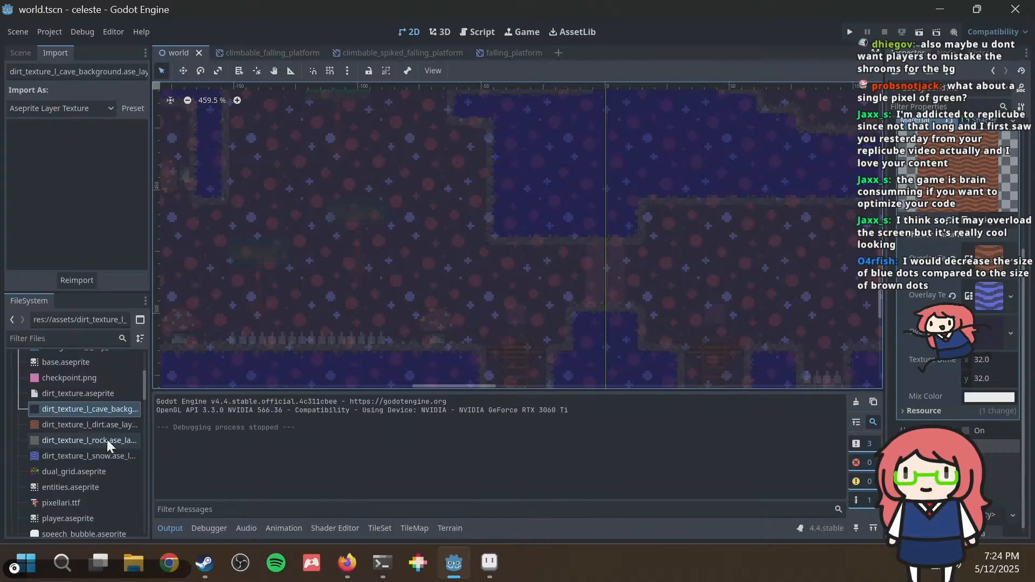
scroll(106, 439, "down", 3)
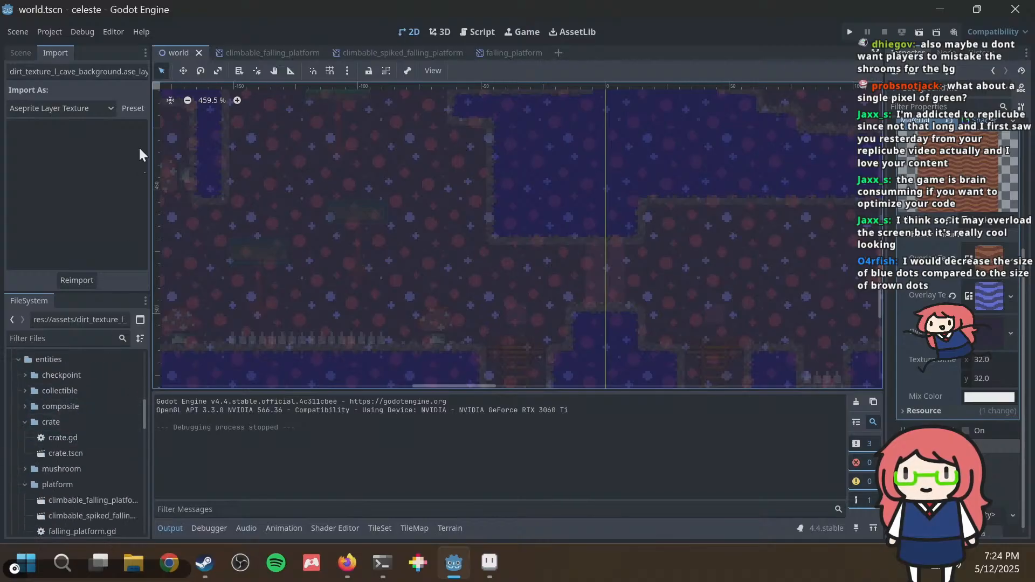
left_click(448, 527)
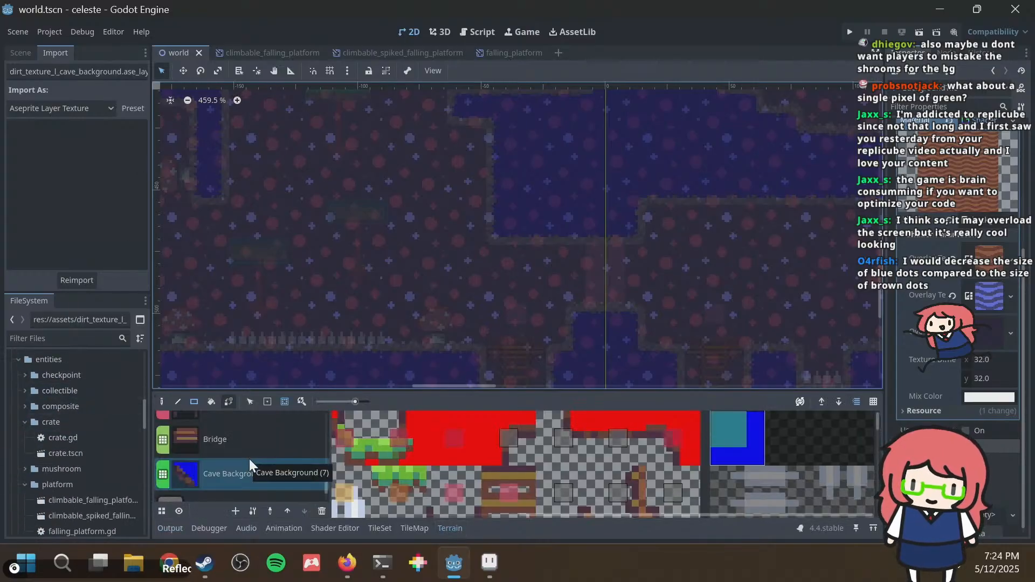
scroll(658, 173, "down", 6)
middle_click_drag(741, 134, 256, 306)
middle_click_drag(338, 245, 399, 162)
middle_click_drag(319, 207, 469, 192)
scroll(470, 188, "up", 5)
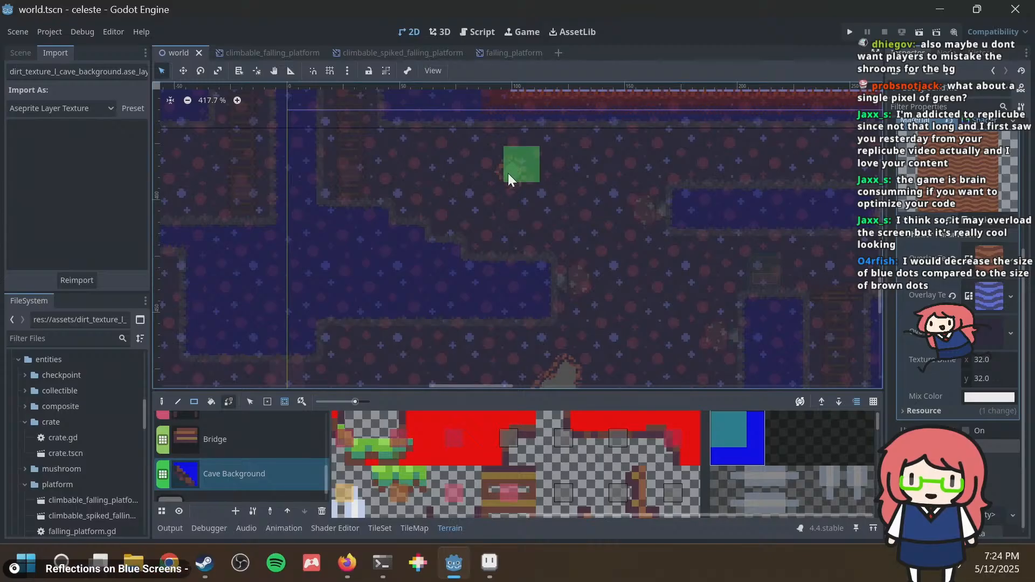
left_click(511, 171)
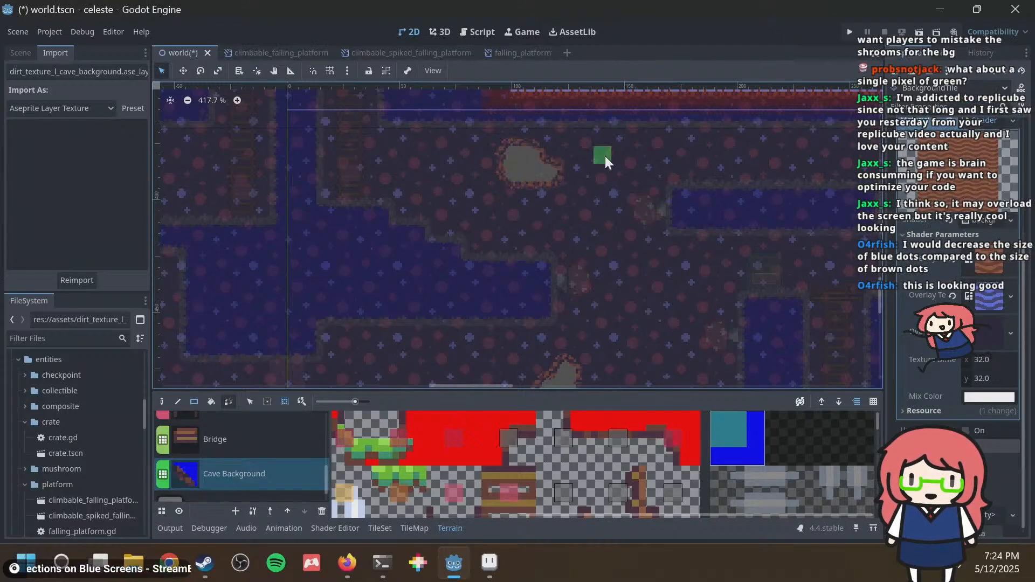
key("ctrl+s")
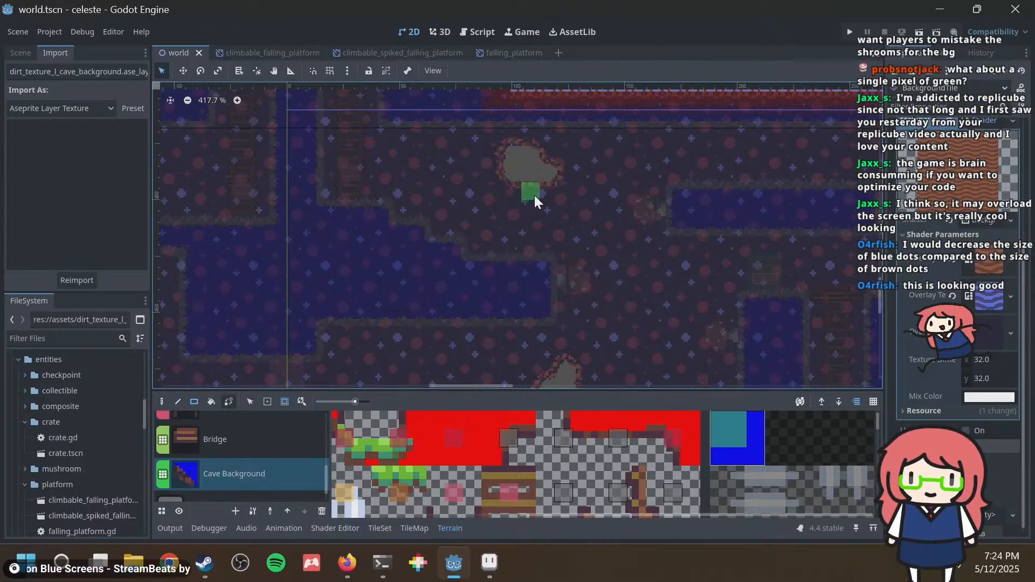
Try erasing rectangular areas of cave background around the two mushrooms on the lowest room's floor, right of the stepped wall.
scroll(564, 139, "down", 5)
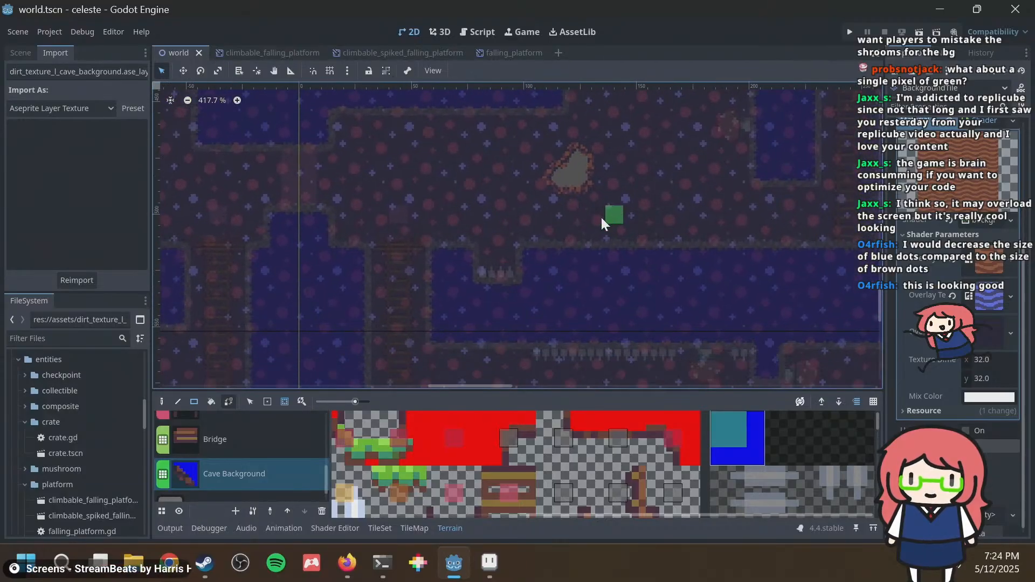
scroll(604, 221, "down", 7)
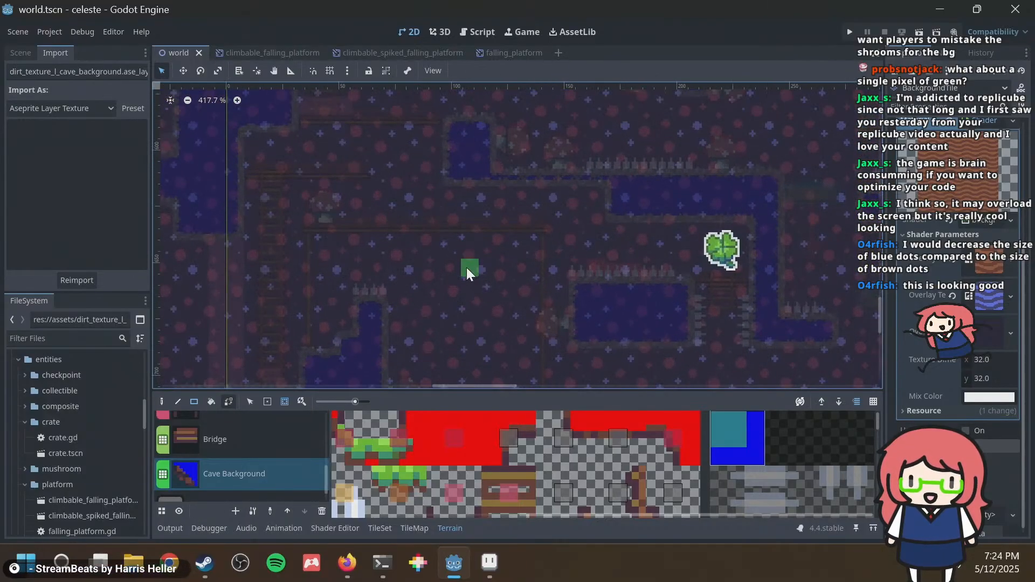
scroll(467, 274, "down", 2)
left_click_drag(407, 213, 459, 286)
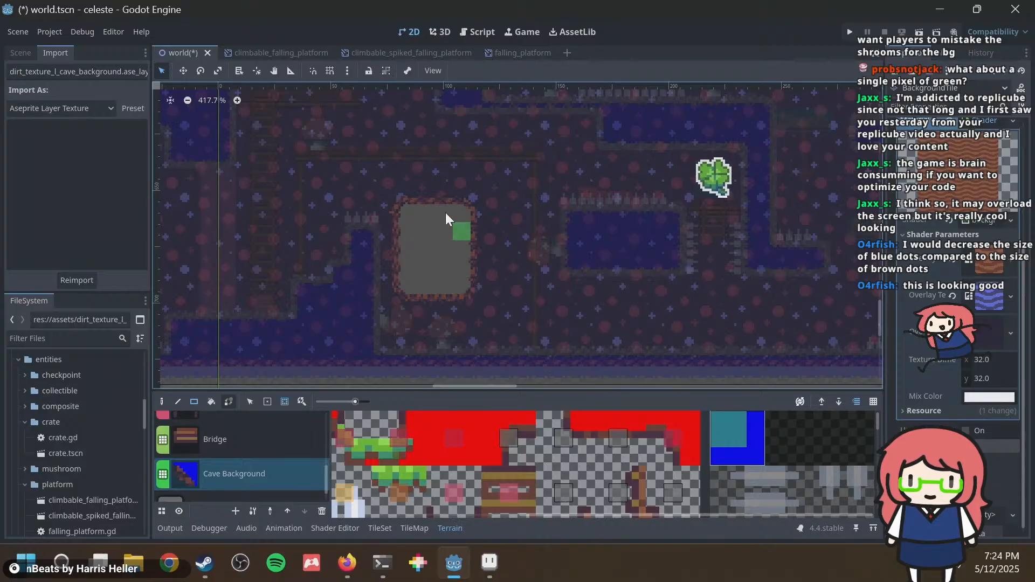
key("ctrl+z")
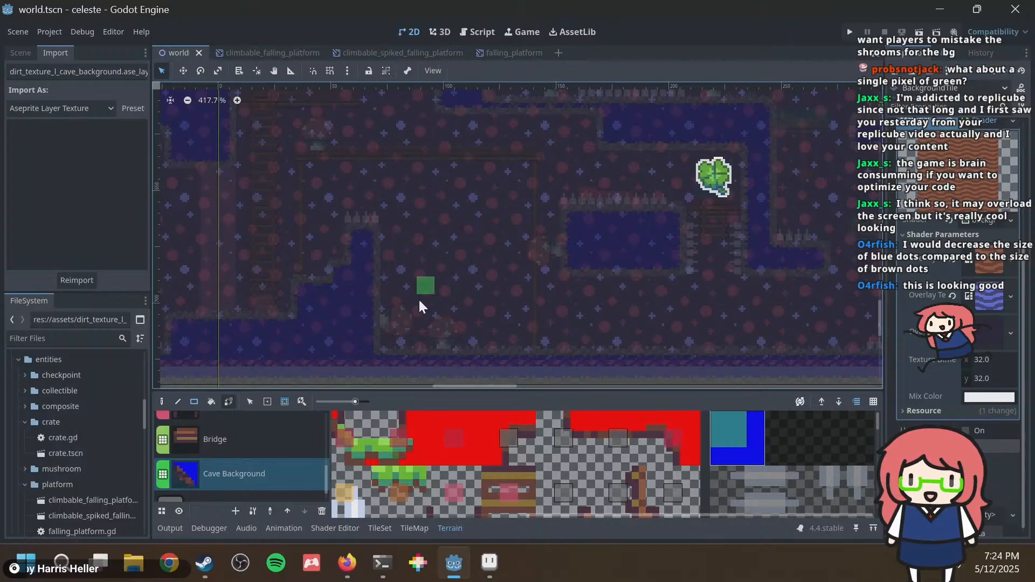
left_click_drag(370, 358, 502, 255)
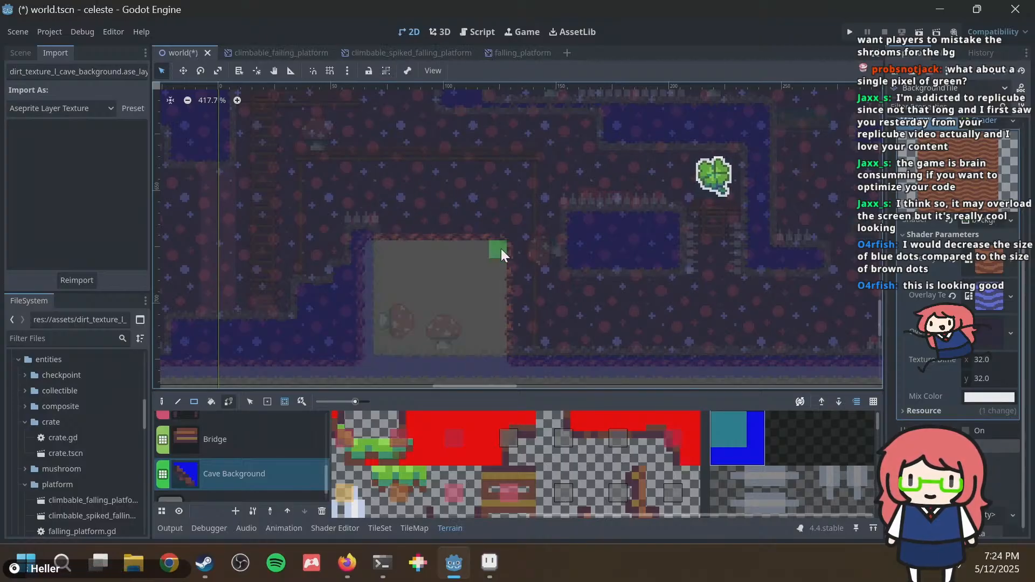
key("ctrl+z")
mouse_move(379, 262)
left_mouse_down()
mouse_move(451, 324)
mouse_move(418, 335)
left_mouse_up()
key("ctrl+z")
Cut a small hole in the background right of the stepped wall and a rectangular opening under the spiked ledge at the outer wall.
left_click(431, 218)
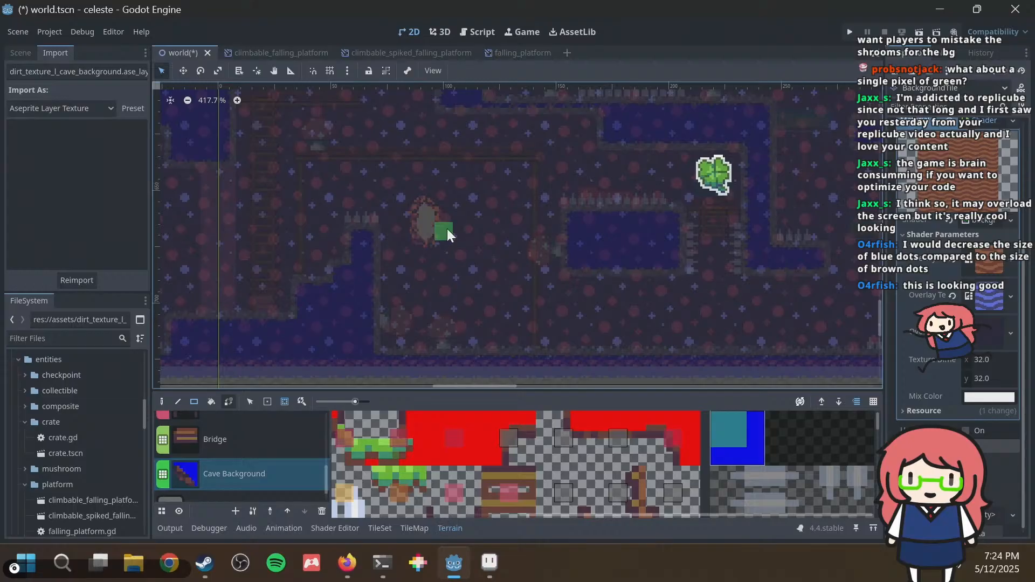
scroll(539, 195, "right", 10)
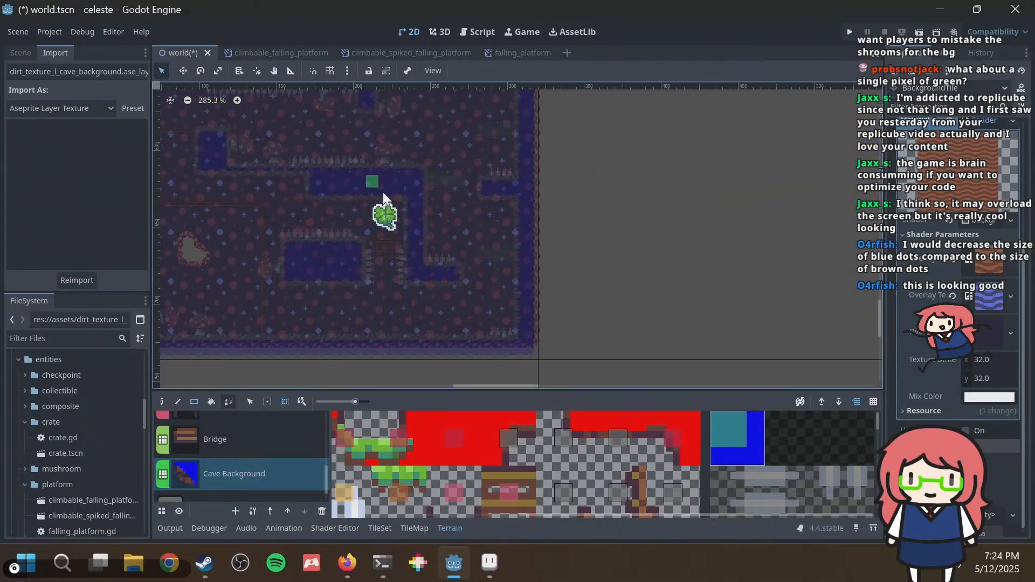
left_click_drag(511, 188, 563, 222)
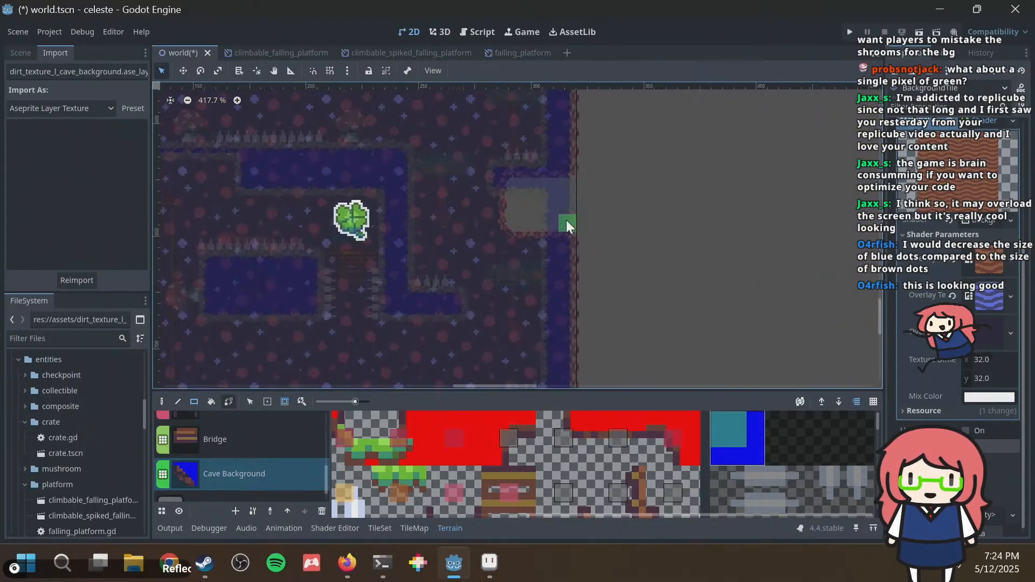
Cut a narrow diagonal hole in the cave background near the ceiling of the corridor above the clover room.
scroll(563, 224, "down", 3)
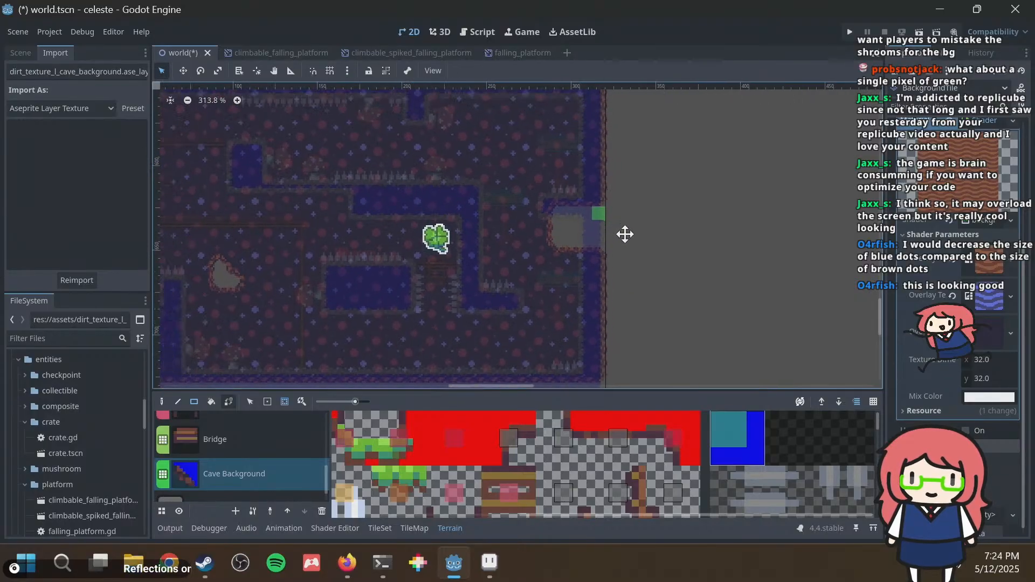
middle_click_drag(513, 222, 531, 236)
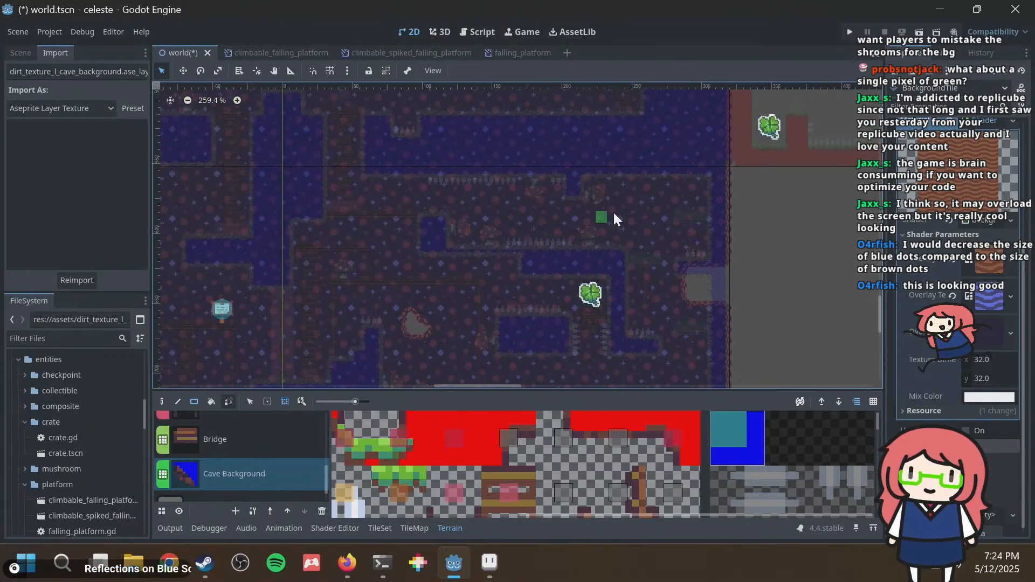
scroll(646, 203, "up", 5)
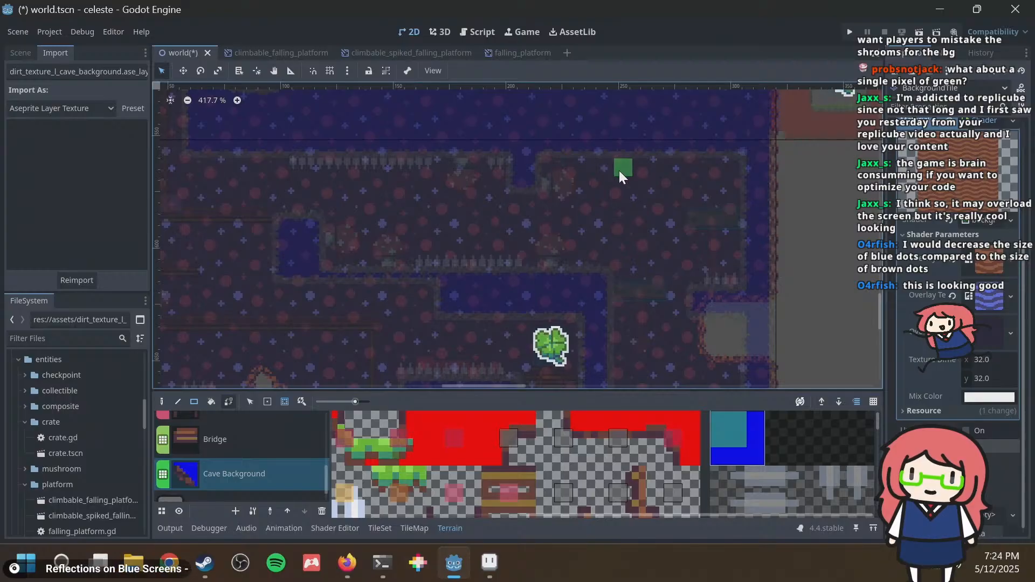
scroll(636, 229, "down", 3)
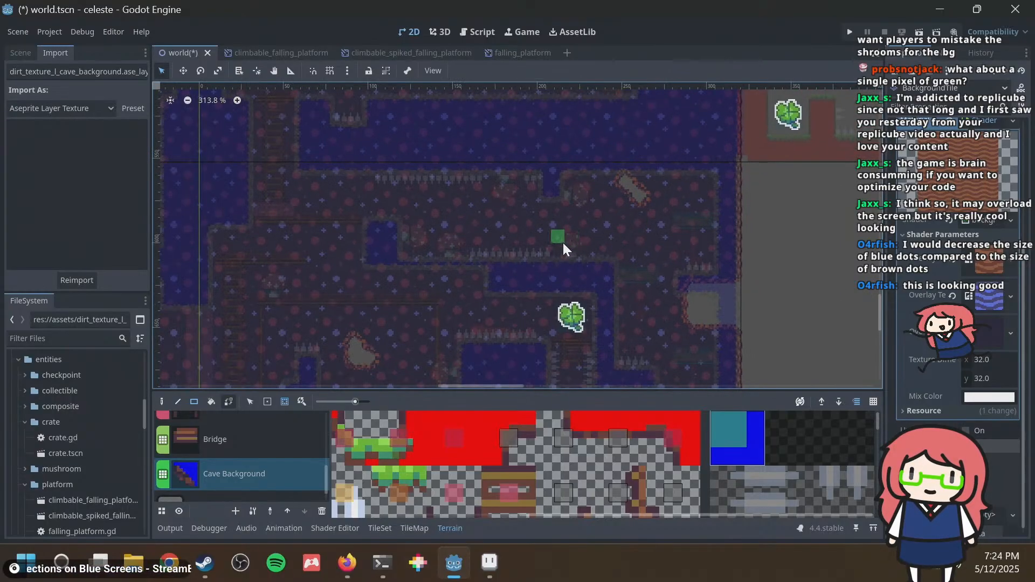
Cut an irregular, roughly heart-shaped hole in the cave background in the open cavern left of the sign.
middle_click_drag(423, 264, 581, 219)
middle_click_drag(432, 221, 694, 197)
scroll(666, 214, "down", 2)
middle_click_drag(379, 247, 445, 249)
scroll(491, 246, "up", 7)
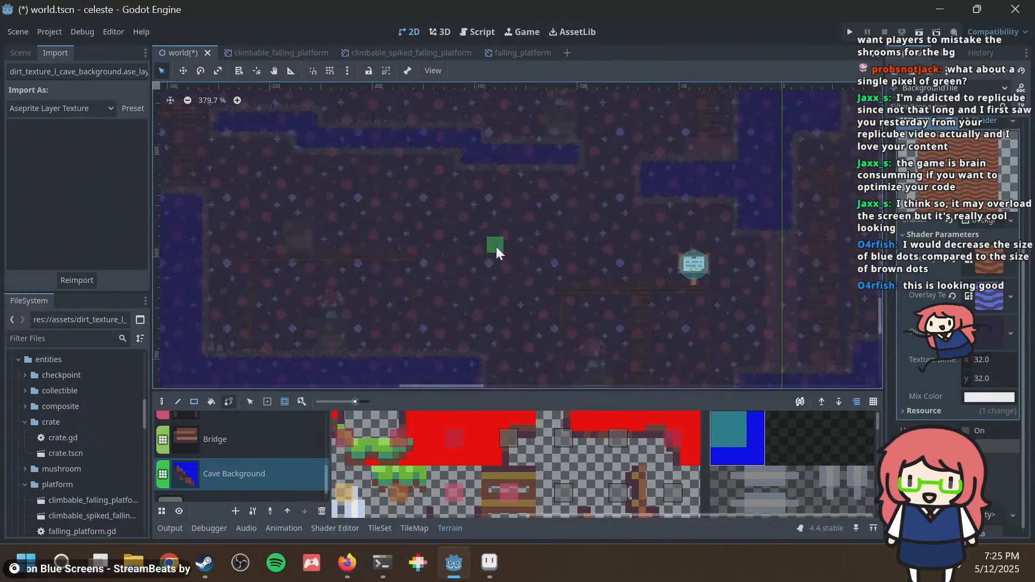
left_click_drag(460, 221, 489, 253)
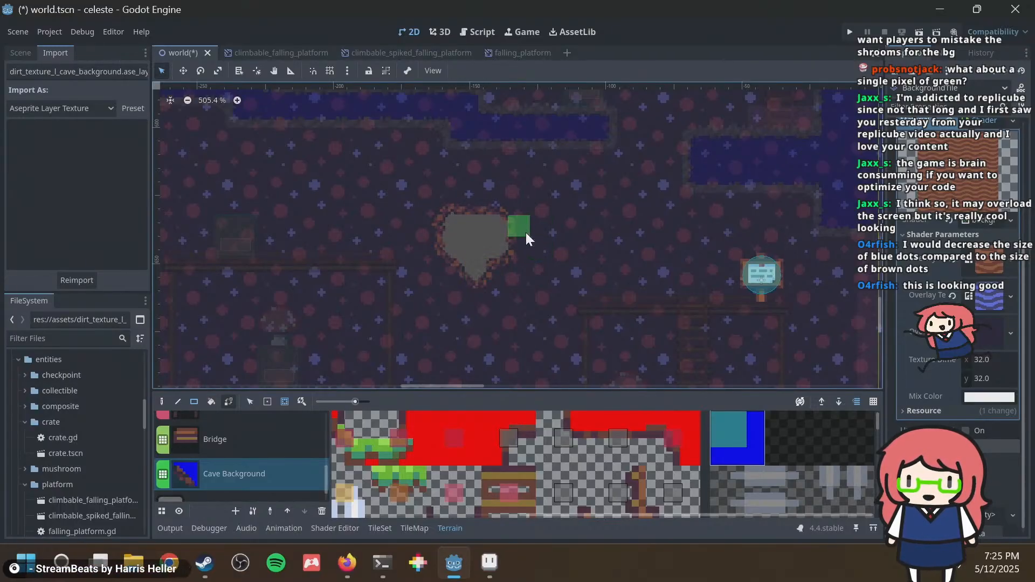
right_click(496, 198)
scroll(560, 231, "down", 5)
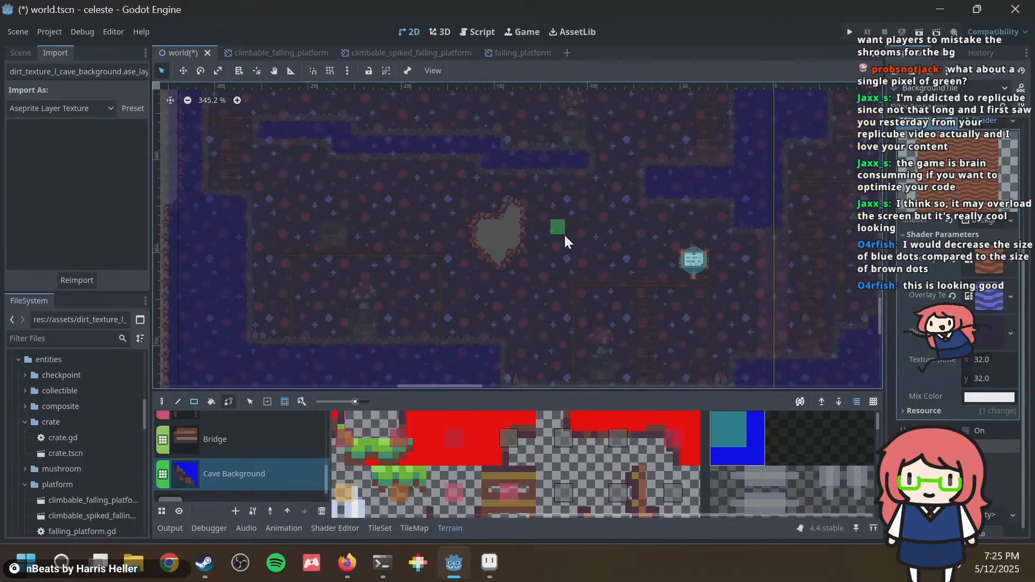
middle_click_drag(531, 248, 589, 313)
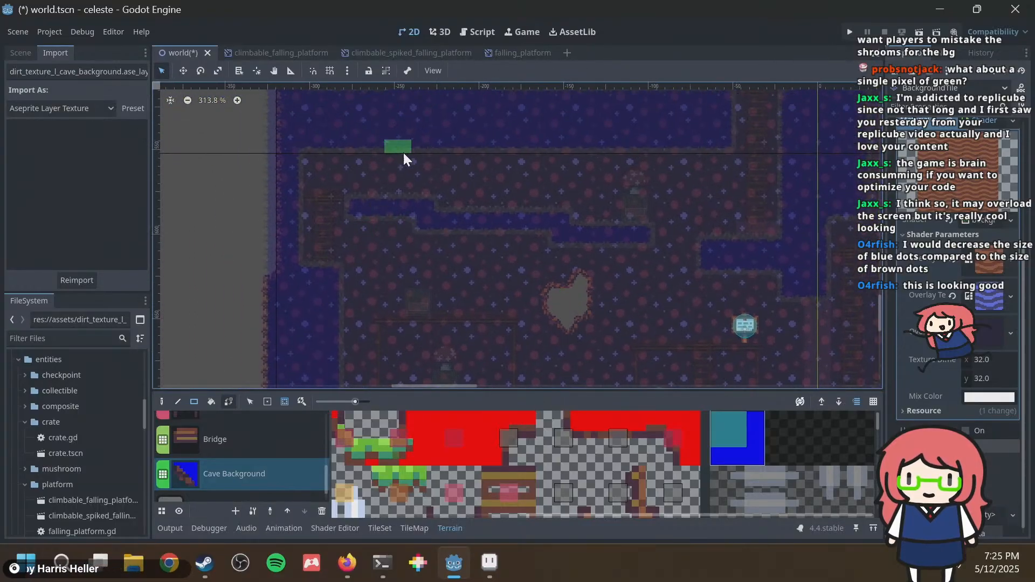
key("ctrl+z")
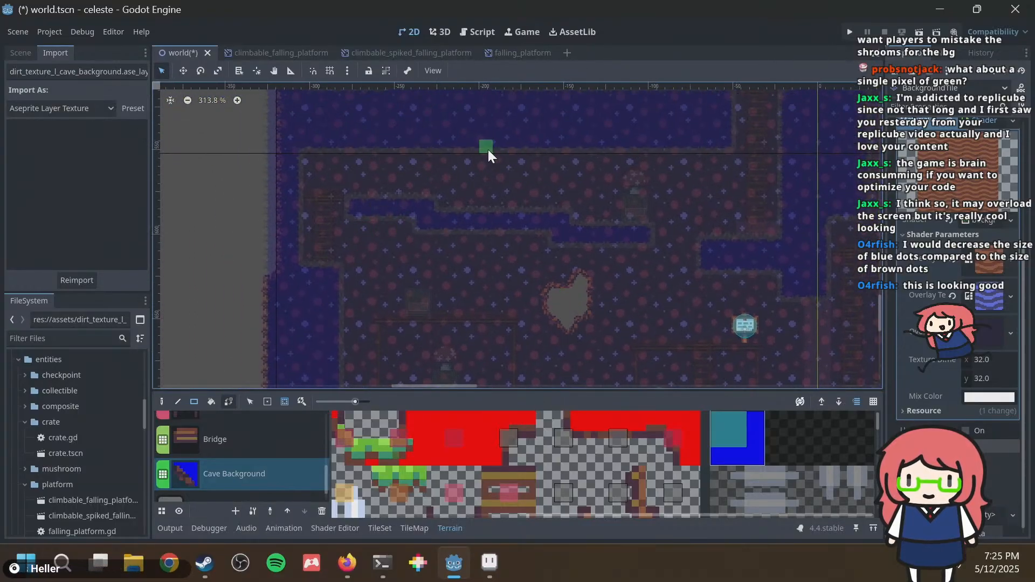
Cut a small hole in the background right of the hanging wall and a larger irregular one to its left under the platform.
middle_click_drag(787, 173, 548, 353)
middle_click_drag(456, 207, 593, 262)
scroll(539, 205, "up", 3)
scroll(534, 200, "up", 4)
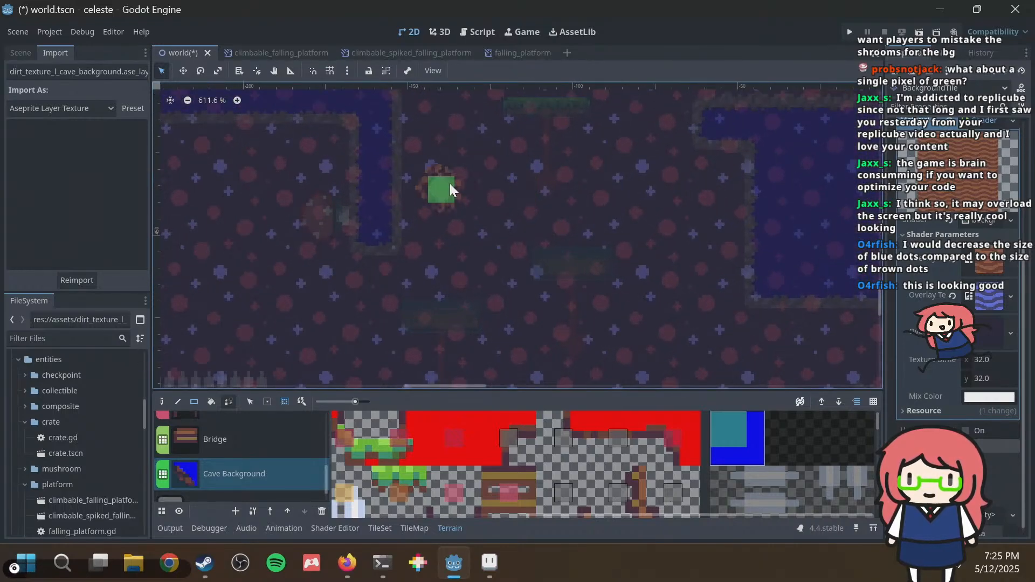
middle_click_drag(346, 223, 531, 251)
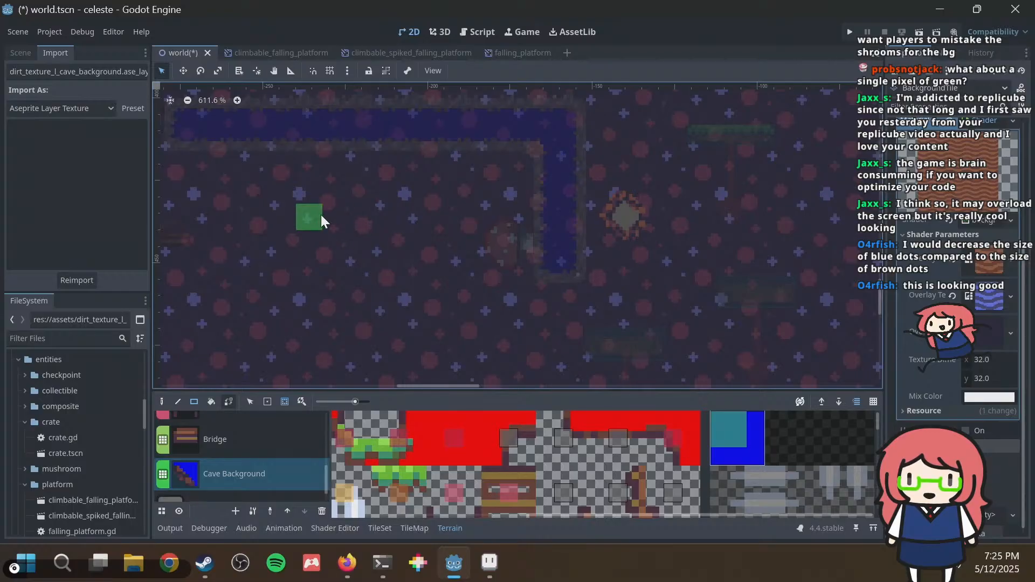
right_click_drag(321, 215, 348, 241)
In the cave room beneath the grassy surface, cut one irregular background hole near the ceiling and another beside the dirt wall on the right.
middle_click_drag(366, 244, 572, 225)
scroll(528, 159, "down", 2)
key("ctrl+z")
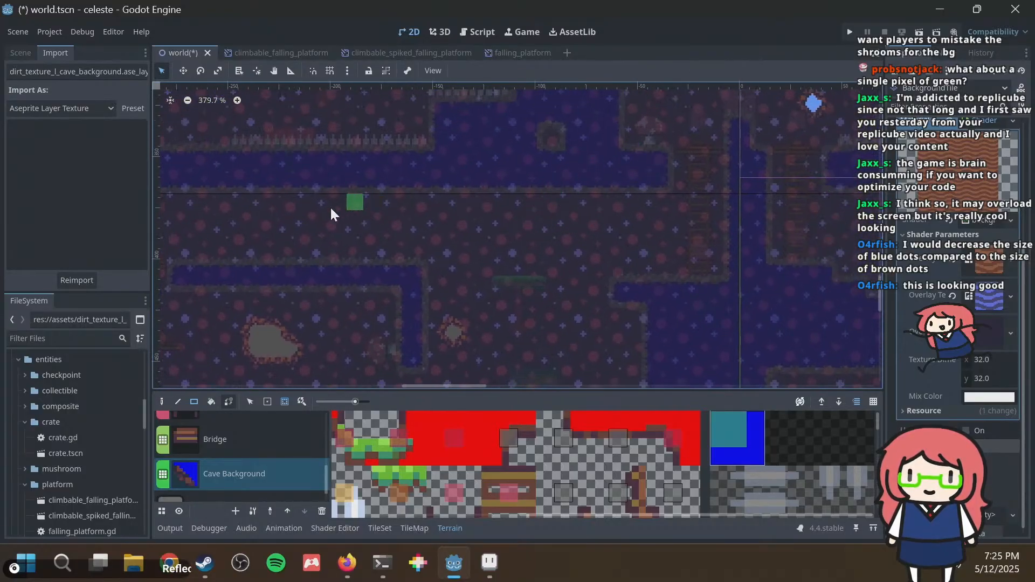
right_click(322, 220)
middle_click_drag(401, 202, 624, 286)
scroll(561, 169, "down", 4)
middle_click_drag(560, 168, 438, 252)
scroll(451, 221, "up", 2)
right_click(459, 221)
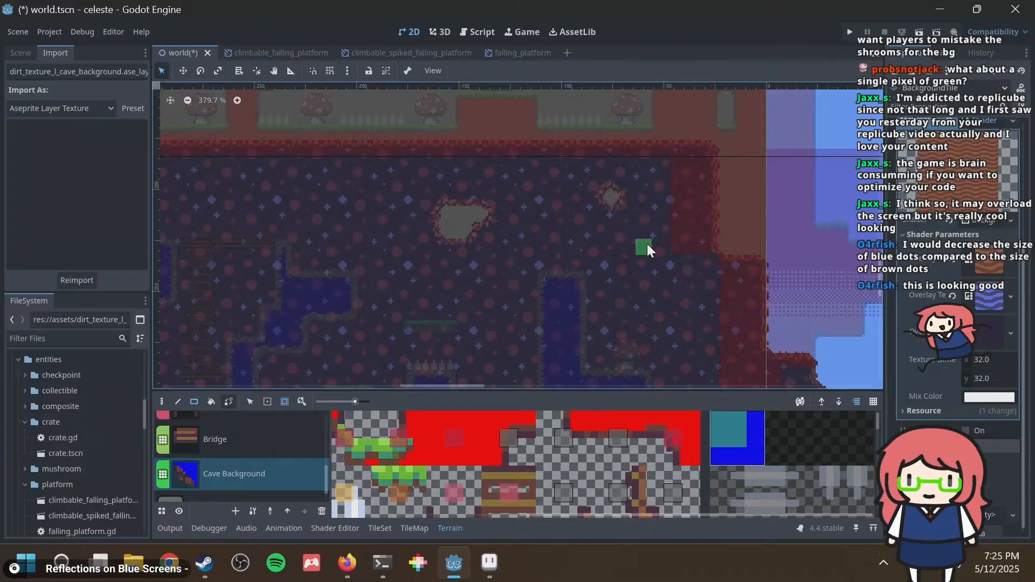
key("ctrl+z")
right_click(670, 305)
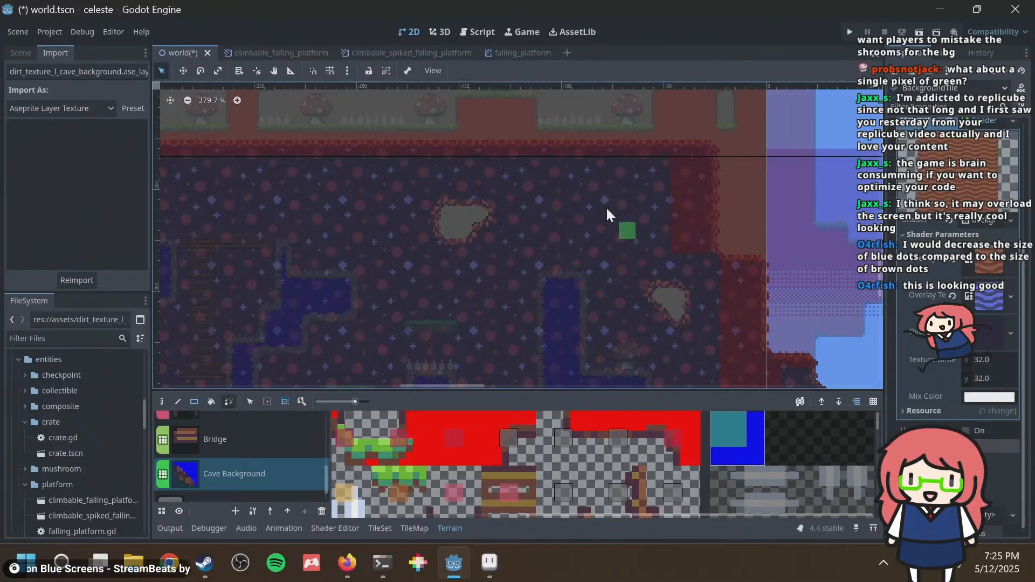
Cut a wide opening with rounded upper corners in the cave background at the floor beneath the spiked platform, and run the project.
middle_click_drag(590, 200, 759, 210)
scroll(485, 209, "down", 7)
middle_click_drag(345, 216, 522, 196)
middle_click_drag(423, 275, 455, 241)
scroll(456, 241, "up", 5)
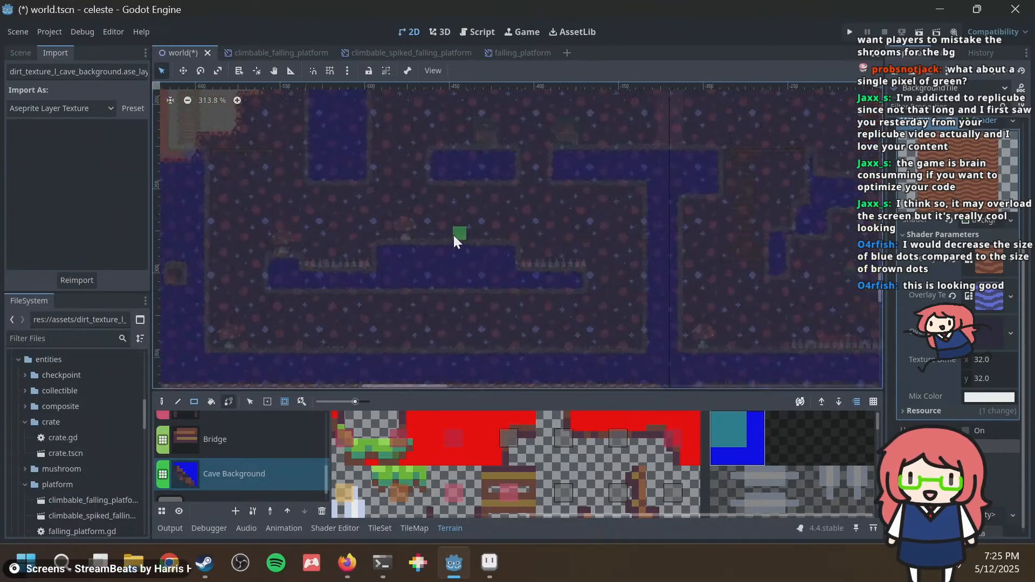
scroll(431, 252, "up", 4)
left_click_drag(356, 291, 551, 222)
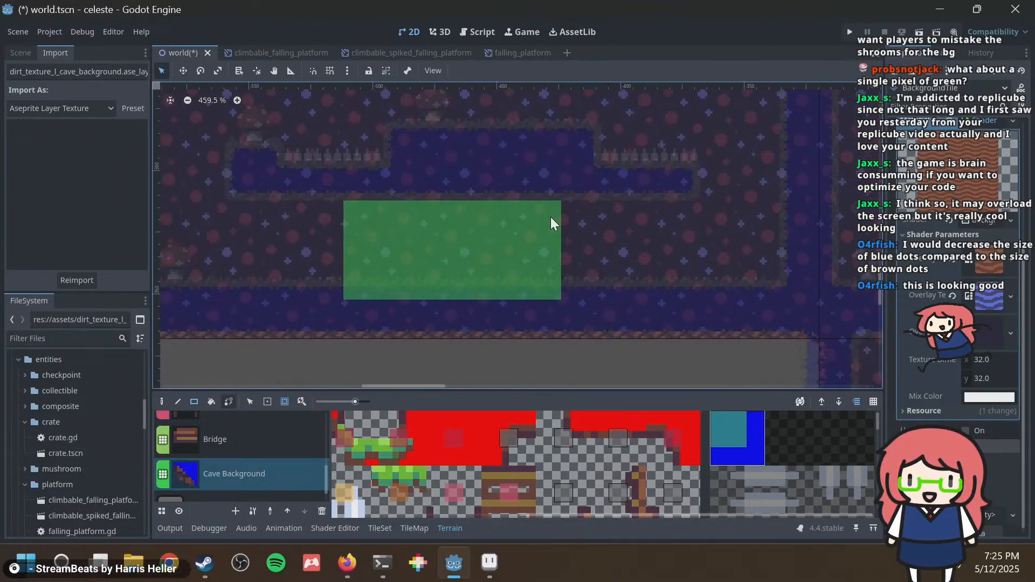
right_click_drag(550, 218, 527, 255)
right_click_drag(393, 232, 474, 218)
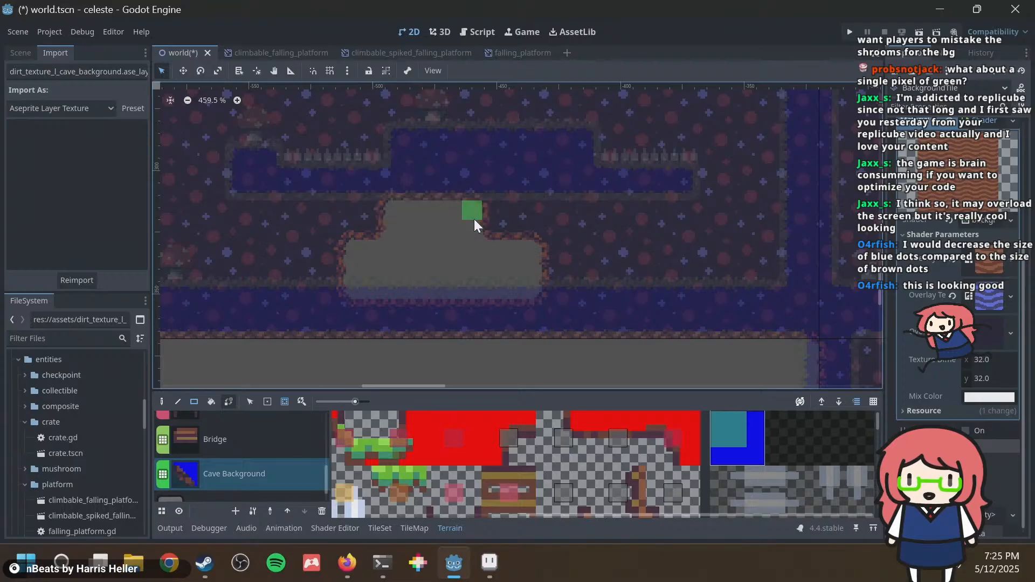
key("ctrl+z")
right_click_drag(390, 224, 489, 226)
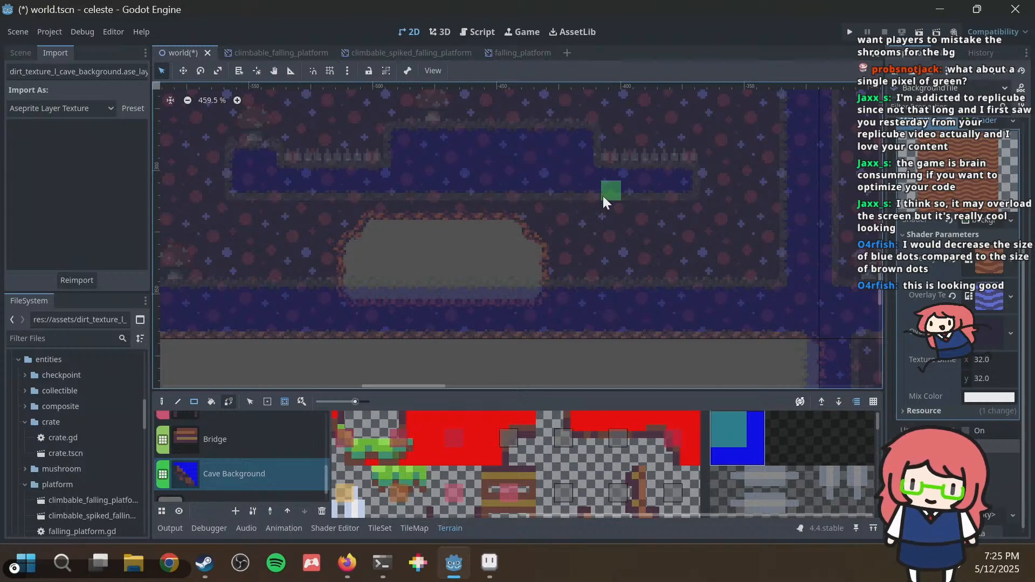
key("F5")
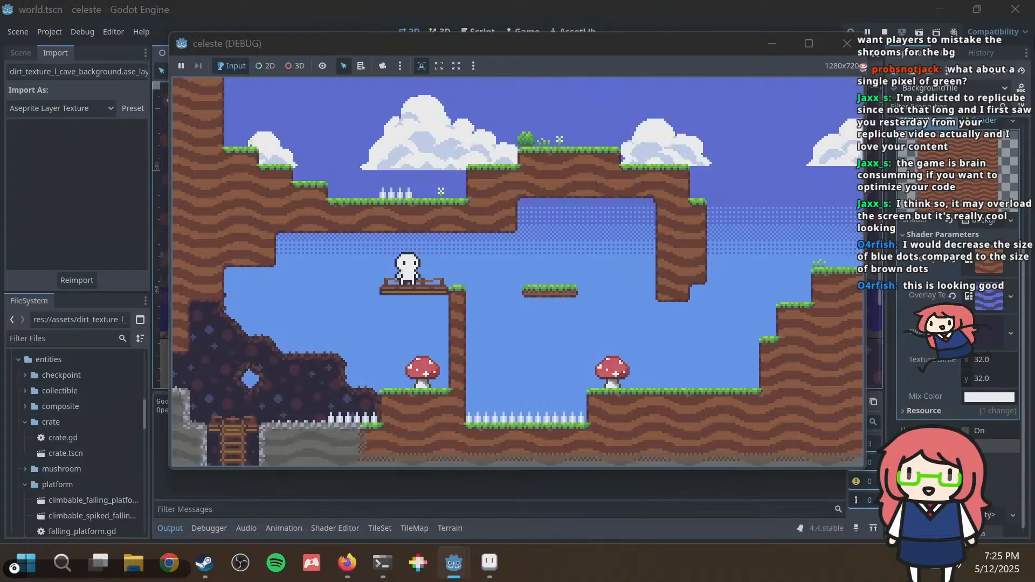
Playtest from the surface down the ladders through the cave into the clover room, examining the background holes along the route.
key("Left")
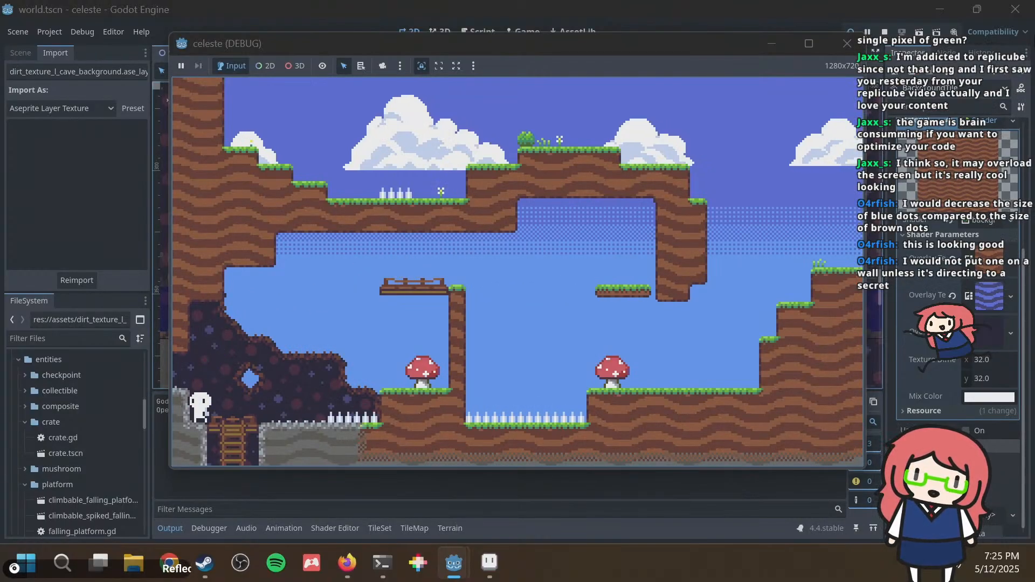
key("Right")
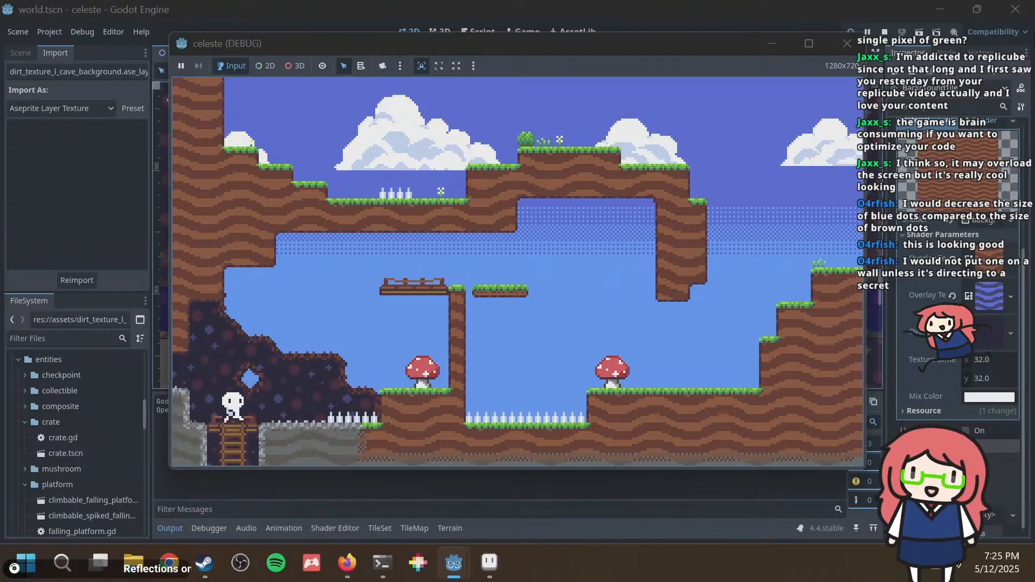
key("Down")
key("Right")
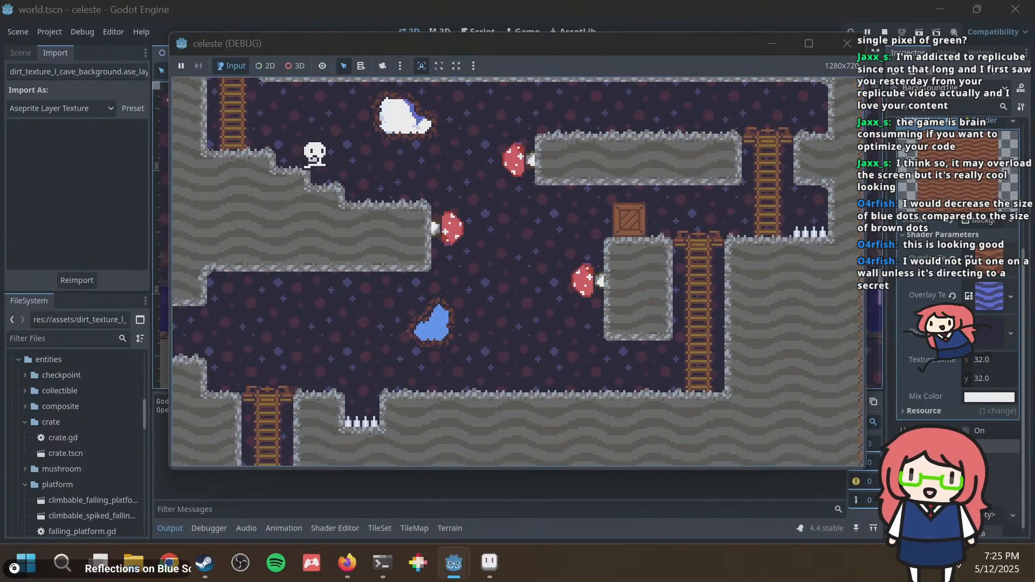
key("Right")
key("space")
key("Left")
key("space")
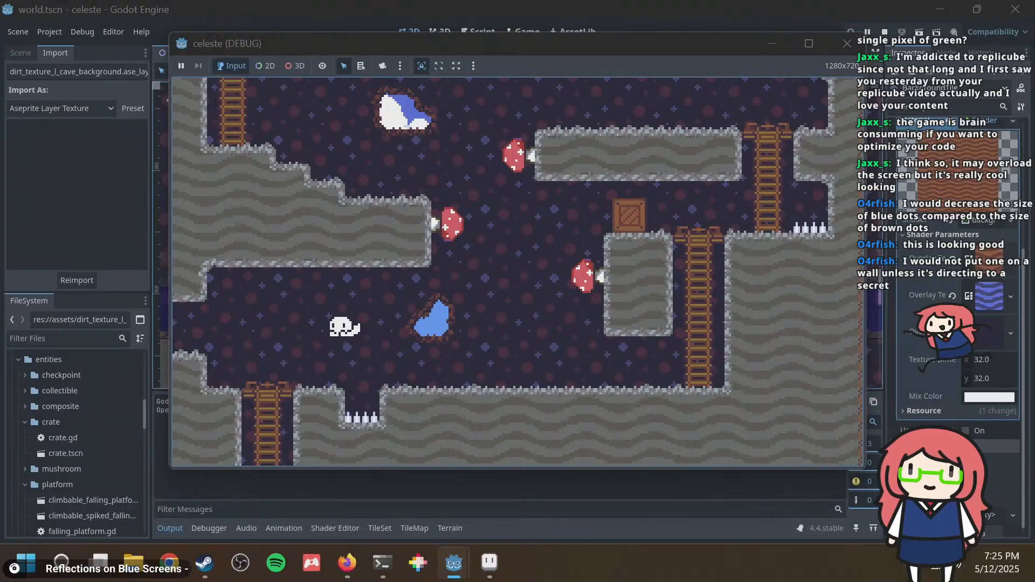
key("Down")
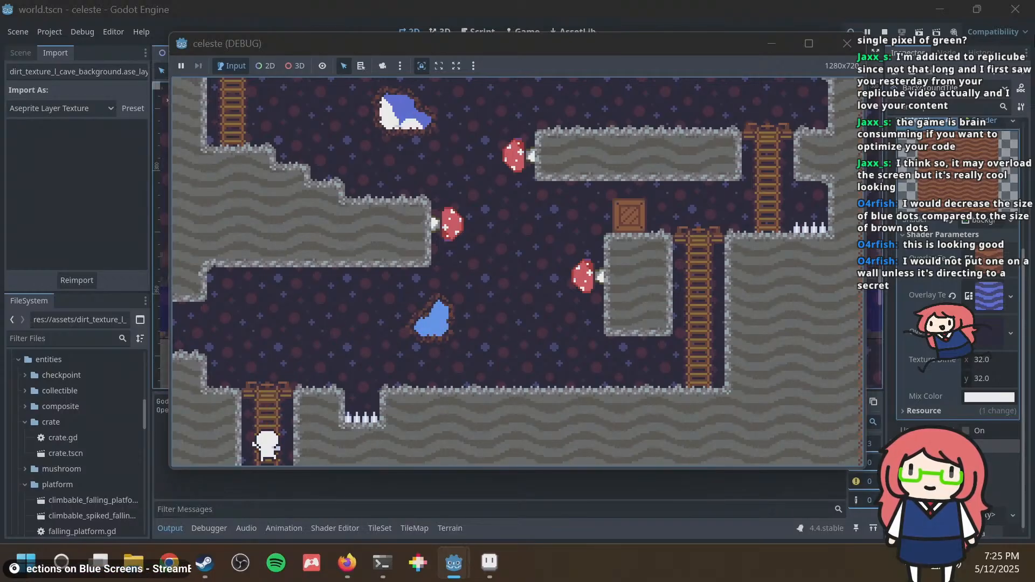
key("Right")
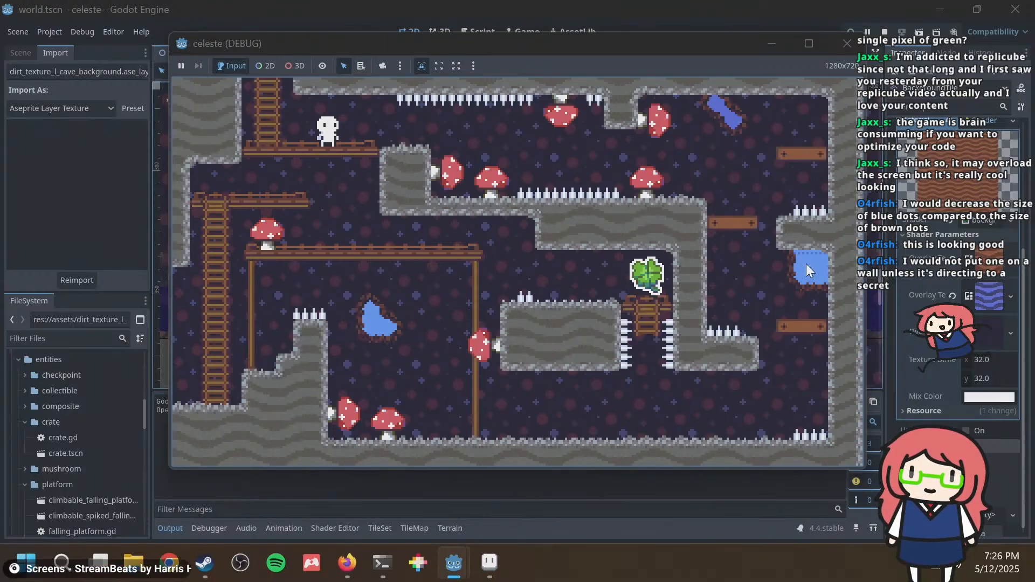
Return to the world scene in the editor and undo the last four terrain rectangle edits.
key("alt+Tab")
scroll(493, 230, "down", 7)
key("ctrl+z")
key("ctrl+z")
key("ctrl+z")
key("ctrl+z")
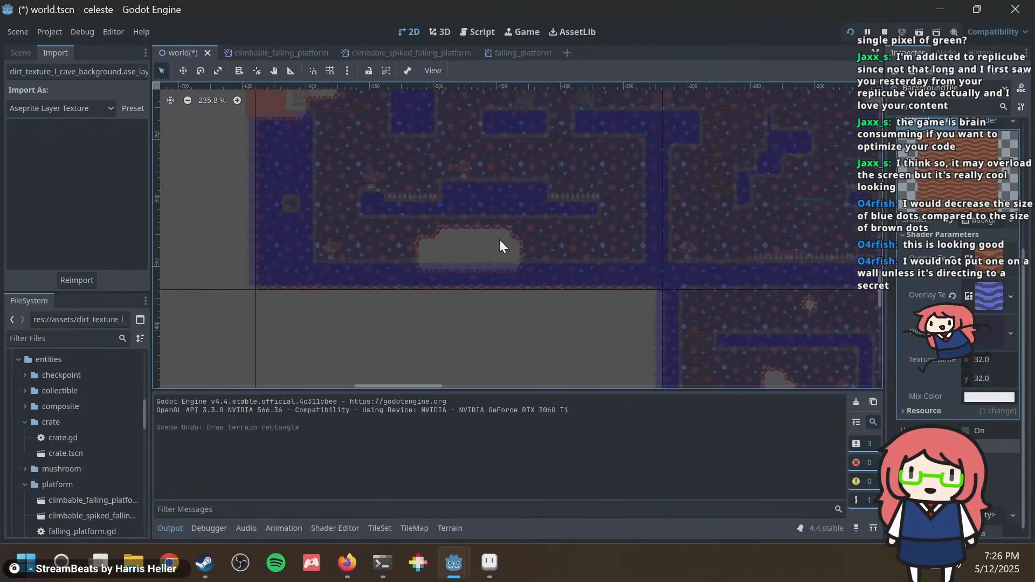
Fill the square opening beside the clover room's right wall with Cave Background terrain and save the scene.
middle_click_drag(618, 244, 459, 173)
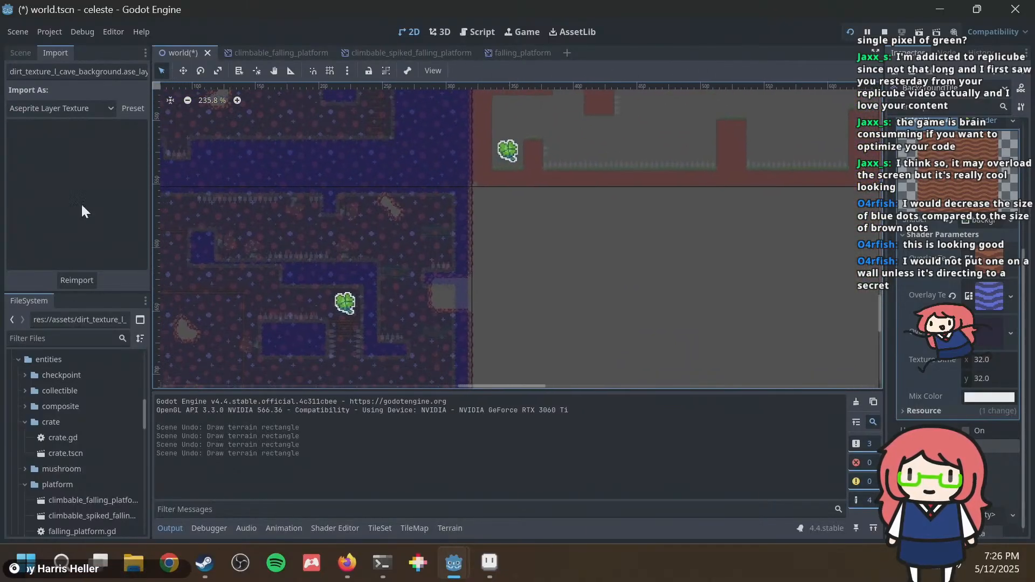
left_click(426, 527)
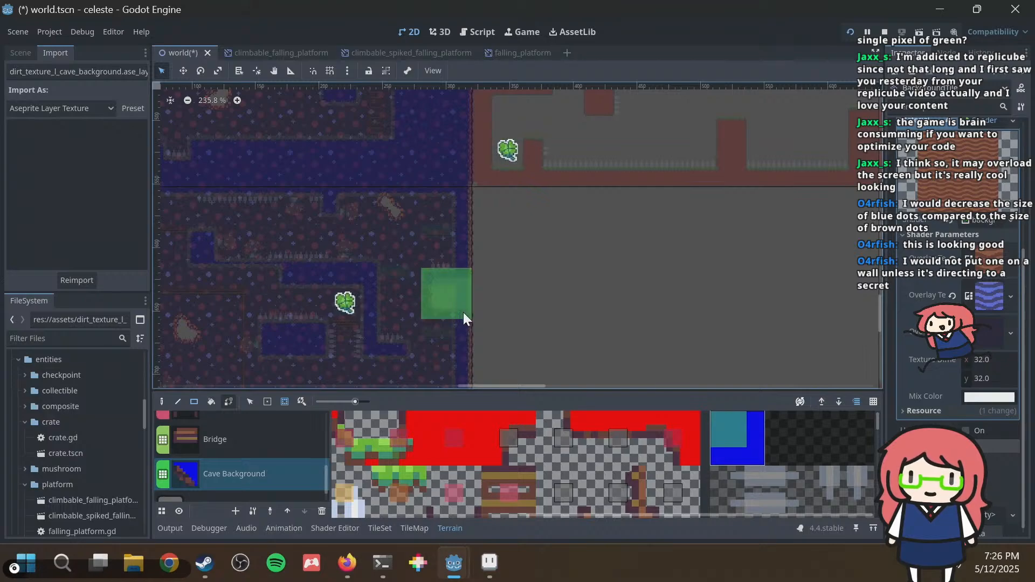
key("ctrl+s")
Cut a small one-tile hole in the cave background beneath the clover room's stone block, and return to the running game.
middle_click_drag(445, 305, 543, 177)
scroll(423, 185, "up", 4)
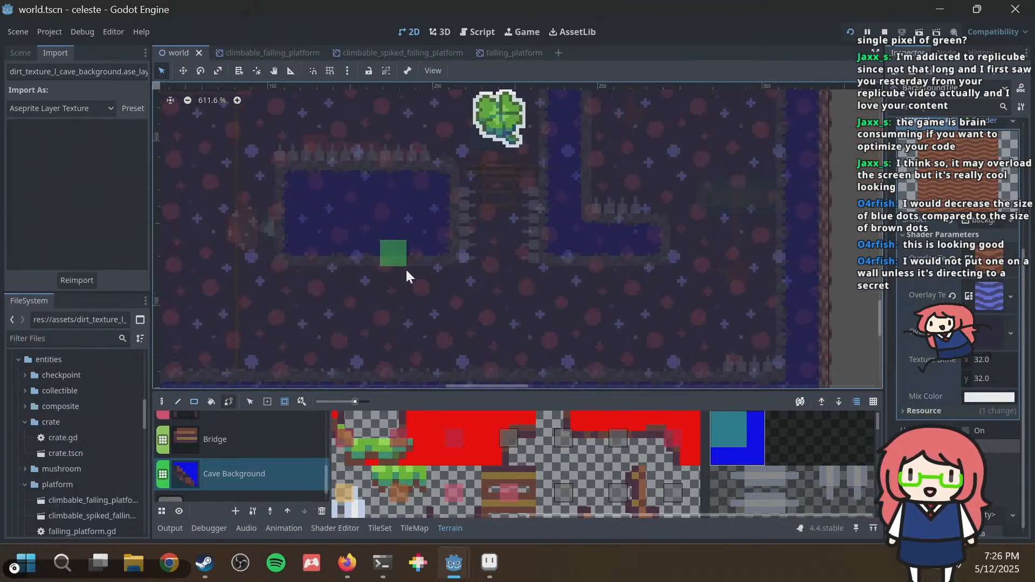
left_click(402, 323)
key("F5")
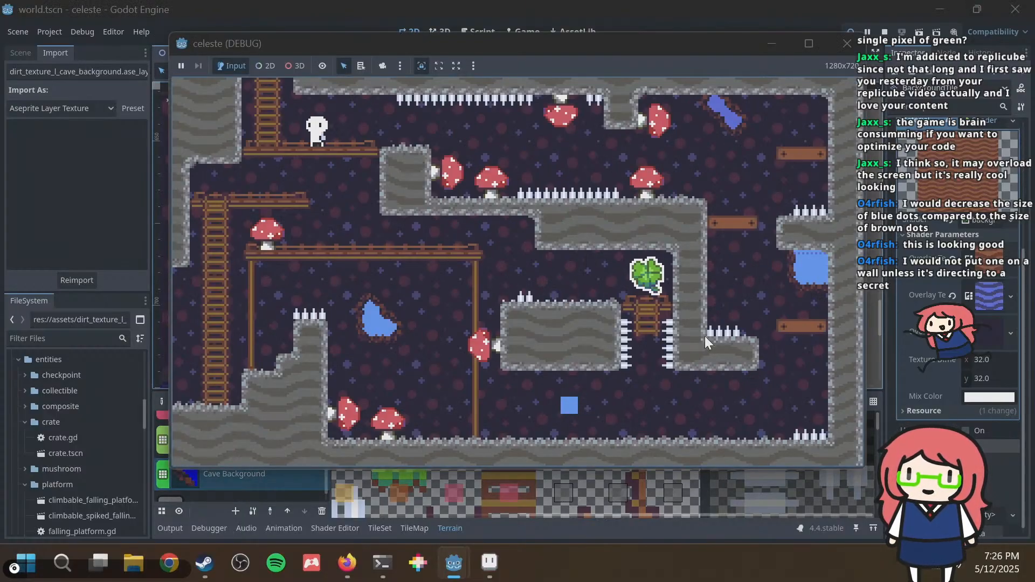
Playtest the clover room past the small floor-level hole, exit through its lower-left side, and climb the ladder in the sign room.
key("Right")
key("Right")
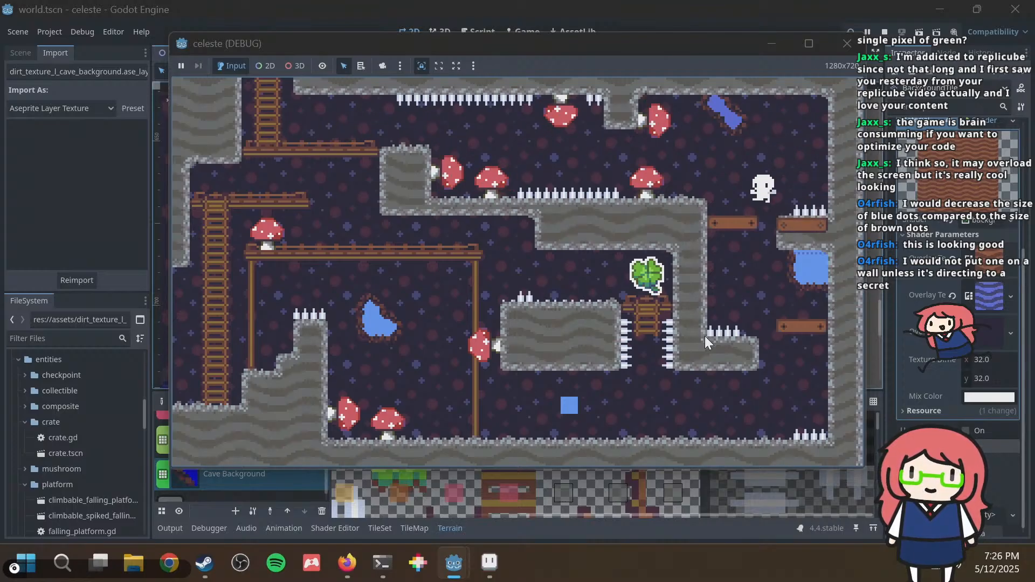
key("Left")
key("Left")
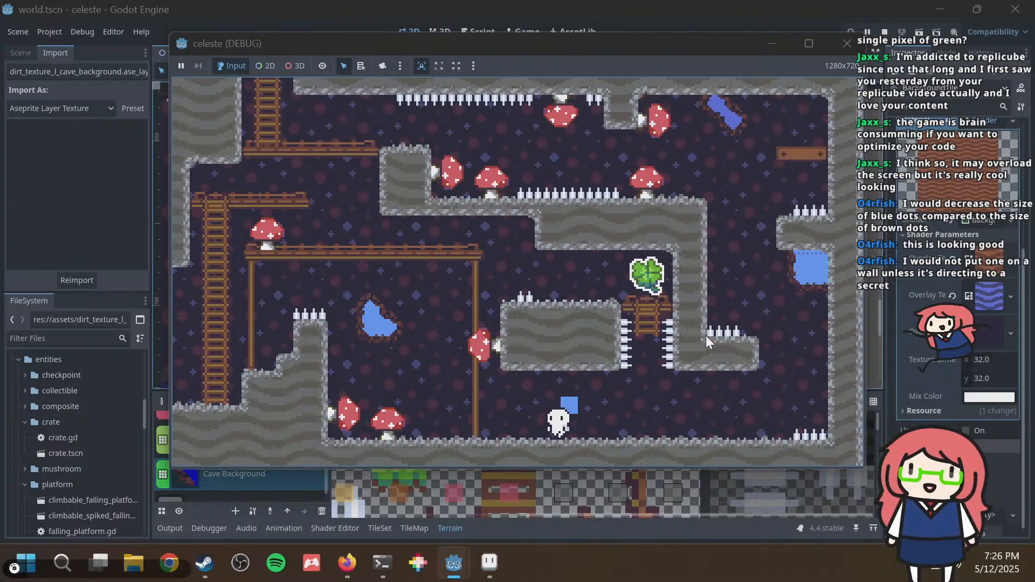
key("space")
key("Right")
key("Left")
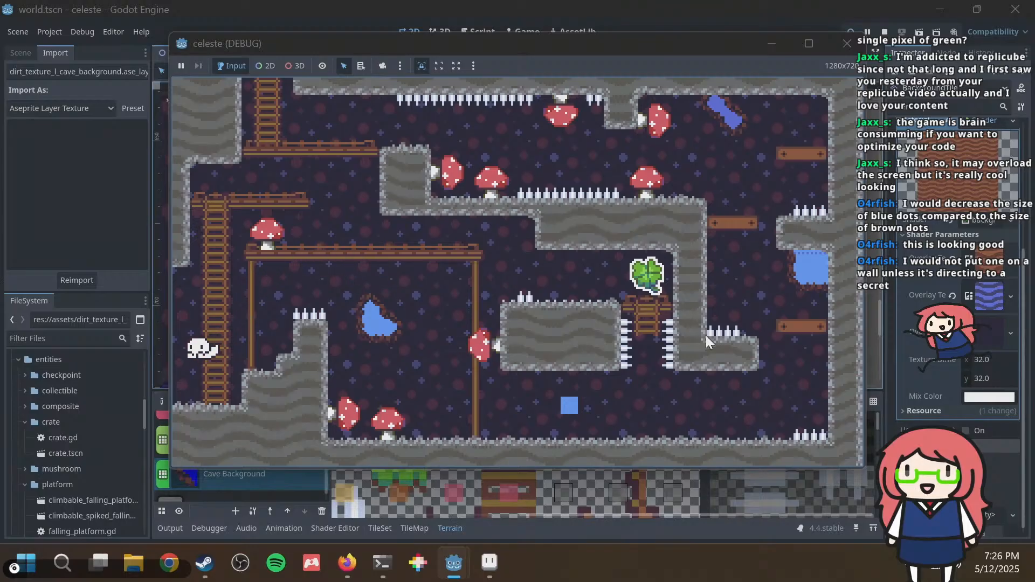
key("space")
key("Up")
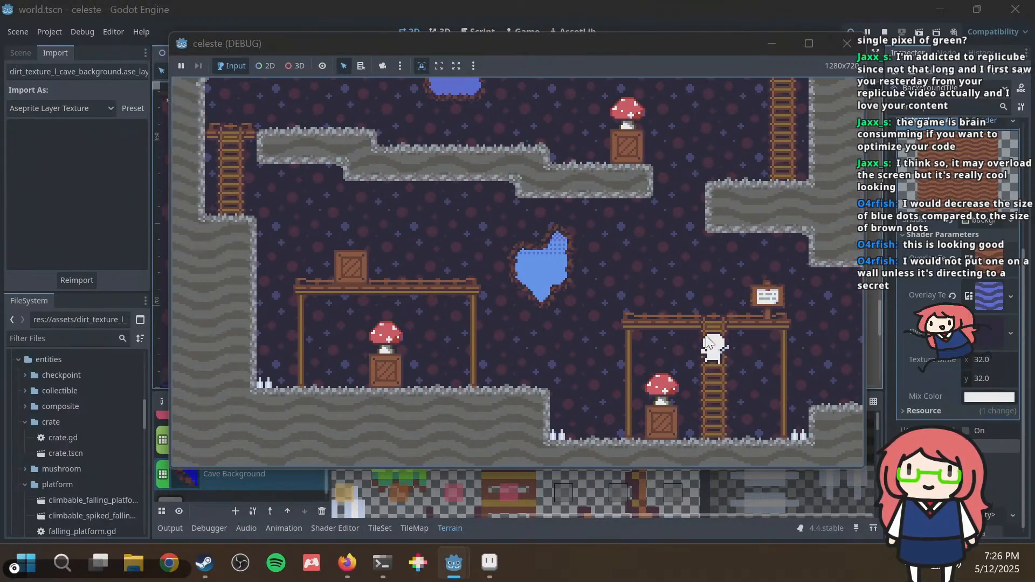
Play across the sign room past the heart-shaped hole to the far wooden platform, and get onto its crate.
key("Left")
key("Left")
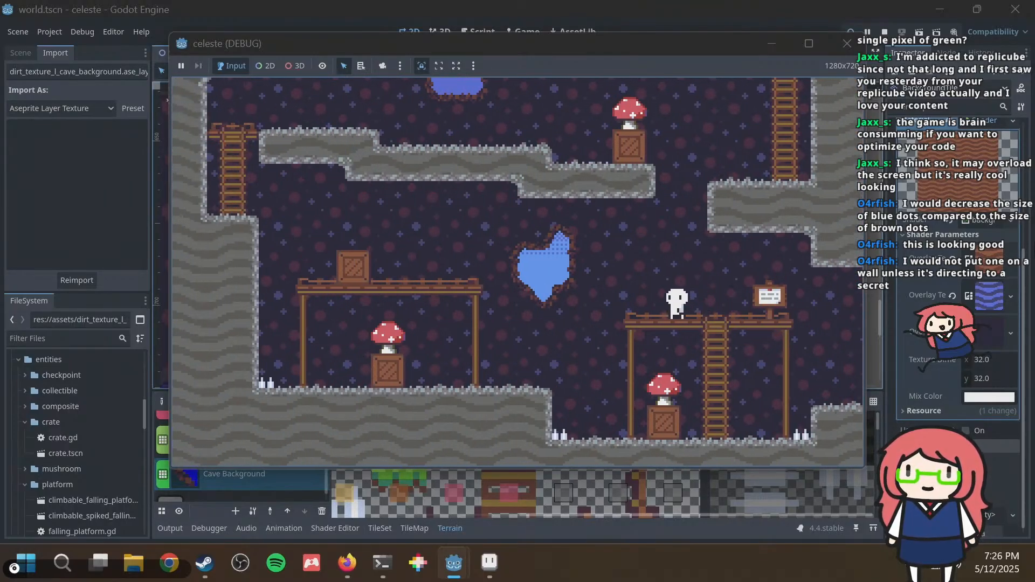
key("space")
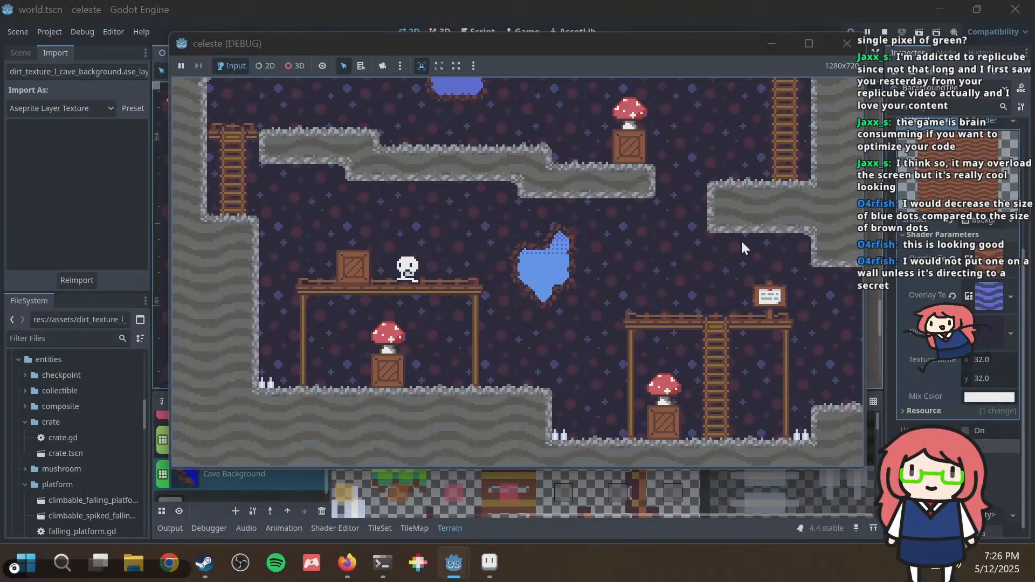
key("Left")
key("Left")
key("space")
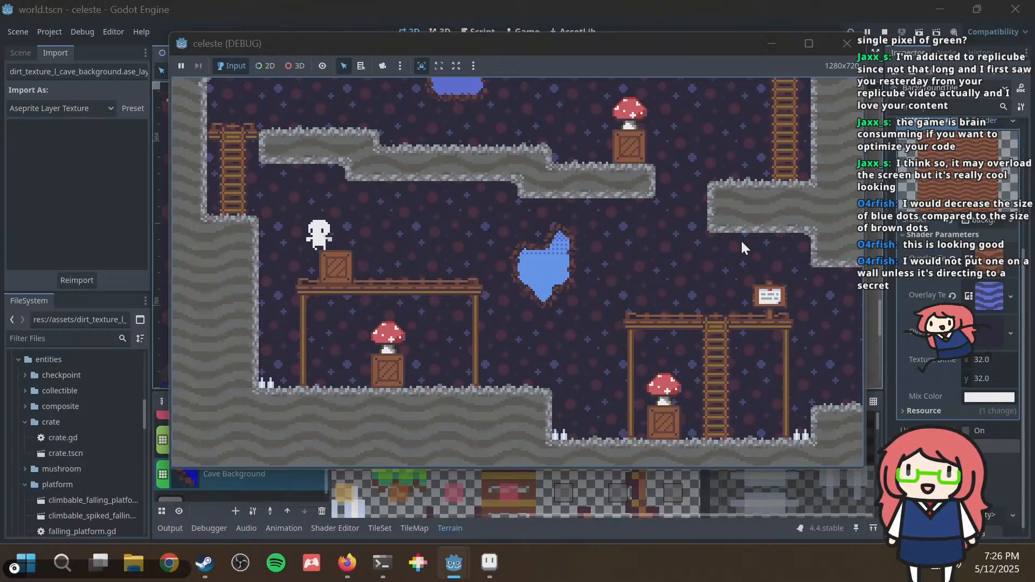
Play up to the sign room's upper ledge, push the mushroom crate off its end, and reach the far ladder.
key("Right")
key("Left")
key("space")
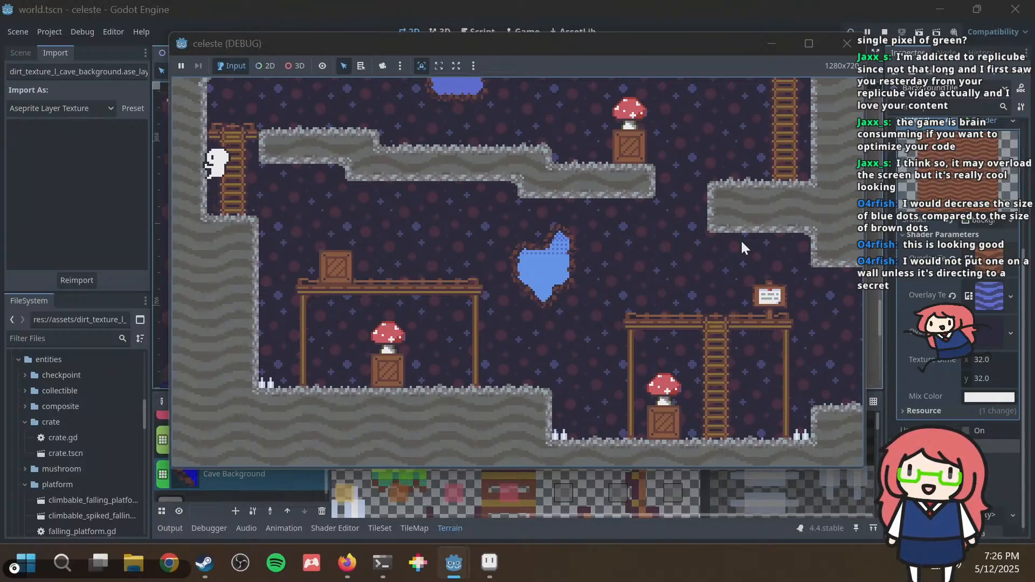
key("space")
key("Right")
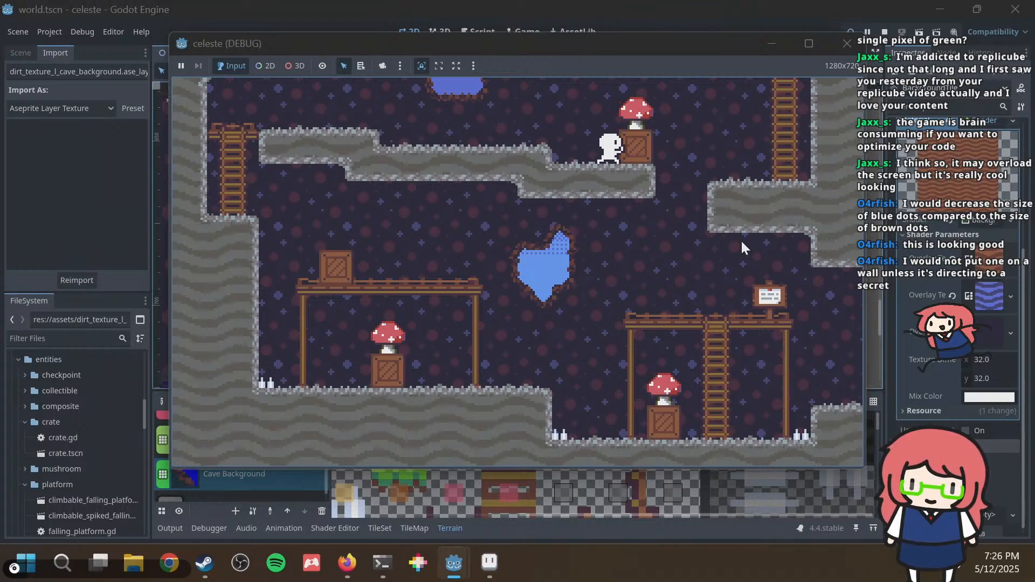
key("space")
key("Right")
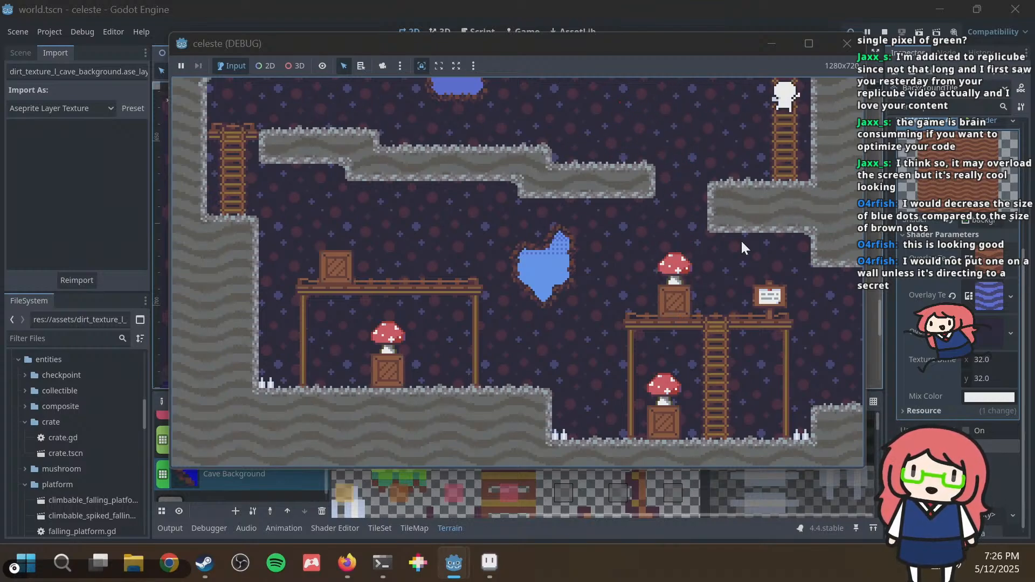
Playtest the moving-platform room, crossing past its background holes to the left ladder and back over the top to the exit ladder.
key("Up")
key("Left")
key("space")
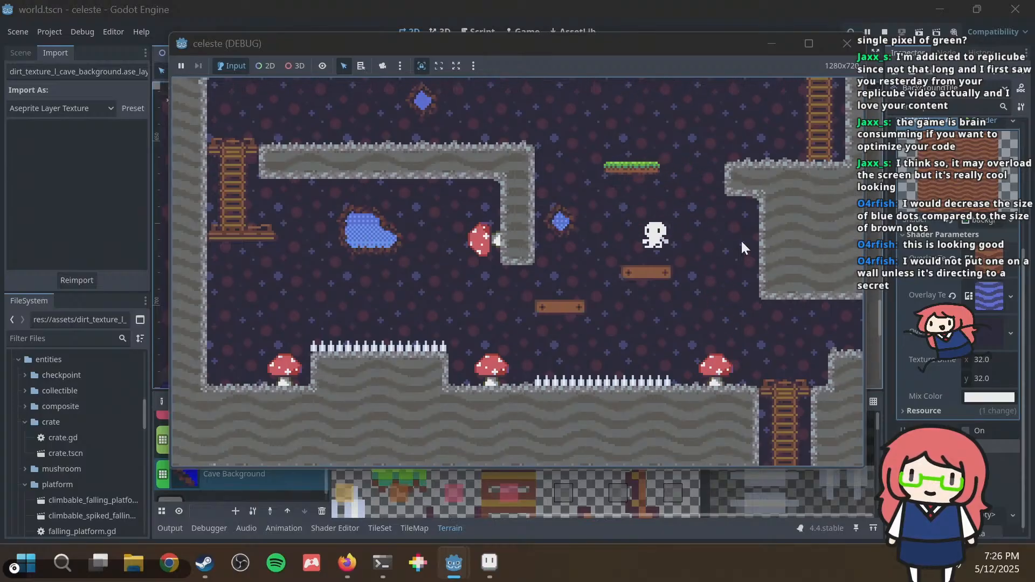
key("Left")
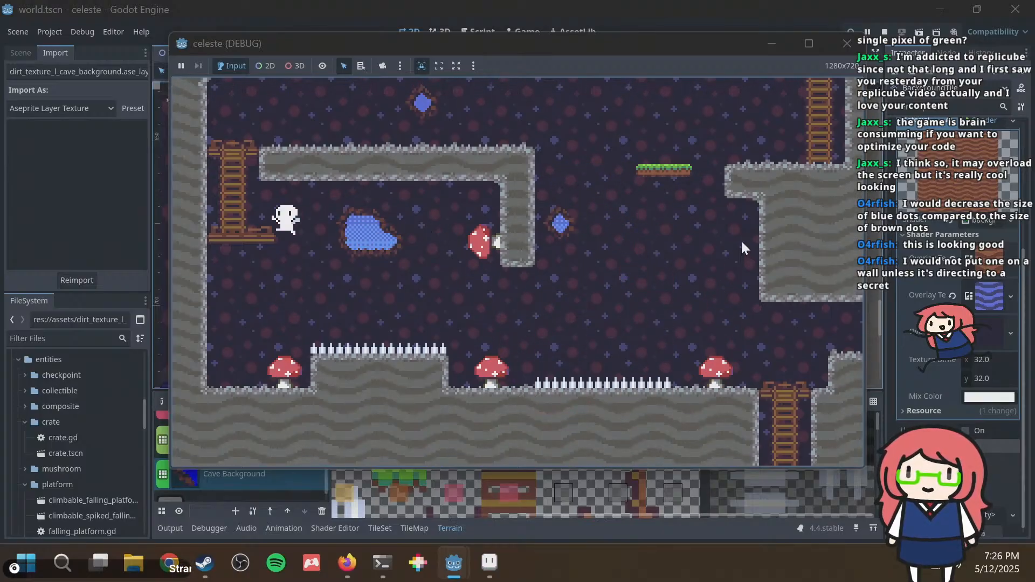
key("Left")
key("Right")
key("Left")
key("Up")
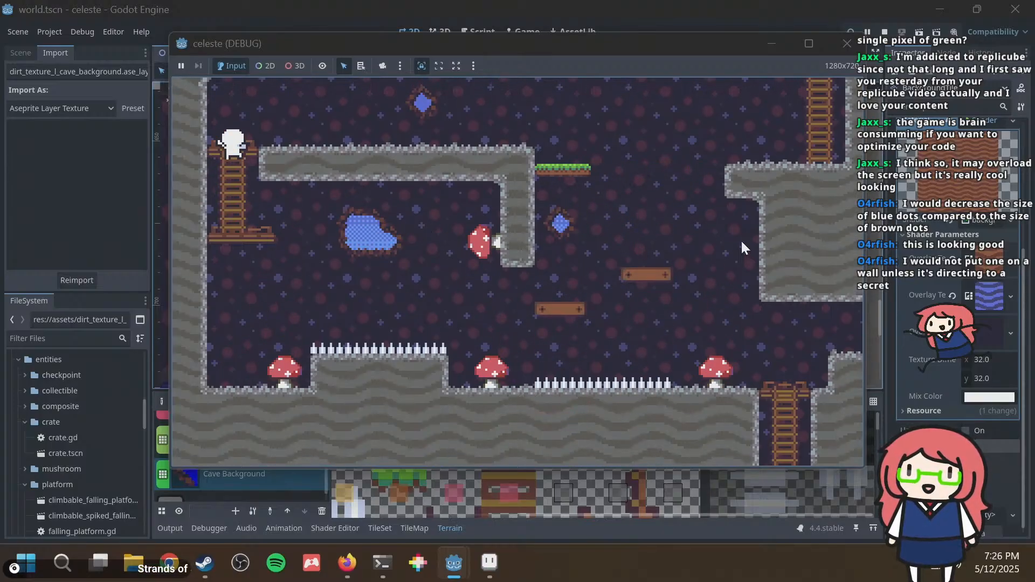
key("Right")
key("space")
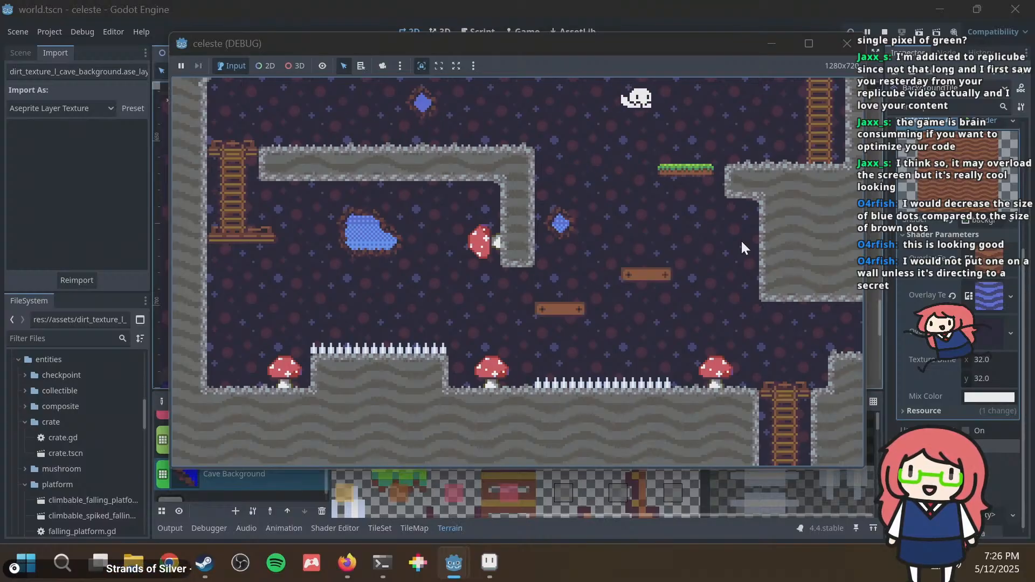
key("Right")
key("Up")
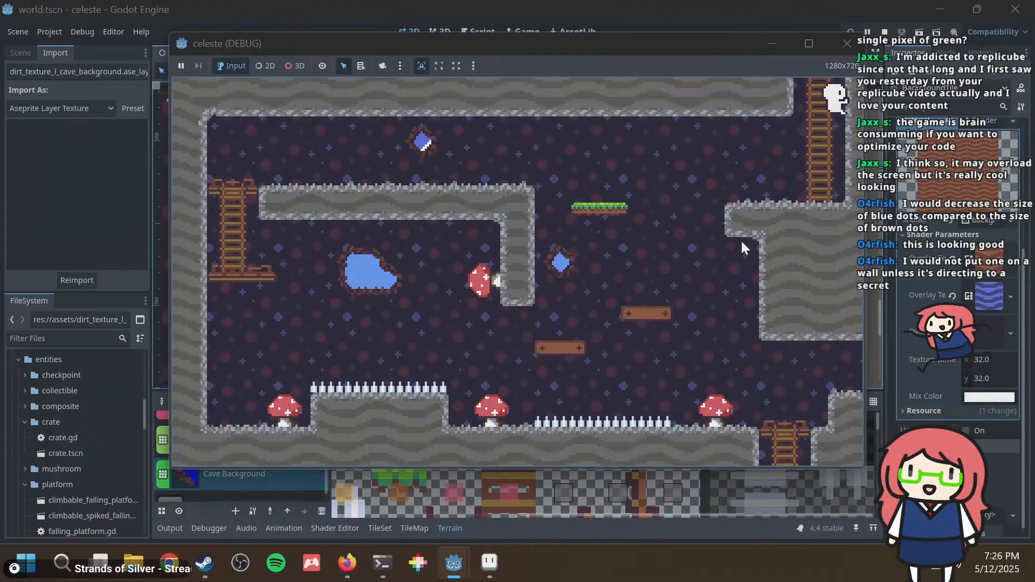
Play left through the dirt-walled cave room to the room with the wide floor-level opening, and close the game.
key("Up")
key("Left")
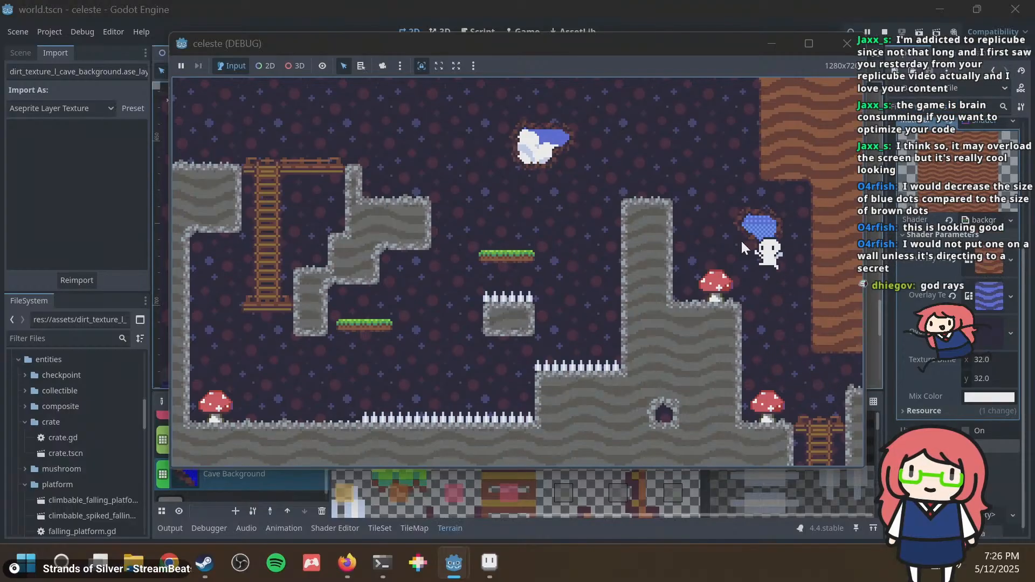
key("Left")
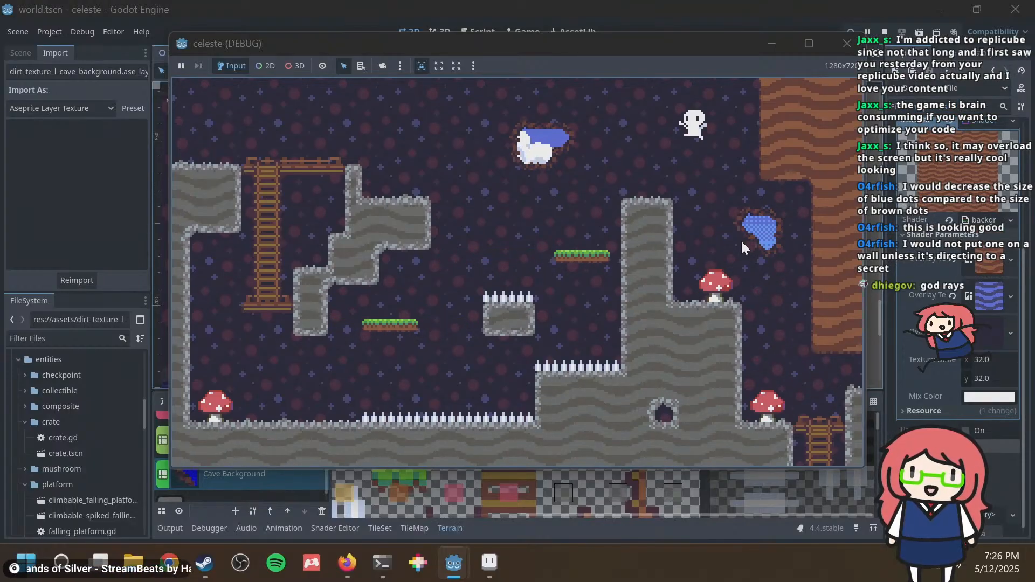
key("Left")
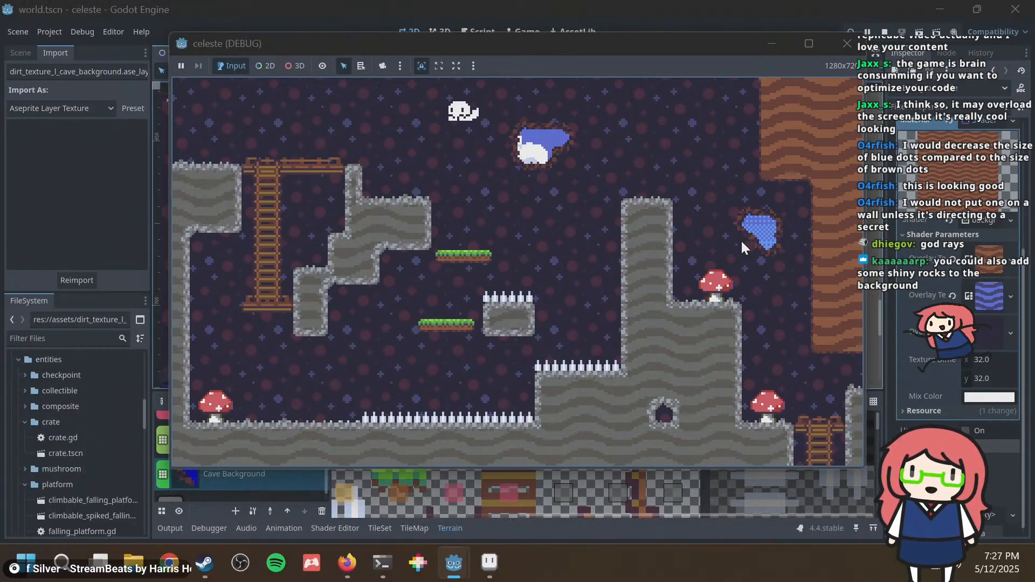
key("Left")
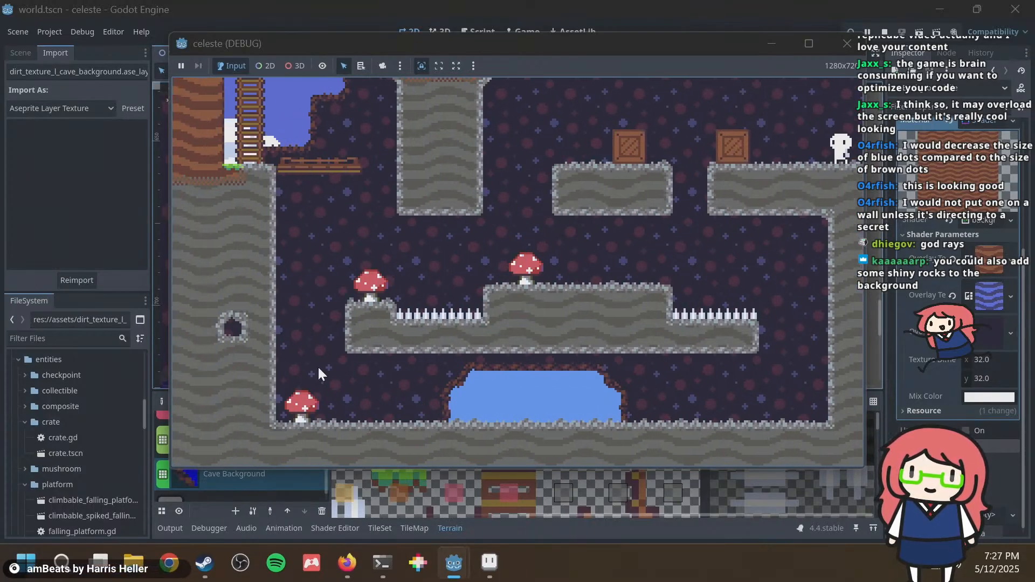
left_click(847, 44)
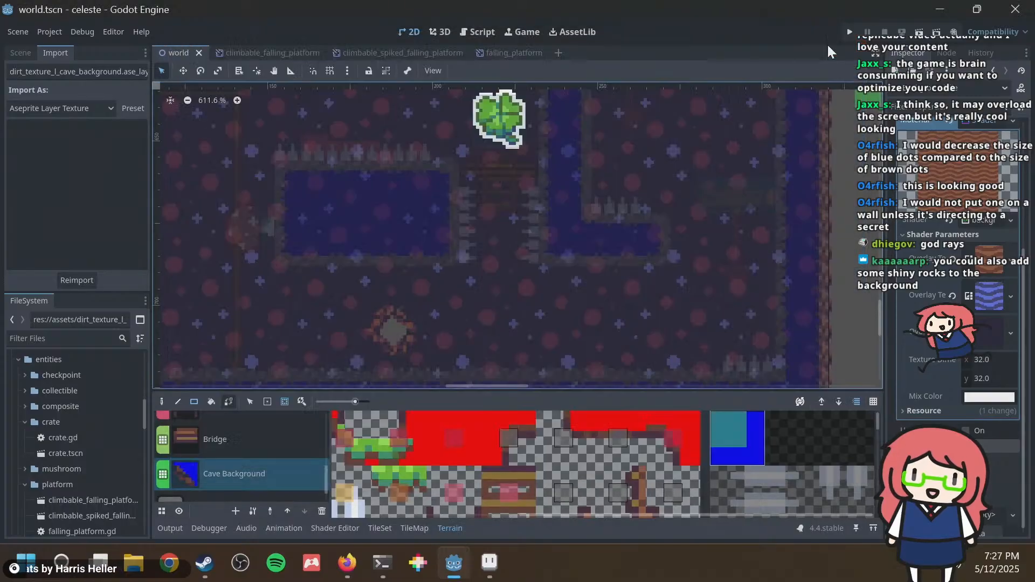
Review the cave background's holes and edges from the clover room up to the sloped opening by the surface, and save the scene.
key("ctrl+s")
scroll(388, 193, "up", 4)
scroll(356, 198, "up", 3)
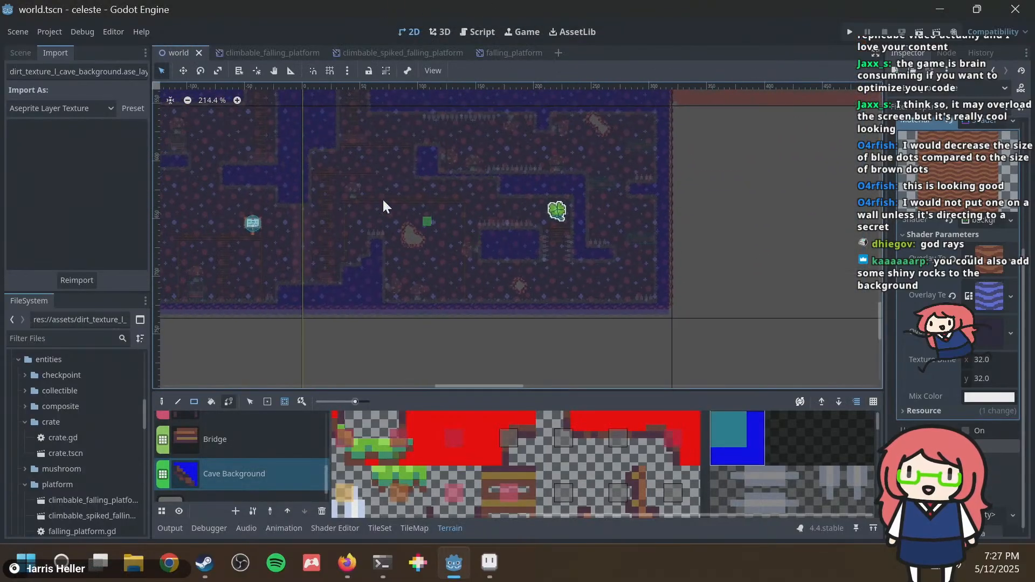
middle_click_drag(383, 198, 593, 325)
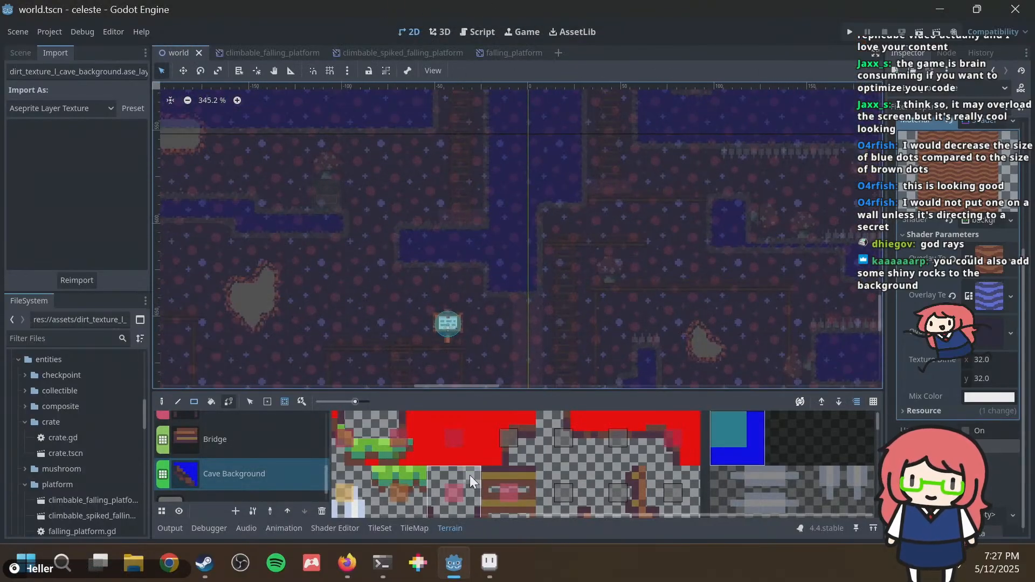
middle_click_drag(541, 228, 464, 291)
scroll(481, 242, "down", 6)
key("ctrl+s")
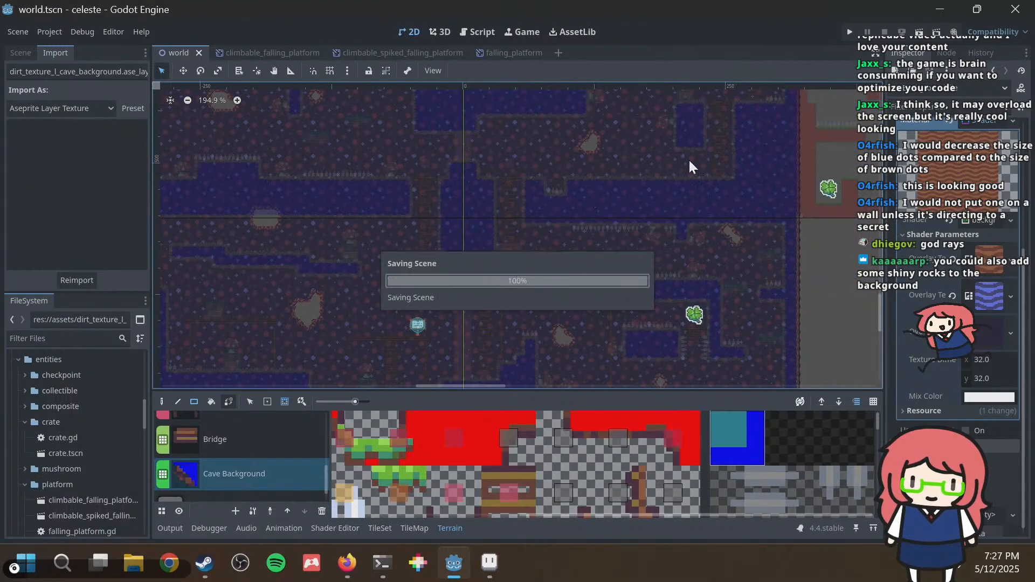
mouse_move(678, 181)
middle_mouse_down()
mouse_move(576, 345)
mouse_move(552, 245)
mouse_move(624, 285)
middle_mouse_up()
scroll(552, 244, "up", 9)
left_click(565, 221)
key("ctrl+s")
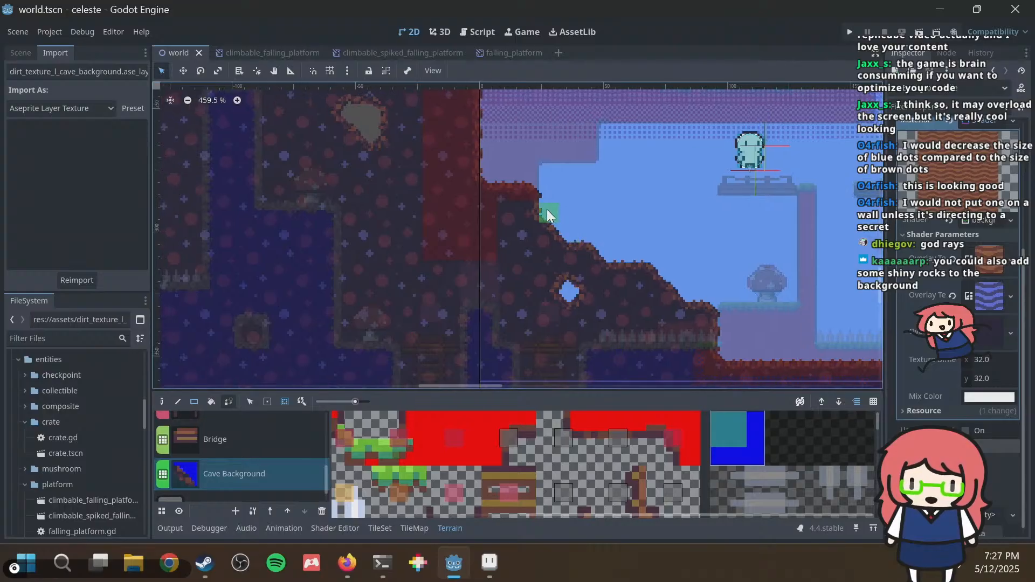
Extend the cave background outward along the upper part of the sloped sky opening, trim its corner tiles, and save.
left_click(526, 199)
key("ctrl+s")
scroll(544, 215, "down", 3)
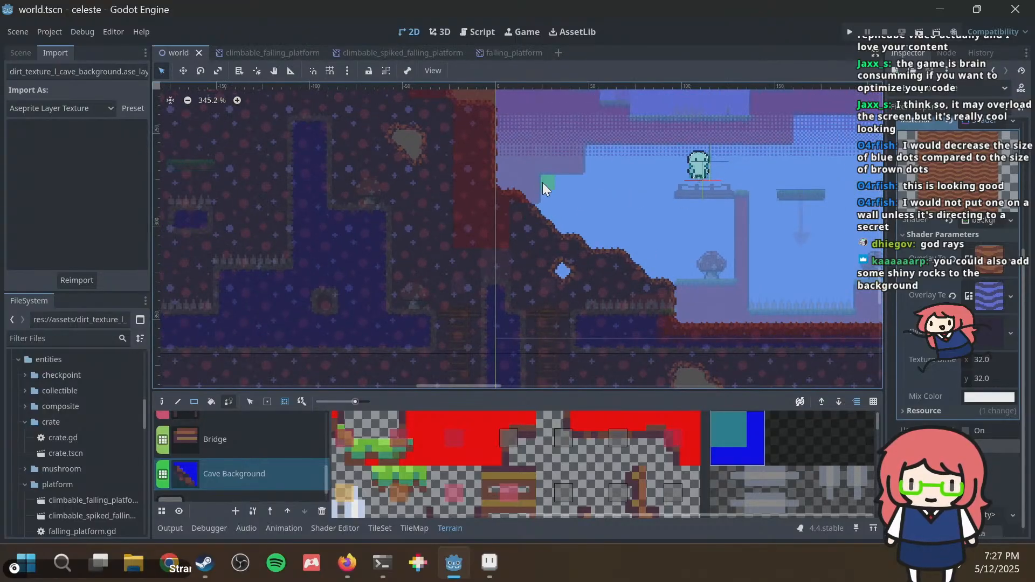
left_click_drag(584, 250, 584, 254)
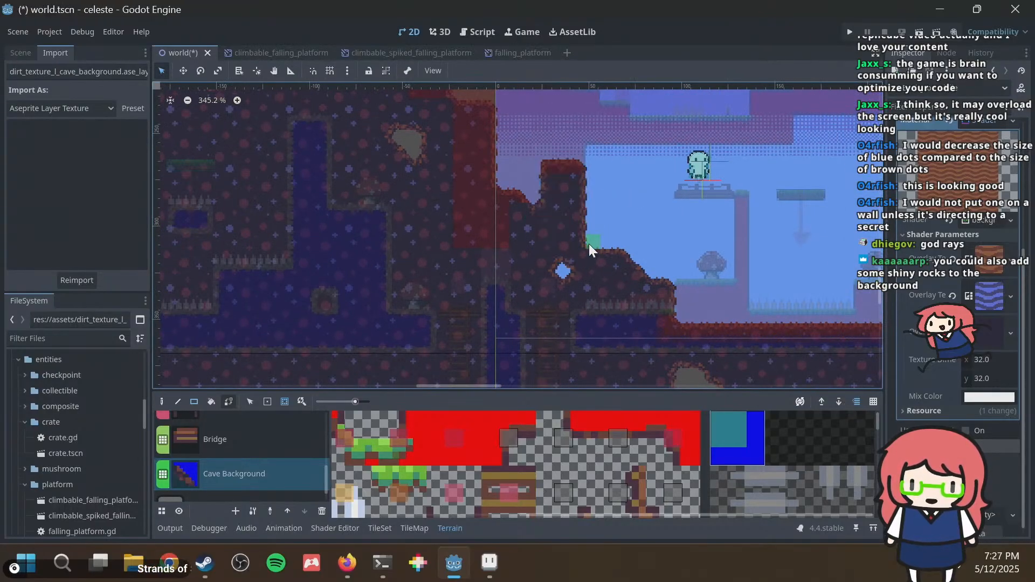
key("ctrl+s")
left_click(583, 173)
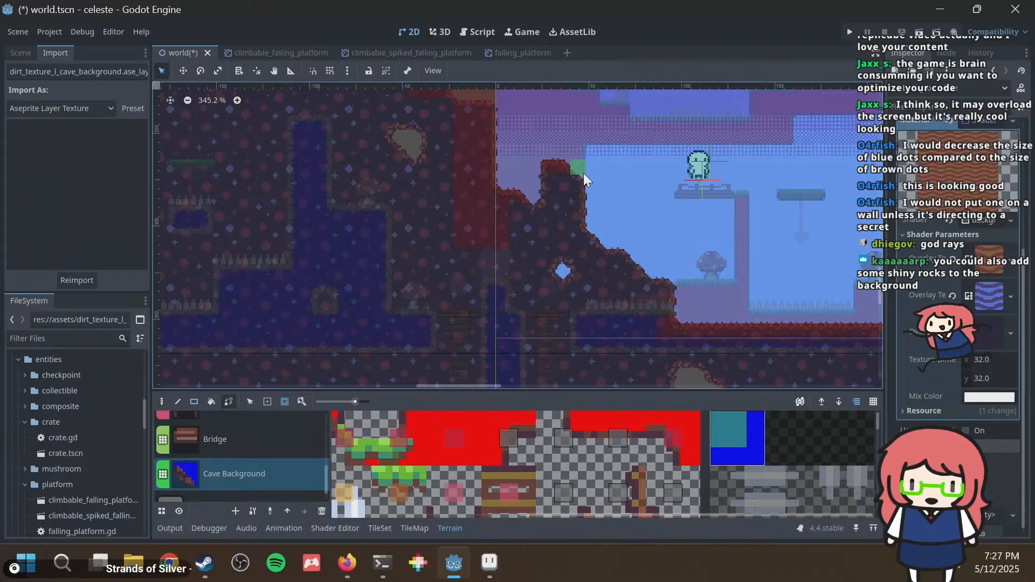
key("ctrl+s")
left_click(555, 164)
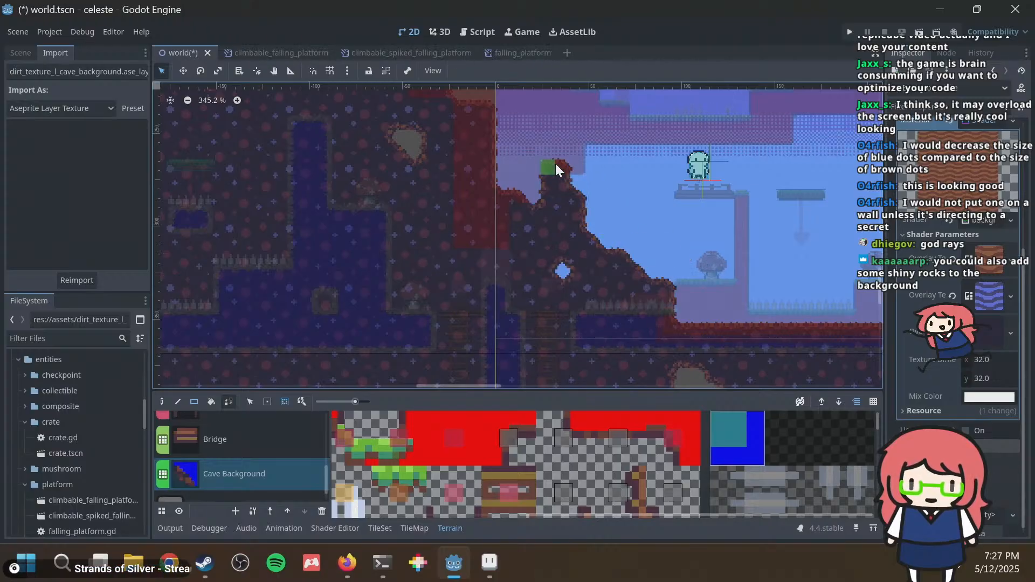
key("ctrl+s")
scroll(544, 177, "up", 4)
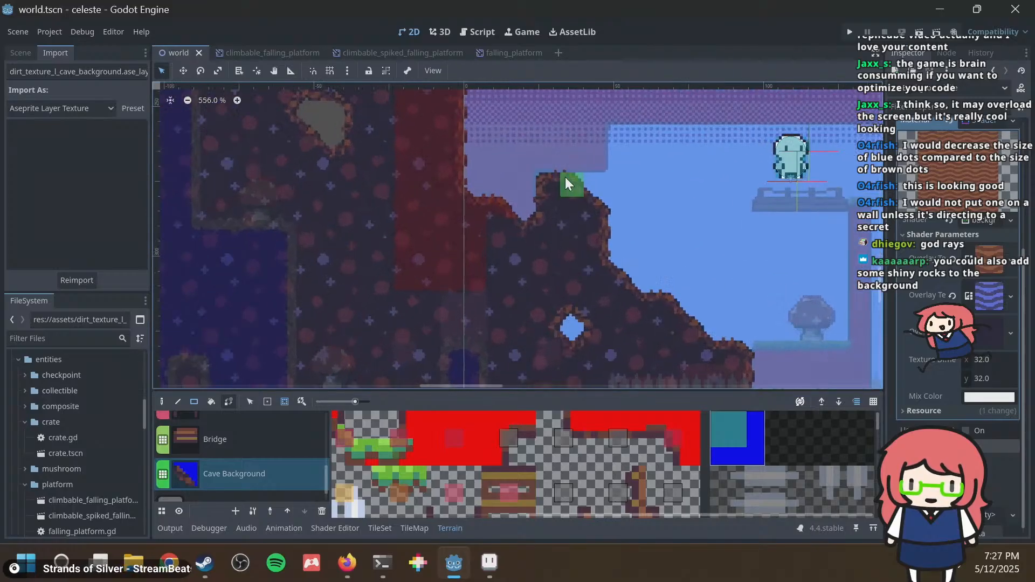
Fill the notch between the dirt wall and the slope's top with cave background up behind the overhang, and save.
left_click_drag(500, 229, 426, 254)
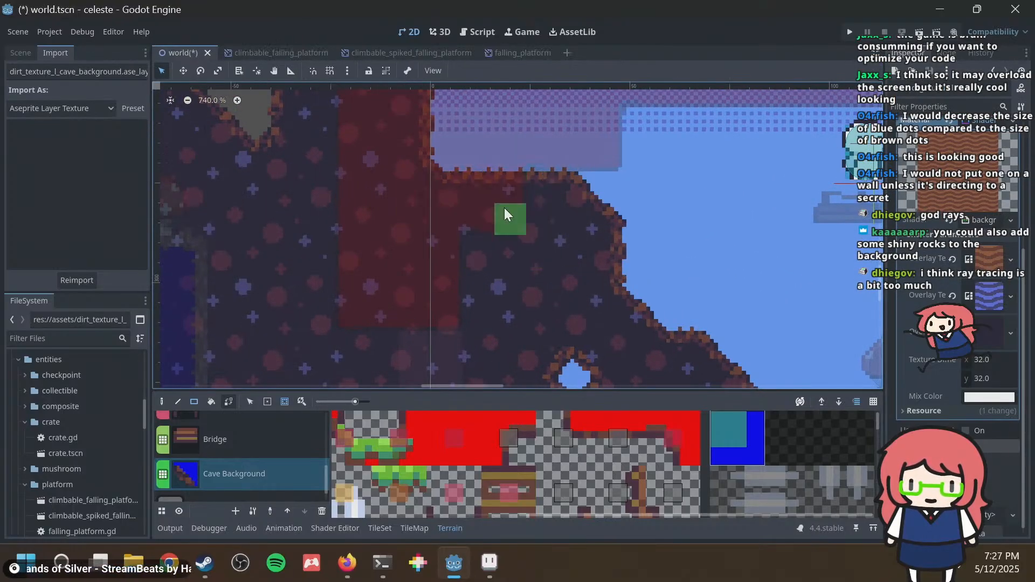
scroll(503, 208, "down", 2)
scroll(523, 183, "down", 2)
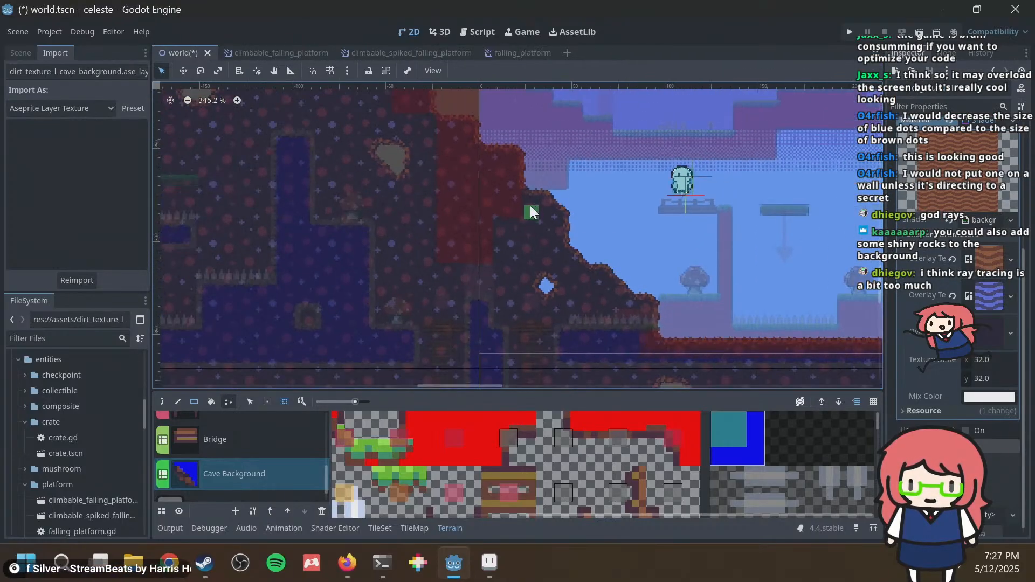
key("ctrl+s")
Select the Foreground layer and choose the Rock terrain for painting.
middle_click_drag(394, 209, 454, 260)
scroll(613, 203, "up", 2)
scroll(454, 264, "up", 1)
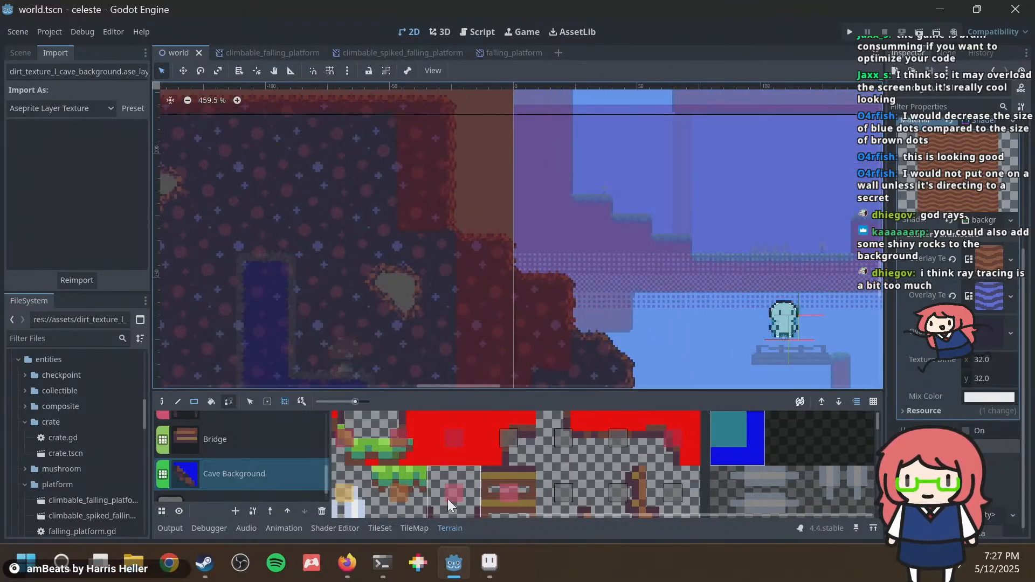
scroll(62, 422, "down", 5)
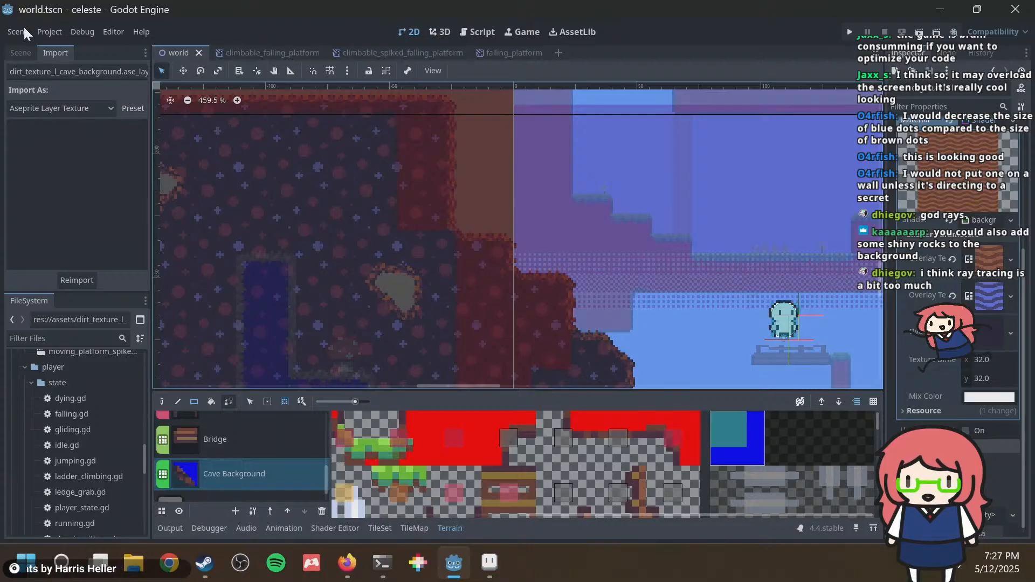
left_click(21, 53)
scroll(73, 256, "down", 5)
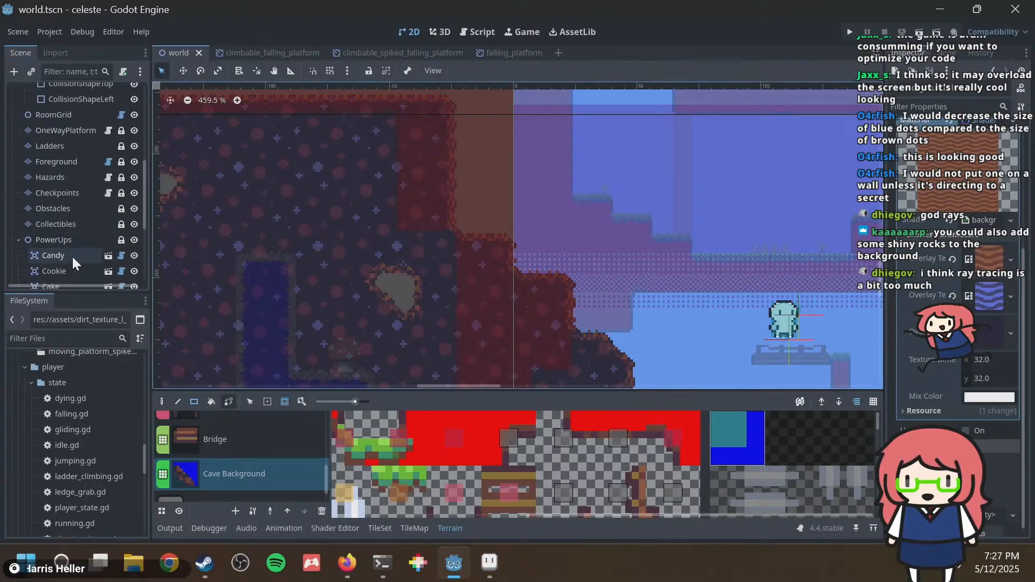
scroll(72, 248, "down", 1)
scroll(66, 135, "up", 3)
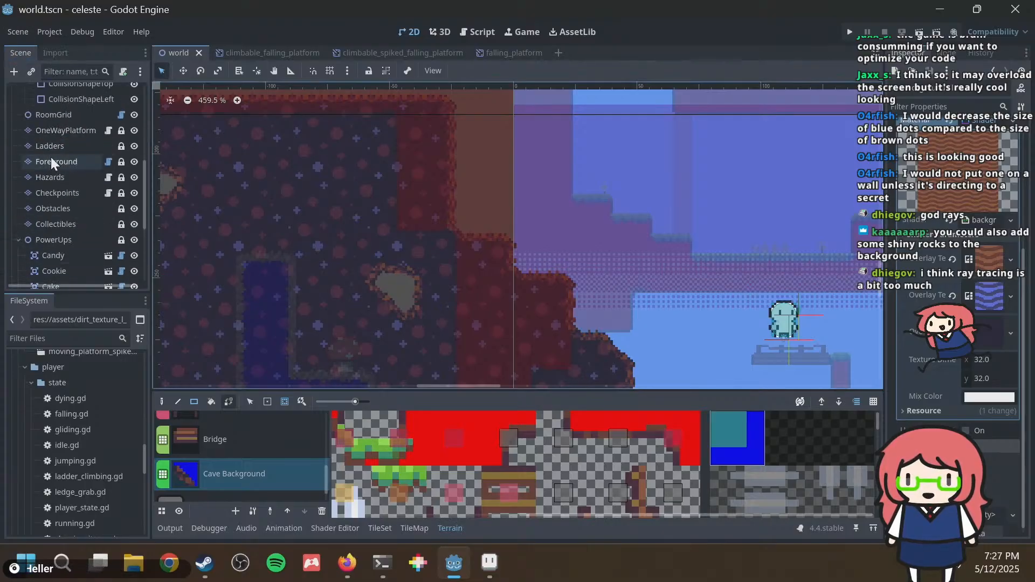
left_click(70, 163)
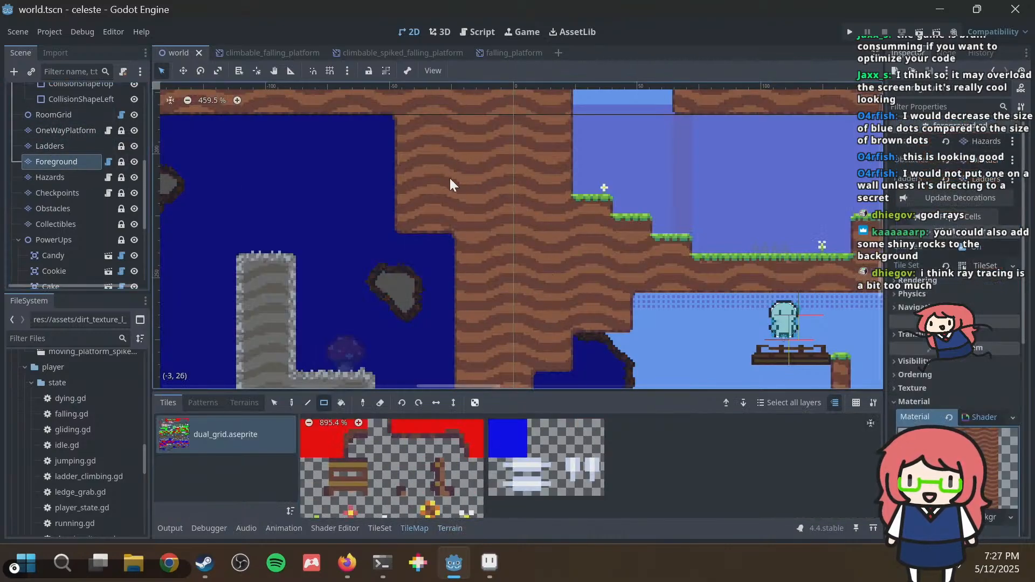
left_click(448, 528)
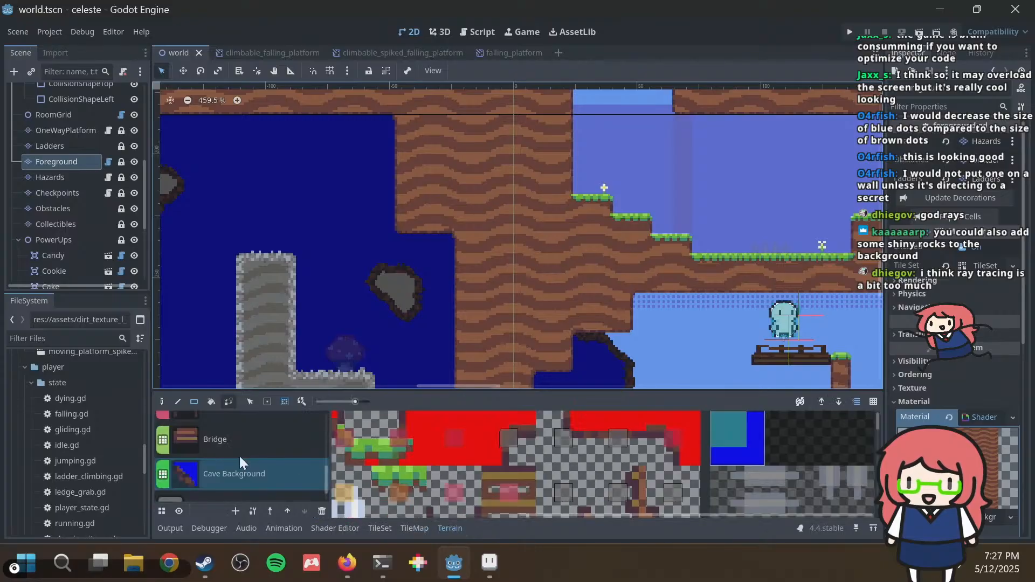
scroll(242, 450, "up", 5)
scroll(244, 447, "up", 1)
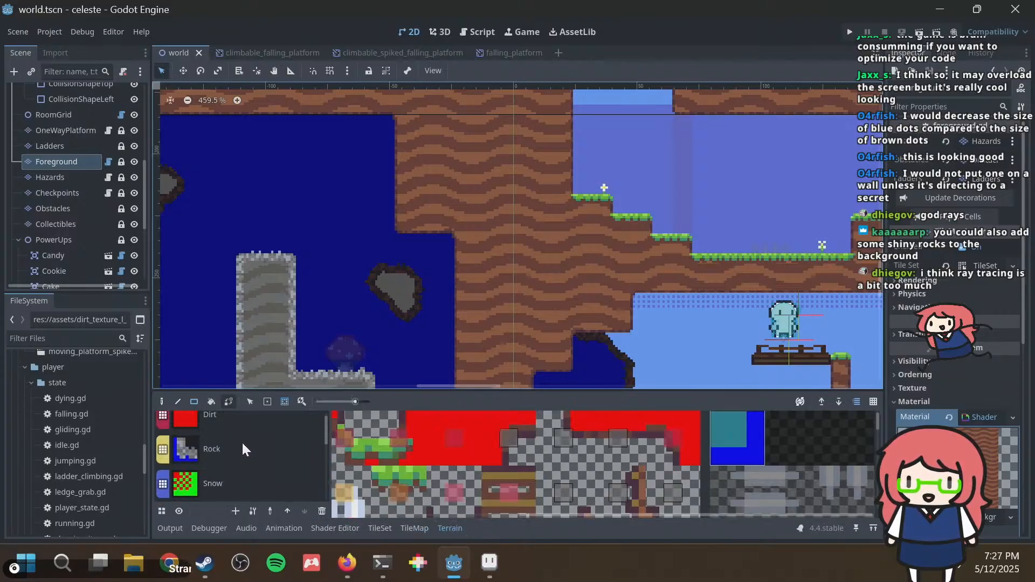
left_click(241, 441)
scroll(405, 217, "down", 2)
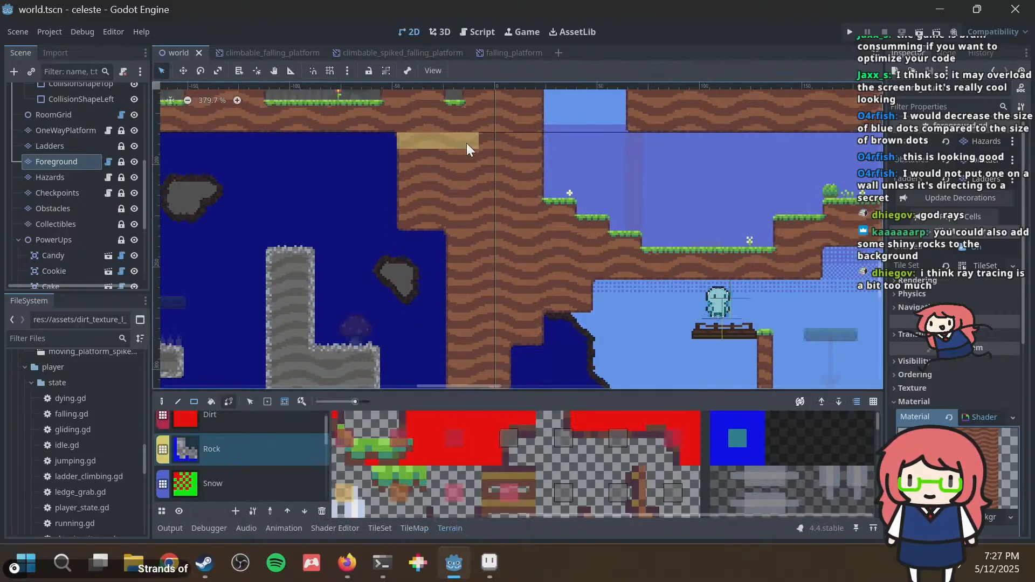
Repaint the hanging dirt wall on the cave side as rock, from the ceiling to its lower end, and save.
left_click_drag(477, 145, 484, 303)
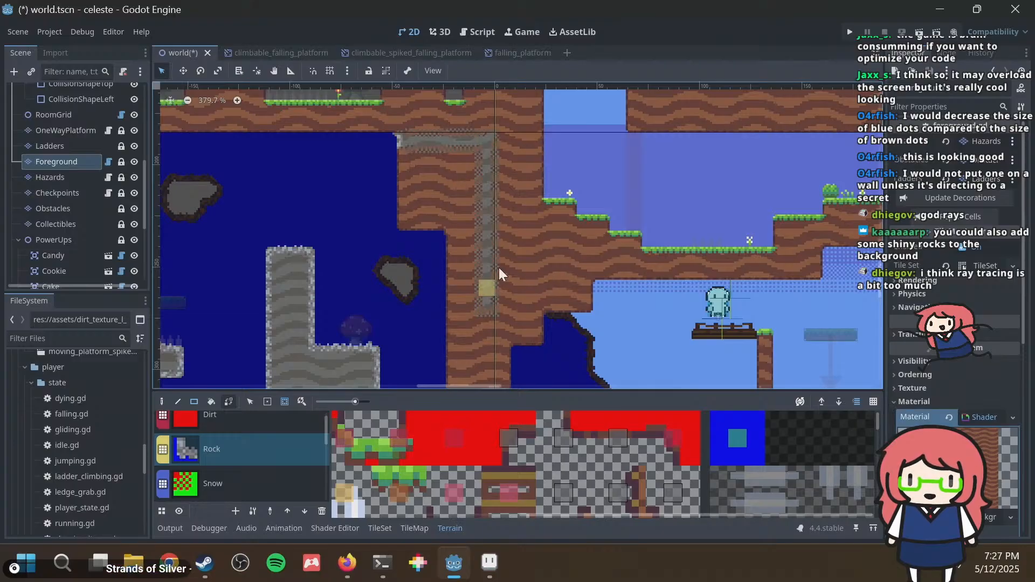
scroll(512, 243, "down", 3)
middle_click_drag(512, 241, 495, 208)
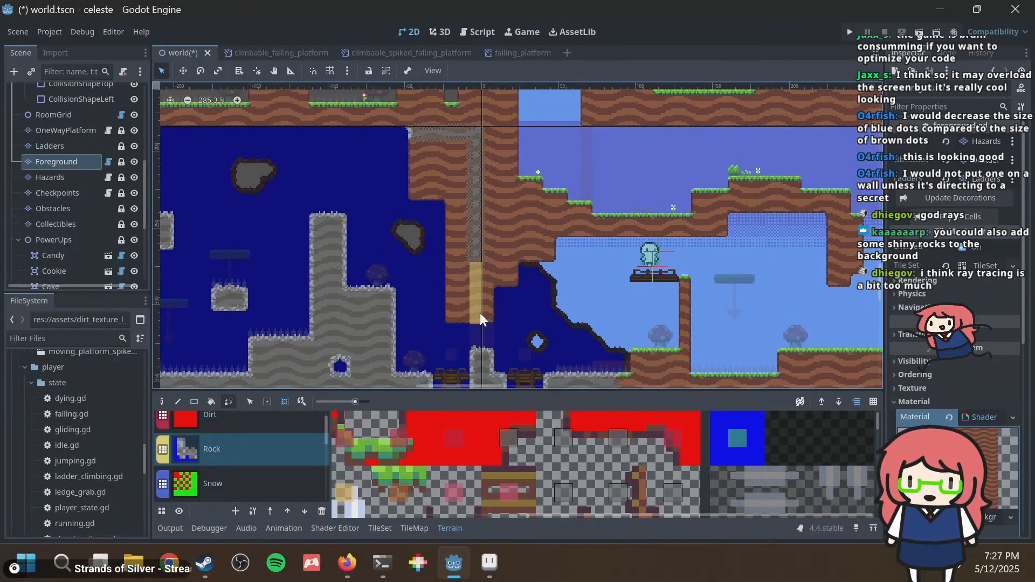
left_click_drag(480, 317, 454, 141)
left_click_drag(454, 141, 413, 194)
key("ctrl+s")
scroll(477, 173, "up", 3)
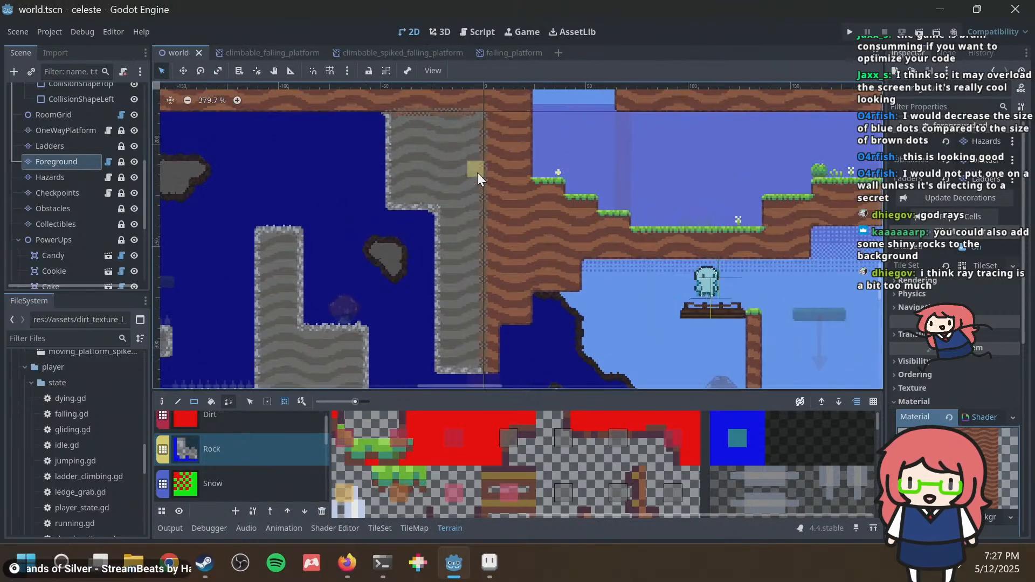
Extend the rock one column towards the surface side and along the stepped underside of the dirt overhang, and save.
left_click_drag(485, 120, 487, 328)
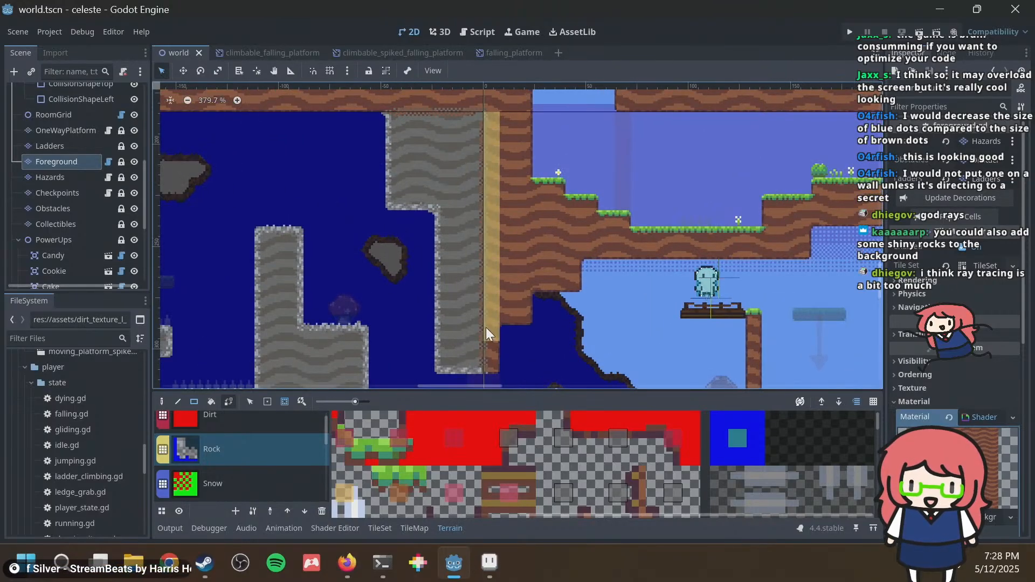
left_click_drag(486, 365, 487, 363)
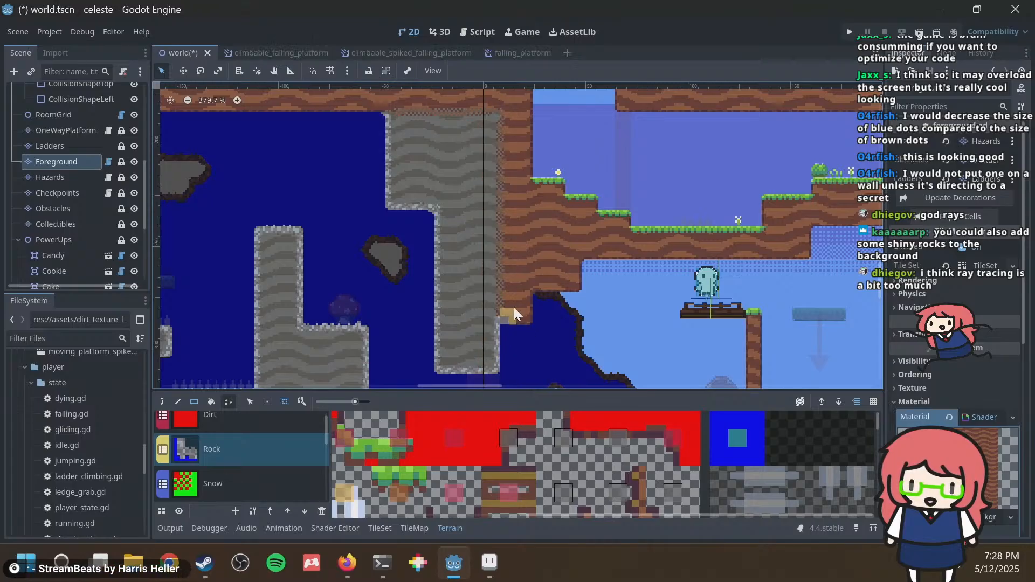
left_click_drag(553, 289, 555, 289)
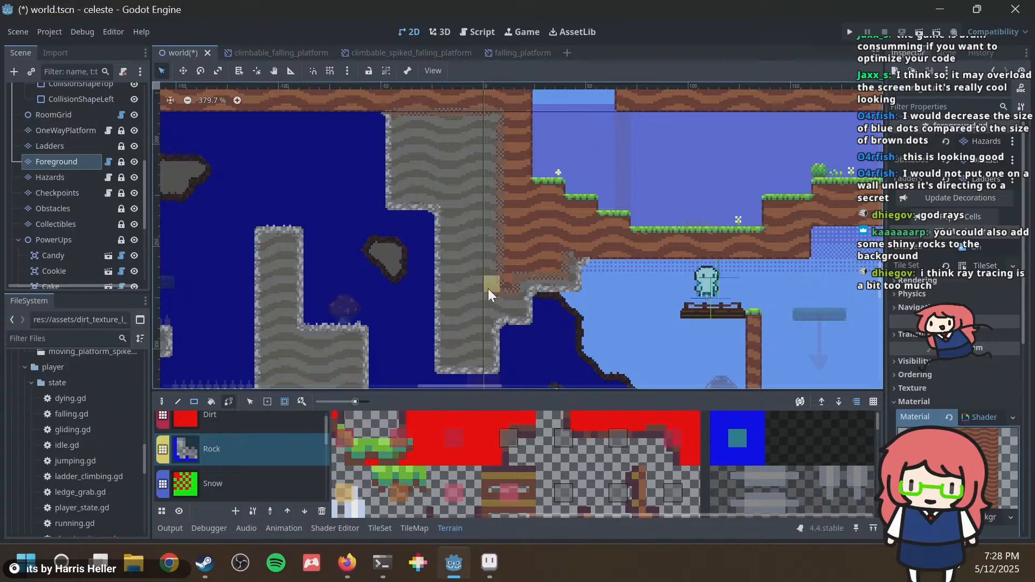
left_click_drag(590, 252, 574, 253)
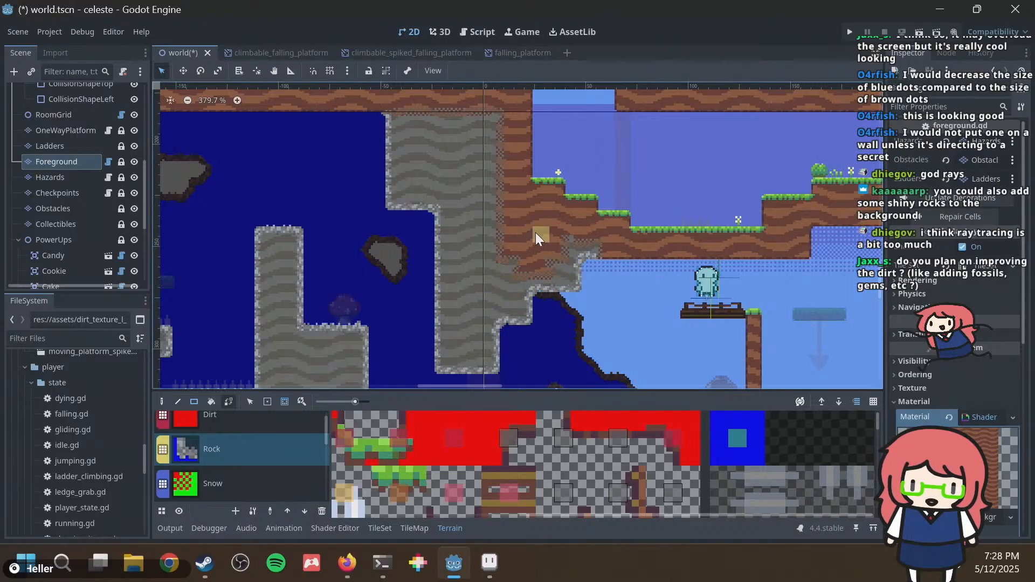
key("ctrl+s")
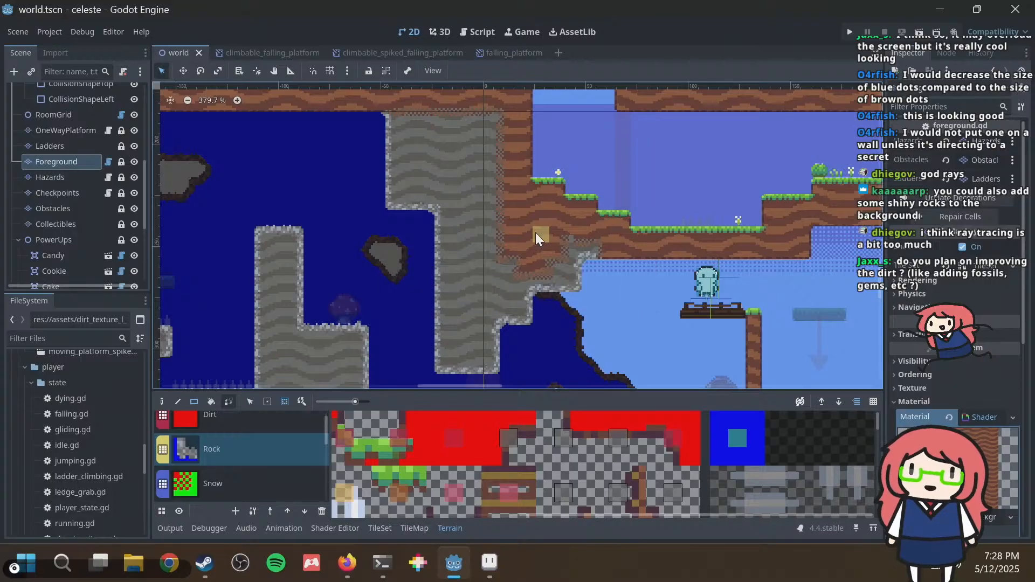
Compare the new rock wall with the neighbouring cave rooms, and undo a trial tile edit at the rock-dirt boundary.
scroll(526, 237, "down", 4)
scroll(528, 243, "up", 5)
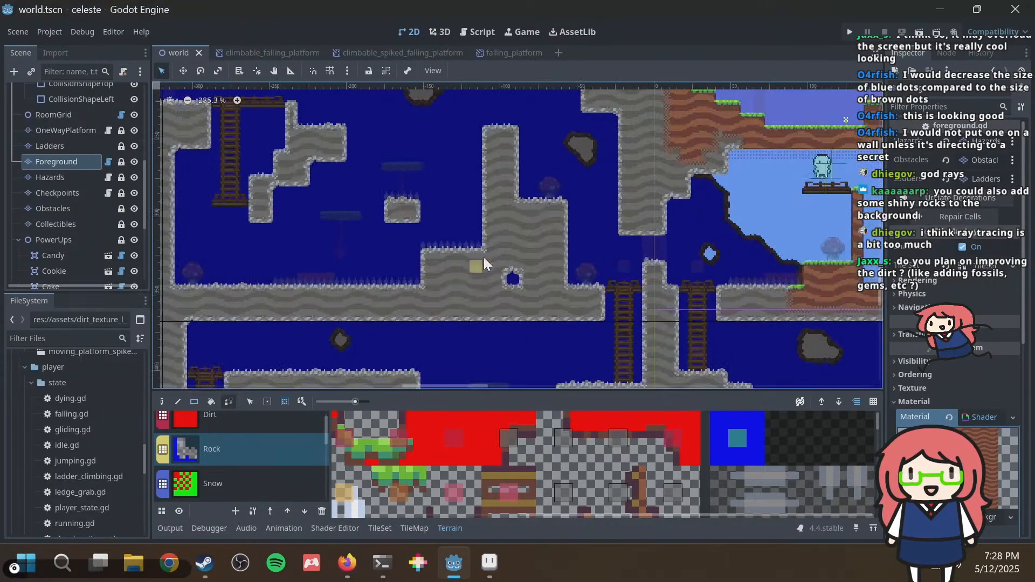
scroll(623, 225, "down", 11)
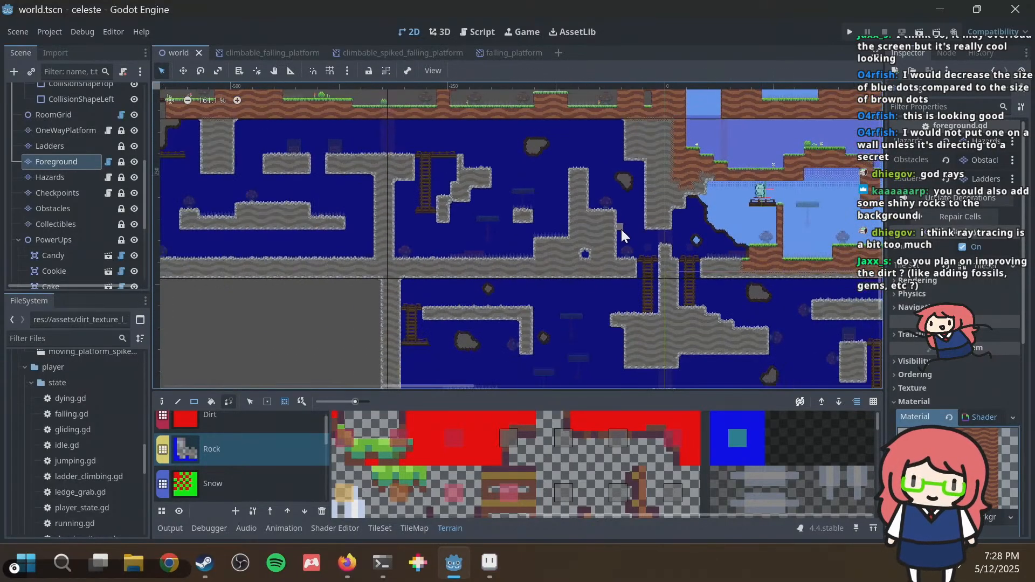
middle_click_drag(622, 228, 491, 230)
middle_click_drag(418, 233, 607, 232)
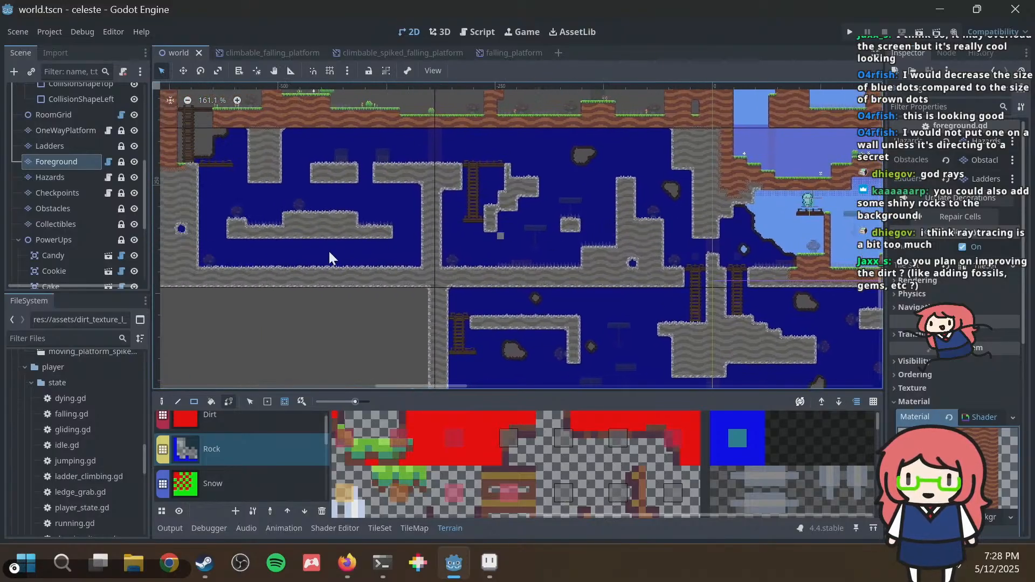
scroll(248, 263, "up", 4)
middle_click_drag(687, 178, 260, 259)
scroll(499, 202, "up", 8)
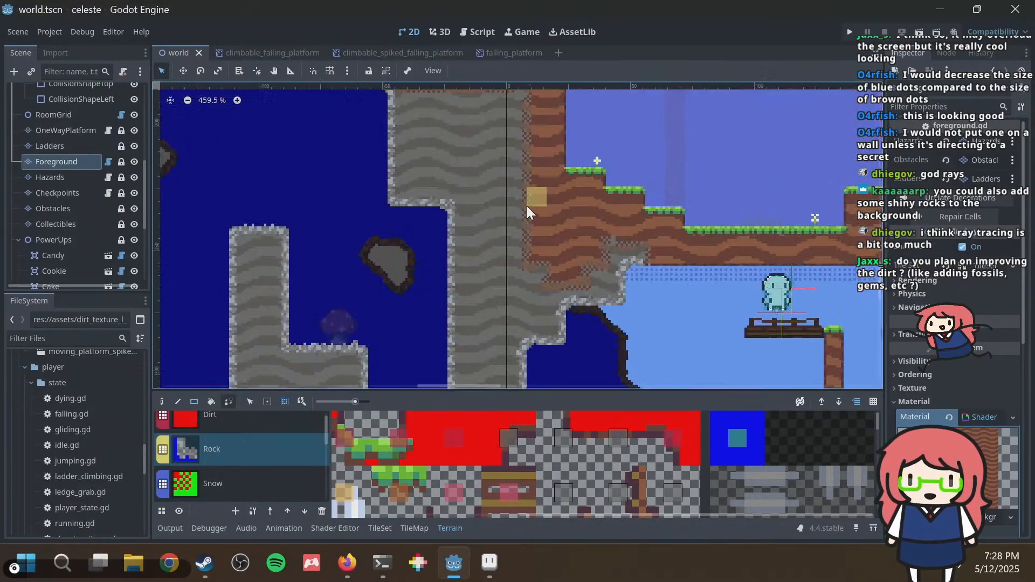
middle_click_drag(527, 262, 493, 247)
left_click(501, 251)
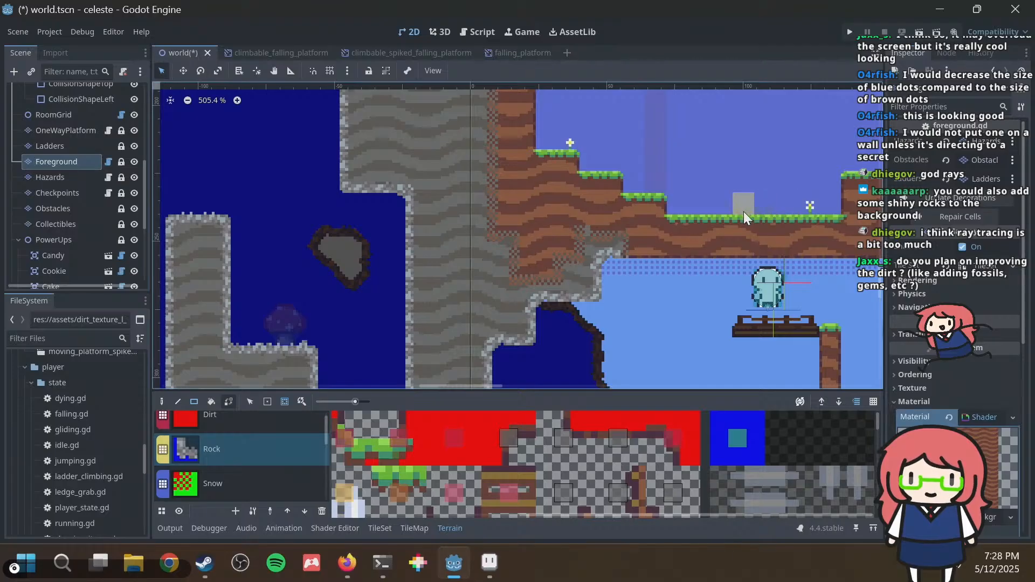
key("ctrl+z")
Examine the terrain of the surface rooms and the room with the long floating ledge at the cave's far end.
scroll(731, 214, "down", 13)
mouse_move(728, 212)
middle_mouse_down()
mouse_move(599, 244)
mouse_move(386, 256)
middle_mouse_up()
scroll(596, 246, "up", 9)
scroll(505, 225, "down", 9)
middle_click_drag(511, 256, 366, 353)
scroll(444, 287, "down", 3)
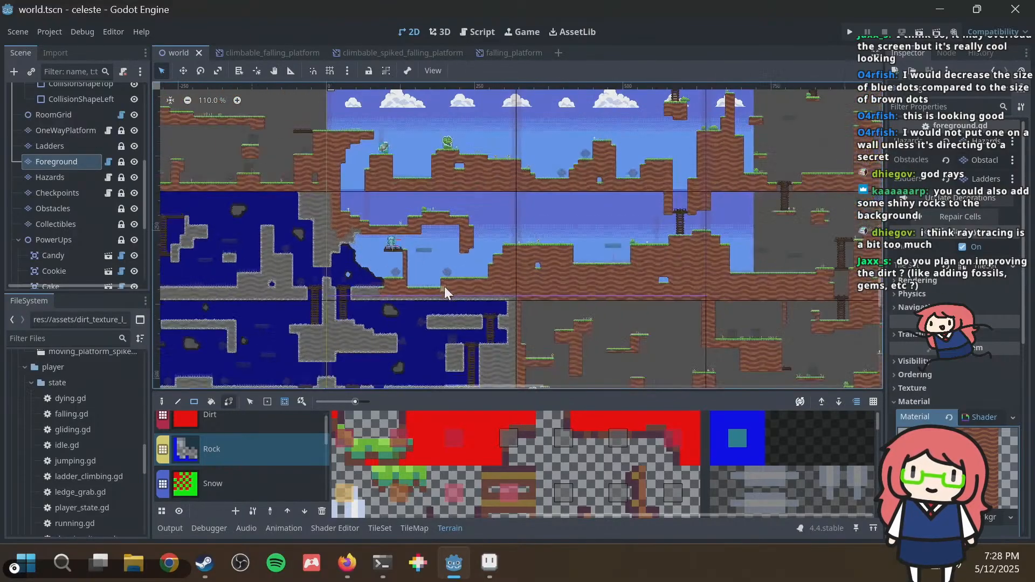
middle_click_drag(443, 285, 645, 235)
middle_click_drag(373, 237, 548, 247)
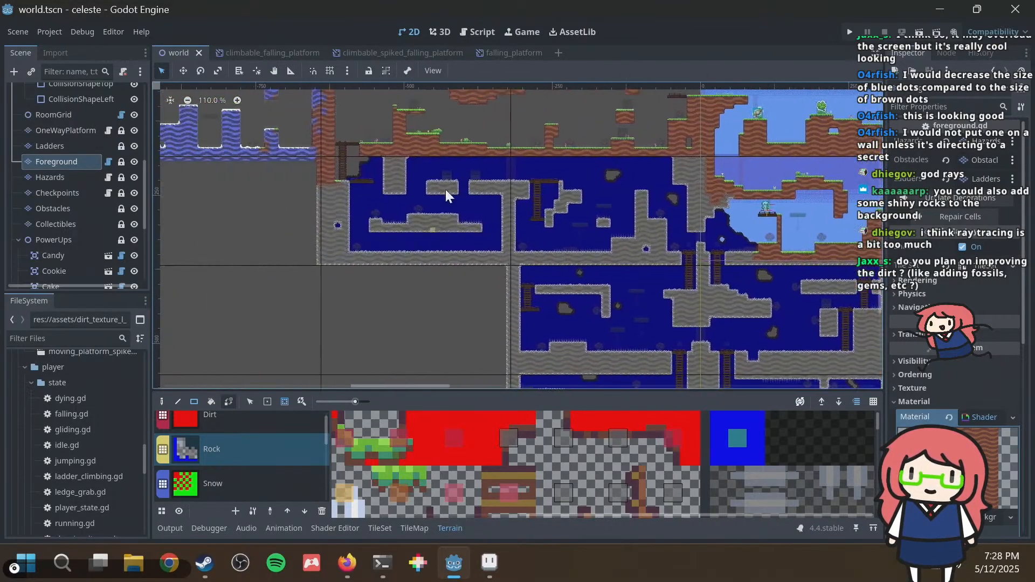
Save the scene and cut a small hole in the BackgroundTile layer beside the far cave room's dividing wall.
scroll(448, 194, "up", 9)
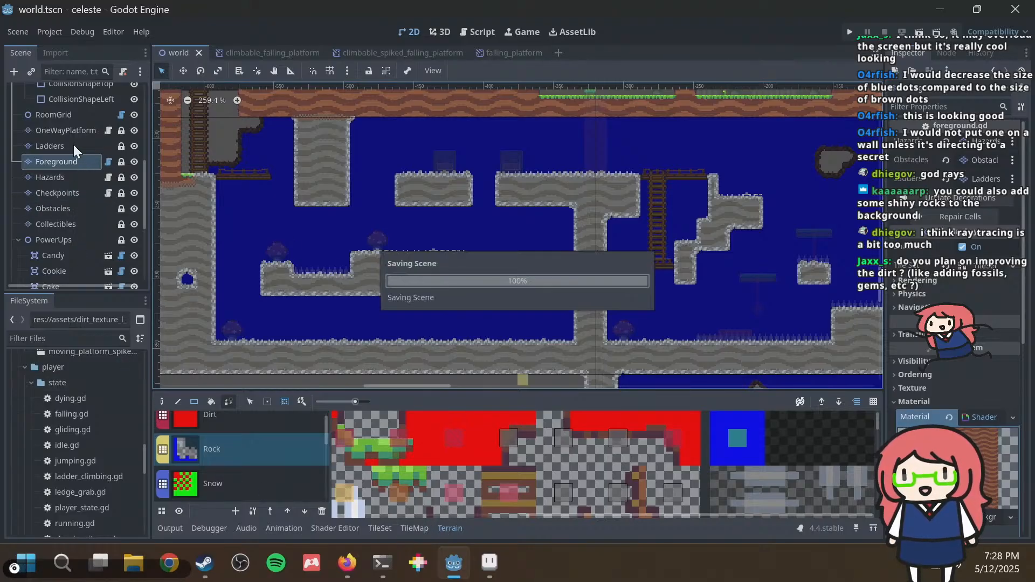
scroll(79, 148, "up", 10)
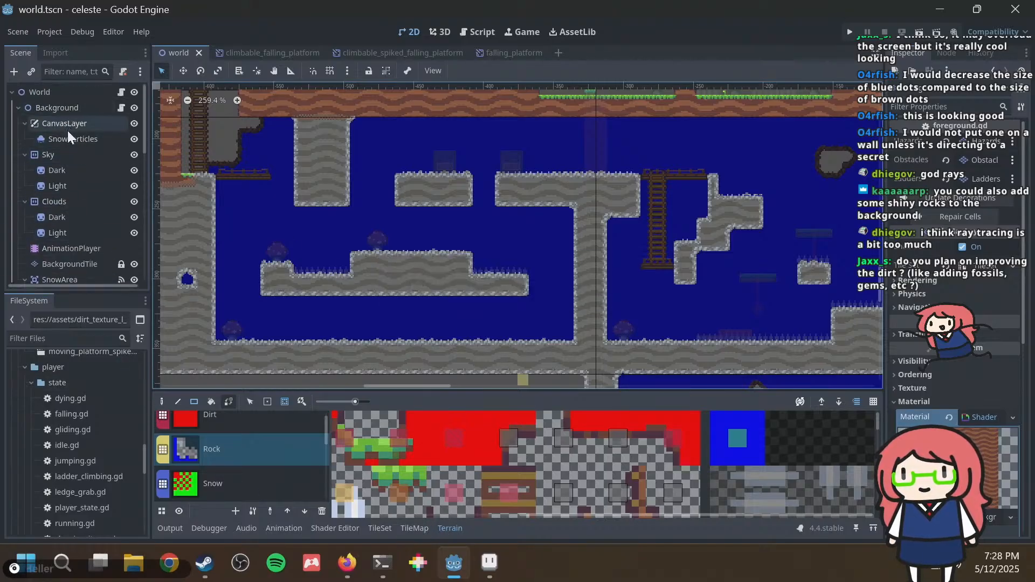
left_click(64, 265)
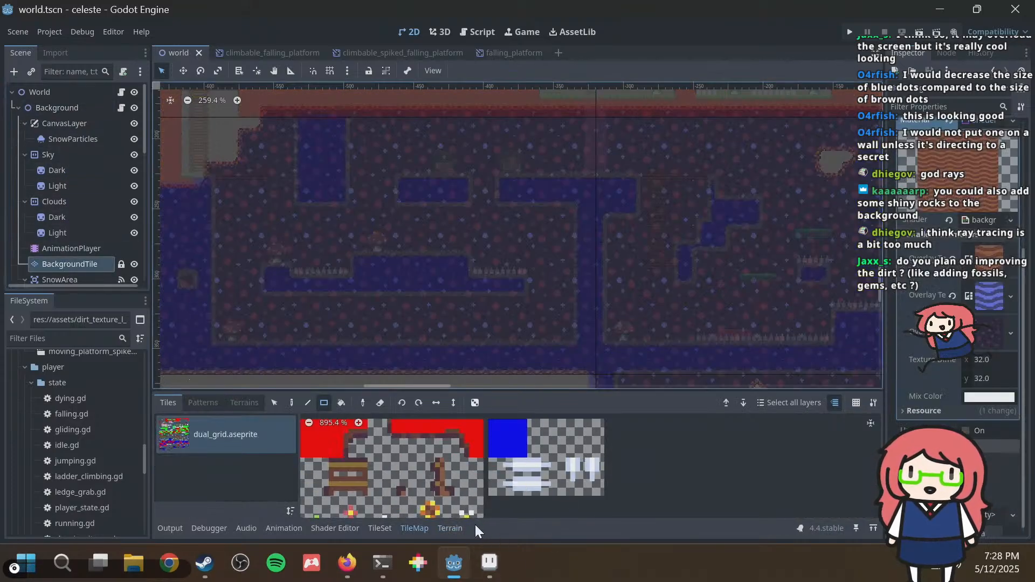
left_click(459, 527)
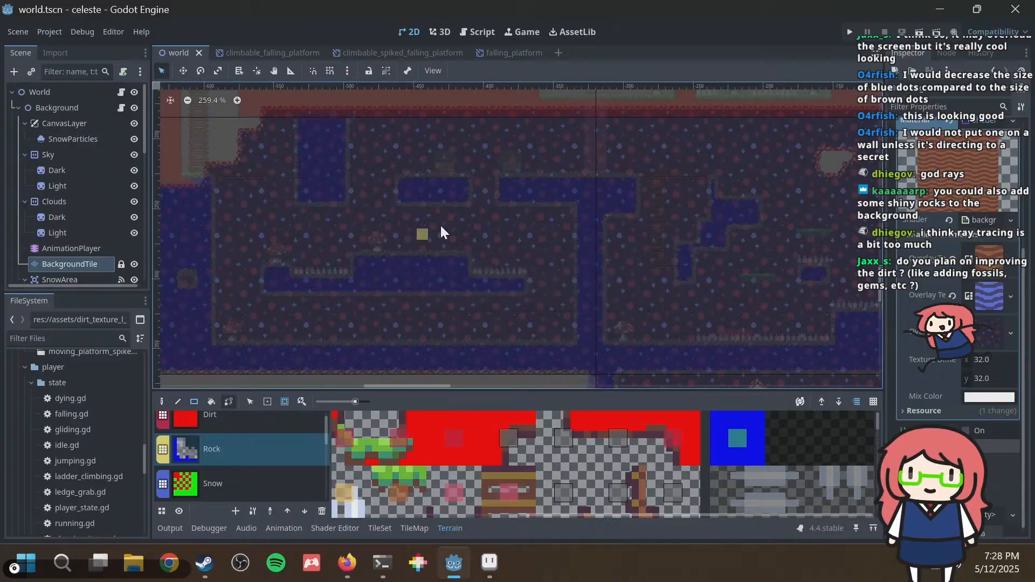
left_click(533, 226)
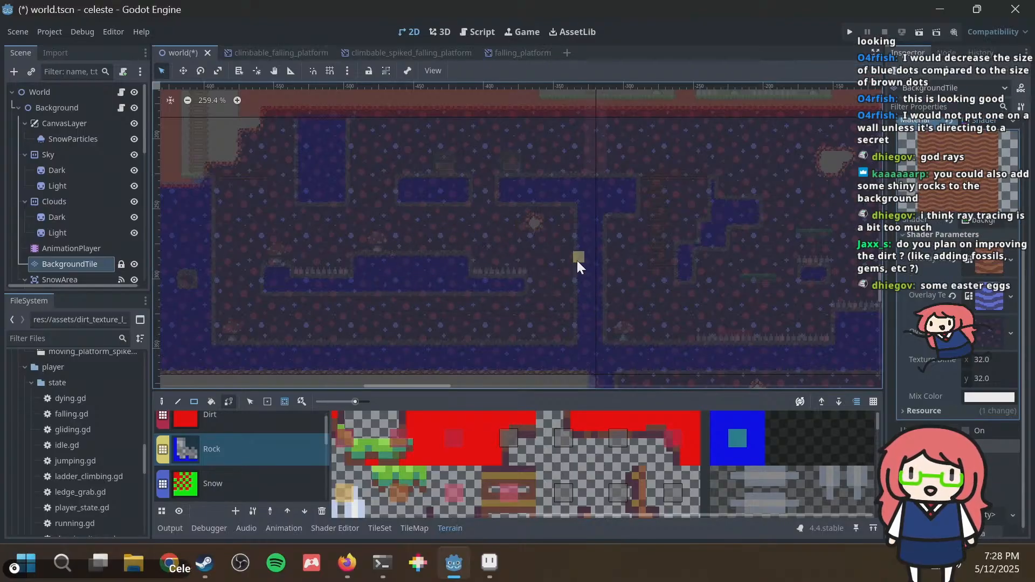
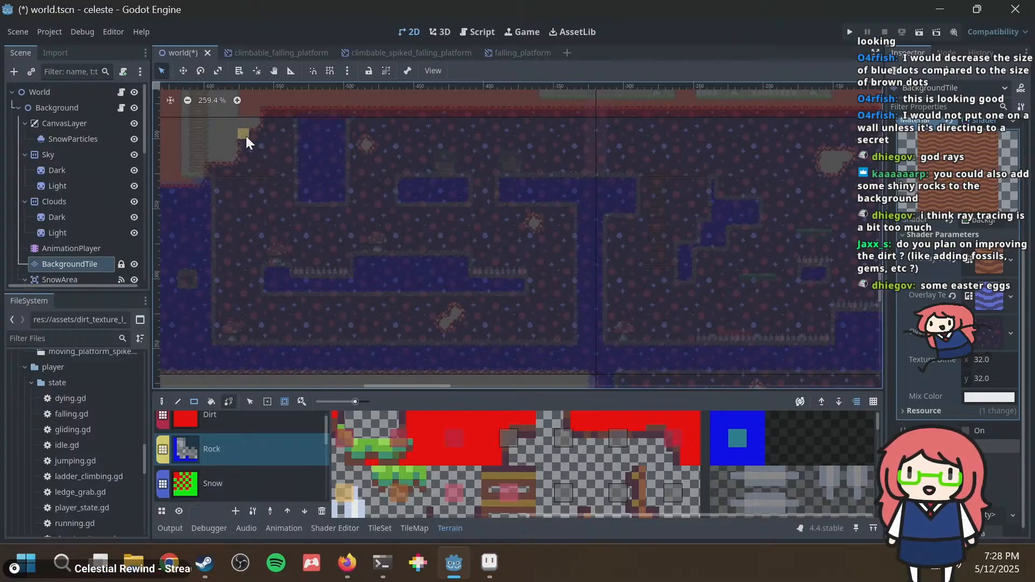
Check the background edge at the cave's ladder entrance up close and save the scene.
middle_click_drag(242, 140, 673, 172)
scroll(213, 137, "up", 7)
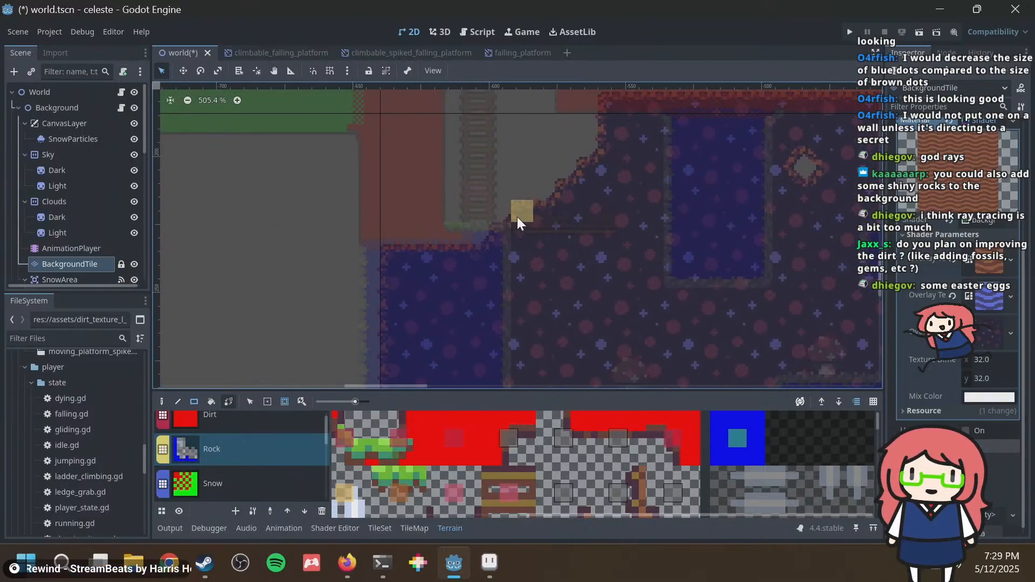
key("ctrl+s")
Survey the cave and neighbouring dirt rooms across the level, through to the far lower room with the round marker.
scroll(723, 180, "down", 11)
middle_click_drag(722, 175, 454, 249)
middle_click_drag(576, 223, 378, 165)
middle_click_drag(505, 211, 297, 108)
middle_click_drag(557, 182, 396, 128)
scroll(468, 168, "down", 10)
middle_click_drag(495, 182, 557, 232)
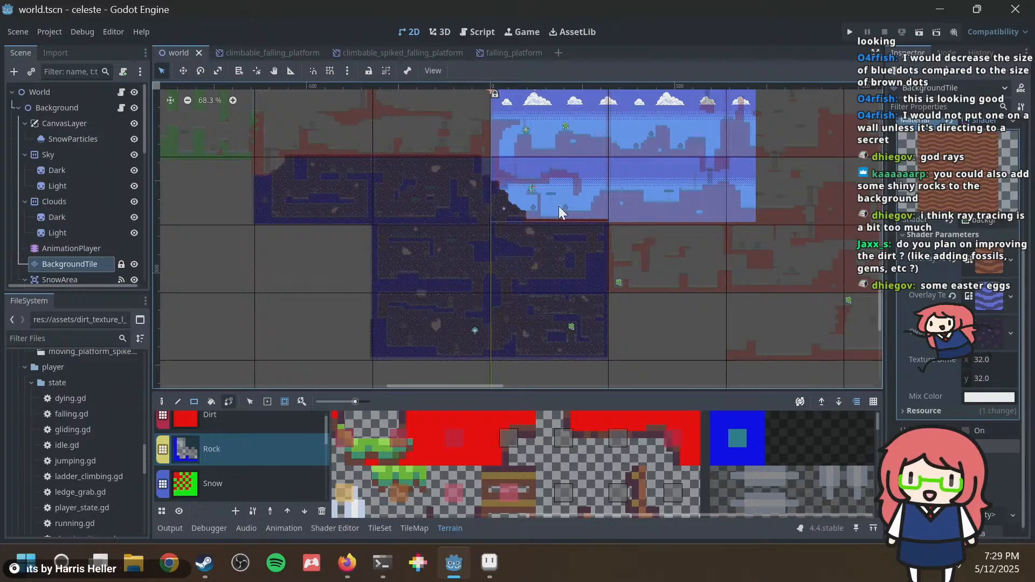
scroll(559, 211, "down", 4)
scroll(606, 267, "up", 9)
middle_click_drag(625, 274, 411, 187)
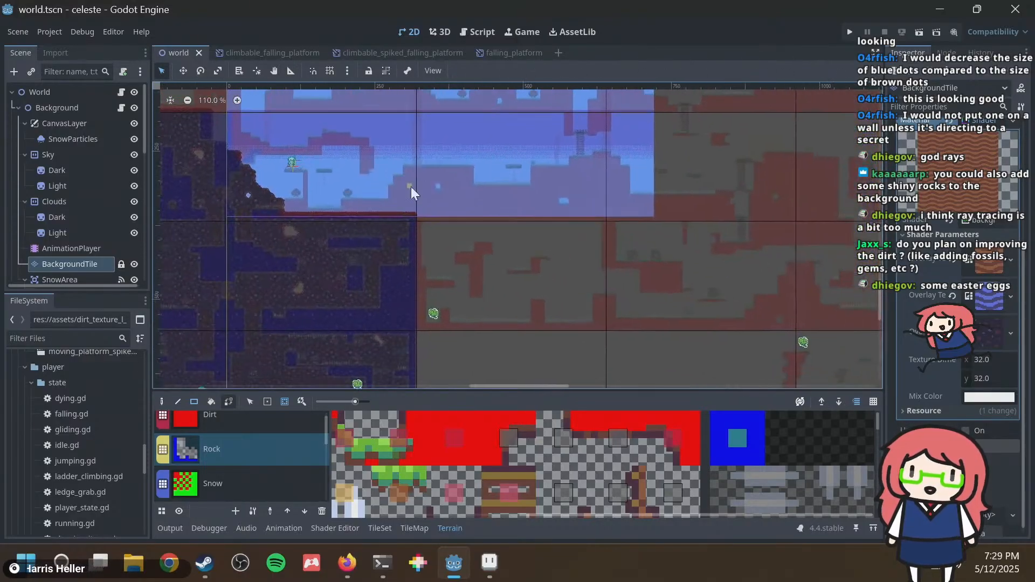
scroll(606, 210, "up", 1)
middle_click_drag(606, 210, 264, 161)
middle_click_drag(431, 247, 375, 138)
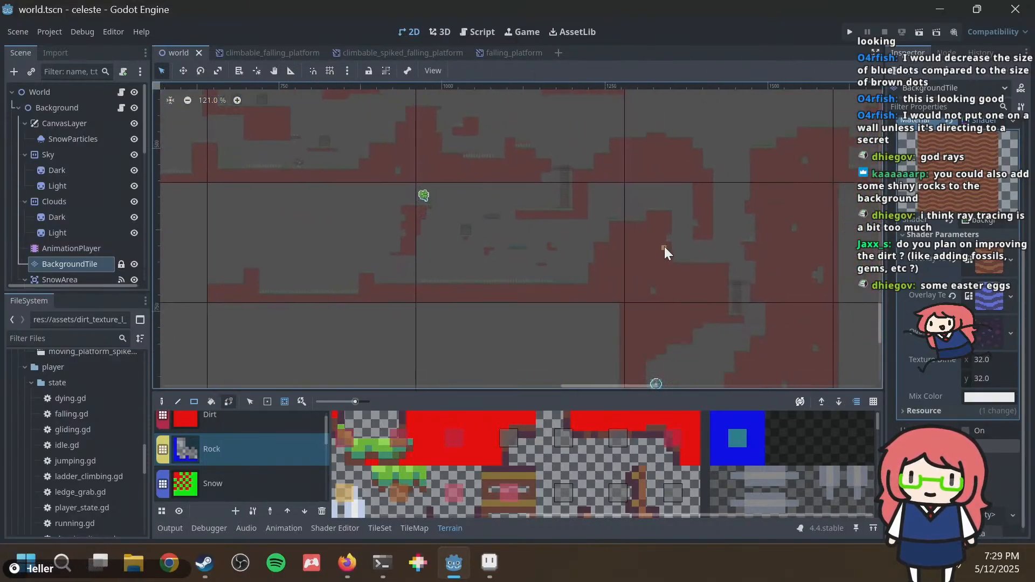
scroll(518, 179, "up", 1)
middle_click_drag(665, 246, 438, 206)
scroll(438, 206, "up", 5)
scroll(426, 174, "down", 4)
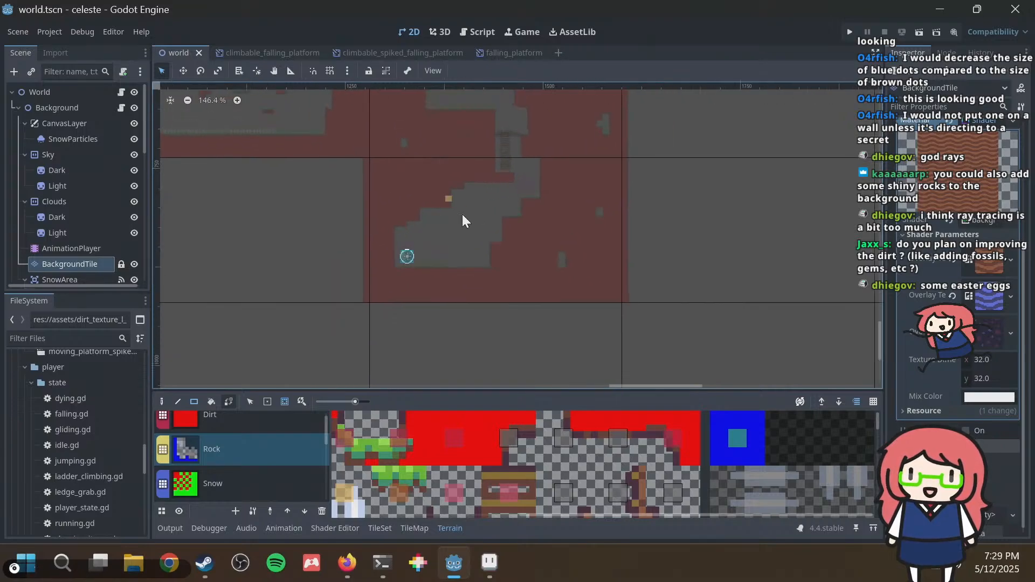
Paint a rectangular block of Rock terrain on the BackgroundTile layer behind the lower dirt room with the round marker.
scroll(426, 182, "down", 6)
middle_click_drag(429, 164, 768, 249)
scroll(577, 214, "up", 8)
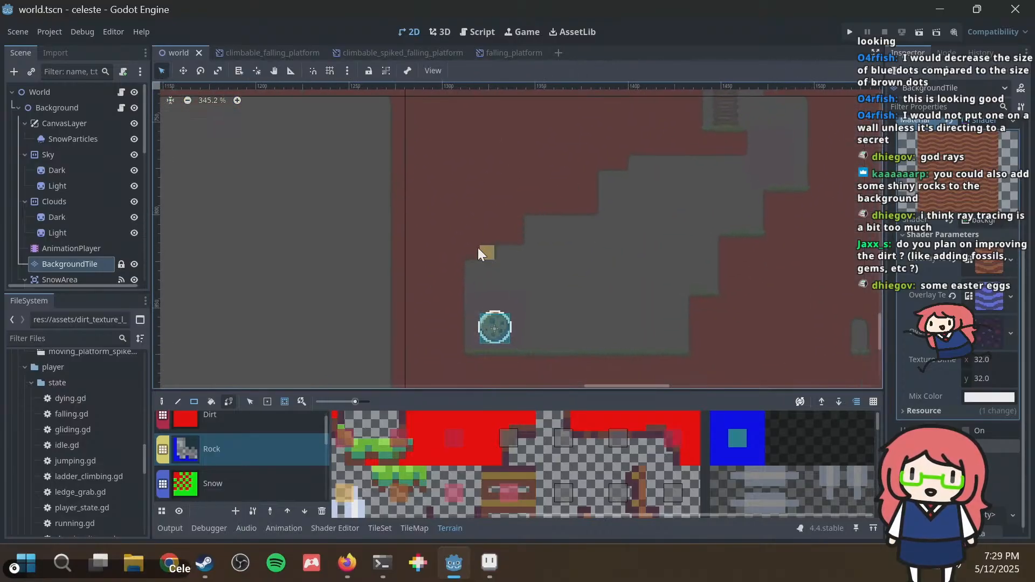
middle_click_drag(538, 189, 341, 231)
left_click_drag(260, 214, 554, 377)
mouse_move(563, 251)
middle_mouse_down()
mouse_move(542, 178)
mouse_move(533, 234)
middle_mouse_up()
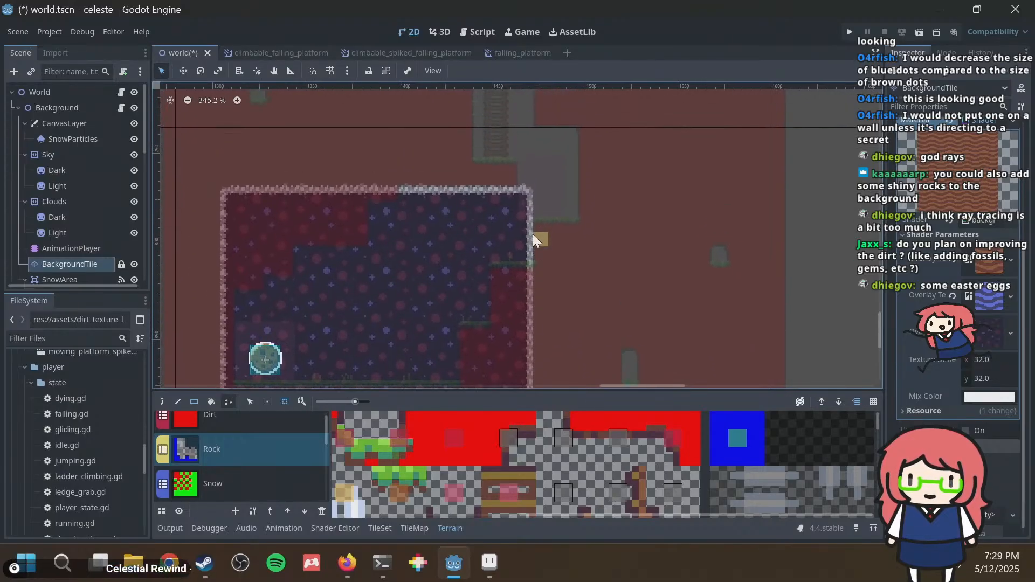
Extend the background block behind the stepped passage and up past the ladder above the marker room.
scroll(501, 200, "down", 1)
mouse_move(446, 129)
left_mouse_down()
mouse_move(600, 233)
mouse_move(599, 247)
left_mouse_up()
middle_click_drag(598, 248, 599, 362)
scroll(599, 361, "down", 2)
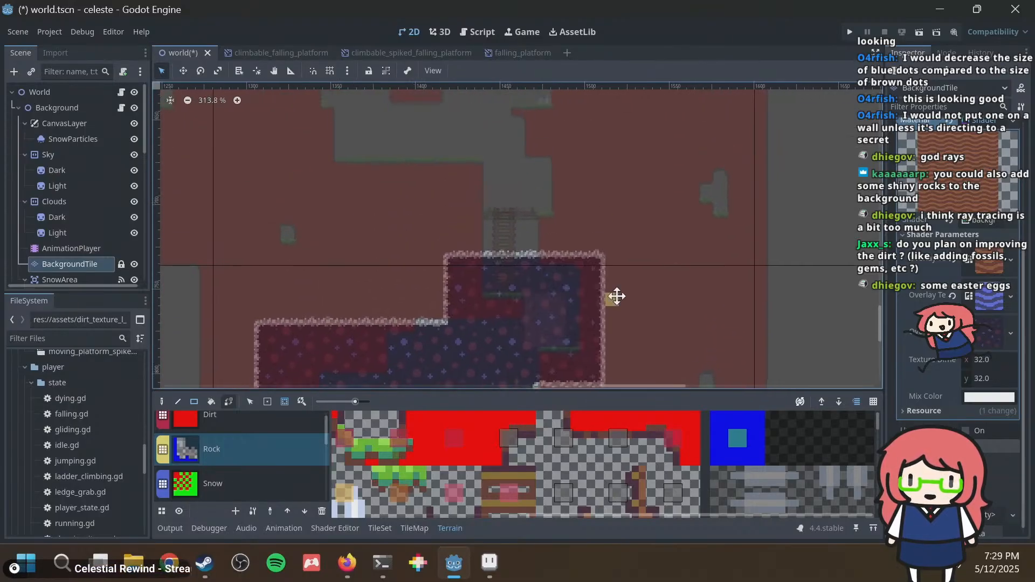
mouse_move(459, 204)
left_mouse_down()
mouse_move(546, 257)
mouse_move(584, 264)
left_mouse_up()
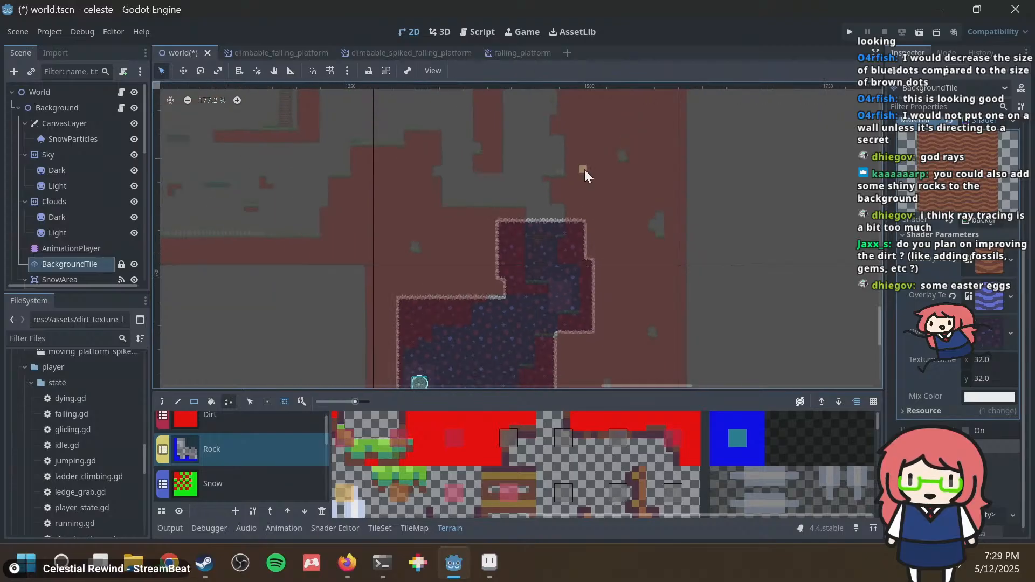
Cover the larger dirt room above the ladder with background and extend it up into the shaft's surface opening.
scroll(585, 169, "down", 4)
middle_click_drag(584, 169, 582, 304)
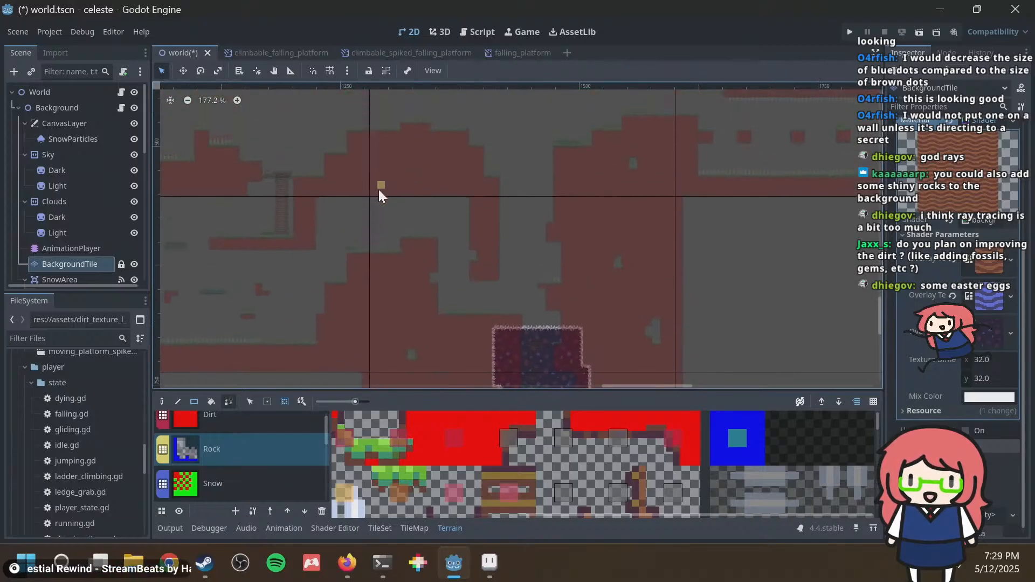
left_click_drag(381, 195, 626, 378)
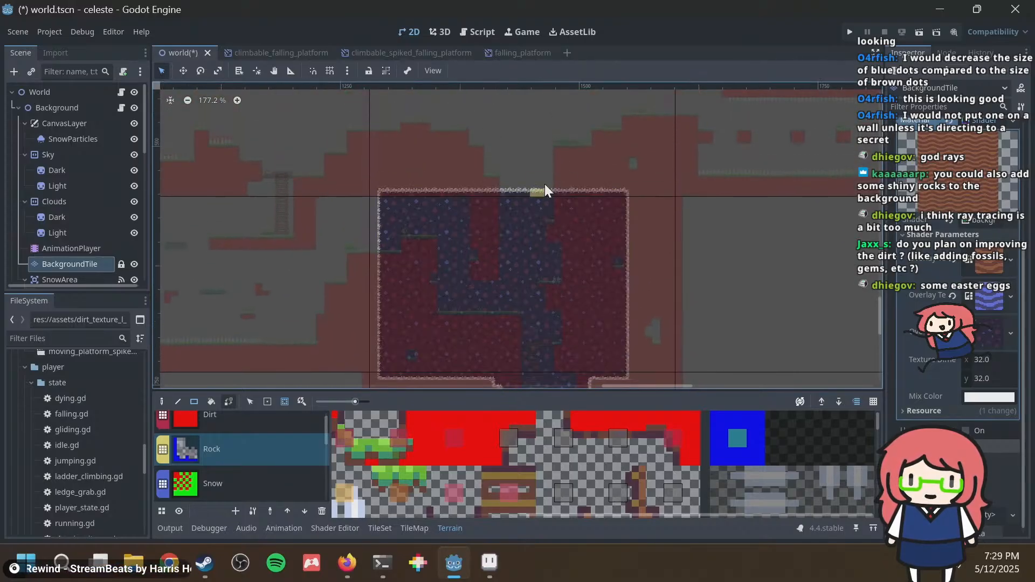
left_click_drag(545, 190, 589, 162)
scroll(583, 183, "up", 5)
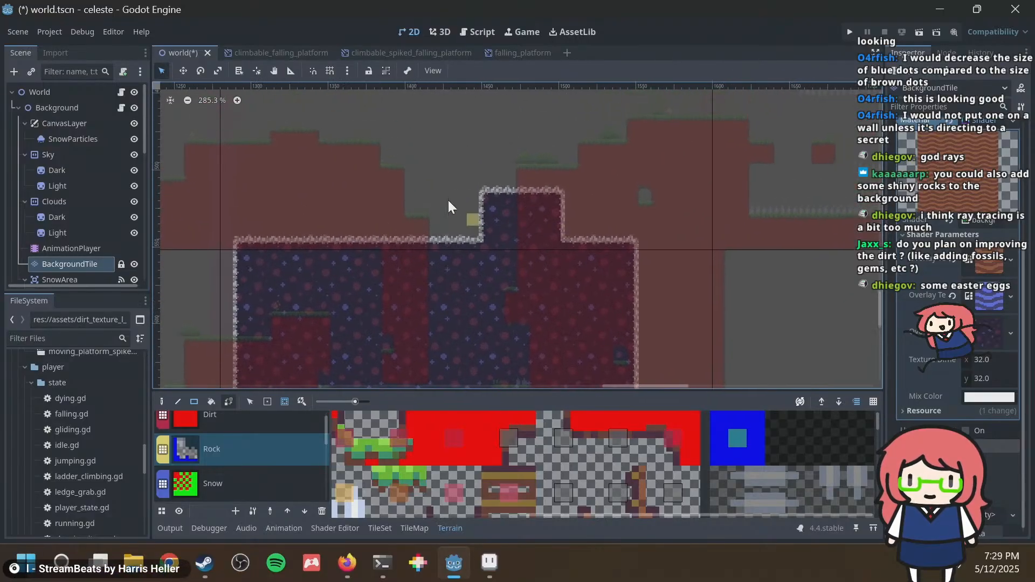
scroll(431, 247, "down", 12)
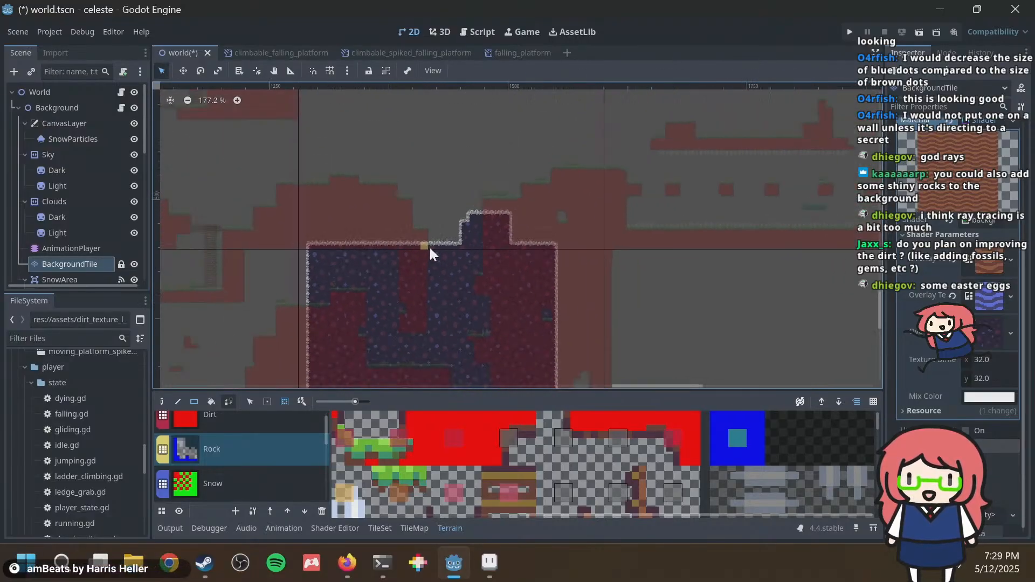
Refill the newly painted background area with the Cave Background terrain using the Bucket tool.
left_click(211, 402)
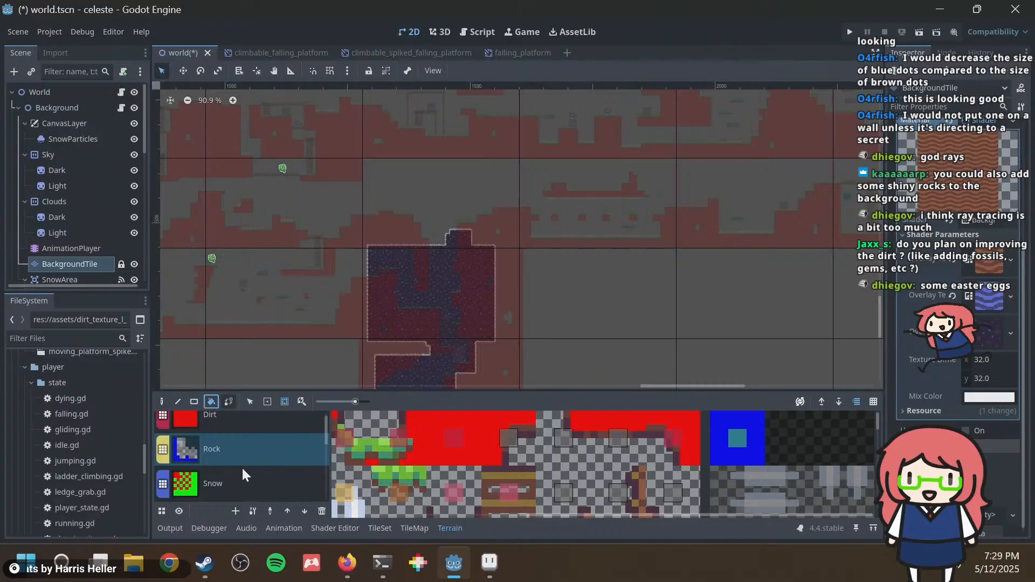
scroll(241, 458, "down", 4)
scroll(237, 455, "down", 2)
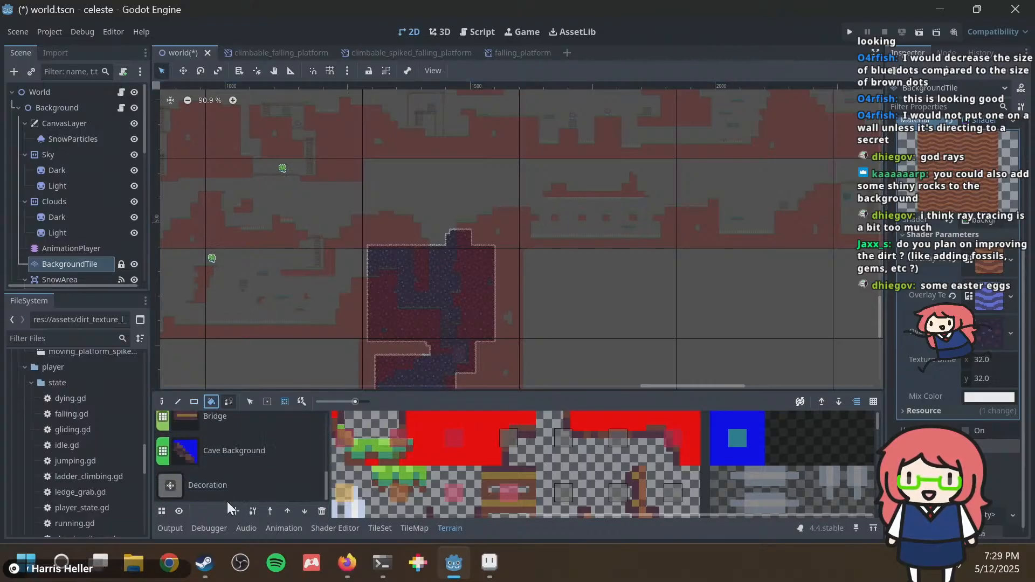
left_click(233, 452)
middle_click_drag(492, 304, 554, 183)
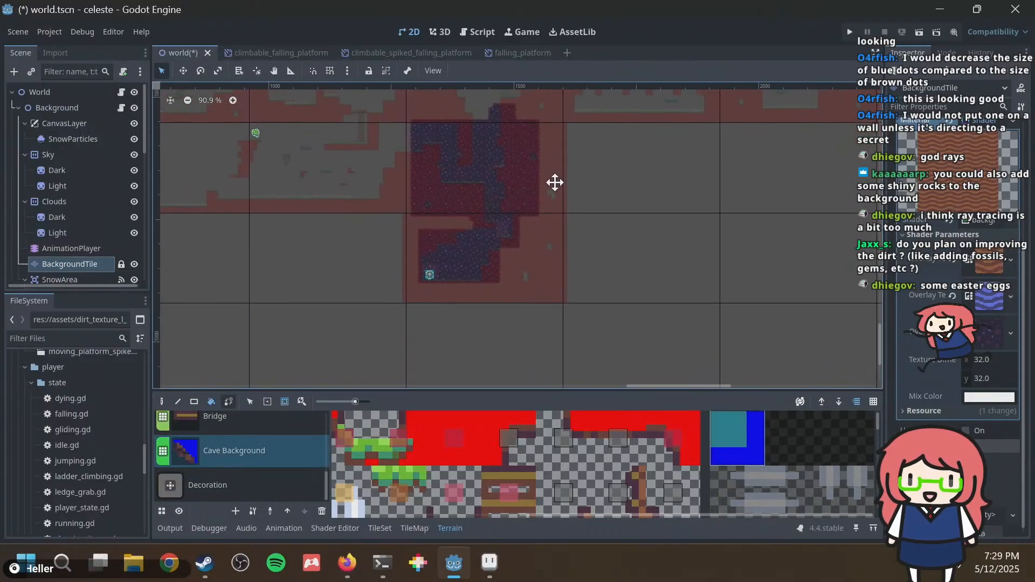
Compare the refilled background with the original cave and the adjacent uncovered rooms, and save the scene.
middle_click_drag(620, 226, 377, 295)
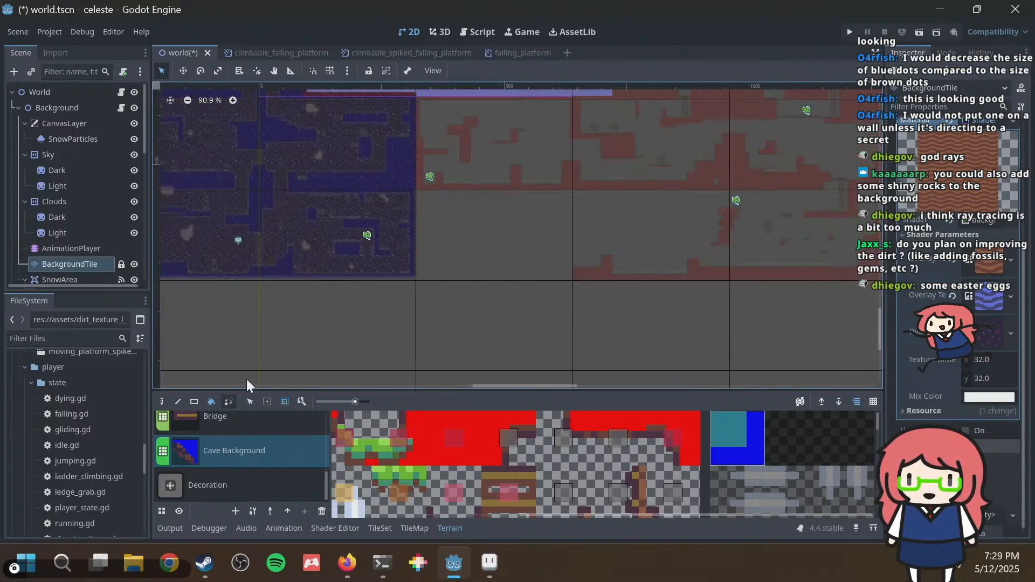
scroll(567, 263, "up", 3)
middle_click_drag(568, 263, 219, 277)
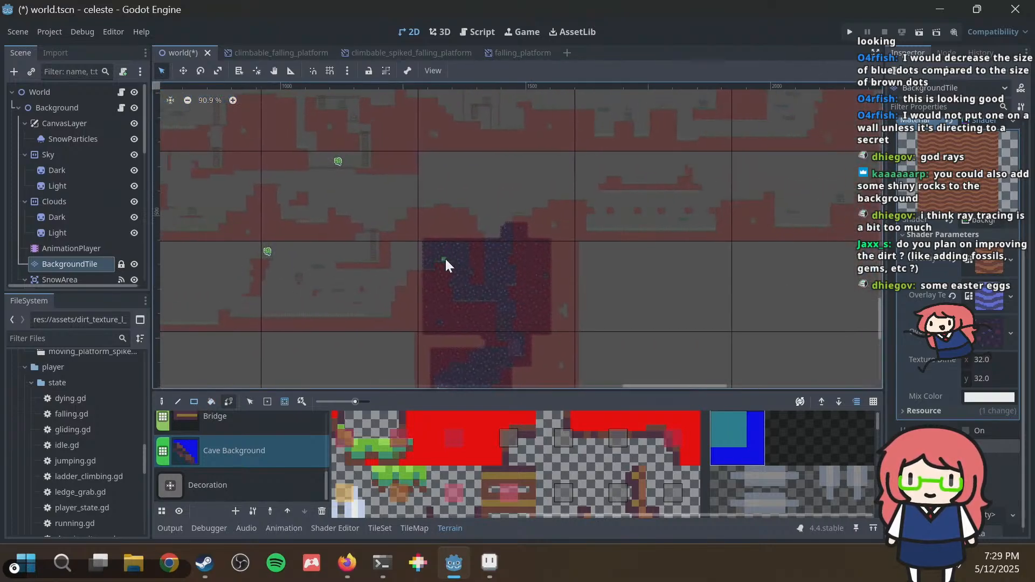
scroll(421, 244, "up", 2)
middle_click_drag(421, 245, 719, 189)
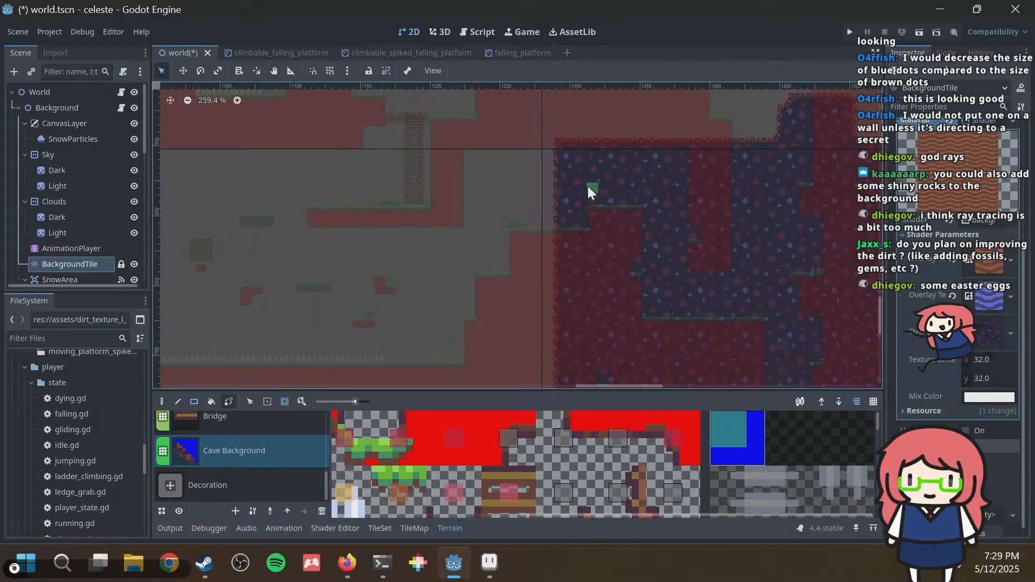
scroll(589, 191, "down", 6)
key("ctrl+s")
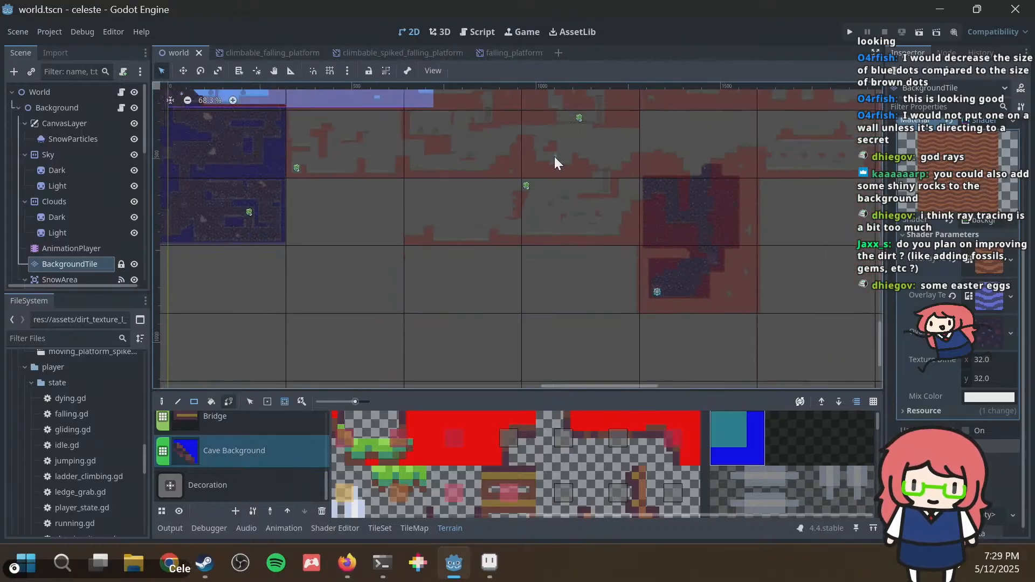
Paint Cave Background in rectangles across the long row of dirt rooms between the shaft room and the original cave.
middle_click_drag(555, 157, 639, 135)
scroll(718, 184, "up", 8)
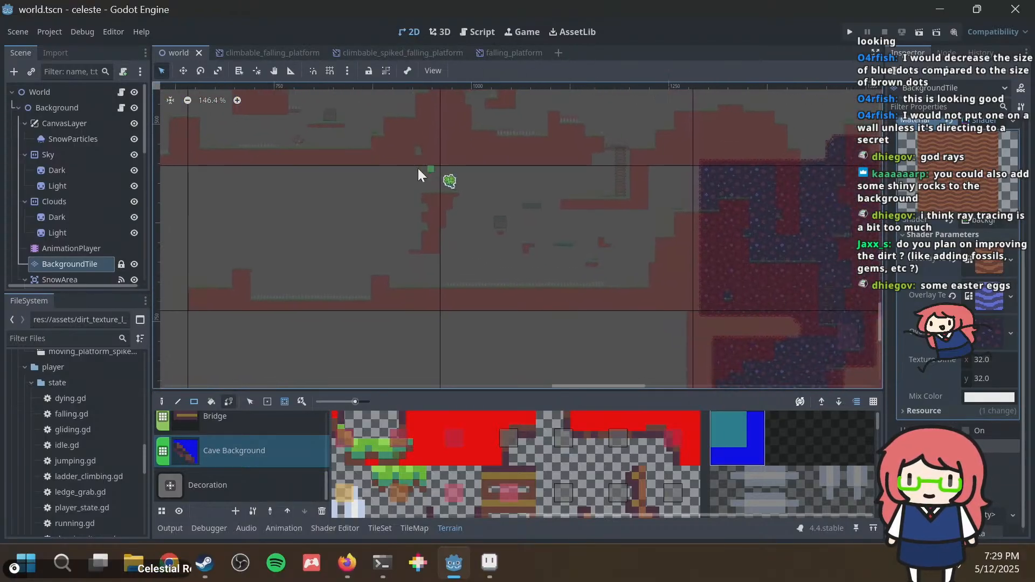
mouse_move(708, 164)
left_mouse_down()
mouse_move(441, 312)
mouse_move(258, 313)
left_mouse_up()
scroll(388, 265, "left", 5, "shift")
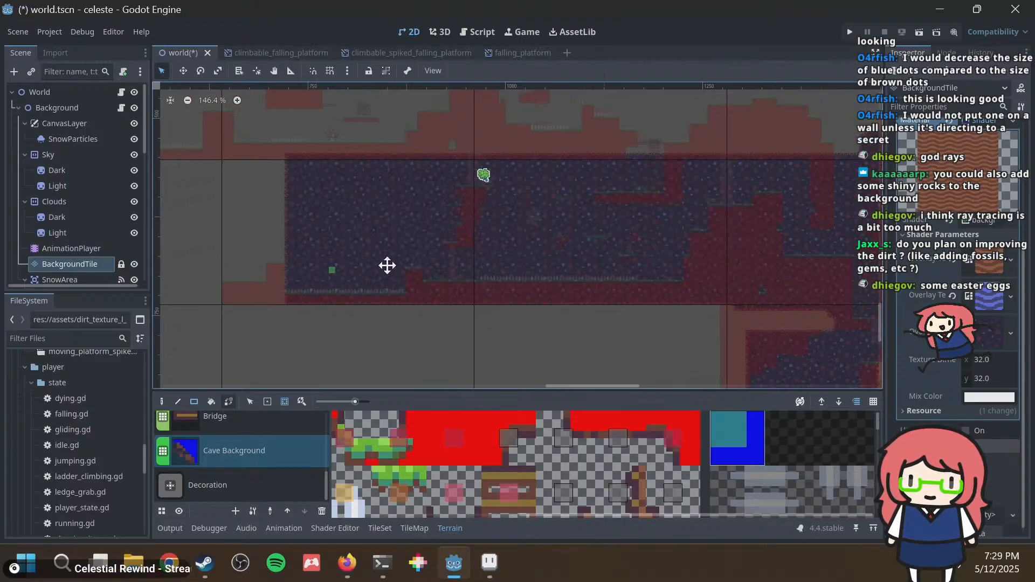
mouse_move(480, 163)
left_mouse_down()
mouse_move(328, 284)
mouse_move(353, 316)
mouse_move(362, 306)
left_mouse_up()
Extend the Cave Background up through the row's ladder opening, sloping its edge up to the grassy ledge.
middle_click_drag(736, 196, 361, 226)
scroll(360, 226, "up", 10)
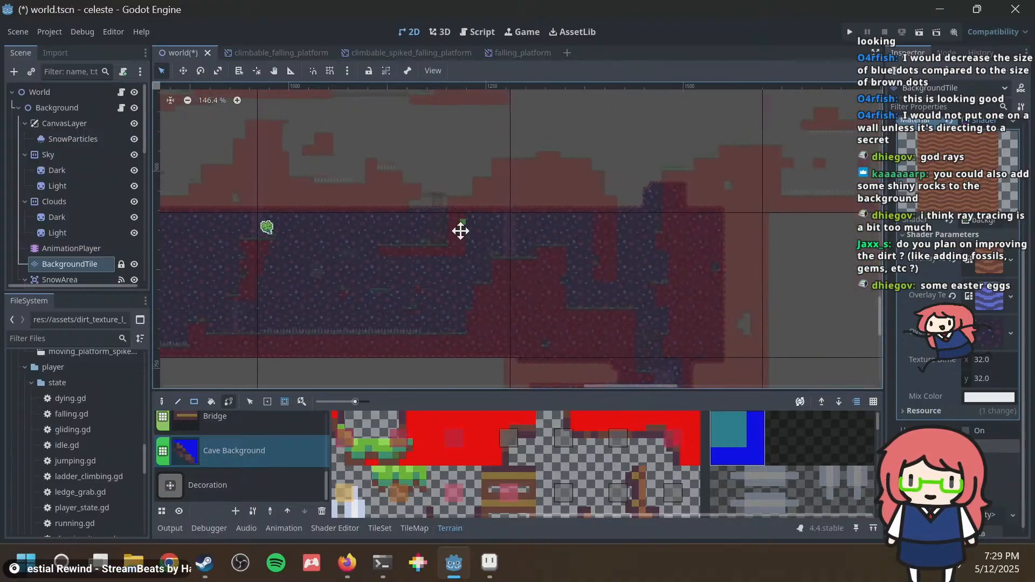
mouse_move(341, 267)
left_mouse_down()
mouse_move(436, 241)
mouse_move(434, 222)
mouse_move(454, 229)
left_mouse_up()
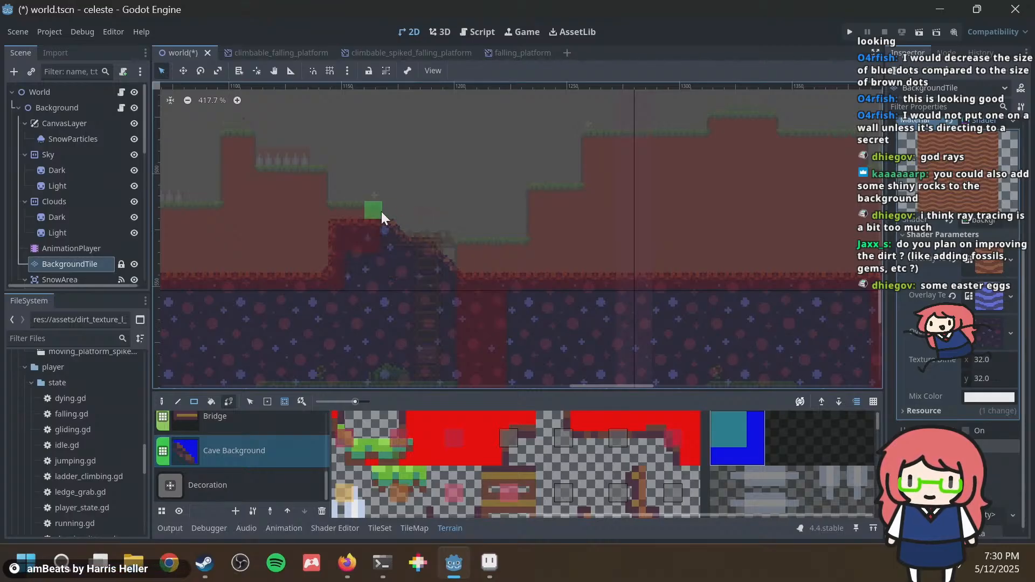
left_click_drag(381, 213, 335, 211)
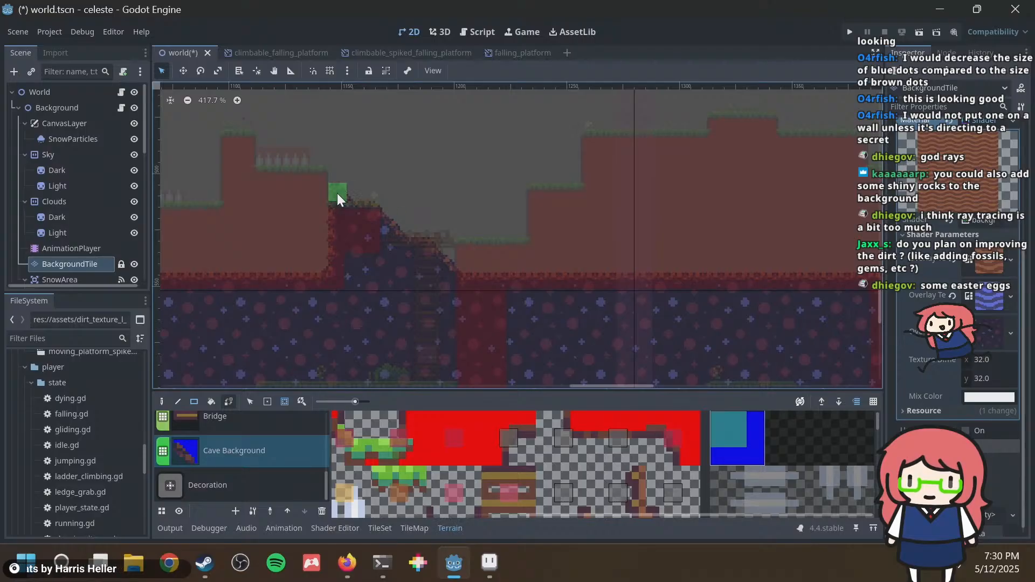
Shape the Cave Background edge into a dip across the far shaft's surface opening and save the scene.
scroll(559, 250, "down", 5)
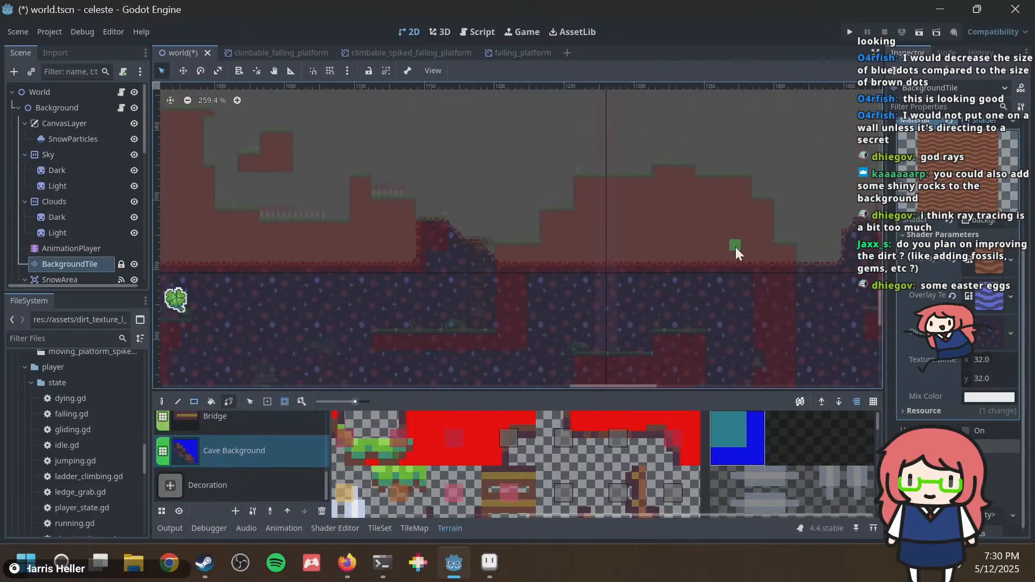
middle_click_drag(734, 250, 396, 182)
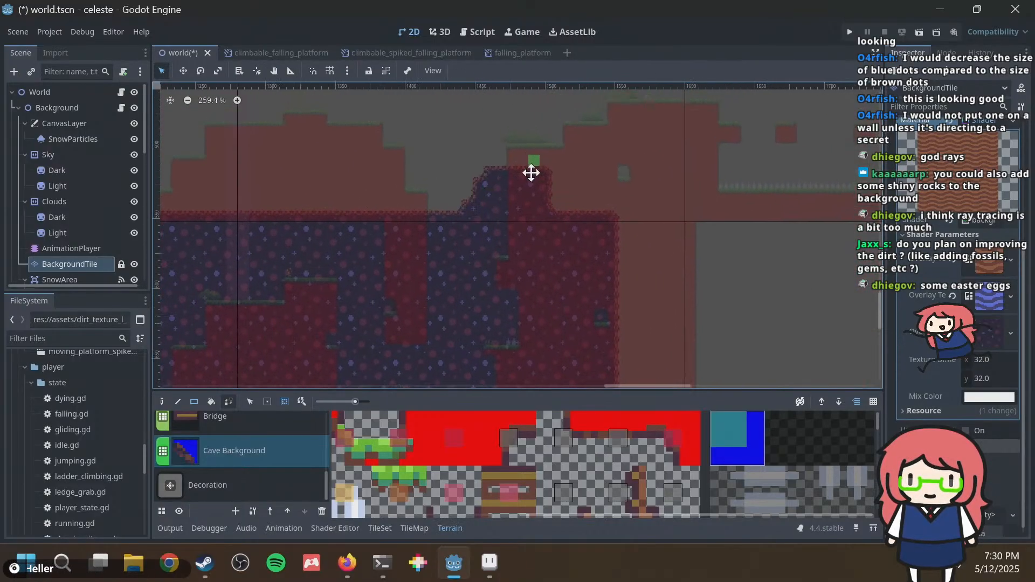
middle_click_drag(496, 171, 469, 208)
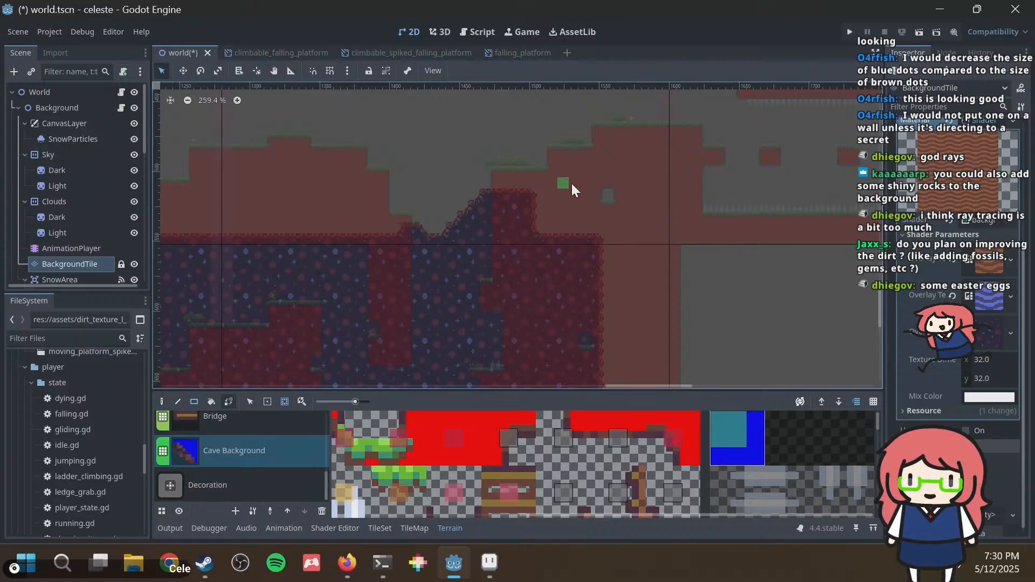
left_click_drag(393, 230, 363, 237)
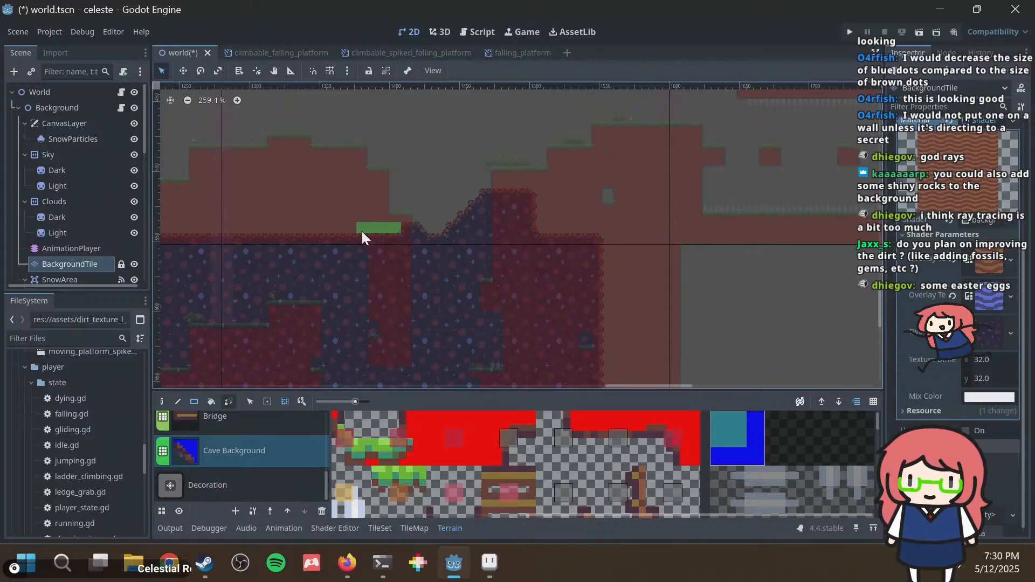
key("ctrl+s")
Cut a small diagonal hole in the far shaft's background and another near the ceiling of the marker room below.
scroll(488, 221, "up", 5)
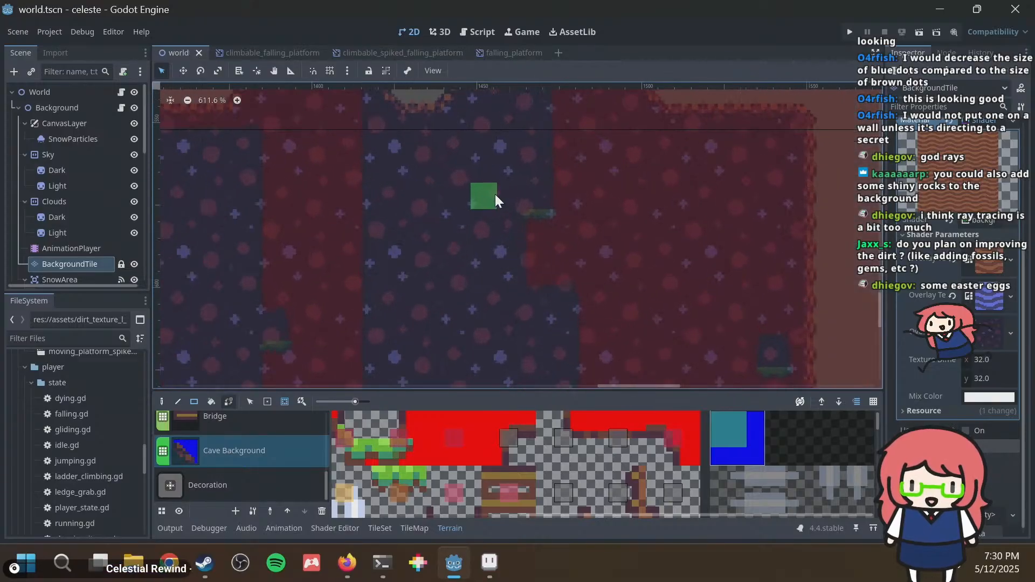
left_click(433, 227)
scroll(476, 222, "down", 3)
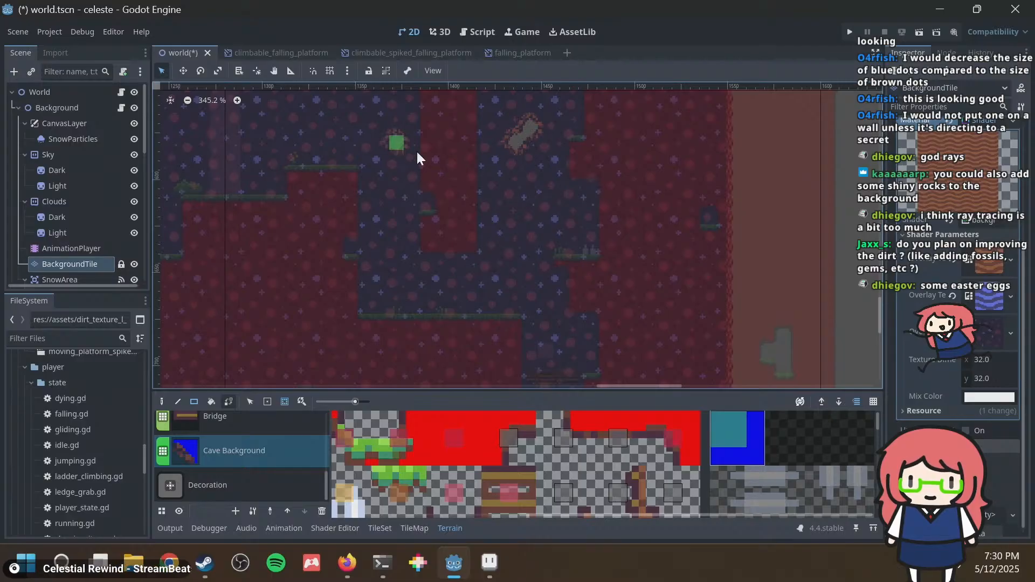
middle_click_drag(519, 289, 447, 346)
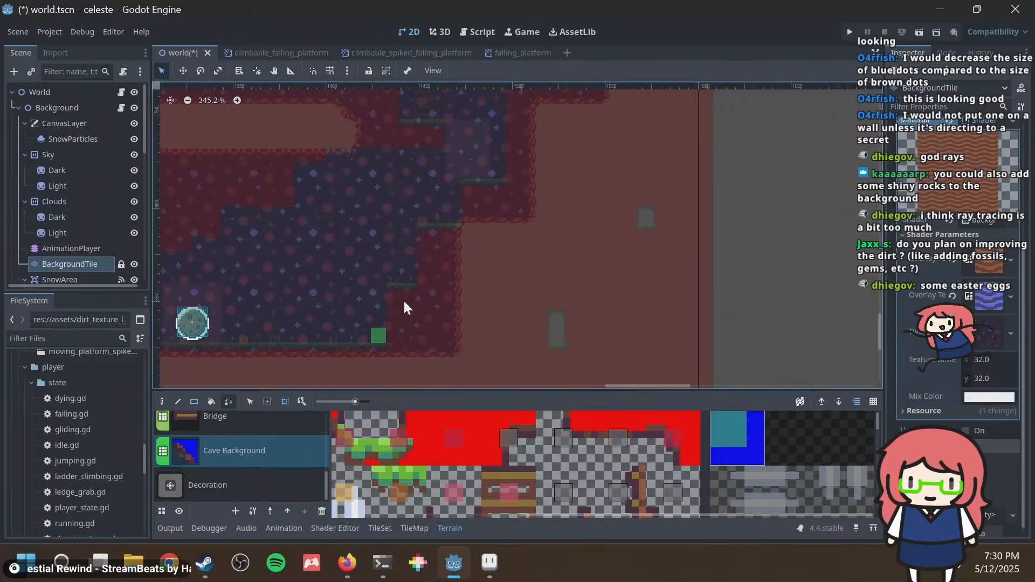
middle_click_drag(396, 249, 582, 260)
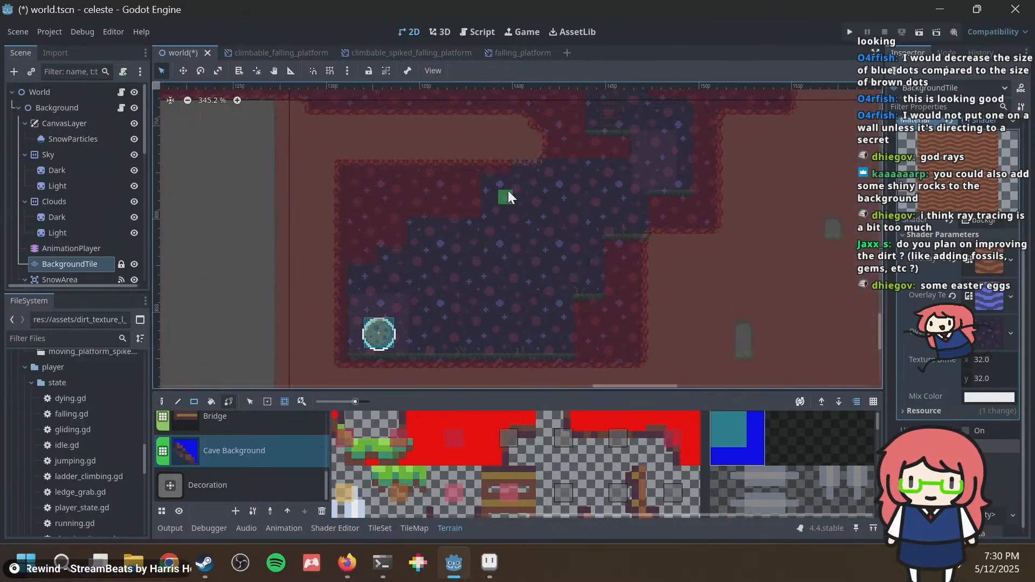
middle_click_drag(613, 186, 613, 296)
scroll(613, 291, "down", 3)
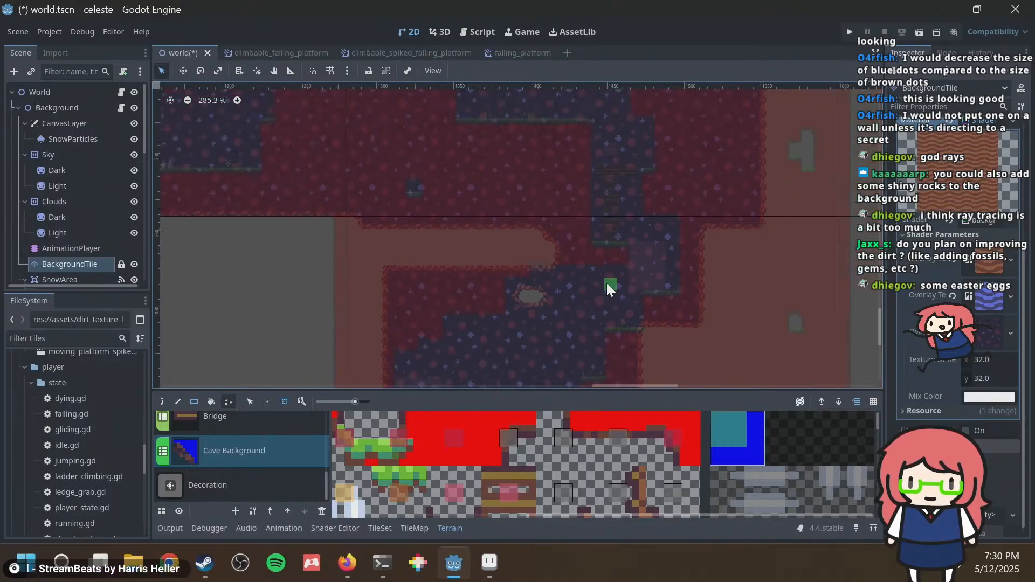
Cut a small diamond-shaped hole in the marker room's background above the round marker and save the scene.
scroll(566, 299, "up", 3)
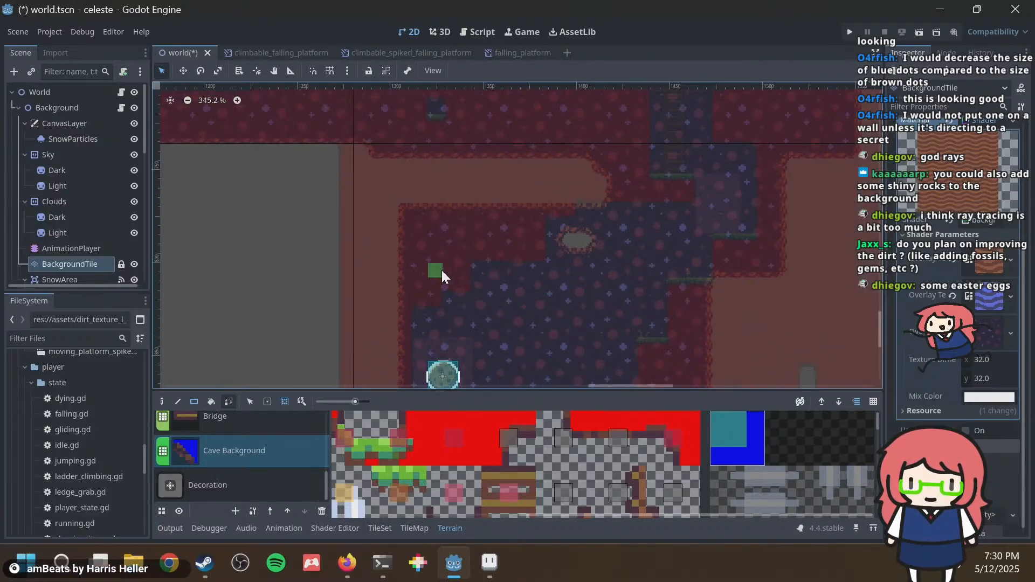
scroll(524, 273, "up", 2)
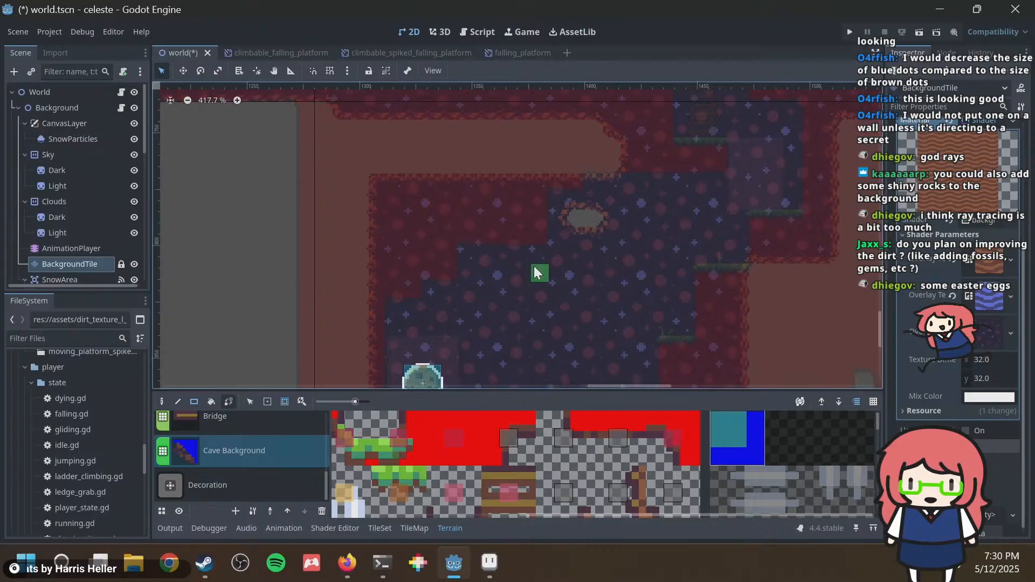
middle_click_drag(578, 305, 558, 243)
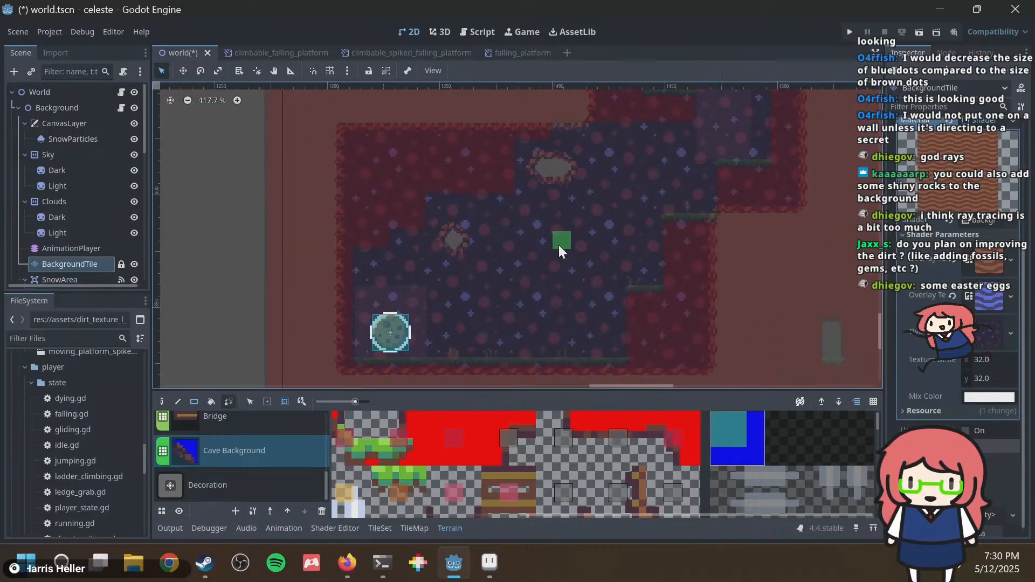
scroll(593, 219, "down", 9)
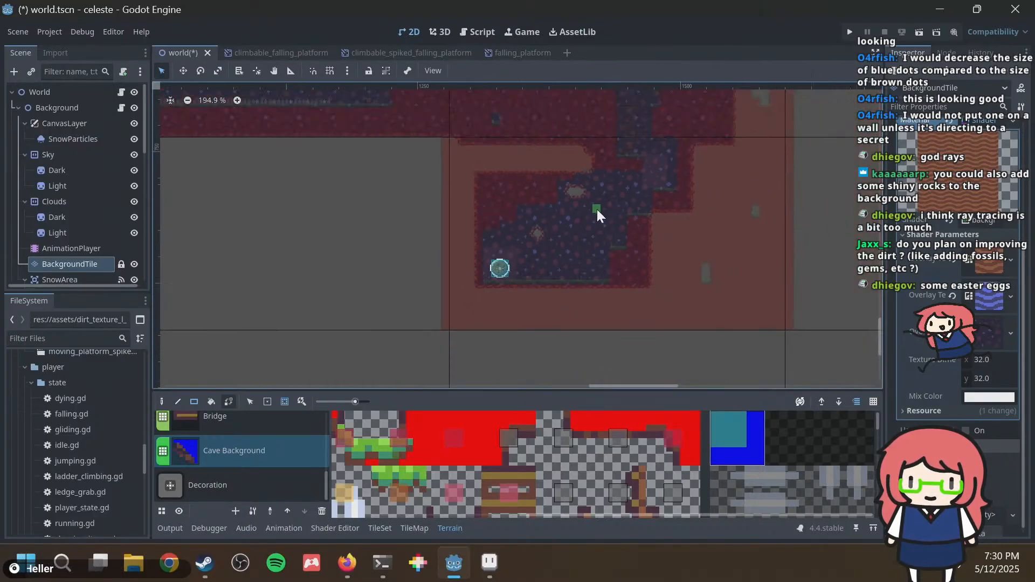
middle_click_drag(596, 213, 569, 322)
key("ctrl+s")
scroll(566, 219, "down", 7)
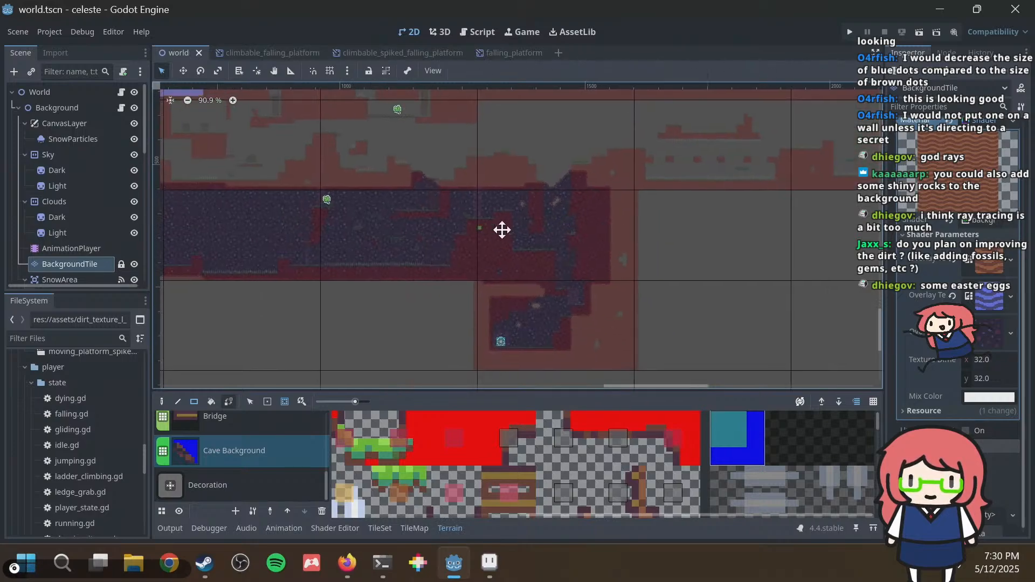
middle_click_drag(827, 245, 800, 252)
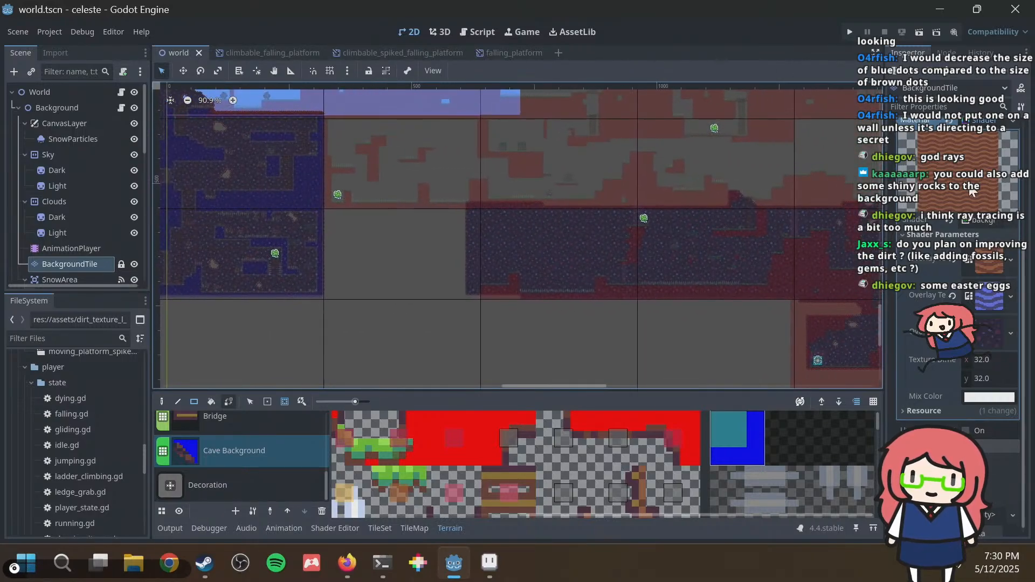
Run the game and take the character down the ladders through the first cave room to examine its background openings.
key("F5")
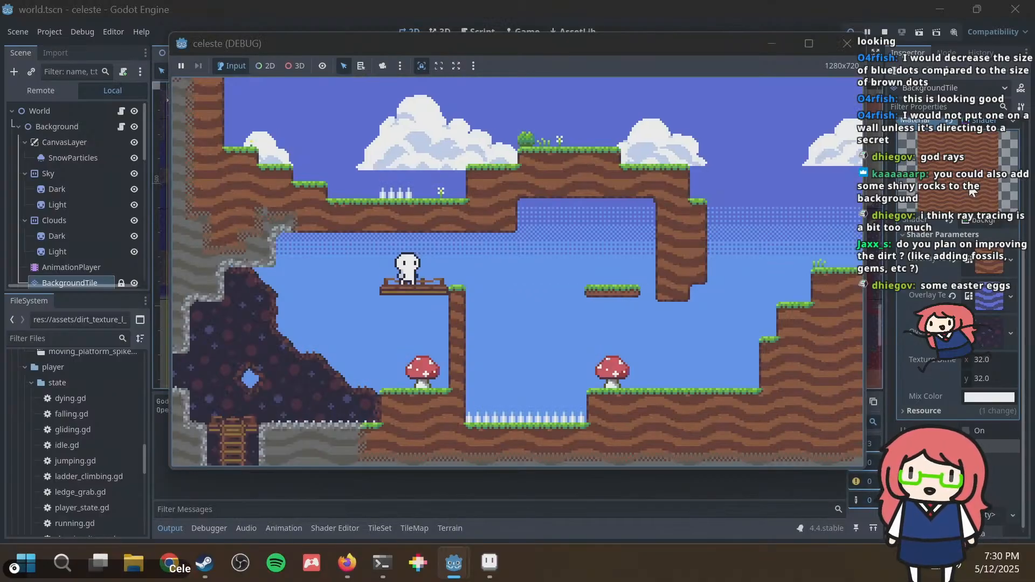
key("Left")
key("Right")
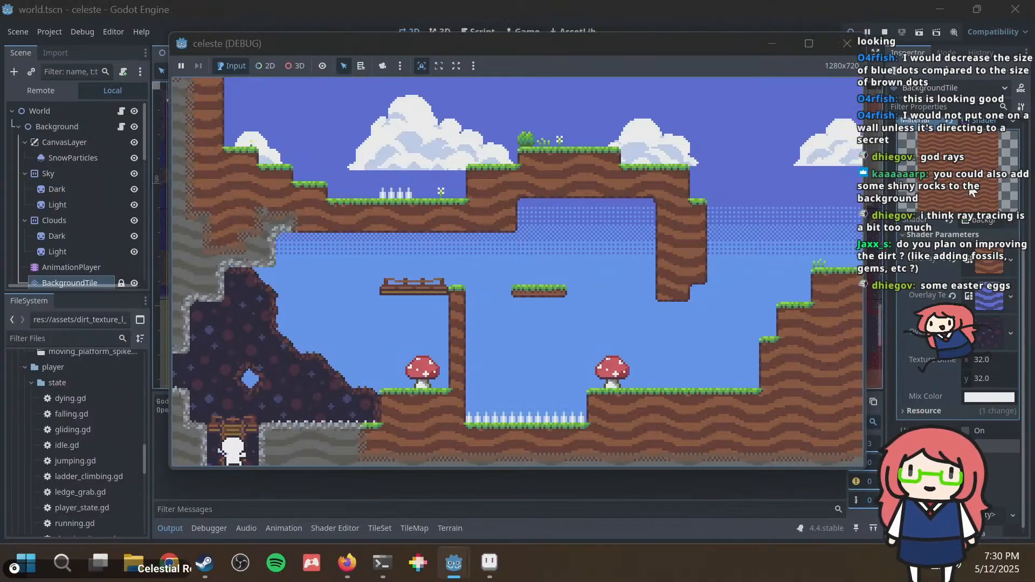
key("Right")
key("space")
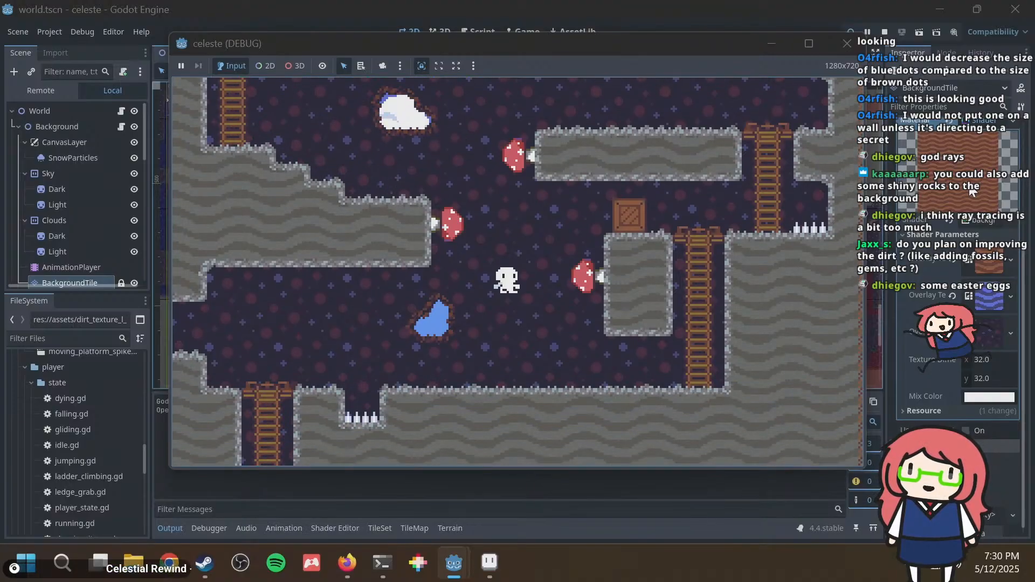
key("Left")
key("Left")
key("Down")
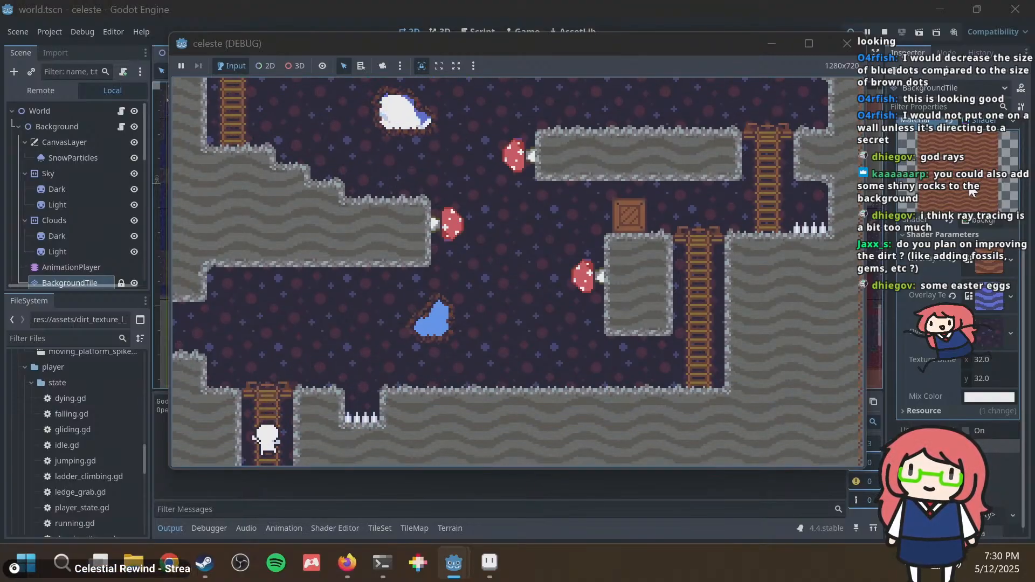
Playtest the clover room, crossing it and heading into the sign room to examine the background openings.
key("Right")
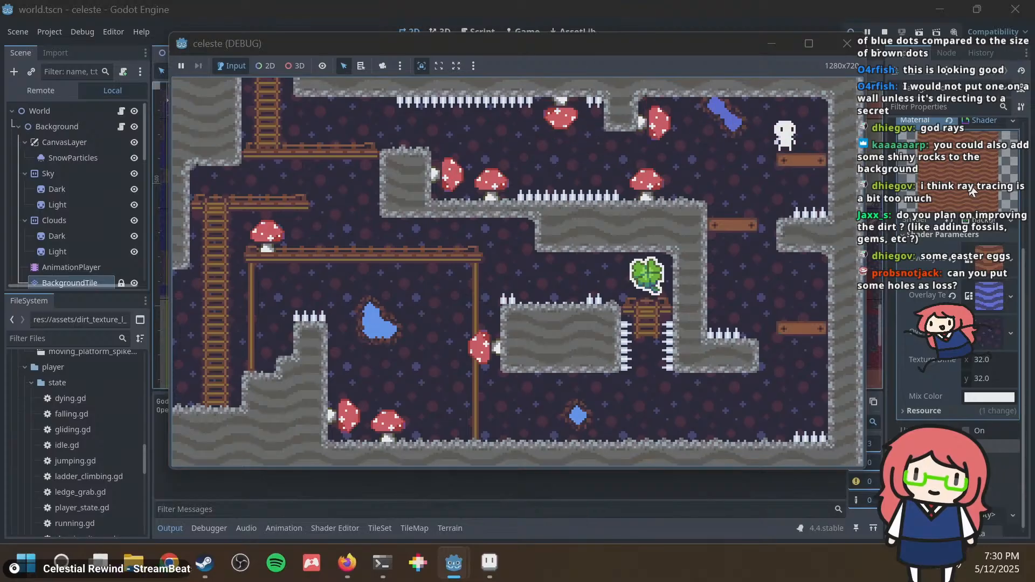
key("Left")
key("Right")
key("Left")
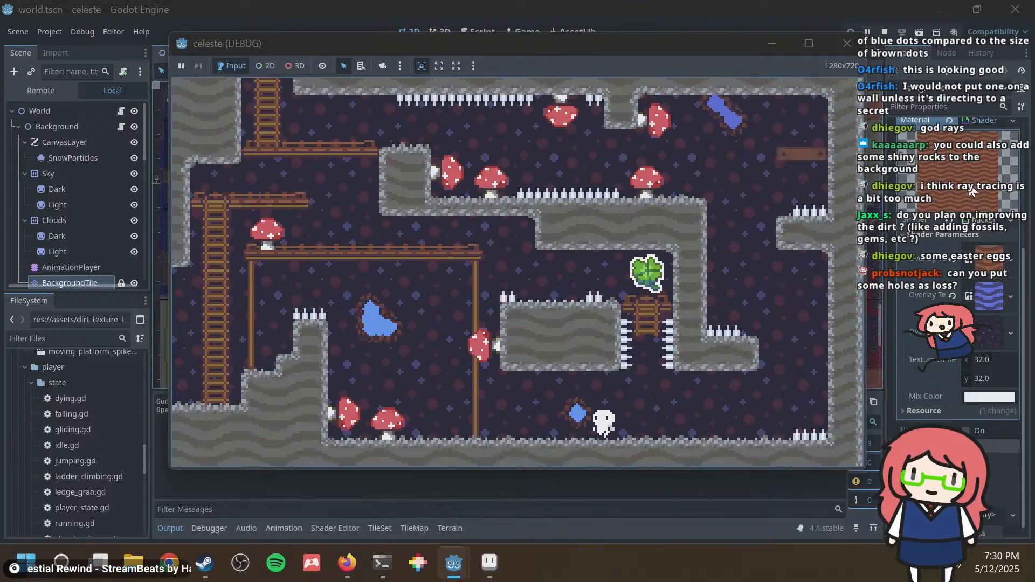
key("Left")
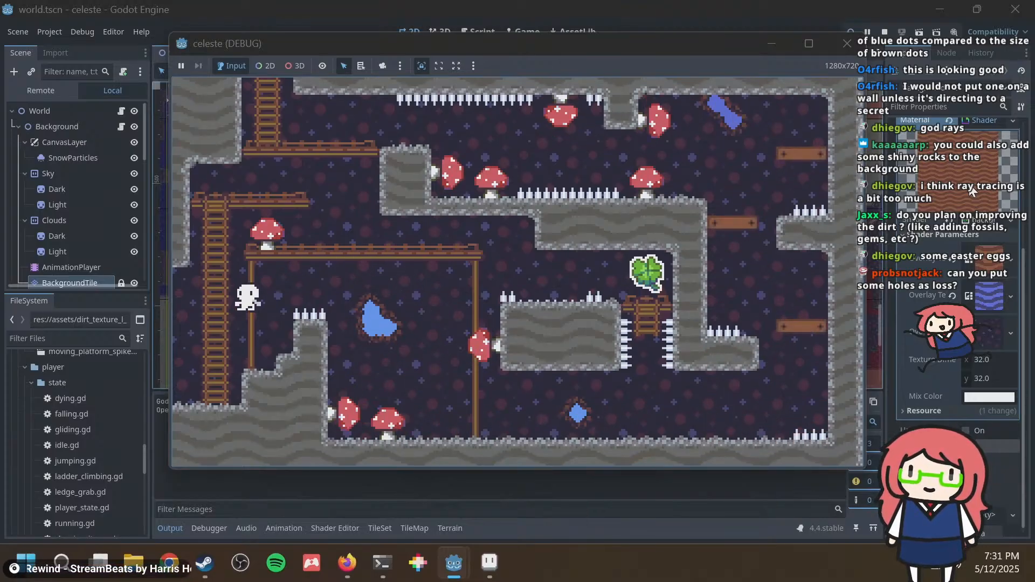
key("Left")
key("Up")
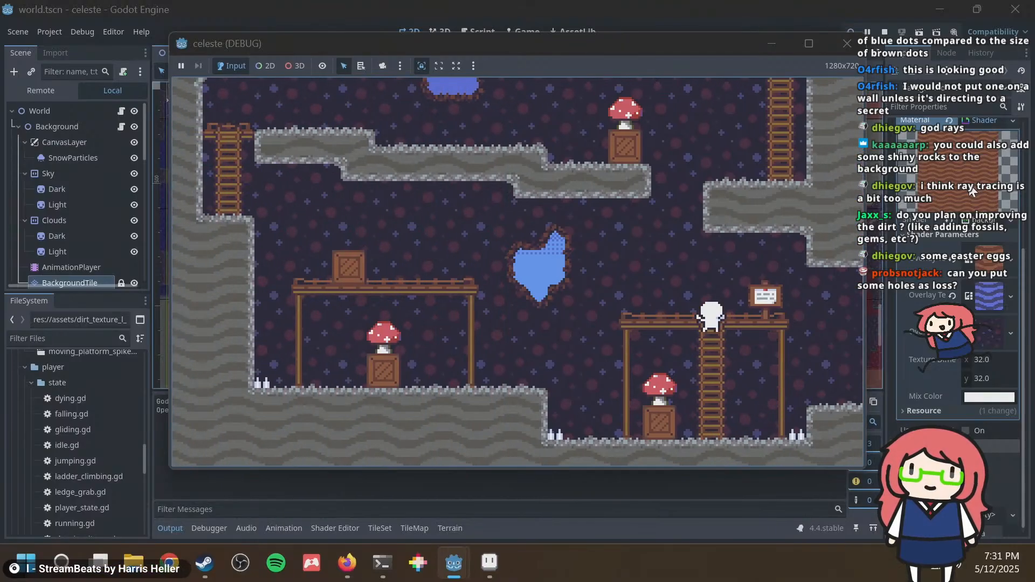
Playtest the sign room, crossing the wooden platform and upper ledge to the far ladder while examining the large opening.
key("Left")
key("Left")
key("space")
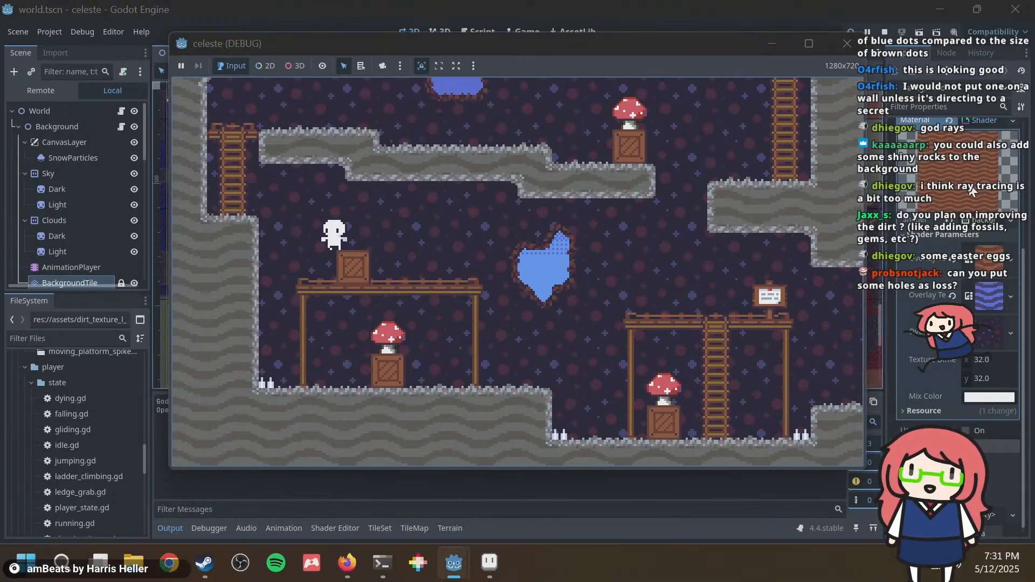
key("space")
key("Left")
key("Up")
key("Right")
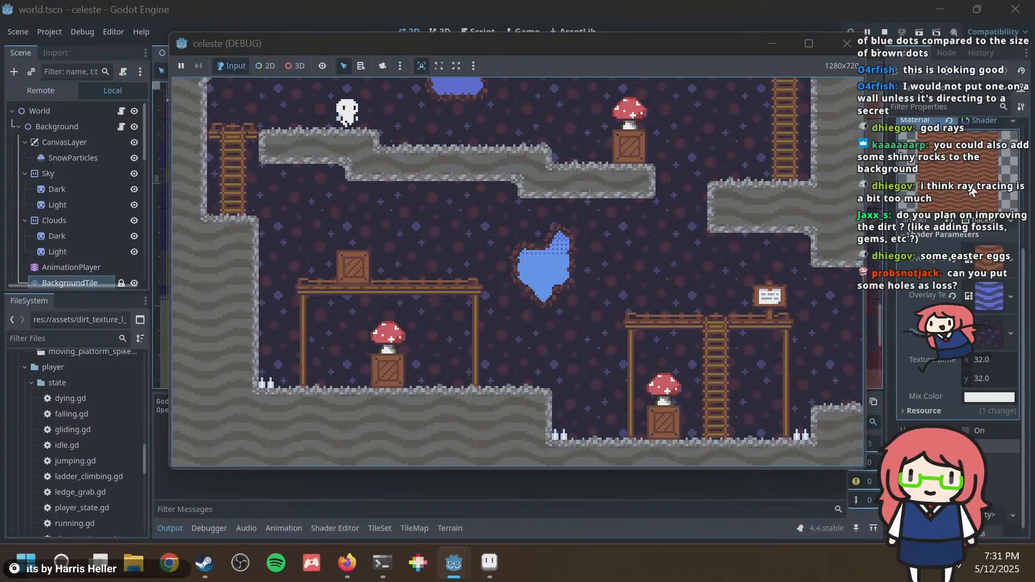
key("Right")
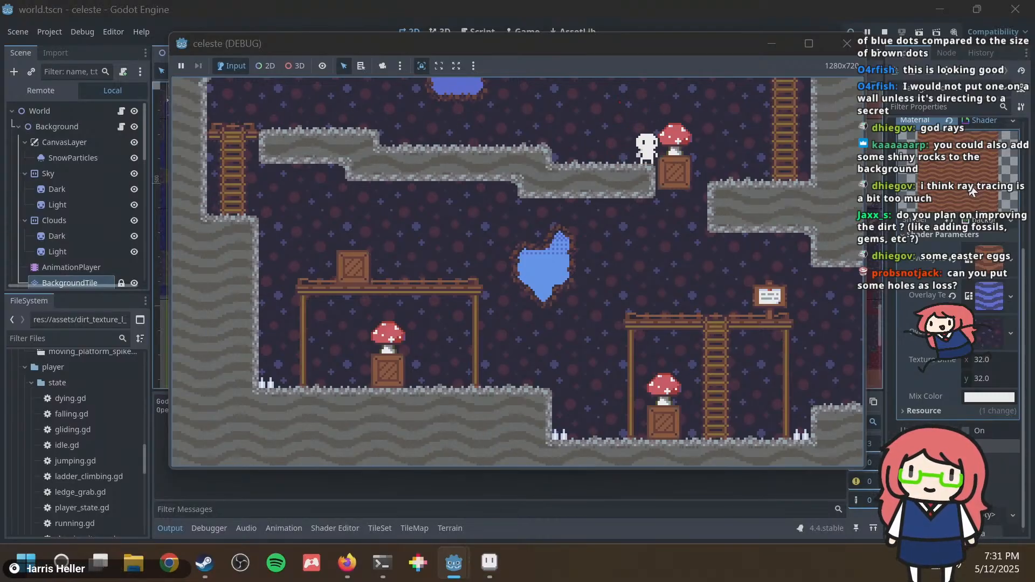
key("Left")
key("Right")
key("space")
key("Right")
key("Up")
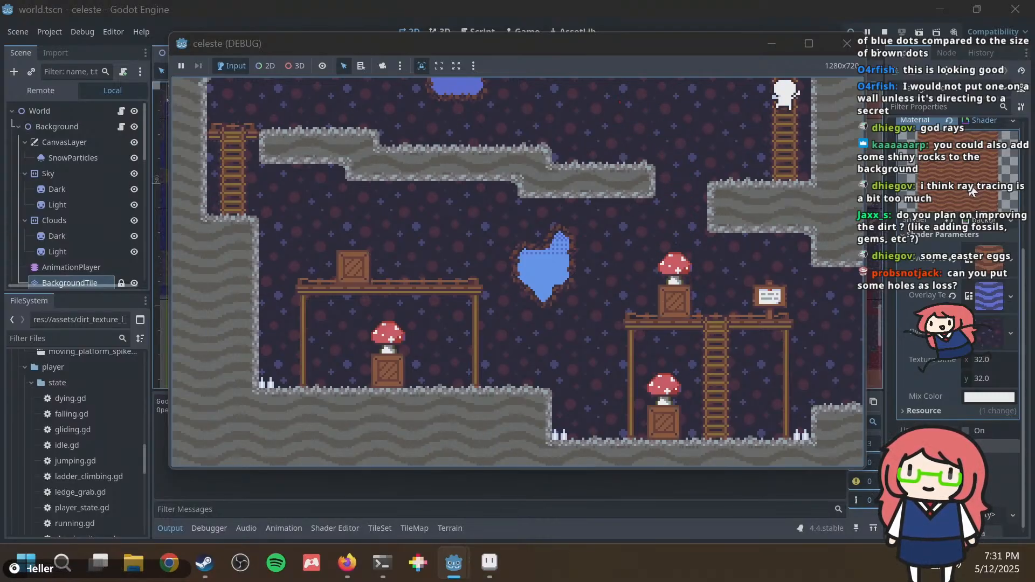
Playtest the room with the L-shaped ledge and moving platforms, examining its openings while crossing to the upper ladder.
key("Left")
key("space")
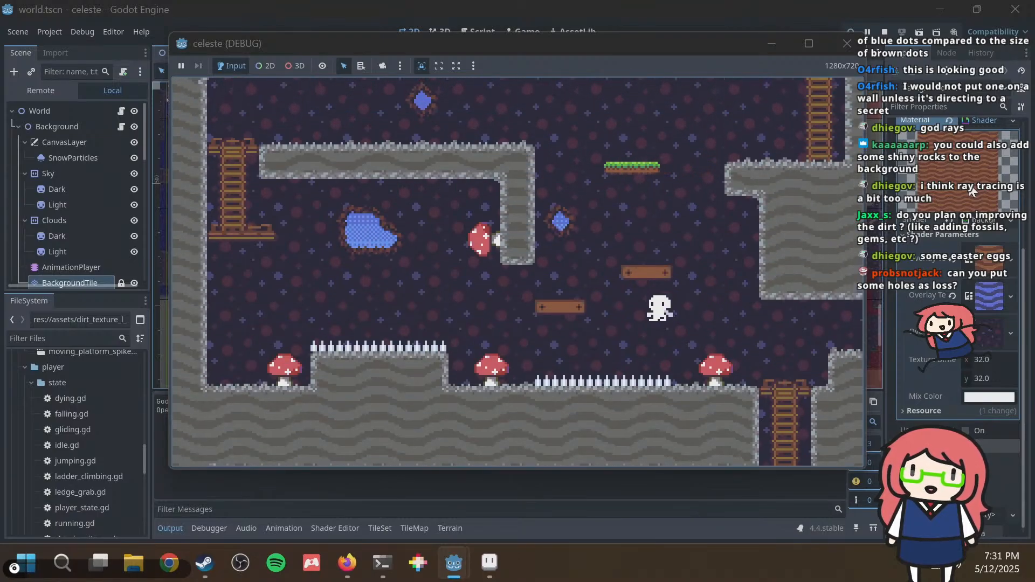
key("Left")
key("space")
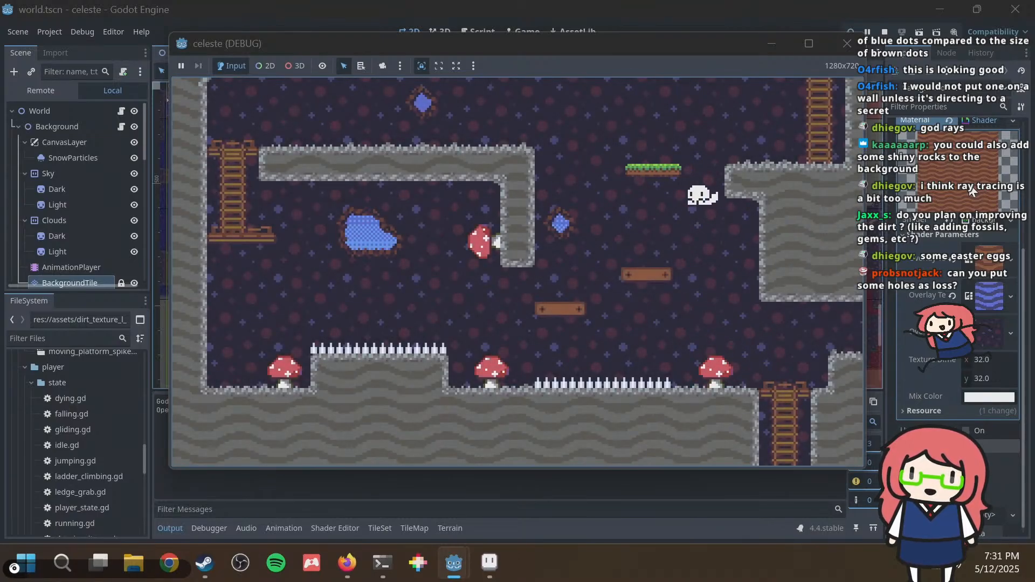
key("space")
key("Right")
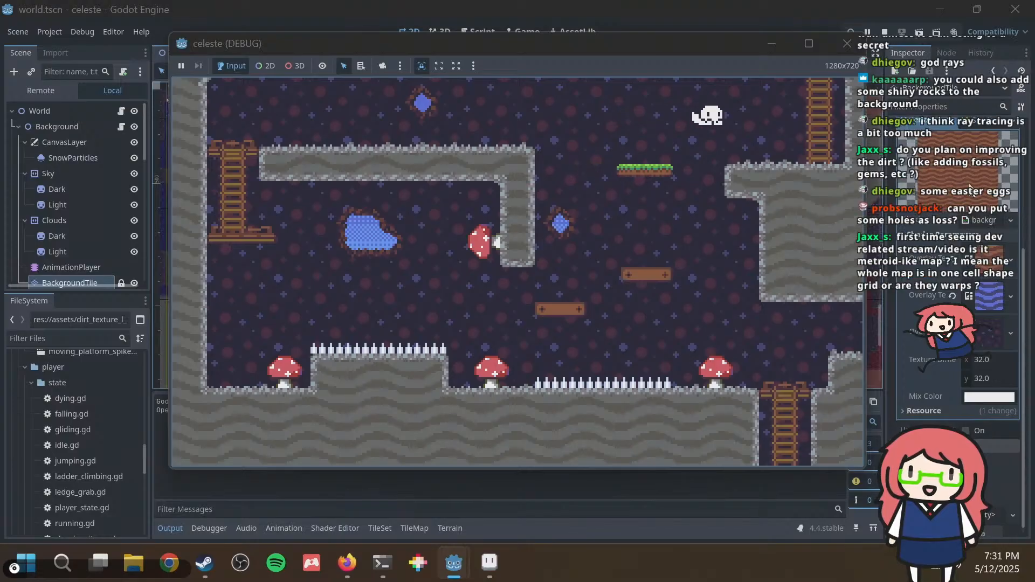
key("Up")
key("Up")
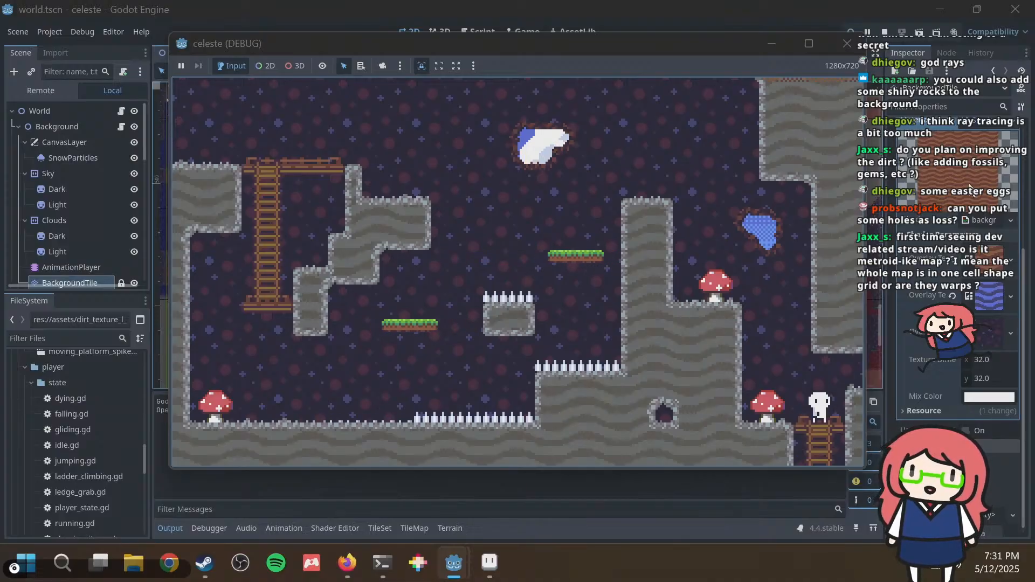
Inspect the background openings beside the tall stone pillar in the upper cave room, and stop the game.
key("Left")
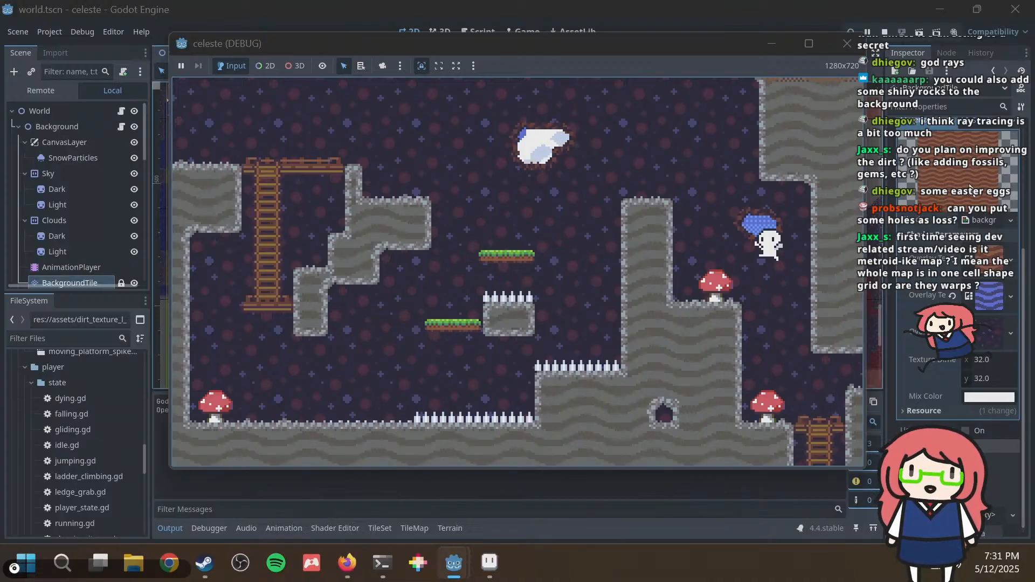
key("Left")
key("Left")
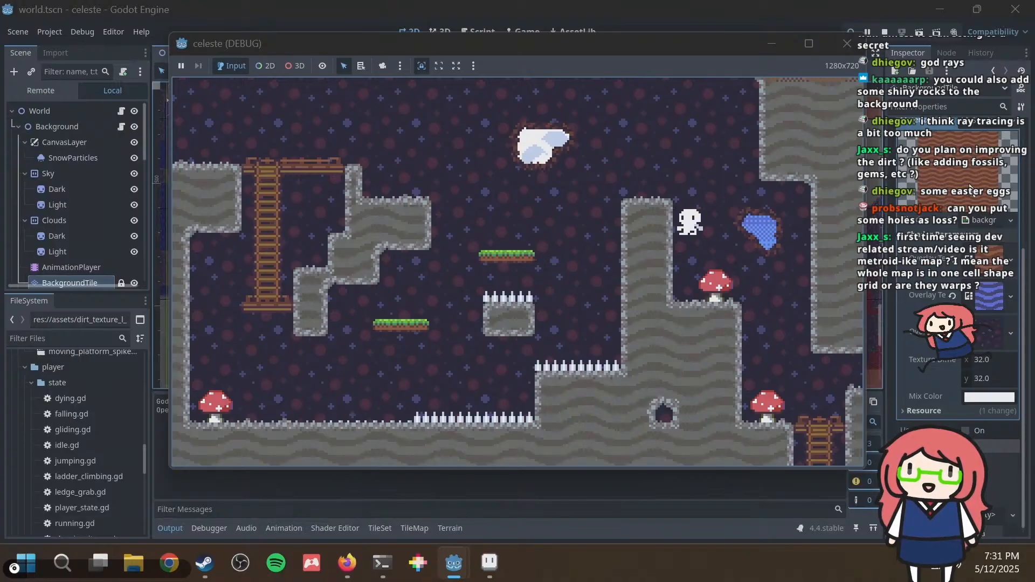
key("F8")
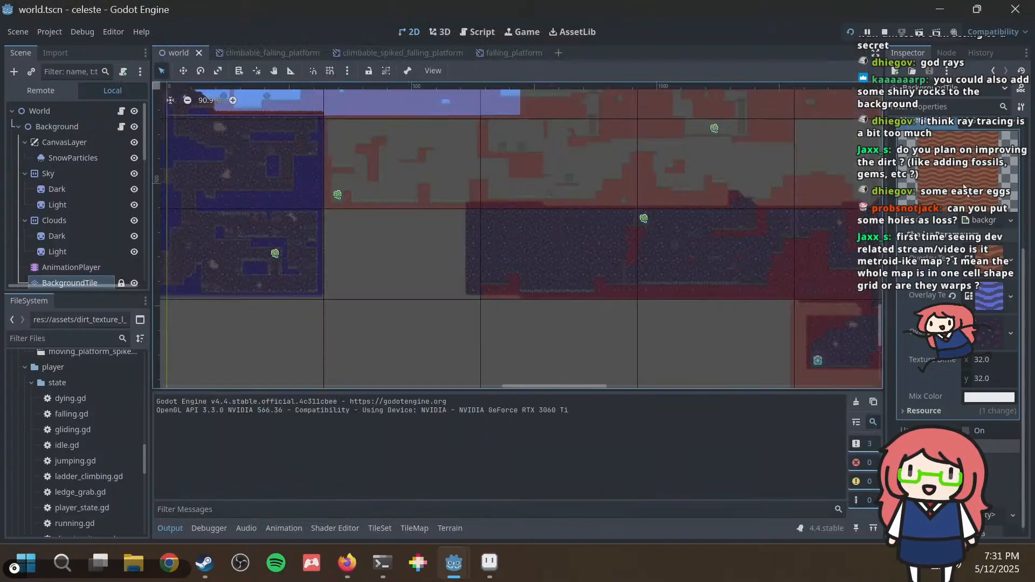
Reopen the terrain painting tools and reshape the edge of the hole beneath the L-shaped ledge.
middle_click_drag(364, 219, 693, 258)
scroll(571, 170, "up", 8)
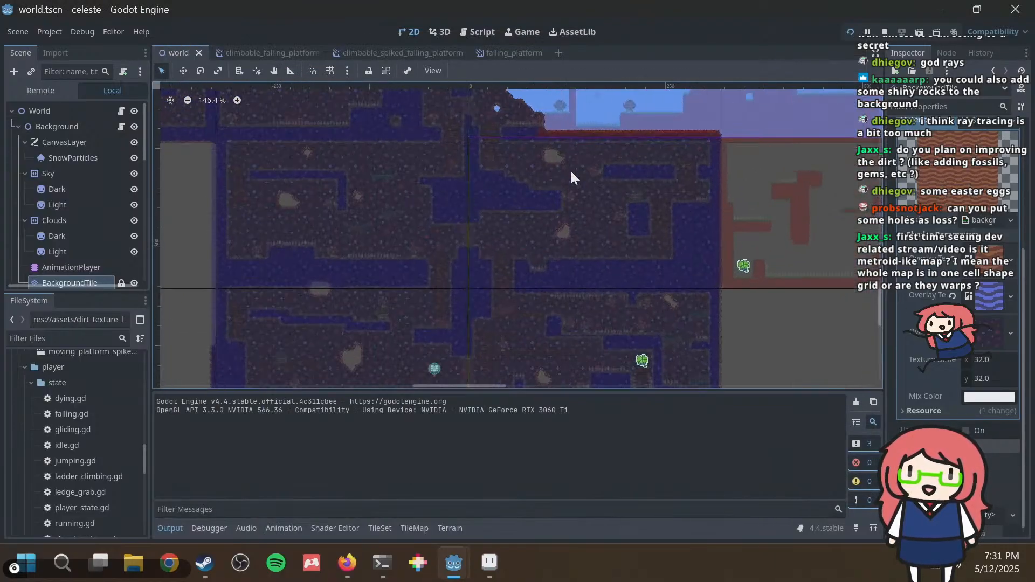
middle_click_drag(545, 157, 593, 224)
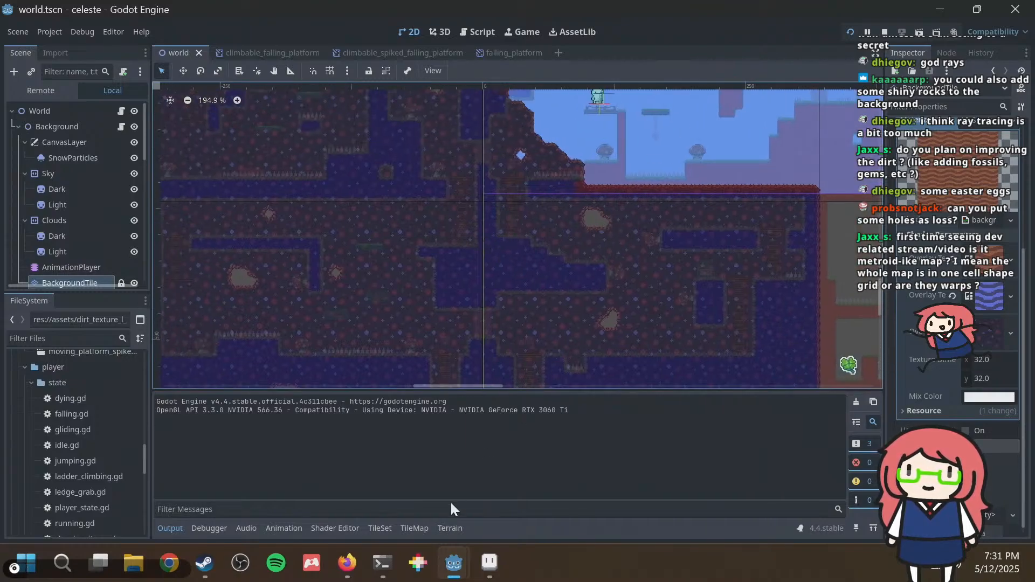
left_click(450, 528)
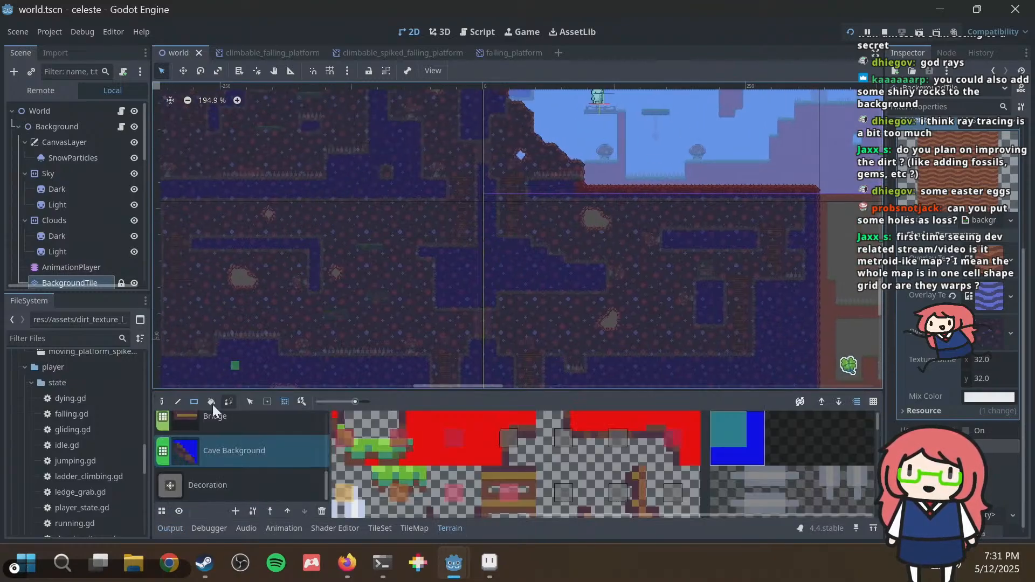
middle_click_drag(317, 243, 395, 244)
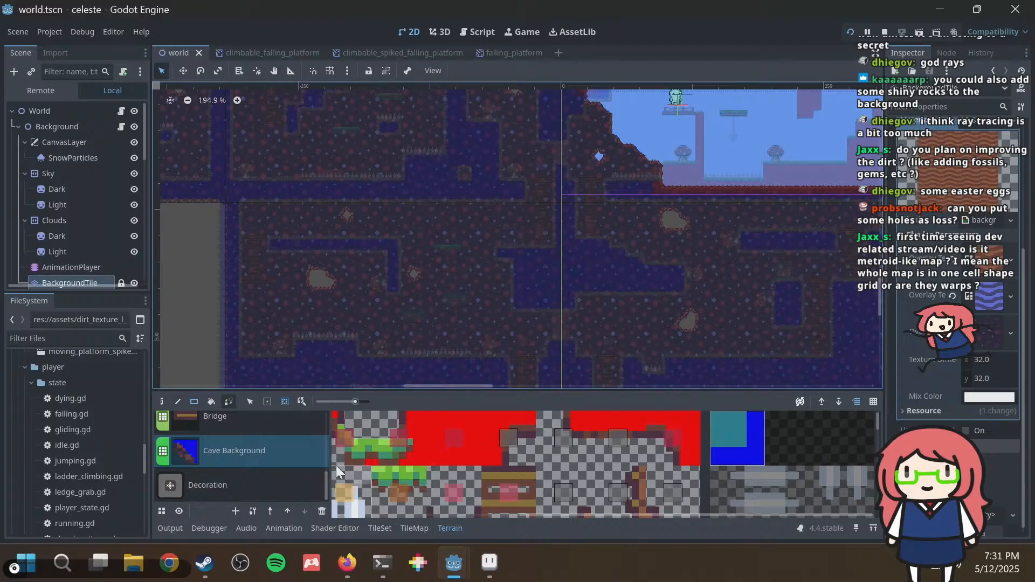
left_click(322, 273)
scroll(325, 274, "up", 5)
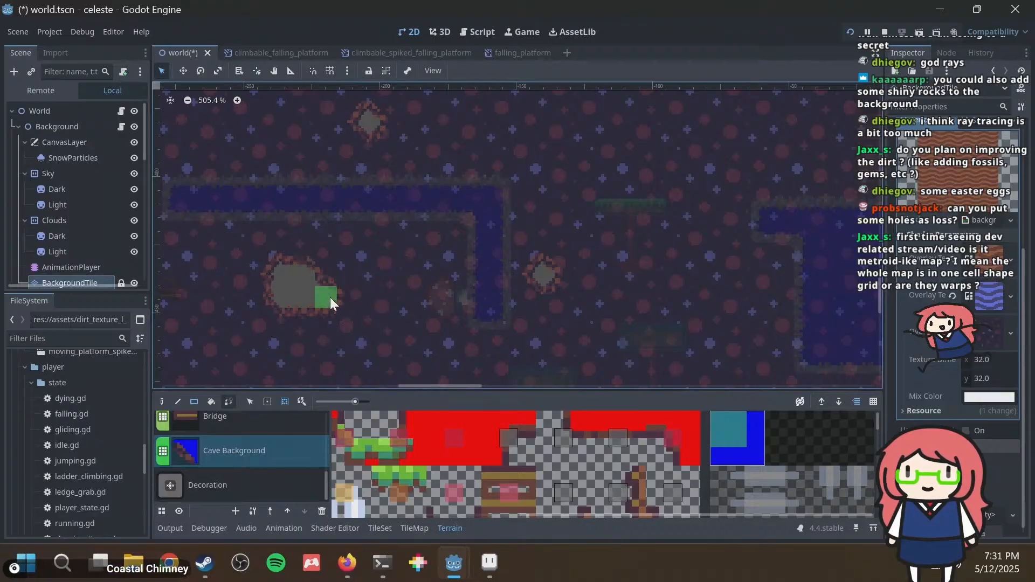
Shrink the hole near the ceiling of the neighbouring cave room with Cave Background and save the scene.
scroll(415, 264, "down", 3)
middle_click_drag(292, 262, 219, 241)
scroll(441, 237, "up", 6)
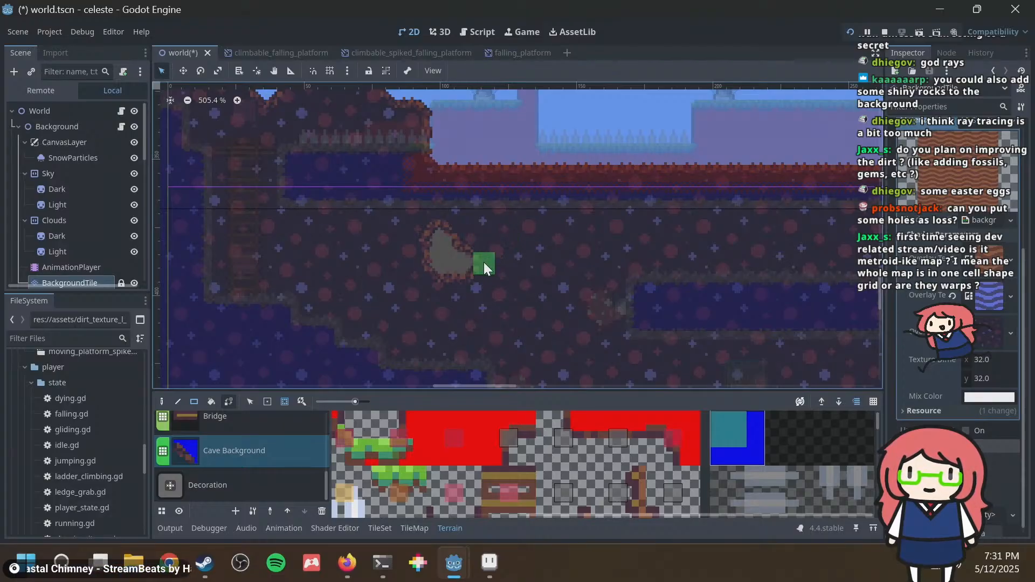
scroll(558, 241, "down", 5)
key("ctrl+s")
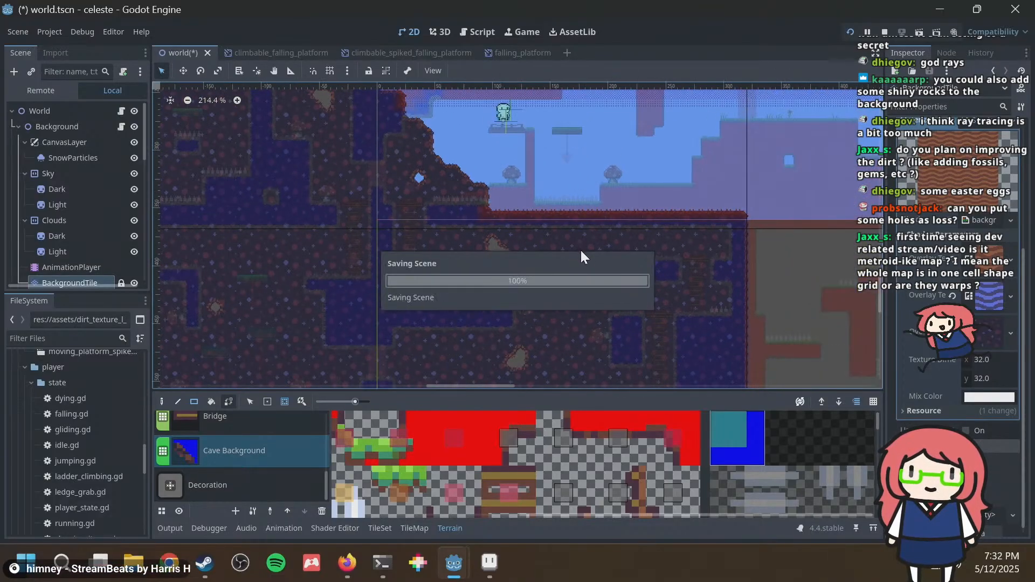
Touch up the Cave Background around the large hole in the sign room and save the scene.
middle_click_drag(581, 252, 528, 213)
scroll(529, 237, "up", 4)
middle_click_drag(539, 254, 495, 242)
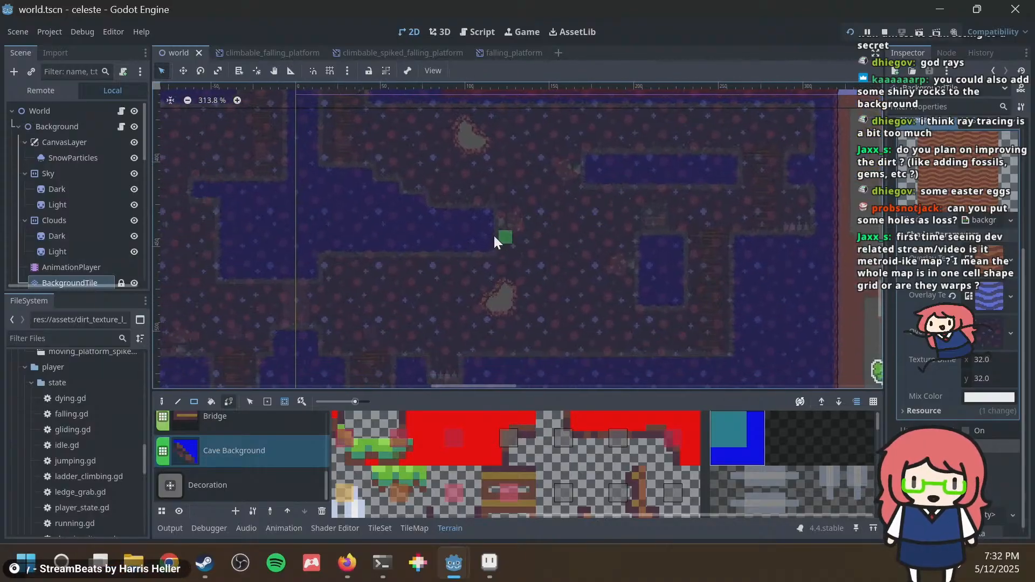
middle_click_drag(348, 270, 507, 228)
middle_click_drag(448, 238, 623, 222)
middle_click_drag(350, 264, 530, 151)
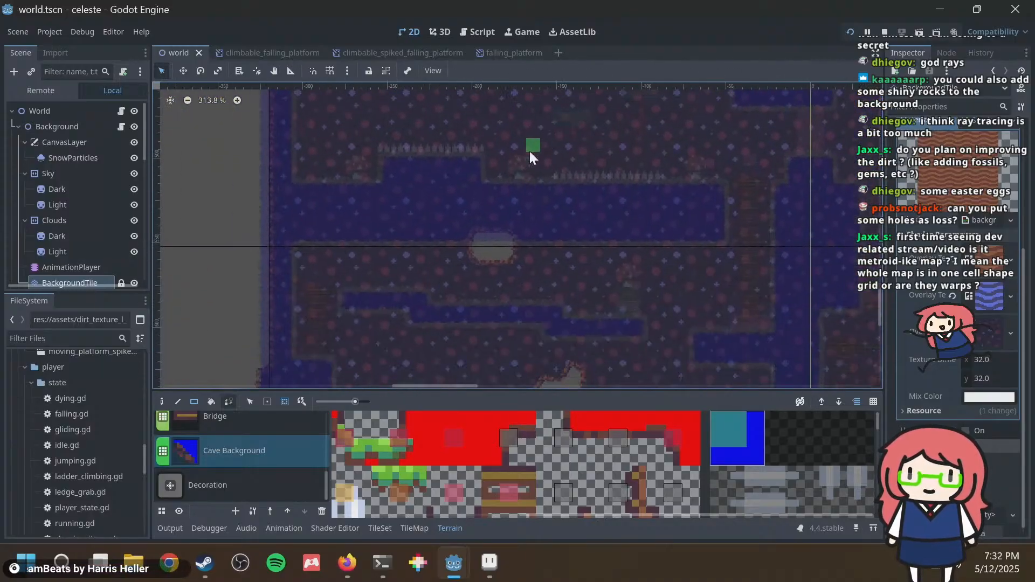
middle_click_drag(458, 227, 478, 164)
left_click_drag(569, 196, 570, 198)
middle_click_drag(579, 243, 484, 135)
scroll(471, 215, "up", 2)
key("ctrl+s")
middle_click_drag(522, 178, 358, 252)
middle_click_drag(684, 213, 495, 197)
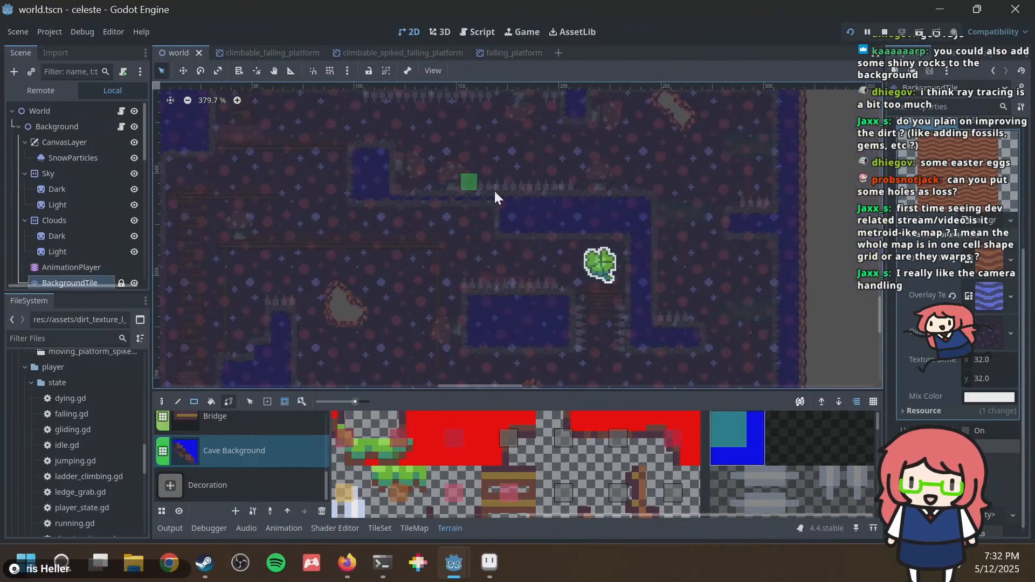
Reshape the large hole beside the stepped wall in the clover room with small Cave Background edits, and save the scene.
left_click(351, 296)
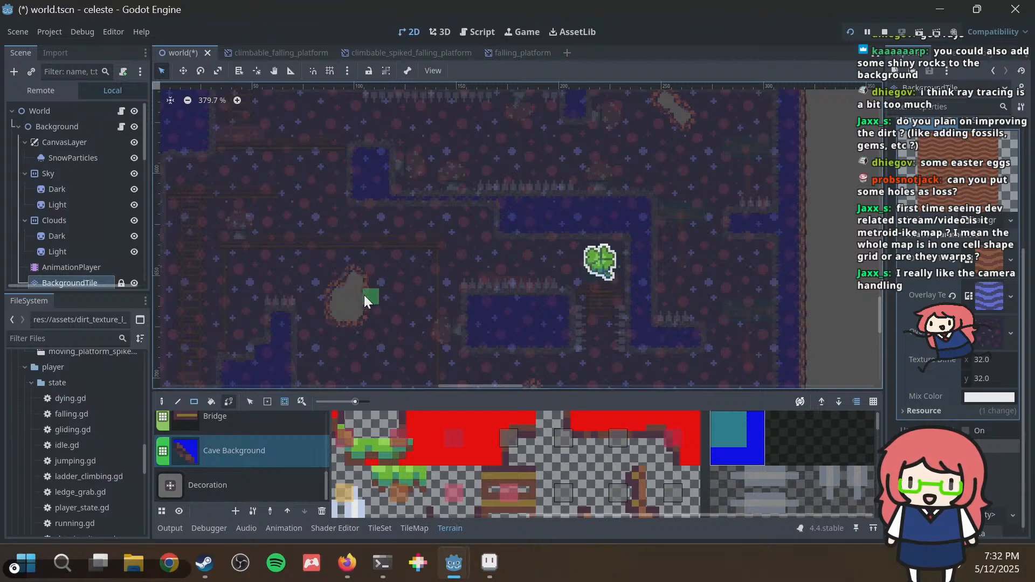
left_click(381, 294)
key("ctrl+s")
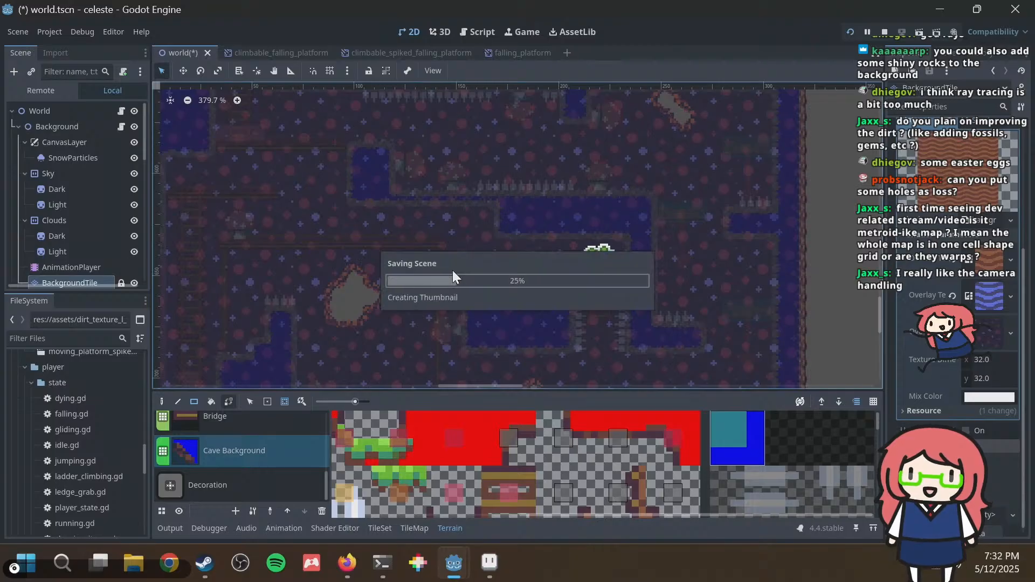
left_click(375, 285)
key("ctrl+s")
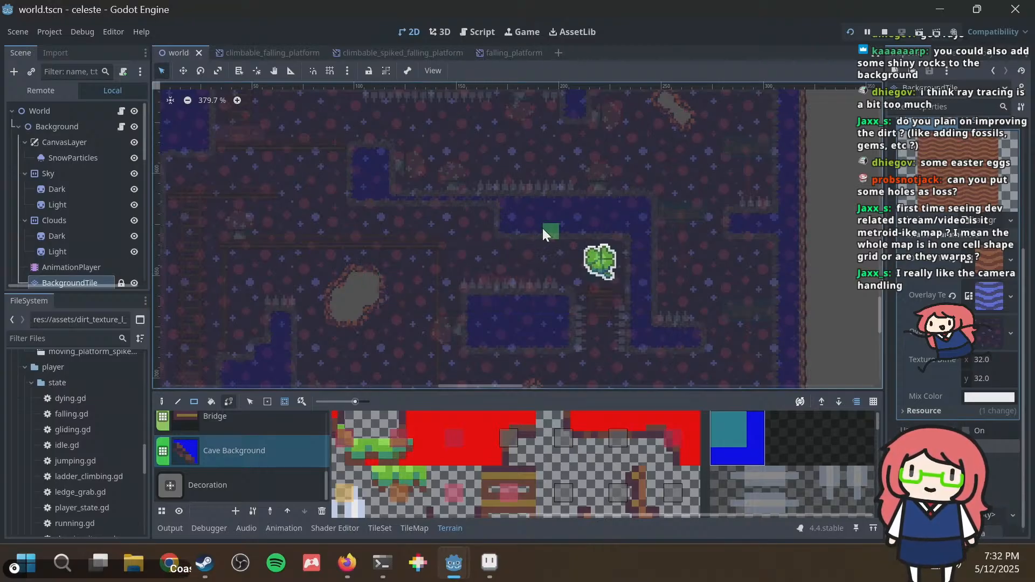
left_click(357, 286)
key("ctrl+s")
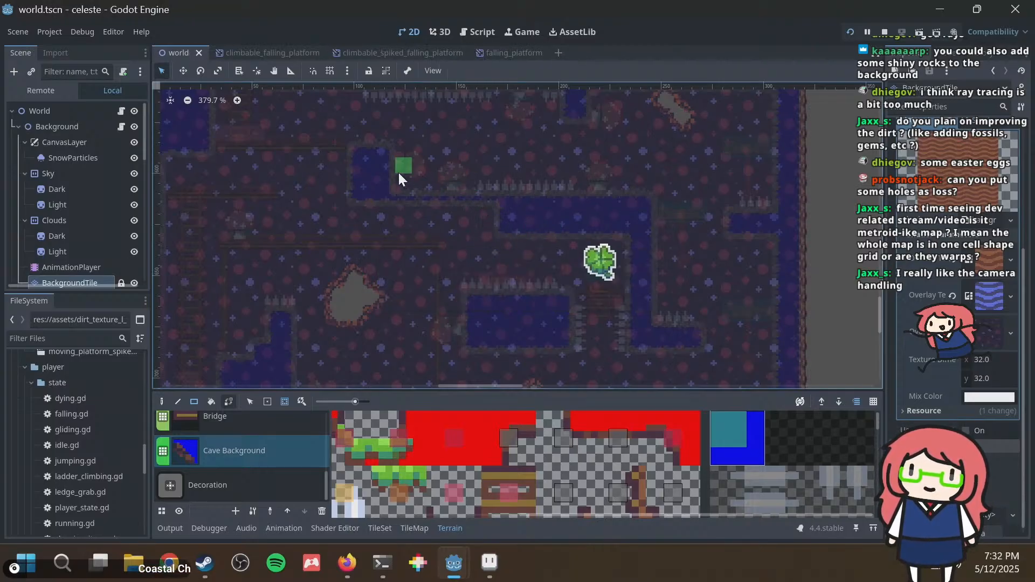
Rework the slanted hole near the ceiling of the clover room into a narrow diagonal opening and save the scene.
middle_click_drag(386, 158, 500, 266)
middle_click_drag(479, 176, 337, 193)
left_click(635, 225)
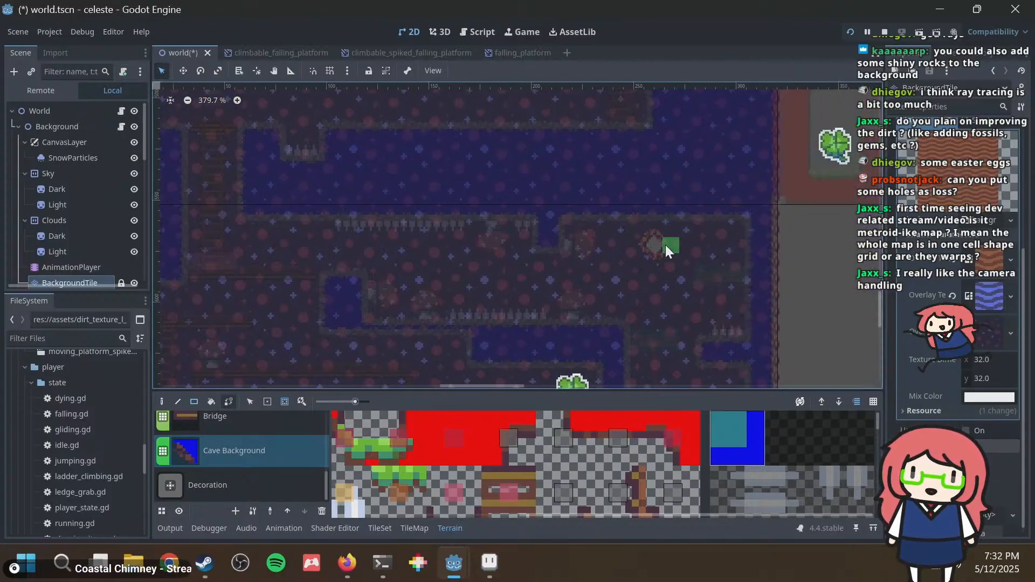
right_click(667, 260)
key("ctrl+s")
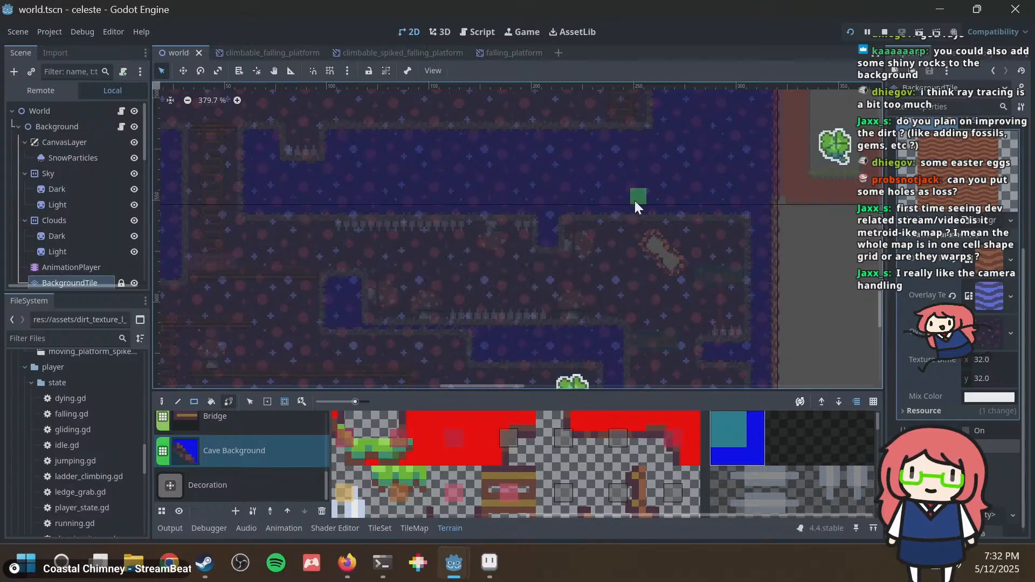
Enlarge the small hole beside the vertical arm of the L-shaped ledge and save the scene.
scroll(633, 192, "down", 4)
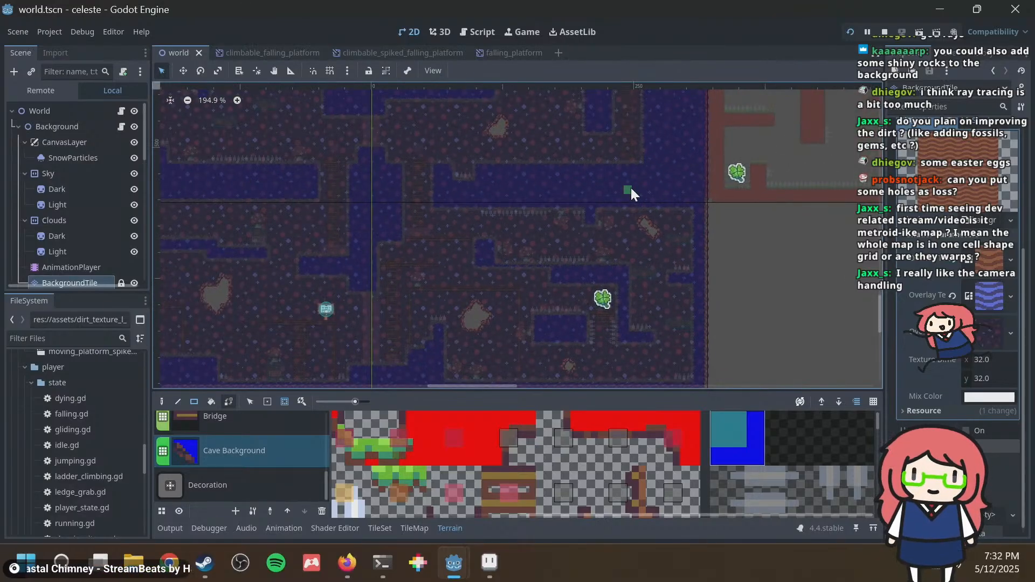
scroll(629, 189, "down", 1)
middle_click_drag(409, 177, 680, 237)
middle_click_drag(643, 194, 622, 287)
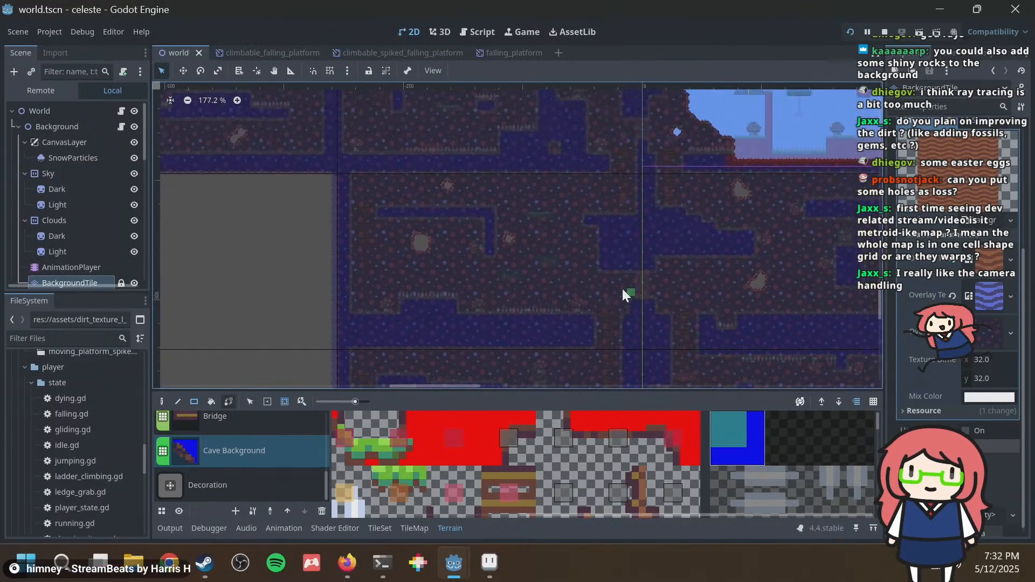
scroll(478, 257, "up", 10)
left_click(502, 256)
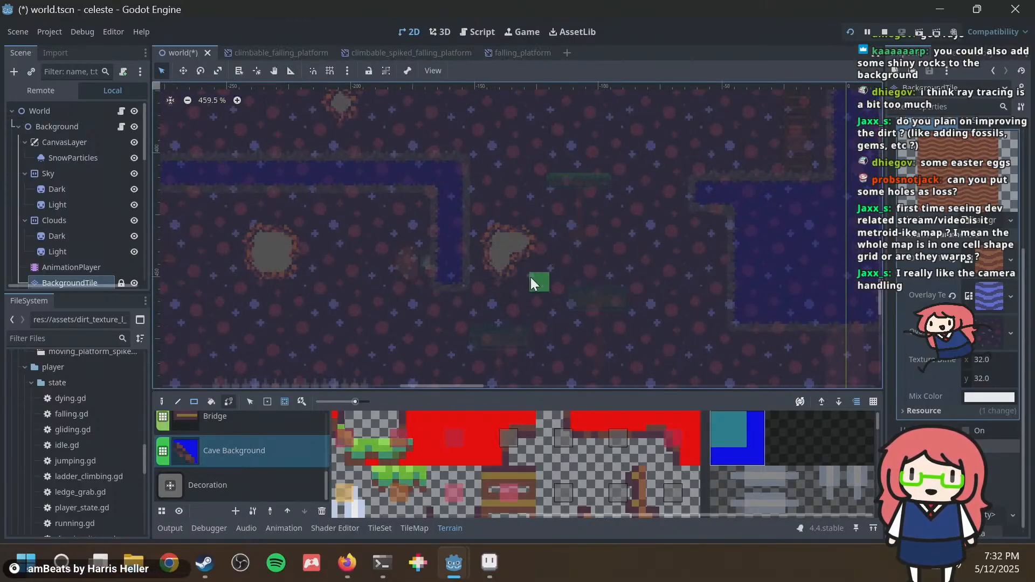
key("ctrl+s")
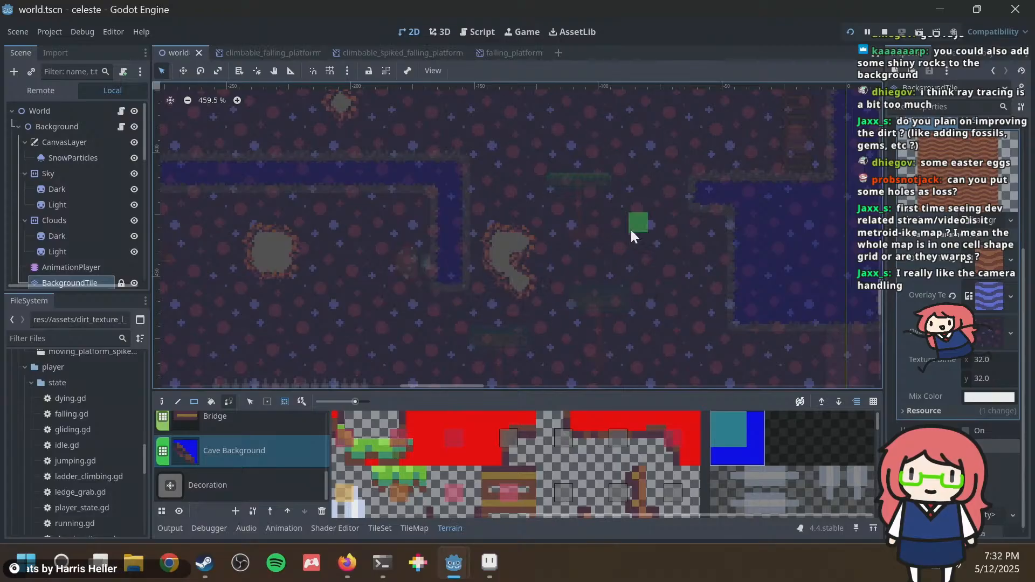
Try extending the hole beside the L-shaped ledge into a much larger opening, and undo the strokes.
scroll(628, 234, "down", 4)
left_click(571, 237)
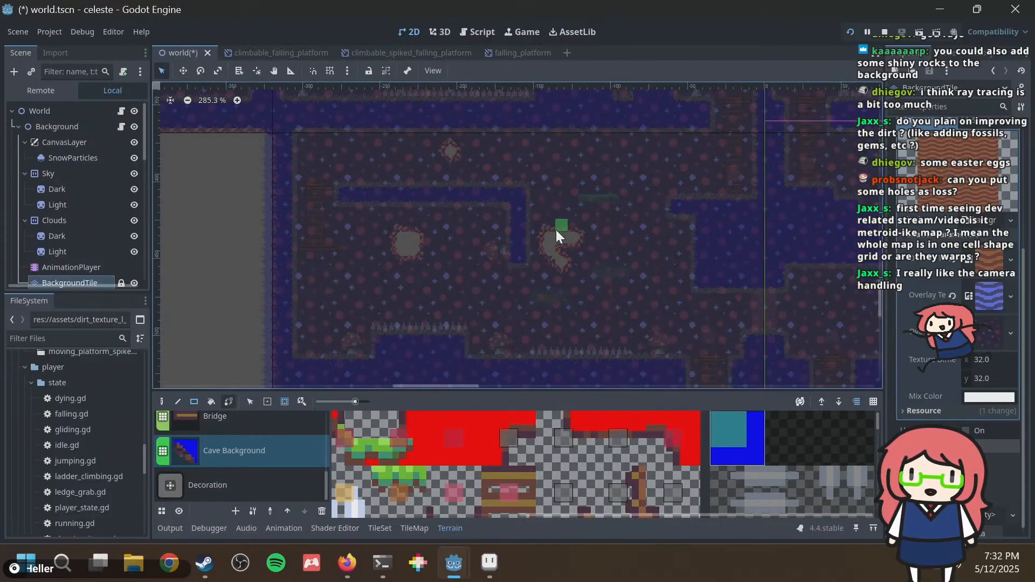
key("ctrl+z")
key("ctrl+z")
scroll(560, 216, "up", 3)
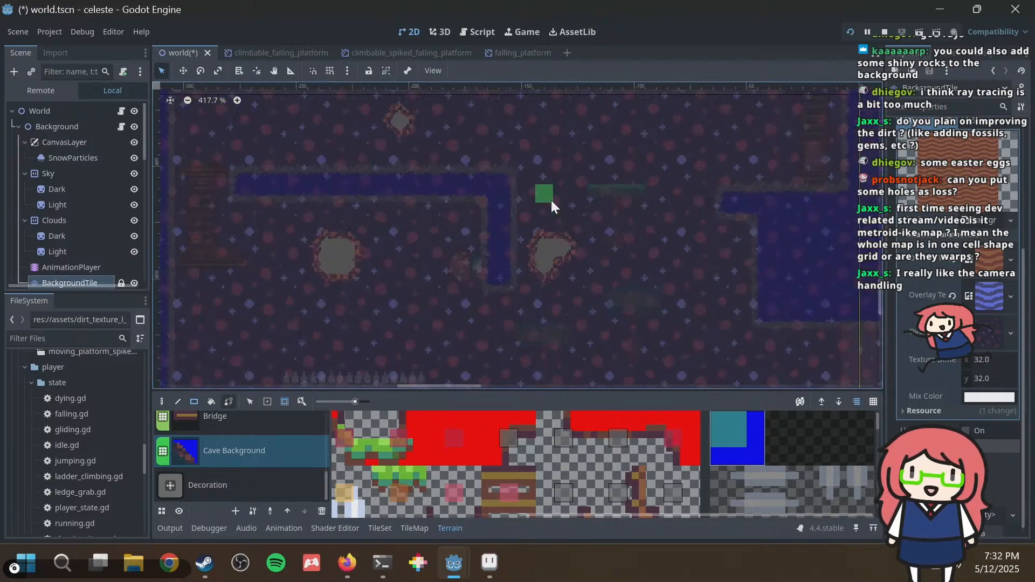
left_click_drag(547, 195, 575, 210)
key("ctrl+z")
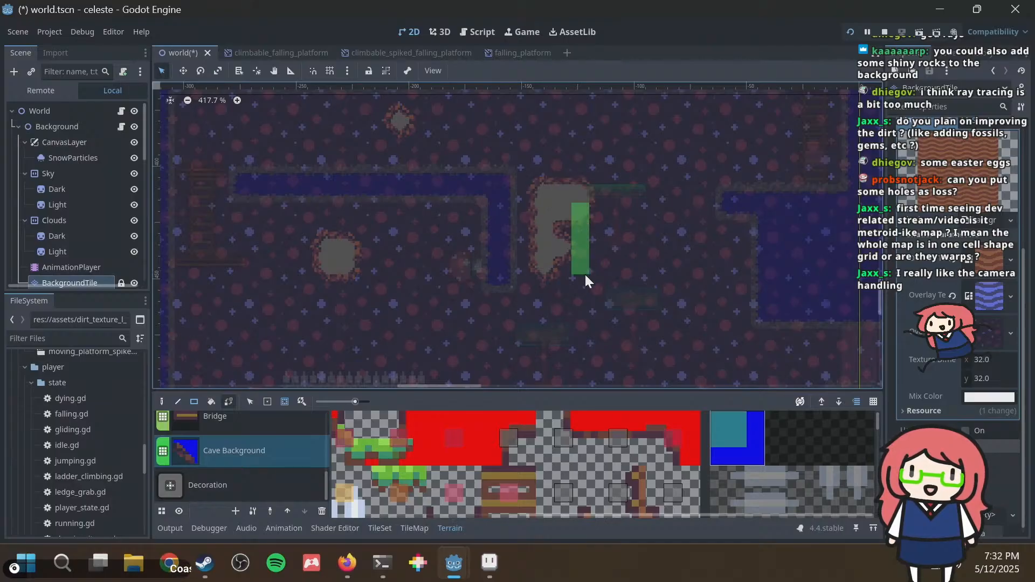
left_click_drag(586, 279, 586, 277)
left_click_drag(595, 238, 596, 237)
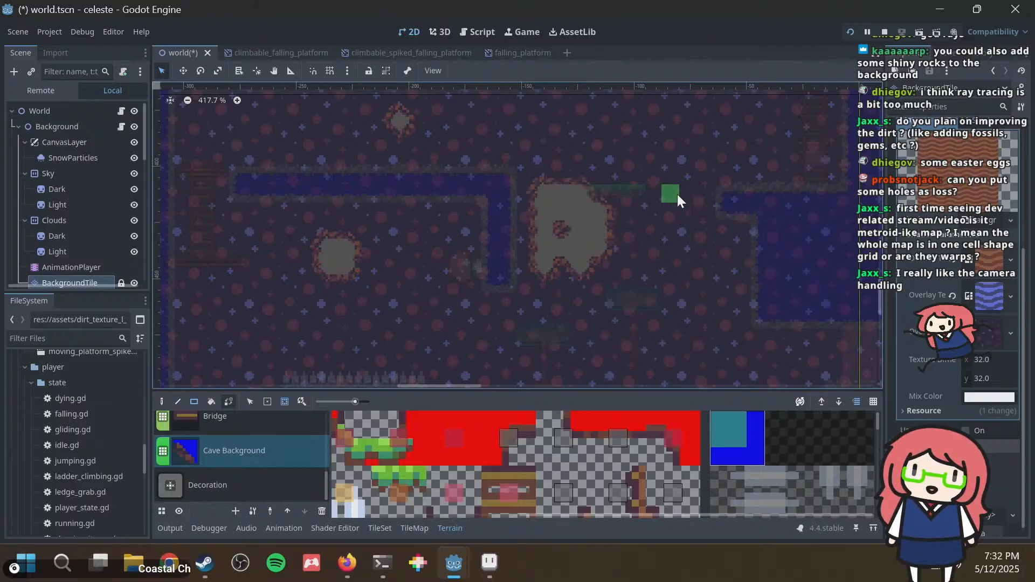
scroll(676, 195, "down", 2)
key("ctrl+z")
key("ctrl+z")
key("ctrl+z")
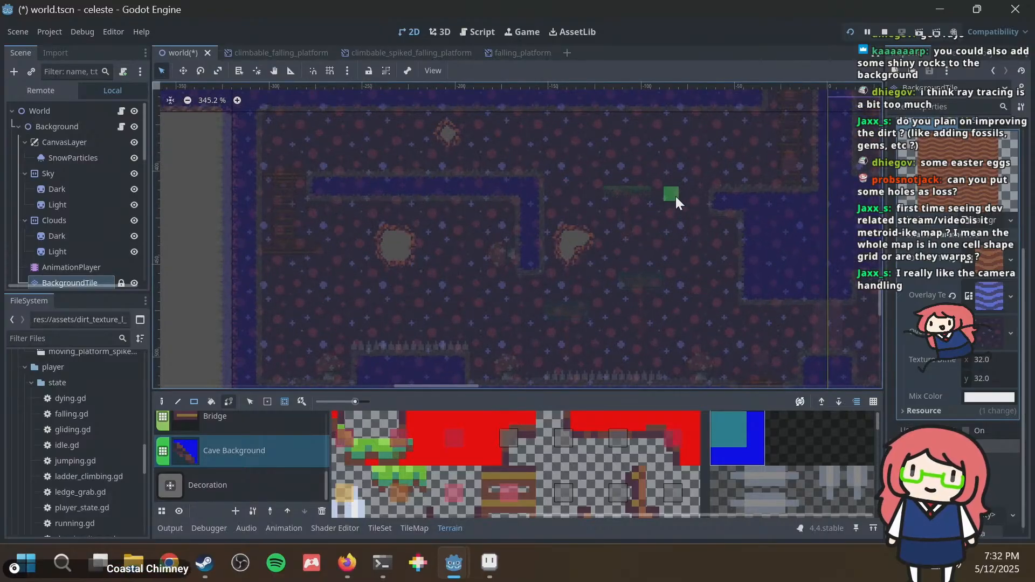
Extend the hole beside the L-shaped ledge upward, adjust its edges with Cave Background and save the scene.
key("ctrl+s")
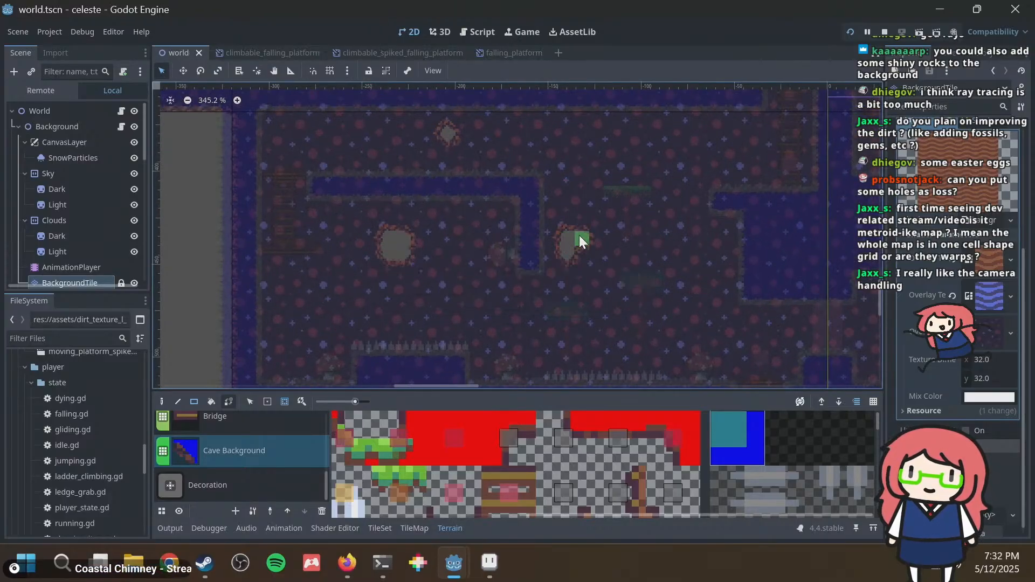
left_click(579, 219)
key("ctrl+s")
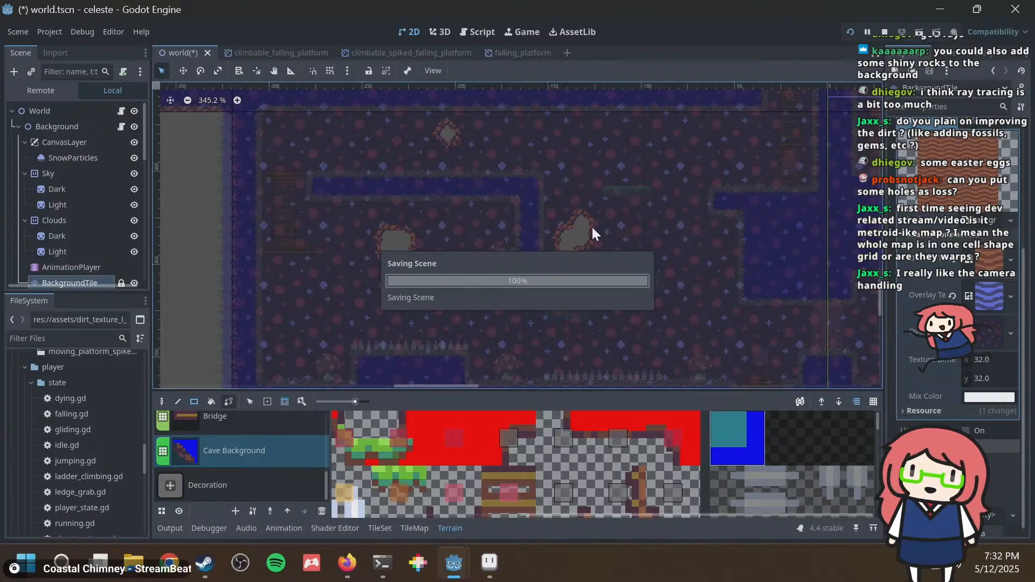
left_click(569, 228)
left_click(594, 221)
key("ctrl+s")
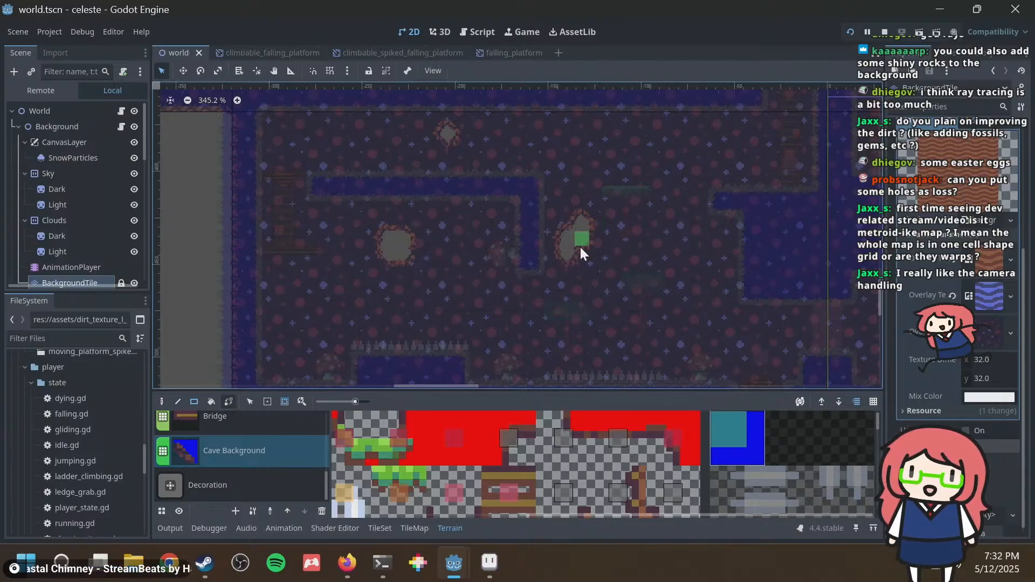
left_click(586, 253)
key("ctrl+s")
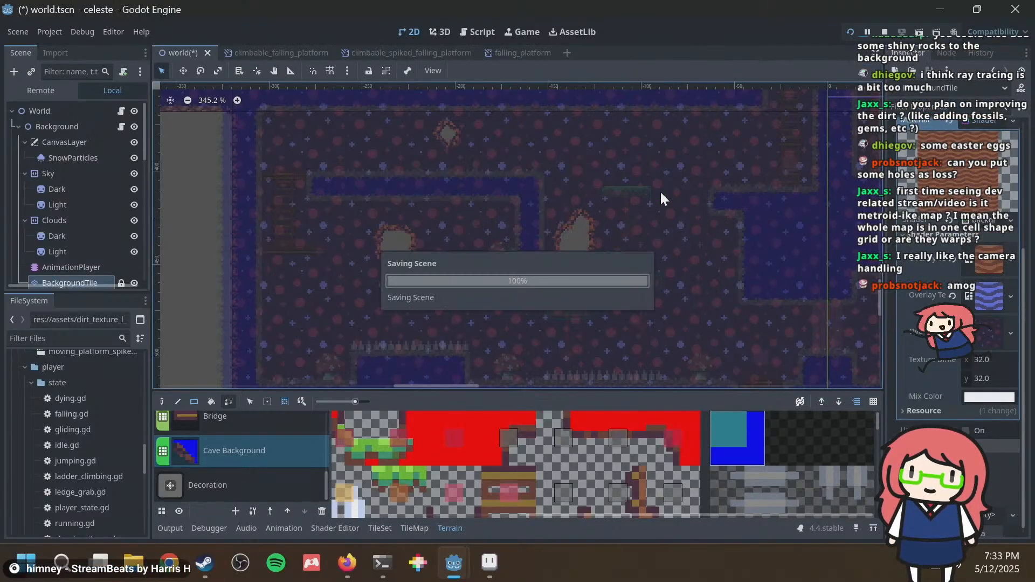
Narrow the hole beside the L-shaped ledge into a slim upright opening with Cave Background and save the scene.
middle_click_drag(672, 190, 536, 218)
left_click(448, 261)
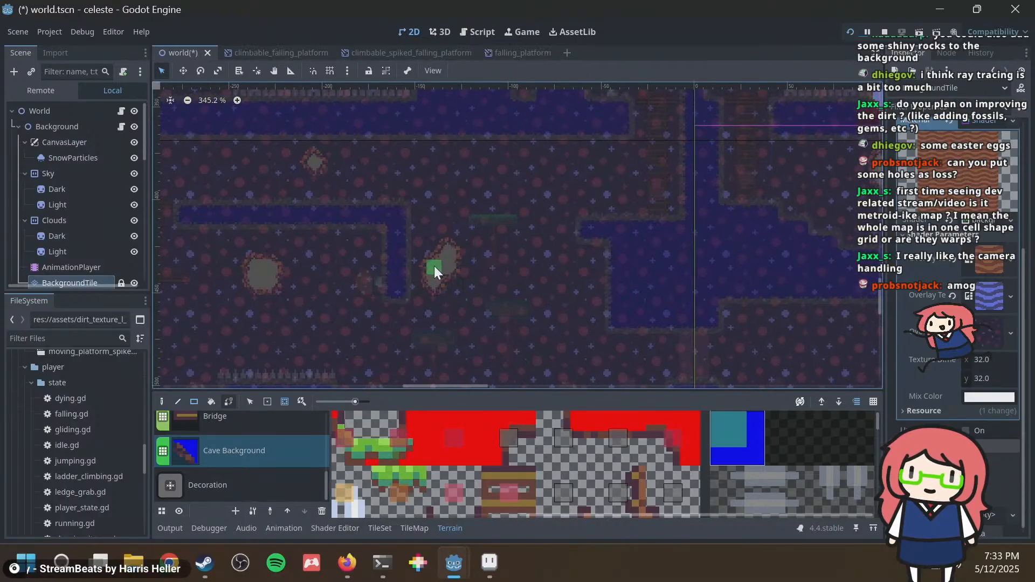
left_click_drag(435, 268, 448, 277)
key("ctrl+s")
left_click(462, 267)
key("ctrl+s")
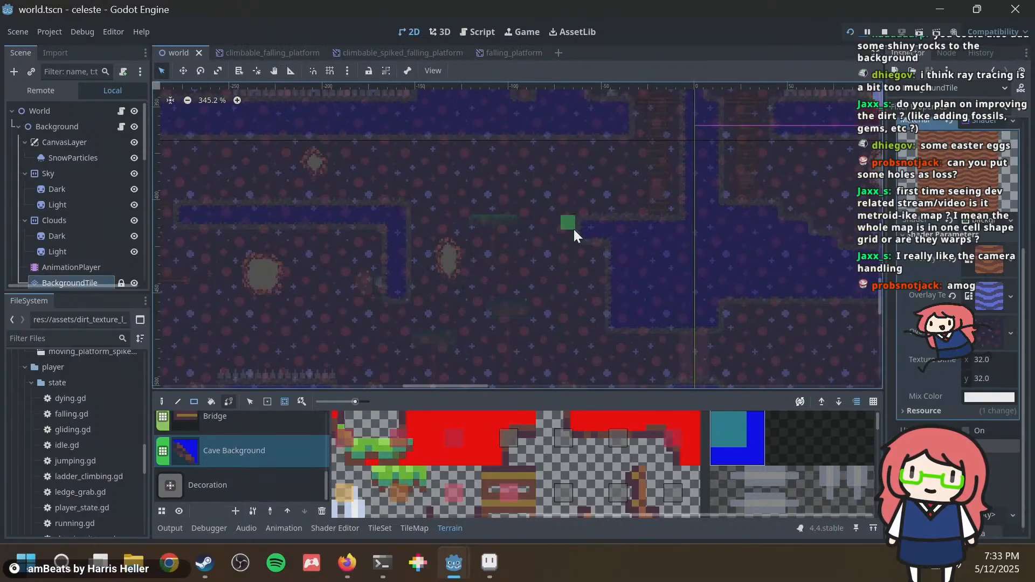
Fill part of the wide hole under the upper cave room's ceiling with Cave Background and save the scene.
scroll(606, 231, "down", 3)
middle_click_drag(605, 231, 471, 252)
scroll(473, 238, "down", 2)
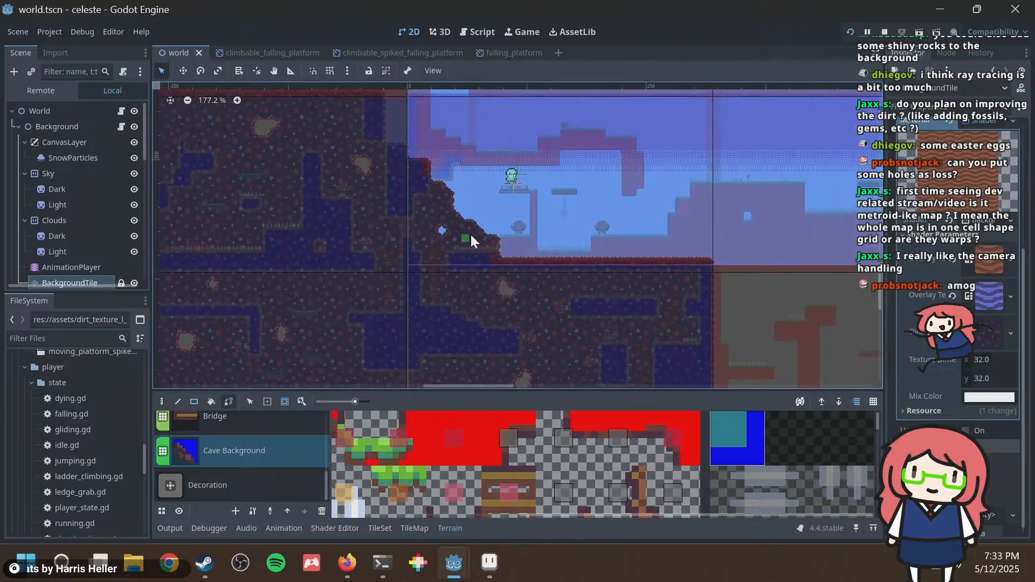
middle_click_drag(388, 254, 578, 286)
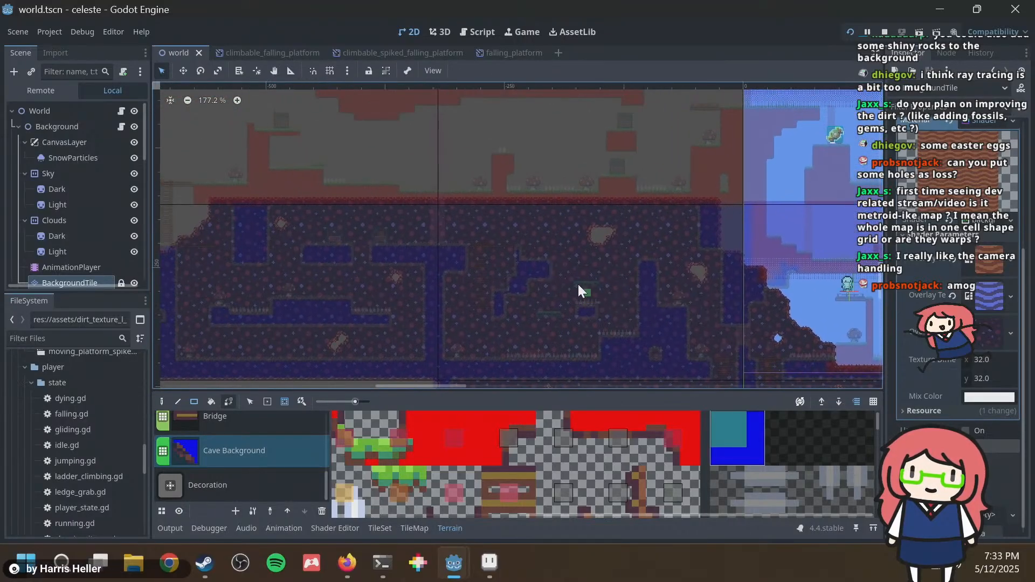
left_click(600, 230)
scroll(651, 221, "up", 1)
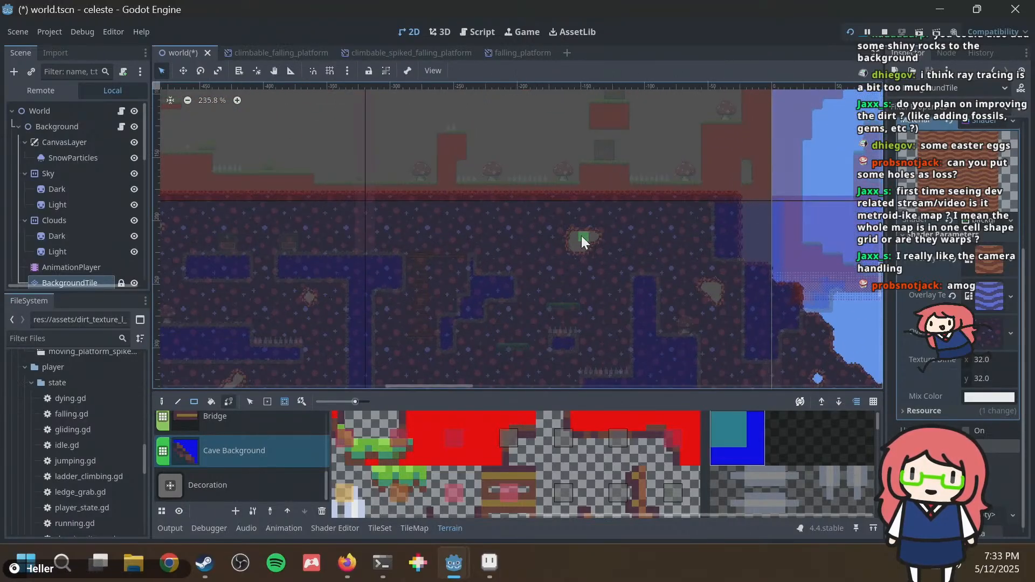
key("ctrl+s")
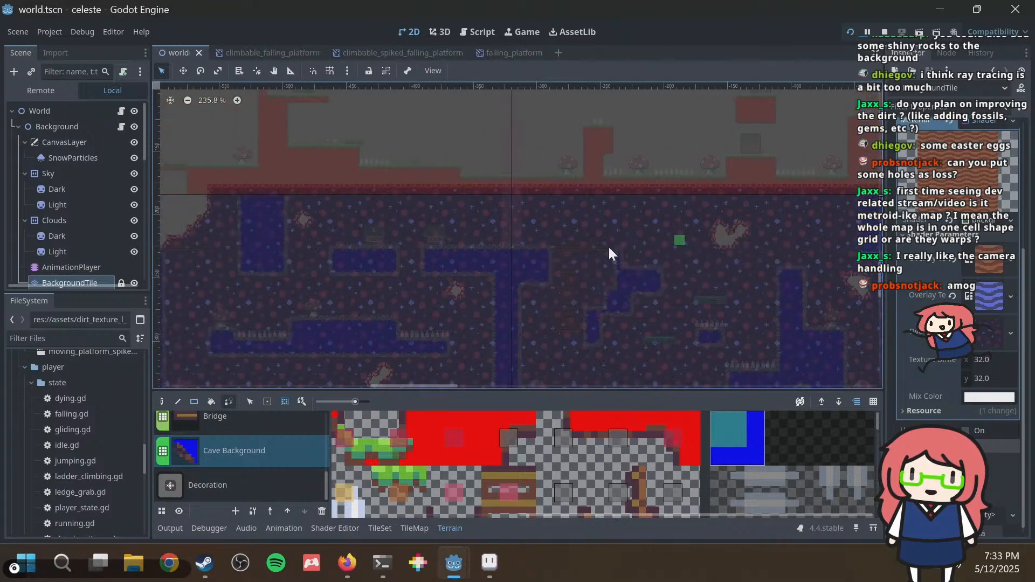
Switch to the Foreground layer at the distant cave area, save the scene and choose the Rock terrain for painting.
middle_click_drag(261, 264, 508, 134)
scroll(406, 268, "down", 5)
scroll(94, 212, "down", 6)
scroll(70, 245, "up", 5)
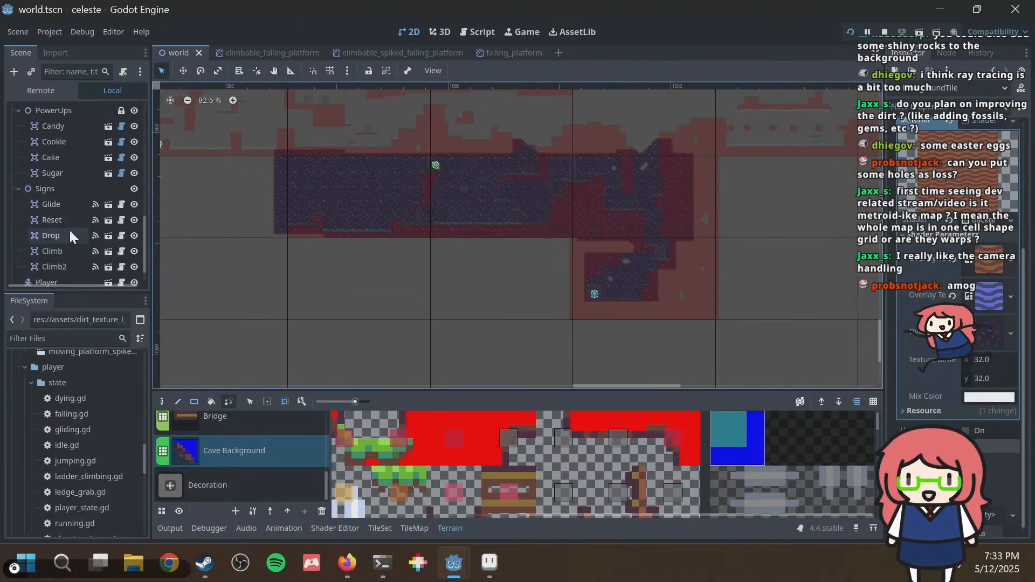
left_click(66, 189)
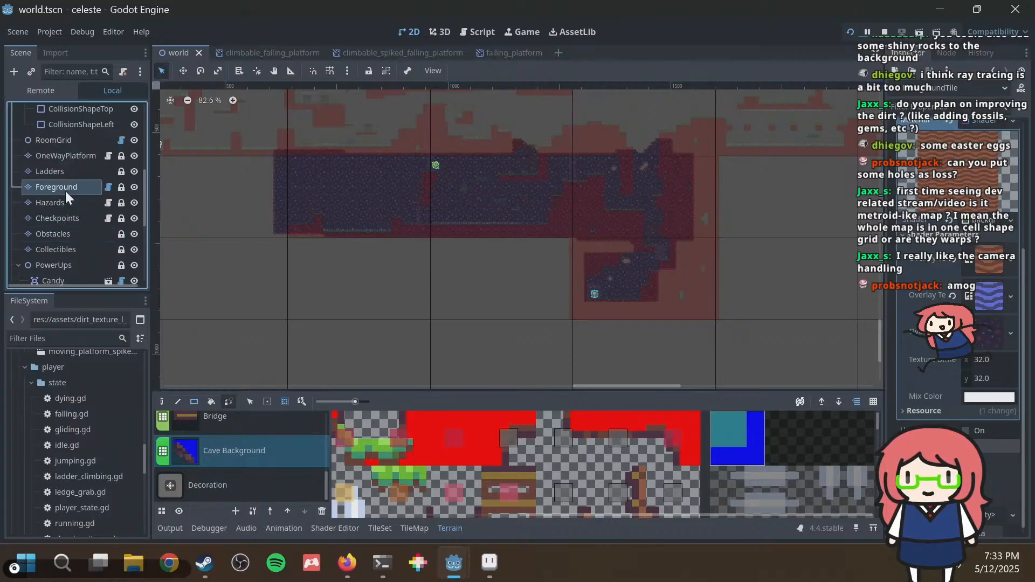
scroll(628, 253, "up", 3)
key("ctrl+s")
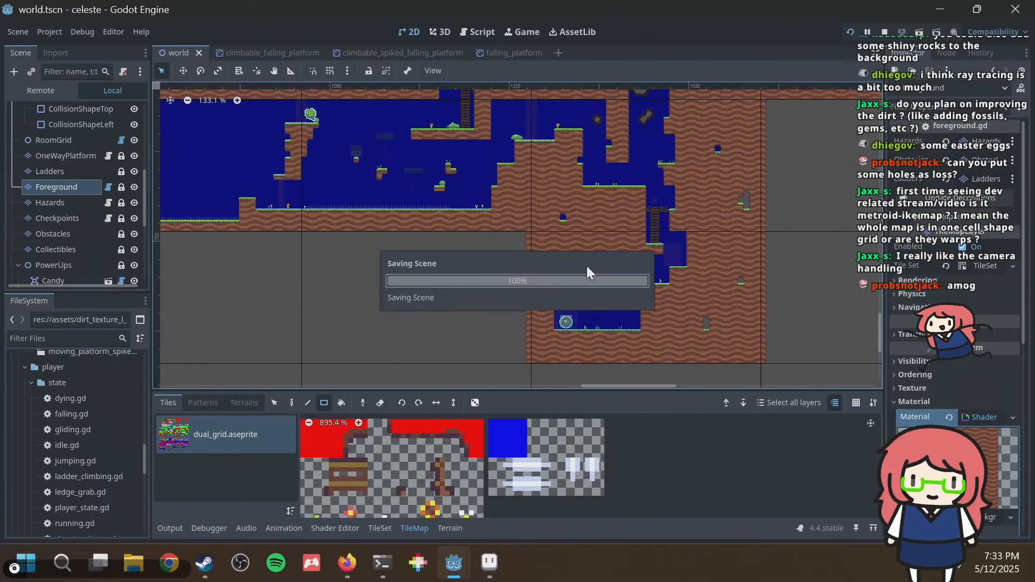
left_click(450, 528)
scroll(222, 446, "up", 5)
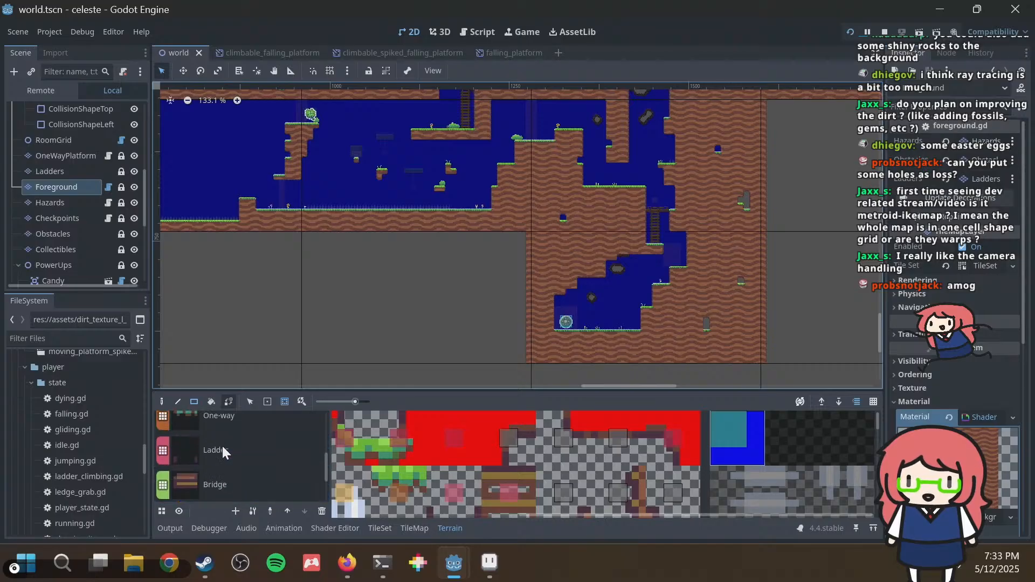
left_click(225, 461)
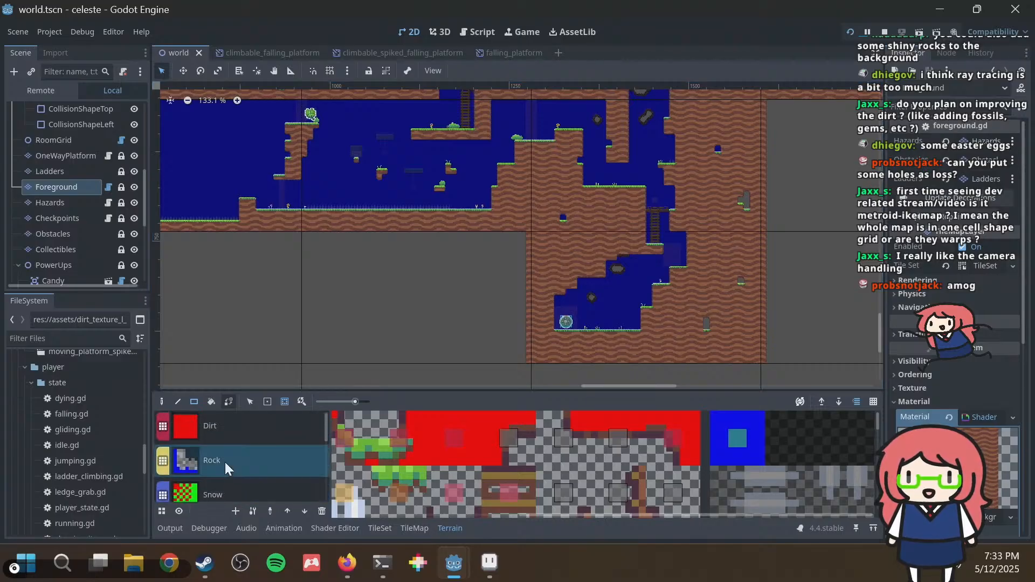
Paint a thin Rock strip across the upper end of the dirt pillar hanging beside the cave opening.
middle_click_drag(600, 127, 632, 185)
scroll(631, 184, "up", 2)
scroll(635, 178, "up", 5)
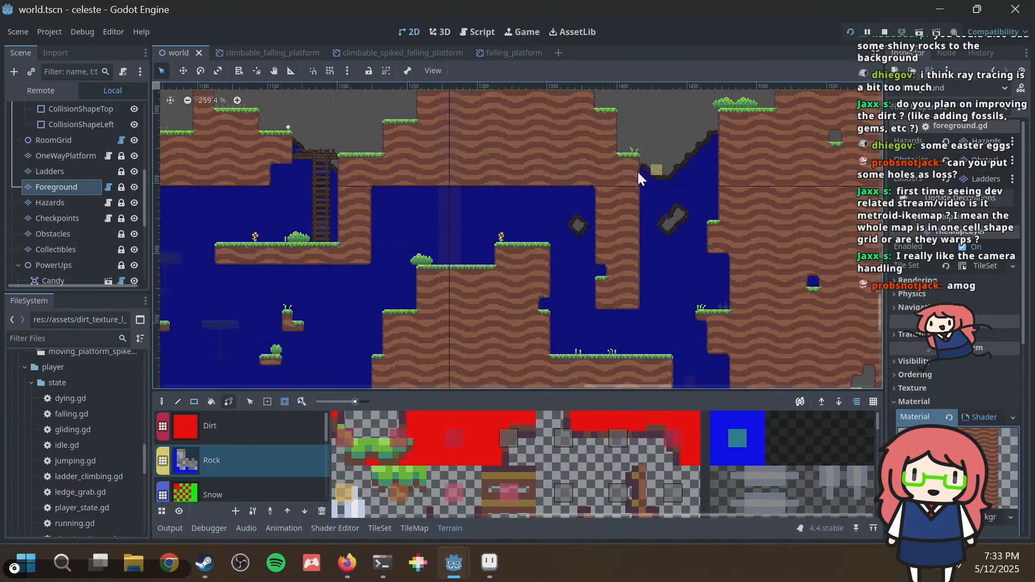
left_click(599, 186)
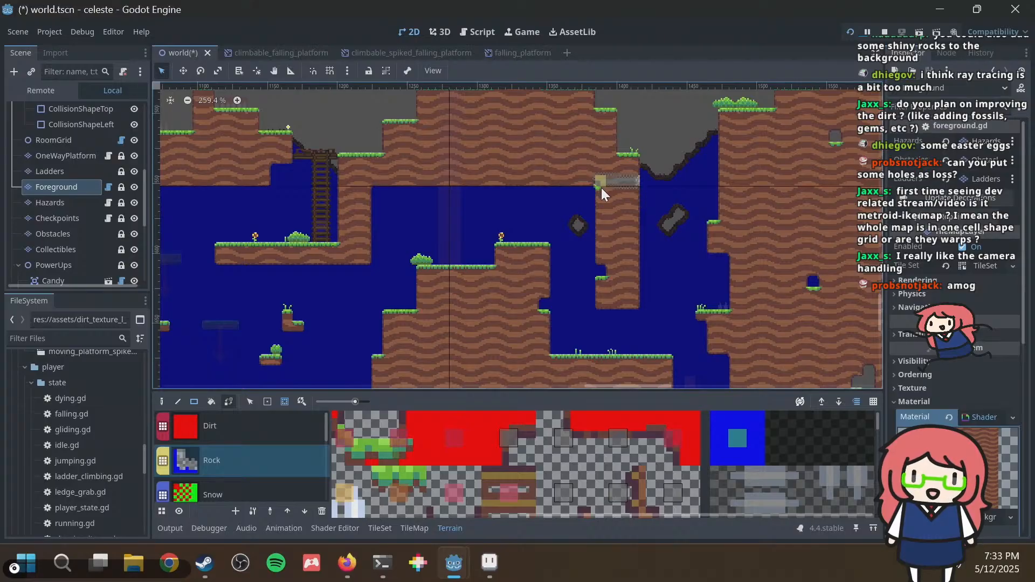
middle_click_drag(609, 208, 563, 195)
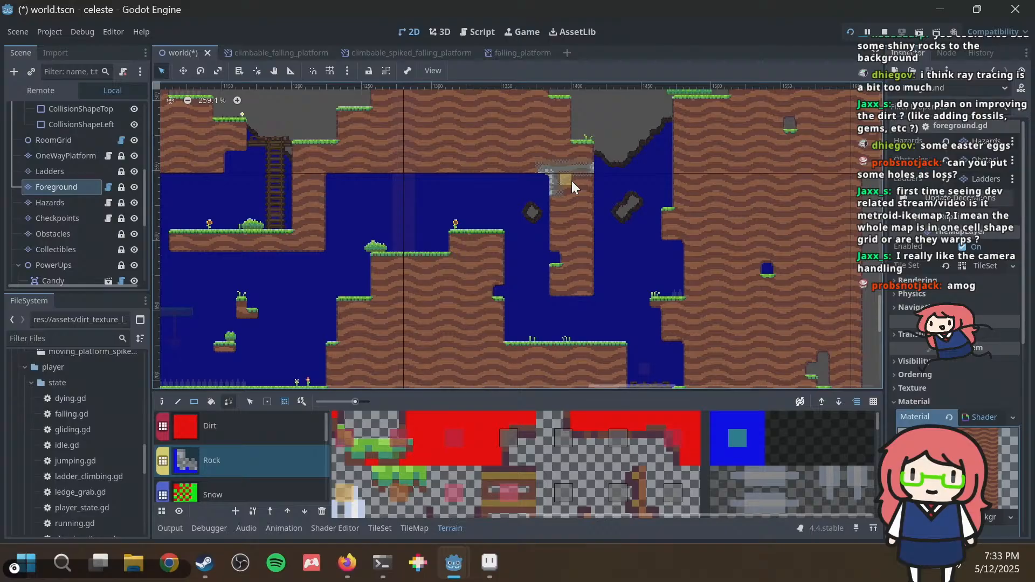
Paint a large irregular Rock patch in the dirt wall across the cave opening, with a lower extension into the wall.
middle_click_drag(572, 180, 491, 214)
left_click_drag(483, 179, 534, 222)
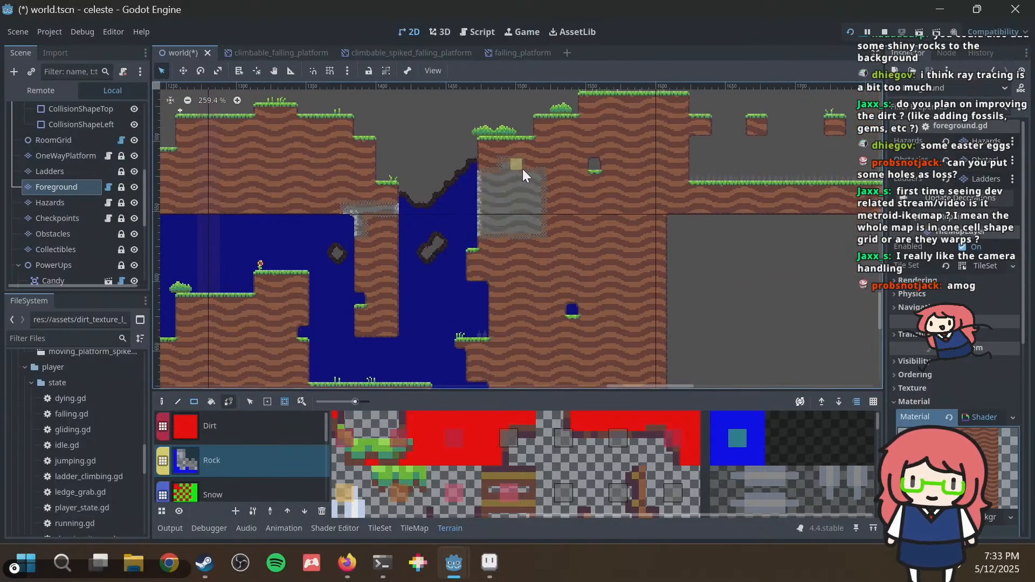
scroll(554, 191, "up", 3)
scroll(555, 191, "up", 1)
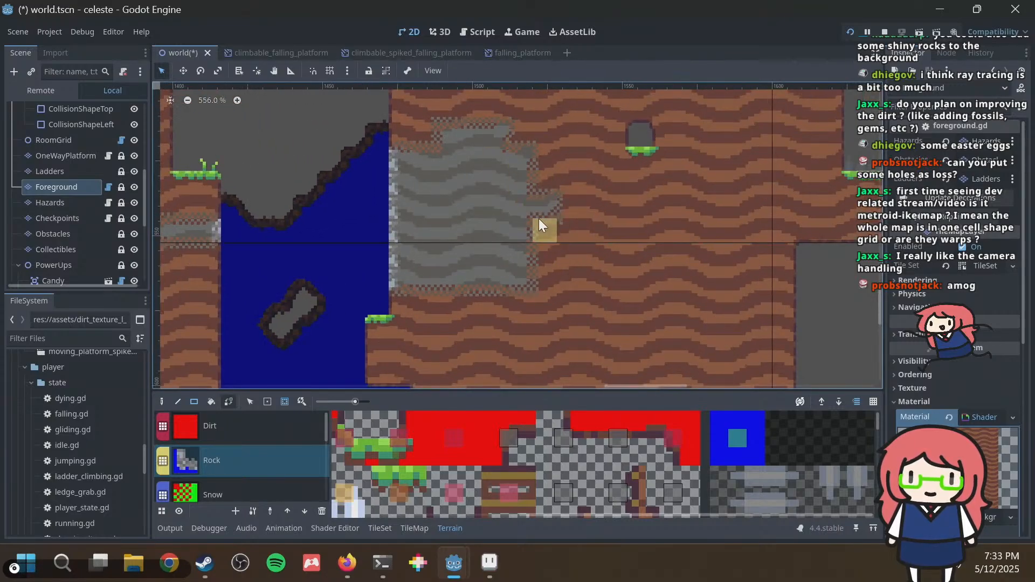
left_click_drag(586, 253, 646, 253)
scroll(646, 253, "down", 3)
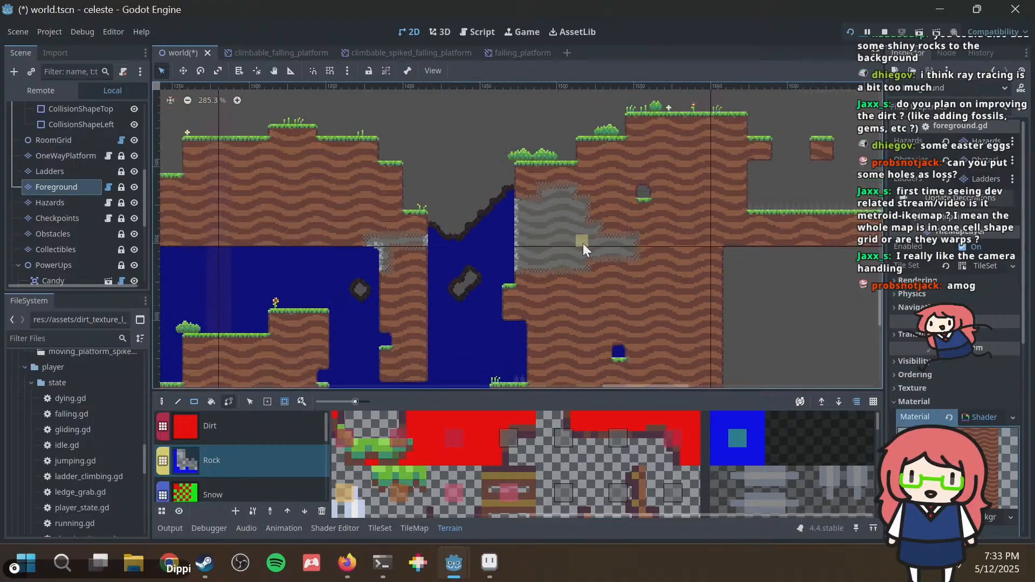
scroll(631, 181, "down", 3)
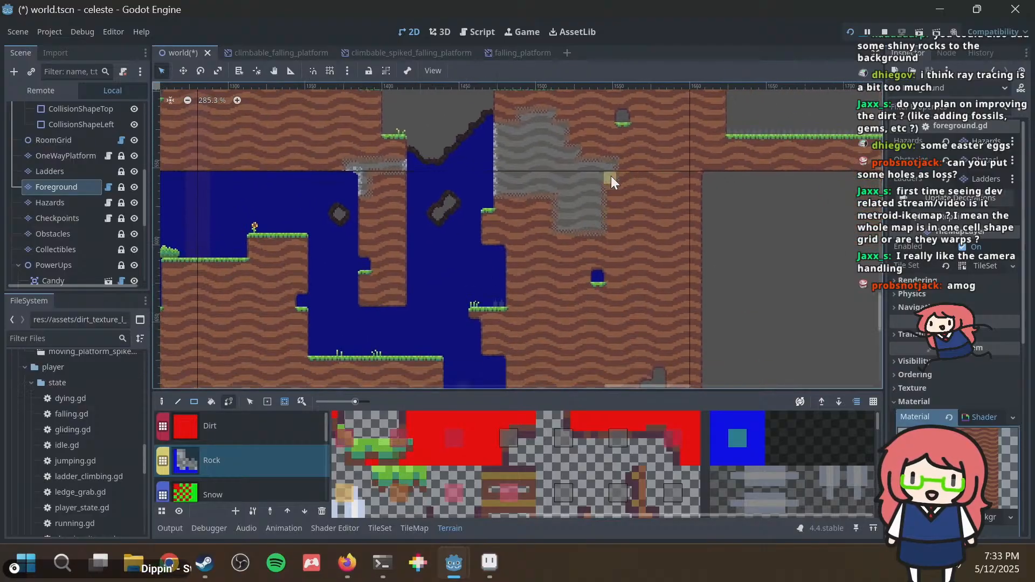
Paint a thin Rock strip from the large patch to the far outer edge of the dirt wall.
left_click_drag(686, 183, 695, 182)
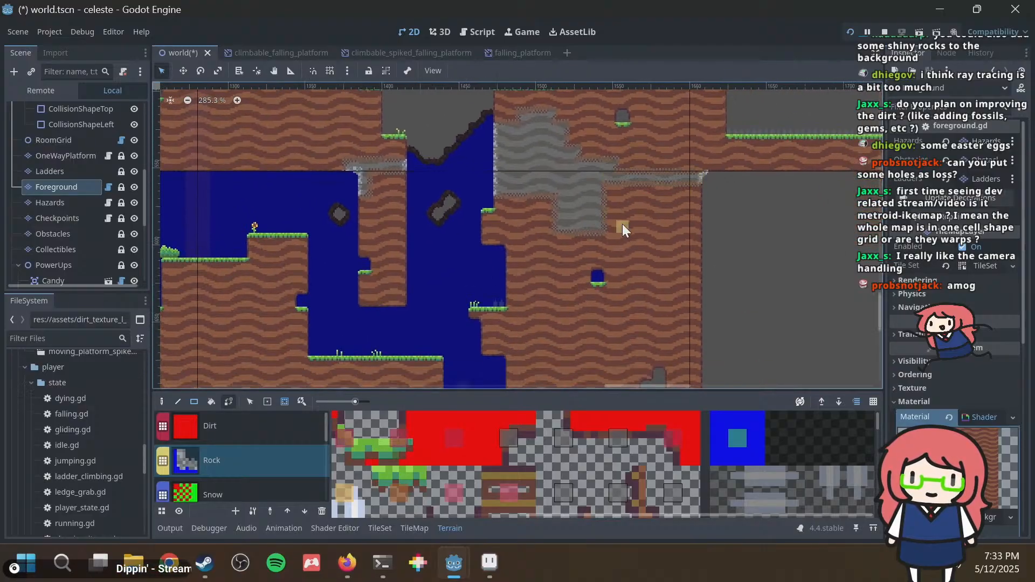
scroll(622, 224, "down", 2)
scroll(620, 224, "up", 4)
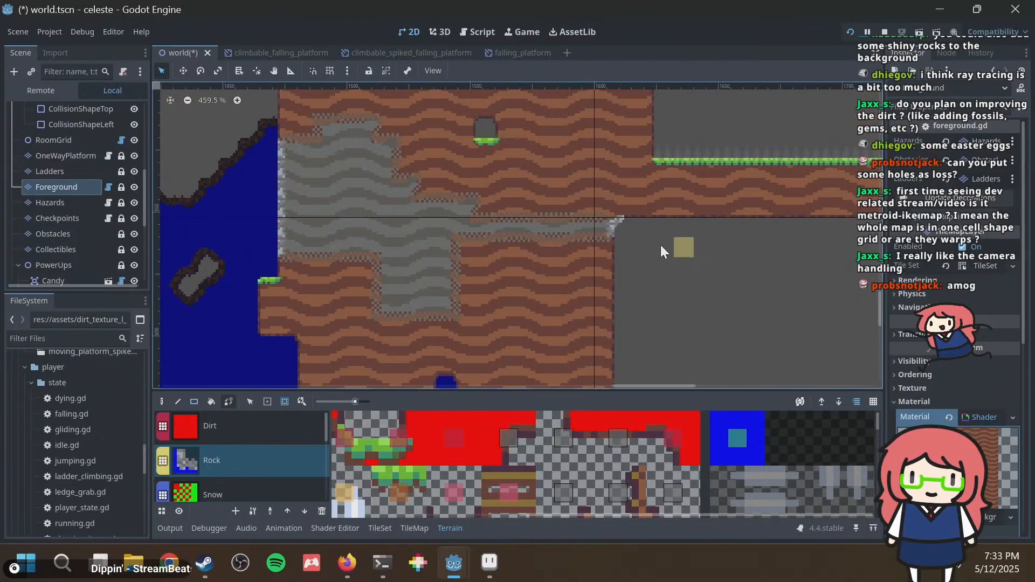
scroll(545, 286, "down", 4)
scroll(583, 227, "up", 2)
scroll(622, 189, "down", 5)
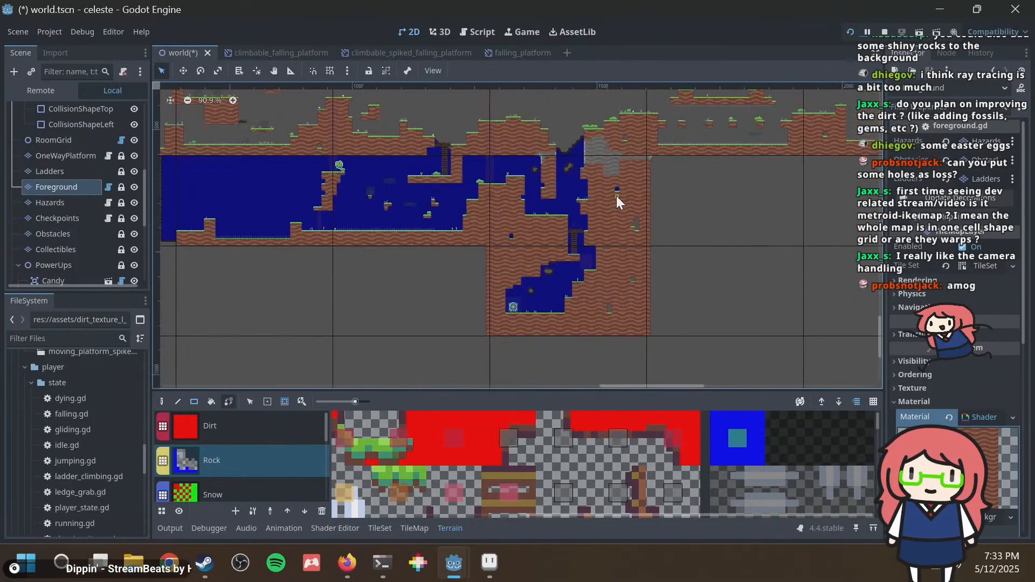
Paint Rock along the ceiling edge beside the ladder and on the stepped dirt corner on the ladder's other side.
scroll(463, 226, "up", 2)
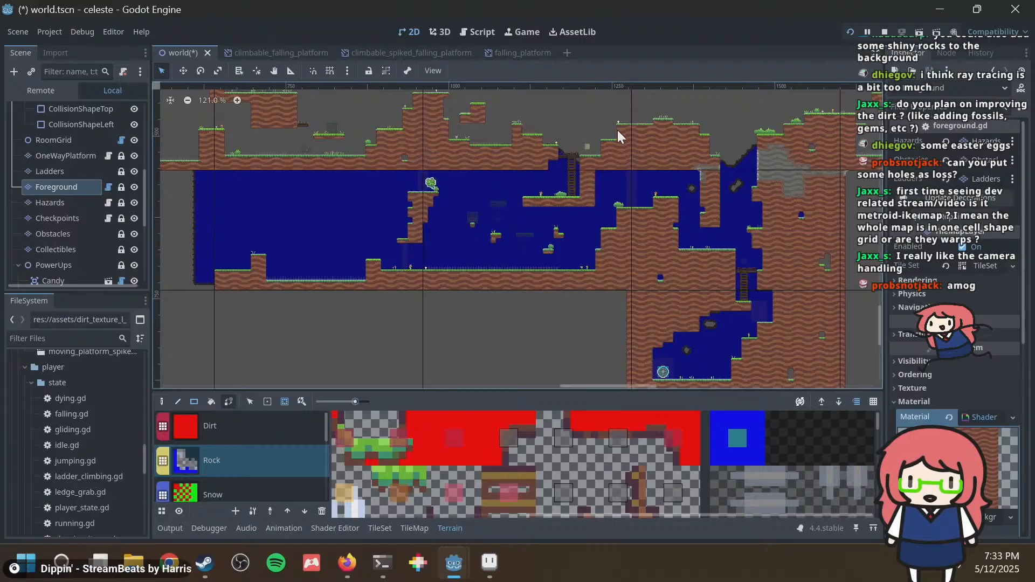
scroll(657, 166, "up", 2)
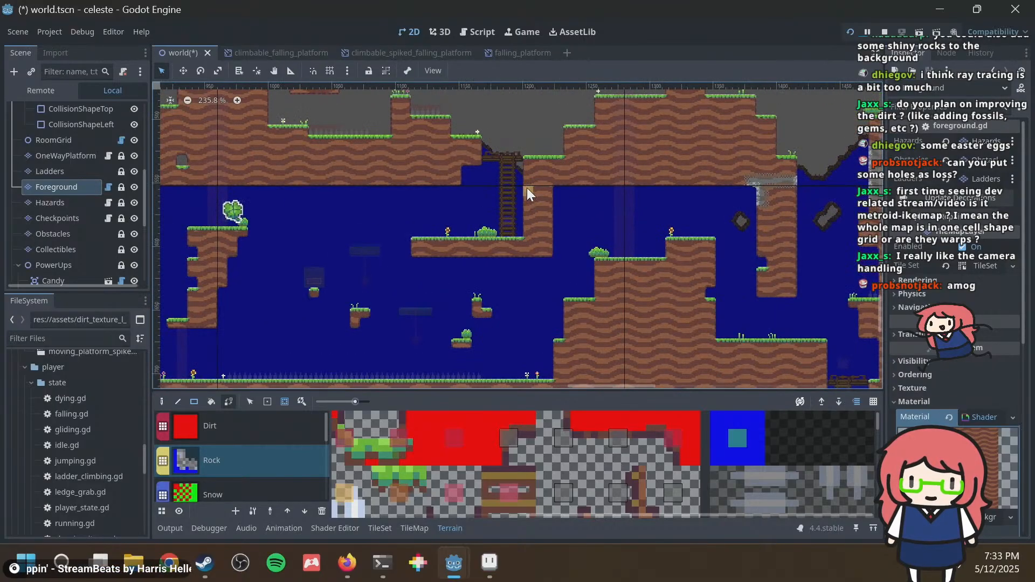
left_click_drag(527, 179, 566, 180)
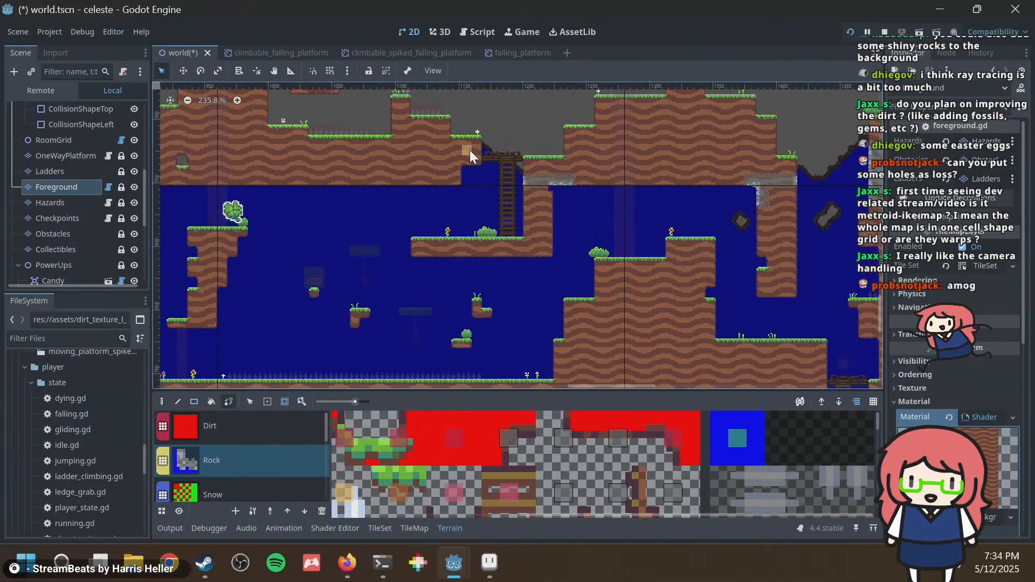
mouse_move(480, 158)
left_mouse_down()
mouse_move(452, 153)
mouse_move(436, 180)
left_mouse_up()
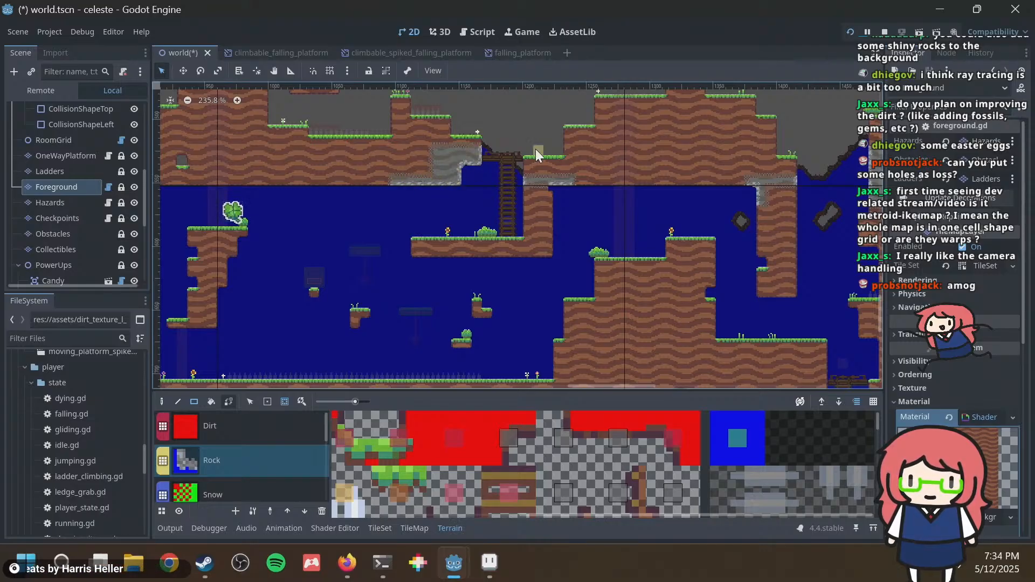
Undo the last Rock strip, trim the ladder-side Rock patch into a diagonal with Dirt and save the scene.
scroll(469, 169, "up", 4)
key("ctrl+z")
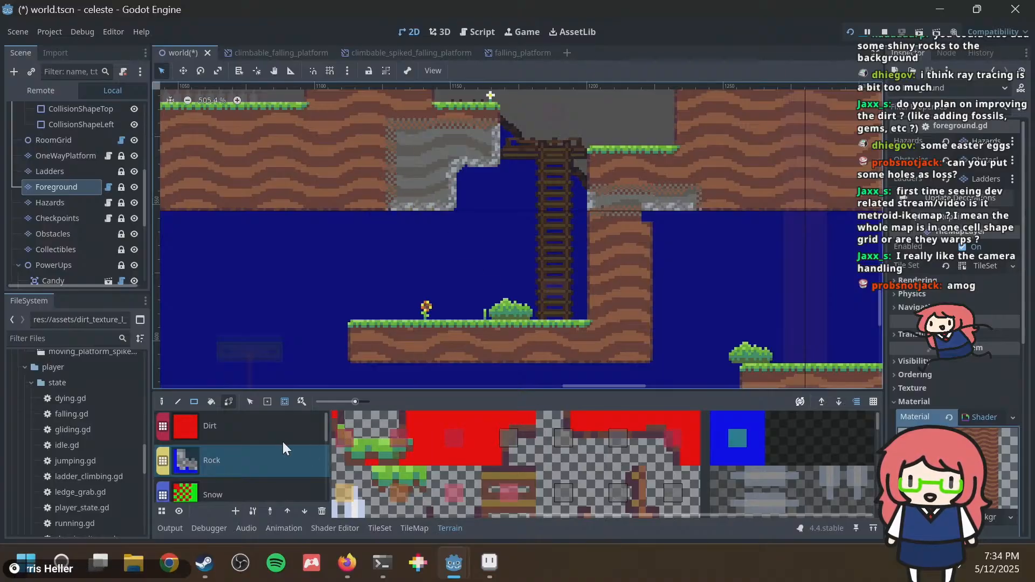
left_click(270, 431)
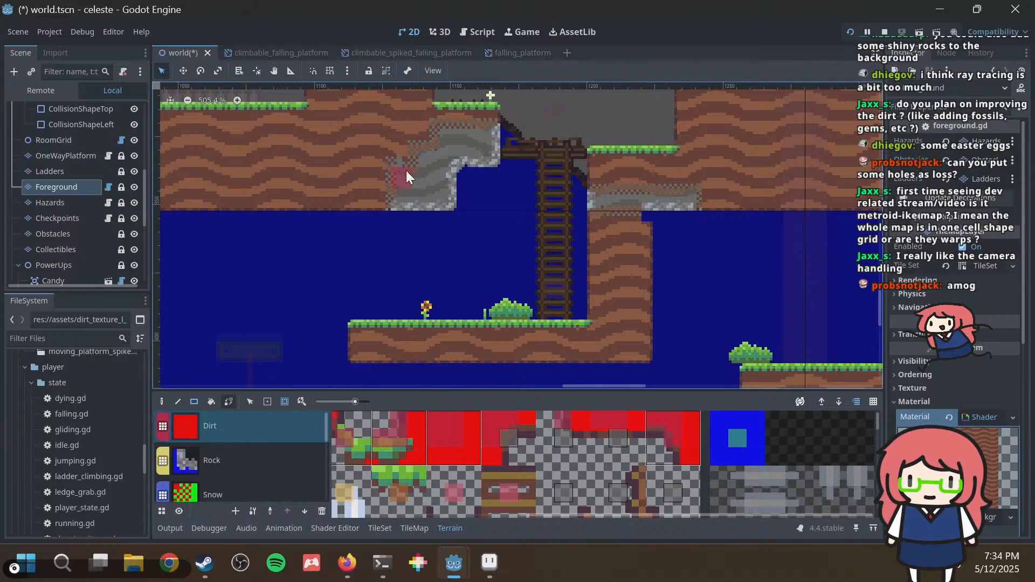
scroll(390, 162, "up", 6)
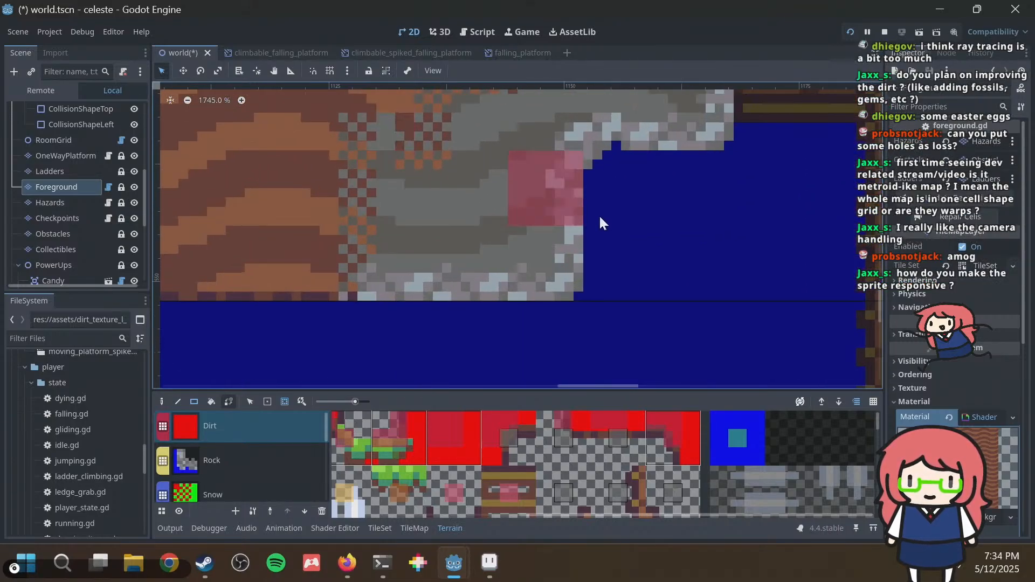
key("ctrl+s")
scroll(673, 291, "down", 3)
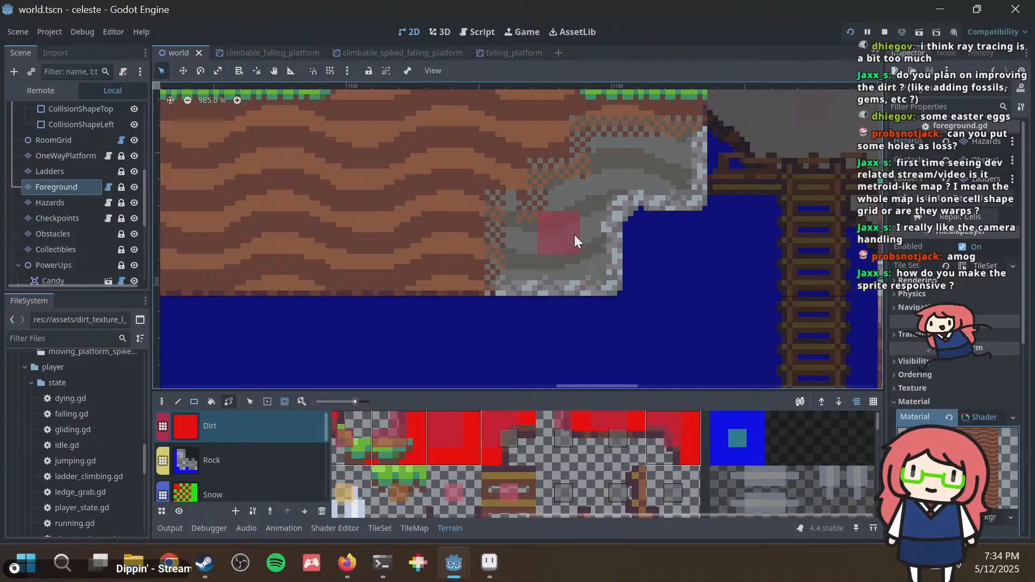
Switch to Aseprite to examine the terrain tiles in dual_grid.aseprite, and compare them with the Rock patch's edges back in Godot.
scroll(572, 276, "down", 2)
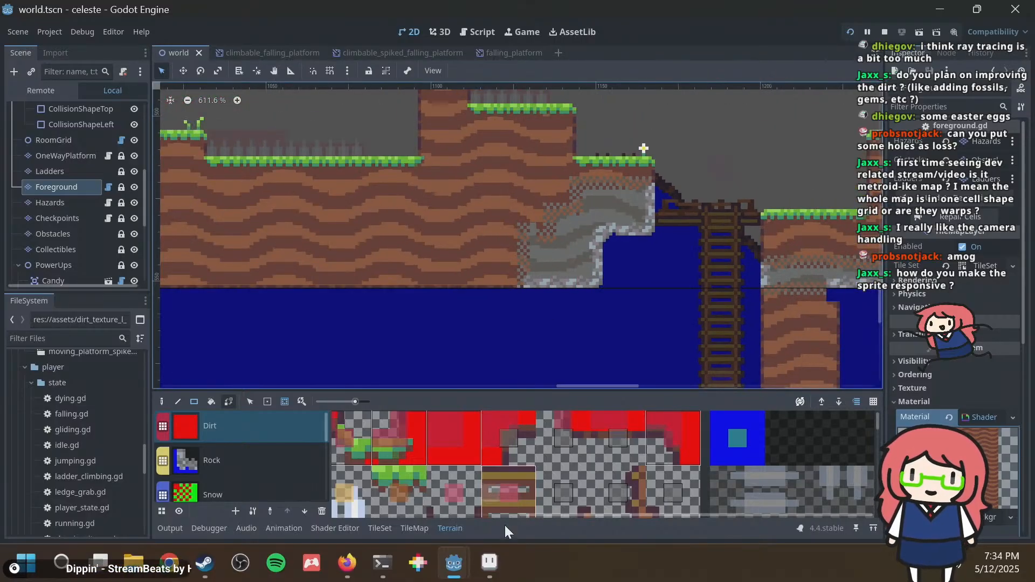
left_click(489, 563)
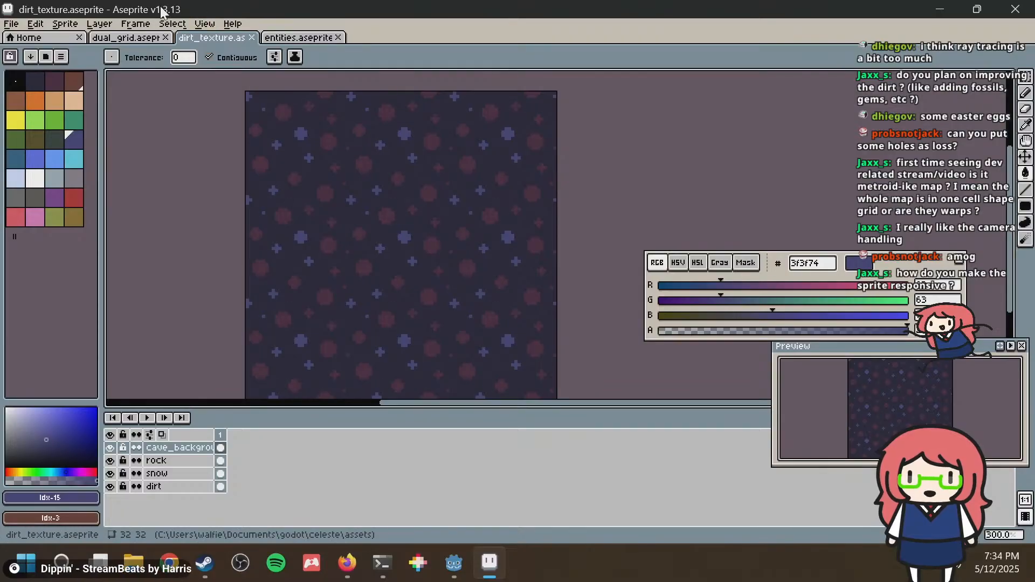
left_click(147, 40)
scroll(532, 170, "up", 3)
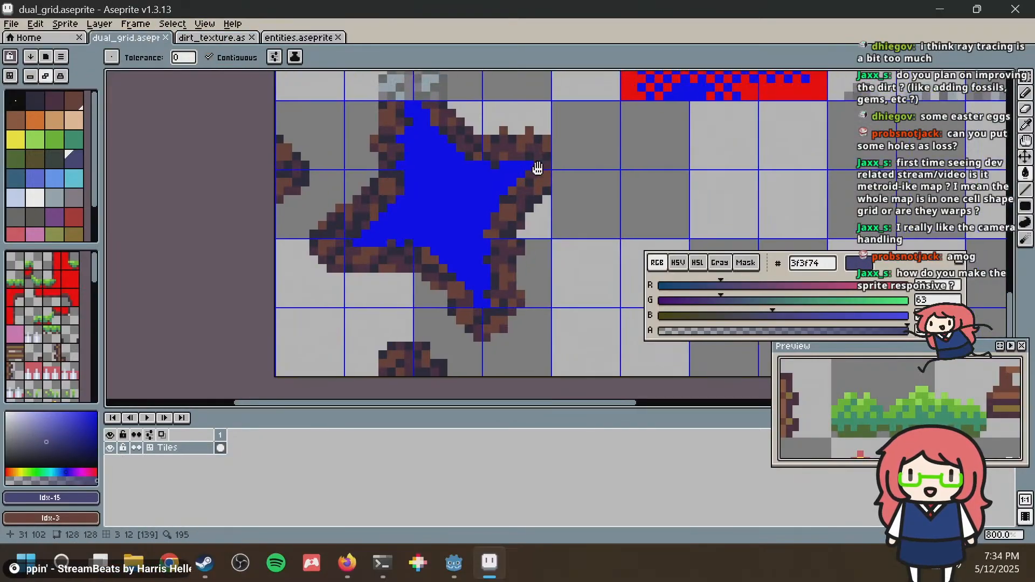
key("alt+Tab")
scroll(580, 211, "up", 4)
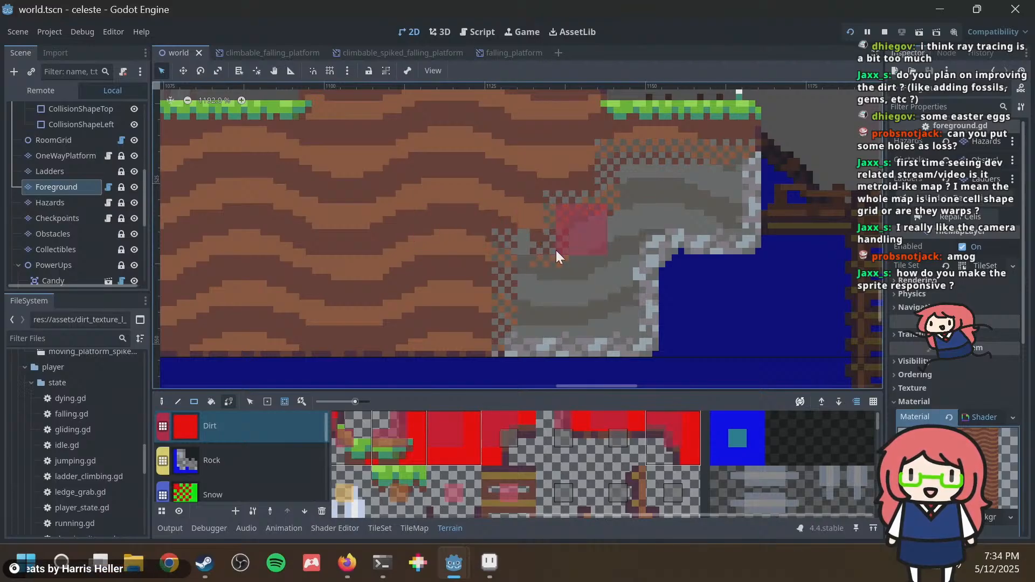
scroll(647, 286, "down", 3)
scroll(542, 218, "down", 3)
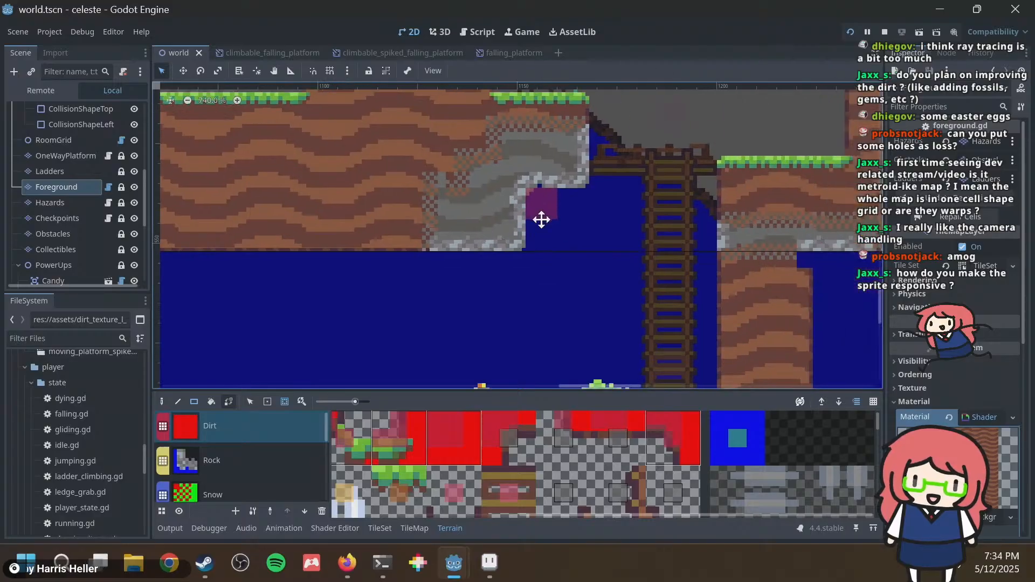
Bucket-fill the connected dirt walls and floor of the lower cave with the Rock terrain.
scroll(541, 218, "down", 3)
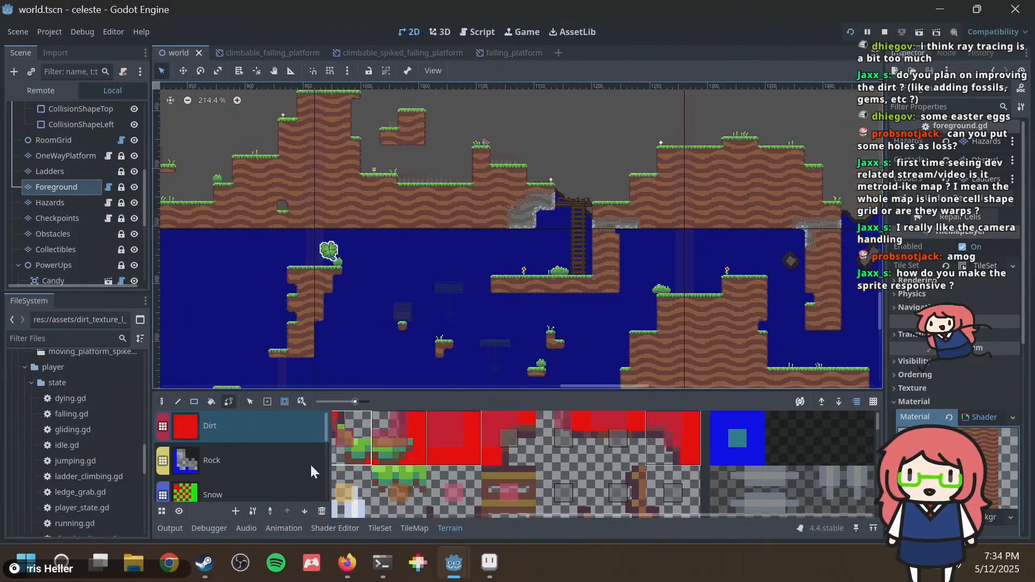
scroll(280, 458, "down", 1)
left_click(270, 454)
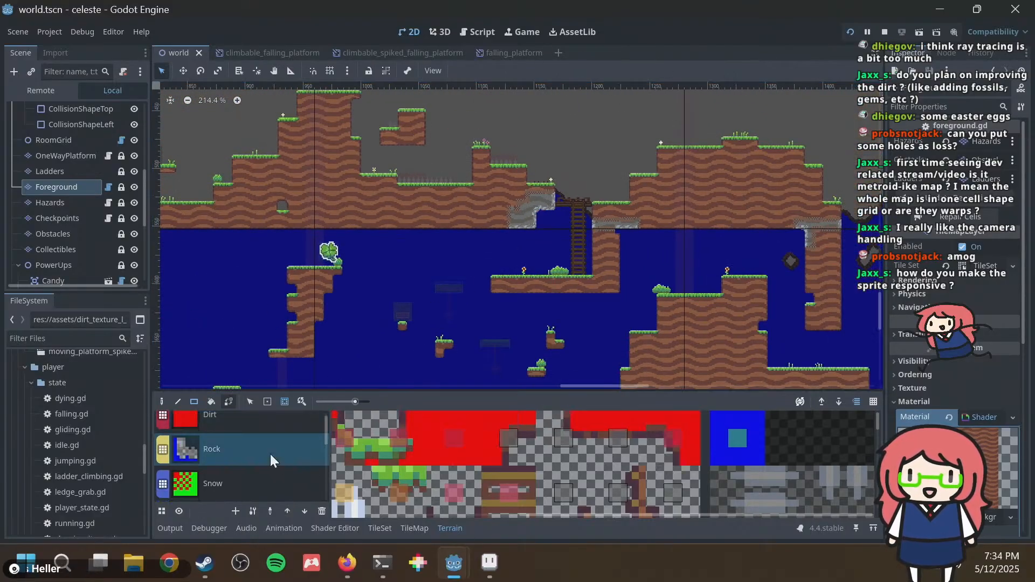
left_click(211, 403)
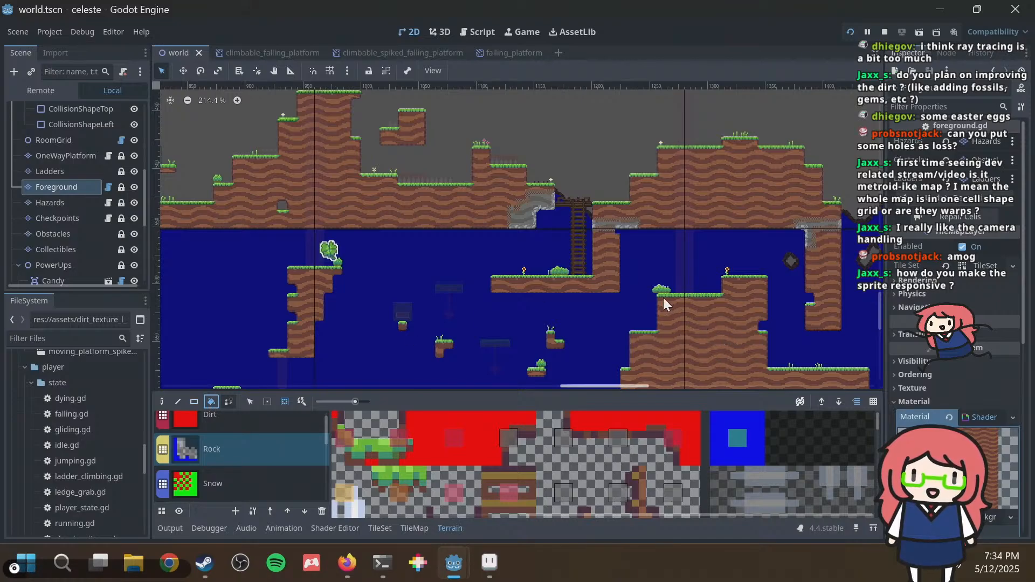
left_click(622, 283)
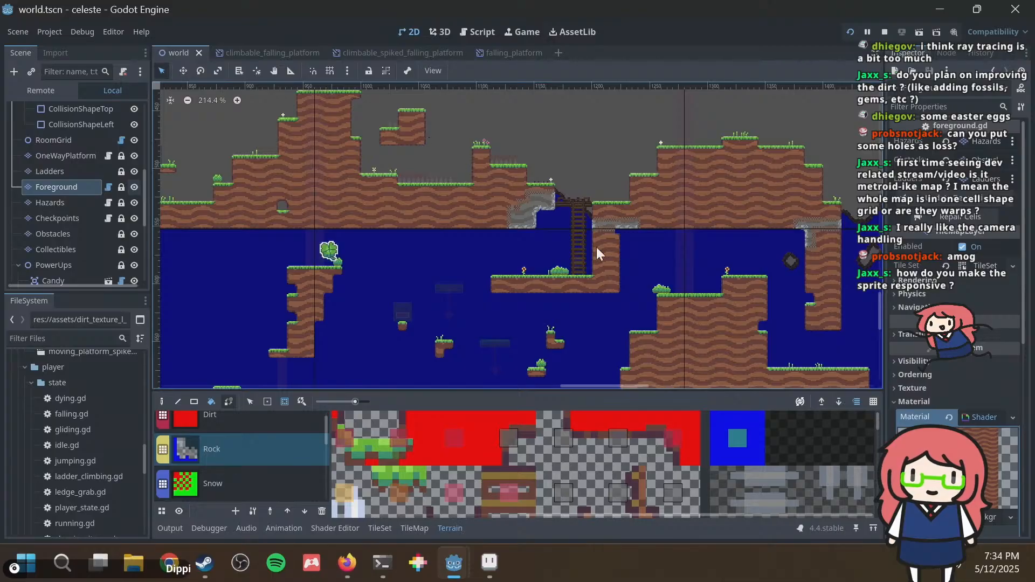
scroll(515, 191, "down", 5)
scroll(515, 191, "right", 5)
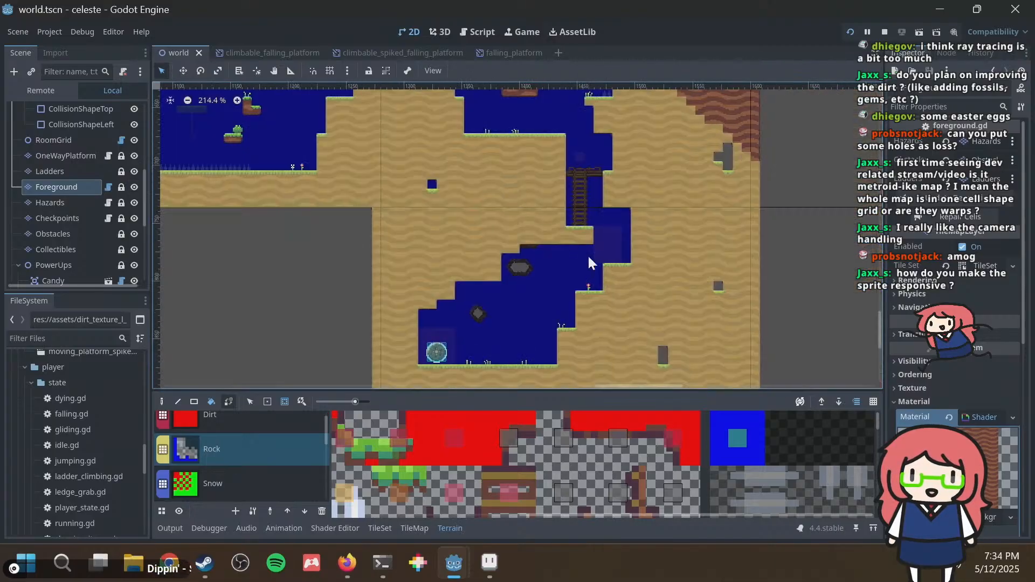
left_click(682, 272)
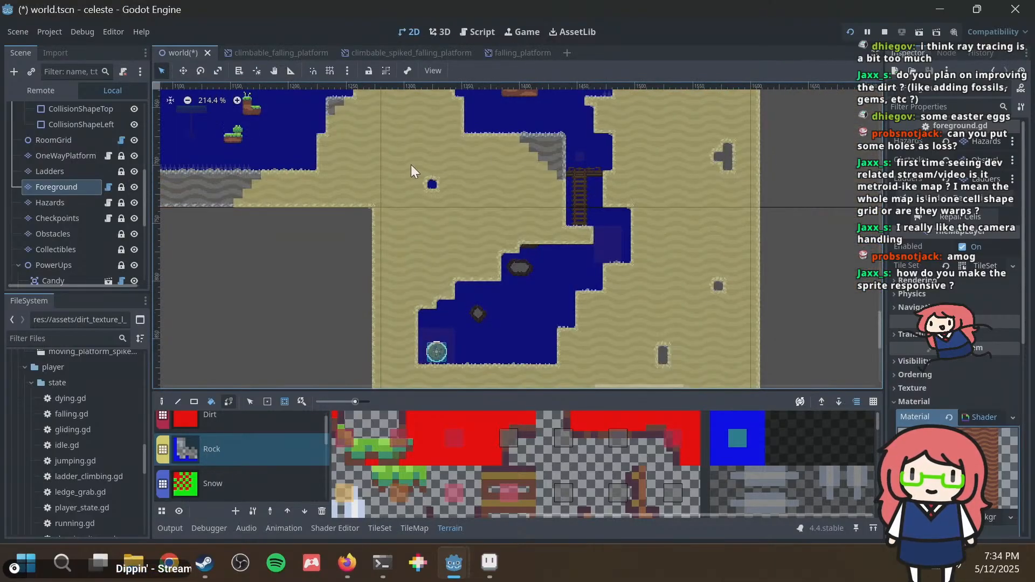
Fill the hanging dirt pillar, the L-shaped ladder ledge and the column beneath the clover with Rock.
scroll(689, 270, "up", 5)
scroll(689, 270, "left", 5)
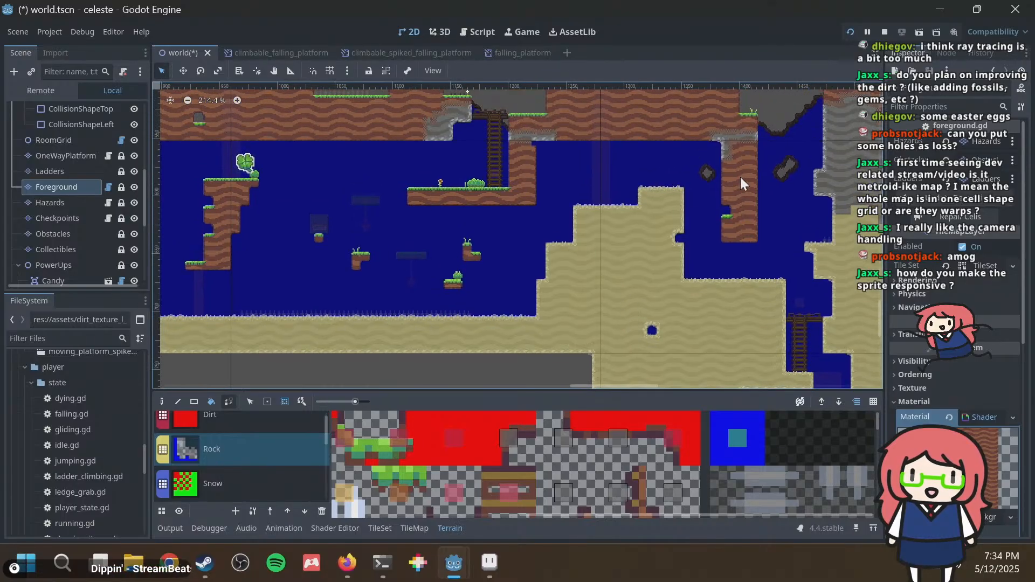
left_click(739, 176)
left_click(529, 186)
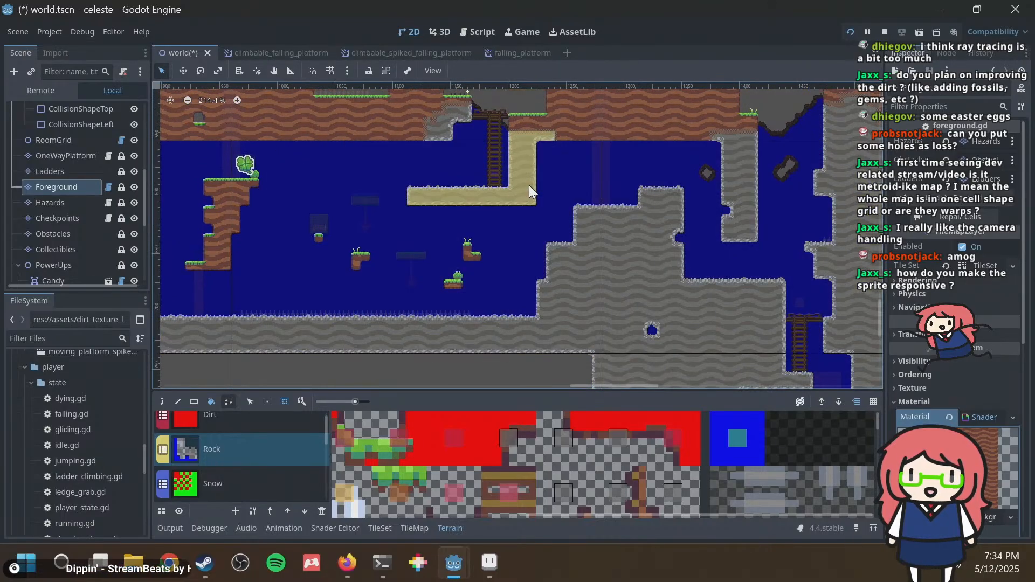
left_click(221, 221)
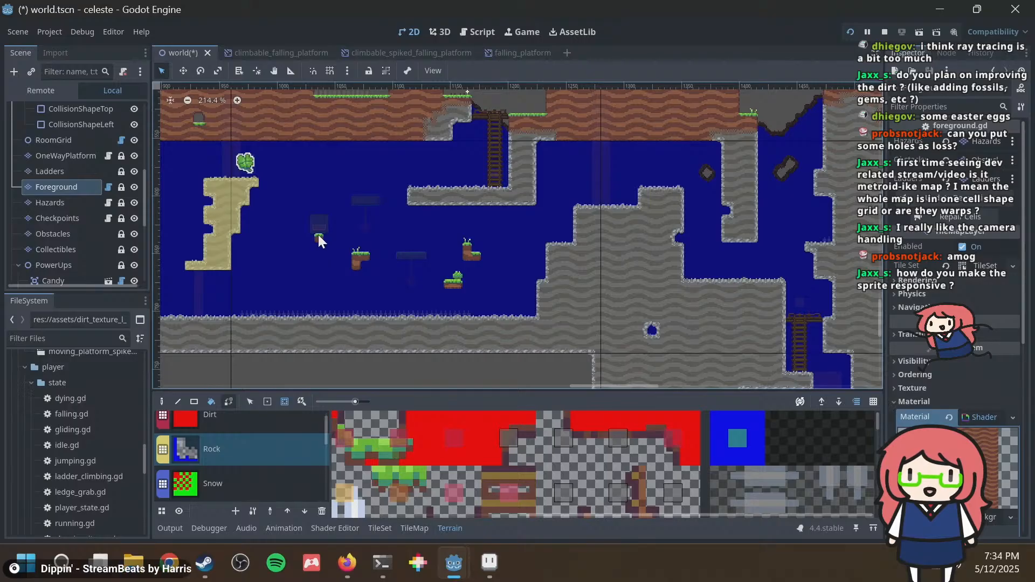
Fill the four small floating cave platforms with Rock, switch back to the Rectangle tool and save the scene.
left_click(318, 236)
left_click(357, 255)
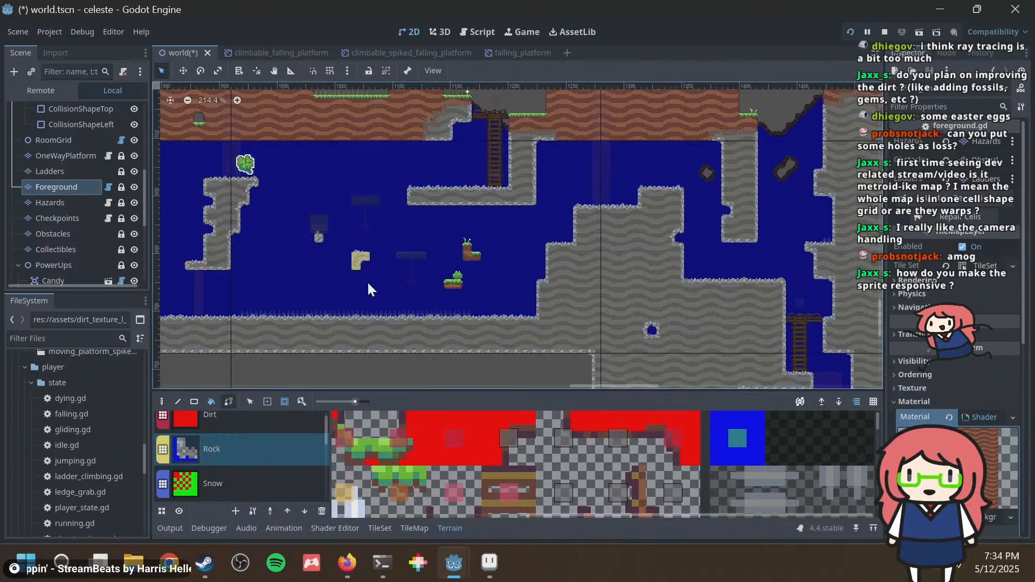
left_click(455, 284)
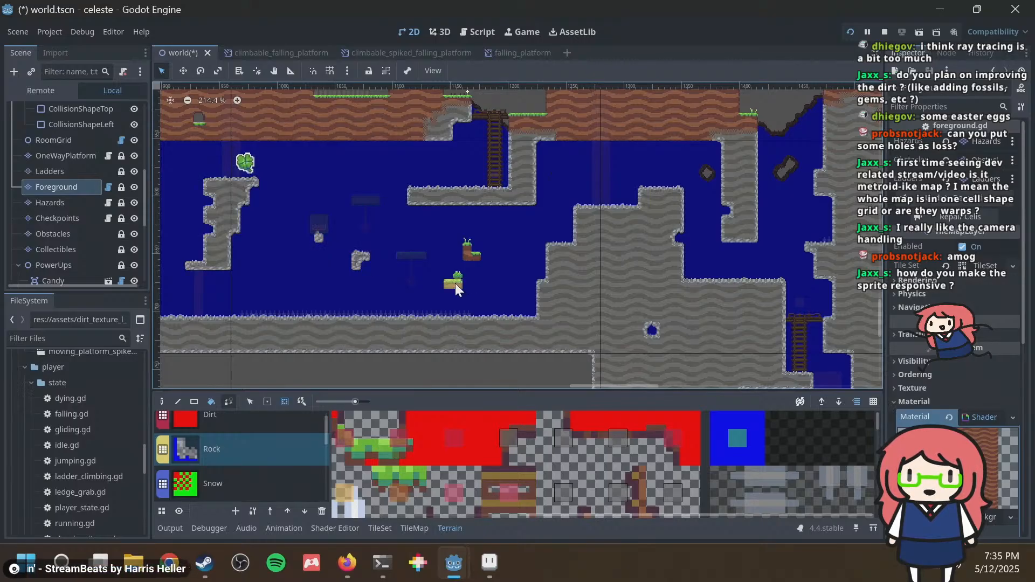
left_click(469, 255)
left_click(194, 402)
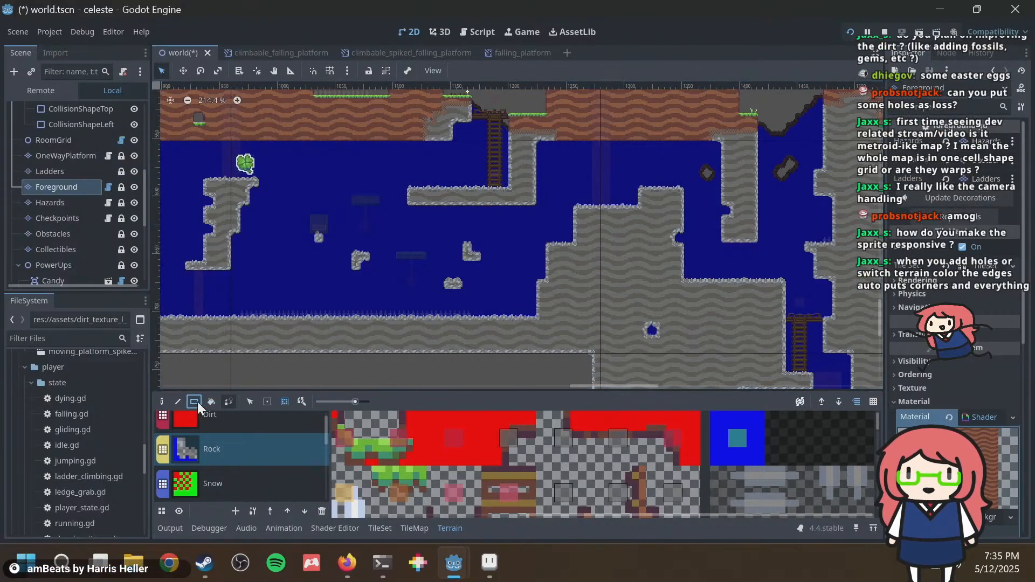
key("ctrl+s")
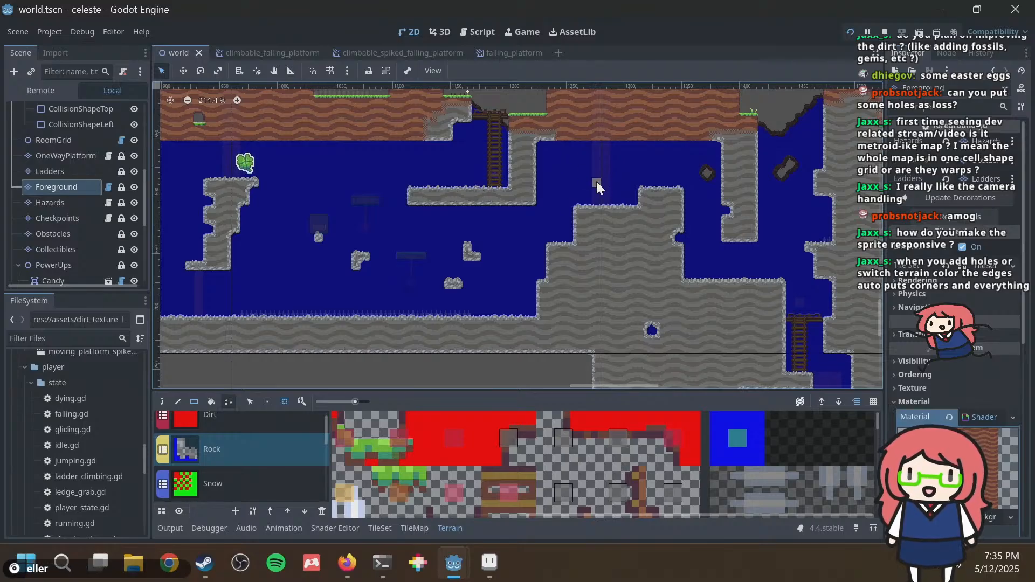
left_click(409, 526)
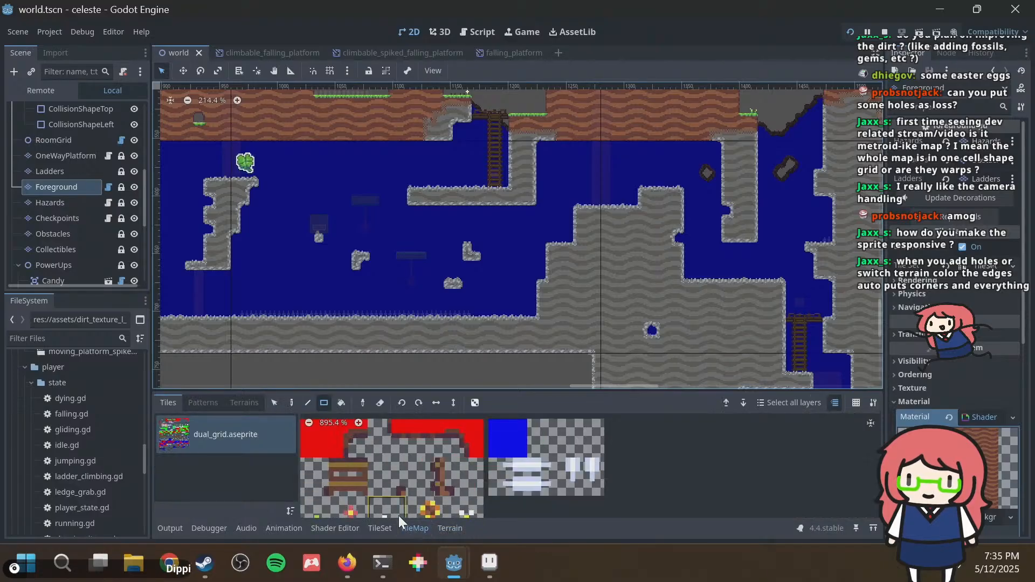
left_click(442, 530)
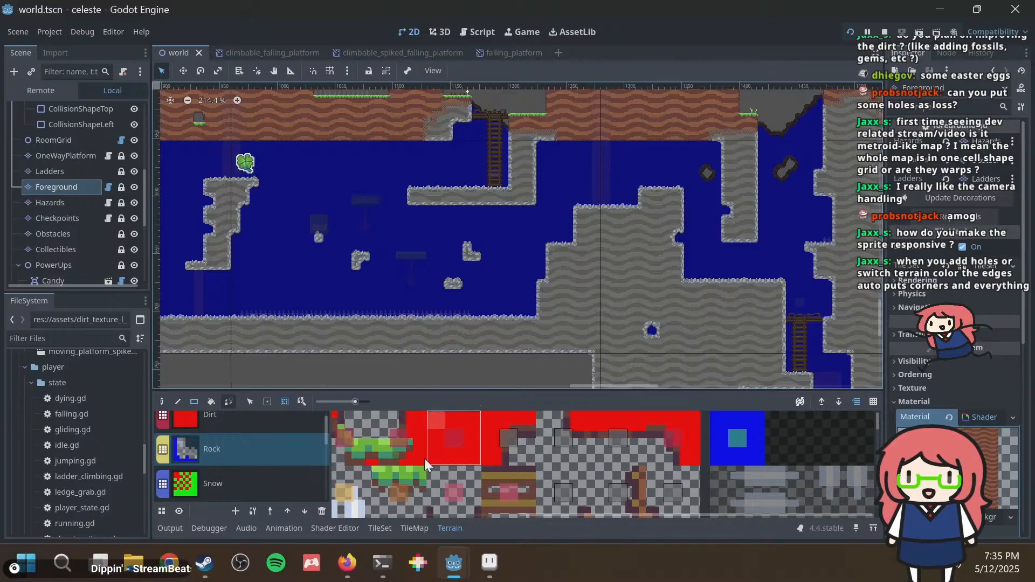
Examine which tiles of the tileset are assigned to the Rock terrain, checking the rows from dirt and grass to snow.
scroll(453, 461, "down", 5)
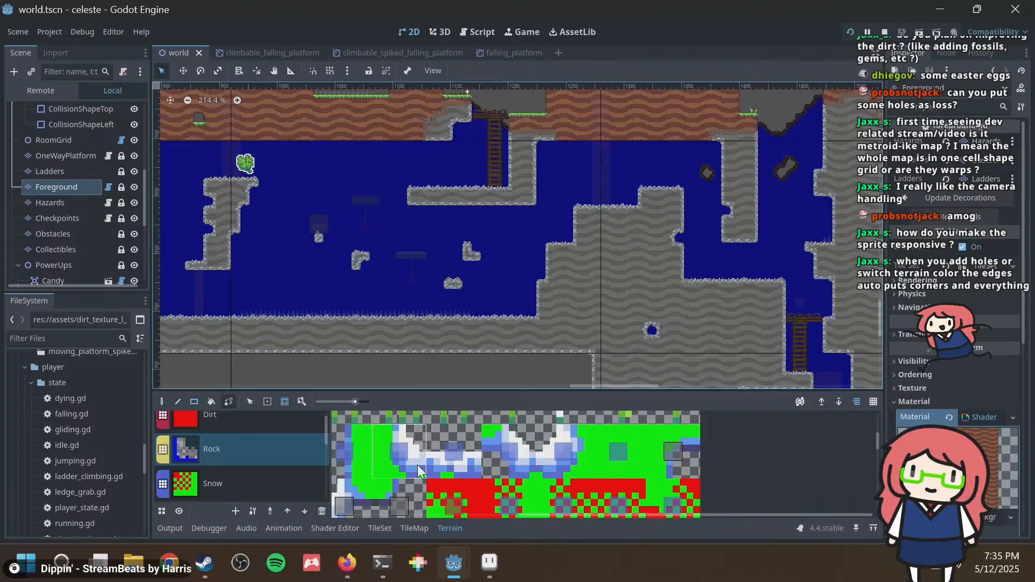
scroll(462, 459, "up", 3)
scroll(461, 458, "up", 2)
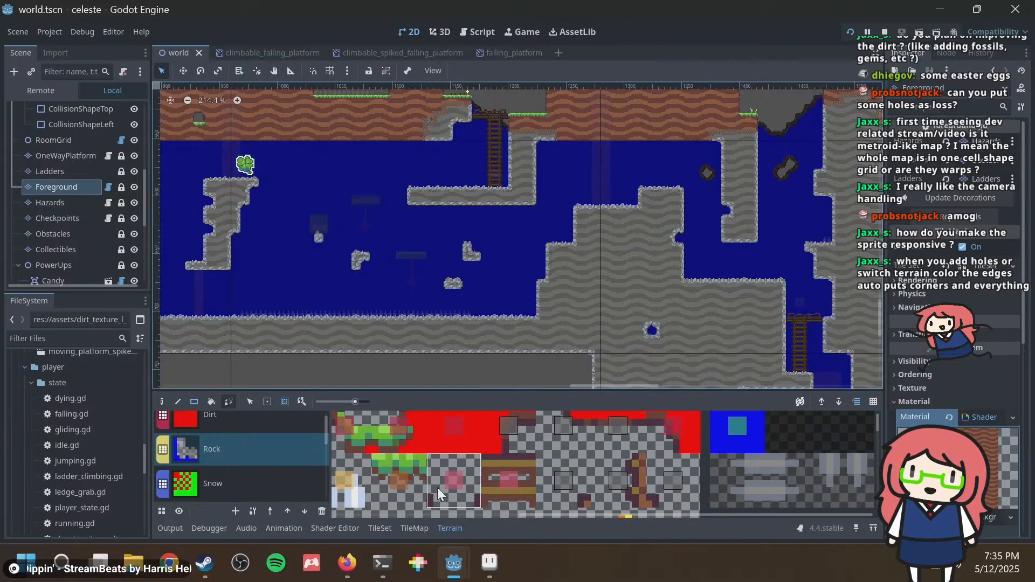
left_click(416, 528)
left_click(457, 527)
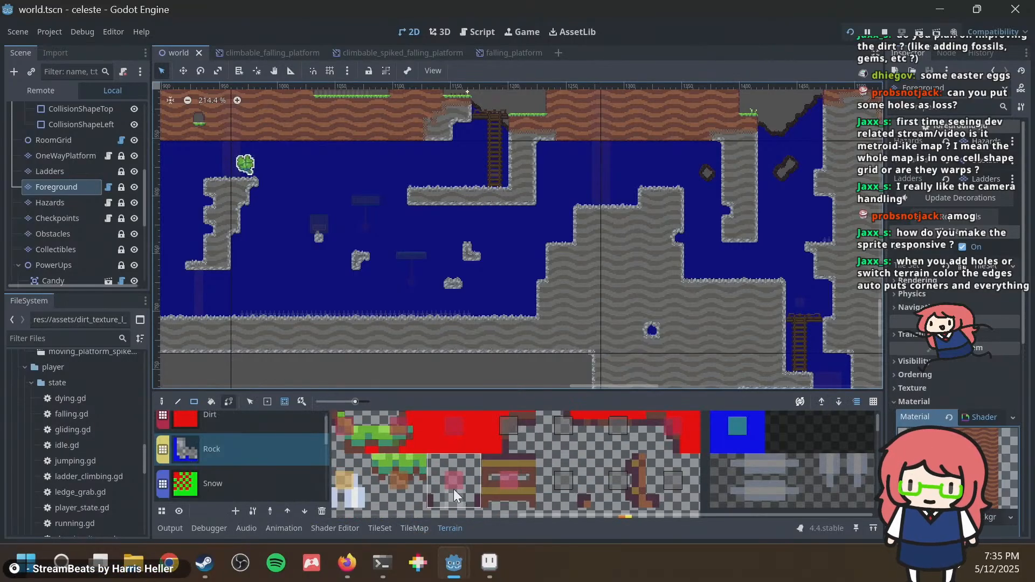
left_click(284, 402)
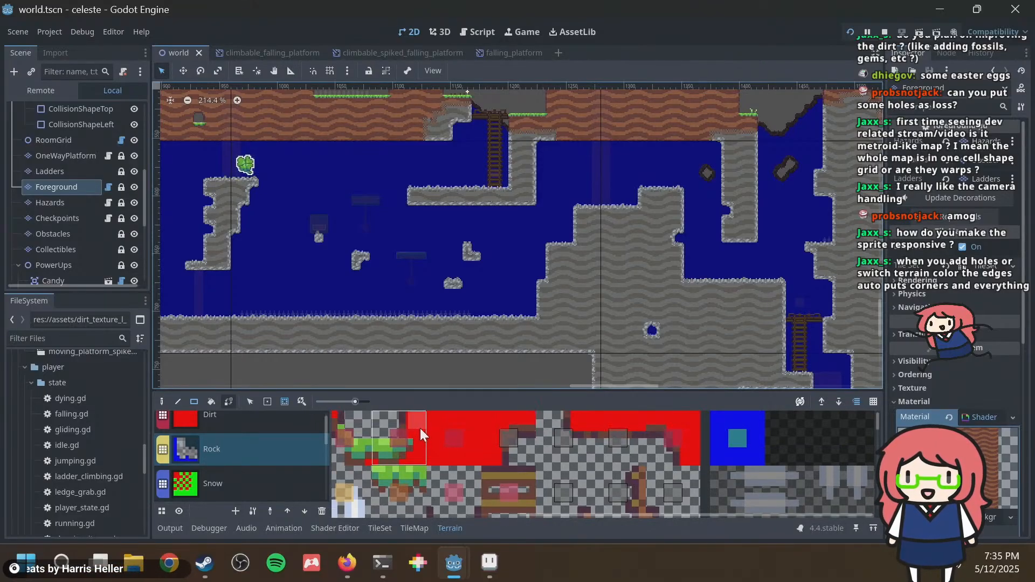
scroll(534, 468, "down", 5)
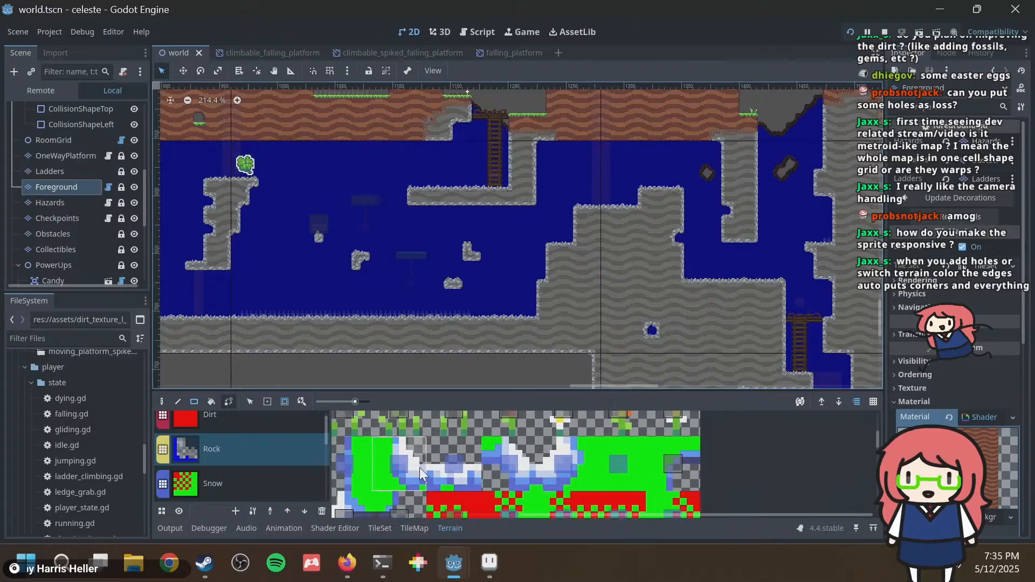
scroll(399, 453, "up", 2)
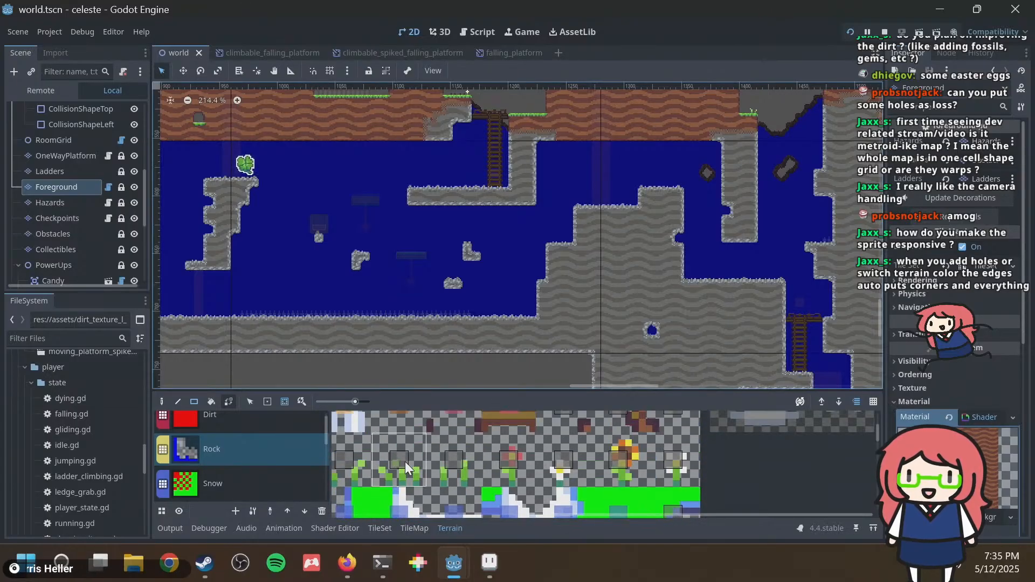
scroll(226, 450, "down", 2)
scroll(258, 456, "up", 2)
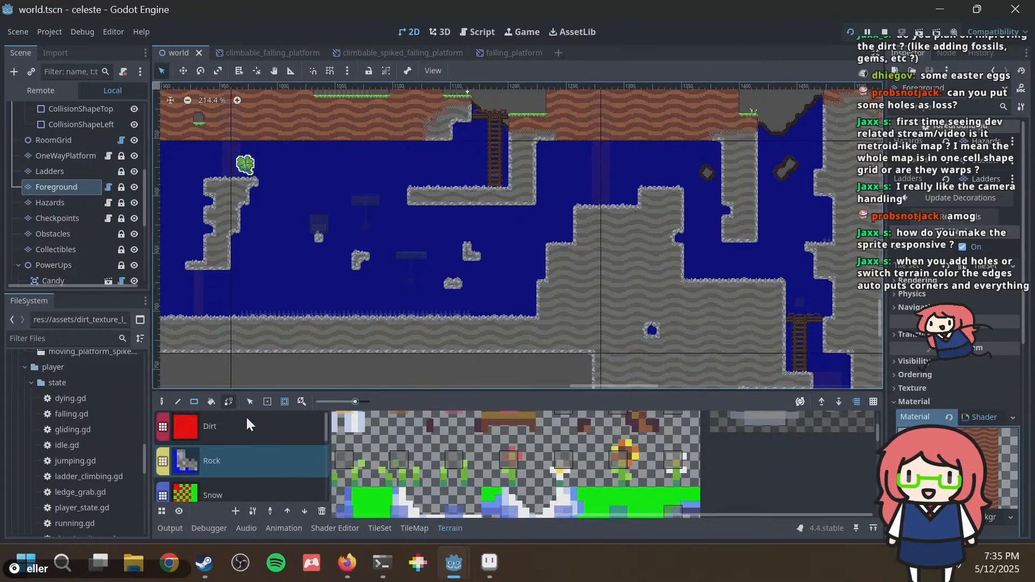
Try painting a floating block of Dirt terrain in the air above the cave ladder on the Foreground layer, and undo it.
left_click(221, 431)
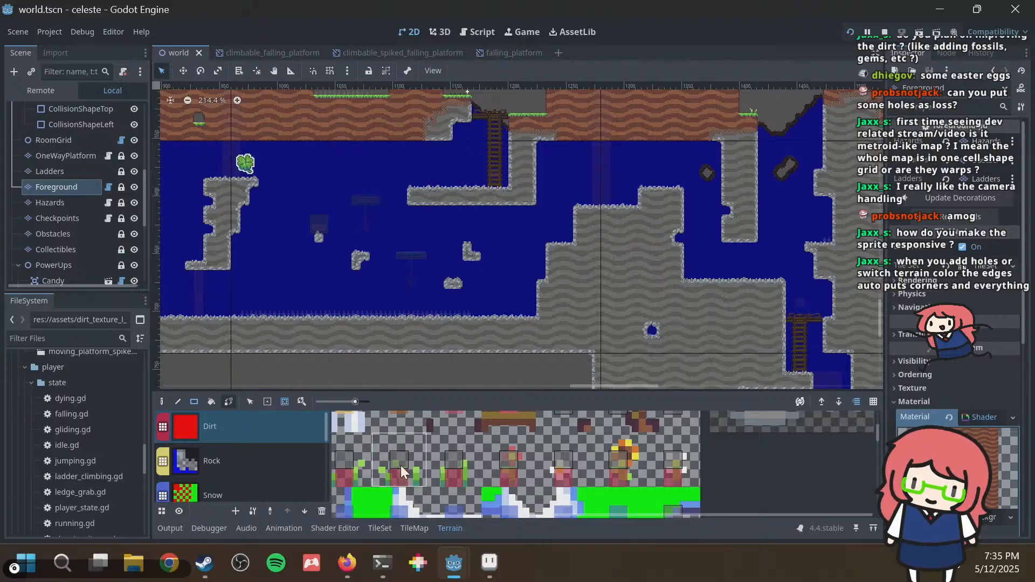
mouse_move(426, 249)
middle_mouse_down()
mouse_move(497, 182)
mouse_move(486, 291)
mouse_move(533, 338)
middle_mouse_up()
scroll(539, 232, "down", 1)
middle_click_drag(588, 195, 405, 254)
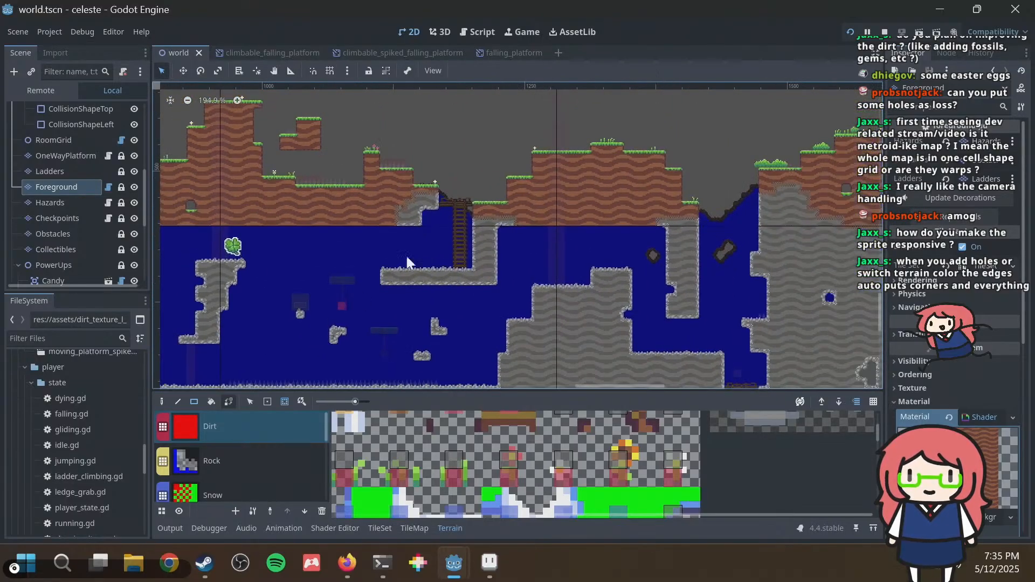
middle_click_drag(444, 216, 467, 244)
scroll(430, 291, "up", 12)
scroll(419, 310, "up", 1)
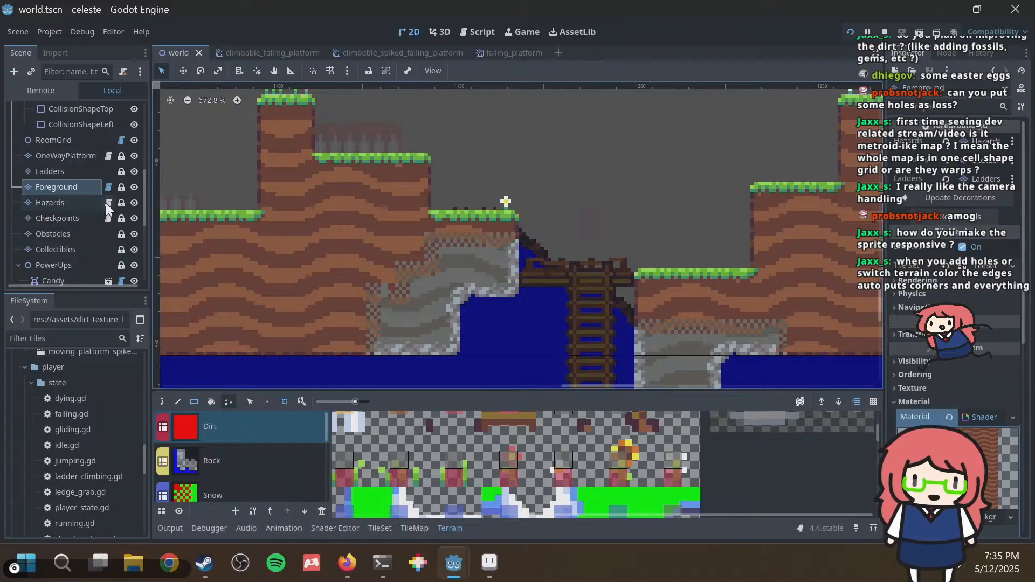
left_click_drag(592, 138, 653, 183)
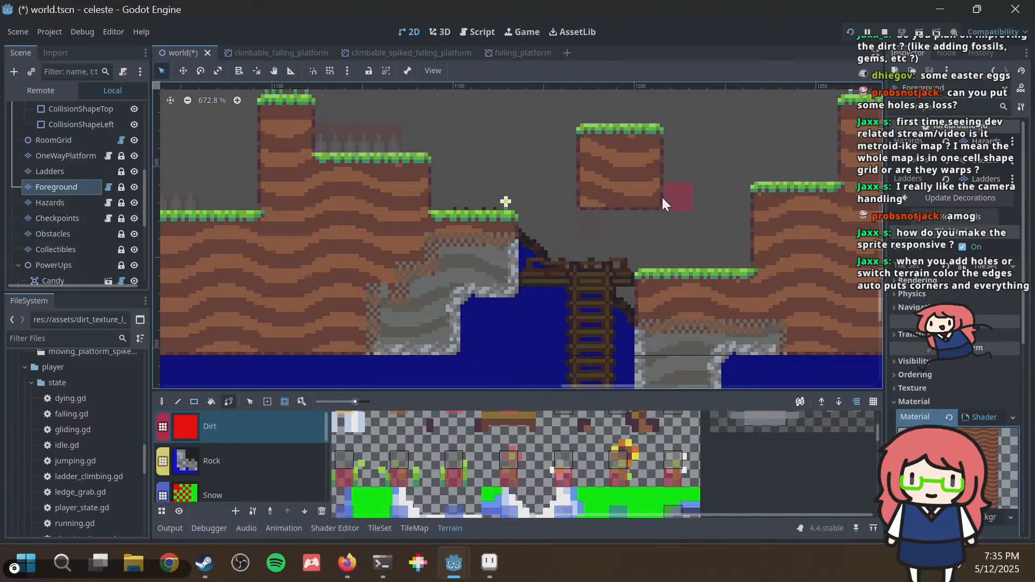
key("ctrl+z")
Try a narrower floating Dirt block with a ledge jutting from its side, undo the strokes and save the scene.
left_click_drag(611, 143, 647, 186)
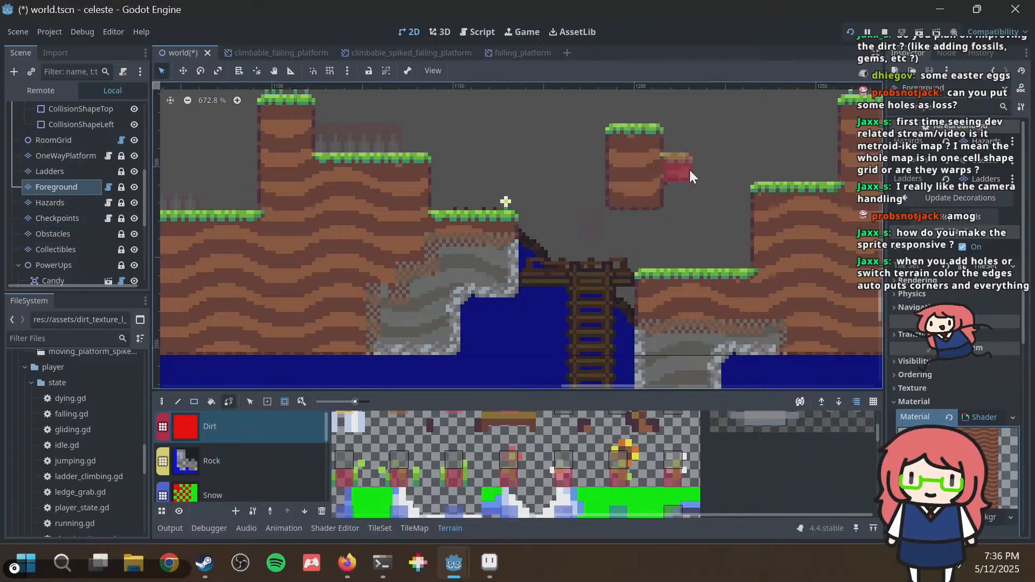
scroll(652, 183, "up", 6)
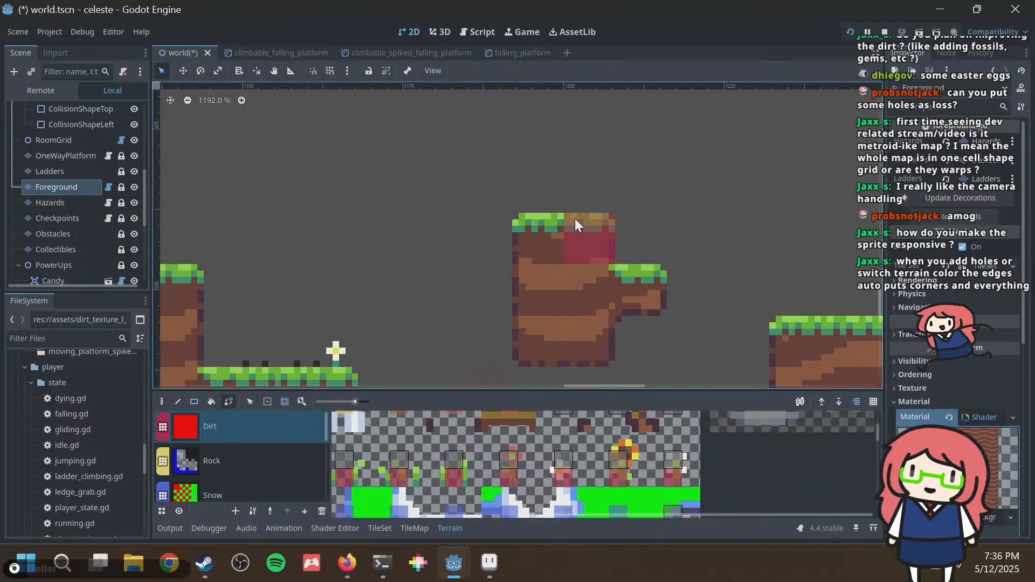
key("ctrl+z")
key("ctrl+z")
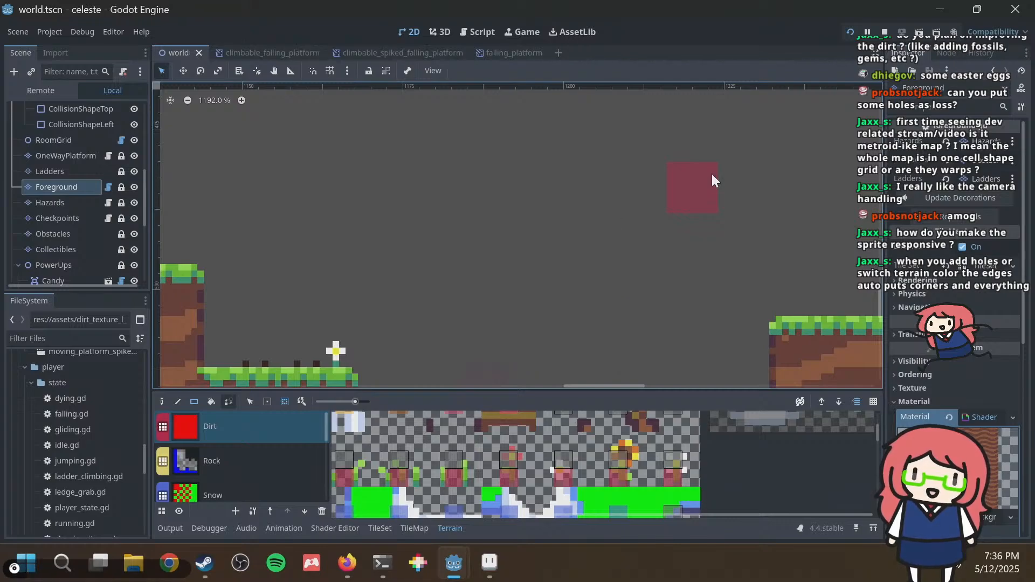
key("ctrl+s")
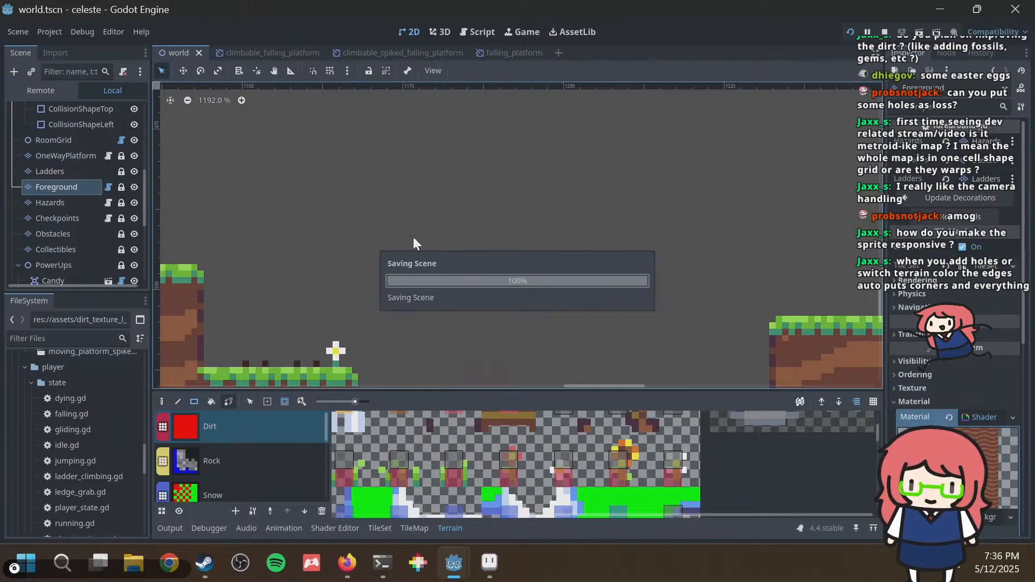
Select the BackgroundTile layer in the scene tree, show its terrain painting options with Dirt active and save the scene.
scroll(317, 254, "down", 5)
scroll(99, 218, "down", 5)
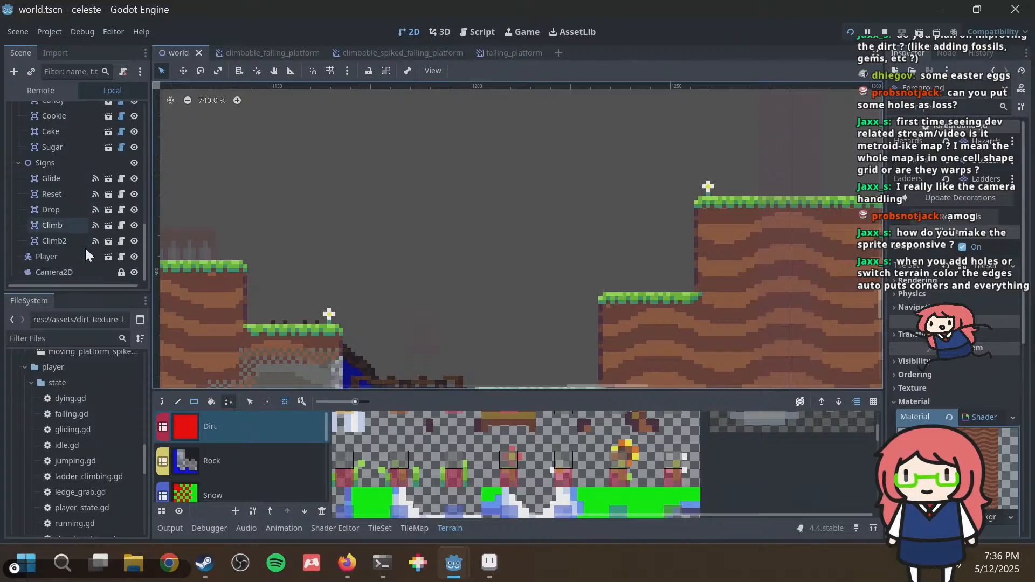
scroll(75, 202, "up", 5)
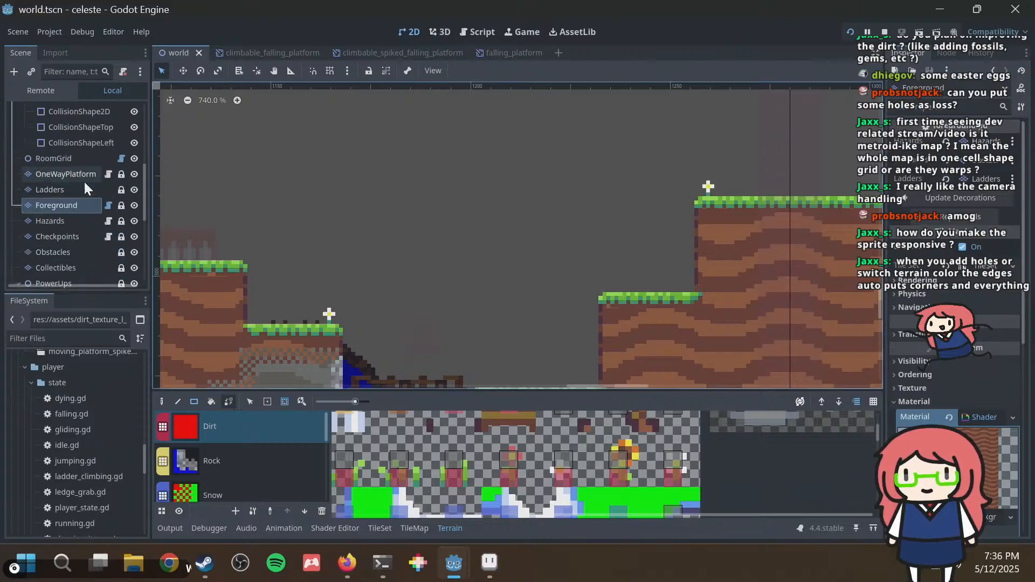
scroll(79, 188, "up", 4)
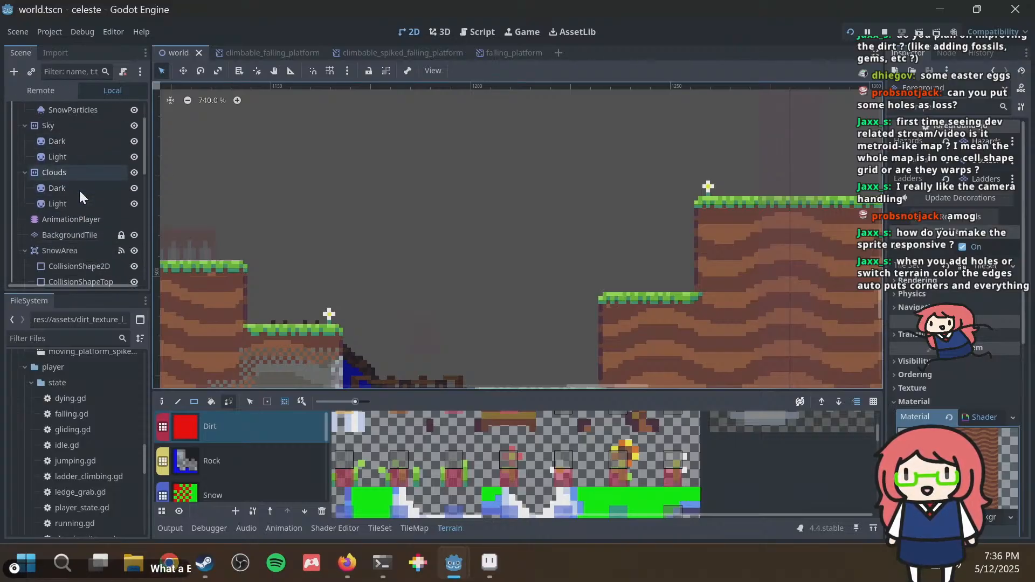
scroll(78, 199, "down", 4)
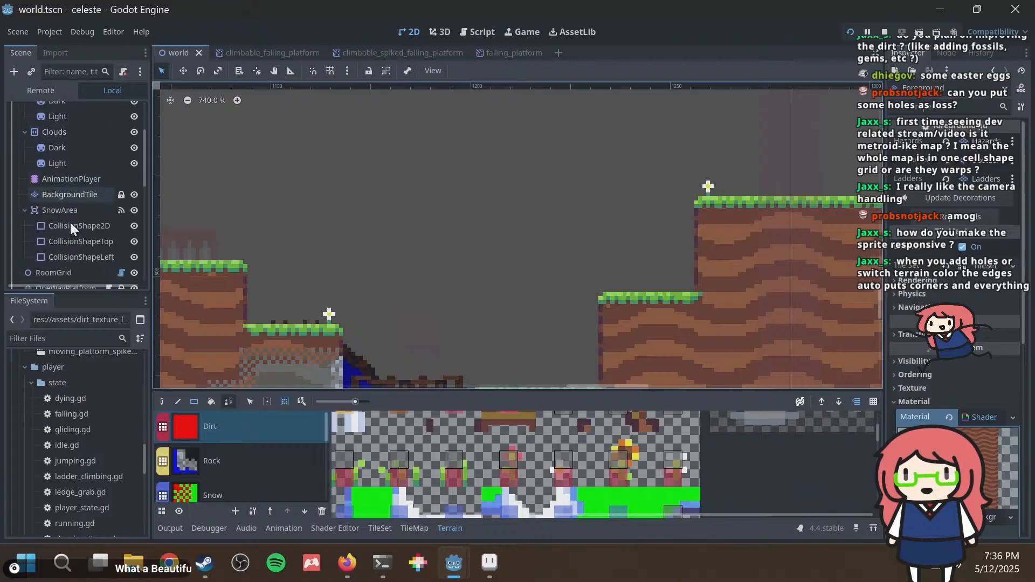
scroll(64, 190, "up", 3)
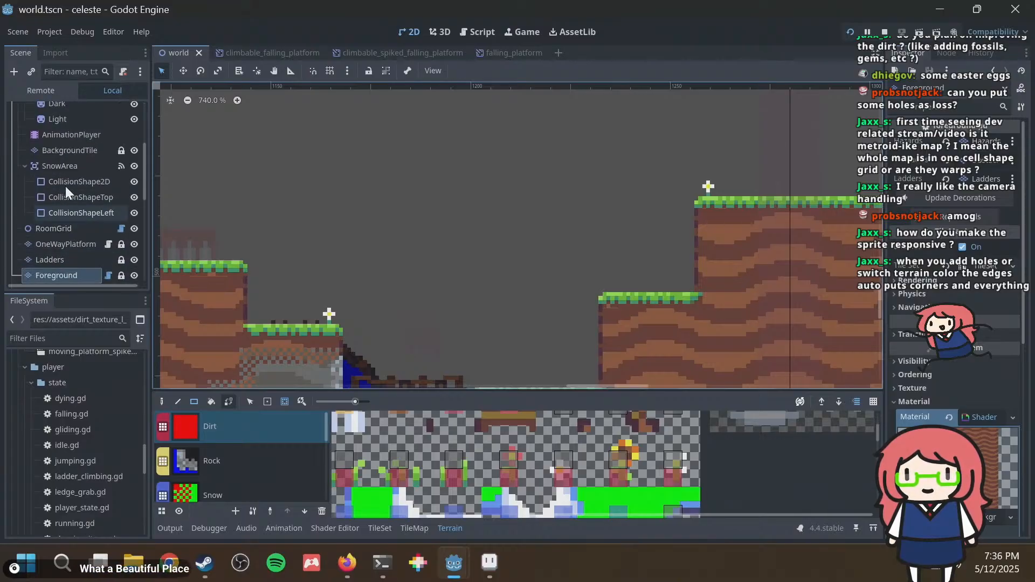
left_click(74, 173)
scroll(497, 320, "down", 2)
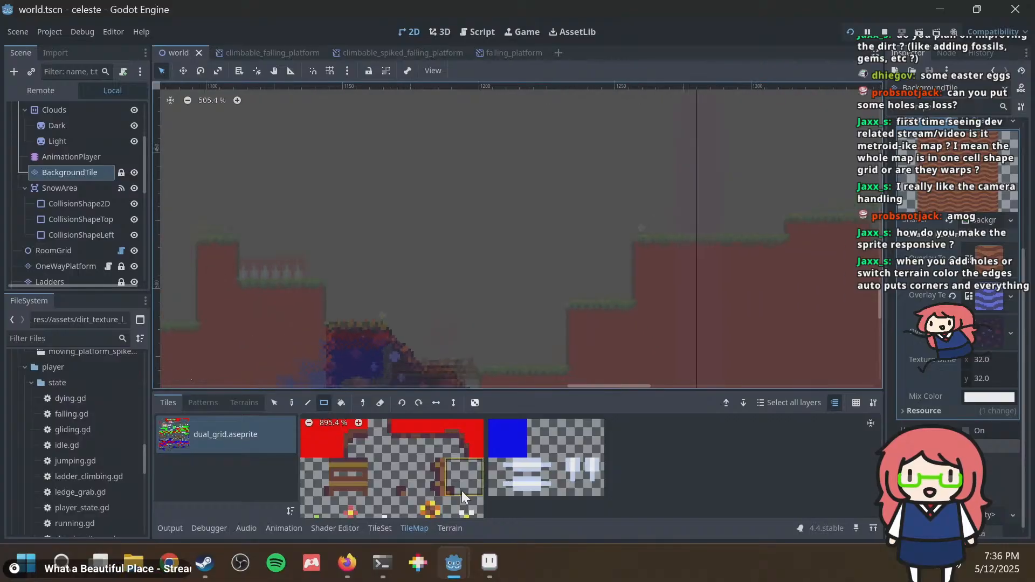
left_click(450, 528)
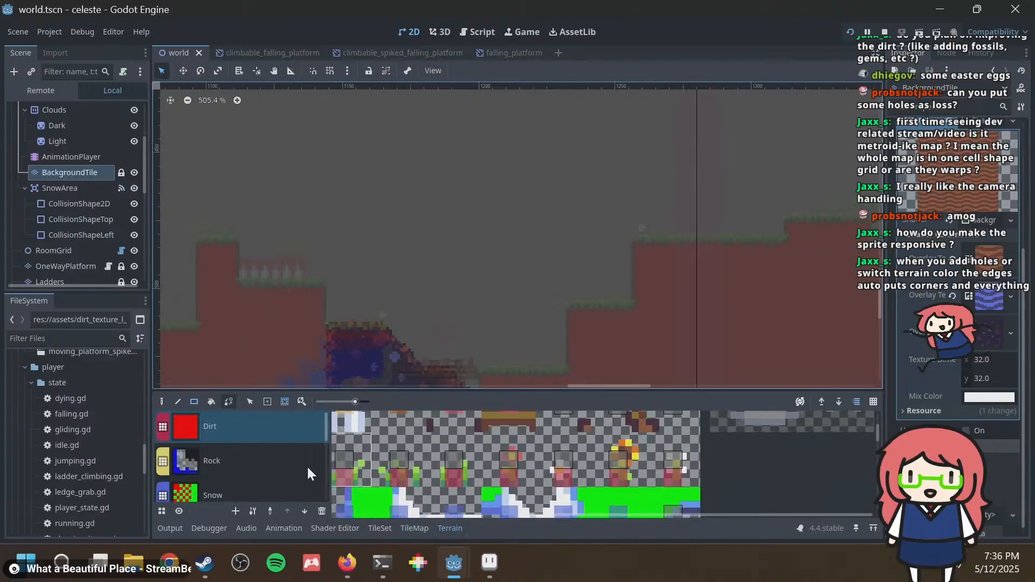
left_click(373, 322)
key("ctrl+s")
scroll(476, 320, "down", 5)
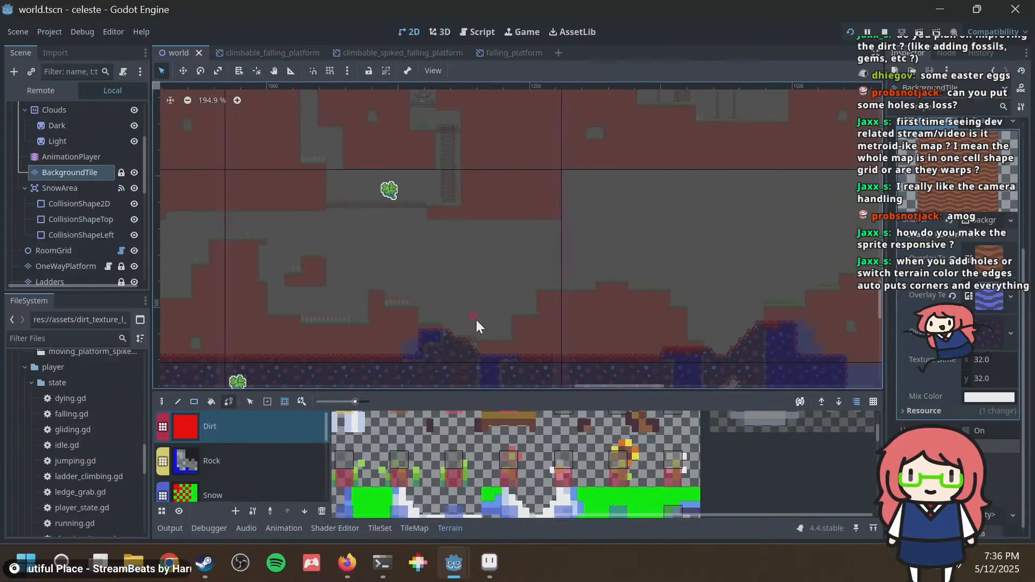
Look over the background of the underground caves and the decoration tiles assigned to the Dirt terrain.
middle_click_drag(477, 319, 520, 195)
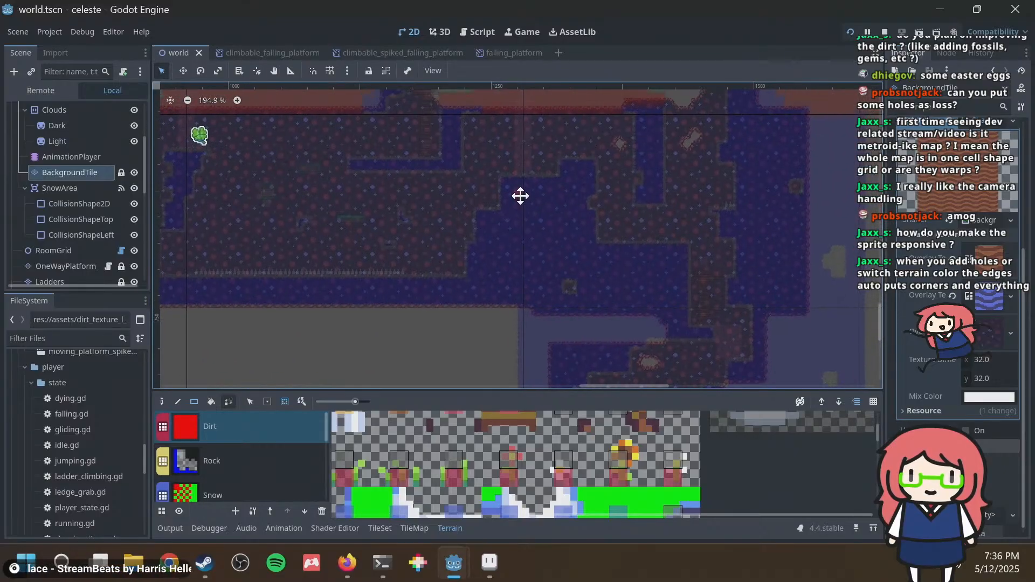
scroll(520, 194, "down", 2)
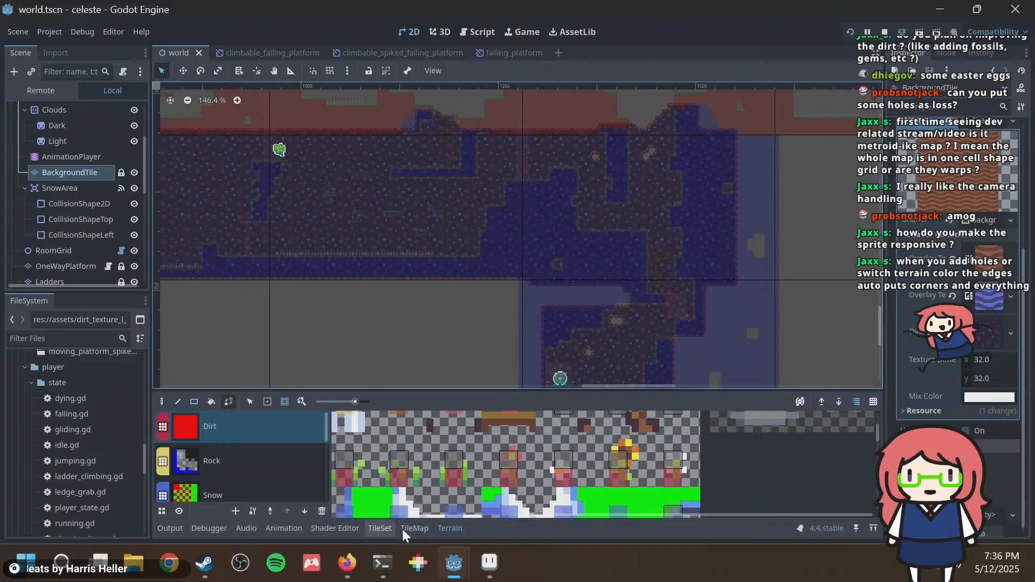
scroll(647, 442, "up", 2)
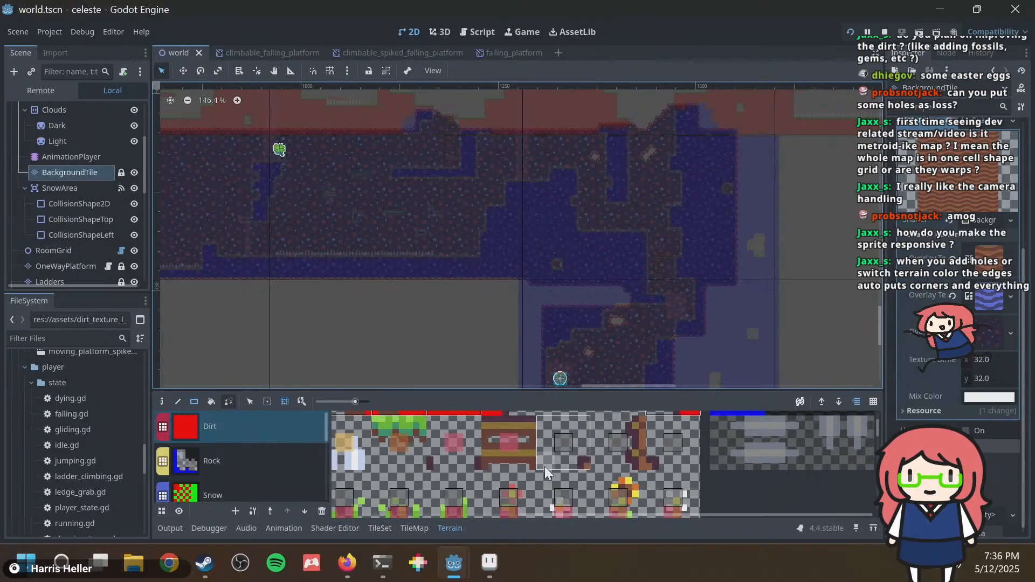
scroll(544, 463, "up", 2)
scroll(545, 458, "down", 2)
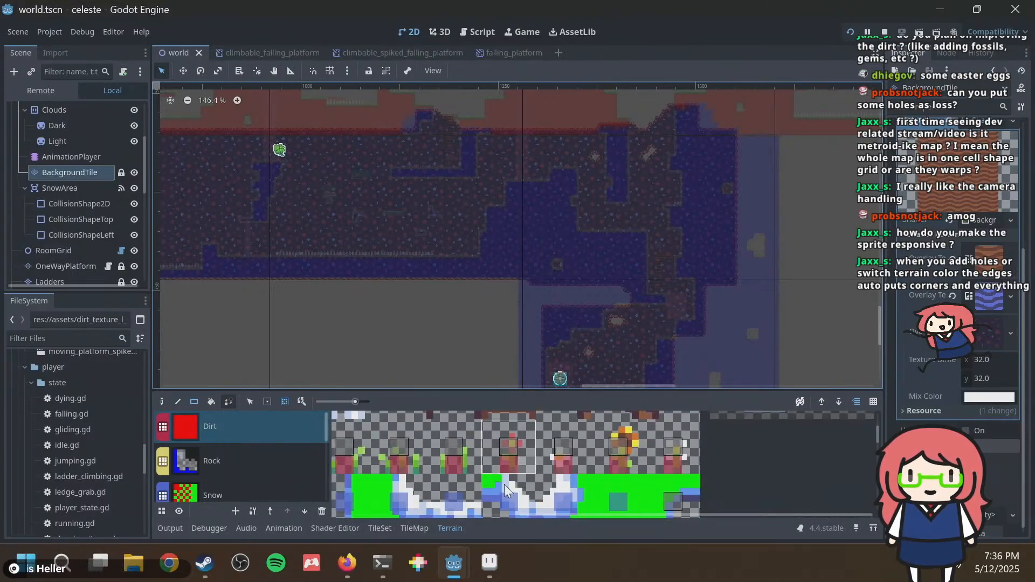
Compare the dual_grid.aseprite tiles with their terrain assignments, examining the snow rows and the Dirt-to-Rock transition tiles.
left_click(425, 530)
scroll(519, 469, "down", 3)
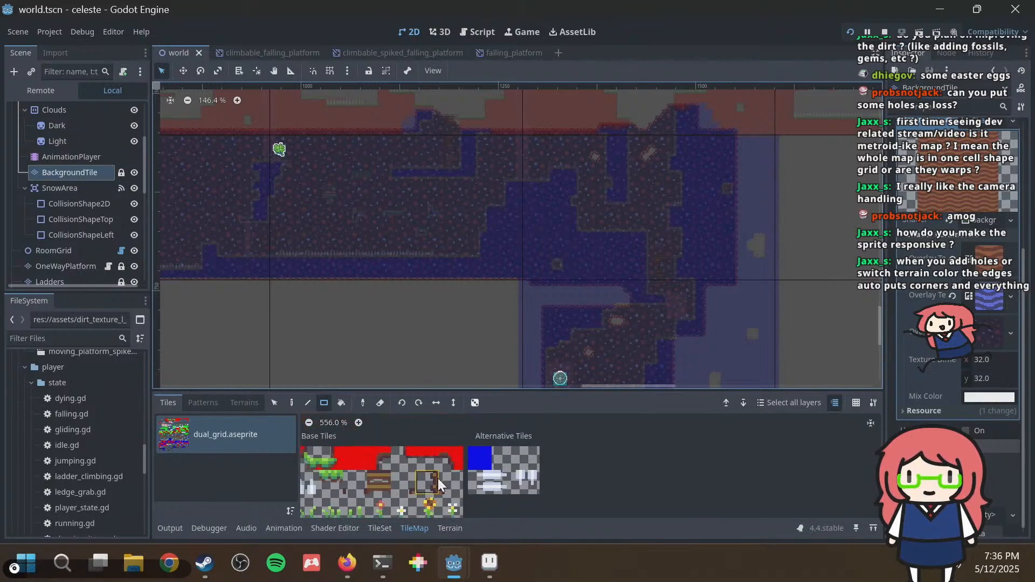
scroll(539, 478, "up", 1)
scroll(571, 478, "up", 2)
left_click(452, 528)
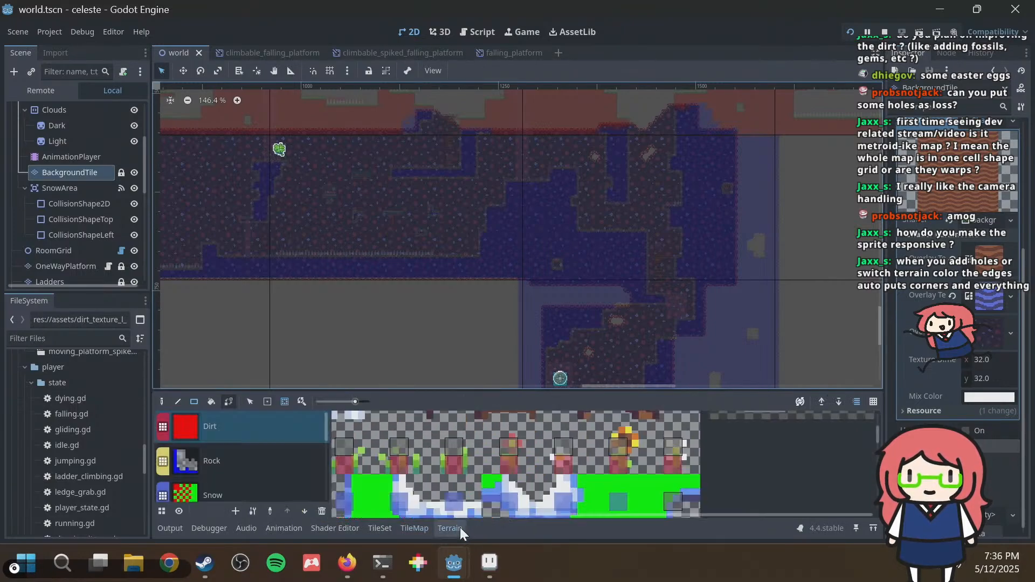
scroll(756, 443, "down", 2)
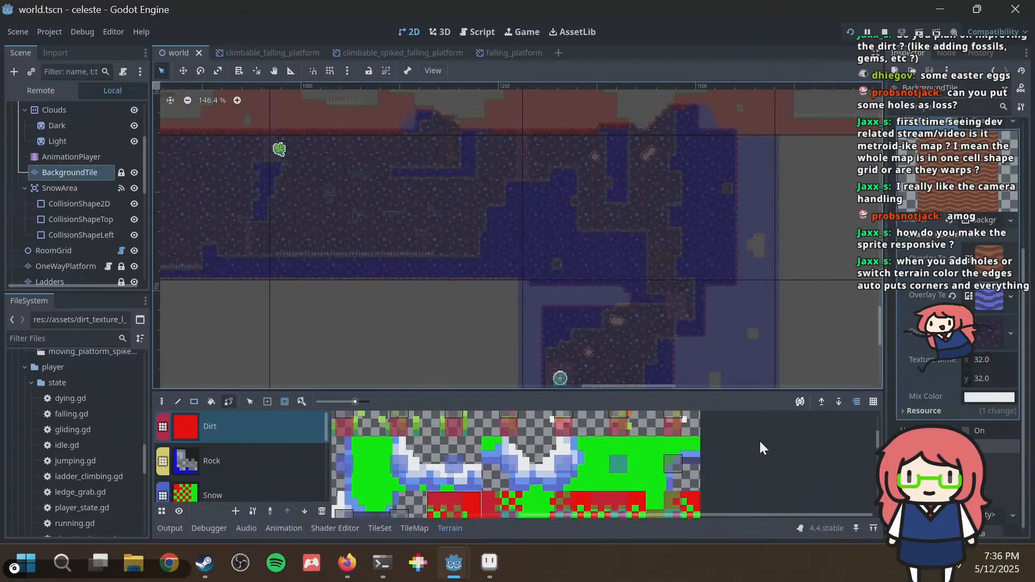
scroll(744, 451, "down", 4)
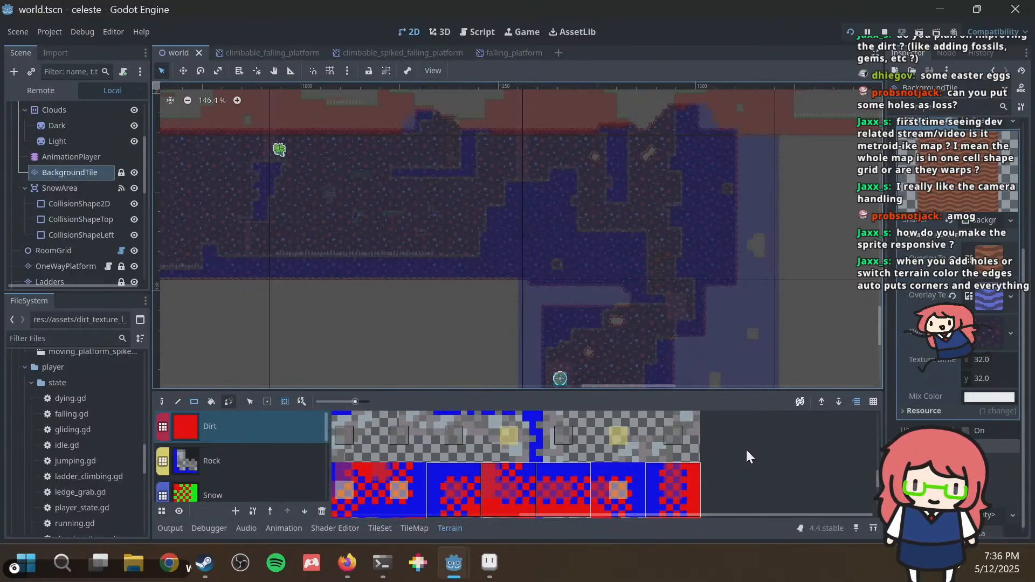
scroll(729, 448, "down", 3)
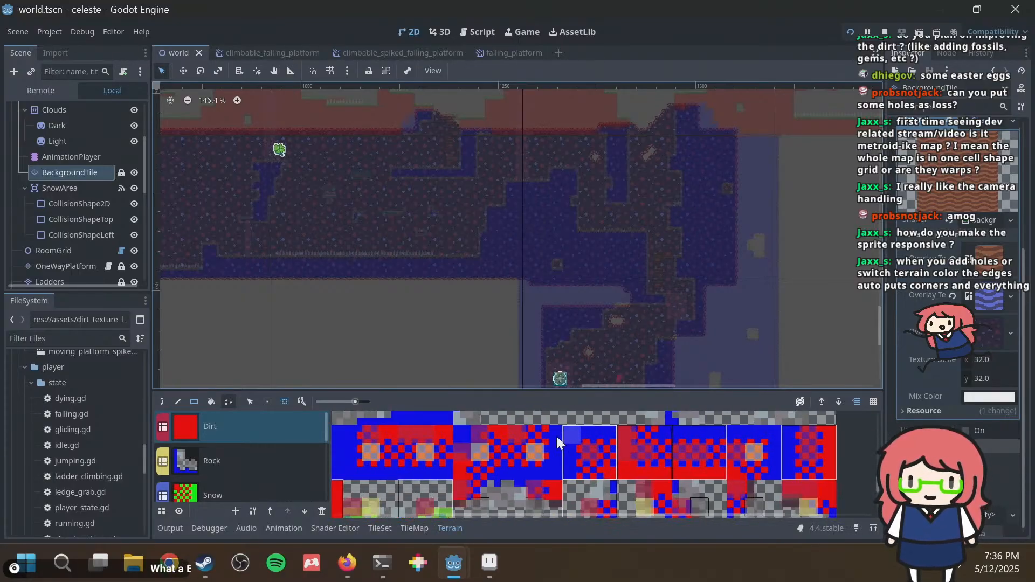
left_click(265, 402)
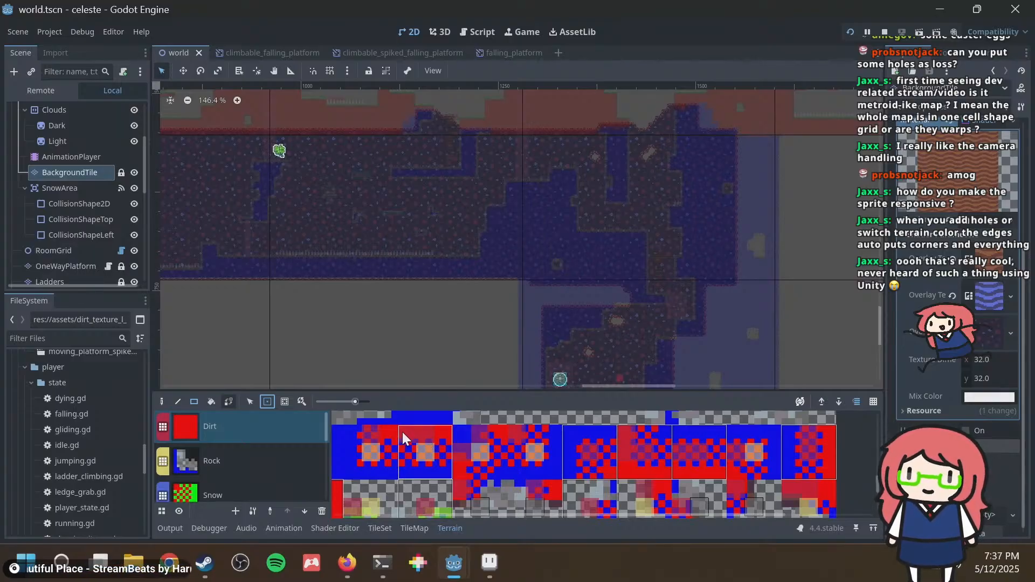
Switch to Firefox, search the web for "unity autotile" in a new tab and open Unity's AutoTile documentation page.
left_click(348, 562)
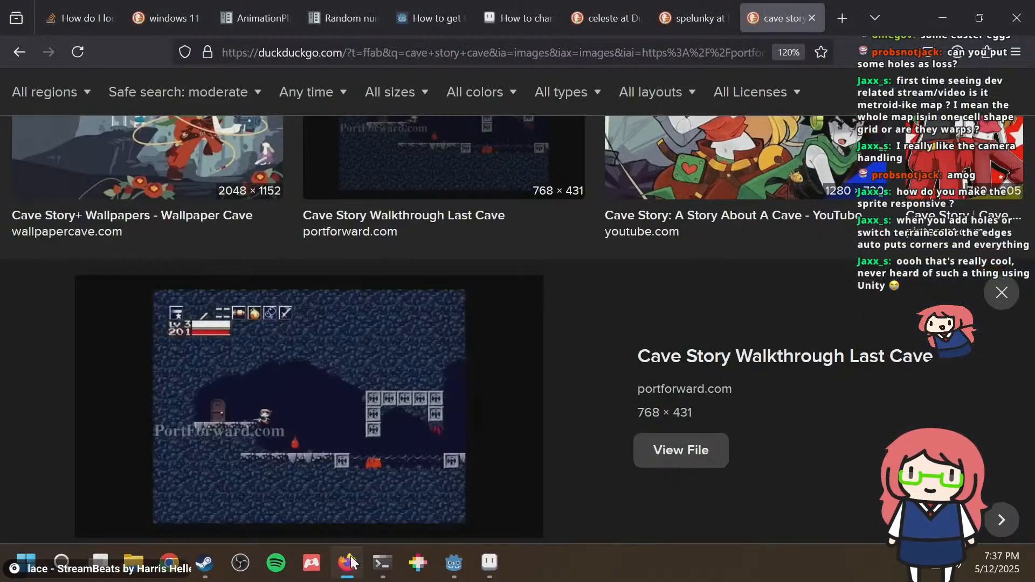
key("ctrl+t")
type("unity auto")
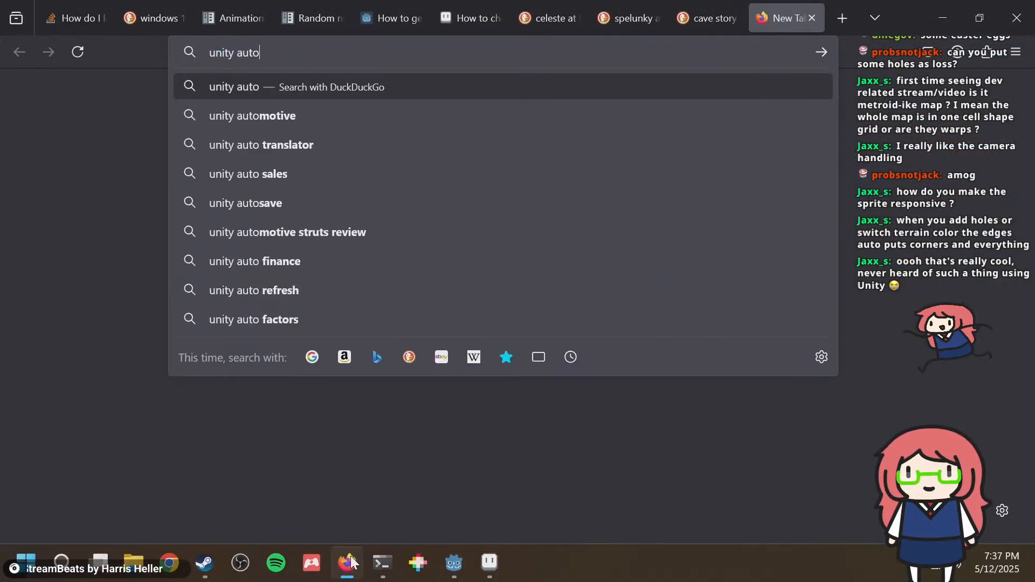
type("tile")
key("Return")
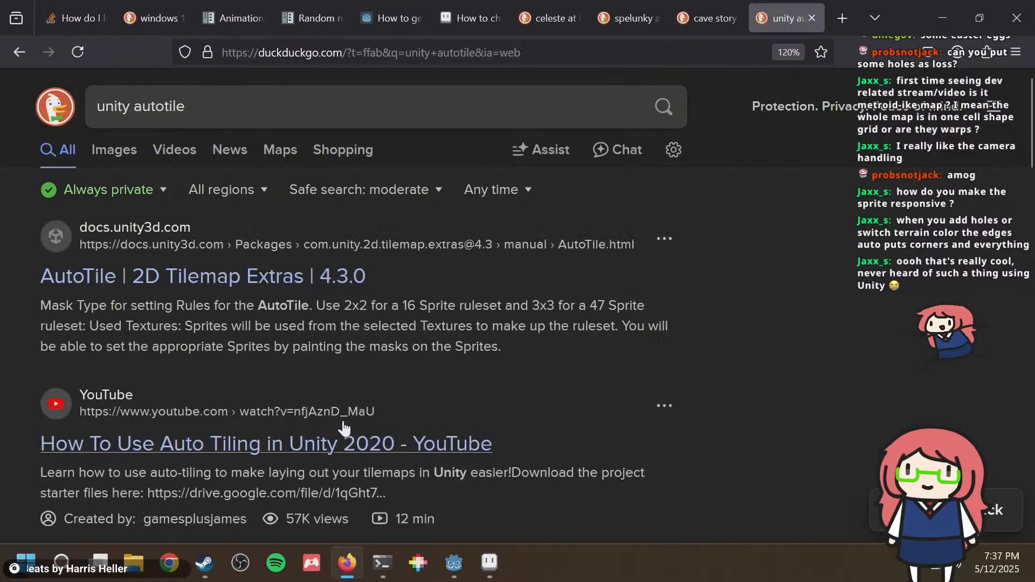
left_click(255, 285)
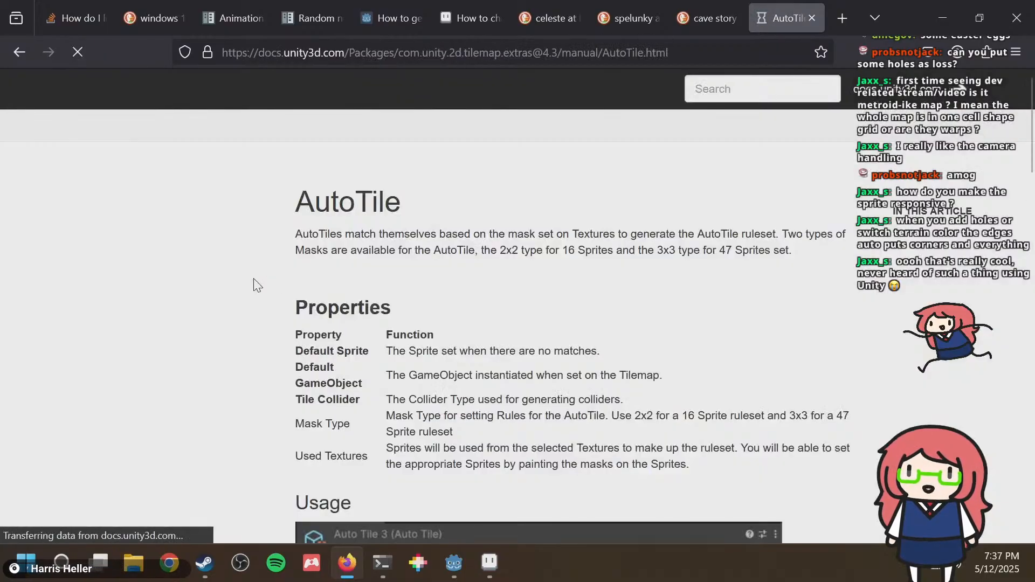
Read through Unity's AutoTile manual page, including the 2x2 and 3x3 mask rules, and return to the Godot editor.
scroll(486, 233, "down", 10)
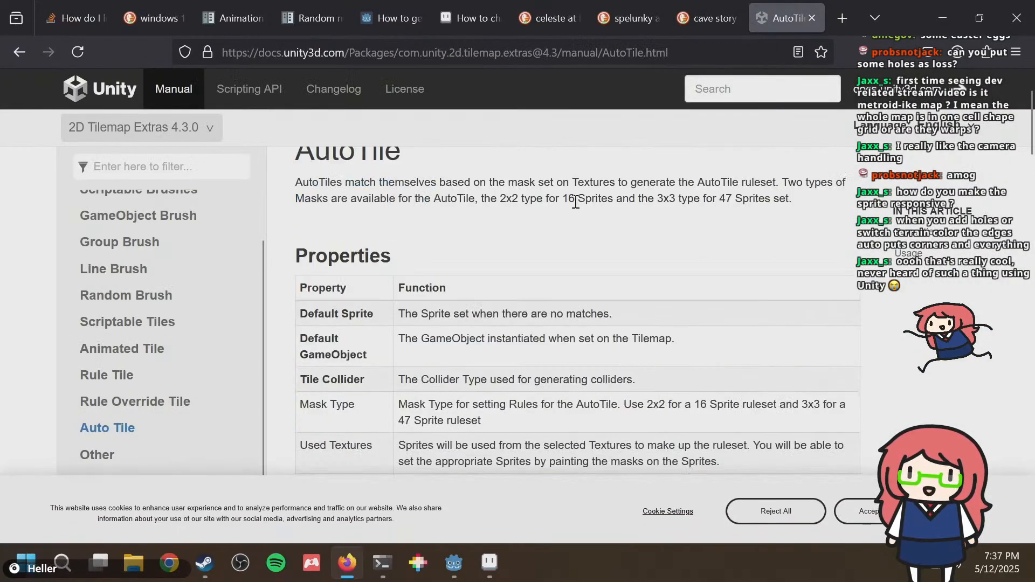
scroll(566, 205, "down", 5)
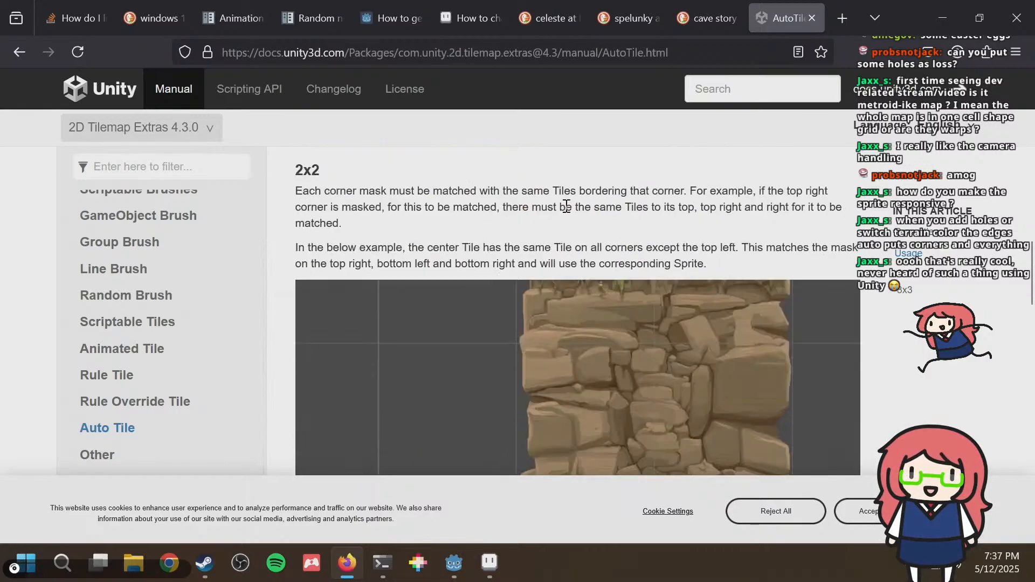
scroll(566, 206, "down", 15)
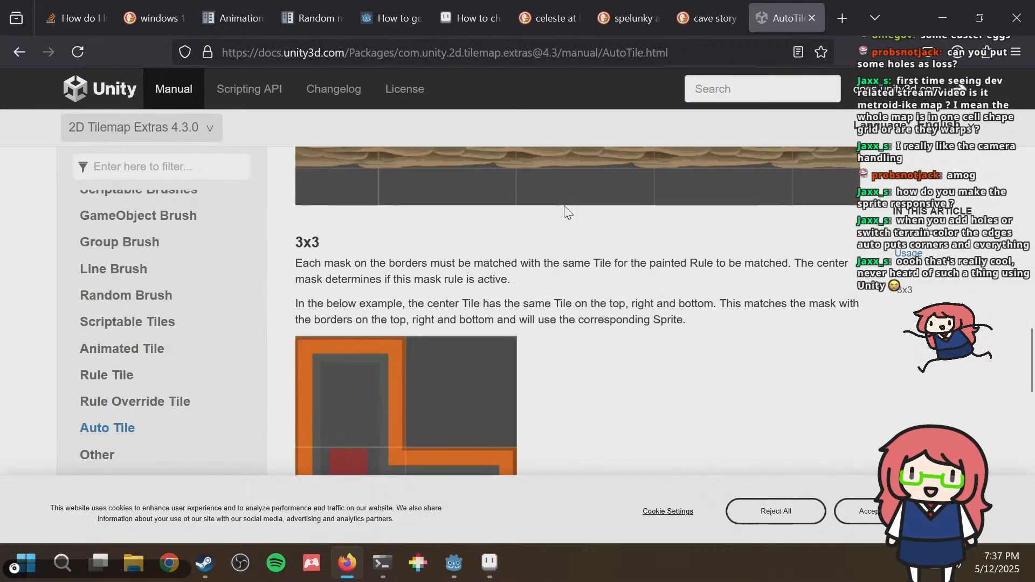
scroll(563, 205, "down", 5)
scroll(562, 206, "up", 15)
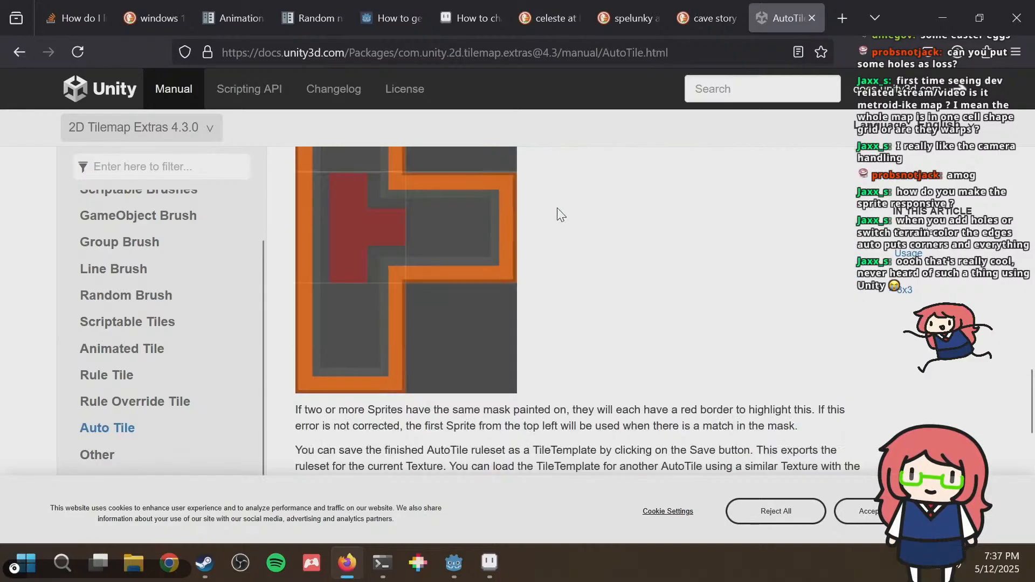
scroll(554, 209, "up", 10)
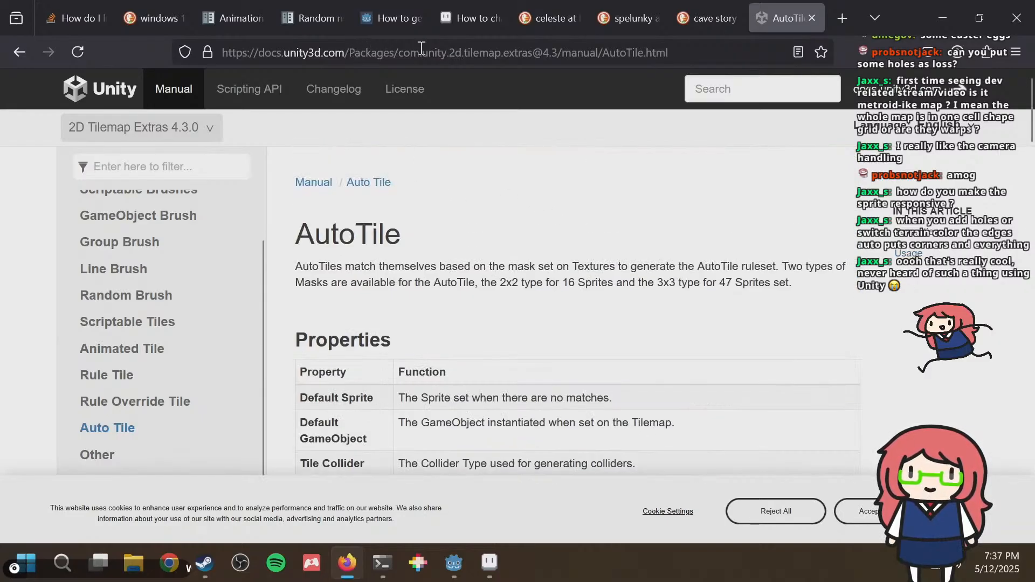
left_click_drag(458, 49, 540, 49)
key("alt+Tab")
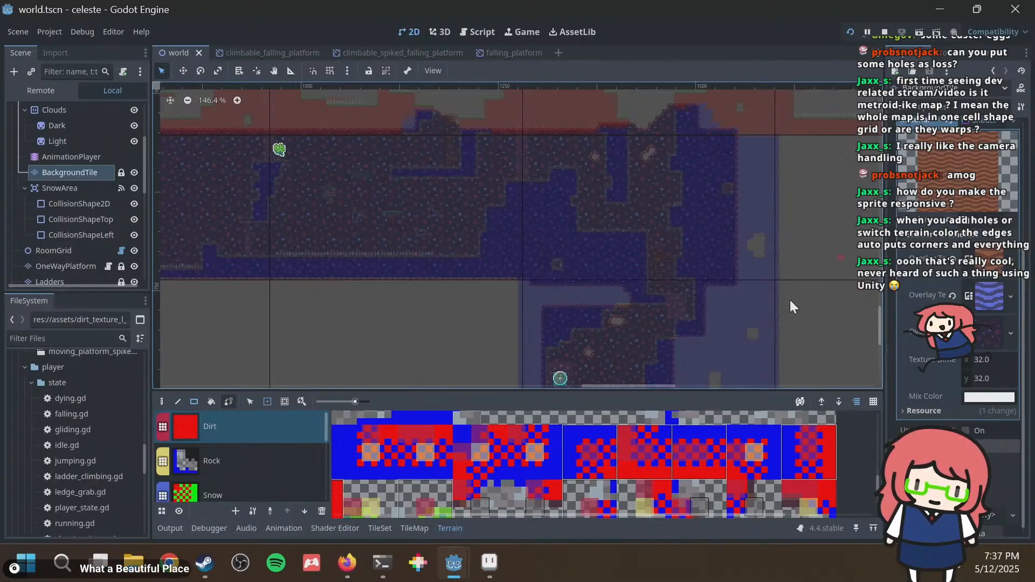
Select the Foreground layer in the scene tree.
middle_click_drag(539, 153, 529, 242)
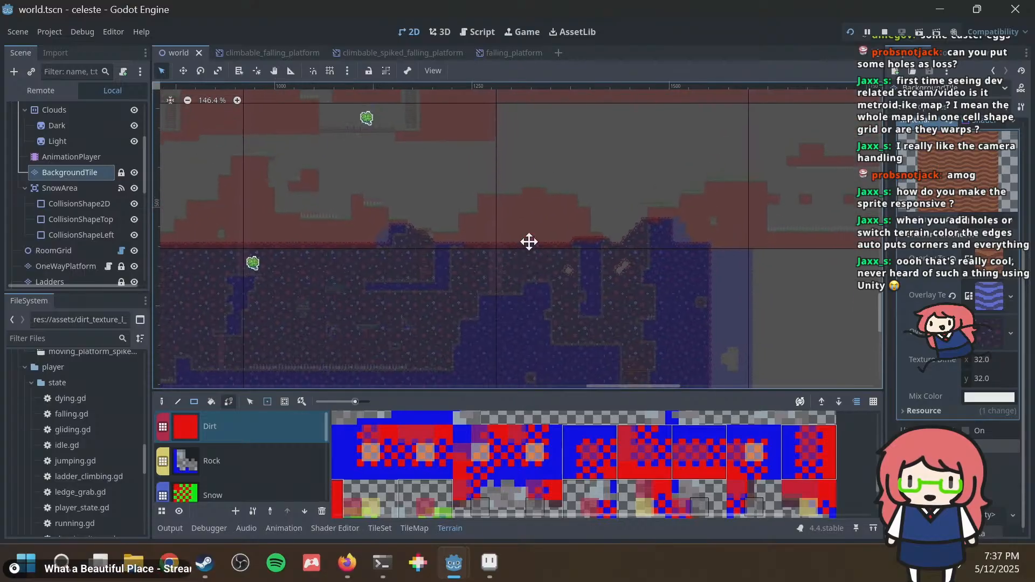
scroll(525, 236, "up", 7)
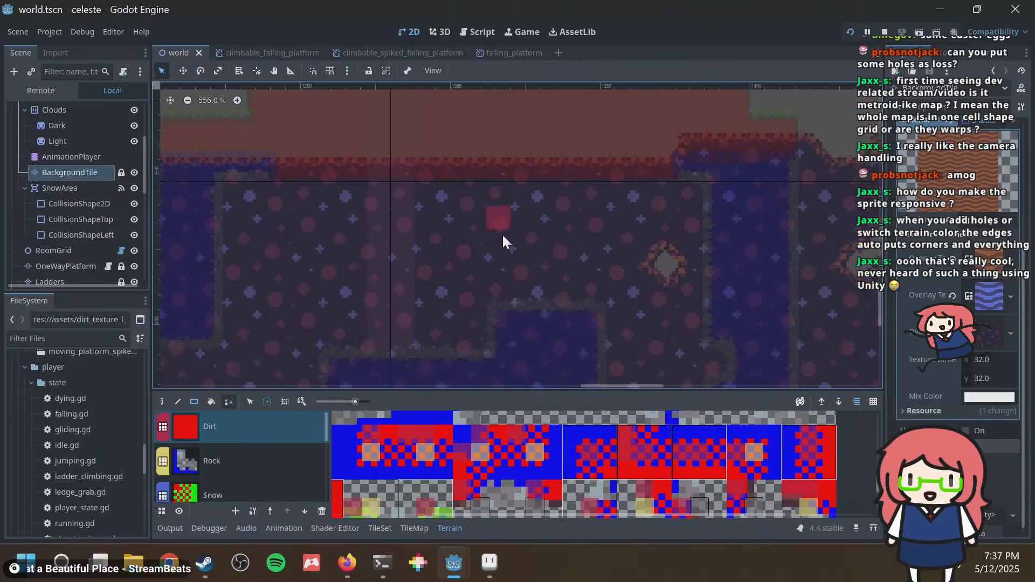
scroll(502, 234, "down", 4)
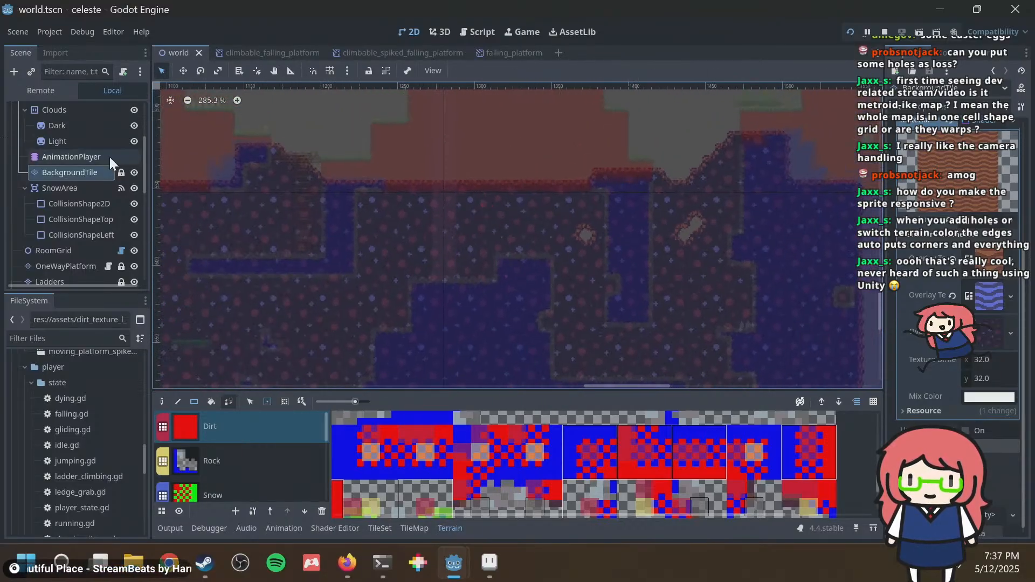
scroll(108, 157, "up", 3)
scroll(105, 163, "down", 6)
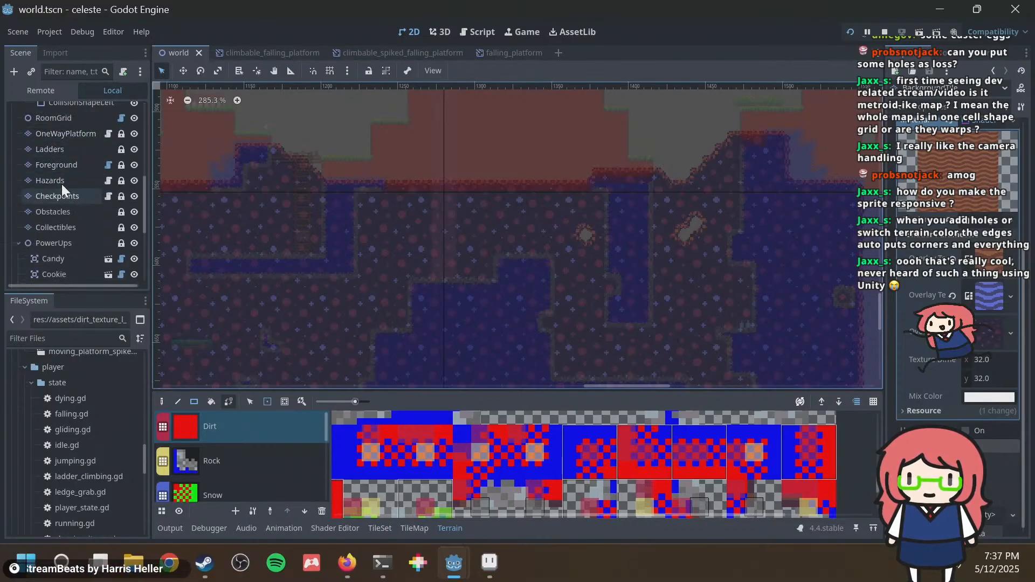
left_click(59, 166)
Examine the Dirt-to-Rock transitions along the cave ceiling, especially the stepped Rock patch beside the ladder, and save the scene.
middle_click_drag(545, 199, 374, 253)
scroll(682, 190, "up", 5)
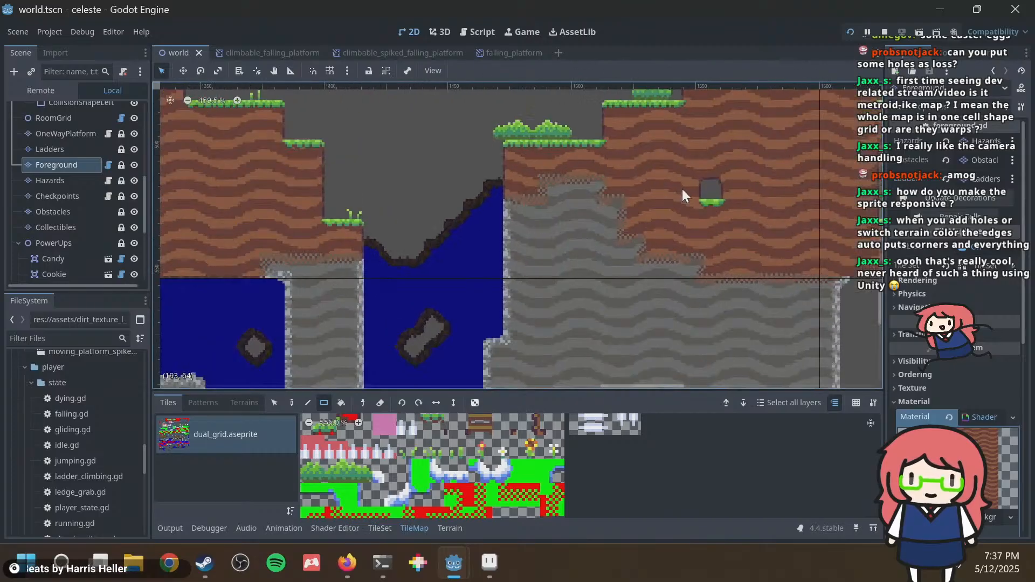
scroll(501, 197, "up", 5)
middle_click_drag(382, 201, 545, 192)
scroll(282, 296, "up", 4)
middle_click_drag(282, 296, 490, 230)
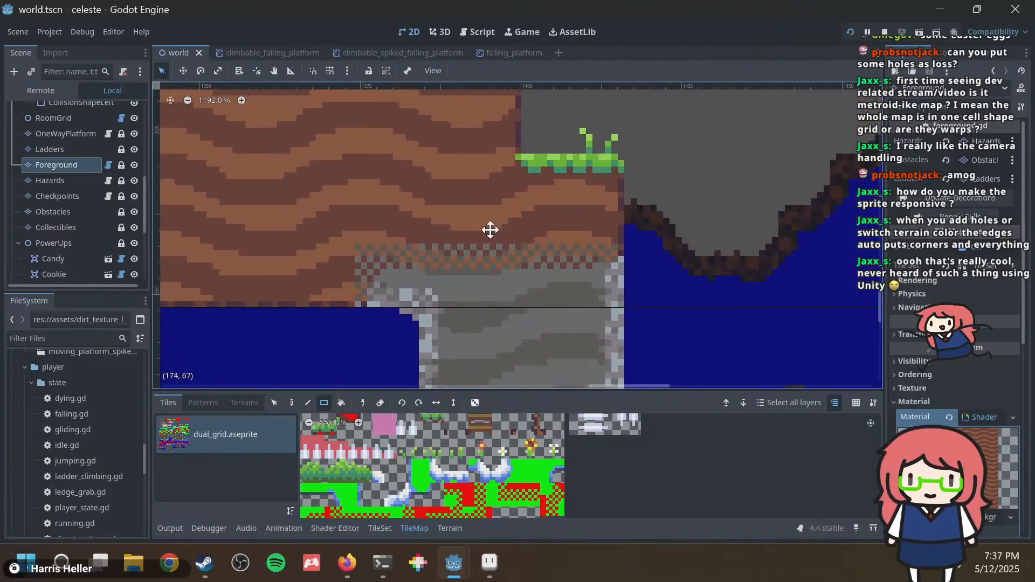
middle_click_drag(367, 230, 558, 223)
scroll(558, 224, "down", 6)
middle_click_drag(234, 207, 588, 206)
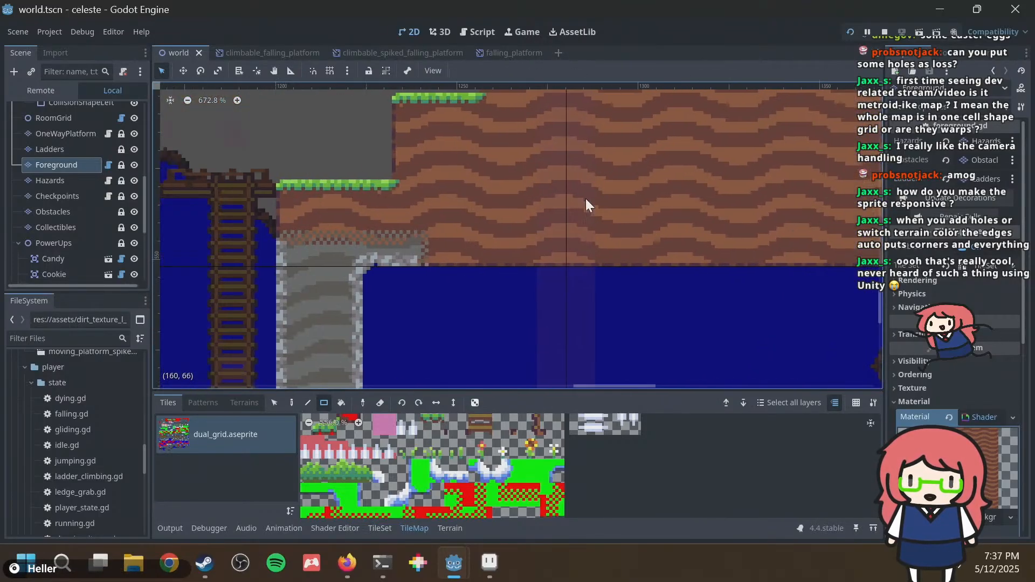
middle_click_drag(372, 230, 558, 221)
middle_click_drag(337, 181, 445, 233)
scroll(444, 233, "up", 9)
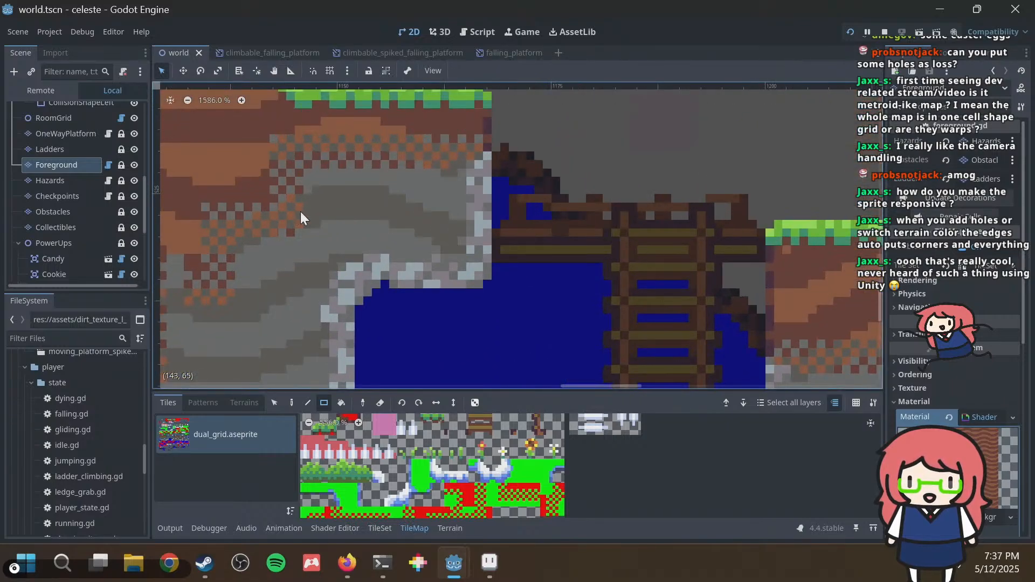
middle_click_drag(301, 217, 404, 237)
middle_click_drag(399, 194, 475, 185)
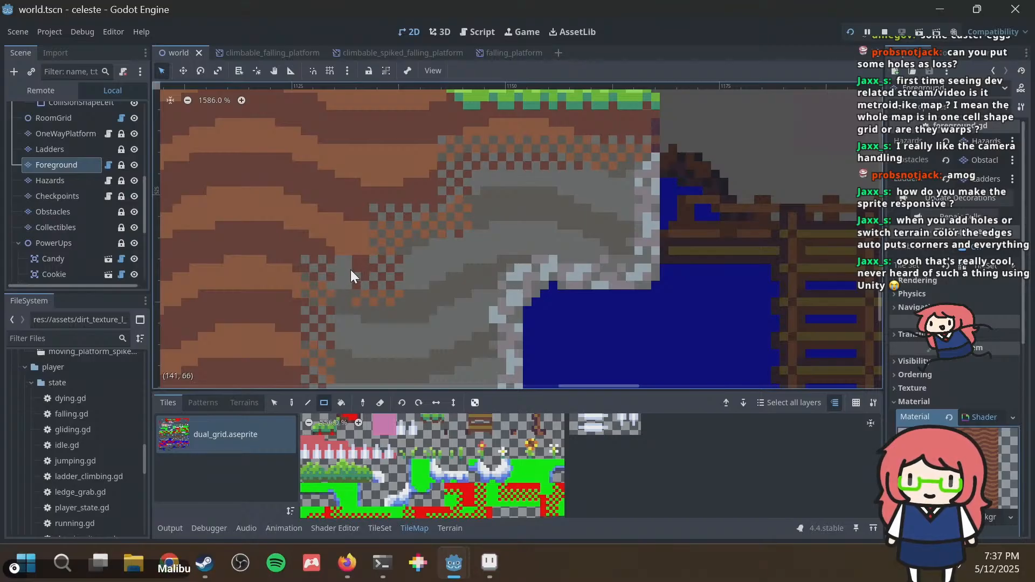
middle_click_drag(350, 270, 351, 231)
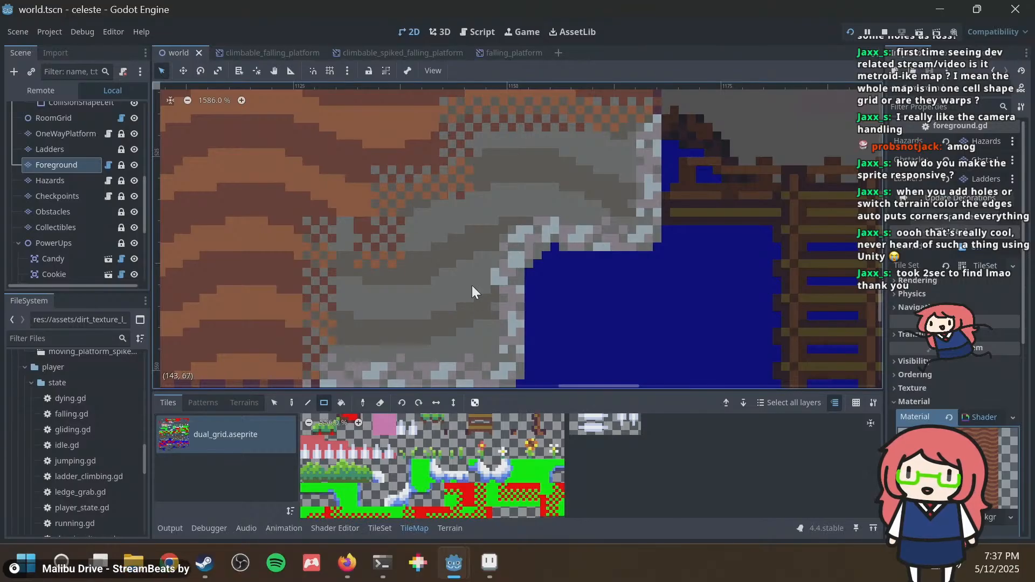
key("ctrl+s")
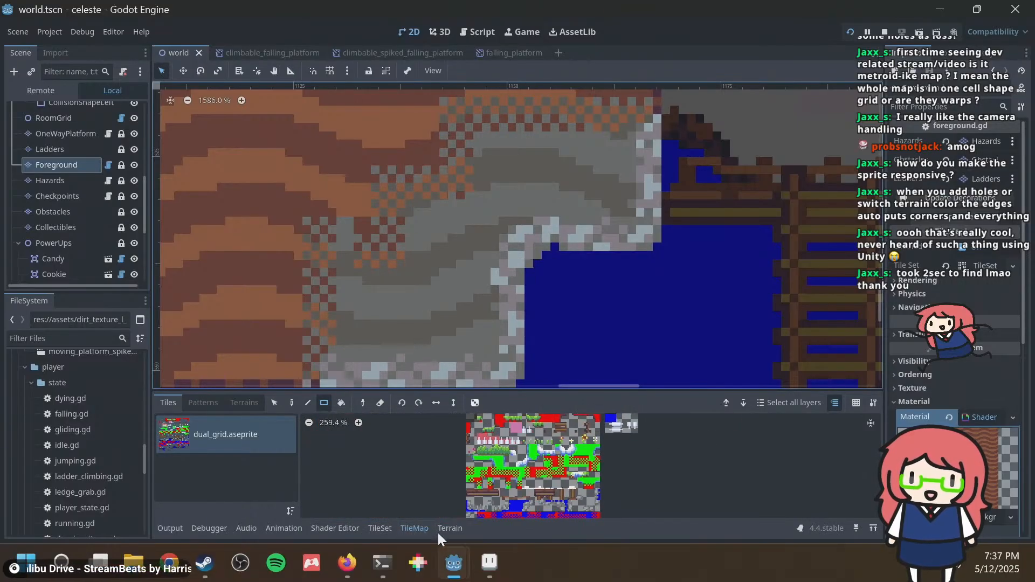
Show the Foreground's terrain assignments and paint a Dirt connection onto the upper part of a Dirt-to-Rock transition tile.
left_click(439, 531)
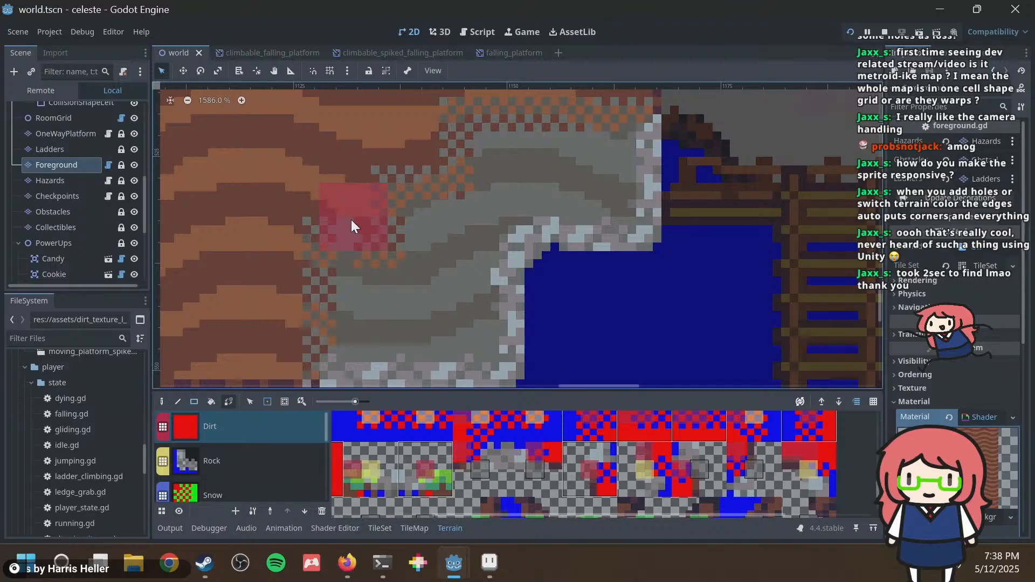
scroll(503, 466, "up", 1)
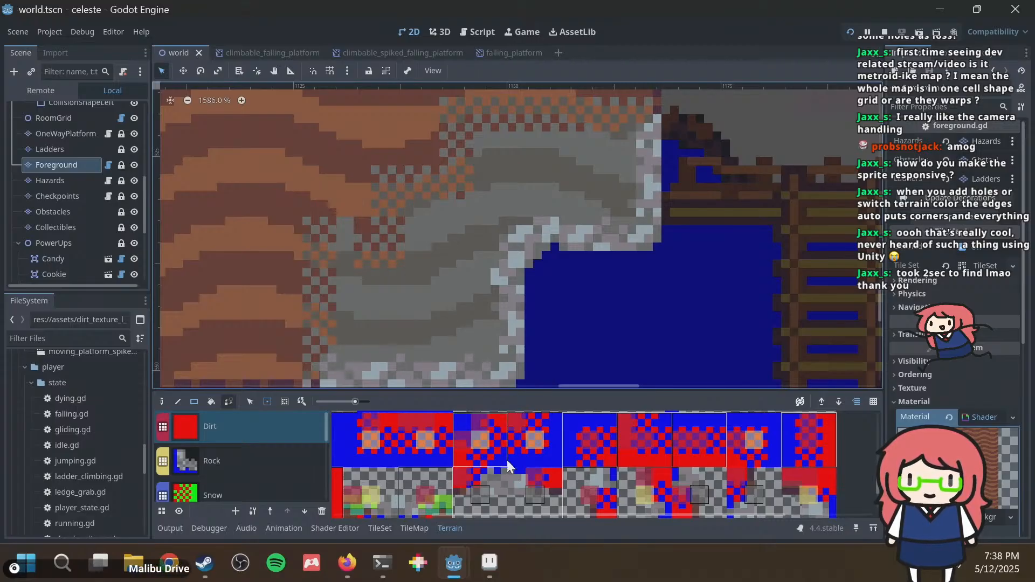
scroll(521, 454, "up", 1)
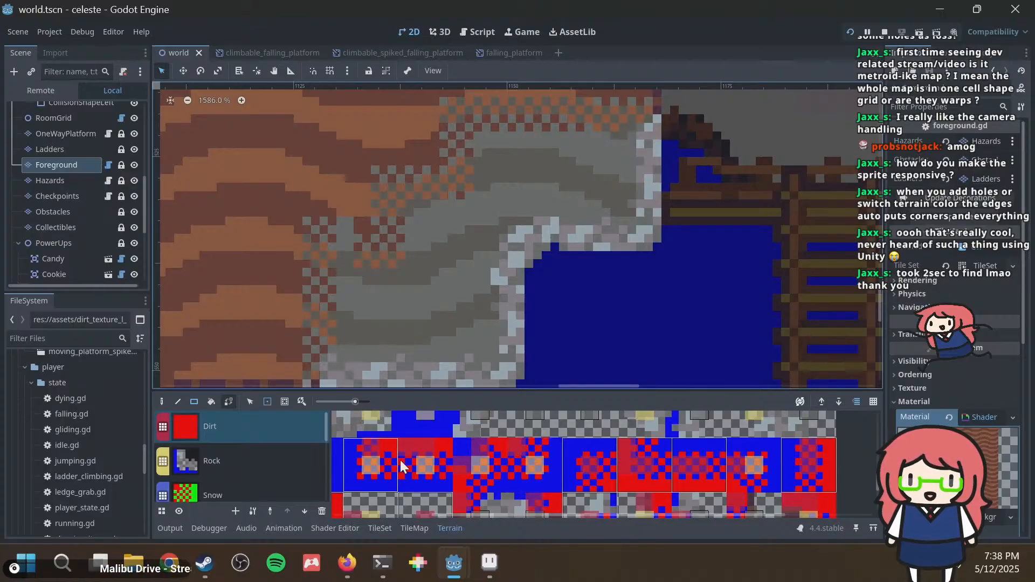
left_click_drag(503, 516, 331, 529)
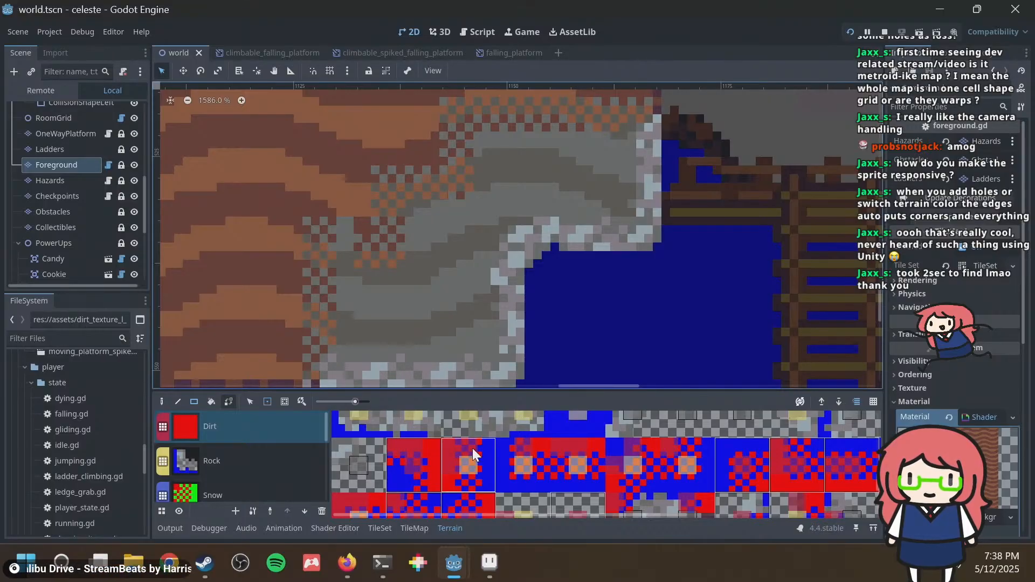
left_click(285, 402)
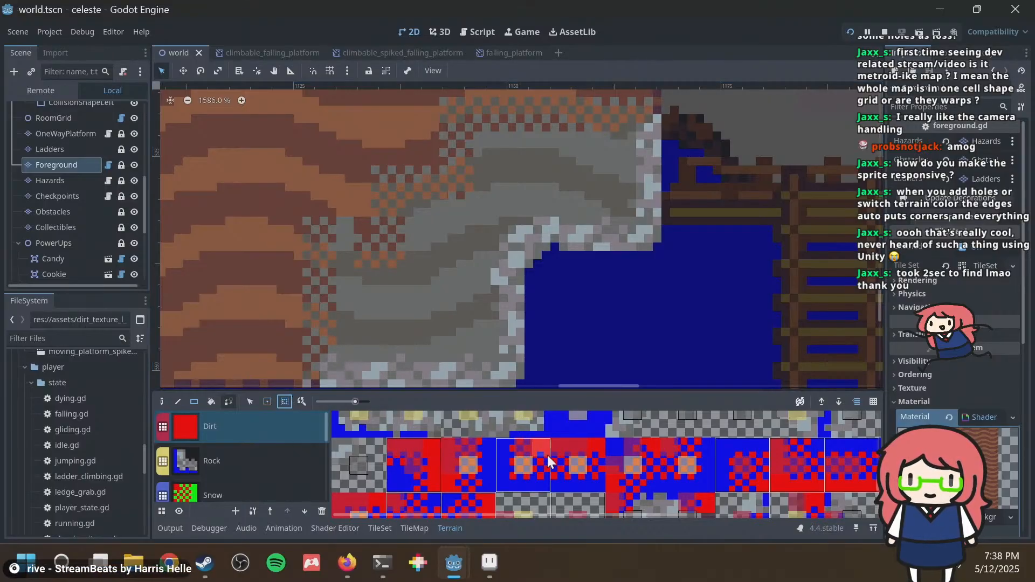
left_click(468, 450)
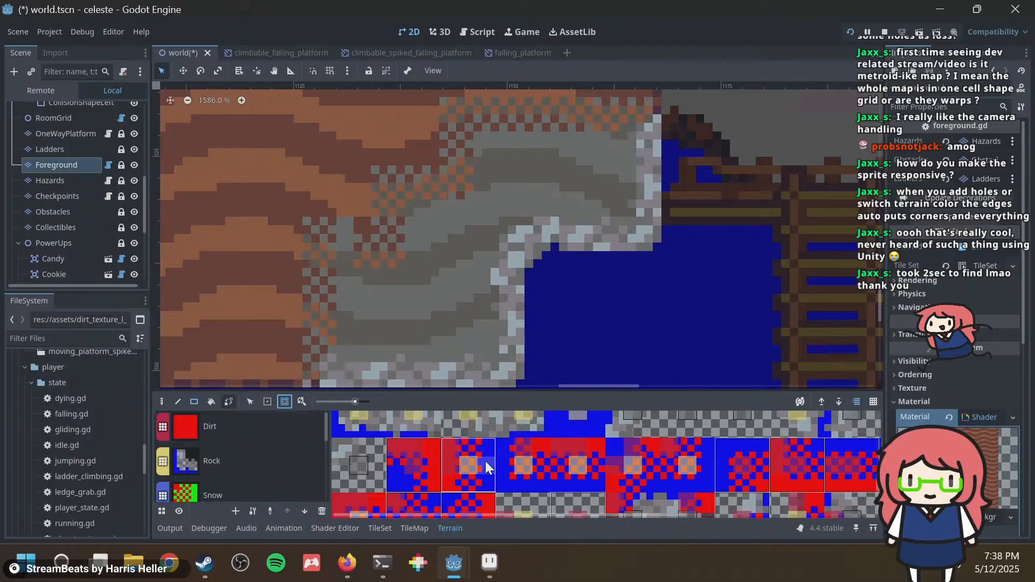
Repaint cells of the stepped patch beside the ladder with Rock terrain to refresh its Dirt edge, and save the scene.
scroll(281, 457, "down", 3)
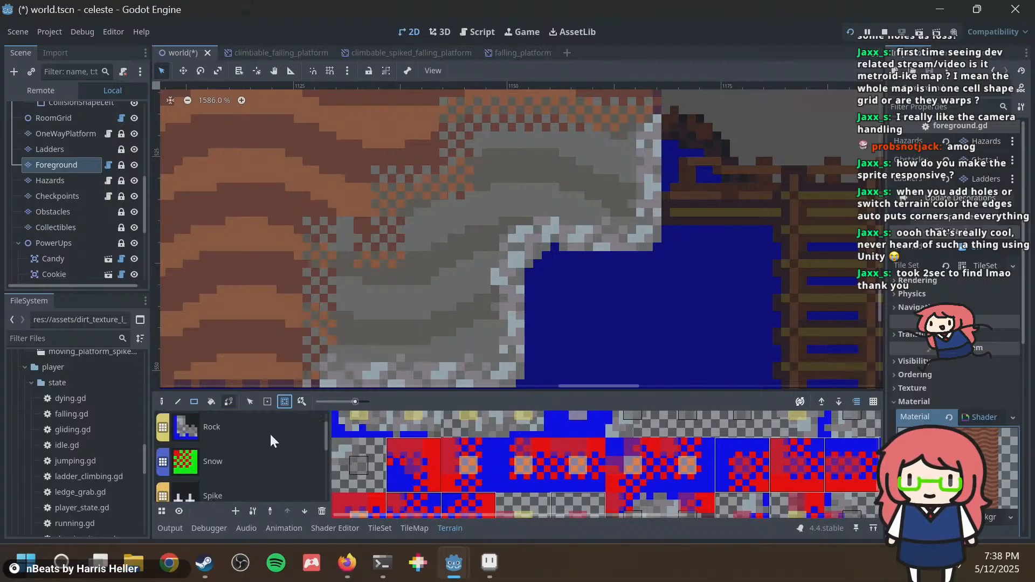
left_click(270, 434)
scroll(497, 157, "down", 5)
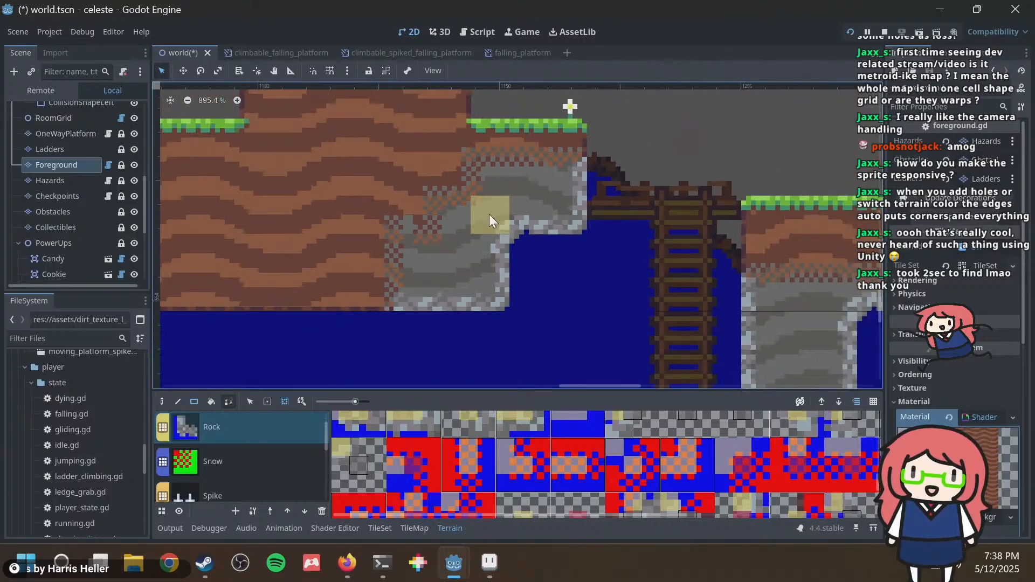
key("ctrl+s")
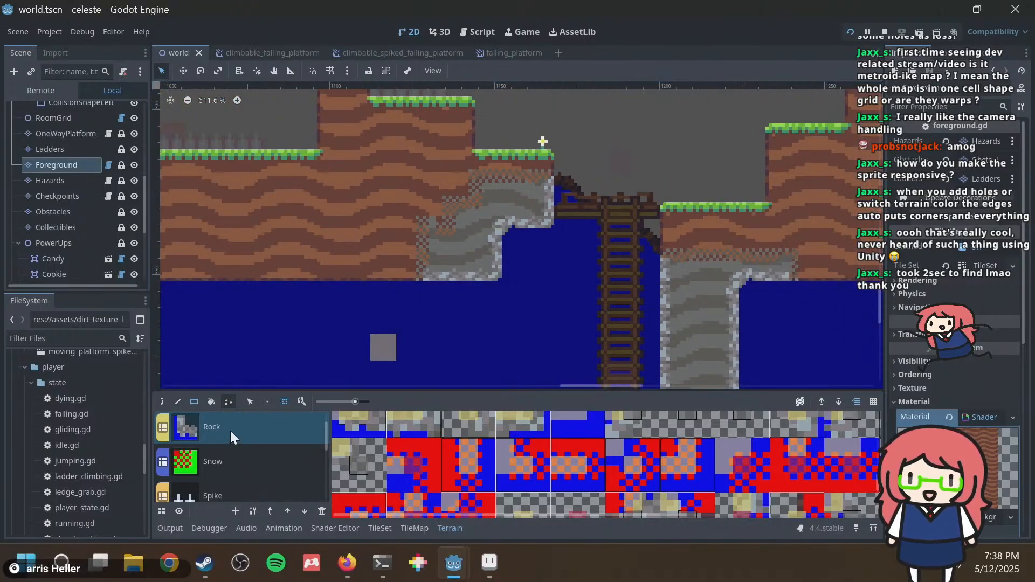
left_click(446, 239)
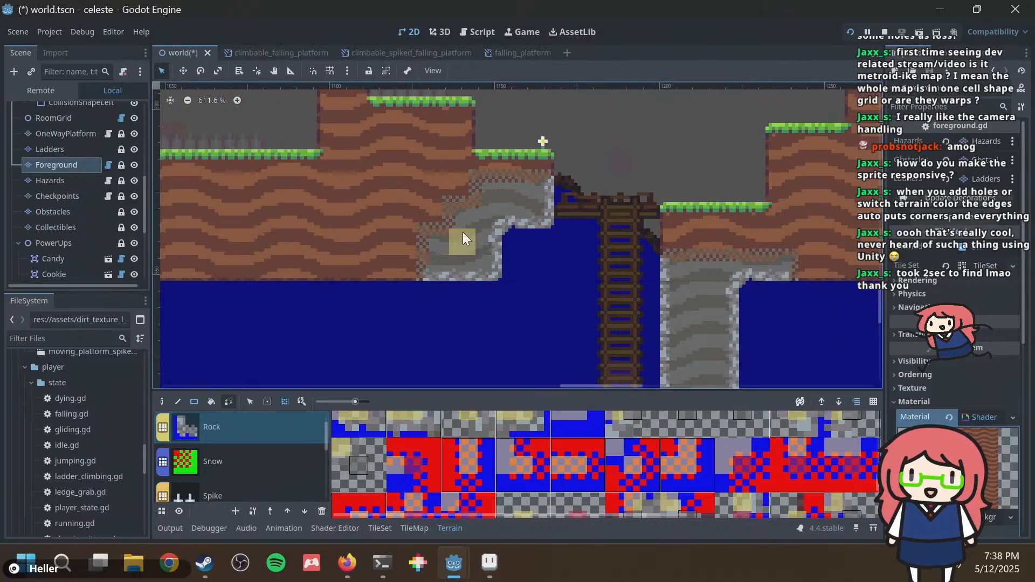
left_click(487, 213)
key("ctrl+s")
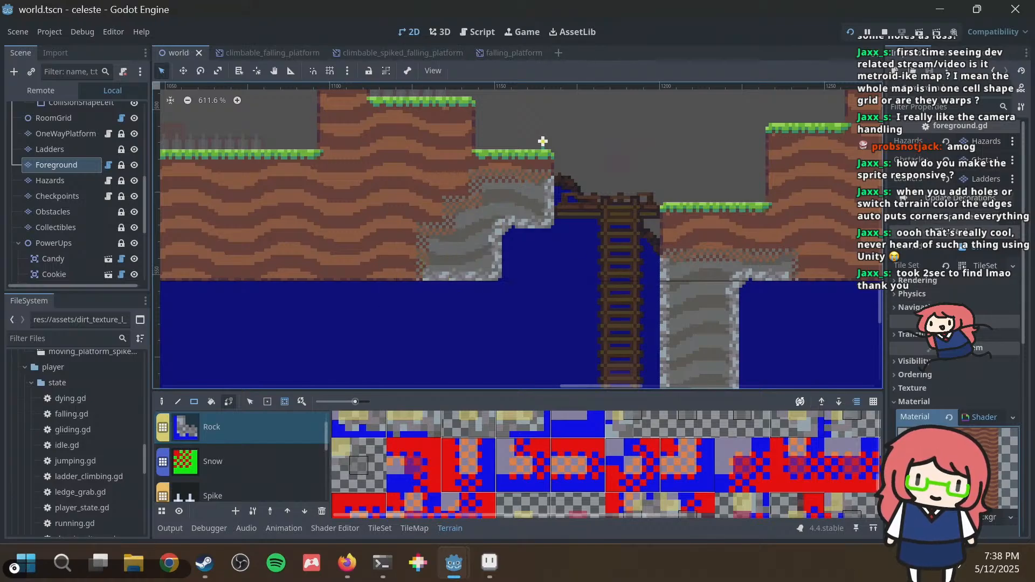
left_click(946, 198)
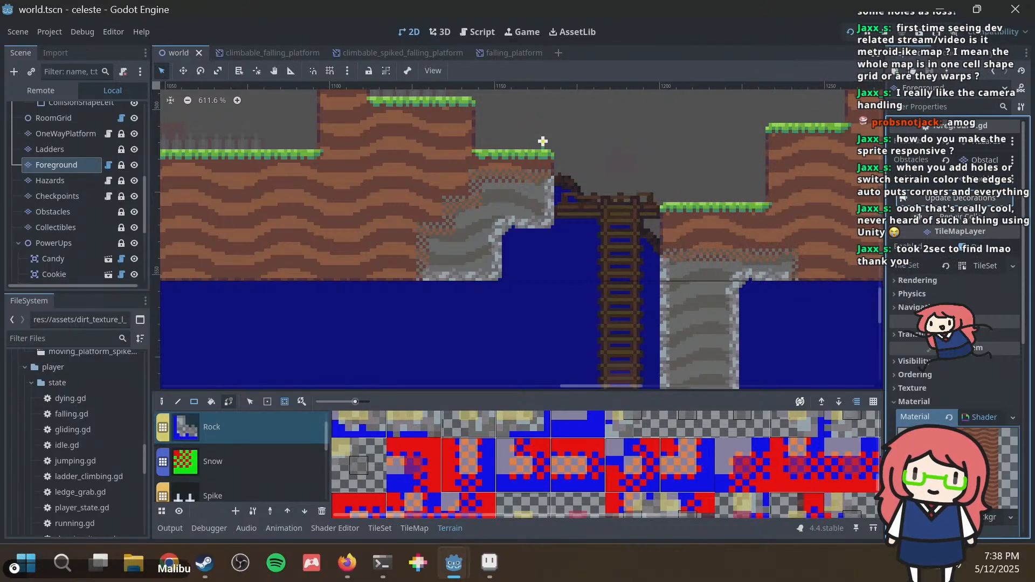
scroll(550, 146, "down", 4)
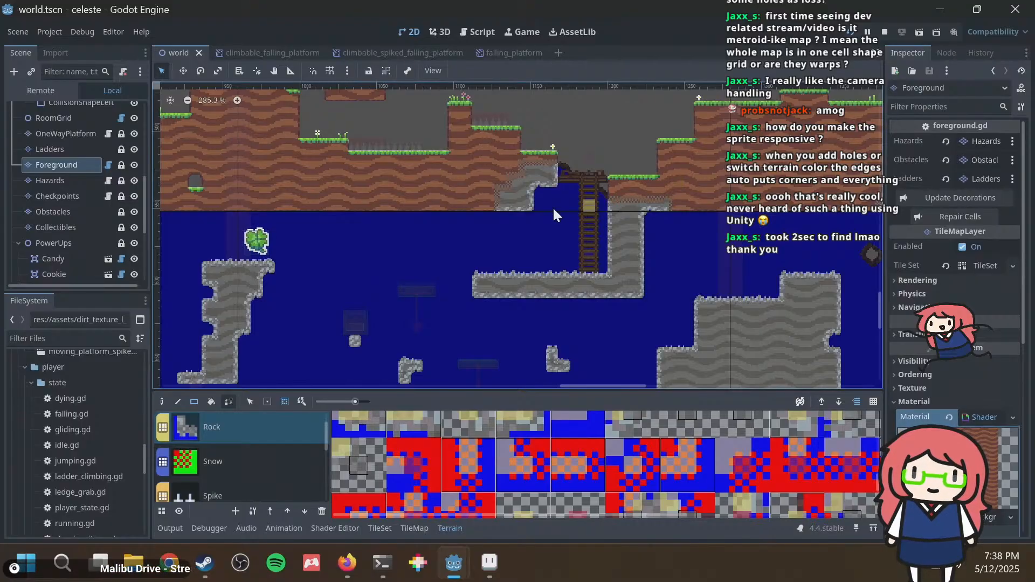
scroll(462, 271, "up", 5)
middle_click_drag(526, 242, 337, 162)
middle_click_drag(616, 247, 399, 179)
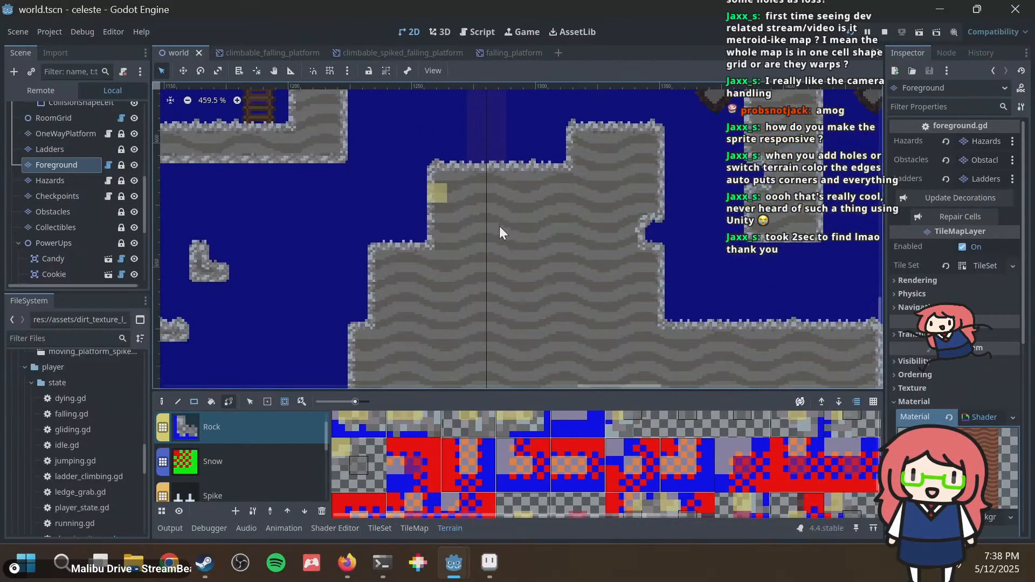
Repaint the cell at the upper corner of the stepped Rock patch inside the Dirt with Rock terrain, and save the scene.
scroll(512, 233, "down", 7)
middle_click_drag(609, 295, 501, 193)
middle_click_drag(630, 180, 439, 305)
middle_click_drag(455, 258, 538, 331)
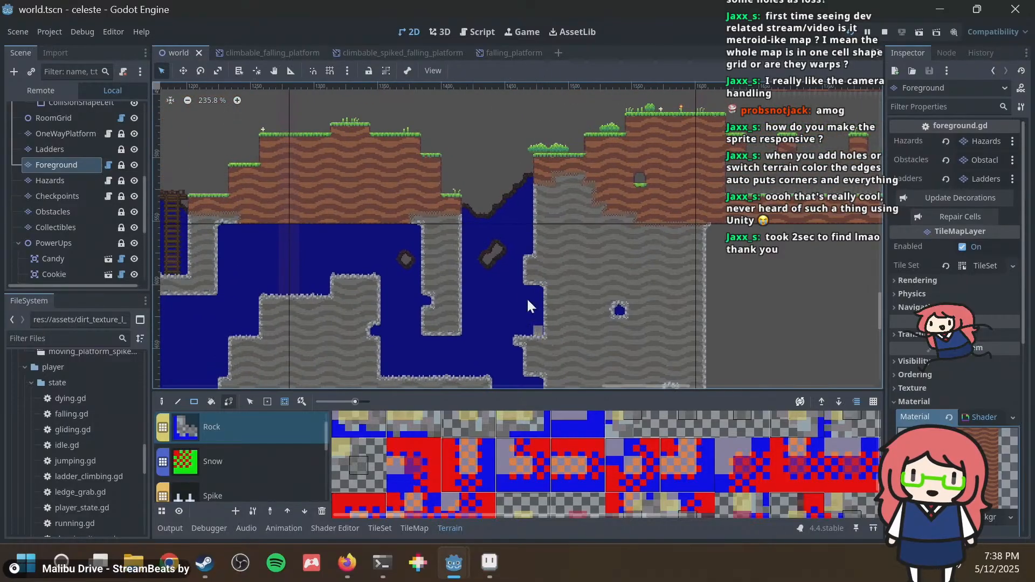
scroll(587, 186, "up", 15)
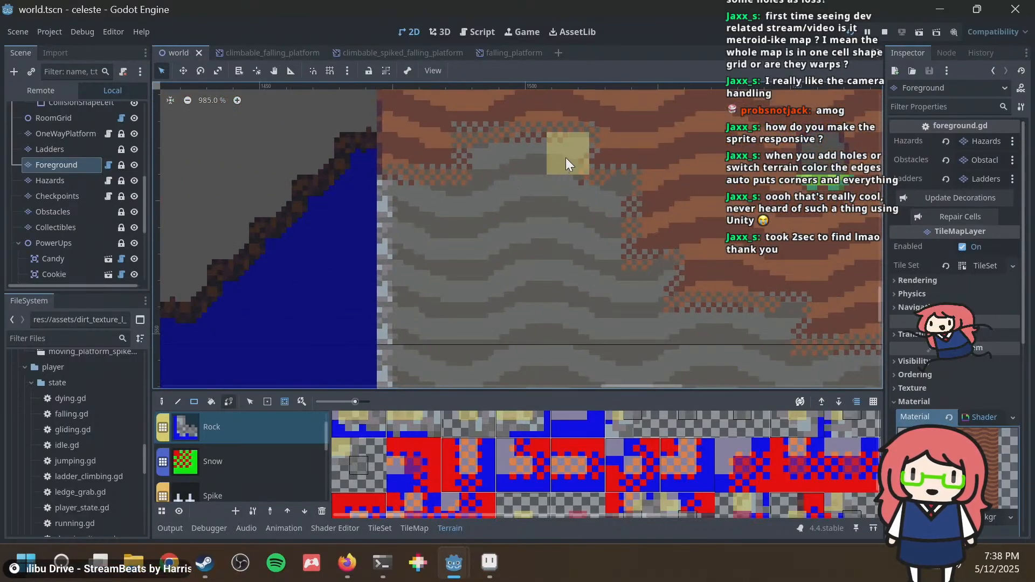
left_click(565, 158)
scroll(581, 171, "up", 9)
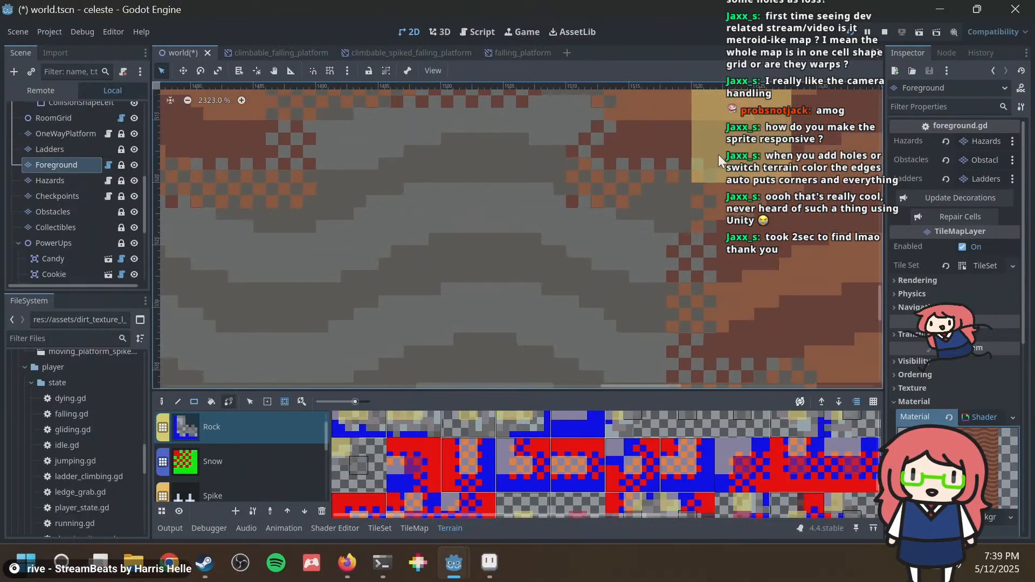
middle_click_drag(718, 154, 677, 281)
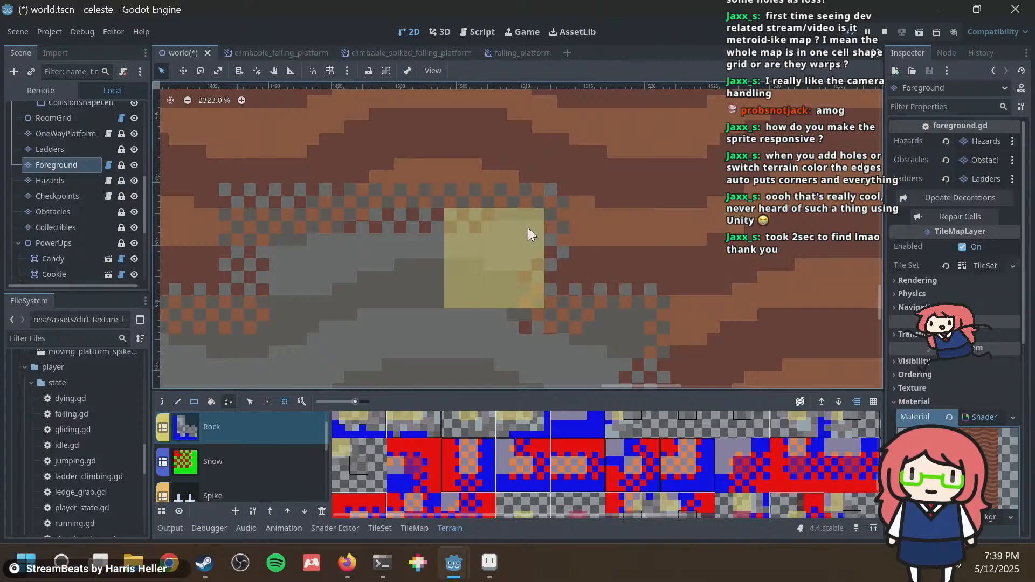
scroll(629, 176, "down", 2)
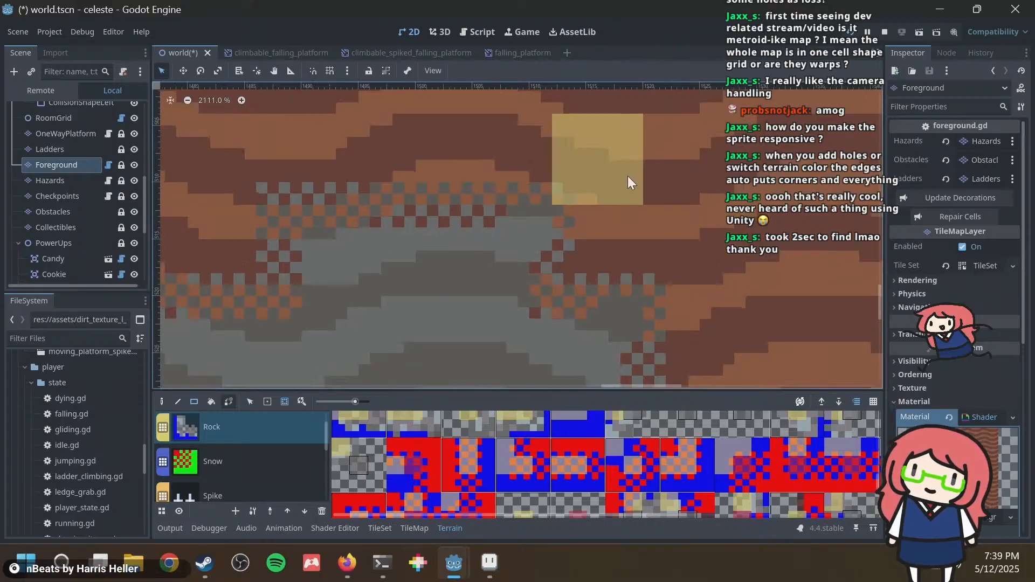
scroll(628, 175, "down", 1)
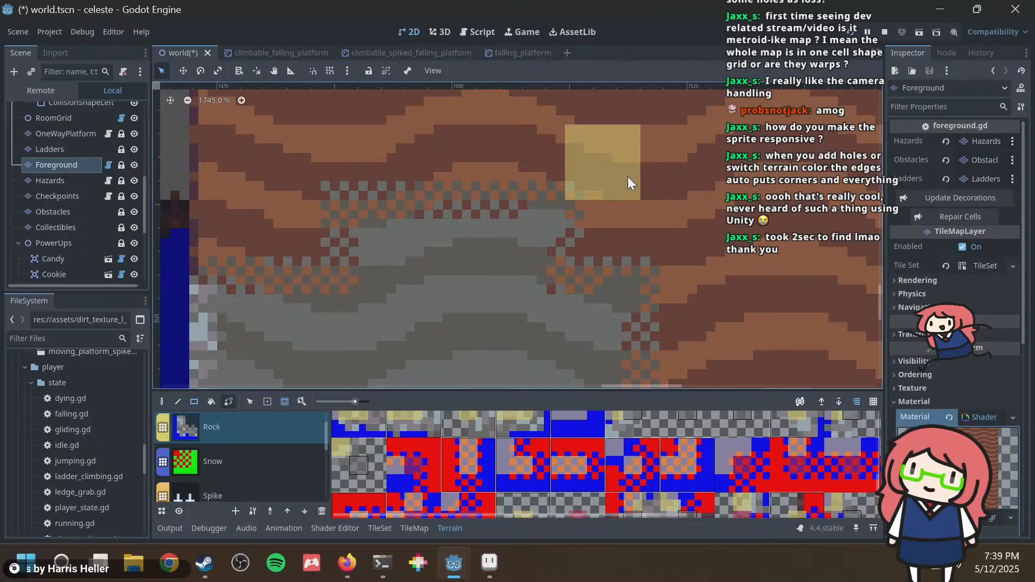
key("ctrl+s")
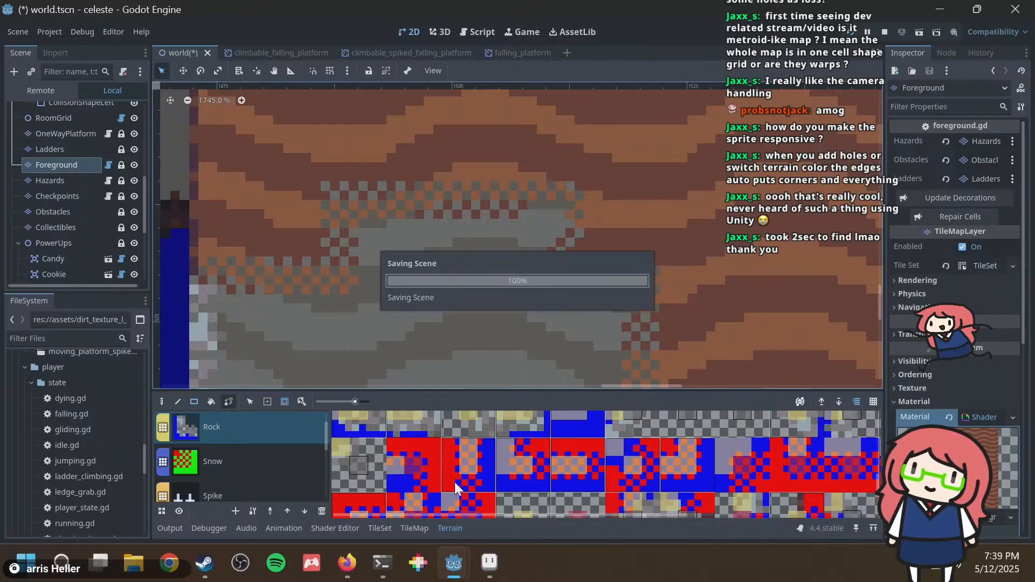
Switch to Aseprite and round an outer corner of the Dirt-to-Rock checkered transition in dual_grid with red ff0000 pixels.
left_click(488, 562)
scroll(492, 367, "up", 3)
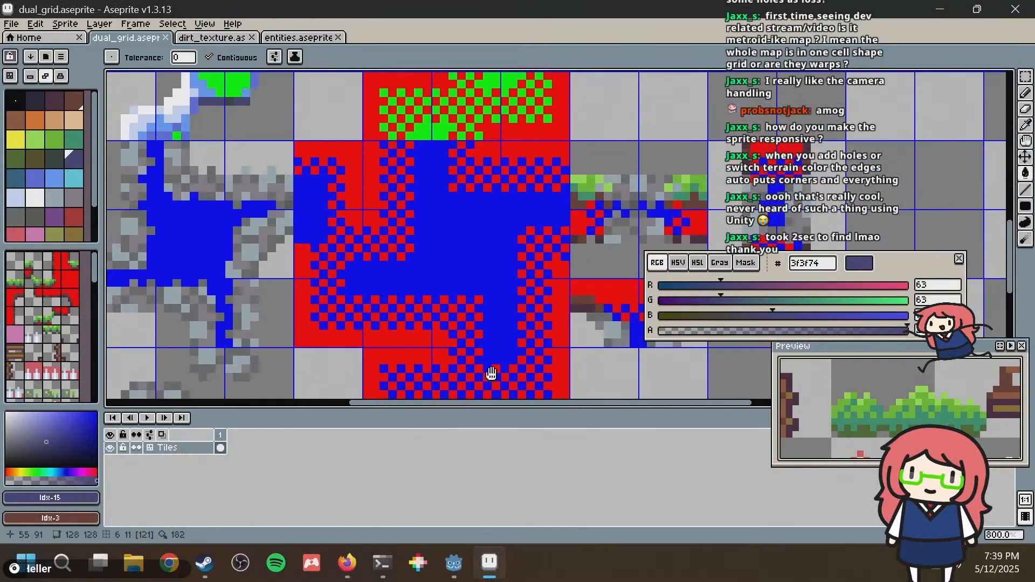
scroll(431, 244, "up", 3)
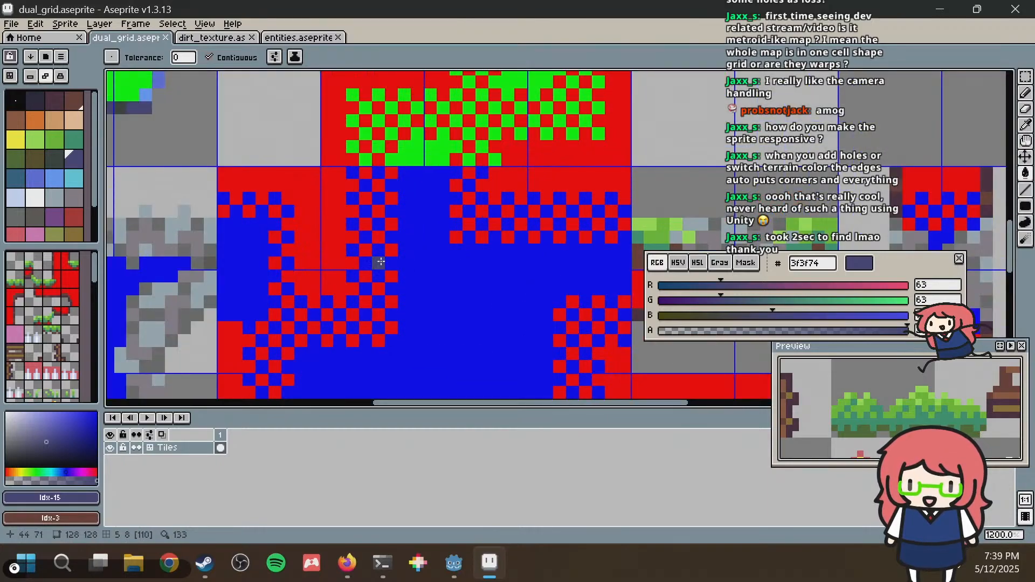
key("alt+Tab")
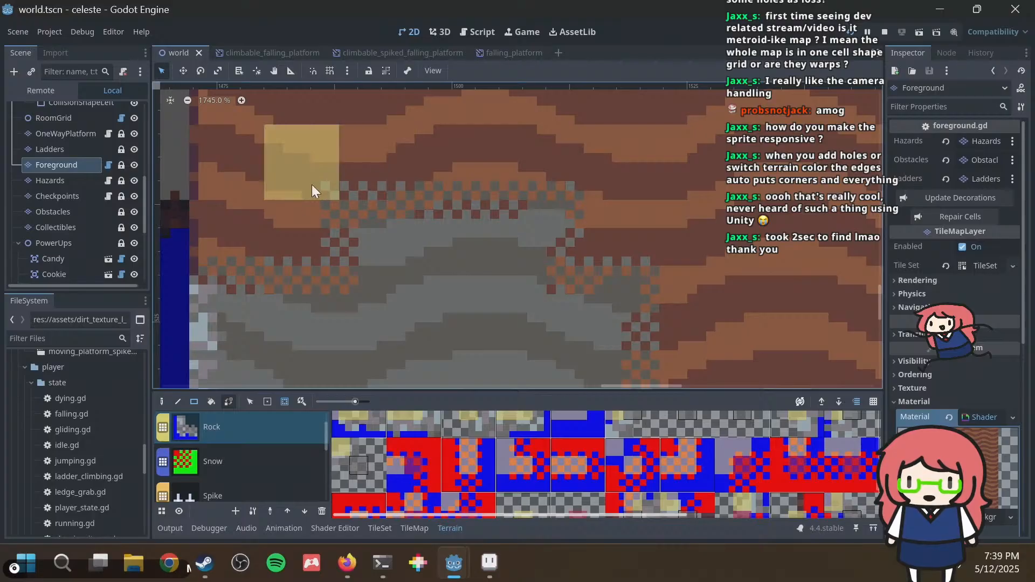
key("alt+Tab")
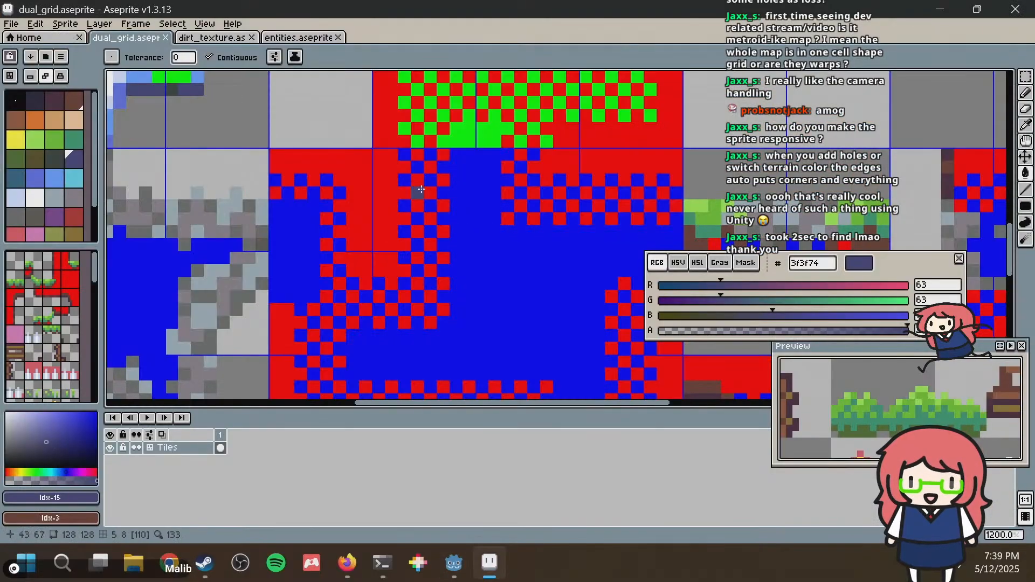
left_click(313, 168, "alt")
left_click(327, 179)
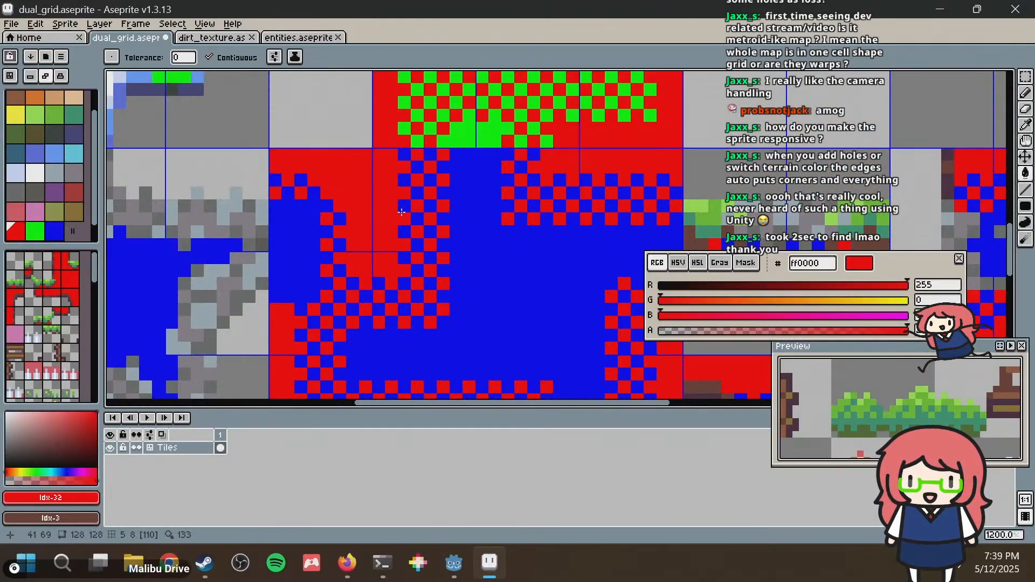
Trim the remaining outer corners of the red-and-blue checkered transition tiles with red pixels, and save dual_grid.
scroll(377, 196, "down", 1)
scroll(302, 291, "down", 1)
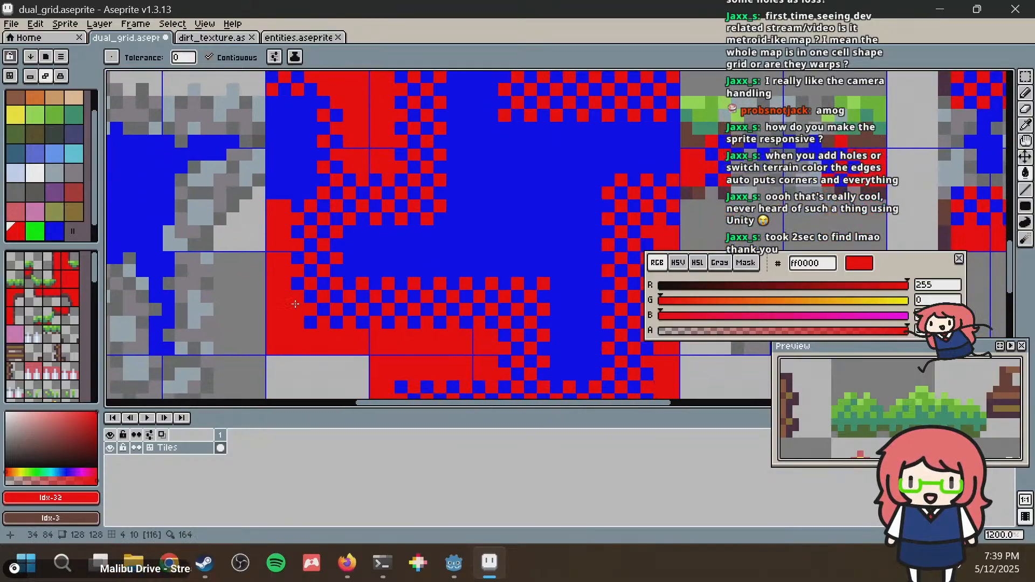
scroll(483, 328, "down", 1)
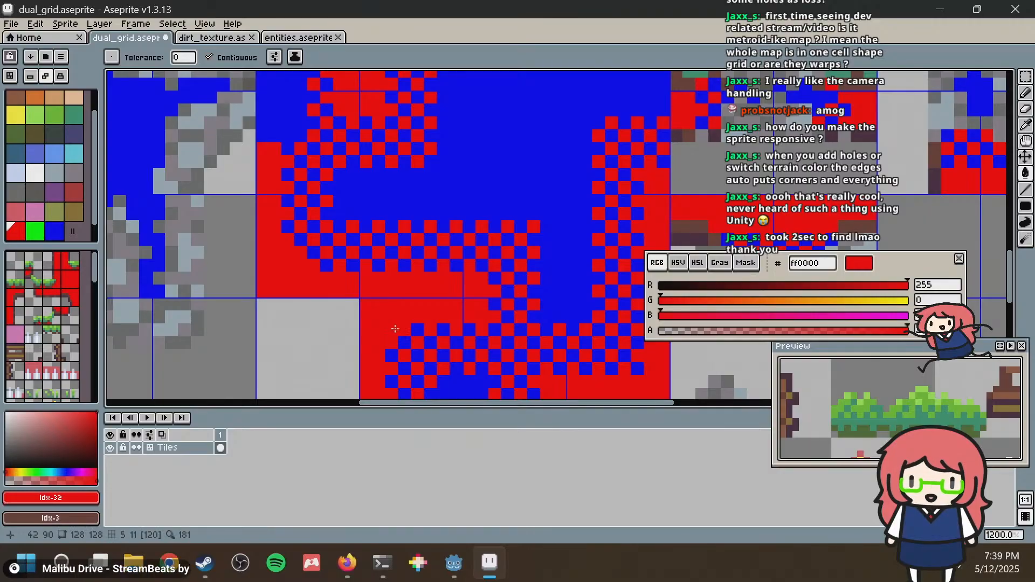
scroll(381, 219, "down", 1)
scroll(539, 287, "right", 1)
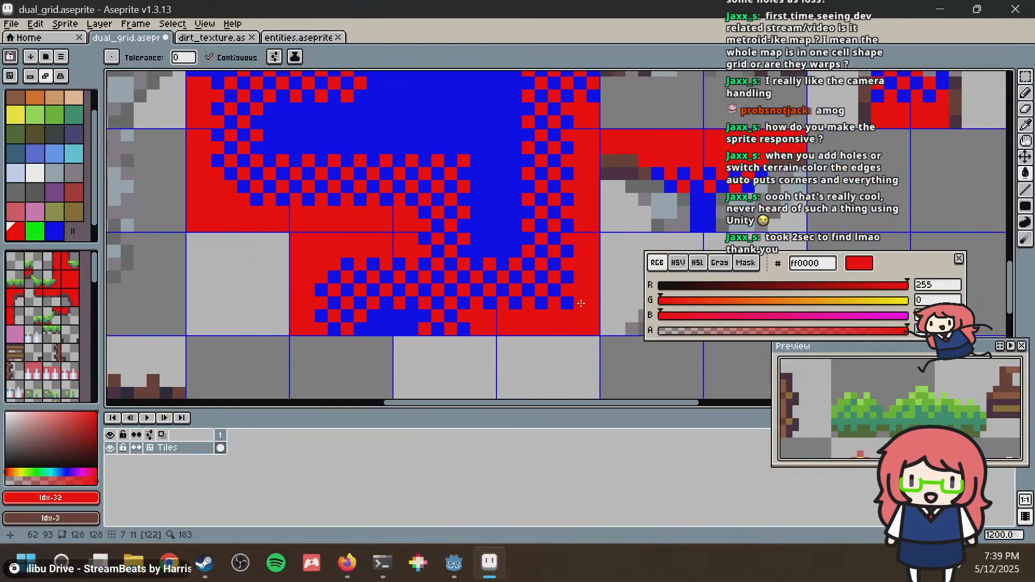
scroll(571, 294, "up", 2)
scroll(546, 221, "right", 1)
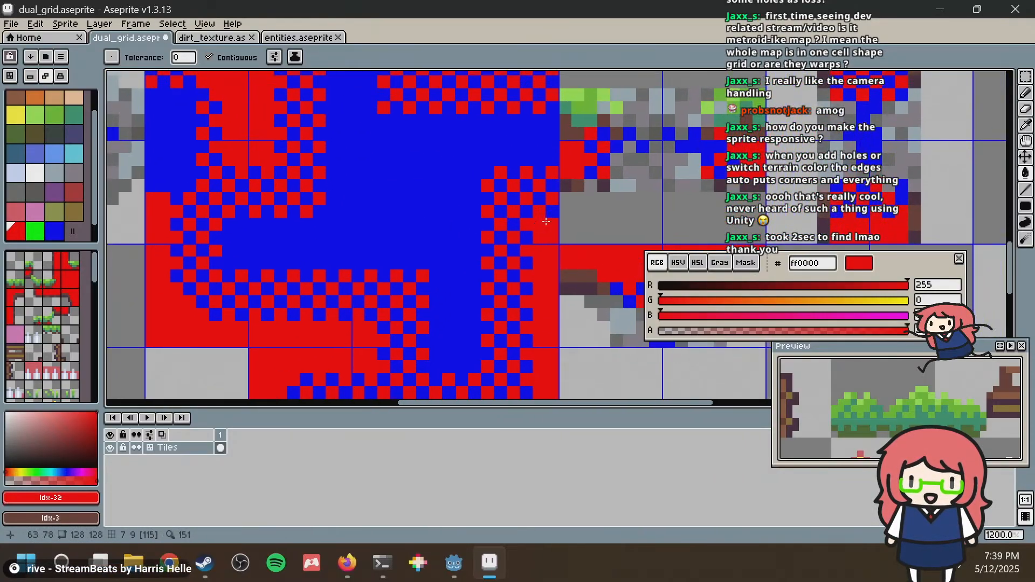
scroll(551, 196, "up", 1)
key("ctrl+s")
key("i")
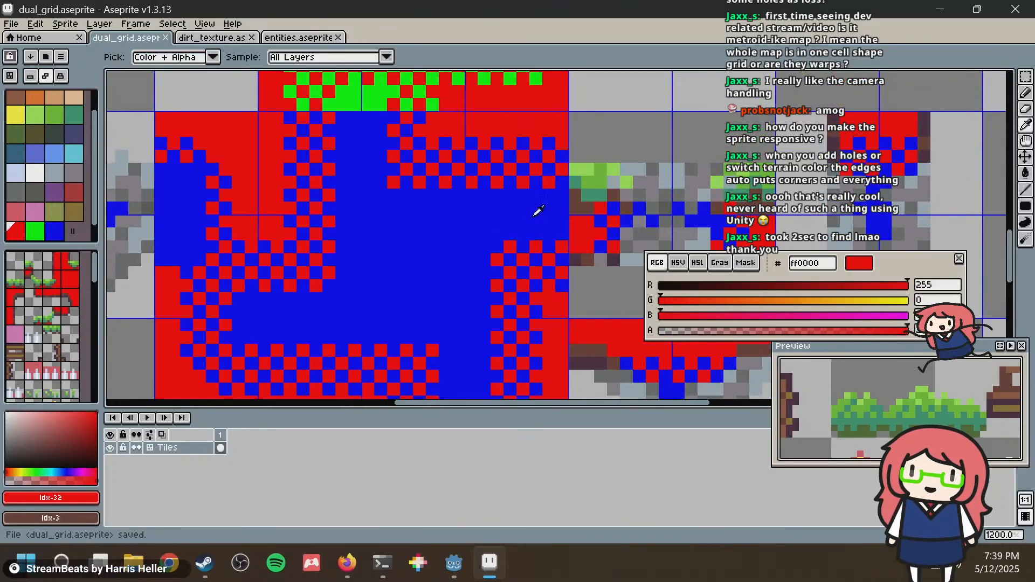
Compare the corners with the level, round the transition tiles' inner corners with blue 0000ff pixels, and save dual_grid.
key("alt+Tab")
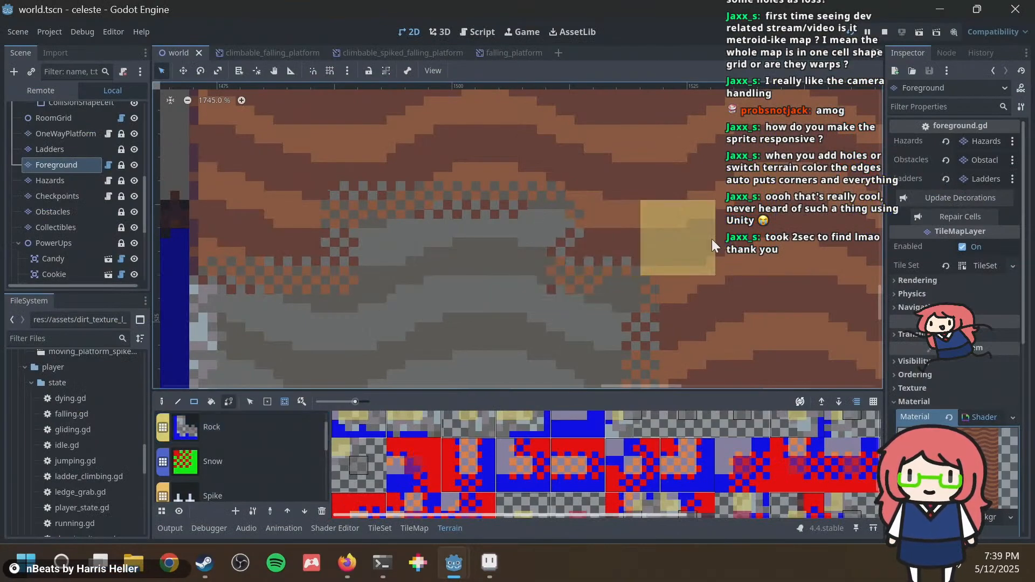
key("alt+Tab")
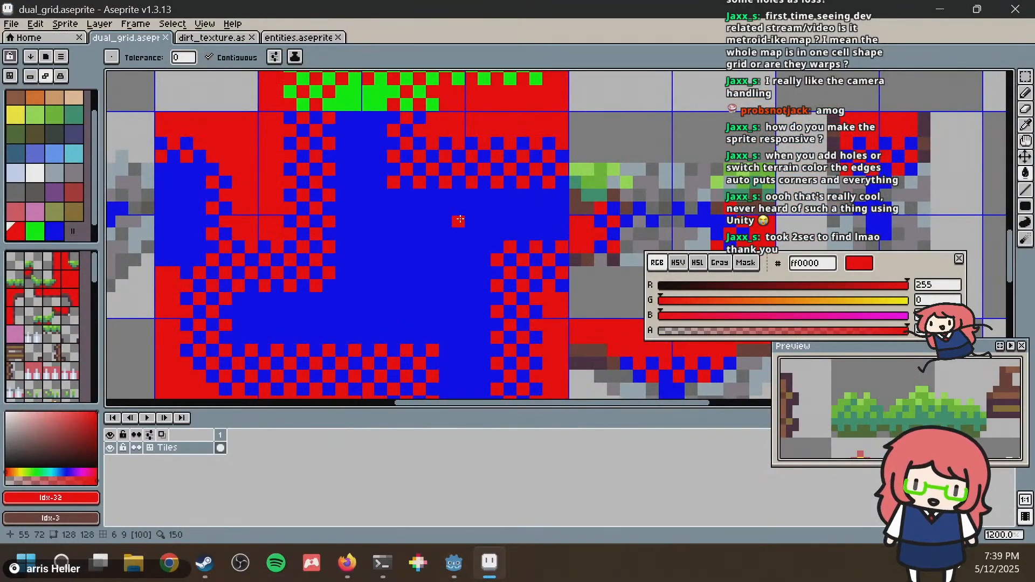
left_click(394, 184, "alt")
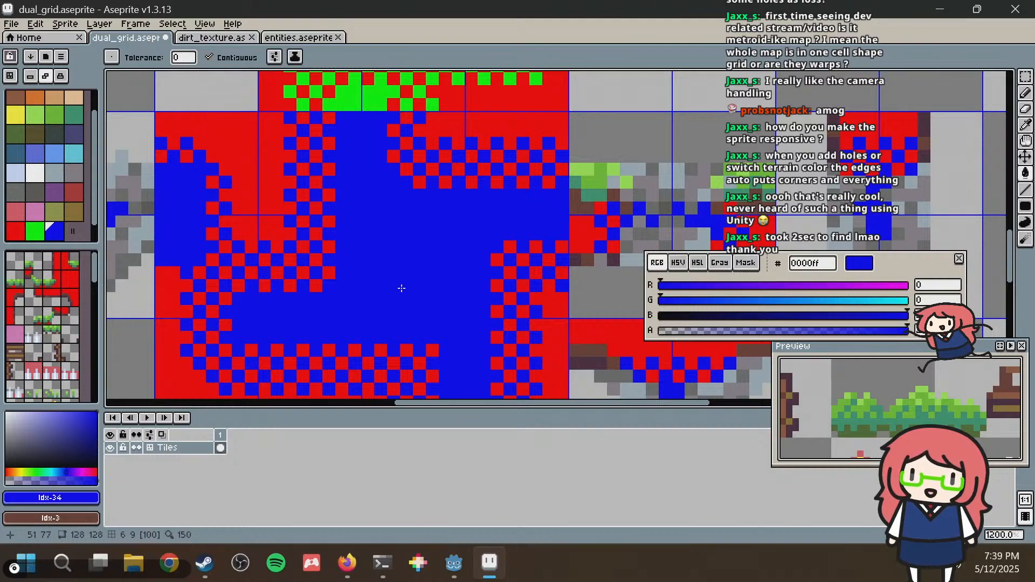
scroll(352, 258, "down", 1)
key("alt")
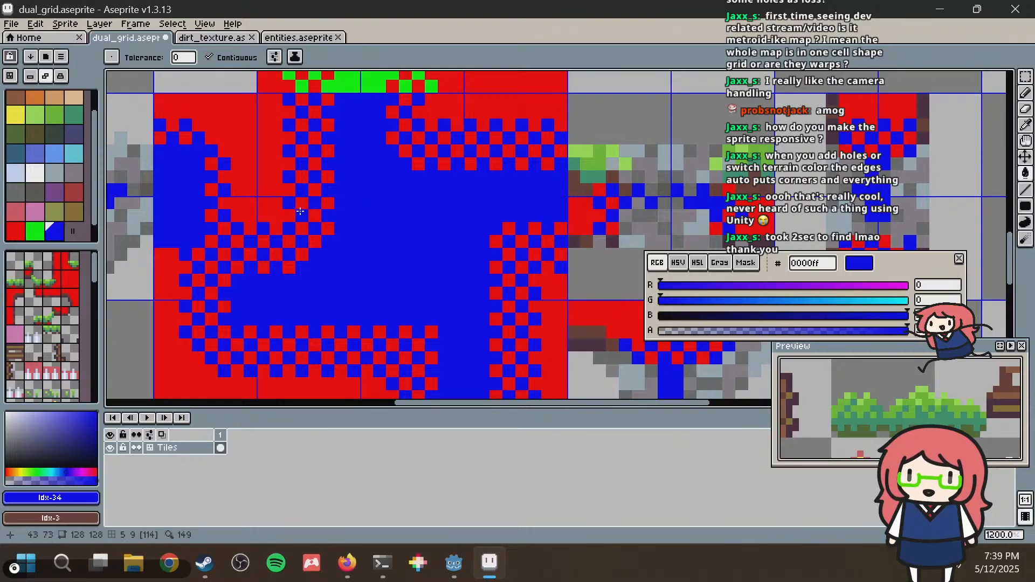
left_click(495, 239)
left_click(509, 227)
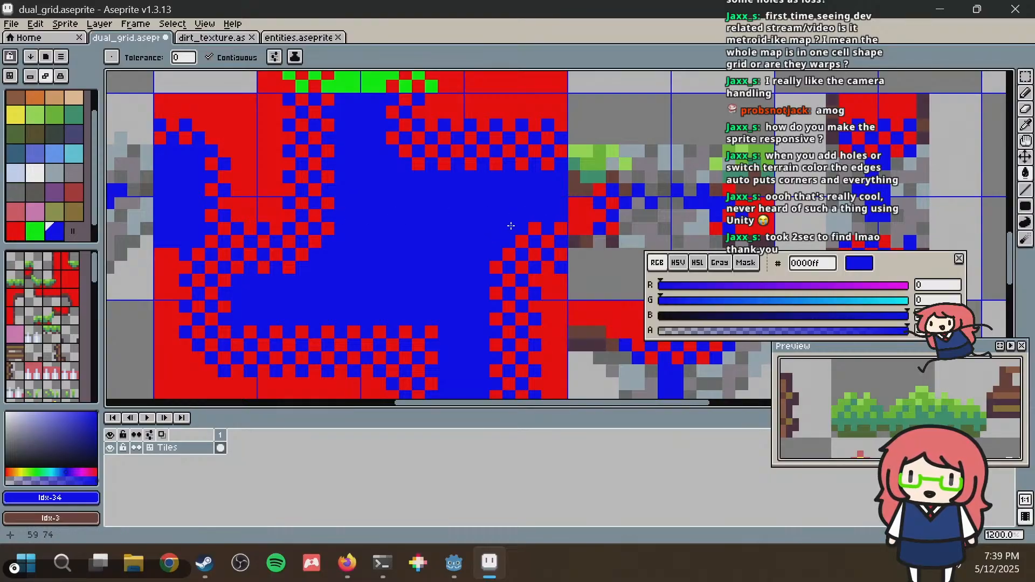
left_click(434, 330)
middle_click_drag(299, 229, 372, 241)
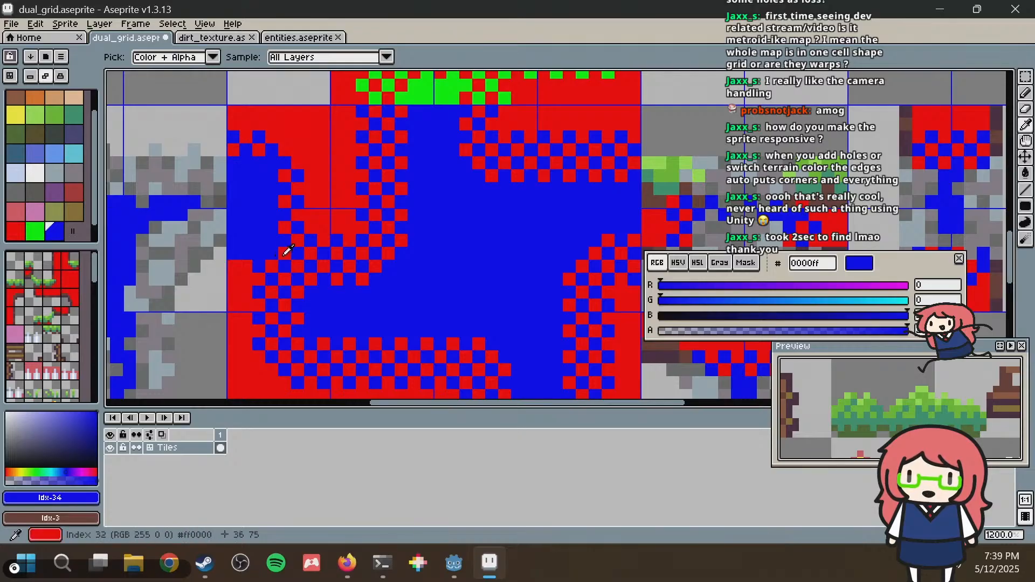
middle_click_drag(492, 242, 435, 187)
scroll(459, 213, "down", 2)
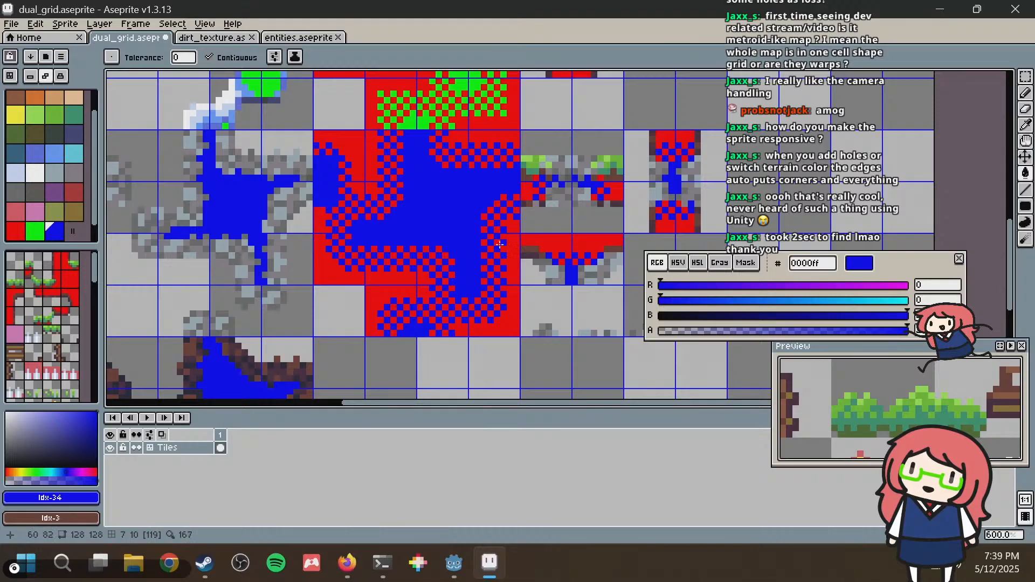
key("ctrl+s")
Switch to Godot, check the reshaped corners against the sprite, repaint the cell beside the Rock patch's upper corner, and save the scene.
key("alt+Tab")
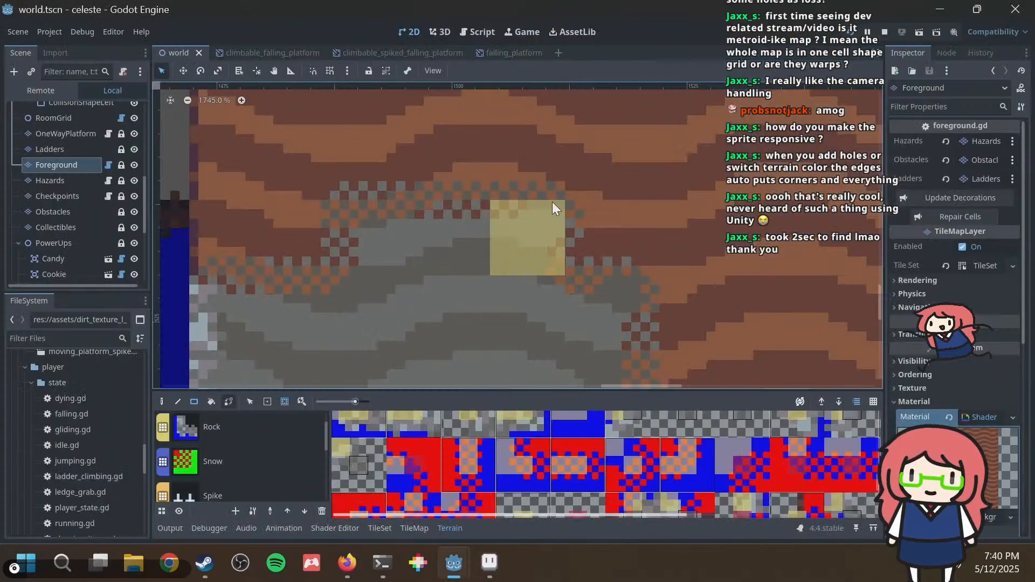
scroll(646, 242, "up", 2)
scroll(591, 259, "up", 2)
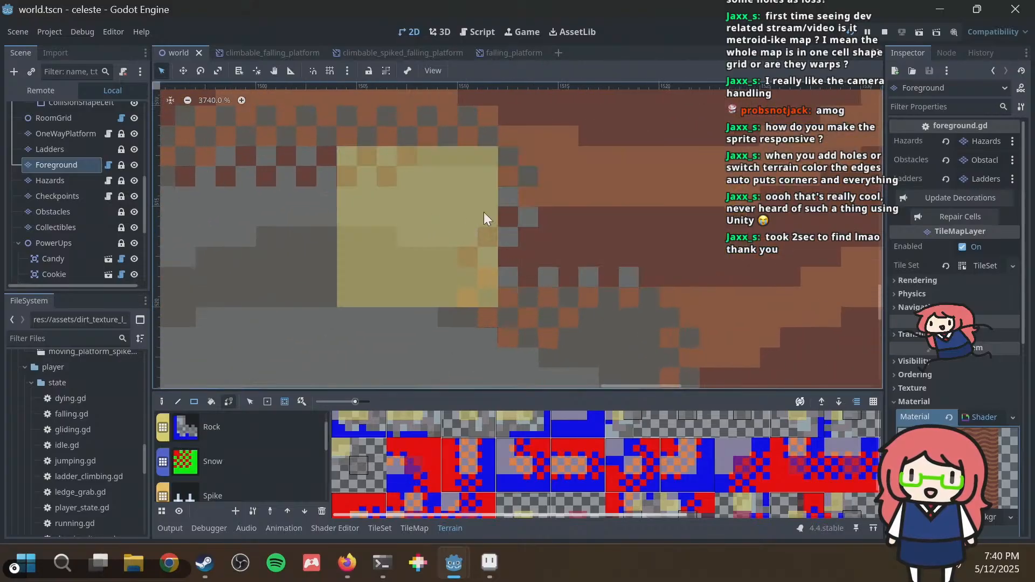
key("alt+Tab")
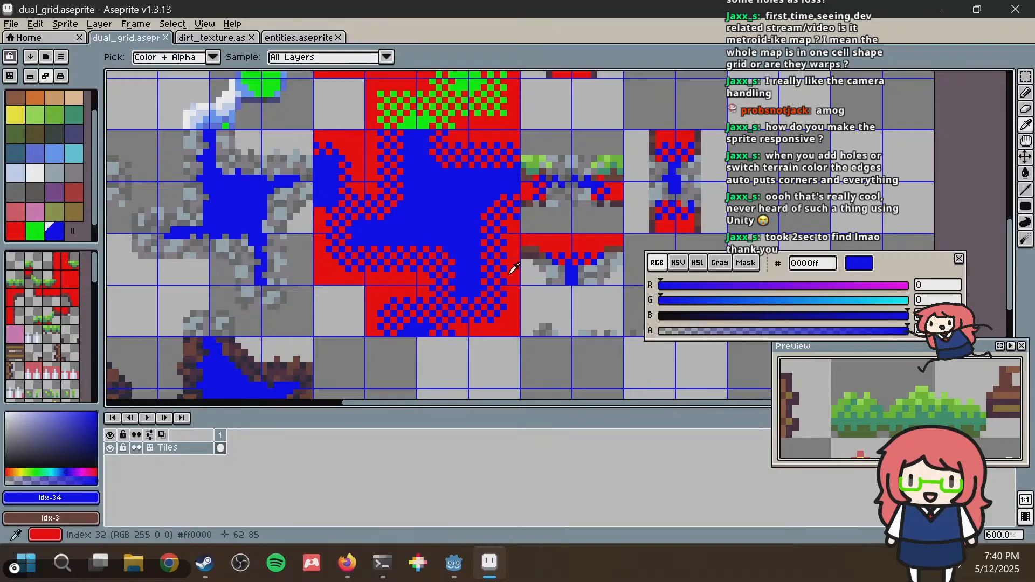
key("alt+Tab")
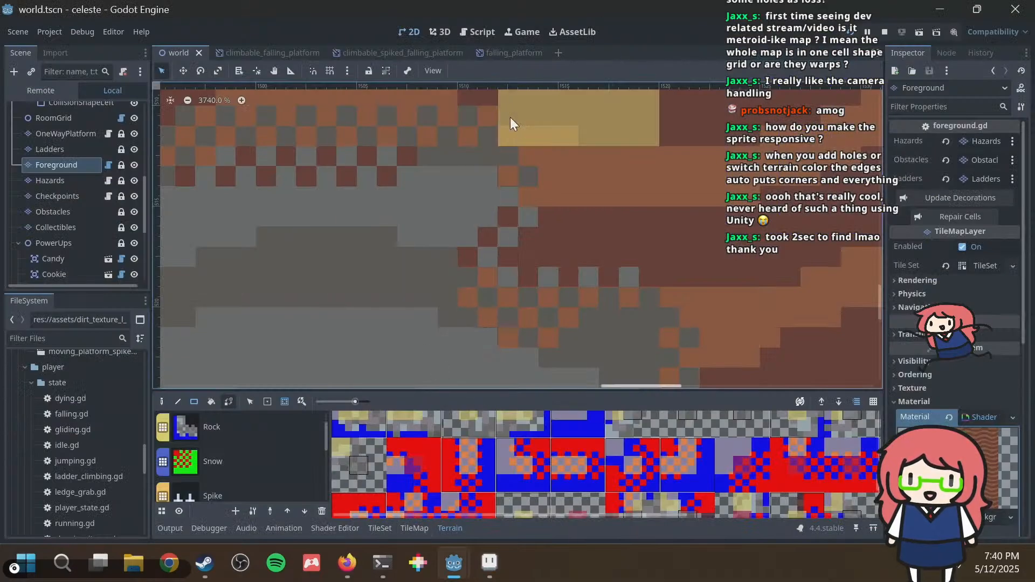
left_click(558, 172)
scroll(558, 175, "down", 3)
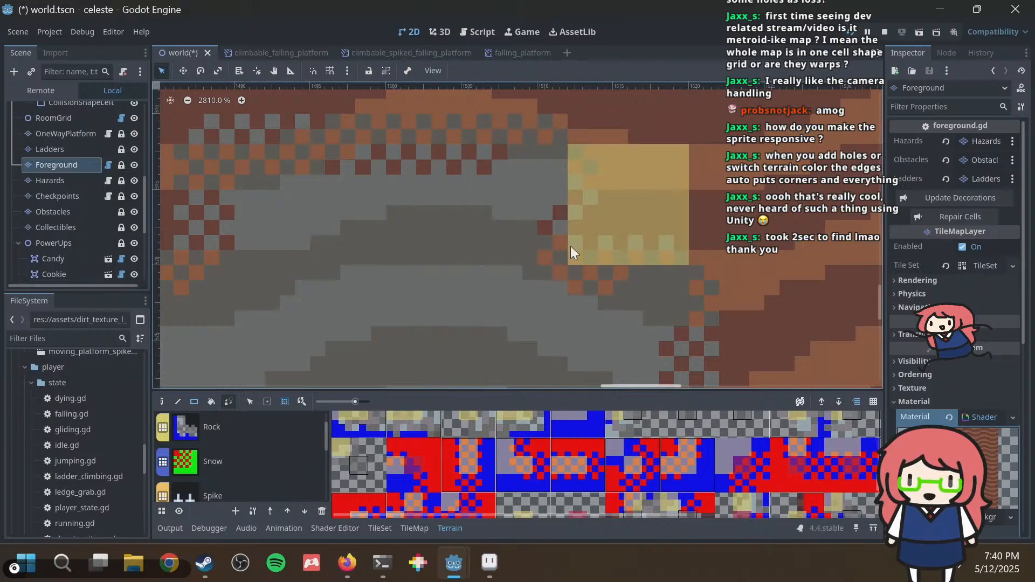
key("ctrl+s")
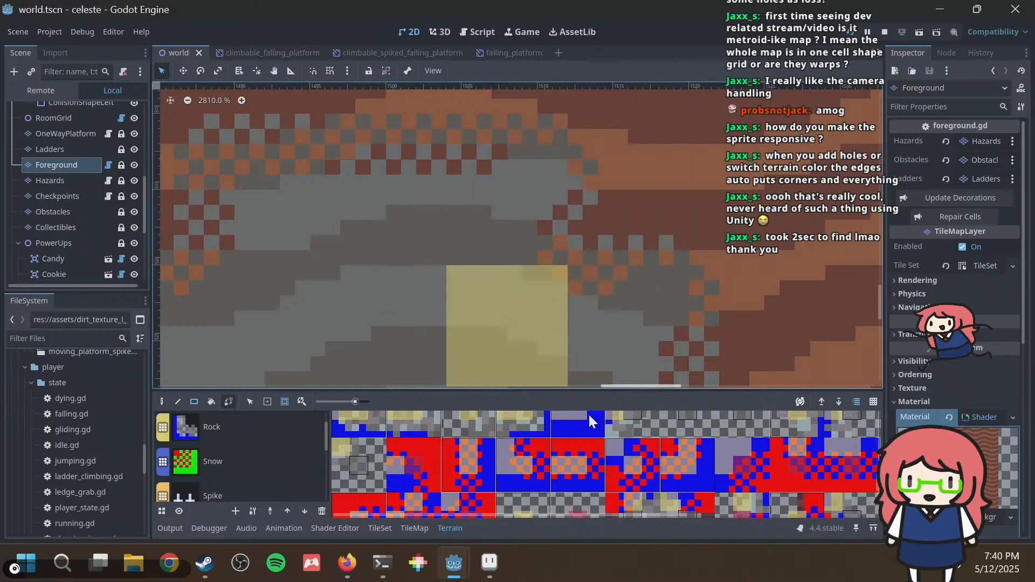
Review which tiles are assigned to the Dirt and Rock terrains, leave Rock as the active terrain, and save the scene.
left_click(408, 529)
left_click(450, 528)
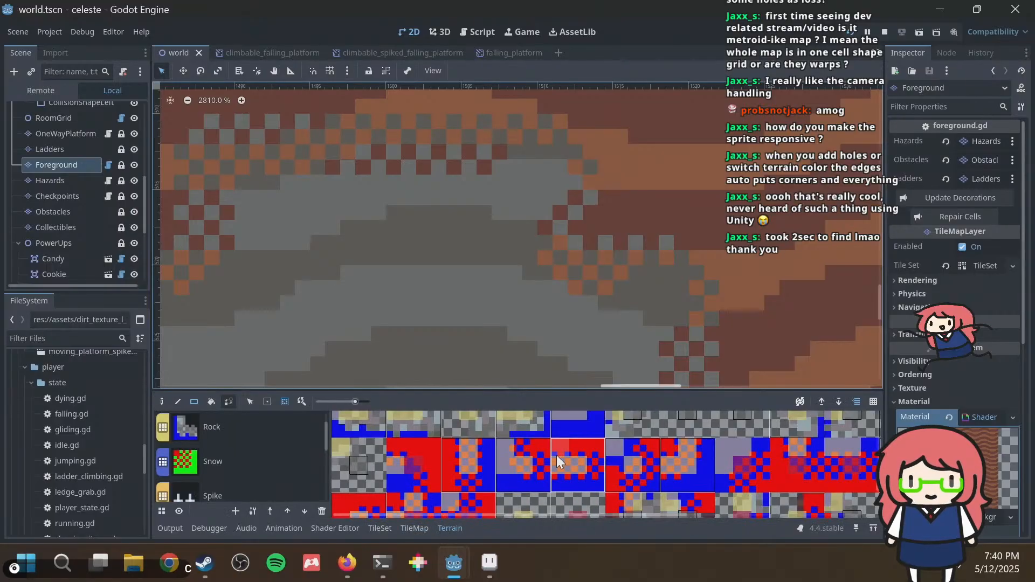
scroll(556, 455, "down", 2)
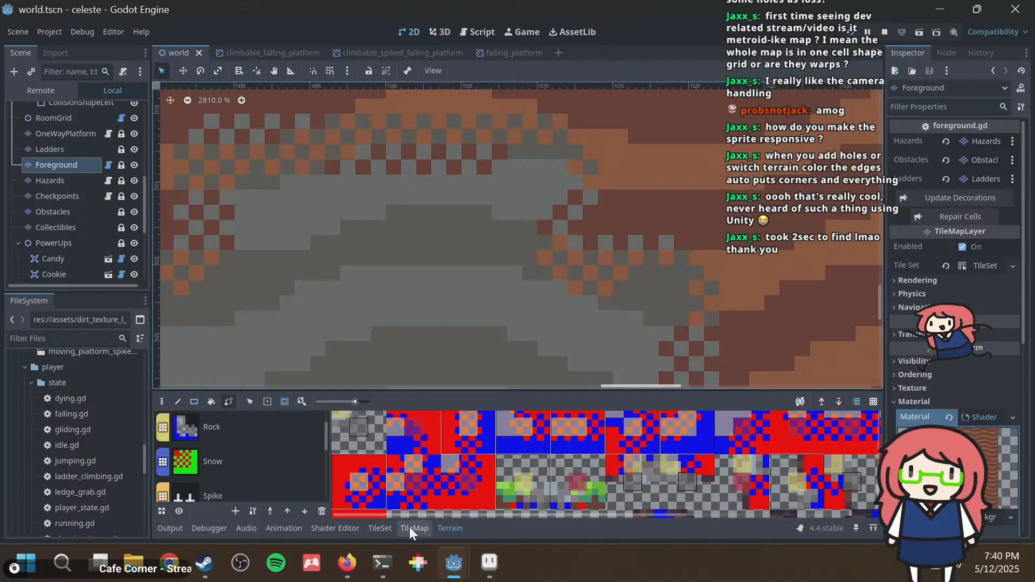
scroll(306, 462, "up", 2)
left_click(267, 433)
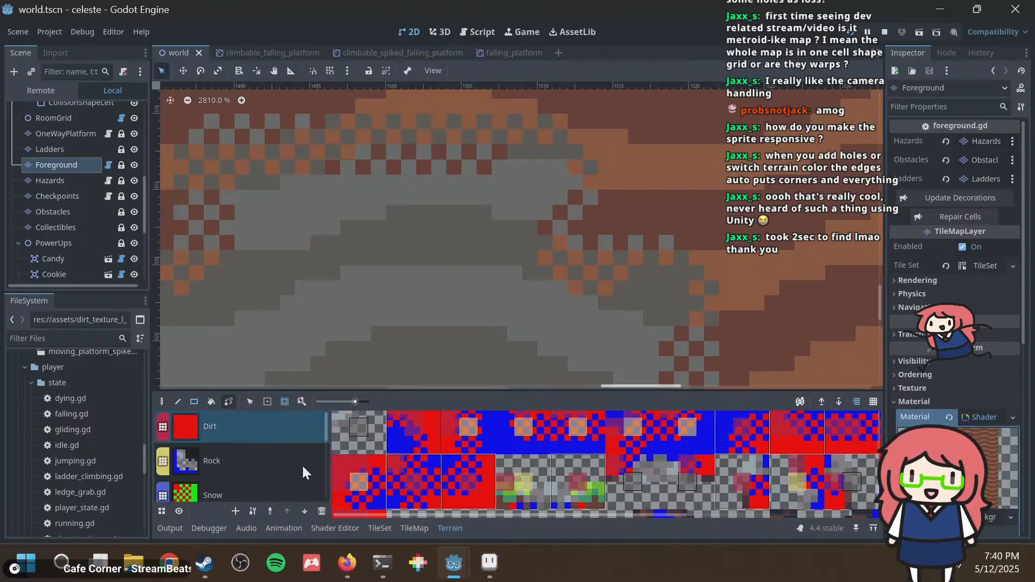
left_click(262, 460)
left_click(273, 418)
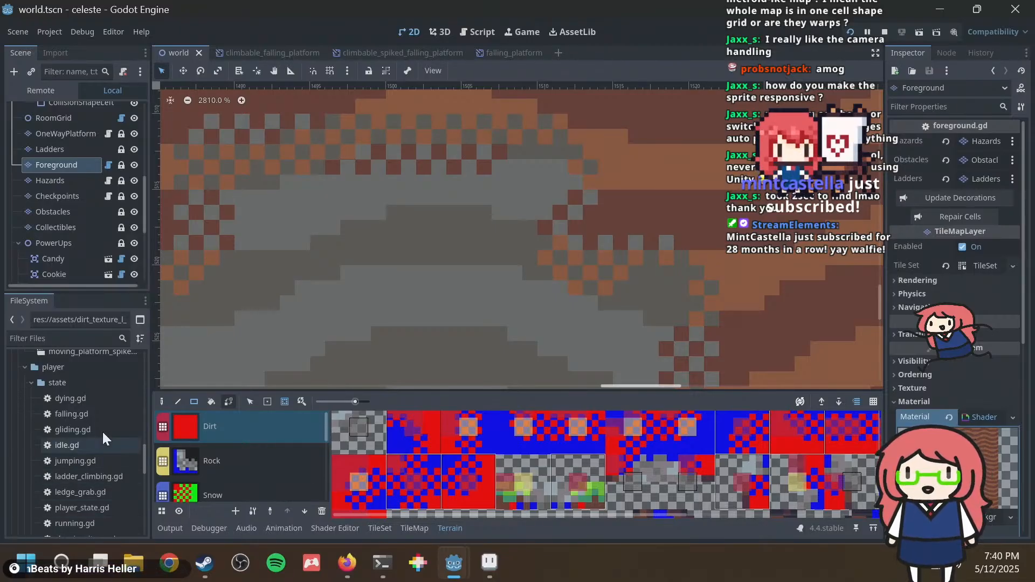
left_click(257, 456)
key("ctrl+s")
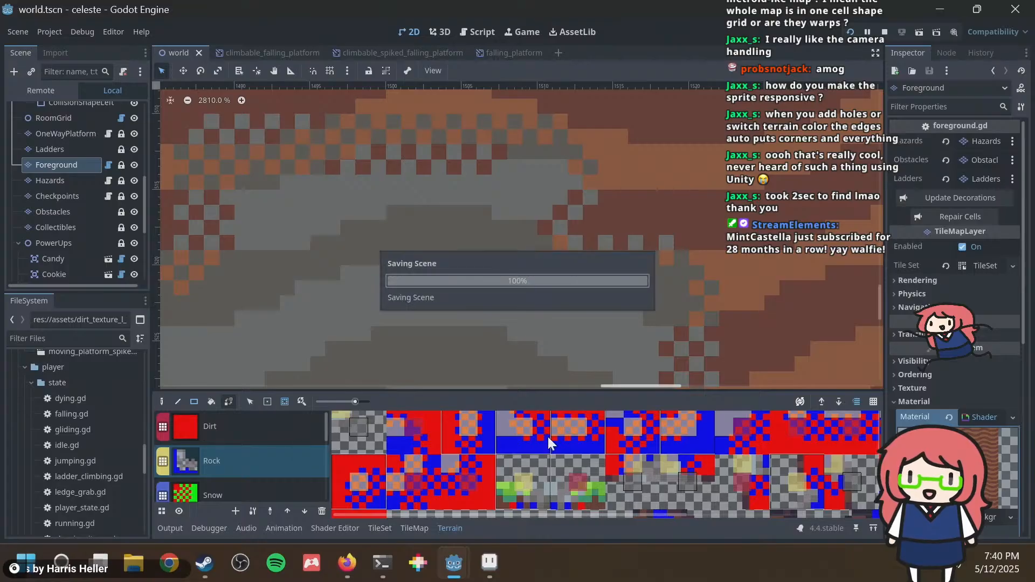
Compare the tiles of the Dirt and Rock terrains along the first part of the red-and-blue checkered transition row.
scroll(491, 431, "up", 1)
left_click(228, 428)
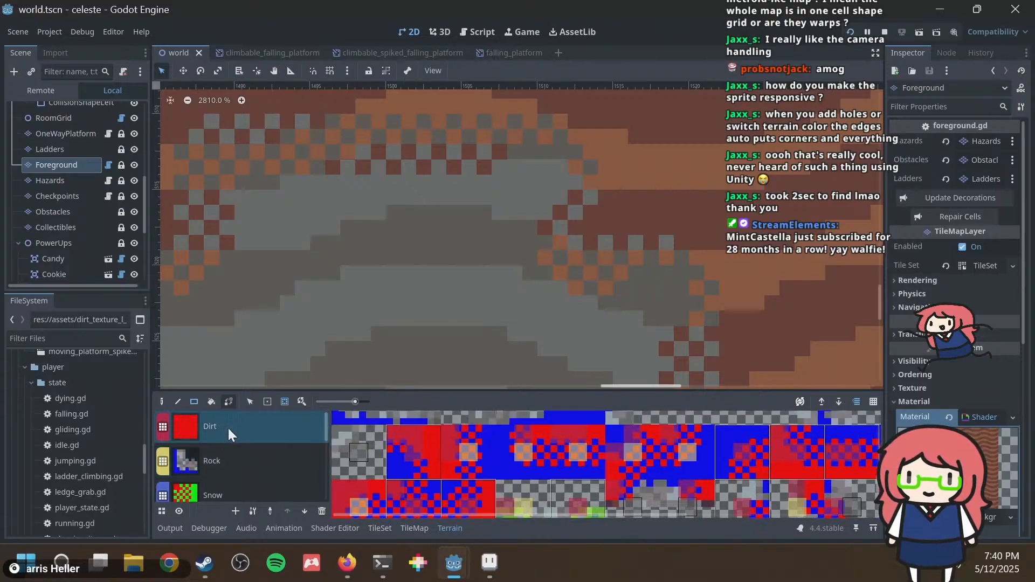
left_click(235, 454)
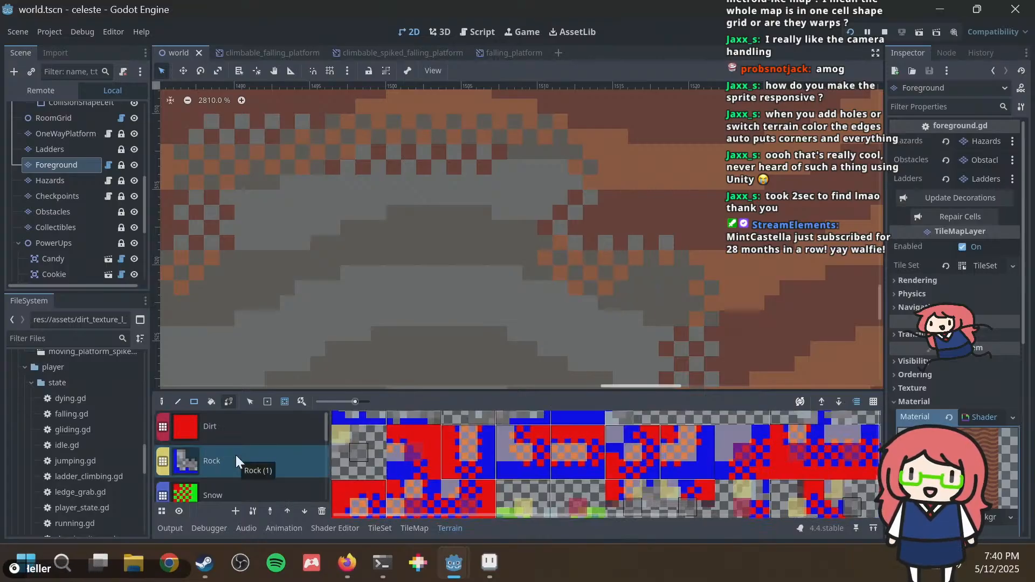
left_click(244, 429)
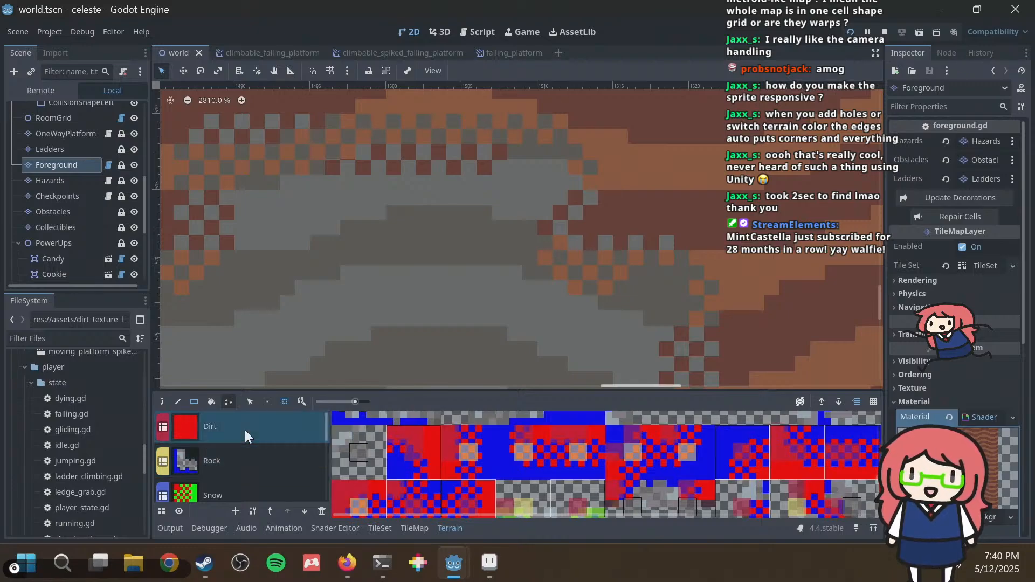
left_click(289, 454)
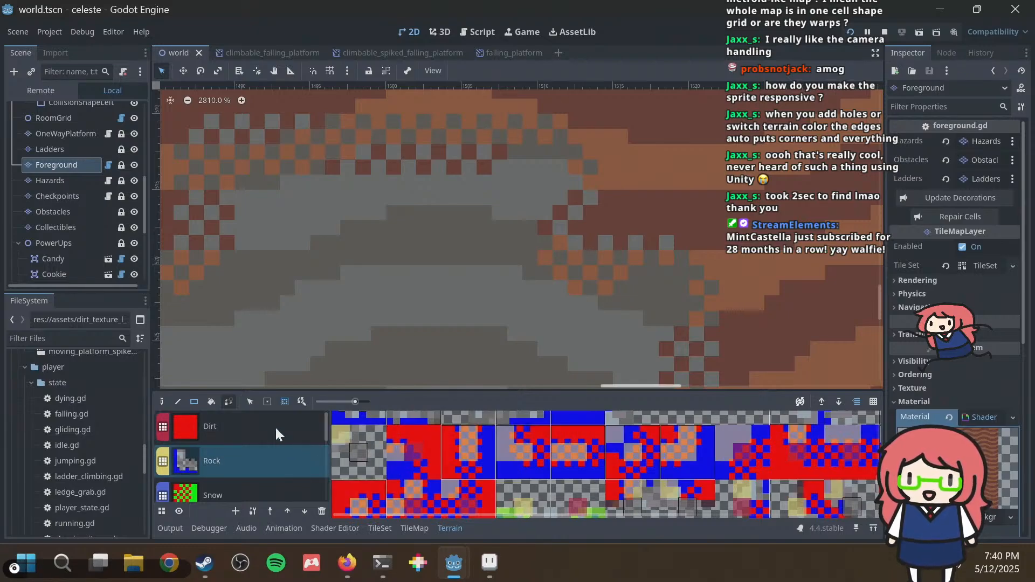
left_click(275, 427)
scroll(481, 445, "up", 1)
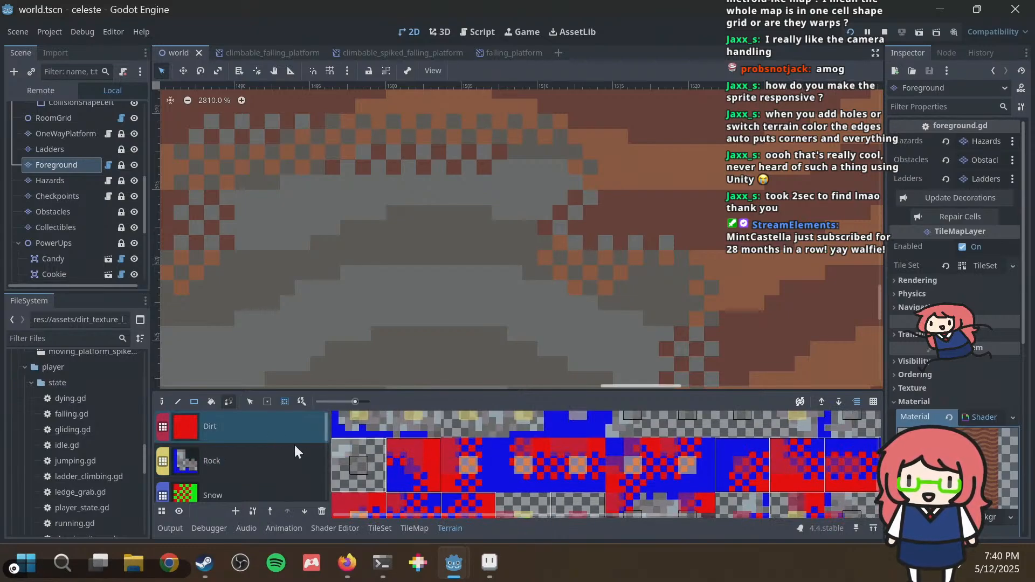
left_click(252, 471)
scroll(678, 246, "down", 2)
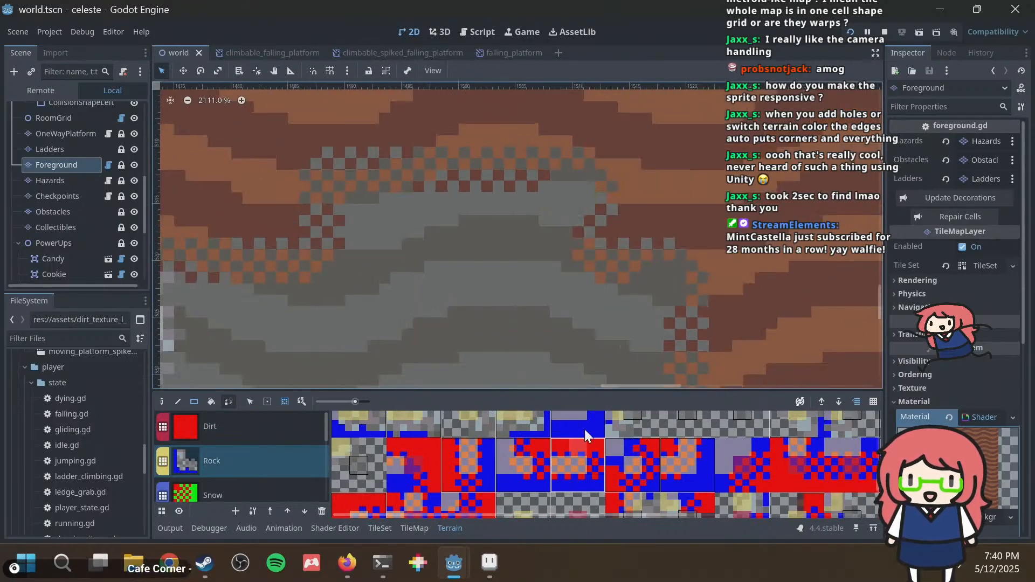
Examine the remaining transition tiles at the far end of the tileset under both Rock and Dirt, leaving Dirt as the active terrain.
left_click_drag(525, 514, 678, 513)
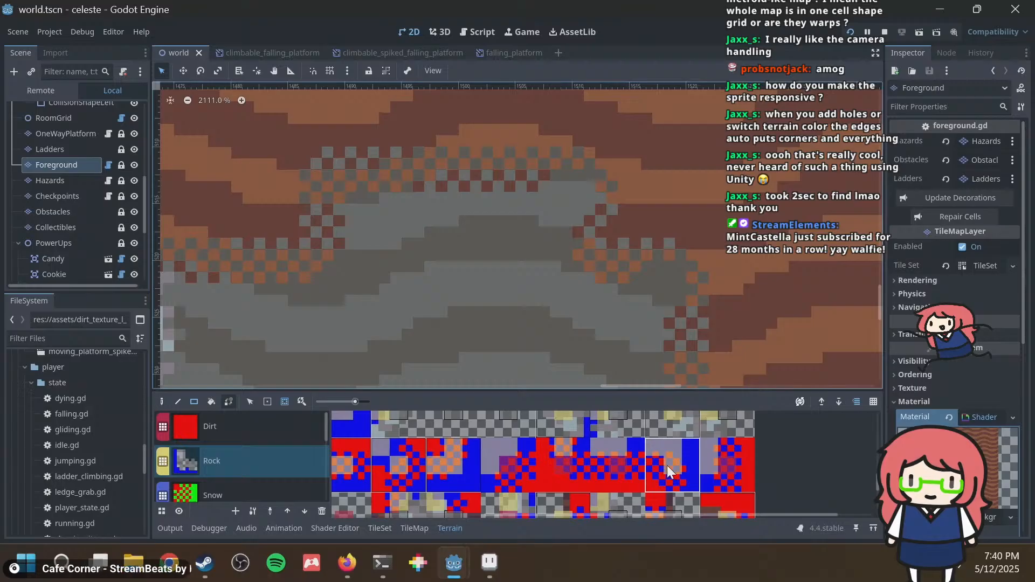
left_click(229, 429)
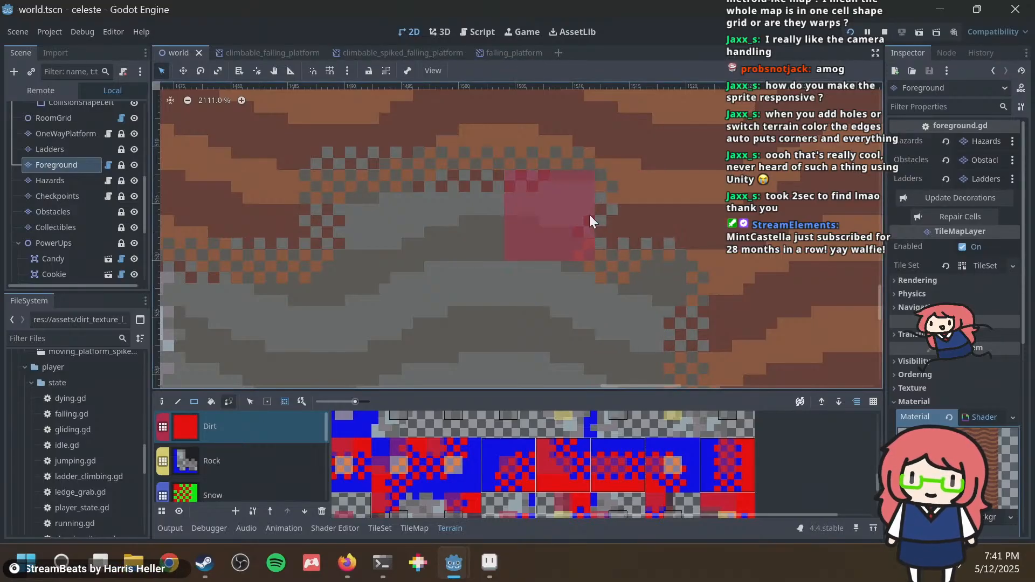
scroll(807, 445, "down", 2)
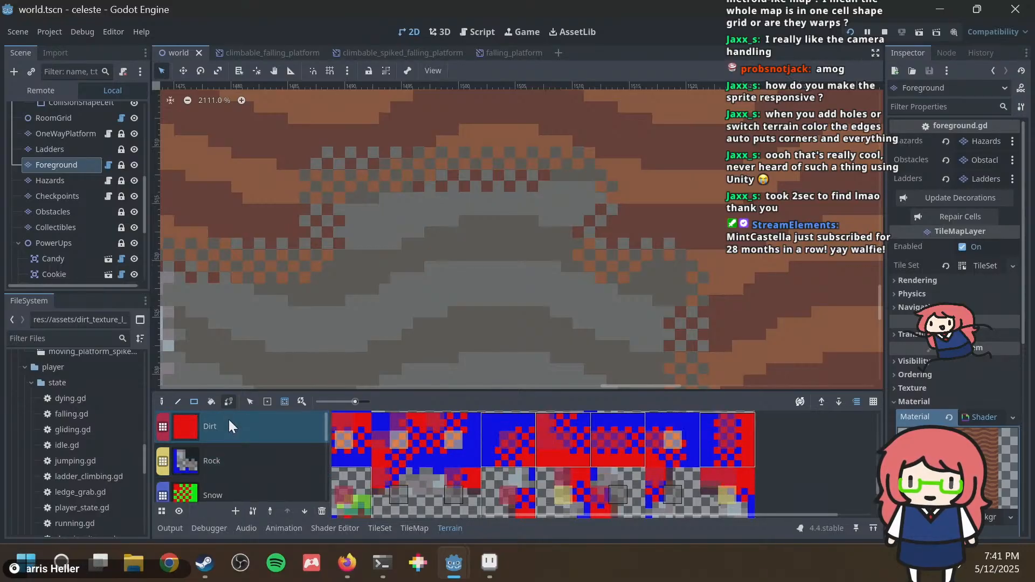
left_click(222, 459)
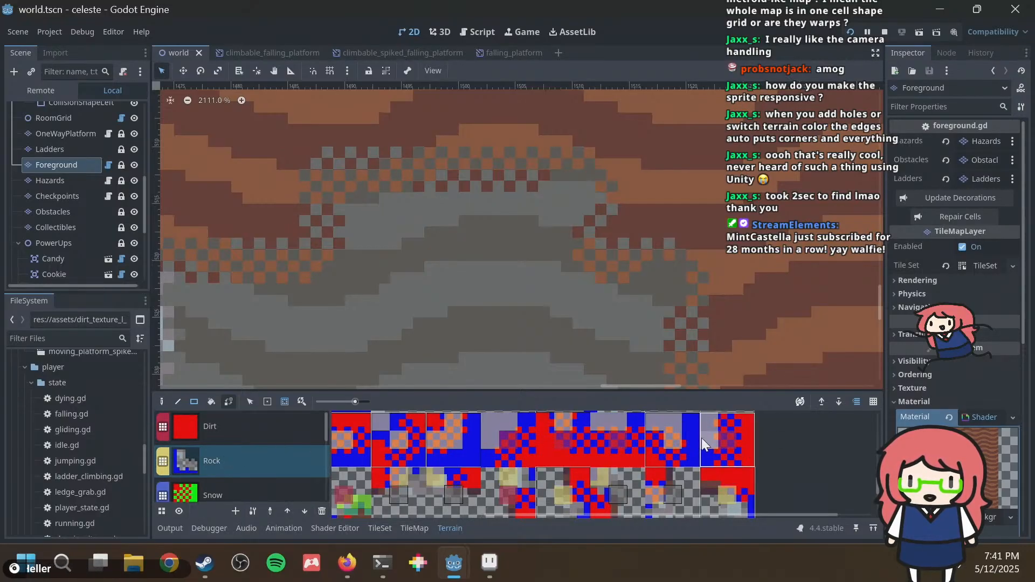
left_click(282, 422)
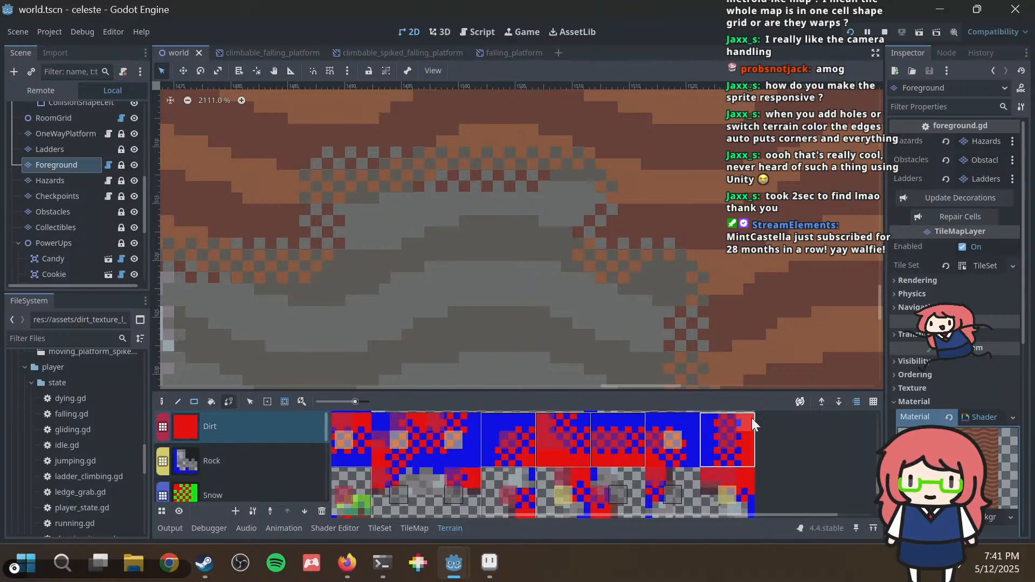
scroll(751, 429, "down", 1)
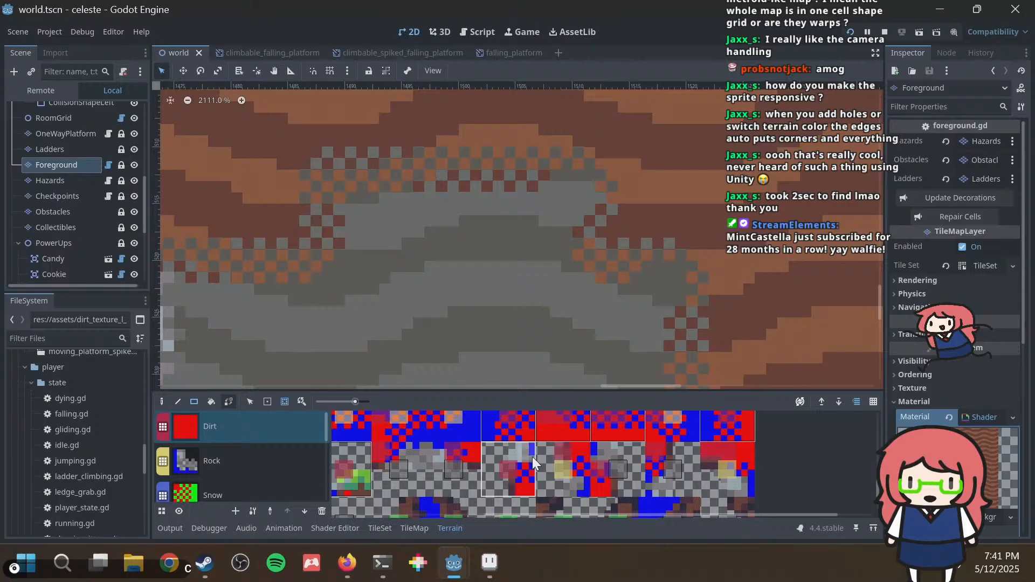
scroll(377, 444, "up", 2)
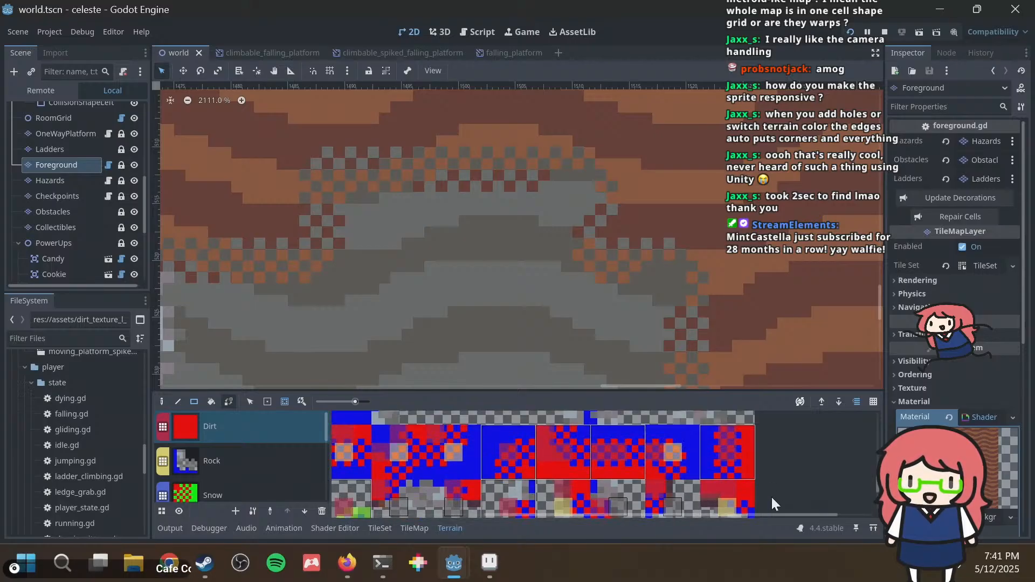
scroll(659, 435, "up", 3)
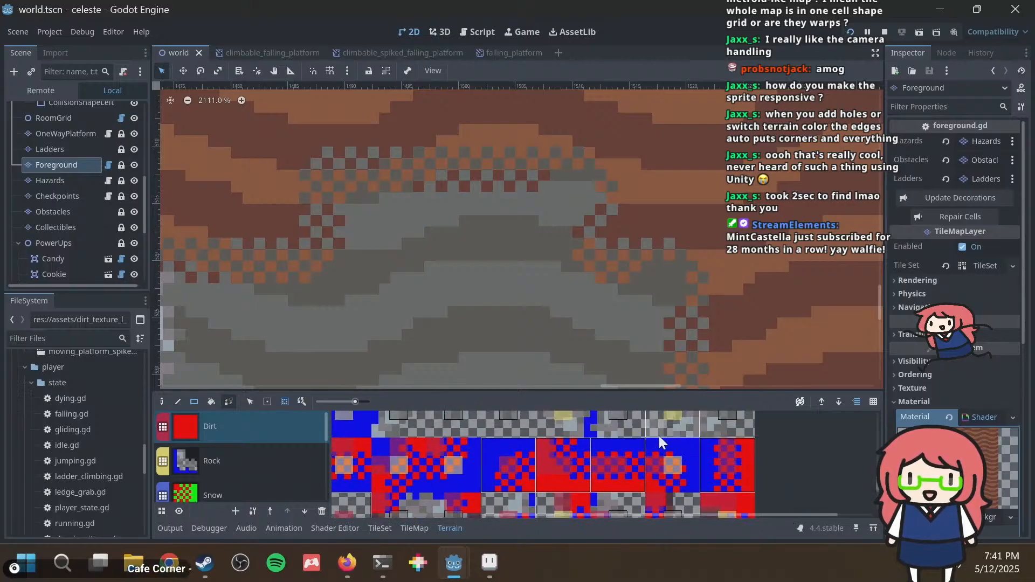
Examine the tileset's Dirt and Rock terrain tiles and their connection markings, with the Rock terrain selected.
scroll(743, 464, "down", 2)
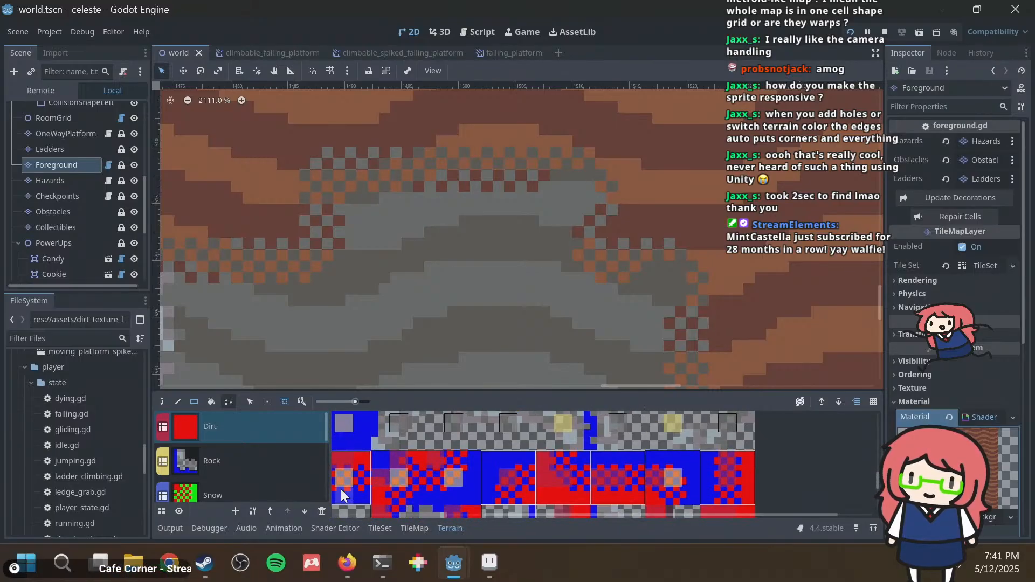
scroll(351, 483, "up", 2)
scroll(363, 483, "down", 1, "shift")
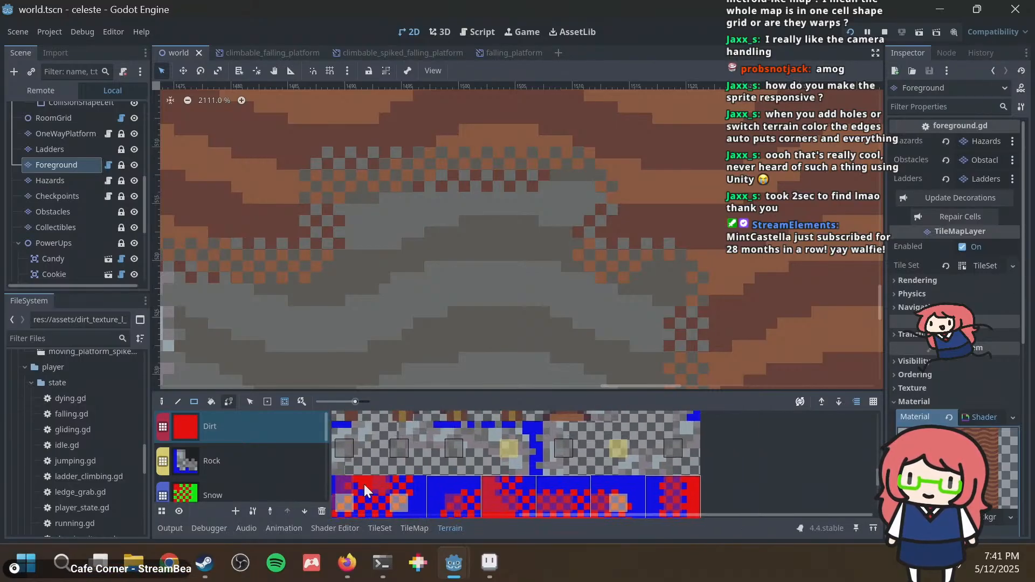
scroll(369, 484, "up", 5, "shift")
scroll(376, 481, "down", 3)
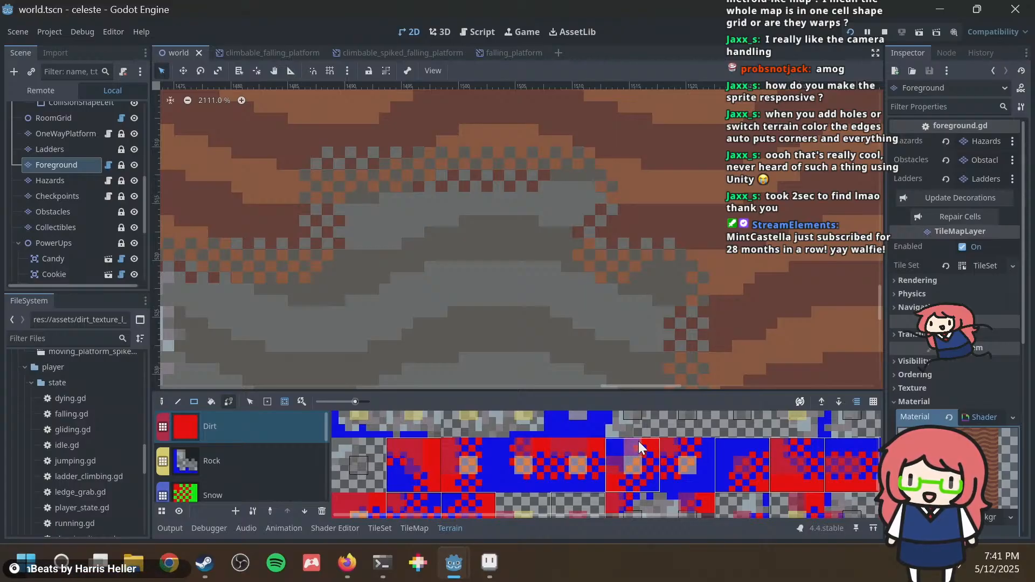
left_click(215, 454)
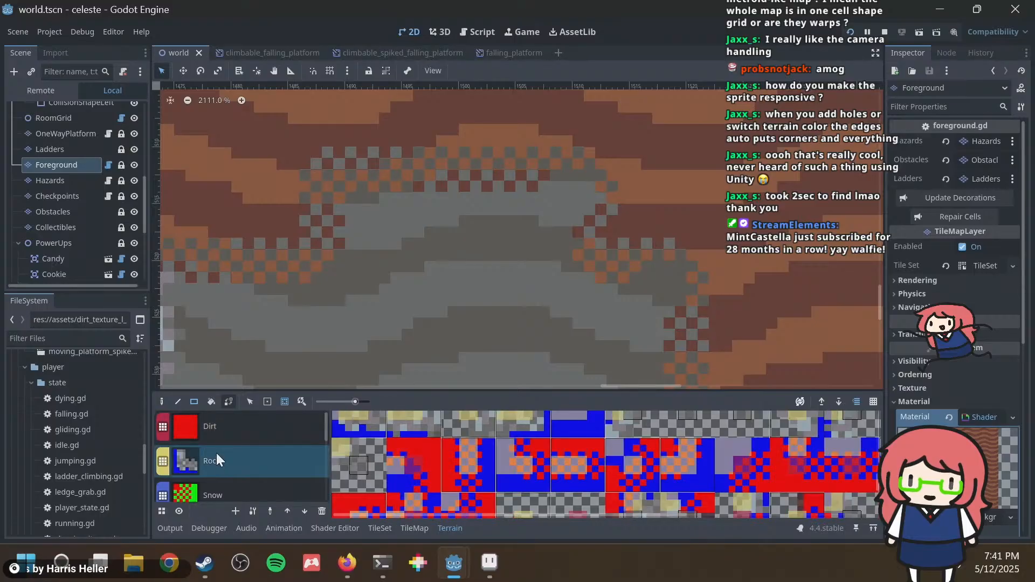
scroll(467, 438, "down", 3)
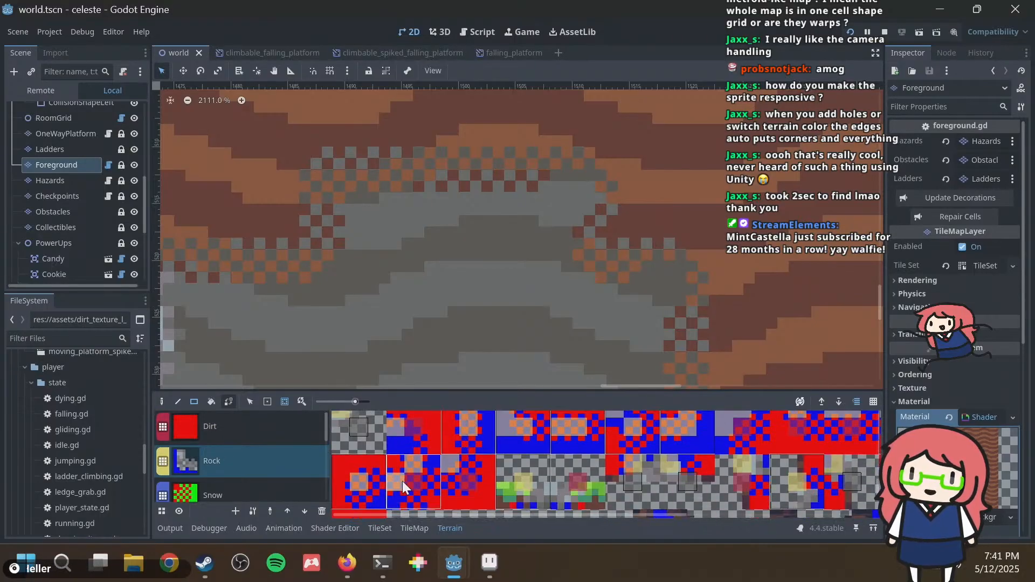
left_click_drag(427, 462, 491, 422)
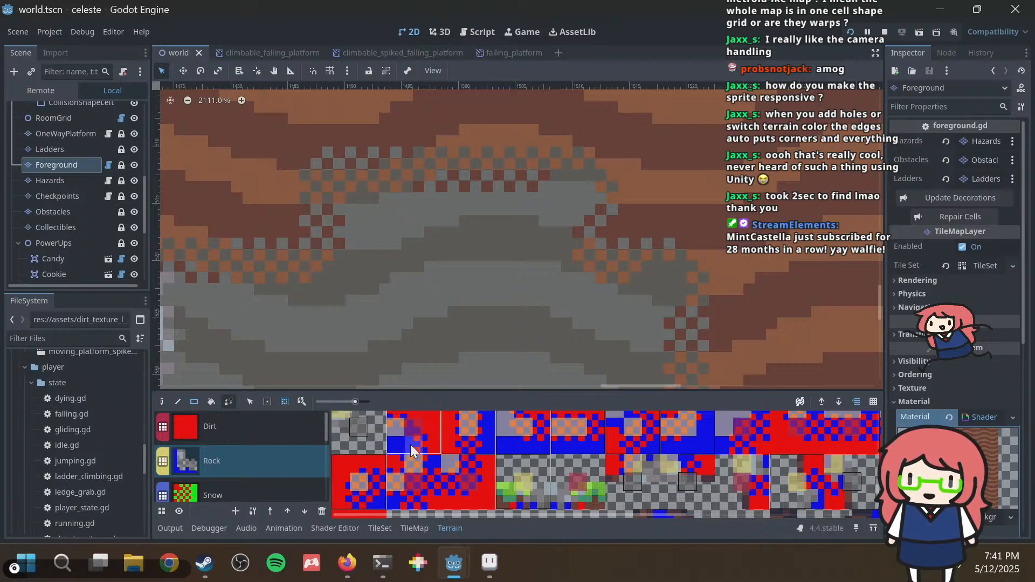
scroll(577, 476, "up", 1)
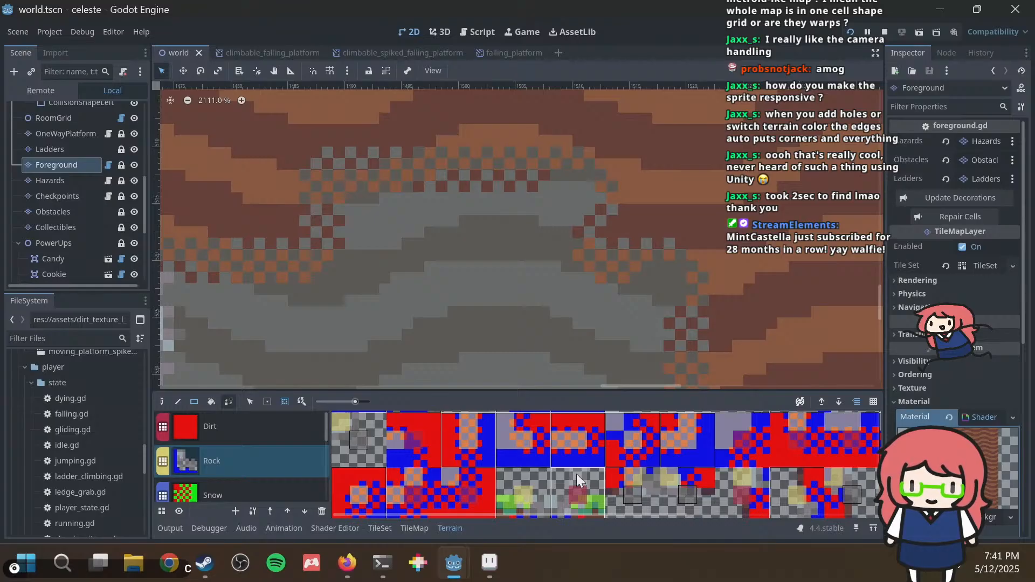
left_click(239, 438)
left_click(231, 461)
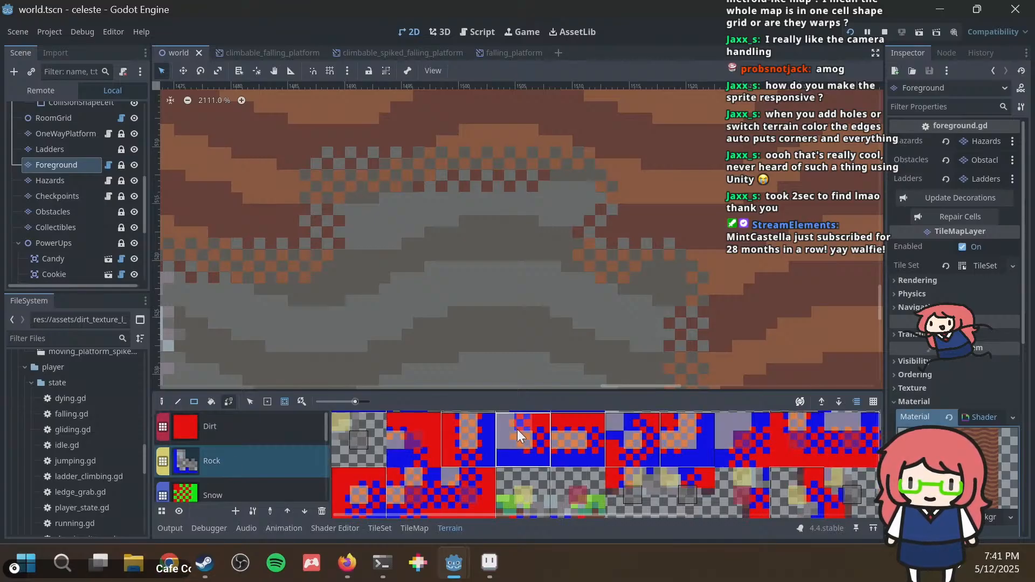
scroll(514, 434, "right", 1)
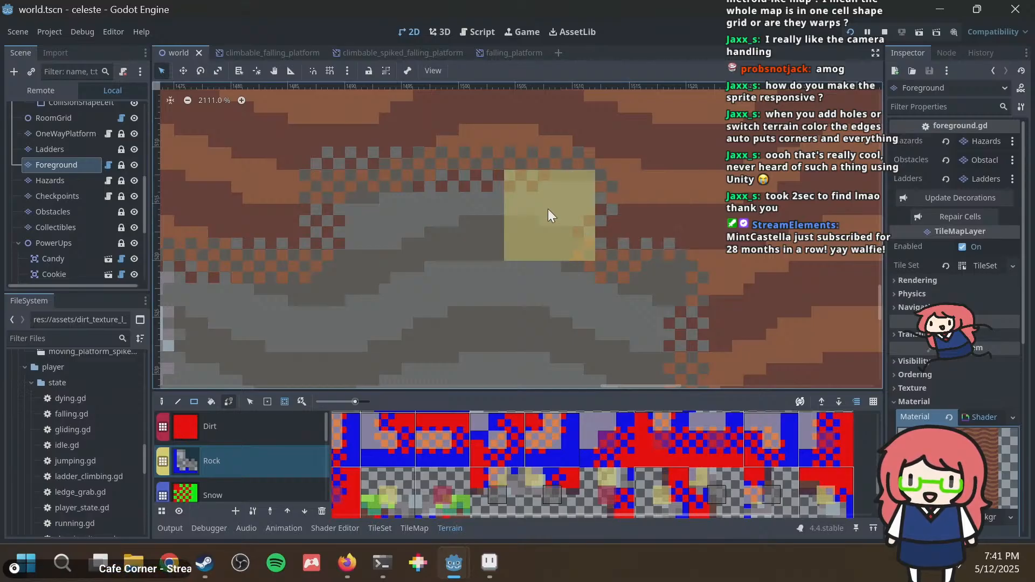
Compare the dithered tile edges in Aseprite's dual_grid.aseprite with the Godot map, and save the sprite.
key("alt+Tab")
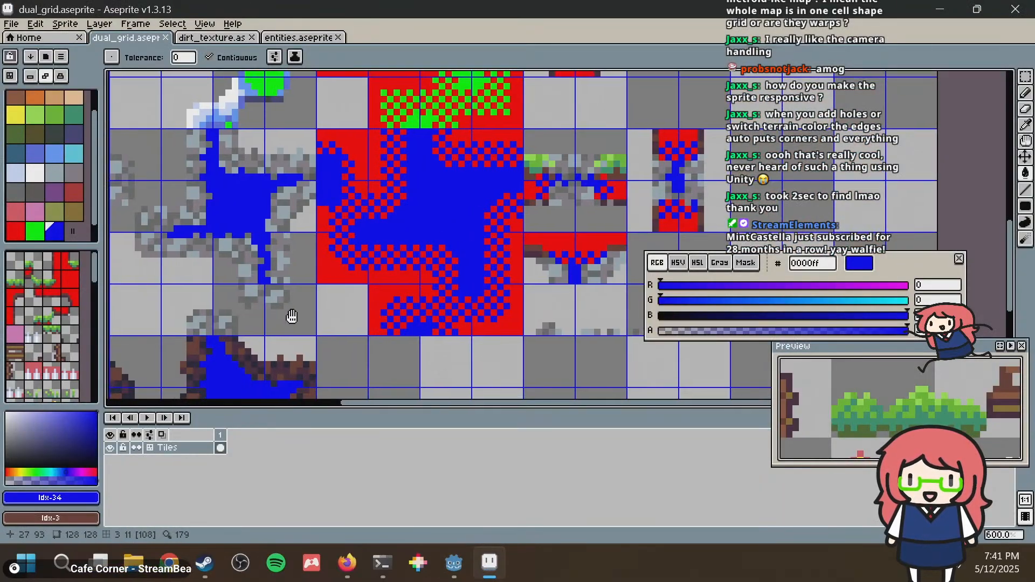
scroll(437, 199, "up", 2)
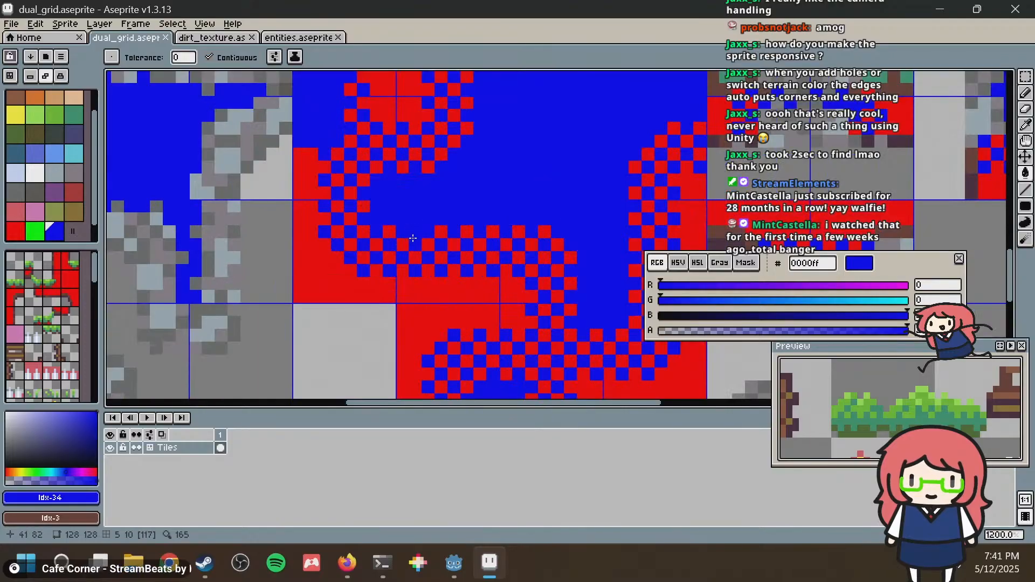
key("alt+Tab")
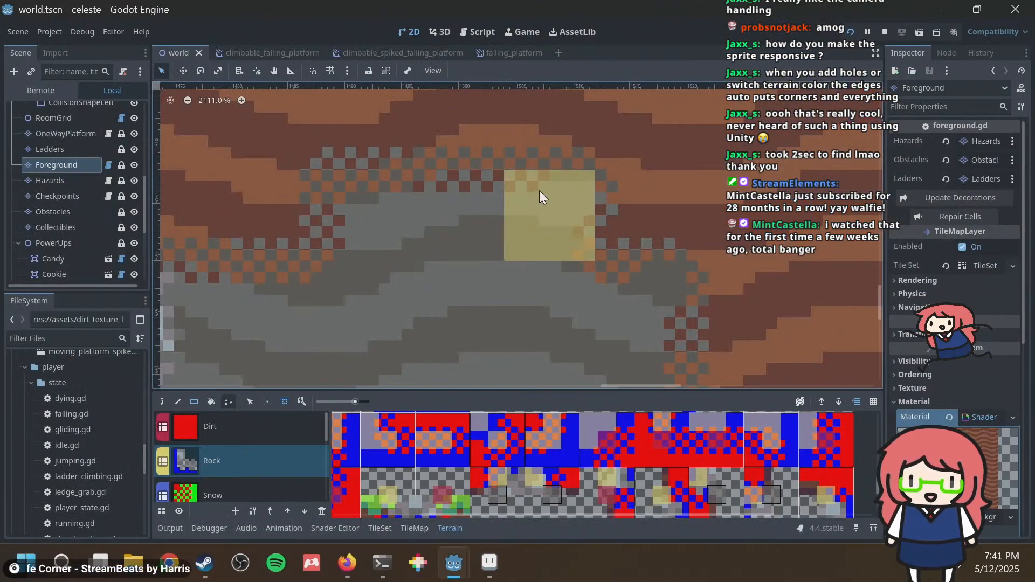
key("alt+Tab")
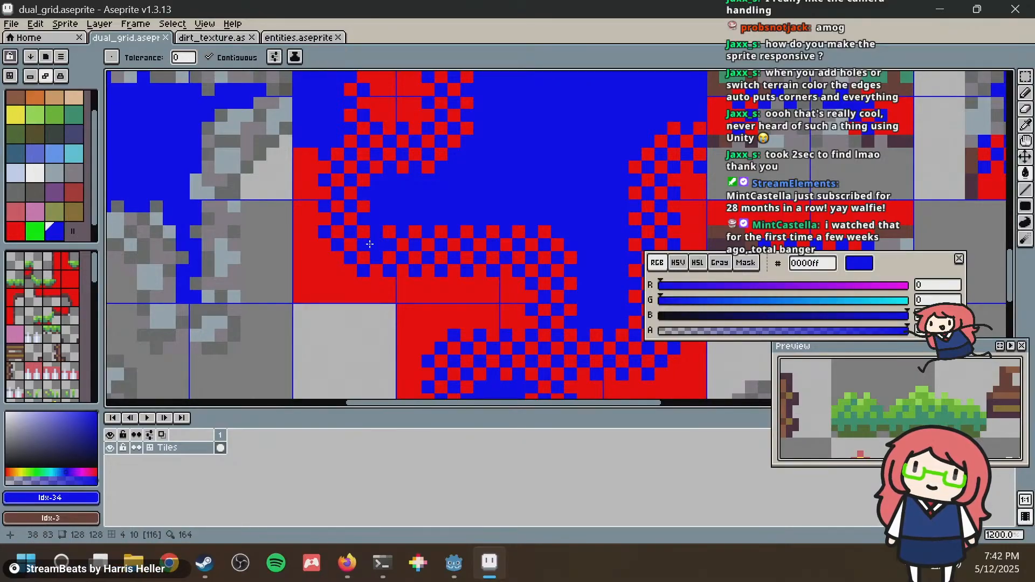
key("ctrl+s")
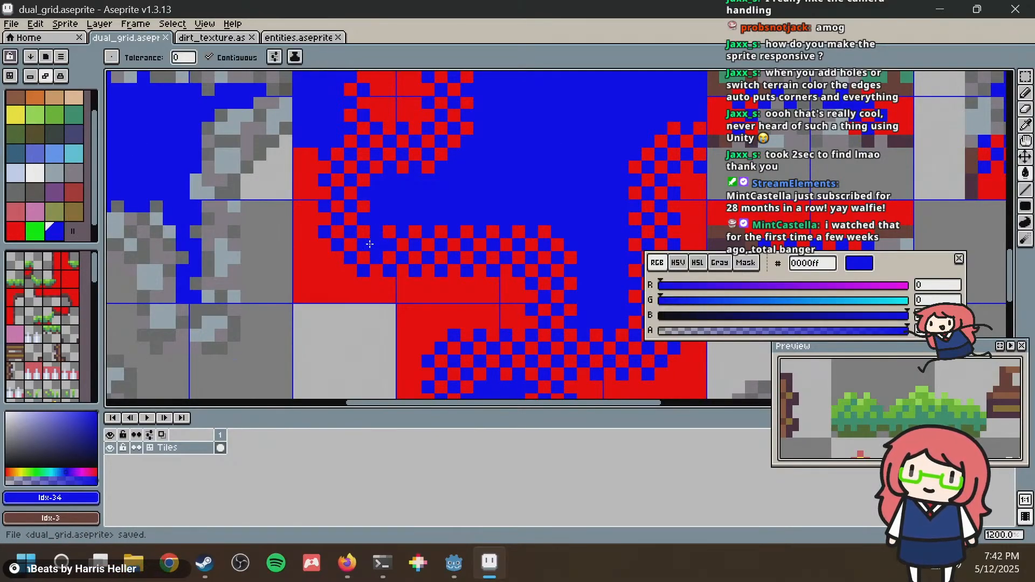
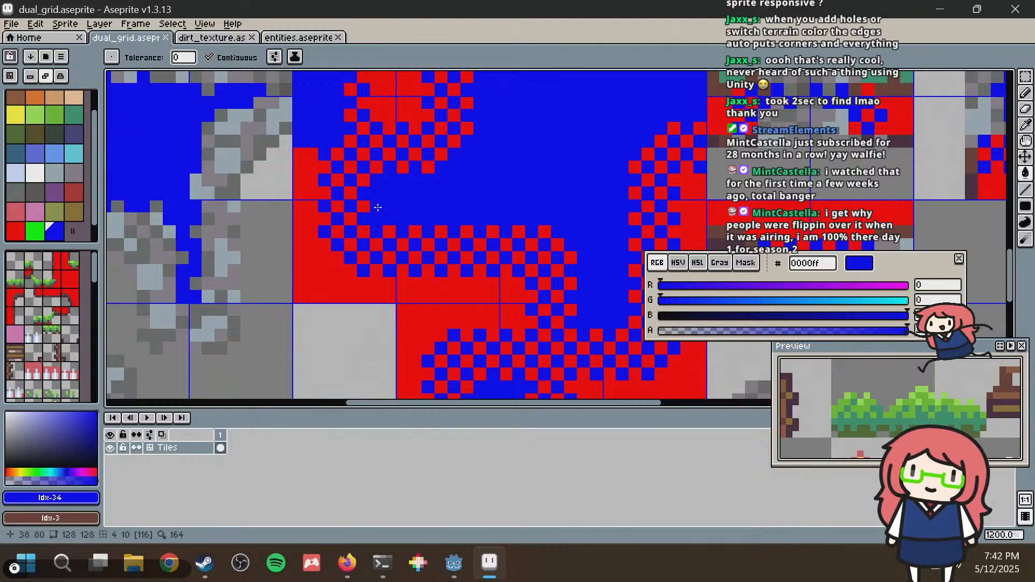
key("ctrl+s")
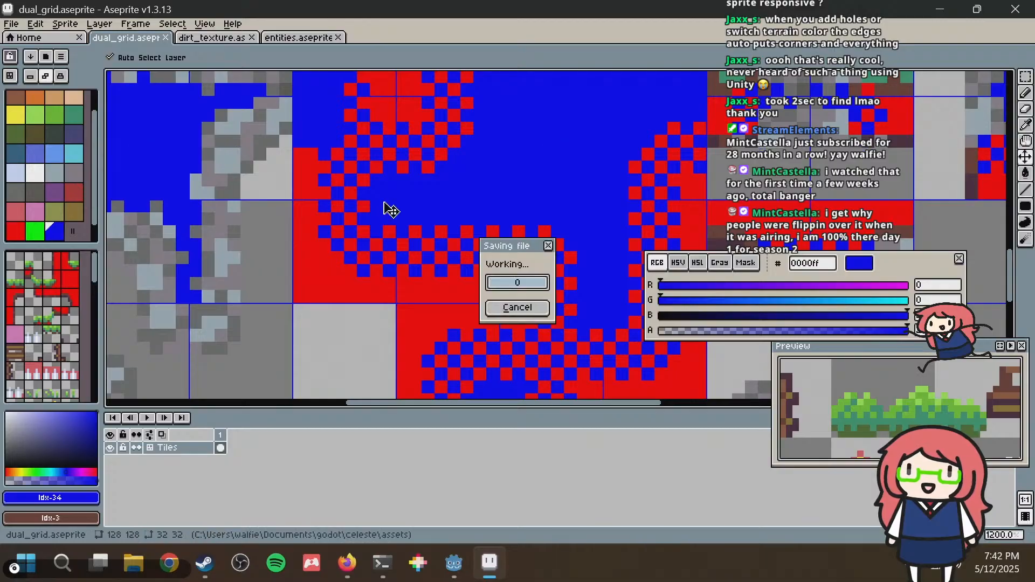
key("Return")
Sample the red ff0000 and paint one red pixel on the inner dither edge of tile 109 with a 1 px pencil.
middle_click_drag(412, 146, 423, 195)
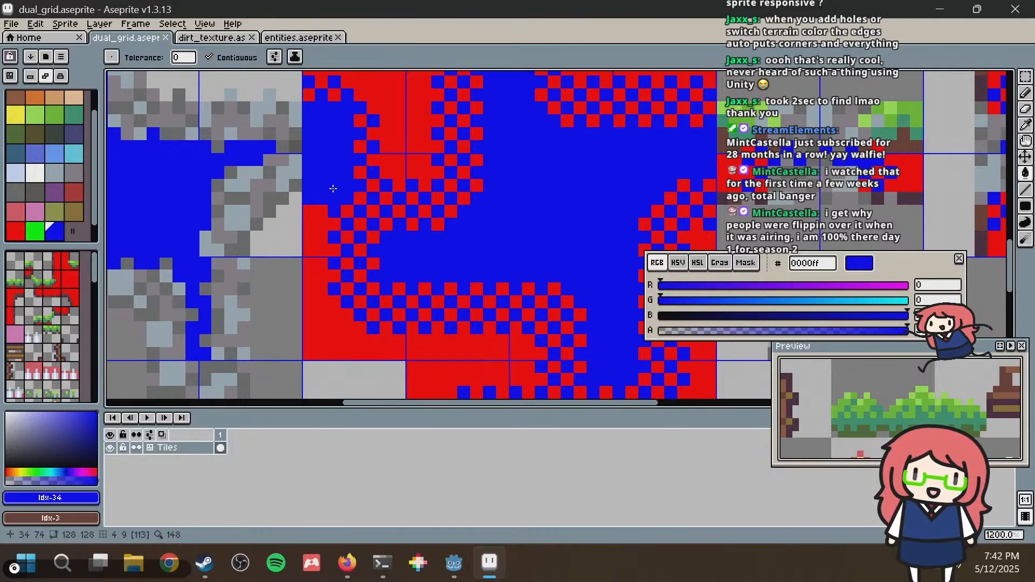
middle_click_drag(364, 158, 387, 230)
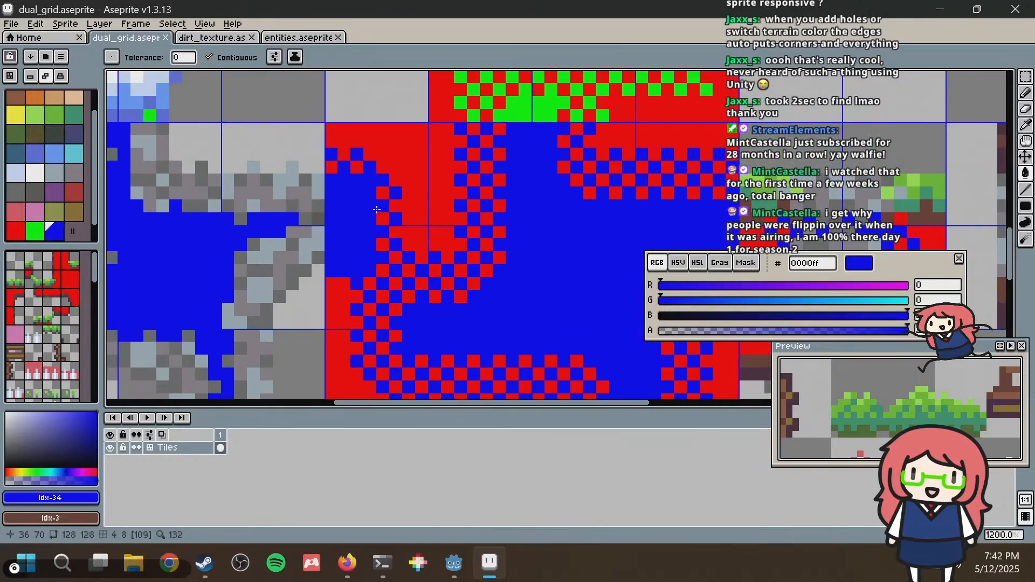
scroll(376, 210, "up", 2)
left_click(342, 123, "alt")
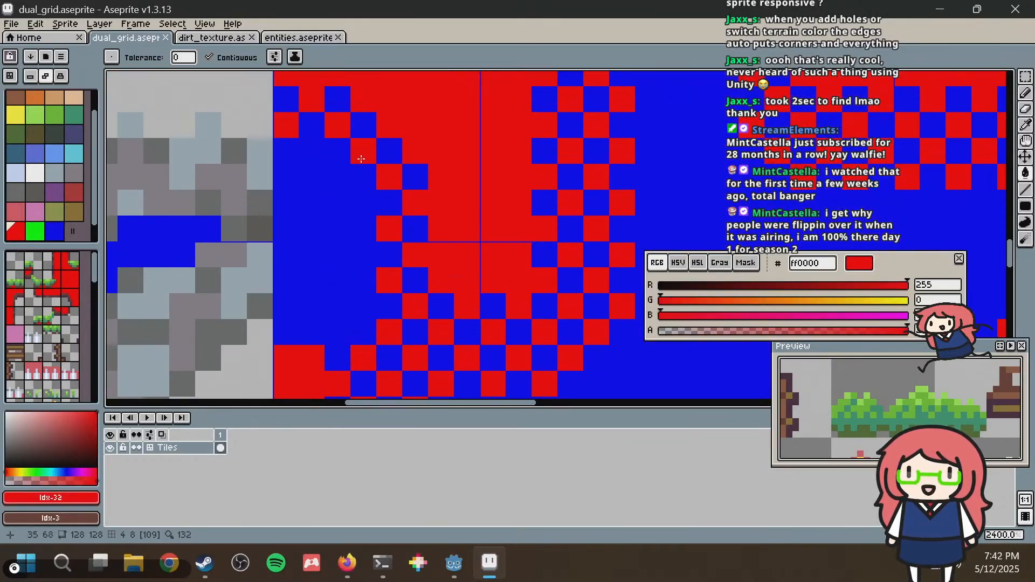
left_click(366, 216)
key("ctrl+z")
key("b")
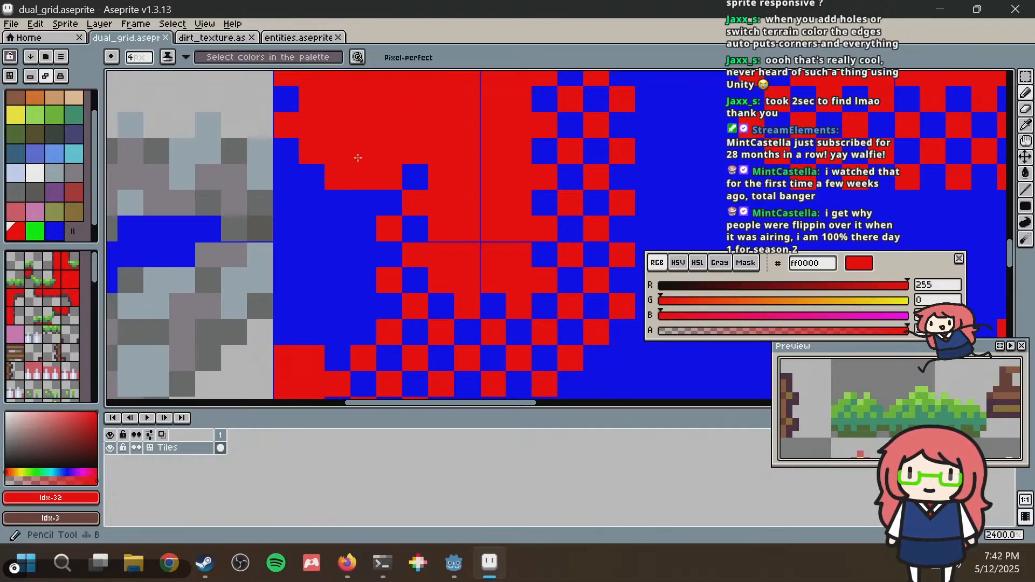
key("ctrl+z")
left_click(152, 58)
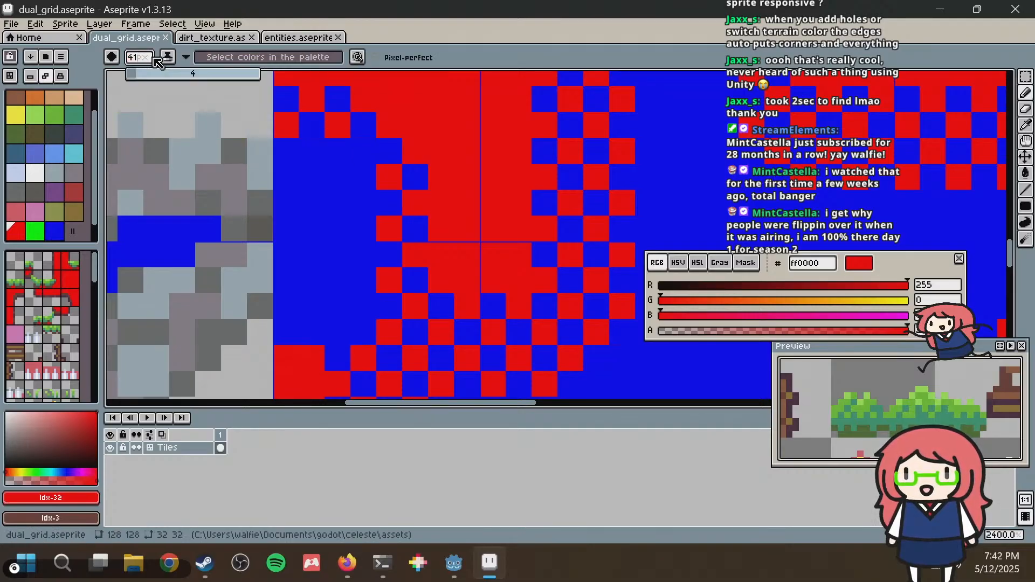
key("BackSpace")
left_click(352, 141)
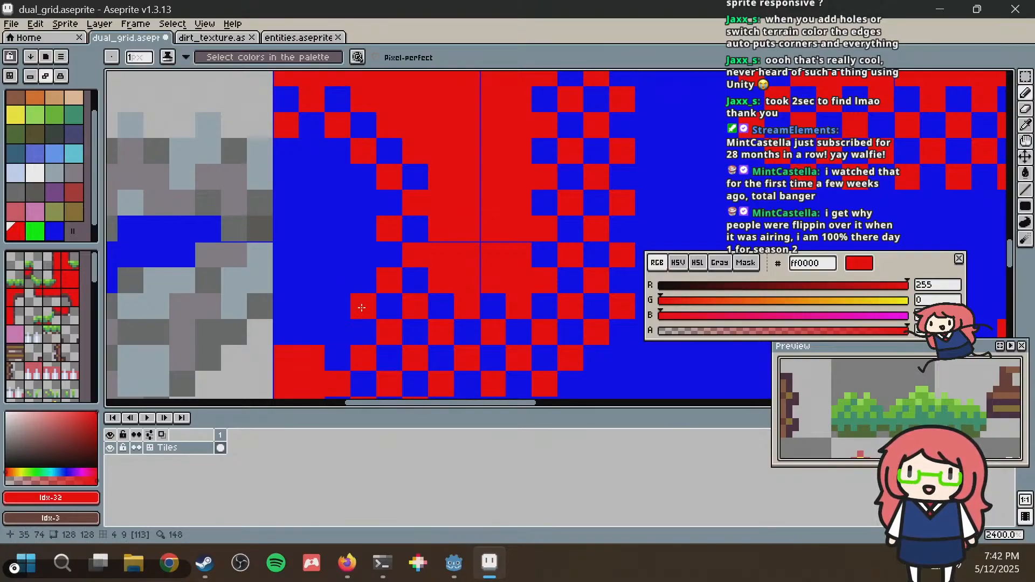
Try a second red pixel lower on the same dither edge, undo it, and save dual_grid.aseprite.
left_click(361, 306)
scroll(546, 252, "down", 5)
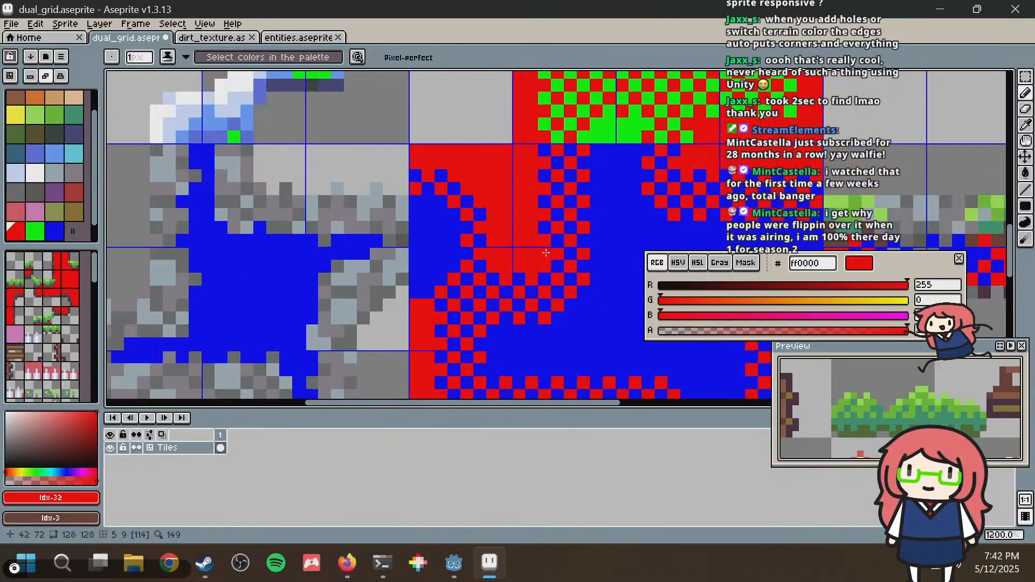
key("ctrl+z")
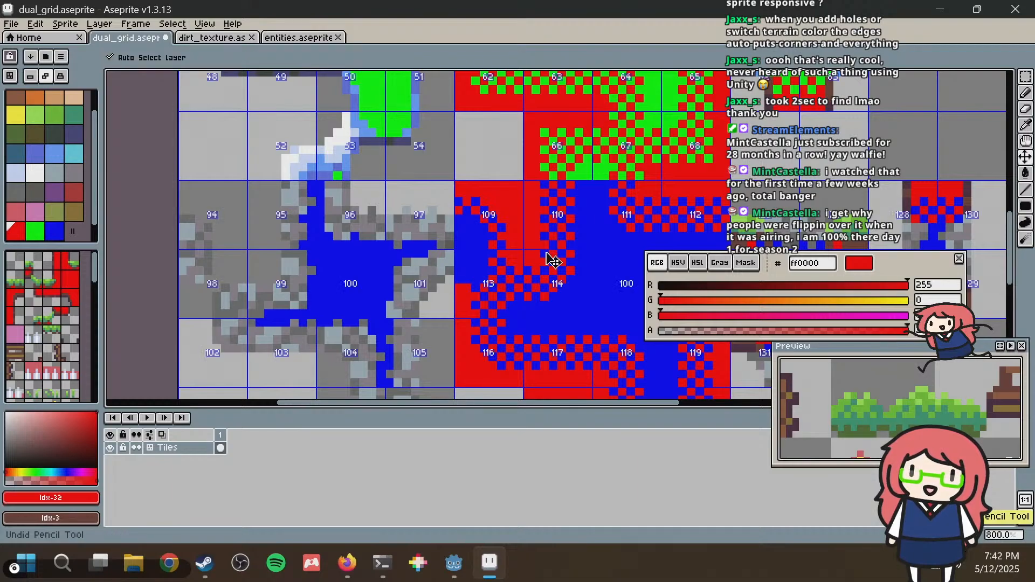
key("ctrl+s")
Examine the red and blue dither corners in the sprite and compare them with the dirt-to-rock border in Godot.
scroll(539, 270, "up", 5)
scroll(496, 273, "down", 5)
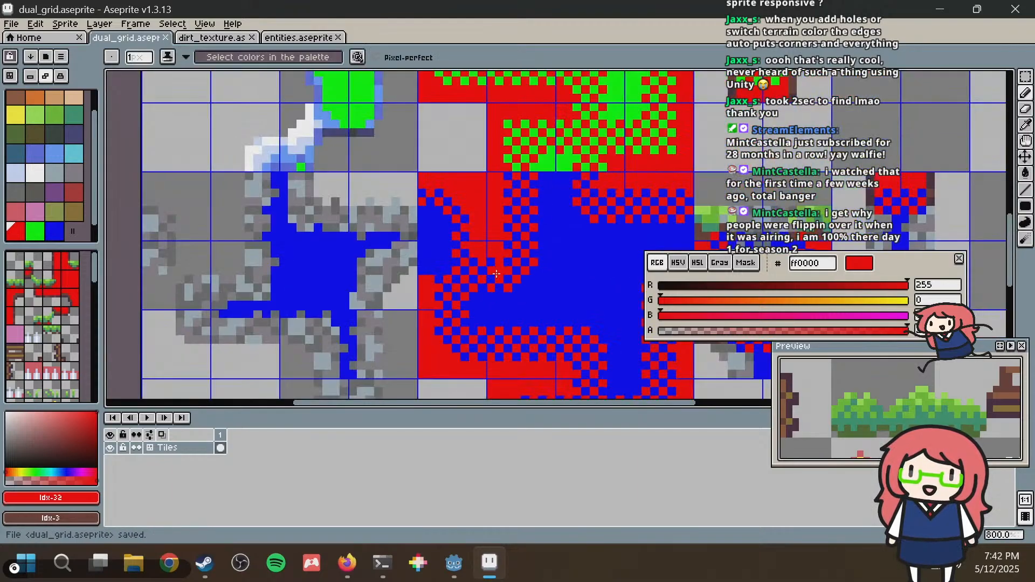
scroll(496, 273, "up", 5)
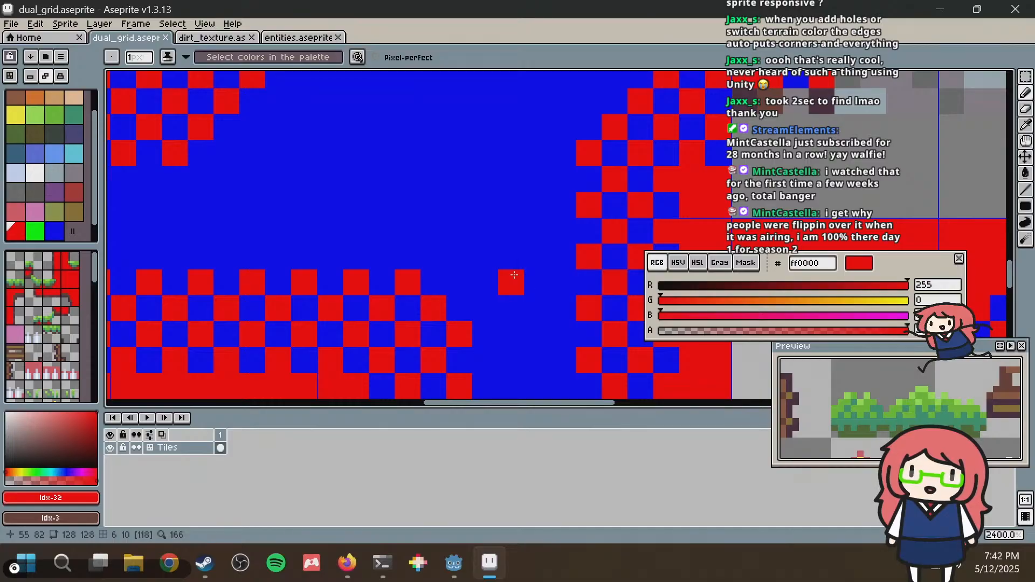
key("alt+Tab")
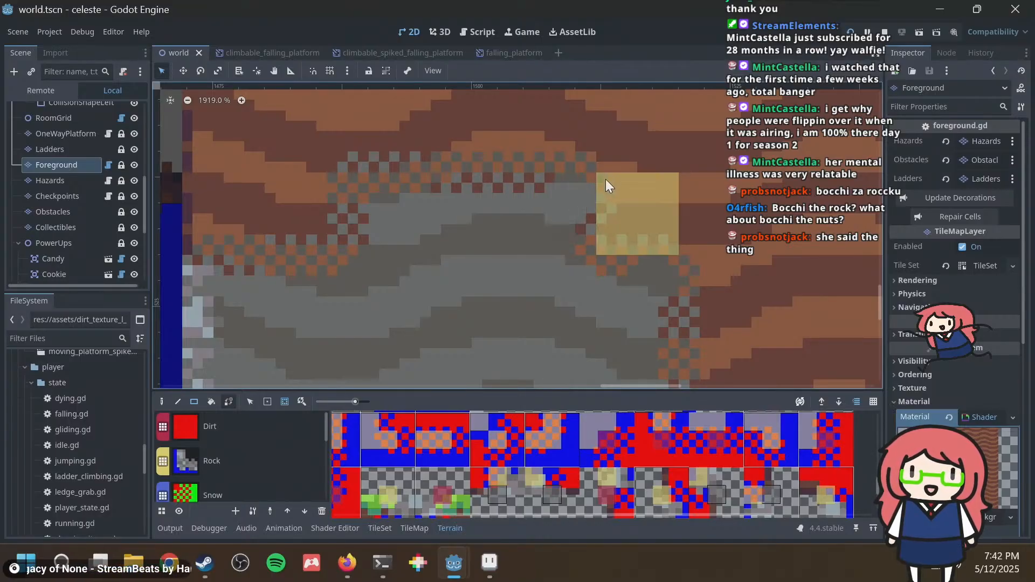
key("alt+Tab")
scroll(410, 181, "down", 3)
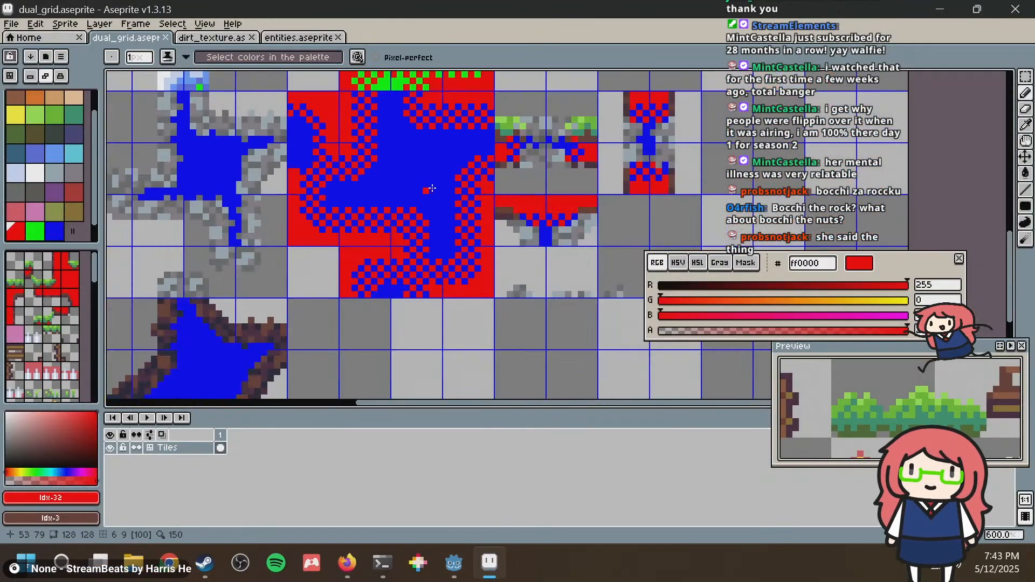
middle_click_drag(429, 189, 471, 220)
scroll(473, 198, "up", 2)
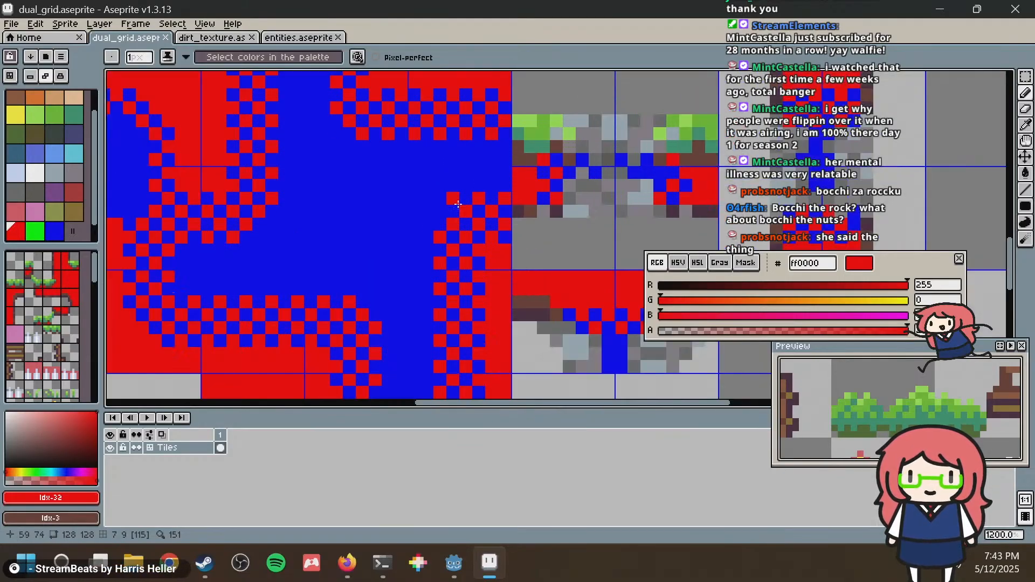
middle_click_drag(477, 147, 513, 208)
Switch to Godot and extend the grey rock area one cell sideways into the dirt at the stepped corner on the Foreground layer.
key("alt+Tab")
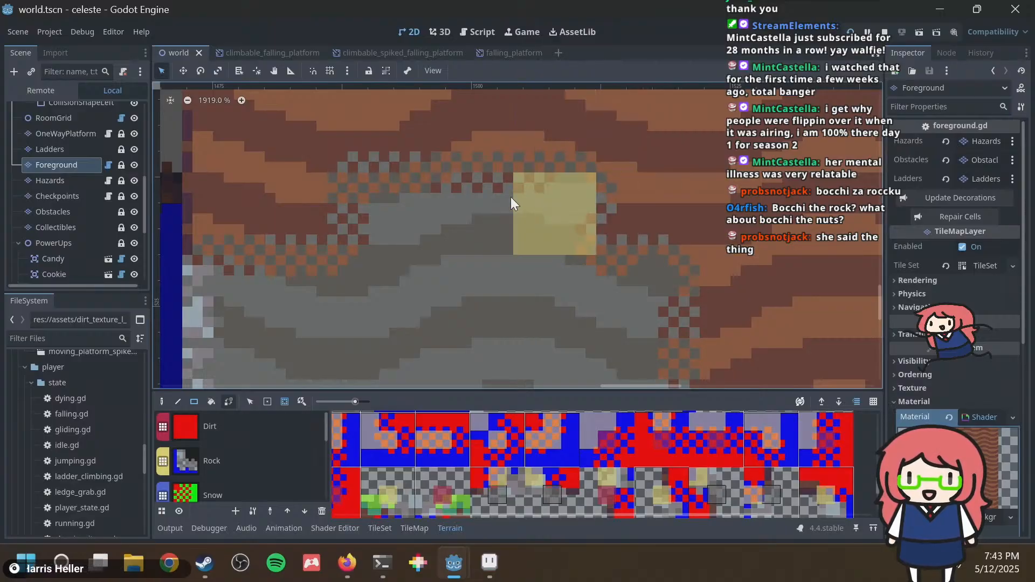
left_click_drag(536, 193, 628, 185)
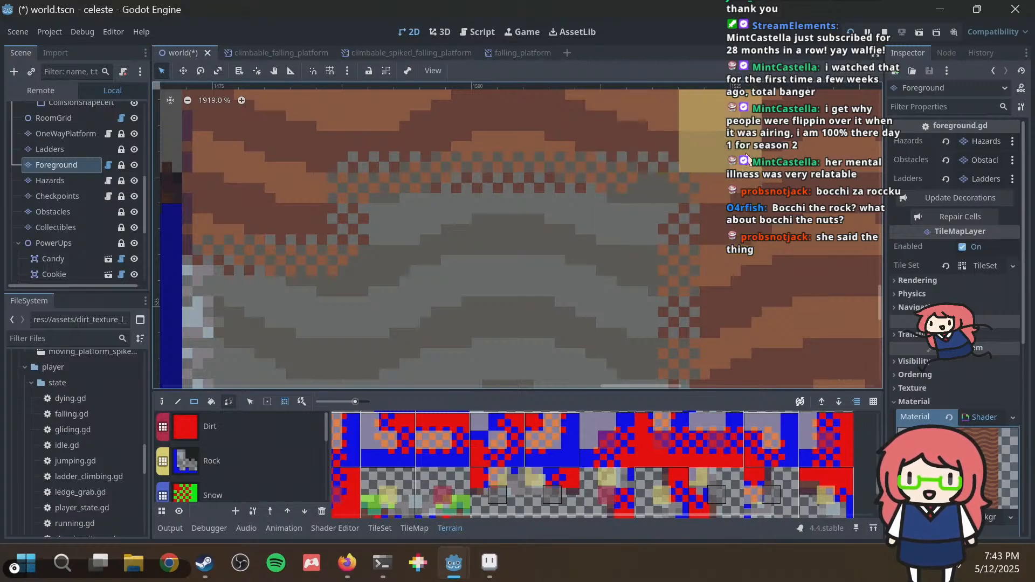
Switch back to Aseprite and draw a short diagonal line of red pixels along the outer dither corner of the lowest-left red tile.
key("alt+Tab")
middle_click_drag(483, 262, 522, 181)
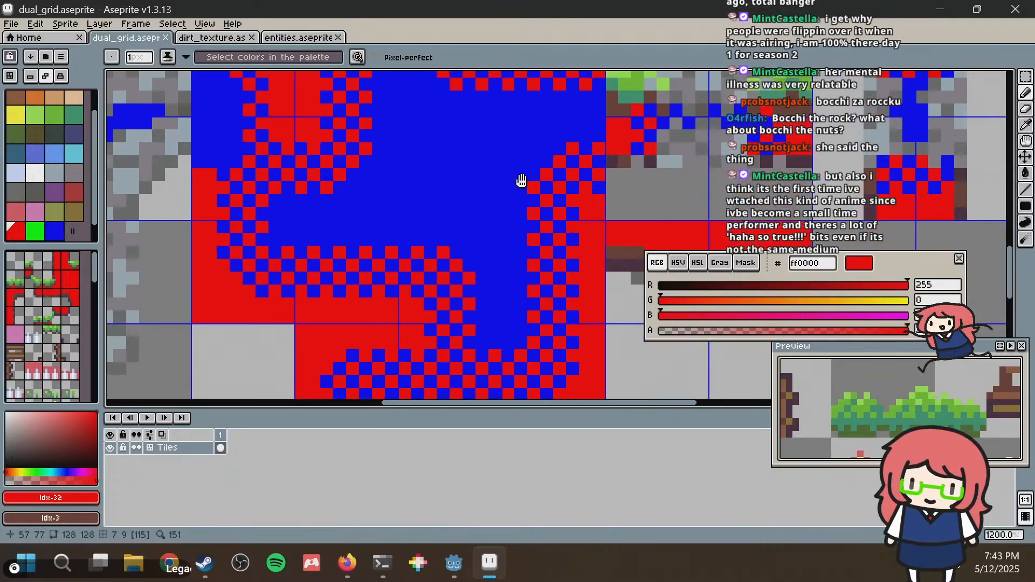
scroll(517, 199, "down", 3)
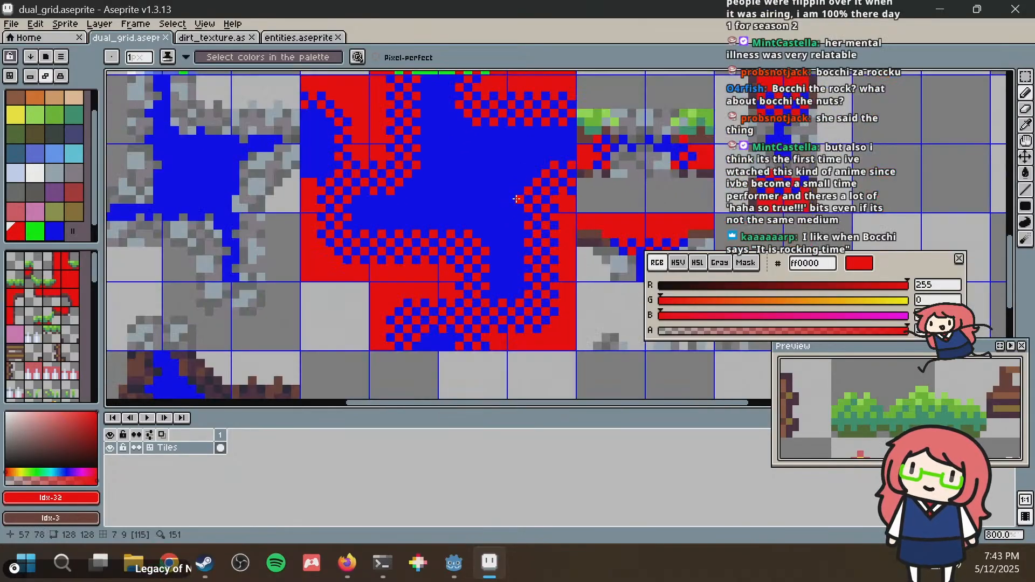
scroll(411, 290, "up", 5)
middle_click_drag(411, 290, 482, 172)
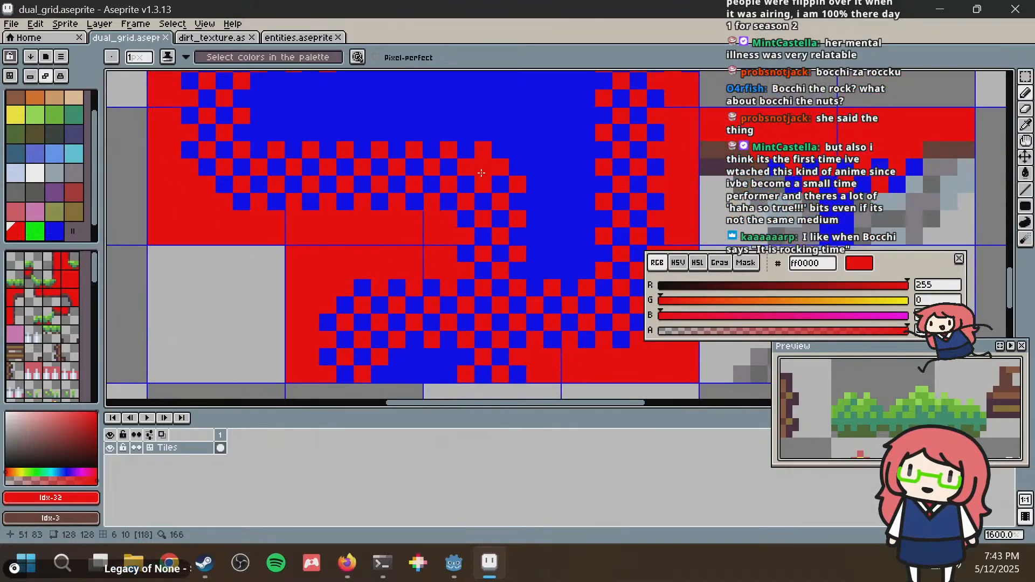
left_click(328, 322)
left_click(362, 287, "shift")
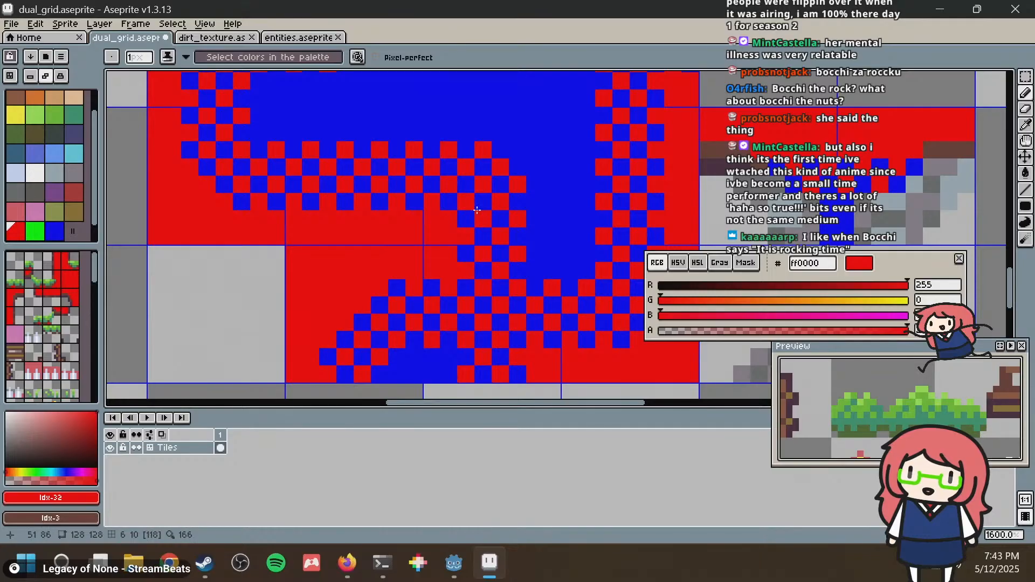
Replace the last red strokes on the lowest-left outer dither corner with red end pixels, save dual_grid.aseprite, and check the border in Godot.
key("ctrl+z")
key("ctrl+z")
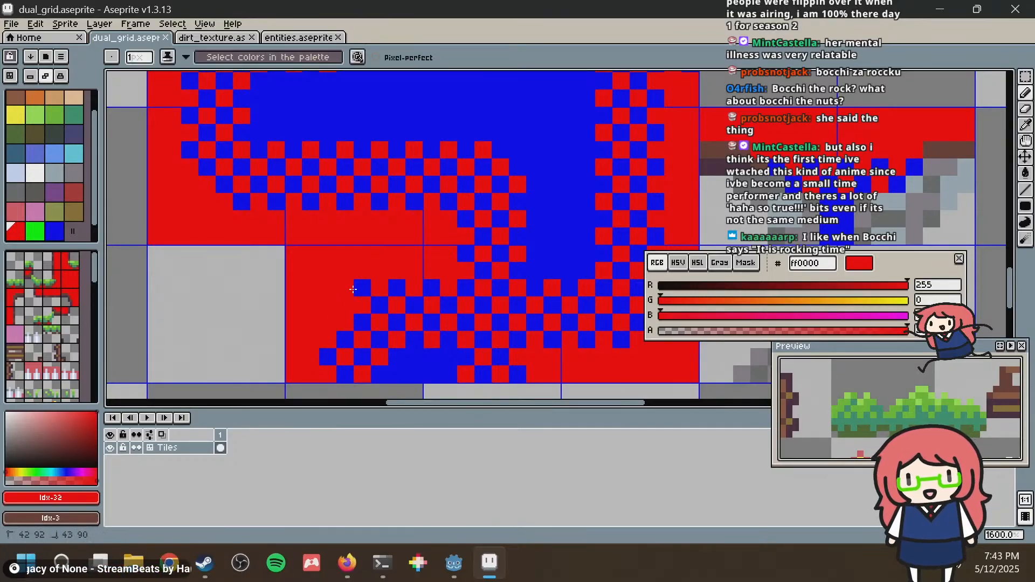
left_click(355, 288)
key("ctrl+s")
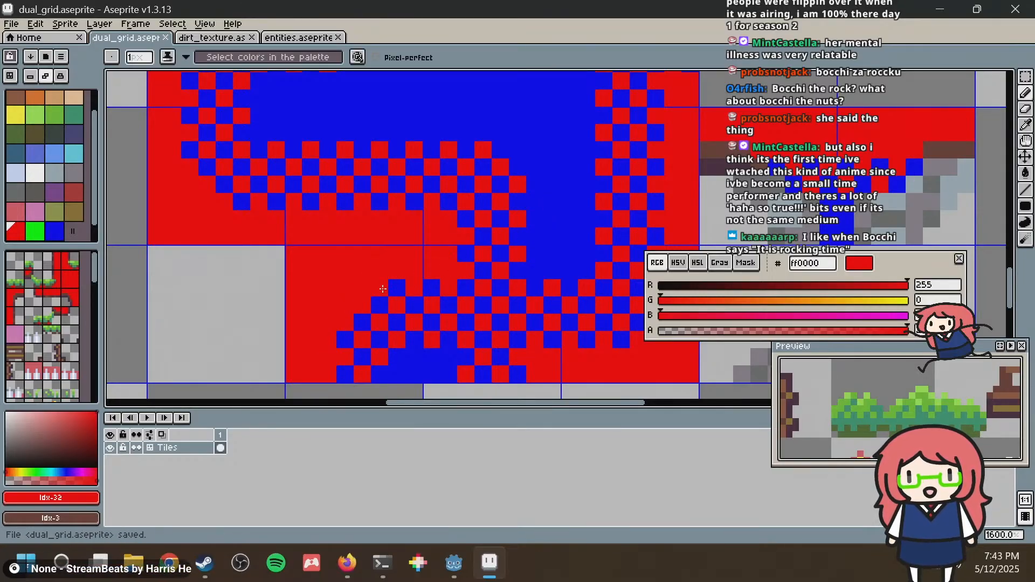
key("1")
key("4")
key("alt+Tab")
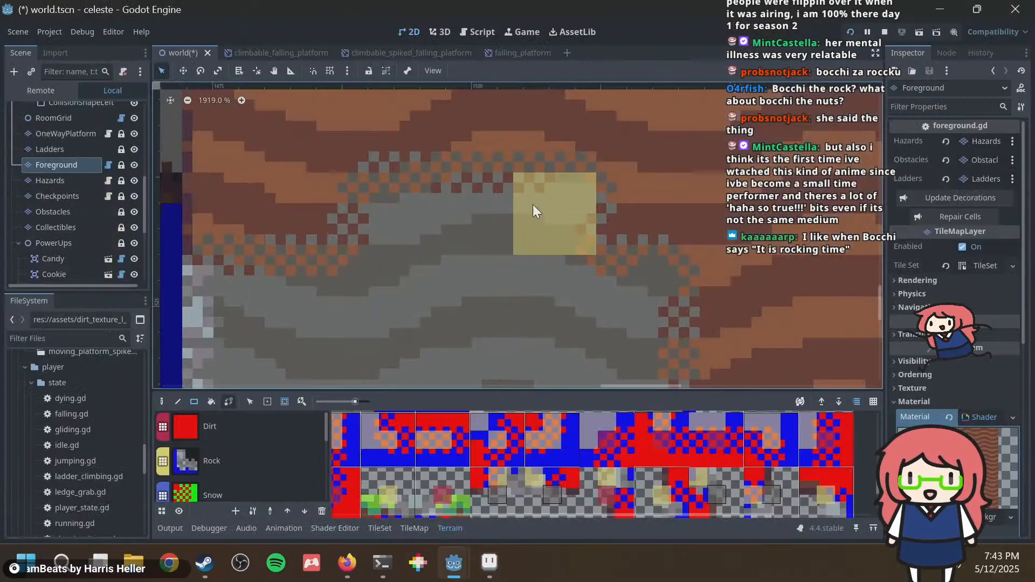
scroll(532, 205, "down", 1)
Switch back to Aseprite, paint red pixels diagonally along the upper-left dither corner of tile 113, and save dual_grid.aseprite.
key("alt+Tab")
middle_click_drag(359, 261, 506, 174)
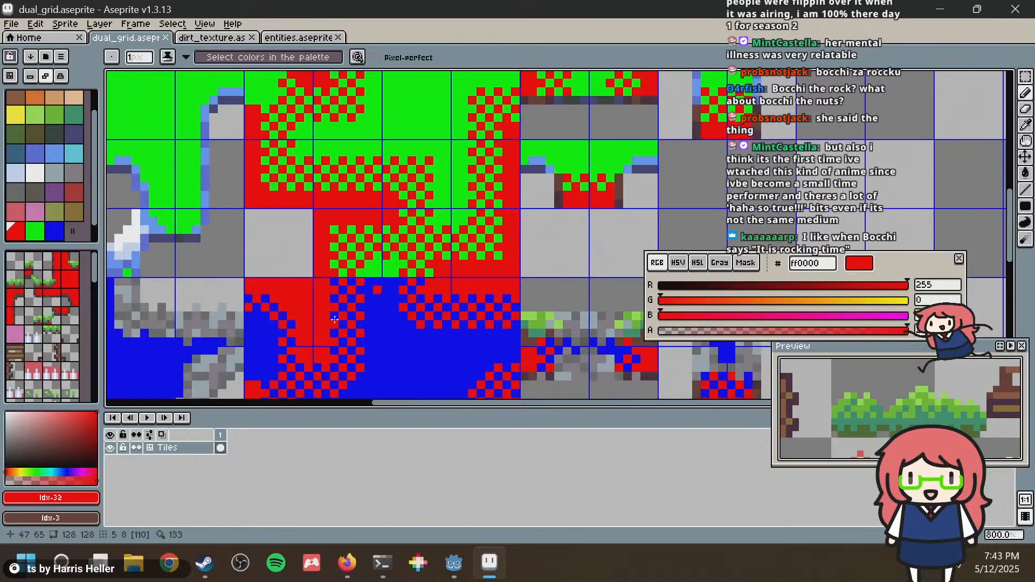
scroll(310, 318, "up", 1)
middle_click_drag(310, 318, 419, 246)
key("i")
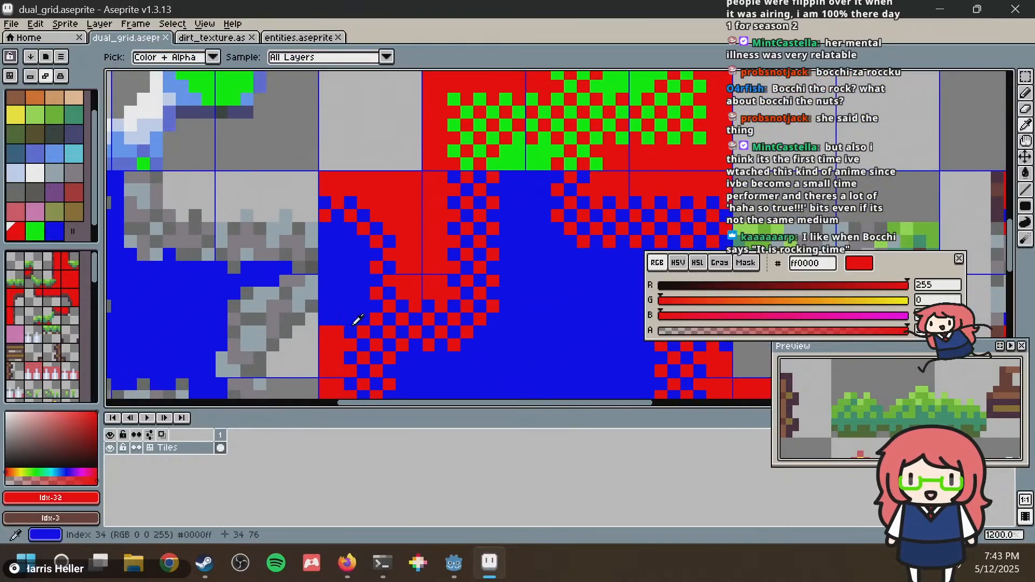
key("b")
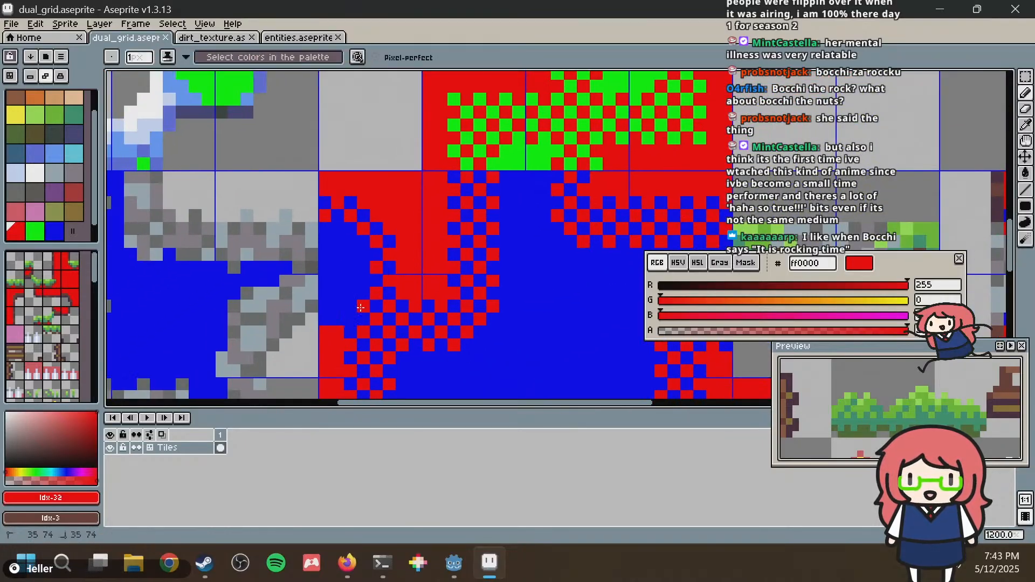
middle_click_drag(470, 246, 470, 199)
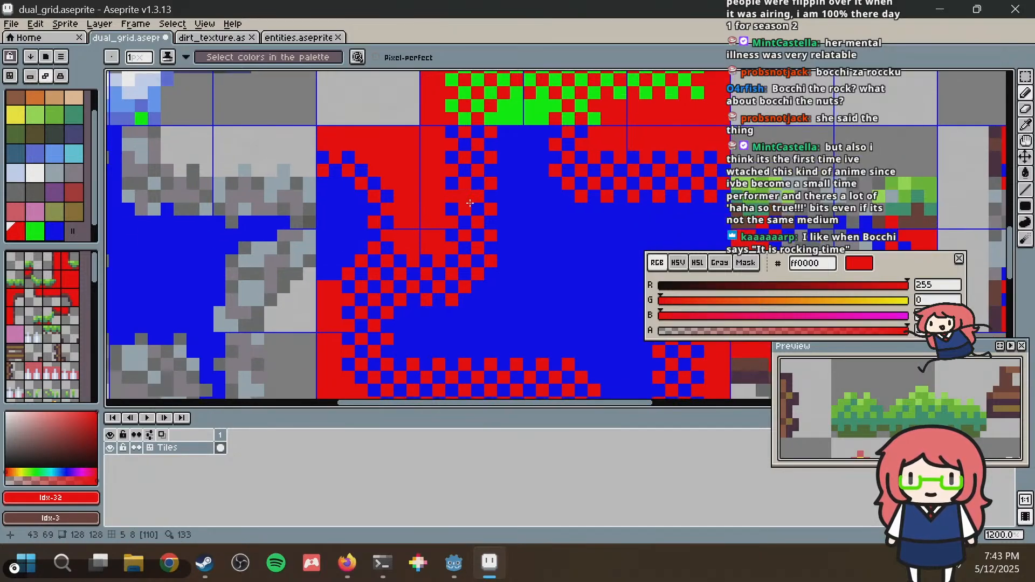
middle_click_drag(530, 272, 476, 191)
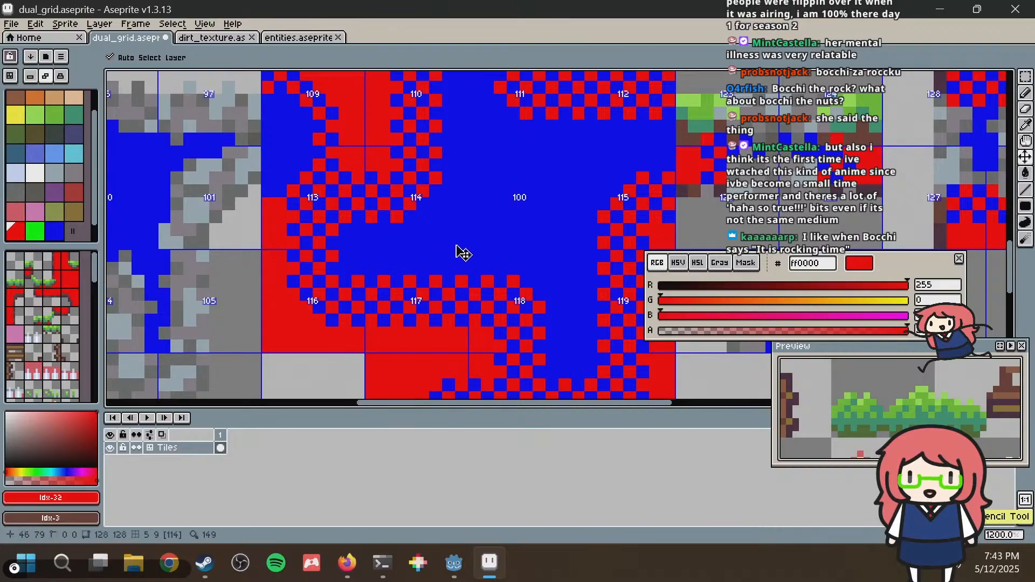
scroll(547, 239, "down", 2)
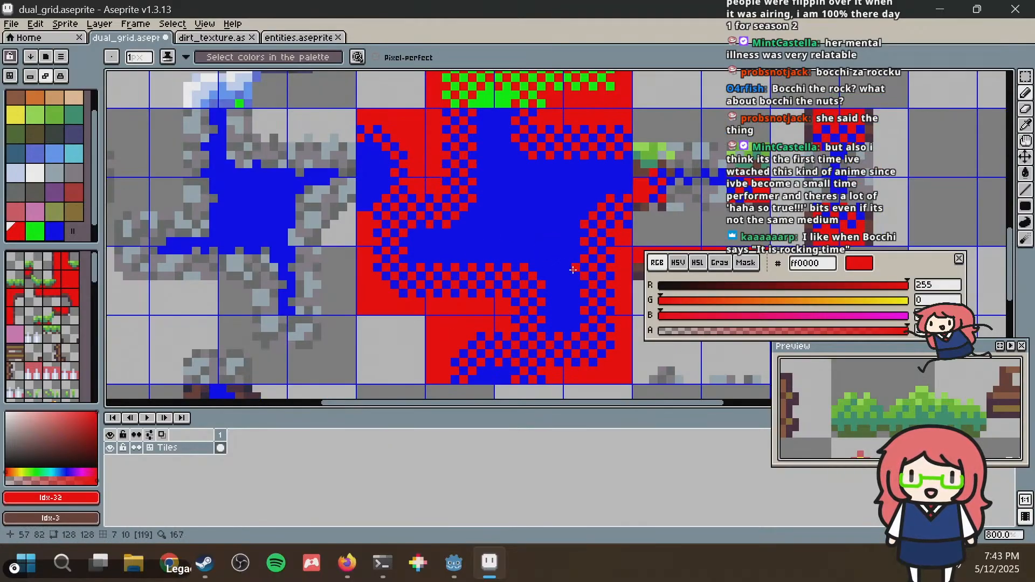
key("ctrl+s")
Compare the dirt-to-rock corners of the raised rock area in Godot with the matching red and blue dither corners in Aseprite.
key("alt+Tab")
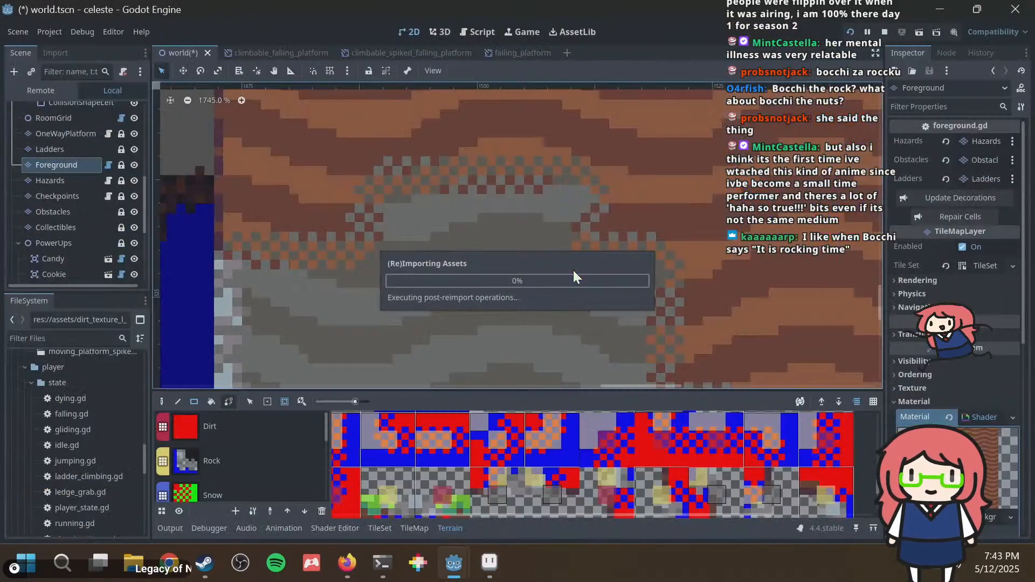
scroll(573, 270, "down", 3)
scroll(573, 270, "up", 5)
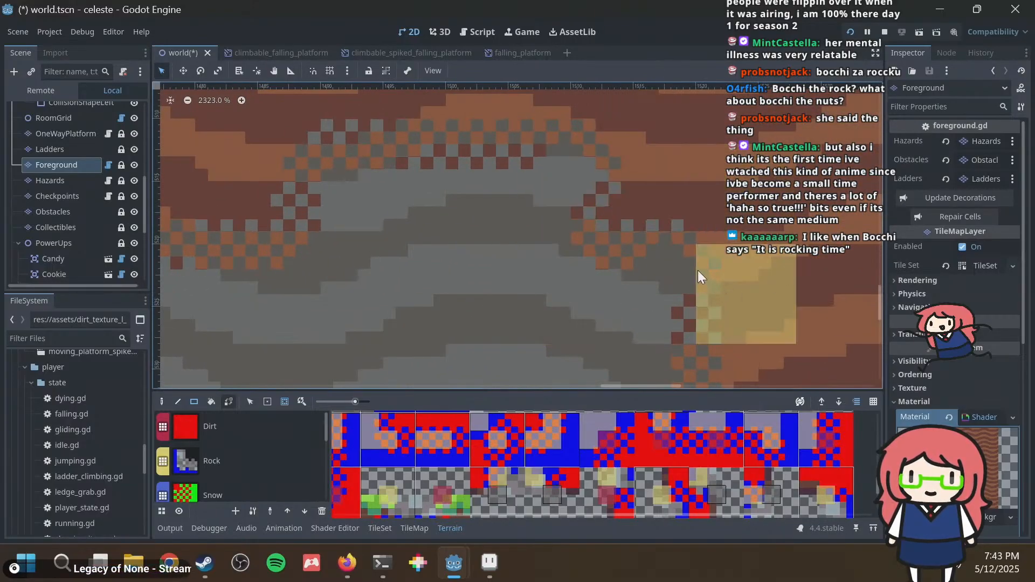
key("alt+Tab")
middle_click_drag(425, 241, 374, 258)
key("alt+Tab")
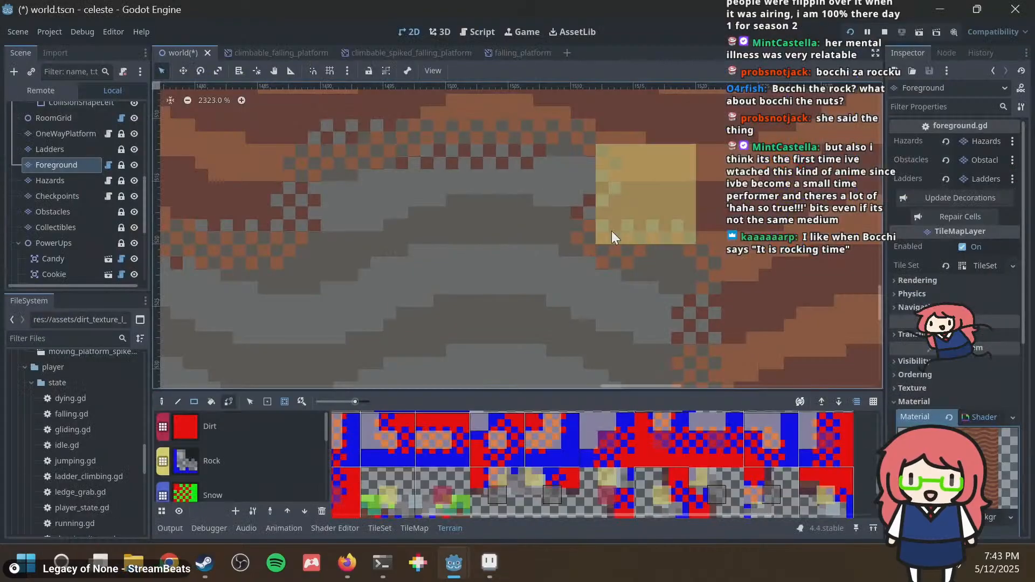
key("alt+Tab")
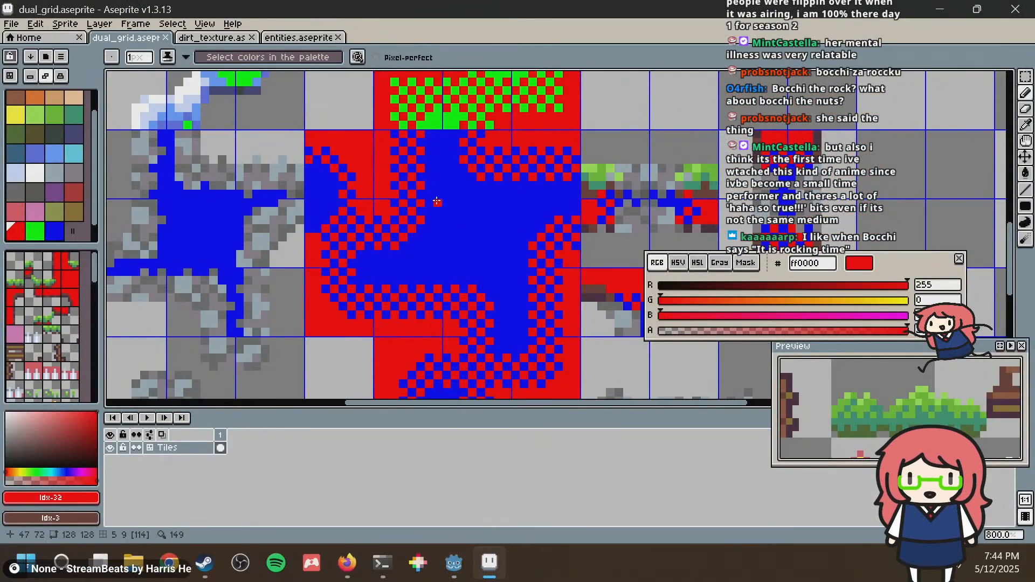
middle_click_drag(437, 201, 393, 208)
middle_click_drag(466, 267, 480, 242)
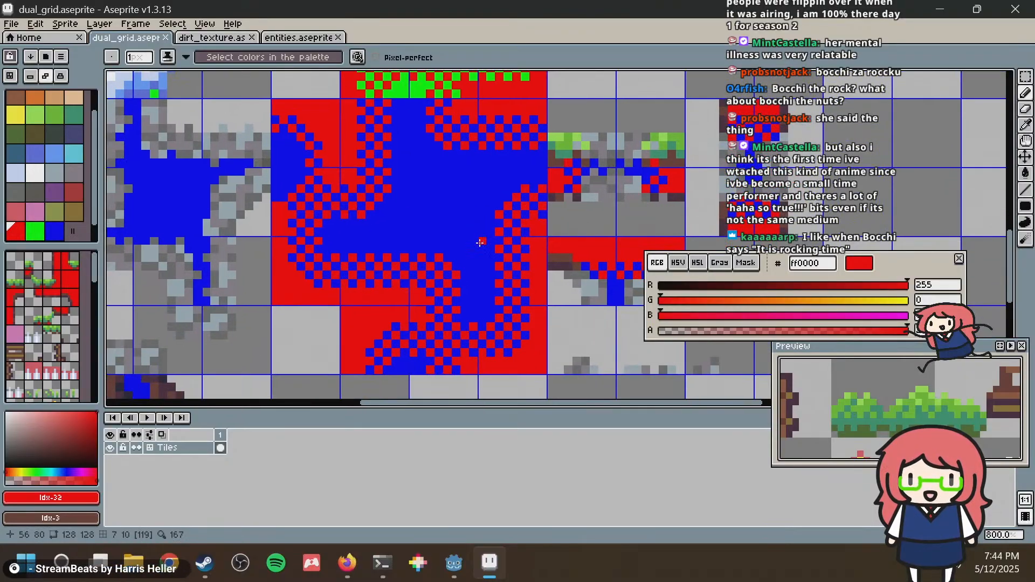
middle_click_drag(405, 189, 415, 248)
key("alt+Tab")
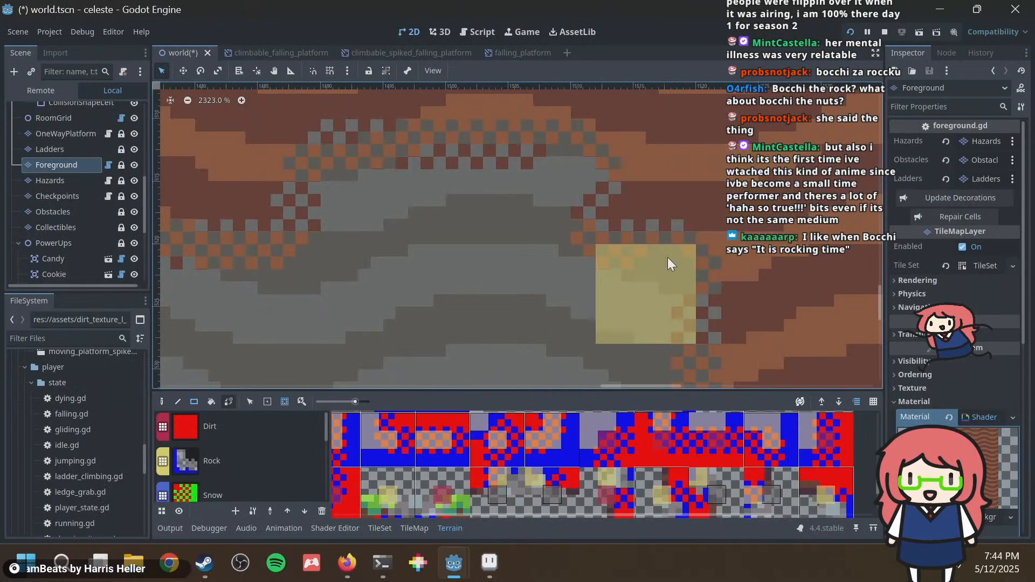
key("alt+Tab")
scroll(262, 207, "up", 2)
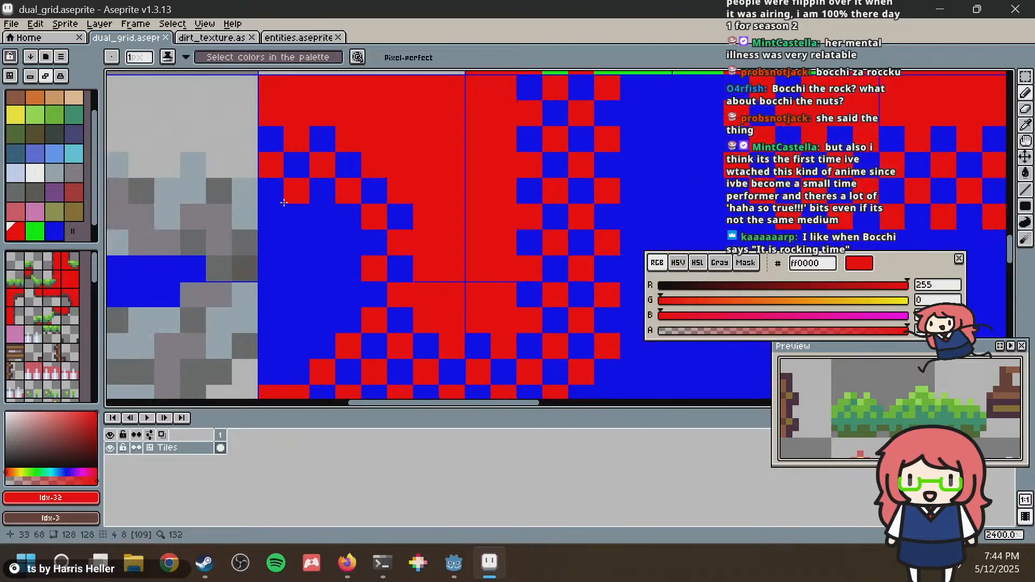
key("alt+Tab")
key("alt+Tab")
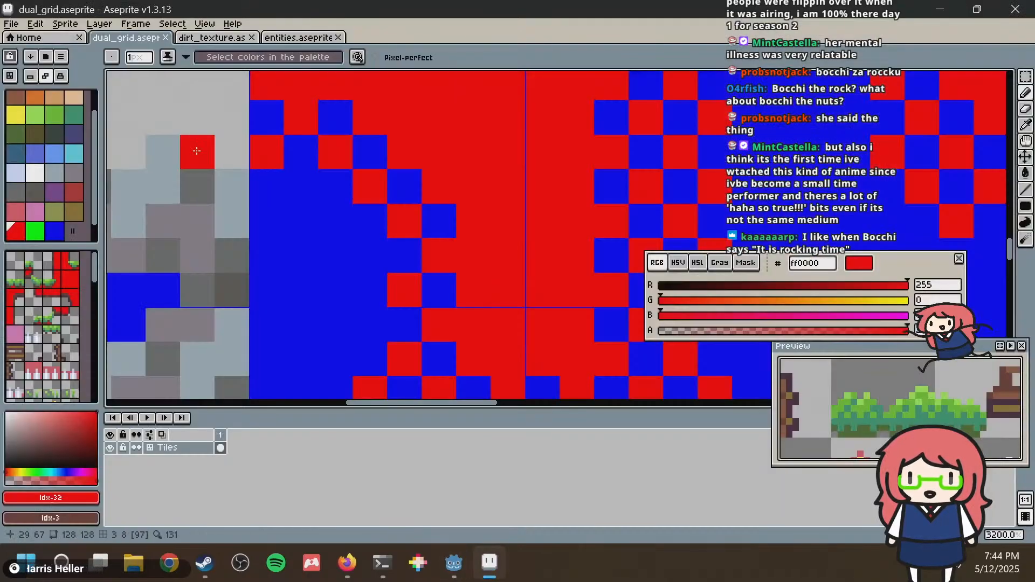
Draw a short diagonal of red pixels along the inner side of tile 109's dither corner and save dual_grid.aseprite.
left_click_drag(310, 197, 370, 250)
key("ctrl+s")
key("alt+Tab")
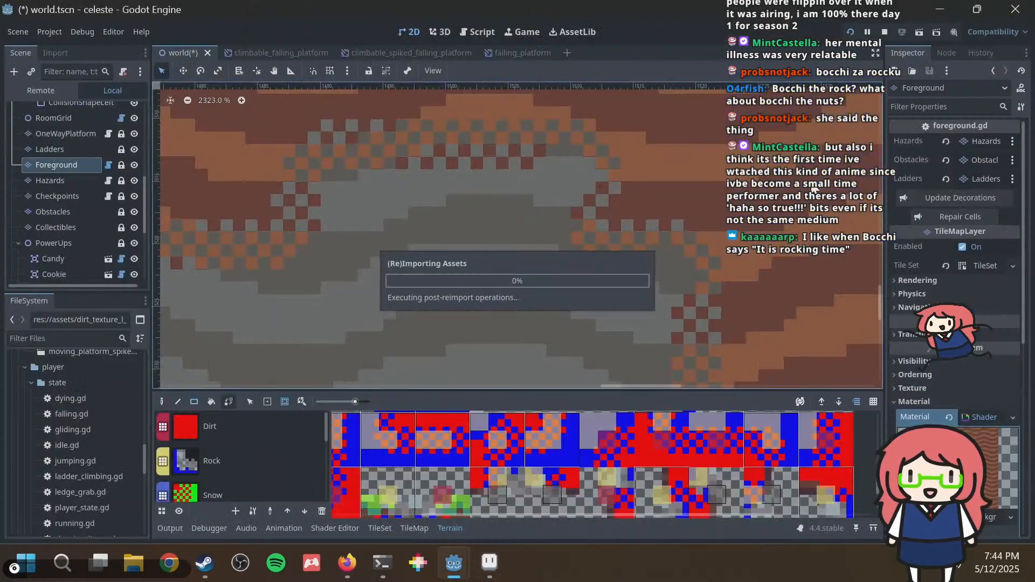
key("alt+Tab")
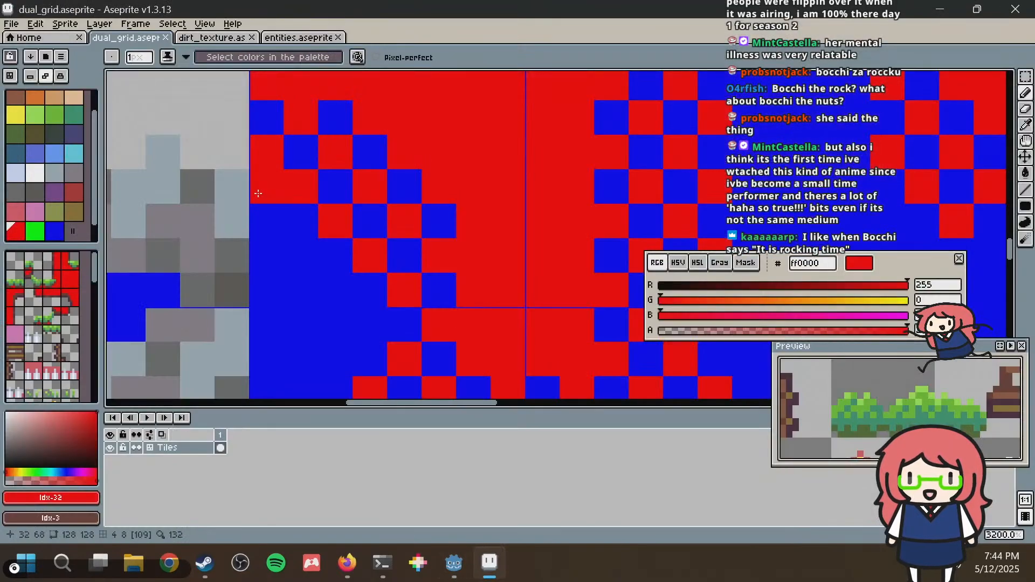
left_click(265, 218)
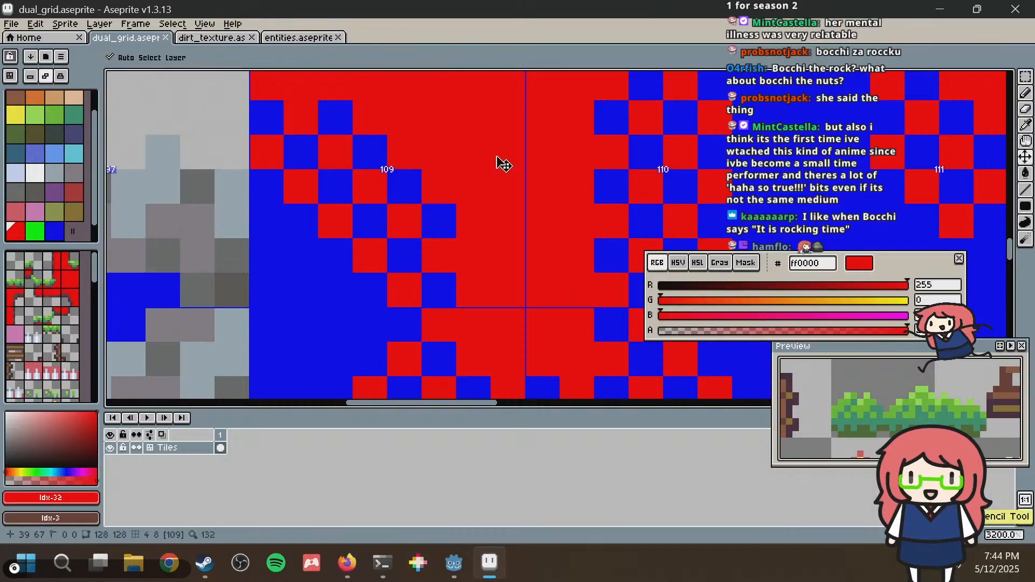
key("ctrl+s")
Switch to Godot, look over the terrain borders in the world map, and test-run the game through the grass and cave rooms.
key("alt+Tab")
scroll(689, 137, "down", 15)
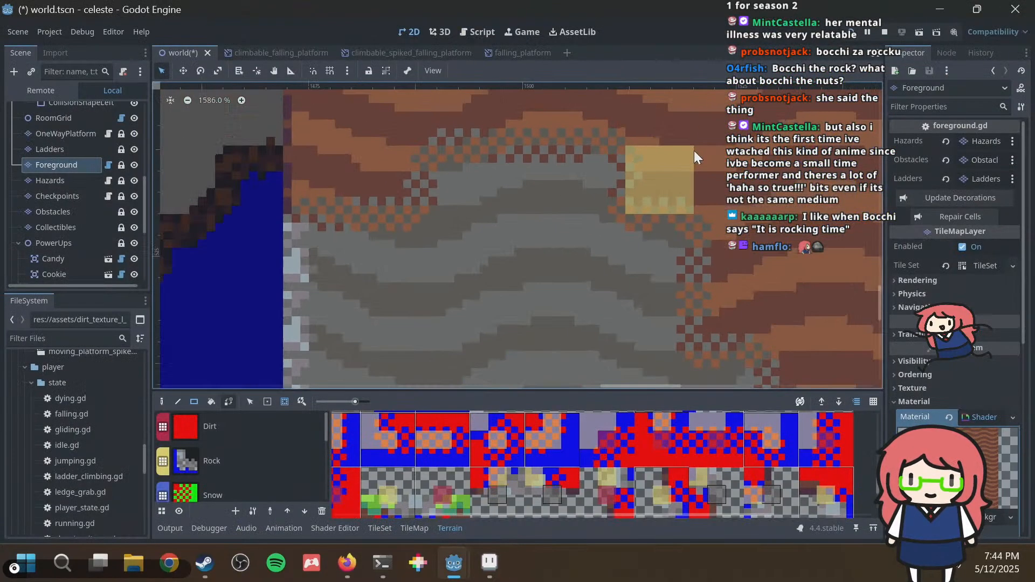
scroll(709, 209, "down", 5)
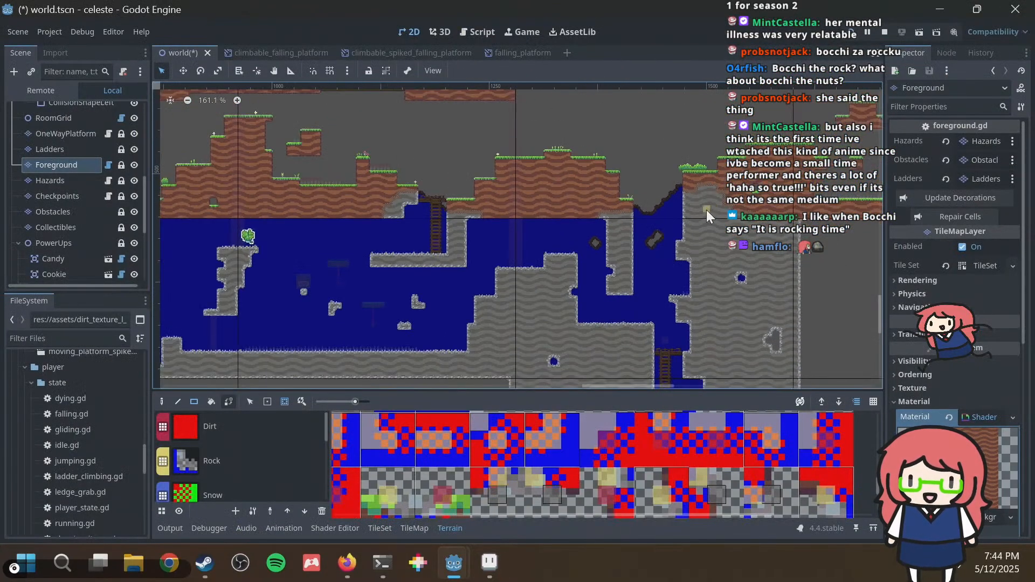
middle_click_drag(704, 209, 603, 154)
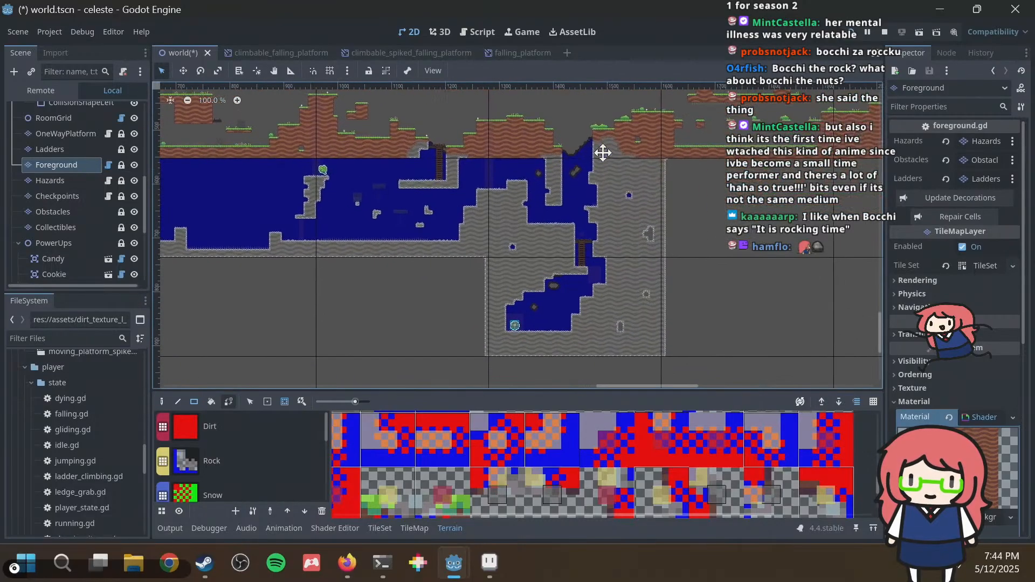
scroll(541, 206, "up", 9)
middle_click_drag(509, 186, 514, 225)
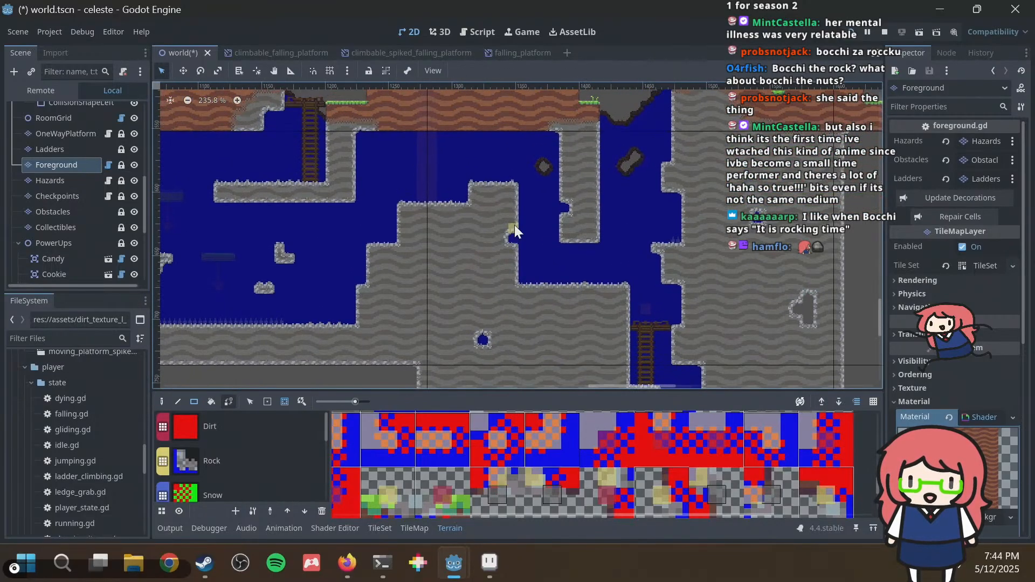
key("F5")
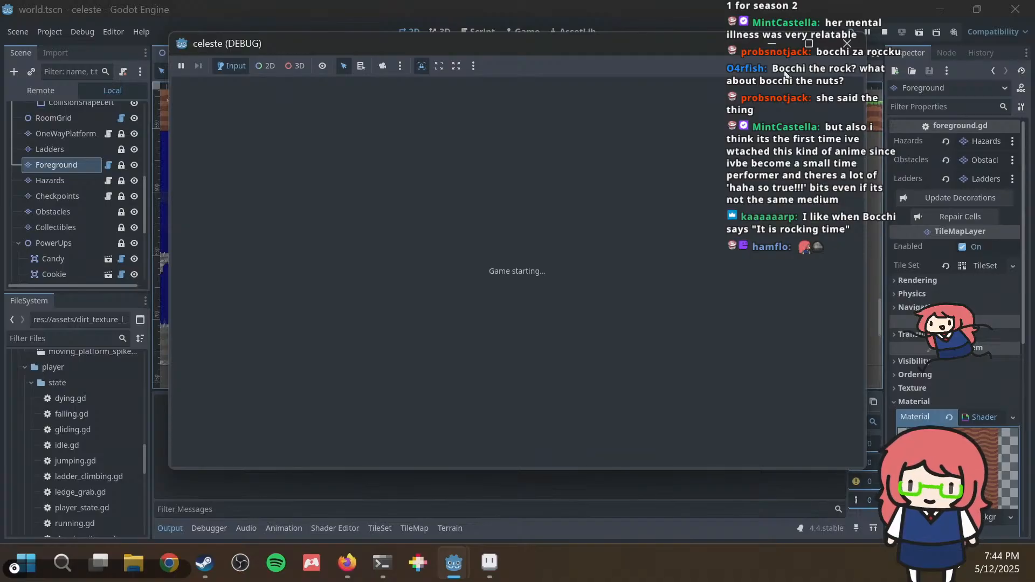
key("Left")
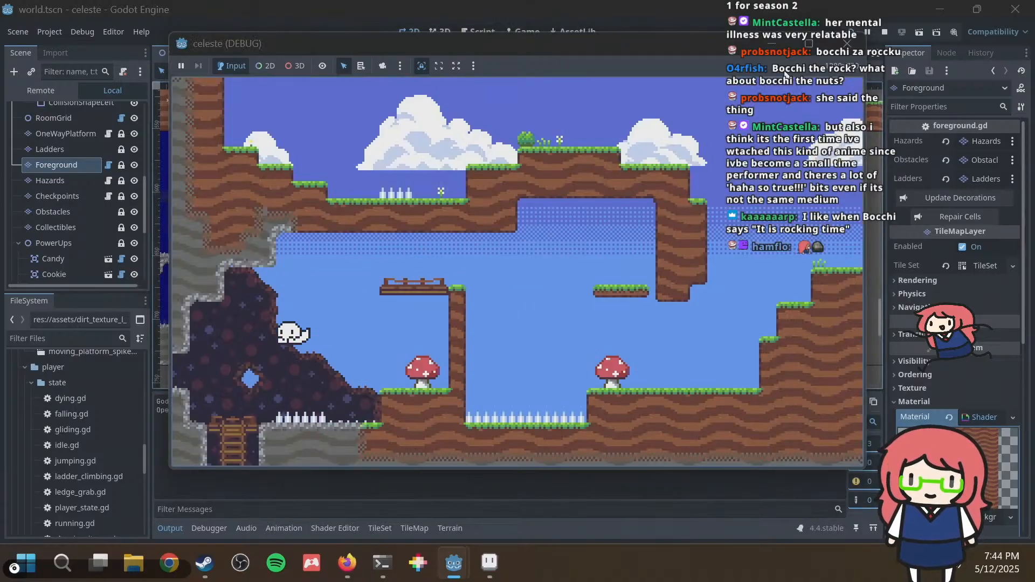
key("Down")
key("Right")
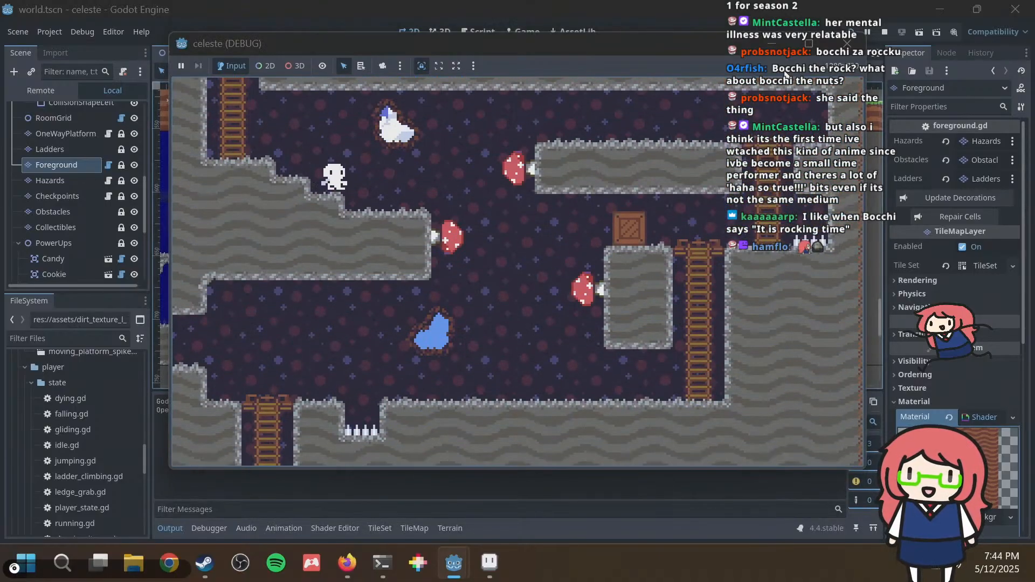
key("Left")
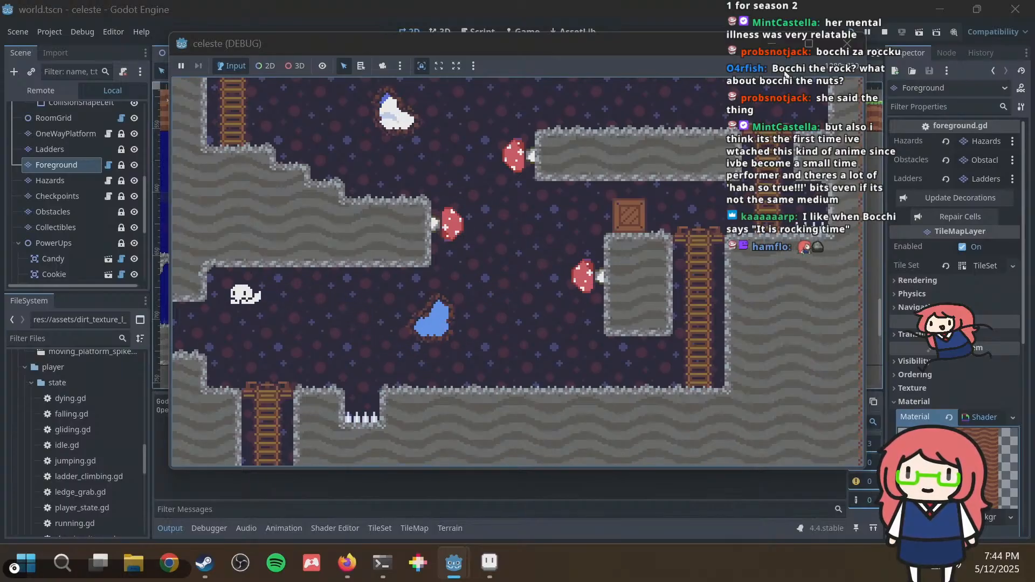
key("Right")
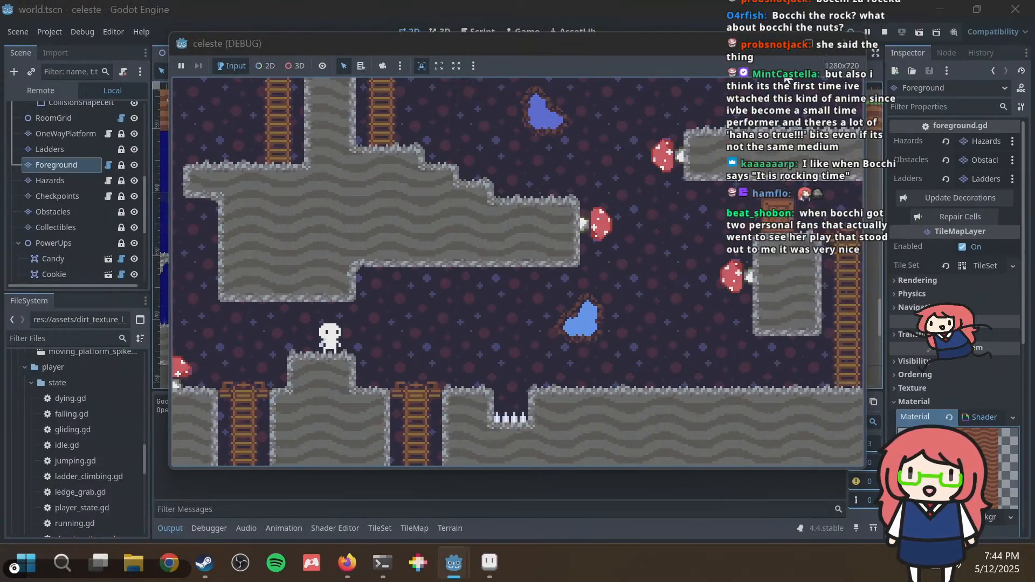
key("F8")
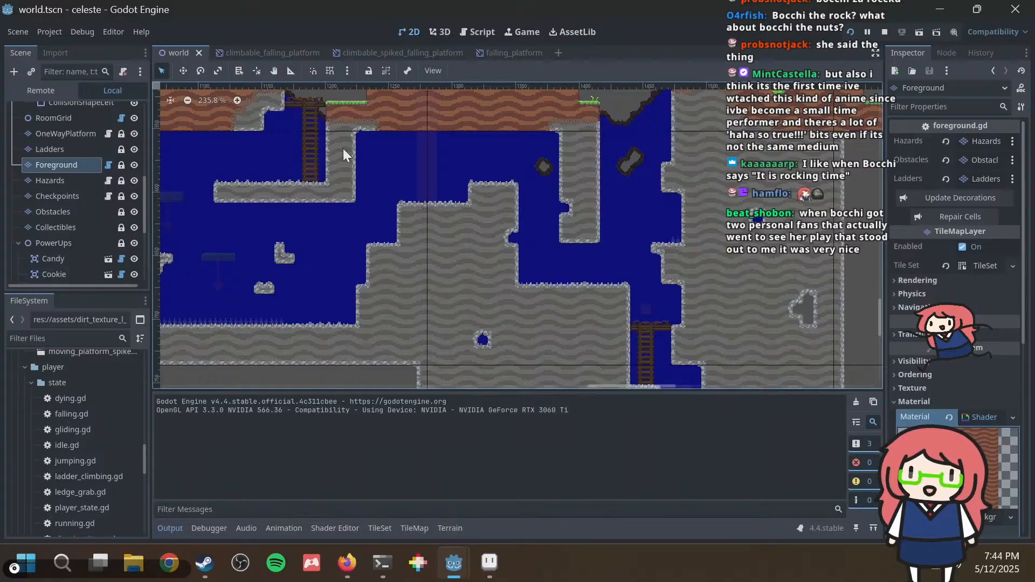
Save the world scene and select the Dirt terrain for painting on the Foreground layer in the lower cave room.
scroll(339, 254, "down", 7)
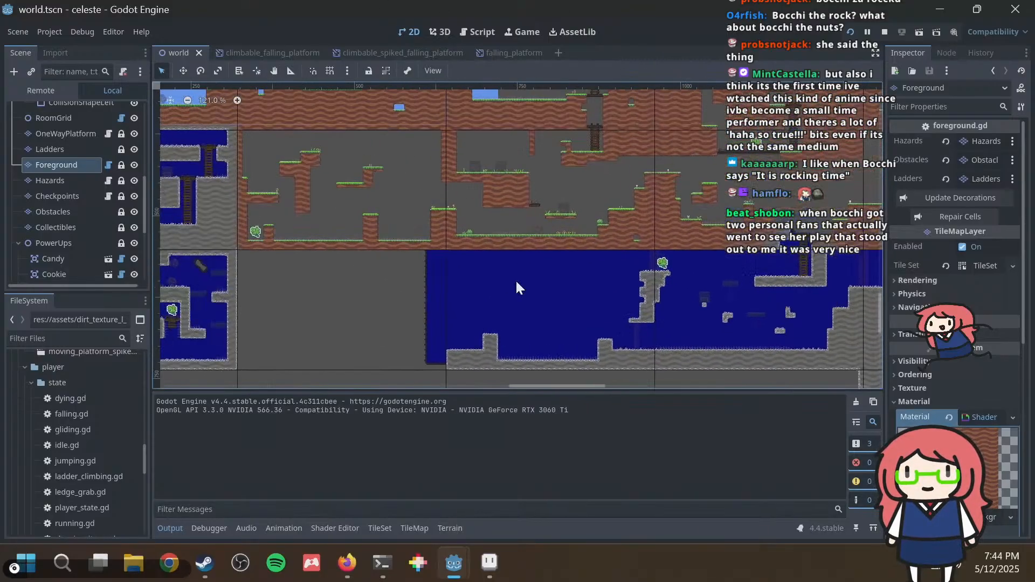
middle_click_drag(515, 279, 501, 235)
scroll(363, 266, "up", 1)
middle_click_drag(363, 265, 600, 212)
key("ctrl+s")
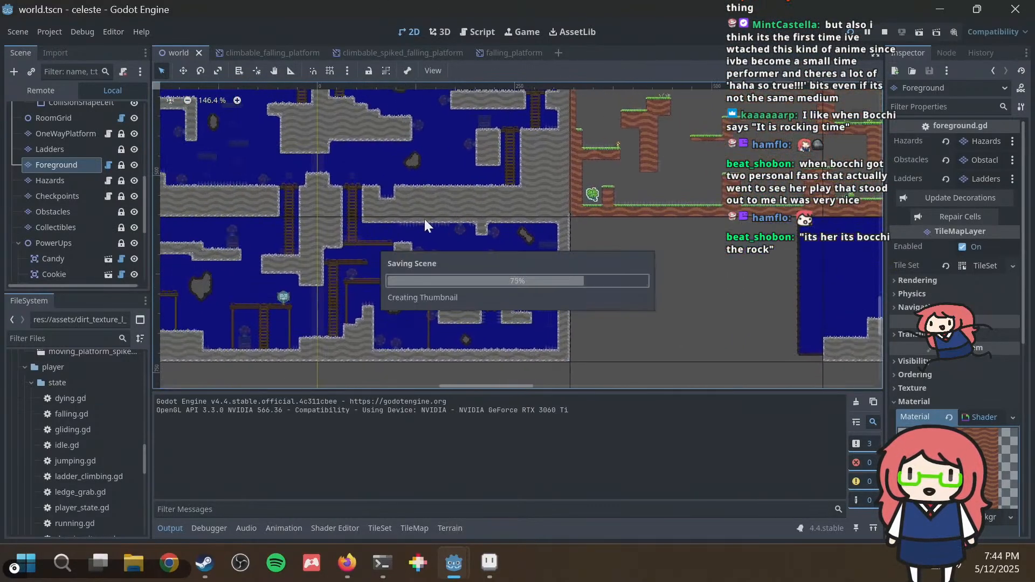
middle_click_drag(381, 217, 485, 211)
scroll(354, 247, "up", 1)
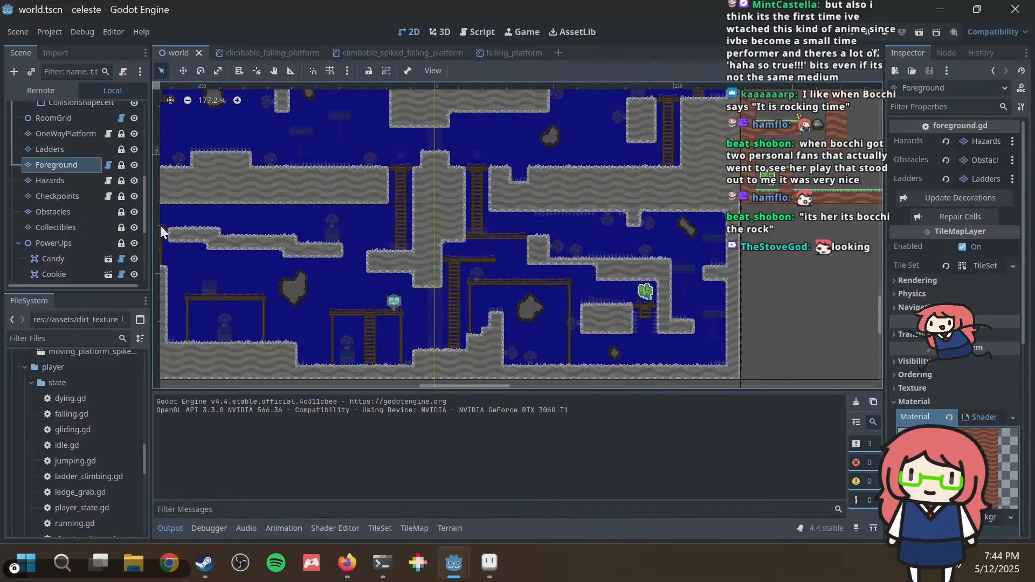
left_click(451, 528)
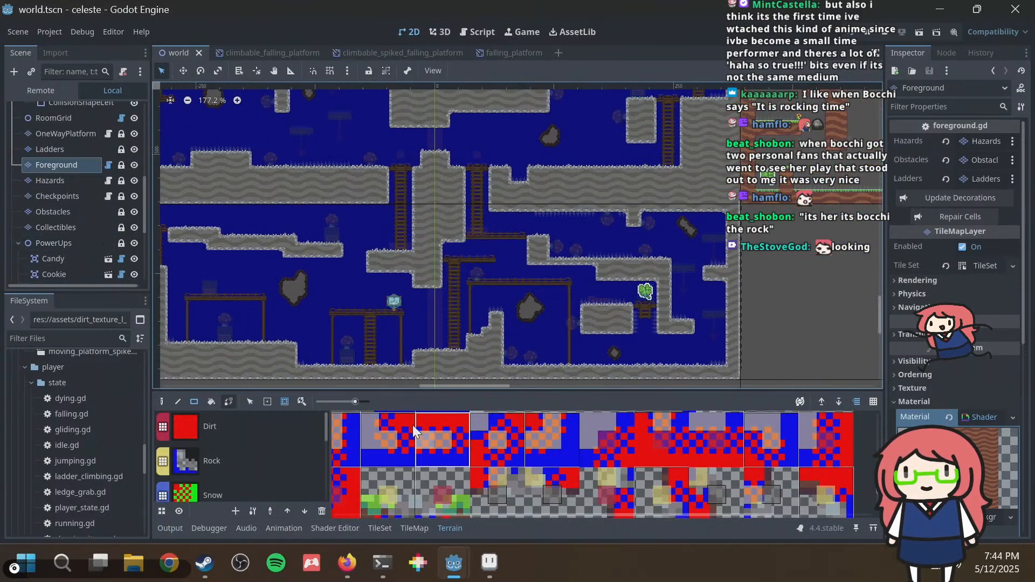
left_click(222, 434)
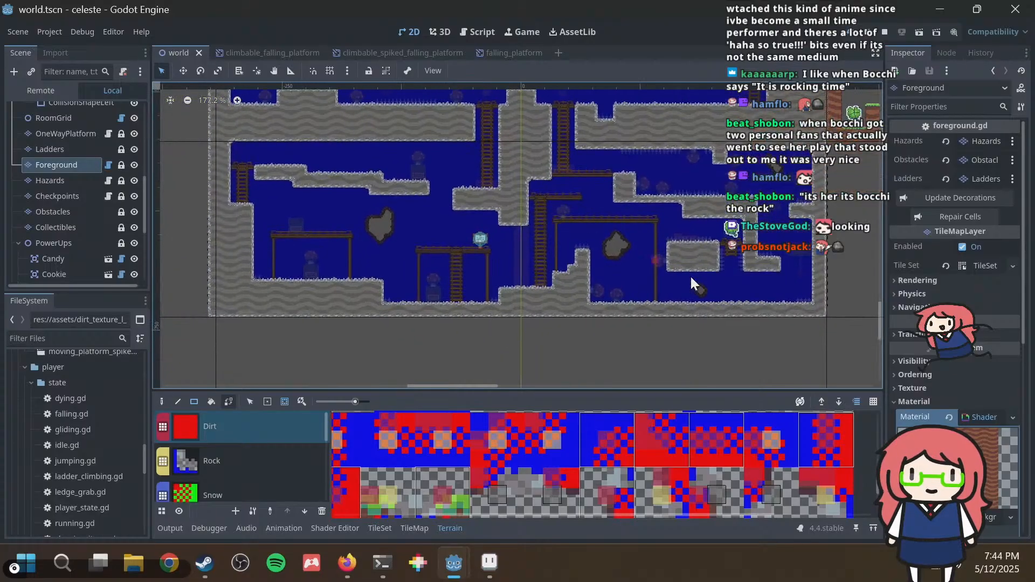
Paint dirt along the cave floor at the foot of the stepped rock and up the rock's adjoining vertical side.
scroll(668, 302, "up", 4)
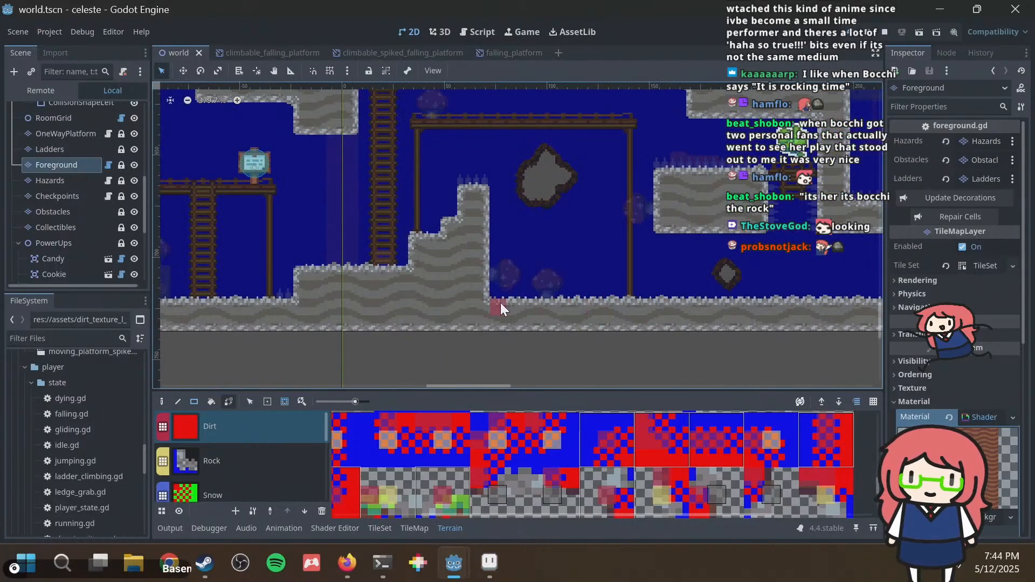
left_click_drag(501, 303, 555, 303)
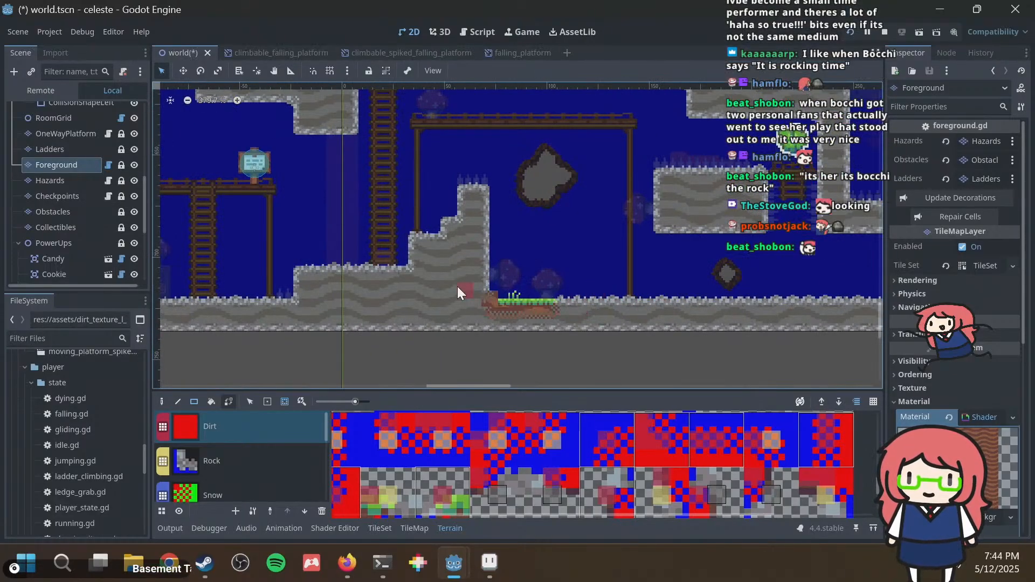
left_click_drag(482, 286, 484, 235)
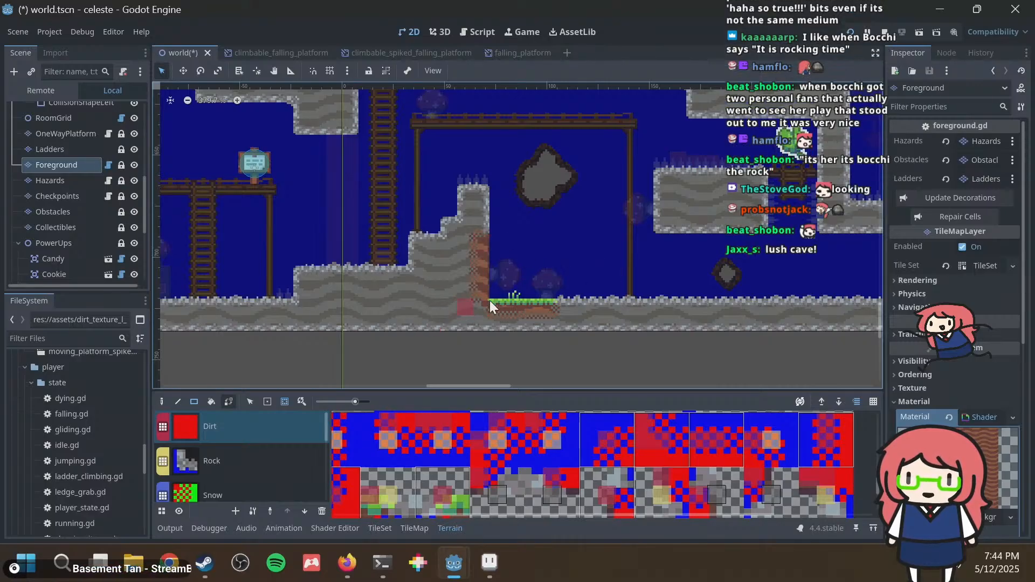
left_click(566, 308)
middle_click_drag(646, 232, 581, 274)
left_click_drag(512, 354, 528, 354)
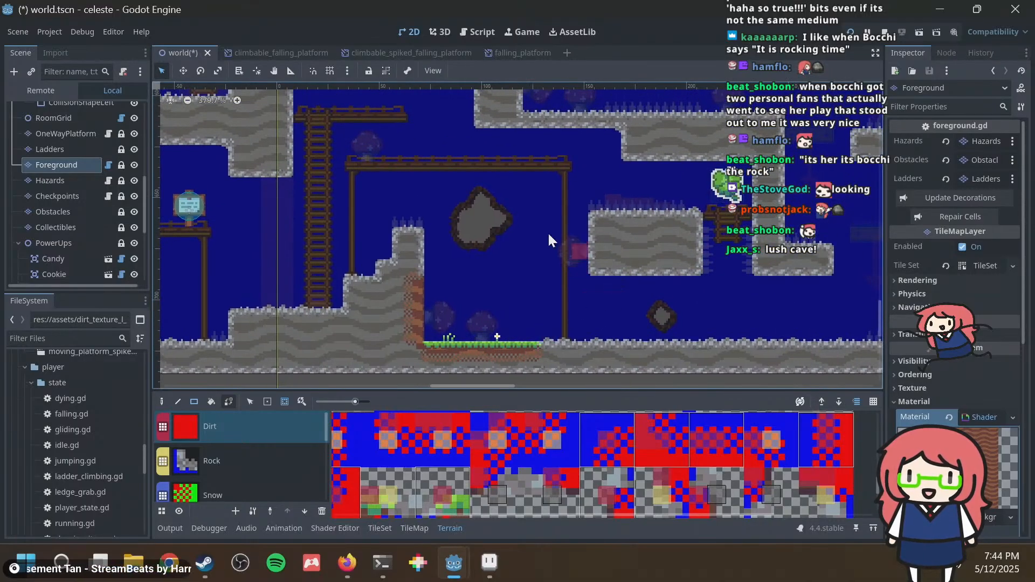
Paint dirt on the left side of the block beside the clover and in patches on the ledge above, and save the scene.
middle_click_drag(480, 217, 428, 247)
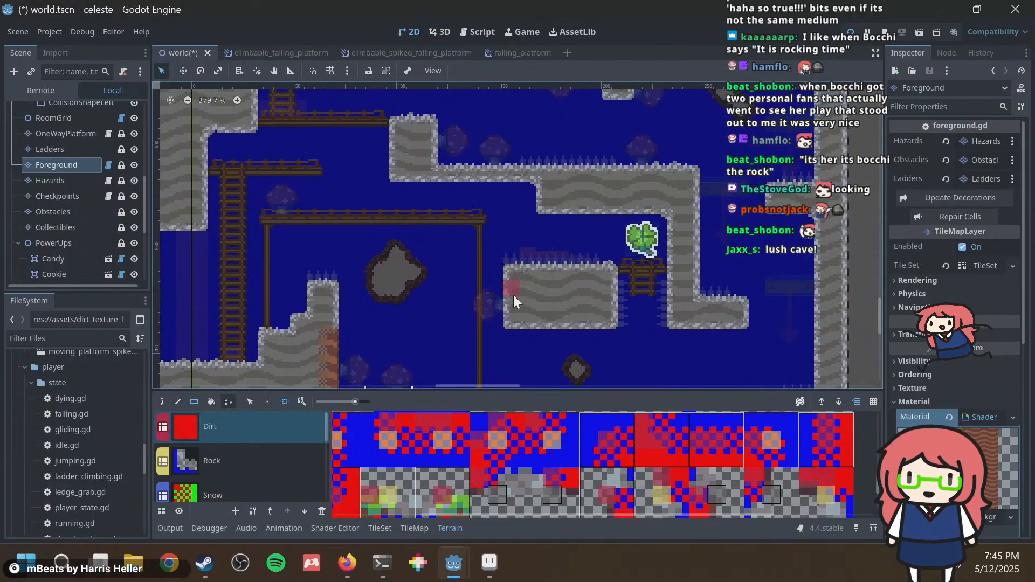
middle_click_drag(371, 121, 546, 162)
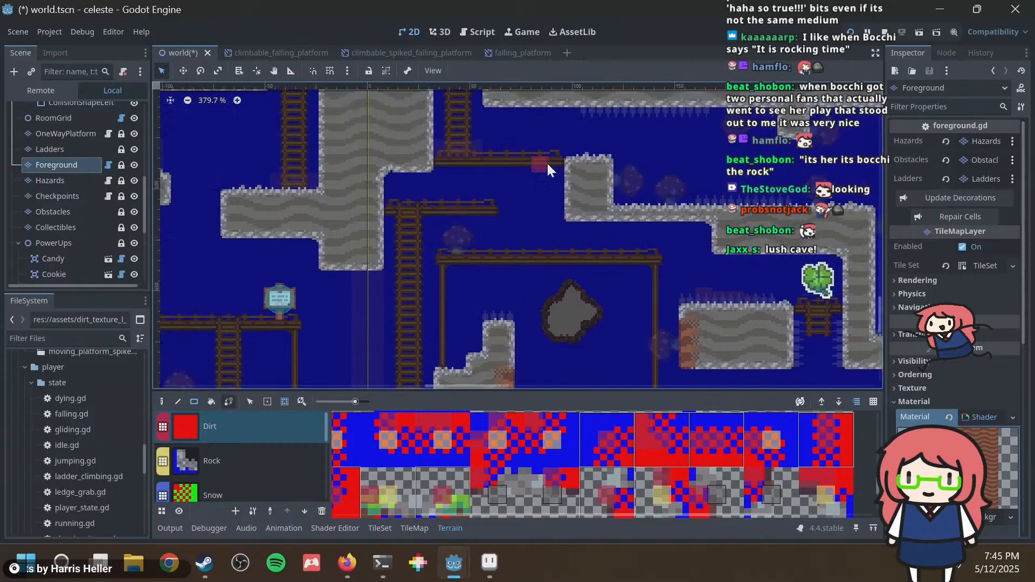
middle_click_drag(616, 171, 474, 227)
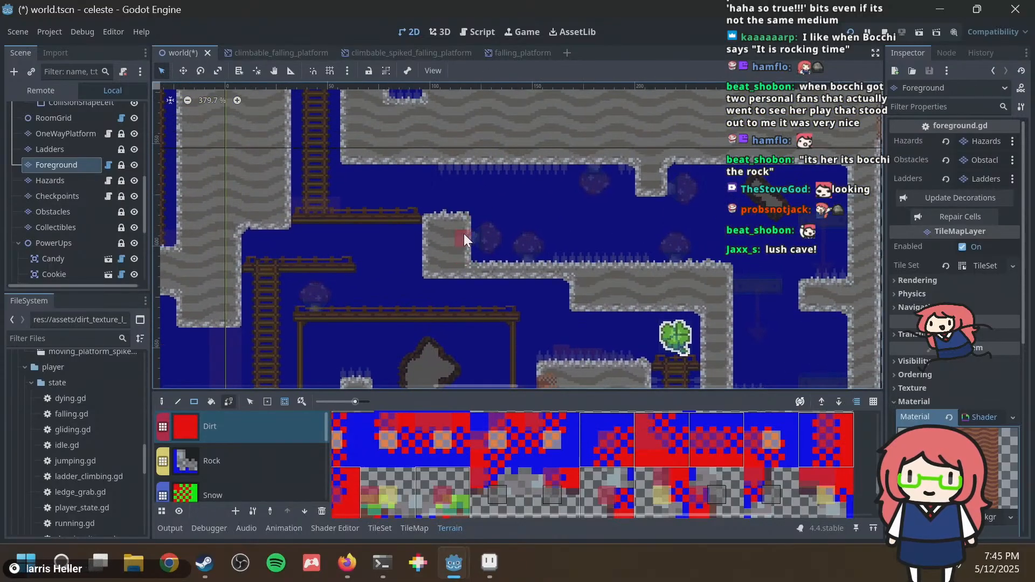
left_click(464, 234)
mouse_move(459, 257)
left_mouse_down()
mouse_move(458, 273)
mouse_move(531, 265)
left_mouse_up()
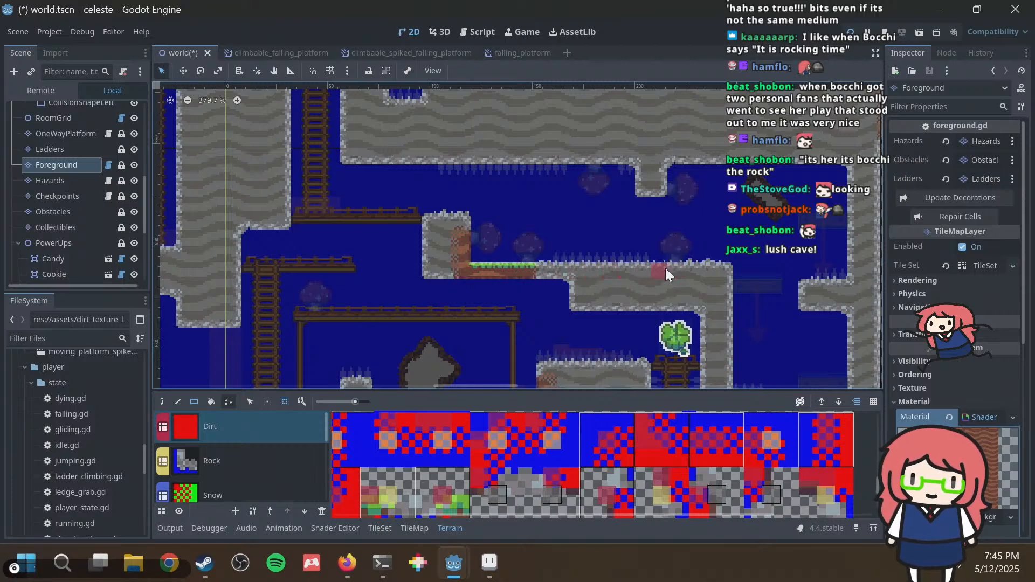
left_click_drag(665, 267, 701, 266)
middle_click_drag(713, 228, 561, 199)
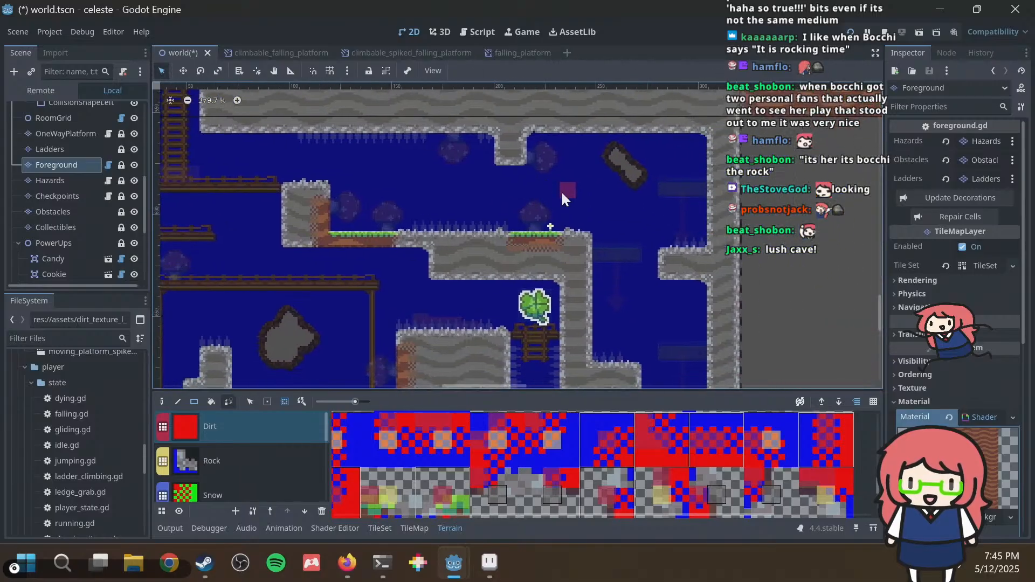
key("ctrl+s")
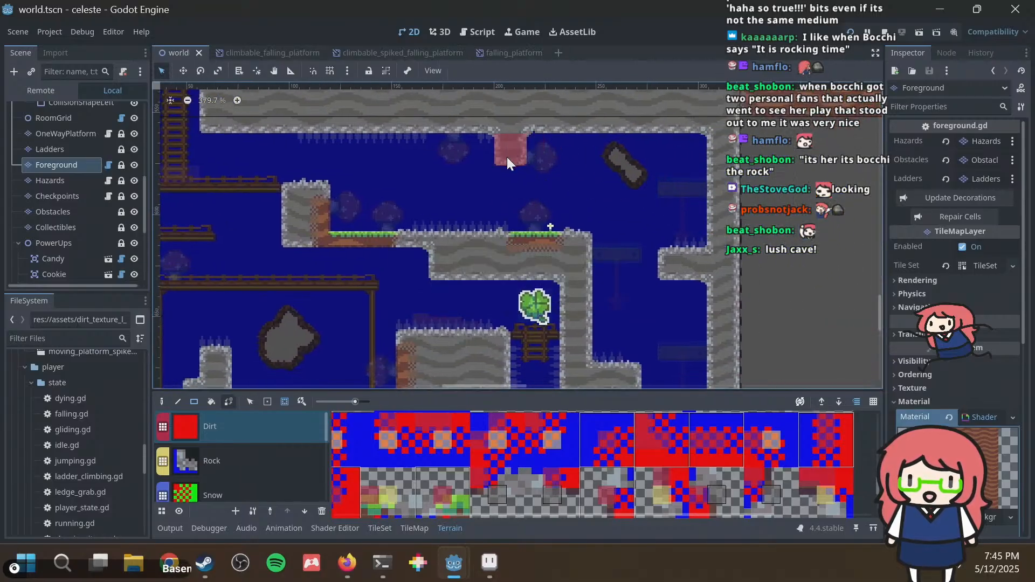
Try dirt on the small rock stub hanging from the ceiling, paint a floor patch beneath the leftmost wooden platform, and save the scene.
left_click_drag(508, 158, 513, 155)
key("ctrl+s")
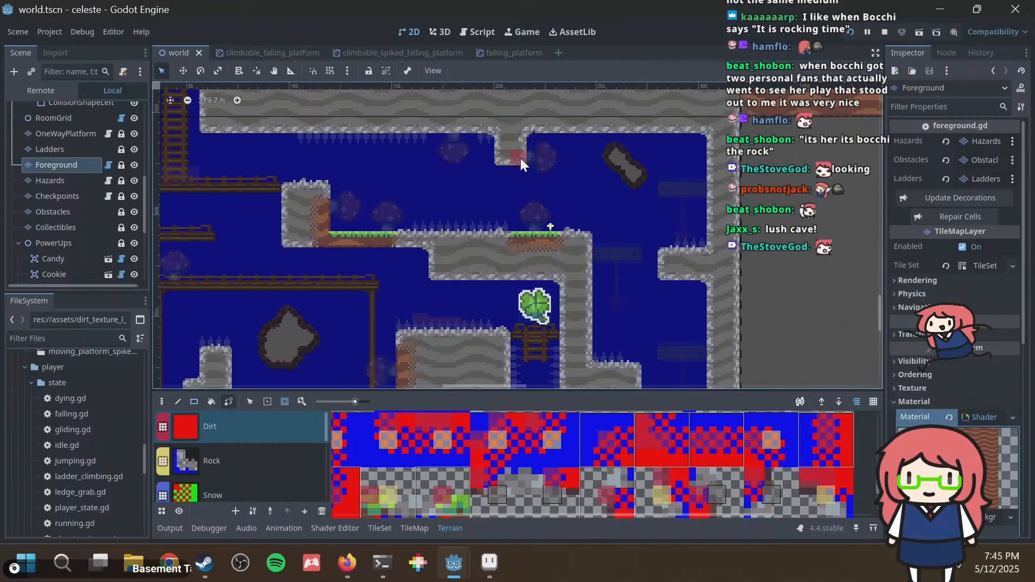
middle_click_drag(467, 248, 528, 164)
scroll(535, 191, "down", 3)
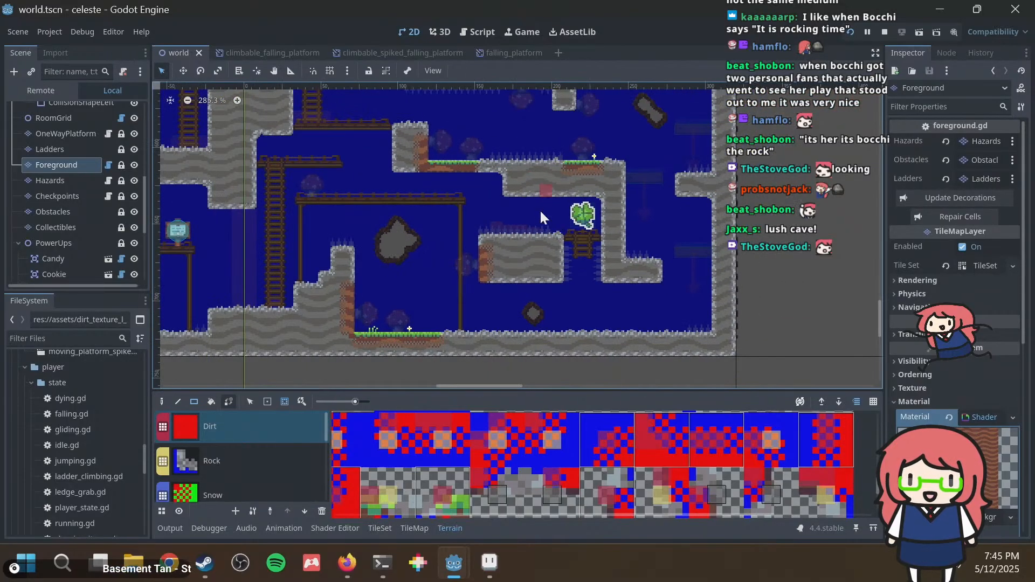
middle_click_drag(403, 214, 676, 204)
middle_click_drag(438, 219, 576, 226)
scroll(523, 254, "up", 2)
middle_click_drag(526, 269, 541, 204)
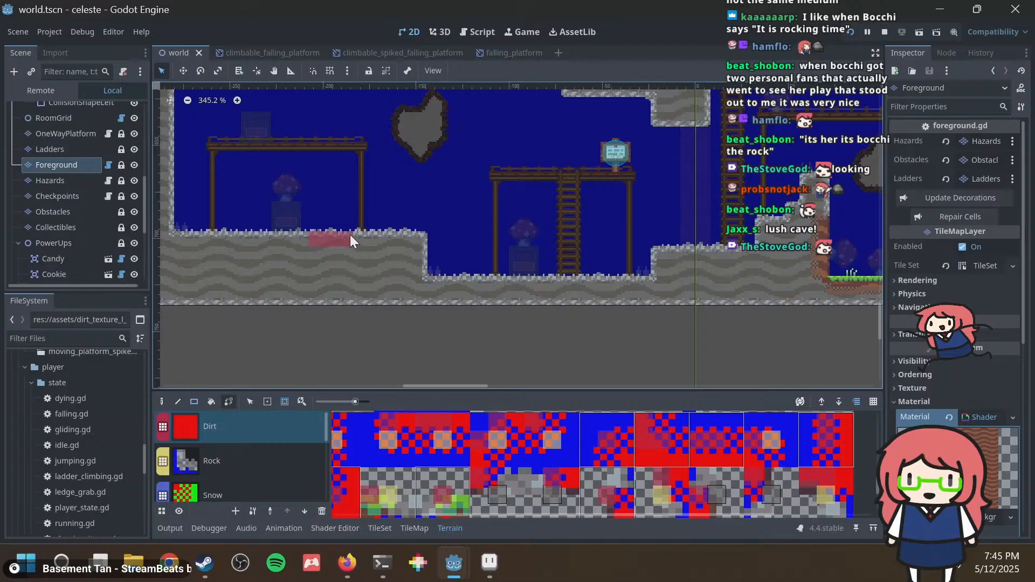
mouse_move(350, 235)
left_mouse_down()
mouse_move(387, 230)
mouse_move(374, 235)
left_mouse_up()
key("ctrl+z")
key("ctrl+s")
Paint a second, shorter dirt patch on the same floor between the mushroom and the cave's left wall.
middle_click_drag(428, 150, 503, 221)
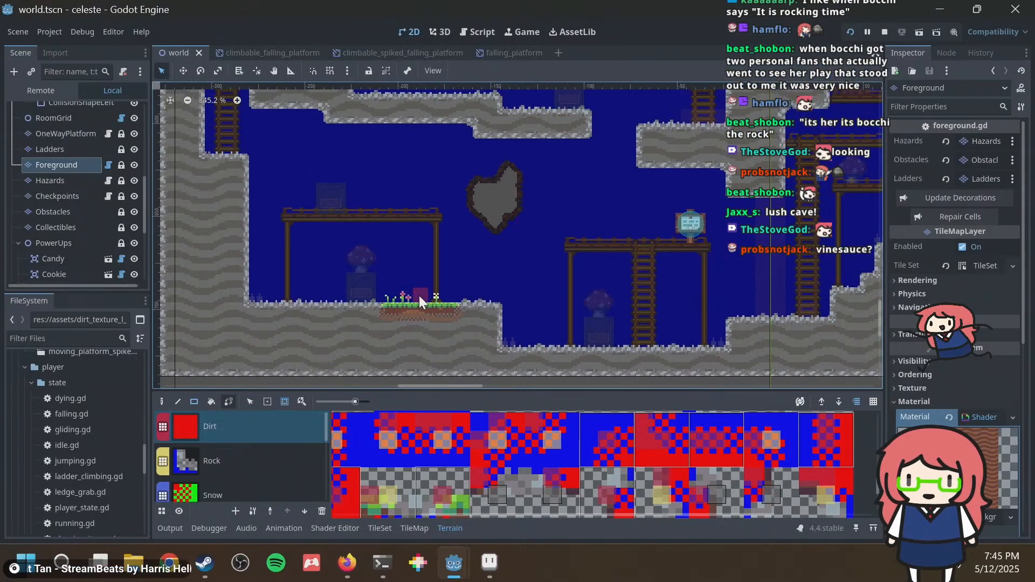
scroll(356, 306, "up", 2)
left_click(308, 312)
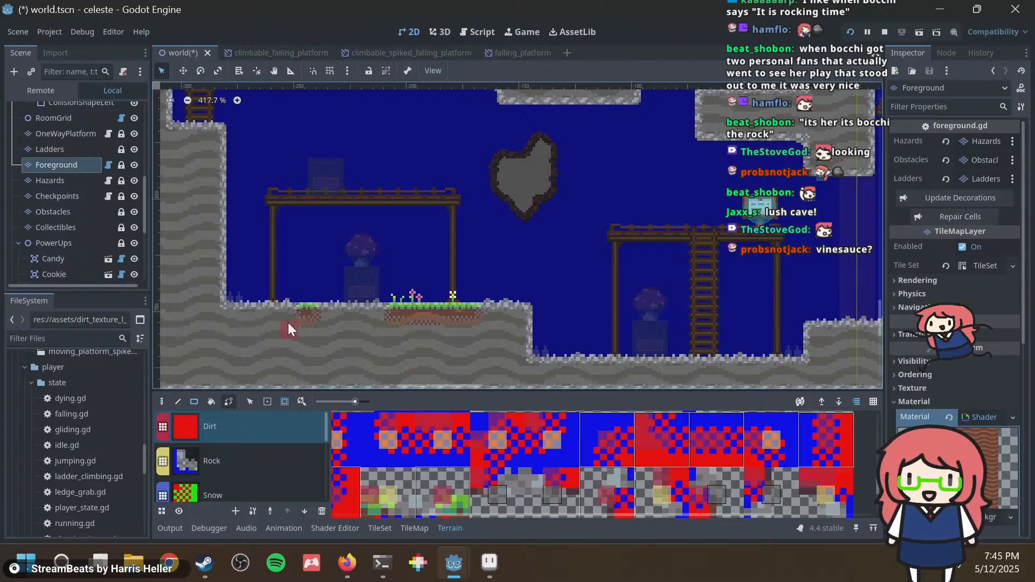
left_click_drag(290, 311, 333, 313)
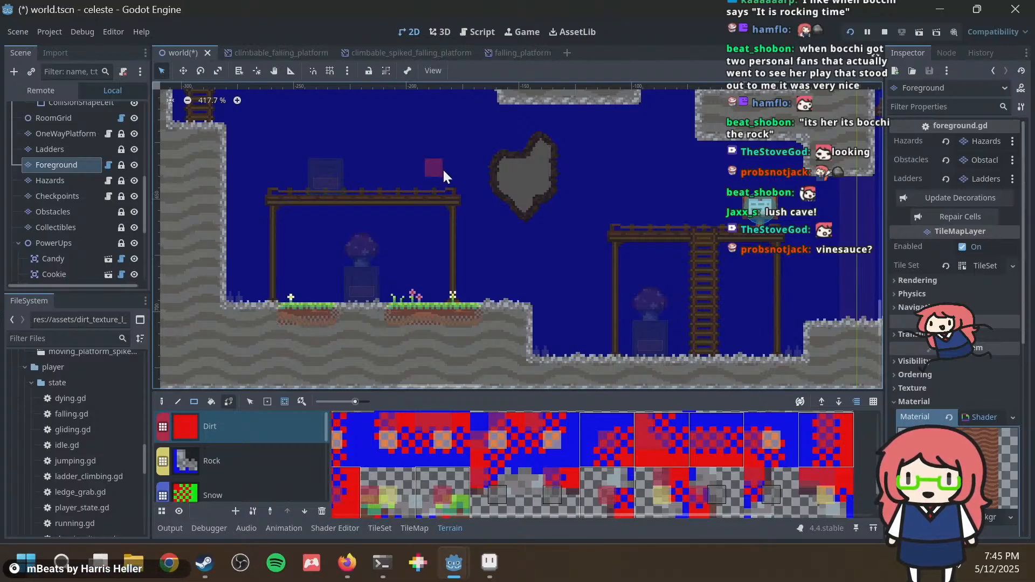
Paint a short dirt patch on the stepped floating ledge and undo the patch on the neighbouring ledge's corner.
middle_click_drag(434, 211, 400, 270)
scroll(400, 267, "down", 1)
middle_click_drag(503, 204, 409, 232)
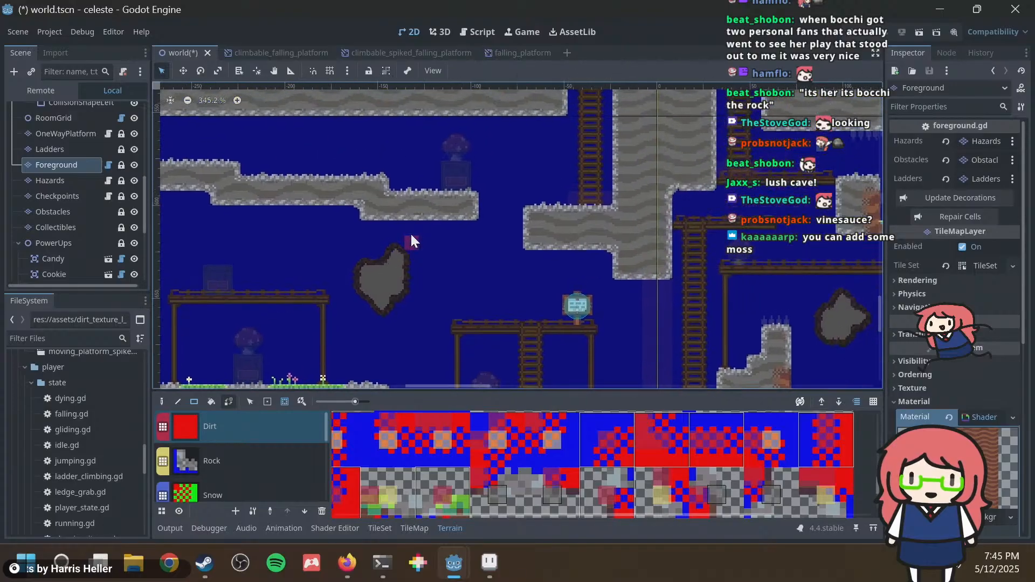
middle_click_drag(316, 177, 456, 219)
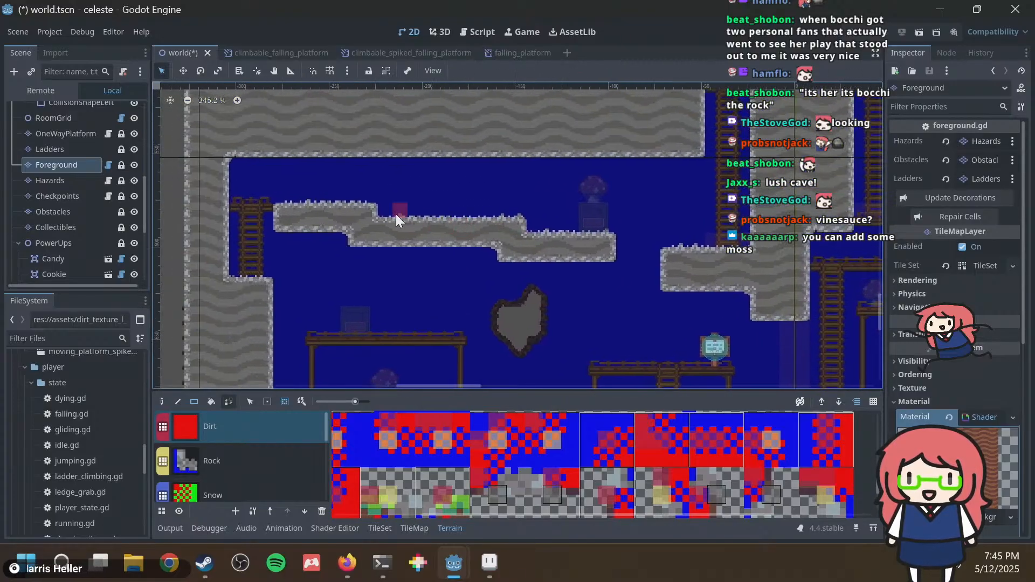
middle_click_drag(669, 207, 512, 231)
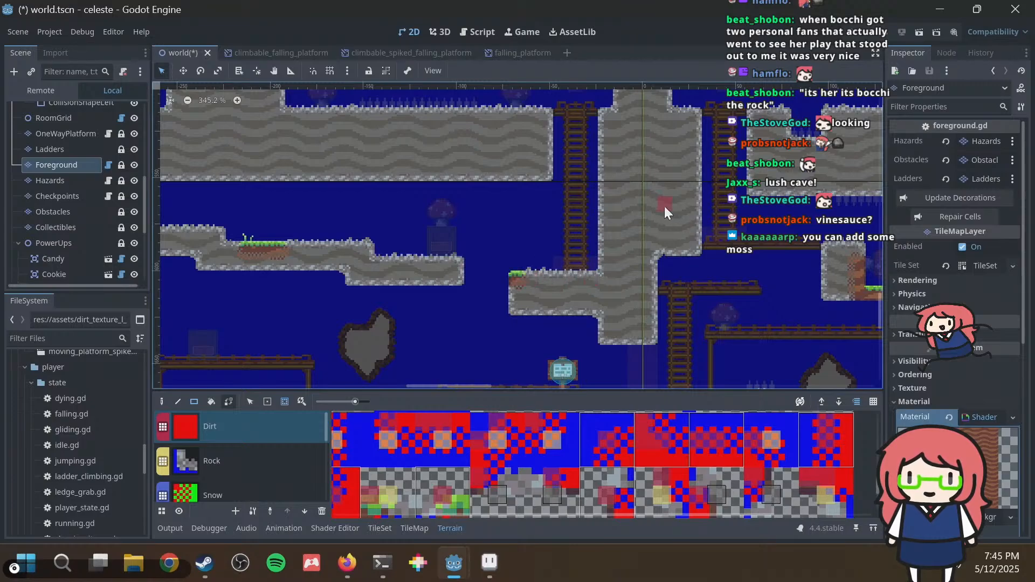
key("ctrl+z")
Paint dirt patches under the two mushrooms on the long rock floor above, one beside the raised block and one near the ladder.
middle_click_drag(559, 169, 574, 272)
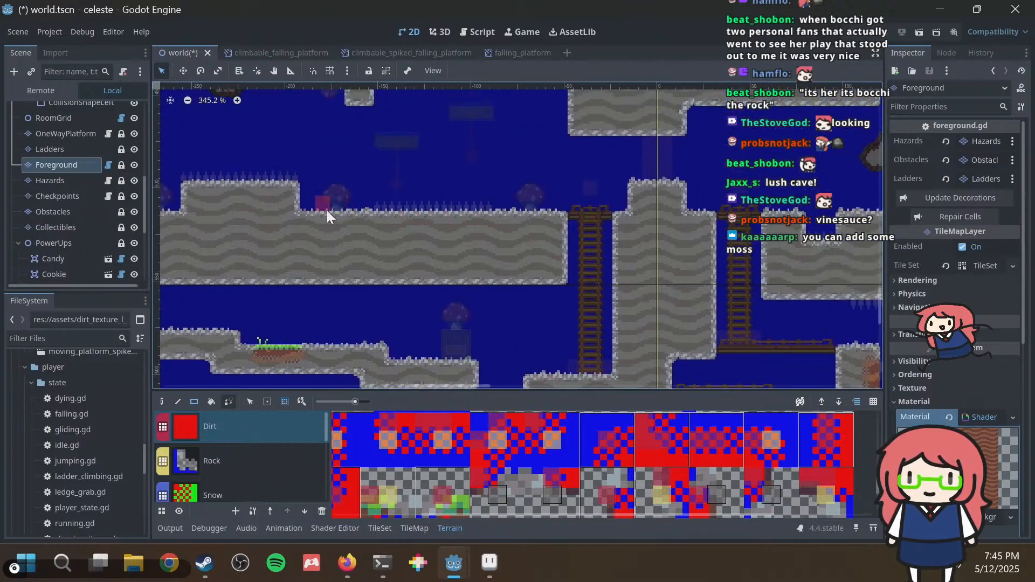
left_click(347, 215)
key("ctrl+s")
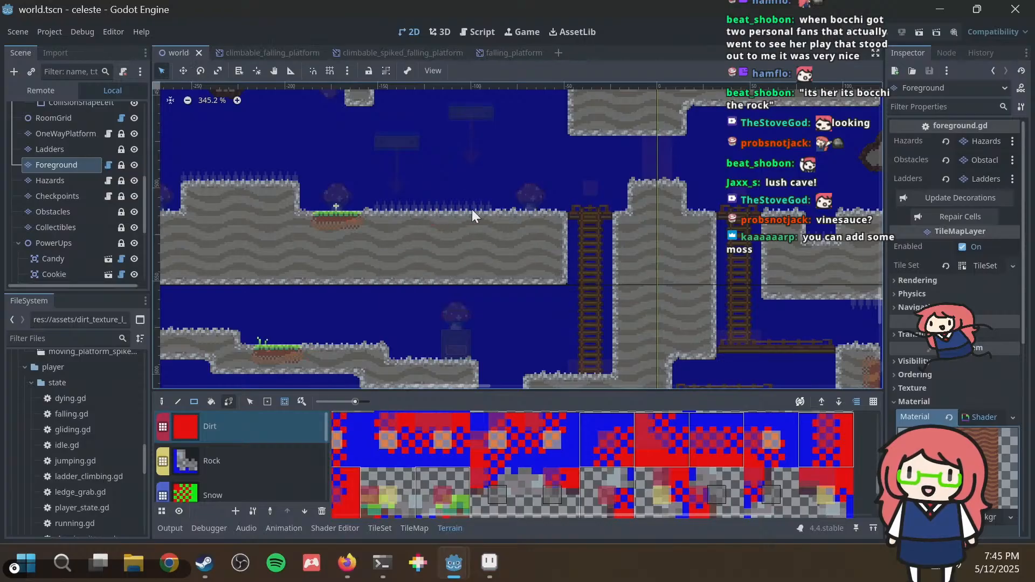
left_click(549, 219)
Undo the first dirt stroke under the mushroom left of the raised spiked block and repaint the patch there.
middle_click_drag(407, 197, 592, 221)
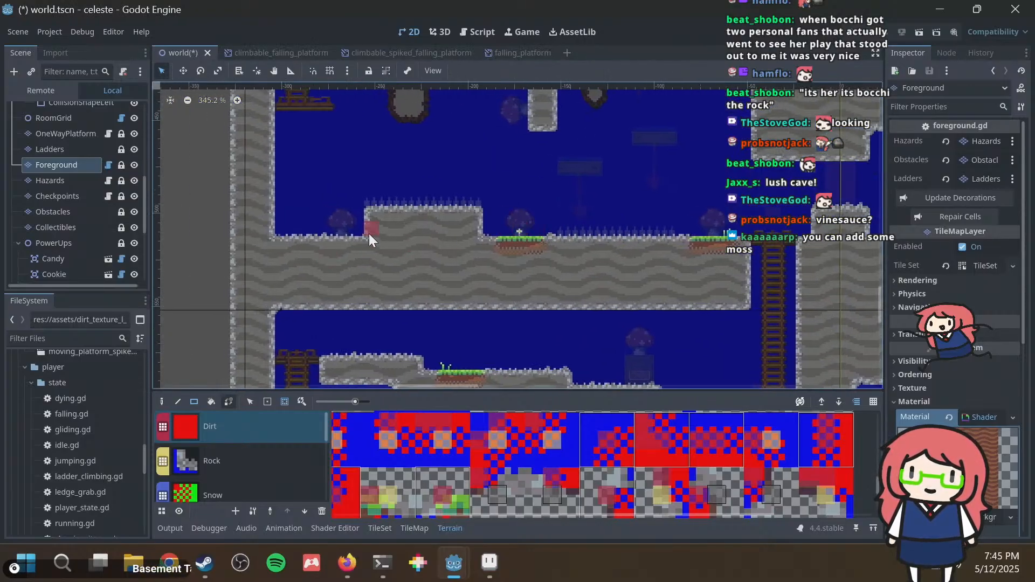
left_click_drag(322, 247, 351, 247)
middle_click_drag(394, 193, 398, 254)
key("ctrl+z")
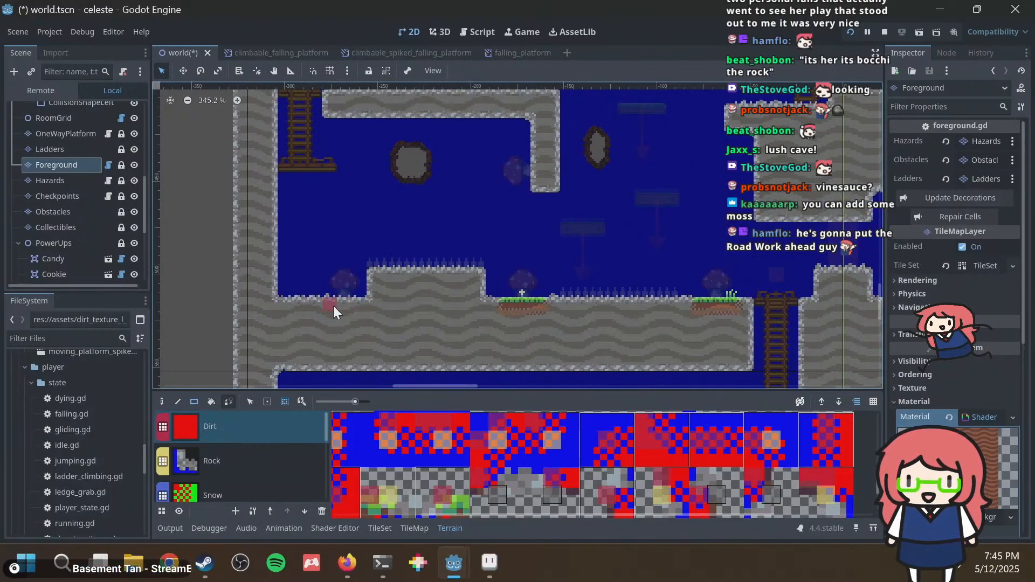
left_click_drag(333, 306, 346, 304)
Try painting dirt on the left side of the hanging rock column beside the mushroom, and save the scene.
scroll(404, 215, "up", 3)
scroll(404, 215, "right", 3)
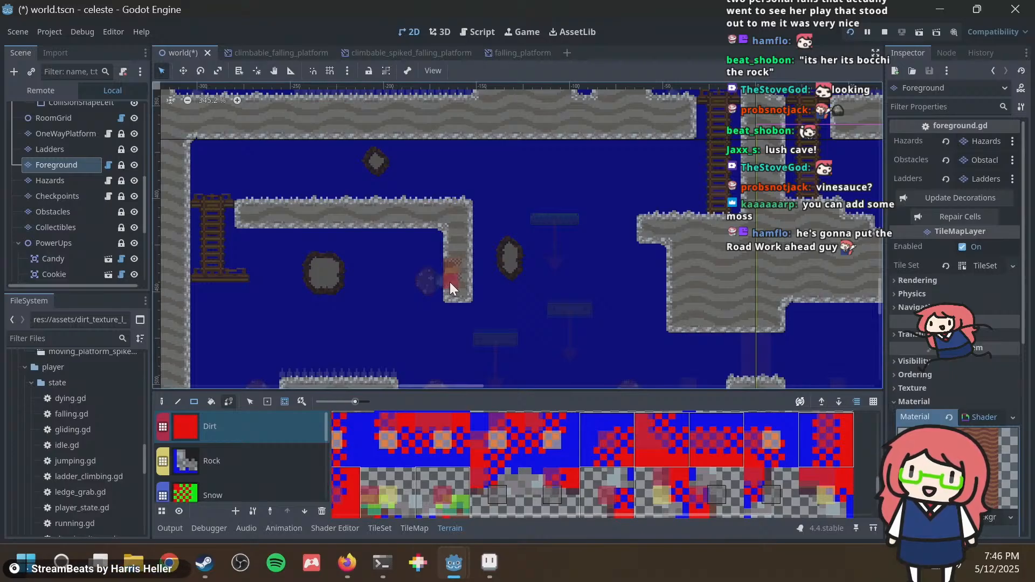
middle_click_drag(612, 196, 493, 212)
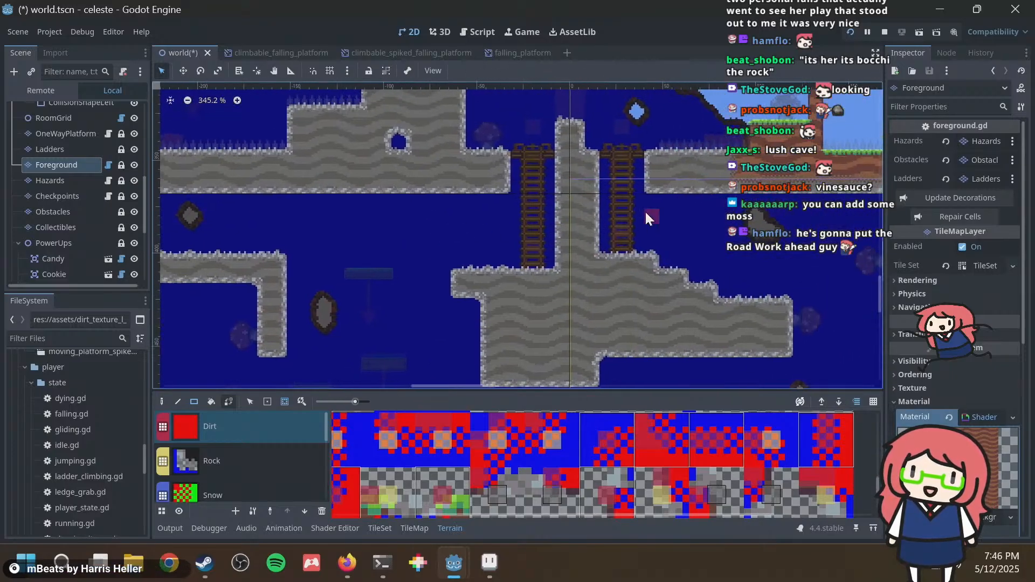
middle_click_drag(644, 212, 493, 248)
key("ctrl+s")
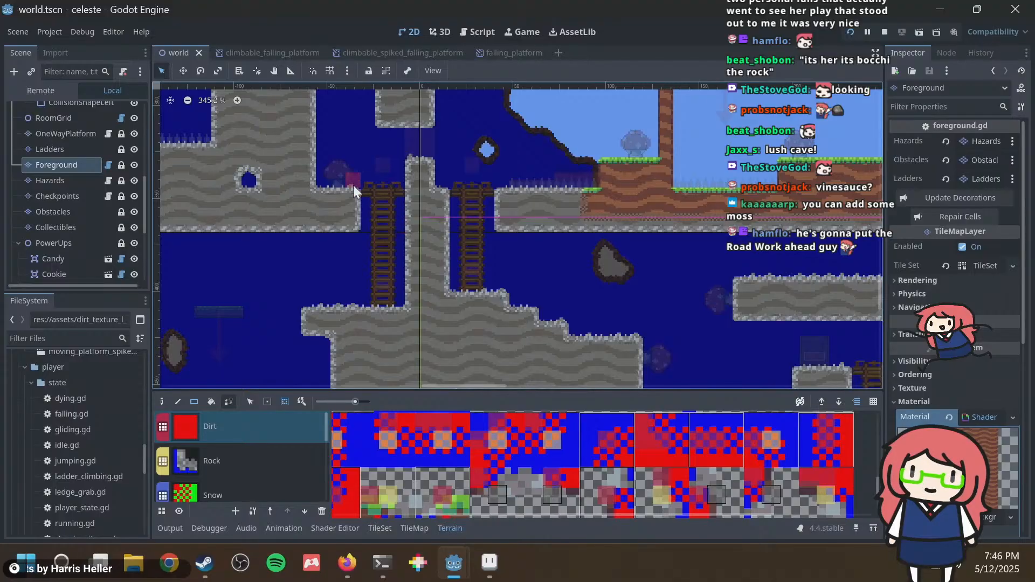
Try dirt on the ledge beside the ladder, paint a patch under the mushroom by the next room's left wall, and save the scene.
left_click(334, 196)
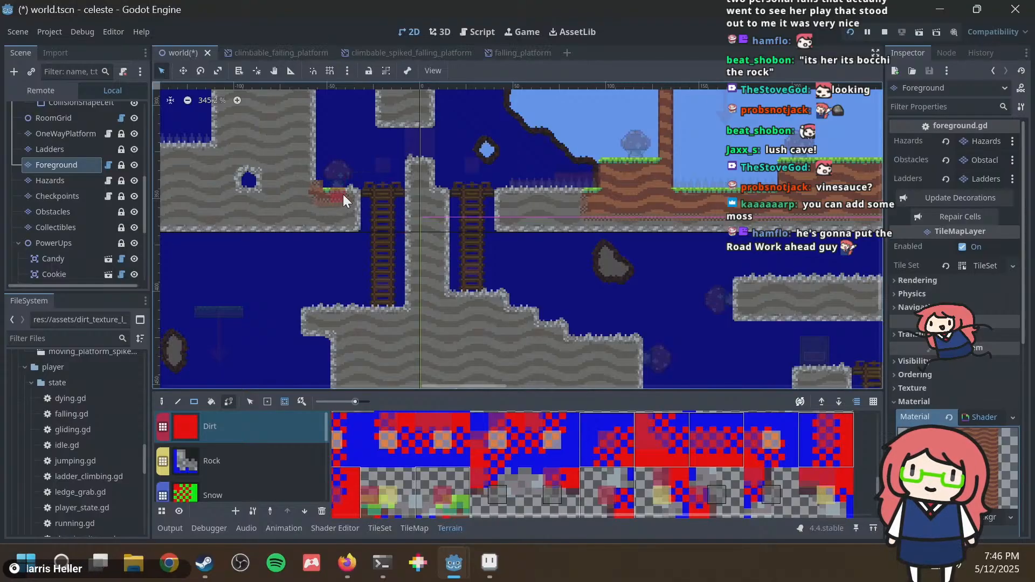
mouse_move(436, 154)
middle_mouse_down()
mouse_move(669, 209)
mouse_move(639, 271)
middle_mouse_up()
key("ctrl+s")
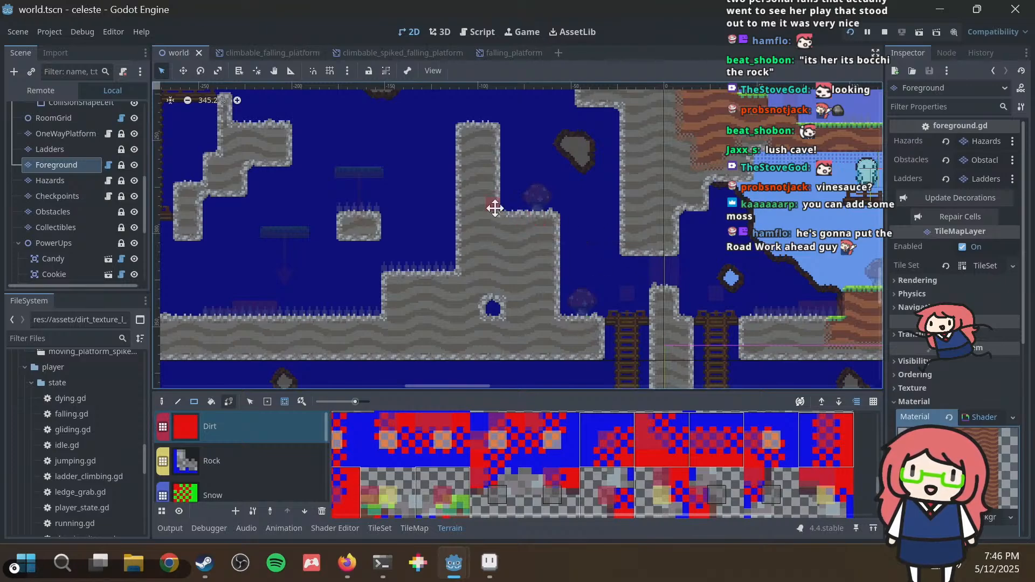
middle_click_drag(495, 208, 702, 236)
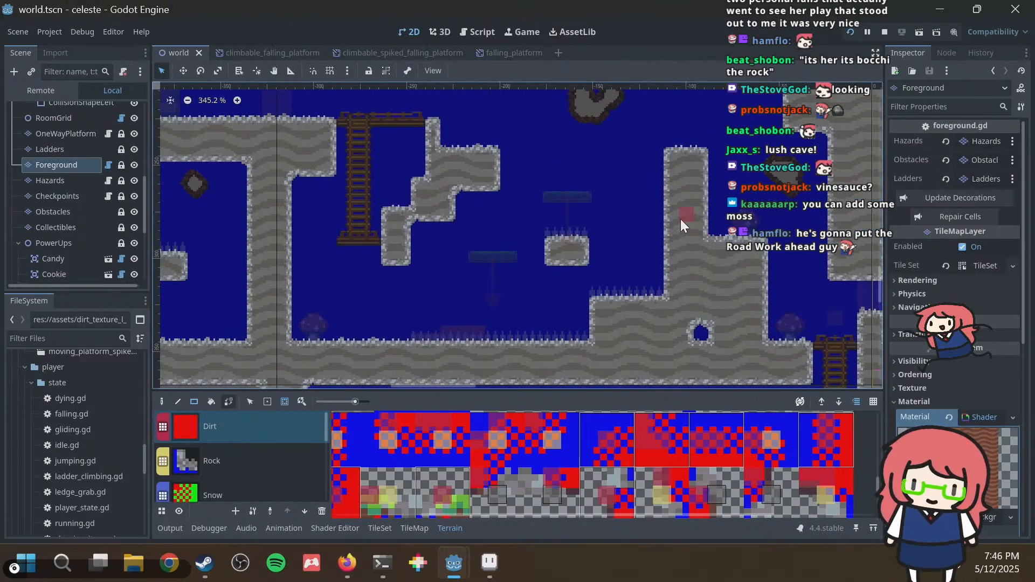
key("ctrl+s")
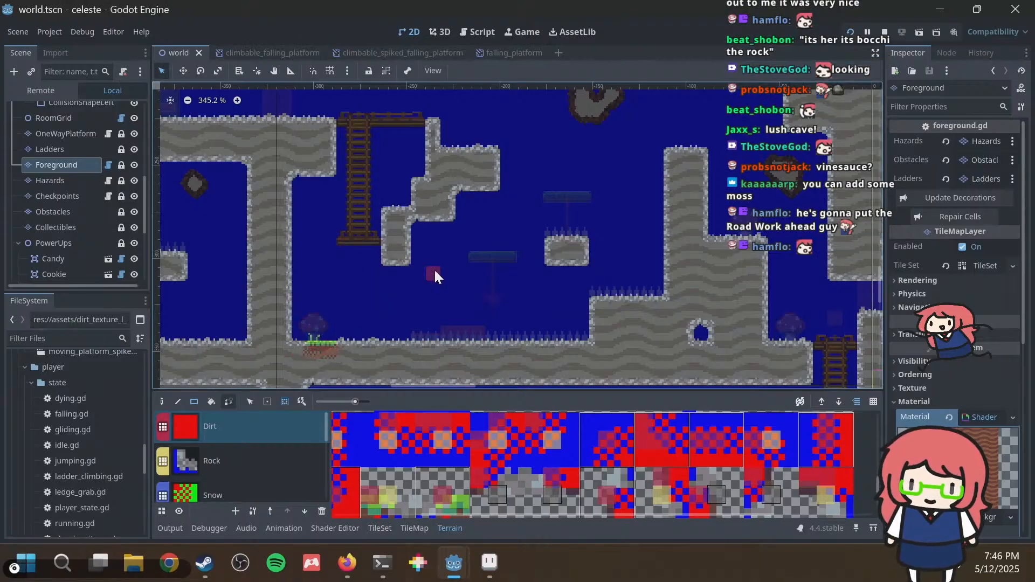
Paint dirt patches under the two mushrooms on the floating stepped platform and around the mushroom in the floor corner below, and save the scene.
mouse_move(435, 269)
middle_mouse_down()
mouse_move(578, 215)
mouse_move(656, 231)
middle_mouse_up()
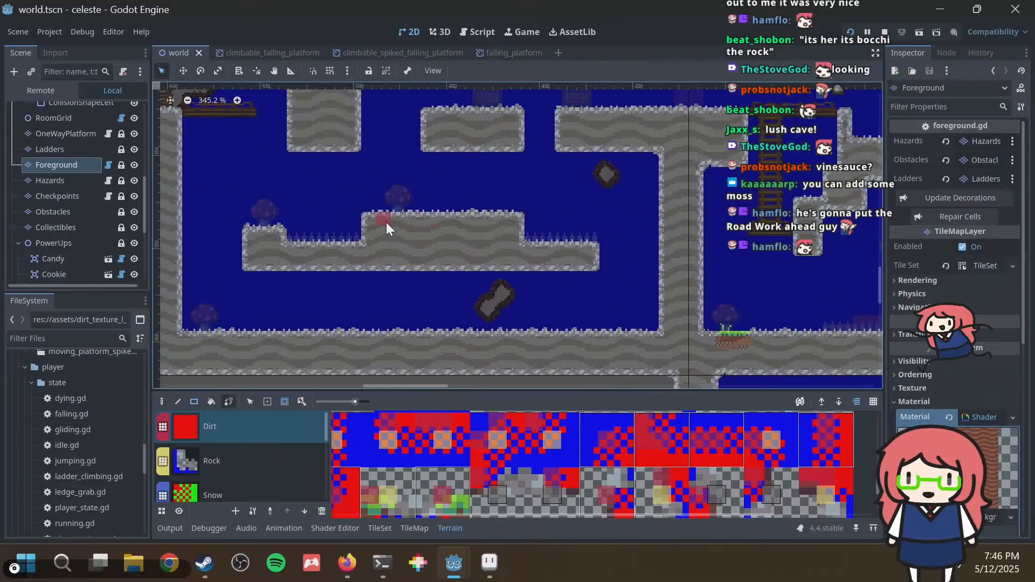
left_click_drag(381, 221, 410, 221)
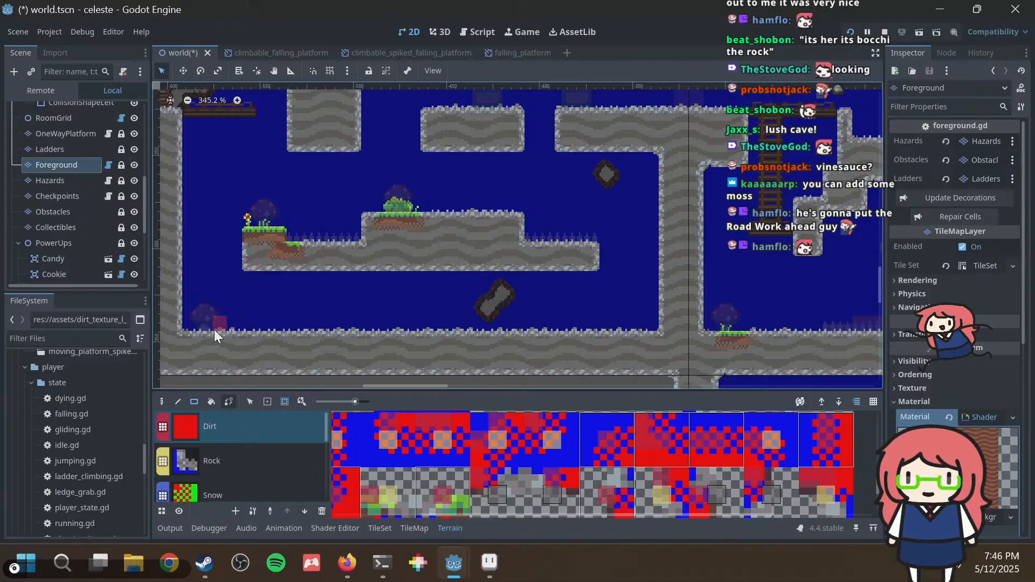
left_click_drag(219, 337, 221, 338)
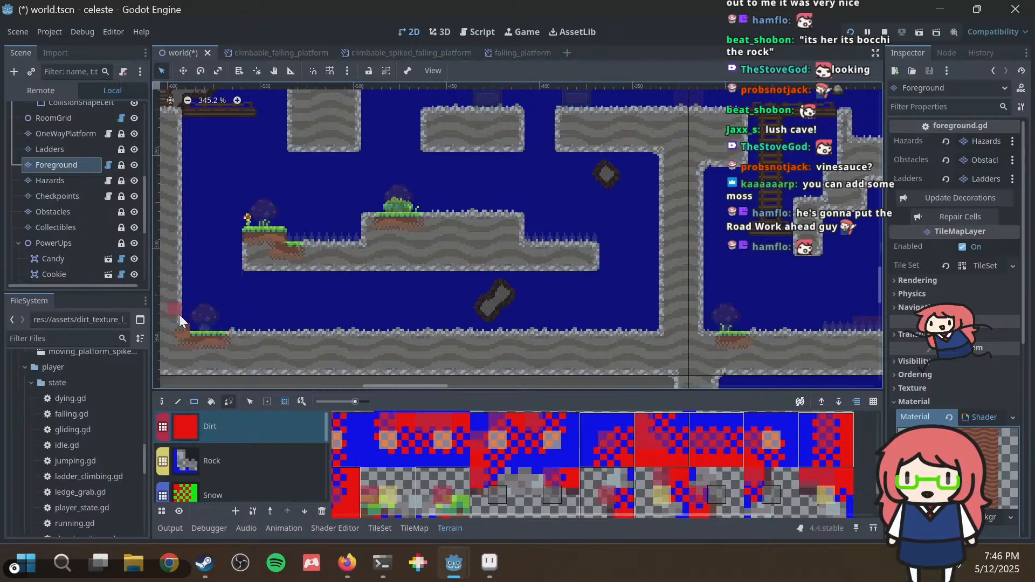
scroll(280, 285, "down", 3)
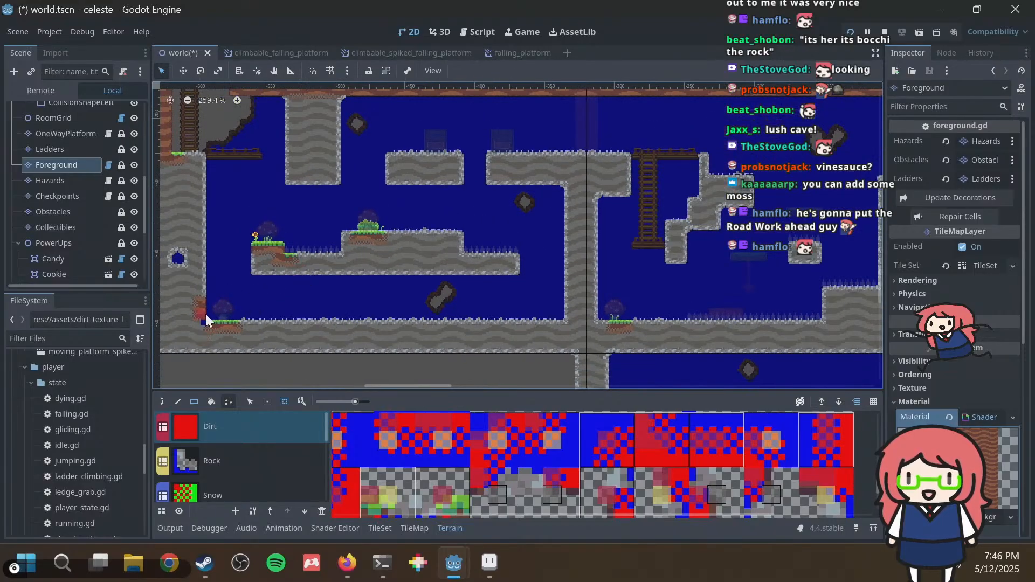
scroll(300, 272, "up", 3)
key("ctrl+s")
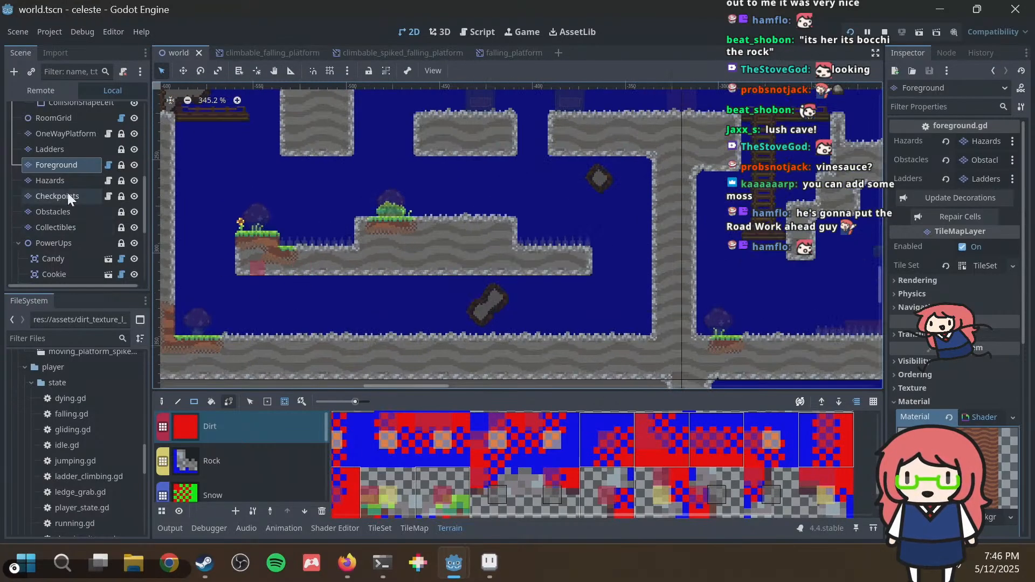
scroll(71, 192, "up", 5)
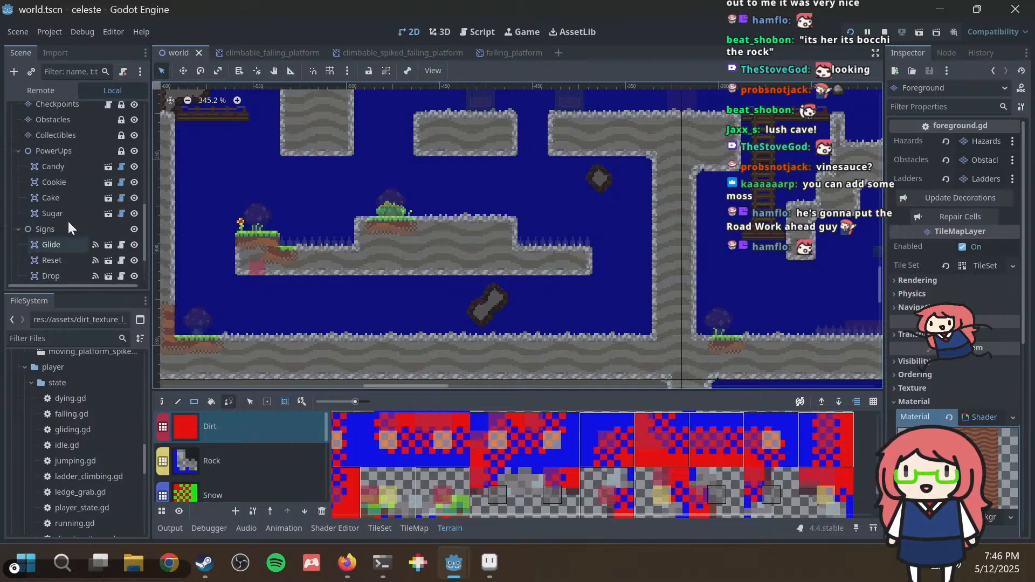
scroll(67, 221, "up", 3)
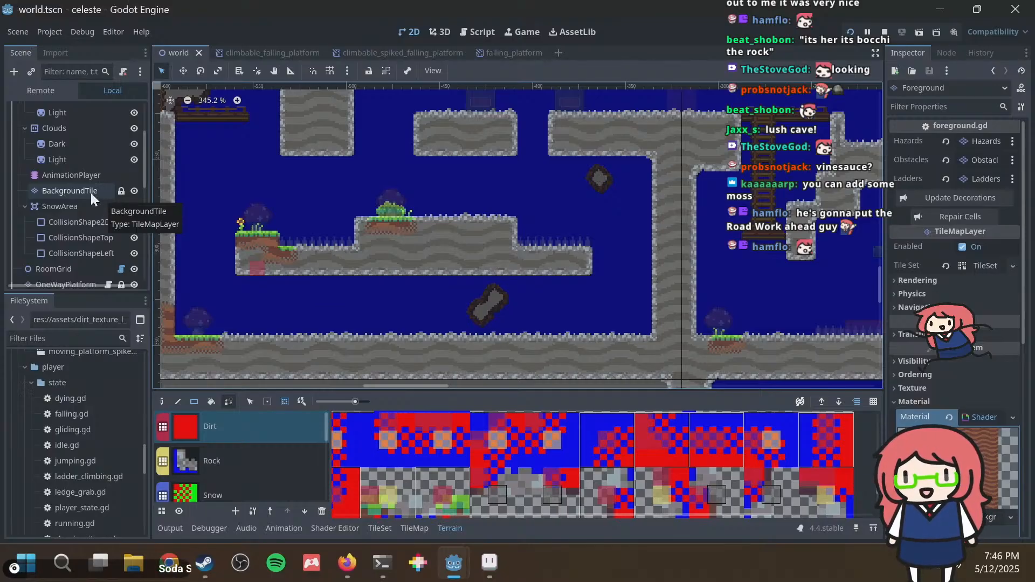
scroll(82, 205, "down", 5)
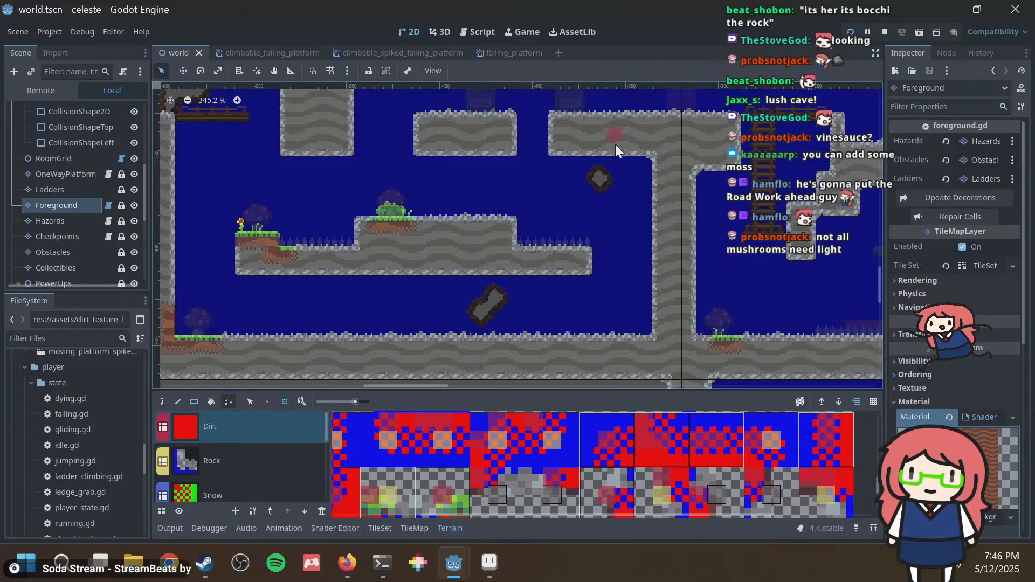
Try dirt on the rock ledge's end behind its sideways mushroom and on the small block beside the ladder, undoing both strokes.
scroll(550, 190, "right", 5)
scroll(550, 190, "down", 2)
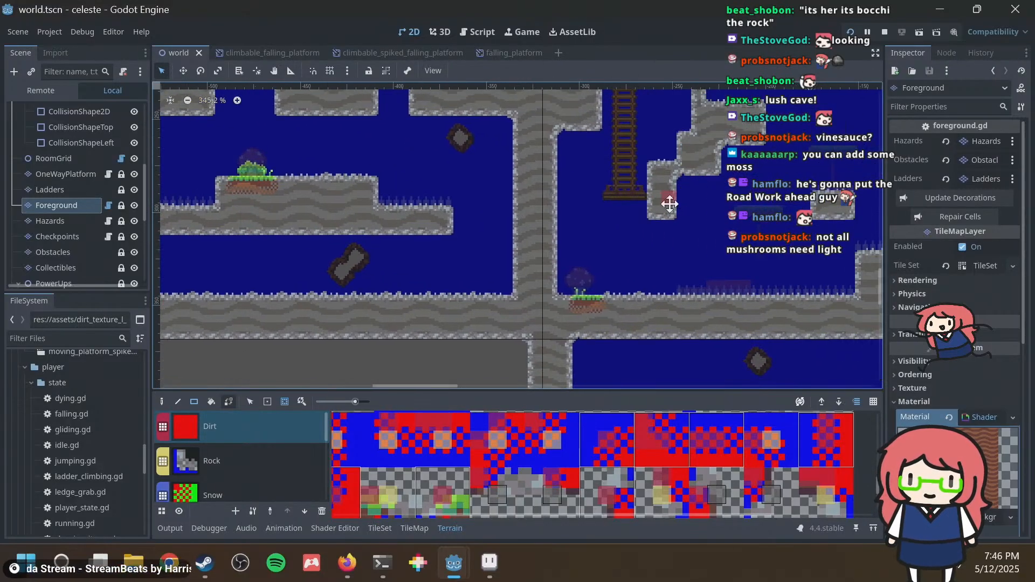
middle_click_drag(669, 204, 504, 170)
scroll(605, 220, "down", 4)
middle_click_drag(655, 237, 573, 178)
middle_click_drag(629, 221, 441, 153)
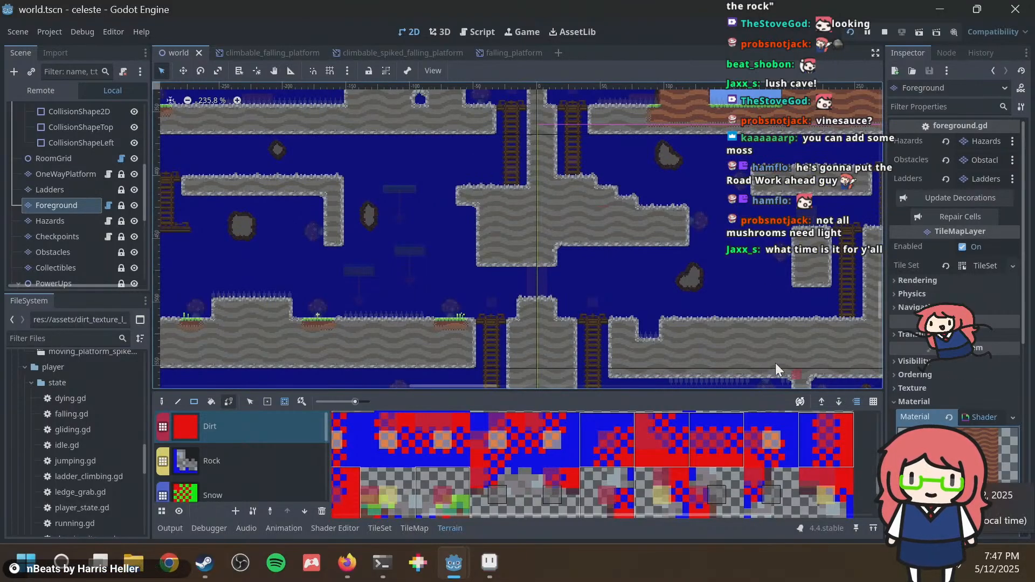
middle_click_drag(673, 290, 470, 239)
scroll(511, 219, "up", 4)
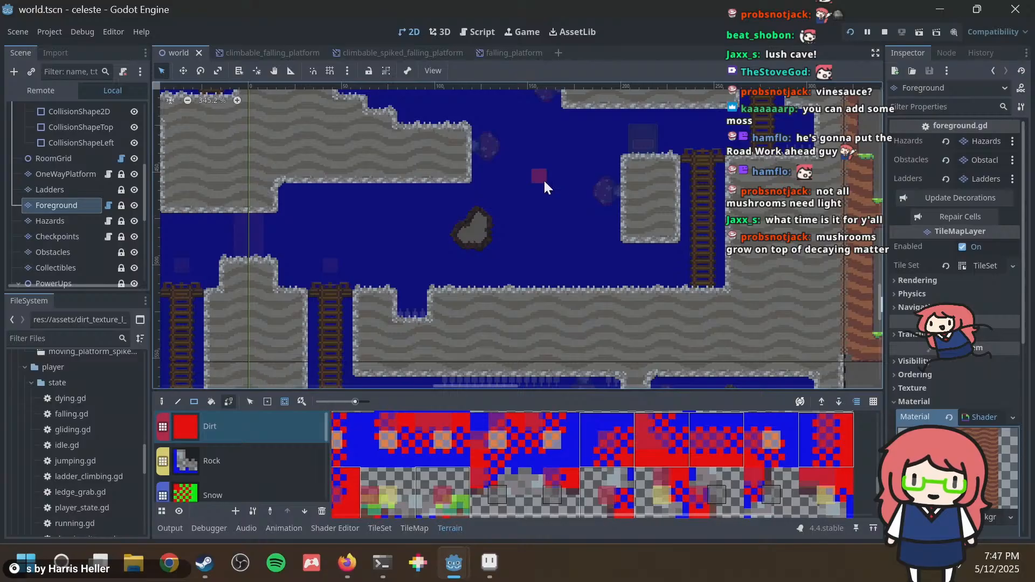
middle_click_drag(545, 183, 512, 236)
scroll(417, 230, "up", 1)
left_click(431, 216)
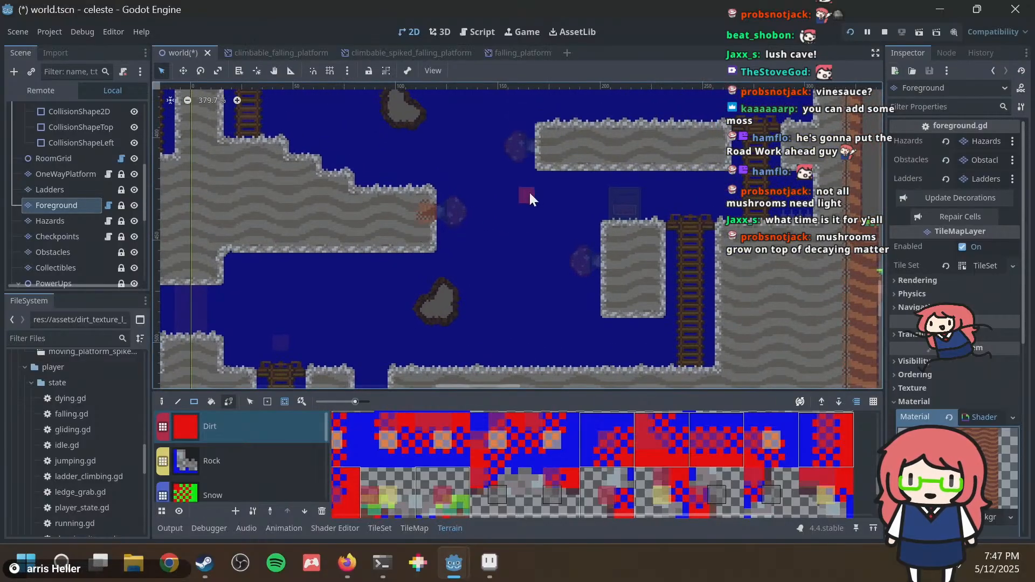
key("ctrl+z")
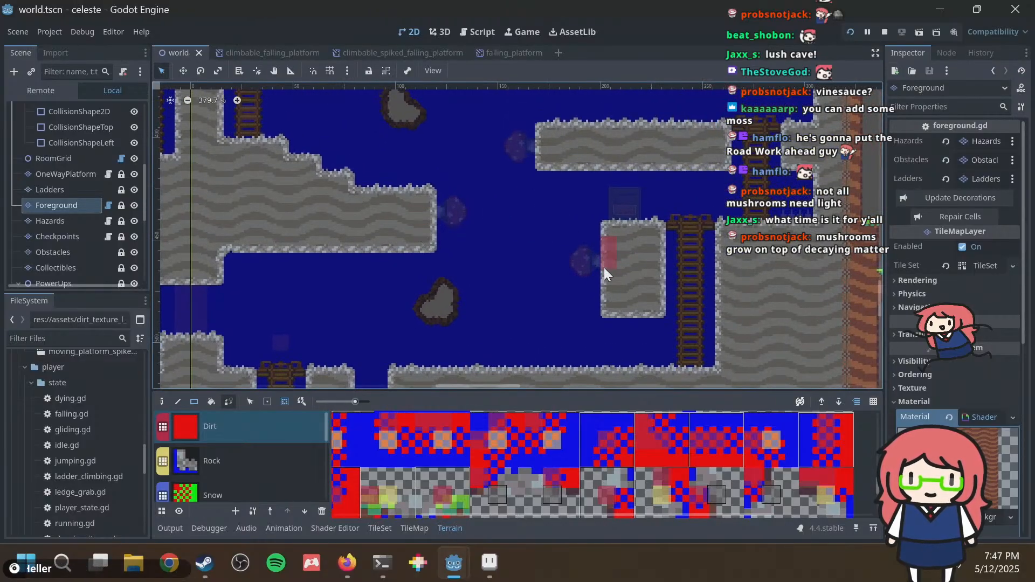
left_click_drag(604, 268, 628, 246)
key("ctrl+z")
Paint a small dirt patch on the rock floor to the right of the spiked pit, and save the scene.
middle_click_drag(546, 153, 554, 138)
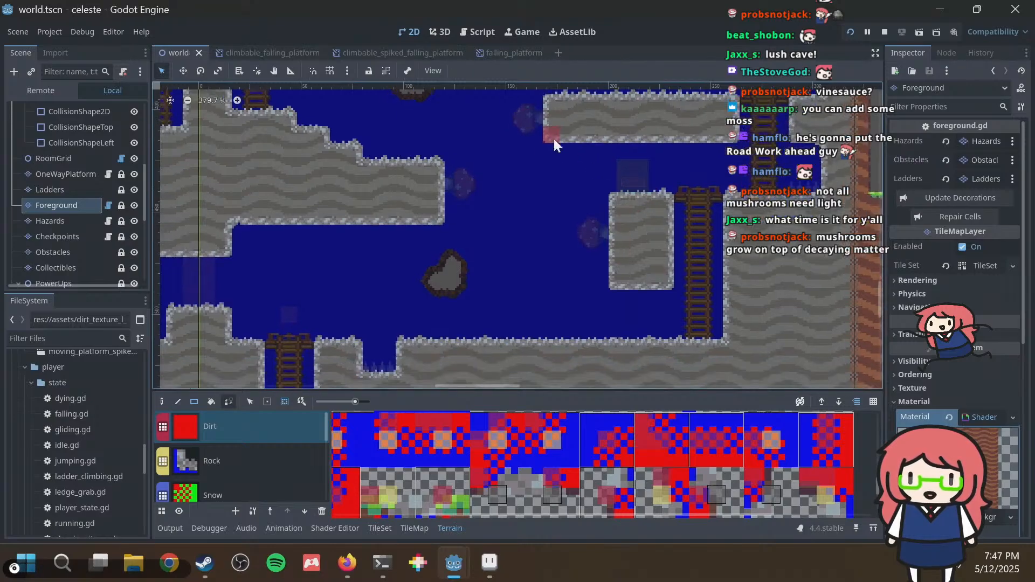
left_click_drag(426, 345, 473, 348)
key("ctrl+z")
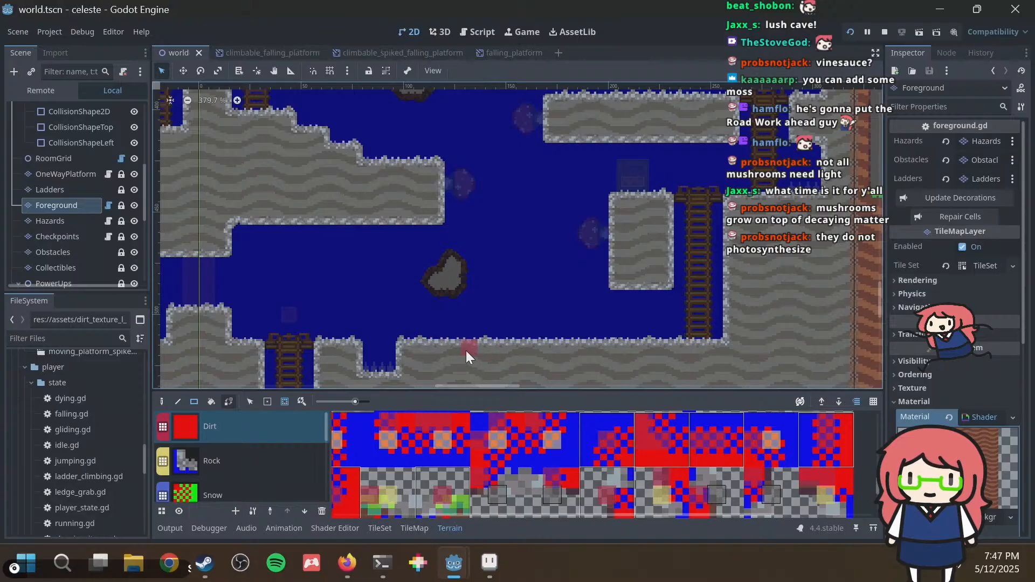
left_click(500, 353)
scroll(593, 277, "down", 1)
key("ctrl+s")
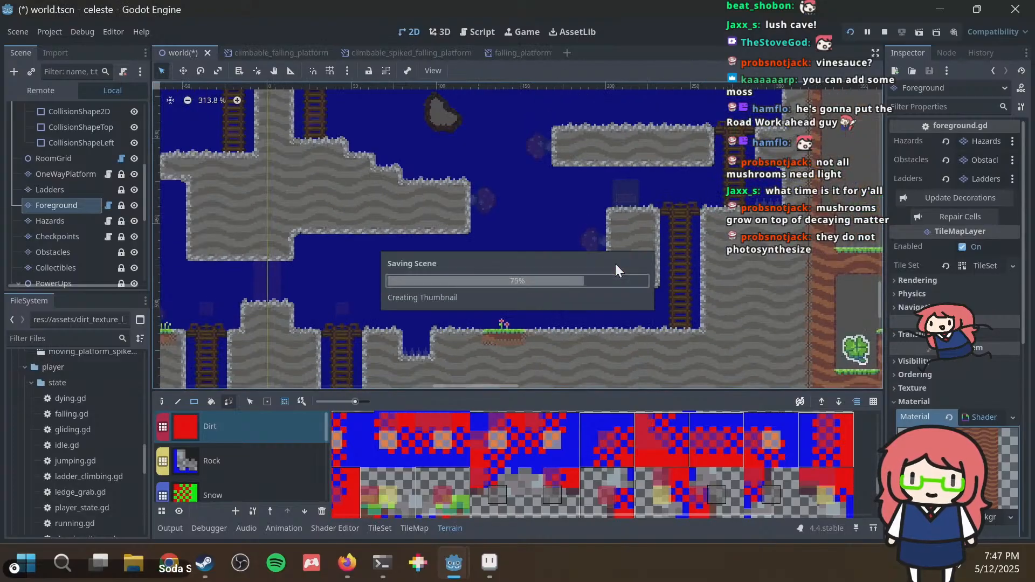
Run the game and move the character down through the cave rooms to inspect the dirt patches, close it, and save the scene.
key("F5")
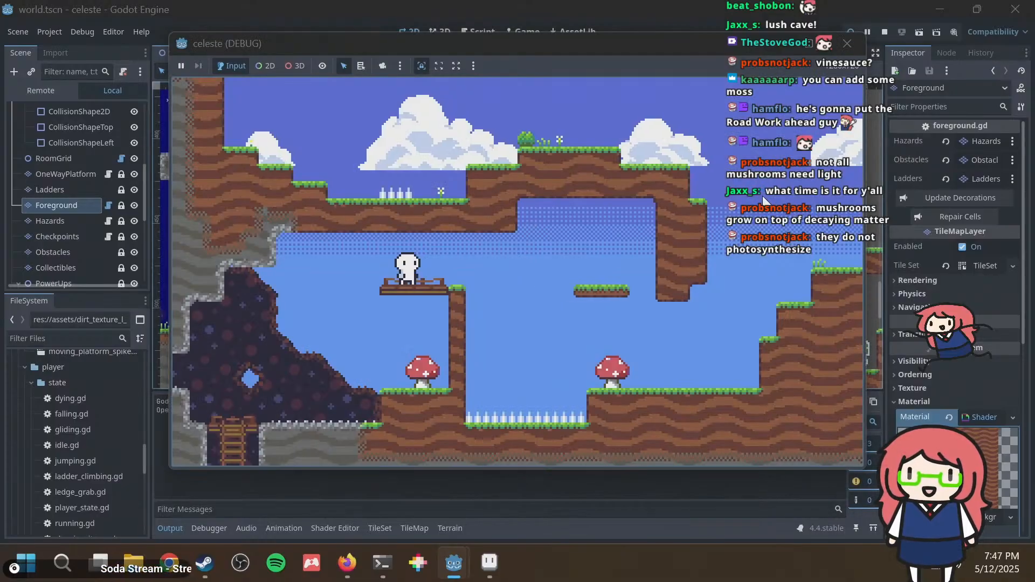
key("Left")
key("Right")
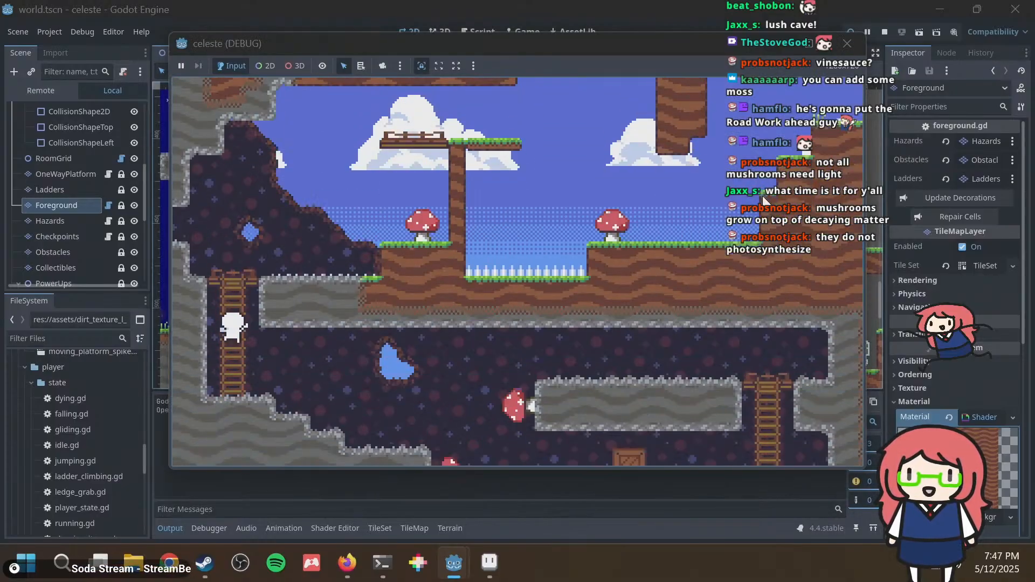
key("Down")
key("Right")
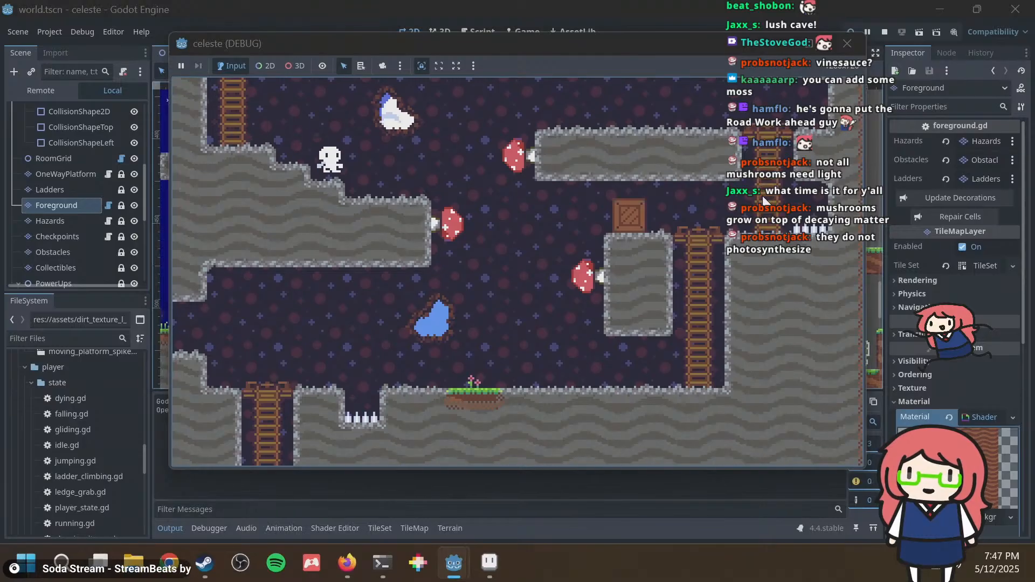
key("Right")
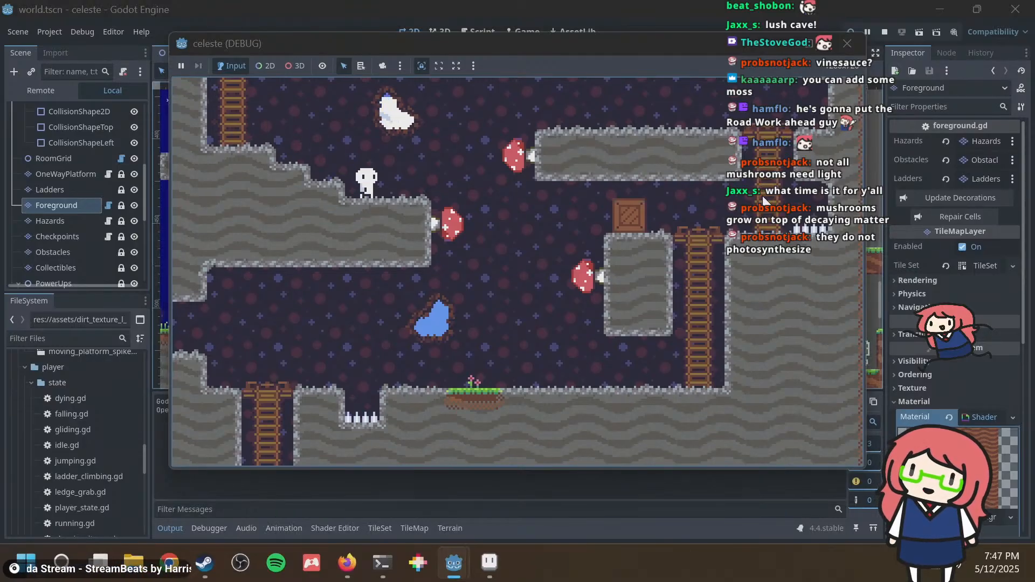
key("Right")
key("space")
key("Left")
key("space")
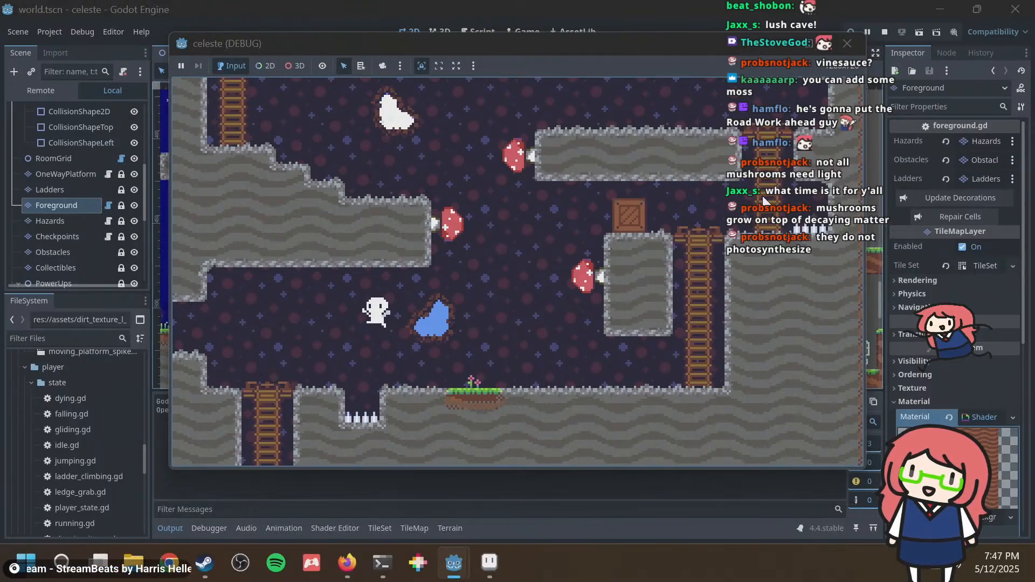
key("Left")
key("Down")
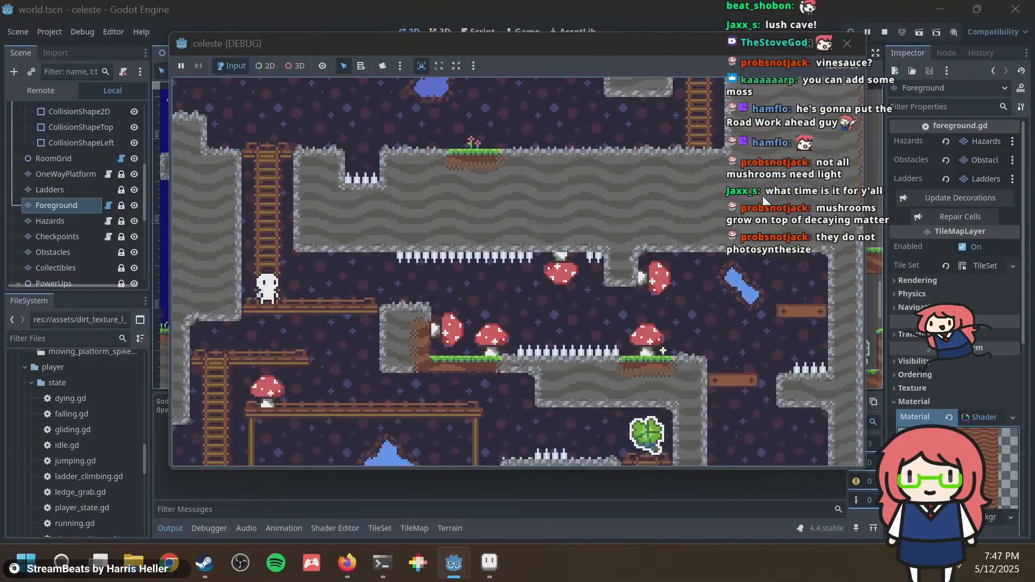
key("Right")
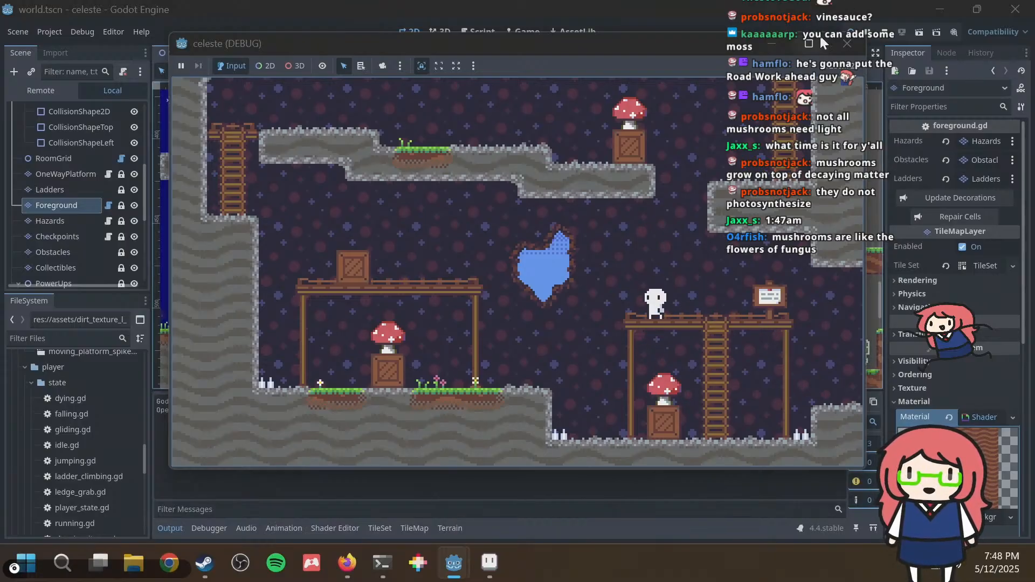
left_click(863, 50)
key("ctrl+s")
Examine up close the flowered dirt patches on the rock floor under the wooden platform with the crate mushroom.
middle_click_drag(383, 272, 551, 204)
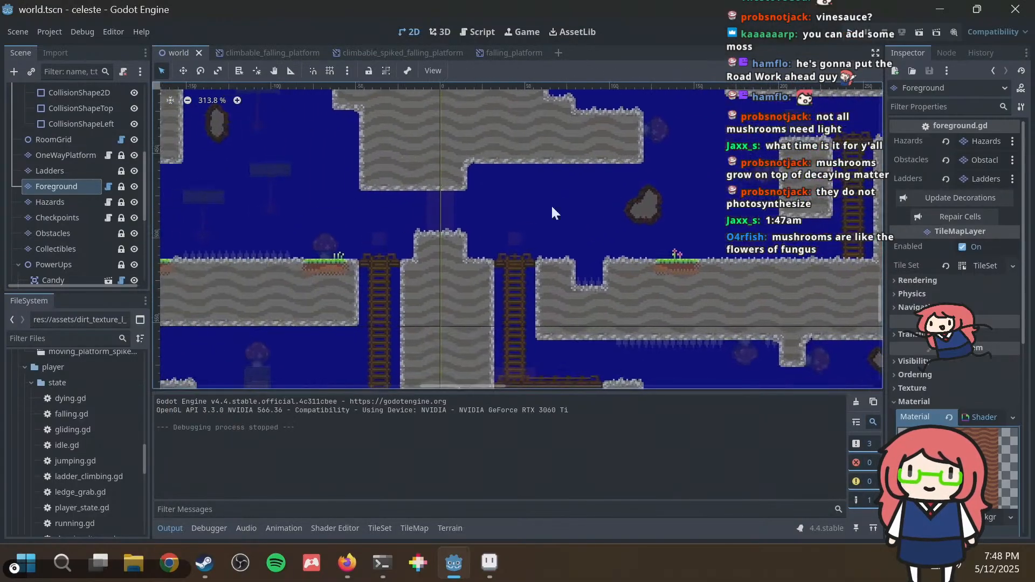
middle_click_drag(318, 316, 518, 227)
middle_click_drag(443, 347, 516, 176)
scroll(474, 238, "up", 2)
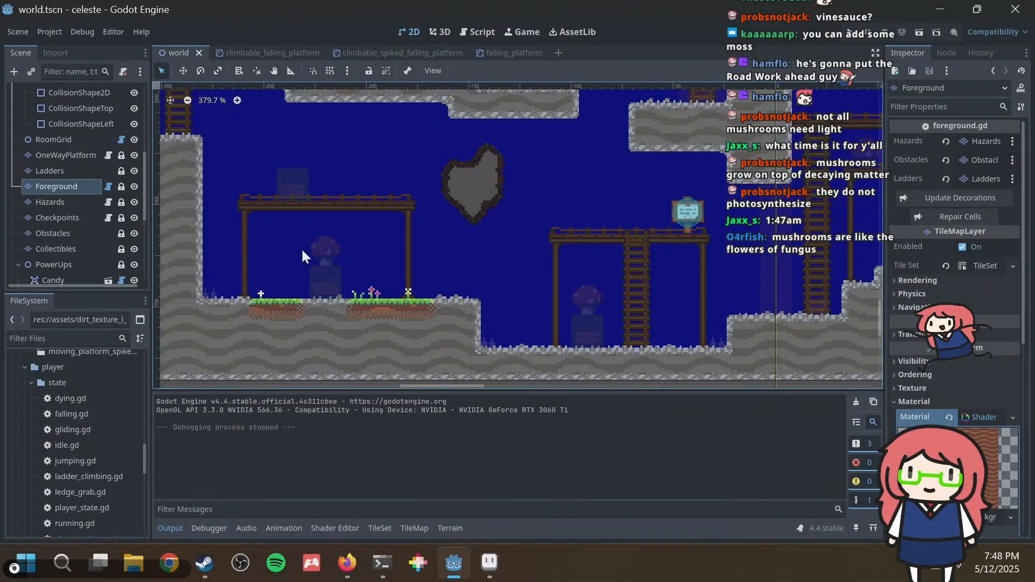
scroll(324, 255, "up", 7)
middle_click_drag(383, 290, 435, 223)
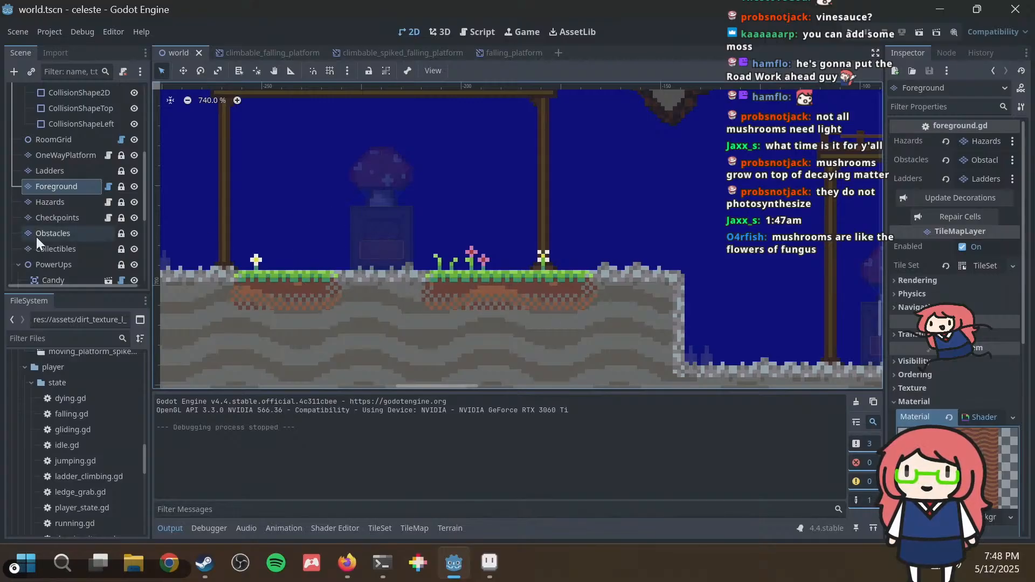
scroll(37, 238, "down", 5)
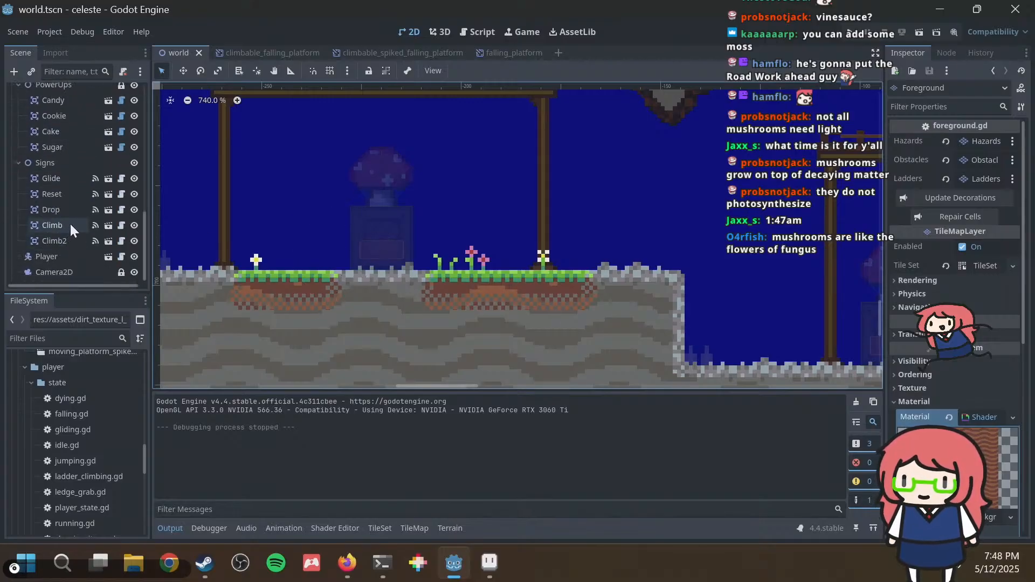
scroll(70, 222, "up", 5)
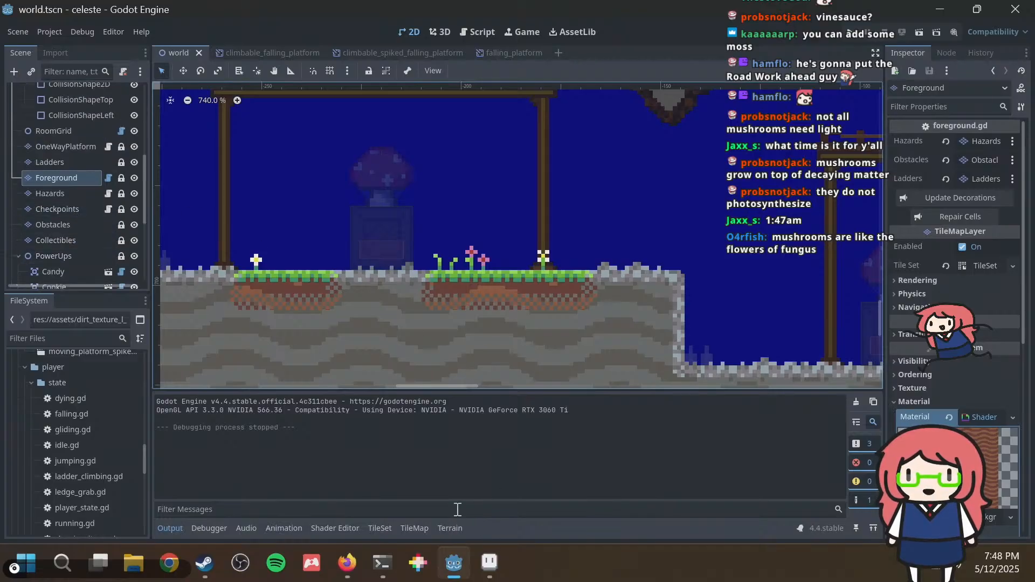
Paint Dirt terrain patches left of the mushroom crate and around the ladder base under the sign platform, and save the scene.
left_click(454, 529)
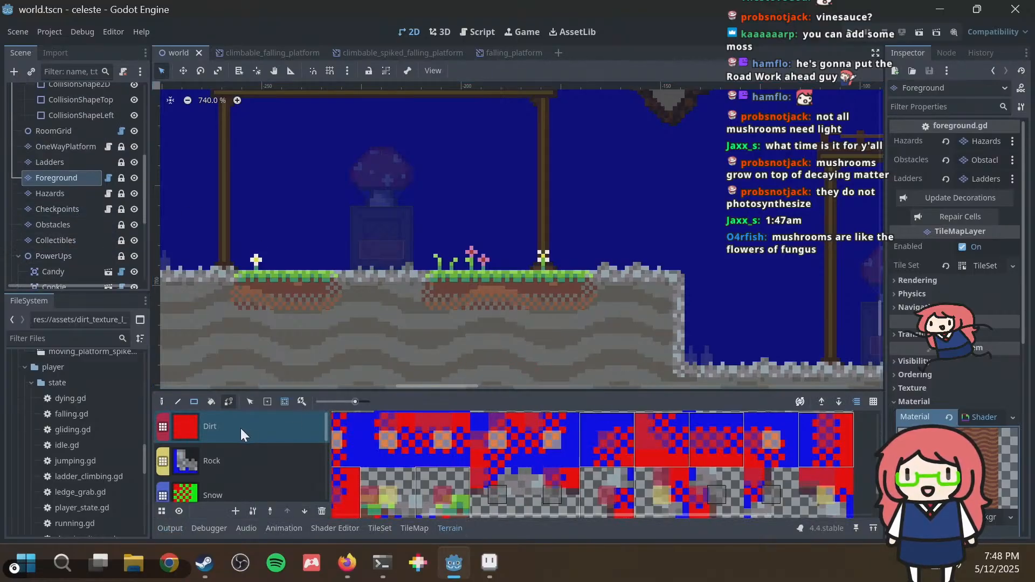
scroll(552, 273, "down", 2)
middle_click_drag(697, 265, 245, 216)
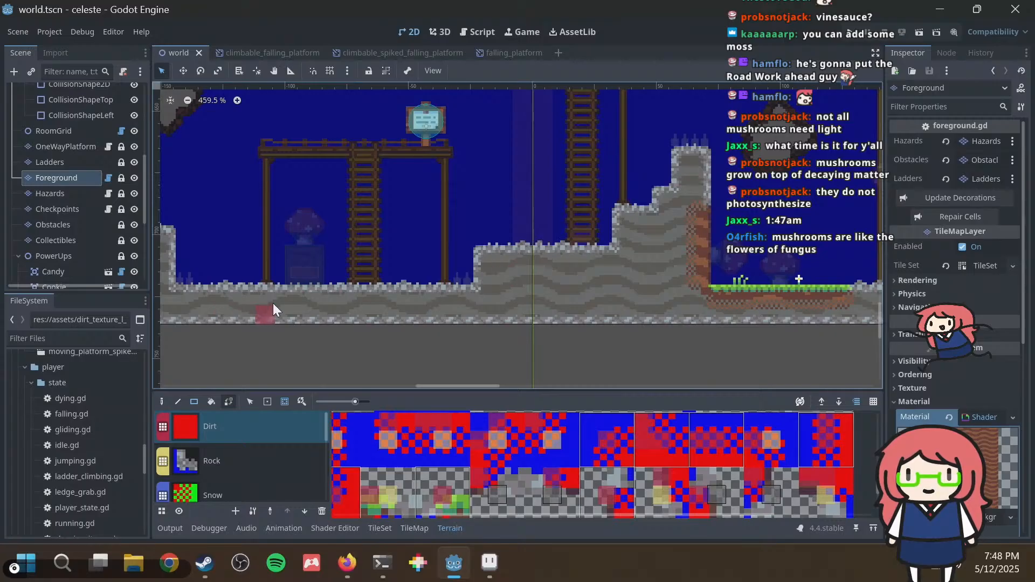
left_click_drag(266, 296, 239, 294)
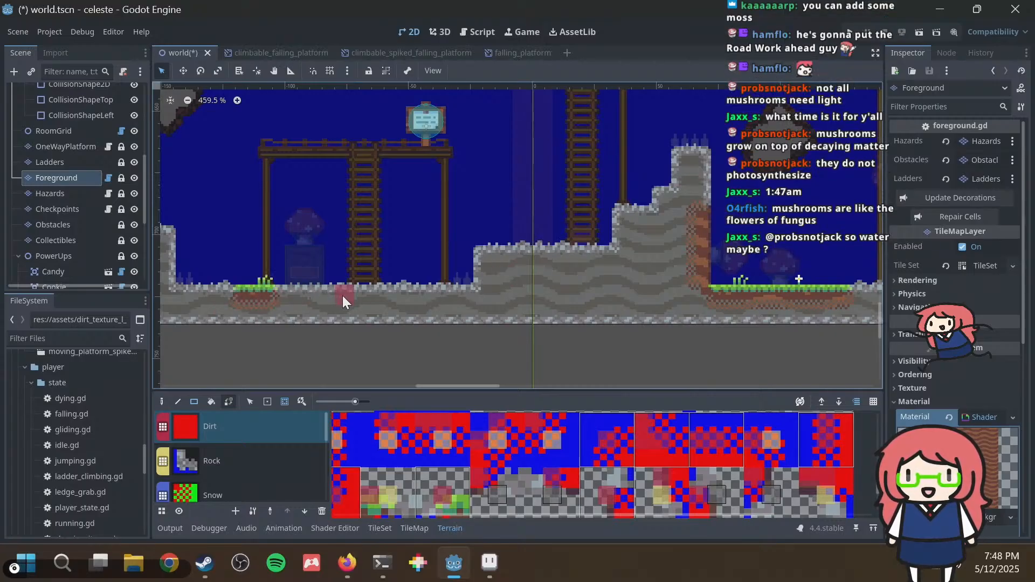
mouse_move(342, 295)
left_mouse_down()
mouse_move(404, 294)
mouse_move(409, 282)
left_mouse_up()
key("ctrl+s")
Paint a dirt patch on the lower end of the stepped rock ledge beside the crate mushroom above.
scroll(549, 251, "down", 3)
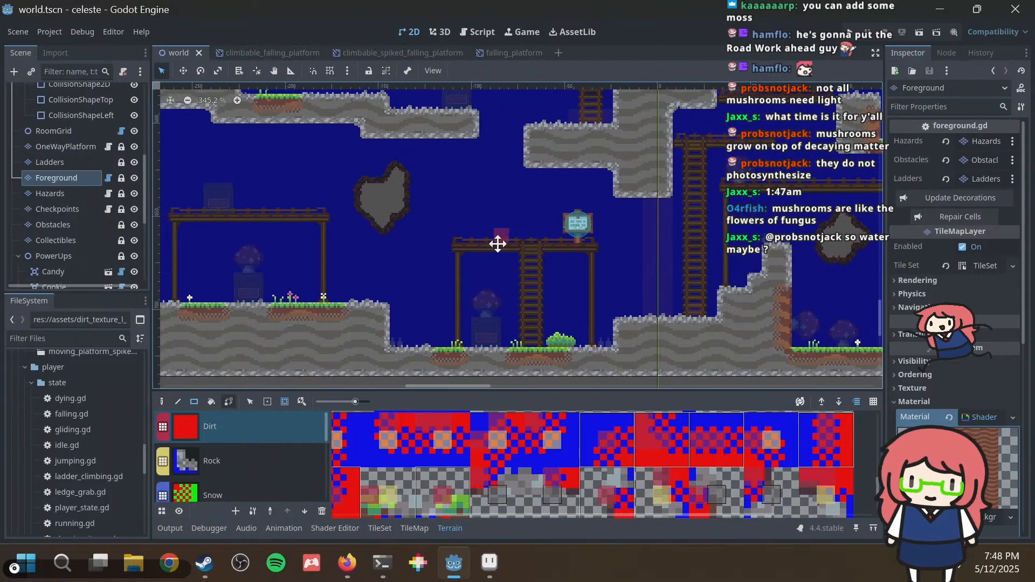
middle_click_drag(498, 244, 484, 322)
middle_click_drag(456, 215, 509, 272)
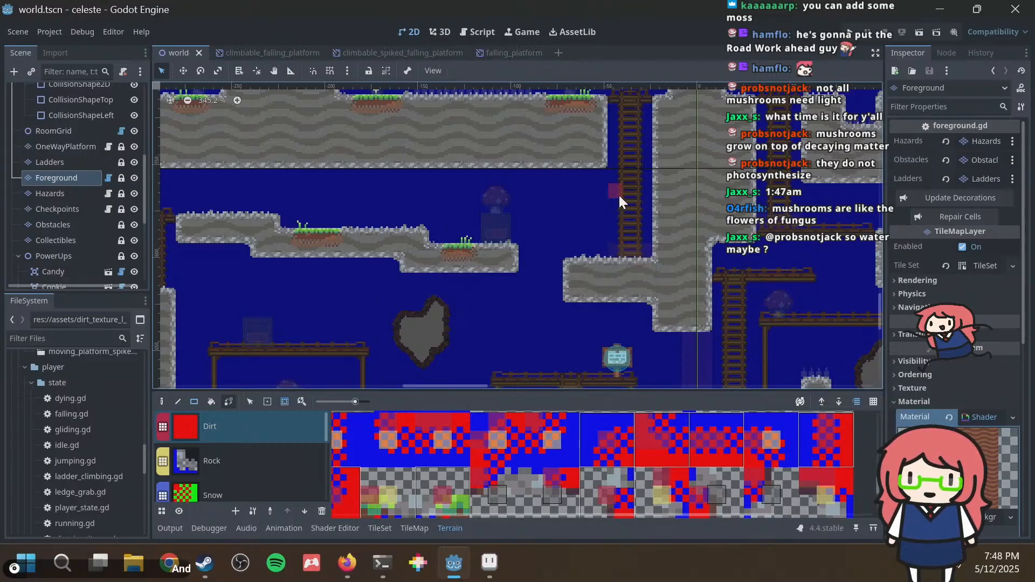
Look over the neighbouring cave rooms and the dirt patches around their mushrooms for rock that is still bare.
middle_click_drag(618, 193, 565, 277)
middle_click_drag(544, 218, 659, 338)
middle_click_drag(503, 142, 585, 214)
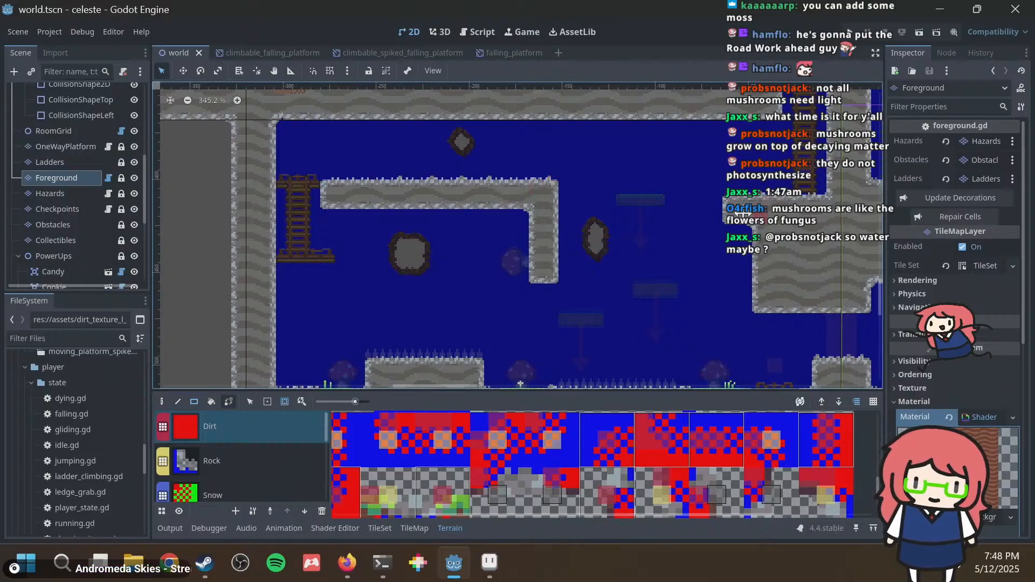
mouse_move(765, 205)
middle_mouse_down()
mouse_move(584, 234)
mouse_move(343, 206)
middle_mouse_up()
middle_click_drag(488, 220, 330, 212)
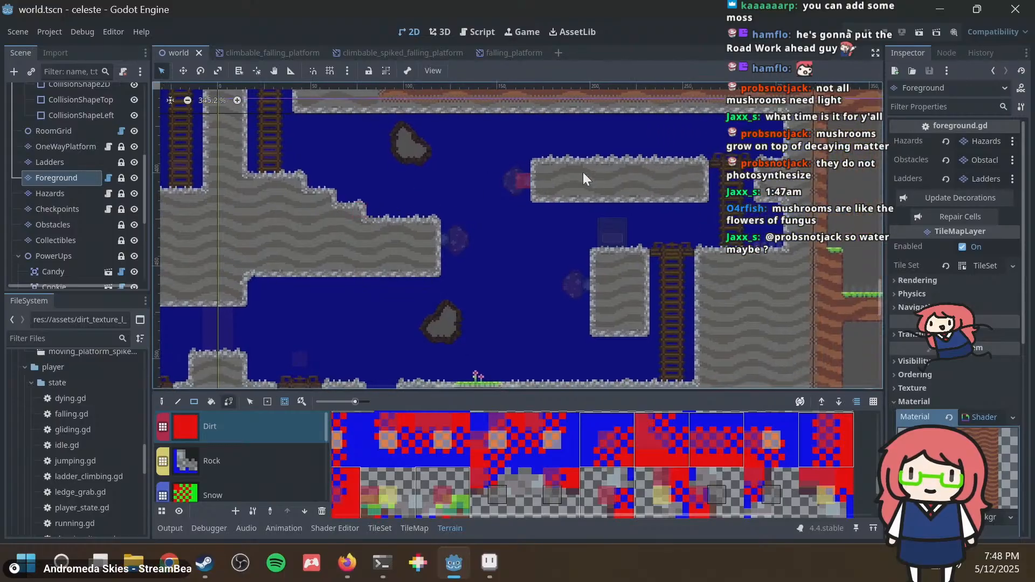
middle_click_drag(606, 180, 481, 262)
scroll(475, 199, "down", 4)
middle_click_drag(432, 194, 651, 262)
middle_click_drag(468, 250, 755, 263)
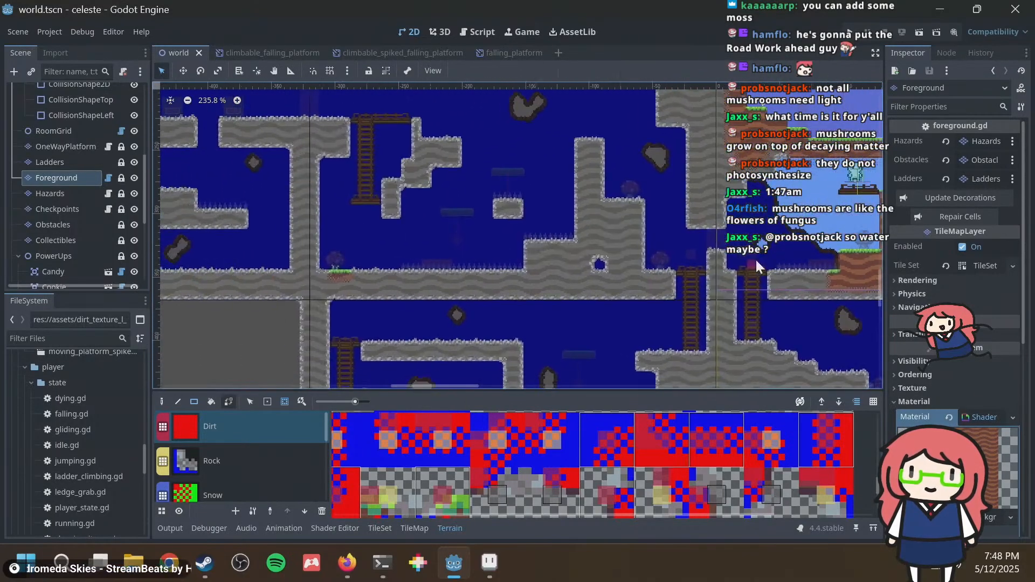
mouse_move(539, 276)
middle_mouse_down()
mouse_move(654, 259)
mouse_move(526, 275)
middle_mouse_up()
scroll(542, 254, "up", 8)
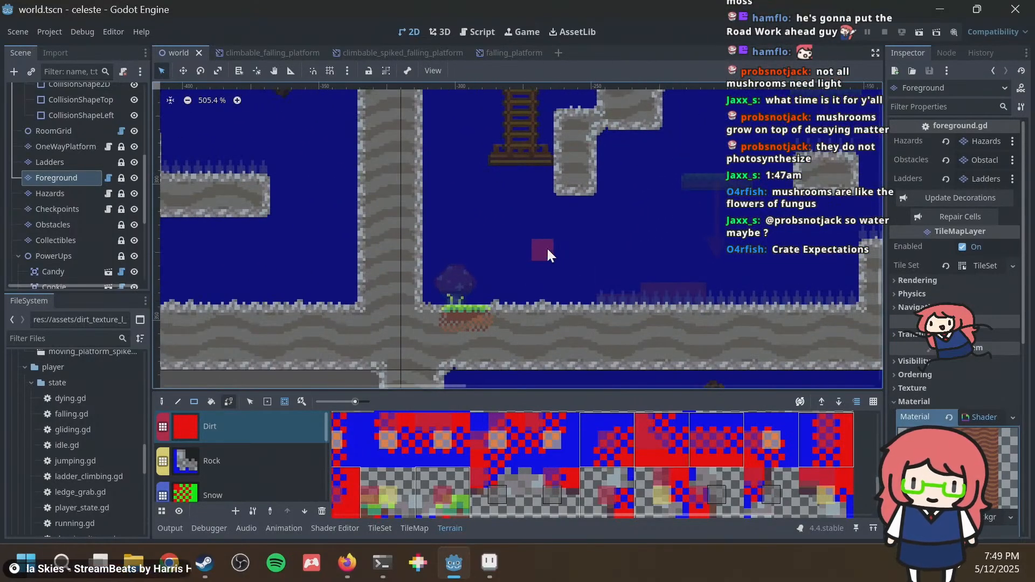
Paint a Dirt terrain patch on the bare rock floor below the elongated background hole, under the spiked ledge.
middle_click_drag(564, 244, 582, 233)
scroll(571, 243, "down", 4)
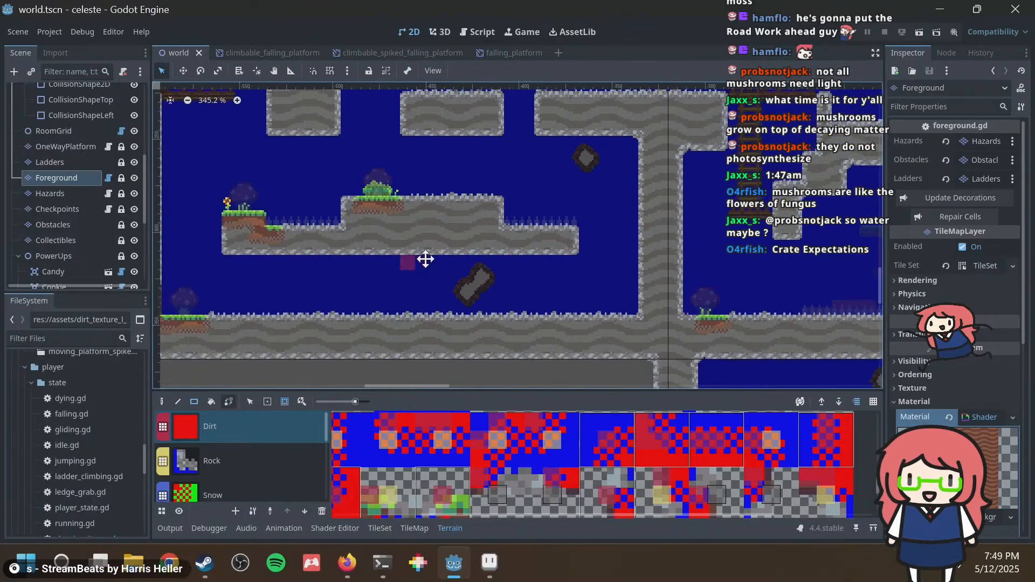
middle_click_drag(426, 259, 455, 233)
scroll(509, 275, "up", 5)
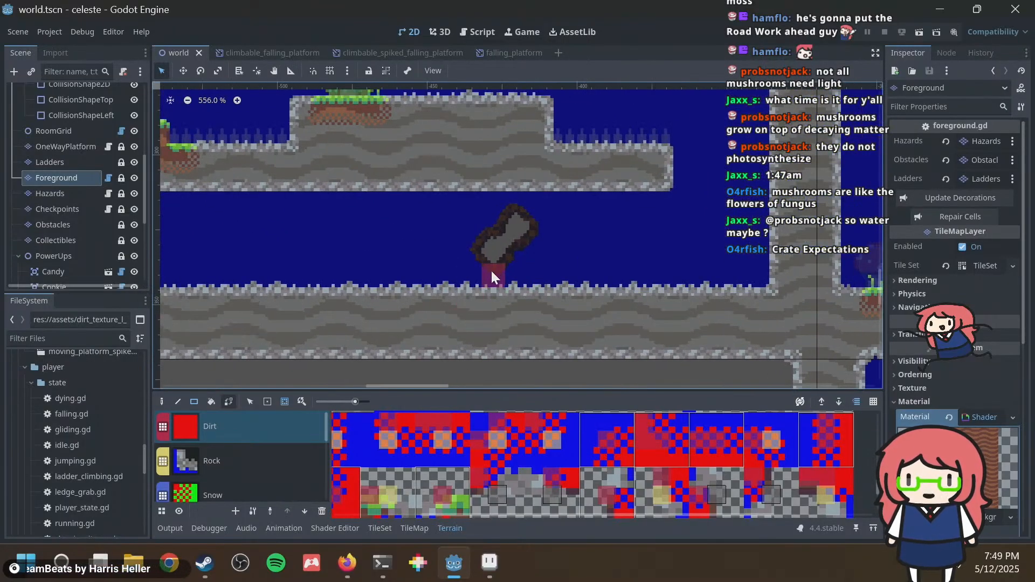
left_click(508, 300)
Update the decorations of the Foreground layer and save the scene.
middle_click_drag(493, 200, 625, 312)
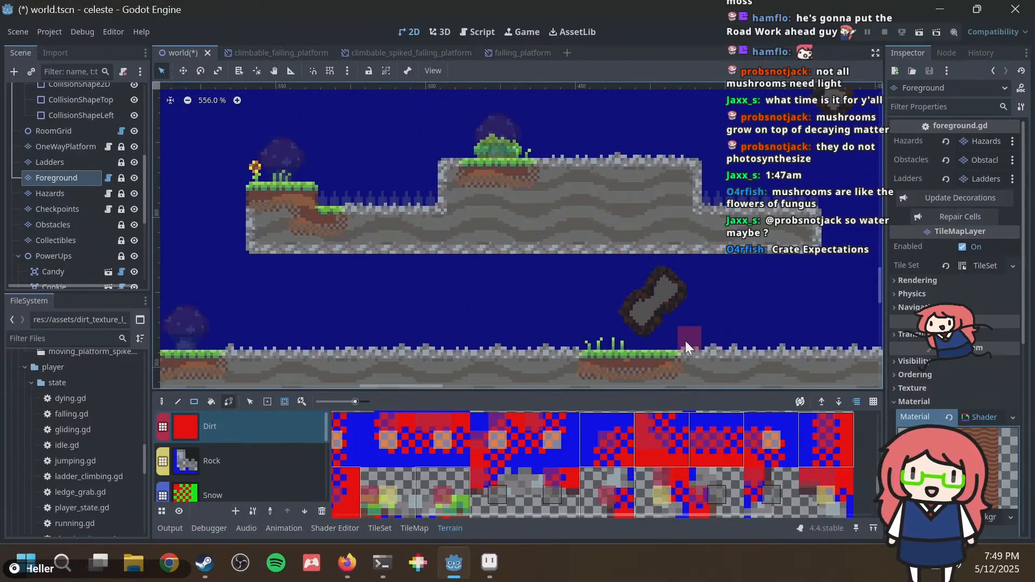
left_click(962, 197)
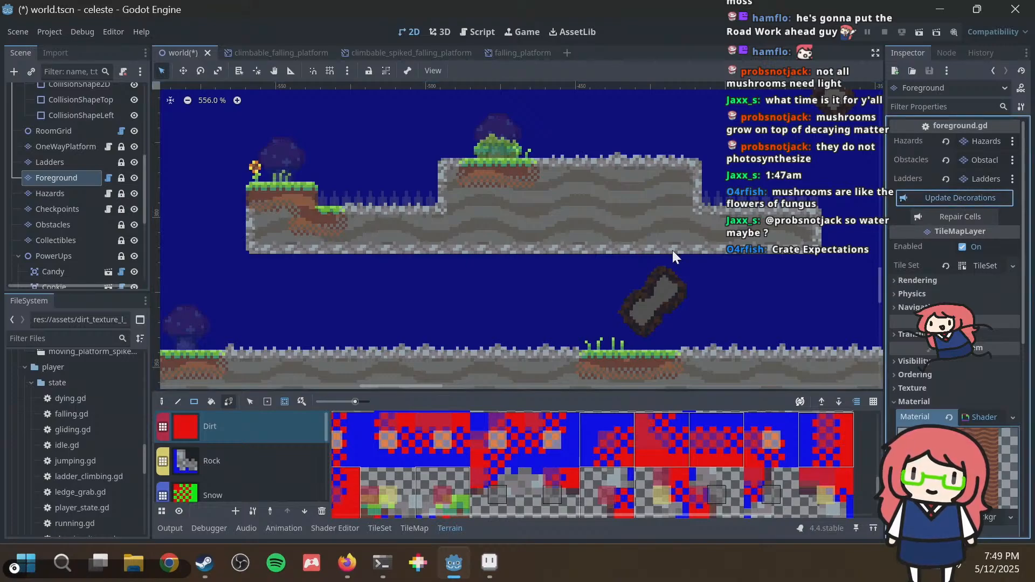
key("ctrl+s")
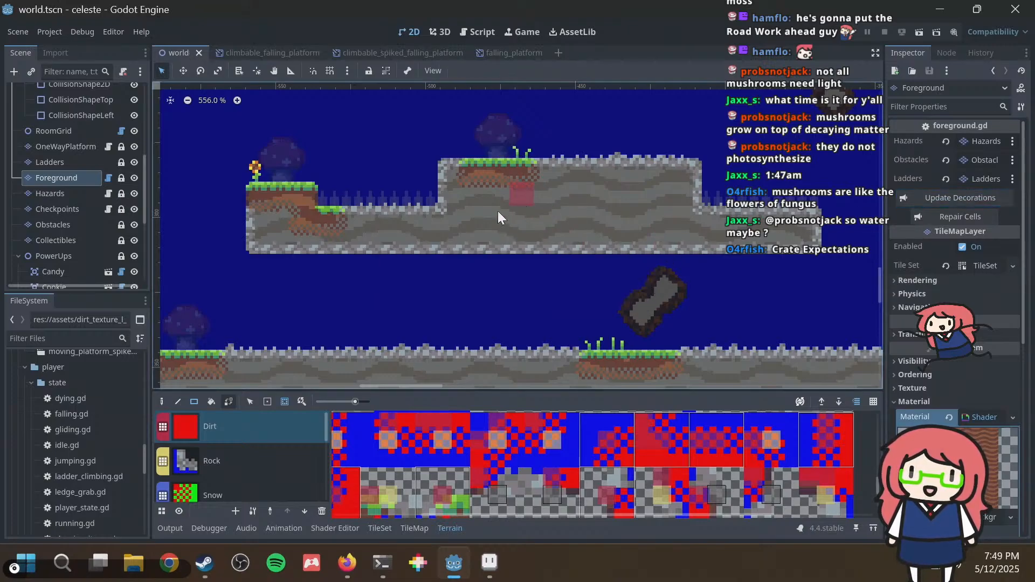
Try a Dirt patch on the lower spiked end of the mushroom ledge, undo it, and save the scene.
scroll(497, 211, "down", 4)
middle_click_drag(463, 232, 449, 258)
middle_click_drag(510, 205, 417, 252)
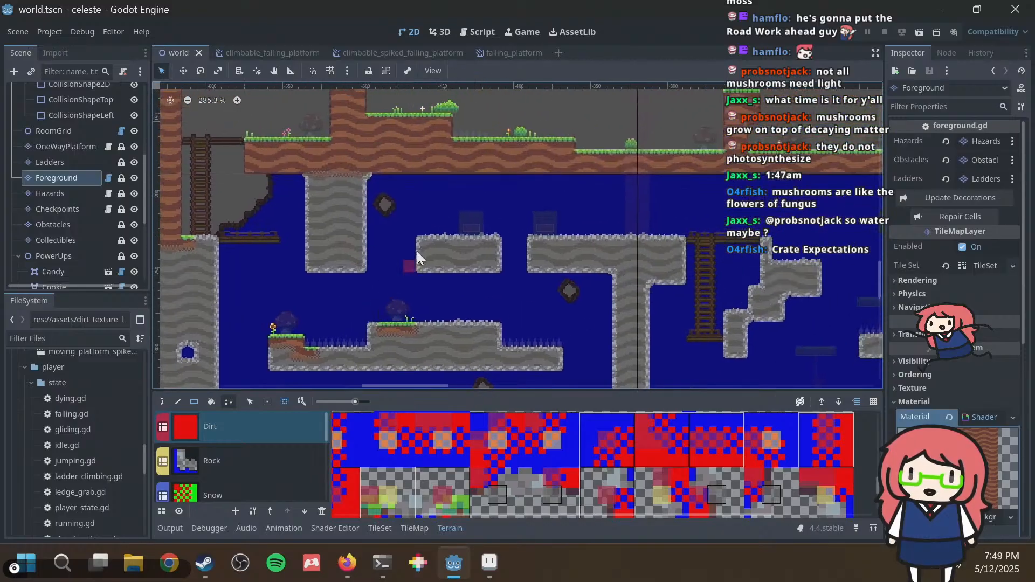
middle_click_drag(507, 242, 335, 226)
scroll(360, 330, "up", 3)
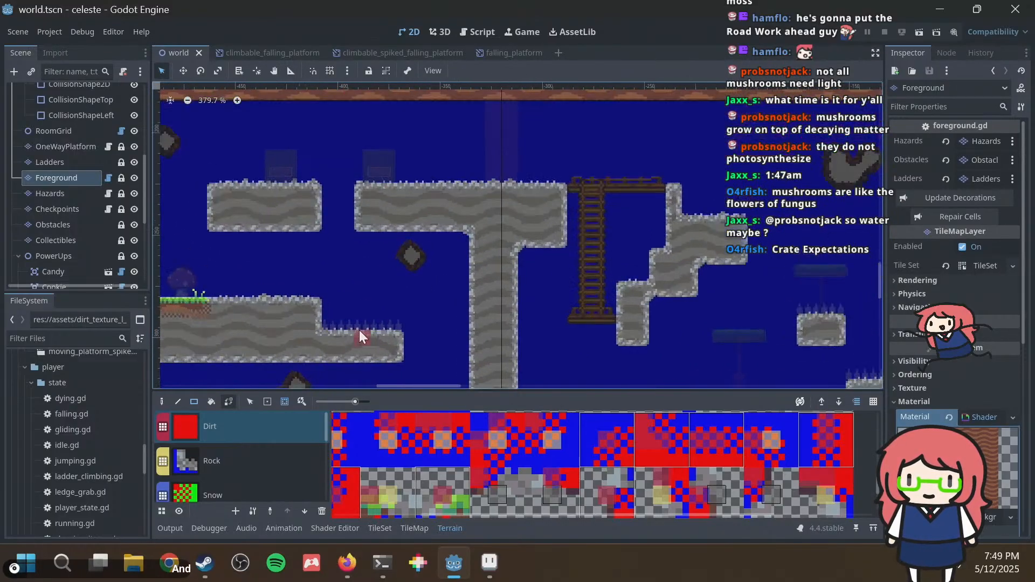
left_click(383, 338)
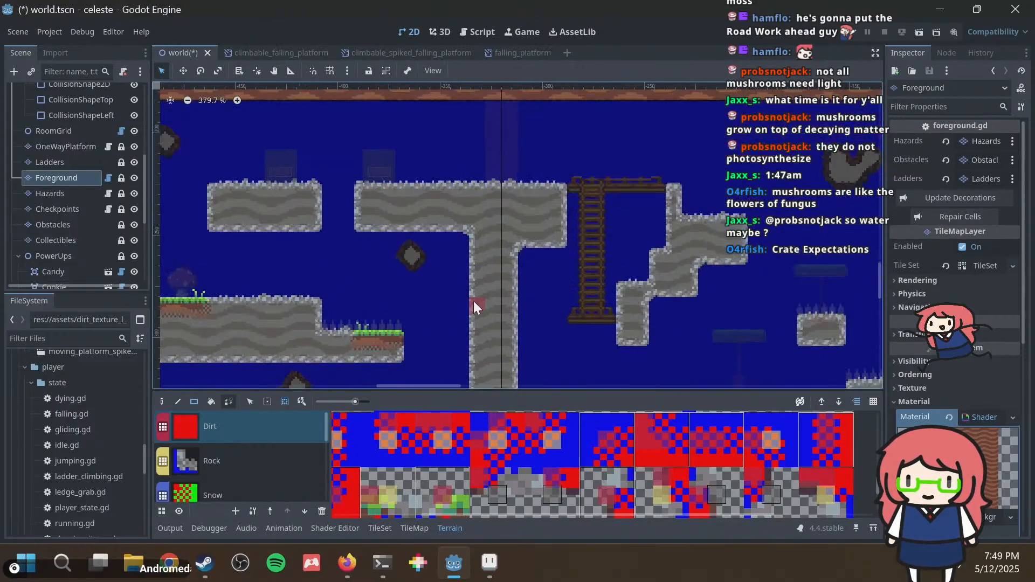
key("ctrl+z")
key("ctrl+s")
Paint Dirt terrain across the top of the tall rock pillar beside the mushroom step and save the scene.
middle_click_drag(636, 248, 541, 171)
middle_click_drag(616, 186, 597, 228)
left_click(600, 229)
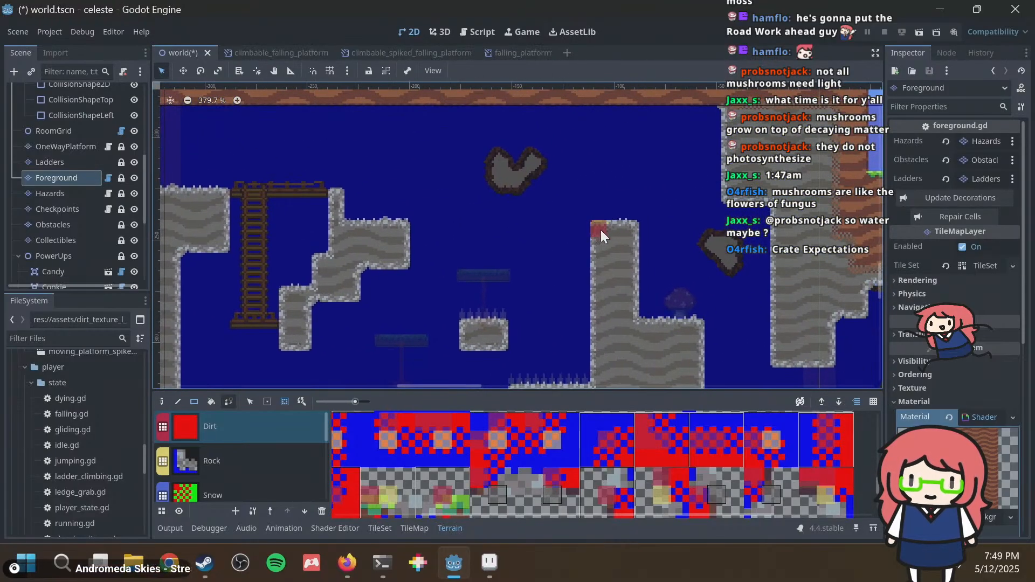
left_click(623, 227)
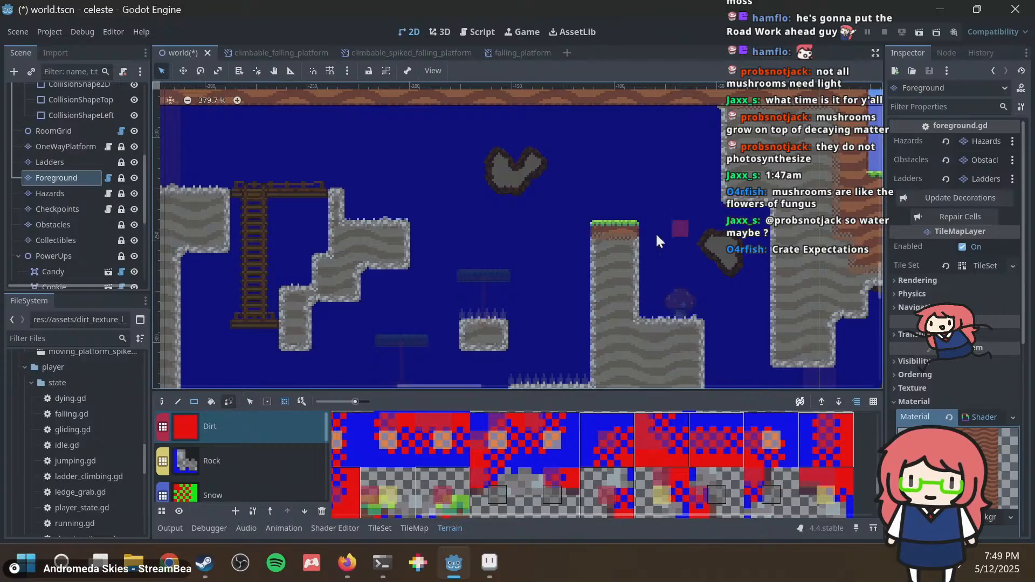
scroll(685, 251, "down", 3)
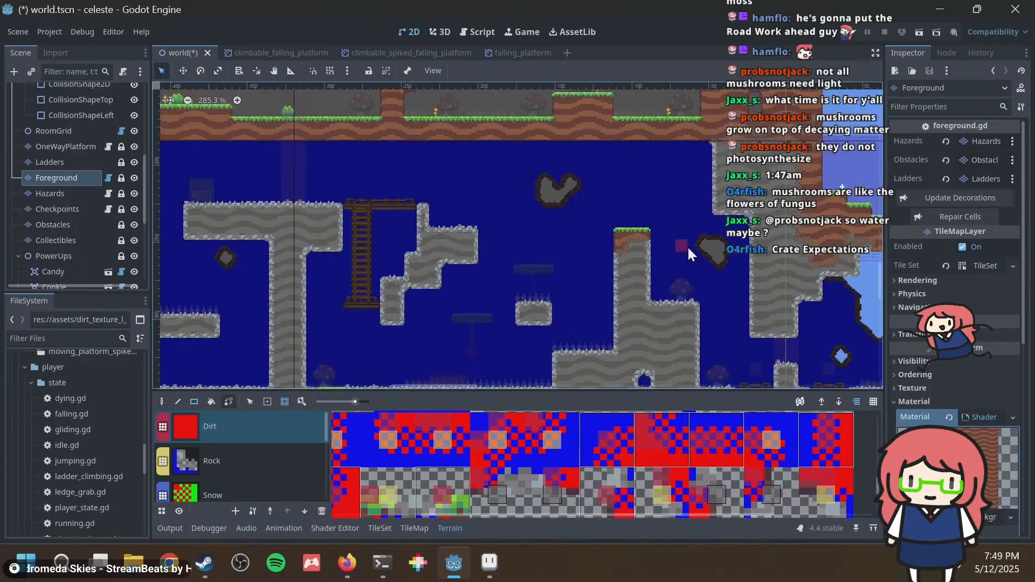
key("ctrl+s")
Paint a Dirt patch on the upper end of the stepped rock beside the ladder and save the scene.
middle_click_drag(688, 231, 581, 208)
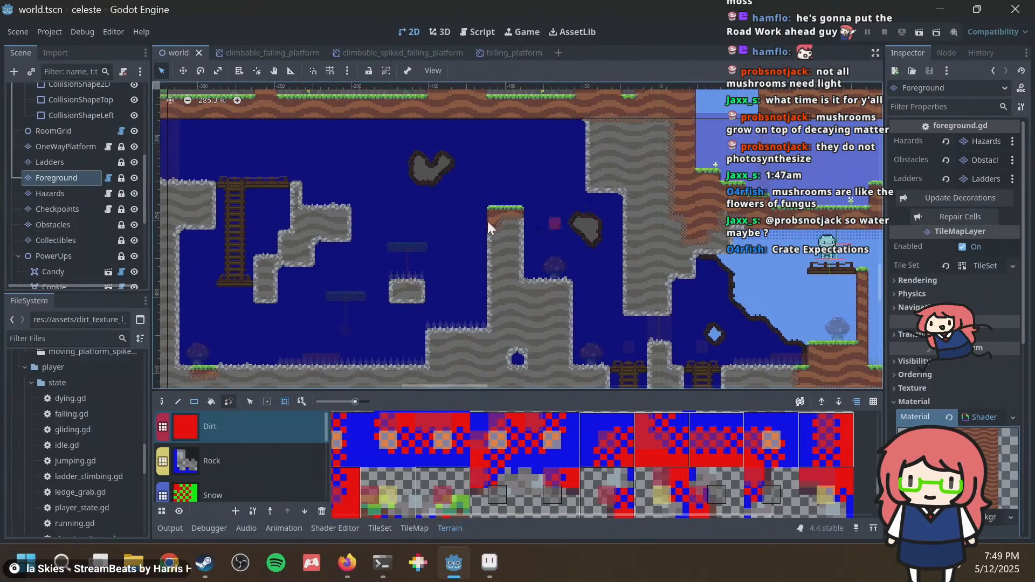
left_click(346, 211)
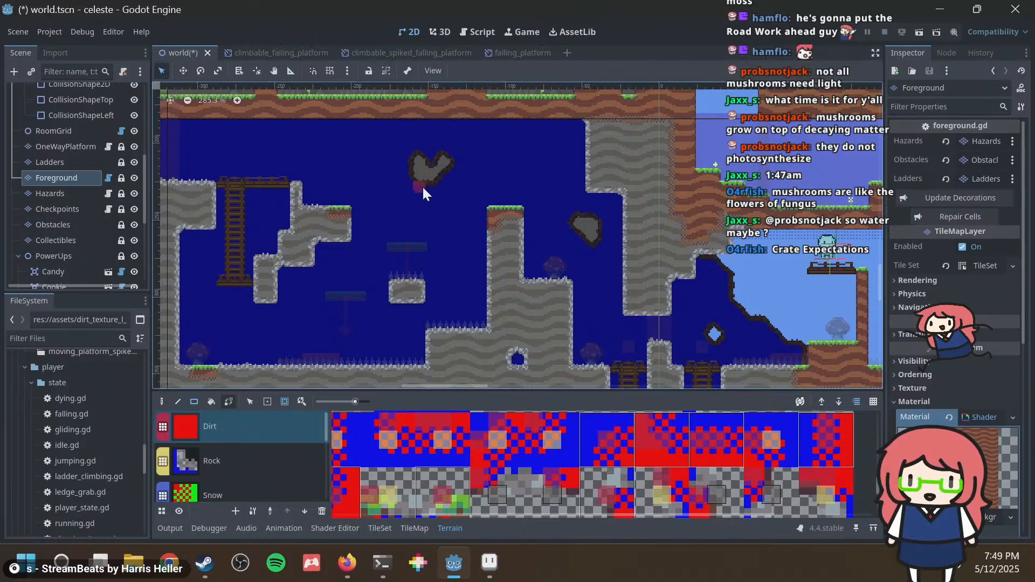
left_click(321, 211)
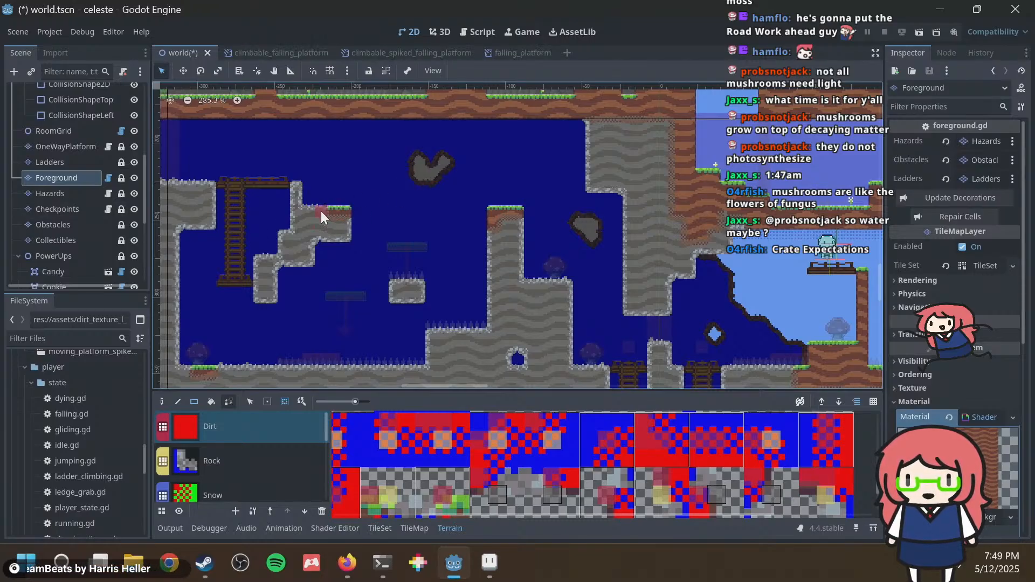
key("ctrl+s")
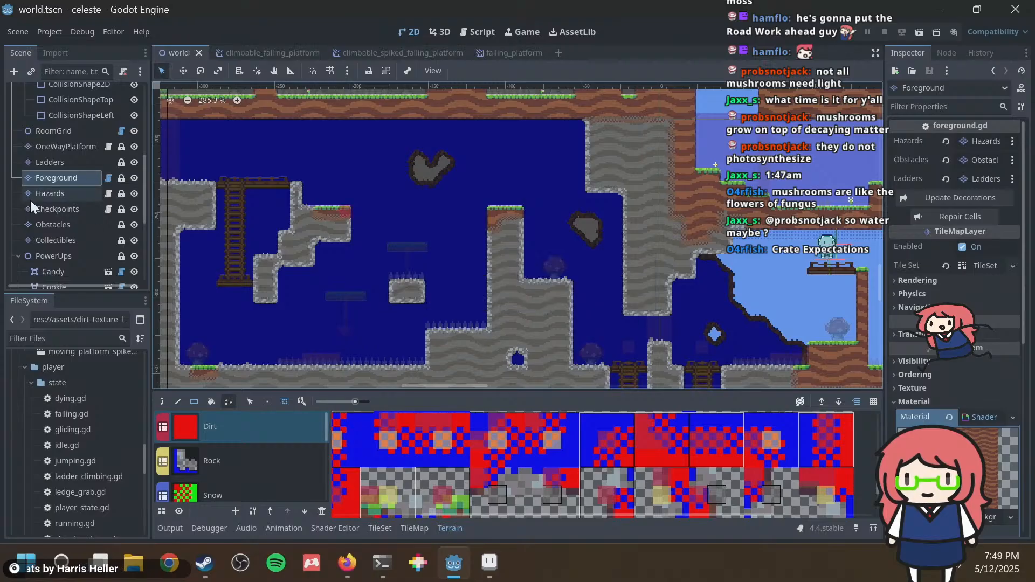
On the BackgroundTile layer, cut a small hole in the cave wall above the stepped rock's dirt patch, and save the scene.
scroll(80, 223, "down", 4)
scroll(67, 229, "up", 8)
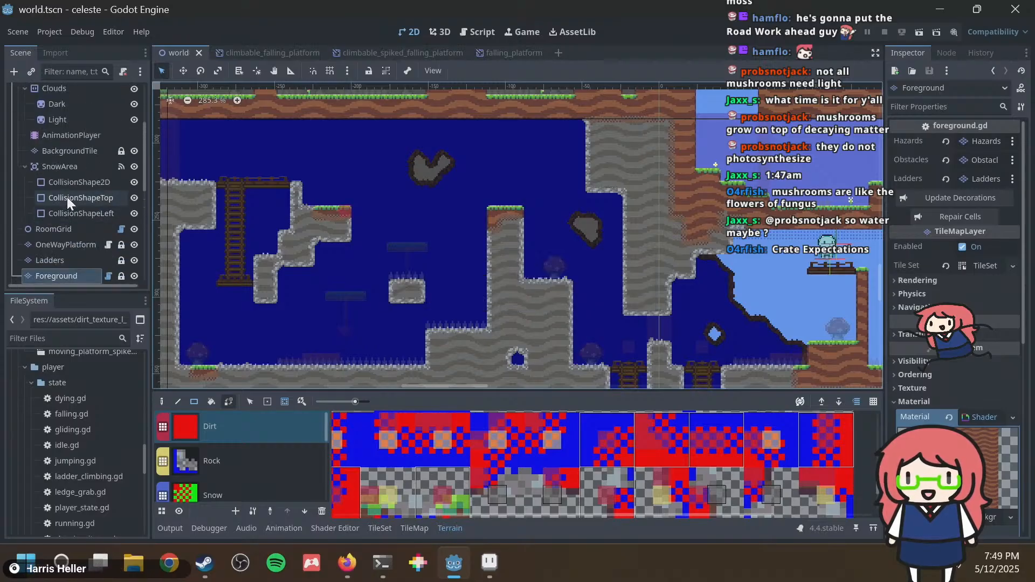
scroll(66, 128, "up", 5)
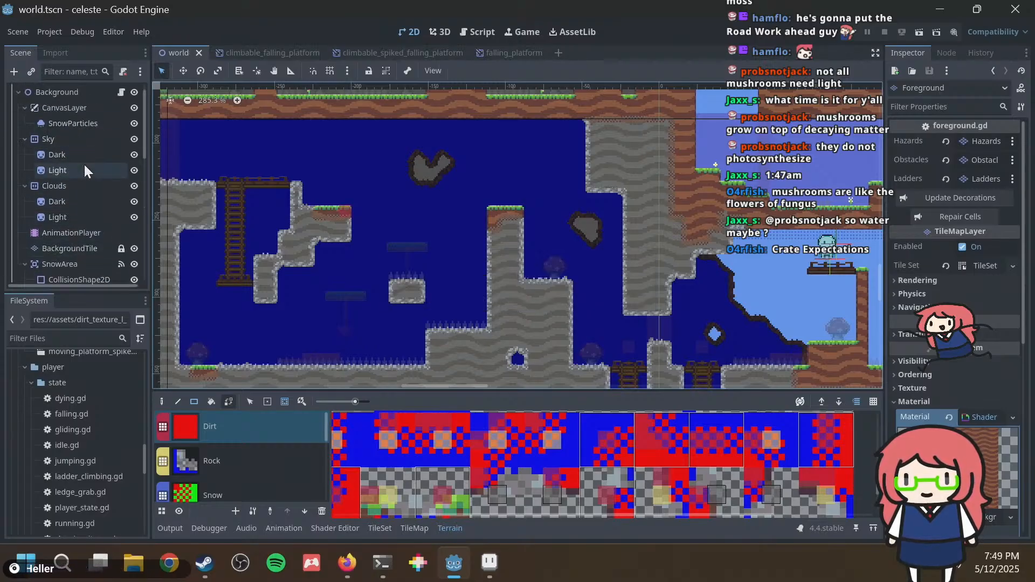
scroll(83, 175, "down", 7)
scroll(70, 228, "up", 5)
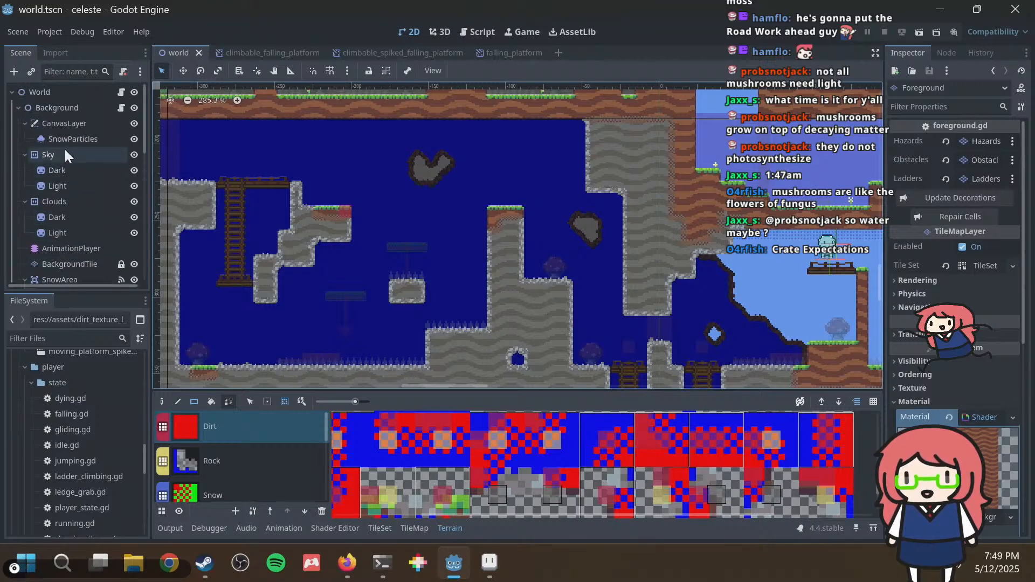
left_click(58, 260)
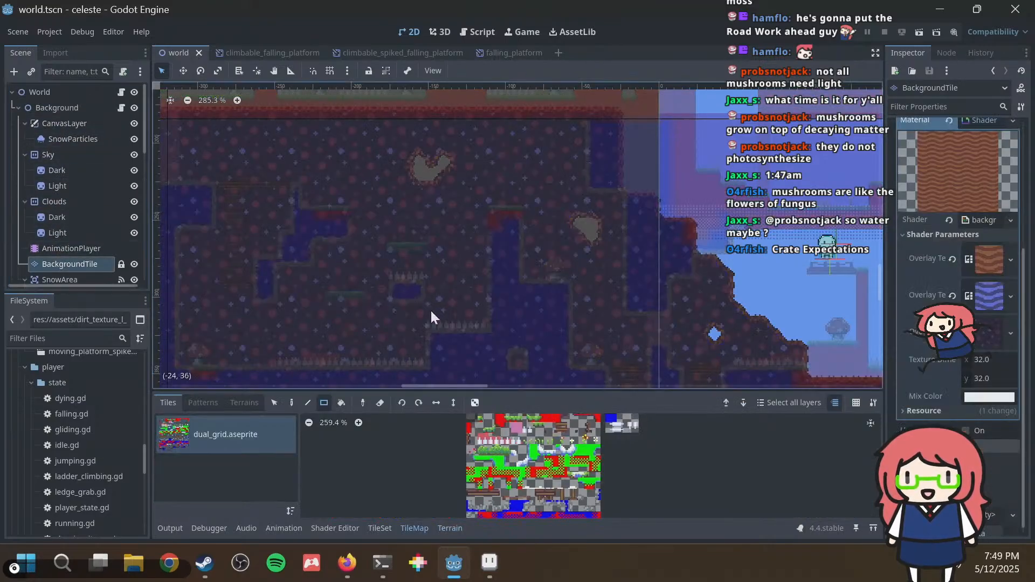
left_click(450, 529)
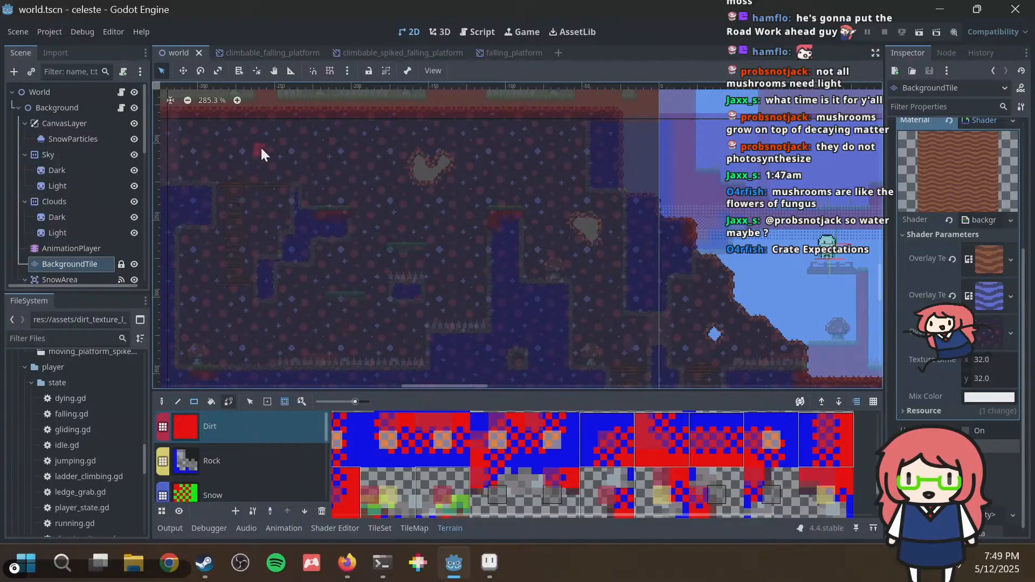
scroll(341, 231, "up", 3)
left_click(320, 184)
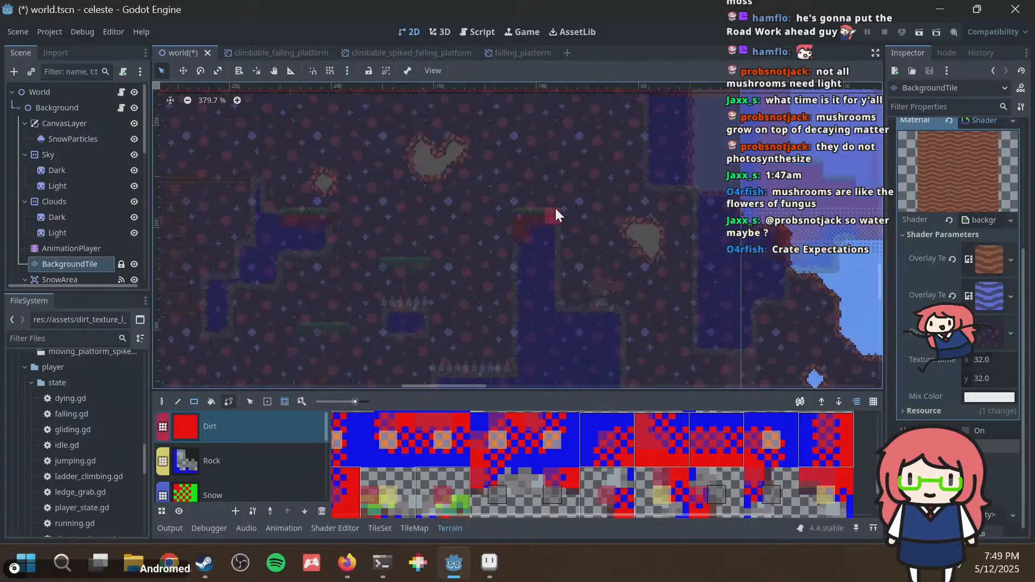
scroll(582, 227, "down", 4)
key("ctrl+s")
Enlarge the background hole above the floor's dirt patch in the lower cave room downwards, and save the scene.
scroll(577, 282, "up", 10)
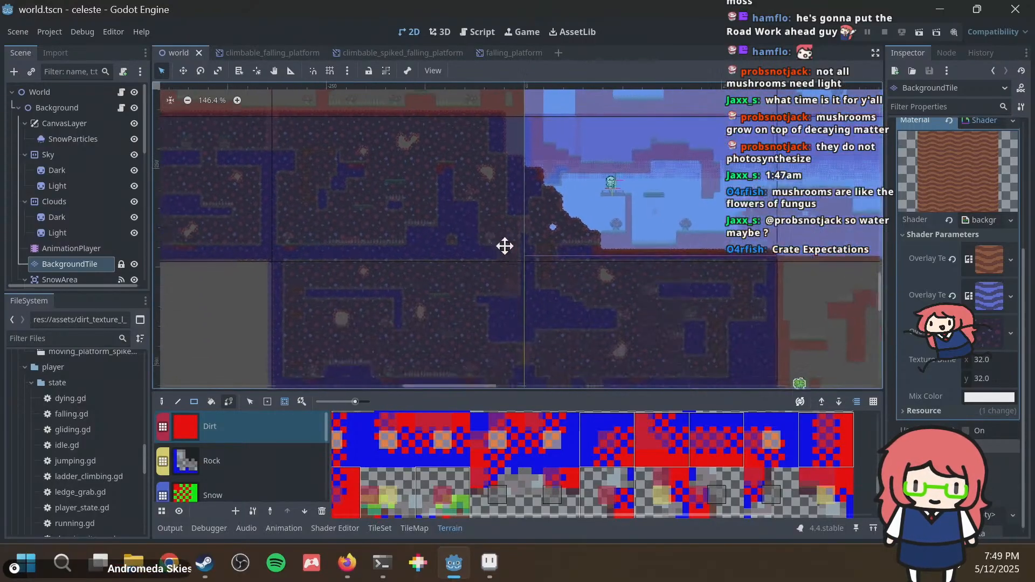
scroll(522, 277, "down", 4)
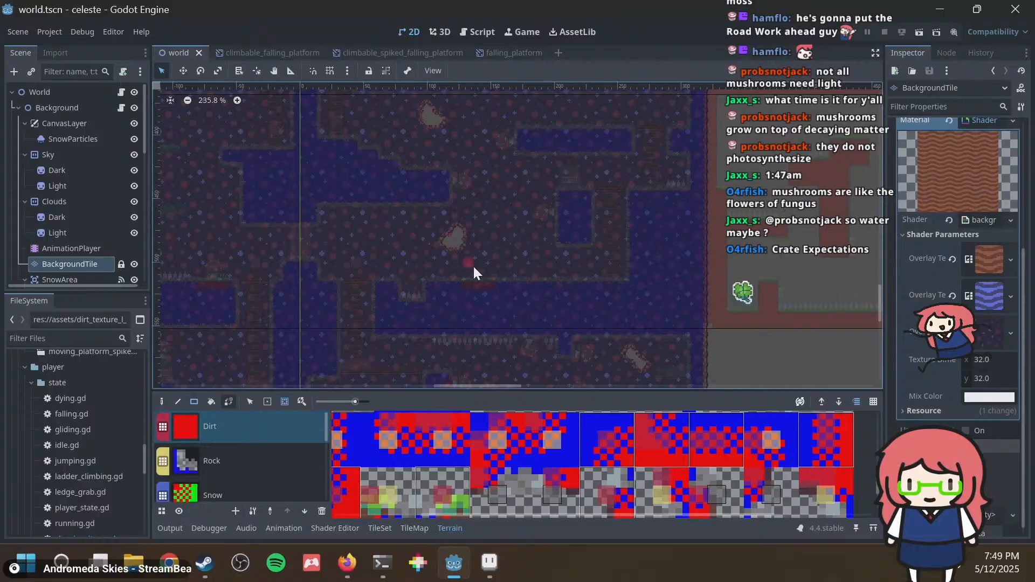
scroll(456, 178, "up", 6)
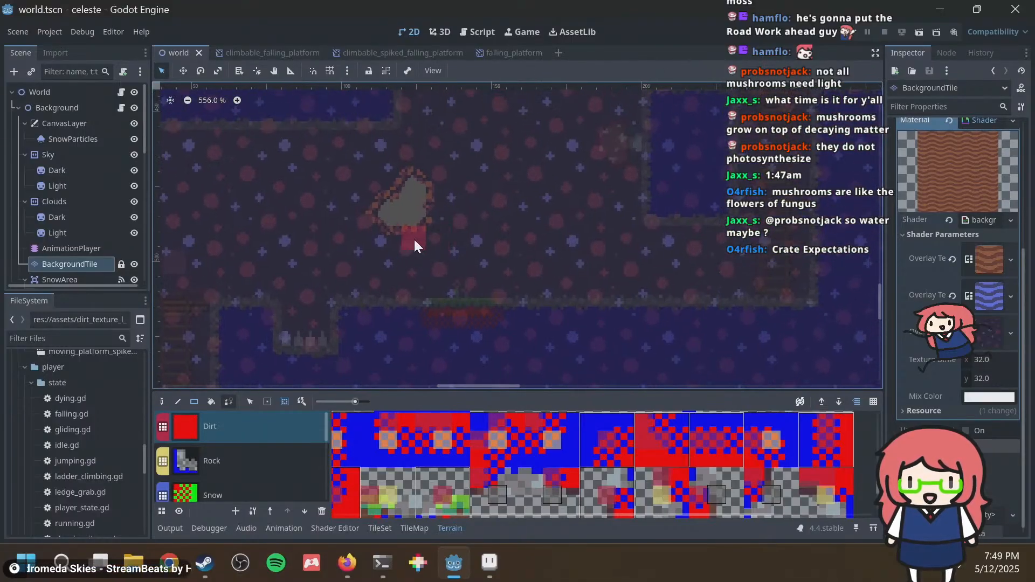
left_click(412, 238)
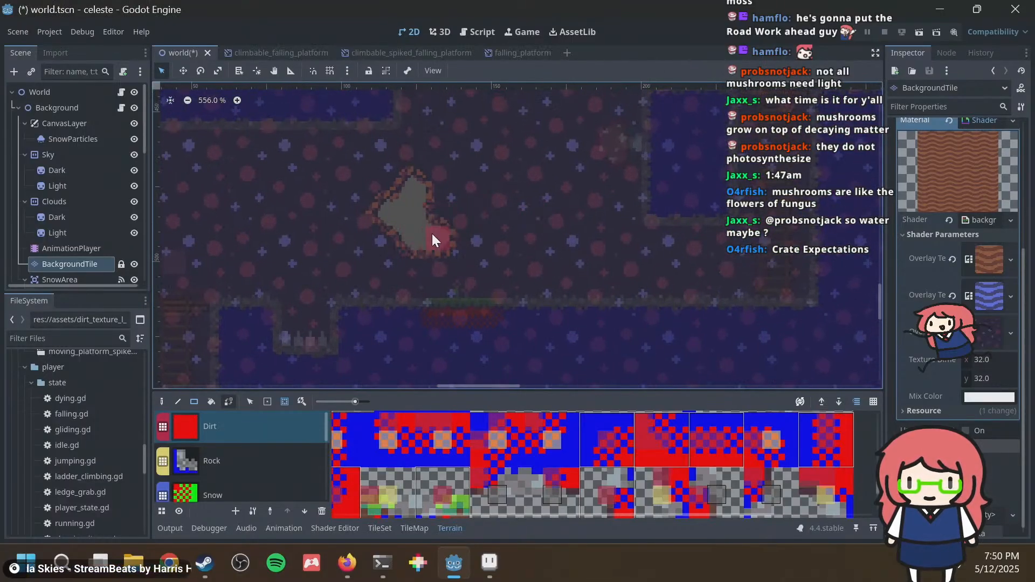
scroll(494, 214, "down", 6)
key("ctrl+s")
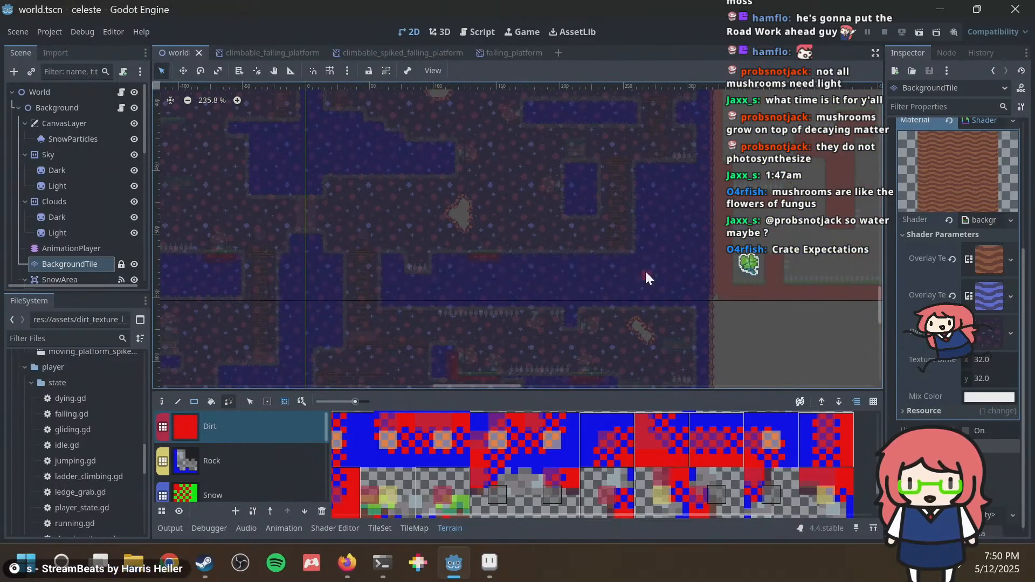
Examine the background holes of the lower cave rooms and save the scene.
middle_click_drag(645, 269, 512, 137)
scroll(487, 225, "up", 7)
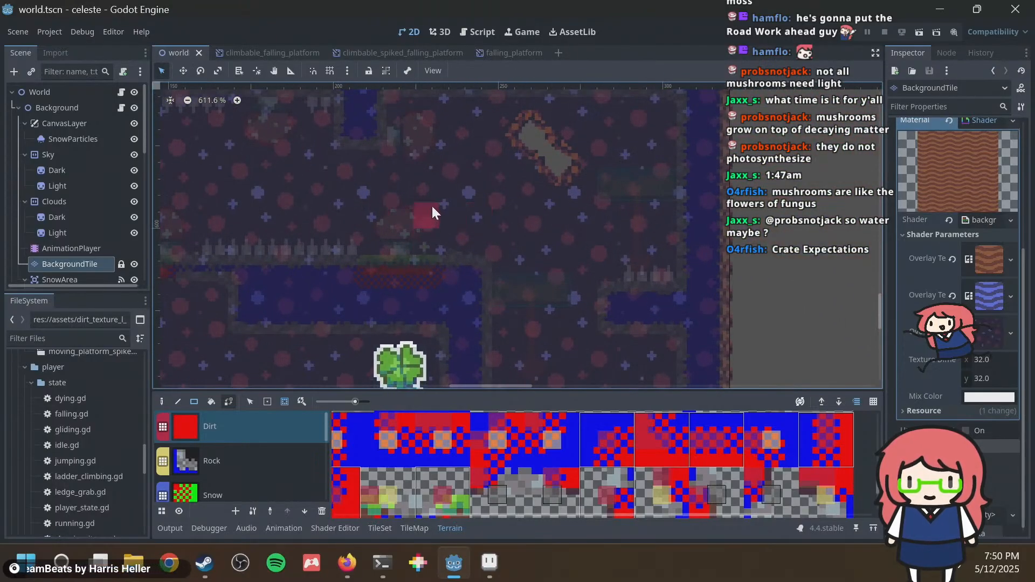
scroll(485, 188, "down", 5)
middle_click_drag(516, 193, 549, 151)
scroll(546, 156, "down", 5)
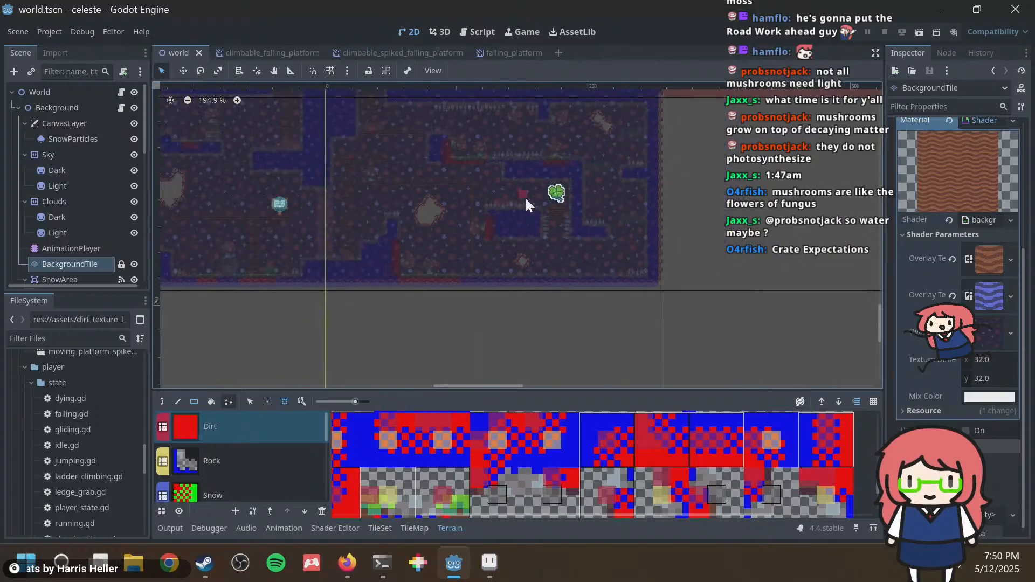
scroll(476, 217, "up", 9)
middle_click_drag(520, 269, 598, 278)
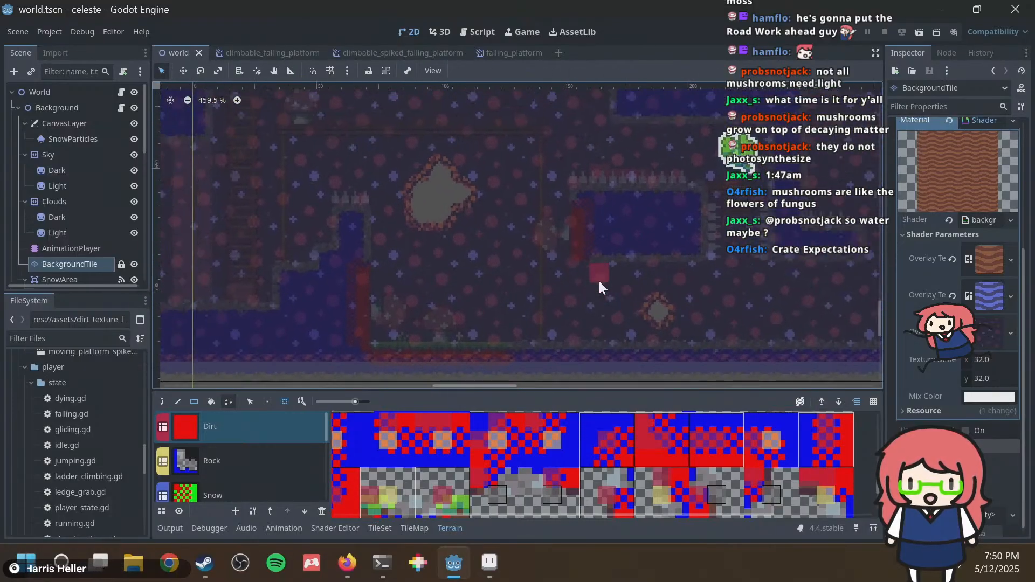
scroll(598, 277, "down", 3)
middle_click_drag(310, 211, 499, 229)
middle_click_drag(403, 204, 693, 236)
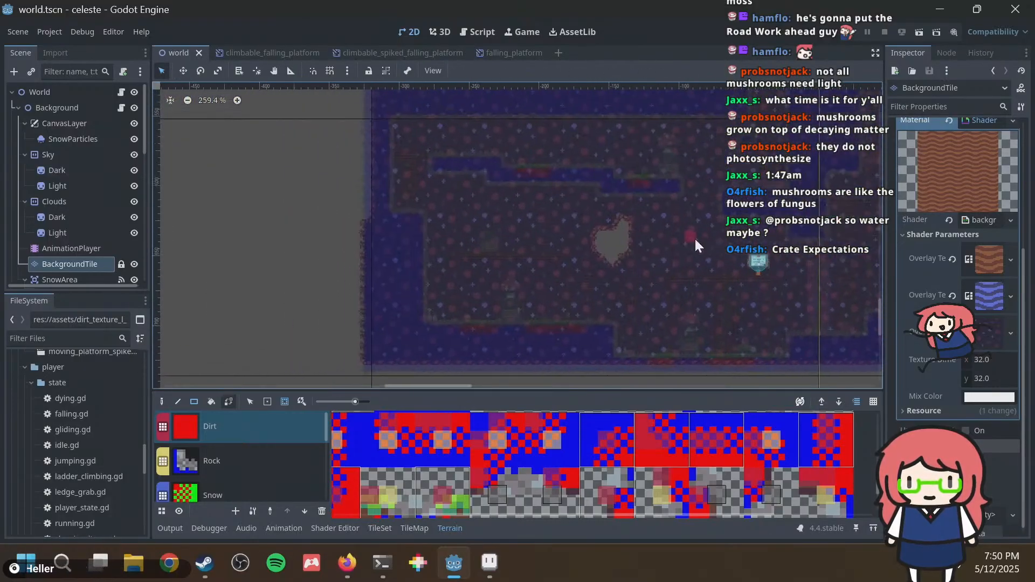
scroll(614, 239, "up", 2)
middle_click_drag(488, 171, 392, 274)
key("ctrl+s")
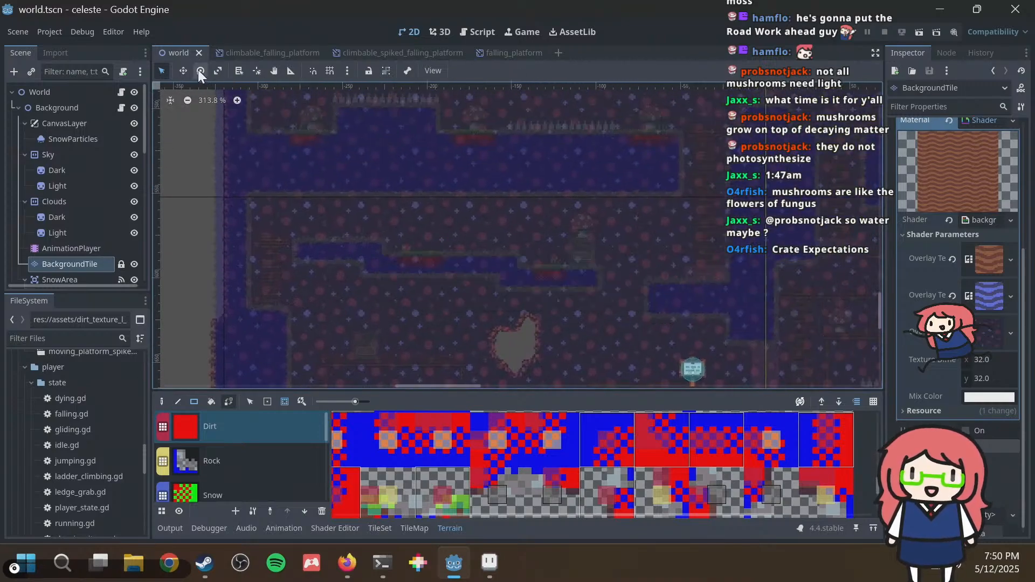
Save the scene, run the game, and move the character east through the grassy surface rooms.
left_click(58, 94)
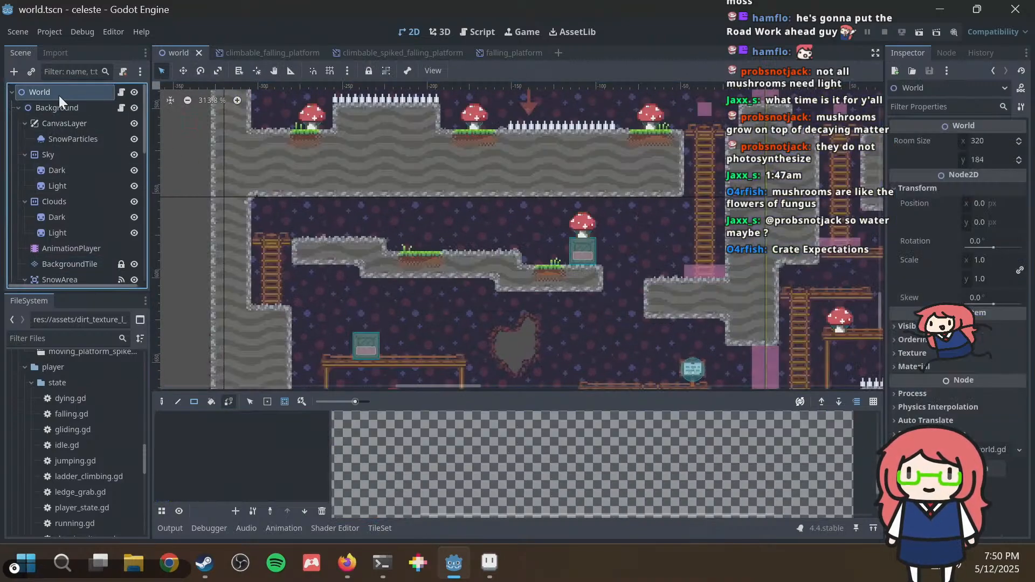
key("ctrl+s")
key("F5")
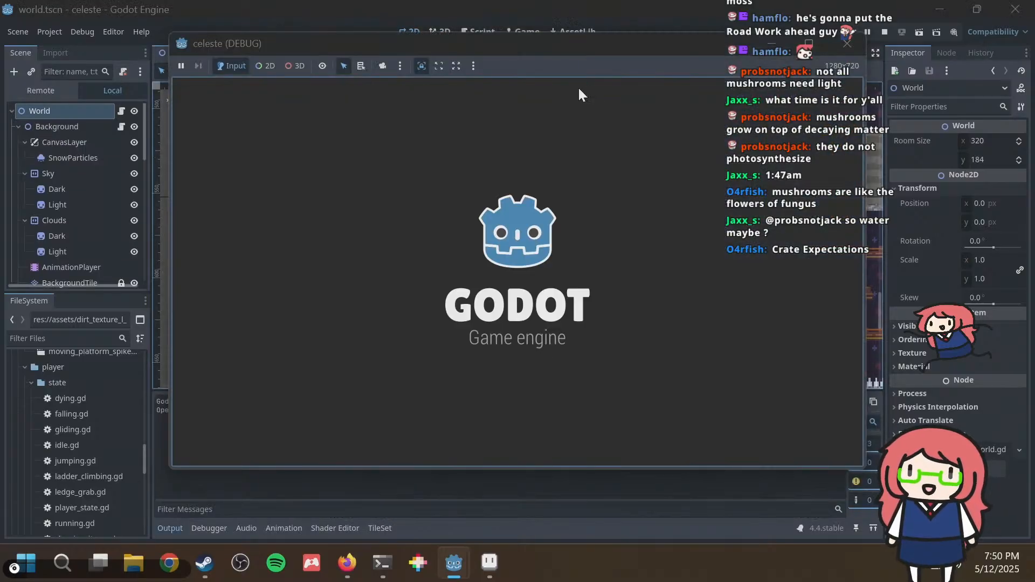
key("Right")
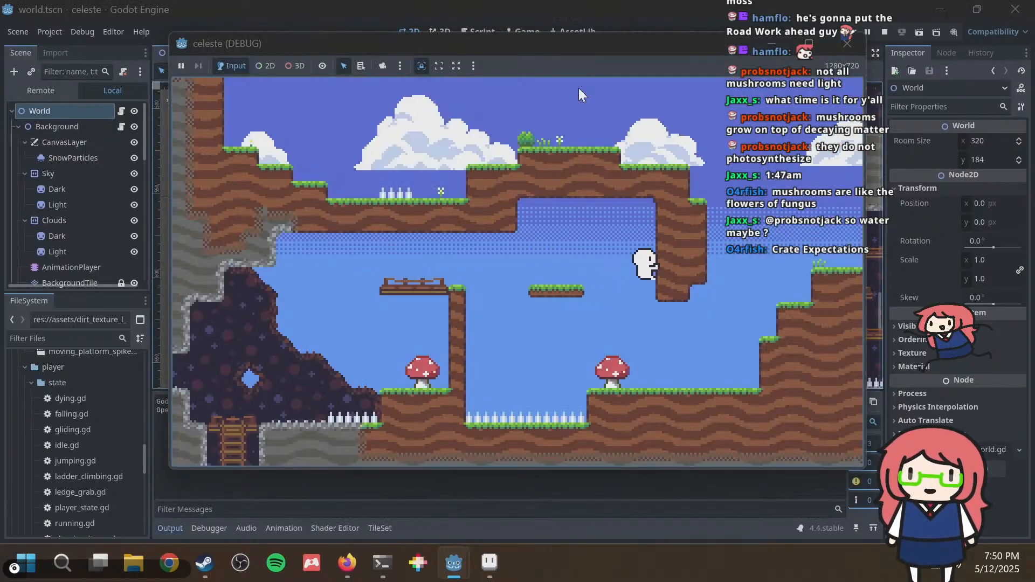
key("Right")
key("space")
key("space")
key("space")
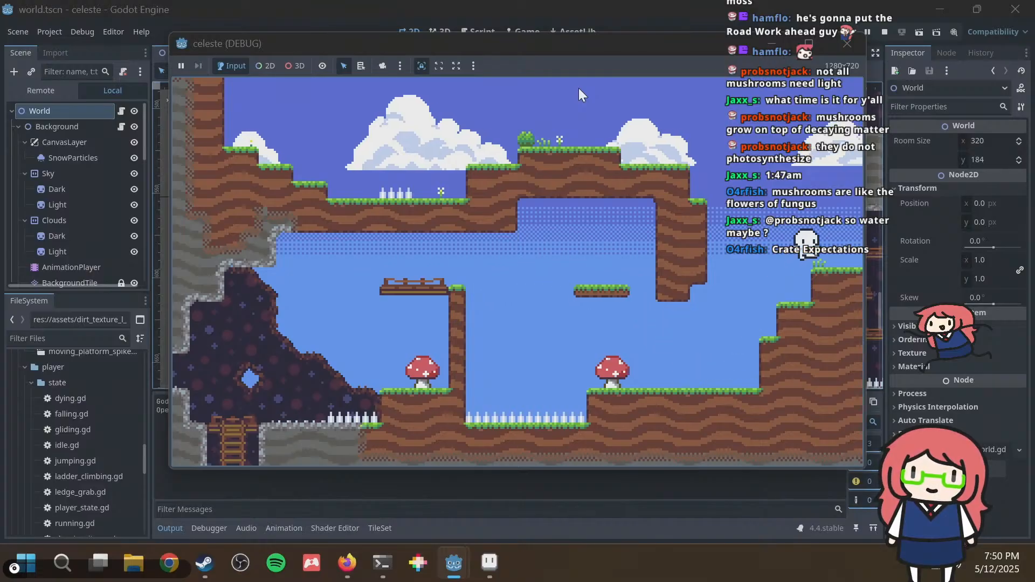
key("Right")
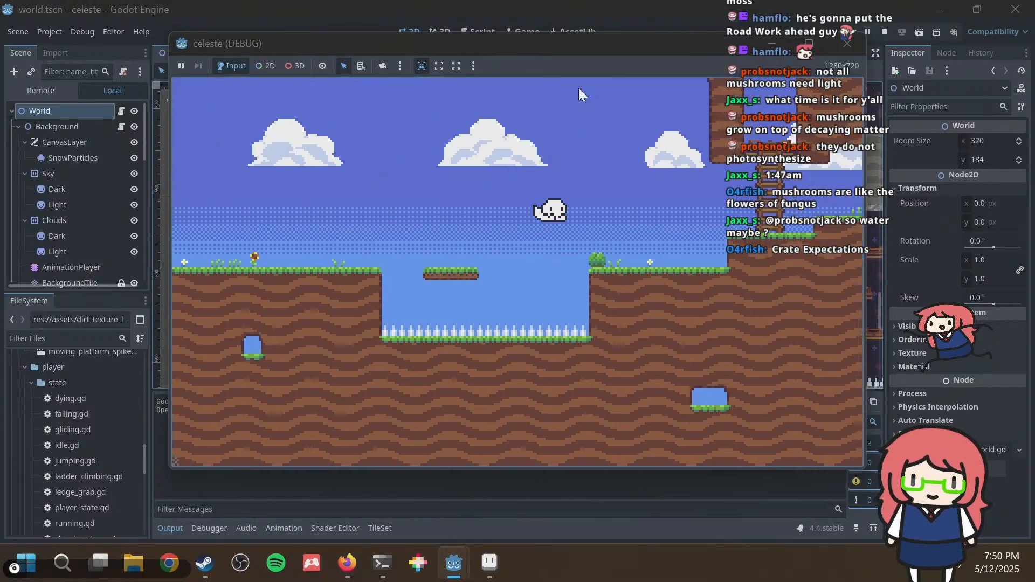
key("Right")
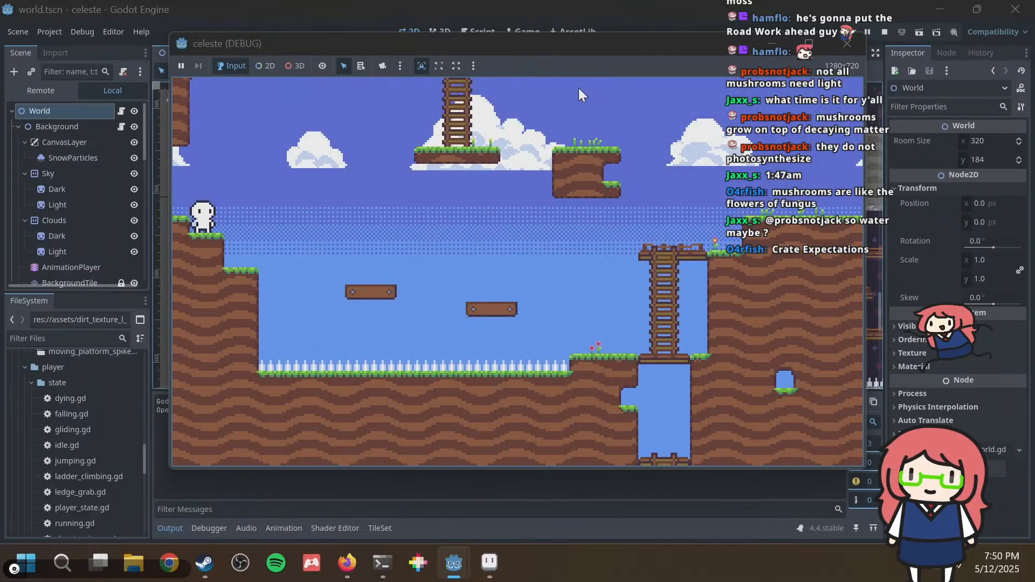
Switch back to the Godot editor and try to move the Player node towards the eastern rooms of the map.
left_click(556, 2)
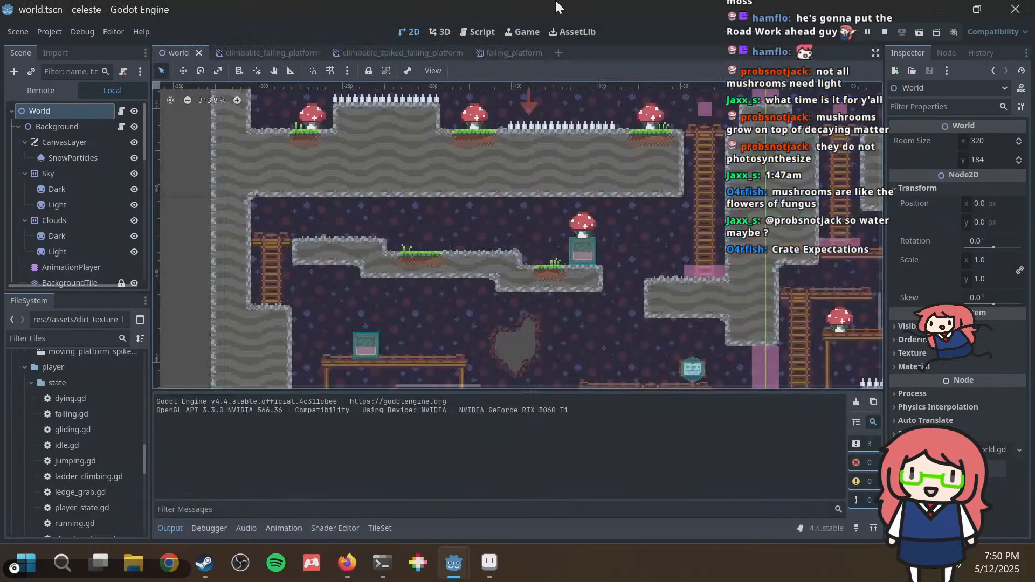
scroll(210, 143, "down", 7)
scroll(51, 225, "down", 10)
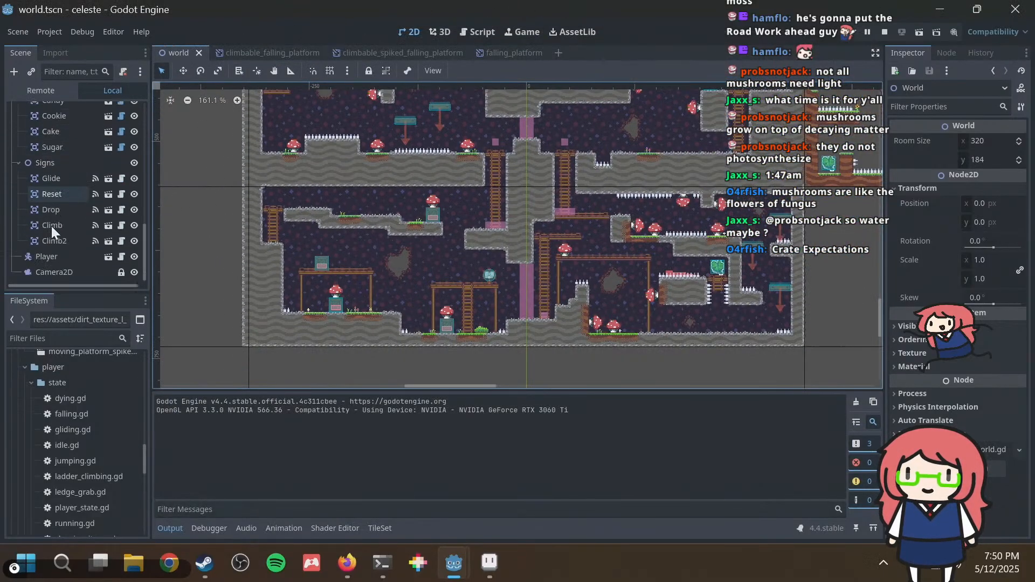
left_click(53, 256)
scroll(566, 208, "down", 4)
middle_click_drag(569, 208, 185, 323)
left_click_drag(327, 278, 626, 185)
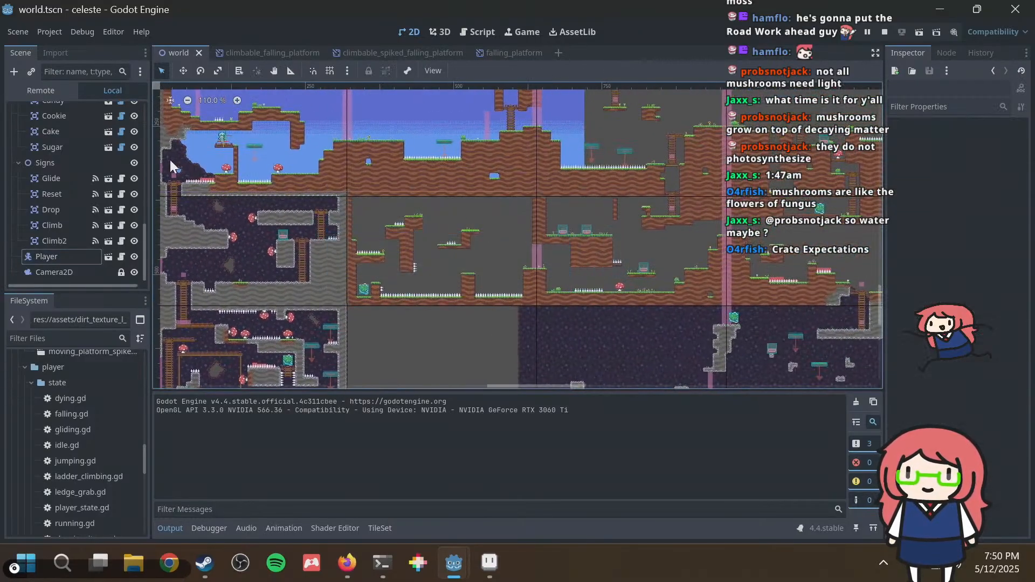
Move the Player node to the grassy surface room above the entrance of the eastern rock cave.
left_click(183, 71)
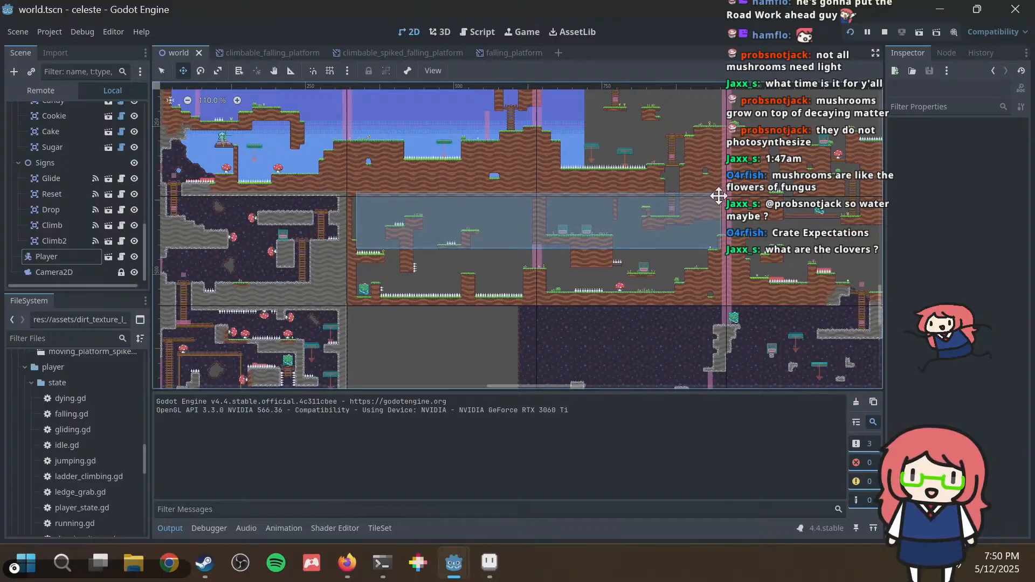
scroll(505, 201, "down", 4)
scroll(505, 201, "down", 1)
middle_click_drag(428, 250, 487, 249)
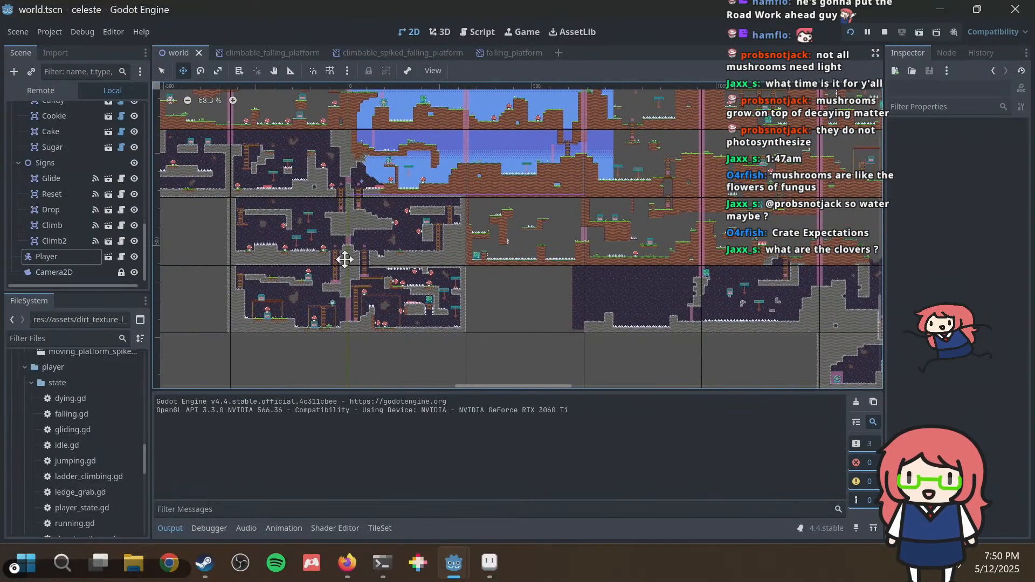
left_click_drag(342, 261, 463, 235)
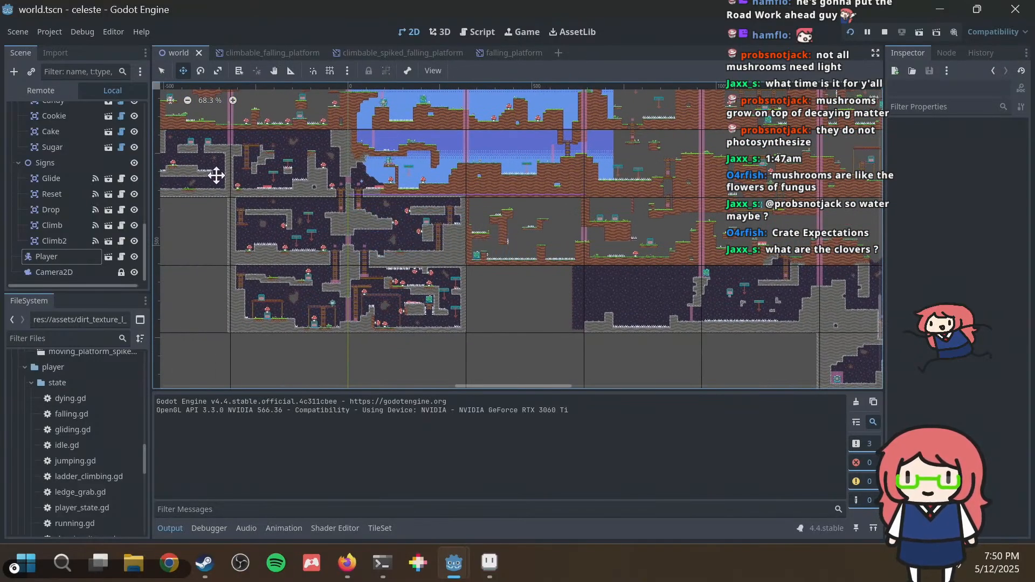
left_click(66, 256)
scroll(450, 220, "down", 4)
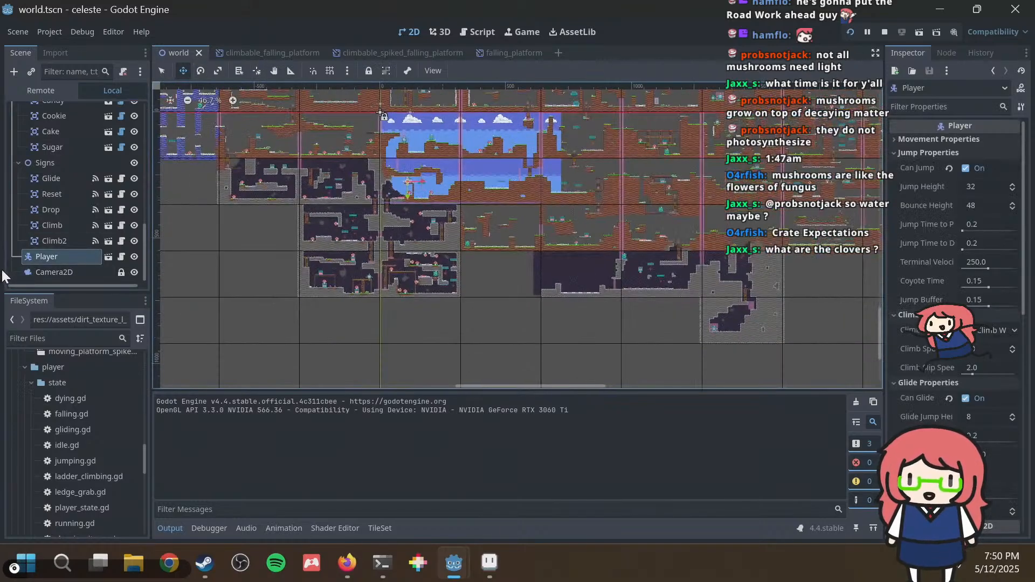
left_click_drag(248, 264, 618, 256)
scroll(600, 259, "up", 6)
middle_click_drag(693, 243, 326, 259)
left_click_drag(328, 260, 466, 257)
Run the game and take the character down through the eastern cave and its ladder into the cookie room.
key("F5")
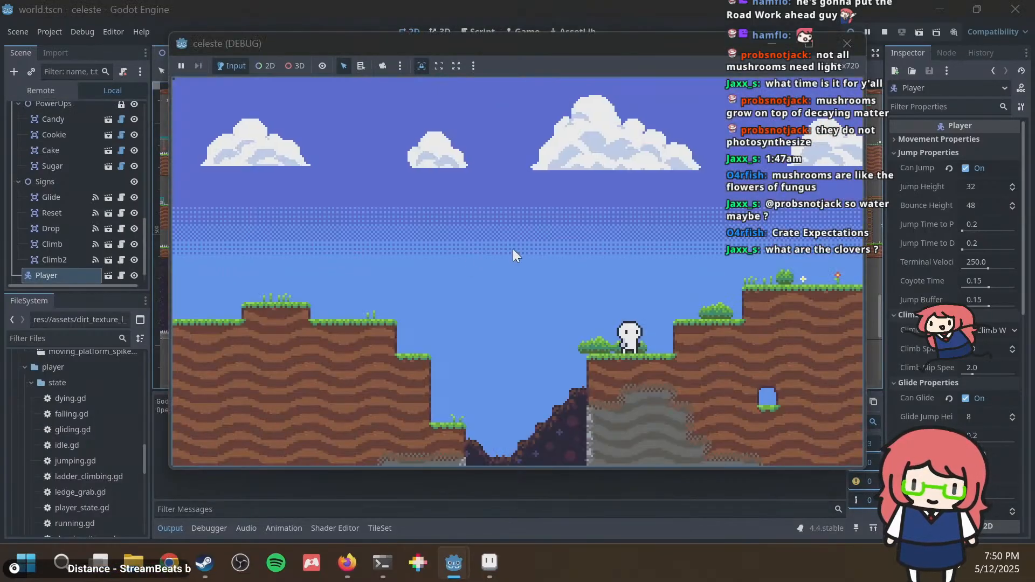
key("Left")
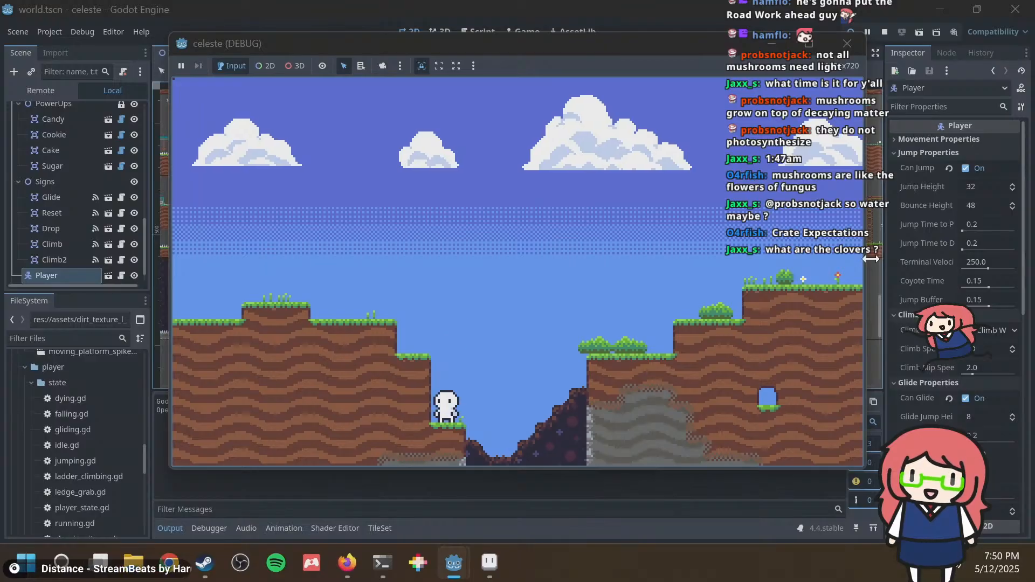
key("Right")
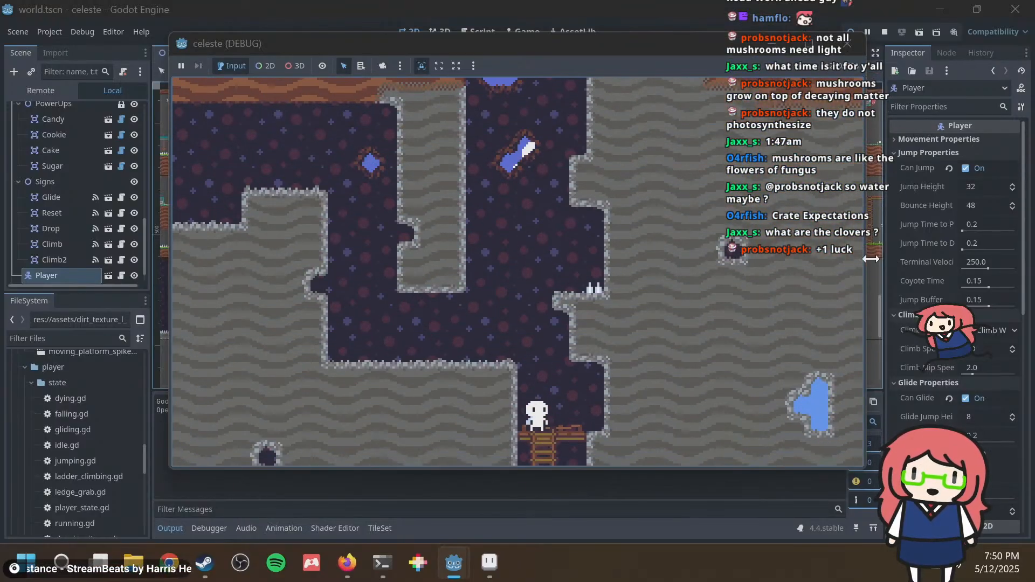
key("space")
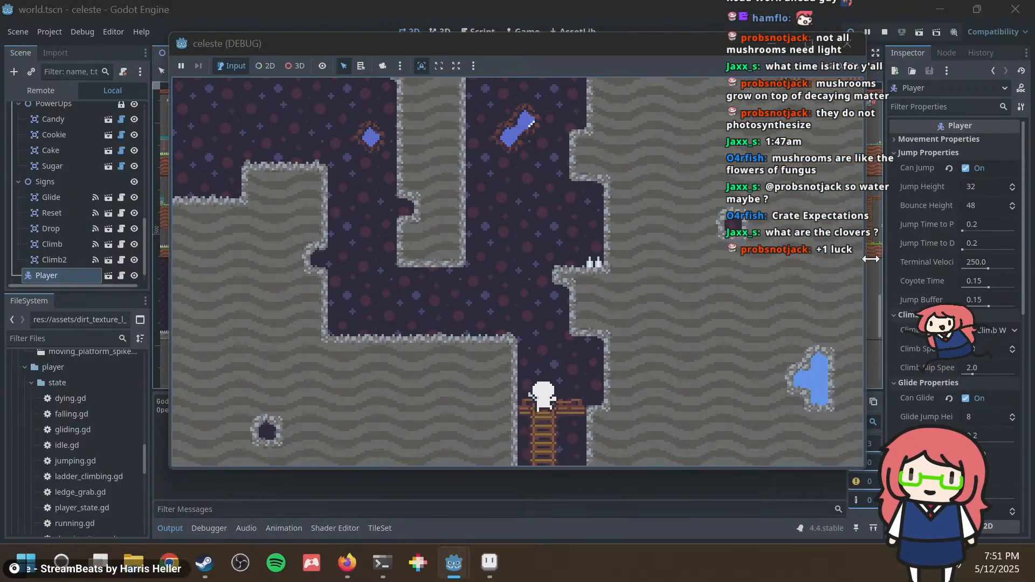
key("Down")
key("Right")
key("Left")
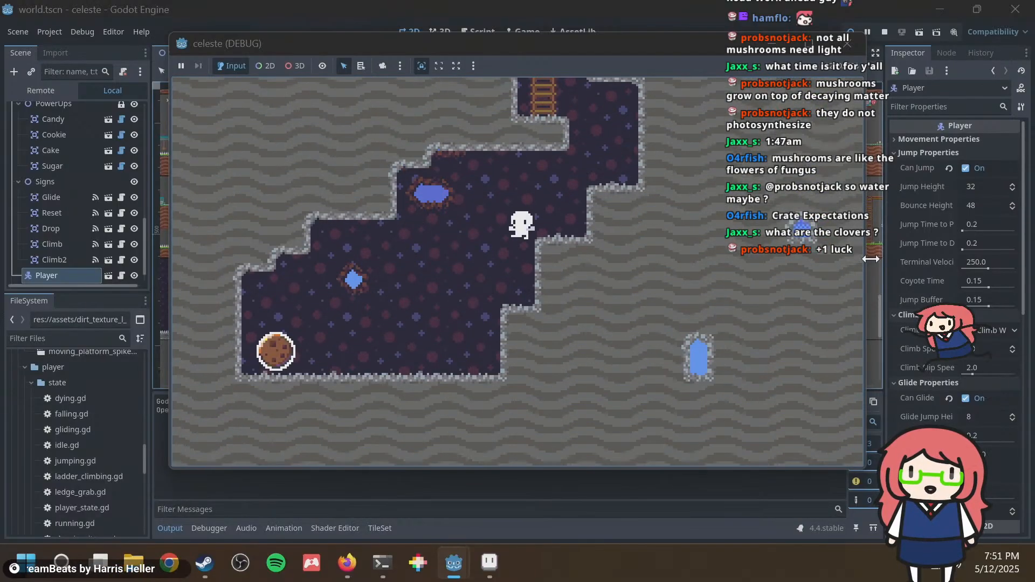
Switch back to the Godot editor, examine the cookie room at the bottom of the eastern cave, and save the scene.
key("alt+Tab")
middle_click_drag(433, 356, 385, 240)
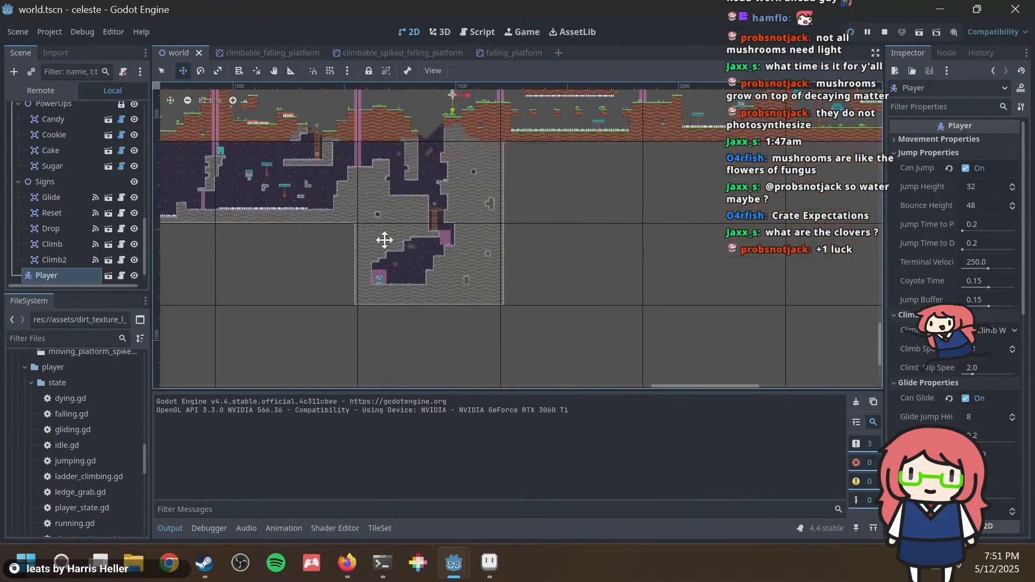
key("ctrl+s")
scroll(57, 178, "up", 5)
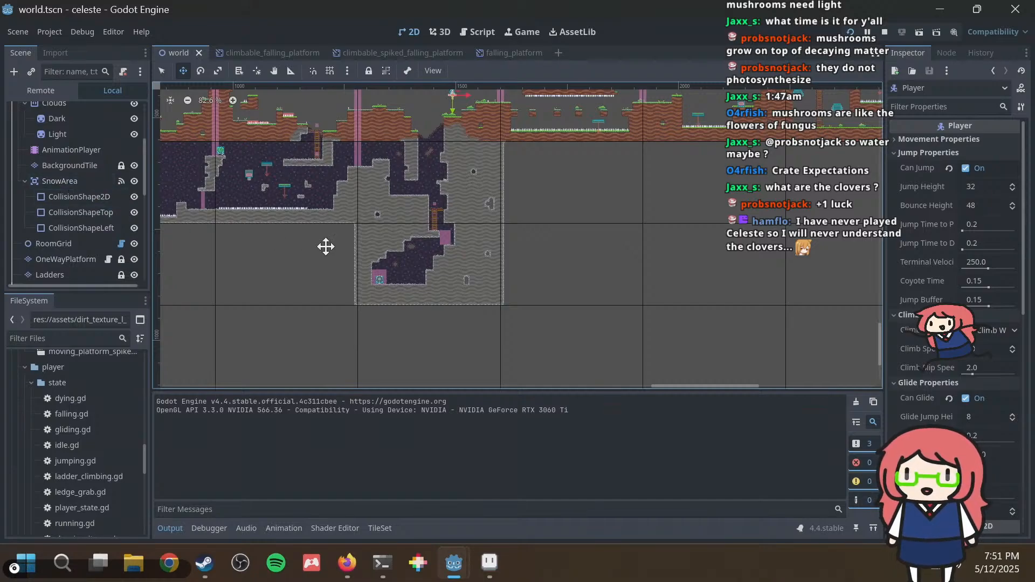
scroll(407, 263, "up", 7)
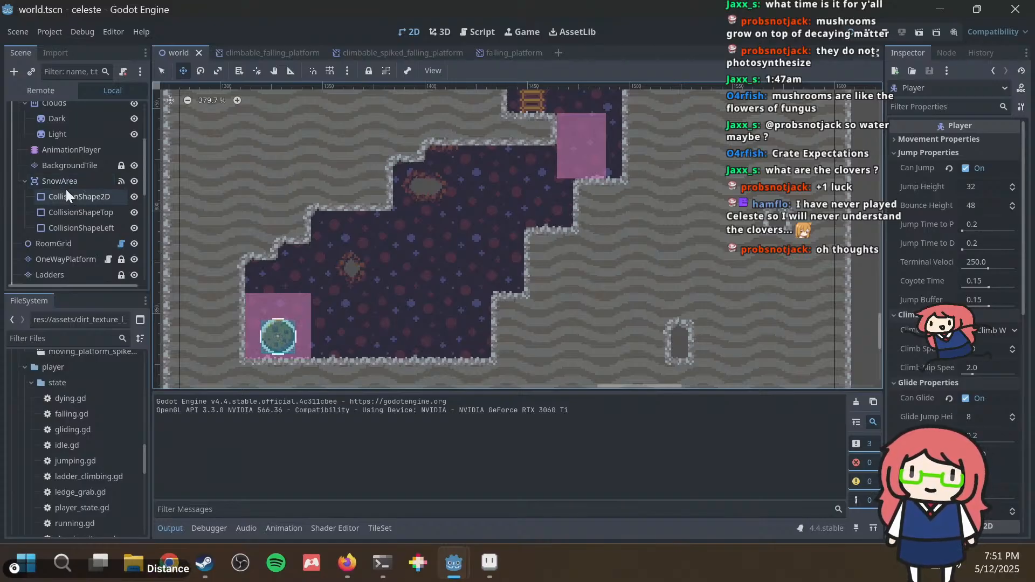
scroll(66, 192, "down", 5)
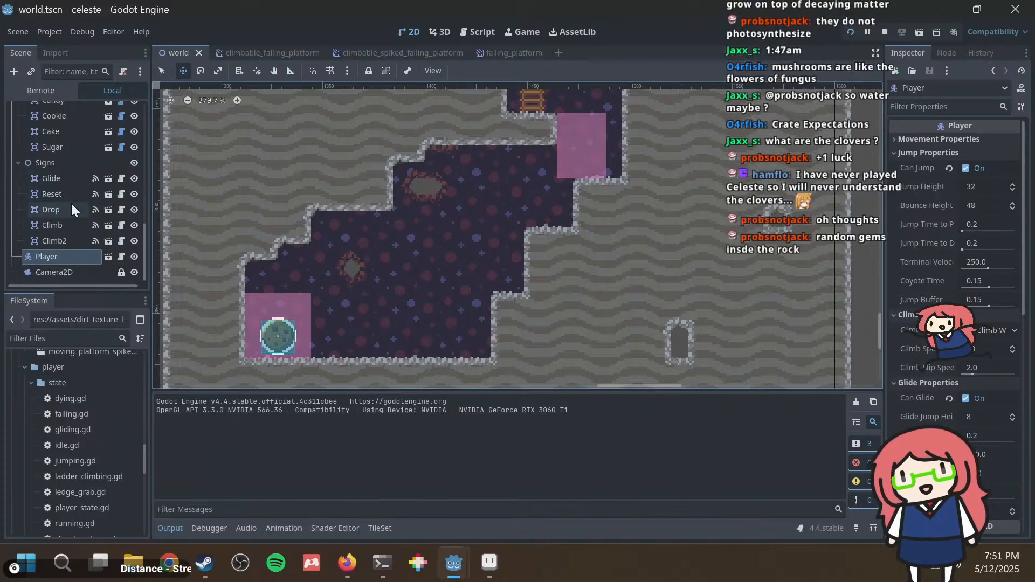
key("F5")
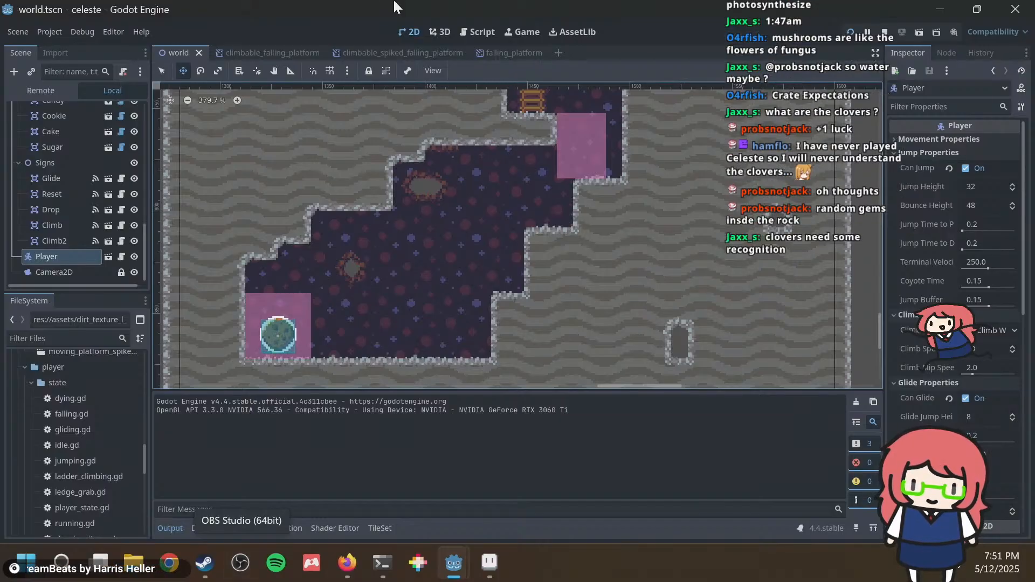
key("ctrl+s")
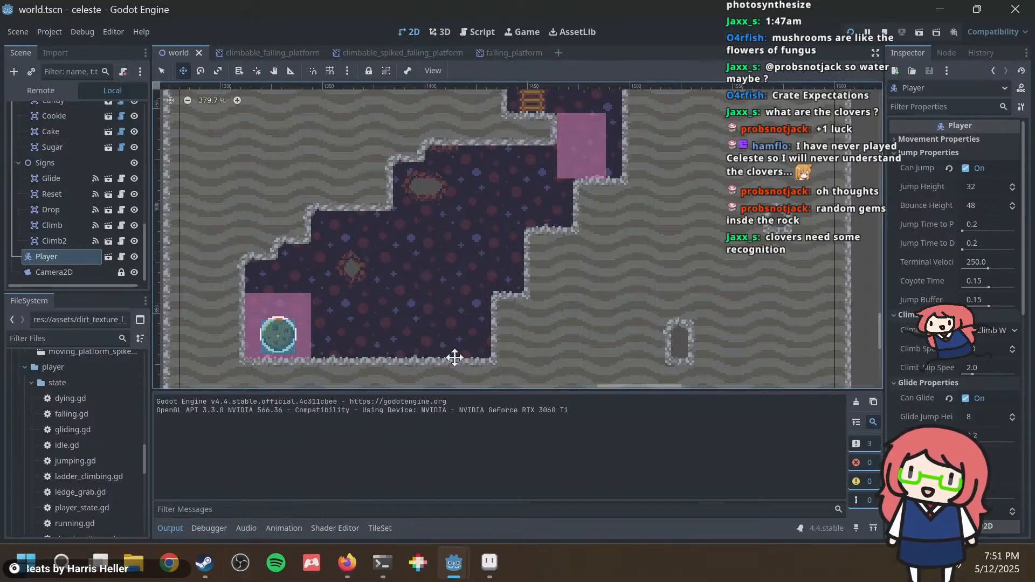
Switch to Aseprite and examine the rock and dirt tiles in dual_grid.aseprite, then return to Godot.
left_click(489, 562)
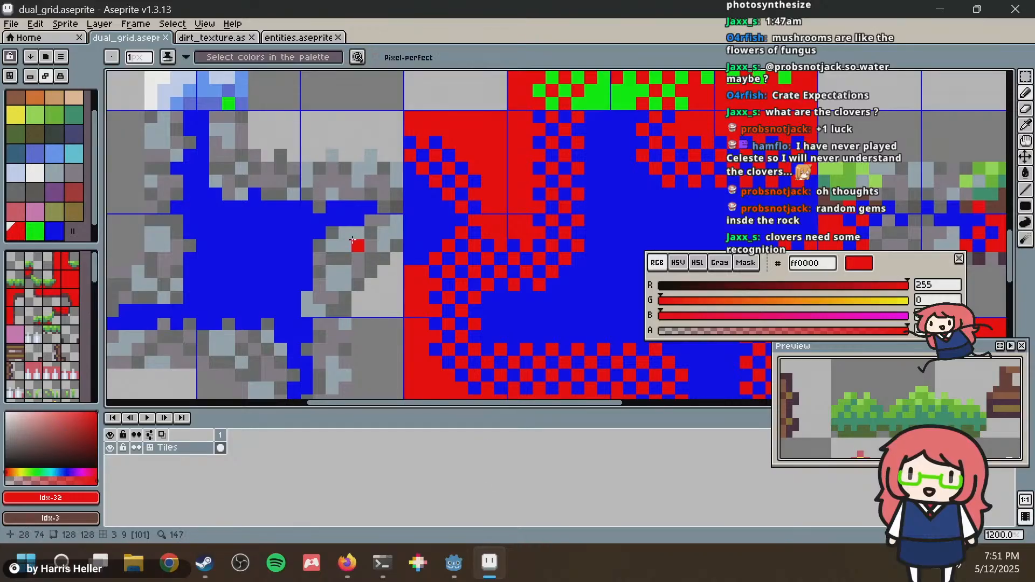
scroll(342, 242, "down", 5)
scroll(339, 243, "up", 5)
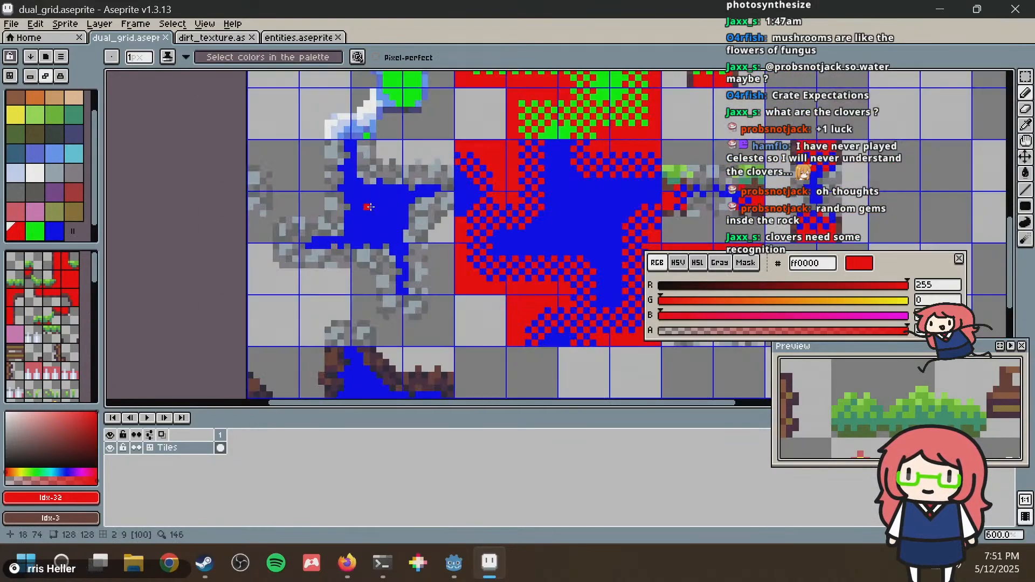
middle_click_drag(465, 284, 416, 174)
key("alt+Tab")
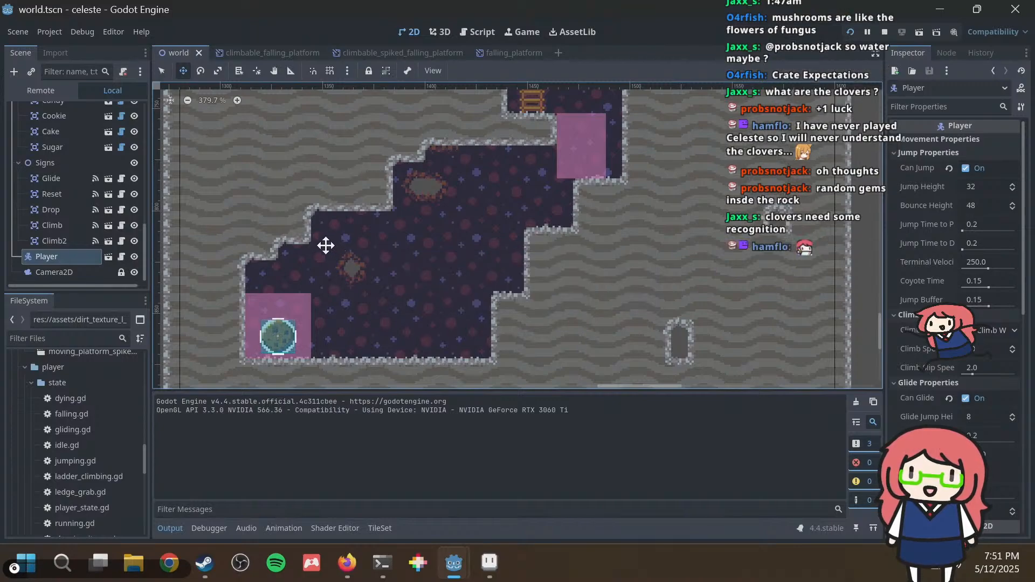
Look through the node tree of the world scene and save the scene.
scroll(89, 171, "up", 5)
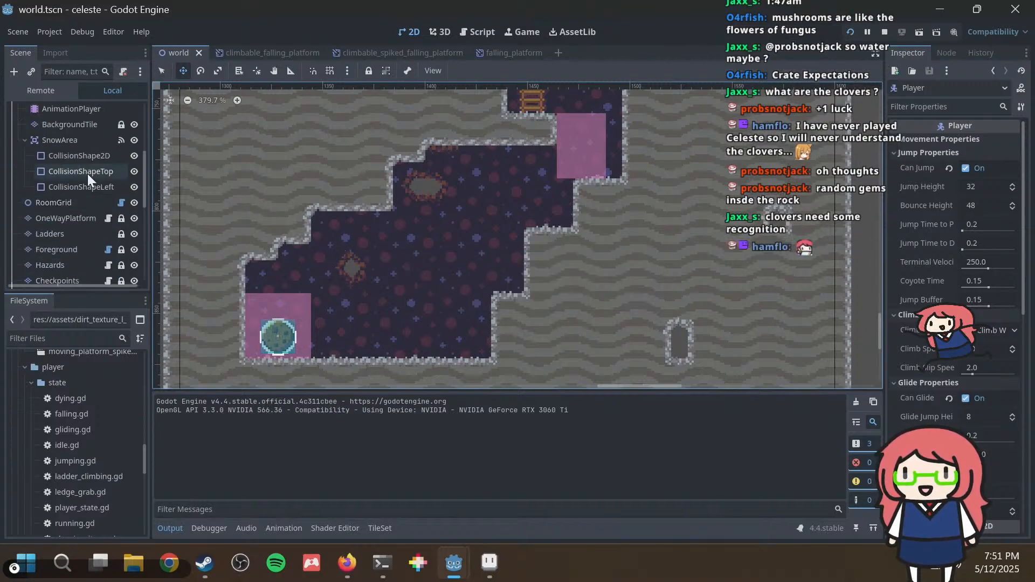
scroll(68, 209, "up", 3)
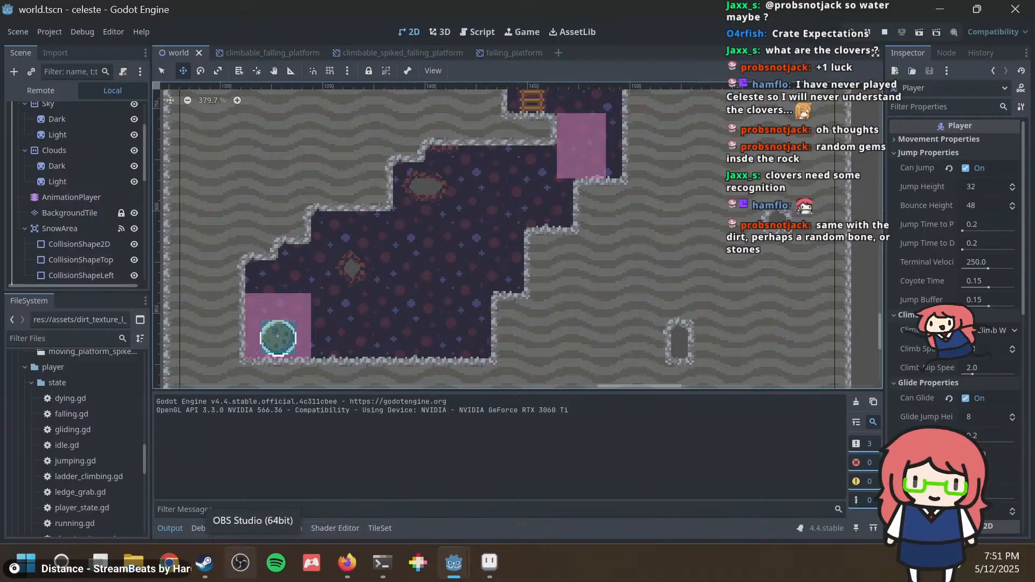
key("ctrl+s")
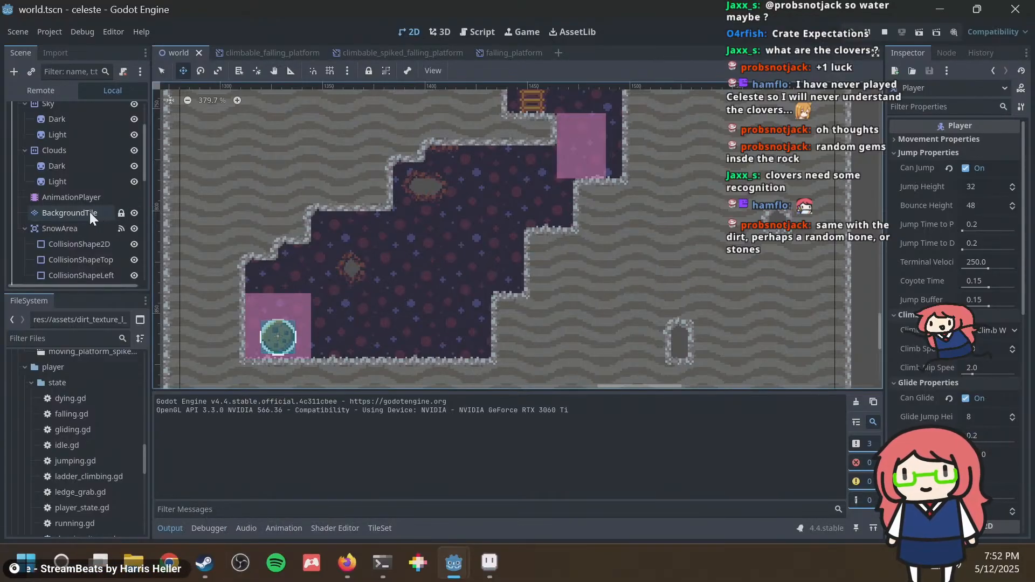
scroll(85, 209, "down", 2)
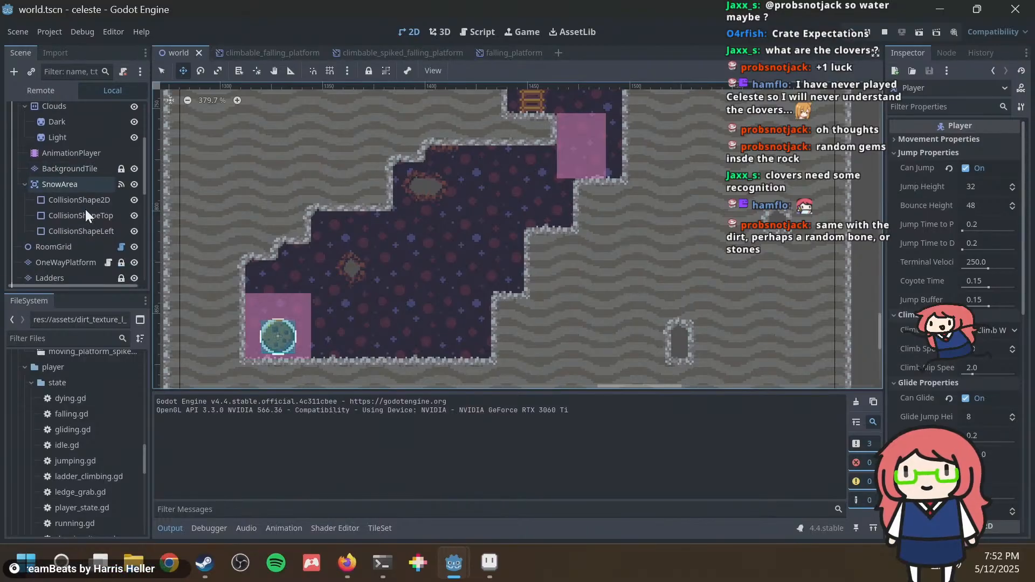
scroll(84, 209, "up", 5)
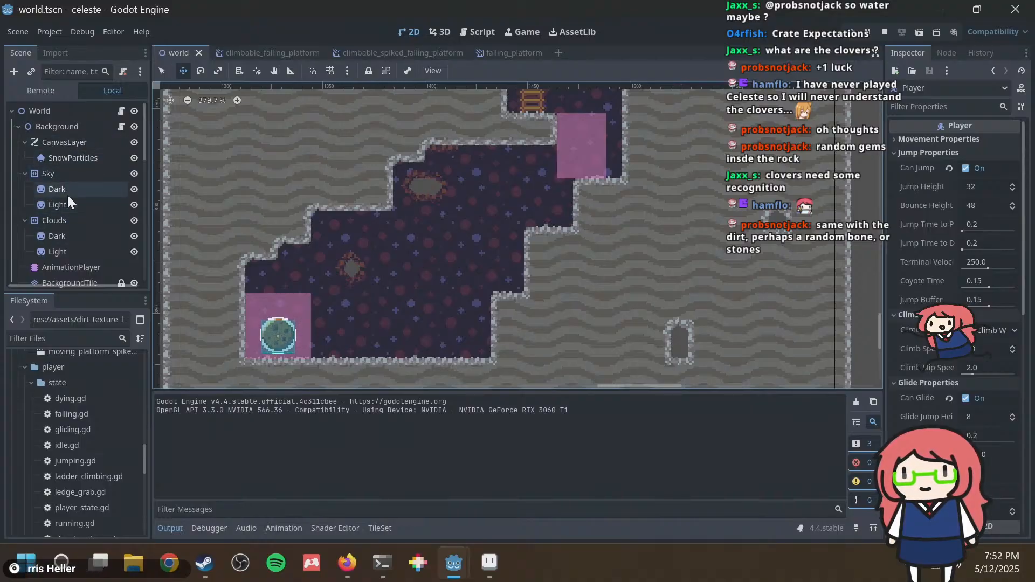
scroll(70, 216, "down", 6)
scroll(70, 215, "down", 5)
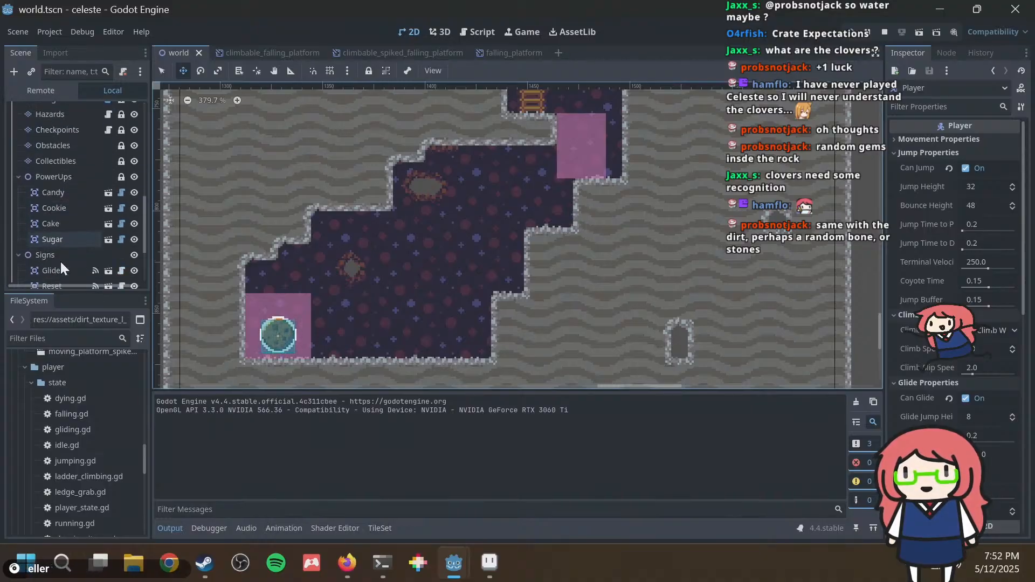
scroll(76, 228, "up", 5)
scroll(76, 227, "up", 4)
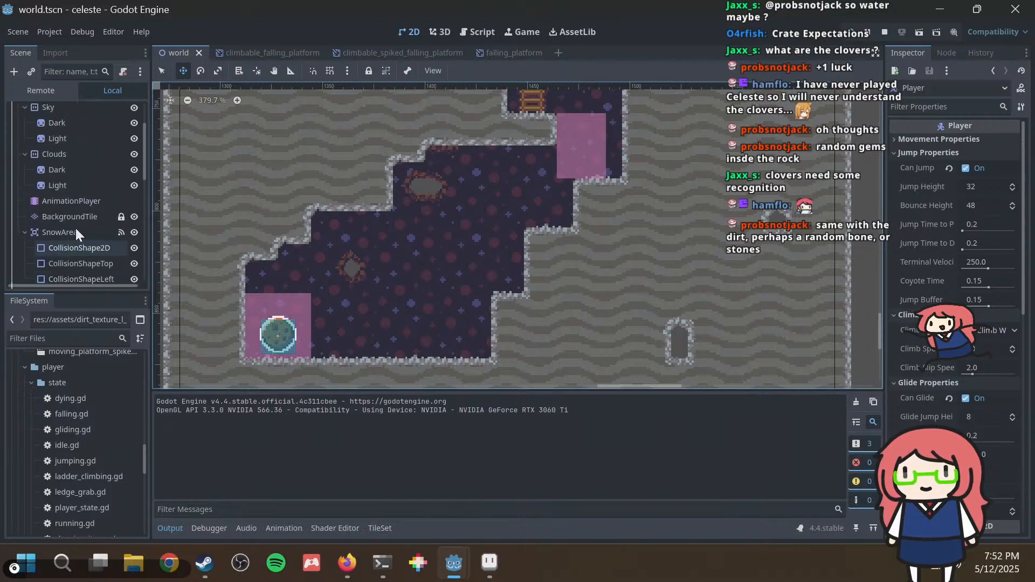
scroll(76, 228, "down", 4)
Activate the Dirt terrain on the Foreground layer in Select mode, save the scene, and inspect the cookie room's ceiling below the ladder.
left_click(56, 231)
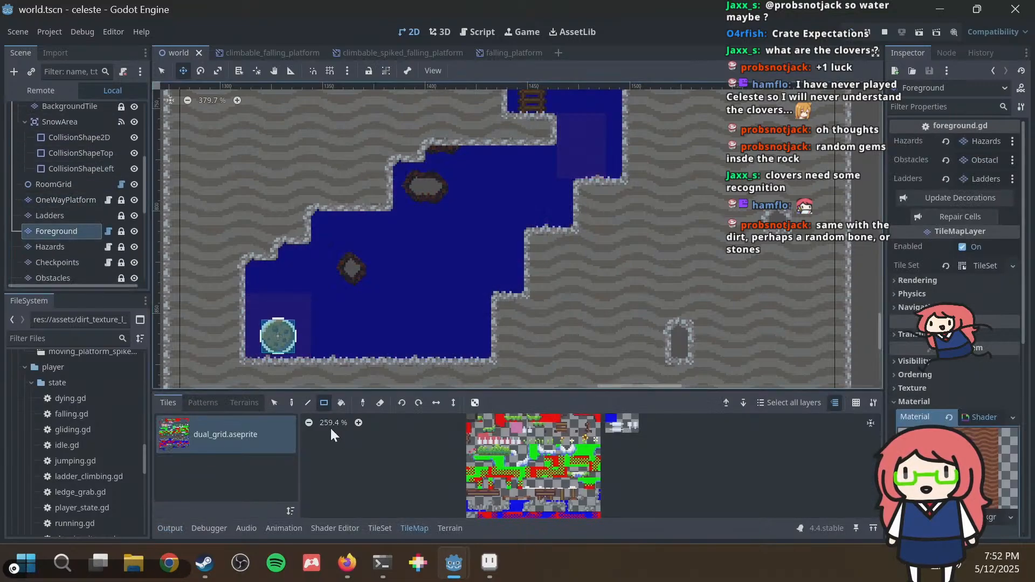
left_click(451, 528)
left_click(210, 431)
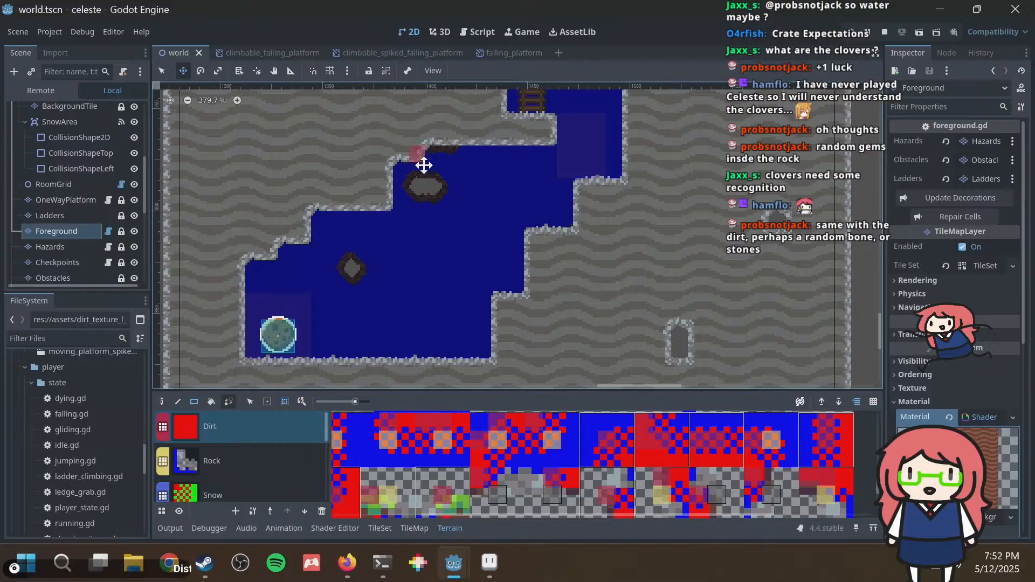
left_click(163, 70)
key("ctrl+s")
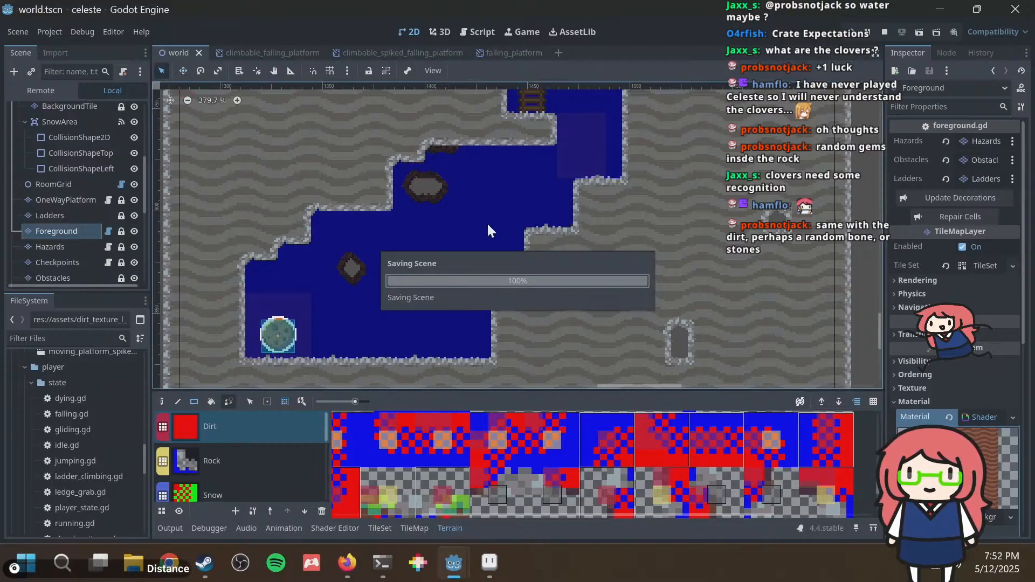
middle_click_drag(470, 184, 440, 305)
scroll(410, 269, "up", 6)
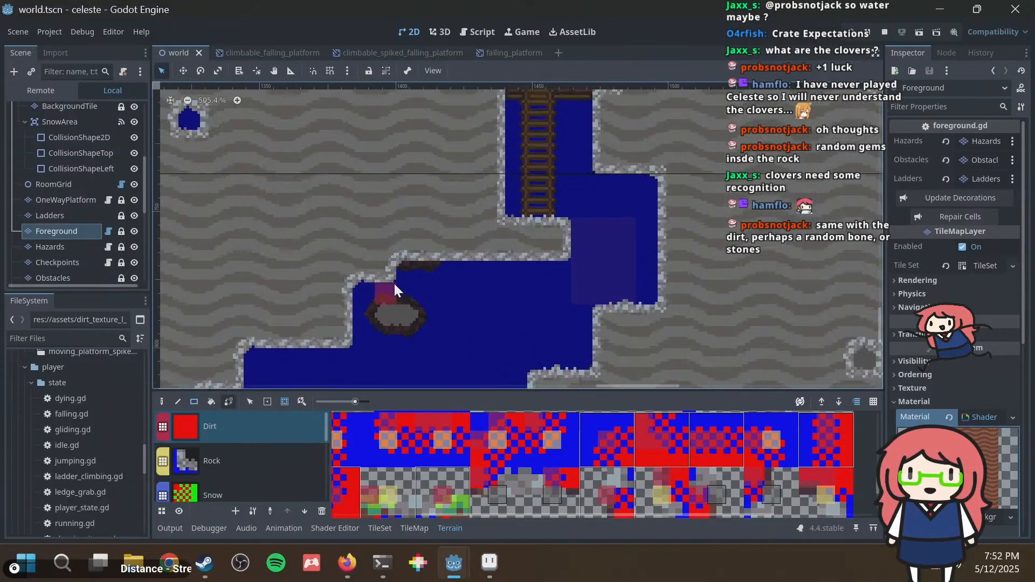
scroll(454, 211, "down", 3)
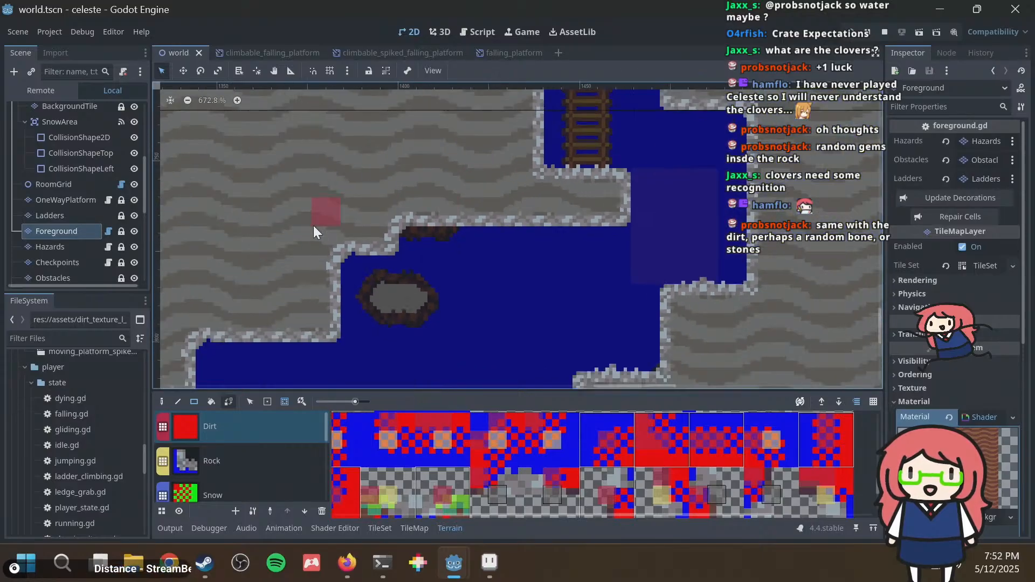
Paint Cave Background terrain on the BackgroundTile layer over the gap above the cookie room's ceiling and save the scene.
scroll(69, 231, "down", 3)
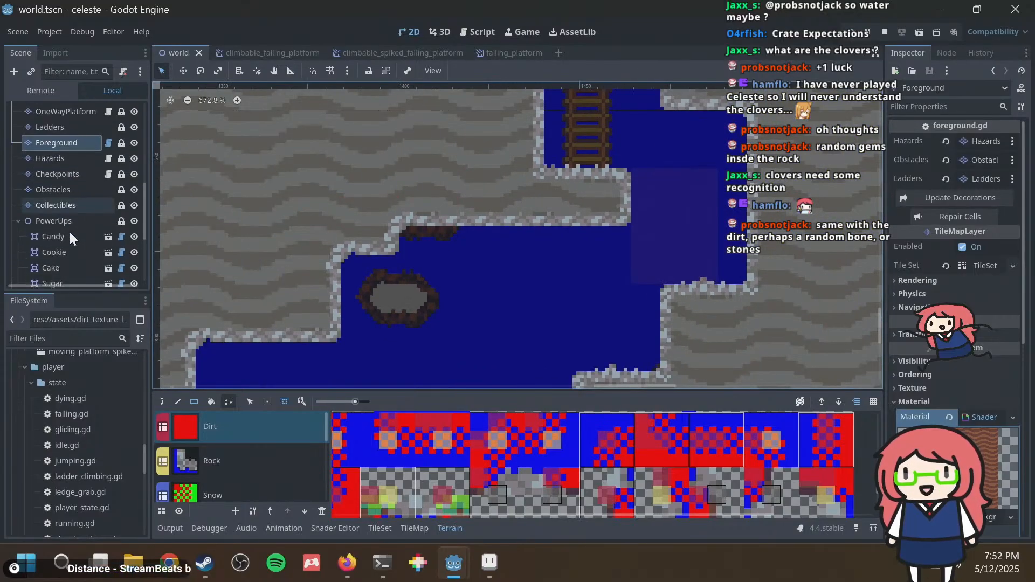
scroll(69, 231, "up", 3)
scroll(63, 160, "up", 3)
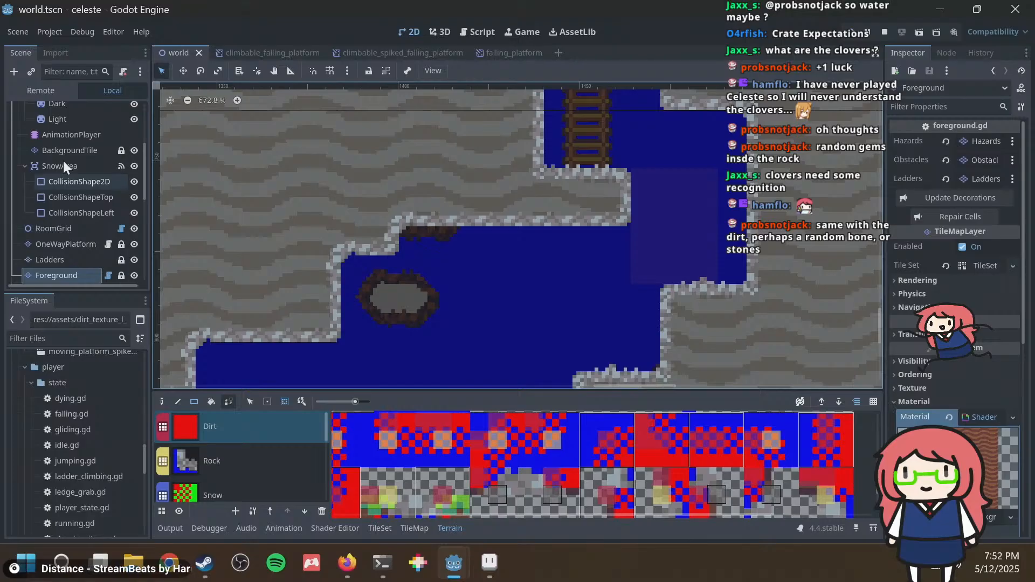
left_click(66, 154)
left_click(451, 528)
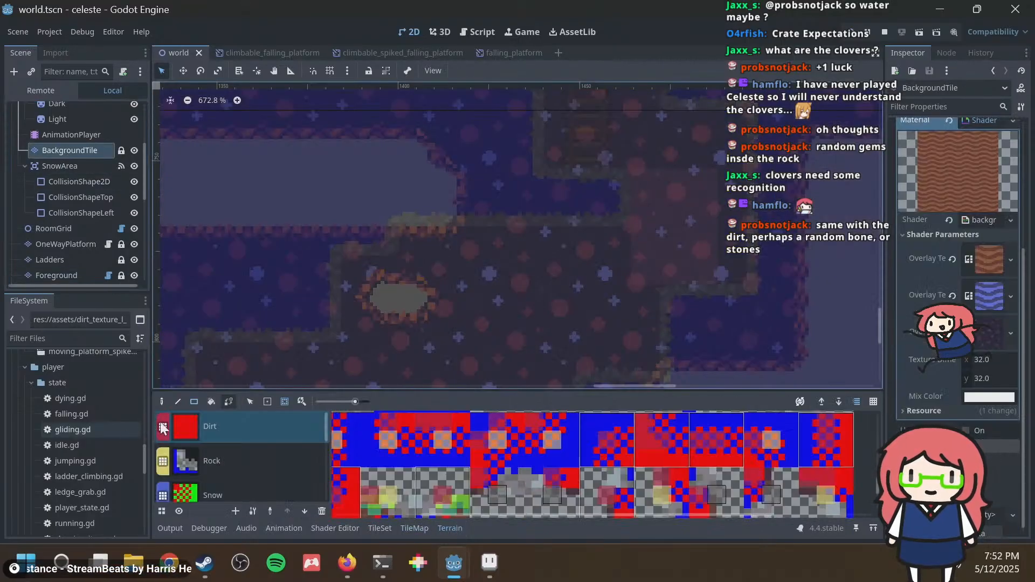
scroll(210, 461, "down", 5)
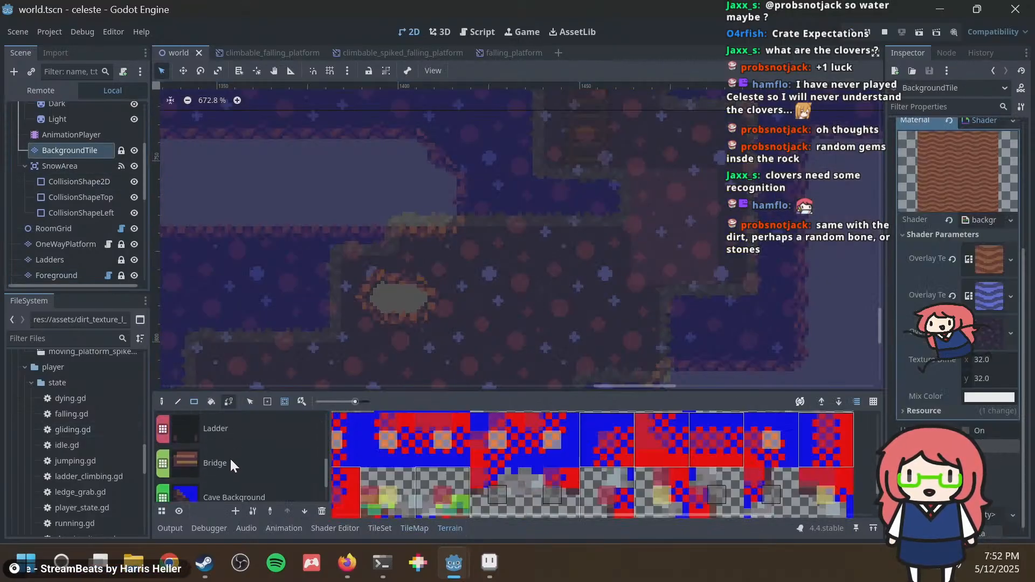
left_click(226, 471)
left_click_drag(346, 233, 459, 143)
key("ctrl+s")
Return to the Foreground layer and make Dirt the active terrain.
scroll(80, 166, "up", 3)
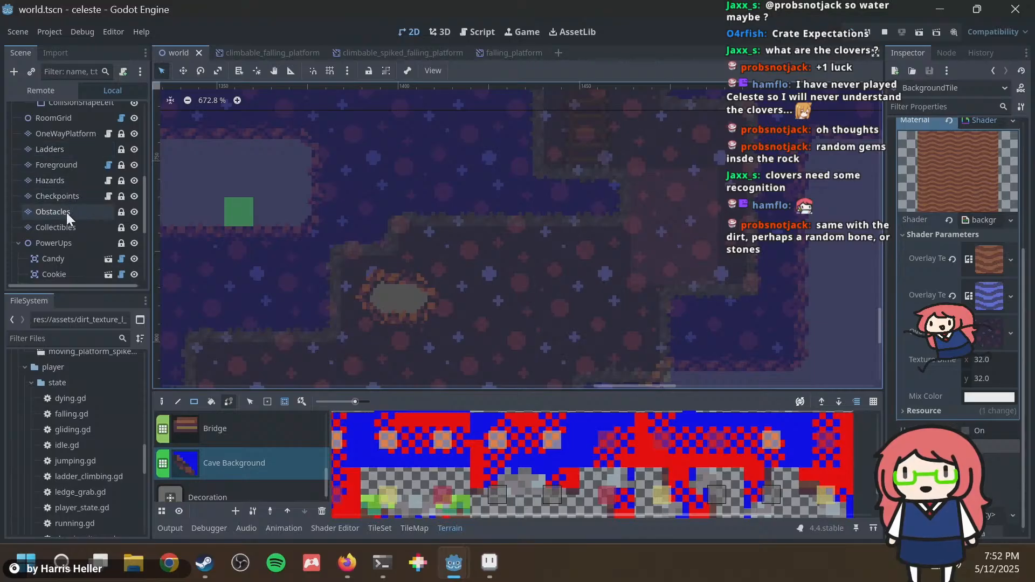
left_click(56, 165)
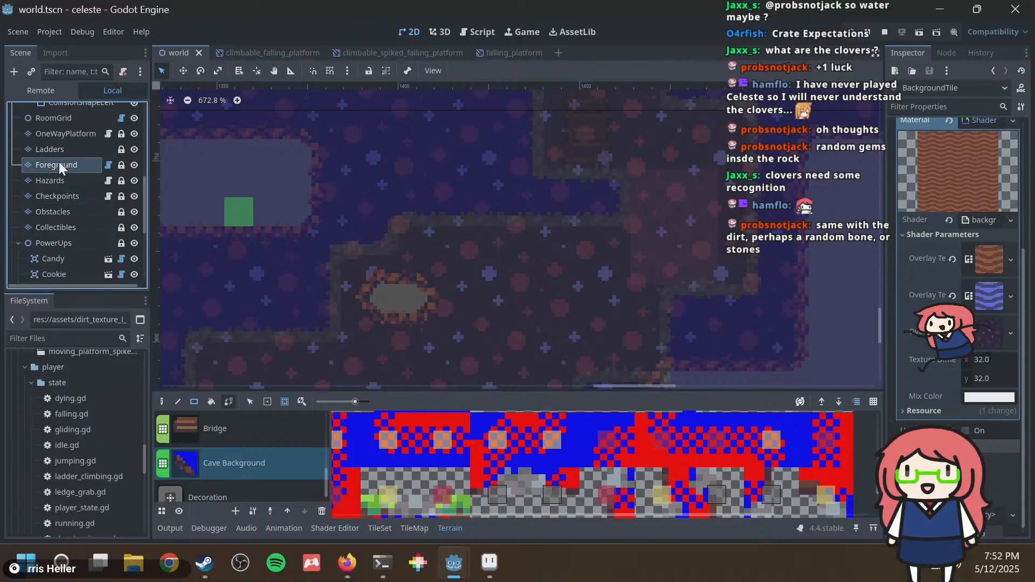
left_click(438, 529)
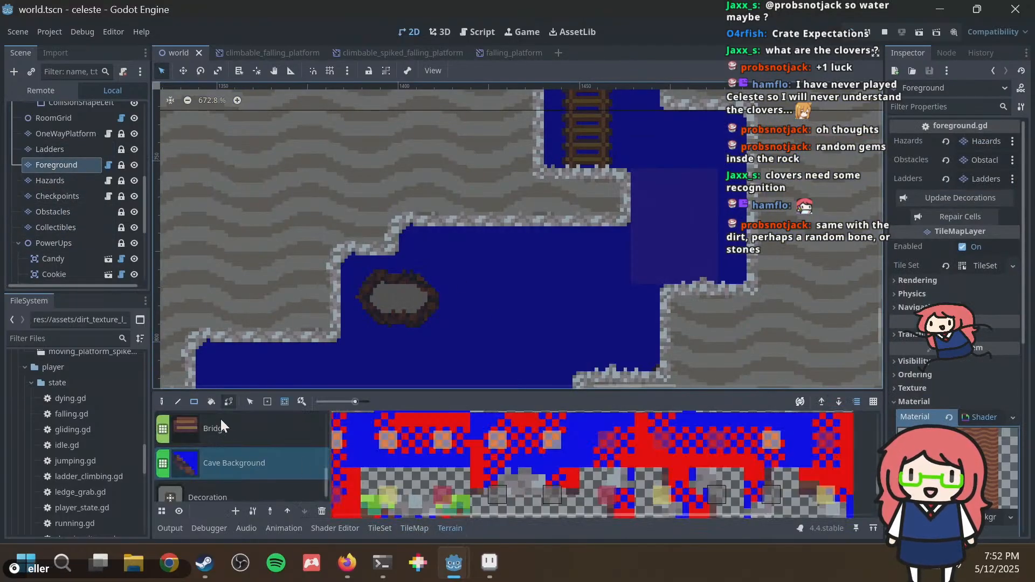
left_click(245, 430)
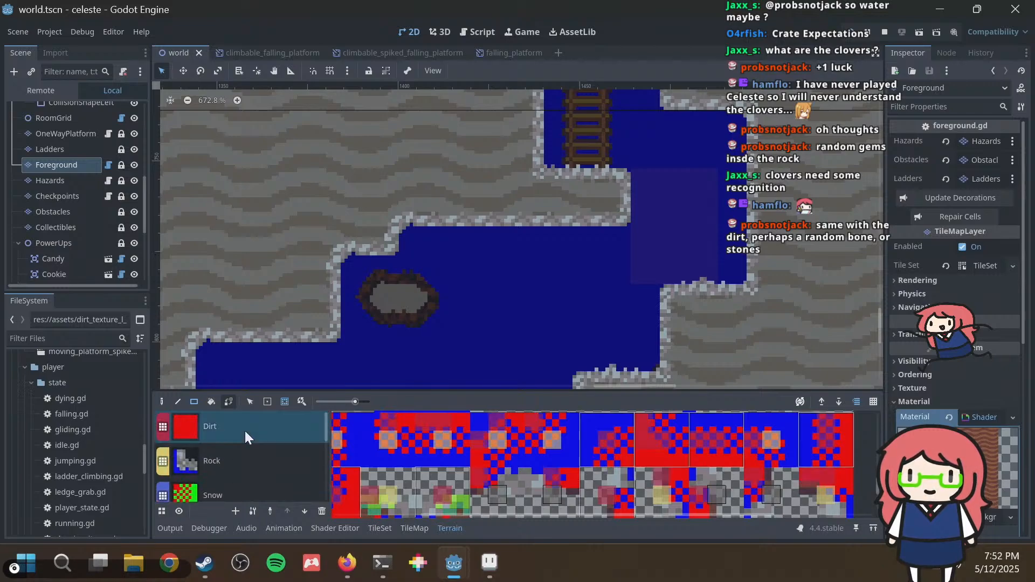
Try painting dirt patches along the cookie room's floor and undo them.
scroll(506, 221, "down", 3)
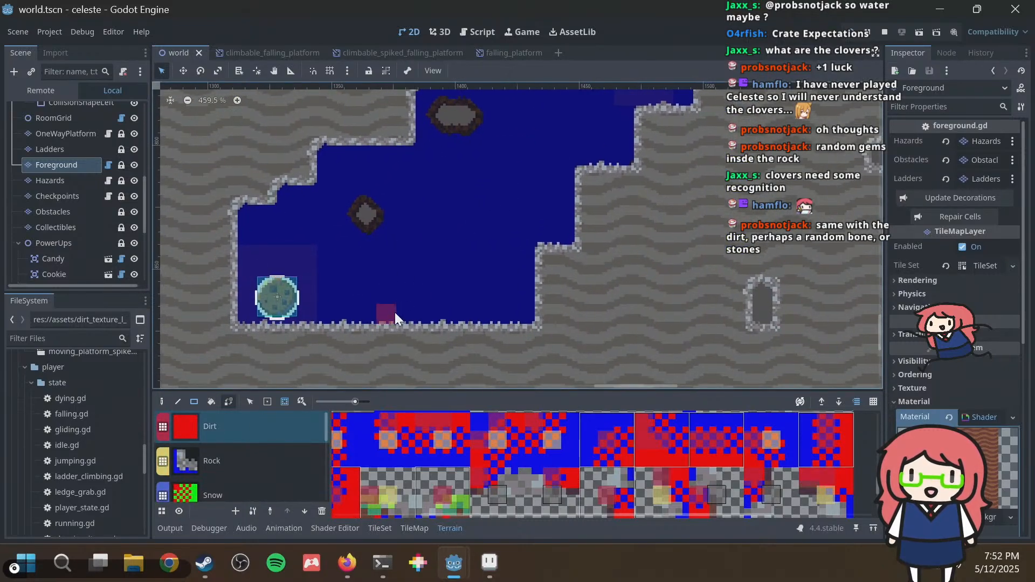
left_click_drag(374, 330, 438, 331)
key("ctrl+z")
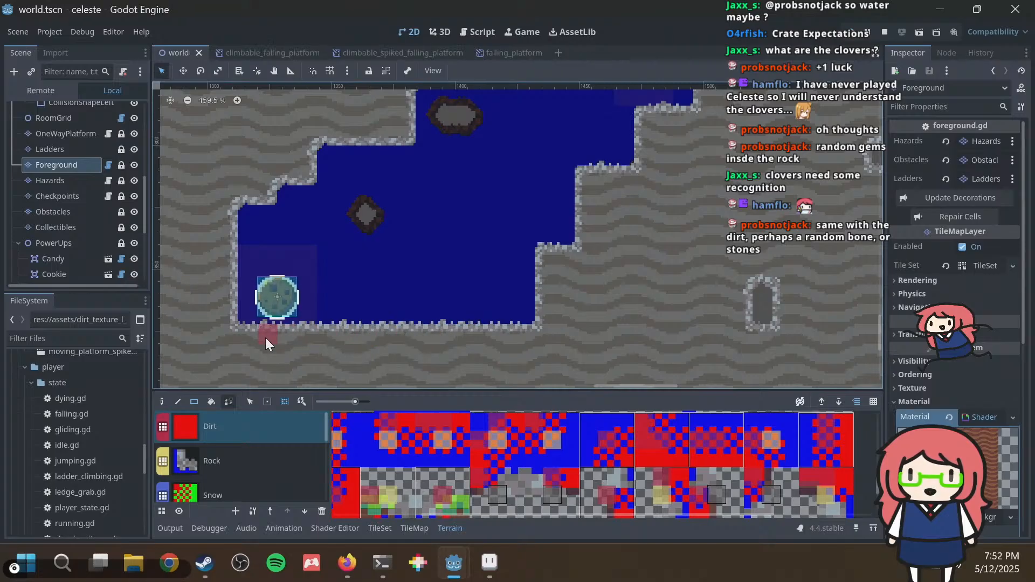
mouse_move(265, 337)
left_mouse_down()
mouse_move(250, 336)
mouse_move(321, 335)
left_mouse_up()
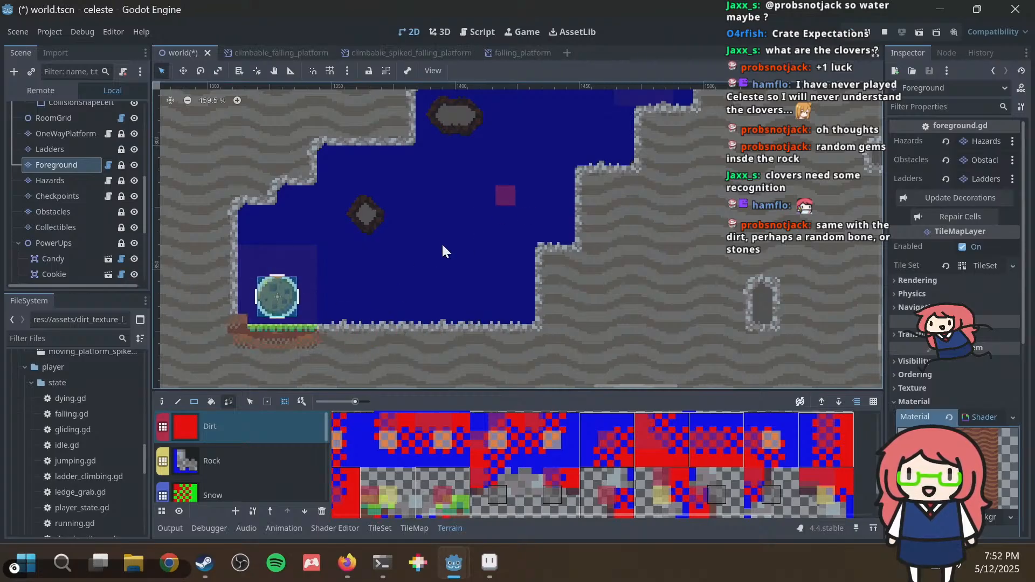
key("ctrl+z")
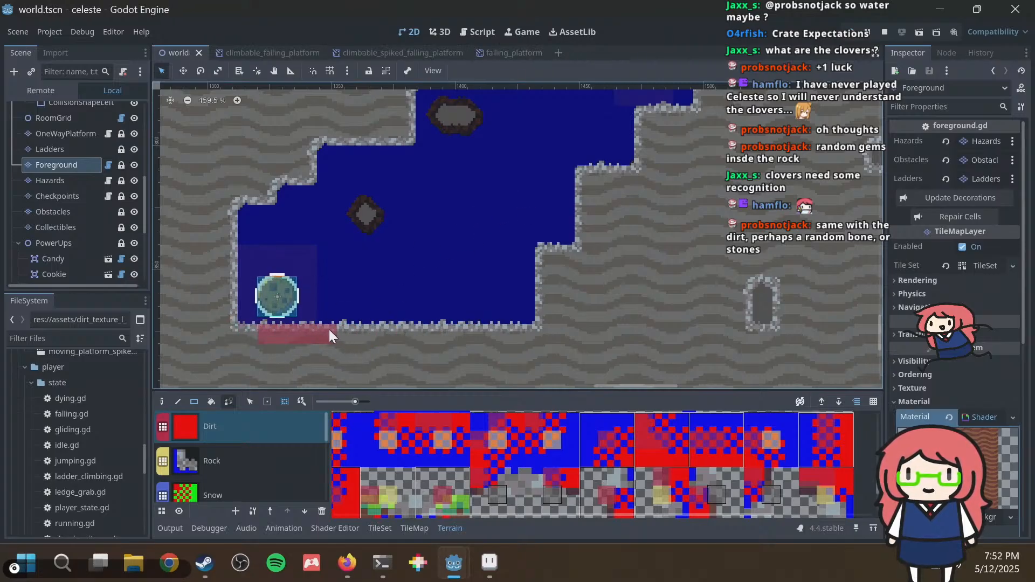
Paint a dirt patch in the floor beneath the cookie and another in the cave floor just west of the ladder shaft.
left_click(328, 331)
scroll(437, 245, "right", 3)
scroll(441, 210, "down", 2)
scroll(420, 232, "right", 2)
scroll(410, 254, "up", 2)
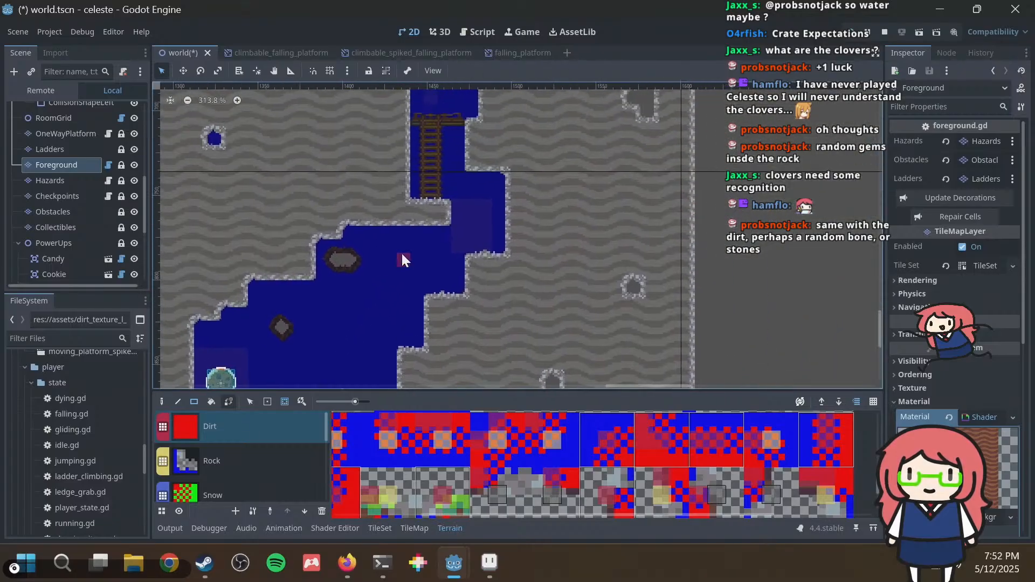
scroll(426, 210, "up", 4)
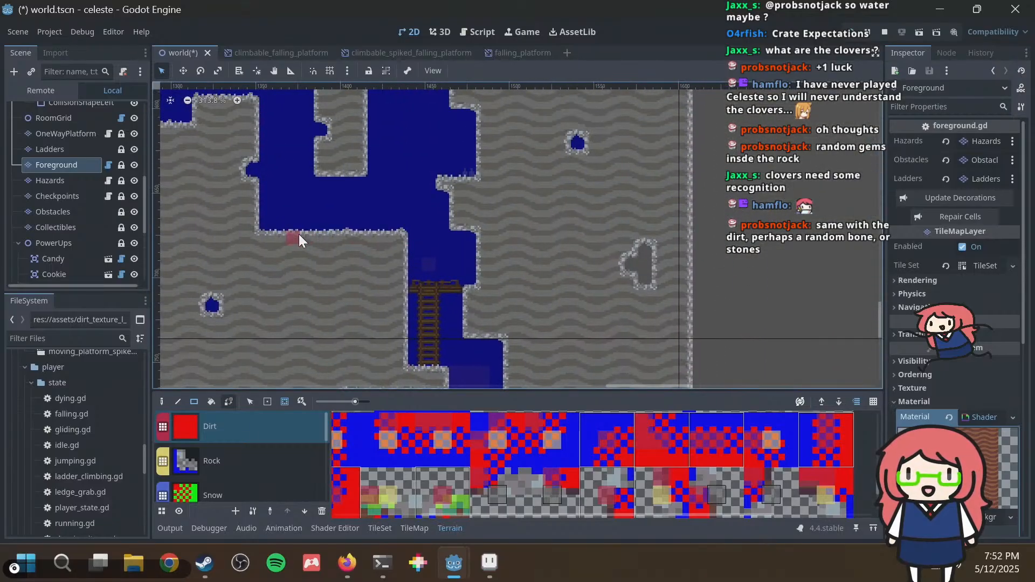
left_click_drag(335, 236, 341, 236)
scroll(371, 201, "up", 2)
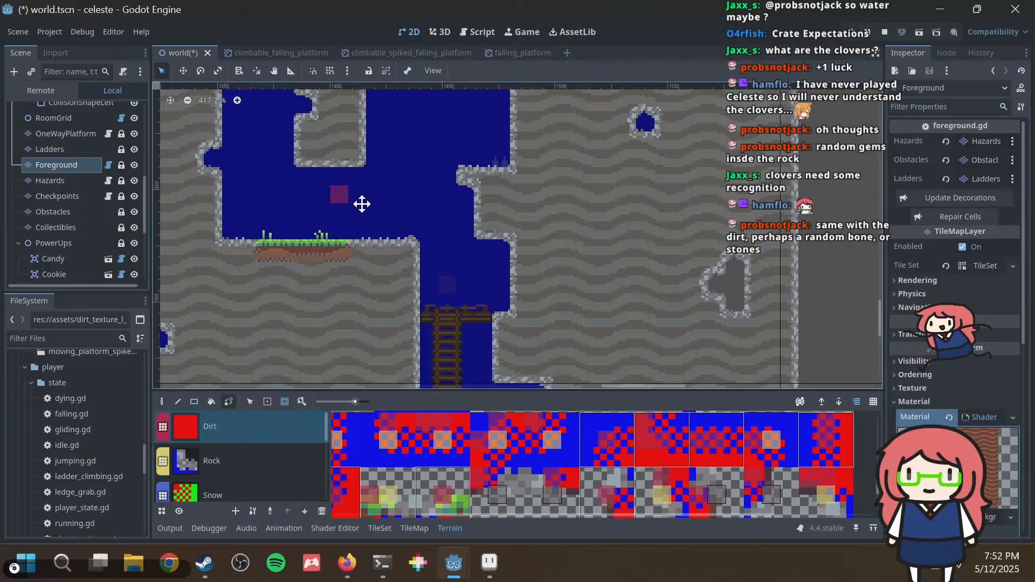
Paint dirt patches on the eastern wall ledge of the upper cave and across the top of the raised rock step to the west.
scroll(331, 248, "up", 2)
scroll(391, 225, "up", 3)
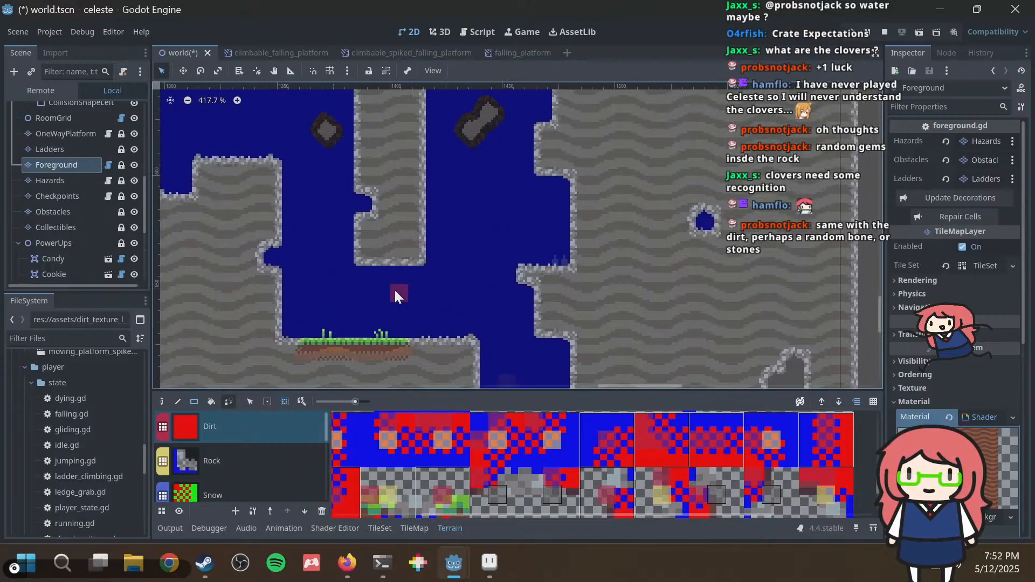
scroll(393, 289, "down", 1)
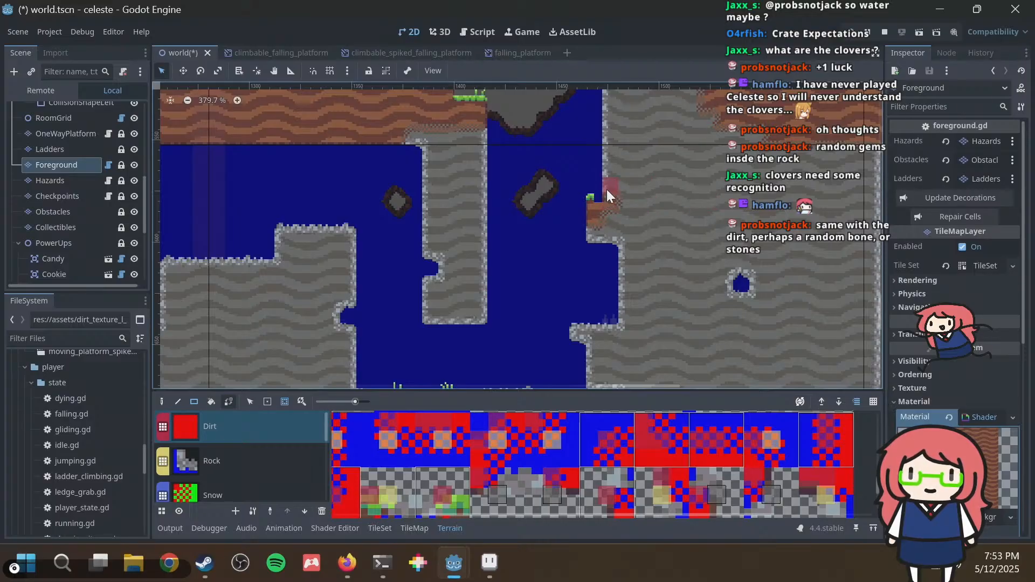
middle_click_drag(324, 242, 413, 187)
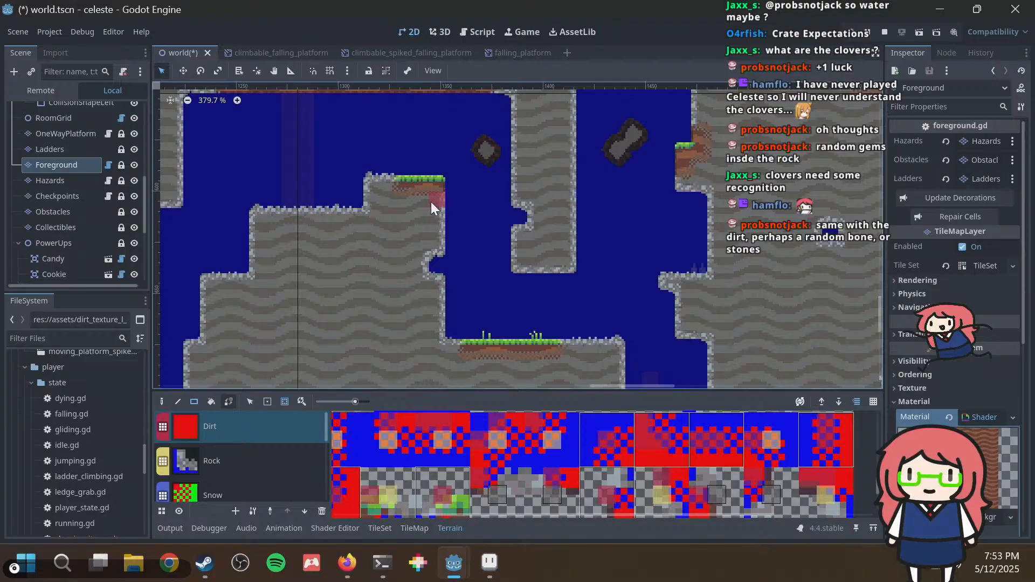
left_click(375, 187)
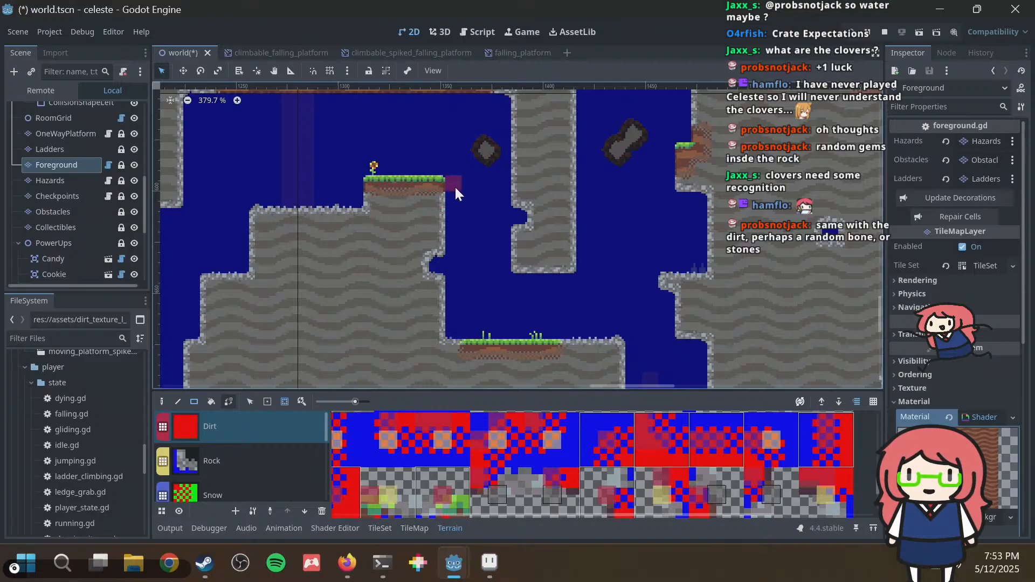
Review the new dirt patches and the layer list, and save the world scene.
middle_click_drag(483, 234, 476, 173)
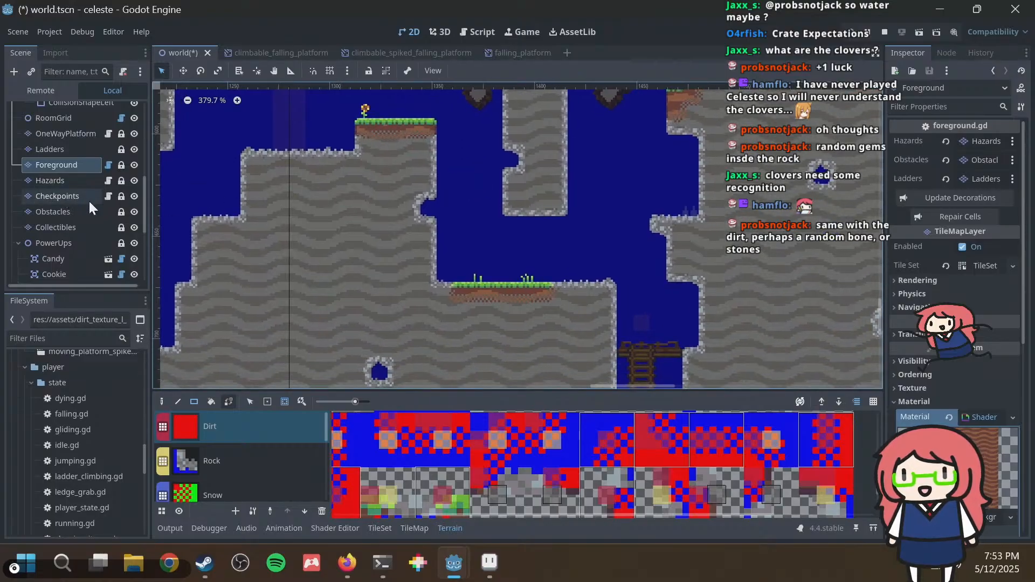
scroll(81, 227, "down", 3)
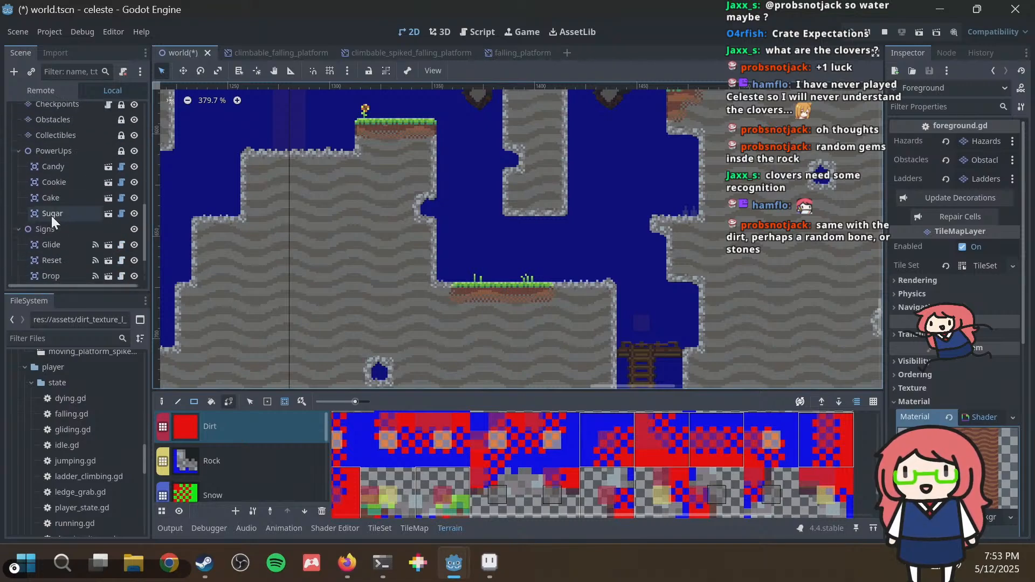
scroll(51, 215, "up", 2)
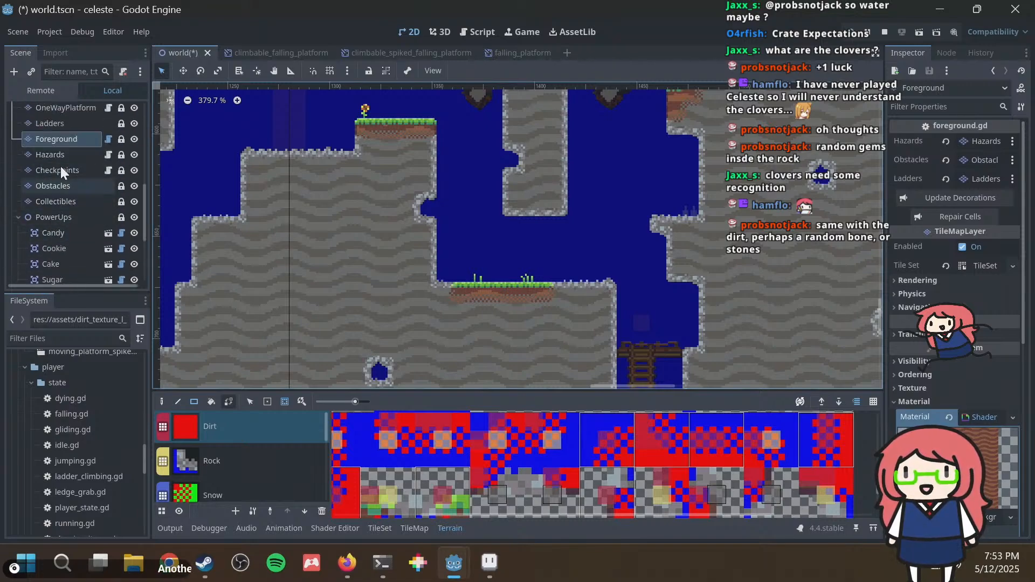
scroll(61, 161, "up", 2)
key("ctrl+s")
scroll(65, 162, "up", 3)
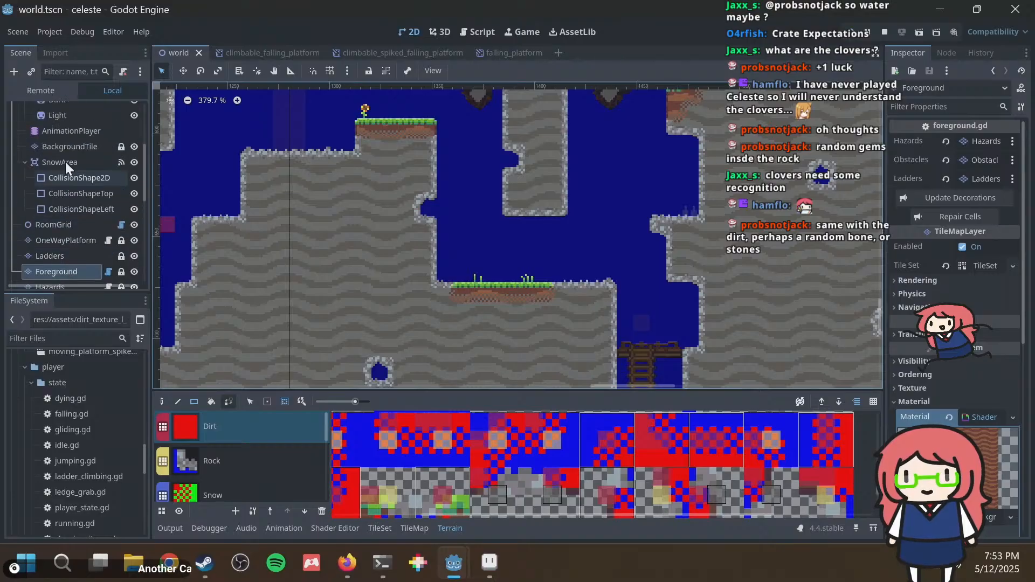
Open a small irregular hole in the BackgroundTile layer above the grassy ledge east of the raised rock step, and save the world scene.
scroll(64, 193, "up", 1)
left_click(64, 192)
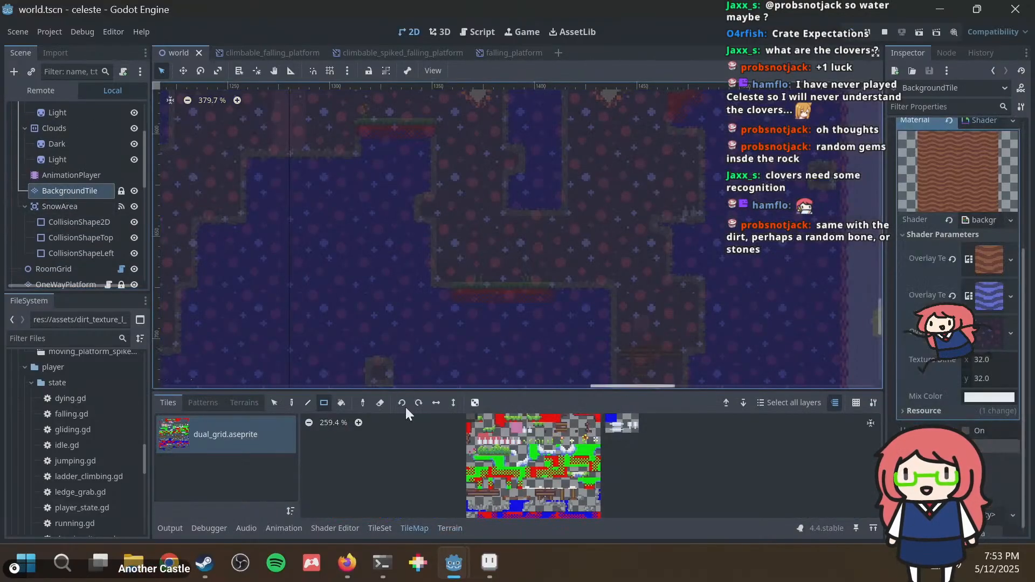
left_click(444, 524)
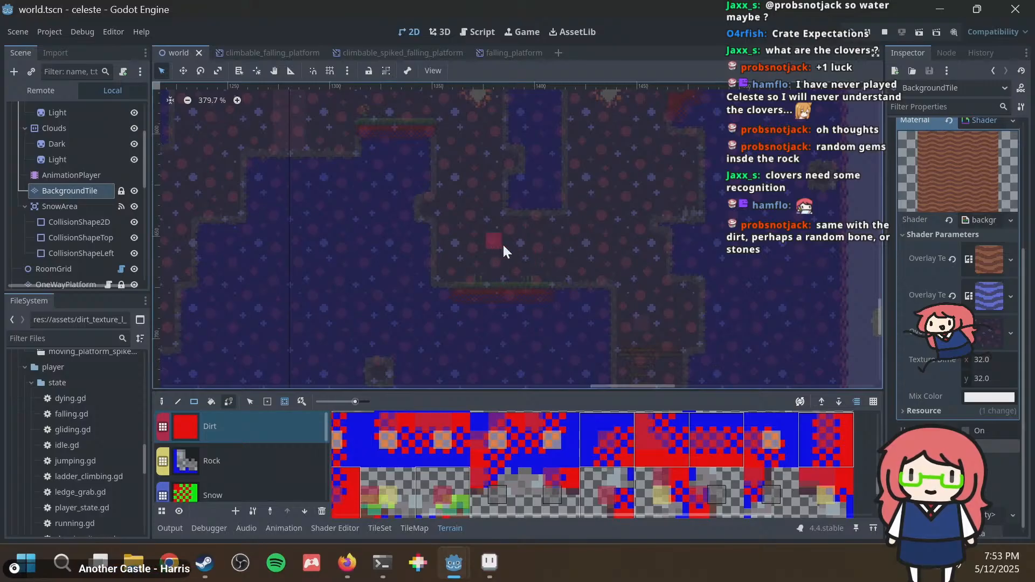
left_click(504, 251)
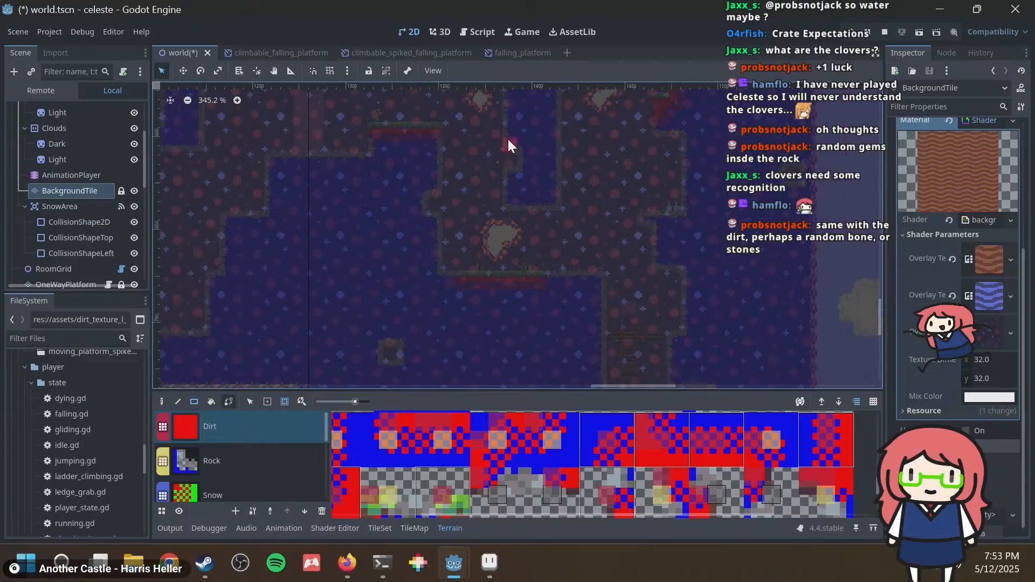
middle_click_drag(507, 137, 469, 242)
scroll(469, 243, "down", 1)
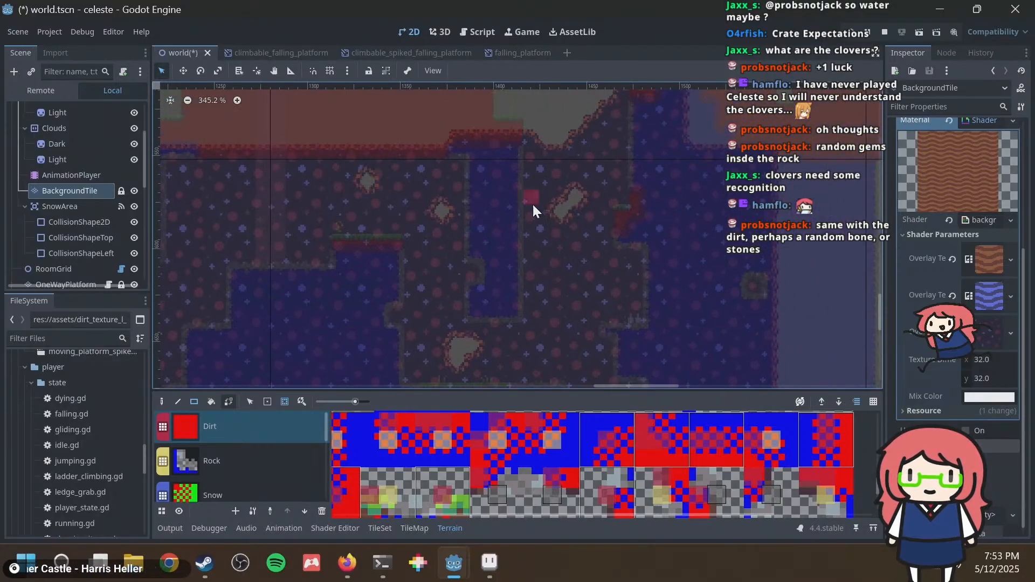
scroll(534, 208, "down", 10)
key("ctrl+s")
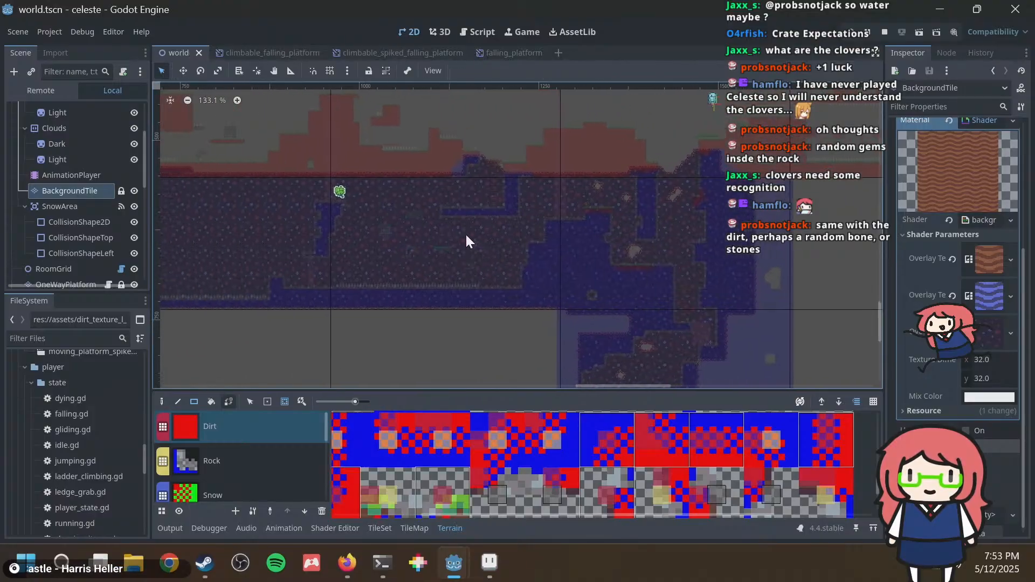
Open a hole in the cave background east of the clover and refill its lower western edge with the Cave Background terrain.
scroll(464, 233, "up", 9)
middle_click_drag(390, 206, 451, 180)
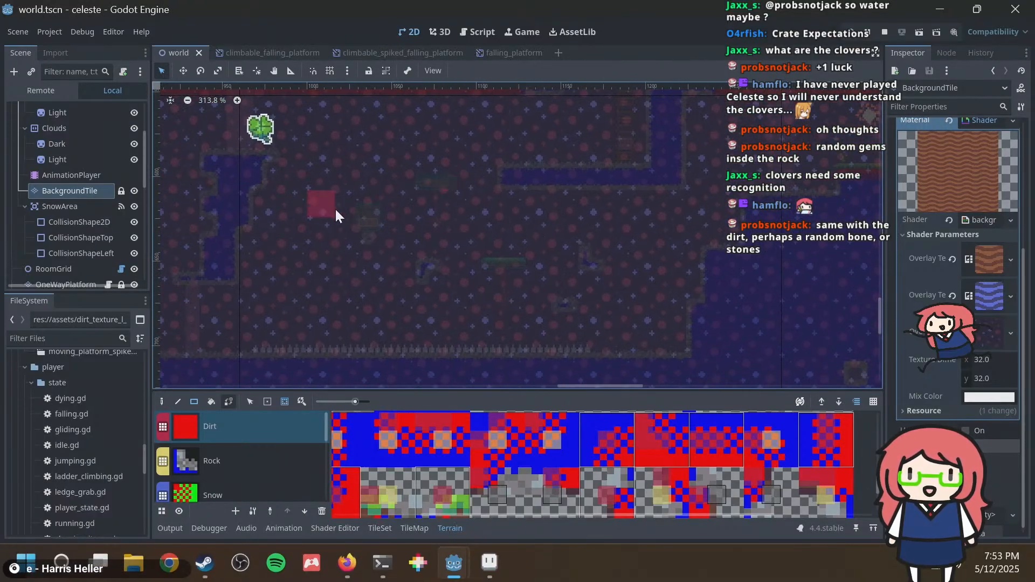
left_click_drag(335, 210, 336, 210)
key("ctrl+z")
mouse_move(341, 173)
left_mouse_down()
mouse_move(353, 173)
mouse_move(369, 142)
mouse_move(388, 162)
left_mouse_up()
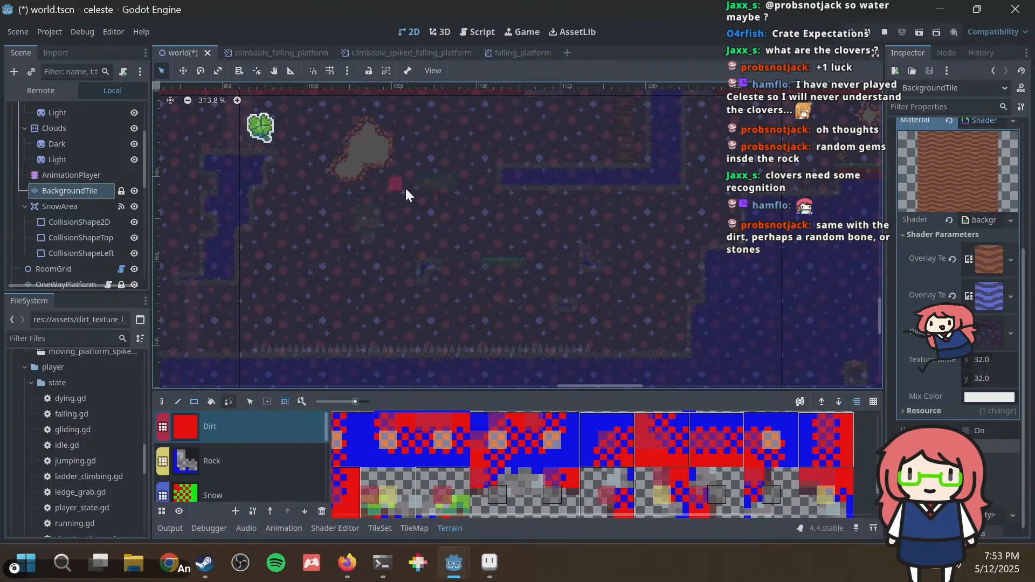
scroll(254, 464, "down", 1)
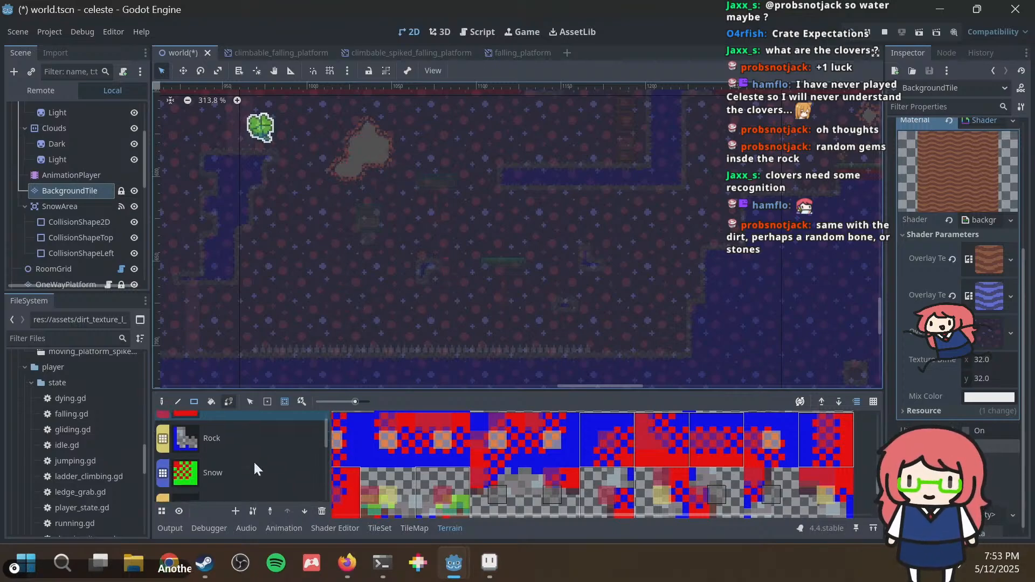
scroll(254, 457, "down", 3)
left_click(255, 454)
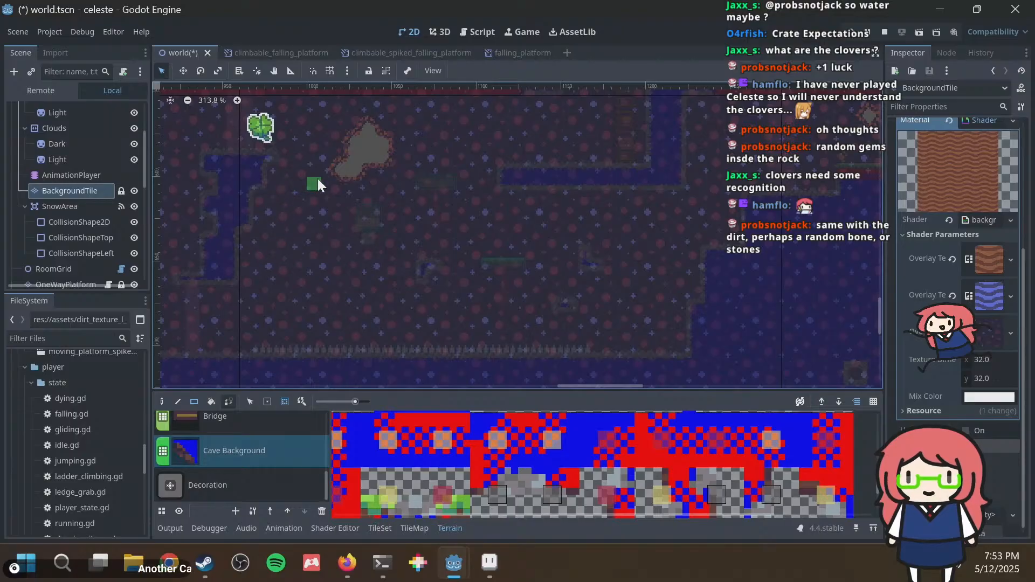
left_click(338, 170)
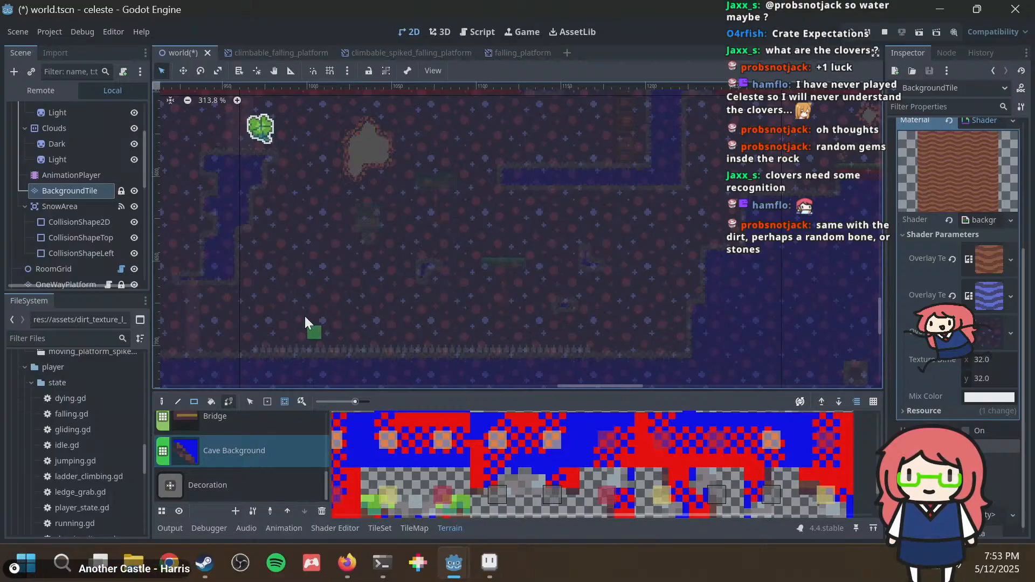
Open a large background hole southeast of the clover and a small one east of the floating rocks, and save the scene.
mouse_move(292, 250)
right_mouse_down()
mouse_move(311, 273)
mouse_move(276, 270)
right_mouse_up()
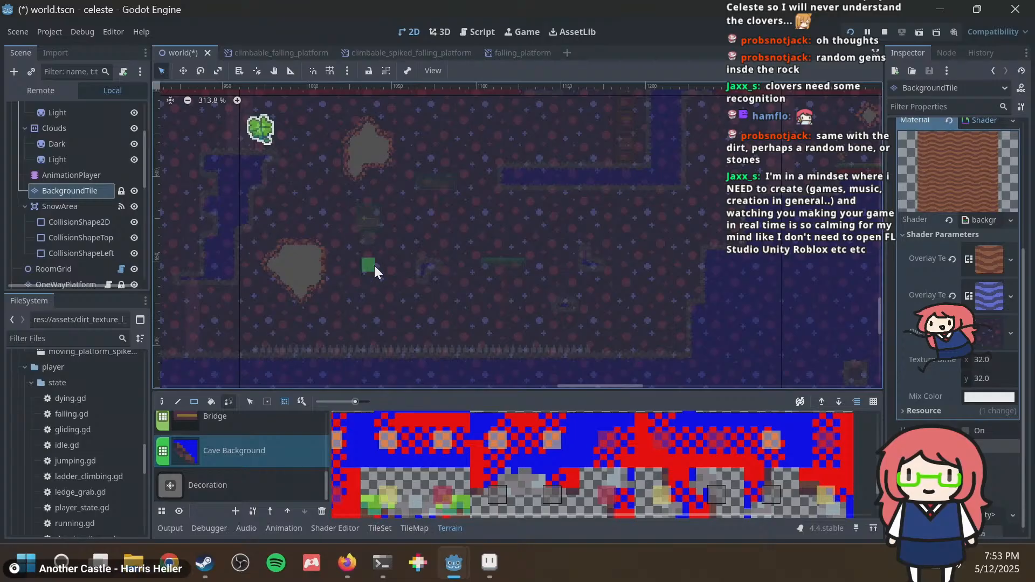
key("ctrl+s")
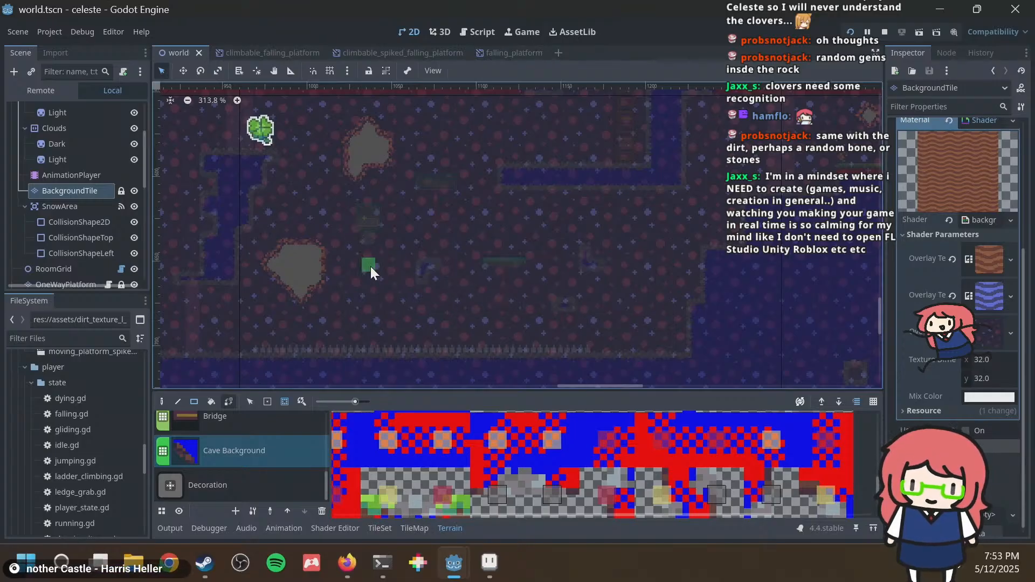
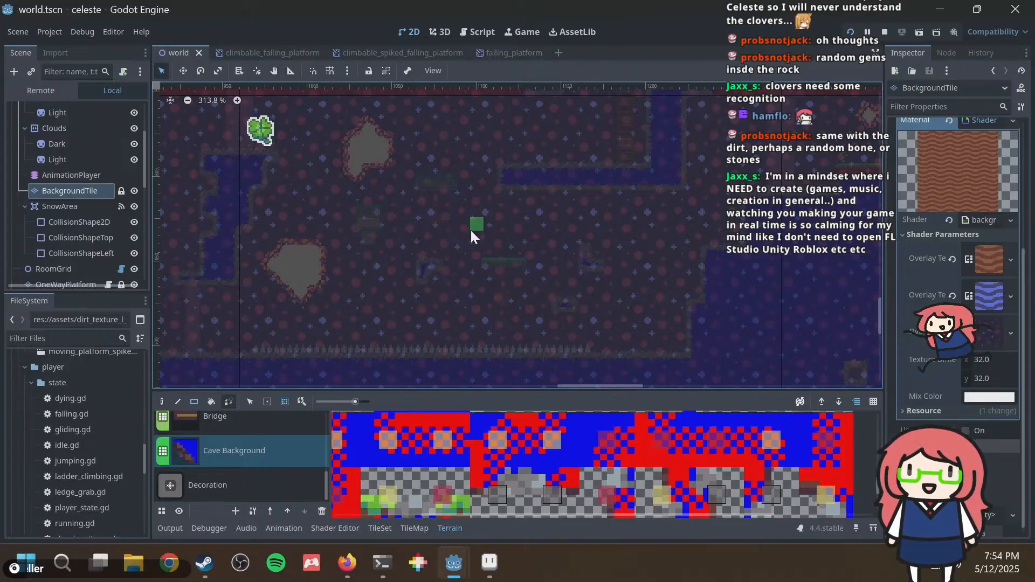
scroll(445, 244, "up", 8)
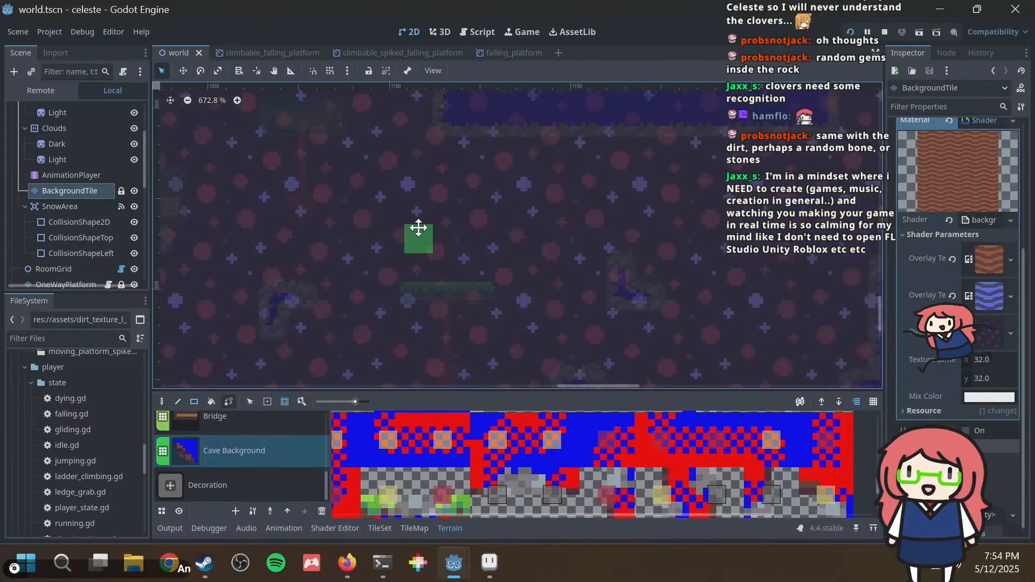
scroll(552, 263, "down", 5)
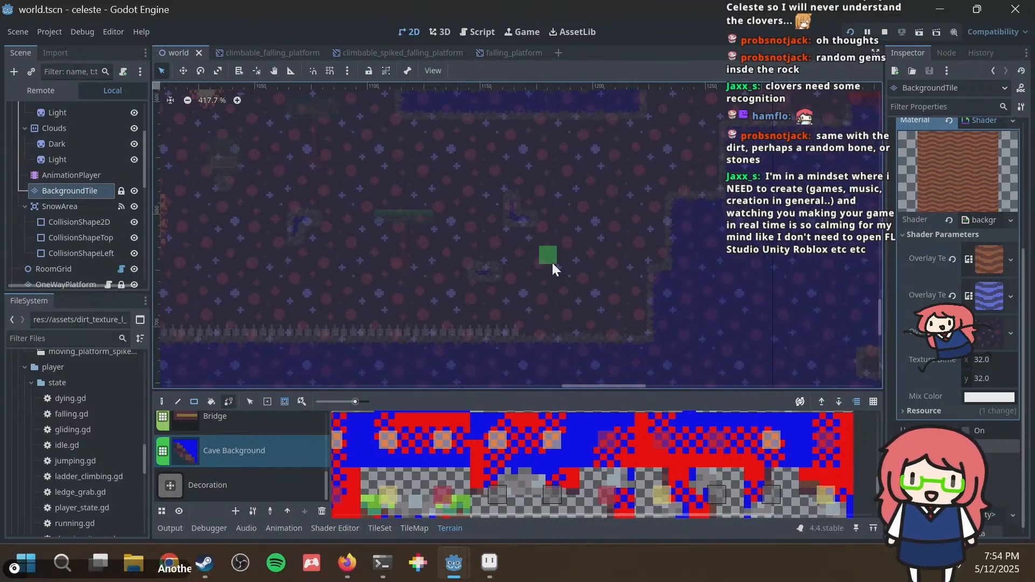
scroll(550, 259, "up", 3)
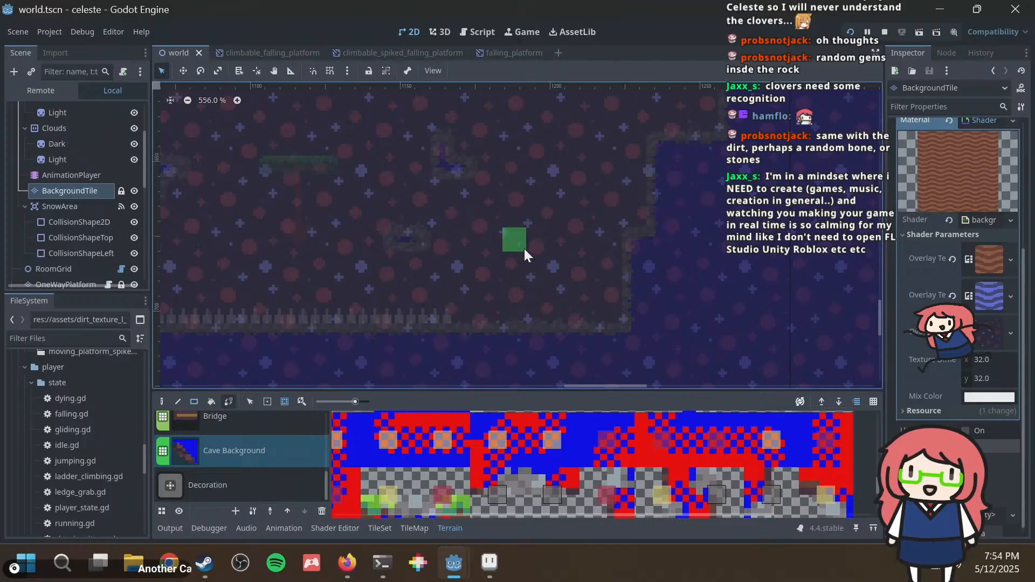
left_click(525, 250)
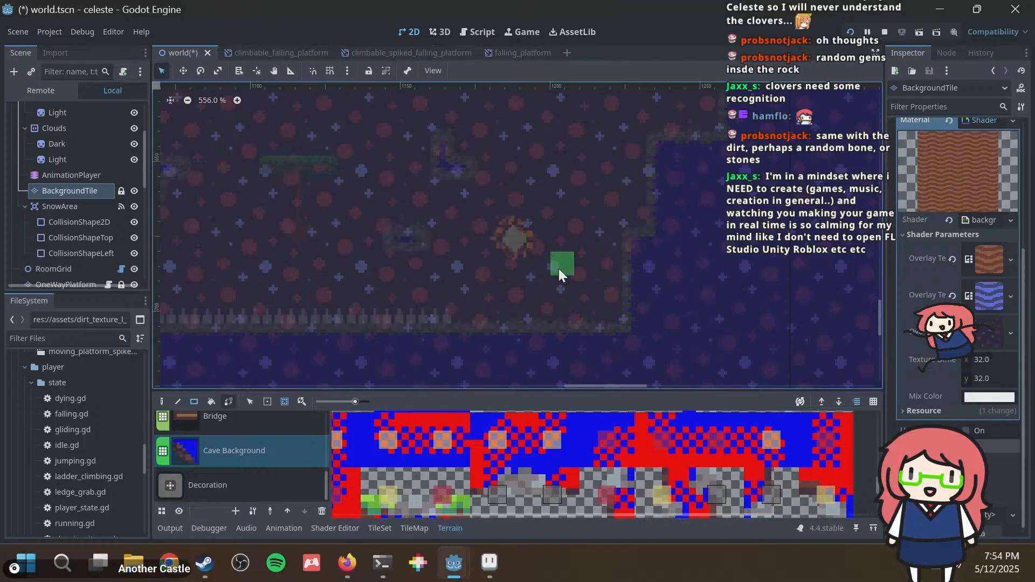
key("ctrl+s")
Paint a Dirt patch on the Foreground layer in the cave floor between the spikes and the eastern wall, and save the scene.
scroll(83, 187, "up", 3)
scroll(85, 194, "down", 10)
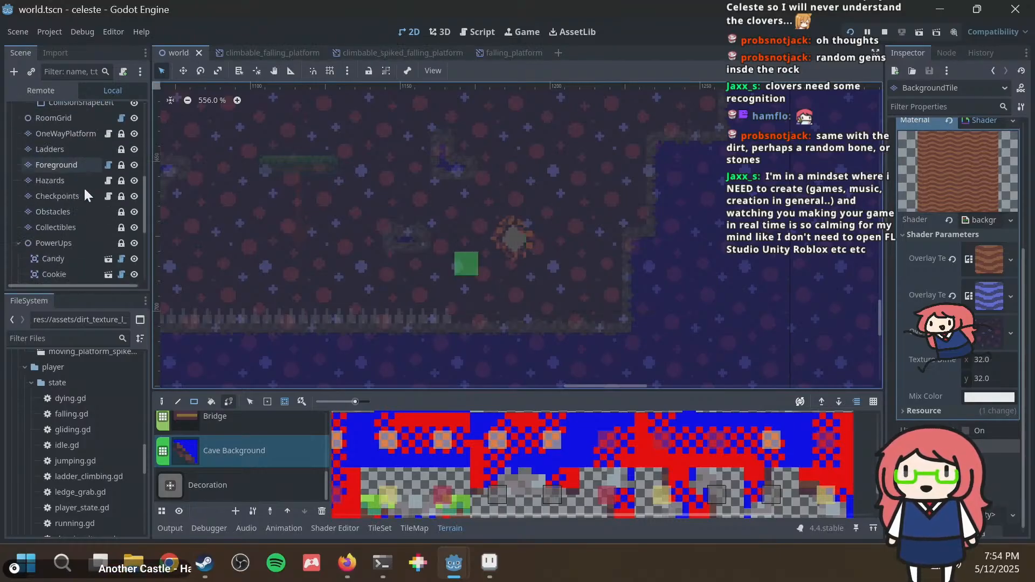
scroll(80, 196, "up", 5)
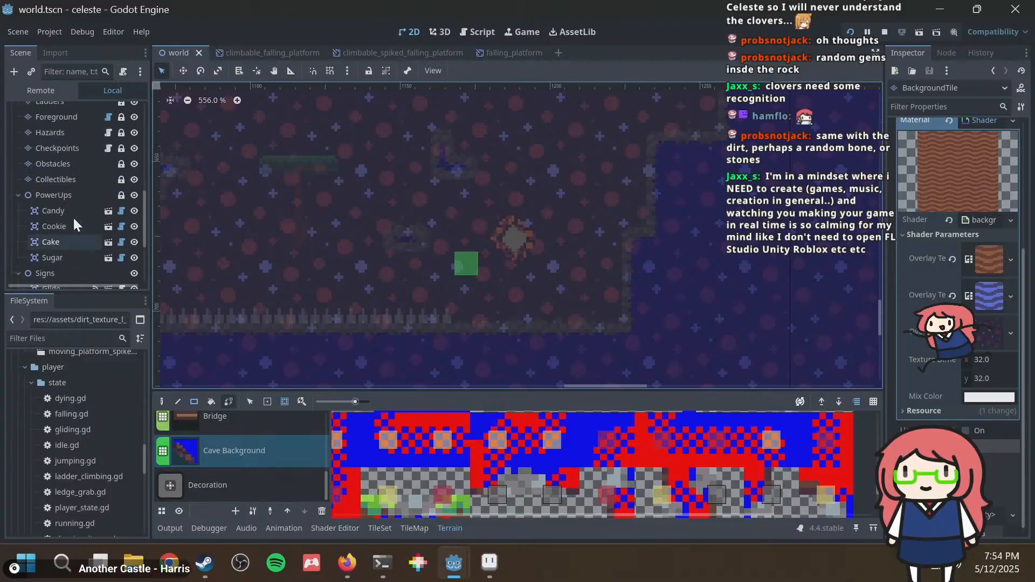
scroll(62, 131, "up", 2)
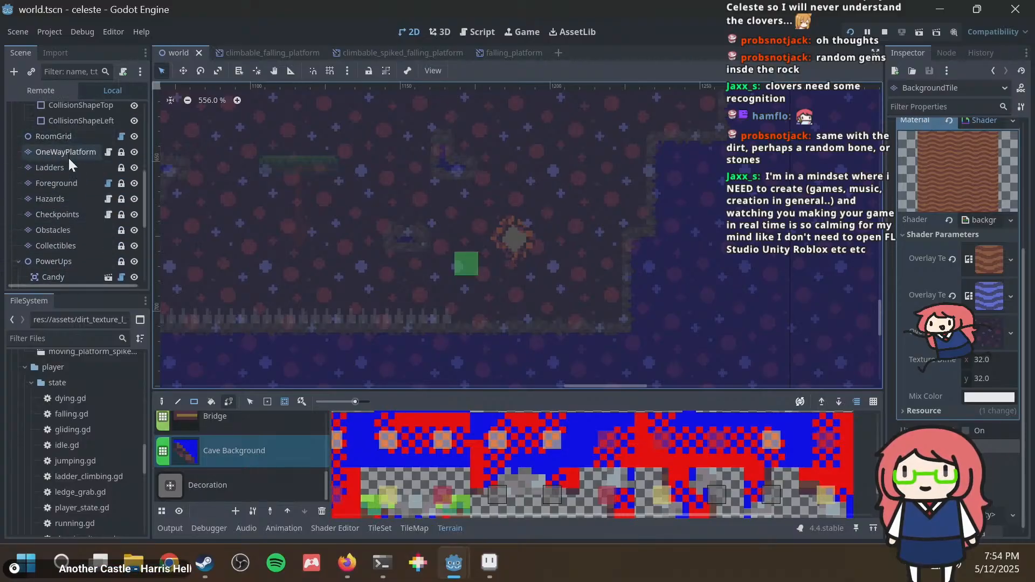
left_click(57, 185)
left_click(451, 528)
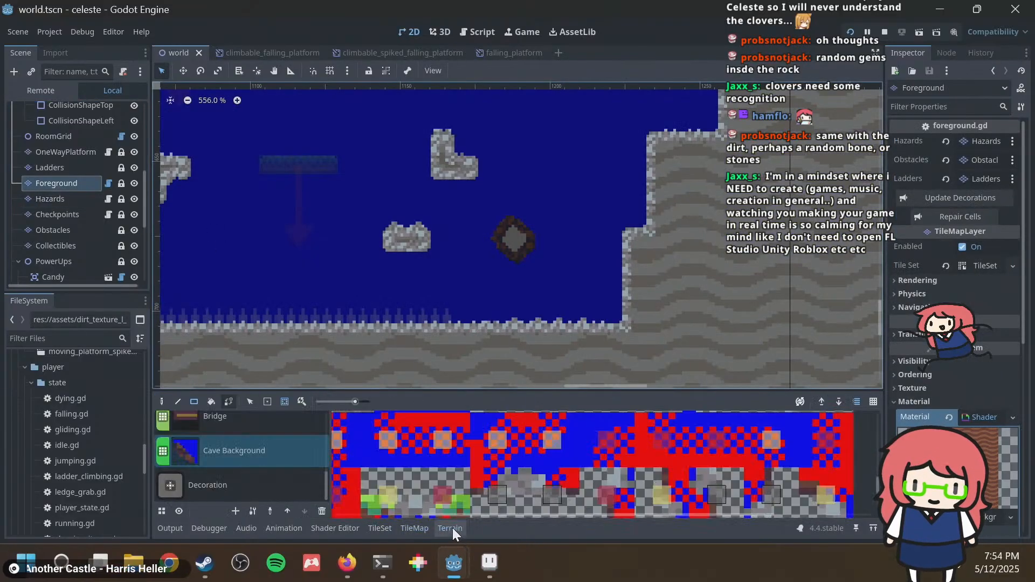
scroll(247, 434, "up", 4)
left_click(248, 429)
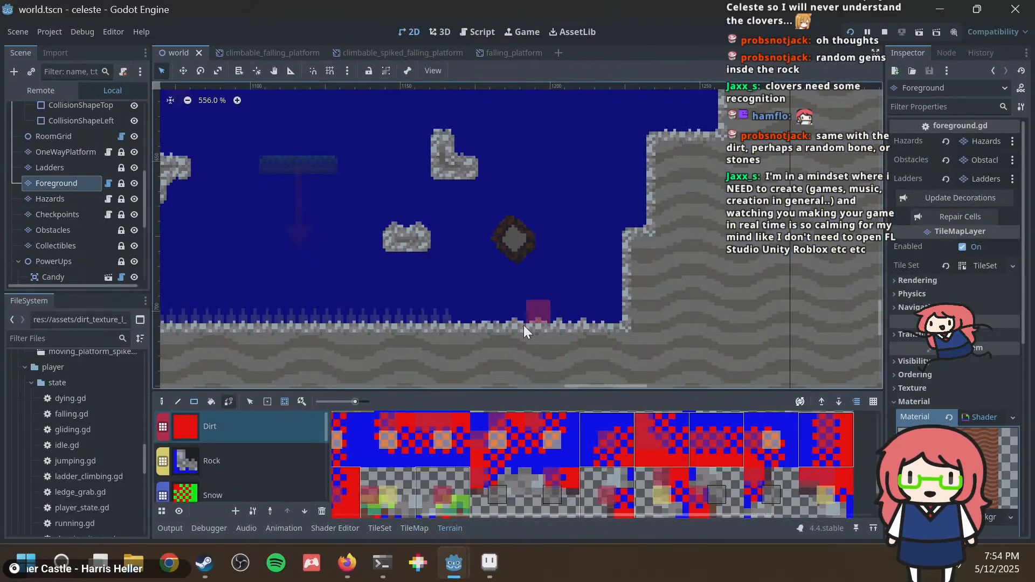
left_click_drag(567, 332, 573, 333)
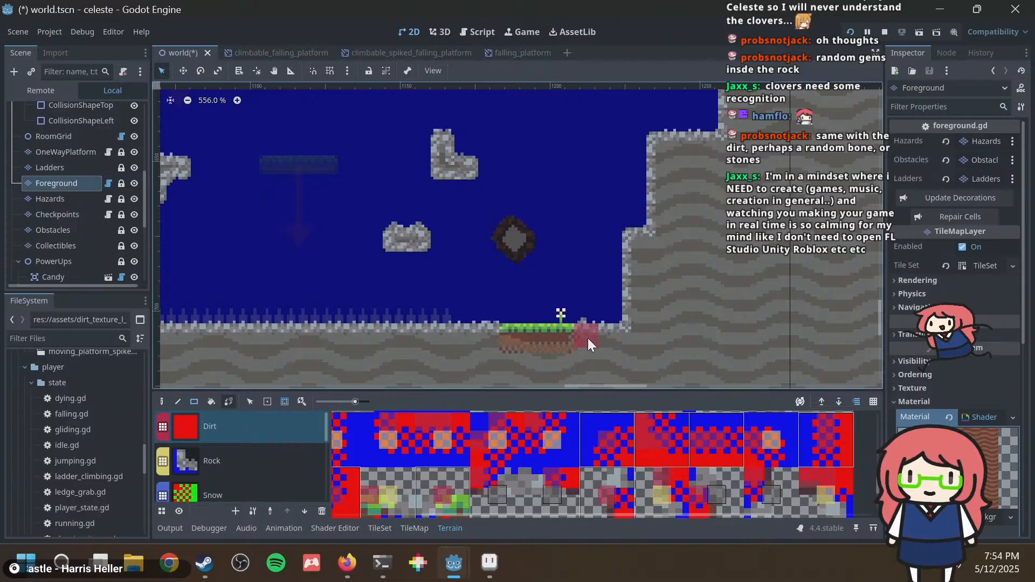
left_click(588, 338)
left_click(491, 331)
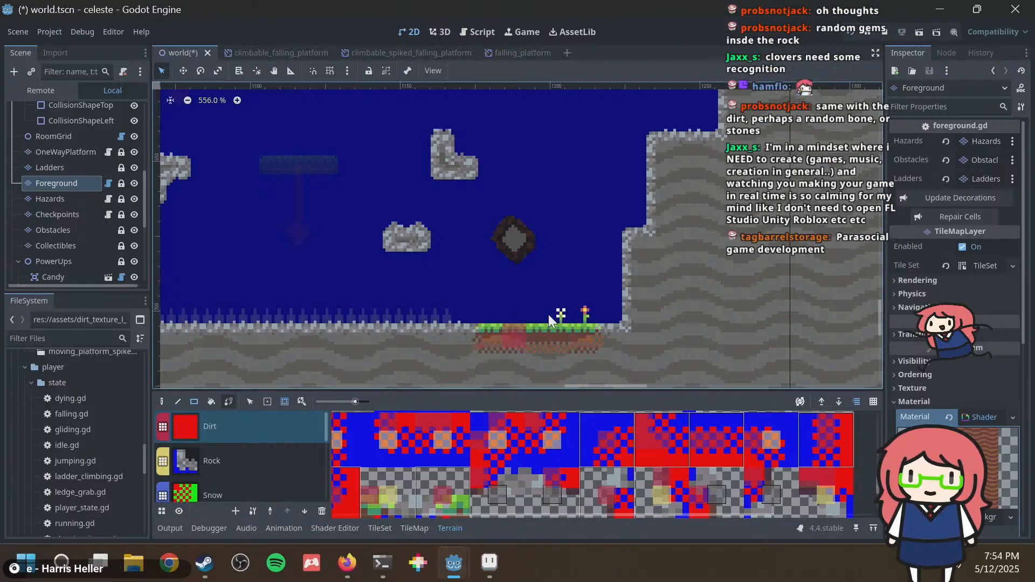
key("ctrl+s")
scroll(630, 276, "down", 2)
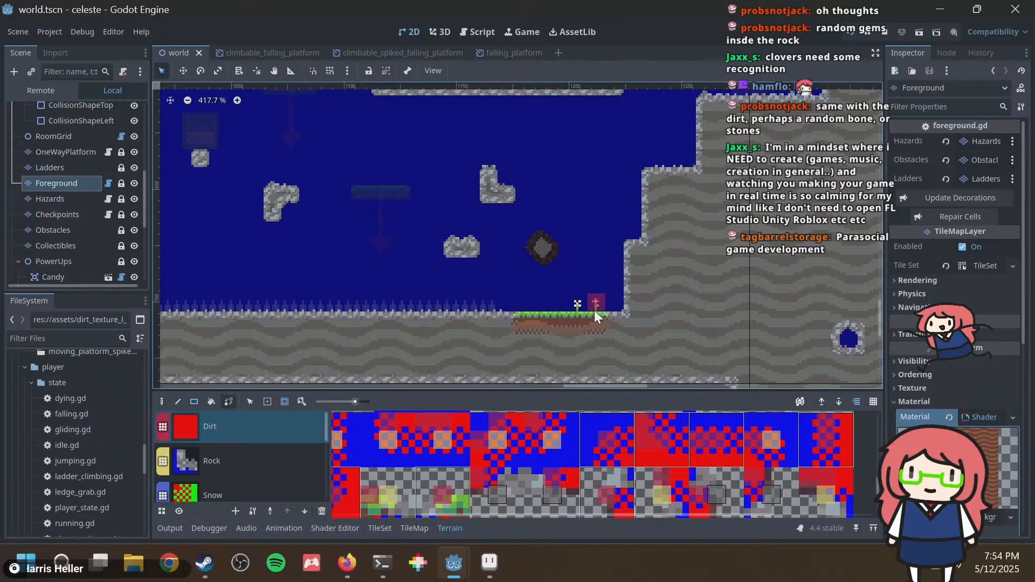
key("ctrl+s")
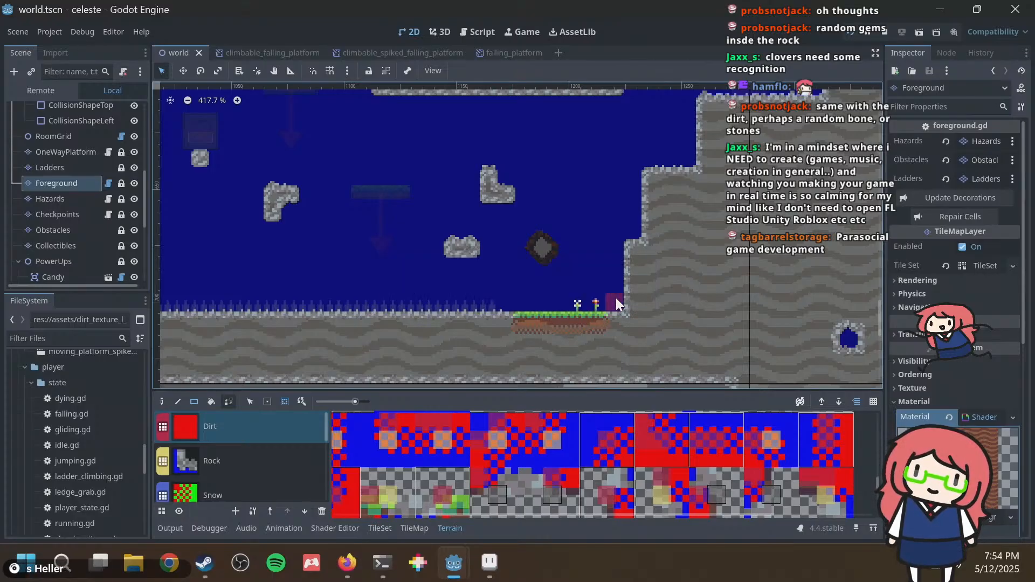
Cover the protruding rock corner at the top of the wall east of the upper ladder with dirt, and save the scene.
scroll(674, 173, "down", 4)
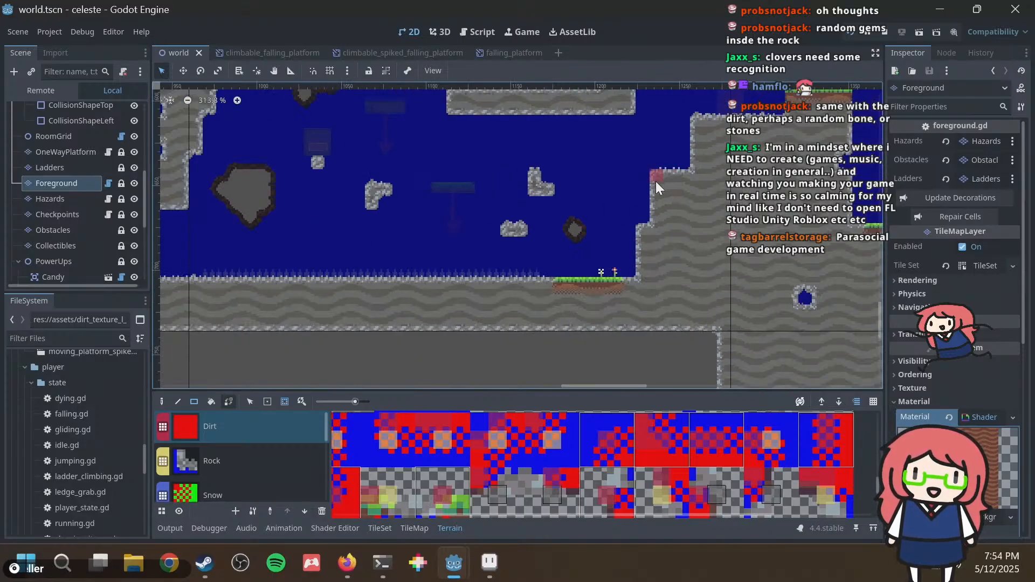
middle_click_drag(652, 182, 411, 233)
scroll(519, 236, "up", 8)
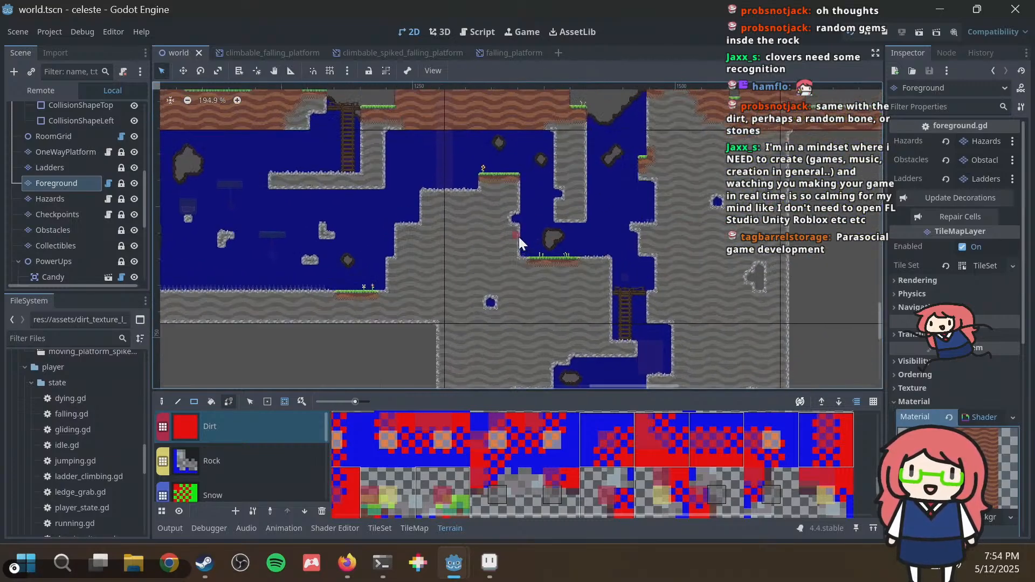
scroll(645, 106, "up", 6)
scroll(645, 106, "left", 5)
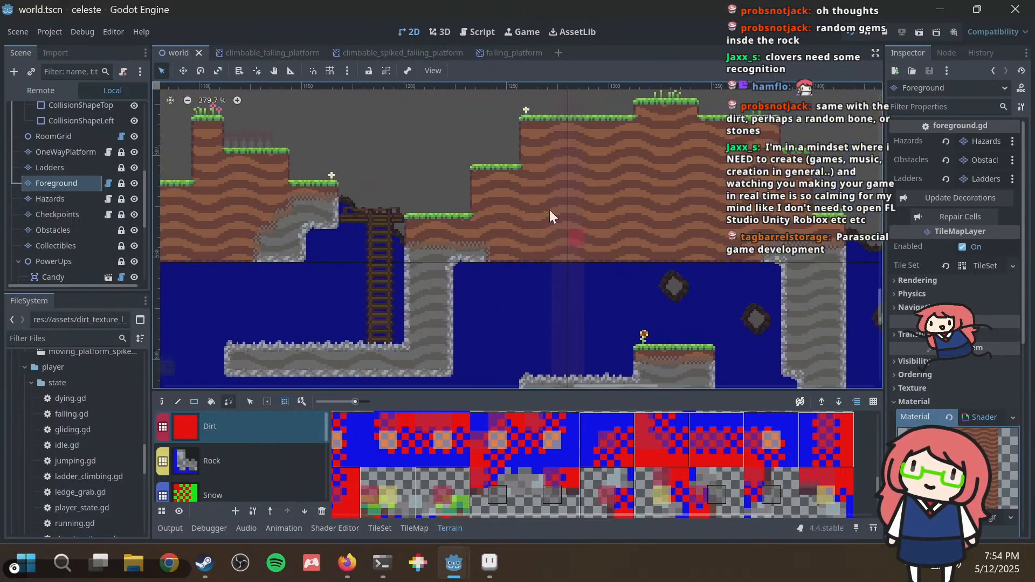
left_click(476, 253)
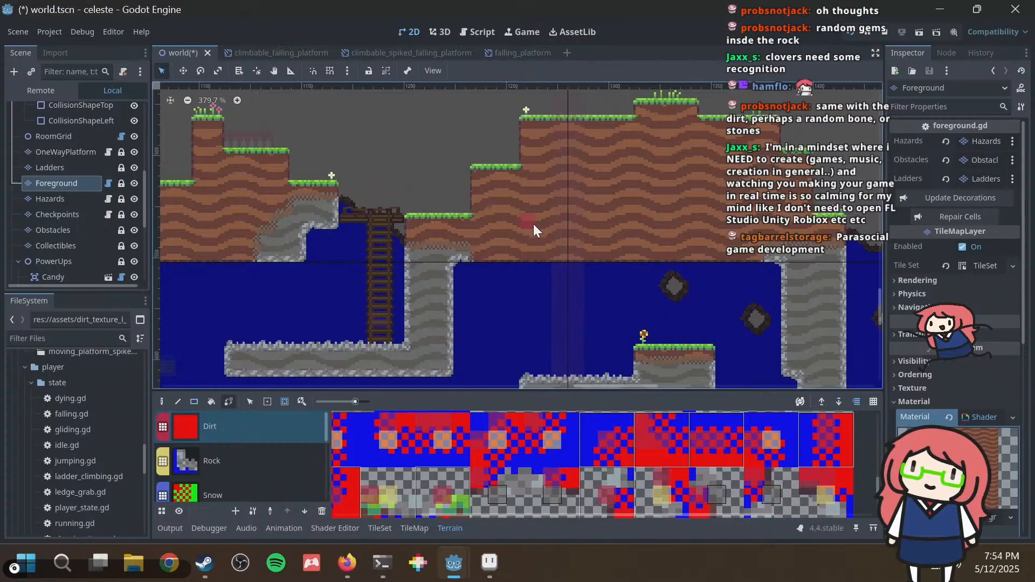
key("ctrl+s")
Review the decorated caves between the clover room and the eastern ladder shaft, and look through the scene's node list.
middle_click_drag(264, 197, 485, 208)
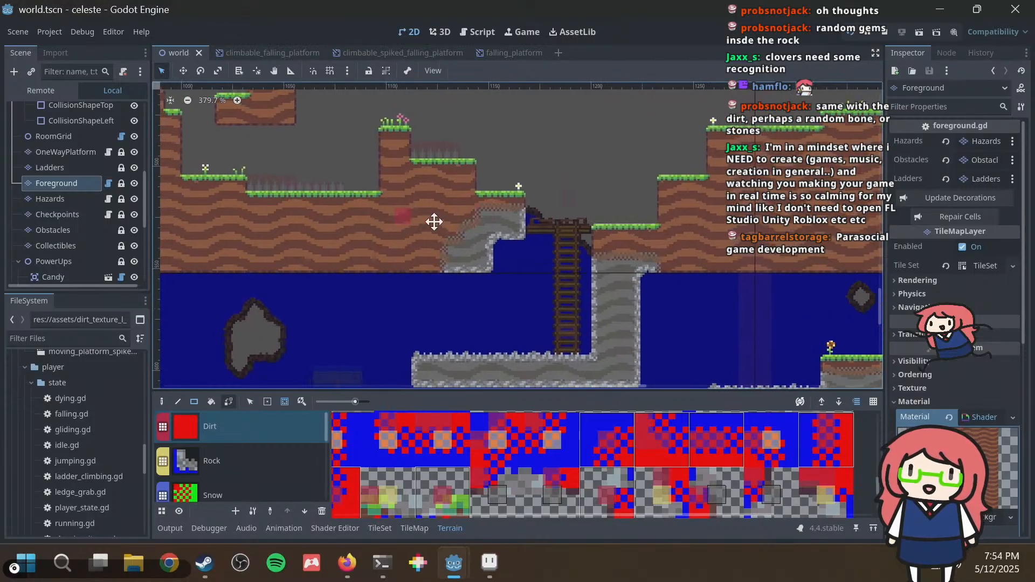
scroll(434, 221, "left", 12)
middle_click_drag(728, 192, 463, 178)
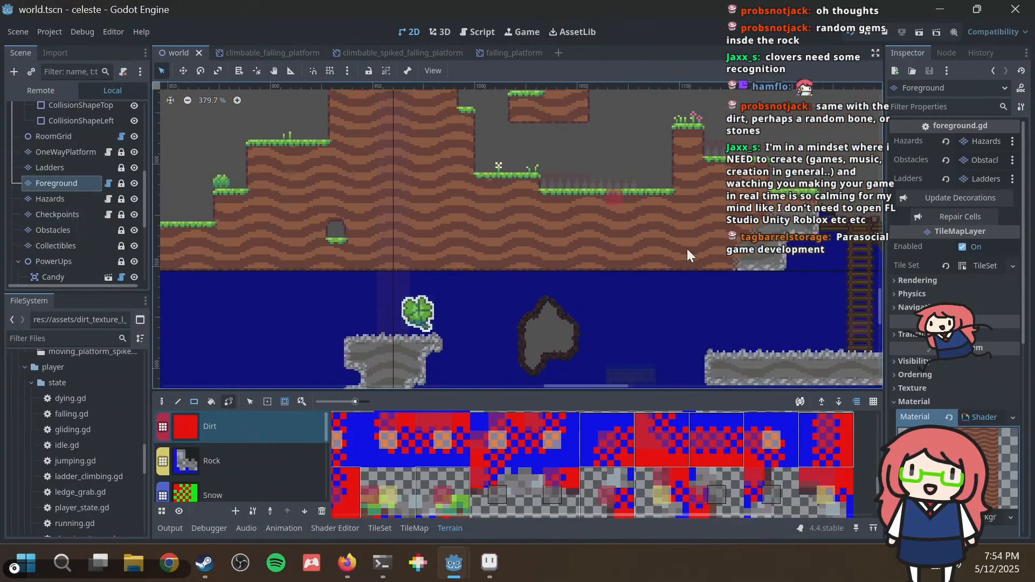
middle_click_drag(712, 278, 418, 192)
scroll(513, 211, "up", 4)
middle_click_drag(455, 229, 390, 219)
key("F5")
scroll(590, 212, "down", 15)
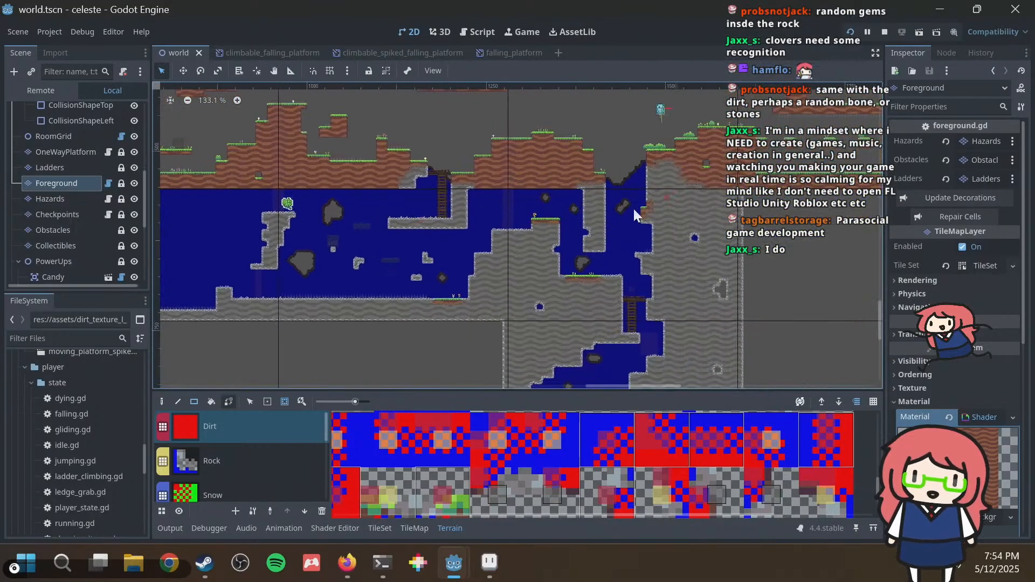
scroll(510, 205, "up", 9)
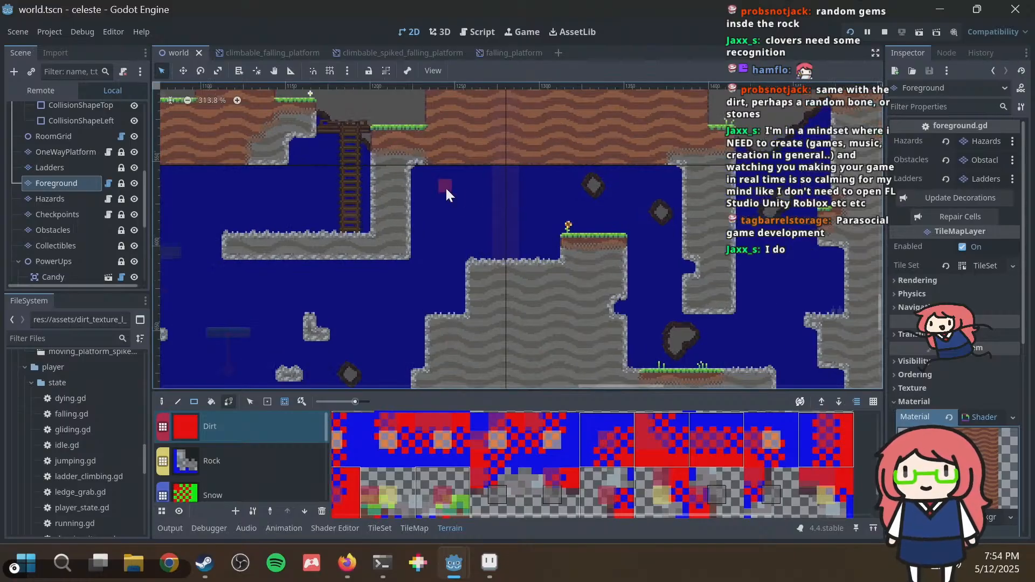
scroll(76, 194, "up", 10)
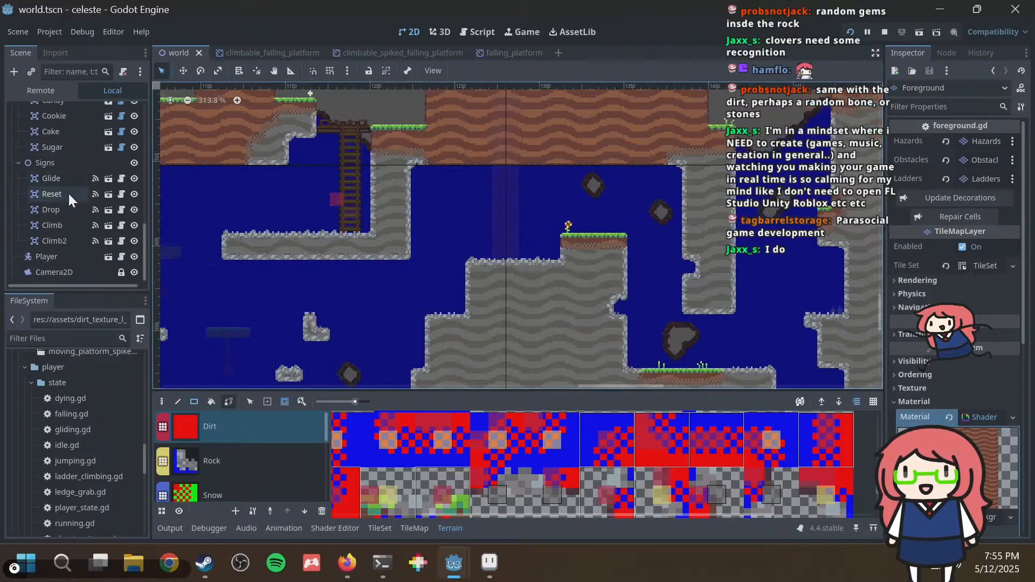
Look through the scene's node list from the Sky nodes down to the Player and Camera2D, and save the scene.
scroll(65, 189, "down", 10)
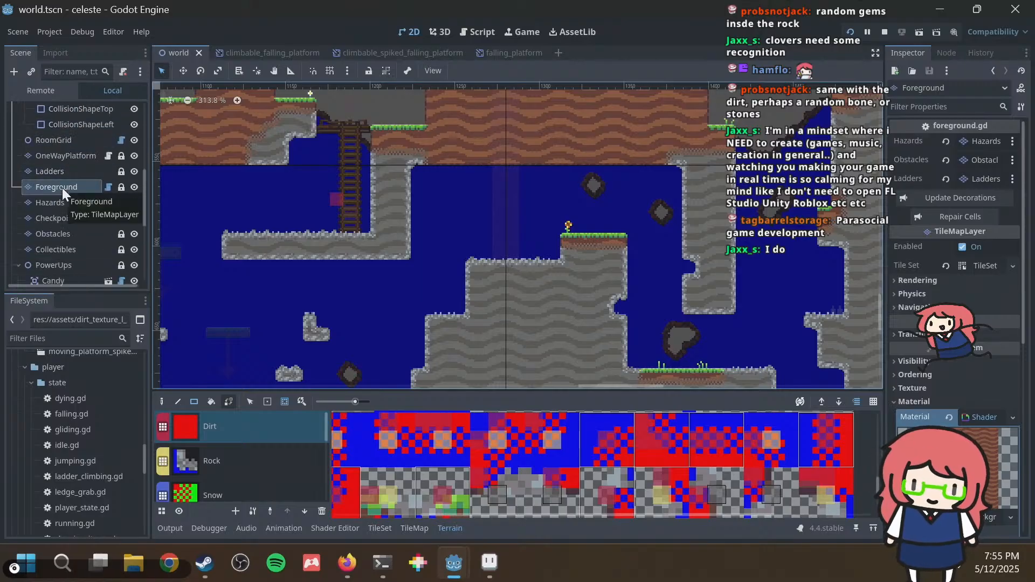
key("ctrl+s")
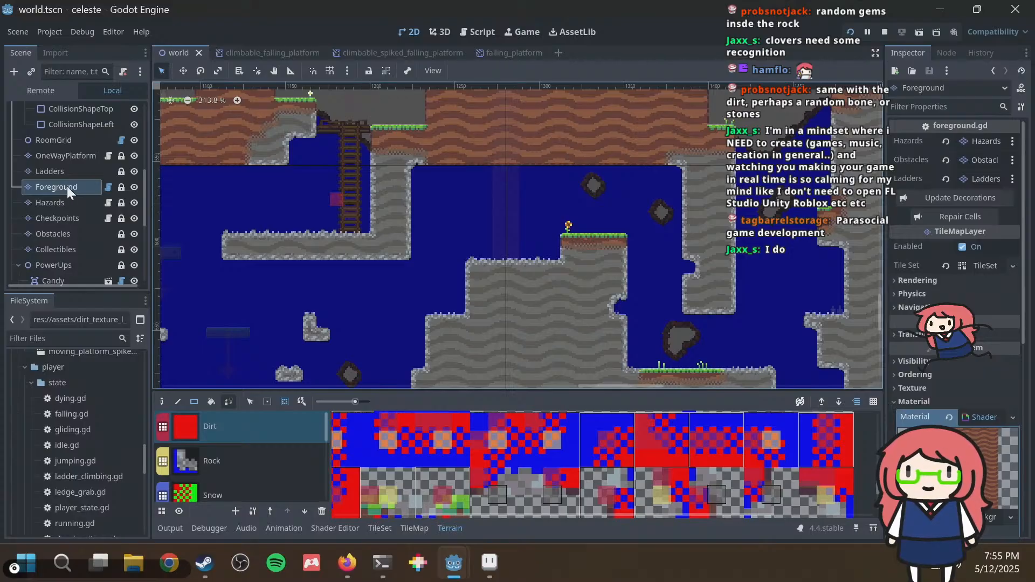
scroll(68, 221, "down", 2)
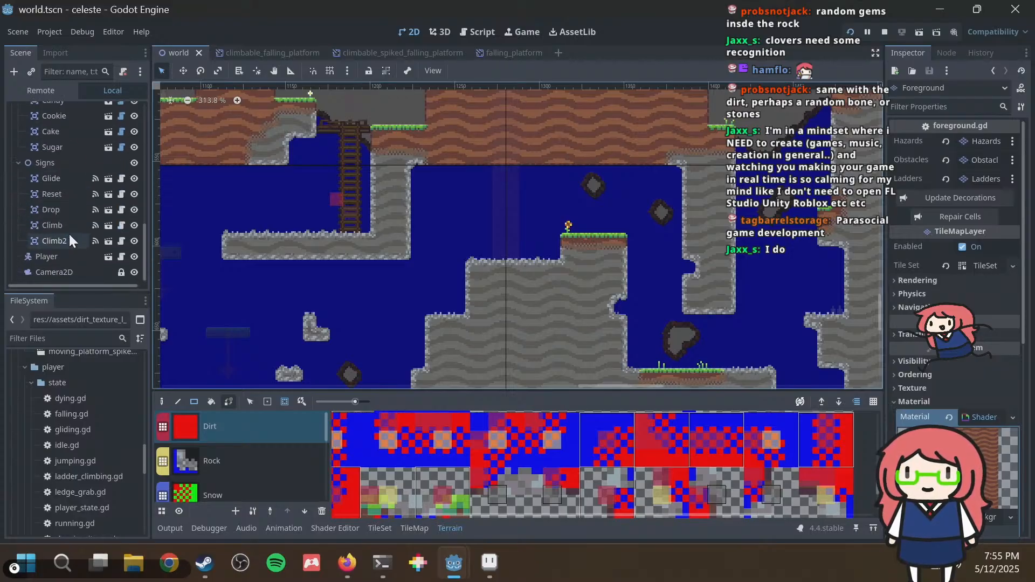
scroll(70, 229, "up", 5)
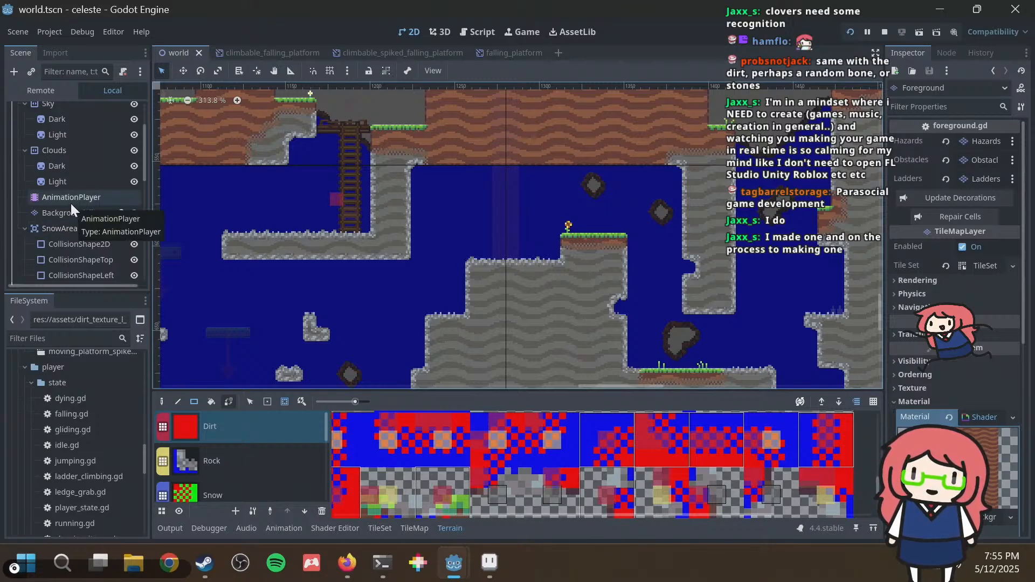
key("ctrl+s")
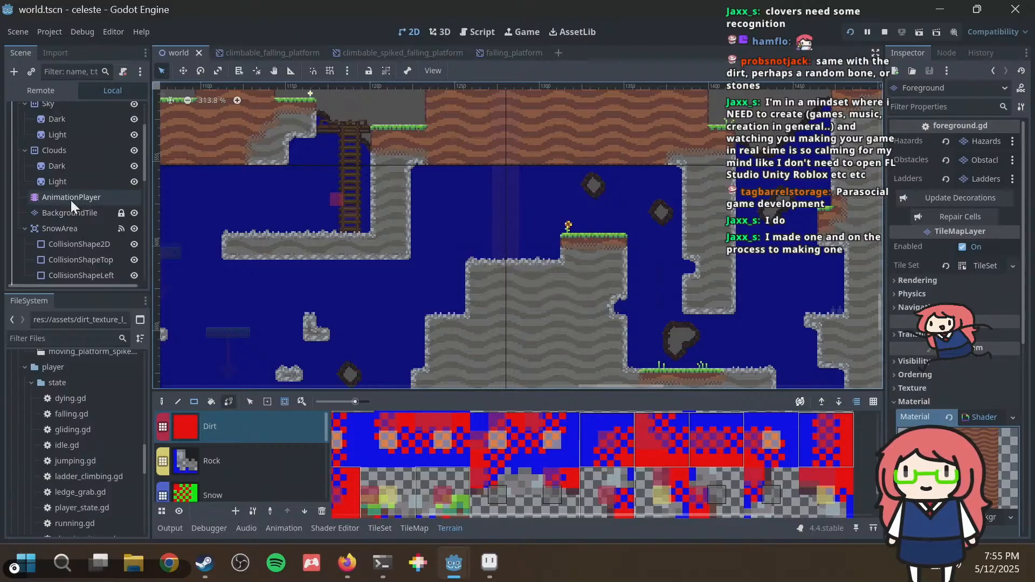
scroll(70, 199, "up", 3)
scroll(70, 199, "down", 5)
scroll(70, 200, "down", 5)
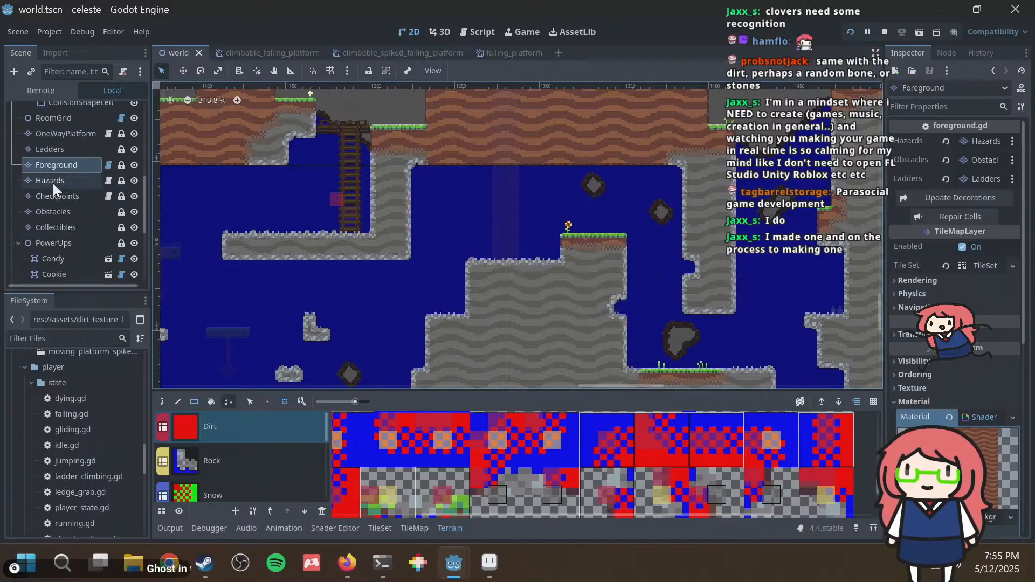
Examine the cave layout from the flower ledge across the floating rocks to the clover and upper ladder, saving the scene along the way.
middle_click_drag(510, 203, 524, 166)
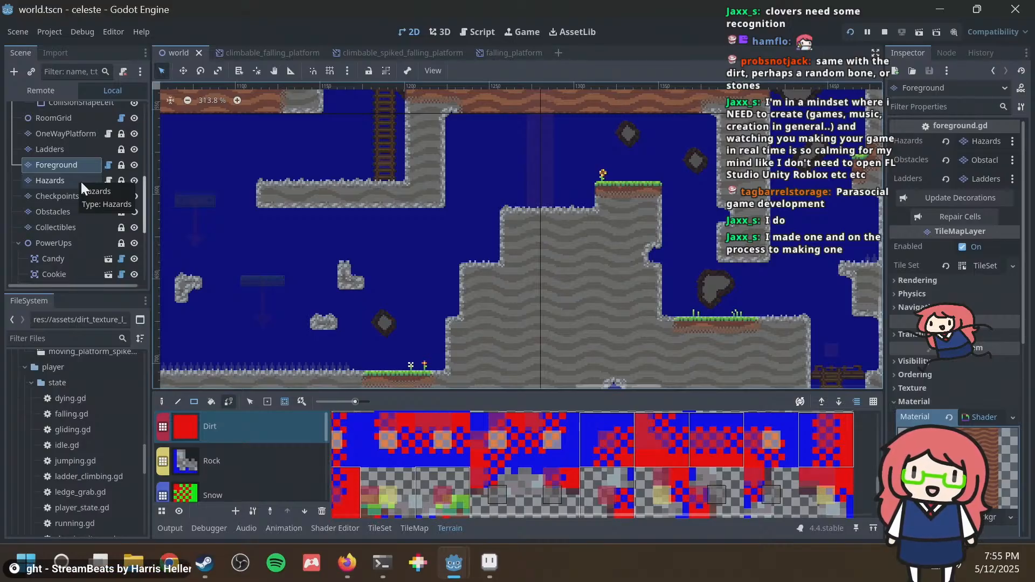
scroll(468, 190, "down", 2)
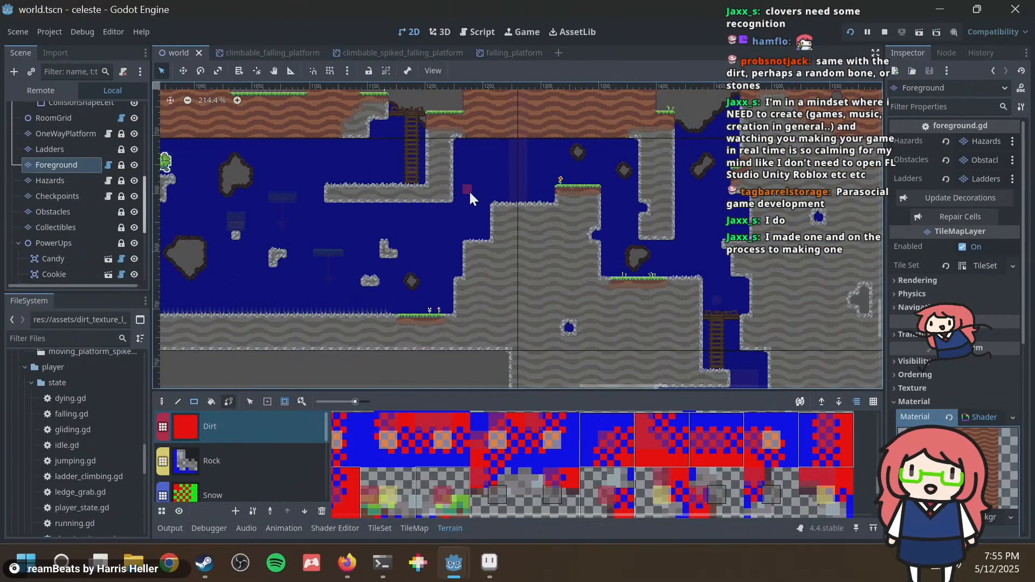
scroll(468, 190, "up", 6)
key("ctrl+s")
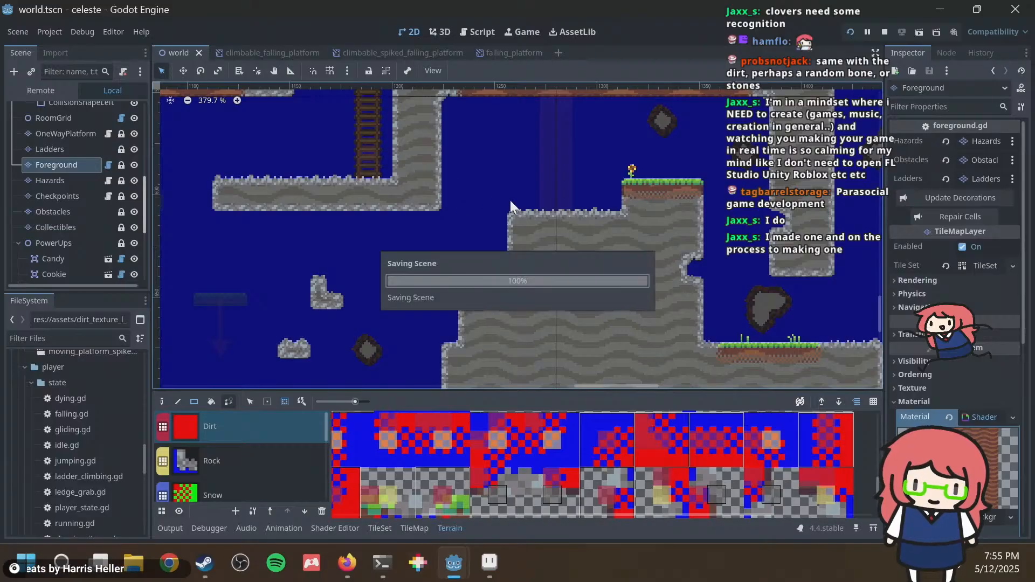
scroll(510, 199, "down", 6)
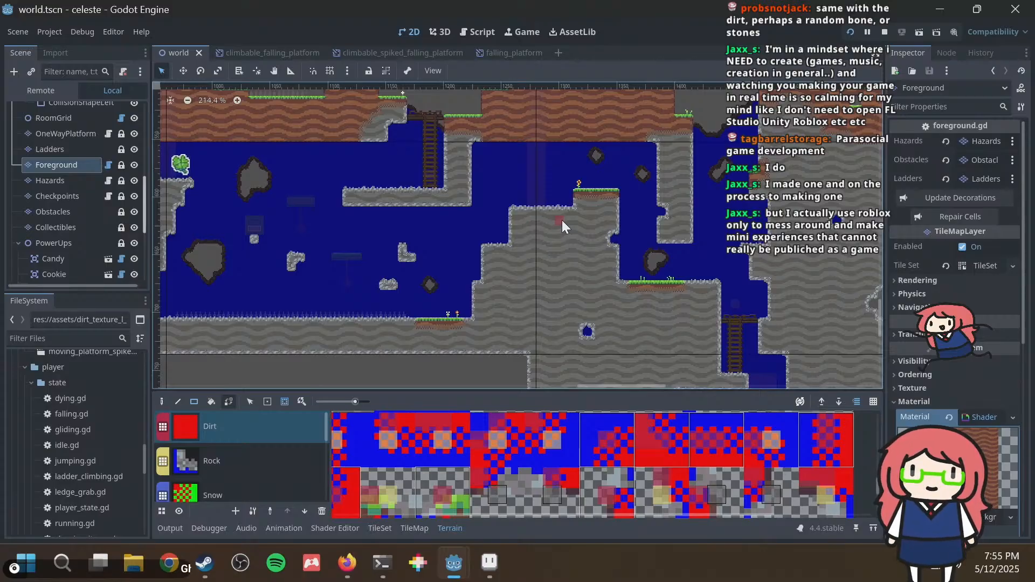
scroll(306, 266, "up", 3)
middle_click_drag(290, 259, 594, 201)
key("ctrl+s")
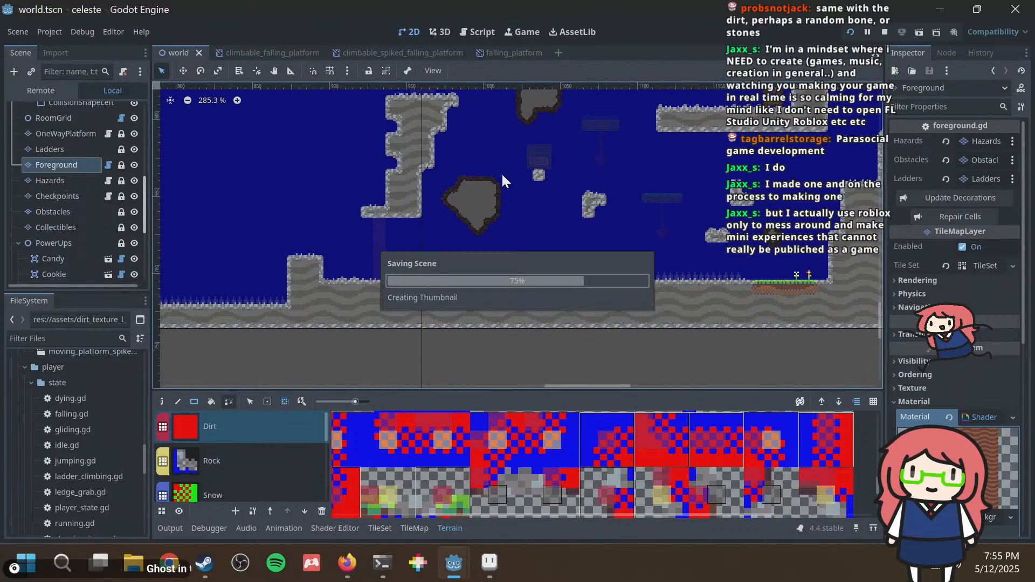
scroll(481, 163, "up", 4)
scroll(71, 225, "down", 3)
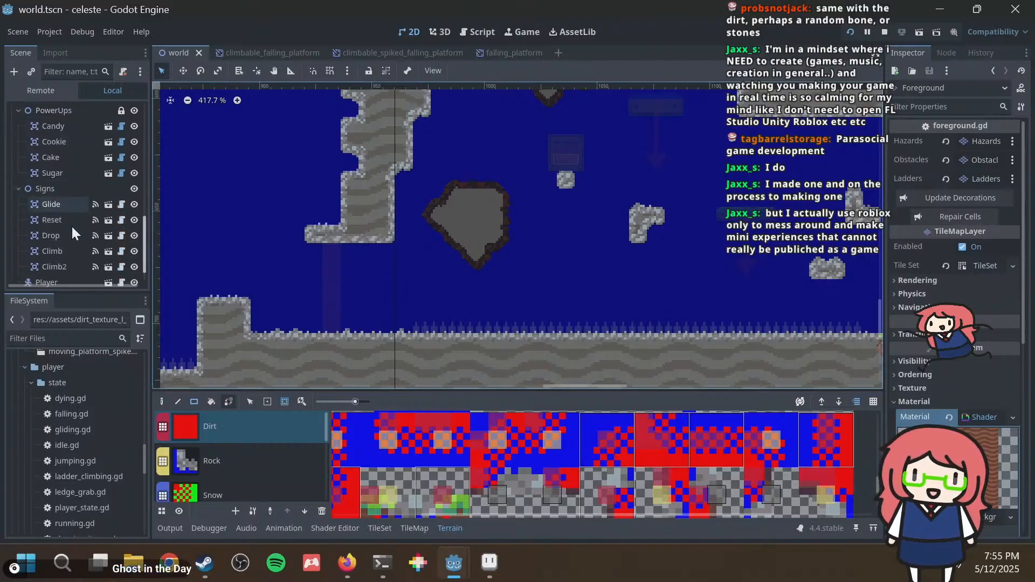
scroll(53, 198, "up", 3)
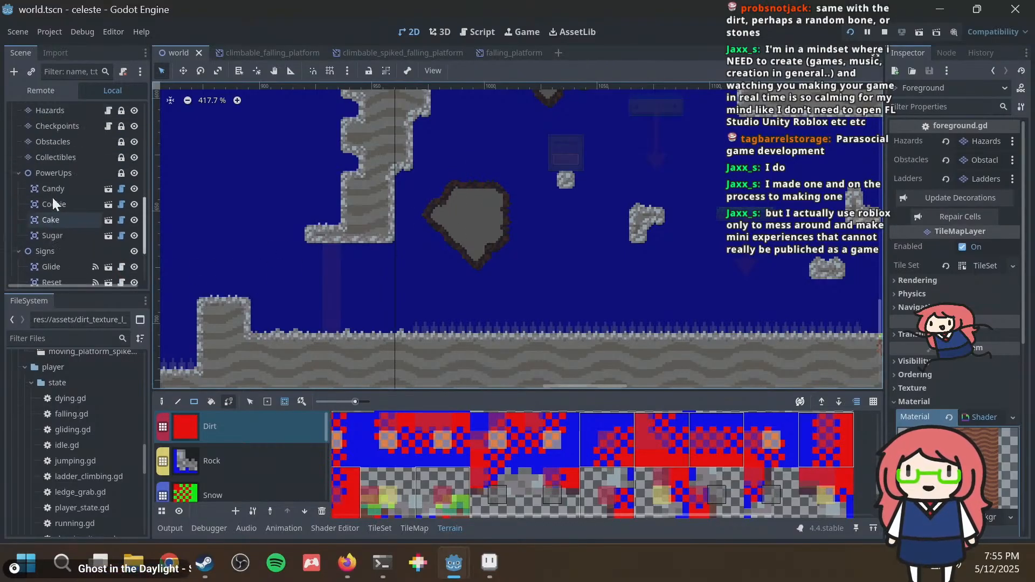
scroll(539, 175, "down", 1)
middle_click_drag(539, 175, 390, 193)
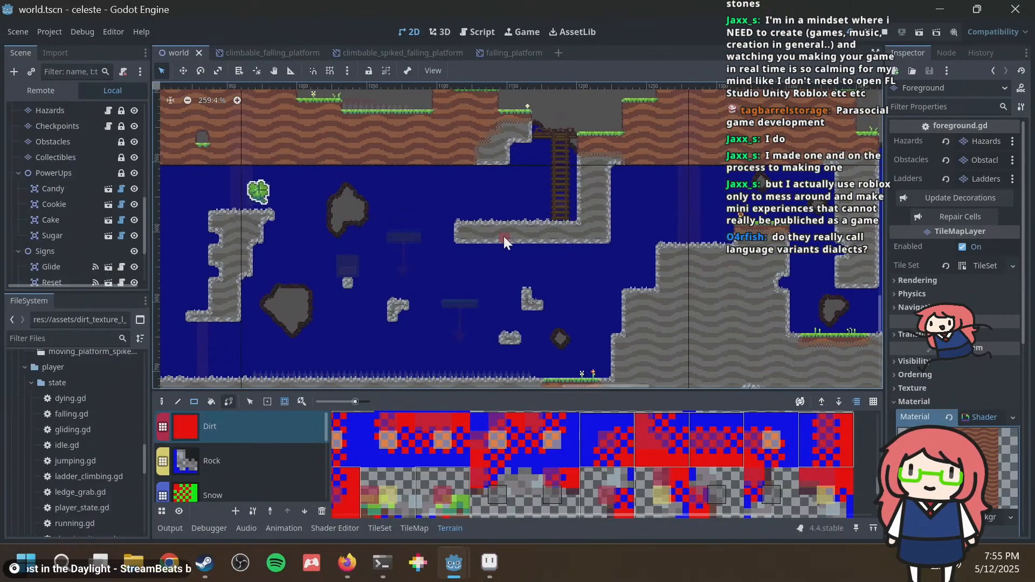
scroll(563, 213, "up", 3)
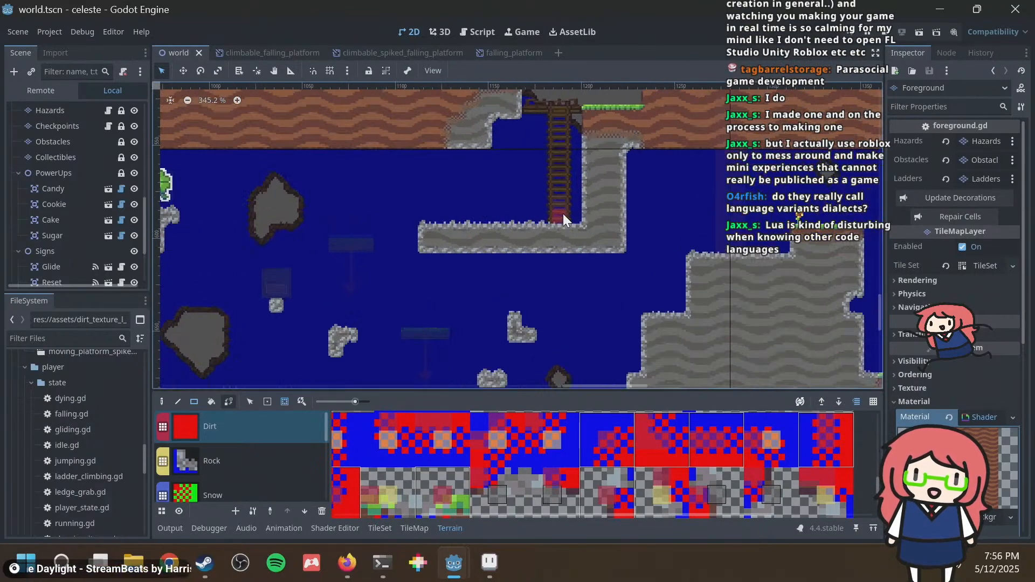
Look through the terrain list from Dirt down to Decoration, and save the scene.
left_click(563, 214)
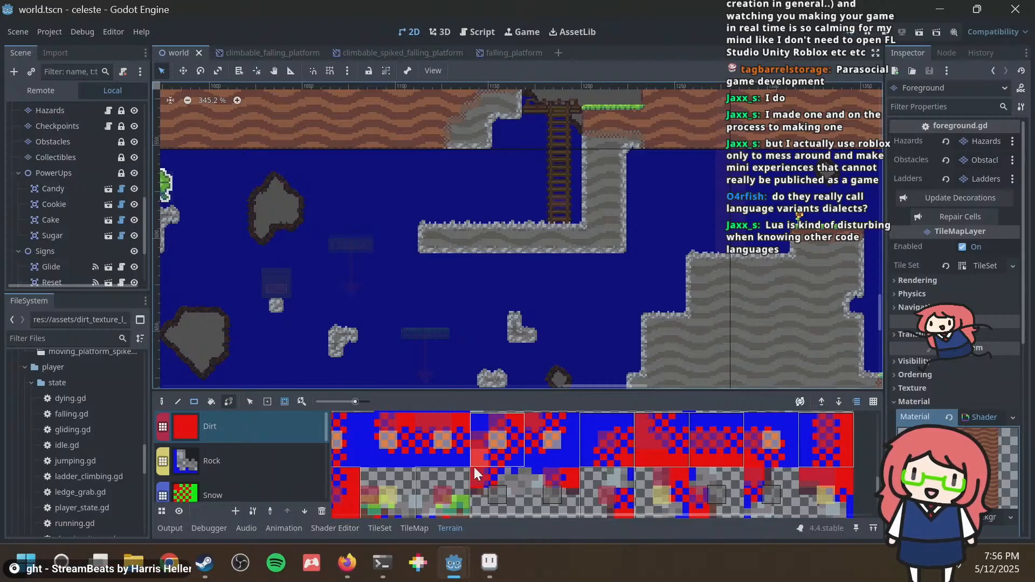
scroll(247, 457, "down", 1)
scroll(248, 448, "down", 5)
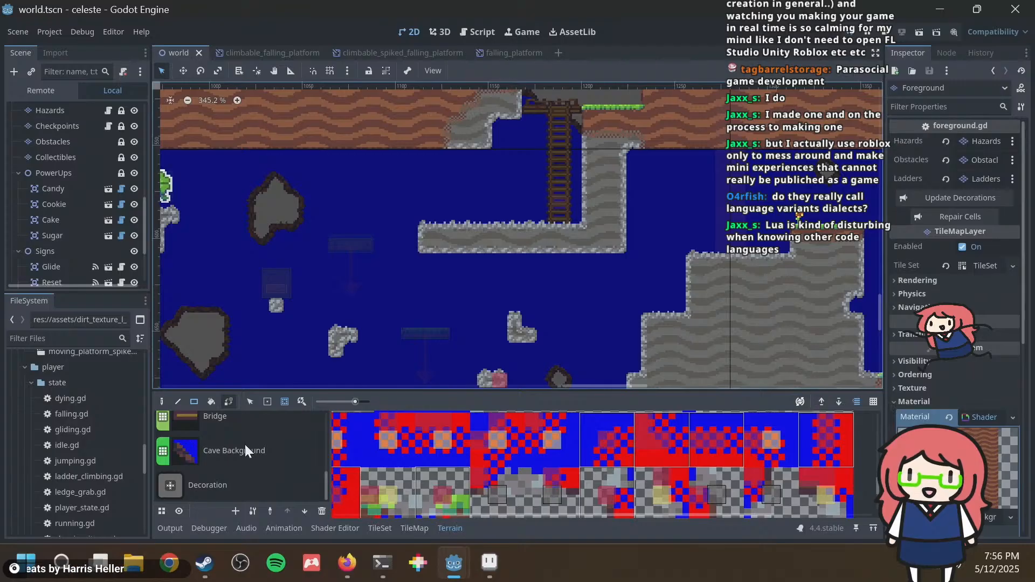
scroll(245, 448, "up", 4)
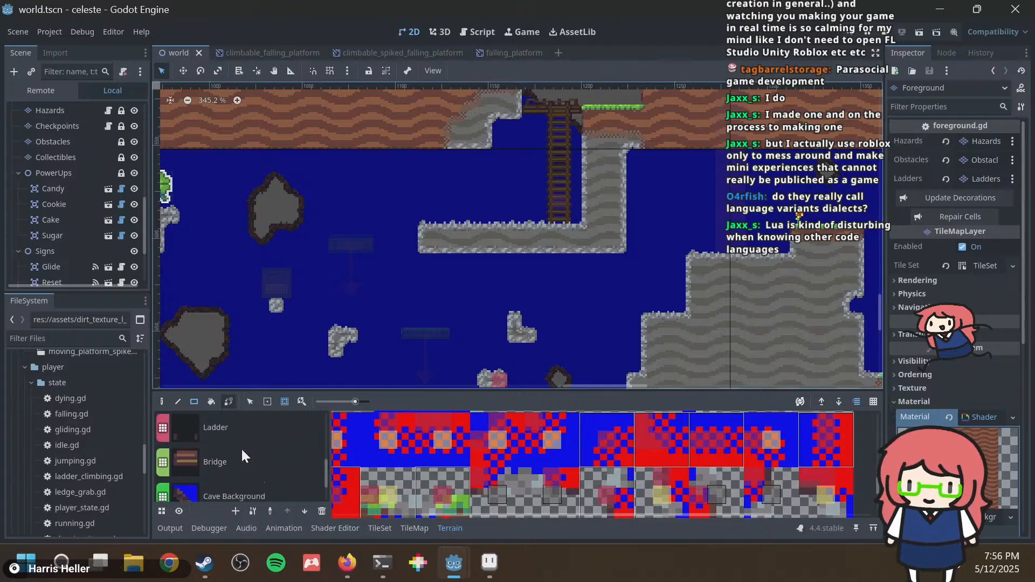
scroll(240, 442, "up", 4)
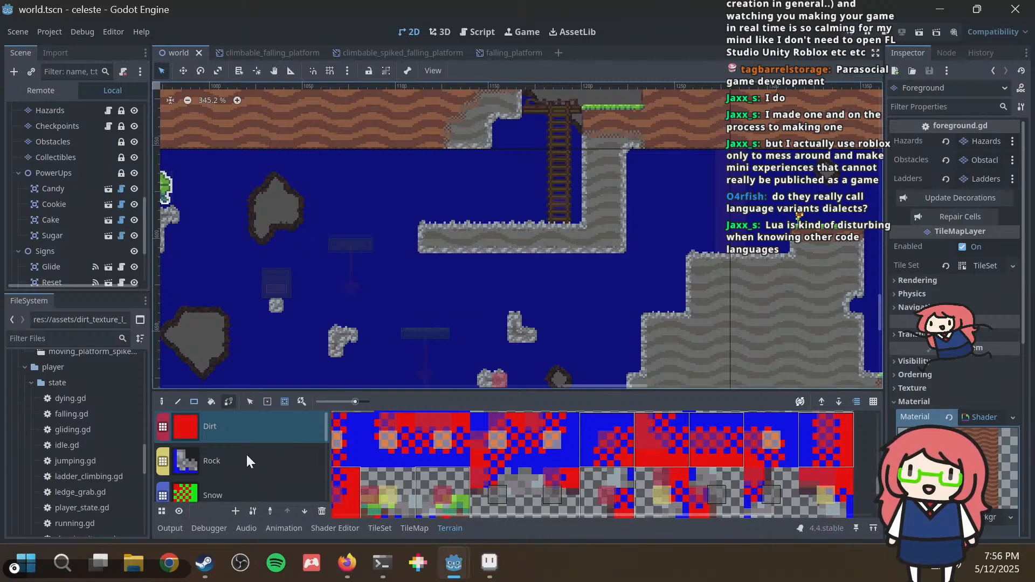
scroll(245, 453, "down", 5)
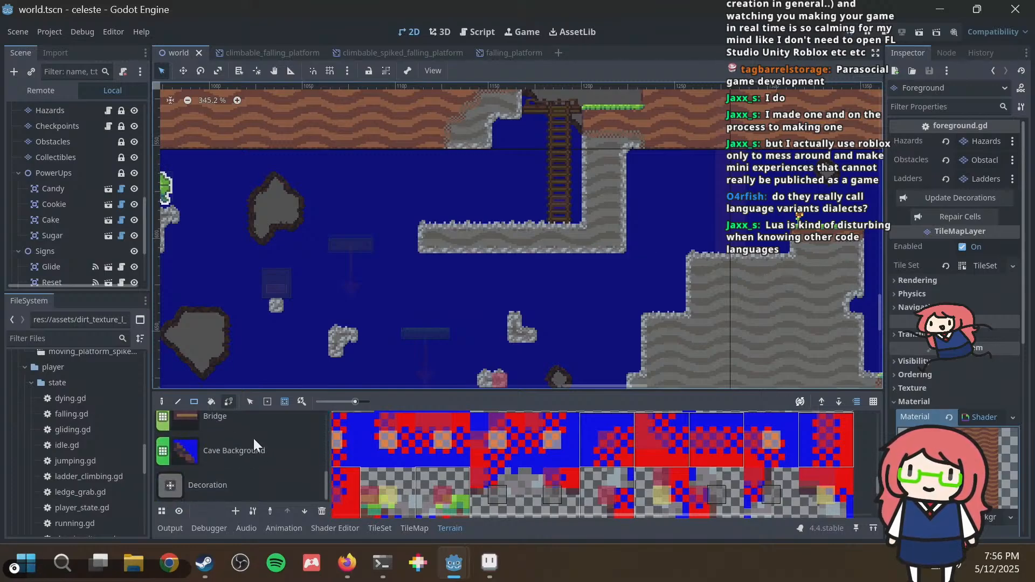
scroll(254, 438, "up", 5)
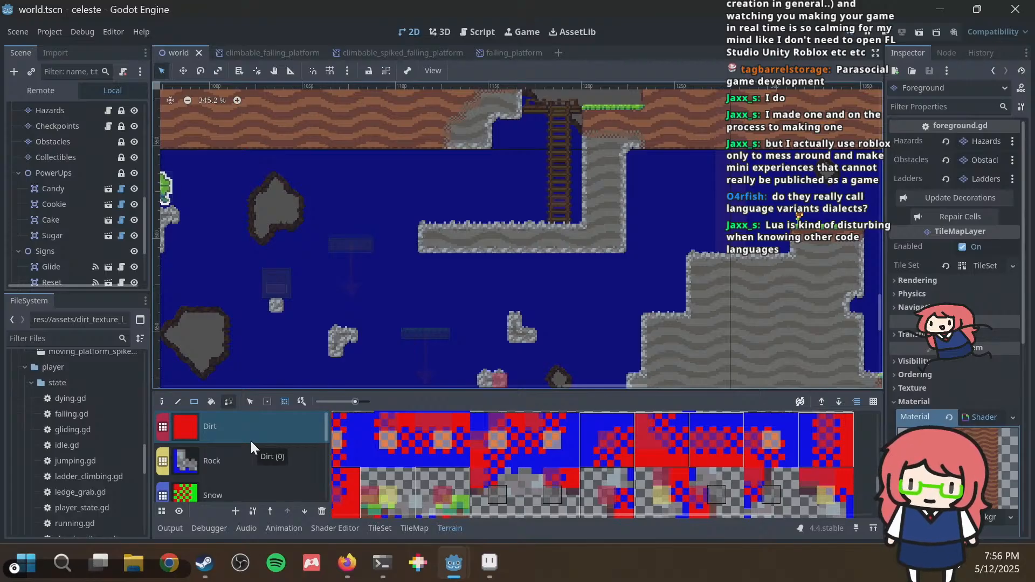
key("ctrl+s")
Run the game, take the character down the eastern ladder into the cookie cave, and collect the cookie.
scroll(414, 159, "down", 2)
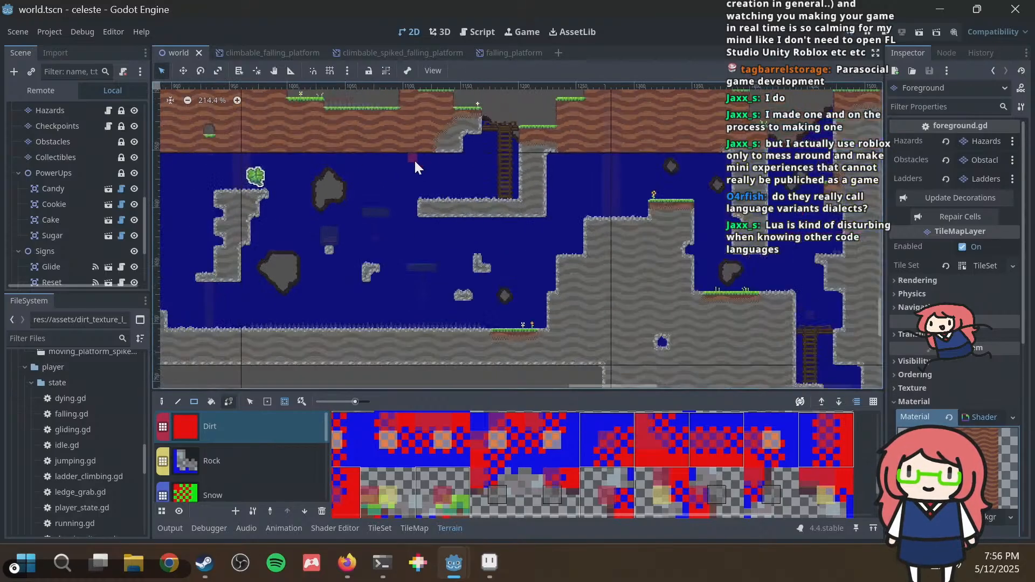
middle_click_drag(414, 160, 401, 200)
scroll(451, 170, "up", 4)
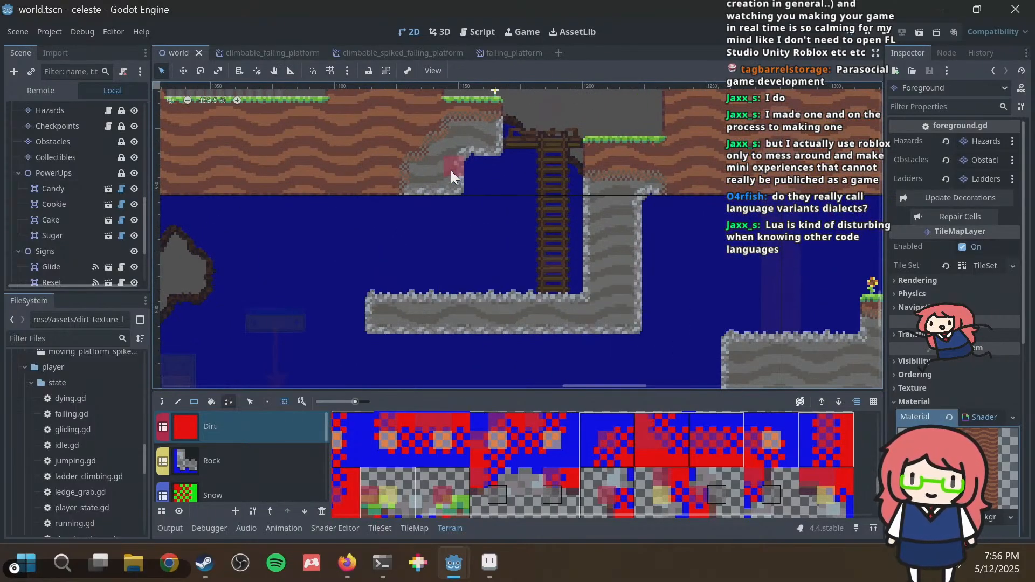
key("F5")
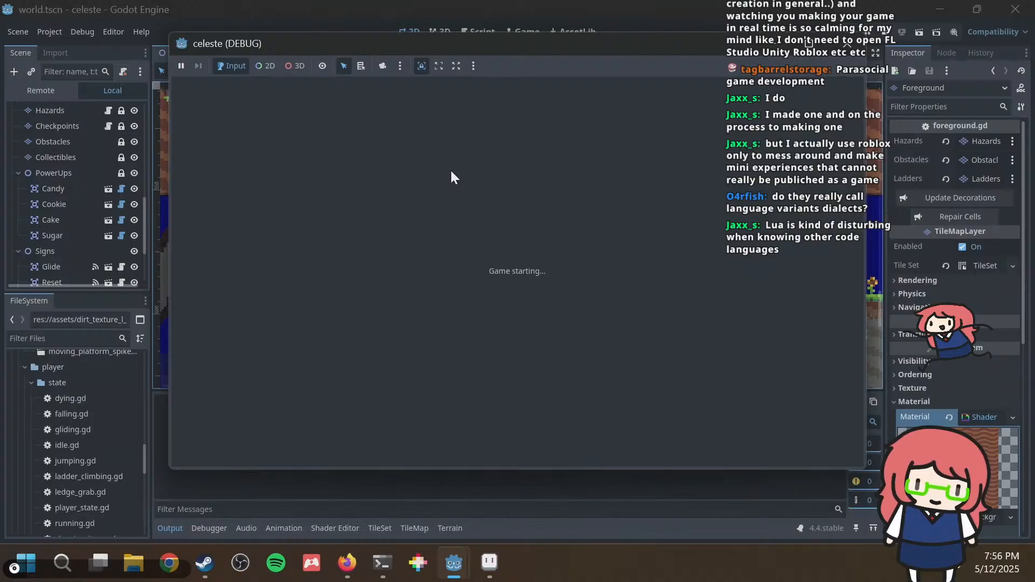
key("Left")
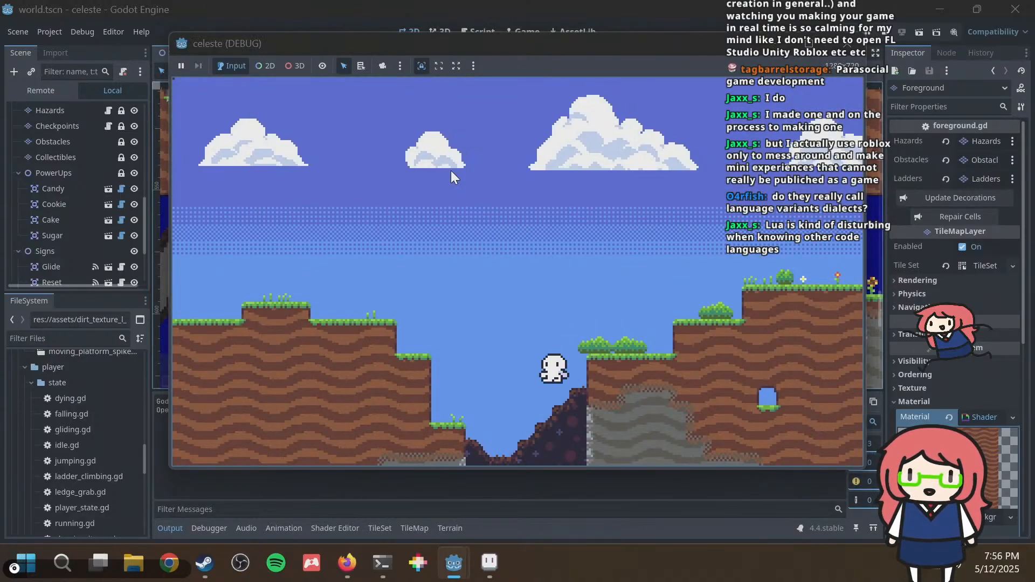
key("Down")
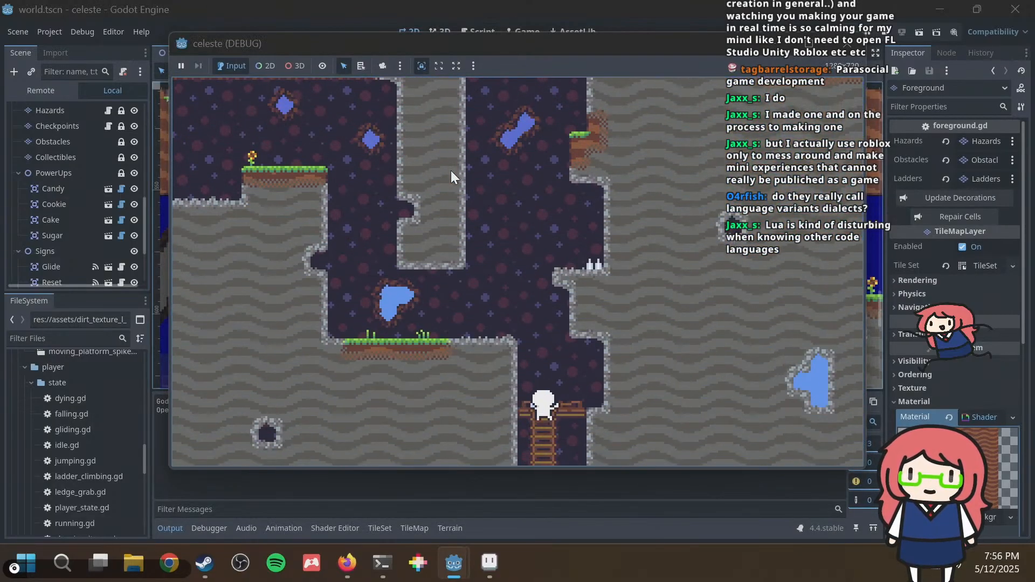
key("Right")
key("Left")
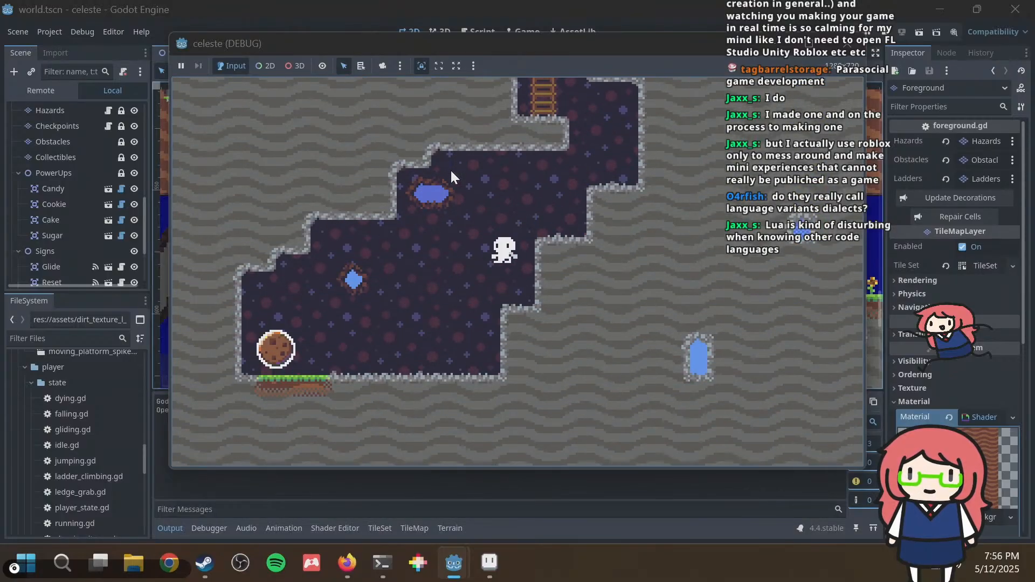
key("Right")
key("space")
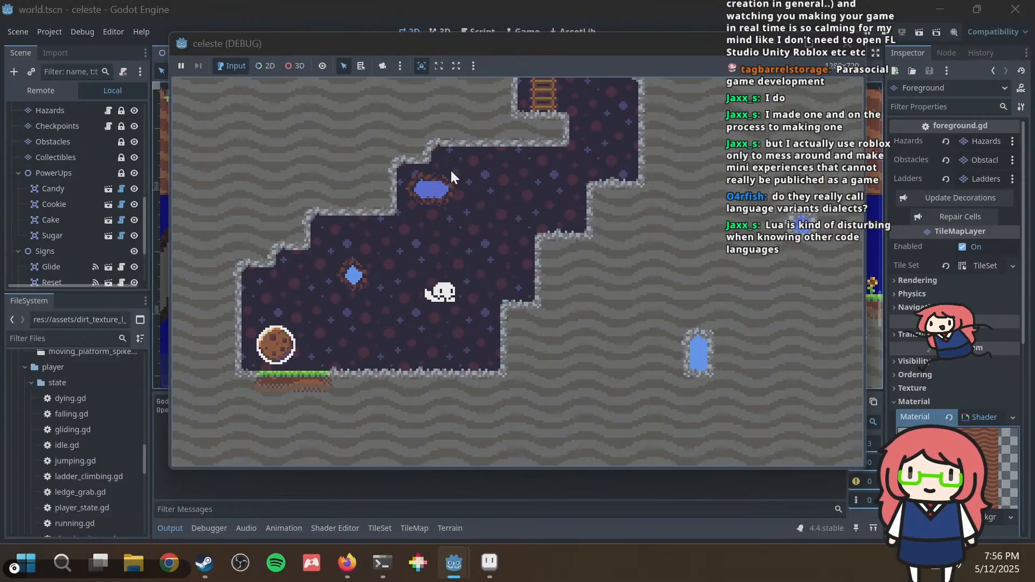
key("space")
key("Left")
key("Left")
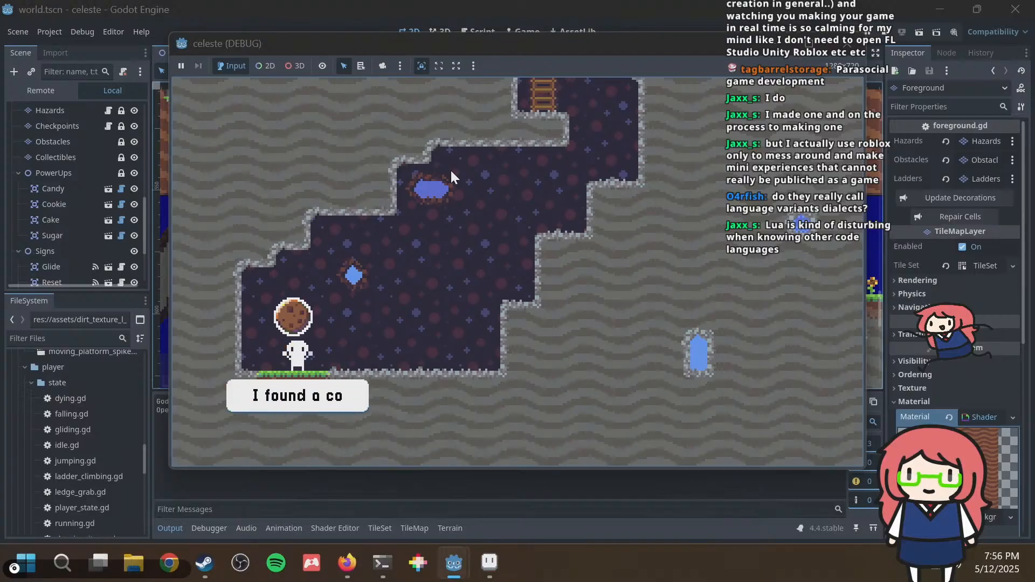
Take the character back up the ladder to the grassy cave ledge, and close the running game.
key("Right")
key("Right")
key("space")
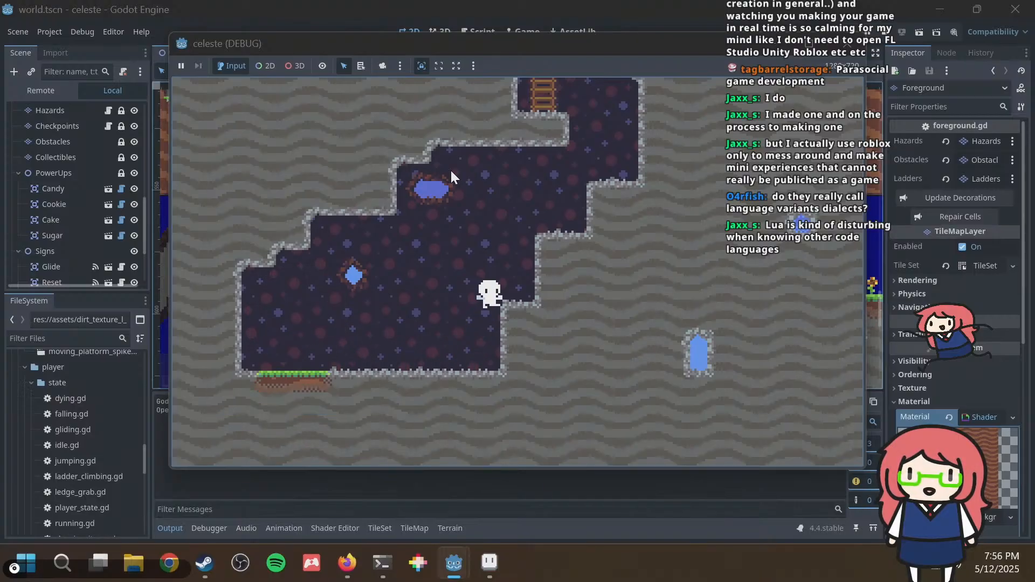
key("Left")
key("Up")
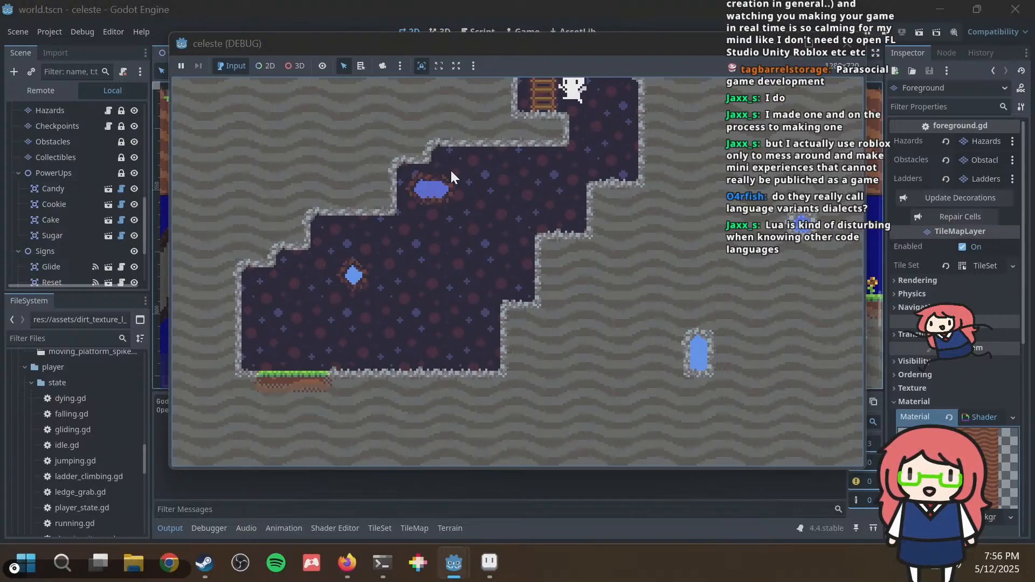
key("Left")
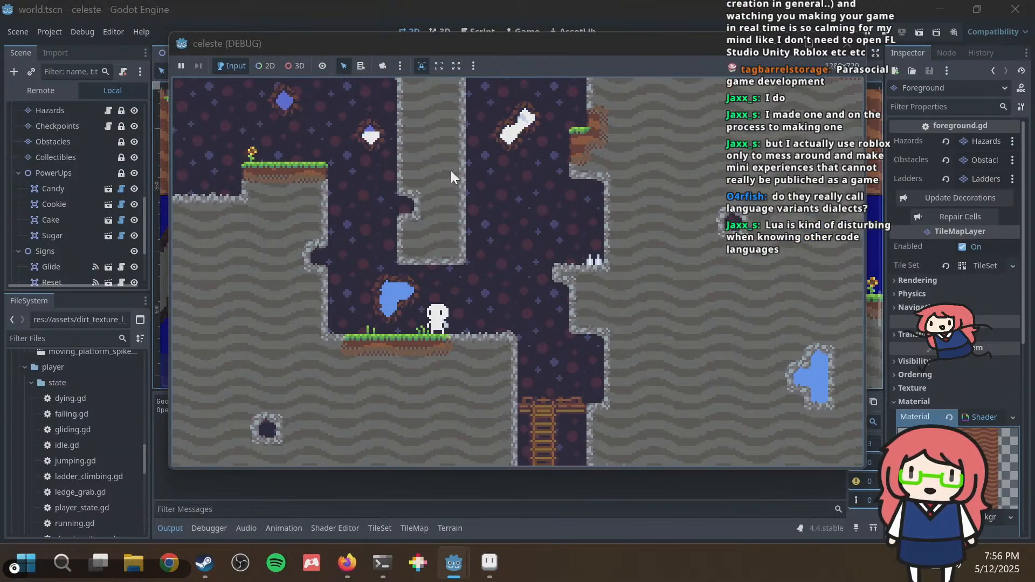
left_click(851, 48)
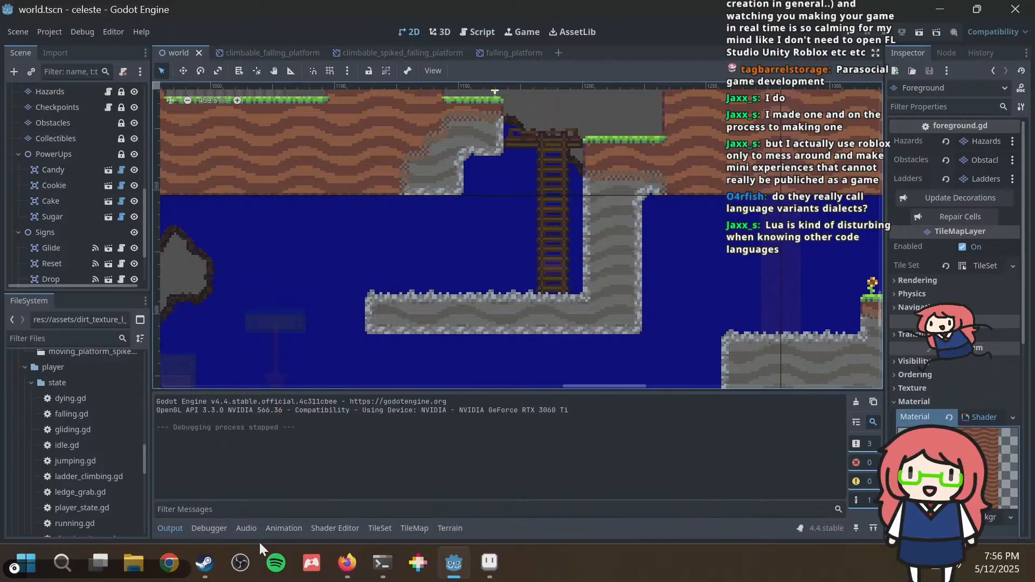
Switch to the terminal and check the repository's git status.
left_click(382, 563)
type("g")
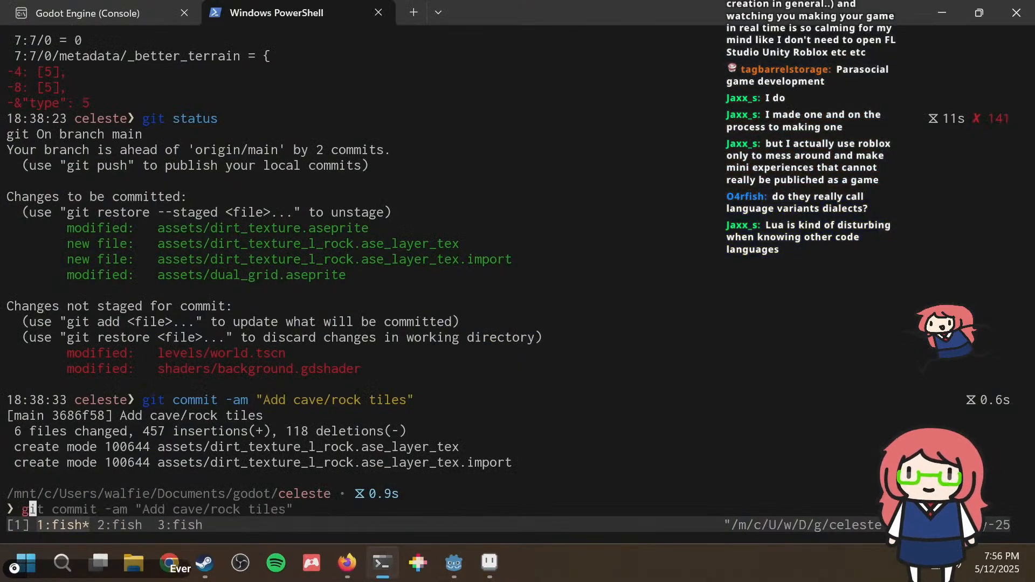
type("it status")
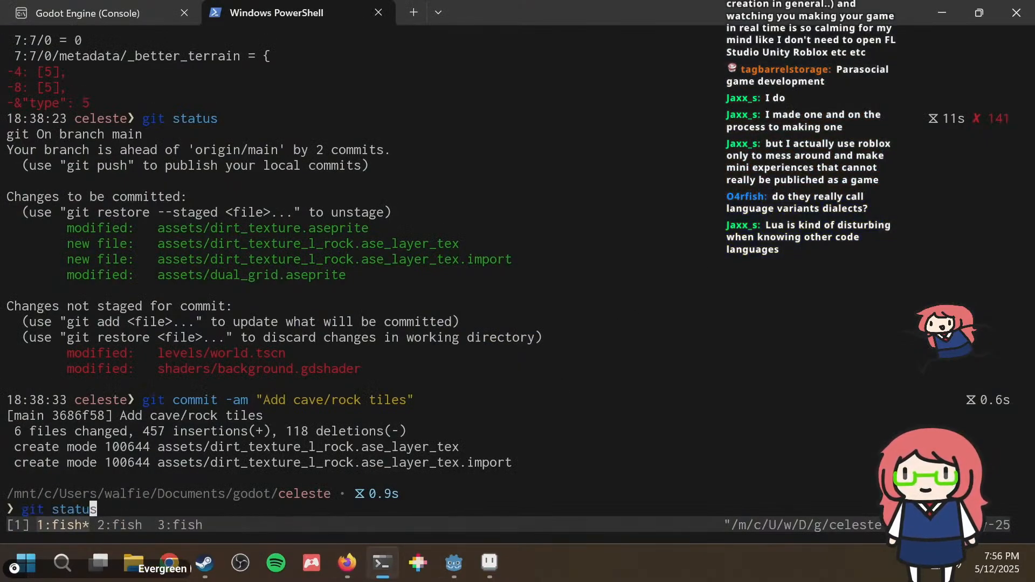
key("Return")
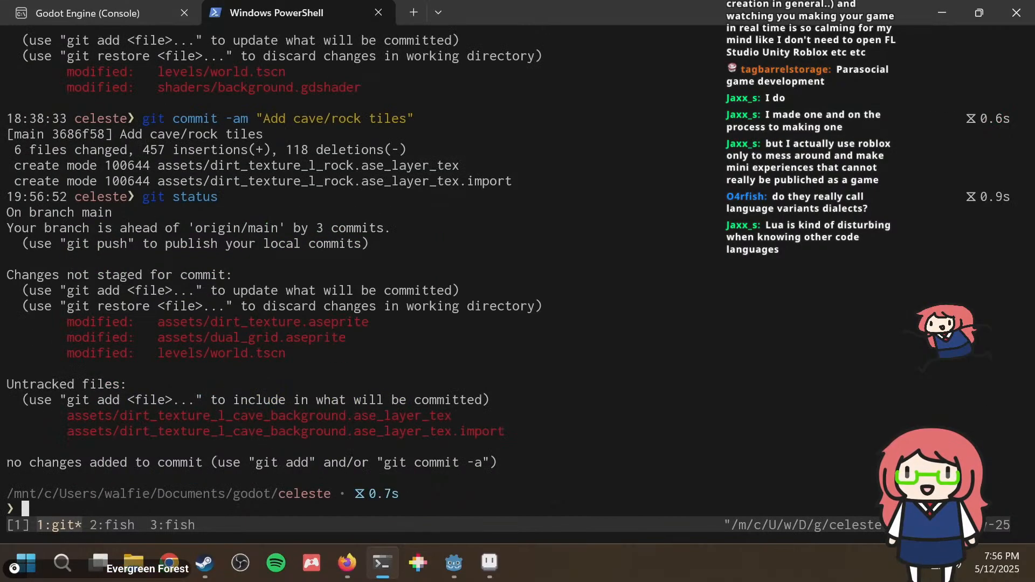
Stage the assets folder with git add.
type("add add")
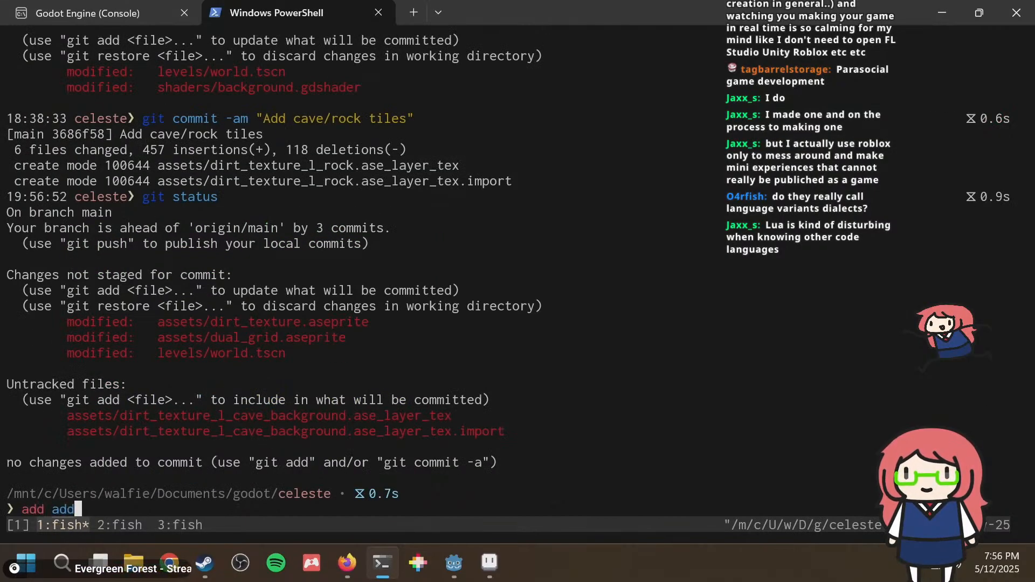
key("BackSpace")
key("BackSpace")
key("BackSpace")
key("BackSpace")
key("BackSpace")
type("git add assets")
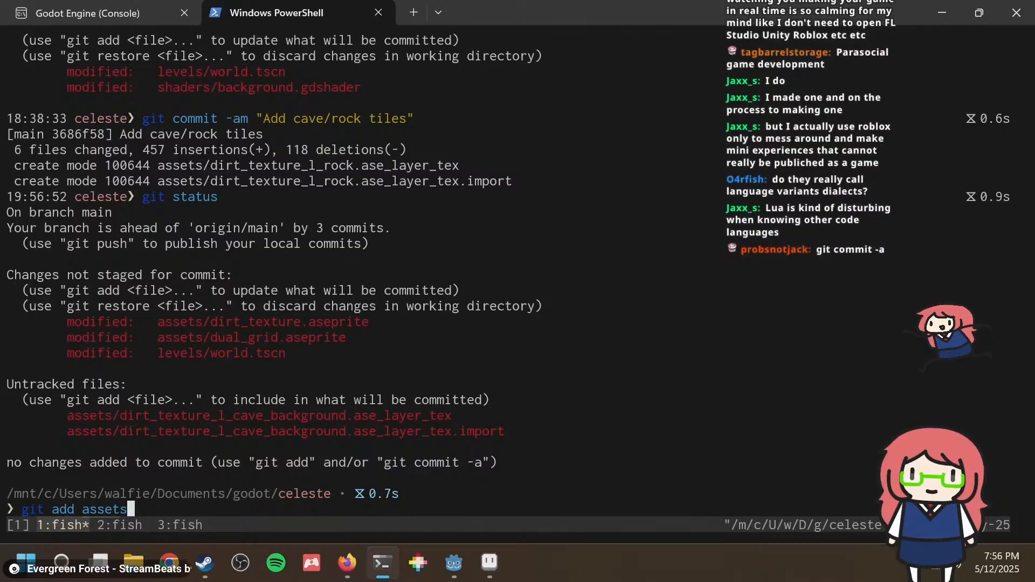
key("Return")
Commit all staged and modified files with the message "Add cave background".
type("git ")
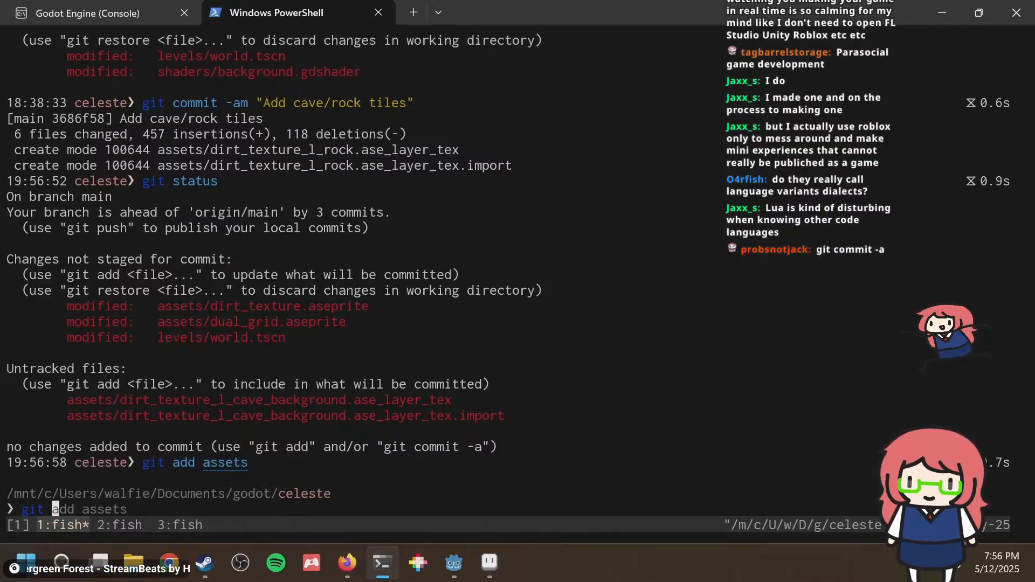
type("commit -am")
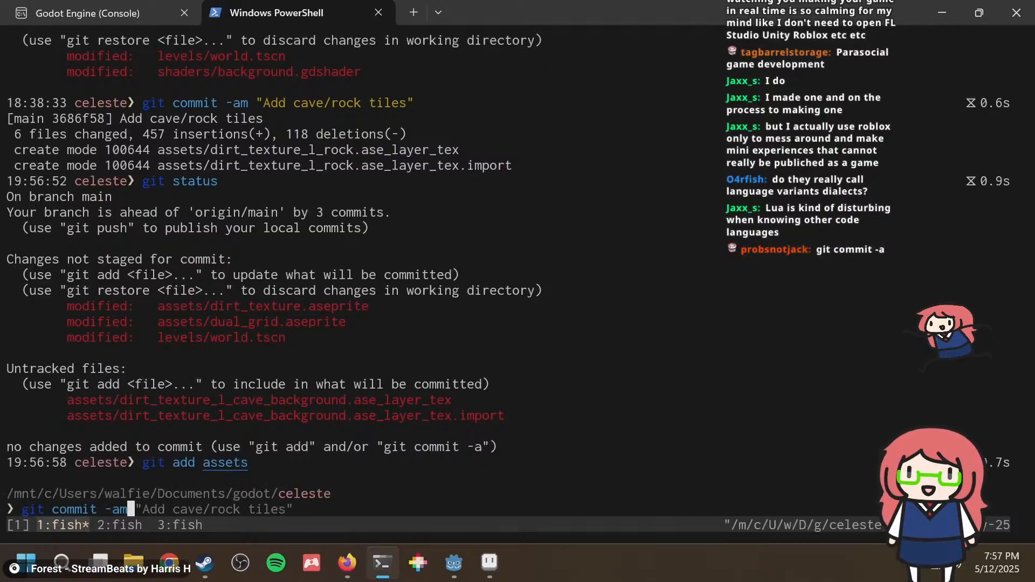
type(" \"Add ")
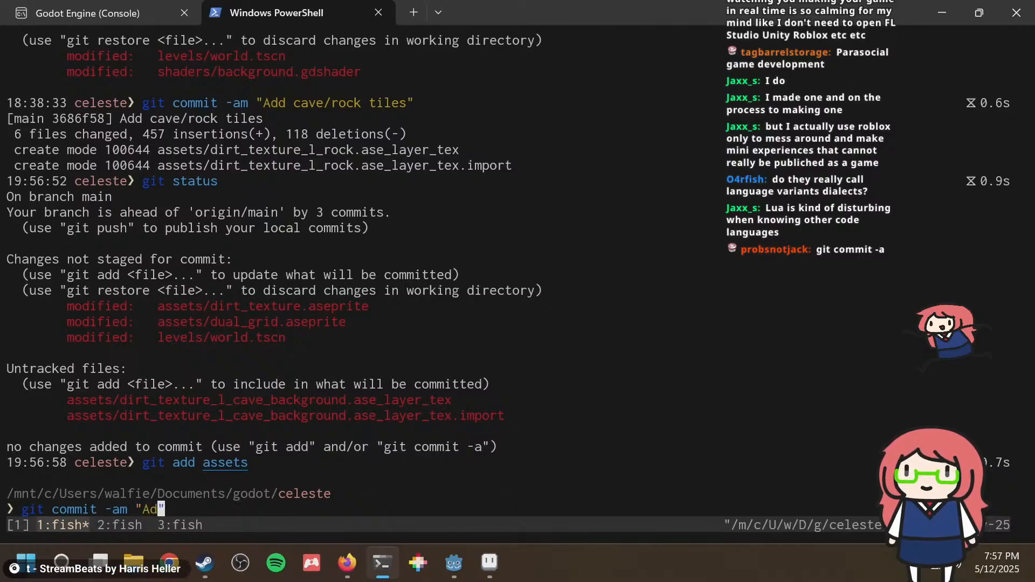
type("back")
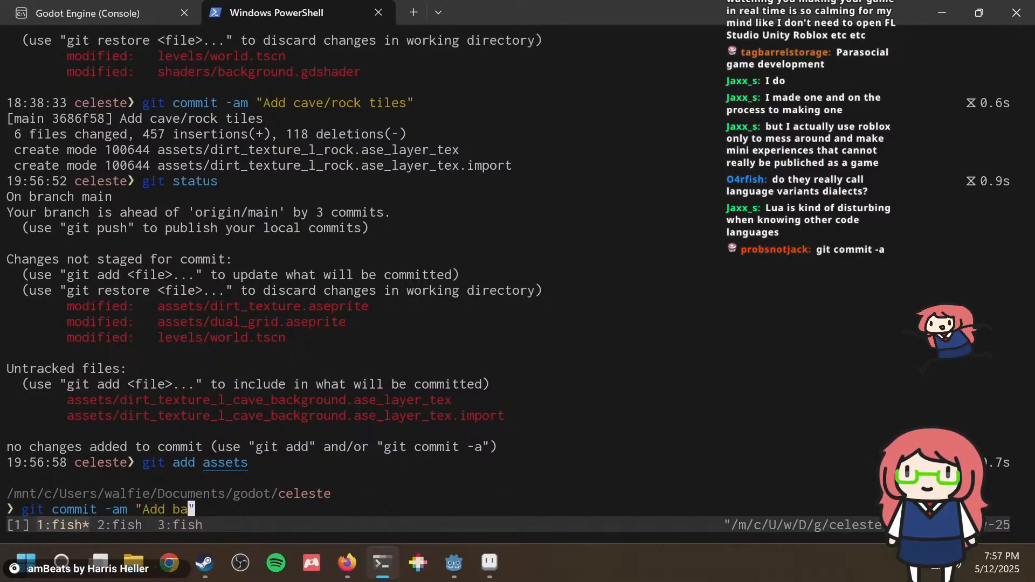
key("BackSpace")
key("BackSpace")
key("BackSpace")
key("BackSpace")
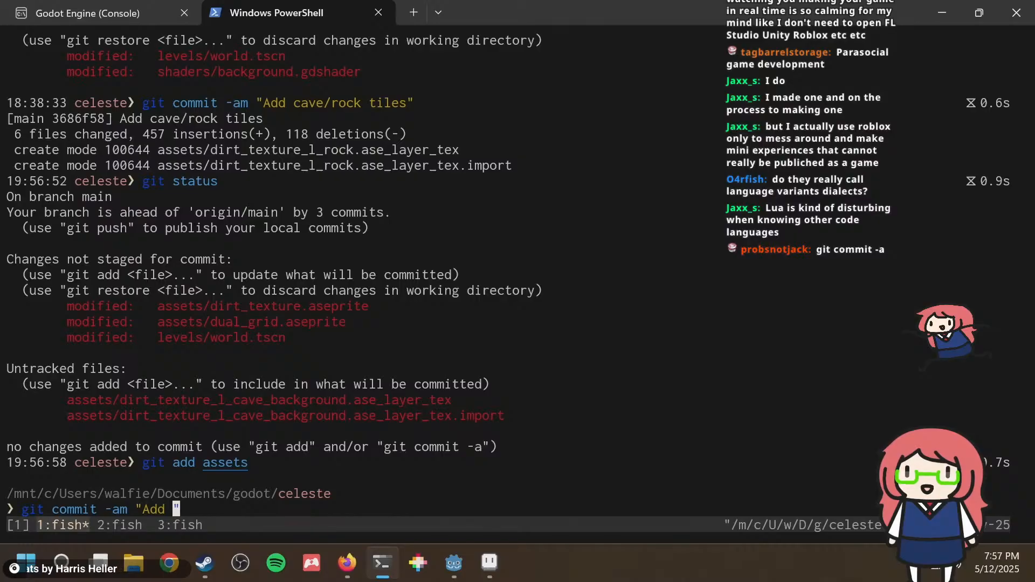
type("cave background")
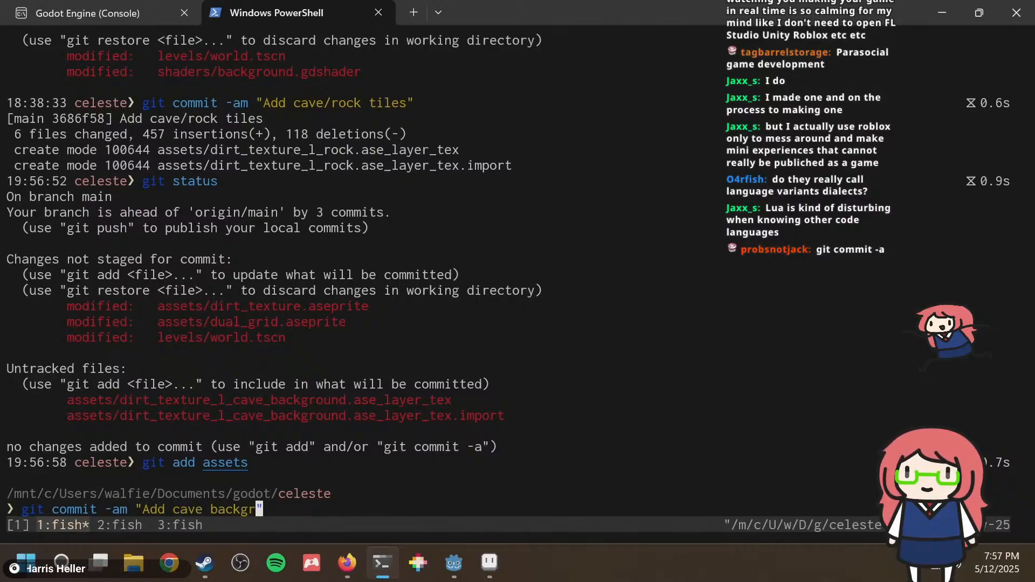
key("Return")
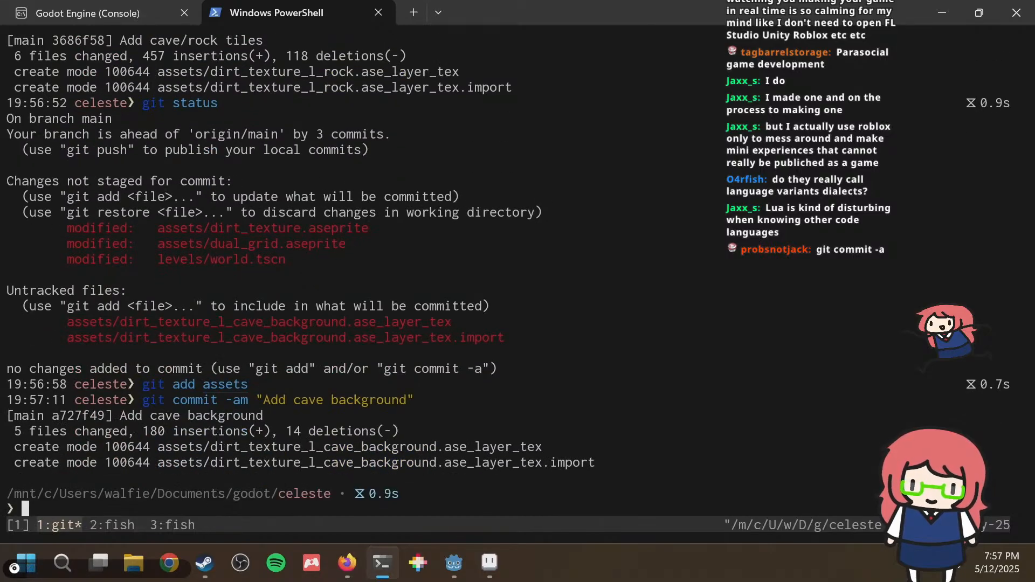
Switch back to Godot and set the terrain editor's symmetry tool to Mirror.
left_click(454, 563)
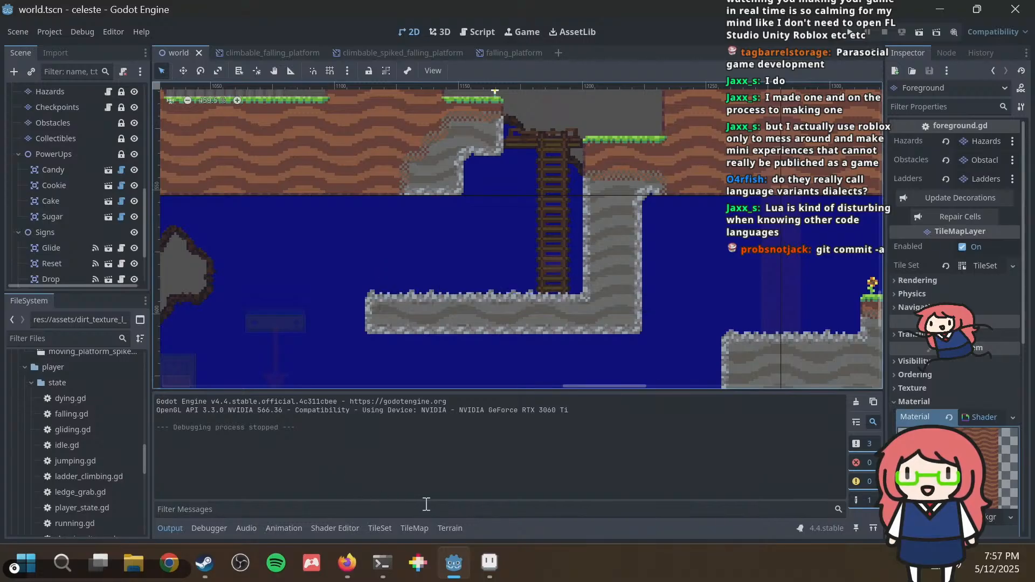
left_click(443, 527)
scroll(232, 446, "down", 4)
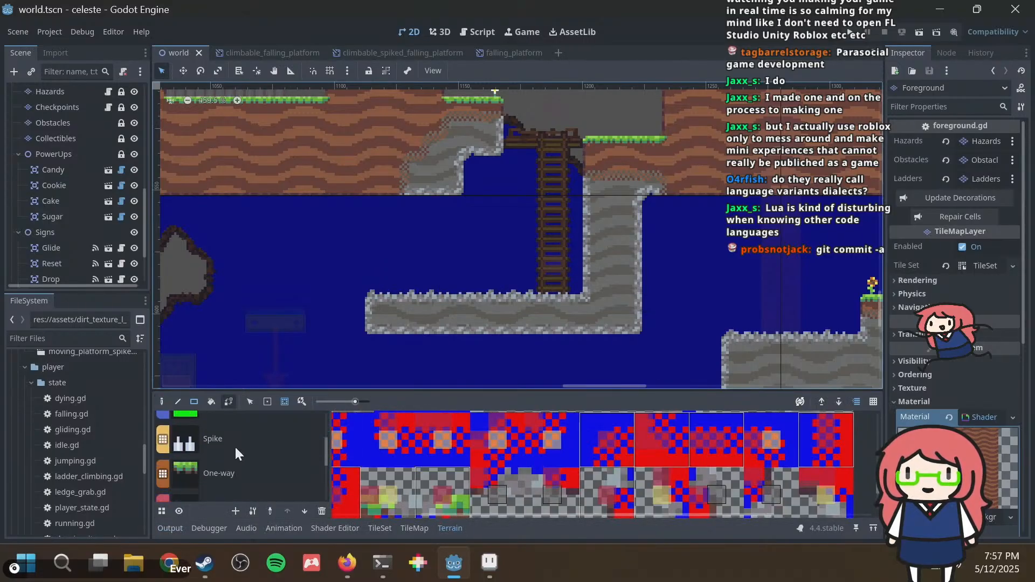
left_click(301, 402)
left_click(364, 402)
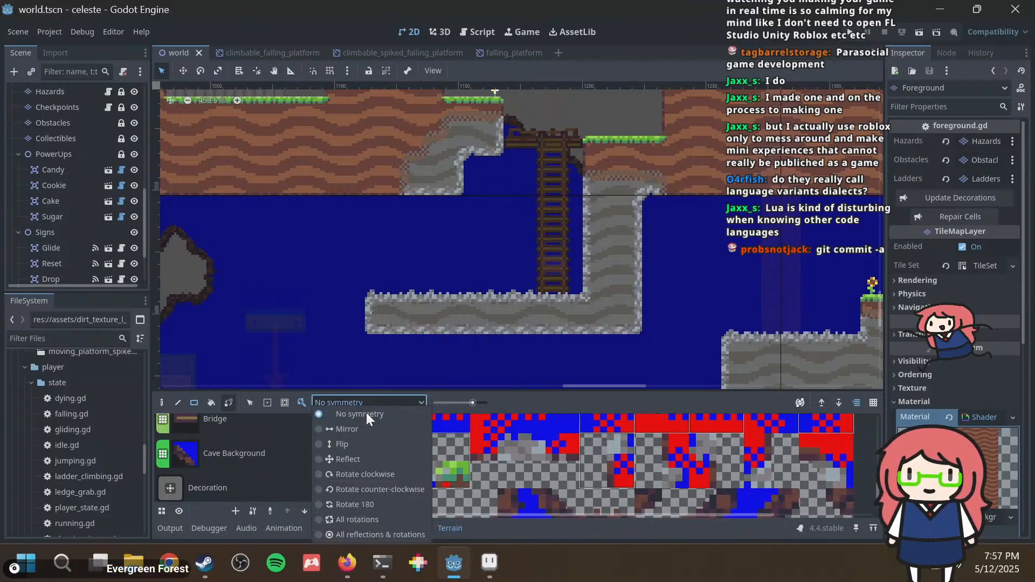
left_click(367, 430)
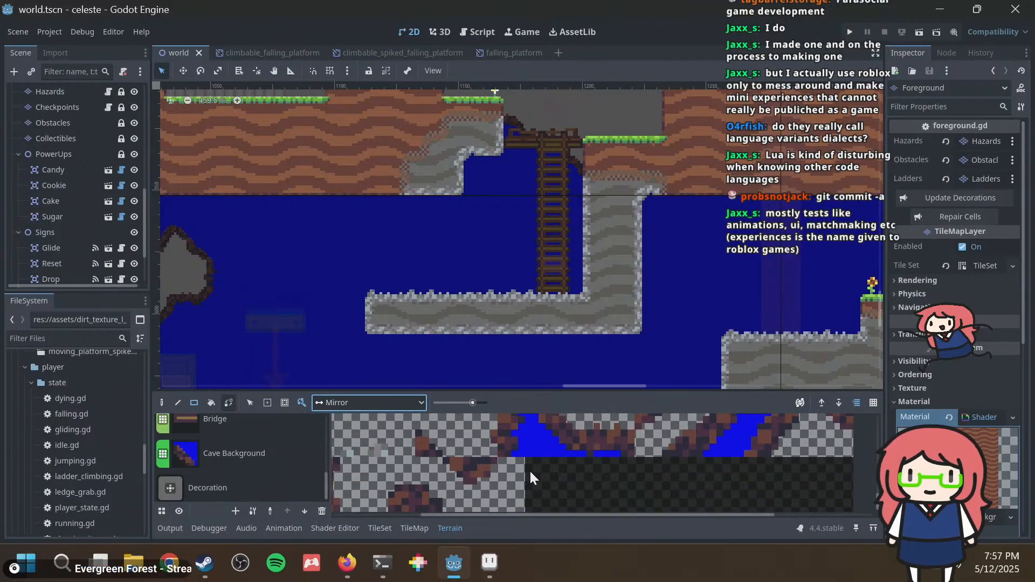
Apply mirror symmetry to the three grey rock tiles of the Decoration terrain, and compare them with the already mirrored tiles.
scroll(614, 486, "up", 4)
scroll(625, 499, "up", 6)
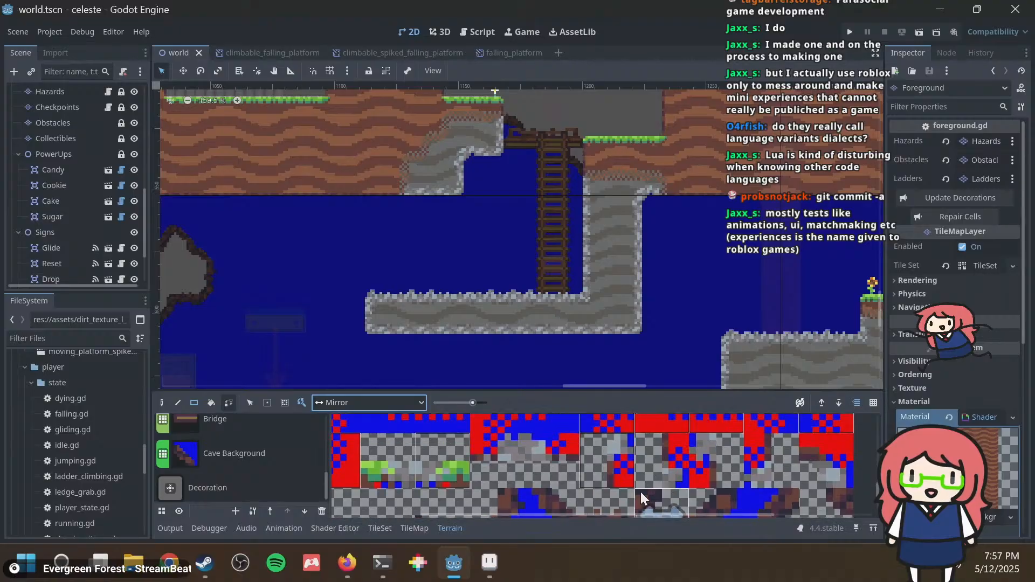
scroll(539, 507, "down", 5)
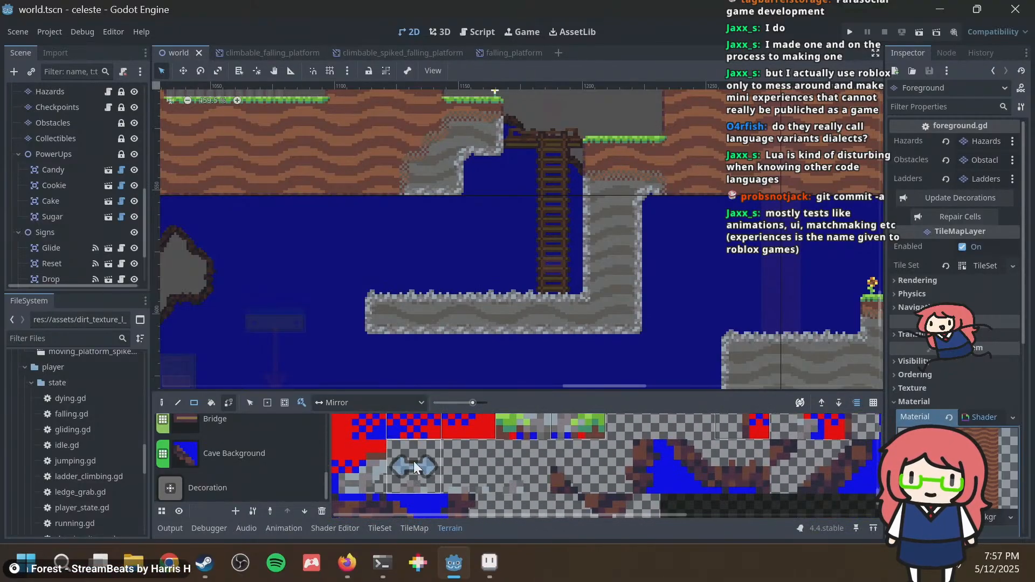
left_click(258, 488)
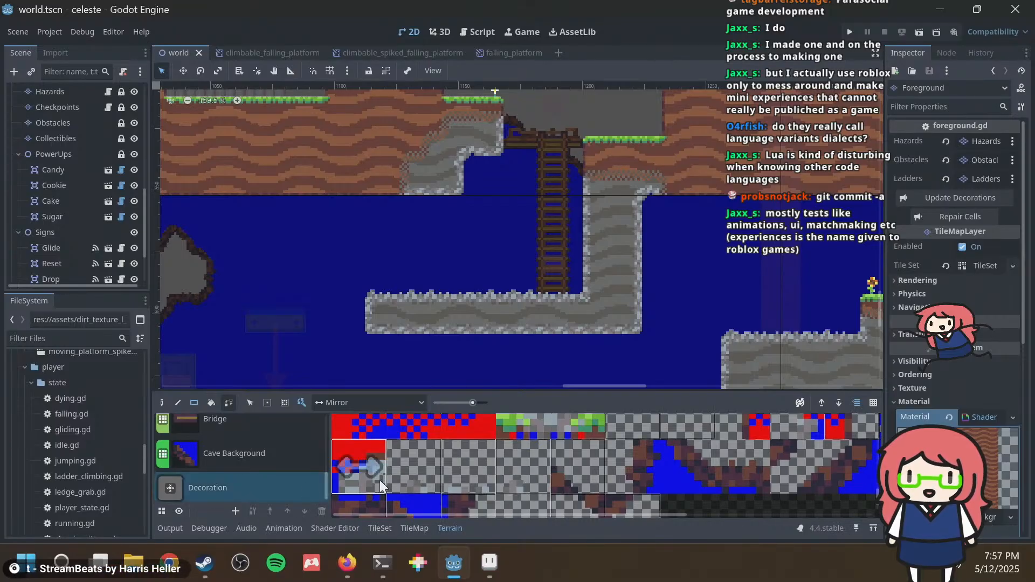
left_click(411, 469)
left_click(476, 474)
left_click(535, 470)
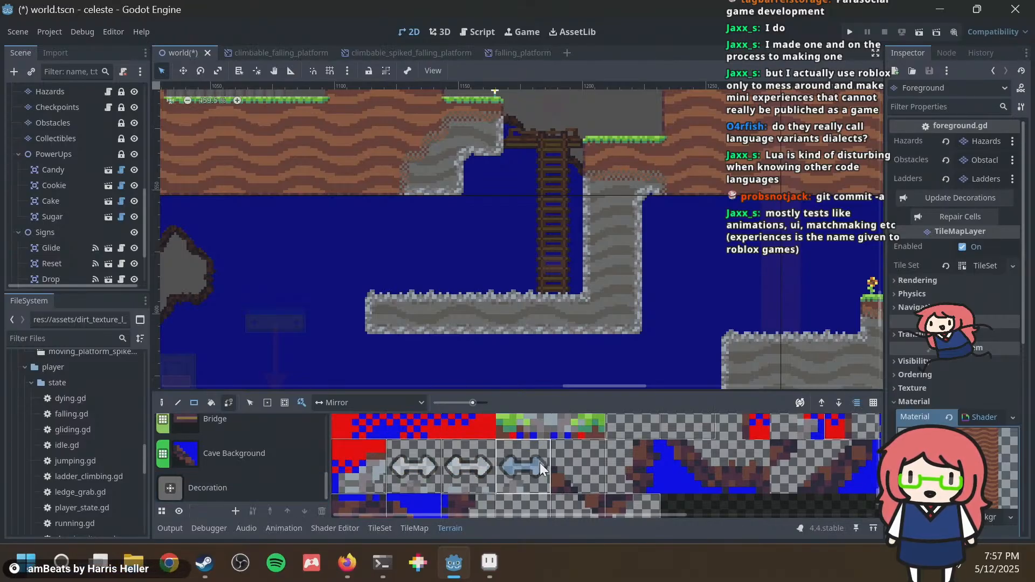
scroll(506, 469, "up", 3)
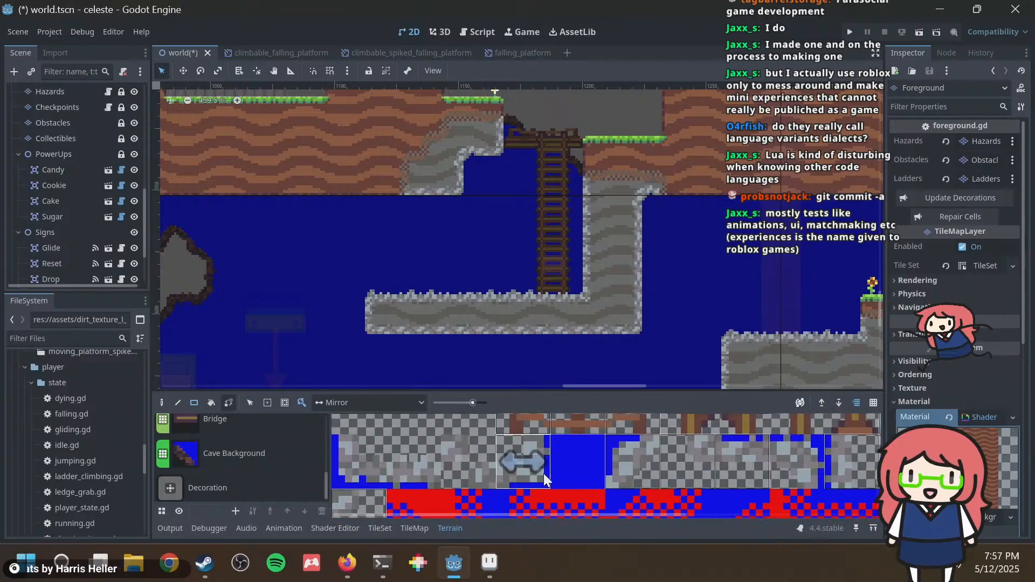
left_click_drag(461, 517, 656, 518)
scroll(609, 468, "up", 8)
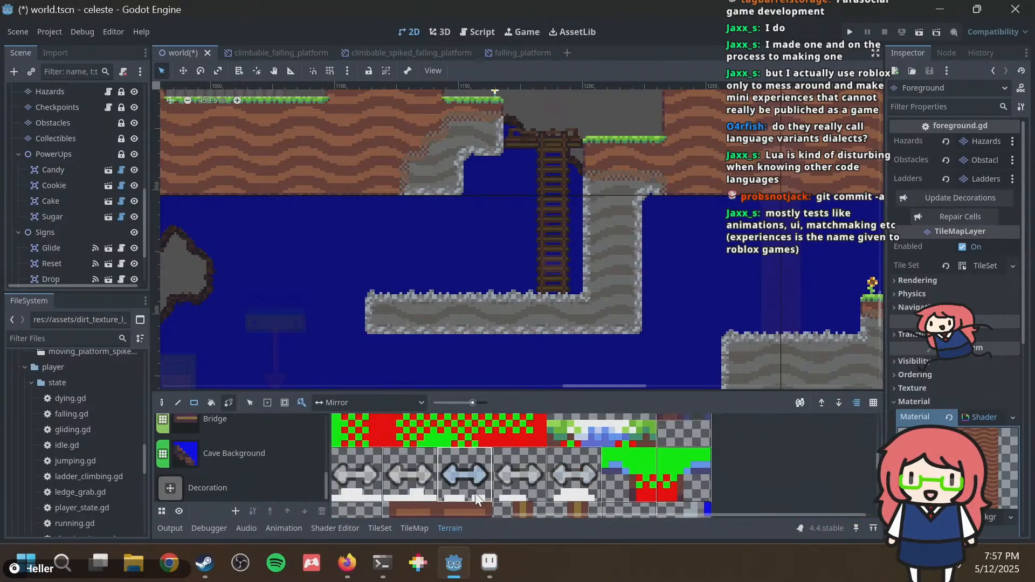
Save the world scene and update the Foreground layer's decorations.
key("ctrl+s")
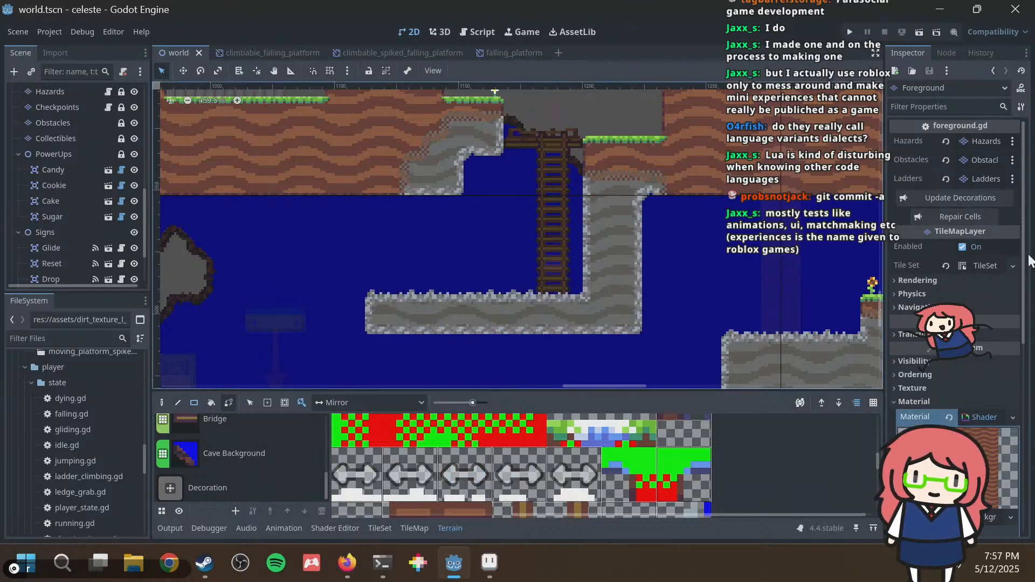
left_click(975, 197)
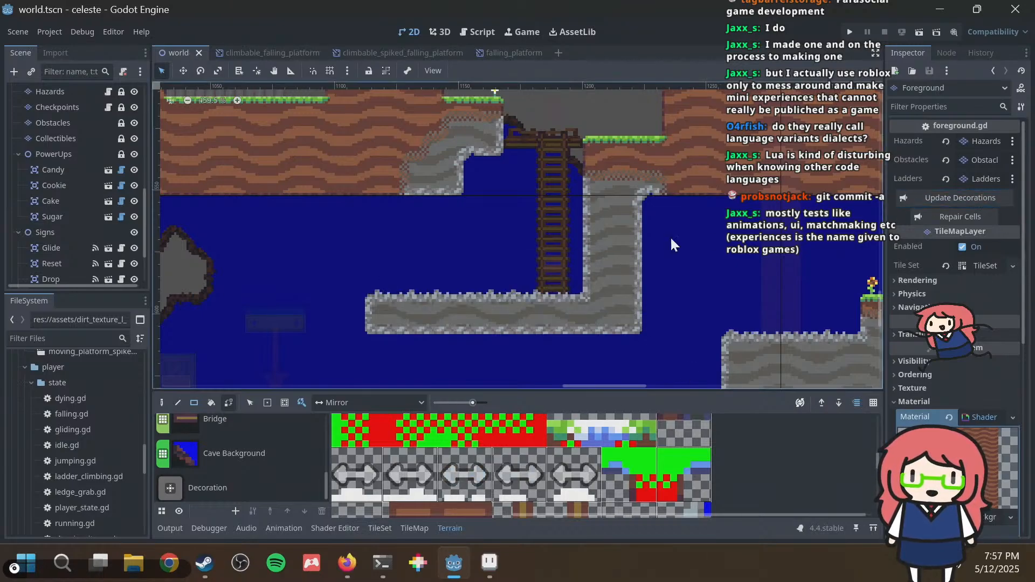
scroll(544, 277, "down", 3)
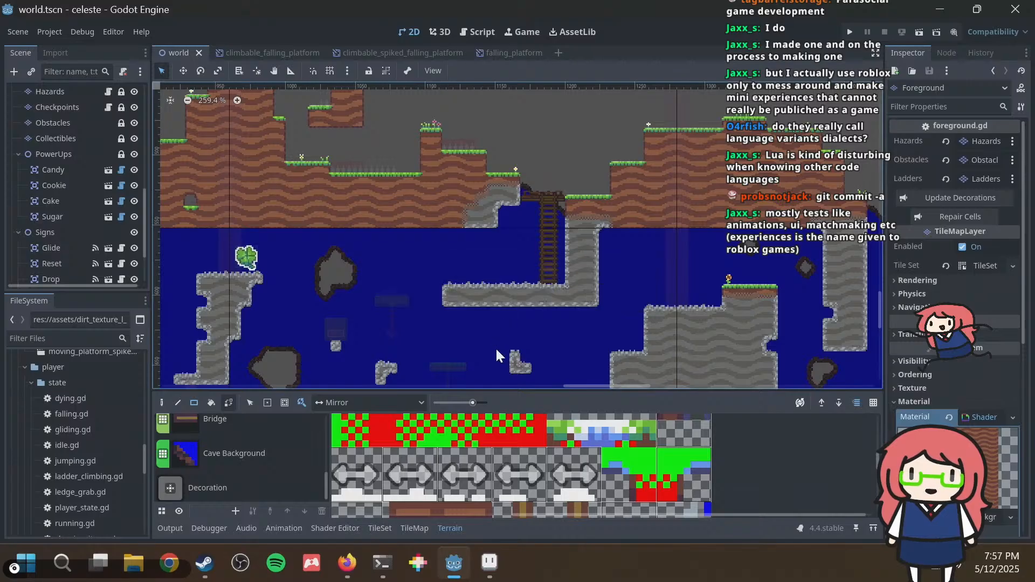
Switch to the terminal and review the uncommitted changes with git diff.
left_click(382, 563)
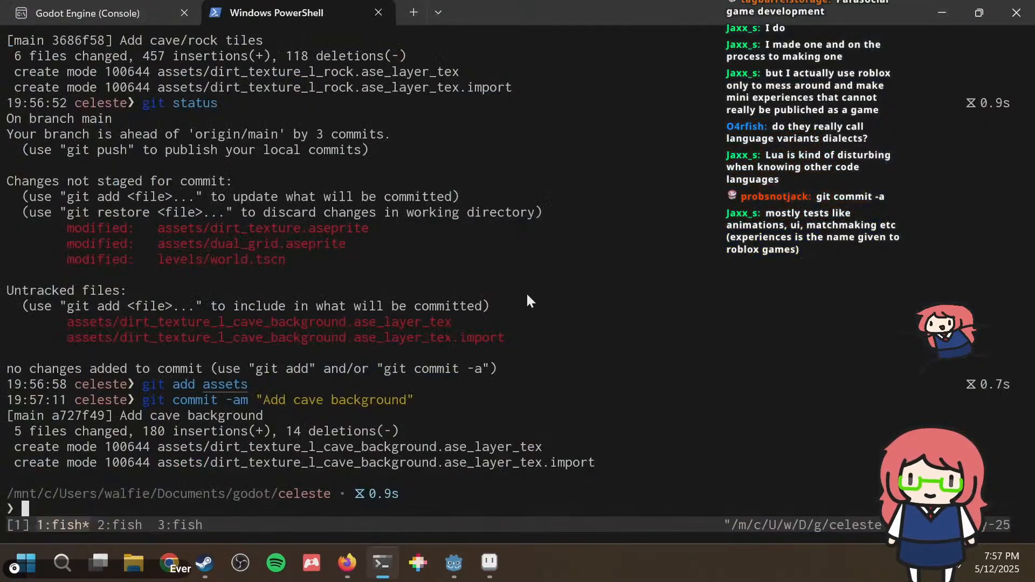
type("git diff")
key("Return")
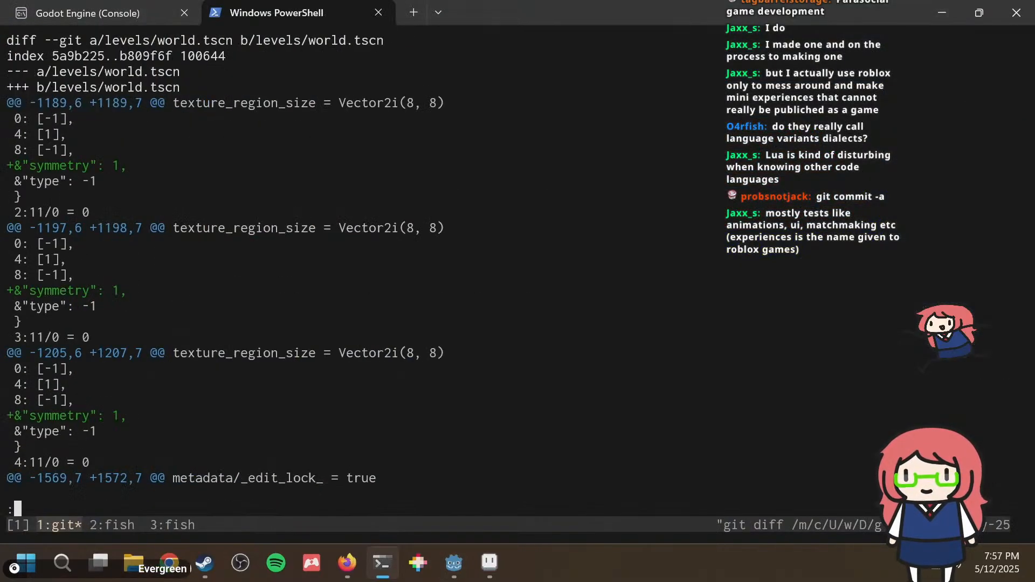
key("space")
type("qgit commit ")
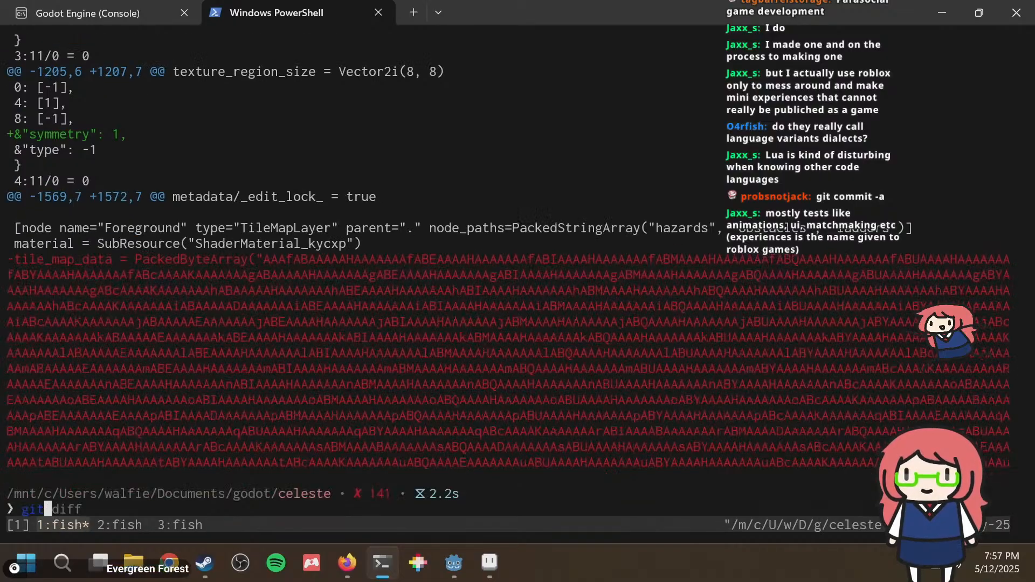
type("-am \"\"")
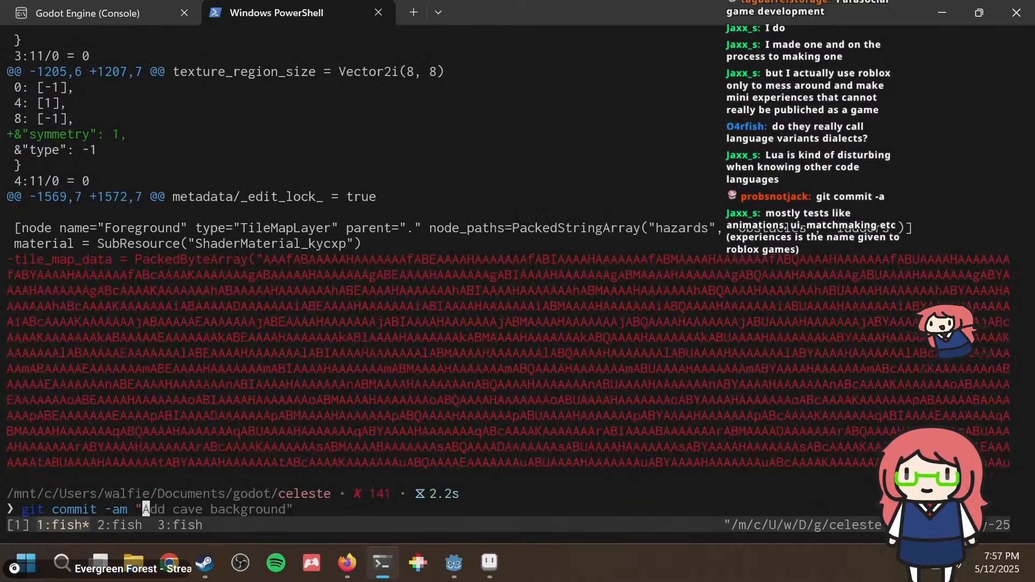
key("BackSpace")
key("BackSpace")
key("BackSpace")
key("BackSpace")
key("BackSpace")
key("BackSpace")
key("BackSpace")
key("BackSpace")
key("BackSpace")
key("BackSpace")
key("BackSpace")
key("BackSpace")
key("BackSpace")
key("BackSpace")
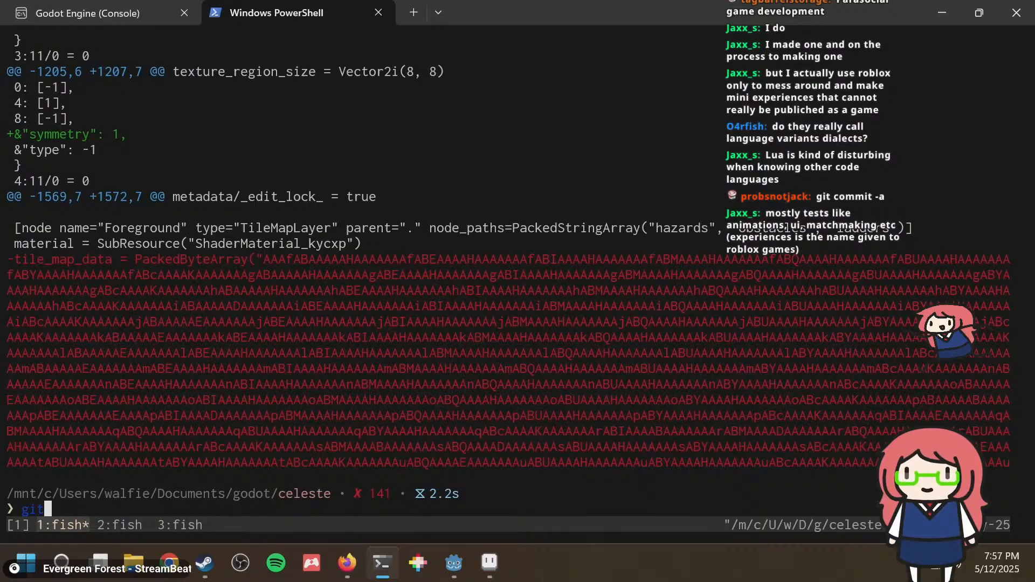
Fold the new changes into the last commit with git fixup, and accept the rebase list with :wq.
type("fixup")
key("Return")
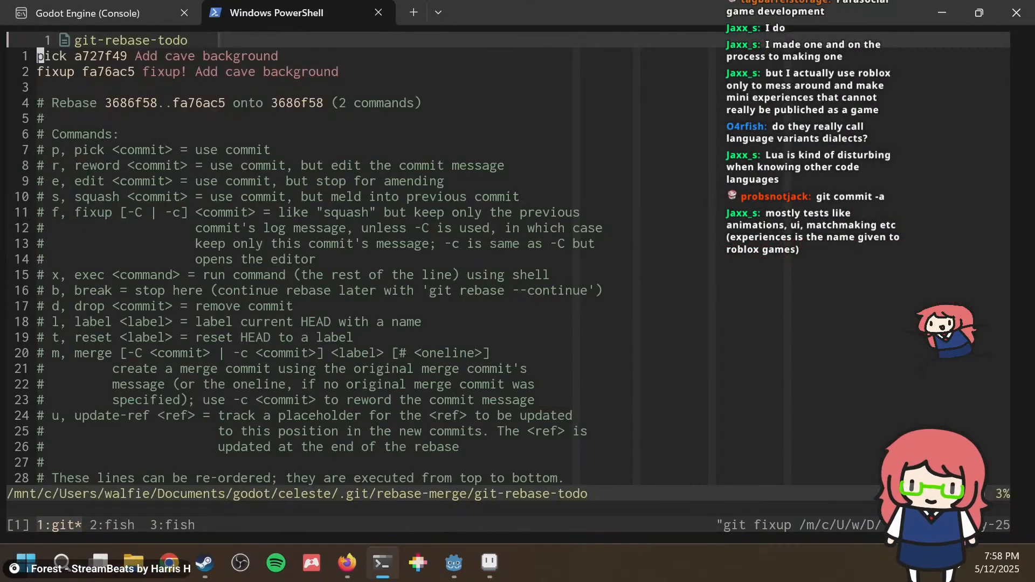
type(":wq")
key("Return")
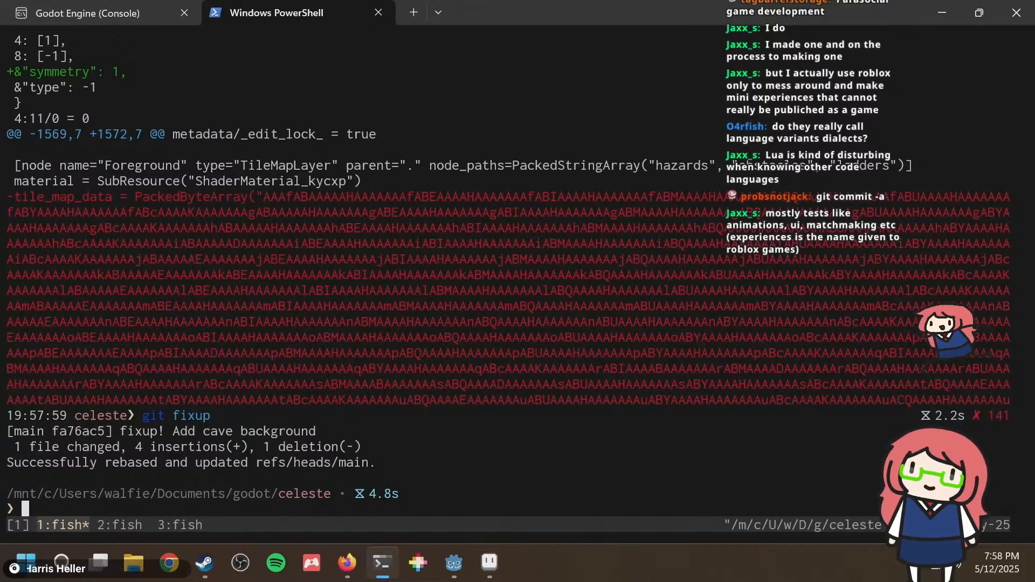
Review the recent commits with git log, closing the list and showing it again.
type("git log")
key("Return")
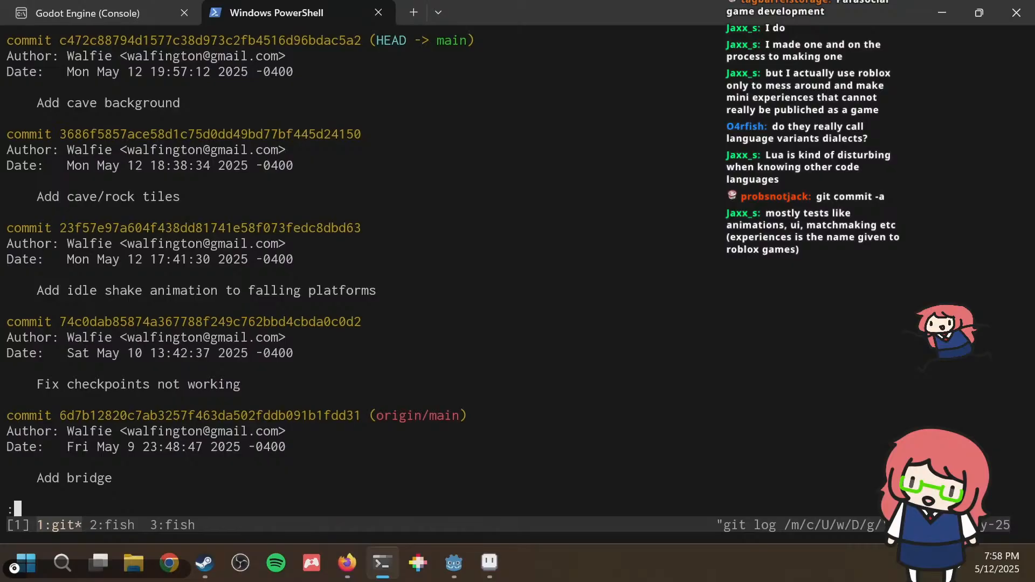
key("q")
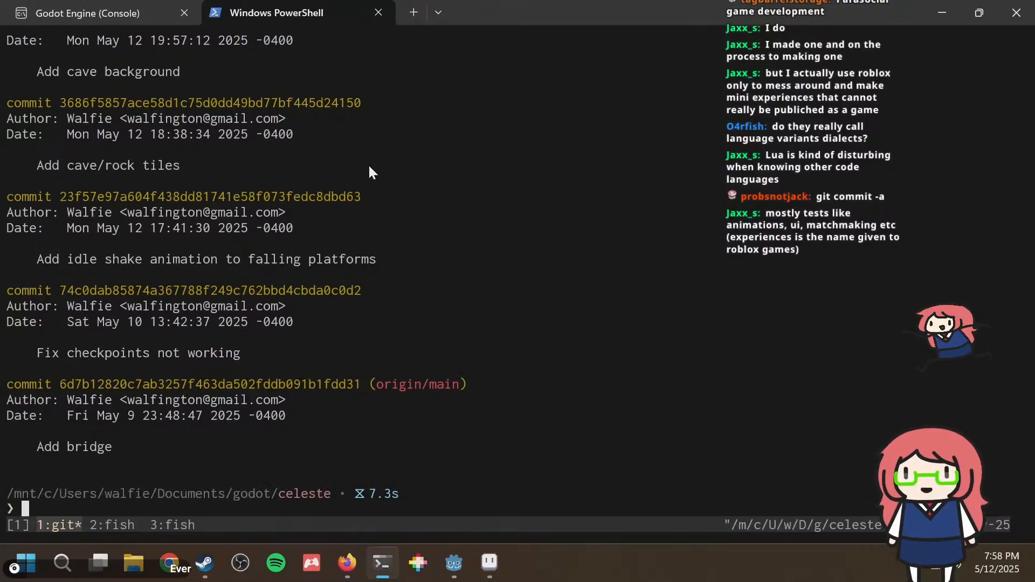
key("Up")
key("Return")
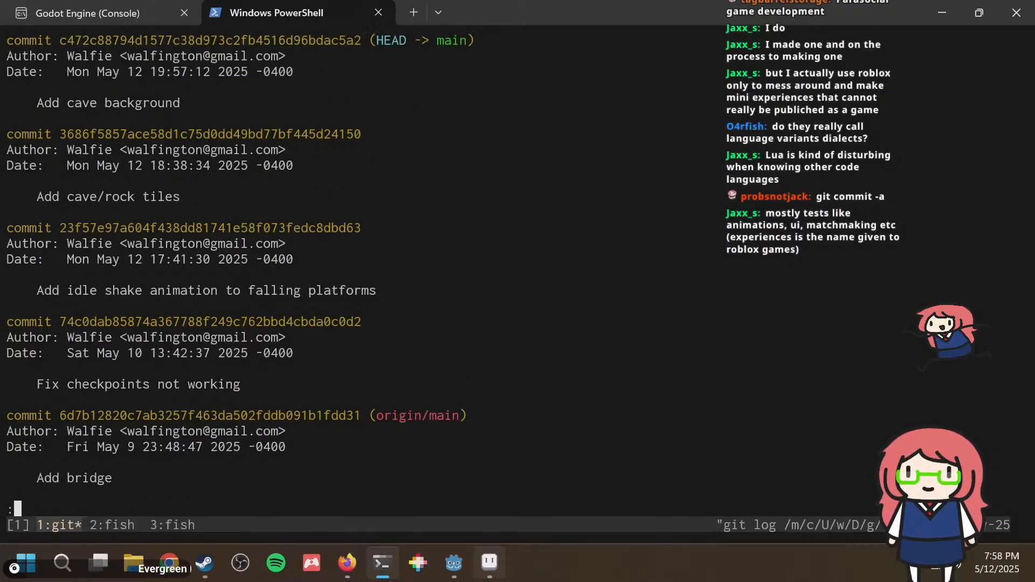
Close the git log and create an empty file named test in the celeste project folder with touch.
mouse_move(489, 562)
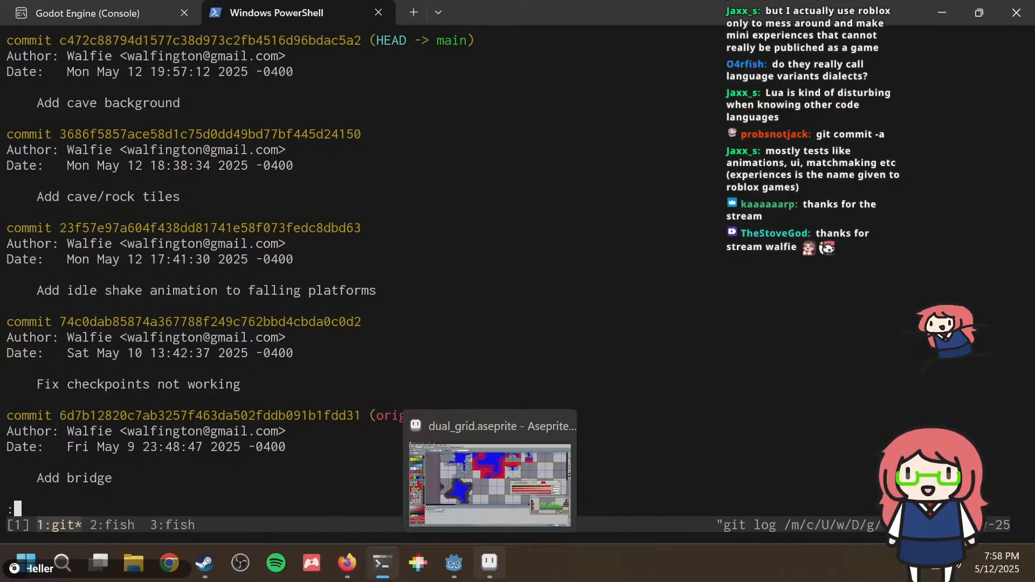
mouse_move(204, 562)
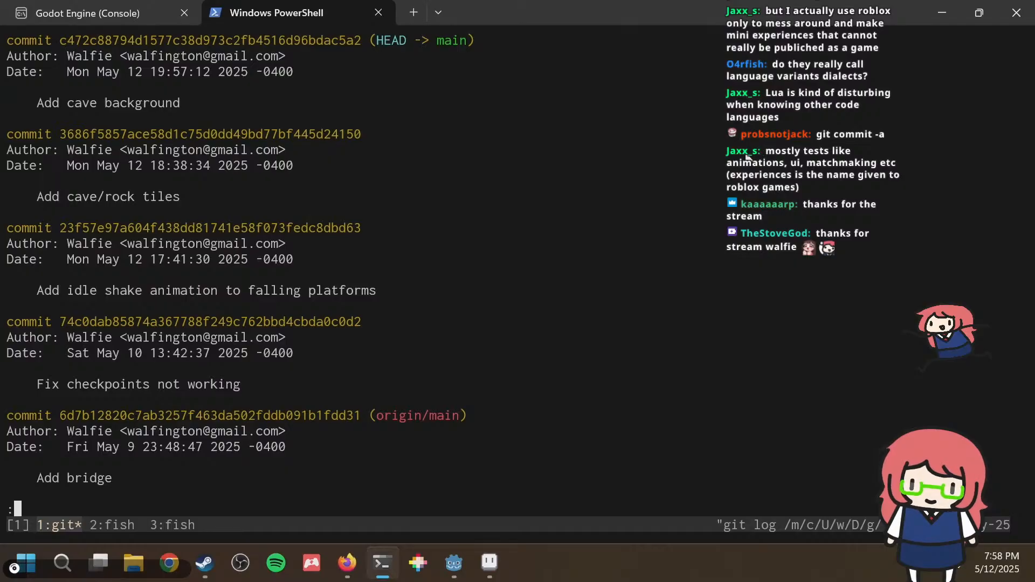
key("q")
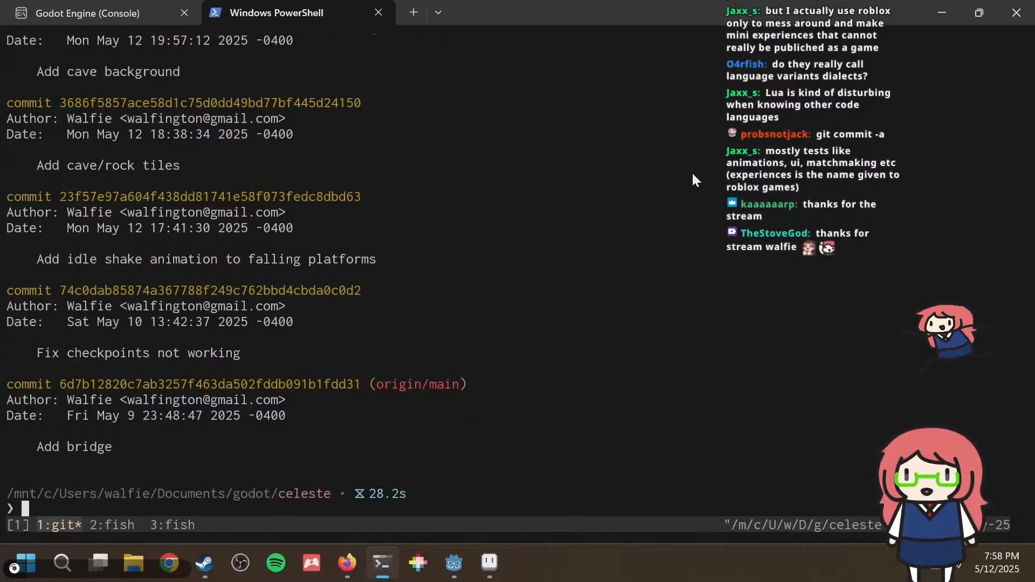
type("touch test")
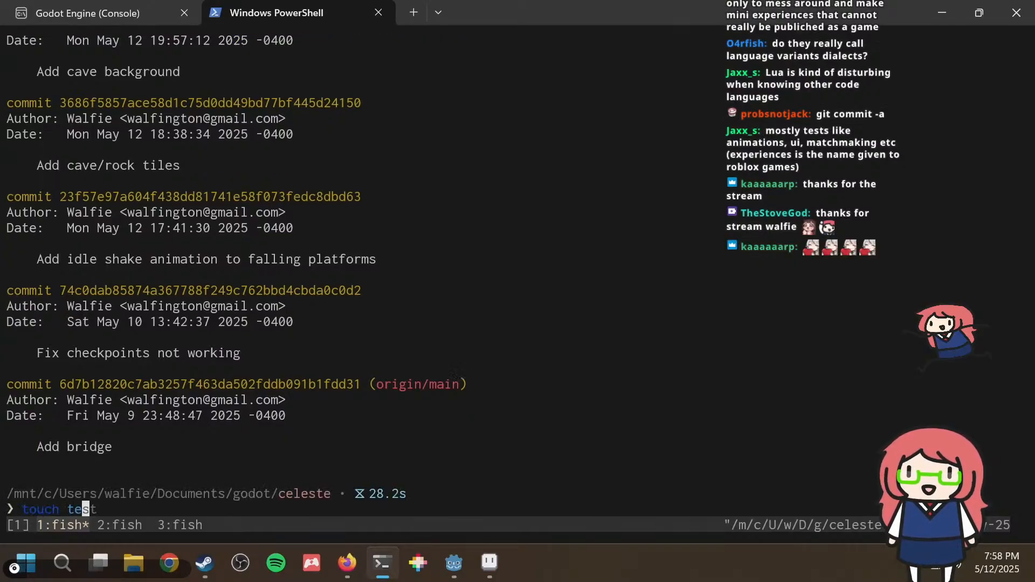
key("Return")
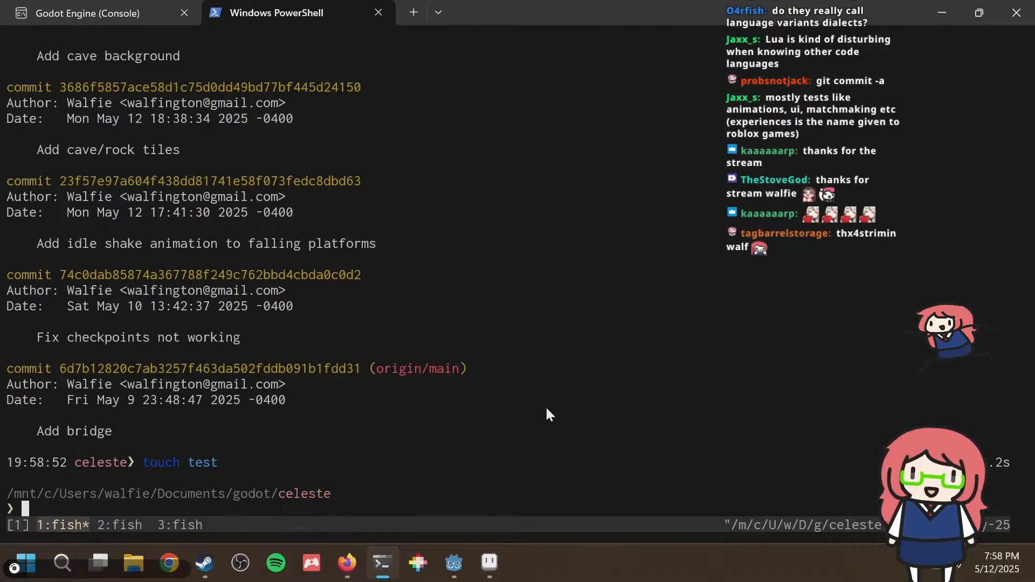
Look through the shell's command history in Atuin and exit without choosing a command.
mouse_move(454, 562)
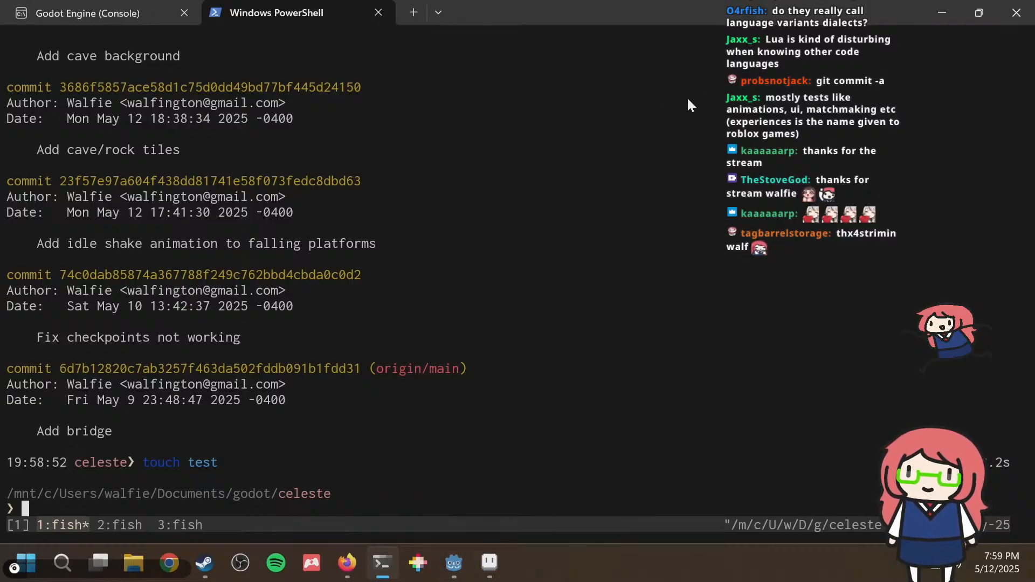
key("ctrl+r")
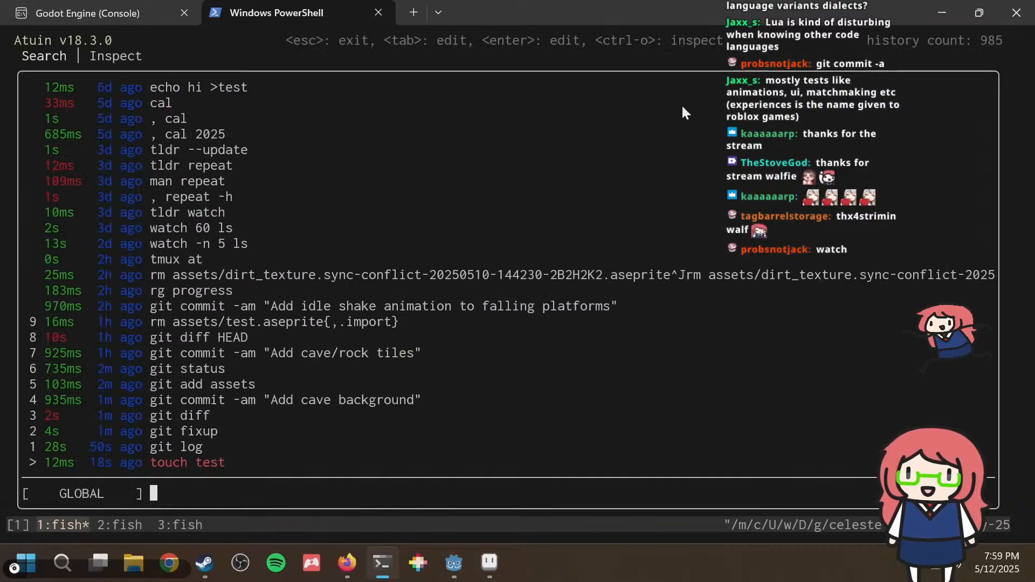
key("Escape")
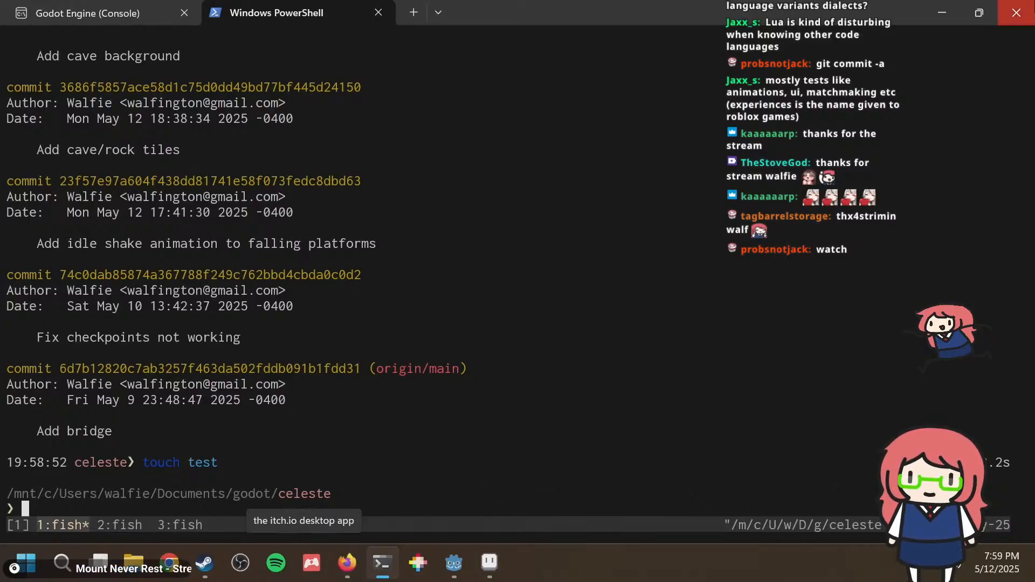
Close Aseprite, the terminal with all its tabs, Godot and Steam, leaving the empty desktop.
left_click(1016, 11)
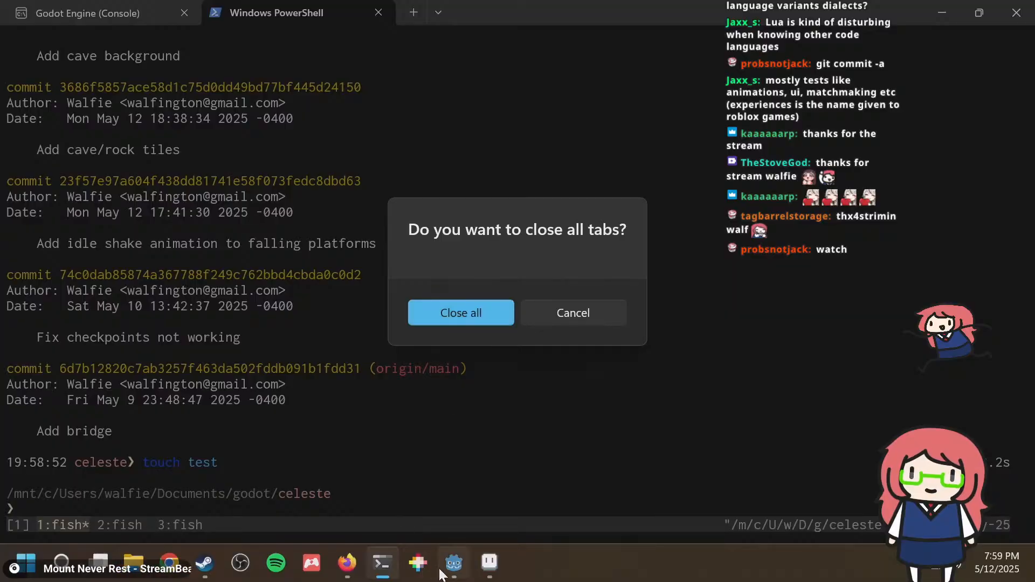
left_click(486, 568)
left_click(1024, 5)
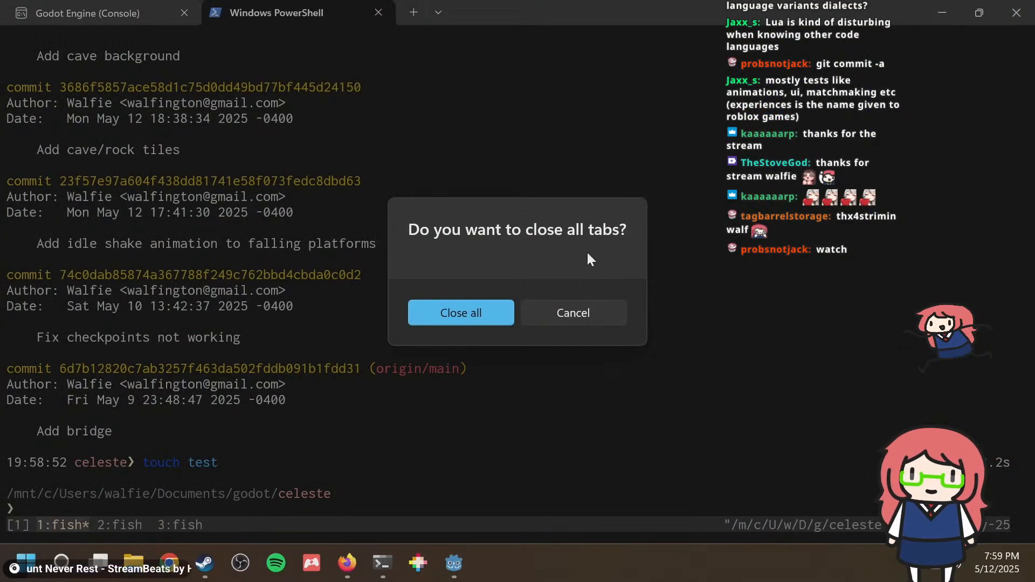
left_click(458, 322)
left_click(1016, 18)
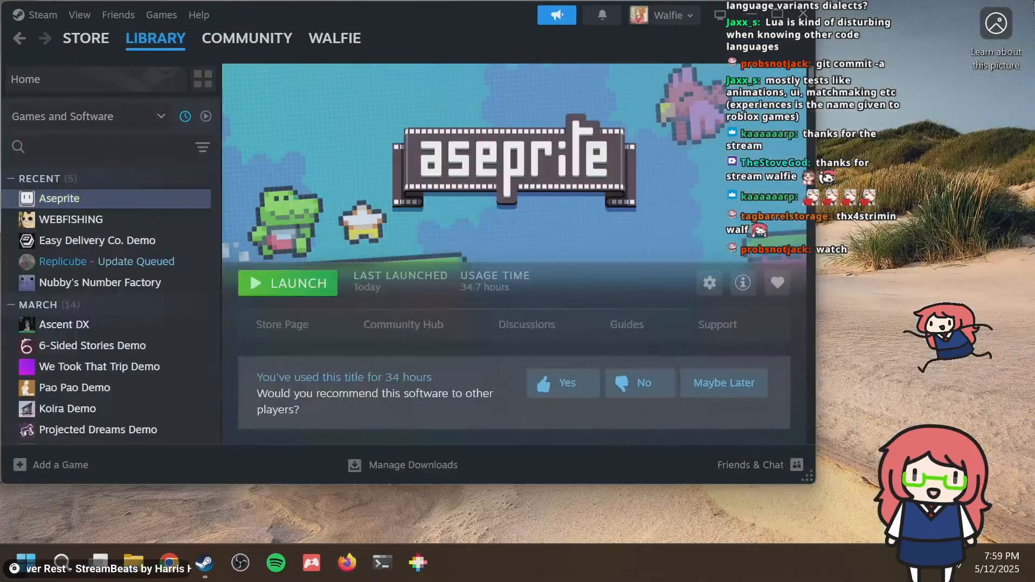
left_click(797, 12)
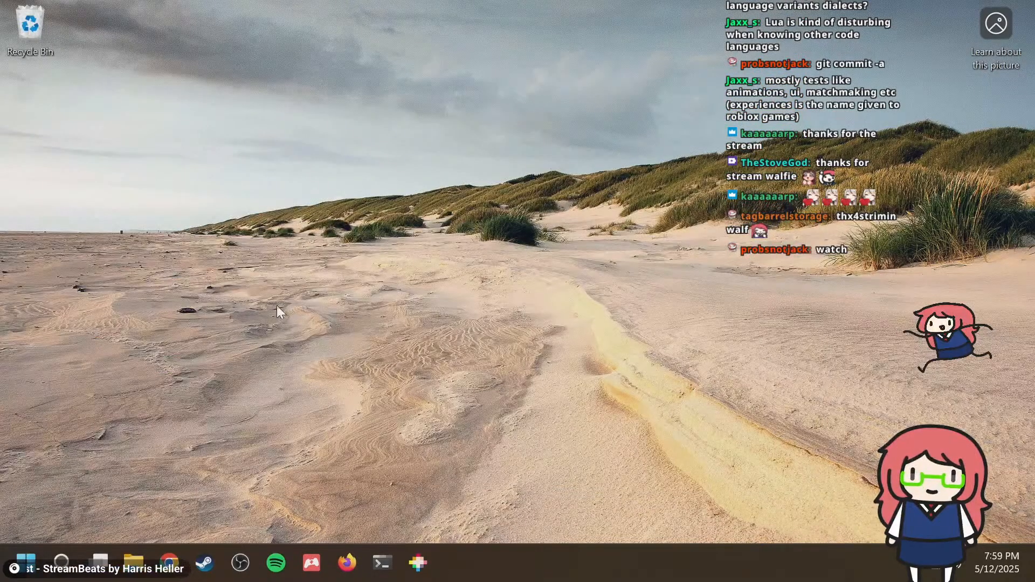
left_click_drag(252, 275, 443, 412)
Shut down the Windows computer.
left_click(26, 563)
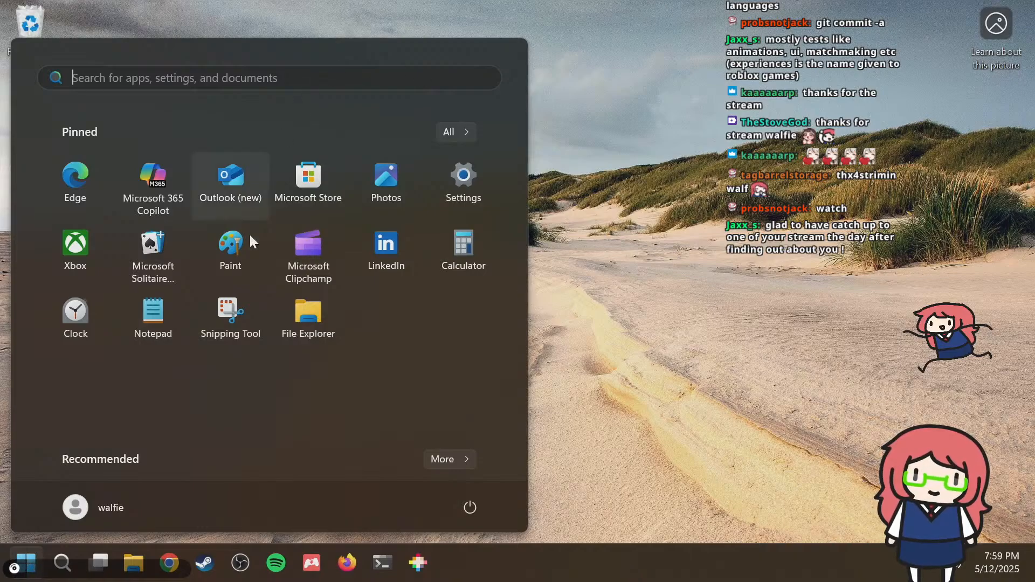
left_click(467, 508)
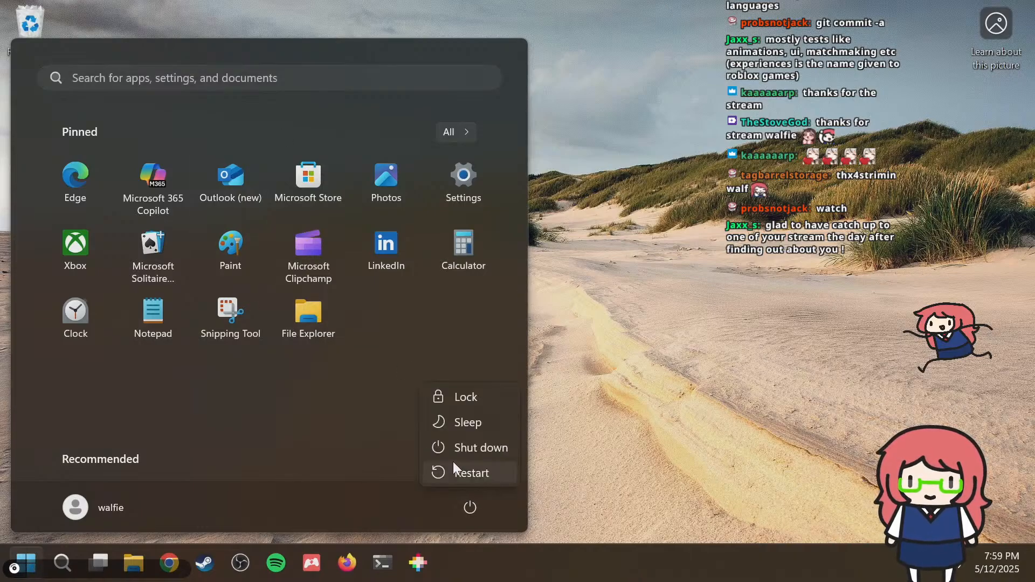
left_click(455, 450)
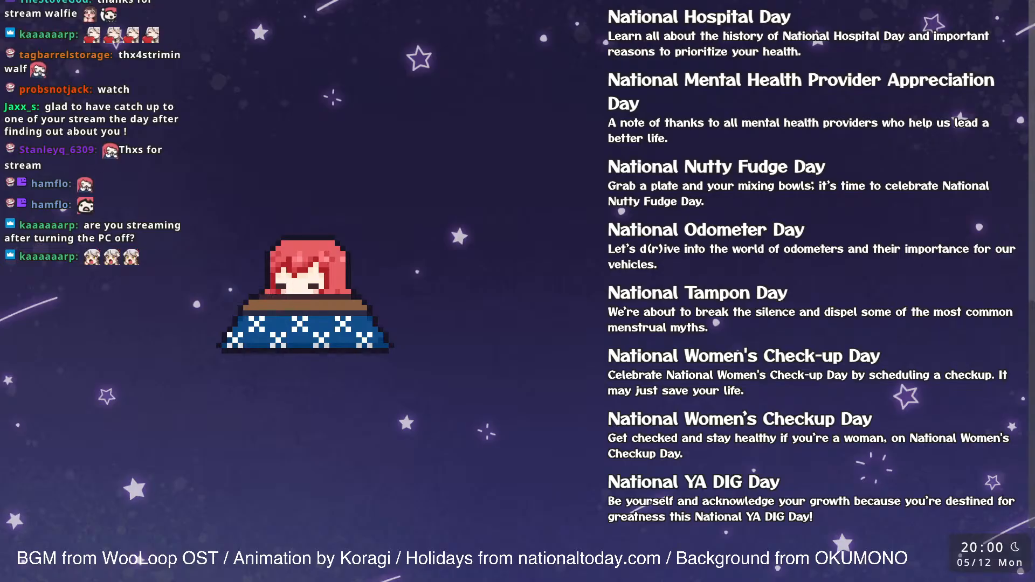
Read through the list of May 12 holidays and highlight the heading International Day of Plant Health.
left_click_drag(775, 230, 684, 230)
scroll(809, 270, "up", 3)
scroll(809, 270, "up", 4)
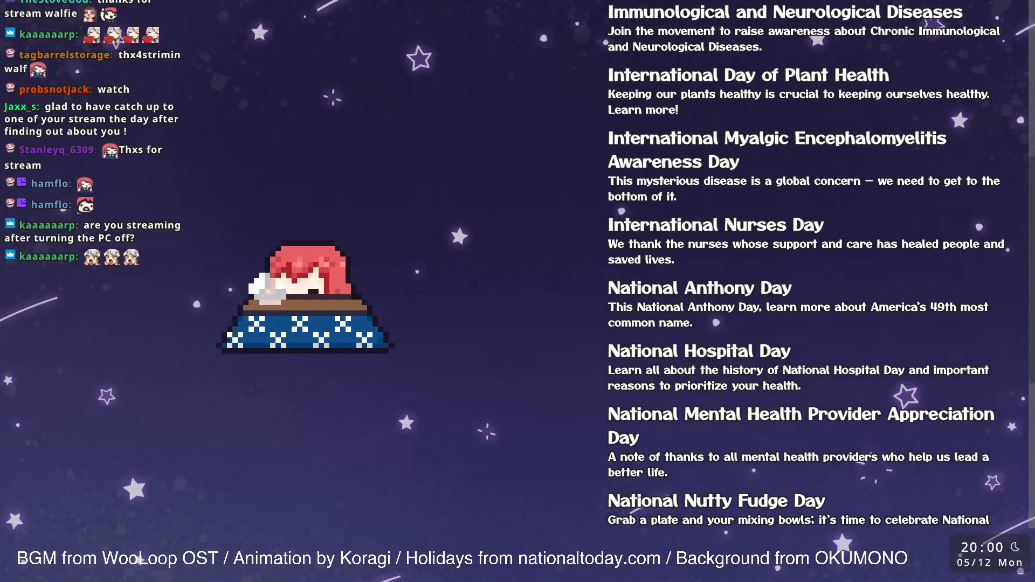
left_click_drag(872, 75, 692, 75)
scroll(692, 75, "up", 2)
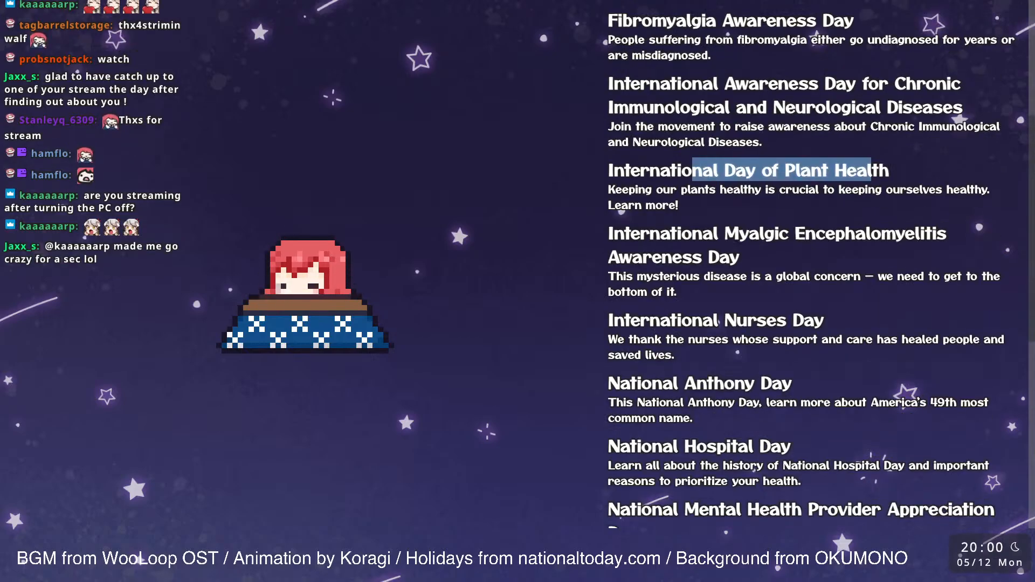
scroll(809, 259, "up", 2)
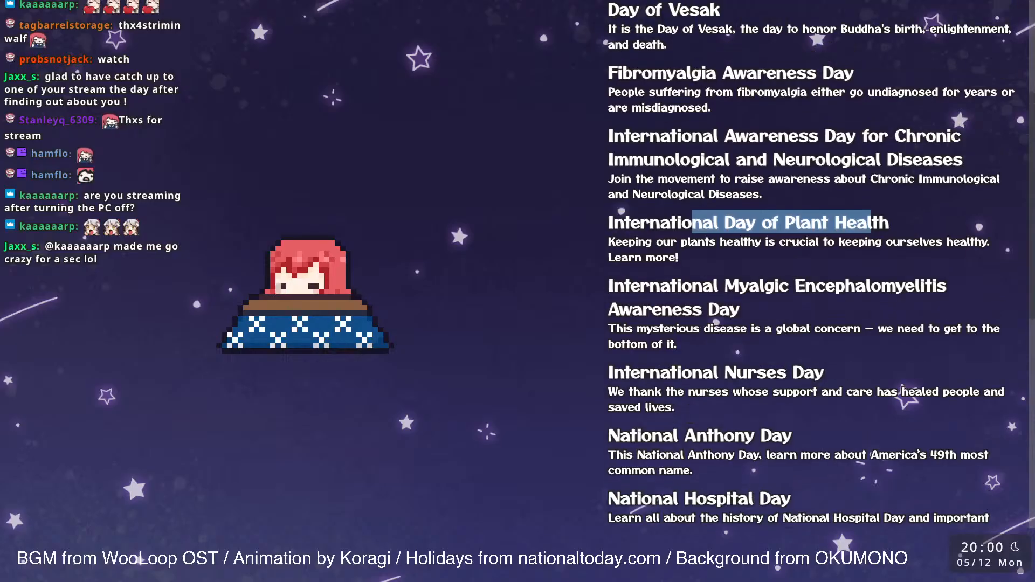
scroll(808, 270, "up", 4)
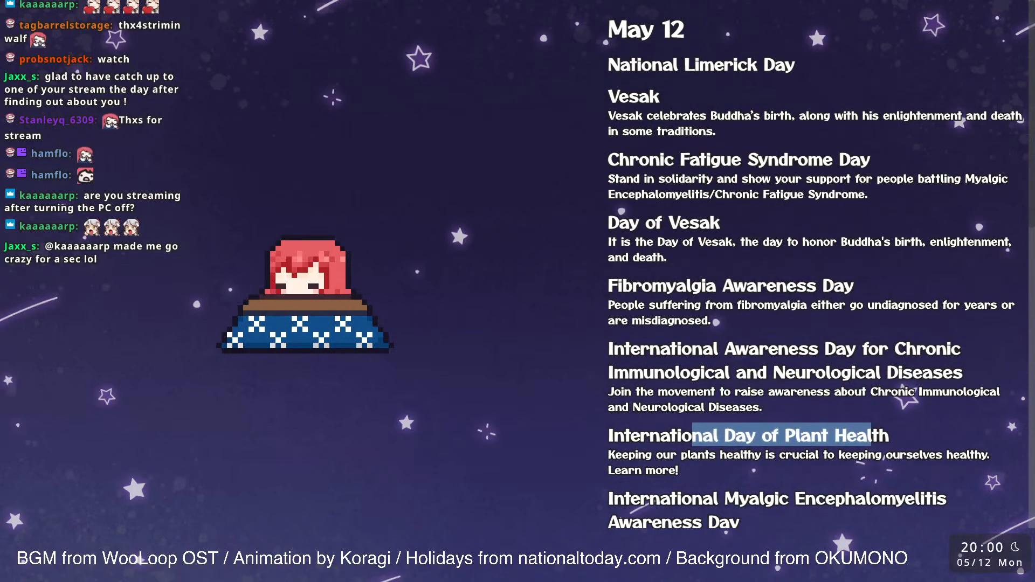
scroll(808, 264, "down", 1)
scroll(808, 269, "down", 9)
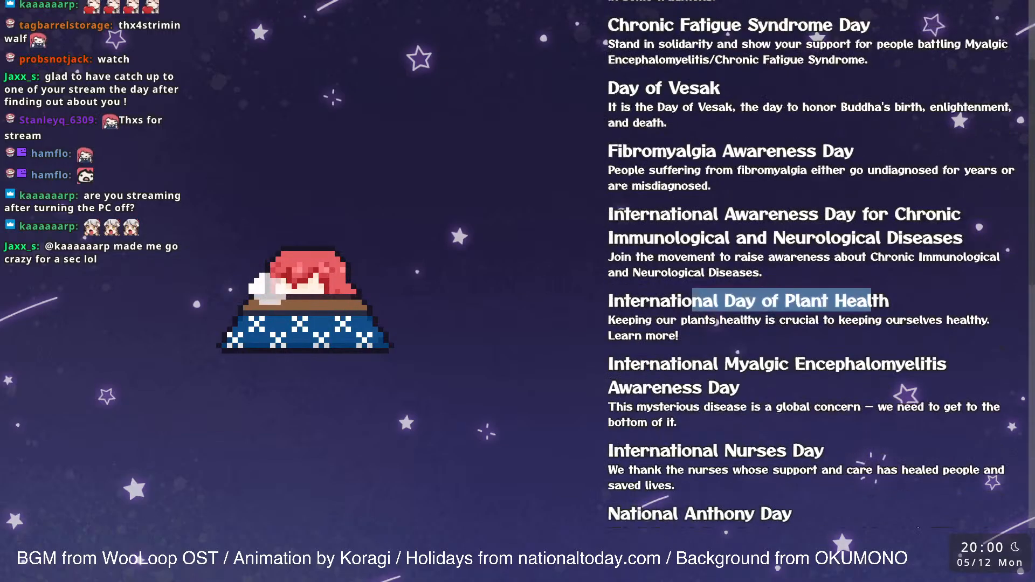
scroll(809, 269, "down", 5)
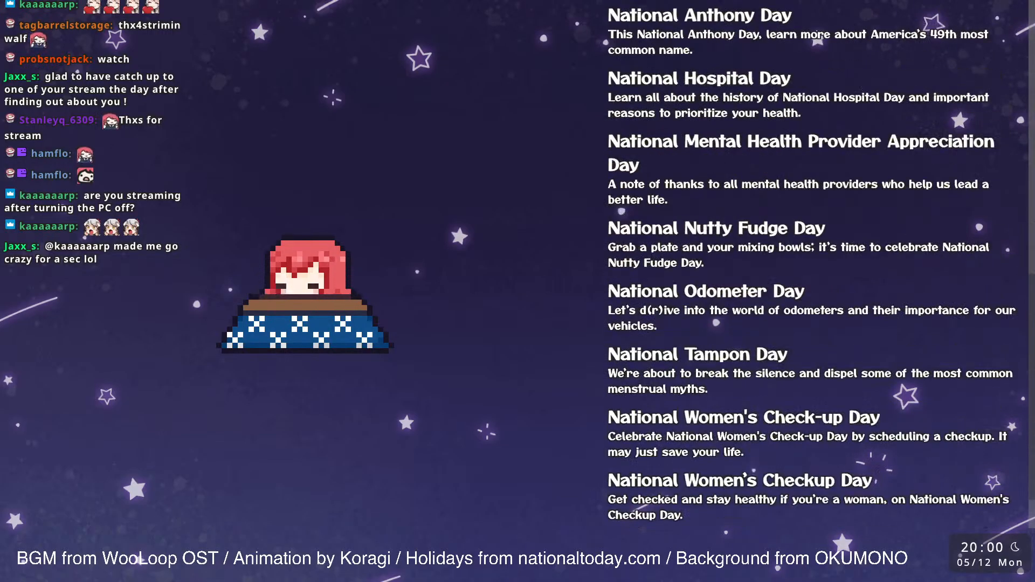
scroll(808, 270, "up", 7)
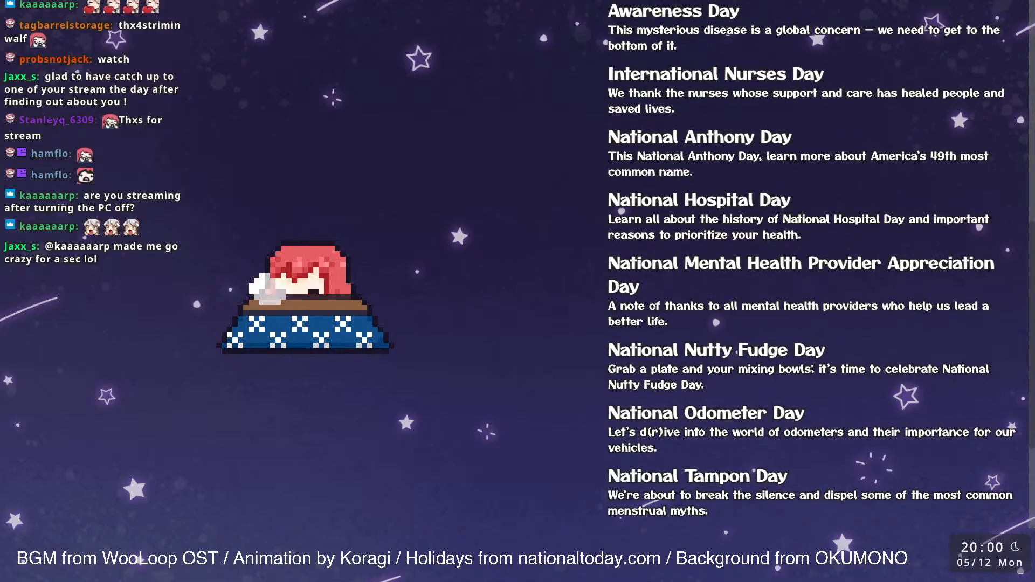
scroll(808, 270, "up", 1)
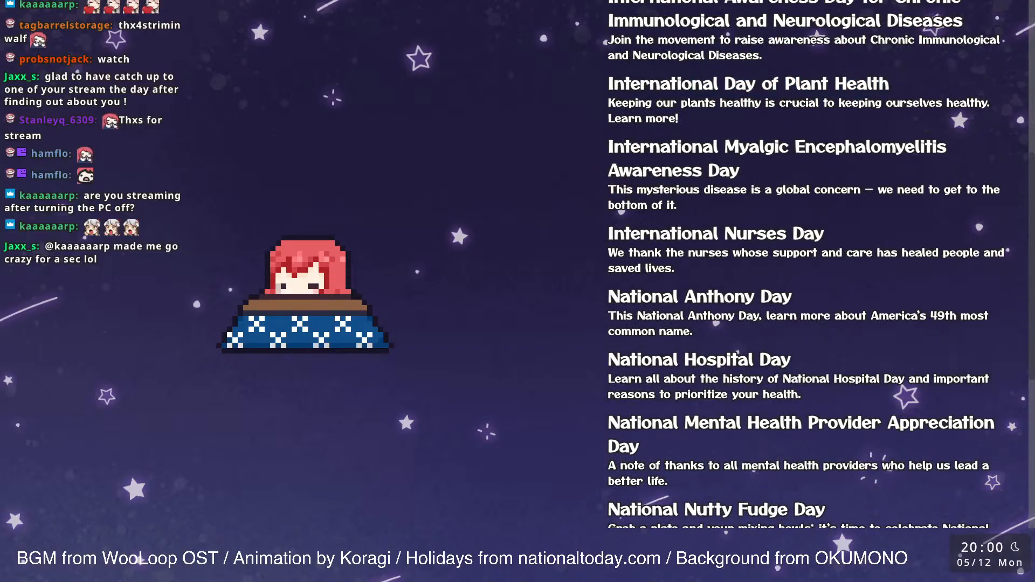
left_click_drag(608, 83, 889, 84)
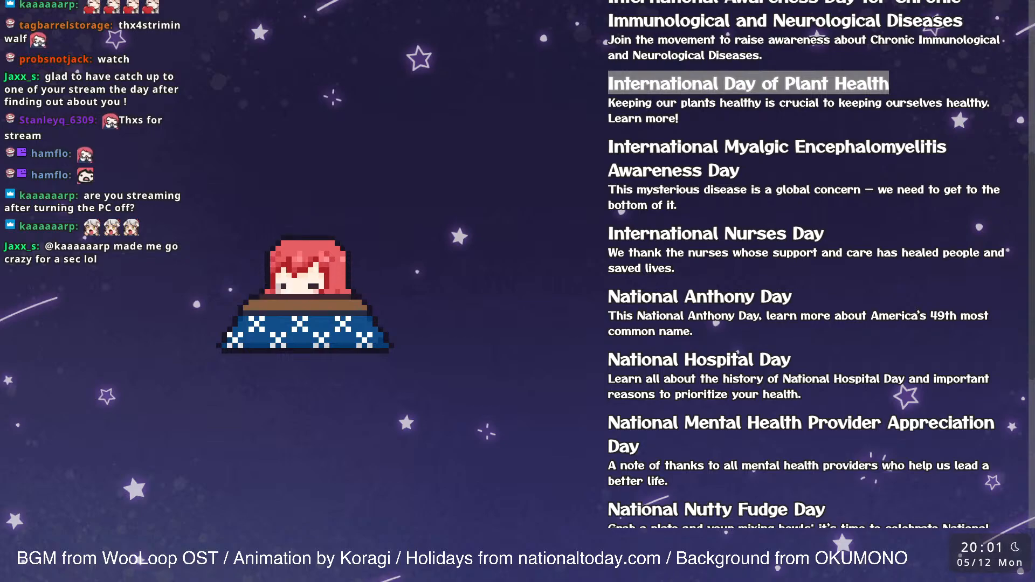
key("alt+Tab")
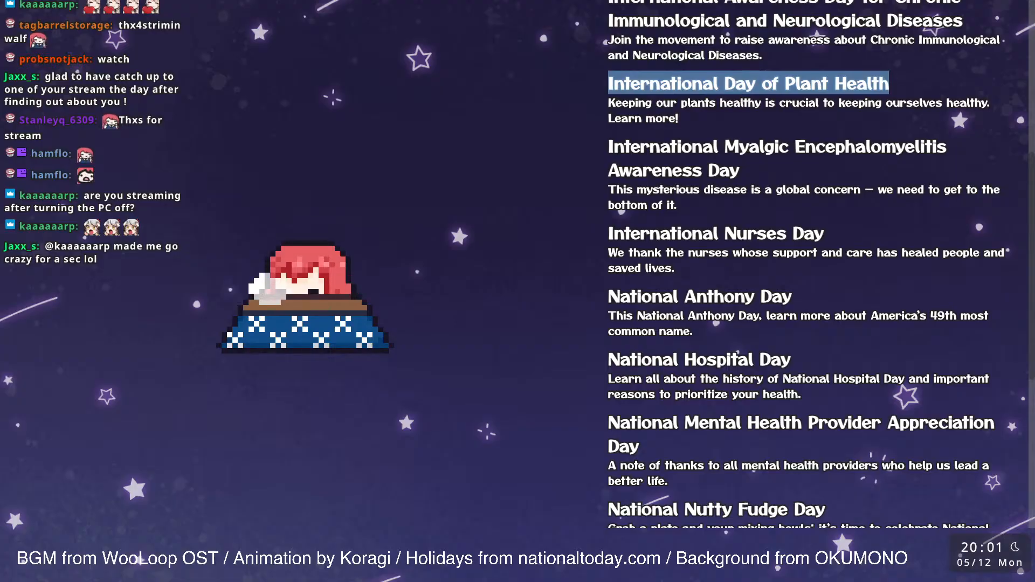
key("alt+Tab")
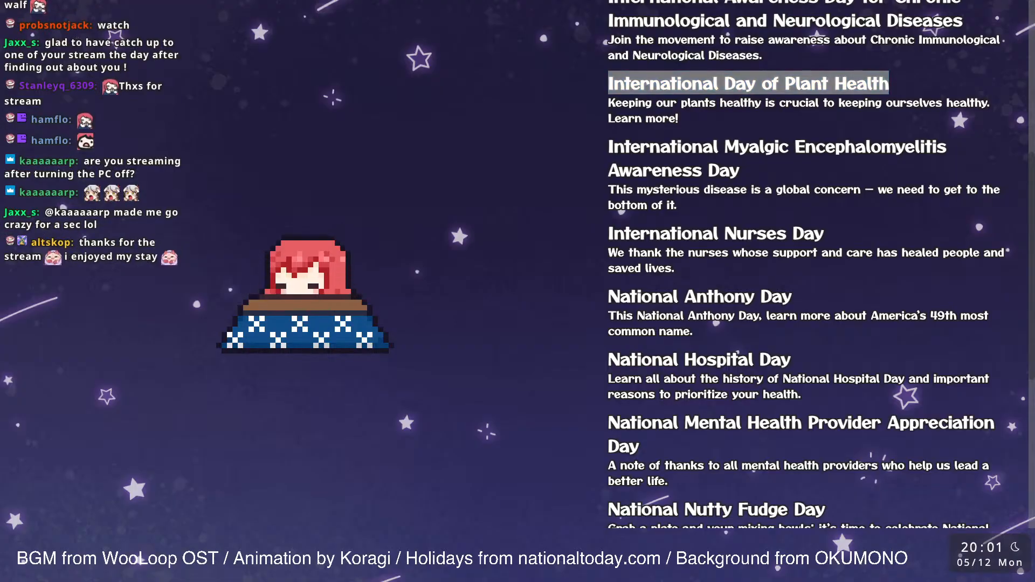